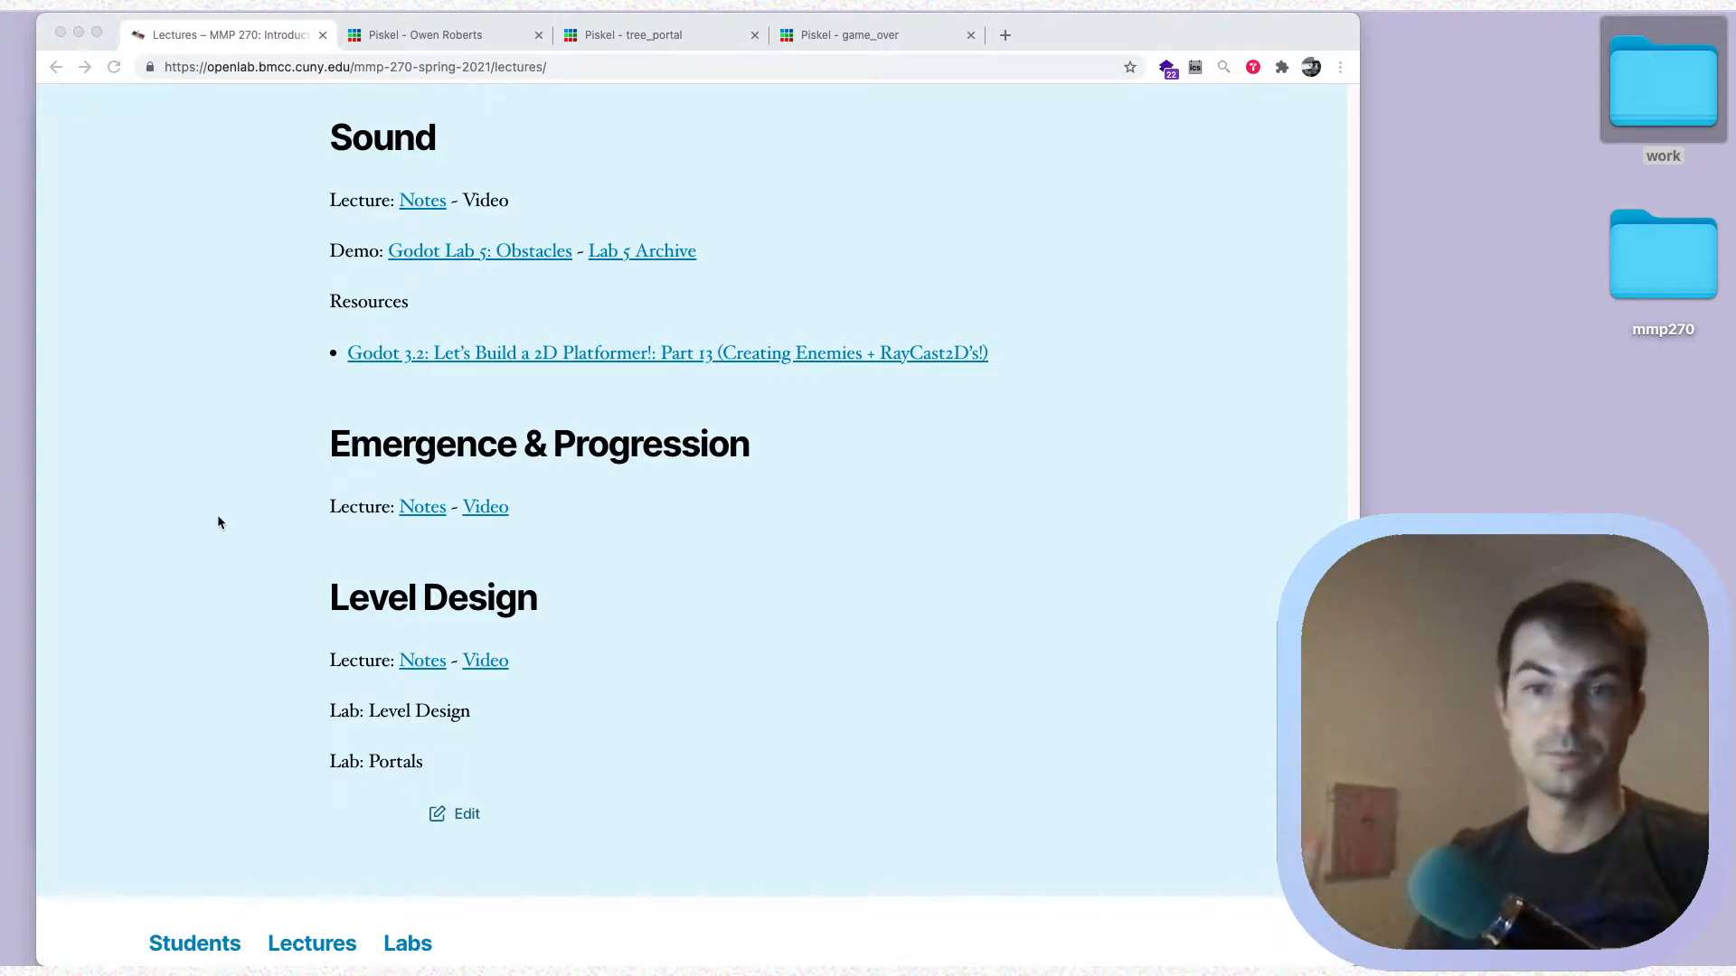
Open the lecture notes for Level Design from the course's lectures page
{"action": "left_click", "coordinate": [425, 687]}
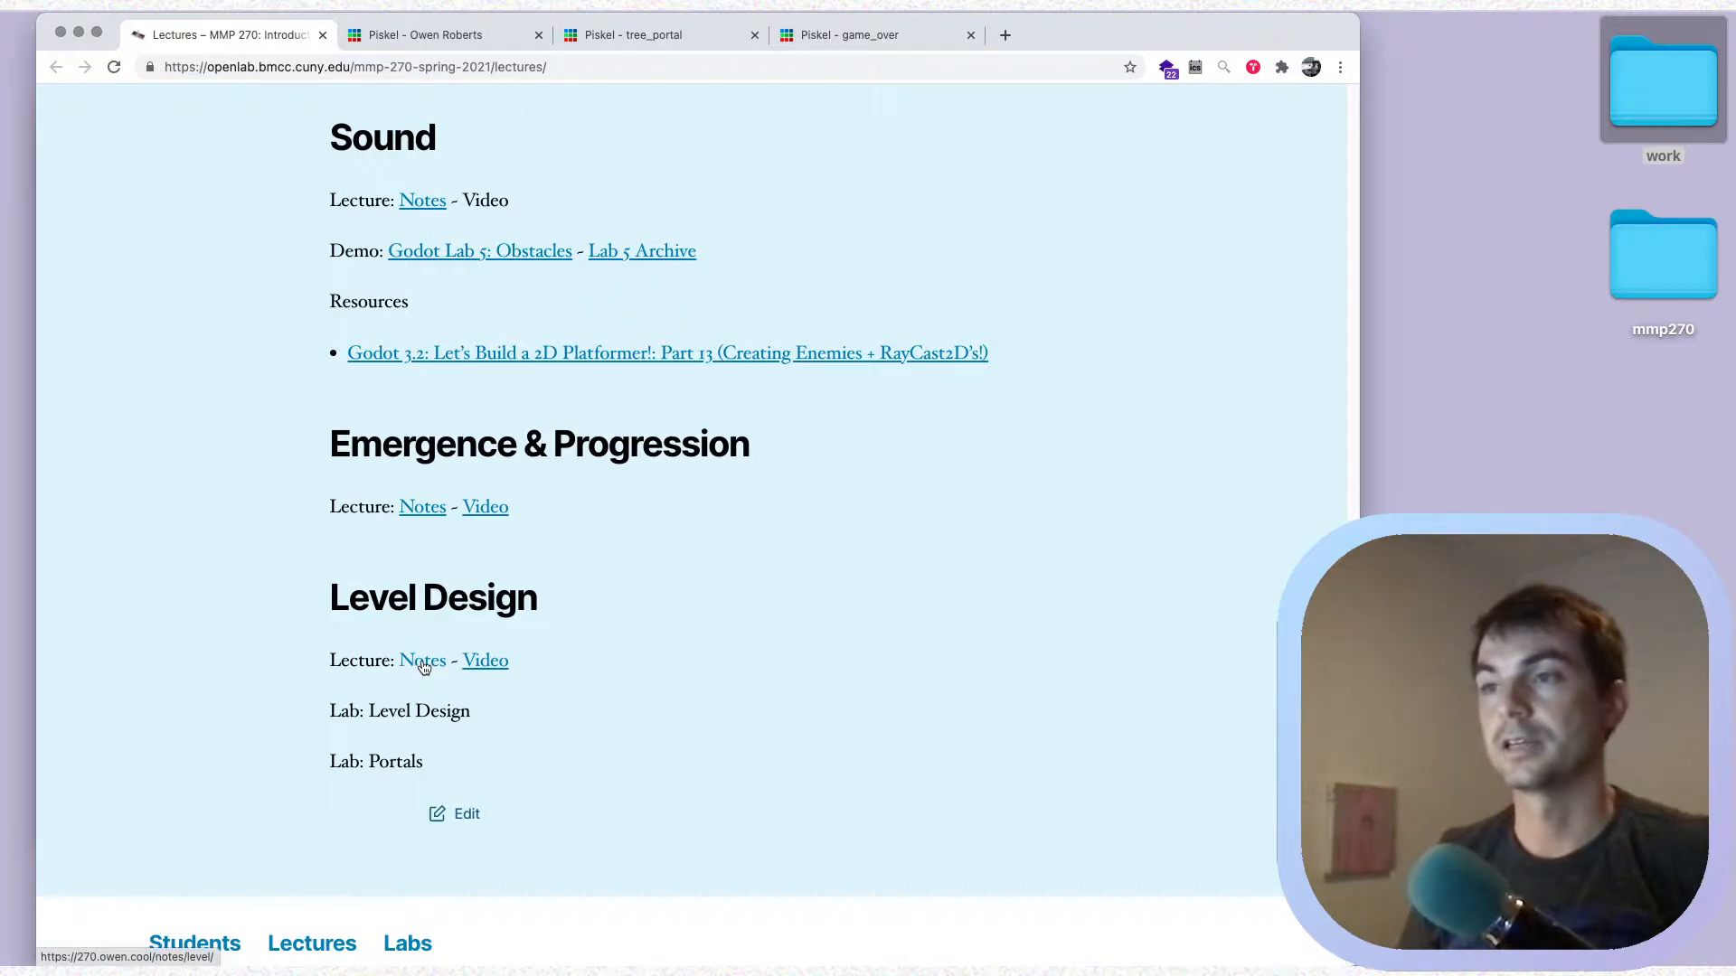
{"action": "left_click", "coordinate": [425, 669]}
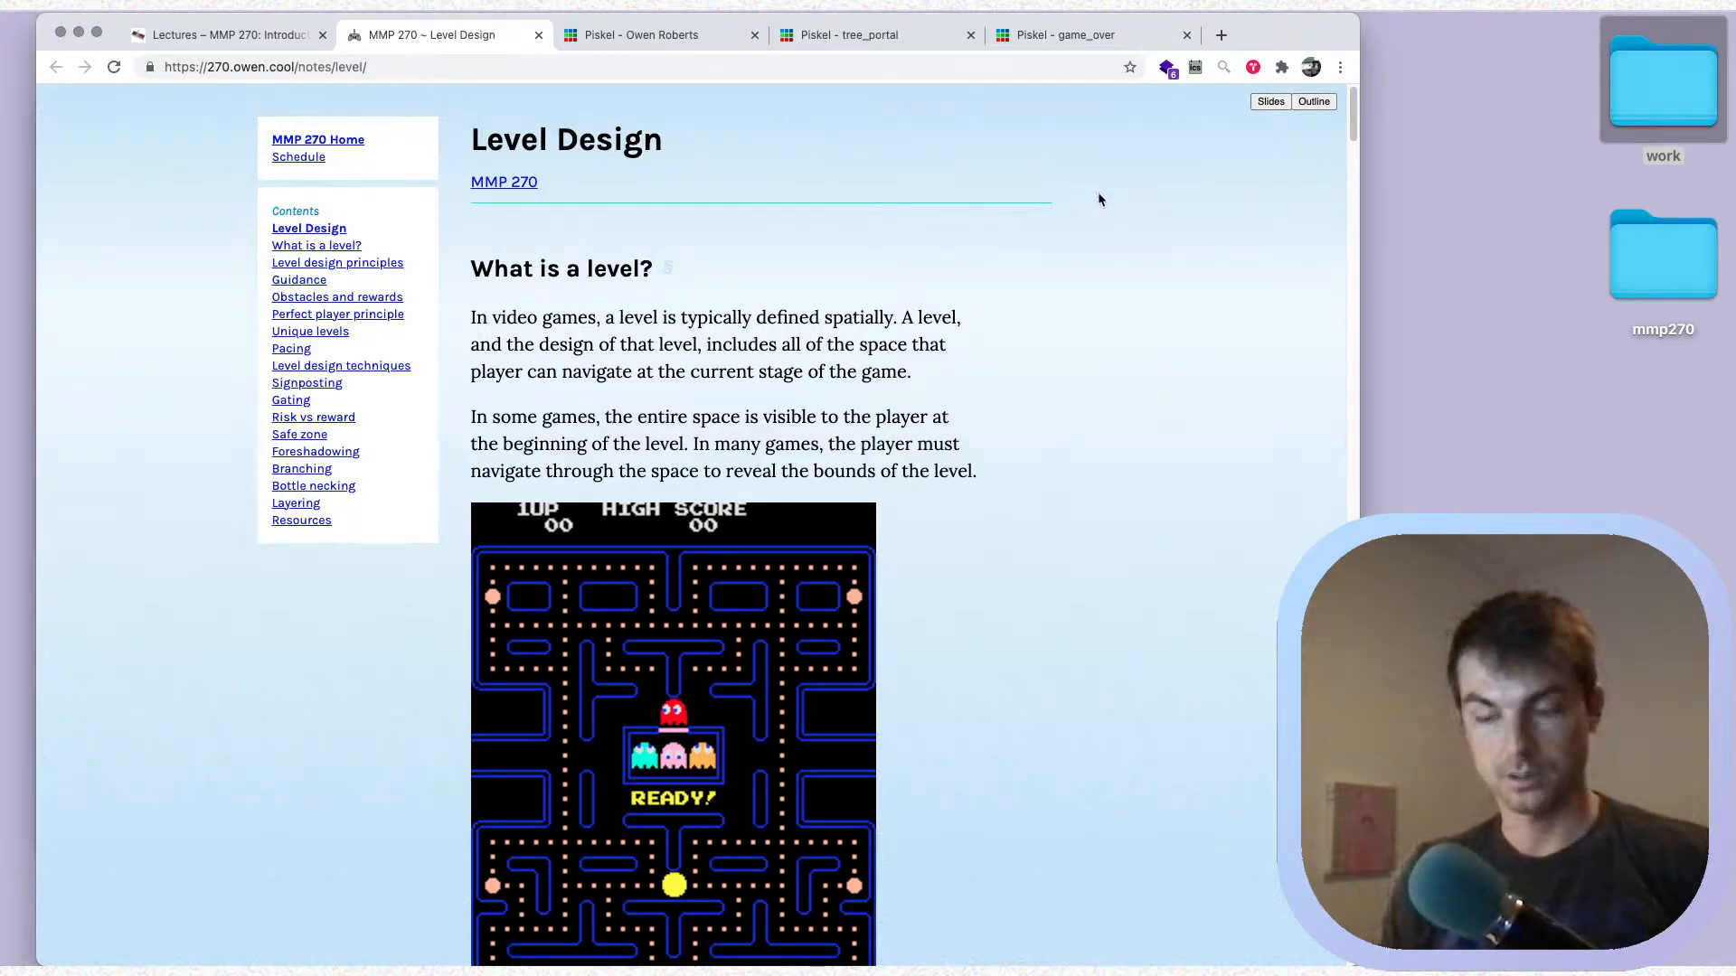
Handwrite the heading "Guidance" as a screen annotation beside the Level Design title
{"action": "key", "text": "ctrl+Tab"}
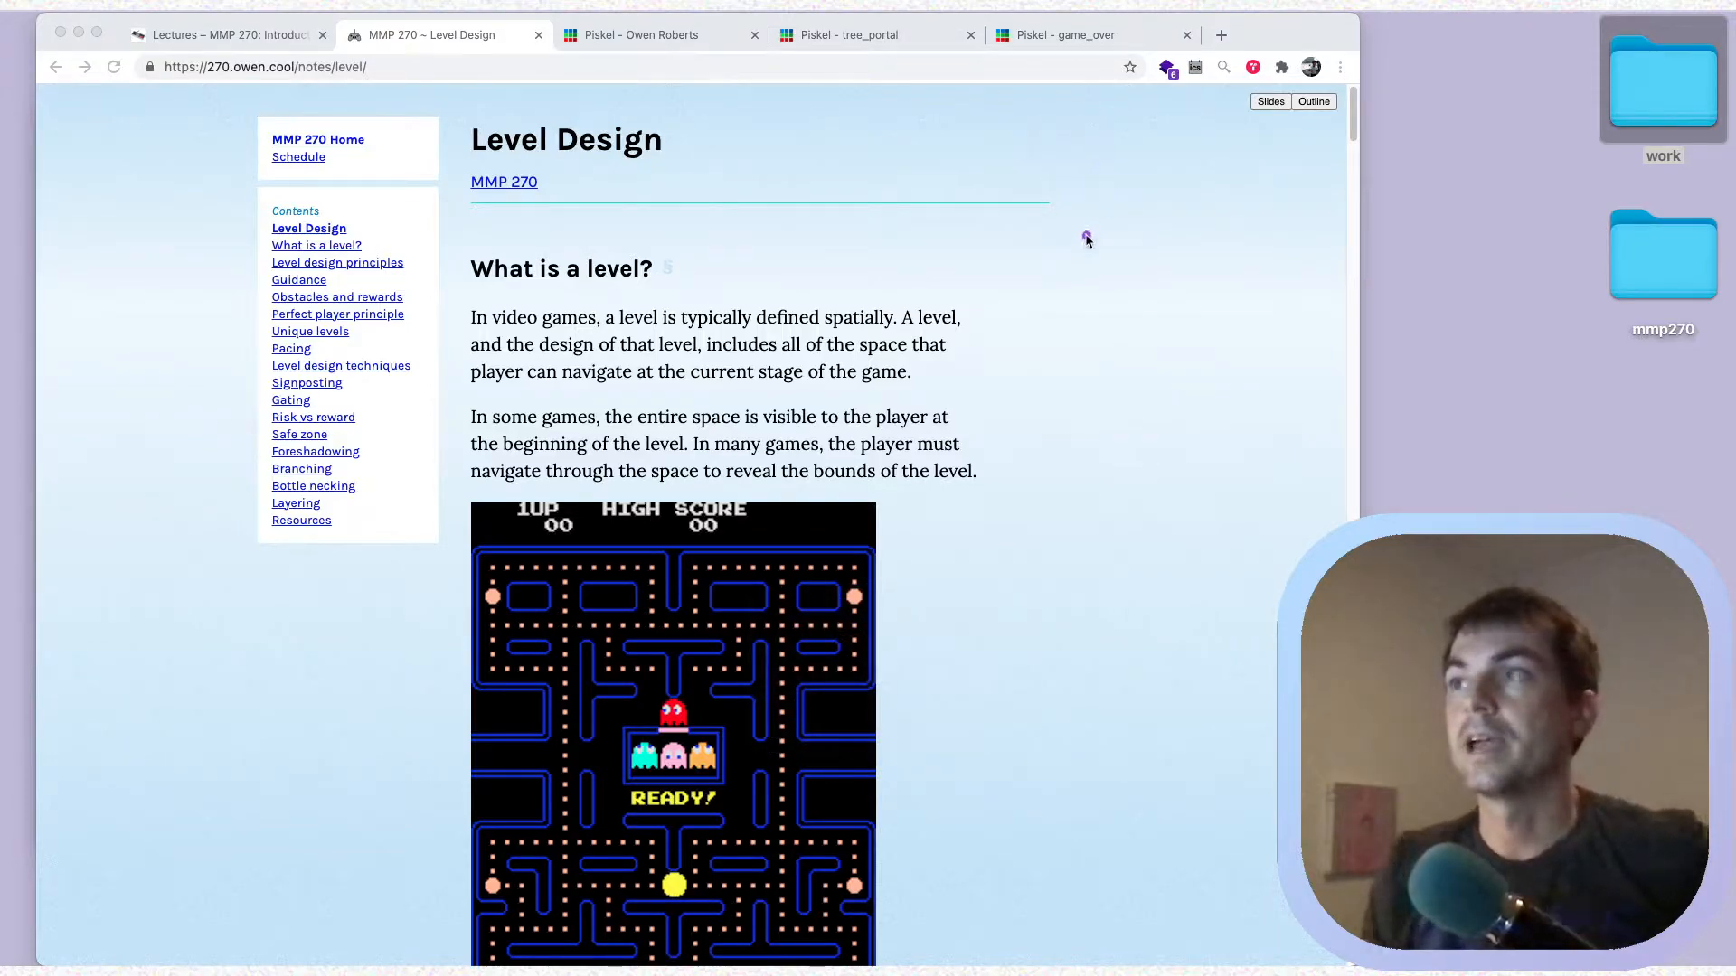
{"action": "mouse_move", "coordinate": [1112, 165]}
{"action": "left_mouse_down"}
{"action": "mouse_move", "coordinate": [1119, 282]}
{"action": "mouse_move", "coordinate": [1195, 232]}
{"action": "mouse_move", "coordinate": [1215, 269]}
{"action": "mouse_move", "coordinate": [1288, 260]}
{"action": "left_mouse_up"}
{"action": "left_click", "coordinate": [1209, 198]}
{"action": "left_click_drag", "start_coordinate": [1273, 165], "coordinate": [1296, 269]}
{"action": "left_click_drag", "start_coordinate": [1311, 206], "coordinate": [1376, 268]}
{"action": "left_click_drag", "start_coordinate": [1363, 205], "coordinate": [1410, 268]}
{"action": "mouse_move", "coordinate": [1477, 200]}
{"action": "left_mouse_down"}
{"action": "mouse_move", "coordinate": [1469, 264]}
{"action": "mouse_move", "coordinate": [1551, 258]}
{"action": "left_mouse_up"}
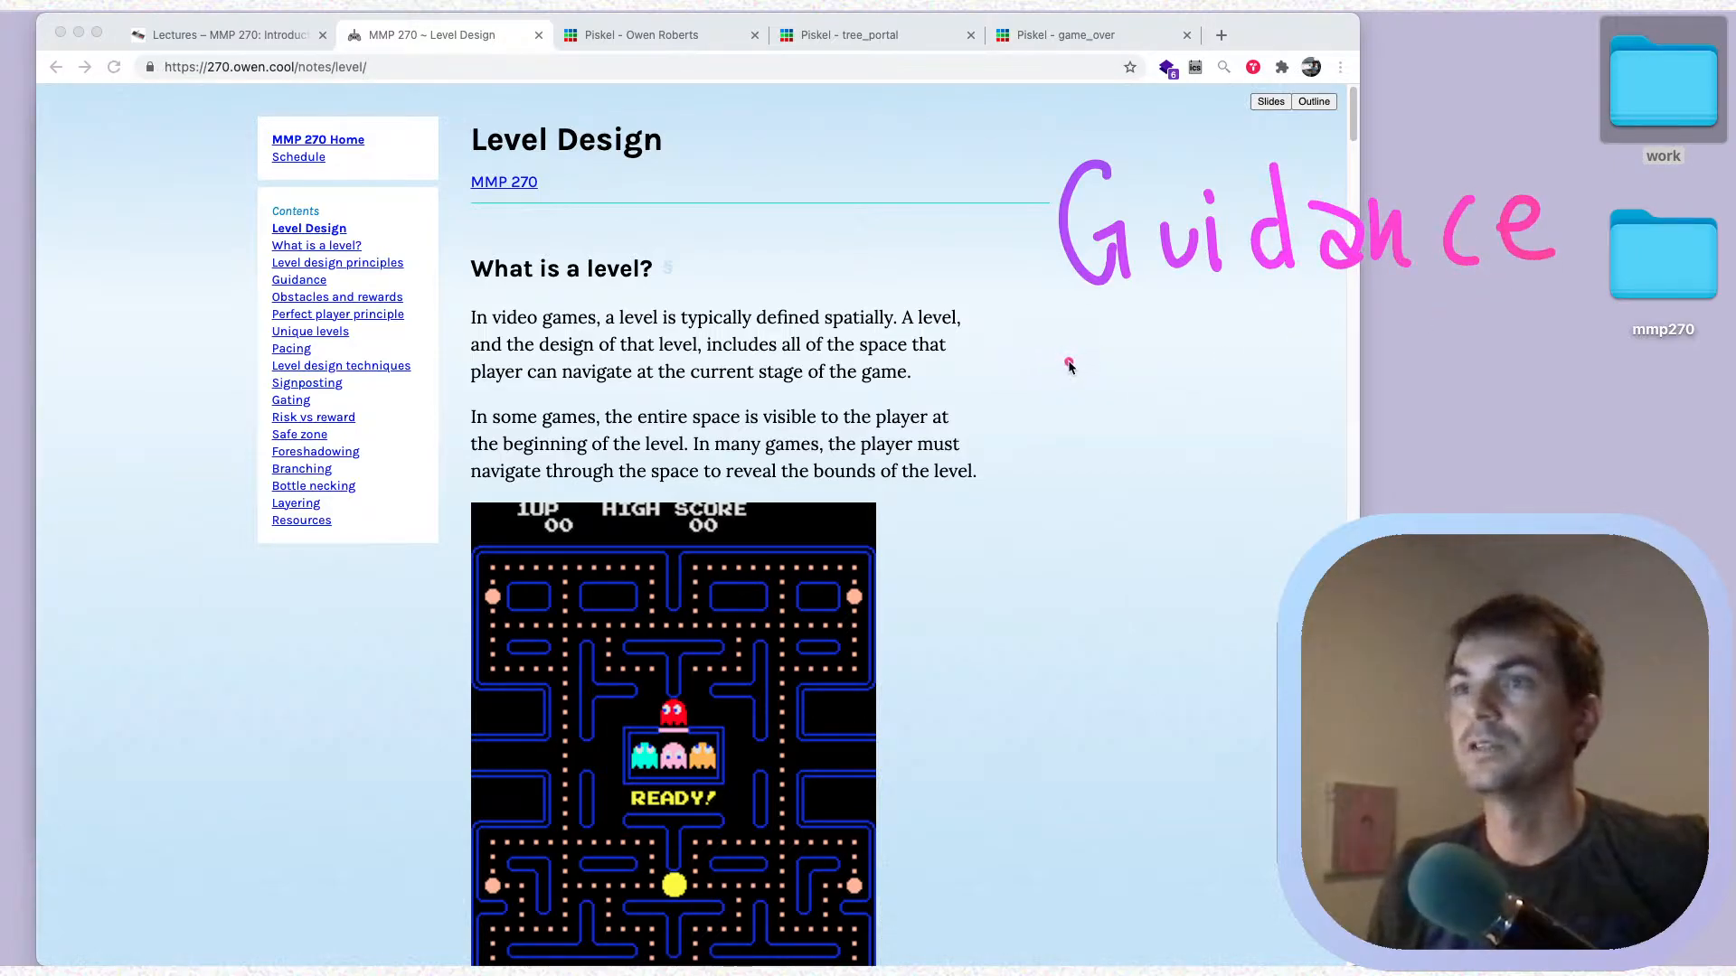
Handwrite a dashed list reading "mech", "obs" and "rewards" beneath the Guidance heading
{"action": "mouse_move", "coordinate": [1188, 331]}
{"action": "left_mouse_down"}
{"action": "mouse_move", "coordinate": [1264, 342]}
{"action": "mouse_move", "coordinate": [1430, 319]}
{"action": "mouse_move", "coordinate": [1444, 336]}
{"action": "left_mouse_up"}
{"action": "mouse_move", "coordinate": [1192, 400]}
{"action": "left_mouse_down"}
{"action": "mouse_move", "coordinate": [1397, 385]}
{"action": "mouse_move", "coordinate": [1384, 414]}
{"action": "left_mouse_up"}
{"action": "left_click_drag", "start_coordinate": [1192, 486], "coordinate": [1235, 484]}
{"action": "mouse_move", "coordinate": [1302, 465]}
{"action": "left_mouse_down"}
{"action": "mouse_move", "coordinate": [1469, 477]}
{"action": "mouse_move", "coordinate": [1580, 434]}
{"action": "mouse_move", "coordinate": [1571, 489]}
{"action": "left_mouse_up"}
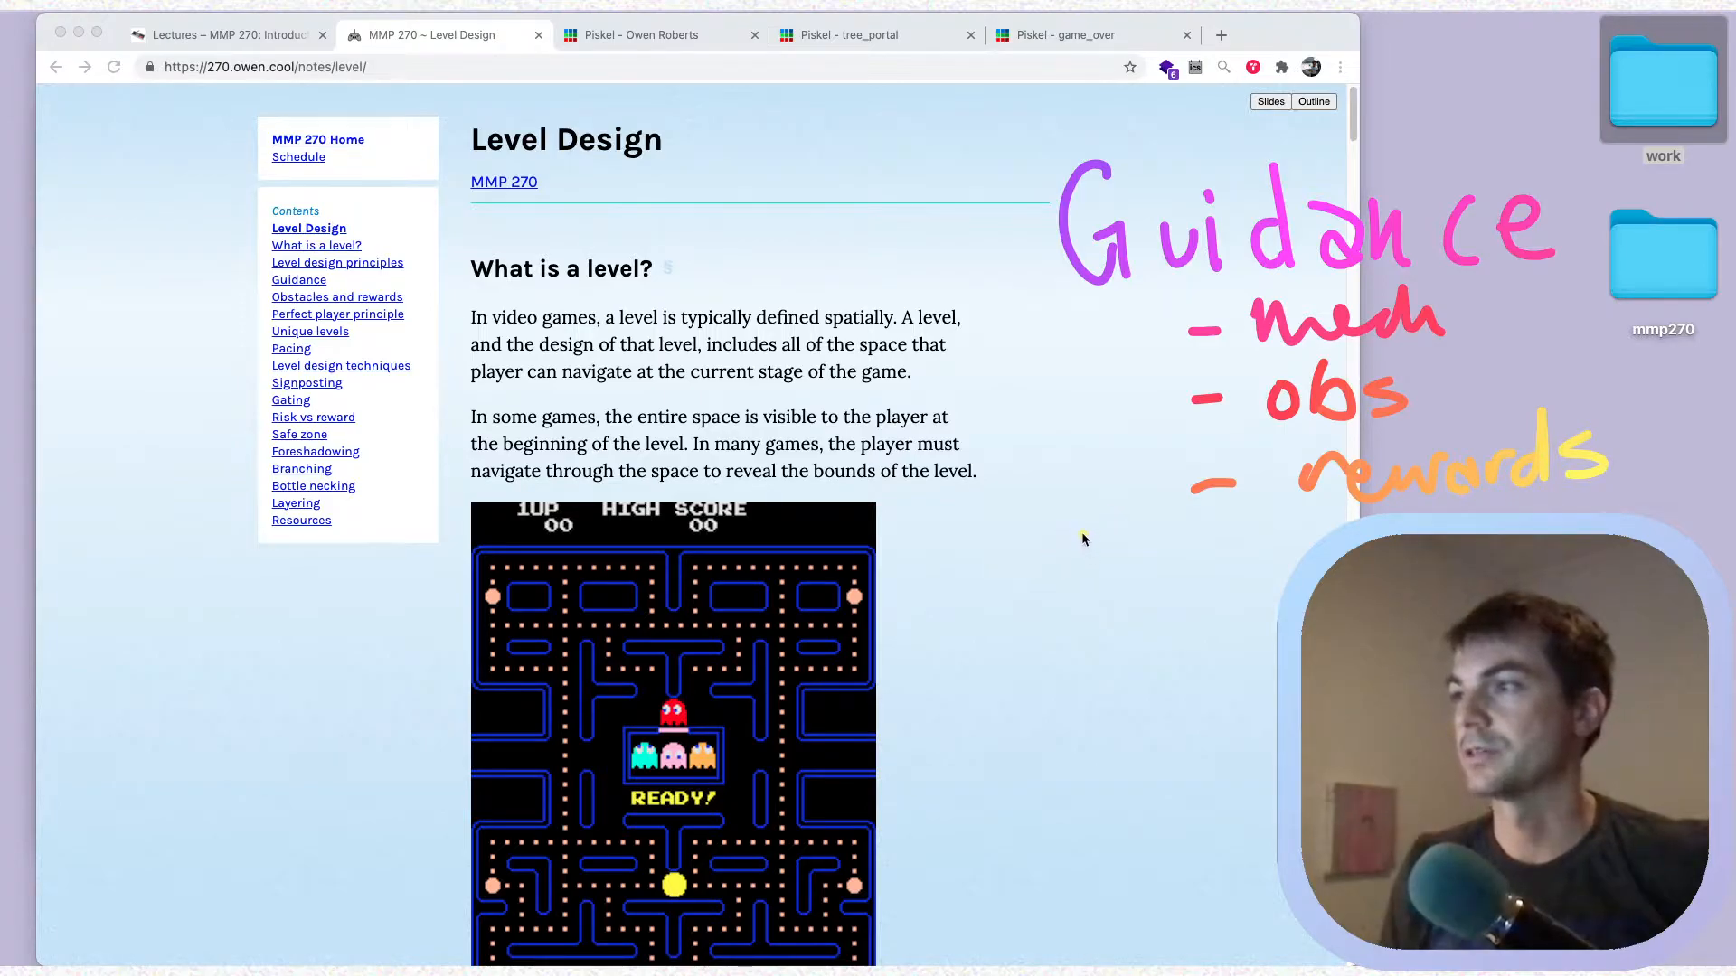
Handwrite the foreshadowing, branching, bottle necking and layering techniques on separate lines beneath the rewards entry
{"action": "left_click_drag", "start_coordinate": [1030, 641], "coordinate": [1030, 648]}
{"action": "mouse_move", "coordinate": [1015, 598]}
{"action": "left_mouse_down"}
{"action": "mouse_move", "coordinate": [1090, 583]}
{"action": "mouse_move", "coordinate": [1167, 620]}
{"action": "left_mouse_up"}
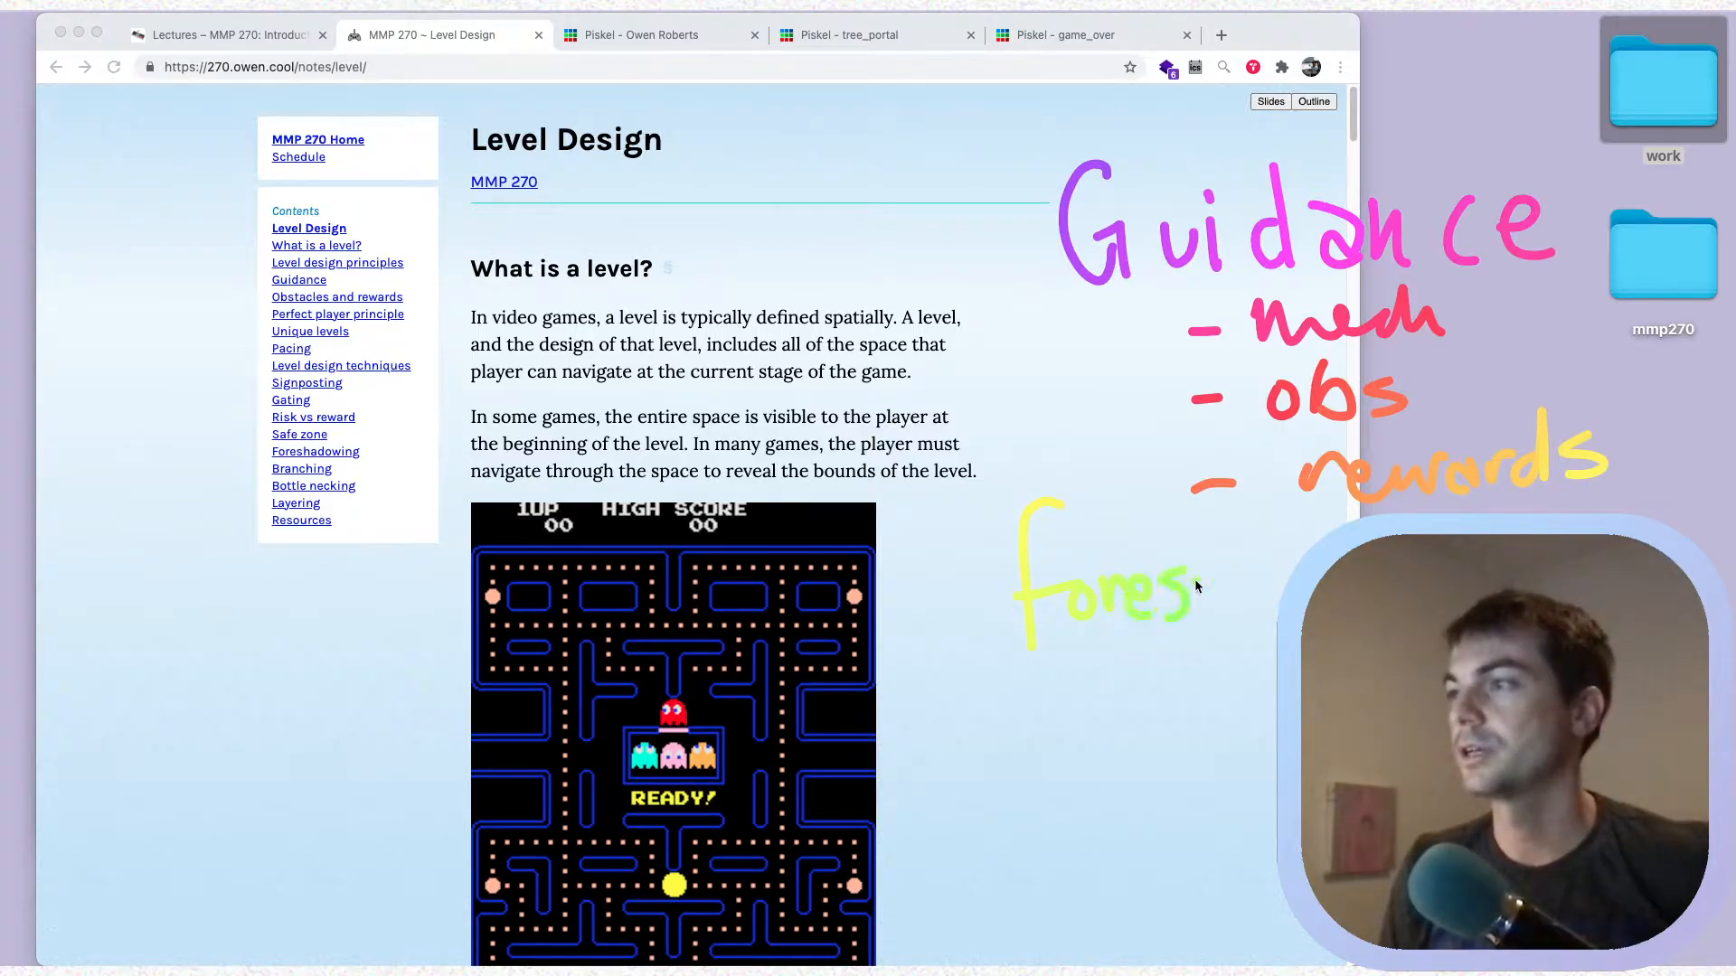
{"action": "mouse_move", "coordinate": [1277, 590]}
{"action": "left_mouse_down"}
{"action": "mouse_move", "coordinate": [1282, 617]}
{"action": "mouse_move", "coordinate": [1307, 540]}
{"action": "left_mouse_up"}
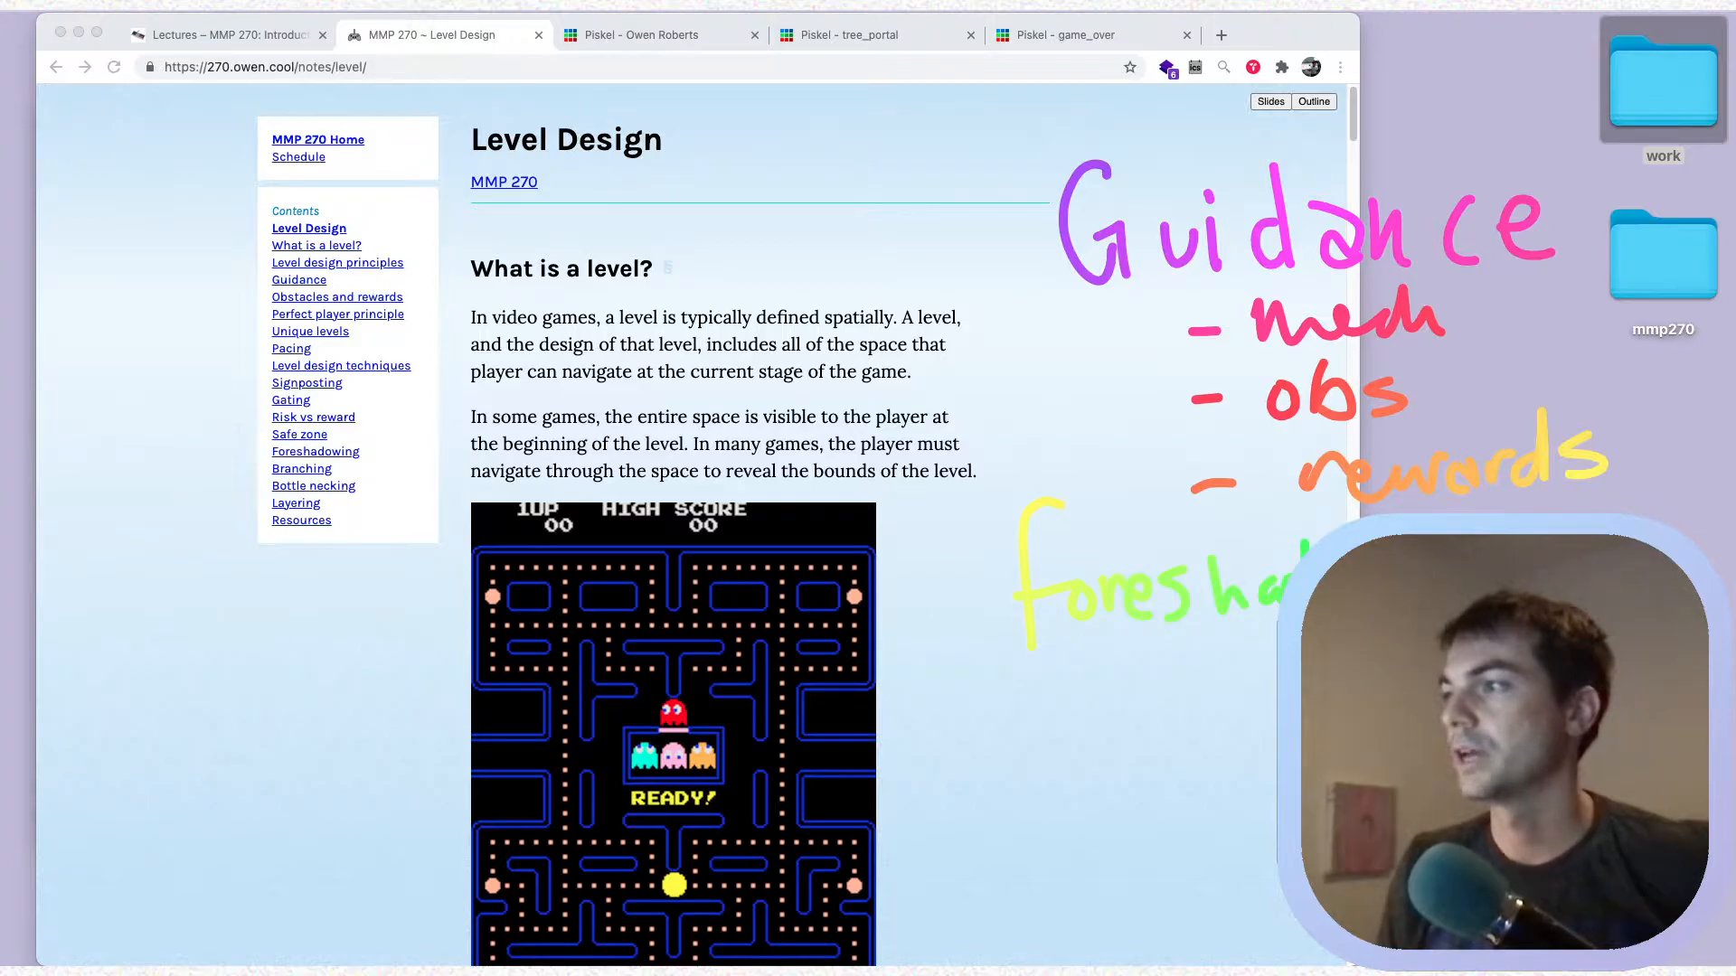
{"action": "mouse_move", "coordinate": [1065, 655]}
{"action": "left_mouse_down"}
{"action": "mouse_move", "coordinate": [1100, 698]}
{"action": "mouse_move", "coordinate": [1275, 701]}
{"action": "left_mouse_up"}
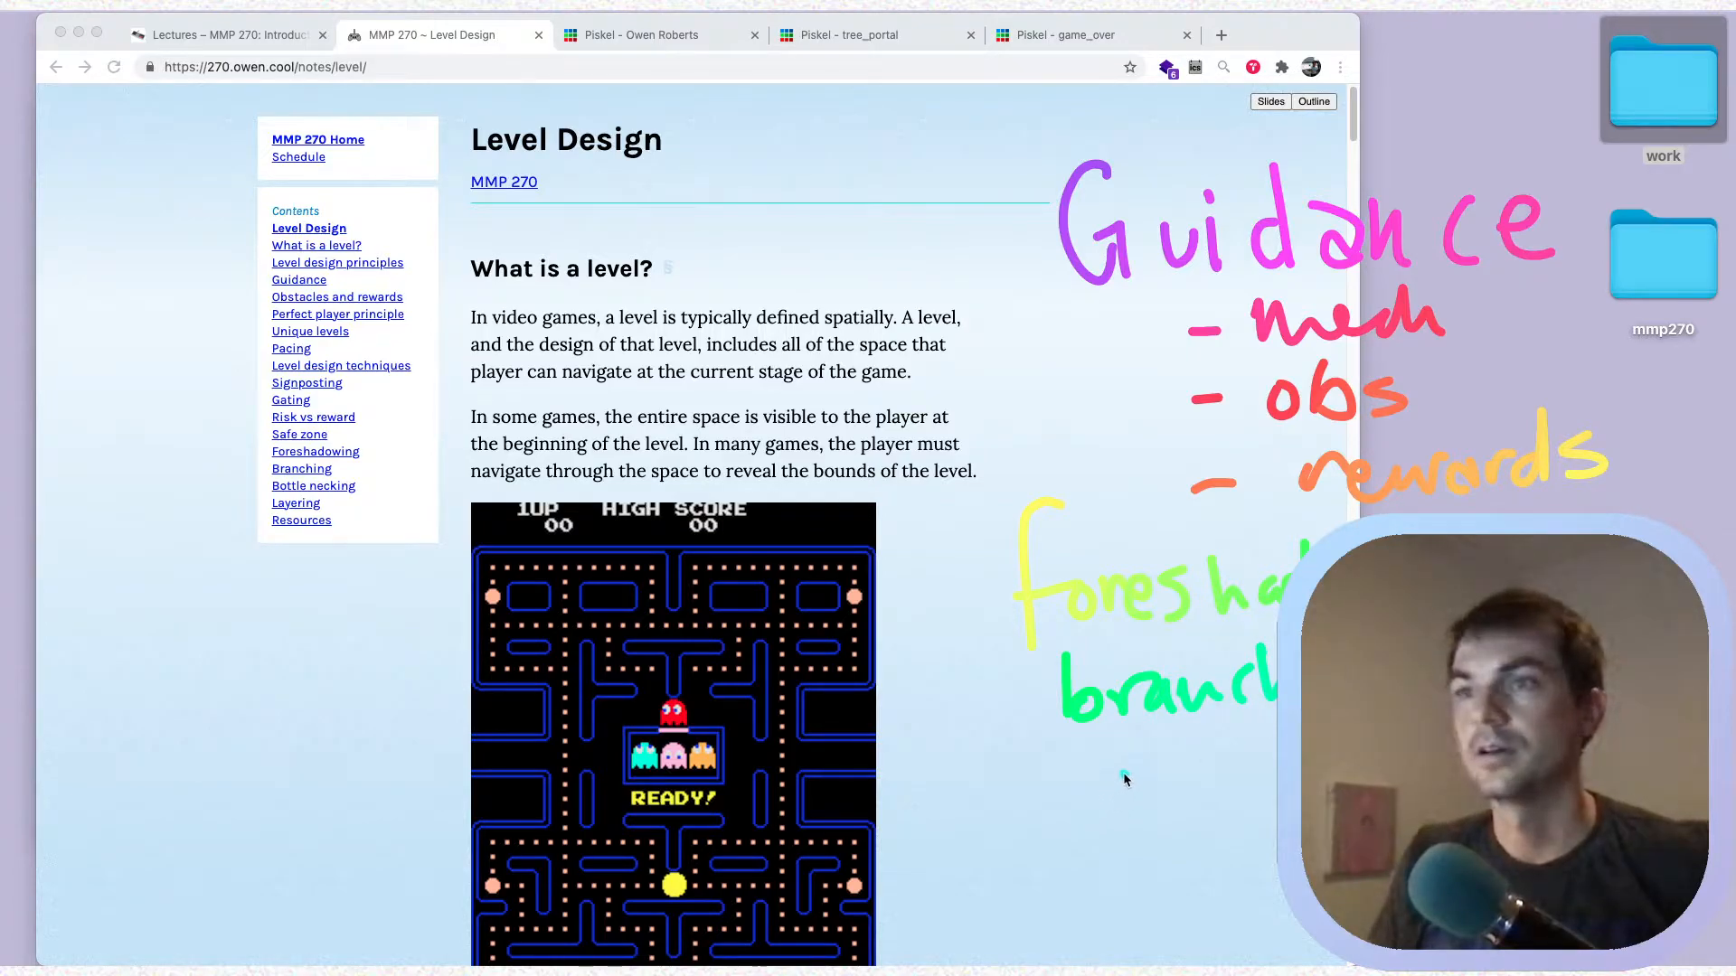
{"action": "left_click_drag", "start_coordinate": [1107, 801], "coordinate": [1152, 742]}
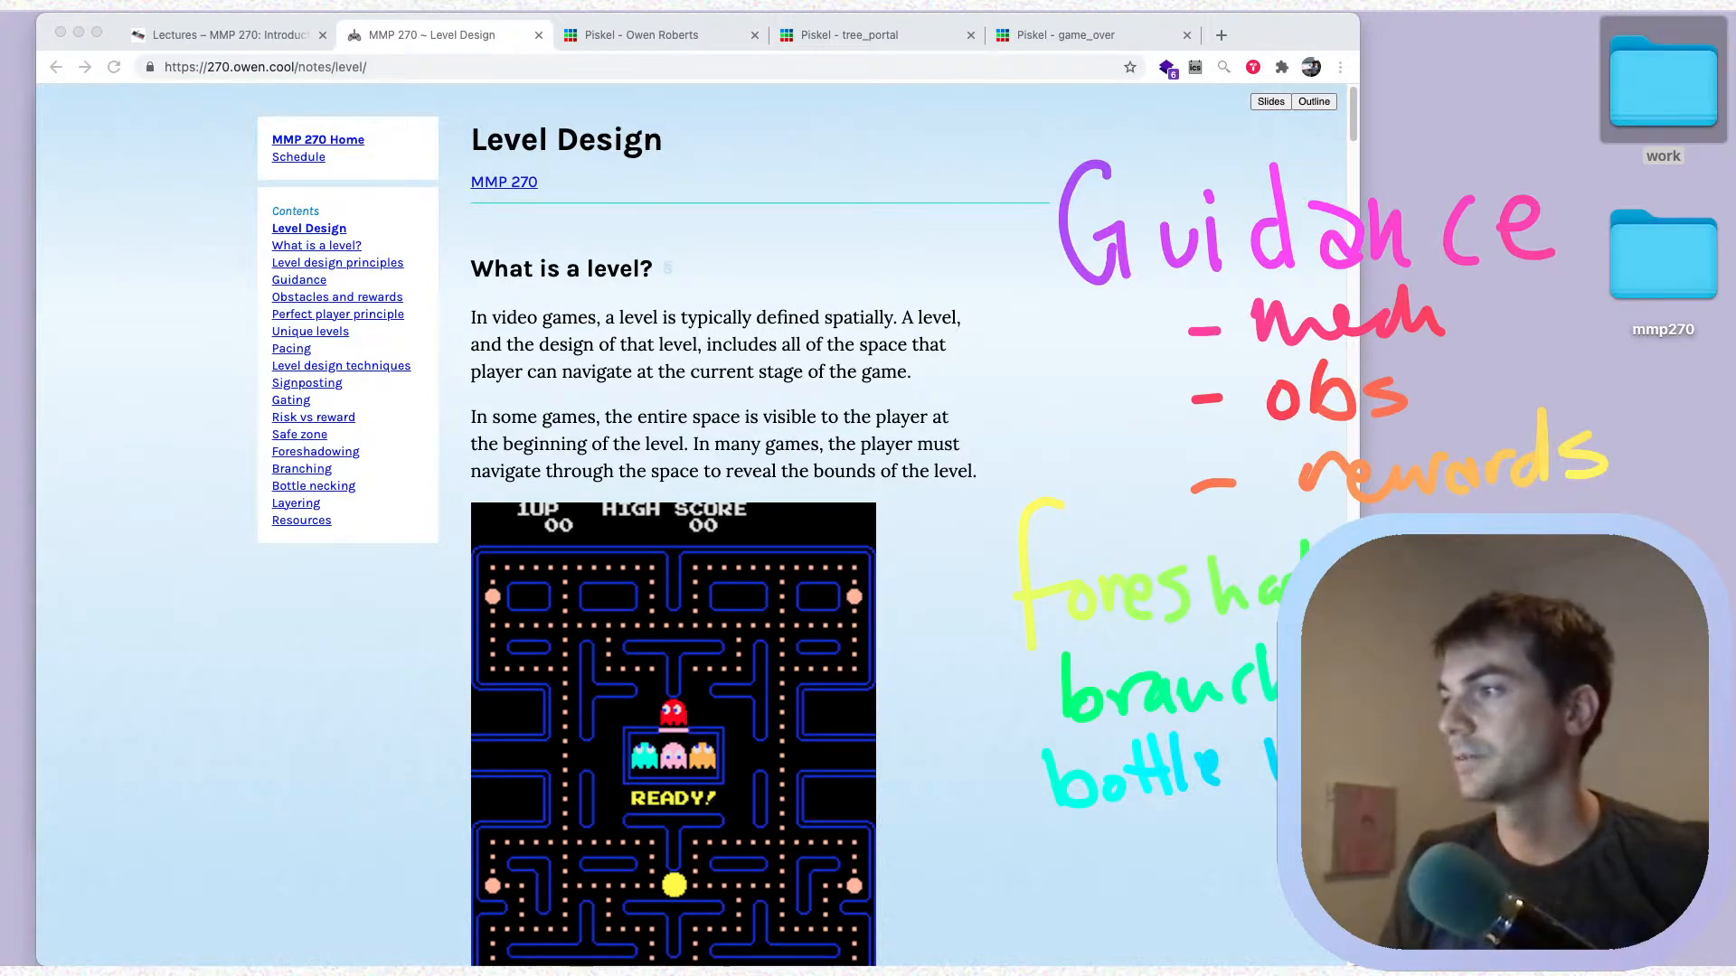
{"action": "mouse_move", "coordinate": [1074, 834]}
{"action": "left_mouse_down"}
{"action": "mouse_move", "coordinate": [1137, 900]}
{"action": "mouse_move", "coordinate": [1180, 904]}
{"action": "mouse_move", "coordinate": [1272, 823]}
{"action": "mouse_move", "coordinate": [1267, 875]}
{"action": "left_mouse_up"}
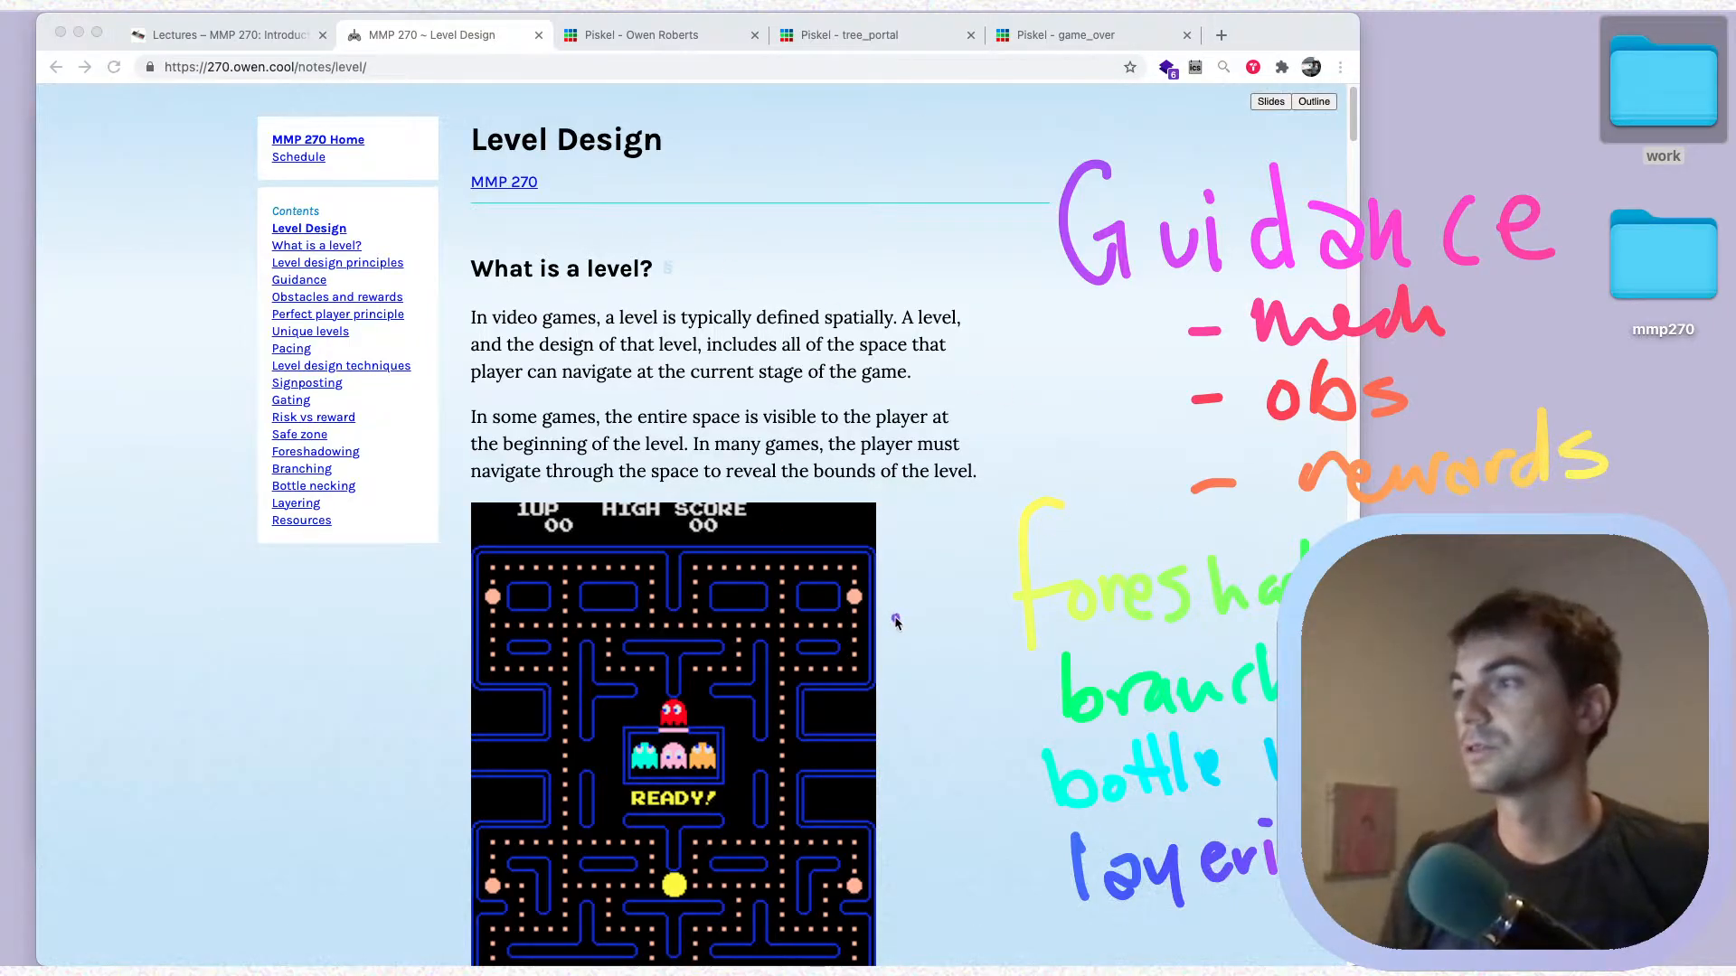
Handwrite "risk v reward", "gating?" and "safe zone" over the page text, and clear all screen annotations
{"action": "mouse_move", "coordinate": [586, 237]}
{"action": "left_mouse_down"}
{"action": "mouse_move", "coordinate": [673, 226]}
{"action": "mouse_move", "coordinate": [704, 276]}
{"action": "mouse_move", "coordinate": [789, 253]}
{"action": "mouse_move", "coordinate": [837, 215]}
{"action": "mouse_move", "coordinate": [977, 225]}
{"action": "mouse_move", "coordinate": [997, 283]}
{"action": "left_mouse_up"}
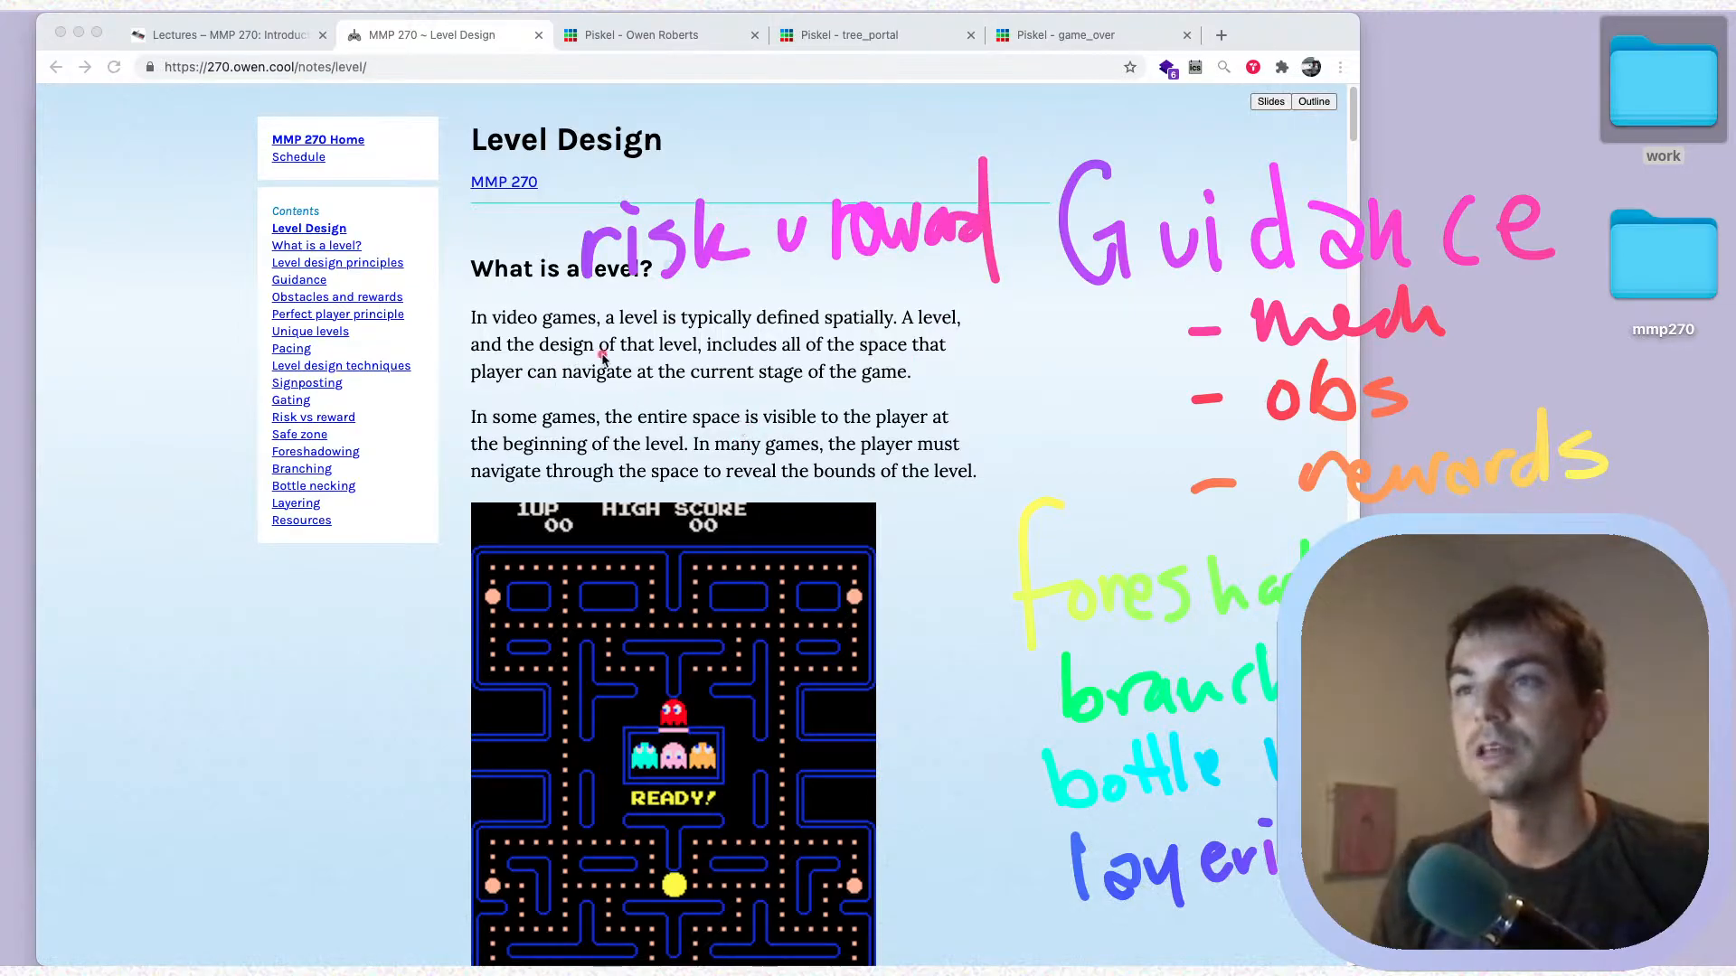
{"action": "mouse_move", "coordinate": [633, 331]}
{"action": "left_mouse_down"}
{"action": "mouse_move", "coordinate": [637, 369]}
{"action": "mouse_move", "coordinate": [614, 398]}
{"action": "left_mouse_up"}
{"action": "mouse_move", "coordinate": [687, 328]}
{"action": "left_mouse_down"}
{"action": "mouse_move", "coordinate": [672, 351]}
{"action": "mouse_move", "coordinate": [818, 384]}
{"action": "mouse_move", "coordinate": [843, 422]}
{"action": "mouse_move", "coordinate": [812, 417]}
{"action": "left_mouse_up"}
{"action": "left_click_drag", "start_coordinate": [900, 318], "coordinate": [915, 369]}
{"action": "left_click", "coordinate": [918, 387]}
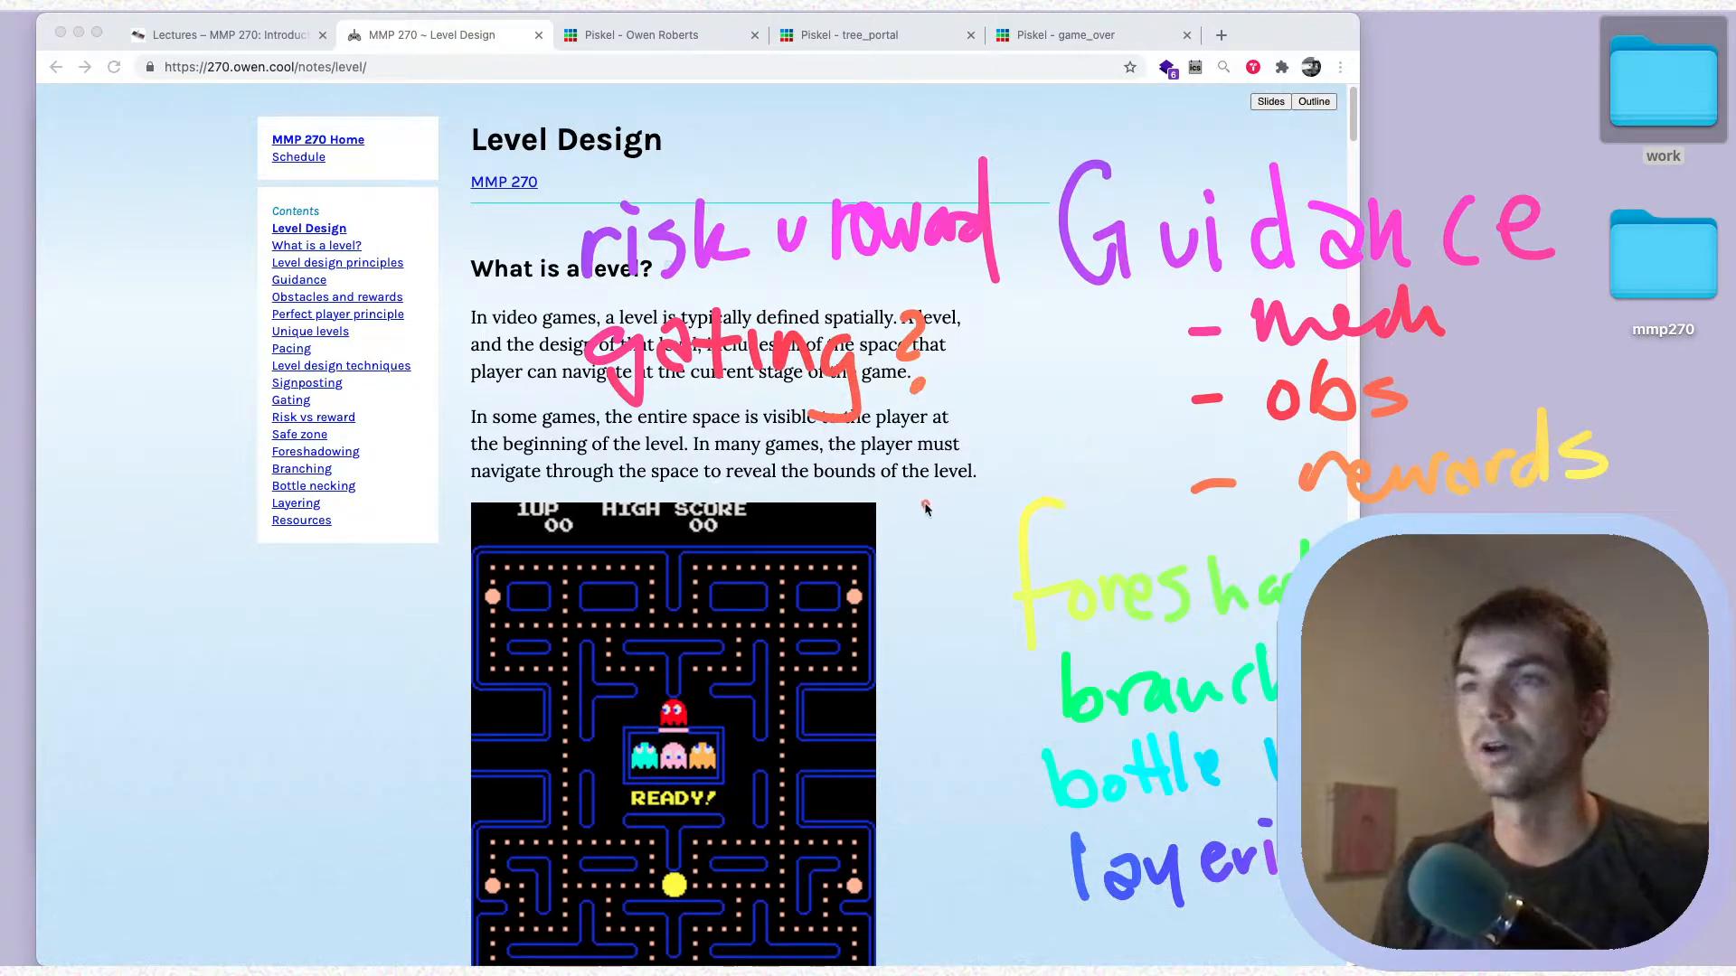
{"action": "mouse_move", "coordinate": [636, 467]}
{"action": "left_mouse_down"}
{"action": "mouse_move", "coordinate": [592, 542]}
{"action": "mouse_move", "coordinate": [703, 529]}
{"action": "mouse_move", "coordinate": [742, 479]}
{"action": "mouse_move", "coordinate": [863, 520]}
{"action": "mouse_move", "coordinate": [913, 497]}
{"action": "mouse_move", "coordinate": [959, 507]}
{"action": "left_mouse_up"}
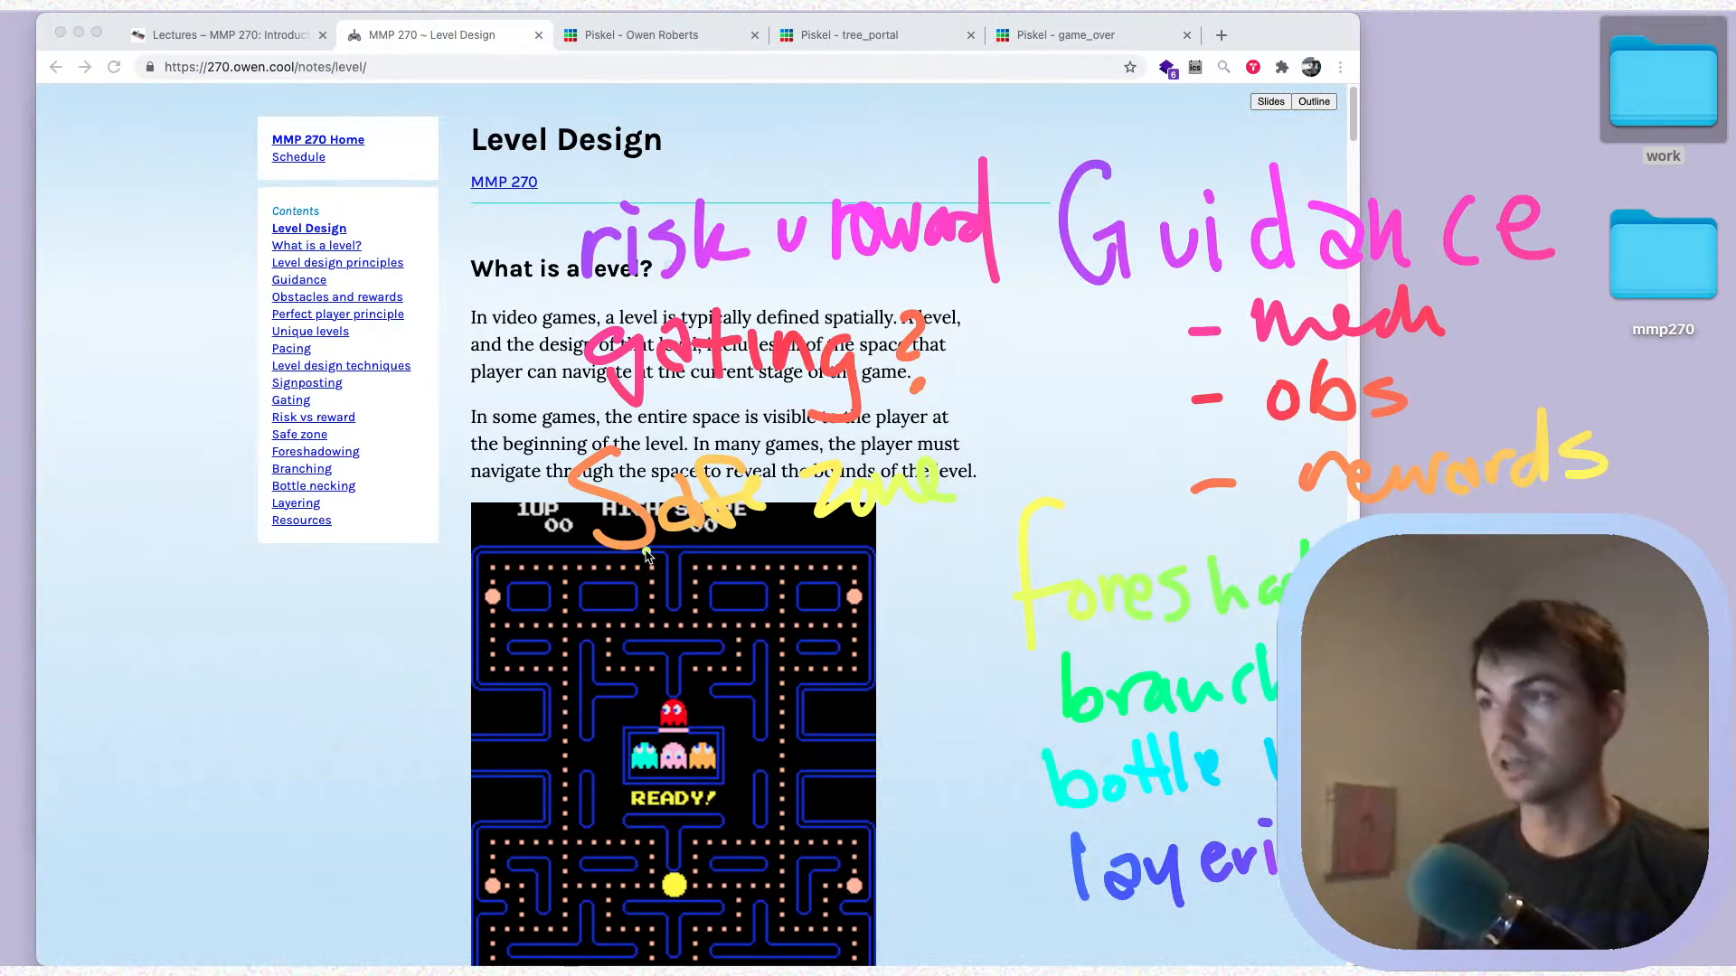
{"action": "key", "text": "Escape"}
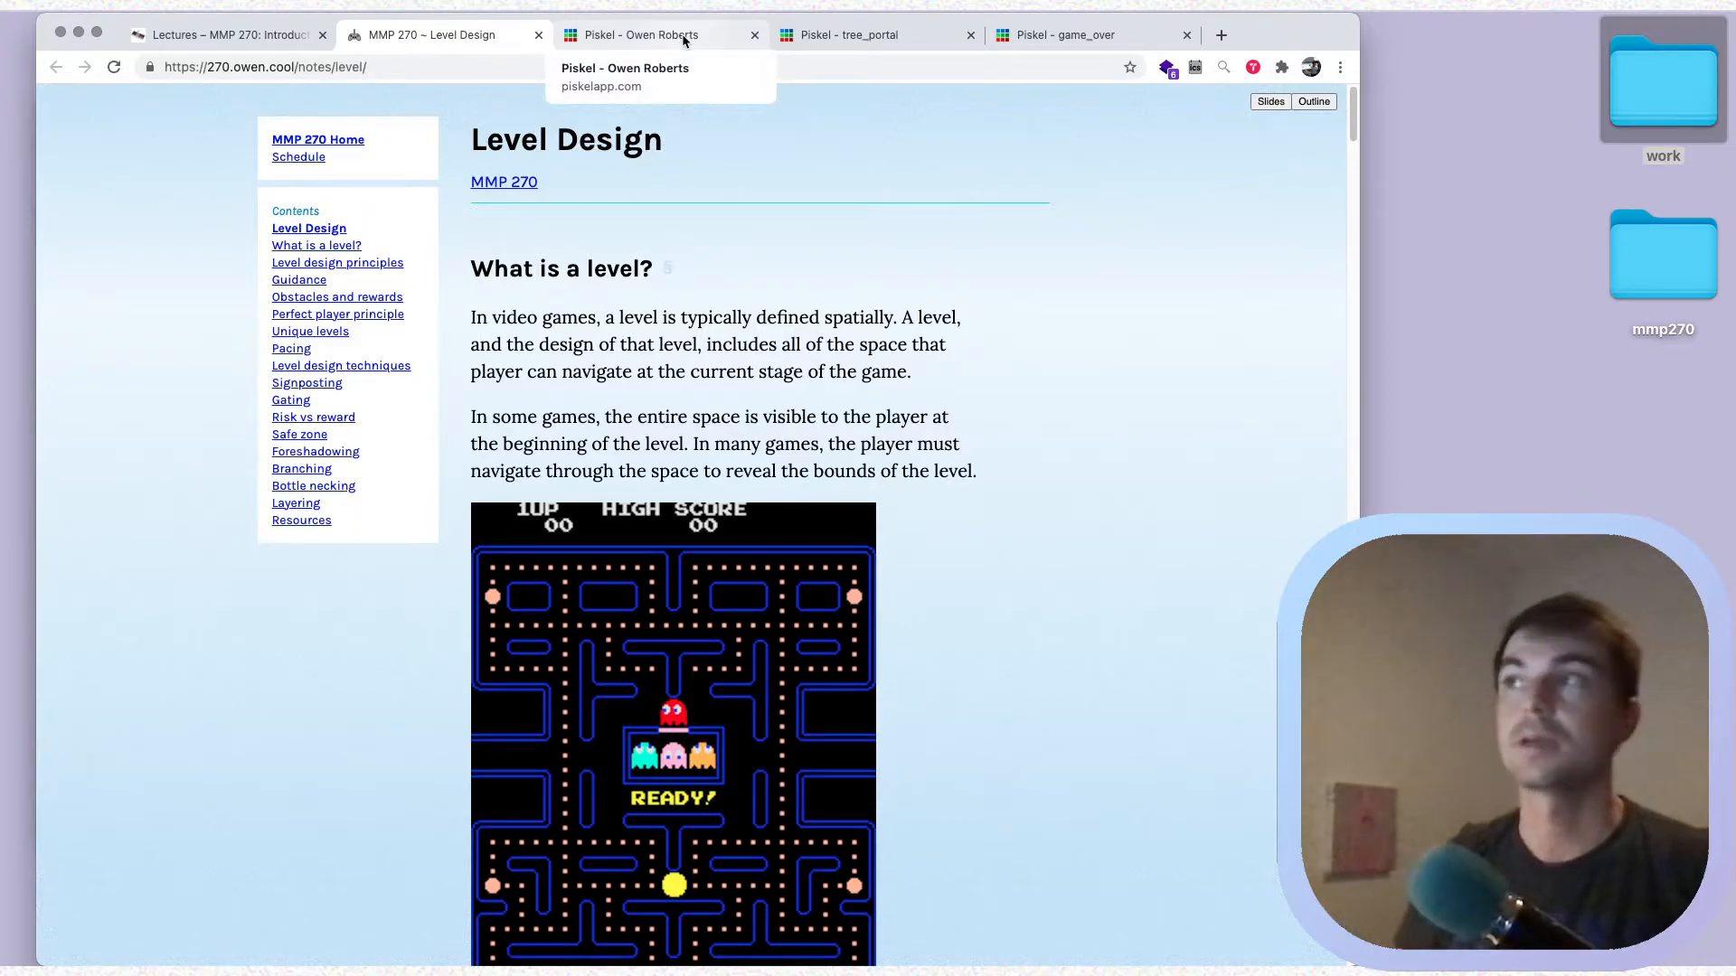
In the game_over sprite in Piskel, view the Game Over frame, select the You Win frame and open the PNG export options
{"action": "left_click", "coordinate": [1039, 38]}
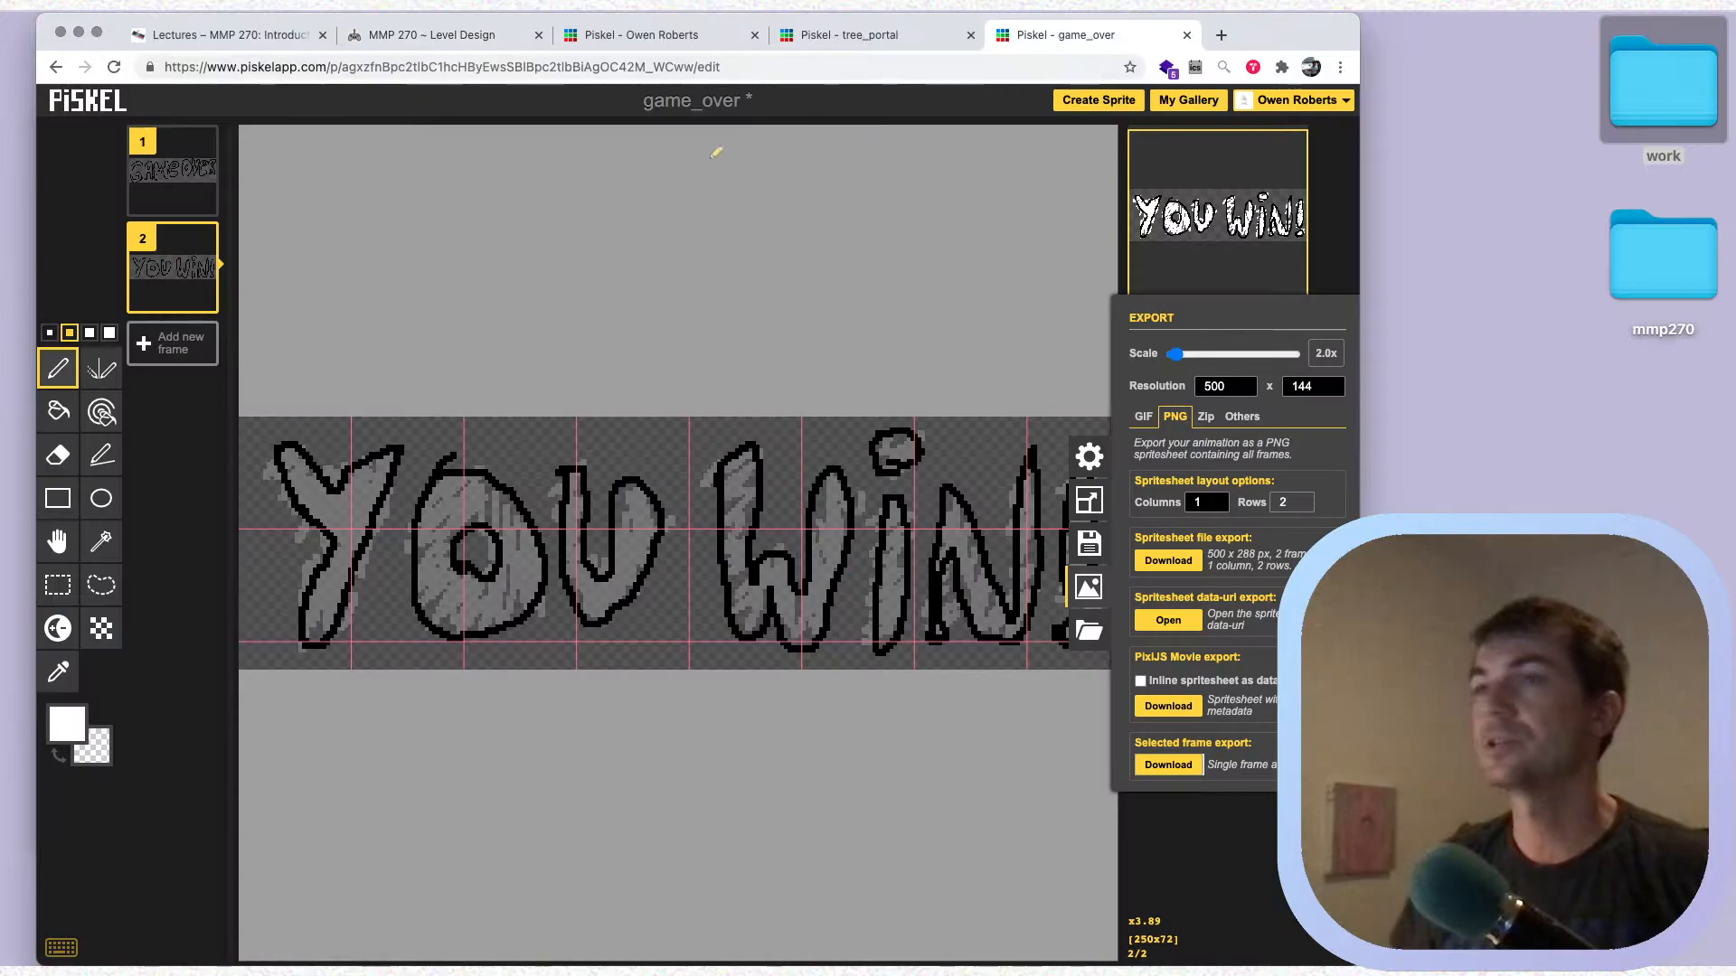
{"action": "left_click", "coordinate": [168, 181]}
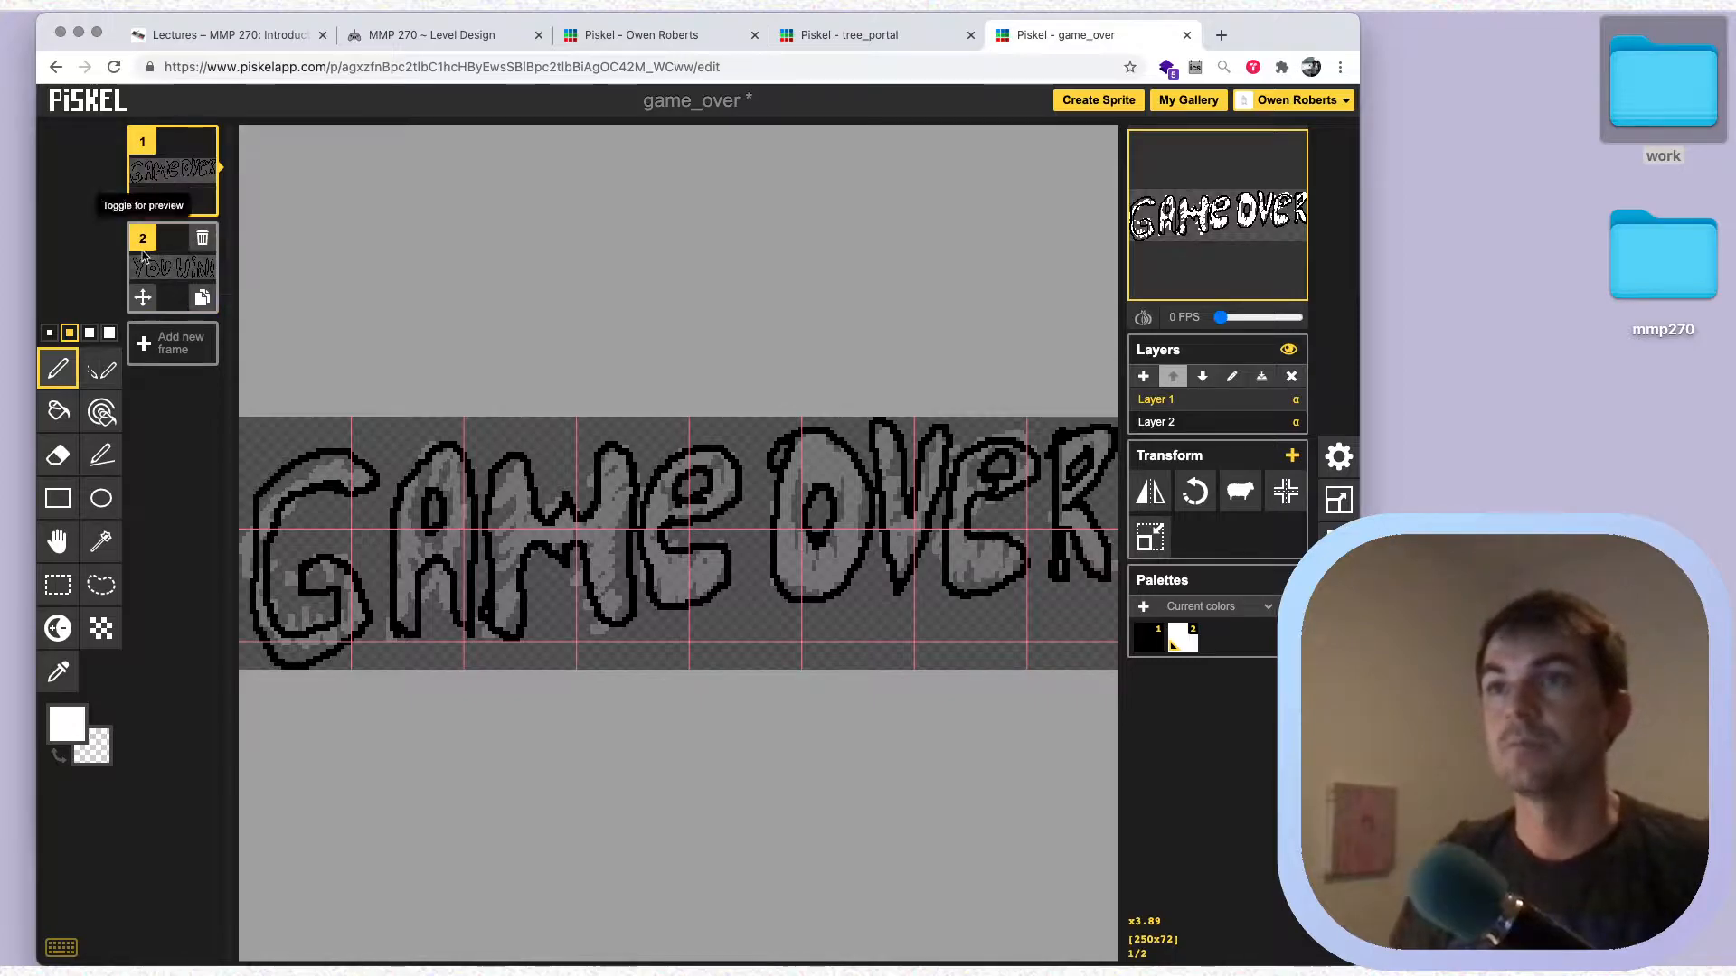
{"action": "left_click", "coordinate": [172, 270]}
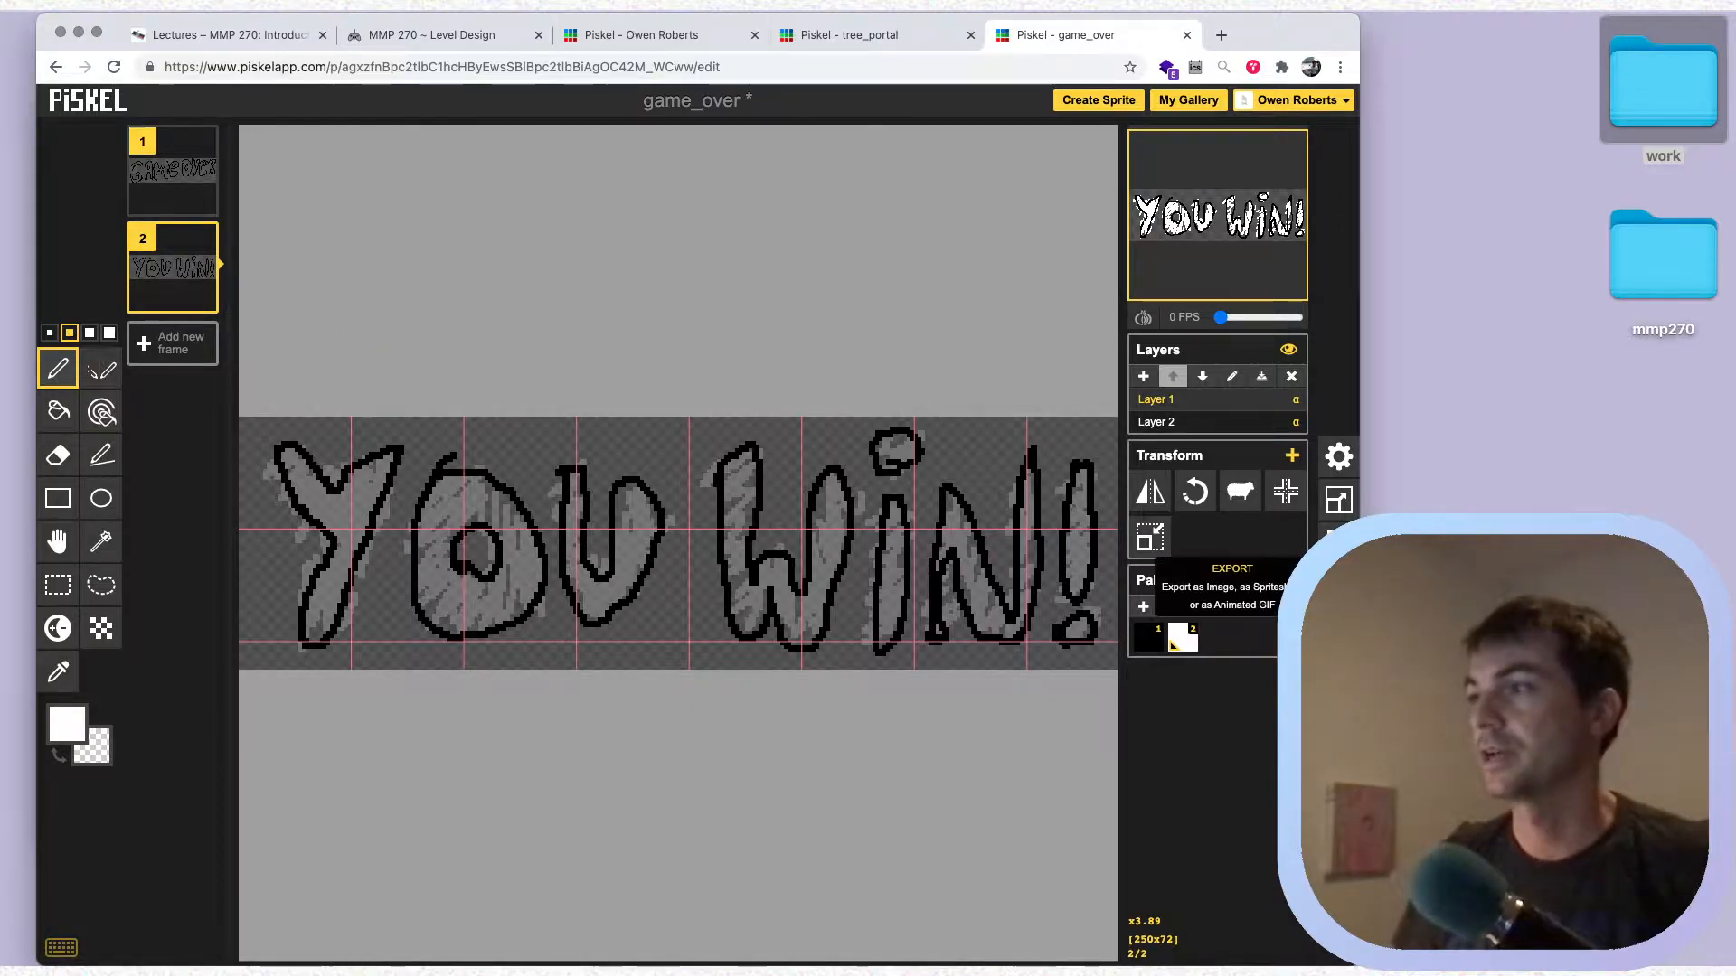
{"action": "left_click", "coordinate": [1339, 588]}
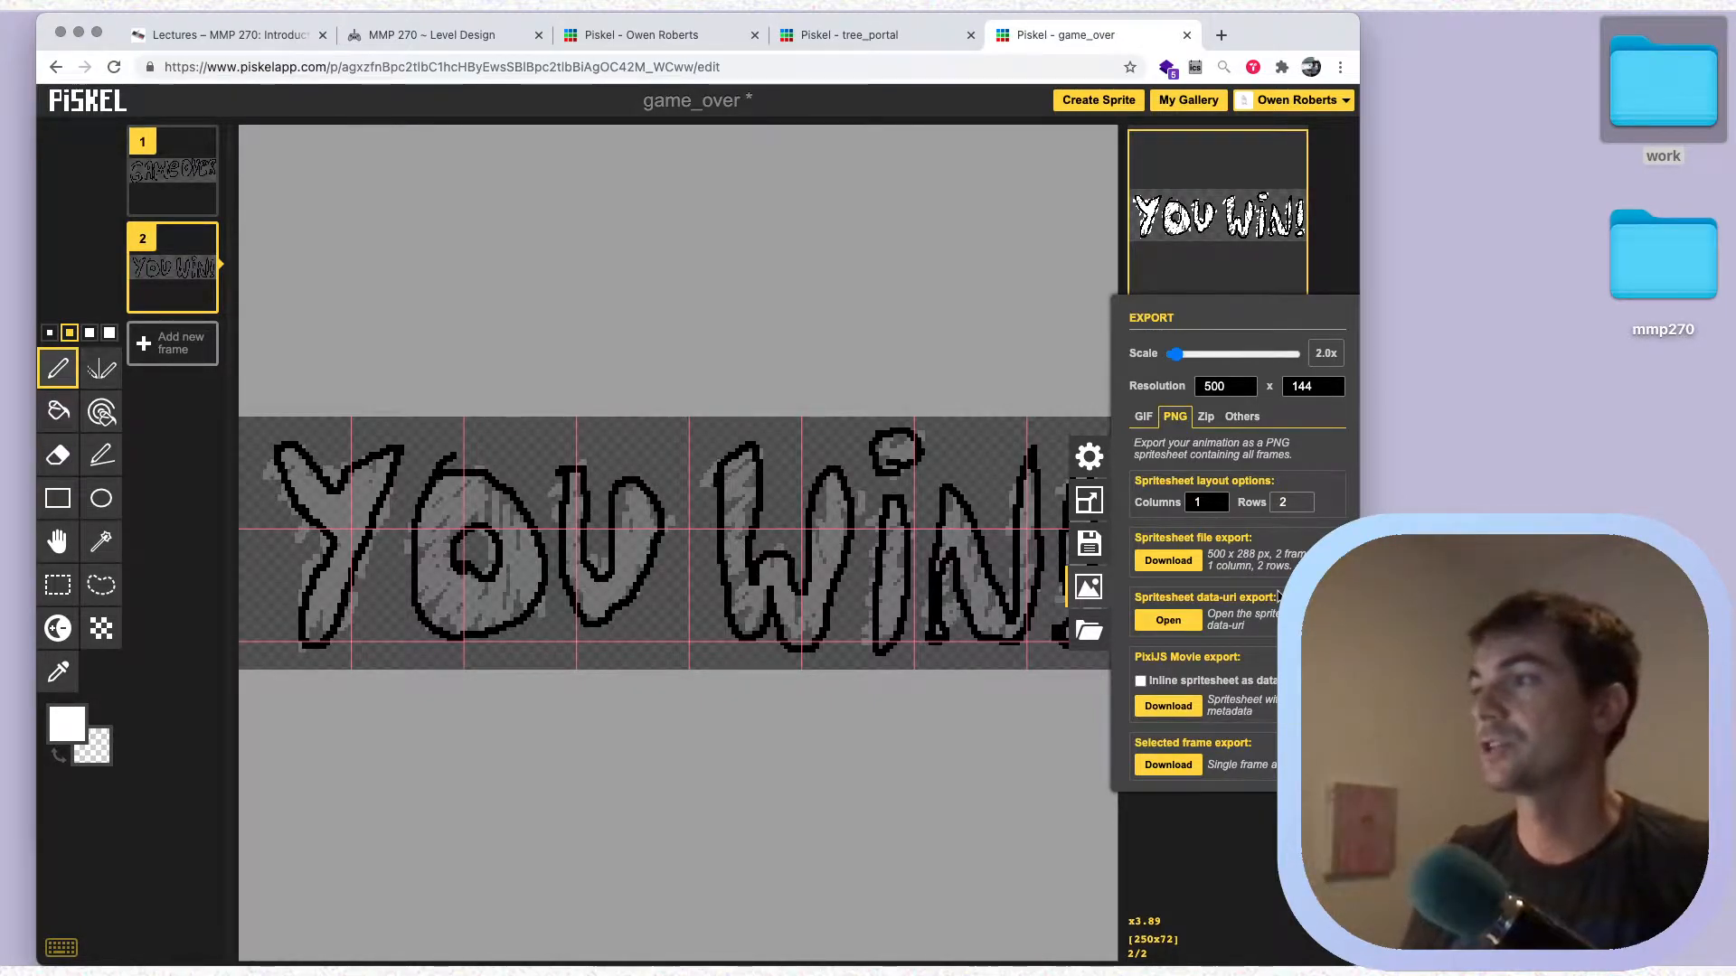
Open the desktop mmp270 folder in Finder and select game_over.png in midterm's Sprites folder to check its dimensions
{"action": "left_click", "coordinate": [1646, 280]}
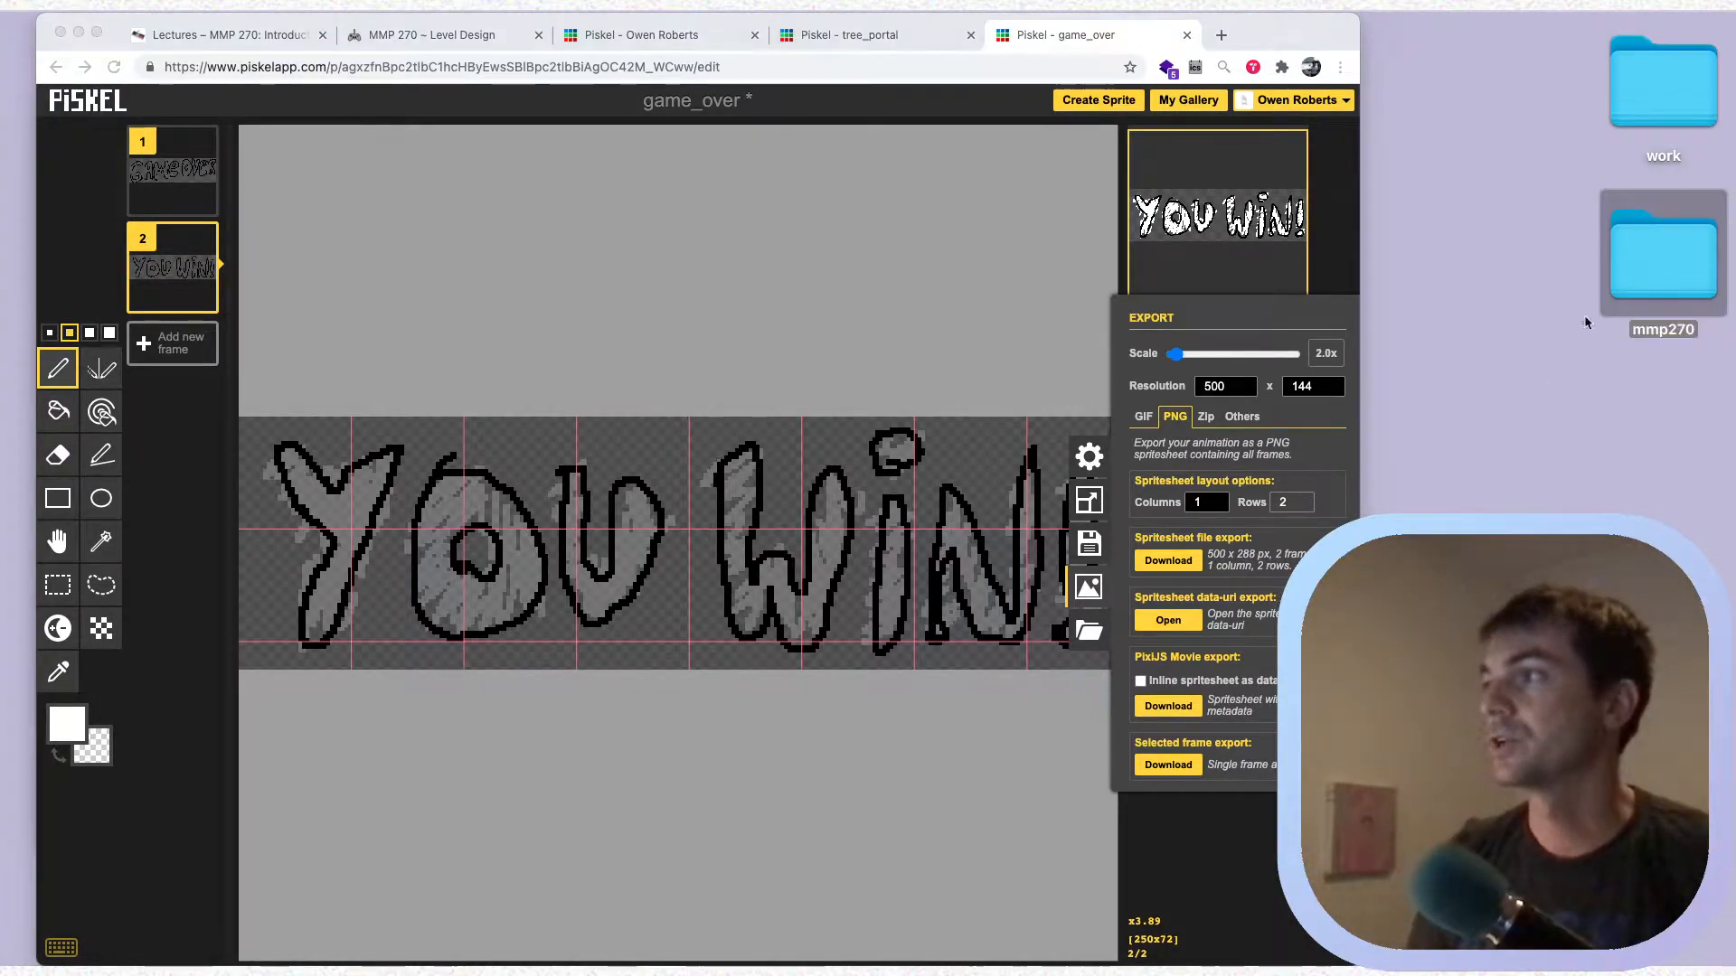
{"action": "double_click", "coordinate": [1673, 267]}
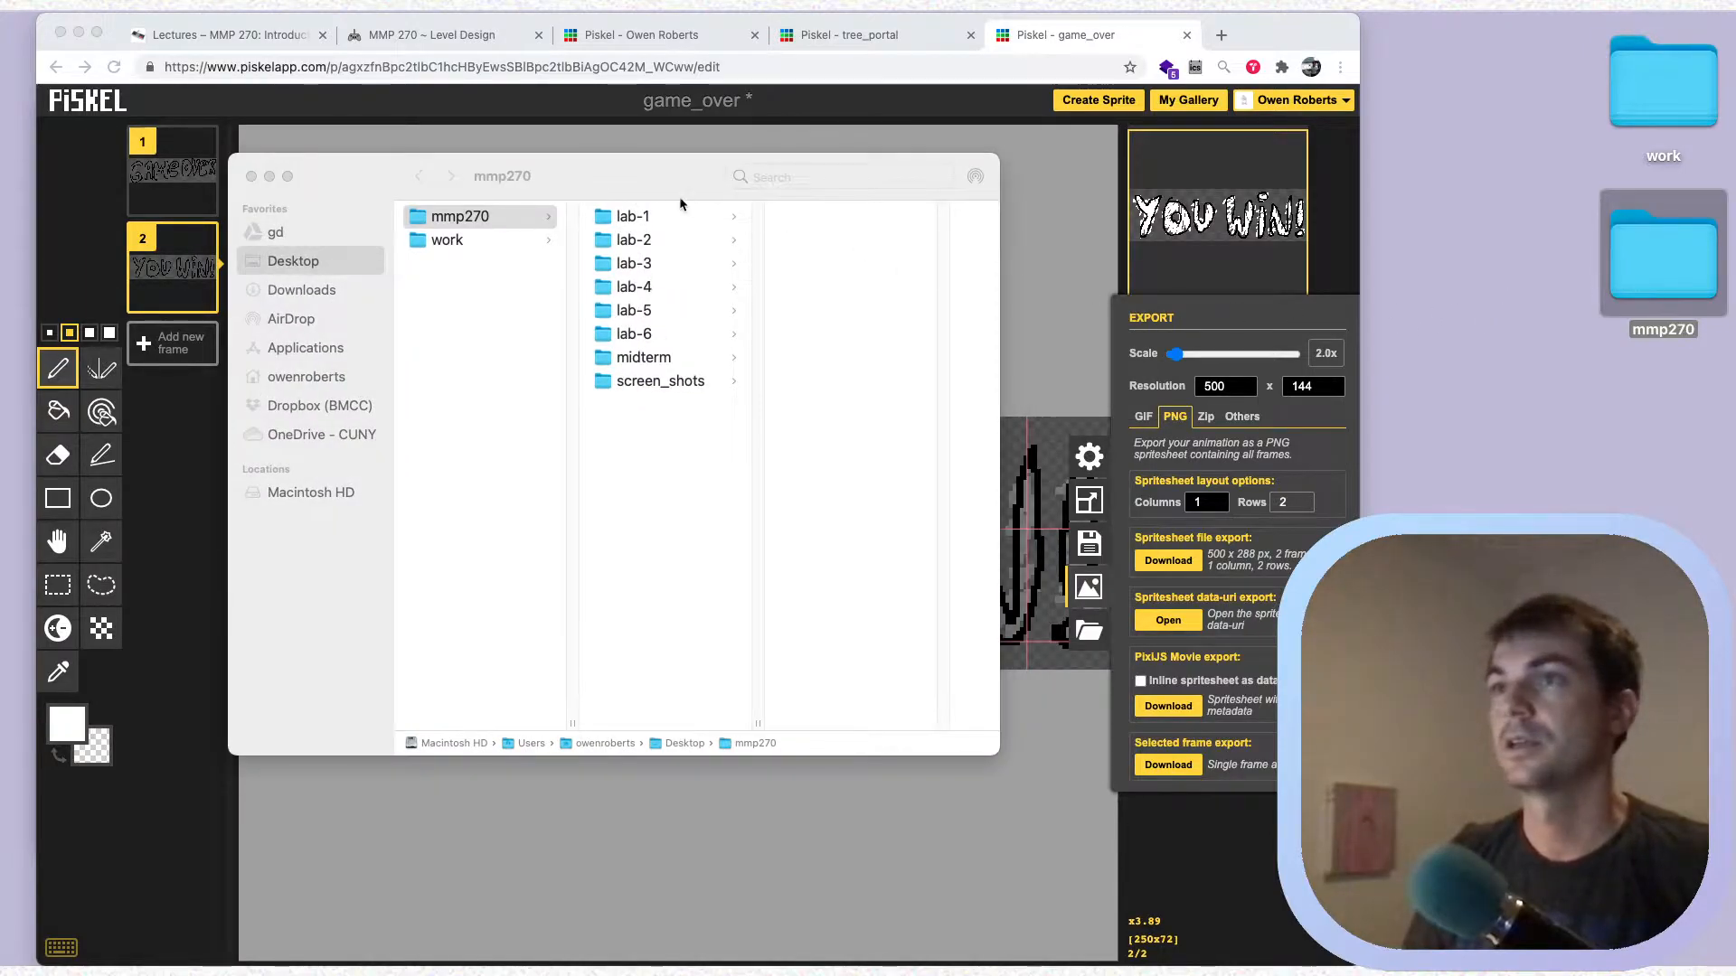
{"action": "left_click", "coordinate": [666, 356]}
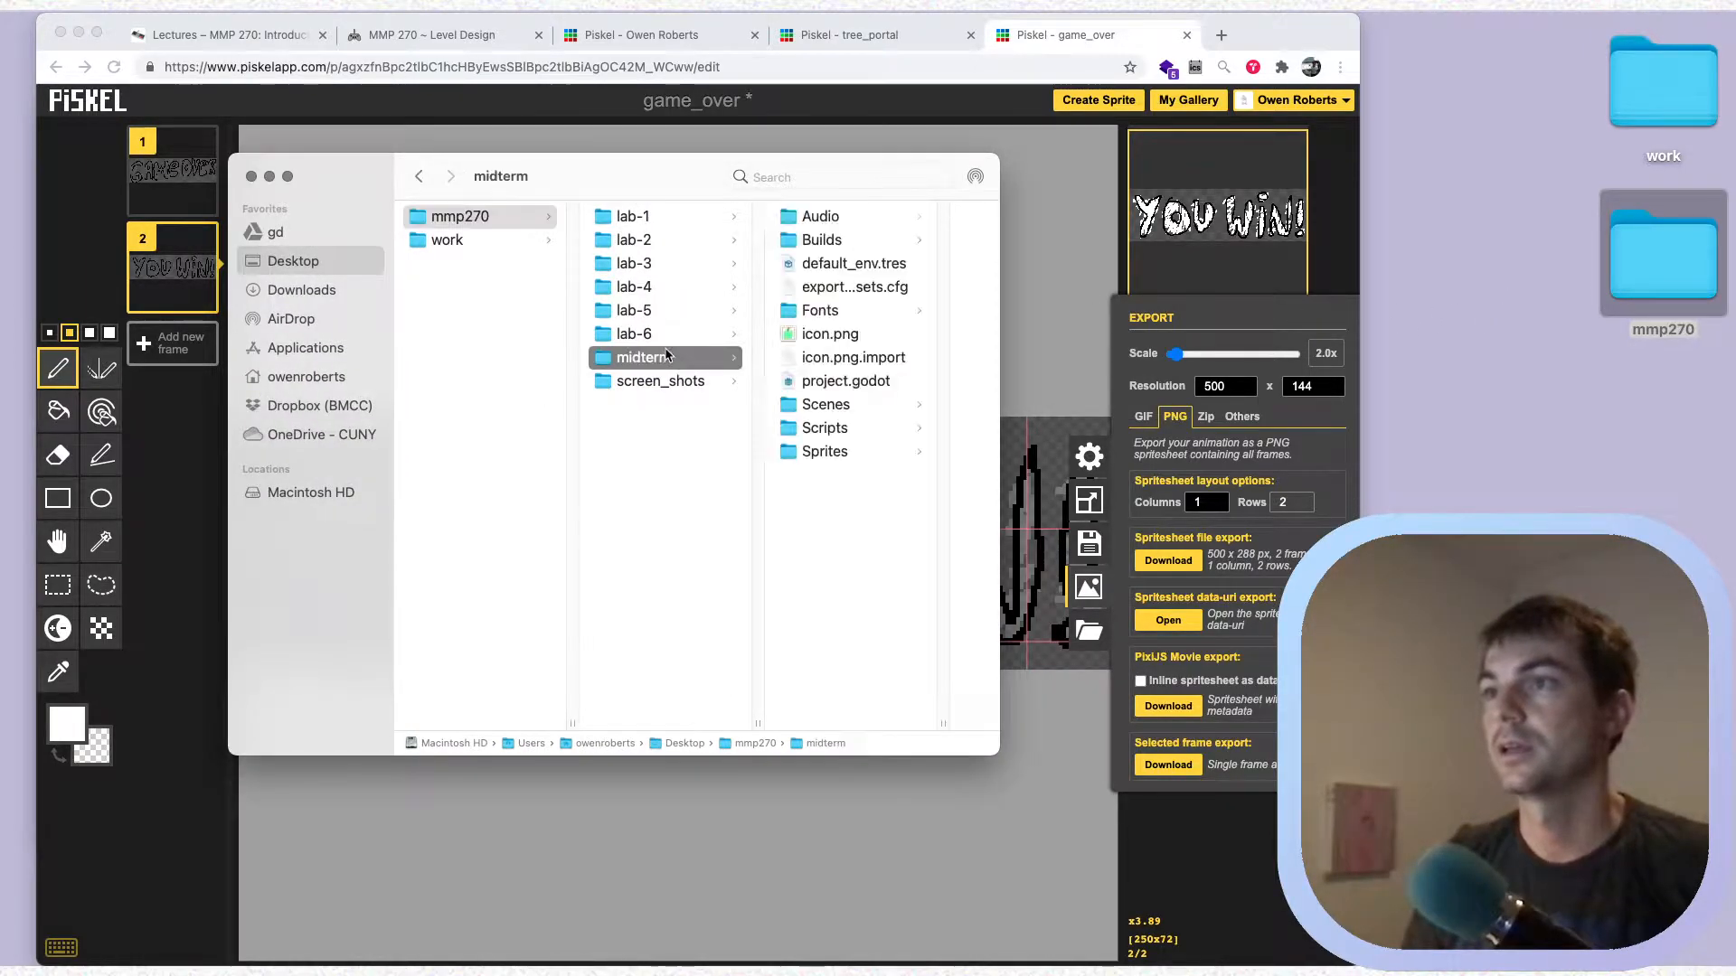
{"action": "left_click_drag", "start_coordinate": [664, 161], "coordinate": [570, 135]}
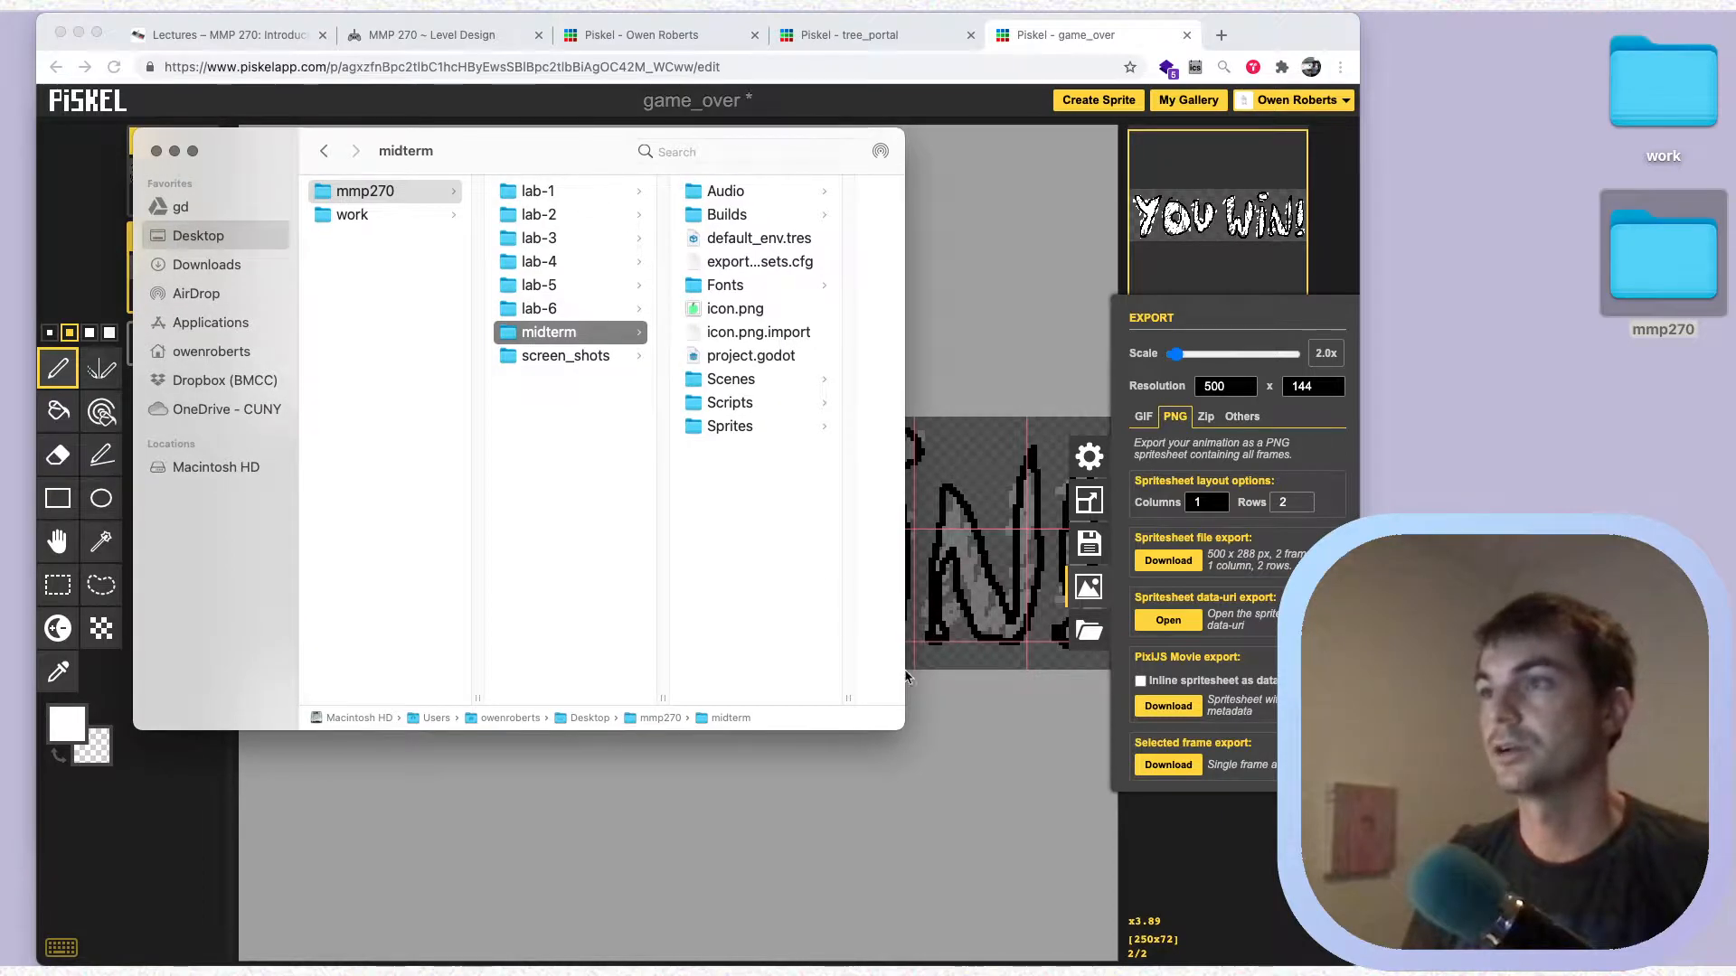
{"action": "left_click_drag", "start_coordinate": [901, 728], "coordinate": [1096, 714]}
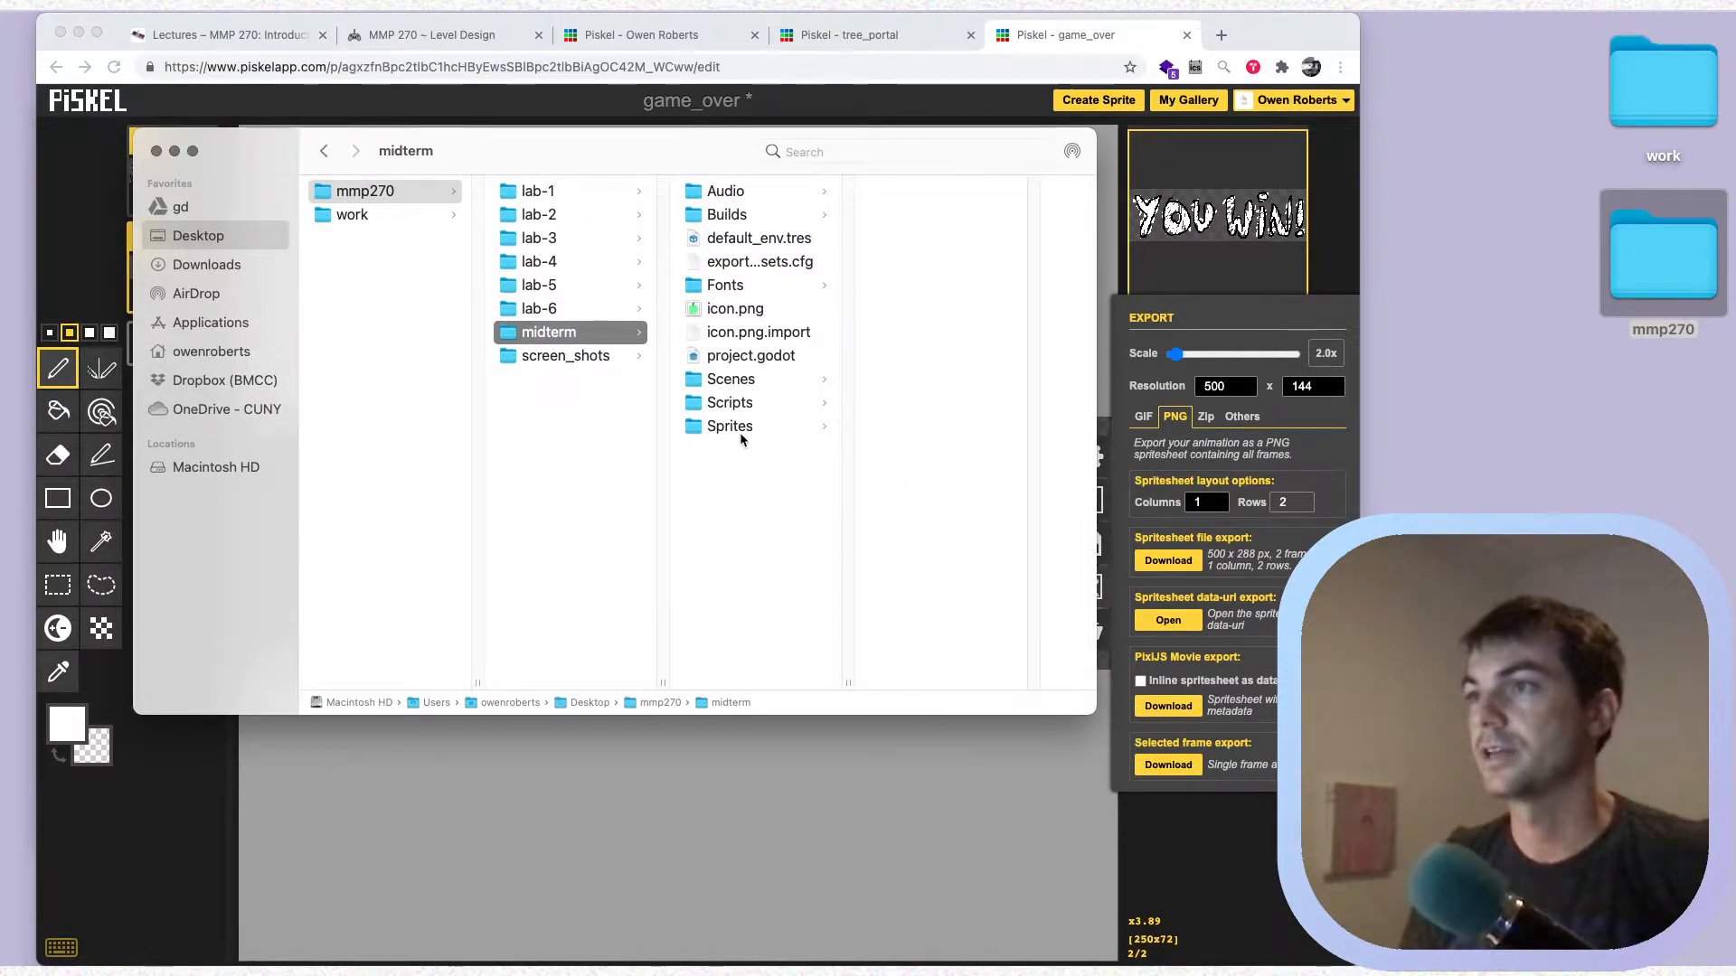
{"action": "left_click", "coordinate": [734, 428]}
{"action": "left_click", "coordinate": [977, 452]}
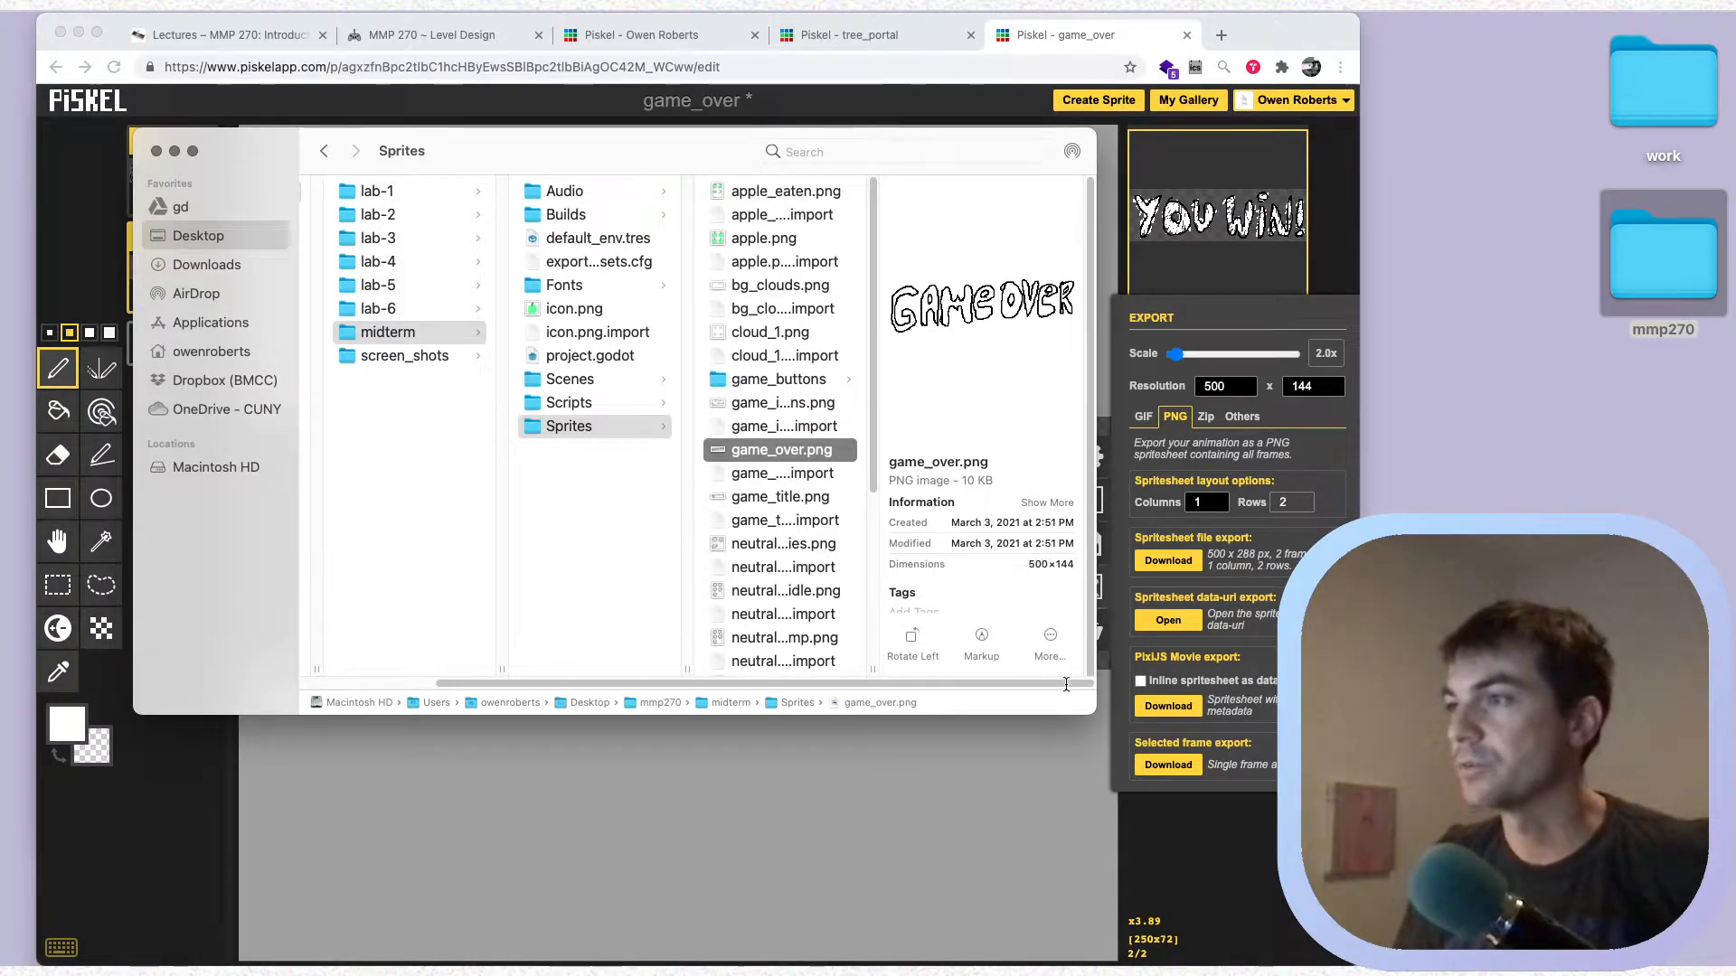
Return to Piskel and export only the selected You Win frame as a single PNG
{"action": "left_click", "coordinate": [1248, 879]}
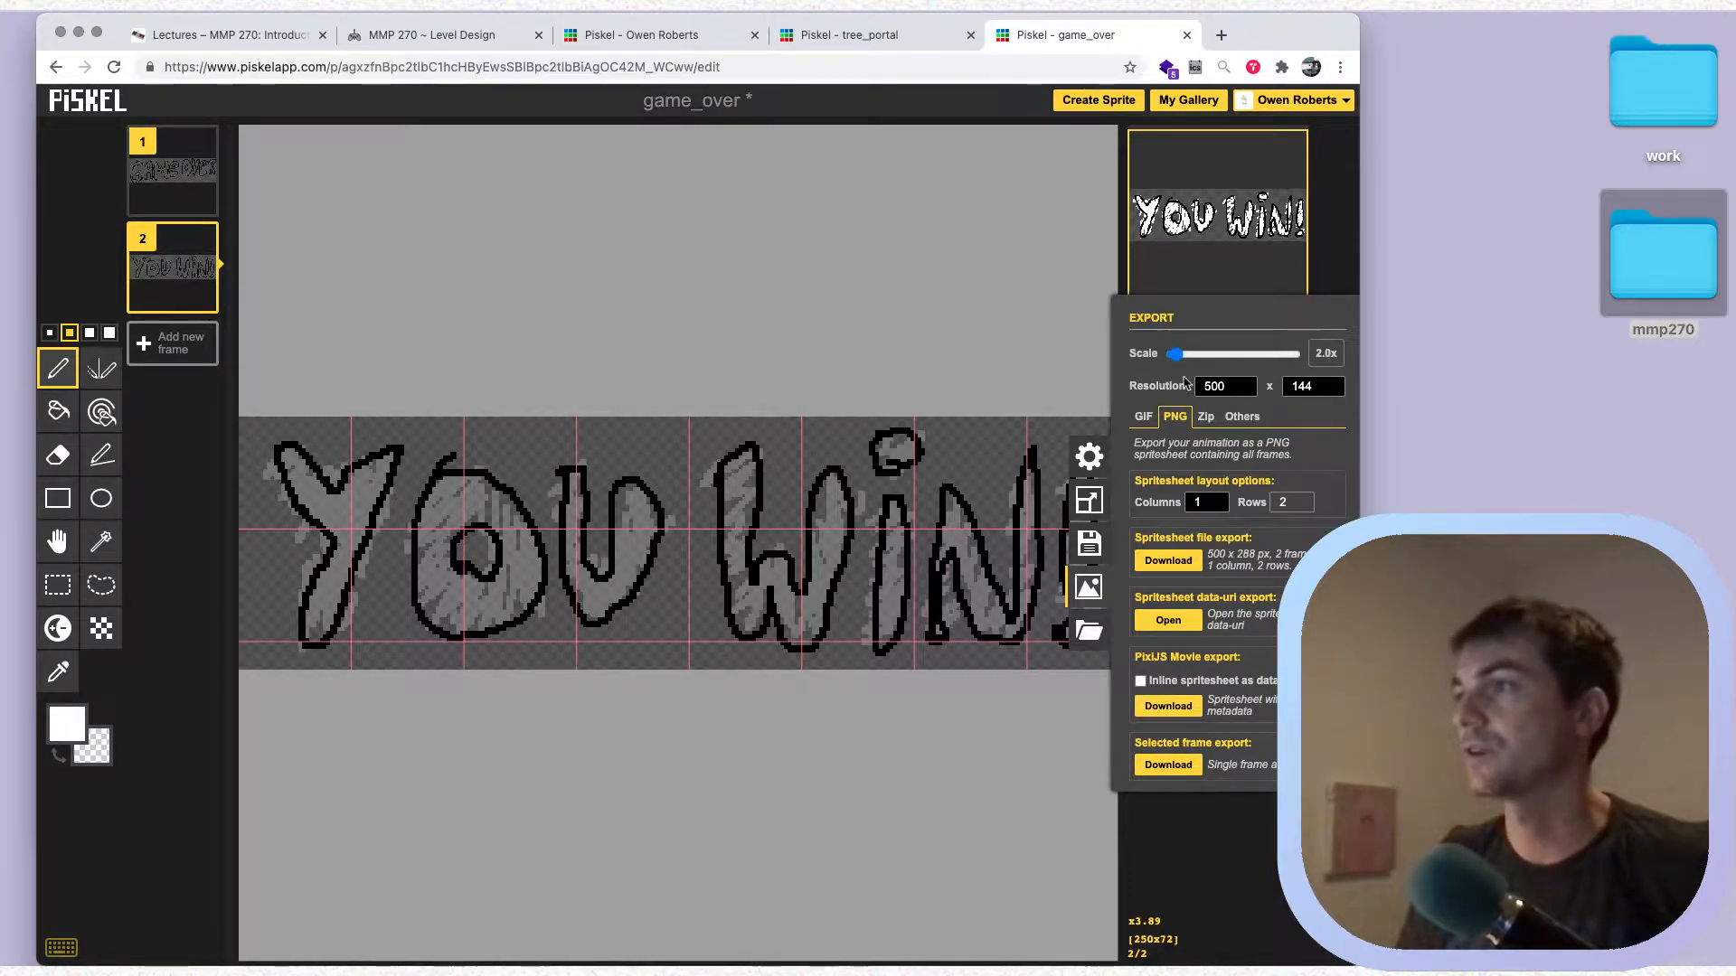
{"action": "left_click", "coordinate": [1168, 765]}
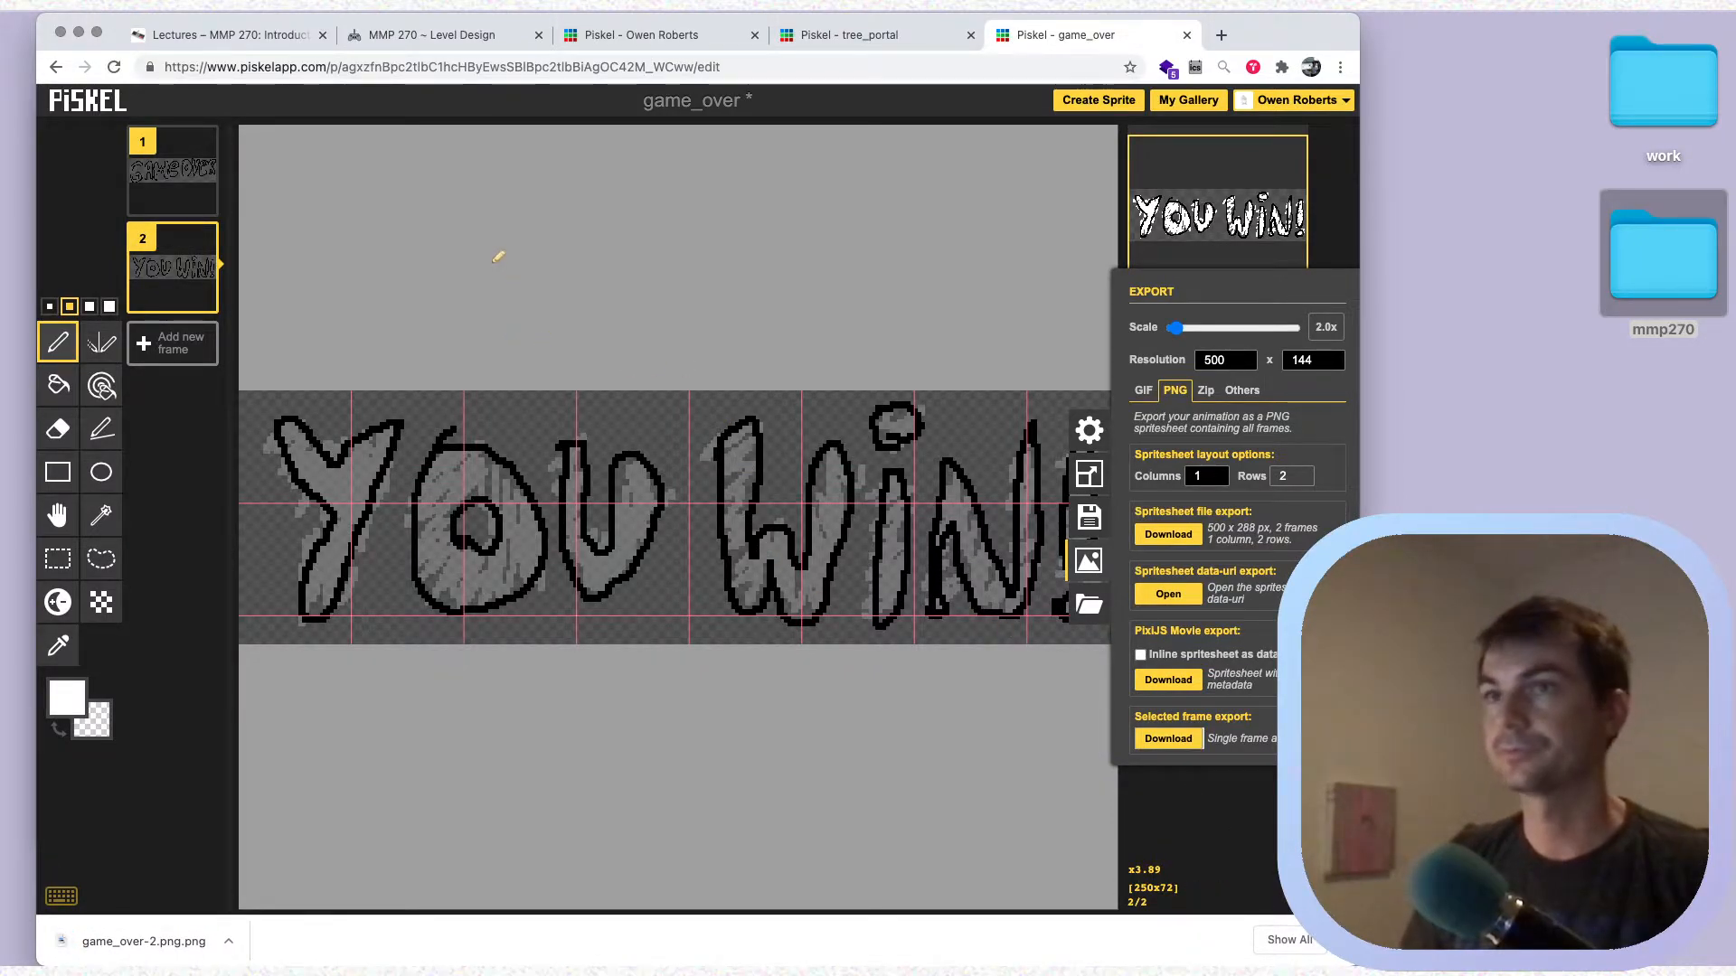
{"action": "left_click_drag", "start_coordinate": [153, 947], "coordinate": [217, 857]}
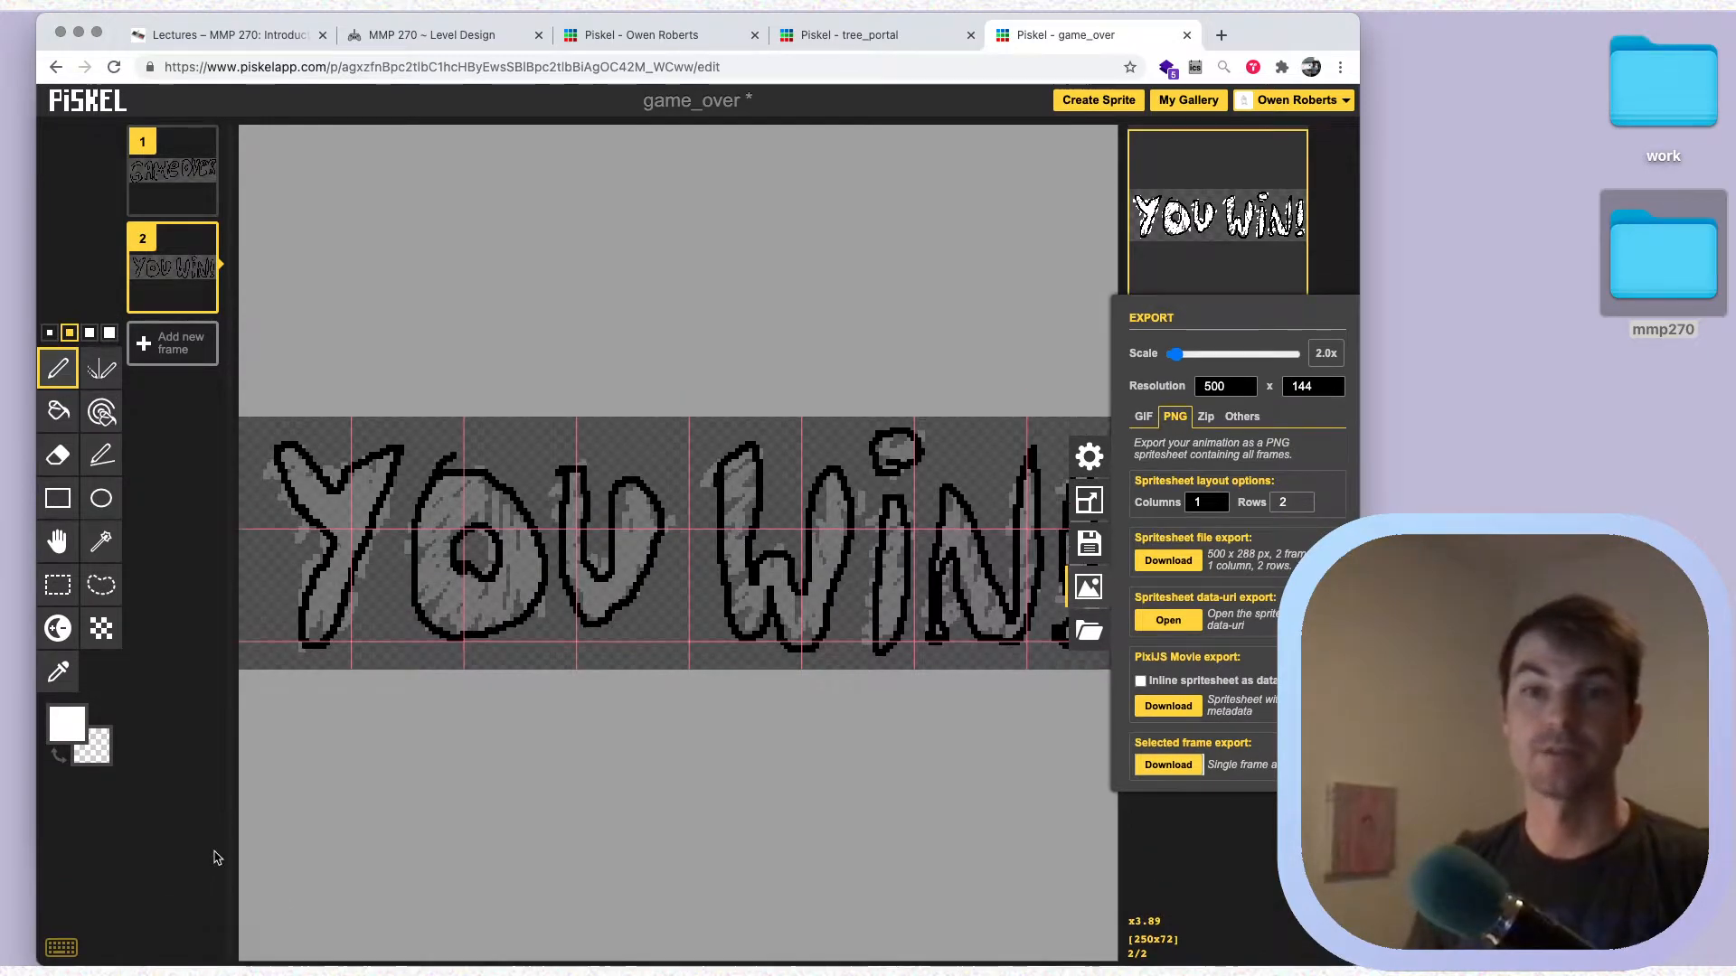
Switch to Finder, close the lab-8-test and extra midterm windows, and move the Sprites window to the upper part of the screen
{"action": "key", "text": "super+Tab"}
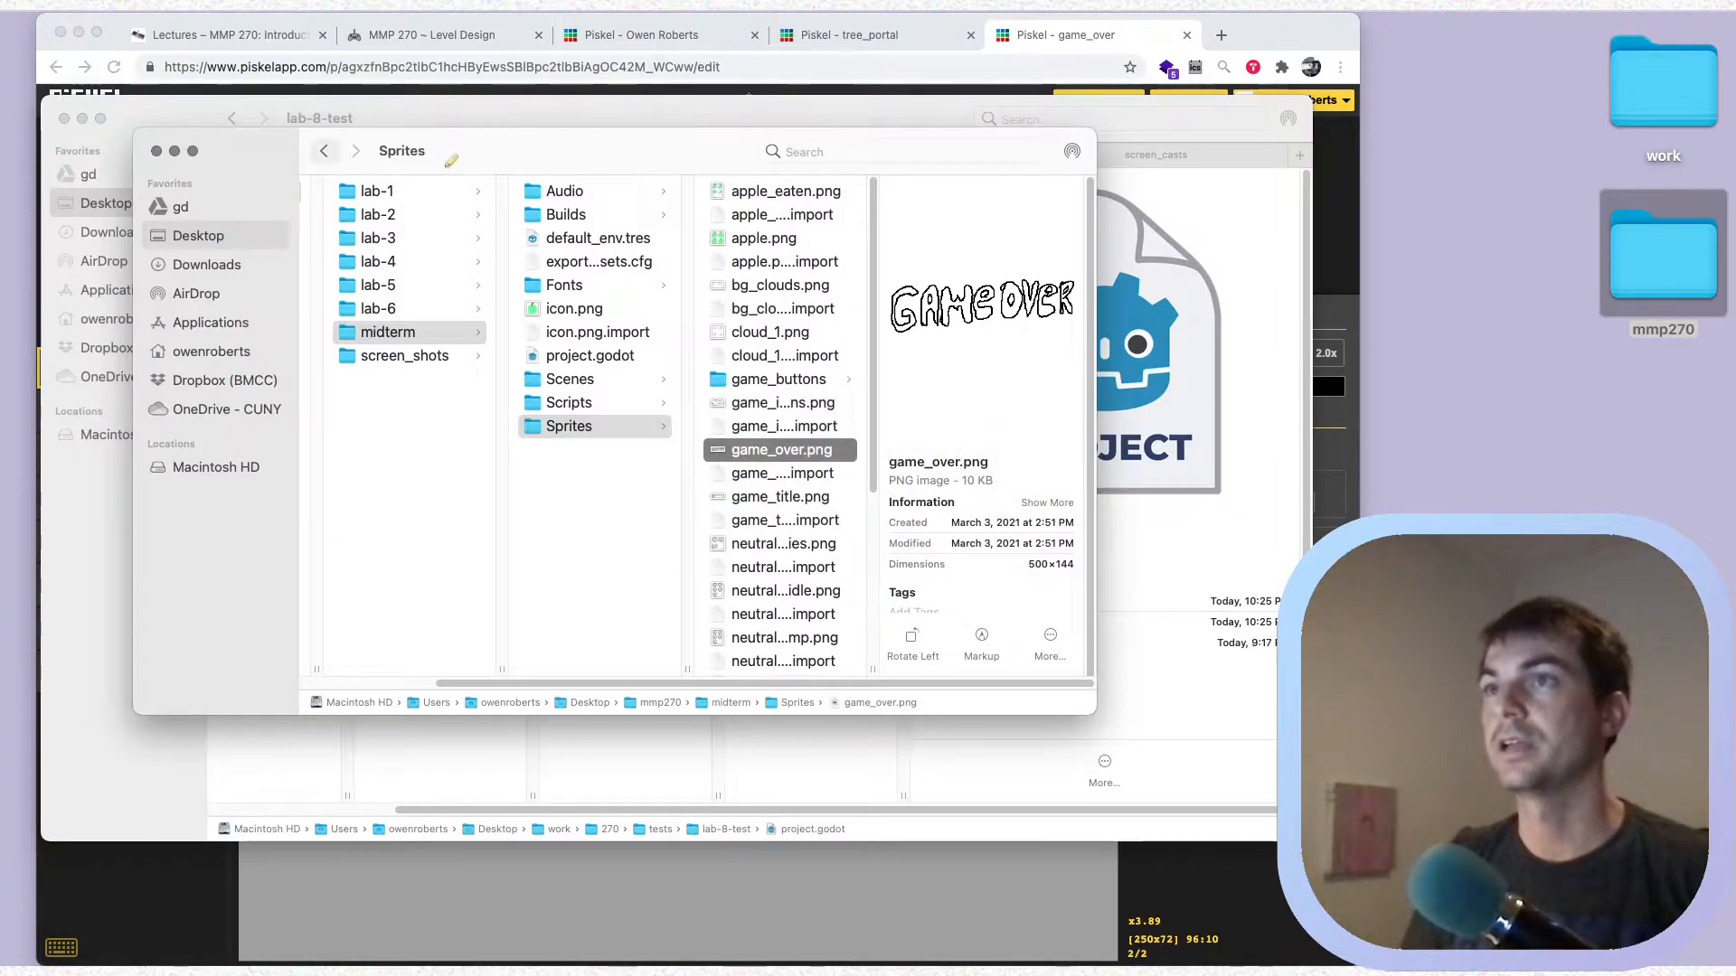
{"action": "left_click", "coordinate": [61, 121]}
{"action": "left_click_drag", "start_coordinate": [602, 166], "coordinate": [514, 135]}
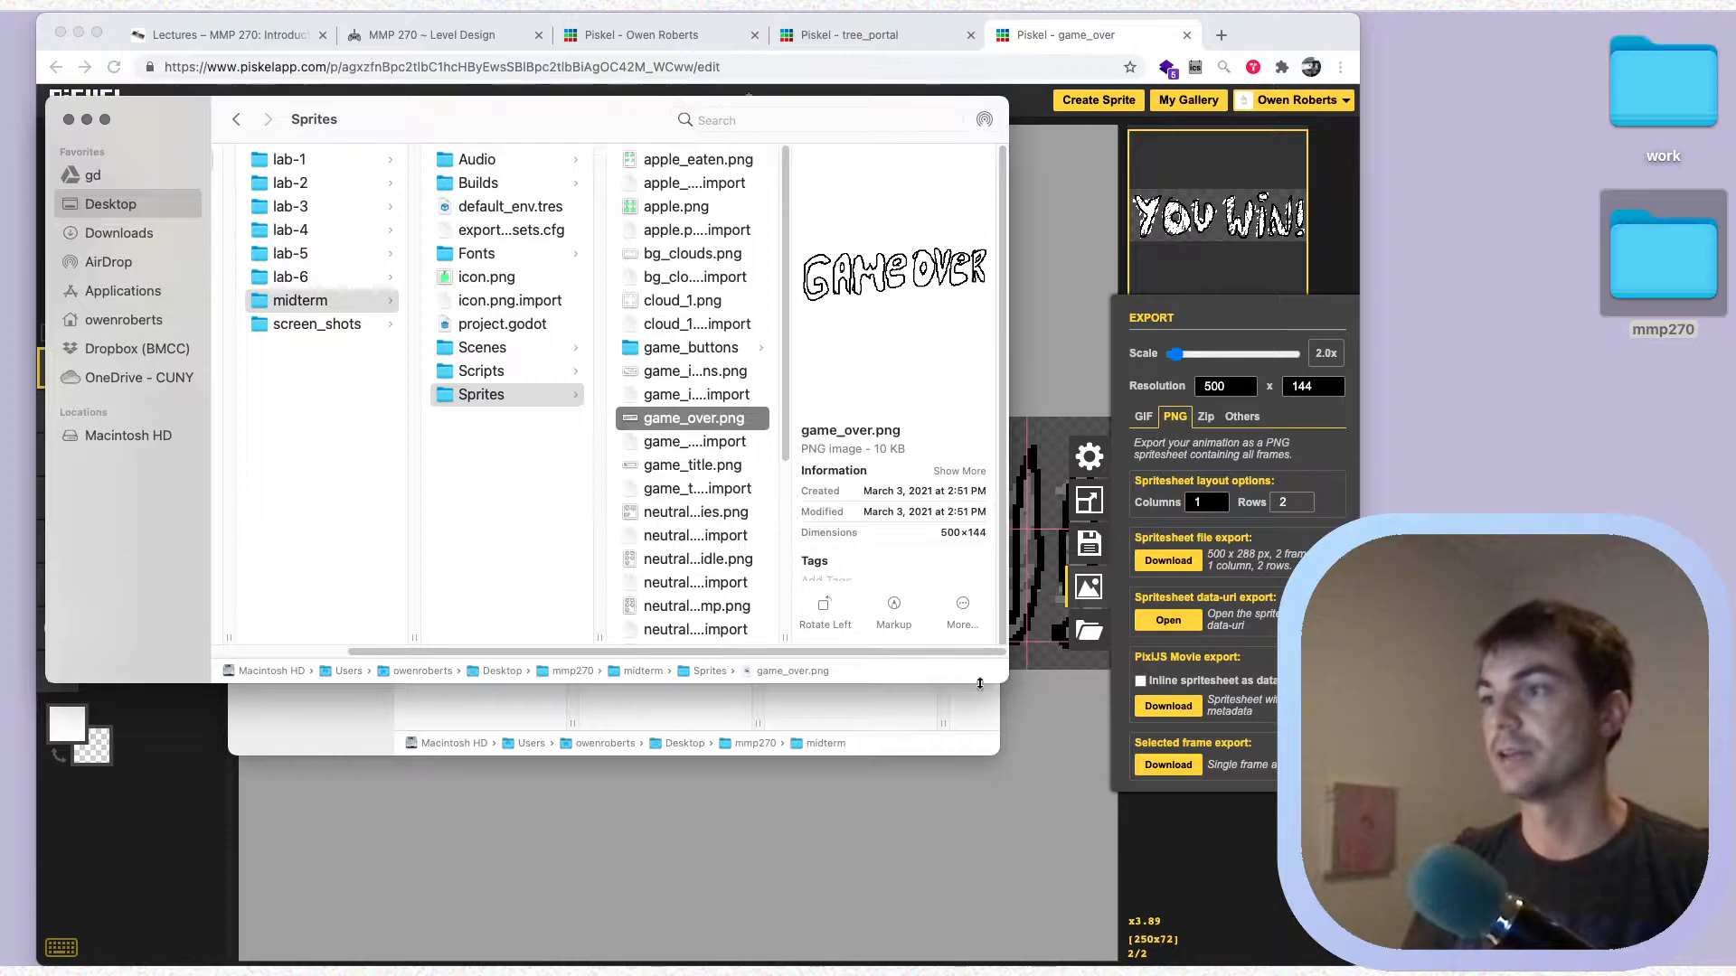
{"action": "left_click", "coordinate": [649, 746]}
{"action": "left_click", "coordinate": [251, 177]}
{"action": "left_click_drag", "start_coordinate": [412, 128], "coordinate": [475, 52]}
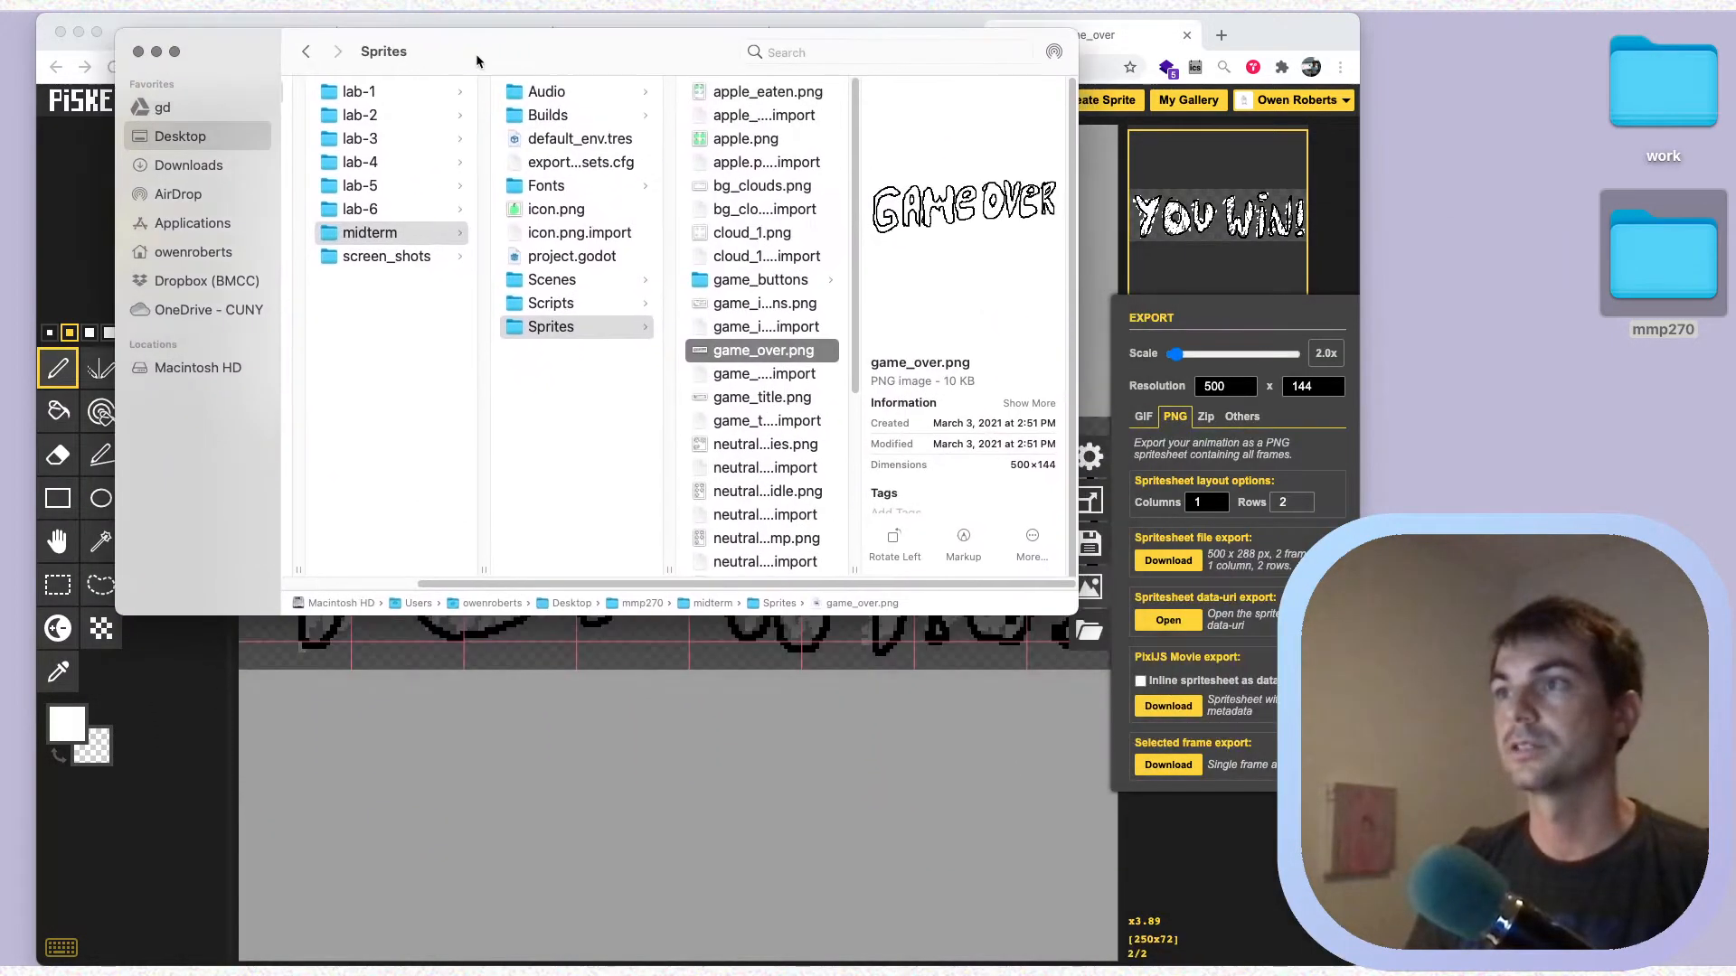
Open the Downloads folder in a new Finder window and delete level.png
{"action": "key", "text": "super+n"}
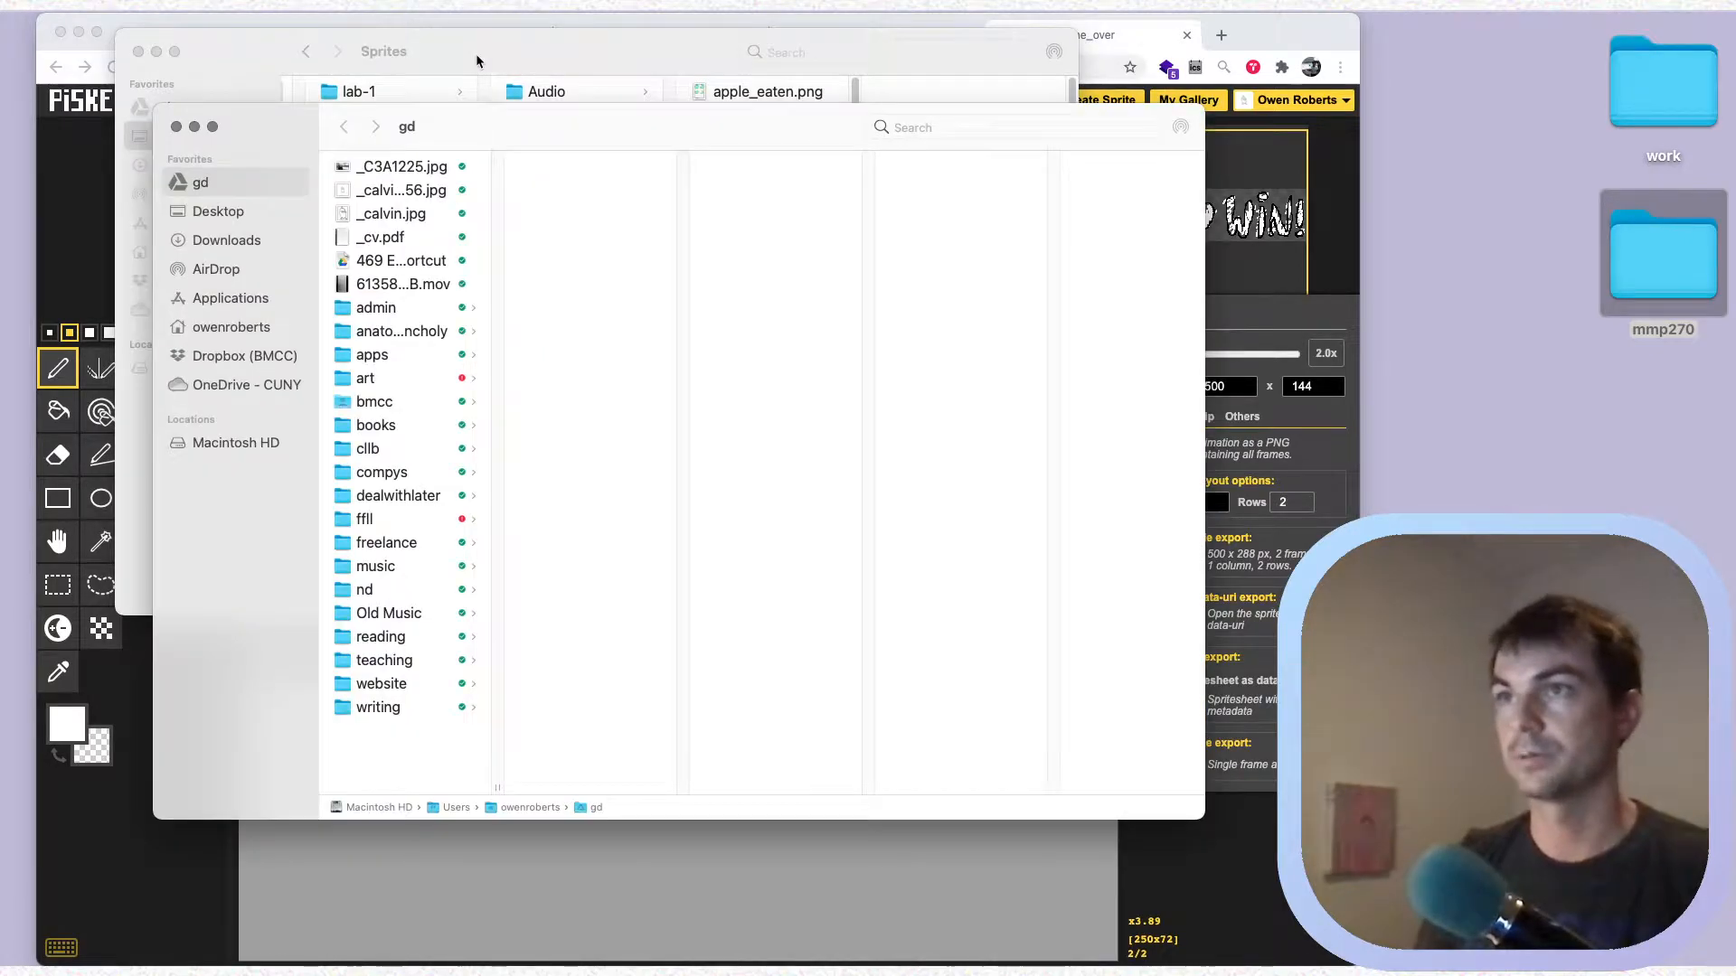
{"action": "left_click", "coordinate": [249, 239]}
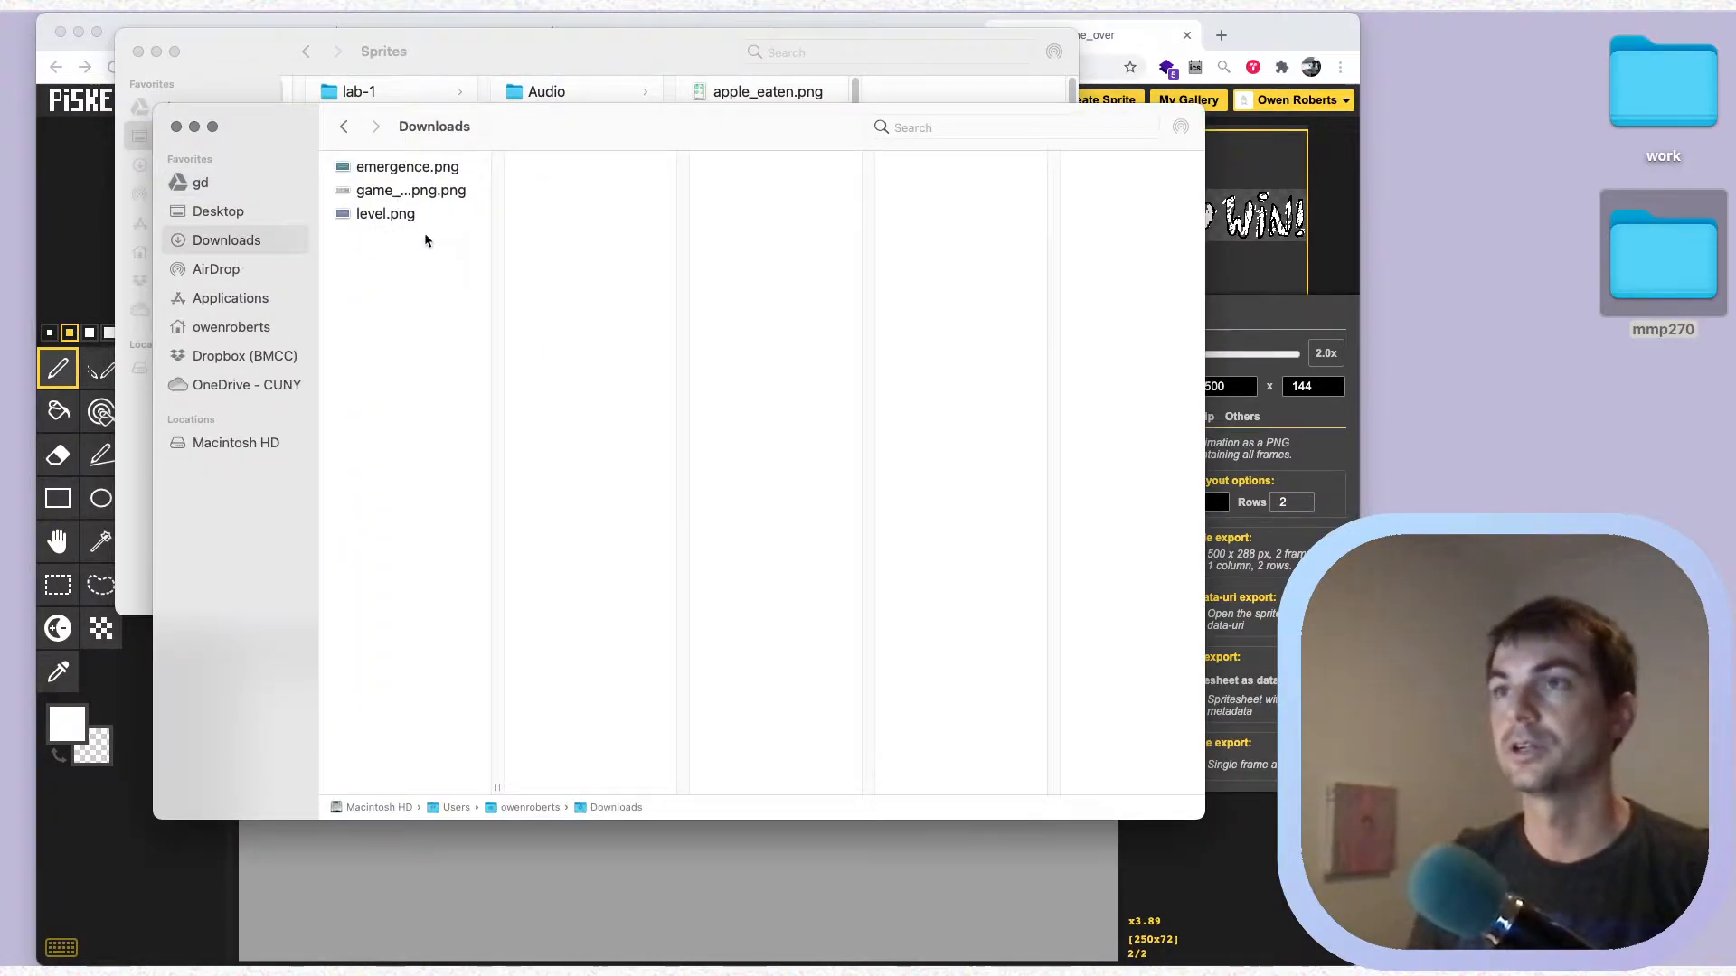
{"action": "left_click", "coordinate": [398, 214]}
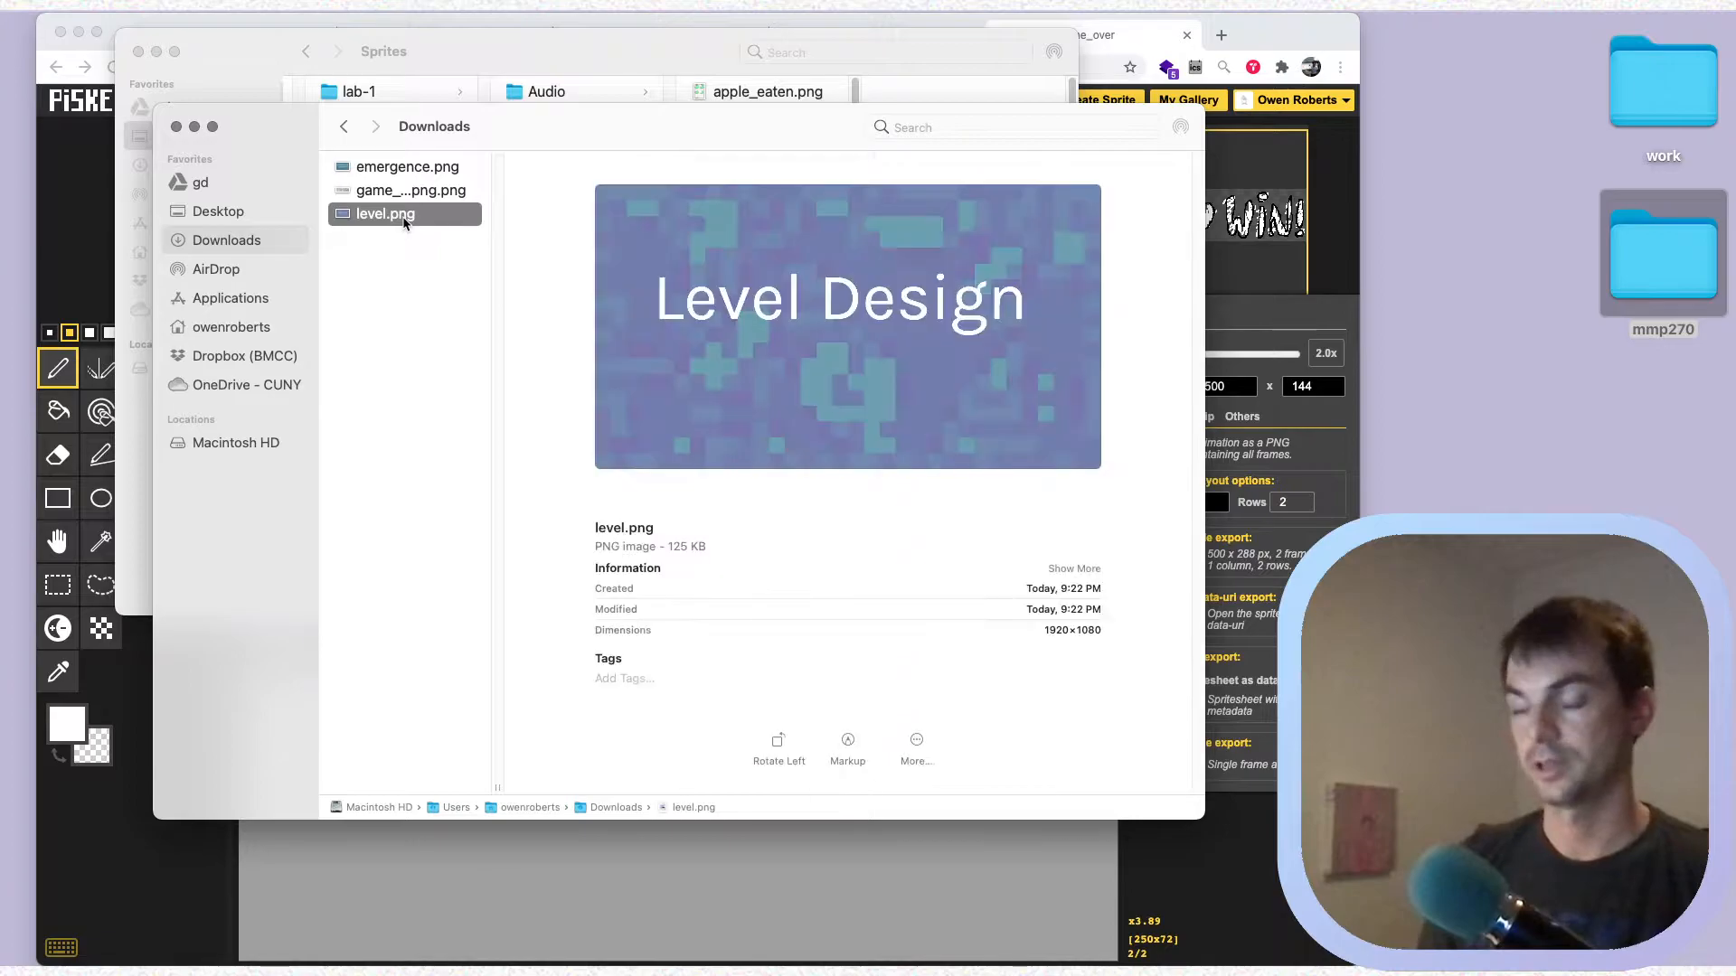
{"action": "key", "text": "space"}
{"action": "key", "text": "space"}
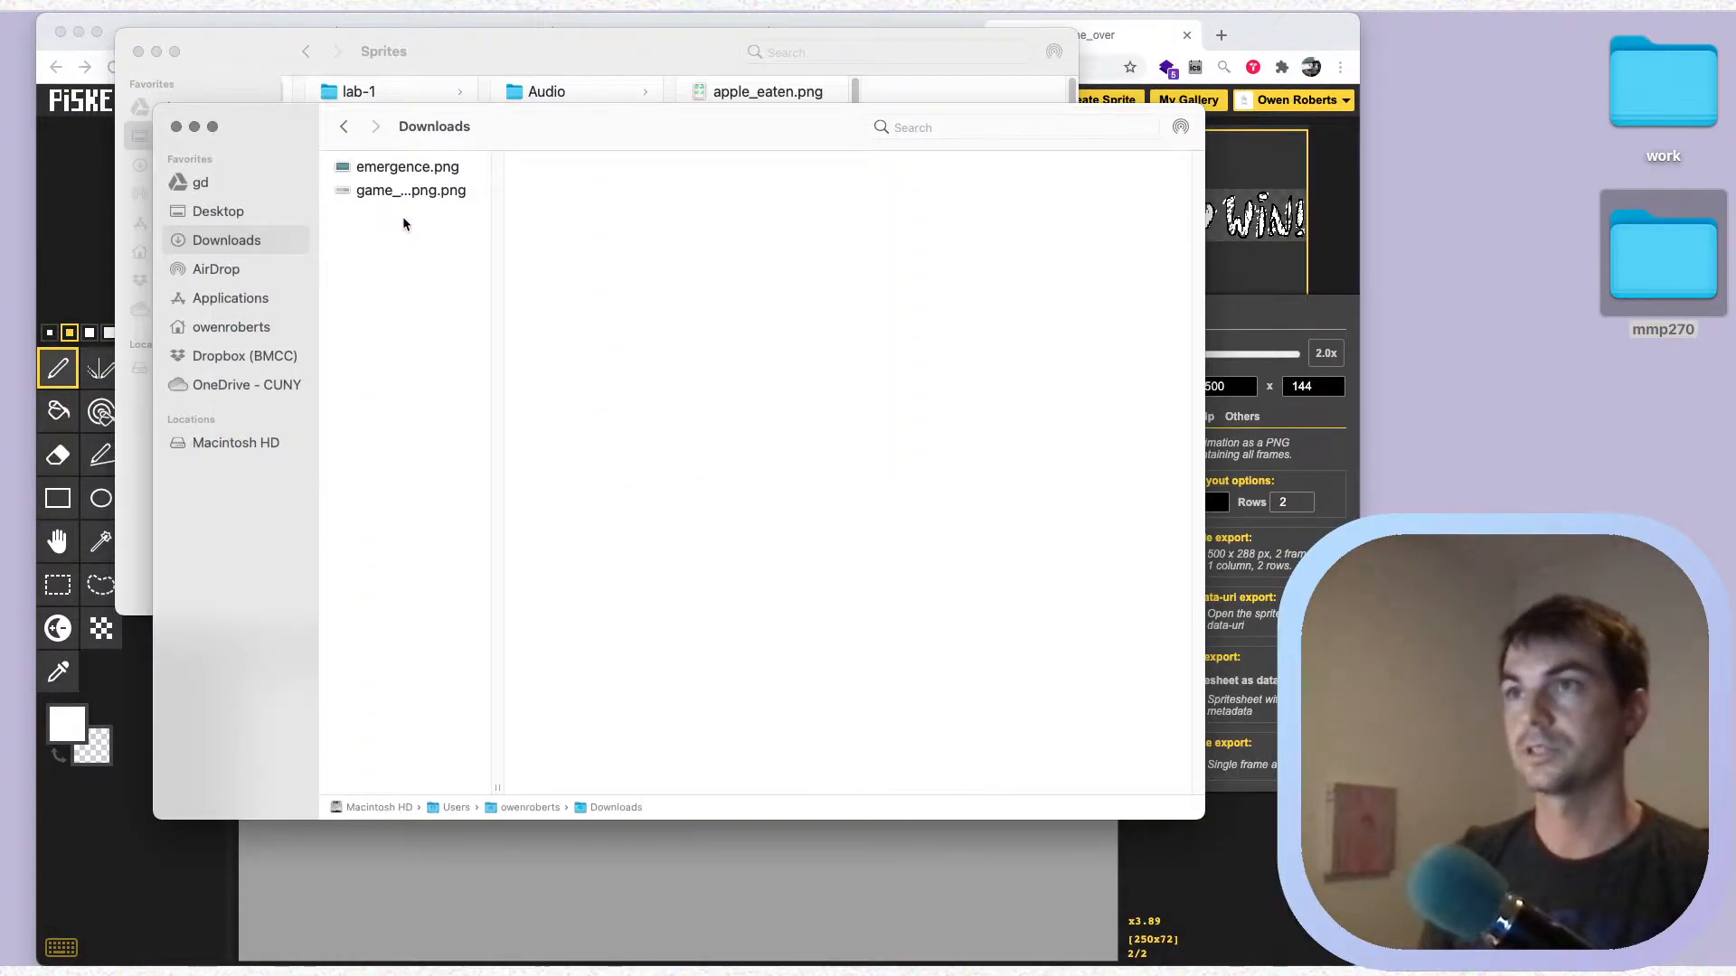
Delete emergence.png from the Downloads folder
{"action": "key", "text": "Up"}
{"action": "key", "text": "Up"}
{"action": "key", "text": "super+BackSpace"}
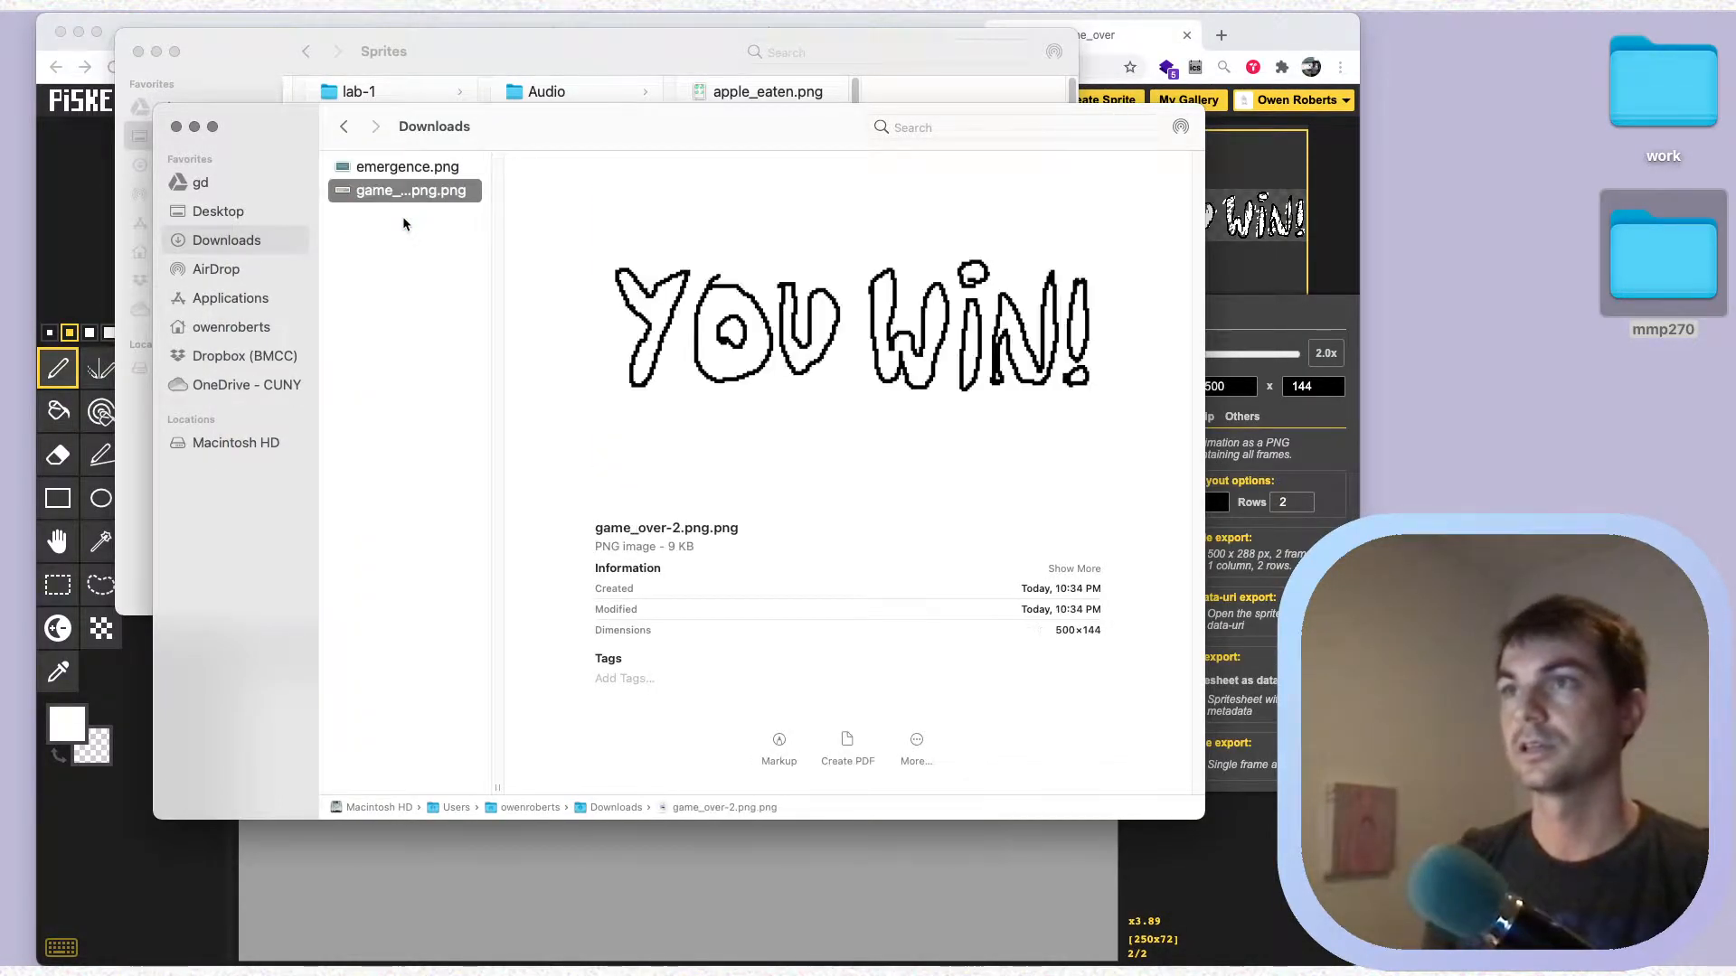
Rename game_over-2.png.png in Downloads as you_win.png
{"action": "key", "text": "Return"}
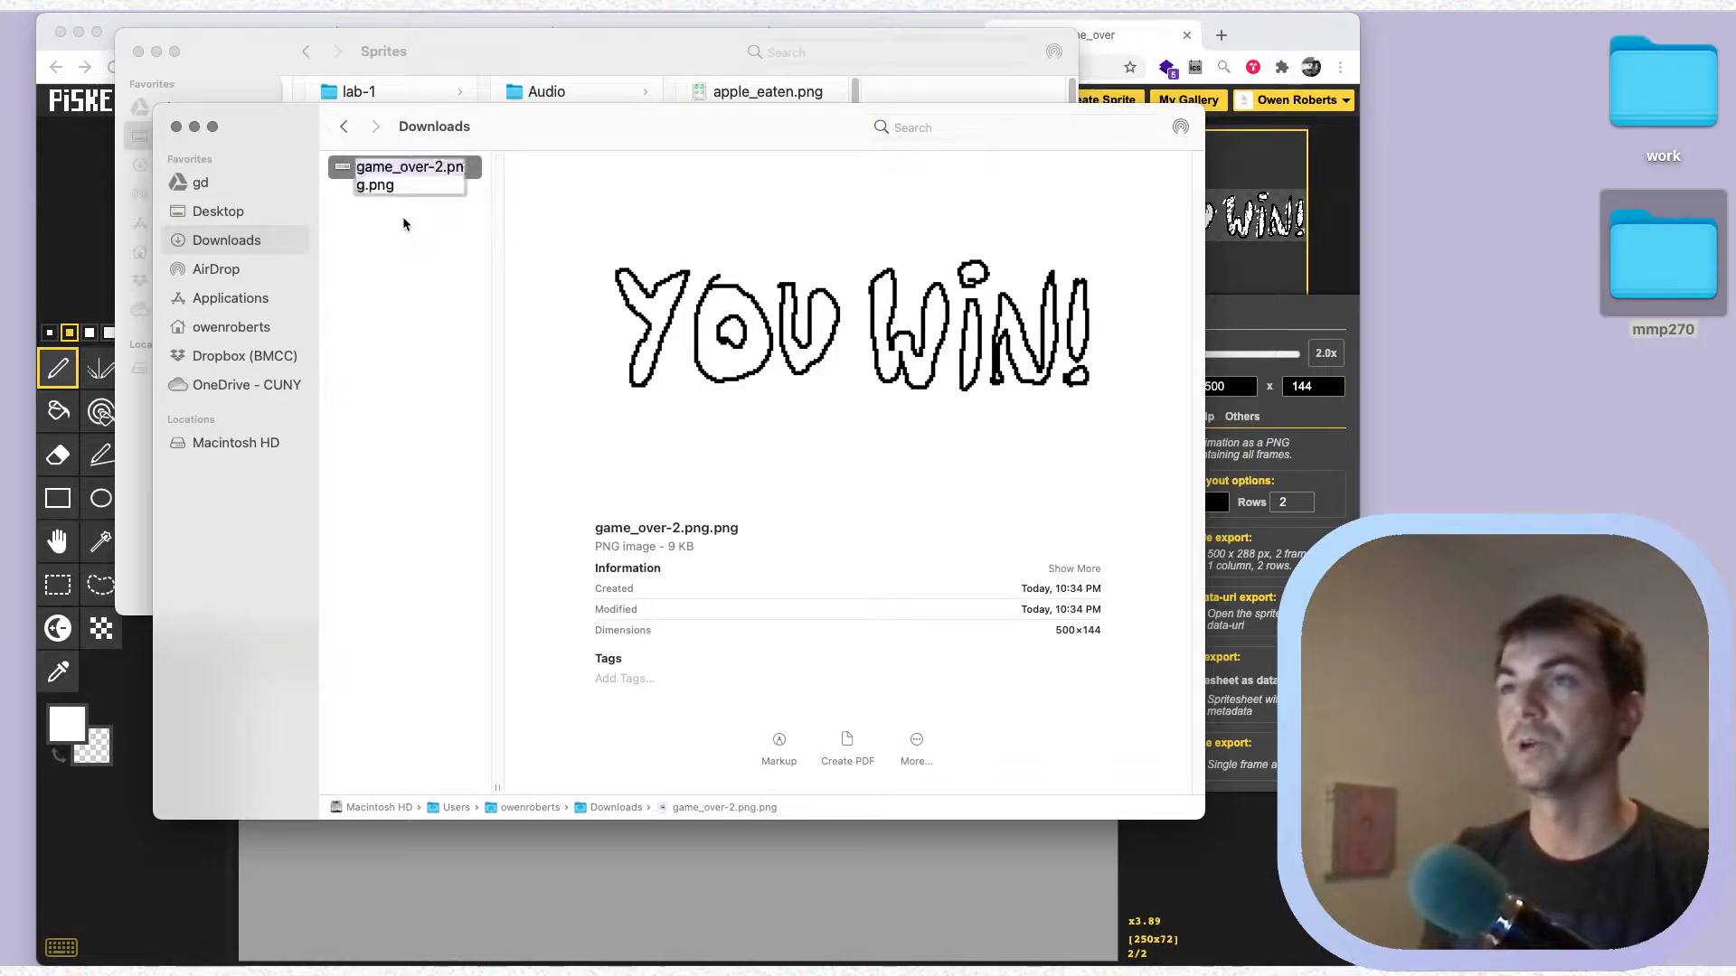
{"action": "key", "text": "BackSpace"}
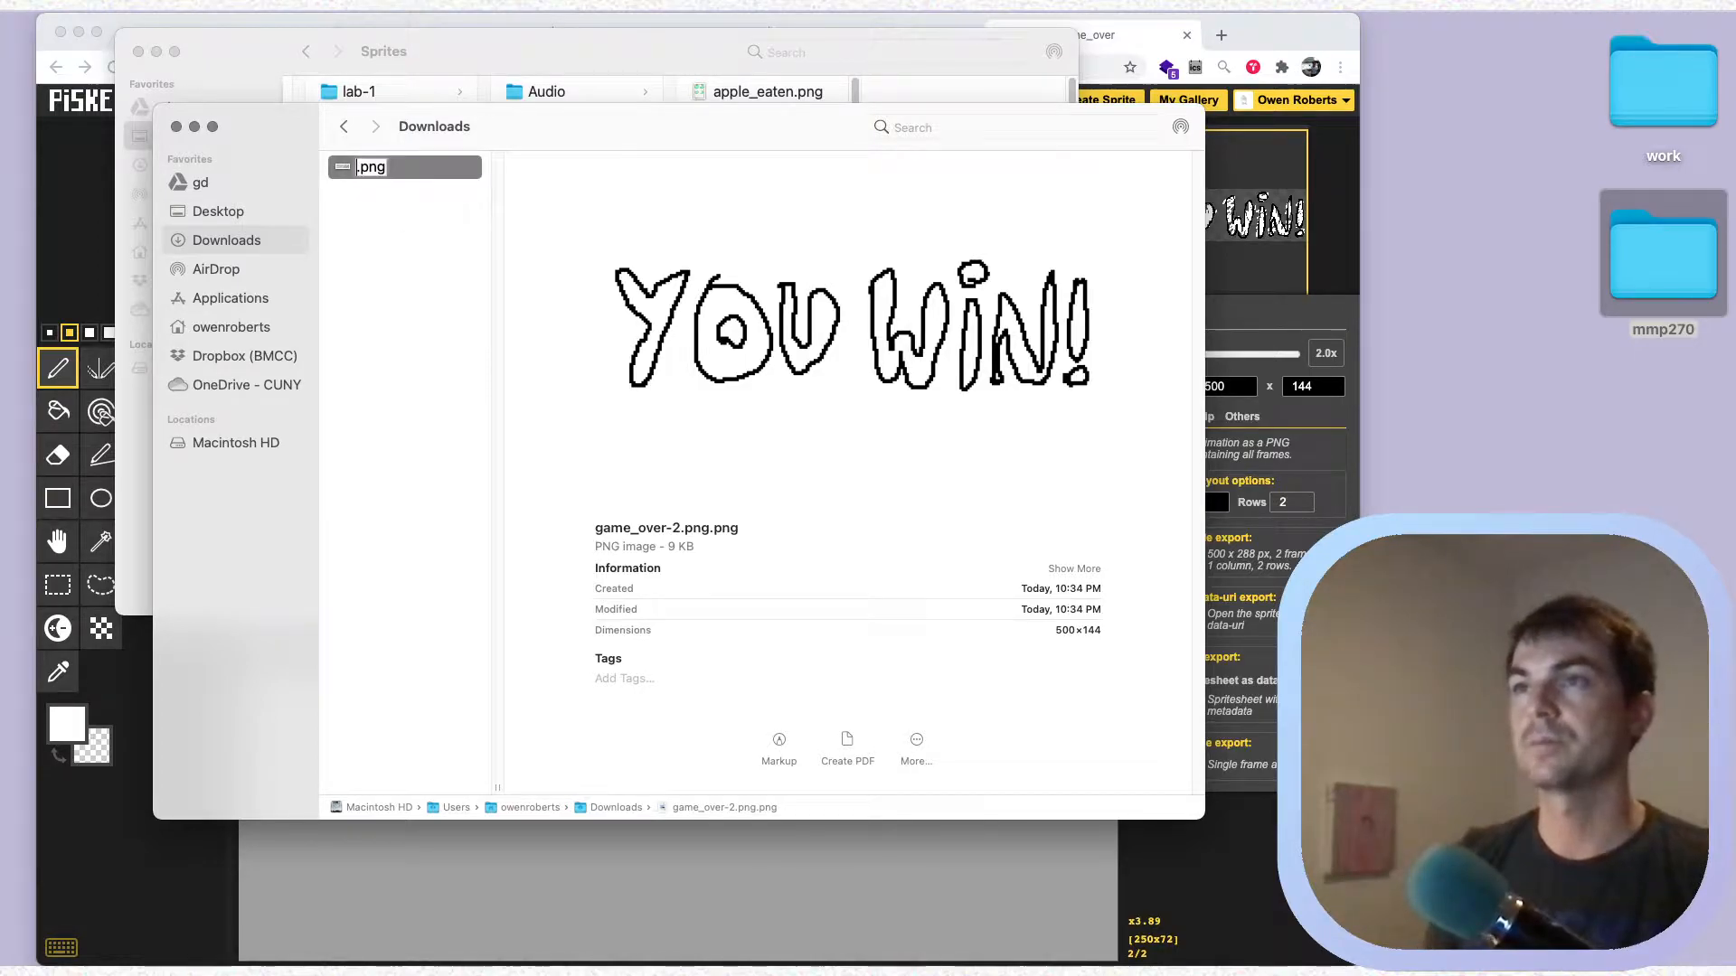
{"action": "type", "text": "you_win"}
{"action": "key", "text": "Return"}
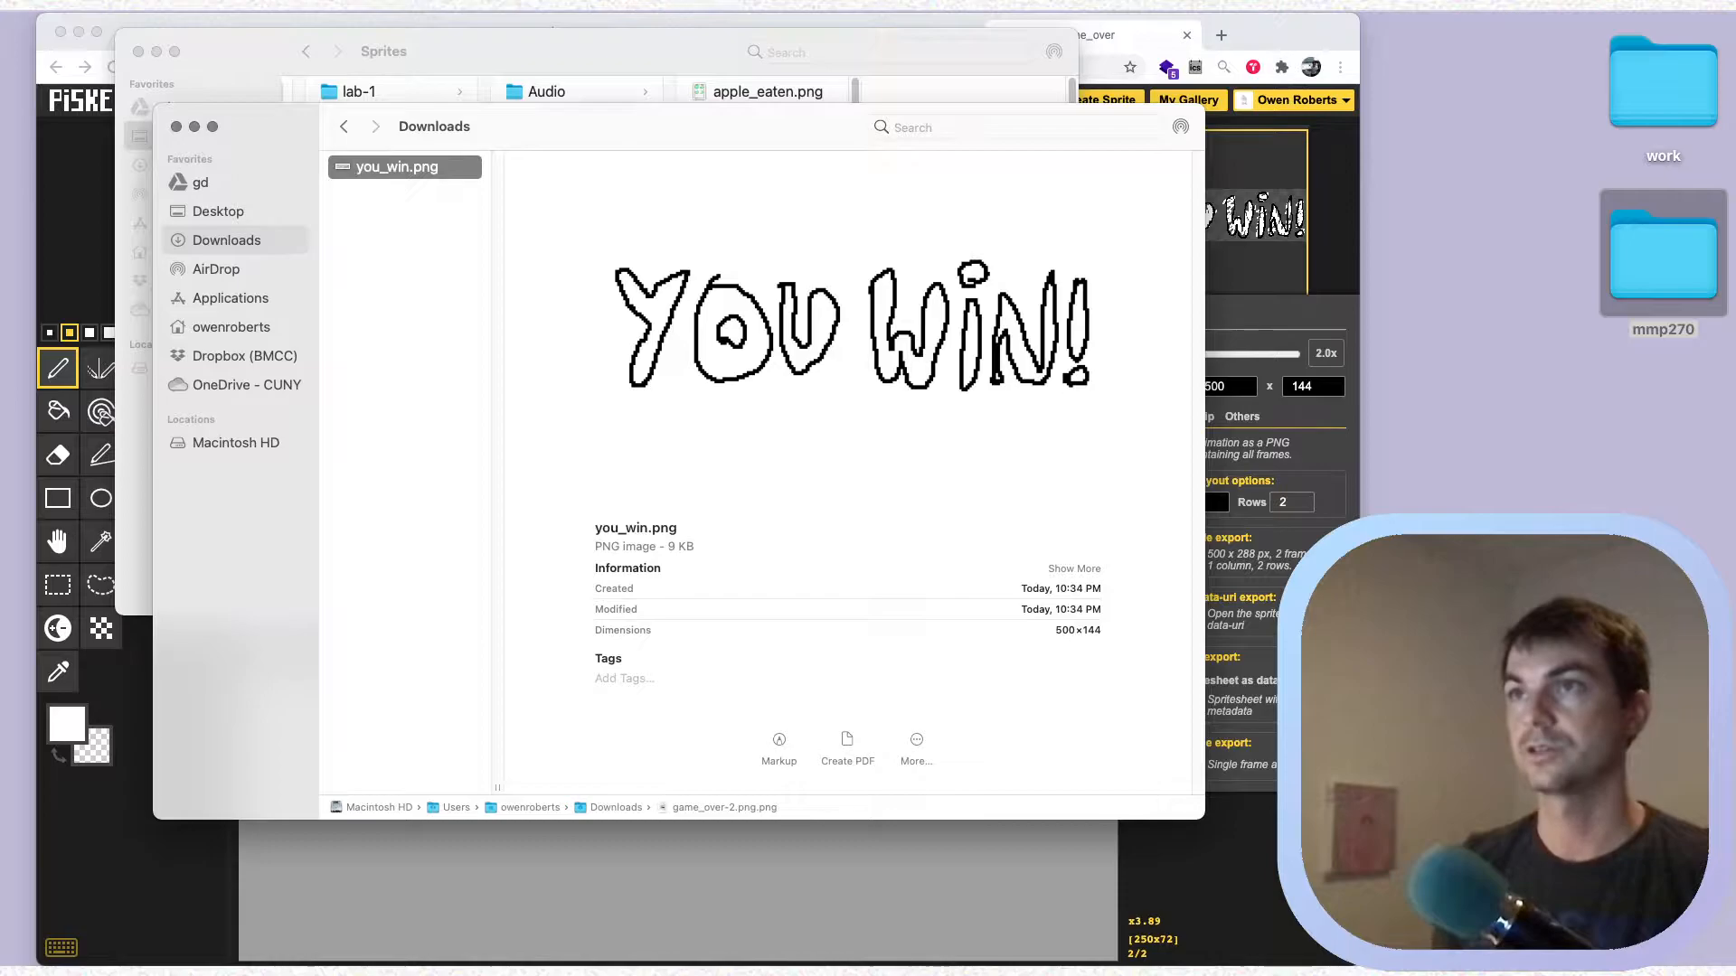
Switch to the tree_portal sprite in Chrome, select its first frame, and export all frames as a 2-column, 2-row PNG spritesheet
{"action": "key", "text": "super+Tab"}
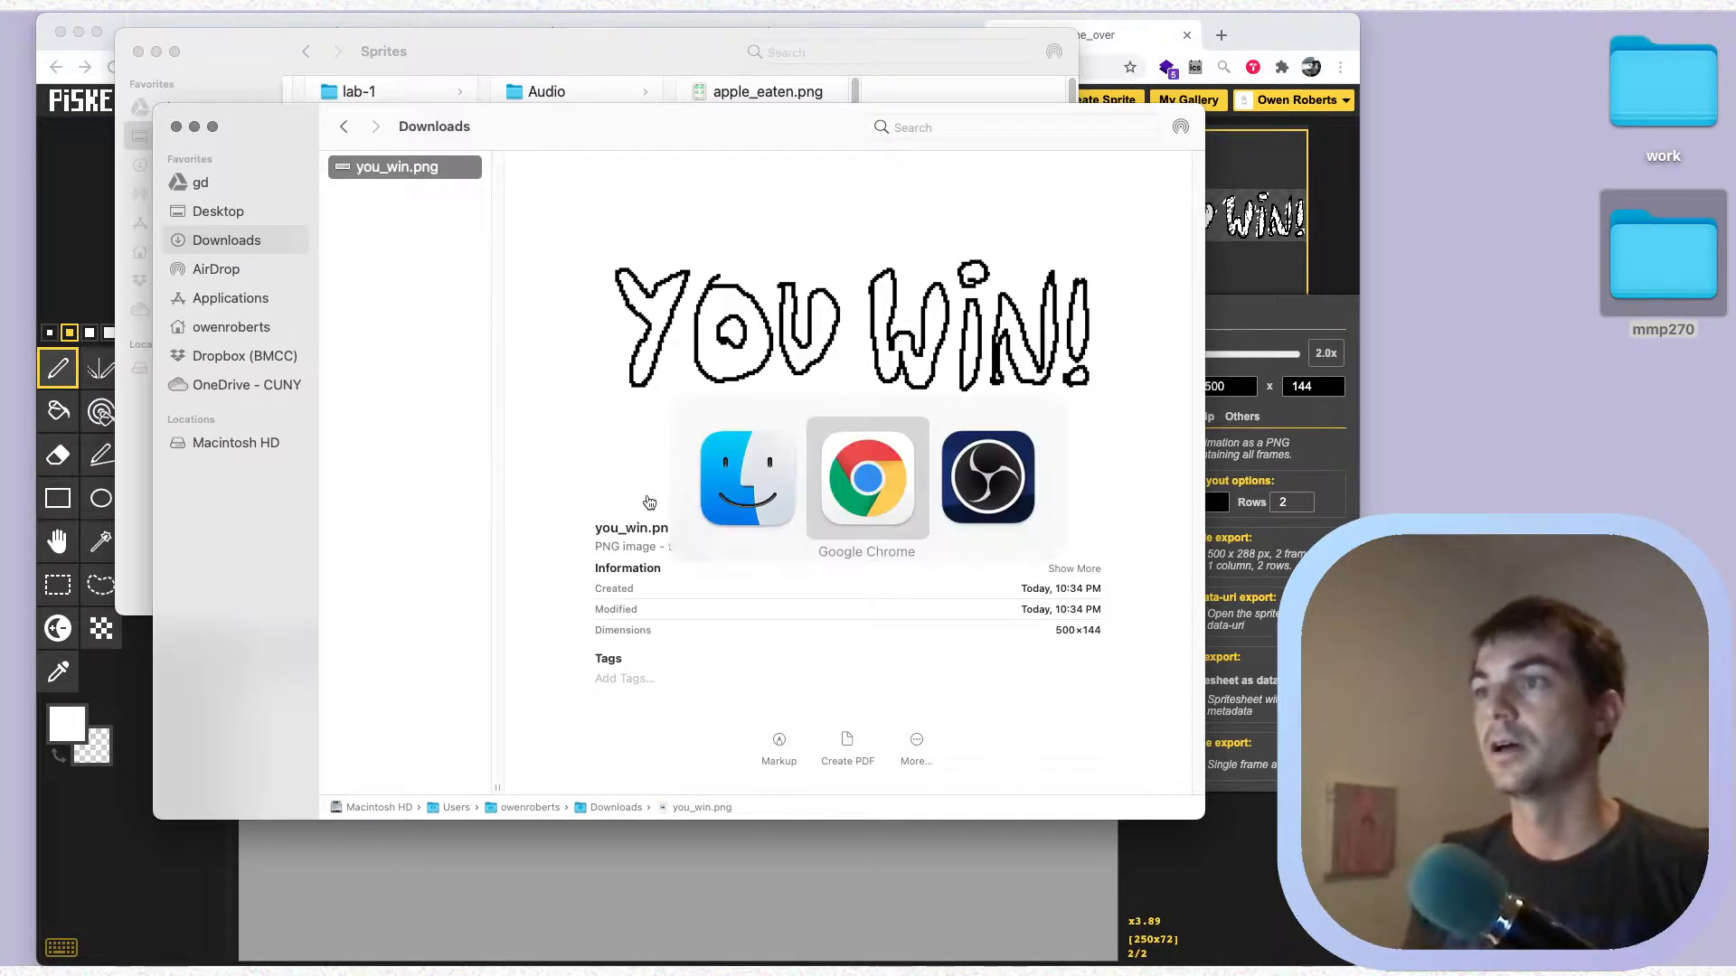
{"action": "left_click", "coordinate": [813, 38]}
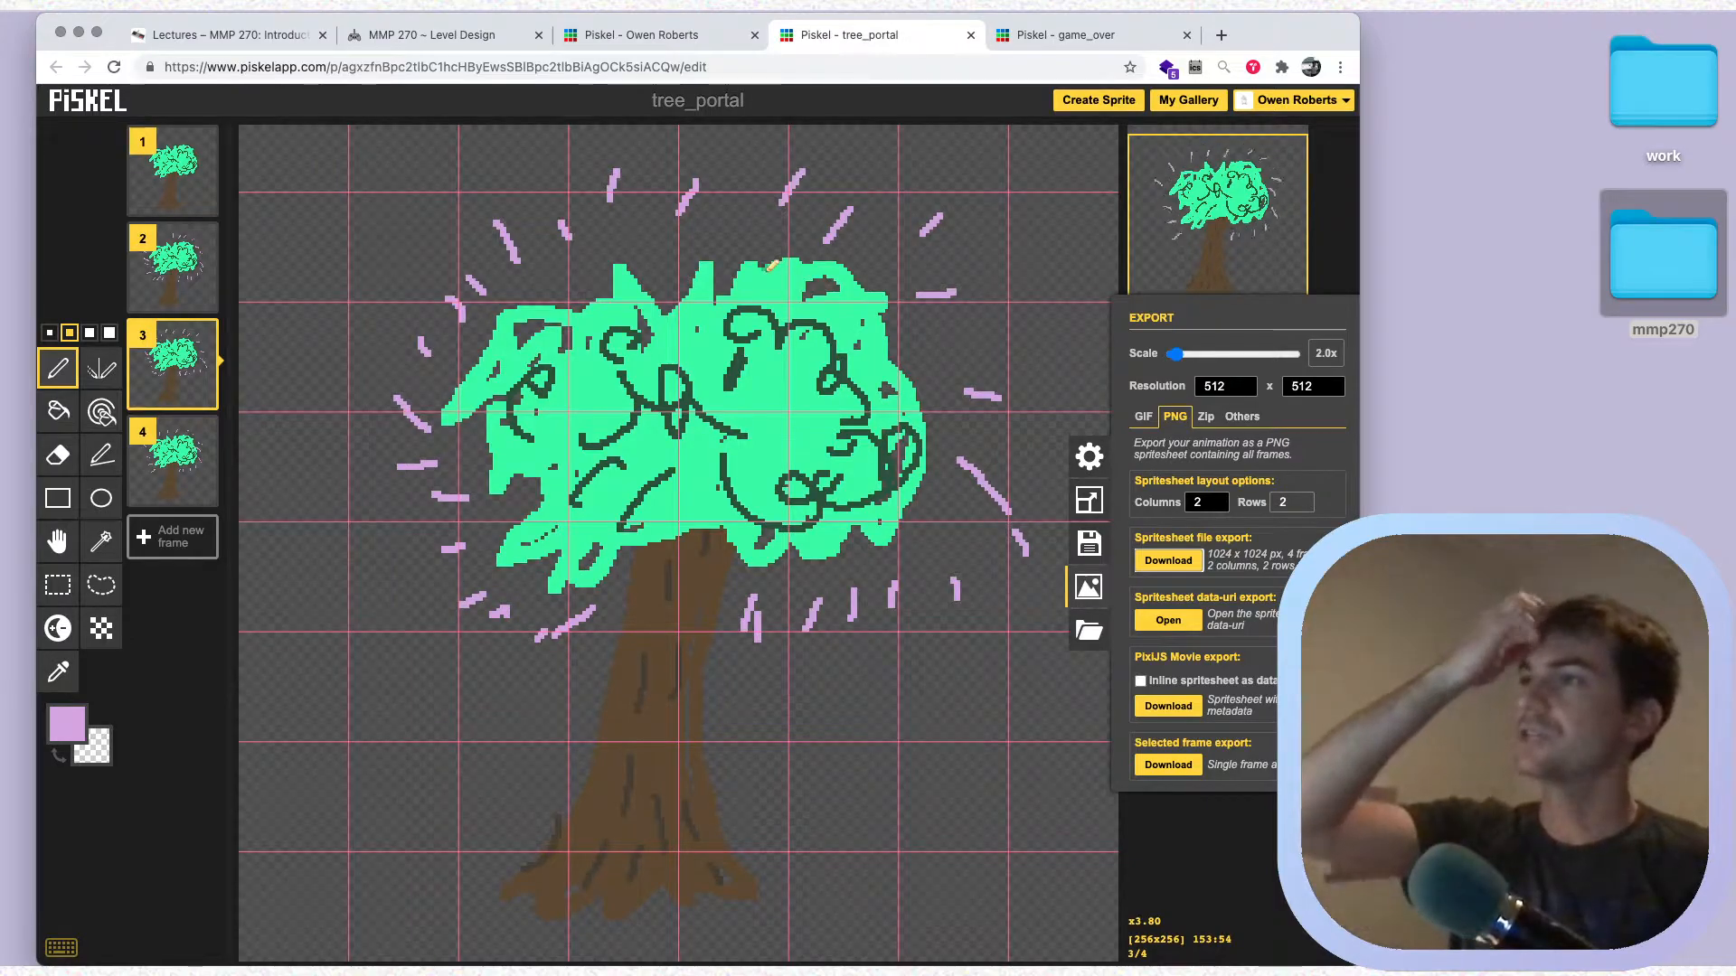
{"action": "left_click", "coordinate": [1088, 588]}
{"action": "left_click", "coordinate": [175, 174]}
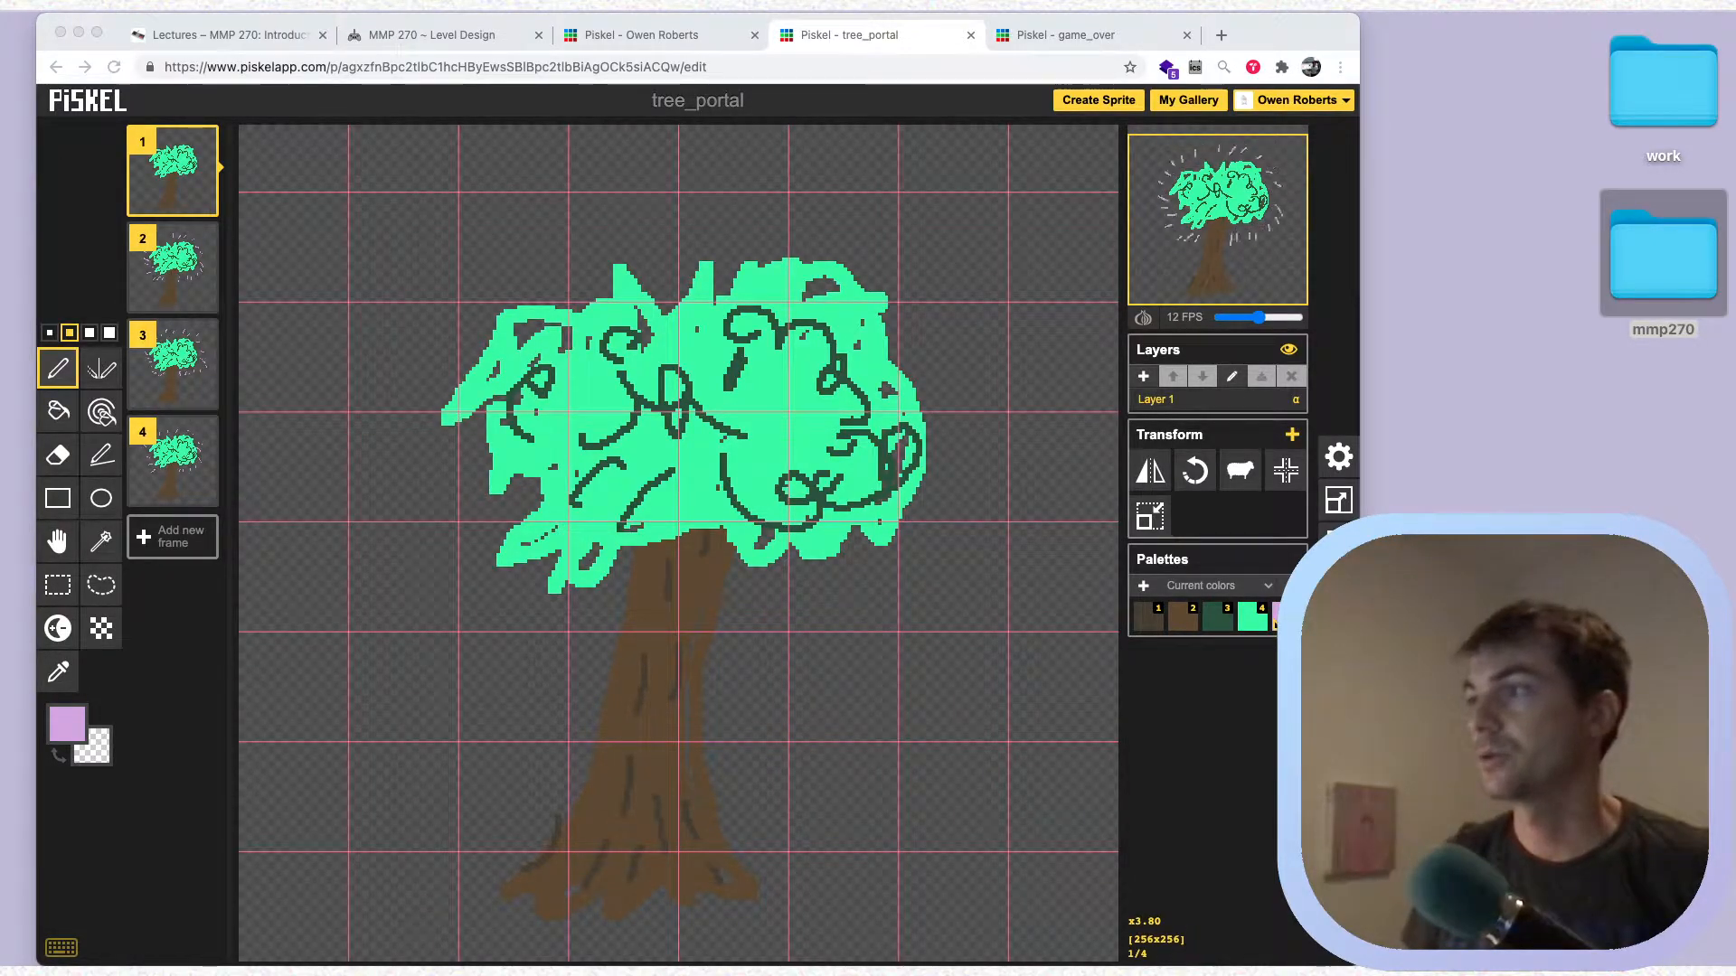
{"action": "left_click", "coordinate": [1338, 586]}
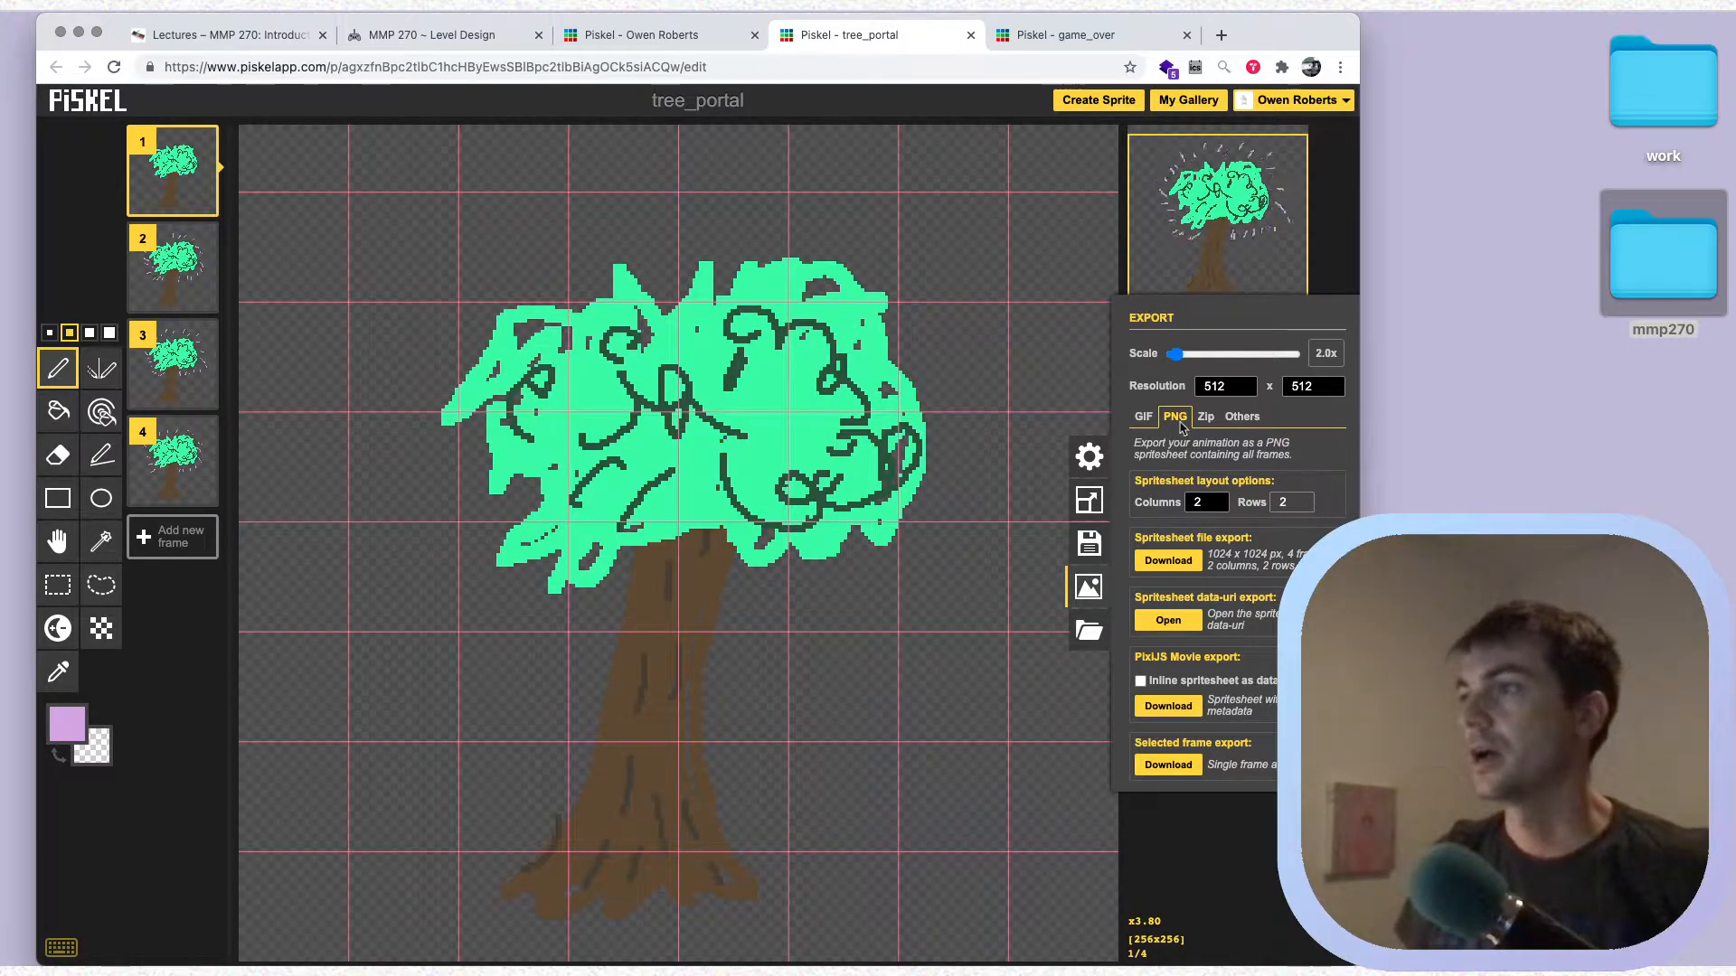
{"action": "left_click", "coordinate": [1184, 562]}
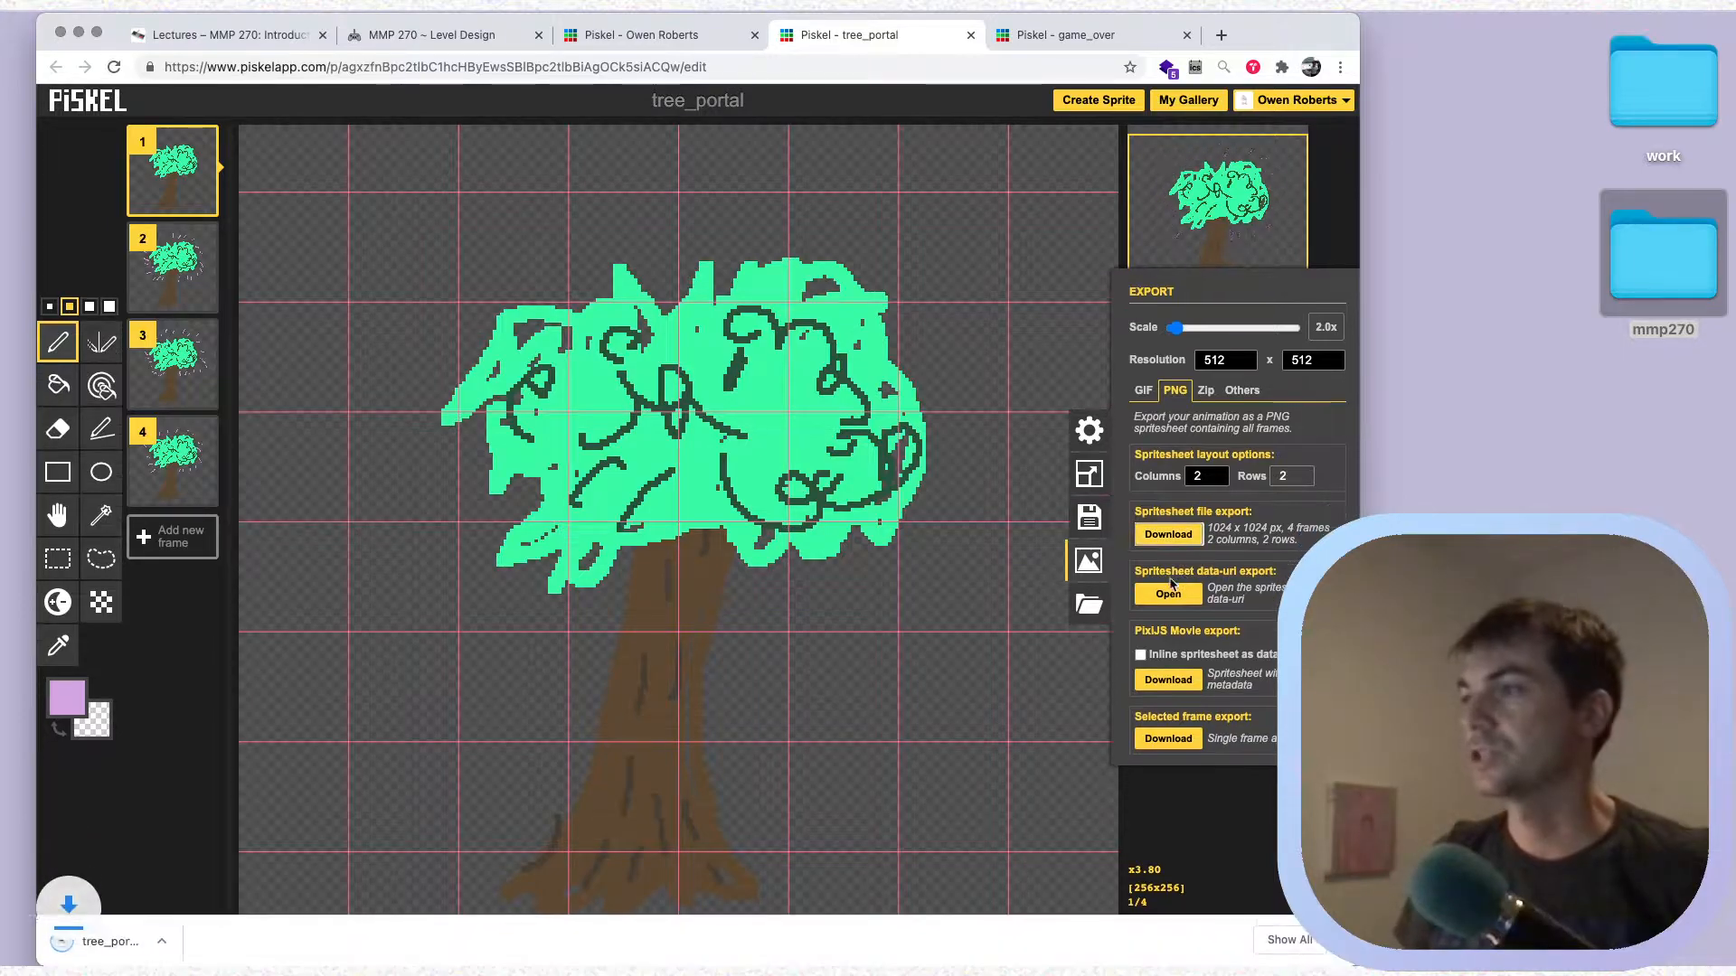
Switch to Finder, shrink the Downloads window and place it beside the mmp270 window, and bring the mmp270 window to the front
{"action": "key", "text": "super+Tab"}
{"action": "key", "text": "super+Tab"}
{"action": "key", "text": "super+Tab"}
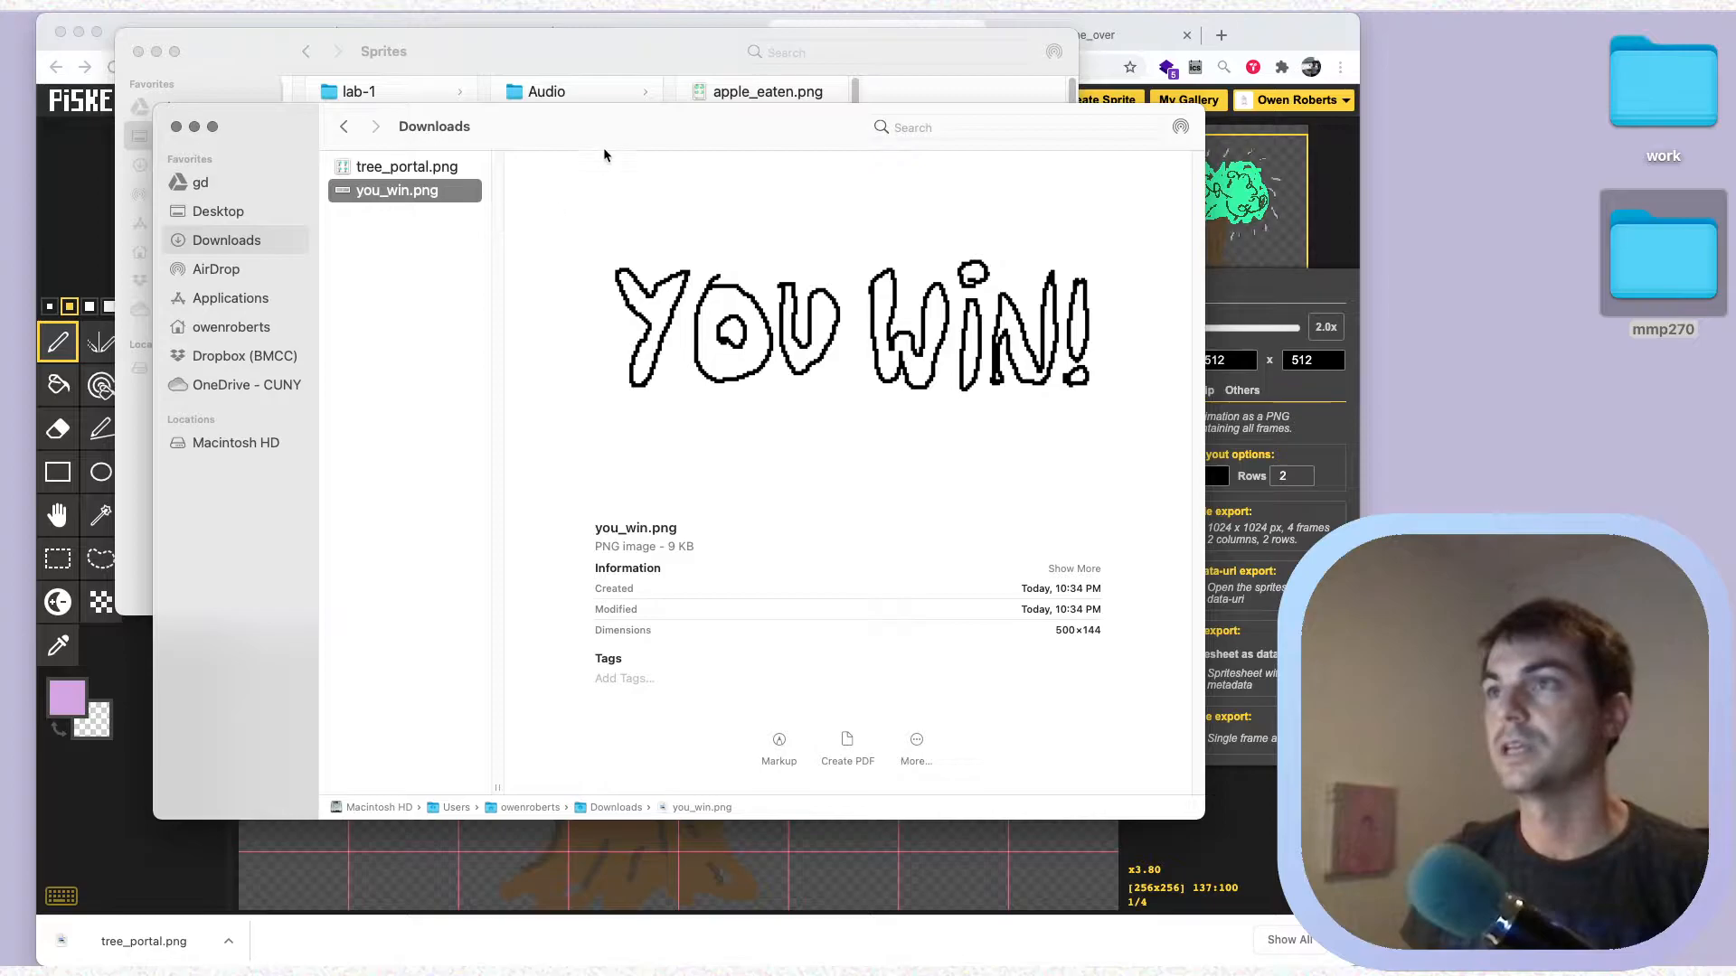
{"action": "left_click_drag", "start_coordinate": [614, 145], "coordinate": [846, 180]}
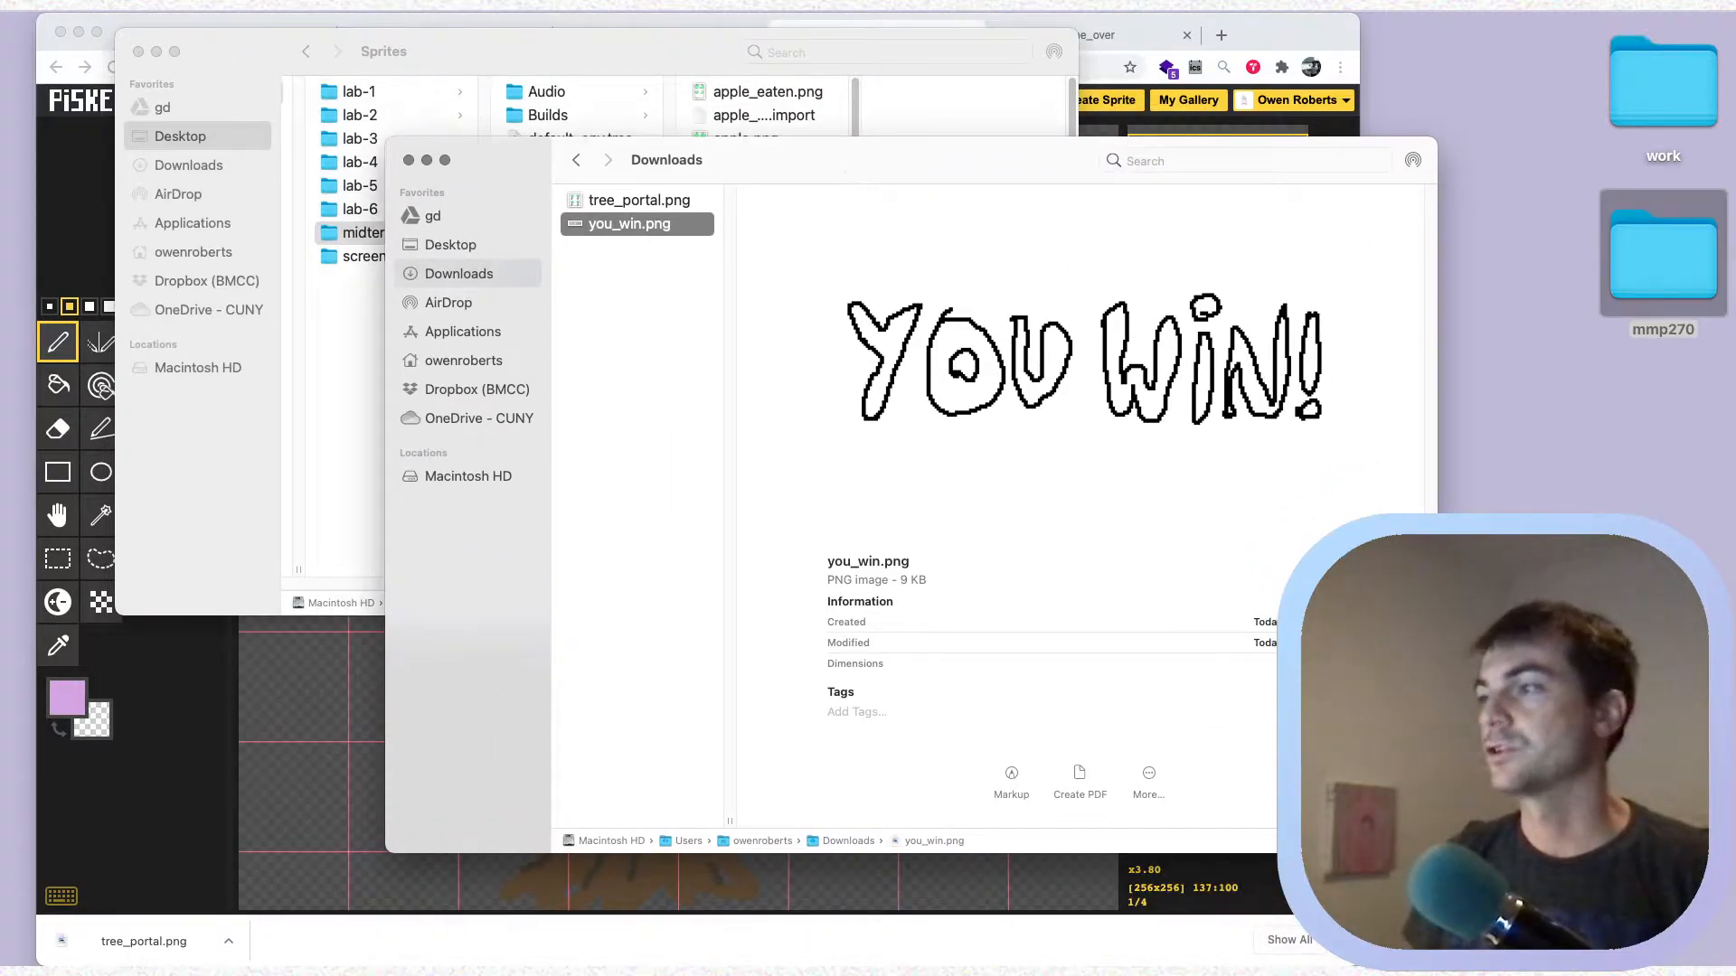
{"action": "left_click_drag", "start_coordinate": [1437, 851], "coordinate": [1009, 623]}
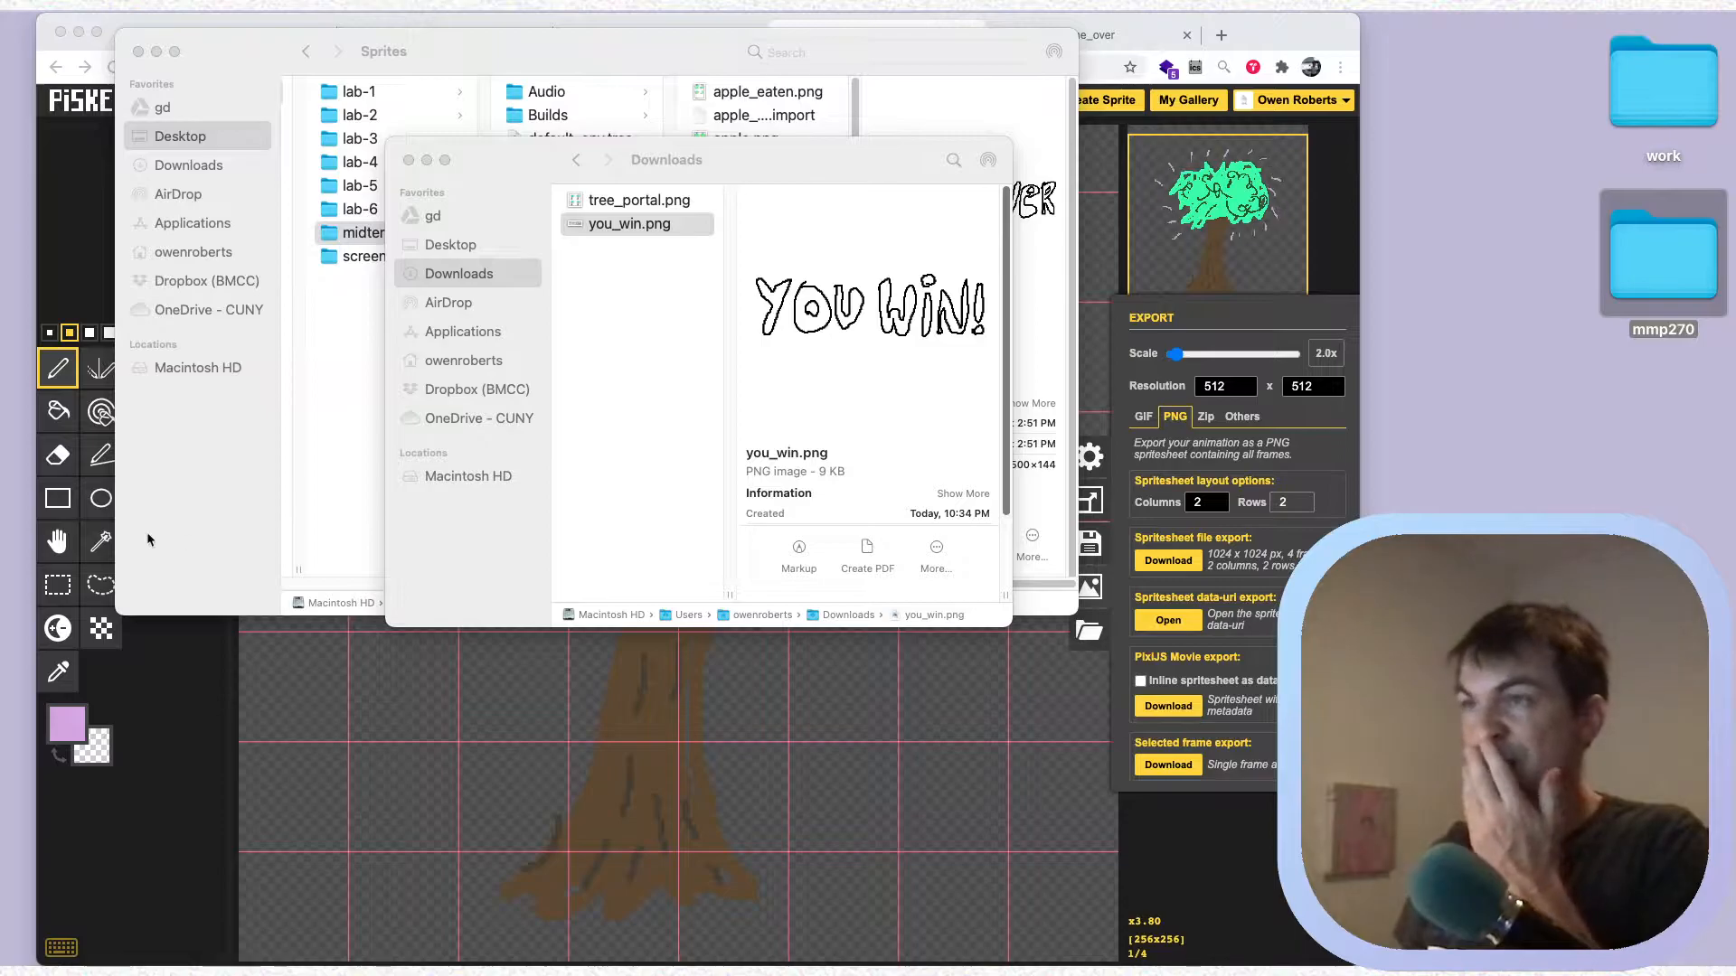
{"action": "left_click_drag", "start_coordinate": [689, 162], "coordinate": [1270, 167]}
{"action": "left_click", "coordinate": [342, 290]}
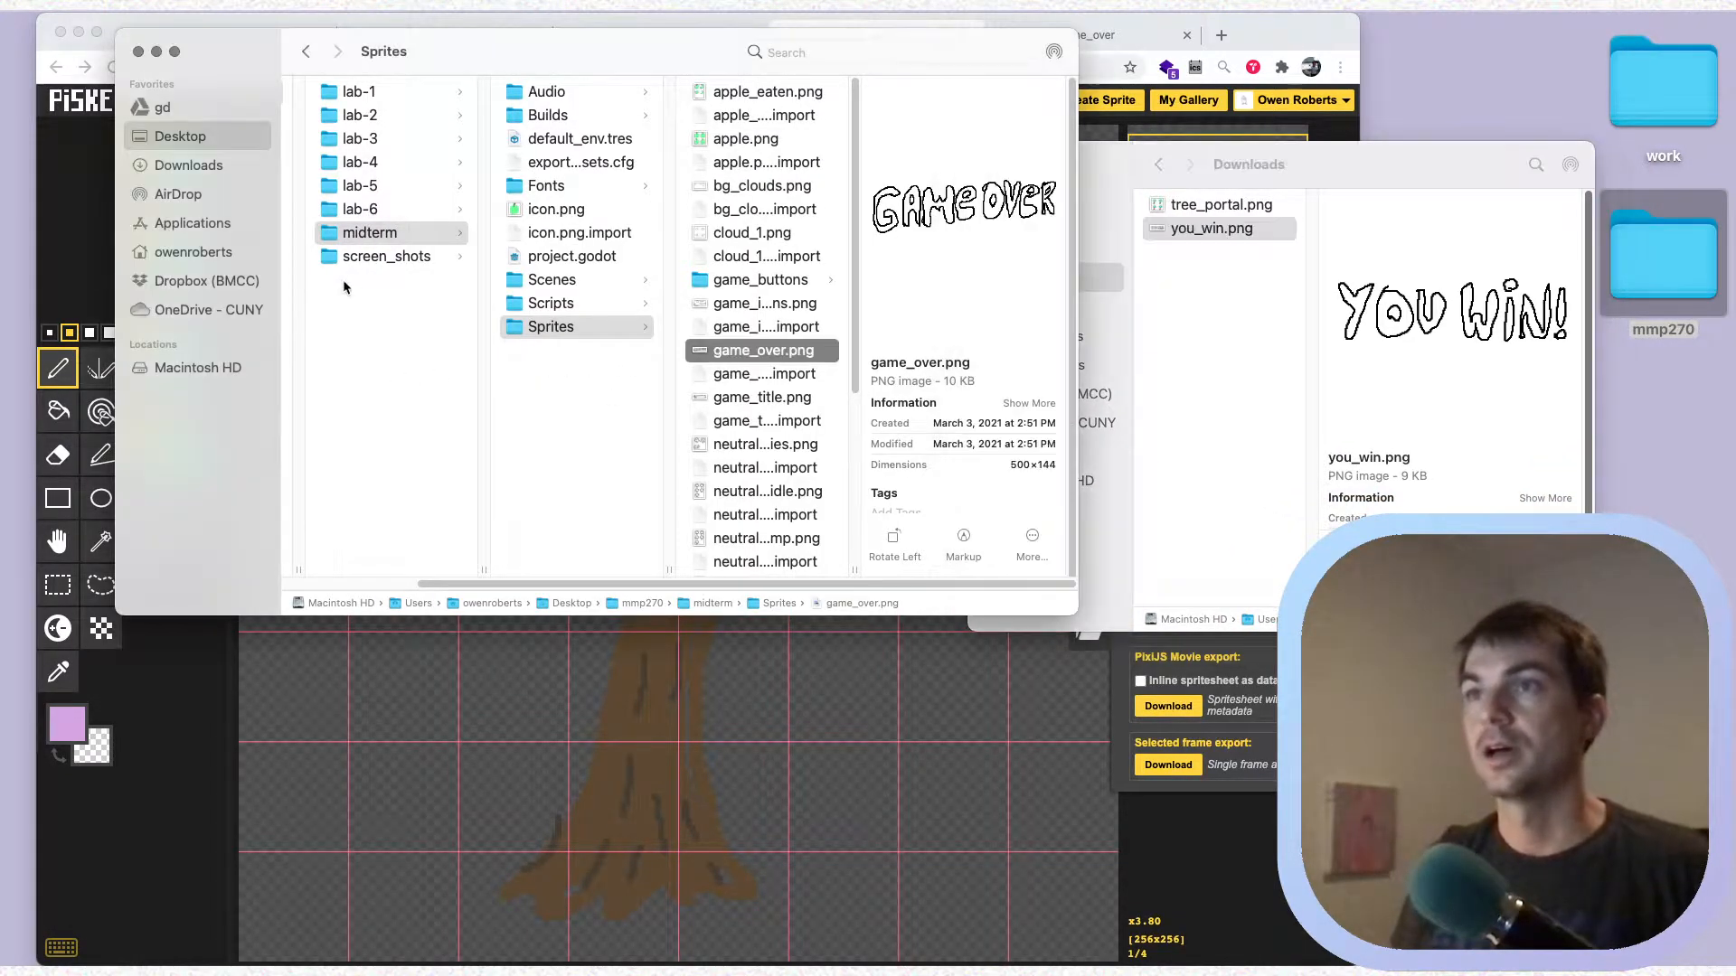
Duplicate the midterm folder inside mmp270 and rename the copy as lab-8
{"action": "left_click", "coordinate": [393, 233]}
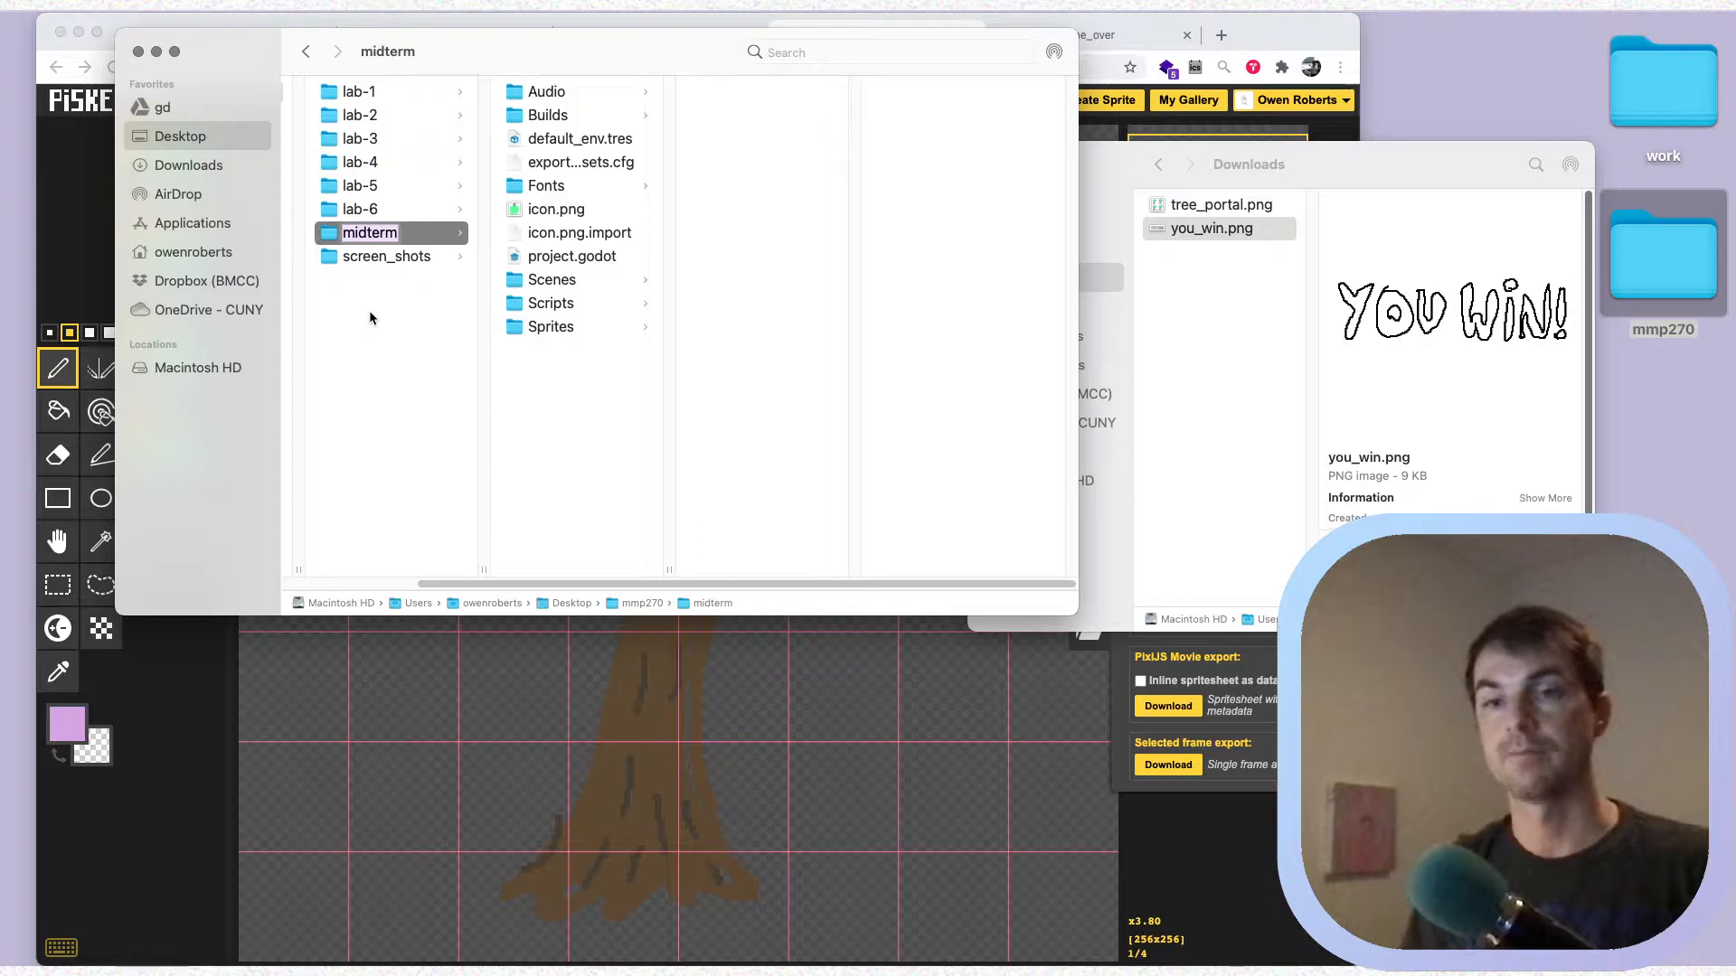
{"action": "key", "text": "Return"}
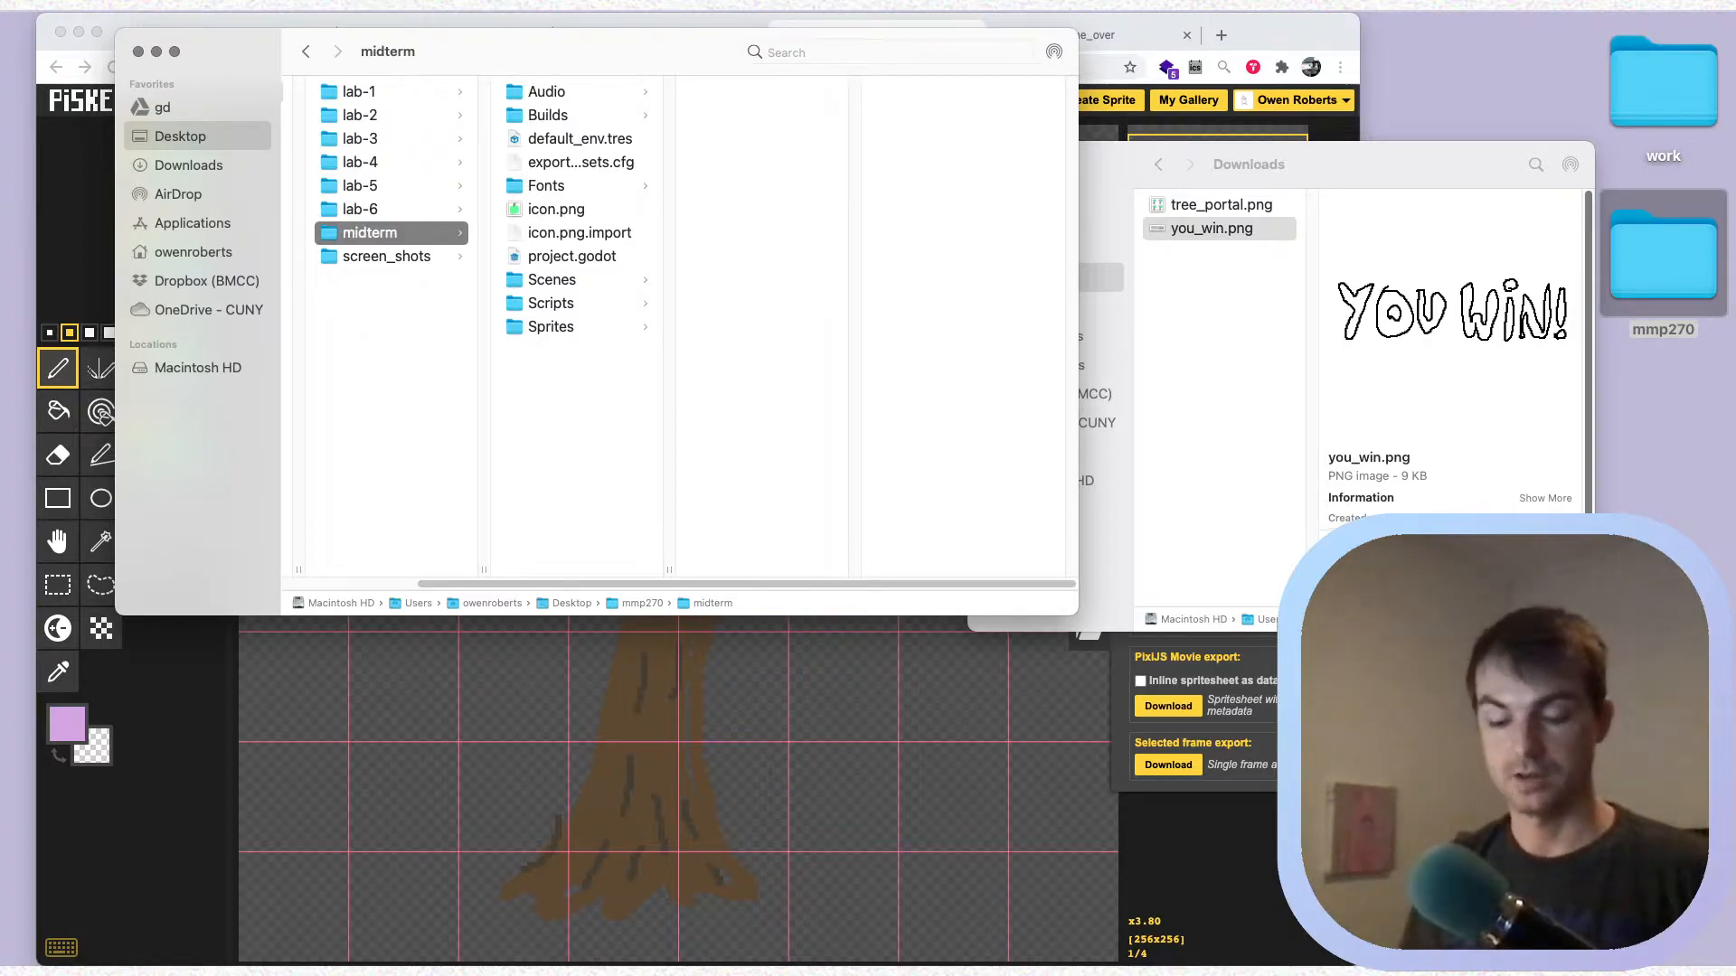
{"action": "key", "text": "super+d"}
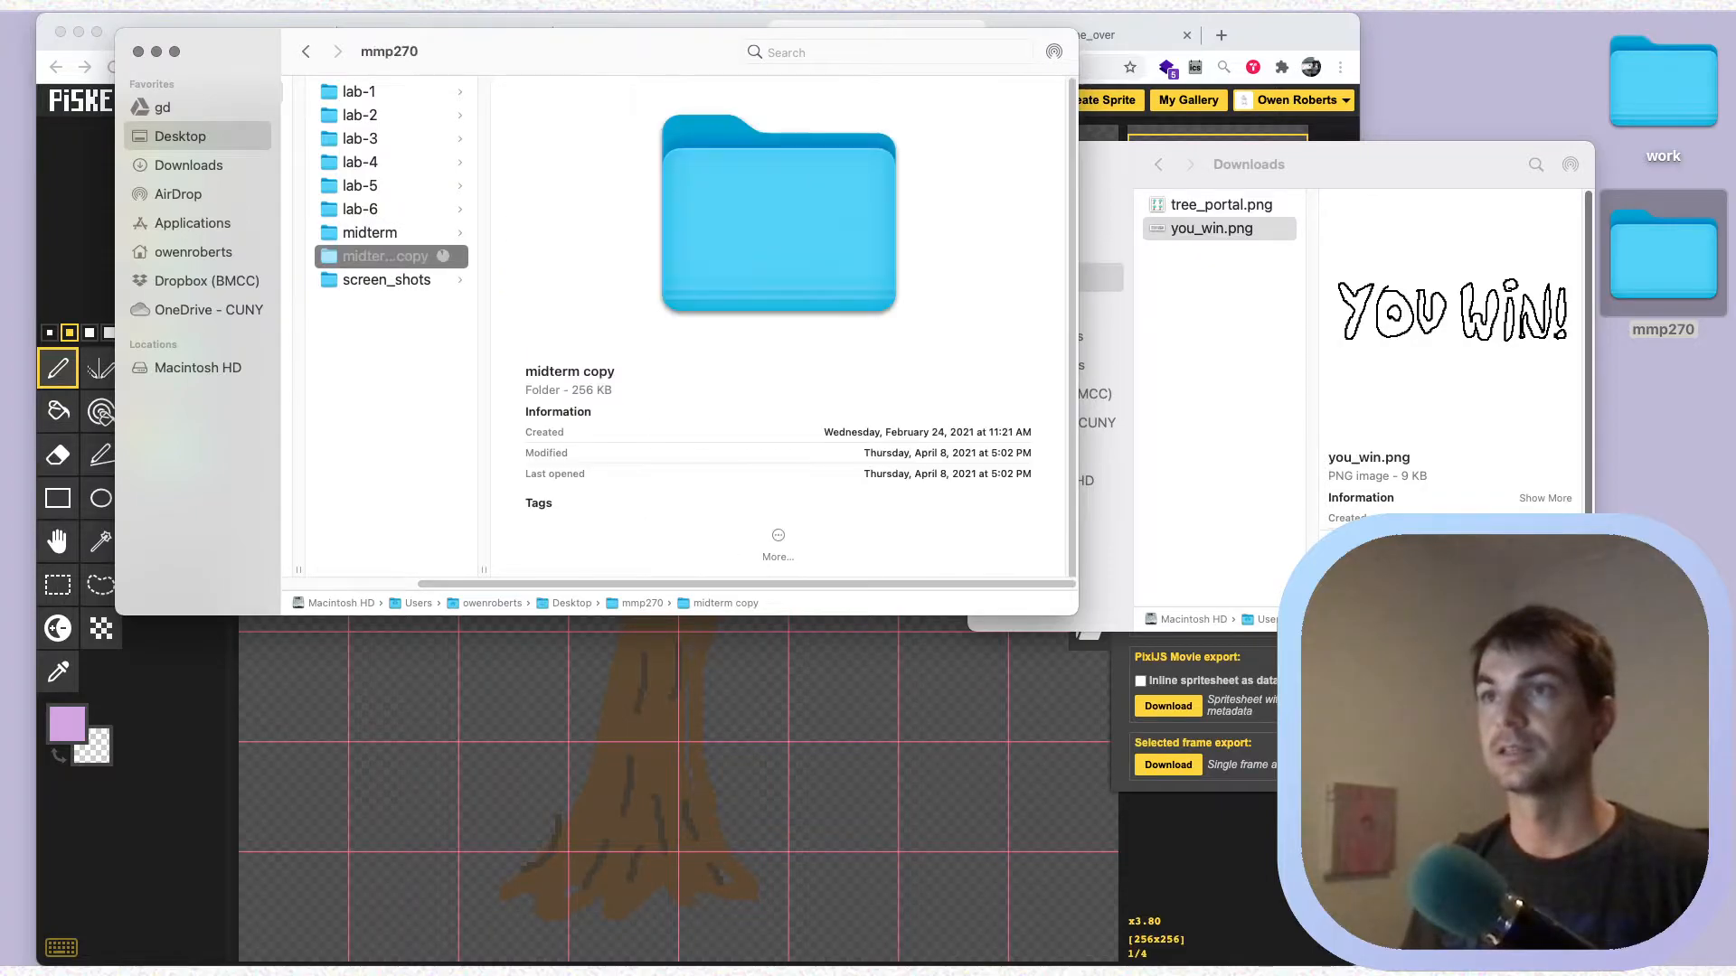
{"action": "key", "text": "Return"}
{"action": "key", "text": "Return"}
{"action": "key", "text": "BackSpace"}
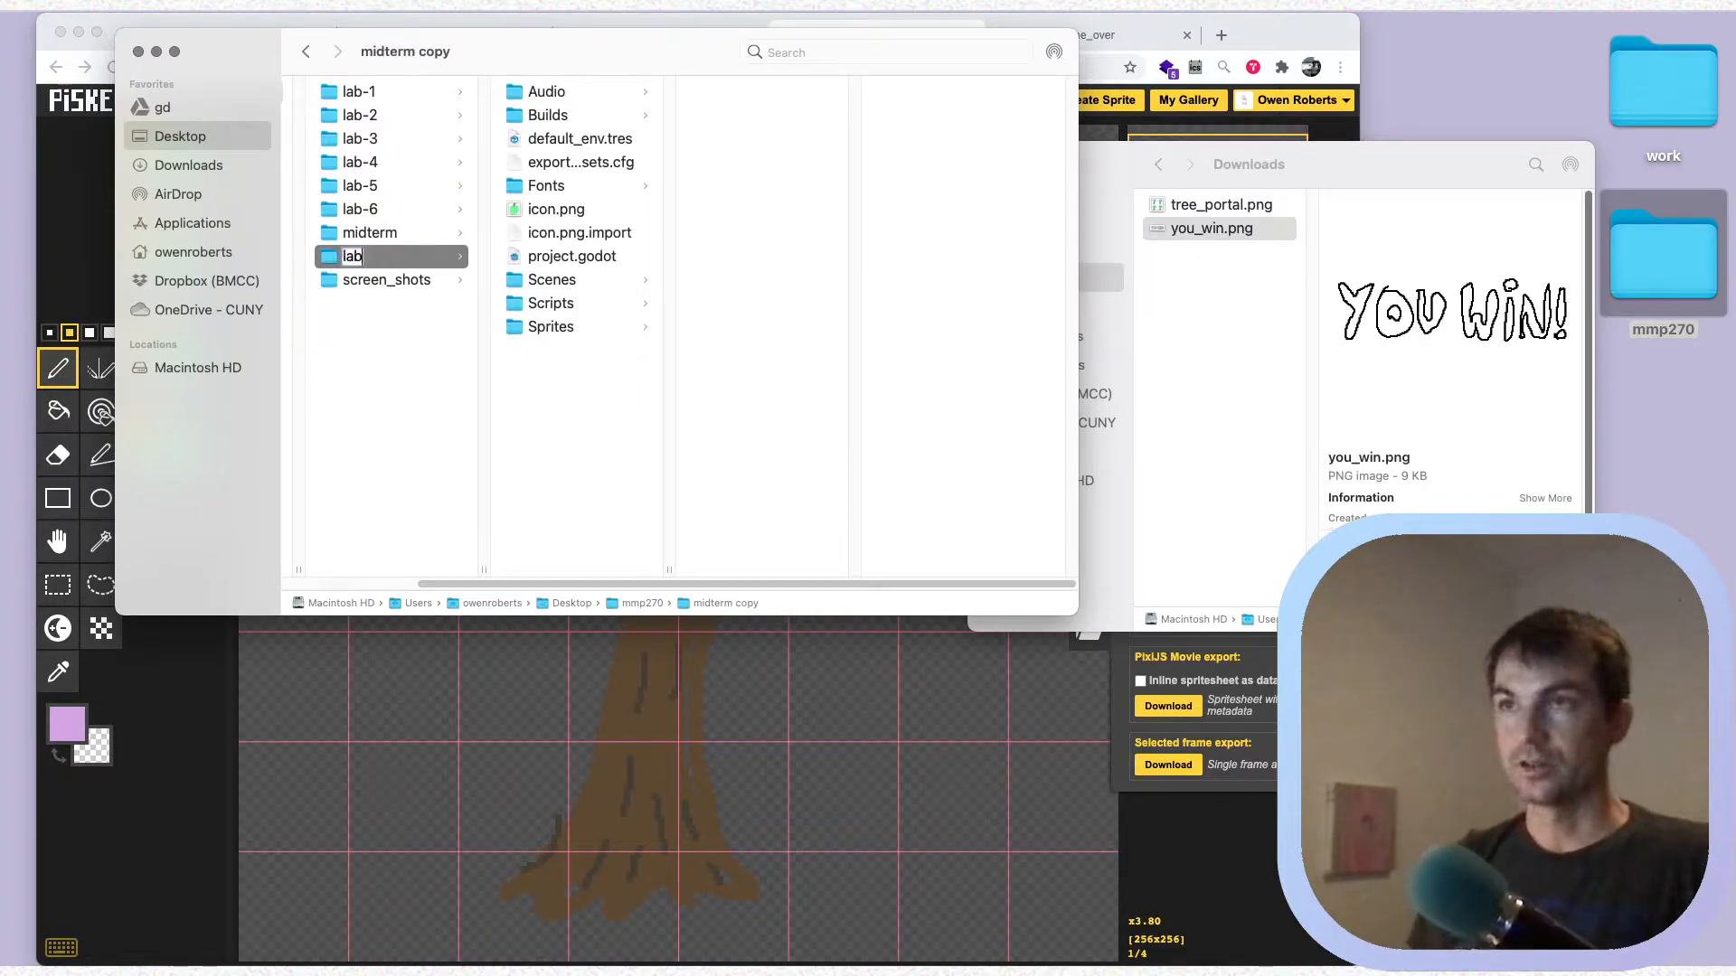
{"action": "type", "text": "lab-8"}
{"action": "key", "text": "Return"}
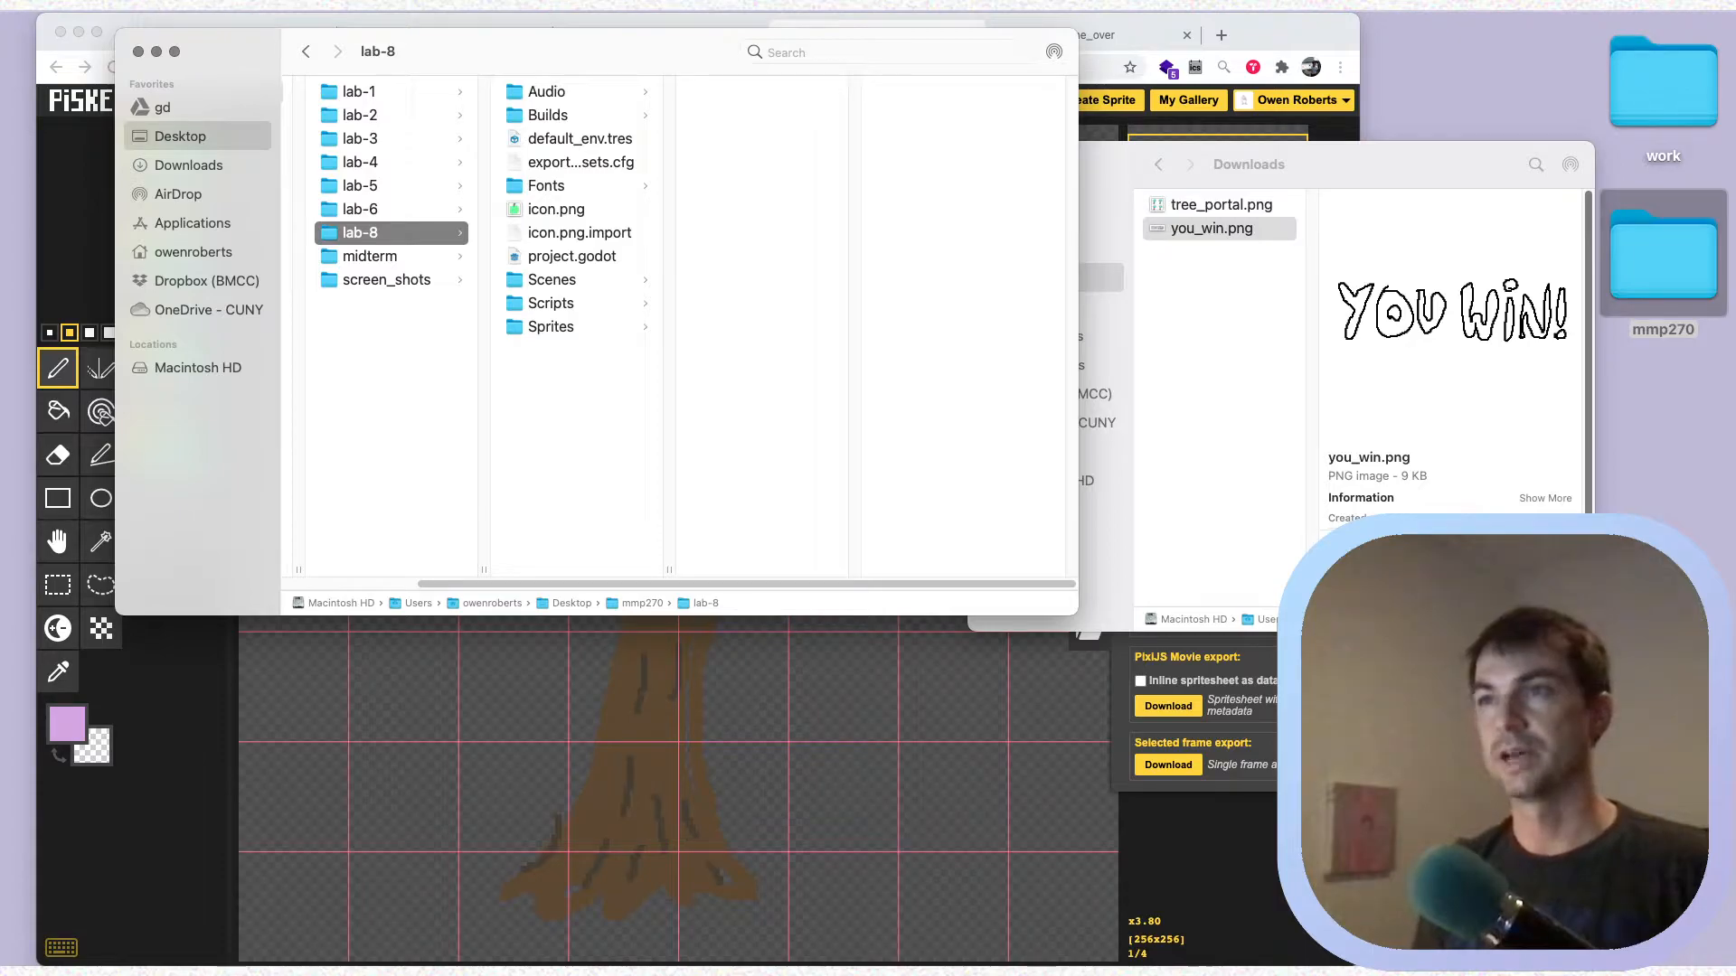
Move tree_portal.png and you_win.png from Downloads into the Sprites folder of lab-8
{"action": "left_click_drag", "start_coordinate": [1375, 303], "coordinate": [1297, 215]}
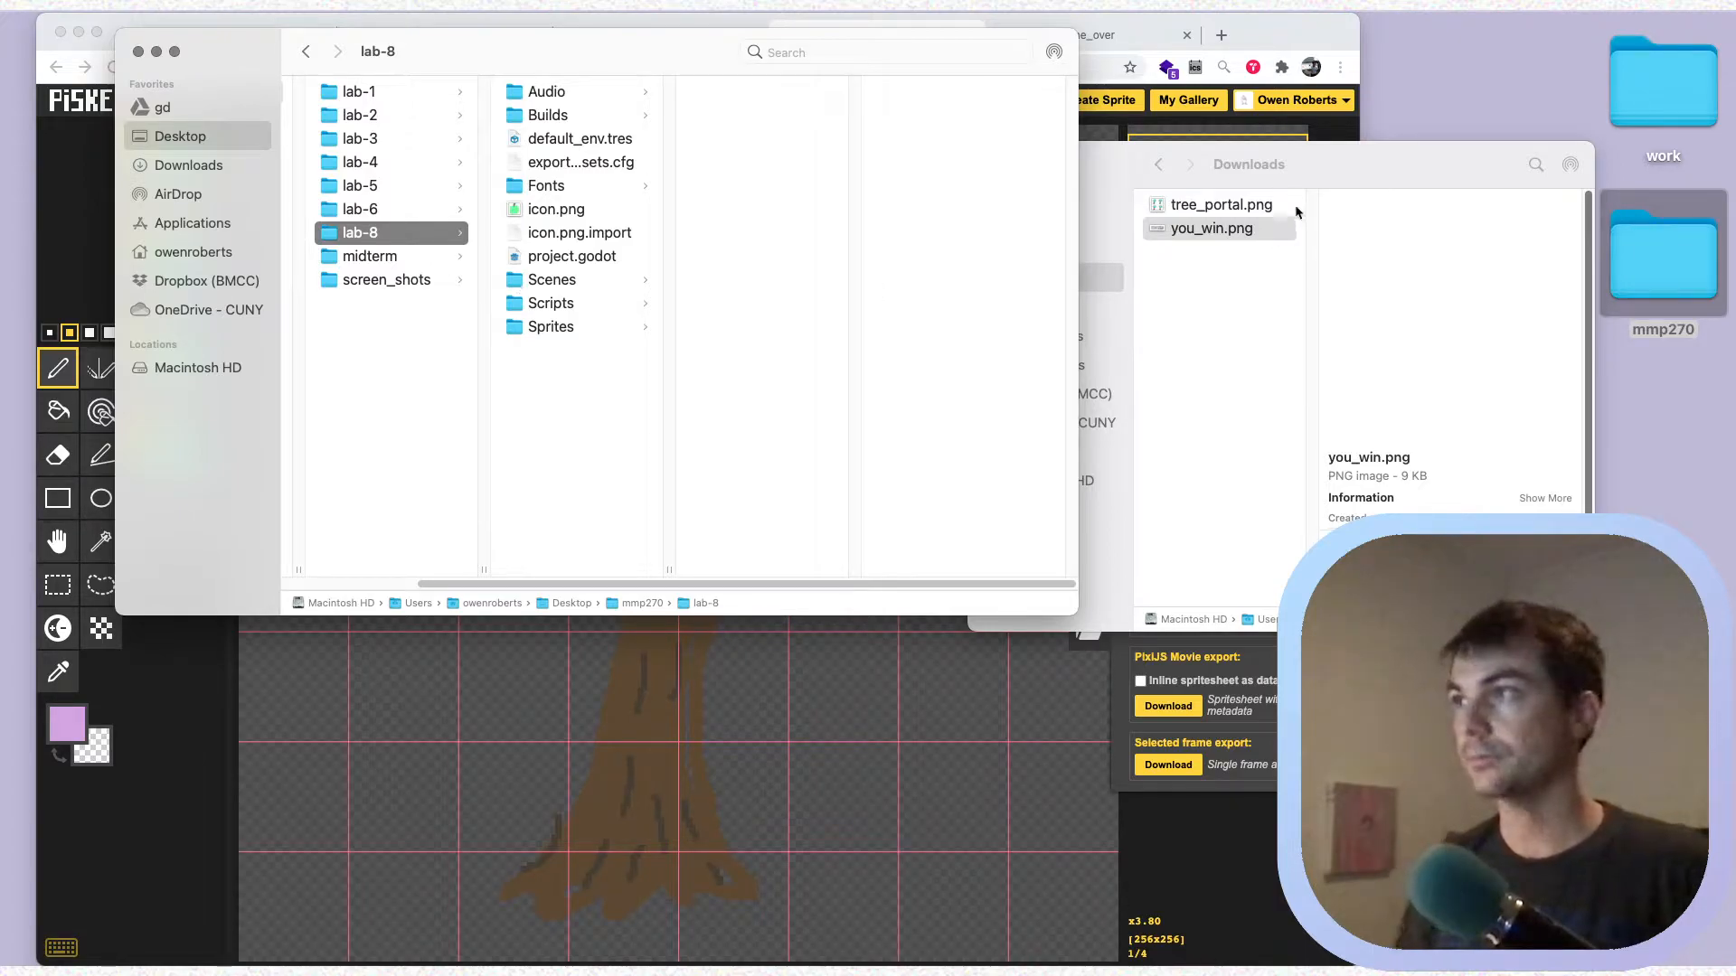
{"action": "left_click", "coordinate": [1252, 179]}
{"action": "left_click", "coordinate": [1198, 206], "text": "shift"}
{"action": "left_click_drag", "start_coordinate": [1190, 229], "coordinate": [561, 335]}
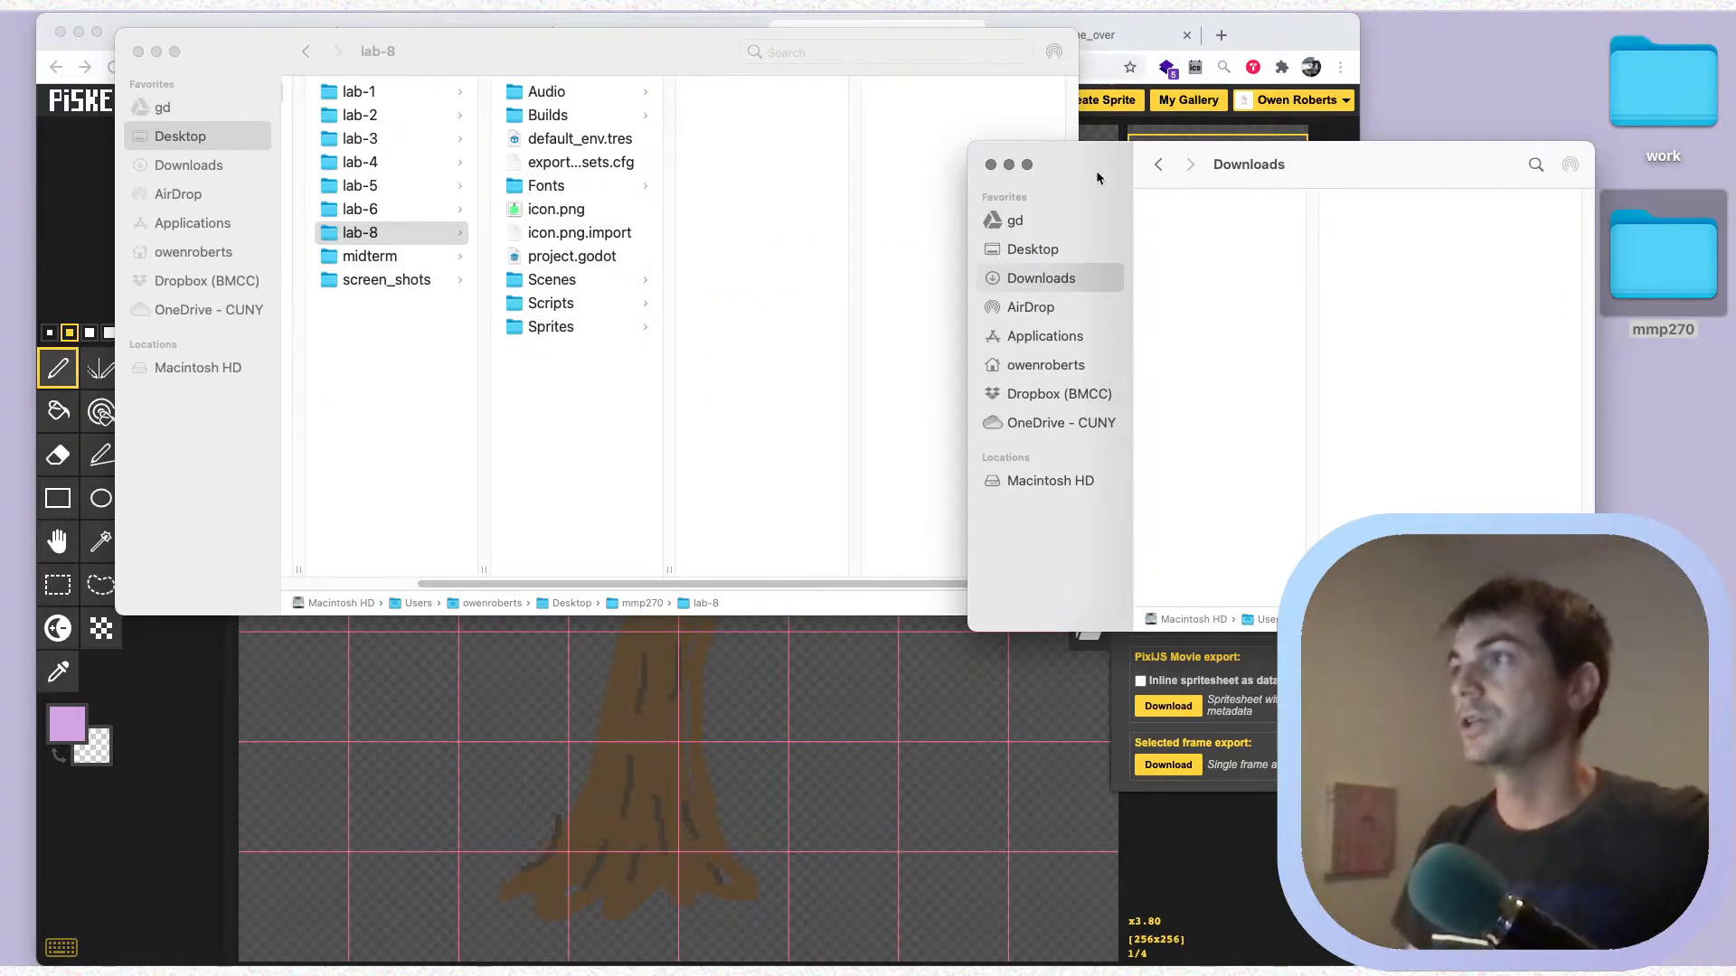
Close the Downloads window and open lab-8's project.godot in Godot
{"action": "left_click", "coordinate": [990, 165]}
{"action": "left_click_drag", "start_coordinate": [533, 55], "coordinate": [518, 174]}
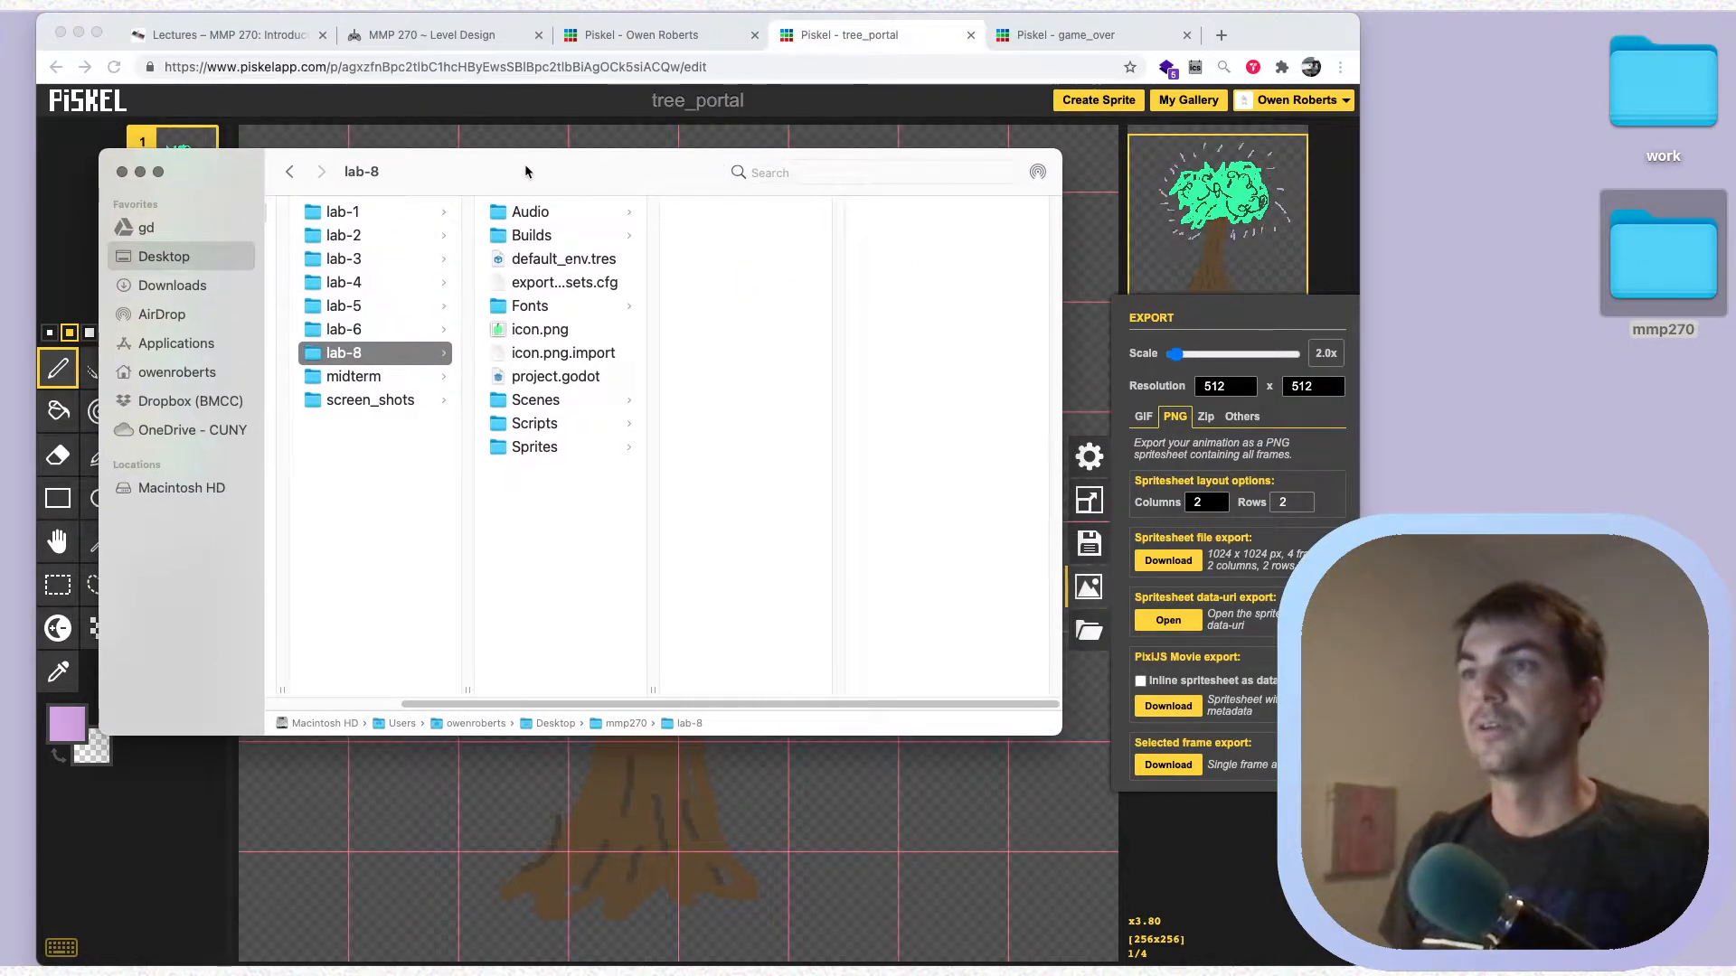
{"action": "double_click", "coordinate": [555, 377]}
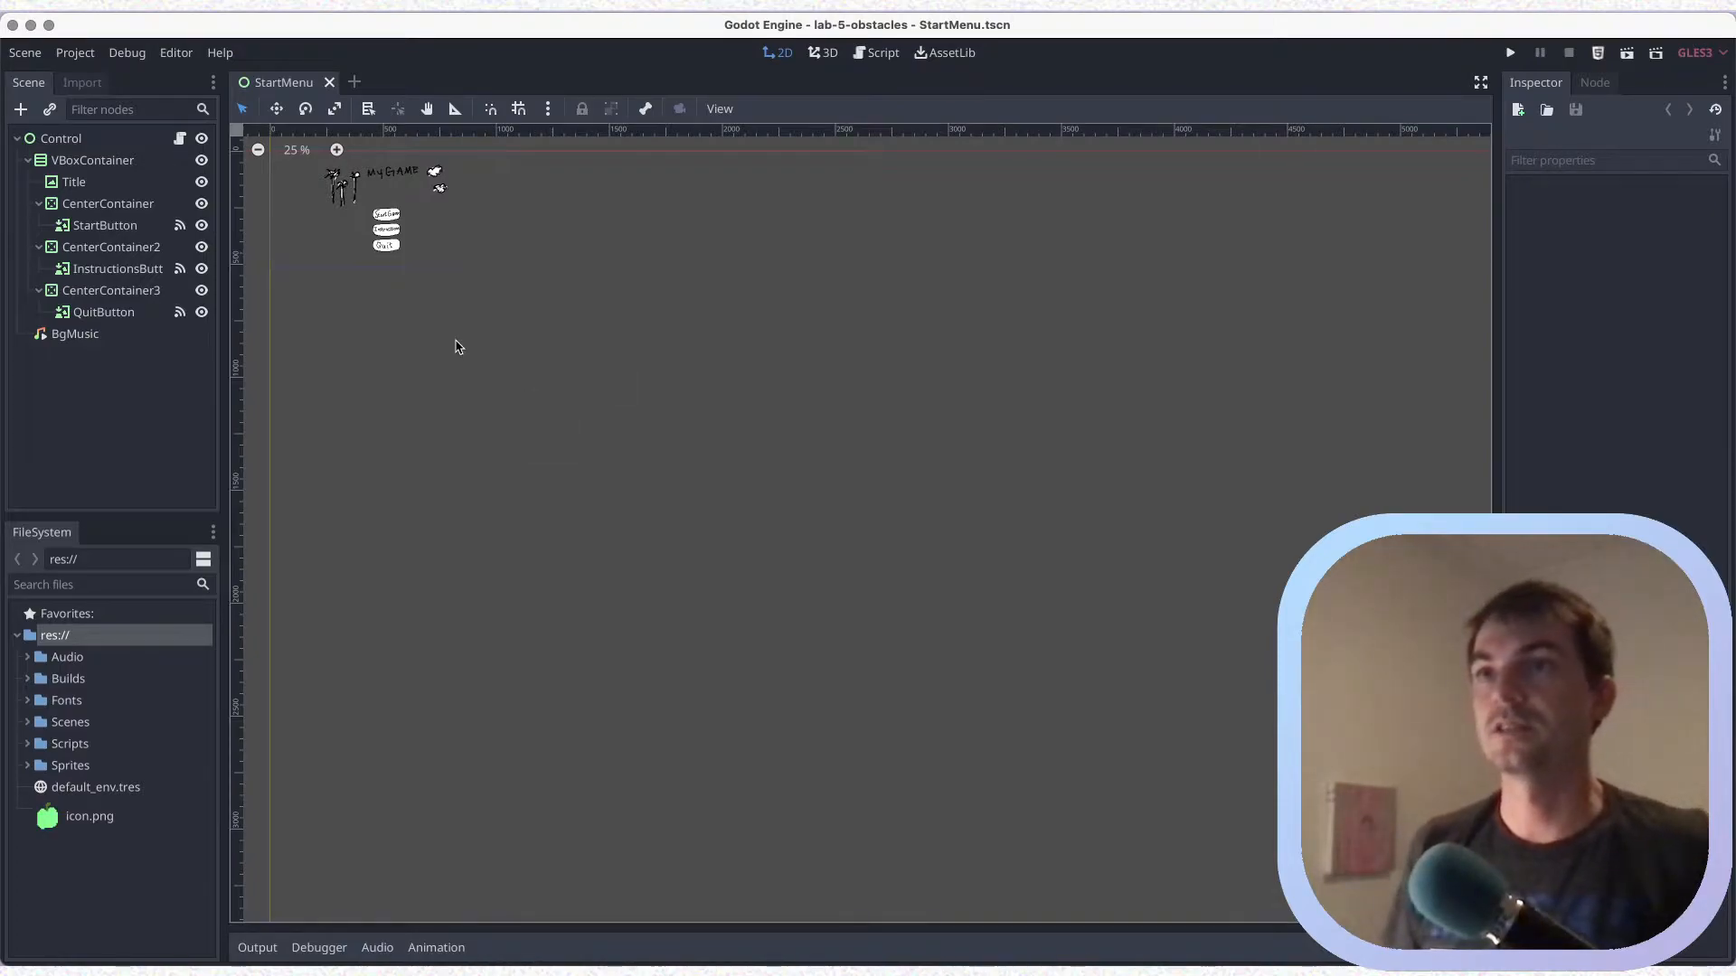
Examine the StartMenu scene's title artwork and its Start Game, Instructions and Quit buttons up close
{"action": "middle_click_drag", "start_coordinate": [454, 345], "coordinate": [775, 566]}
{"action": "scroll", "coordinate": [775, 566], "scroll_direction": "up", "scroll_amount": 5}
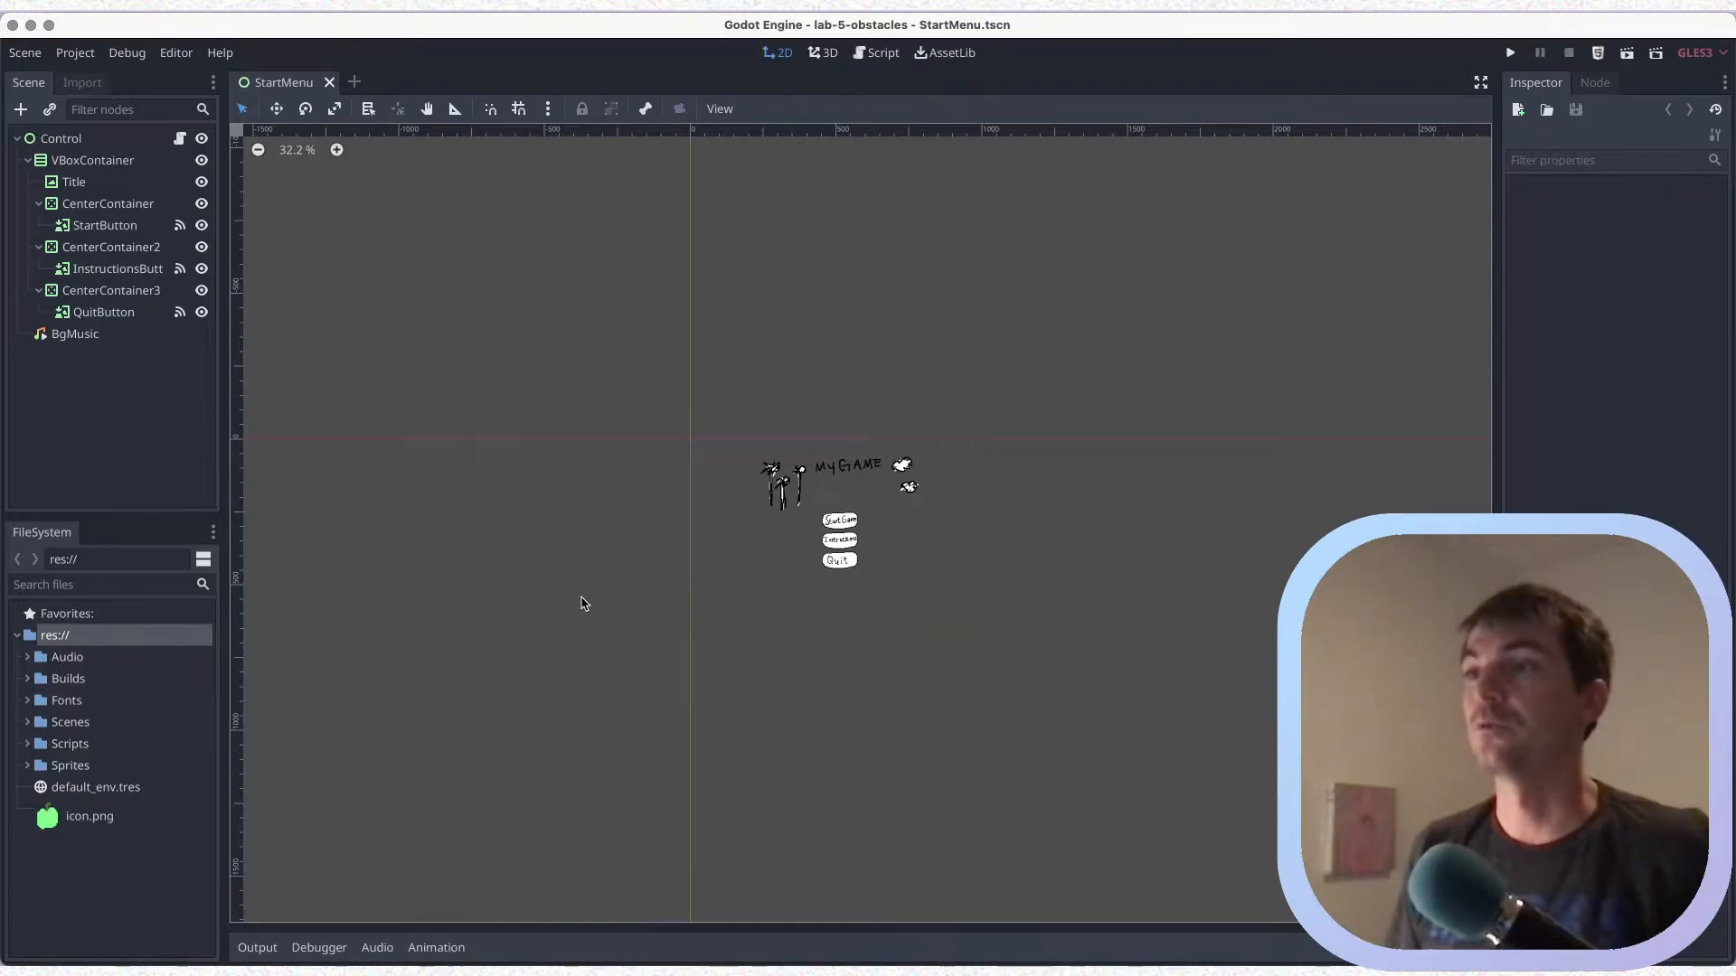
{"action": "scroll", "coordinate": [583, 603], "scroll_direction": "up", "scroll_amount": 2}
{"action": "scroll", "coordinate": [831, 349], "scroll_direction": "right", "scroll_amount": 2}
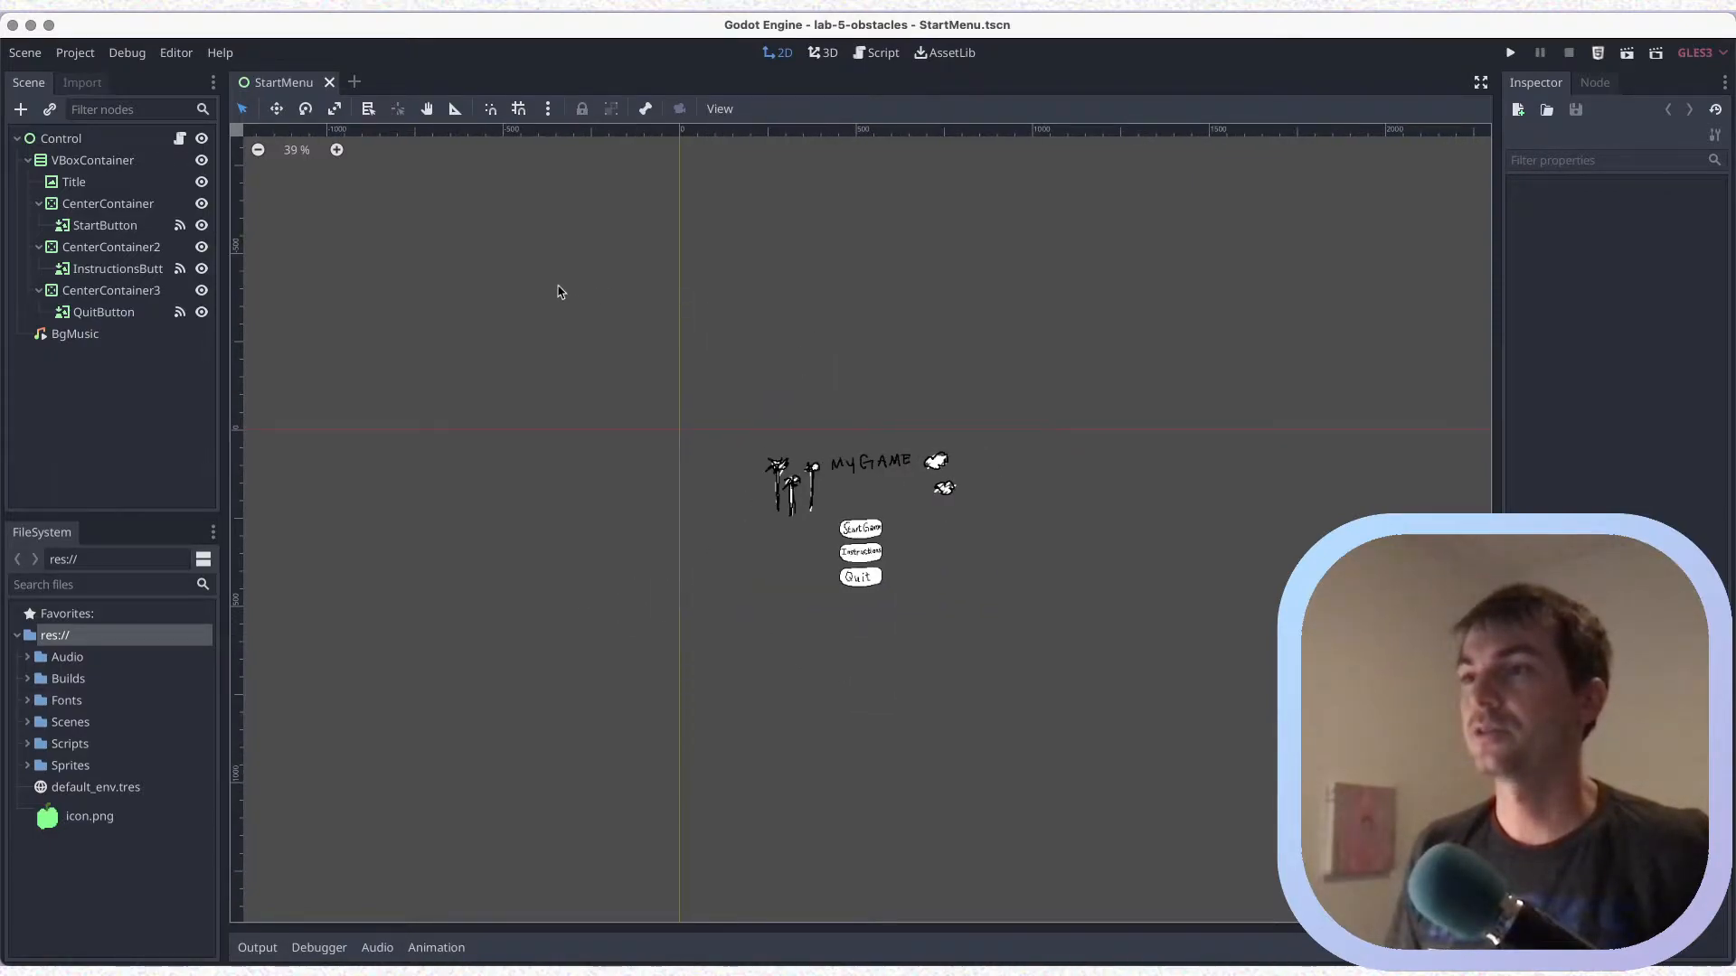
{"action": "scroll", "coordinate": [593, 350], "scroll_direction": "up", "scroll_amount": 4}
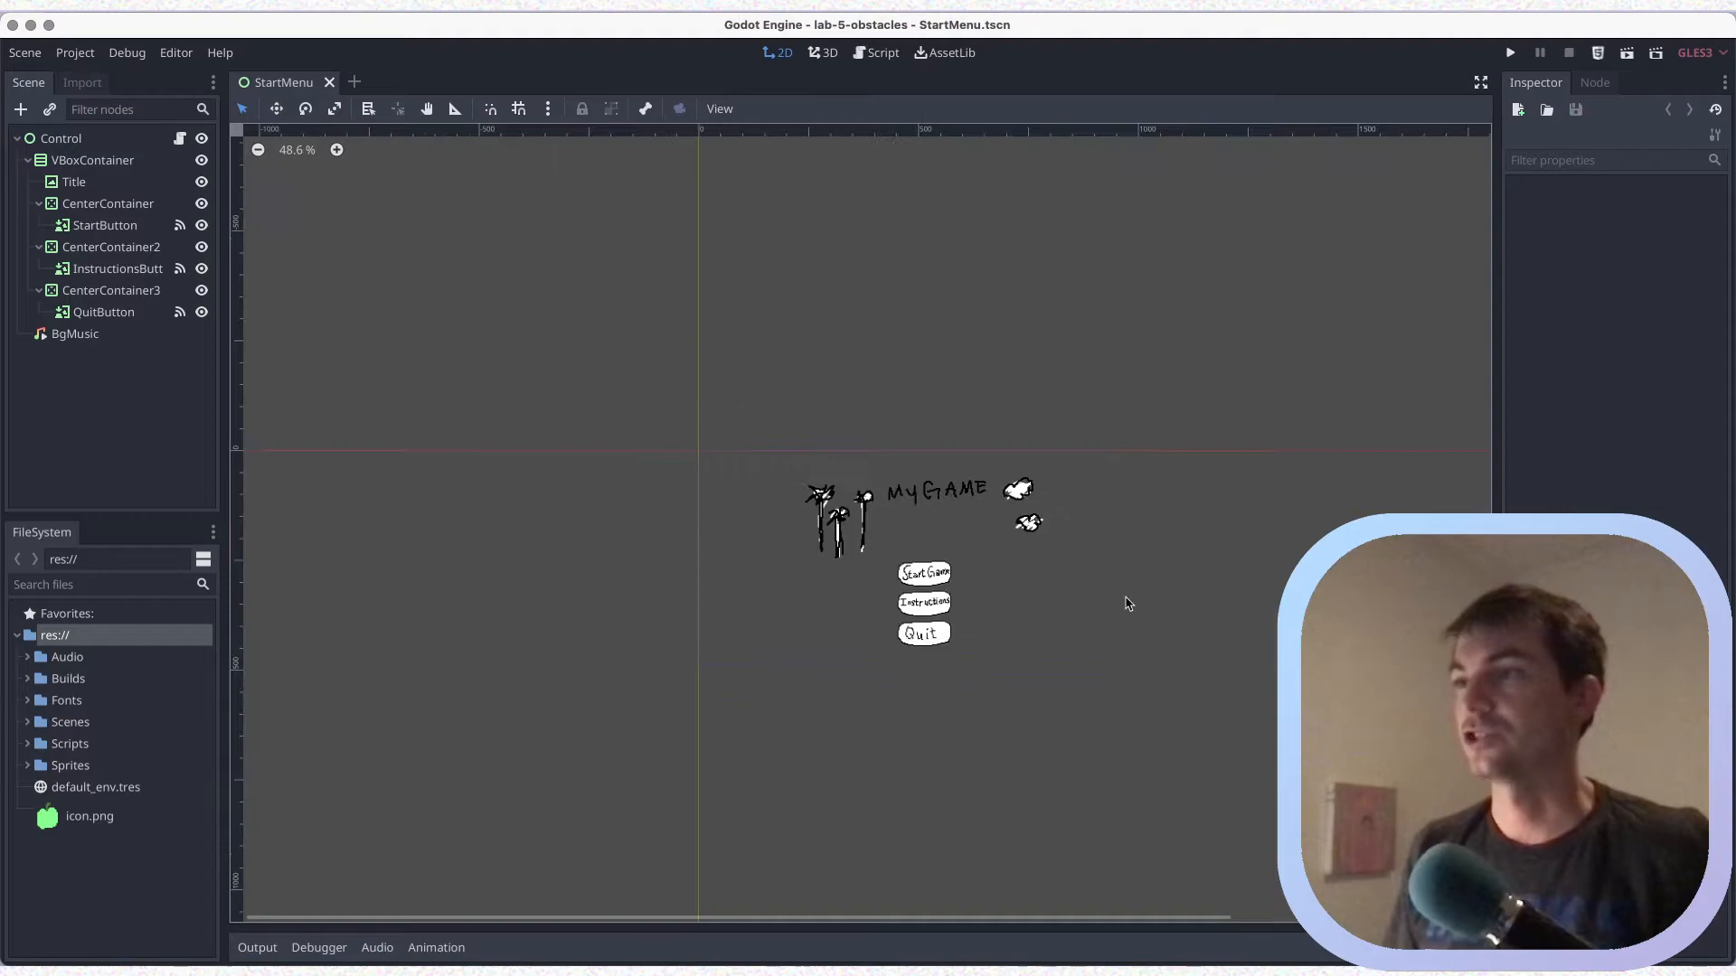
{"action": "middle_click_drag", "start_coordinate": [747, 468], "coordinate": [626, 426]}
{"action": "scroll", "coordinate": [718, 459], "scroll_direction": "up", "scroll_amount": 9}
{"action": "middle_click_drag", "start_coordinate": [1168, 587], "coordinate": [1058, 500]}
{"action": "scroll", "coordinate": [1059, 500], "scroll_direction": "up", "scroll_amount": 1}
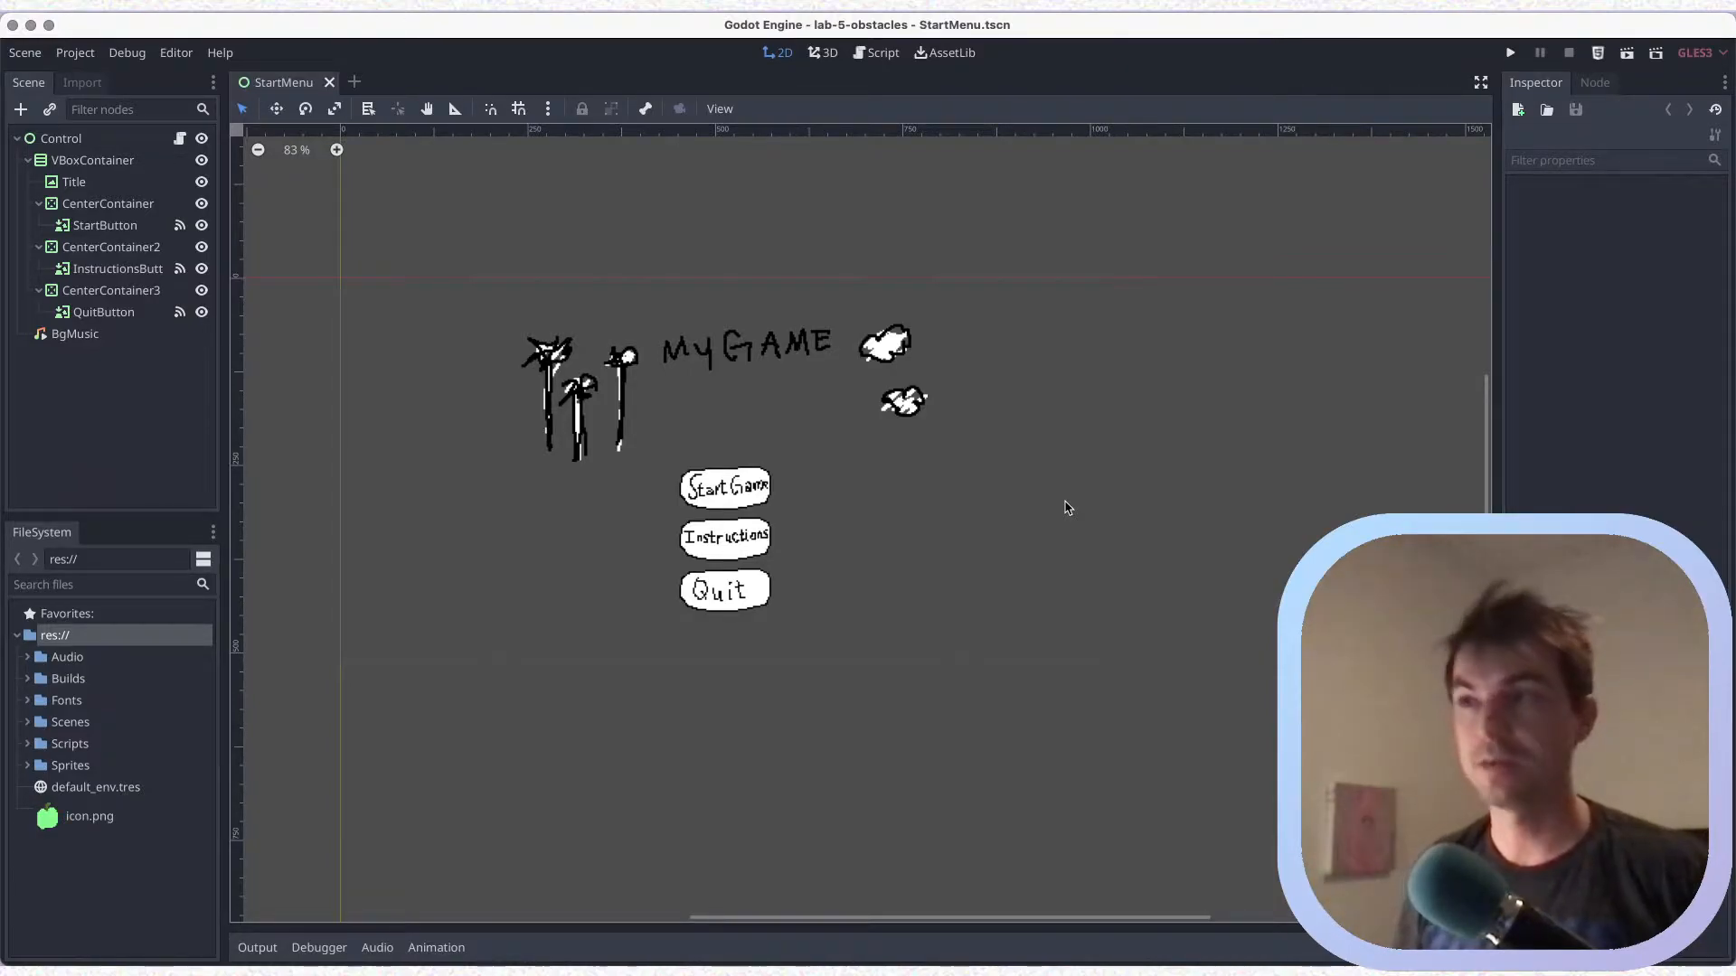
Save the StartMenu scene, open the script attached to its Control node, and highlight the MainScene.tscn path in _on_StartButton_pressed
{"action": "key", "text": "super+s"}
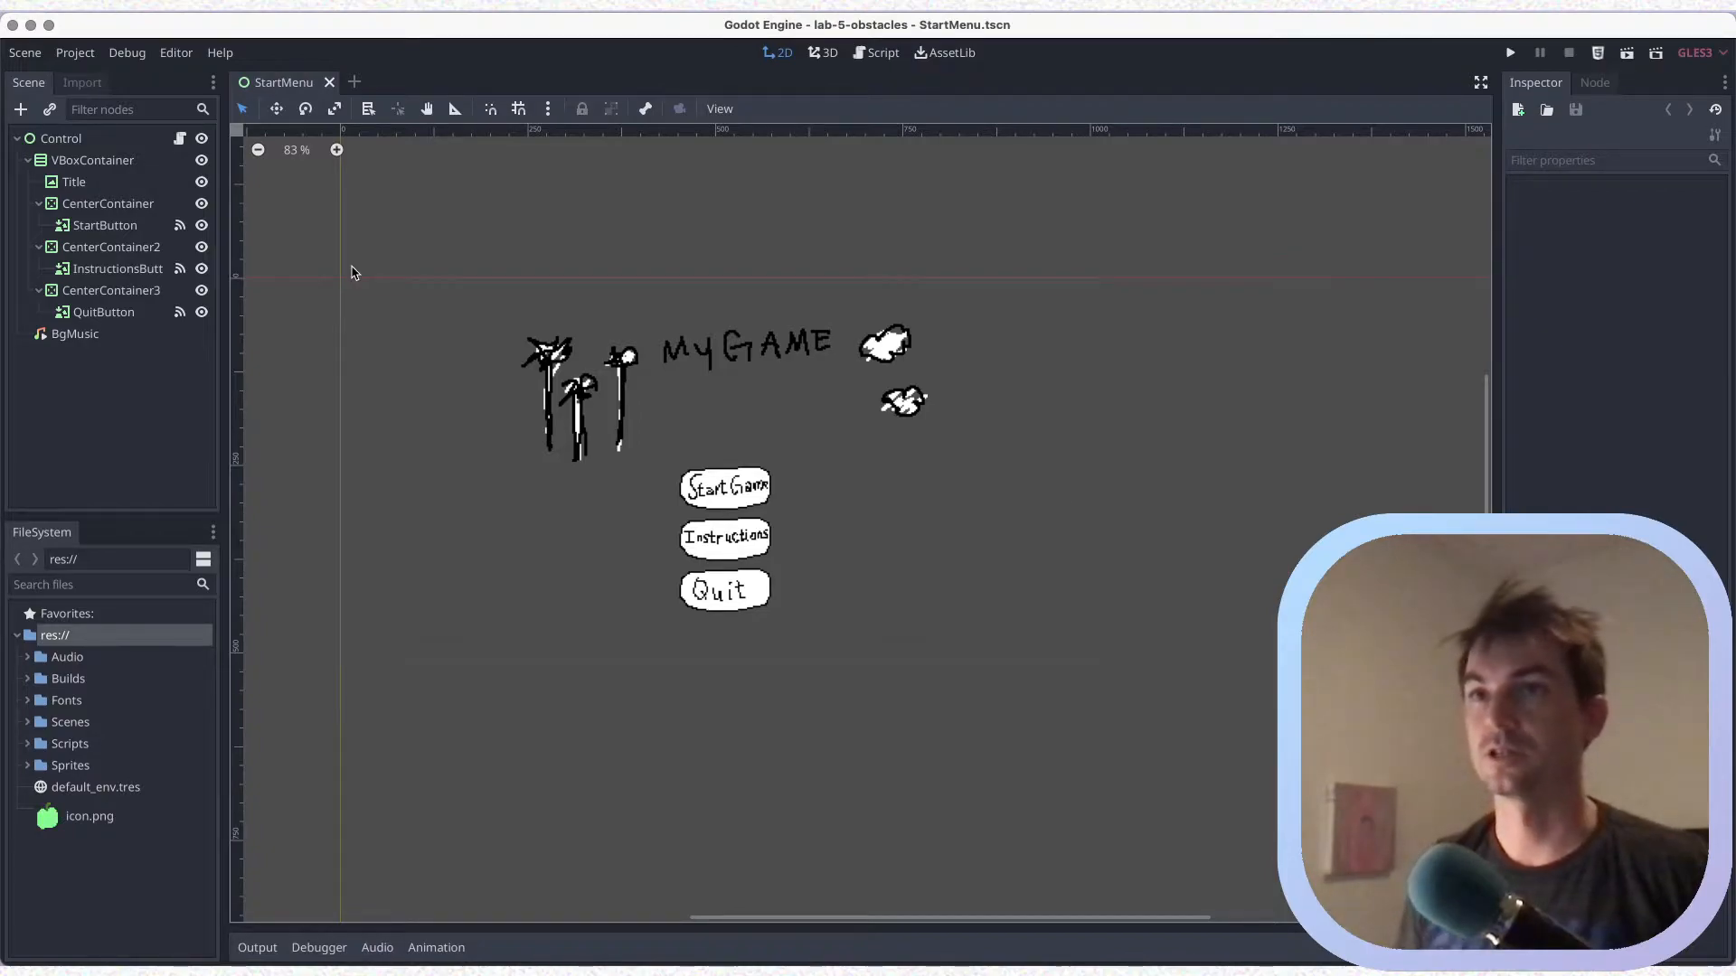
{"action": "left_click", "coordinate": [67, 141]}
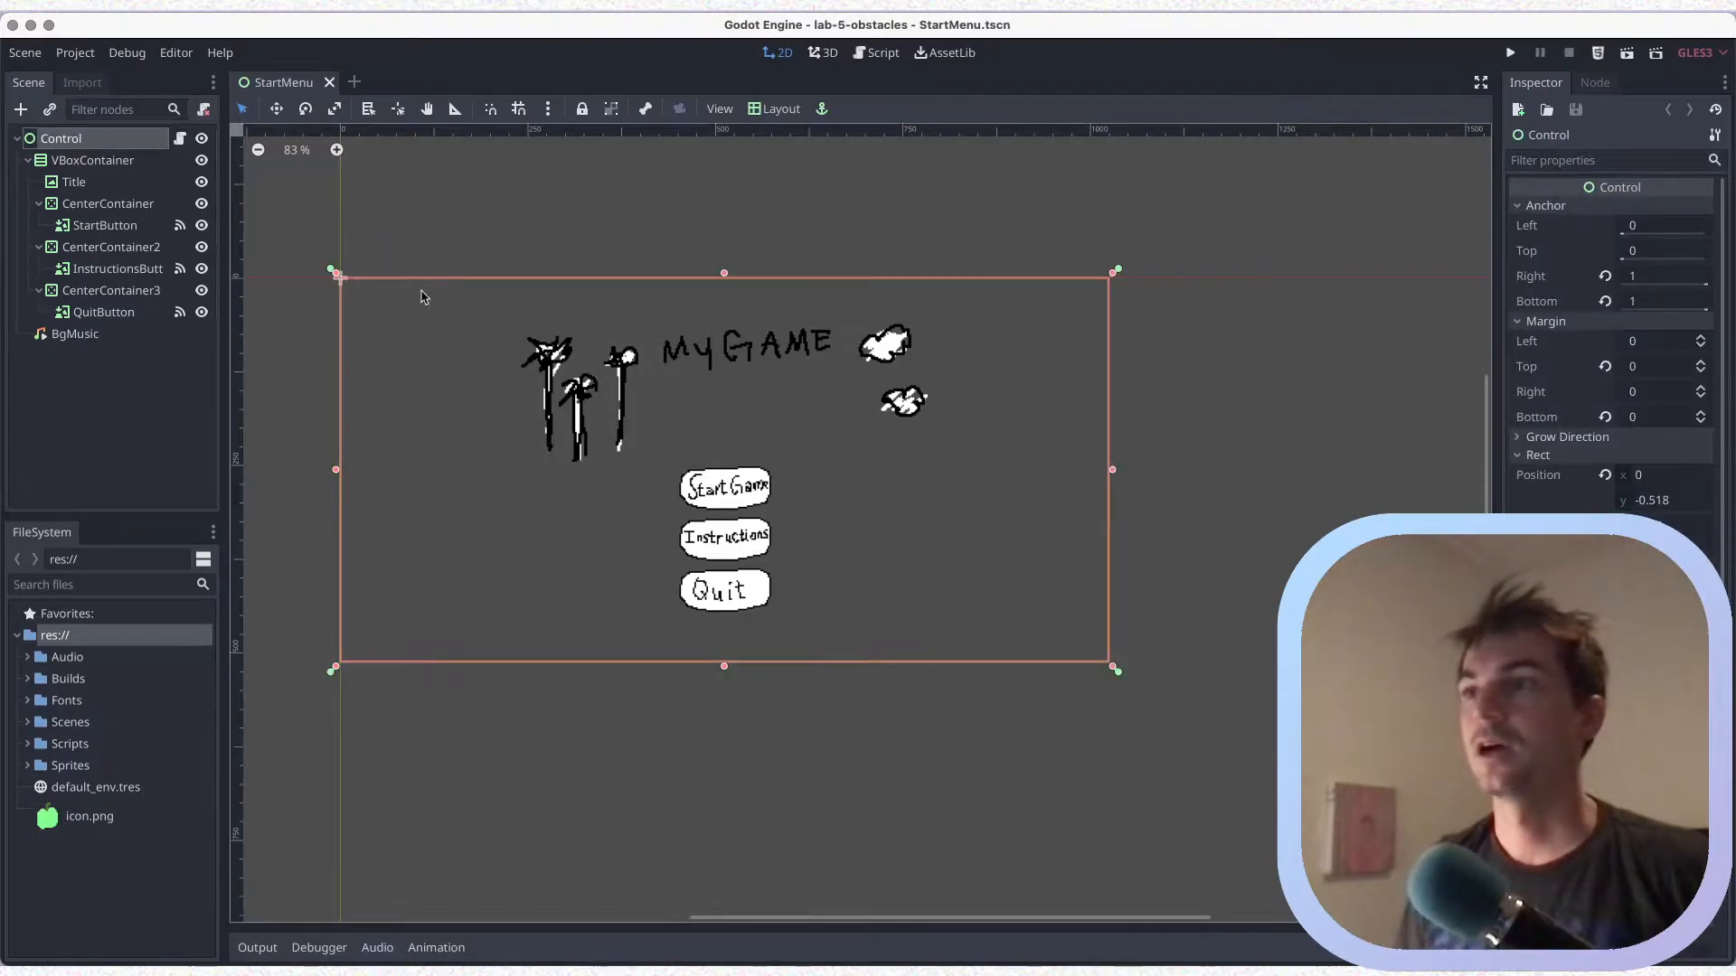
{"action": "left_click", "coordinate": [180, 138]}
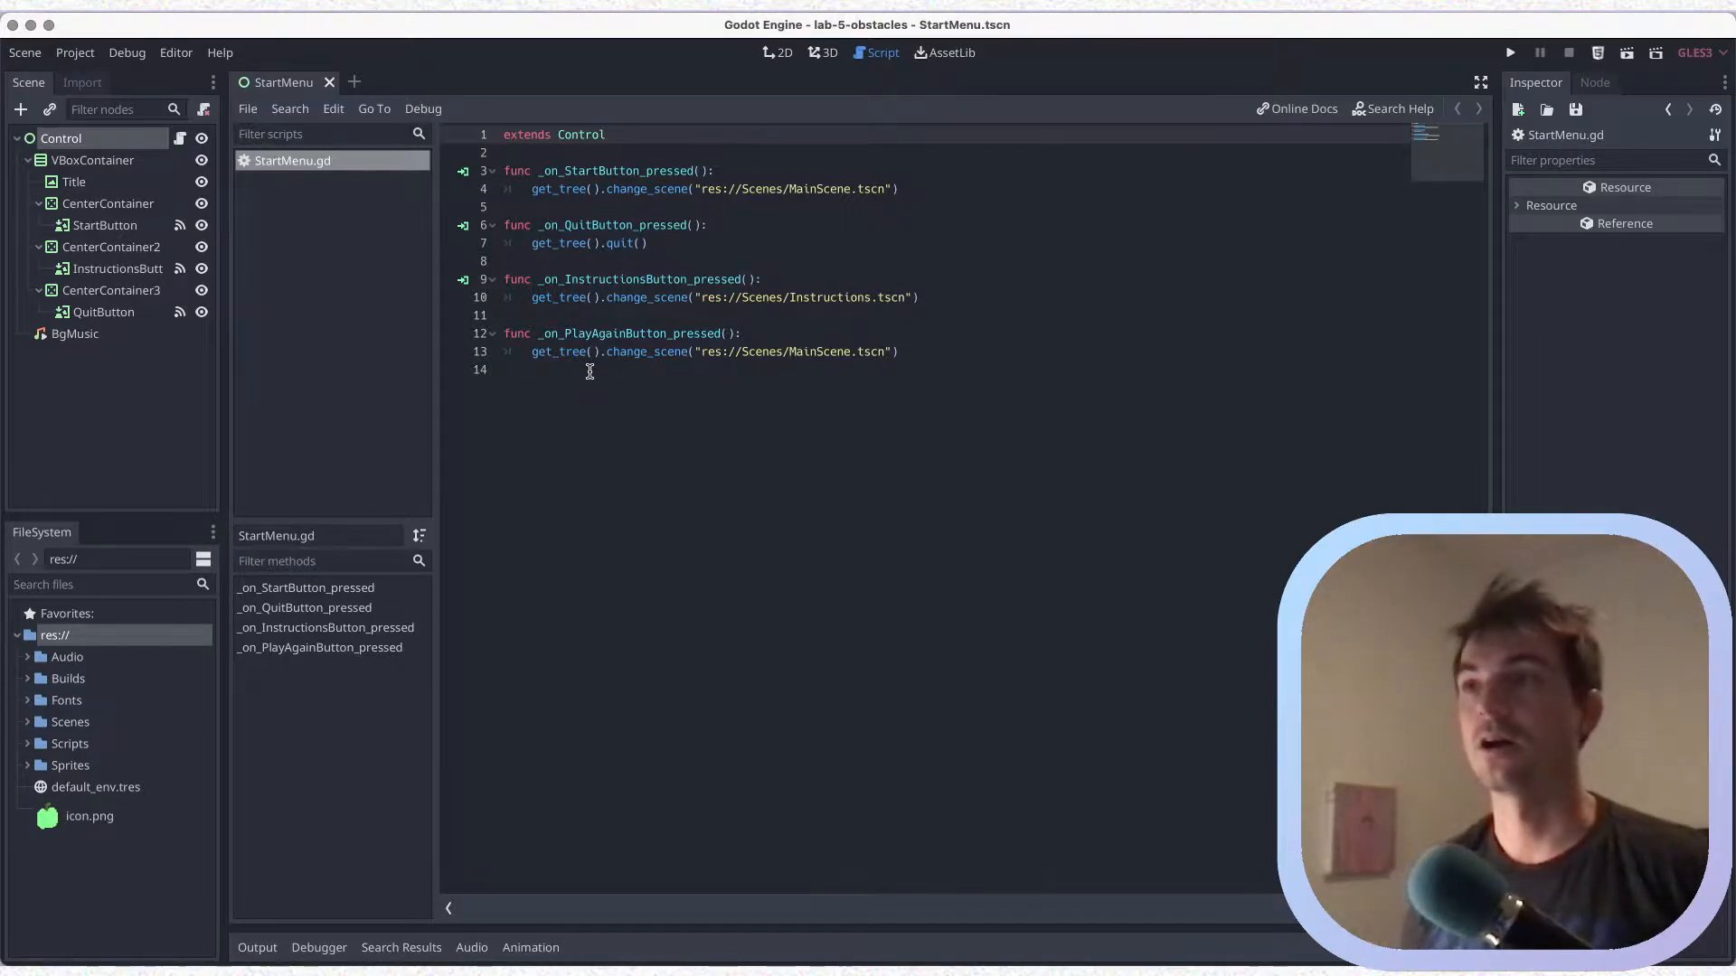
{"action": "key", "text": "super+s"}
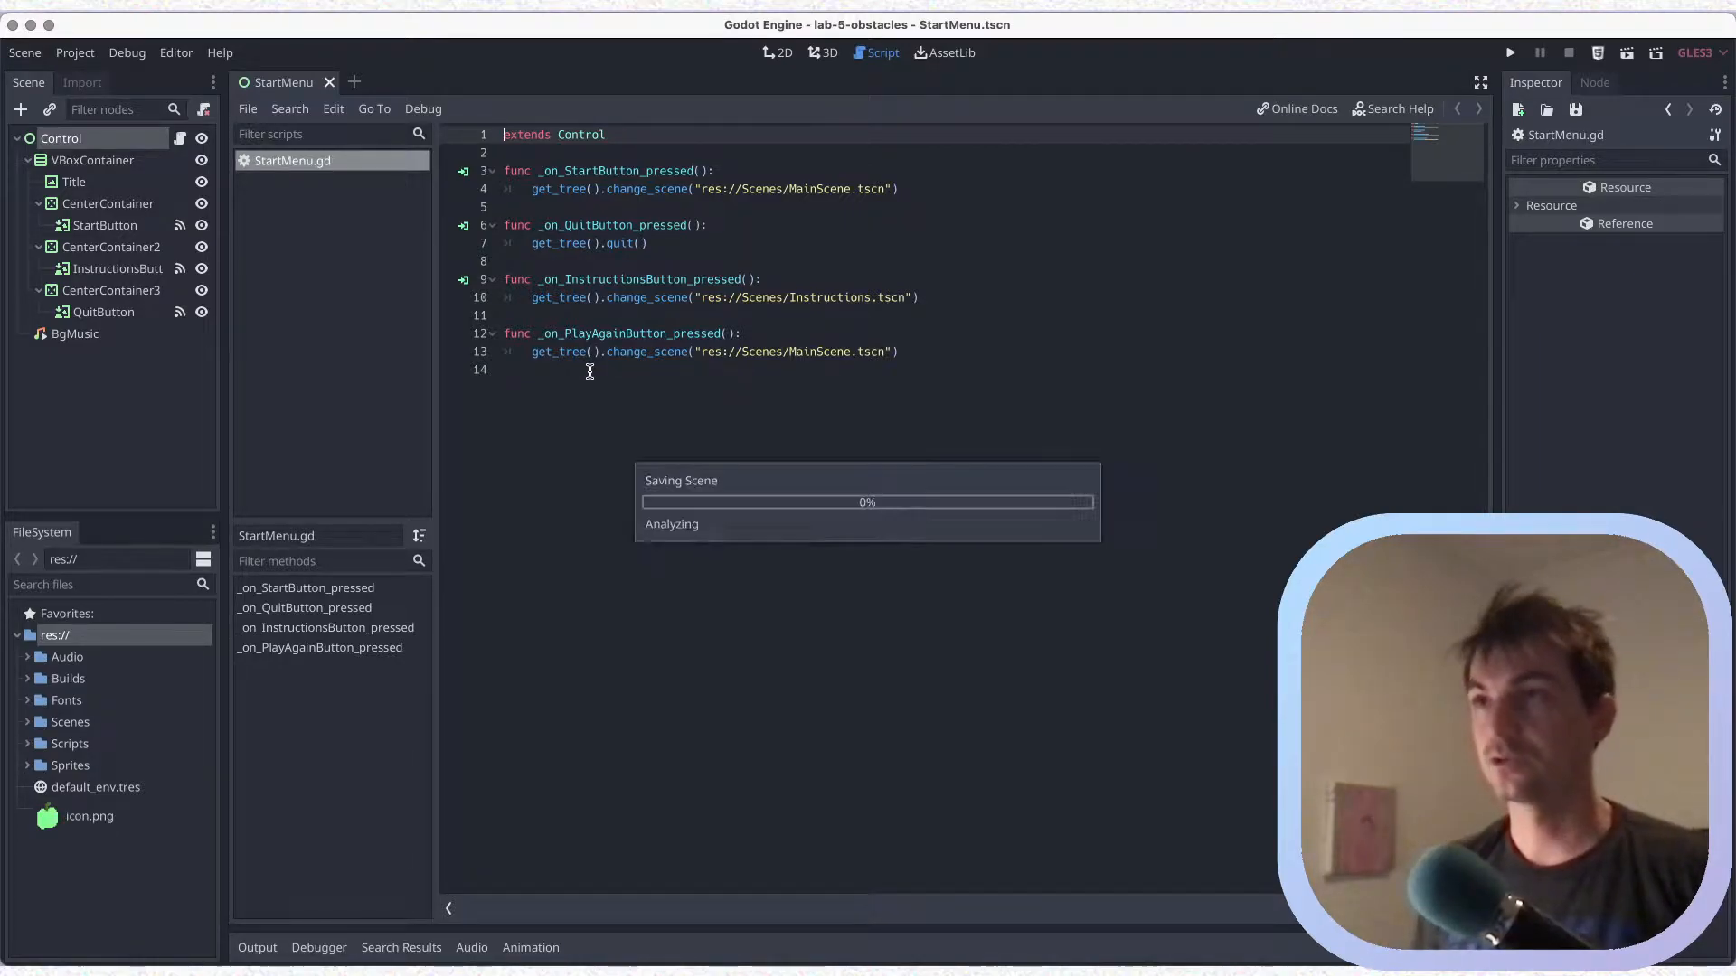
{"action": "left_click_drag", "start_coordinate": [697, 189], "coordinate": [895, 188]}
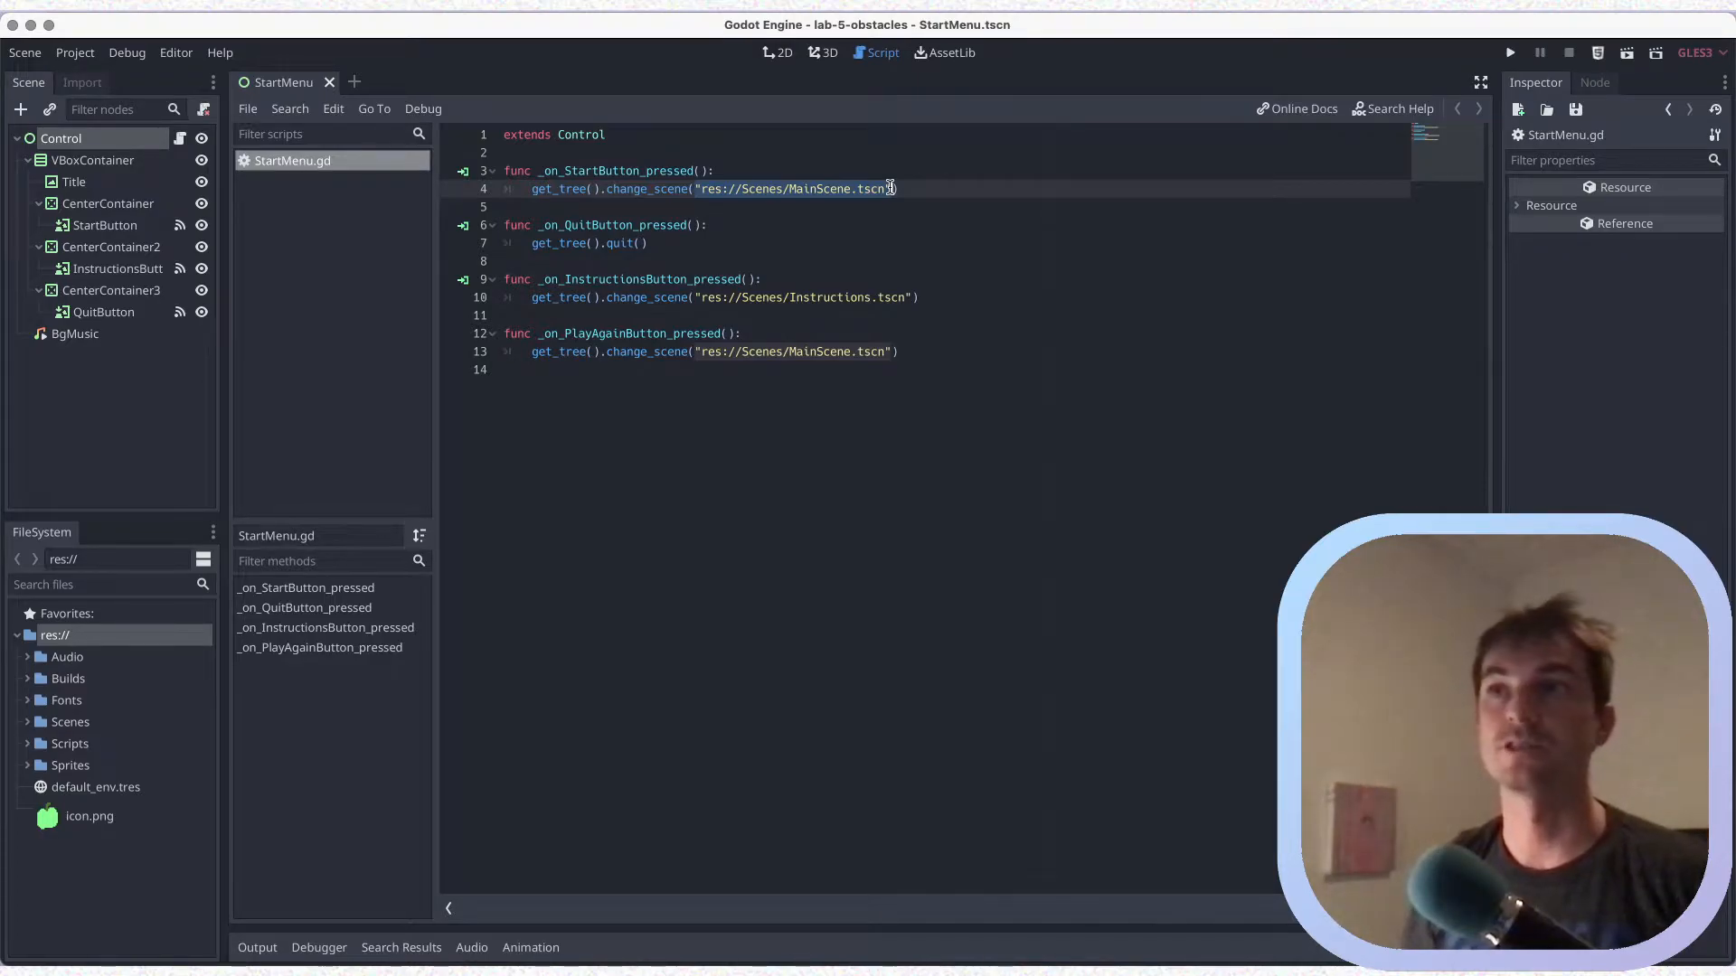
Start an export statement on a new line below extends Control in StartMenu.gd and save the script
{"action": "left_click", "coordinate": [653, 145]}
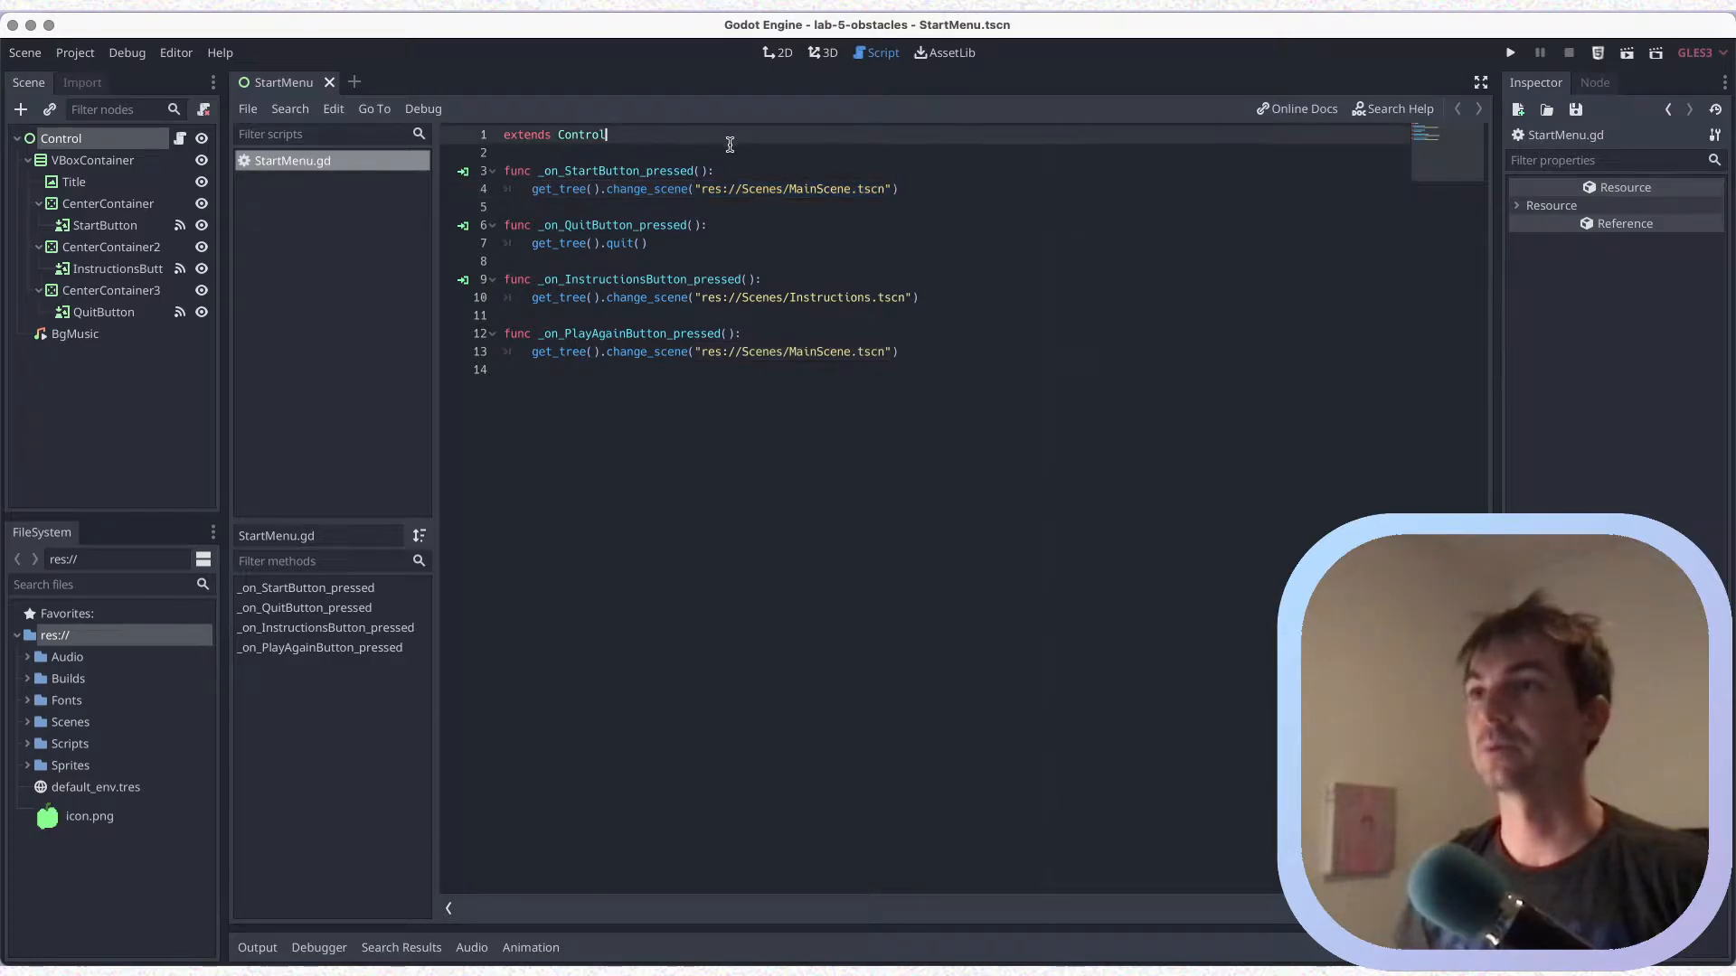
{"action": "key", "text": "Return"}
{"action": "key", "text": "Return"}
{"action": "key", "text": "ctrl+s"}
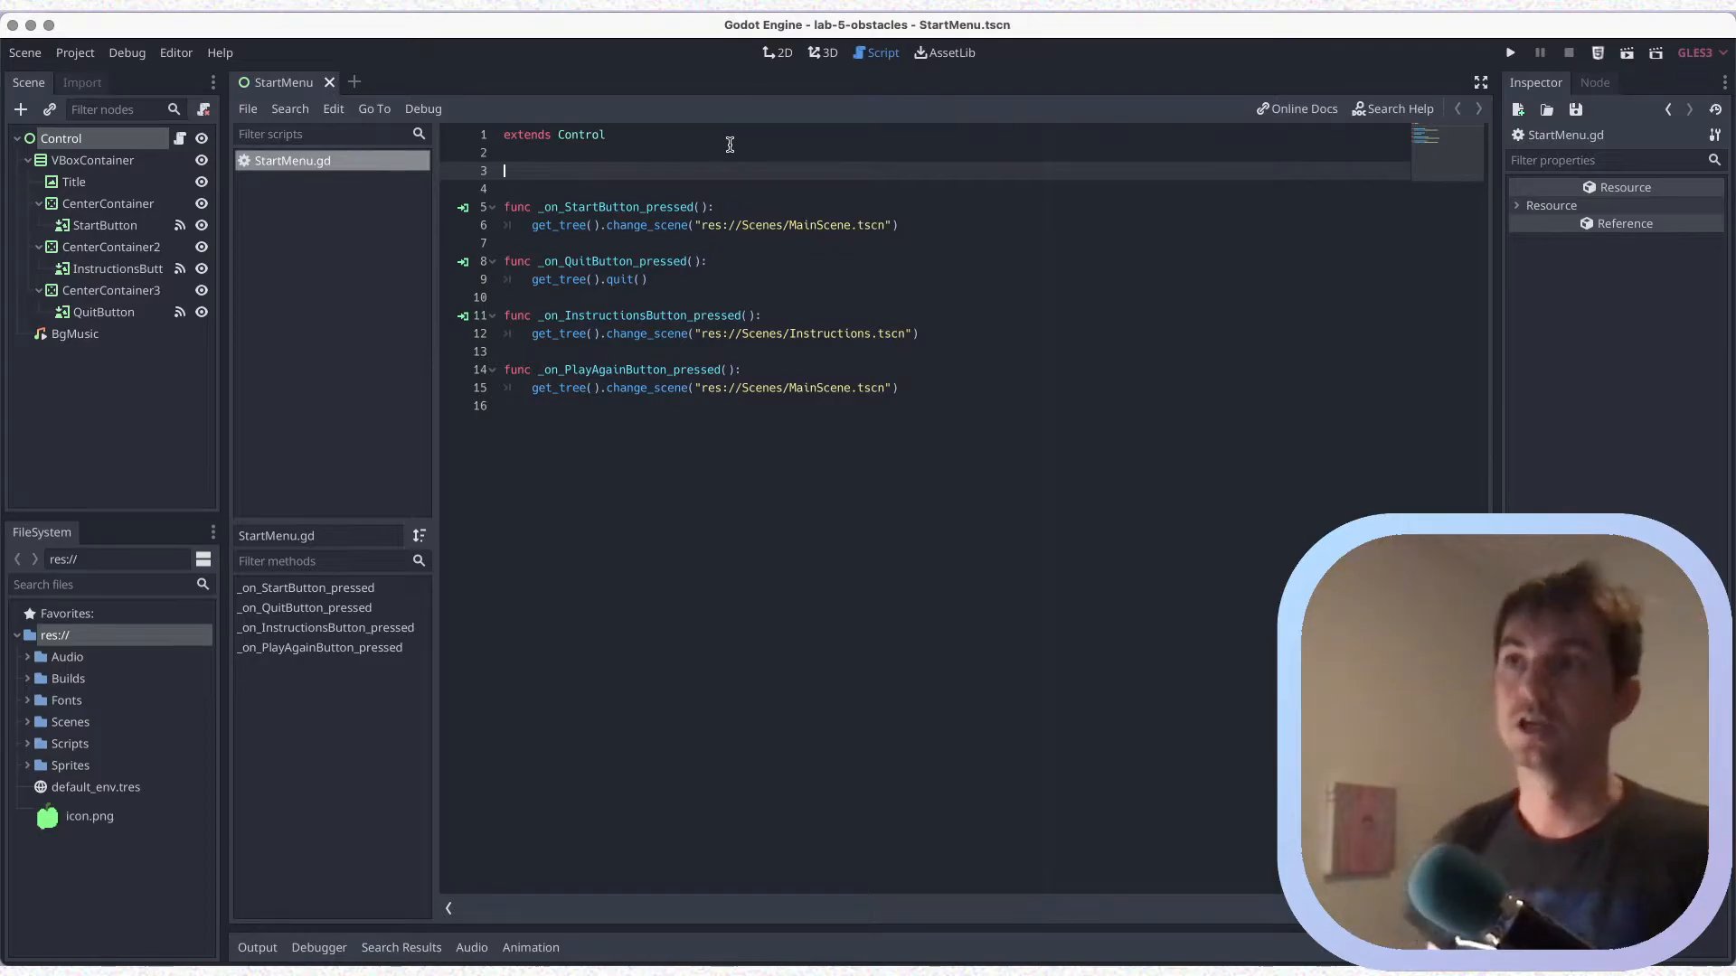
{"action": "type", "text": "export"}
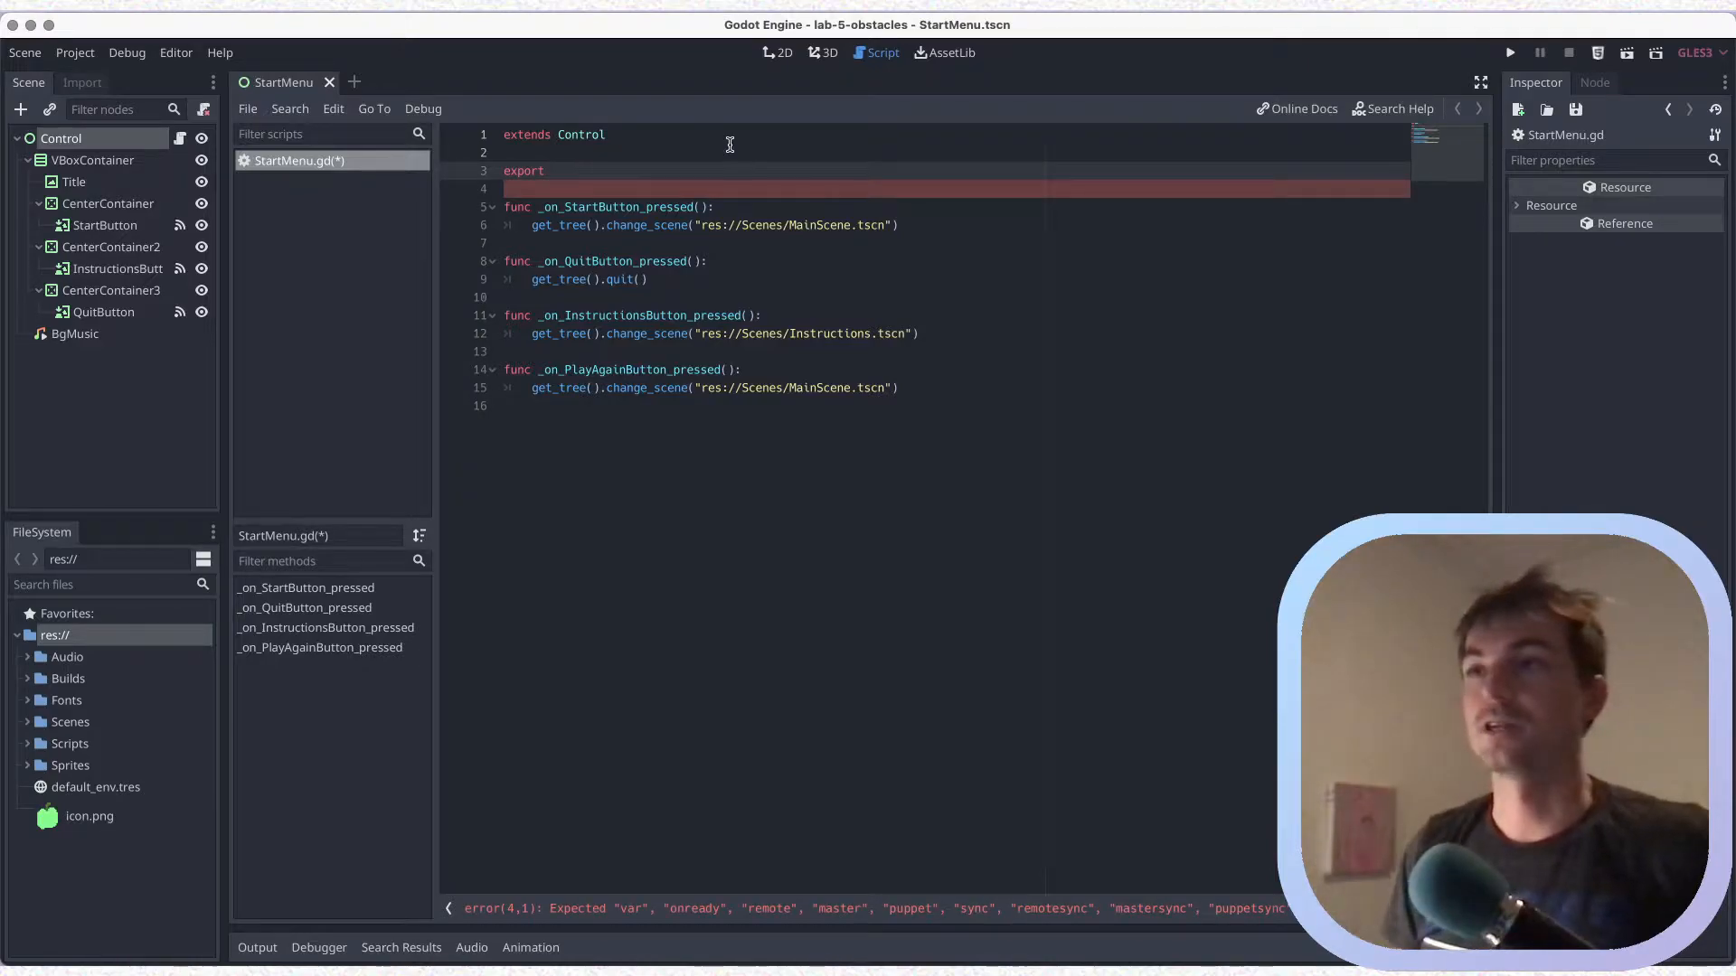
{"action": "key", "text": "super+s"}
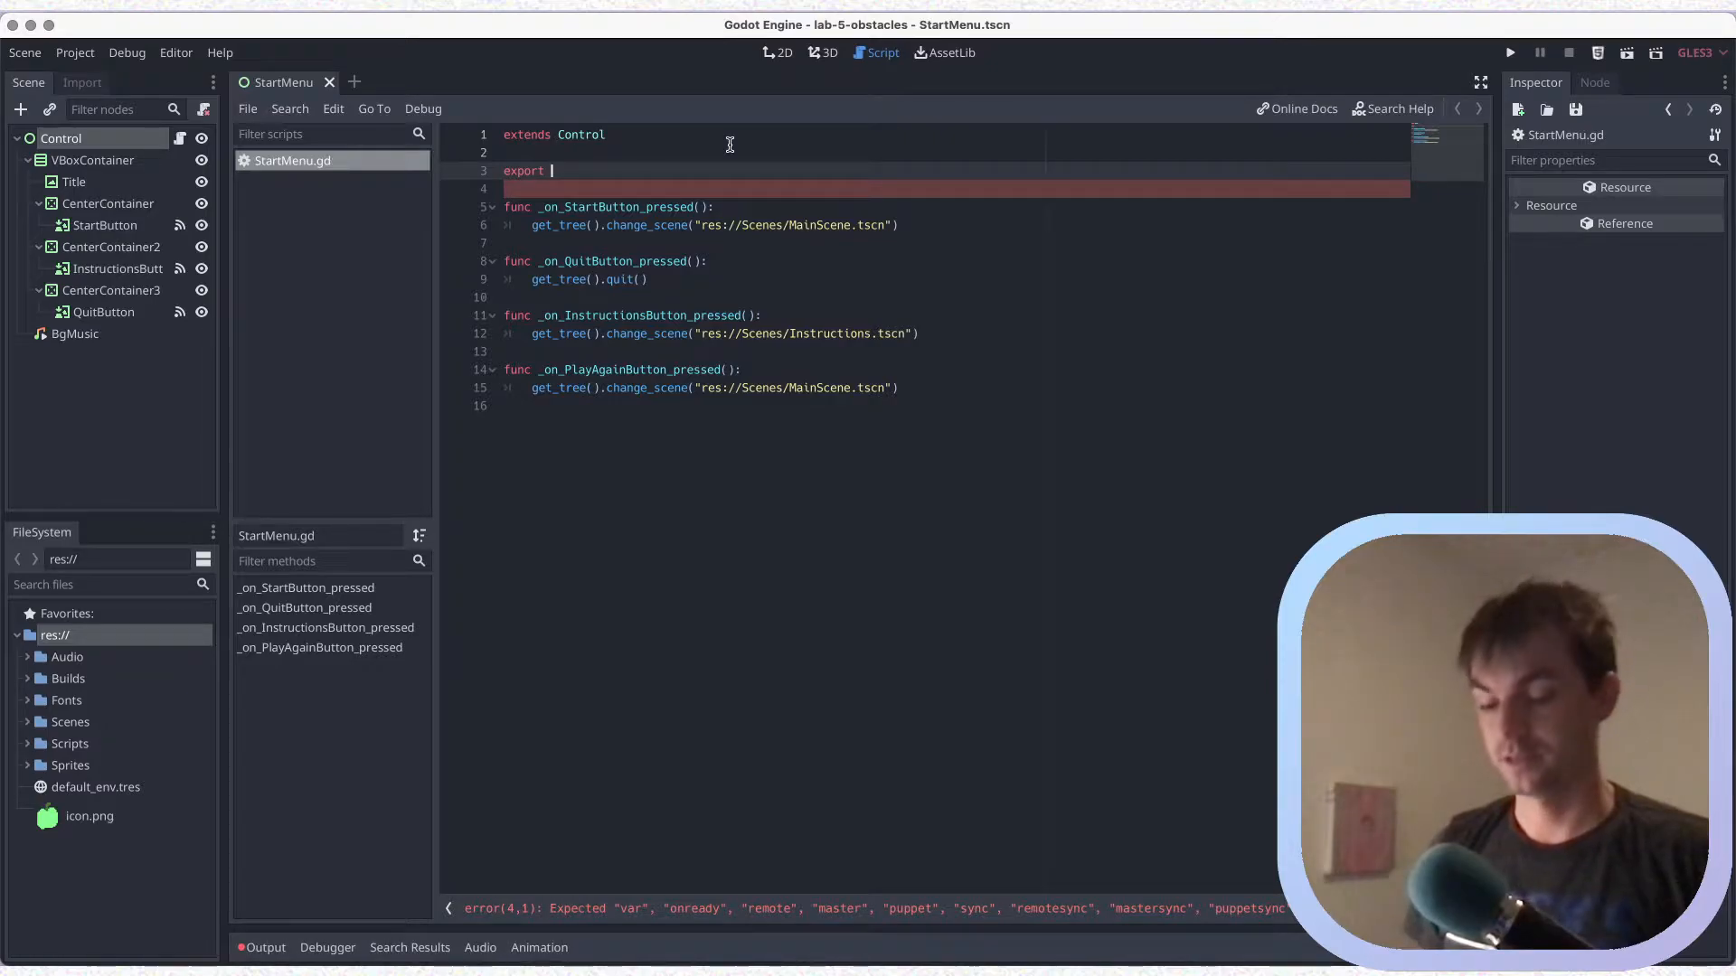
Open the Editor Settings and filter the general settings by "size"
{"action": "left_click", "coordinate": [75, 52]}
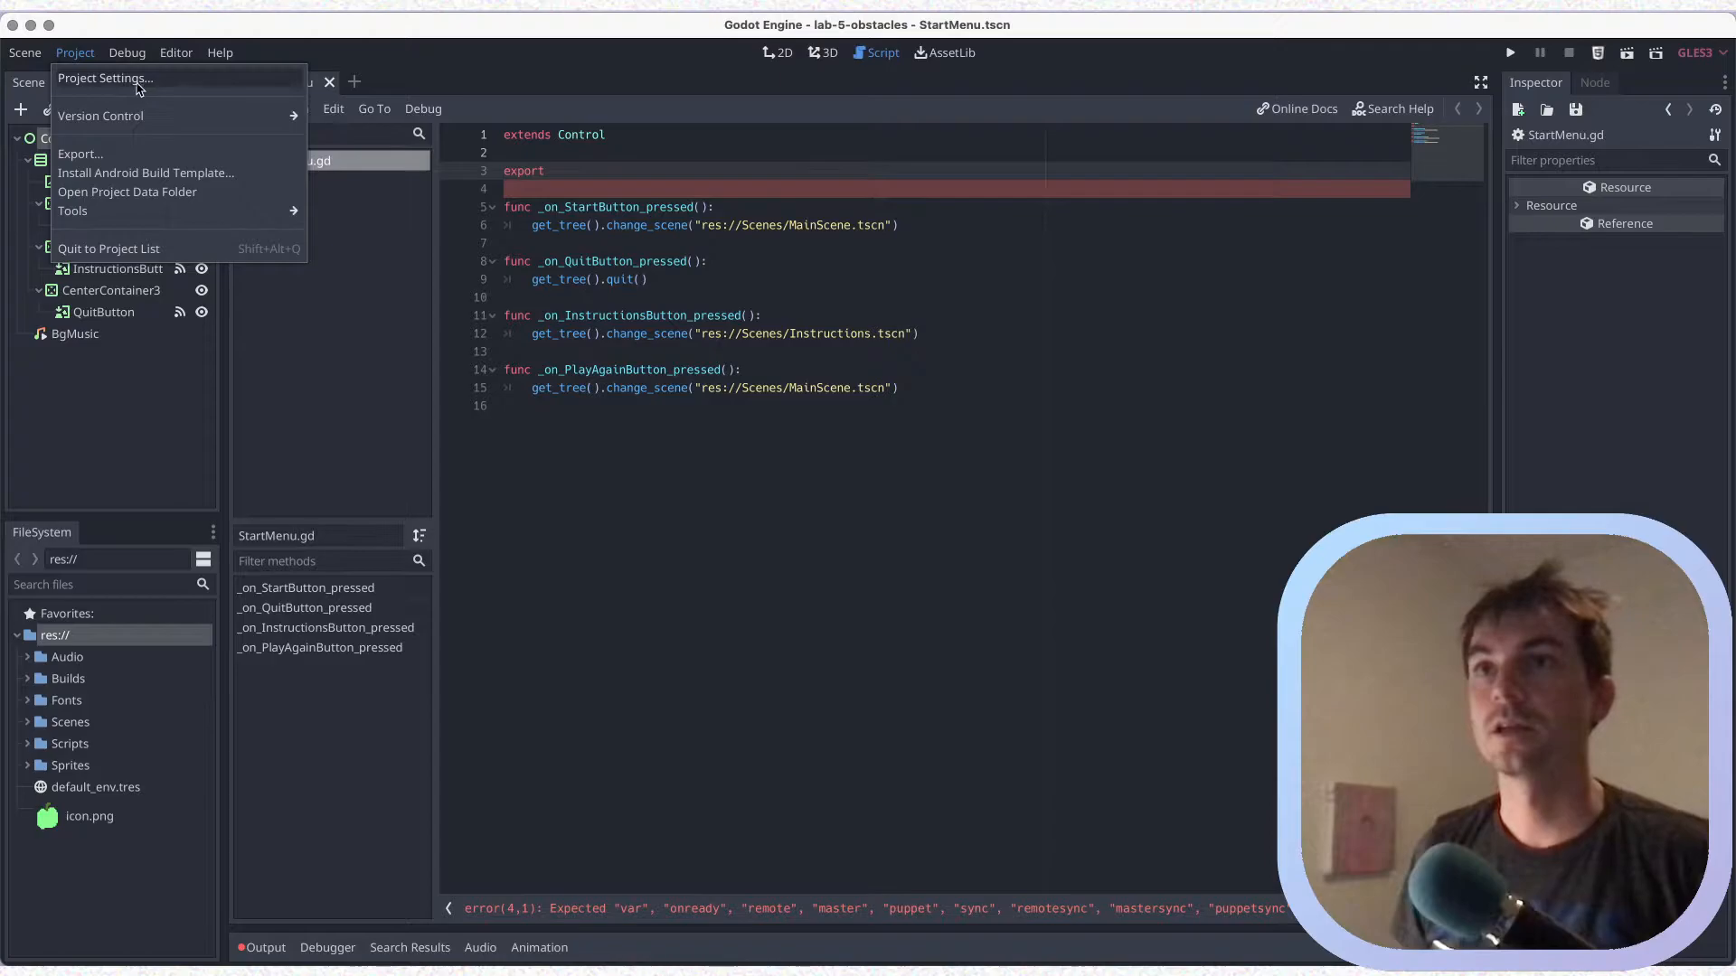
{"action": "mouse_move", "coordinate": [11, 57]}
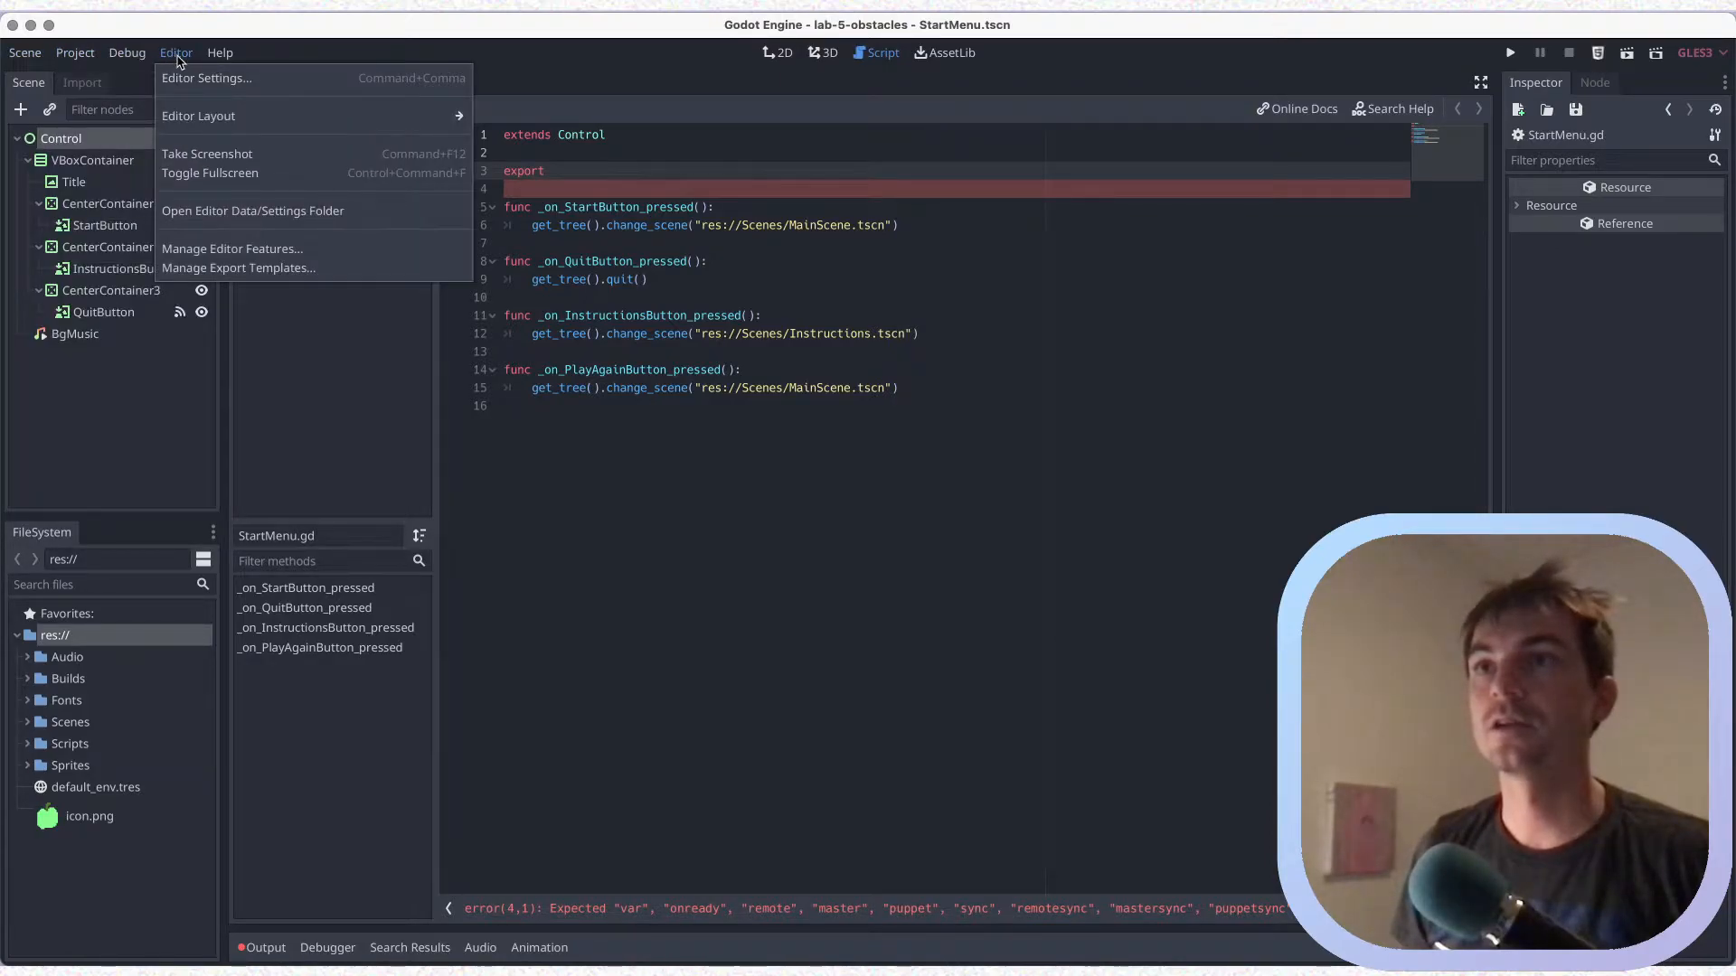
{"action": "left_click", "coordinate": [193, 81]}
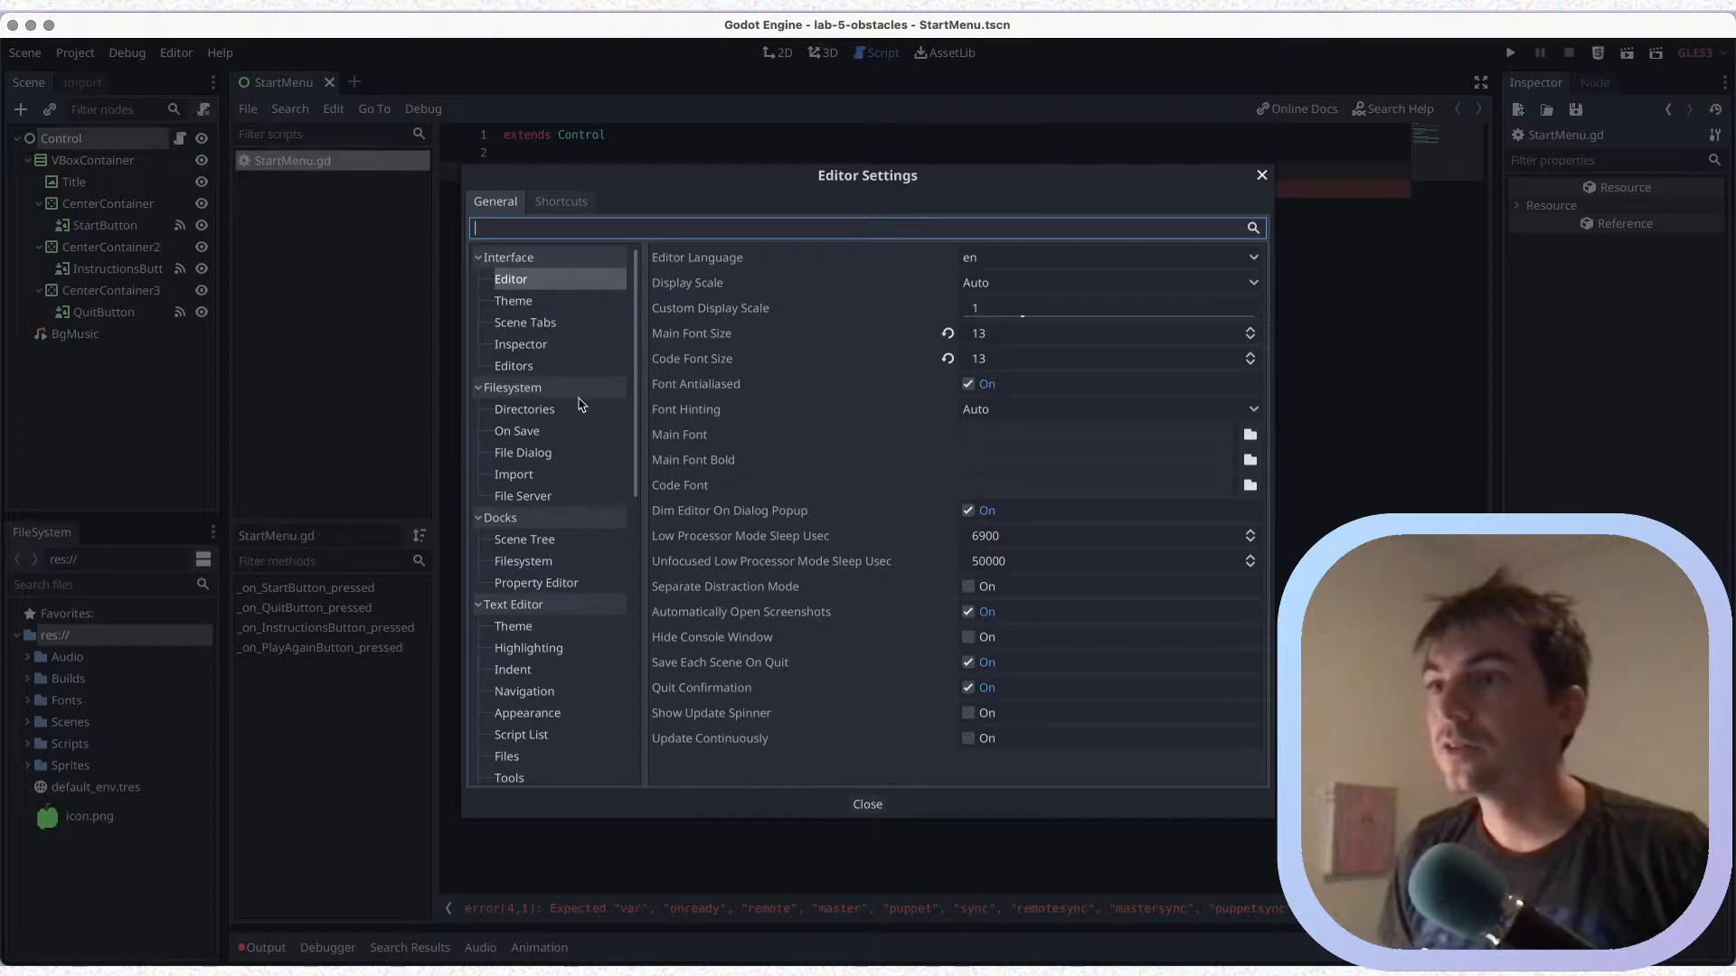
{"action": "left_click", "coordinate": [555, 304]}
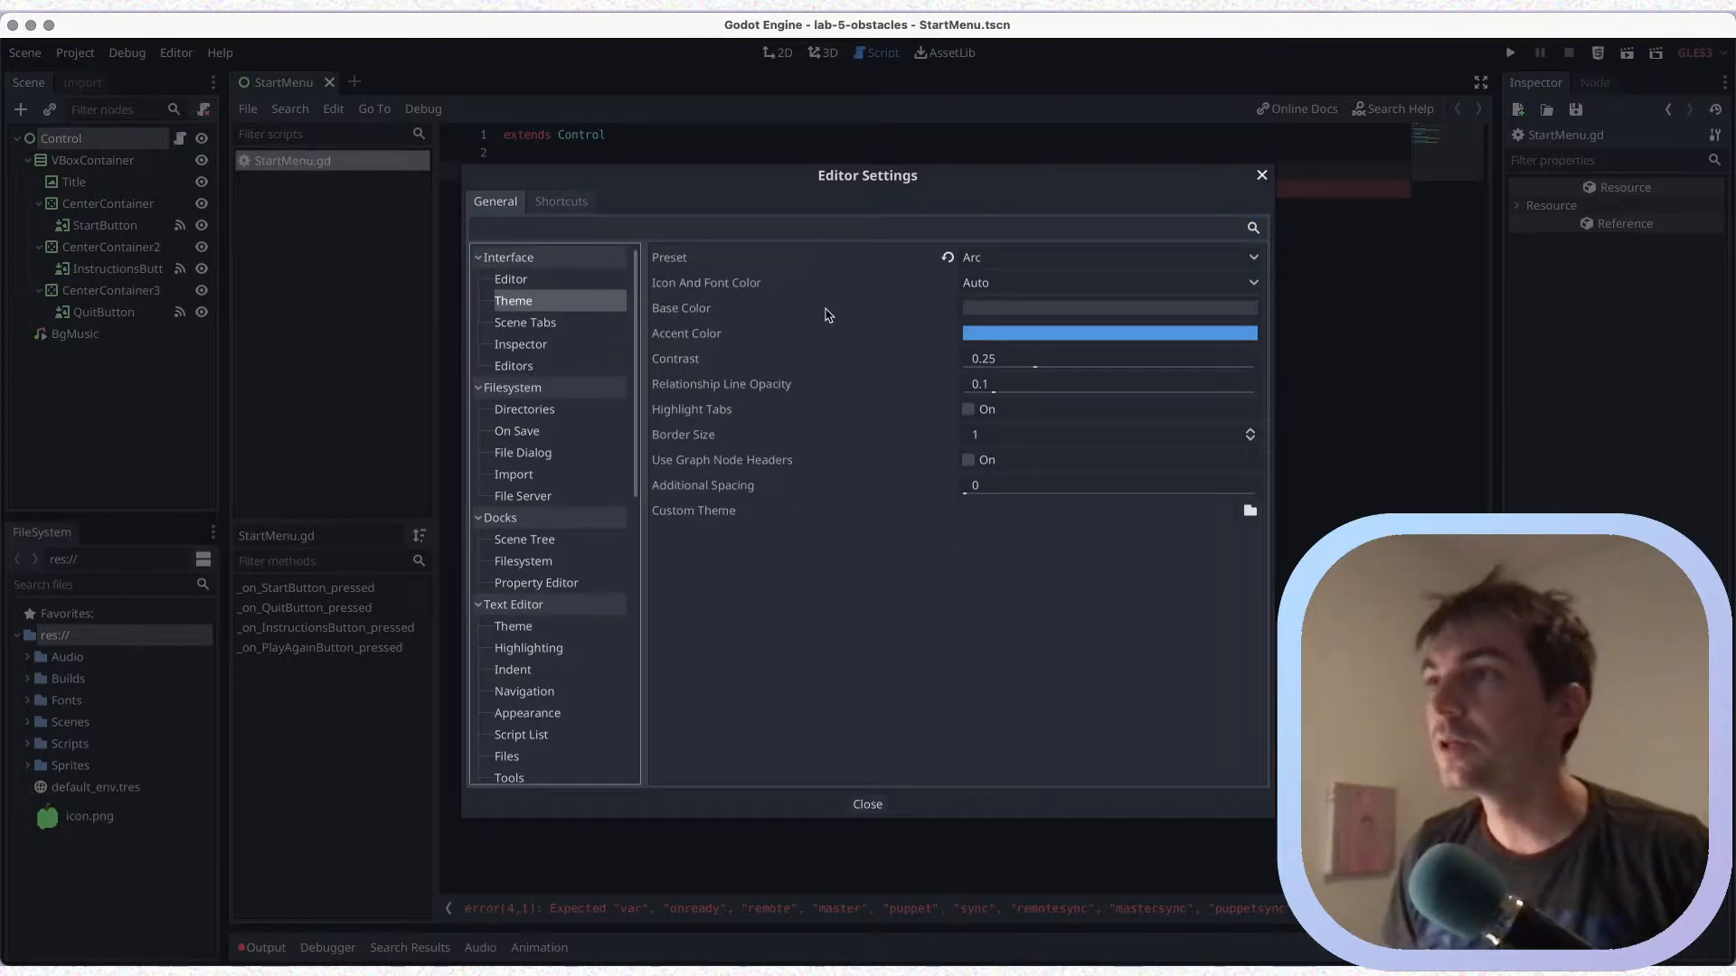
{"action": "left_click", "coordinate": [595, 229]}
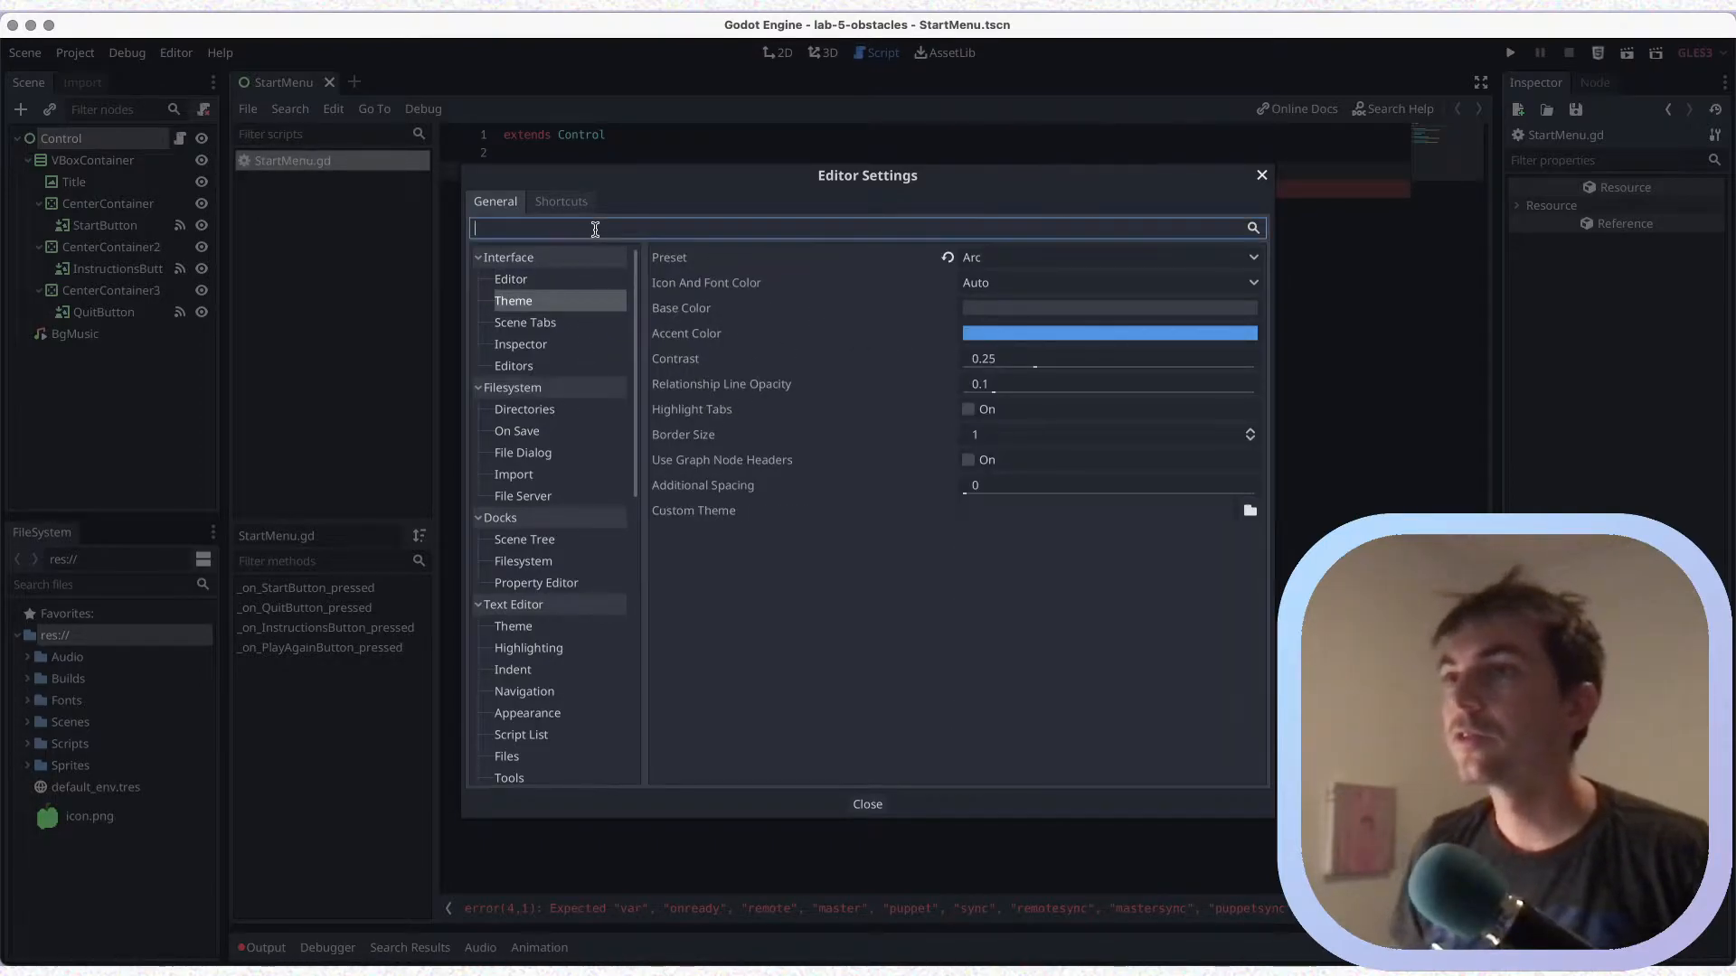
{"action": "type", "text": "font"}
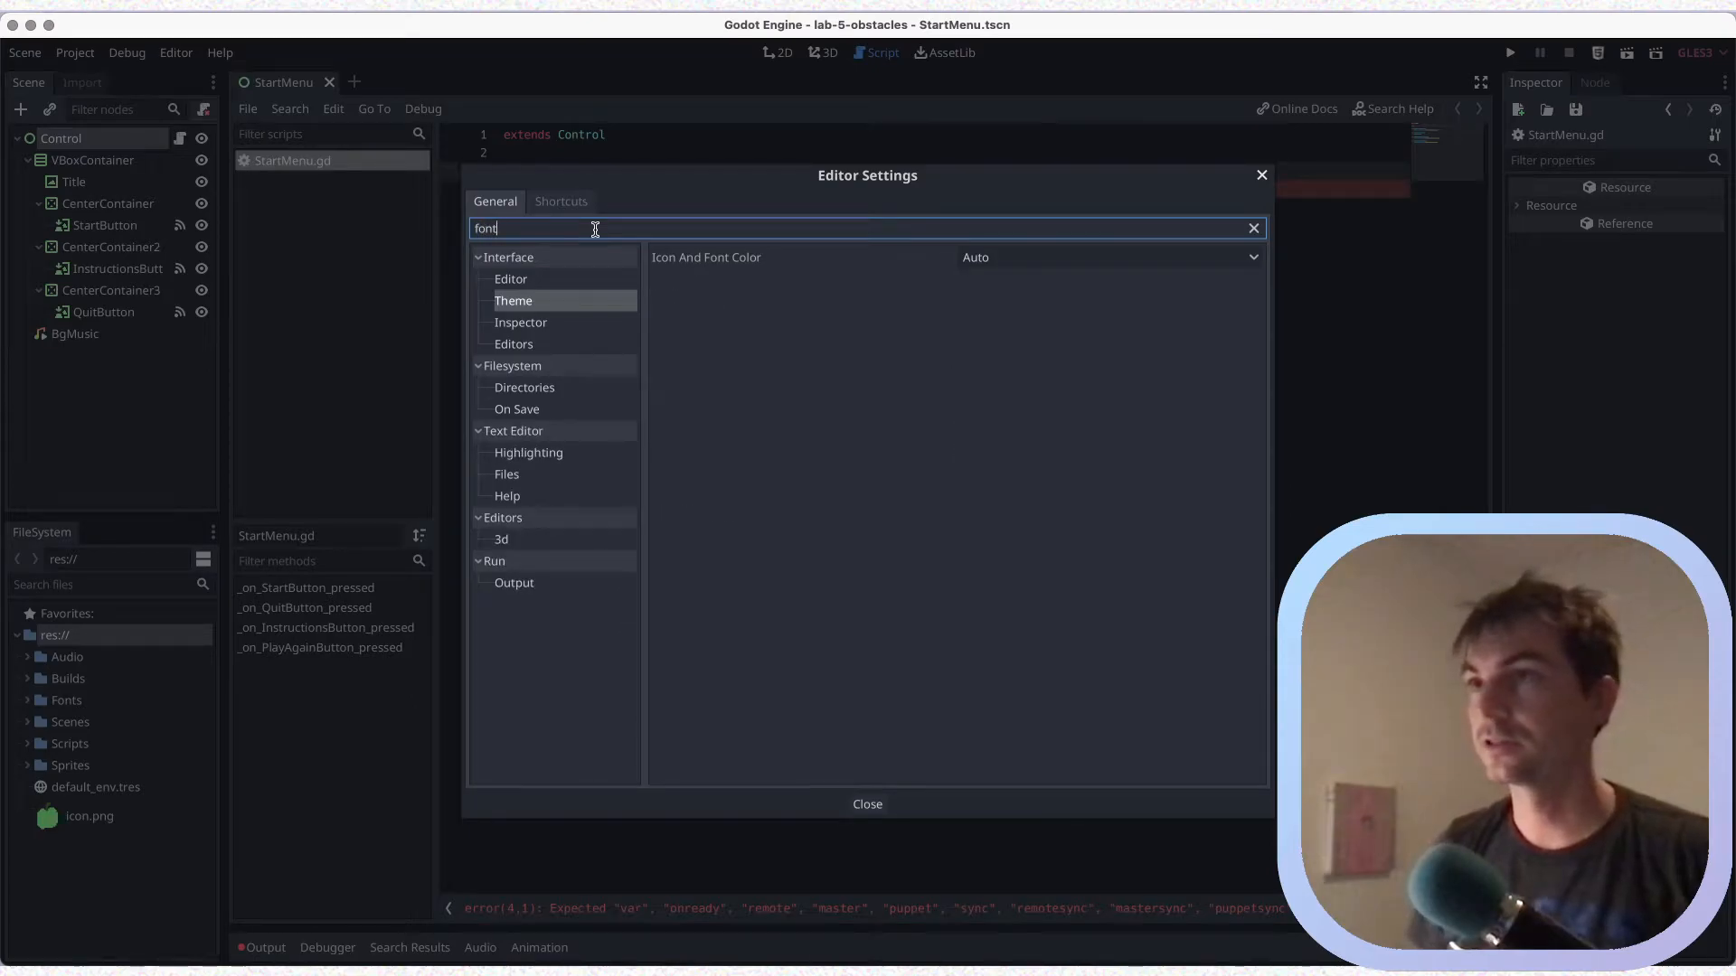
{"action": "key", "text": "BackSpace"}
{"action": "key", "text": "BackSpace"}
{"action": "key", "text": "BackSpace"}
{"action": "key", "text": "BackSpace"}
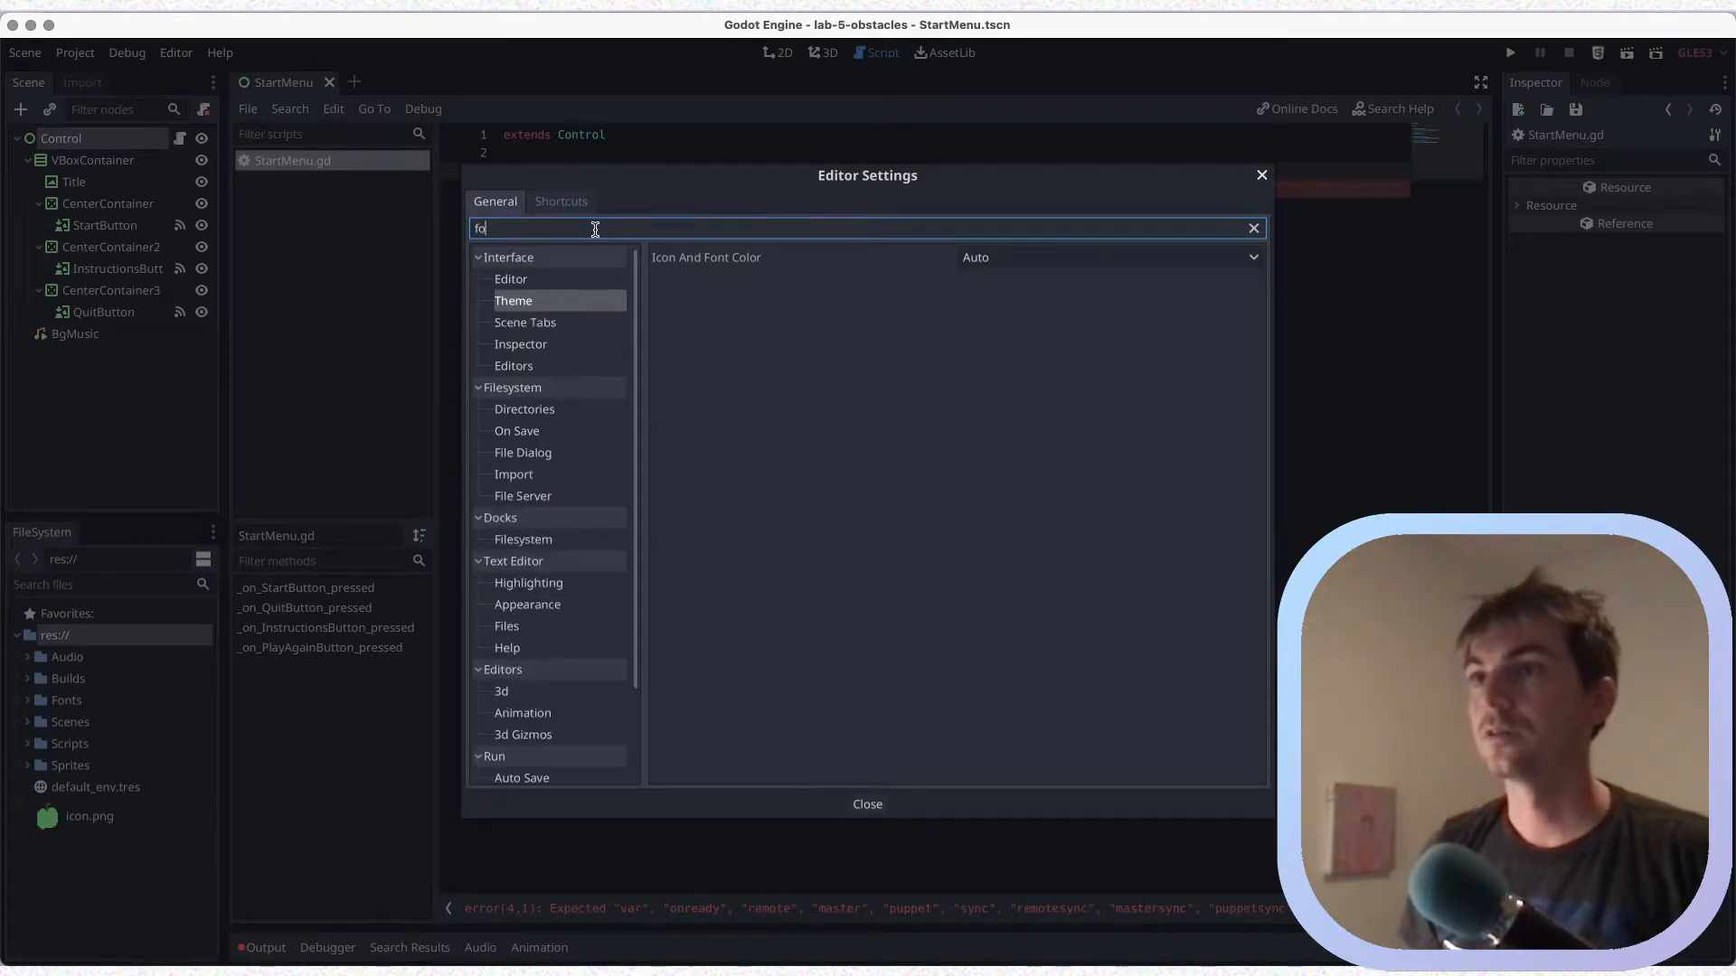
{"action": "type", "text": "size"}
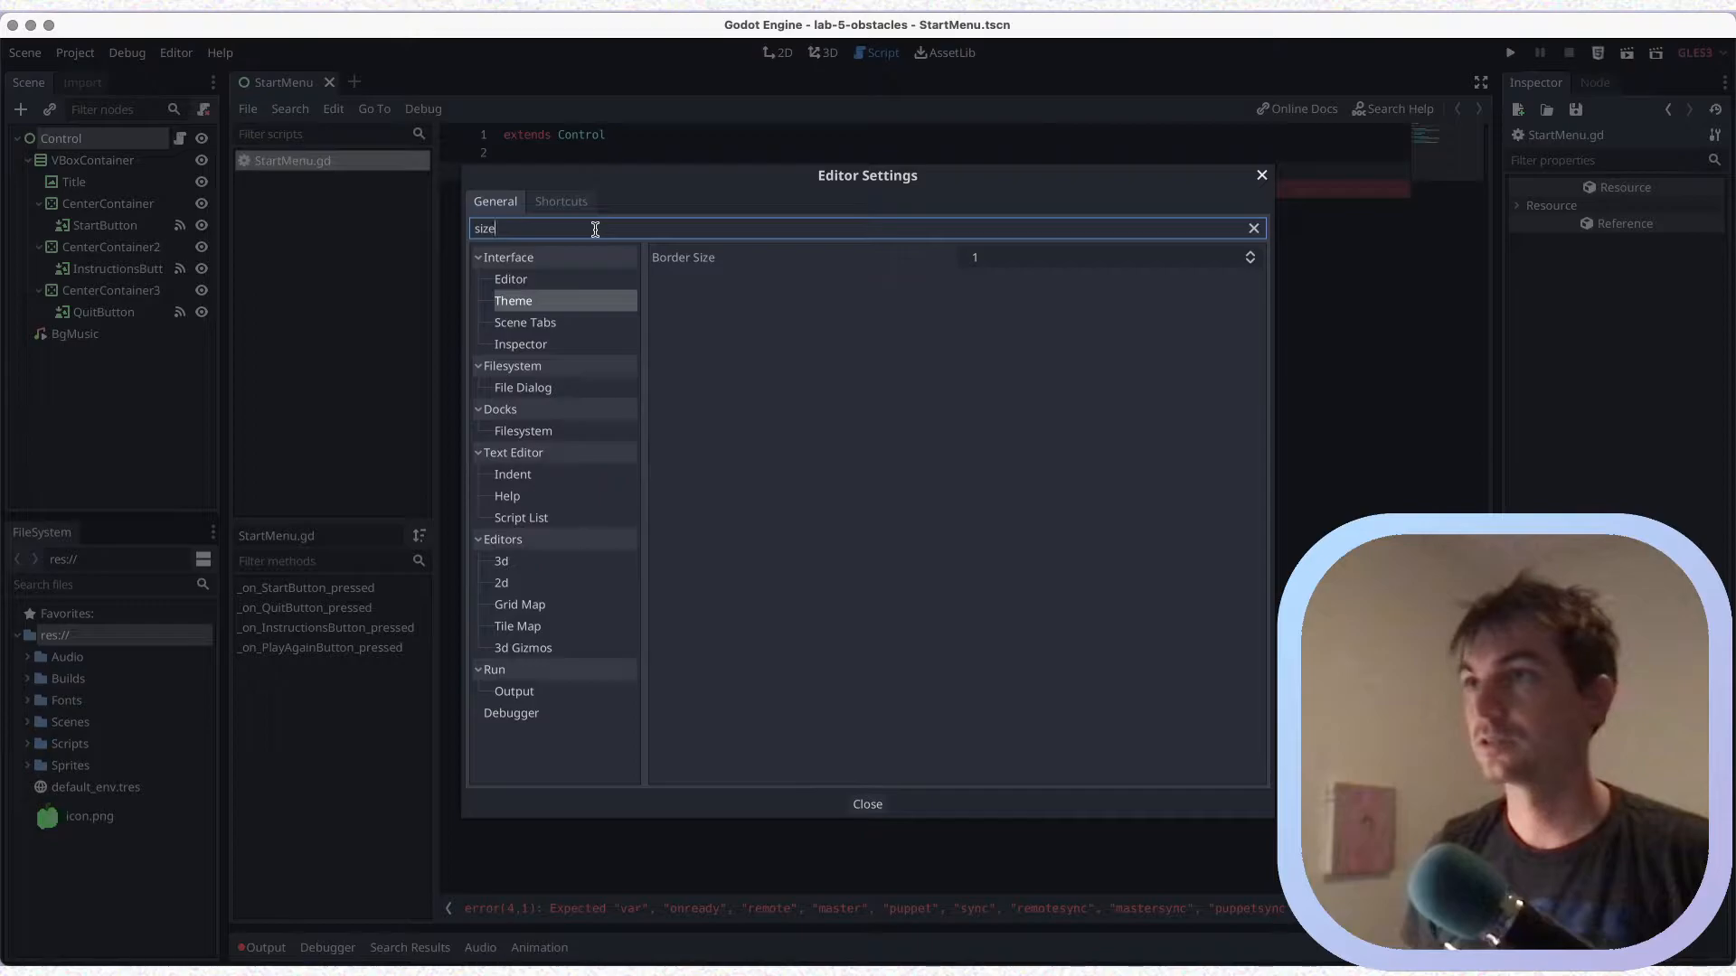
Set the editor interface's Code Font Size to 18, close the settings and save
{"action": "left_click", "coordinate": [570, 281]}
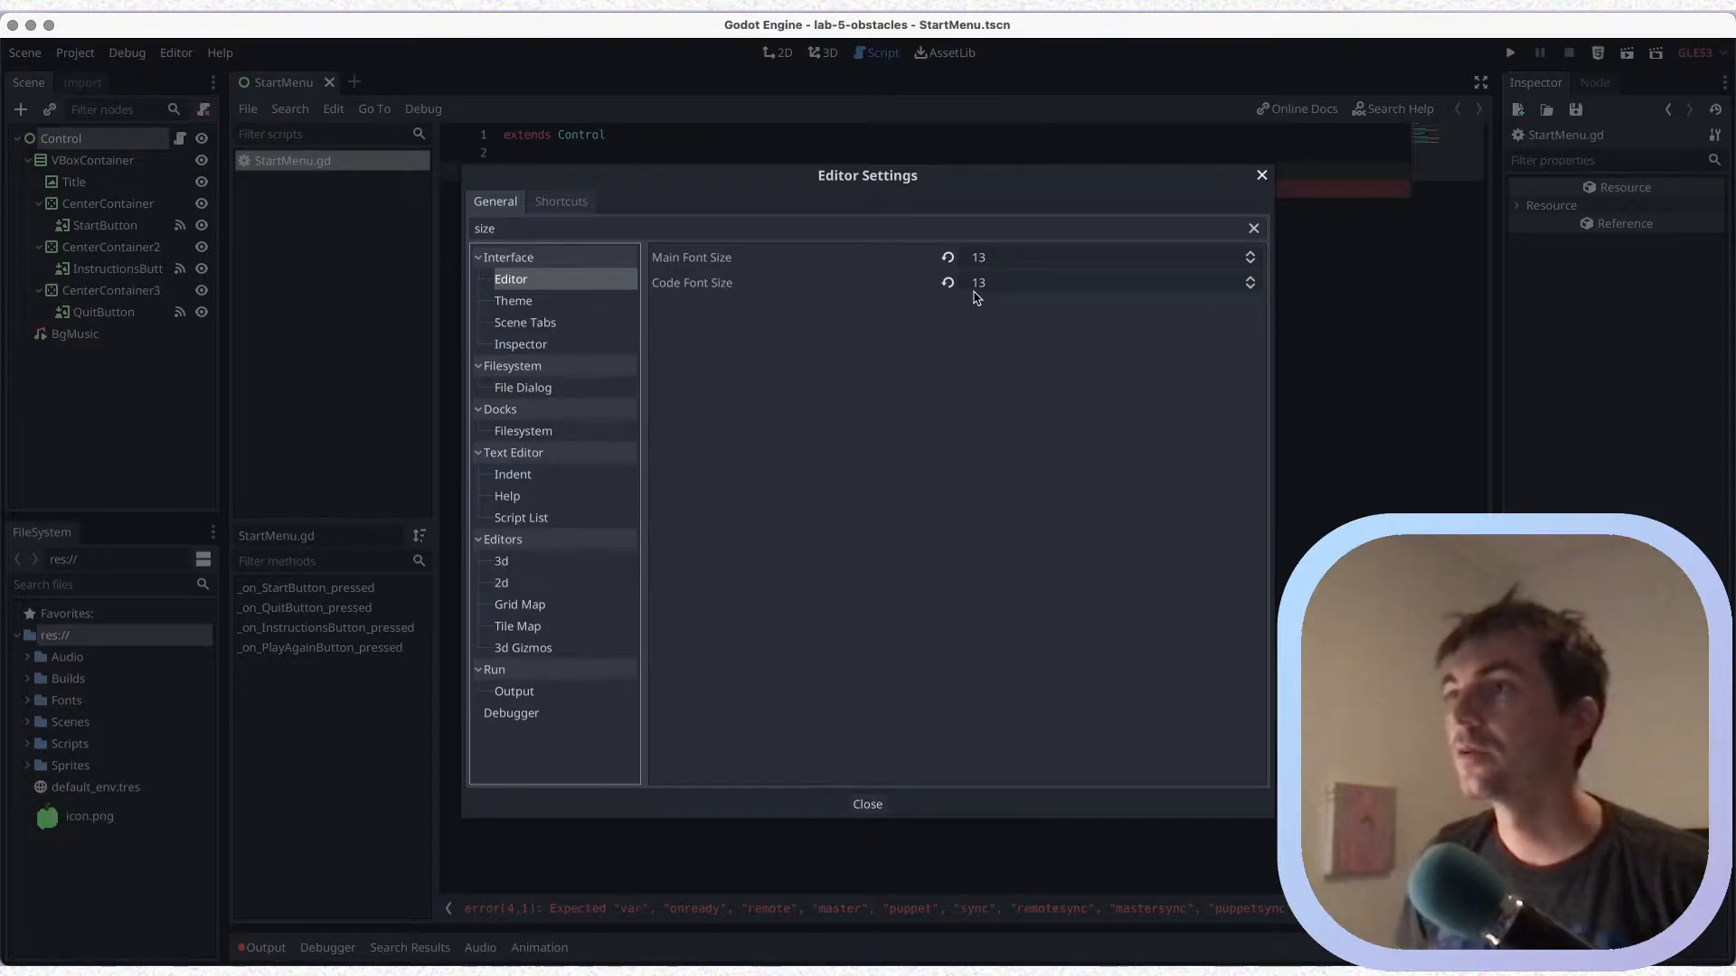
{"action": "left_click", "coordinate": [1249, 278]}
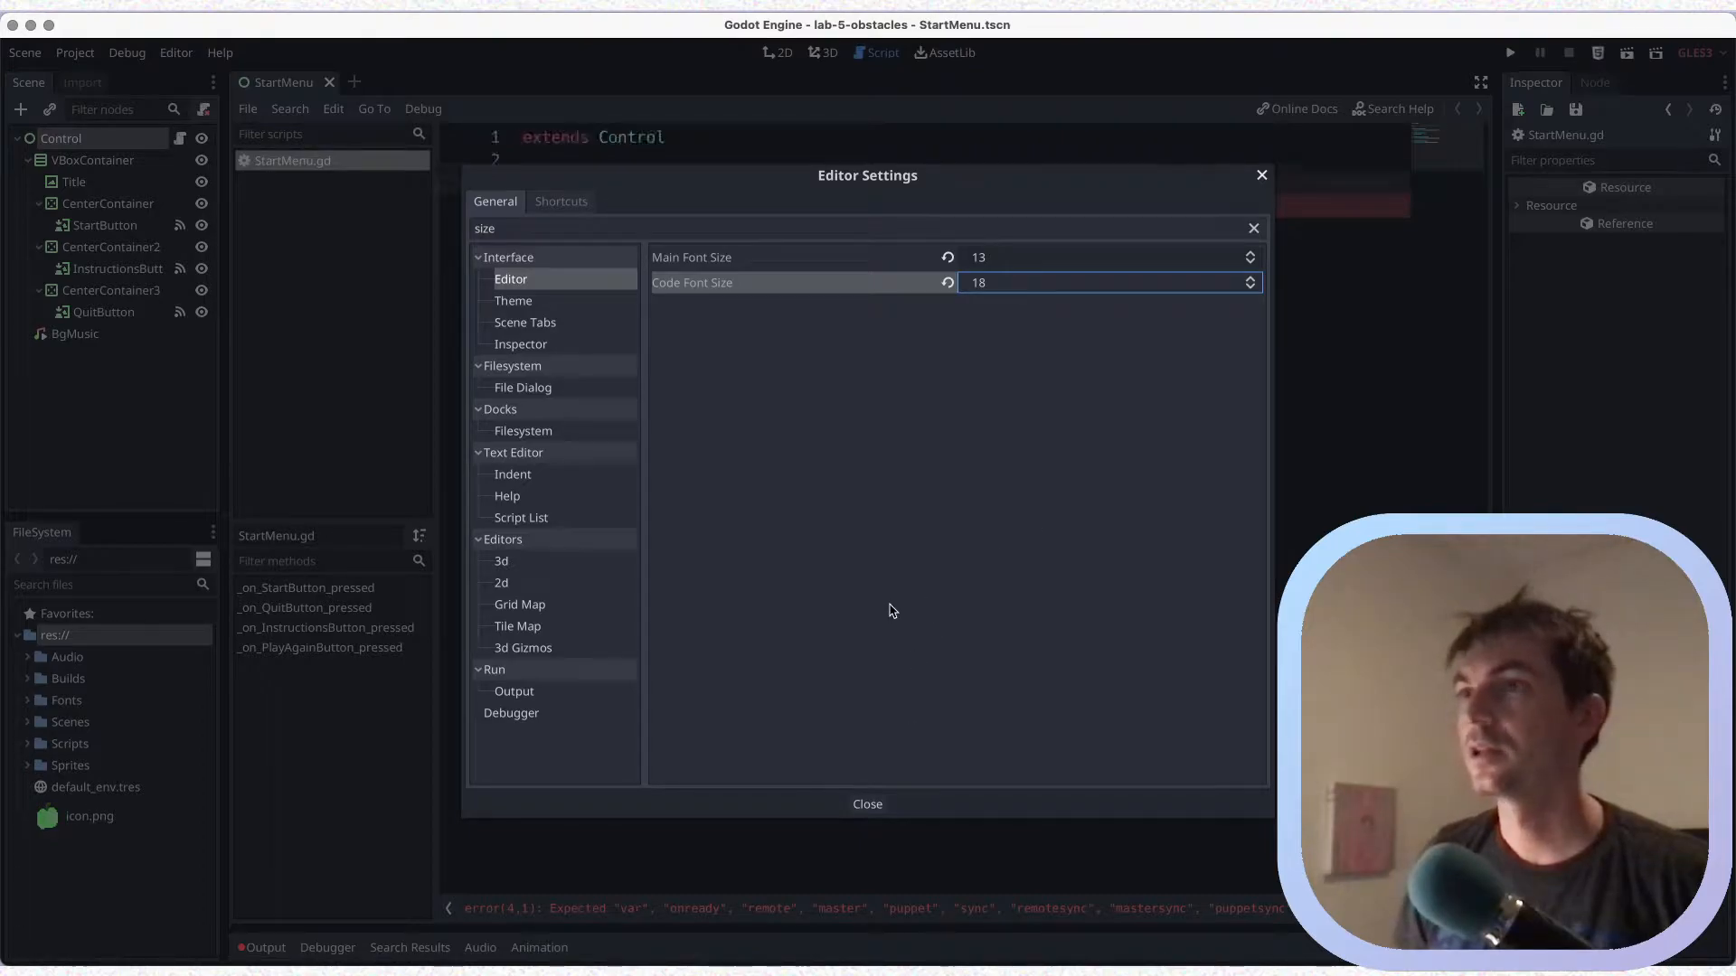
{"action": "left_click", "coordinate": [864, 808]}
{"action": "key", "text": "super+s"}
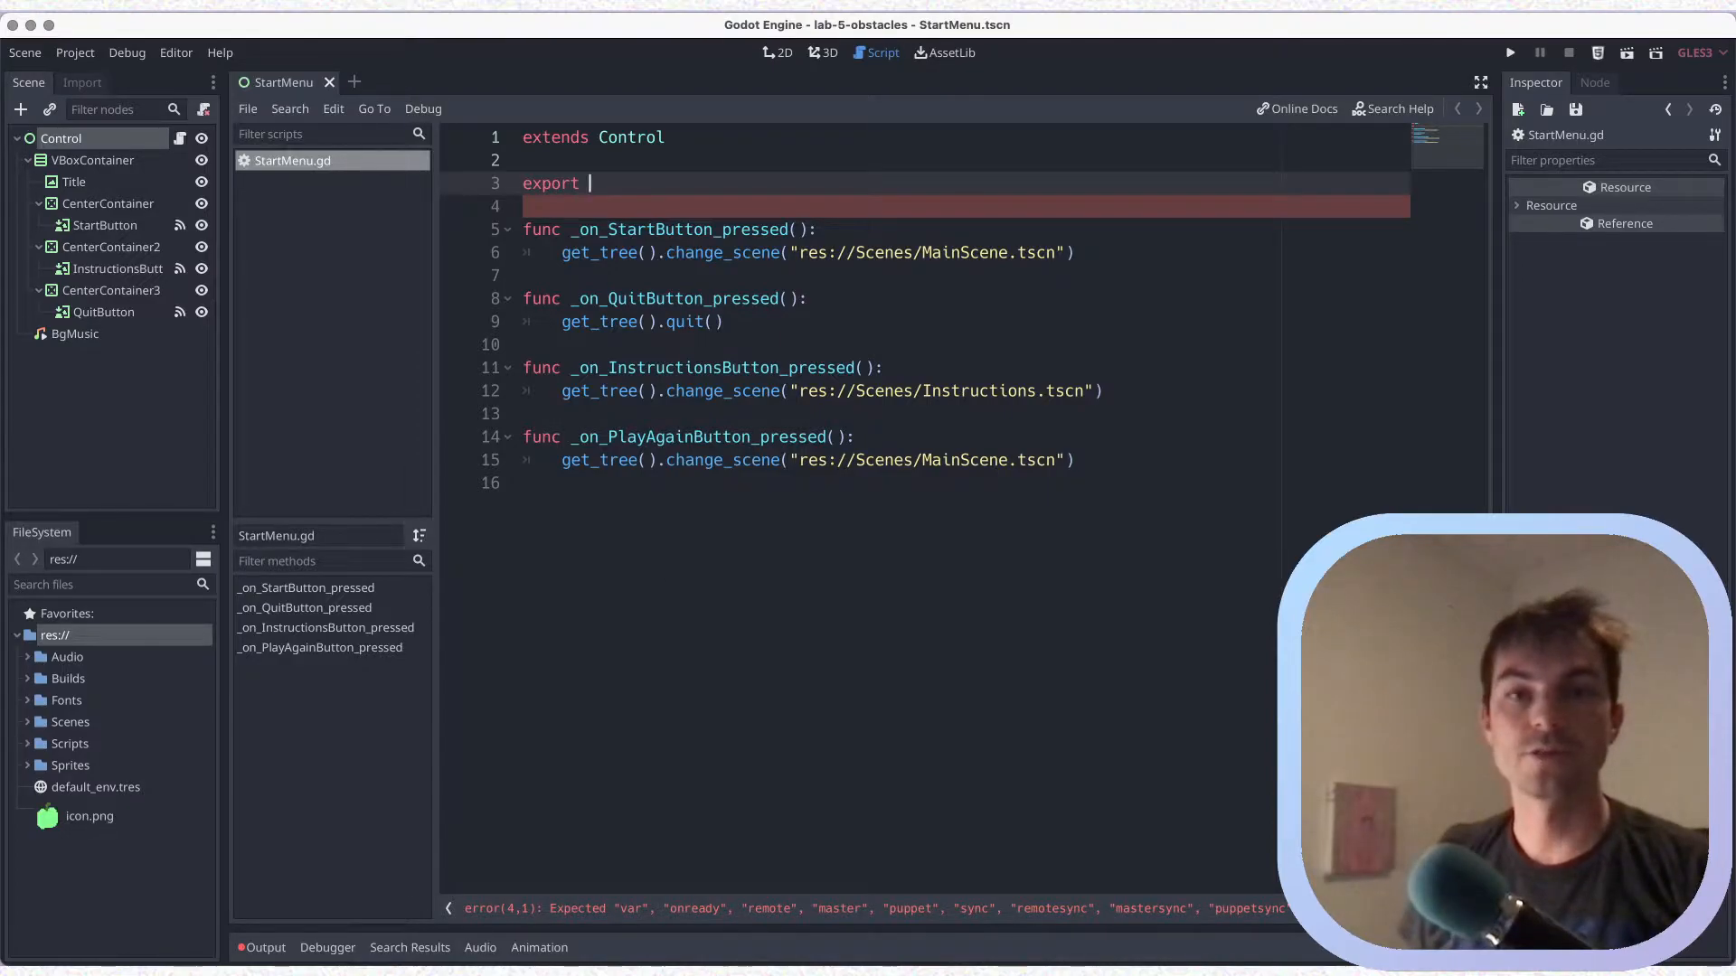
{"action": "key", "text": "super+Tab"}
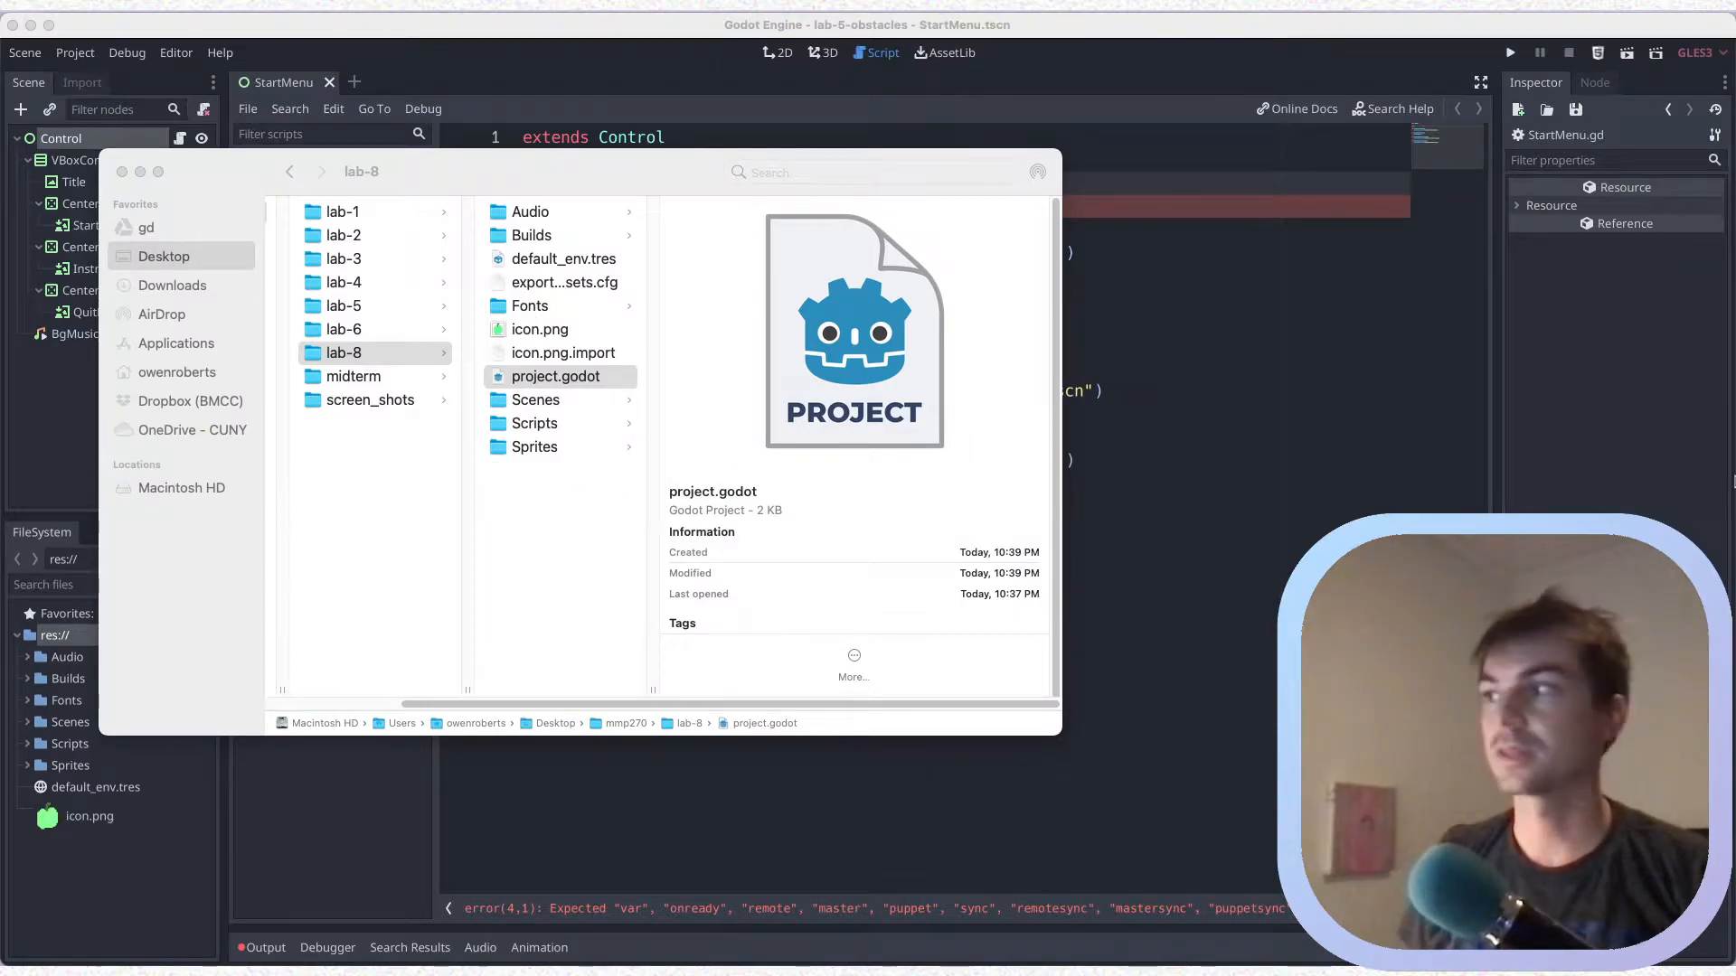
{"action": "left_click", "coordinate": [1684, 779]}
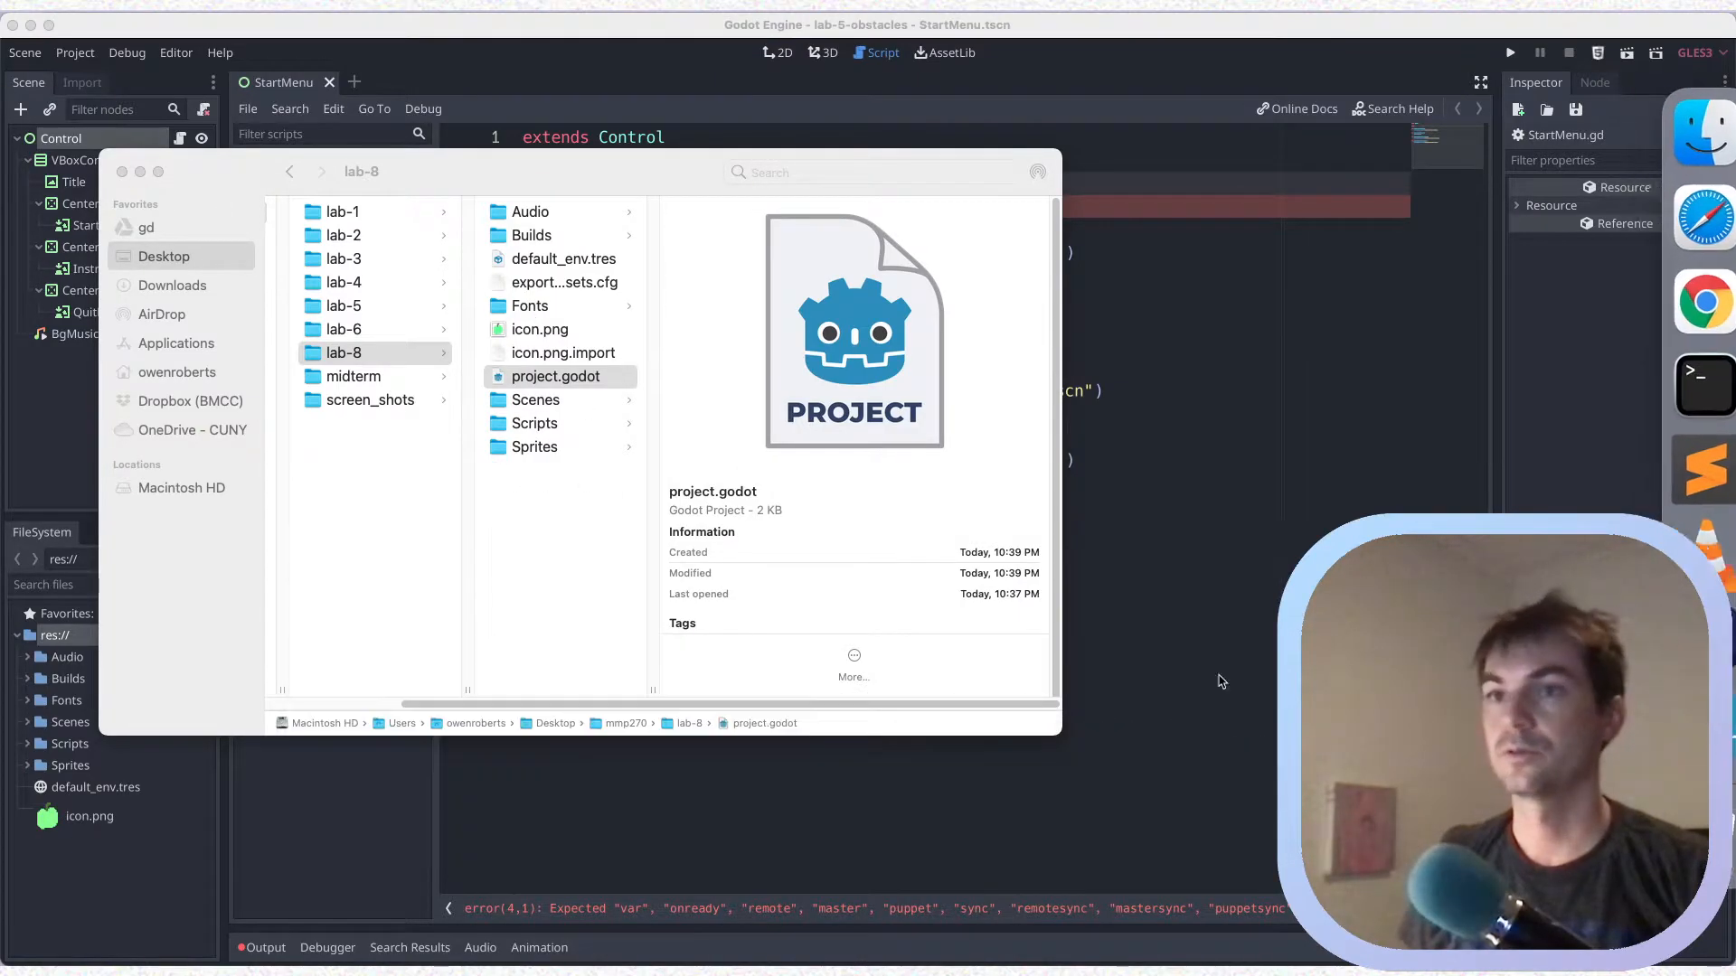
{"action": "left_click", "coordinate": [620, 72]}
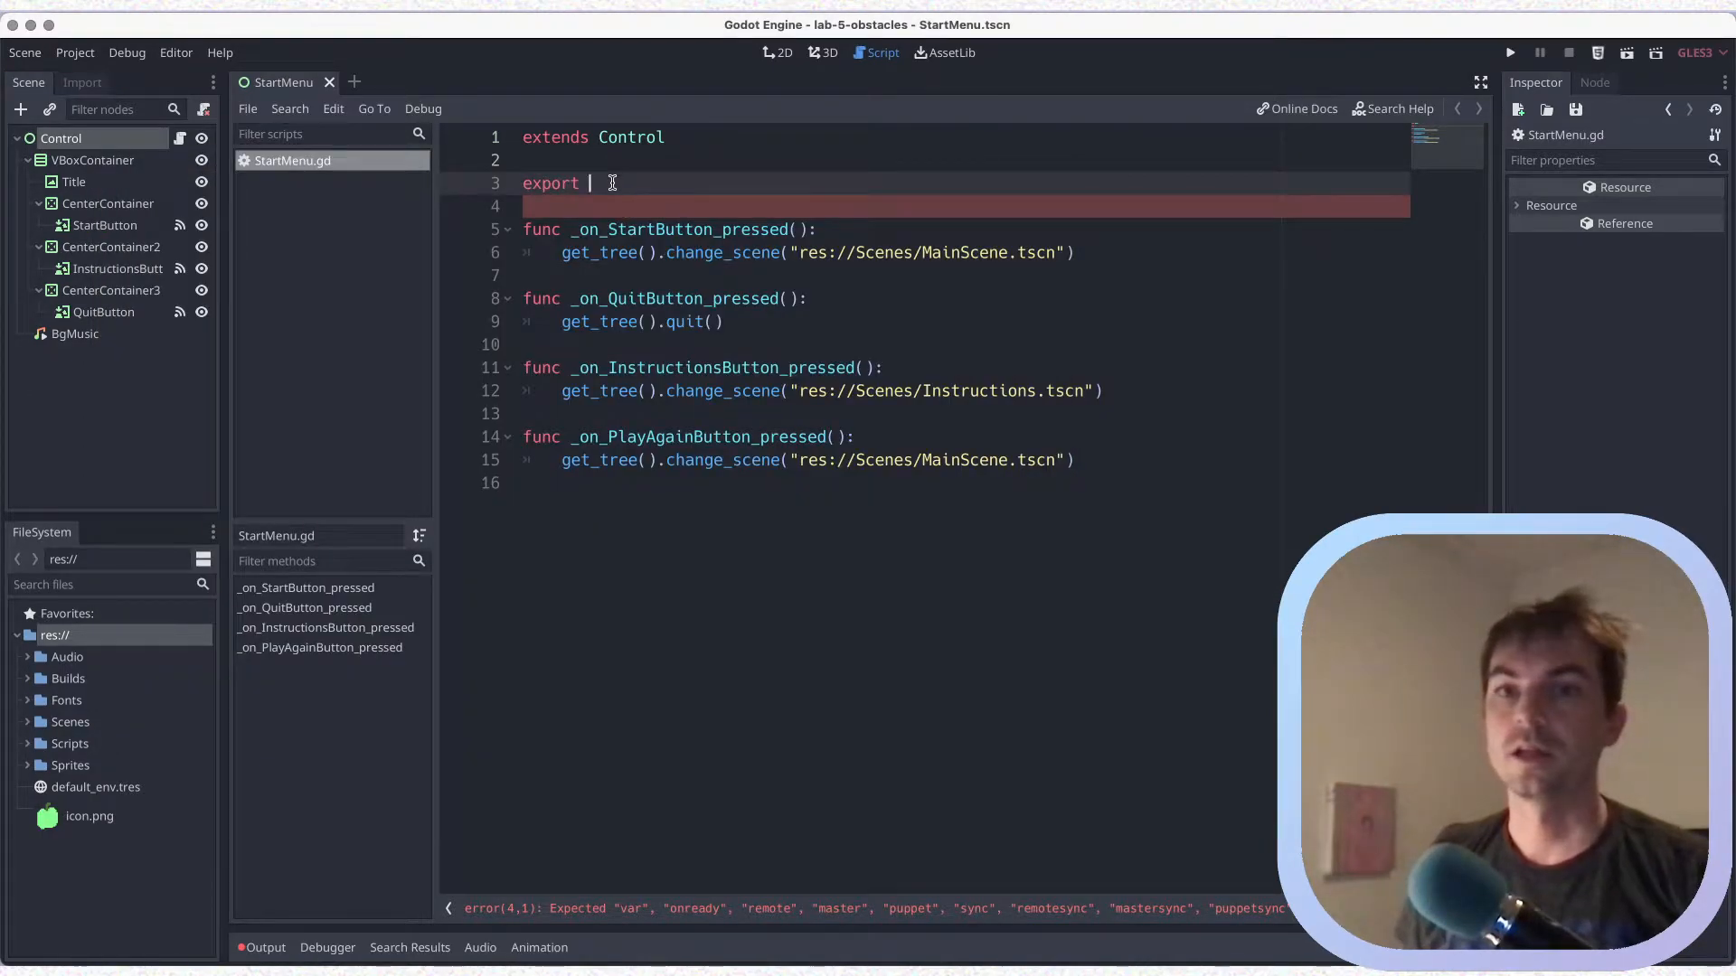
{"action": "key", "text": "super+Tab"}
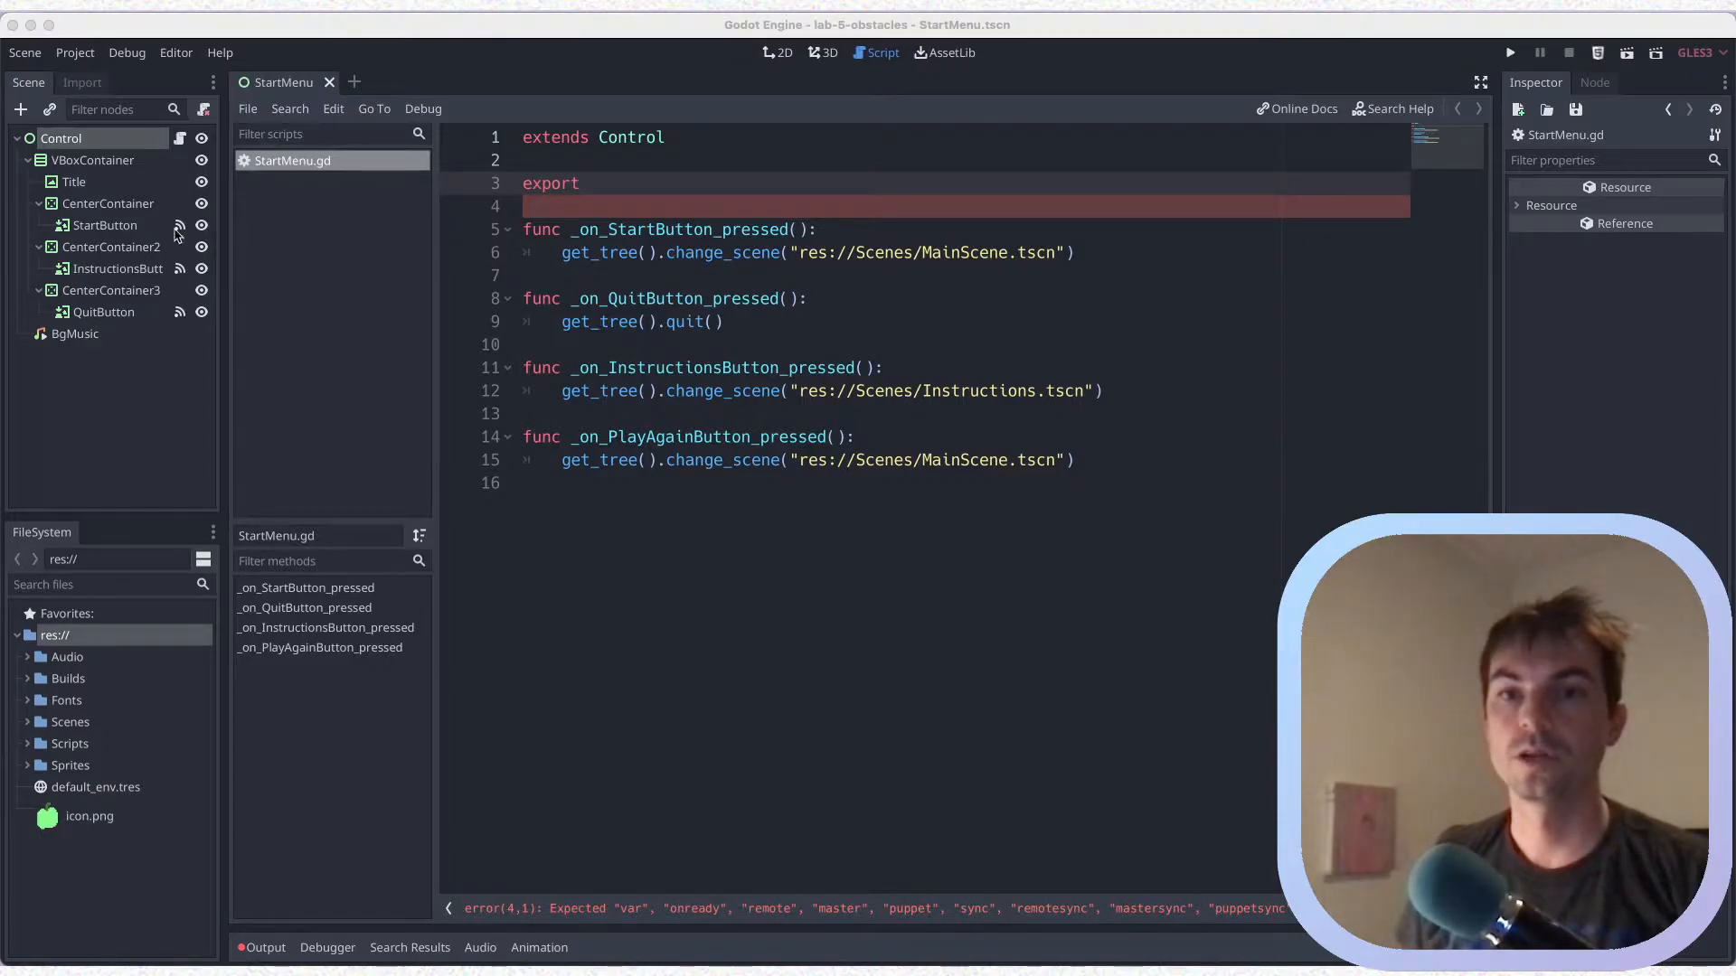
Give the export statement on line 3 the arguments String and FILE, with a comma ready for a third argument
{"action": "left_click", "coordinate": [633, 179]}
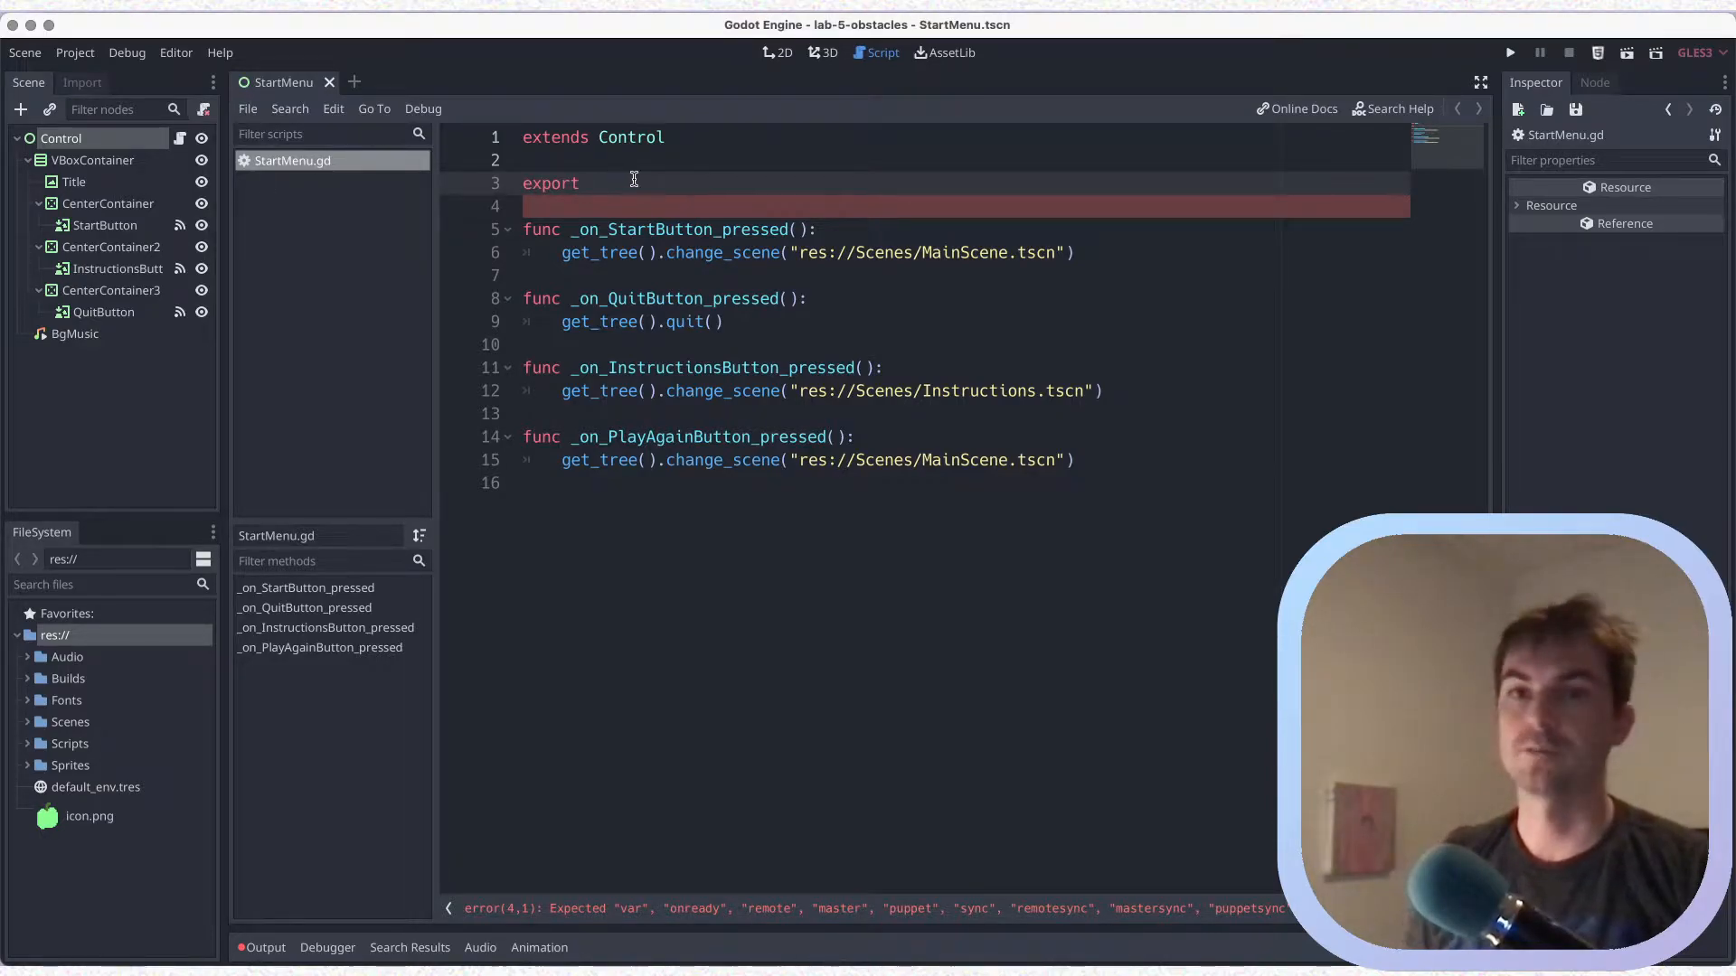
{"action": "type", "text": "("}
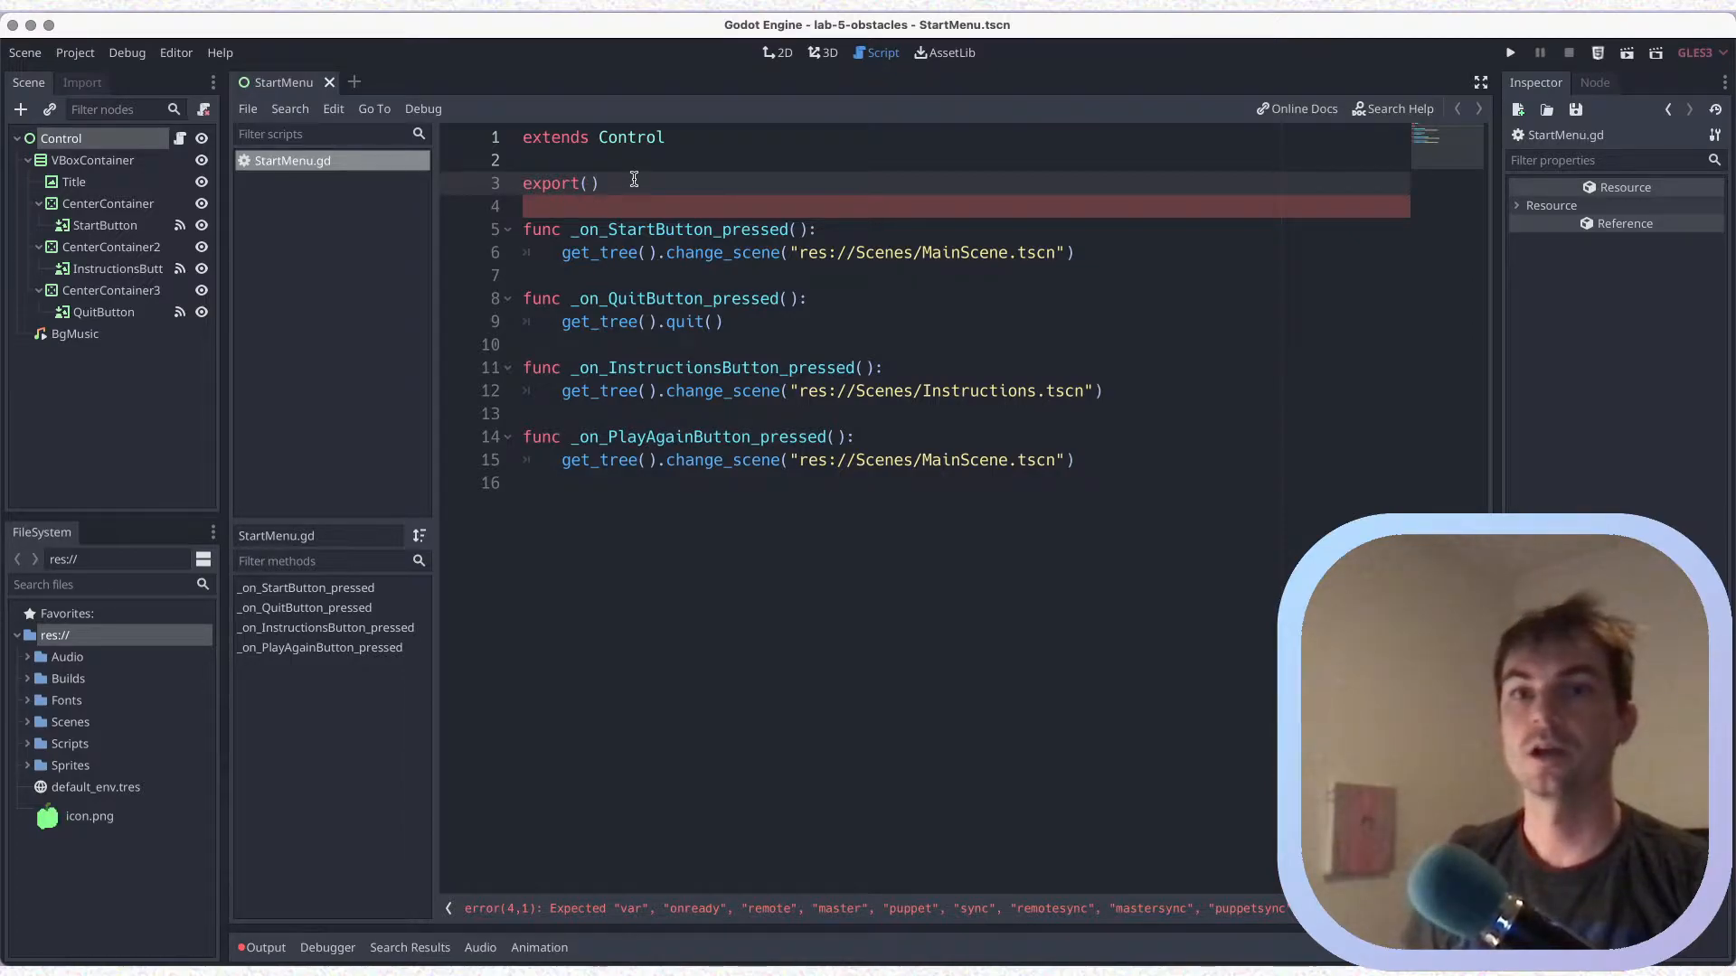
{"action": "type", "text": "String,"}
{"action": "key", "text": "ctrl+s"}
{"action": "left_click_drag", "start_coordinate": [789, 254], "coordinate": [1082, 254]}
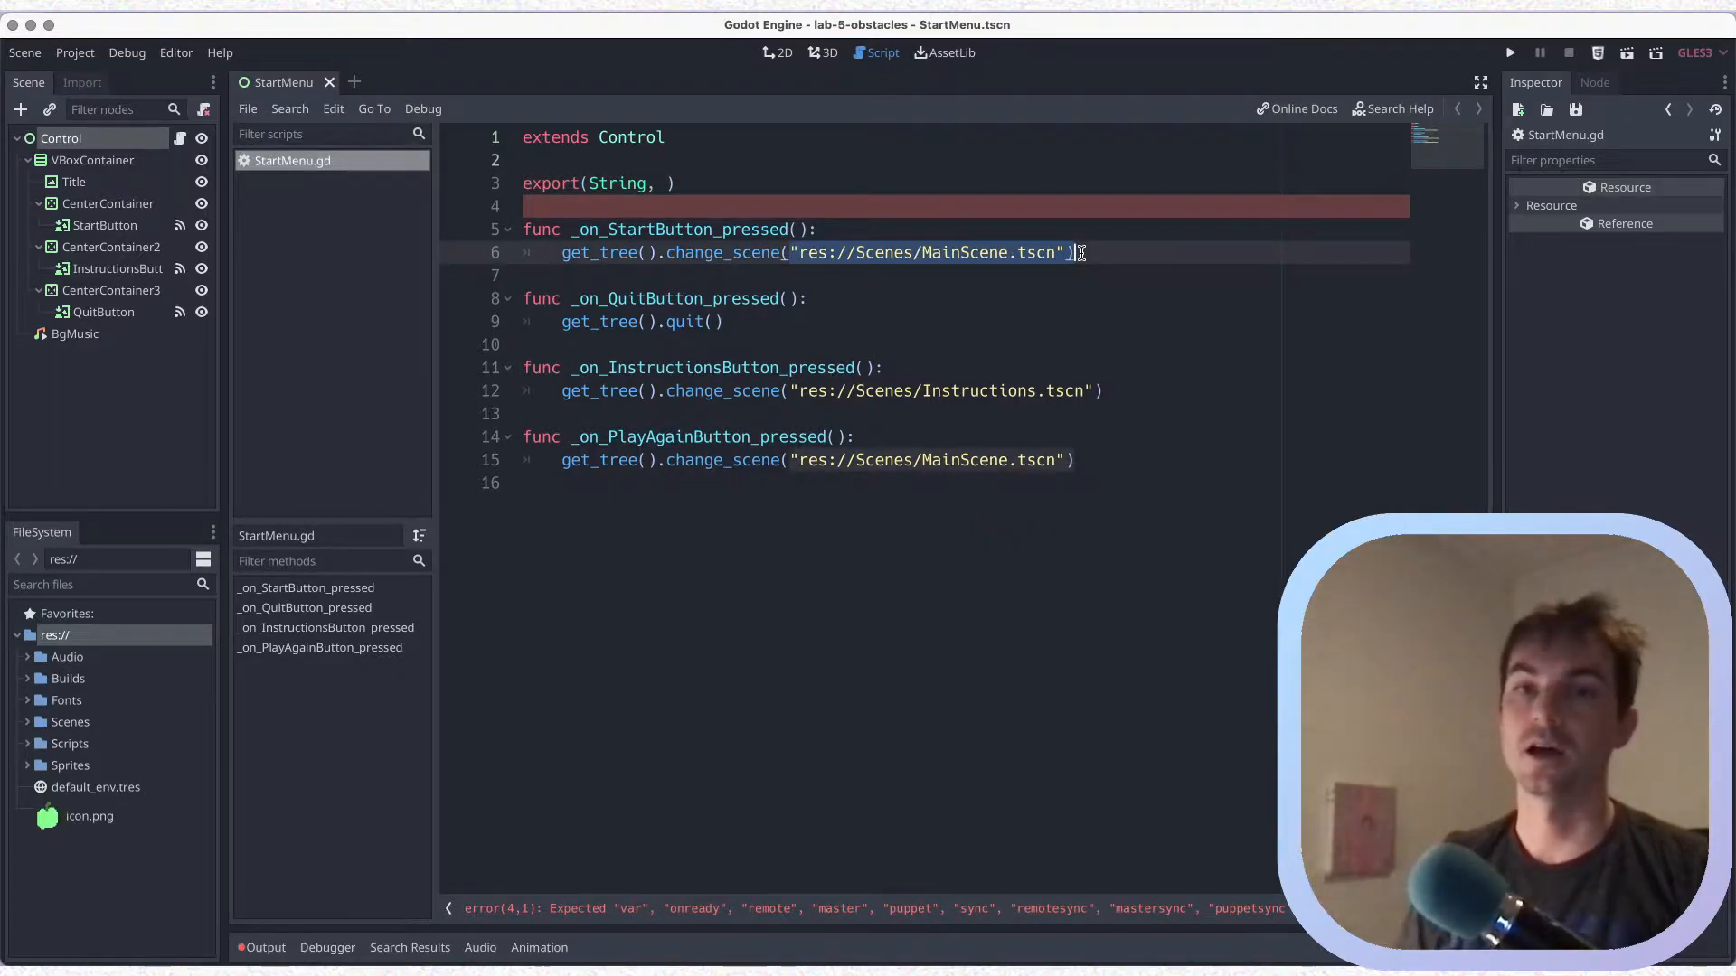
{"action": "left_click", "coordinate": [666, 181]}
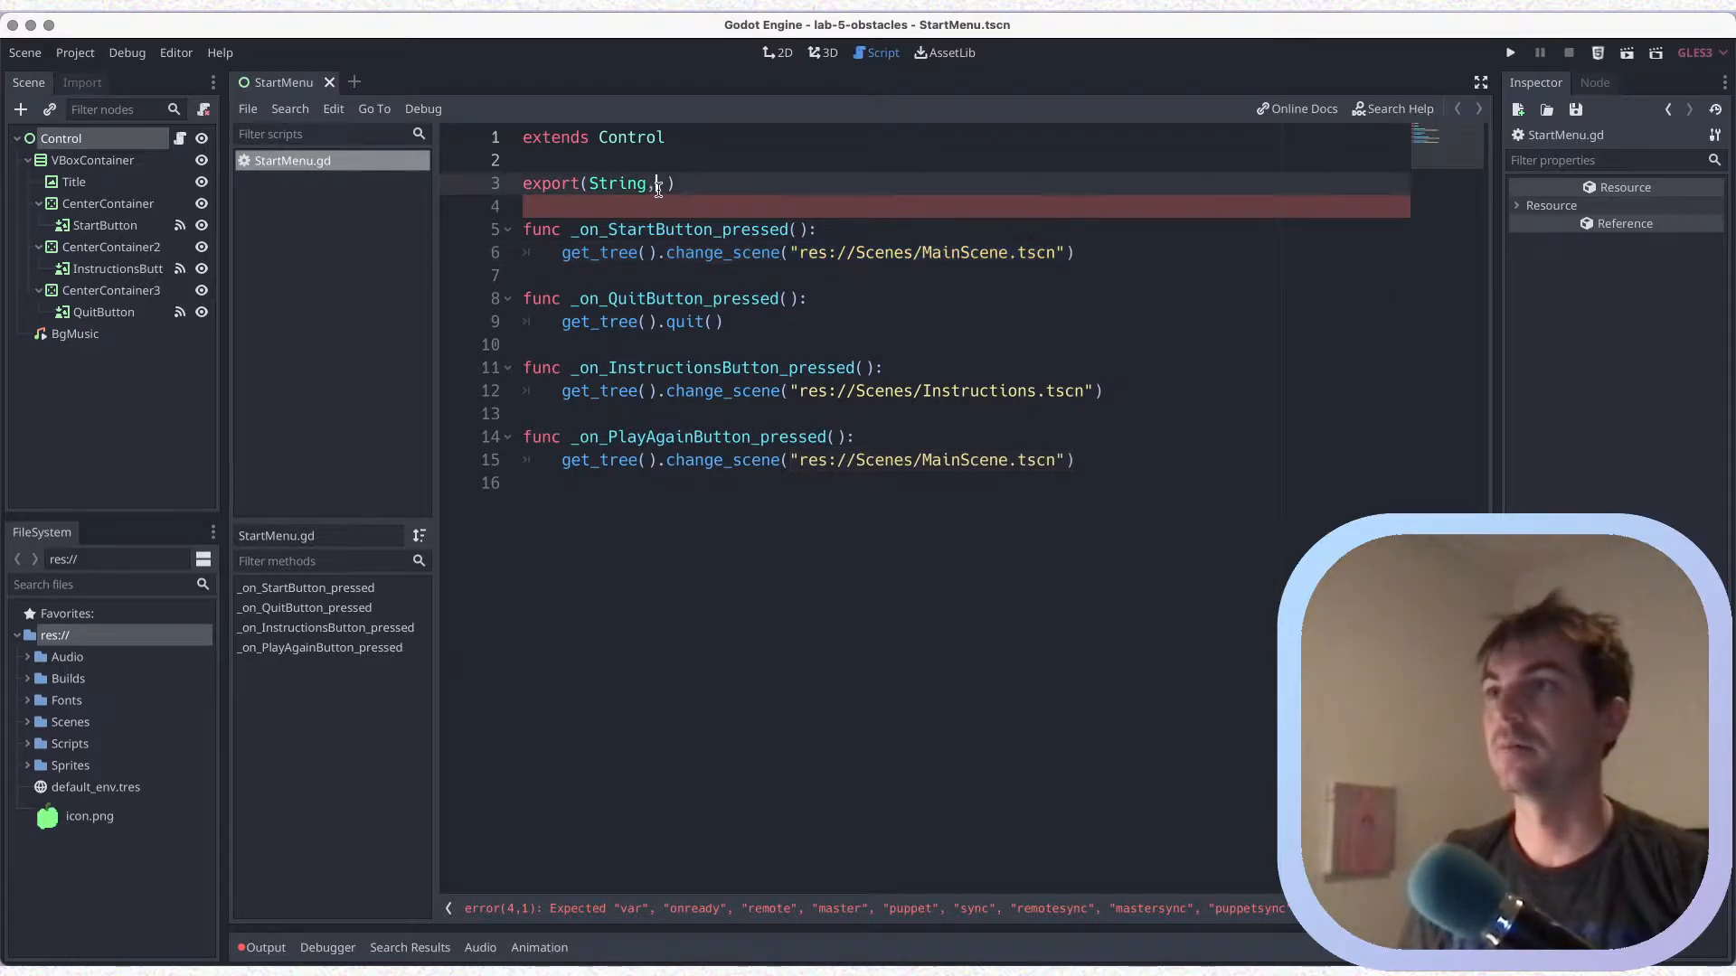
{"action": "type", "text": "FILE"}
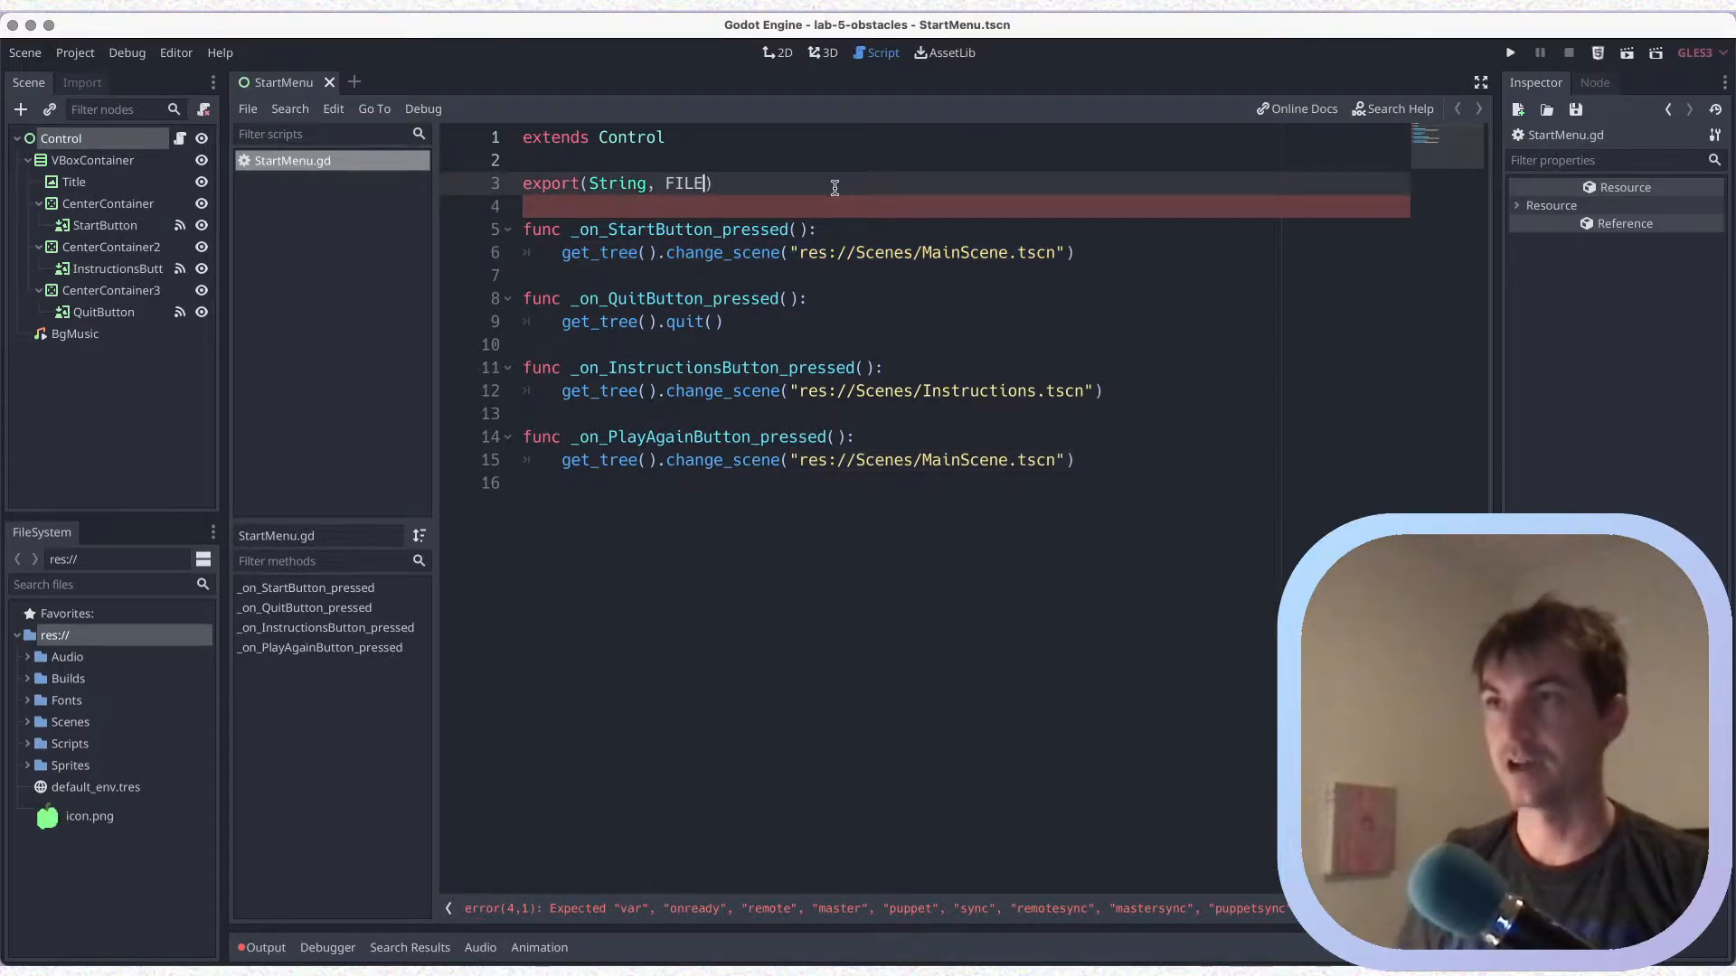
{"action": "type", "text": ", "}
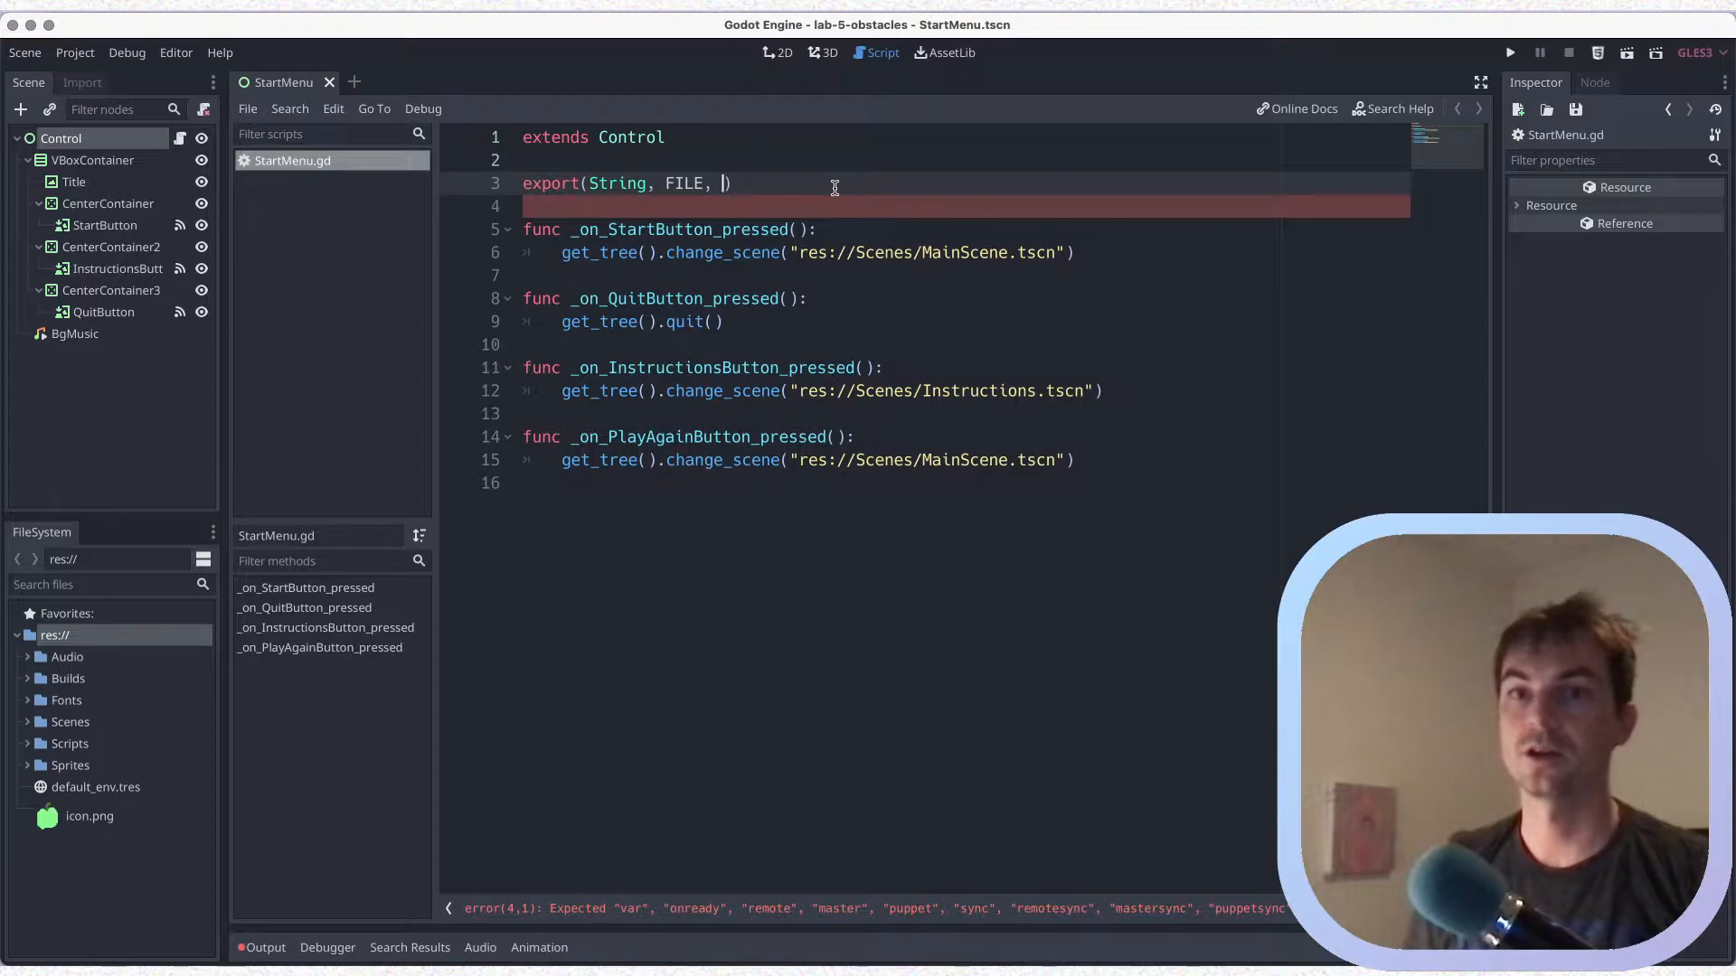
{"action": "type", "text": "\"*.t"}
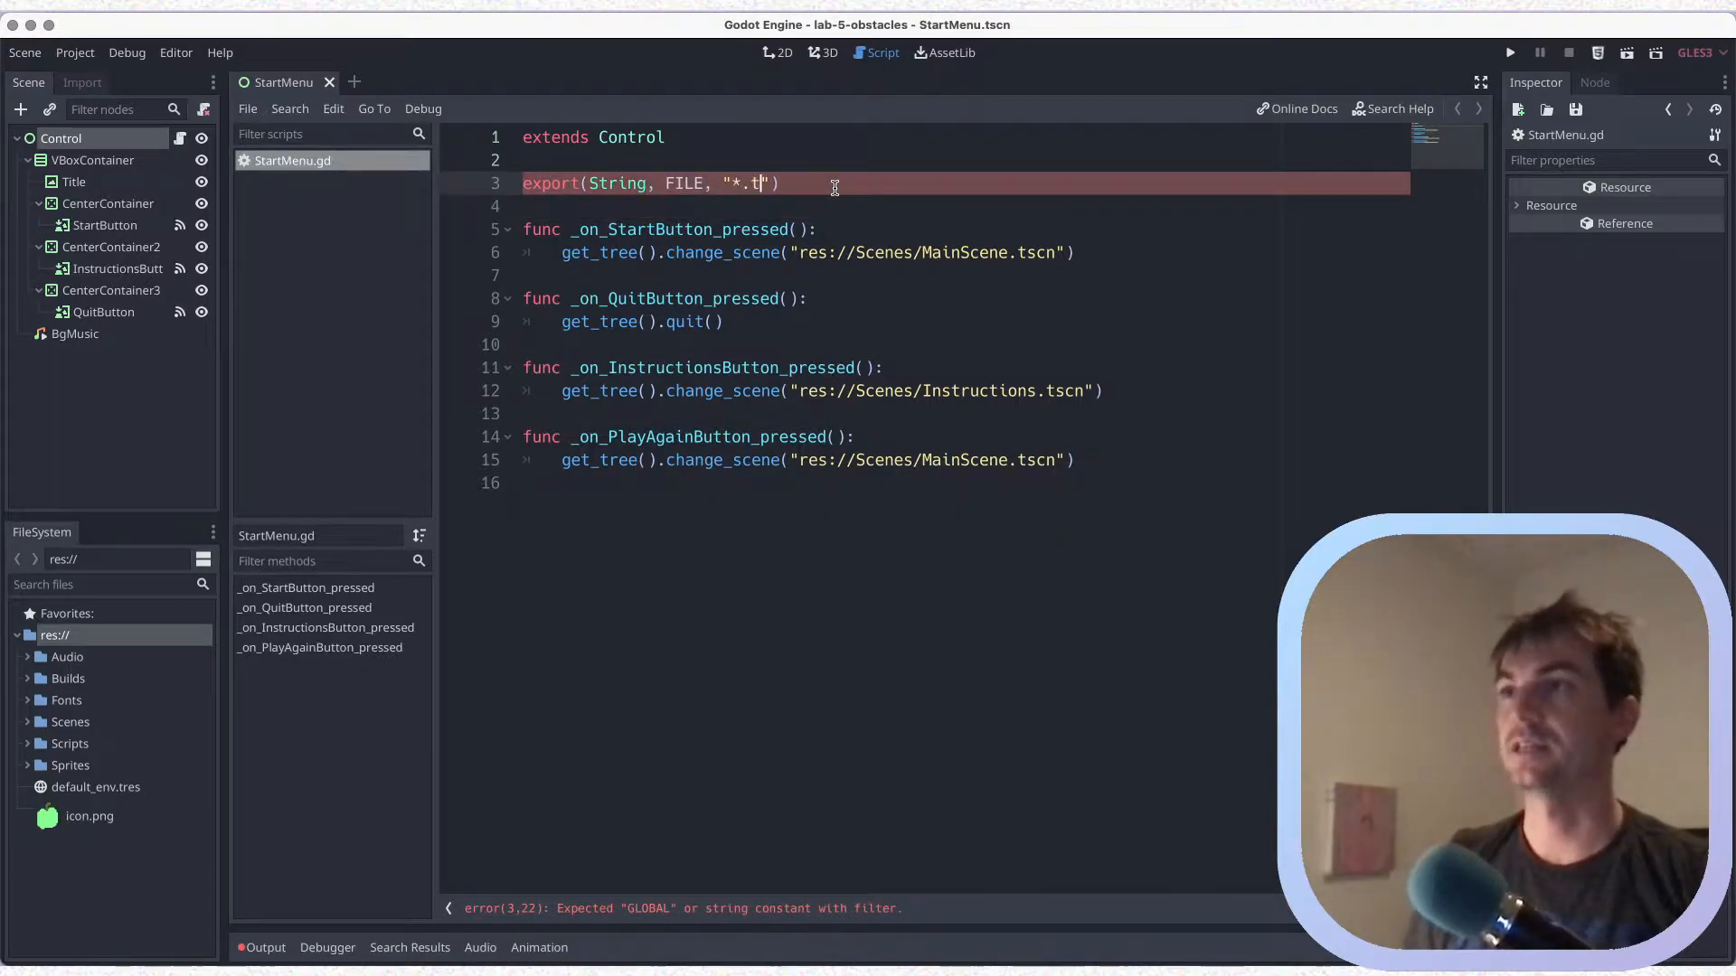
{"action": "type", "text": "scn"}
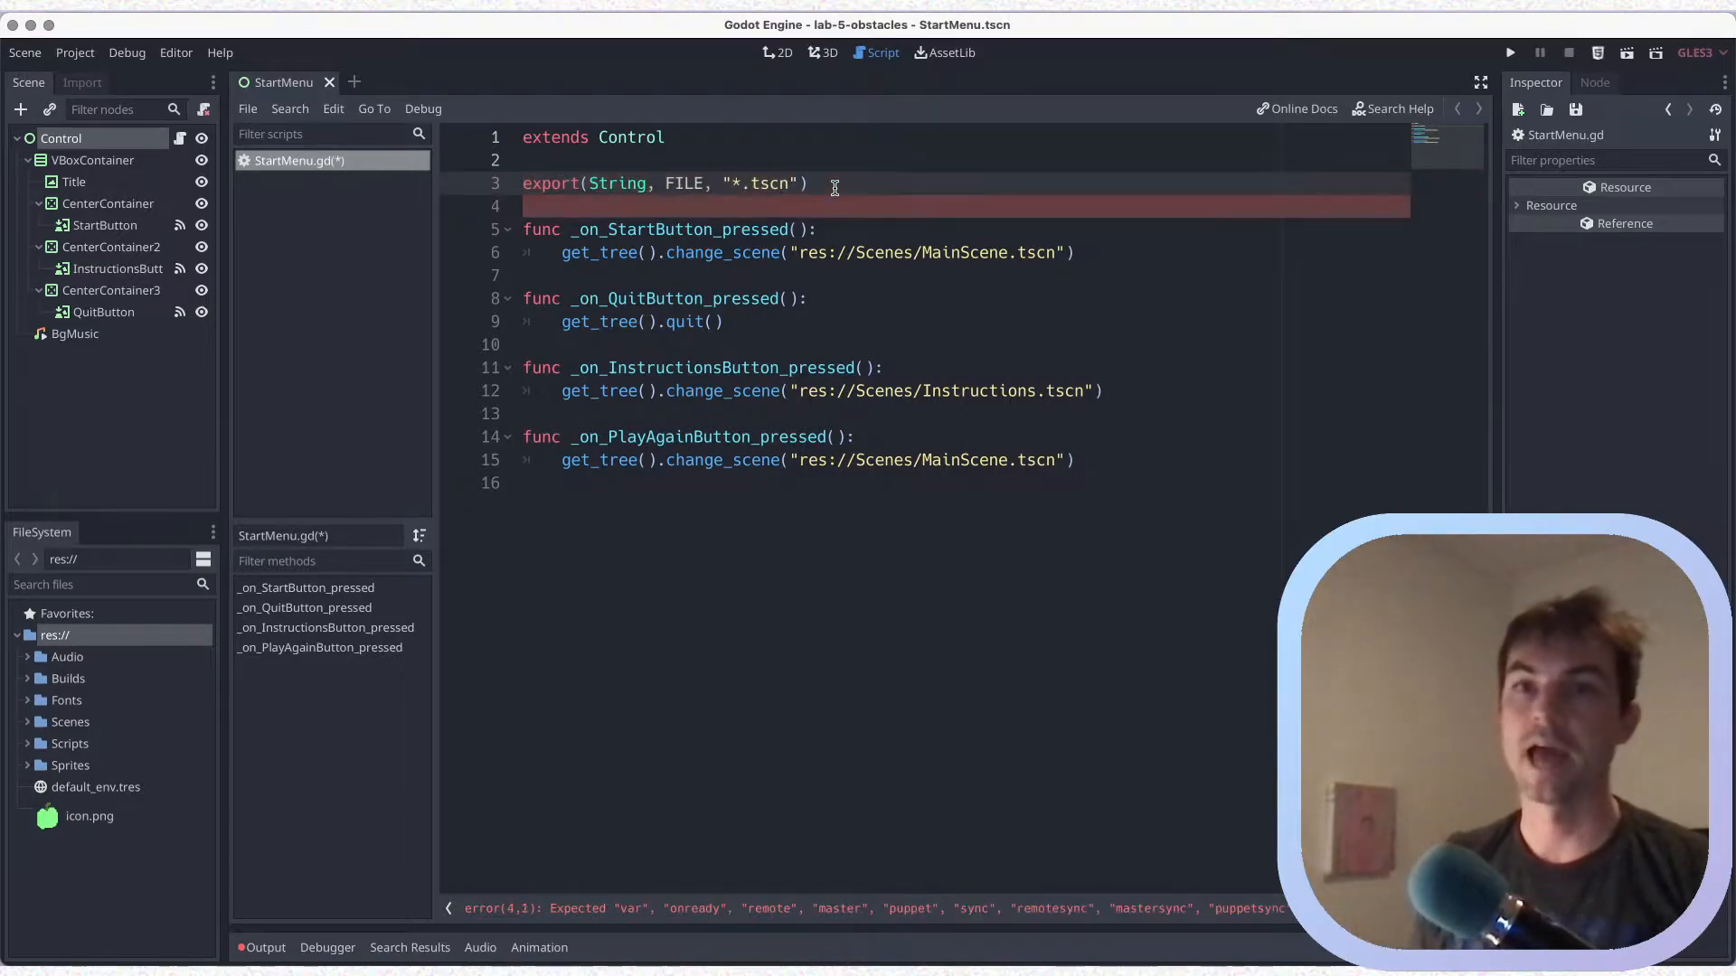
Add the file filter "*.tscn" as the export's third argument and save the script
{"action": "key", "text": "ctrl+s"}
Declare the exported variable load_level_path with var after the export arguments on line 3
{"action": "type", "text": "var"}
{"action": "key", "text": "ctrl+s"}
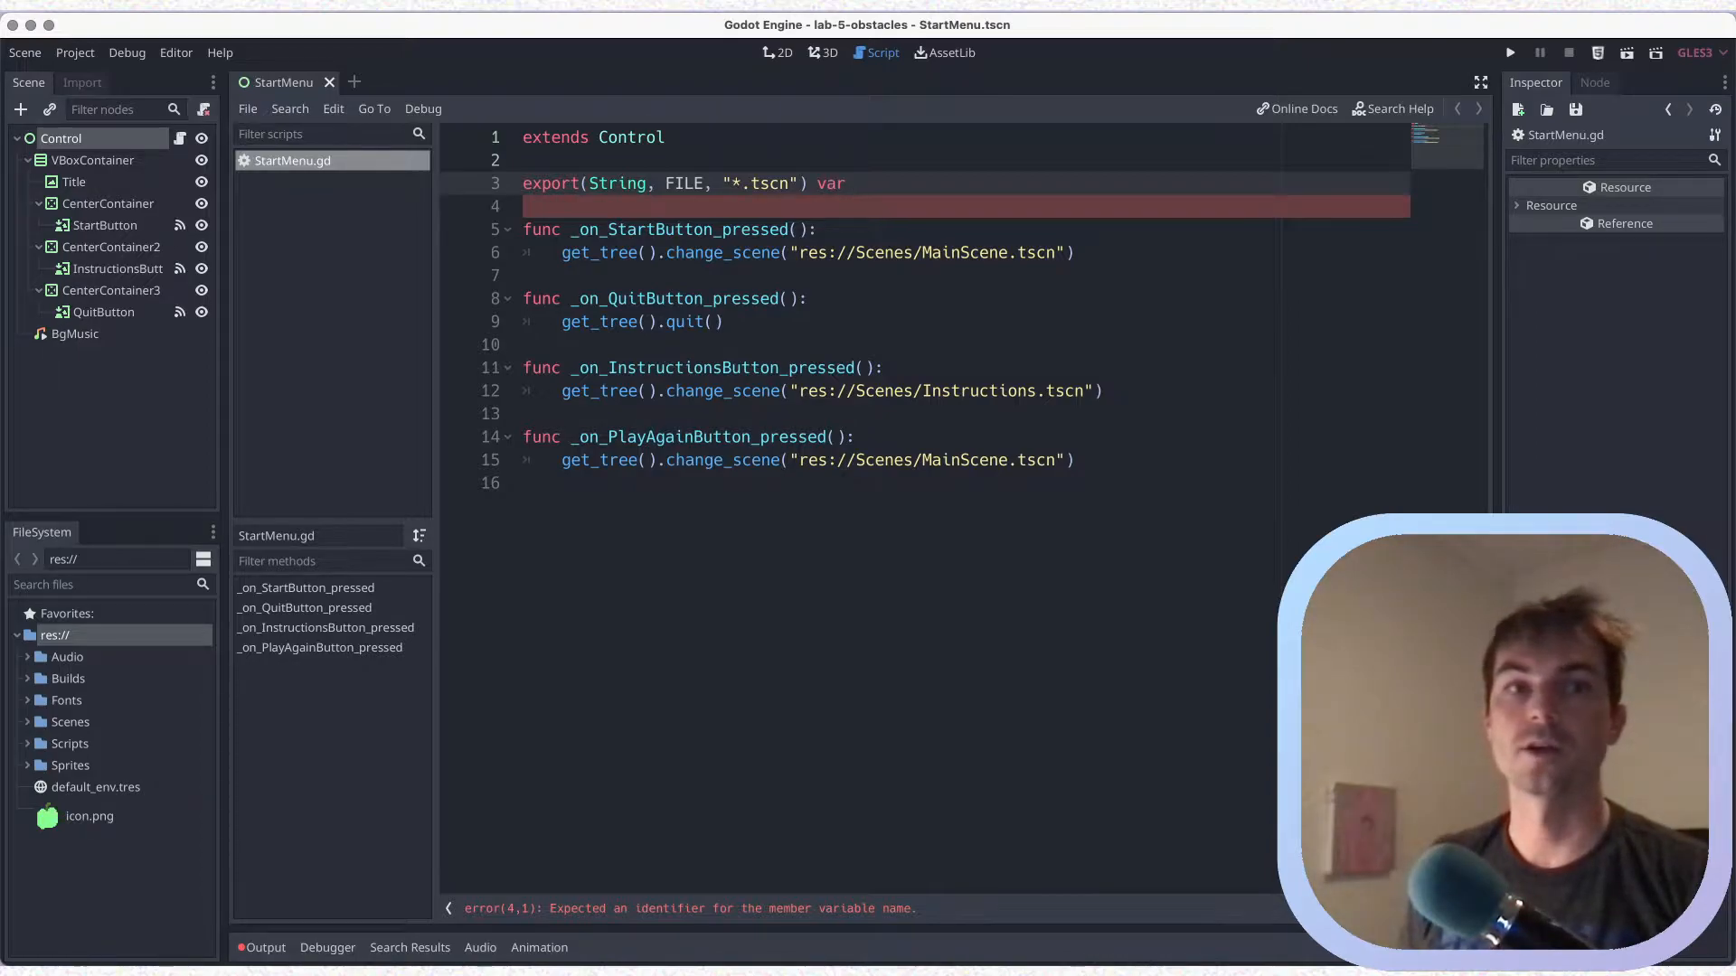
{"action": "left_click", "coordinate": [955, 177]}
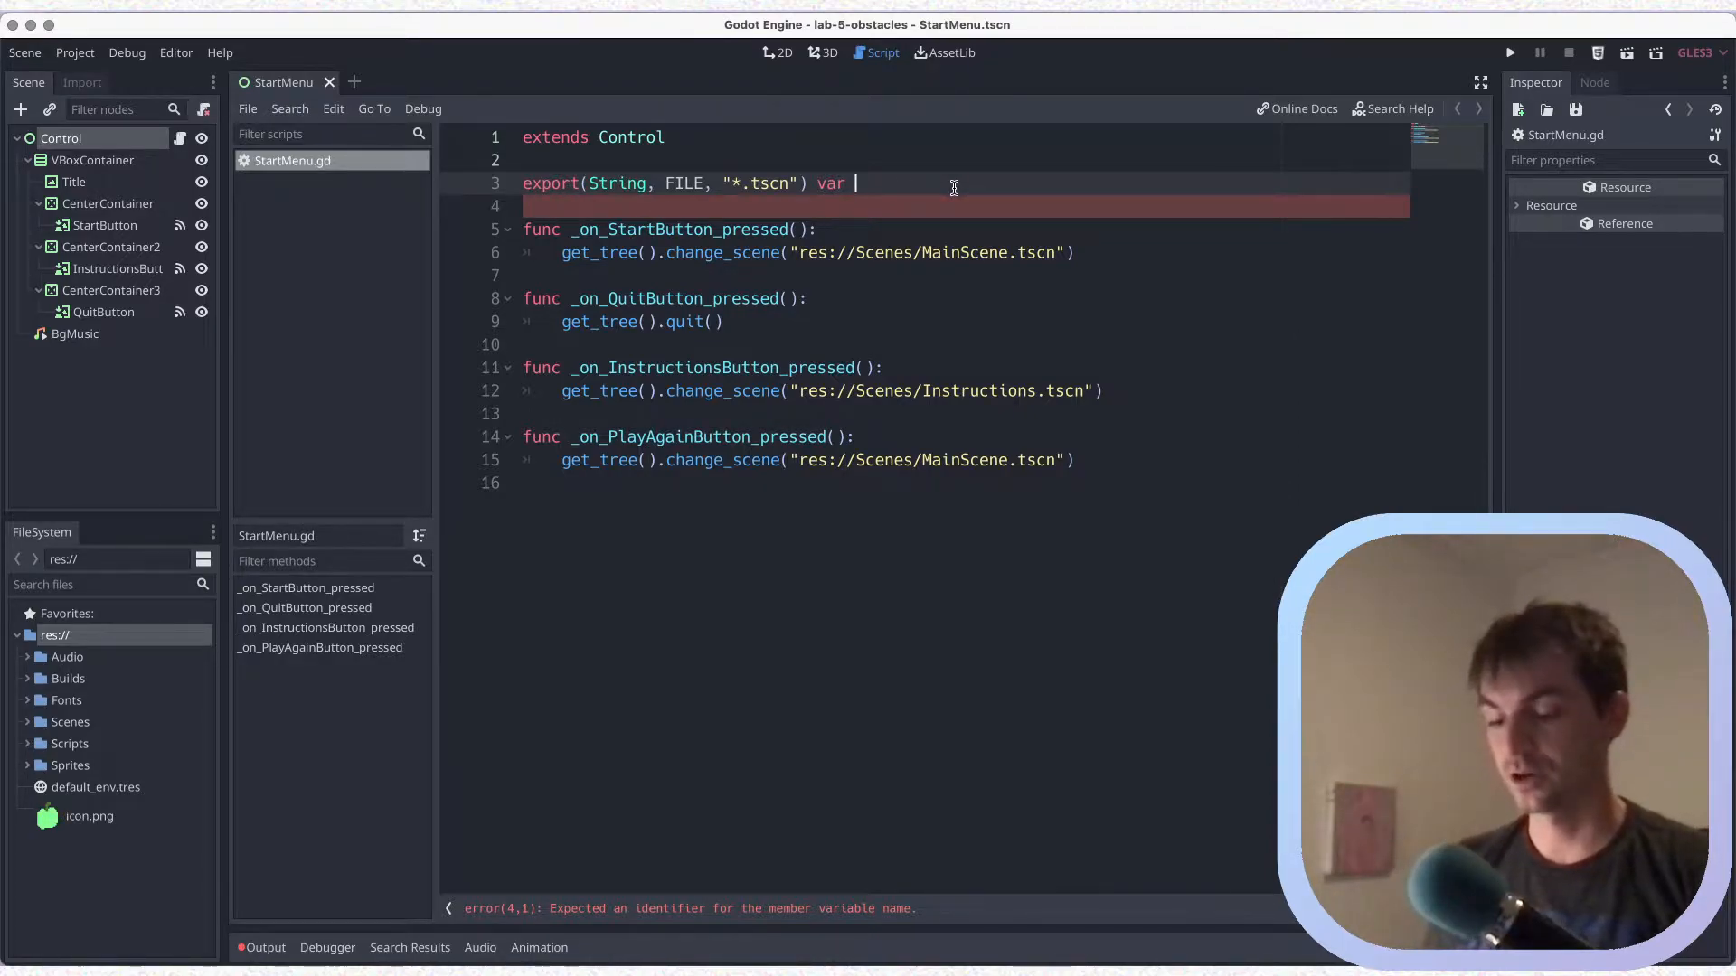
{"action": "type", "text": "load_le"}
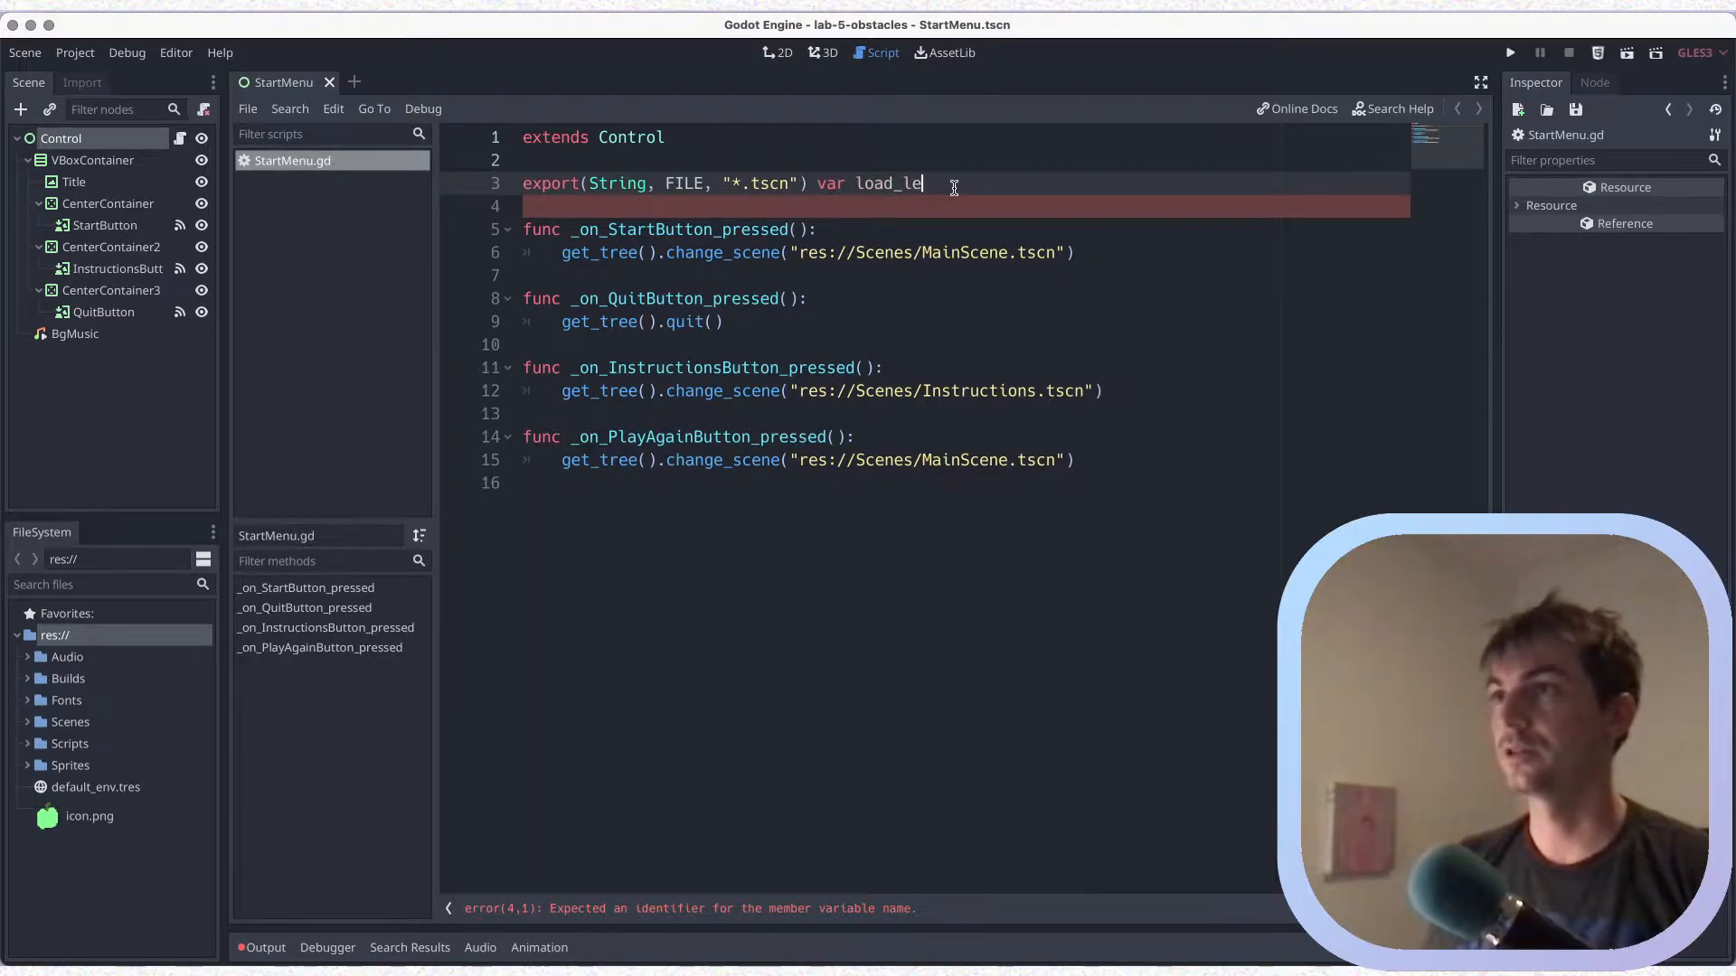
{"action": "type", "text": "vel_path"}
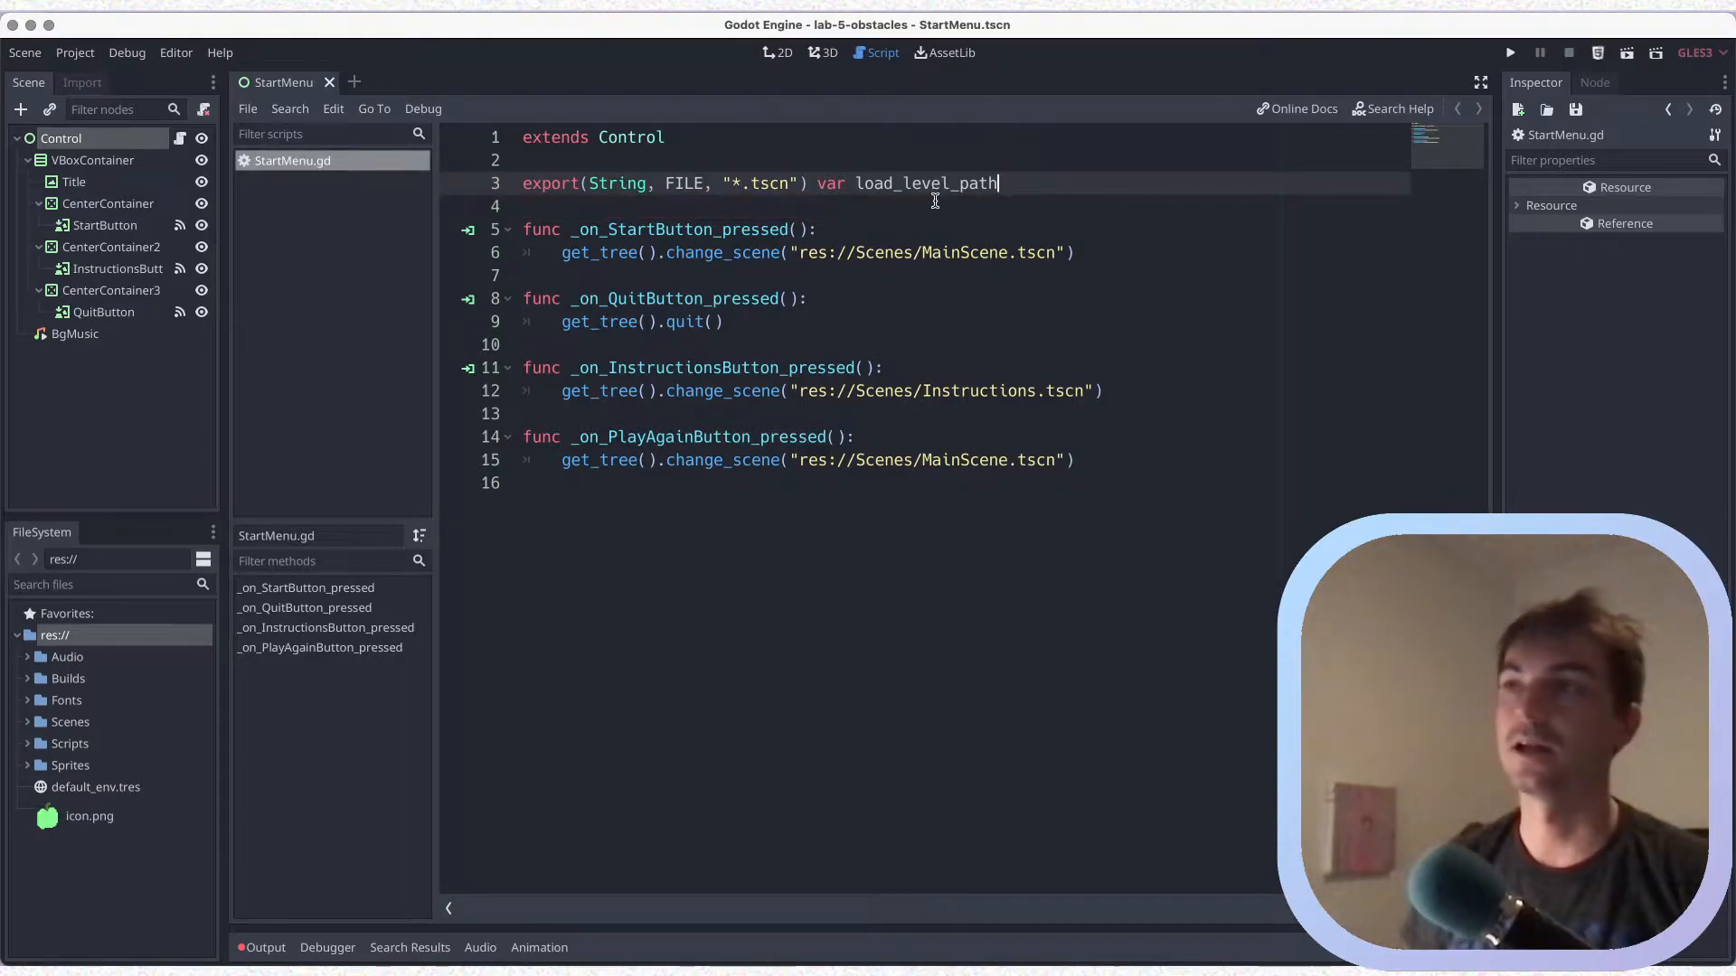
Remove the underscores from the exported variable's name so it reads loadlevelpath, and save the script
{"action": "double_click", "coordinate": [863, 183]}
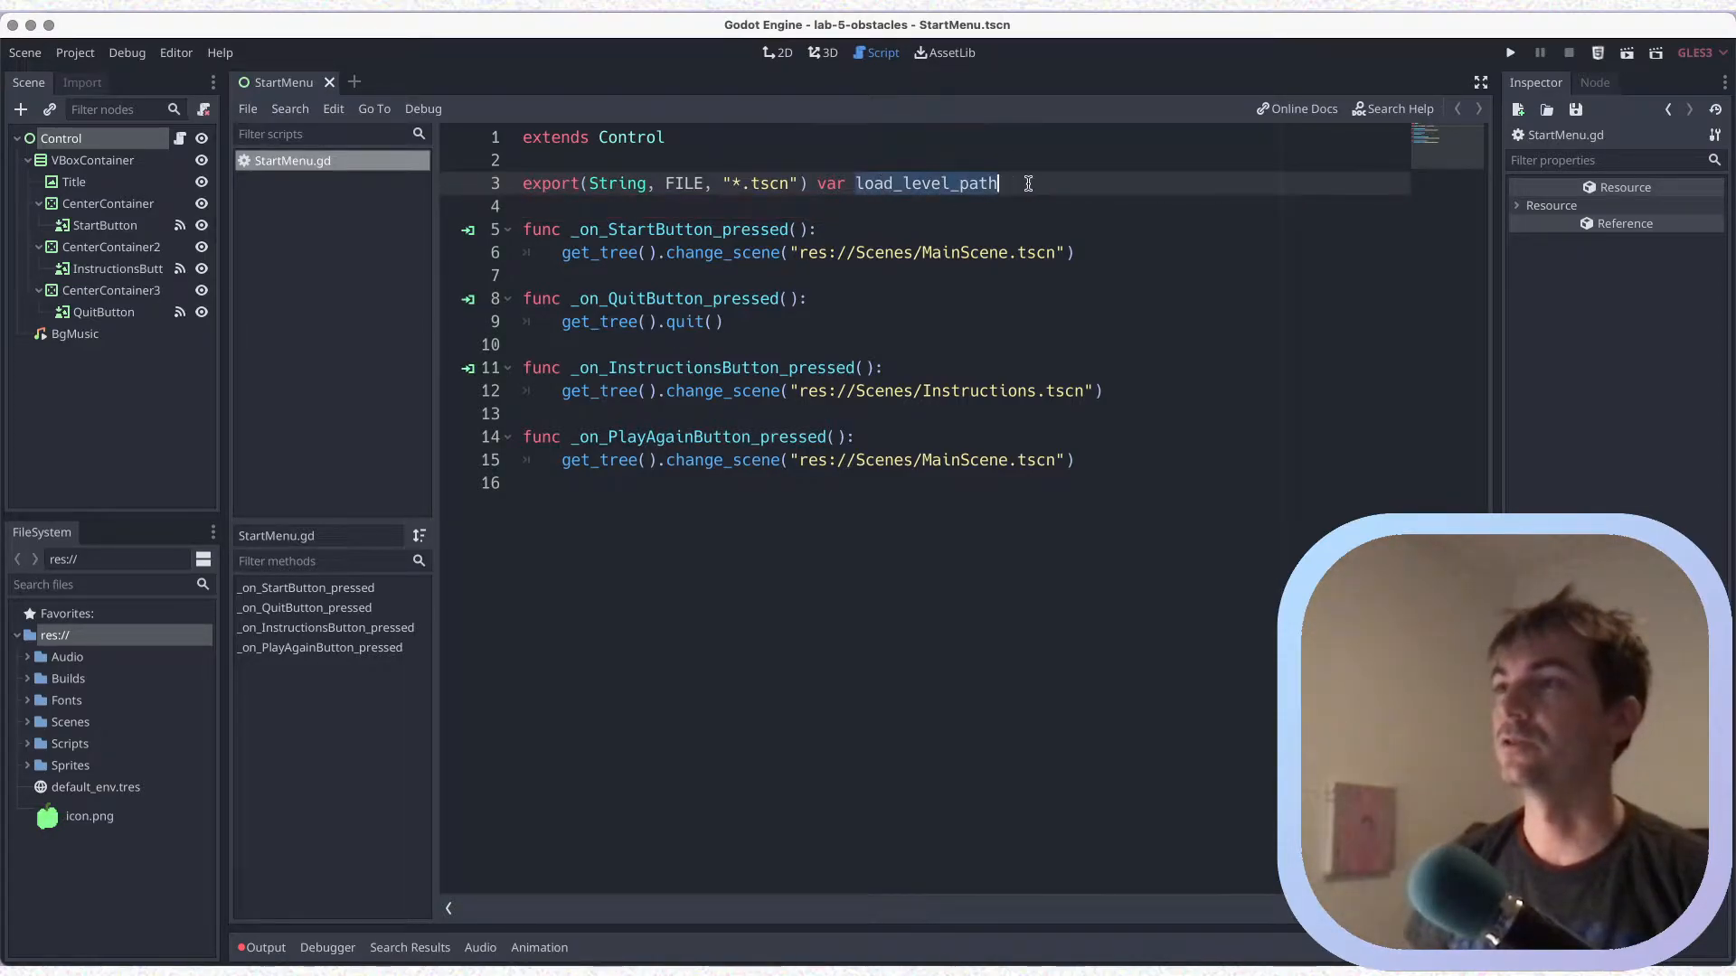
{"action": "left_click", "coordinate": [905, 184]}
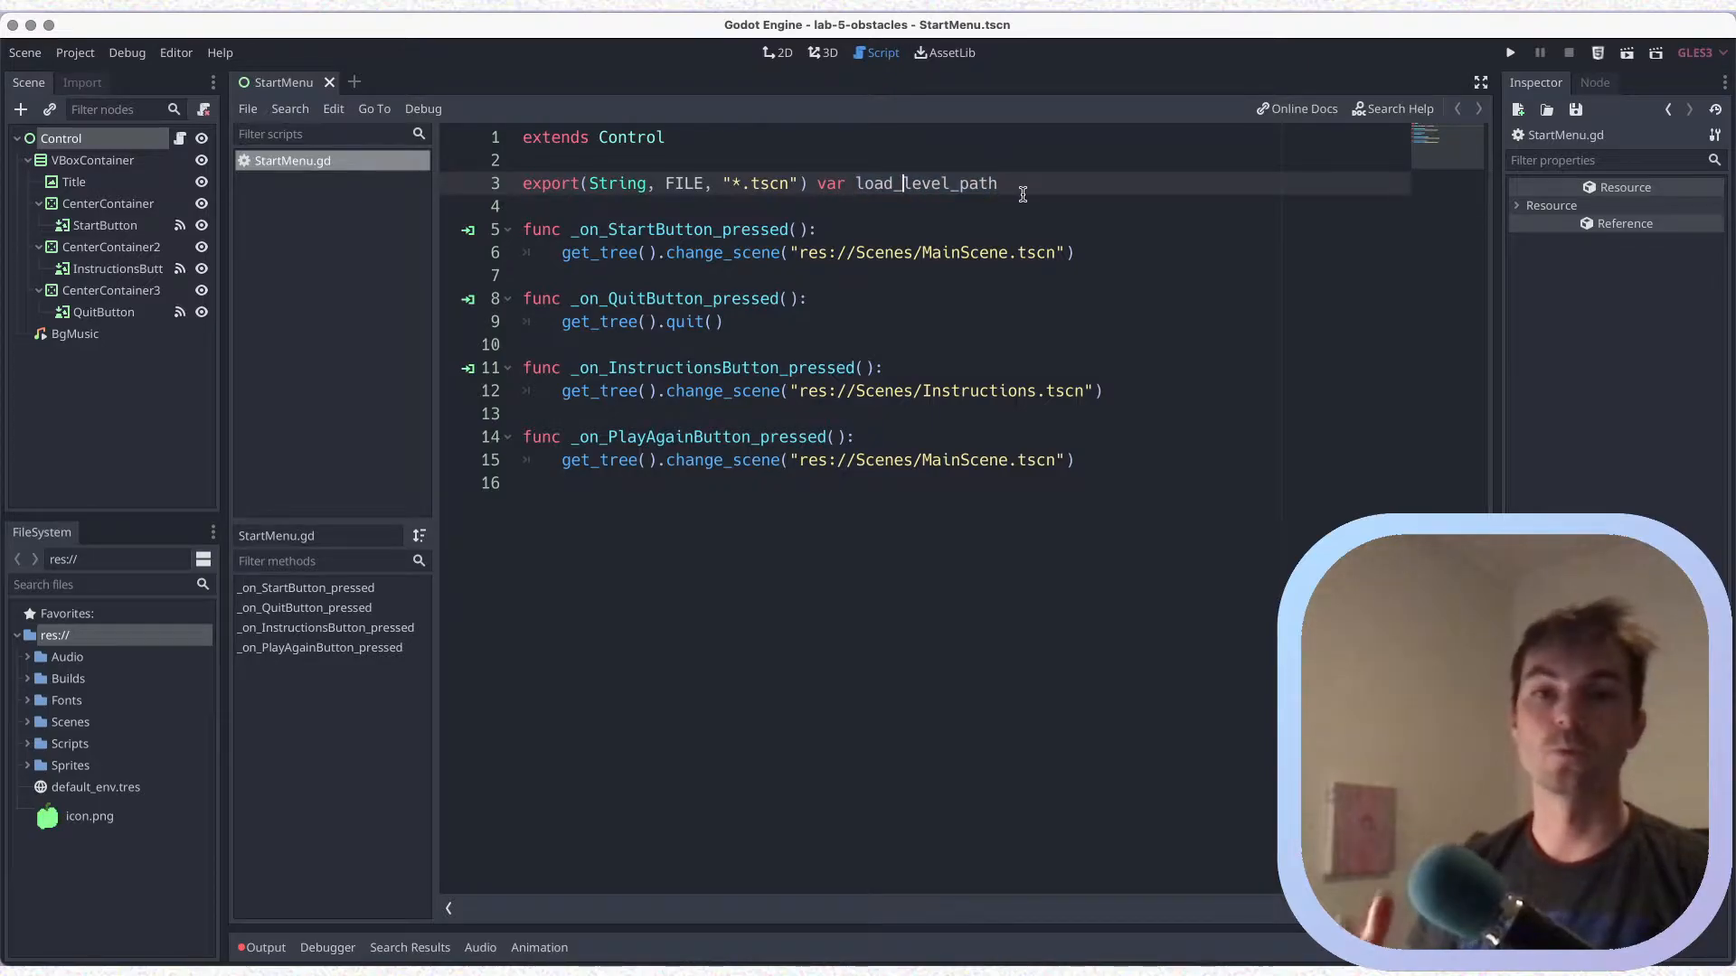
{"action": "key", "text": "super+s"}
{"action": "key", "text": "BackSpace"}
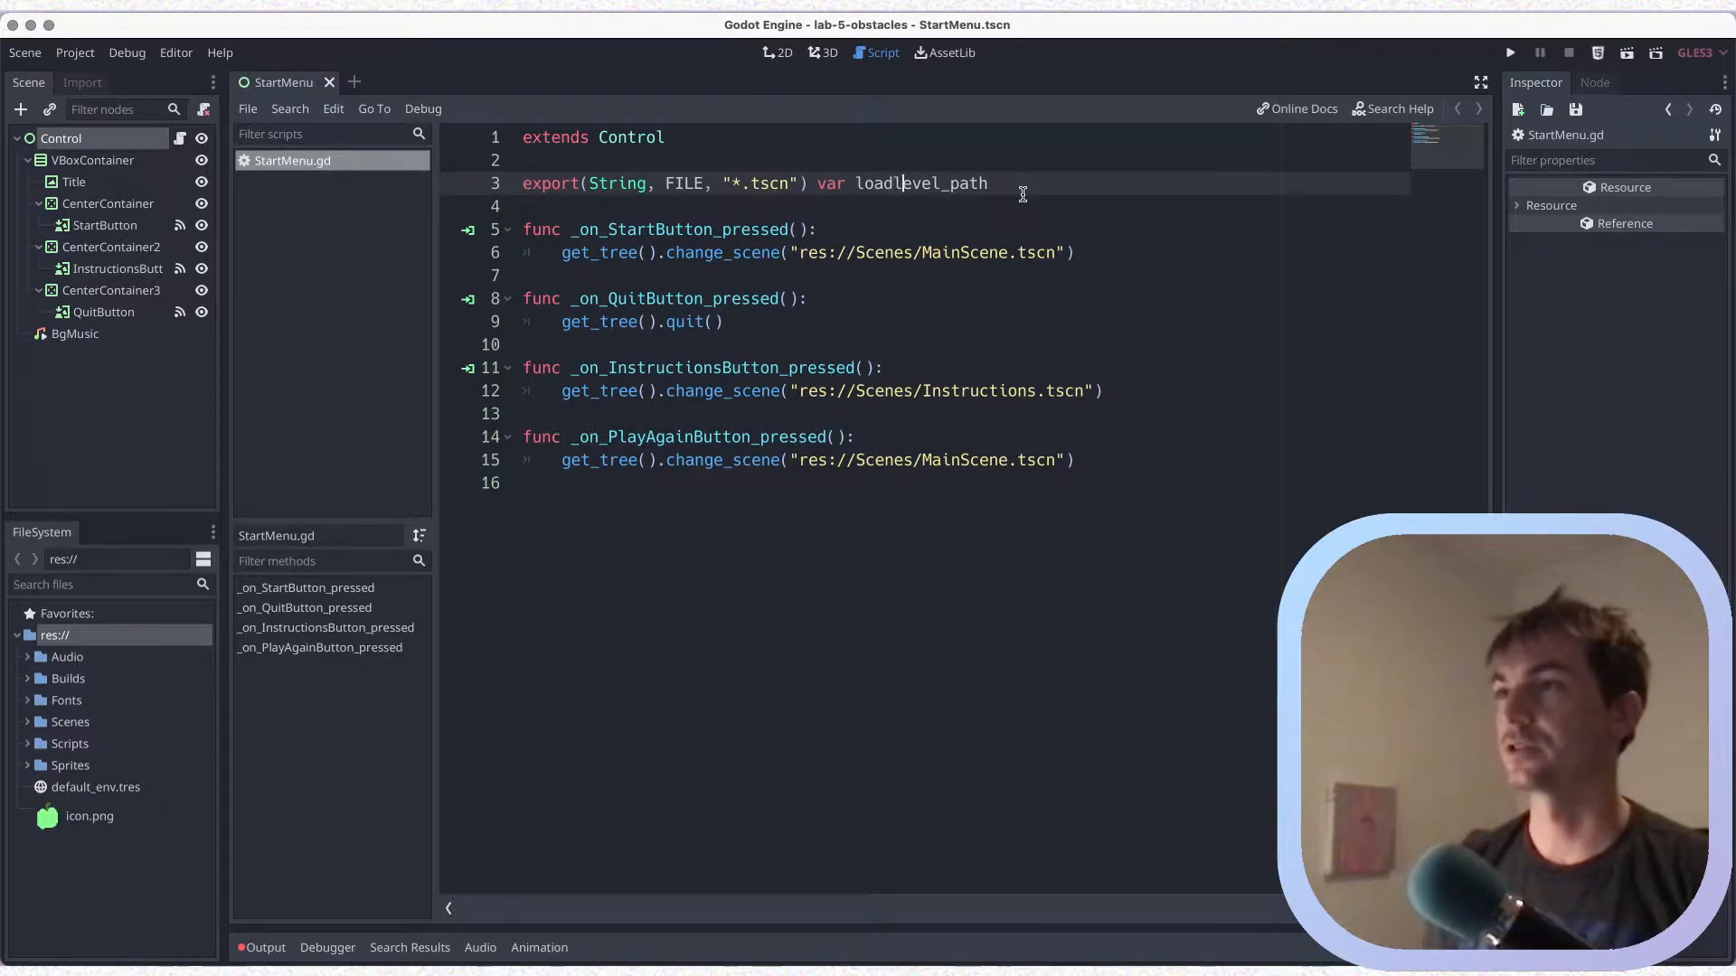
{"action": "key", "text": "BackSpace"}
{"action": "key", "text": "super+s"}
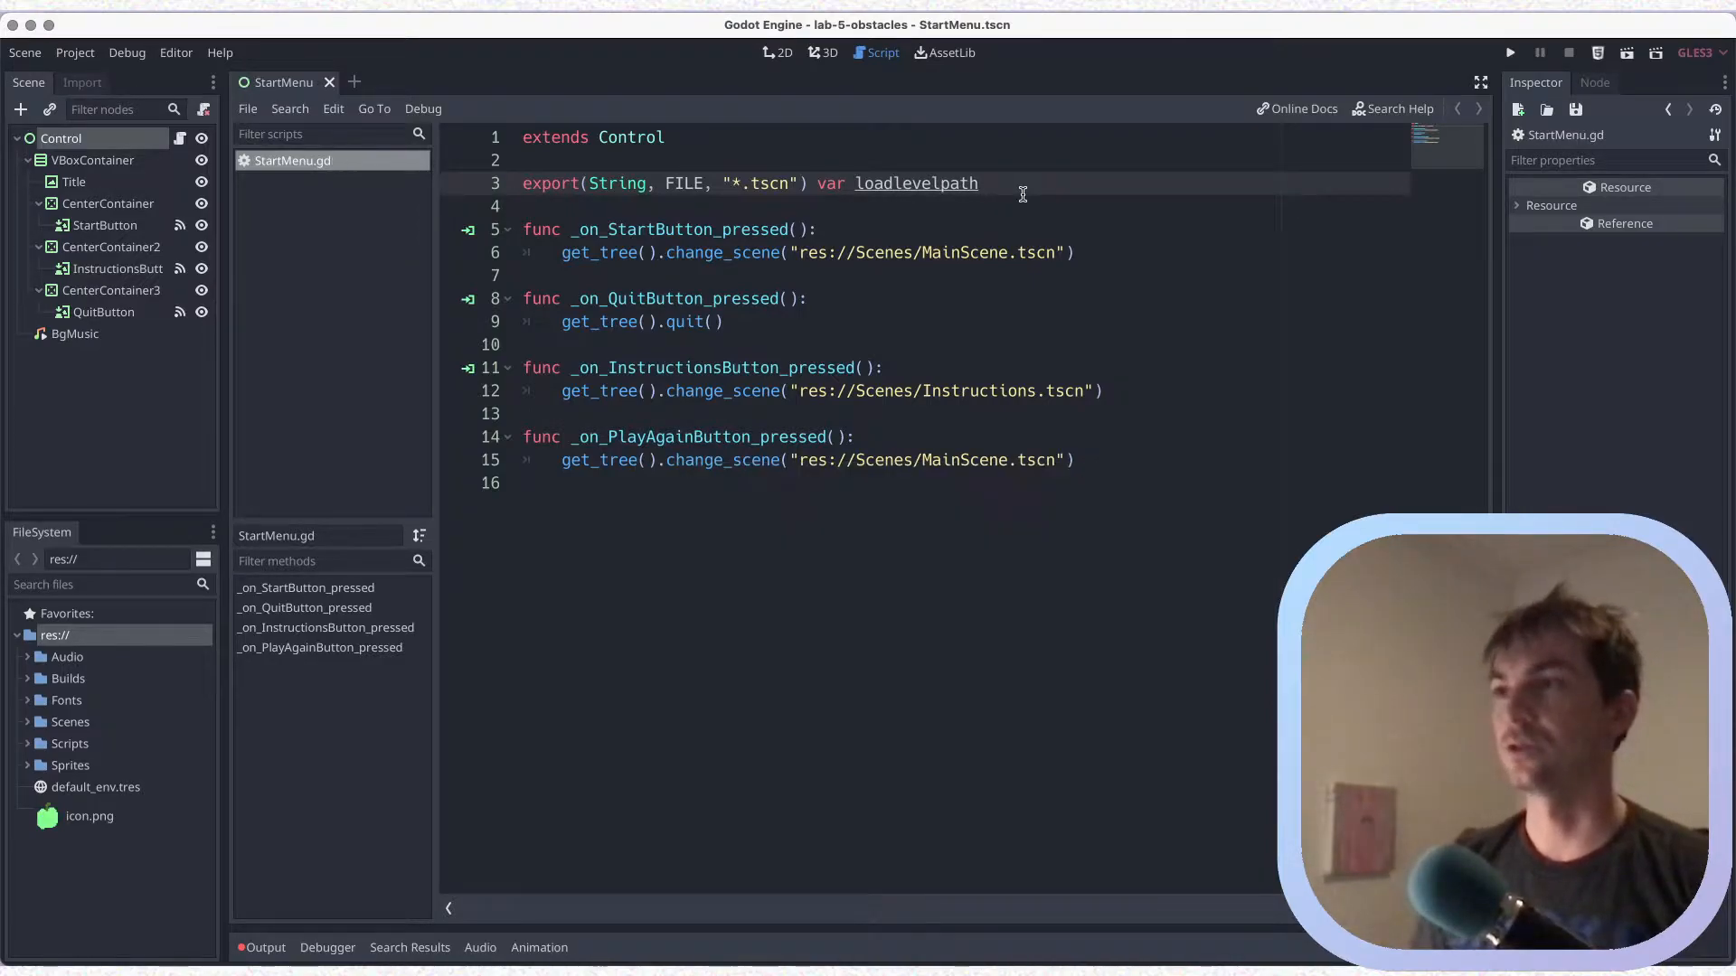
Restore the underscores in the exported variable's name on line 3 so it reads load_level_path, and save the script
{"action": "type", "text": "_"}
{"action": "type", "text": "_"}
{"action": "key", "text": "super+s"}
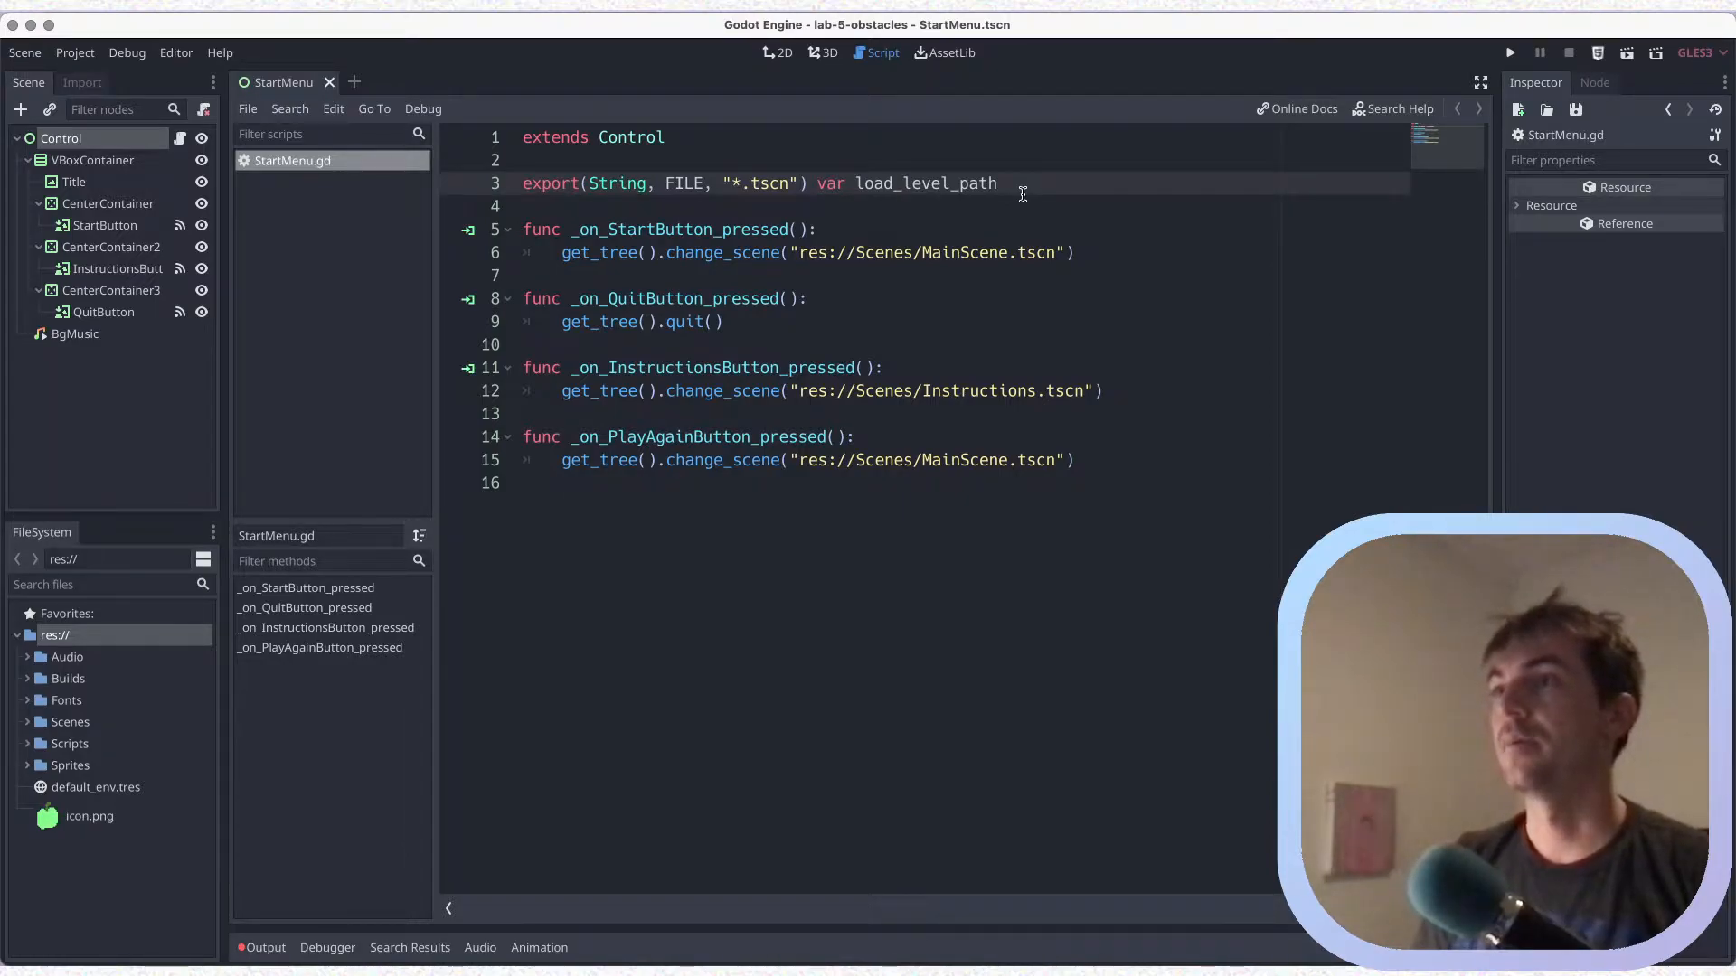
Replace the hard-coded scene path in _on_StartButton_pressed with the load_level_path variable and save the script
{"action": "double_click", "coordinate": [884, 184]}
{"action": "key", "text": "ctrl+c"}
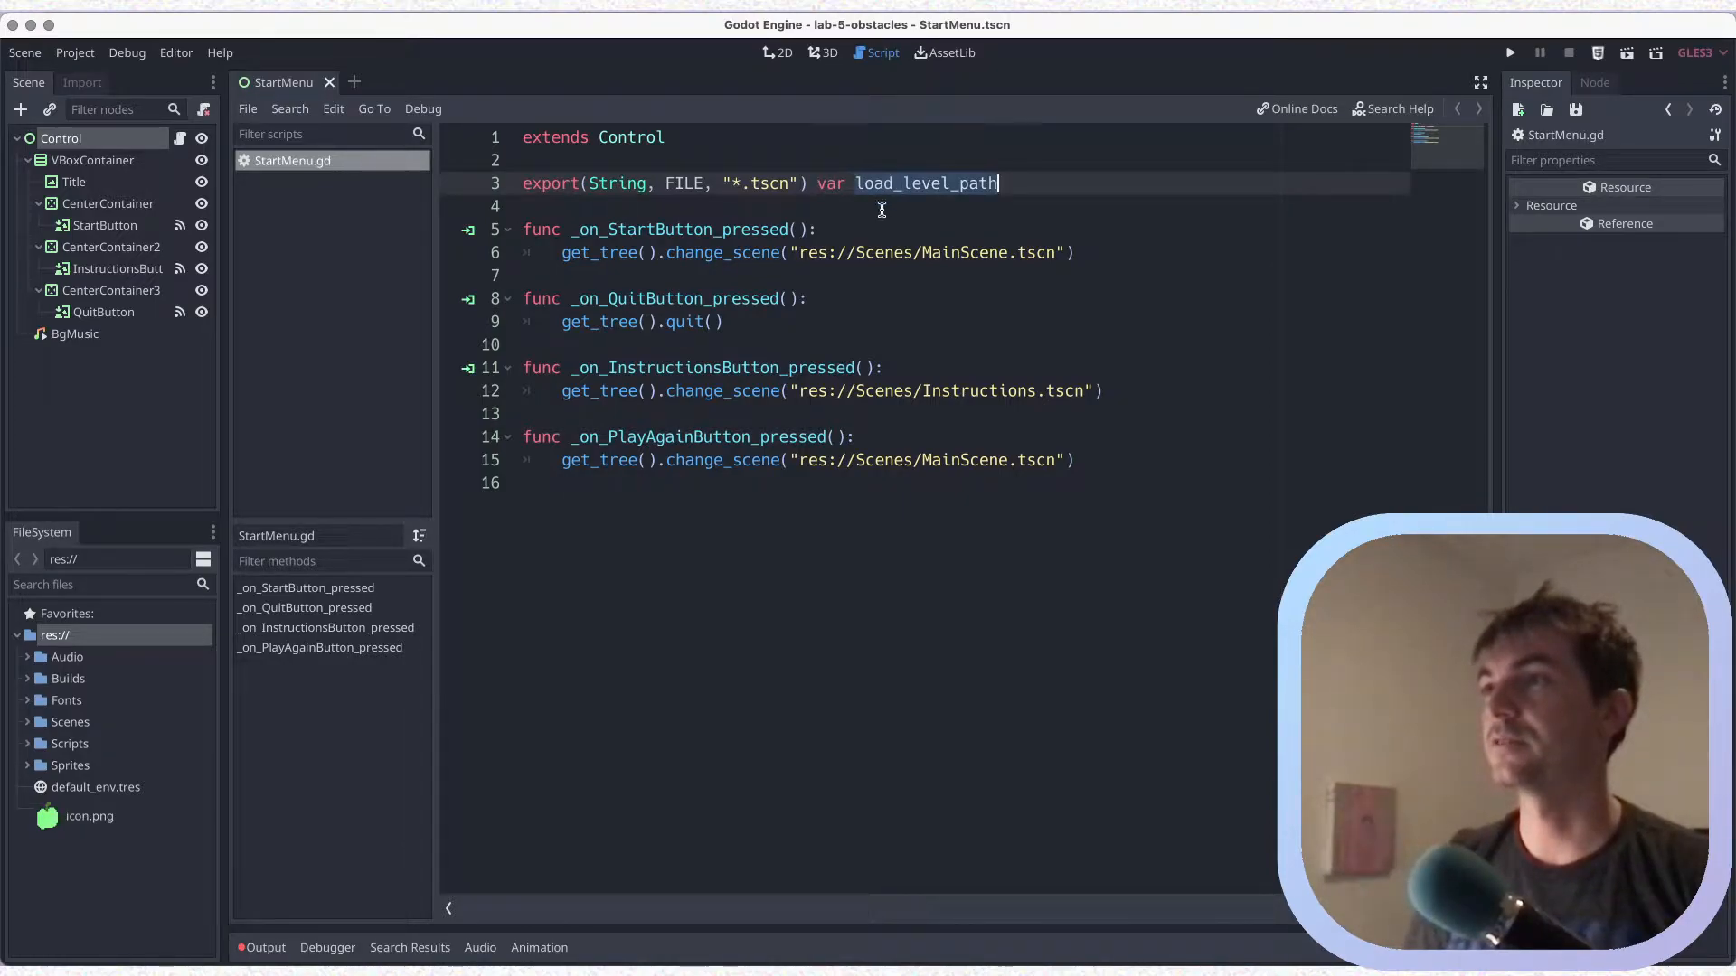
{"action": "left_click_drag", "start_coordinate": [792, 252], "coordinate": [1063, 253]}
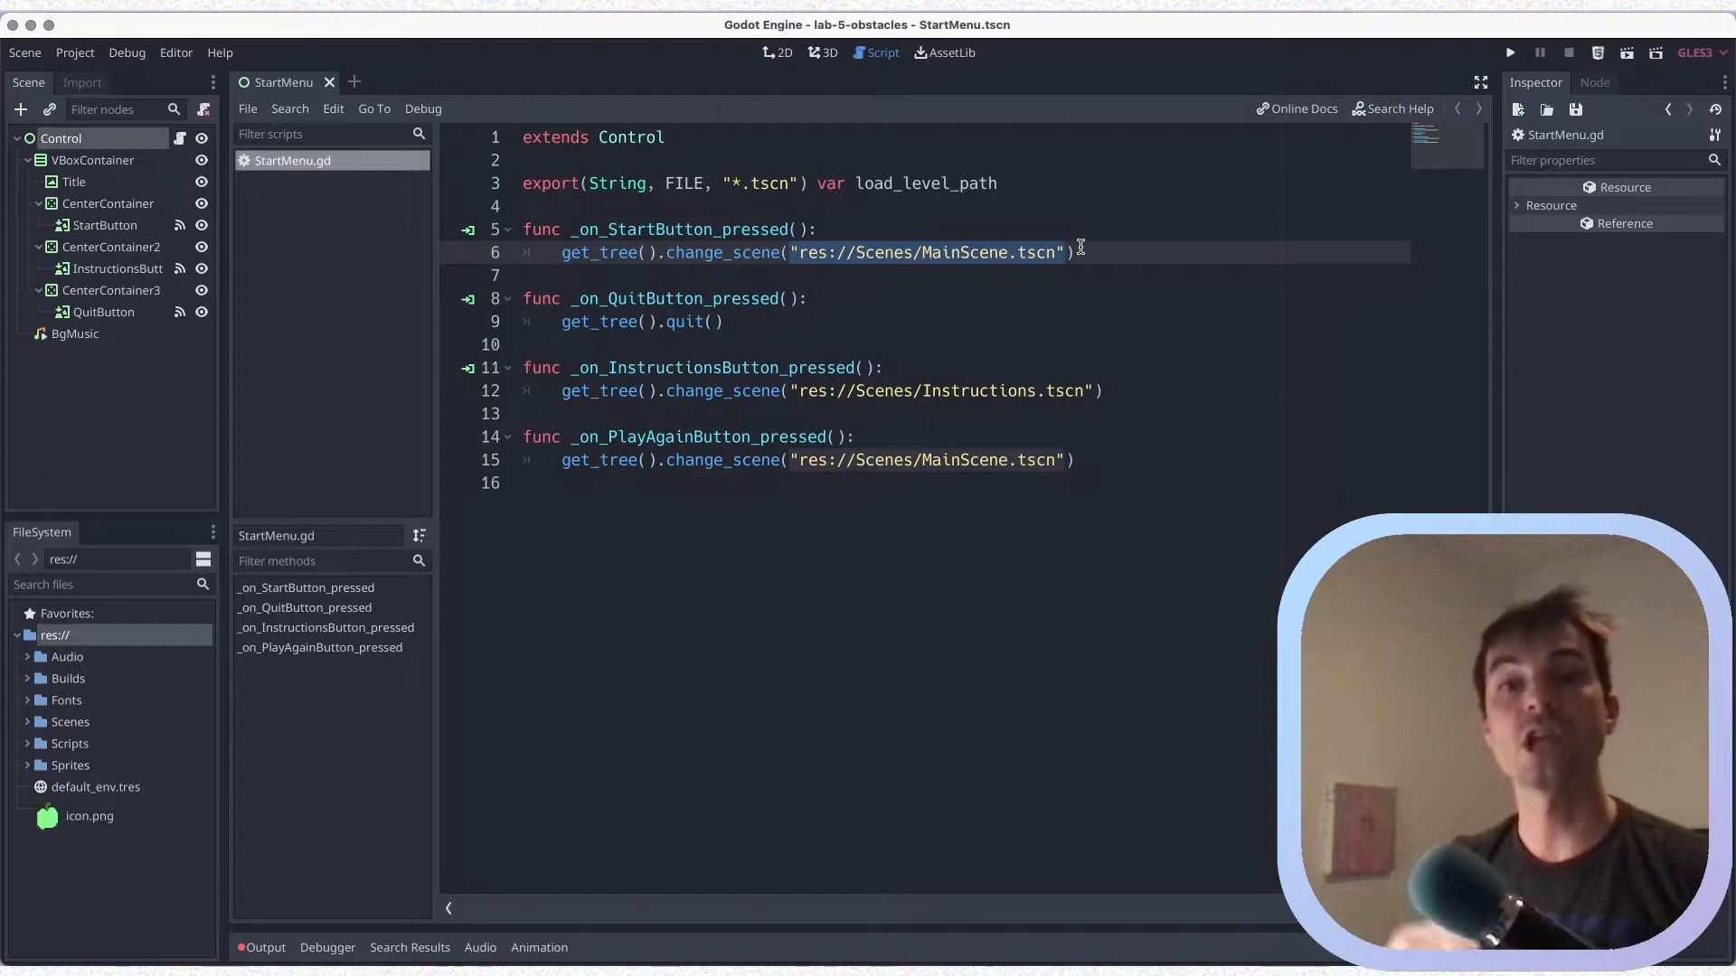
{"action": "key", "text": "BackSpace"}
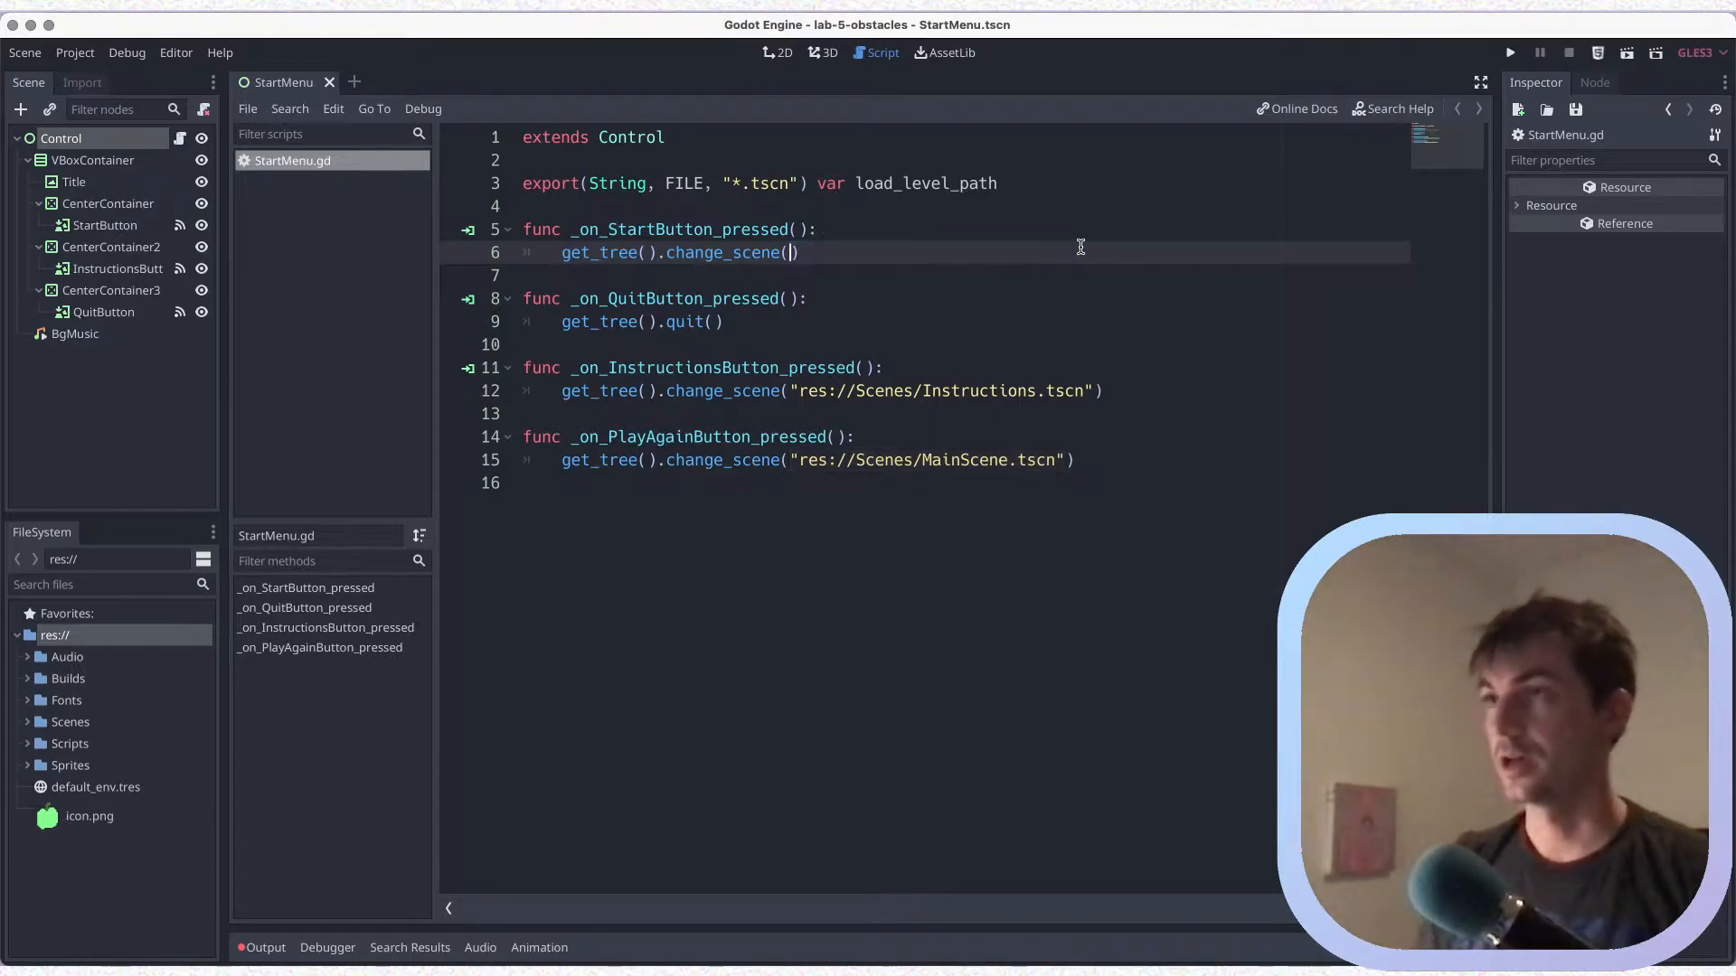
{"action": "type", "text": "load"}
{"action": "type", "text": "_level_"}
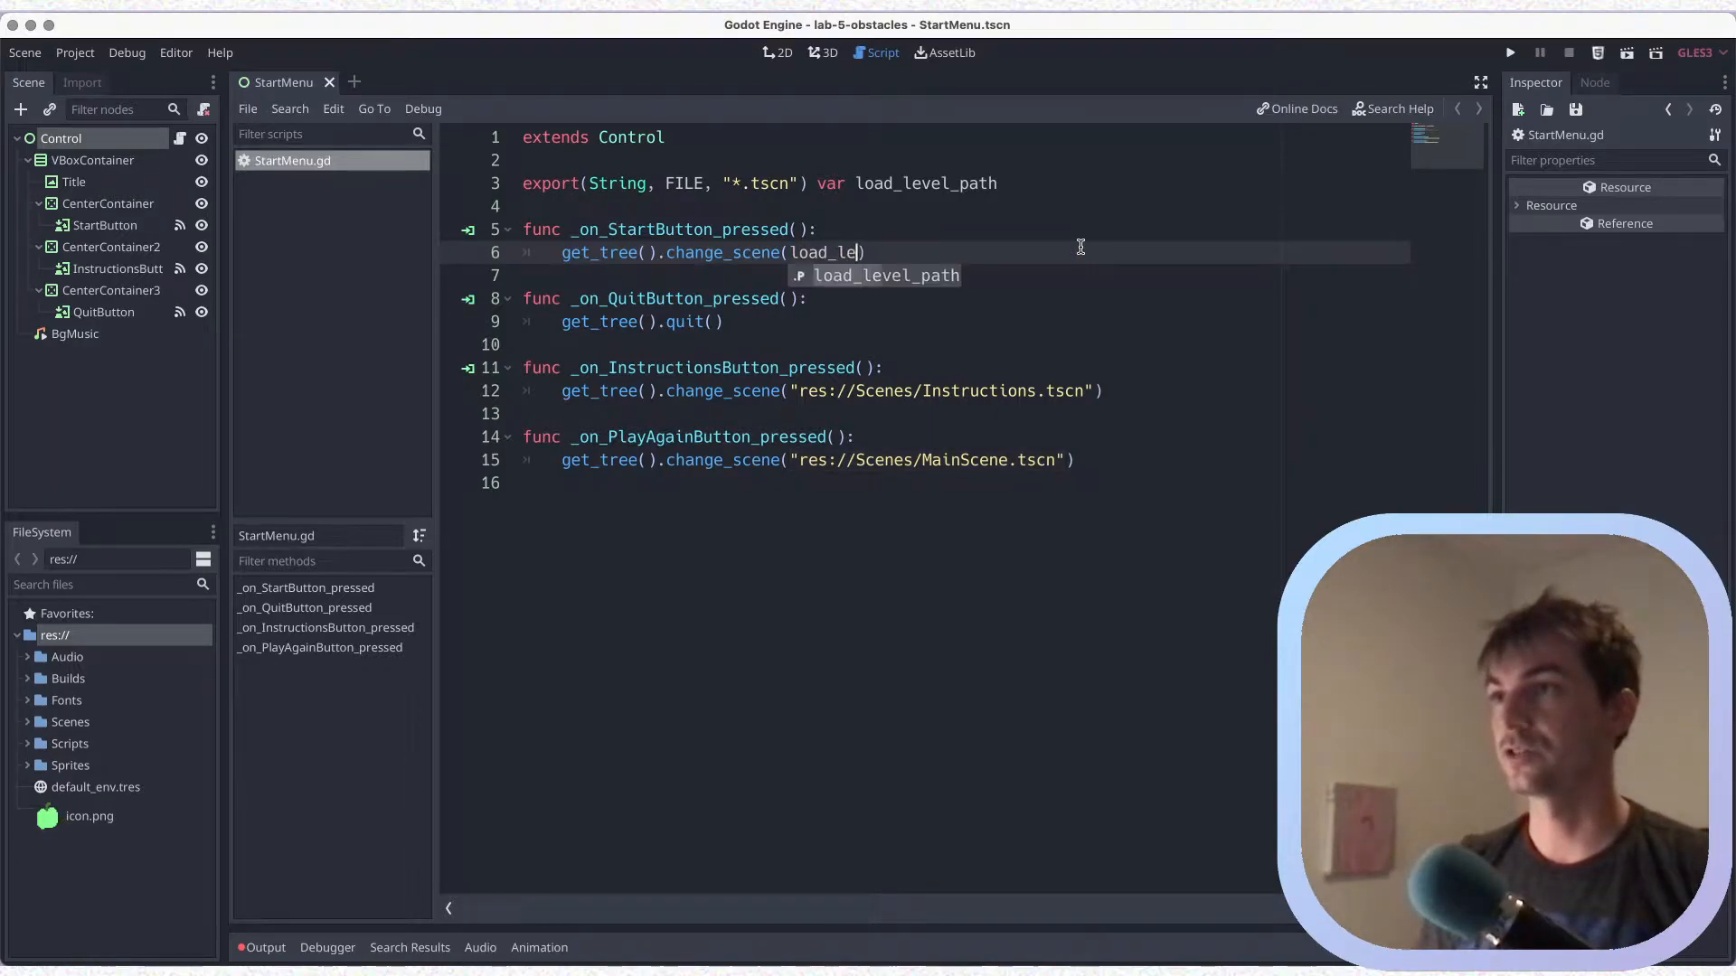
{"action": "type", "text": "path"}
{"action": "key", "text": "super+s"}
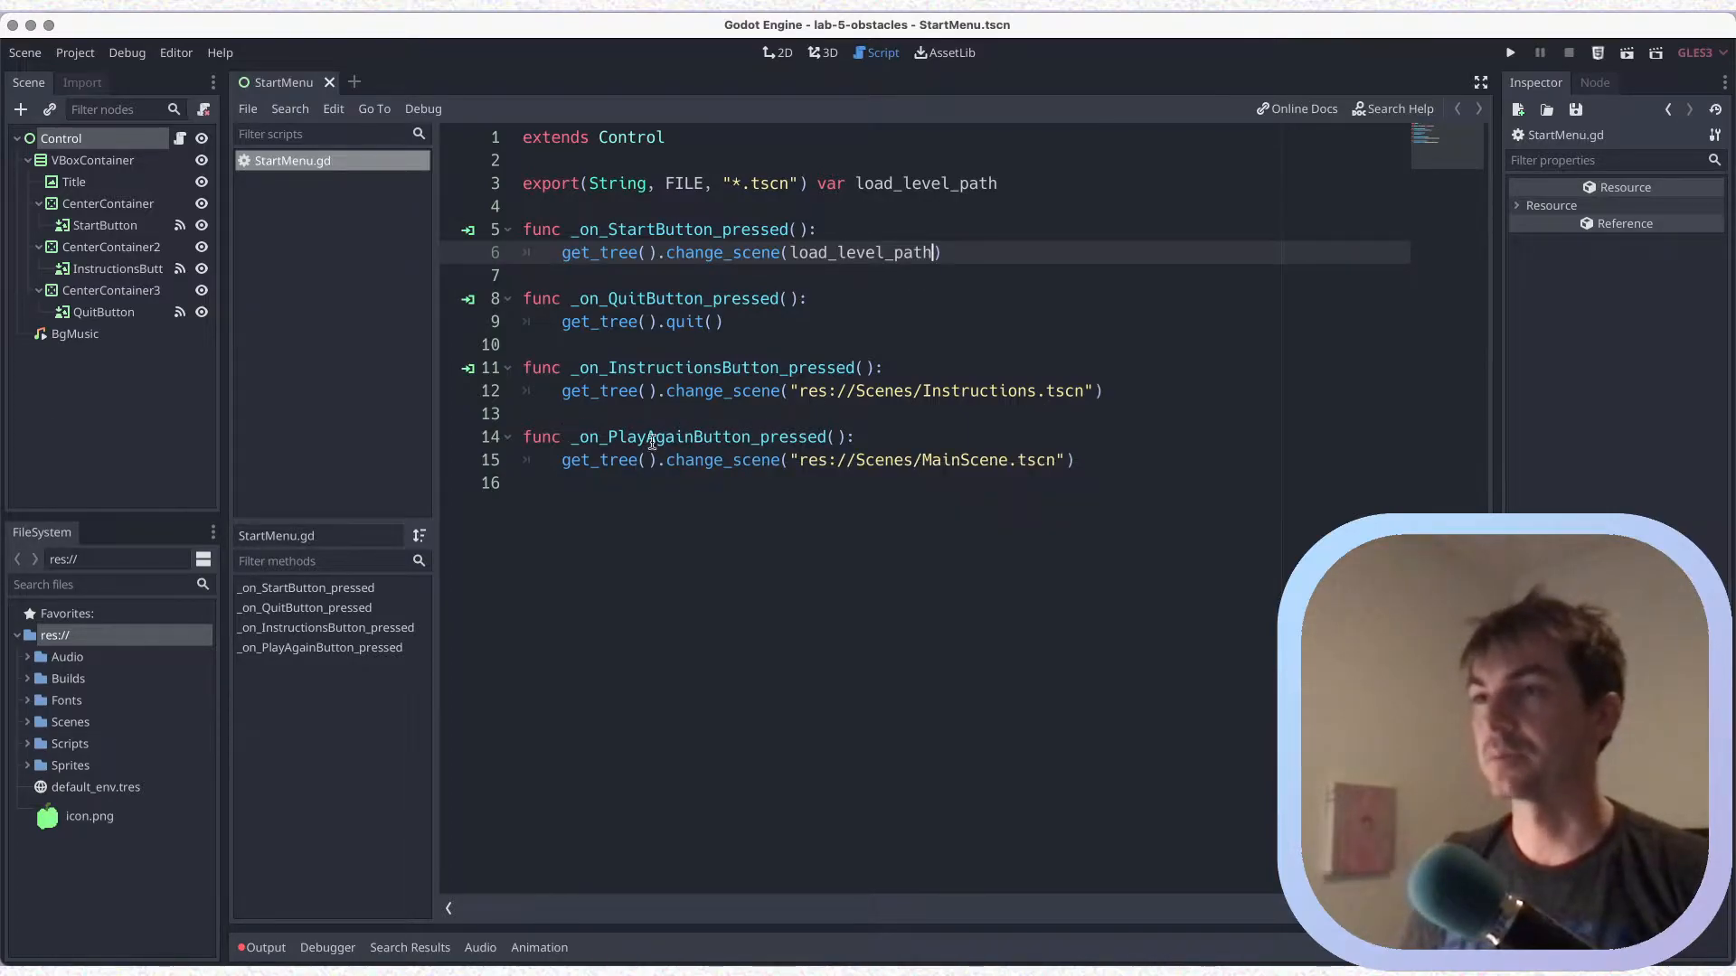
{"action": "left_click_drag", "start_coordinate": [793, 460], "coordinate": [1081, 453]}
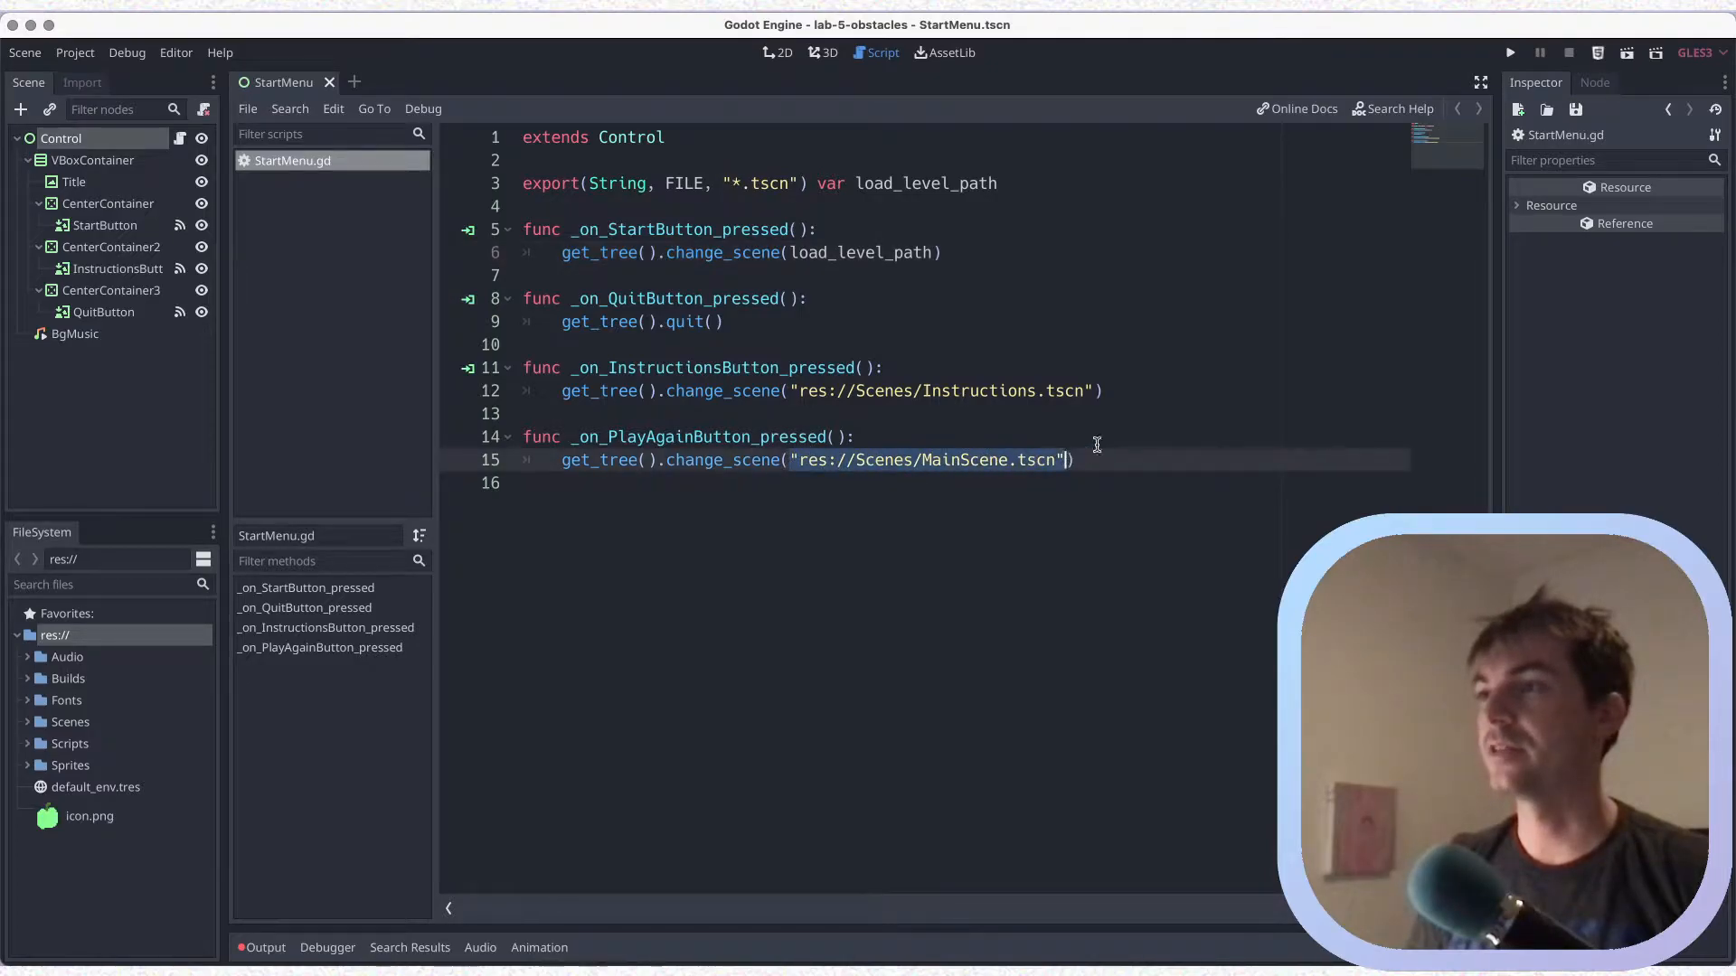
{"action": "key", "text": "ctrl+v"}
{"action": "key", "text": "ctrl+z"}
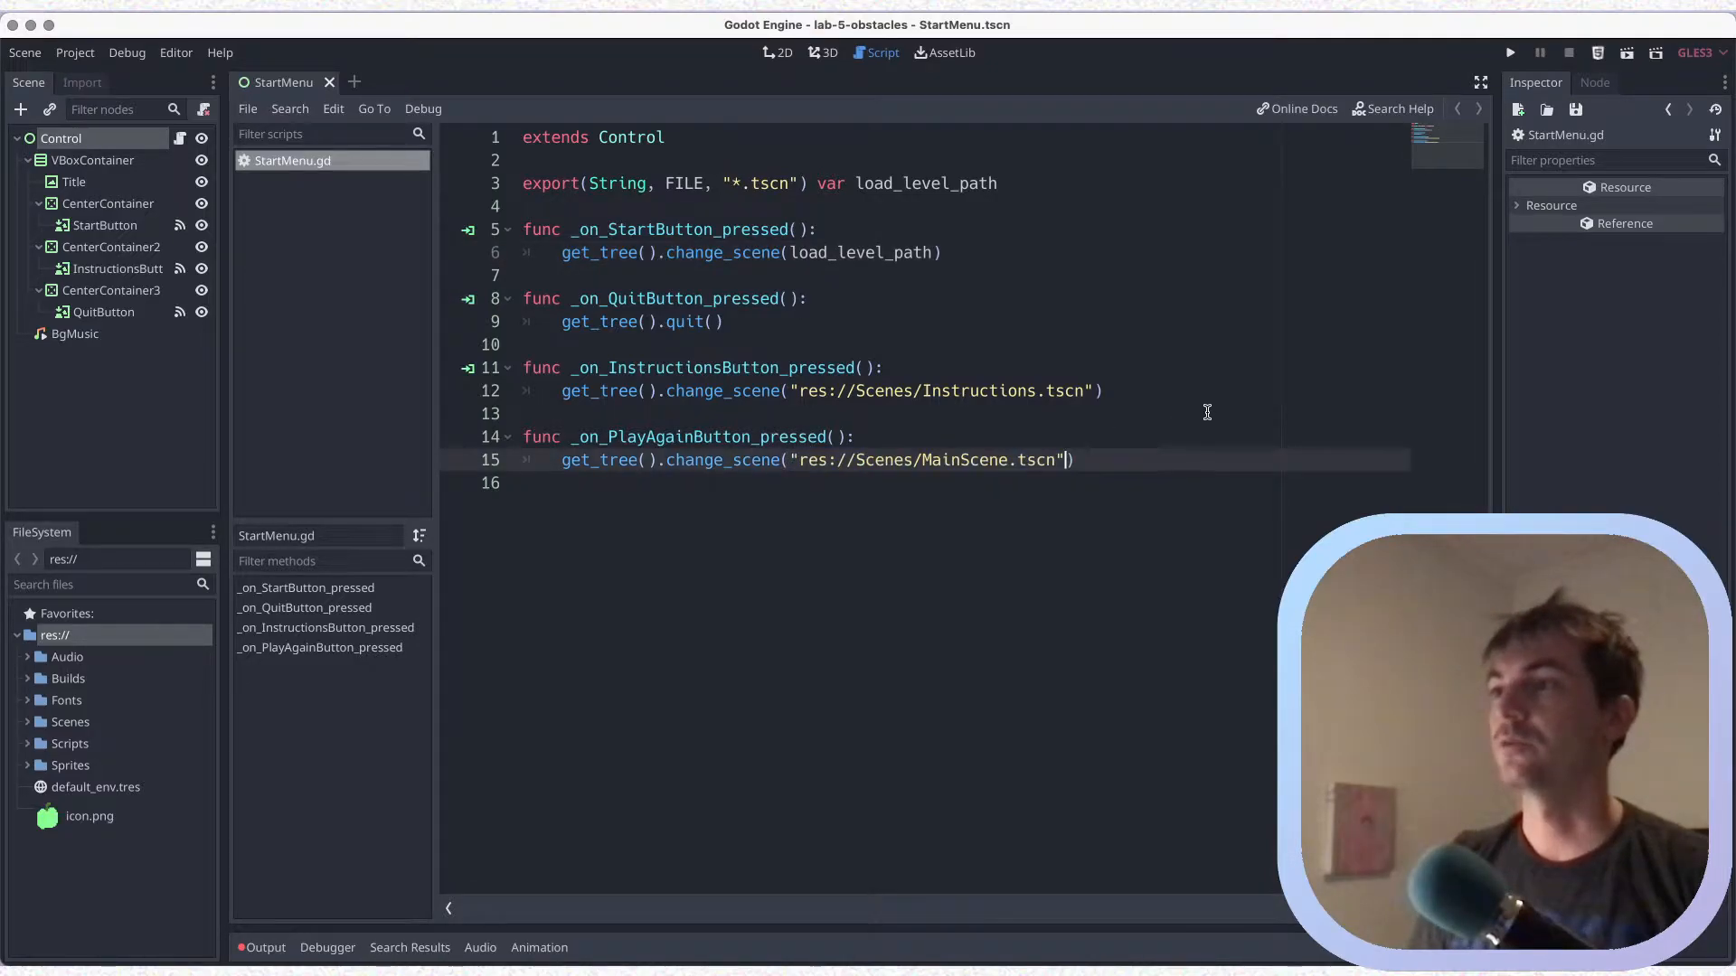
Replace the MainScene path in _on_PlayAgainButton_pressed with a copy of load_level_path from line 6, and save the script
{"action": "double_click", "coordinate": [838, 251]}
{"action": "left_click_drag", "start_coordinate": [790, 461], "coordinate": [1065, 458]}
{"action": "key", "text": "ctrl+v"}
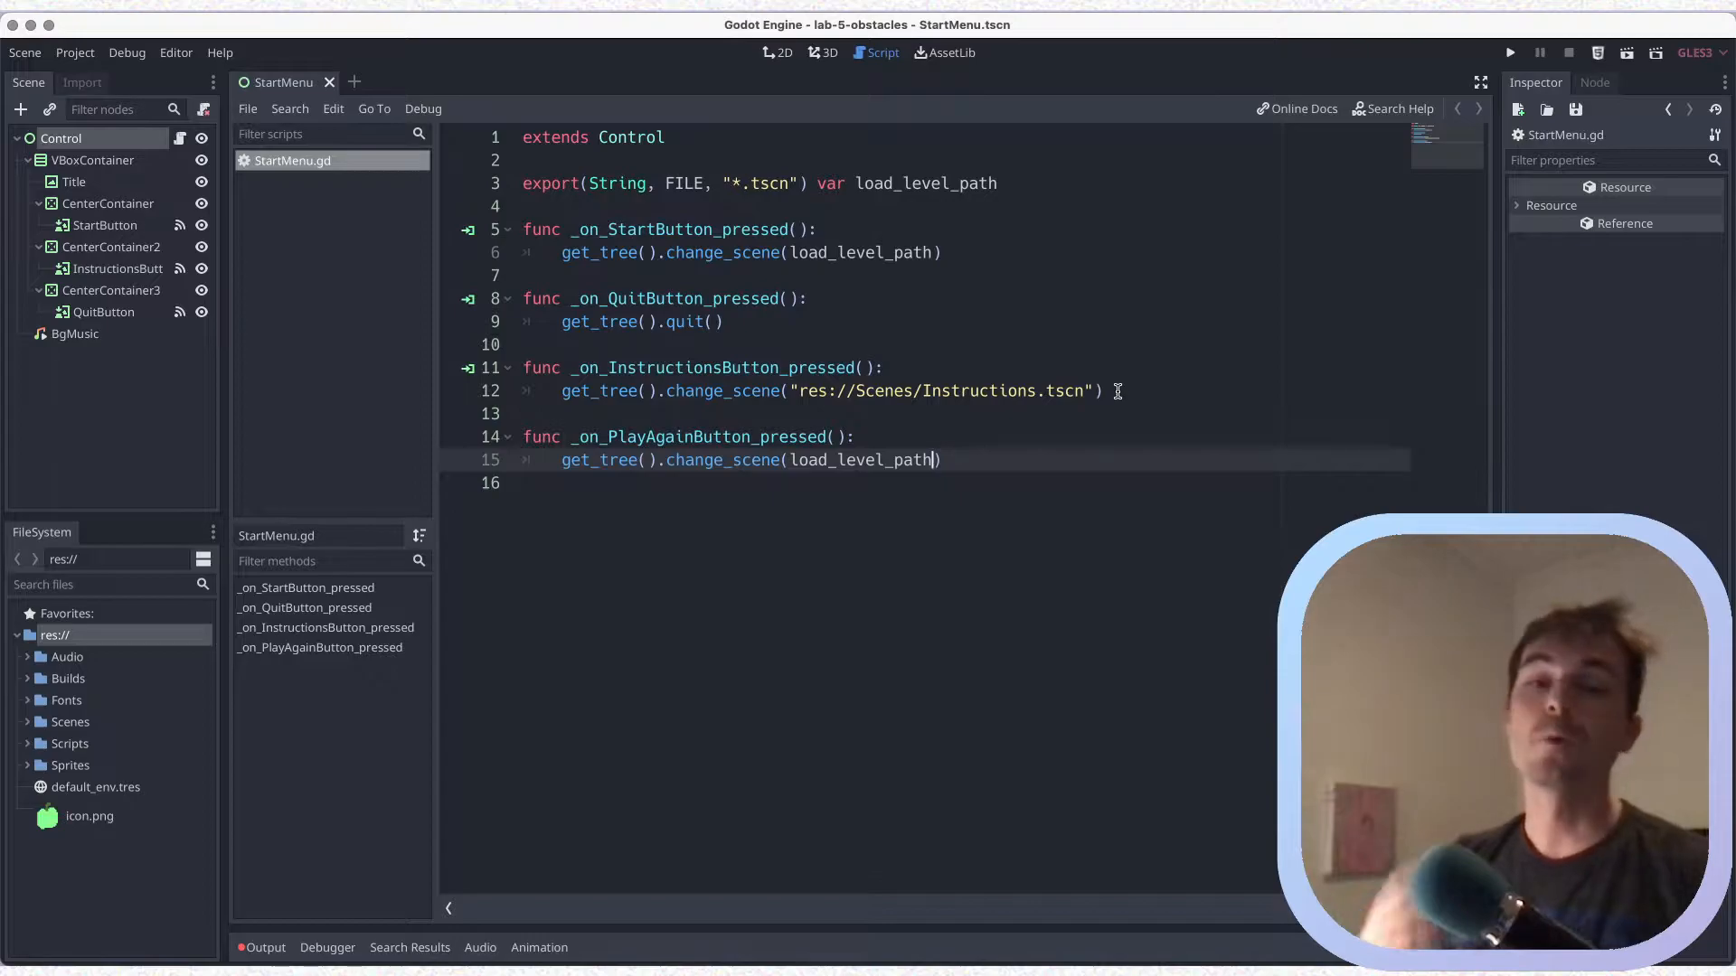
{"action": "key", "text": "super+s"}
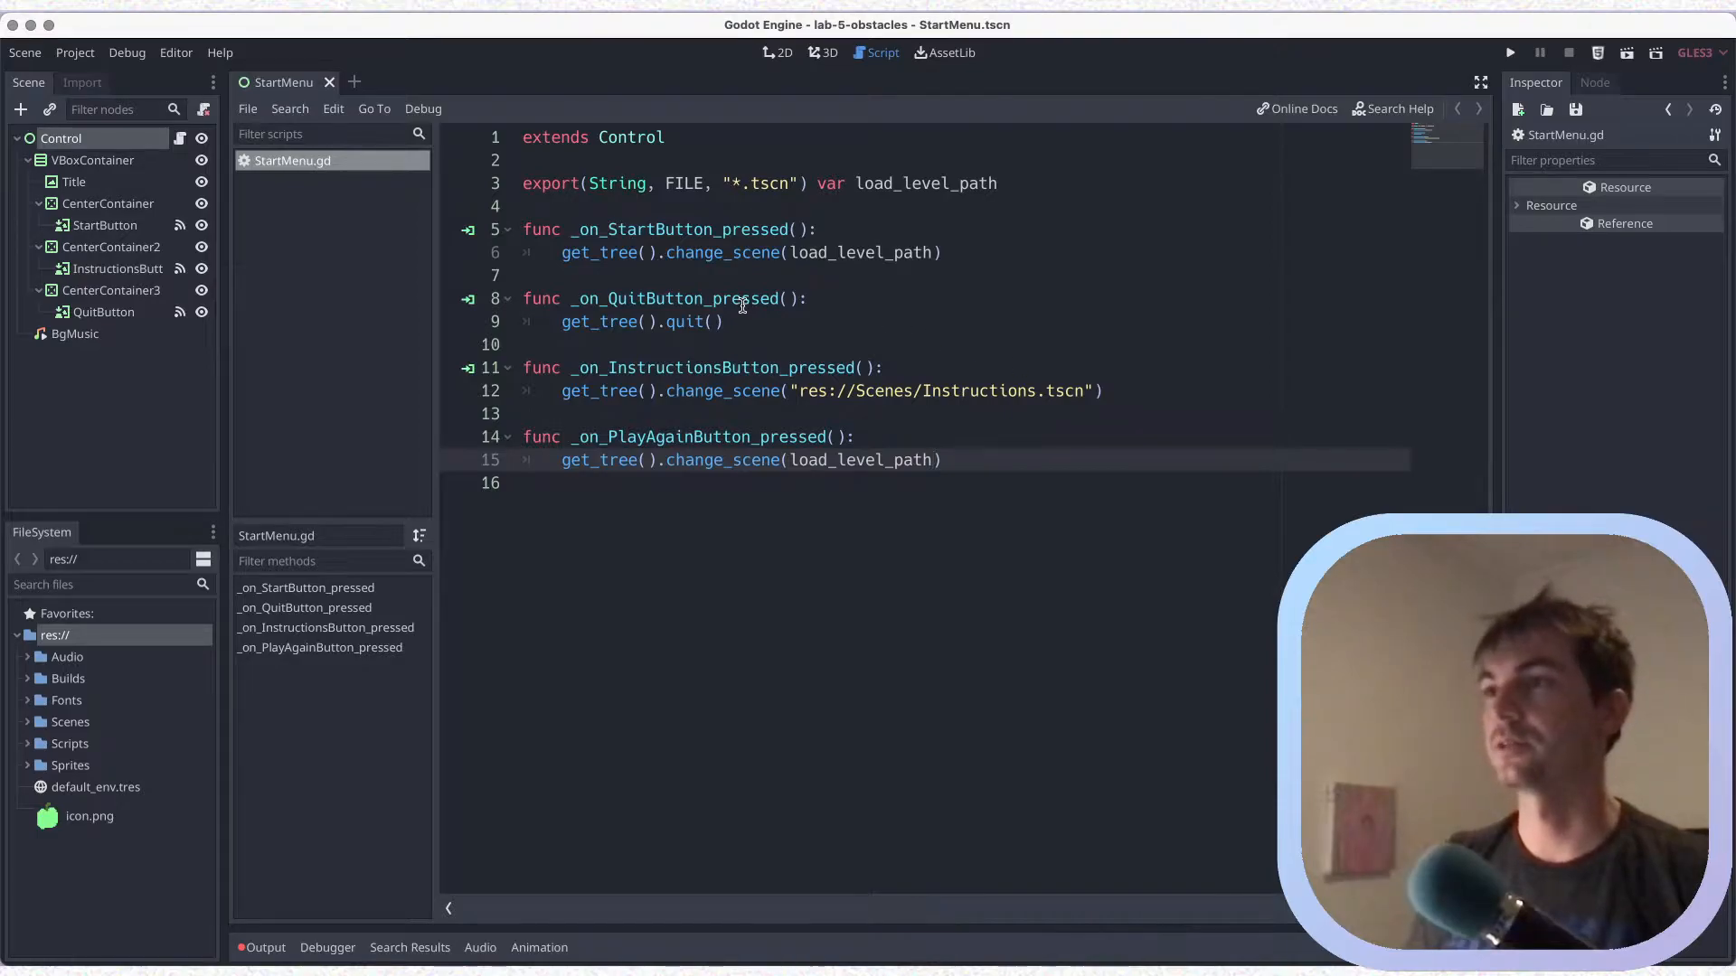
{"action": "key", "text": "super+s"}
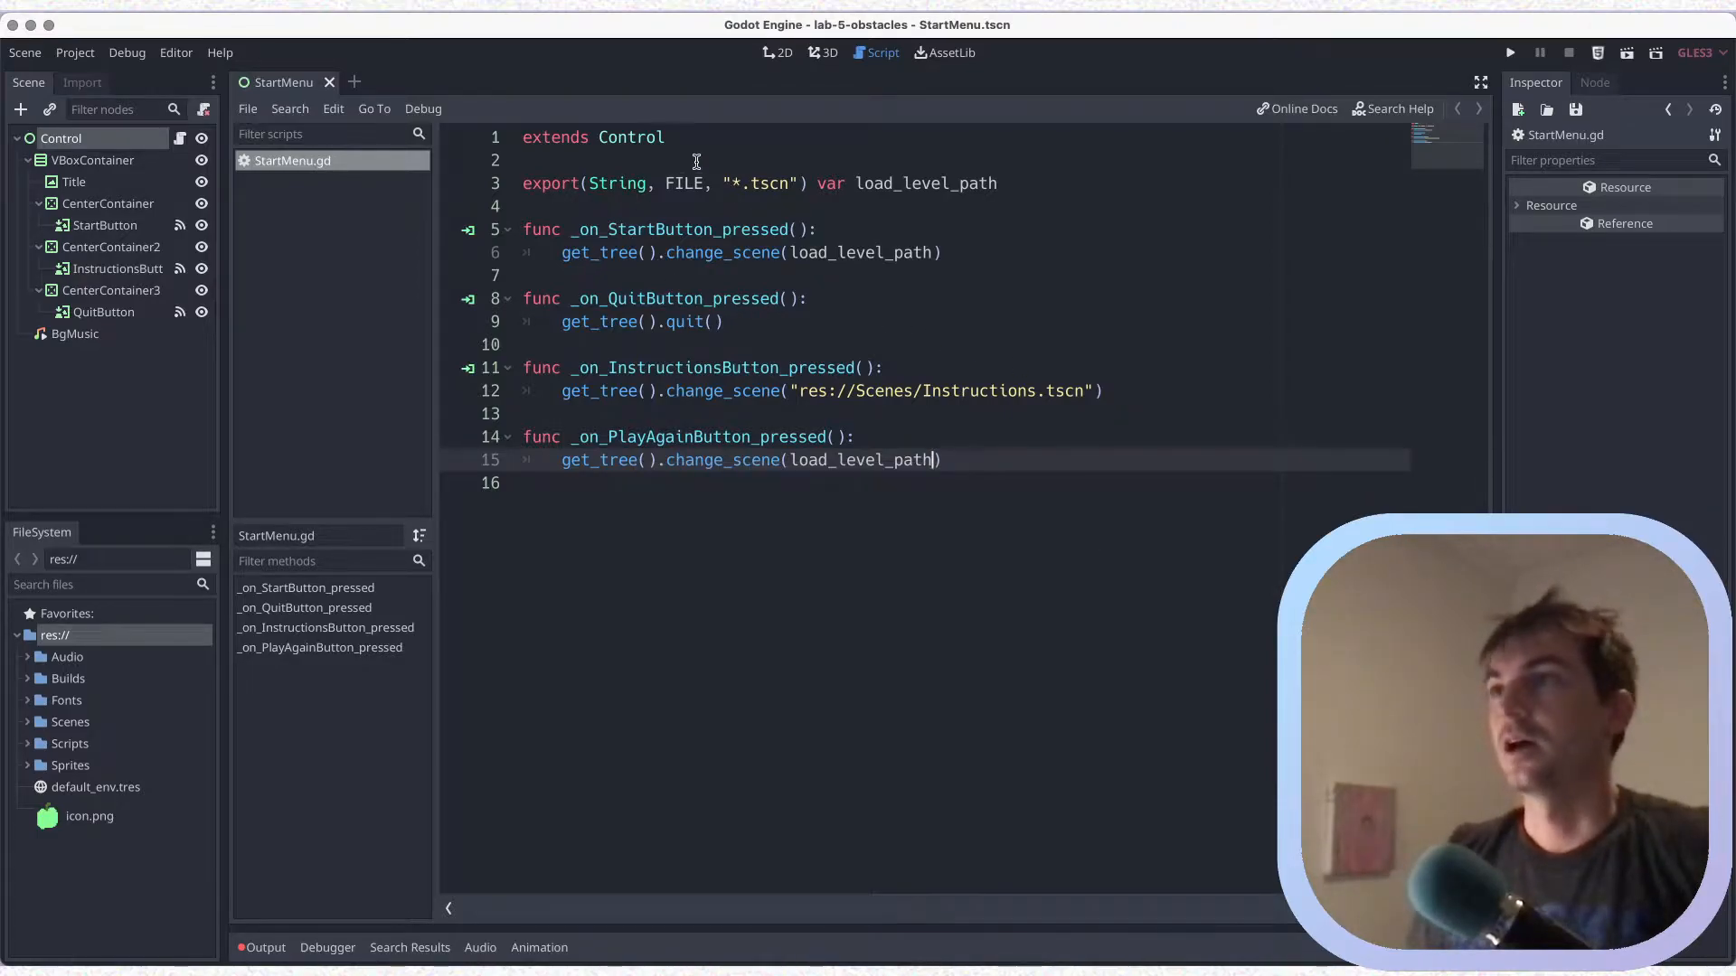
Switch to the 2D workspace and select the start menu's root Control node to show its script variables
{"action": "left_click", "coordinate": [776, 53]}
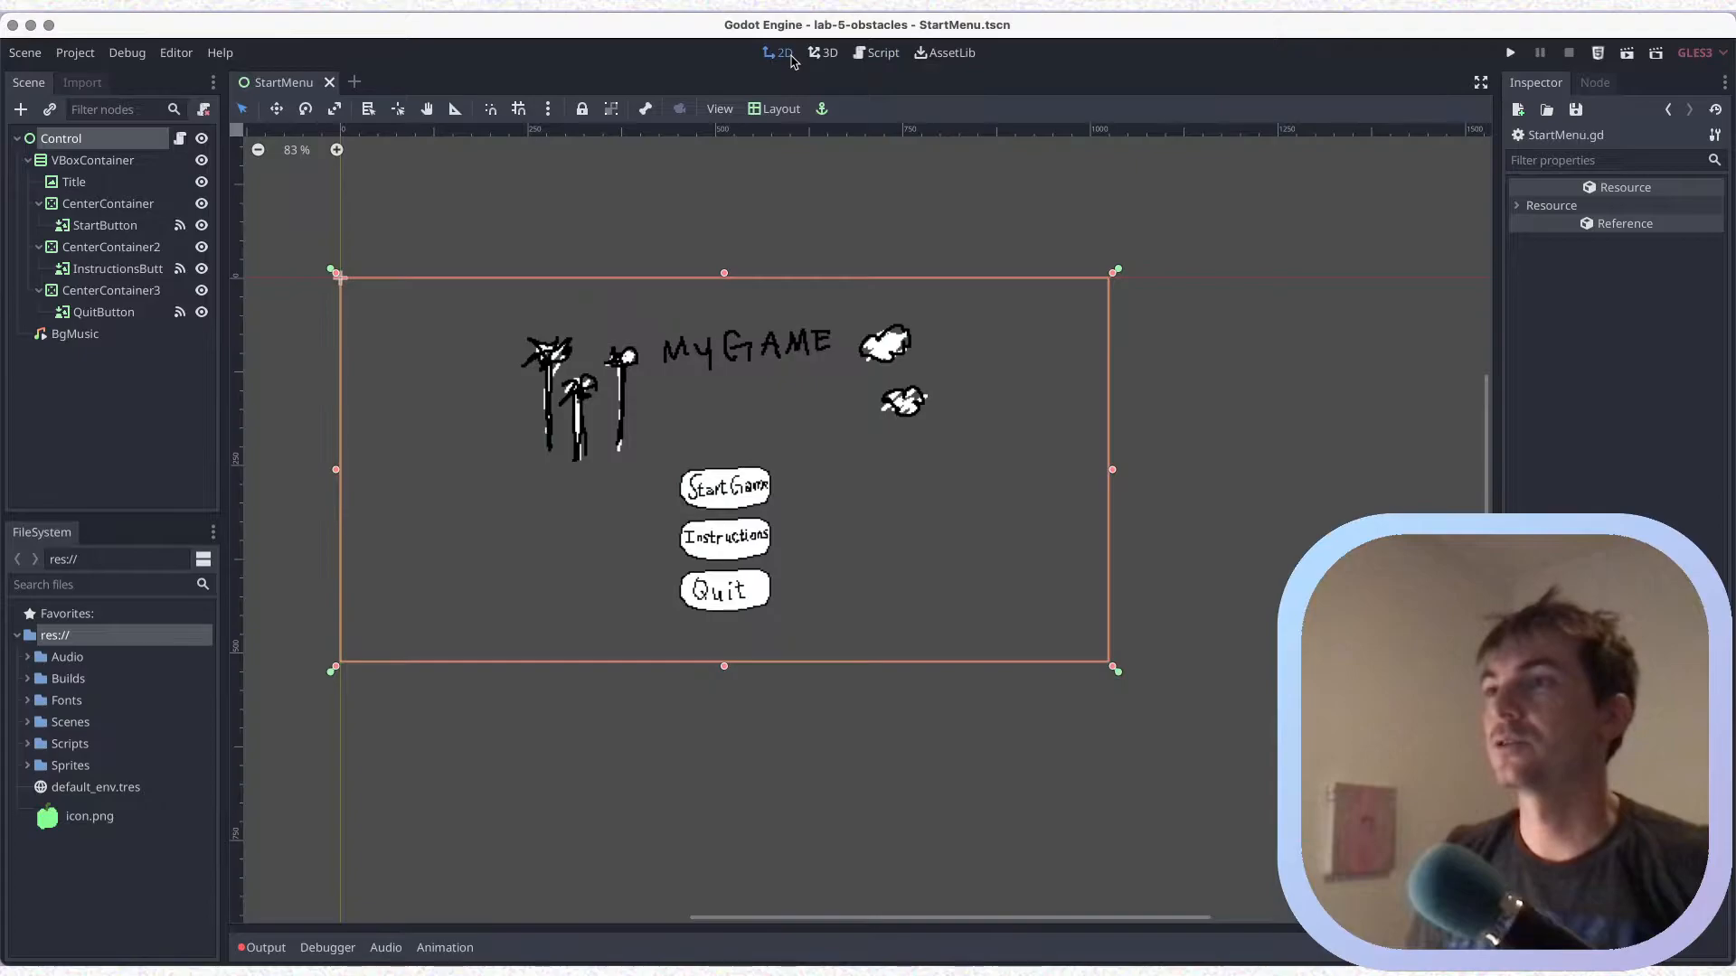
{"action": "left_click", "coordinate": [130, 141]}
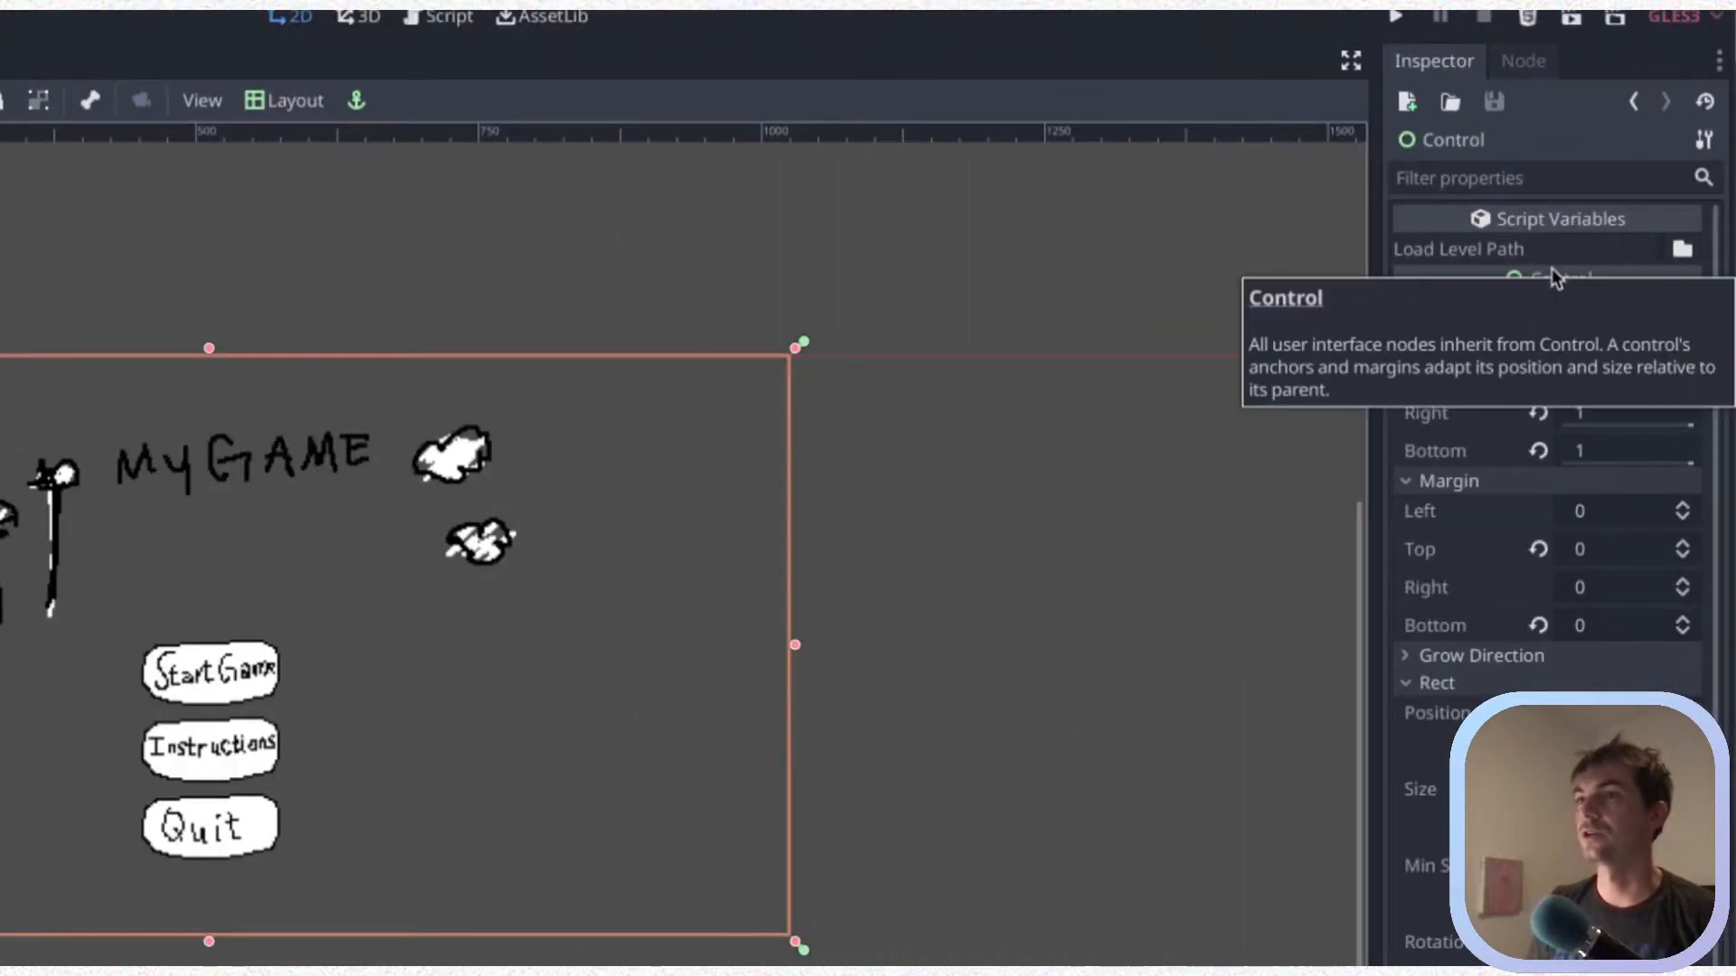
{"action": "left_click", "coordinate": [1682, 248]}
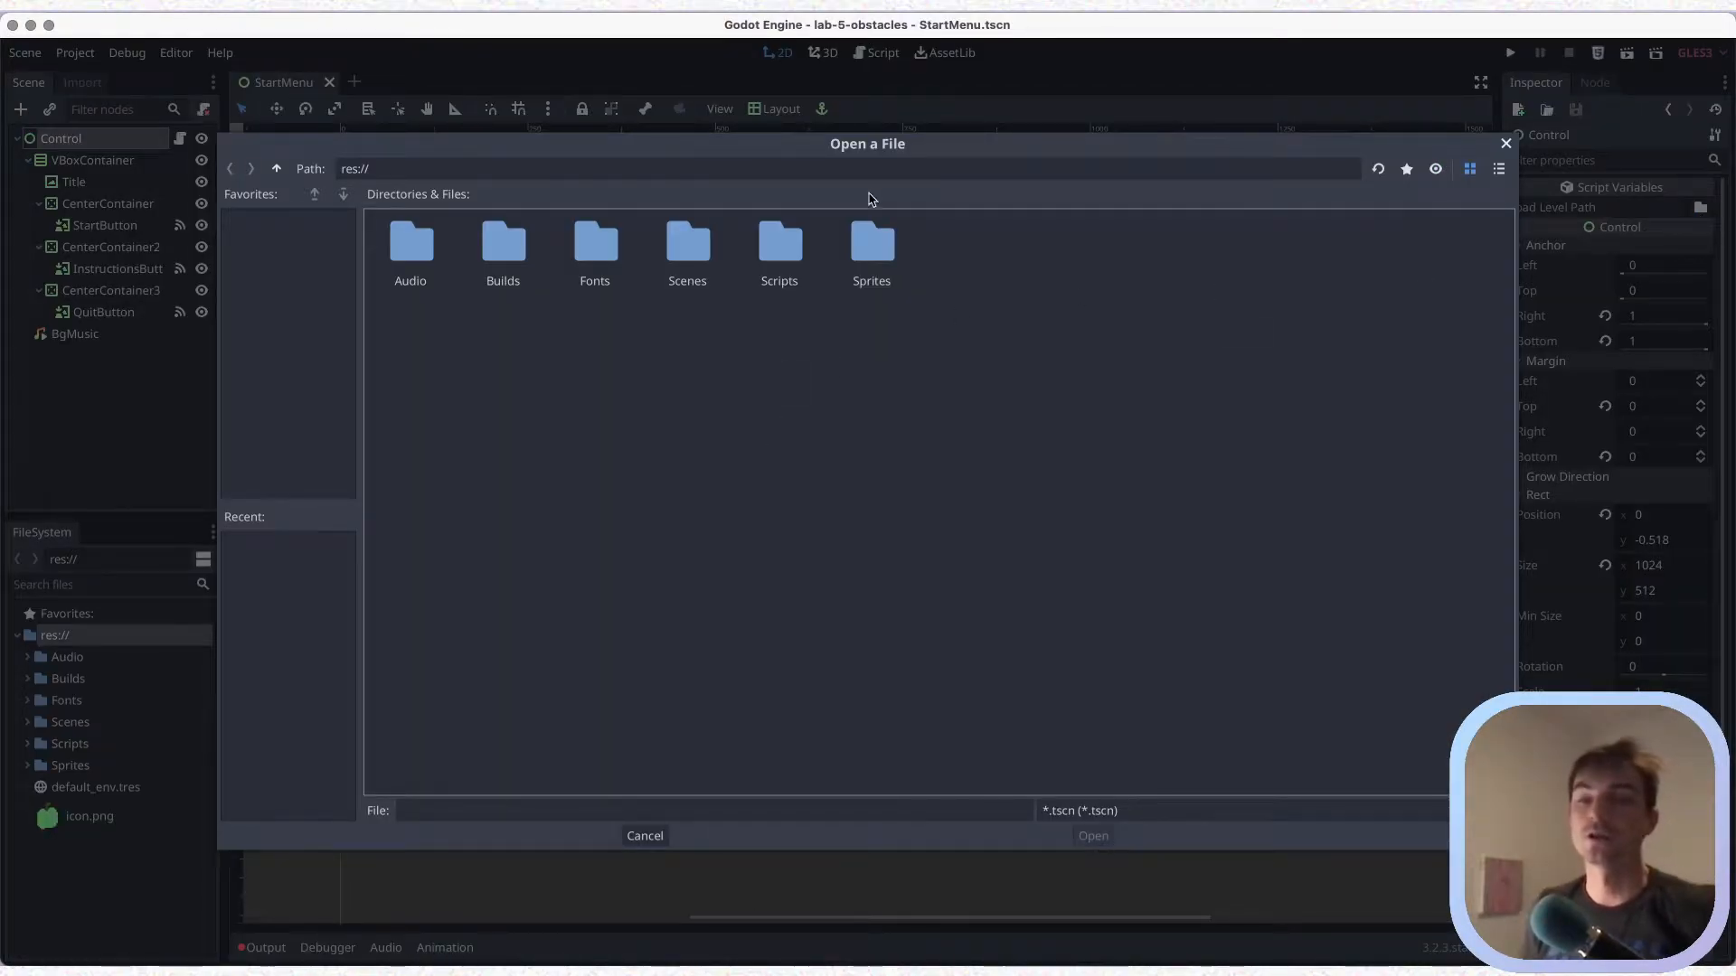
{"action": "double_click", "coordinate": [690, 252]}
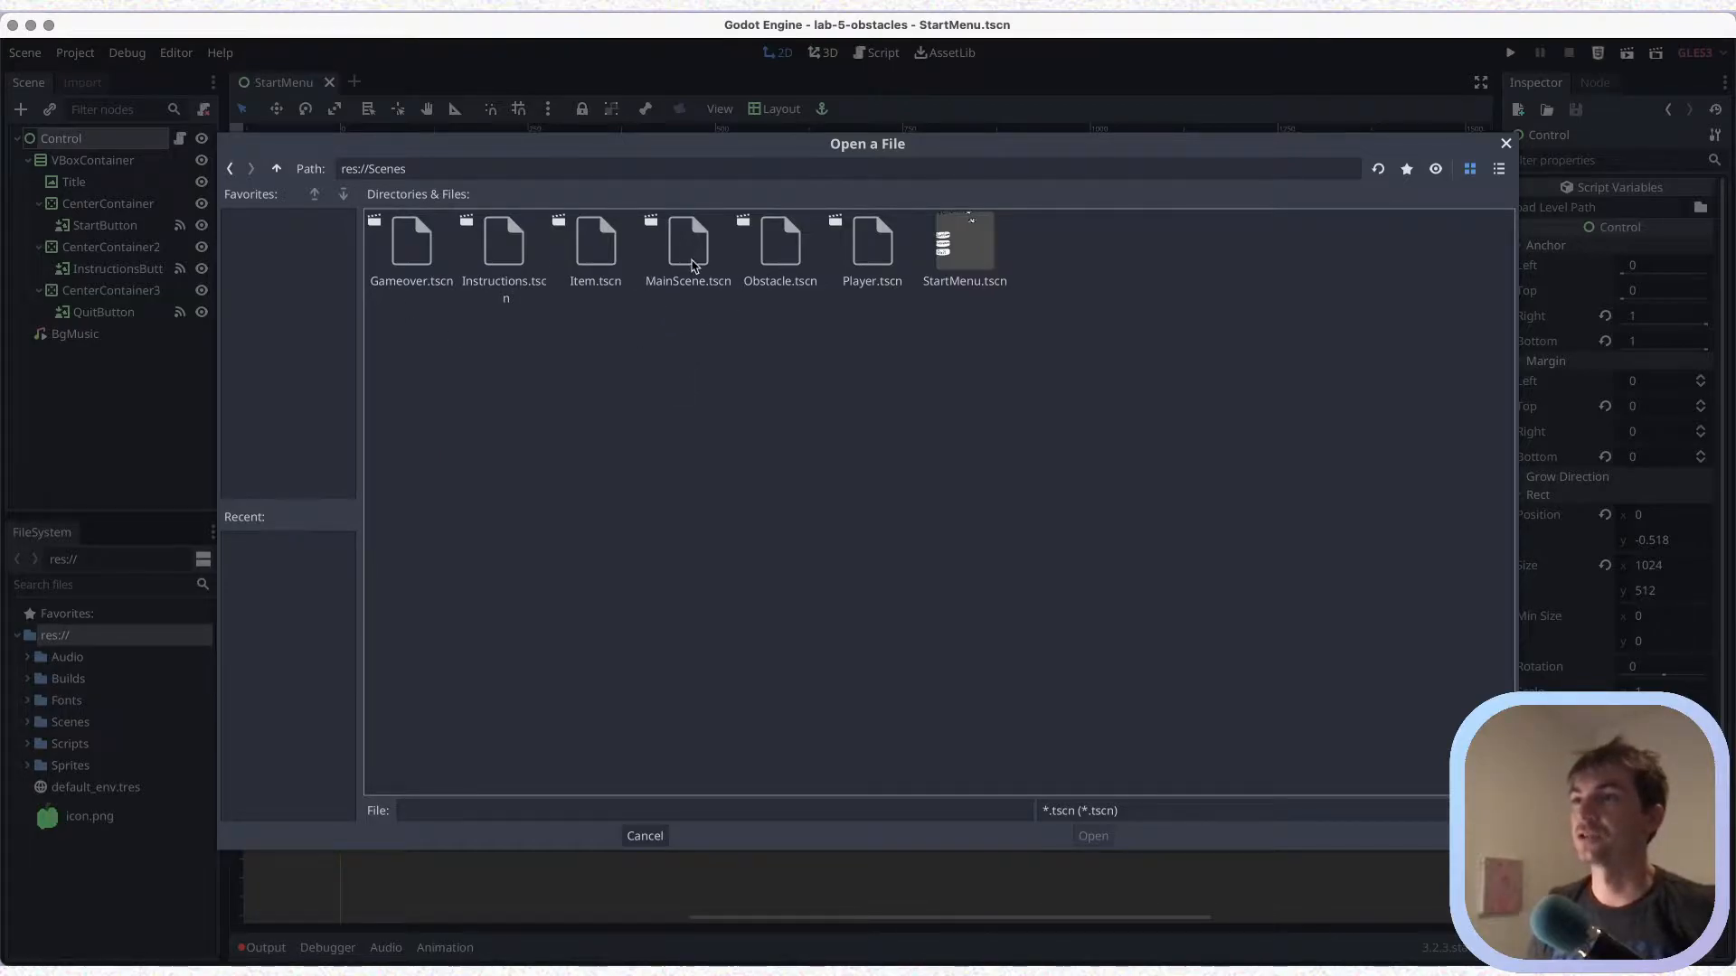
{"action": "left_click", "coordinate": [637, 839]}
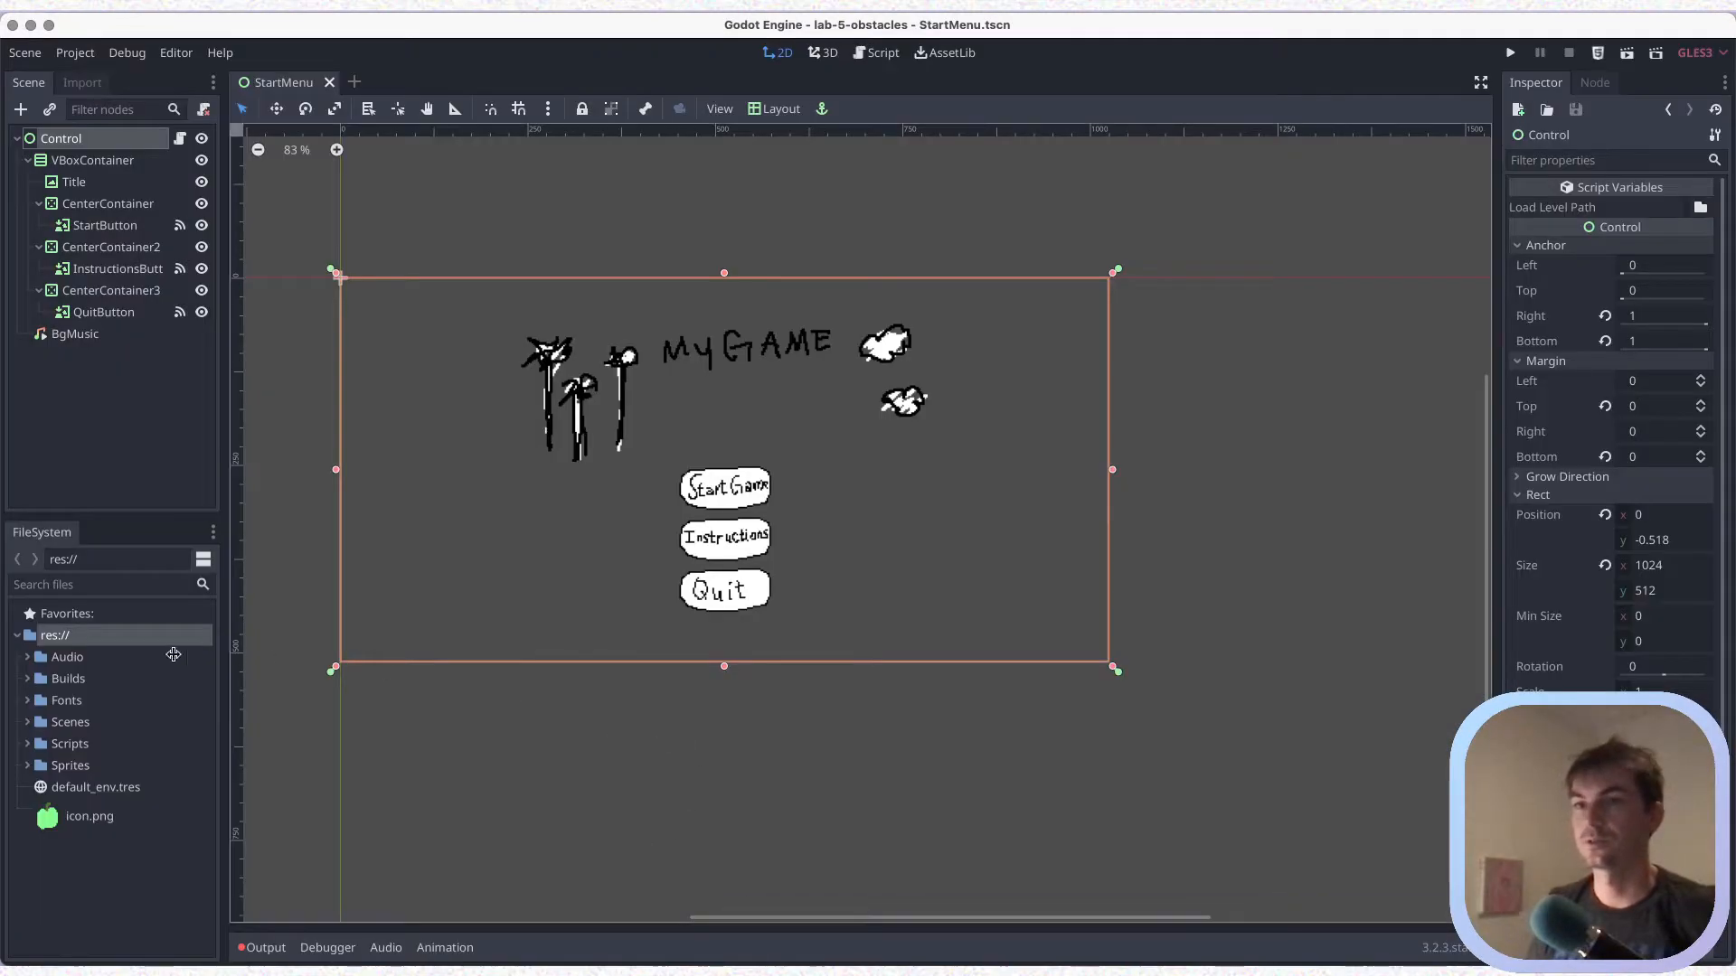
Duplicate MainScene.tscn in the Scenes folder as Level1.tscn
{"action": "left_click", "coordinate": [26, 725]}
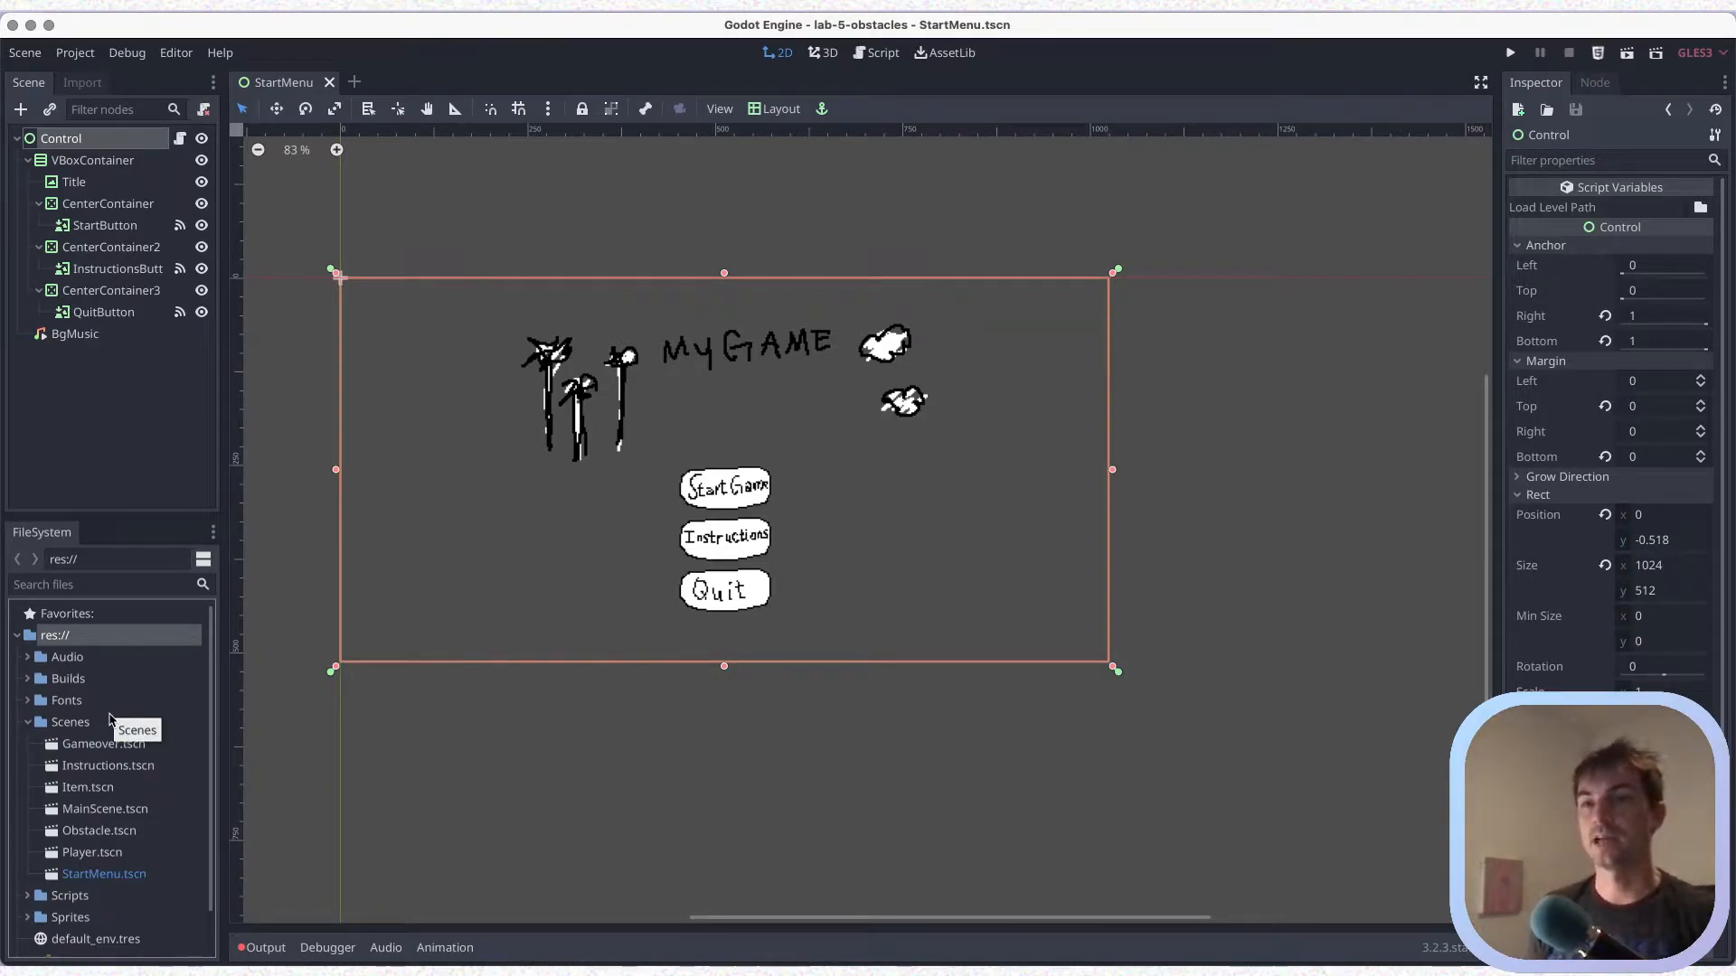
{"action": "left_click", "coordinate": [104, 810]}
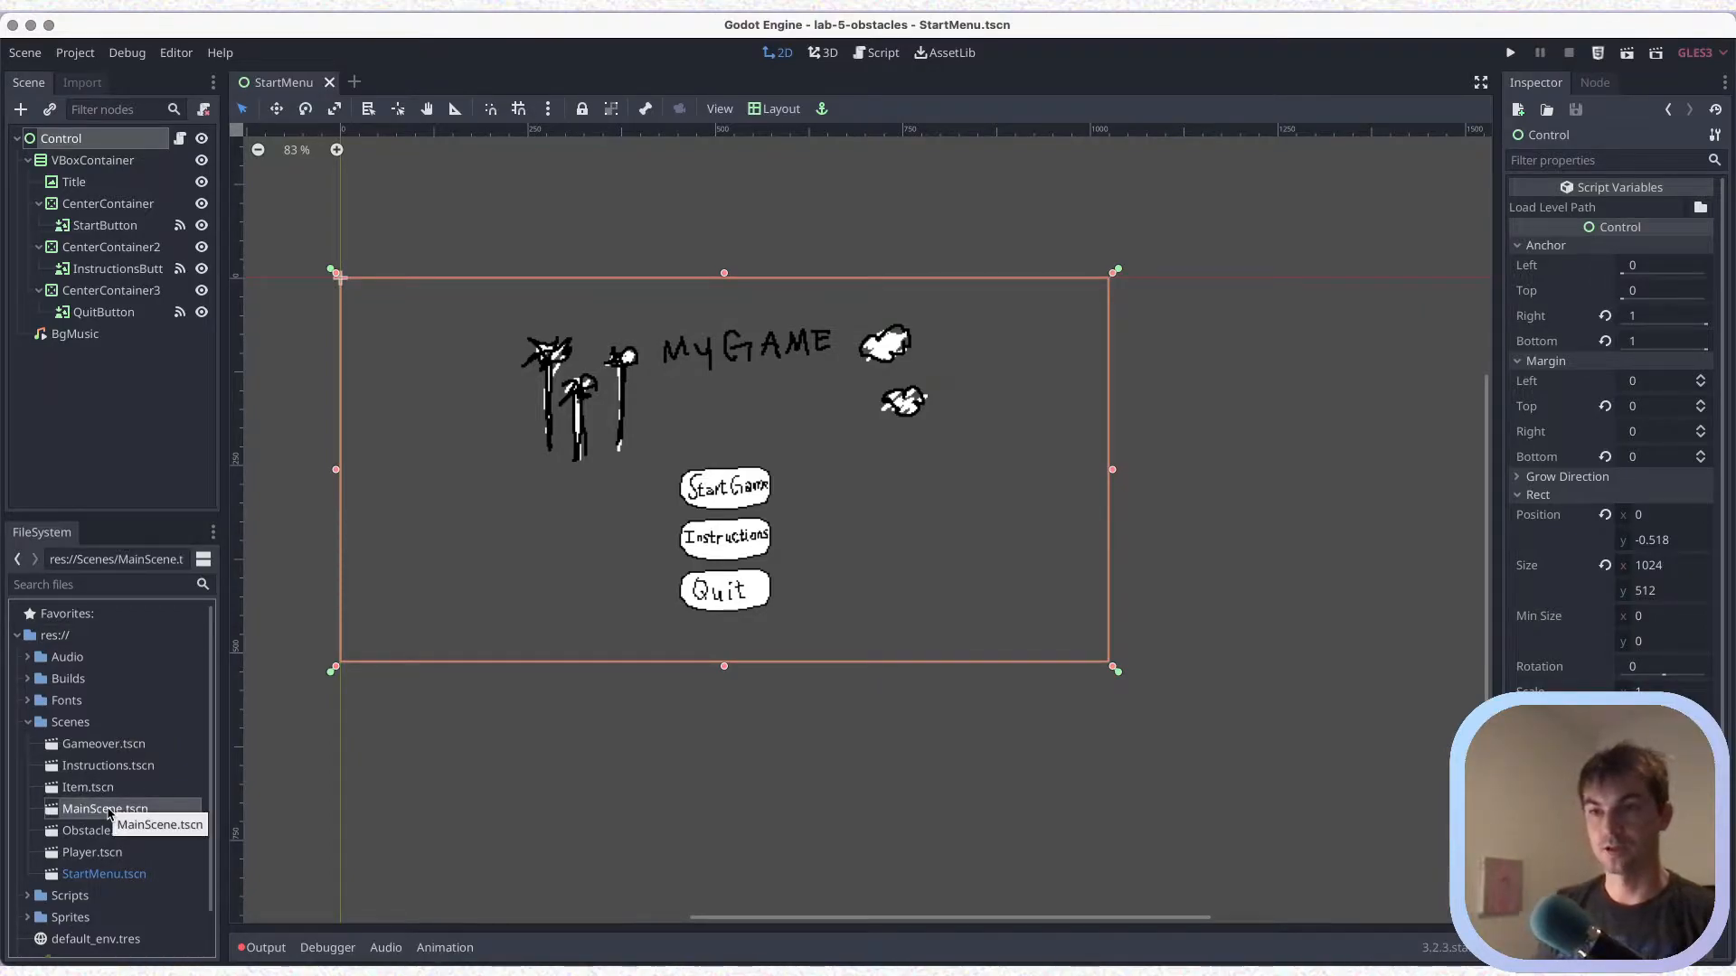
{"action": "right_click", "coordinate": [109, 813]}
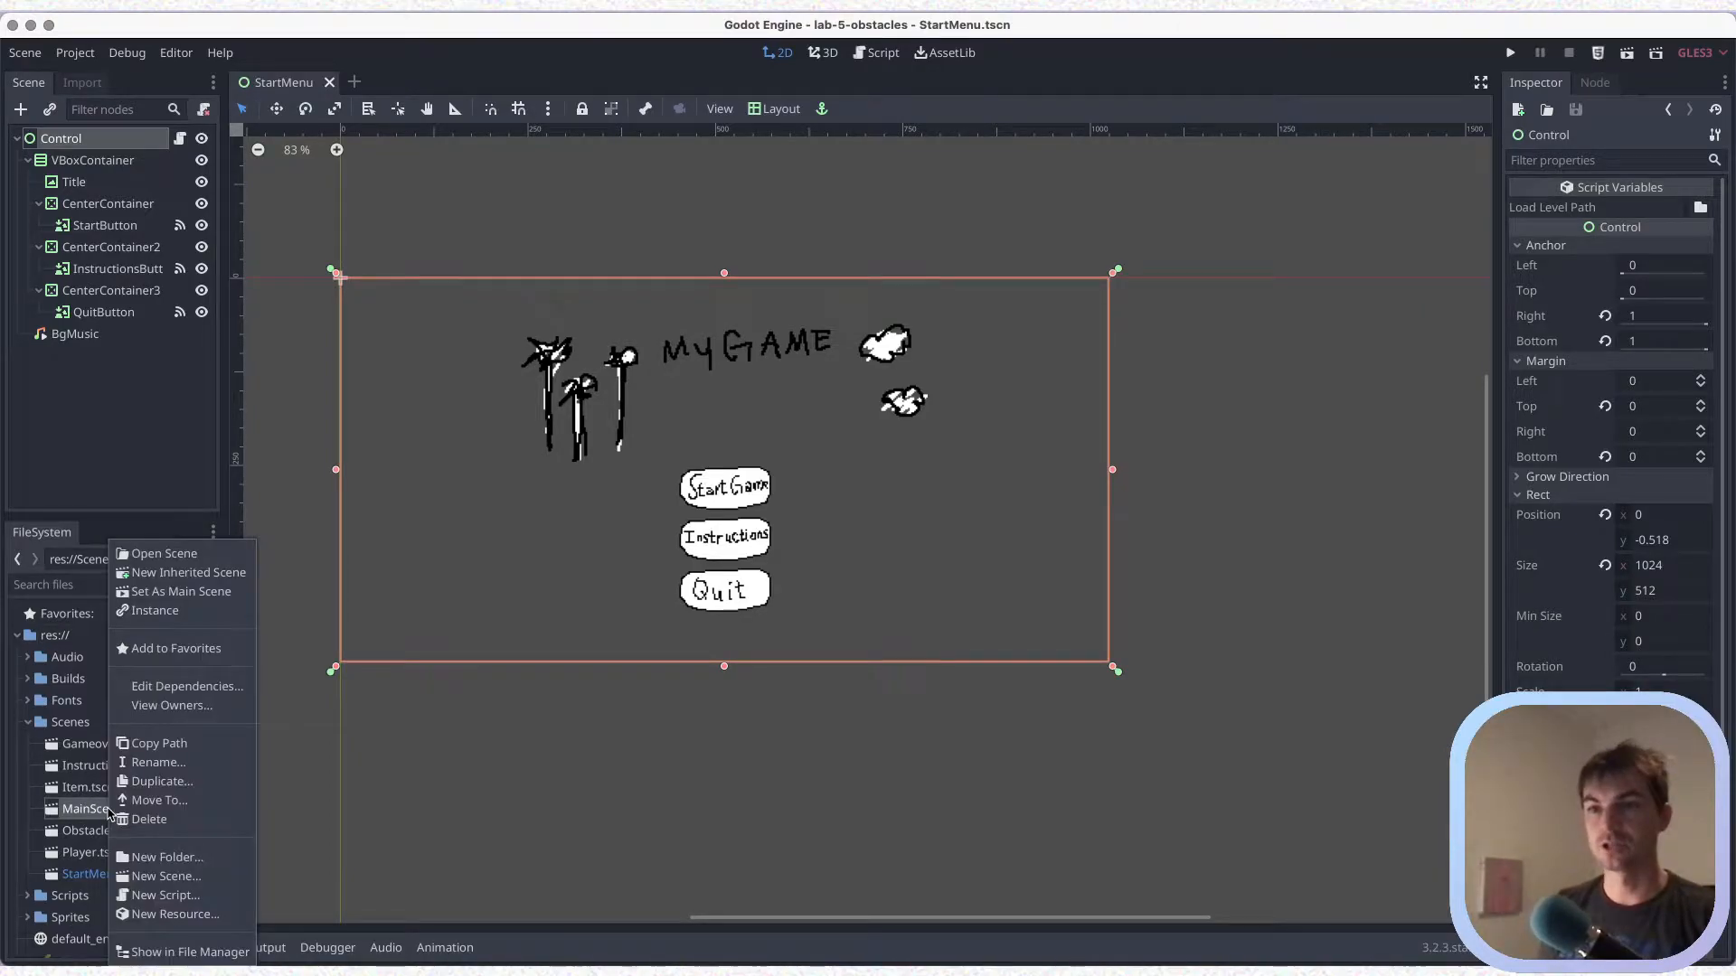
{"action": "left_click", "coordinate": [162, 779]}
{"action": "type", "text": "Level1.tscn"}
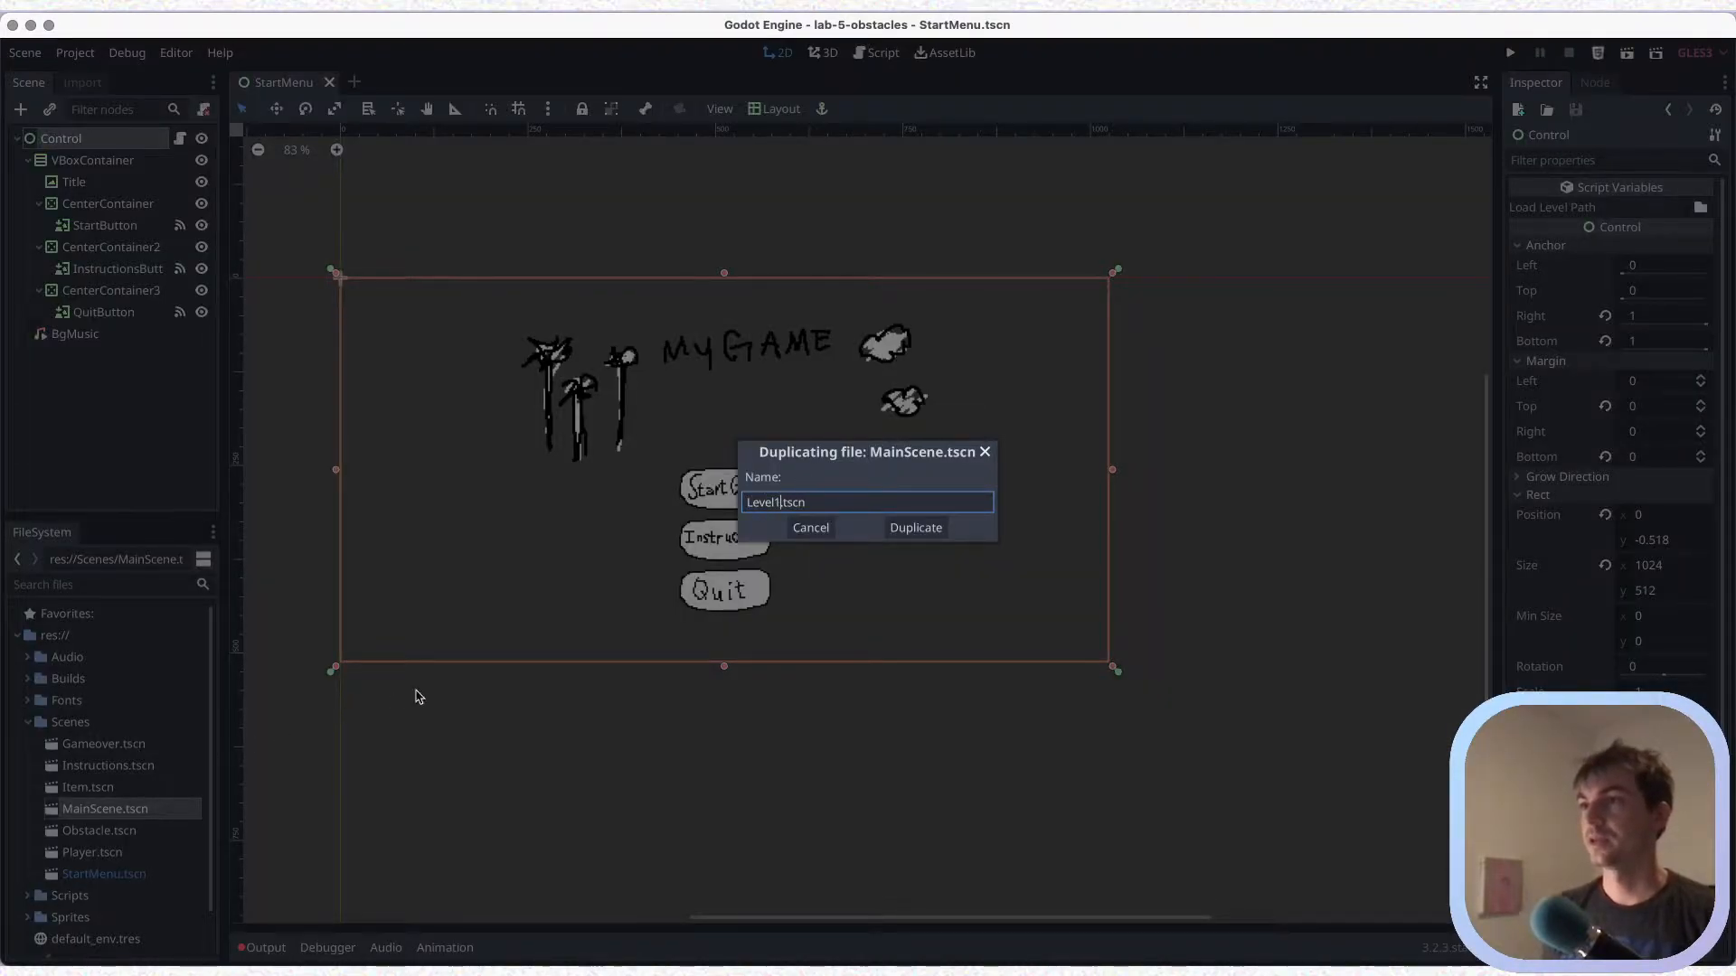
{"action": "left_click", "coordinate": [916, 528]}
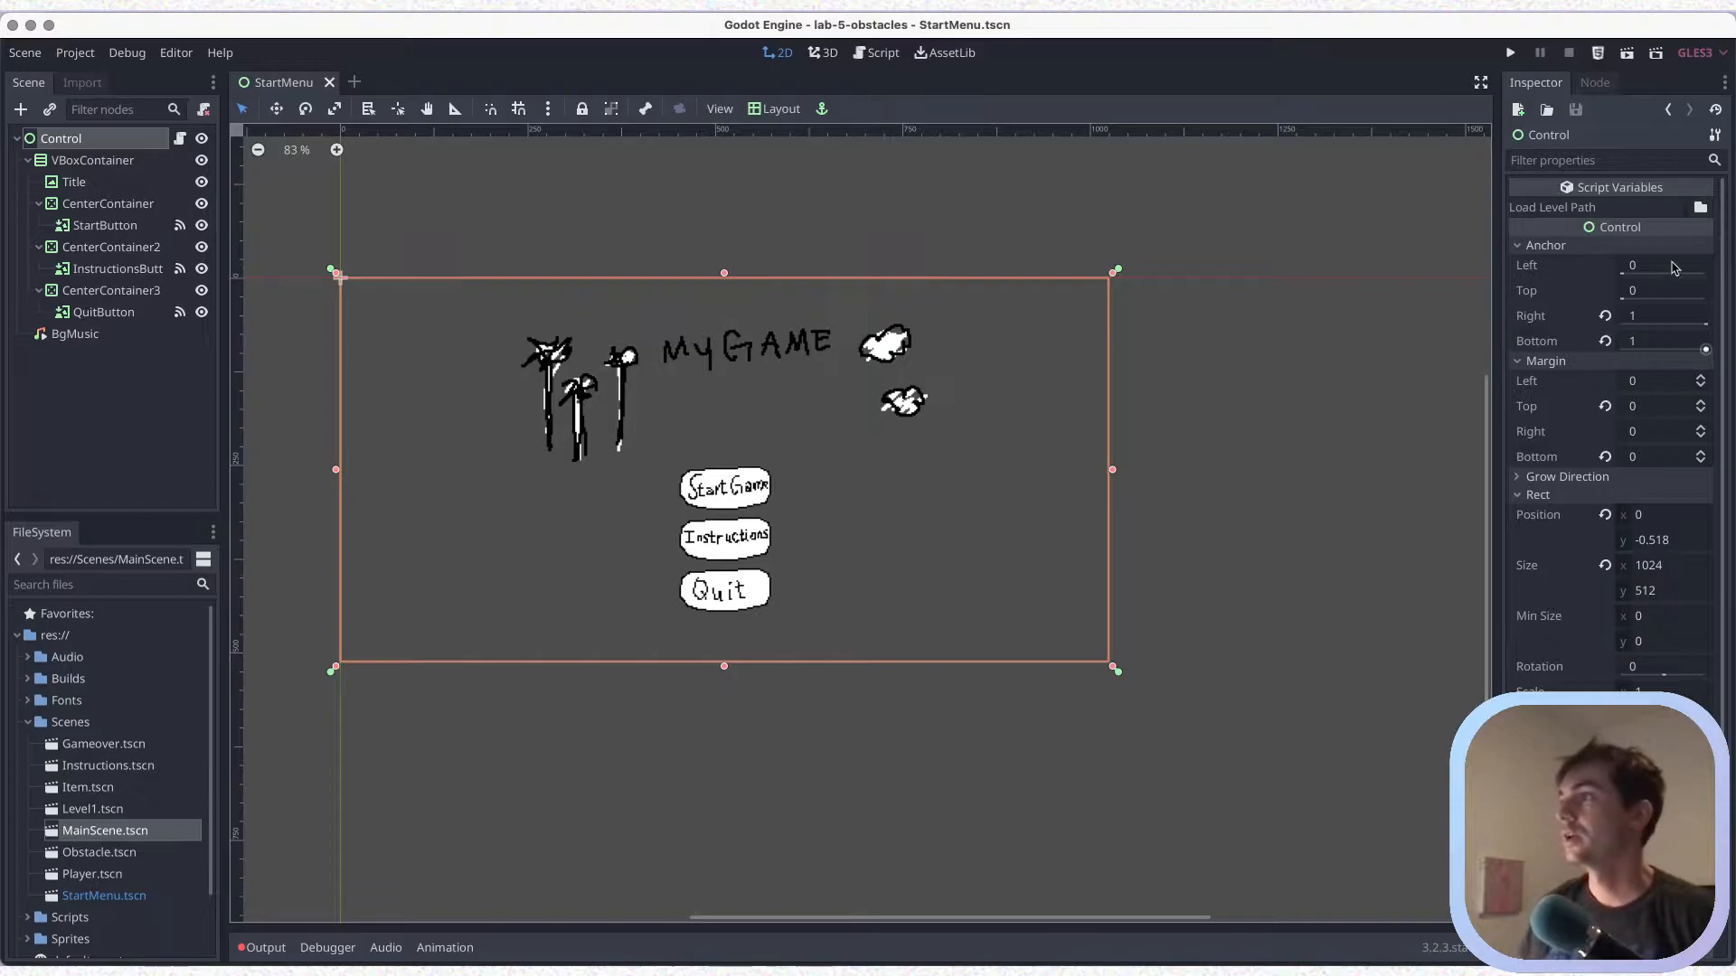
Assign Level1.tscn from the Scenes folder to the Control node's Load Level Path and save the start menu scene
{"action": "left_click", "coordinate": [1700, 208]}
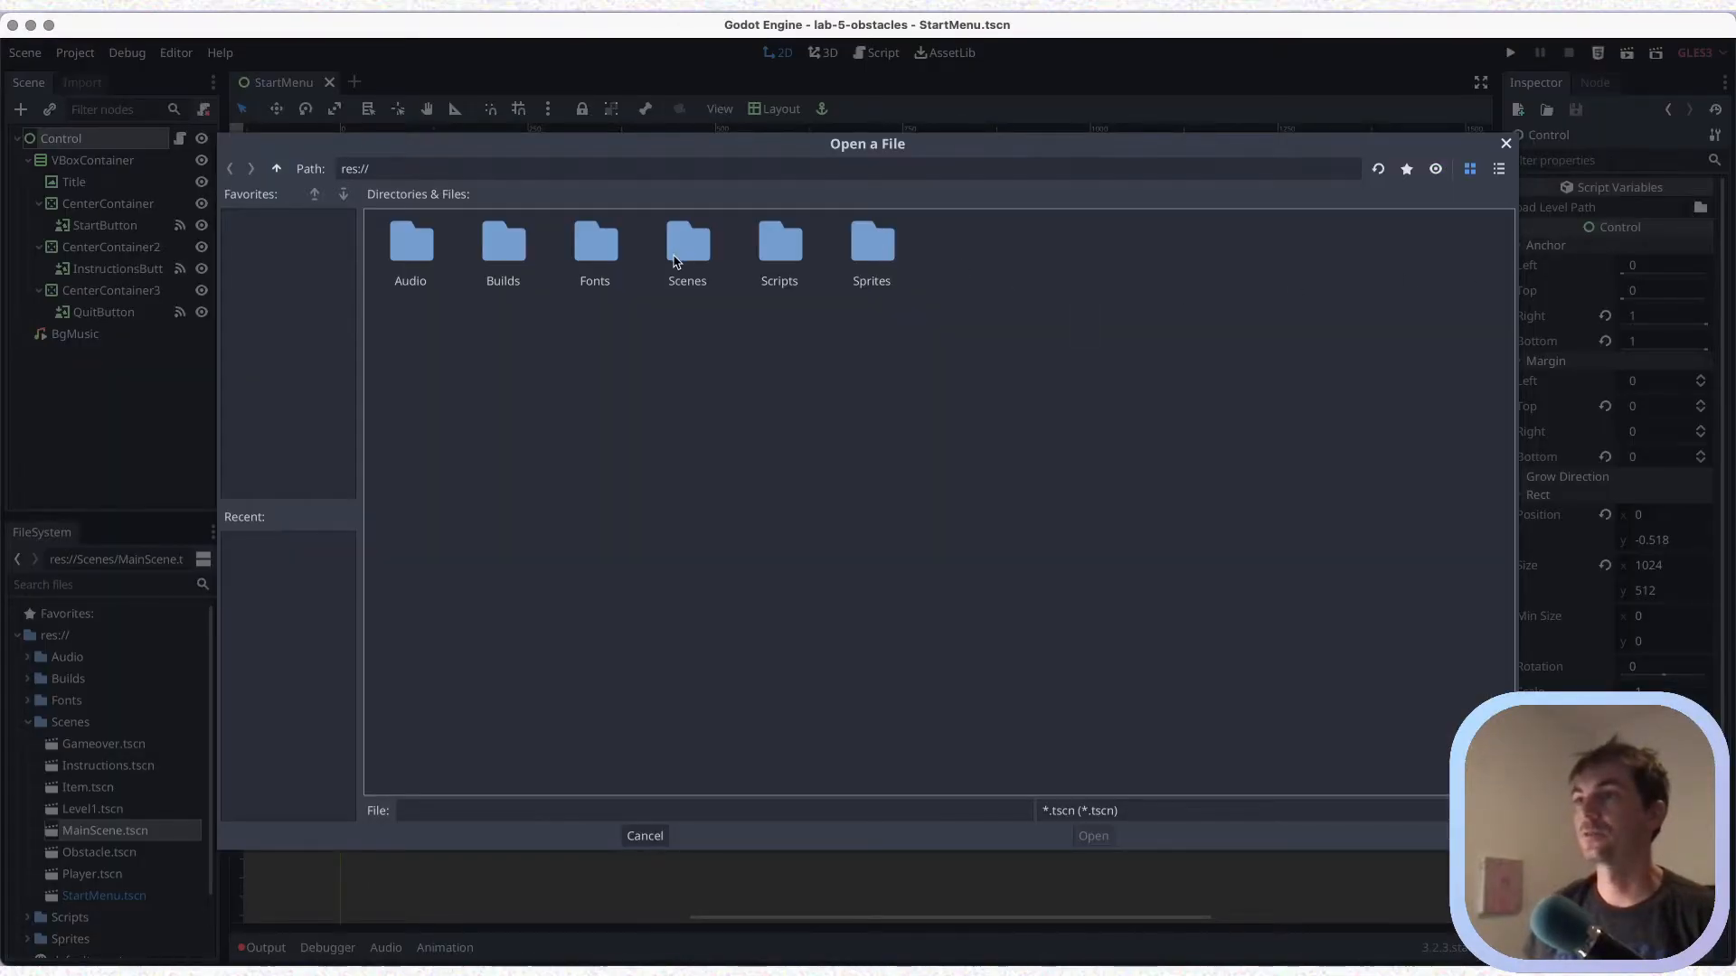
{"action": "double_click", "coordinate": [674, 261]}
{"action": "left_click", "coordinate": [661, 290]}
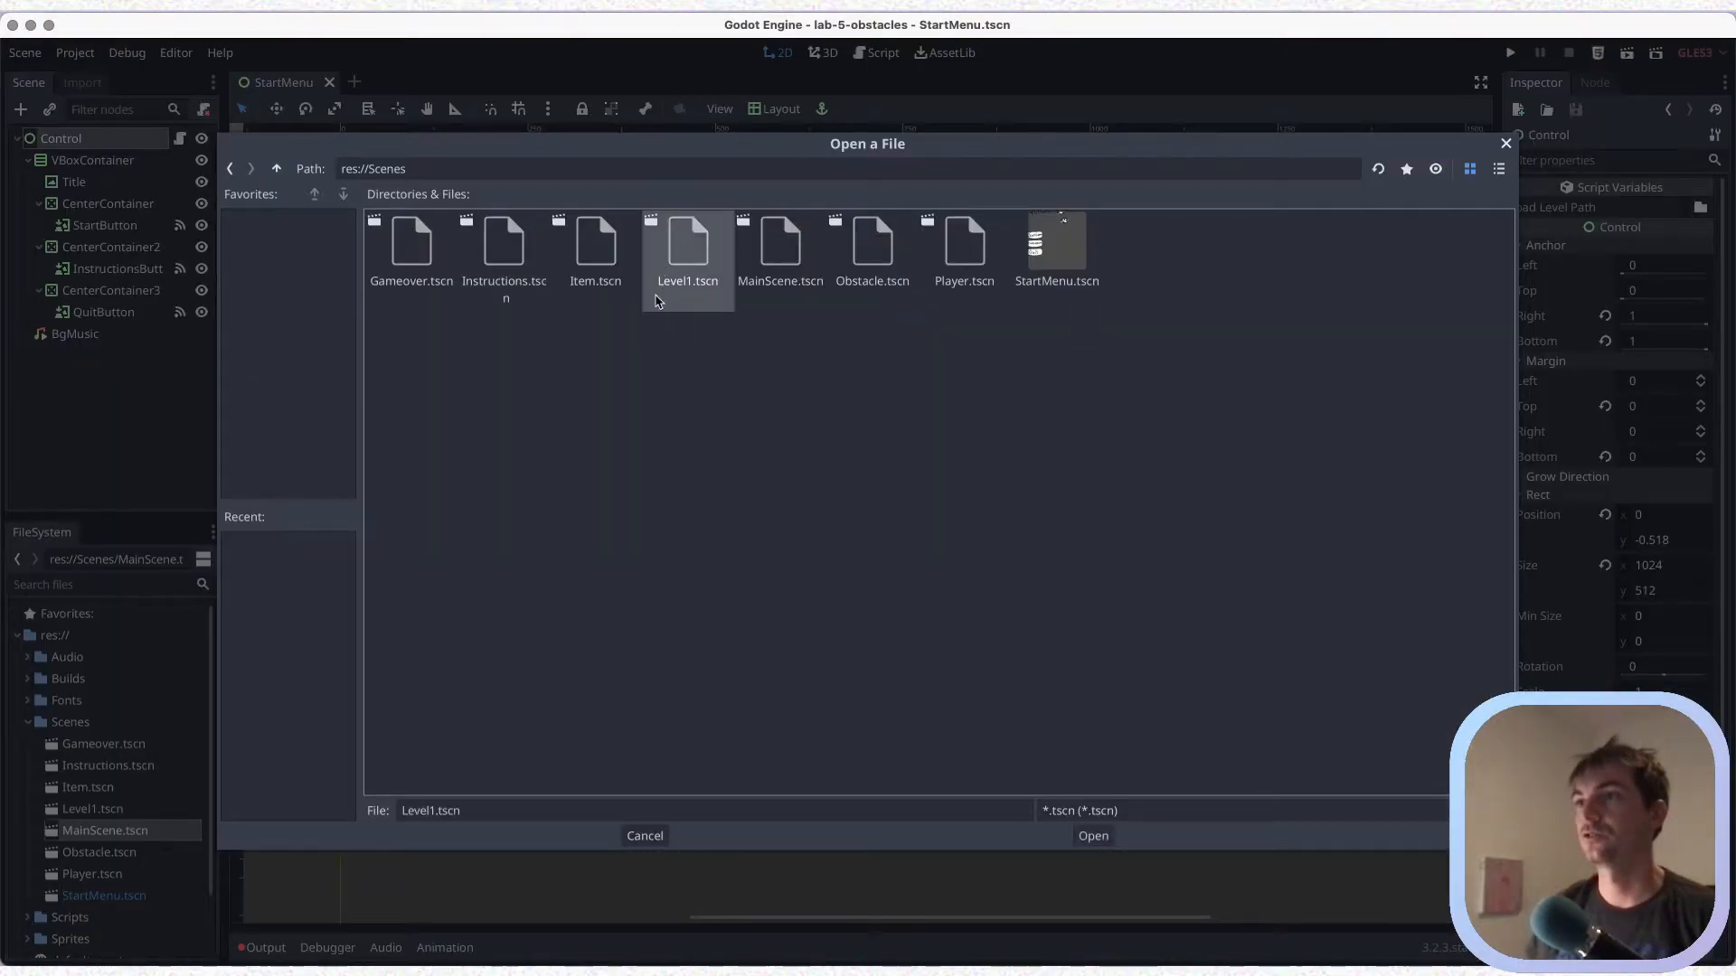
{"action": "left_click", "coordinate": [1096, 836]}
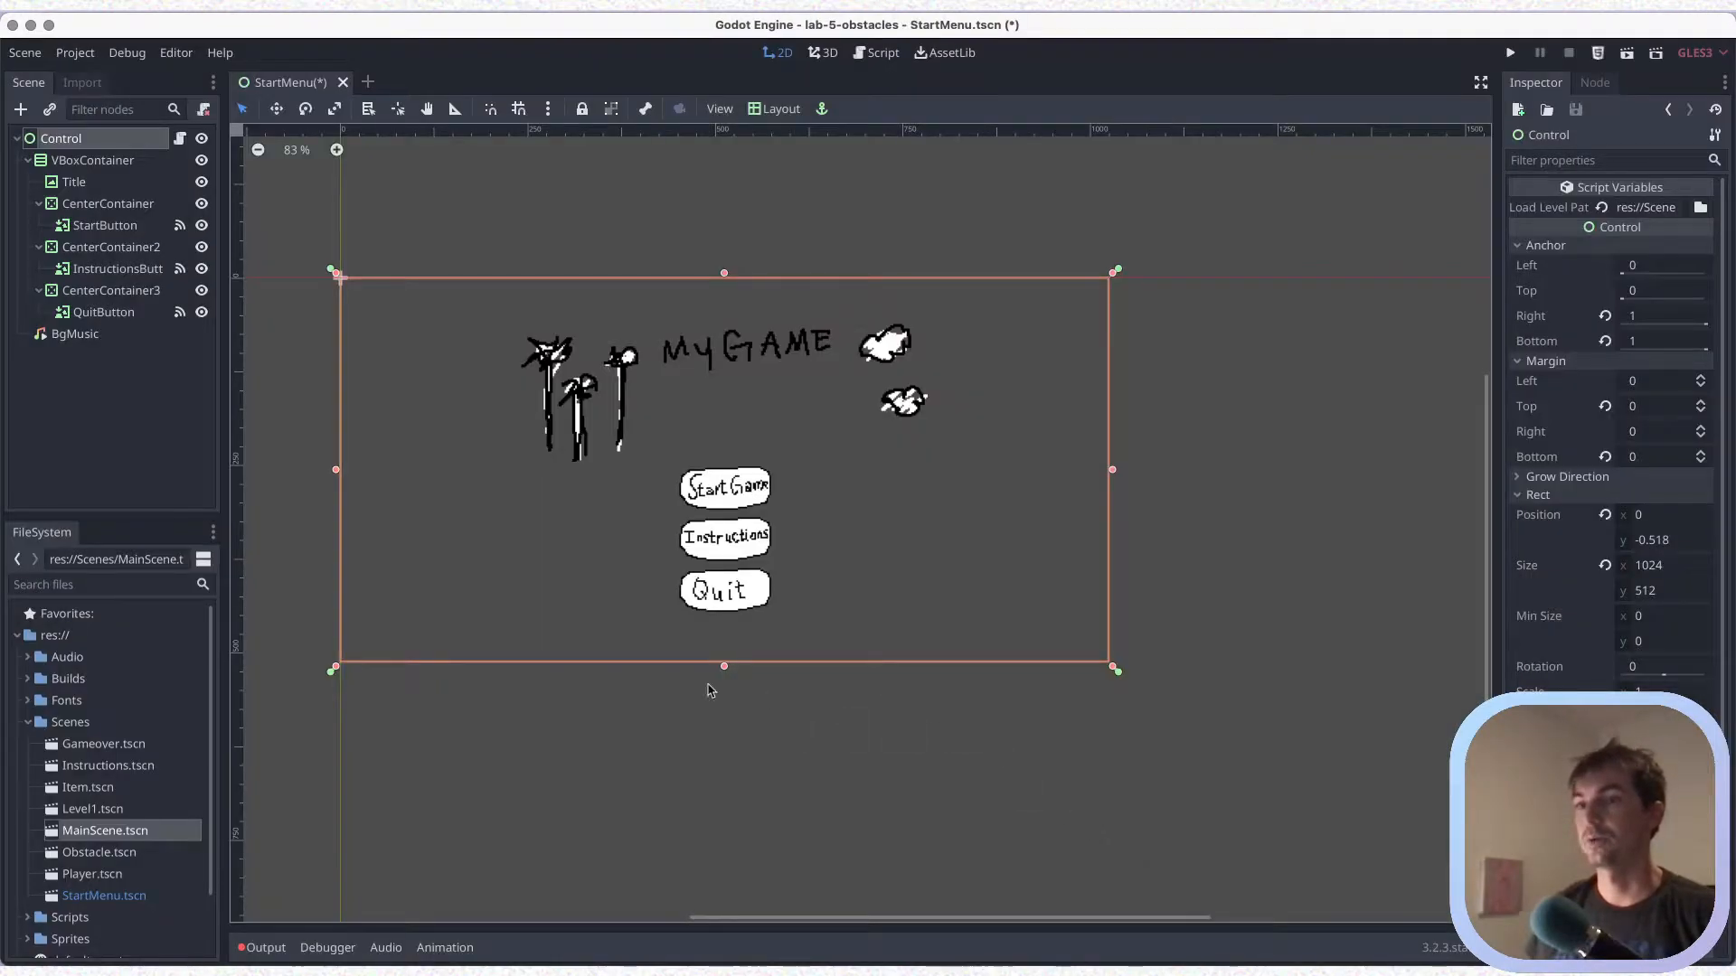
{"action": "key", "text": "super+s"}
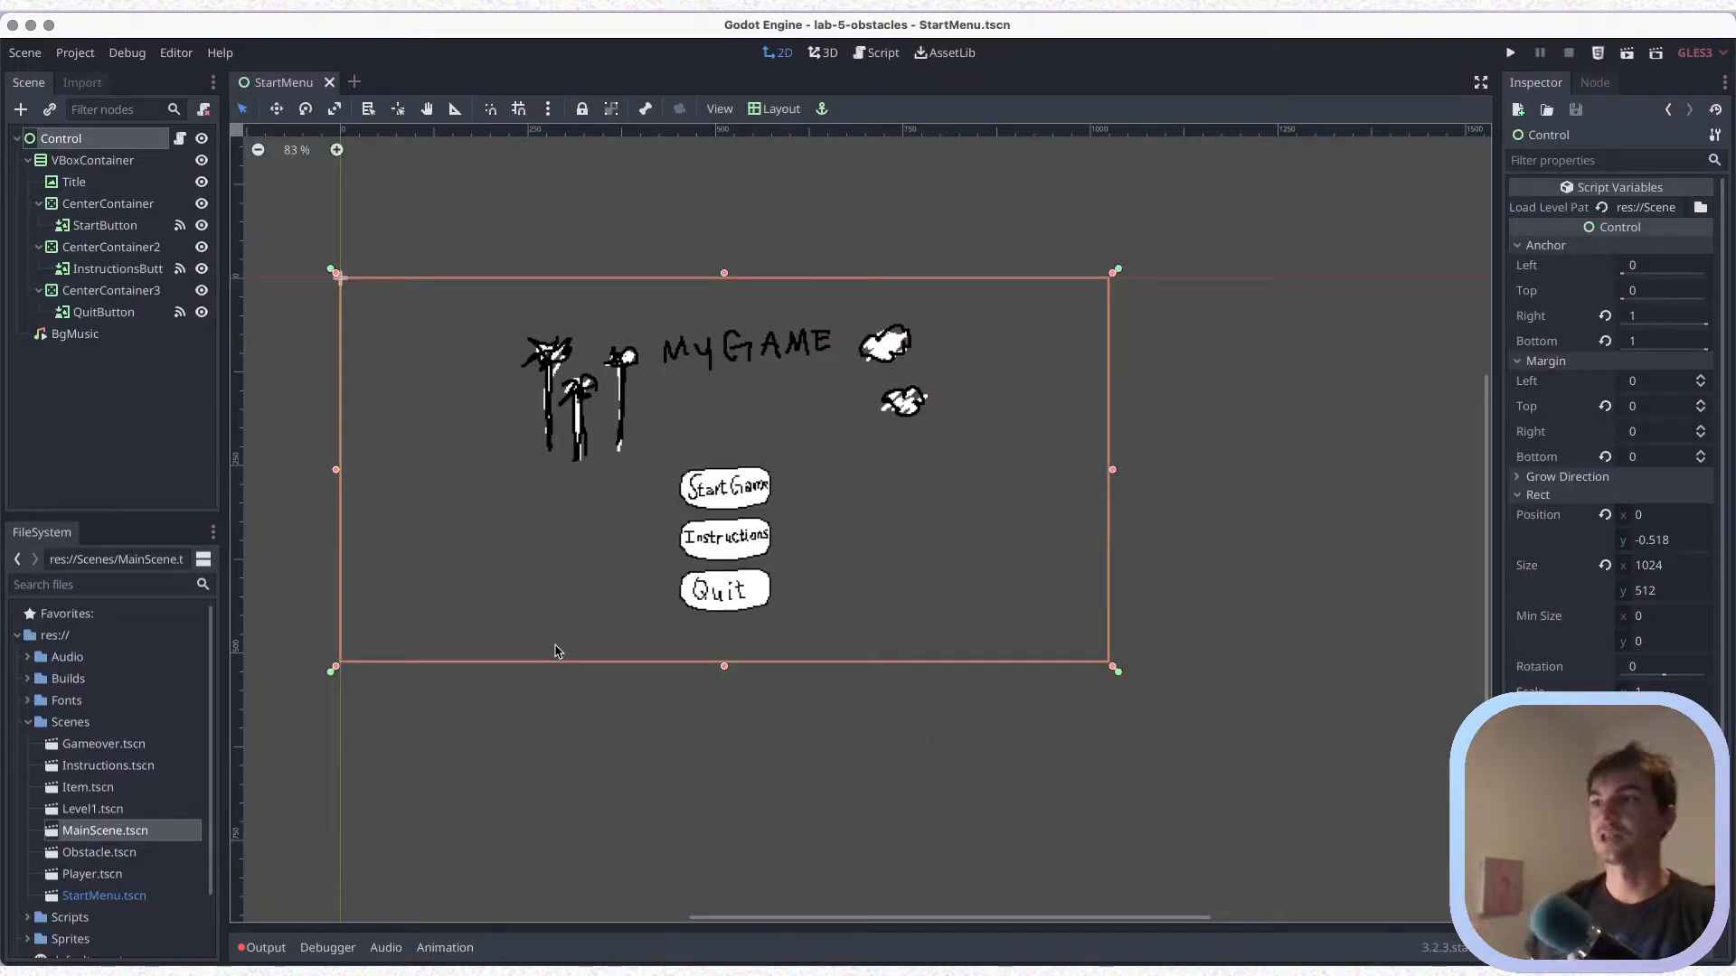
Run the start menu scene with sound muted, start the game to test the level loading, close it and save
{"action": "key", "text": "super+r"}
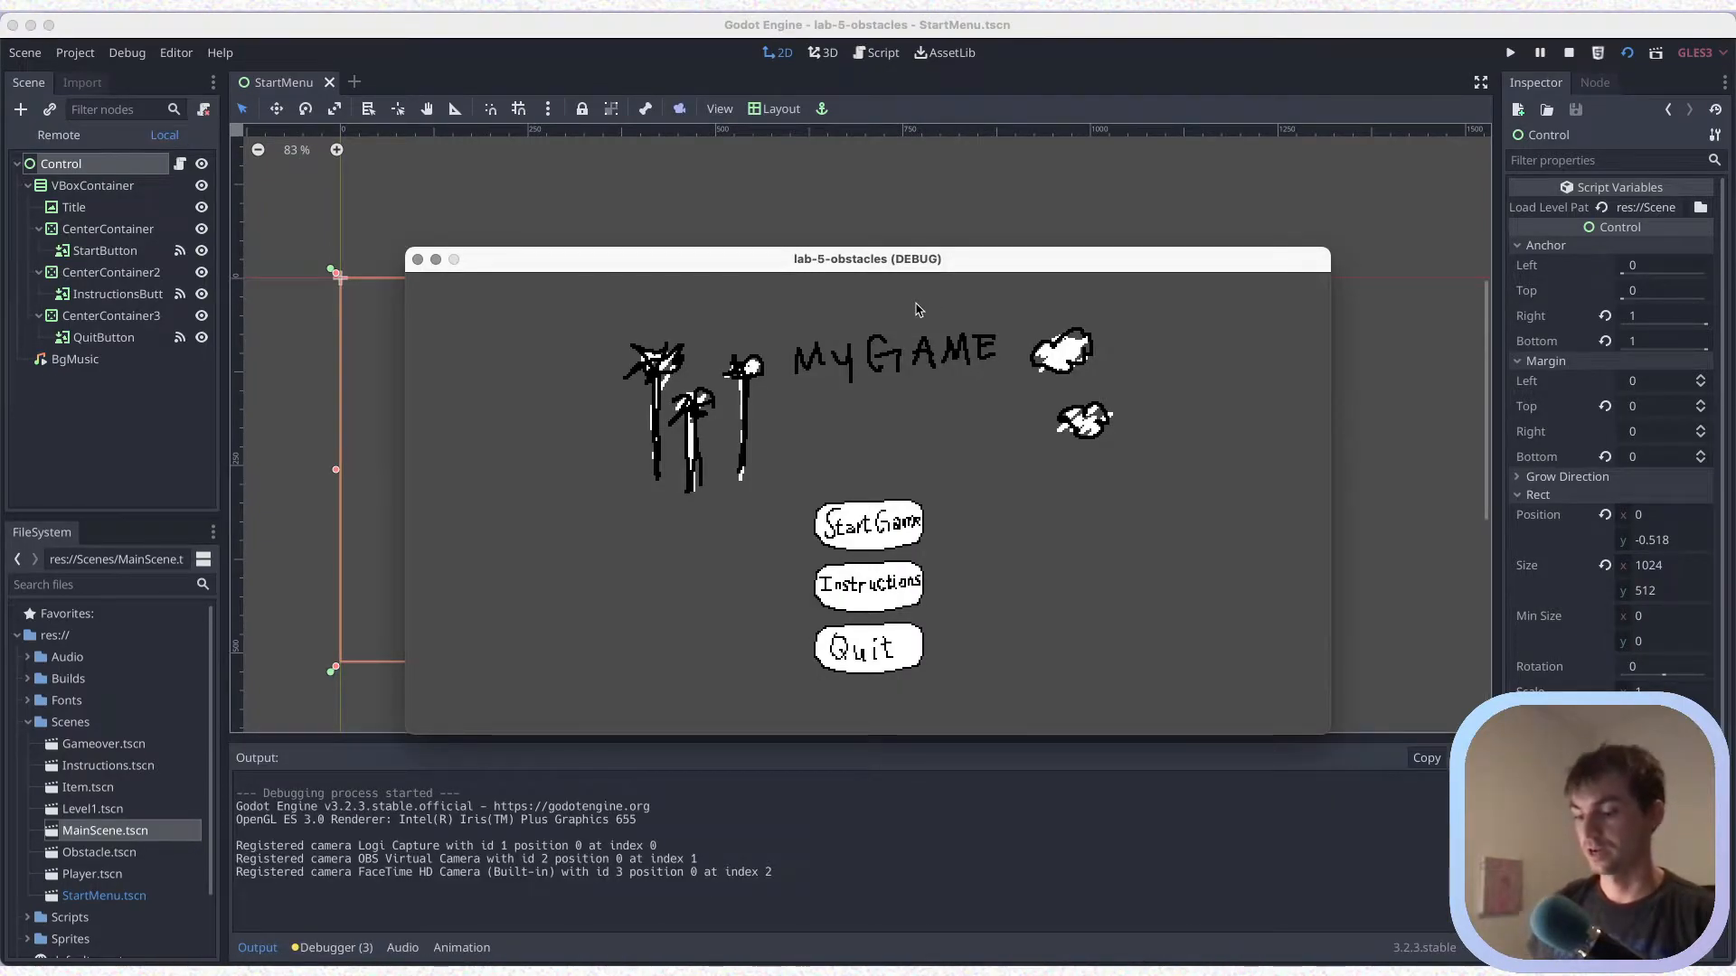
{"action": "key", "text": "XF86AudioMute"}
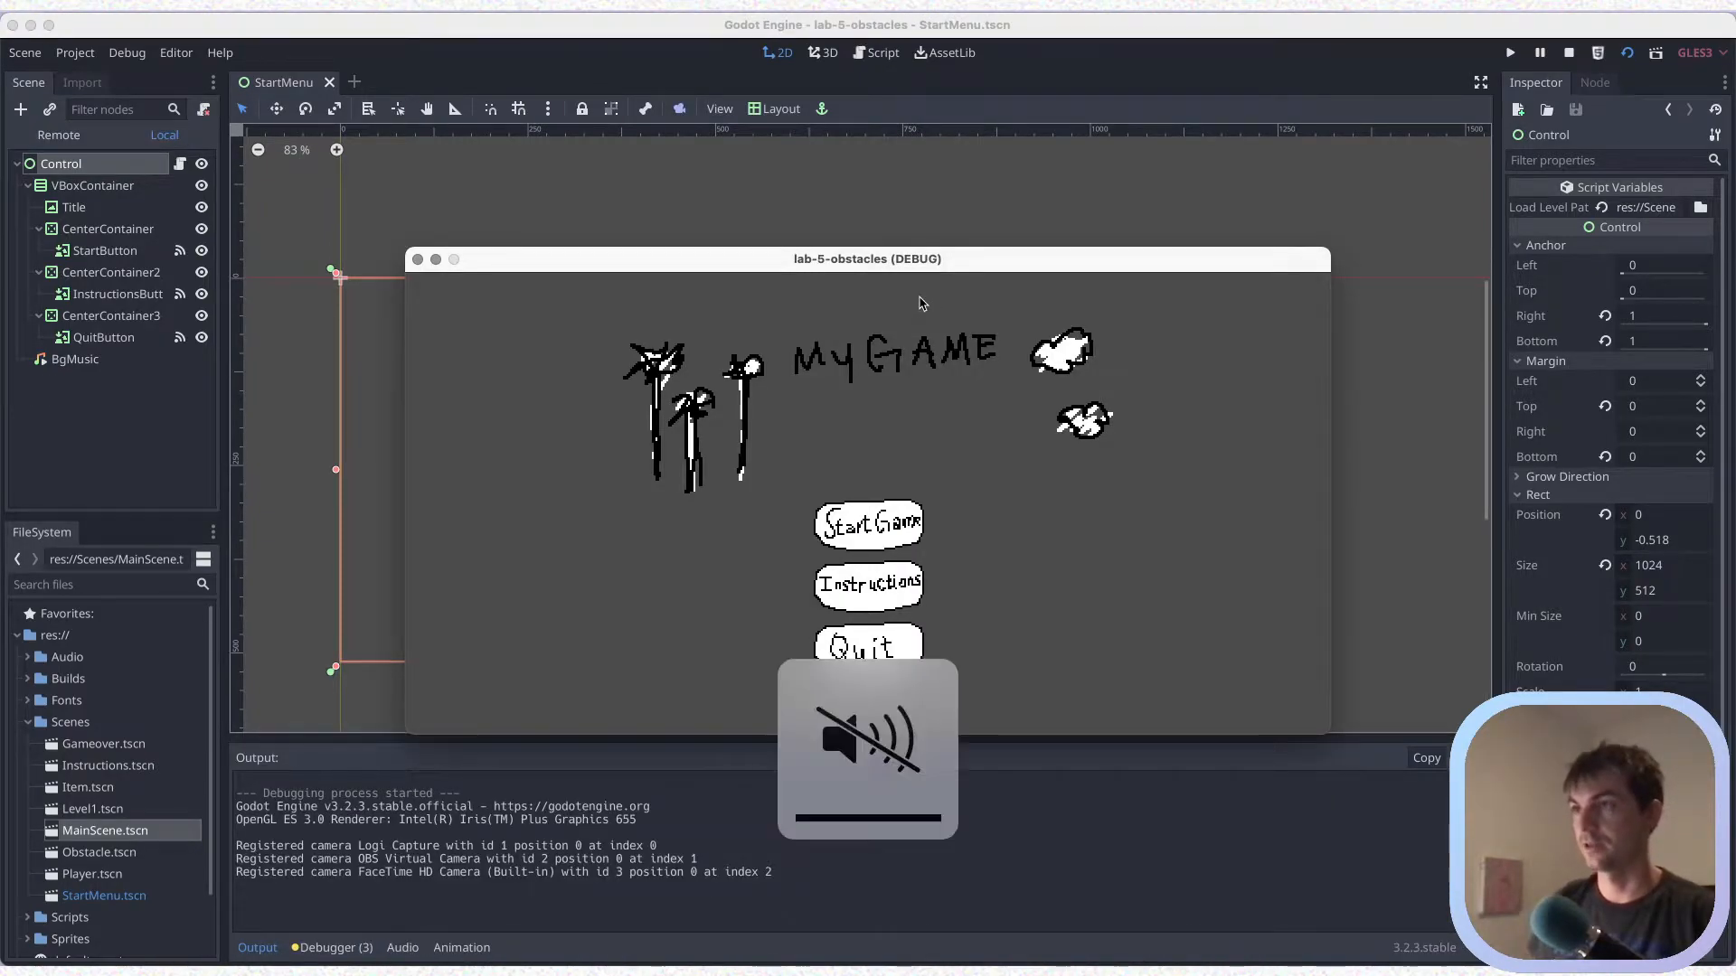
{"action": "left_click", "coordinate": [873, 534]}
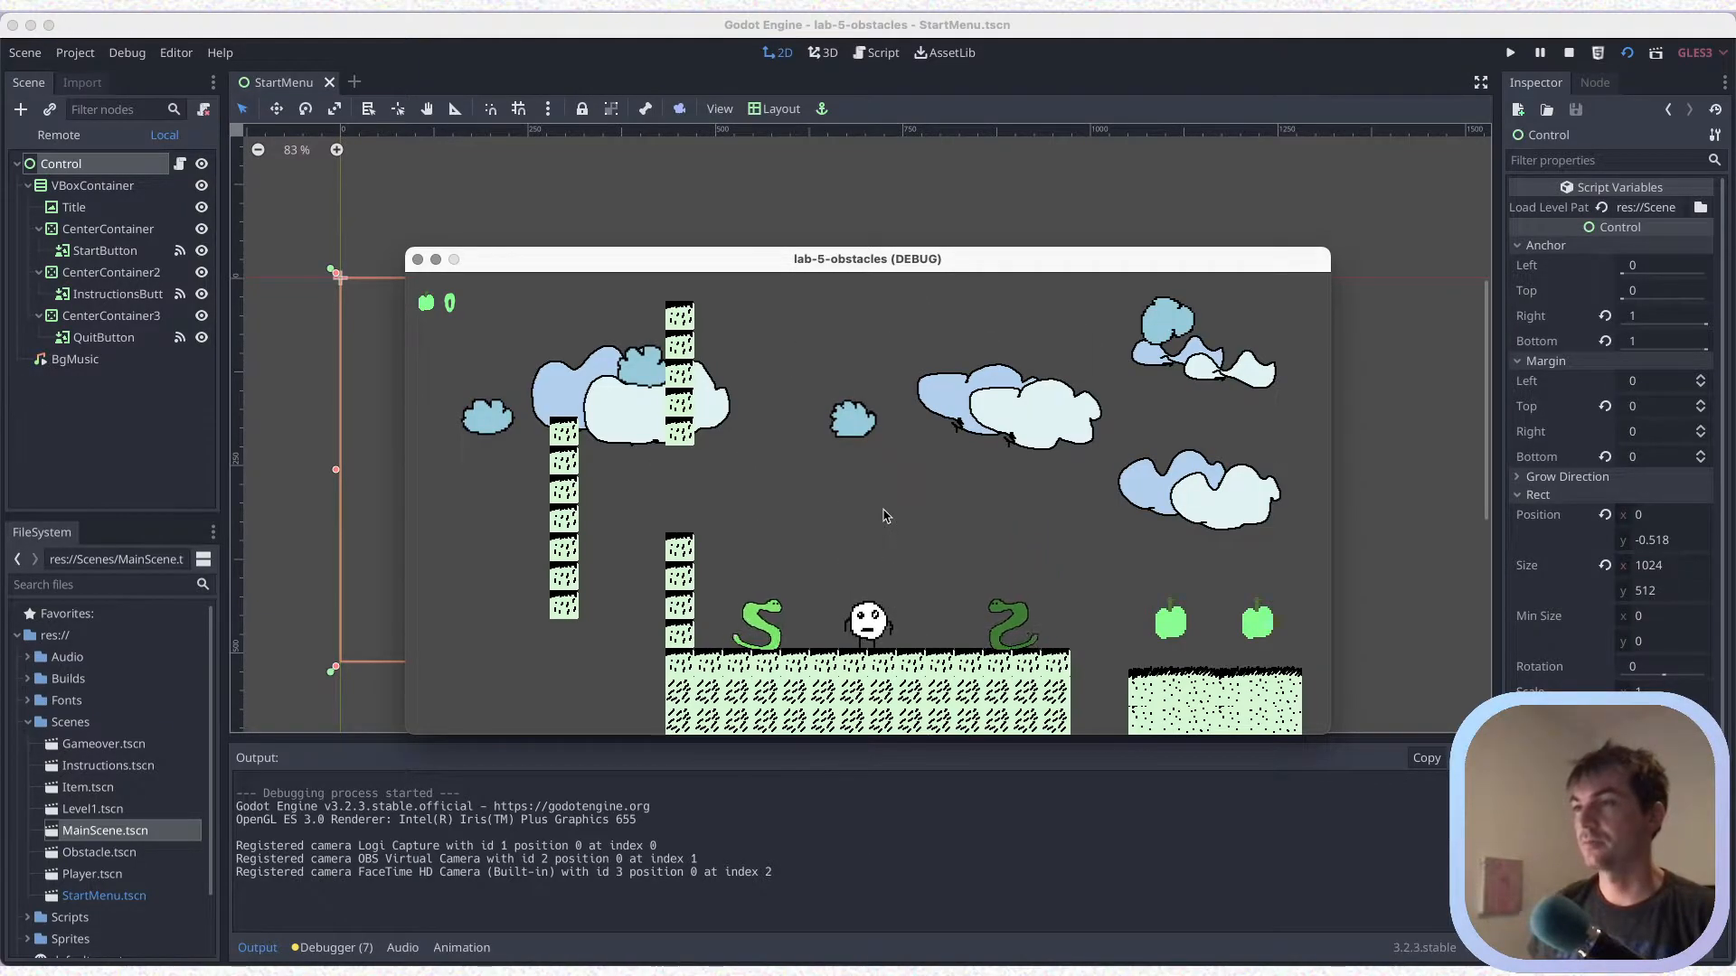
{"action": "left_click", "coordinate": [416, 258]}
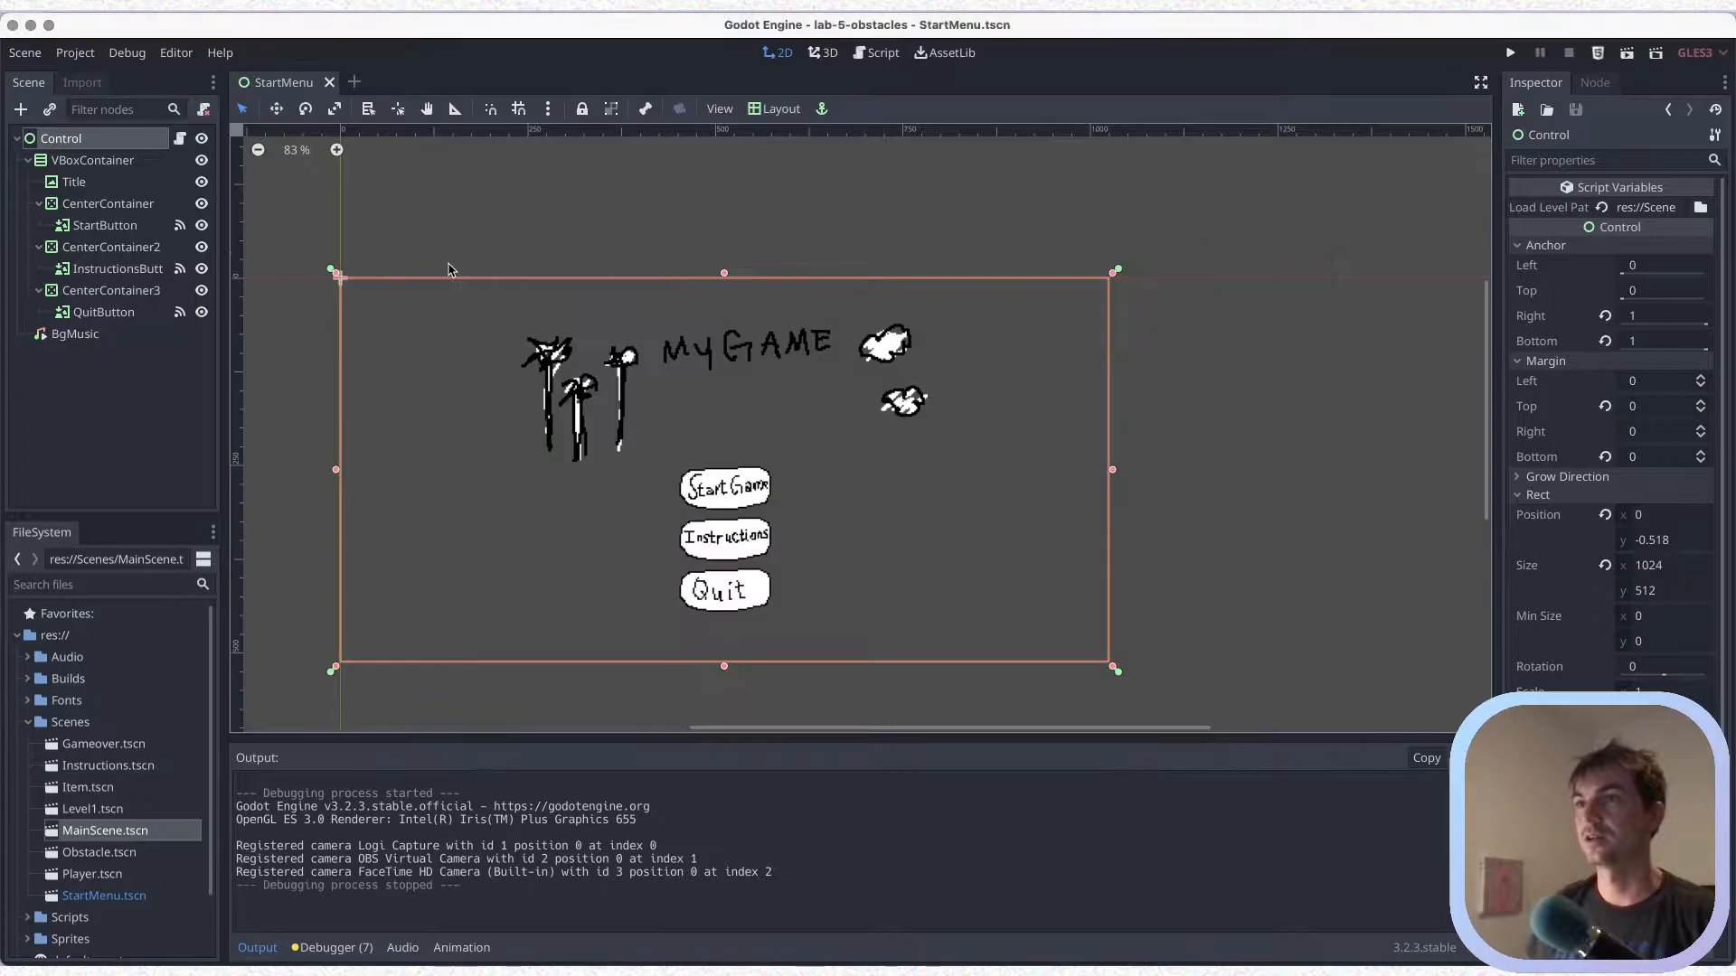
{"action": "key", "text": "super+s"}
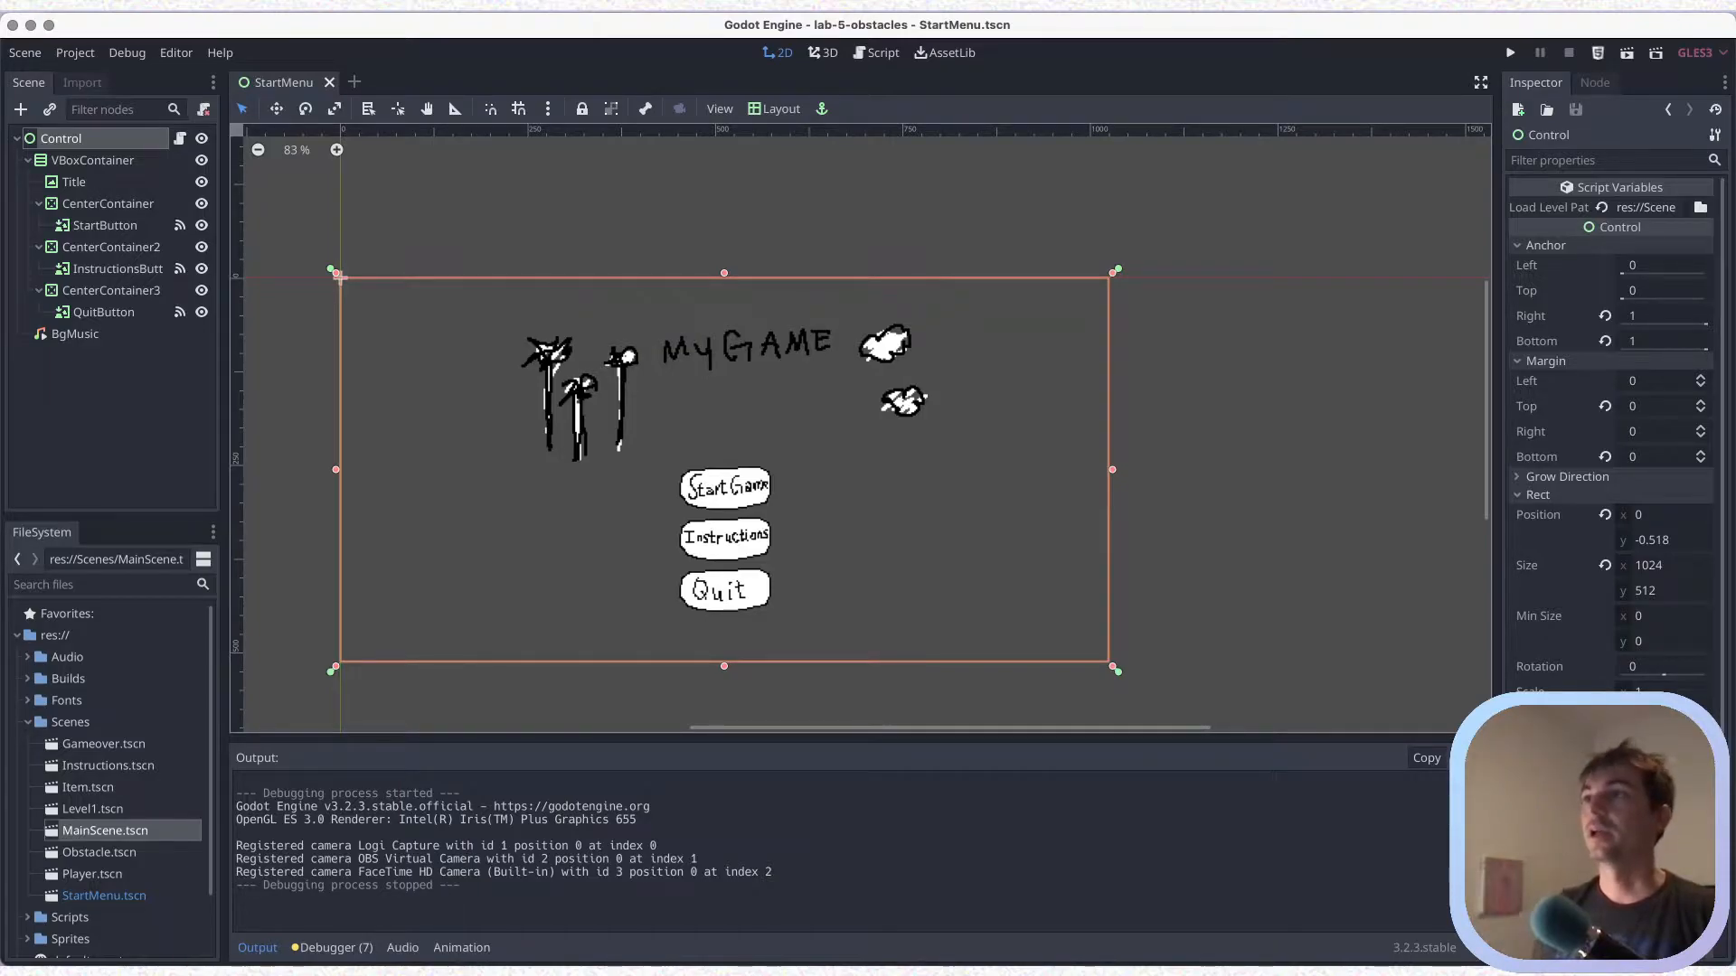
Review the export declaration on line 3 of StartMenu.gd, return to the 2D workspace and save
{"action": "left_click", "coordinate": [876, 53]}
{"action": "double_click", "coordinate": [536, 184]}
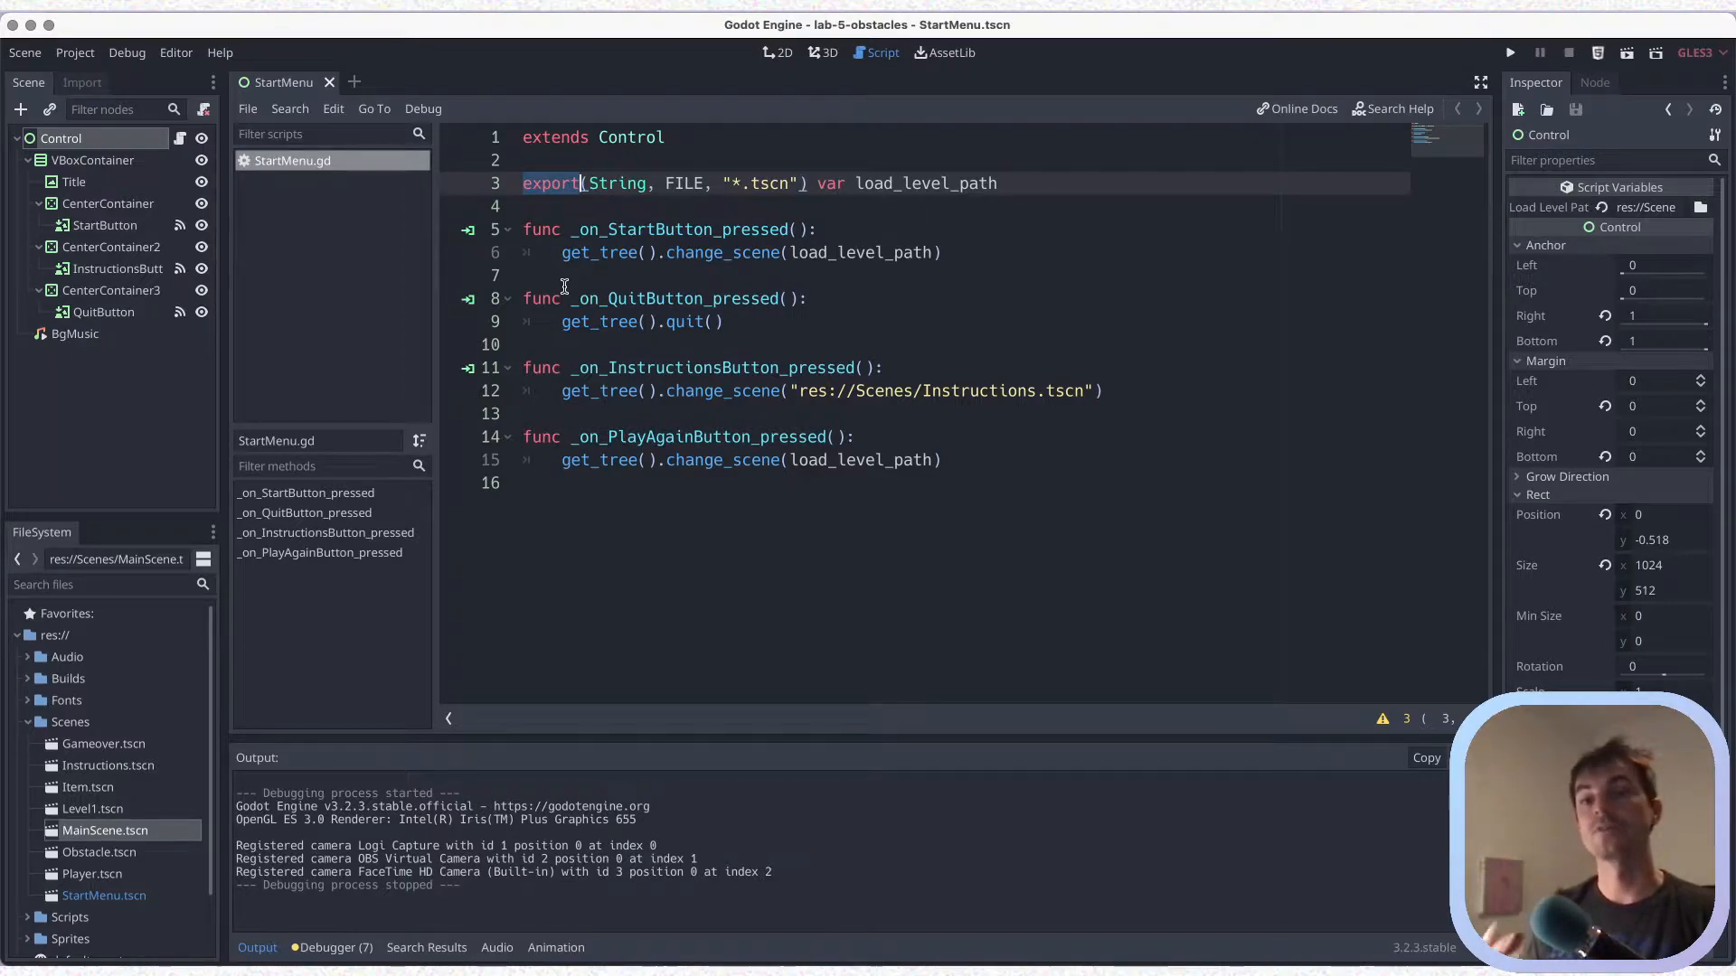
{"action": "left_click", "coordinate": [776, 53]}
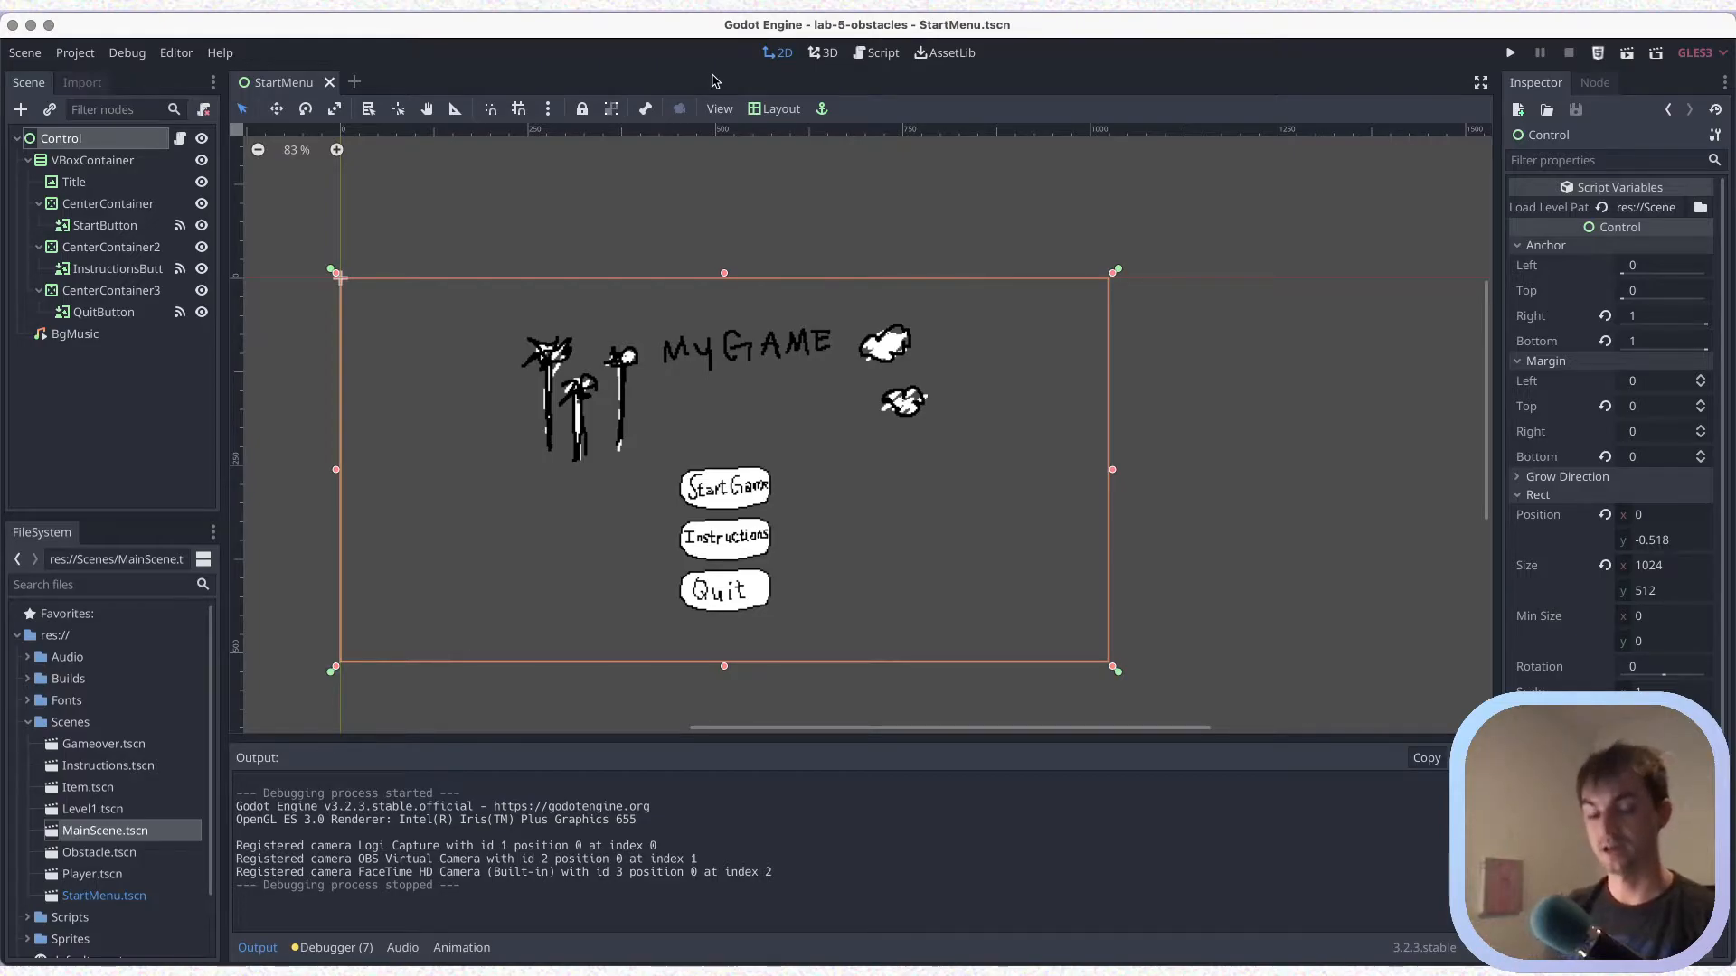
{"action": "key", "text": "super+s"}
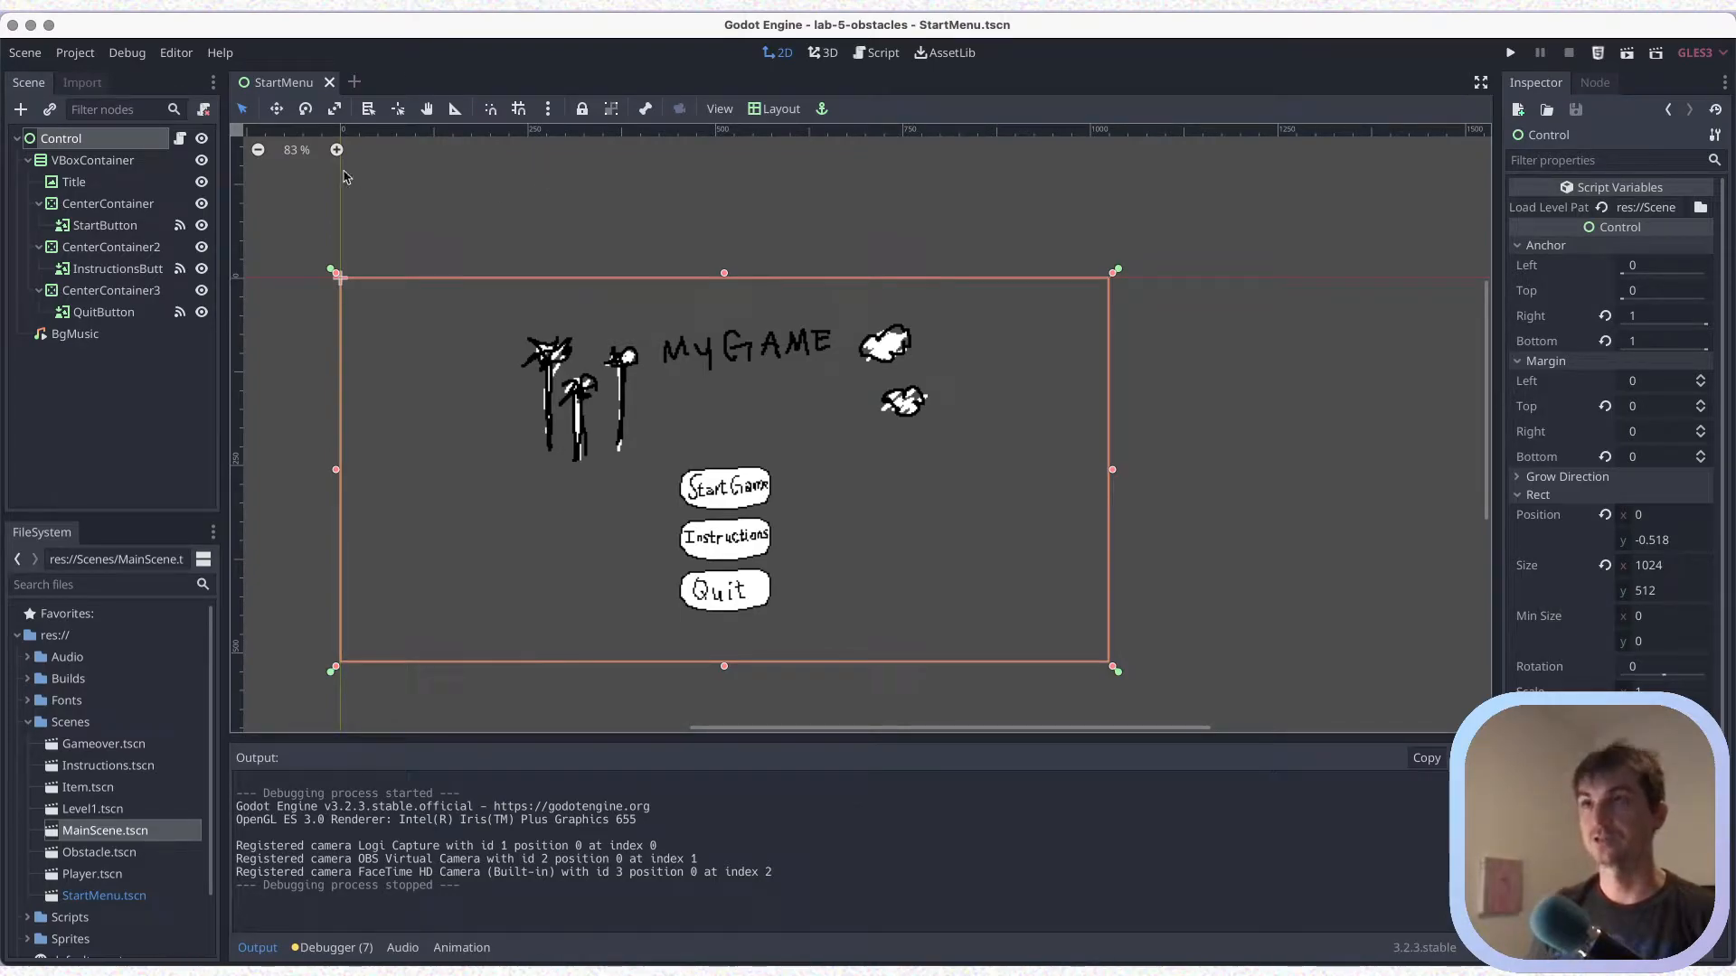
Open the Level1.tscn scene and collapse its ParallaxBackground node in the scene tree
{"action": "double_click", "coordinate": [100, 810]}
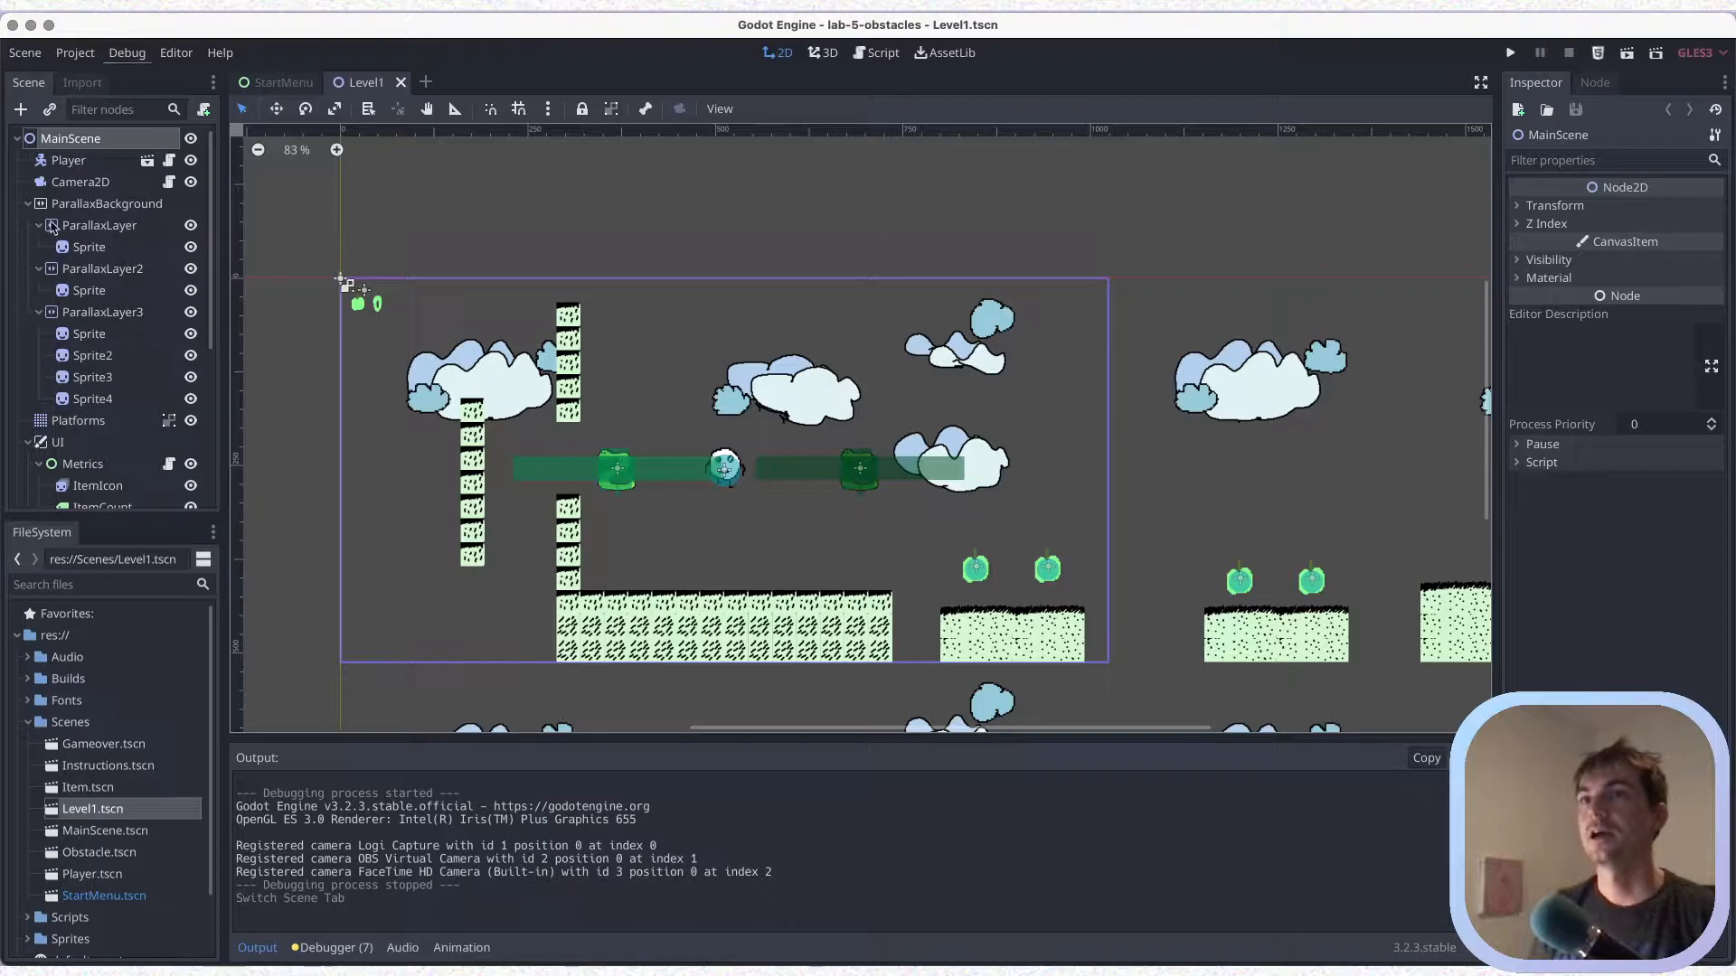
{"action": "left_click", "coordinate": [28, 206]}
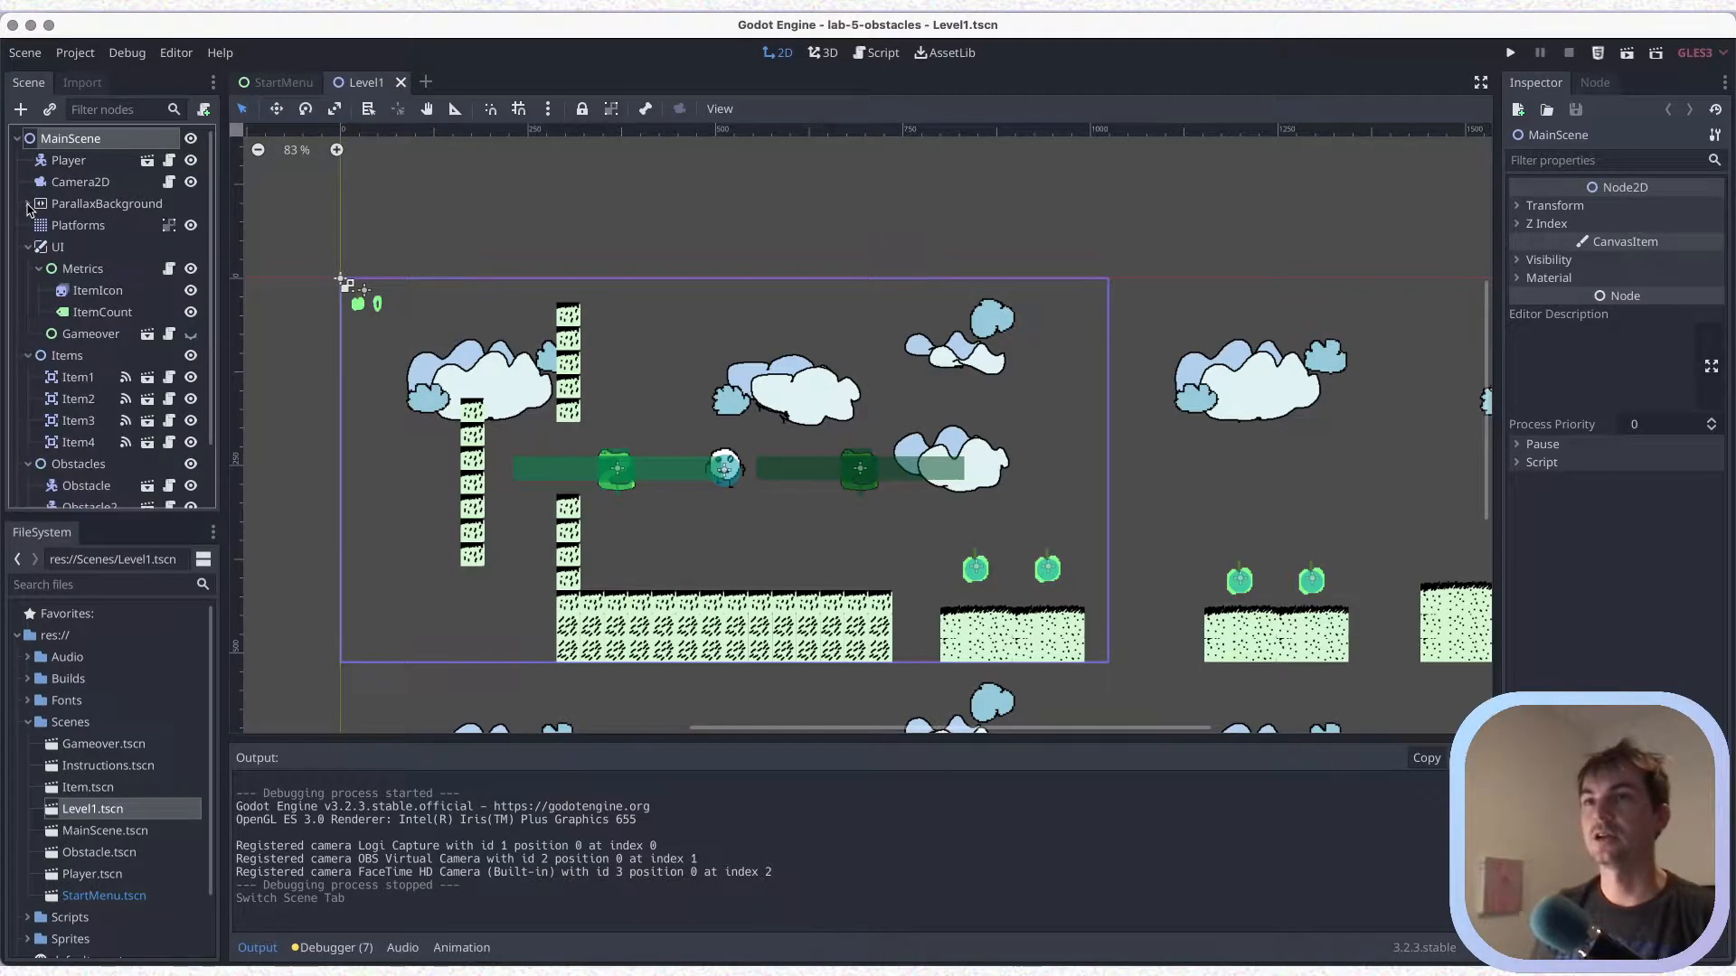
Collapse the UI node, delete Obstacle2 from the Obstacles group and save the level
{"action": "left_click", "coordinate": [28, 247]}
{"action": "left_click", "coordinate": [28, 268]}
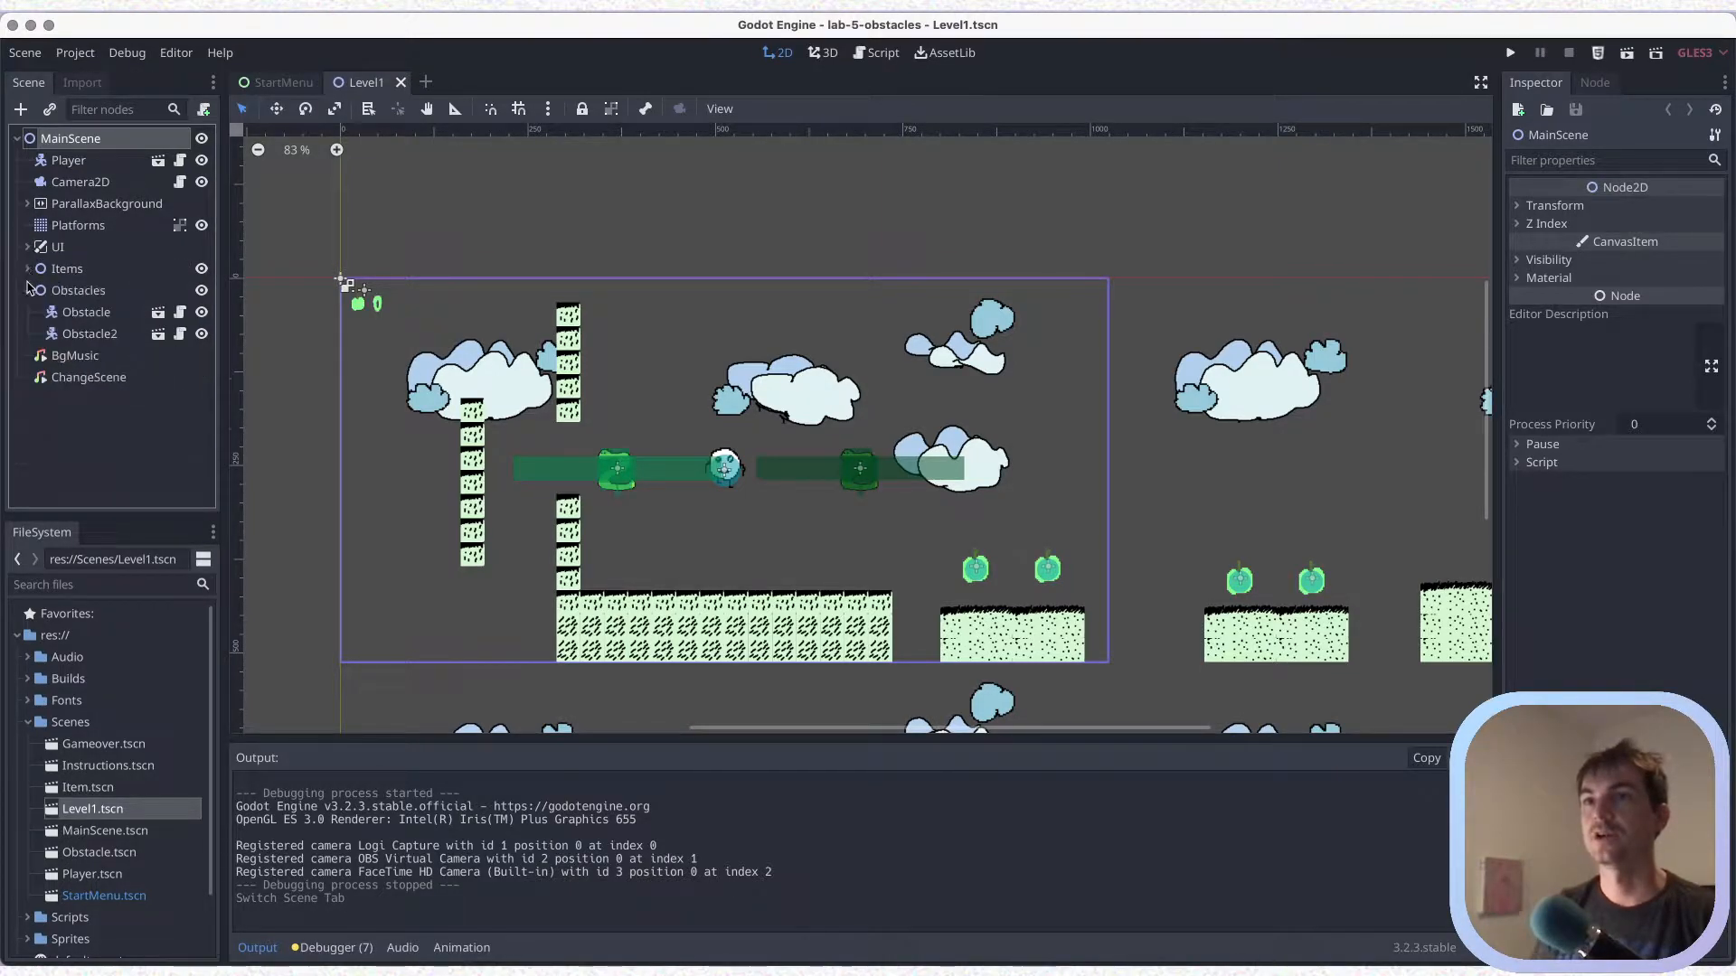
{"action": "left_click", "coordinate": [29, 290]}
{"action": "left_click", "coordinate": [28, 270]}
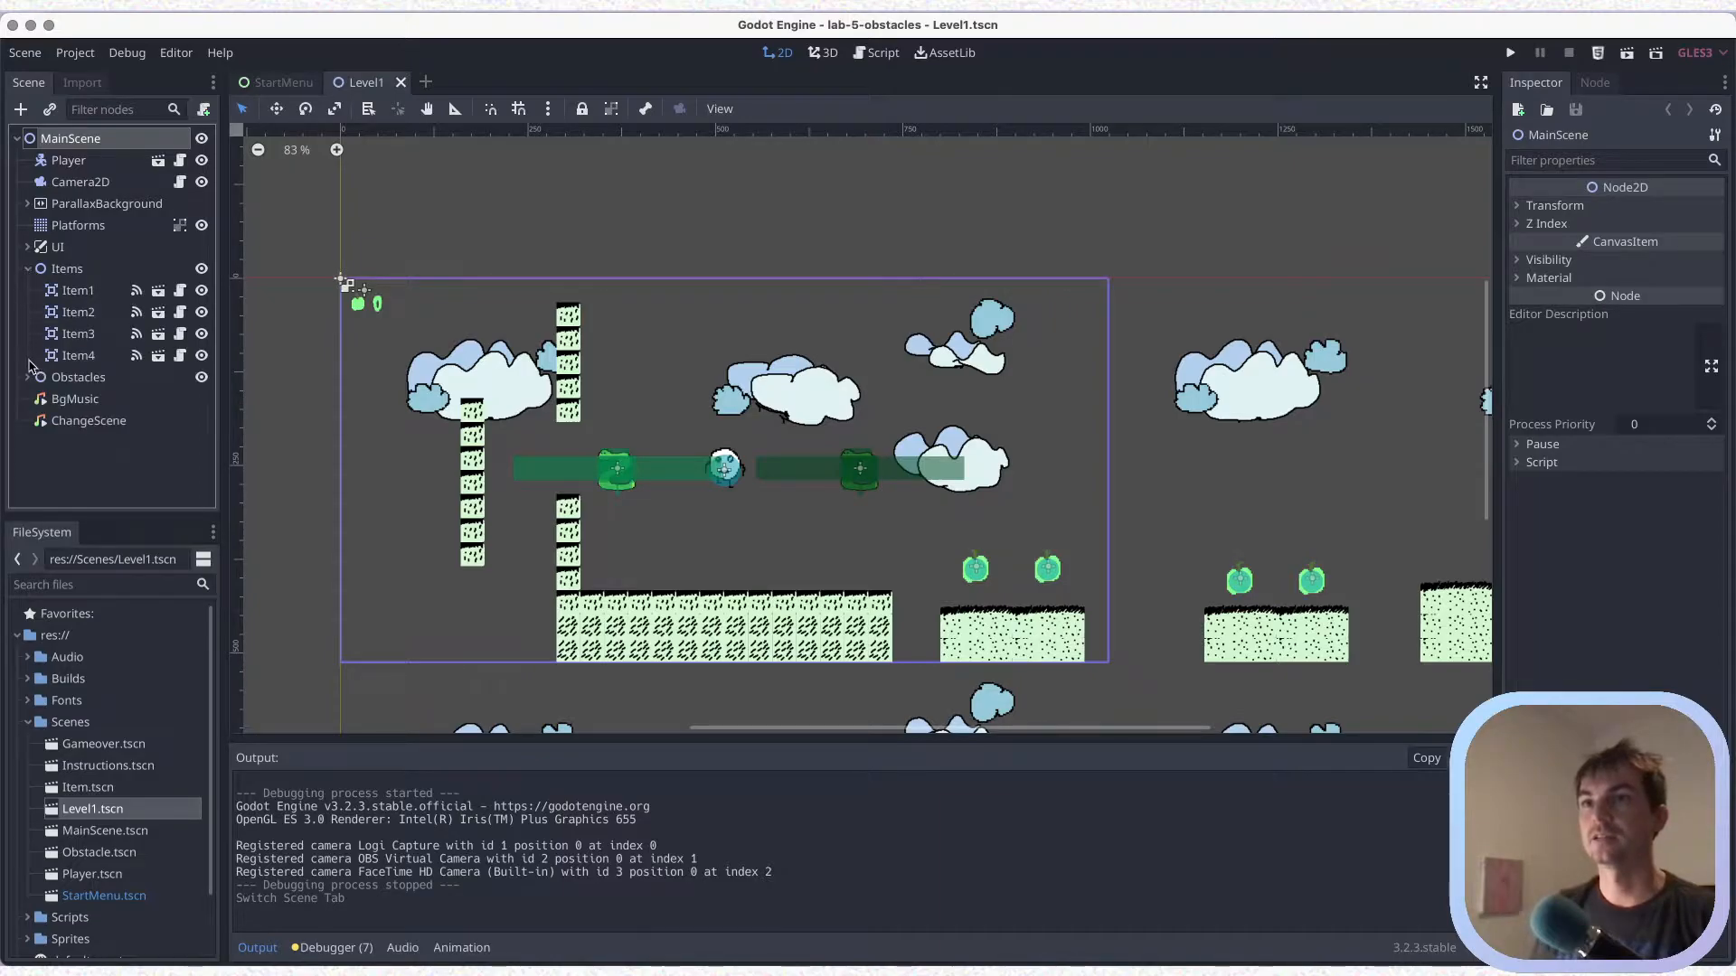
{"action": "left_click", "coordinate": [28, 377]}
{"action": "left_click", "coordinate": [97, 425]}
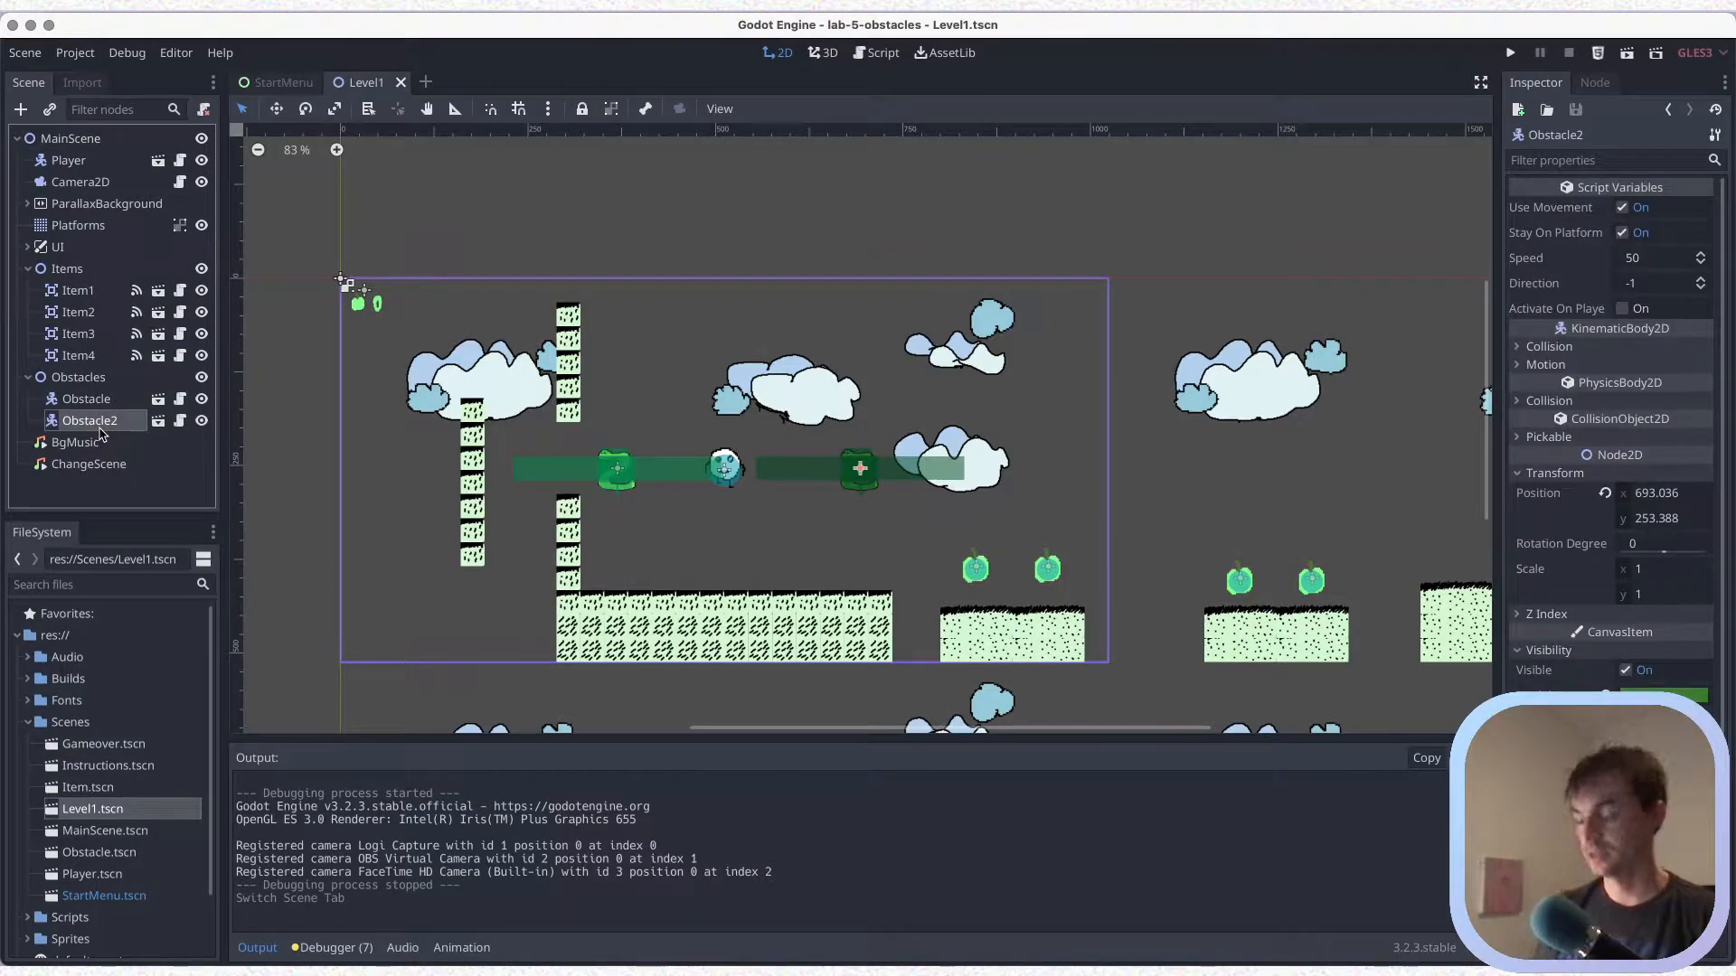
{"action": "key", "text": "Delete"}
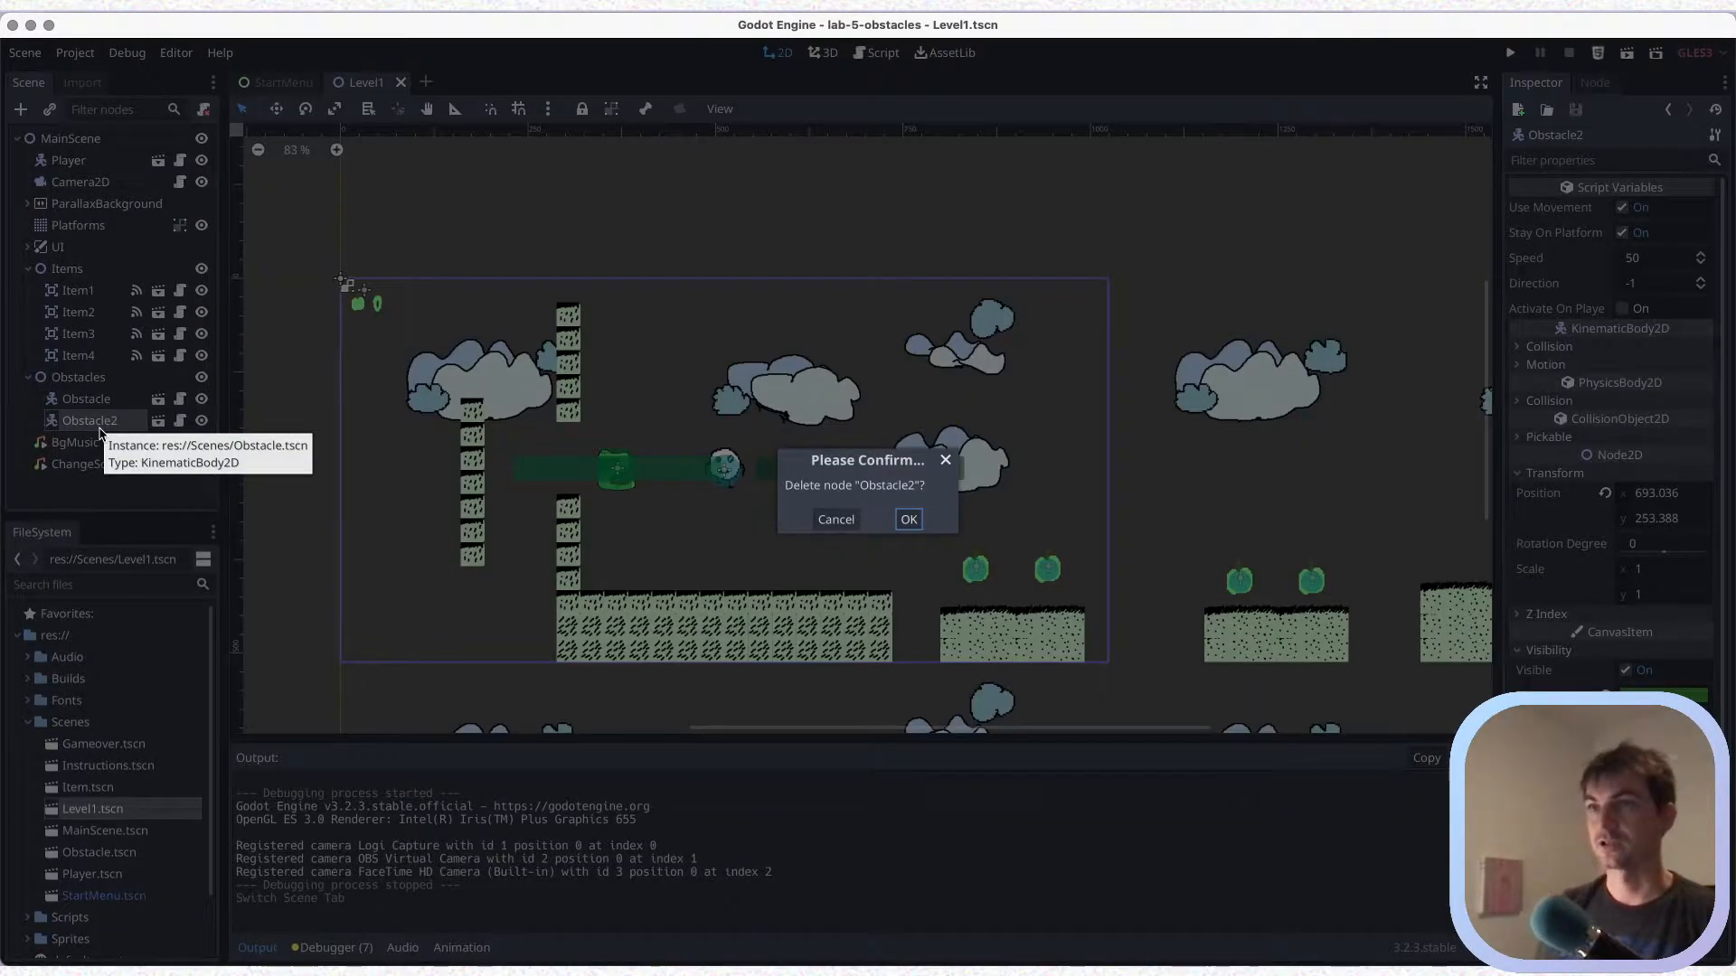
{"action": "left_click", "coordinate": [909, 520]}
{"action": "key", "text": "super+s"}
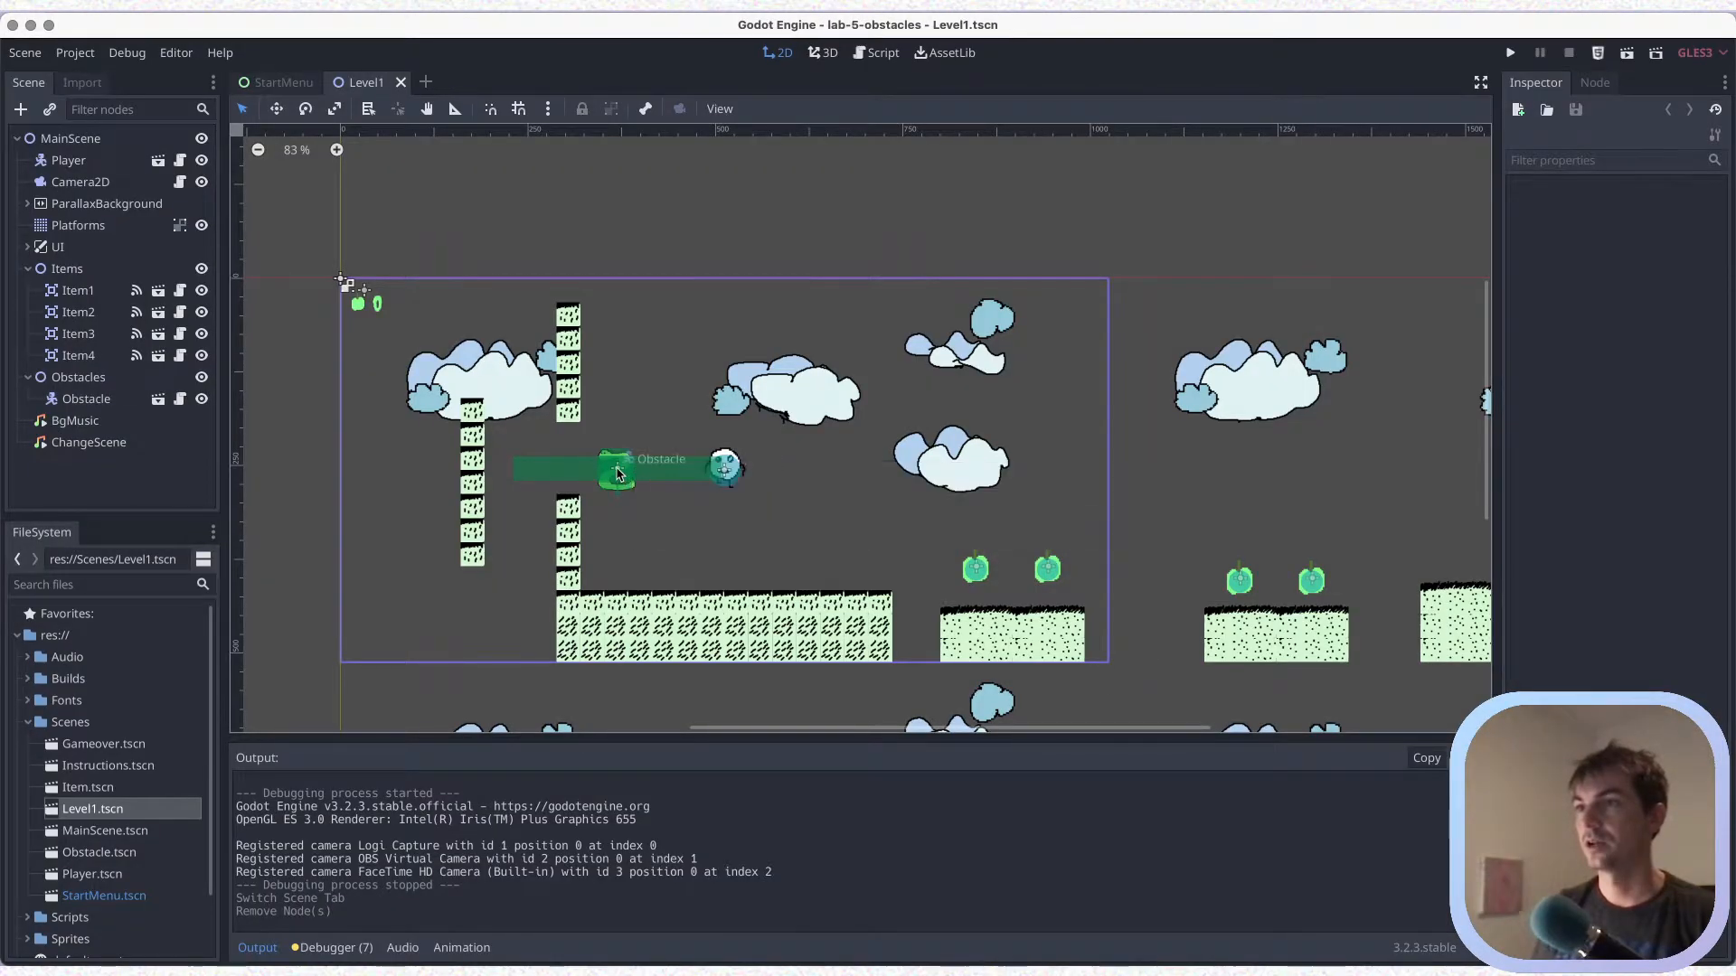
Move the remaining Obstacle above the level's screen frame to about x 344, y -52, and save
{"action": "left_click", "coordinate": [617, 473]}
{"action": "left_click_drag", "start_coordinate": [617, 473], "coordinate": [598, 242]}
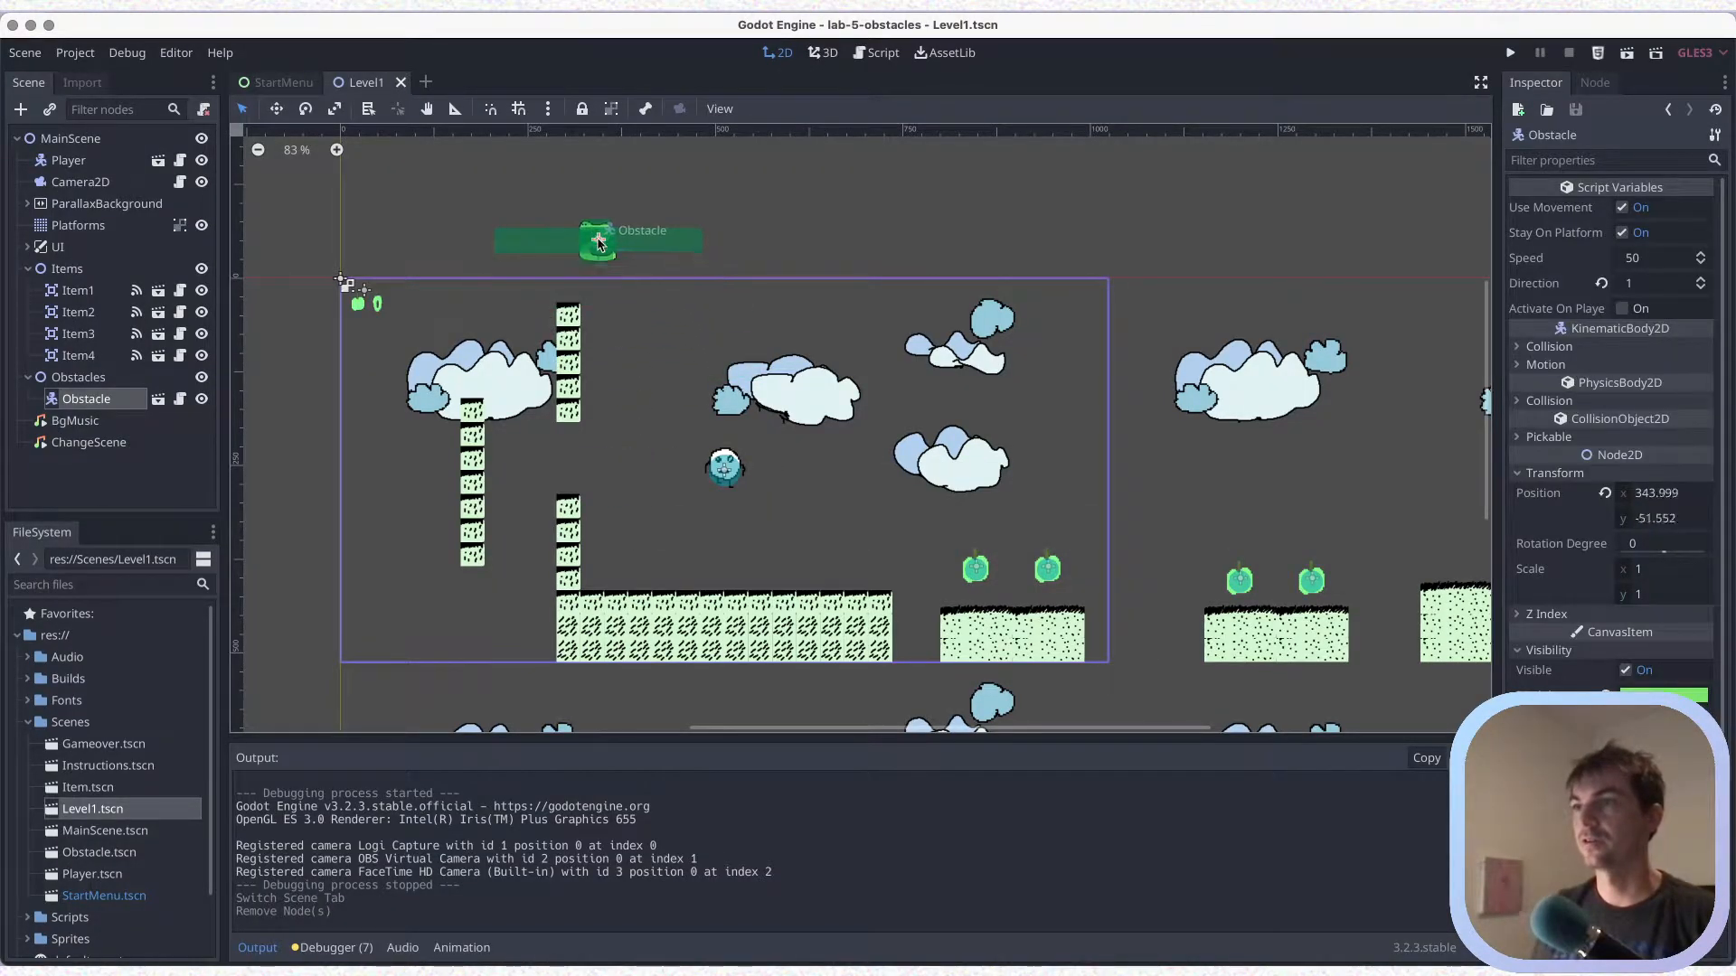
{"action": "key", "text": "super+s"}
Delete Item2, Item3 and Item4, move Item1 above the screen frame to about x 794, y -49, and save
{"action": "left_click", "coordinate": [79, 353]}
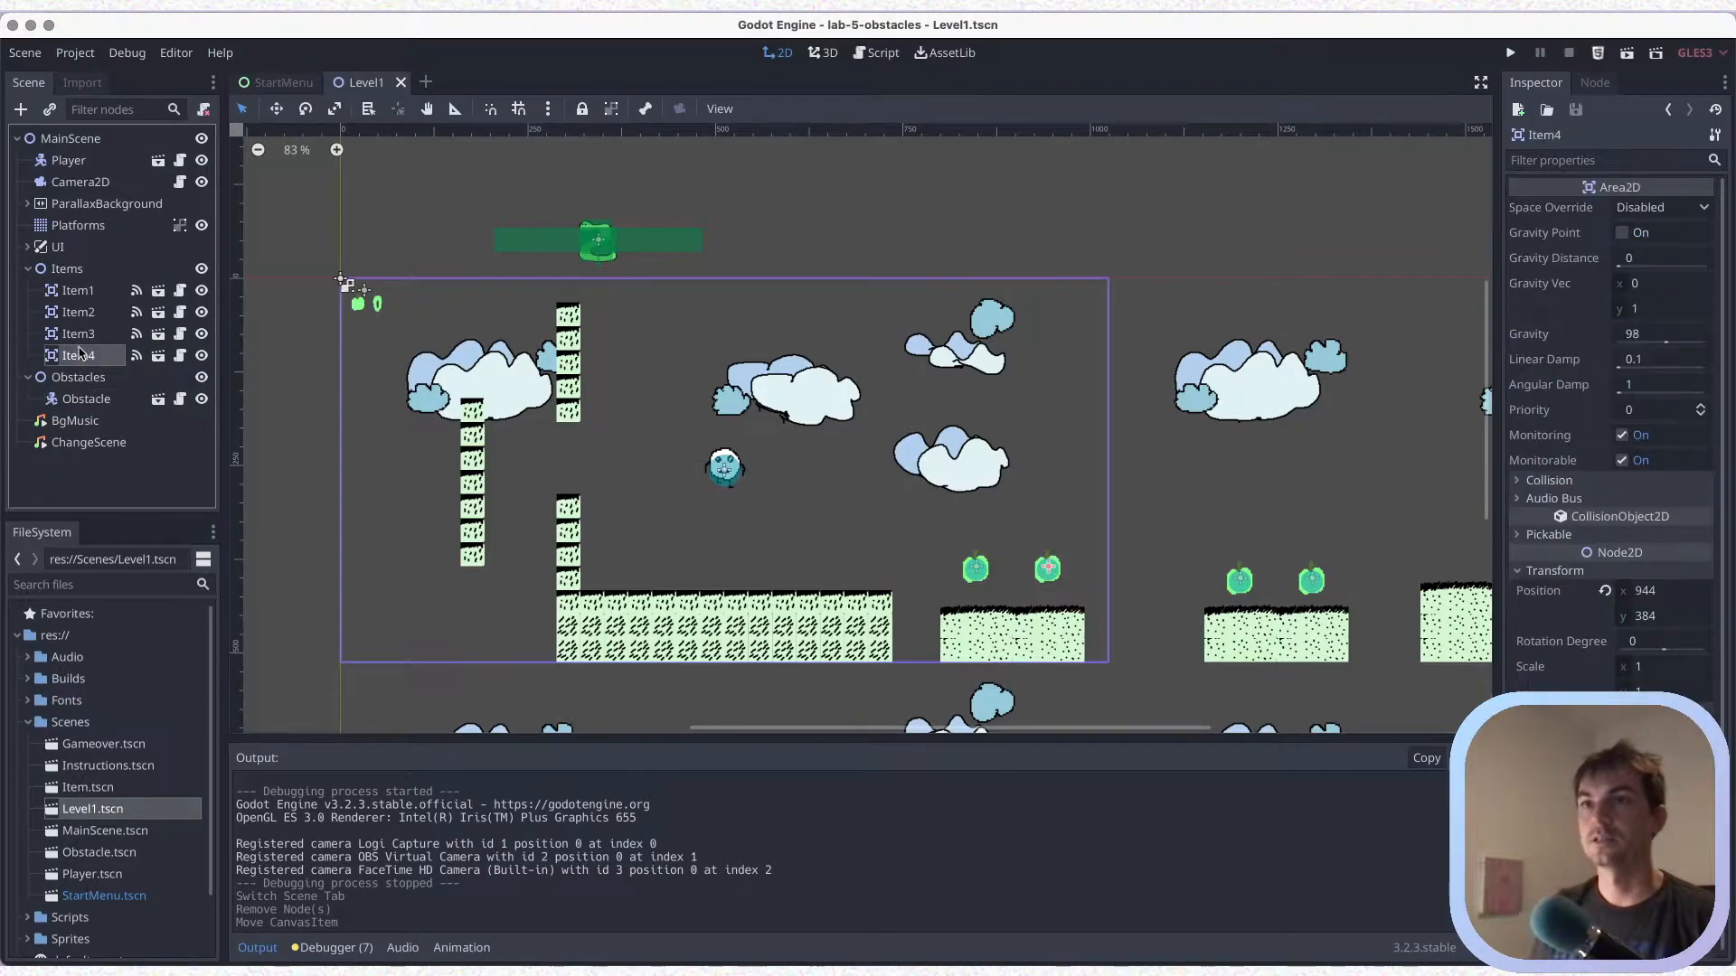
{"action": "left_click", "coordinate": [79, 312], "text": "shift"}
{"action": "right_click", "coordinate": [79, 313]}
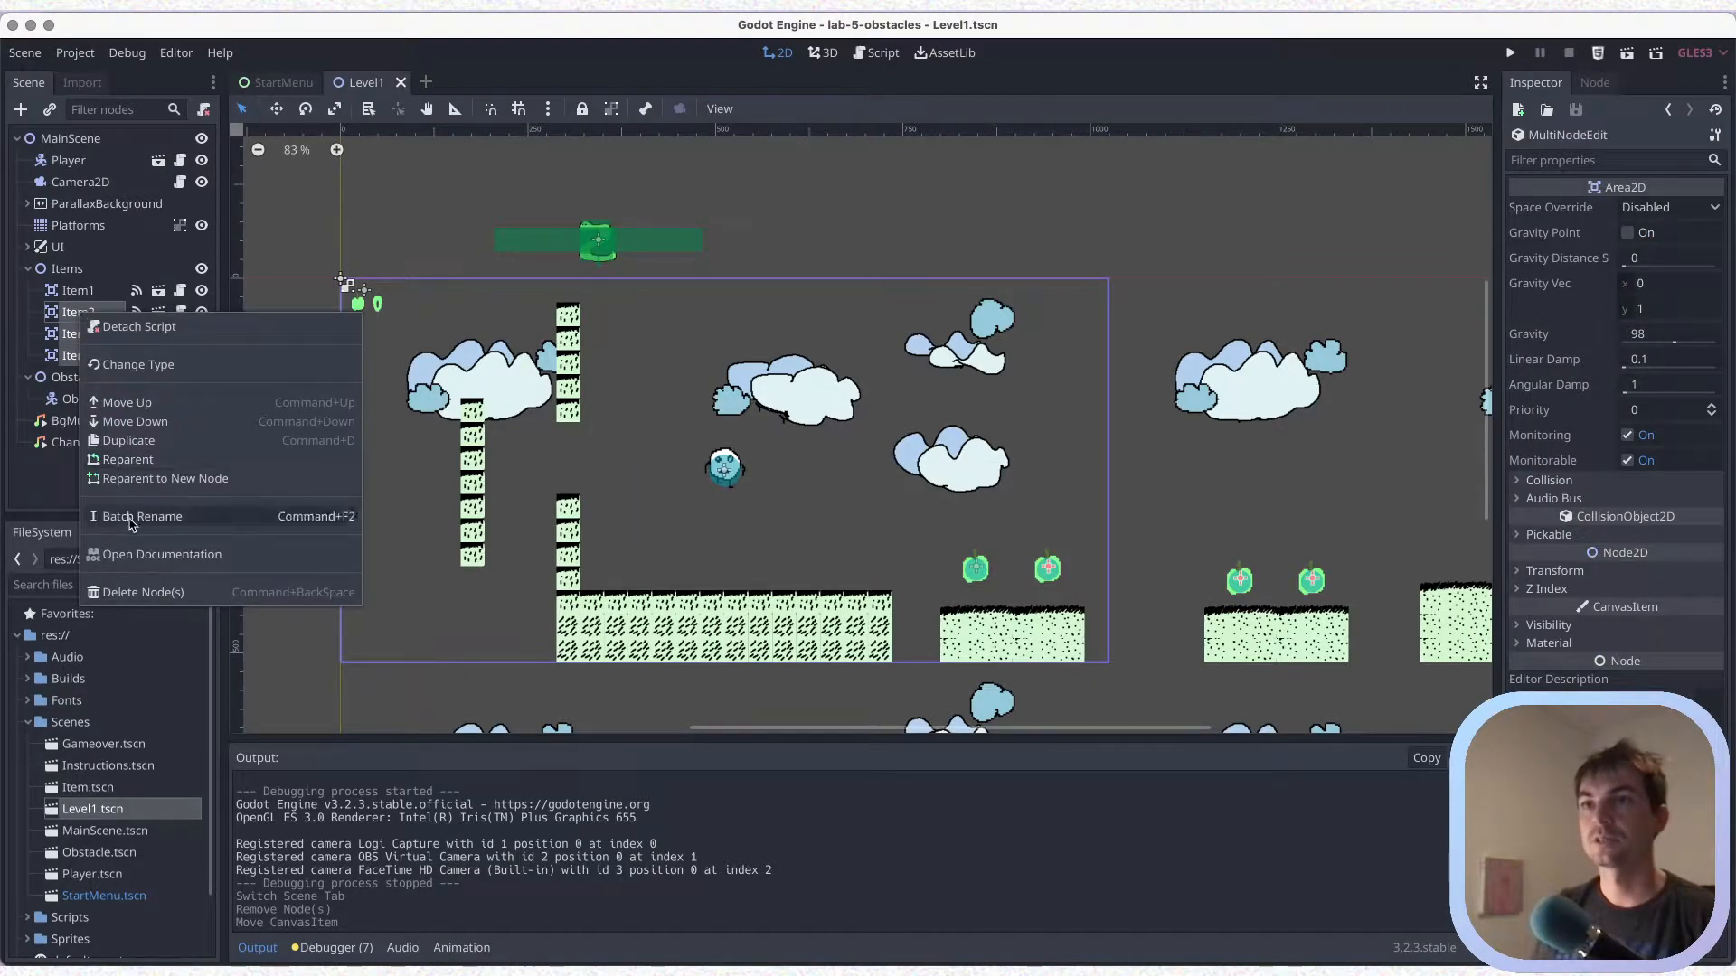
{"action": "left_click", "coordinate": [134, 595]}
{"action": "left_click", "coordinate": [912, 516]}
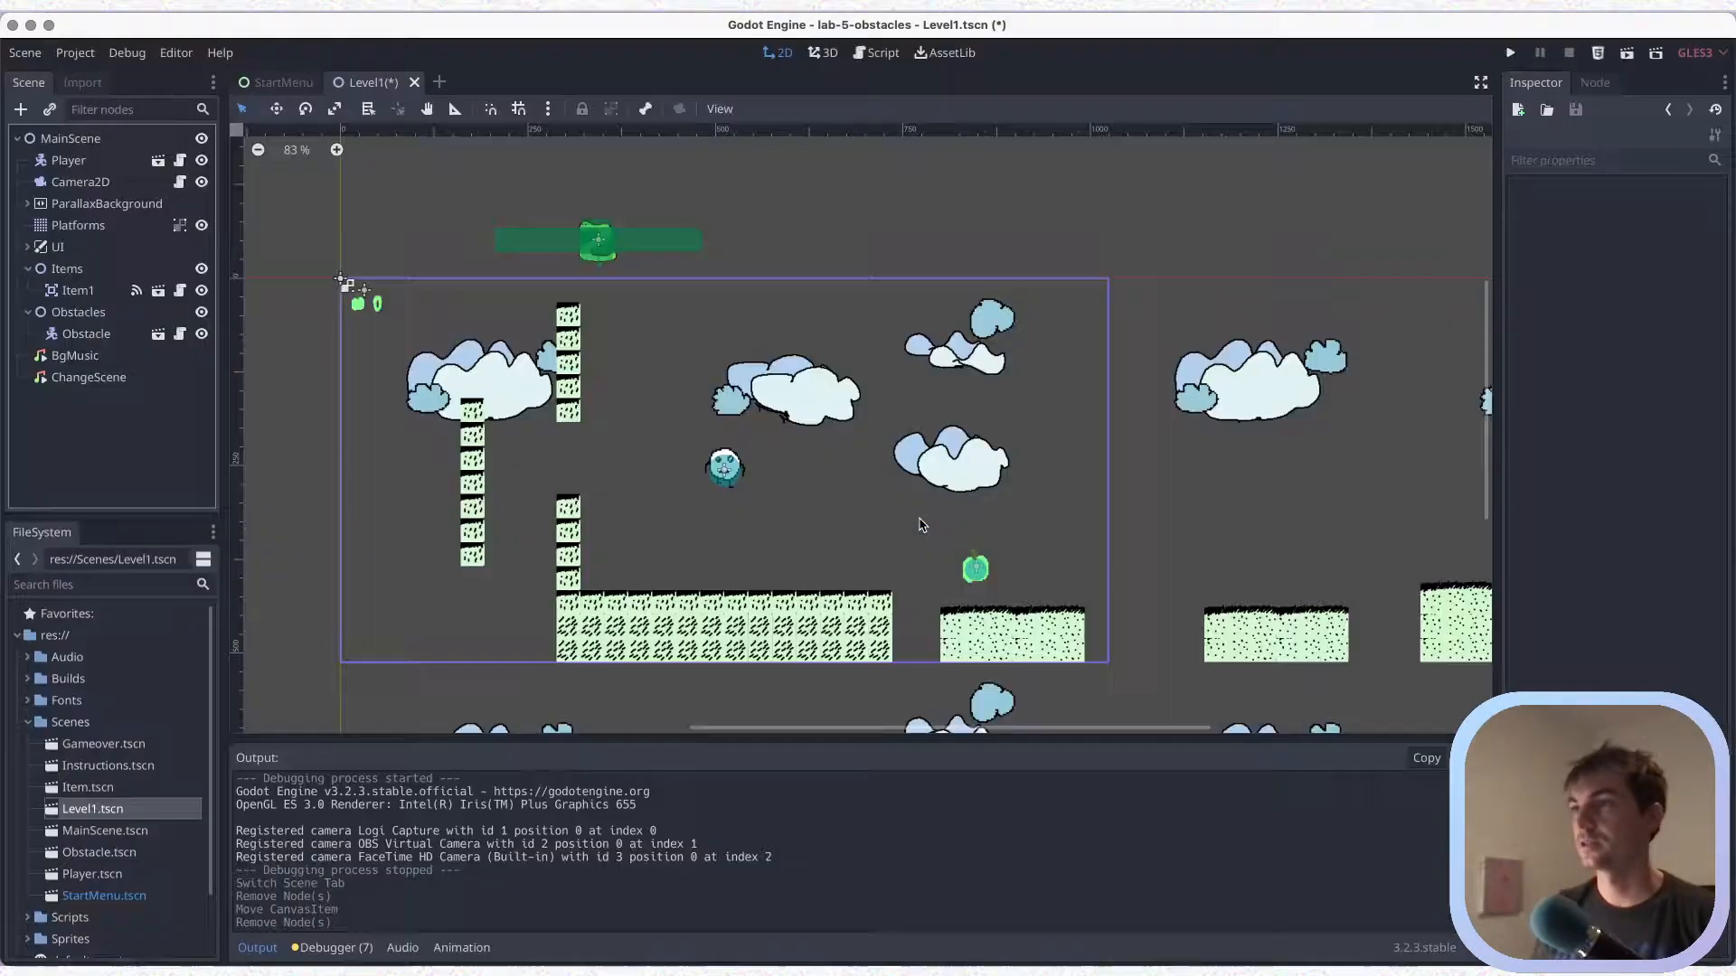
{"action": "key", "text": "super+s"}
{"action": "left_click_drag", "start_coordinate": [975, 574], "coordinate": [934, 246]}
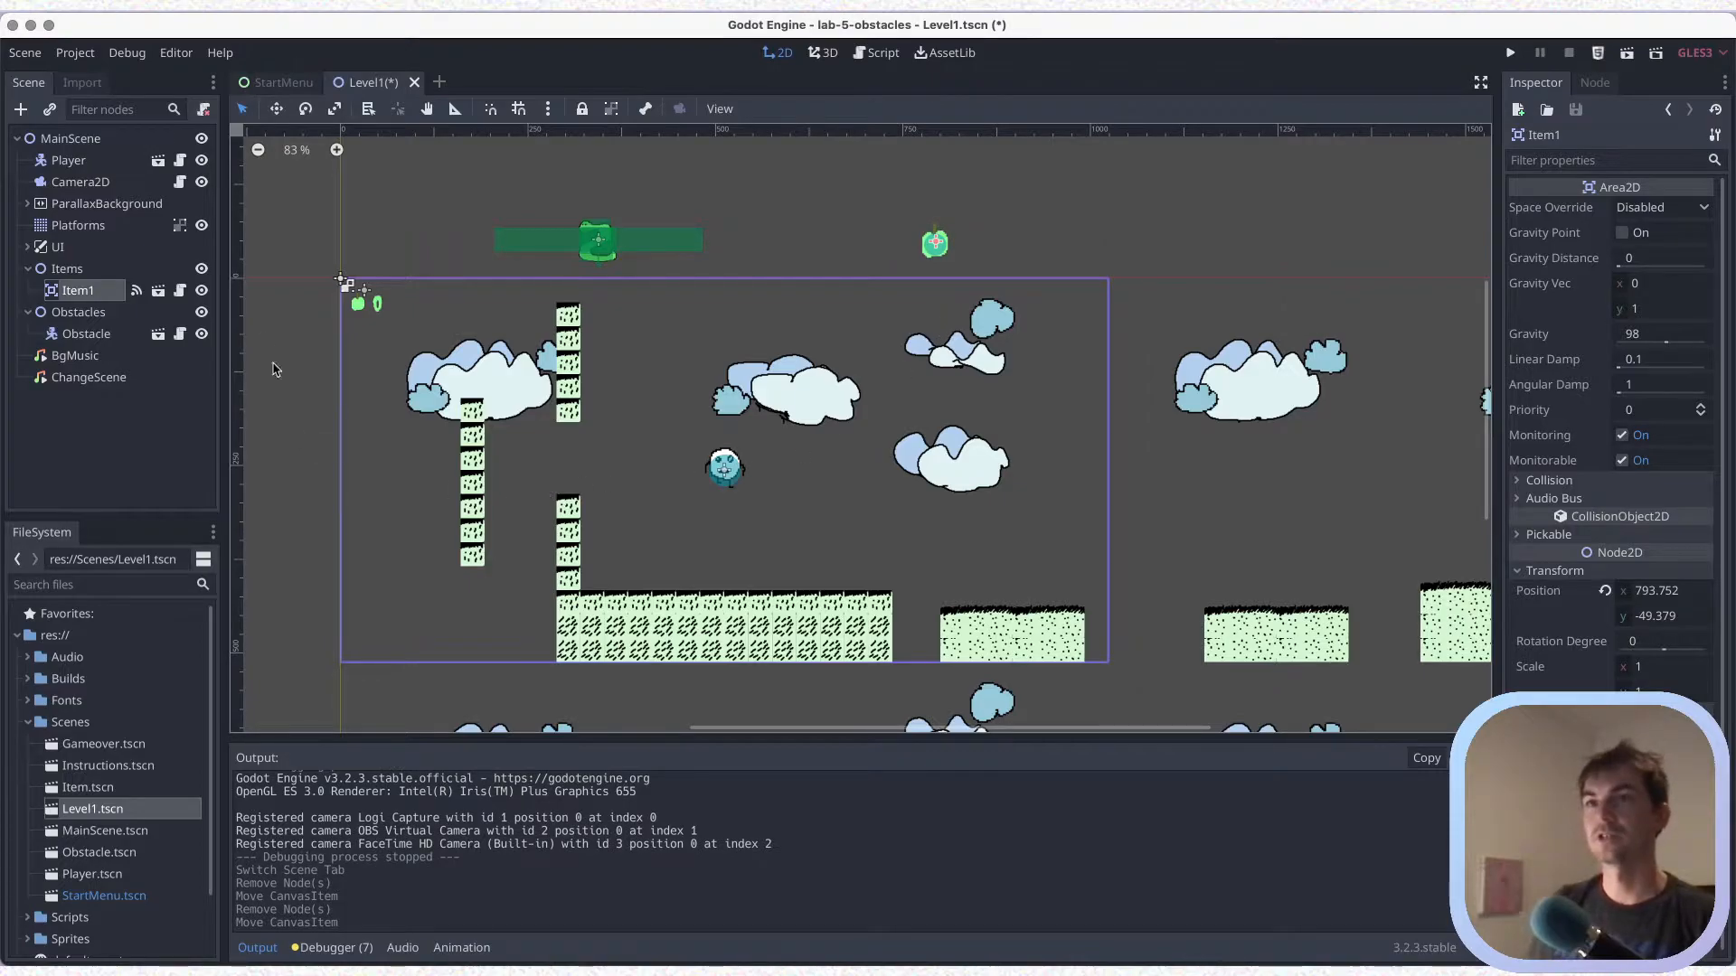
{"action": "key", "text": "super+s"}
Erase all Platforms tiles inside the level's first screen frame, including both columns and the ground blocks
{"action": "left_click", "coordinate": [84, 226]}
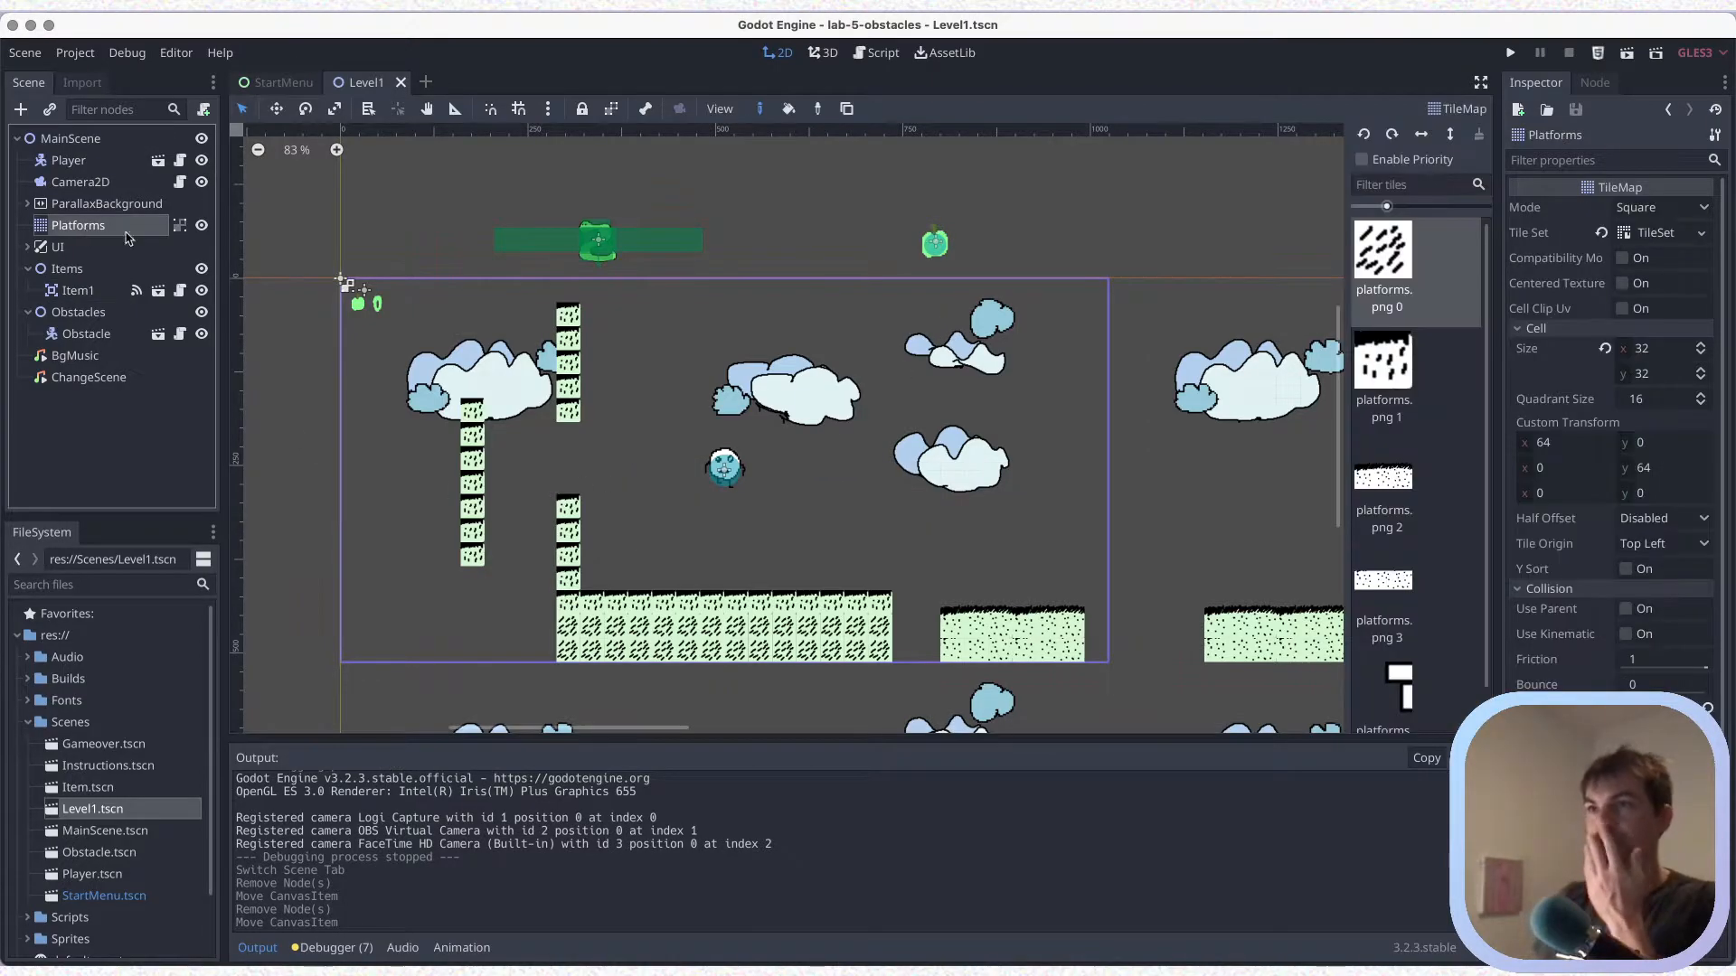
{"action": "right_click_drag", "start_coordinate": [474, 411], "coordinate": [472, 561]}
{"action": "mouse_move", "coordinate": [571, 318]}
{"action": "right_mouse_down"}
{"action": "mouse_move", "coordinate": [569, 647]}
{"action": "mouse_move", "coordinate": [769, 603]}
{"action": "mouse_move", "coordinate": [866, 607]}
{"action": "mouse_move", "coordinate": [882, 646]}
{"action": "mouse_move", "coordinate": [633, 649]}
{"action": "mouse_move", "coordinate": [854, 622]}
{"action": "mouse_move", "coordinate": [739, 611]}
{"action": "mouse_move", "coordinate": [657, 644]}
{"action": "mouse_move", "coordinate": [1062, 627]}
{"action": "mouse_move", "coordinate": [972, 611]}
{"action": "mouse_move", "coordinate": [950, 622]}
{"action": "mouse_move", "coordinate": [995, 622]}
{"action": "mouse_move", "coordinate": [1027, 653]}
{"action": "mouse_move", "coordinate": [965, 655]}
{"action": "mouse_move", "coordinate": [984, 623]}
{"action": "right_mouse_up"}
{"action": "right_click", "coordinate": [1046, 604]}
Erase the Platforms tile blocks that follow the first screen frame through the middle of the level
{"action": "mouse_move", "coordinate": [784, 553]}
{"action": "middle_mouse_down"}
{"action": "mouse_move", "coordinate": [340, 452]}
{"action": "mouse_move", "coordinate": [305, 463]}
{"action": "middle_mouse_up"}
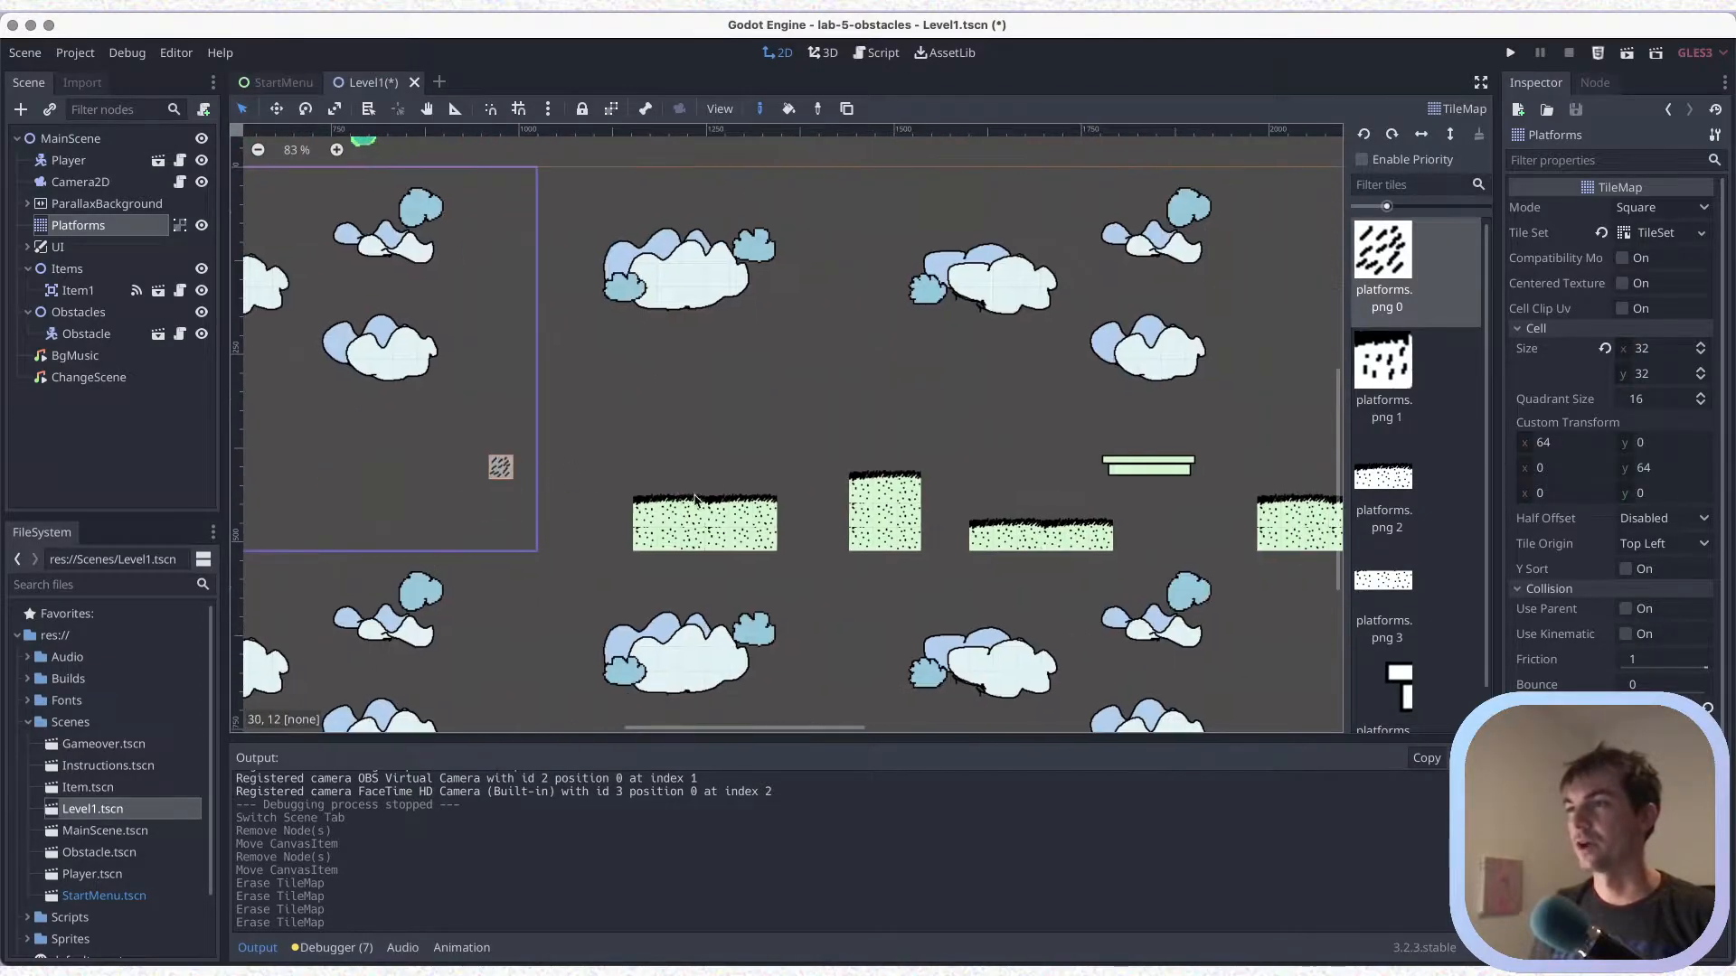
{"action": "mouse_move", "coordinate": [643, 496]}
{"action": "right_mouse_down"}
{"action": "mouse_move", "coordinate": [647, 534]}
{"action": "mouse_move", "coordinate": [717, 492]}
{"action": "mouse_move", "coordinate": [719, 542]}
{"action": "right_mouse_up"}
{"action": "right_click_drag", "start_coordinate": [859, 475], "coordinate": [860, 550]}
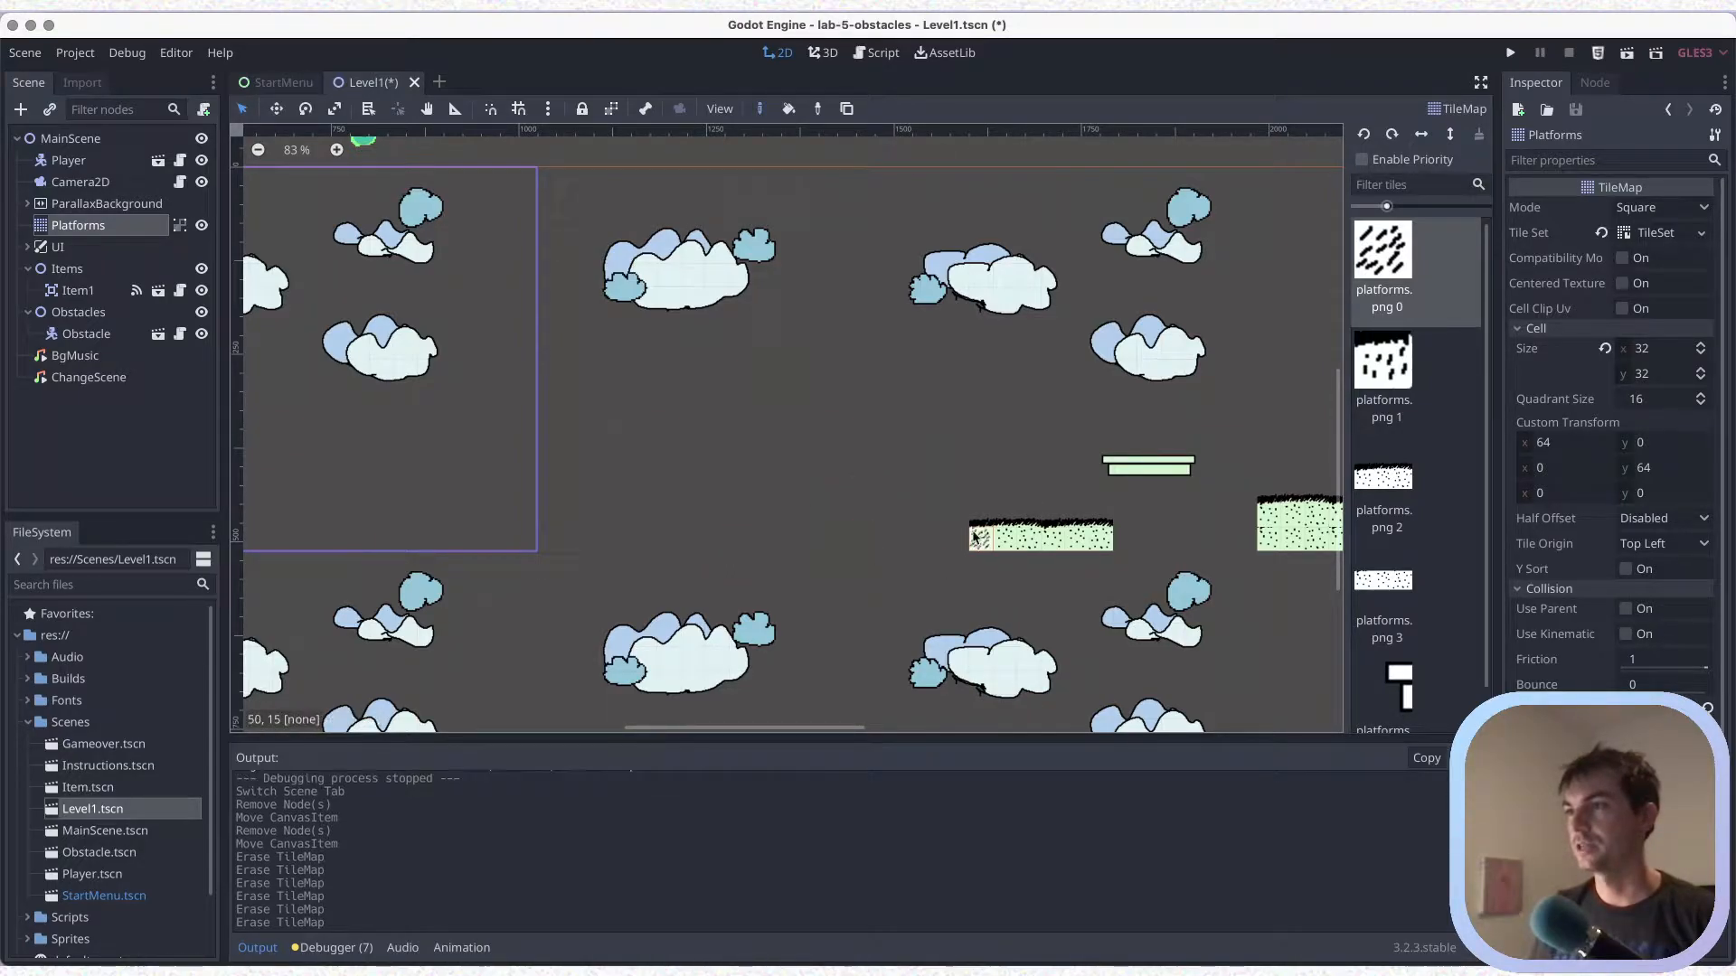
{"action": "right_click_drag", "start_coordinate": [982, 522], "coordinate": [1029, 517]}
{"action": "middle_click_drag", "start_coordinate": [988, 517], "coordinate": [776, 519]}
{"action": "mouse_move", "coordinate": [819, 532]}
{"action": "right_mouse_down"}
{"action": "mouse_move", "coordinate": [872, 480]}
{"action": "mouse_move", "coordinate": [1029, 509]}
{"action": "mouse_move", "coordinate": [1116, 492]}
{"action": "mouse_move", "coordinate": [1076, 548]}
{"action": "mouse_move", "coordinate": [1019, 546]}
{"action": "mouse_move", "coordinate": [942, 473]}
{"action": "right_mouse_up"}
{"action": "mouse_move", "coordinate": [1164, 486]}
{"action": "right_mouse_down"}
{"action": "mouse_move", "coordinate": [1182, 469]}
{"action": "mouse_move", "coordinate": [1311, 471]}
{"action": "right_mouse_up"}
{"action": "right_click_drag", "start_coordinate": [1117, 420], "coordinate": [1119, 399]}
{"action": "middle_click_drag", "start_coordinate": [1120, 399], "coordinate": [902, 452]}
{"action": "right_click_drag", "start_coordinate": [1041, 445], "coordinate": [1240, 428]}
Erase the last platform block around x 2560 at the far end of the level and save the scene
{"action": "mouse_move", "coordinate": [1096, 454]}
{"action": "middle_mouse_down"}
{"action": "mouse_move", "coordinate": [773, 411]}
{"action": "mouse_move", "coordinate": [660, 422]}
{"action": "middle_mouse_up"}
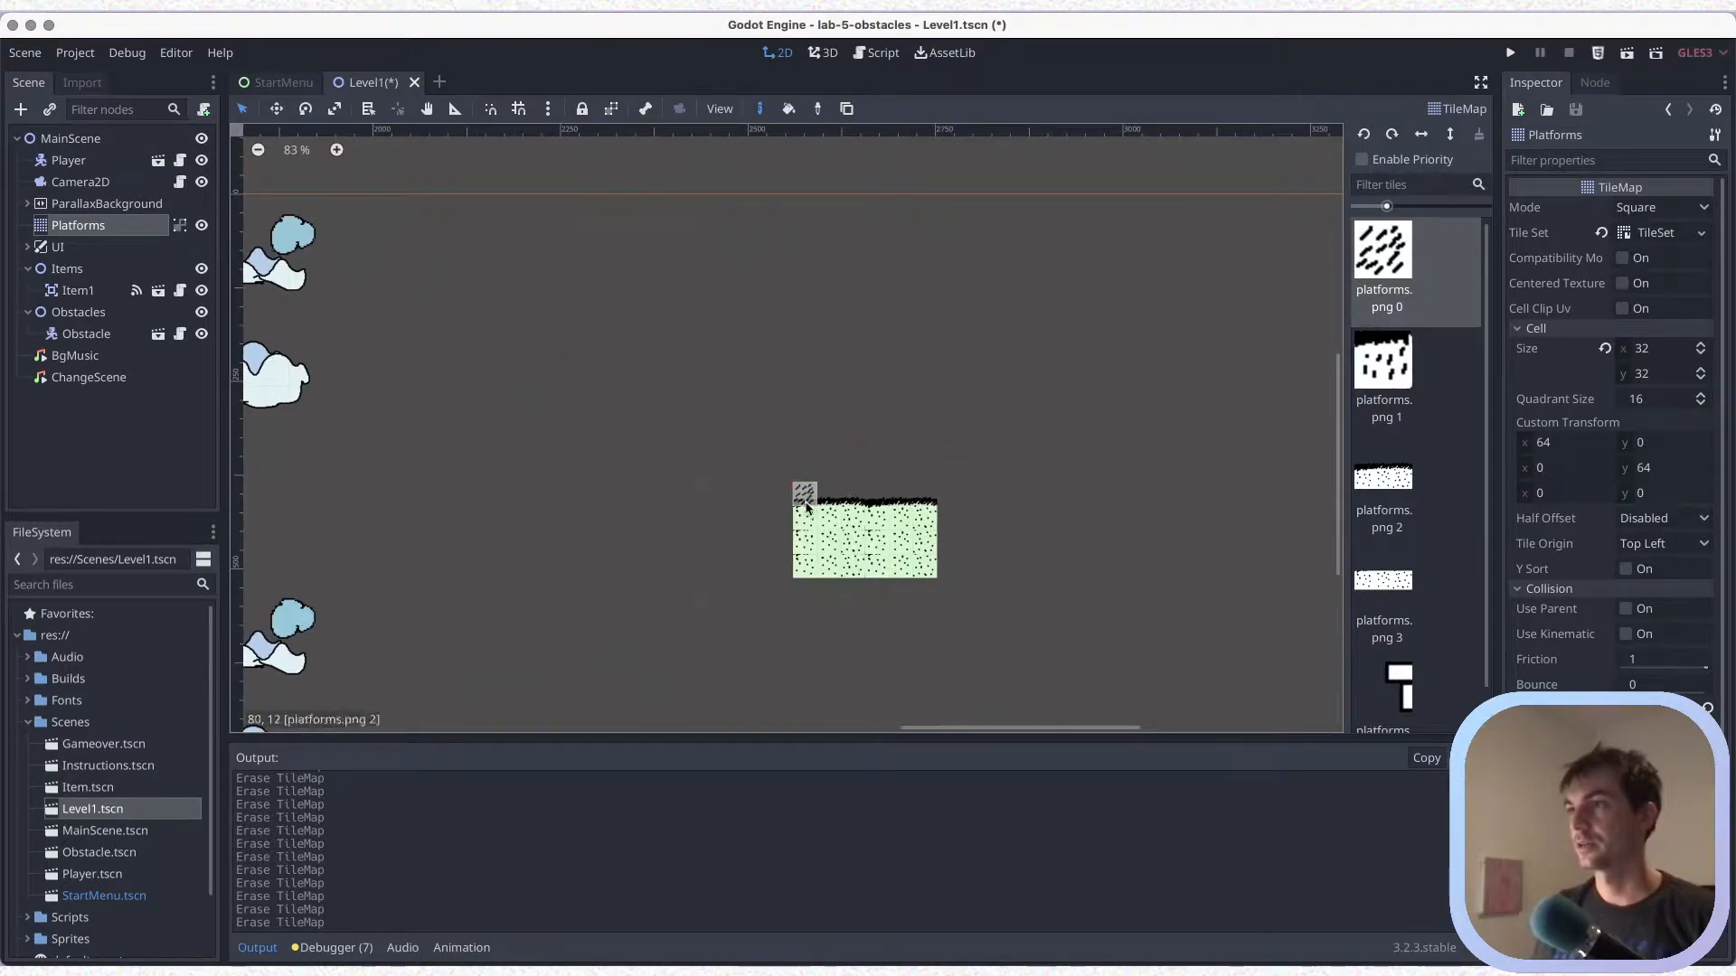
{"action": "right_click_drag", "start_coordinate": [802, 488], "coordinate": [967, 495]}
{"action": "mouse_move", "coordinate": [815, 541]}
{"action": "right_mouse_down"}
{"action": "mouse_move", "coordinate": [804, 556]}
{"action": "mouse_move", "coordinate": [904, 542]}
{"action": "right_mouse_up"}
{"action": "middle_click_drag", "start_coordinate": [750, 485], "coordinate": [606, 462]}
{"action": "key", "text": "super+s"}
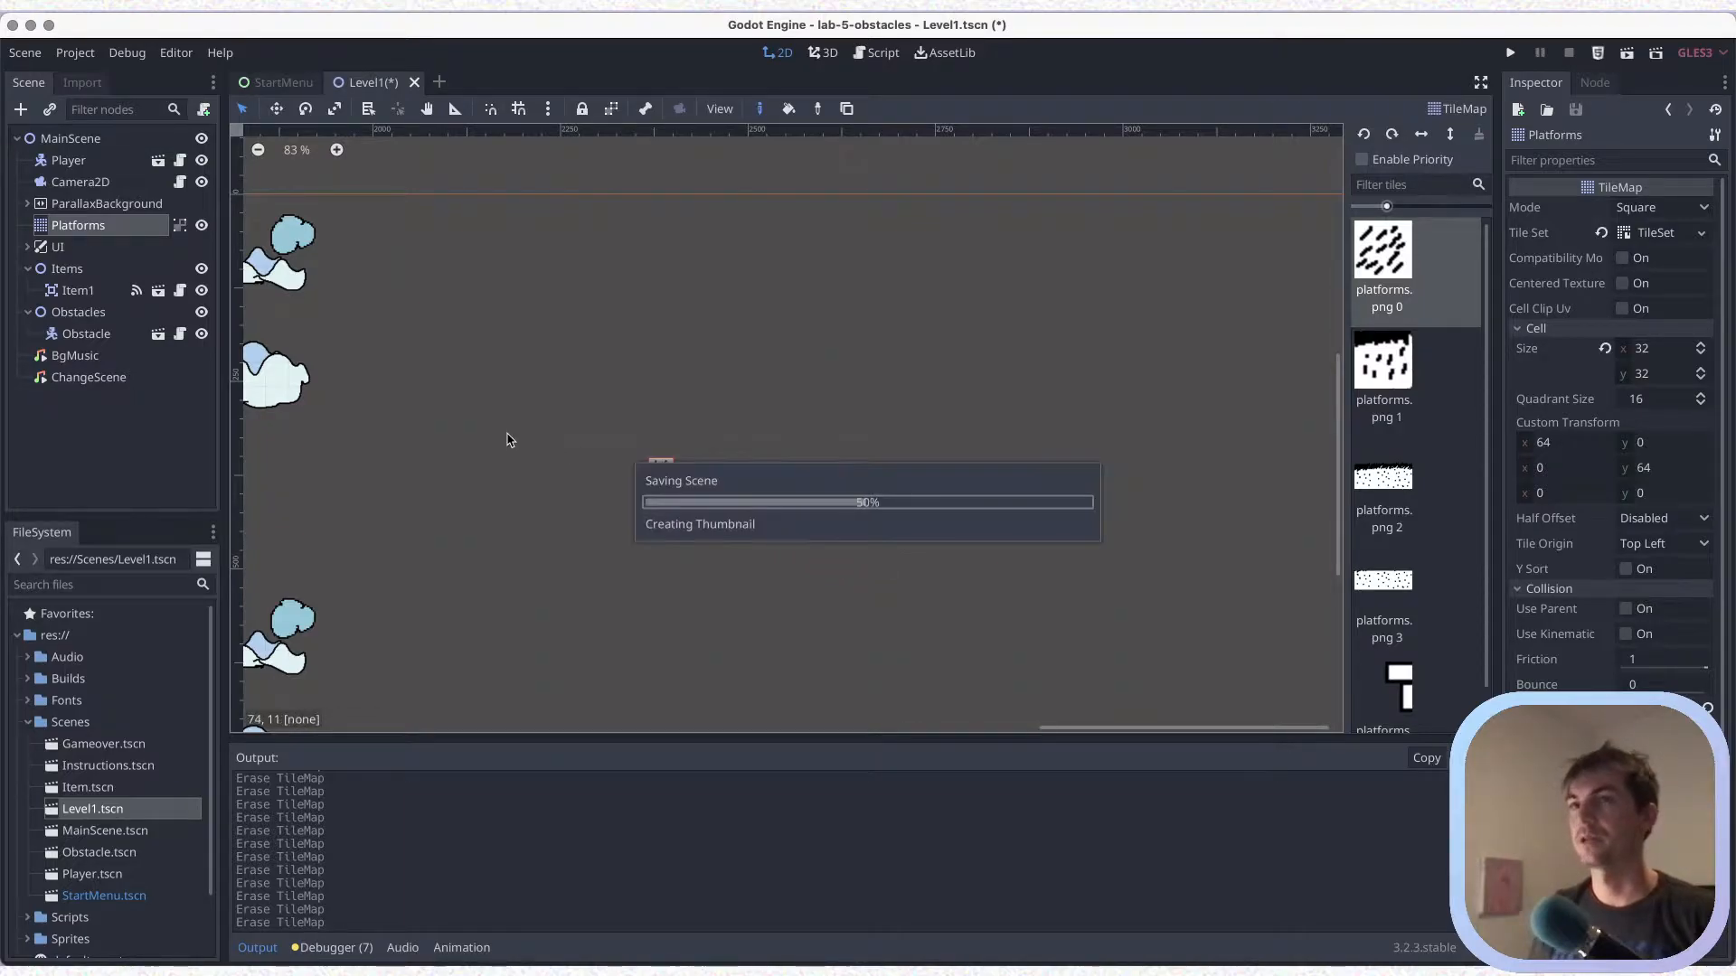
{"action": "scroll", "coordinate": [555, 450], "scroll_direction": "left", "scroll_amount": 5}
{"action": "scroll", "coordinate": [555, 450], "scroll_direction": "left", "scroll_amount": 10}
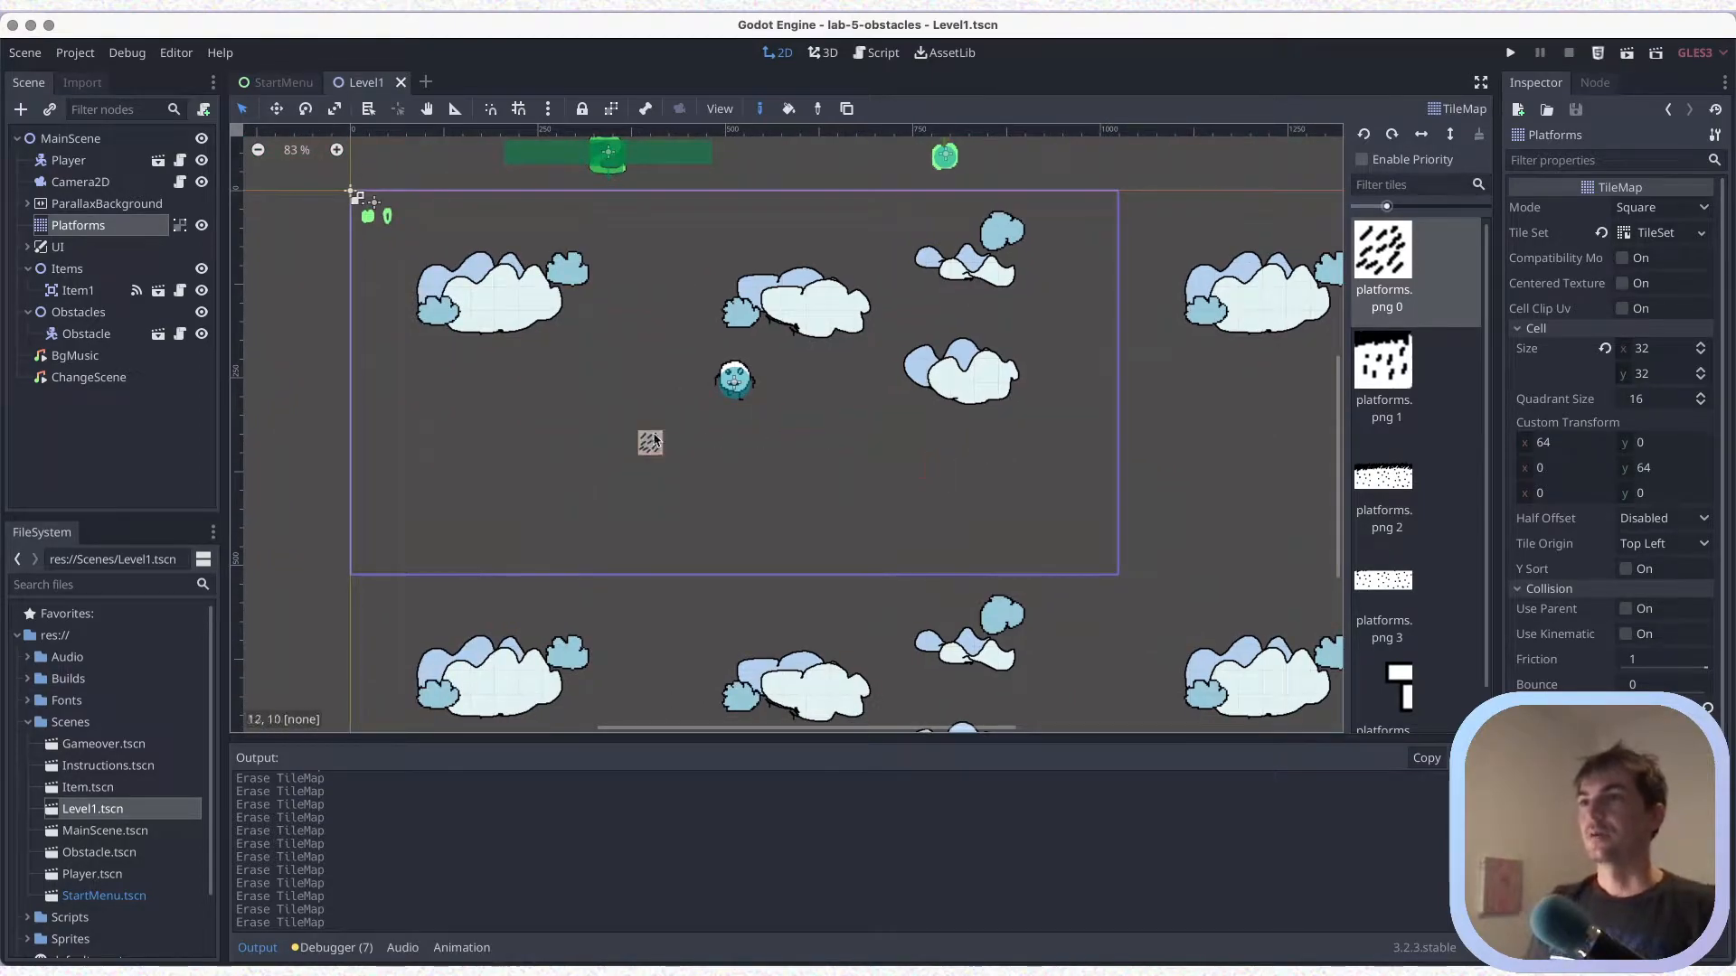
{"action": "scroll", "coordinate": [655, 434], "scroll_direction": "up", "scroll_amount": 1}
{"action": "key", "text": "super+s"}
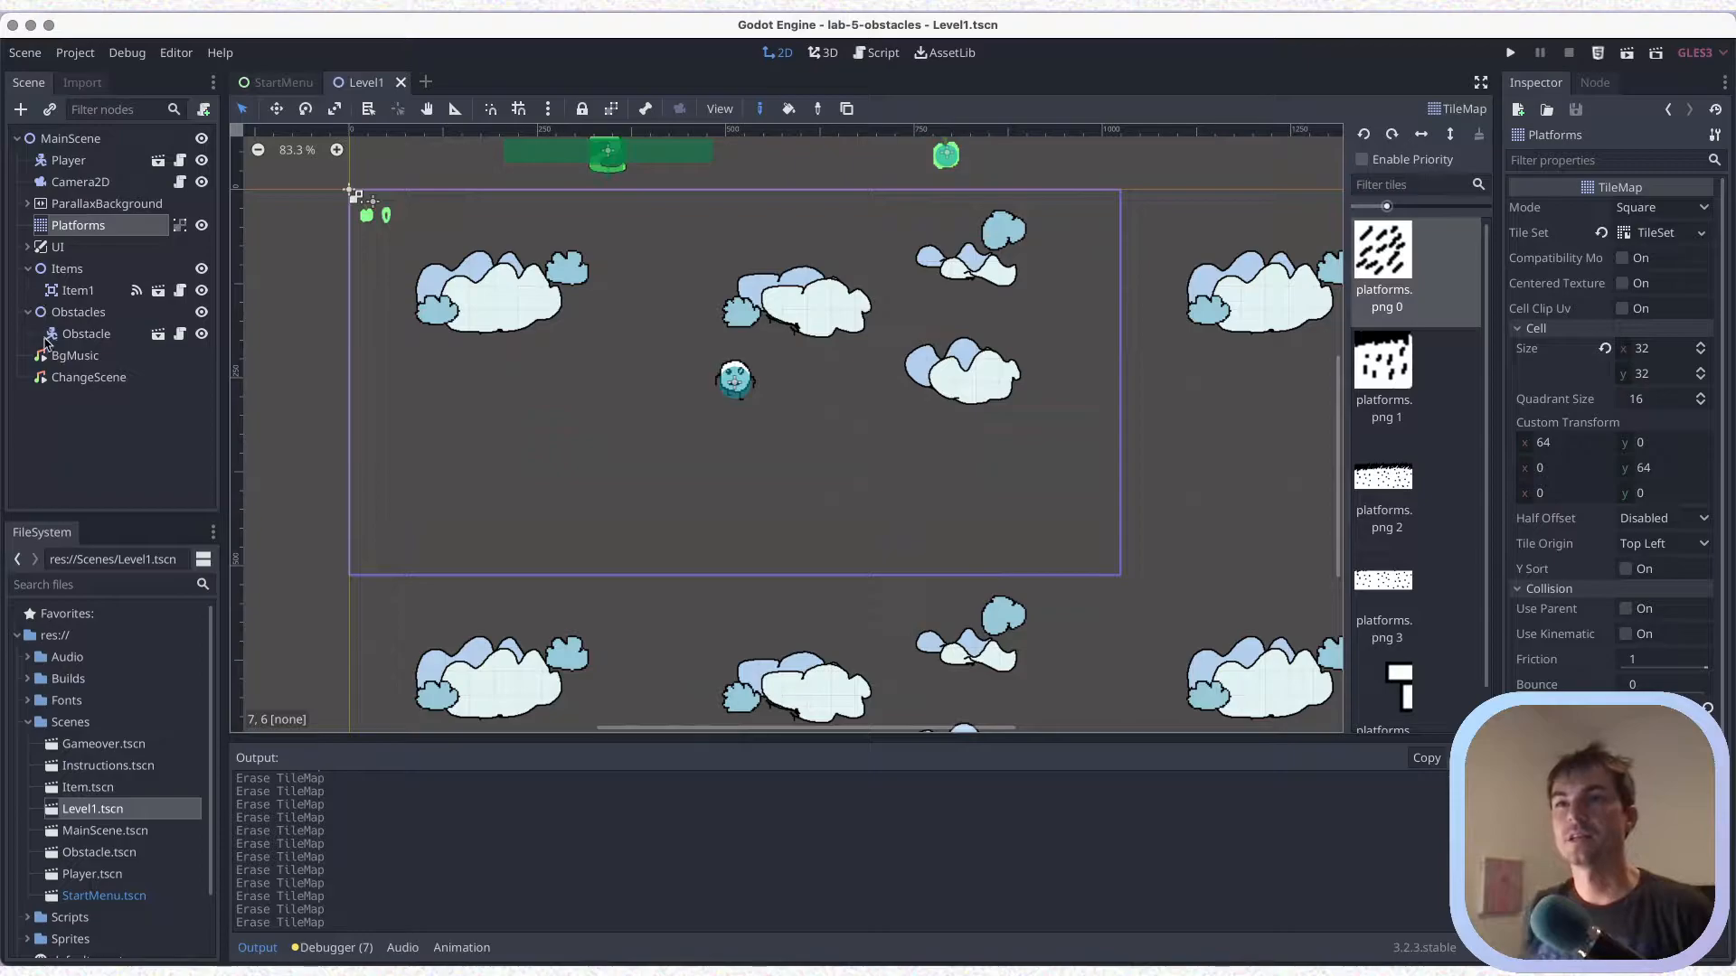
Assign Level1.tscn from the Scenes folder to the Gameover node's Load Level Path and save
{"action": "left_click", "coordinate": [28, 246]}
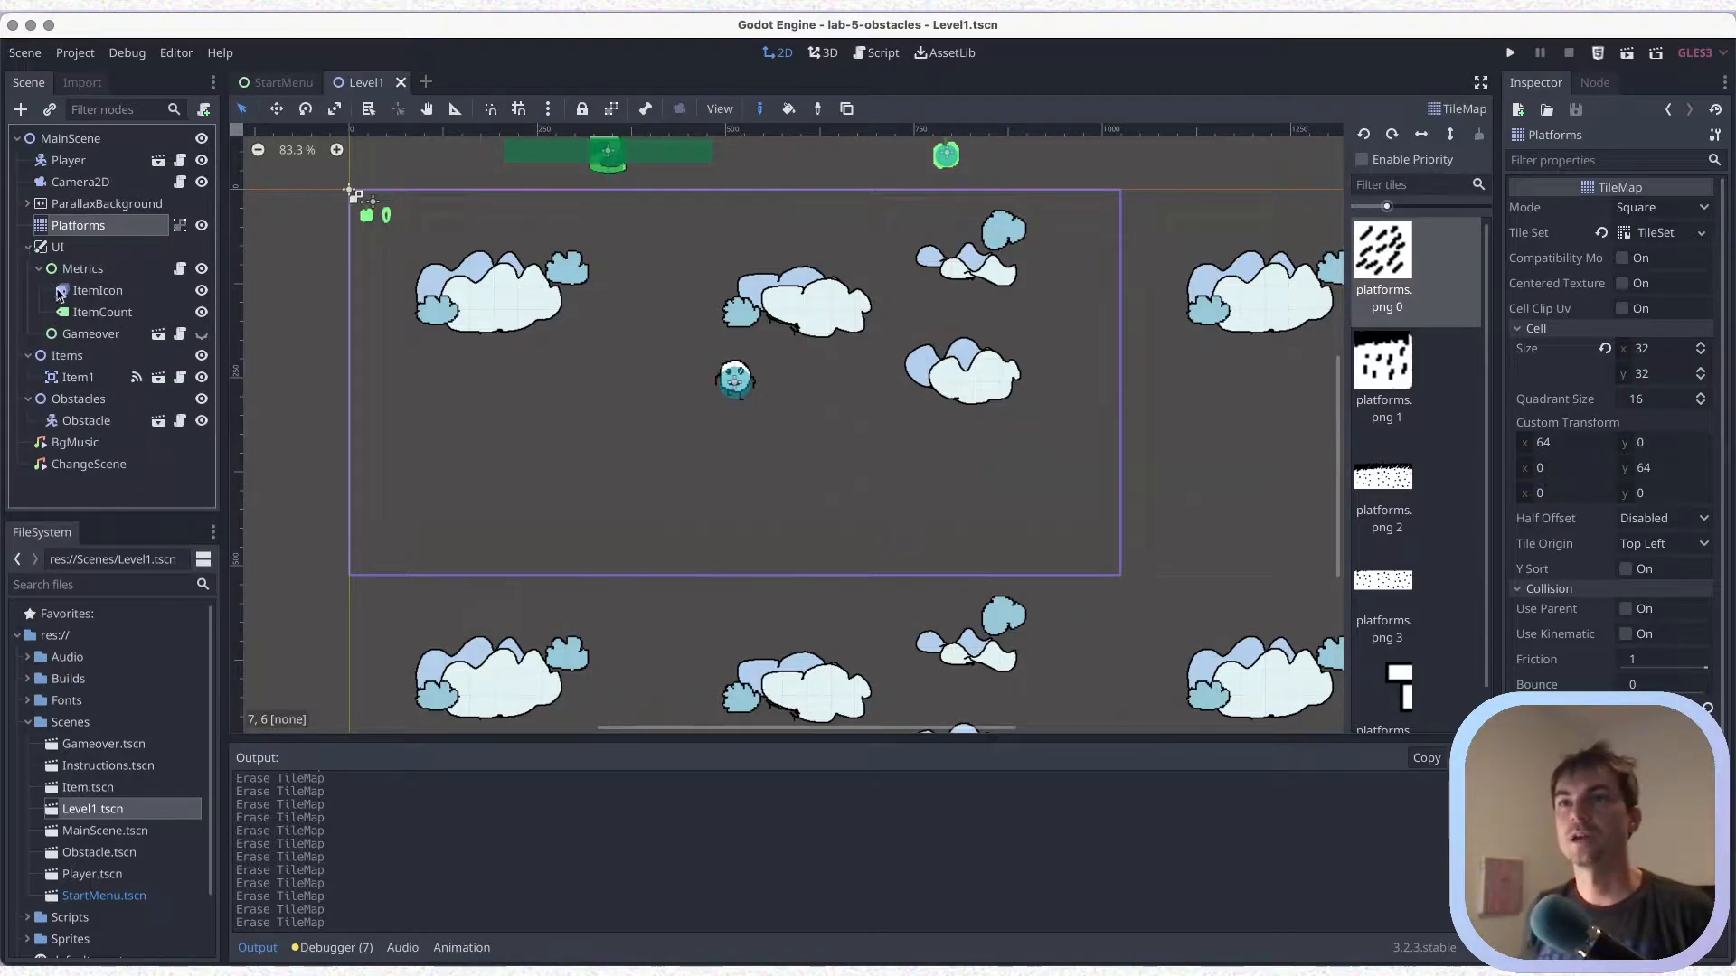
{"action": "left_click", "coordinate": [39, 268]}
{"action": "left_click", "coordinate": [85, 290]}
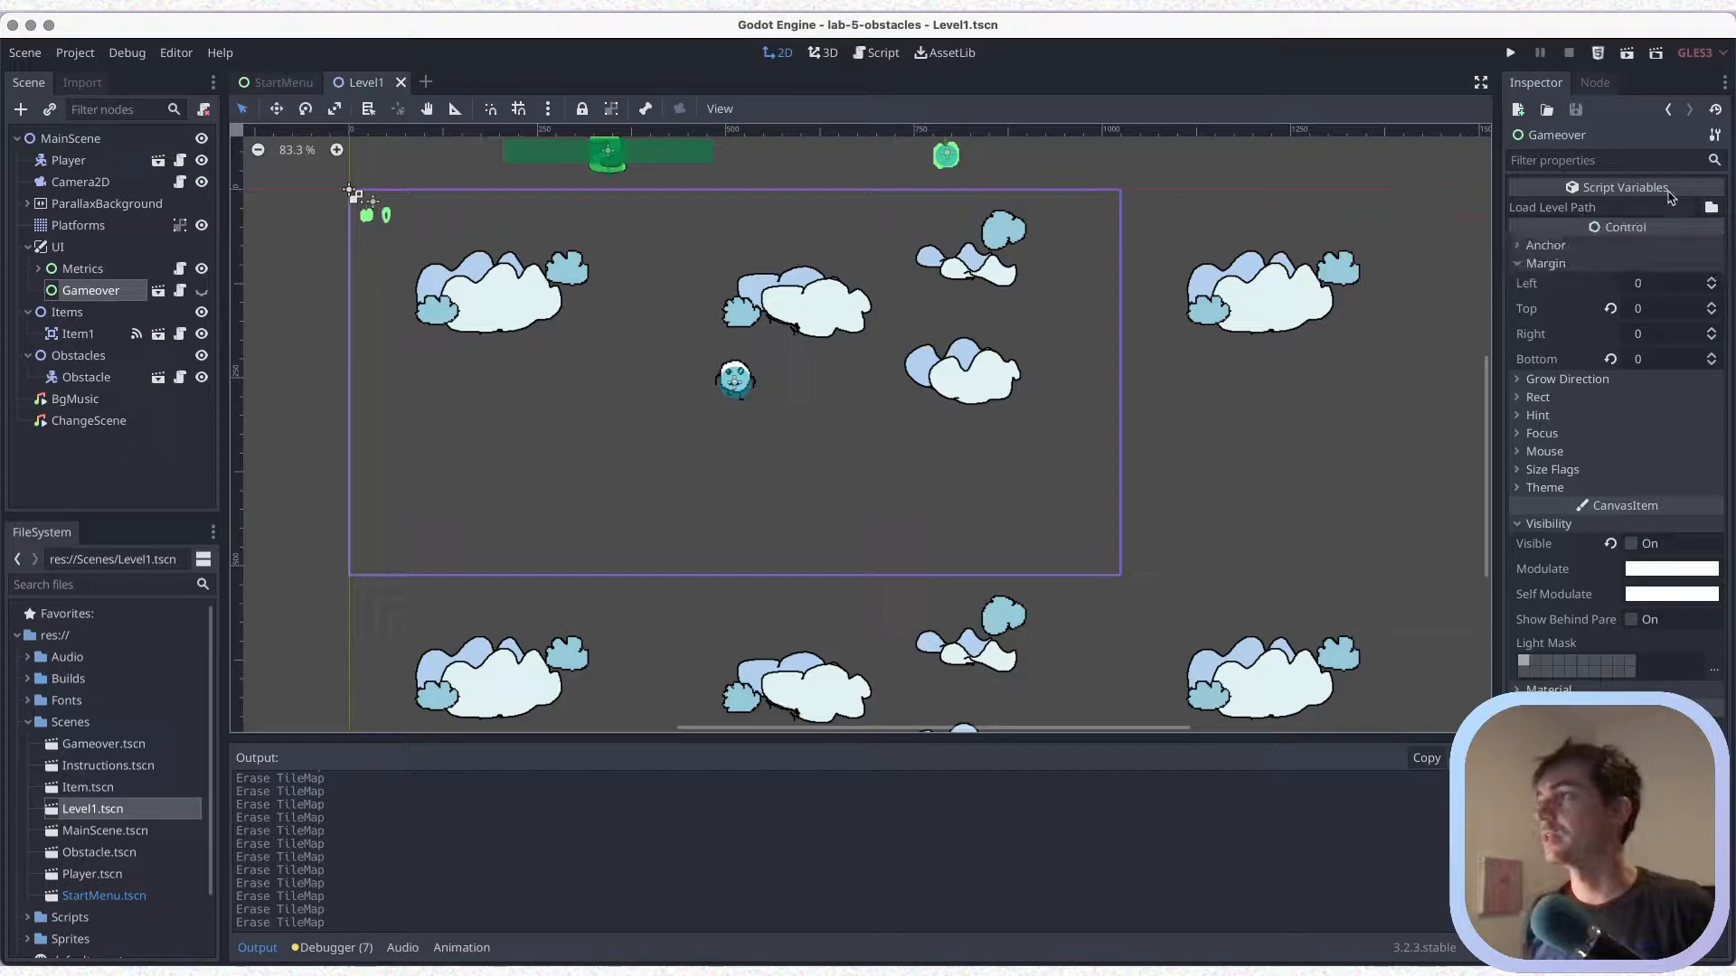
{"action": "left_click", "coordinate": [1716, 209]}
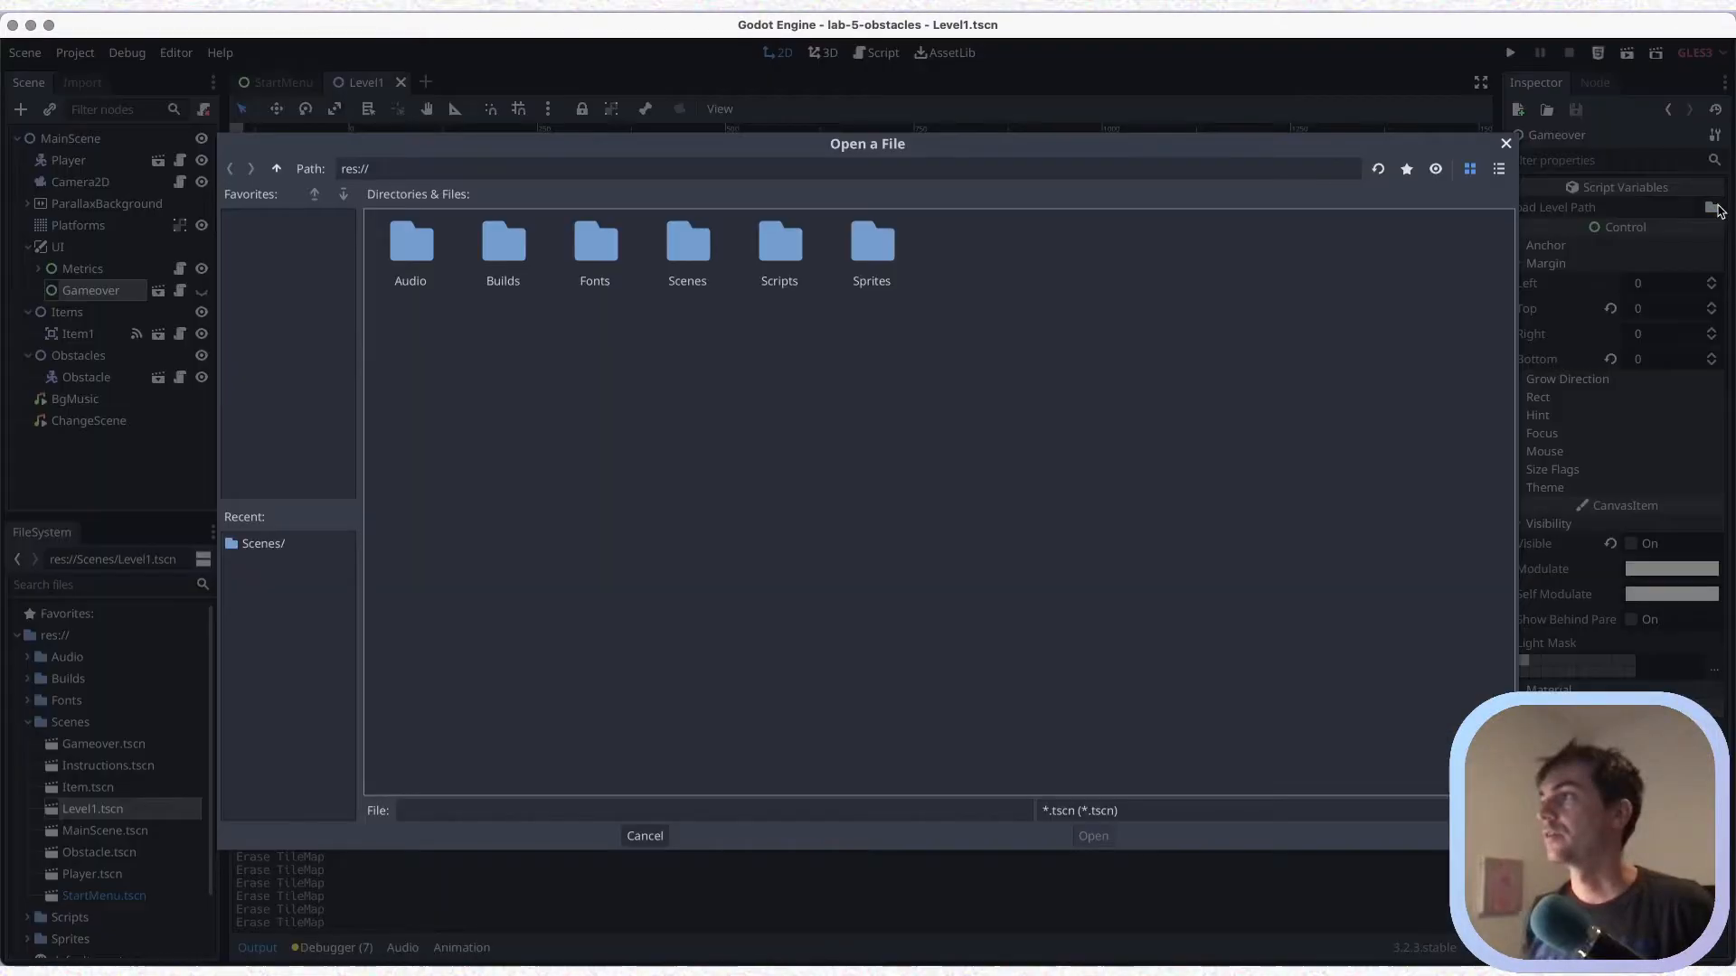
{"action": "double_click", "coordinate": [796, 256]}
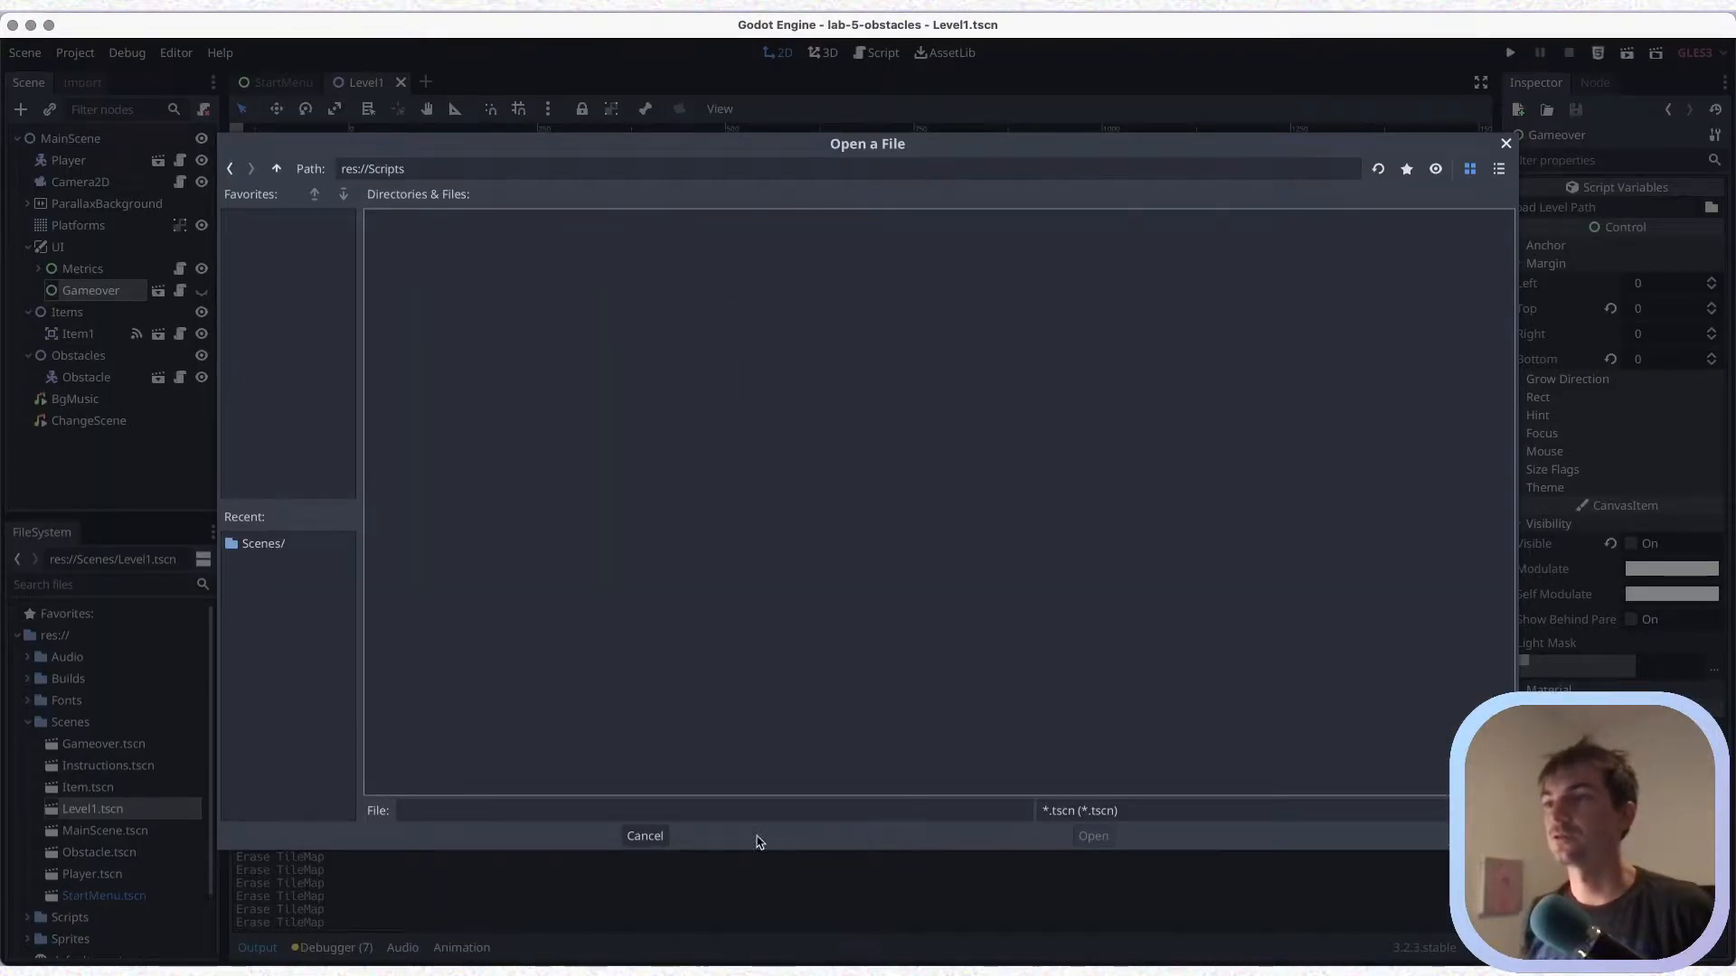
{"action": "left_click", "coordinate": [276, 169]}
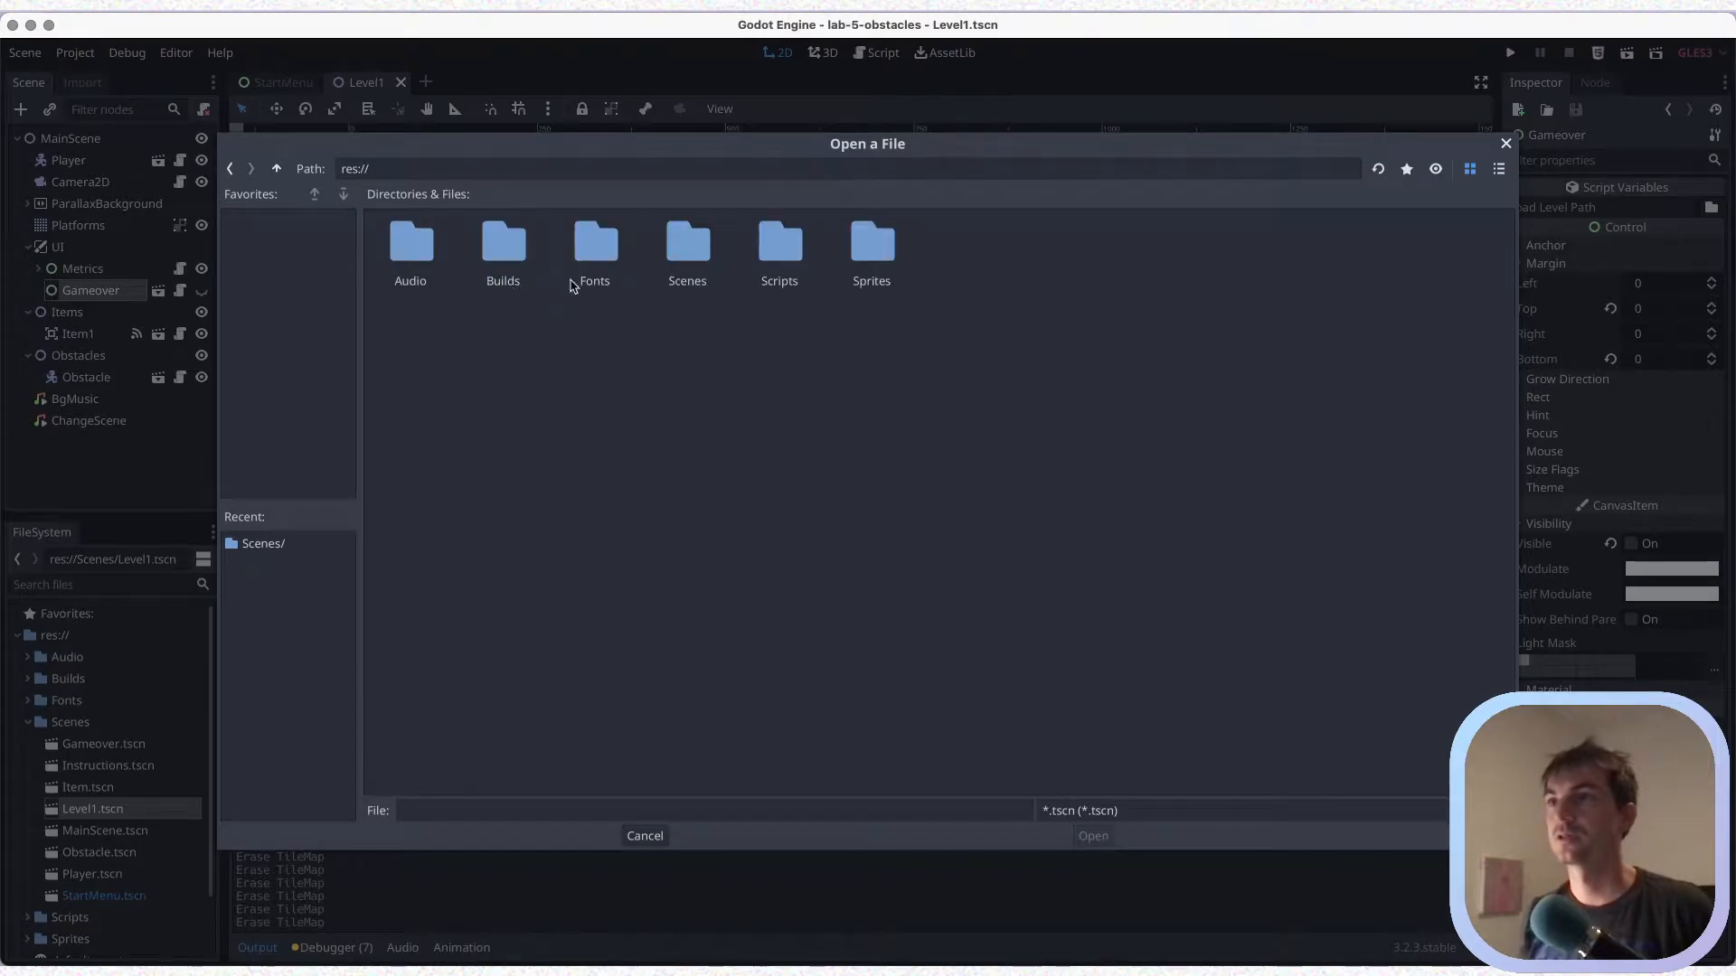
{"action": "double_click", "coordinate": [680, 258]}
{"action": "left_click", "coordinate": [703, 250]}
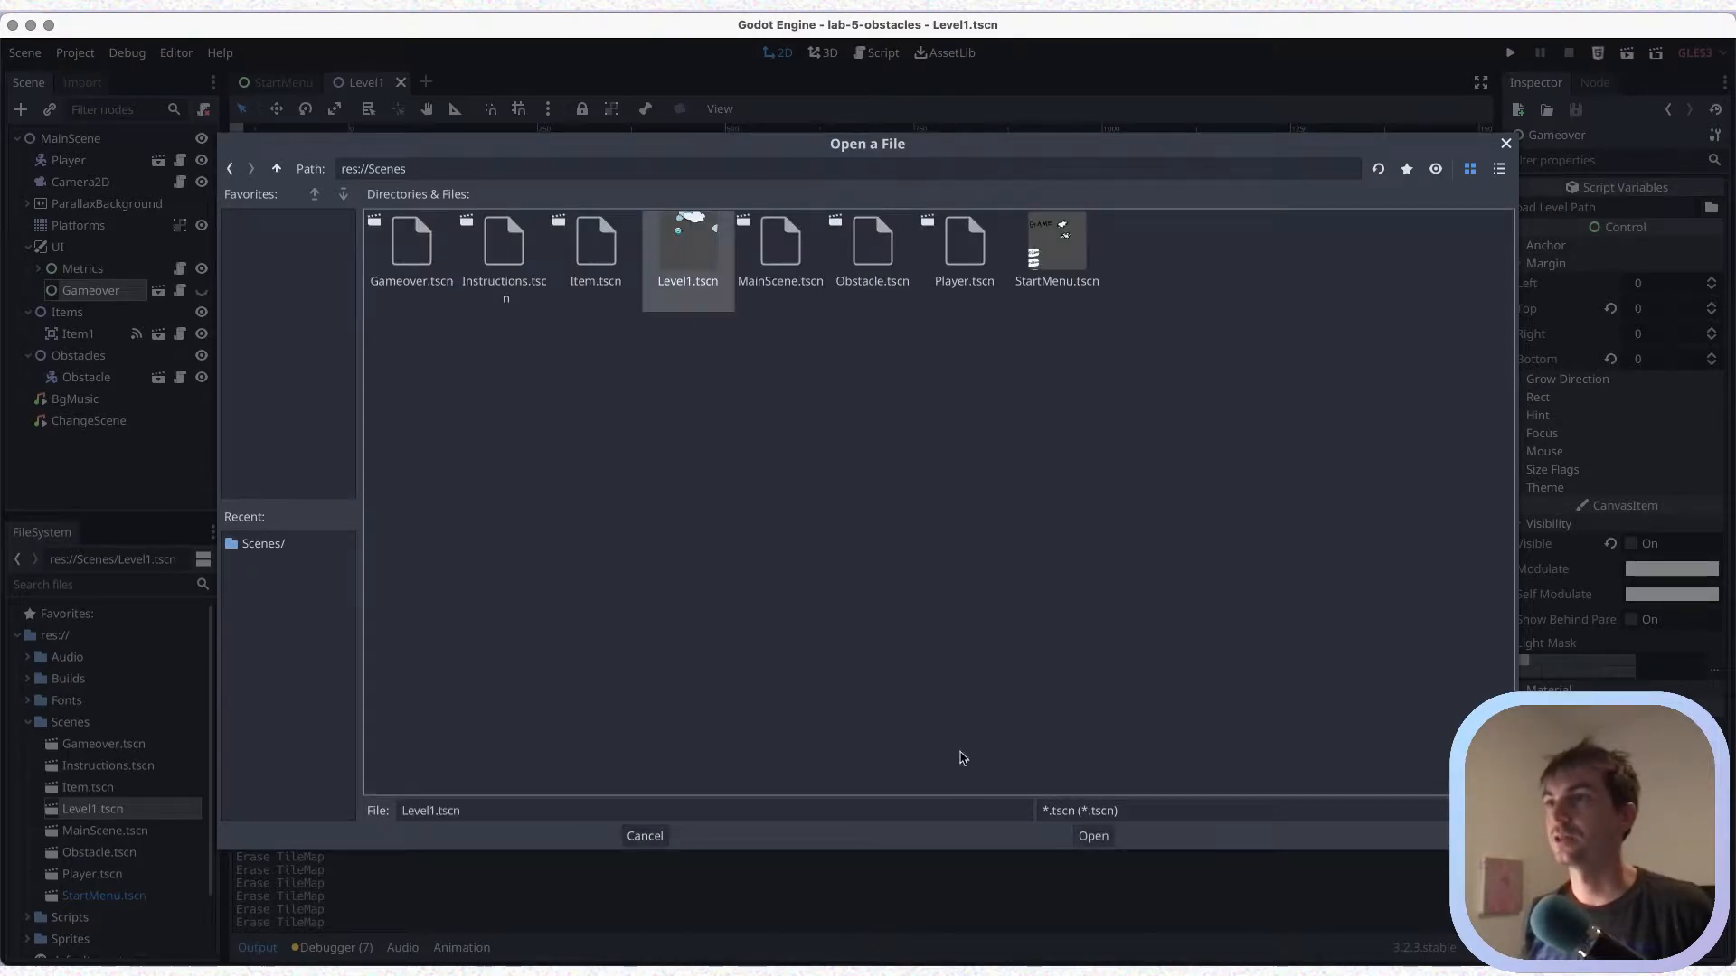
{"action": "left_click", "coordinate": [1093, 835]}
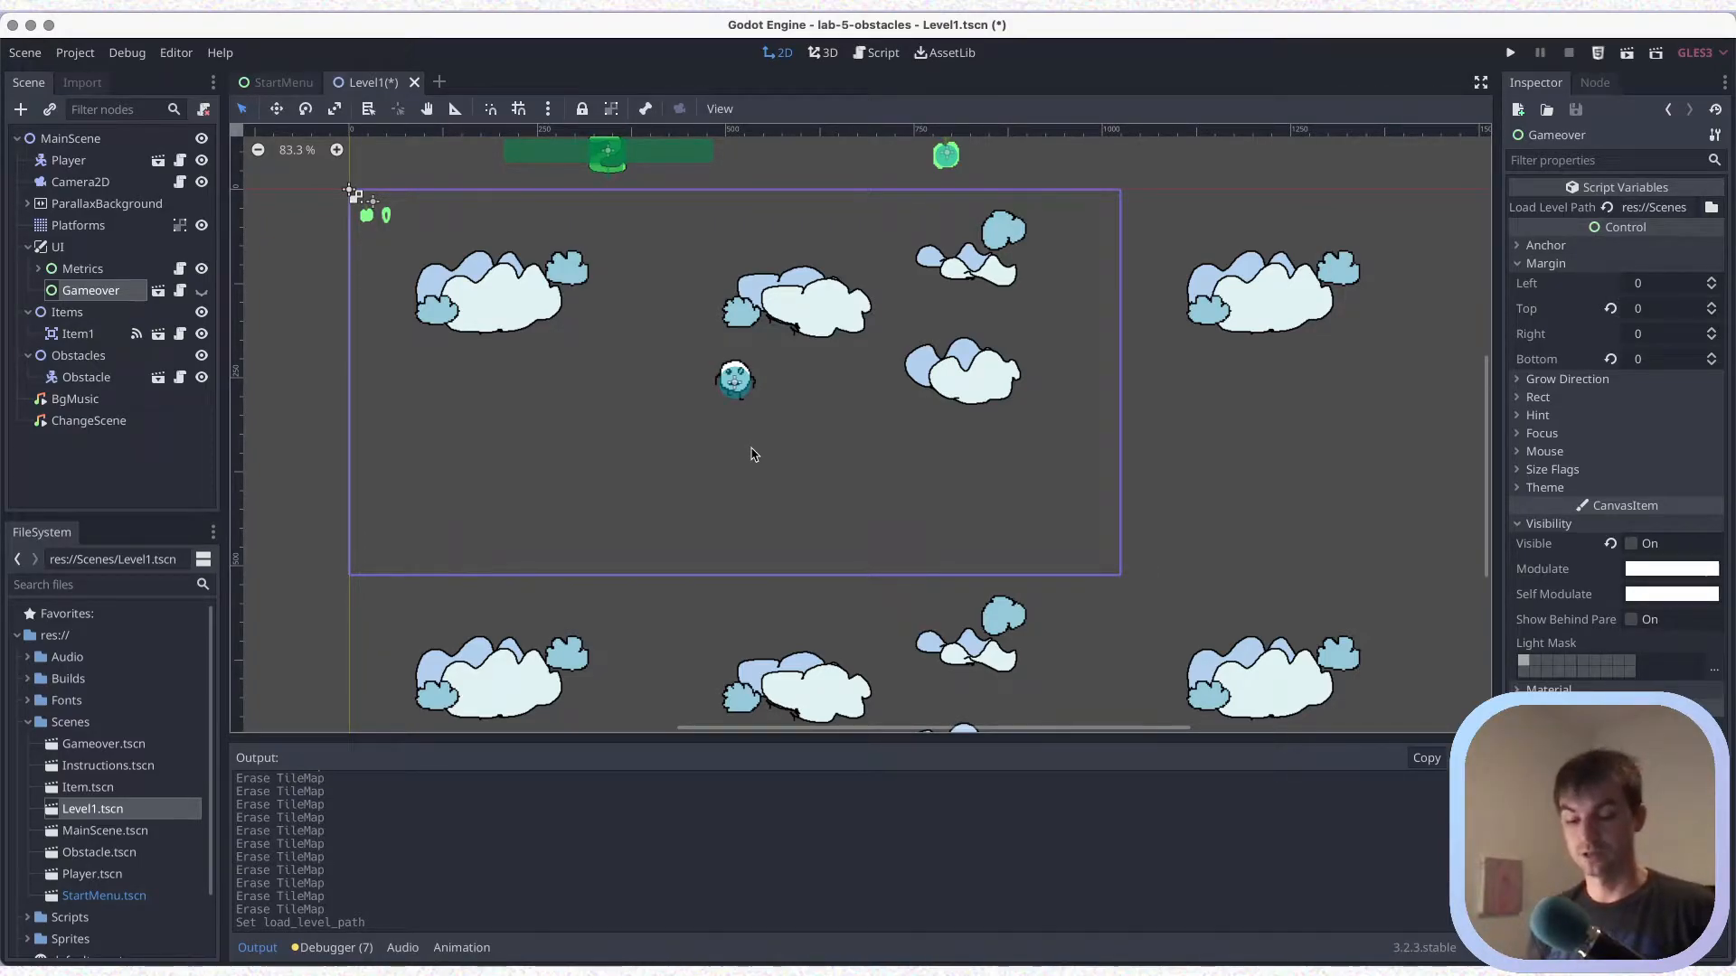
{"action": "key", "text": "super+s"}
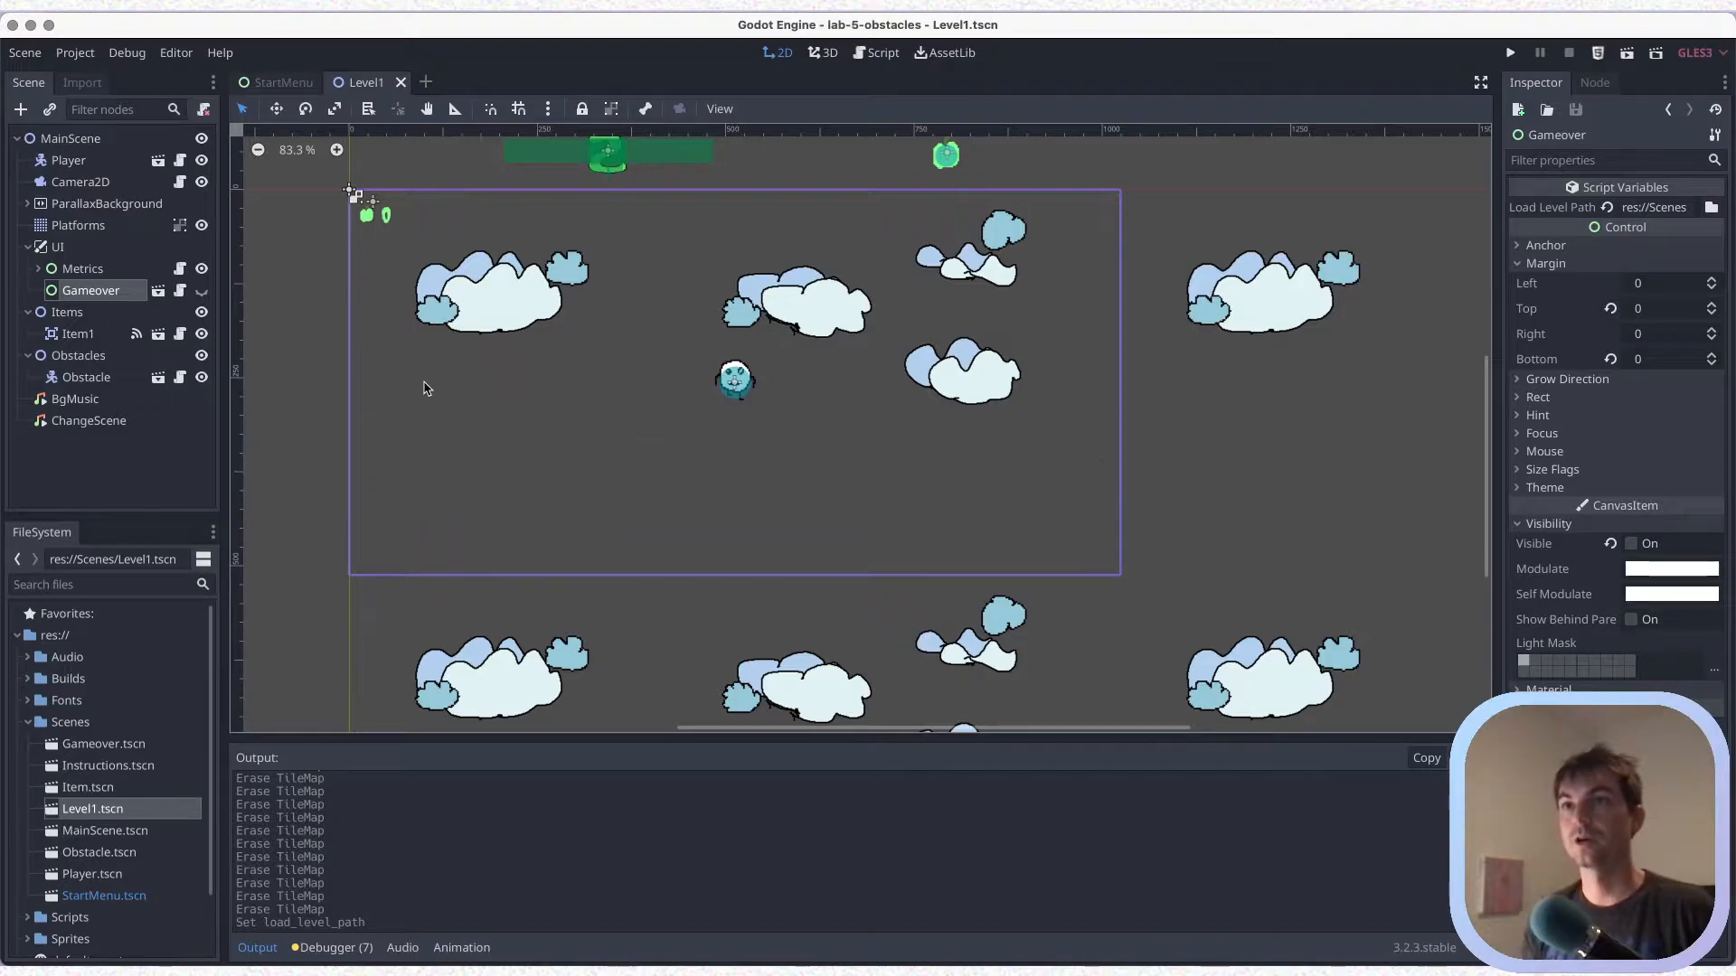
Collapse the UI, Items and Obstacles nodes in the scene tree and save the scene
{"action": "left_click", "coordinate": [28, 248]}
{"action": "left_click", "coordinate": [28, 269]}
{"action": "left_click", "coordinate": [28, 290]}
{"action": "key", "text": "ctrl+s"}
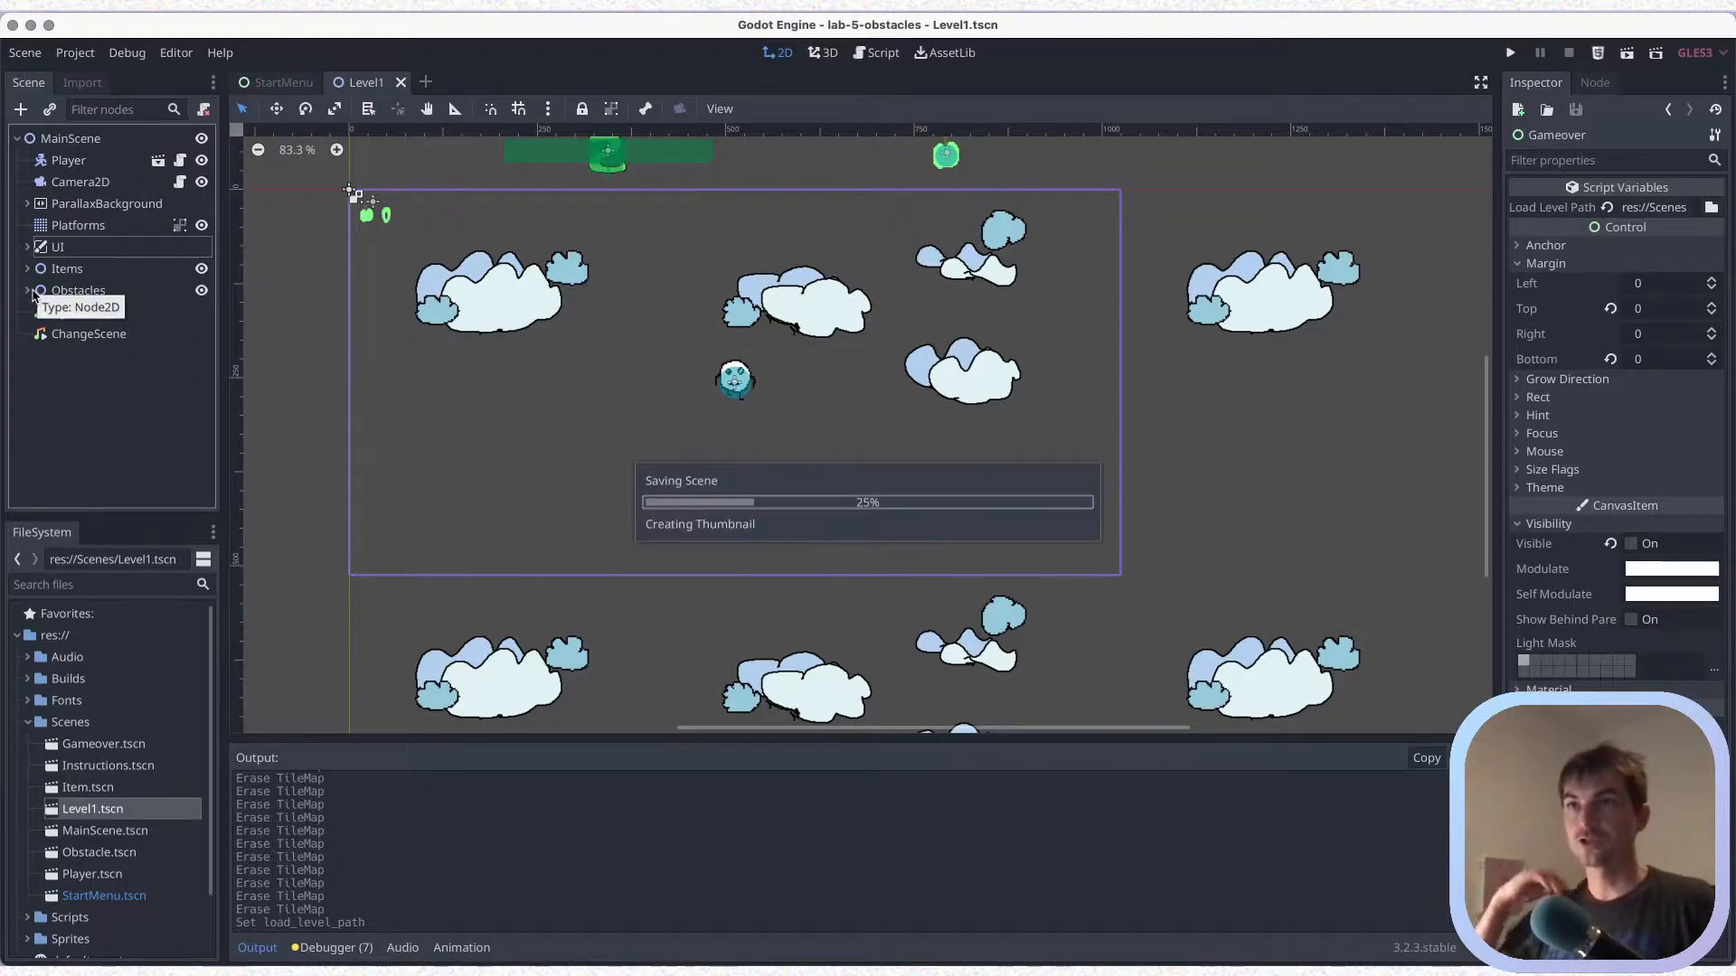
{"action": "key", "text": "ctrl+Tab"}
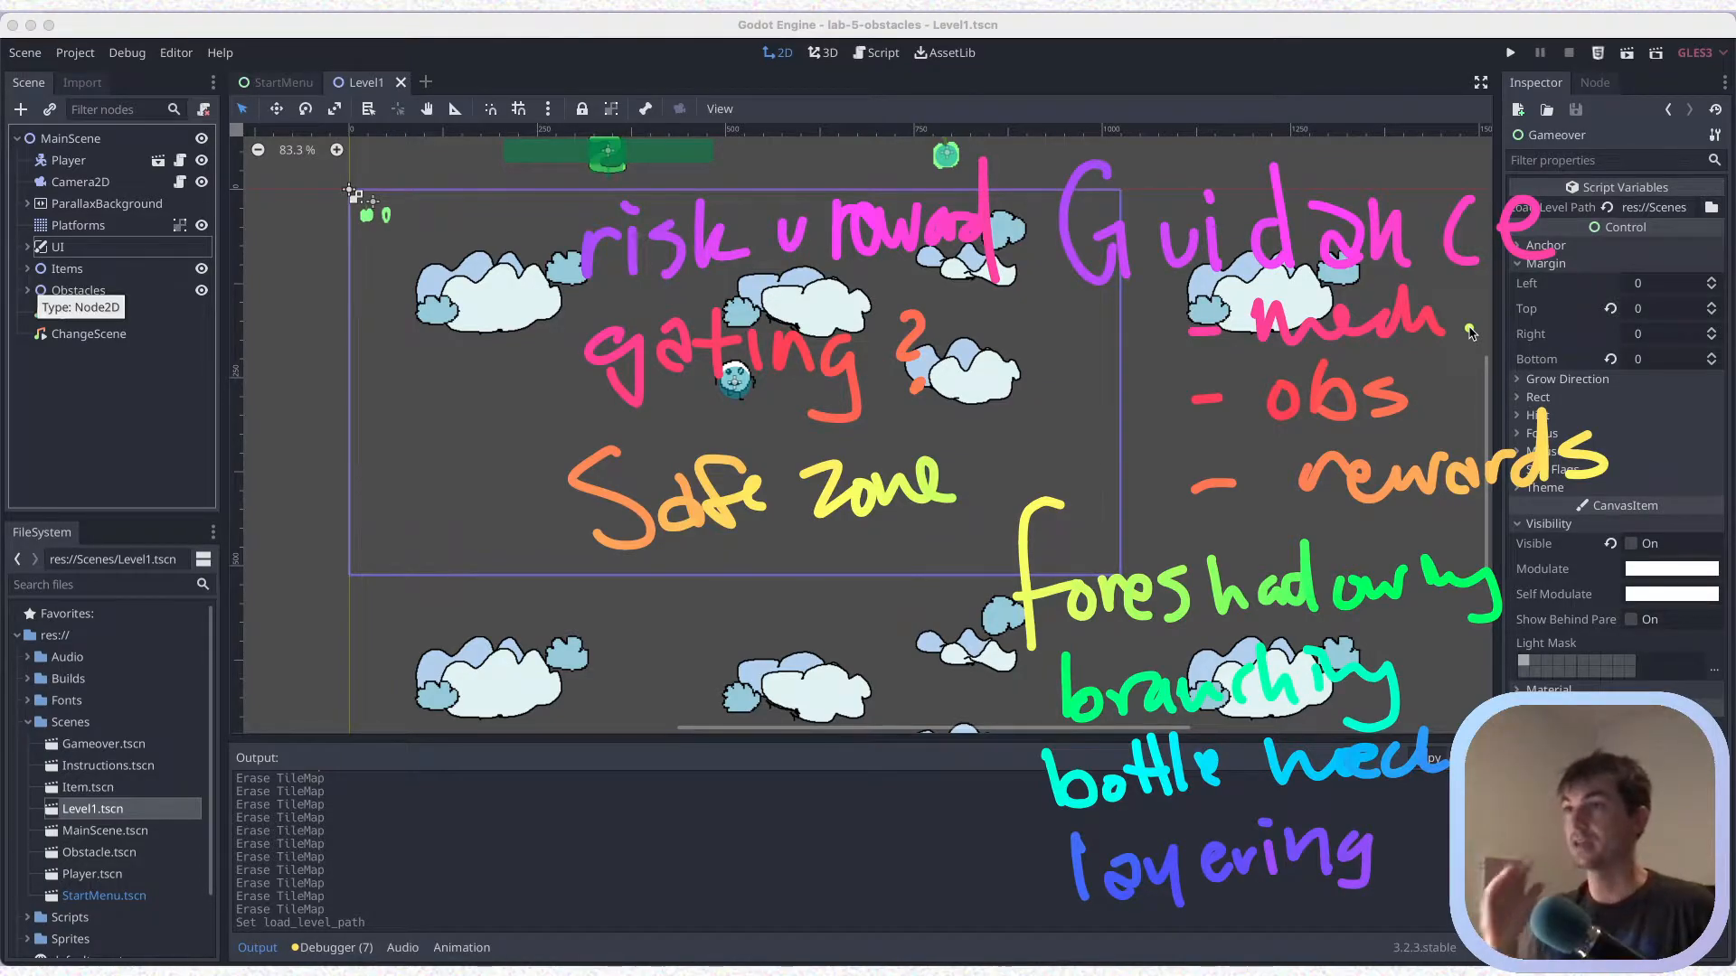
{"action": "key", "text": "Escape"}
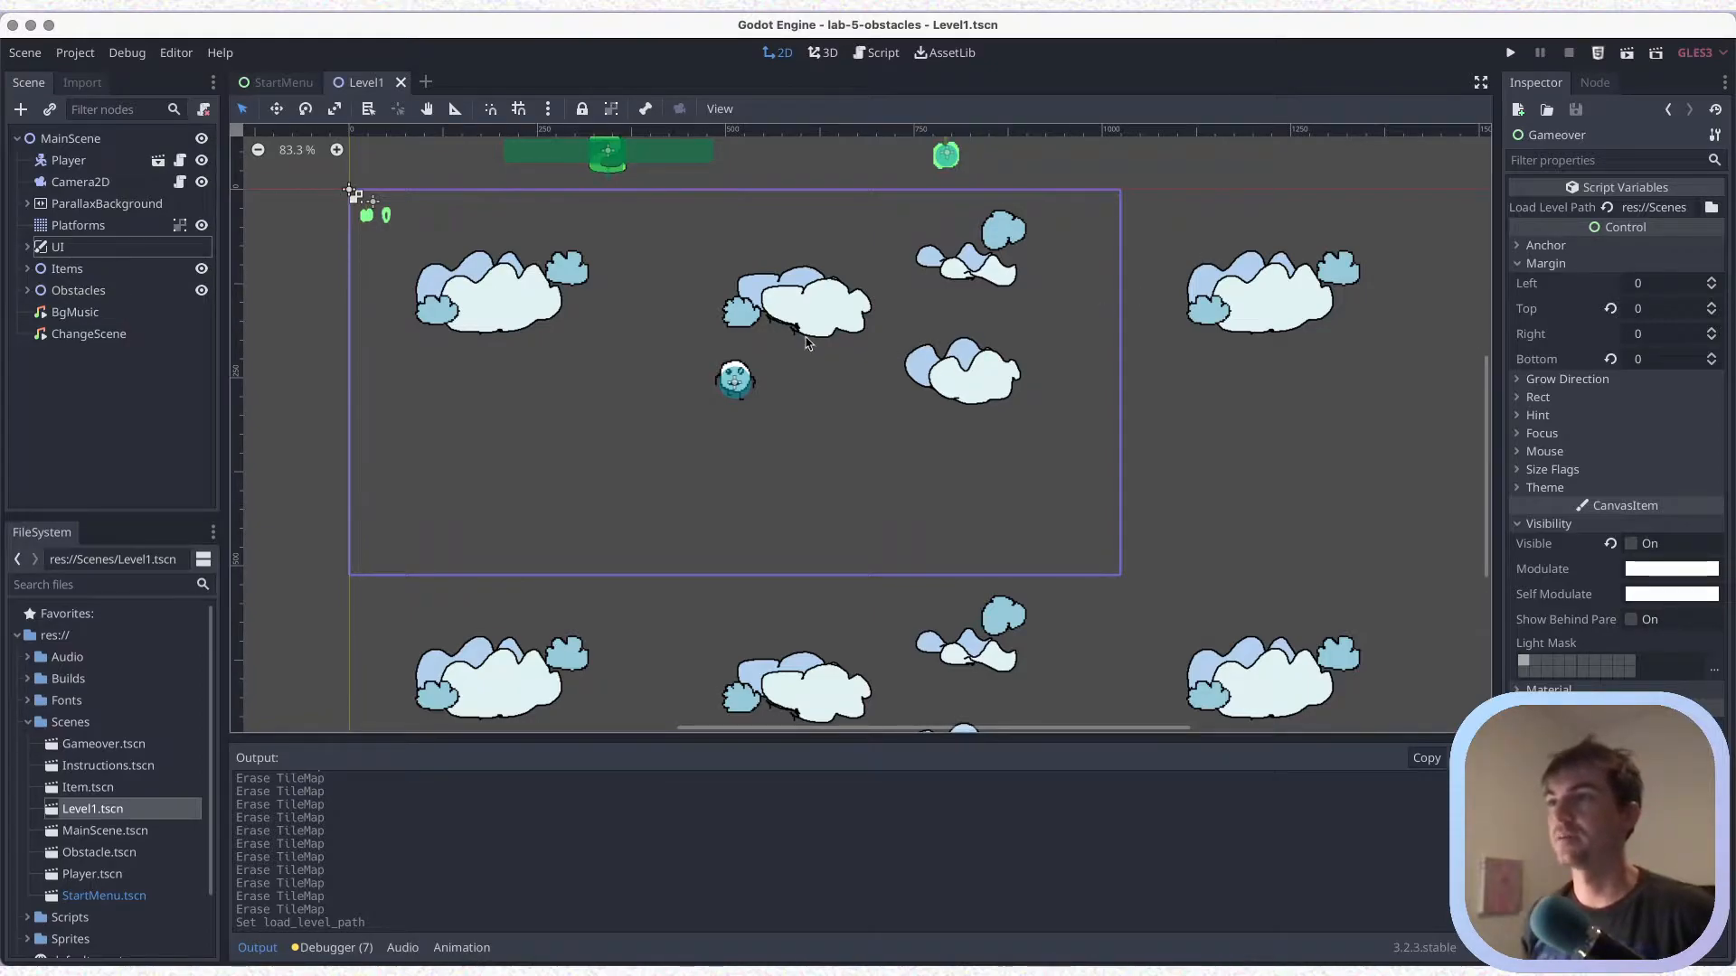
Choose the platforms.png 2 tile of the Platforms tile map and duplicate the Platforms node
{"action": "left_click", "coordinate": [99, 229]}
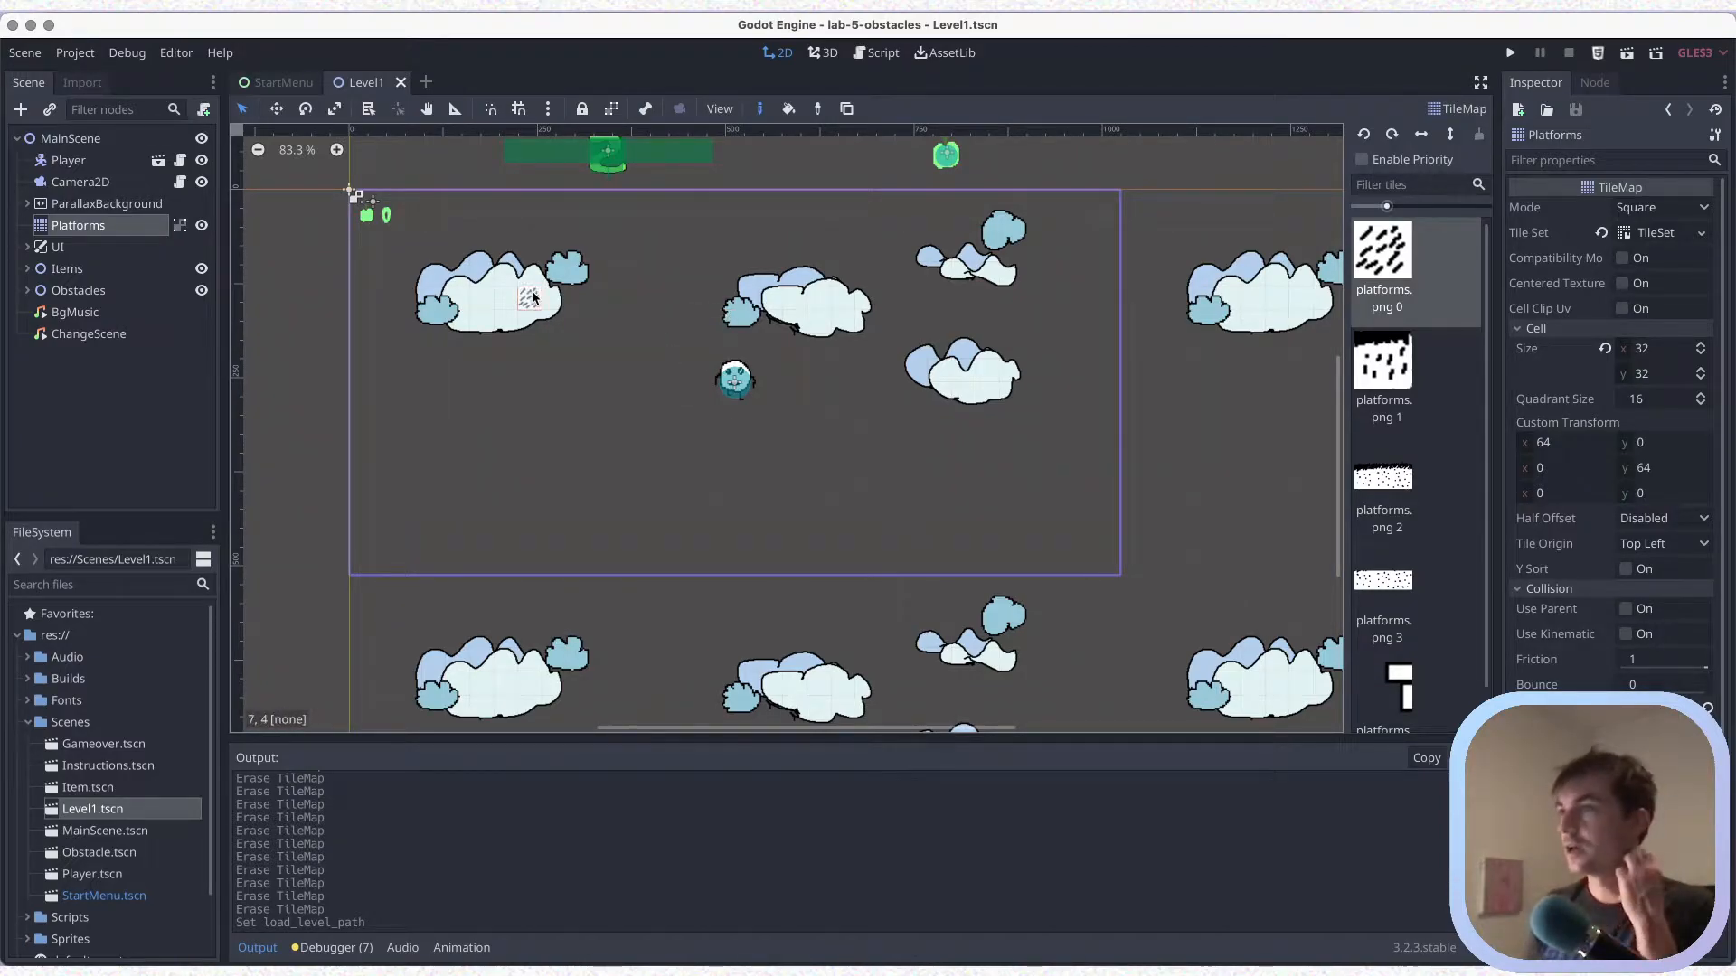
{"action": "left_click", "coordinate": [1381, 489]}
{"action": "scroll", "coordinate": [842, 459], "scroll_direction": "up", "scroll_amount": 1}
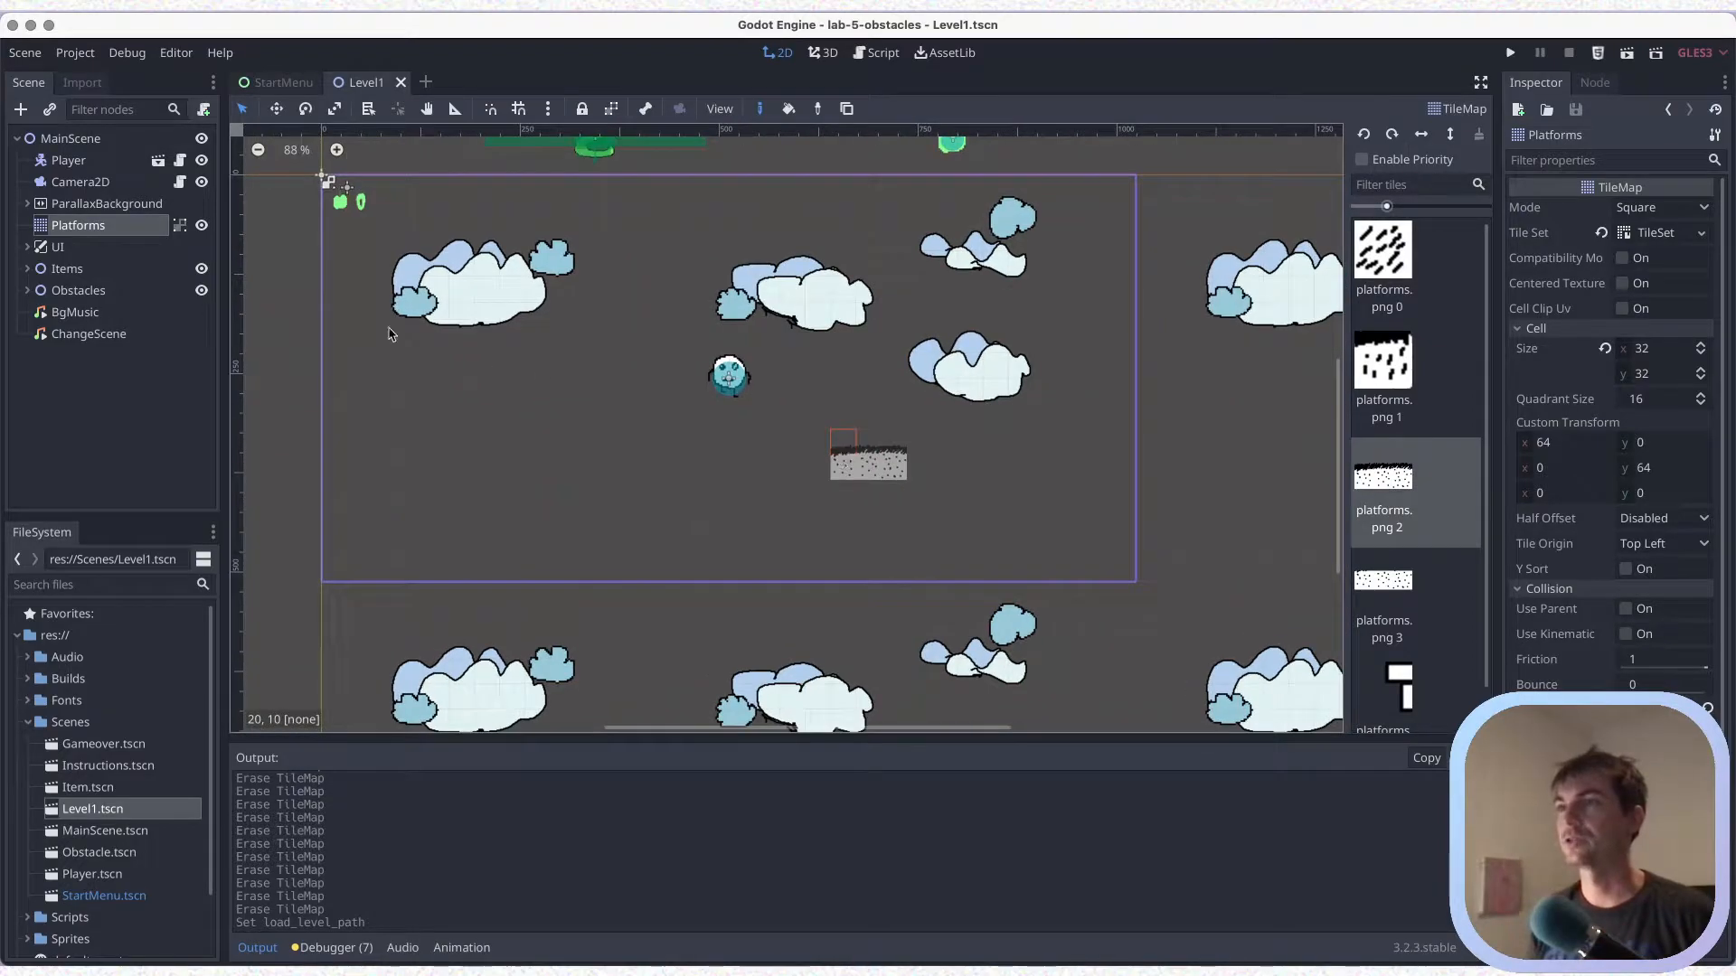
{"action": "right_click", "coordinate": [83, 232]}
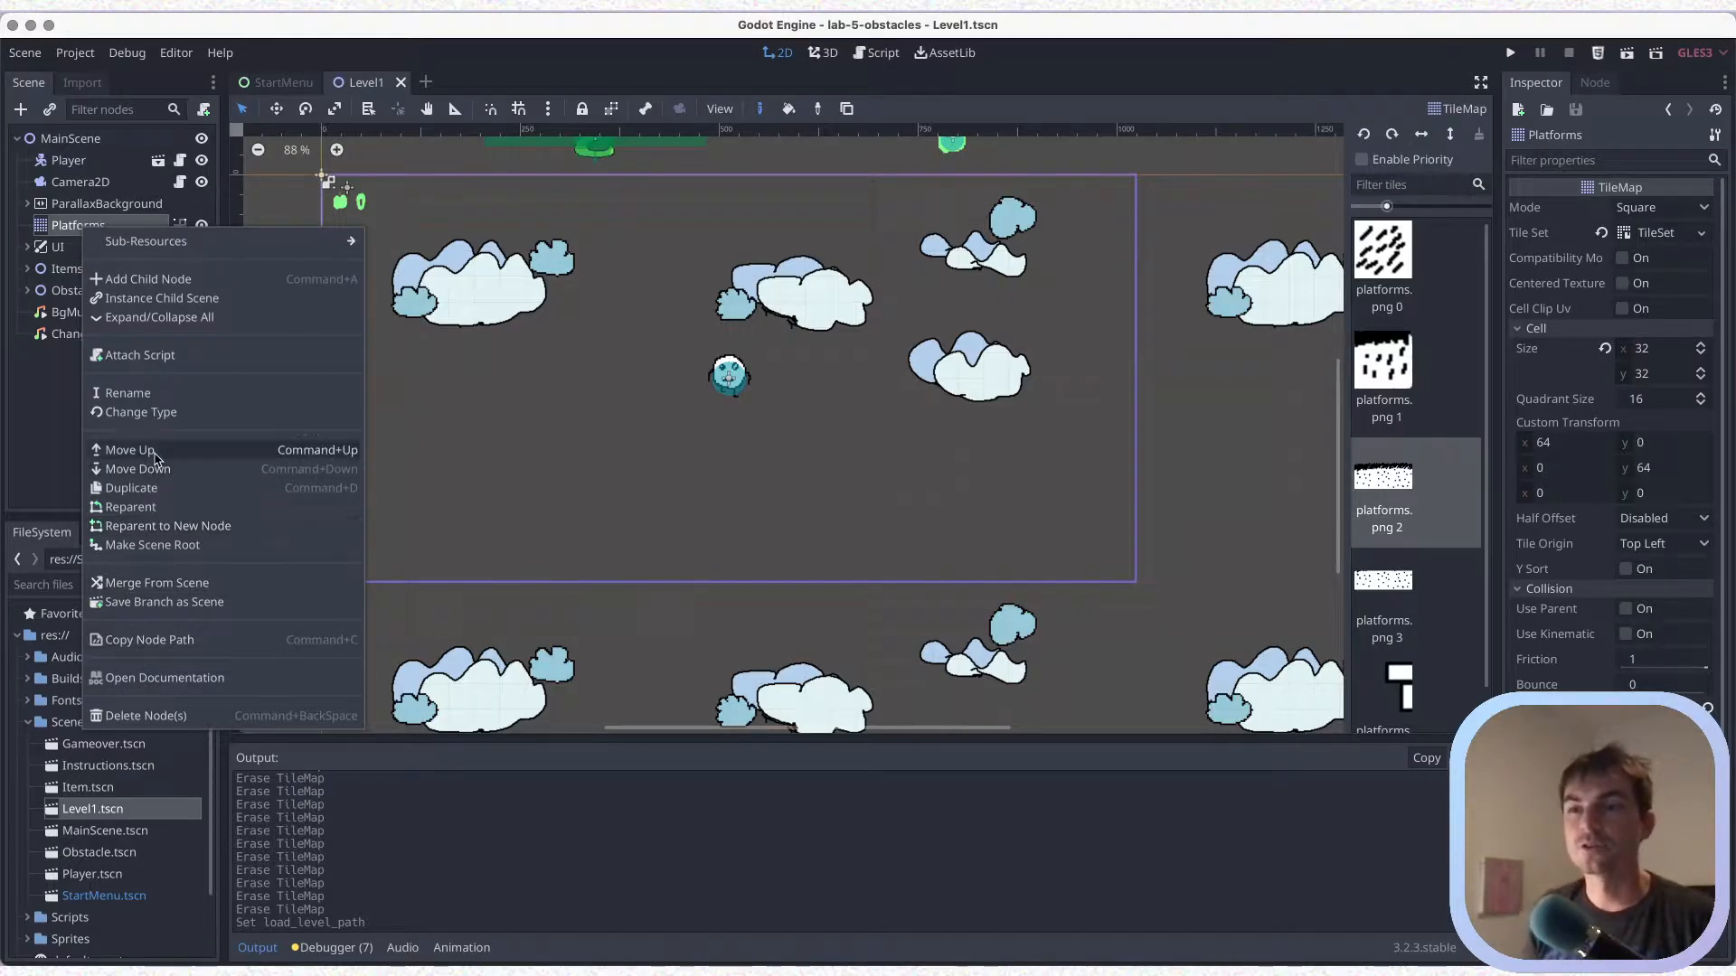
{"action": "left_click", "coordinate": [156, 491]}
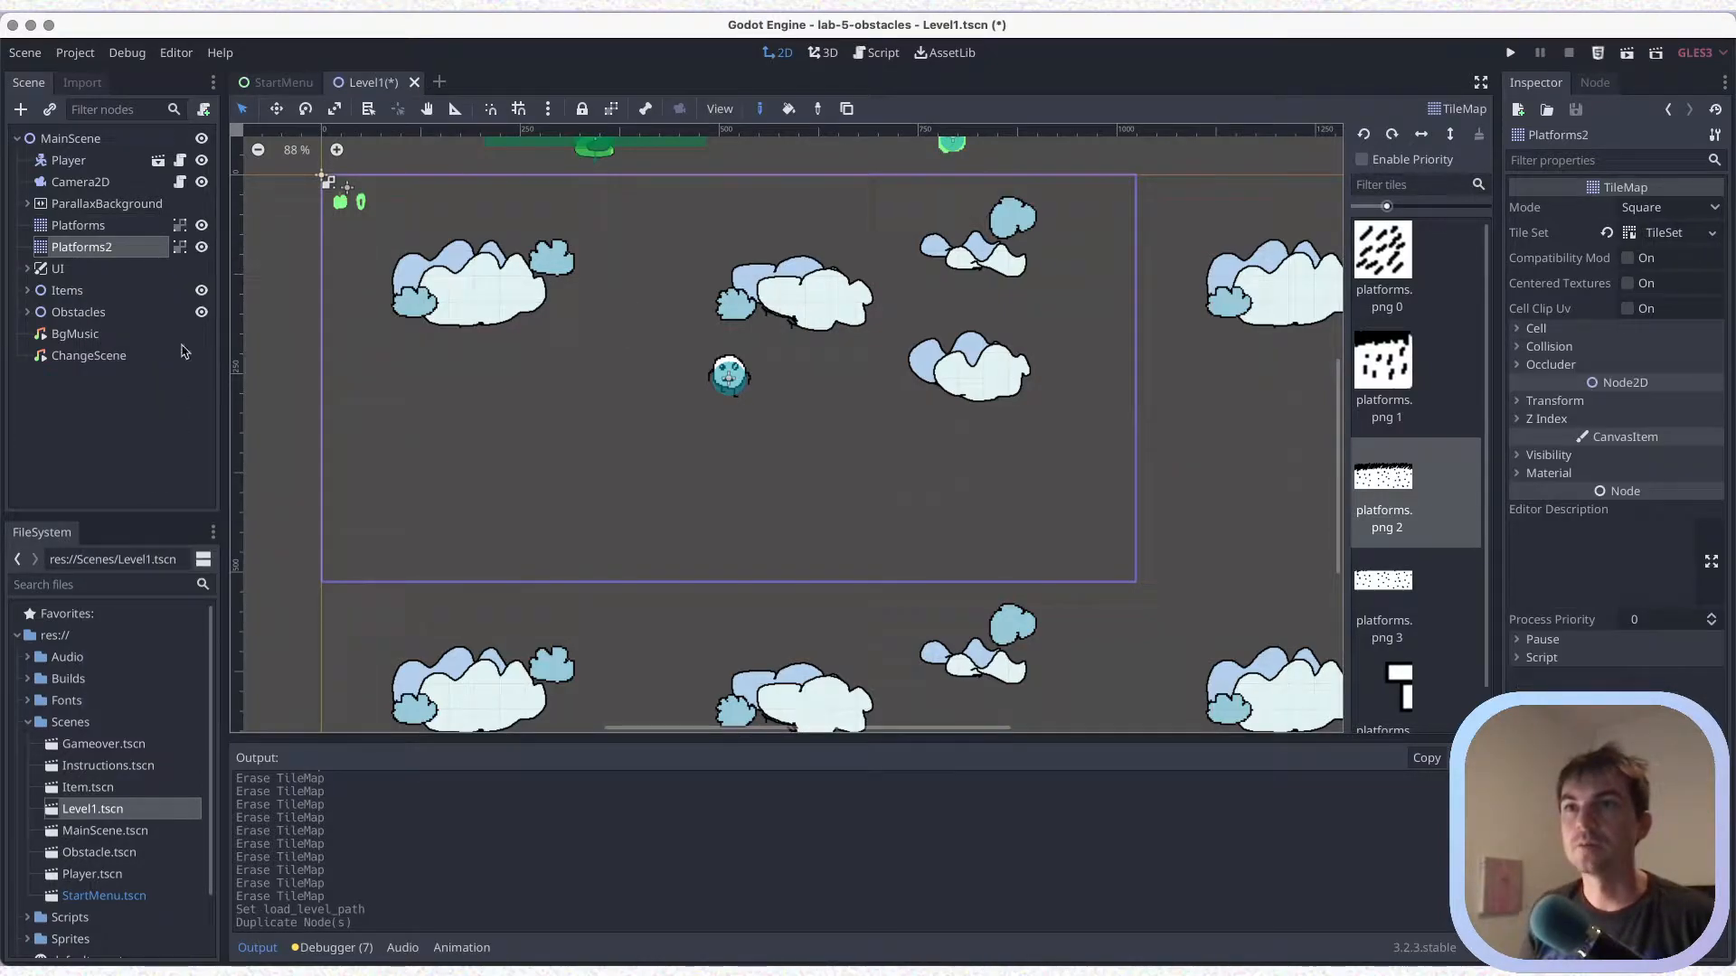
Set the Modulate colour of the original Platforms tile map to a muted brown
{"action": "left_click", "coordinate": [99, 229]}
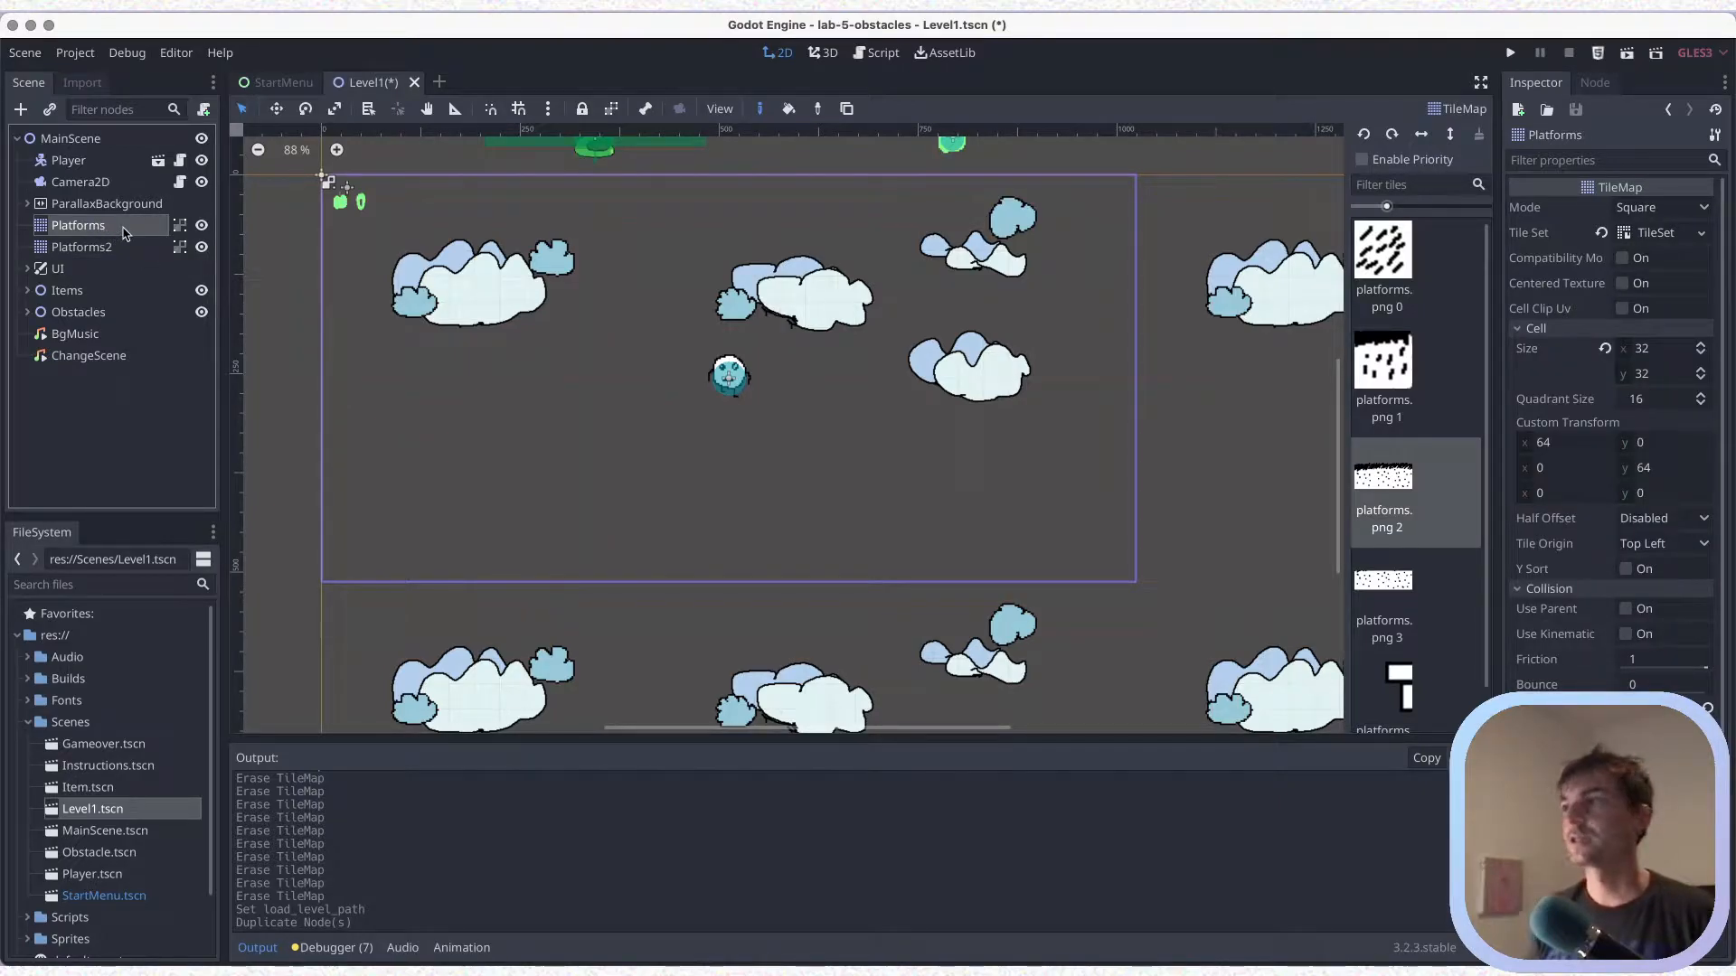
{"action": "scroll", "coordinate": [1609, 452], "scroll_direction": "down", "scroll_amount": 4}
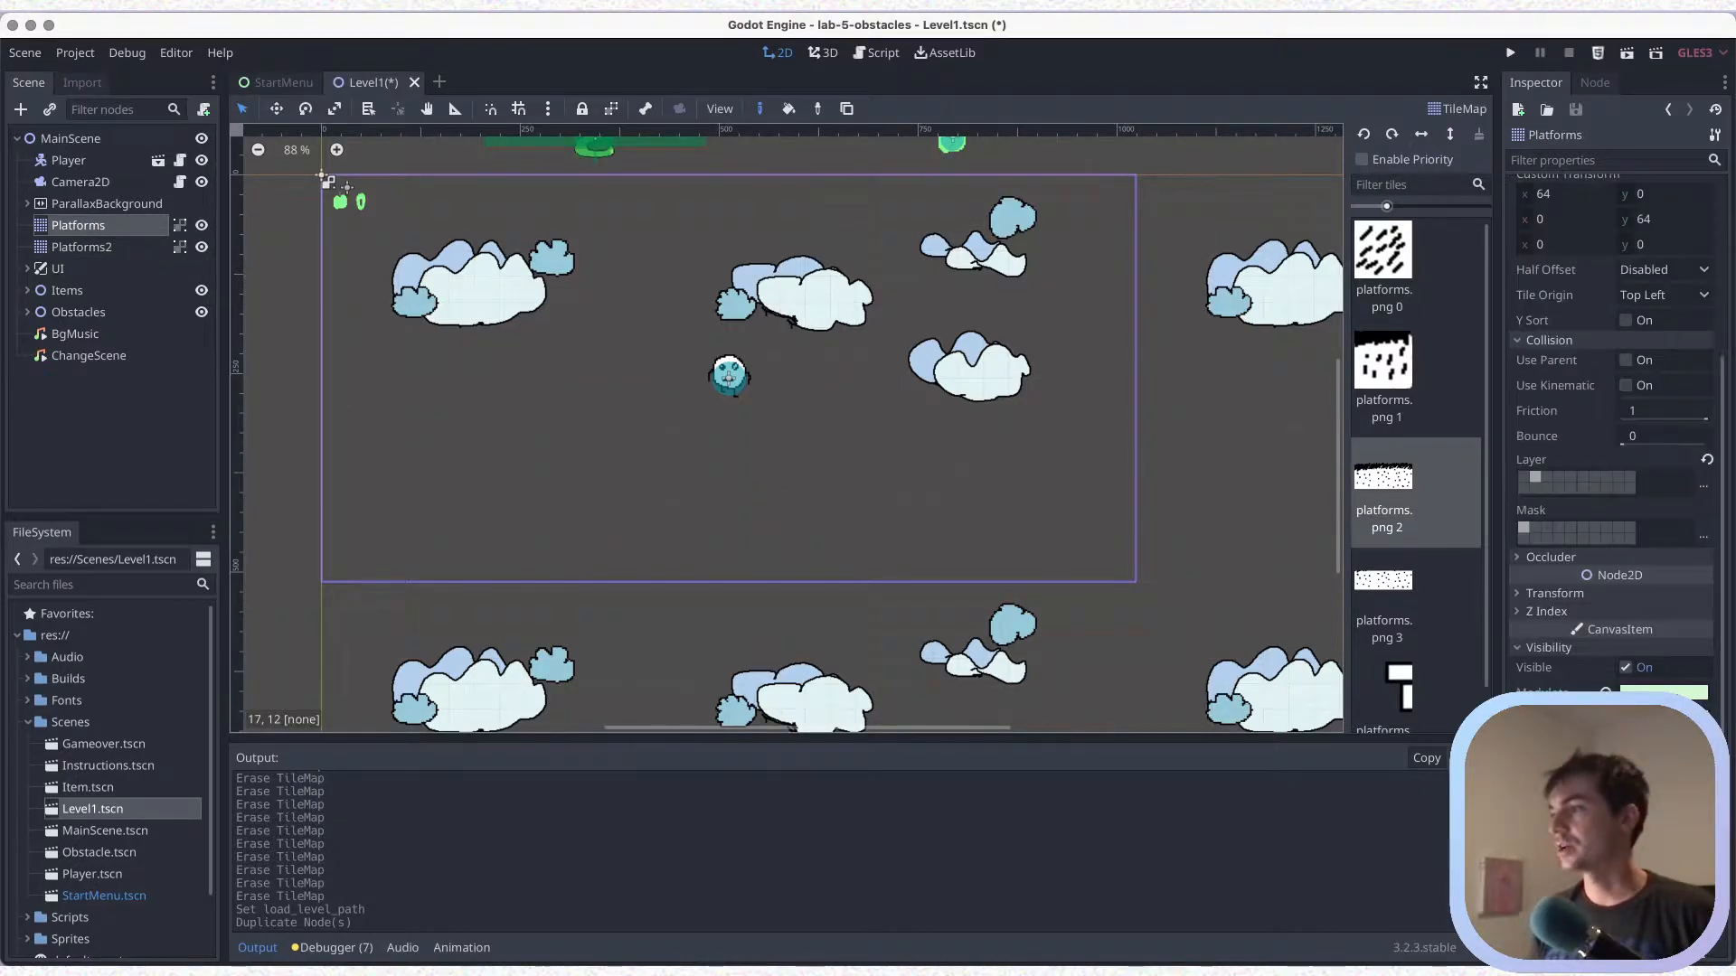
{"action": "left_click", "coordinate": [1663, 692]}
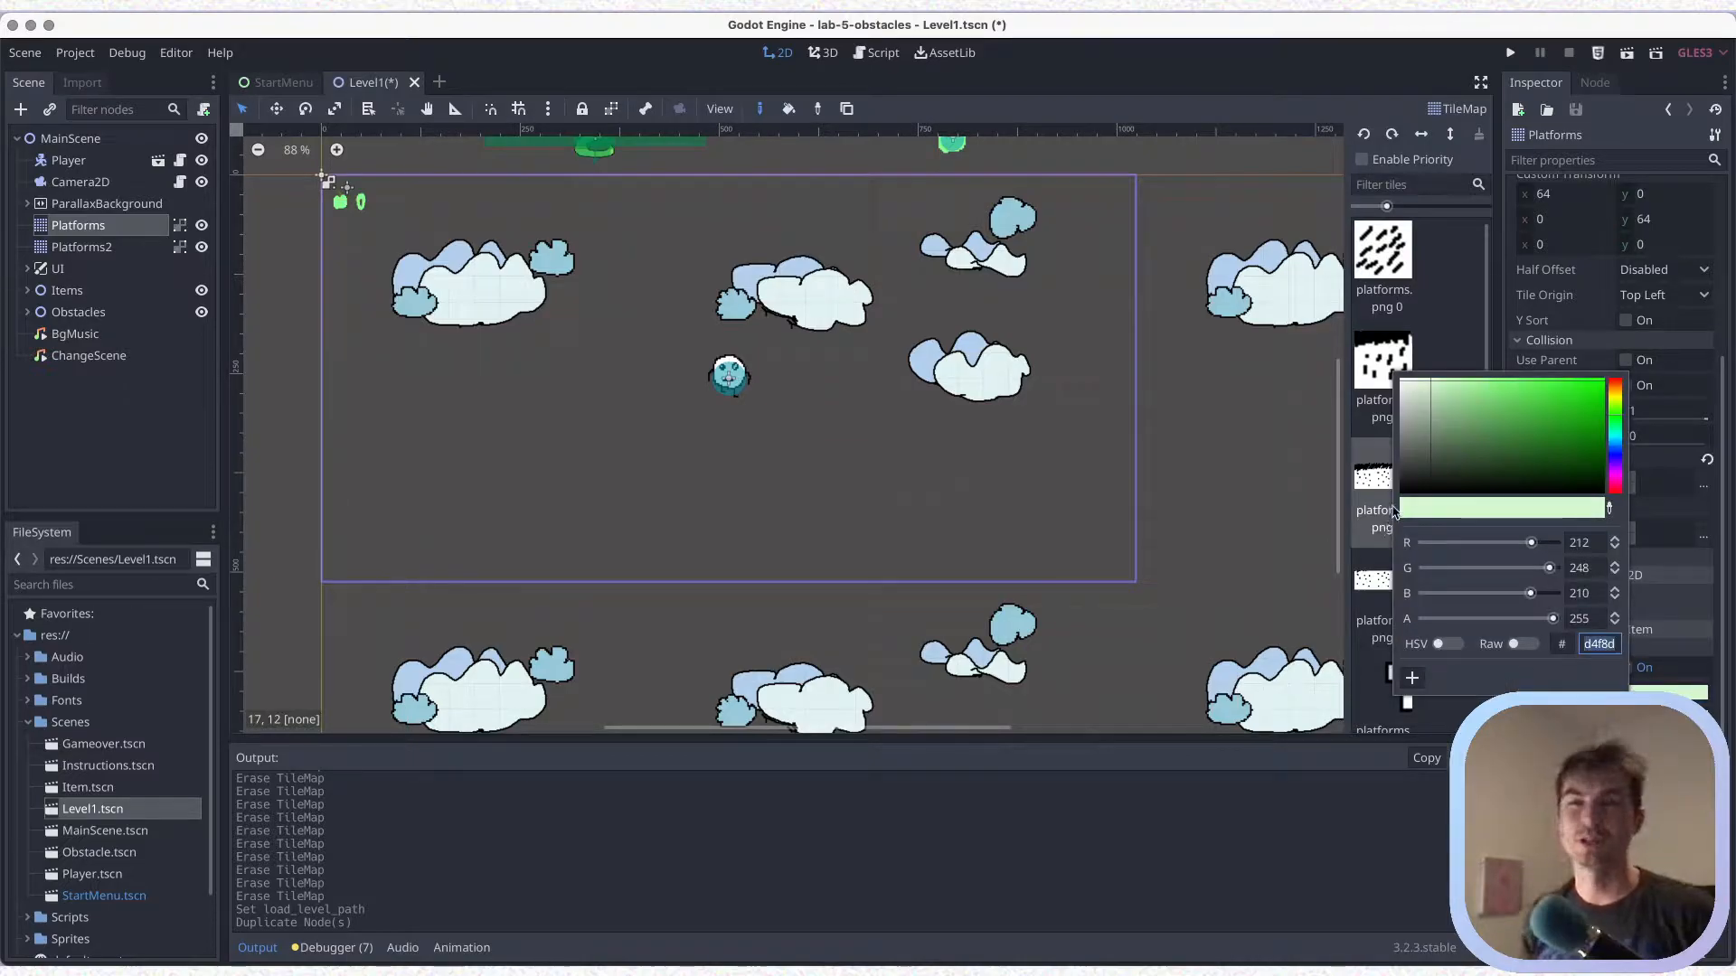
{"action": "left_click", "coordinate": [1618, 401]}
{"action": "left_click_drag", "start_coordinate": [1581, 405], "coordinate": [1464, 445]}
{"action": "left_click", "coordinate": [1658, 693]}
Rename the Platforms node to PlatformsBrown and the Platforms2 node to PlatformsBlue
{"action": "left_click", "coordinate": [77, 207]}
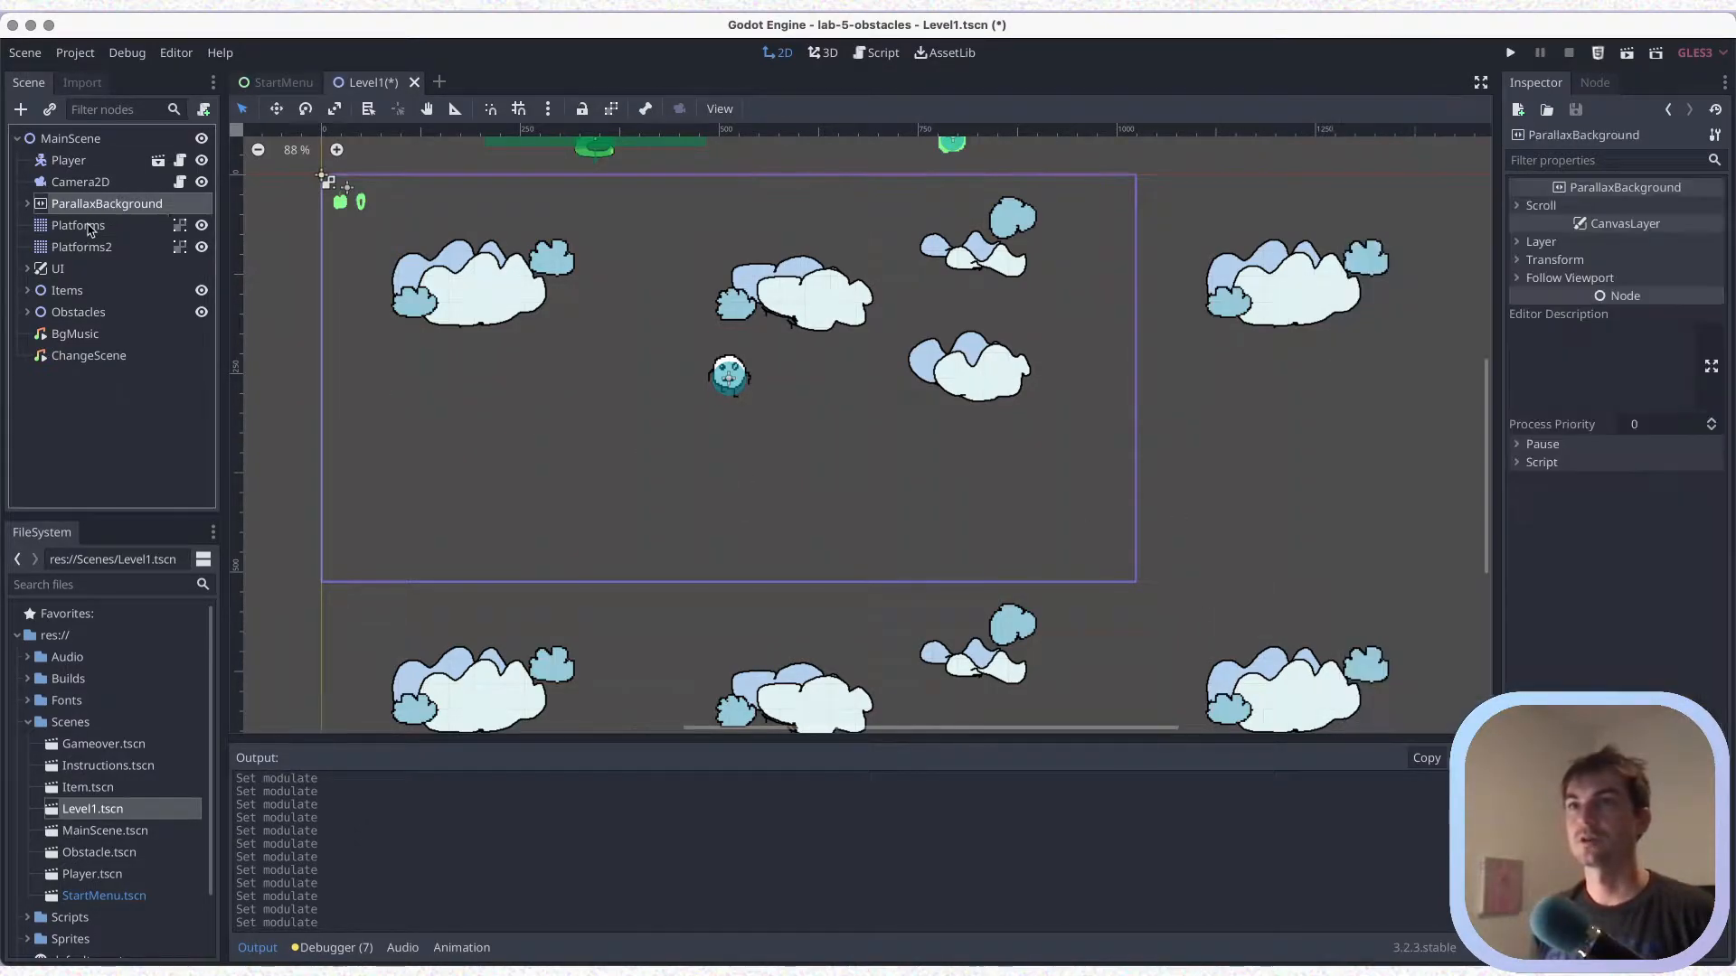
{"action": "left_click", "coordinate": [93, 228]}
{"action": "double_click", "coordinate": [109, 228]}
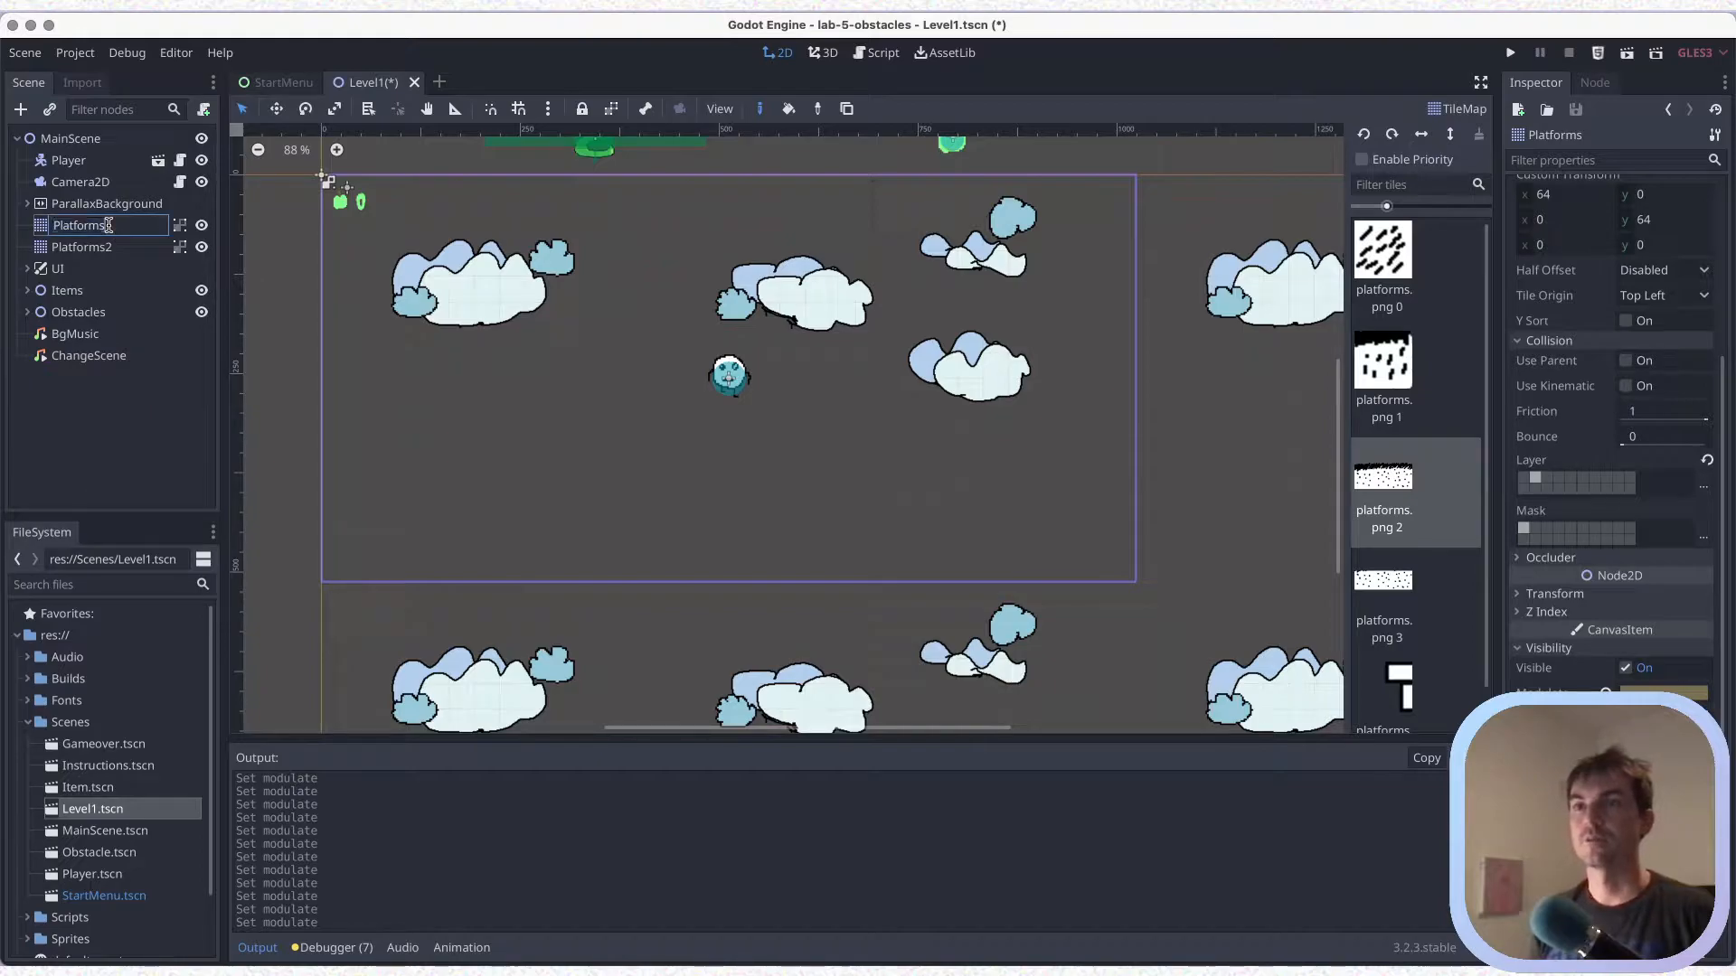
{"action": "type", "text": "Brown"}
{"action": "key", "text": "Return"}
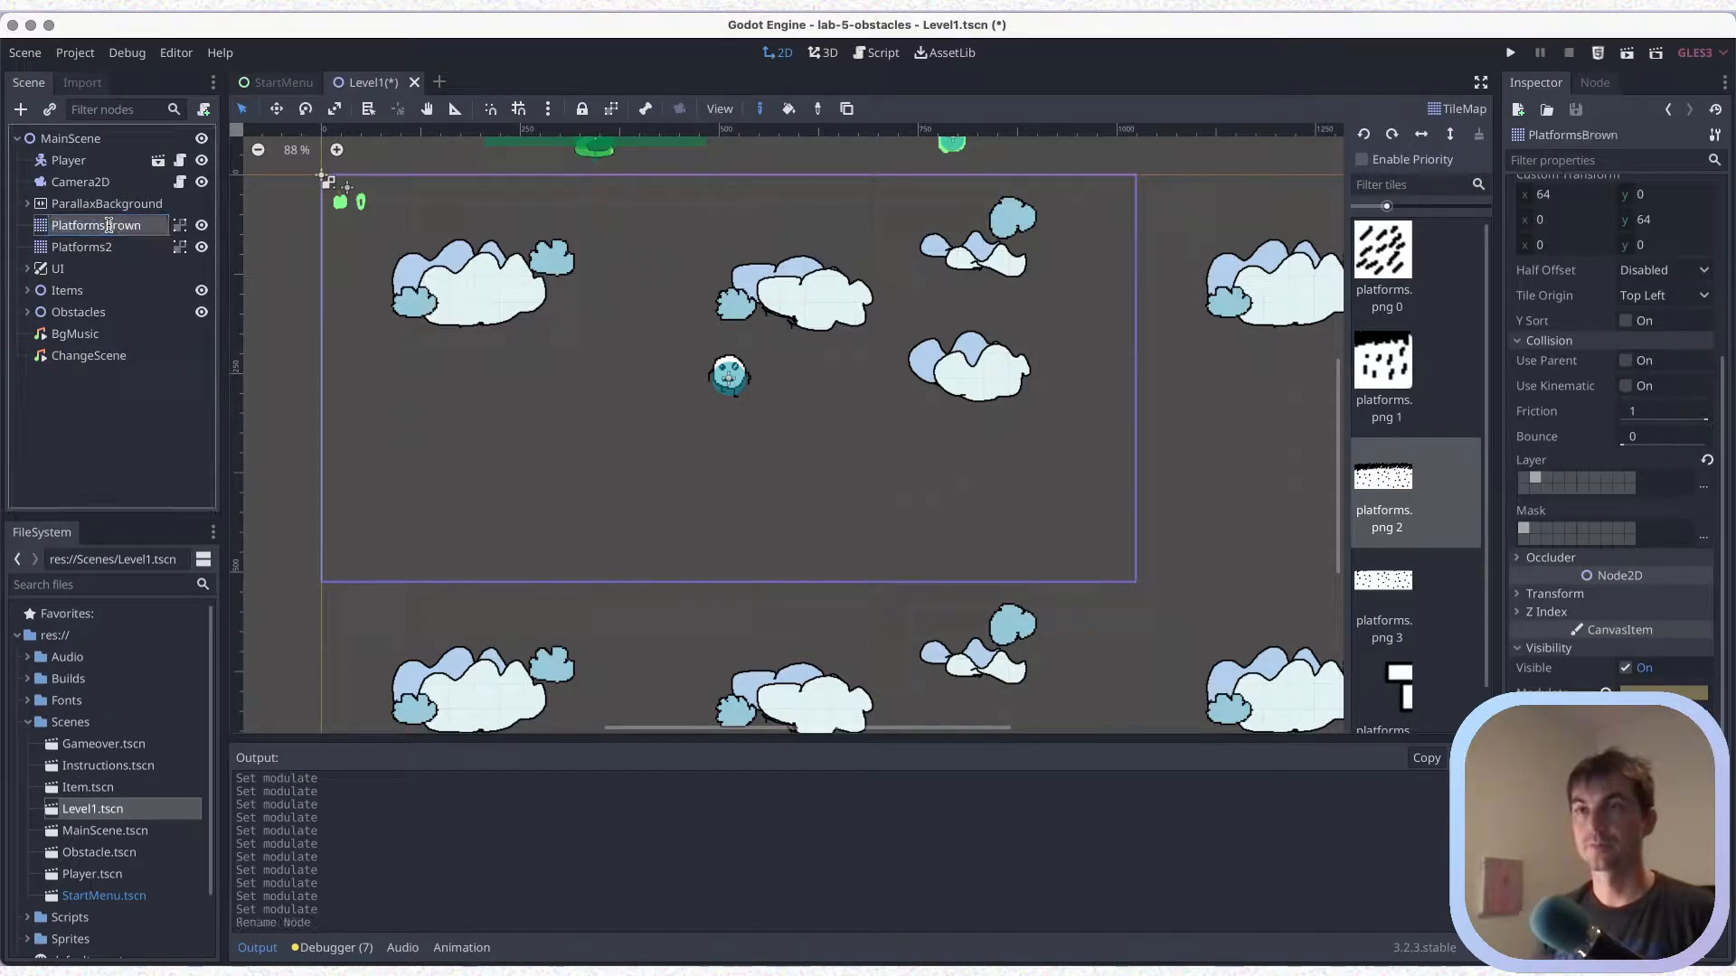
{"action": "left_click", "coordinate": [117, 249]}
{"action": "left_click", "coordinate": [118, 249]}
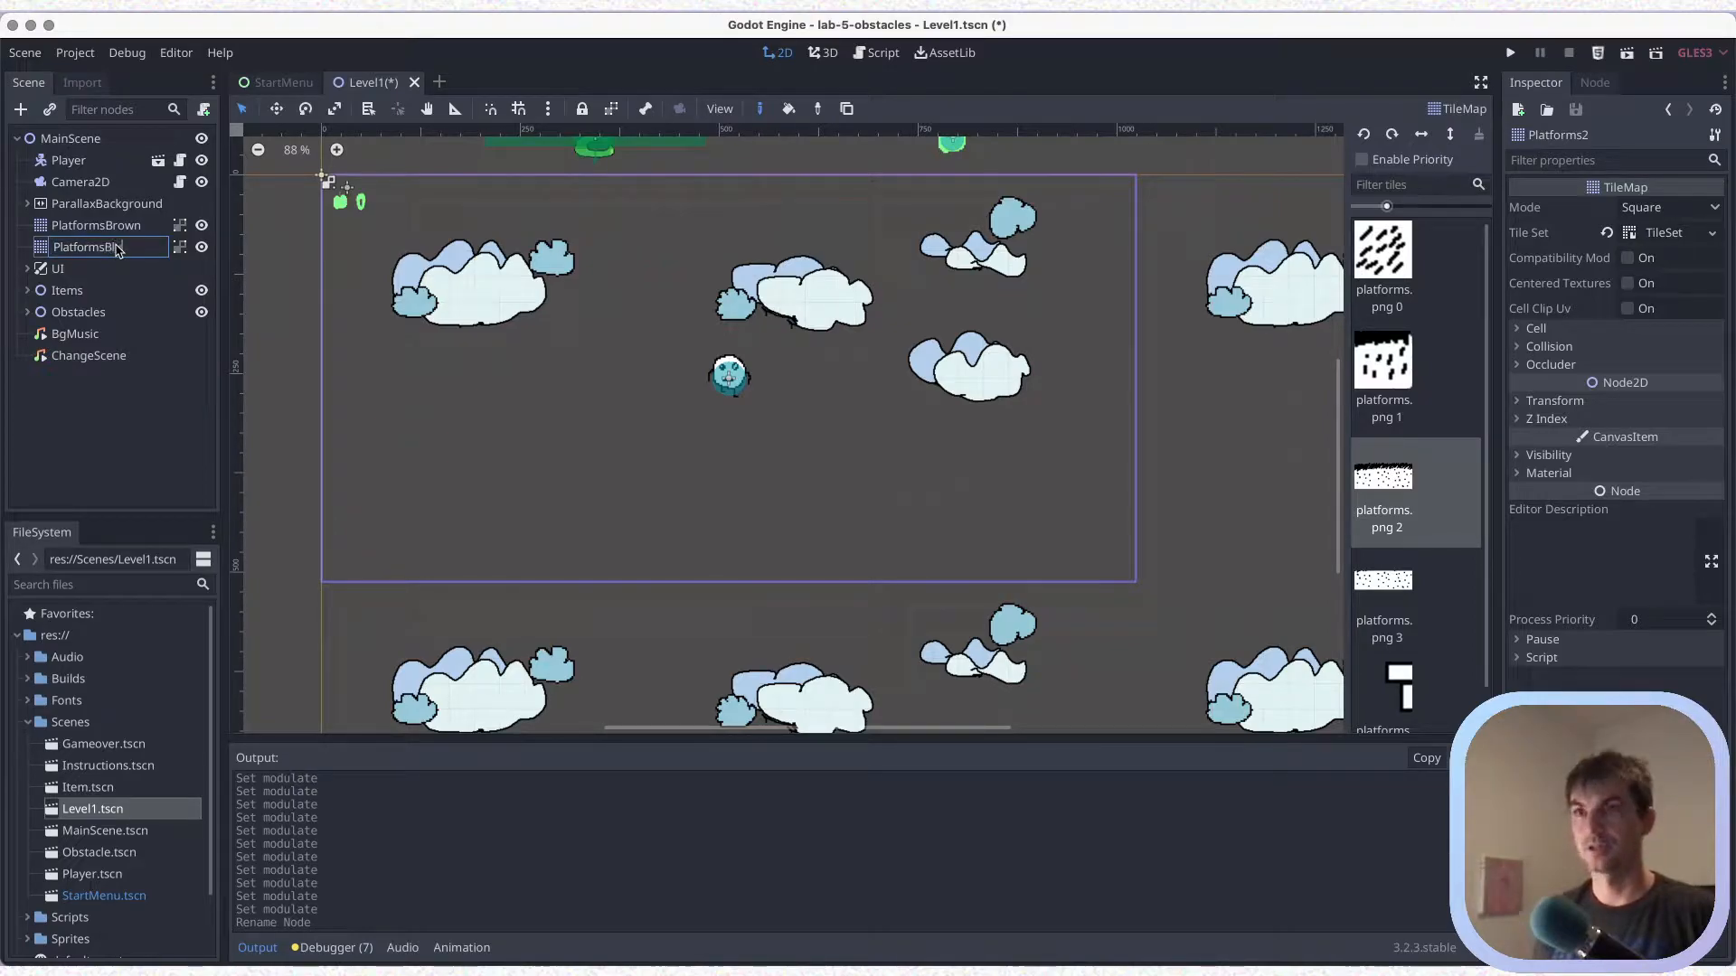
{"action": "key", "text": "Return"}
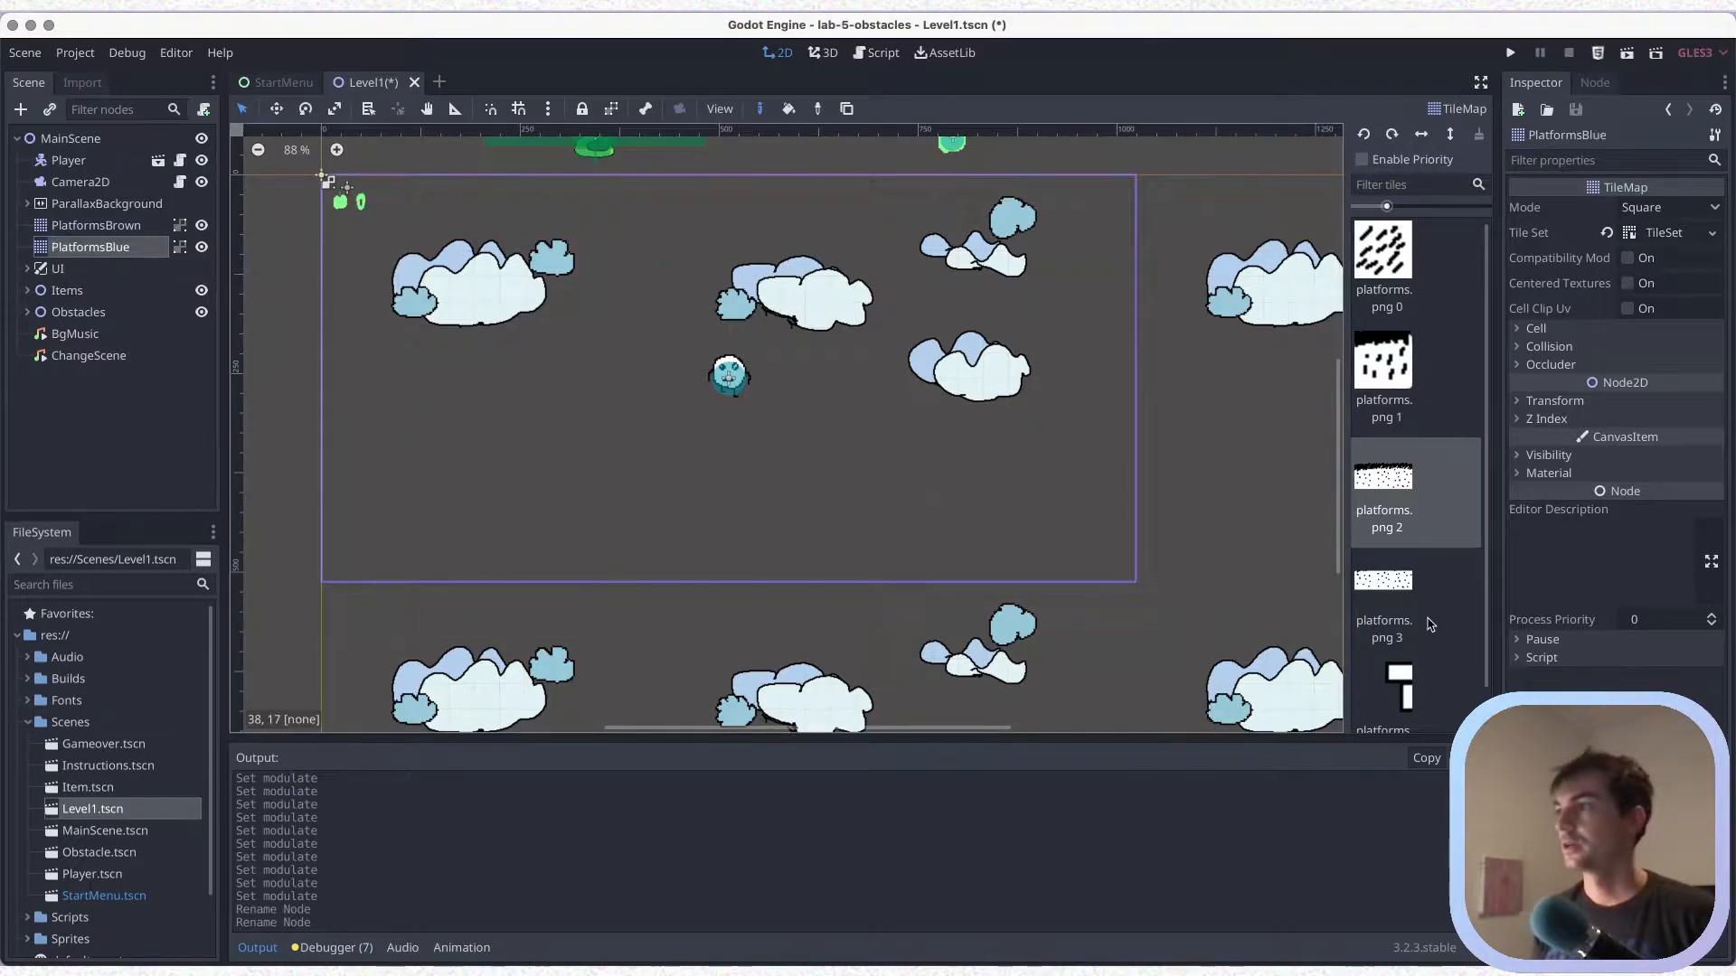
Set the Modulate colour of PlatformsBlue to light cyan aaefef and save the scene
{"action": "left_click", "coordinate": [1550, 456]}
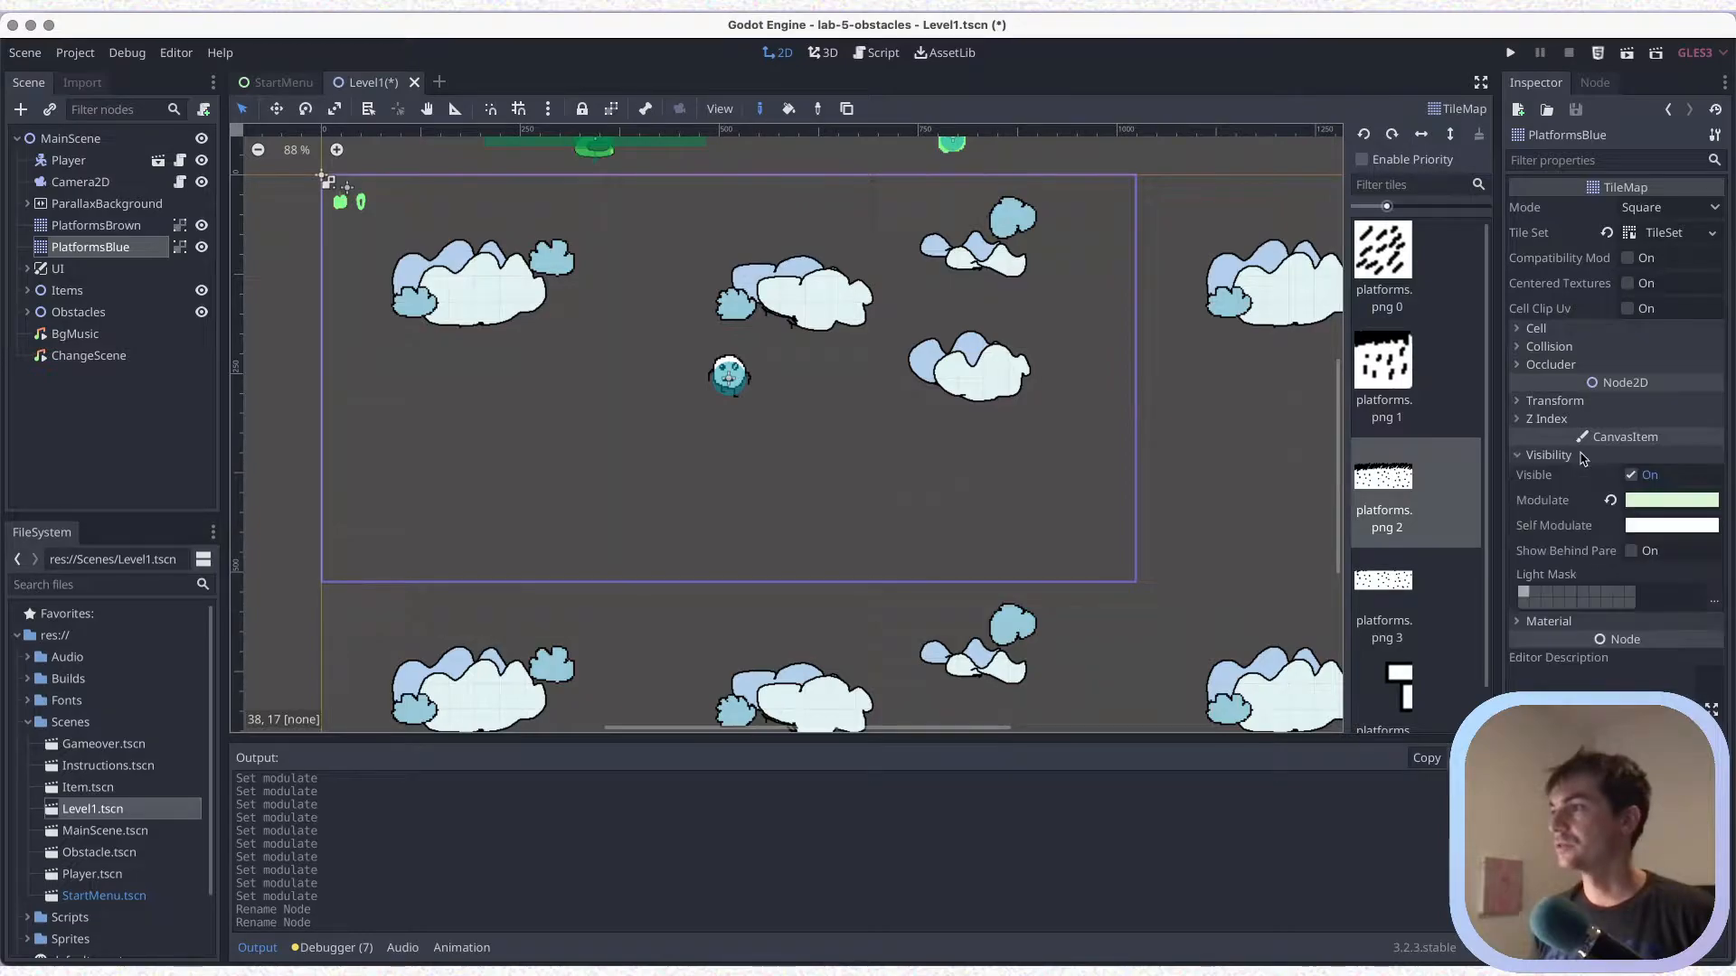
{"action": "left_click", "coordinate": [1643, 503]}
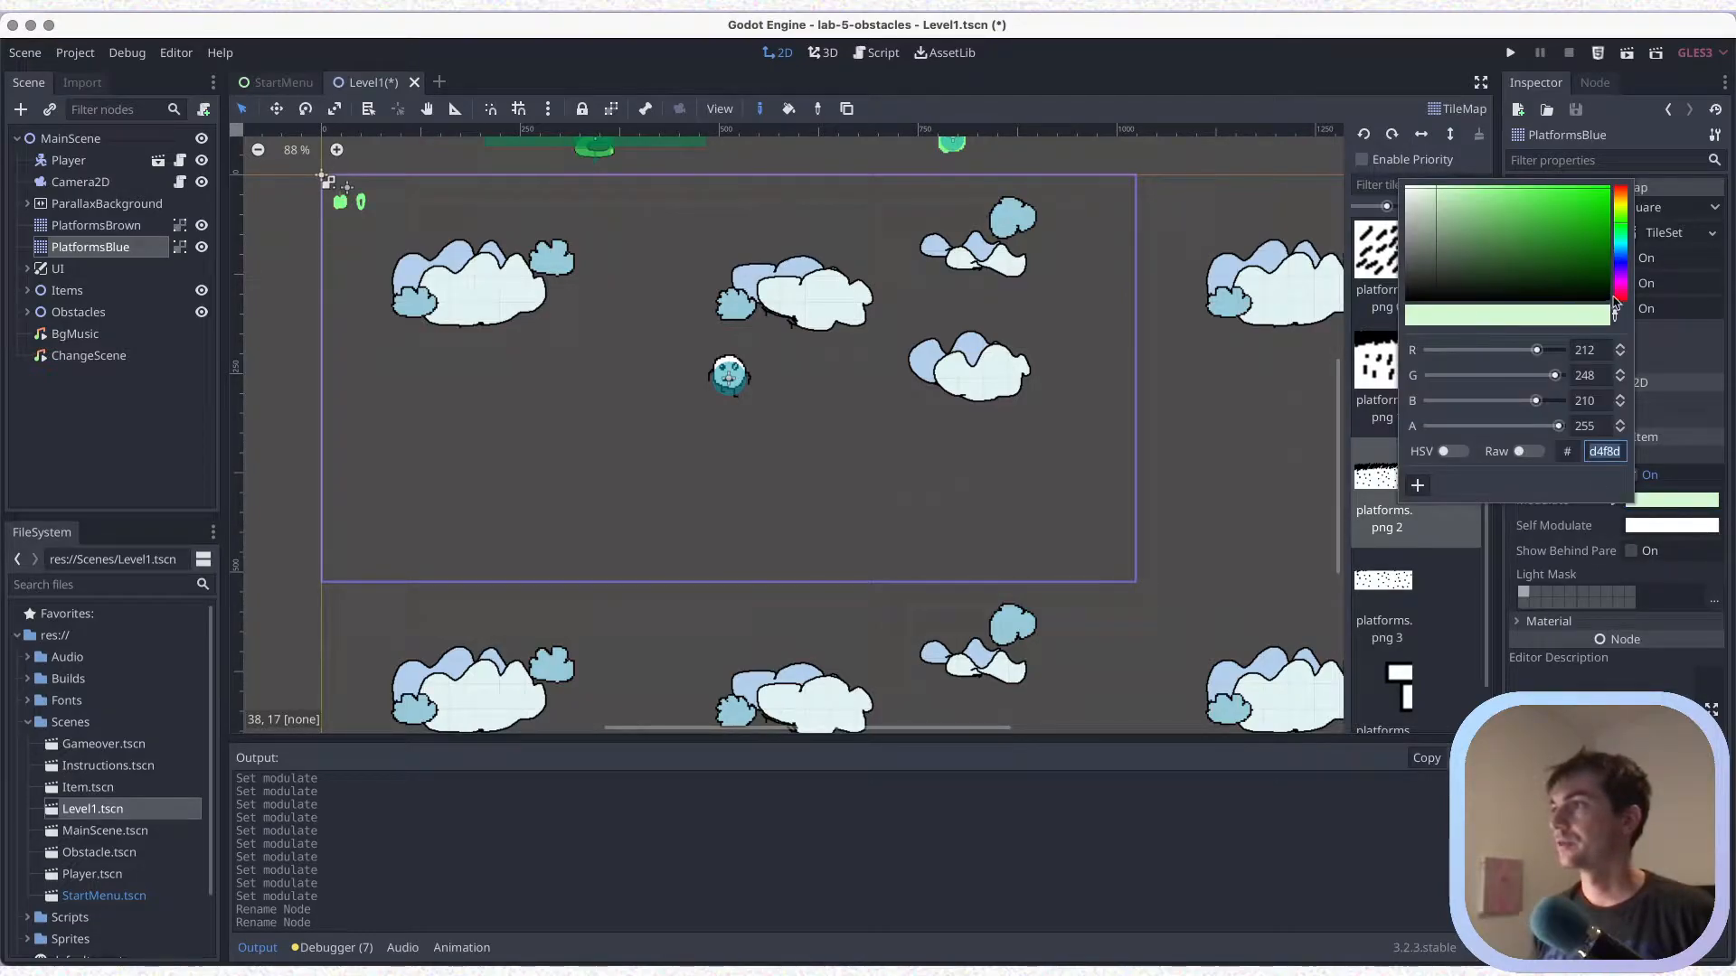
{"action": "left_click", "coordinate": [1617, 236]}
{"action": "left_click", "coordinate": [1619, 249]}
{"action": "left_click", "coordinate": [1619, 243]}
{"action": "left_click", "coordinate": [1469, 204]}
{"action": "left_click_drag", "start_coordinate": [1465, 197], "coordinate": [1464, 192]}
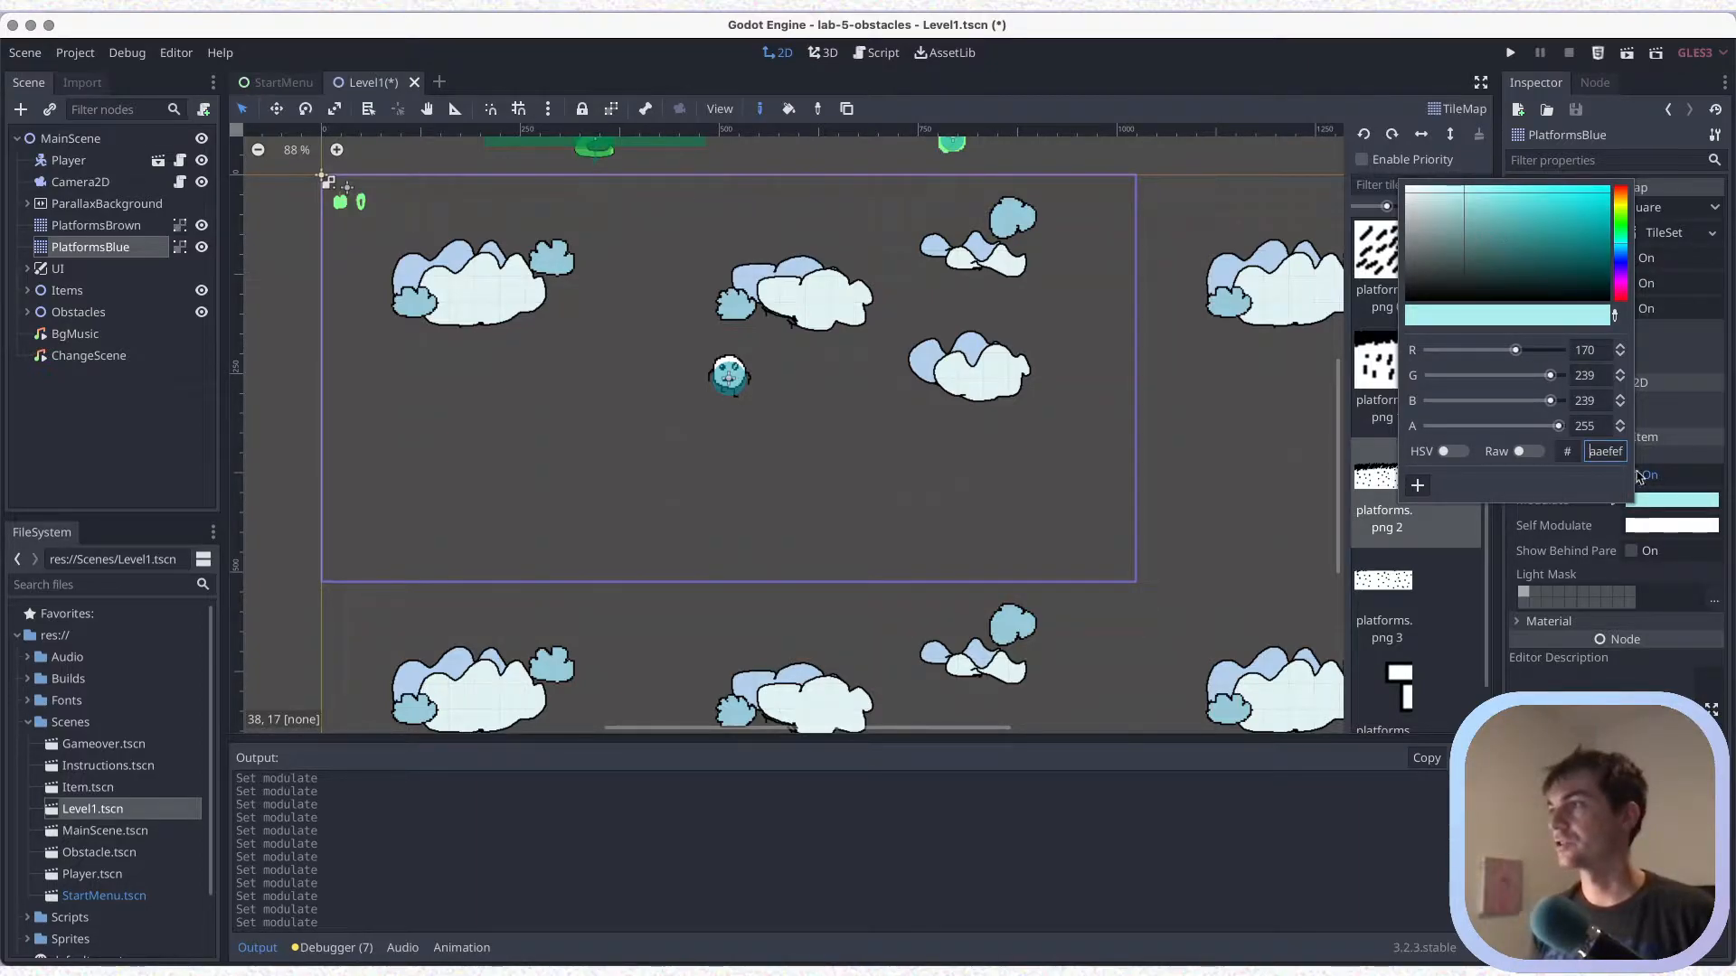
{"action": "left_click", "coordinate": [1666, 505]}
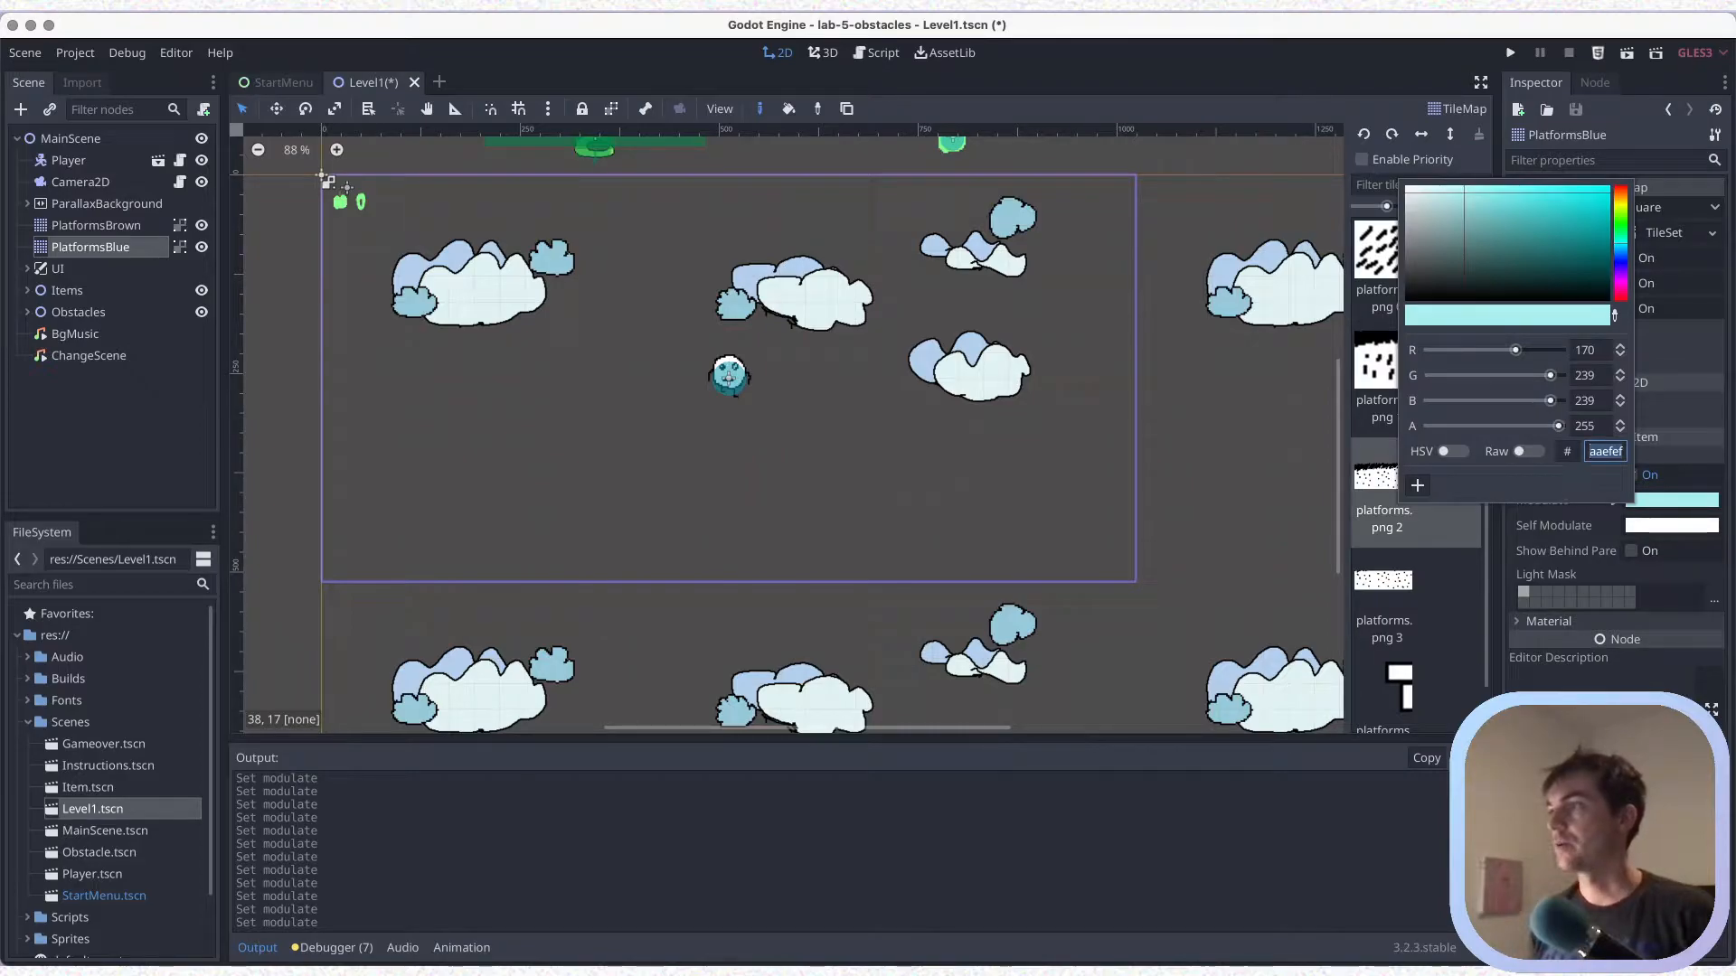
{"action": "key", "text": "Escape"}
{"action": "key", "text": "super+s"}
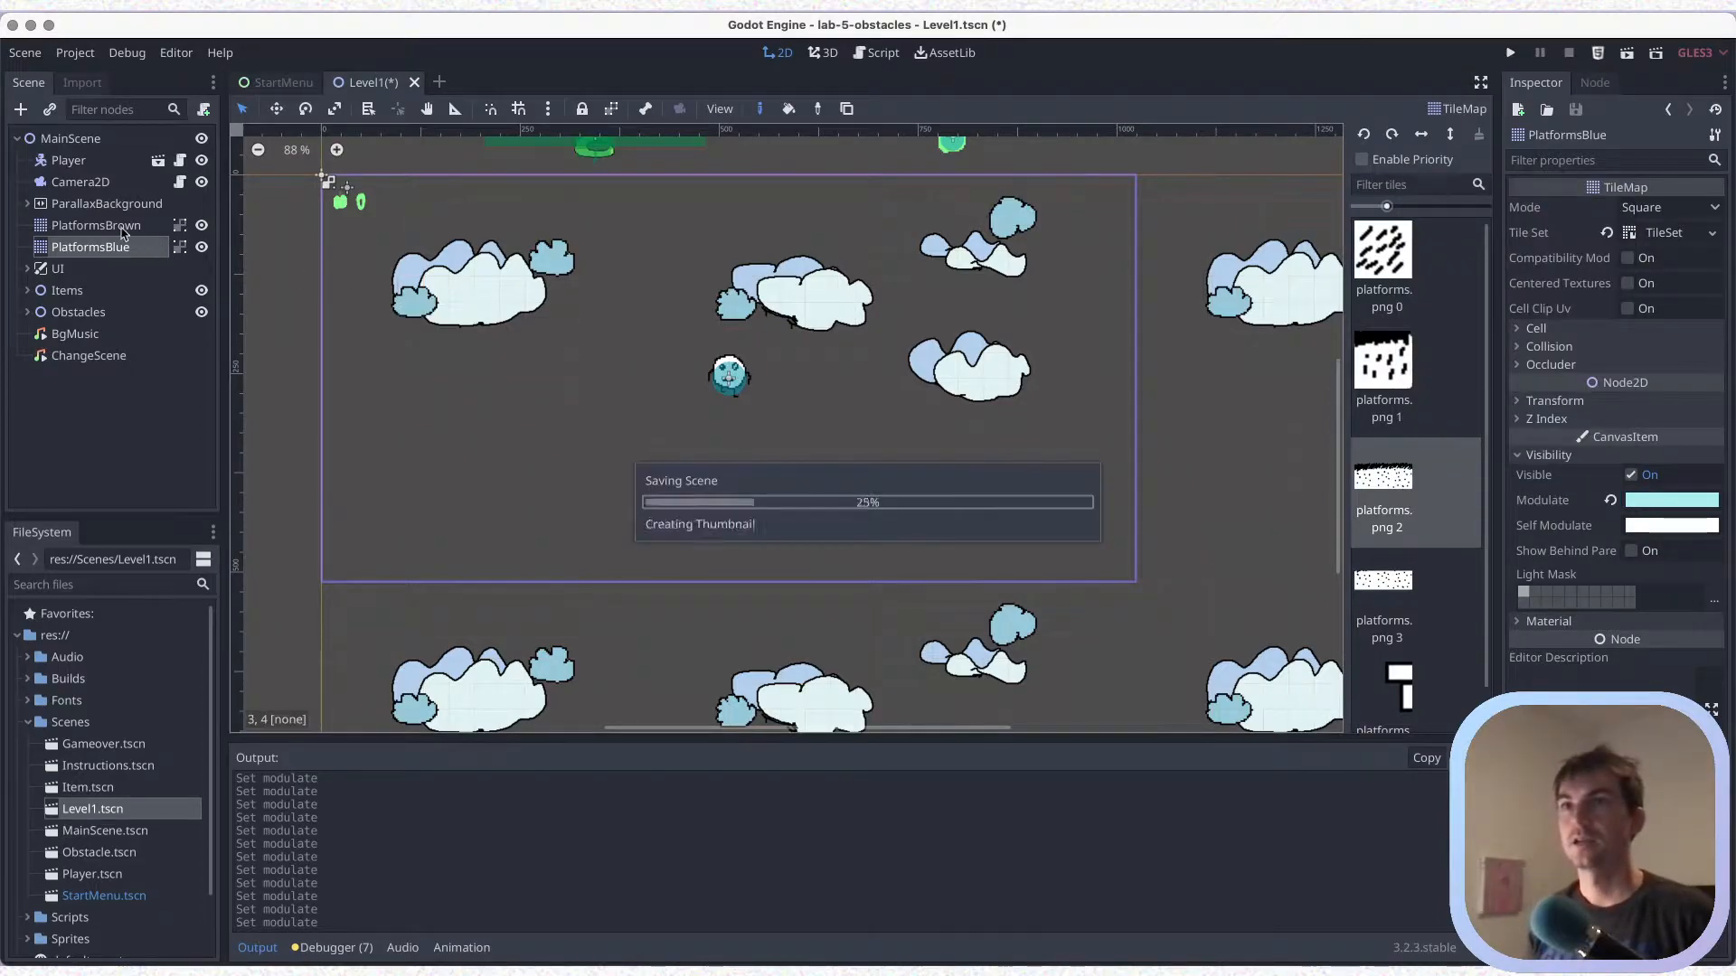
Paint a row of four platforms.png 2 tiles on PlatformsBrown below the player, from about x 320 to x 700
{"action": "left_click", "coordinate": [124, 230]}
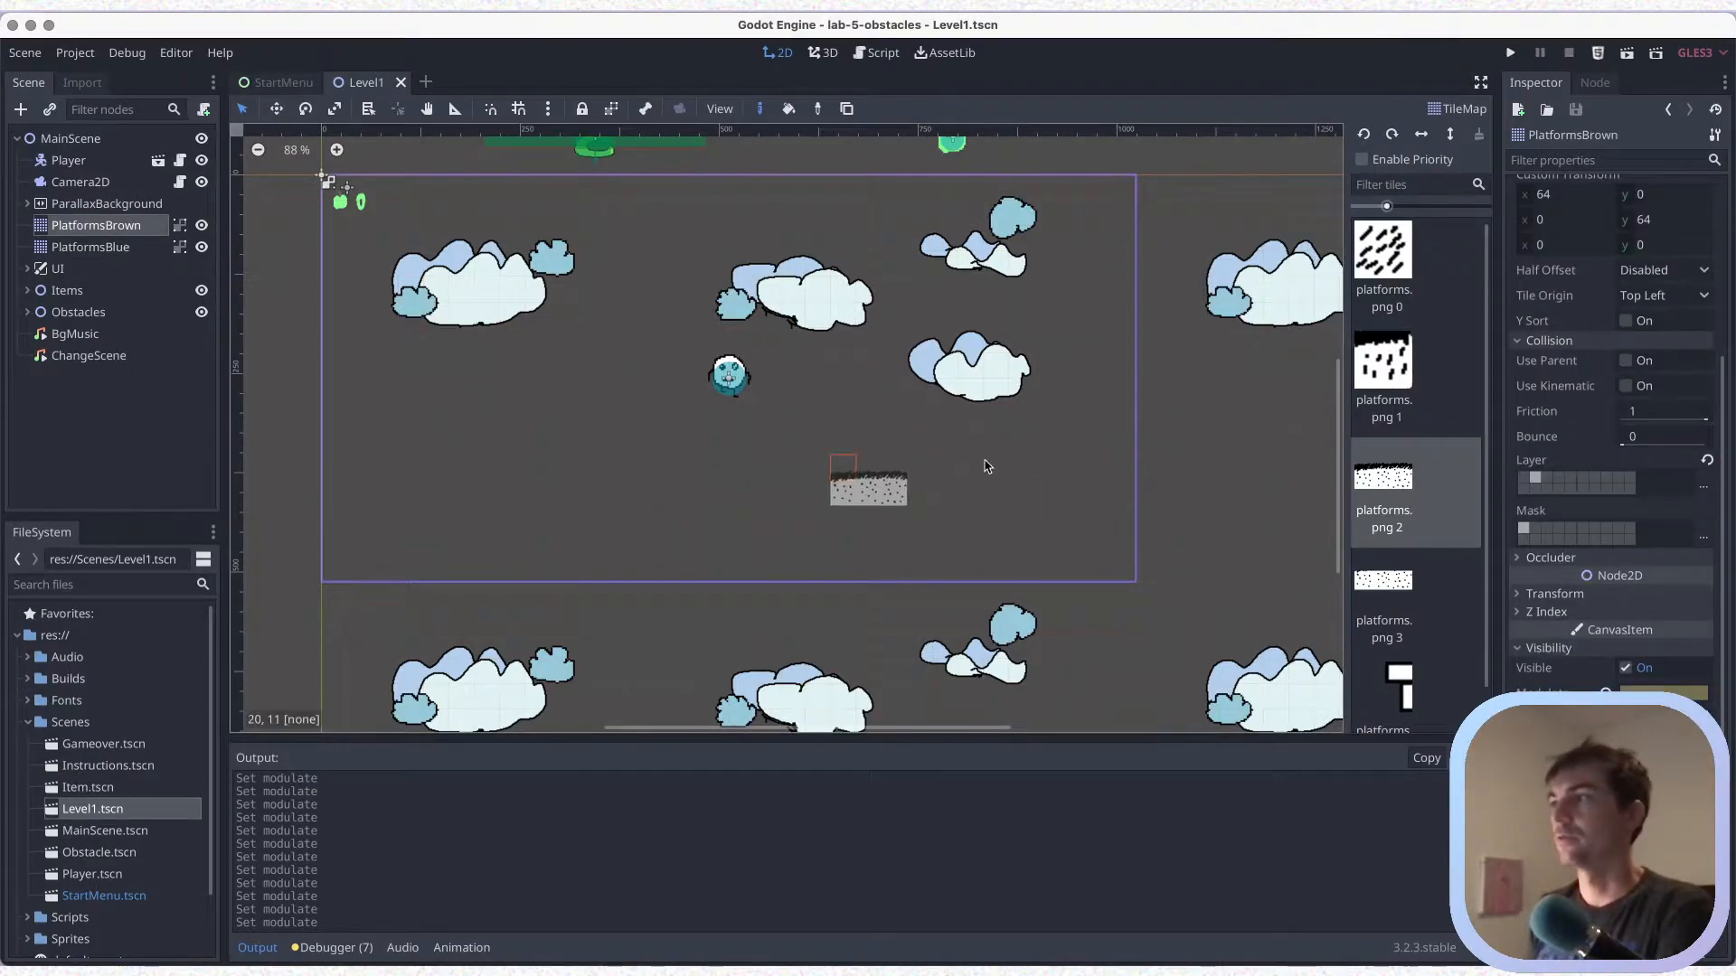
{"action": "scroll", "coordinate": [794, 533], "scroll_direction": "up", "scroll_amount": 1}
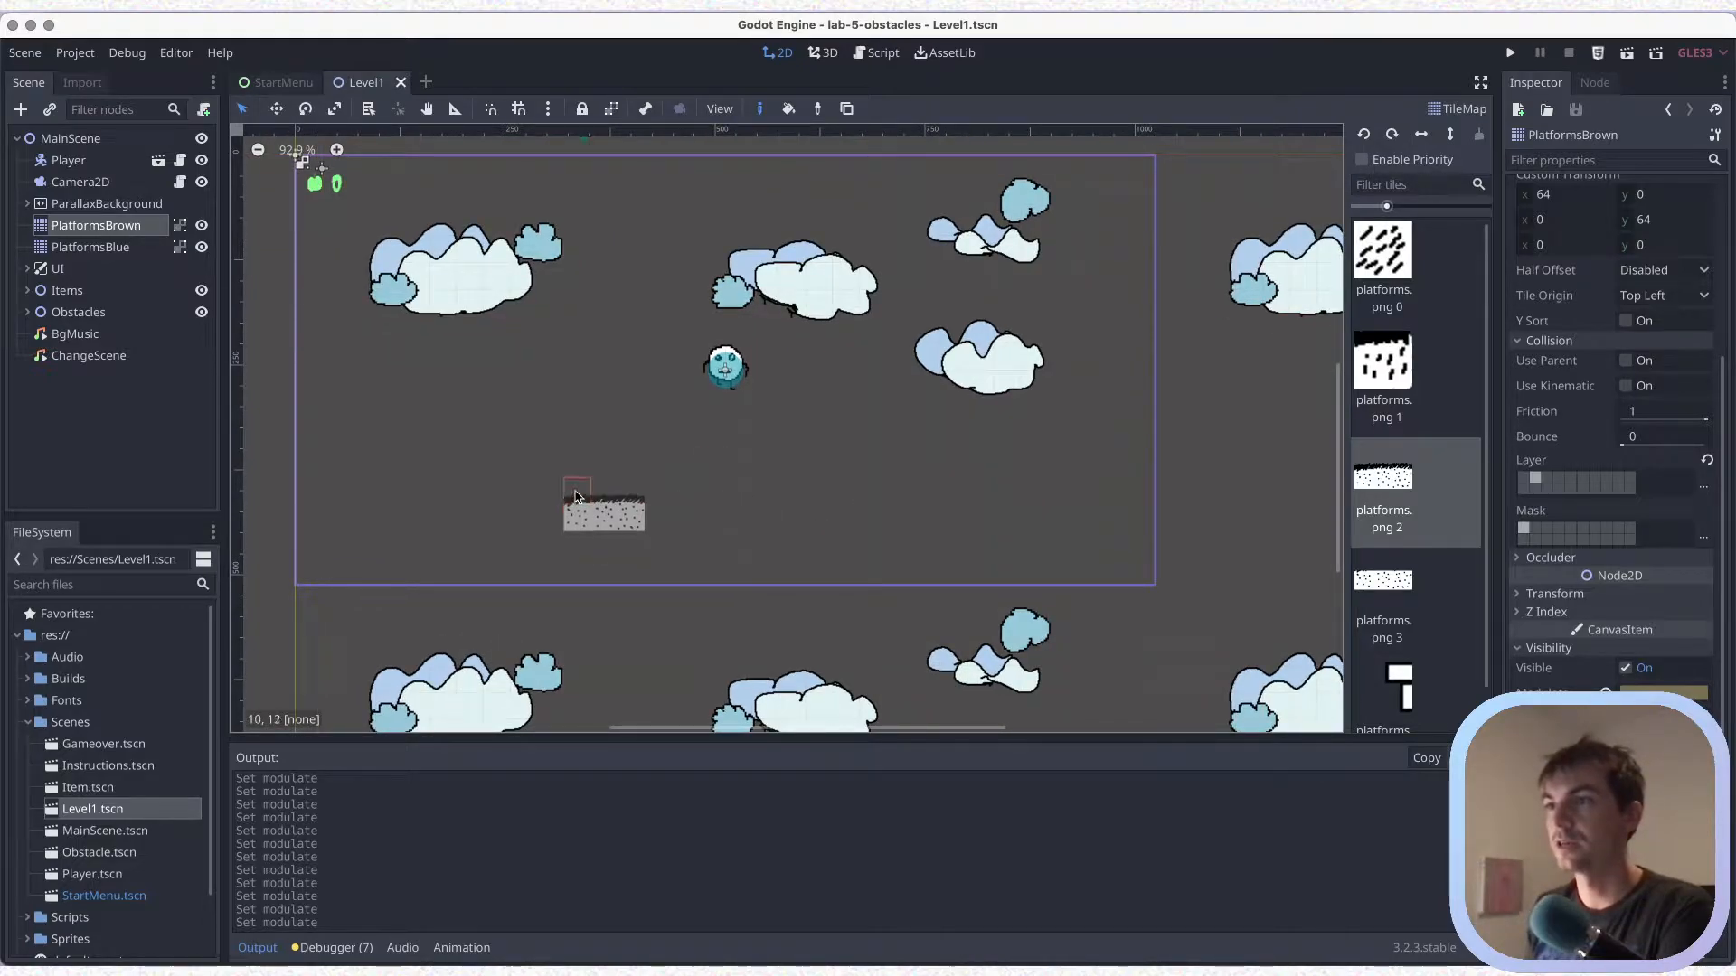
{"action": "left_click", "coordinate": [575, 496]}
{"action": "left_click", "coordinate": [650, 494]}
{"action": "left_click", "coordinate": [747, 491]}
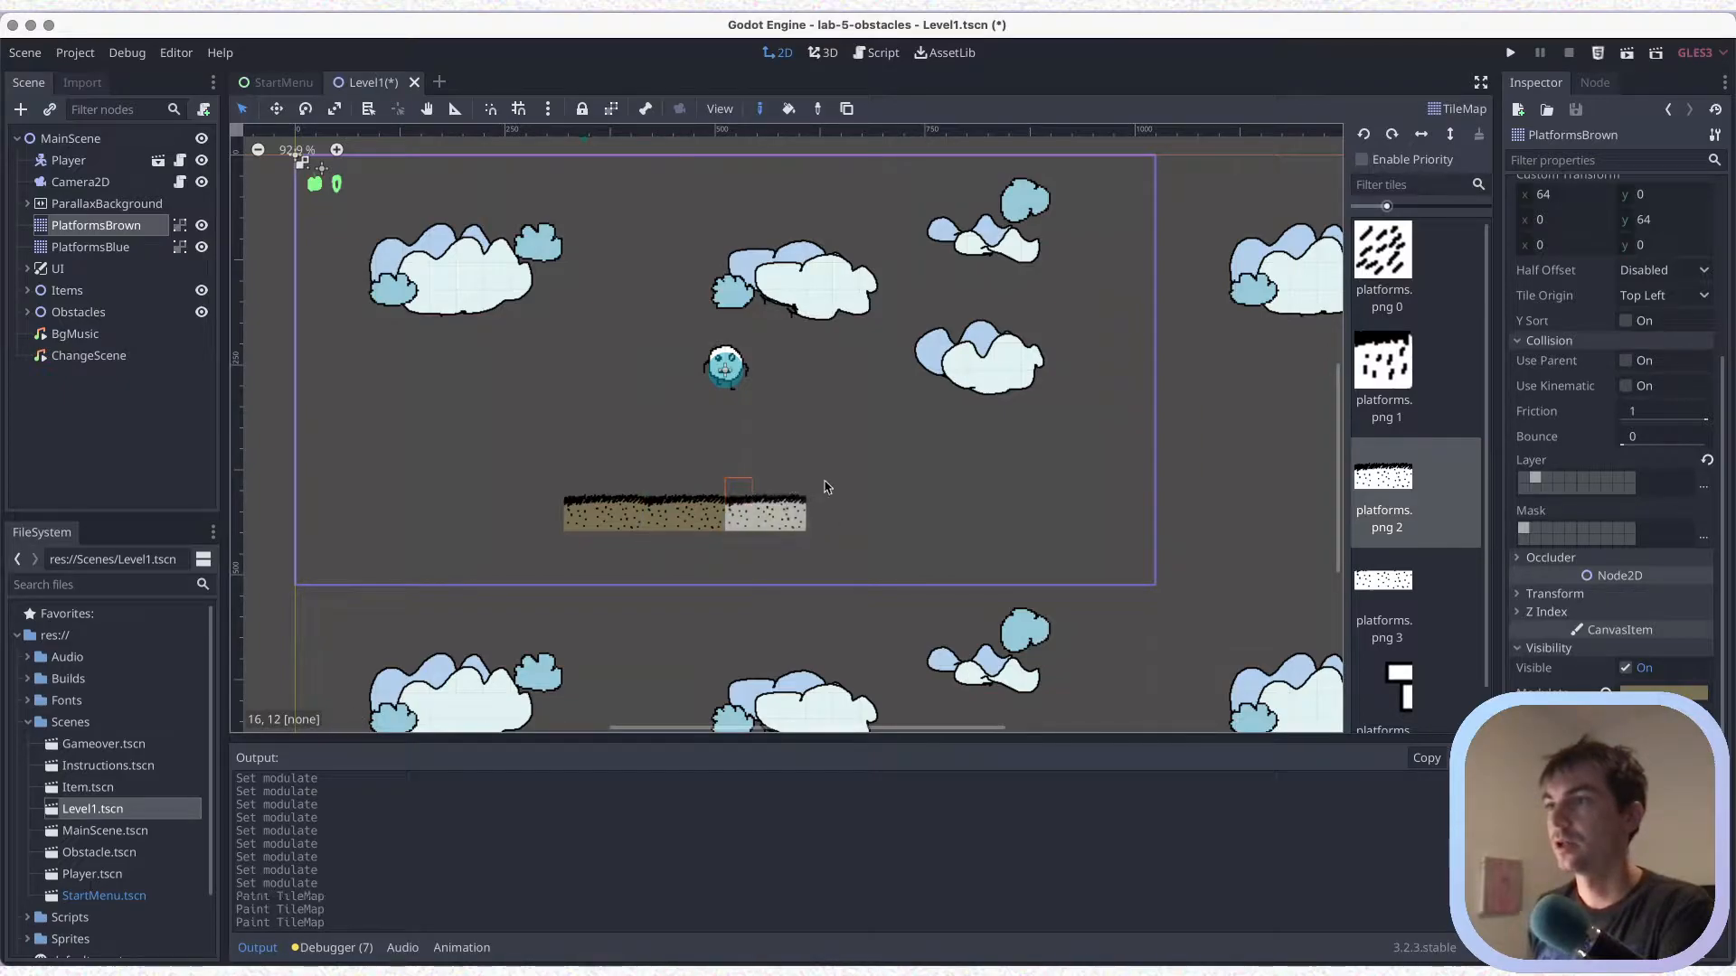
{"action": "left_click", "coordinate": [830, 486]}
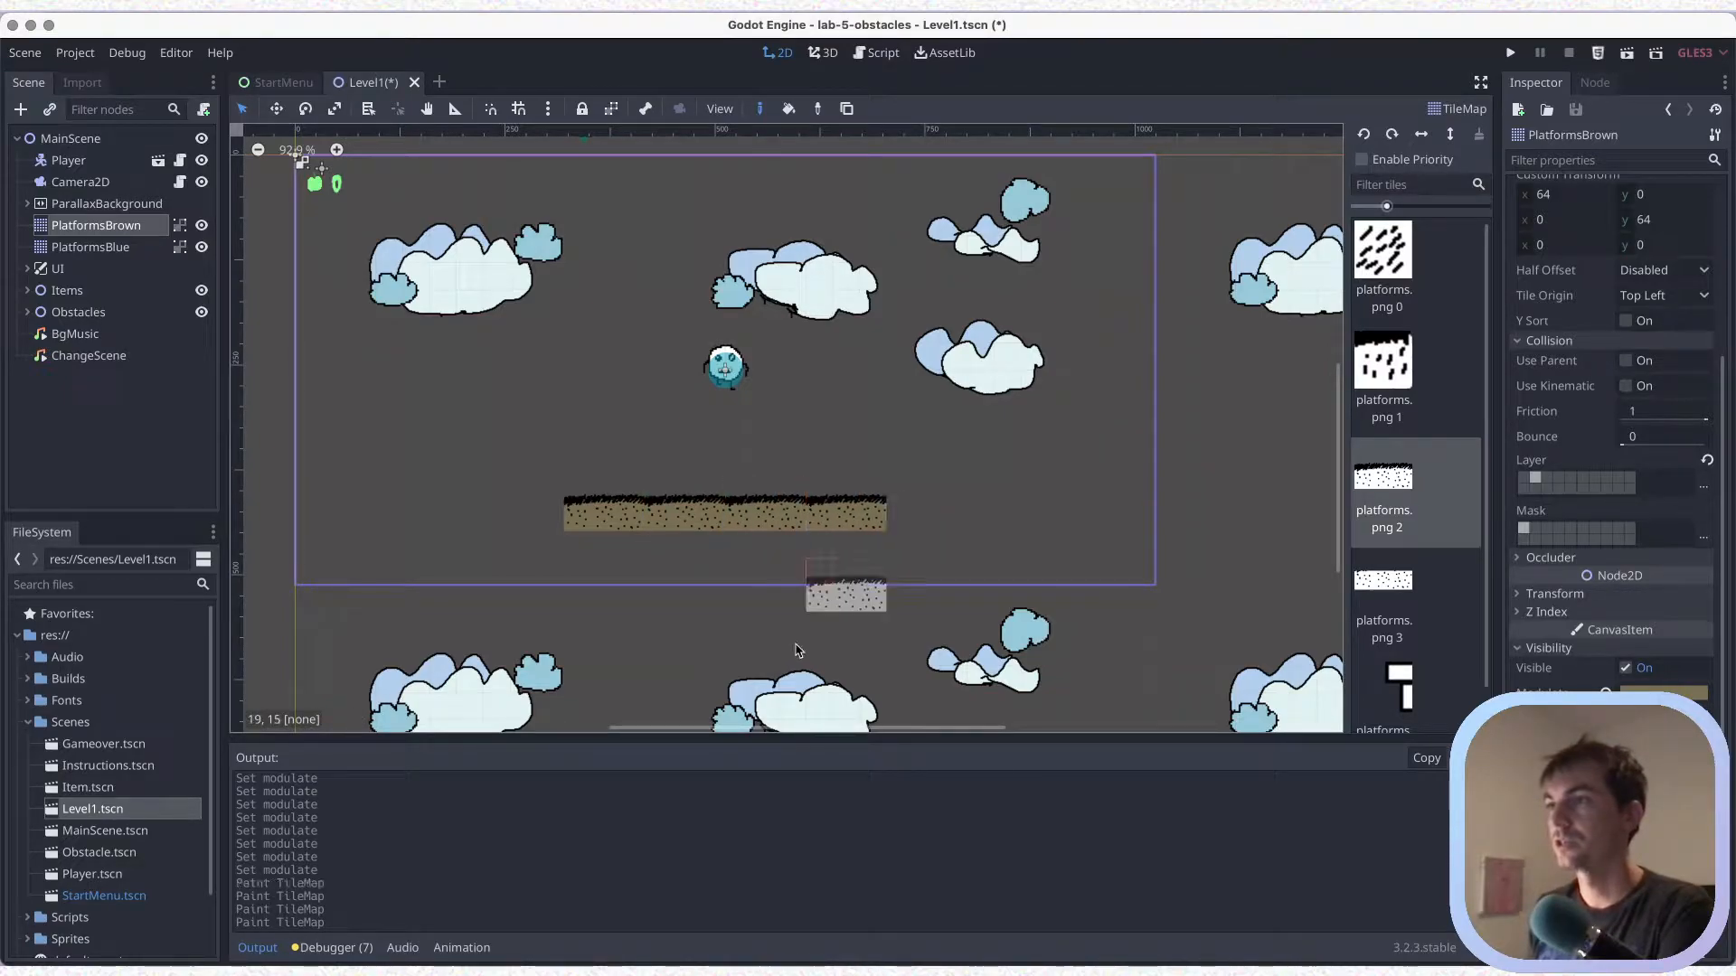
Fill two rows beneath the brown platform with platforms.png 3 tiles, fixing the misaligned last tile, and save the scene
{"action": "left_click", "coordinate": [1416, 595]}
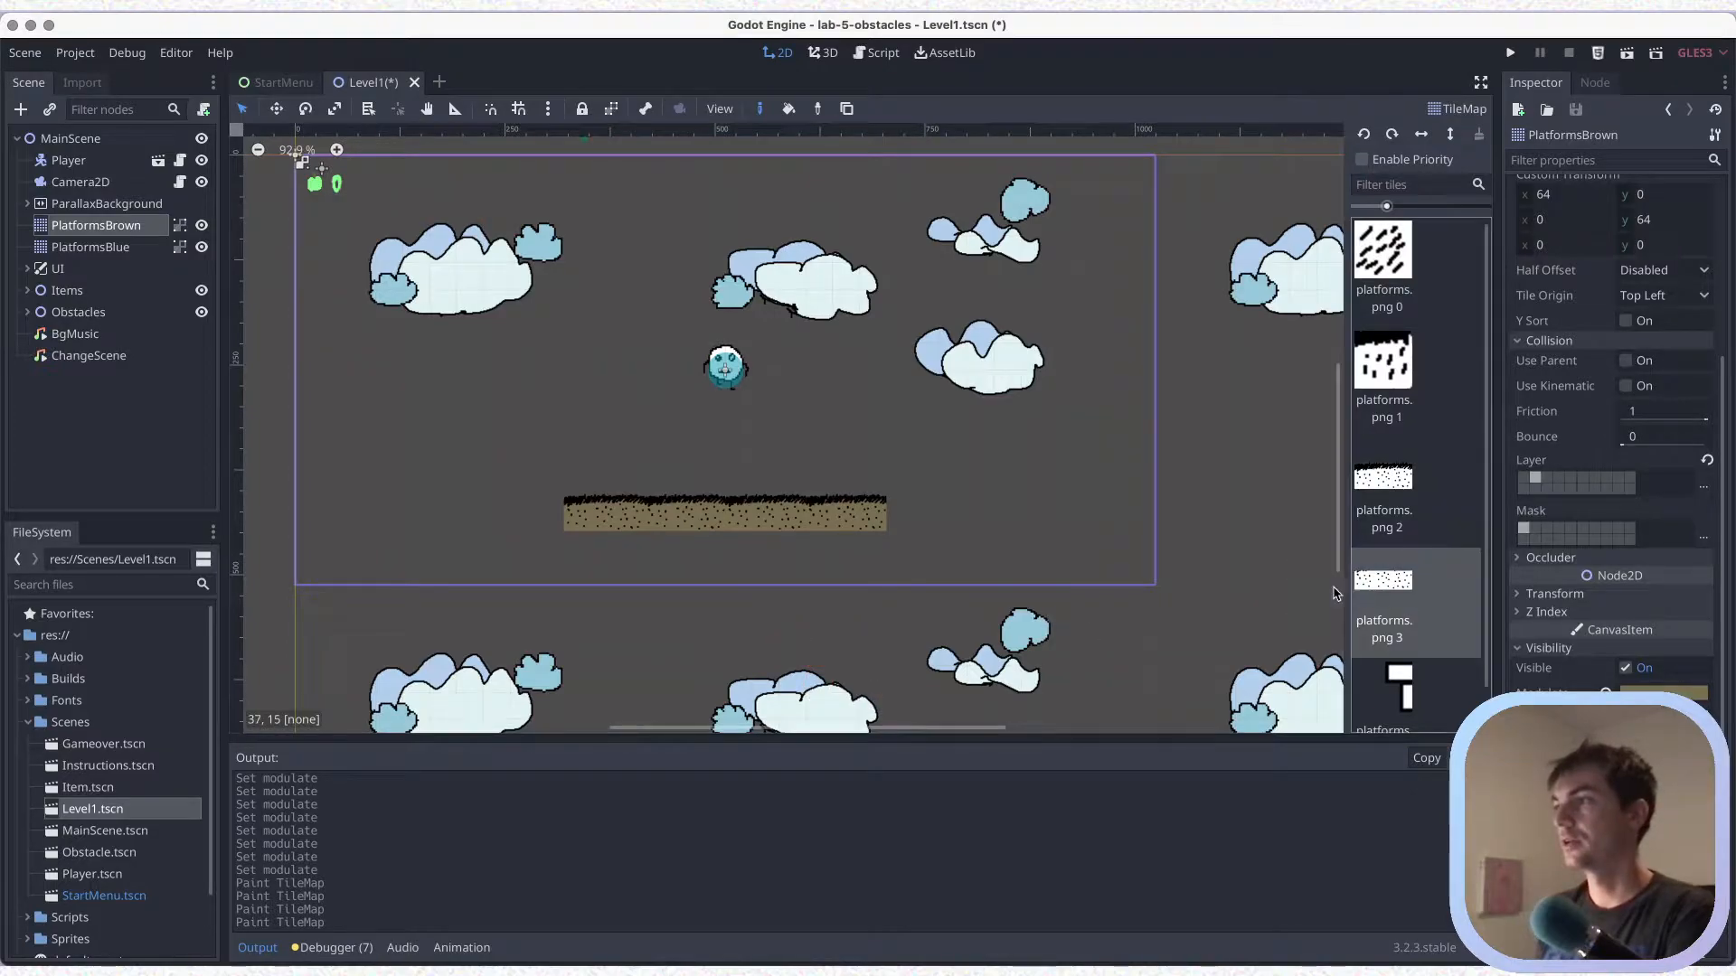
{"action": "left_click", "coordinate": [606, 552]}
{"action": "left_click", "coordinate": [673, 553]}
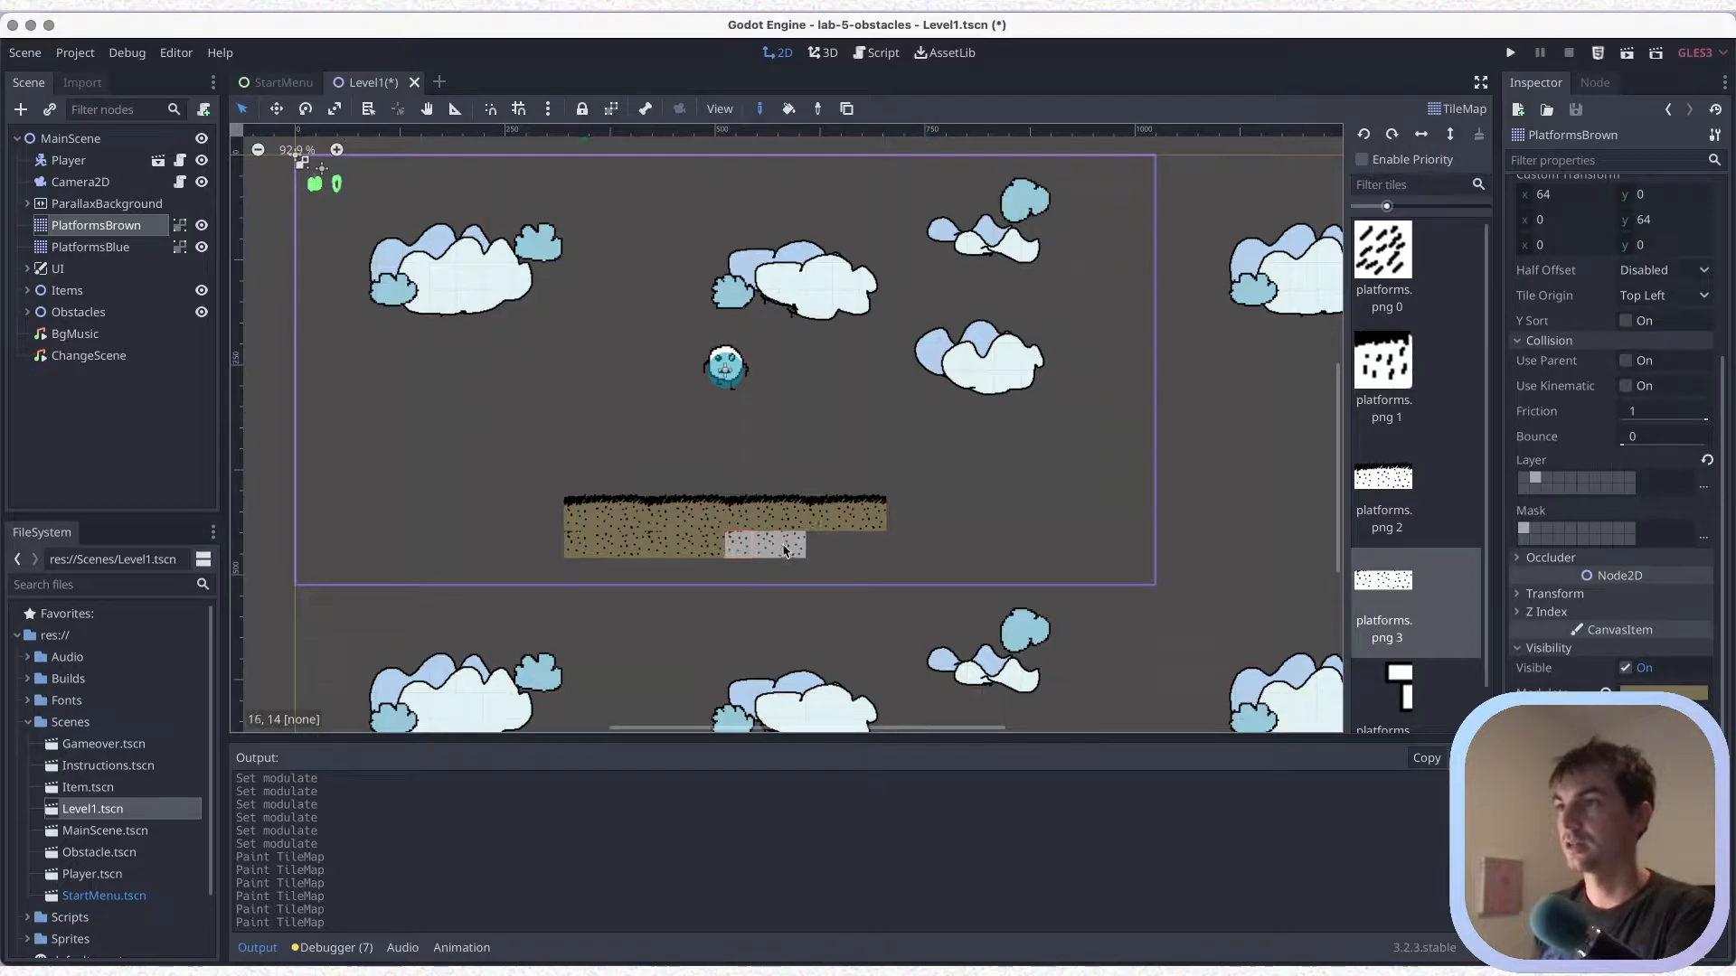
{"action": "left_click", "coordinate": [782, 551]}
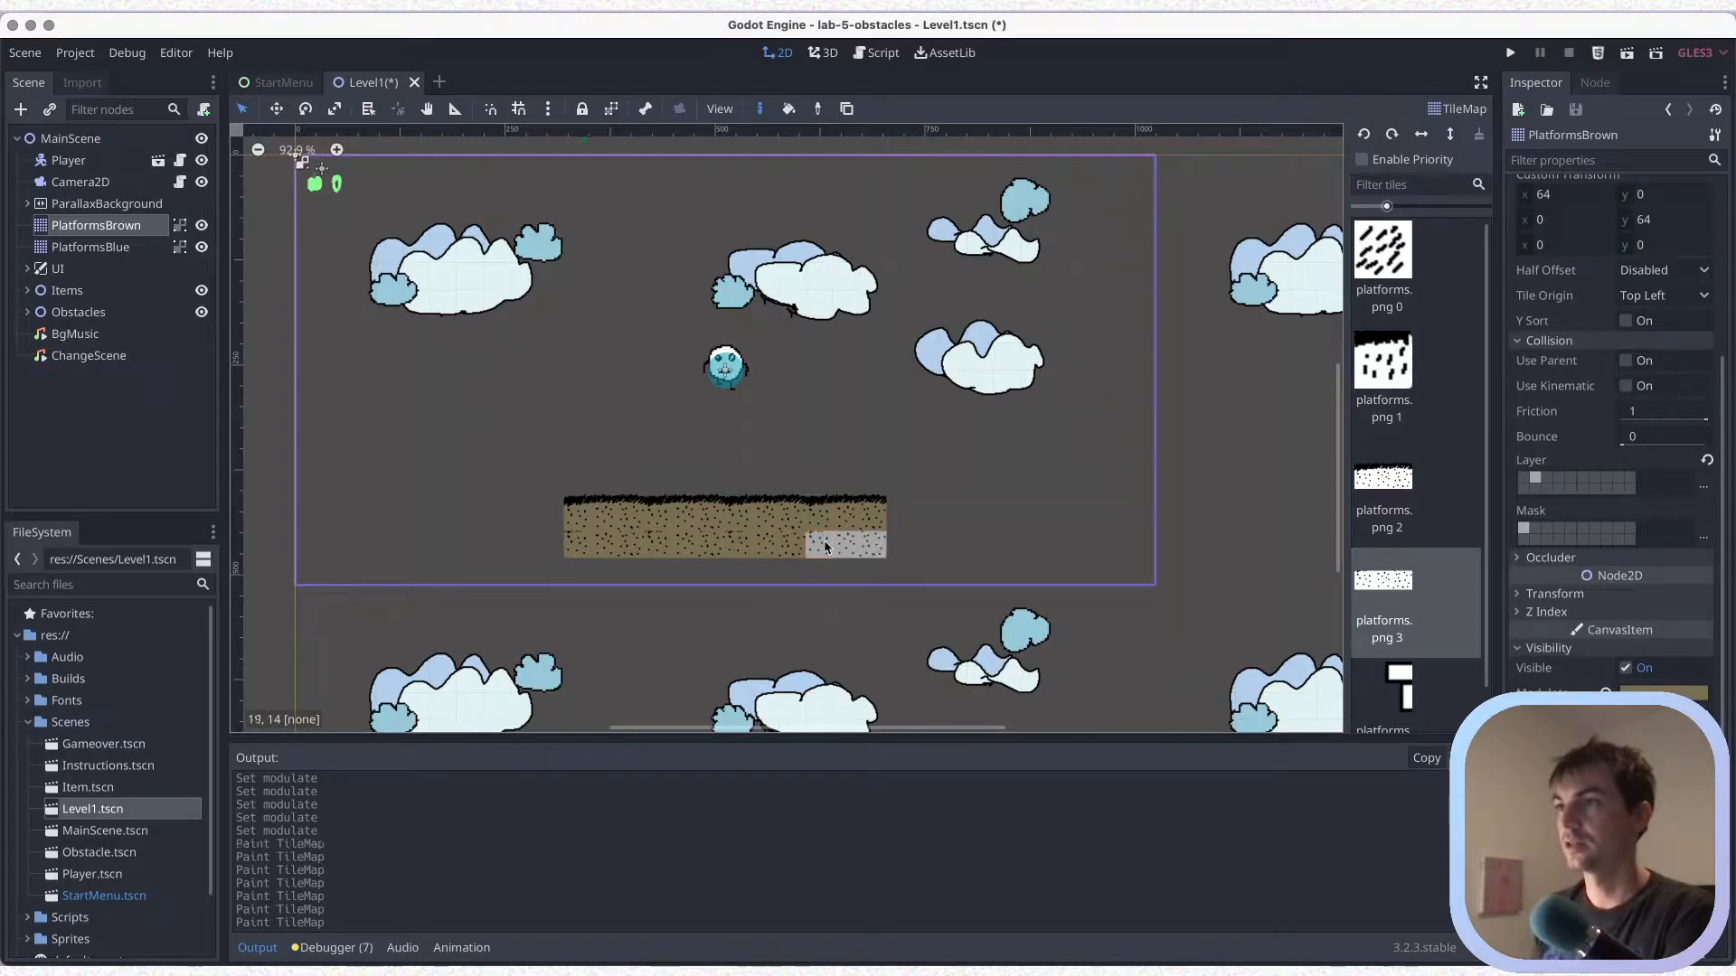
{"action": "left_click", "coordinate": [576, 571]}
{"action": "left_click", "coordinate": [658, 572]}
{"action": "left_click", "coordinate": [766, 571]}
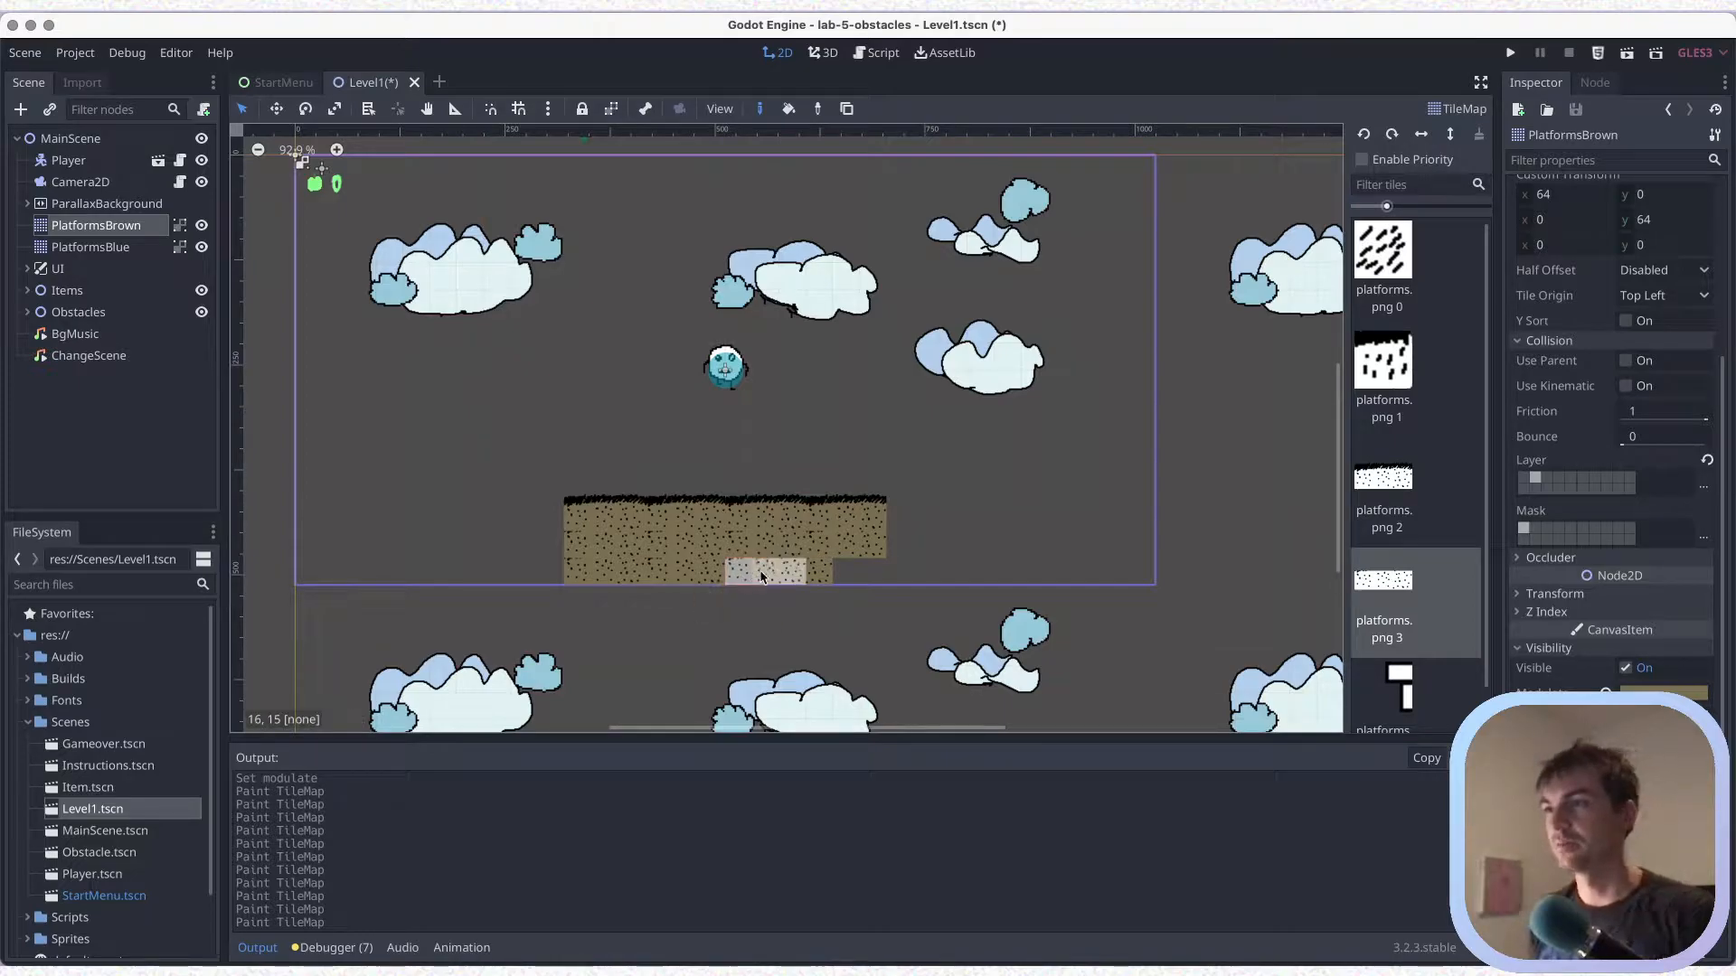
{"action": "right_click", "coordinate": [761, 574]}
{"action": "left_click", "coordinate": [744, 572]}
{"action": "left_click", "coordinate": [830, 570]}
{"action": "key", "text": "ctrl+s"}
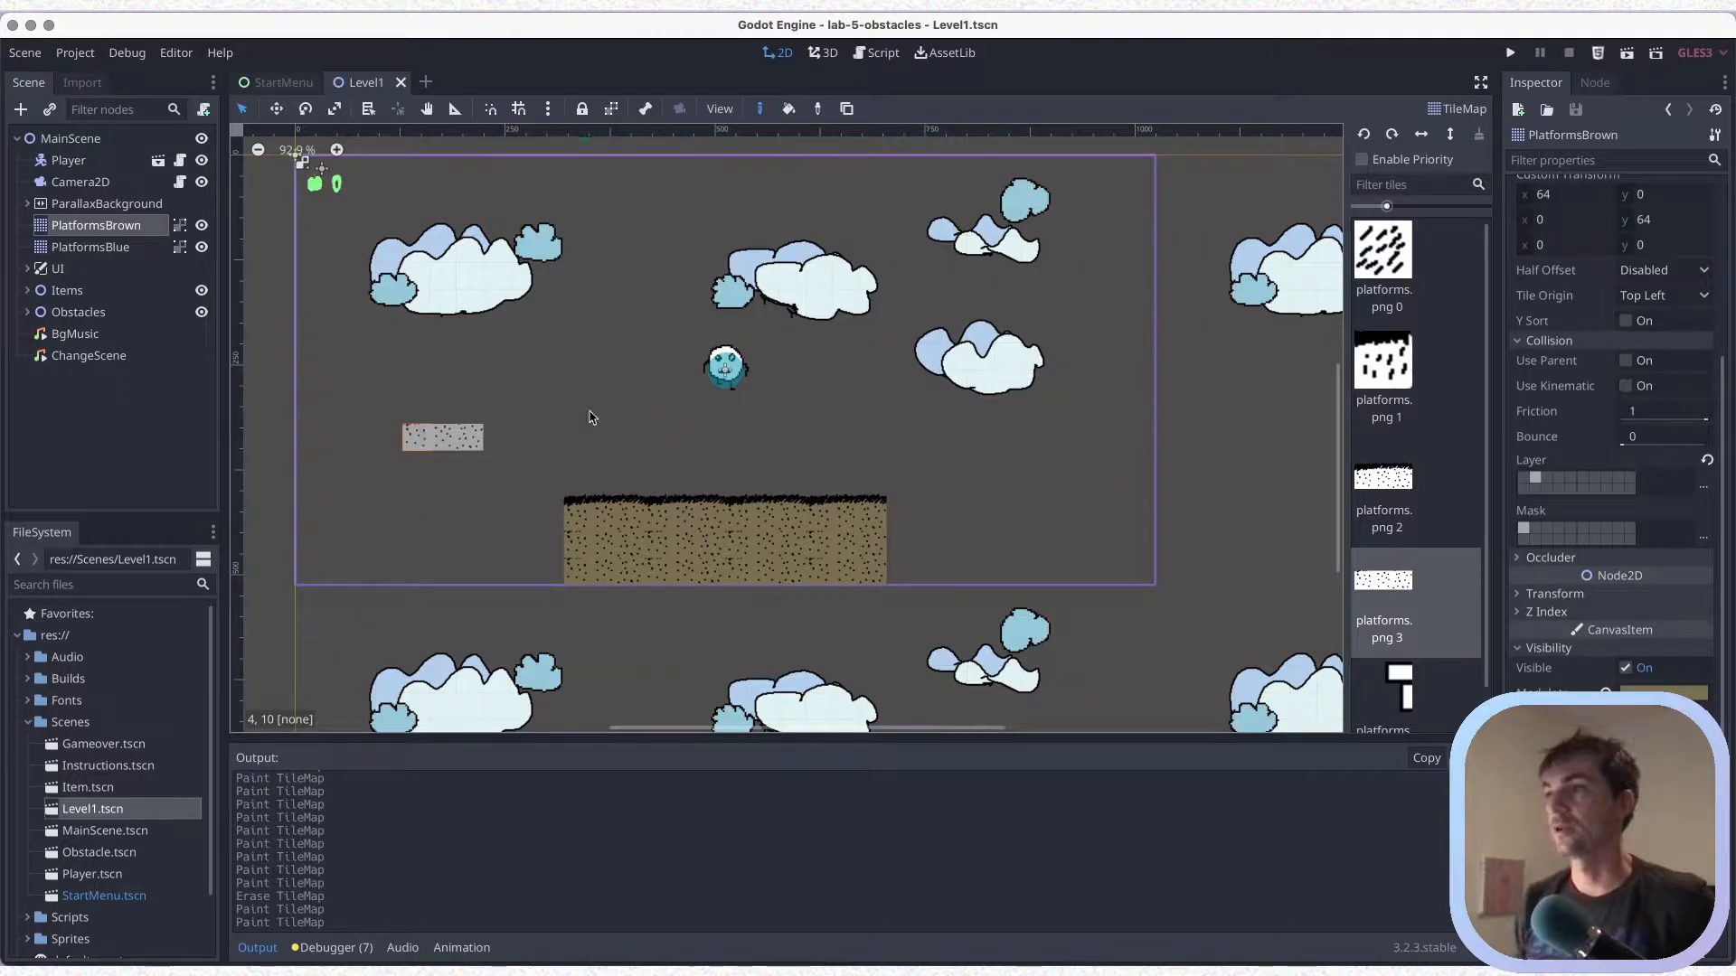
Paint a tall wall of platforms.png 1 tiles along the platform's left edge and a ledge from its top back to x 0
{"action": "scroll", "coordinate": [737, 451], "scroll_direction": "up", "scroll_amount": 1}
{"action": "scroll", "coordinate": [773, 497], "scroll_direction": "up", "scroll_amount": 1}
{"action": "scroll", "coordinate": [774, 498], "scroll_direction": "left", "scroll_amount": 1}
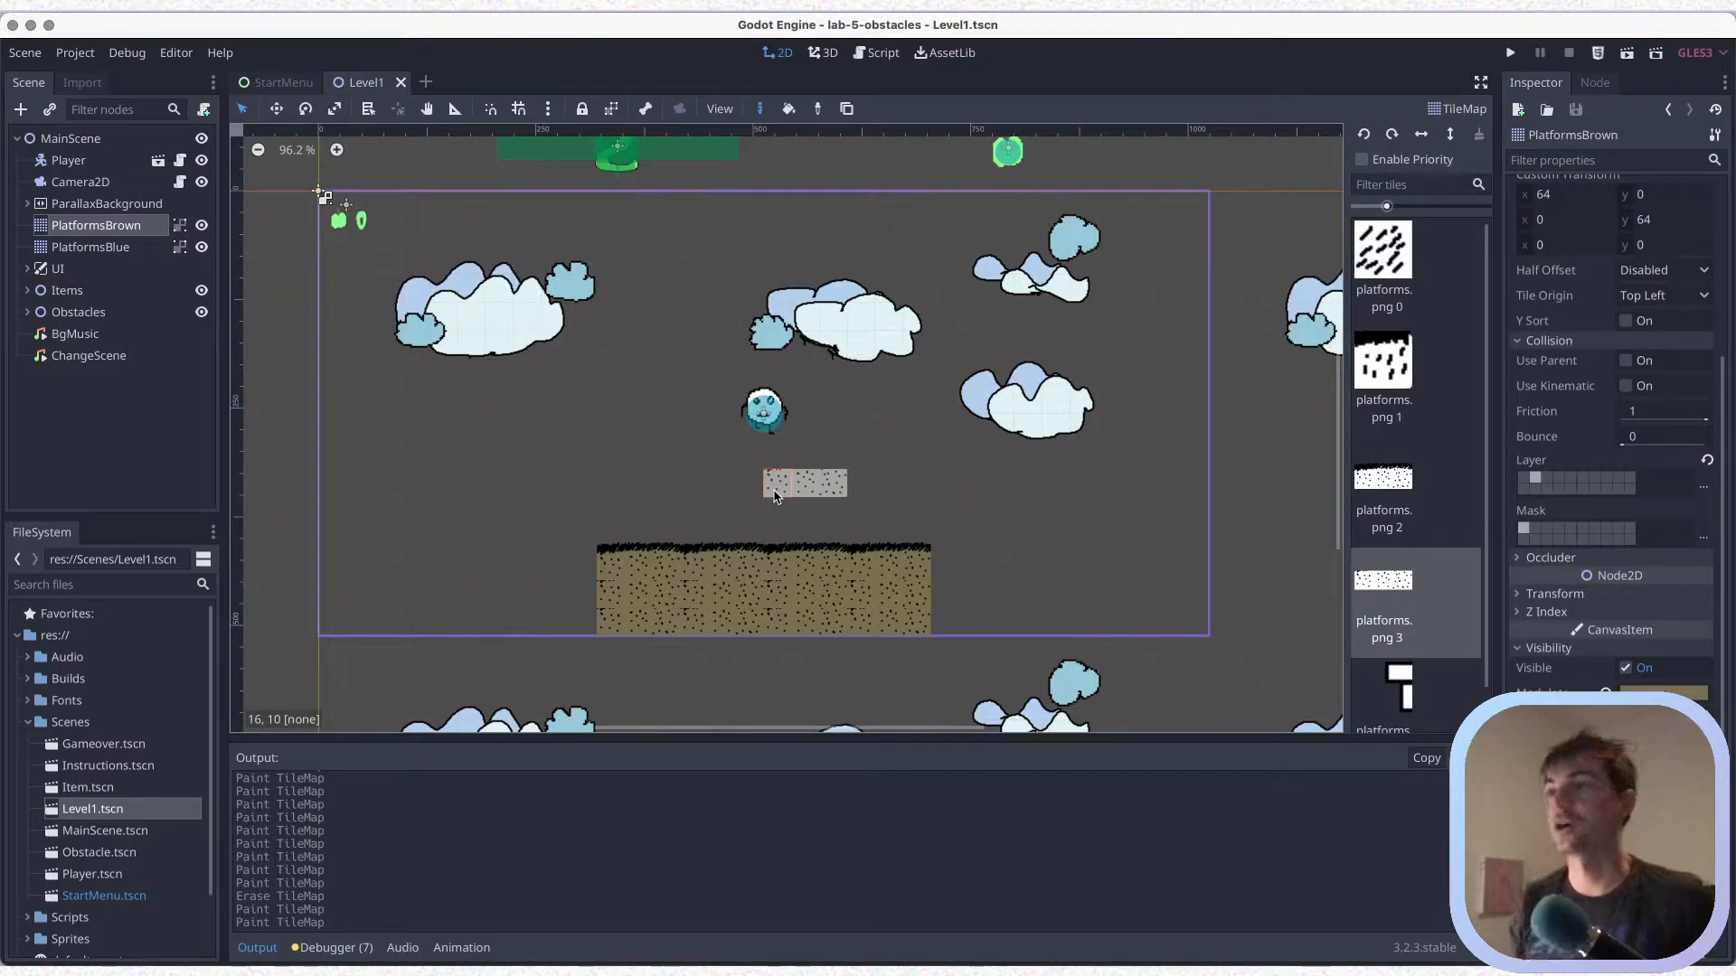
{"action": "left_click", "coordinate": [1374, 378]}
{"action": "left_click_drag", "start_coordinate": [583, 628], "coordinate": [583, 512]}
{"action": "left_click_drag", "start_coordinate": [589, 444], "coordinate": [607, 353]}
{"action": "right_click_drag", "start_coordinate": [607, 352], "coordinate": [604, 345]}
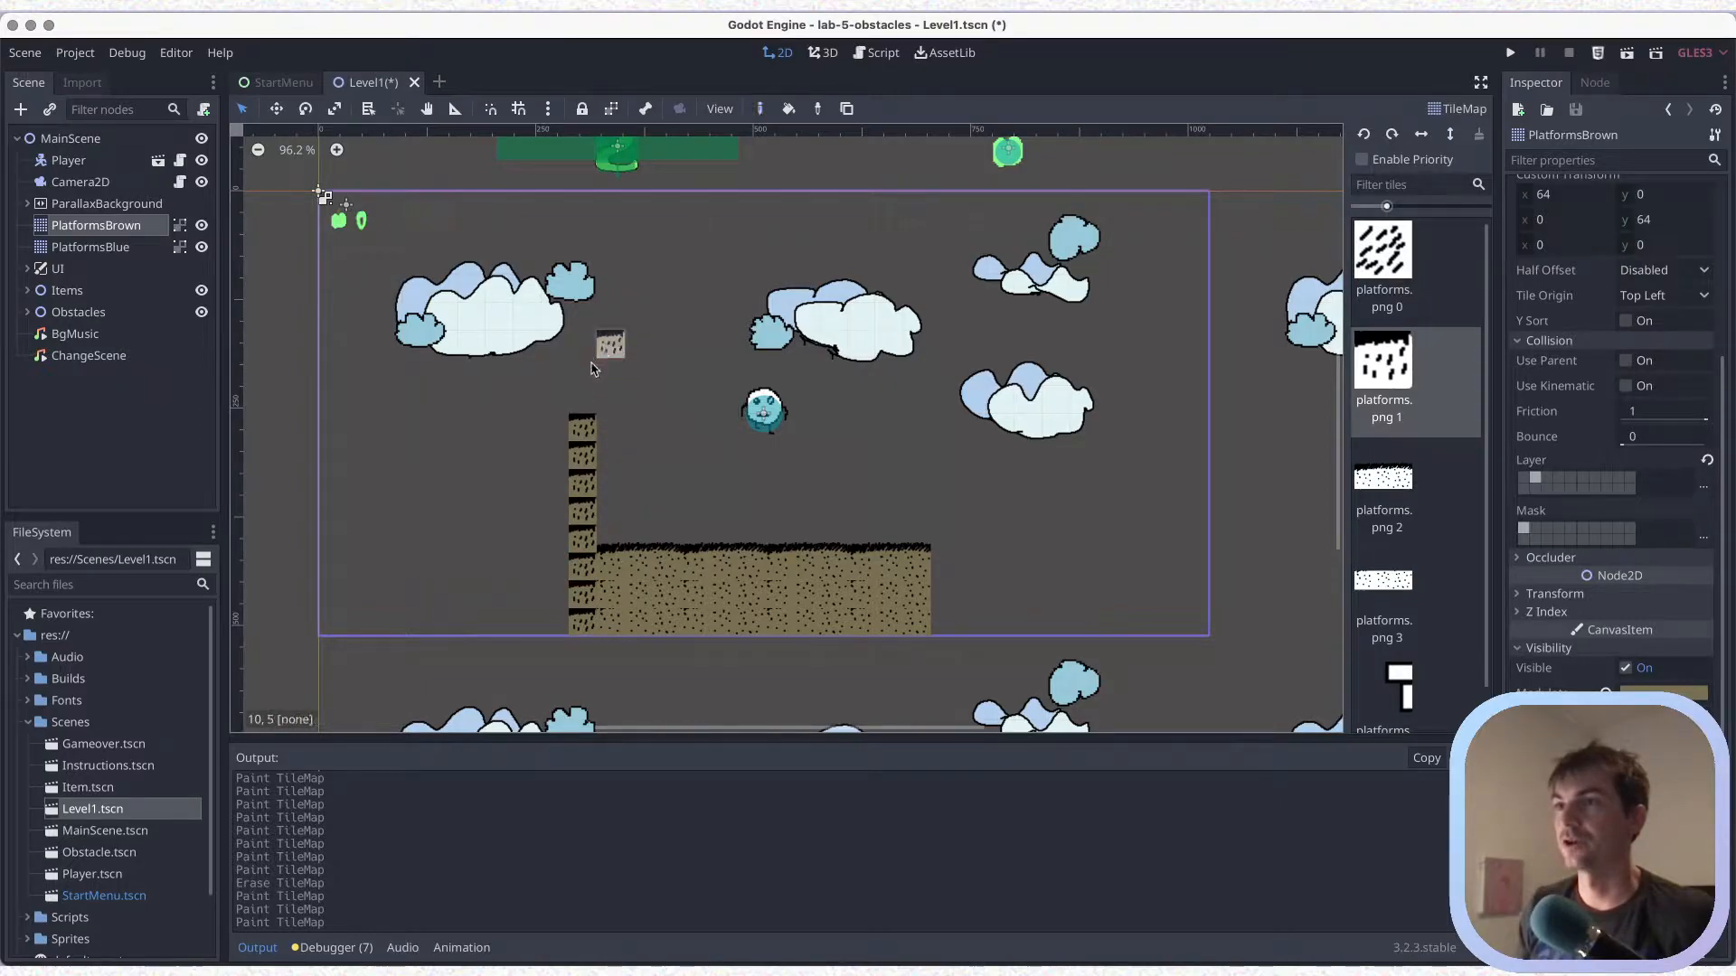
{"action": "mouse_move", "coordinate": [582, 396]}
{"action": "left_mouse_down"}
{"action": "mouse_move", "coordinate": [579, 262]}
{"action": "mouse_move", "coordinate": [332, 262]}
{"action": "left_mouse_up"}
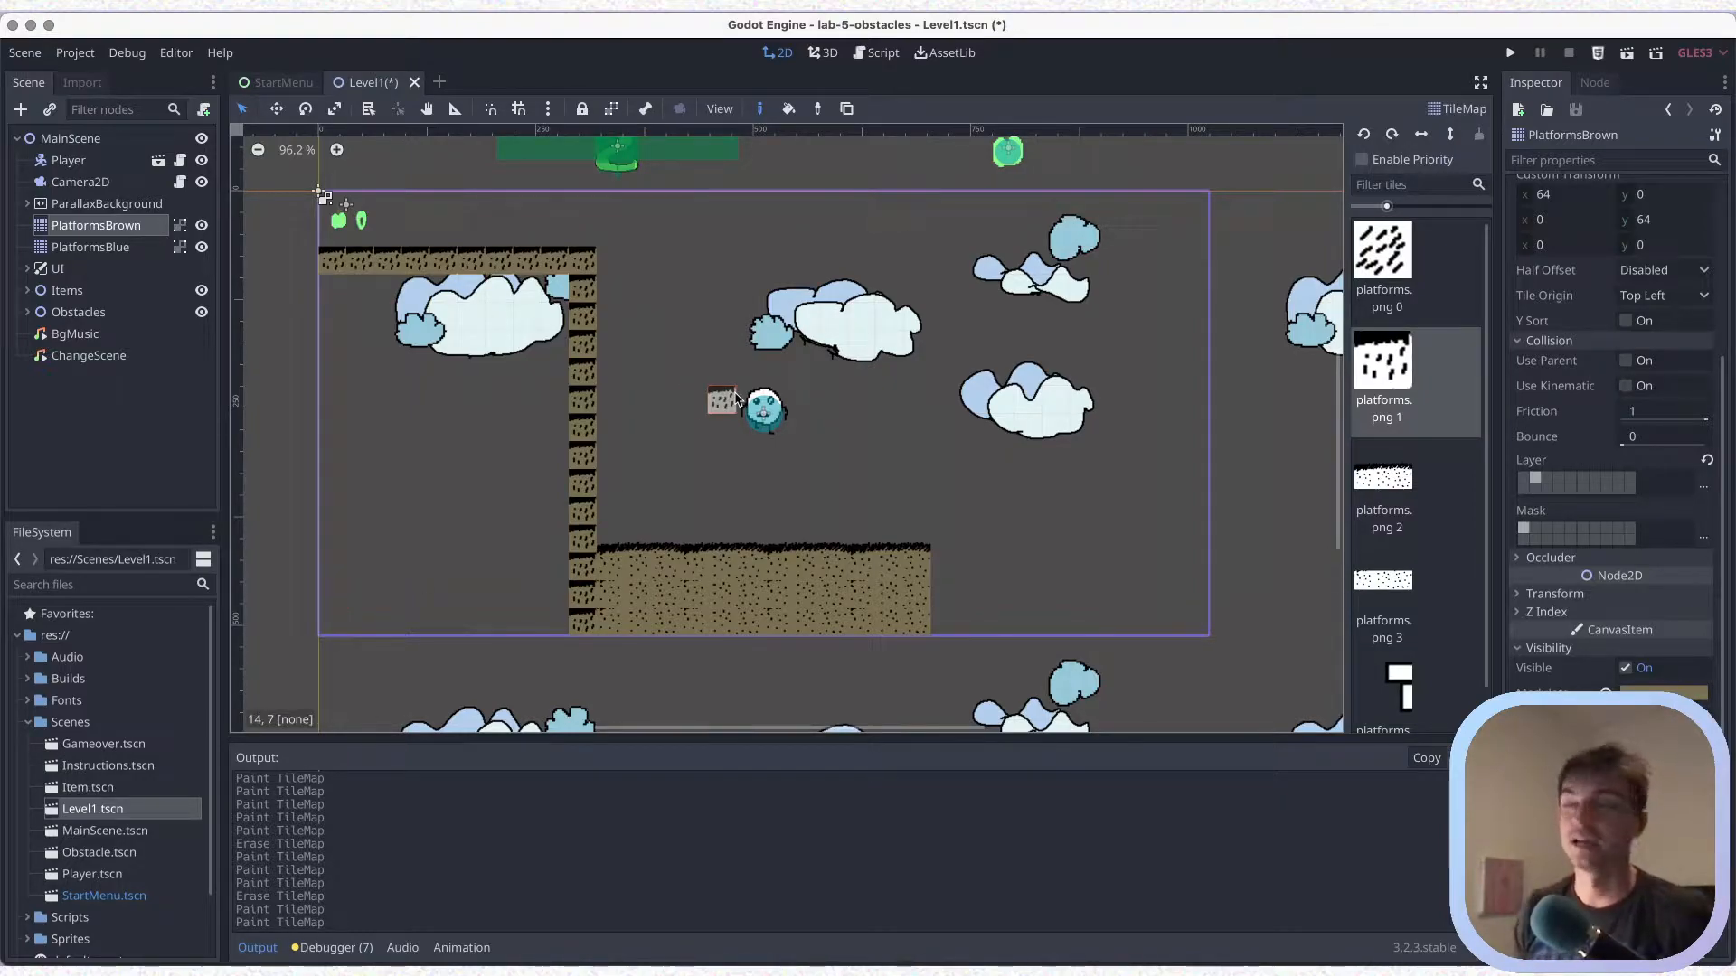
Run the current scene, move the player against the wall and across the platform, and close the game window
{"action": "left_click", "coordinate": [1626, 54]}
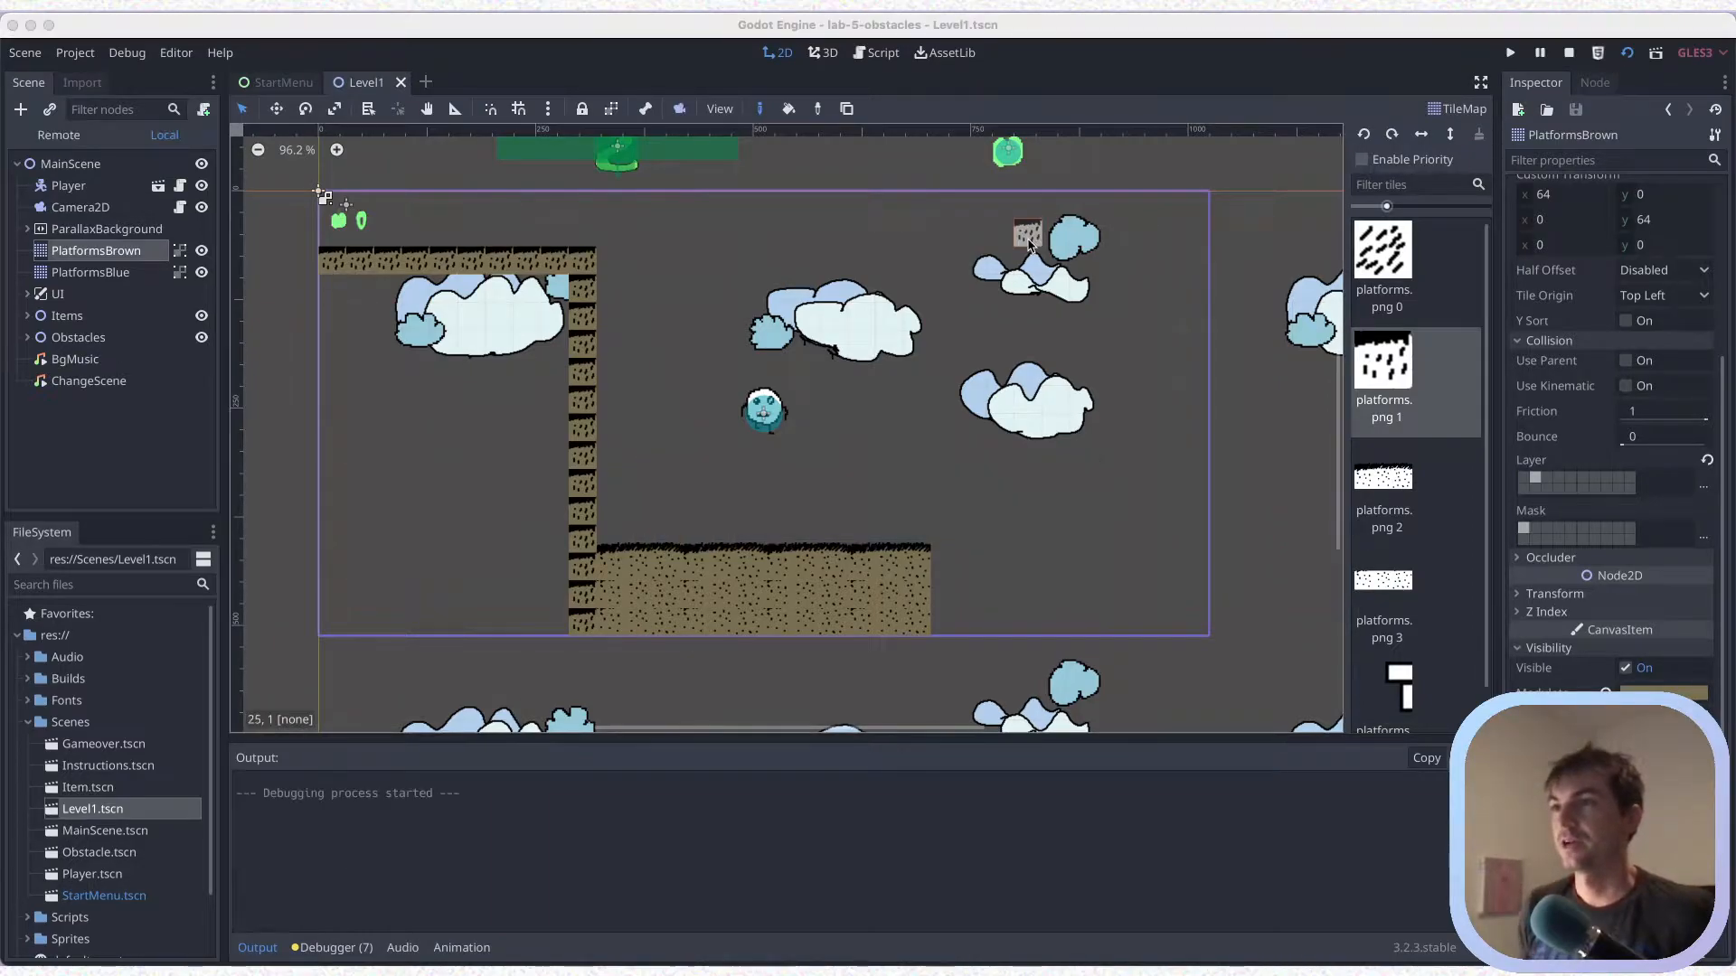
{"action": "key", "text": "Left"}
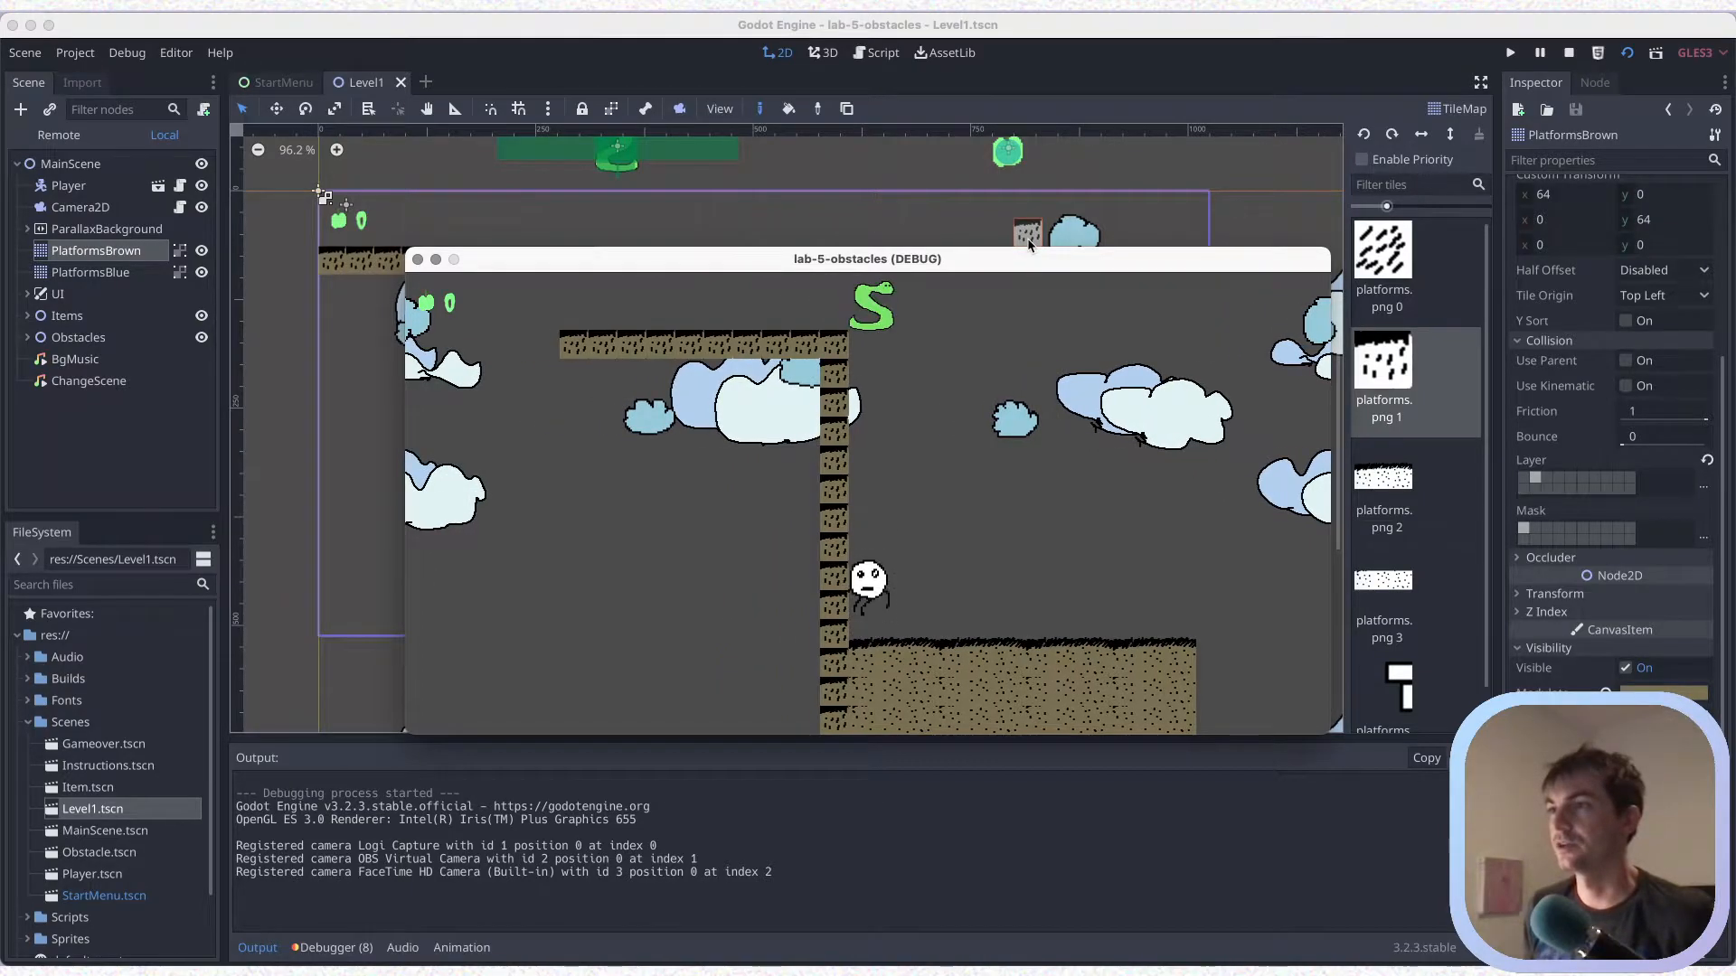
{"action": "key", "text": "Right"}
{"action": "key", "text": "Right"}
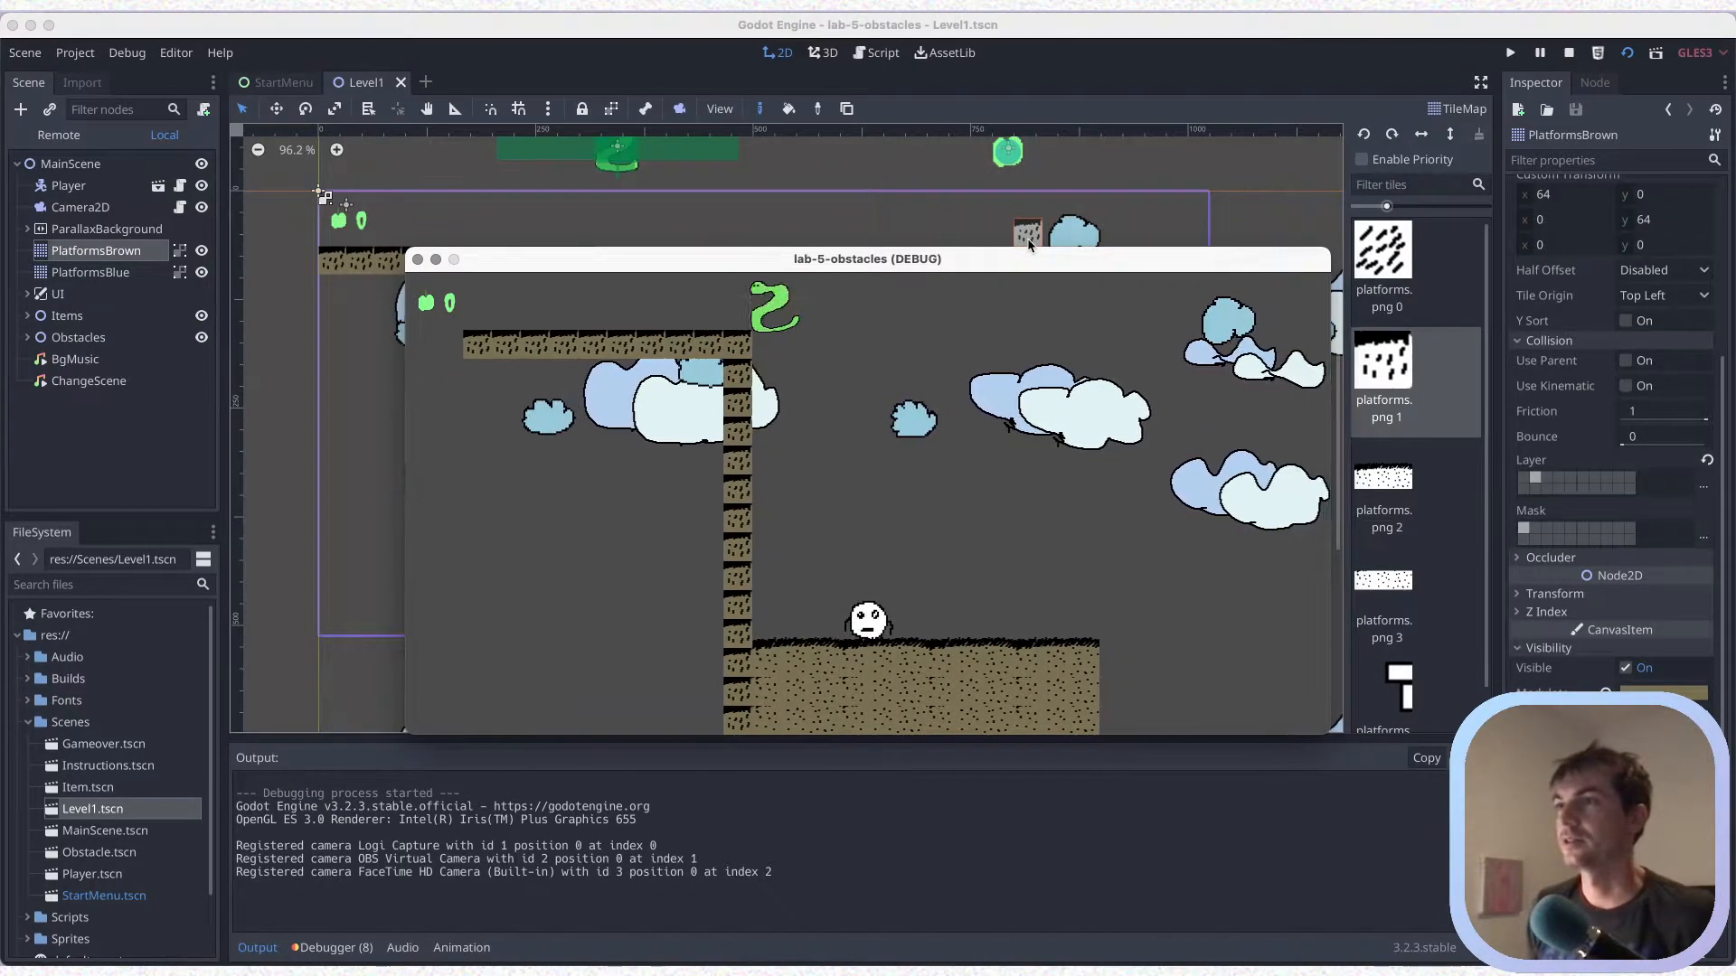
{"action": "key", "text": "Right"}
{"action": "key", "text": "Up"}
{"action": "key", "text": "Left"}
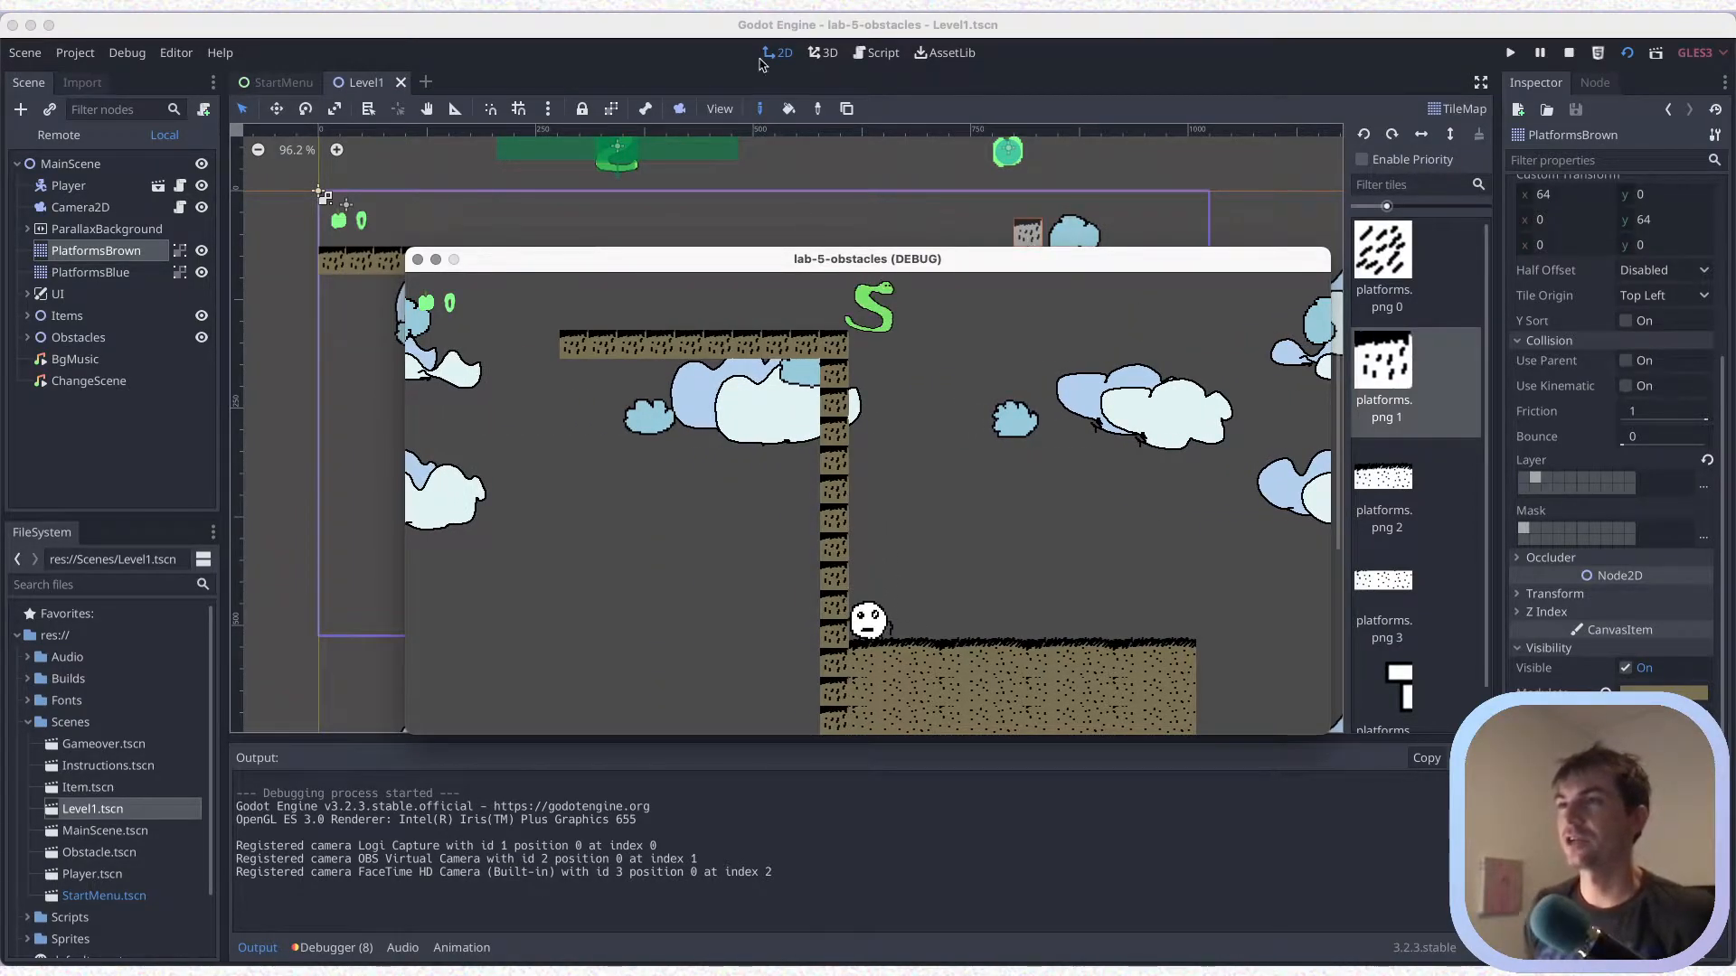
{"action": "left_click", "coordinate": [417, 260]}
Extend the top ledge of platforms.png 1 tiles leftward to about x -450 and save the scene
{"action": "scroll", "coordinate": [661, 405], "scroll_direction": "down", "scroll_amount": 5}
{"action": "middle_click_drag", "start_coordinate": [661, 407], "coordinate": [947, 429]}
{"action": "left_click_drag", "start_coordinate": [698, 307], "coordinate": [408, 306]}
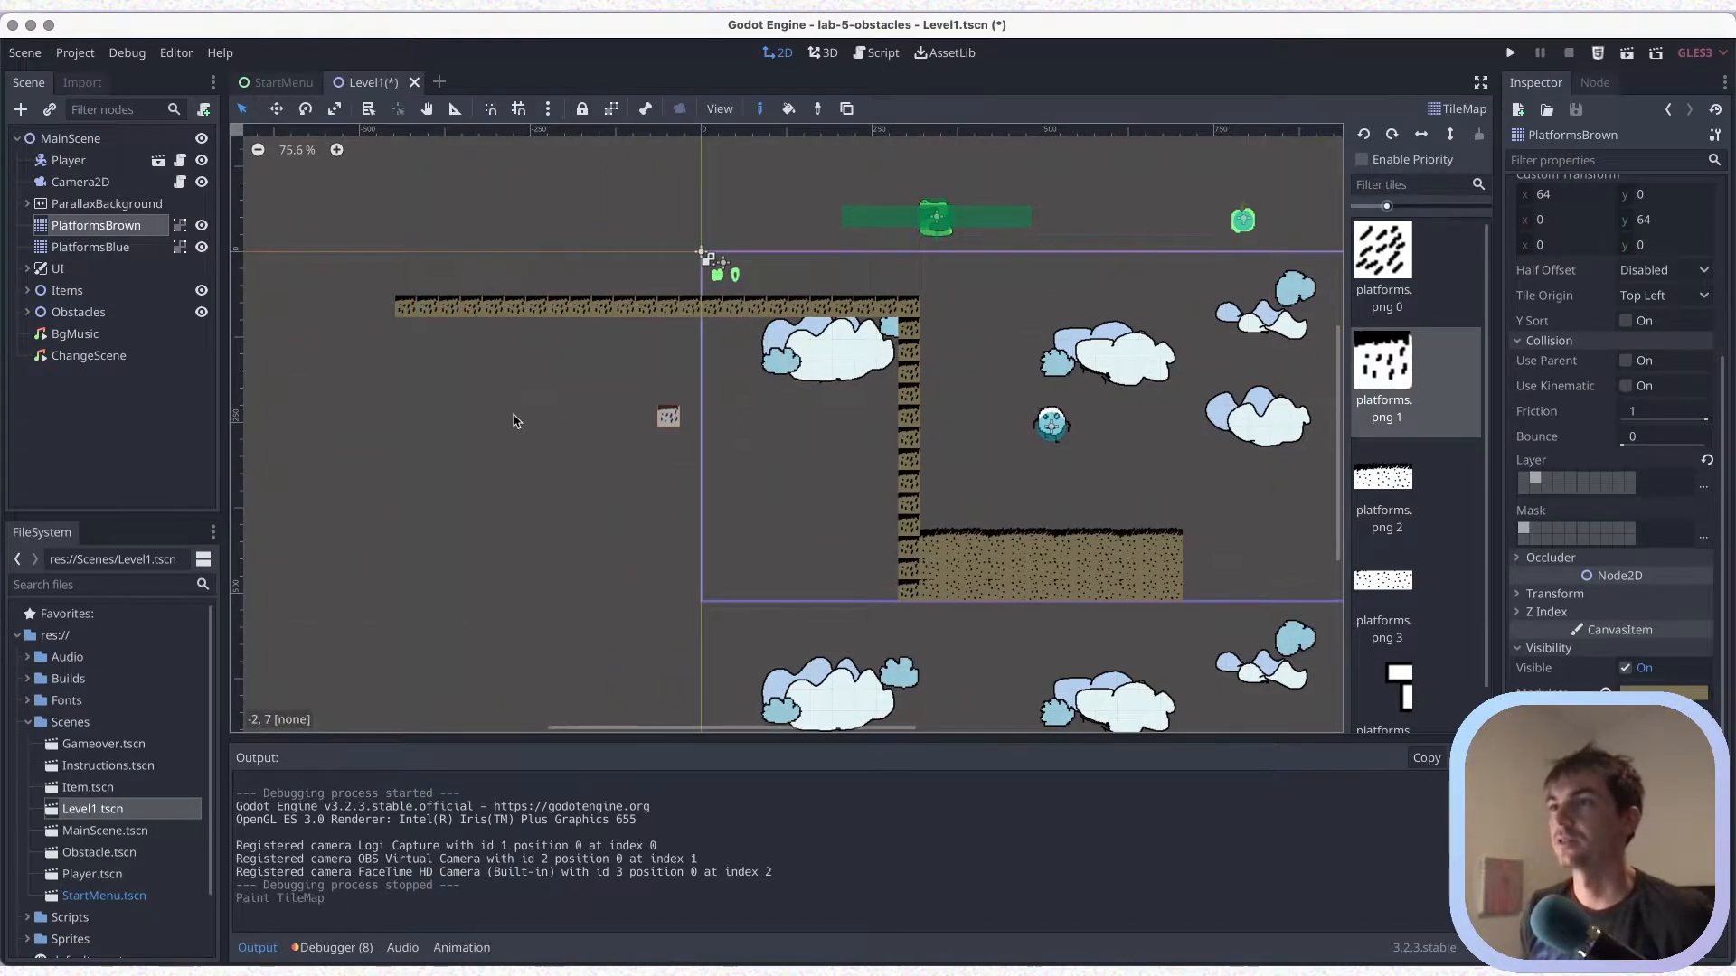
{"action": "middle_click_drag", "start_coordinate": [666, 415], "coordinate": [519, 415]}
{"action": "scroll", "coordinate": [519, 416], "scroll_direction": "up", "scroll_amount": 1}
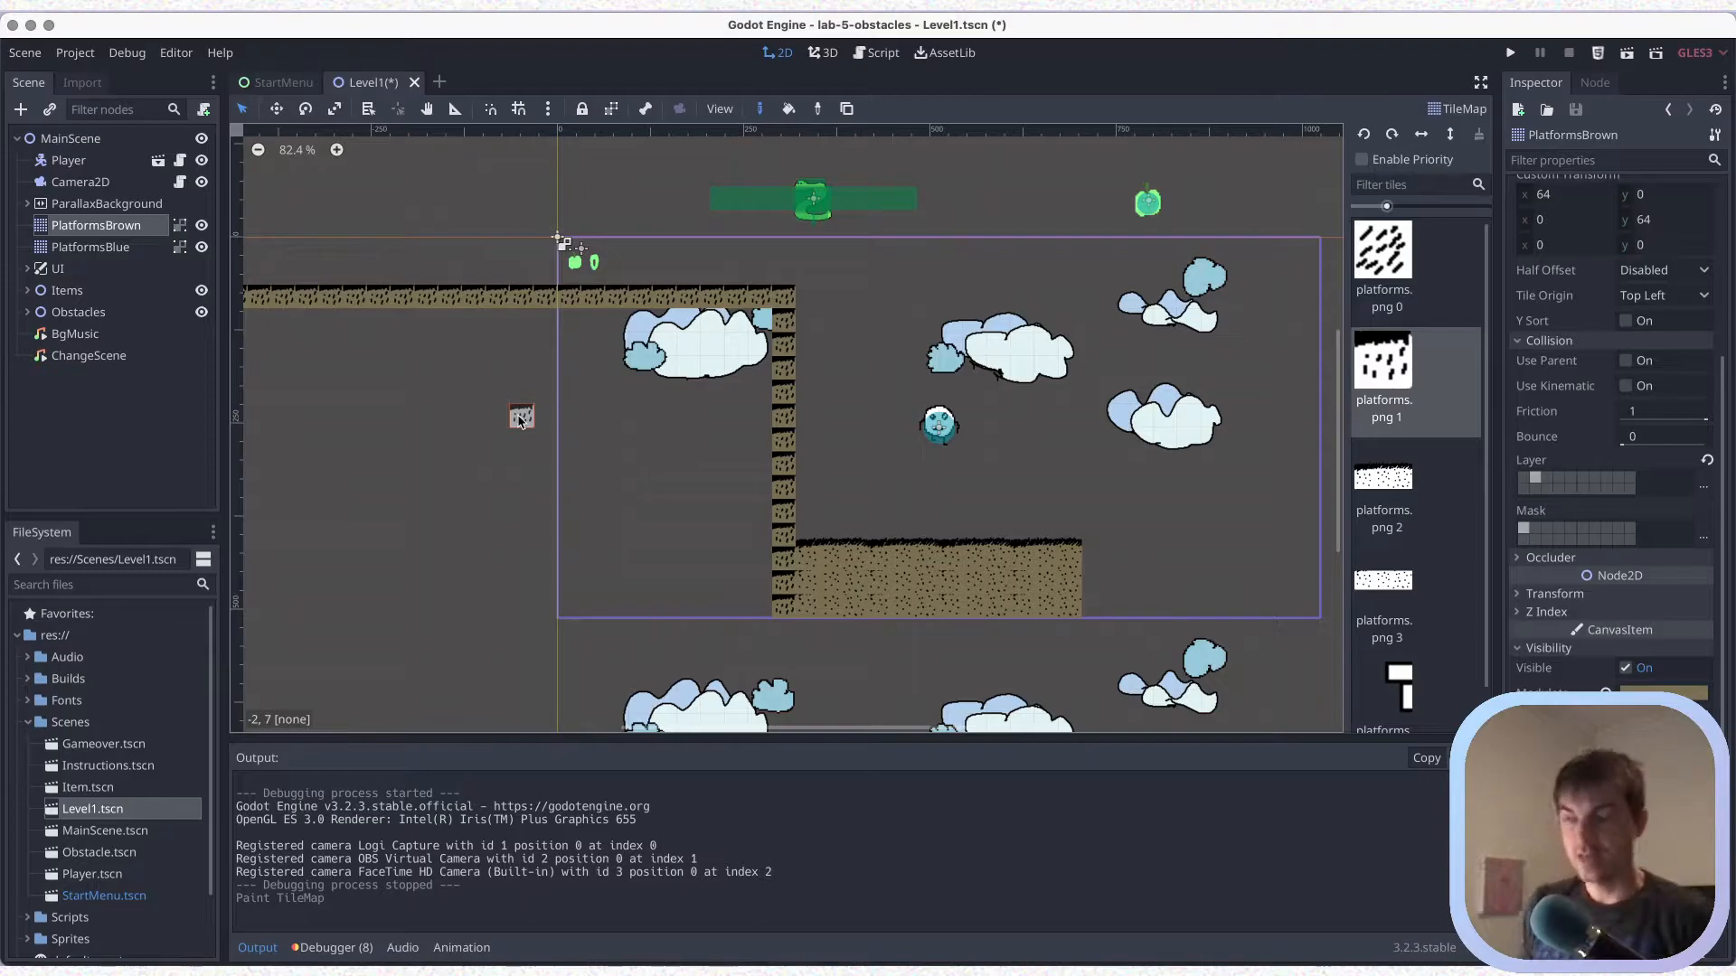
{"action": "key", "text": "super+s"}
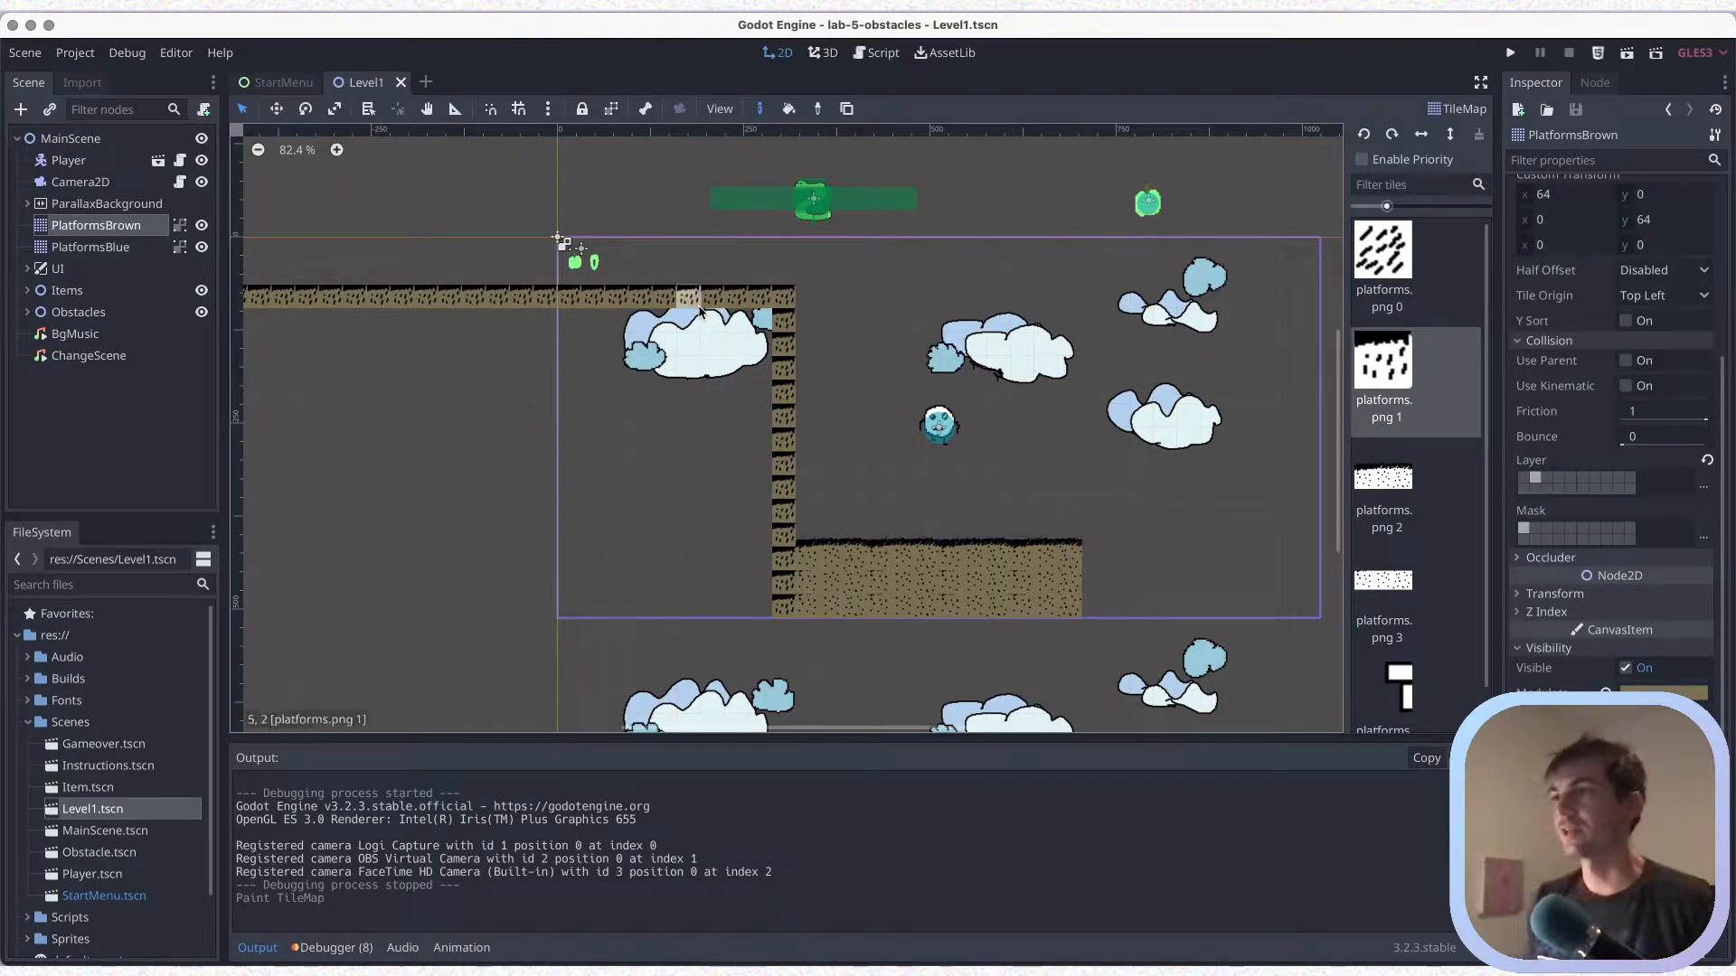
Strike through "foreshadowing" in the handwritten level-design notes overlay, dismiss the notes and save the Level1 scene
{"action": "key", "text": "alt+Tab"}
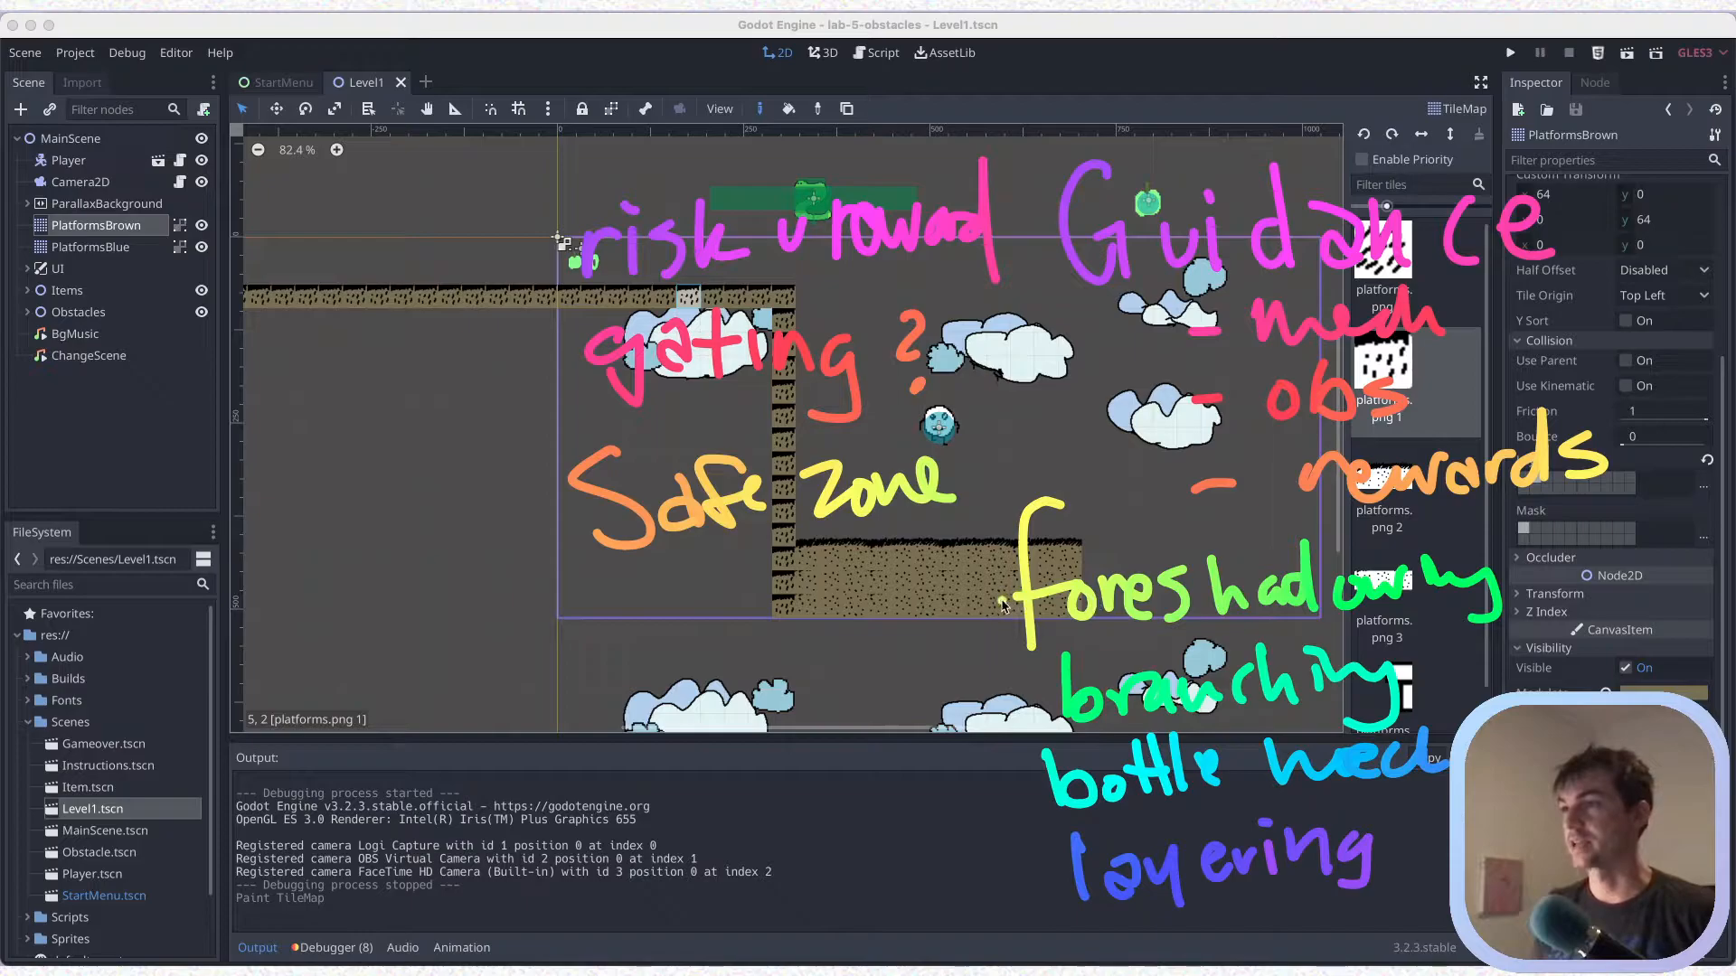
{"action": "mouse_move", "coordinate": [972, 608]}
{"action": "left_mouse_down"}
{"action": "mouse_move", "coordinate": [1420, 597]}
{"action": "mouse_move", "coordinate": [1564, 570]}
{"action": "left_mouse_up"}
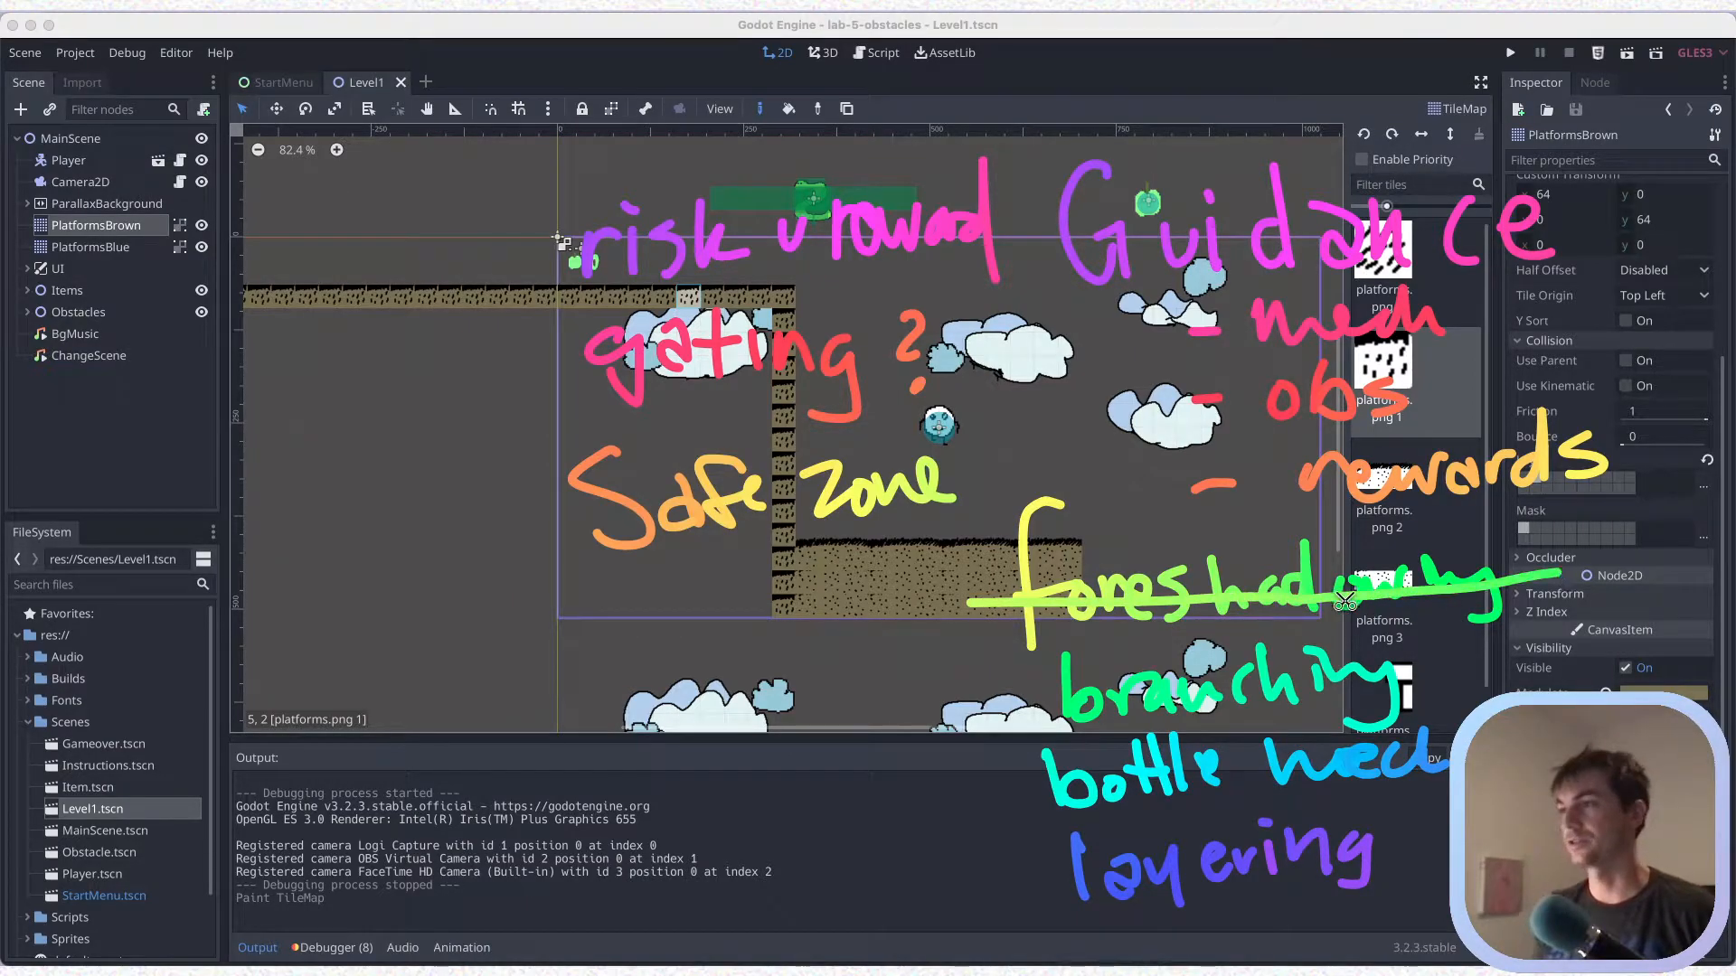
{"action": "key", "text": "Escape"}
{"action": "key", "text": "super+s"}
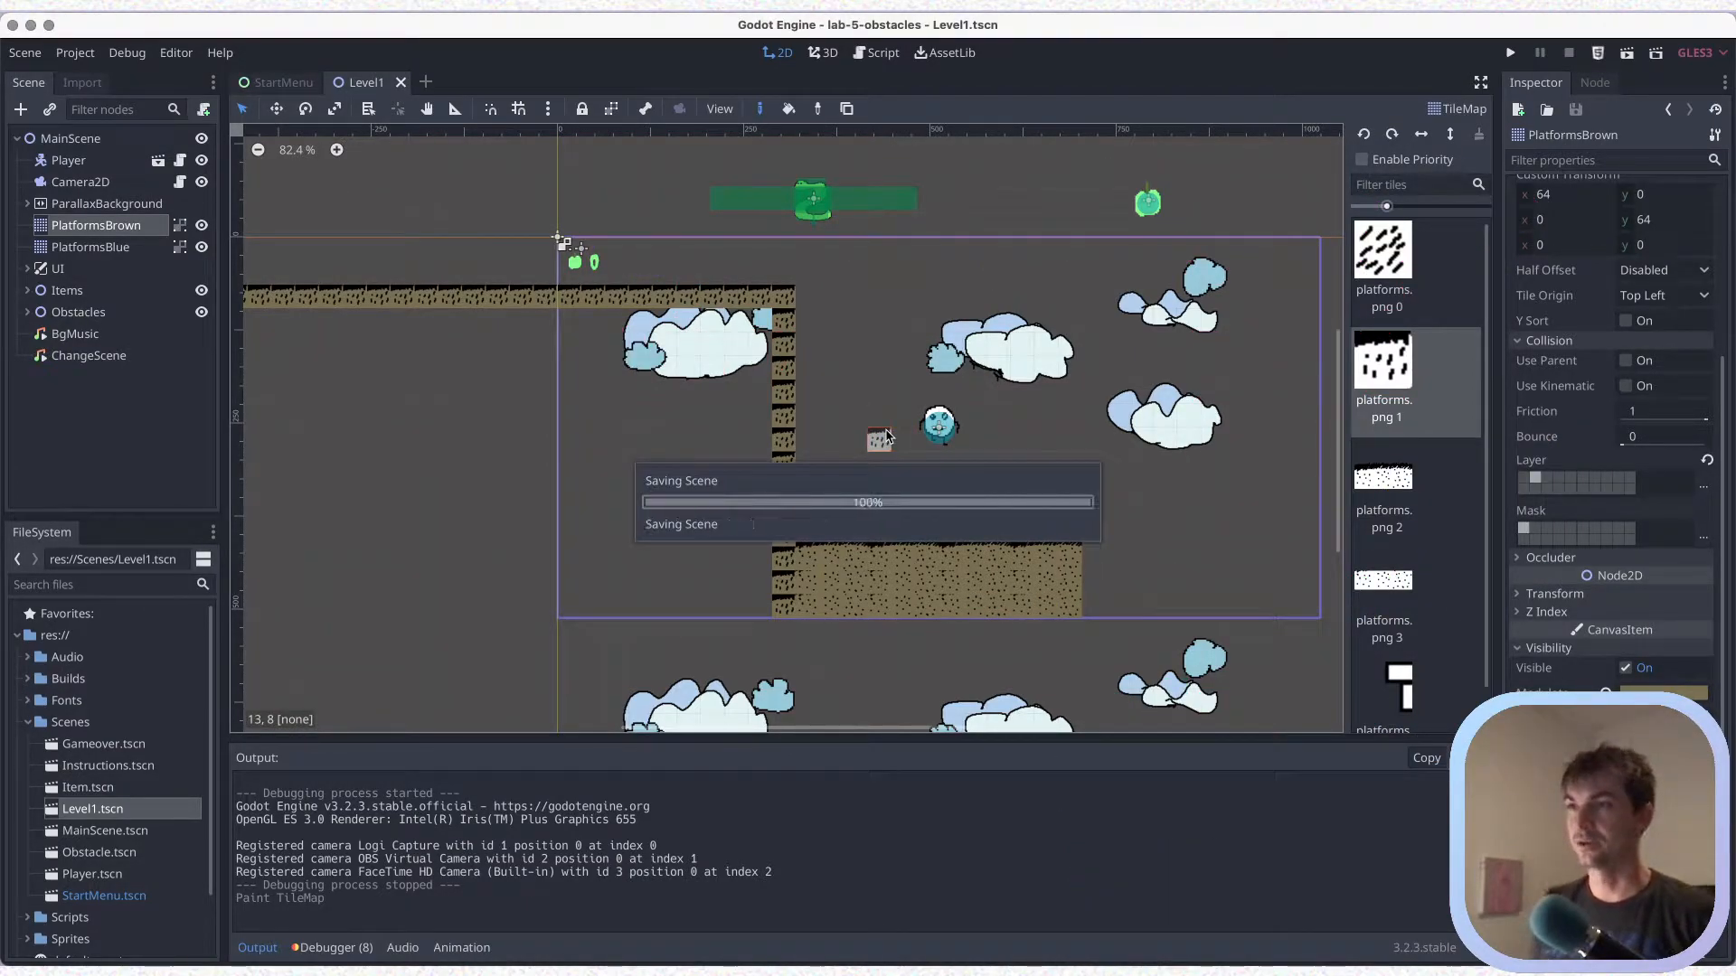
Enclose a chamber beneath the top ledge with platforms.png 1 tiles, adding a floor at about y 290 and a wall at about x -160, and save
{"action": "scroll", "coordinate": [886, 438], "scroll_direction": "up", "scroll_amount": 1}
{"action": "scroll", "coordinate": [799, 443], "scroll_direction": "up", "scroll_amount": 1}
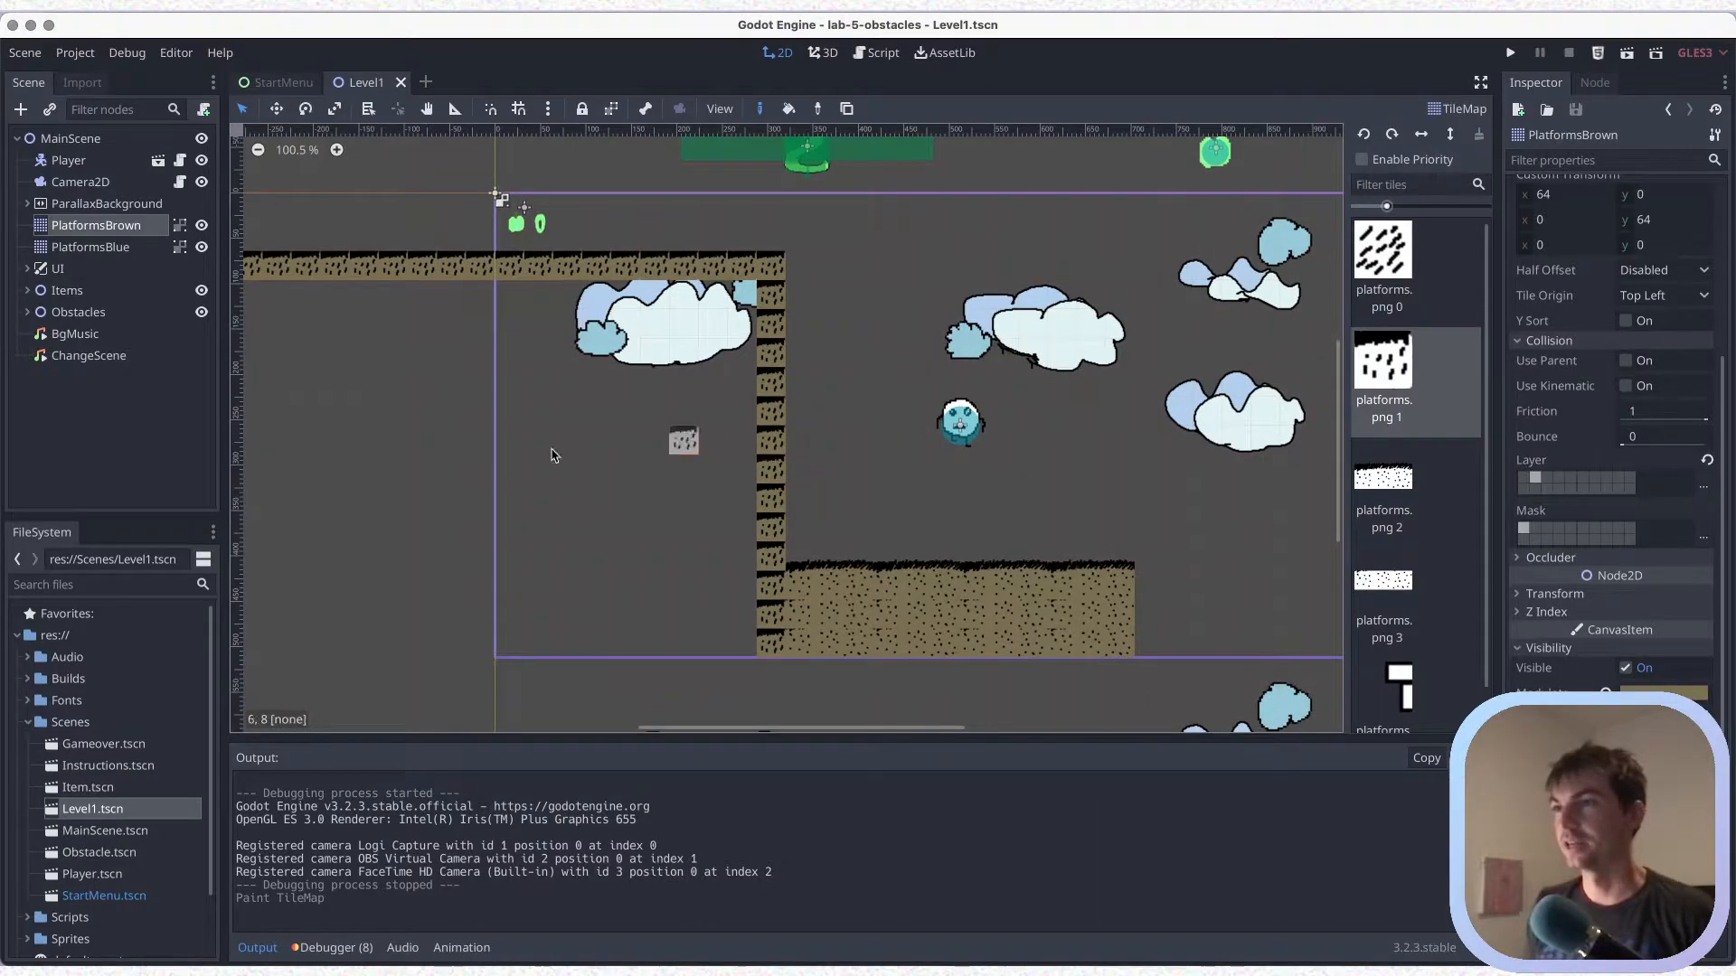
{"action": "left_click_drag", "start_coordinate": [512, 468], "coordinate": [736, 469]}
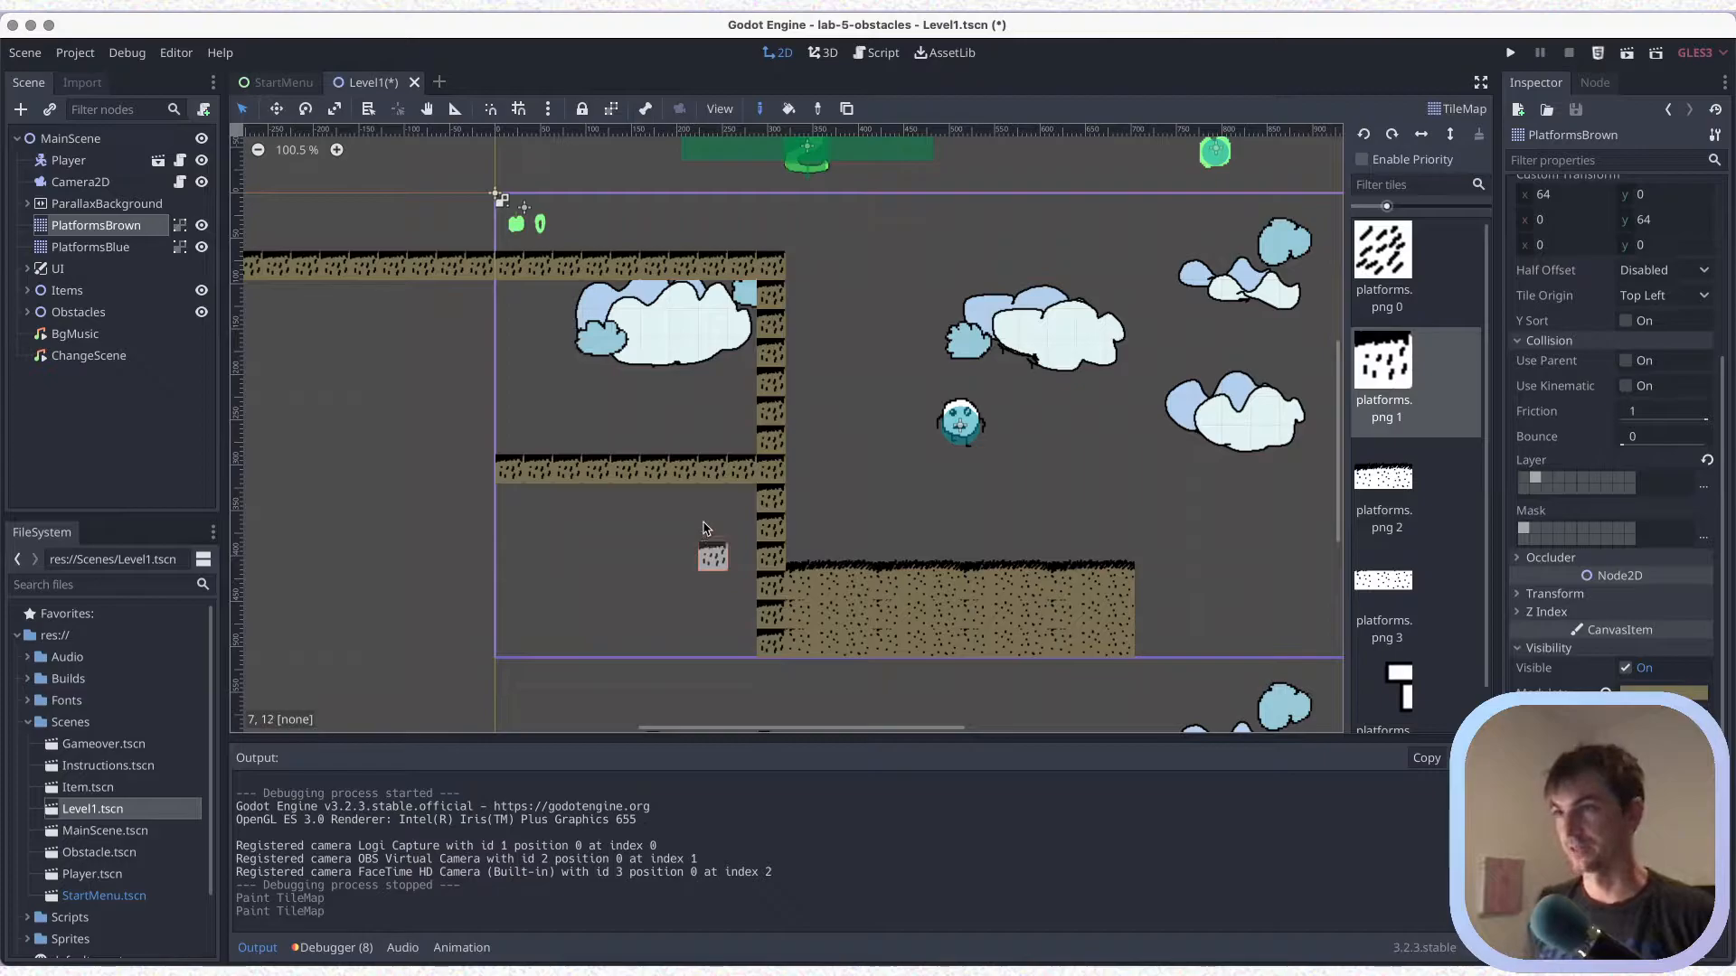
{"action": "key", "text": "super+s"}
{"action": "scroll", "coordinate": [542, 495], "scroll_direction": "down", "scroll_amount": 2}
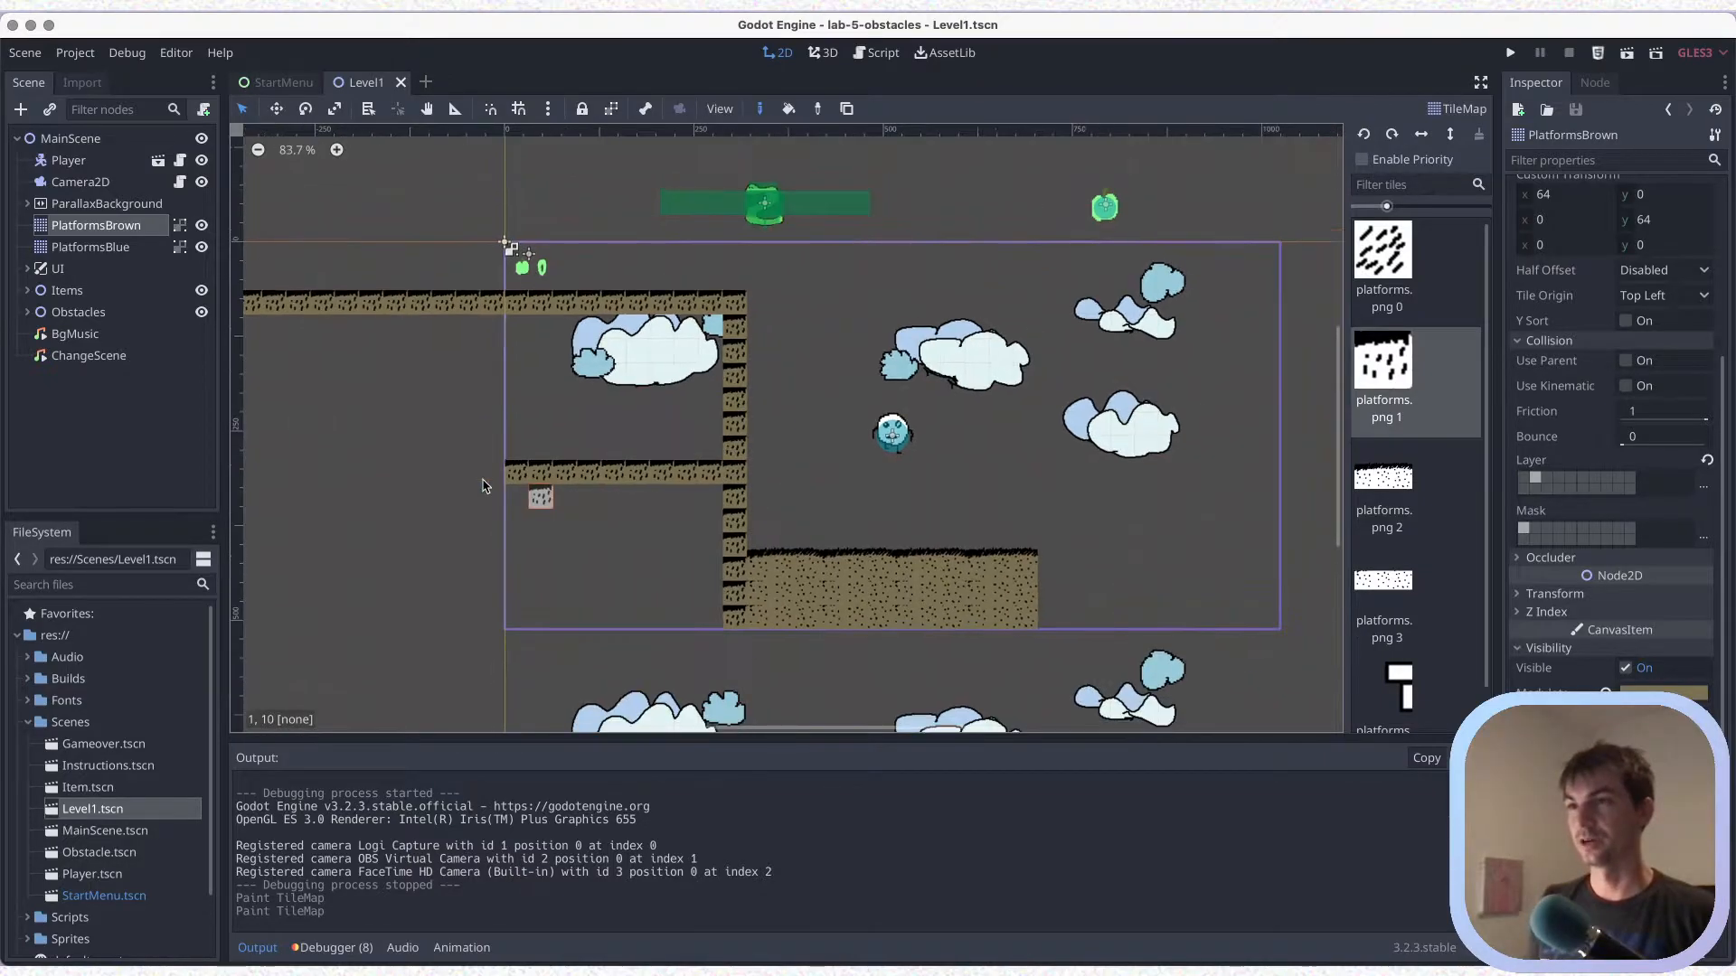
{"action": "mouse_move", "coordinate": [487, 470]}
{"action": "left_mouse_down"}
{"action": "mouse_move", "coordinate": [436, 470]}
{"action": "mouse_move", "coordinate": [395, 416]}
{"action": "mouse_move", "coordinate": [395, 303]}
{"action": "left_mouse_up"}
{"action": "key", "text": "super+s"}
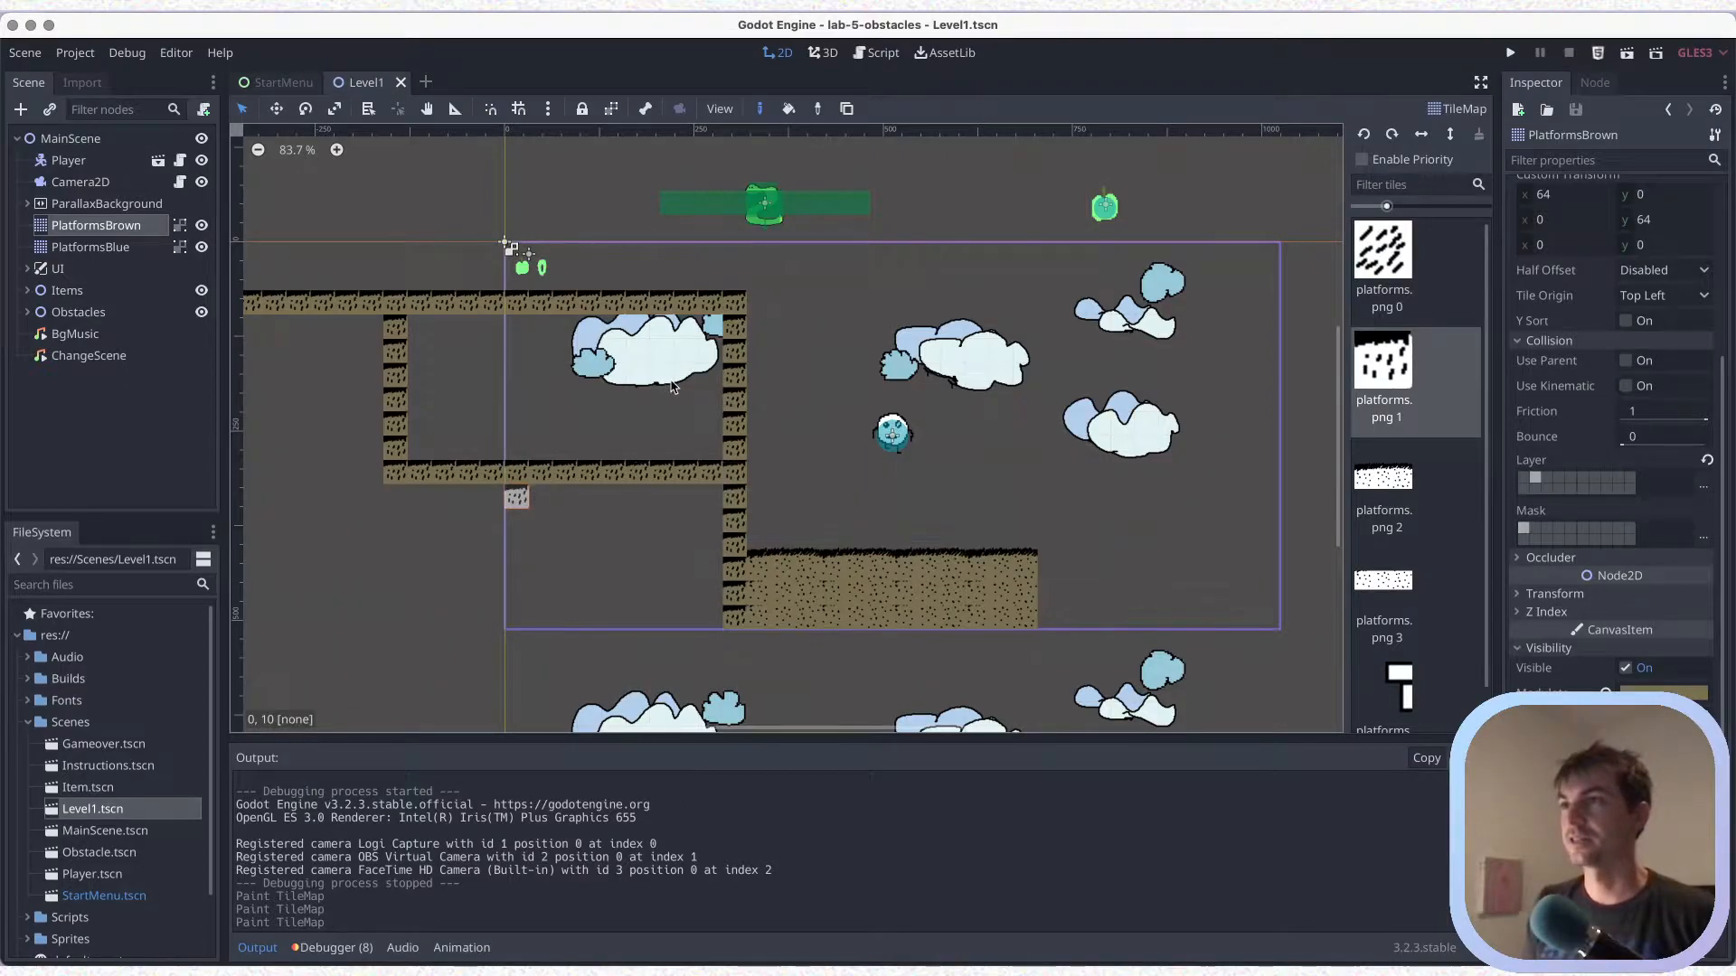
Move the Obstacle into the enclosed chamber at about x 84, y 225, and save the scene
{"action": "scroll", "coordinate": [513, 488], "scroll_direction": "up", "scroll_amount": 3}
{"action": "scroll", "coordinate": [583, 199], "scroll_direction": "up", "scroll_amount": 3}
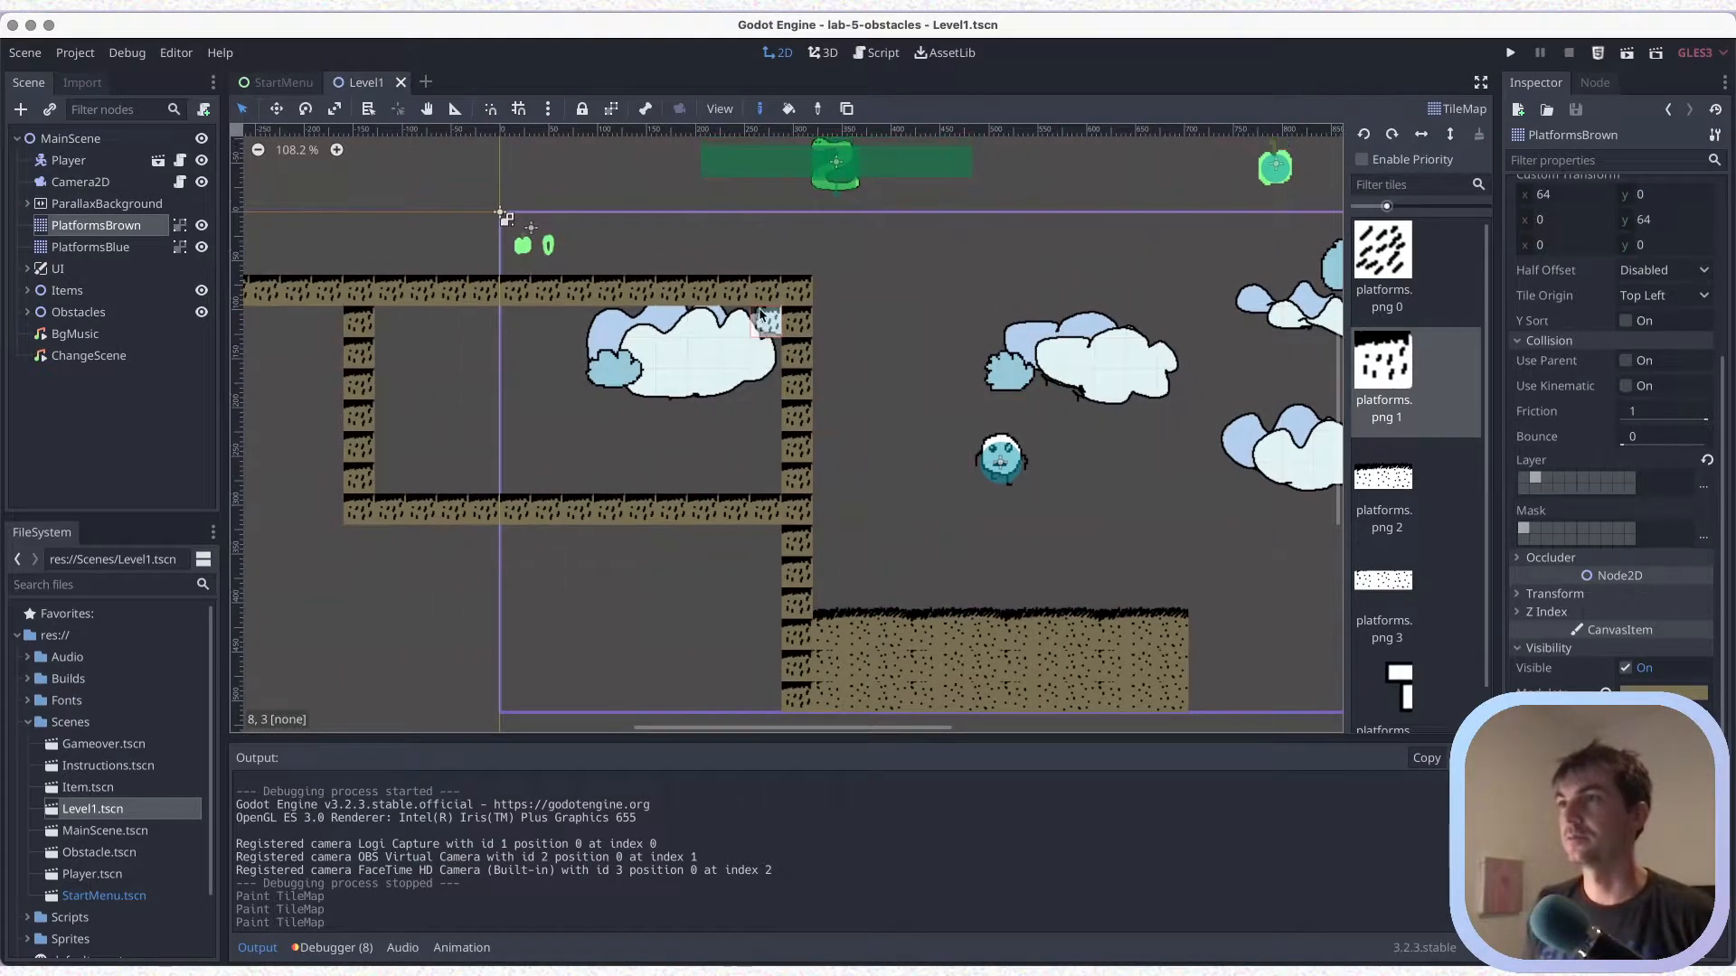
{"action": "left_click", "coordinate": [29, 312]}
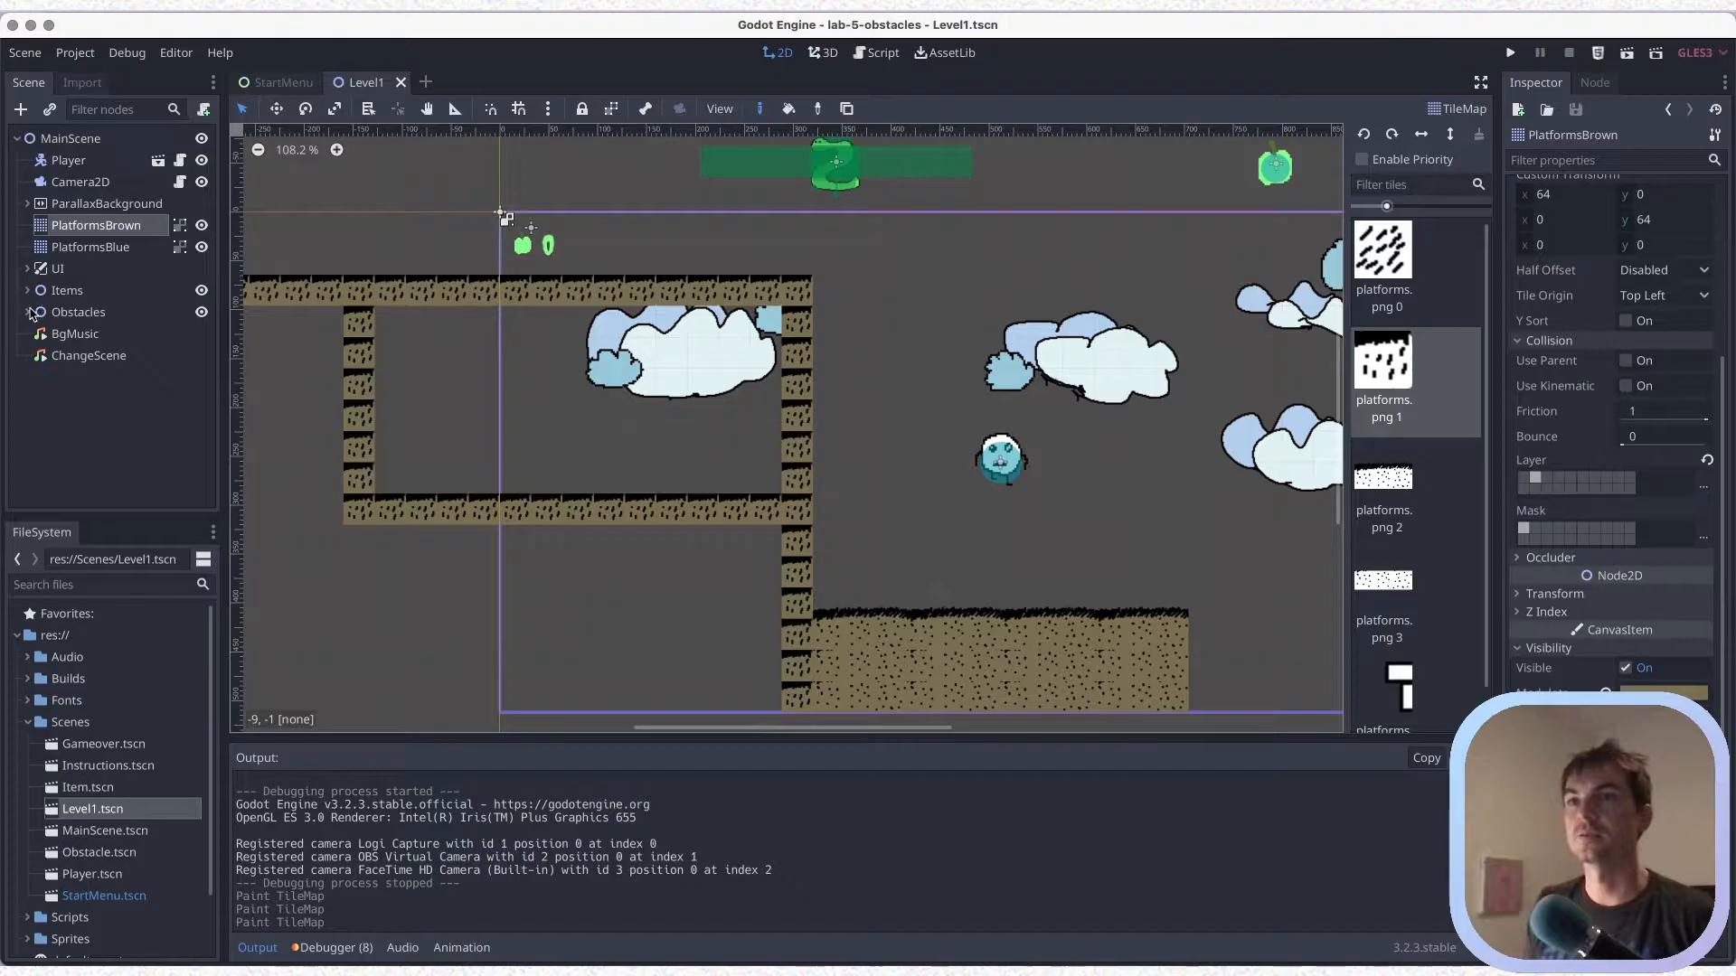
{"action": "left_click", "coordinate": [169, 330]}
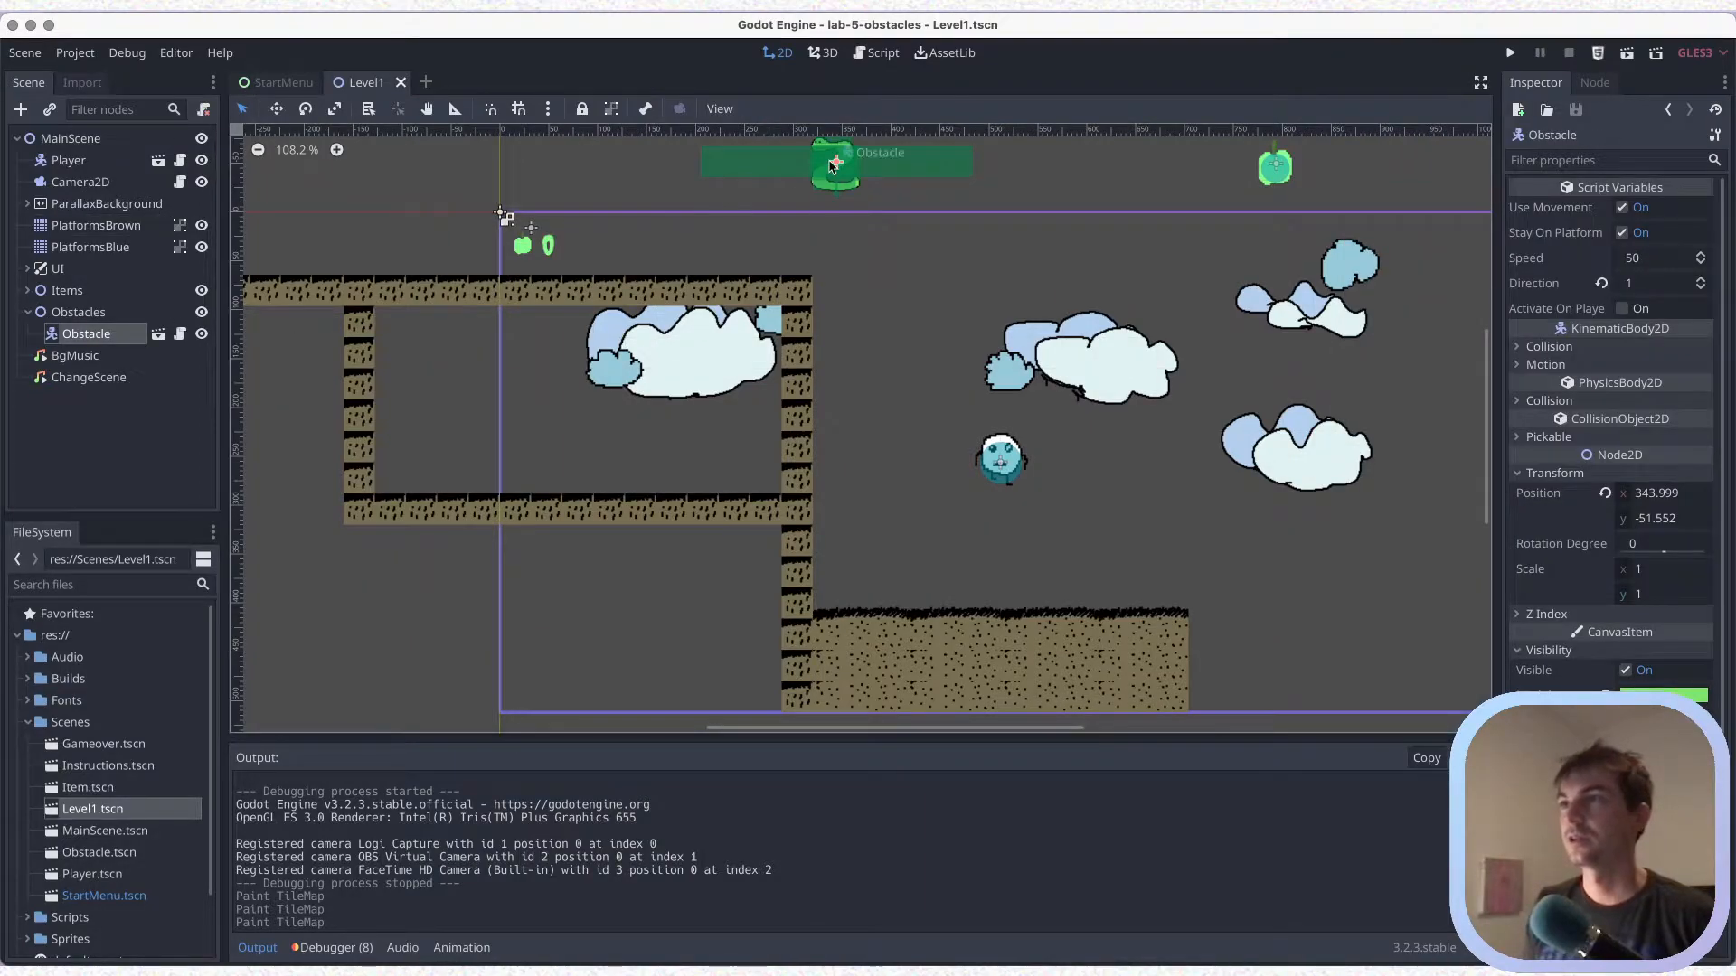
{"action": "left_click_drag", "start_coordinate": [834, 172], "coordinate": [586, 436]}
{"action": "key", "text": "super+s"}
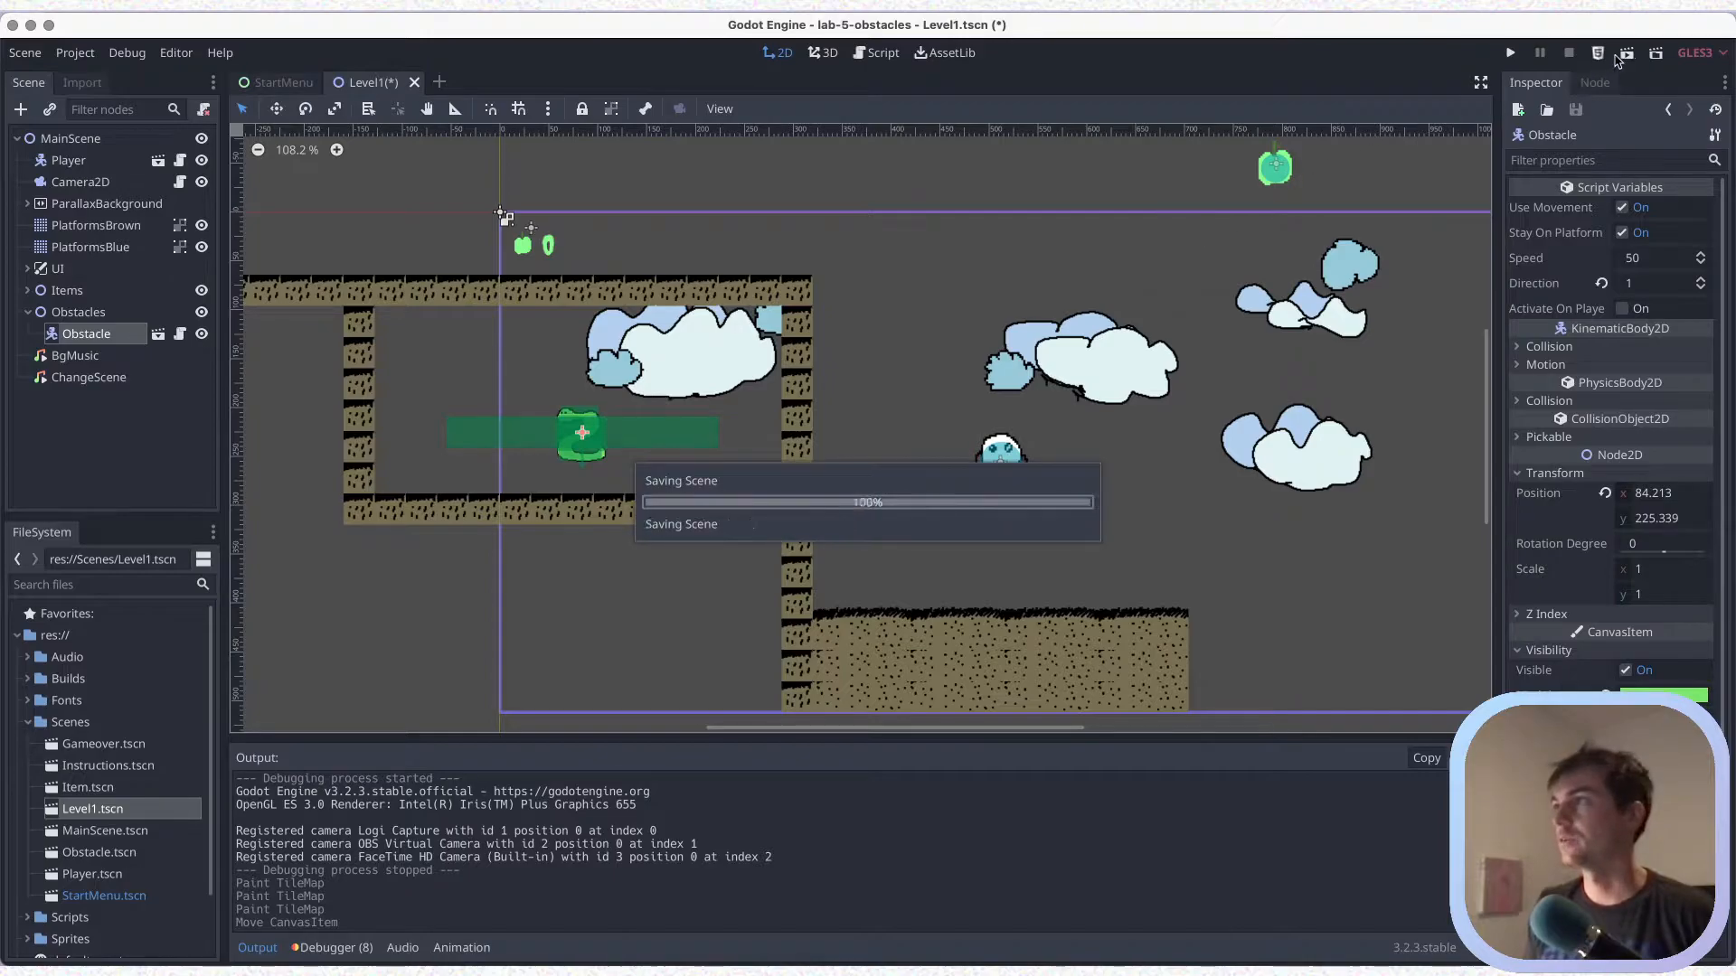
Run the current scene, jump the player against the wall beside the snake chamber, walk off the platform's right edge, and close the game
{"action": "left_click", "coordinate": [1625, 56]}
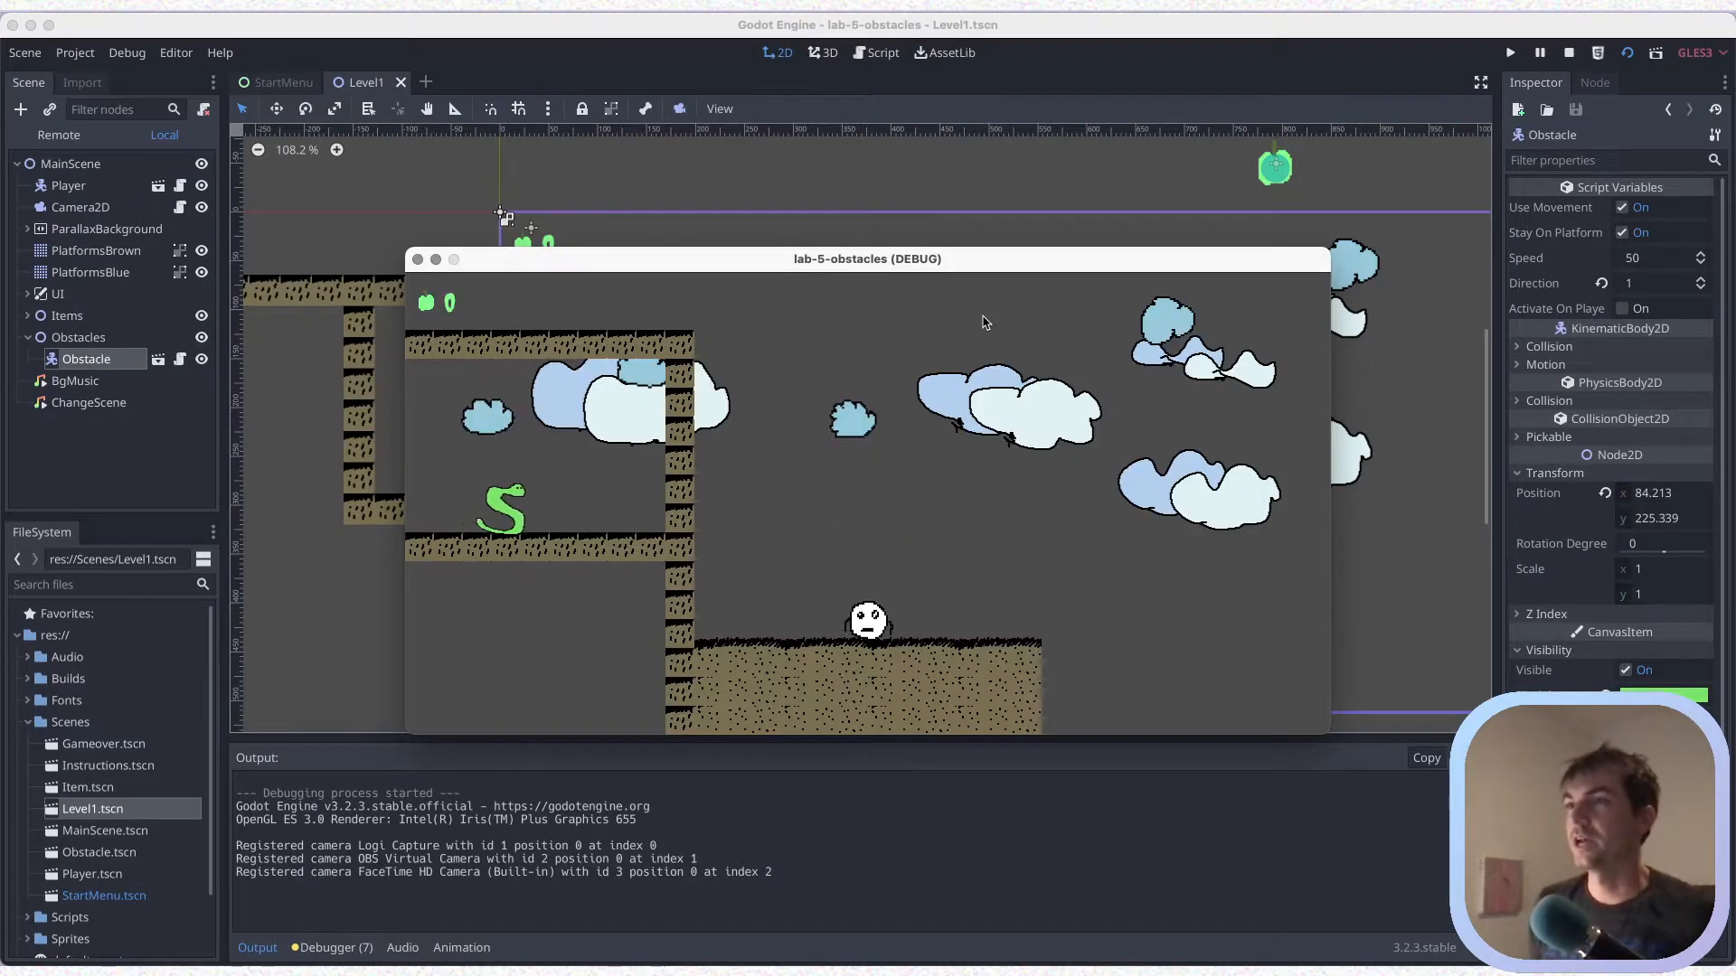
{"action": "key", "text": "Left"}
{"action": "key", "text": "Up"}
{"action": "key", "text": "Left"}
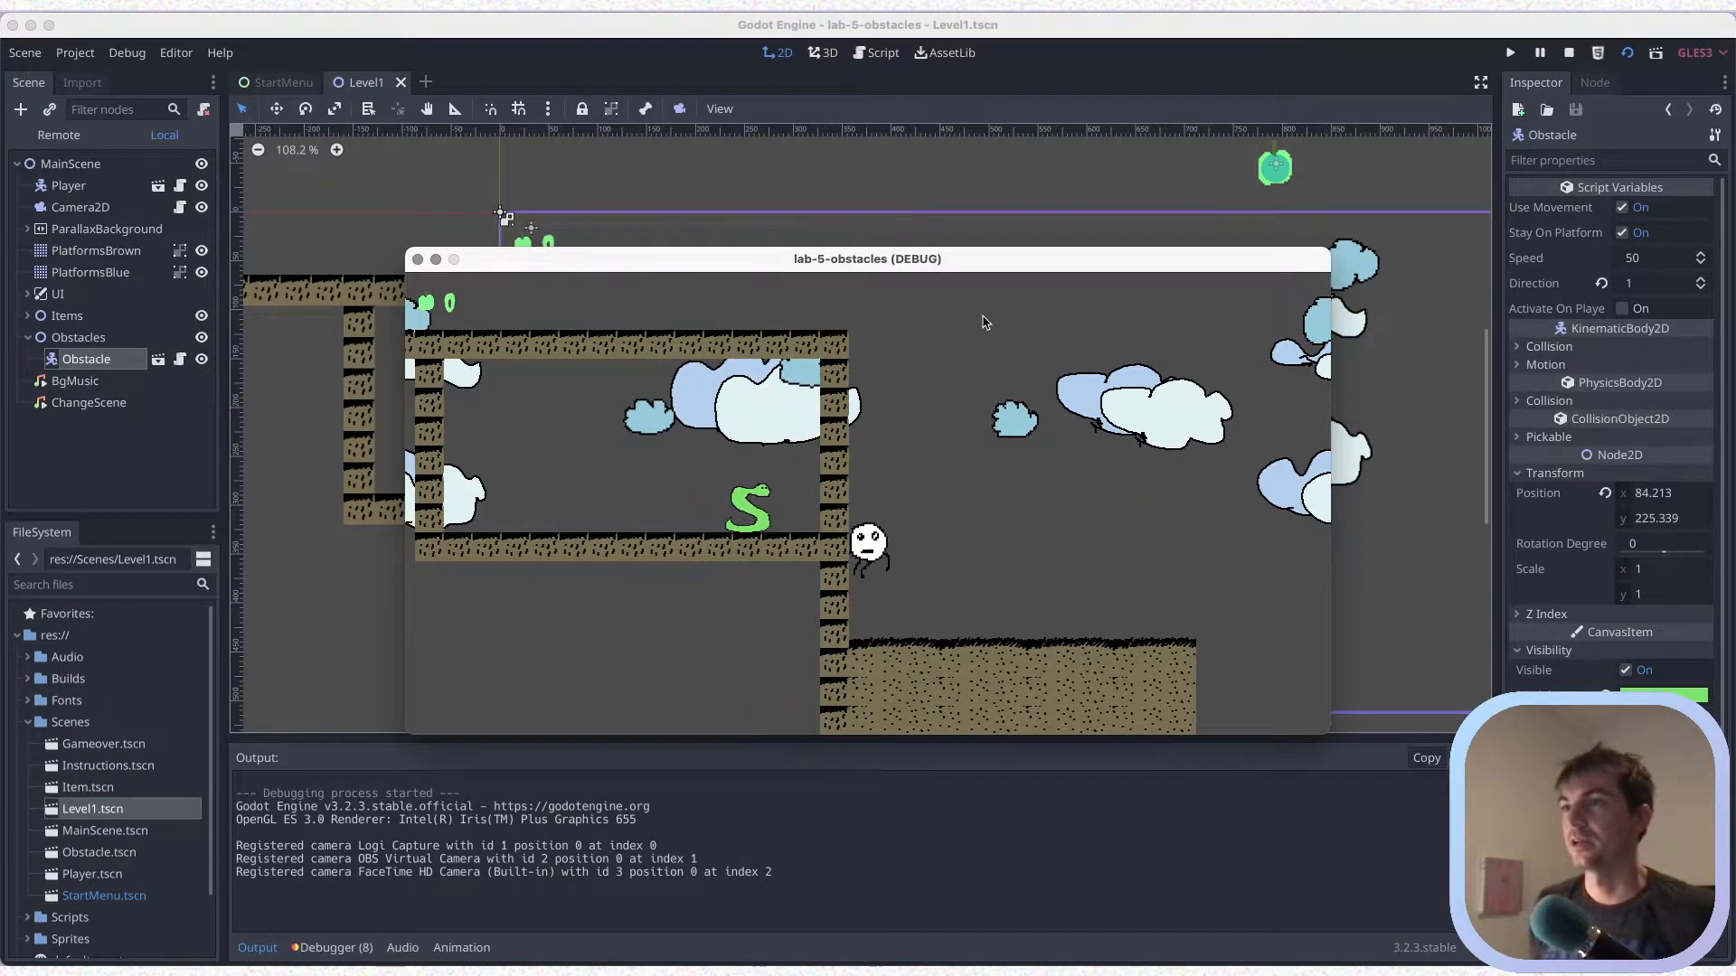
{"action": "key", "text": "Right"}
{"action": "key", "text": "Right"}
{"action": "key", "text": "Left"}
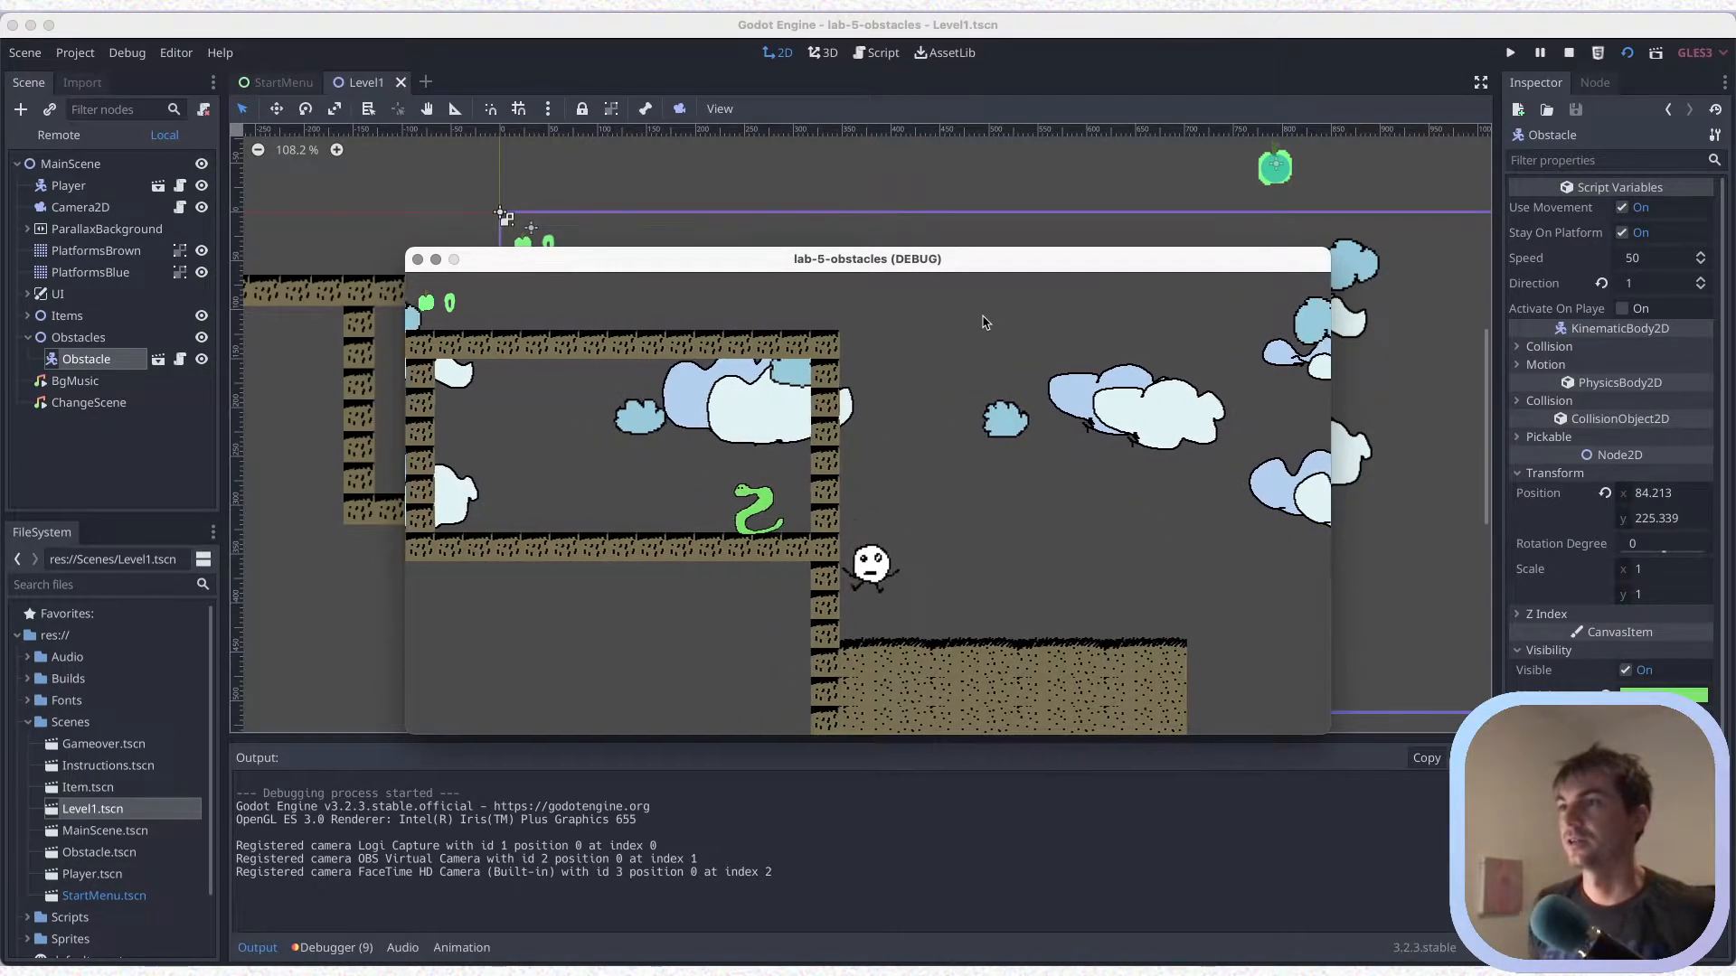
{"action": "key", "text": "Right"}
{"action": "key", "text": "Right"}
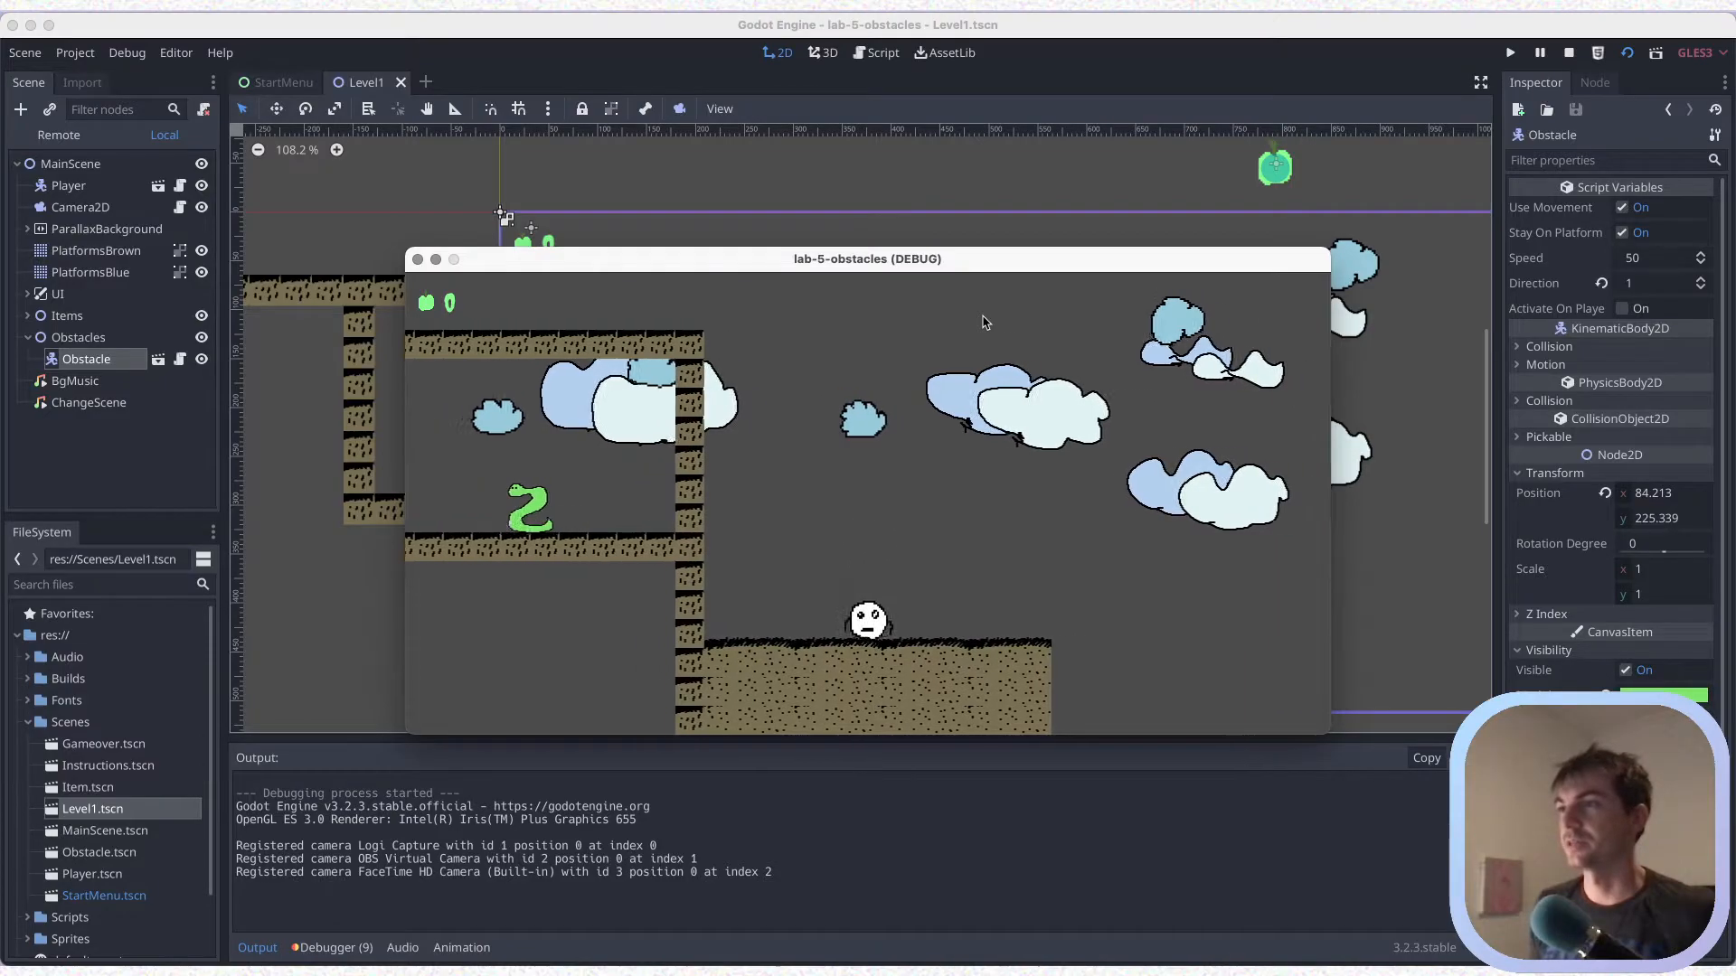
{"action": "key", "text": "Left"}
{"action": "key", "text": "Right"}
{"action": "key", "text": "Up"}
{"action": "key", "text": "Left"}
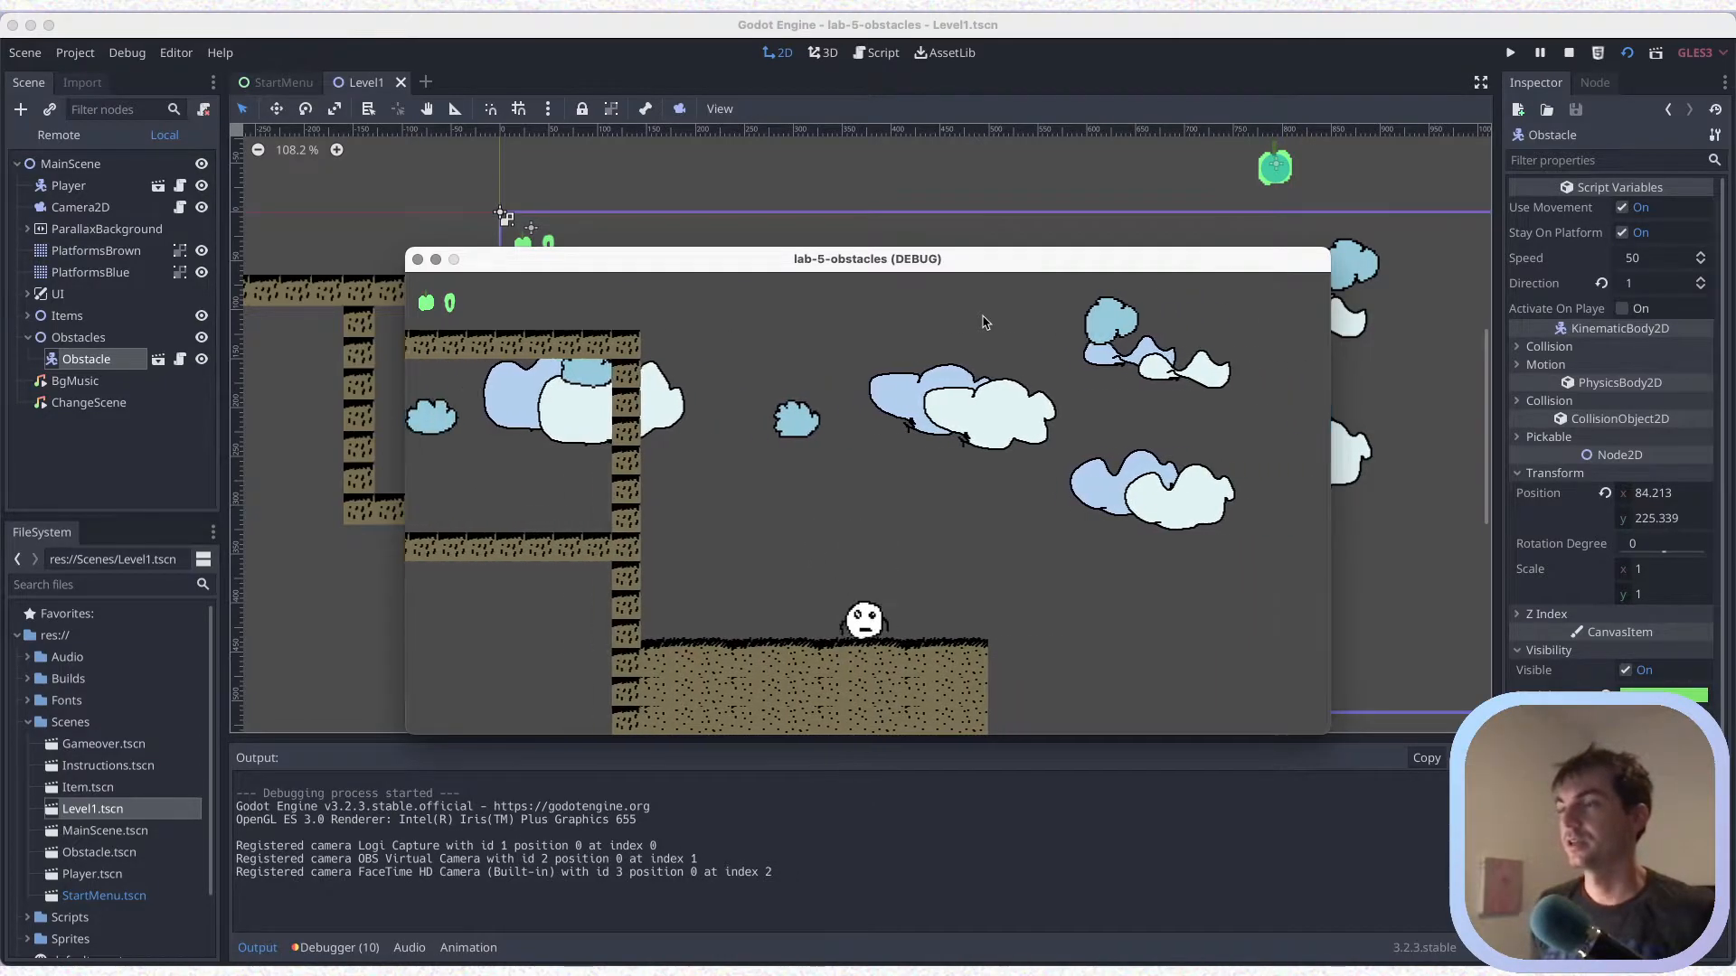
{"action": "key", "text": "Up"}
{"action": "key", "text": "Left"}
{"action": "key", "text": "Right"}
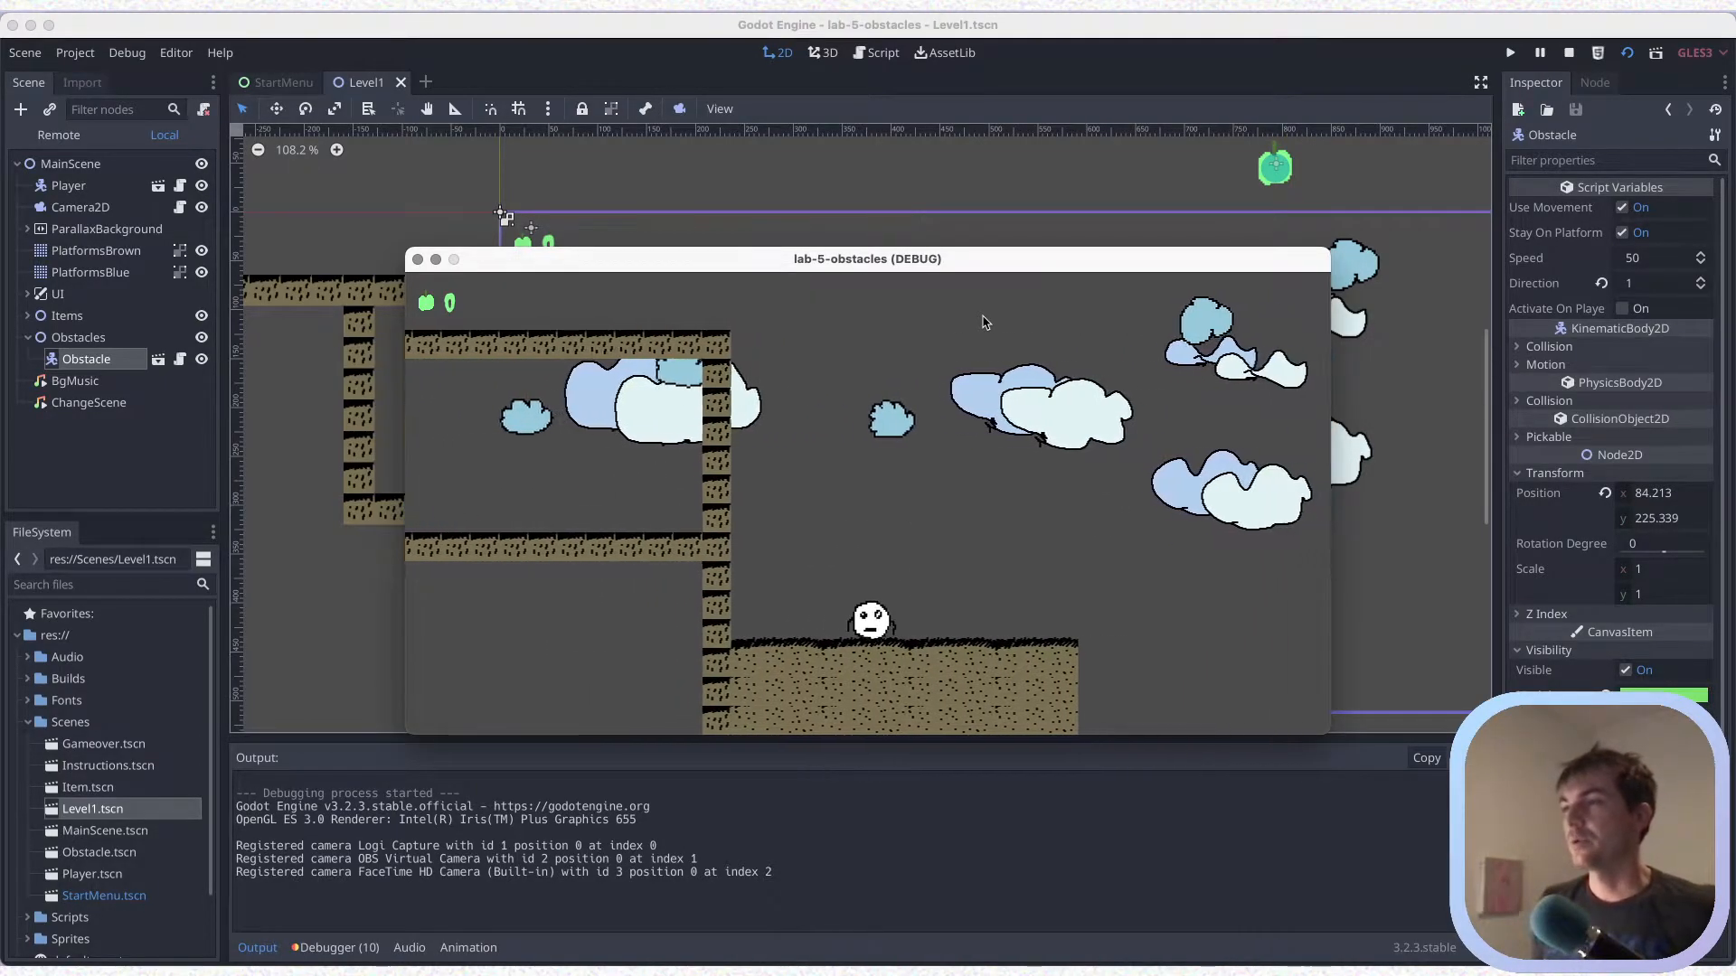
{"action": "key", "text": "Left"}
{"action": "key", "text": "Right"}
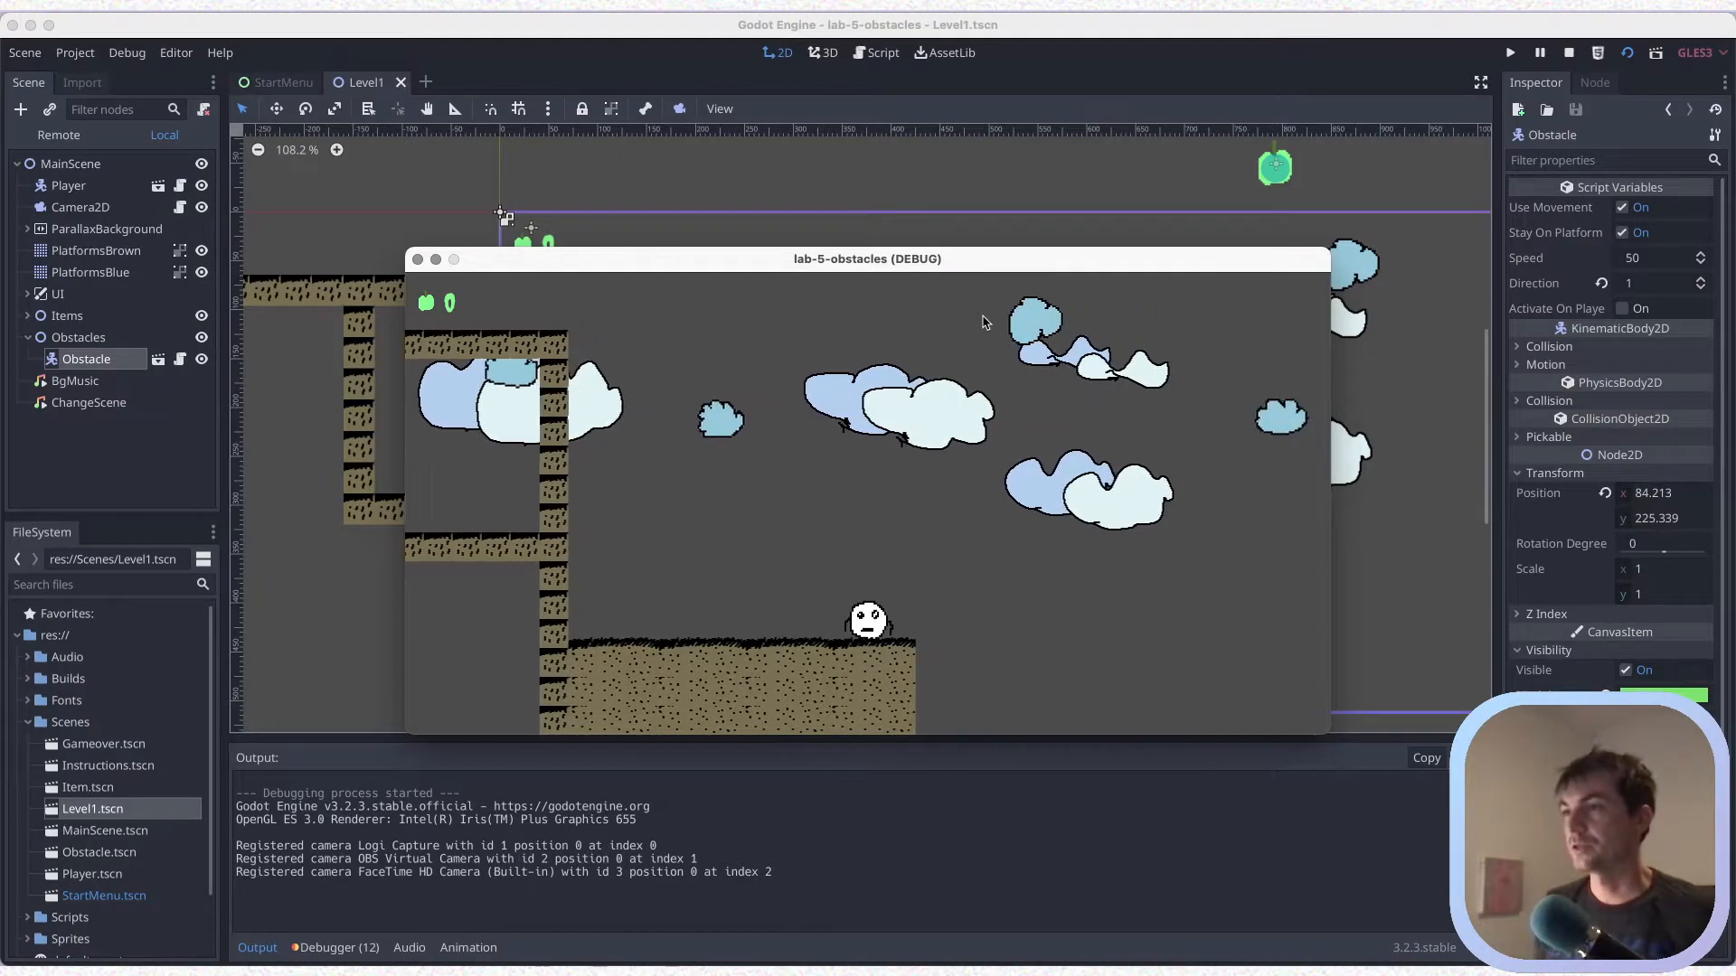
{"action": "key", "text": "Right"}
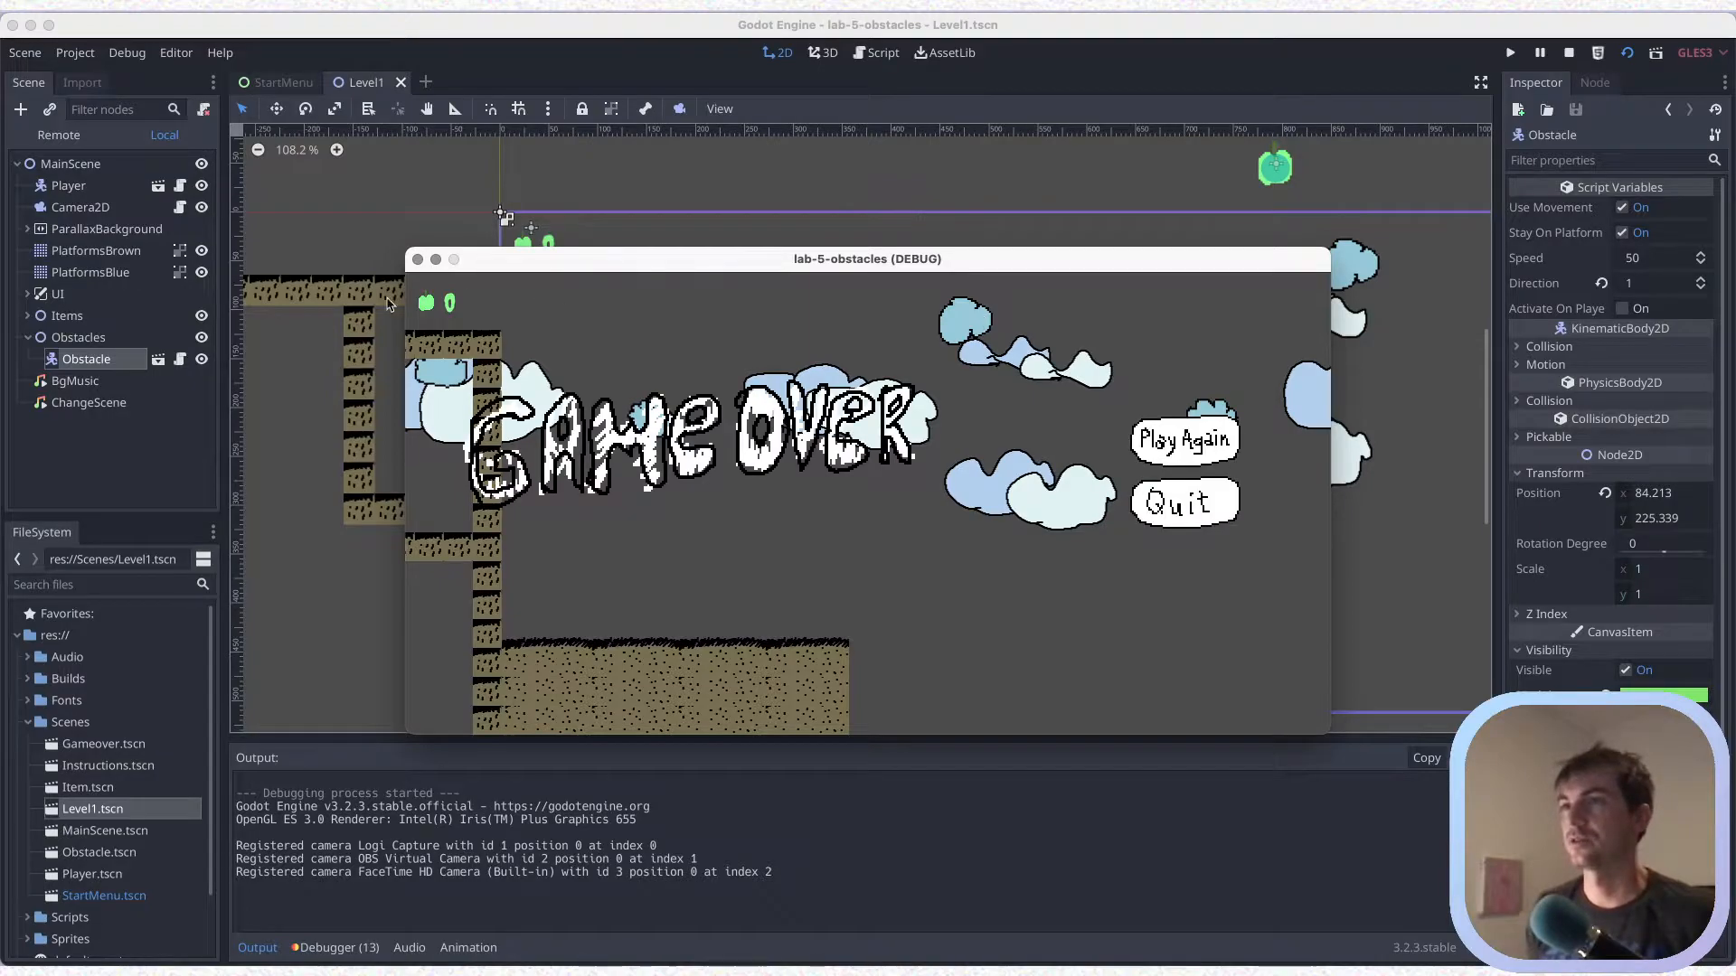
{"action": "left_click", "coordinate": [416, 259]}
On PlatformsBrown, paint a floating platform of two adjoining platforms.png 2 tiles across a gap right of the start platform, from about x 864, and save
{"action": "scroll", "coordinate": [558, 408], "scroll_direction": "right", "scroll_amount": 5}
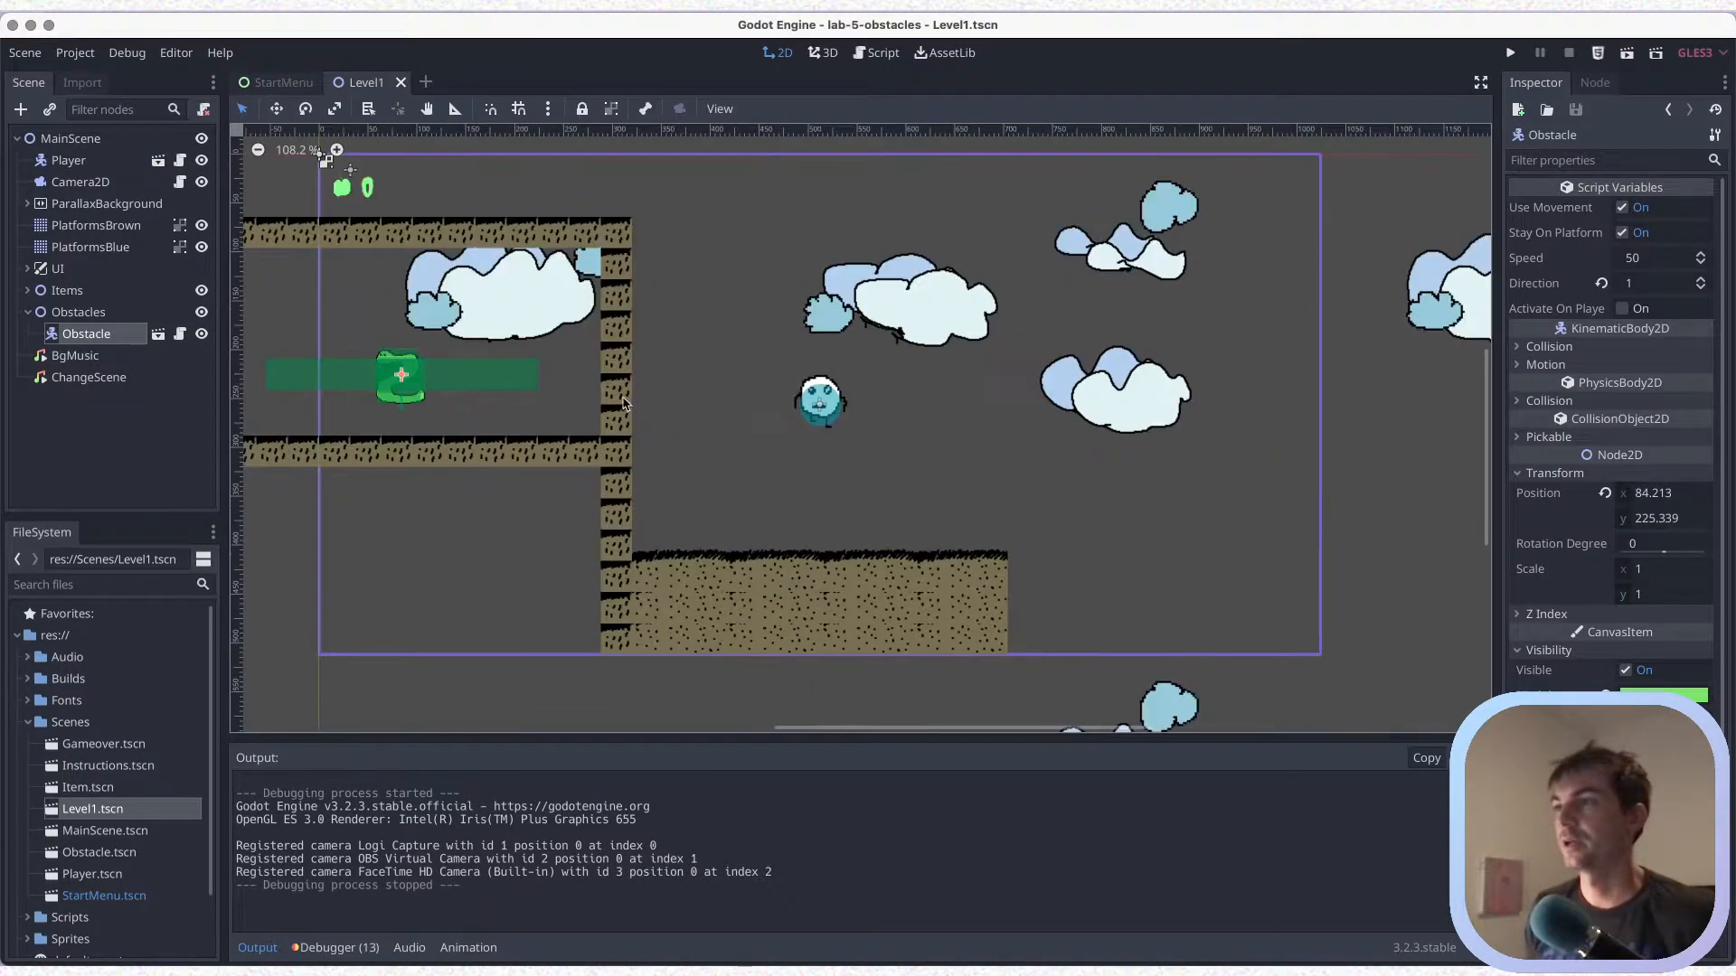
{"action": "scroll", "coordinate": [558, 408], "scroll_direction": "right", "scroll_amount": 5}
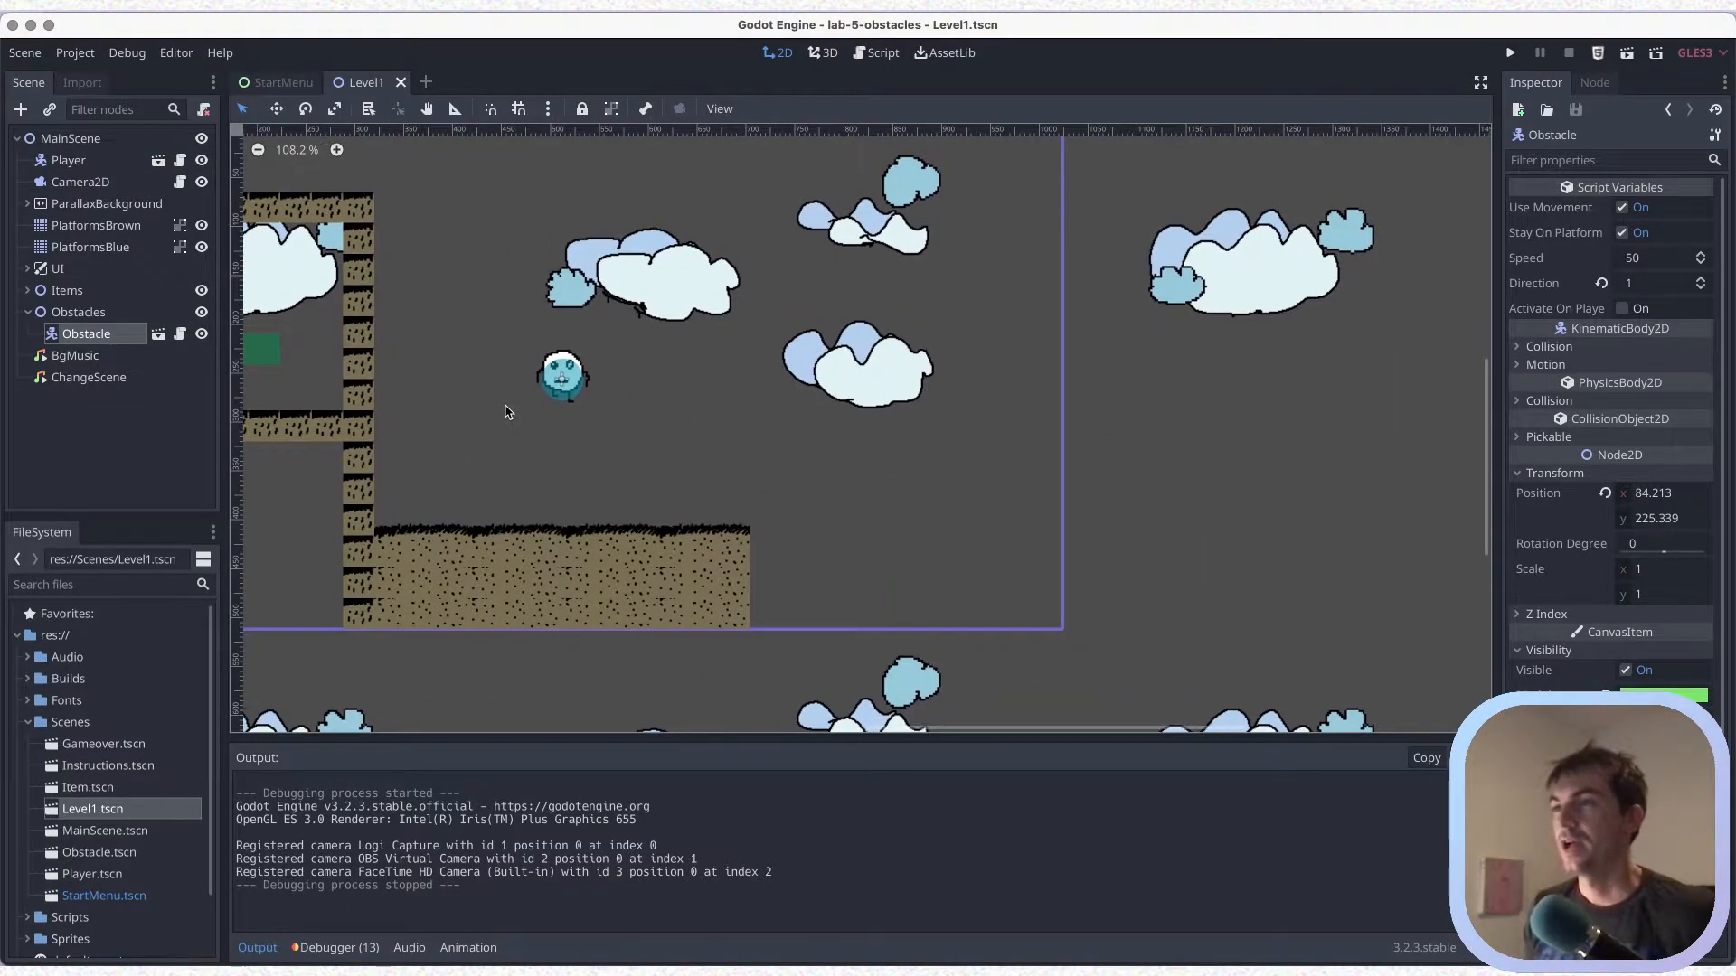
{"action": "key", "text": "super+s"}
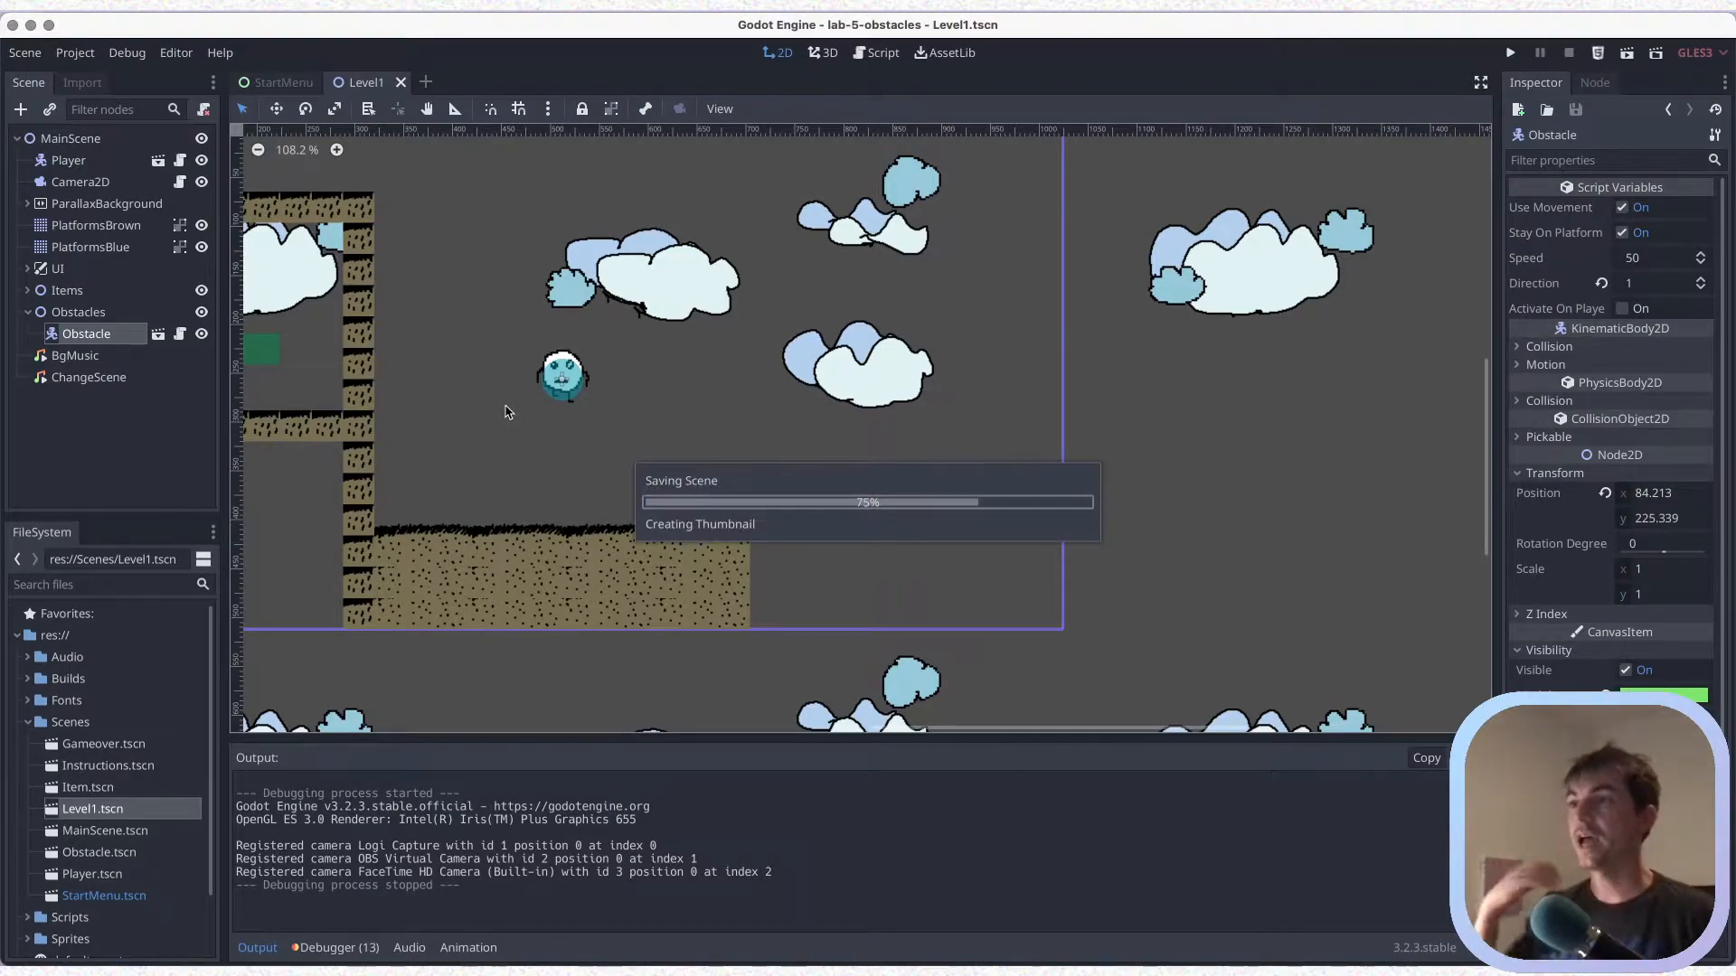
{"action": "left_click", "coordinate": [86, 228]}
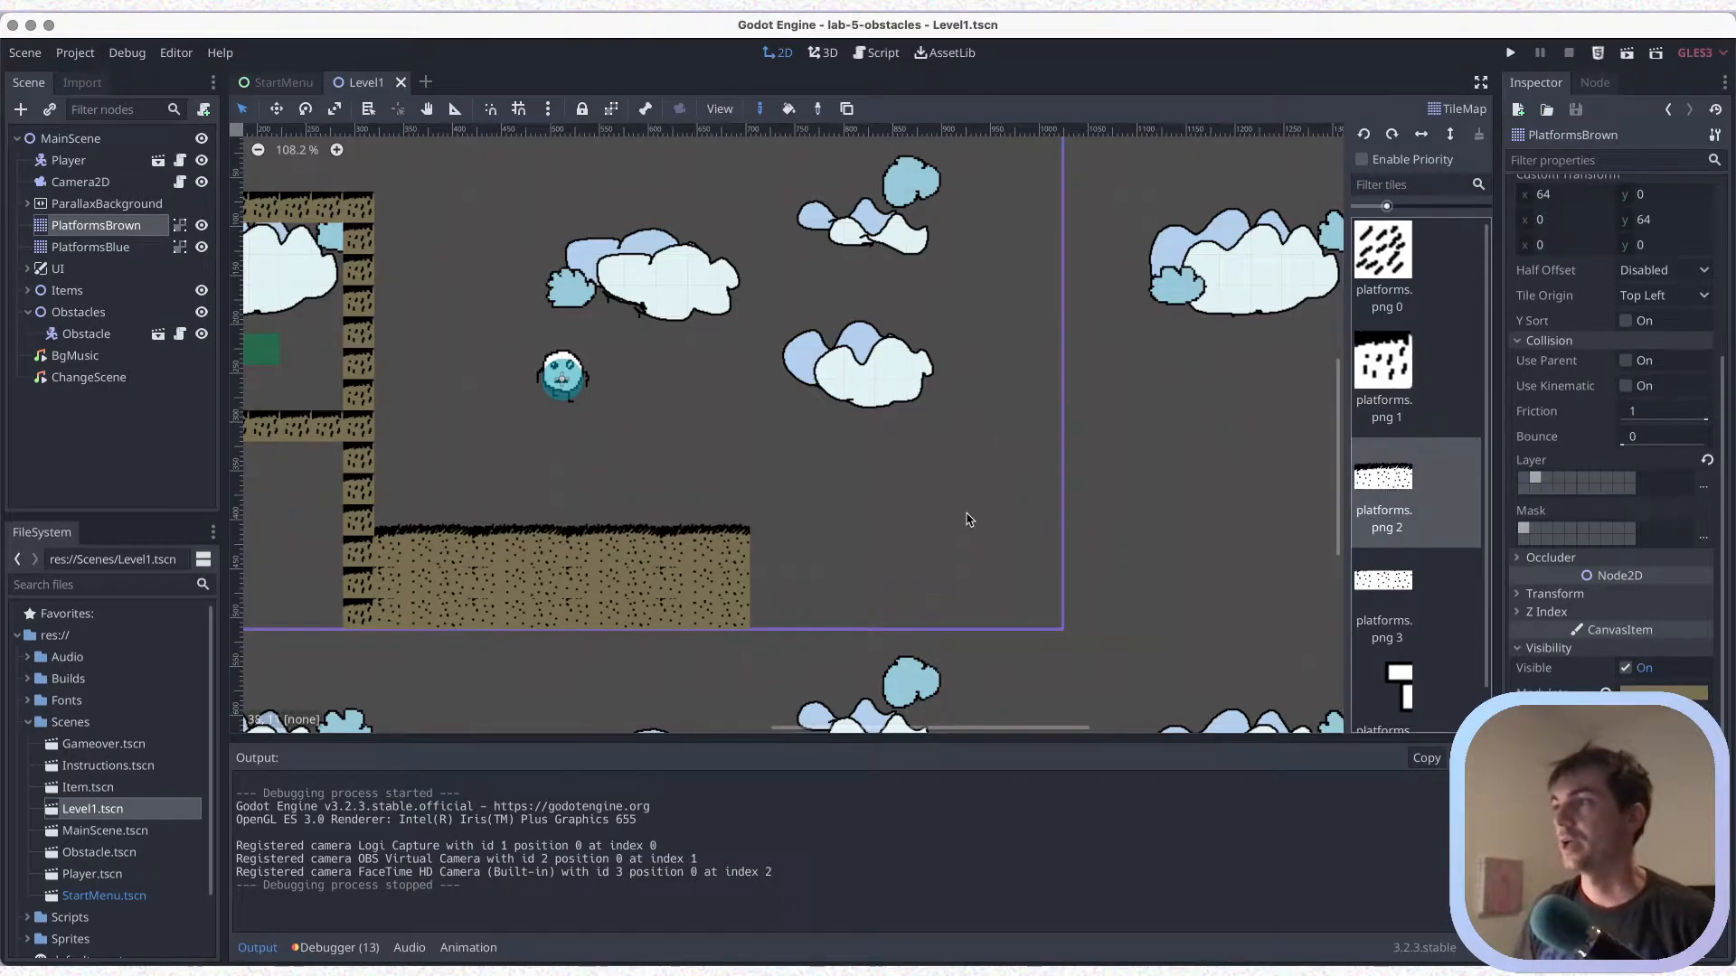
{"action": "scroll", "coordinate": [787, 492], "scroll_direction": "right", "scroll_amount": 8}
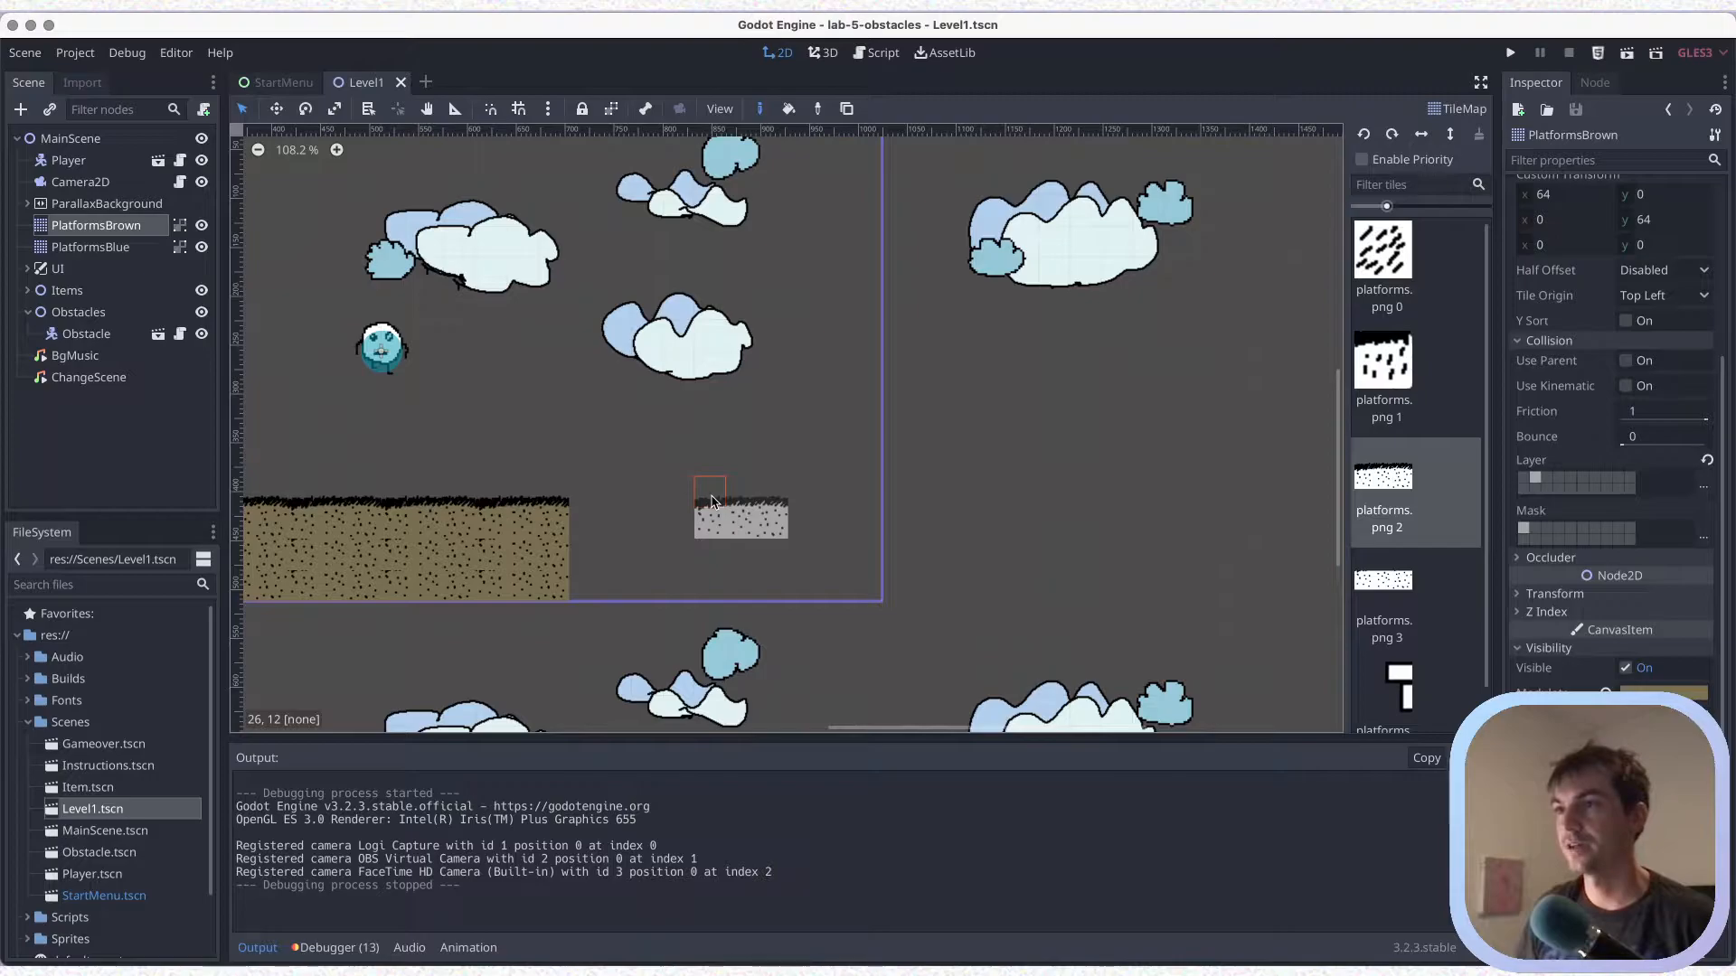
{"action": "left_click", "coordinate": [742, 502]}
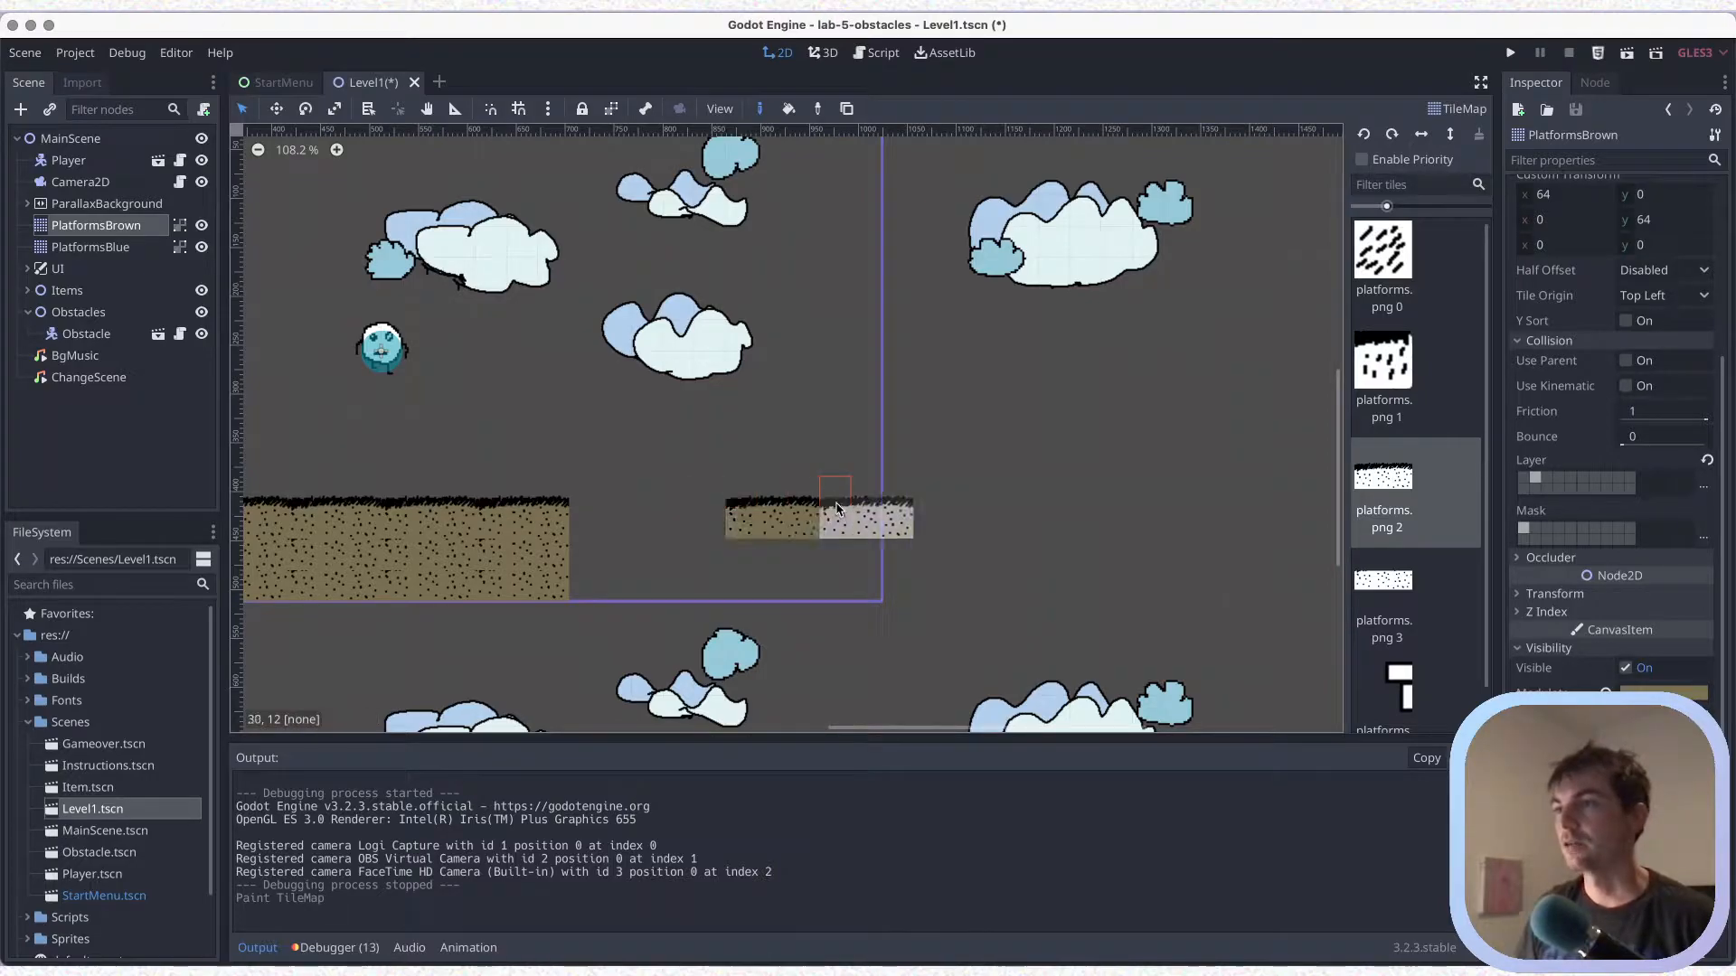
{"action": "left_click", "coordinate": [848, 508]}
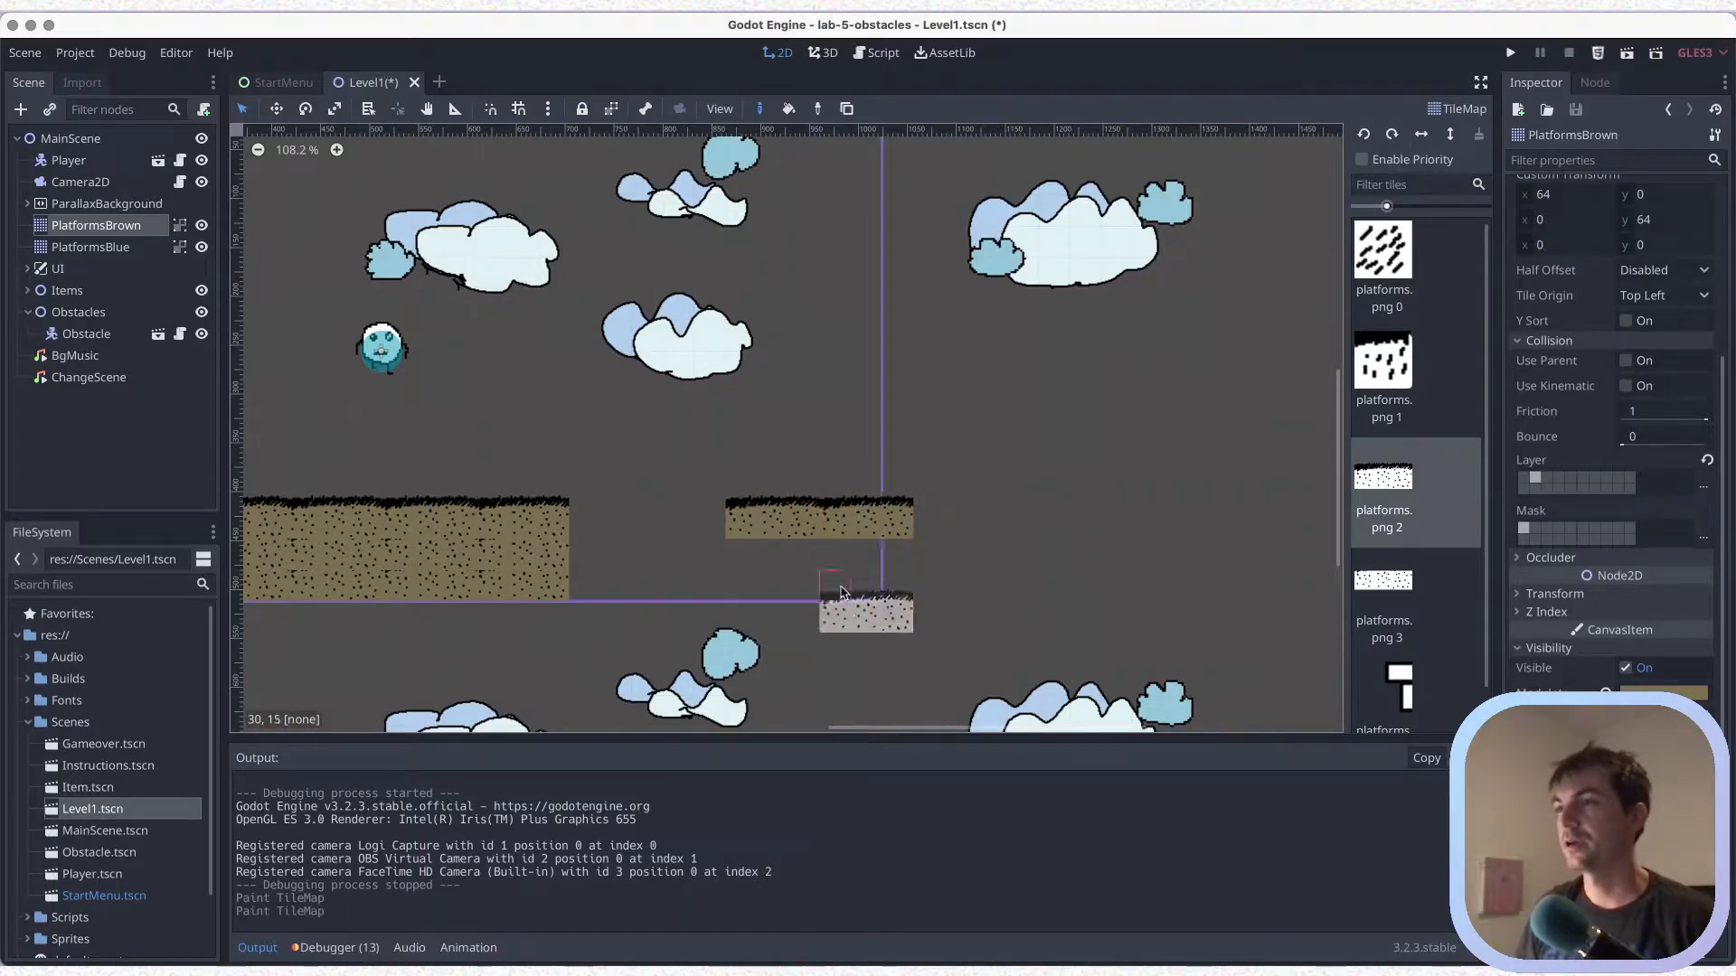
{"action": "key", "text": "super+s"}
Run the current scene, jump the player across the gap onto the floating platform, and close the game window
{"action": "left_click", "coordinate": [1629, 57]}
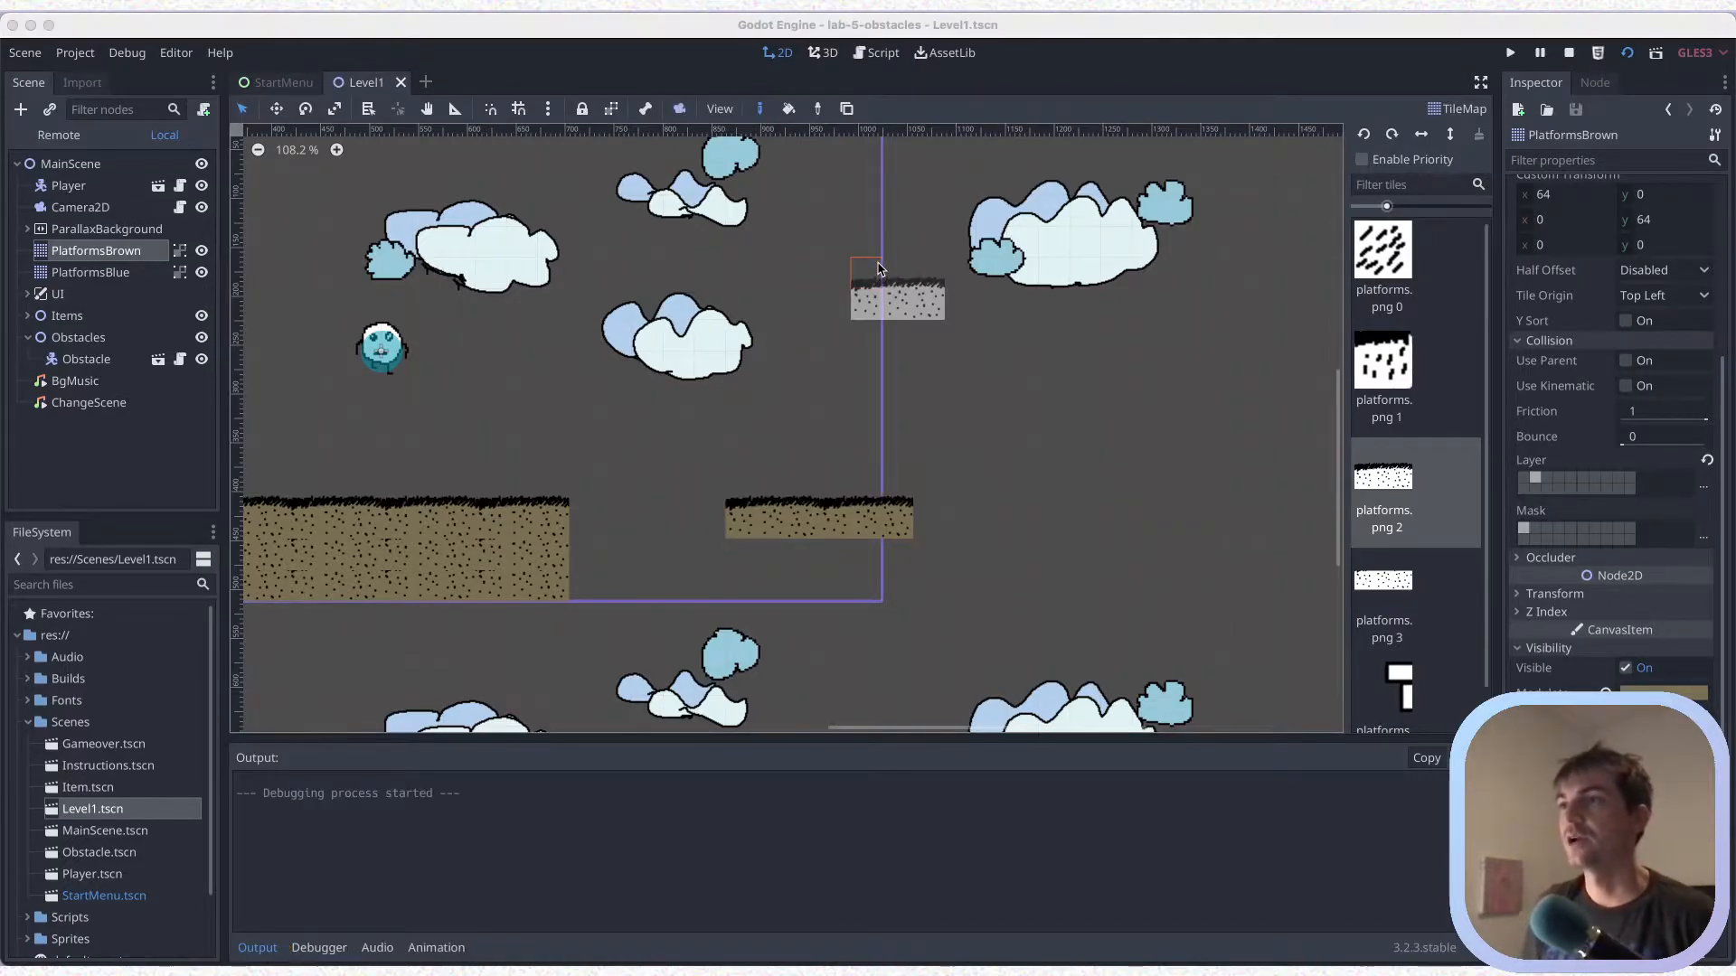
{"action": "key", "text": "Right"}
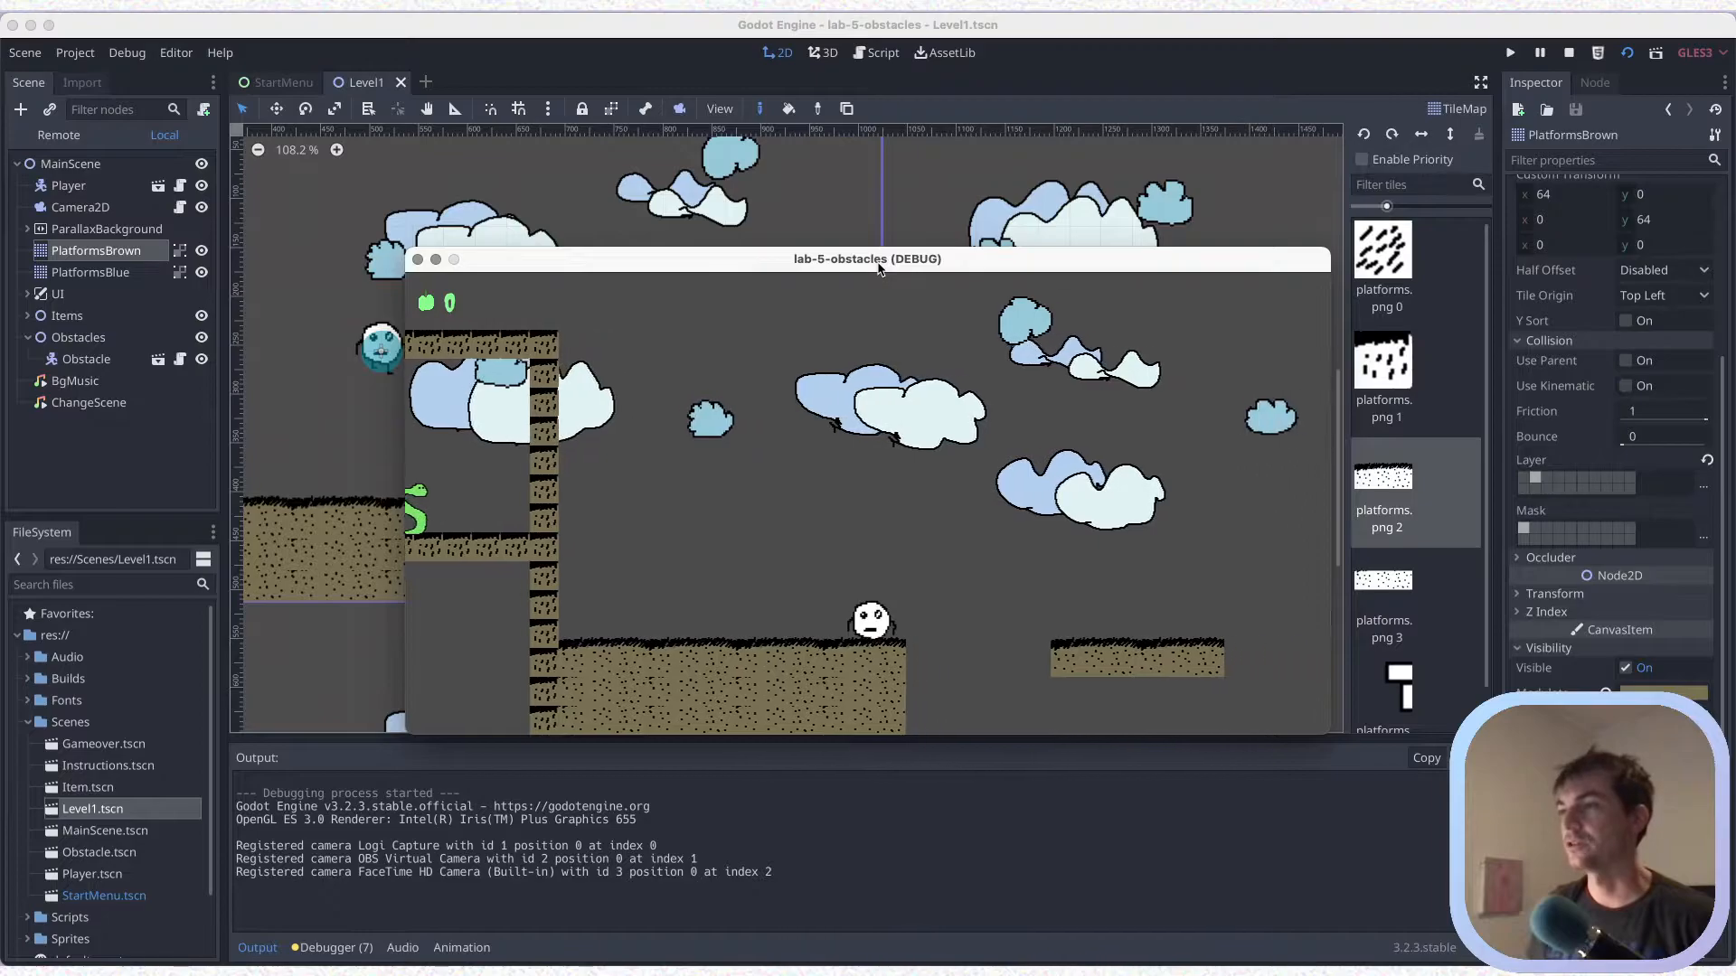
{"action": "key", "text": "Left"}
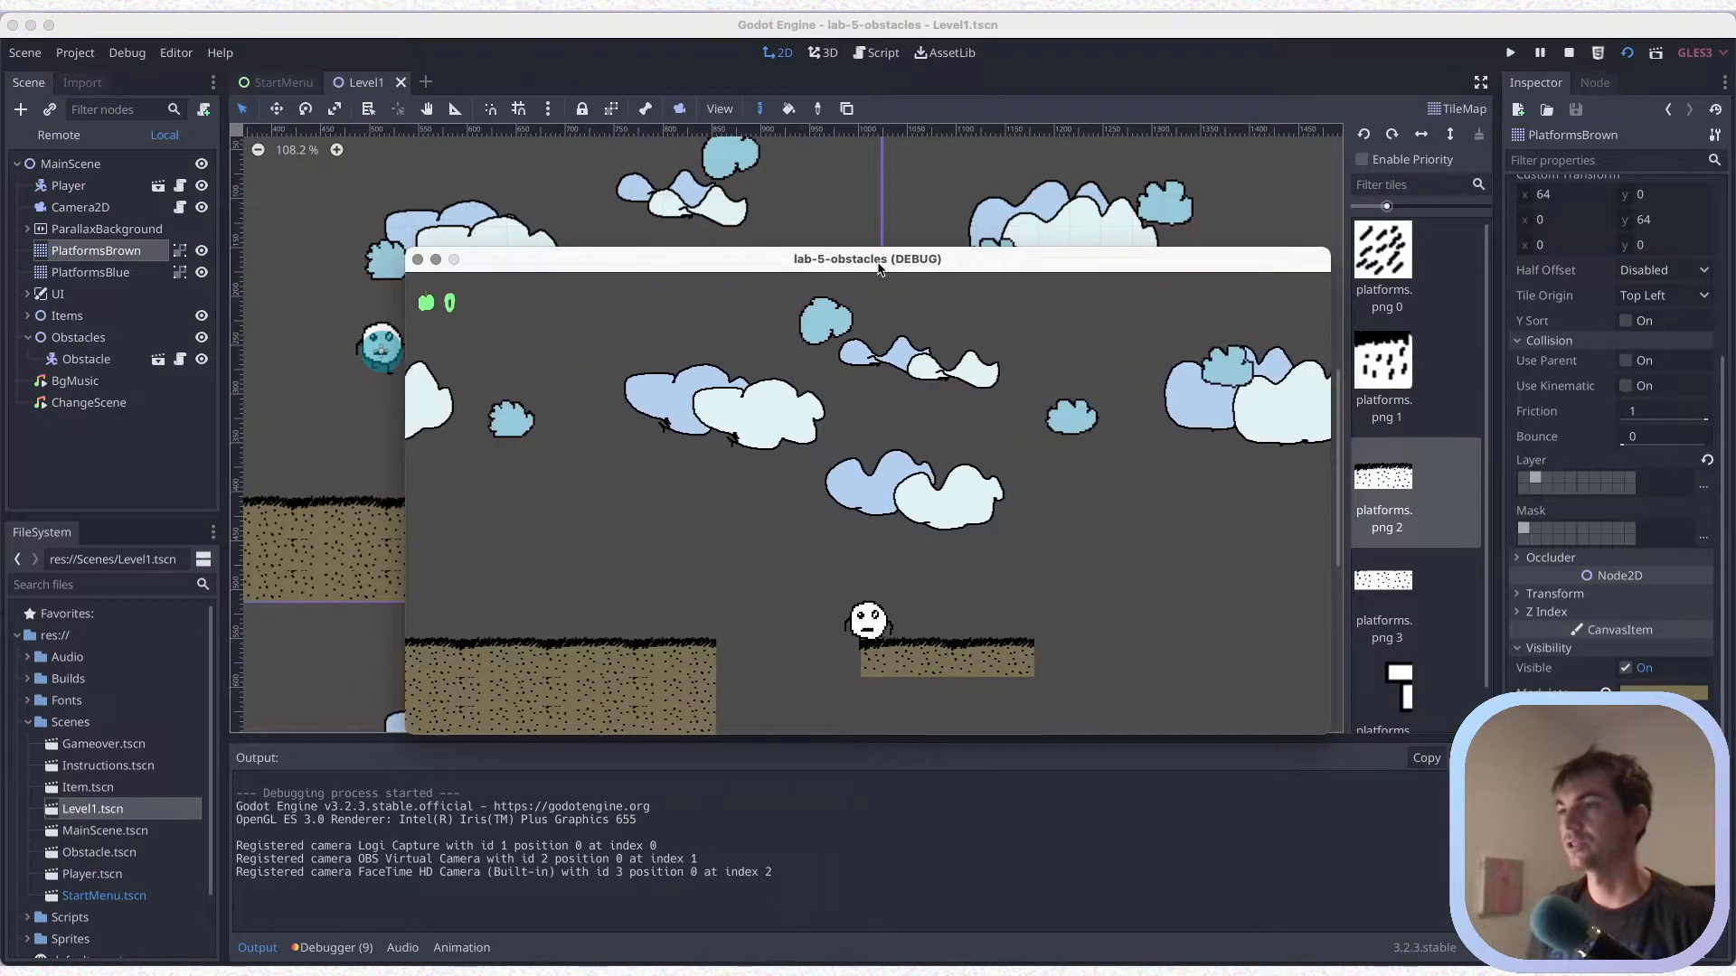
{"action": "key", "text": "Right"}
{"action": "key", "text": "Right"}
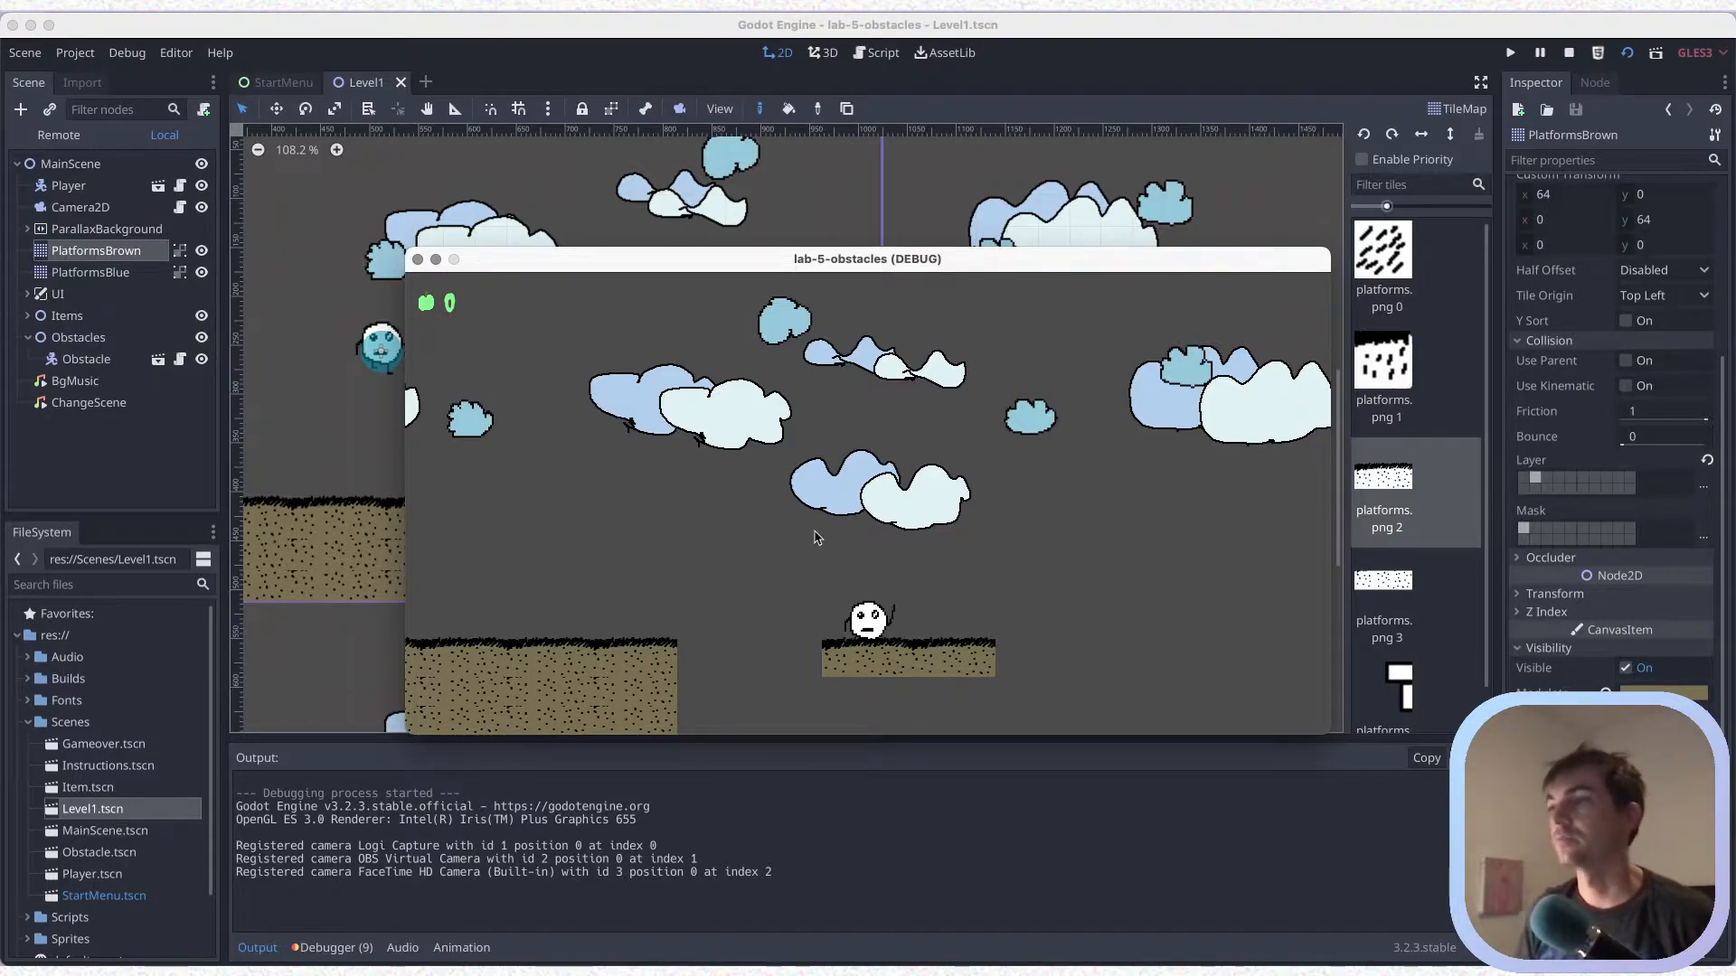
{"action": "left_click", "coordinate": [417, 261]}
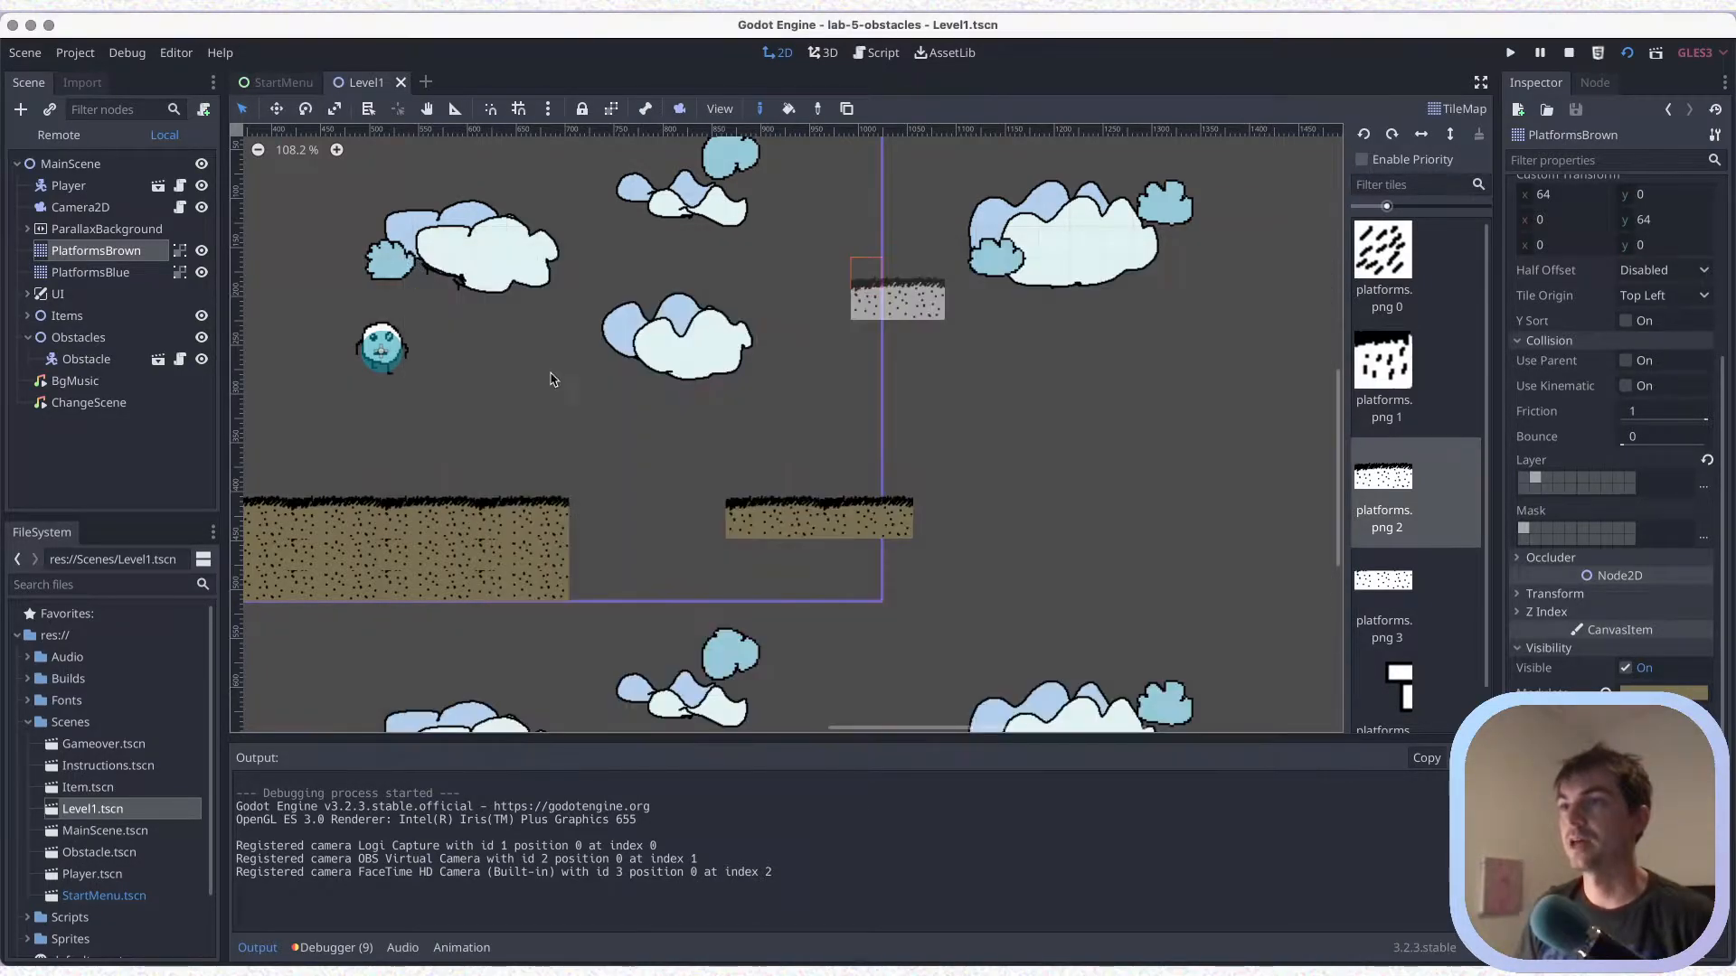
{"action": "scroll", "coordinate": [772, 426], "scroll_direction": "down", "scroll_amount": 2}
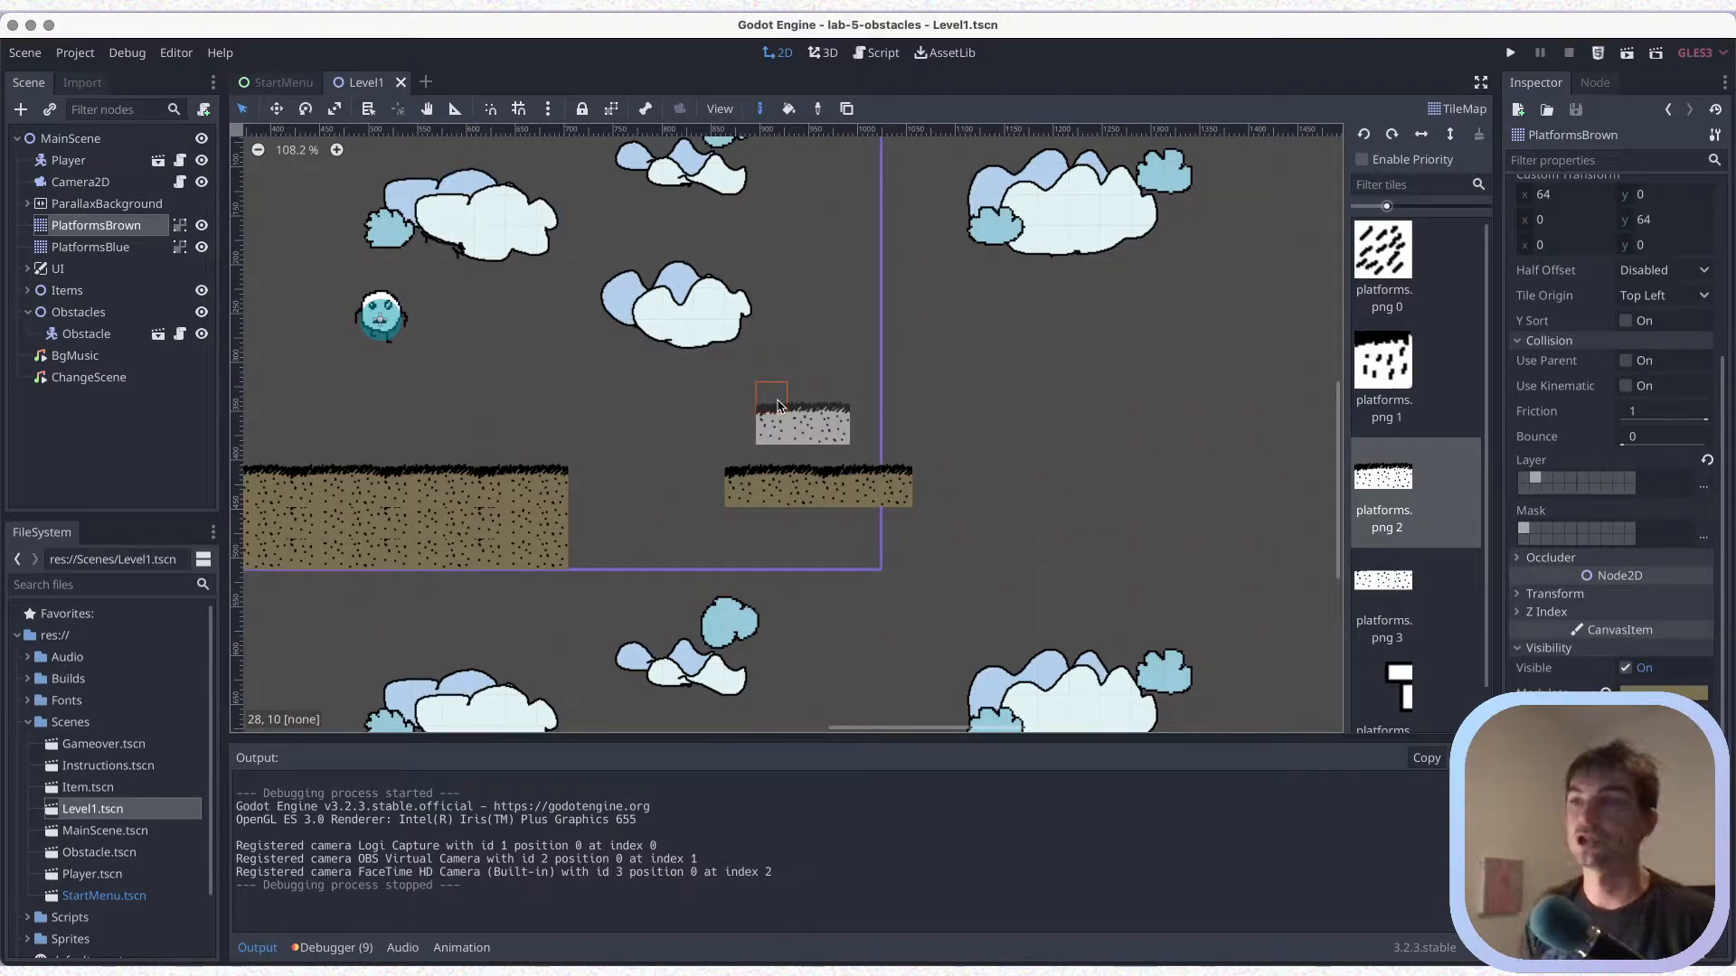
{"action": "scroll", "coordinate": [782, 496], "scroll_direction": "up", "scroll_amount": 2}
{"action": "scroll", "coordinate": [782, 496], "scroll_direction": "right", "scroll_amount": 4}
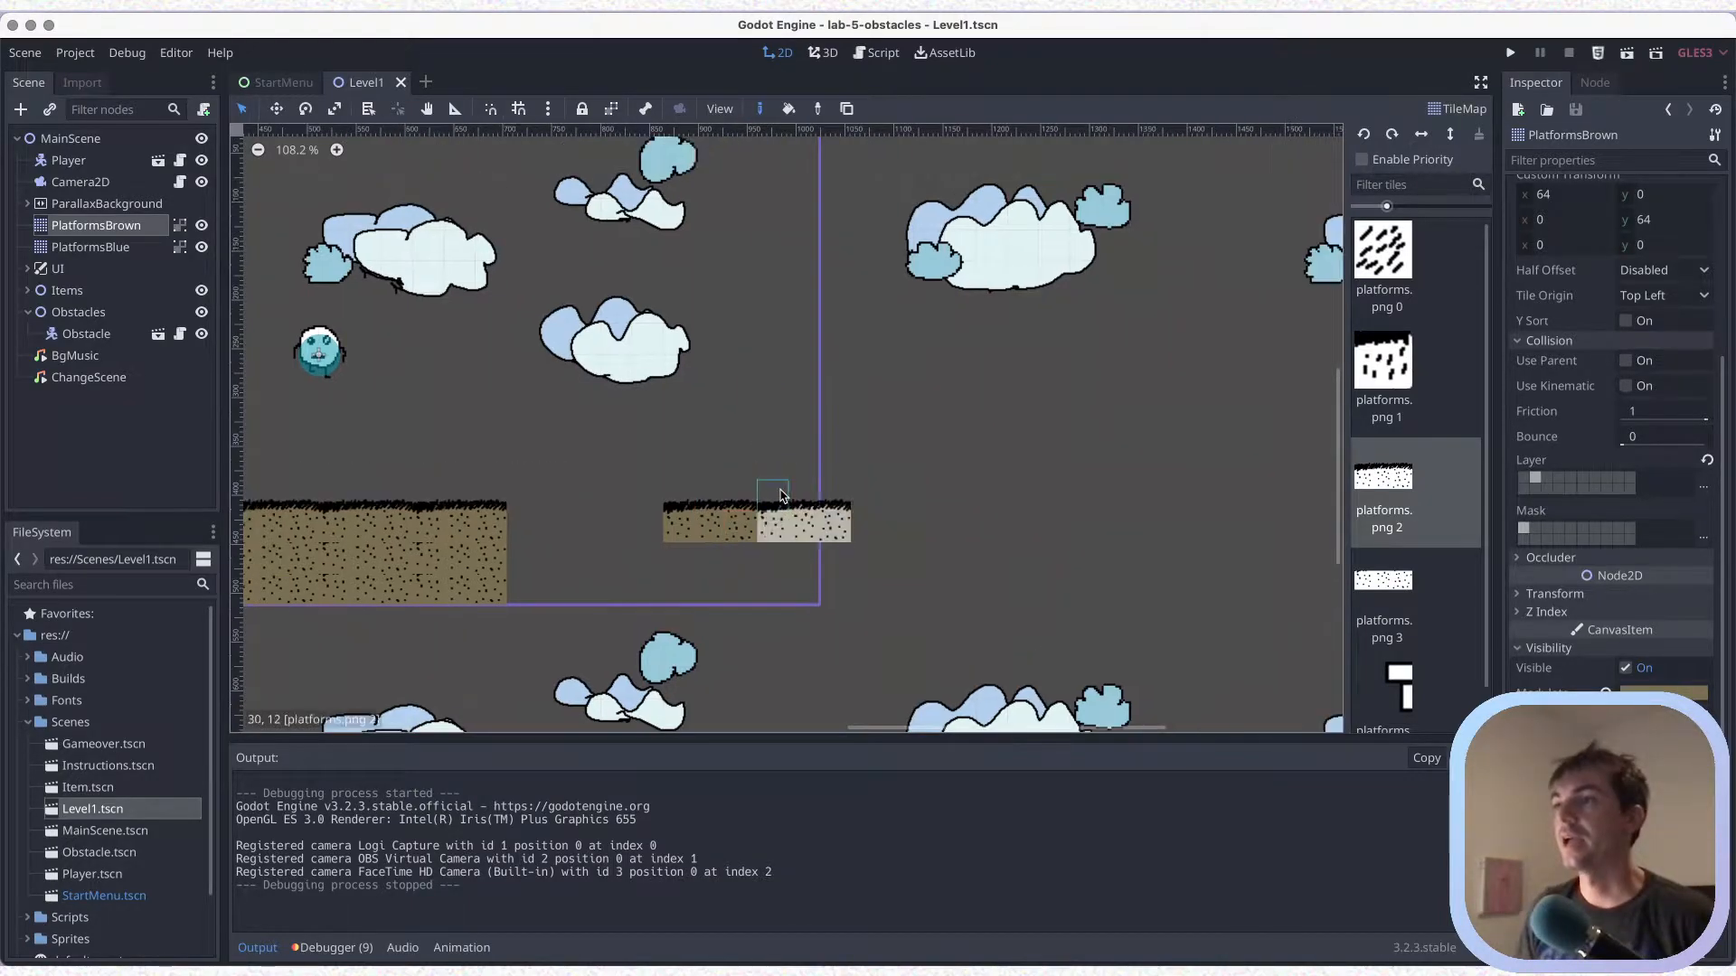
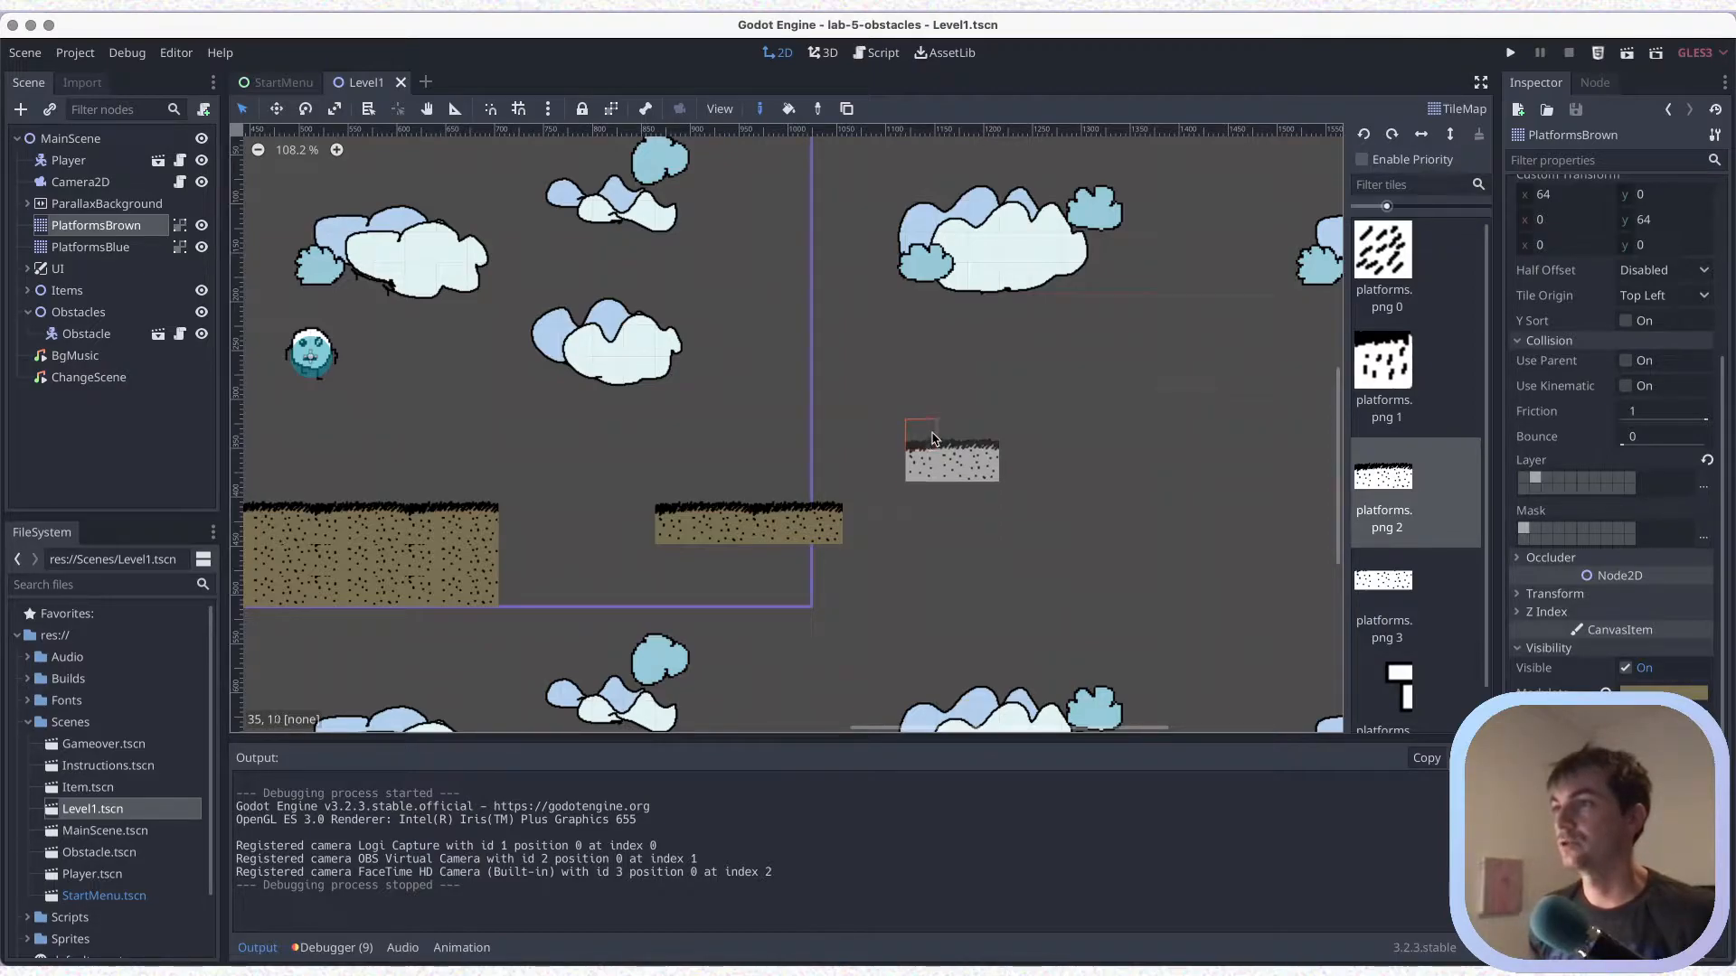
On PlatformsBrown, paint a single platforms.png 2 tile as a higher floating platform from about x 1110, and save the scene
{"action": "left_click", "coordinate": [930, 384]}
{"action": "key", "text": "ctrl+s"}
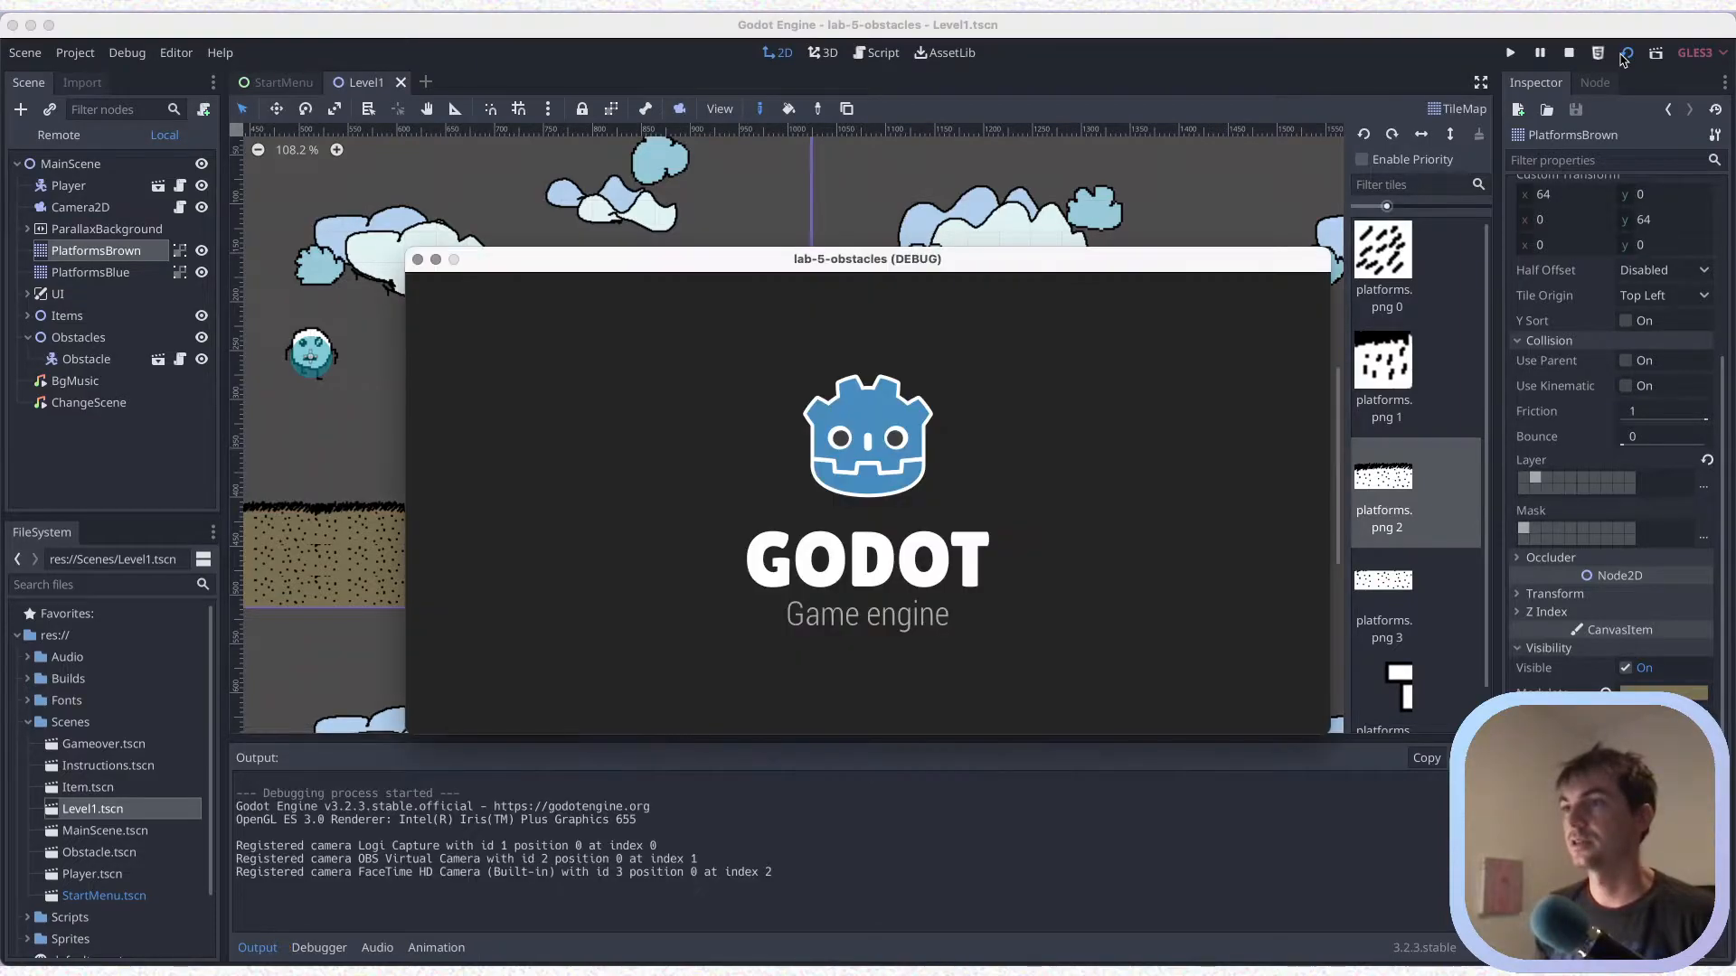
Run the current scene and jump the player across the gap towards the two floating platforms until it falls
{"action": "key", "text": "Right"}
{"action": "key", "text": "space"}
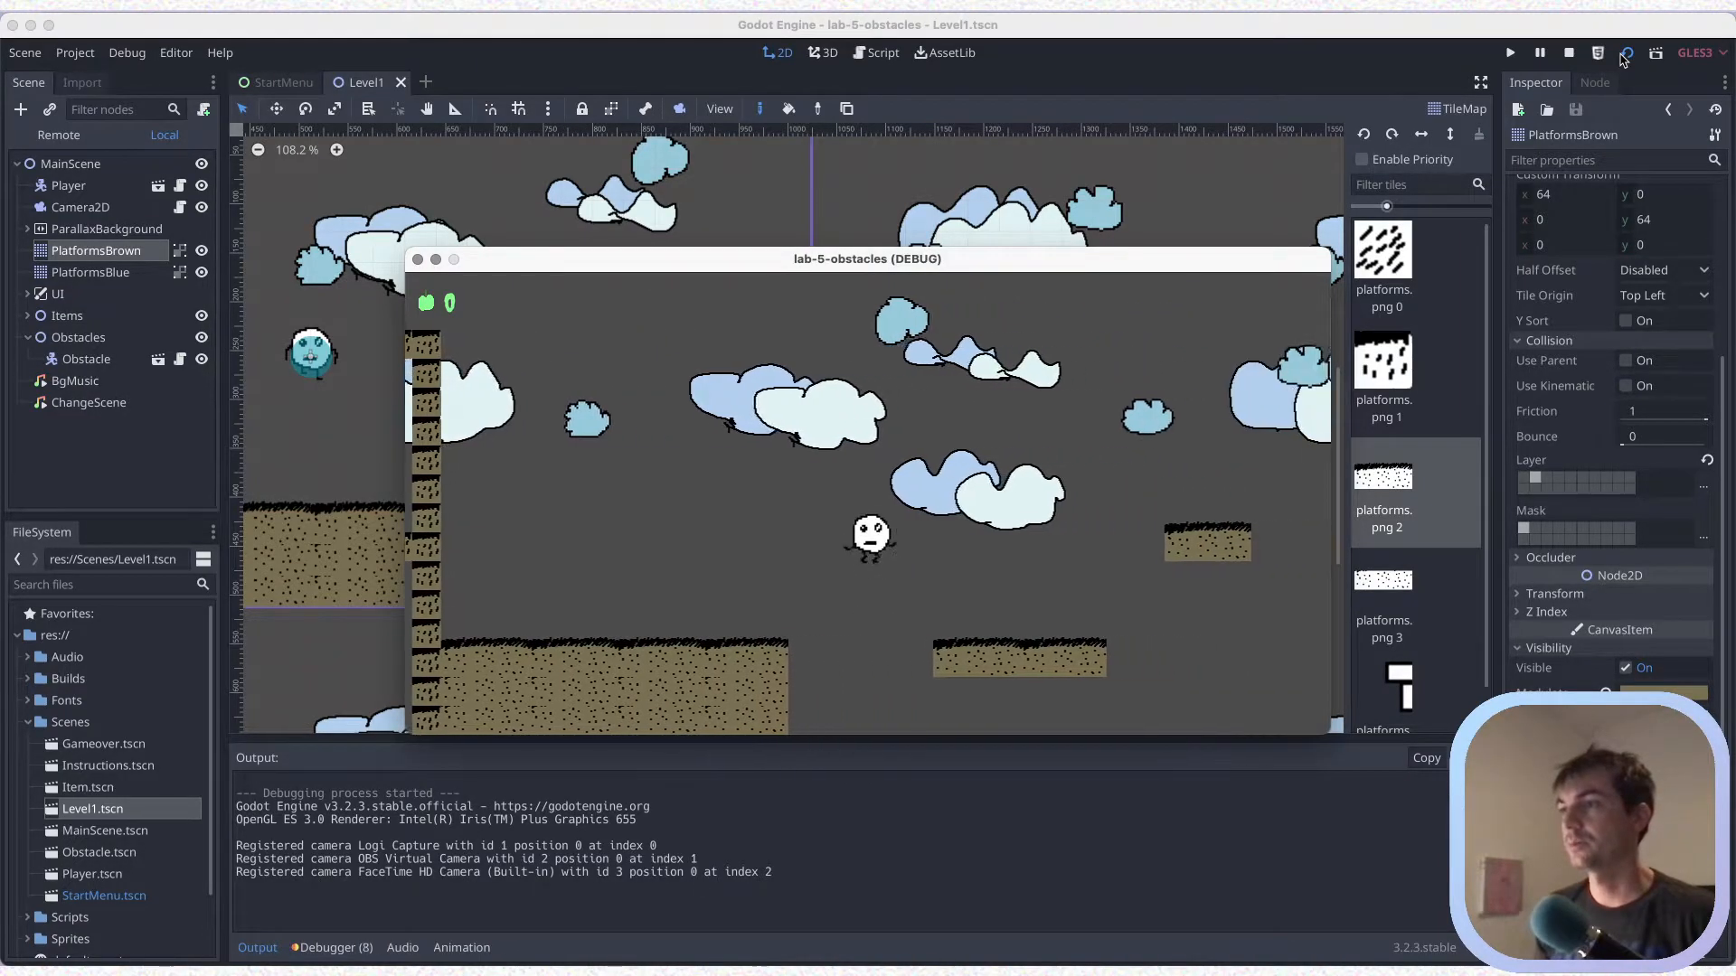
{"action": "key", "text": "space"}
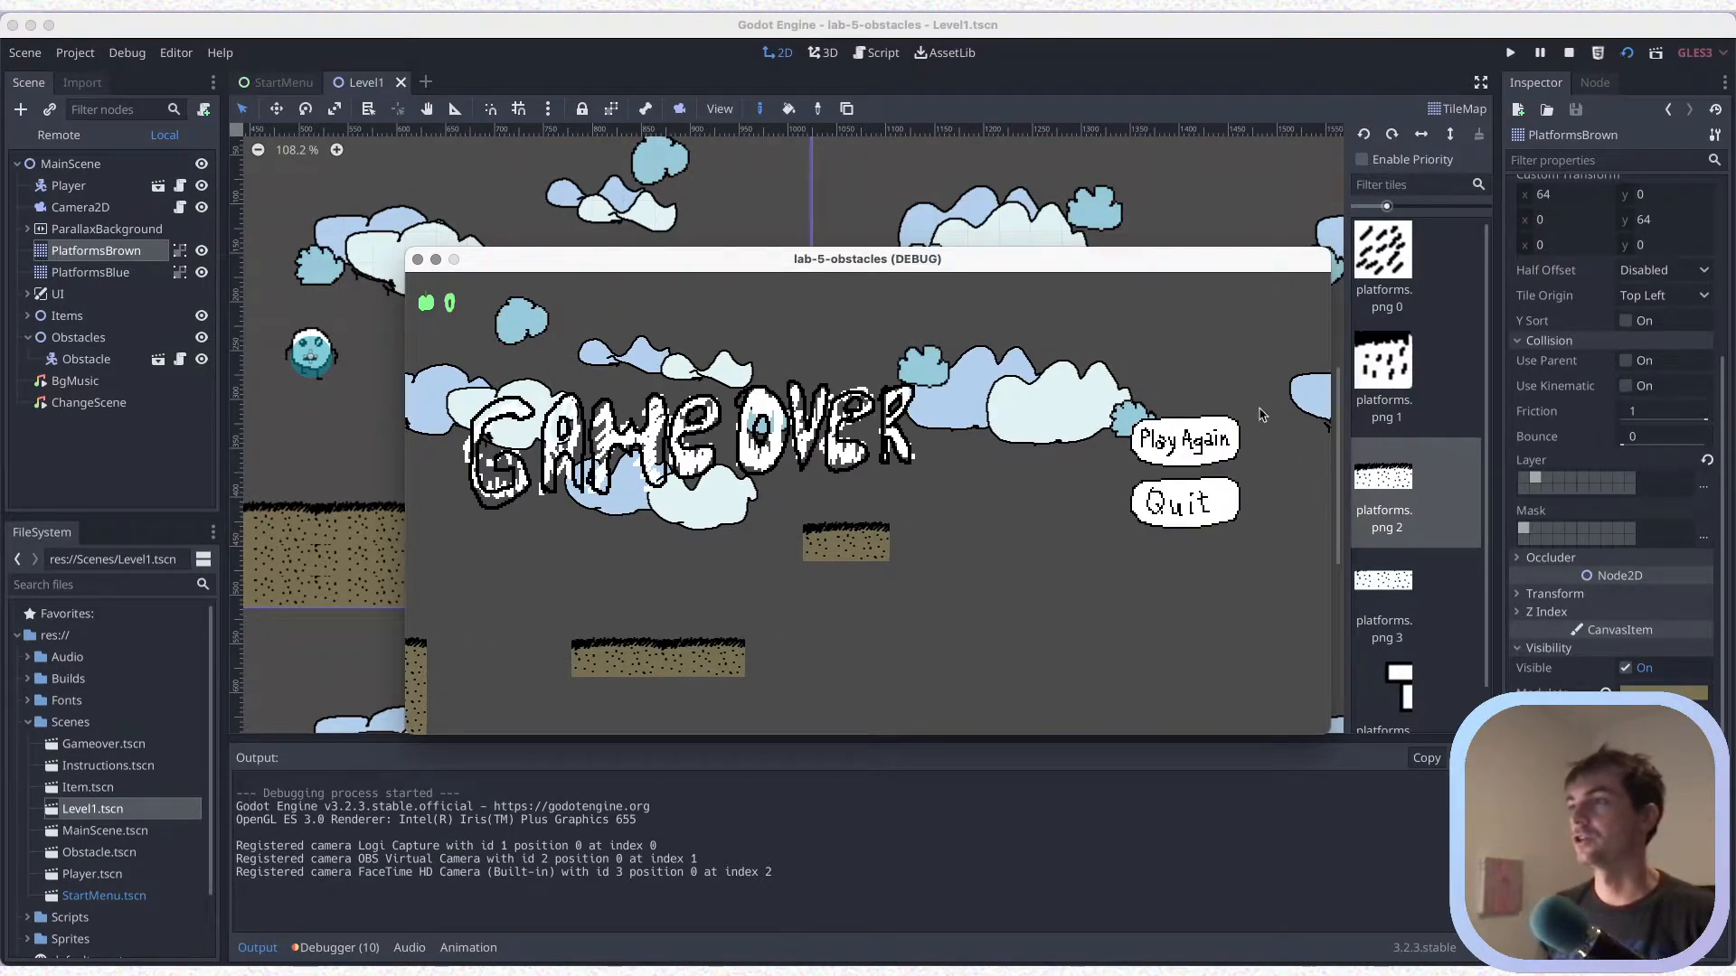
Play again, jump the player via the two-tile platform onto the higher one, and walk between its edges
{"action": "left_click", "coordinate": [1162, 443]}
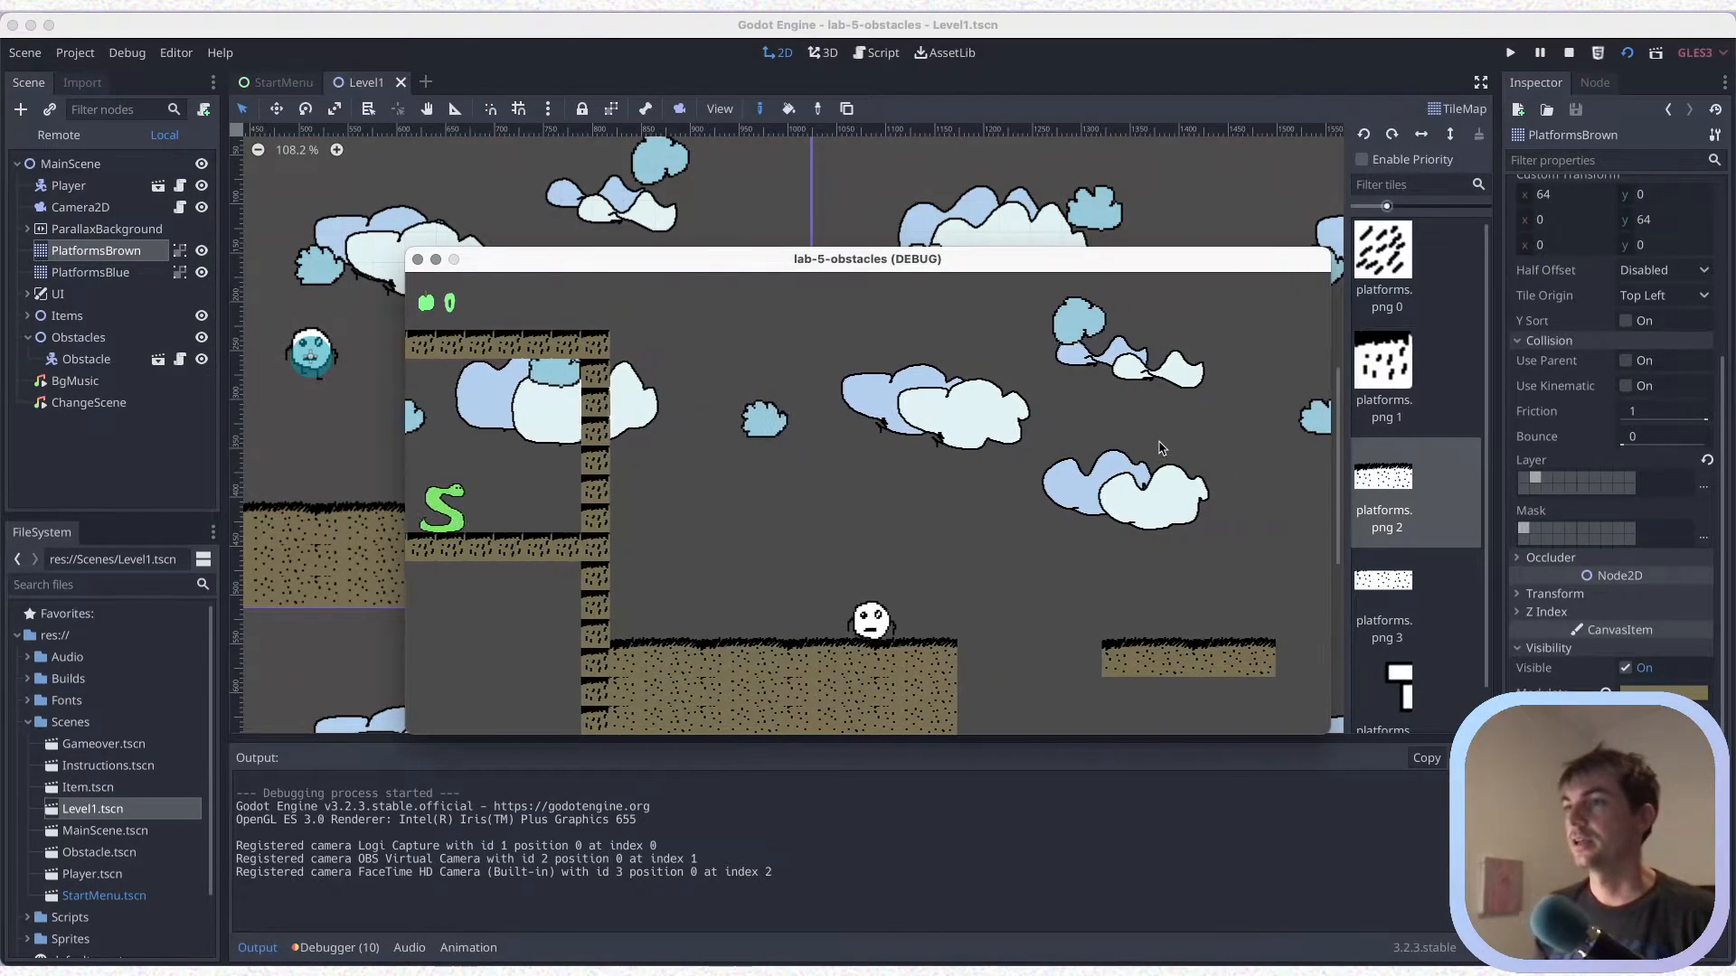
{"action": "key", "text": "Right"}
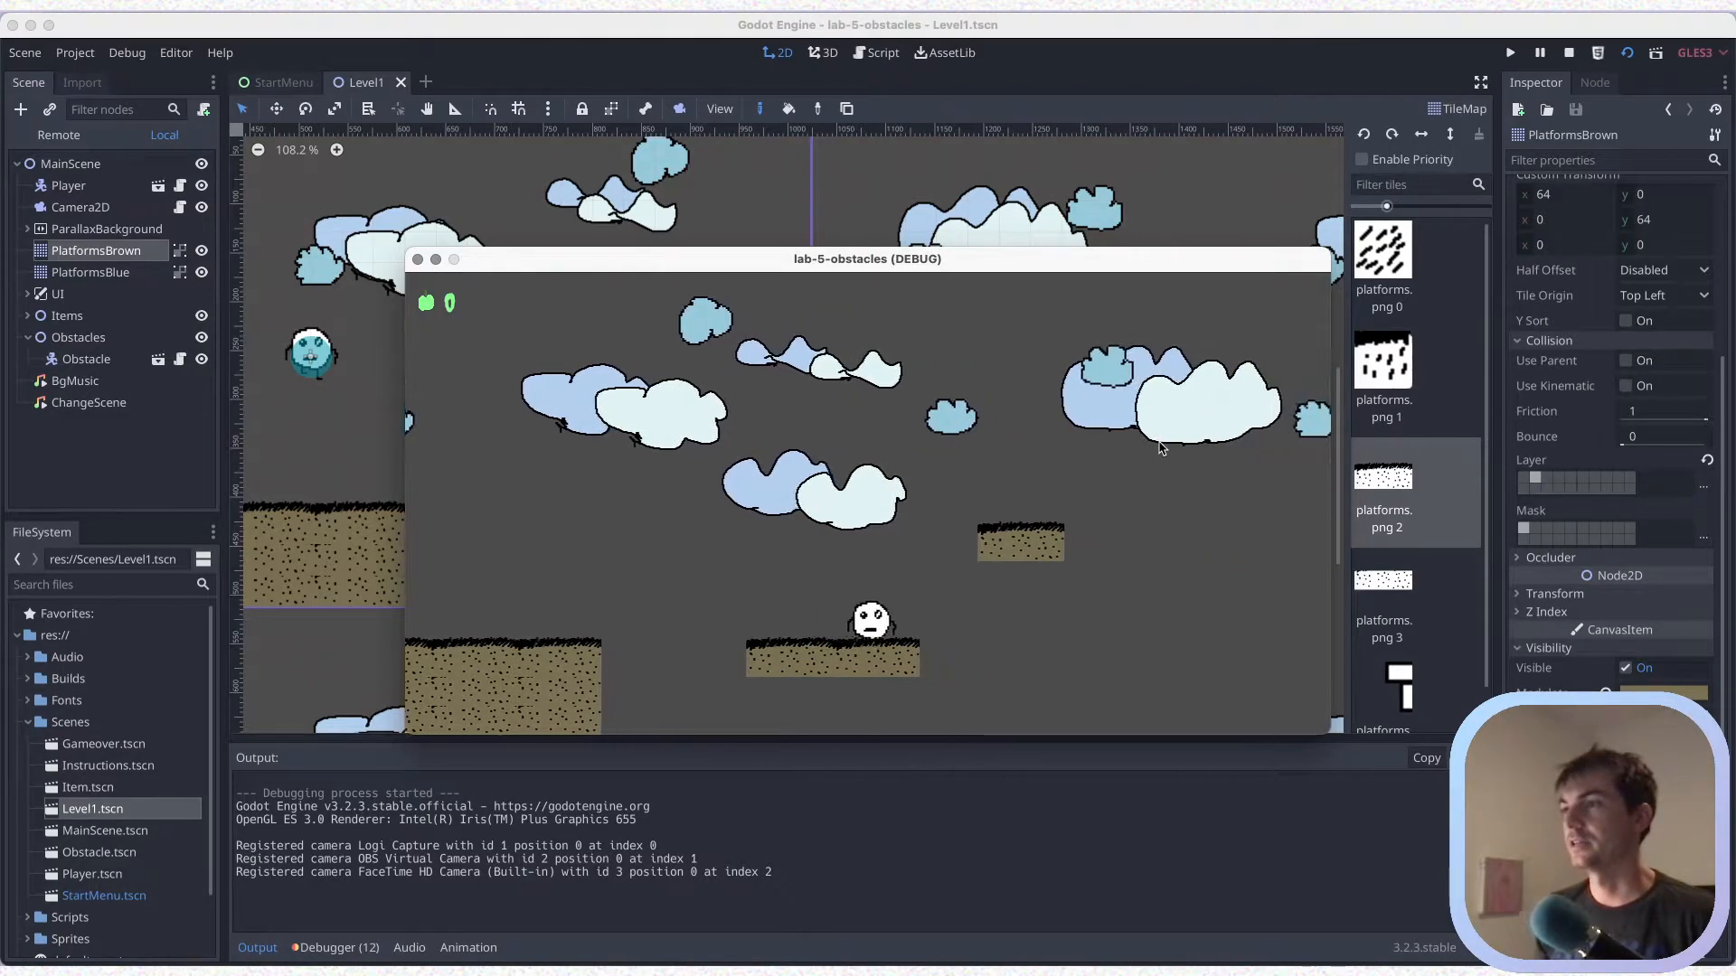
{"action": "key", "text": "space"}
{"action": "key", "text": "Right"}
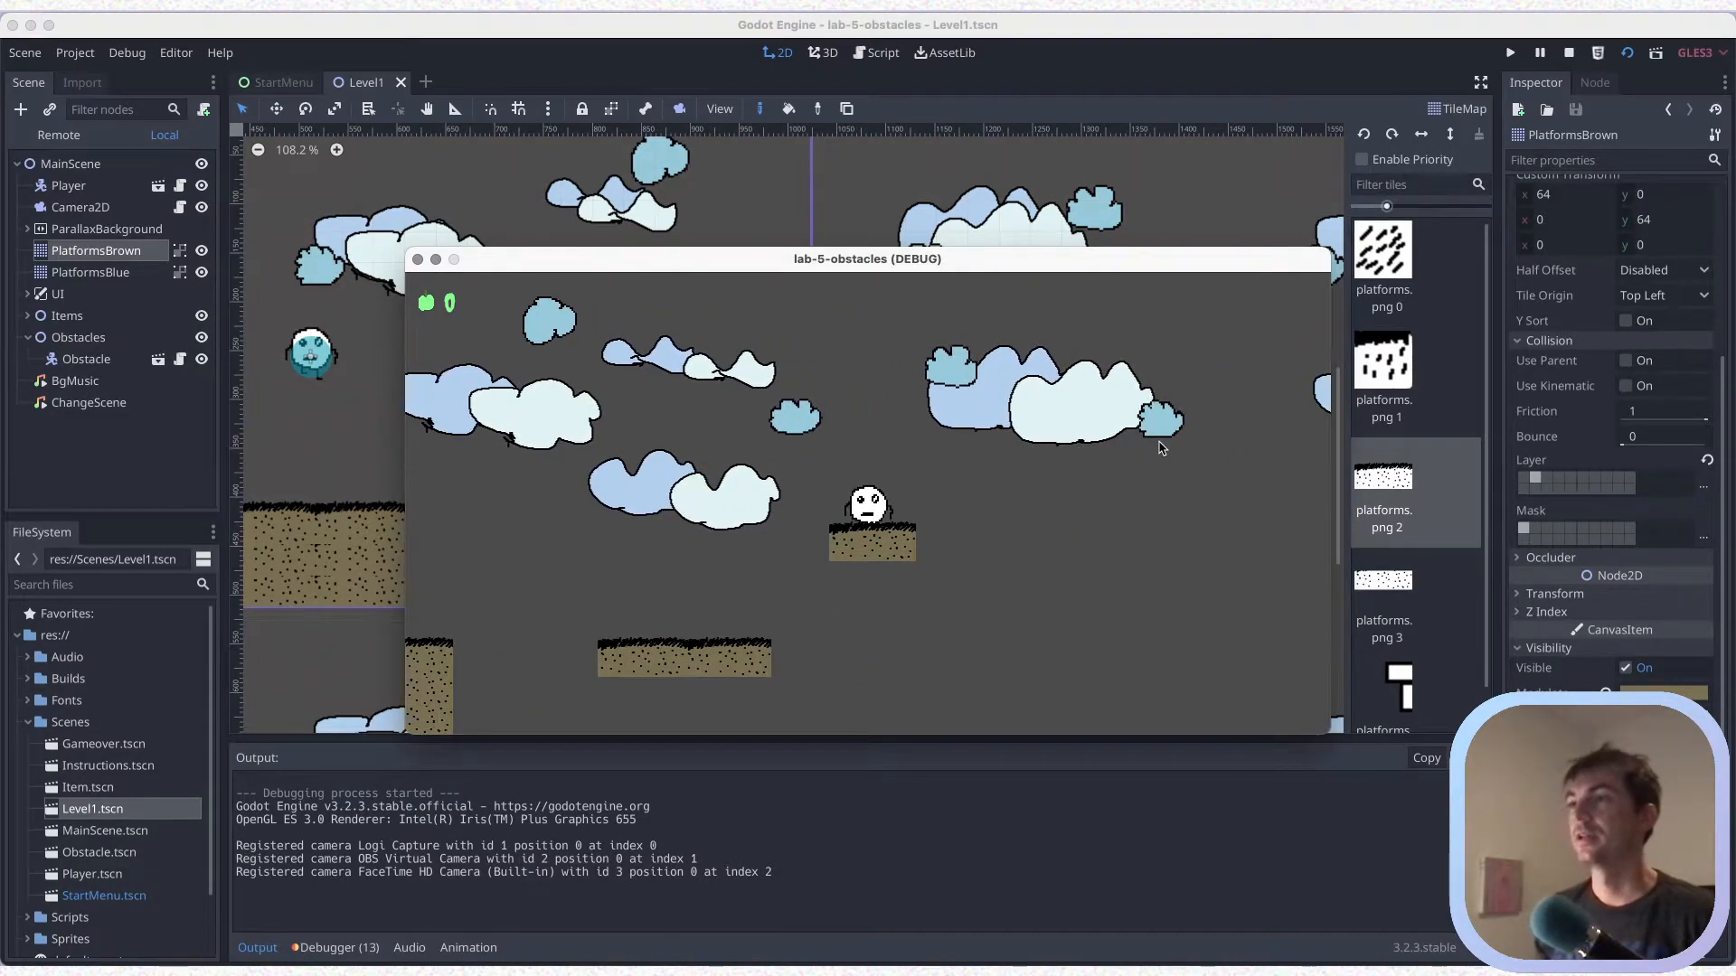
{"action": "key", "text": "Left"}
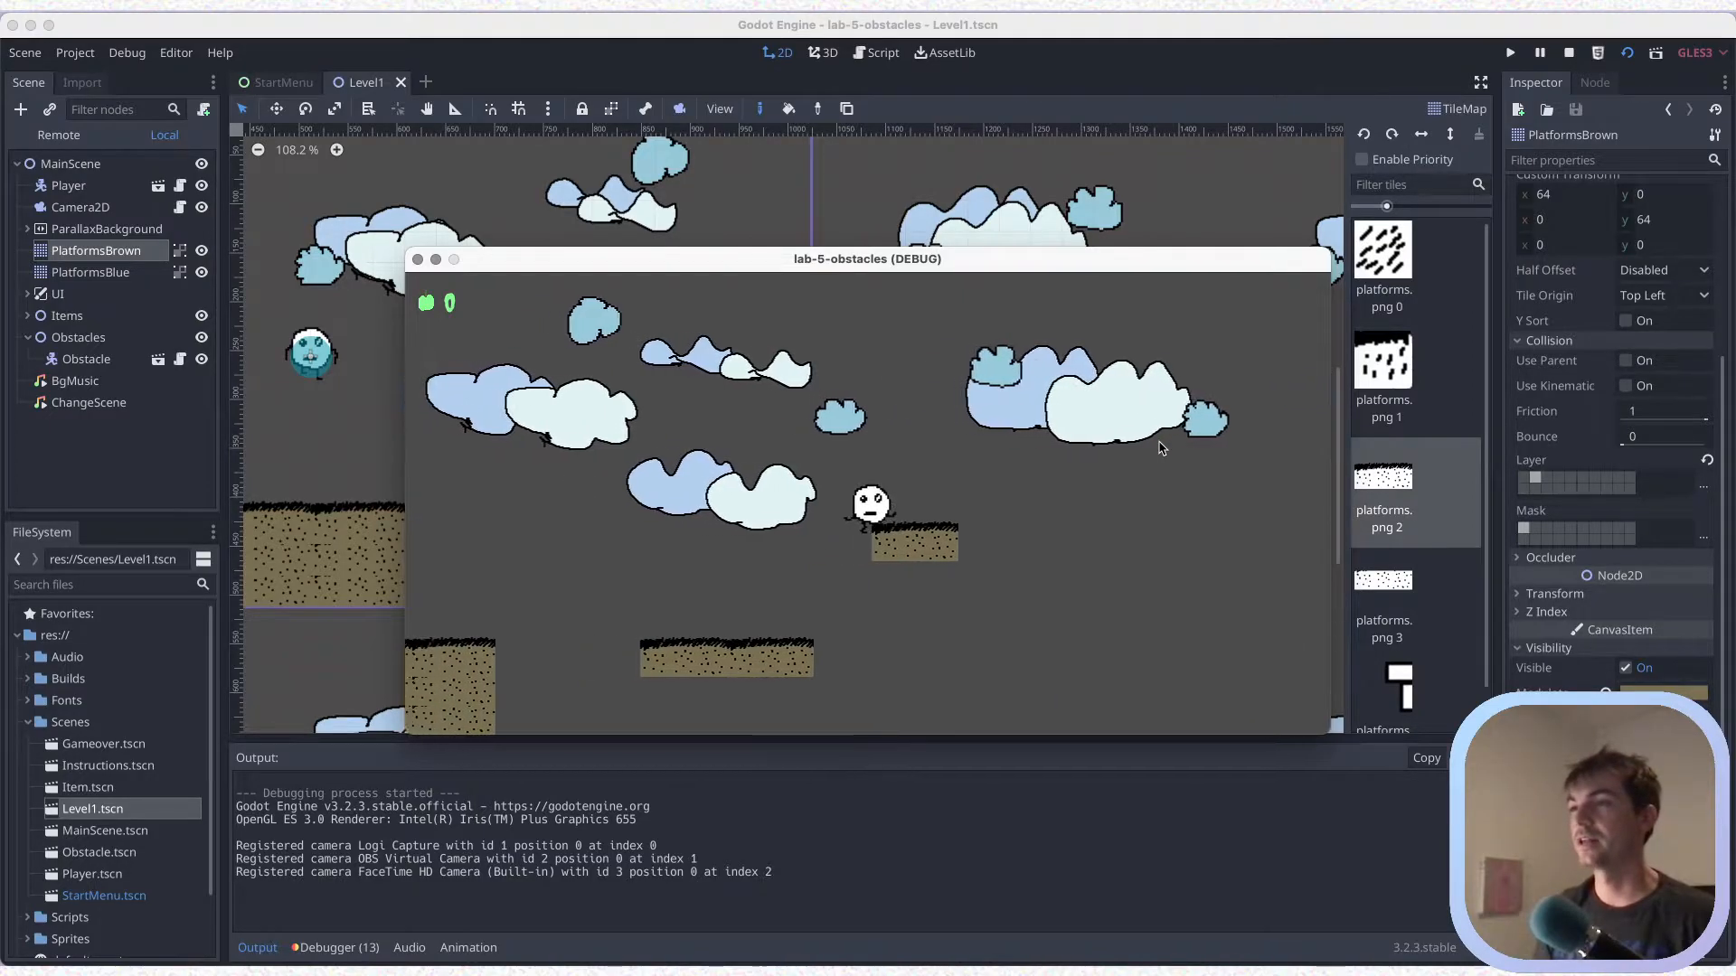
{"action": "key", "text": "Right"}
{"action": "key", "text": "Right"}
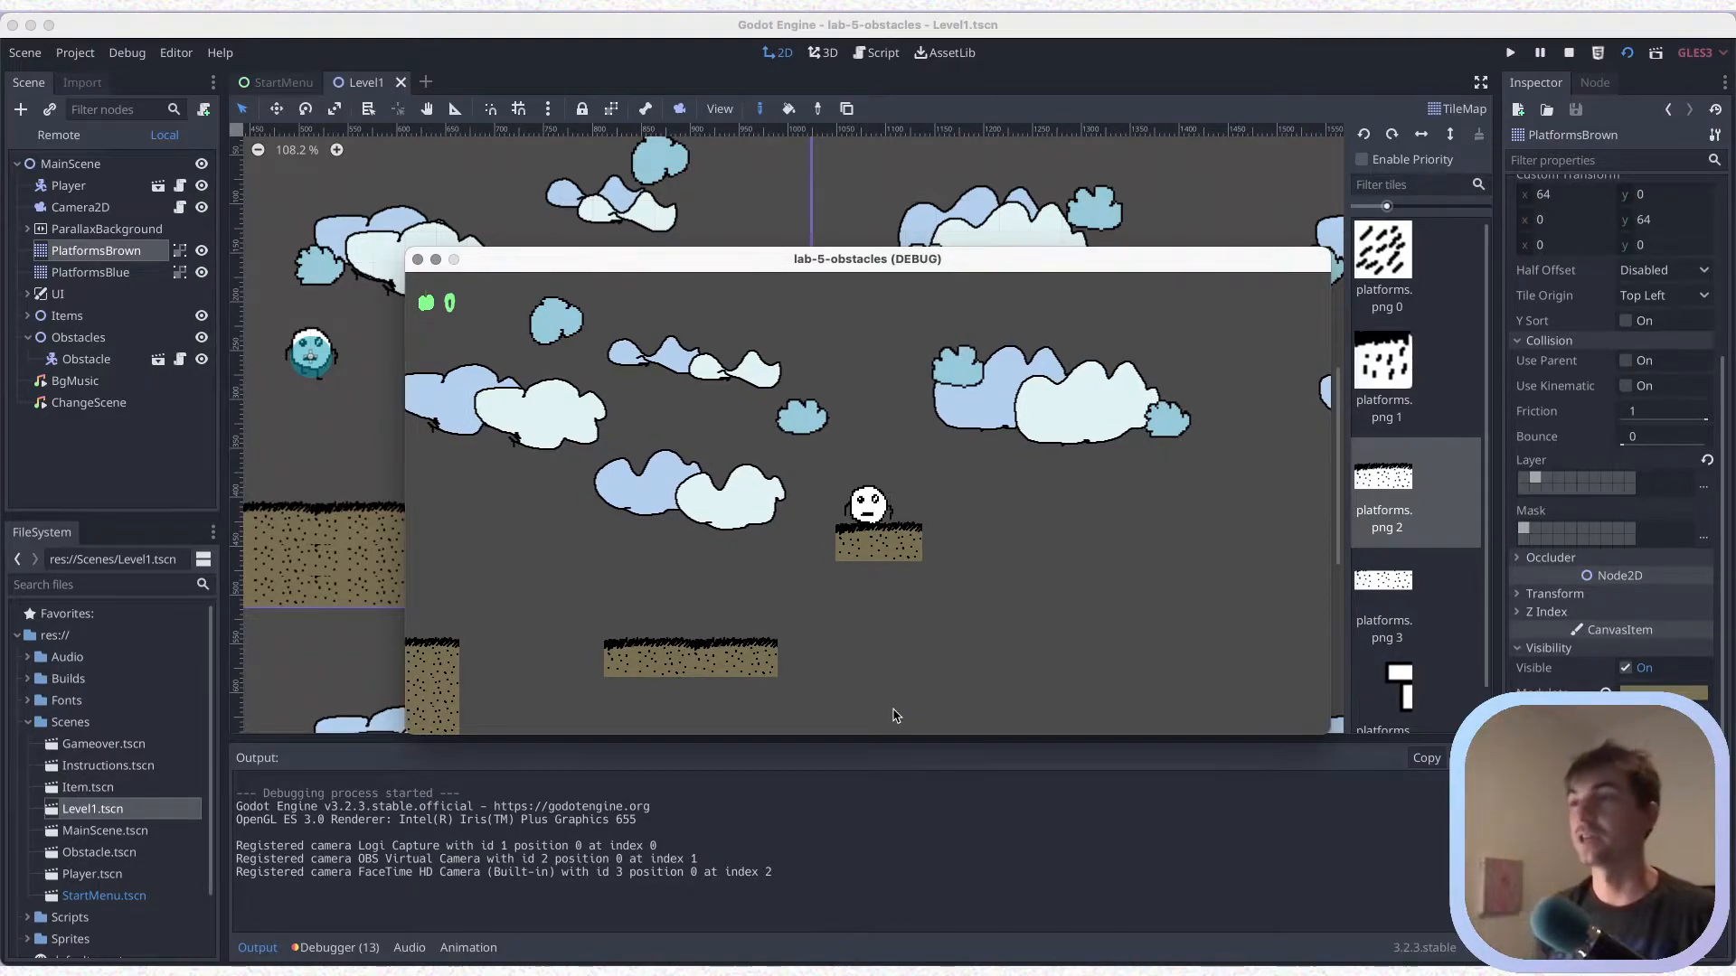
Jump the player repeatedly between the higher and lower floating platforms to test the distance, and close the game window
{"action": "key", "text": "Left"}
{"action": "key", "text": "Up"}
{"action": "key", "text": "Right"}
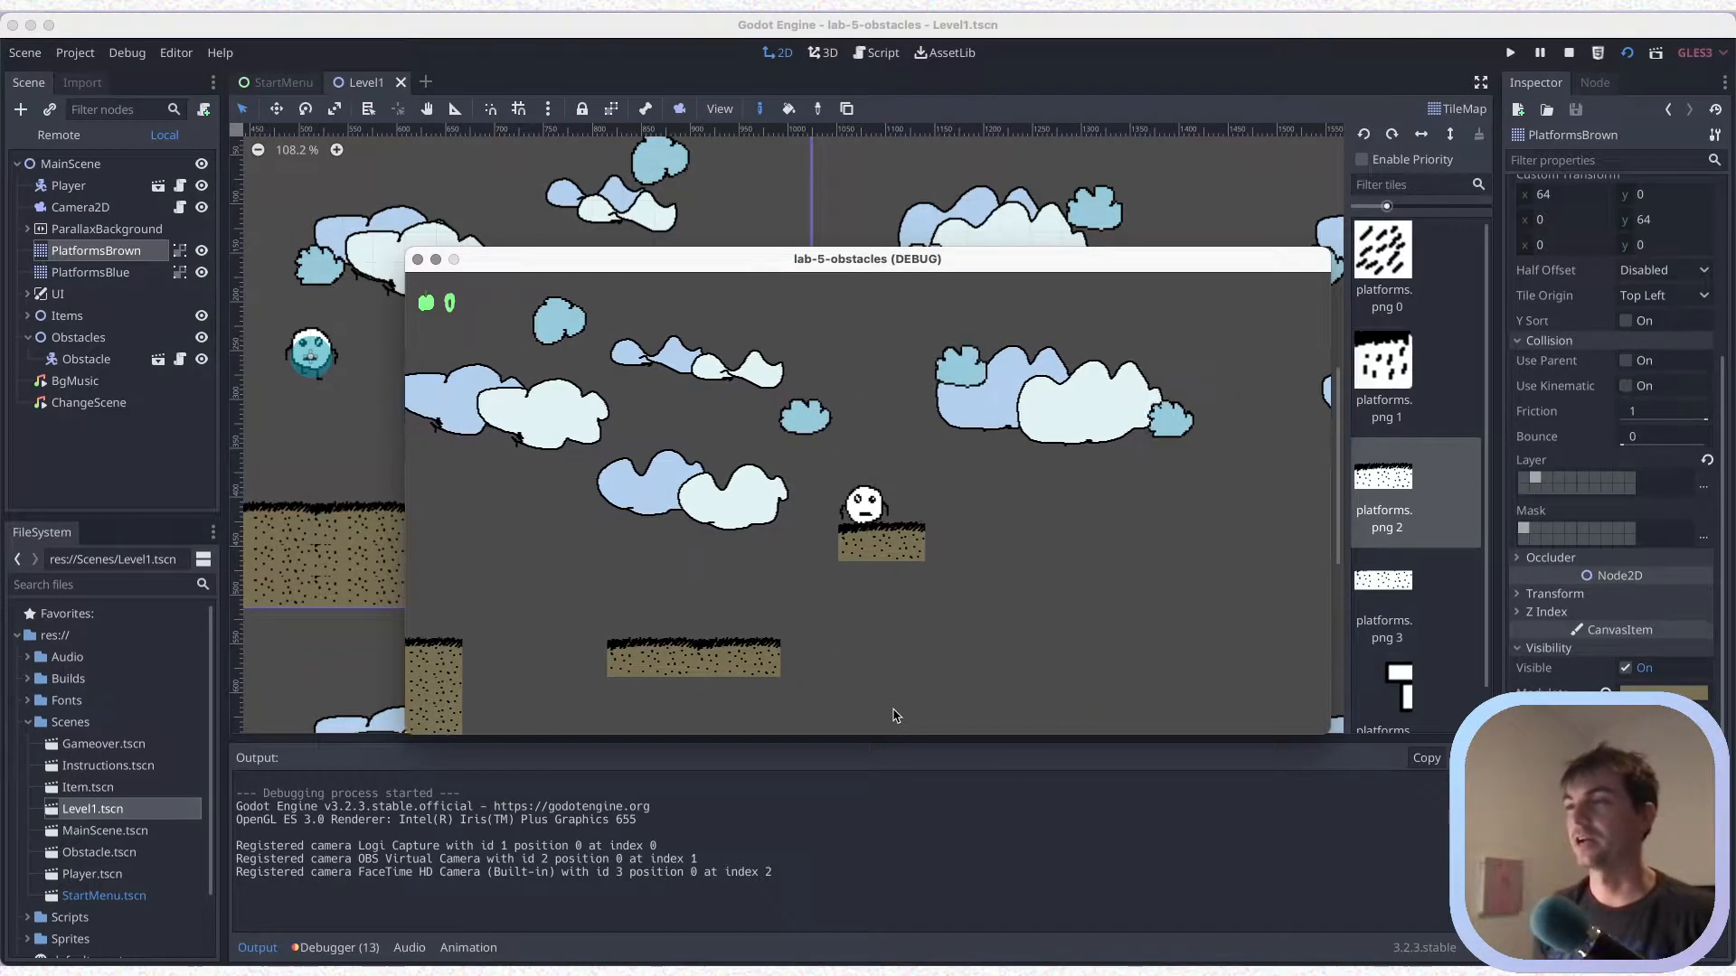
{"action": "key", "text": "Left"}
{"action": "key", "text": "Up"}
{"action": "key", "text": "Right"}
{"action": "key", "text": "Right"}
{"action": "key", "text": "Up"}
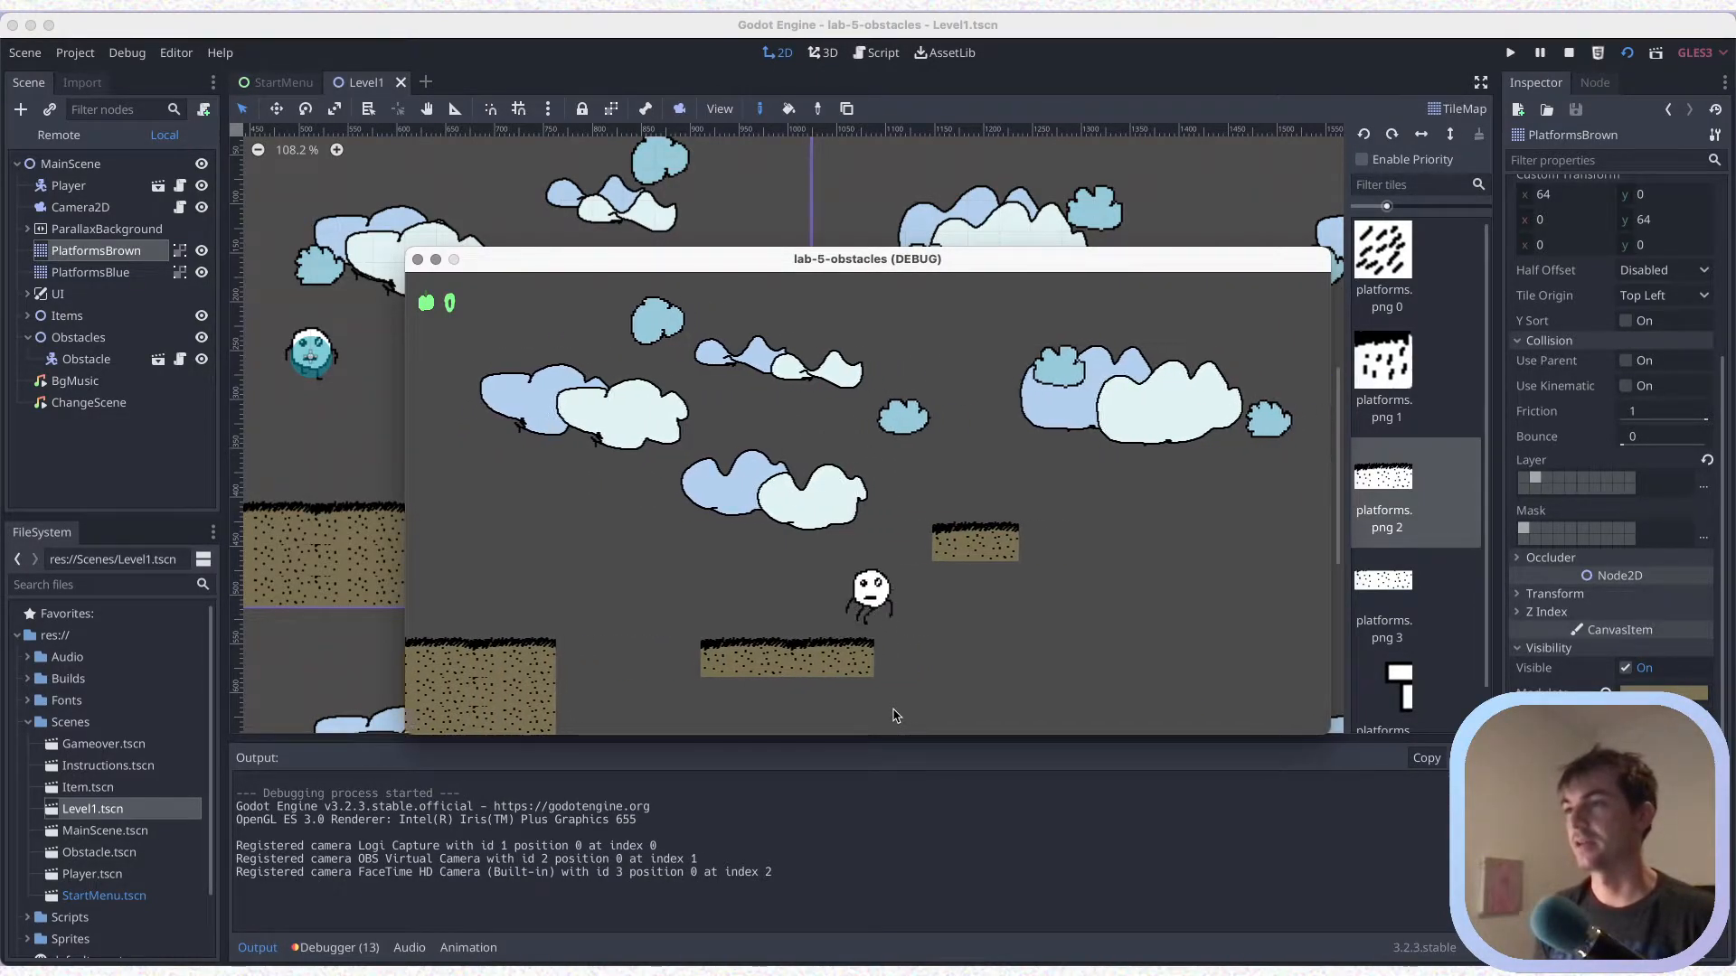
{"action": "key", "text": "Up"}
{"action": "key", "text": "Right"}
{"action": "key", "text": "Right"}
{"action": "key", "text": "Left"}
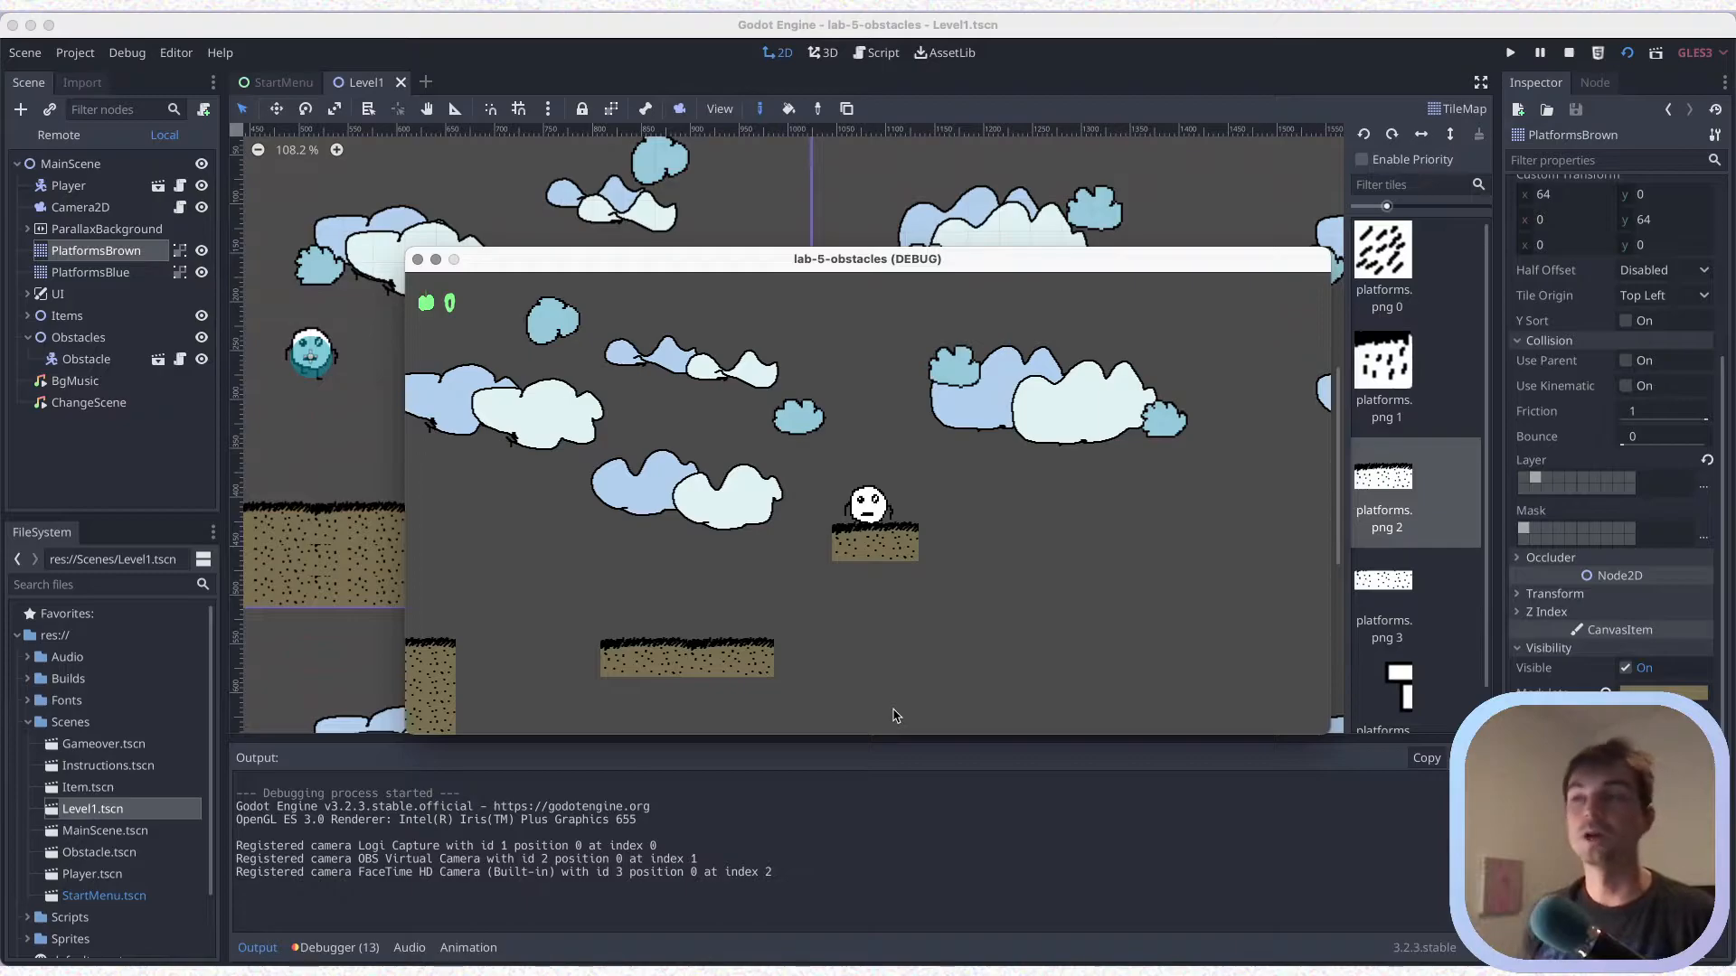
{"action": "key", "text": "Left"}
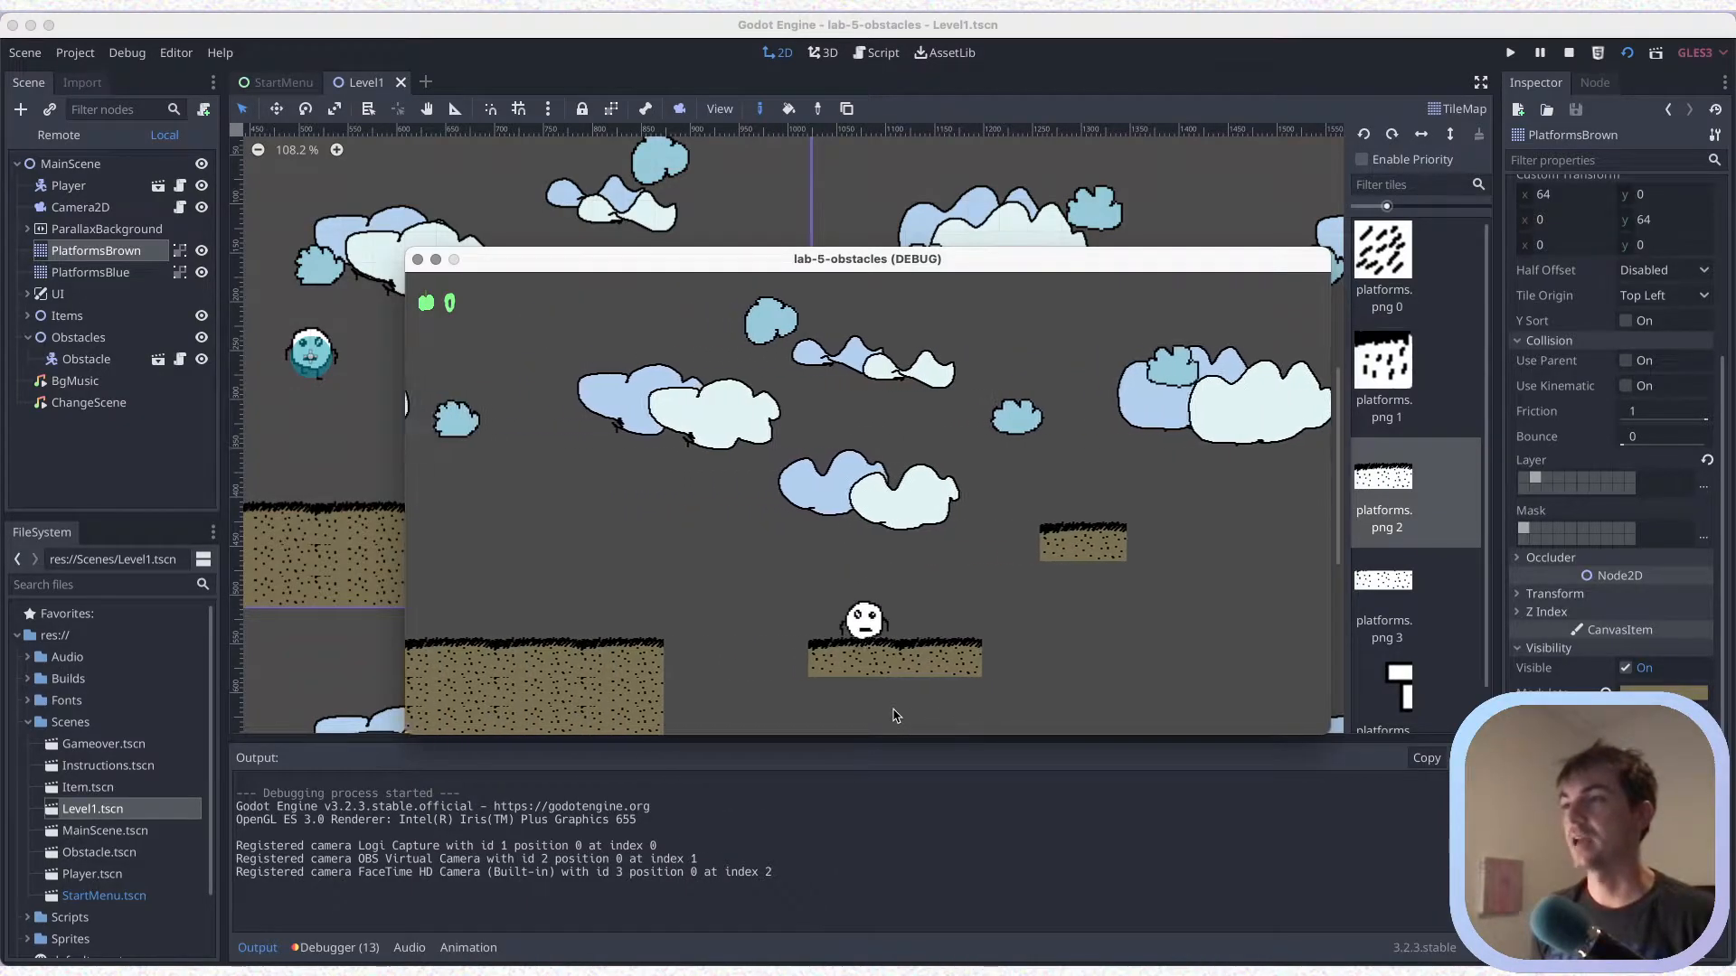
{"action": "key", "text": "Up"}
{"action": "key", "text": "Right"}
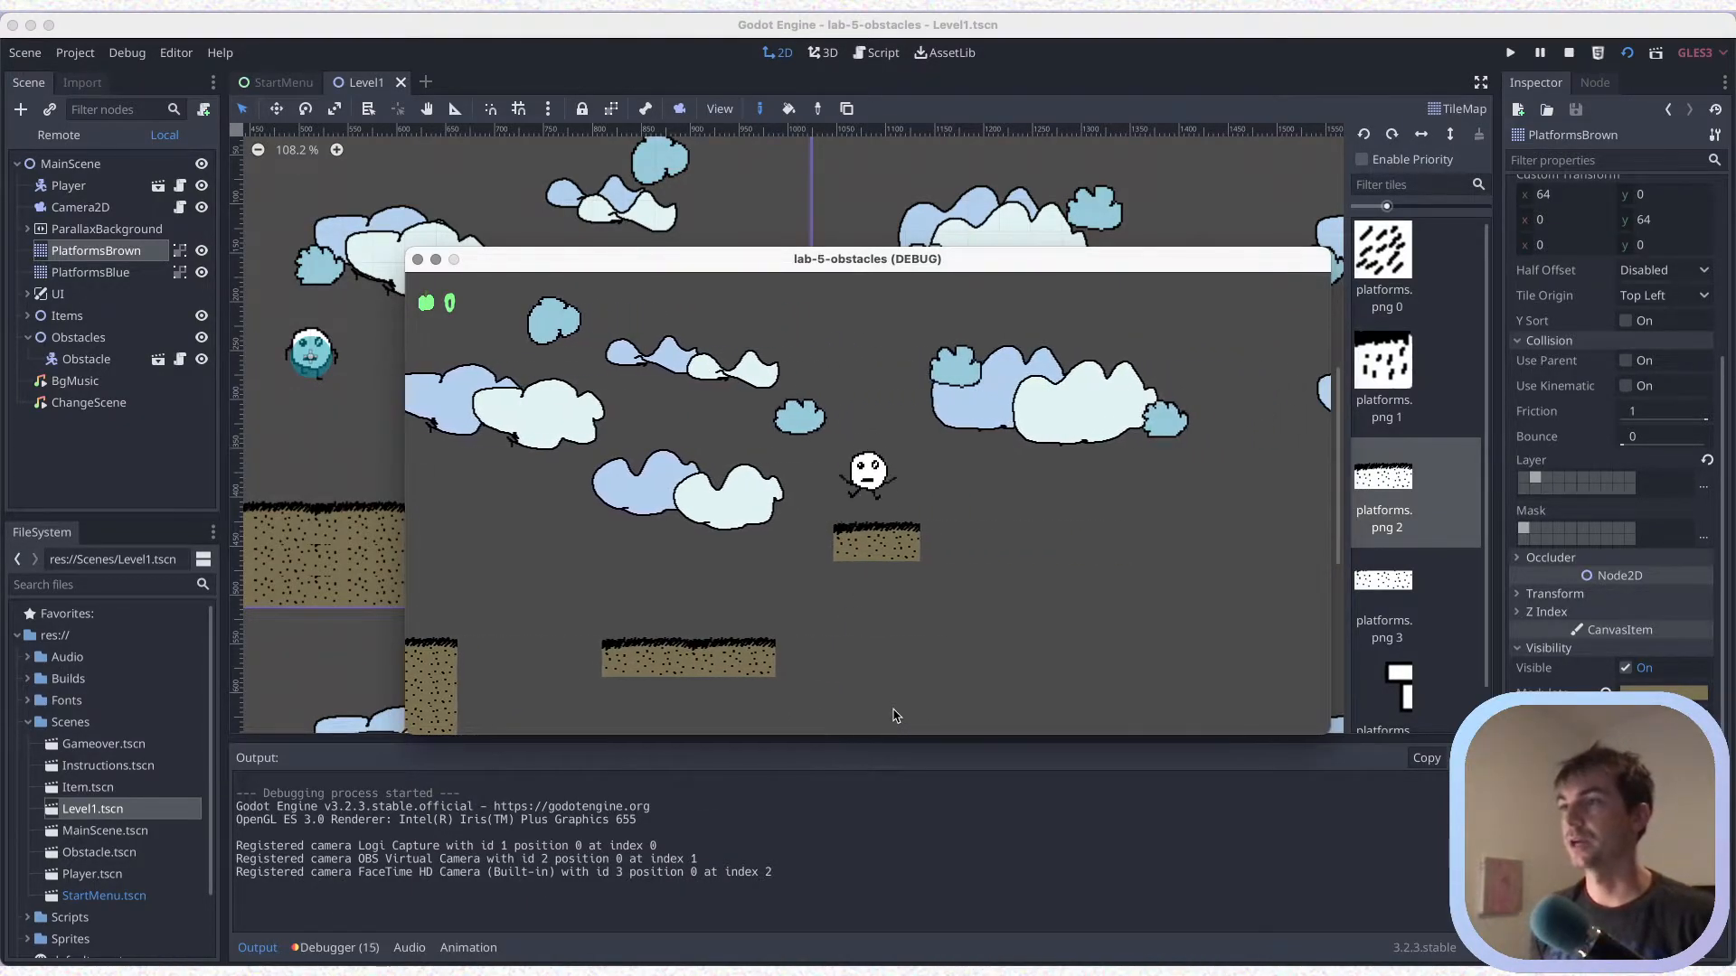
{"action": "left_click", "coordinate": [418, 260]}
Move Item1 above the near end of the two-tile floating platform, to about x 892, y 376
{"action": "scroll", "coordinate": [734, 504], "scroll_direction": "up", "scroll_amount": 2}
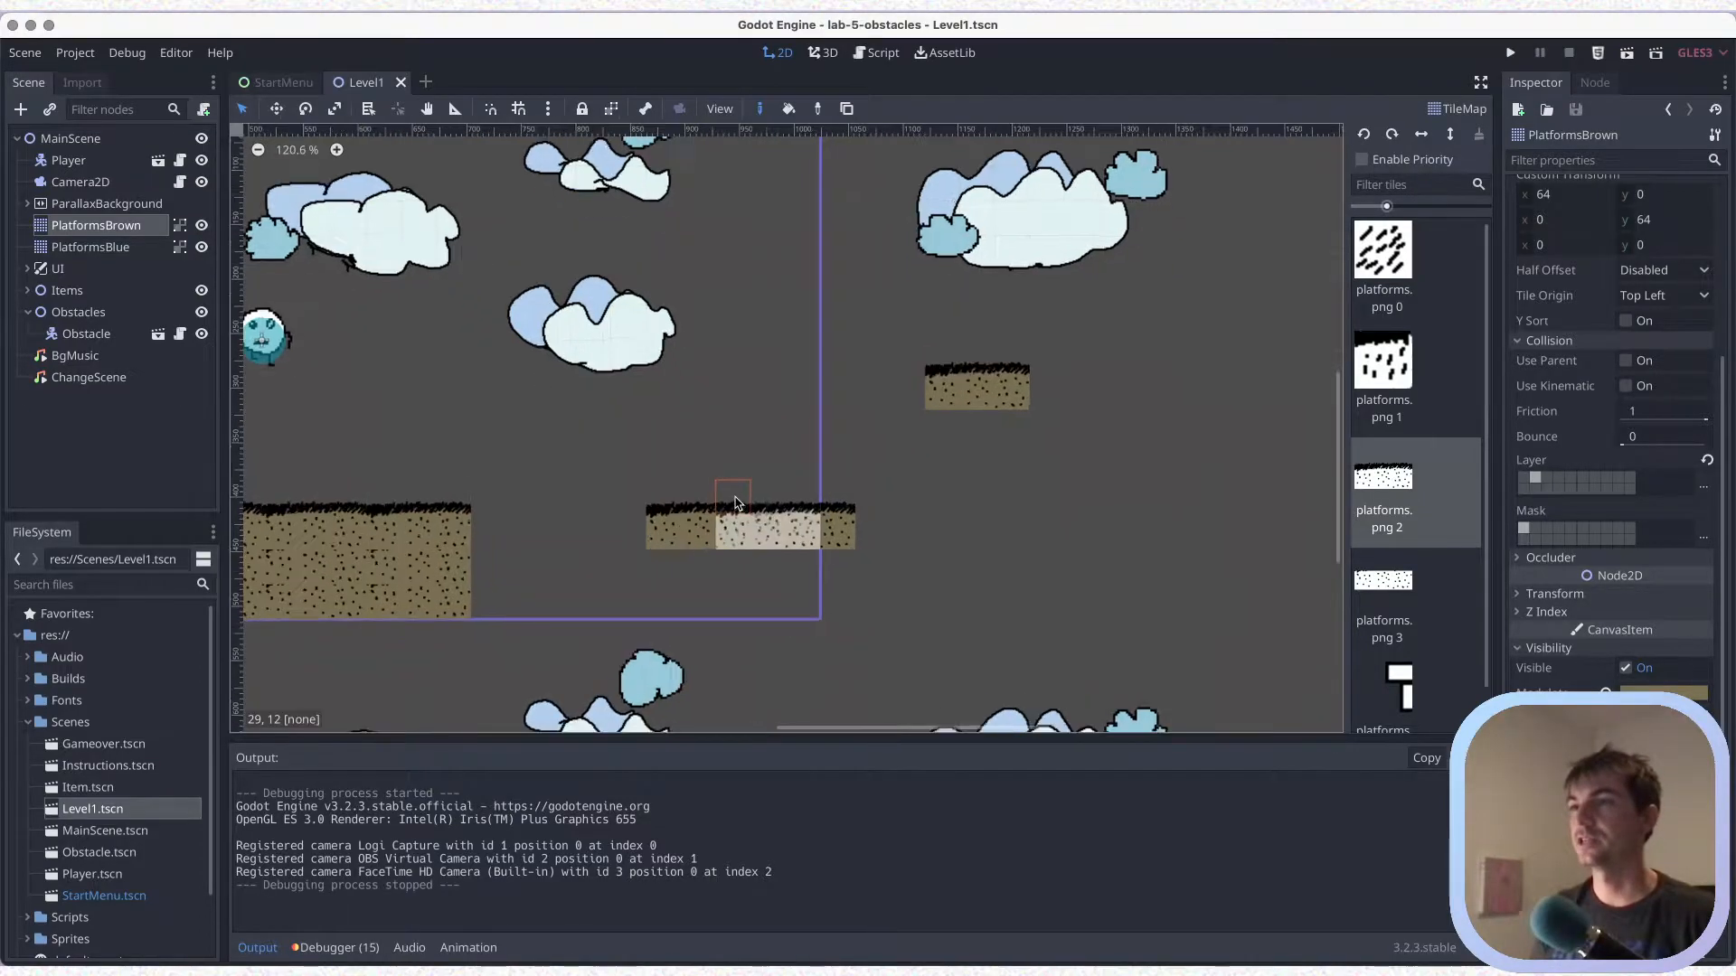
{"action": "left_click", "coordinate": [30, 290]}
{"action": "left_click", "coordinate": [74, 311]}
{"action": "scroll", "coordinate": [519, 410], "scroll_direction": "down", "scroll_amount": 6}
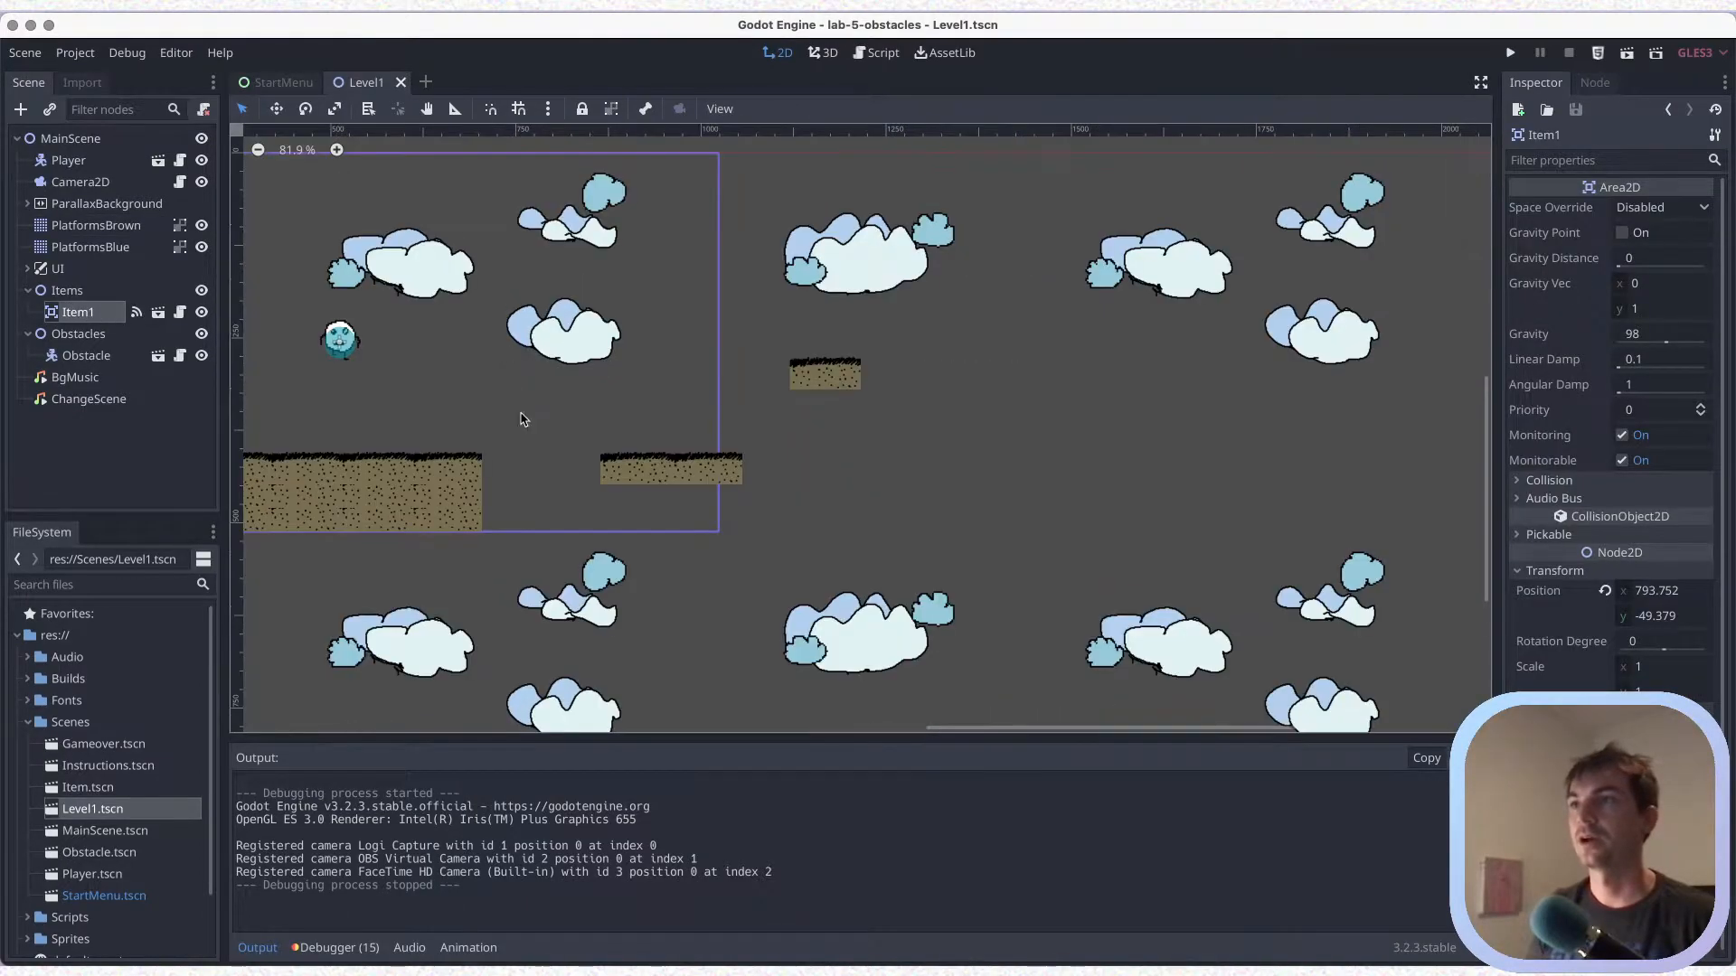
{"action": "scroll", "coordinate": [523, 420], "scroll_direction": "up", "scroll_amount": 2}
{"action": "left_click_drag", "start_coordinate": [571, 199], "coordinate": [644, 510]}
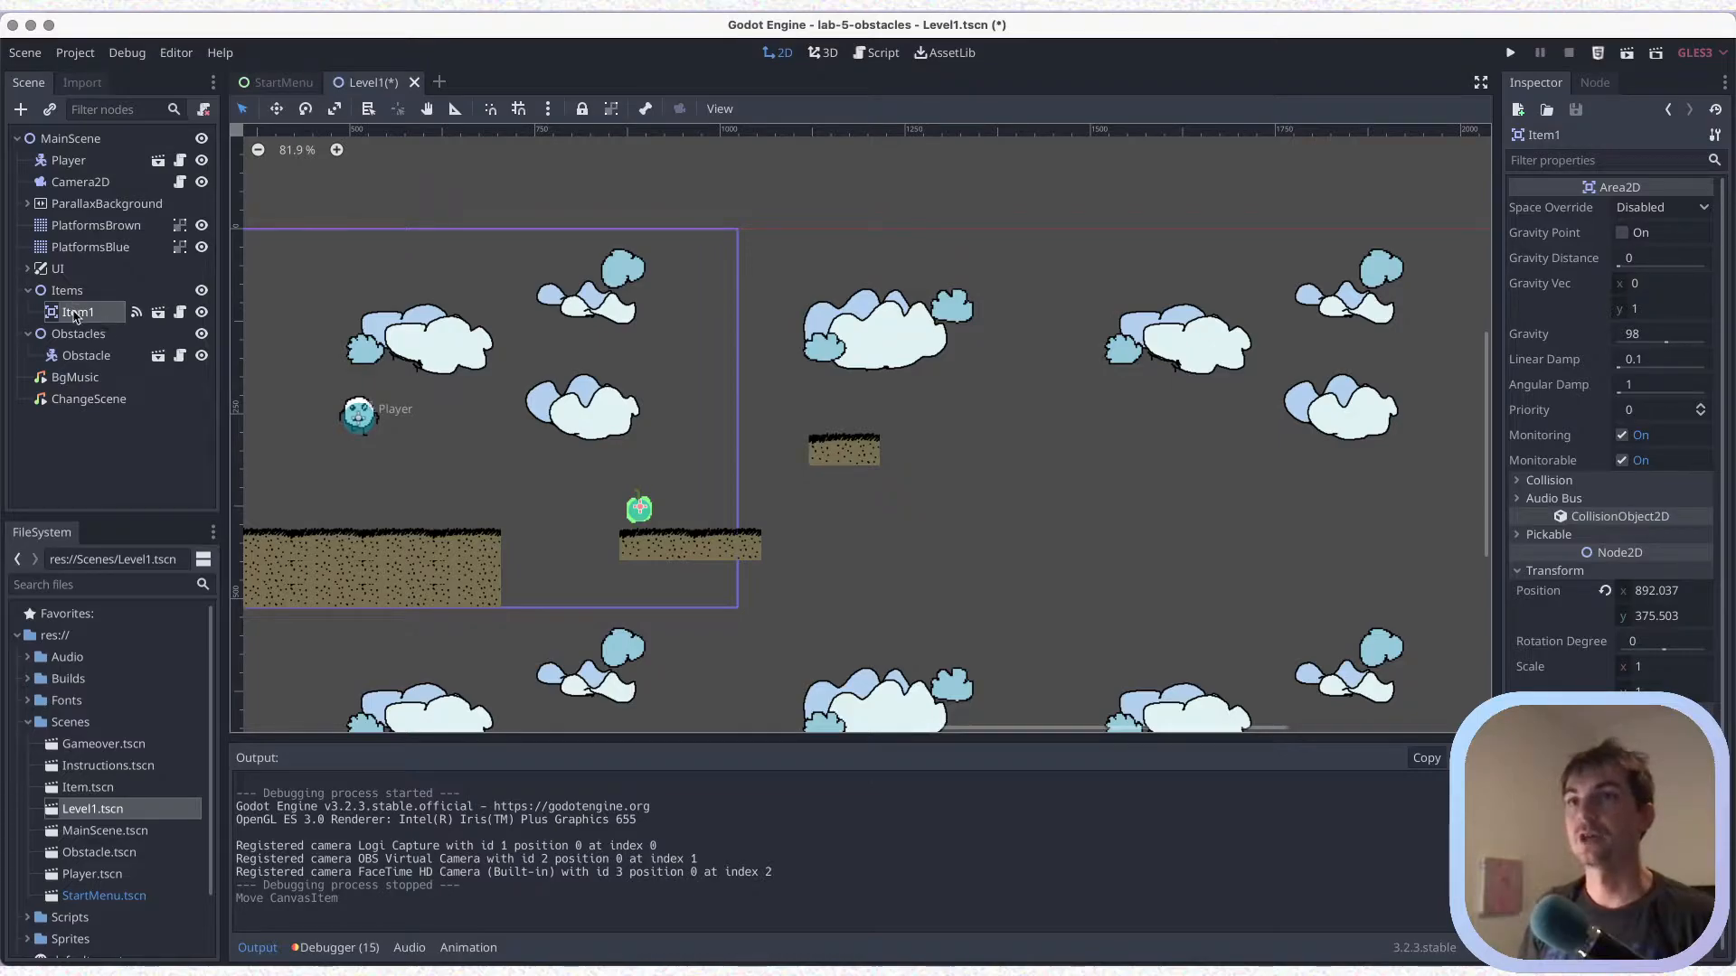
Duplicate Item1 twice, space the copies in a row along the two-tile floating platform, and save the scene
{"action": "right_click", "coordinate": [76, 316]}
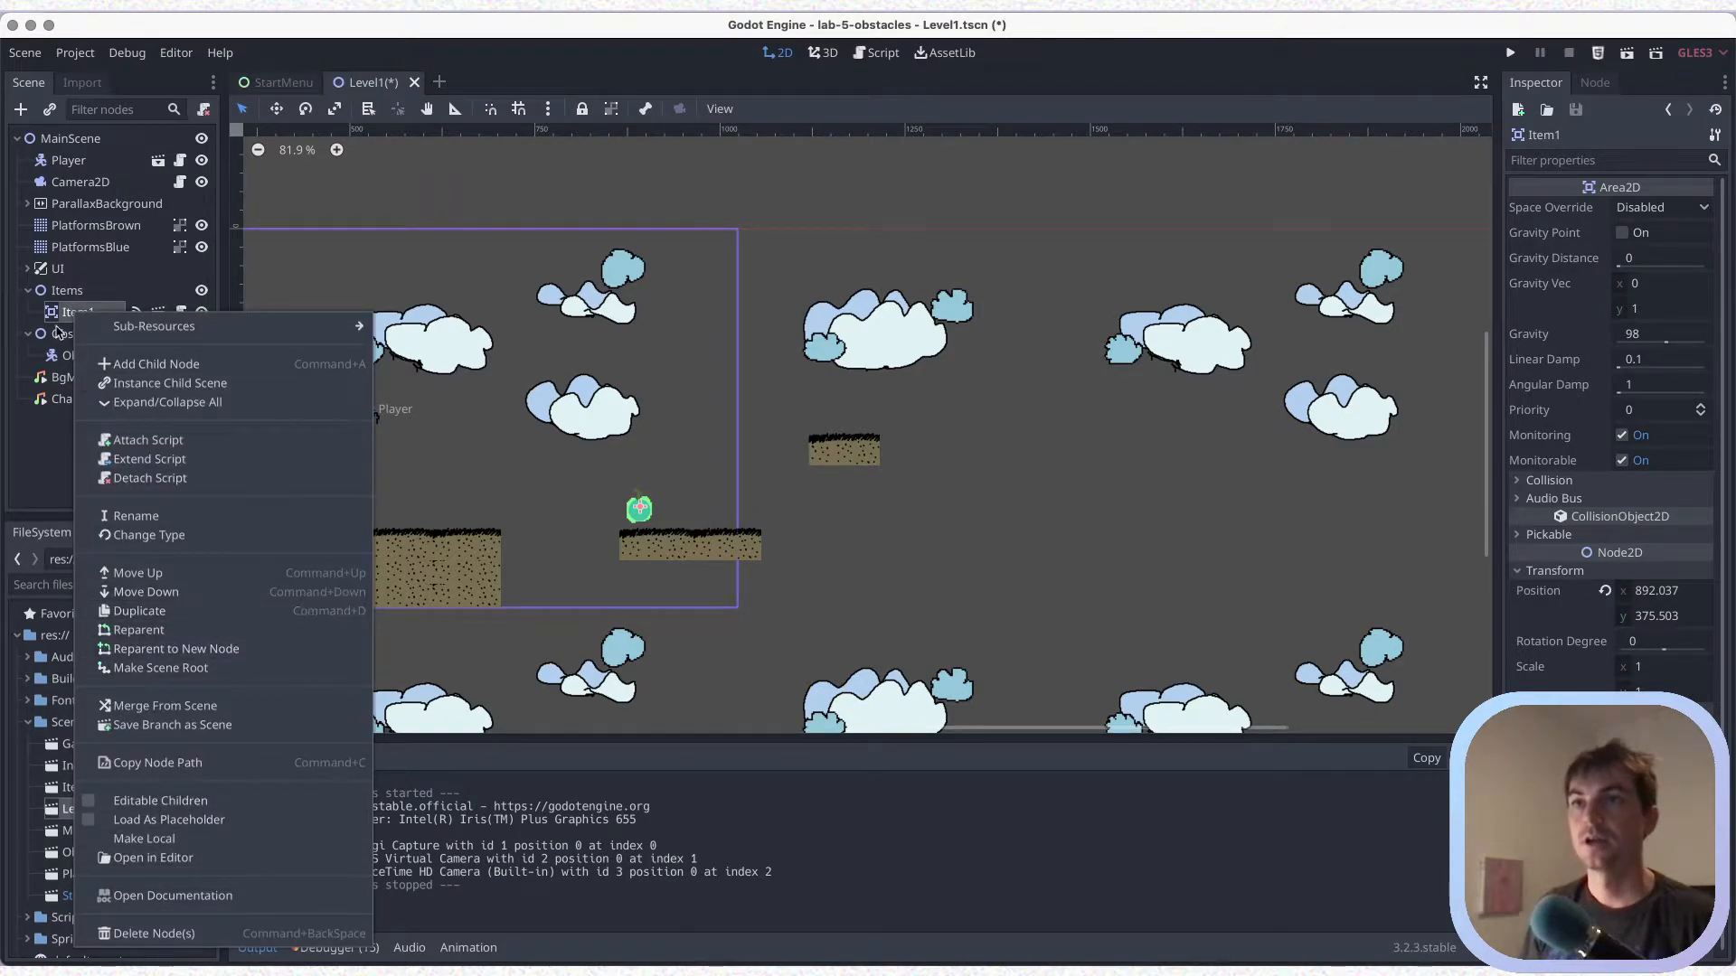
{"action": "left_click", "coordinate": [69, 315]}
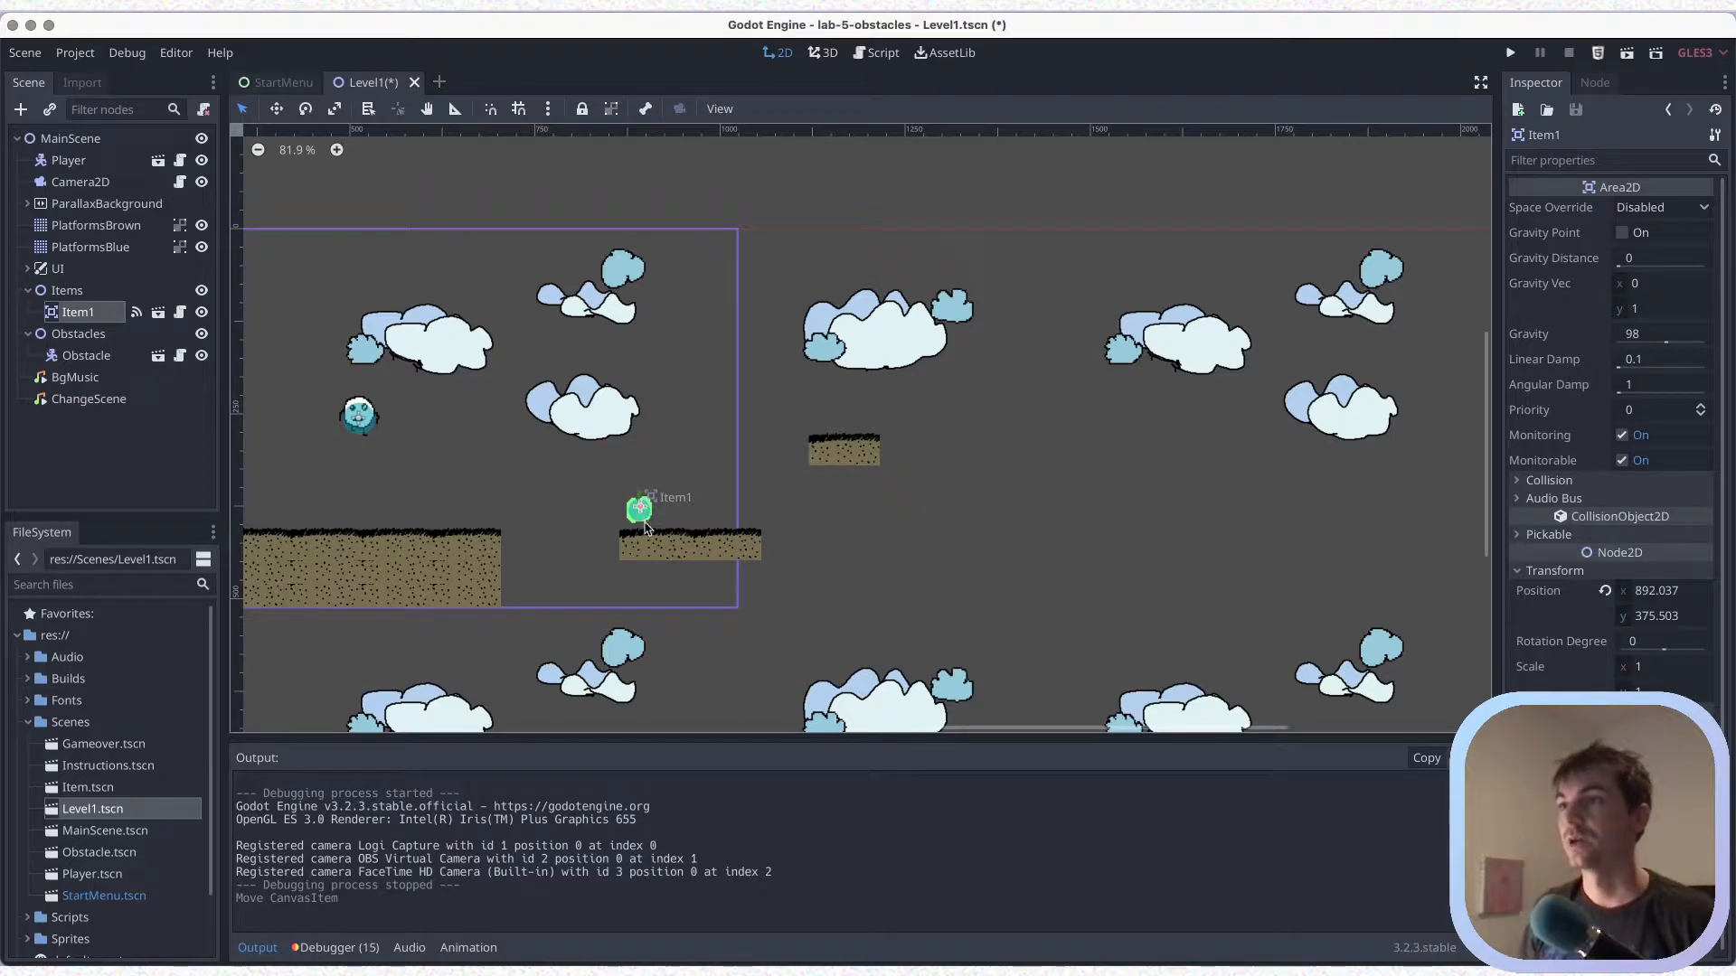
{"action": "key", "text": "super+d"}
{"action": "left_click_drag", "start_coordinate": [640, 511], "coordinate": [687, 512]}
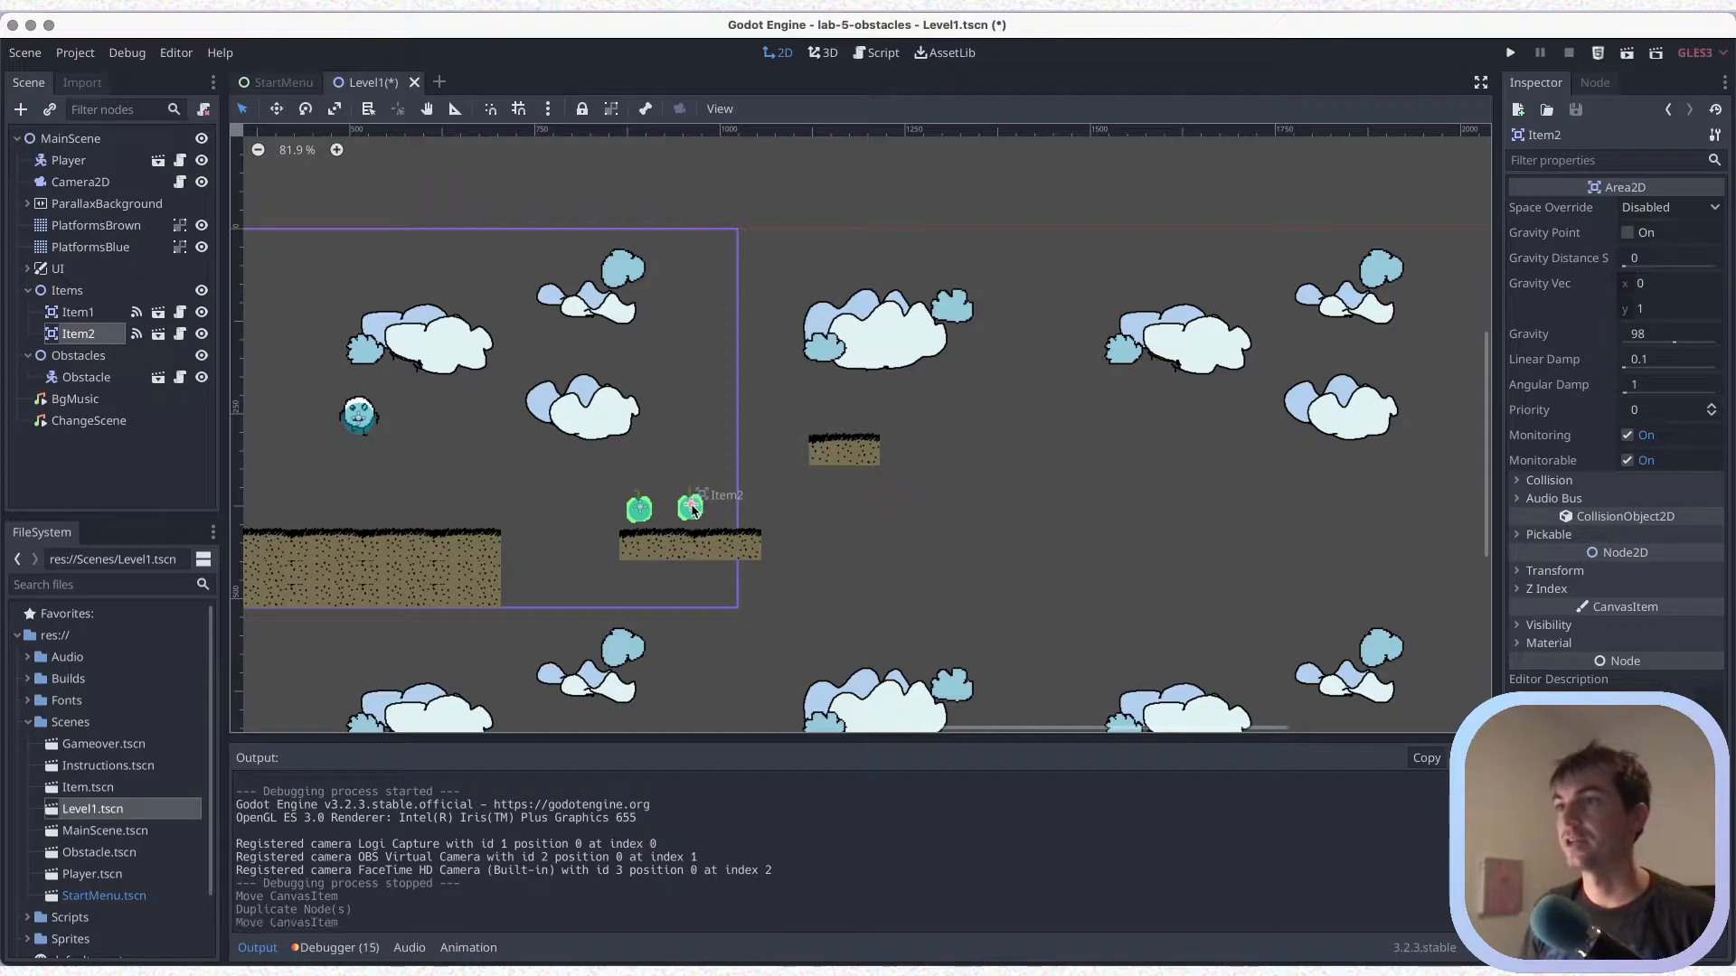
{"action": "key", "text": "super+d"}
{"action": "left_click_drag", "start_coordinate": [691, 511], "coordinate": [735, 509]}
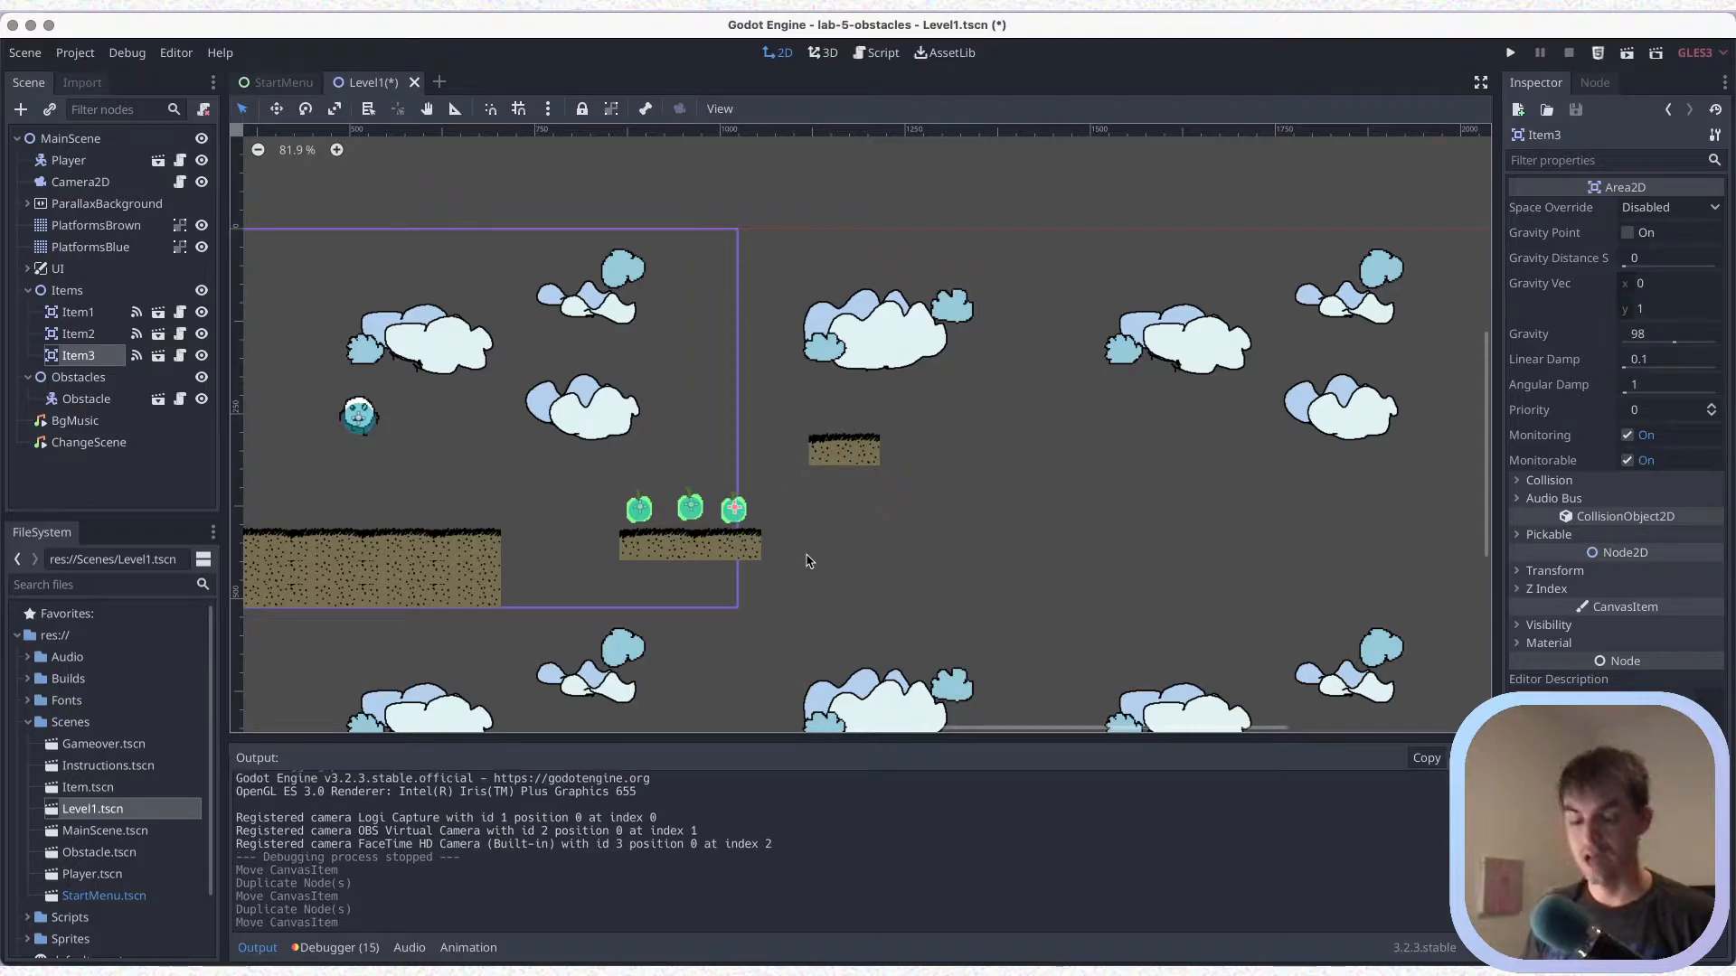
{"action": "key", "text": "super+s"}
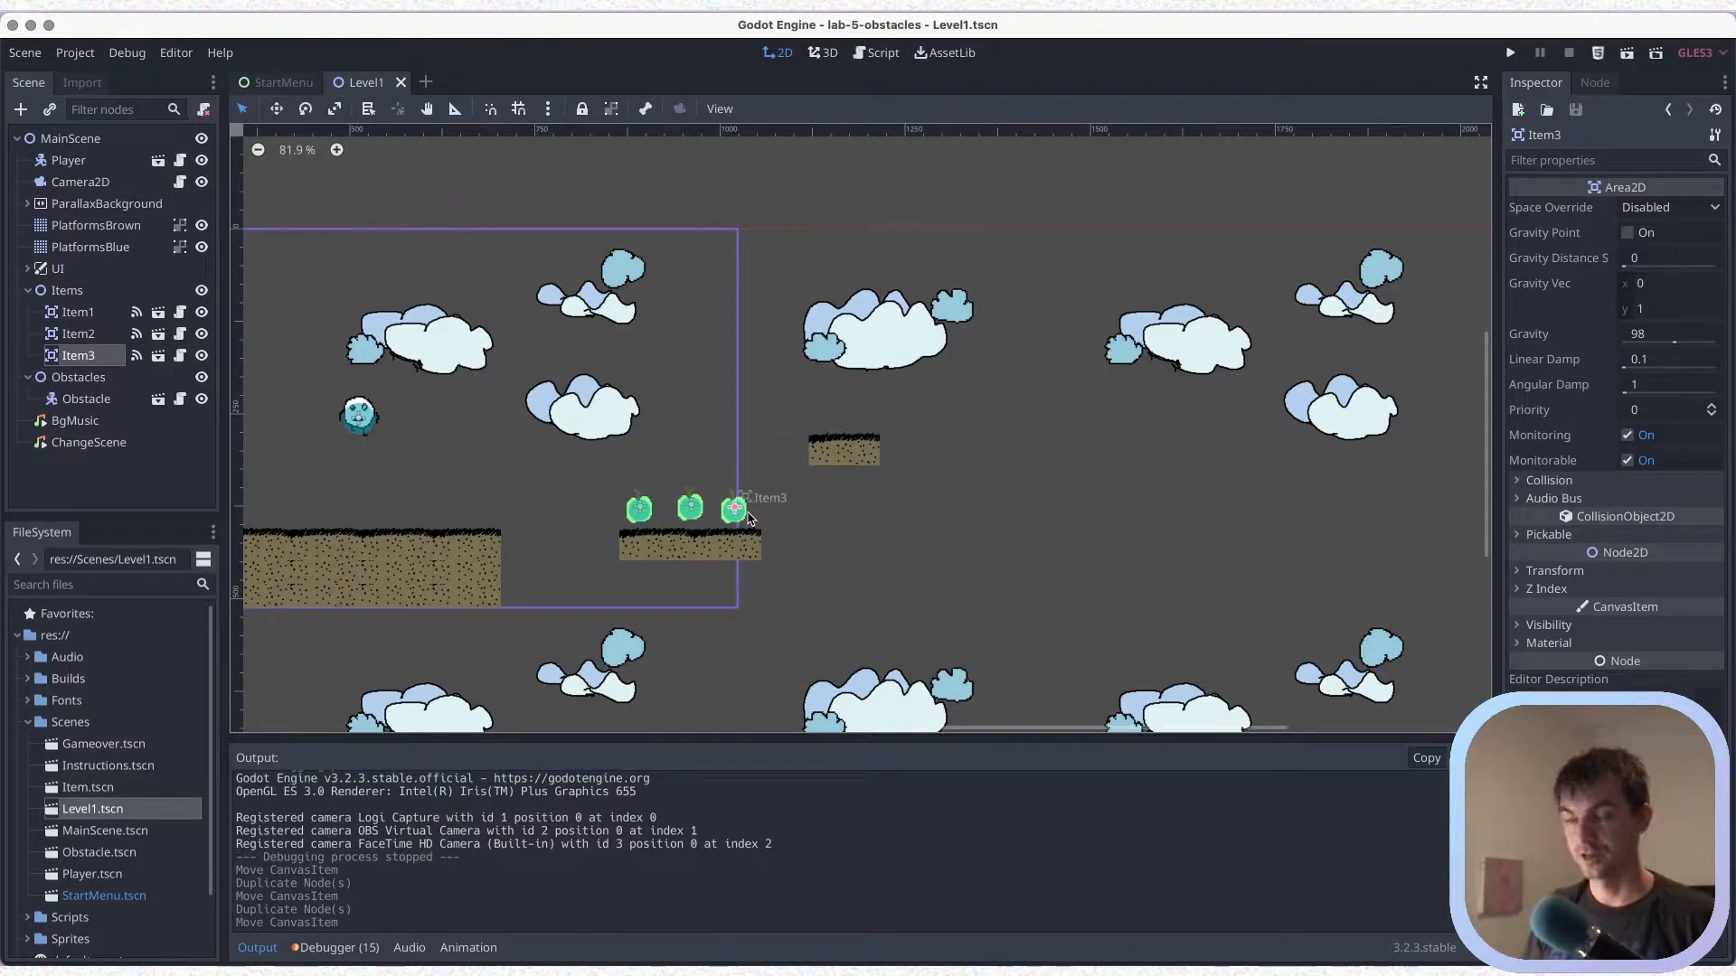
Duplicate Item3 to make two more items, place them side by side above the higher single-tile platform, and save
{"action": "key", "text": "super+d"}
{"action": "left_click_drag", "start_coordinate": [736, 509], "coordinate": [863, 417]}
{"action": "key", "text": "super+d"}
{"action": "key", "text": "super+s"}
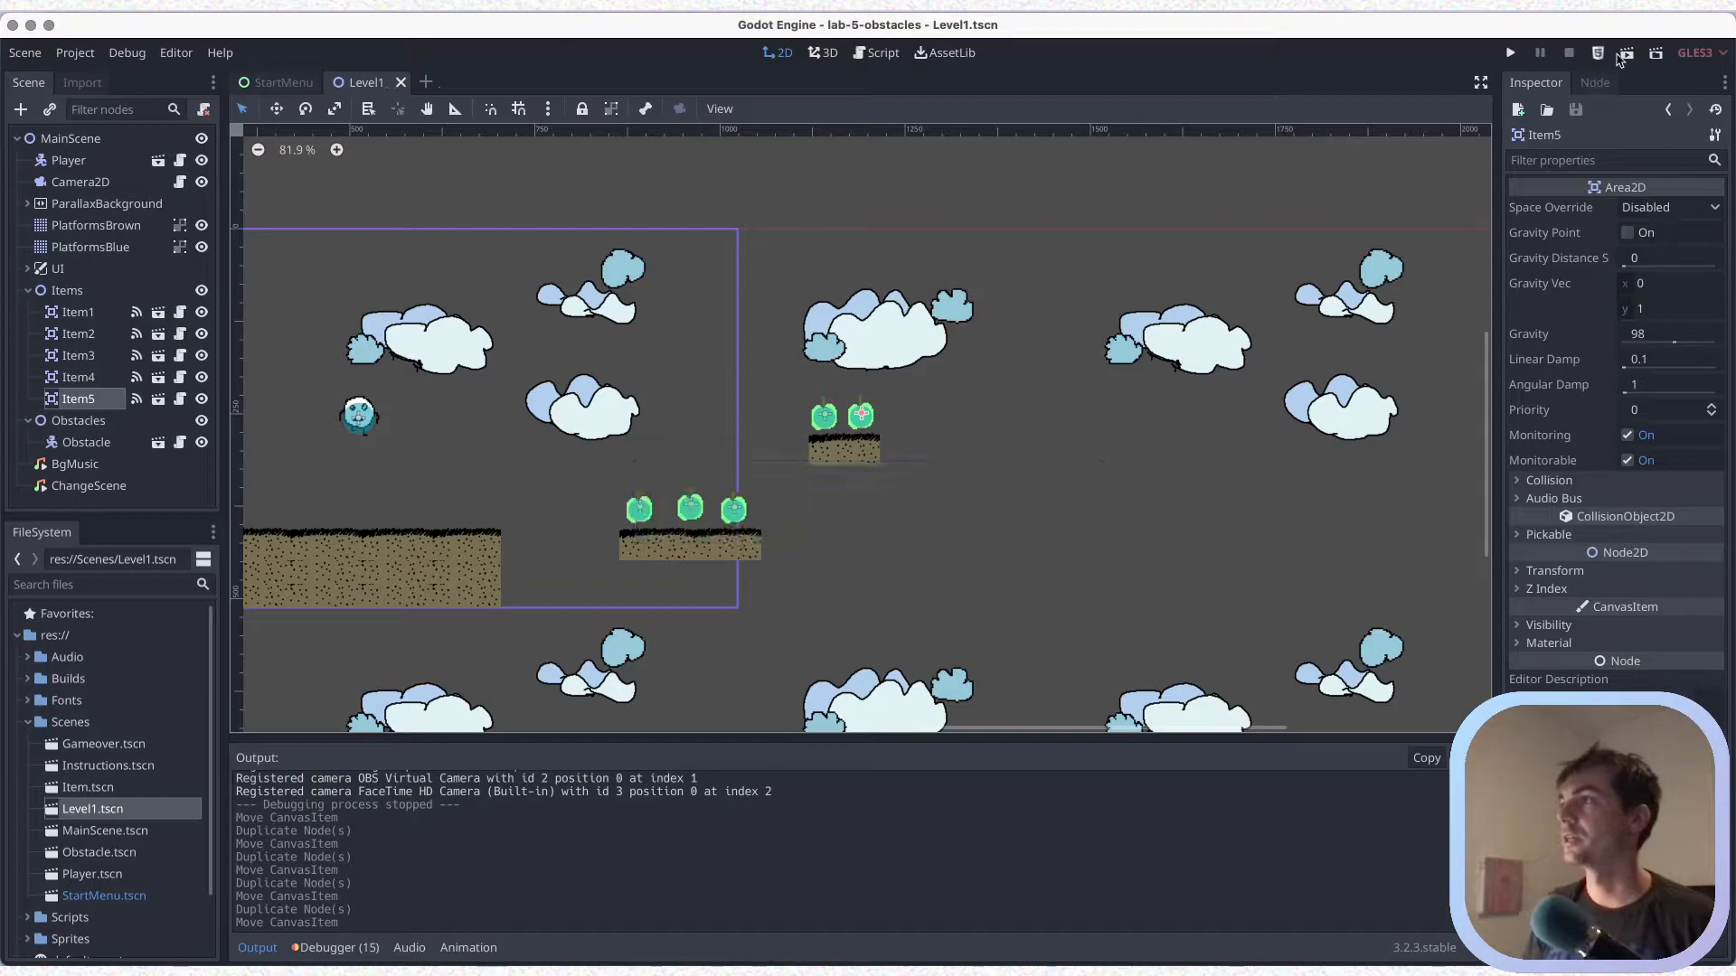
Run the current scene and jump the player across both floating platforms, collecting all the apples
{"action": "key", "text": "super+r"}
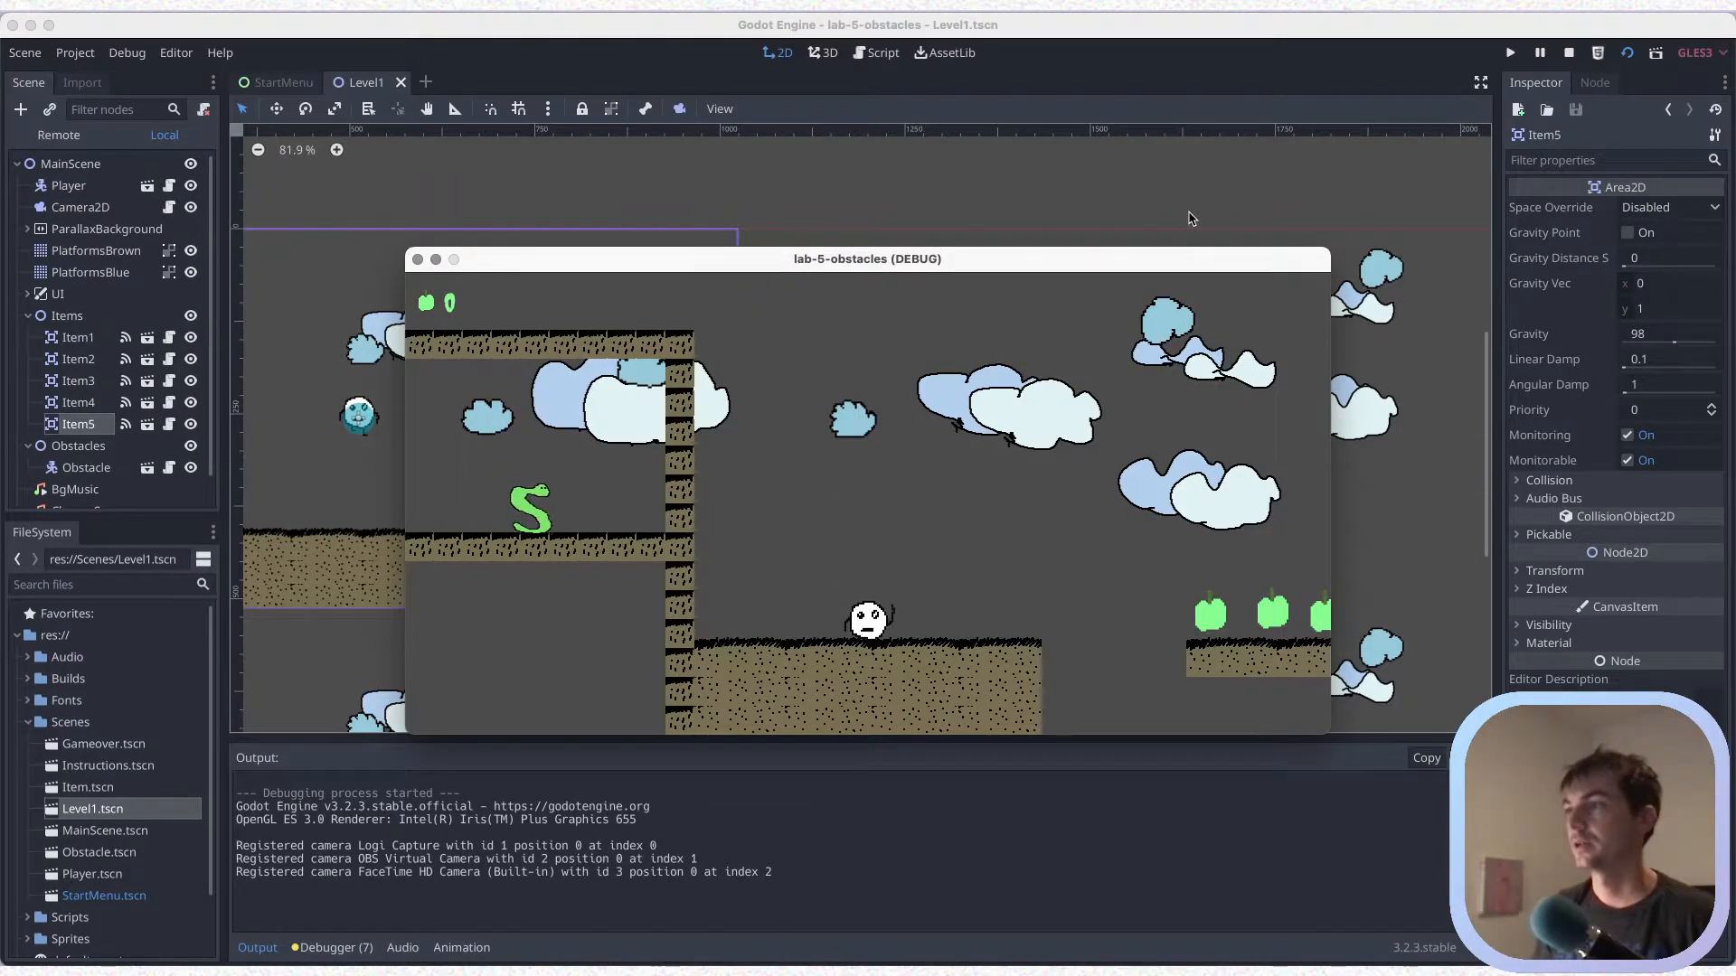
{"action": "key", "text": "Right"}
{"action": "key", "text": "Up"}
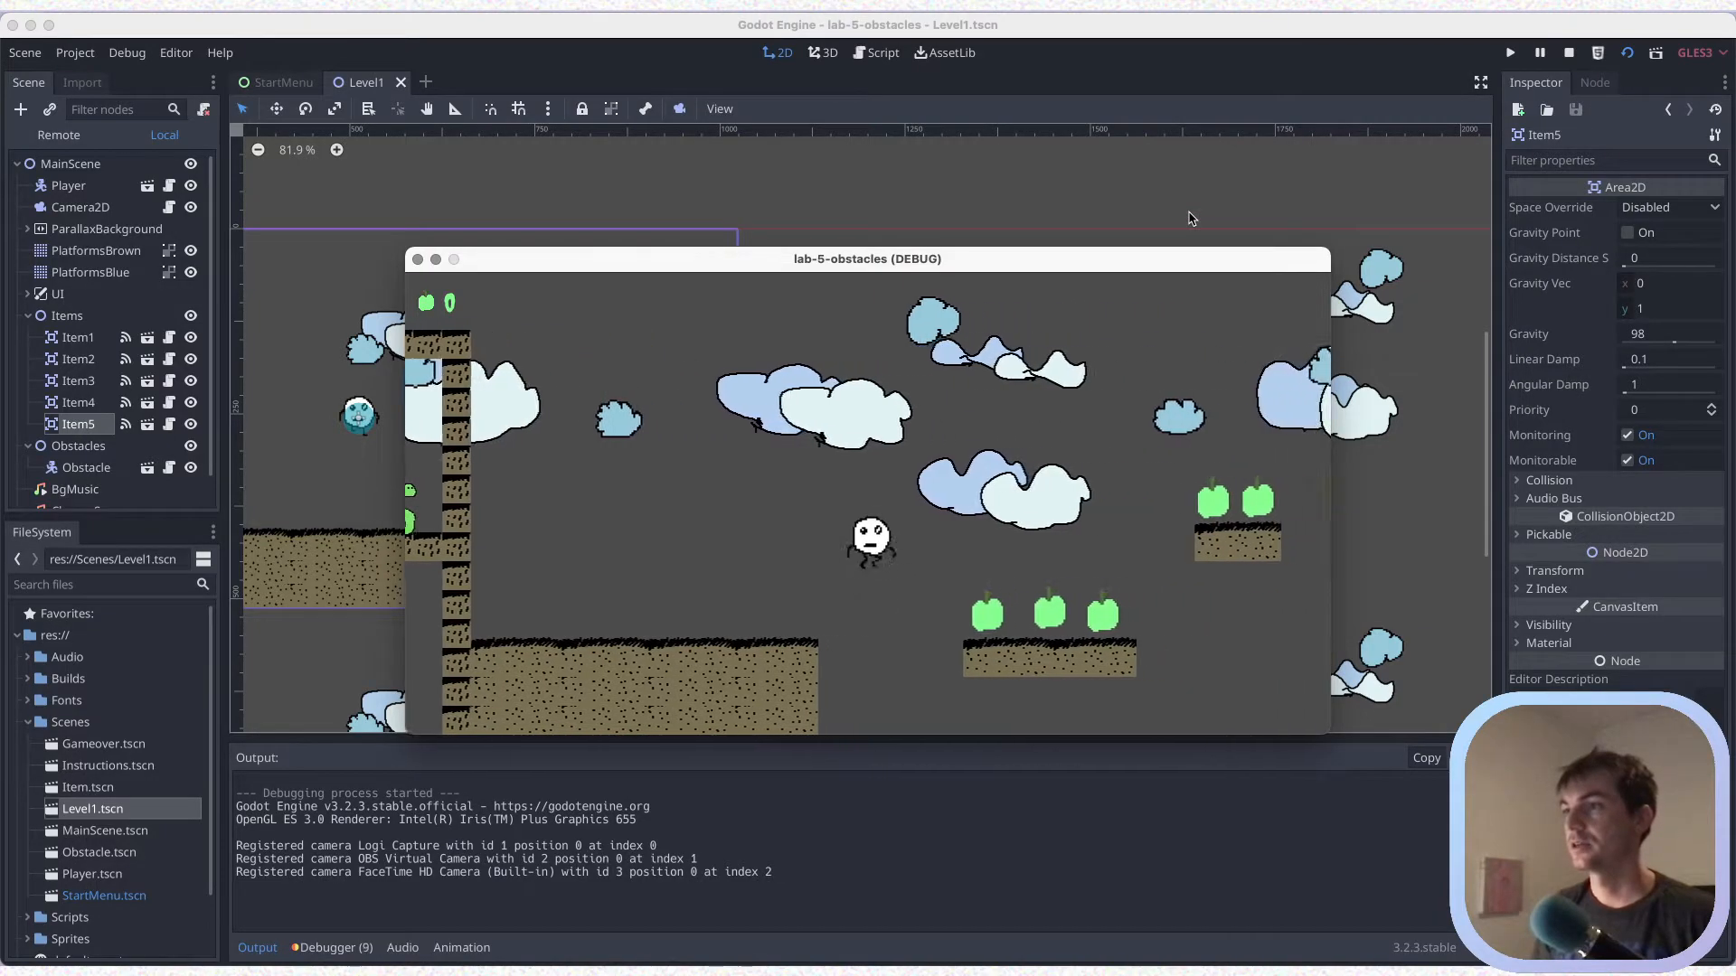
{"action": "key", "text": "Right"}
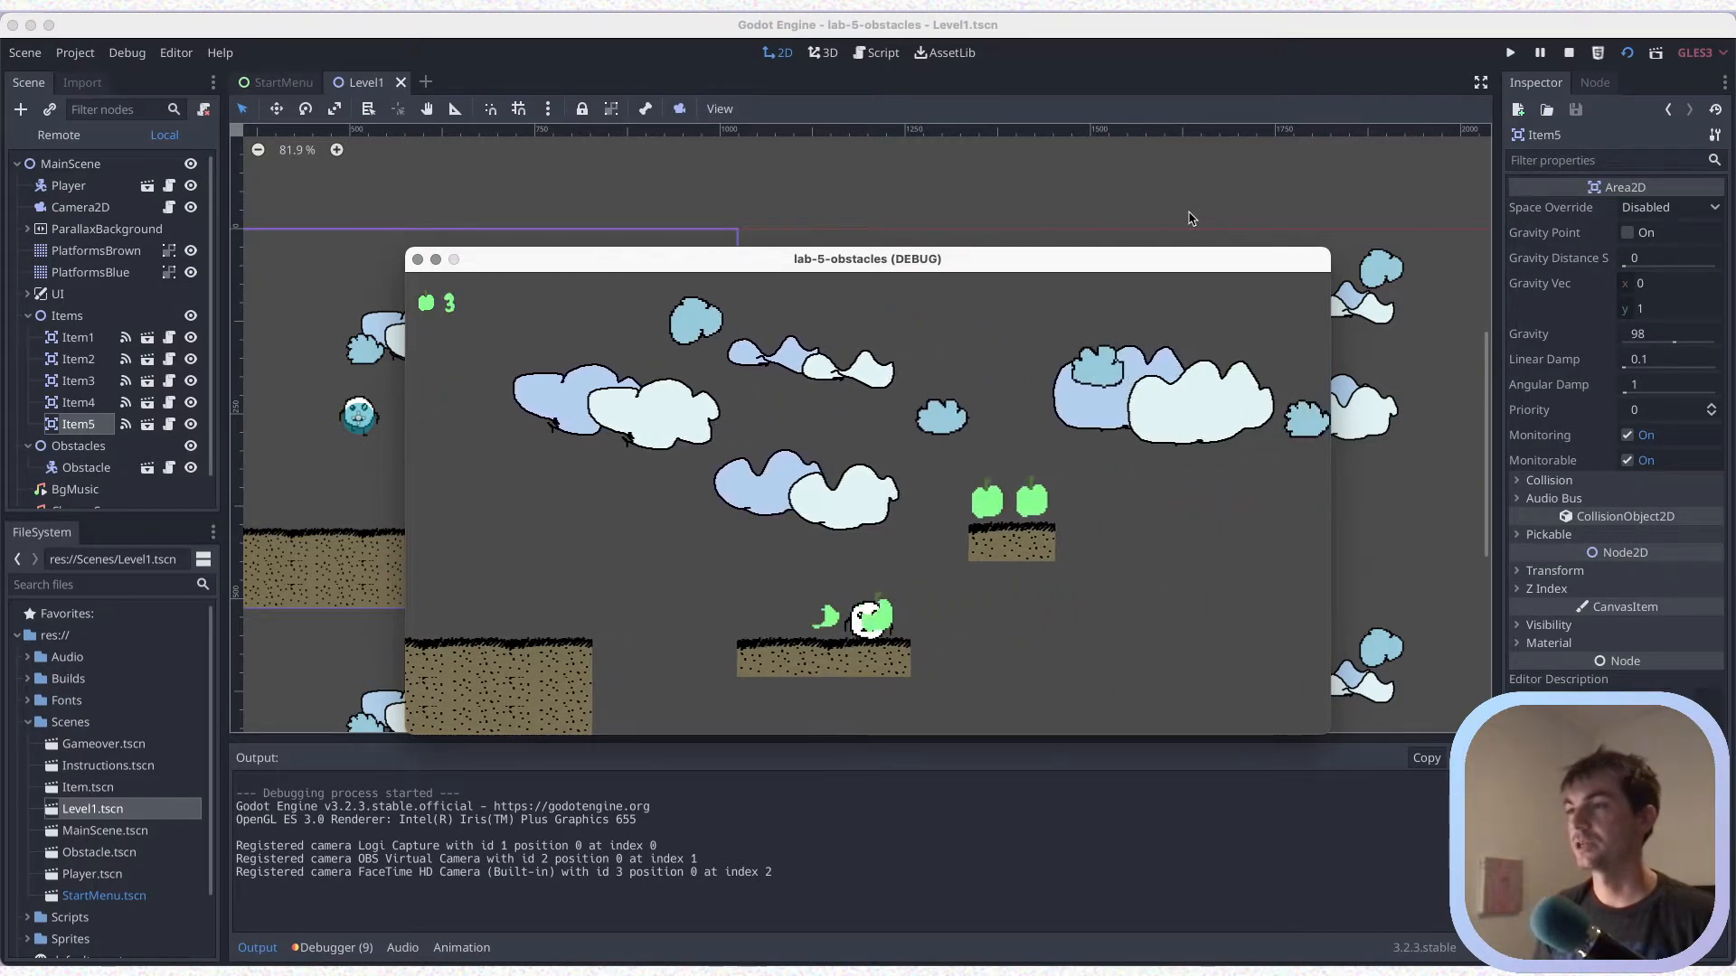
{"action": "key", "text": "Right"}
{"action": "key", "text": "Up"}
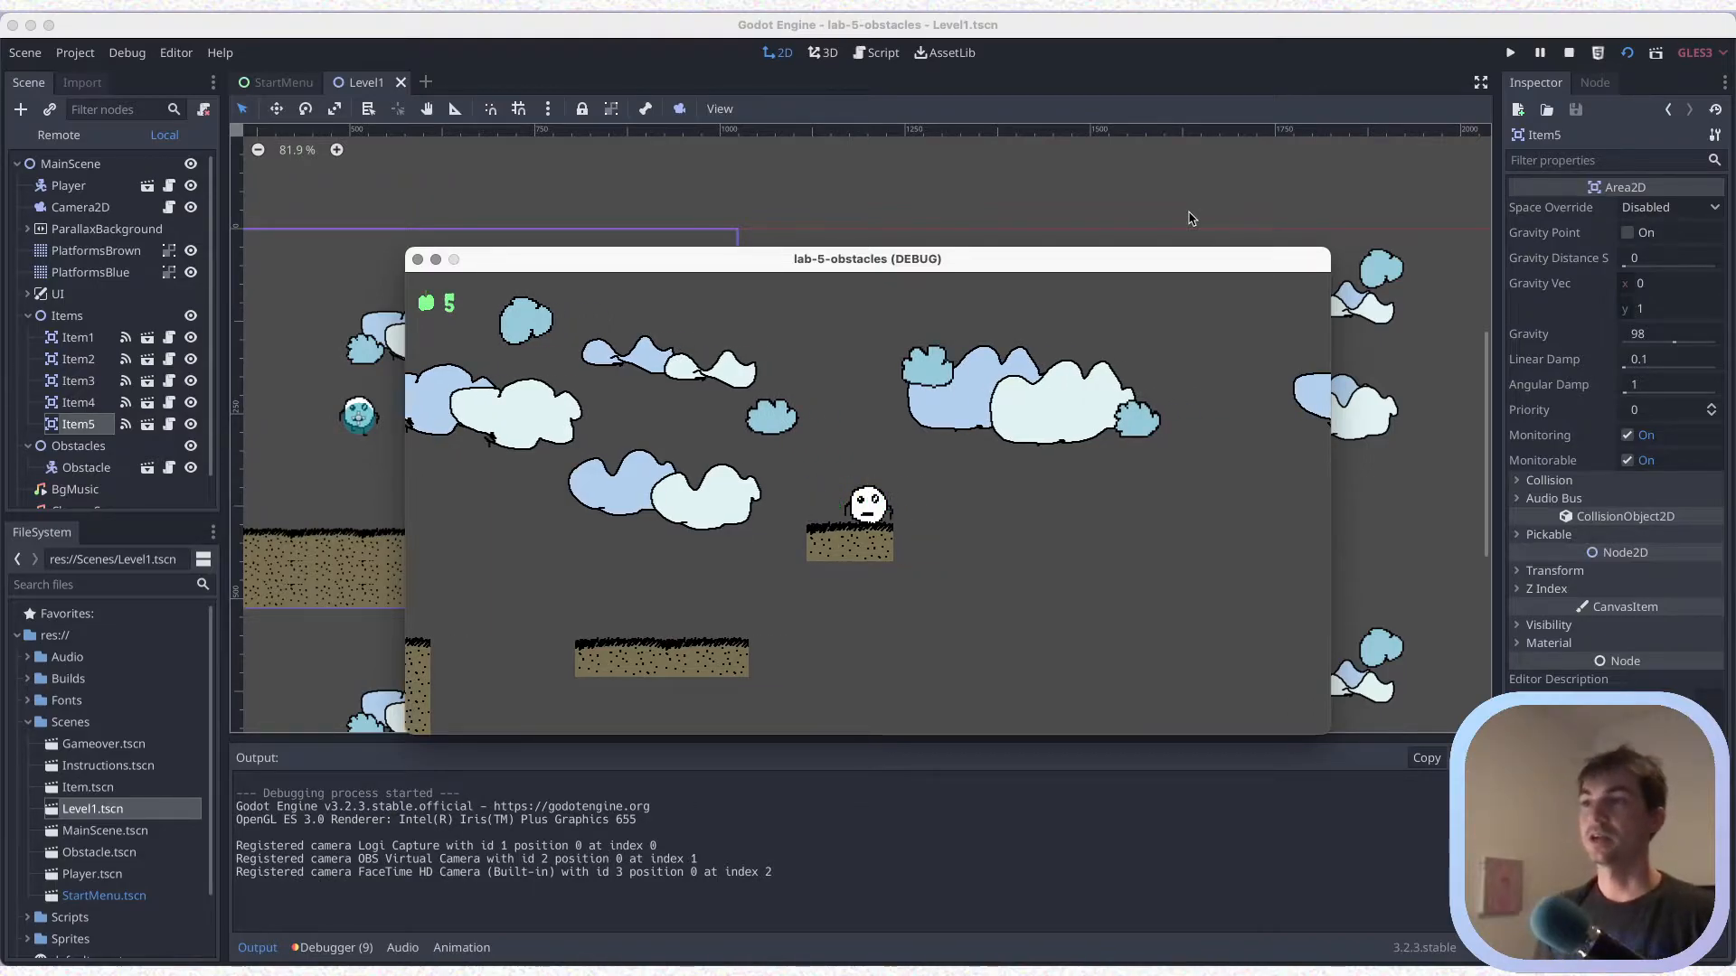
Jump the player back and forth on the higher platform, let it drop off, close the game window, and save the scene
{"action": "key", "text": "Left"}
{"action": "key", "text": "Right"}
{"action": "key", "text": "Left"}
{"action": "key", "text": "Up"}
{"action": "key", "text": "Right"}
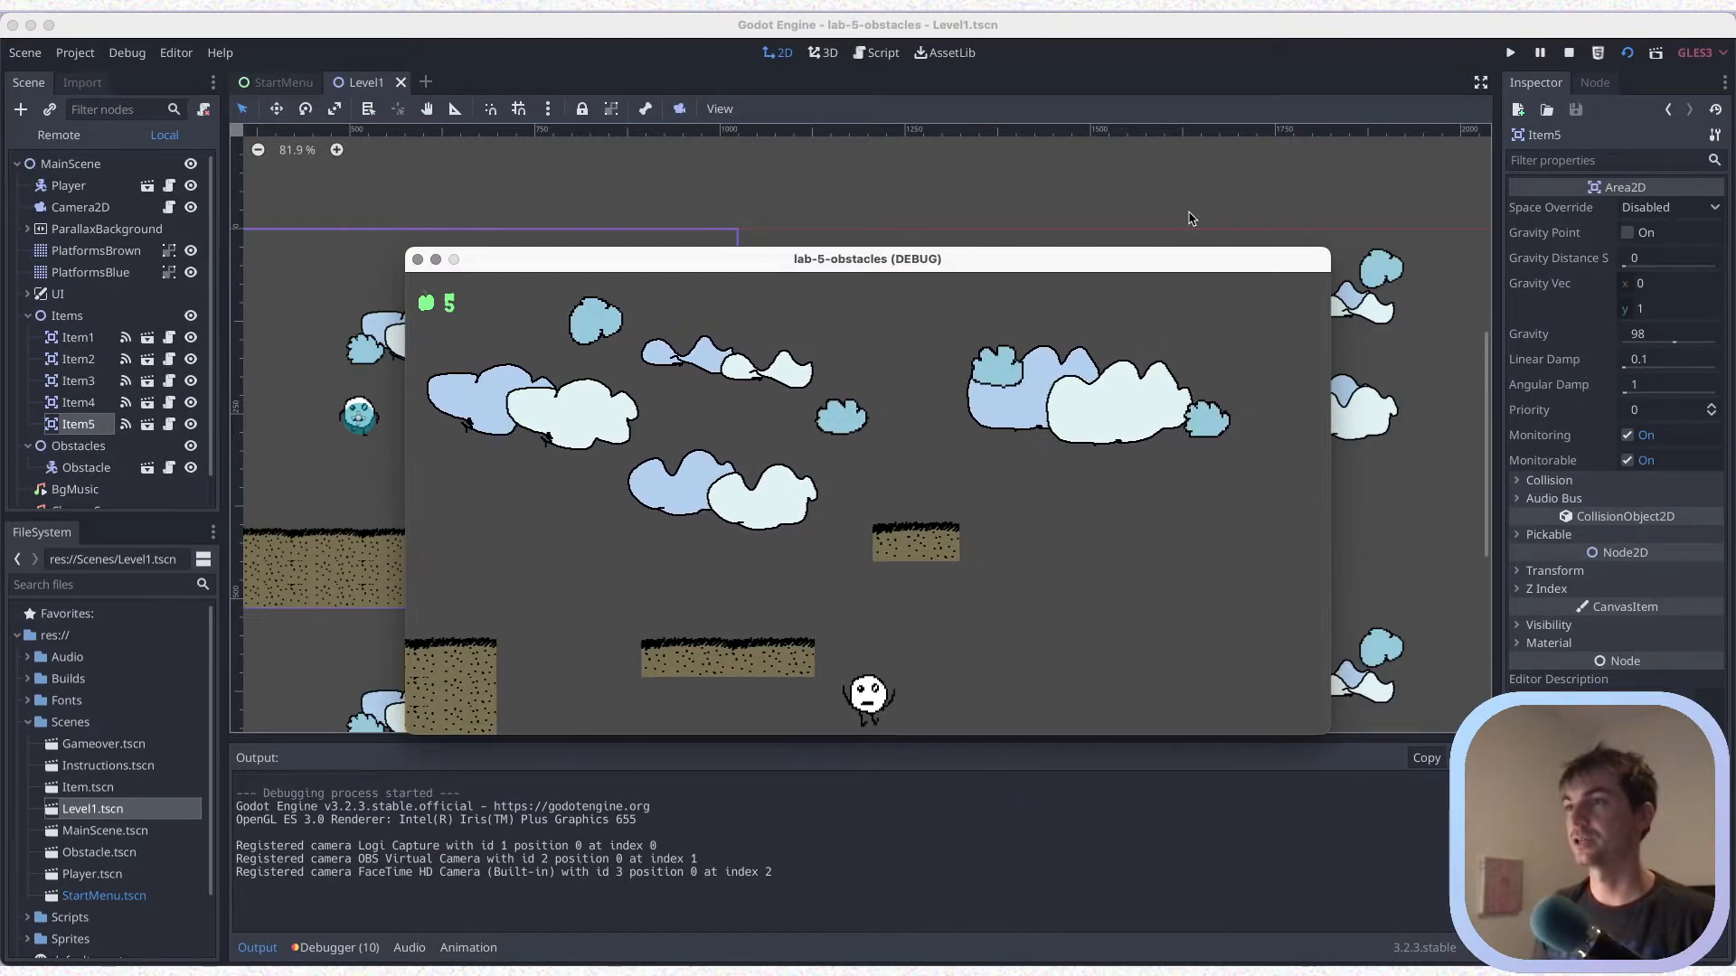
{"action": "left_click", "coordinate": [418, 260]}
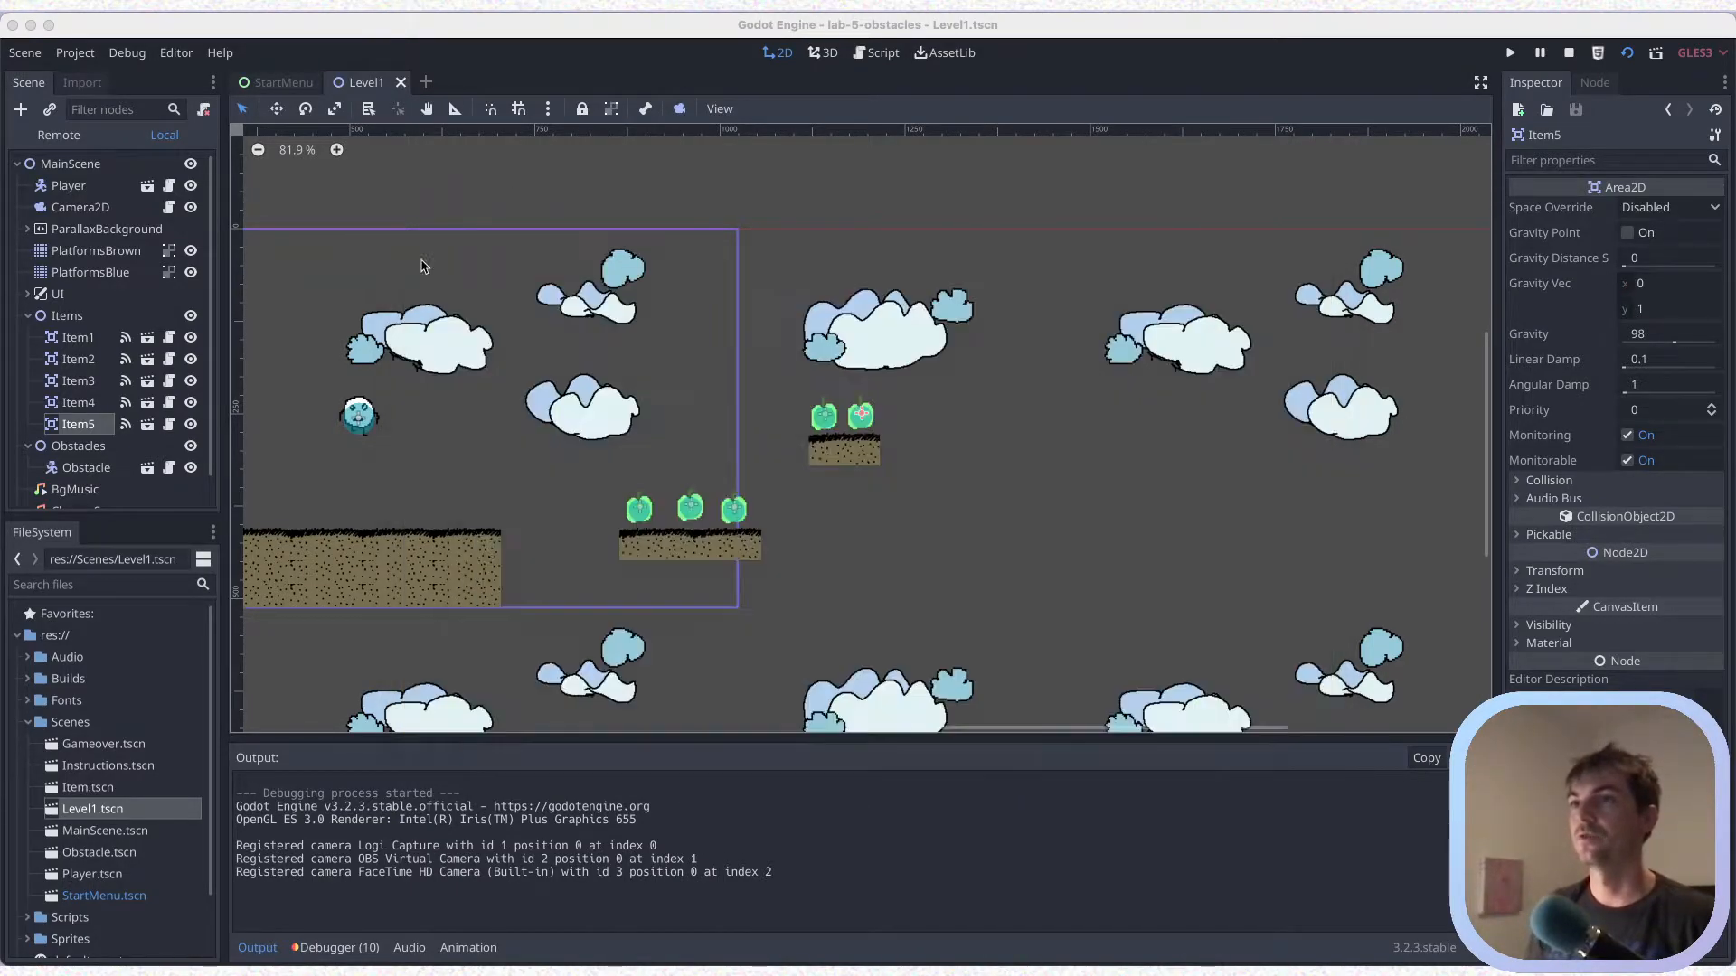
{"action": "key", "text": "super+s"}
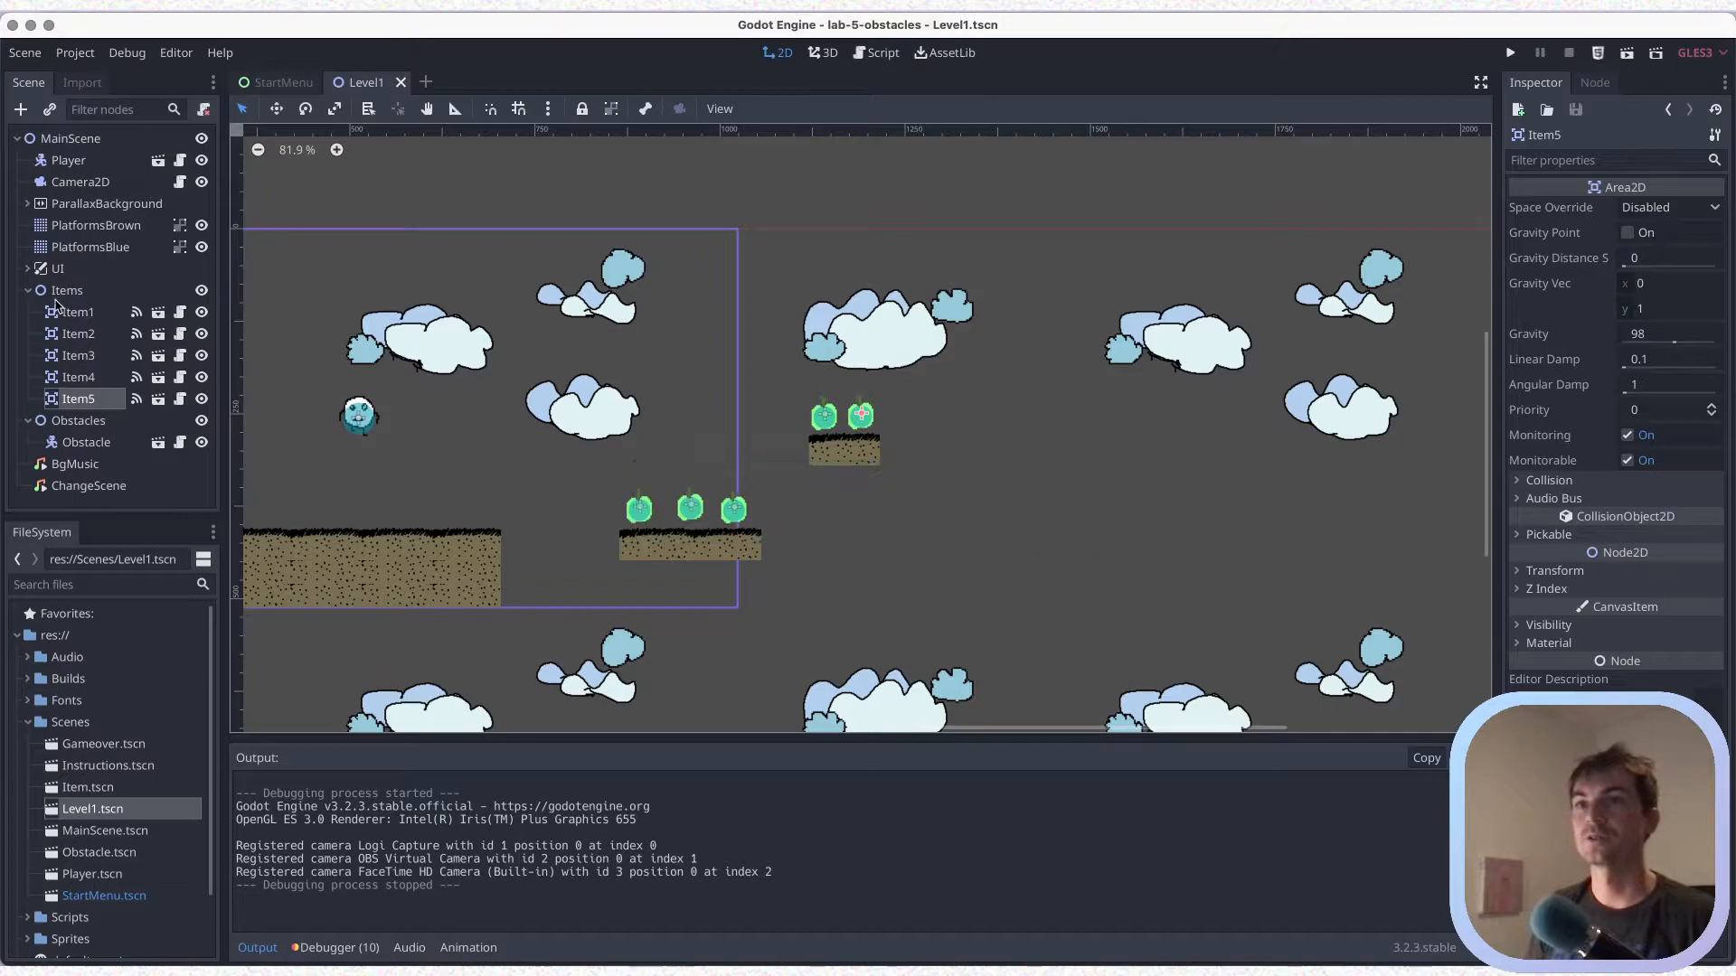
Duplicate the Obstacle, place the copy in the open space beyond the higher platform at about x 1425, and save
{"action": "left_click", "coordinate": [28, 291]}
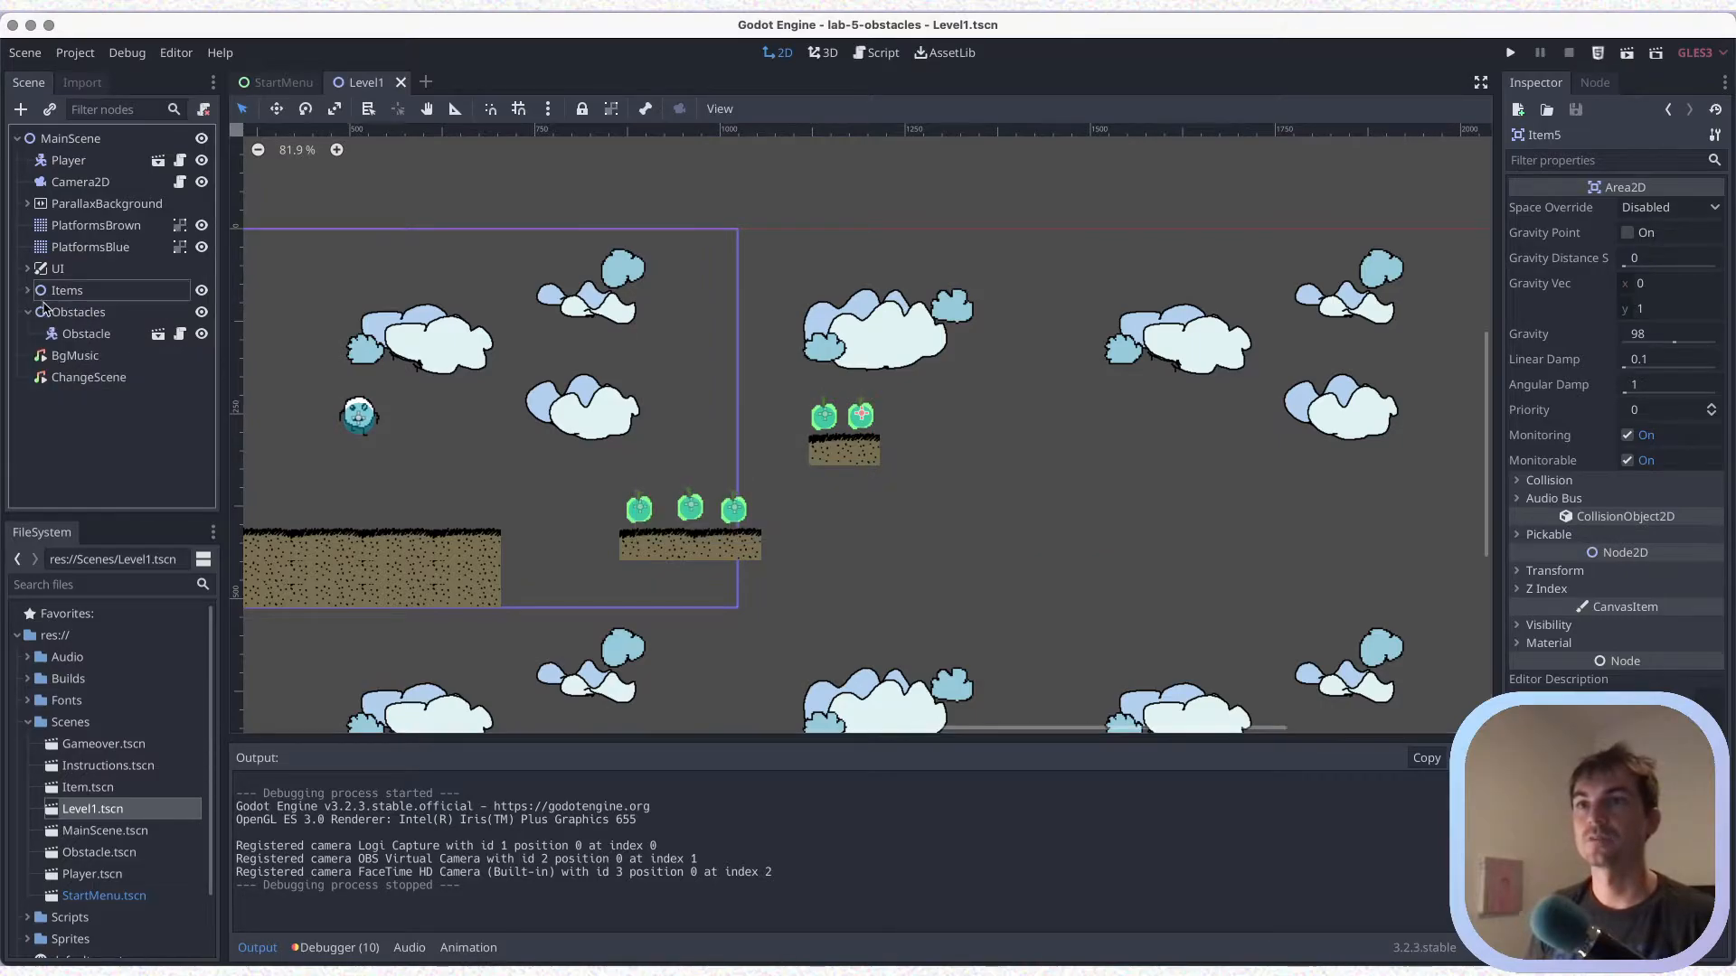
{"action": "double_click", "coordinate": [86, 334]}
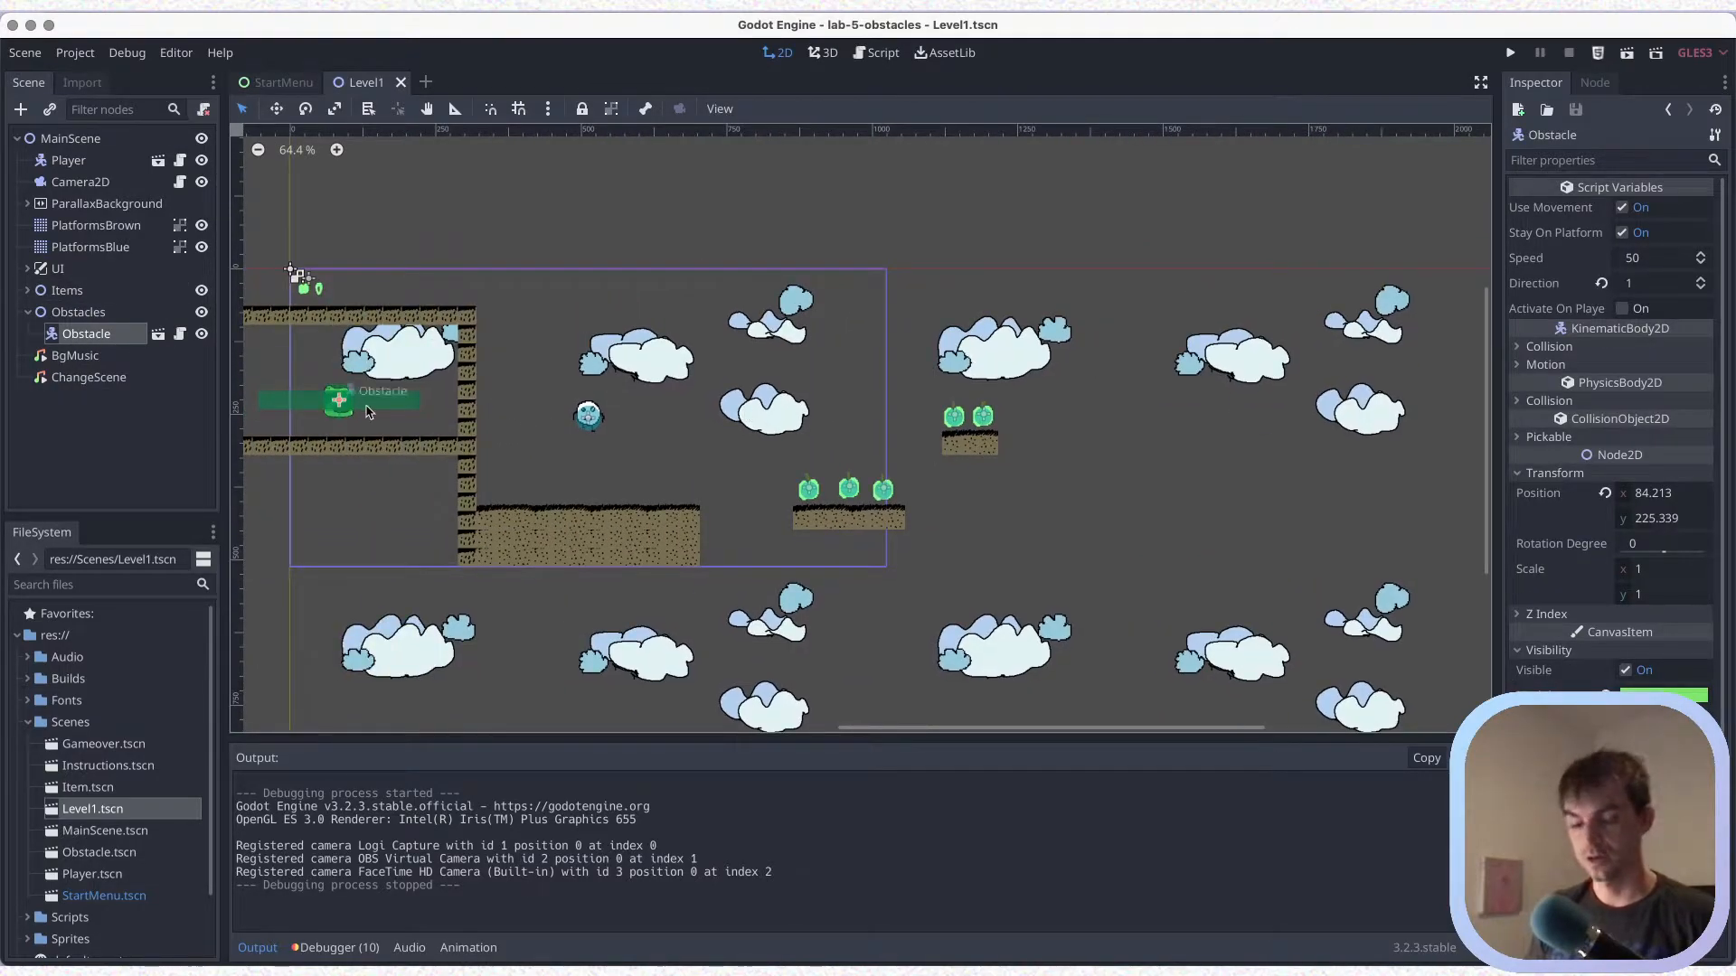
{"action": "key", "text": "super+d"}
{"action": "left_click_drag", "start_coordinate": [355, 407], "coordinate": [1116, 453]}
{"action": "middle_click_drag", "start_coordinate": [1069, 521], "coordinate": [813, 514]}
{"action": "scroll", "coordinate": [812, 514], "scroll_direction": "up", "scroll_amount": 3}
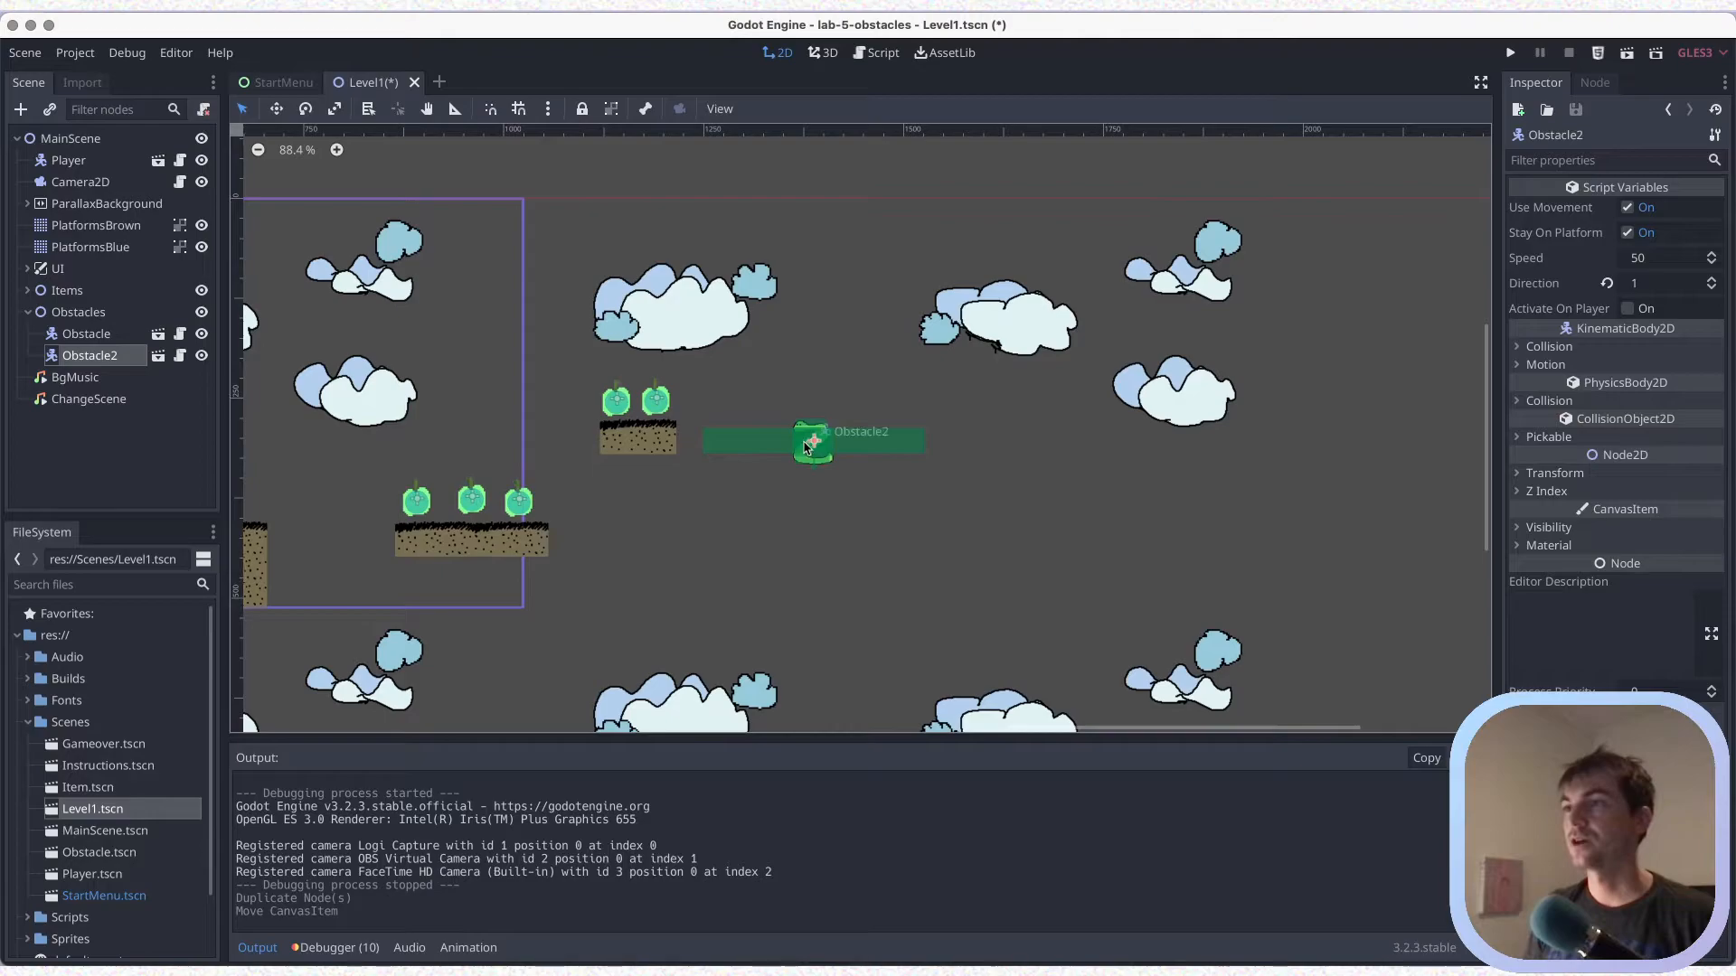
{"action": "left_click_drag", "start_coordinate": [816, 441], "coordinate": [850, 411]}
{"action": "key", "text": "ctrl+s"}
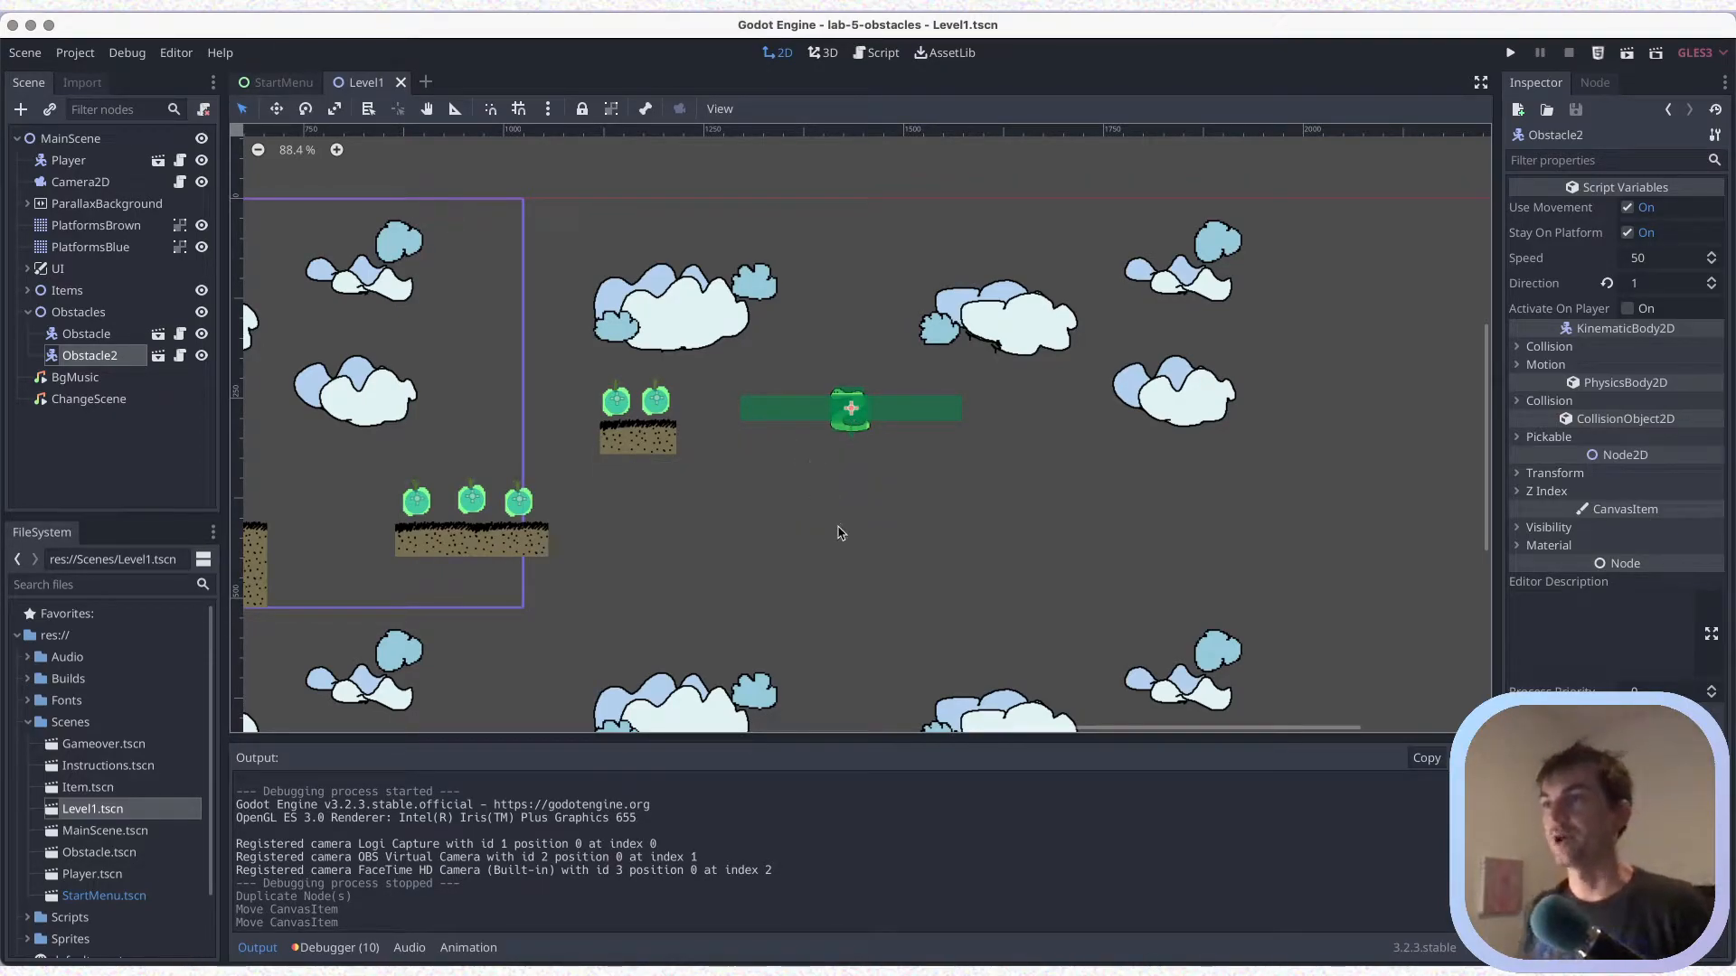
Paint a four-tile-wide brown platform on PlatformsBrown below Obstacle2 with platforms.png 2, and save the scene
{"action": "left_click", "coordinate": [134, 235]}
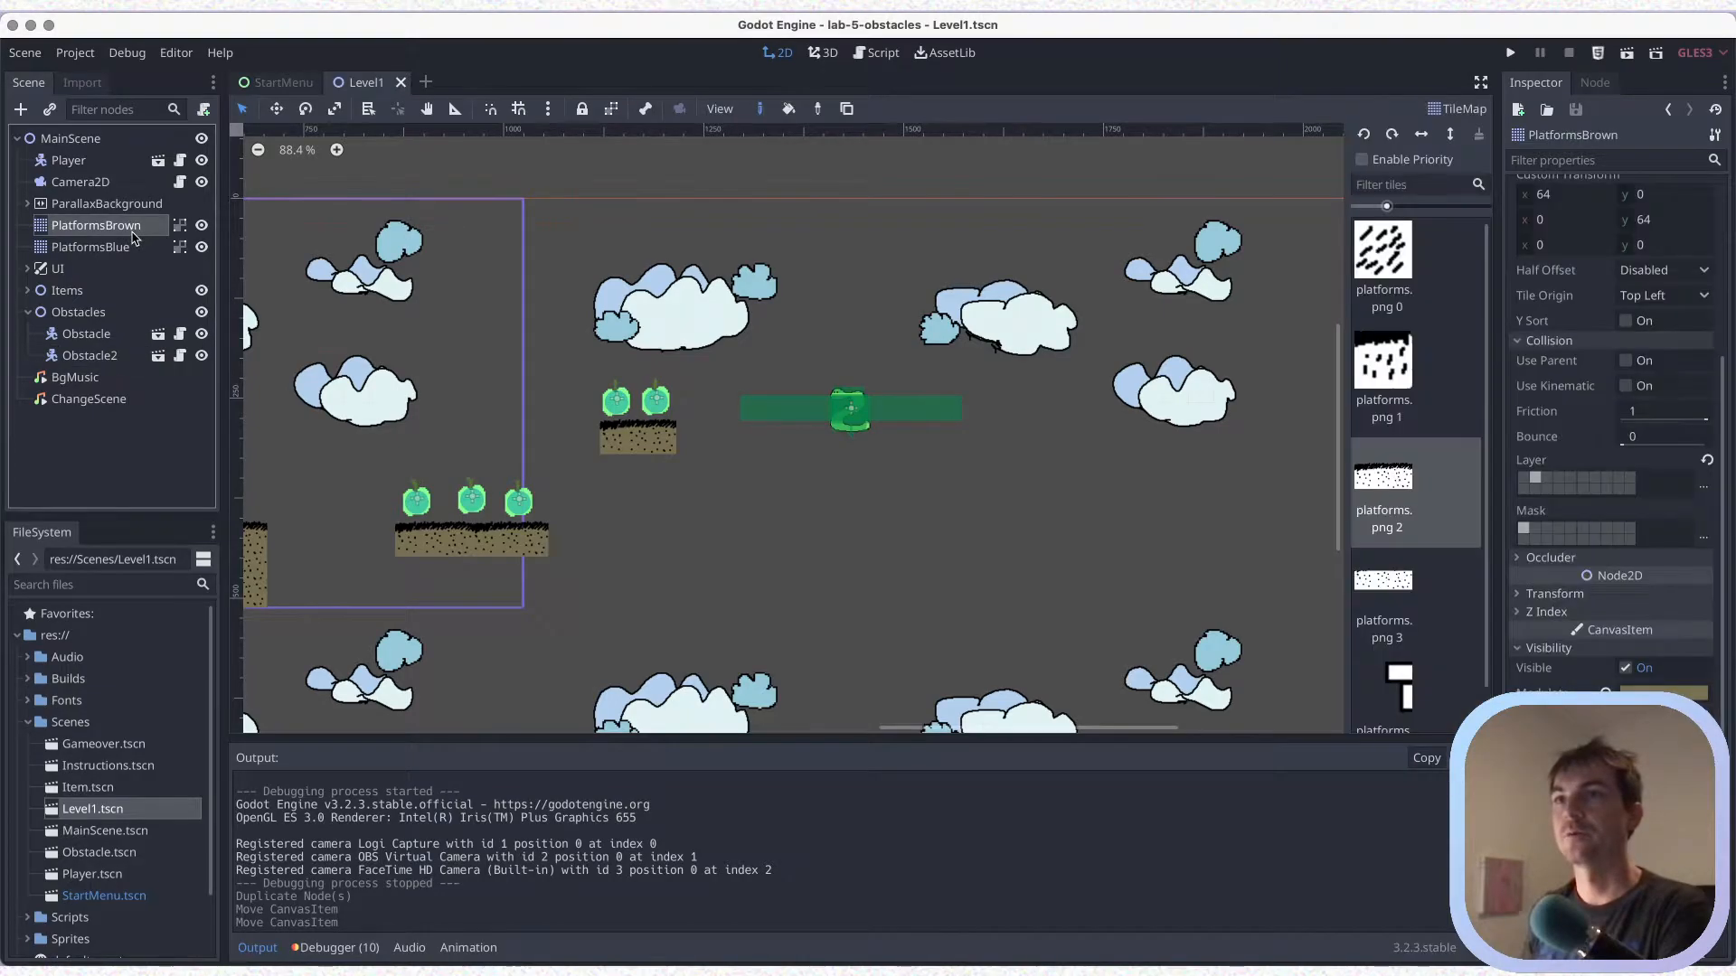
{"action": "middle_click_drag", "start_coordinate": [655, 512], "coordinate": [574, 475]}
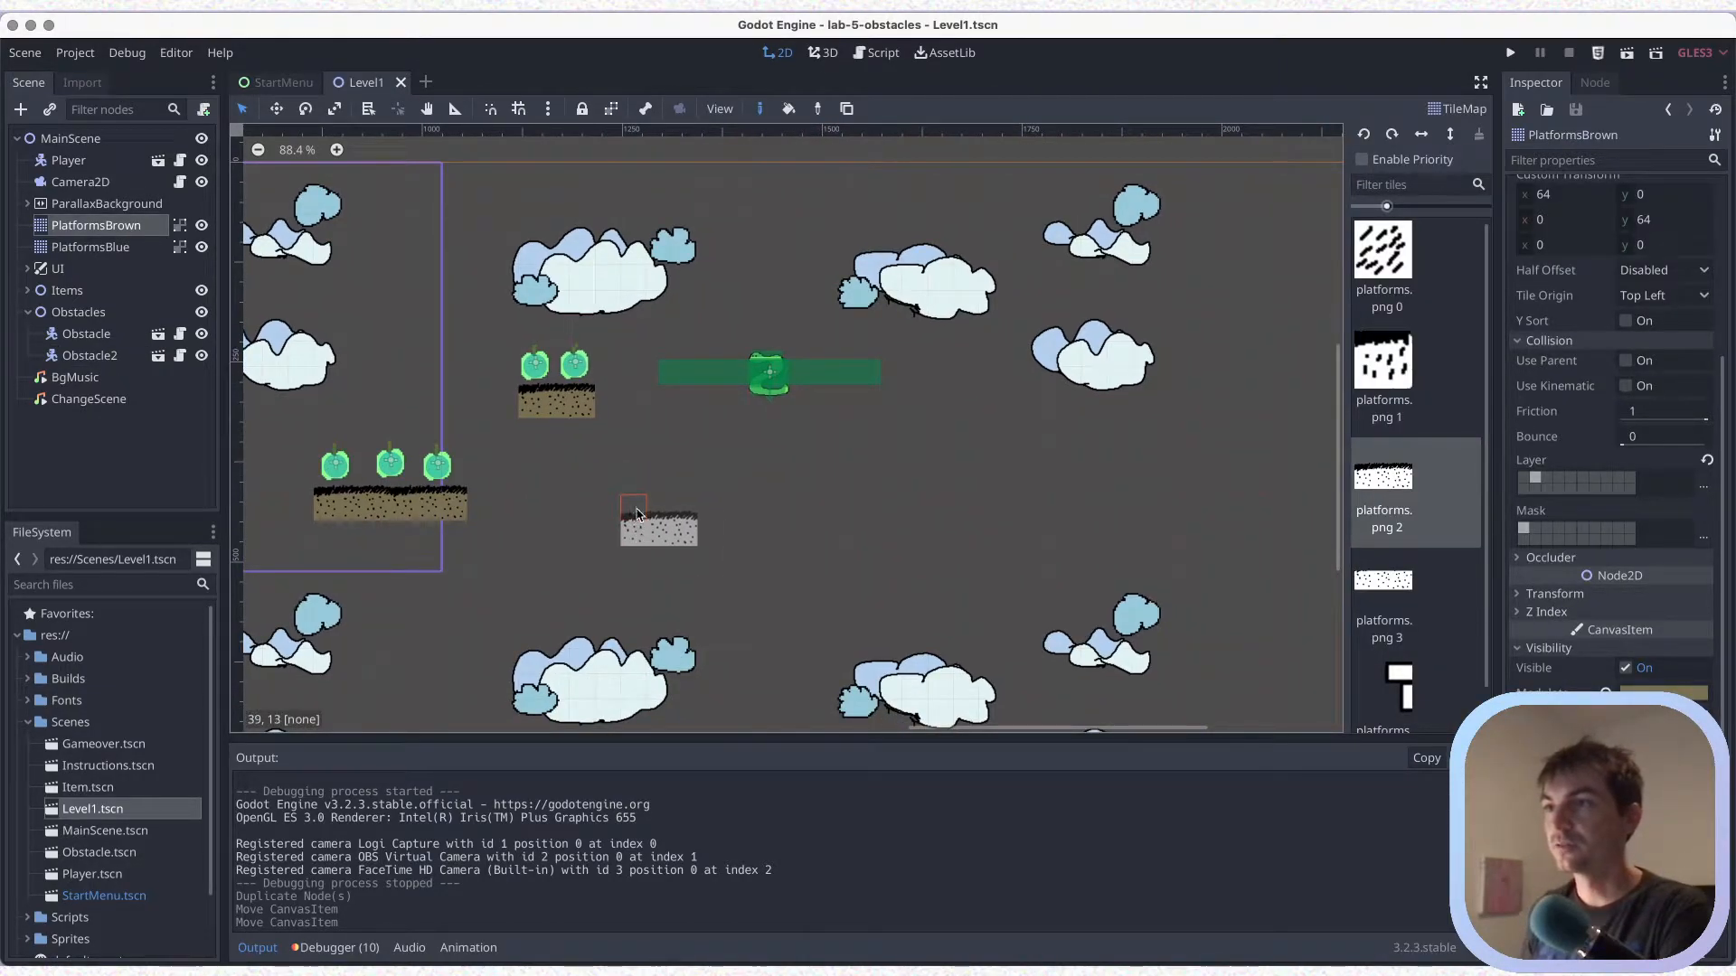
{"action": "left_click", "coordinate": [706, 517]}
{"action": "left_click", "coordinate": [729, 514]}
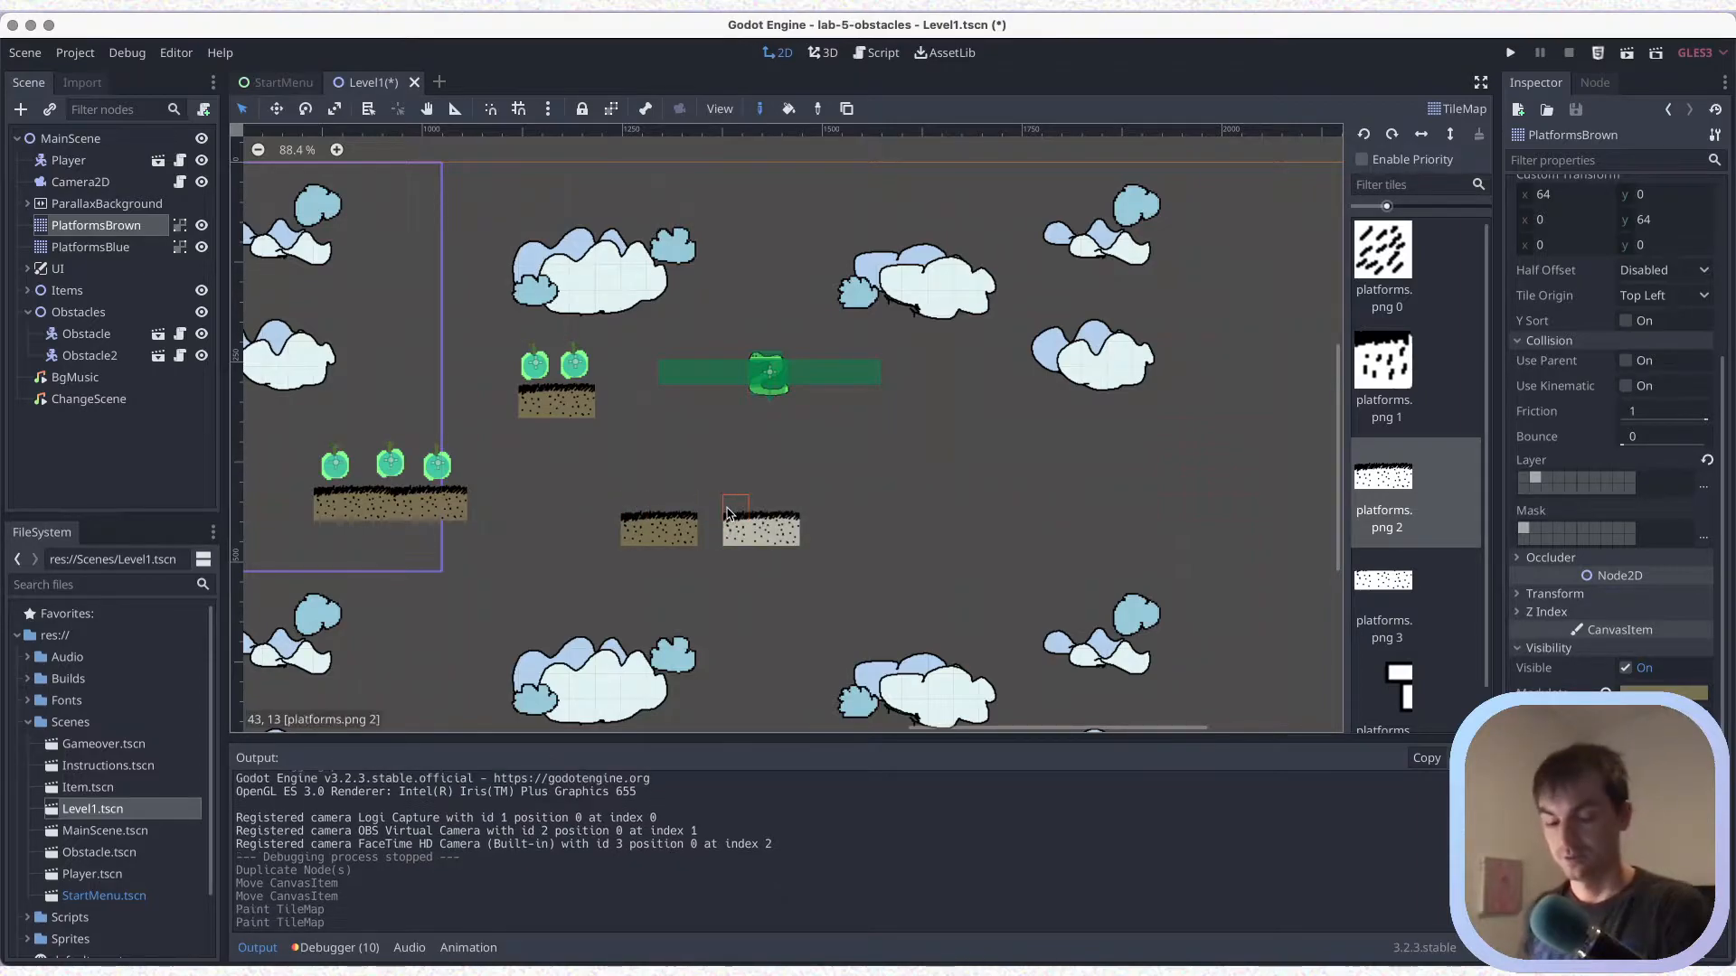
{"action": "key", "text": "ctrl+z"}
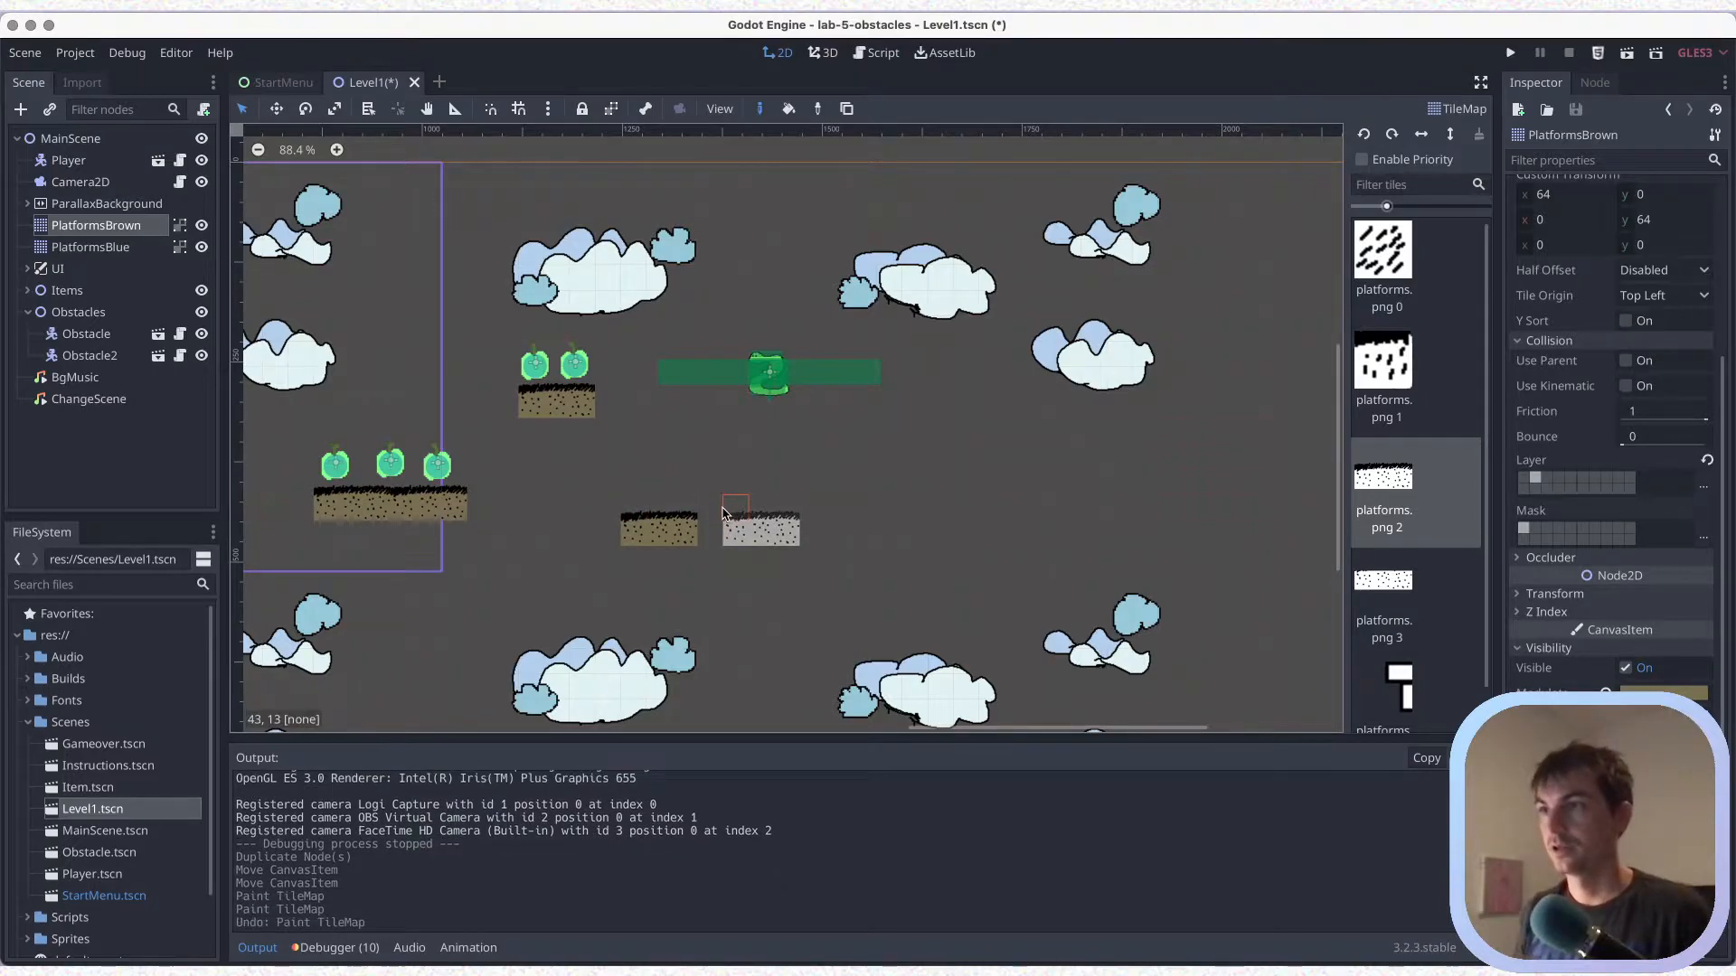
{"action": "left_click", "coordinate": [800, 509]}
{"action": "left_click", "coordinate": [827, 509]}
{"action": "left_click", "coordinate": [857, 508]}
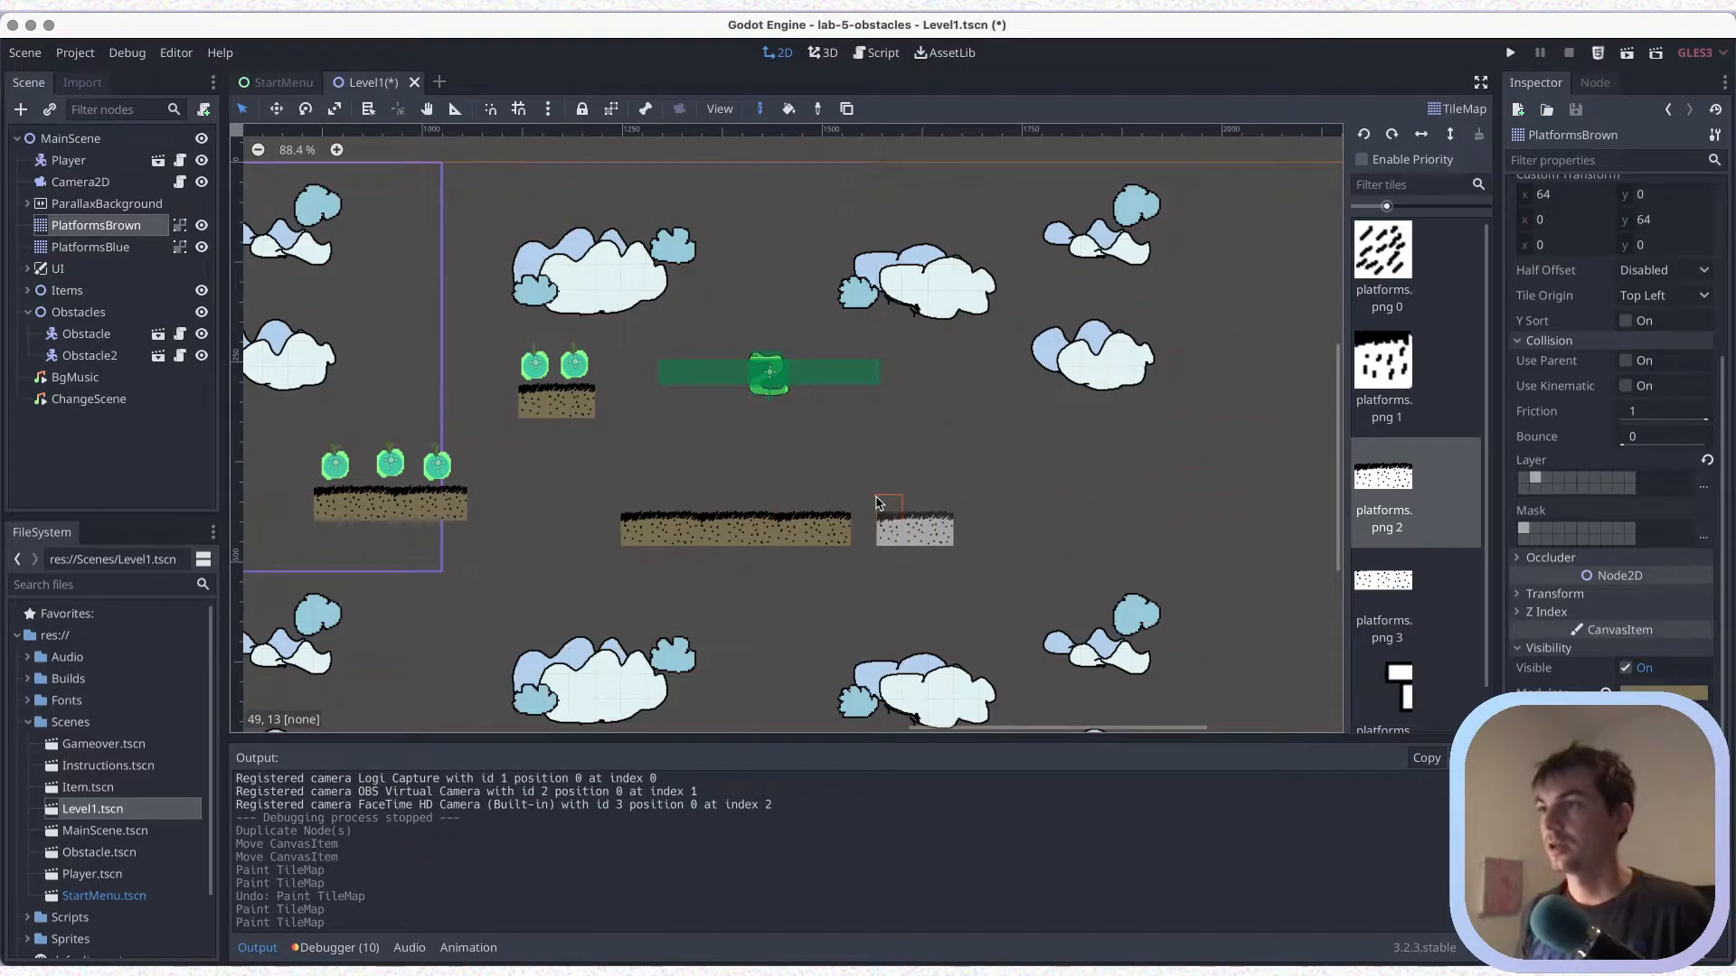
{"action": "left_click", "coordinate": [877, 505]}
{"action": "key", "text": "ctrl+s"}
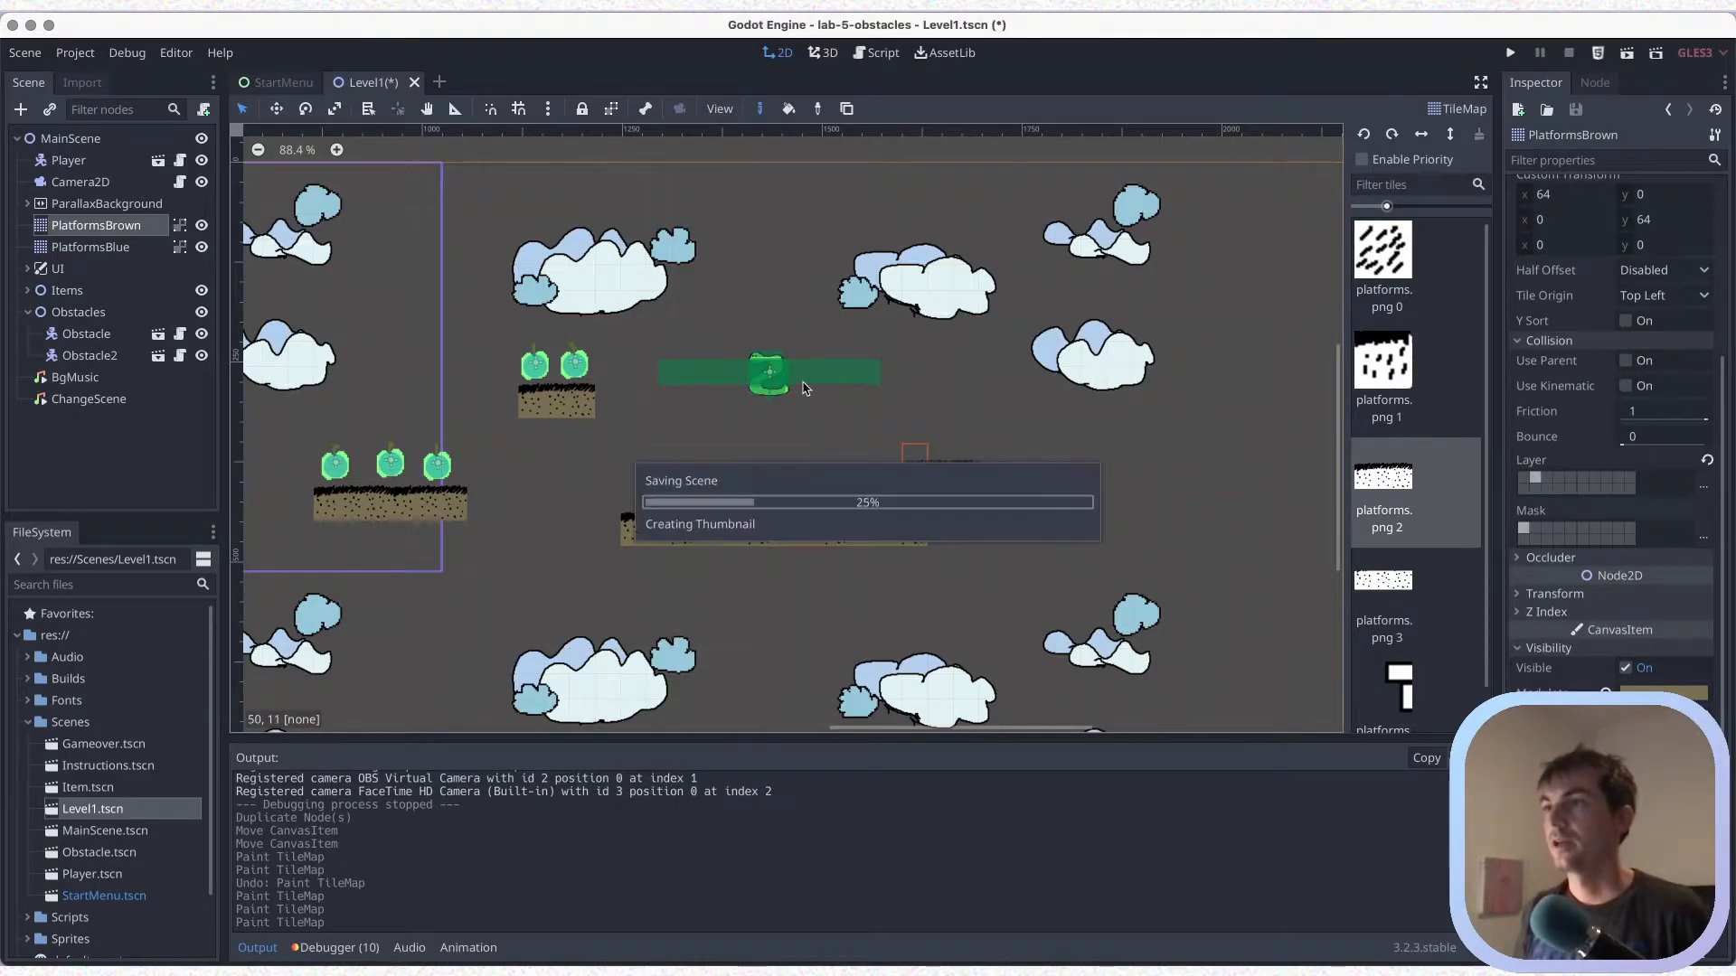
Move Obstacle2 down onto the long brown platform and duplicate it so one obstacle stands near each end
{"action": "left_click", "coordinate": [211, 337]}
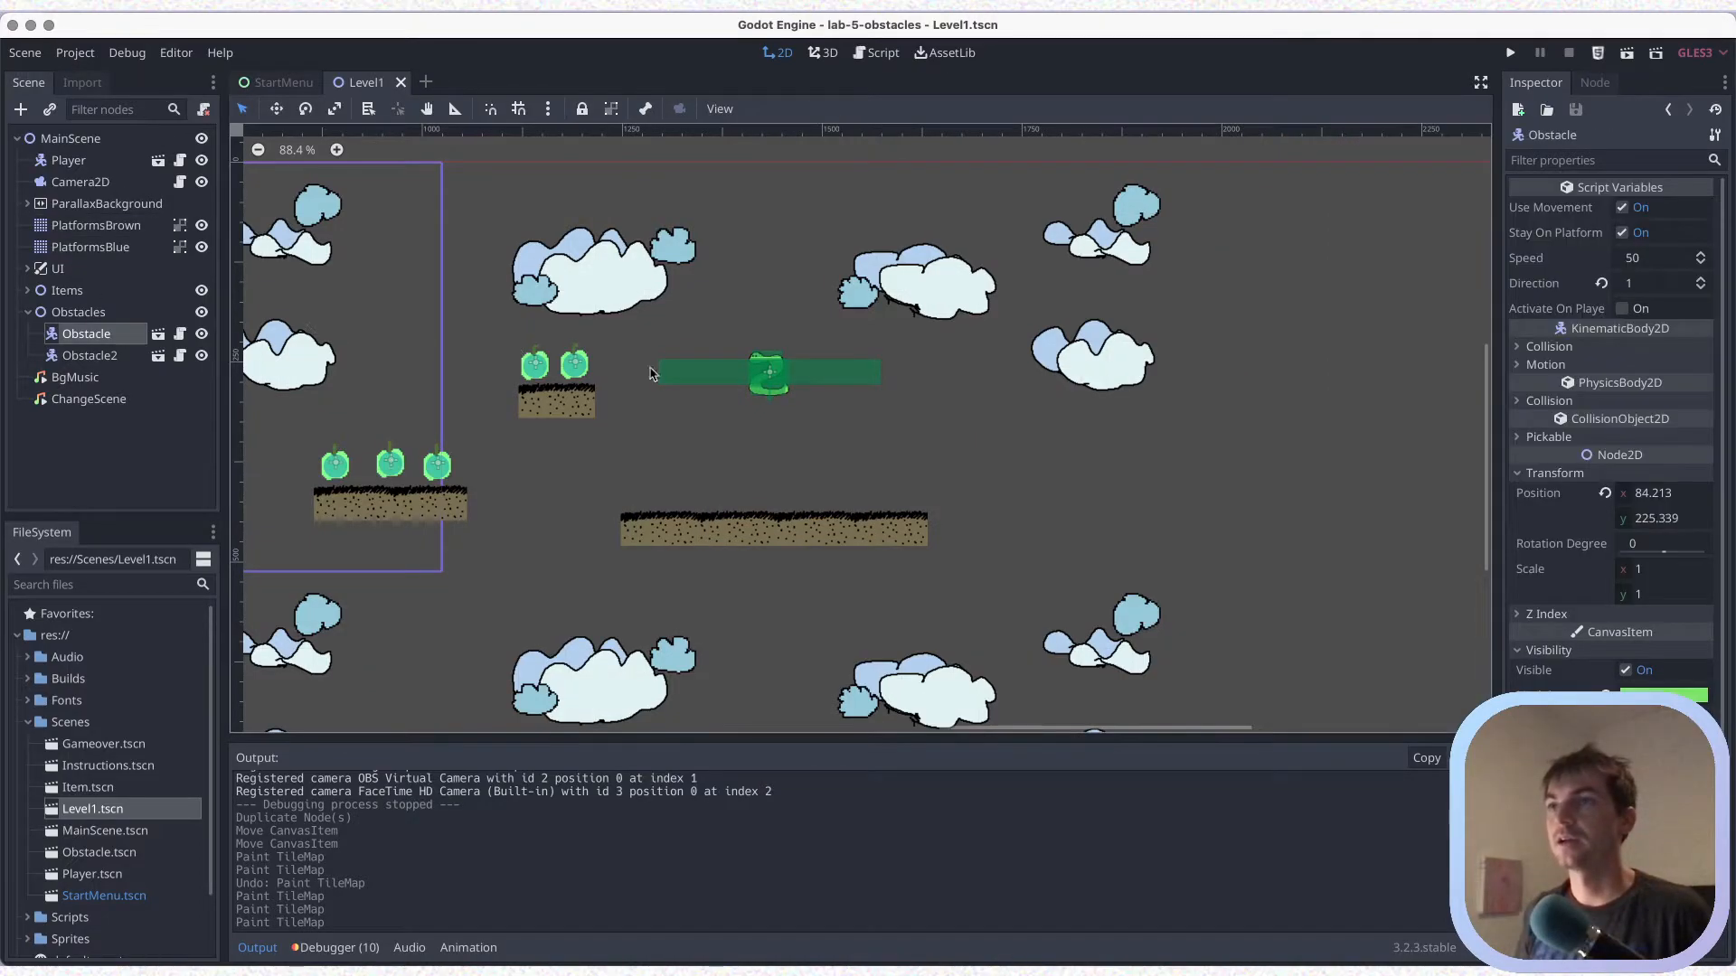
{"action": "left_click", "coordinate": [114, 363]}
{"action": "left_click_drag", "start_coordinate": [771, 376], "coordinate": [890, 488]}
{"action": "key", "text": "ctrl+d"}
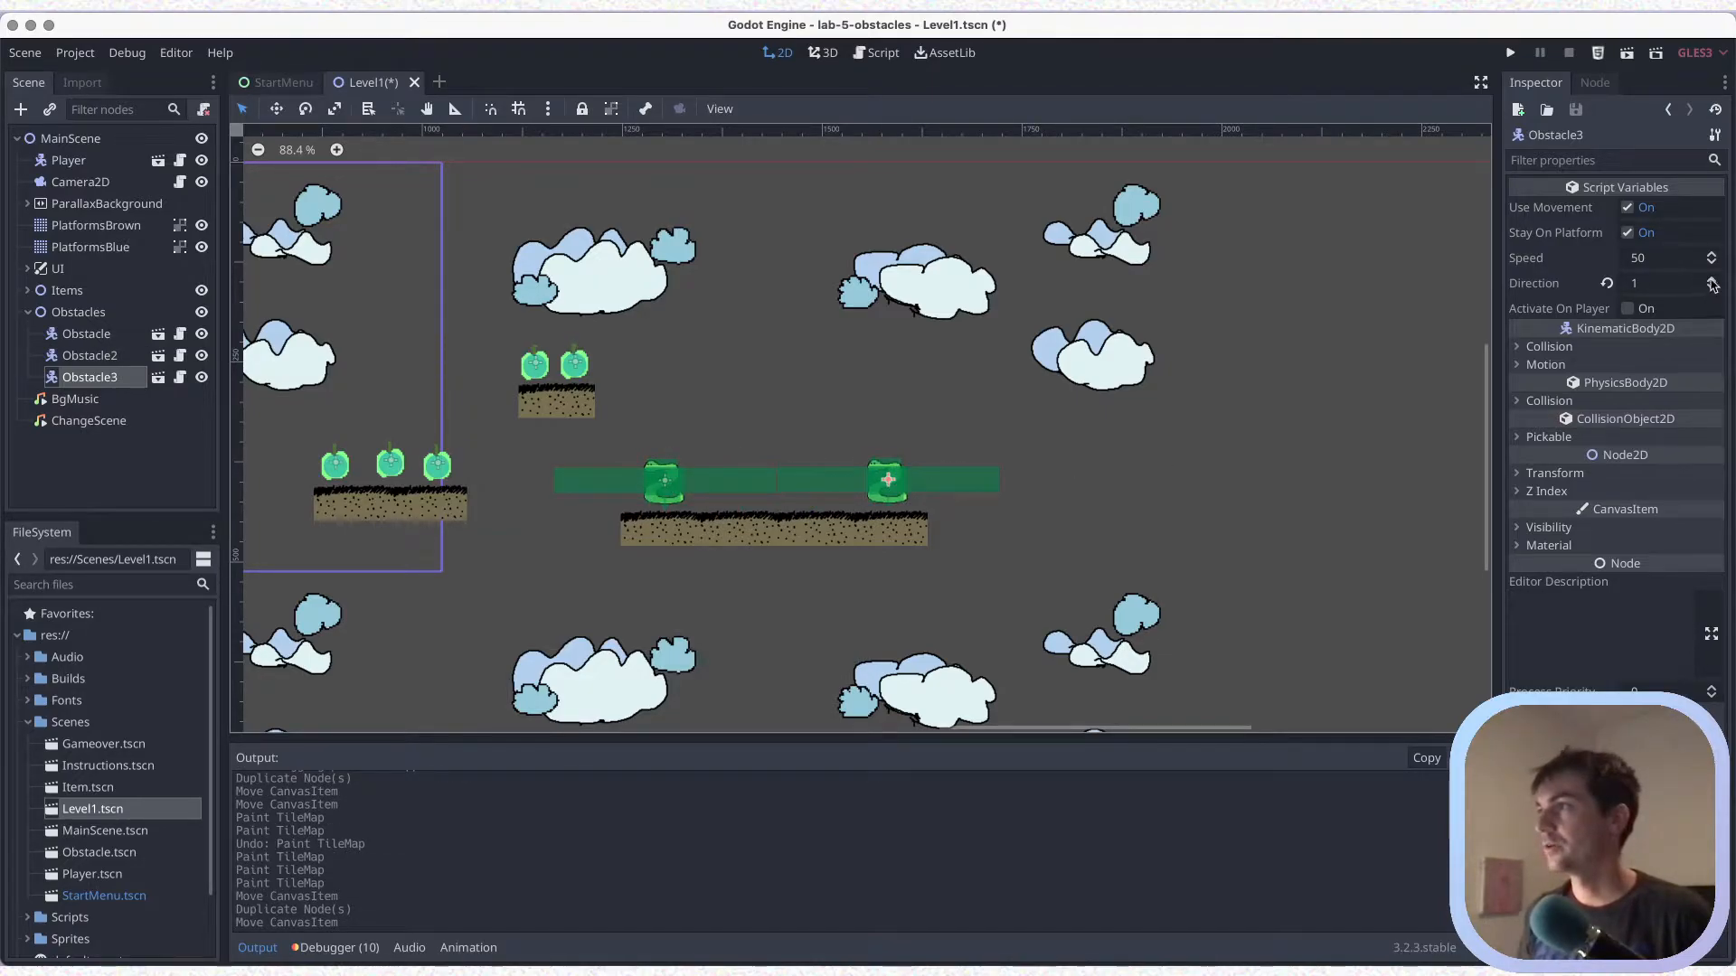
Set the direction of the duplicated obstacle, Obstacle3, to -1 and save the scene
{"action": "left_click", "coordinate": [1711, 287]}
{"action": "left_click", "coordinate": [1711, 287]}
{"action": "key", "text": "ctrl+s"}
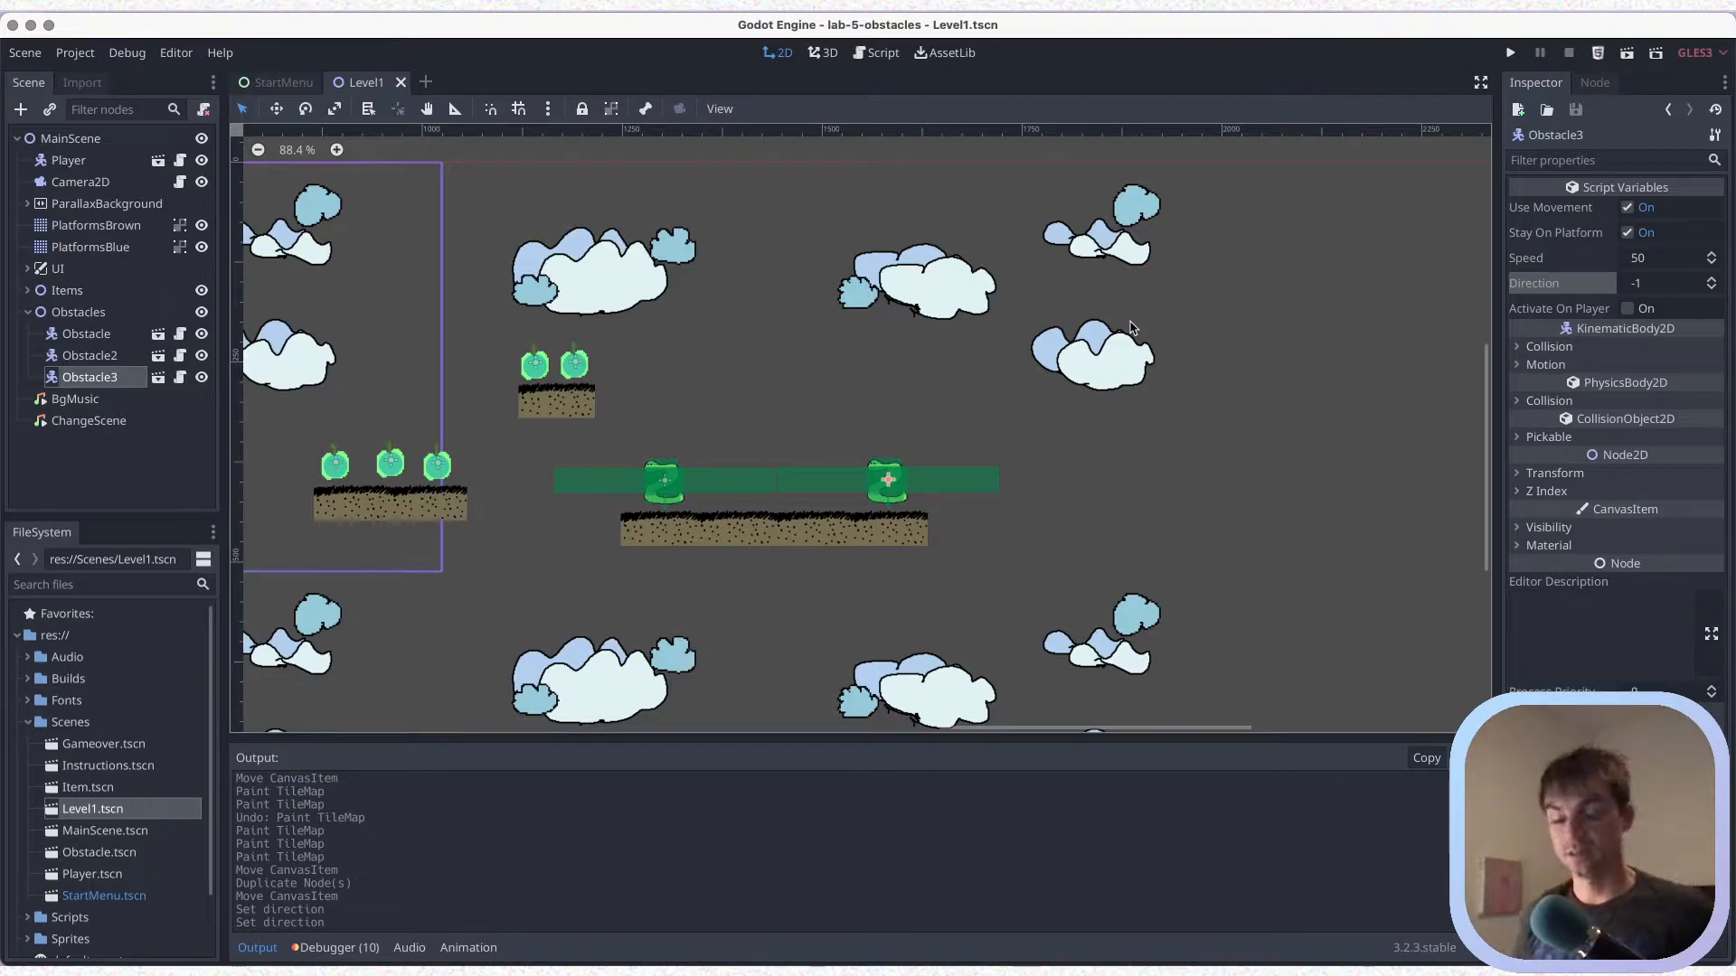
{"action": "key", "text": "ctrl+s"}
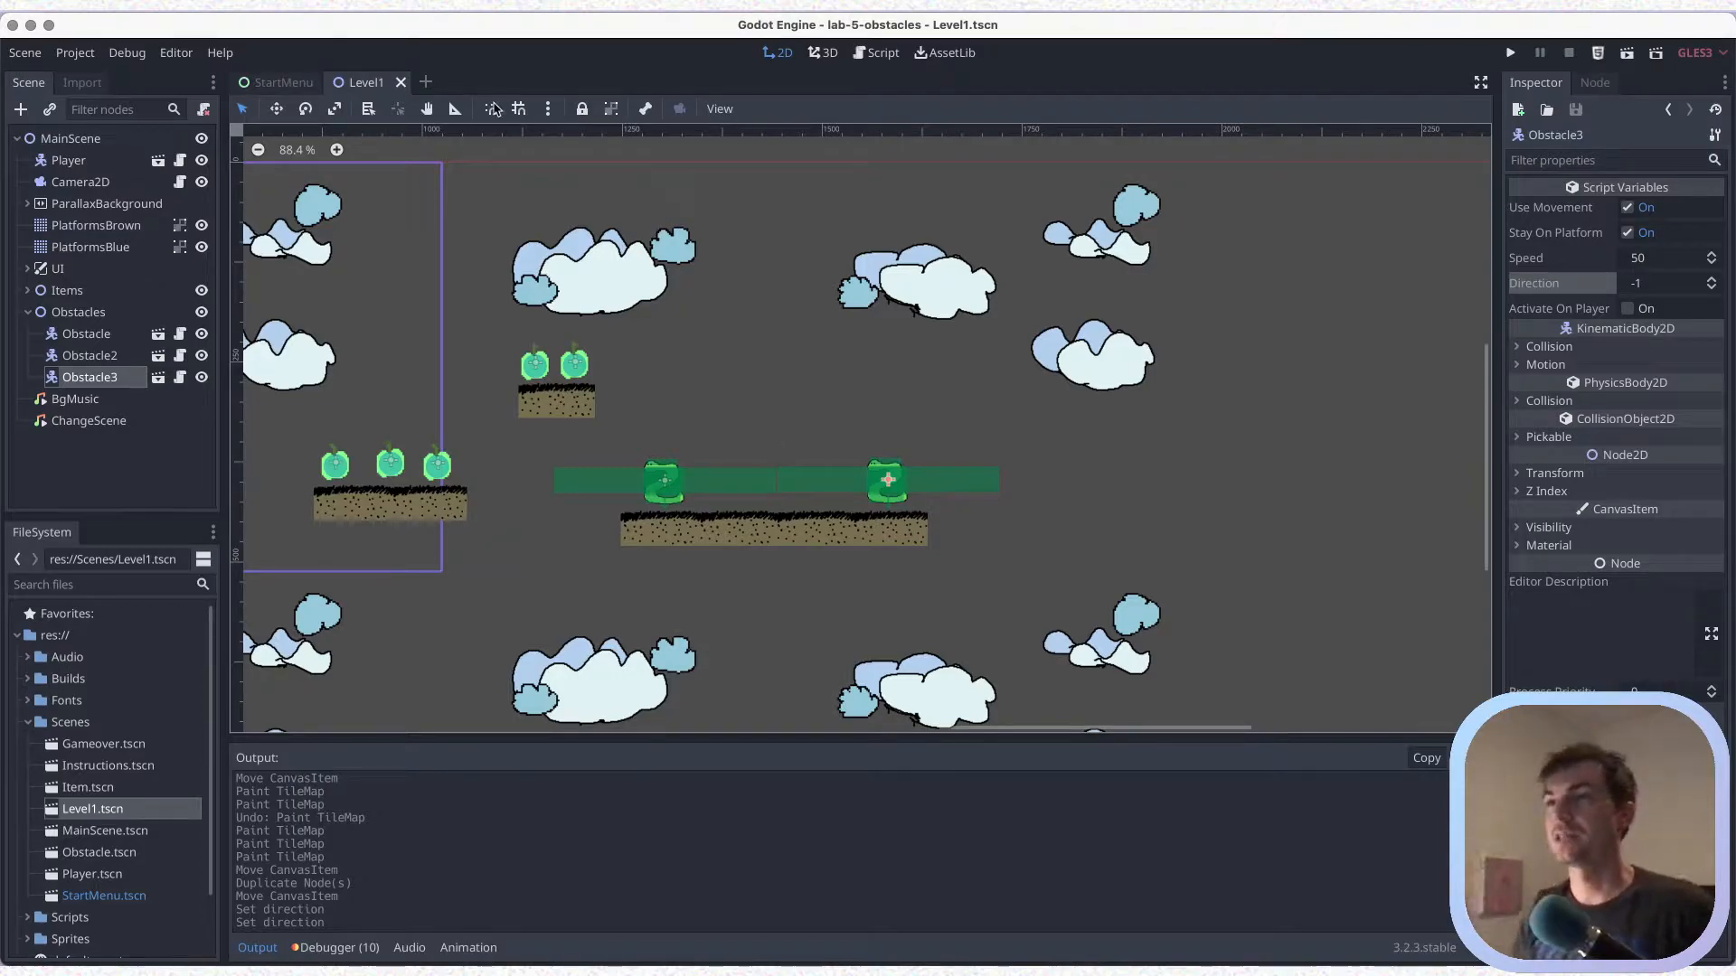
Paint a thin blue platform on PlatformsBlue above the middle of the long brown platform and save the scene
{"action": "left_click", "coordinate": [107, 254]}
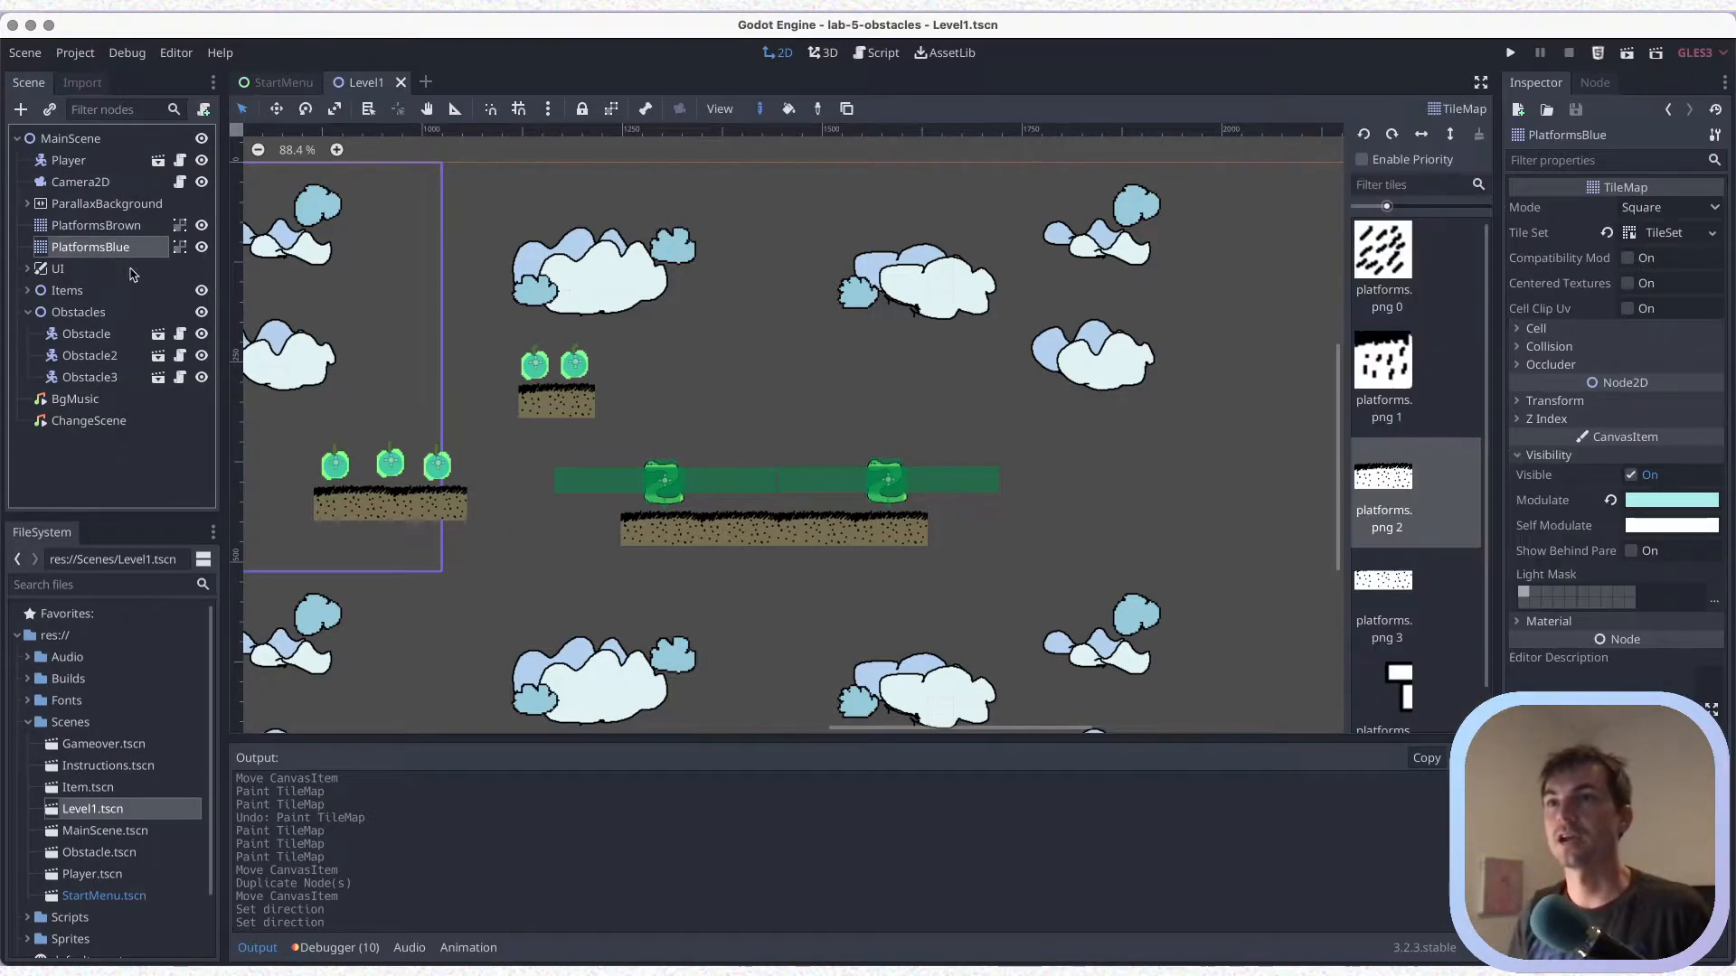
{"action": "left_click", "coordinate": [1401, 685]}
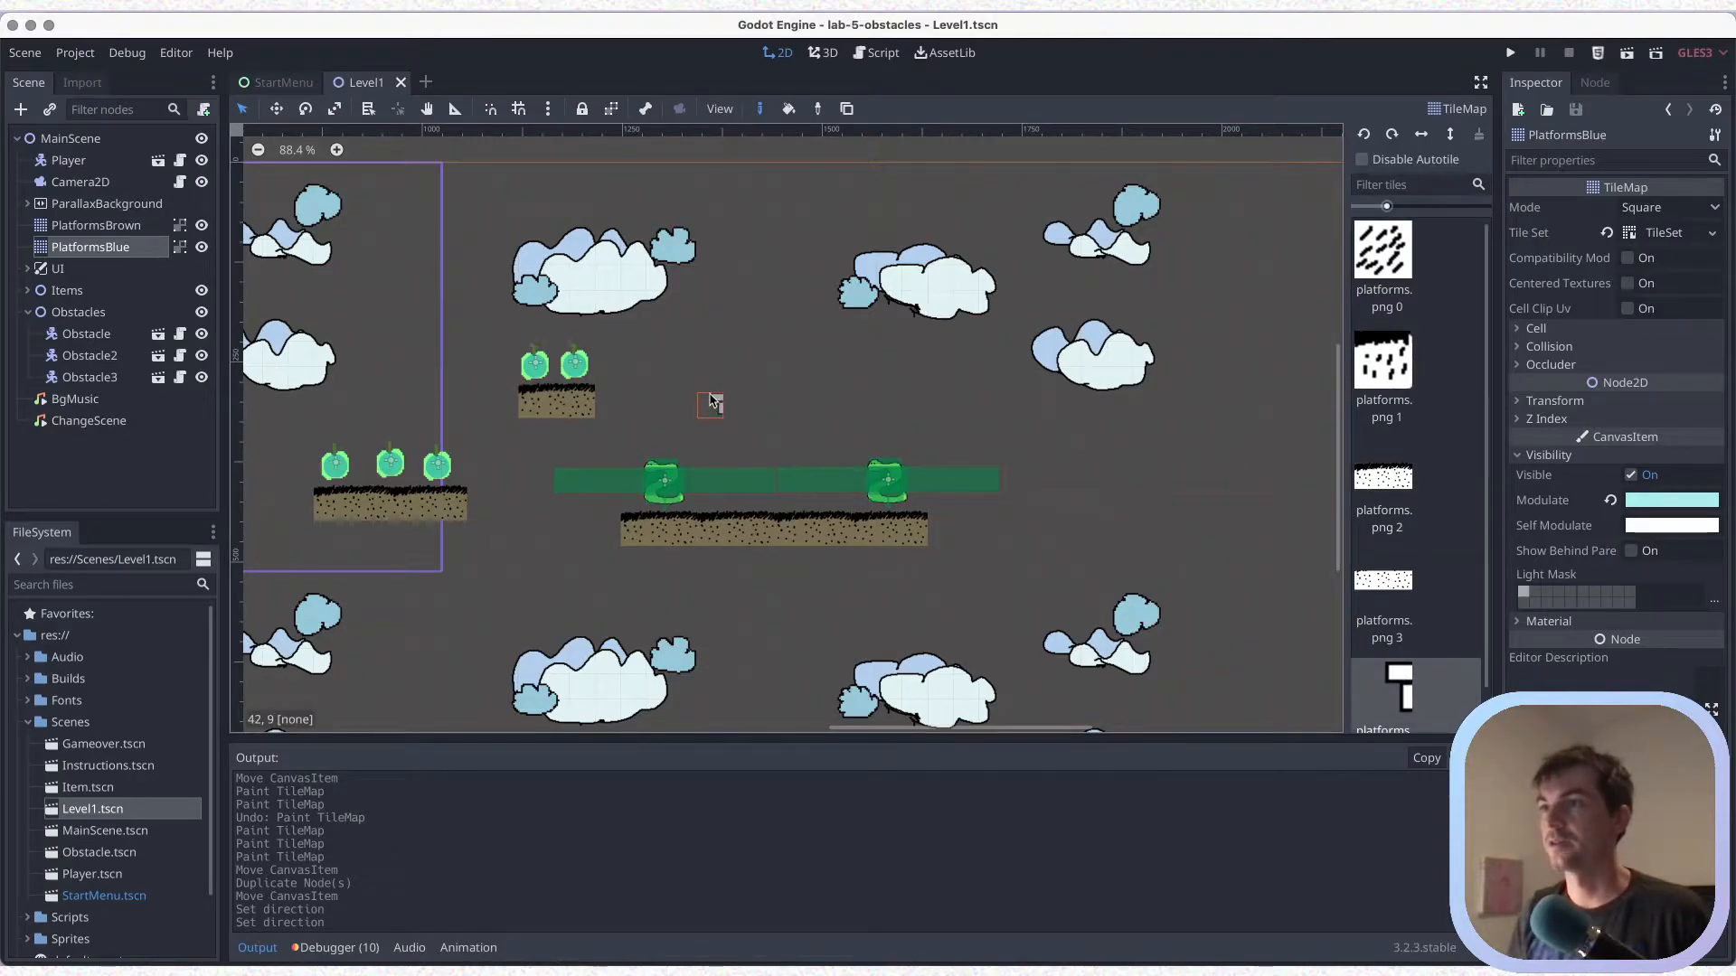
{"action": "left_click_drag", "start_coordinate": [751, 359], "coordinate": [834, 357]}
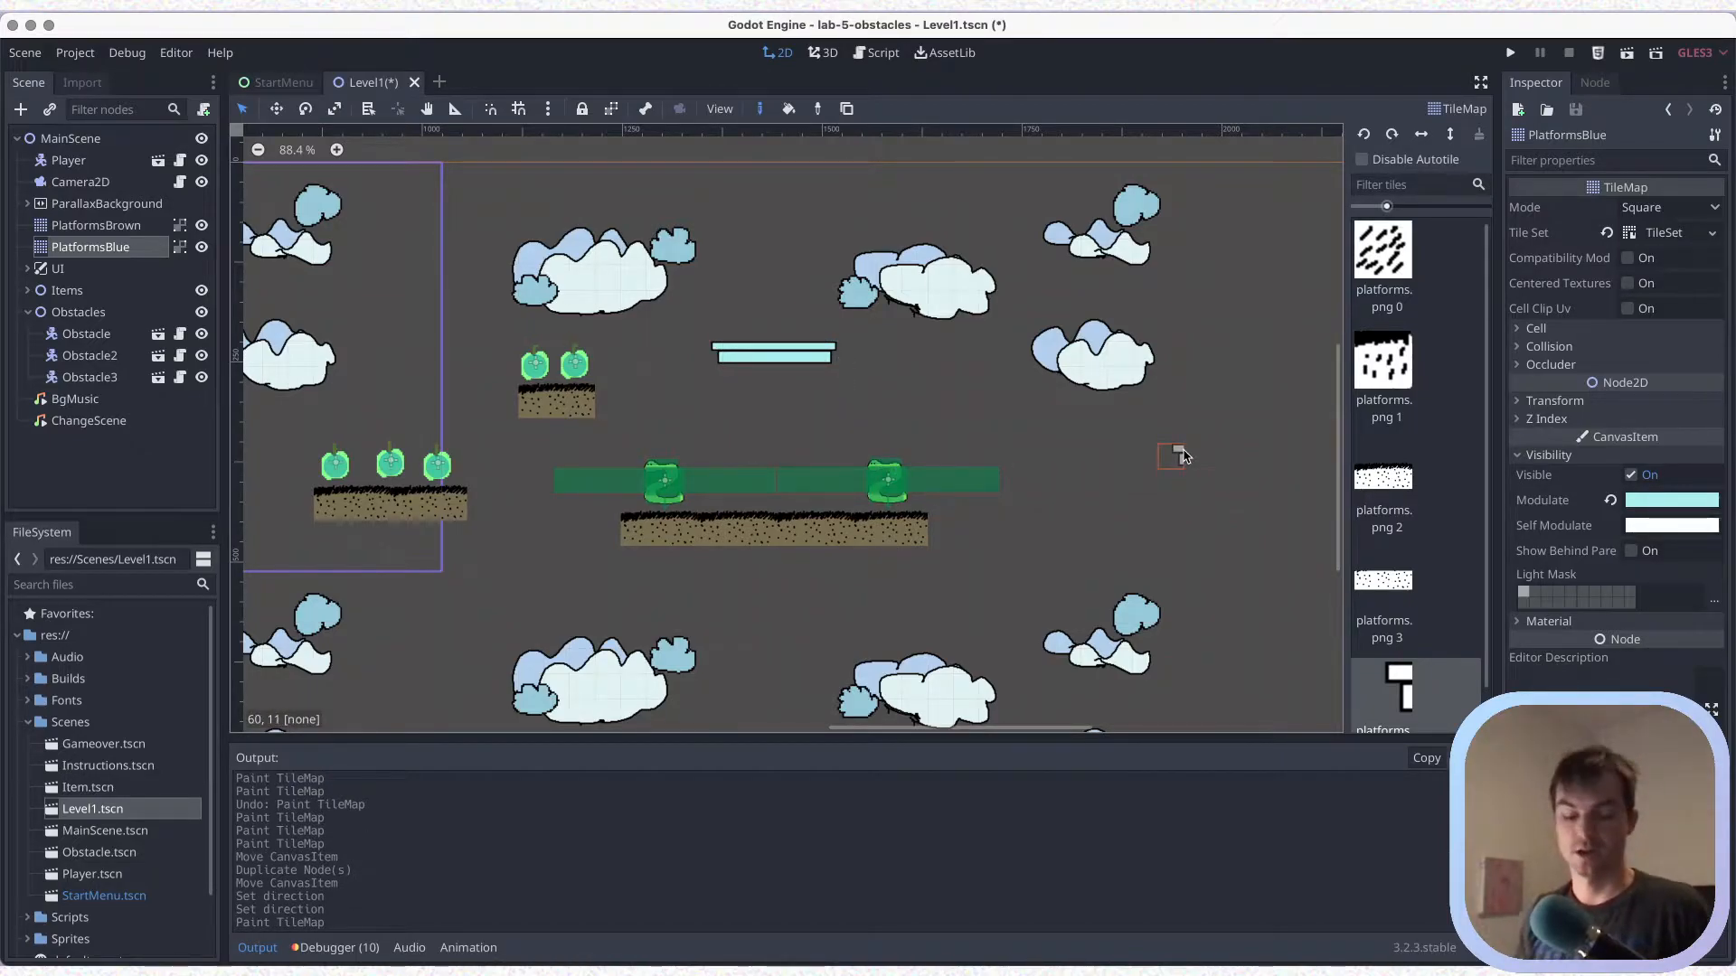
{"action": "key", "text": "ctrl+s"}
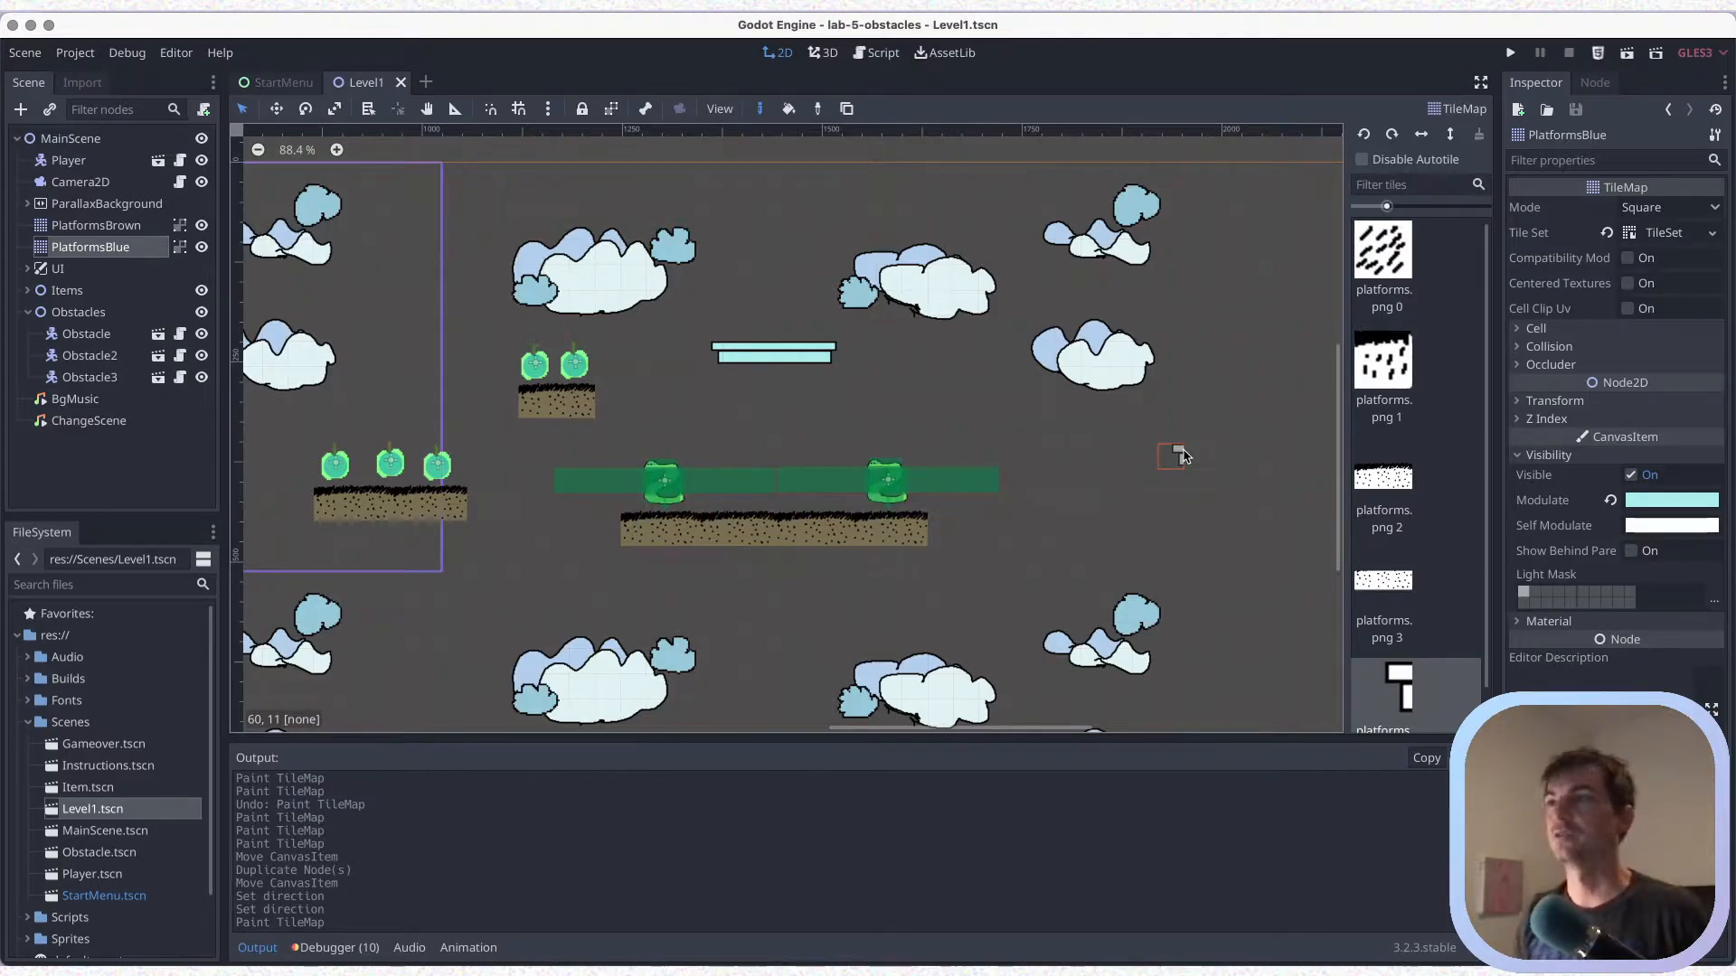
Run the current scene and jump the player across to the higher single-tile platform, collecting all the apples
{"action": "left_click", "coordinate": [1627, 56]}
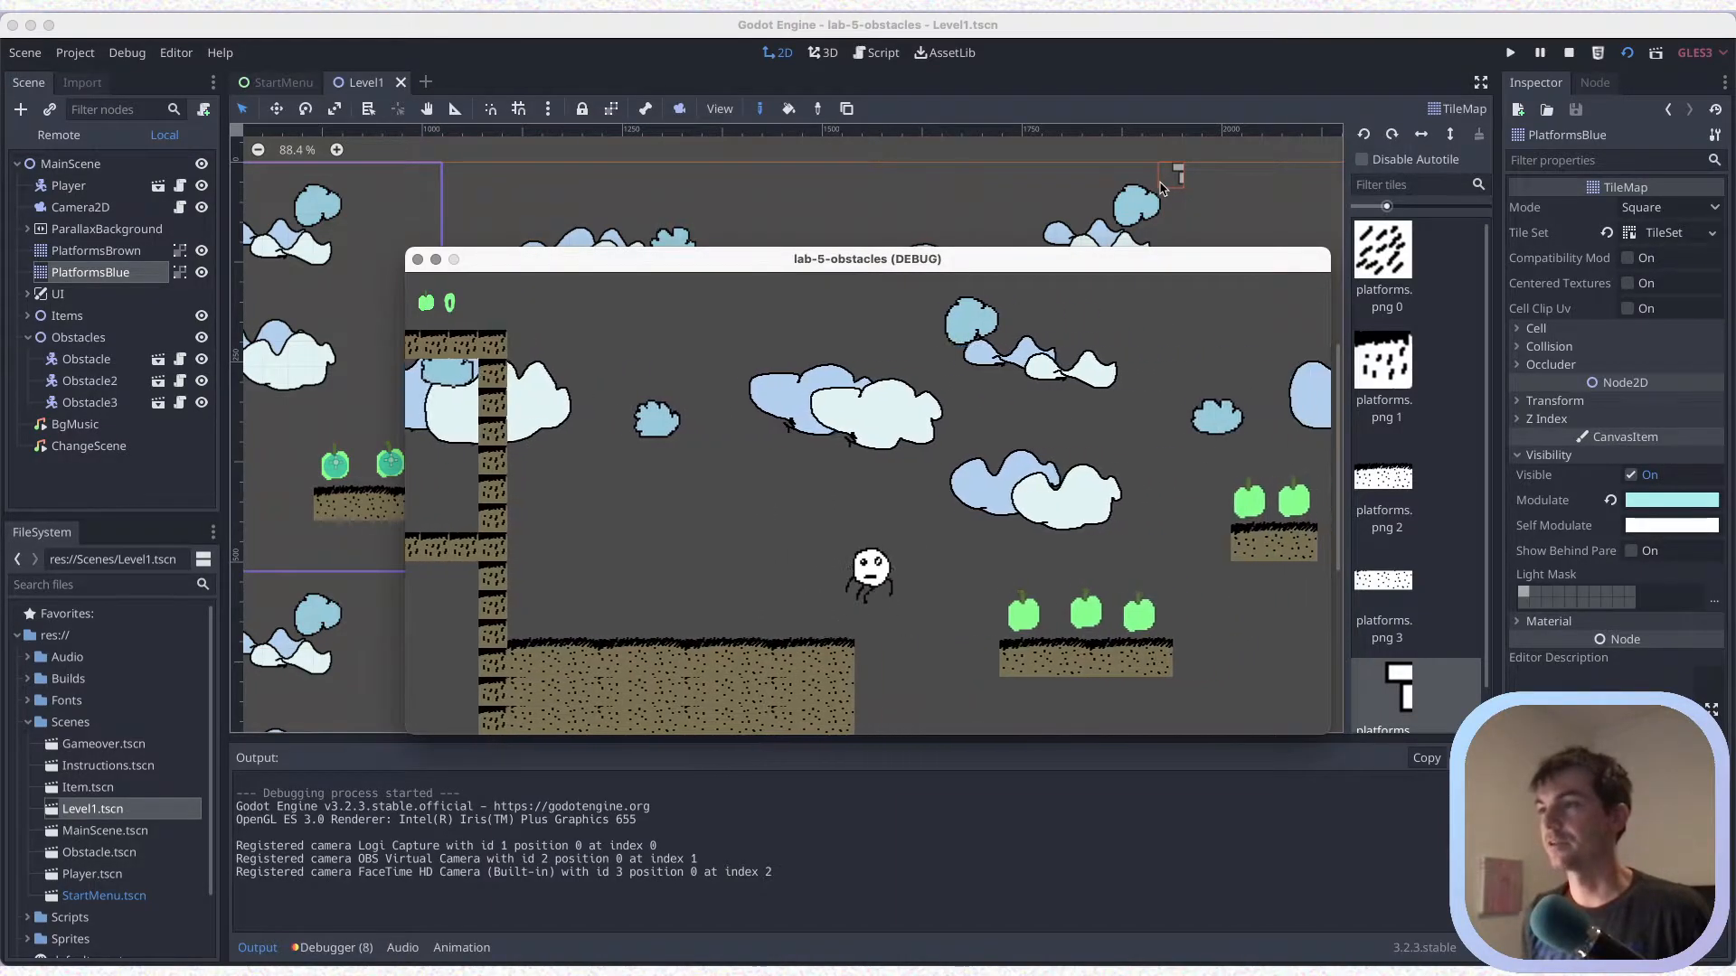
{"action": "key", "text": "Right"}
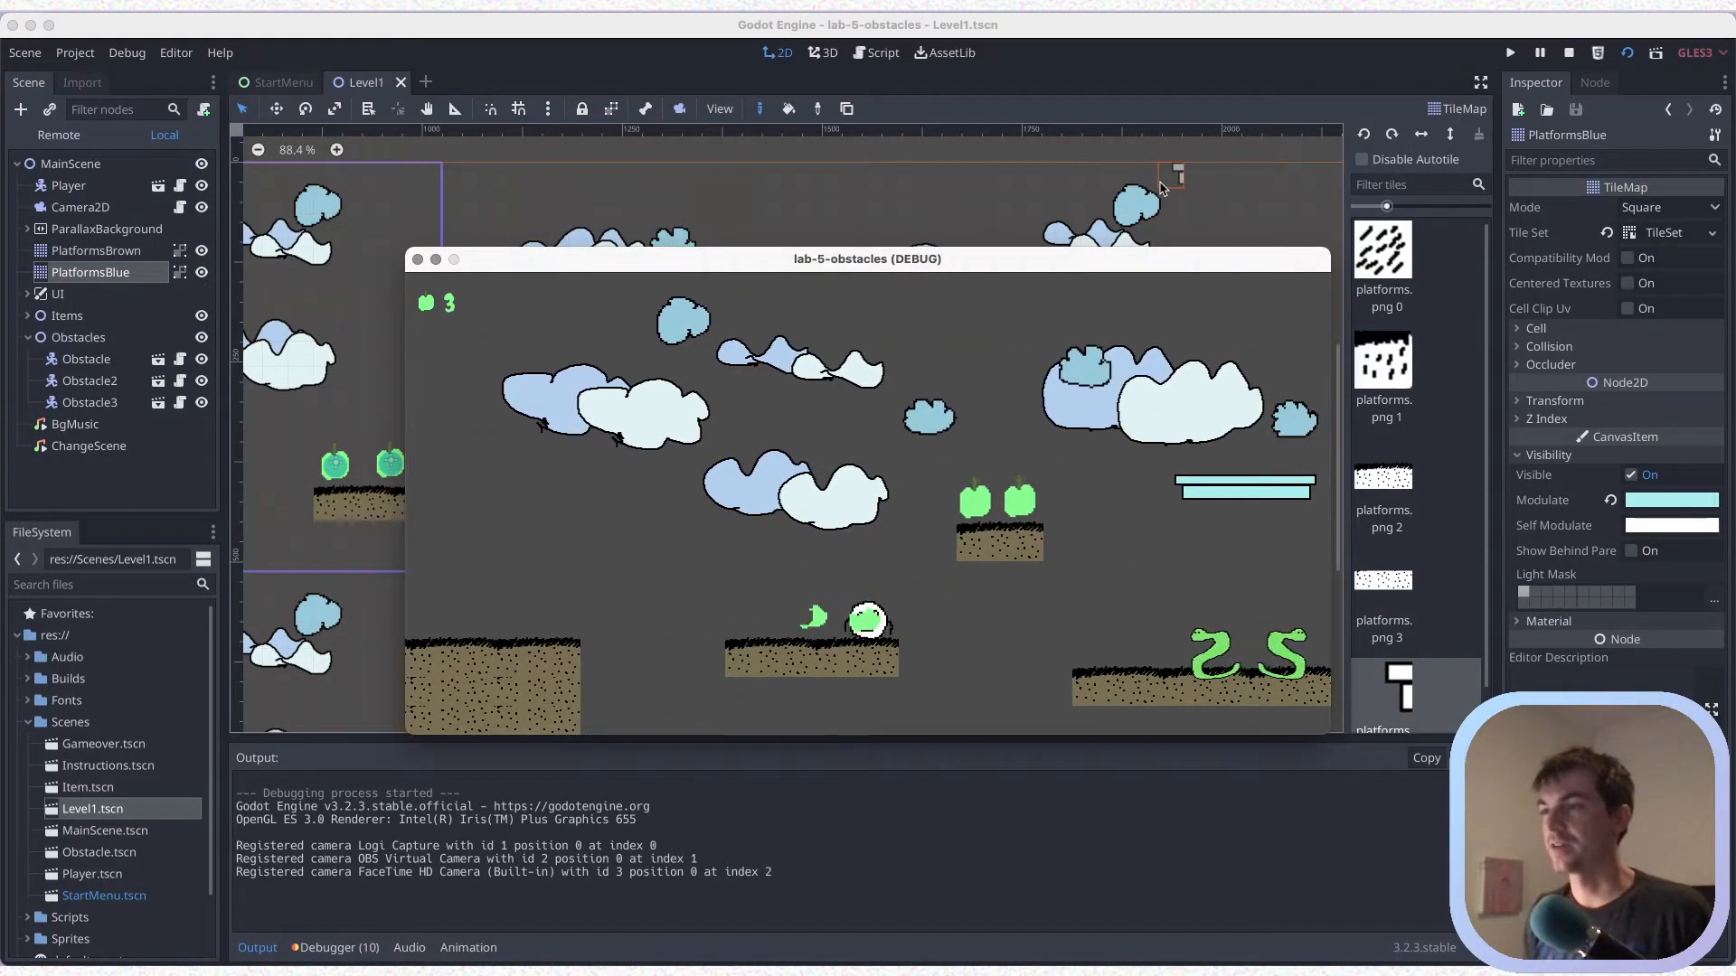
{"action": "key", "text": "Right"}
{"action": "key", "text": "Up"}
{"action": "key", "text": "Right"}
{"action": "key", "text": "Left"}
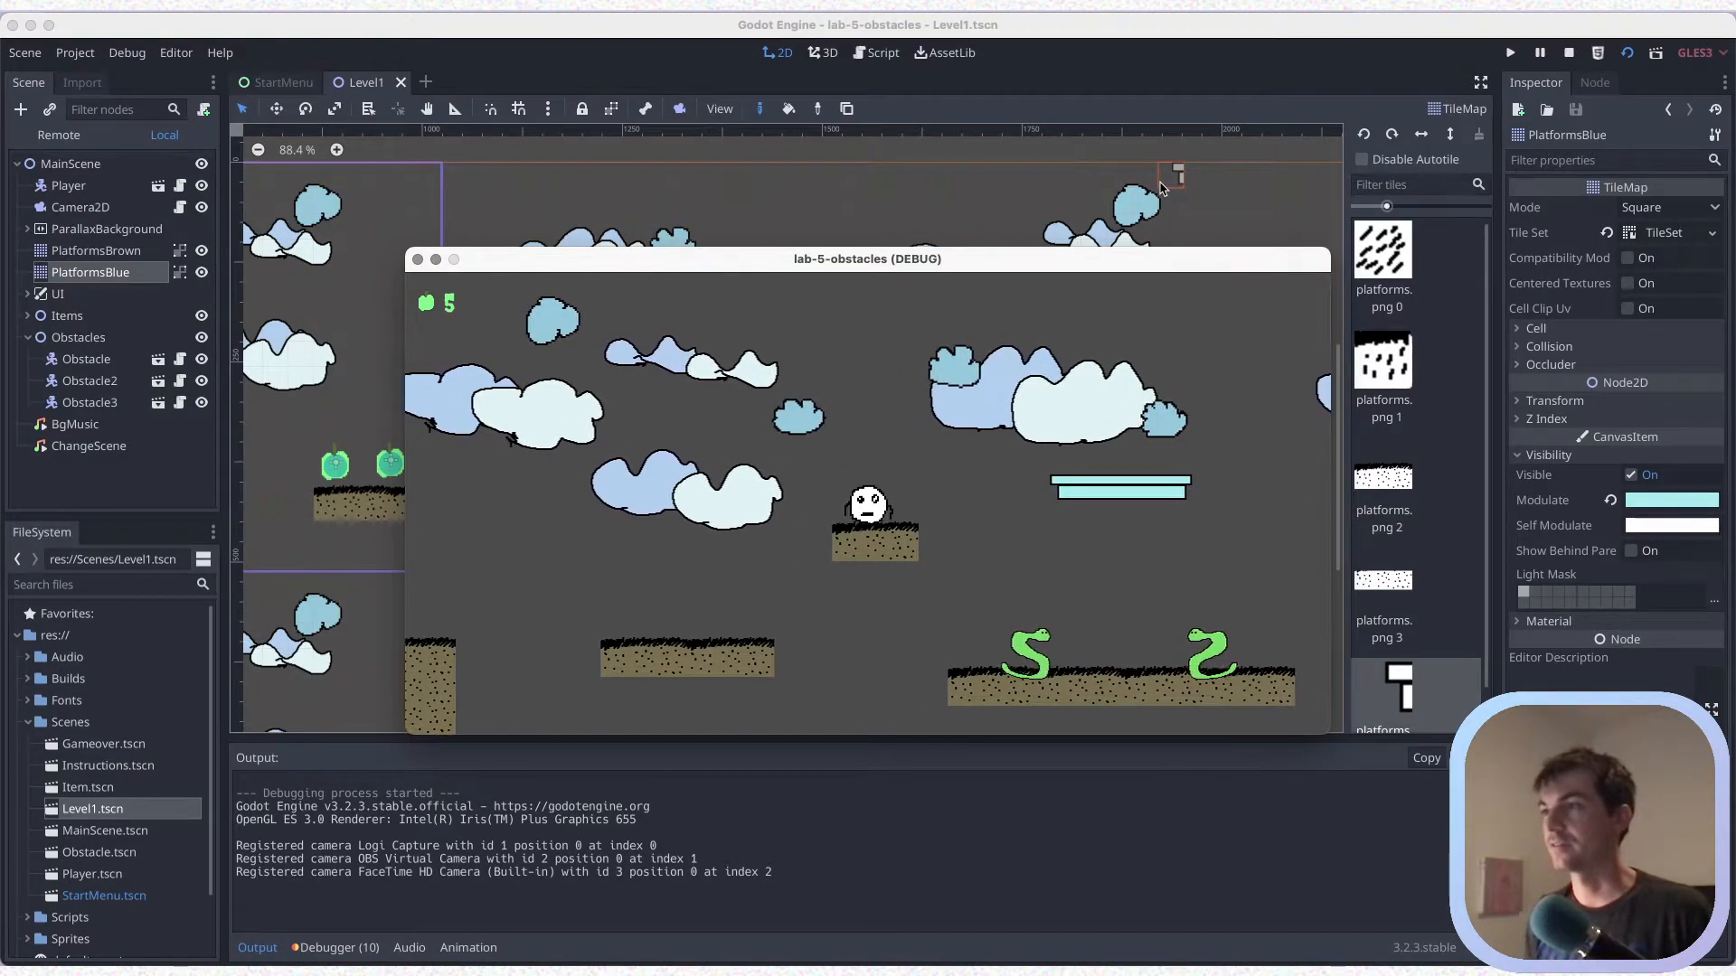
{"action": "key", "text": "Right"}
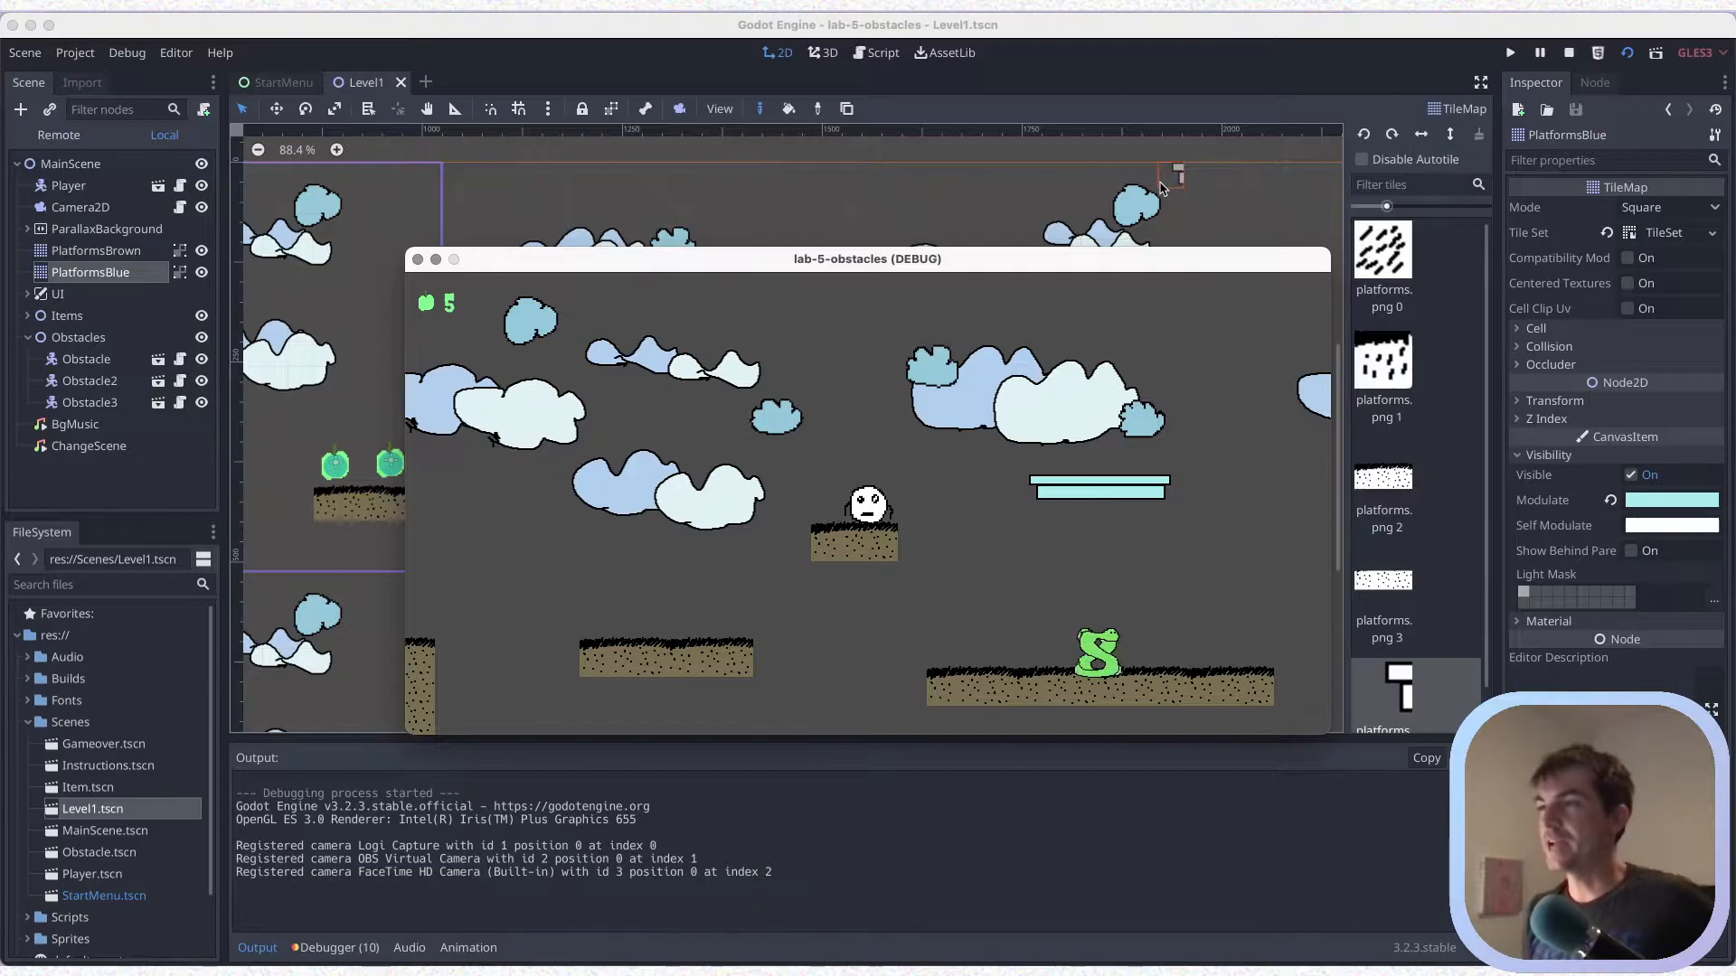
Jump the player onto the blue platform, drop onto the long platform to stomp both obstacles, and close the game window
{"action": "key", "text": "Right"}
{"action": "key", "text": "Up"}
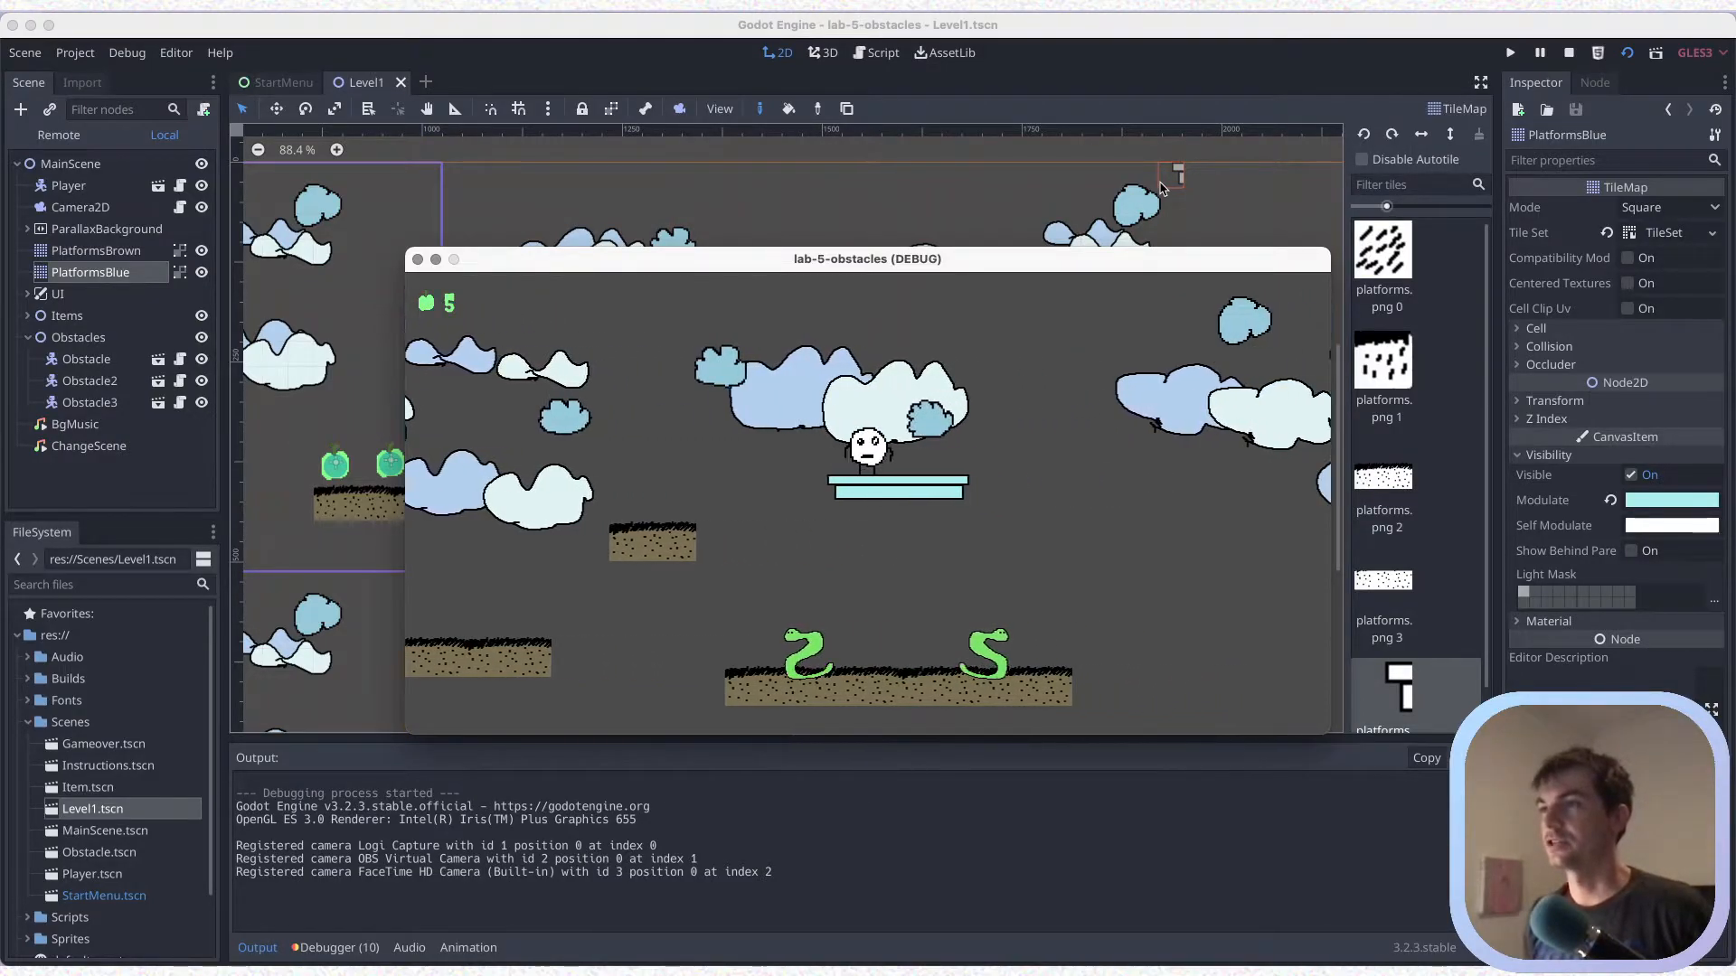
{"action": "key", "text": "Right"}
{"action": "key", "text": "Right"}
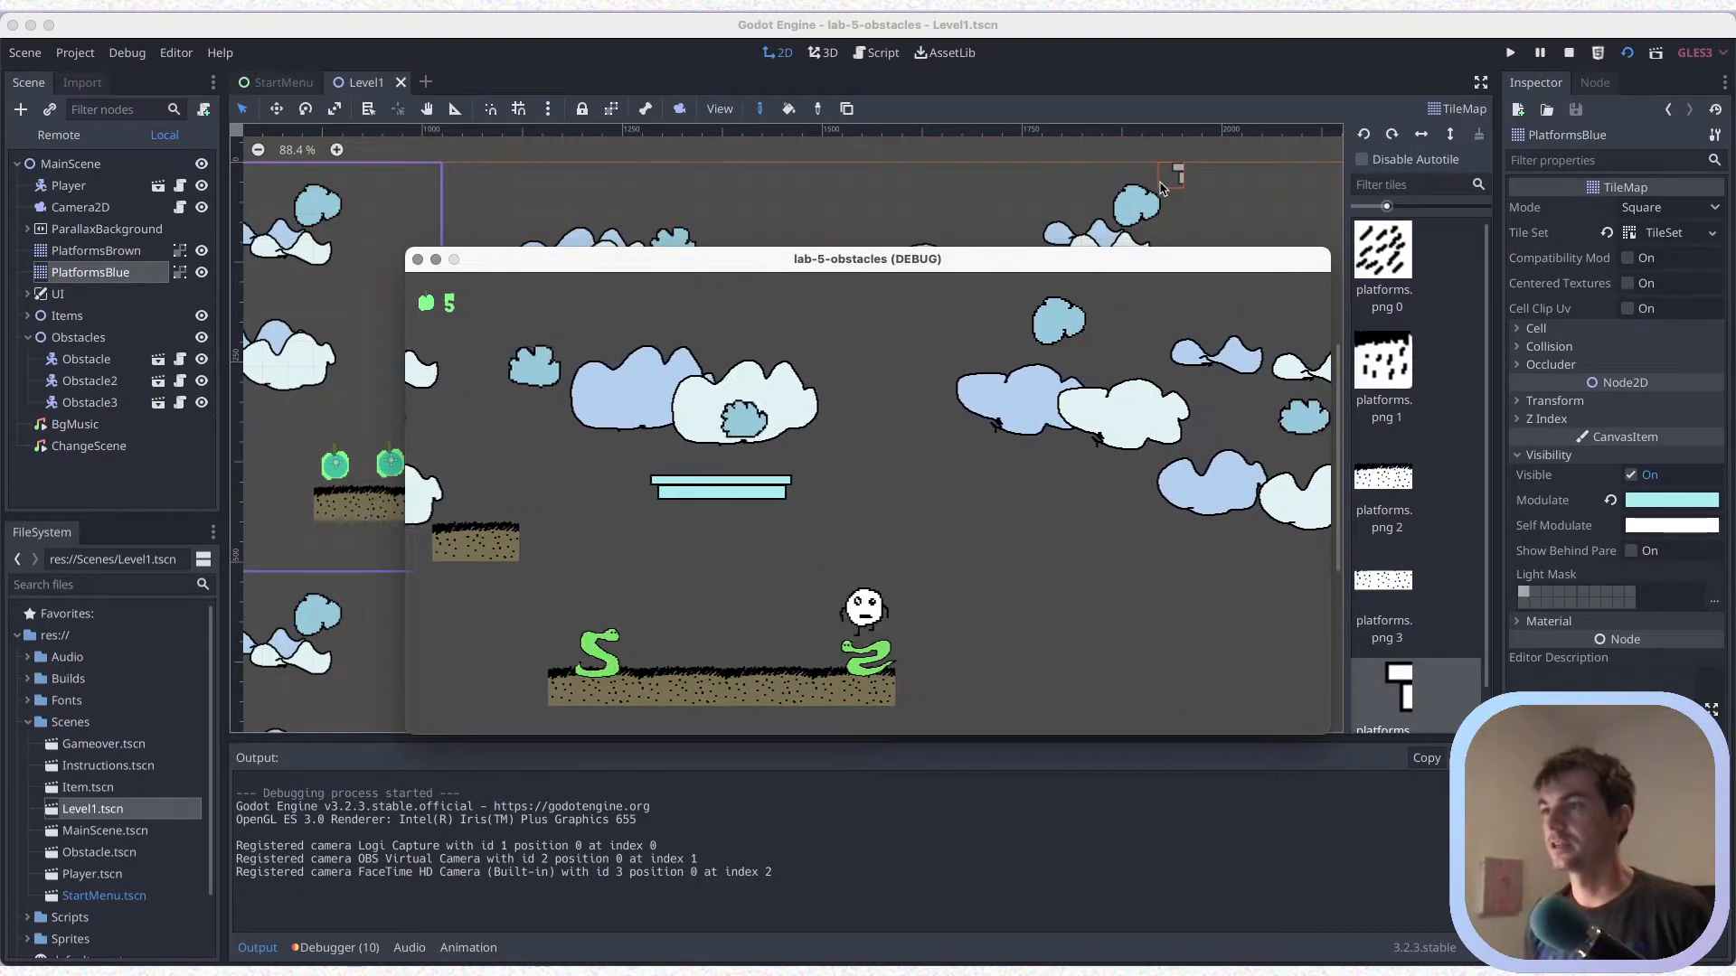
{"action": "key", "text": "Left"}
{"action": "key", "text": "Up"}
{"action": "key", "text": "Left"}
{"action": "key", "text": "Left"}
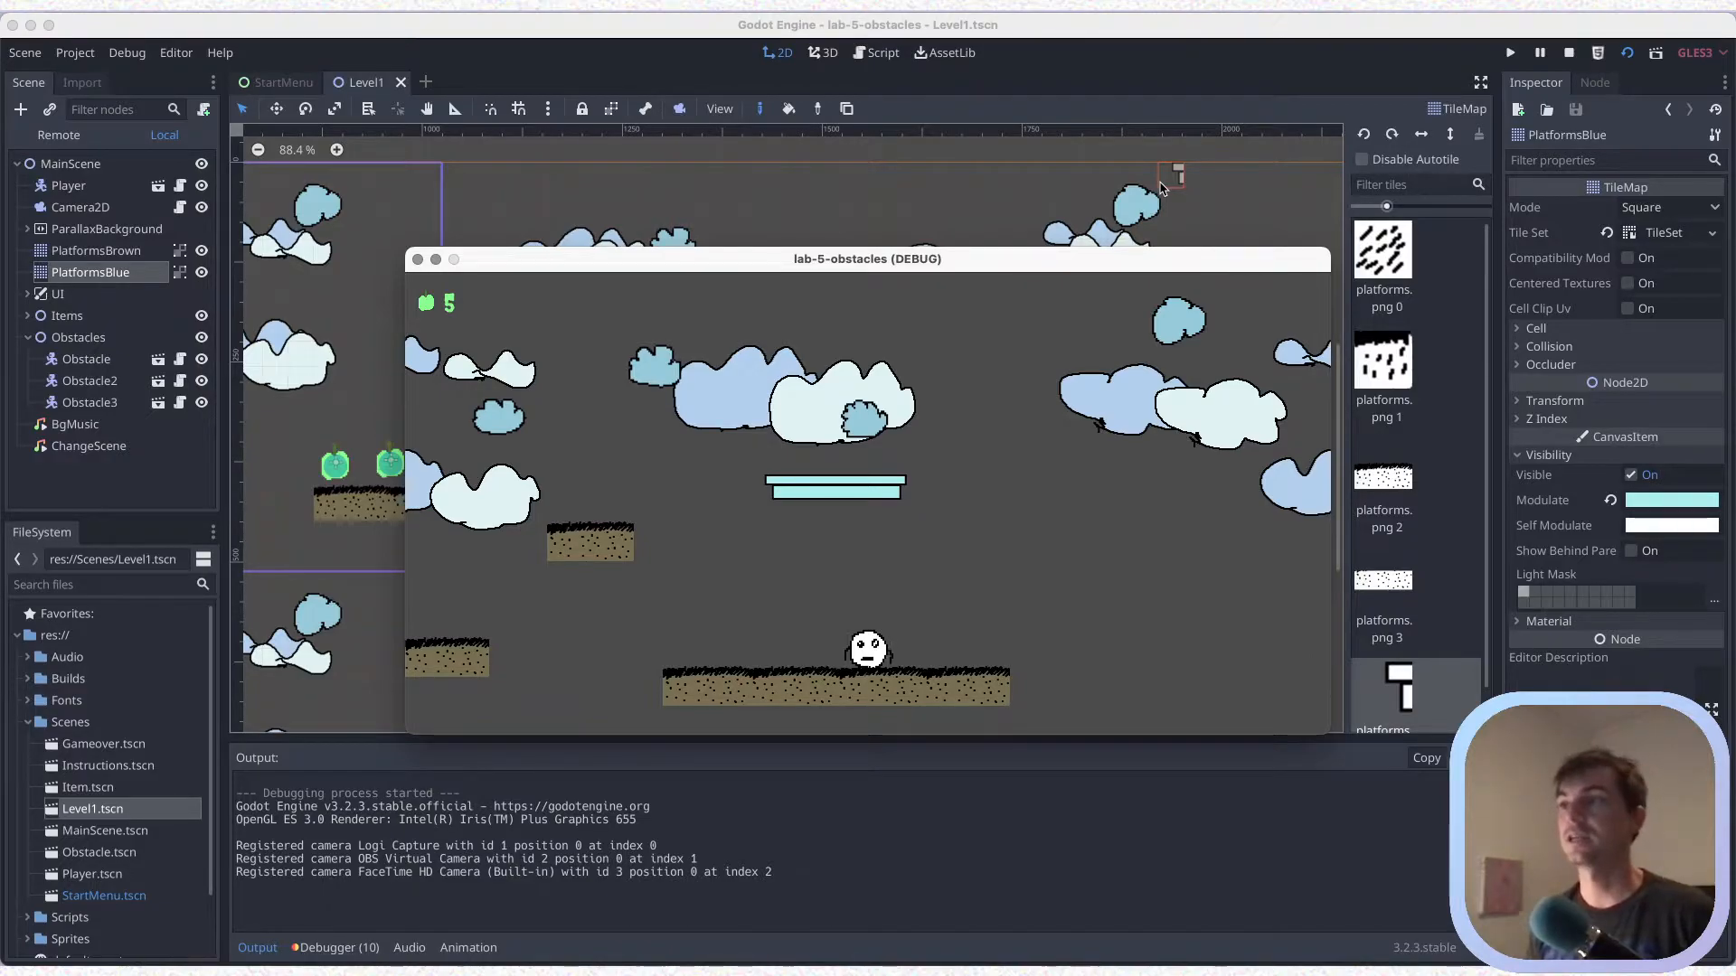
{"action": "left_click", "coordinate": [417, 260]}
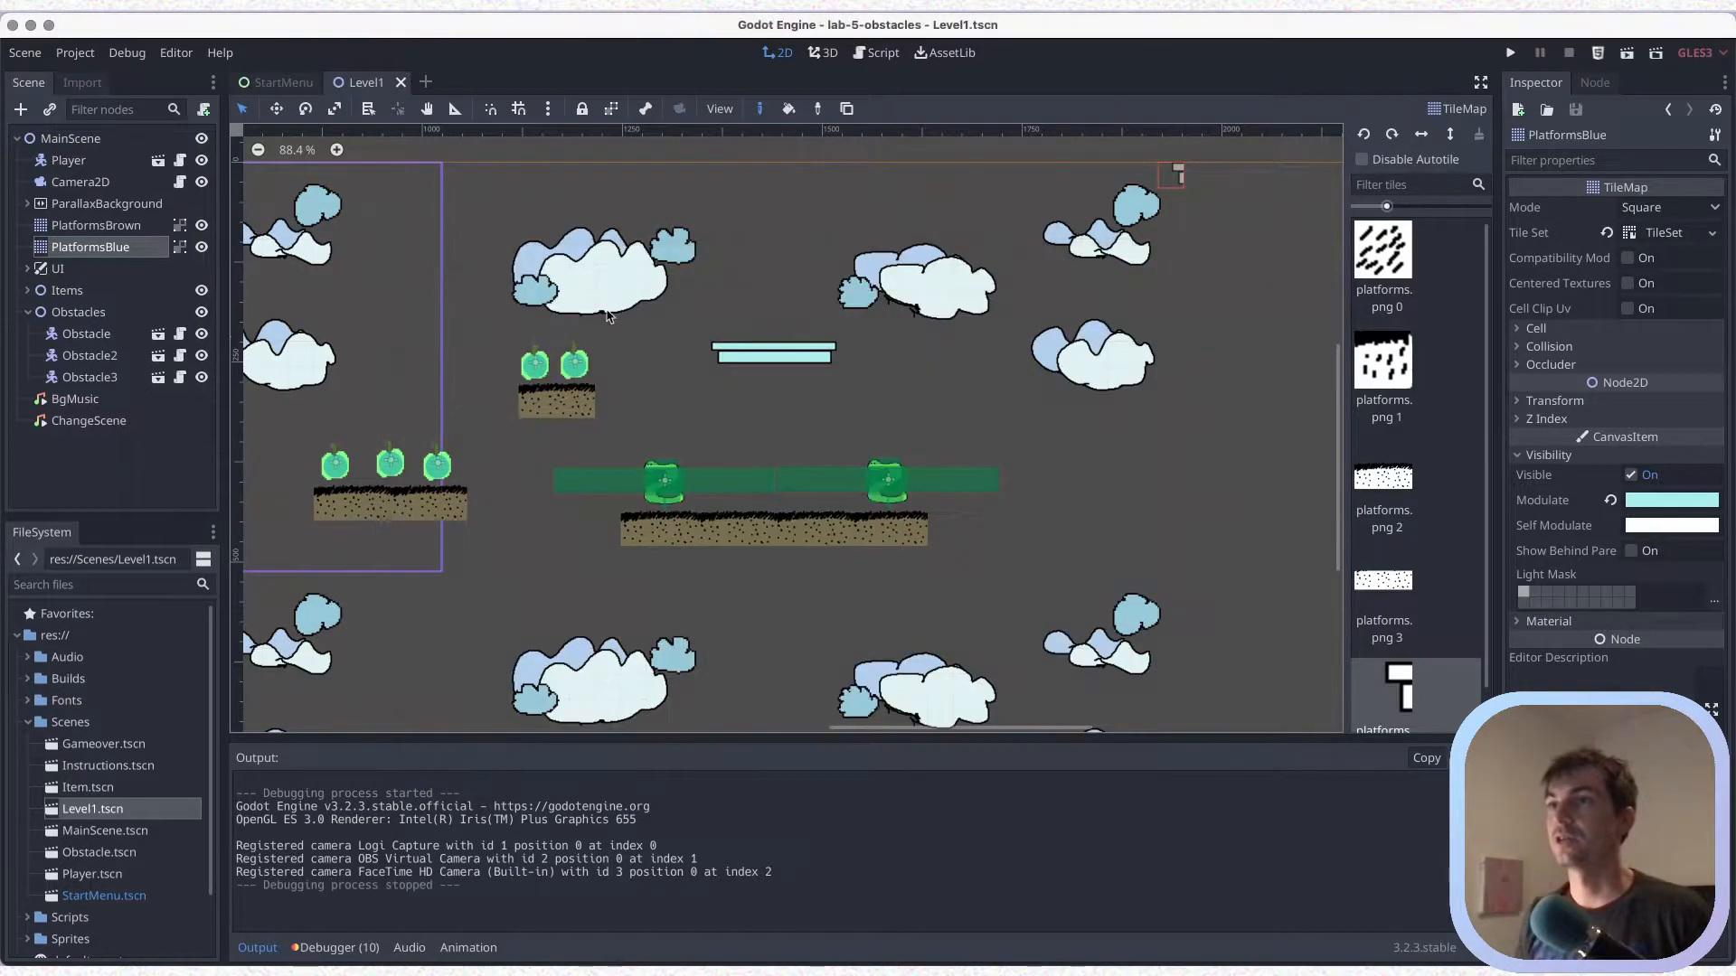
Erase the thin blue platform above the long brown platform and save the scene
{"action": "right_click_drag", "start_coordinate": [708, 351], "coordinate": [811, 355]}
{"action": "right_click", "coordinate": [845, 354]}
{"action": "key", "text": "super+s"}
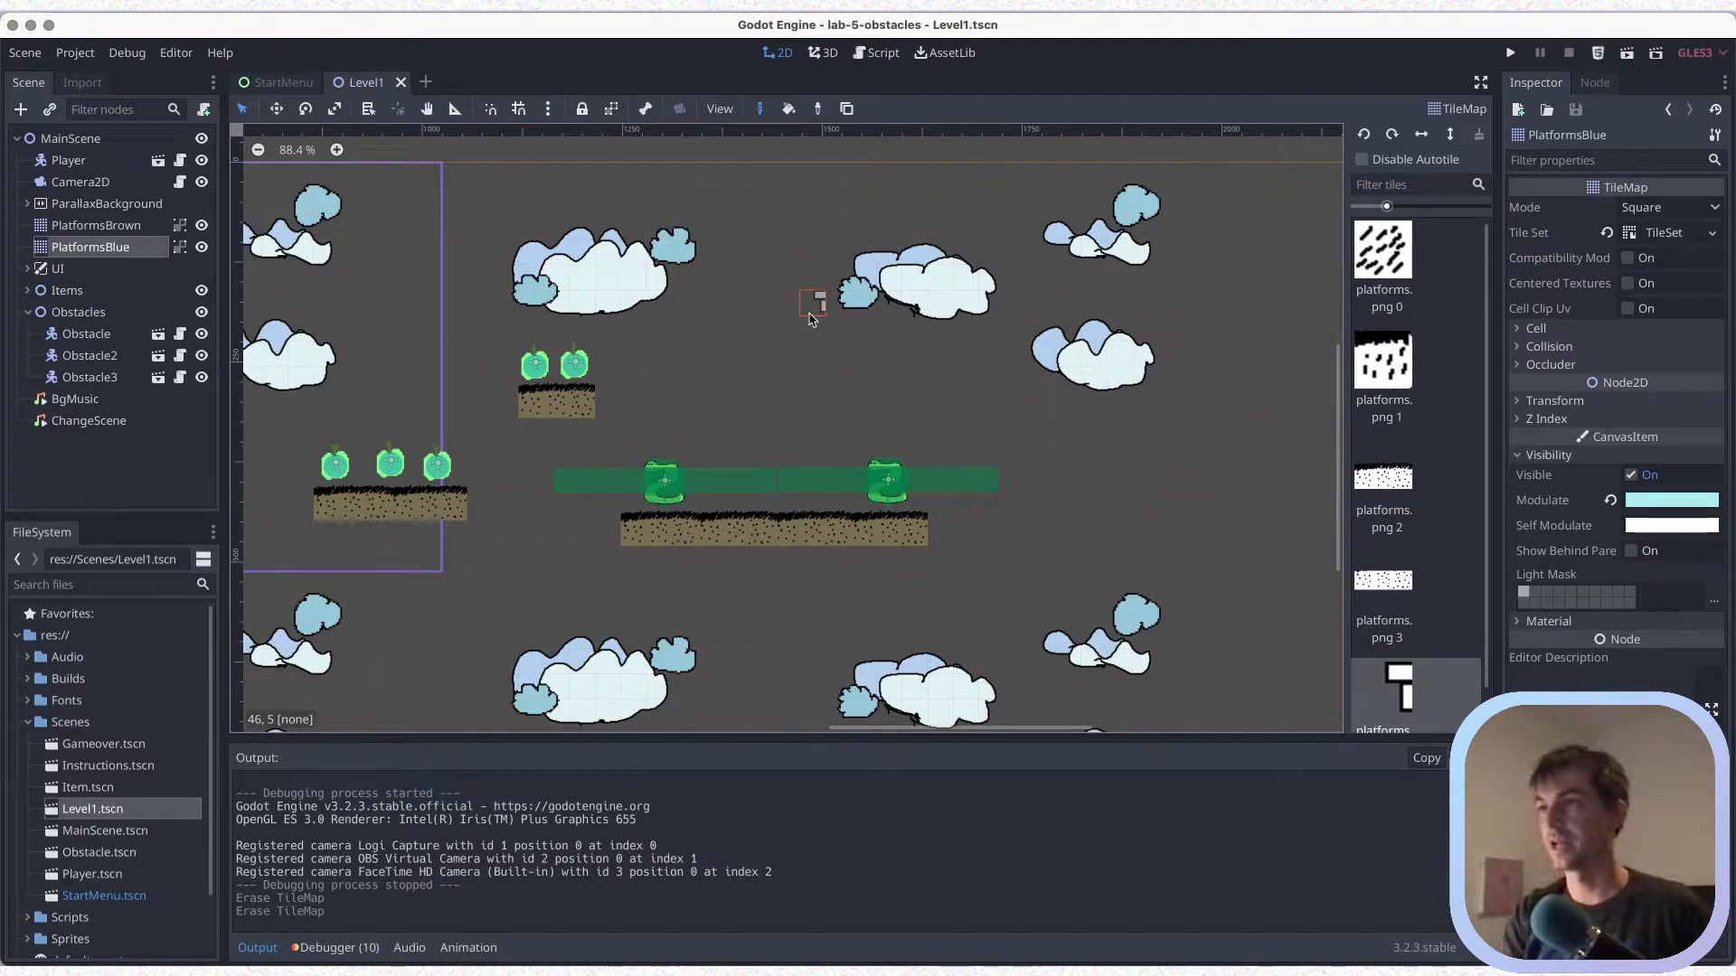
Bring up the handwritten design notes, strike through the mech, obs and rewards entries under Guidance, and hide the notes
{"action": "key", "text": "ctrl+shift+Tab"}
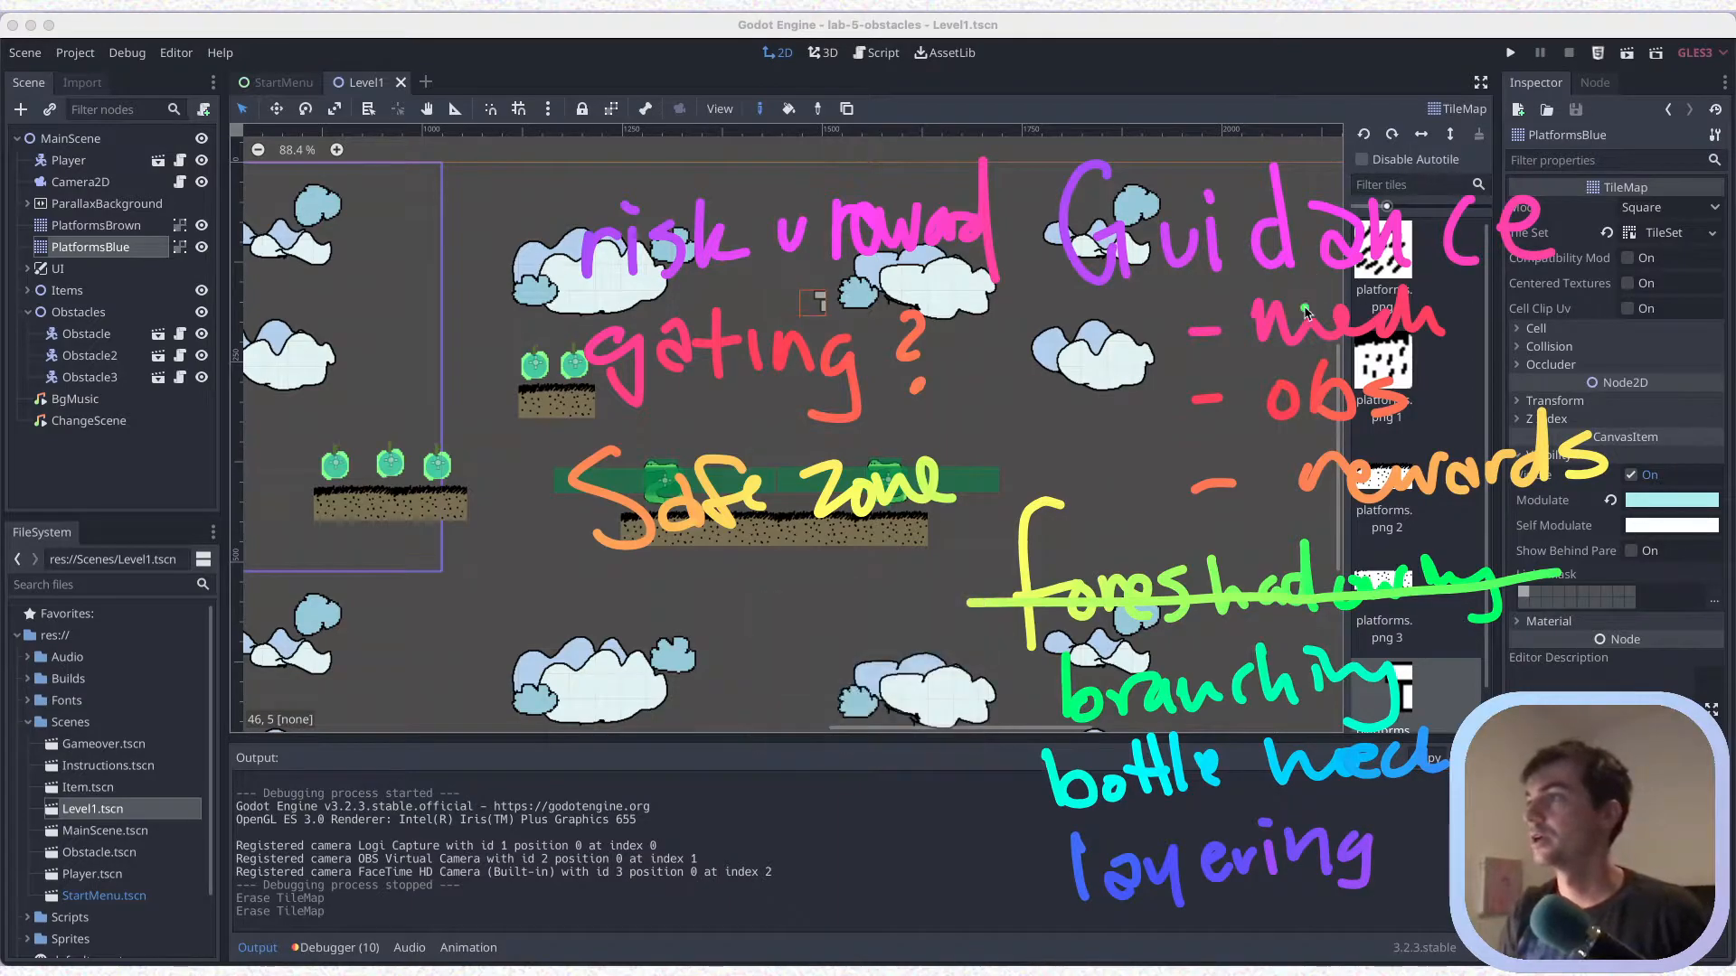
{"action": "left_click_drag", "start_coordinate": [1234, 332], "coordinate": [1449, 316]}
{"action": "left_click_drag", "start_coordinate": [1234, 416], "coordinate": [1412, 401]}
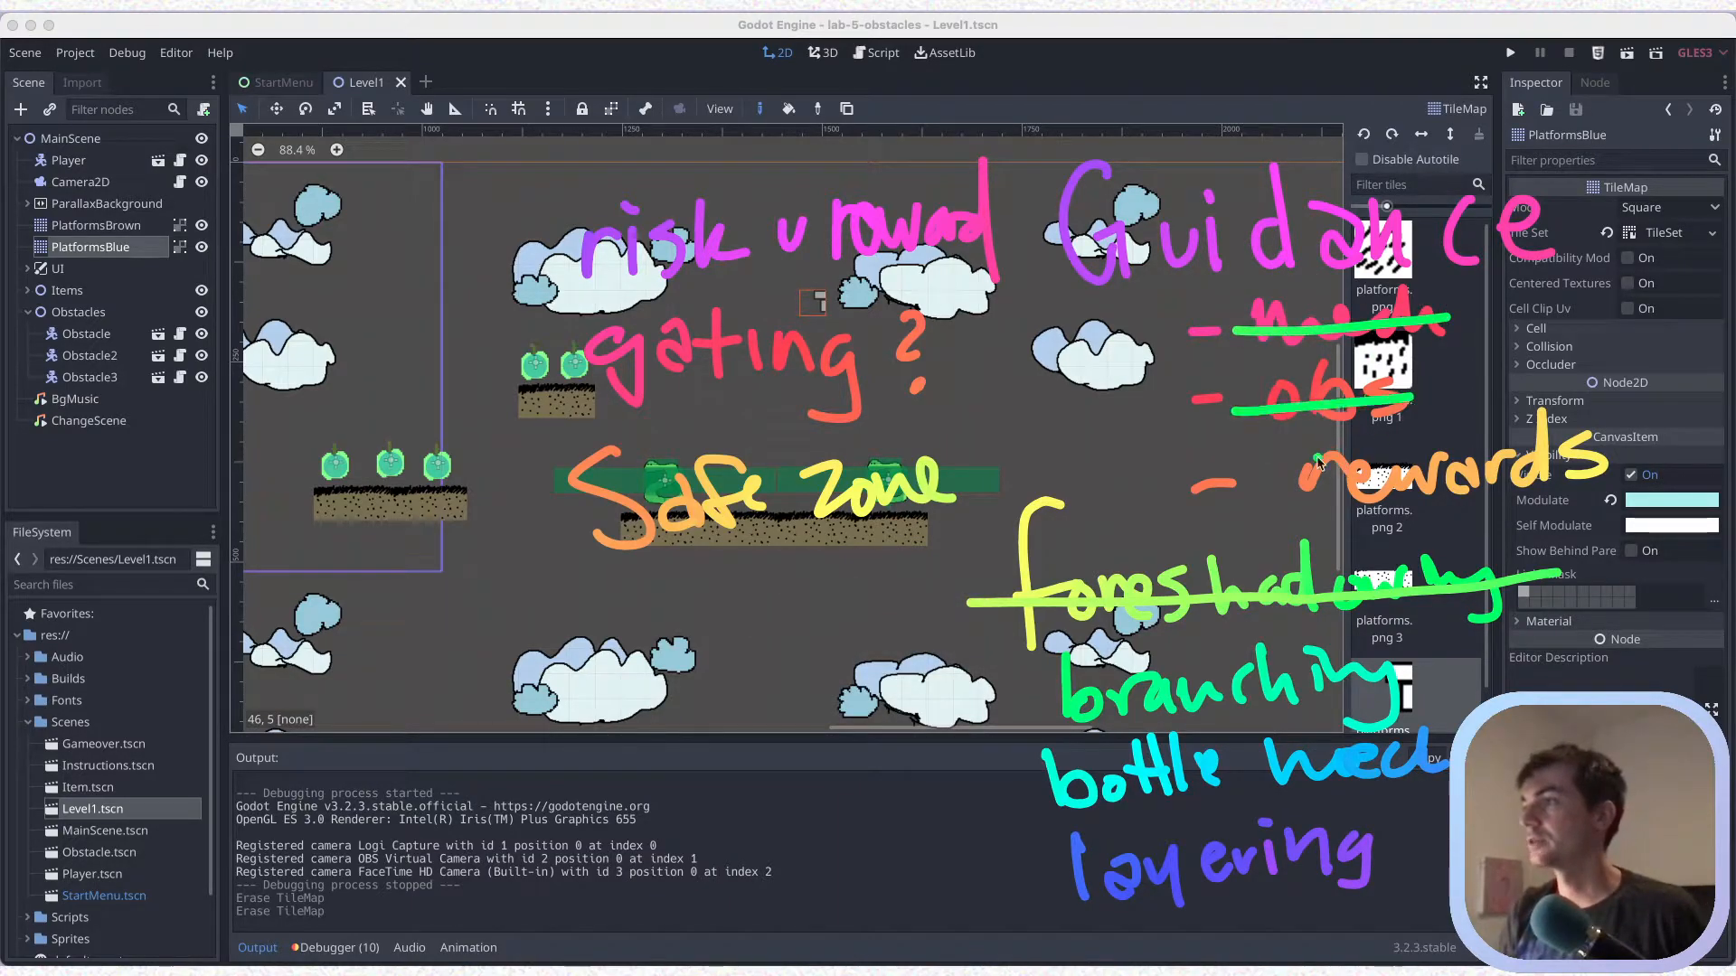
{"action": "left_click_drag", "start_coordinate": [1256, 508], "coordinate": [1654, 455]}
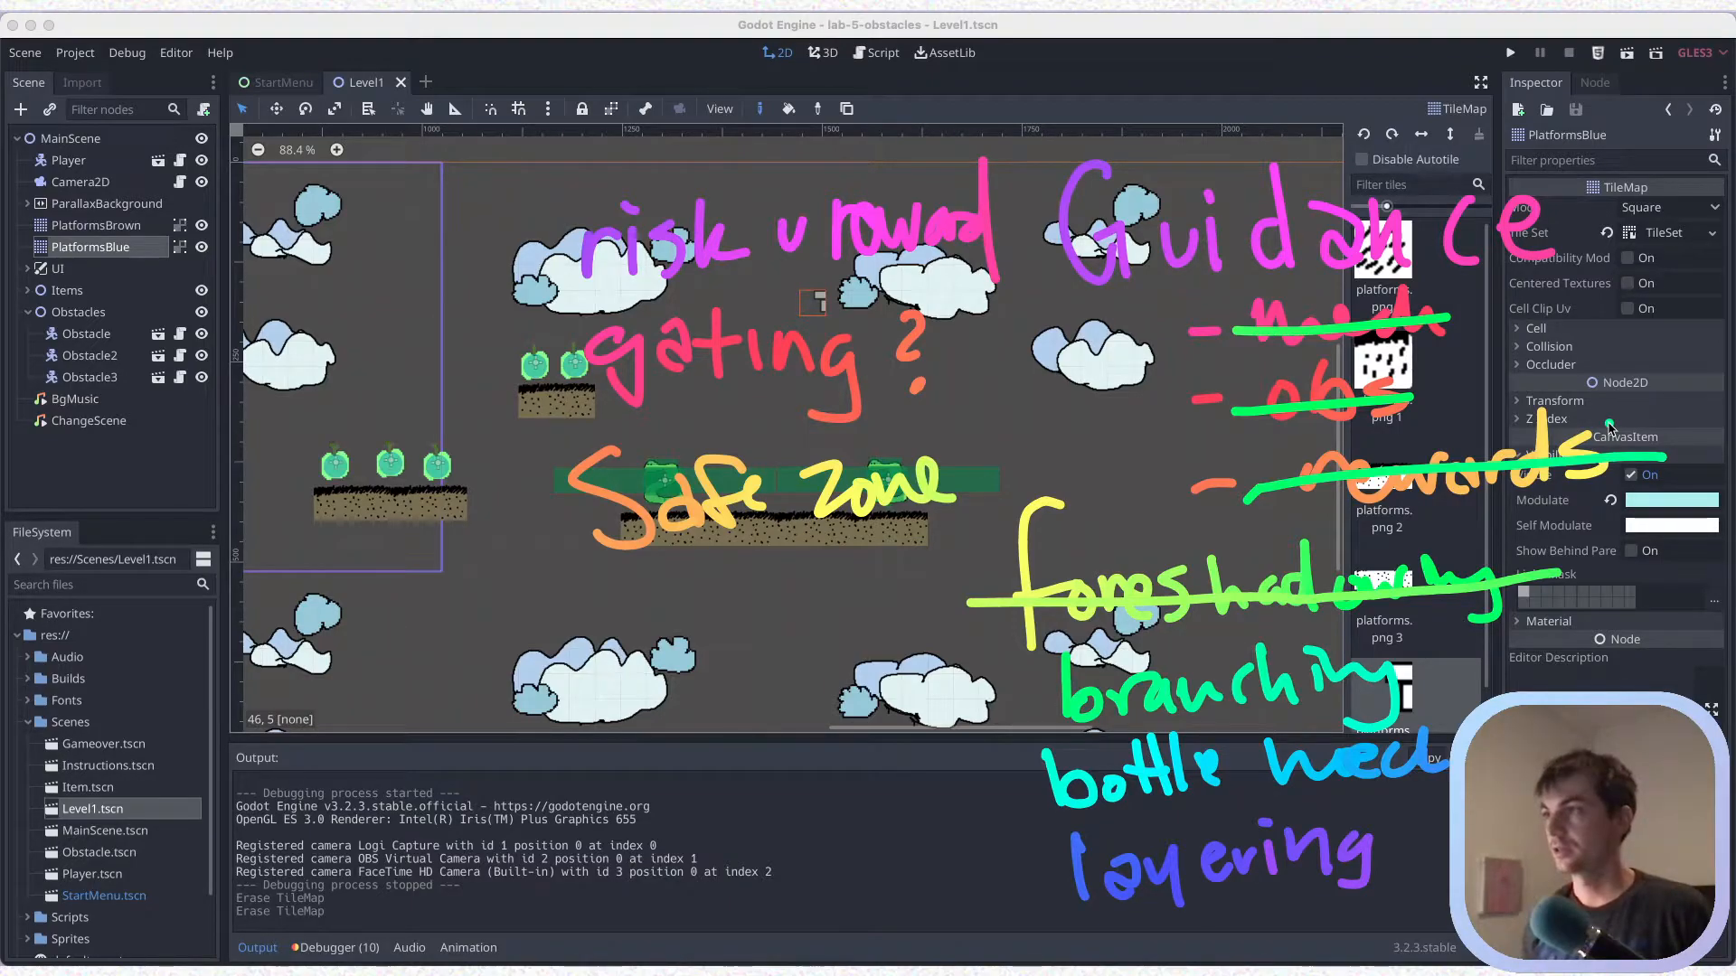
{"action": "key", "text": "Escape"}
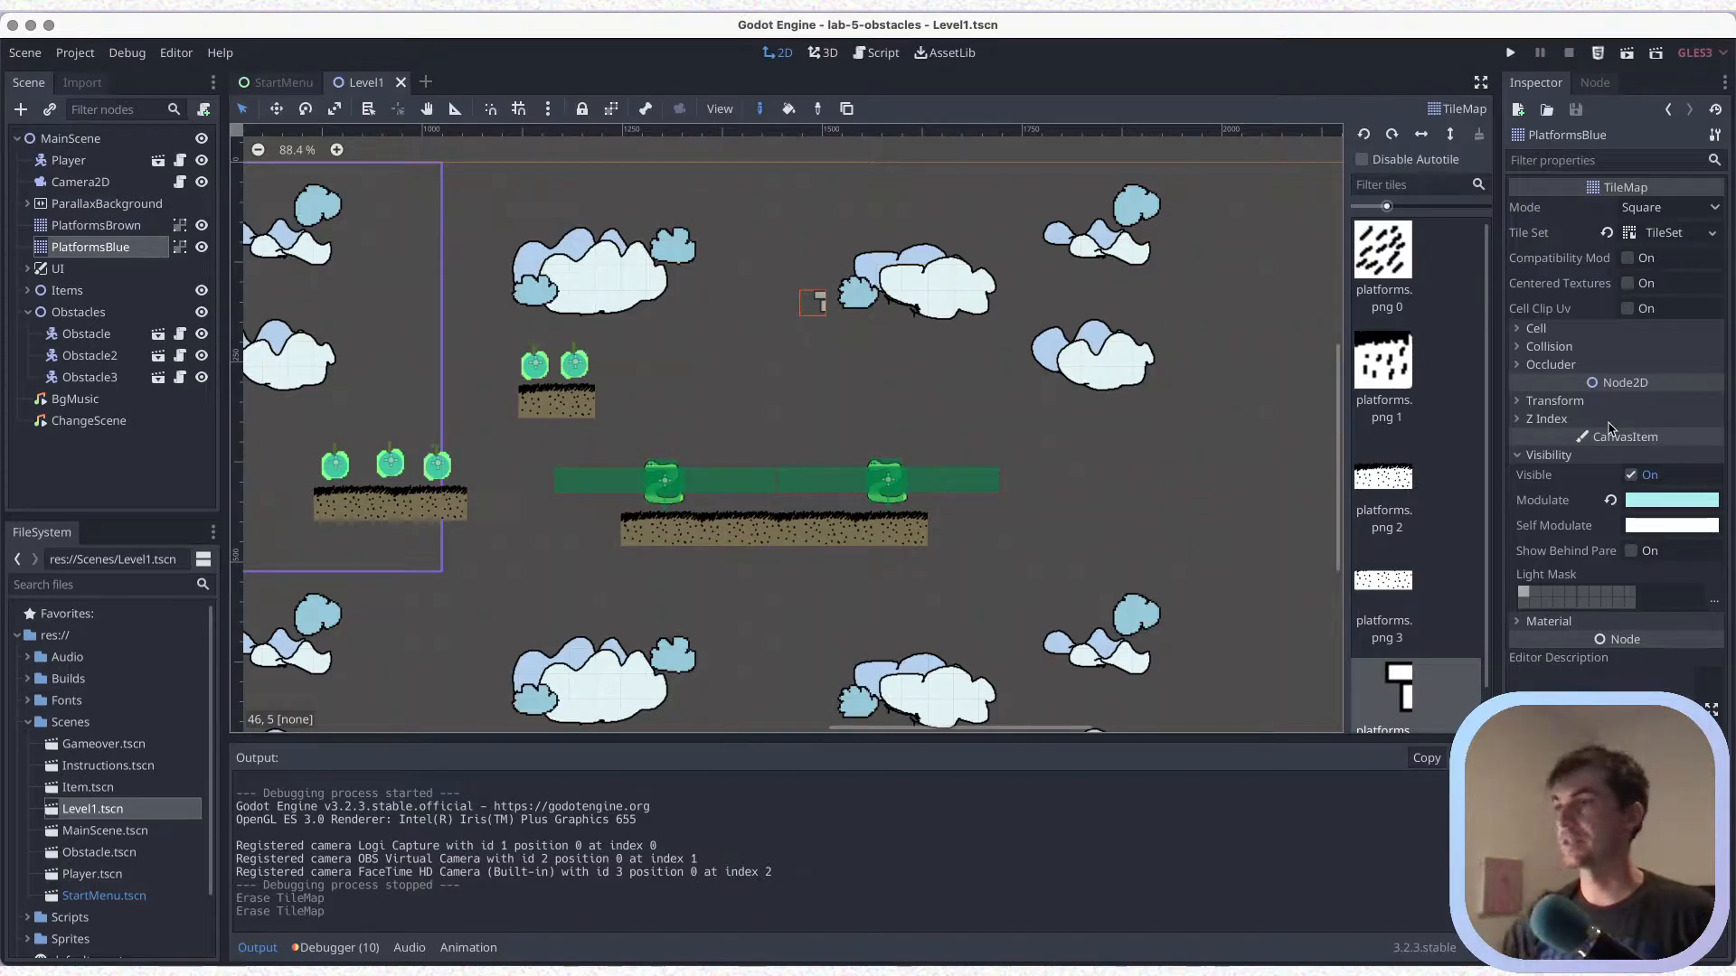
Paint a thin blue platform in the open space above and beyond the far end of the long brown platform, and save
{"action": "key", "text": "ctrl+s"}
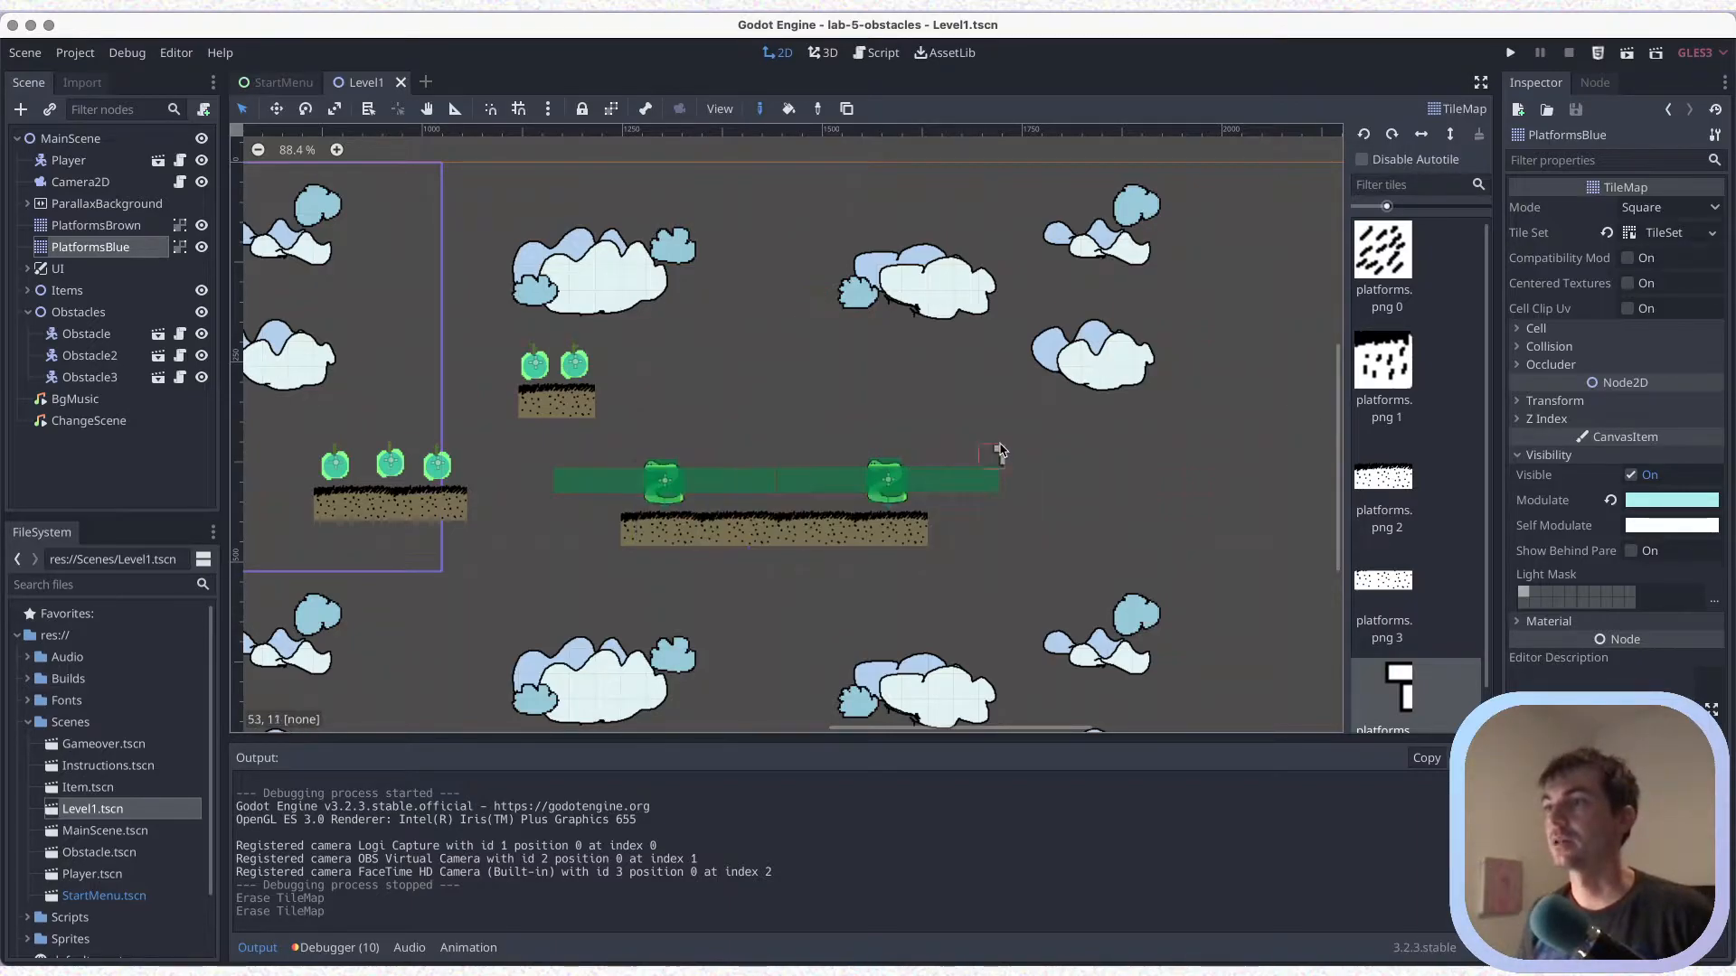
{"action": "scroll", "coordinate": [908, 434], "scroll_direction": "down", "scroll_amount": 1}
{"action": "scroll", "coordinate": [908, 434], "scroll_direction": "right", "scroll_amount": 2}
{"action": "scroll", "coordinate": [909, 434], "scroll_direction": "up", "scroll_amount": 2}
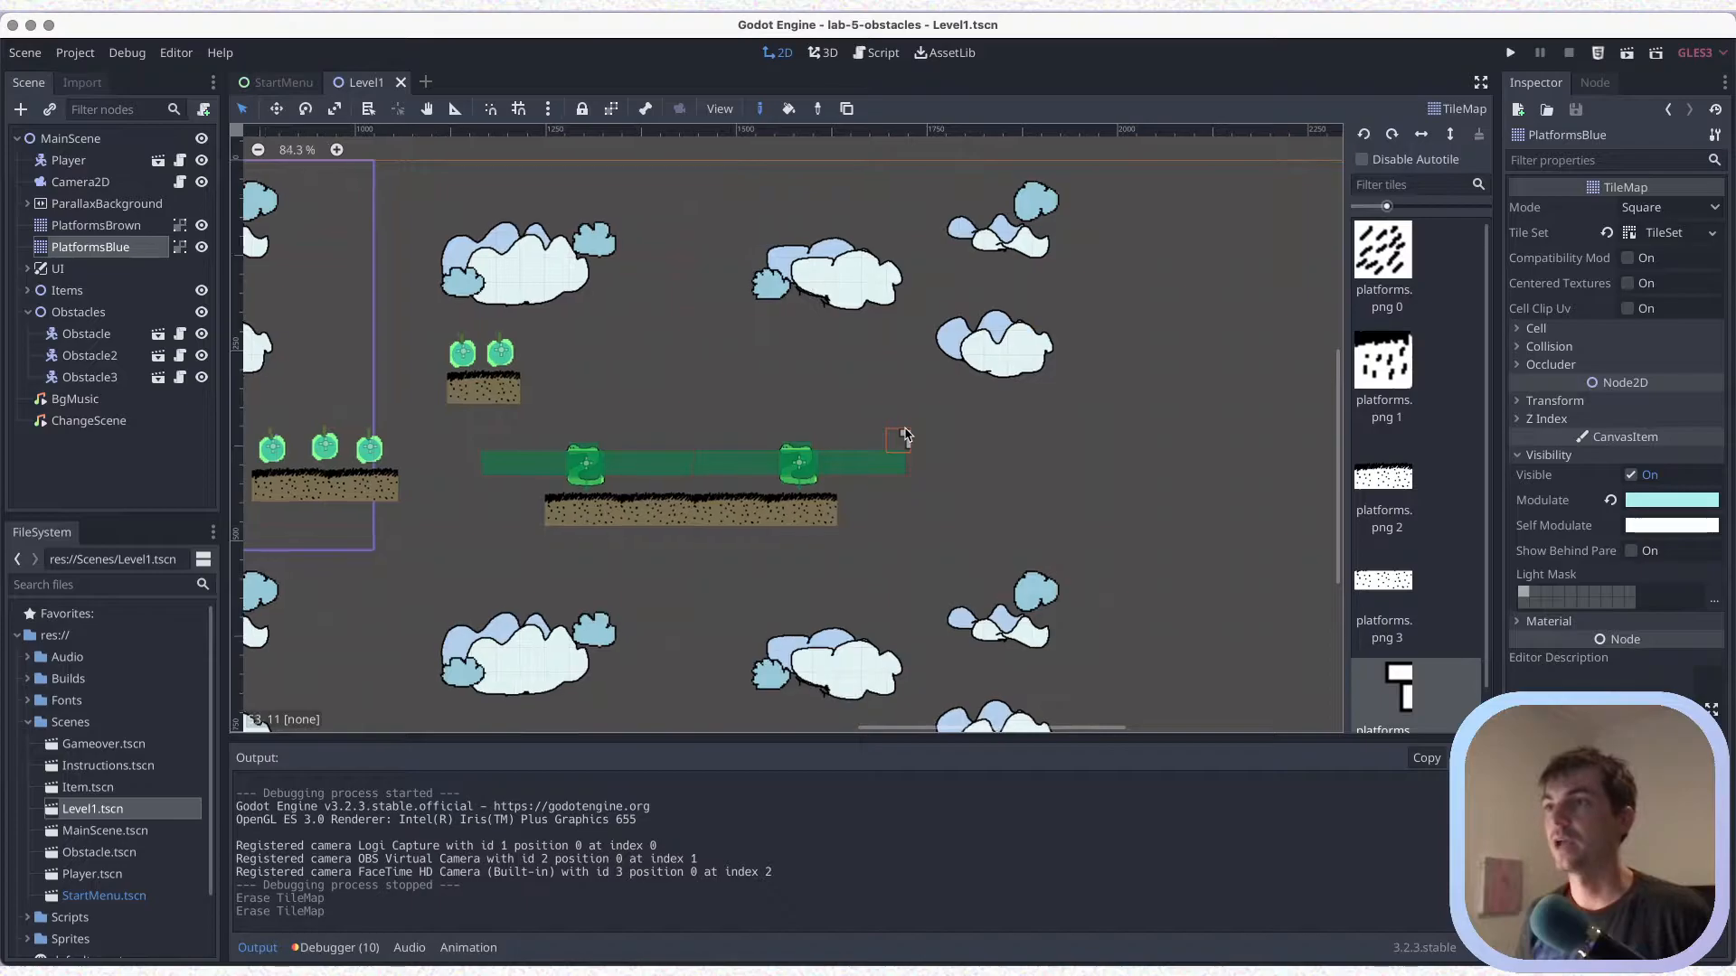
{"action": "scroll", "coordinate": [907, 437], "scroll_direction": "up", "scroll_amount": 1}
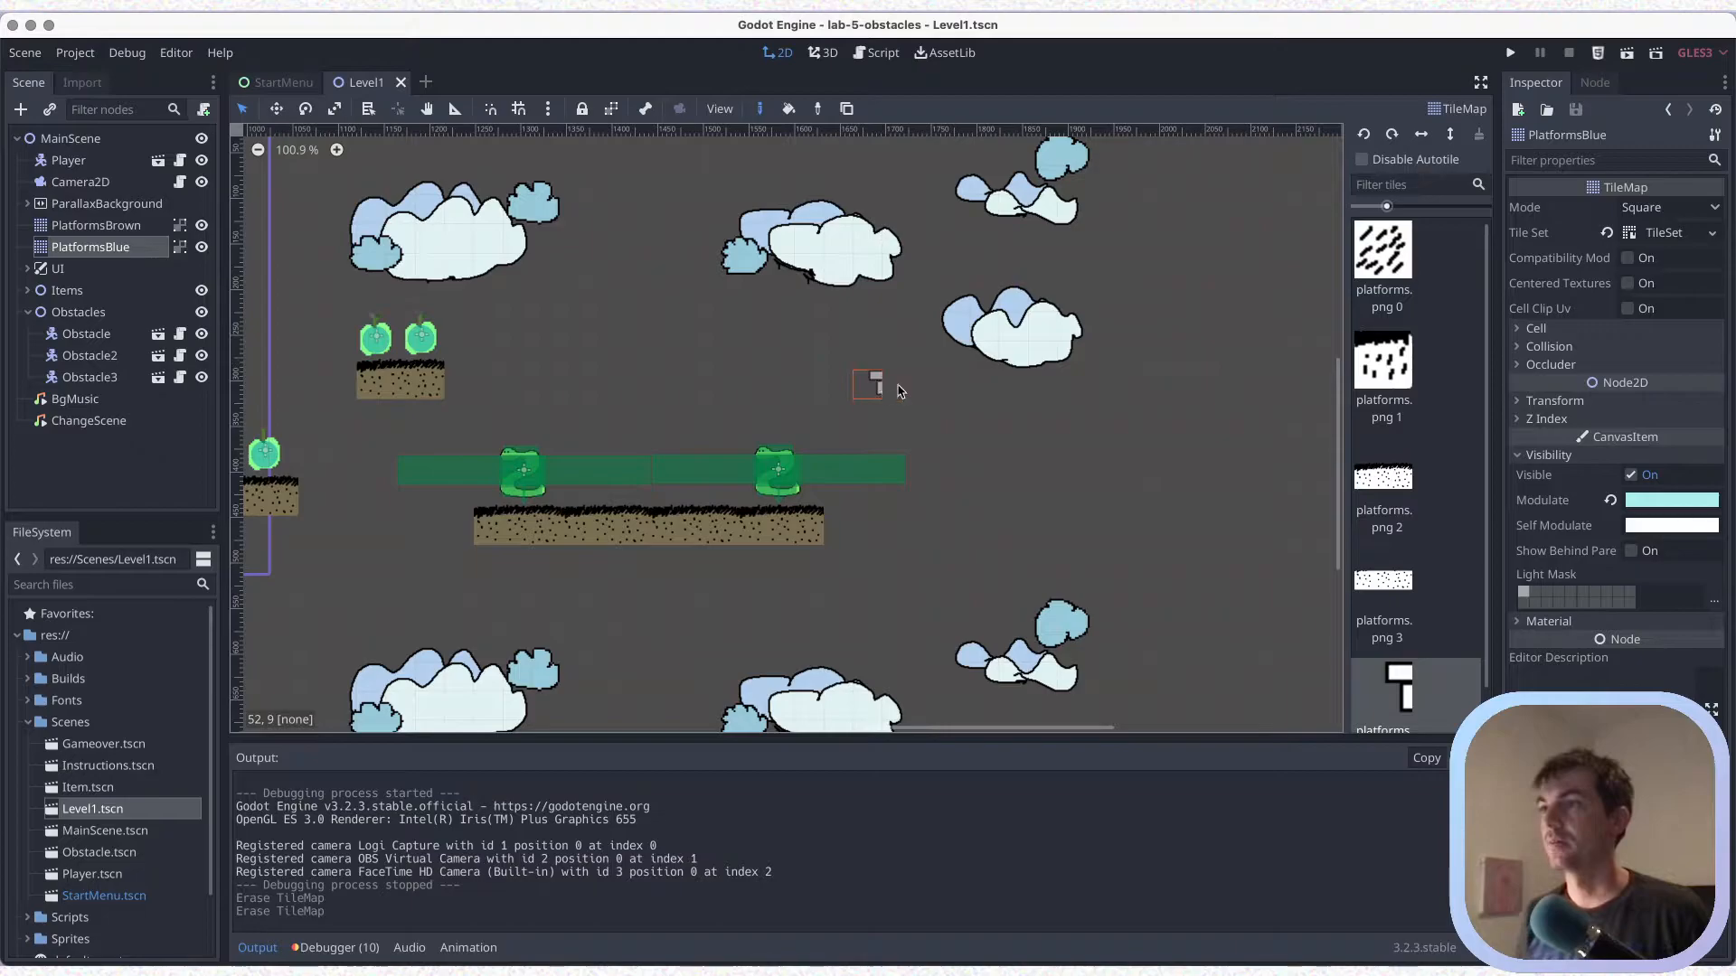
{"action": "left_click_drag", "start_coordinate": [900, 391], "coordinate": [1053, 396]}
{"action": "key", "text": "ctrl+s"}
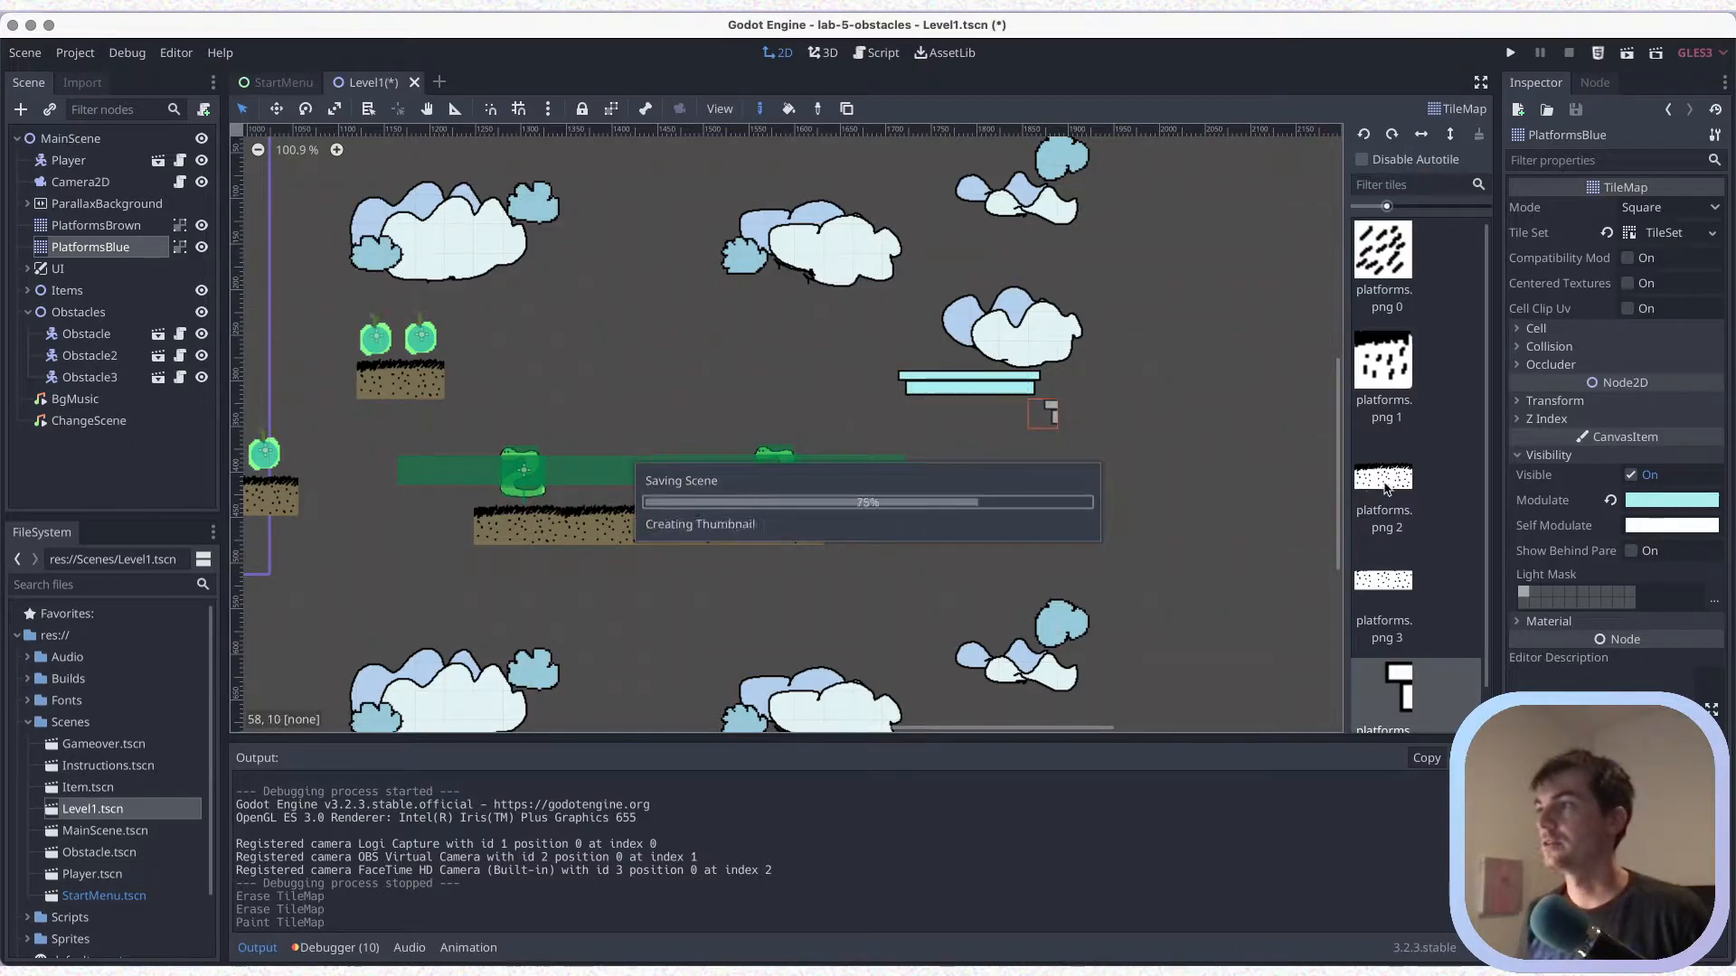
{"action": "left_click", "coordinate": [1386, 488]}
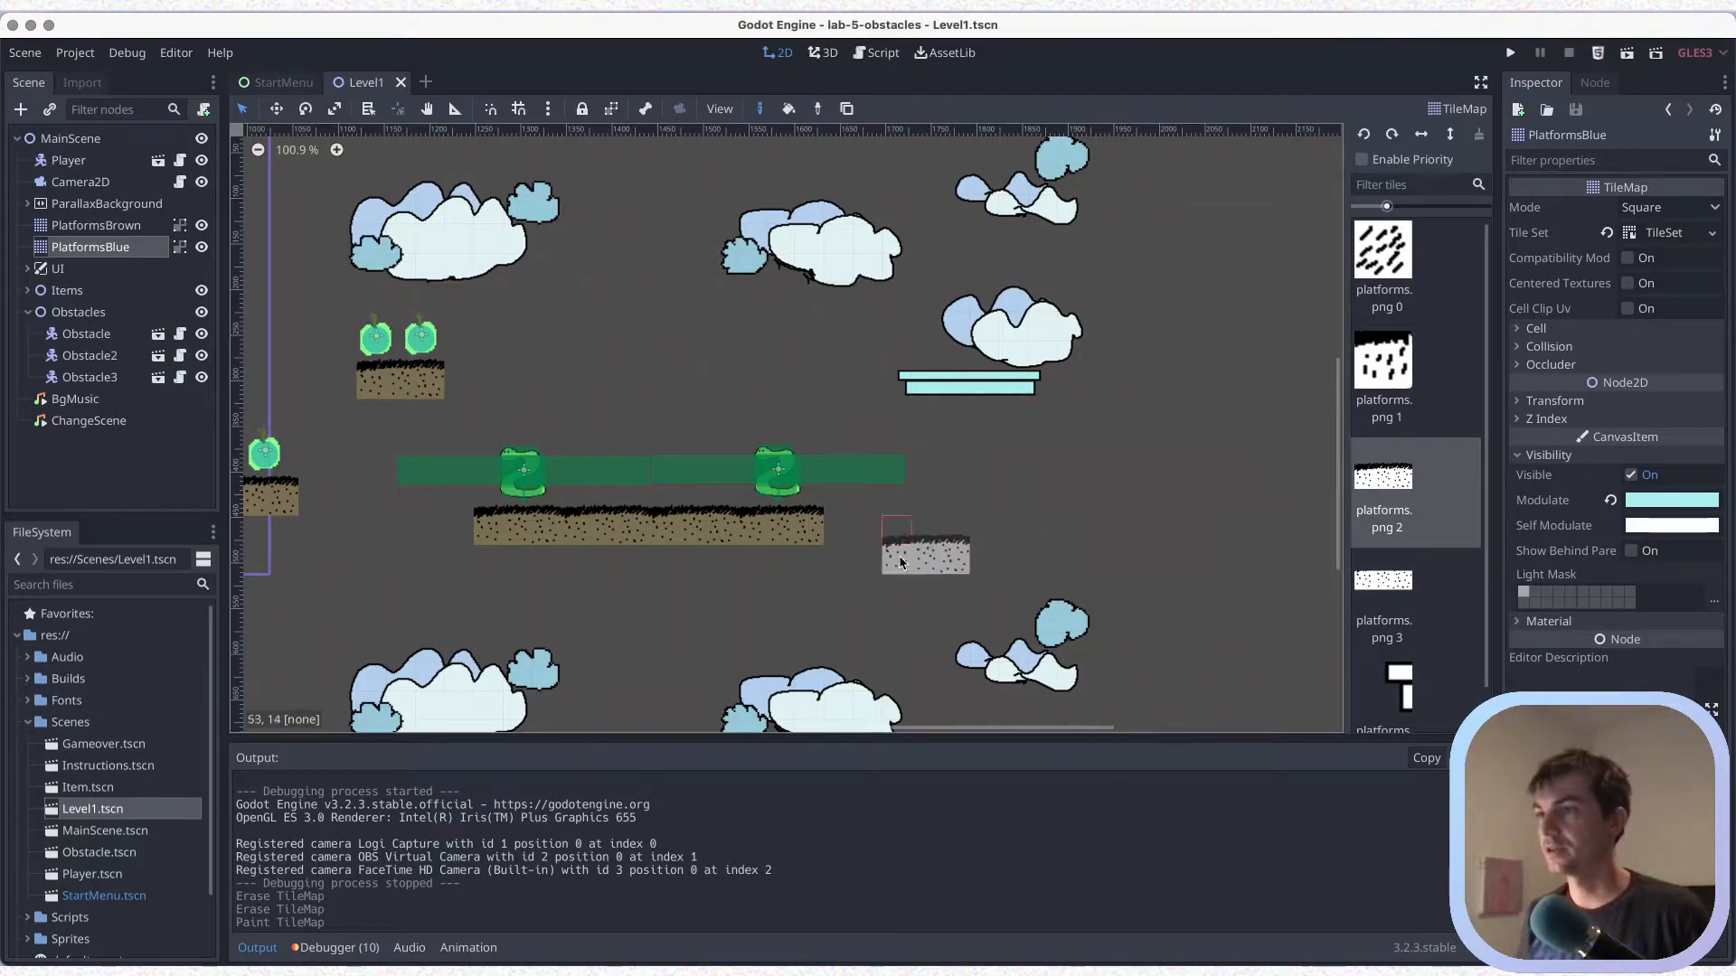
{"action": "left_click", "coordinate": [905, 544]}
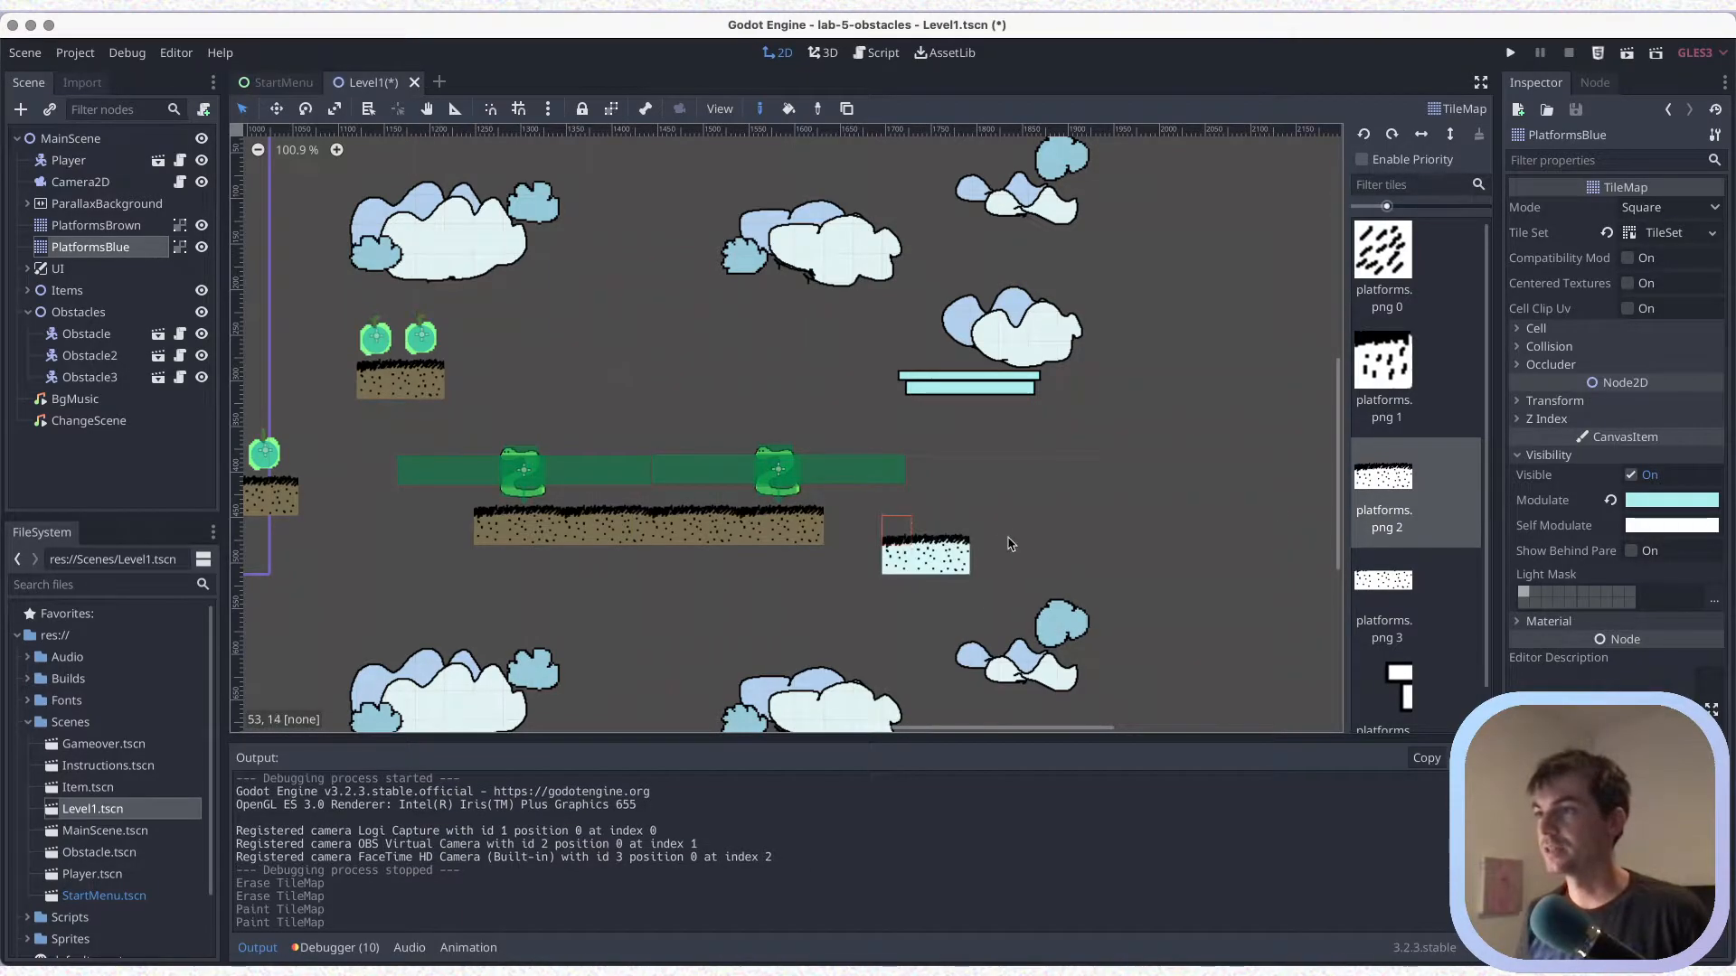
{"action": "key", "text": "ctrl+z"}
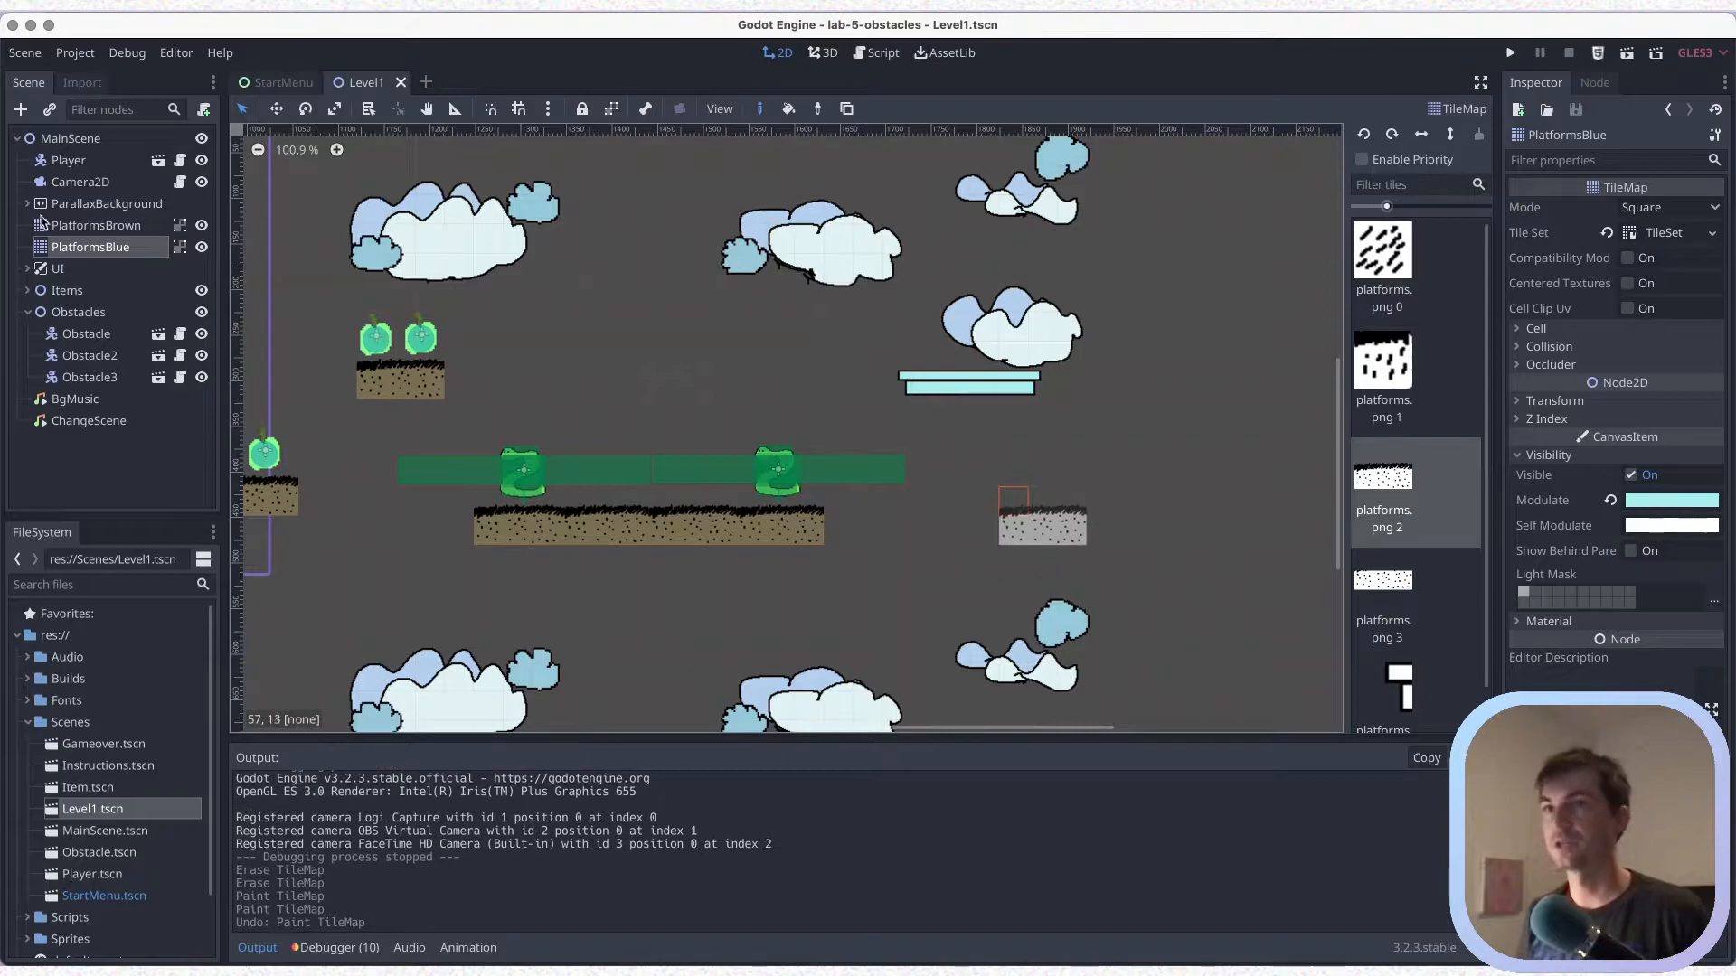
On PlatformsBrown, paint a second long brown platform from four platforms.png 2 tiles, slightly lower and beyond the first, and save
{"action": "left_click", "coordinate": [90, 226]}
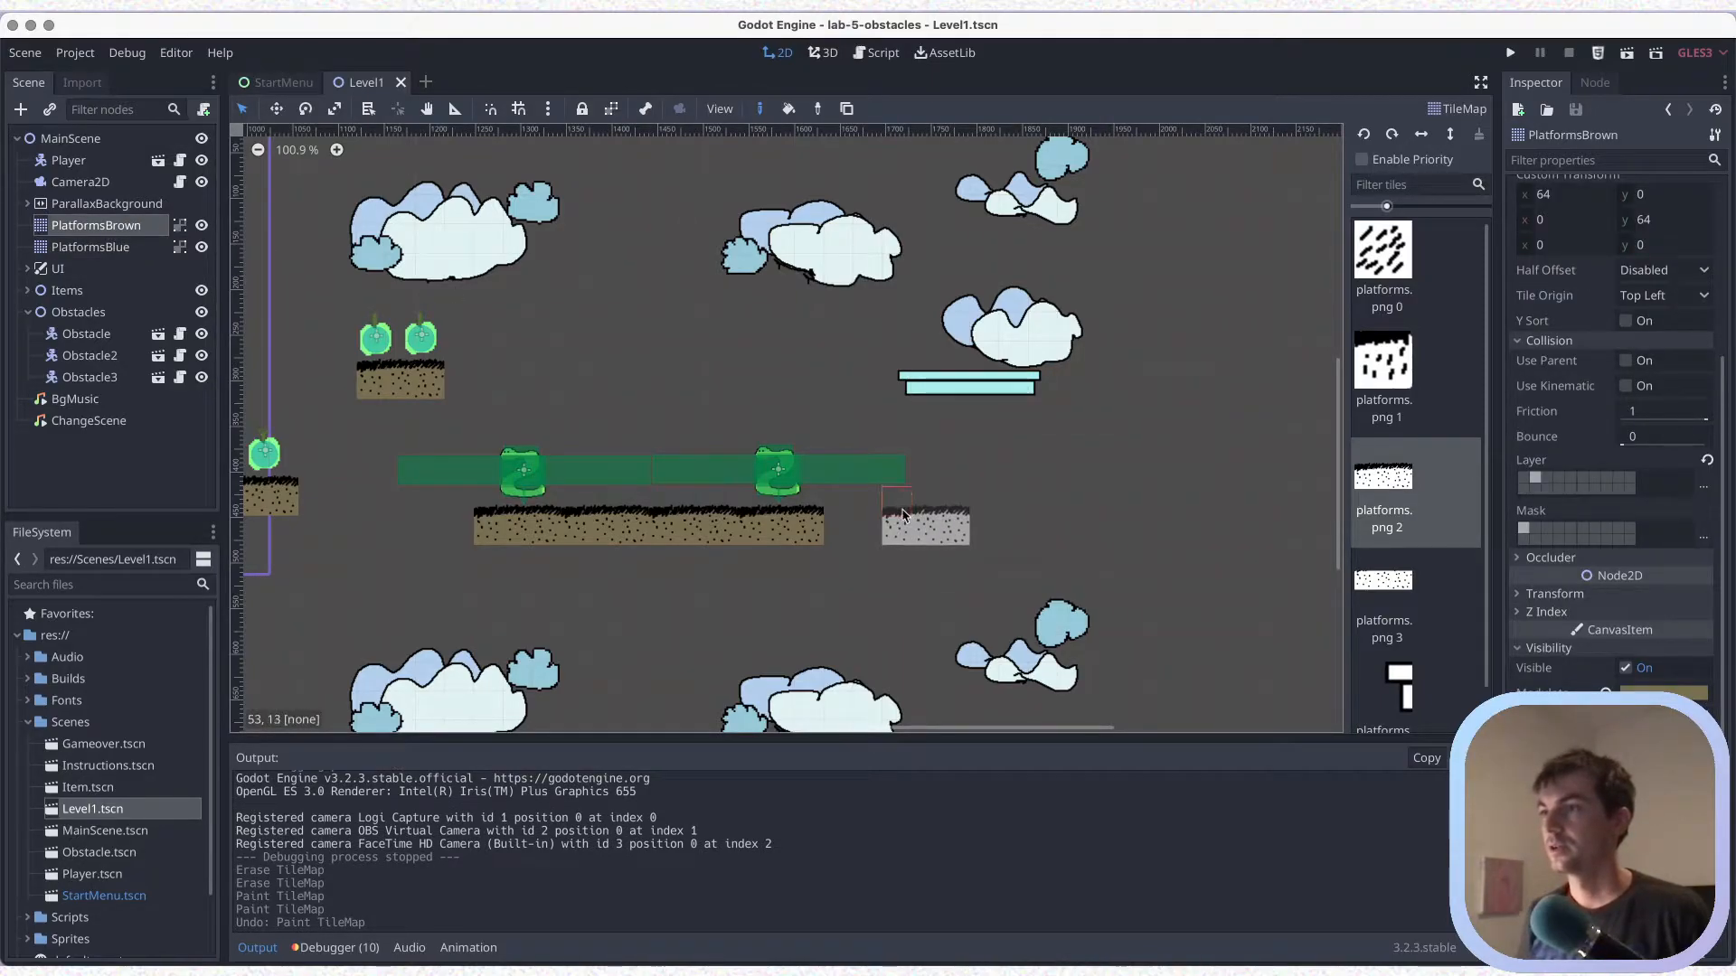
{"action": "left_click", "coordinate": [900, 537]}
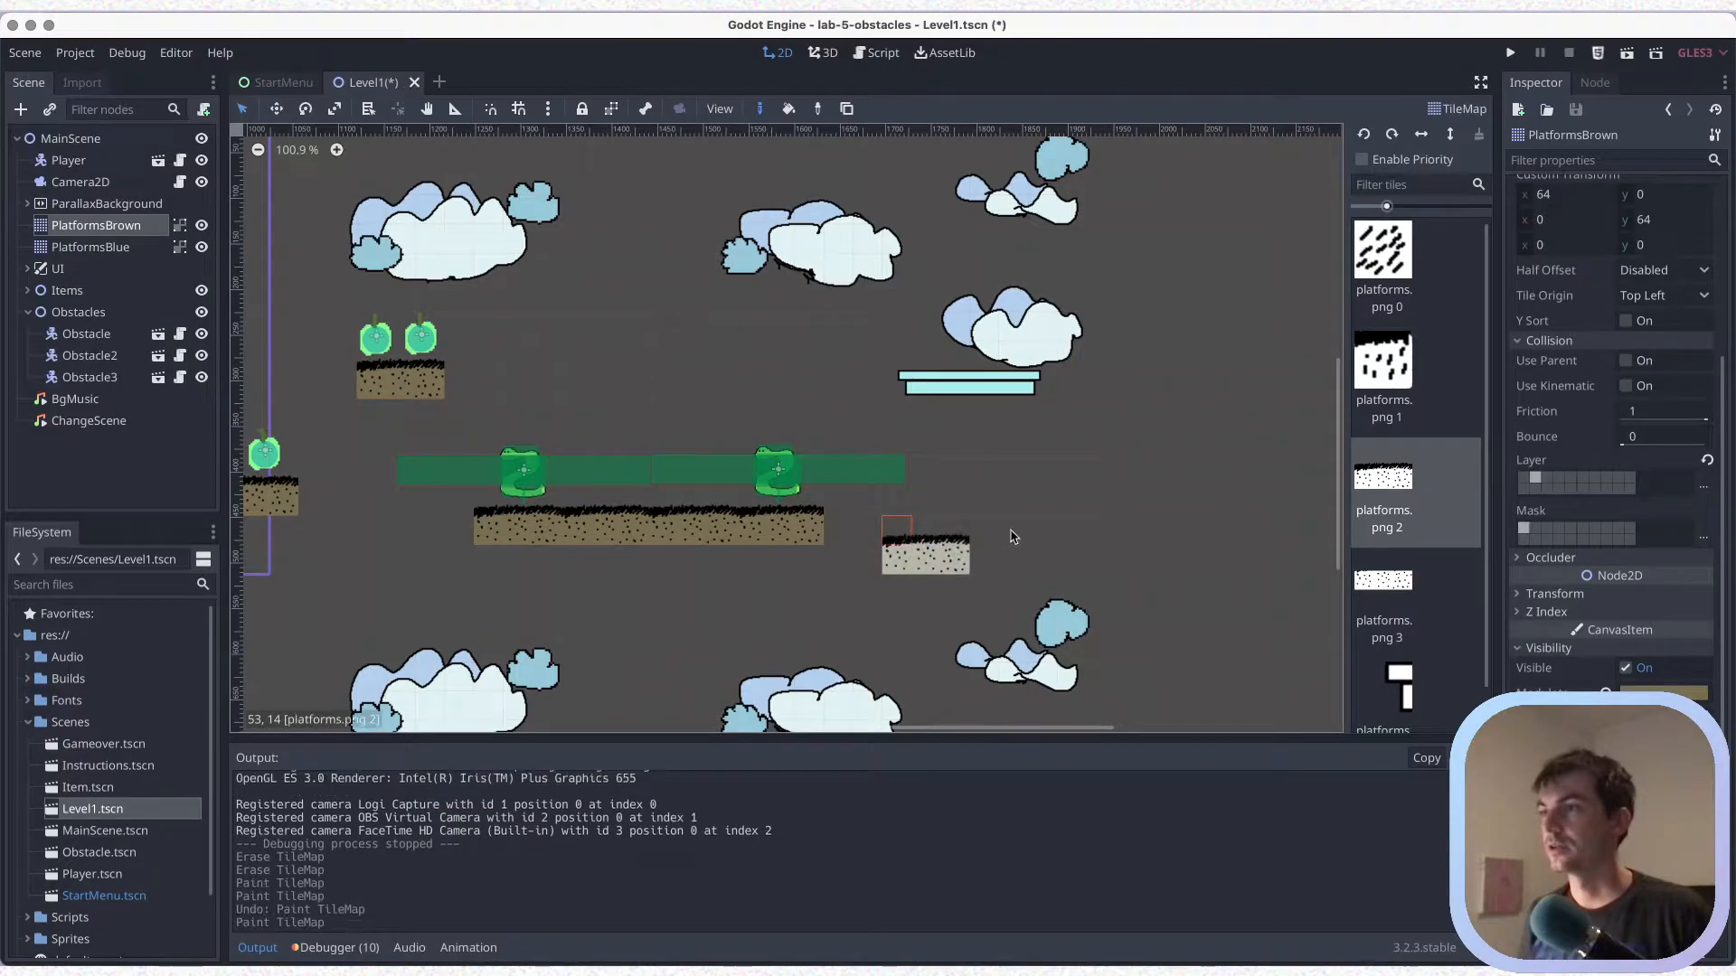
{"action": "left_click", "coordinate": [995, 547]}
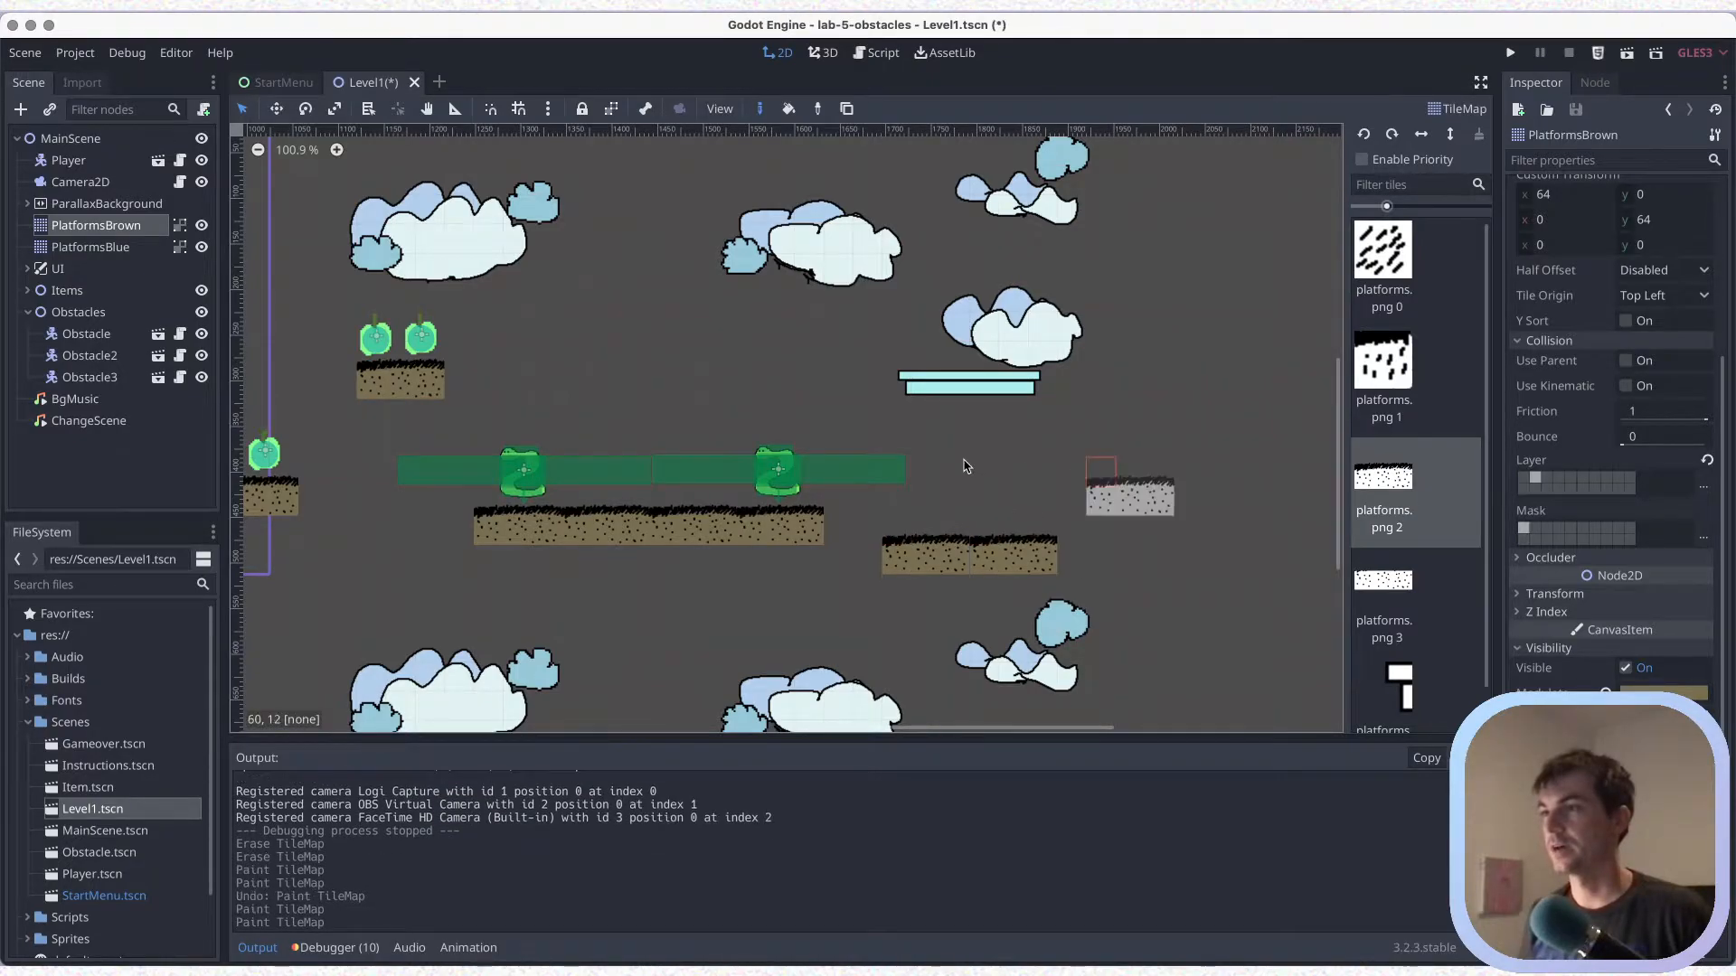
{"action": "scroll", "coordinate": [950, 525], "scroll_direction": "right", "scroll_amount": 5}
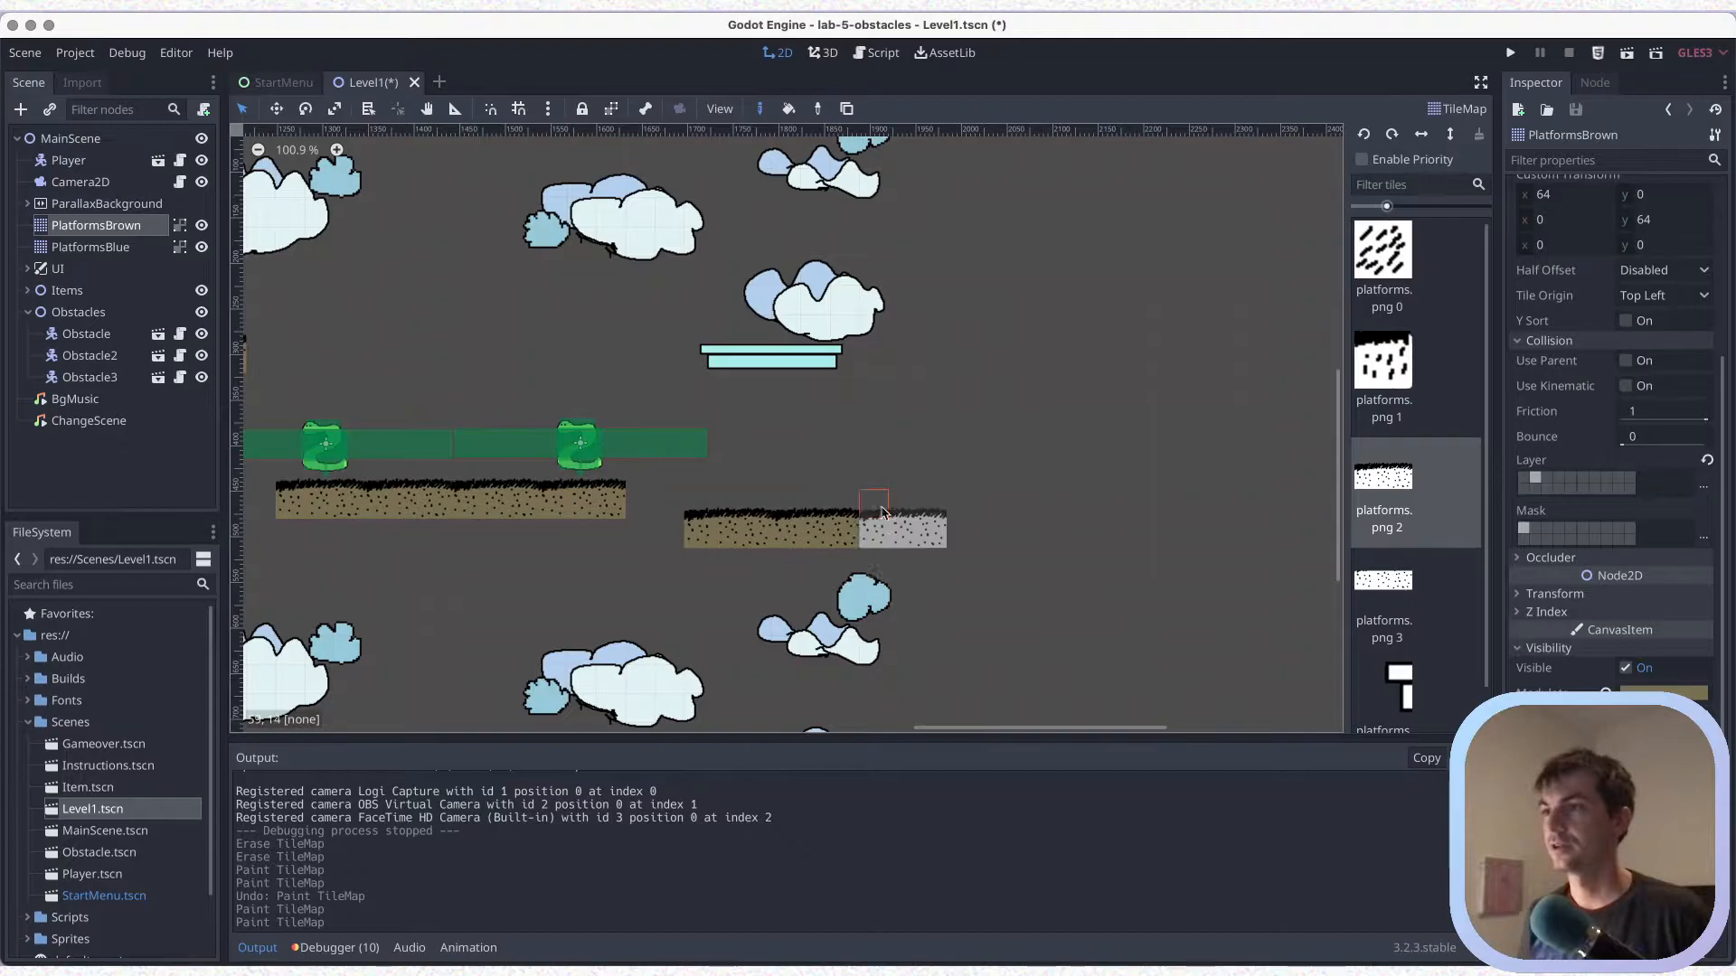
{"action": "left_click", "coordinate": [895, 525]}
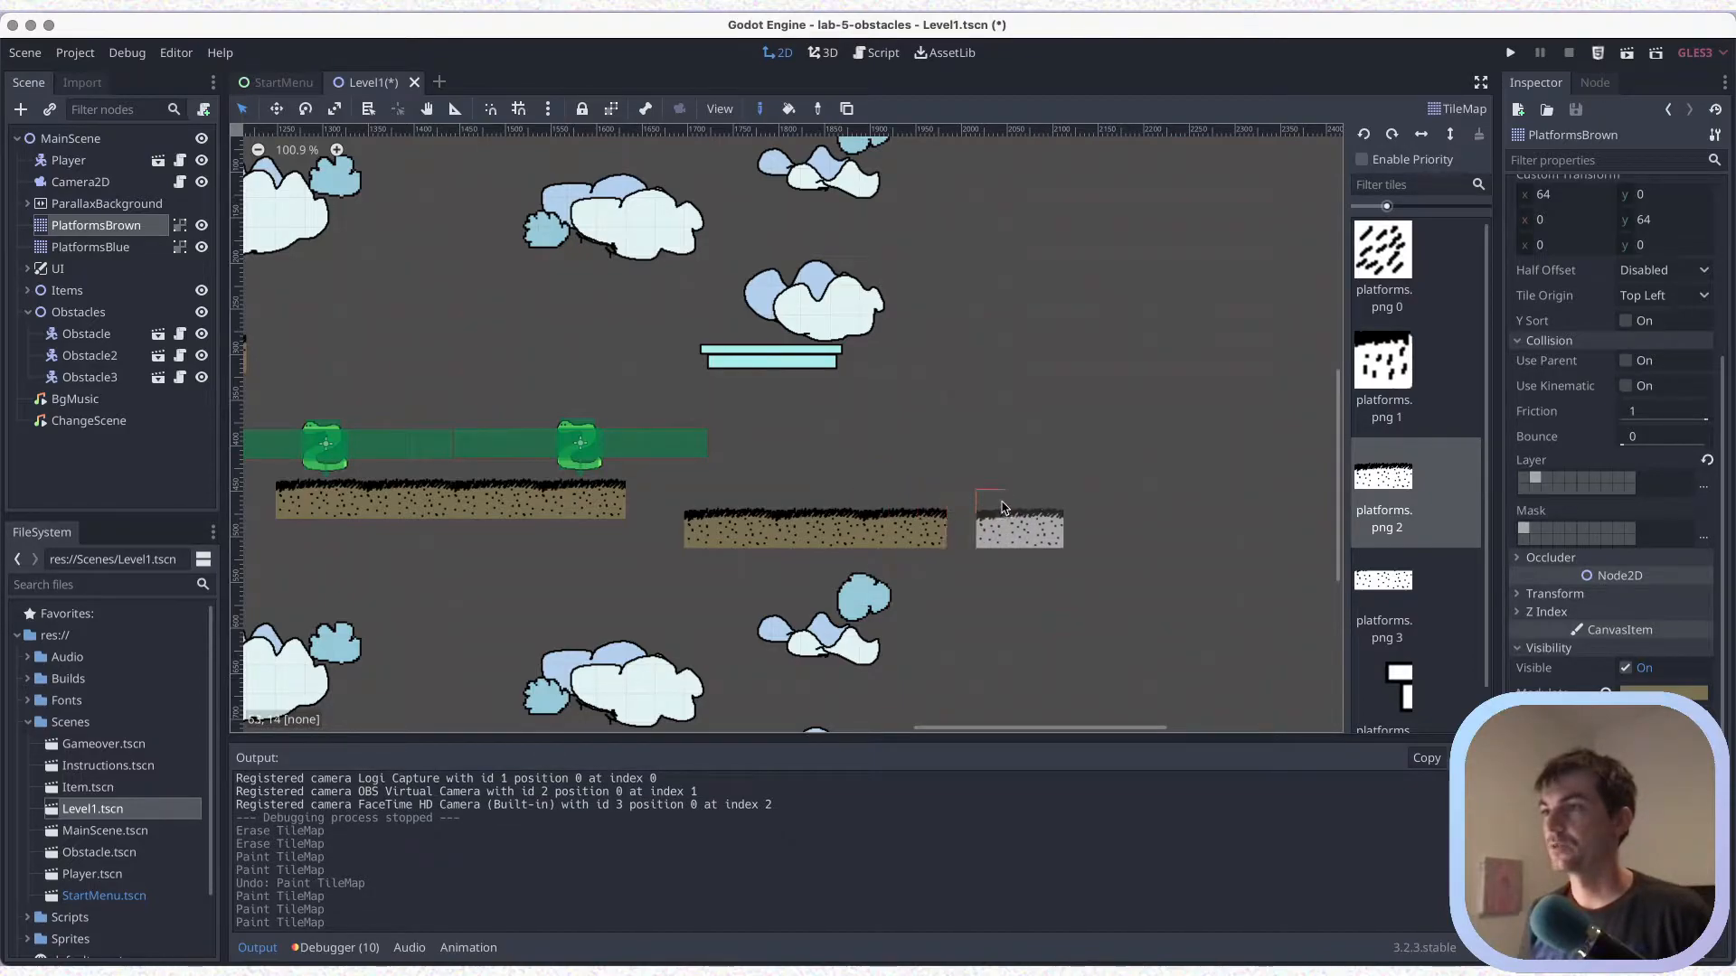
{"action": "left_click", "coordinate": [999, 486]}
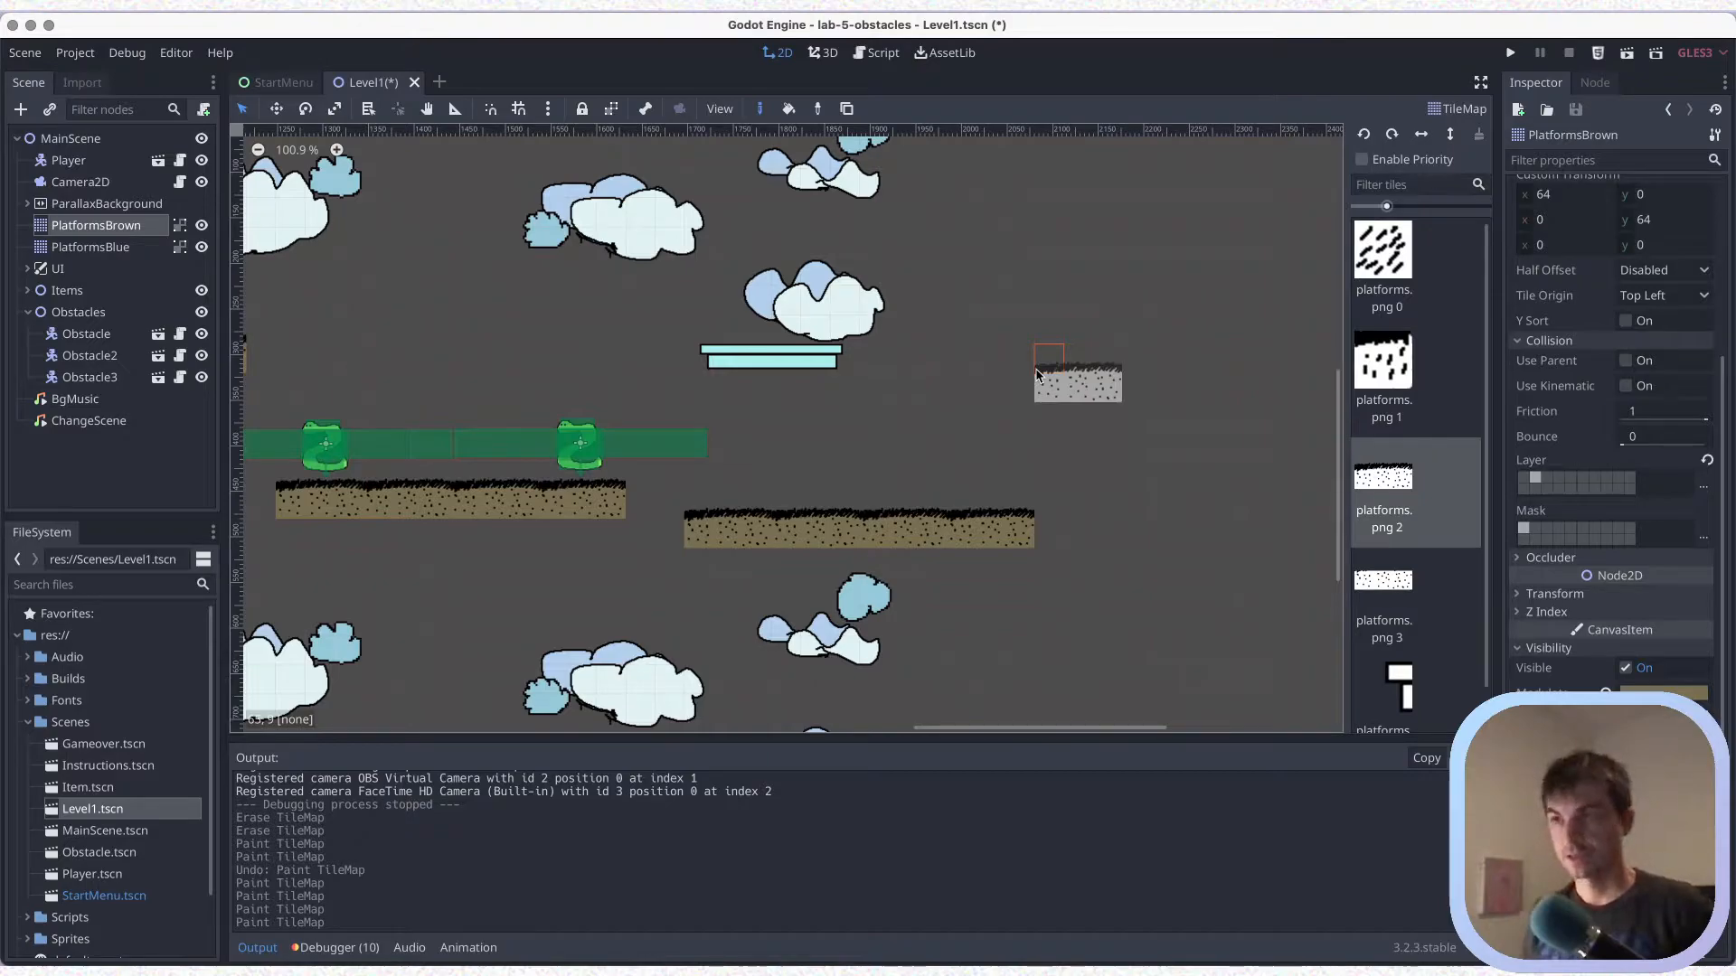
{"action": "key", "text": "ctrl+s"}
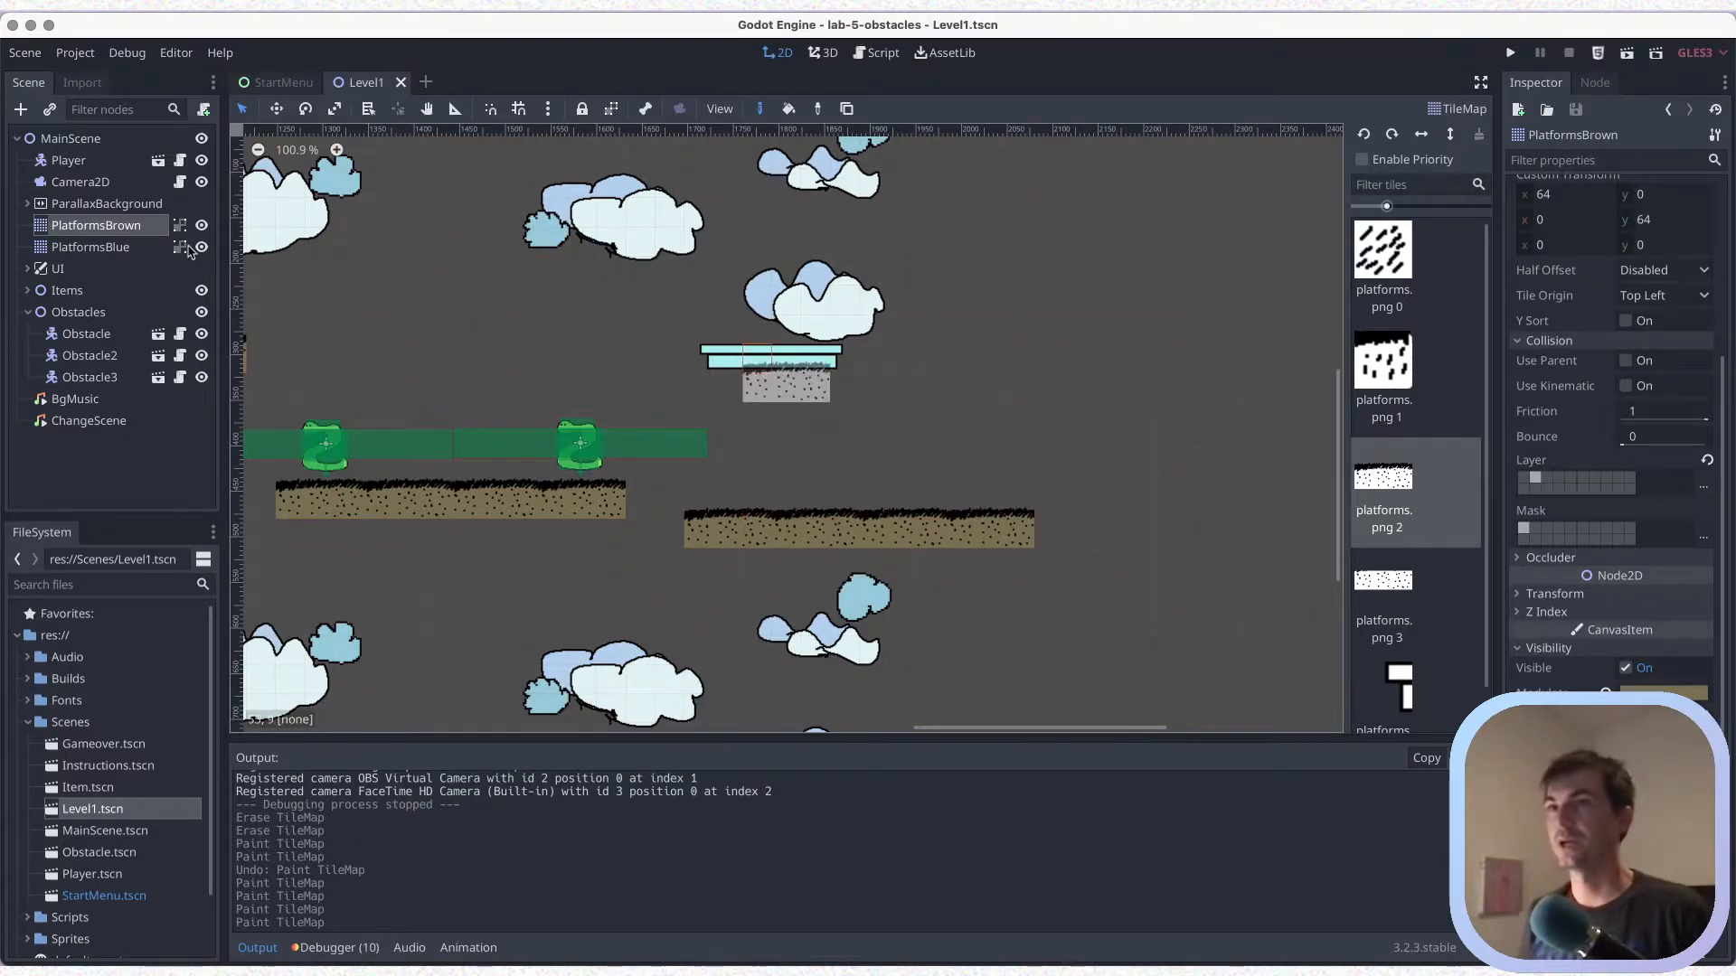
On PlatformsBlue, erase the far end tile of the thin blue platform, paint a matching one further along at the same height, and save
{"action": "left_click", "coordinate": [91, 247]}
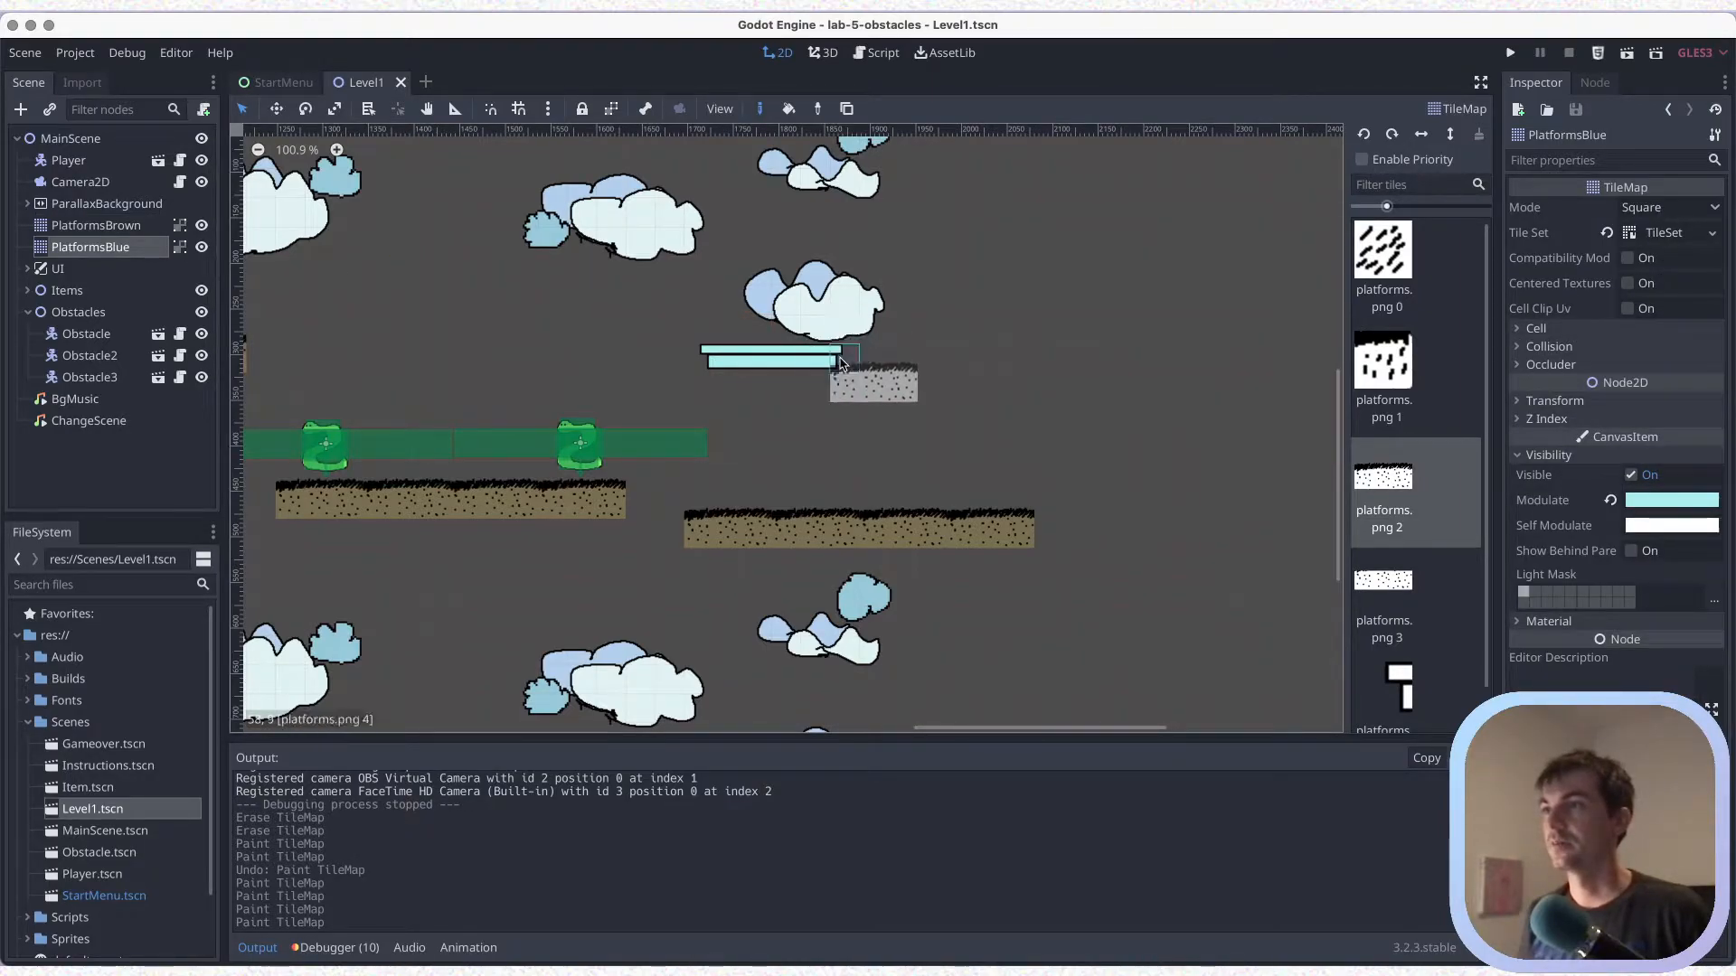
{"action": "right_click", "coordinate": [830, 364]}
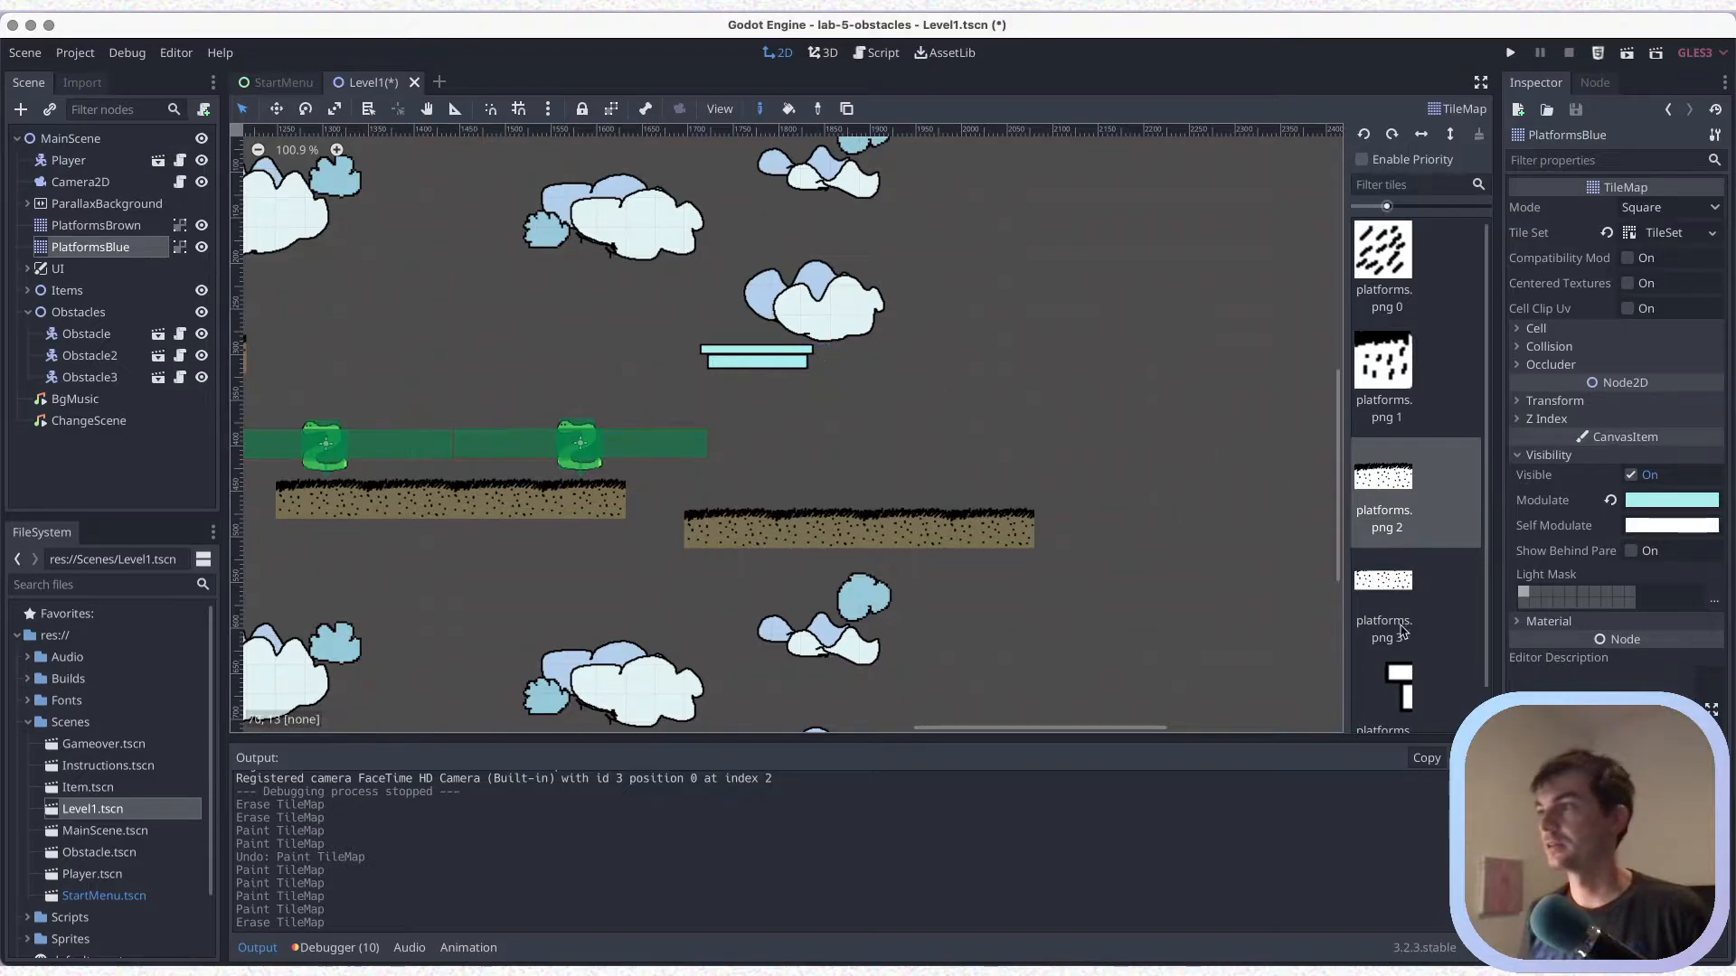
{"action": "left_click", "coordinate": [1397, 676]}
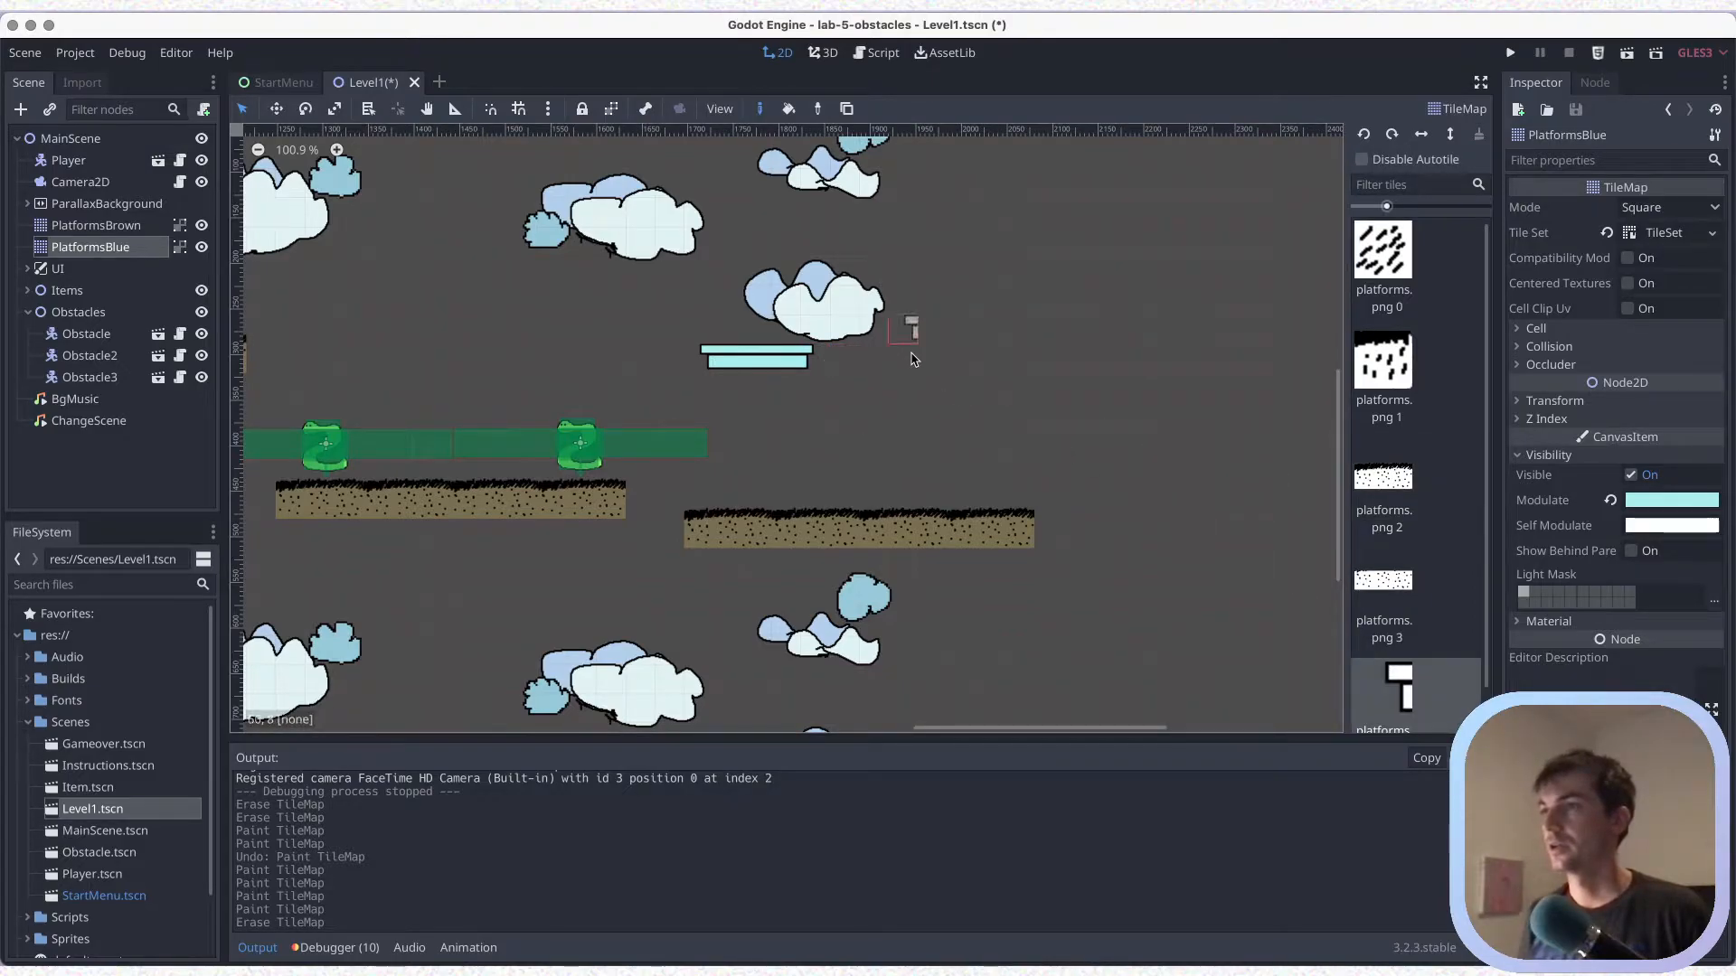
{"action": "left_click_drag", "start_coordinate": [966, 360], "coordinate": [991, 360]}
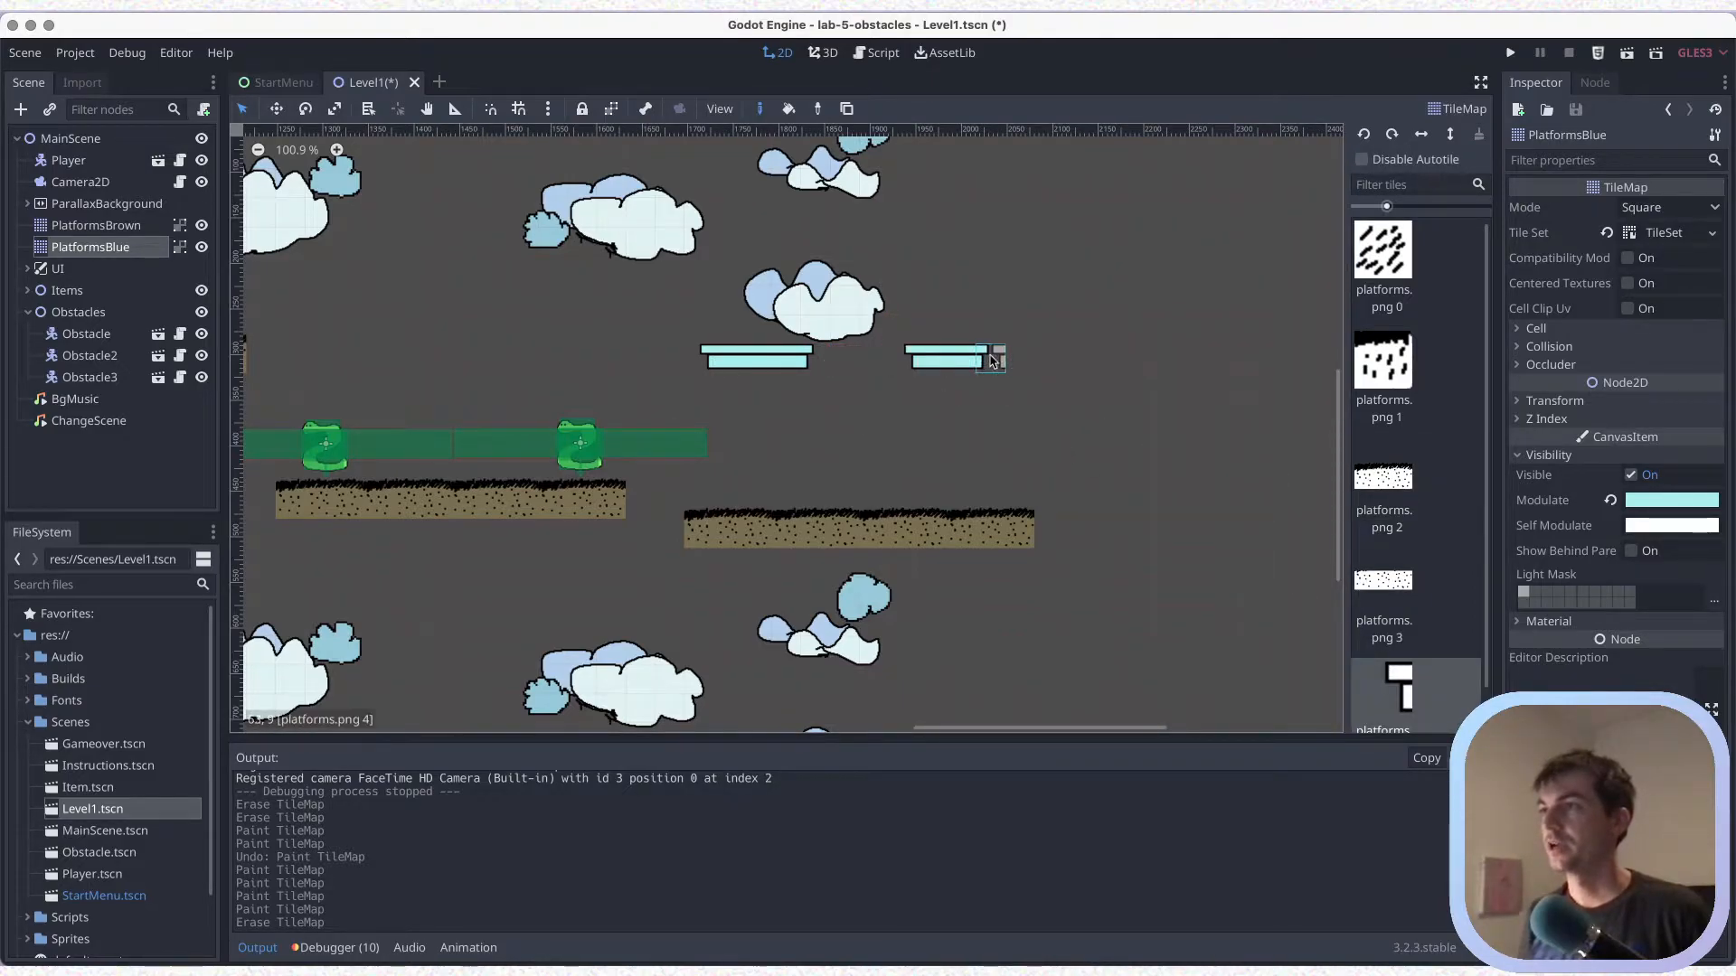
{"action": "left_click", "coordinate": [1006, 360]}
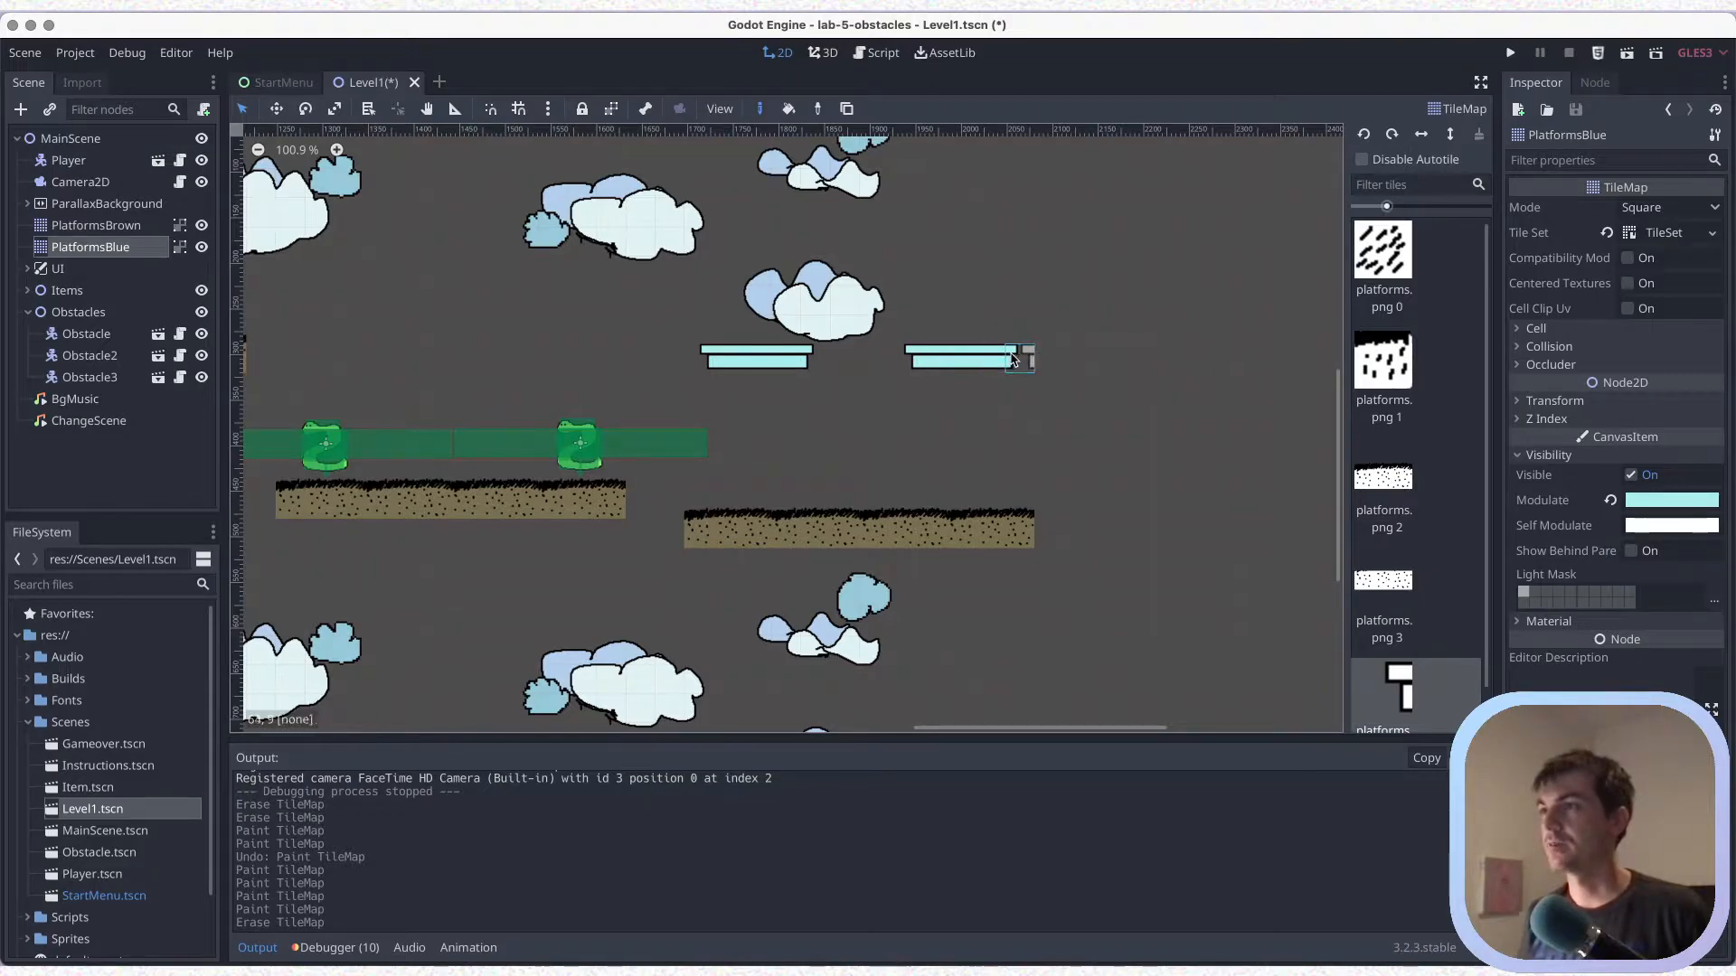
{"action": "key", "text": "super+s"}
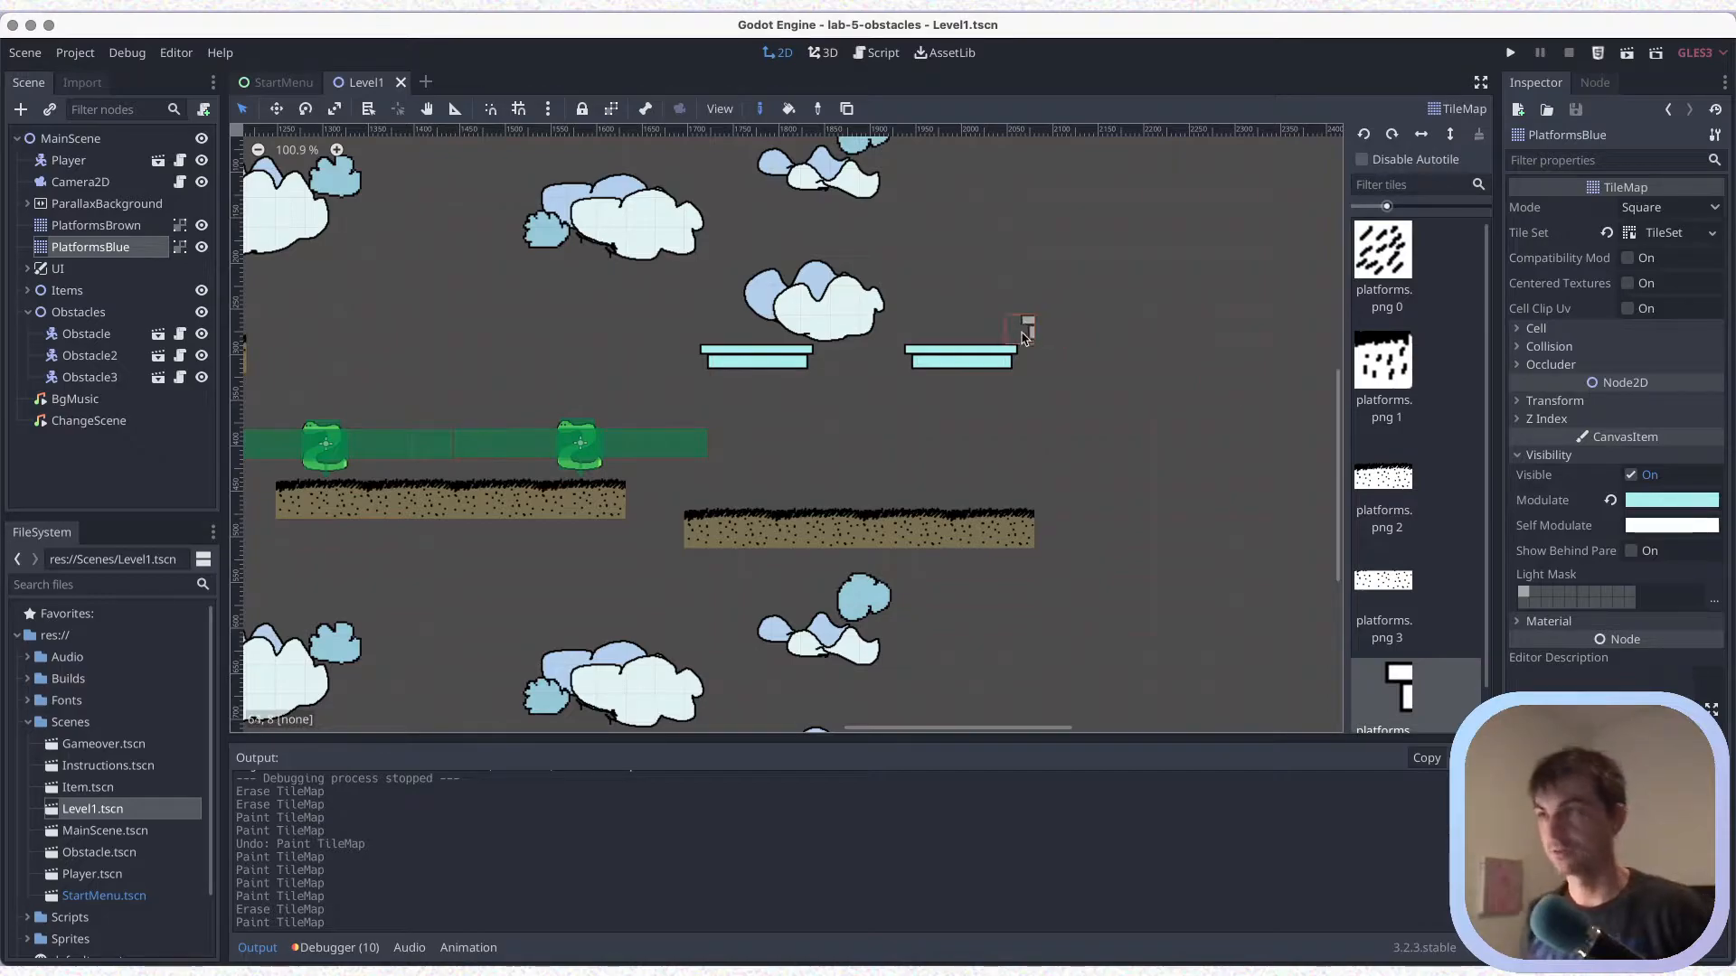
{"action": "key", "text": "super+s"}
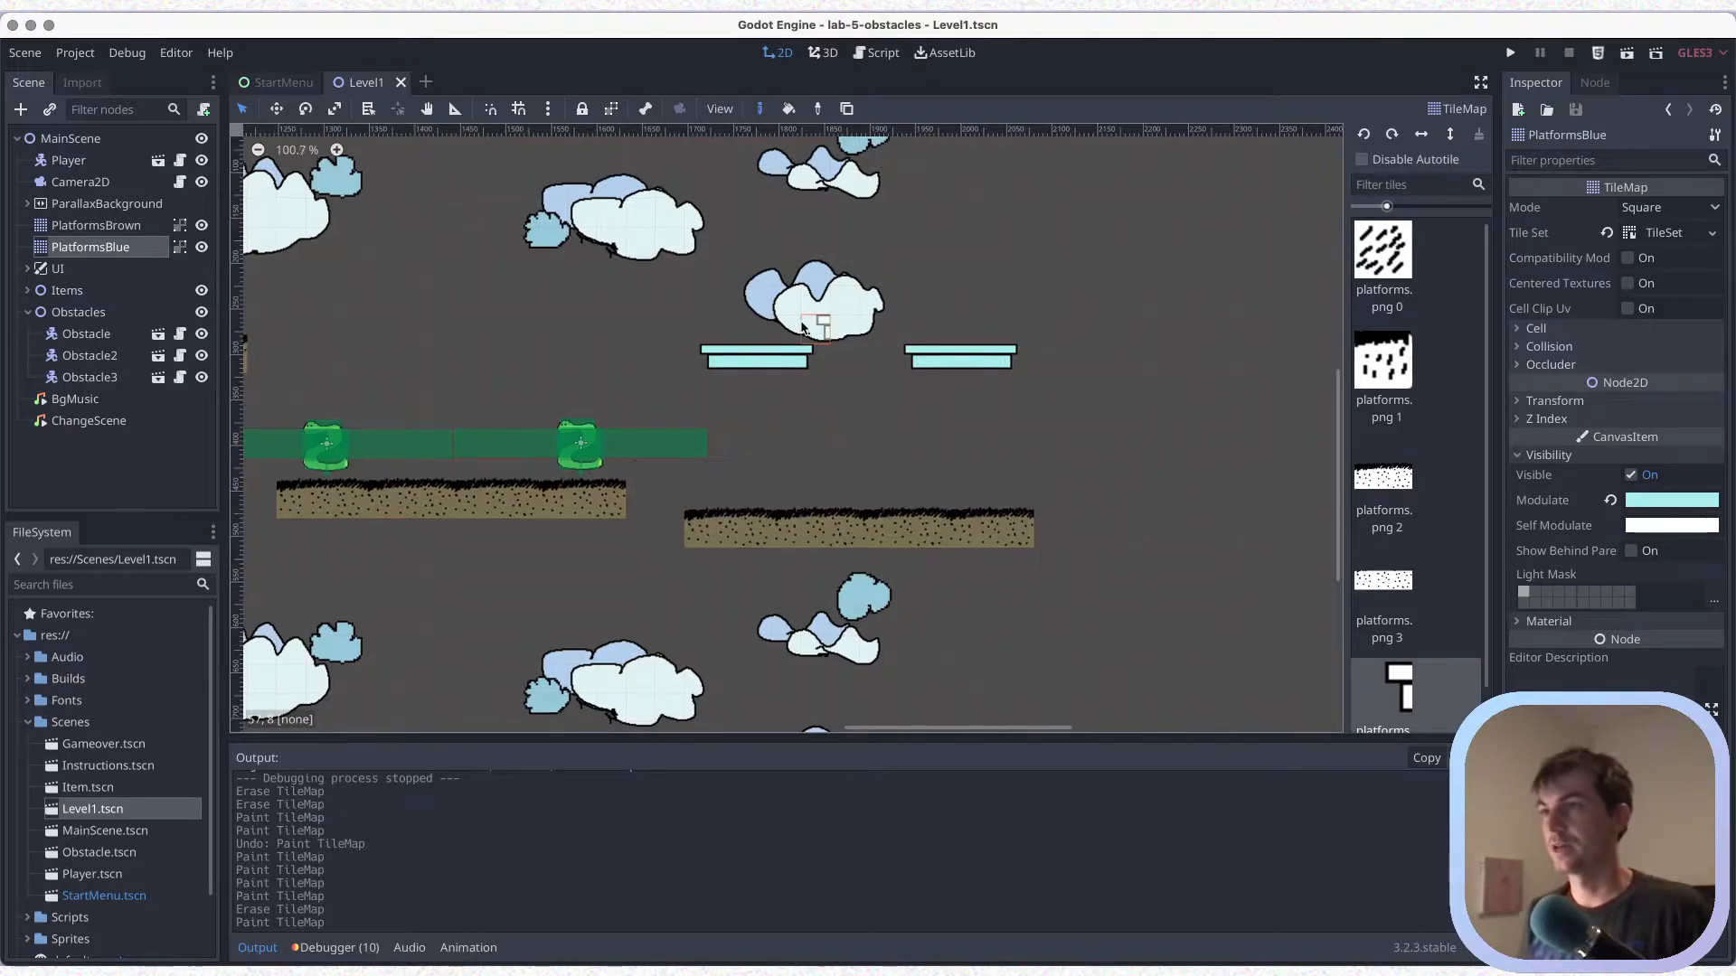
Duplicate the two obstacles on the first long brown platform, place the copies on the second one, and save
{"action": "scroll", "coordinate": [803, 327], "scroll_direction": "down", "scroll_amount": 1}
{"action": "scroll", "coordinate": [535, 325], "scroll_direction": "left", "scroll_amount": 3}
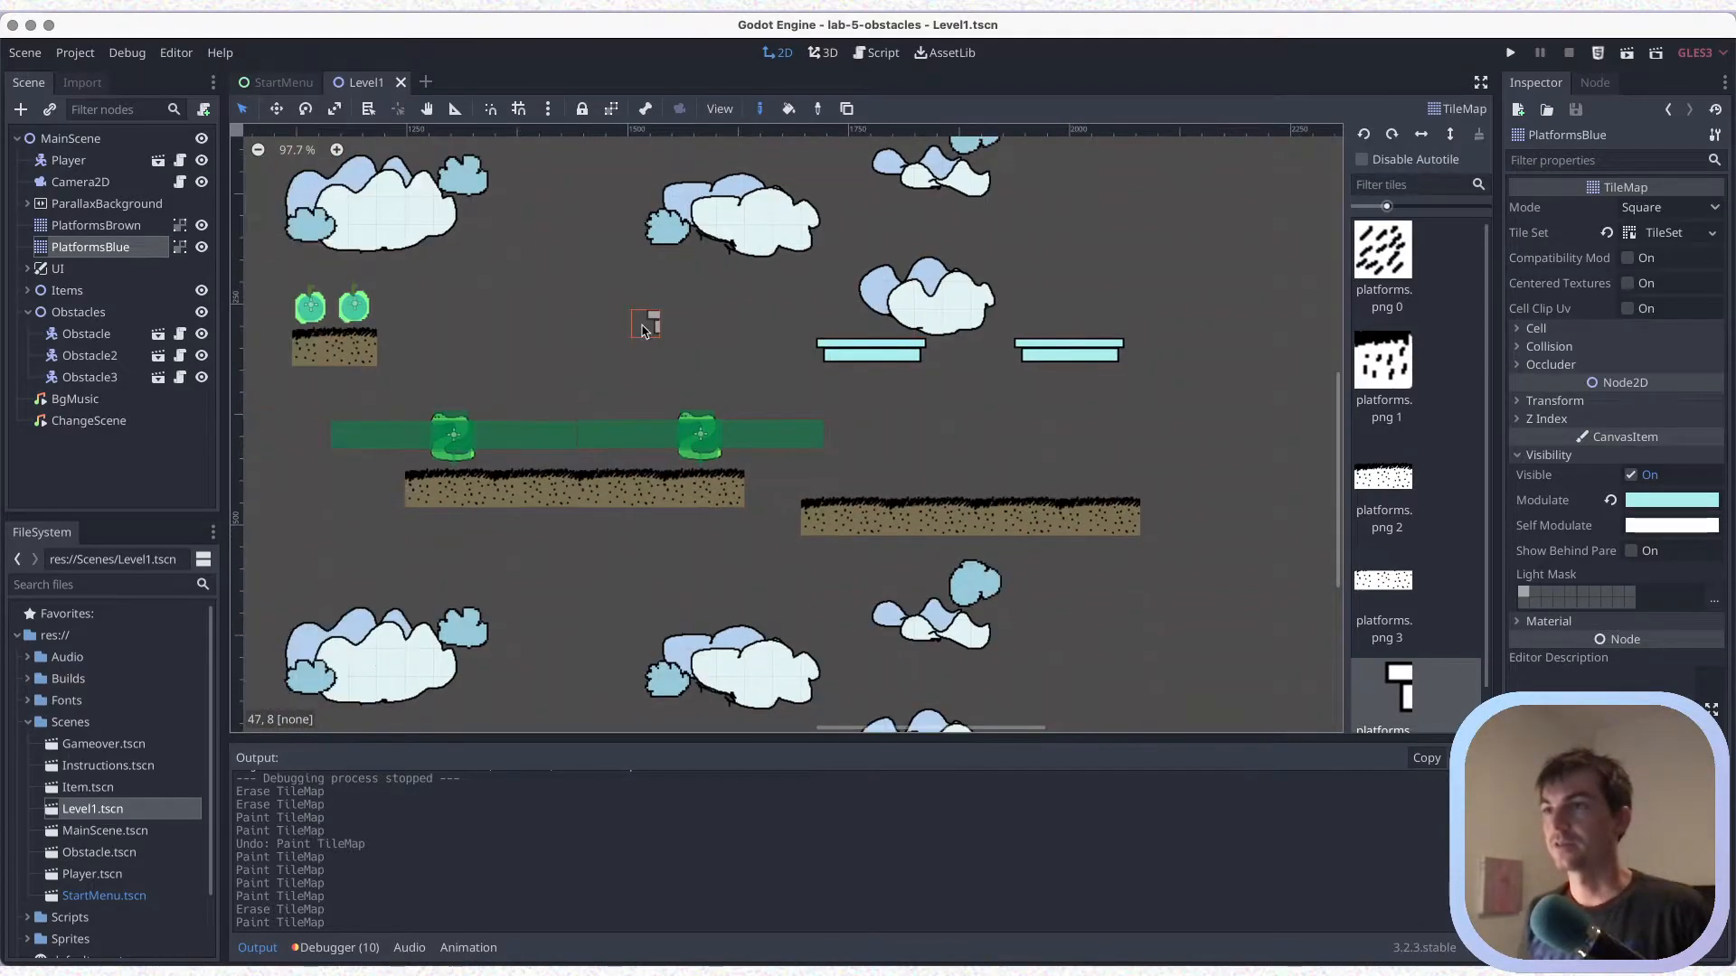
{"action": "left_click", "coordinate": [54, 142]}
{"action": "left_click_drag", "start_coordinate": [747, 383], "coordinate": [438, 470]}
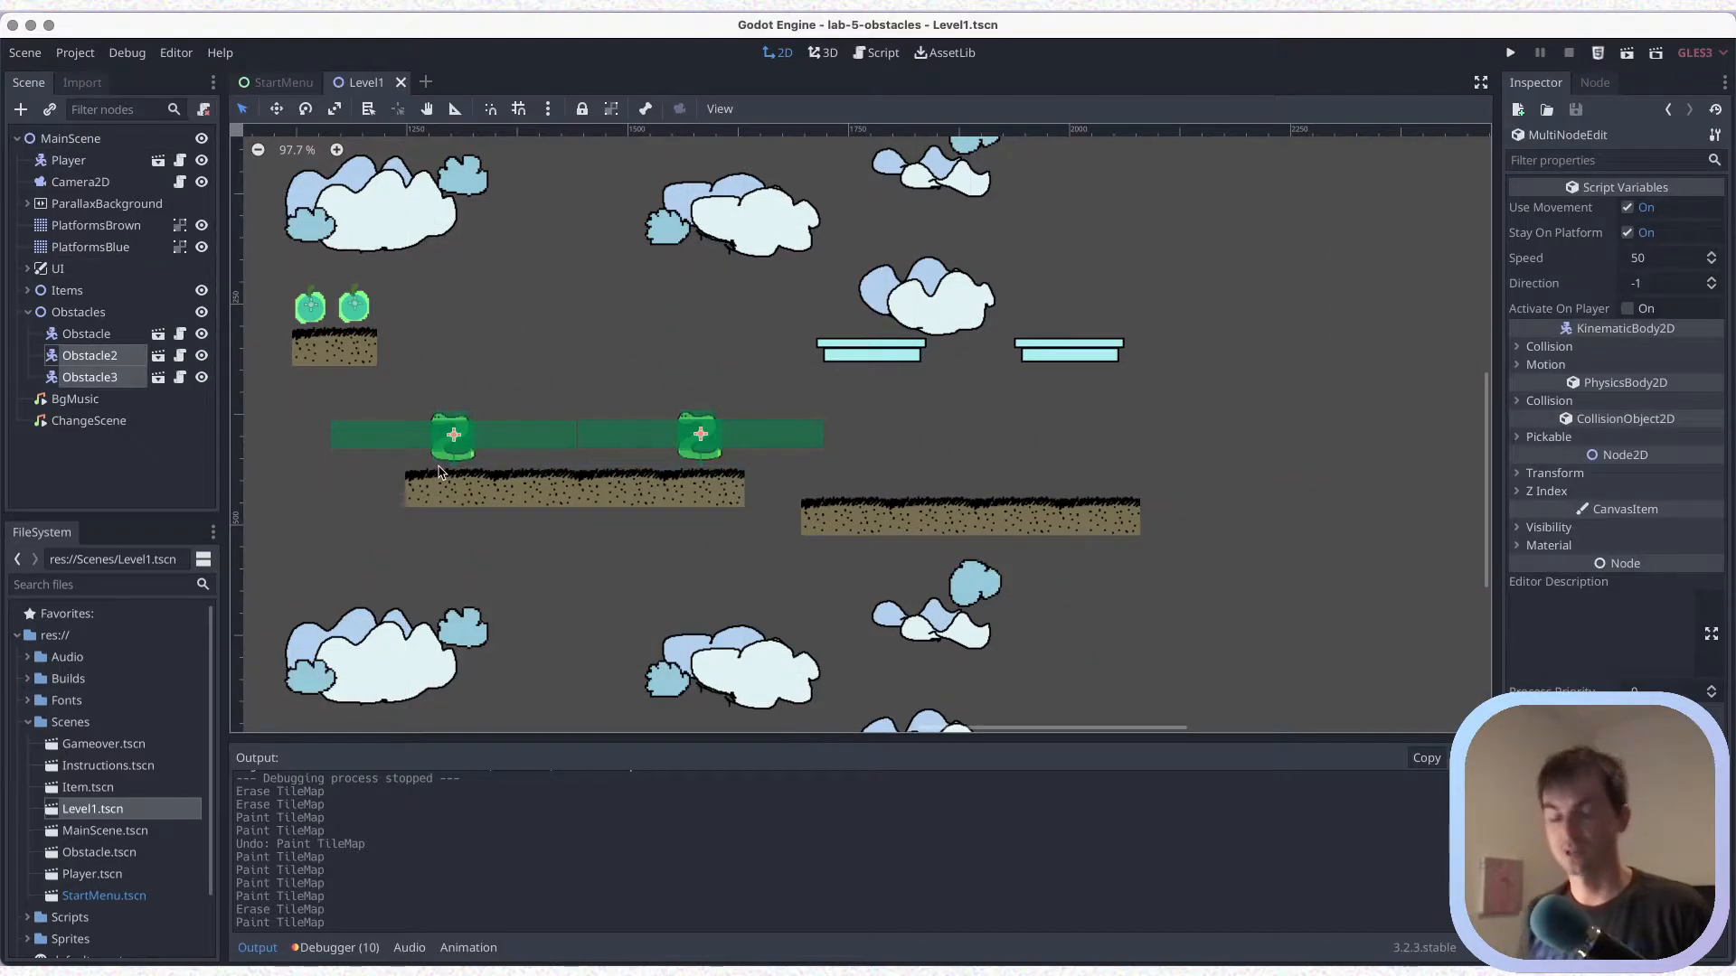
{"action": "key", "text": "ctrl+d"}
{"action": "left_click_drag", "start_coordinate": [598, 437], "coordinate": [844, 463]}
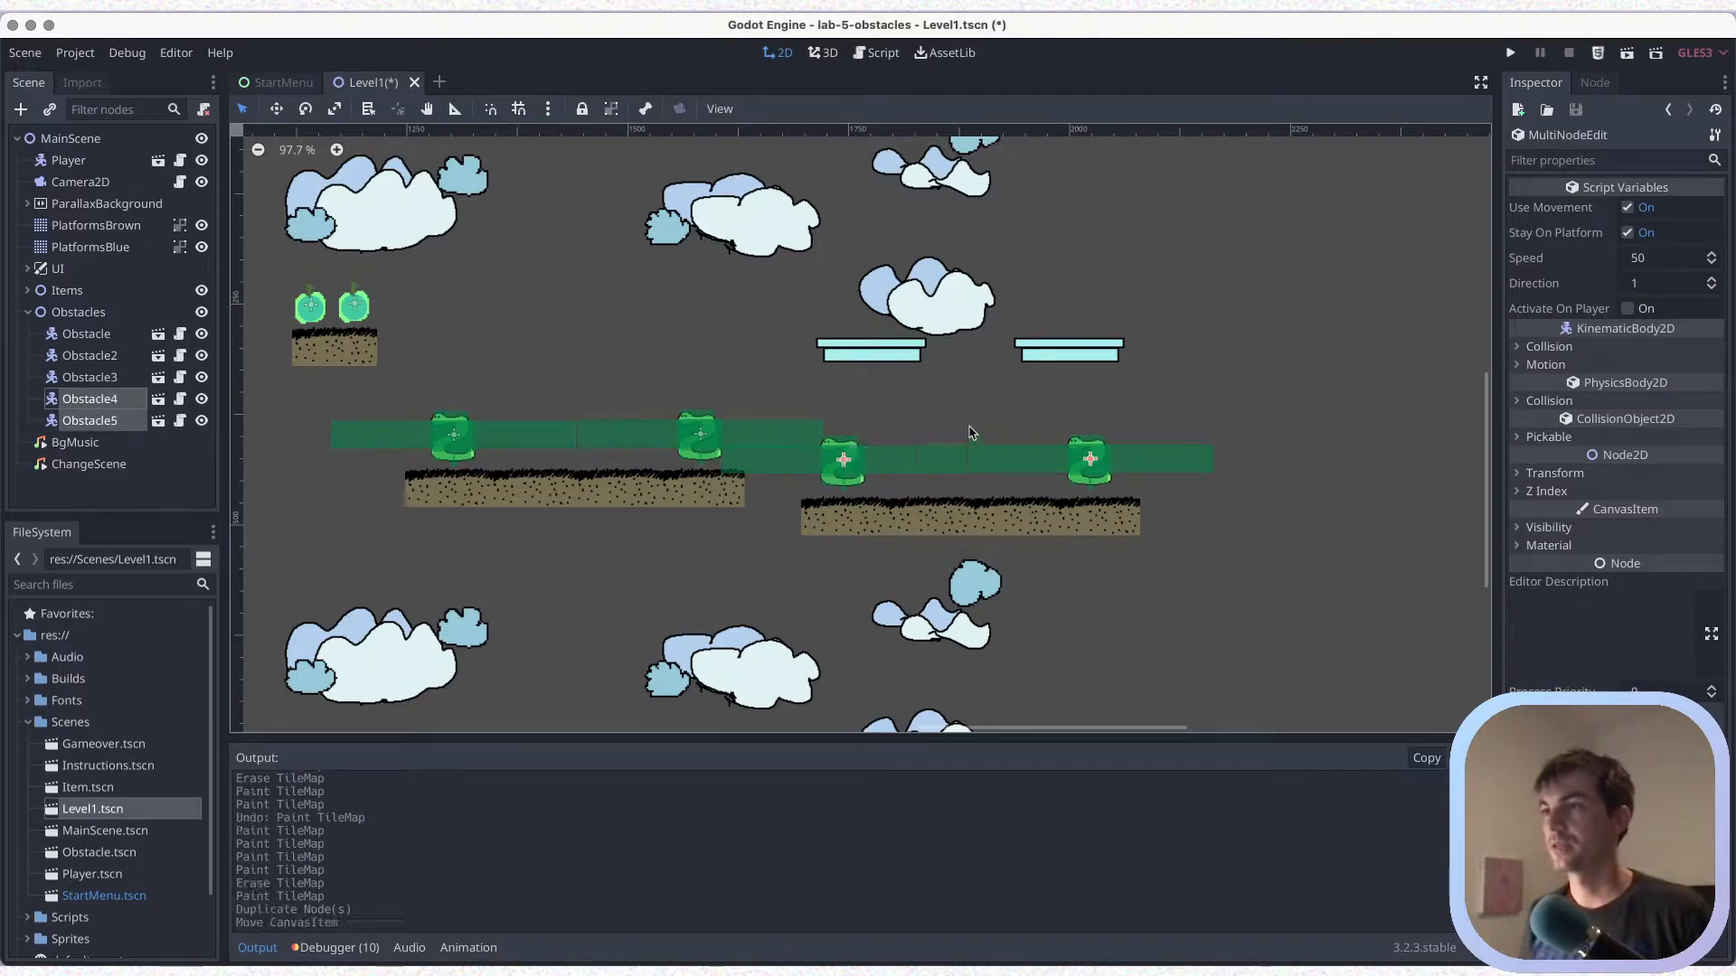
{"action": "key", "text": "ctrl+s"}
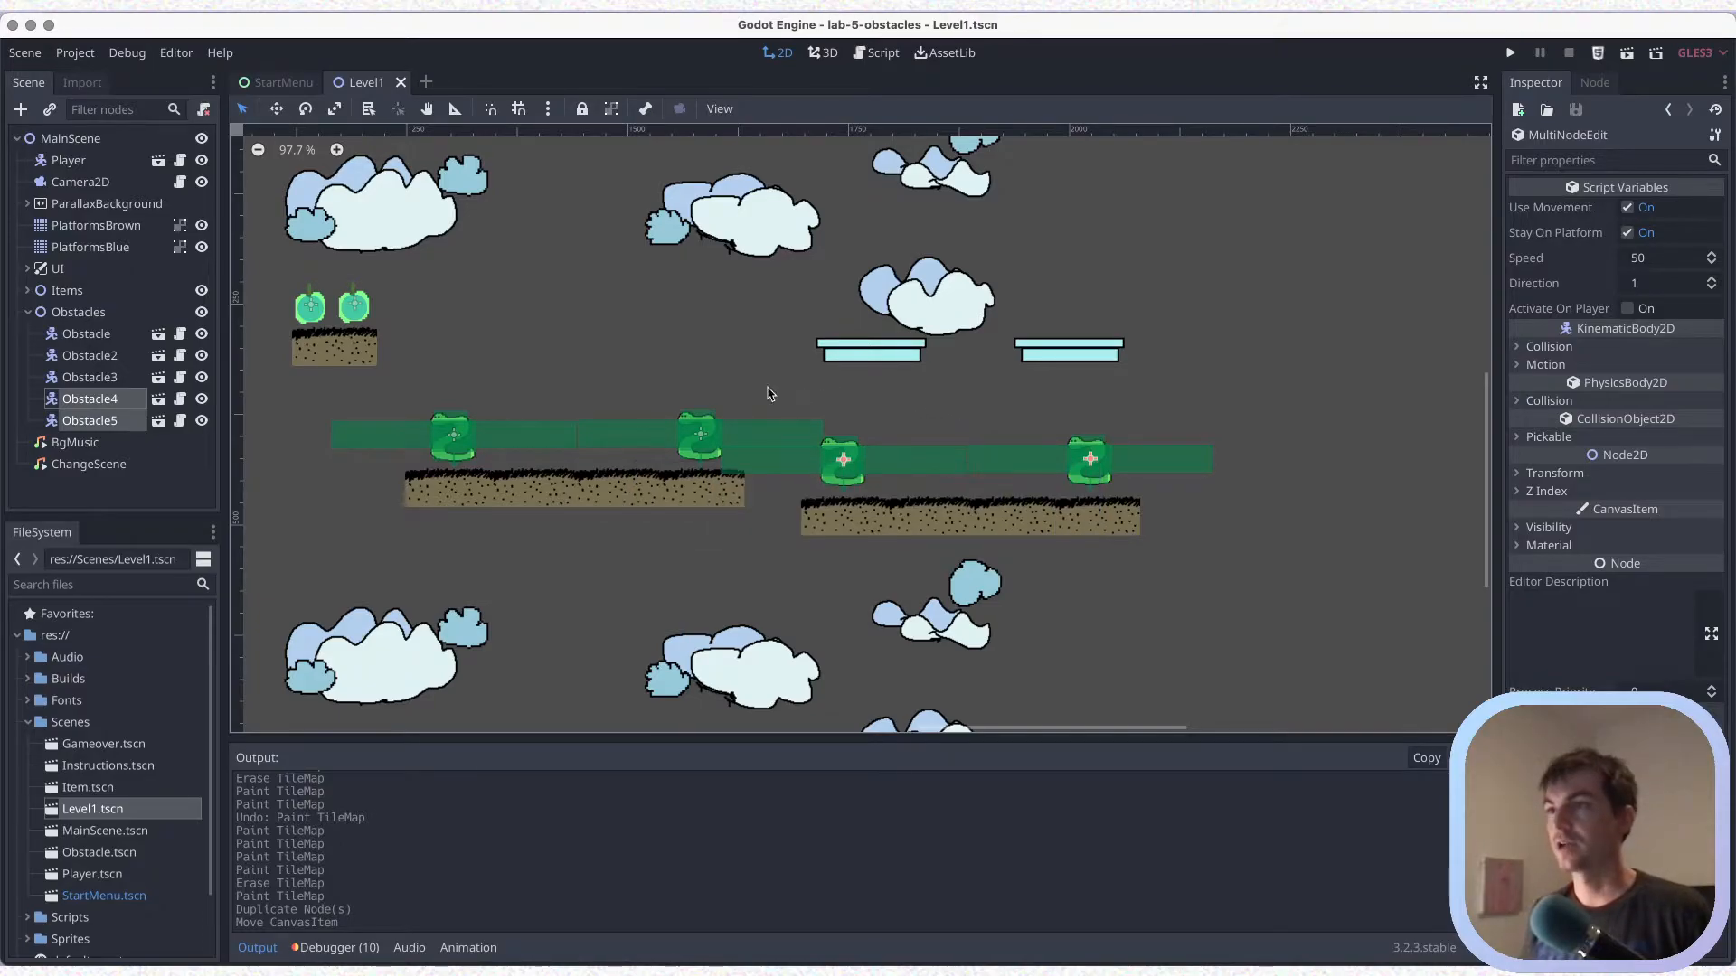
{"action": "scroll", "coordinate": [750, 391], "scroll_direction": "down", "scroll_amount": 1}
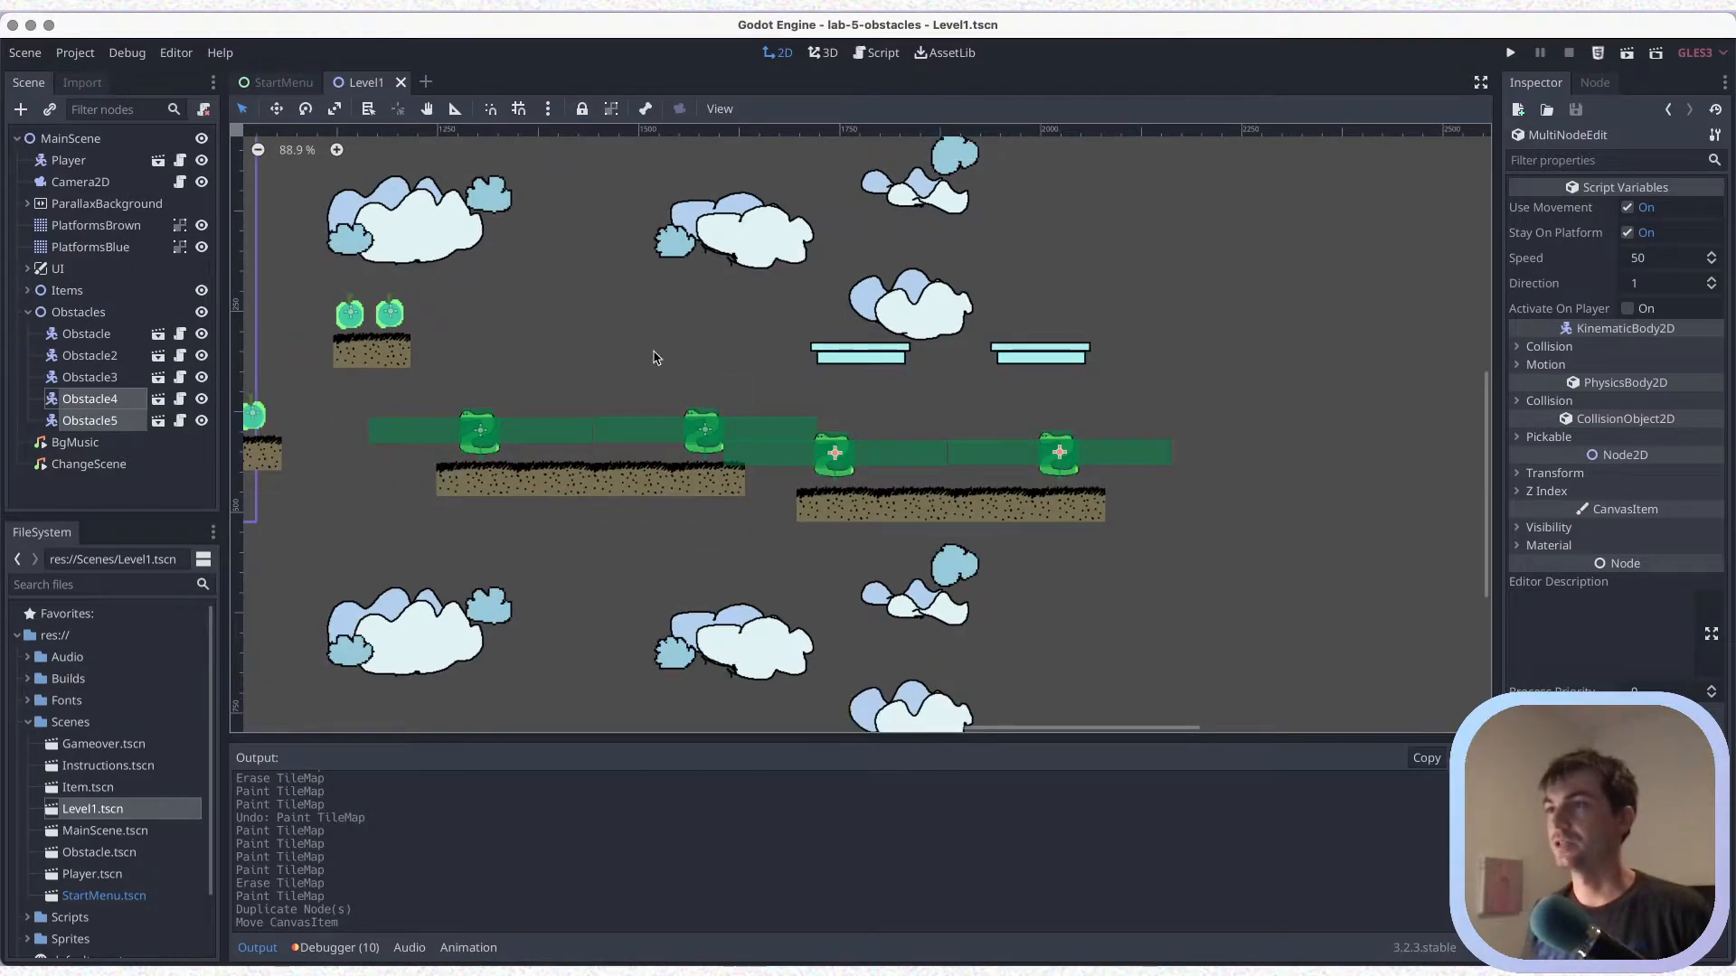
{"action": "scroll", "coordinate": [653, 352], "scroll_direction": "down", "scroll_amount": 2}
{"action": "middle_click_drag", "start_coordinate": [664, 351], "coordinate": [1012, 378]}
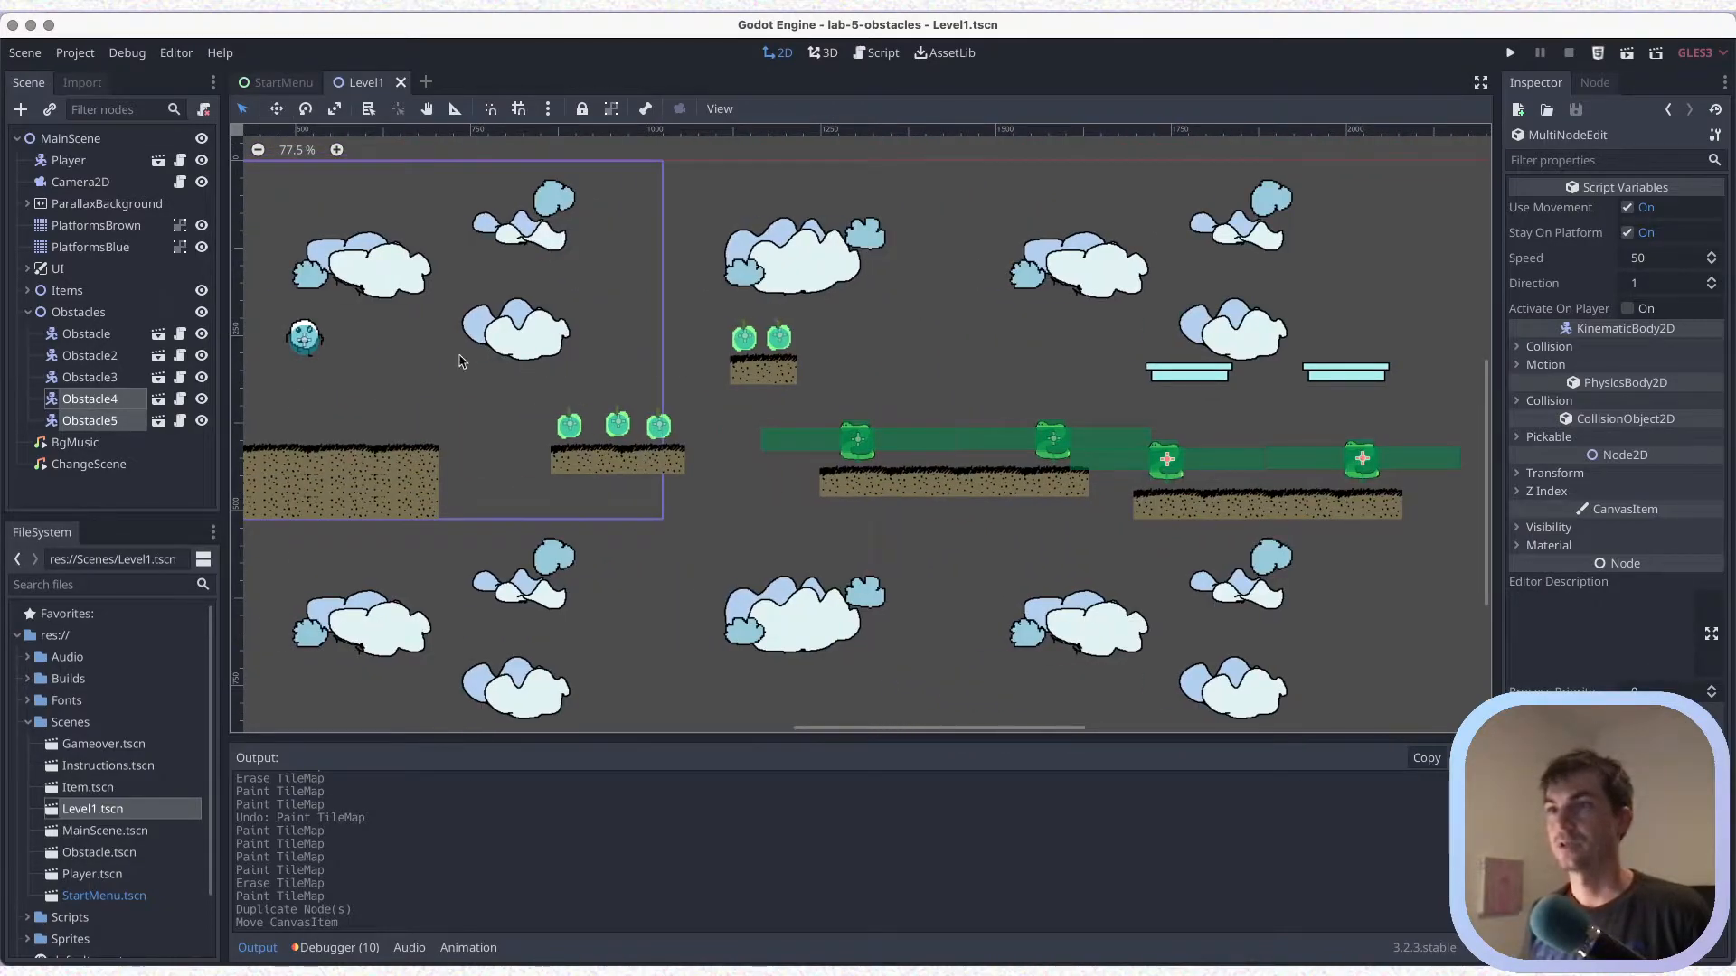
{"action": "key", "text": "ctrl+s"}
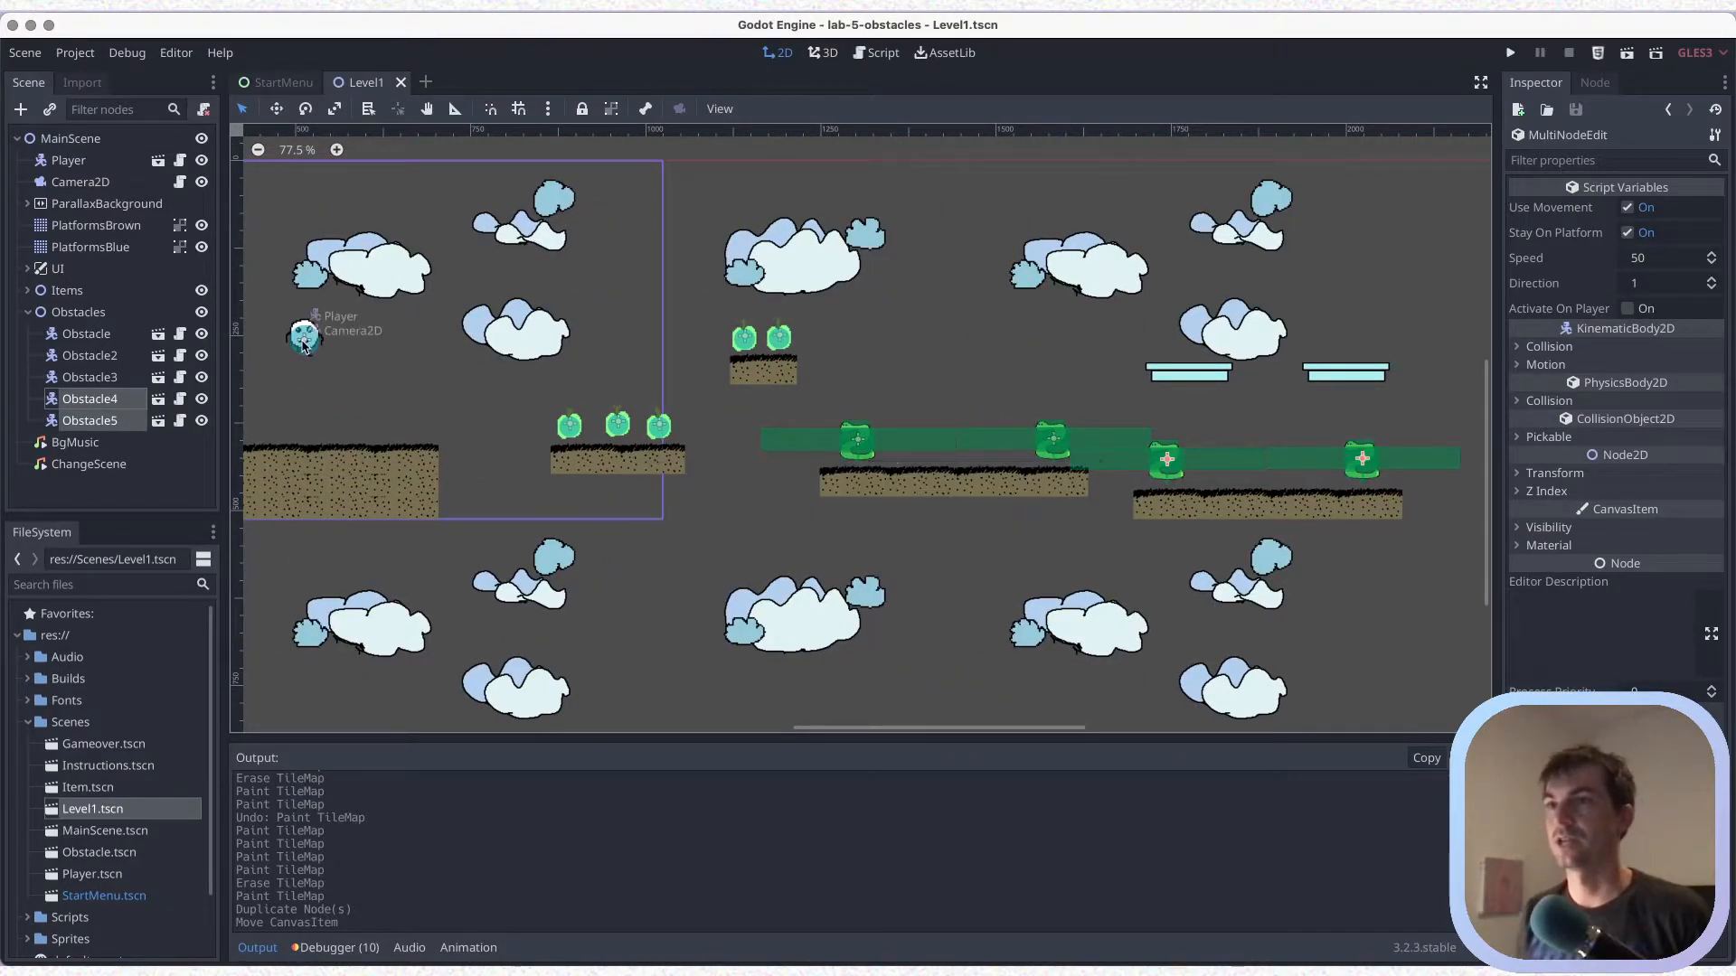
{"action": "left_click", "coordinate": [622, 326]}
{"action": "left_click_drag", "start_coordinate": [622, 326], "coordinate": [919, 313]}
{"action": "key", "text": "ctrl+z"}
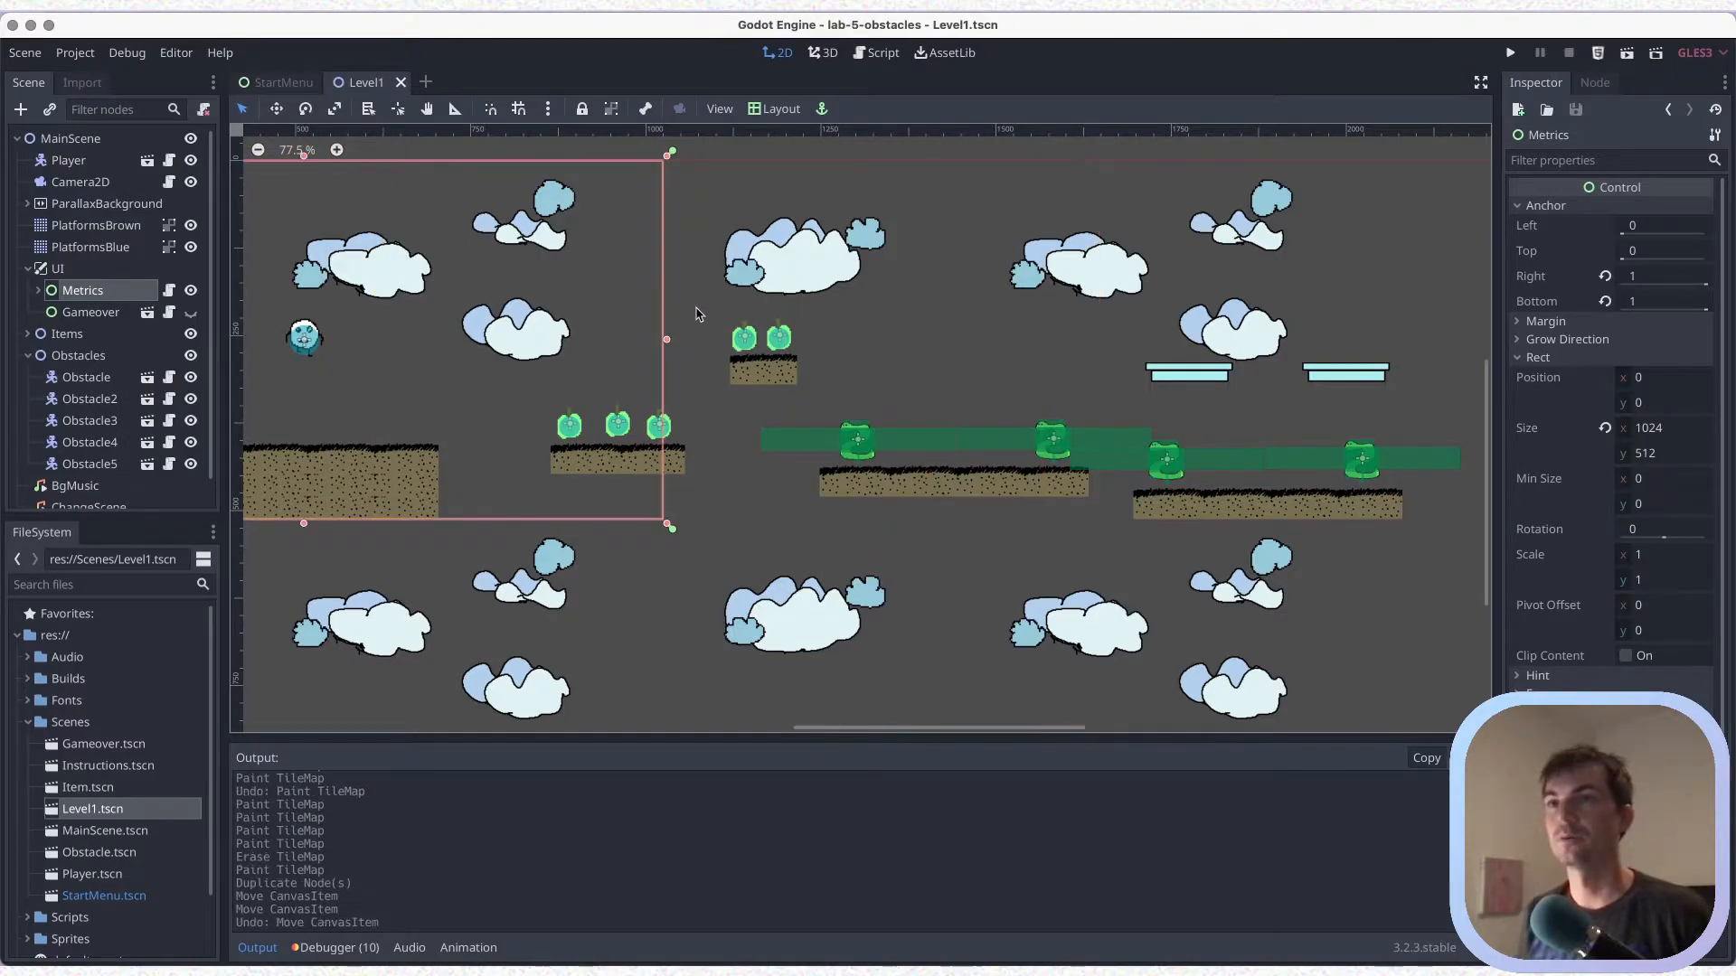
Group and lock the Metrics node so it cannot be picked in the viewport, and save the scene
{"action": "key", "text": "ctrl+s"}
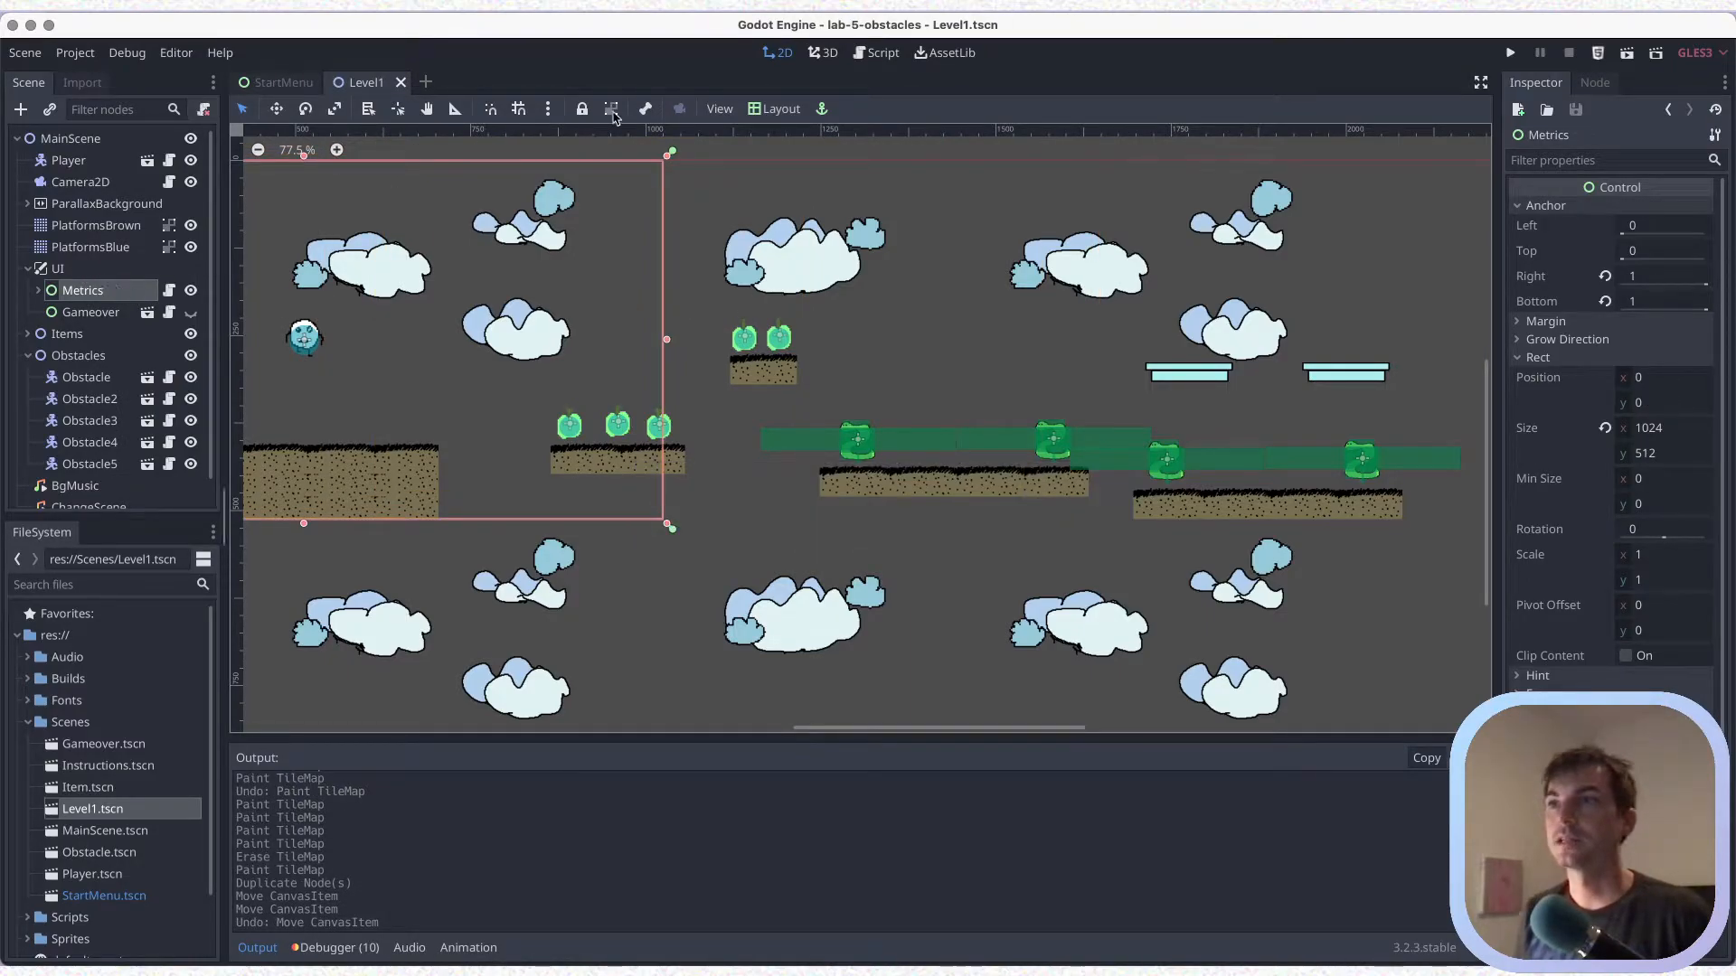
{"action": "left_click", "coordinate": [618, 113]}
{"action": "left_click", "coordinate": [583, 109]}
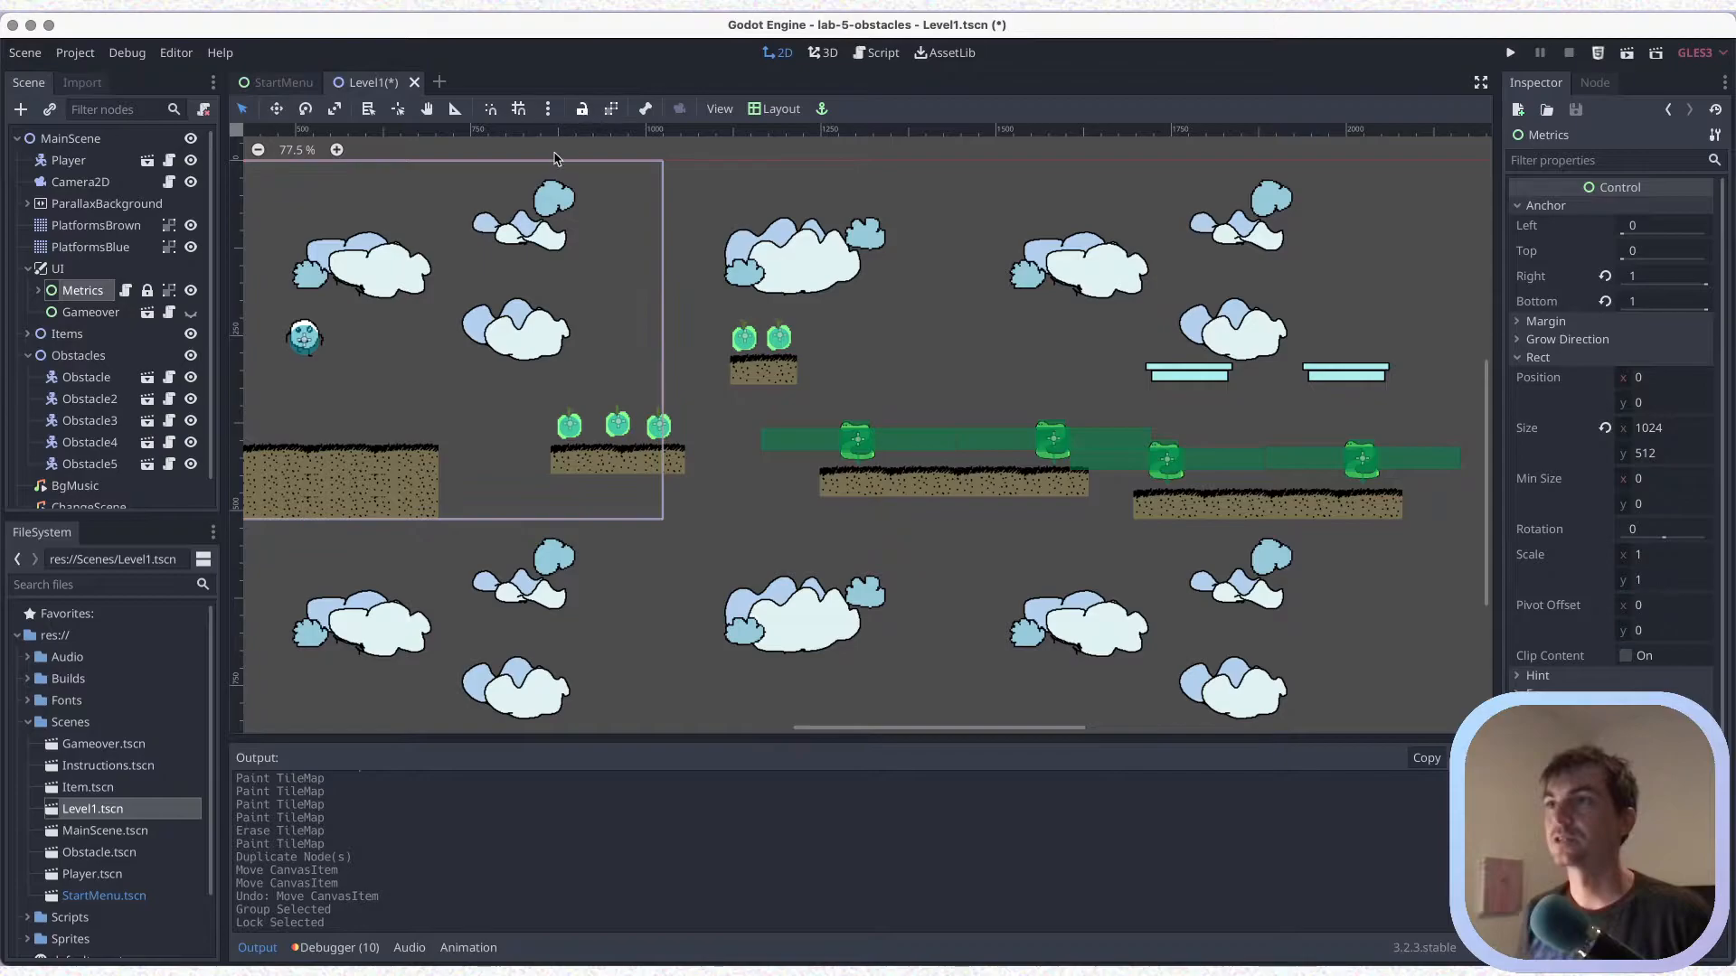
{"action": "key", "text": "ctrl+s"}
Undo the accidental camera move, group and lock the Camera2D node, and save the scene
{"action": "left_click_drag", "start_coordinate": [307, 345], "coordinate": [617, 326]}
{"action": "key", "text": "ctrl+z"}
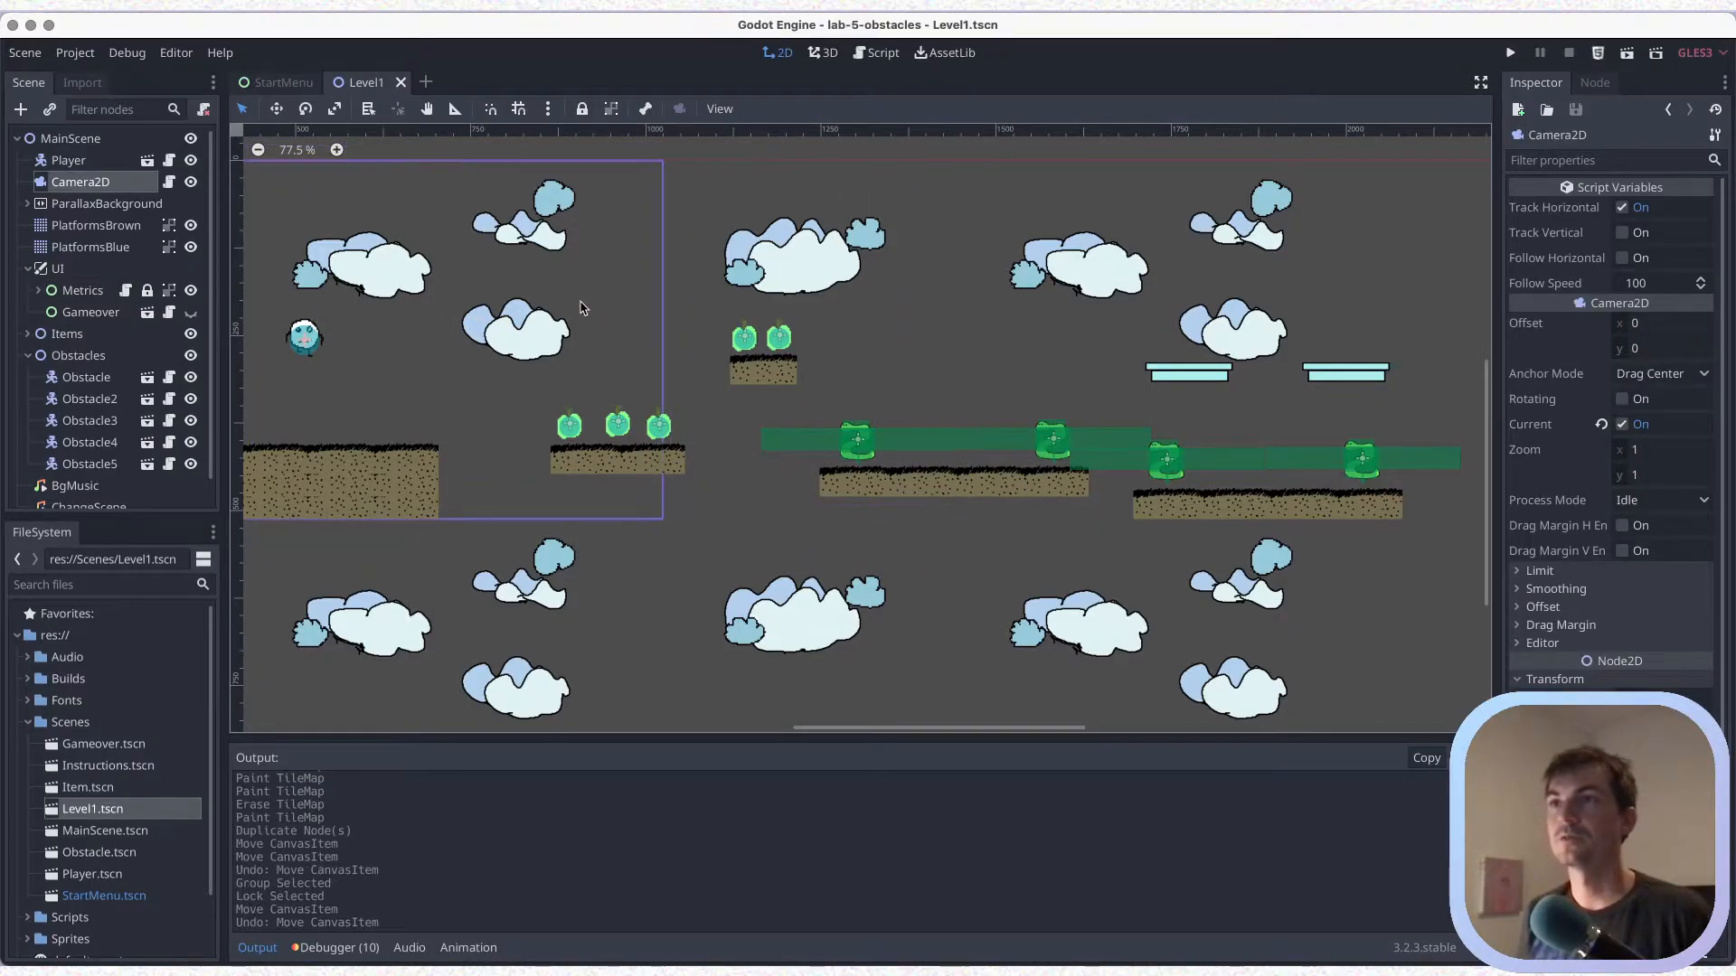
{"action": "key", "text": "ctrl+s"}
{"action": "left_click", "coordinate": [615, 109]}
{"action": "left_click", "coordinate": [583, 109]}
{"action": "key", "text": "ctrl+s"}
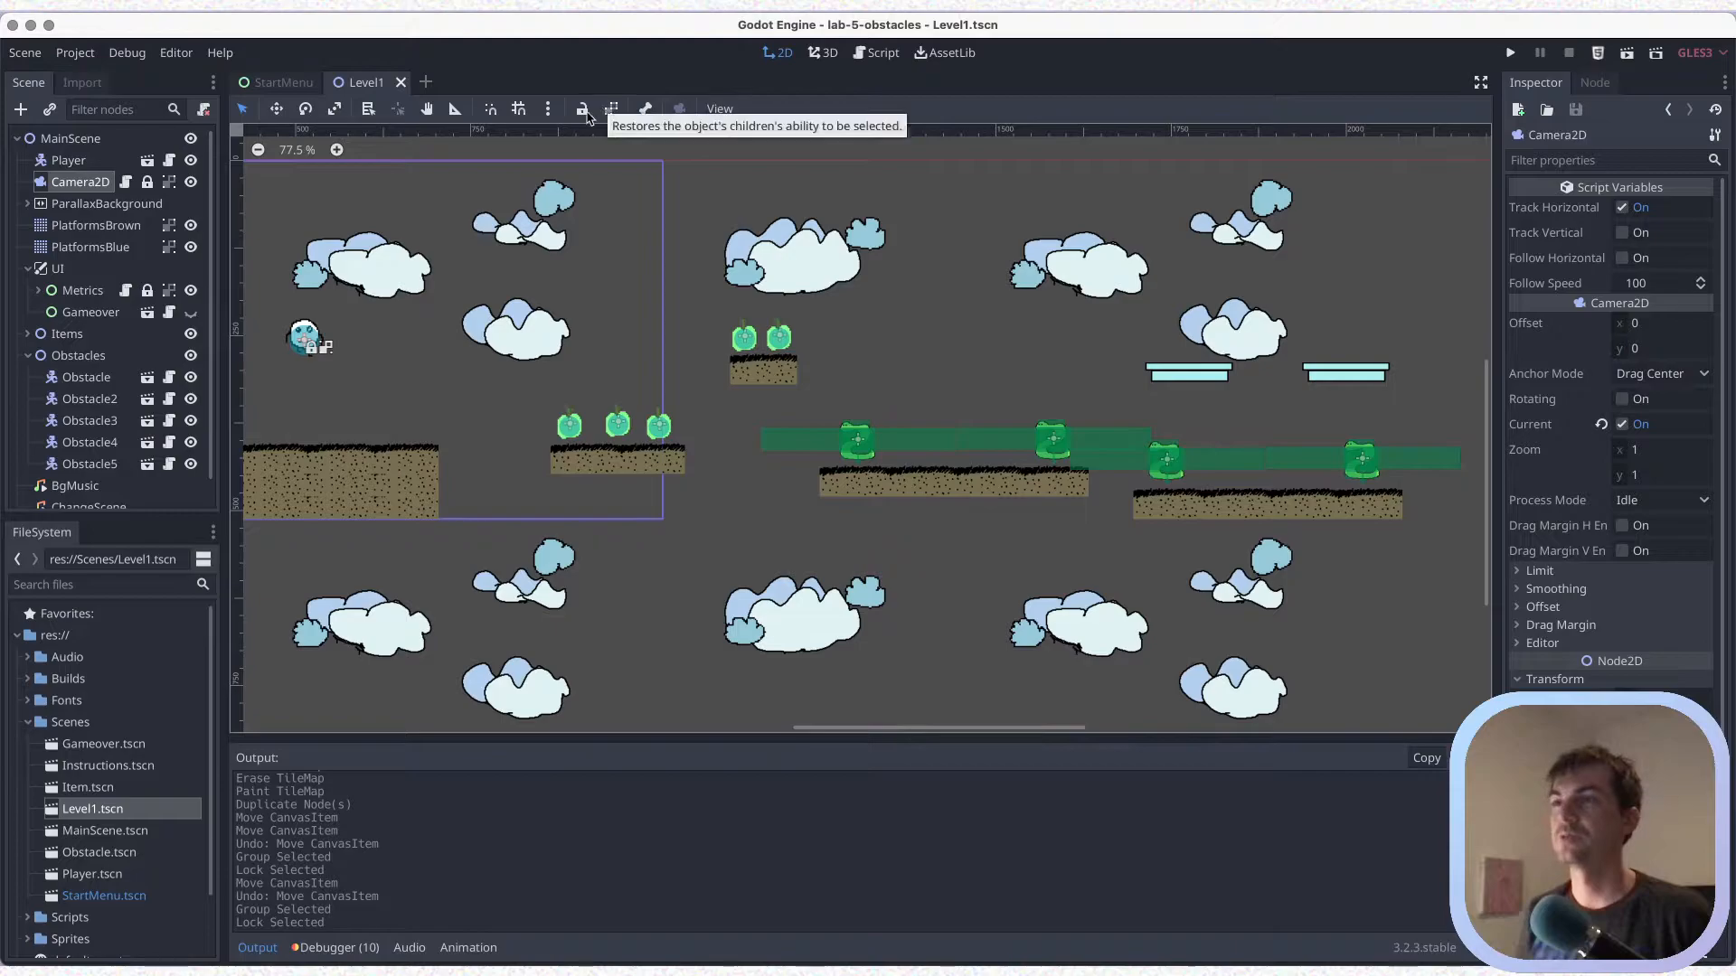
{"action": "key", "text": "ctrl+s"}
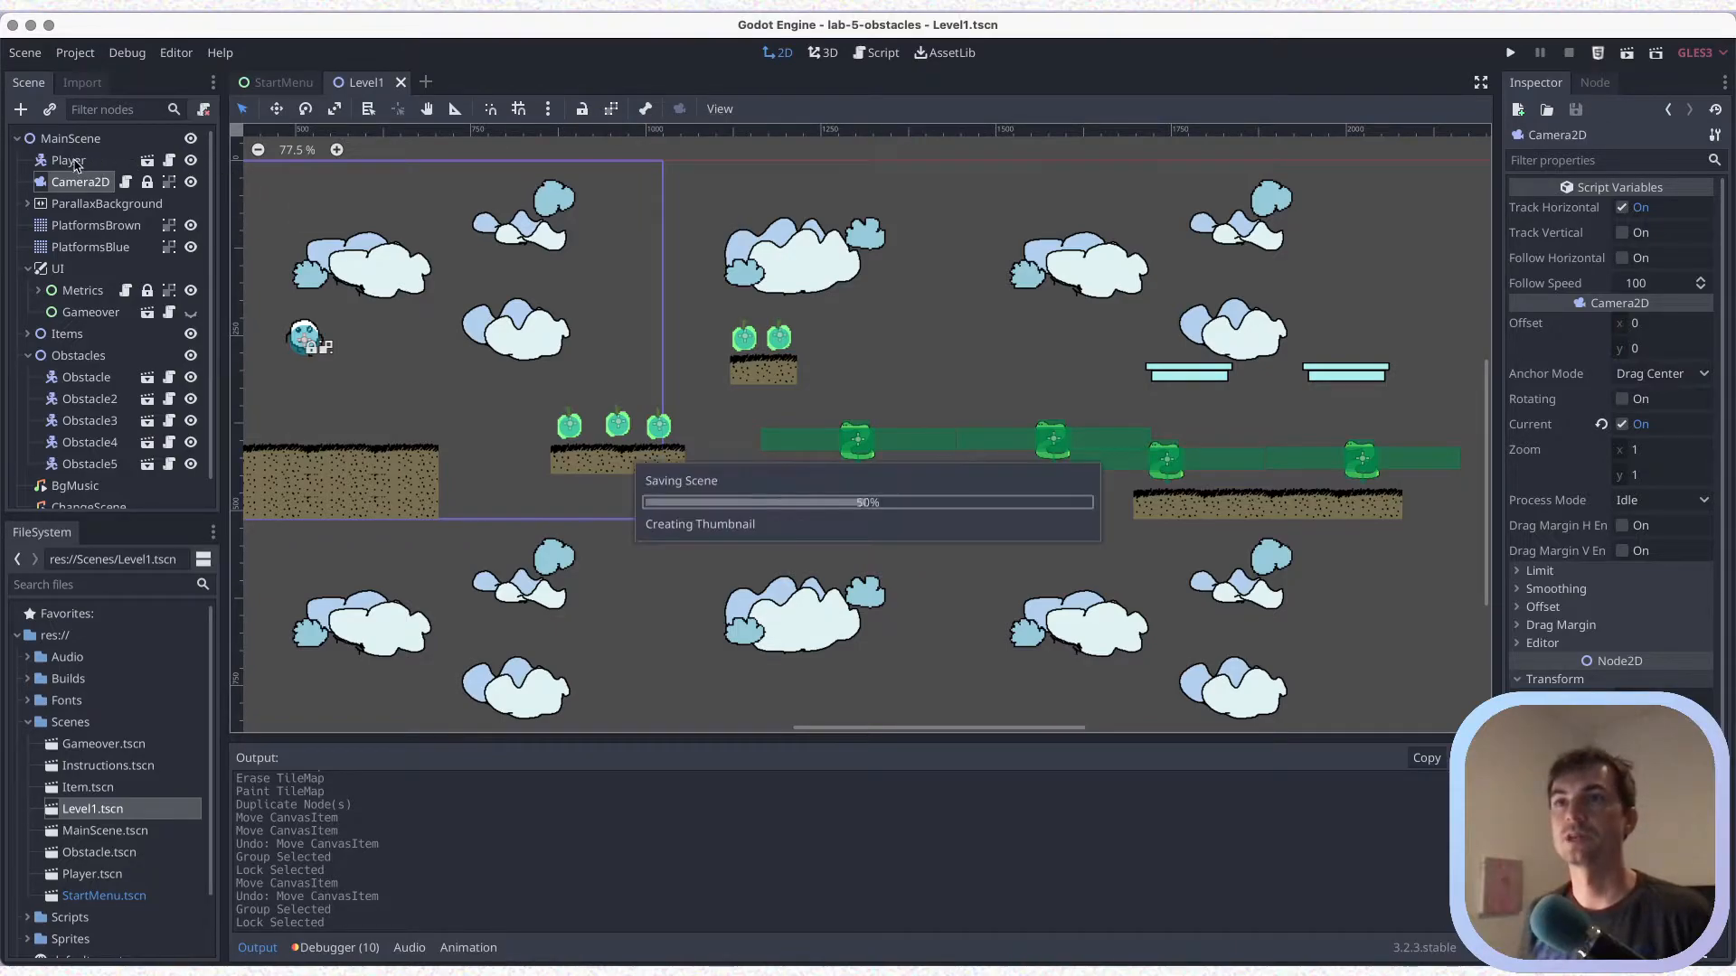
Move the Player above the far end of the first long brown platform, at about x 1575, y 239, and save
{"action": "left_click", "coordinate": [278, 305]}
{"action": "left_click_drag", "start_coordinate": [306, 337], "coordinate": [1051, 333]}
{"action": "scroll", "coordinate": [813, 389], "scroll_direction": "right", "scroll_amount": 5}
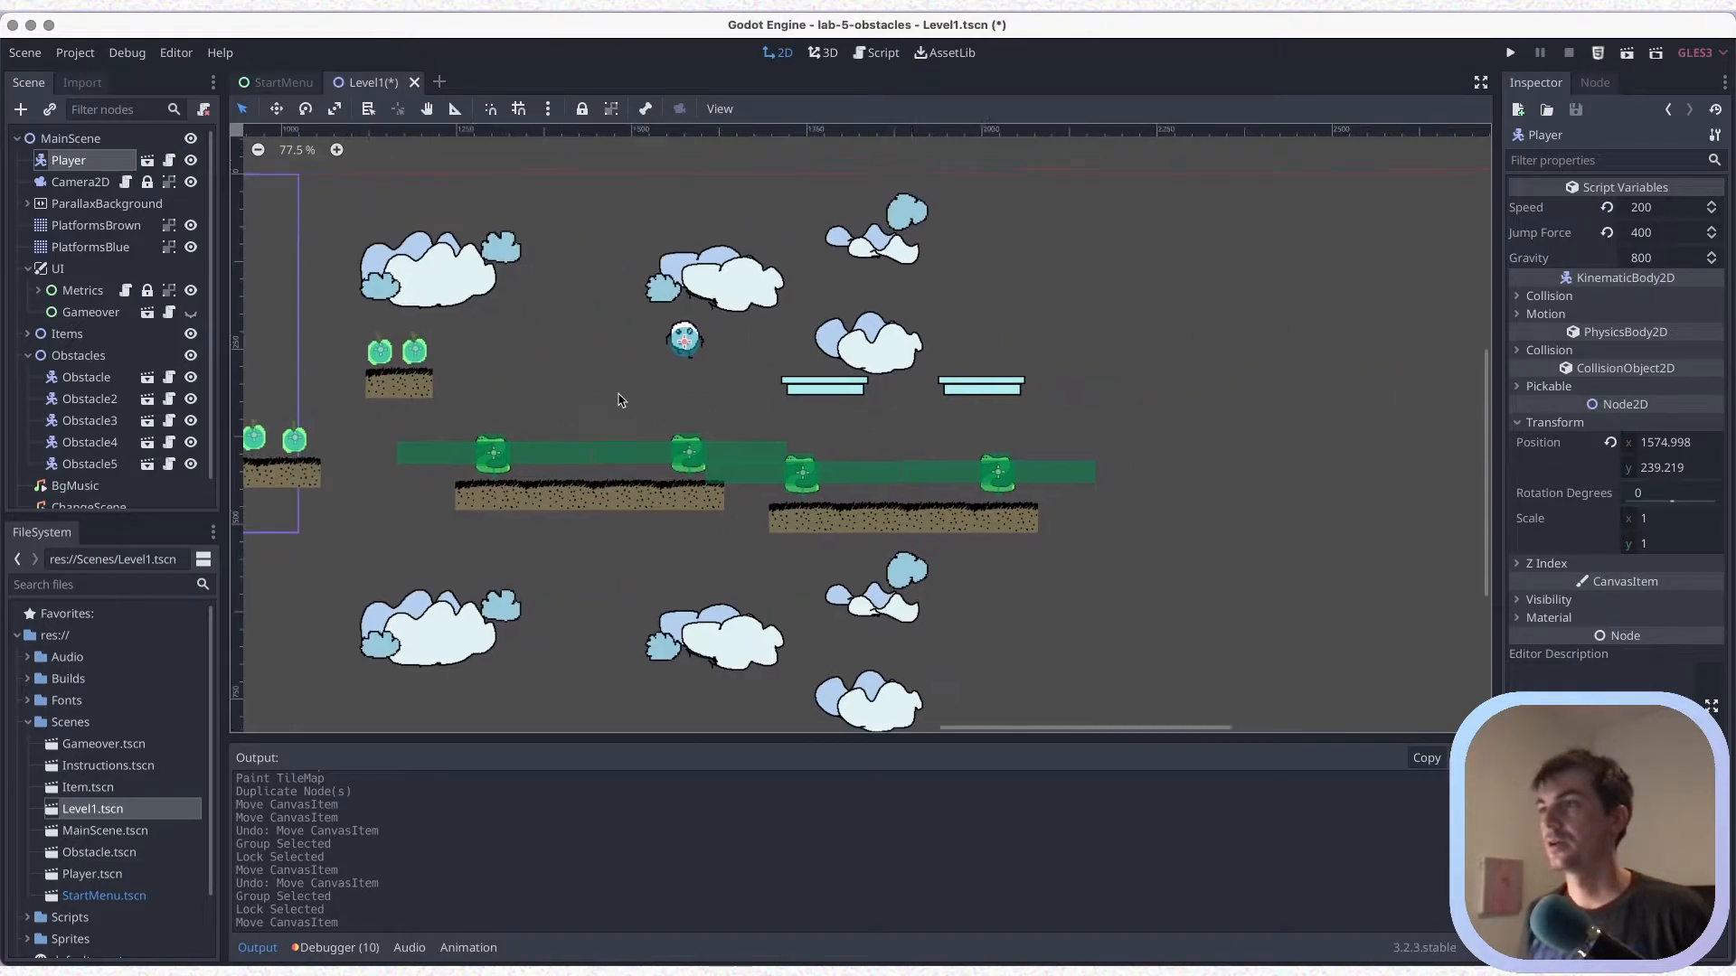
{"action": "scroll", "coordinate": [621, 401], "scroll_direction": "right", "scroll_amount": 1}
{"action": "key", "text": "ctrl+s"}
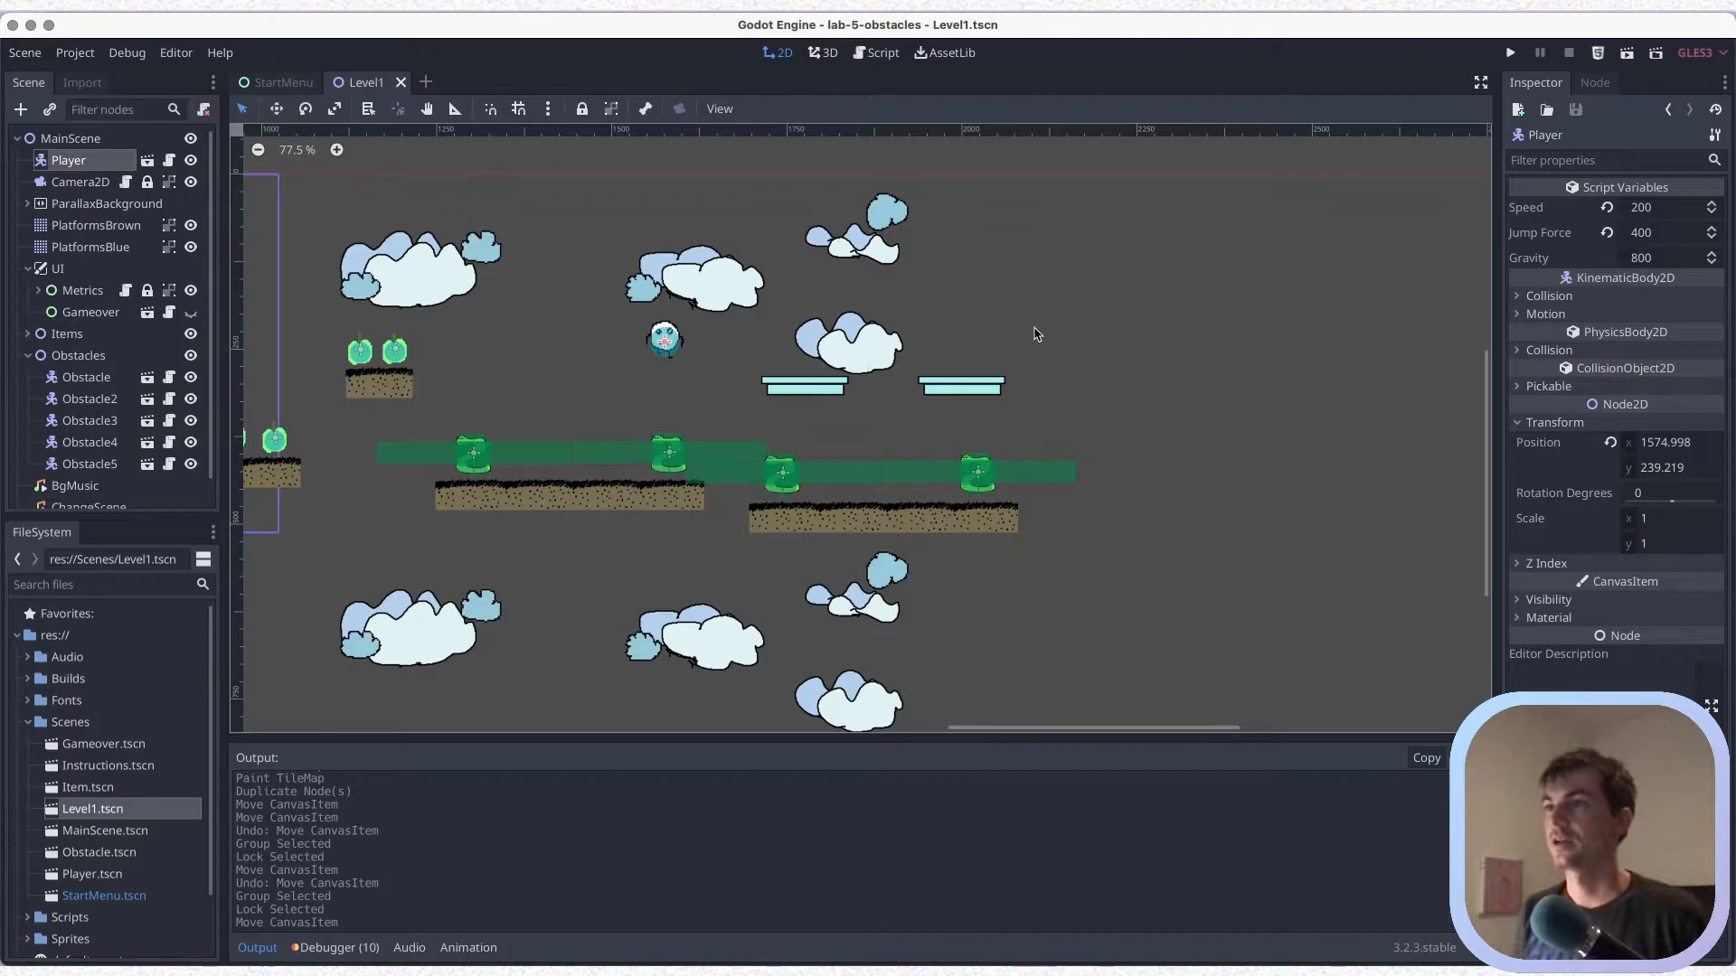
Play the Level1 scene and stomp both obstacles on the first long brown platform
{"action": "left_click", "coordinate": [1627, 56]}
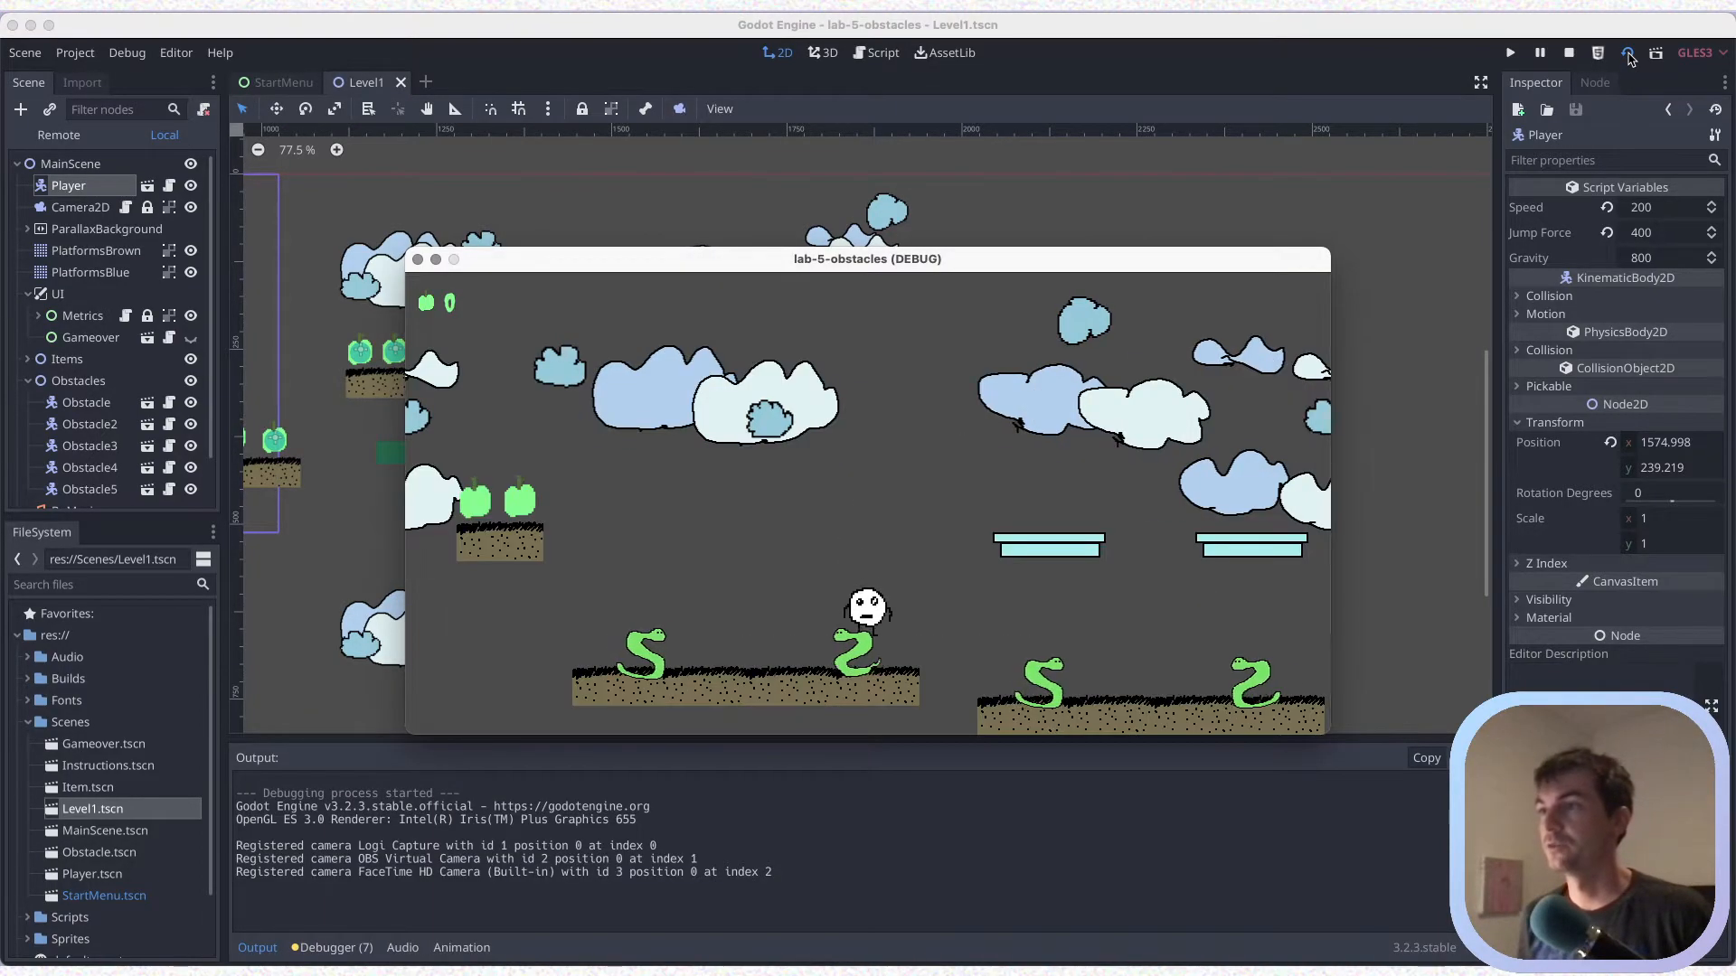
{"action": "key", "text": "Right"}
{"action": "key", "text": "Right"}
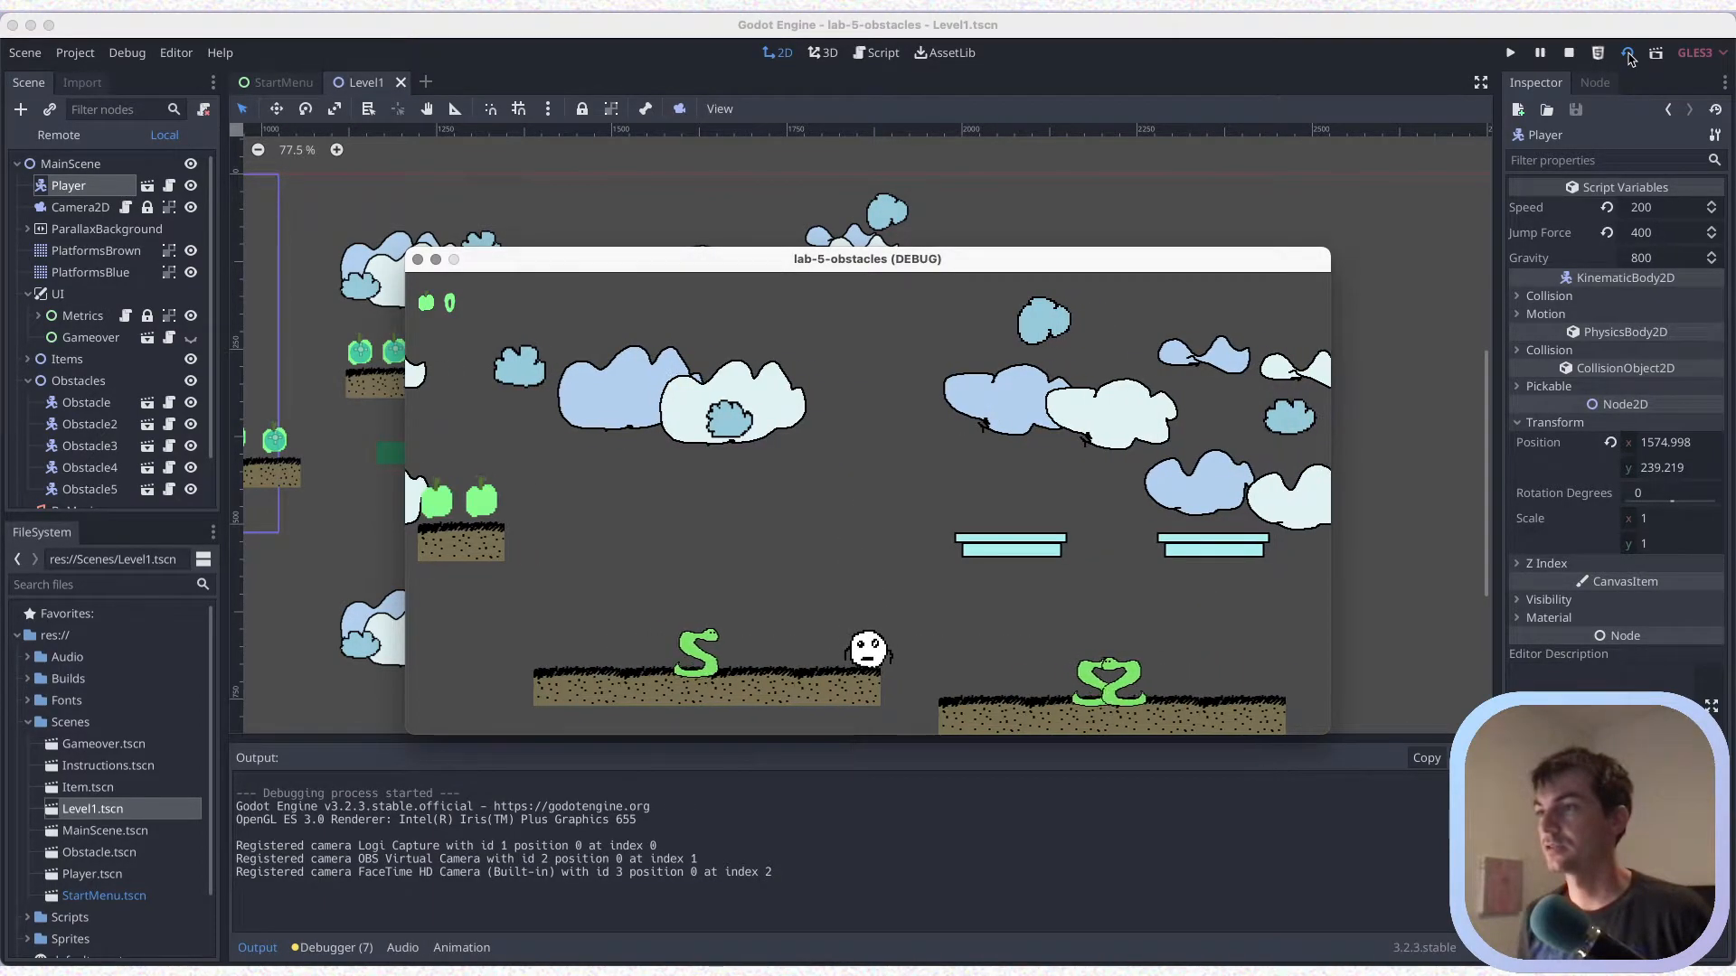
{"action": "key", "text": "Left"}
{"action": "key", "text": "space"}
{"action": "key", "text": "Right"}
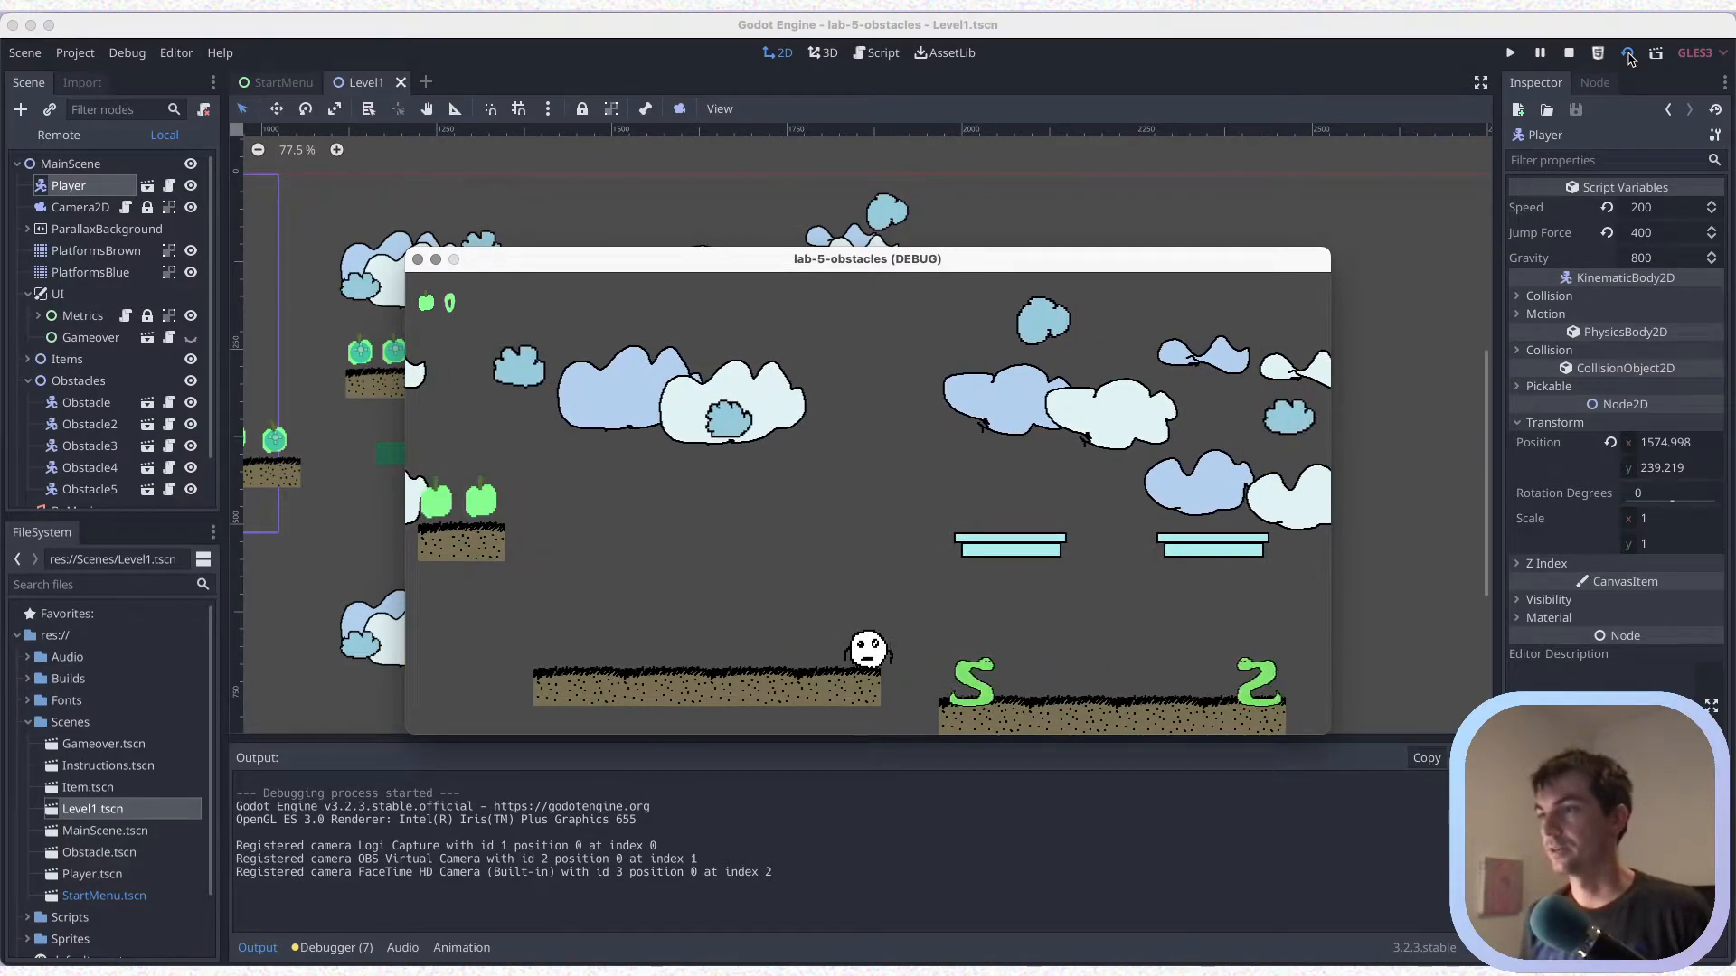
Test jumping the player around the gap before the second brown platform, and quit from the game-over screen
{"action": "key", "text": "space"}
{"action": "key", "text": "Right"}
{"action": "key", "text": "Left"}
{"action": "key", "text": "space"}
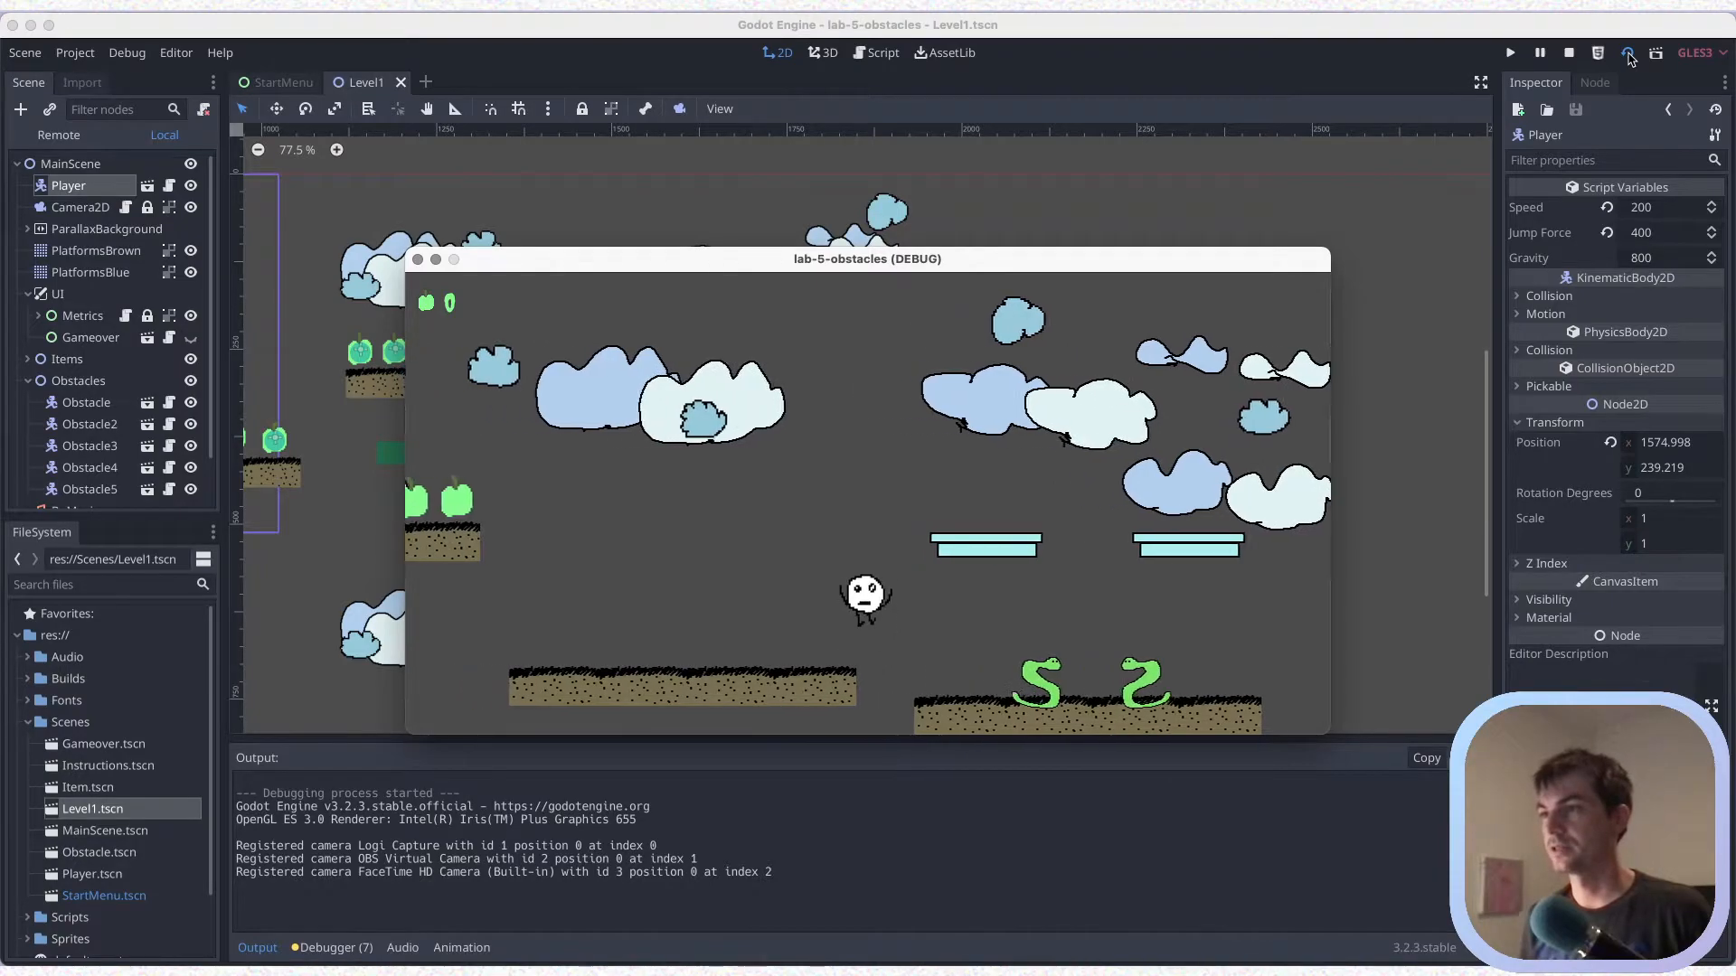
{"action": "key", "text": "Right"}
{"action": "key", "text": "space"}
{"action": "key", "text": "Left"}
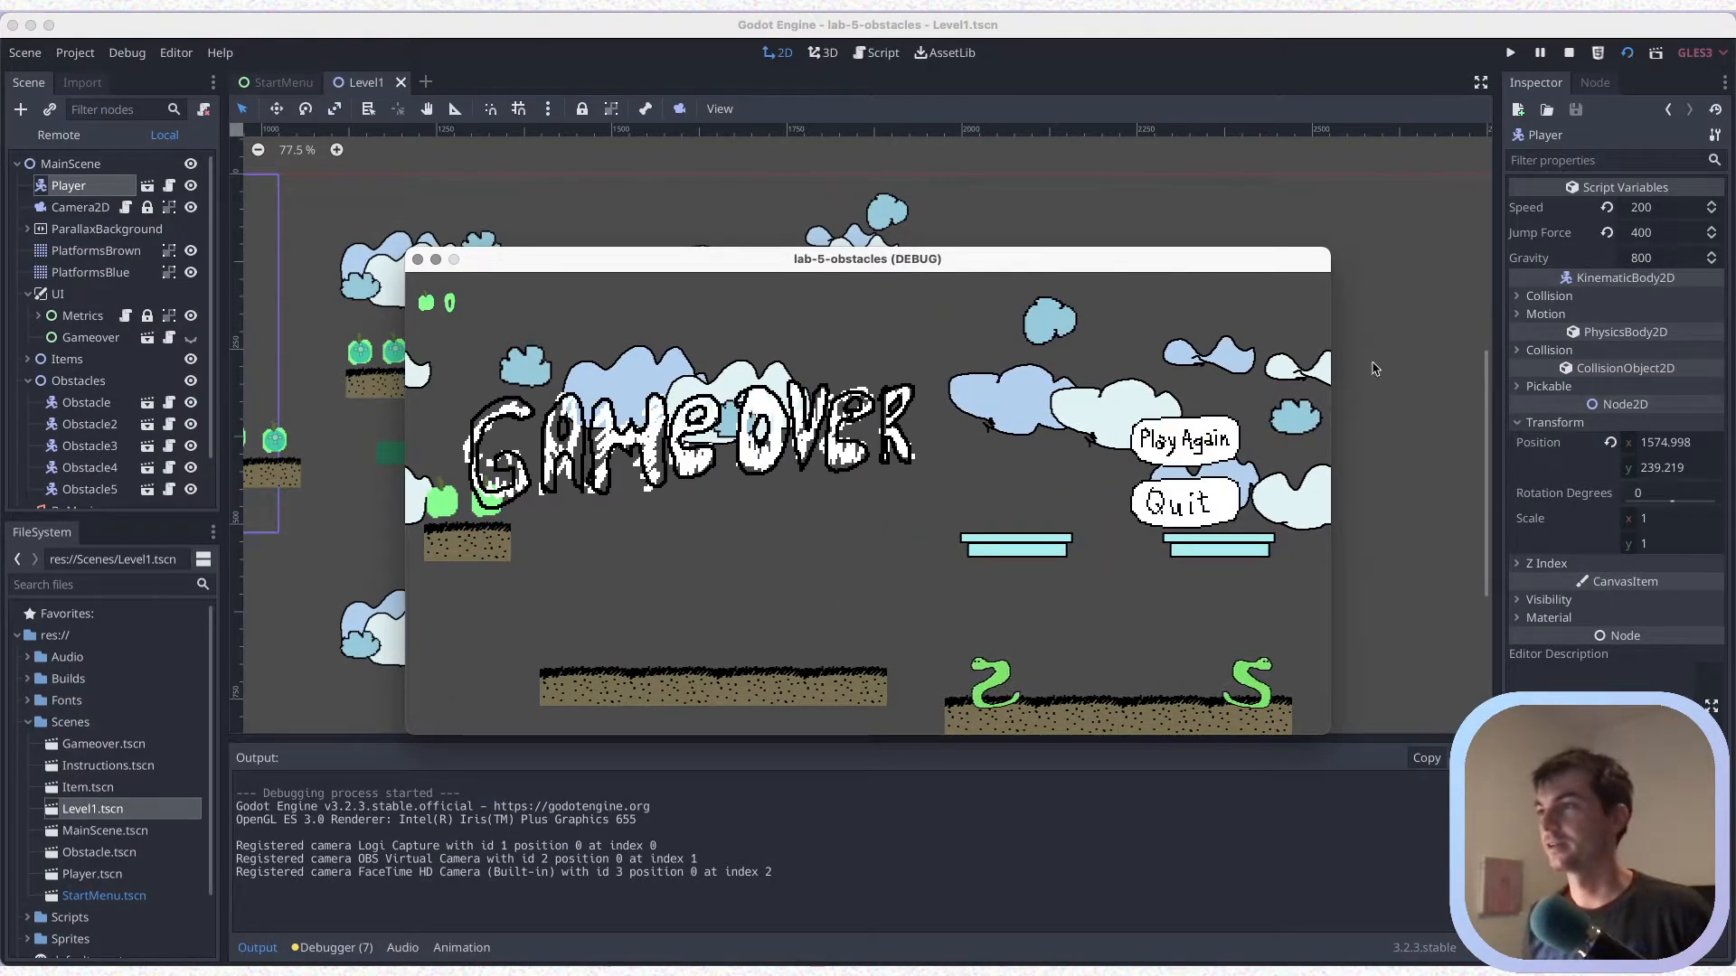
{"action": "left_click", "coordinate": [1159, 500]}
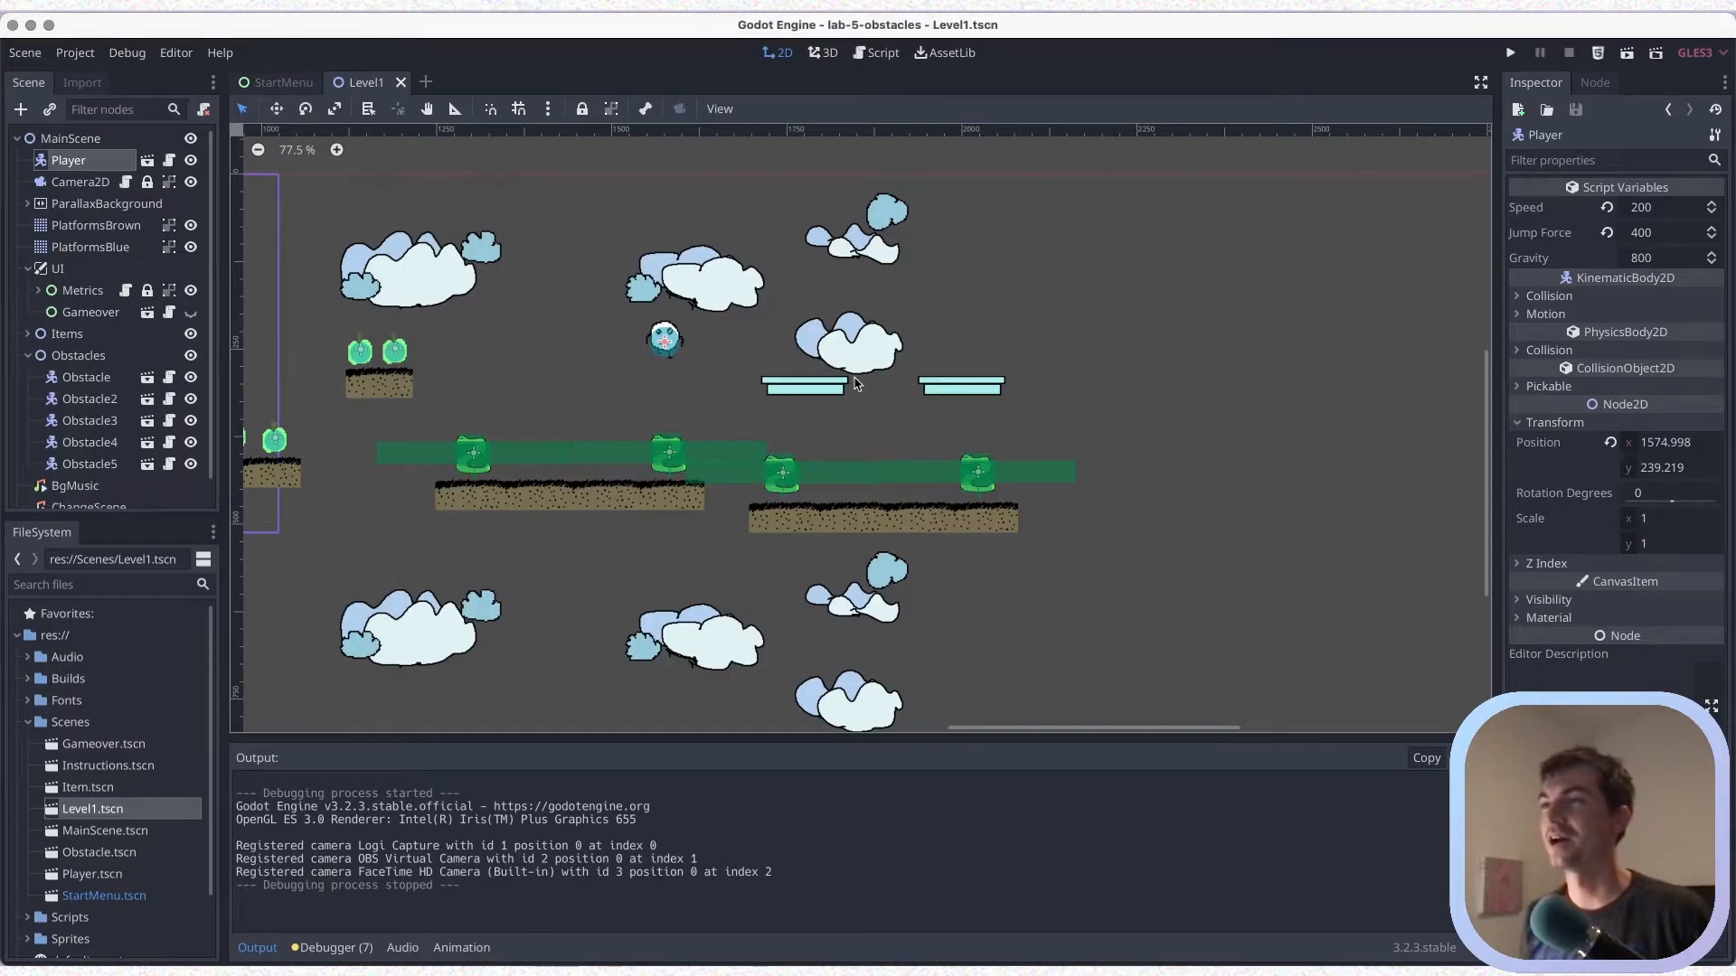
Erase both blue platforms in PlatformsBlue, repaint them one row lower with the first one a tile longer, and save
{"action": "scroll", "coordinate": [855, 383], "scroll_direction": "up", "scroll_amount": 2}
{"action": "key", "text": "super+s"}
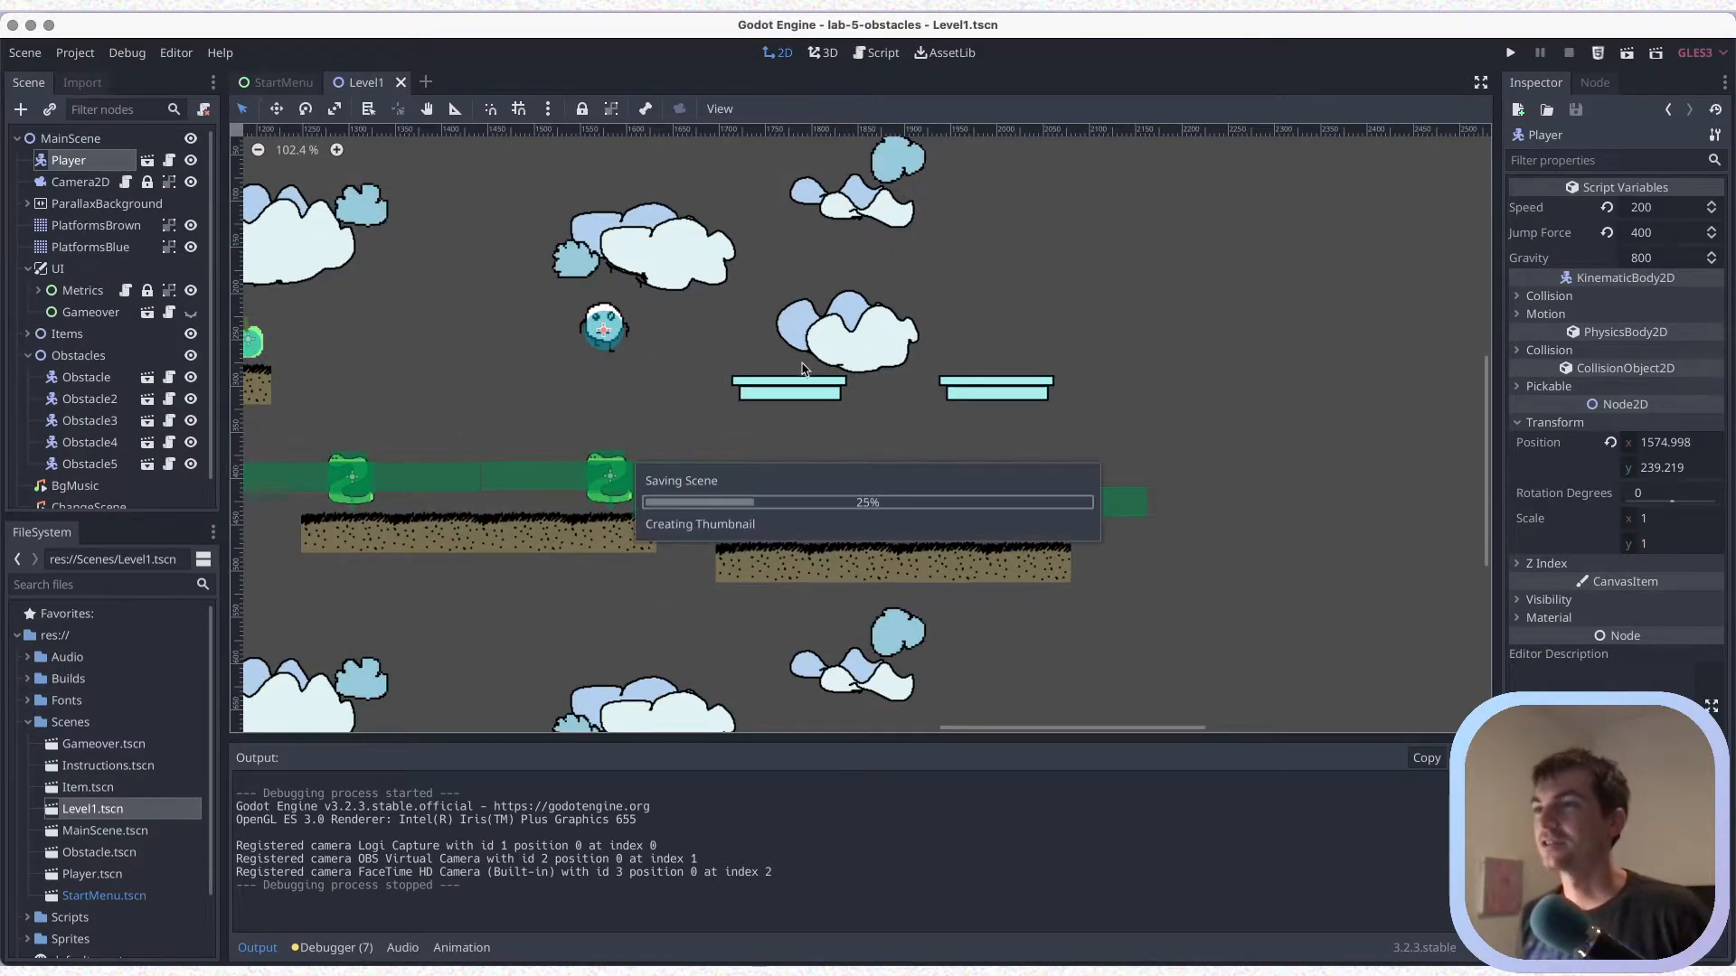
{"action": "left_click", "coordinate": [95, 247]}
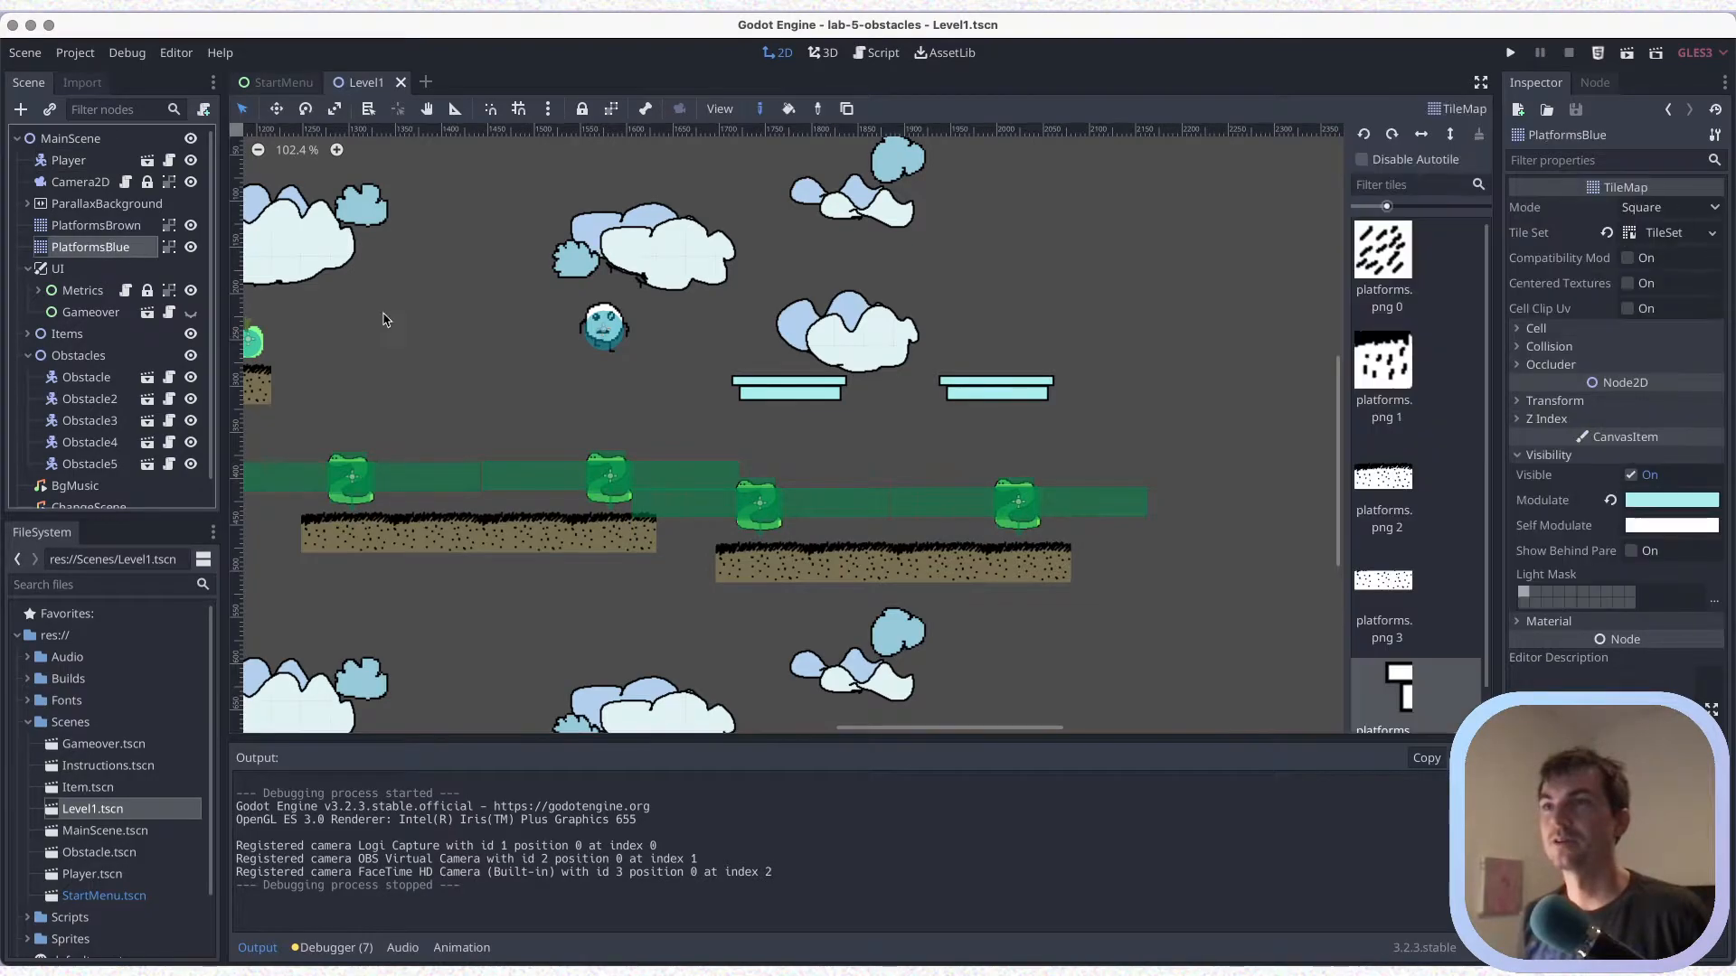
{"action": "right_click_drag", "start_coordinate": [731, 387], "coordinate": [1065, 385]}
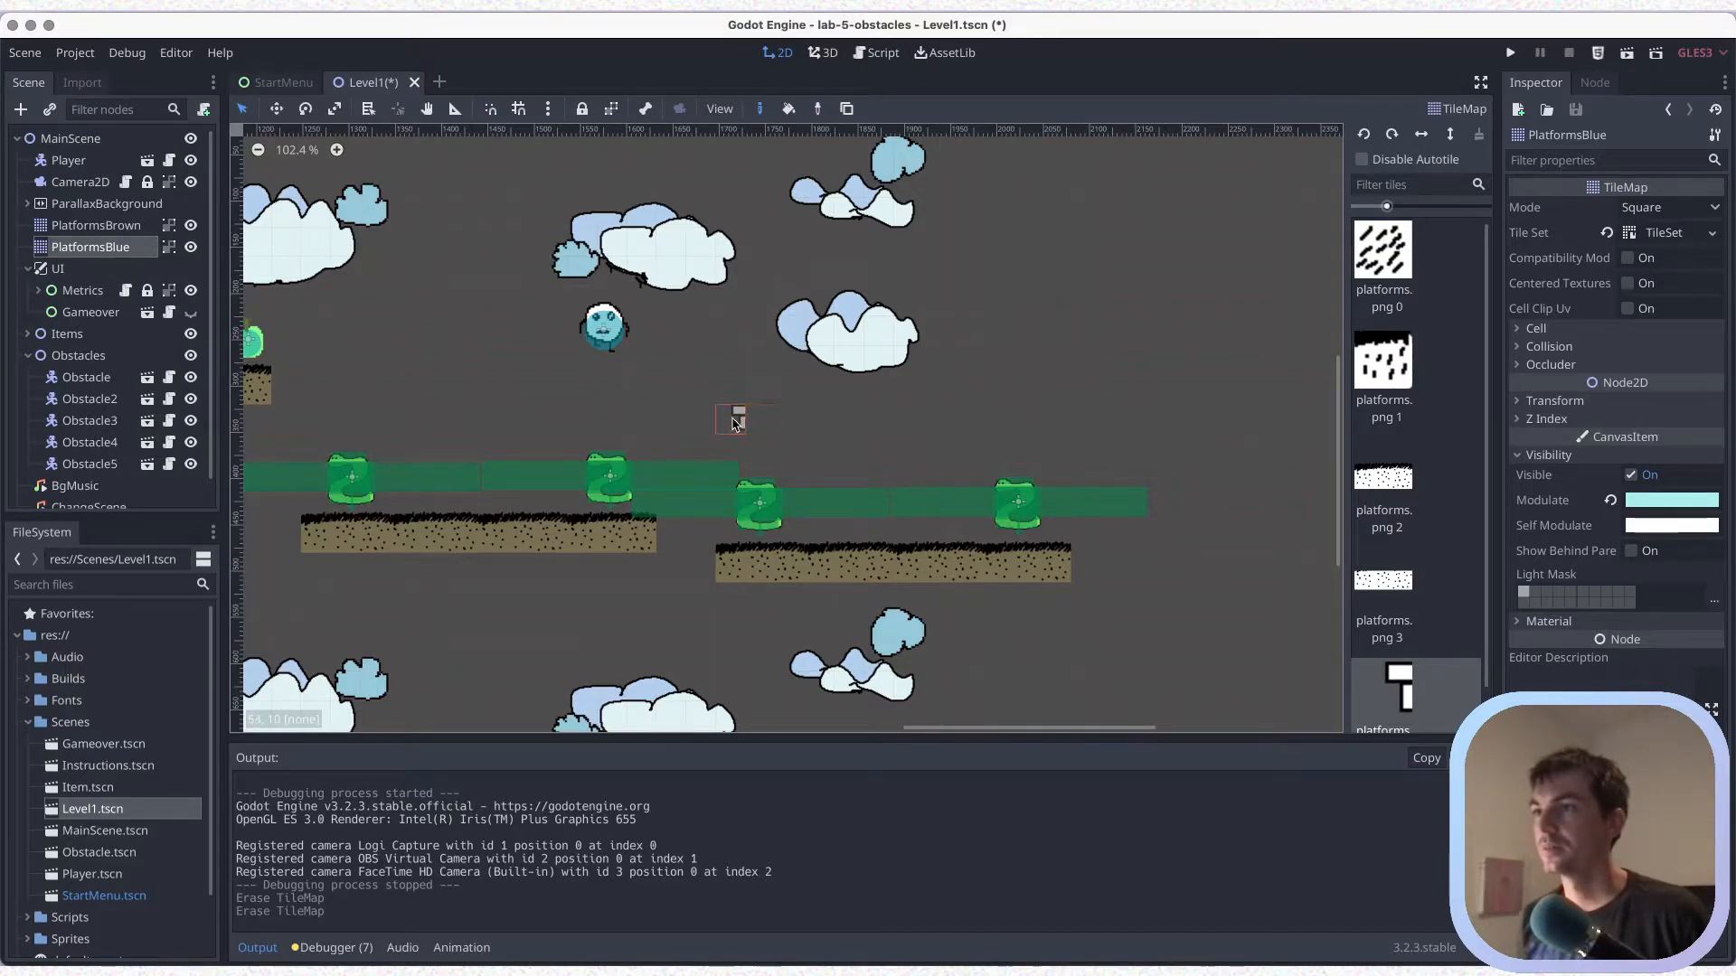
{"action": "left_click_drag", "start_coordinate": [833, 424], "coordinate": [857, 422]}
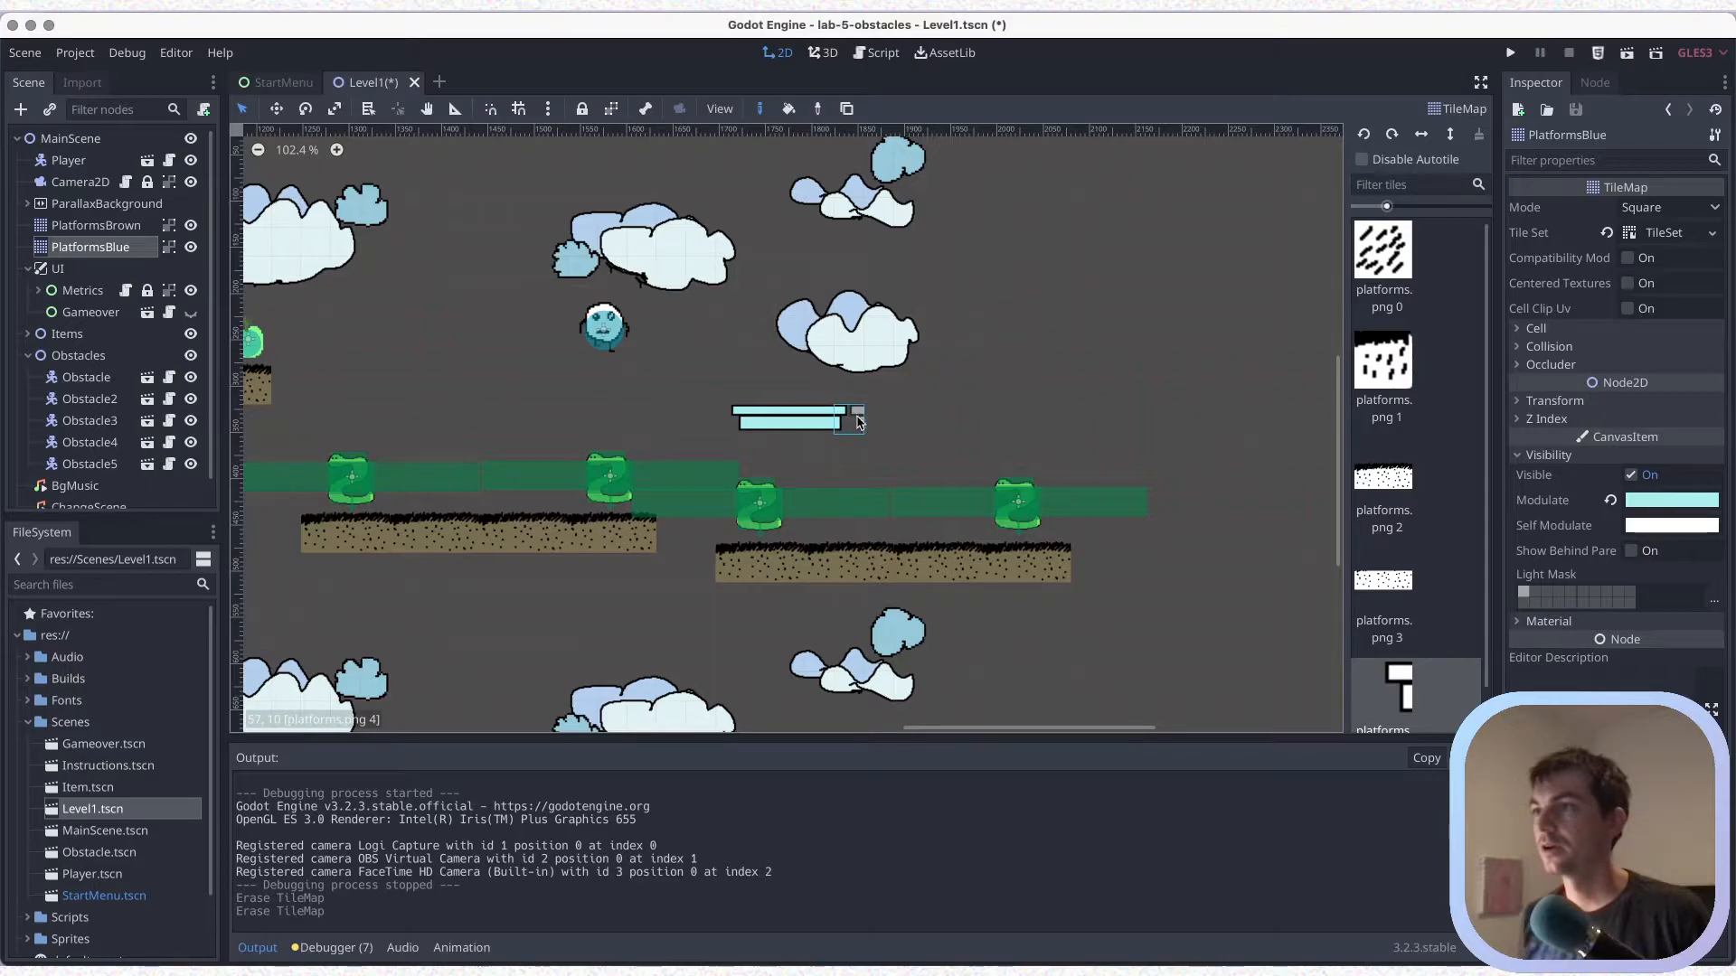
{"action": "left_click", "coordinate": [865, 421]}
{"action": "key", "text": "ctrl+s"}
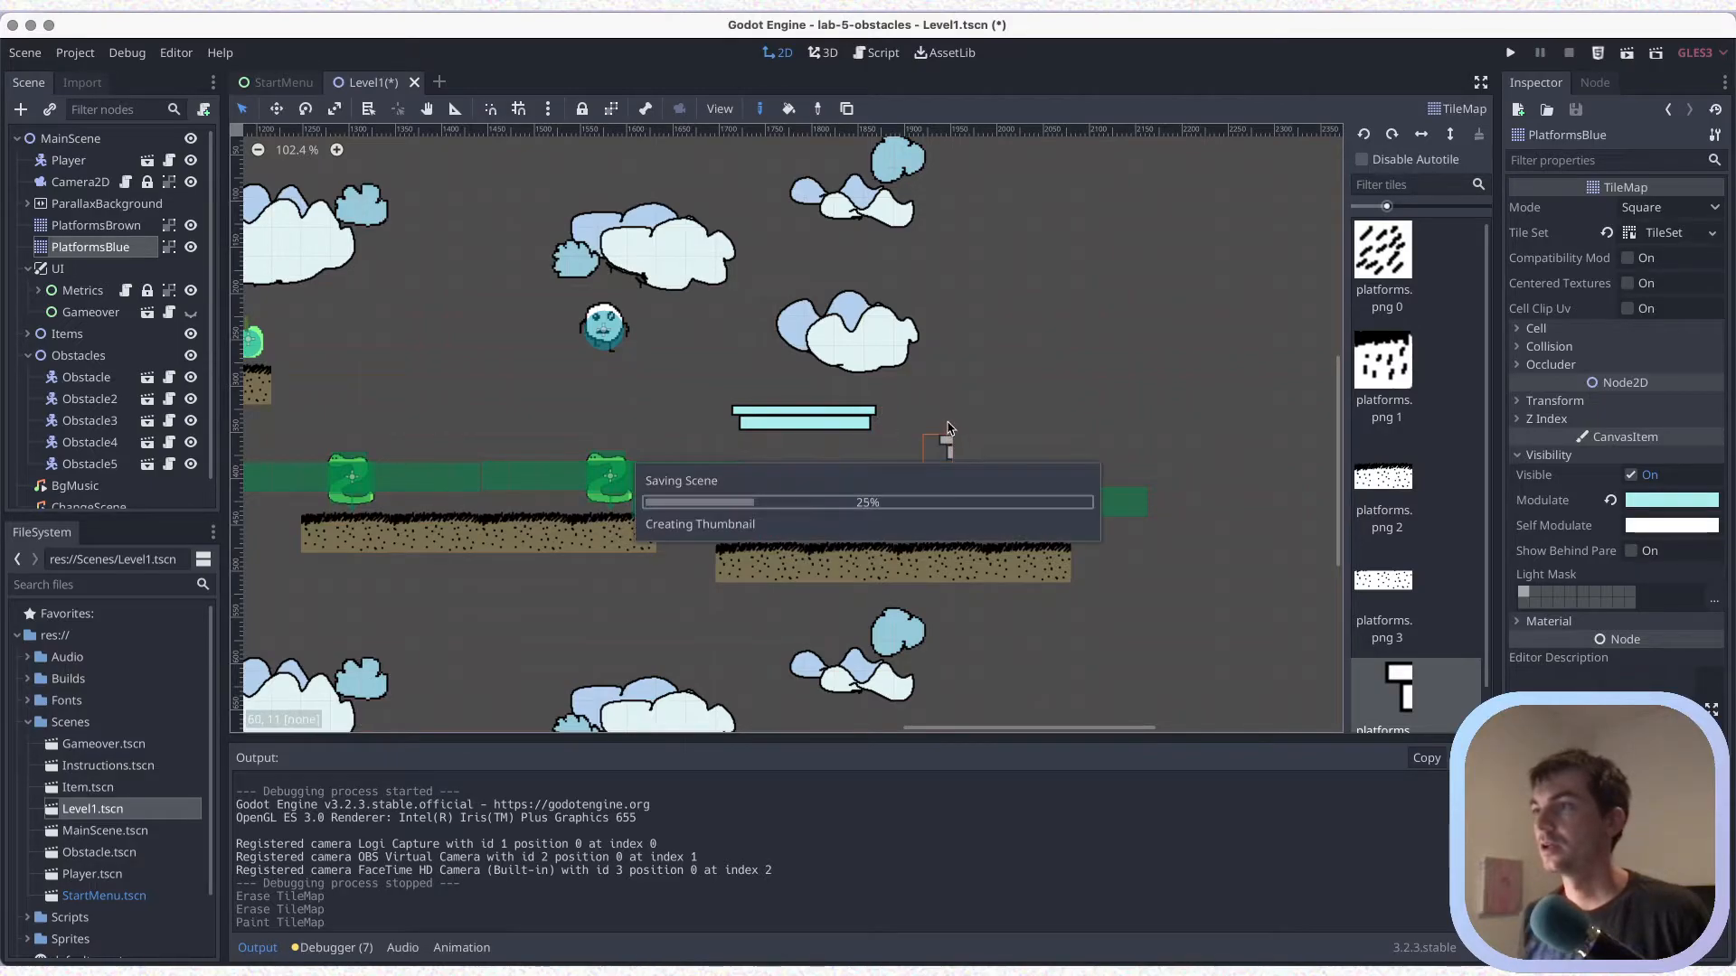
{"action": "left_click_drag", "start_coordinate": [942, 421], "coordinate": [1046, 424]}
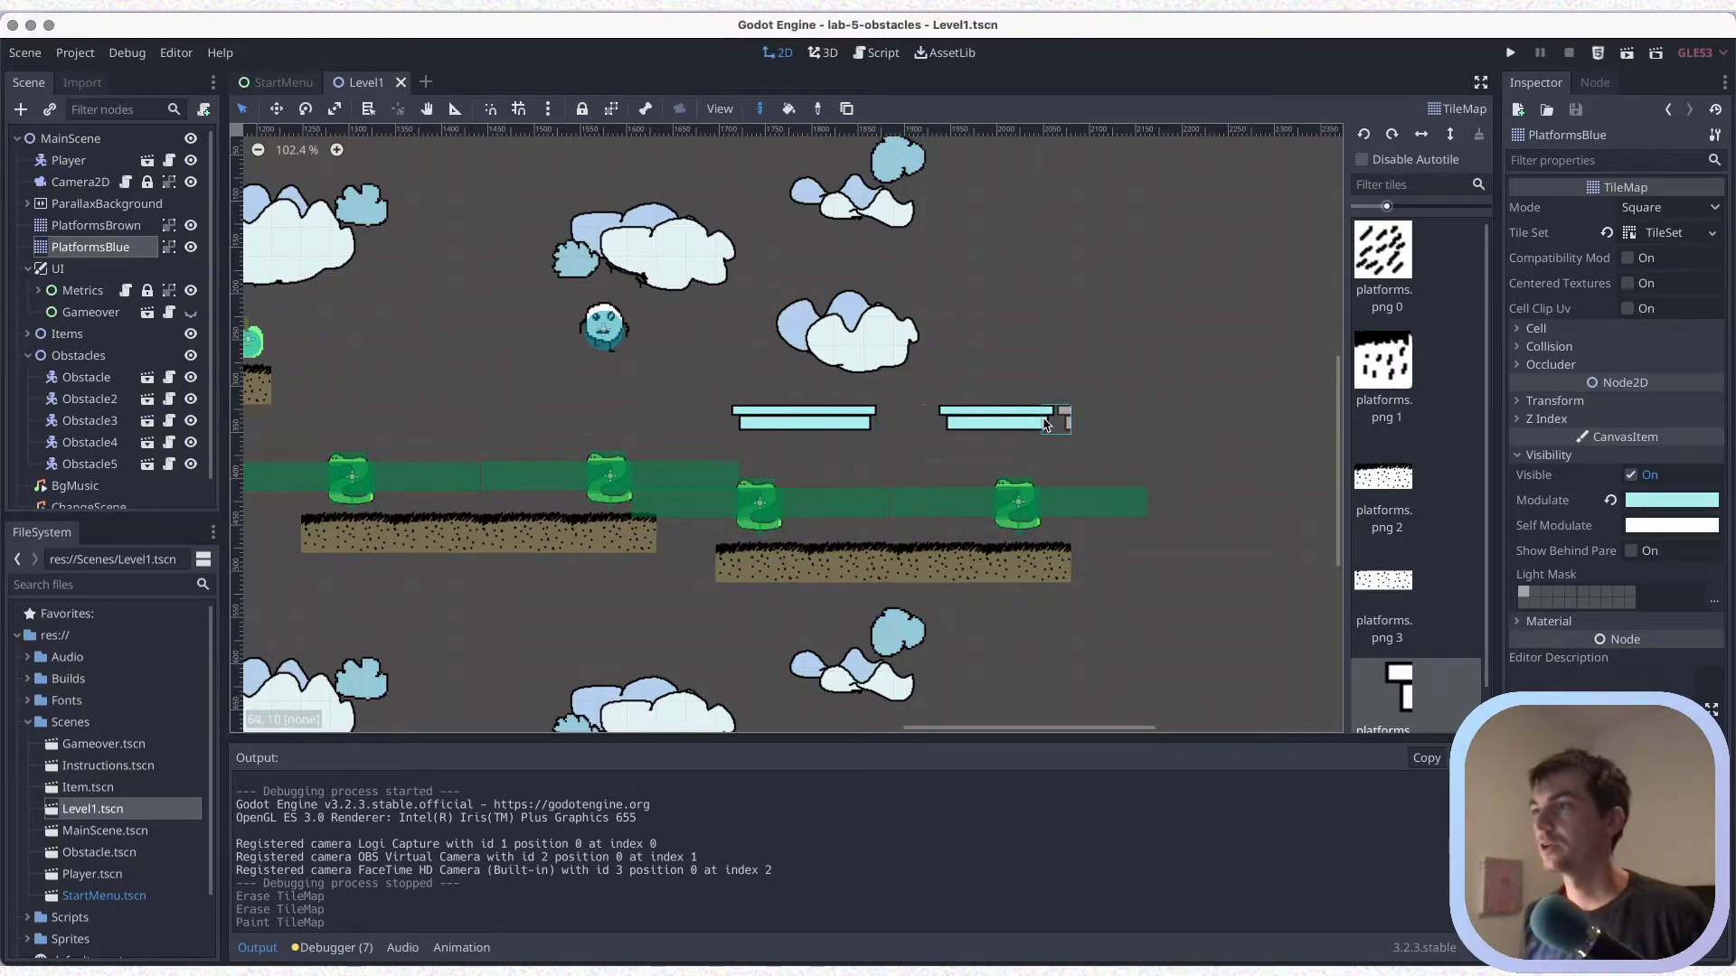
{"action": "key", "text": "ctrl+s"}
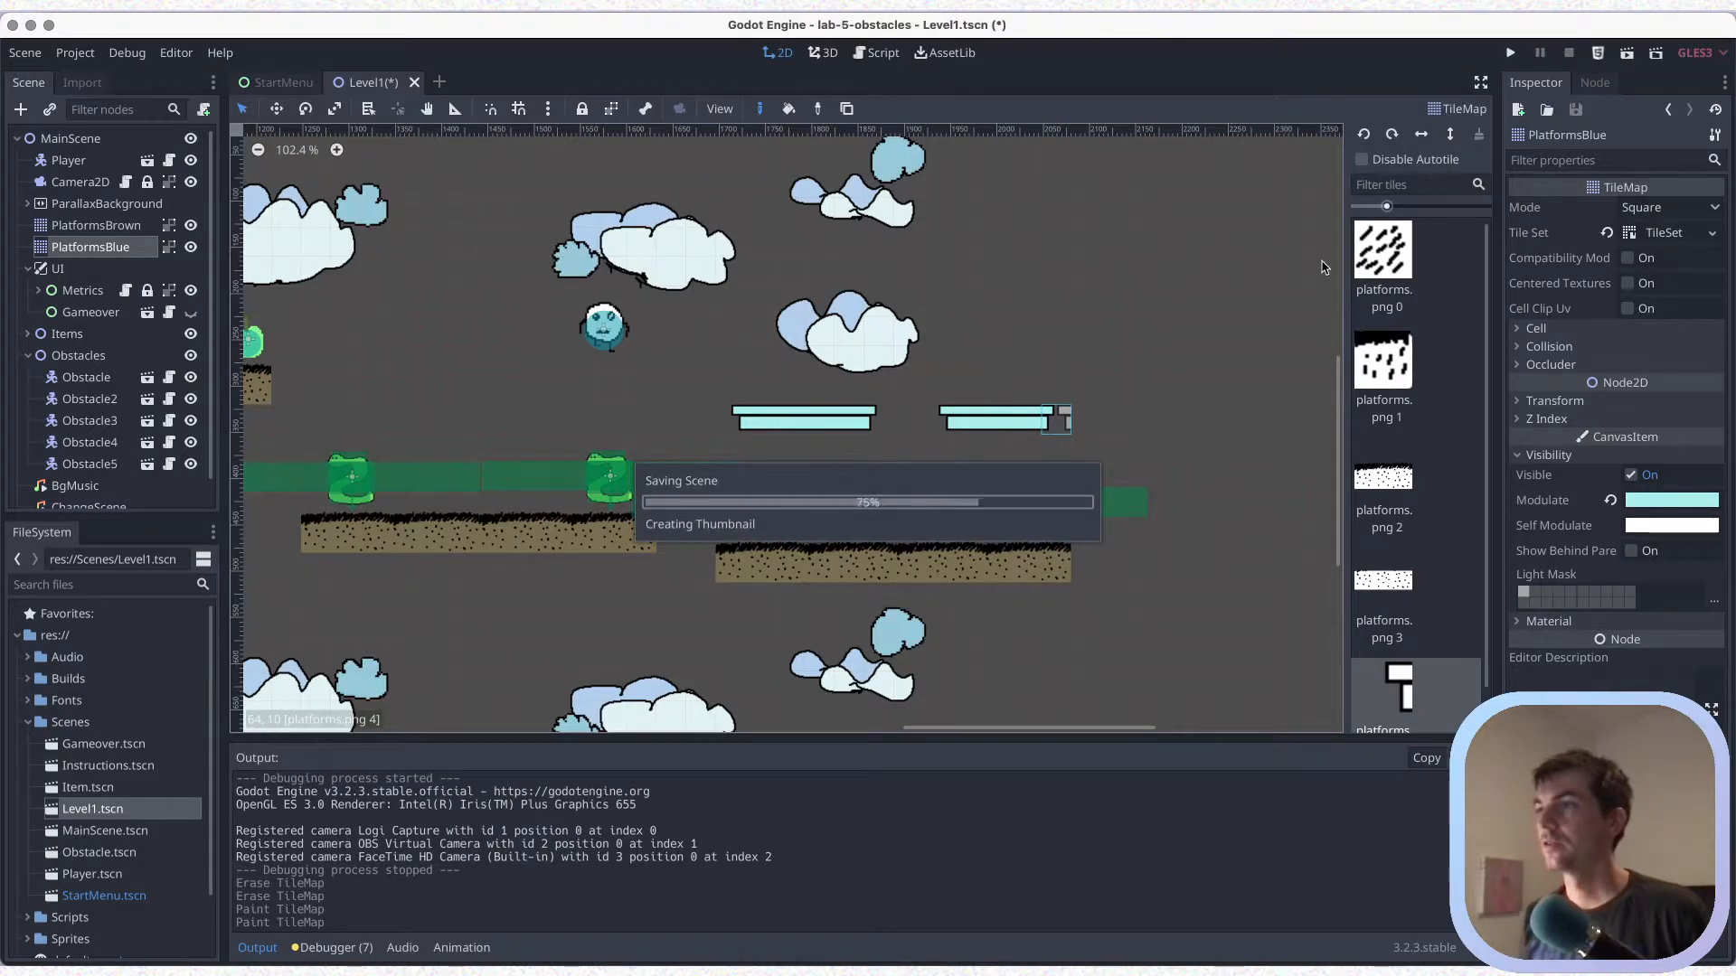
Play the Level1 scene and clear both obstacles off the first long brown platform
{"action": "left_click", "coordinate": [1624, 56]}
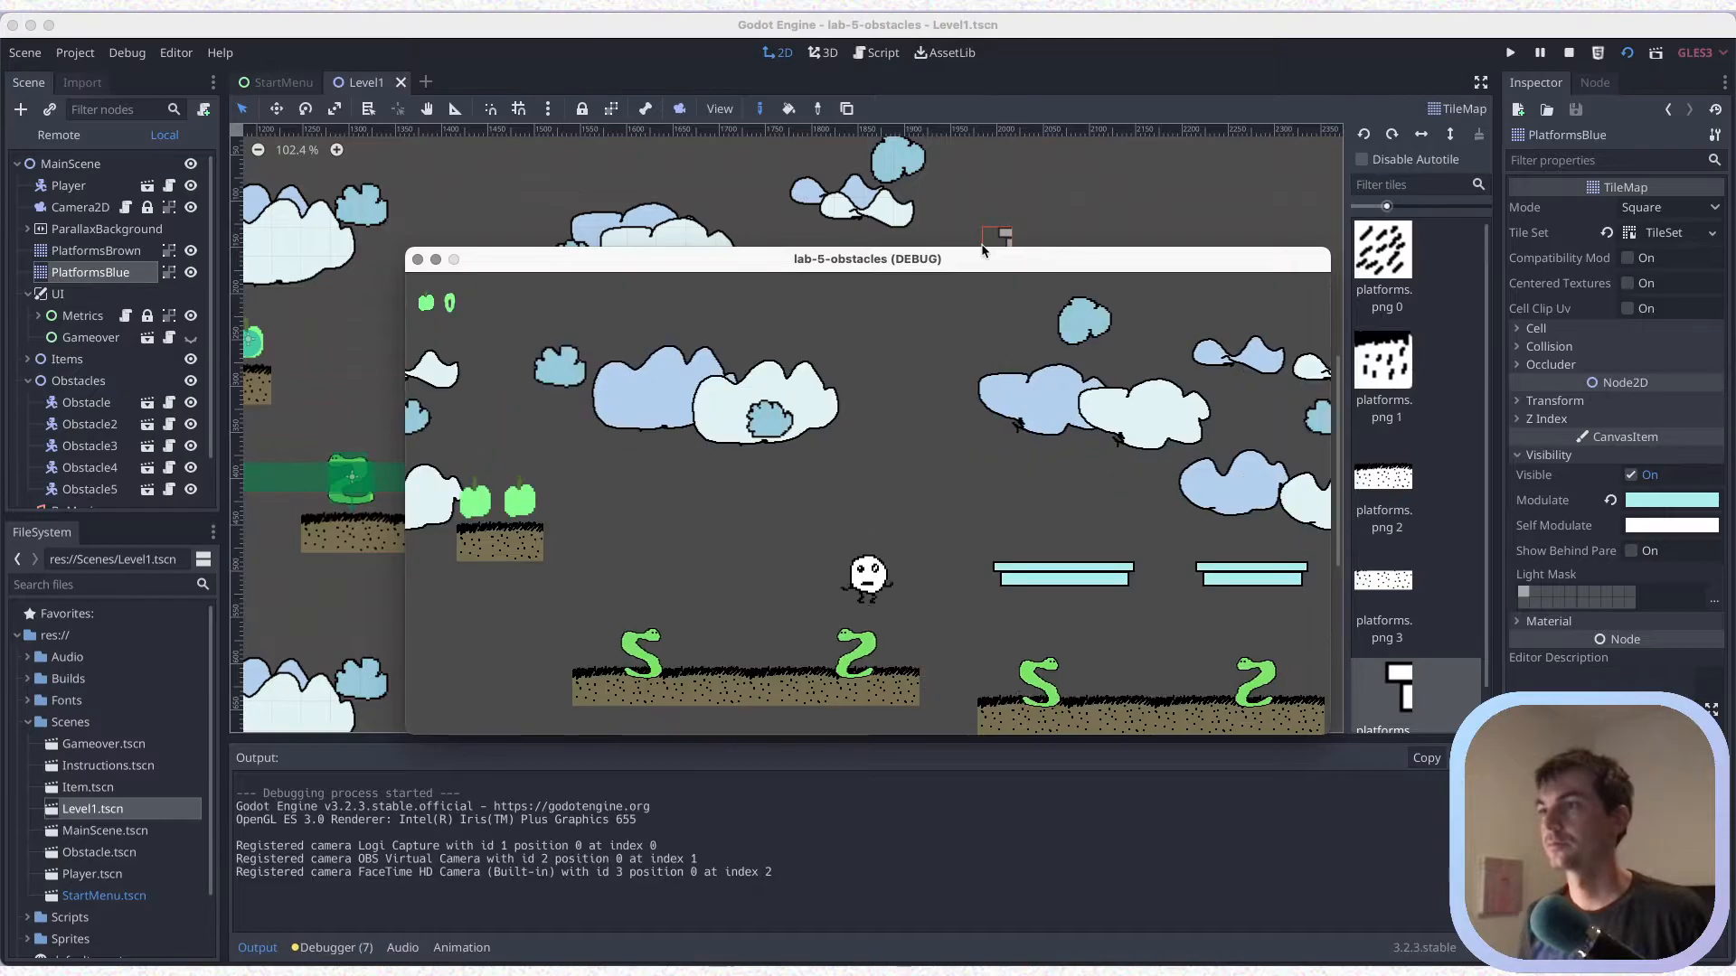
{"action": "key", "text": "Right"}
{"action": "key", "text": "Right"}
{"action": "key", "text": "Up"}
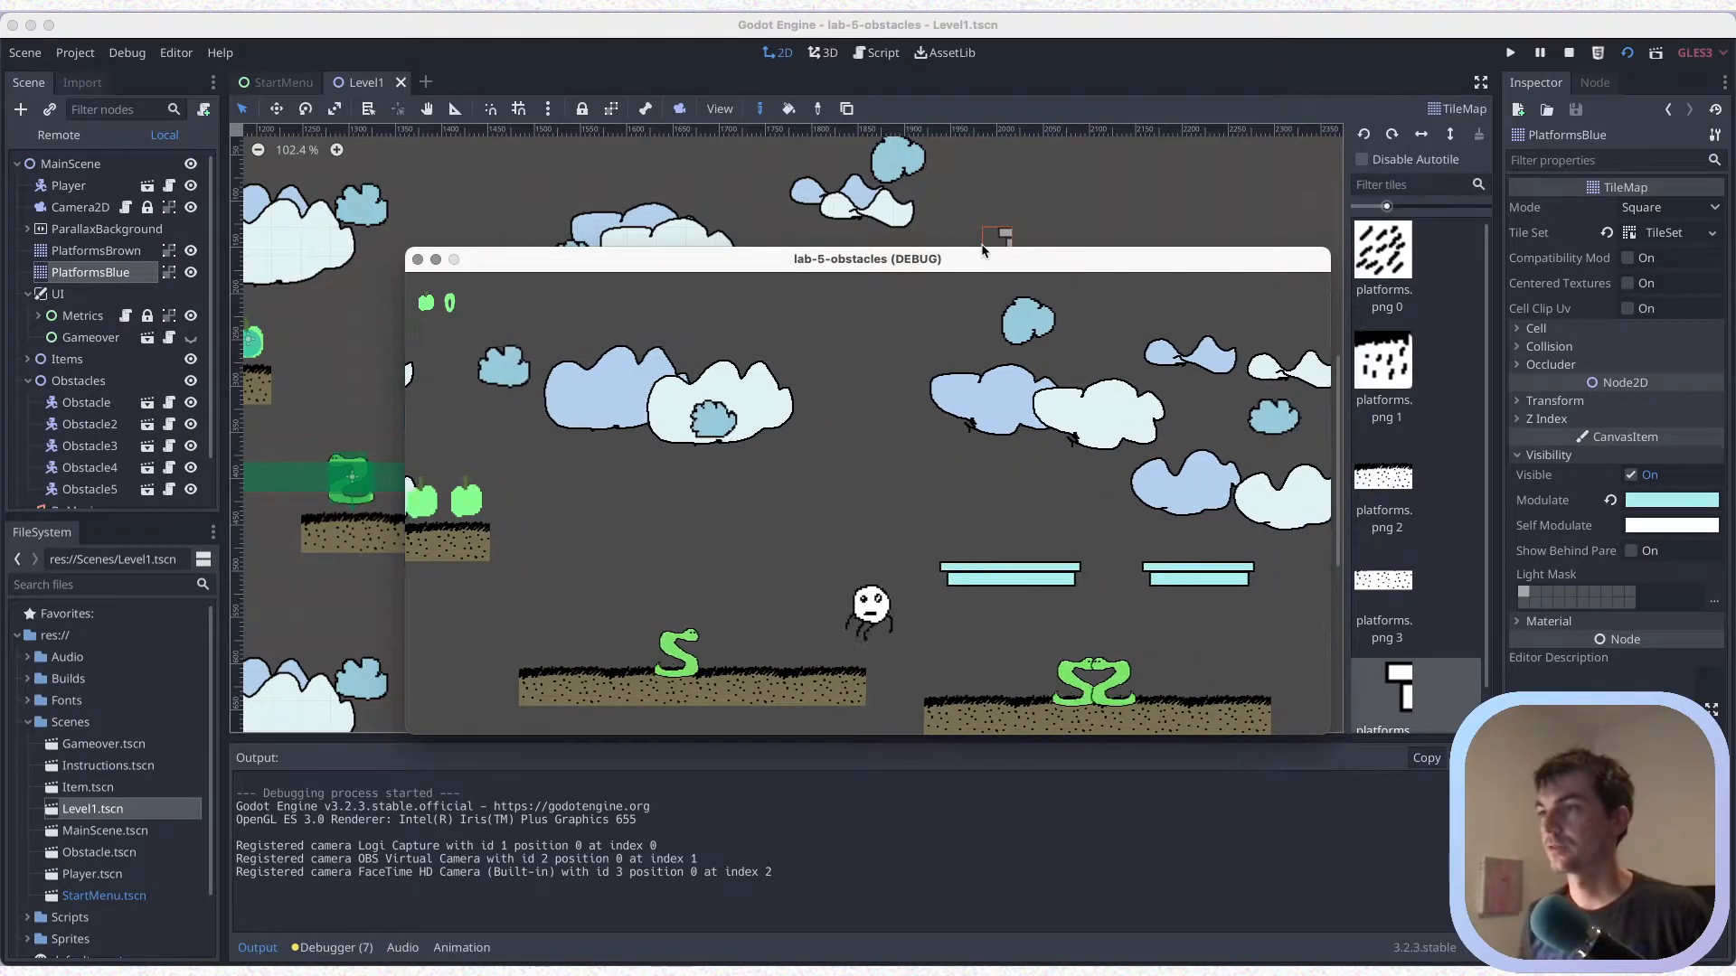
{"action": "key", "text": "Right"}
{"action": "key", "text": "Left"}
{"action": "key", "text": "Up"}
{"action": "key", "text": "Left"}
{"action": "key", "text": "Left"}
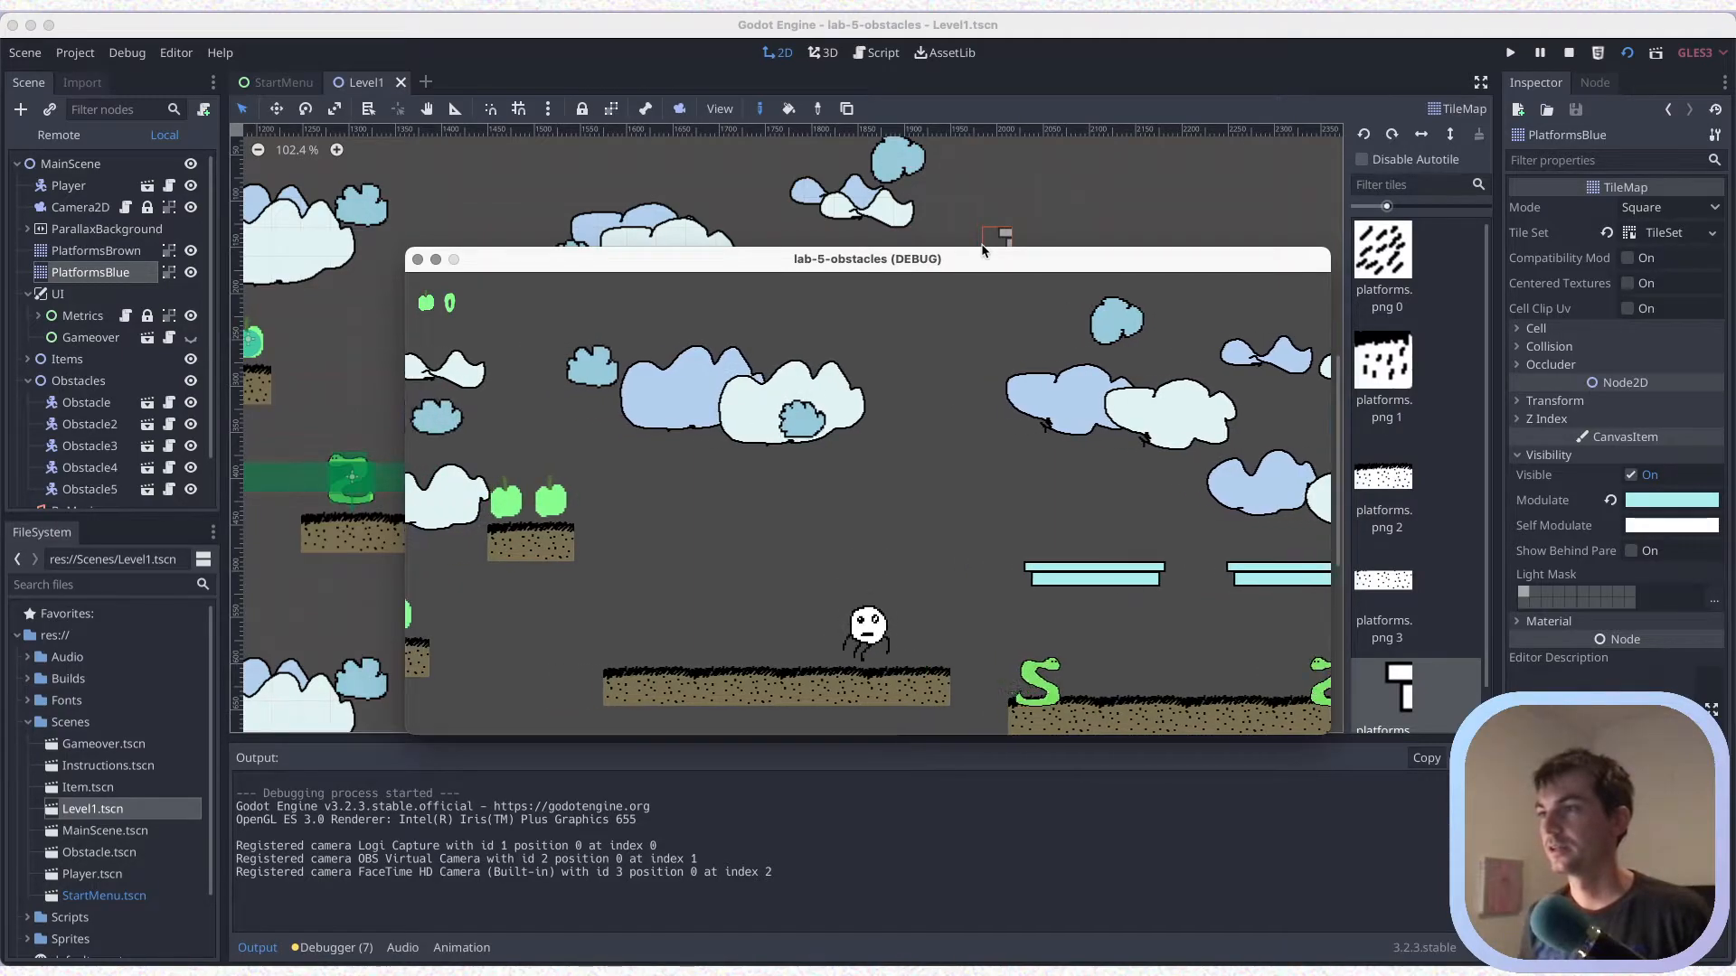
Test jumping the player across both lowered blue platforms, and close the game window
{"action": "key", "text": "Up"}
{"action": "key", "text": "Right"}
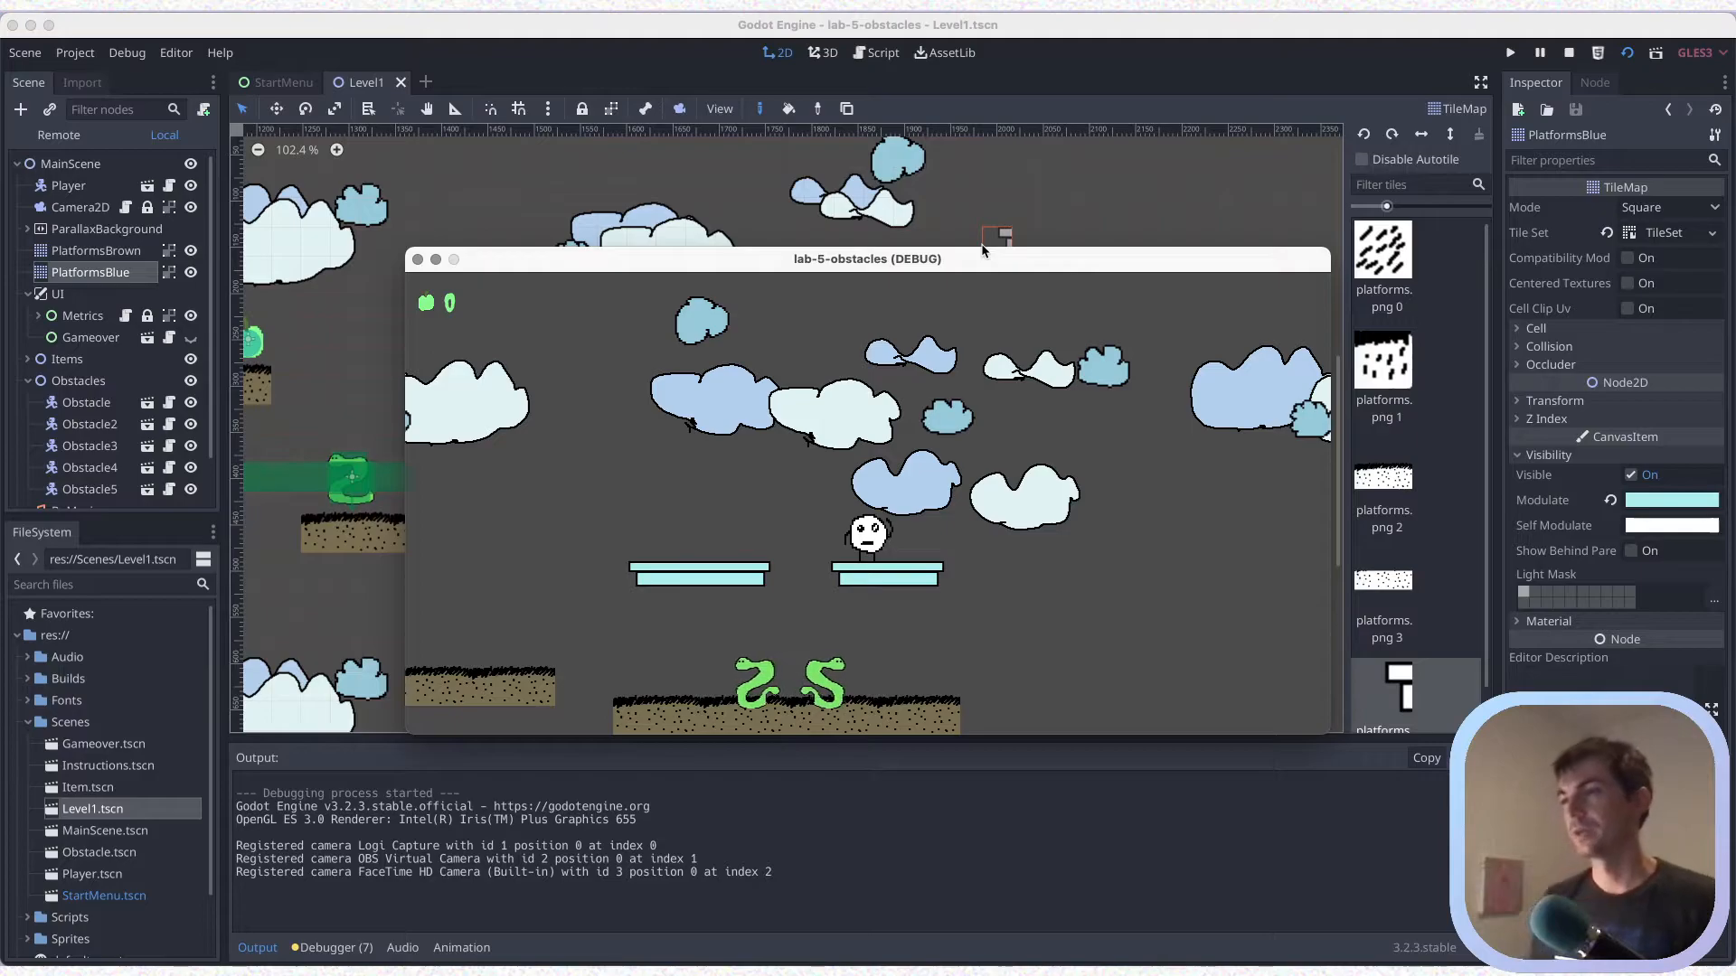
{"action": "key", "text": "Right"}
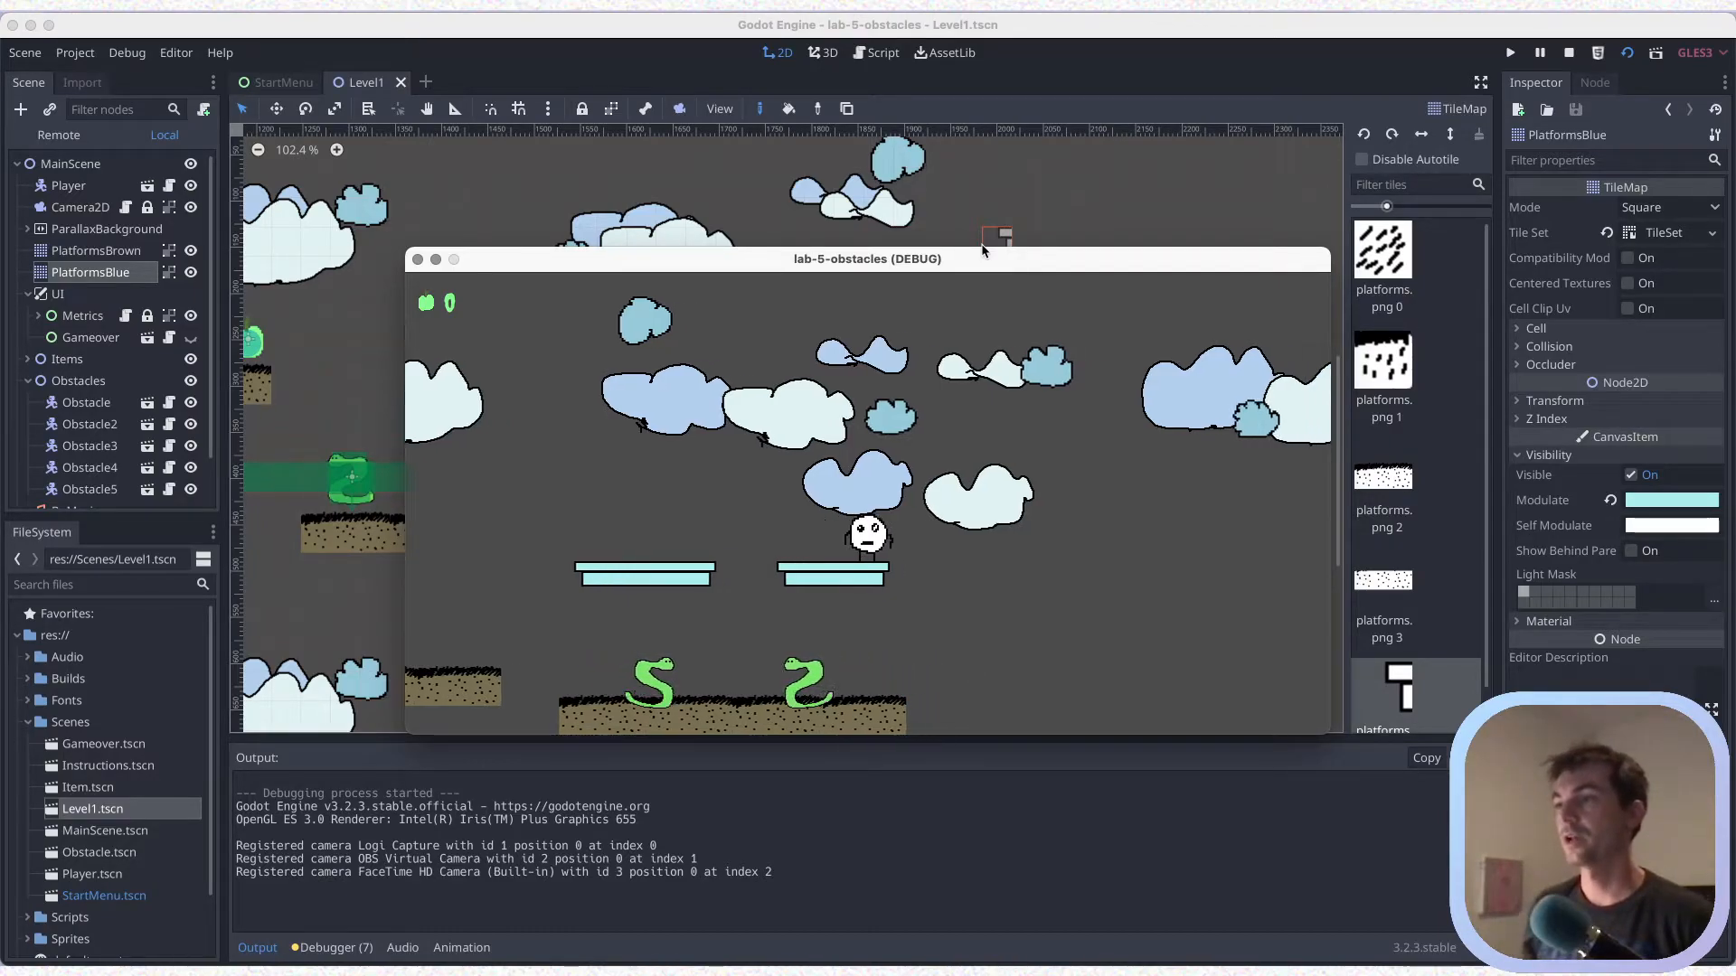
{"action": "left_click", "coordinate": [418, 259]}
Paint a brown platform from three platforms.png 2 pieces just past the second long one, one row higher, in PlatformsBrown, and save
{"action": "scroll", "coordinate": [832, 389], "scroll_direction": "right", "scroll_amount": 5}
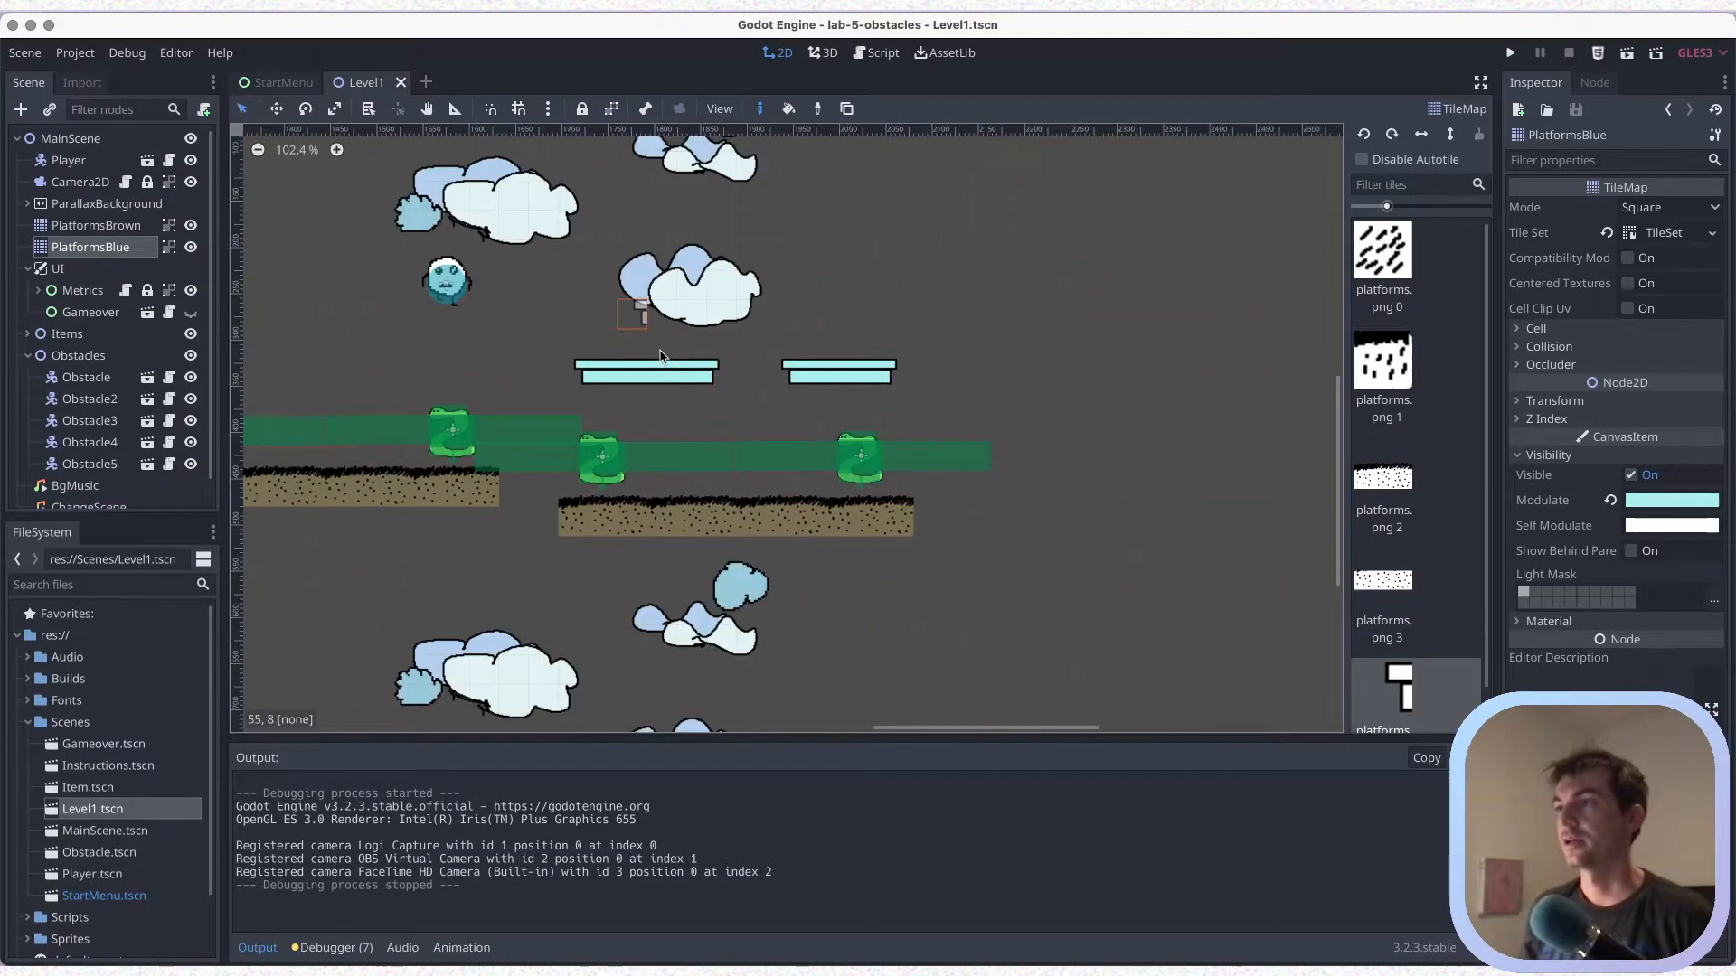
{"action": "scroll", "coordinate": [648, 356], "scroll_direction": "right", "scroll_amount": 1}
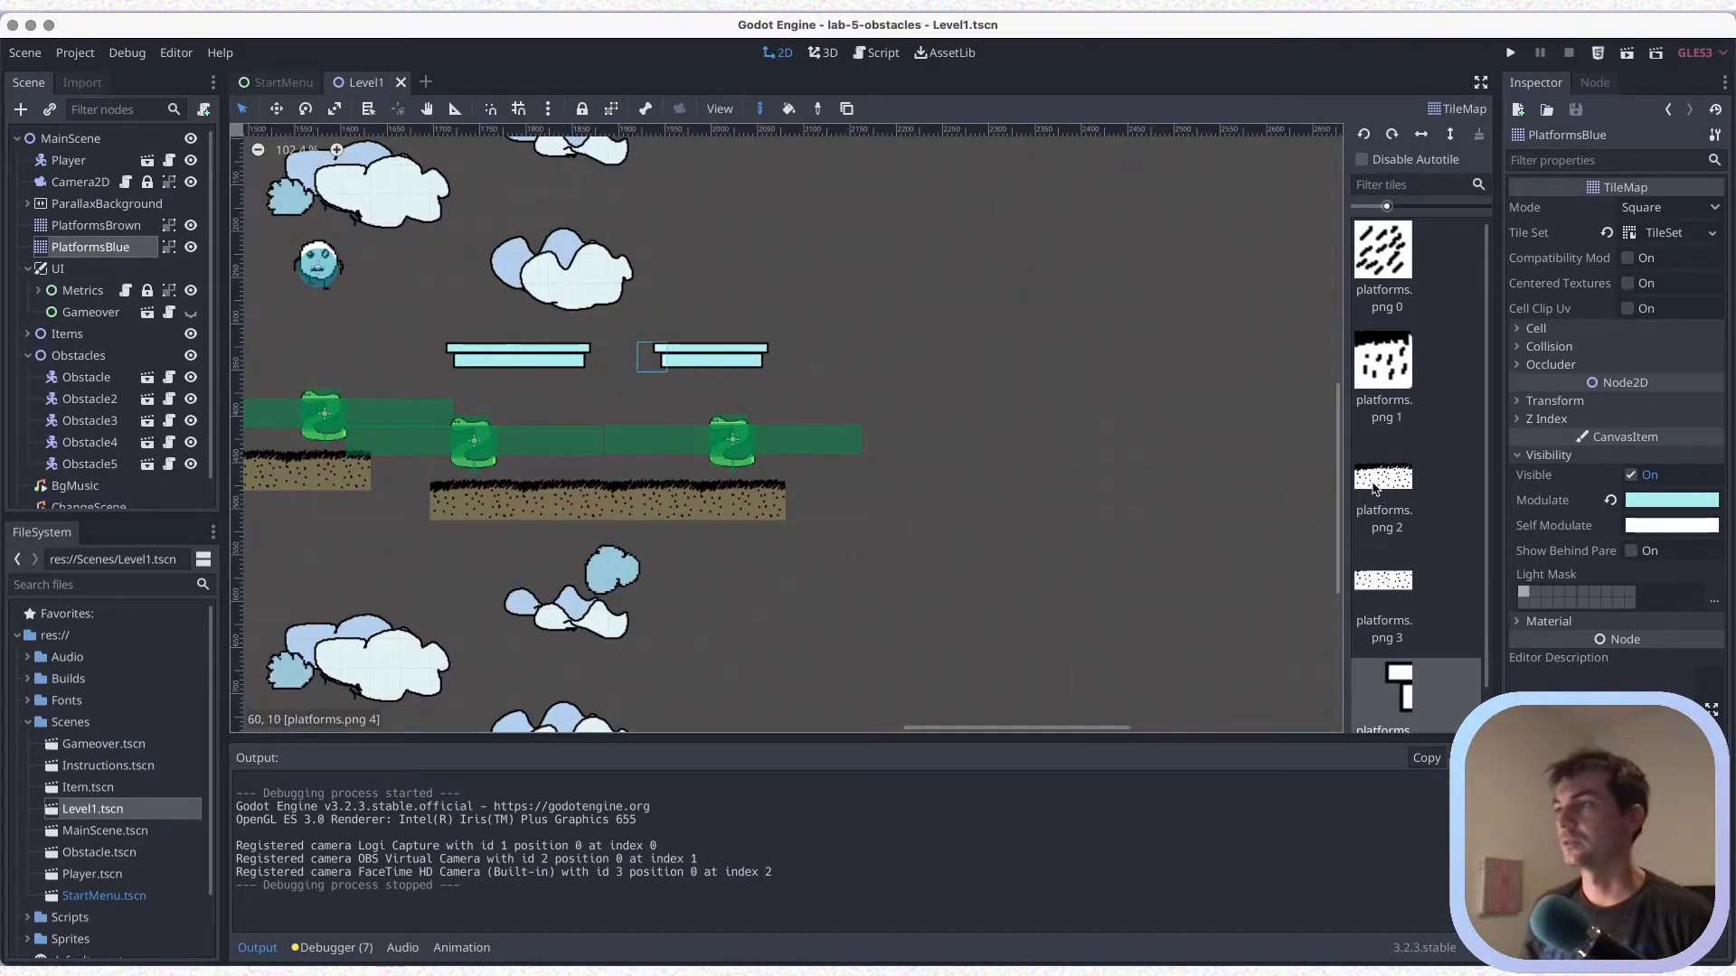
{"action": "left_click", "coordinate": [104, 226]}
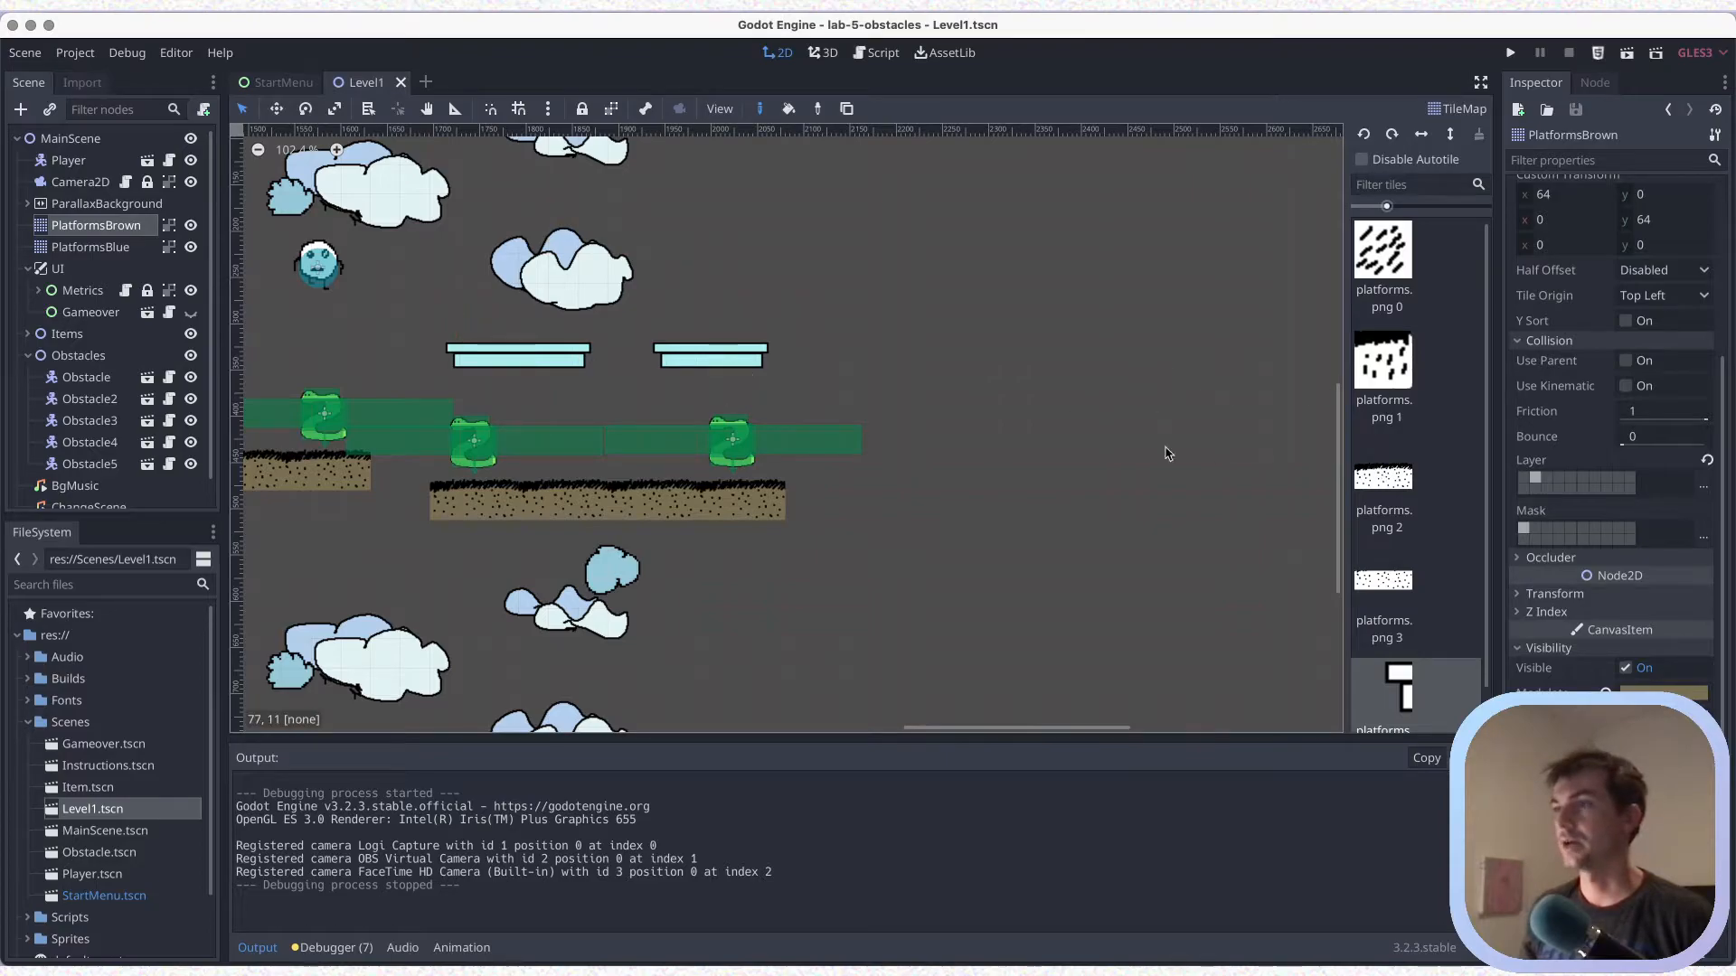
{"action": "left_click", "coordinate": [1383, 484]}
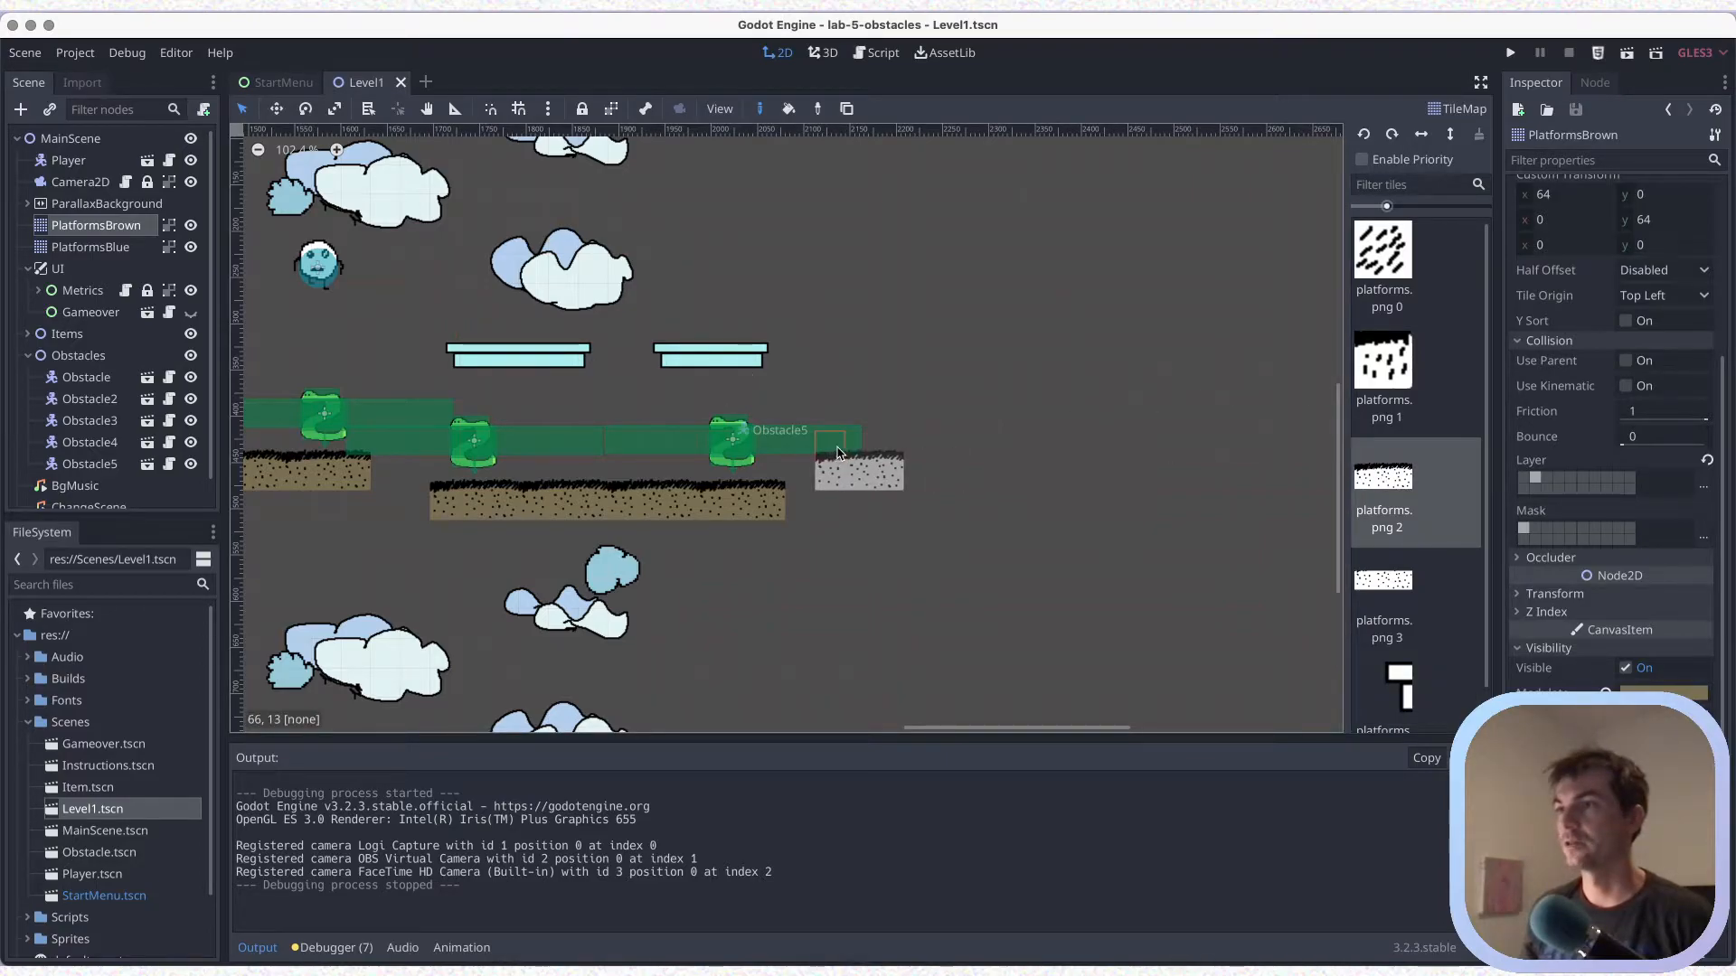
{"action": "left_click", "coordinate": [836, 452]}
{"action": "left_click", "coordinate": [915, 450]}
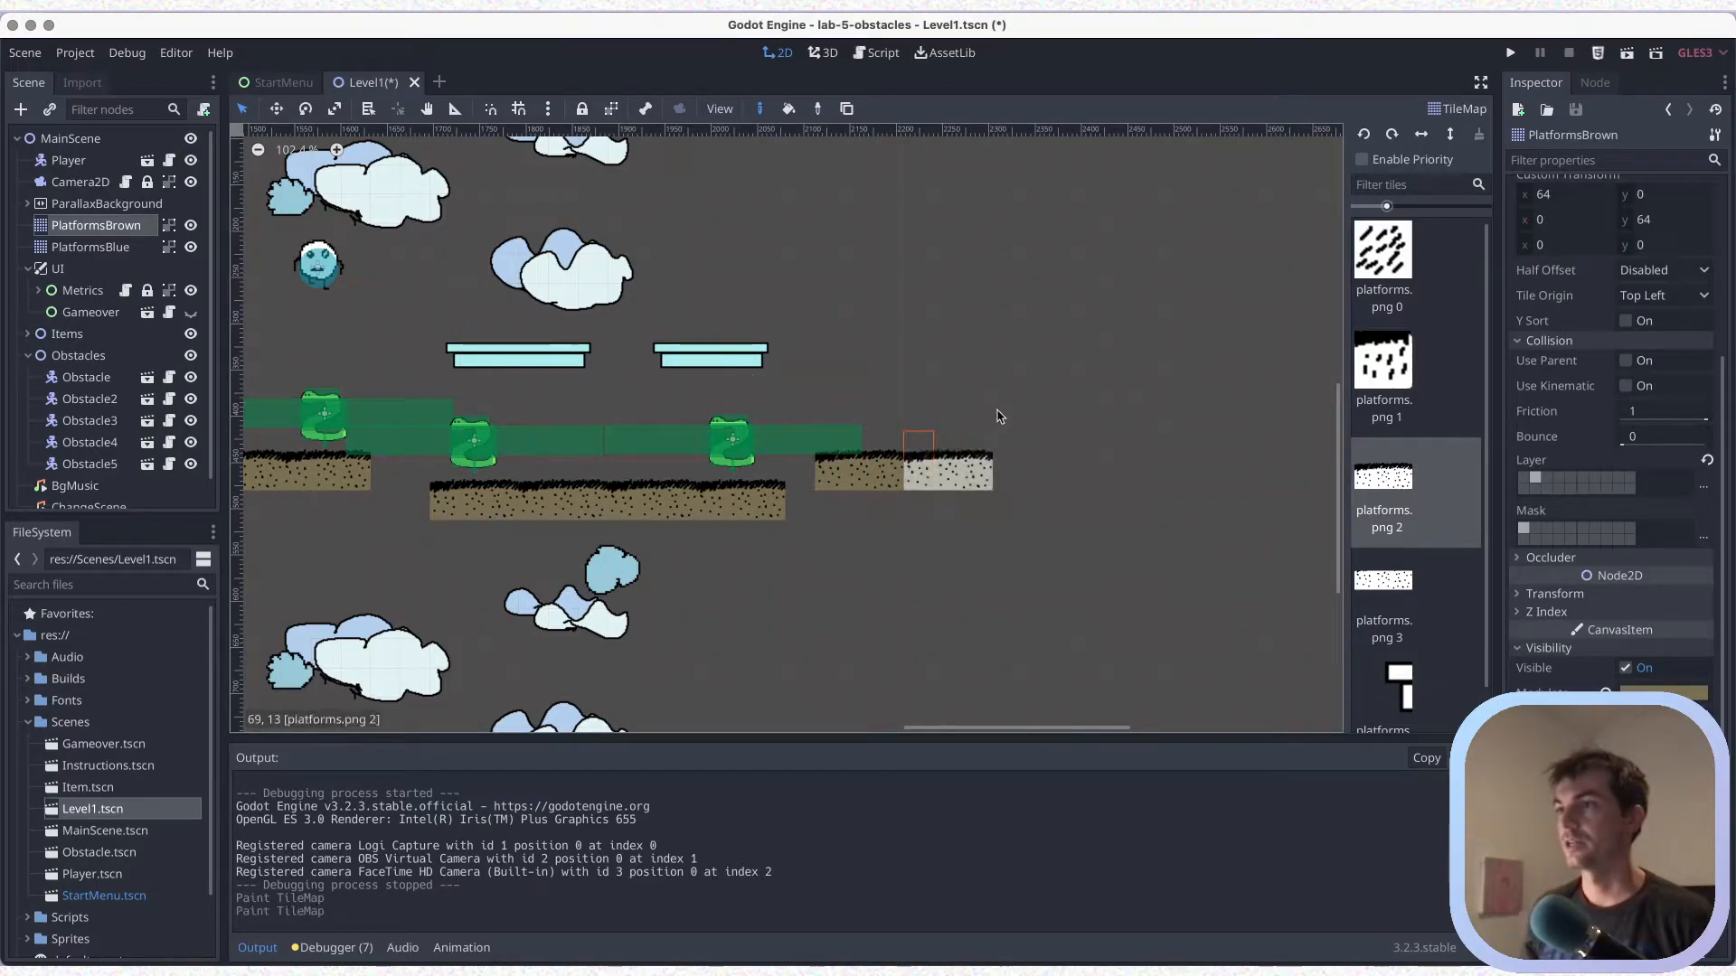
{"action": "scroll", "coordinate": [919, 403], "scroll_direction": "right", "scroll_amount": 3}
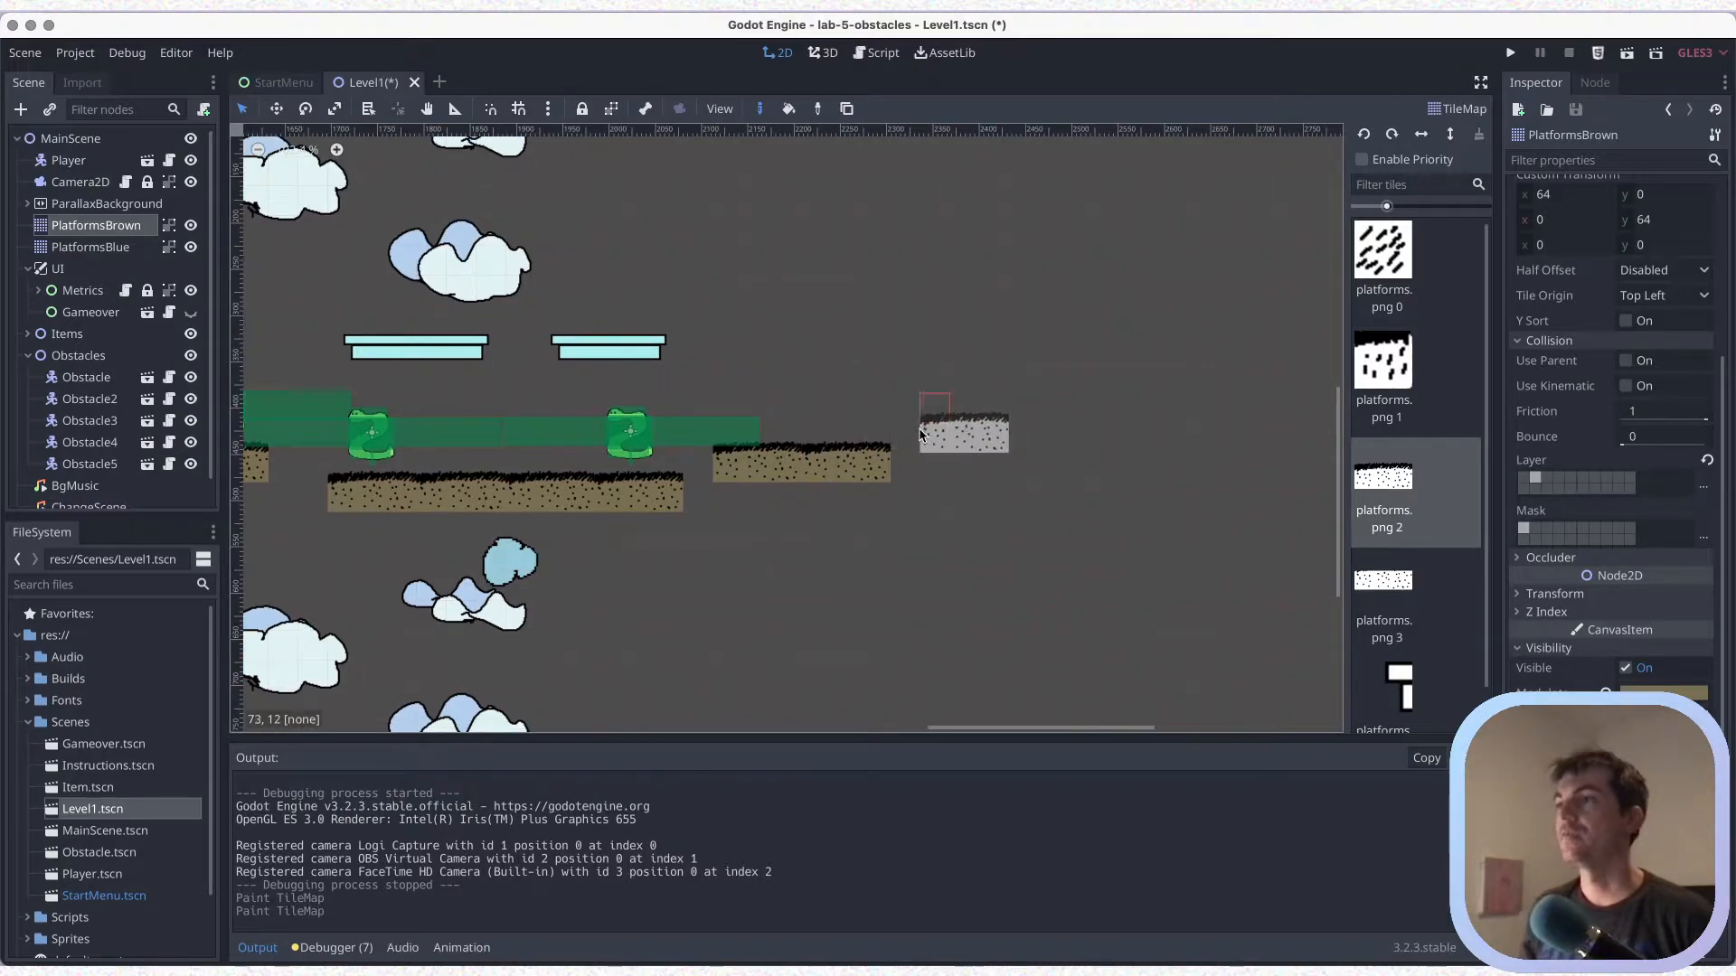
{"action": "left_click", "coordinate": [918, 456]}
{"action": "key", "text": "ctrl+s"}
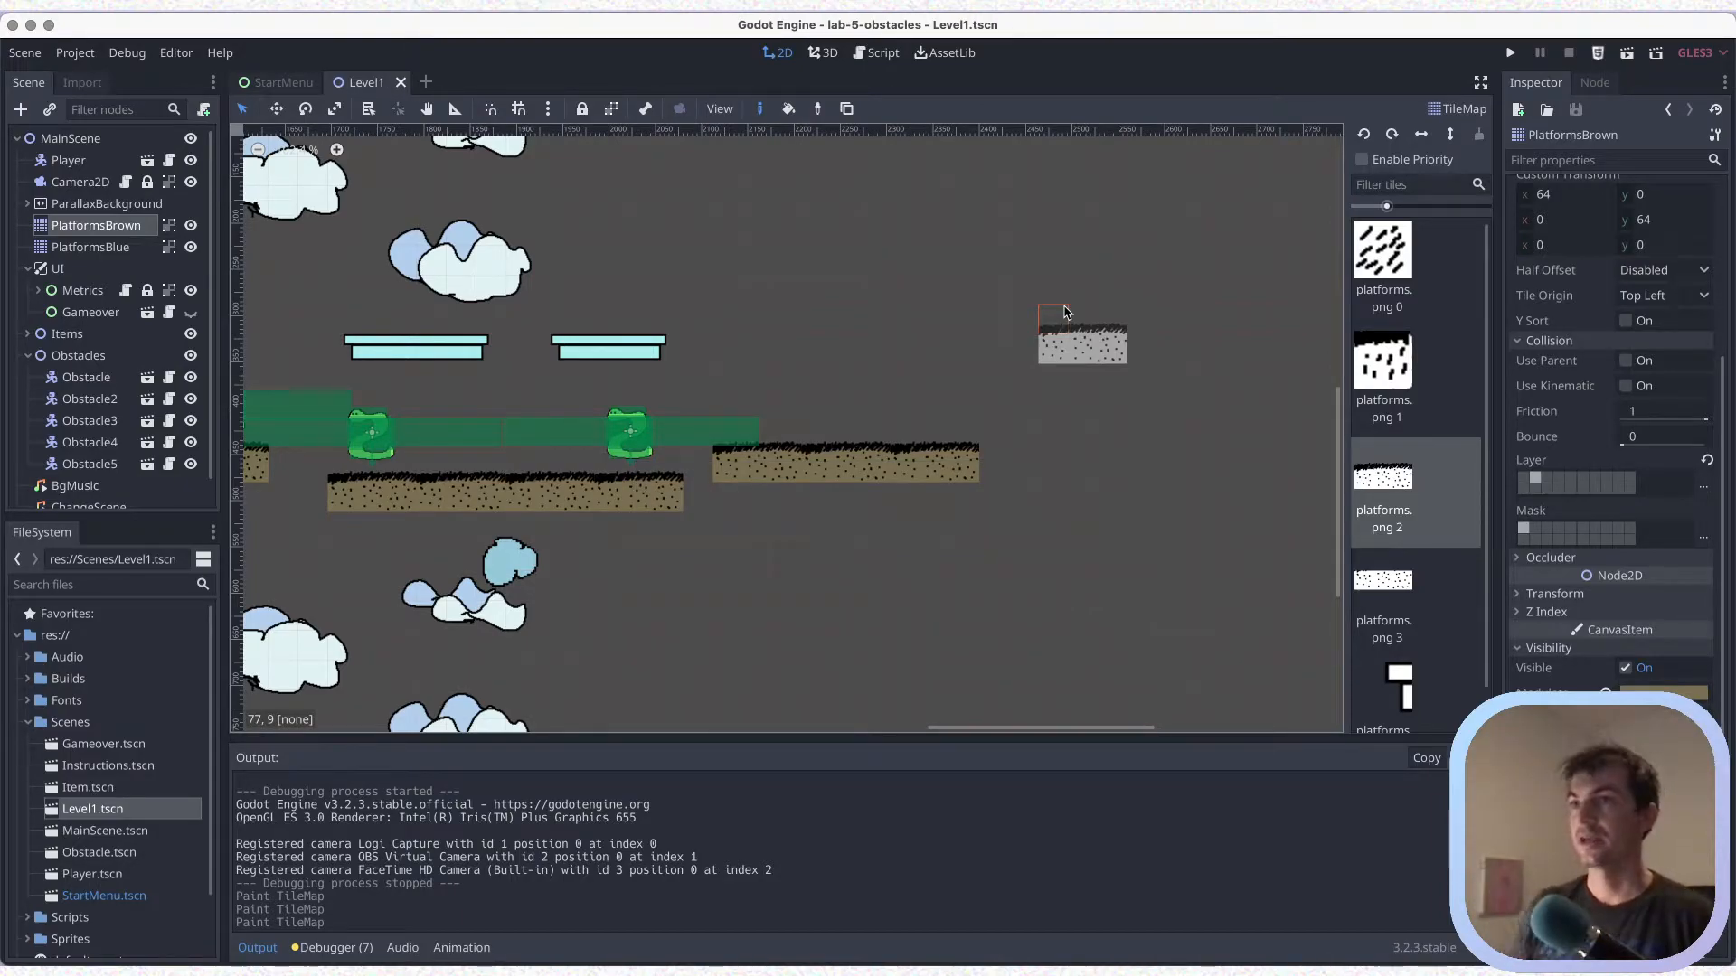
{"action": "scroll", "coordinate": [864, 413], "scroll_direction": "down", "scroll_amount": 1}
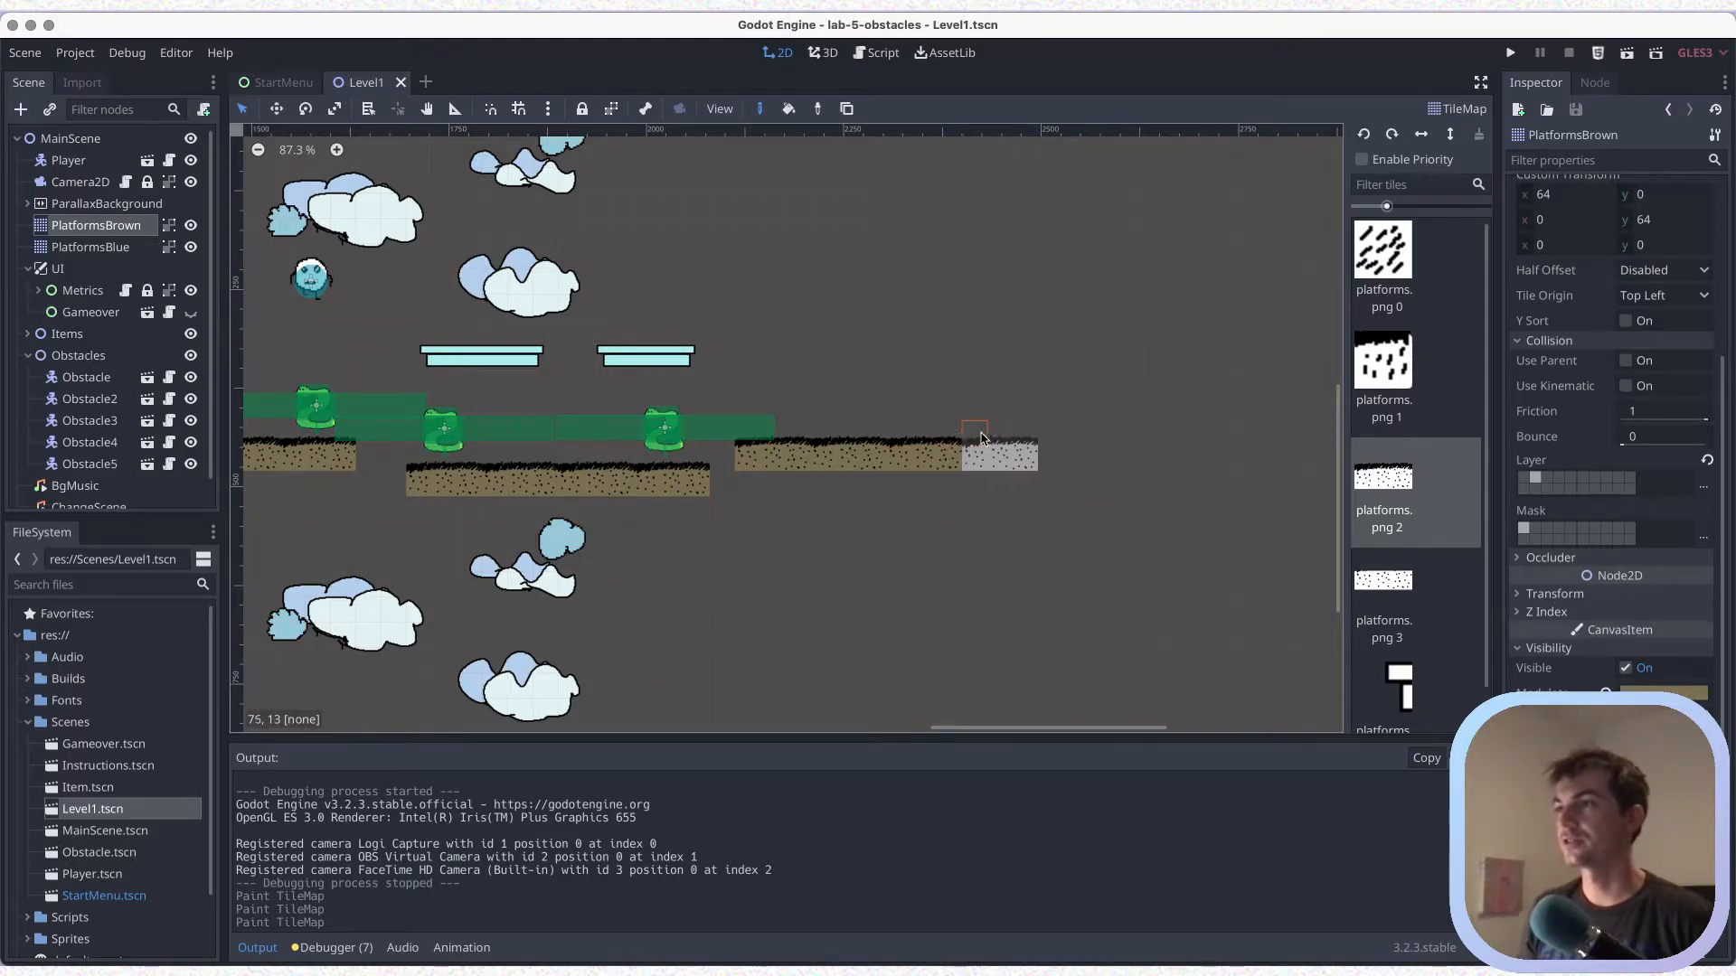
{"action": "scroll", "coordinate": [994, 414], "scroll_direction": "right", "scroll_amount": 5}
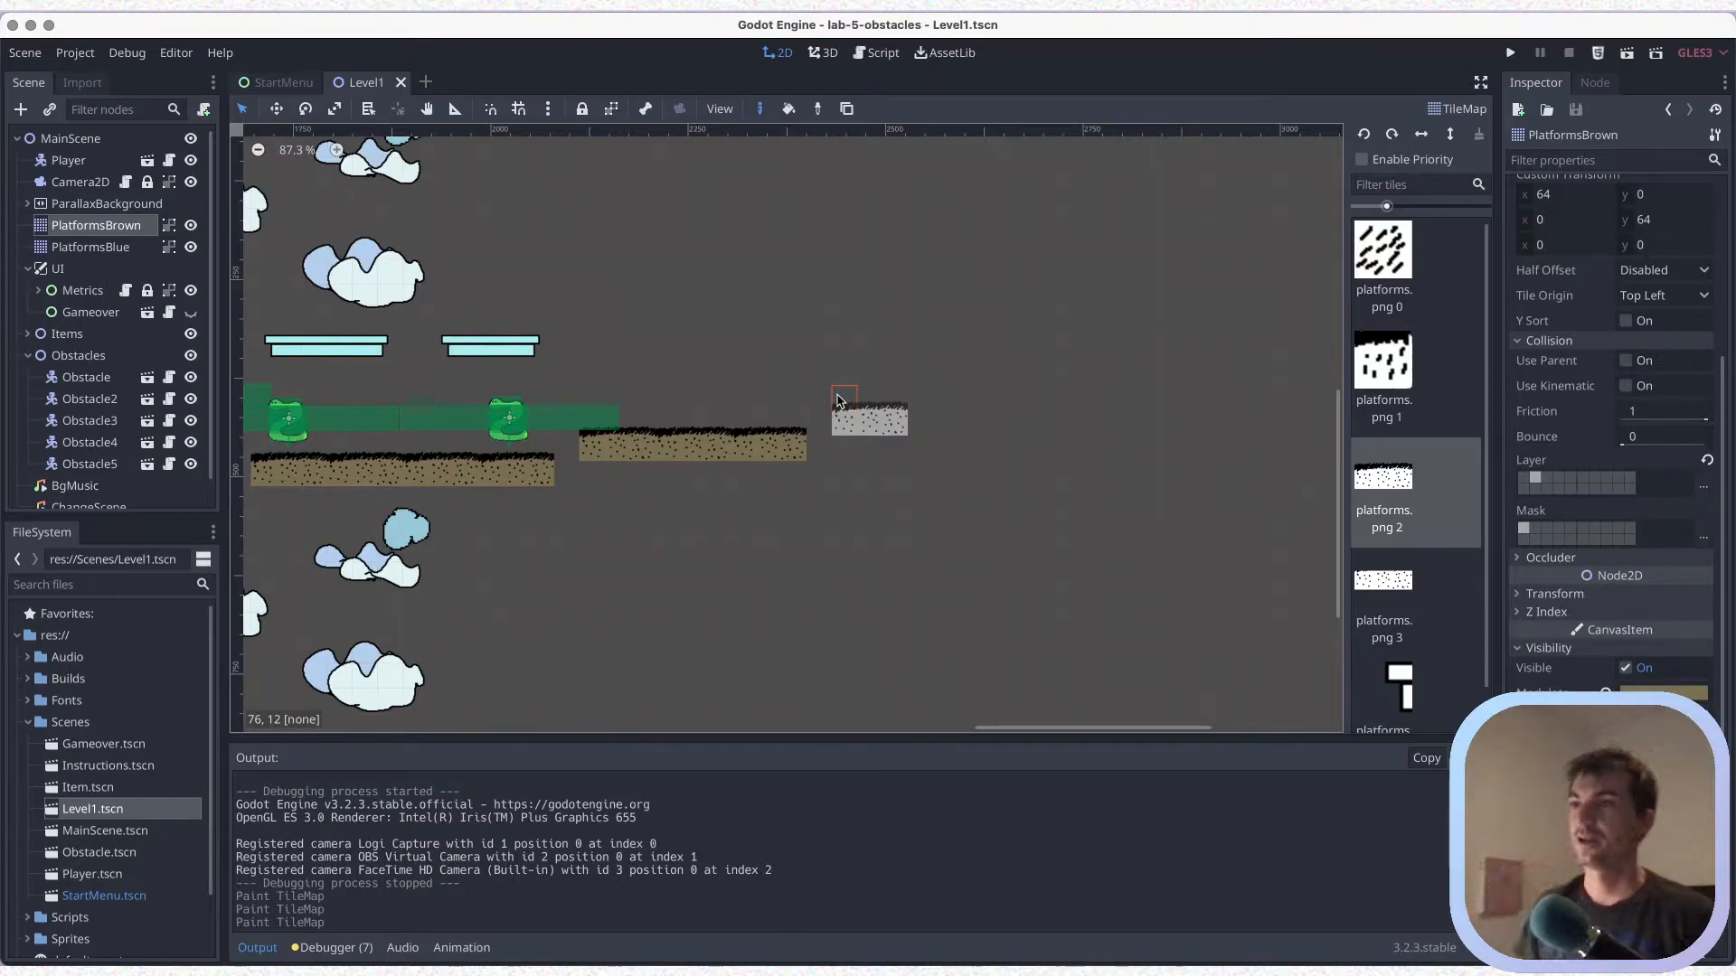
{"action": "key", "text": "super+s"}
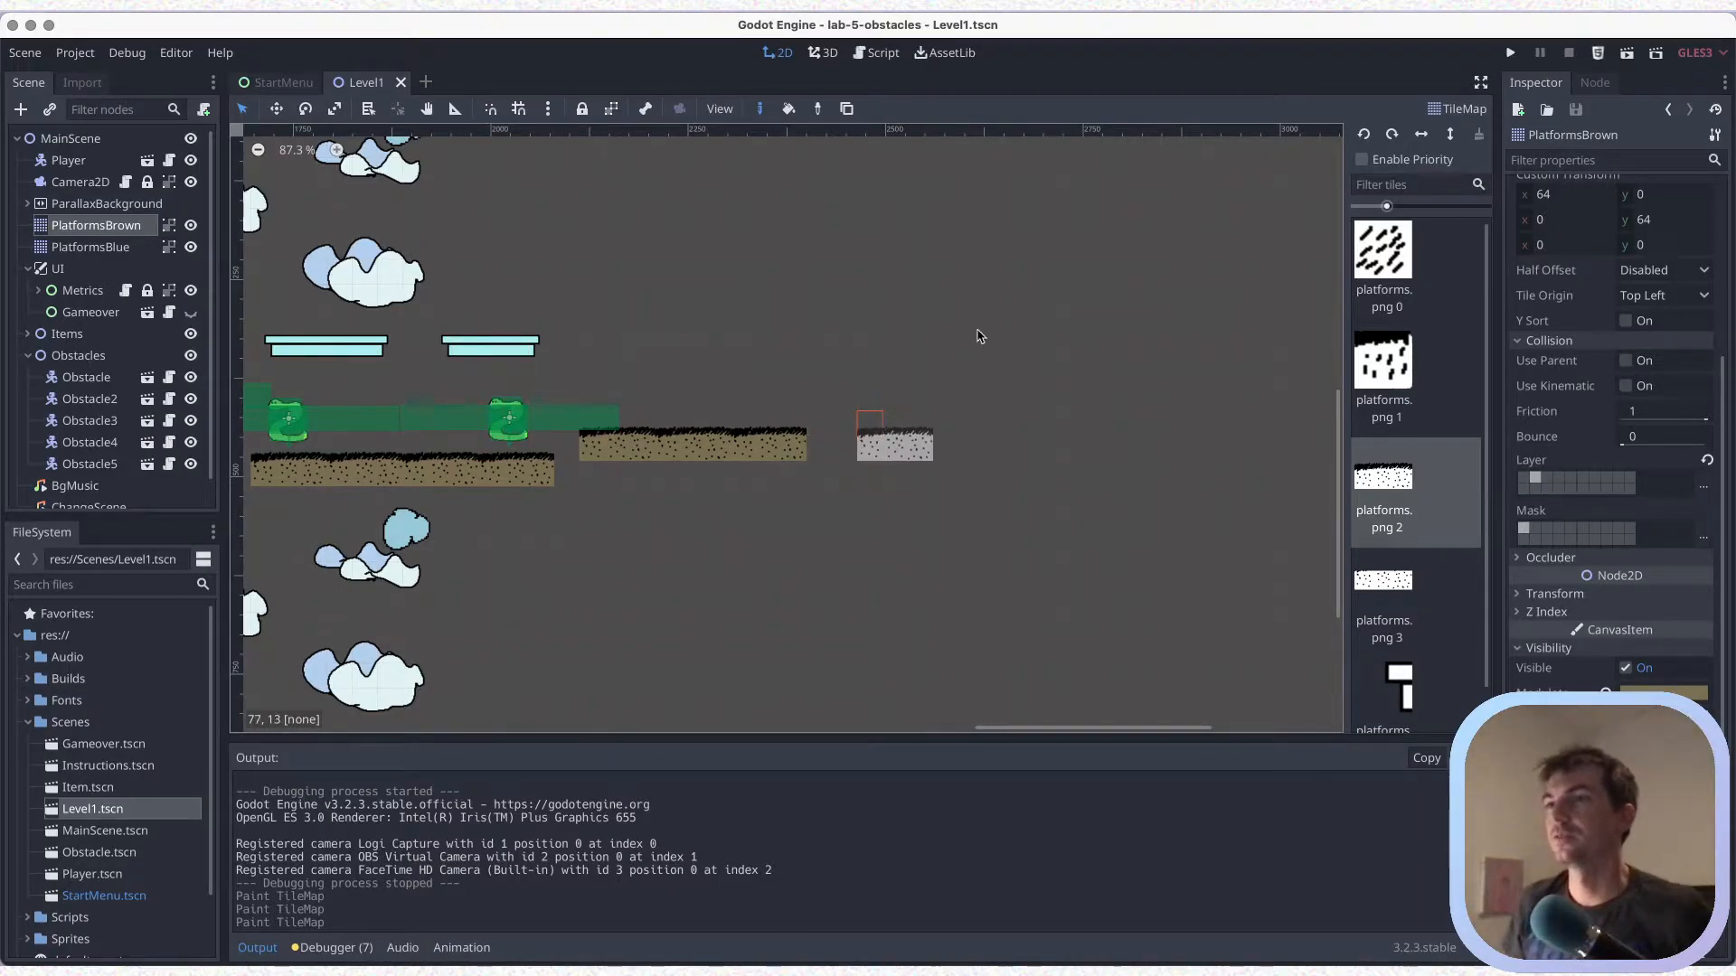
{"action": "scroll", "coordinate": [940, 398], "scroll_direction": "up", "scroll_amount": 2}
{"action": "scroll", "coordinate": [941, 398], "scroll_direction": "right", "scroll_amount": 2}
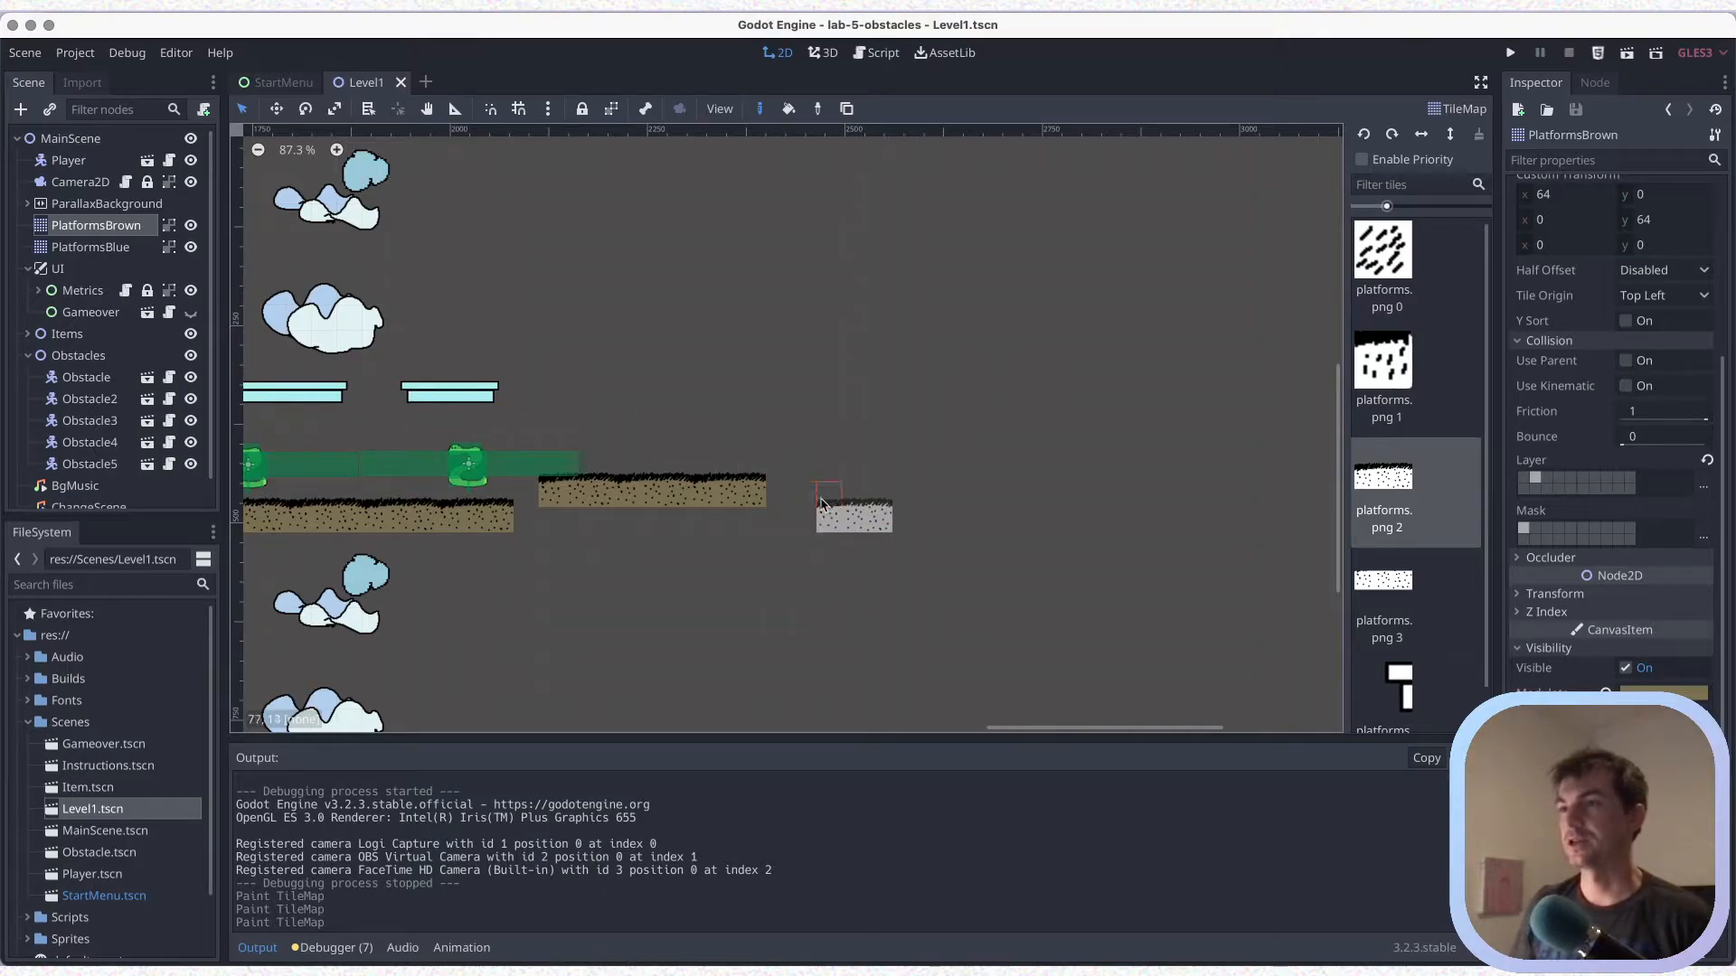
{"action": "left_click", "coordinate": [806, 512]}
{"action": "key", "text": "super+z"}
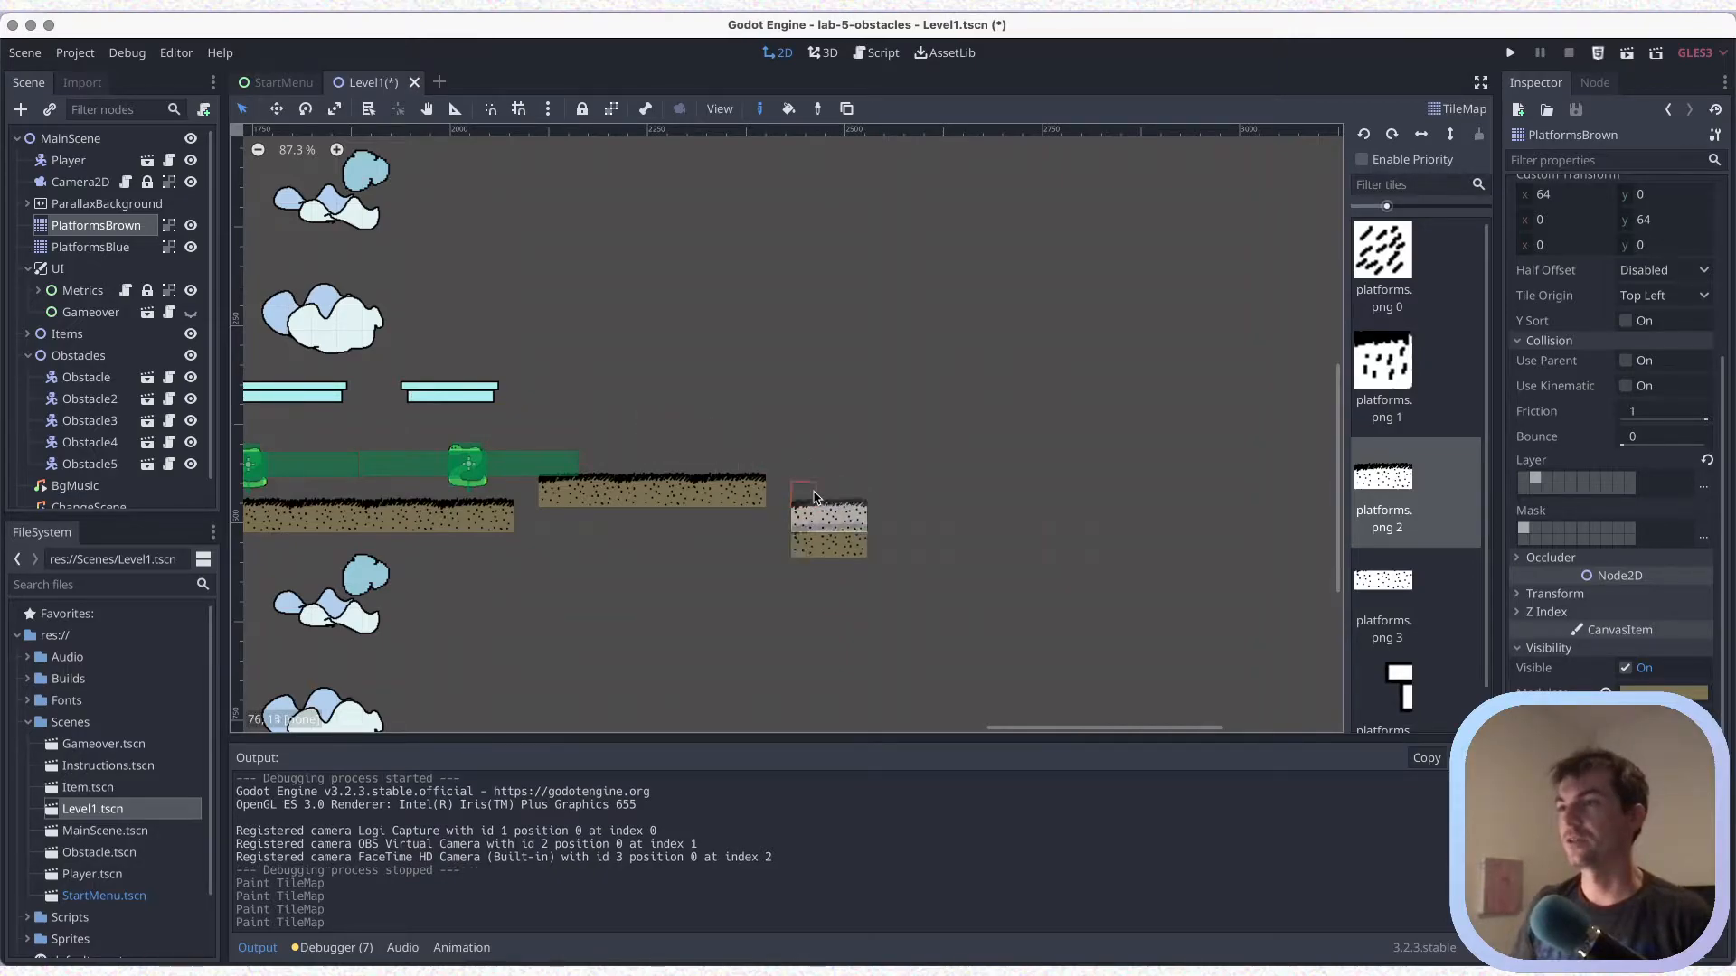
{"action": "left_click", "coordinate": [809, 506]}
{"action": "key", "text": "super+z"}
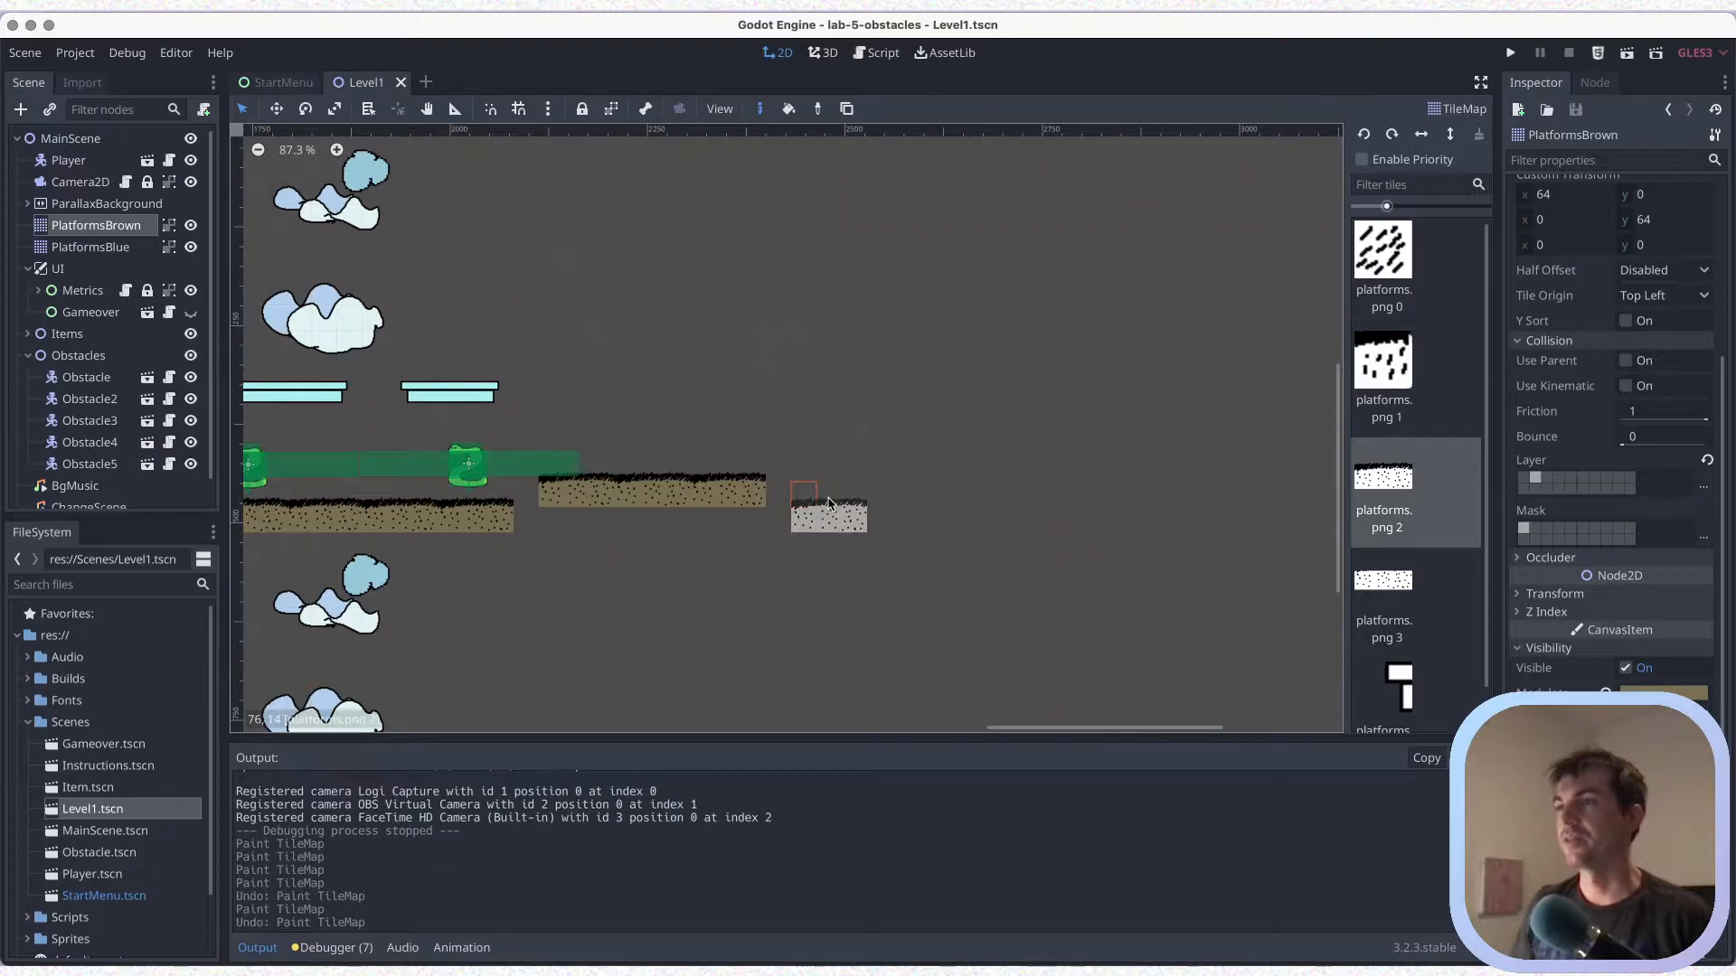
Paint another brown platform from five platforms.png 2 pieces, one row lower and two tiles past the three-piece platform
{"action": "left_click", "coordinate": [837, 503]}
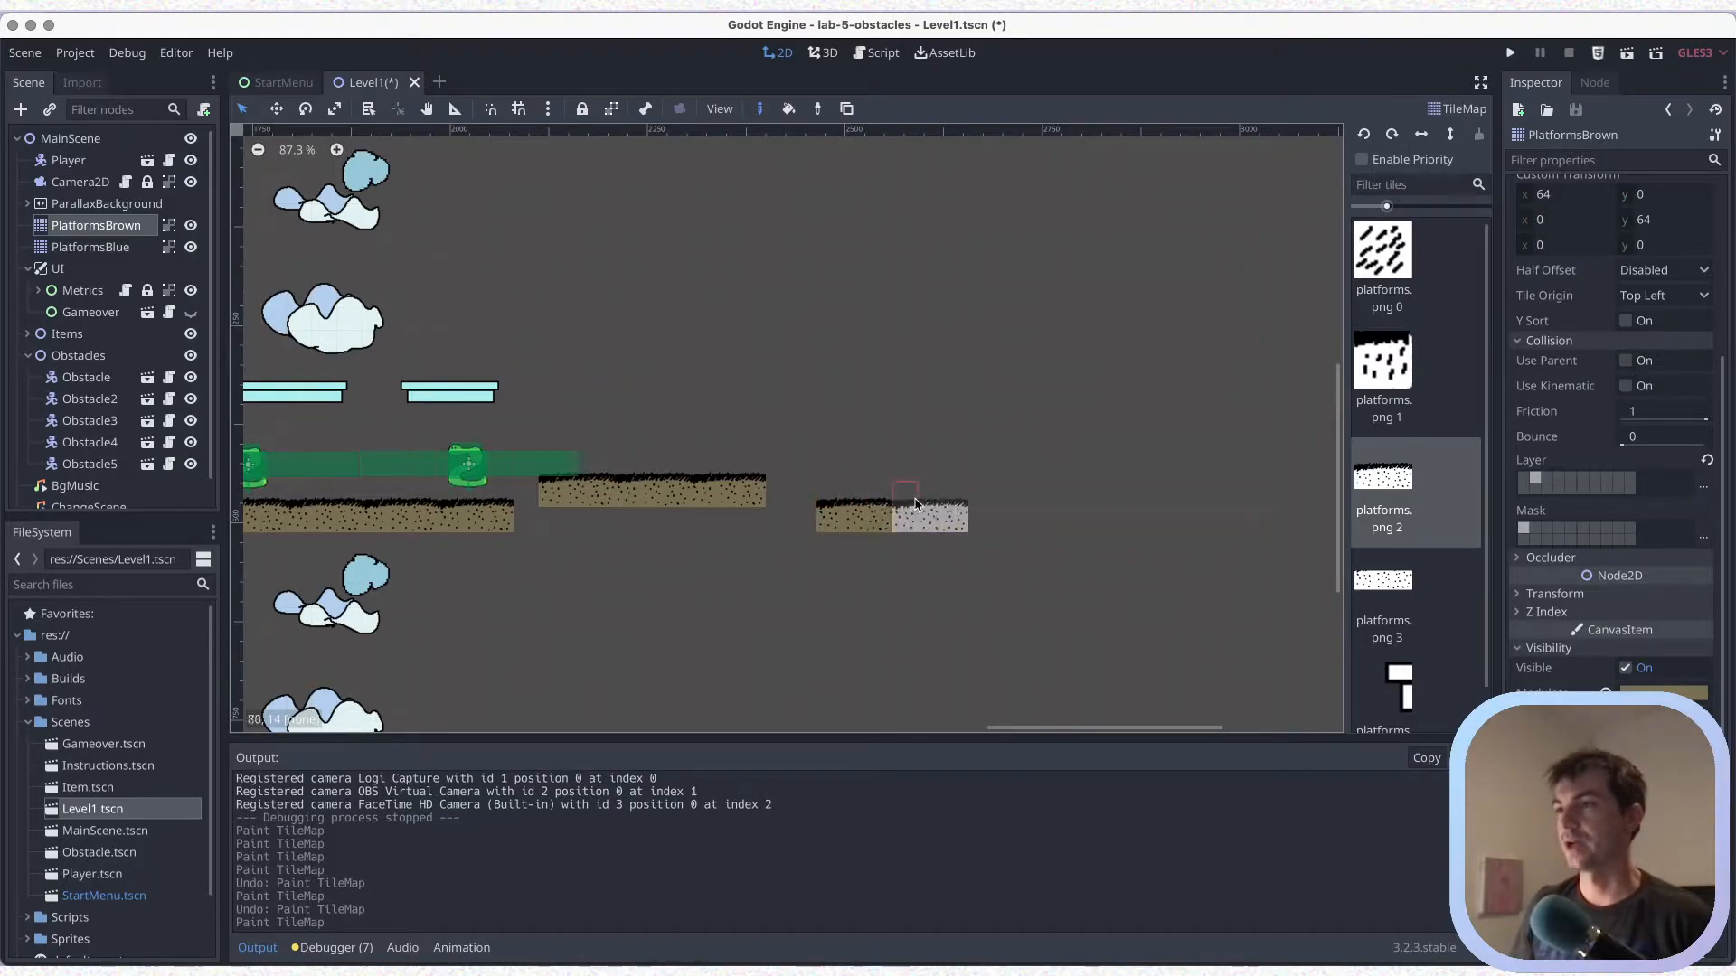
{"action": "left_click", "coordinate": [915, 505]}
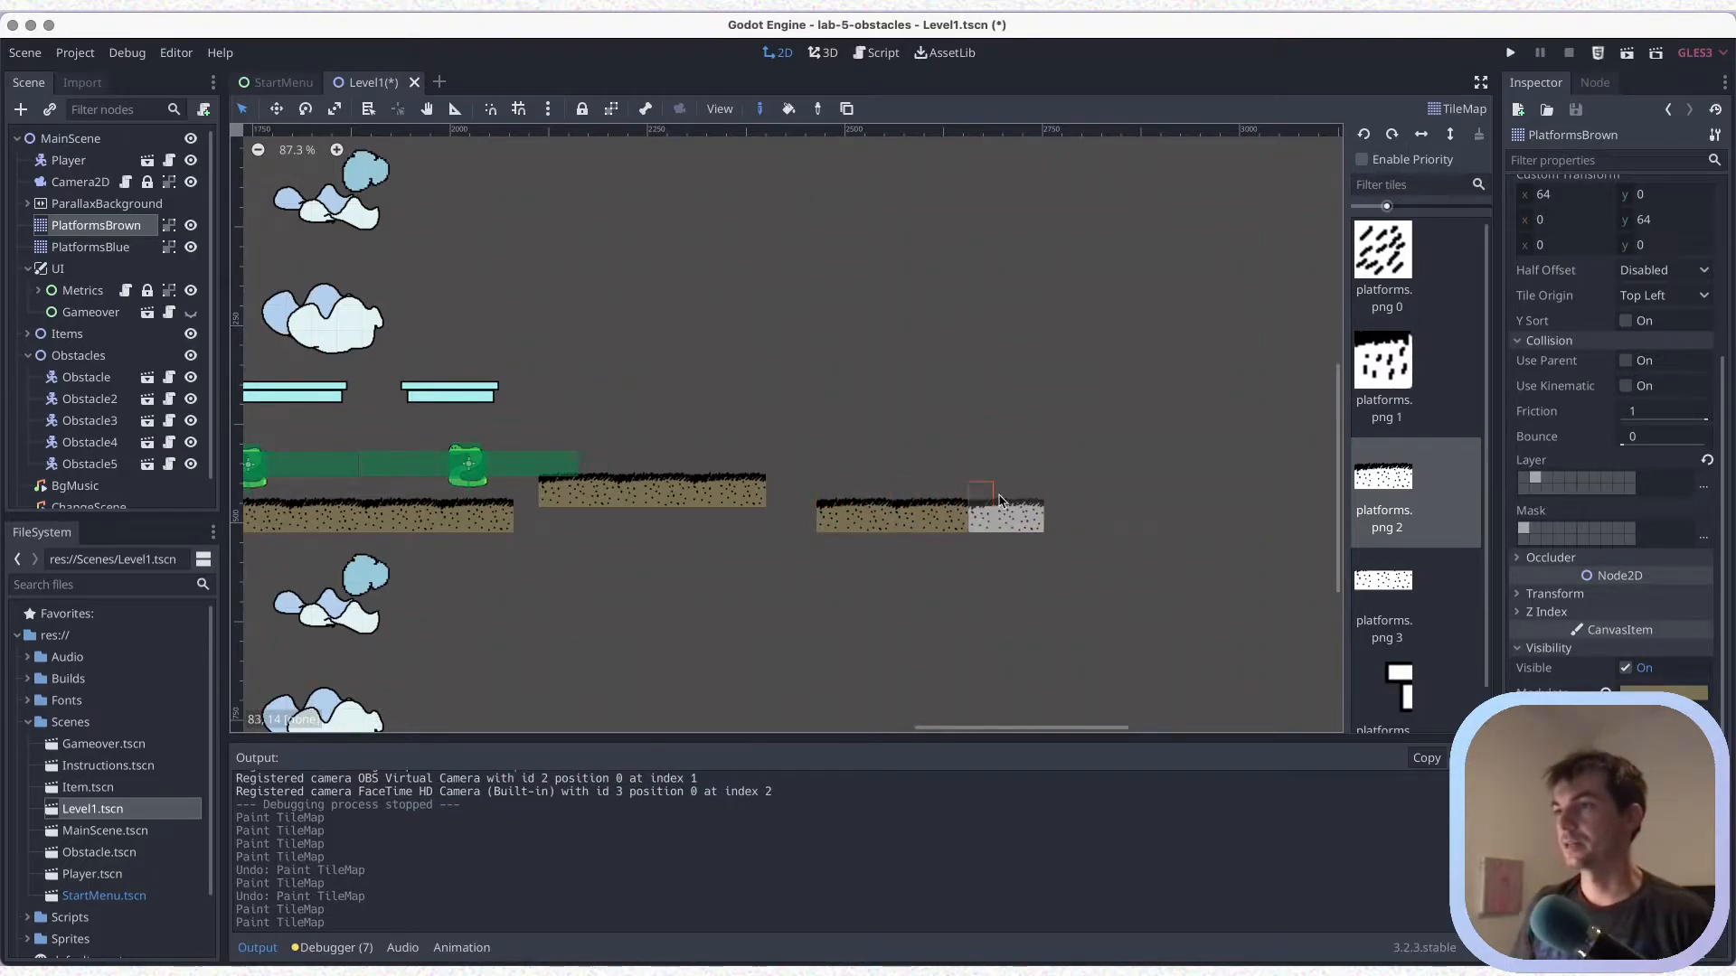
{"action": "left_click", "coordinate": [965, 504]}
{"action": "scroll", "coordinate": [958, 501], "scroll_direction": "right", "scroll_amount": 5}
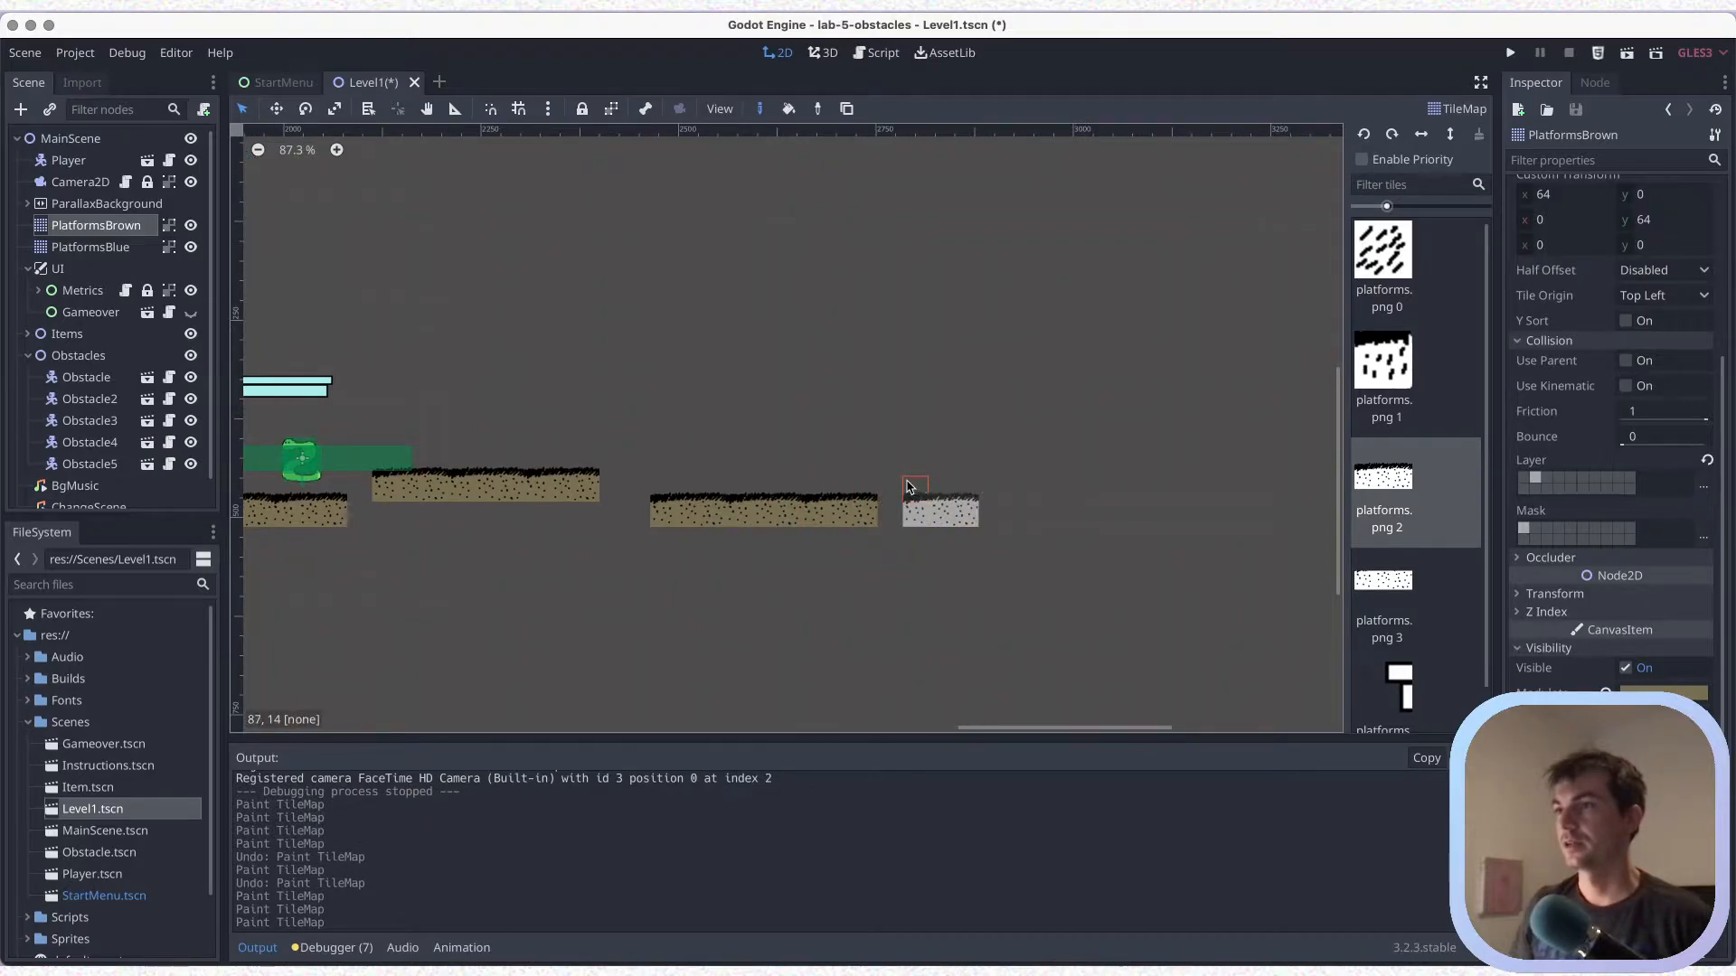
{"action": "left_click", "coordinate": [884, 489]}
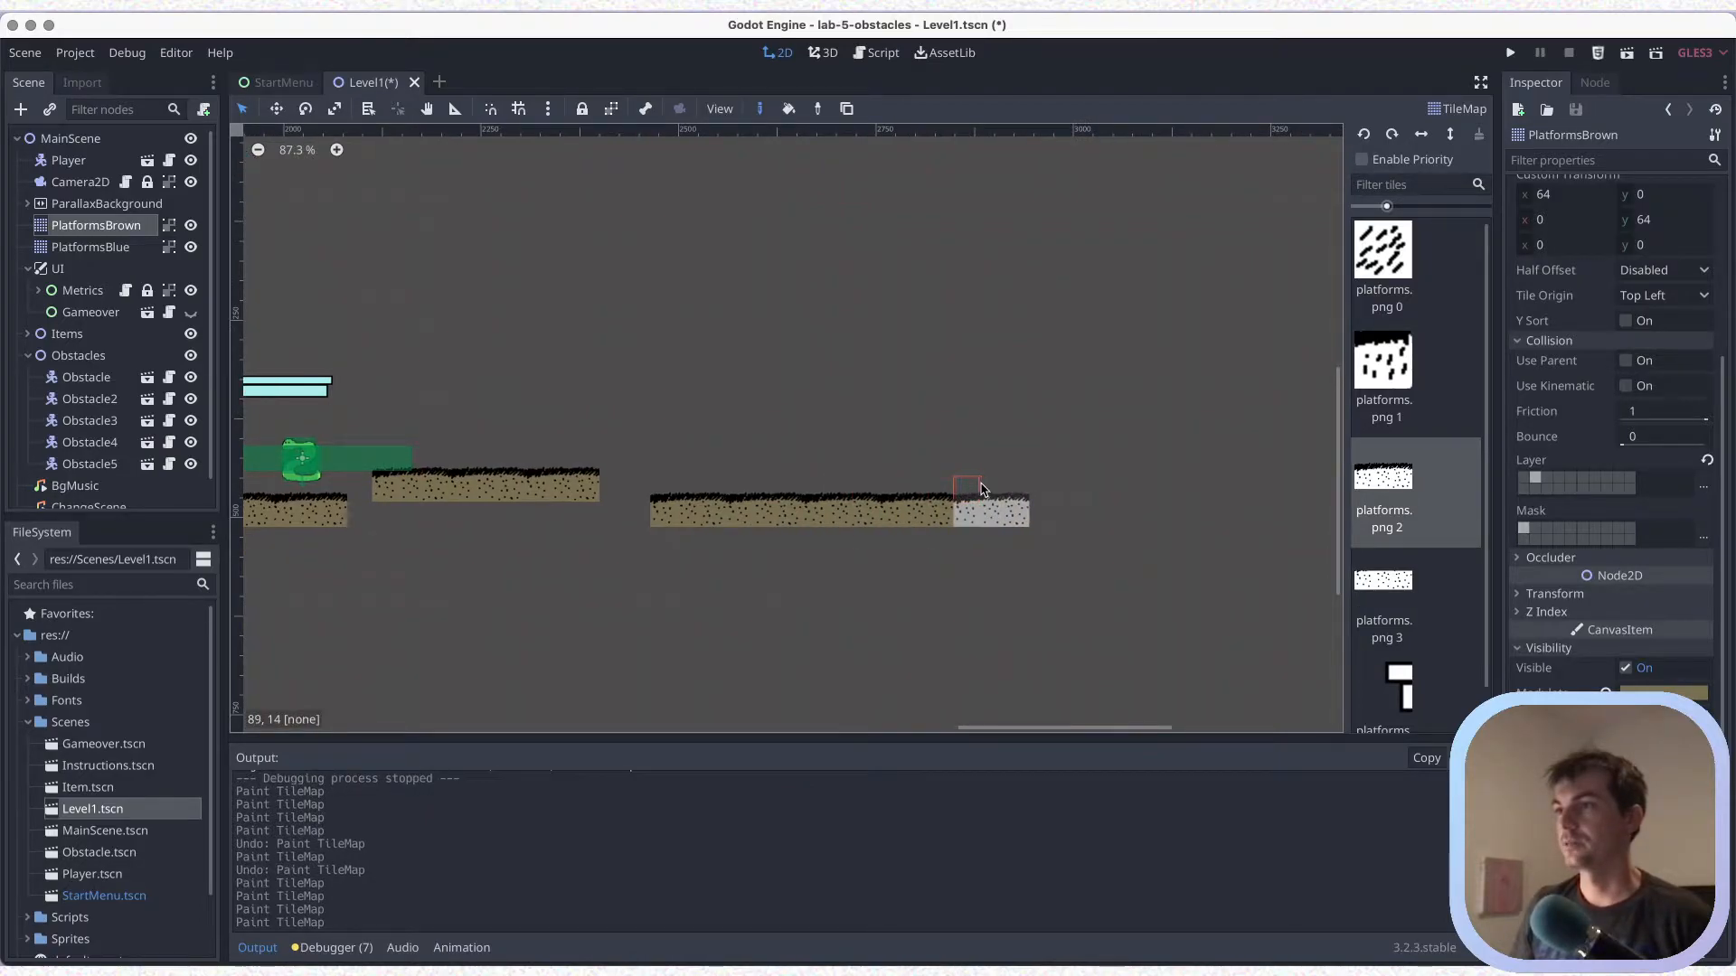
{"action": "left_click", "coordinate": [973, 491]}
Duplicate the obstacle pair of the second long brown platform twice, place the four copies on the new five-piece platform, and save
{"action": "scroll", "coordinate": [759, 425], "scroll_direction": "down", "scroll_amount": 3}
{"action": "scroll", "coordinate": [633, 434], "scroll_direction": "left", "scroll_amount": 3}
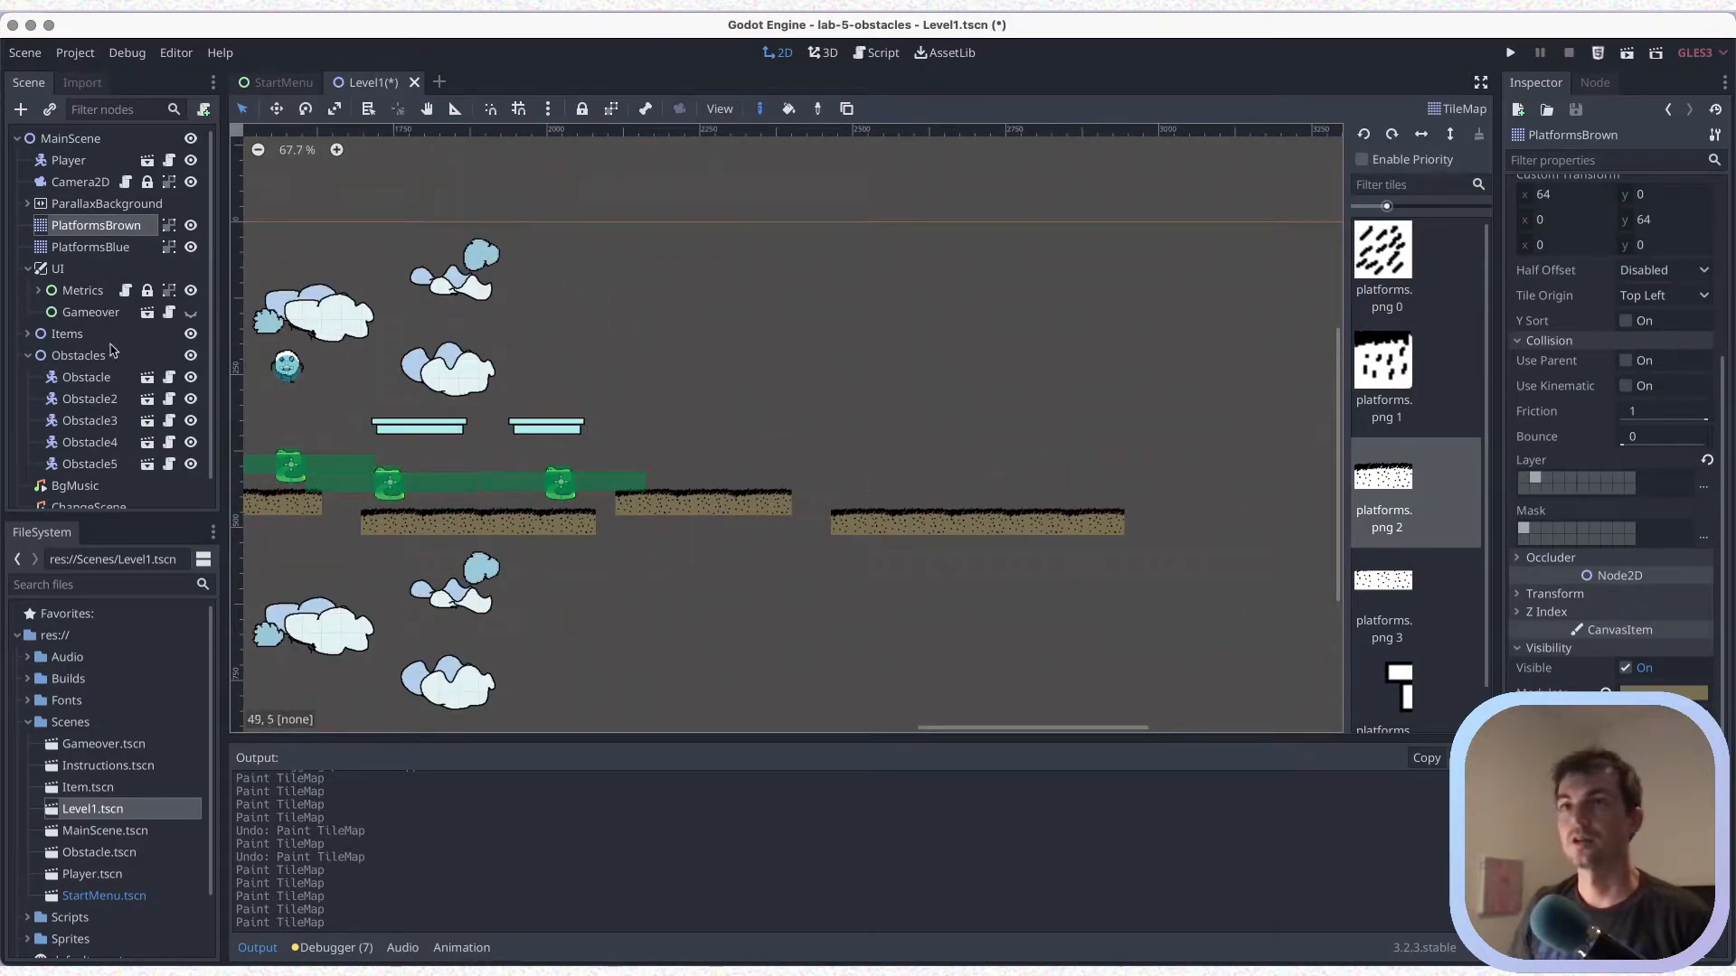
{"action": "left_click", "coordinate": [87, 378]}
{"action": "left_click_drag", "start_coordinate": [612, 458], "coordinate": [939, 485]}
{"action": "key", "text": "ctrl+d"}
{"action": "key", "text": "ctrl+d"}
{"action": "scroll", "coordinate": [1010, 578], "scroll_direction": "up", "scroll_amount": 2}
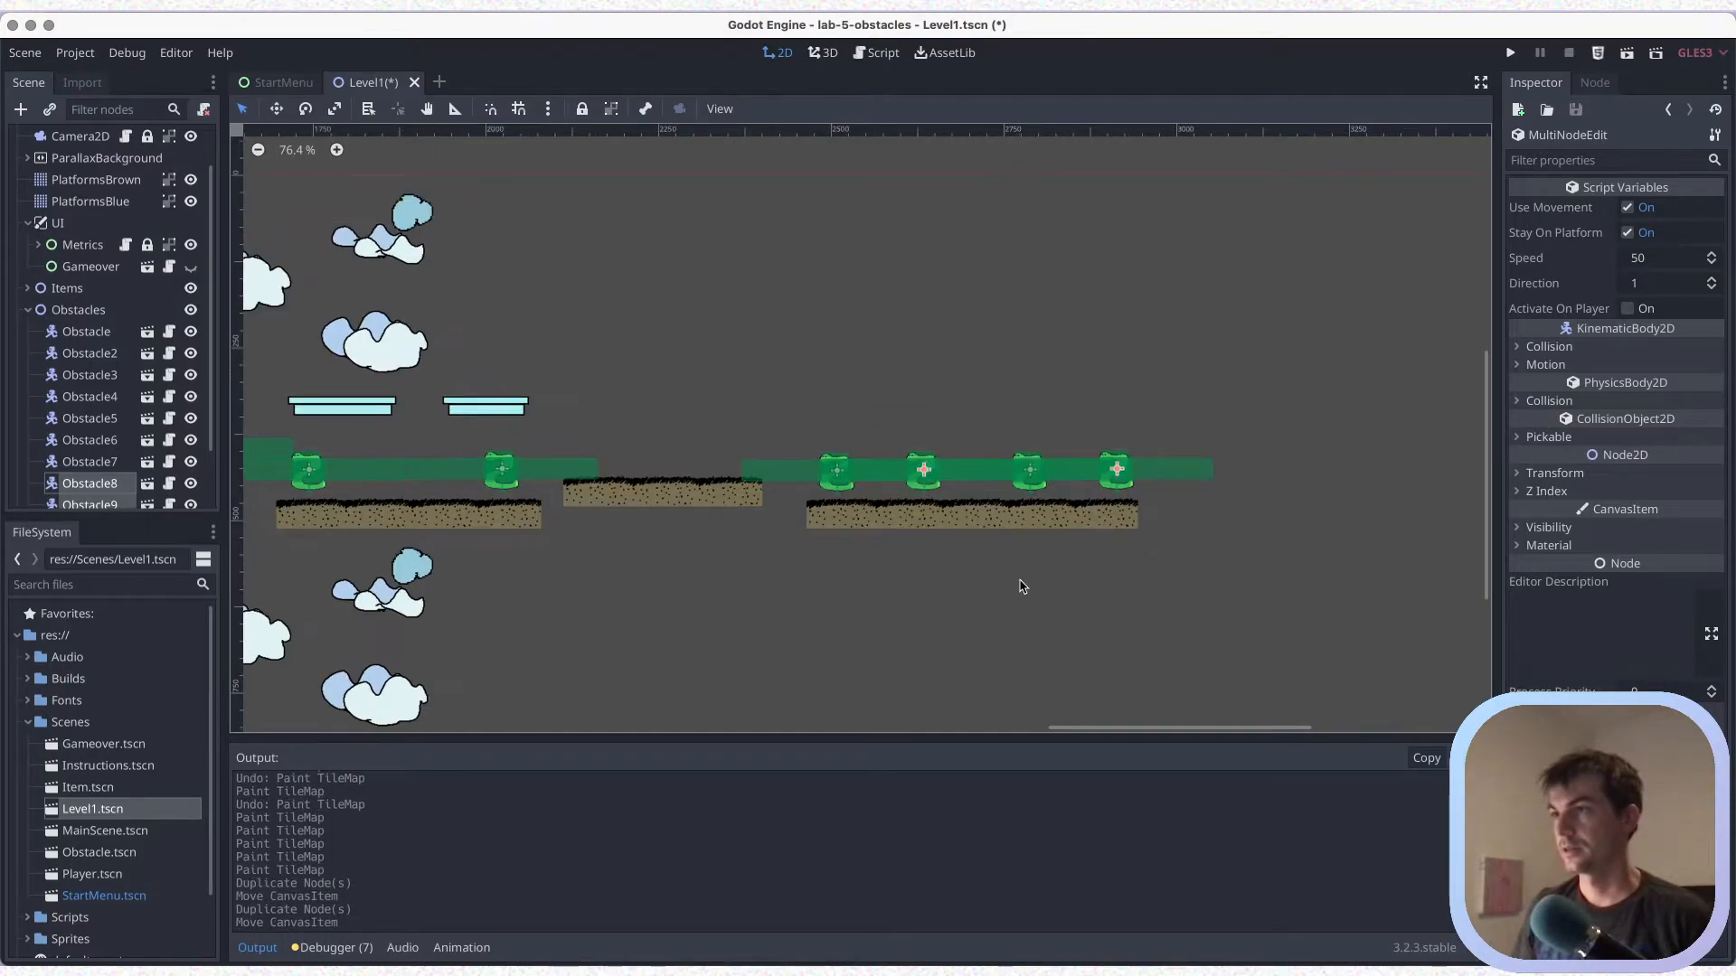
{"action": "middle_click_drag", "start_coordinate": [1019, 577], "coordinate": [873, 578]}
{"action": "key", "text": "ctrl+s"}
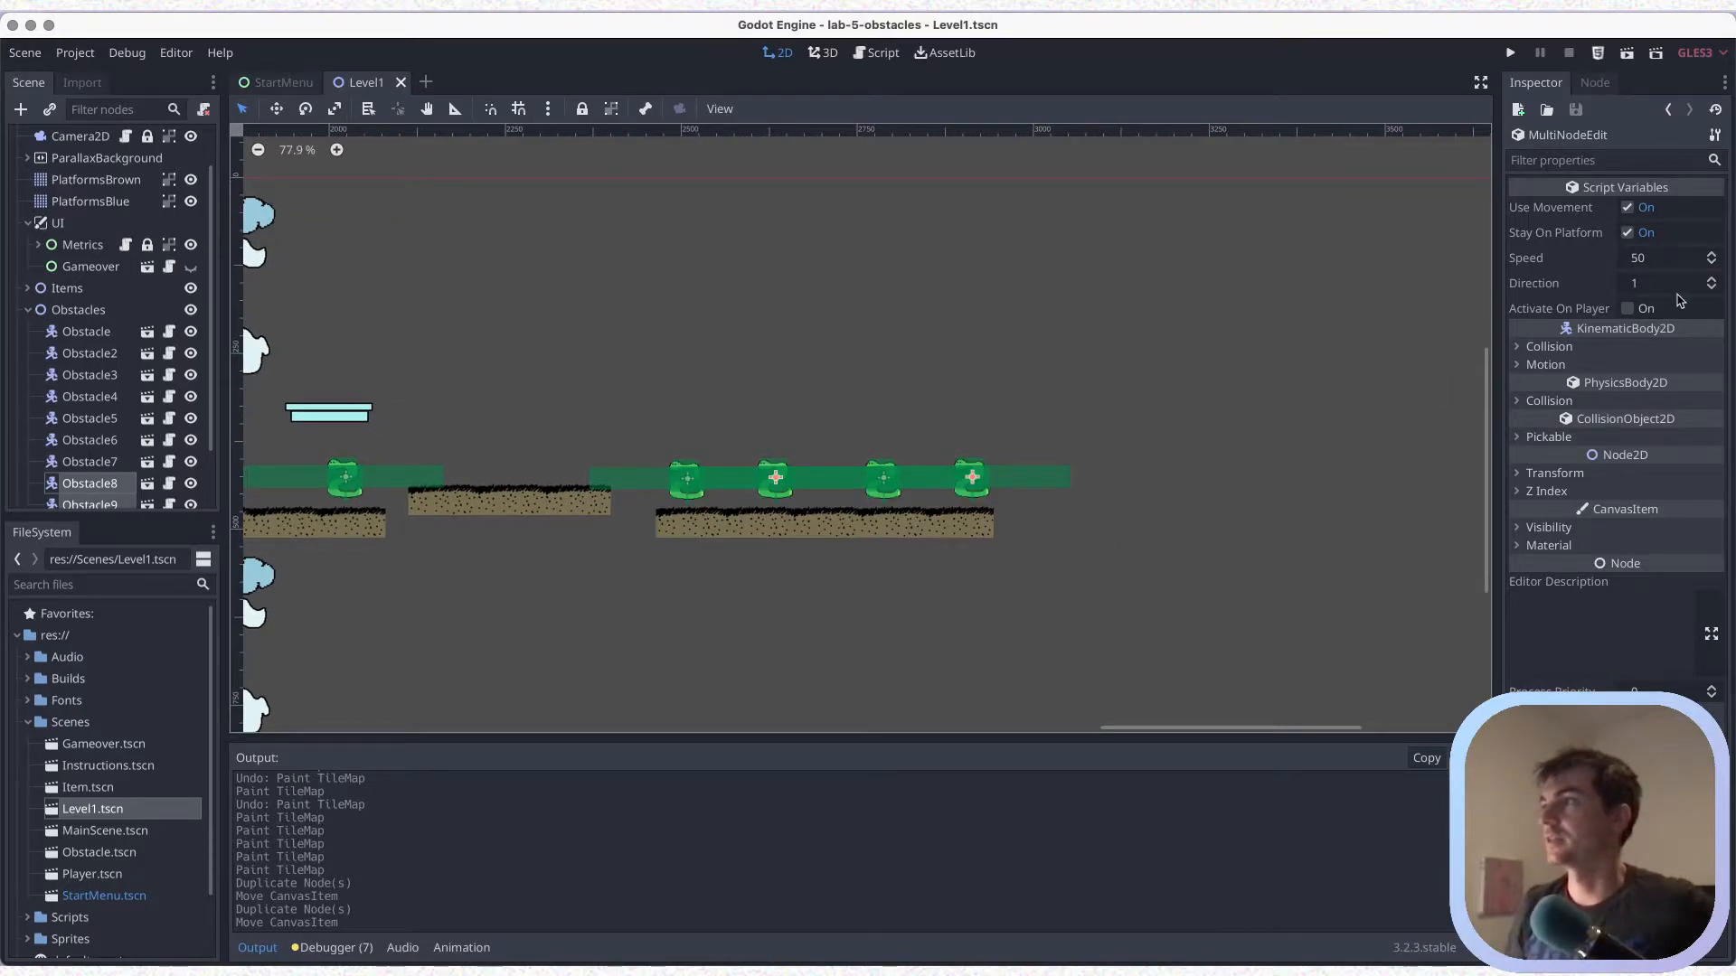
Turn on Activate On Player for all four obstacles on the five-piece brown platform, save, and collapse the Obstacles group
{"action": "left_click", "coordinate": [1626, 310]}
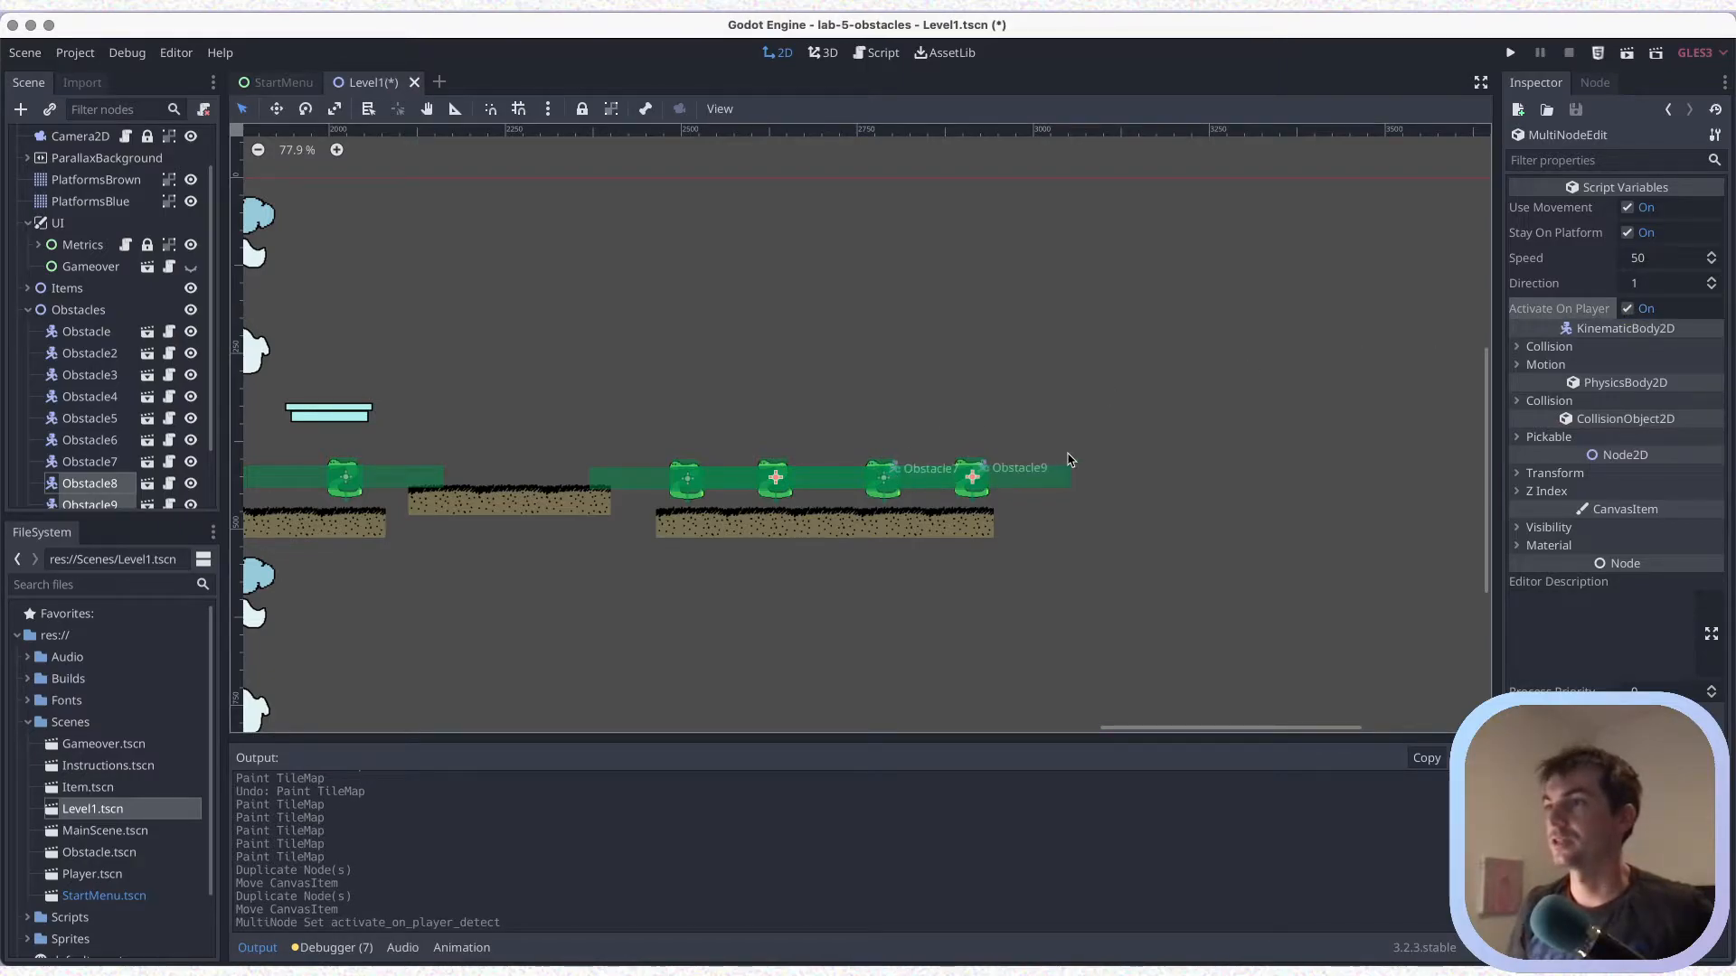
{"action": "left_click_drag", "start_coordinate": [709, 431], "coordinate": [689, 484]}
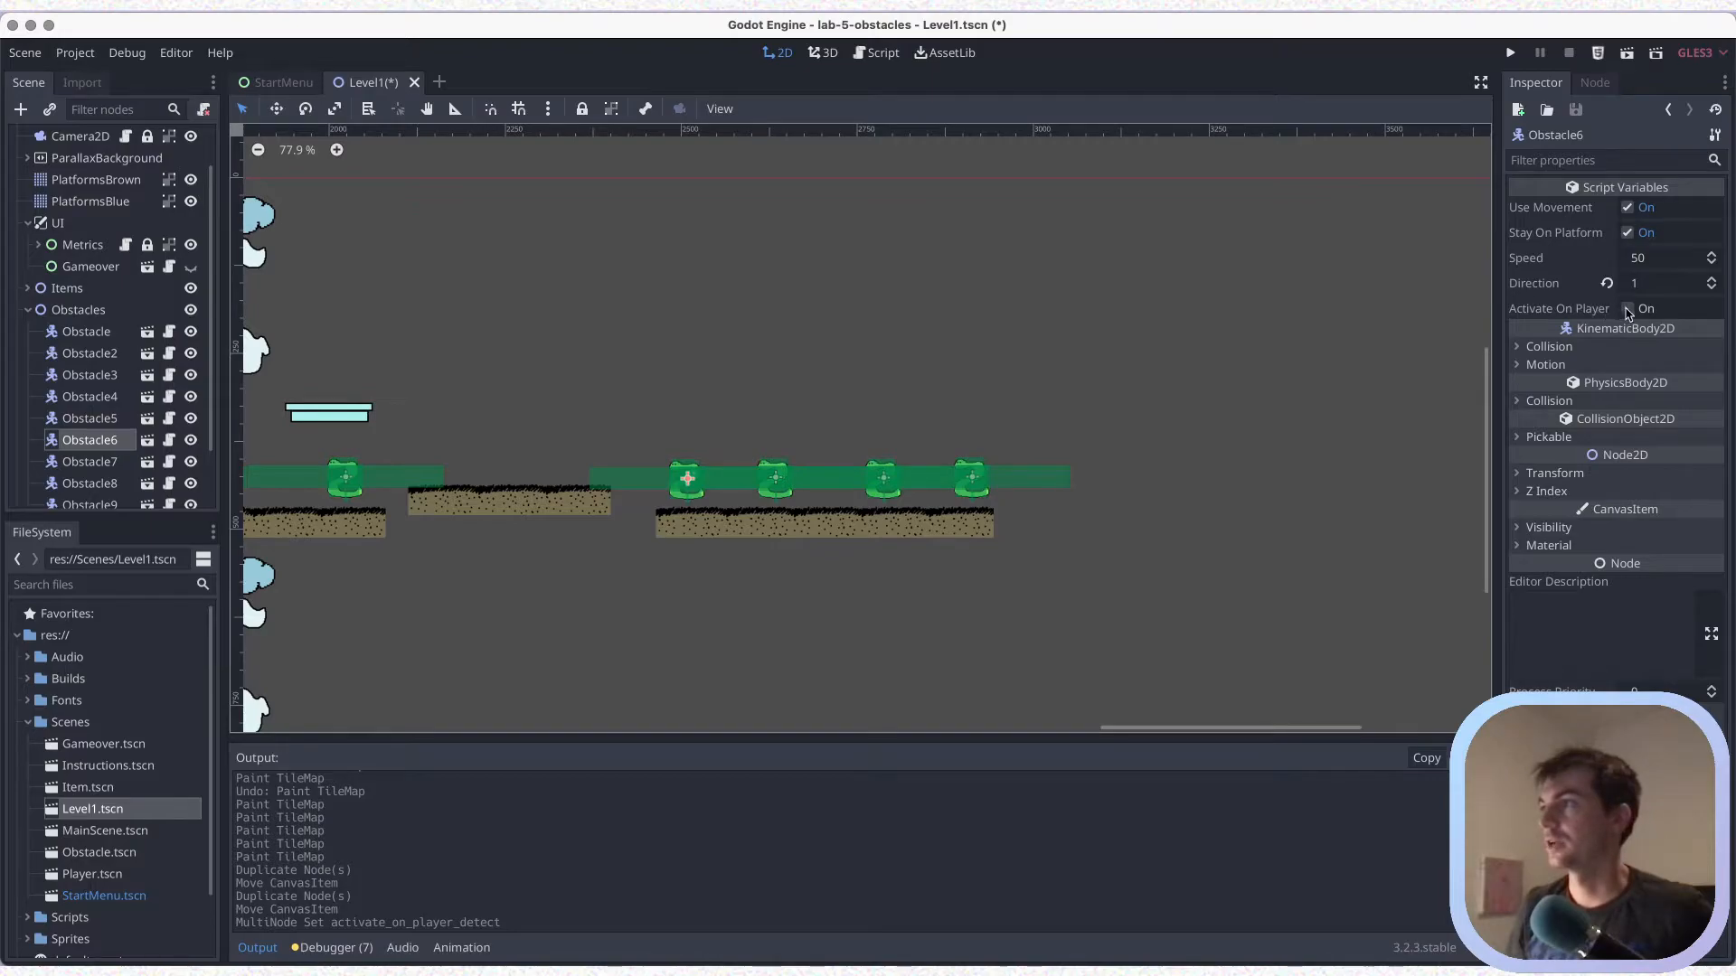
{"action": "left_click", "coordinate": [1628, 310]}
{"action": "left_click_drag", "start_coordinate": [865, 390], "coordinate": [771, 493]}
{"action": "left_click_drag", "start_coordinate": [958, 404], "coordinate": [863, 493]}
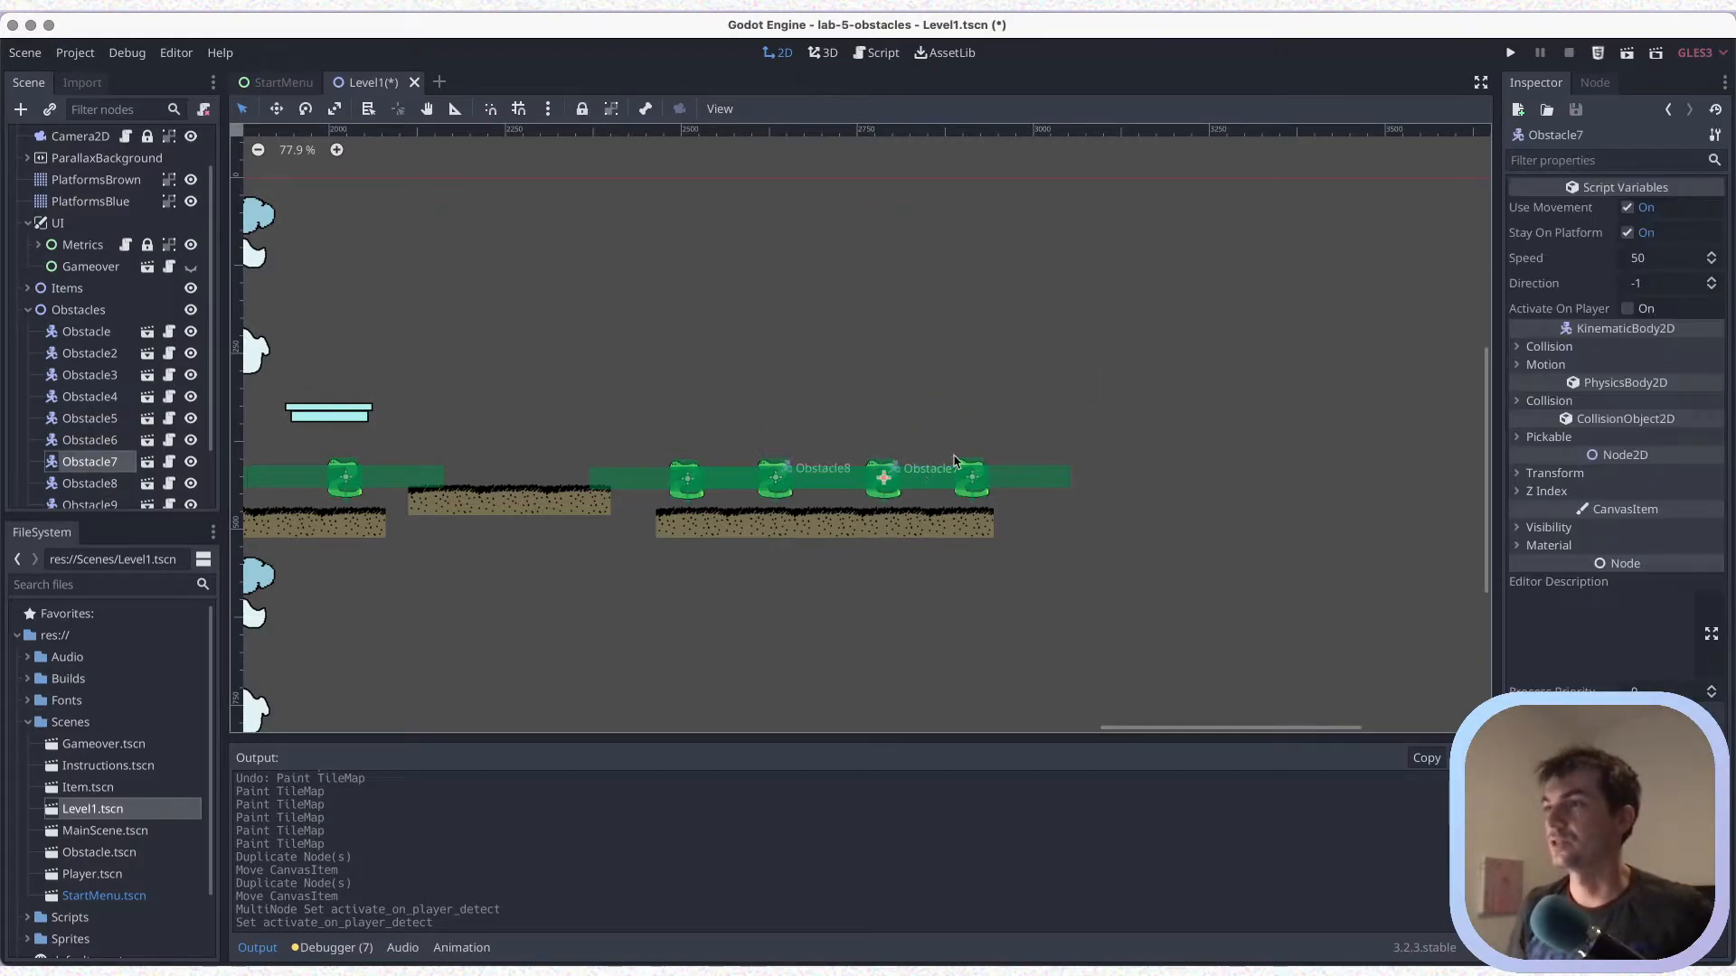
{"action": "left_click", "coordinate": [1630, 309]}
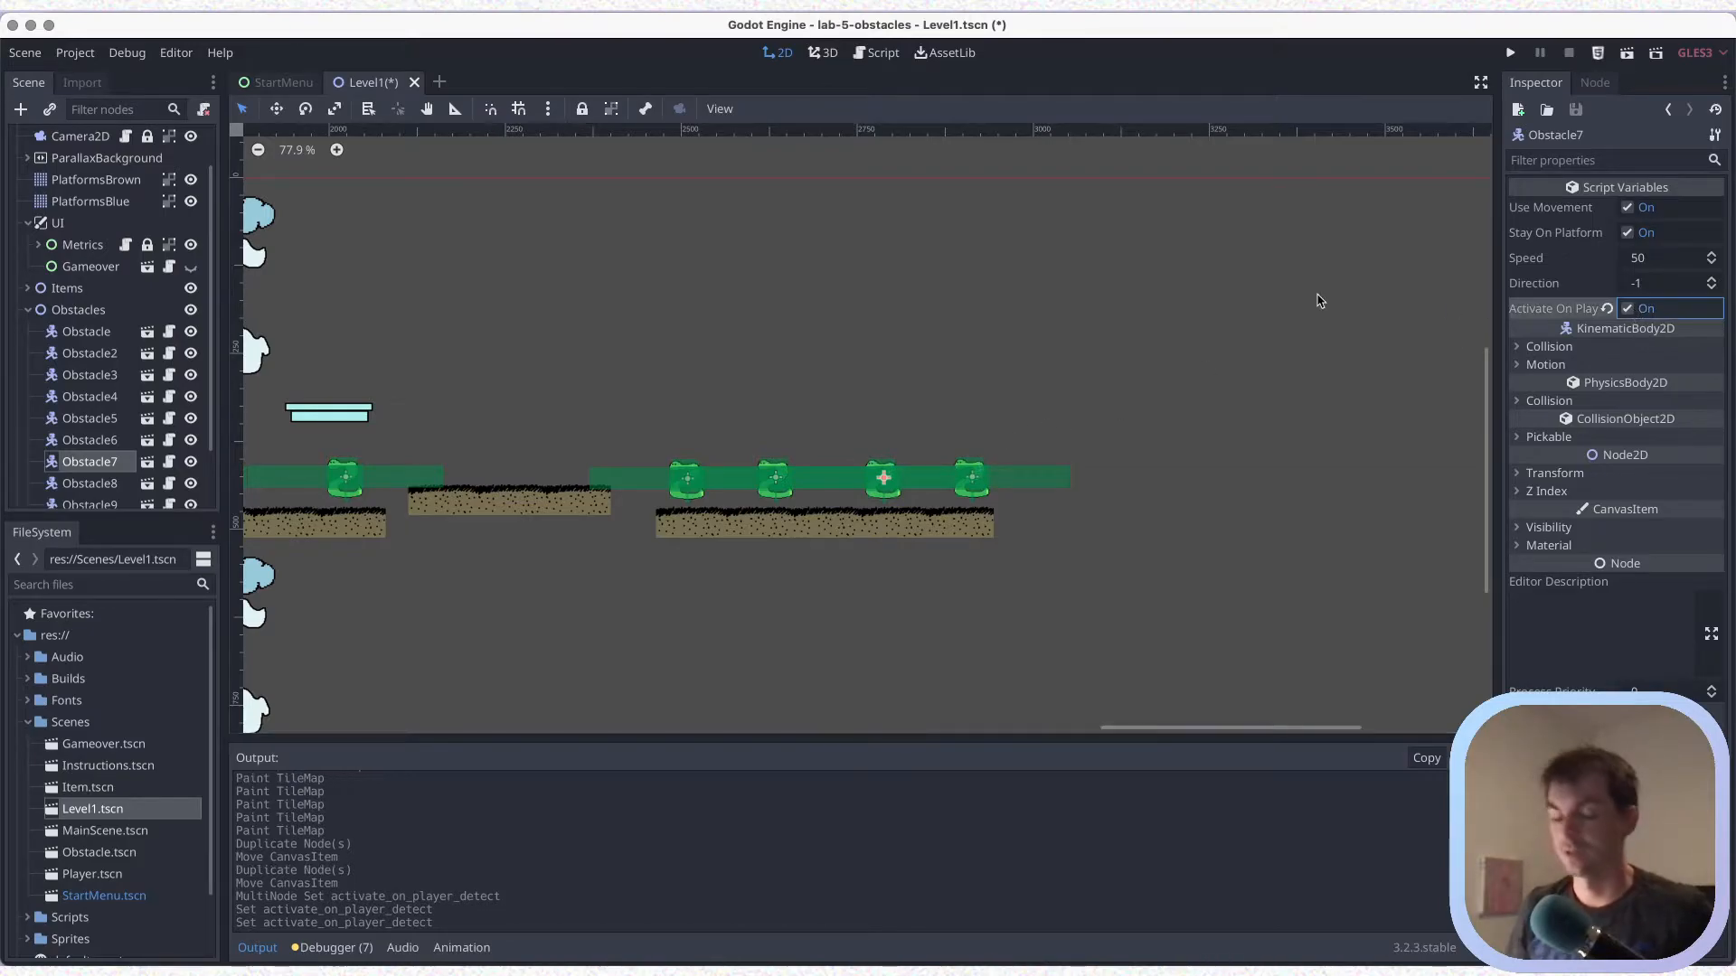
{"action": "key", "text": "ctrl+s"}
{"action": "left_click_drag", "start_coordinate": [1036, 430], "coordinate": [966, 493]}
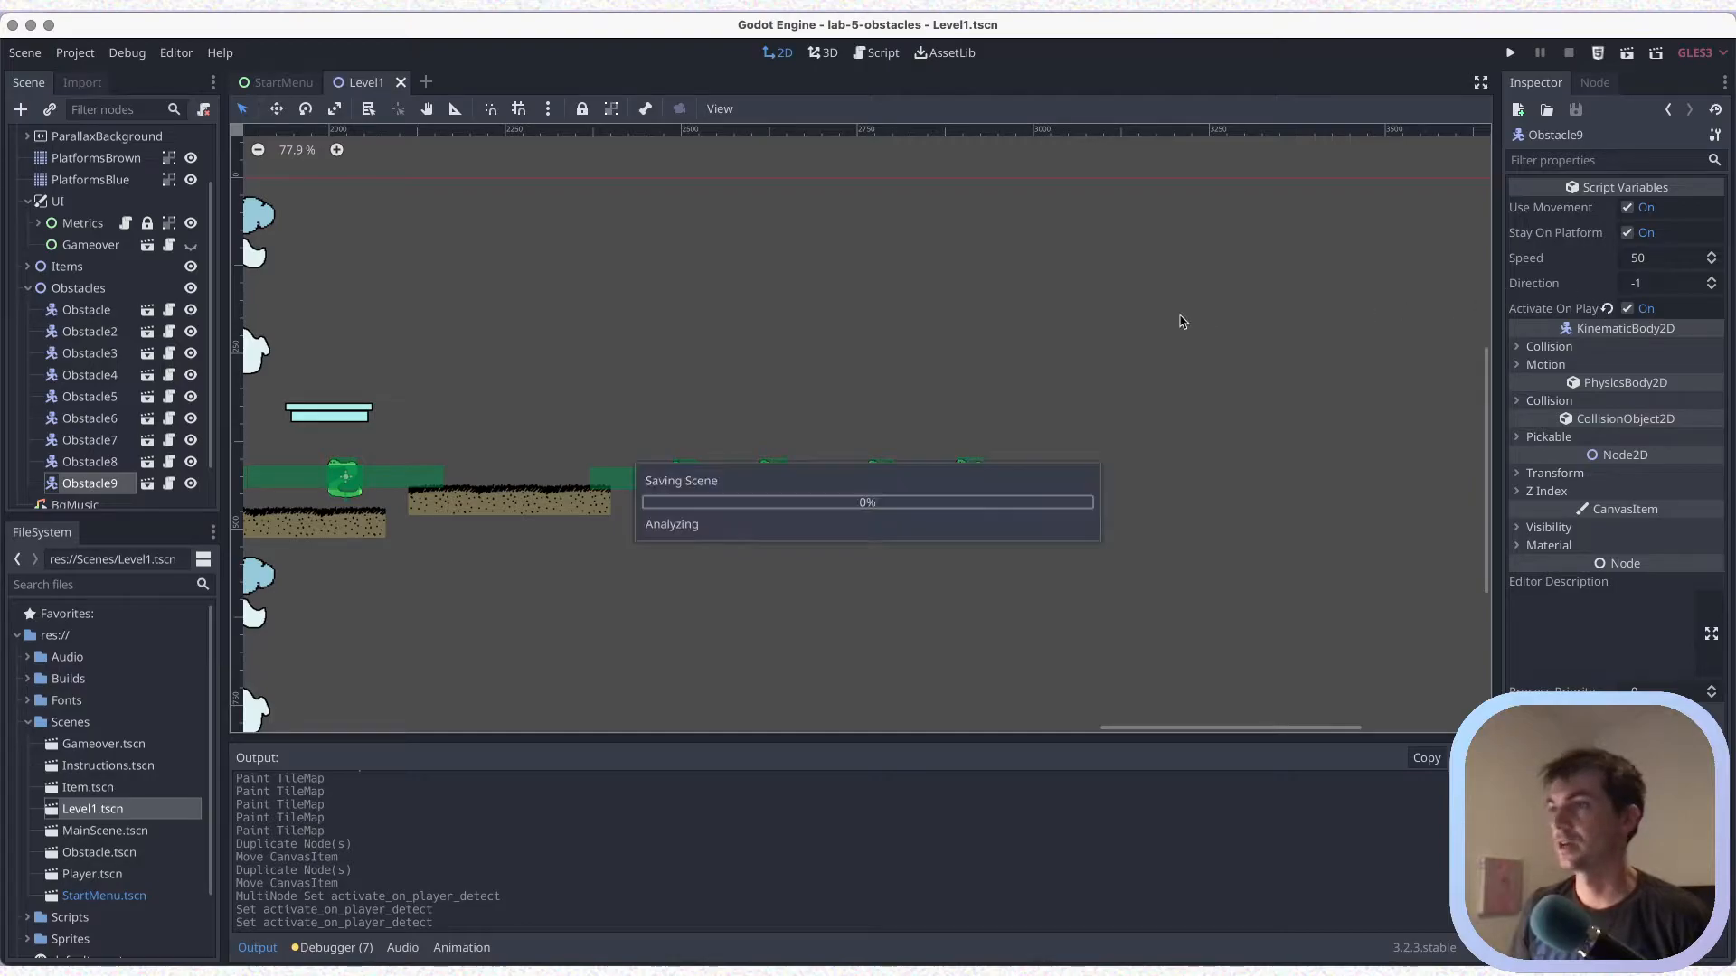
{"action": "key", "text": "ctrl+s"}
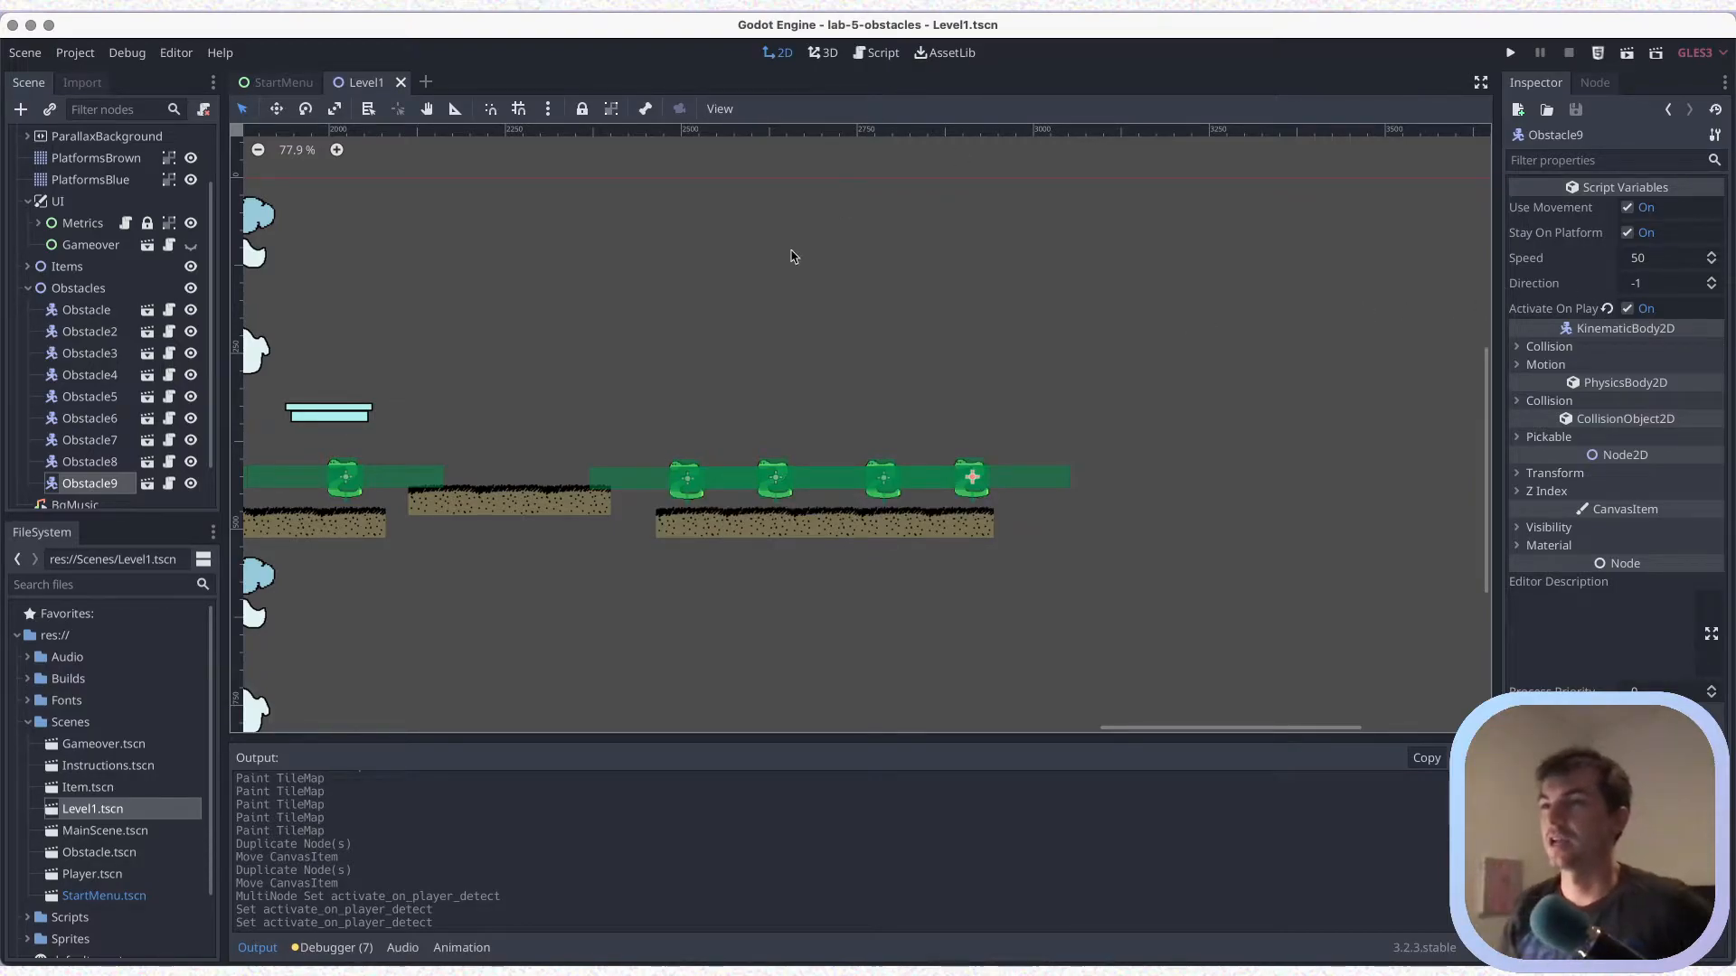
{"action": "middle_click_drag", "start_coordinate": [684, 401], "coordinate": [853, 373]}
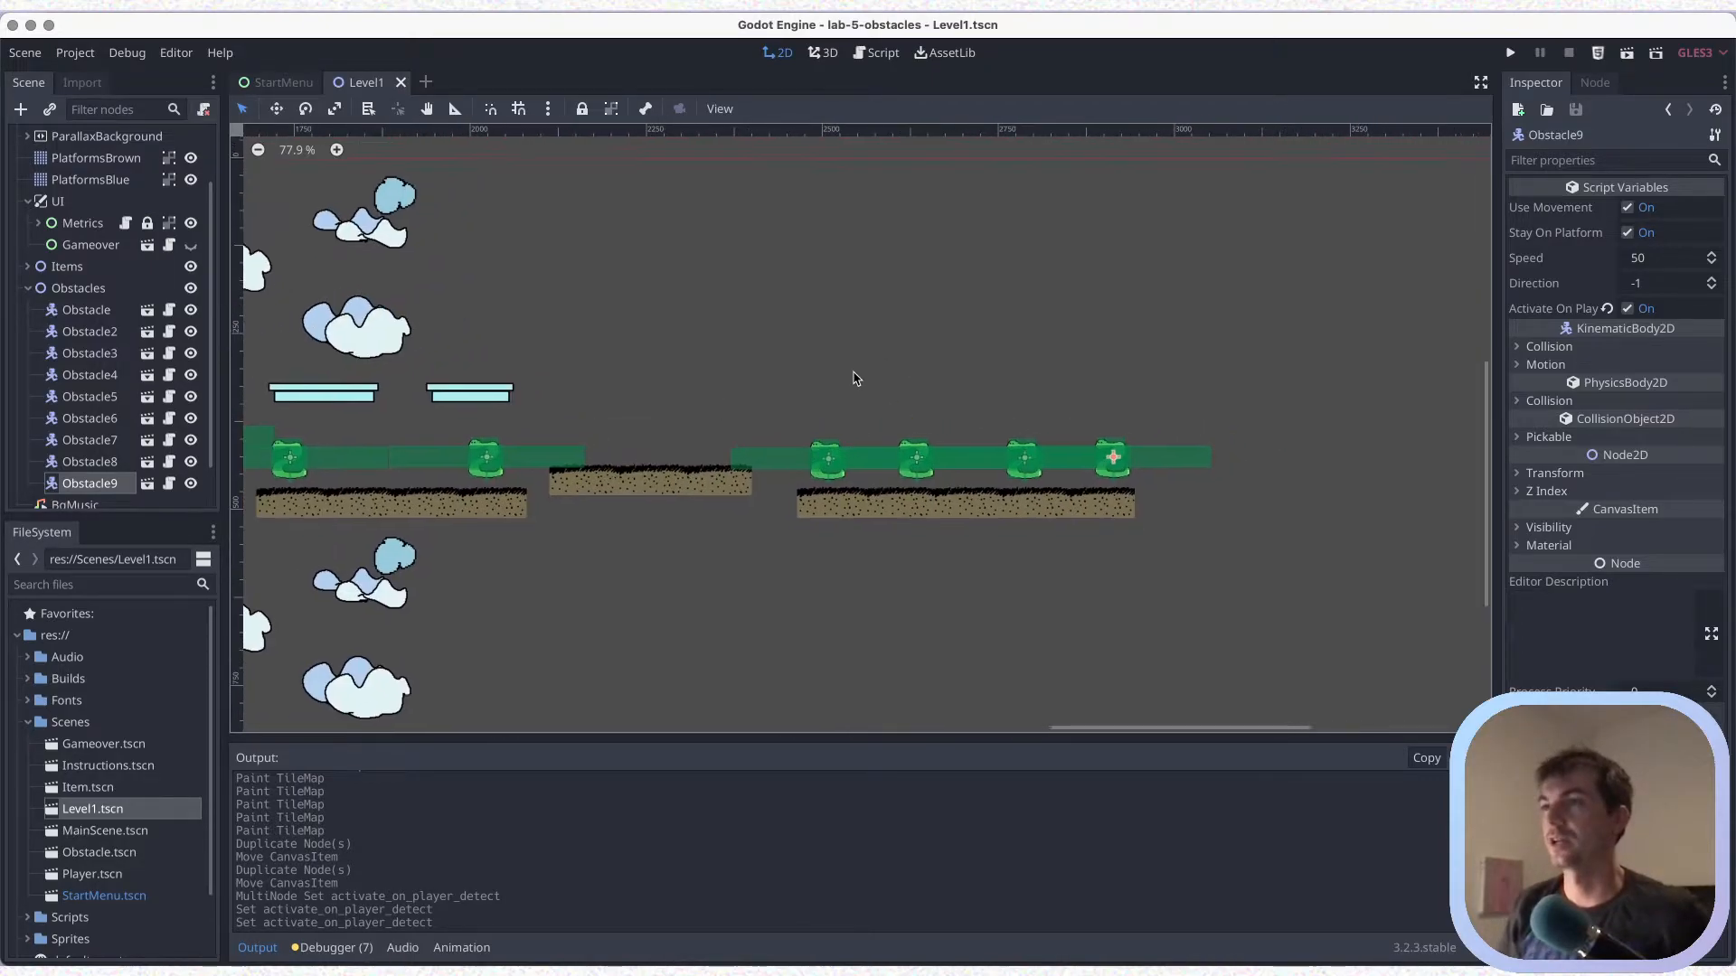
{"action": "key", "text": "ctrl+s"}
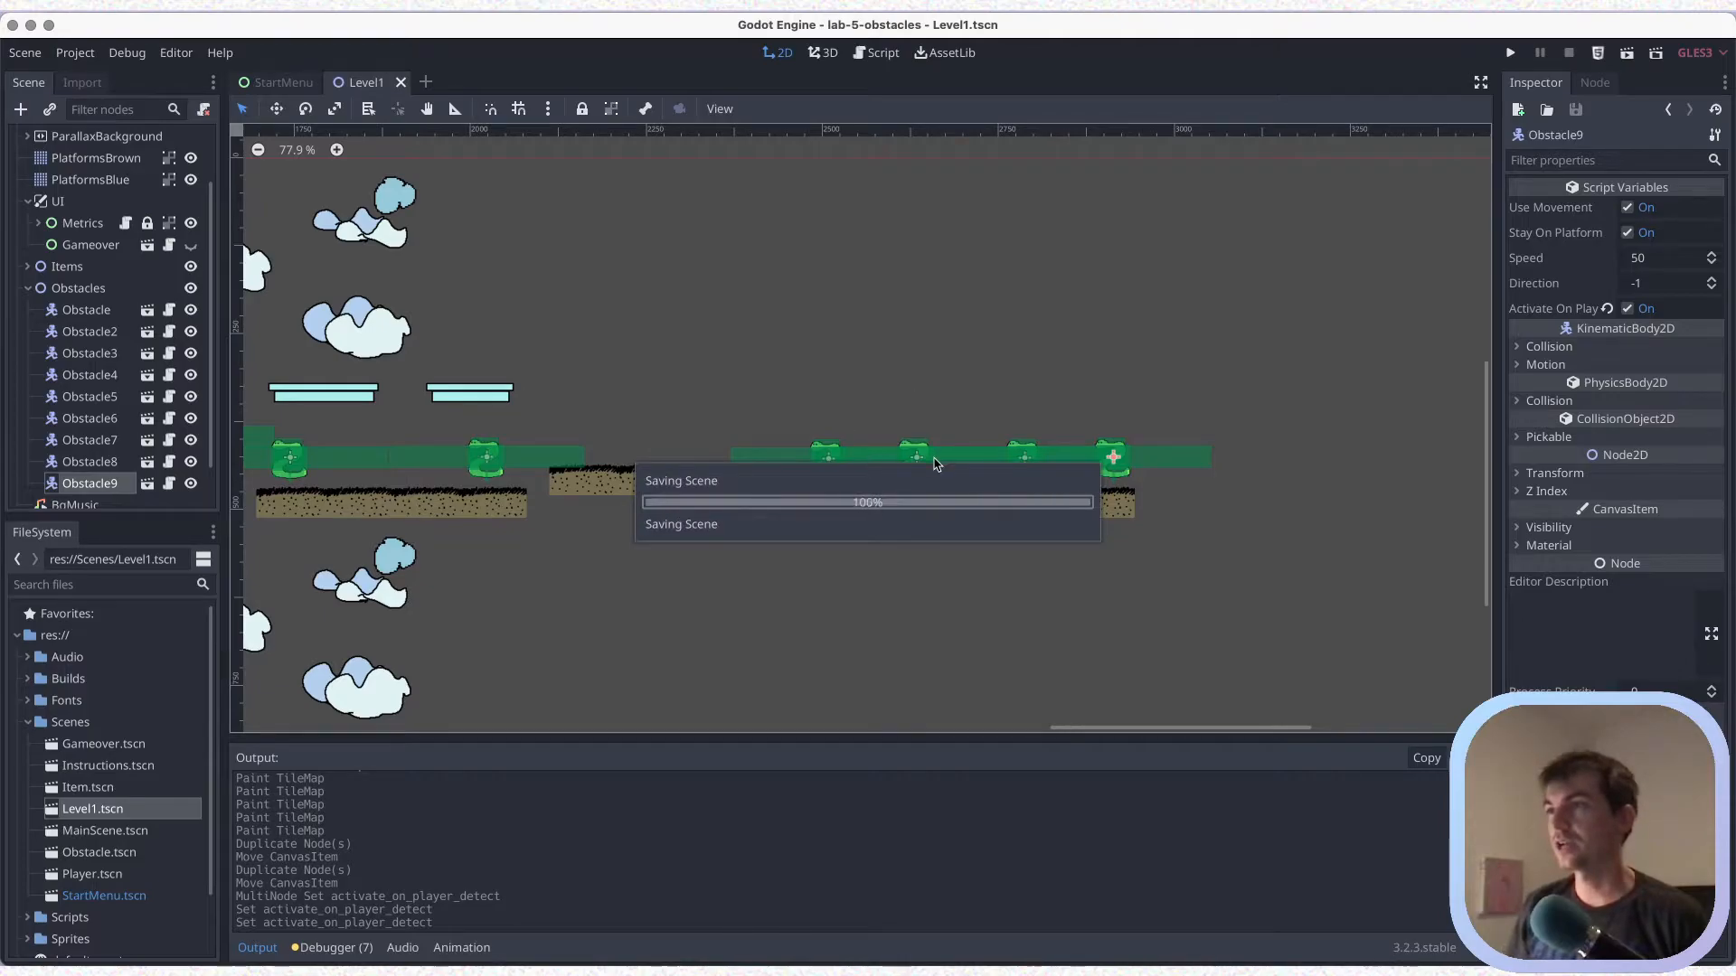
{"action": "middle_click_drag", "start_coordinate": [836, 402], "coordinate": [740, 441]}
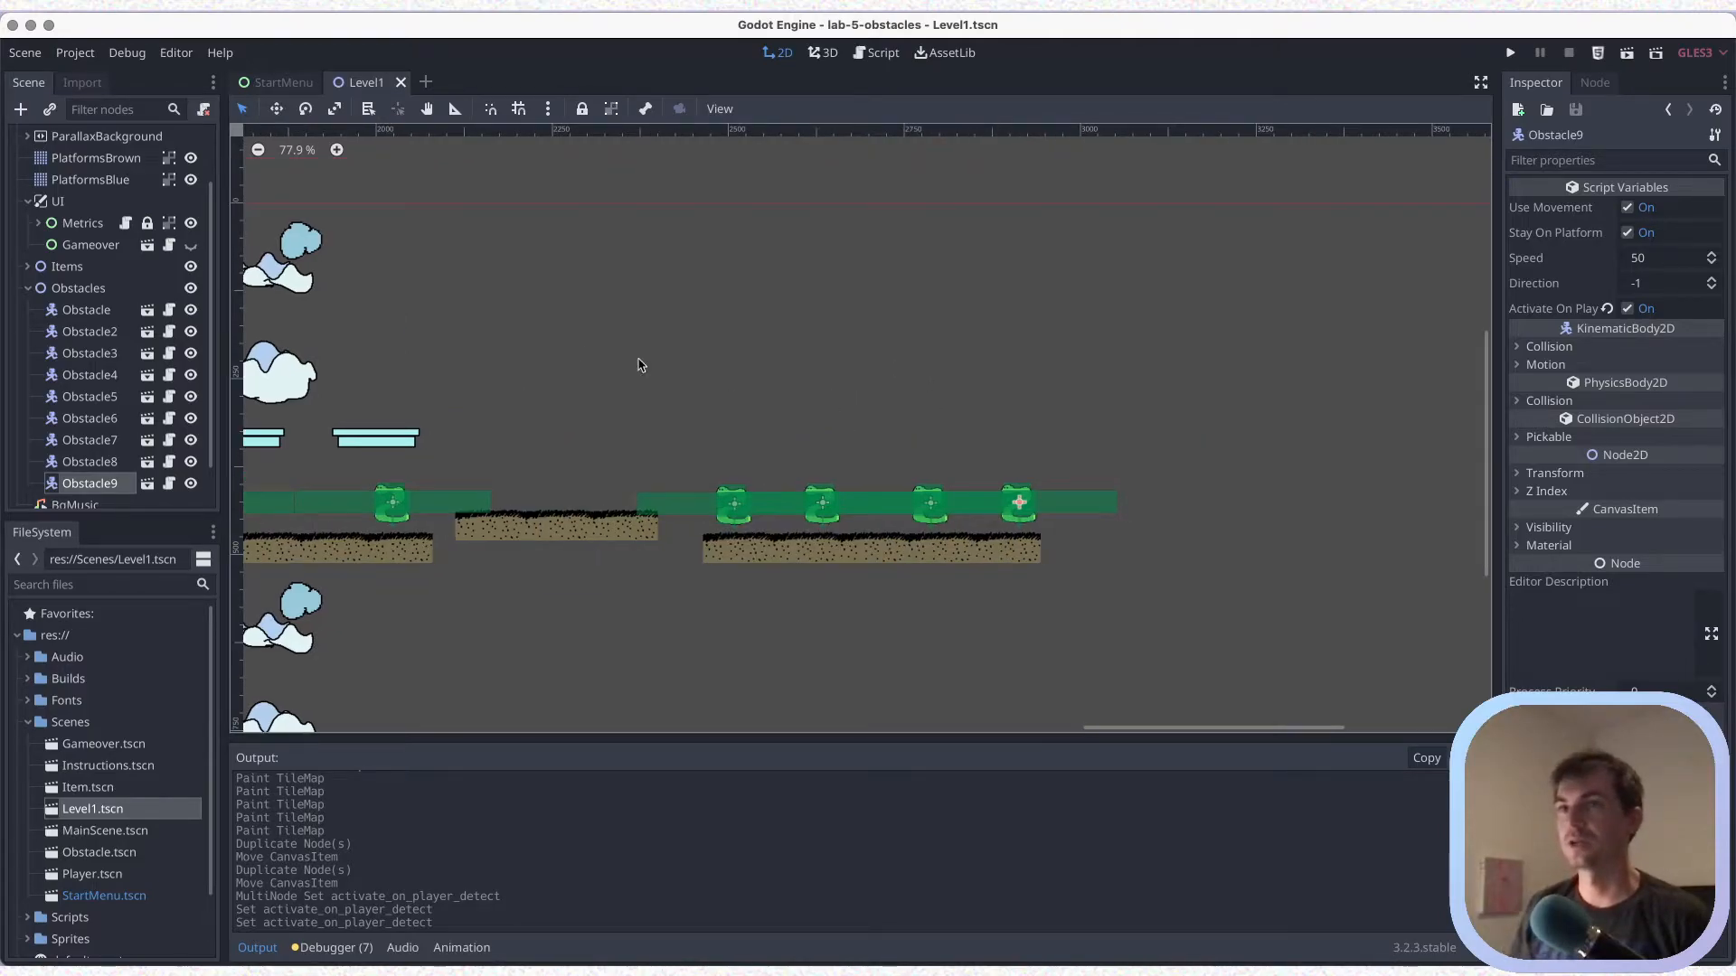
{"action": "left_click", "coordinate": [28, 289]}
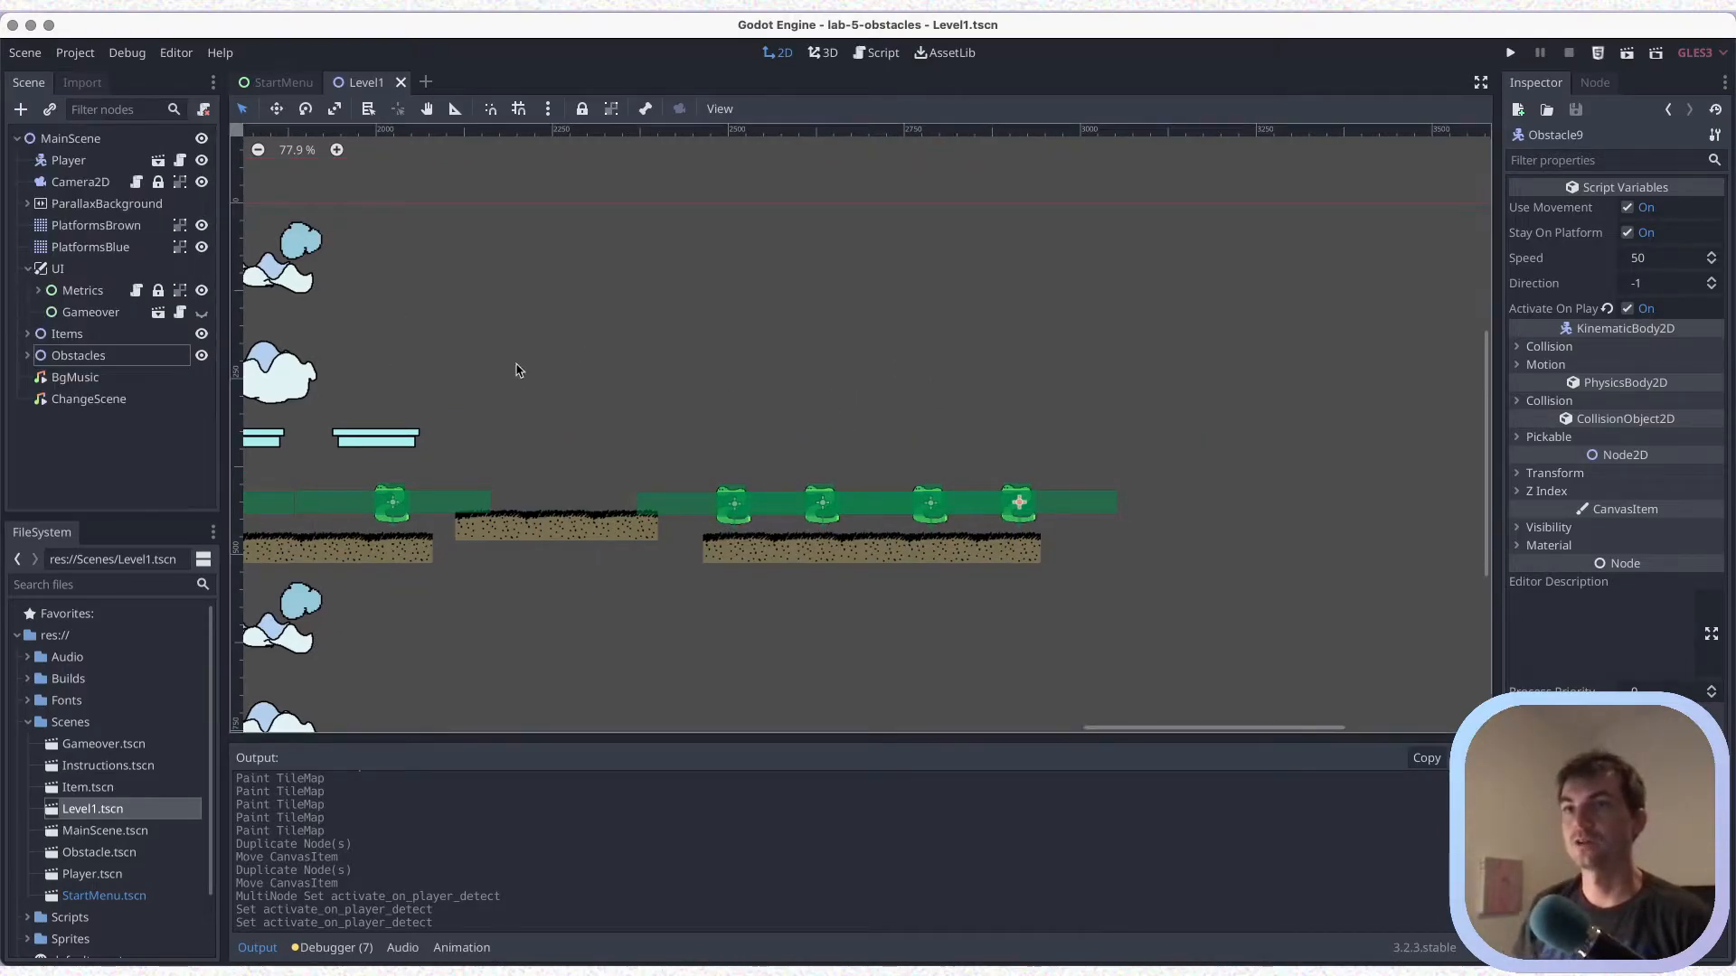
Duplicate the earlier items onto the five-piece brown platform, lifting the platform's first two obstacles out of the way
{"action": "middle_click_drag", "start_coordinate": [461, 372], "coordinate": [1011, 365]}
{"action": "left_click_drag", "start_coordinate": [425, 355], "coordinate": [1374, 502]}
{"action": "key", "text": "ctrl+d"}
{"action": "middle_click_drag", "start_coordinate": [1285, 506], "coordinate": [899, 499]}
{"action": "left_click_drag", "start_coordinate": [988, 491], "coordinate": [1050, 492]}
{"action": "key", "text": "ctrl+z"}
{"action": "left_click", "coordinate": [953, 495]}
{"action": "left_click", "coordinate": [950, 494]}
{"action": "left_click_drag", "start_coordinate": [984, 488], "coordinate": [1049, 400]}
{"action": "left_click", "coordinate": [990, 495]}
{"action": "left_click_drag", "start_coordinate": [990, 495], "coordinate": [1053, 496]}
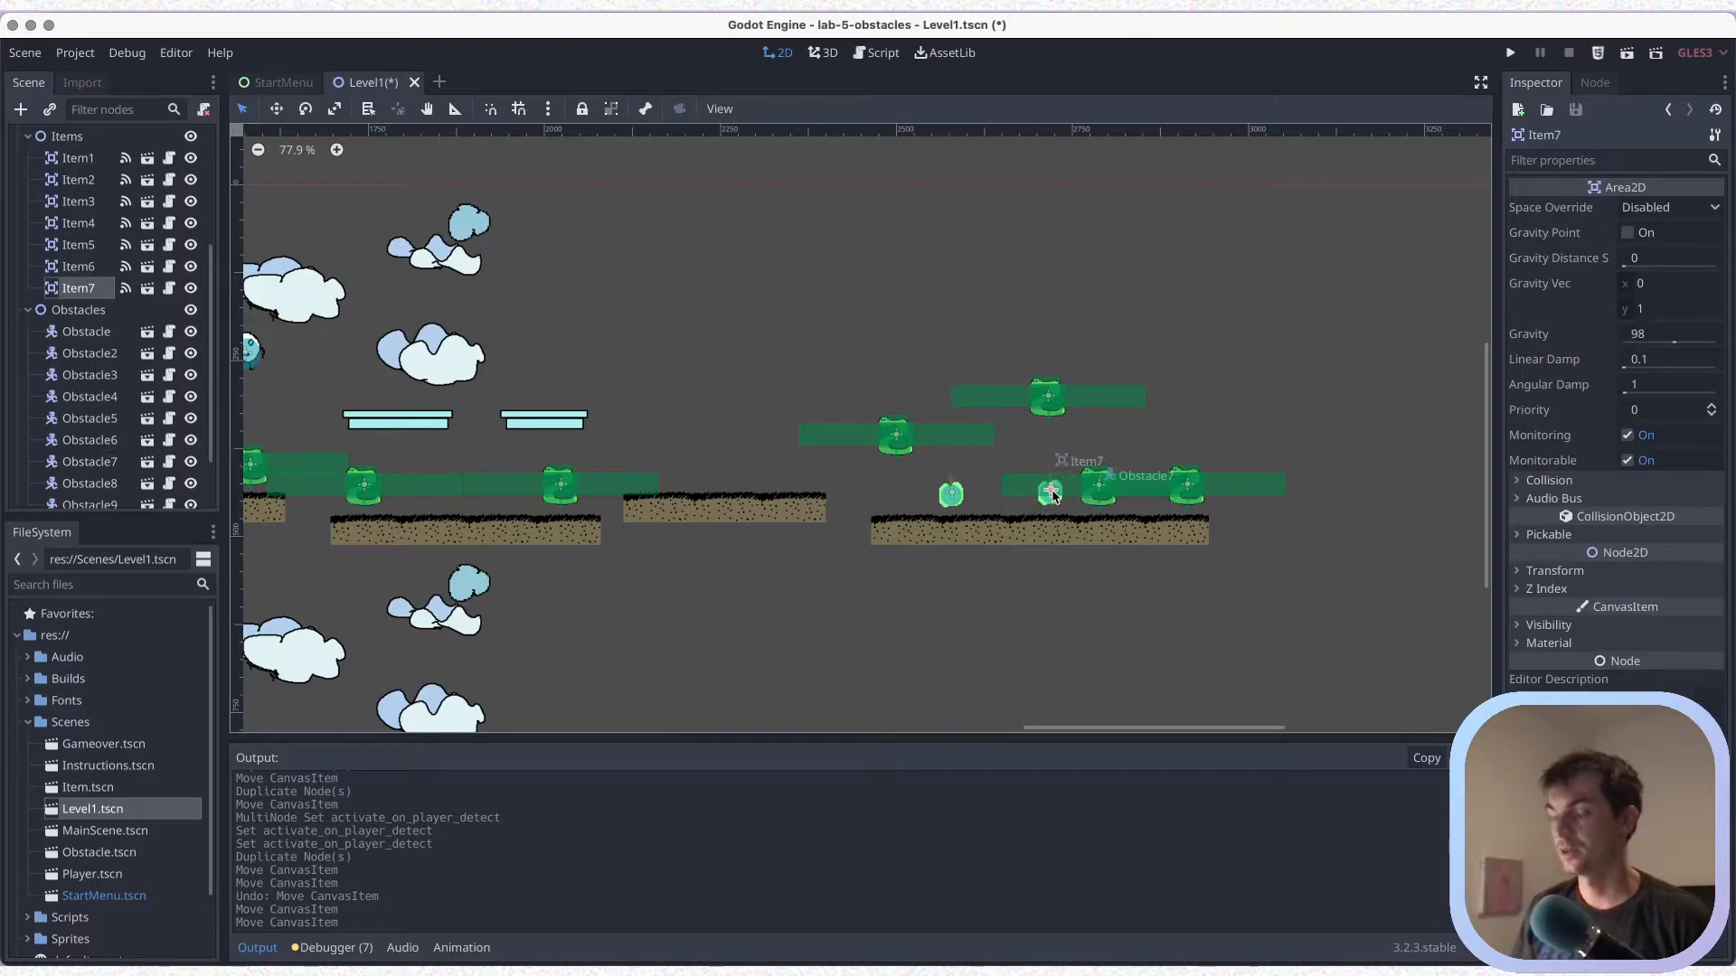
Duplicate the items further along the five-piece platform, raising the remaining two obstacles to clear space
{"action": "key", "text": "ctrl+d"}
{"action": "left_click_drag", "start_coordinate": [1085, 488], "coordinate": [1098, 343]}
{"action": "left_click_drag", "start_coordinate": [1092, 452], "coordinate": [1094, 381]}
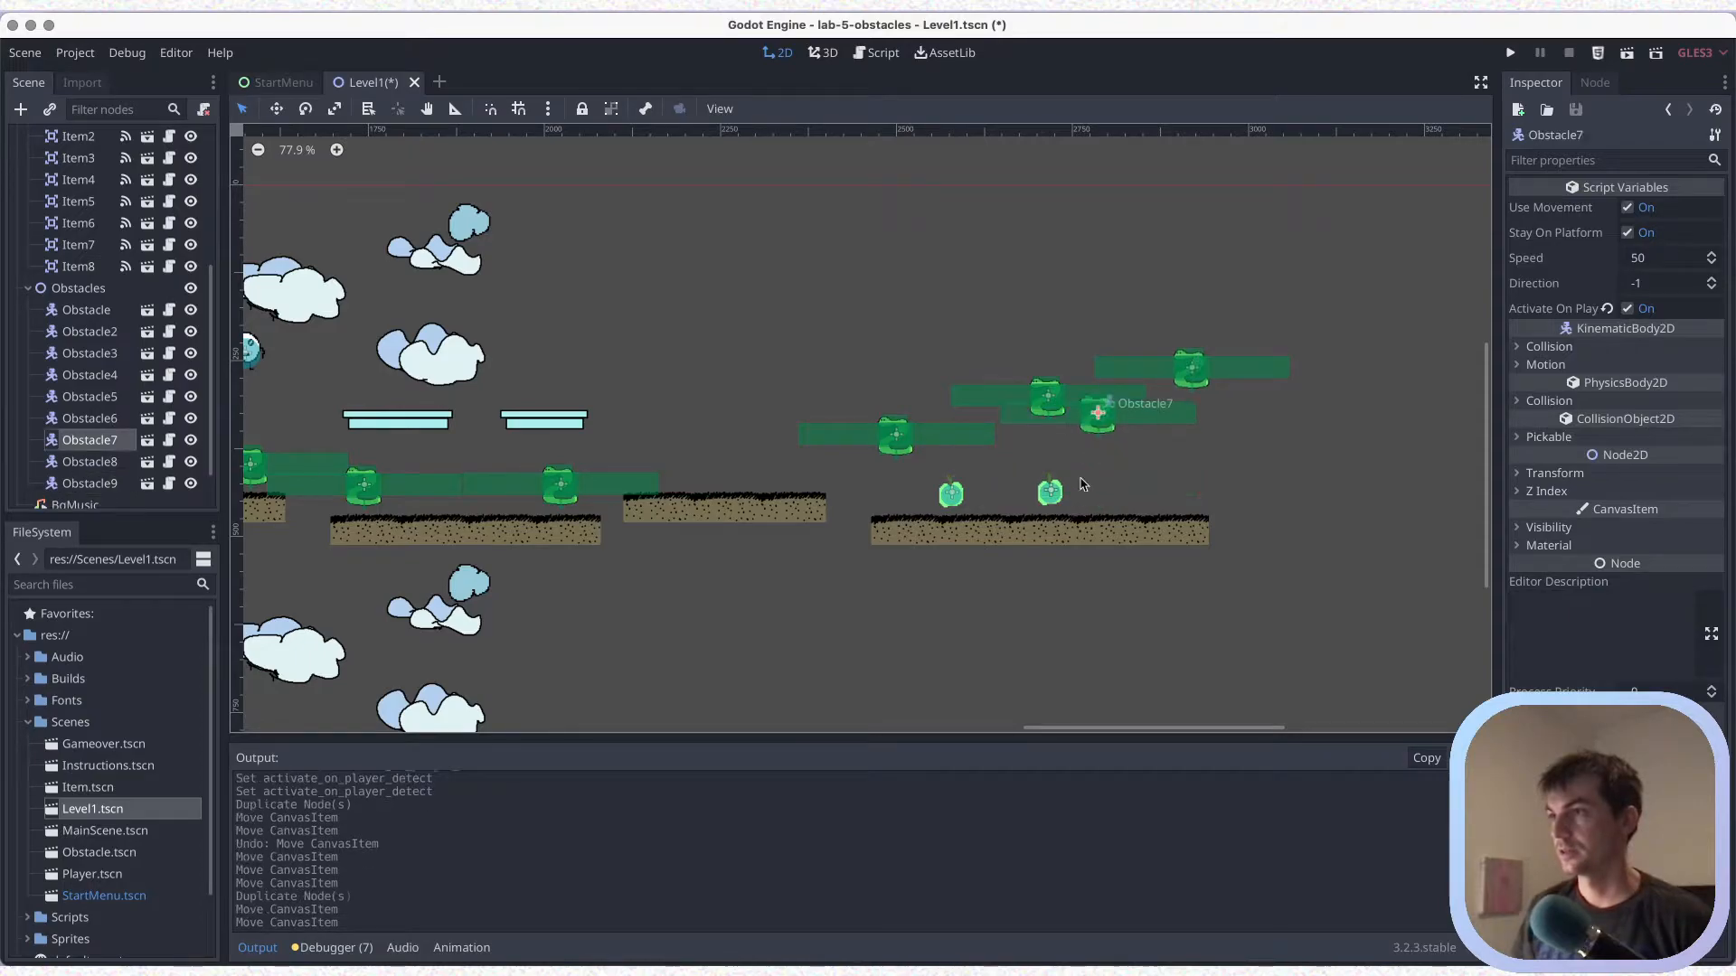
{"action": "left_click_drag", "start_coordinate": [1035, 489], "coordinate": [1098, 494]}
{"action": "key", "text": "ctrl+d"}
{"action": "left_click", "coordinate": [1153, 493]}
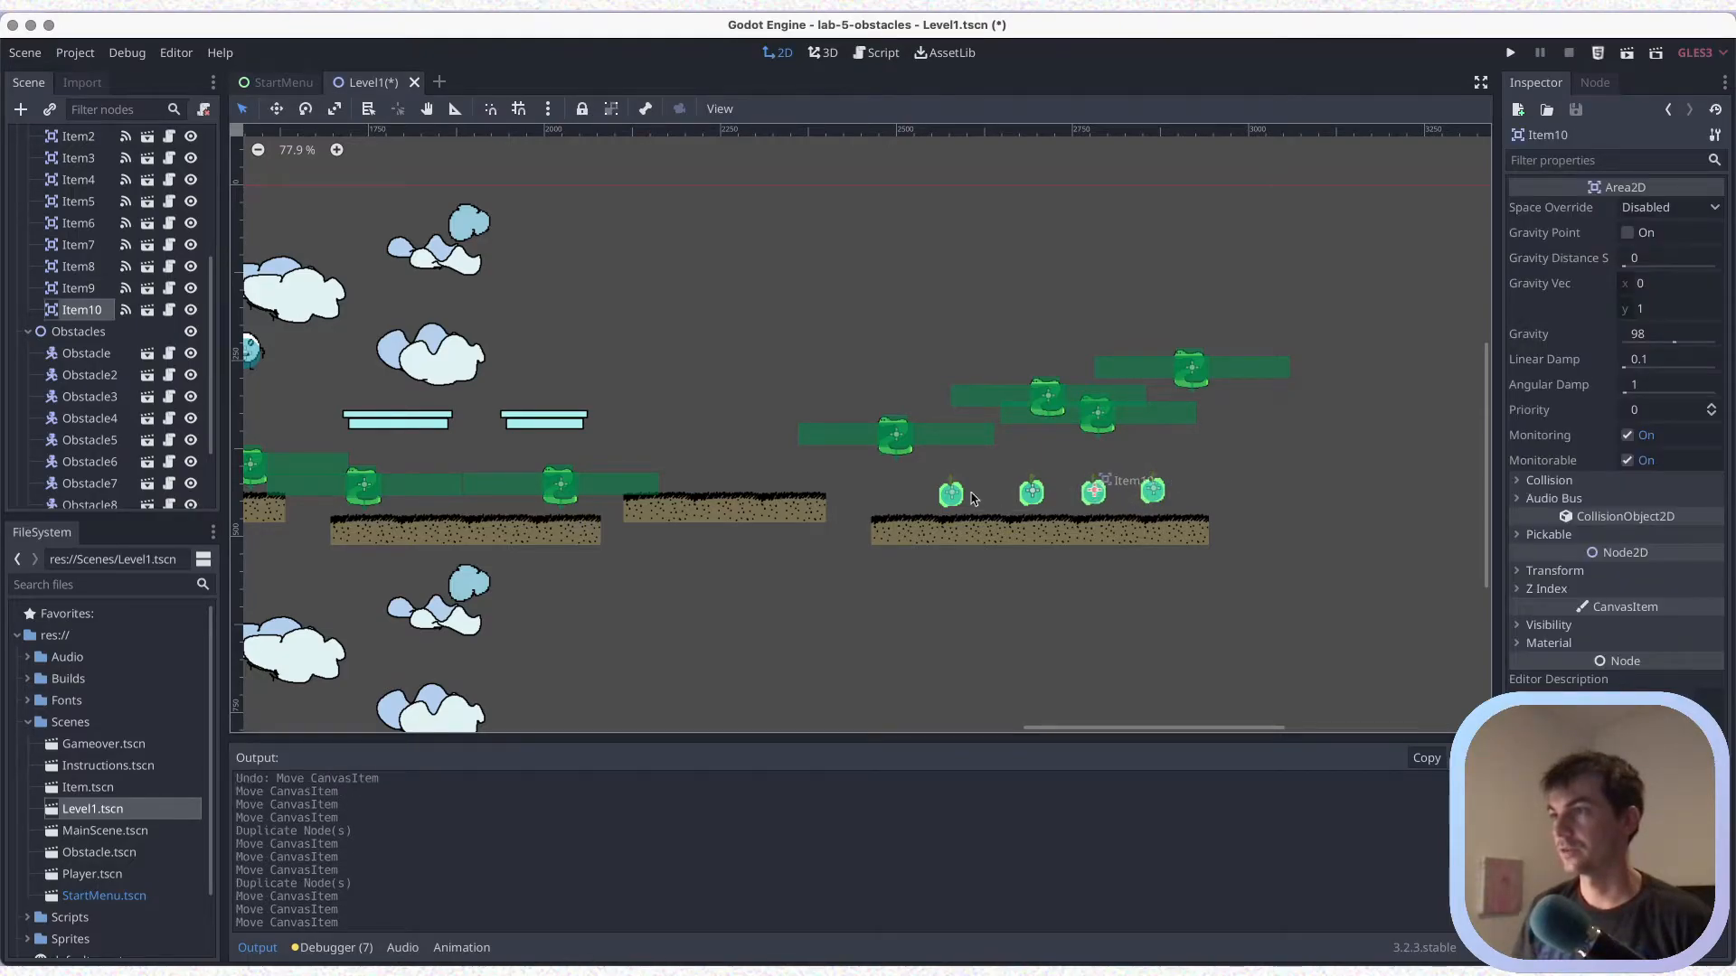
Spread the items along the five-piece platform, delete the surplus one so four remain, and save
{"action": "left_click_drag", "start_coordinate": [953, 497], "coordinate": [1002, 494]}
{"action": "left_click", "coordinate": [1024, 496]}
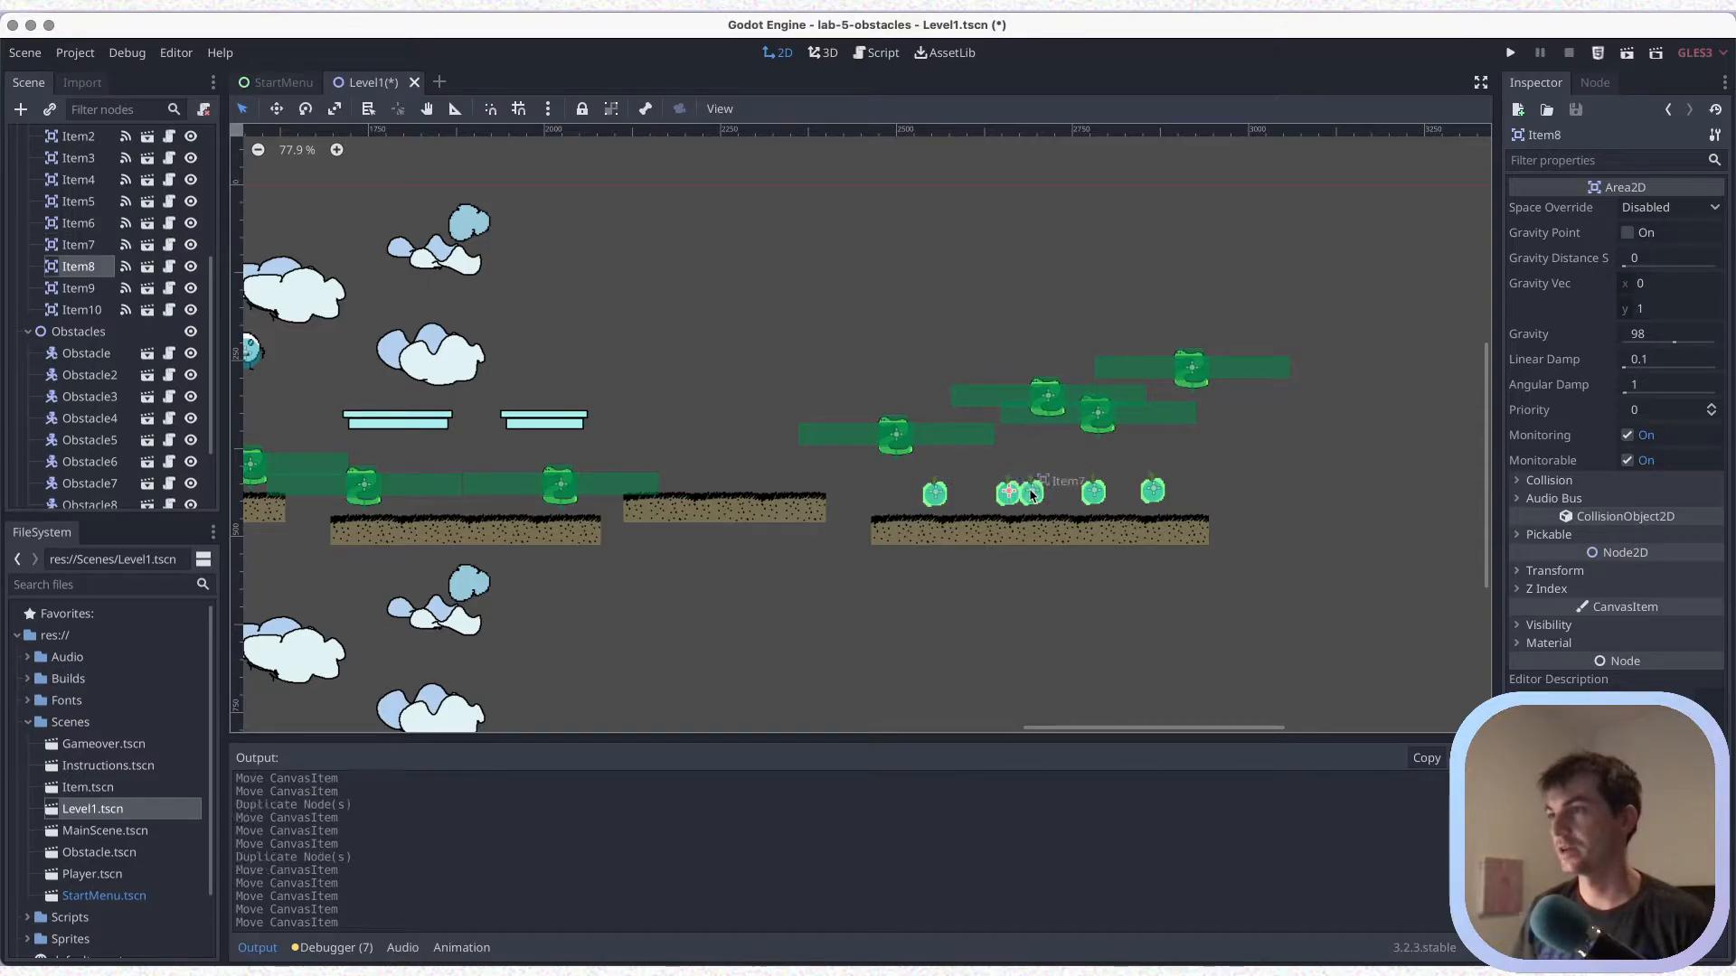
{"action": "left_click", "coordinate": [1032, 494]}
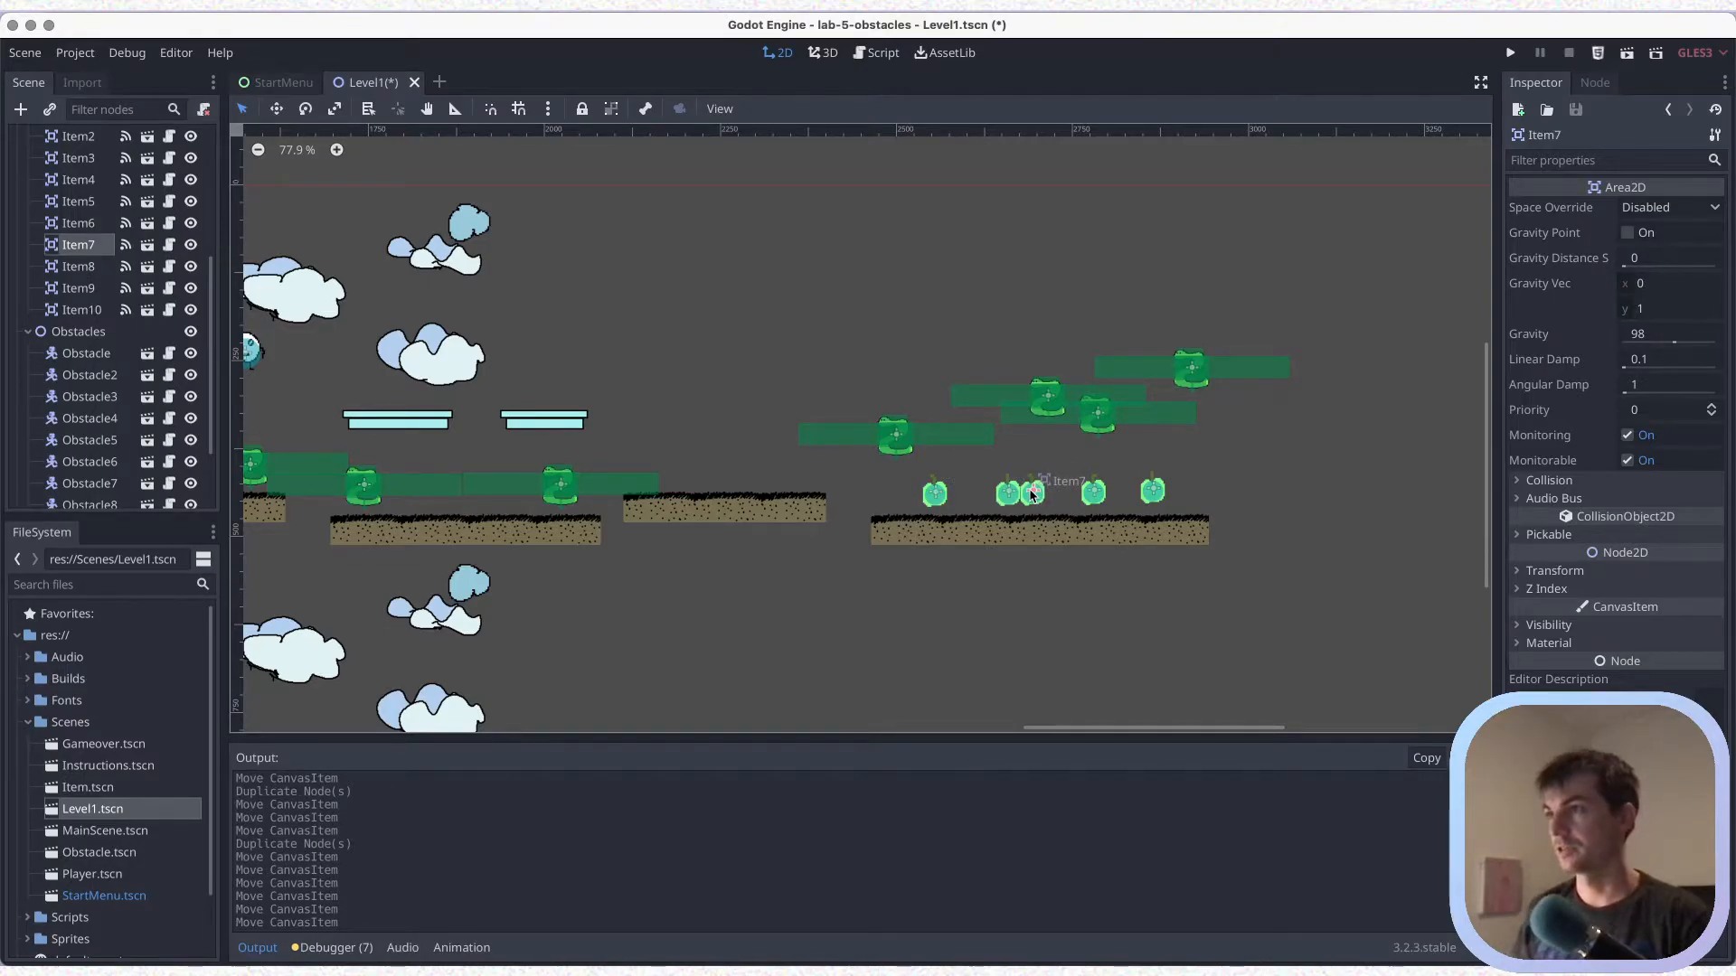
{"action": "key", "text": "Delete"}
{"action": "left_click", "coordinate": [904, 516]}
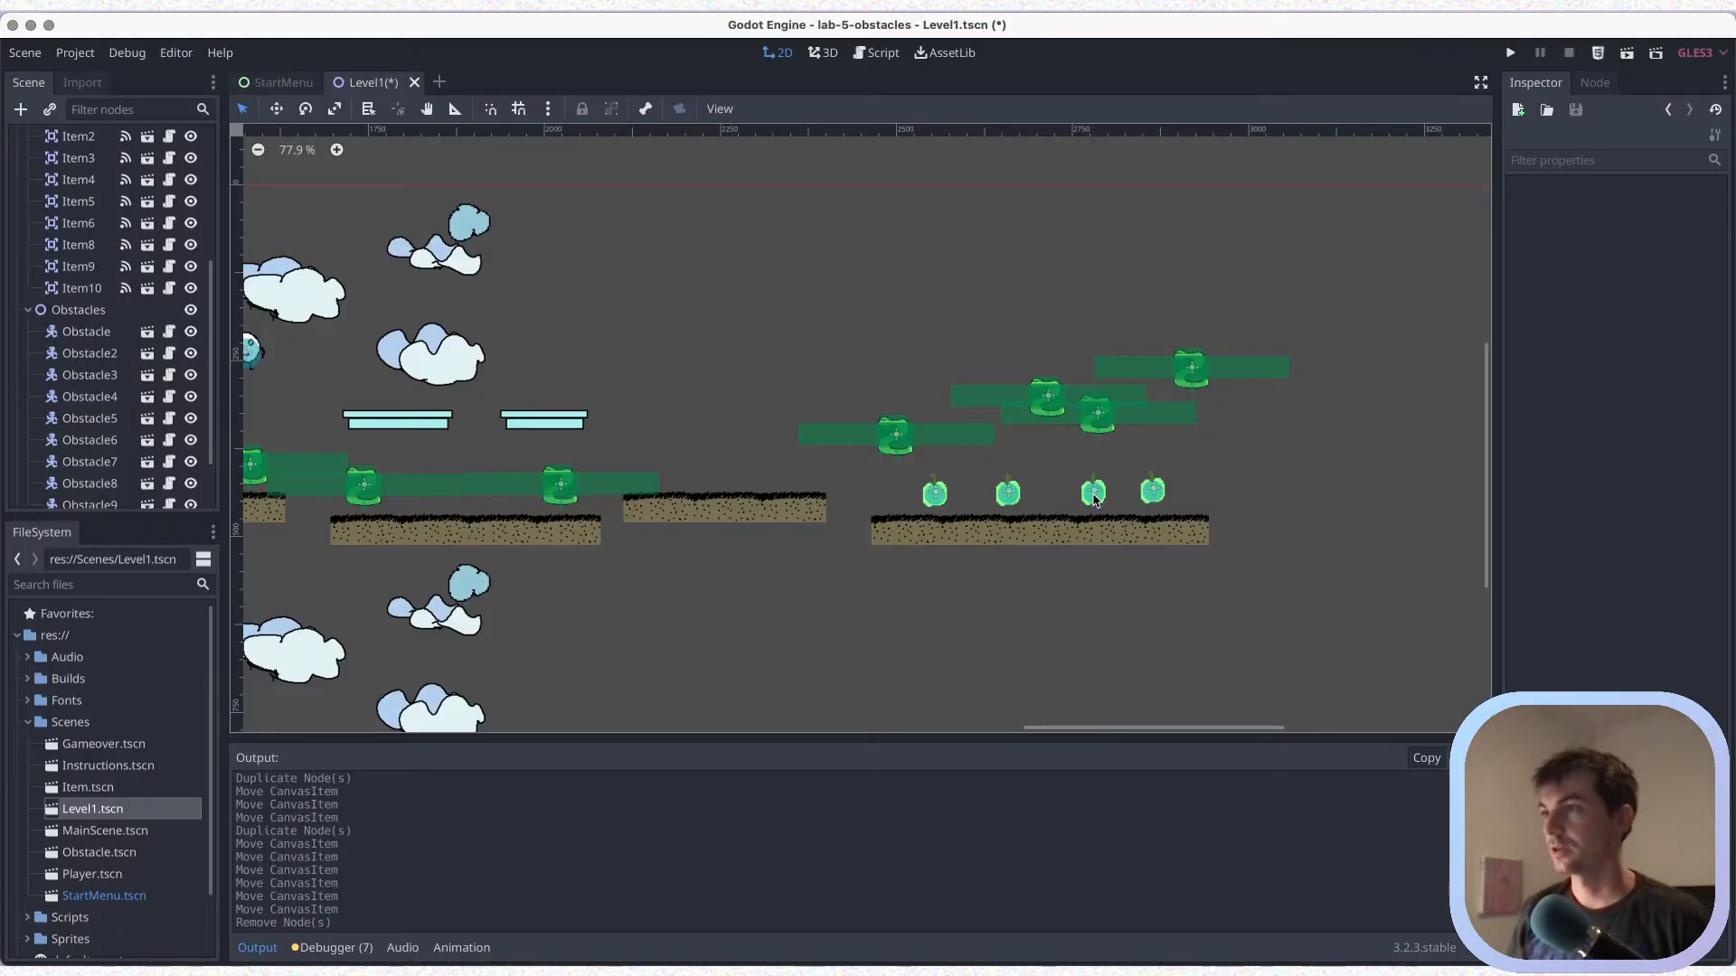
{"action": "left_click_drag", "start_coordinate": [1093, 495], "coordinate": [1143, 496]}
{"action": "key", "text": "ctrl+s"}
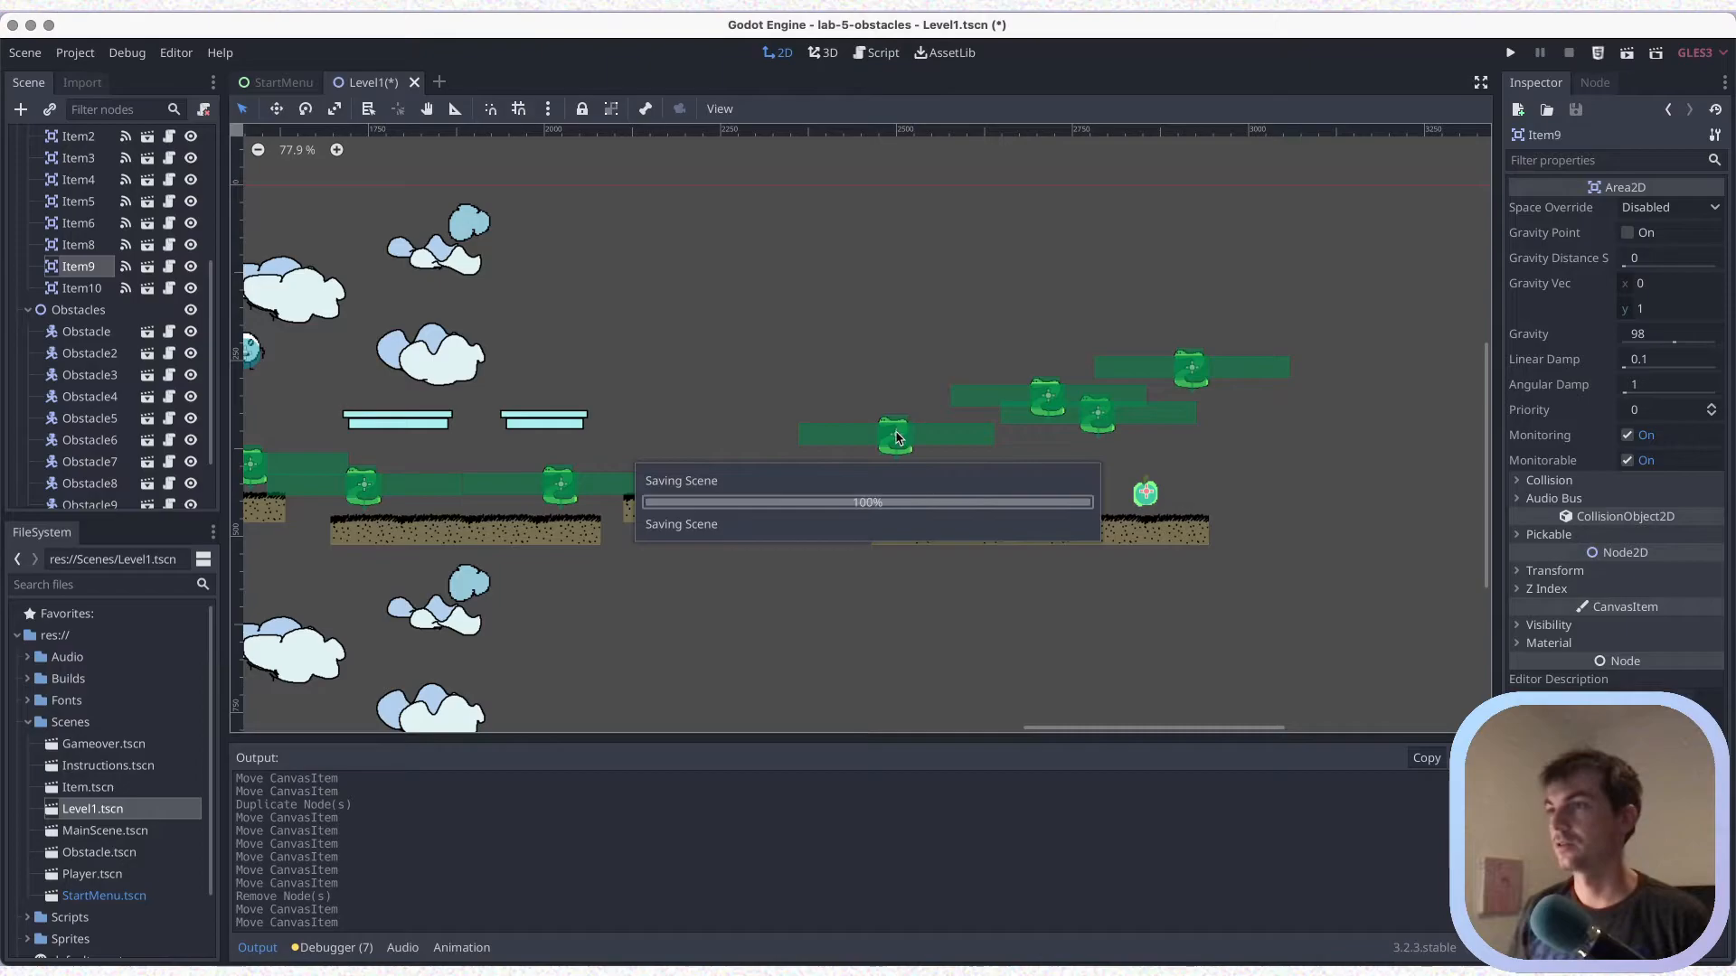
Lower the four raised obstacles back onto the five-piece platform so they alternate with the items, save, and collapse Items
{"action": "left_click_drag", "start_coordinate": [898, 437], "coordinate": [891, 489]}
{"action": "left_click", "coordinate": [1046, 398]}
{"action": "left_click_drag", "start_coordinate": [1020, 440], "coordinate": [973, 491]}
{"action": "left_click_drag", "start_coordinate": [1103, 417], "coordinate": [1047, 496]}
{"action": "left_click_drag", "start_coordinate": [1177, 387], "coordinate": [1119, 497]}
{"action": "scroll", "coordinate": [1141, 395], "scroll_direction": "up", "scroll_amount": 1}
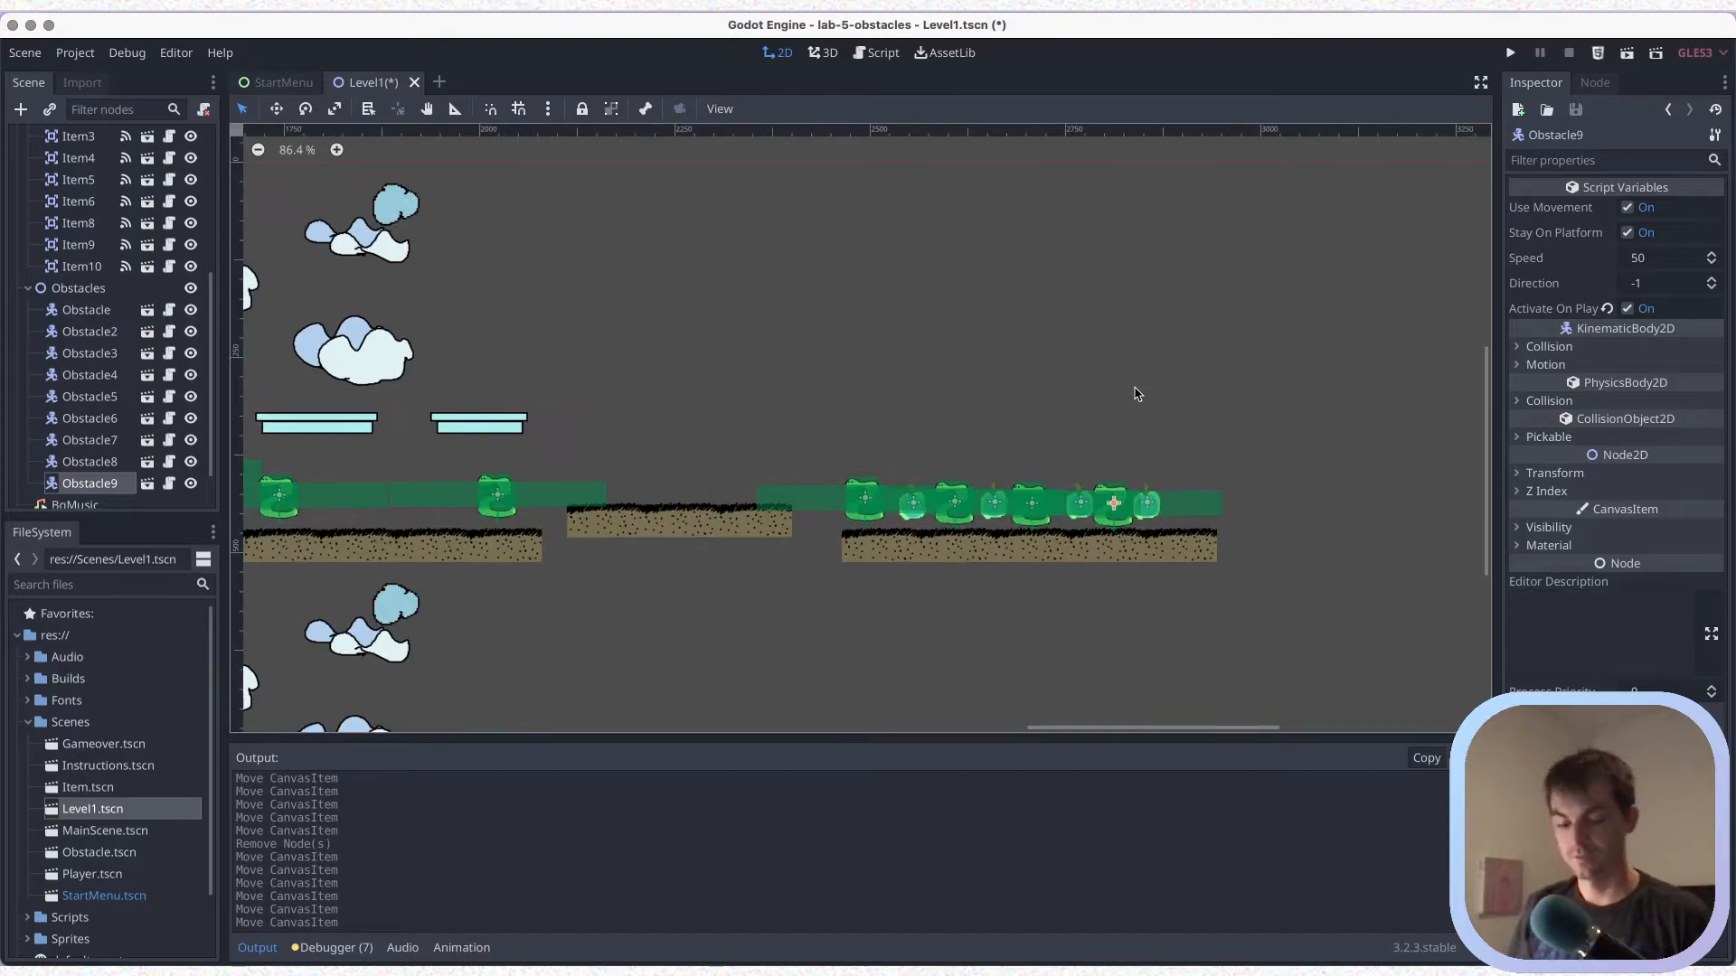
{"action": "key", "text": "super+s"}
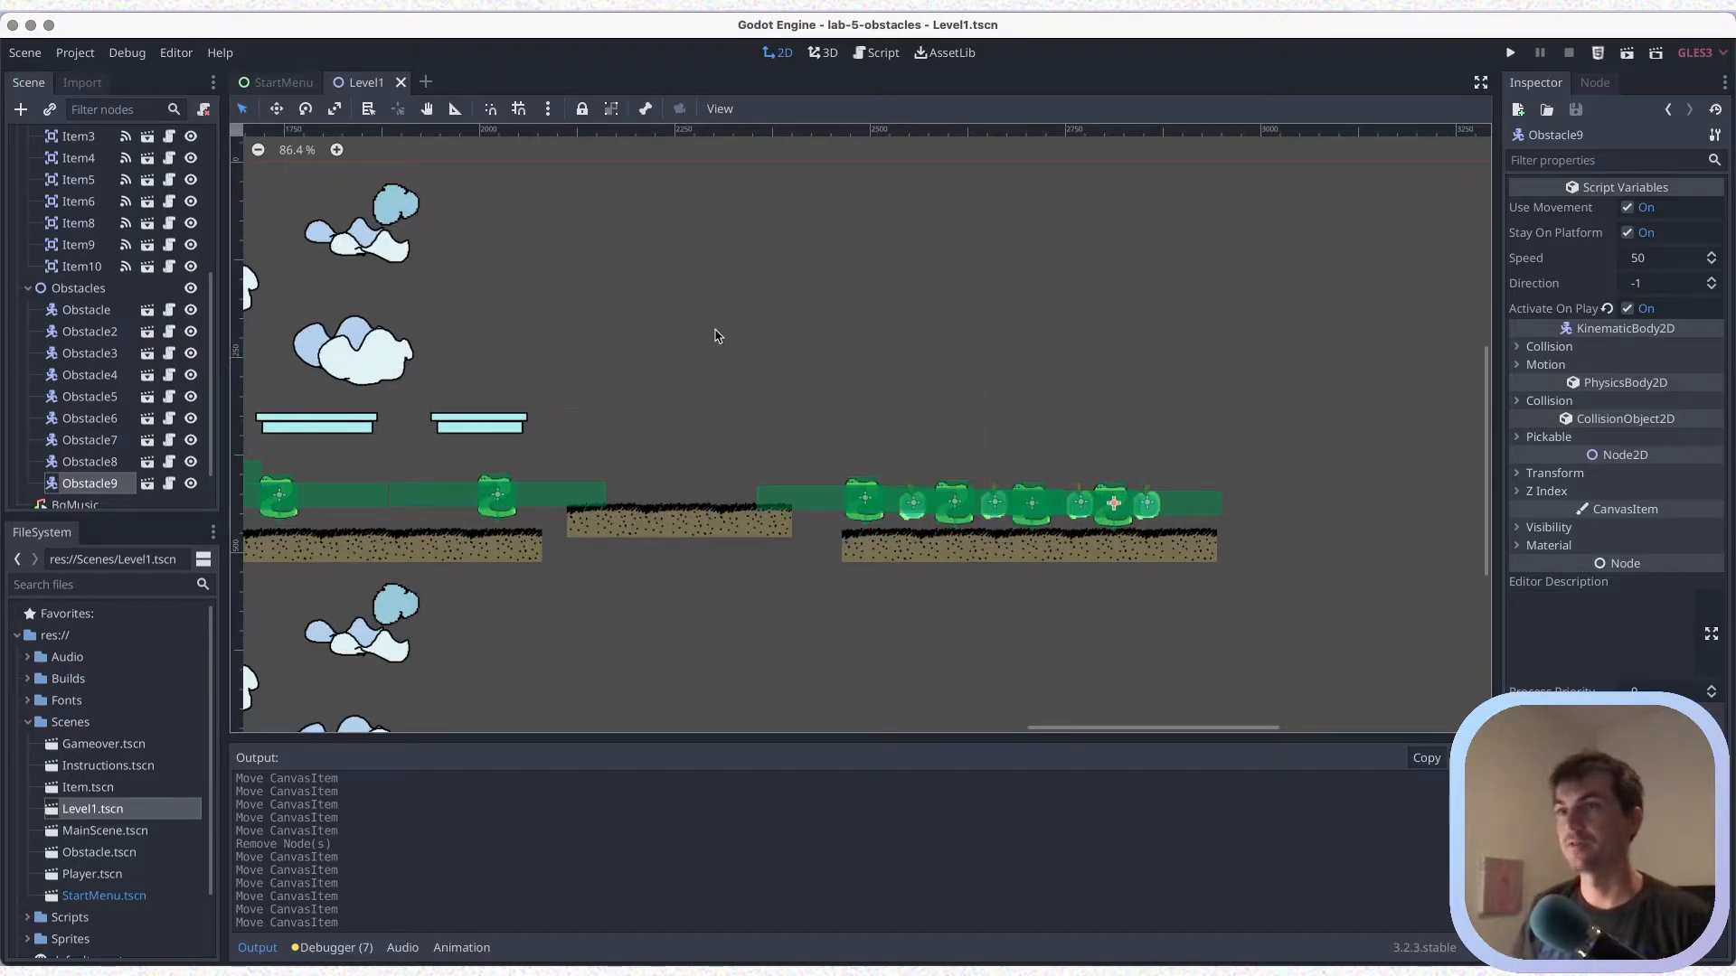
{"action": "scroll", "coordinate": [149, 280], "scroll_direction": "up", "scroll_amount": 5}
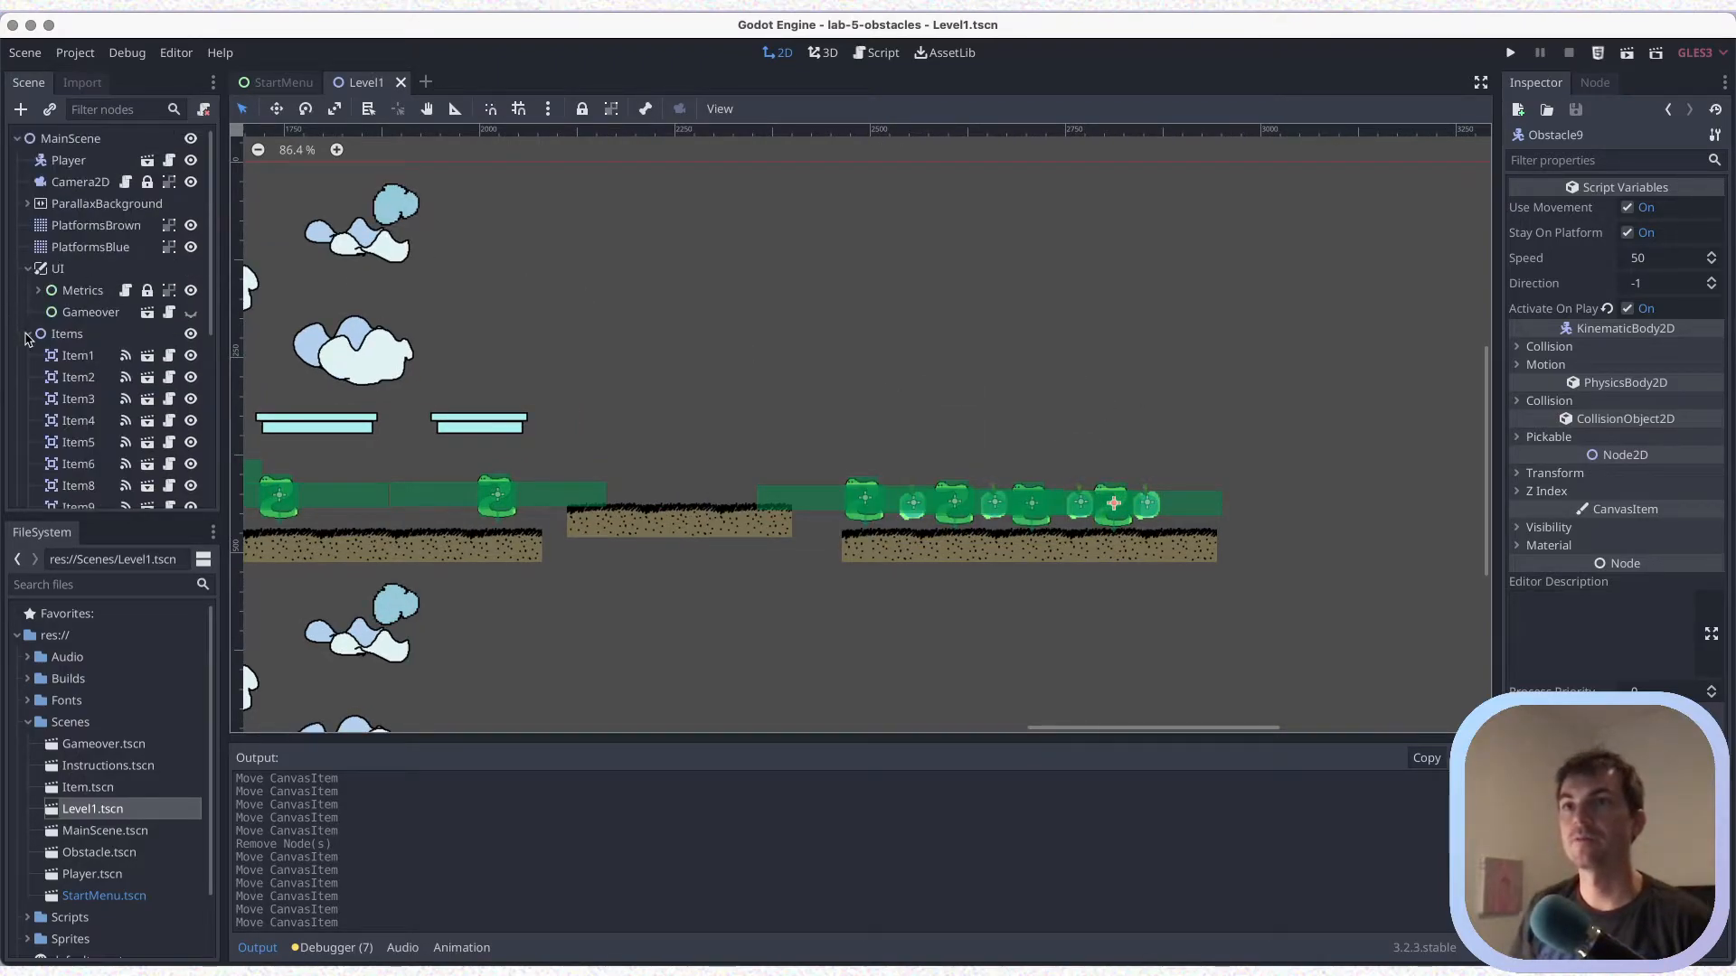
{"action": "left_click", "coordinate": [28, 333]}
{"action": "key", "text": "ctrl+s"}
Paint three small blue platforms in PlatformsBlue above the five-piece platform, each three tiles further along and two rows higher
{"action": "left_click", "coordinate": [90, 247]}
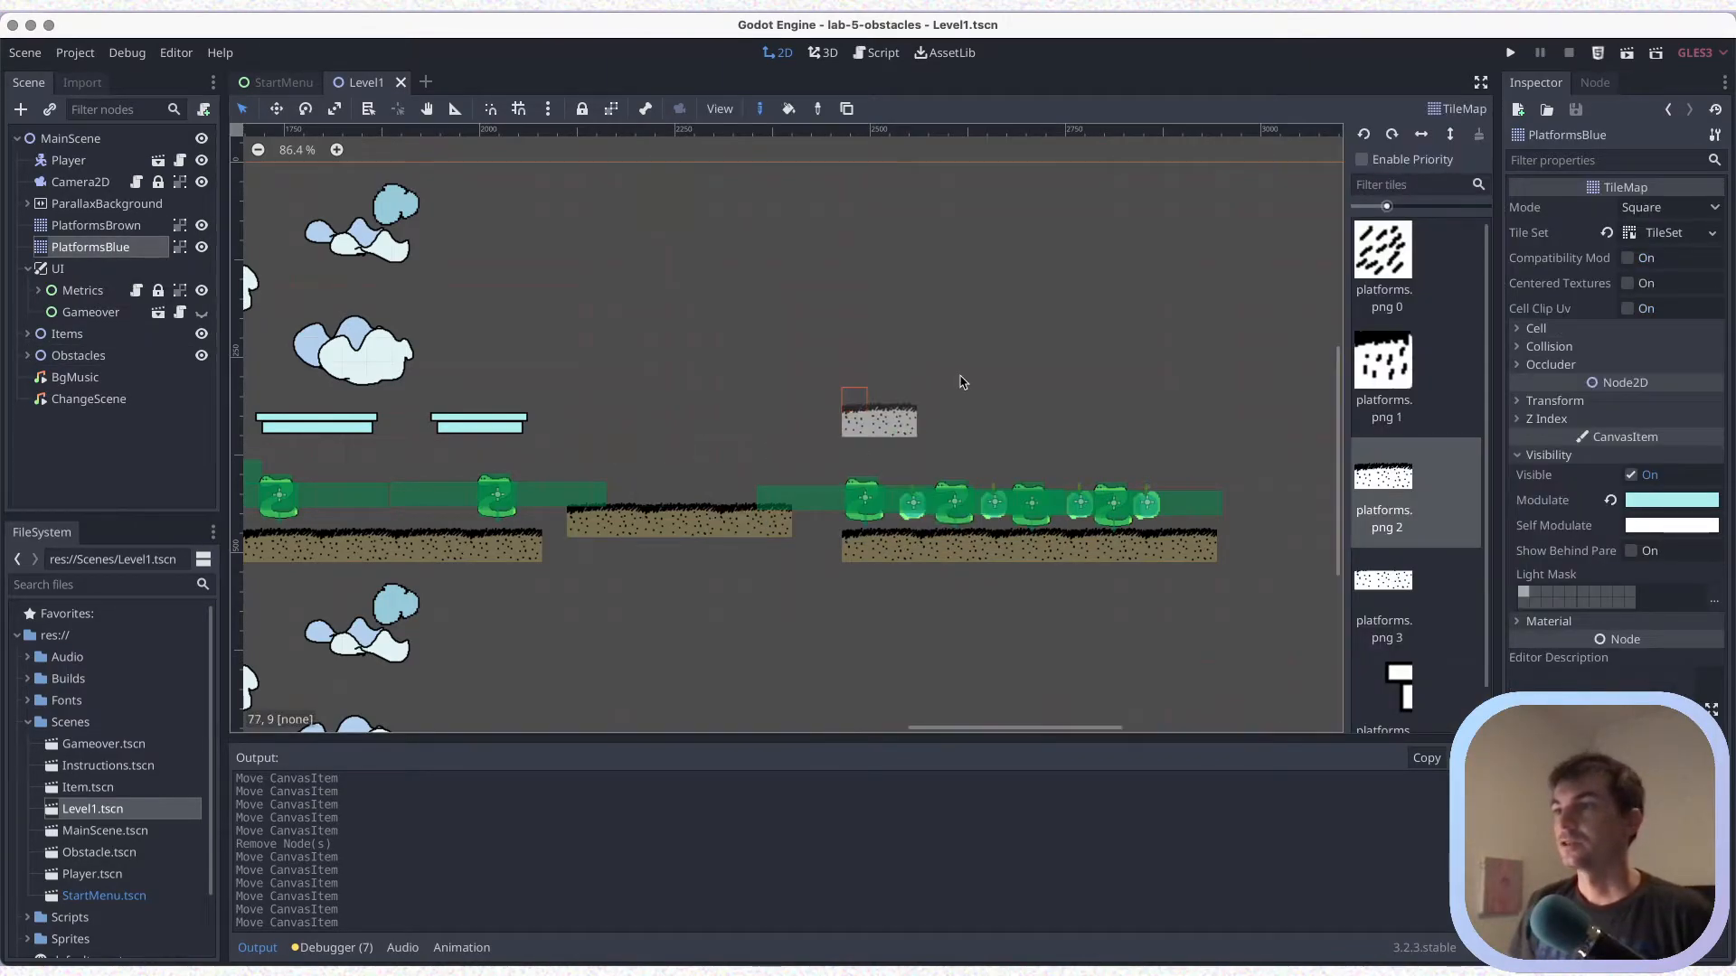
{"action": "left_click", "coordinate": [1408, 671]}
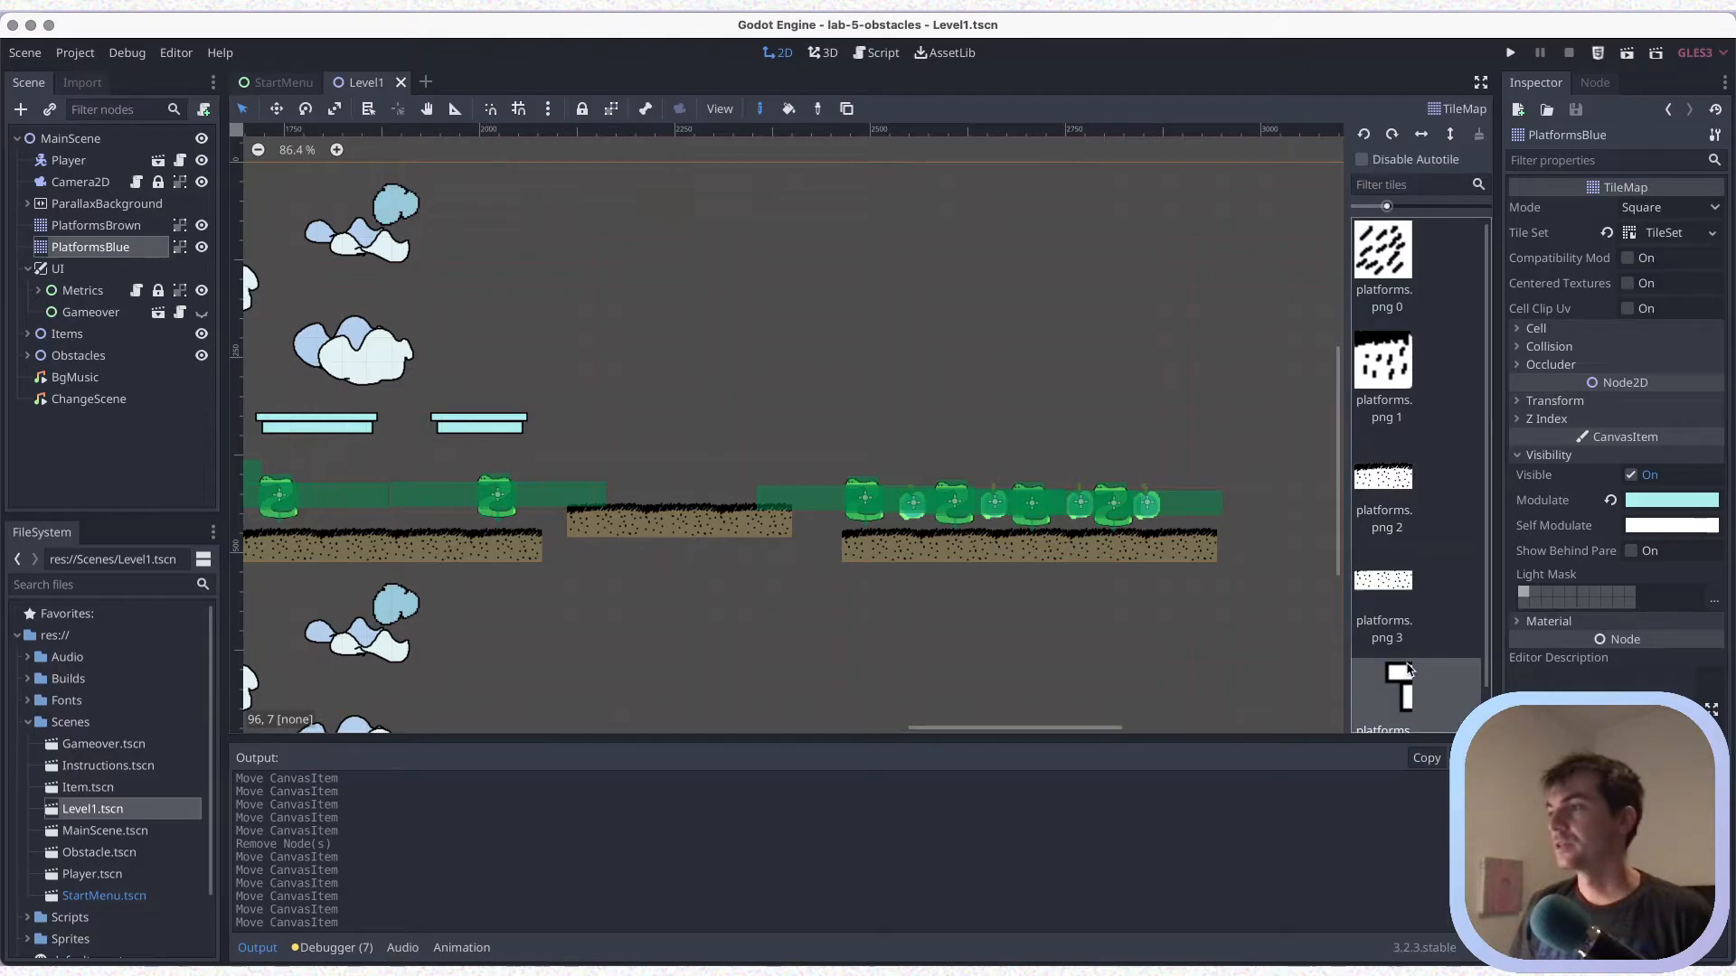
{"action": "left_click", "coordinate": [853, 398]}
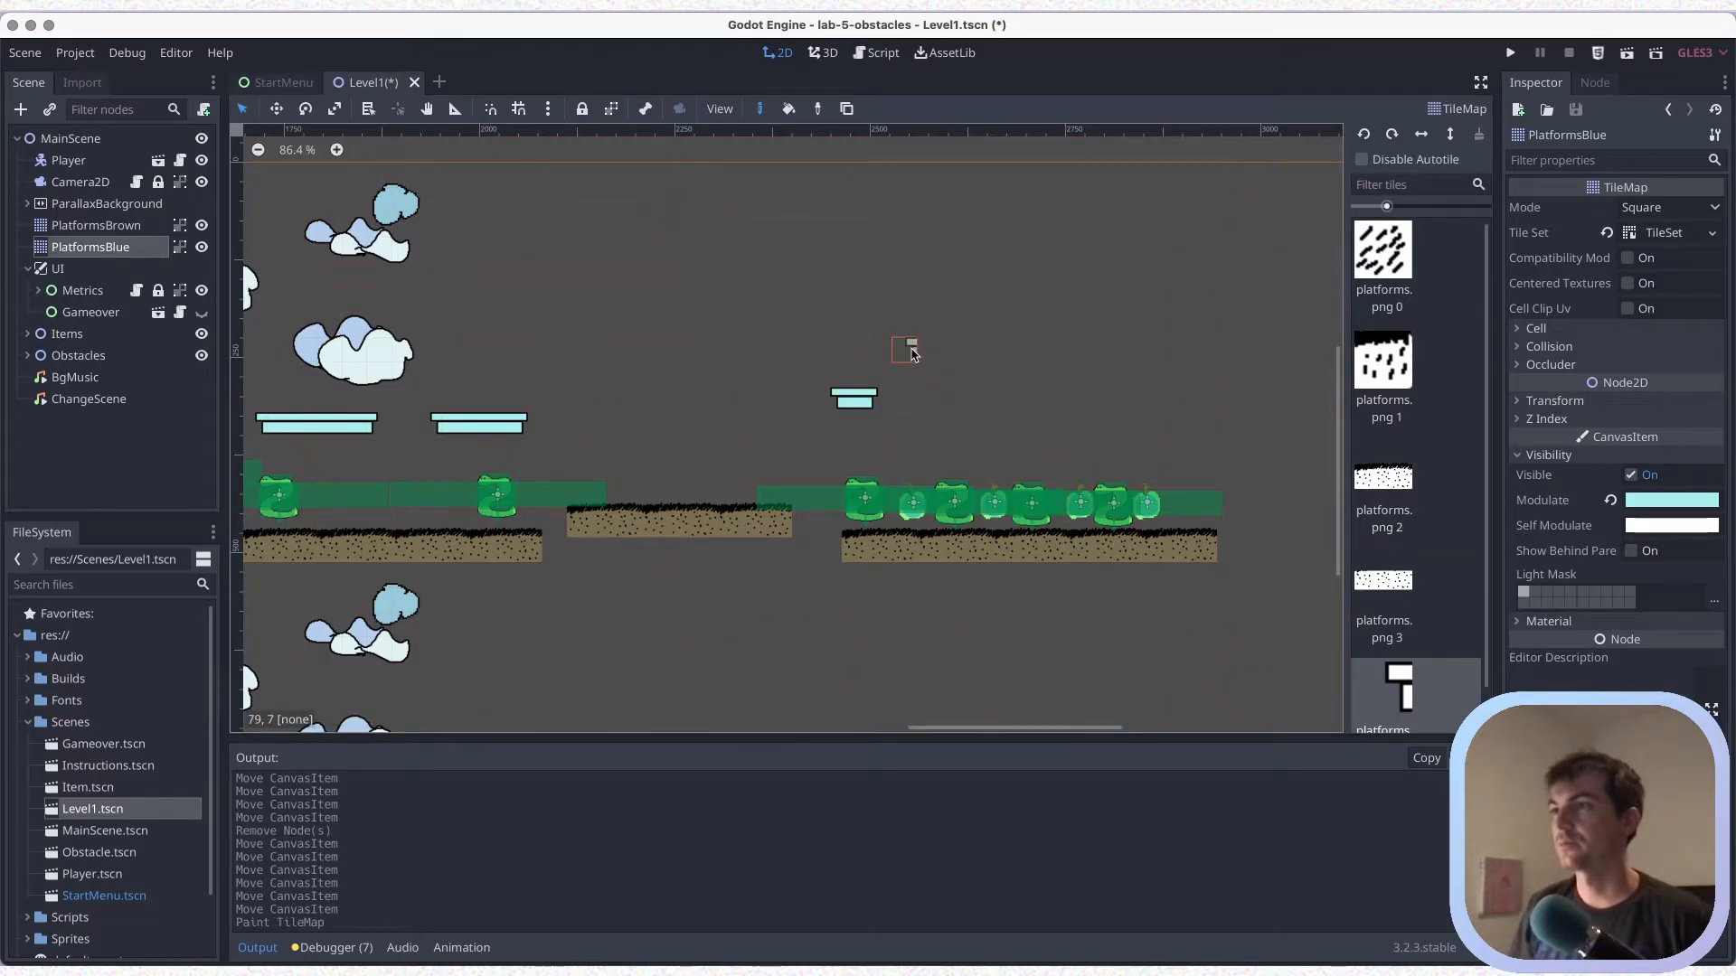
{"action": "left_click", "coordinate": [924, 349]}
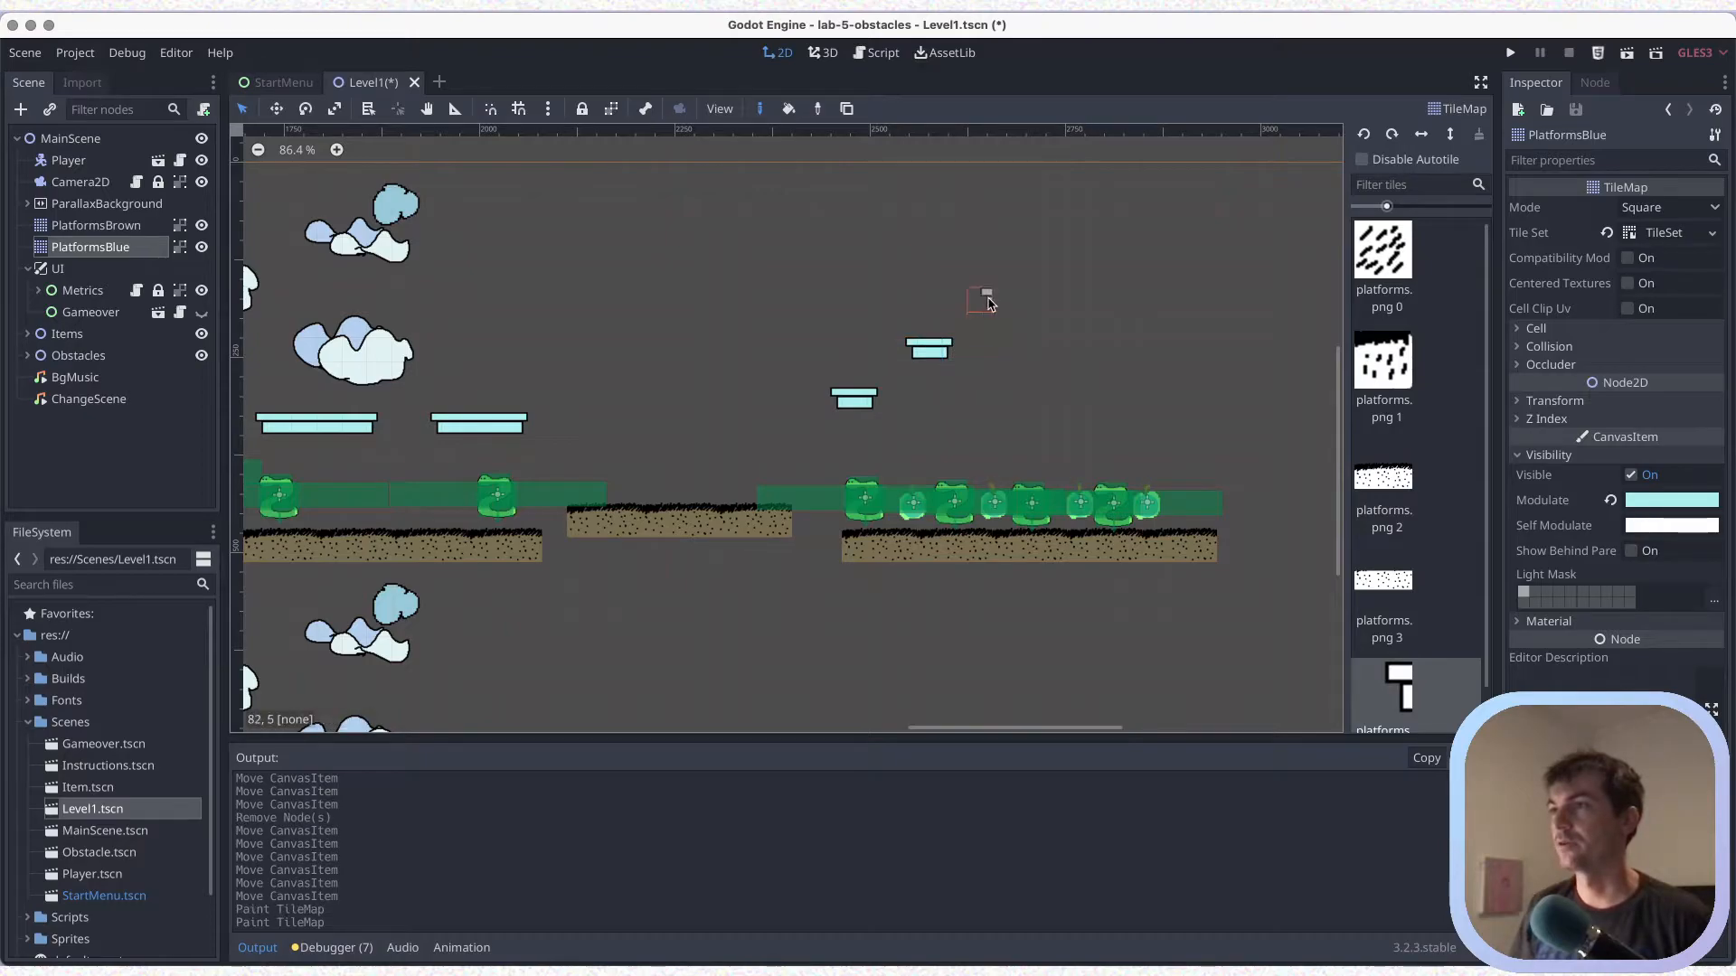
{"action": "left_click", "coordinate": [1011, 300]}
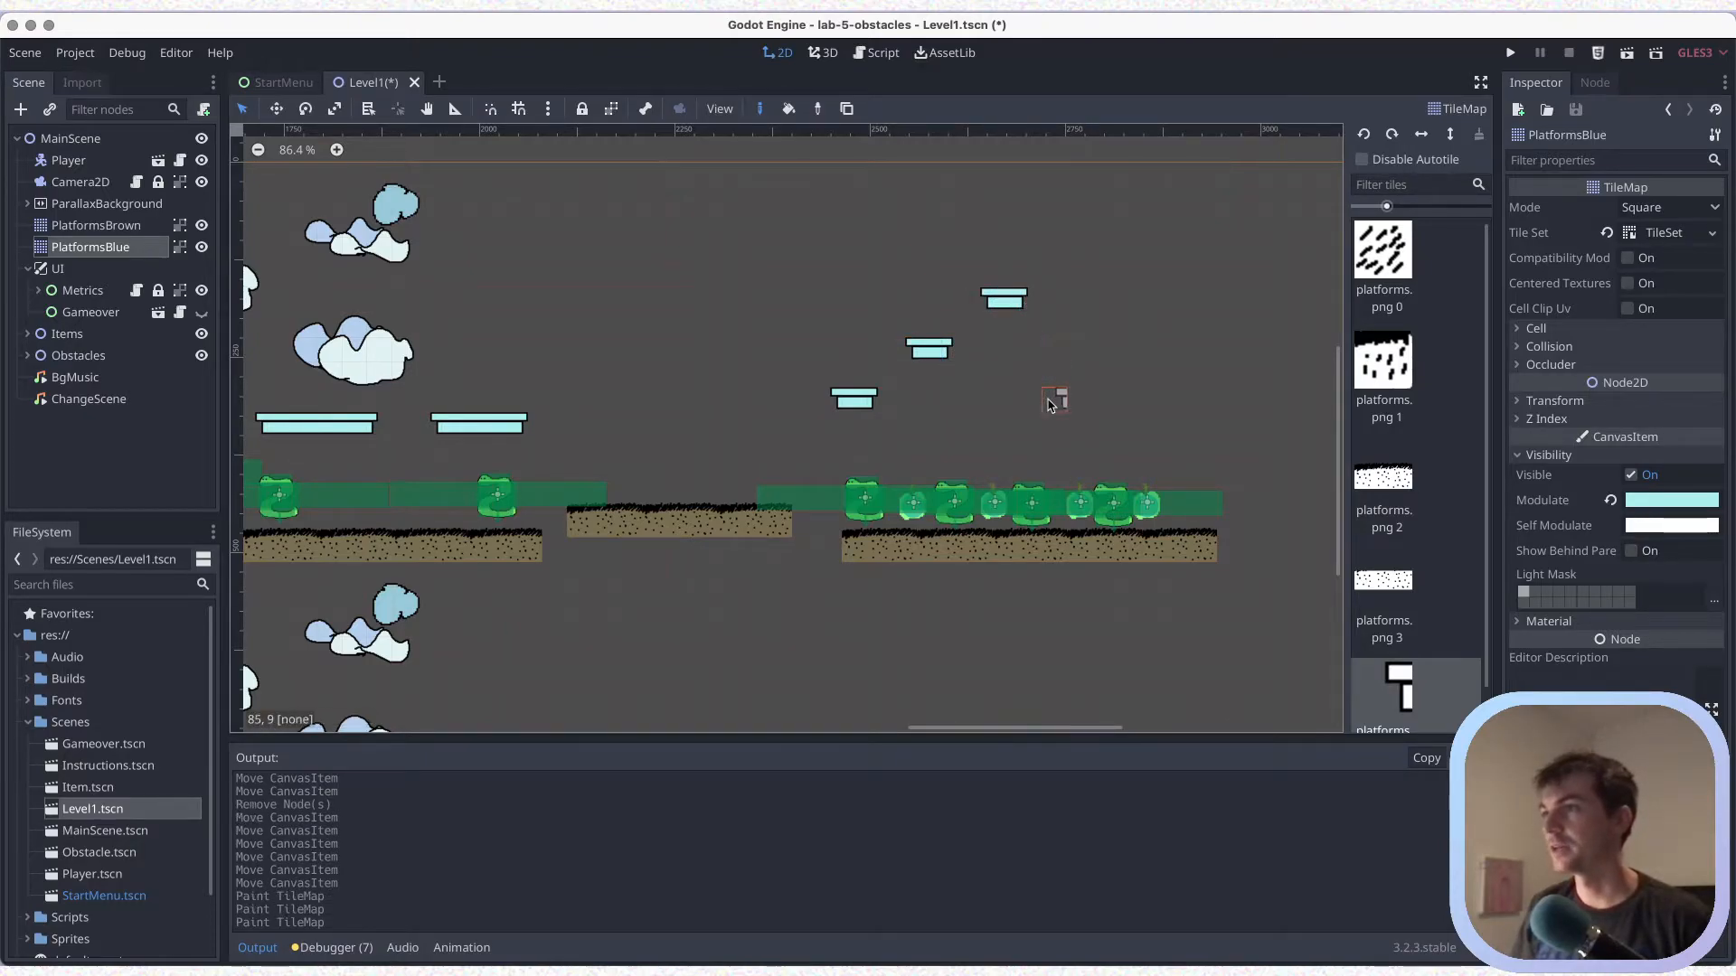
Paint a second rising run of three small blue platforms, starting two rows below the first run's lowest one, and save
{"action": "left_click", "coordinate": [1101, 452]}
{"action": "left_click", "coordinate": [1171, 396]}
{"action": "left_click", "coordinate": [1225, 348]}
{"action": "key", "text": "ctrl+s"}
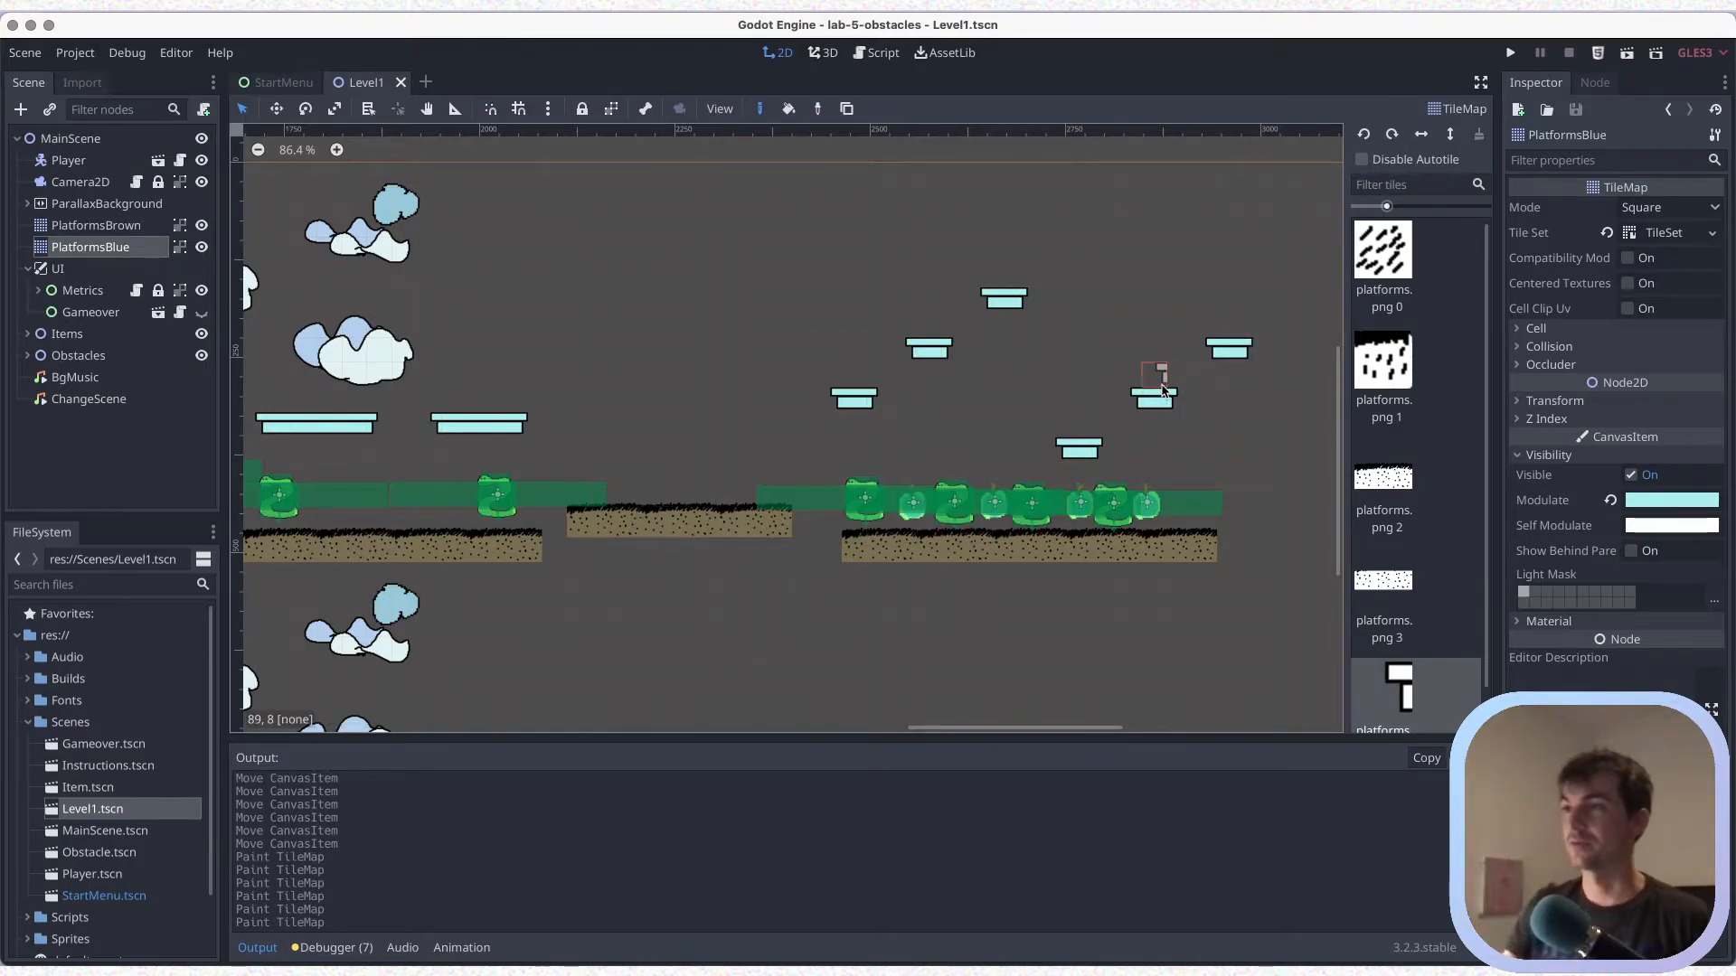
{"action": "key", "text": "ctrl+s"}
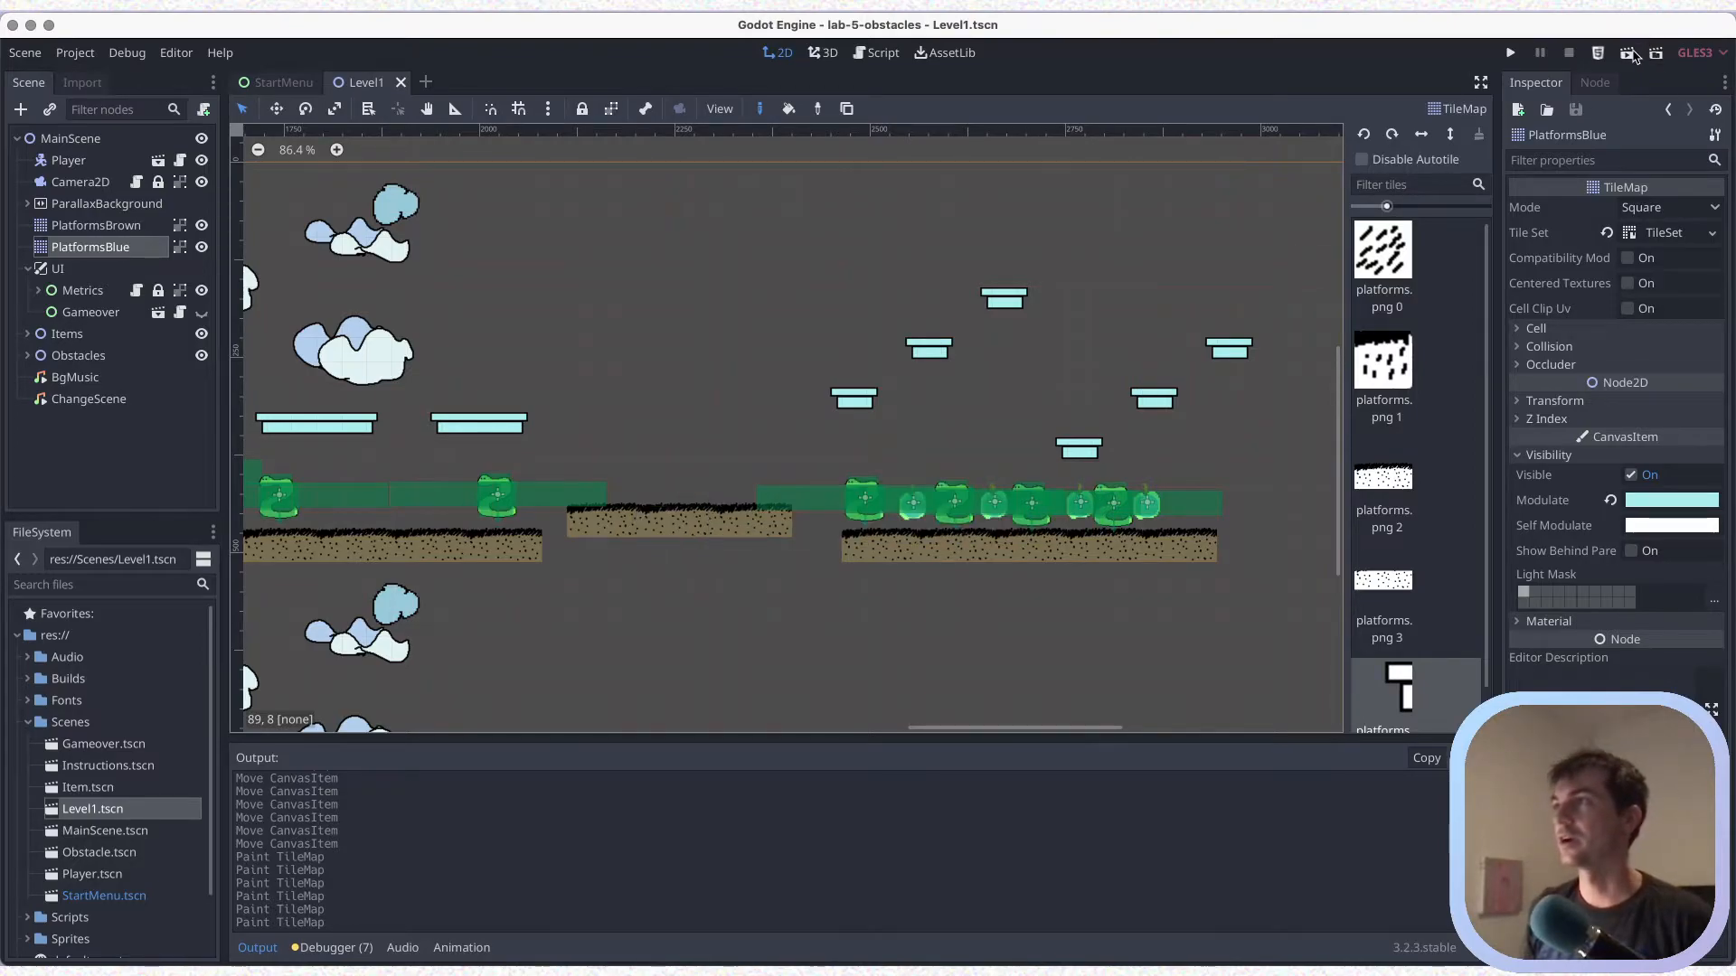
Run the Level1 scene and jump the player across the long blue platforms to the three-piece brown platform
{"action": "left_click", "coordinate": [1630, 54]}
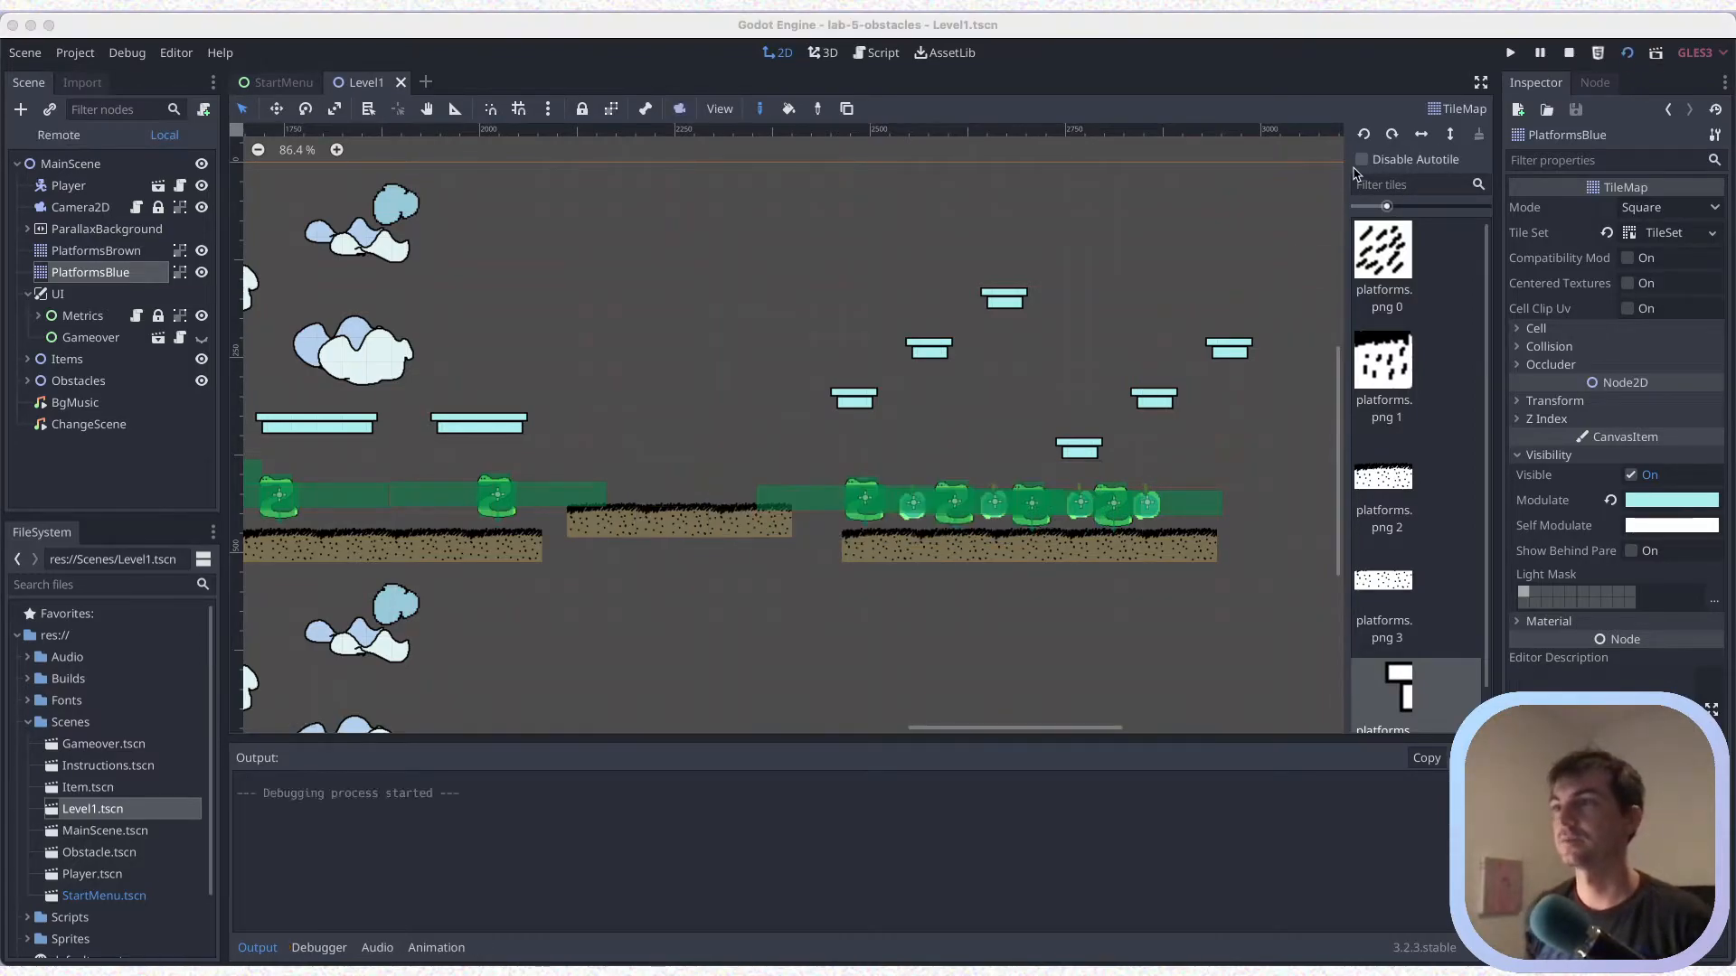
{"action": "key", "text": "Left"}
{"action": "key", "text": "Right"}
{"action": "key", "text": "Up"}
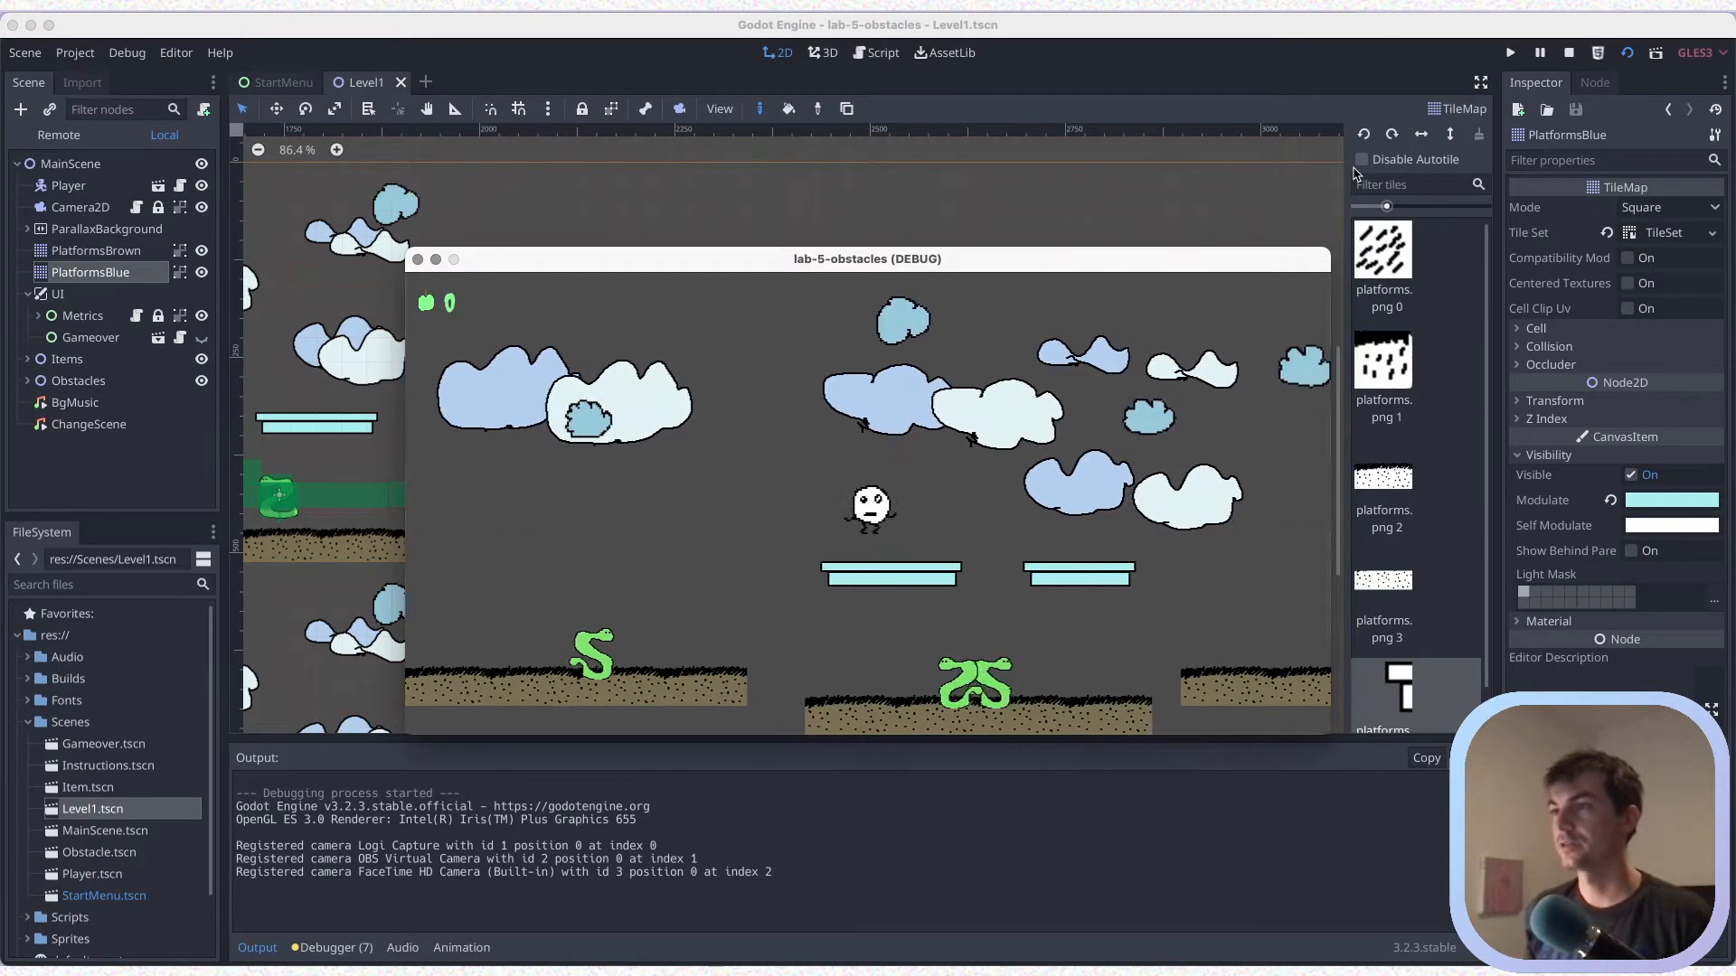
{"action": "key", "text": "Up"}
{"action": "key", "text": "Right"}
{"action": "key", "text": "Up"}
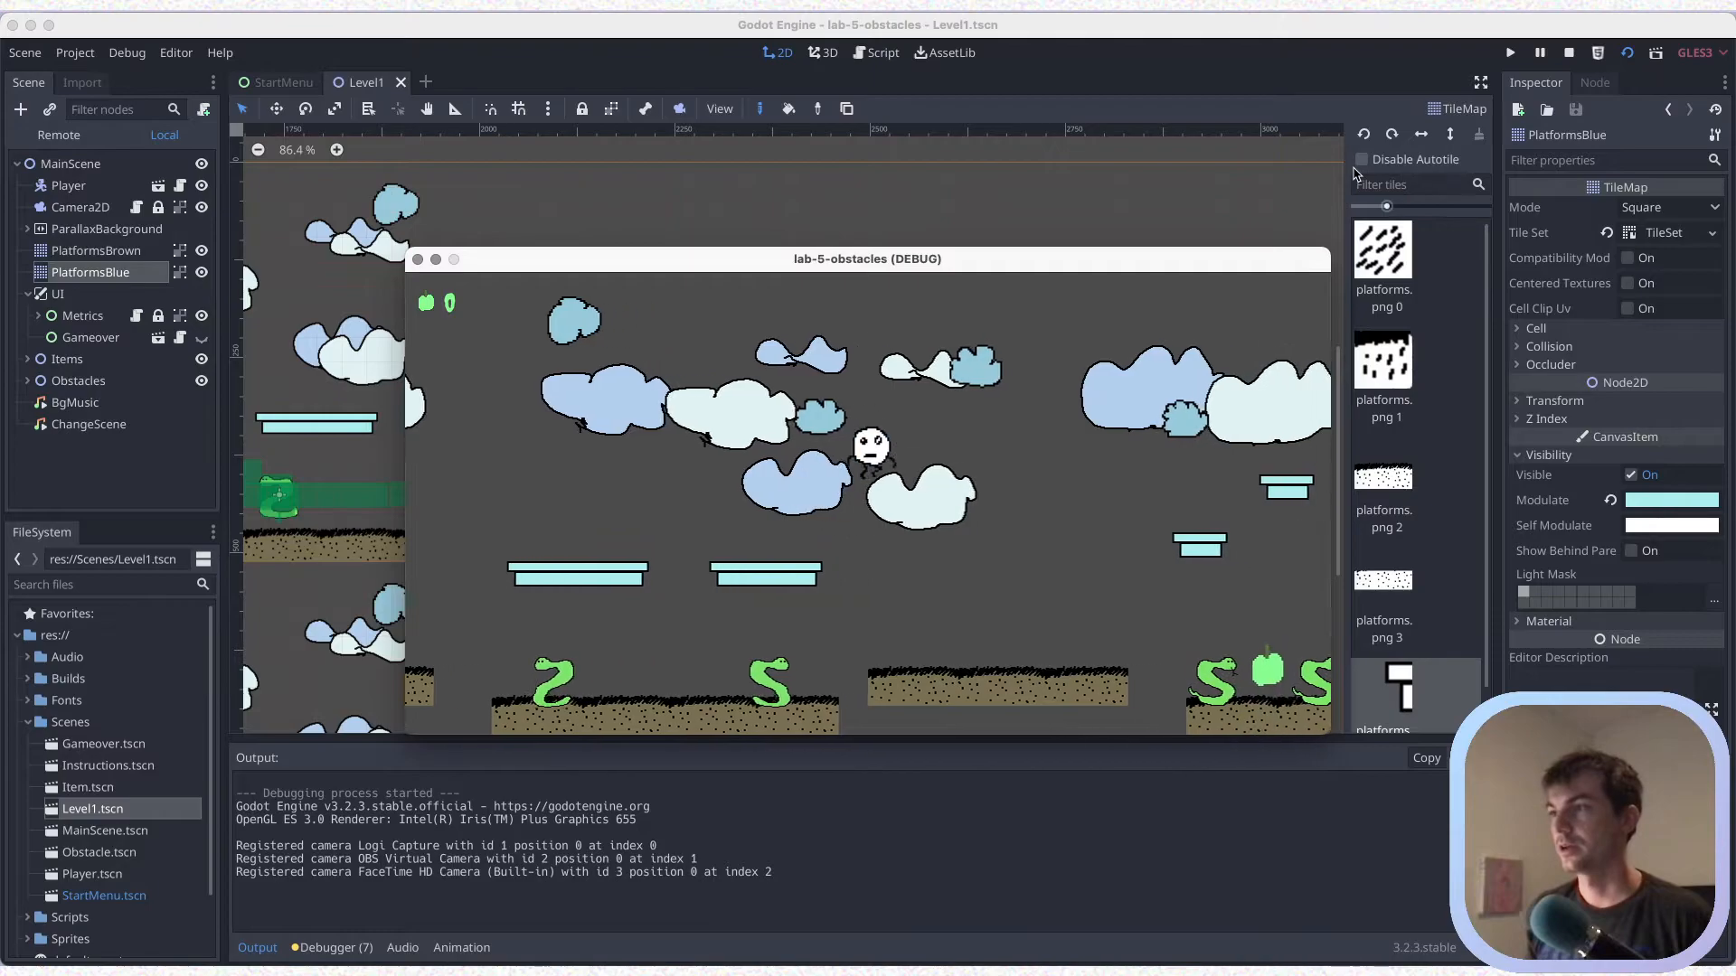
{"action": "key", "text": "Right"}
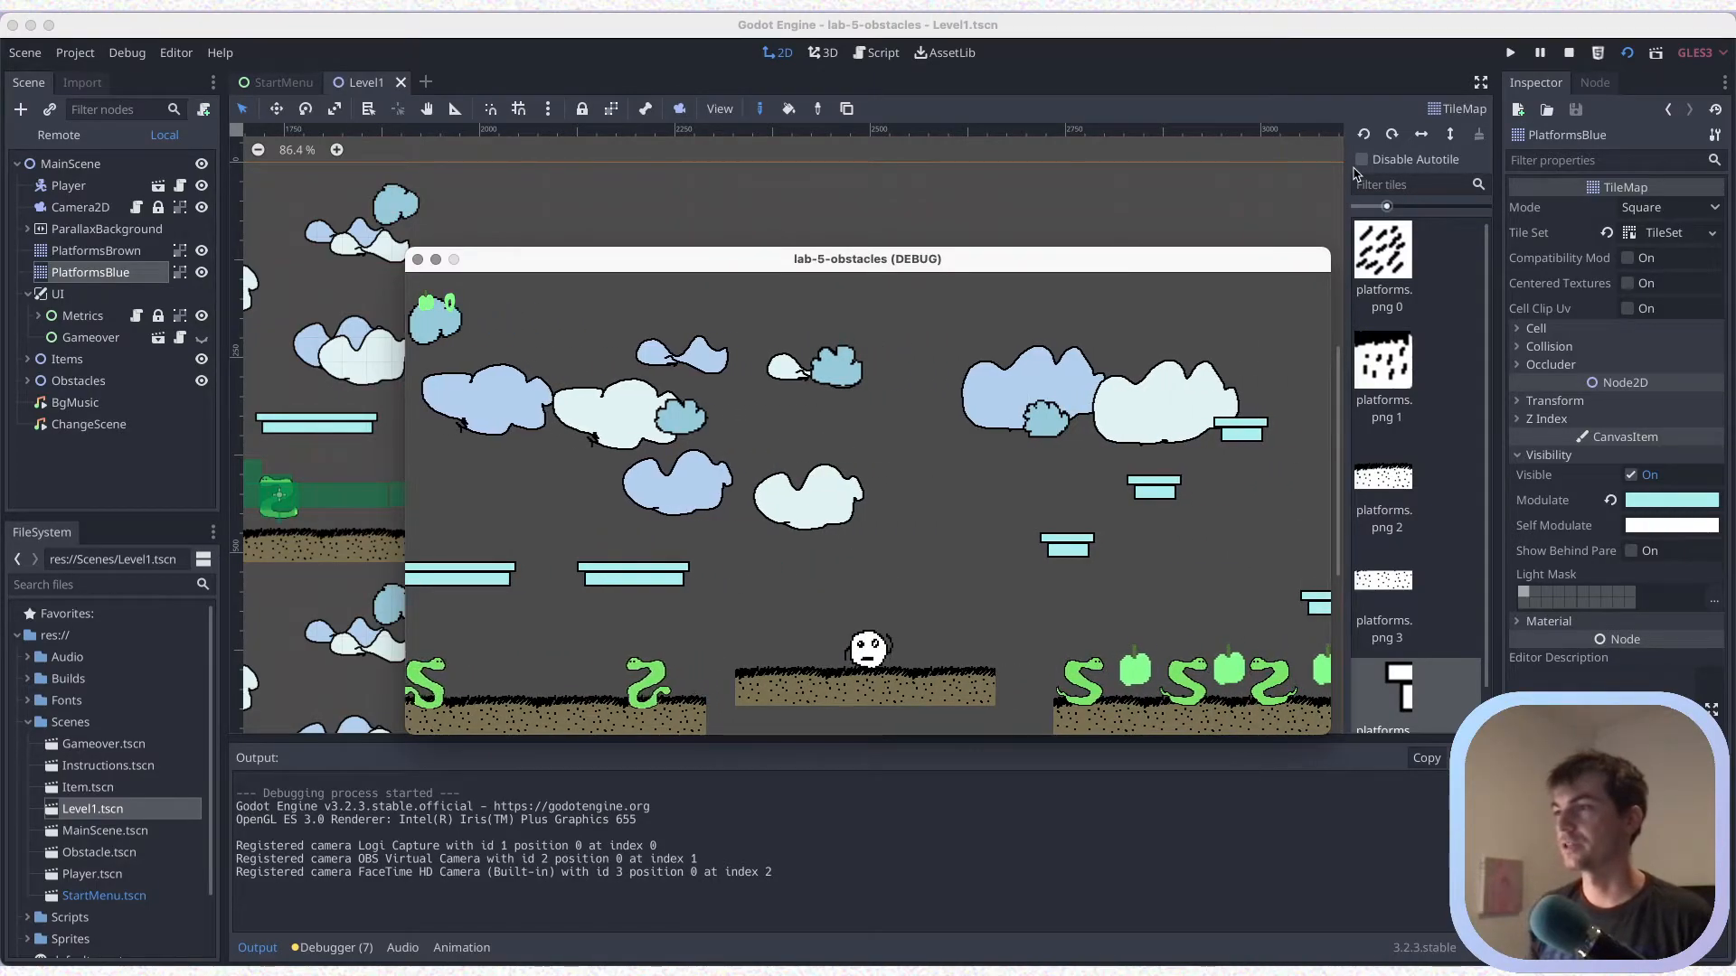
Observe the moving obstacles from the three-piece platform's edge and jump the player onto the five-piece platform
{"action": "key", "text": "Right"}
{"action": "key", "text": "Right"}
{"action": "key", "text": "Left"}
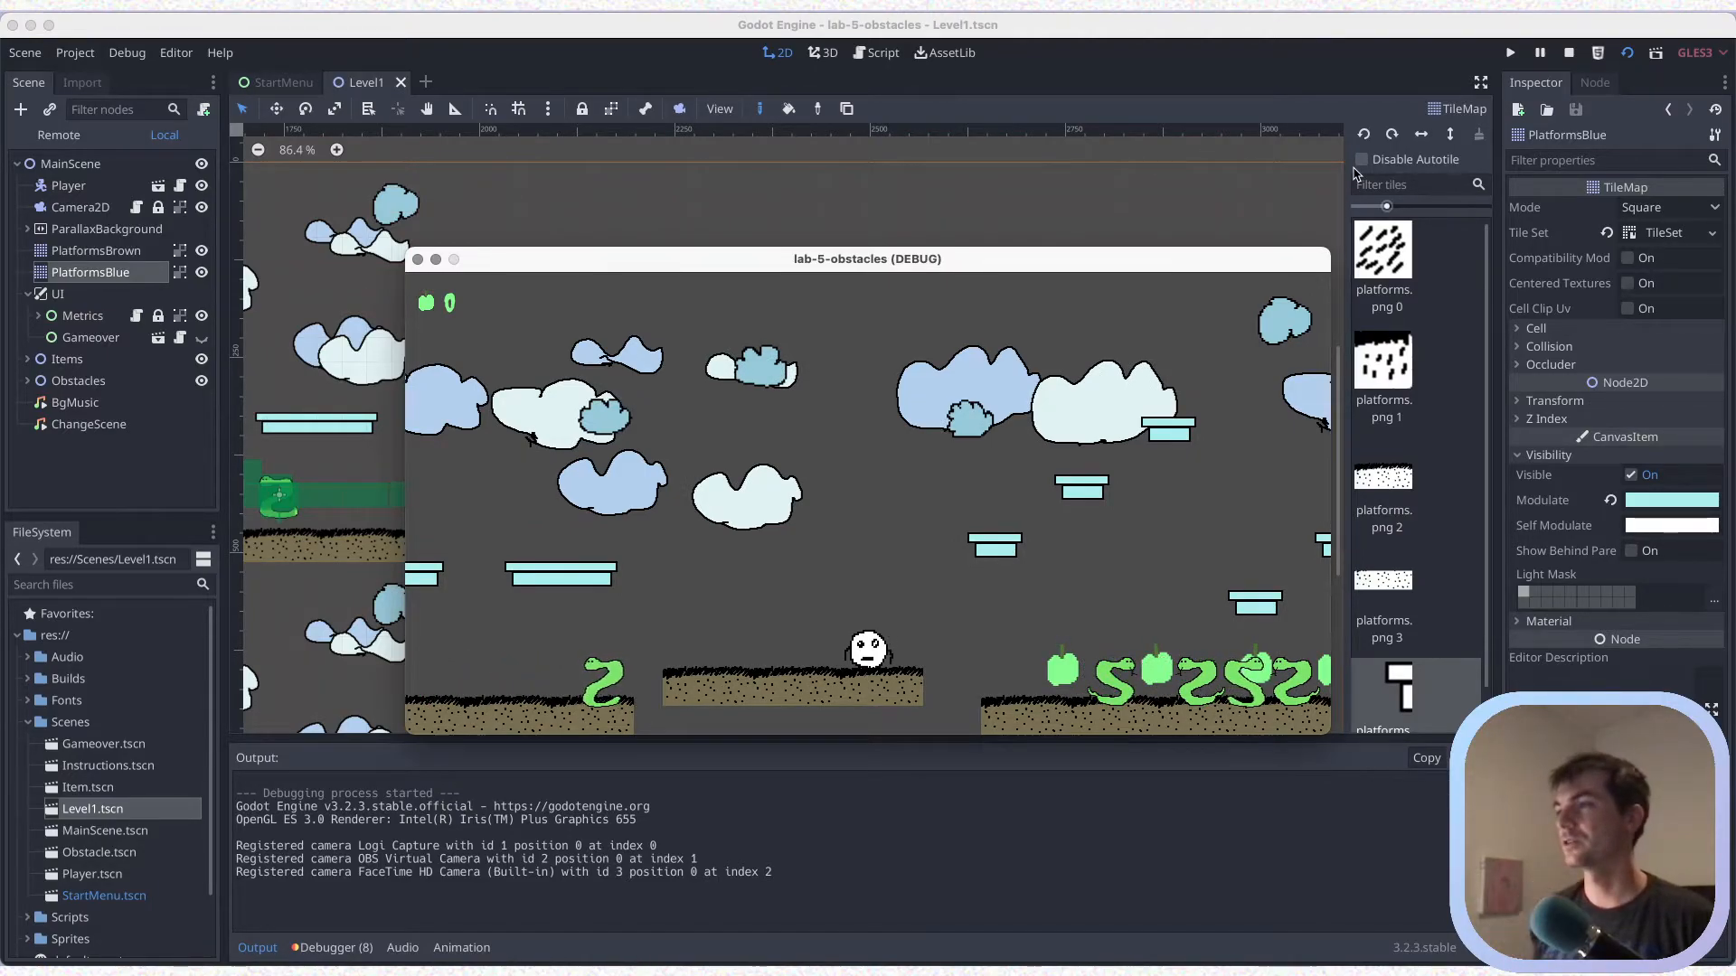
{"action": "key", "text": "Right"}
{"action": "key", "text": "Left"}
{"action": "key", "text": "Up"}
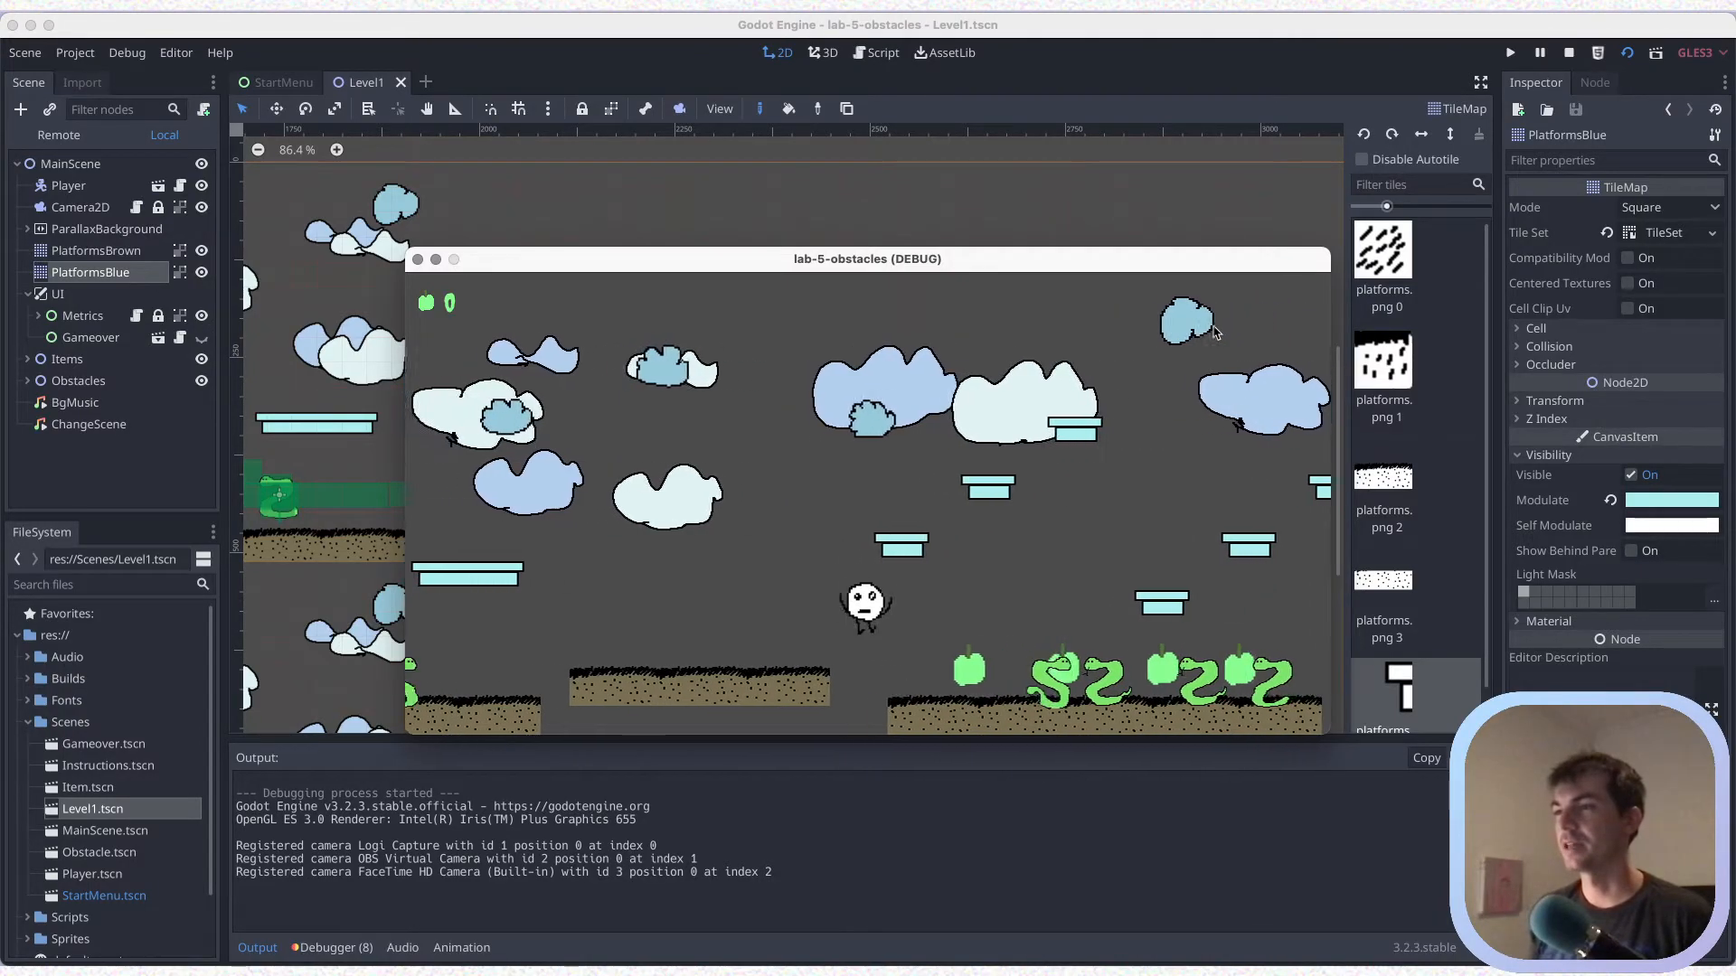
{"action": "key", "text": "Right"}
{"action": "key", "text": "Up"}
{"action": "key", "text": "Left"}
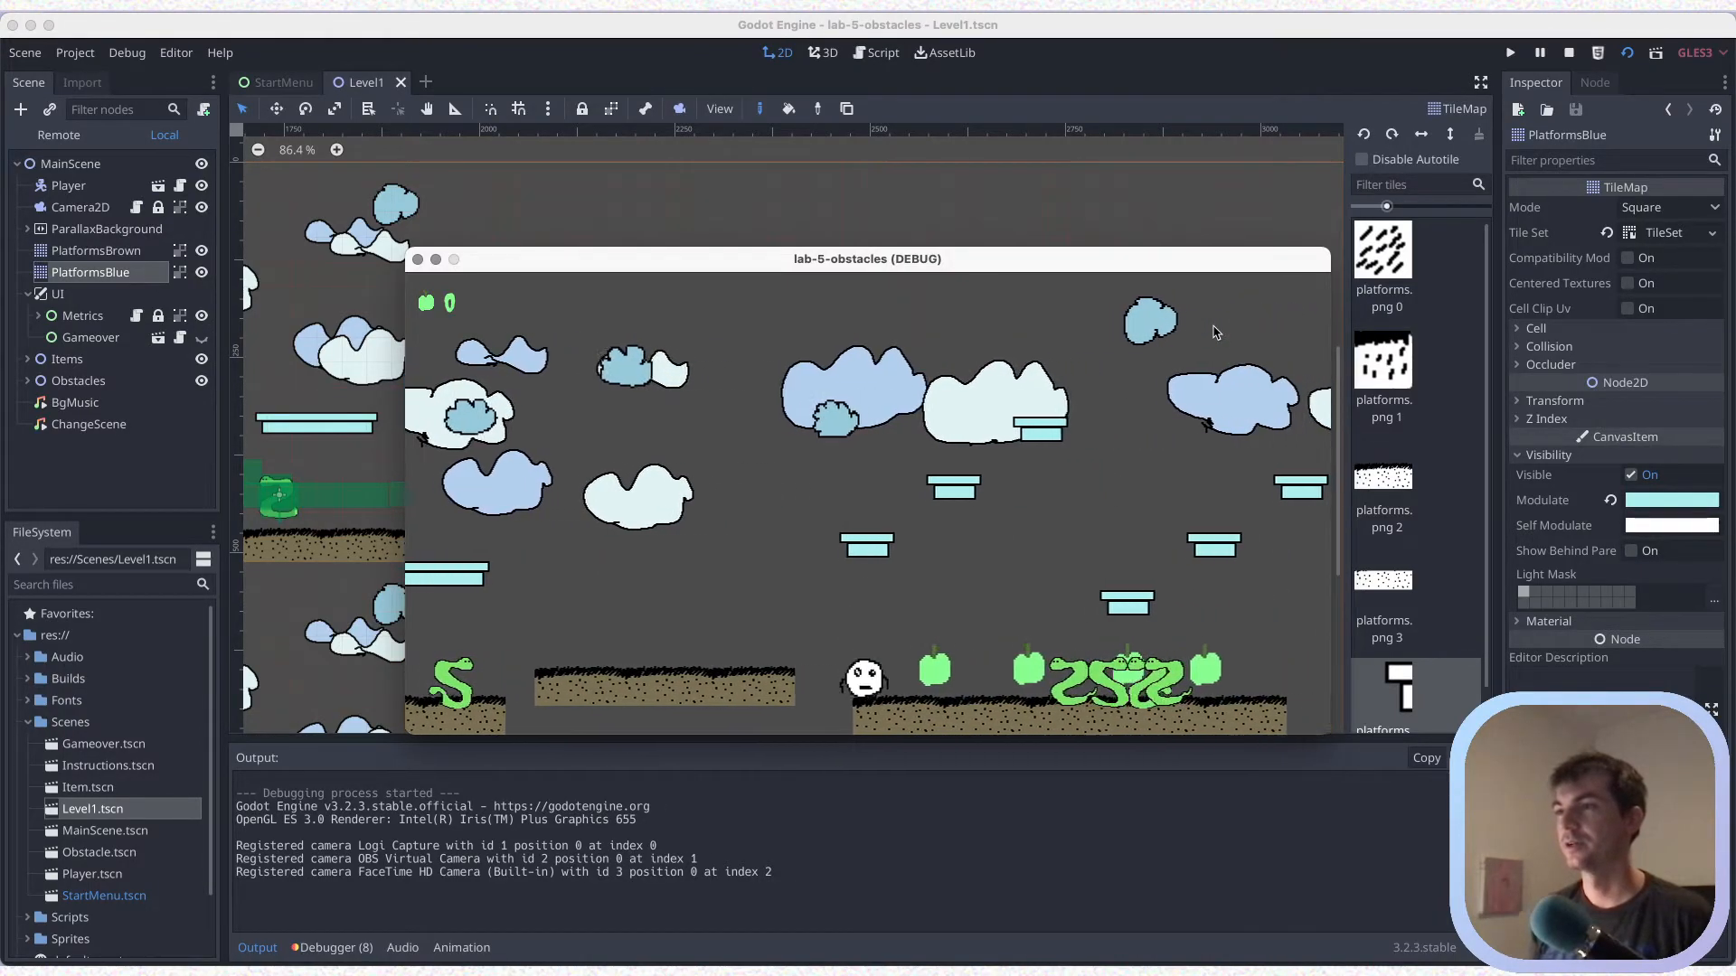
Test jumping from the five-piece platform's edge toward the first run's lowest blue platform, return to the three-piece platform, and stop the game
{"action": "key", "text": "Up"}
{"action": "key", "text": "Right"}
{"action": "key", "text": "Up"}
{"action": "key", "text": "Left"}
{"action": "key", "text": "Up"}
{"action": "key", "text": "Right"}
{"action": "key", "text": "Up"}
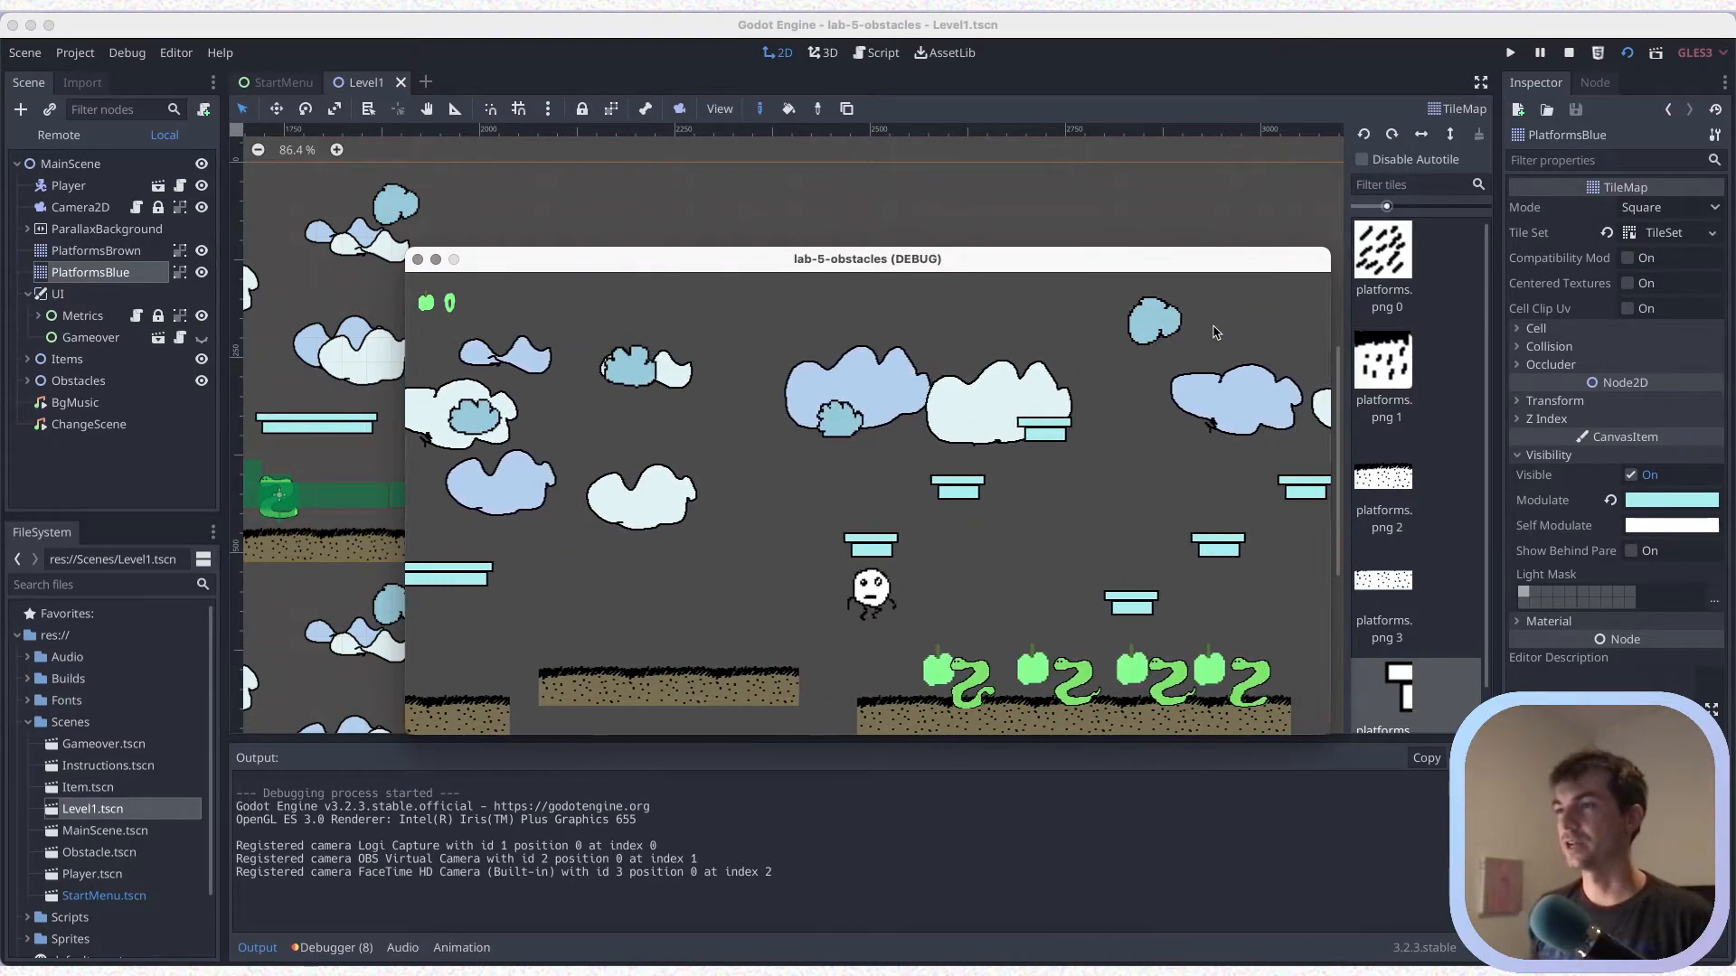
{"action": "key", "text": "Left"}
{"action": "key", "text": "Up"}
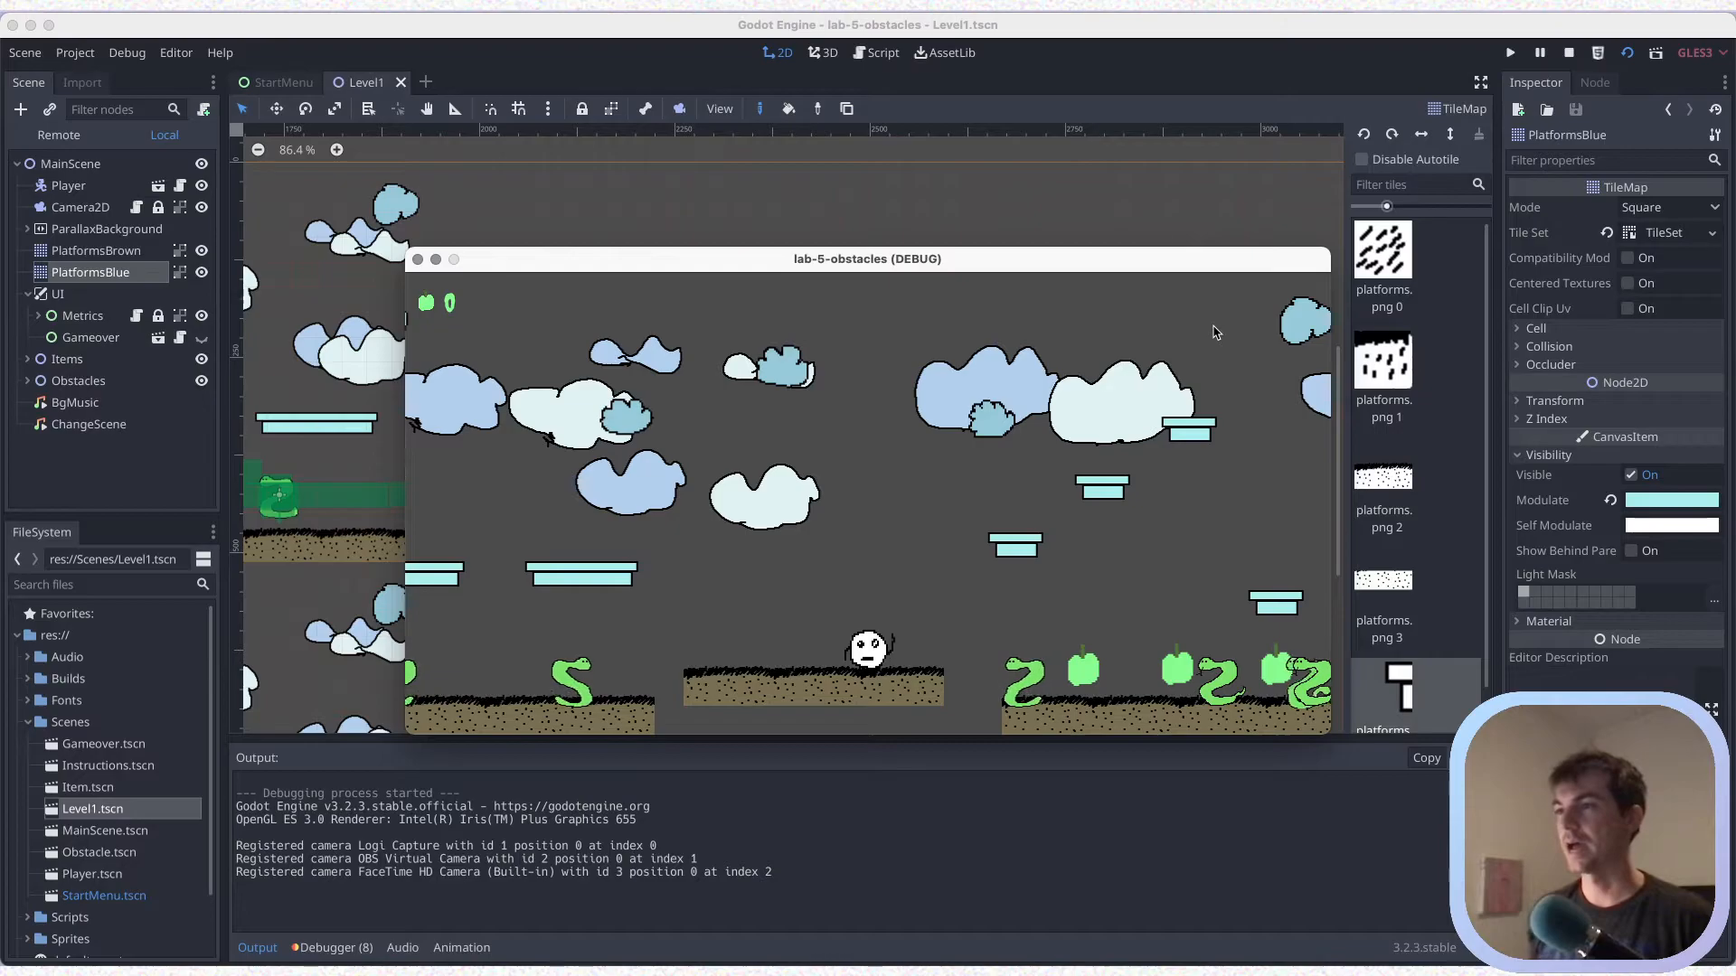
{"action": "left_click", "coordinate": [417, 260]}
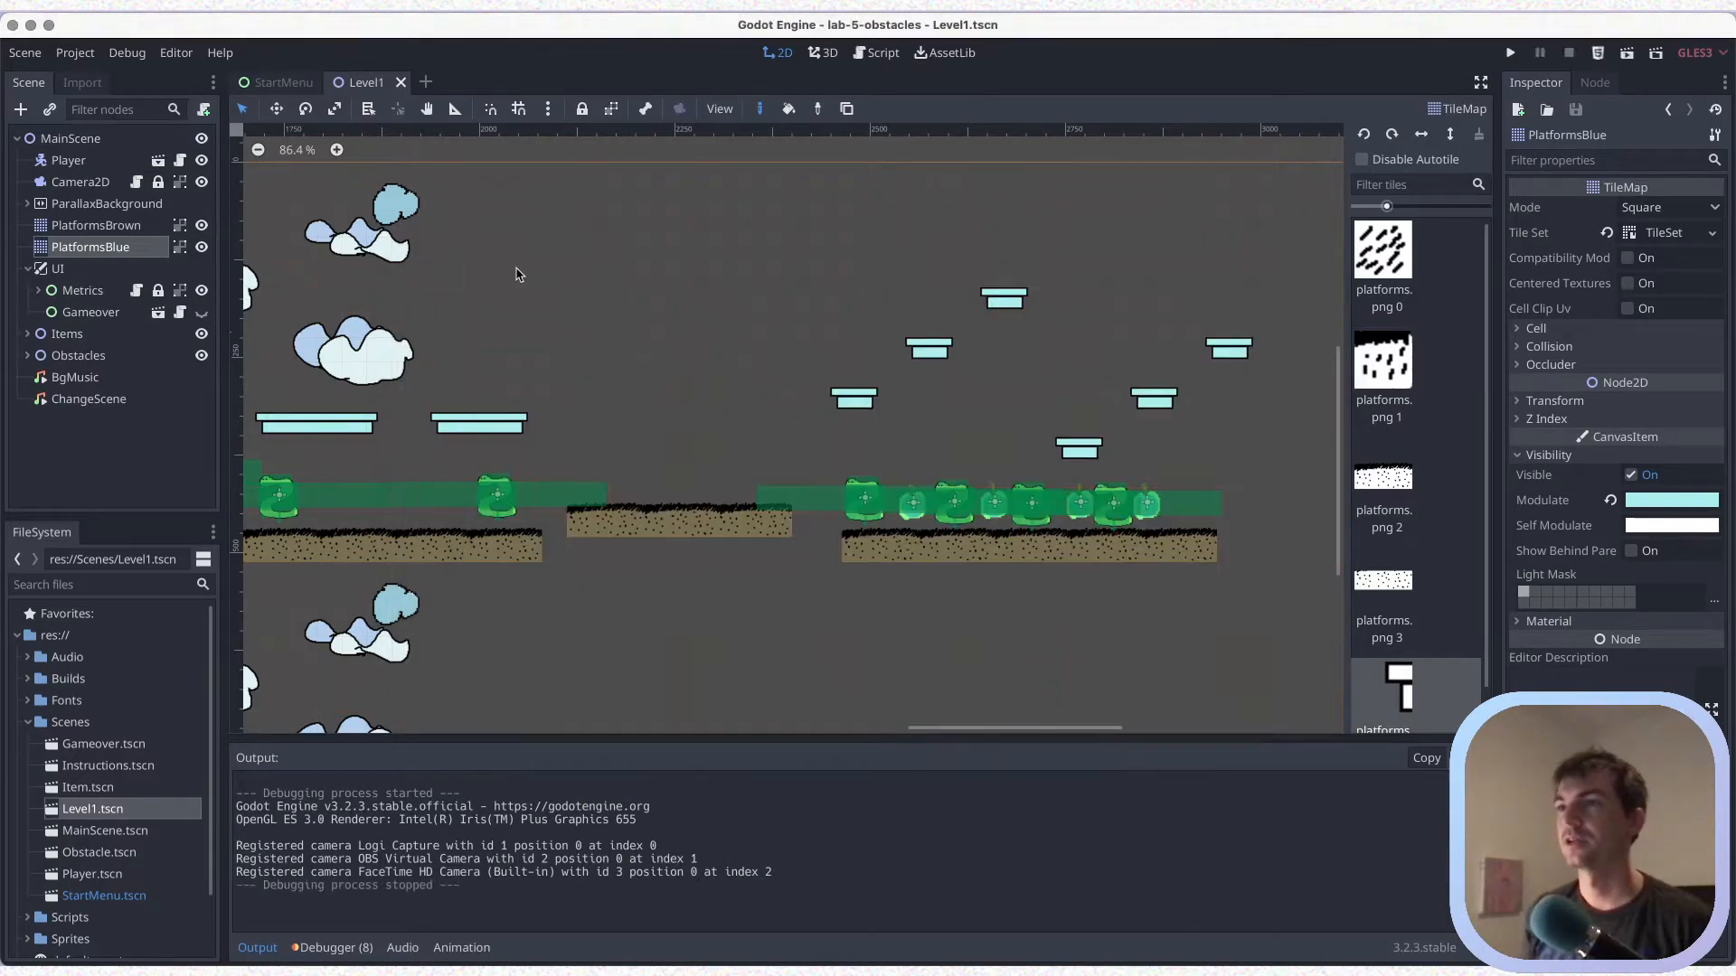
{"action": "key", "text": "ctrl+s"}
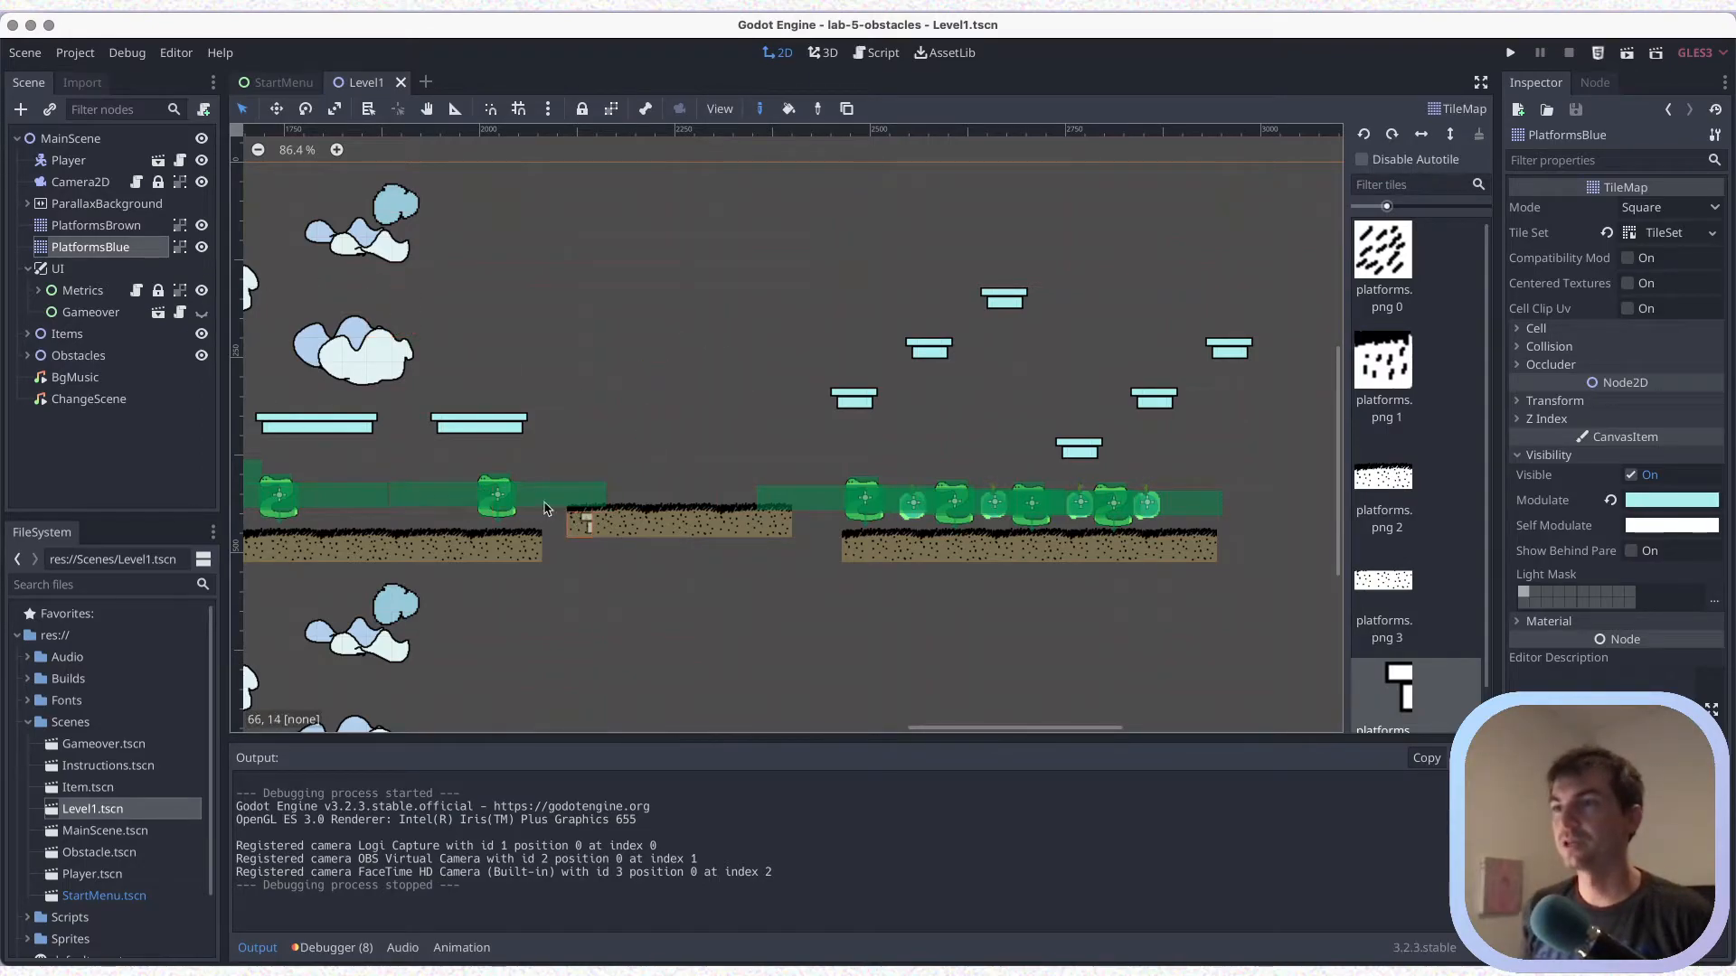
Select platforms.png 2 for PlatformsBrown and erase the three-piece brown platform ahead of the five-piece one
{"action": "left_click", "coordinate": [90, 226]}
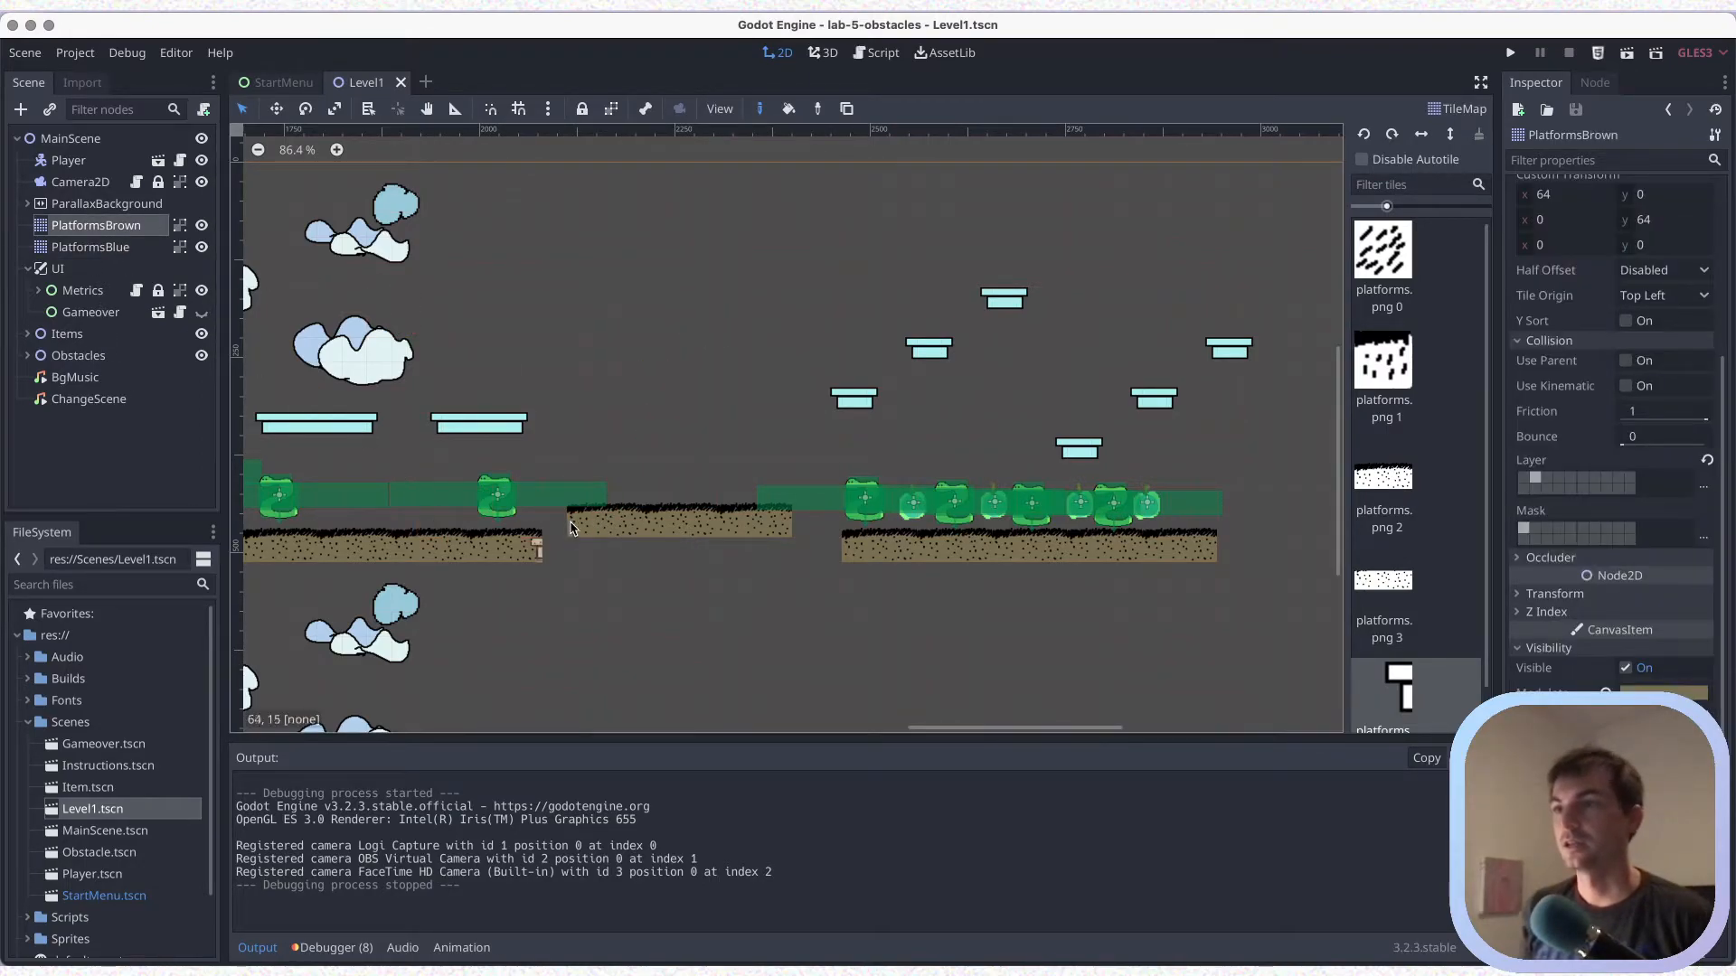
{"action": "right_click", "coordinate": [580, 526]}
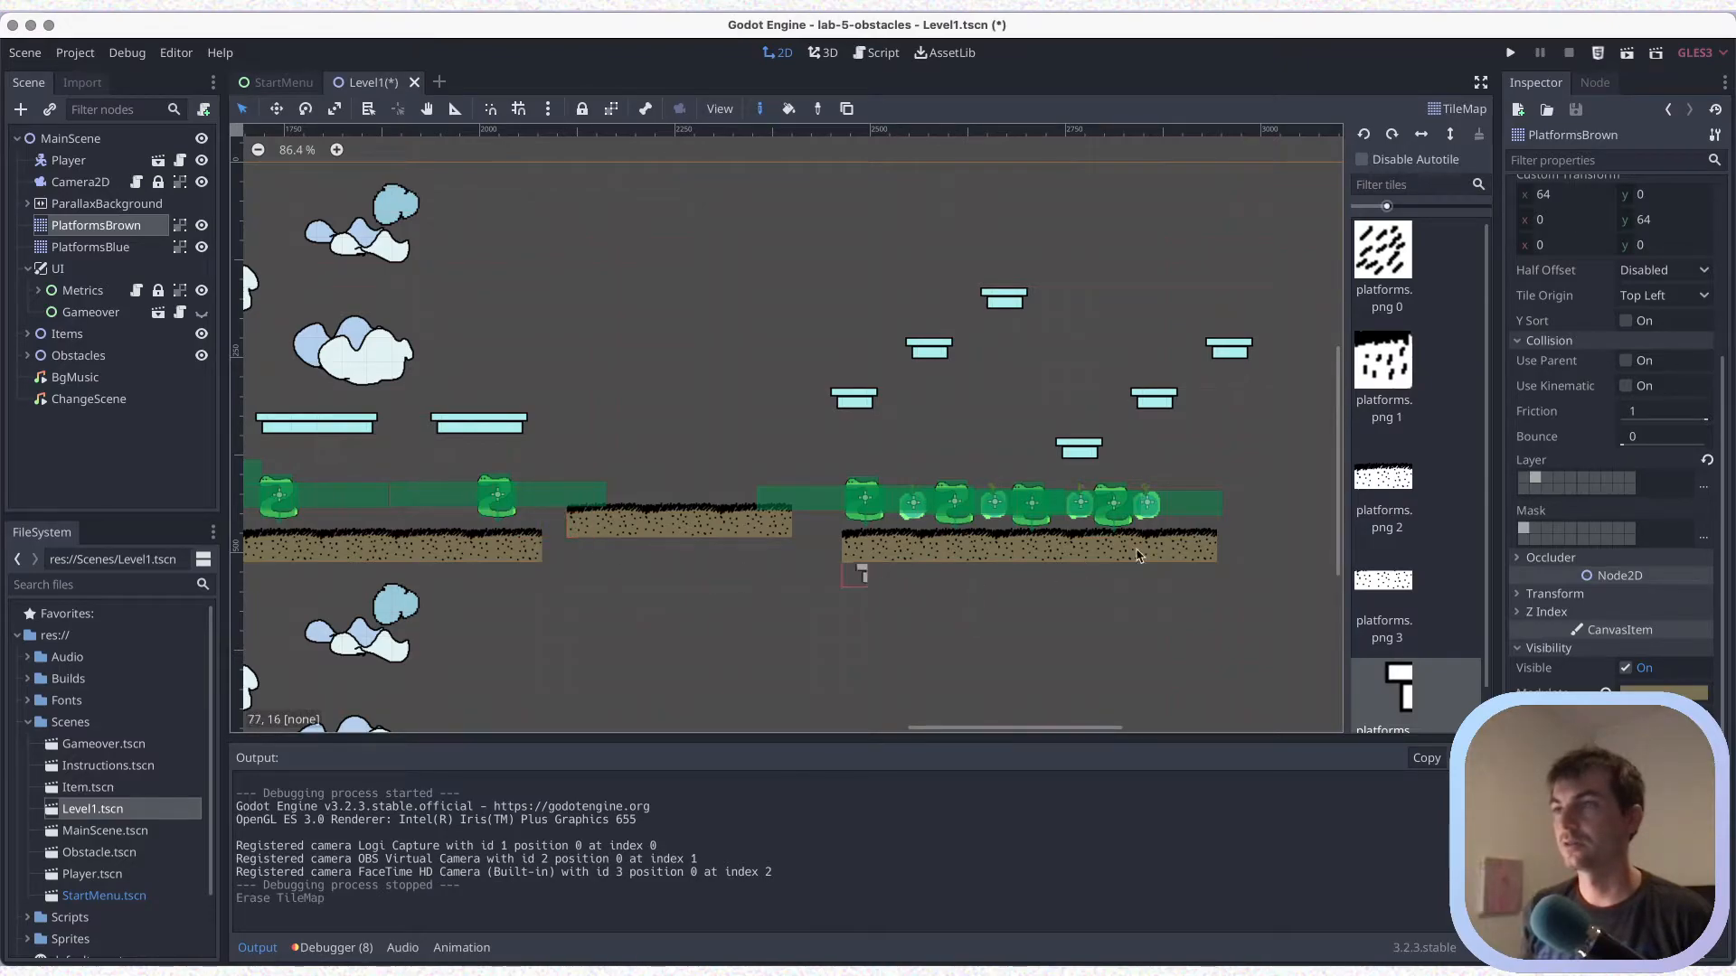
{"action": "key", "text": "super+z"}
{"action": "left_click", "coordinate": [1390, 493]}
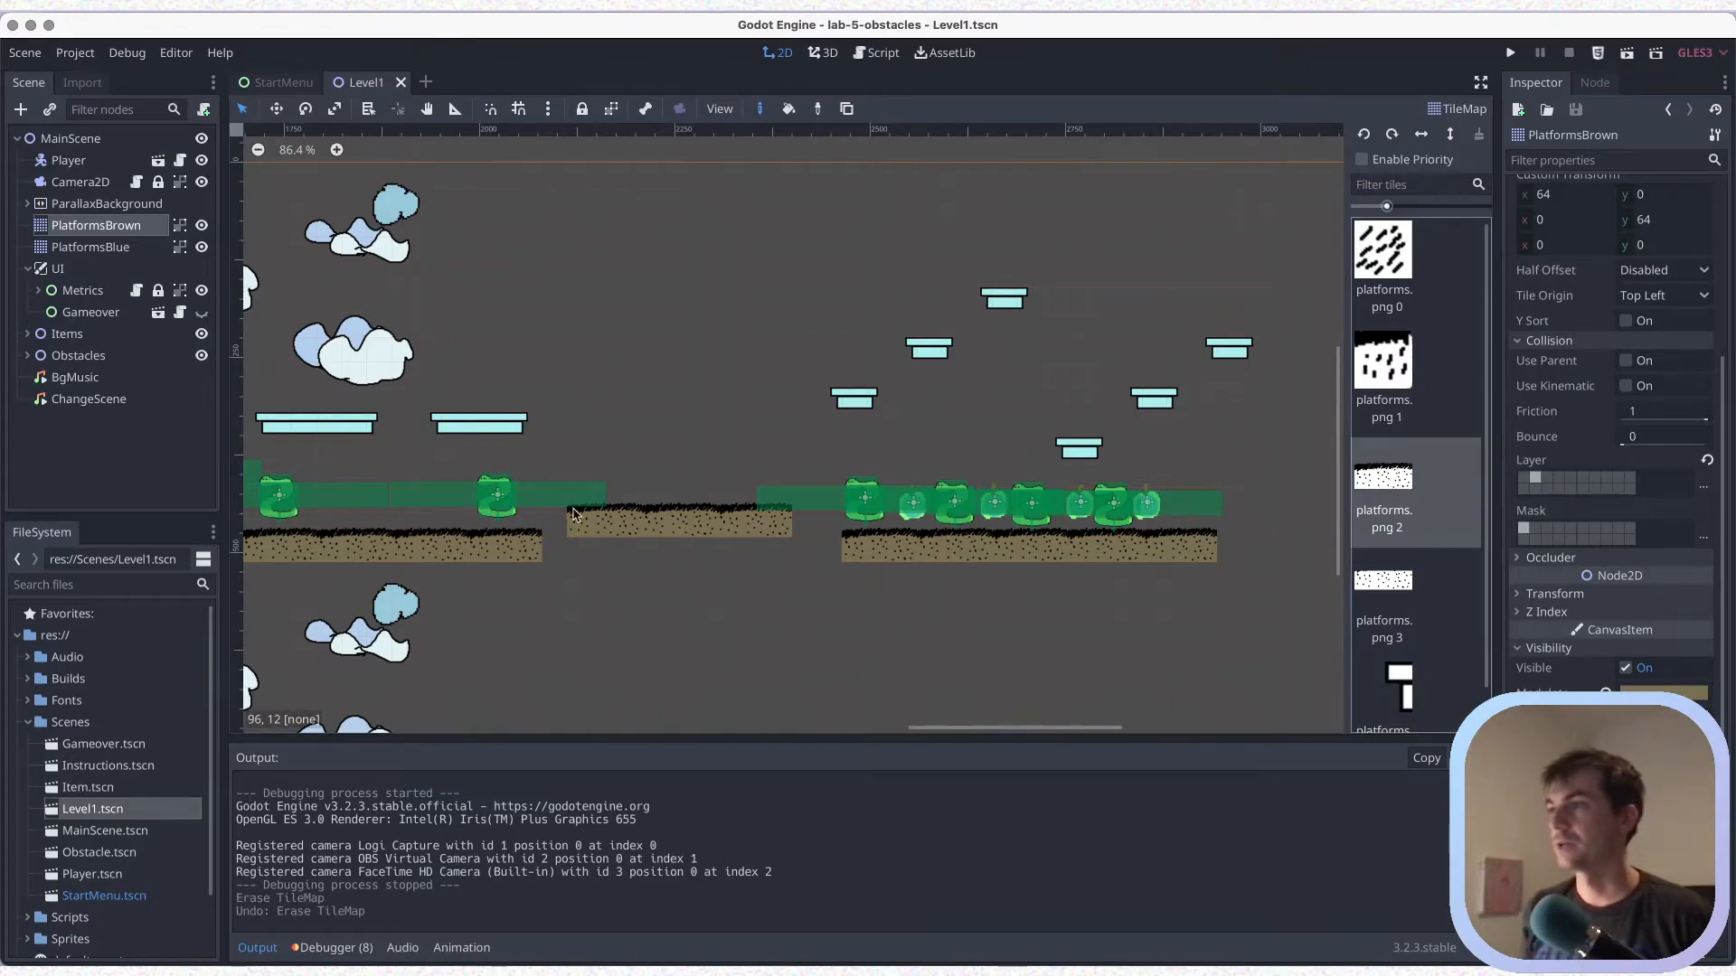
{"action": "mouse_move", "coordinate": [580, 525]}
{"action": "right_mouse_down"}
{"action": "mouse_move", "coordinate": [737, 506]}
{"action": "mouse_move", "coordinate": [660, 504]}
{"action": "right_mouse_up"}
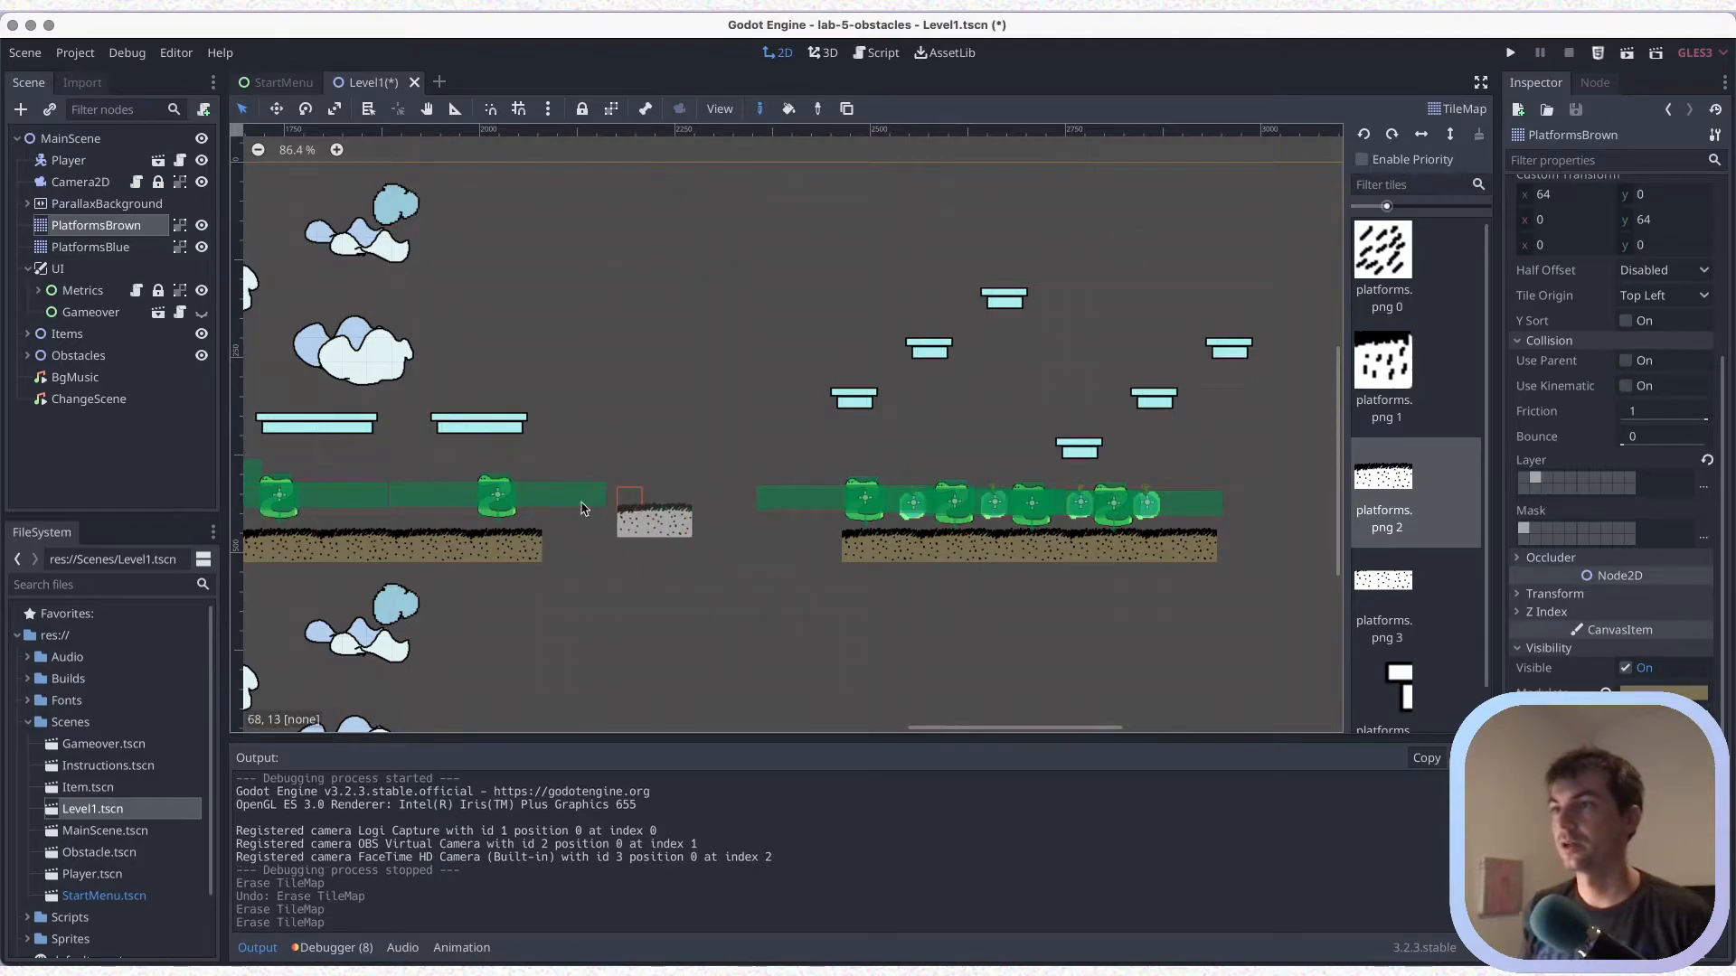
Paint a two-piece brown platform one row above the erased one's place, extend the five-piece platform's start by one piece, and save
{"action": "left_click", "coordinate": [586, 484]}
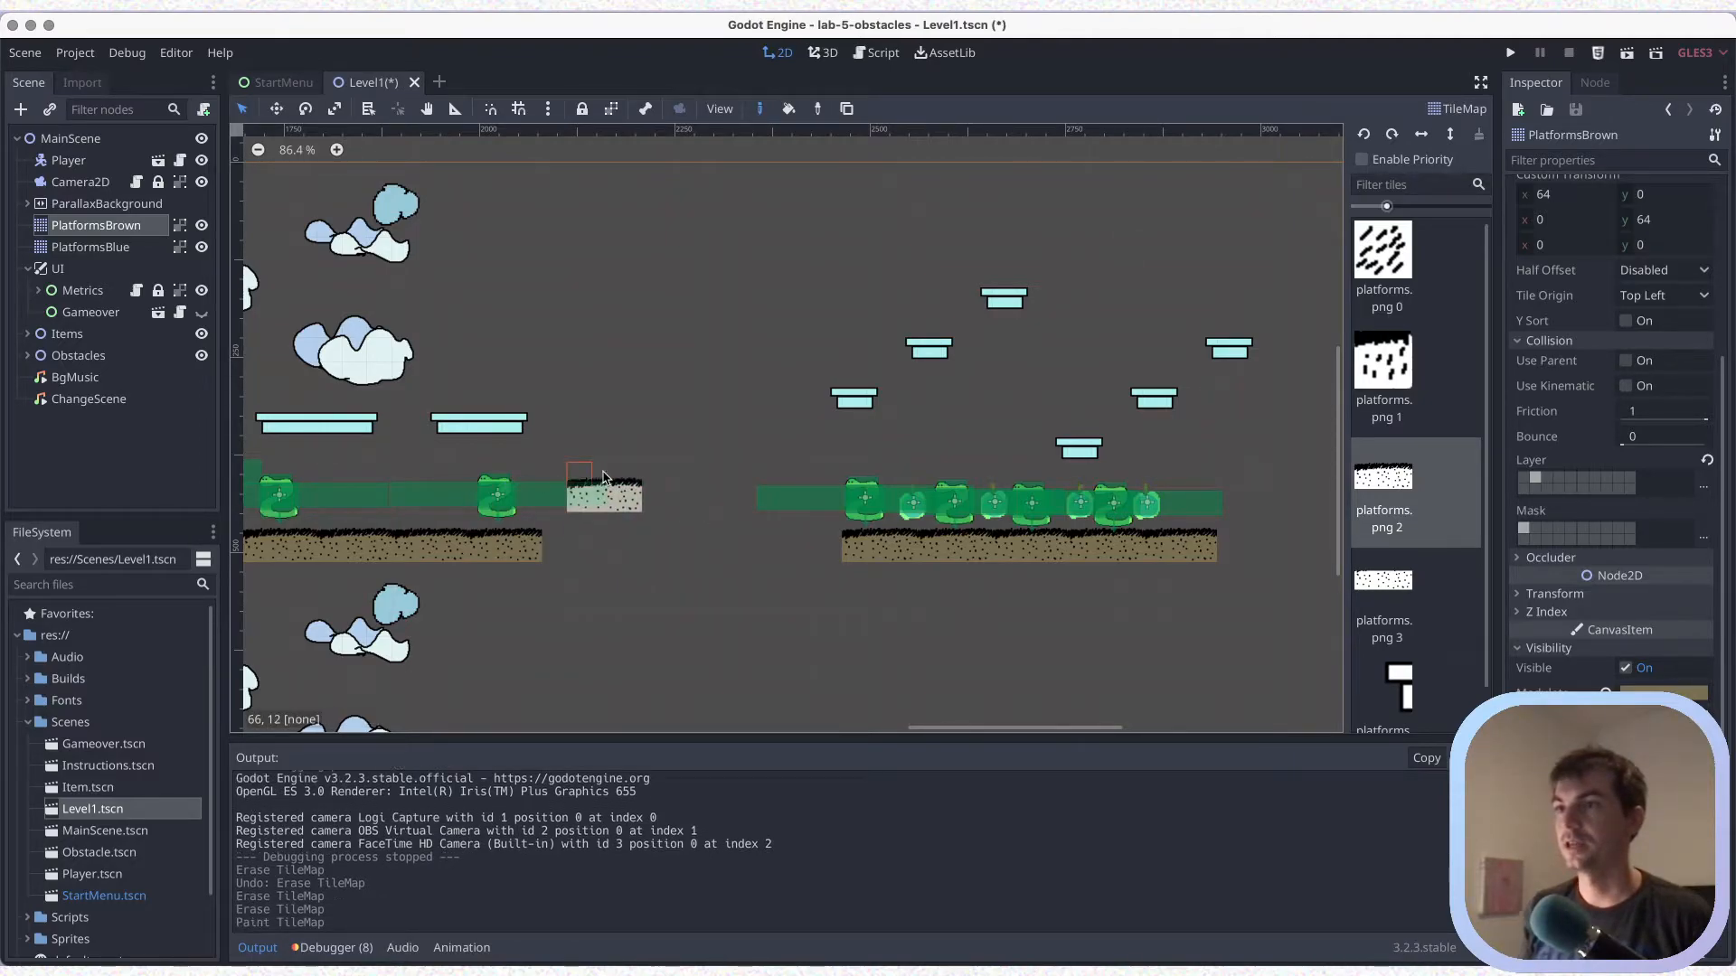
{"action": "left_click", "coordinate": [659, 473]}
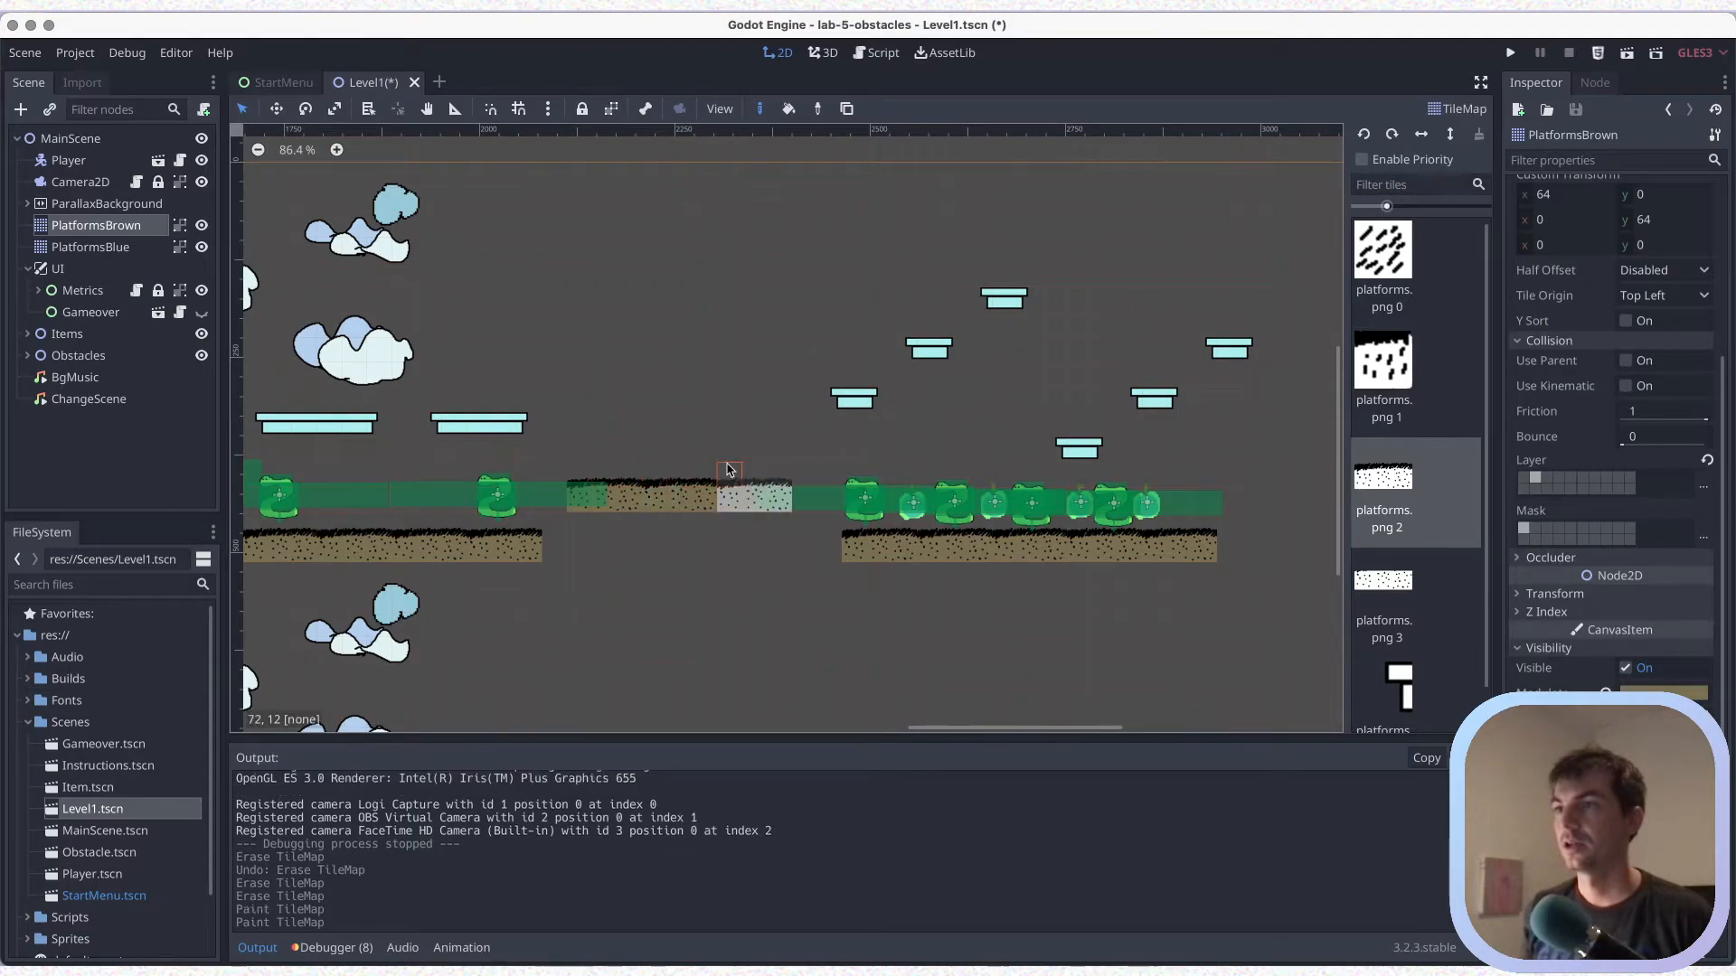
{"action": "left_click", "coordinate": [729, 471]}
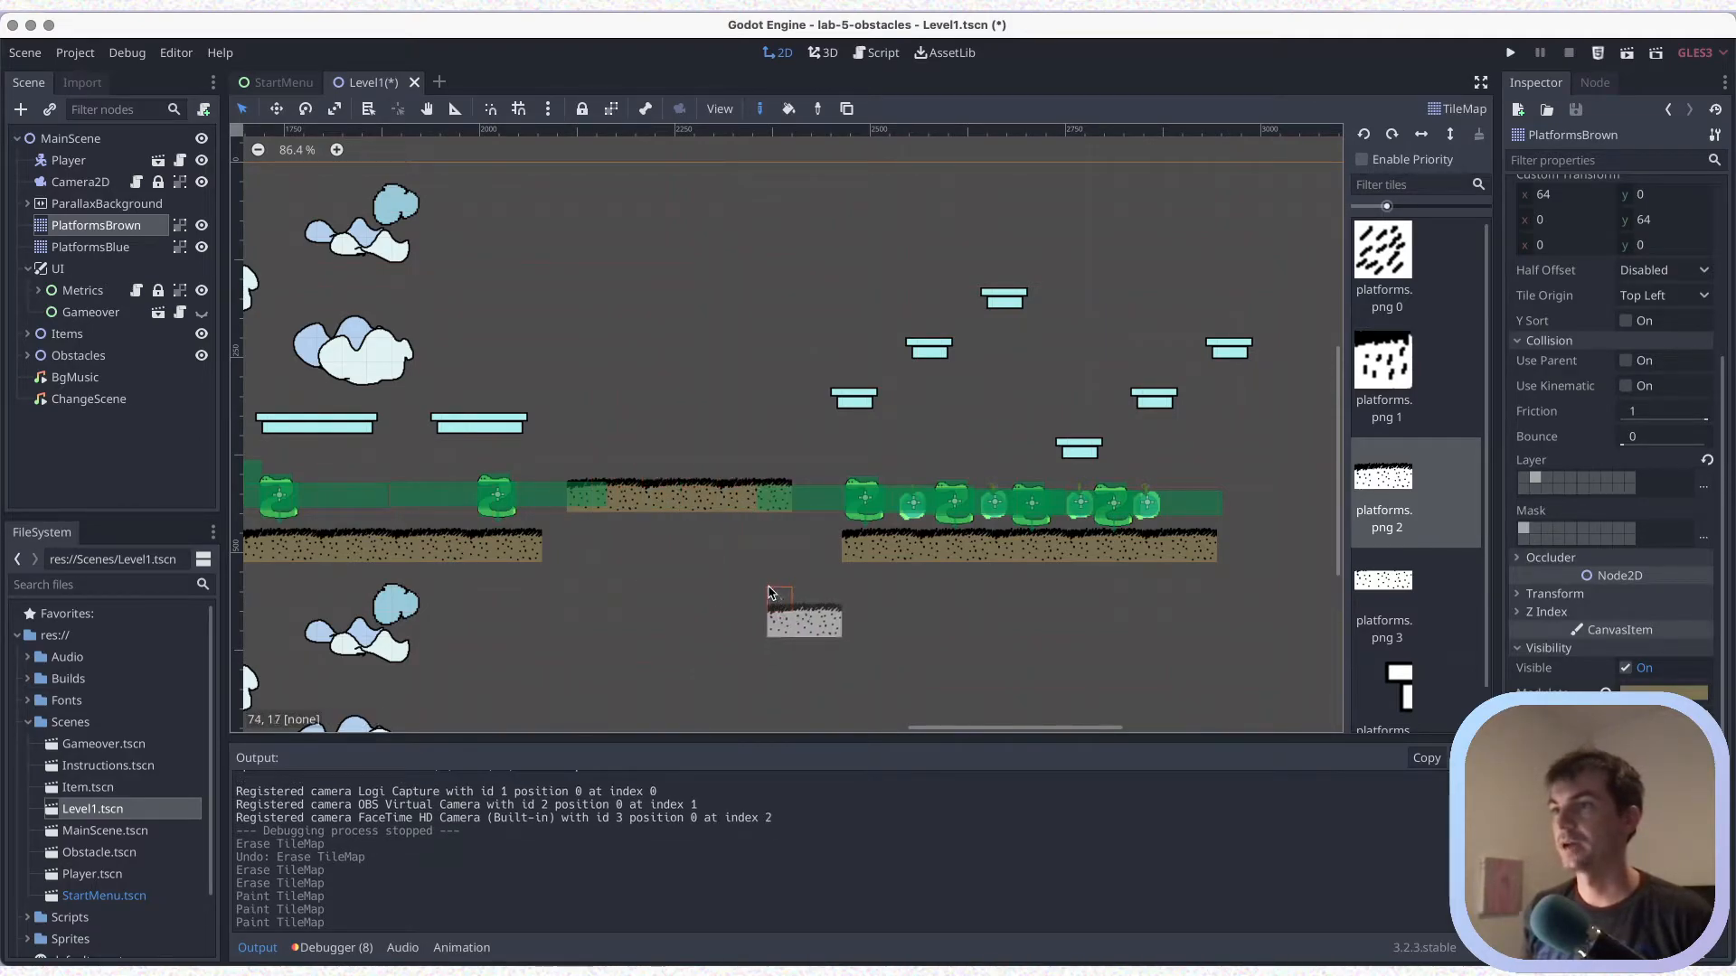
{"action": "key", "text": "ctrl+z"}
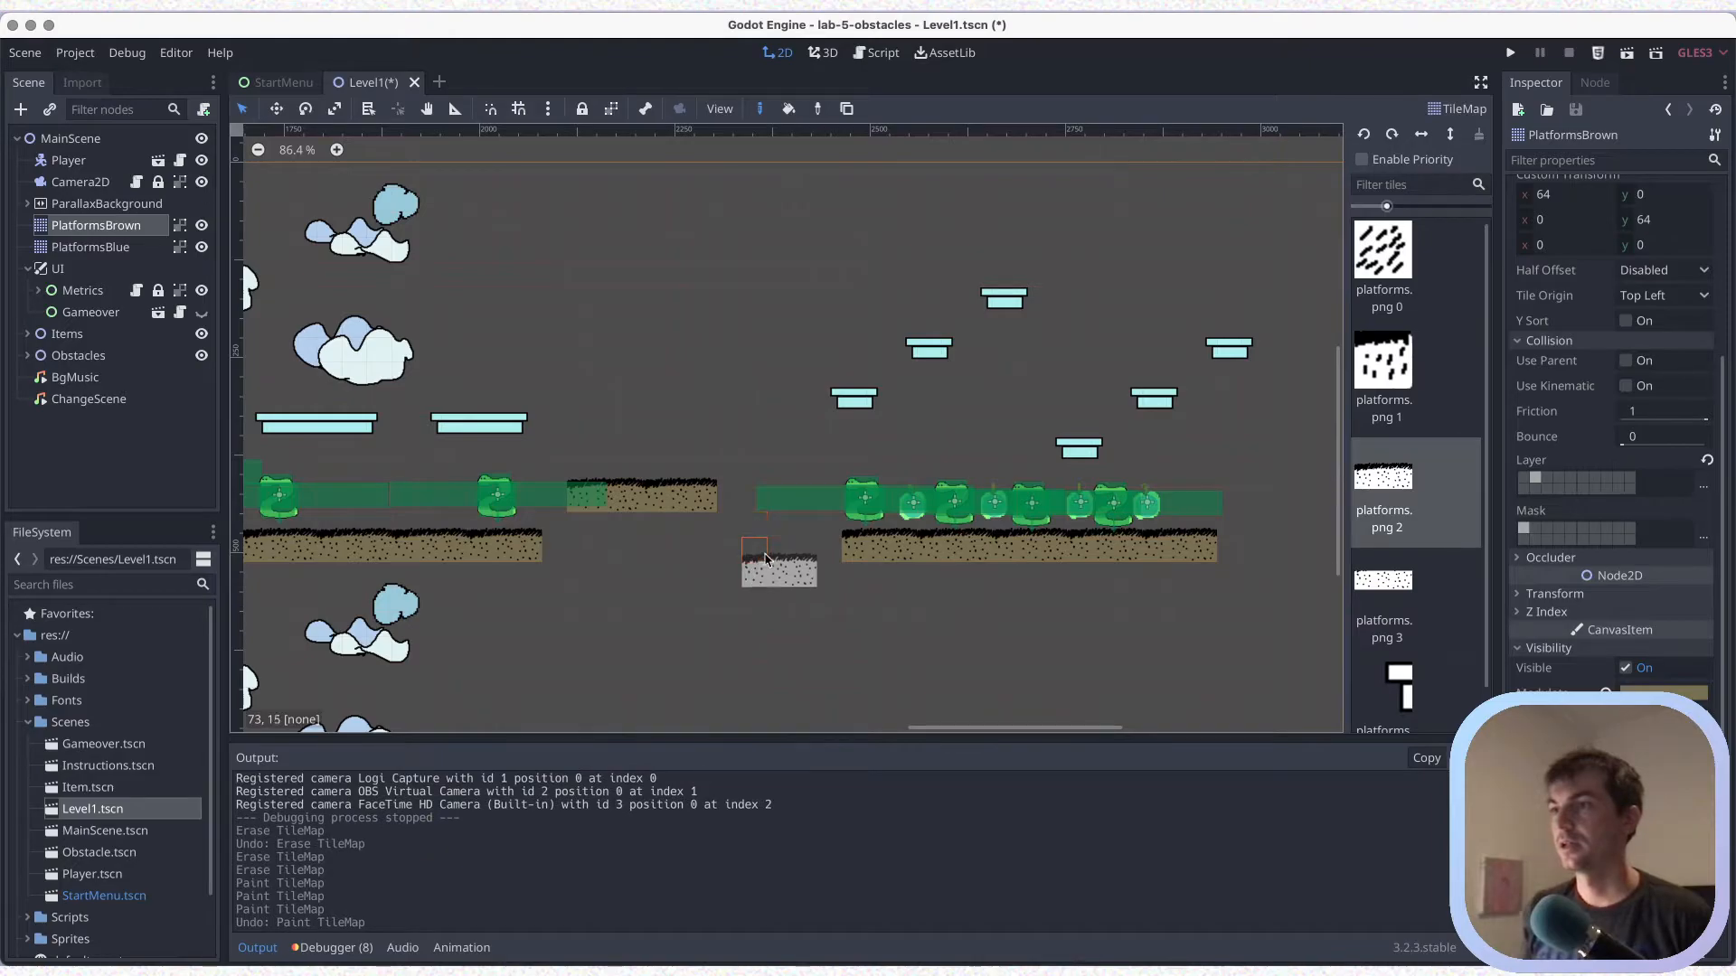
{"action": "left_click", "coordinate": [778, 527]}
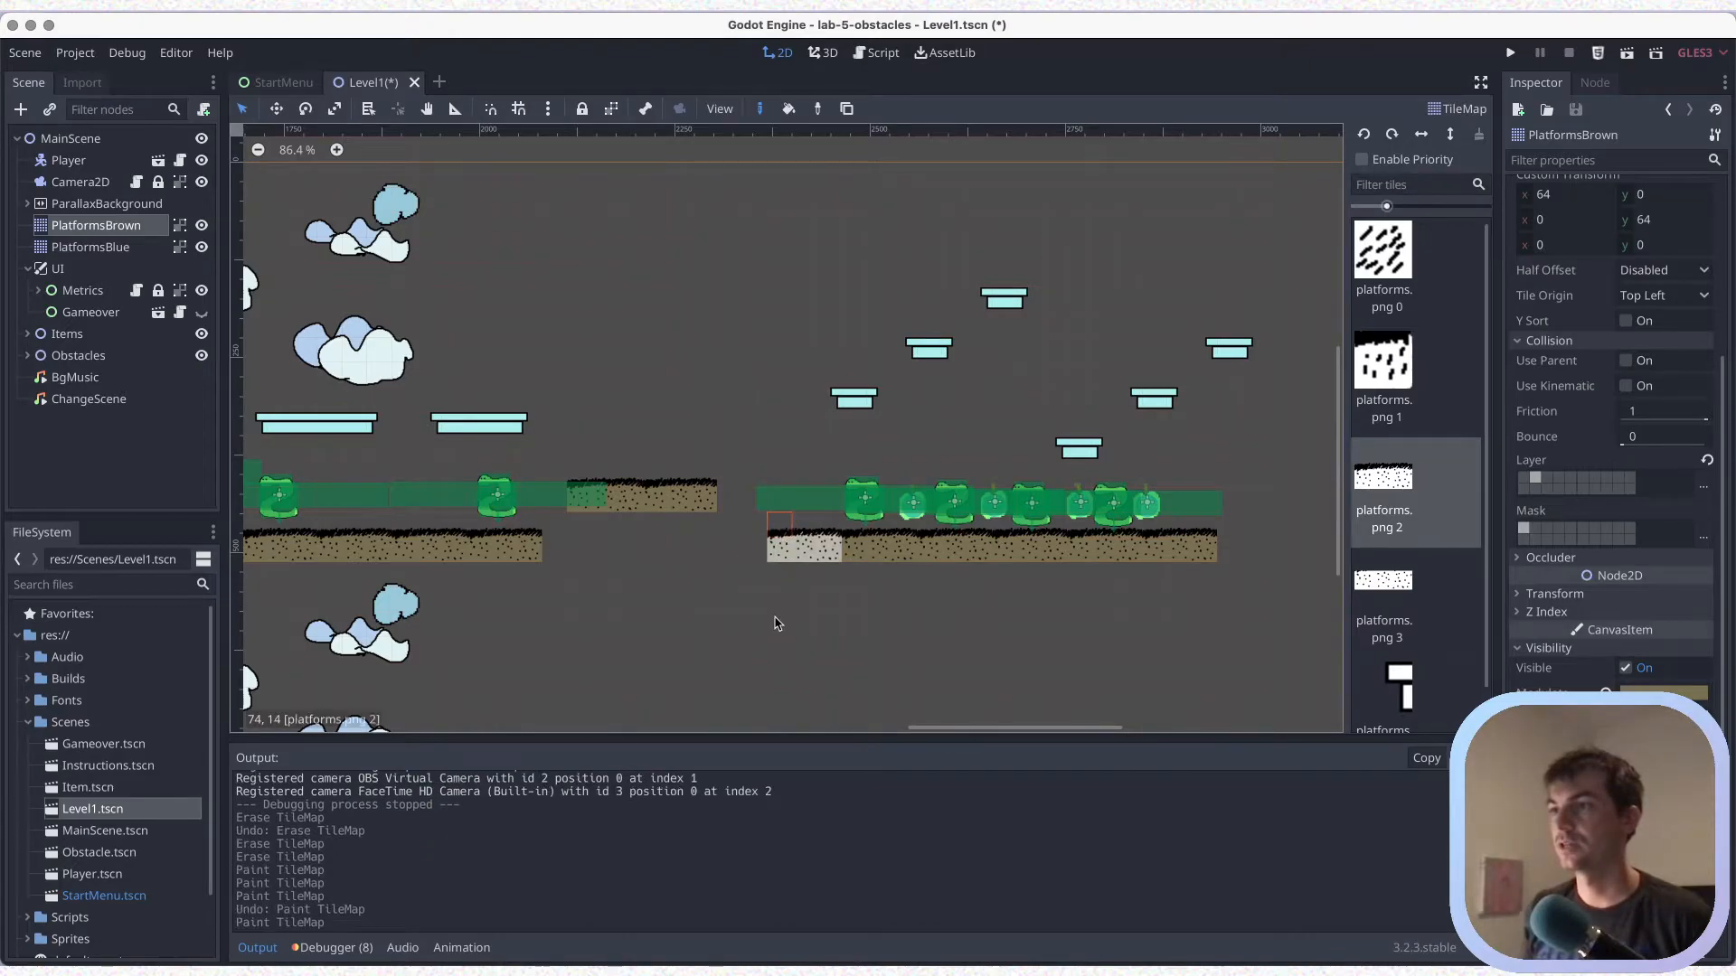
{"action": "key", "text": "super+s"}
Paint a small platforms.png 4 platform in PlatformsBlue, four tiles before and one row below the first rising run's lowest platform, and save
{"action": "left_click", "coordinate": [151, 256]}
{"action": "scroll", "coordinate": [1403, 617], "scroll_direction": "down", "scroll_amount": 1}
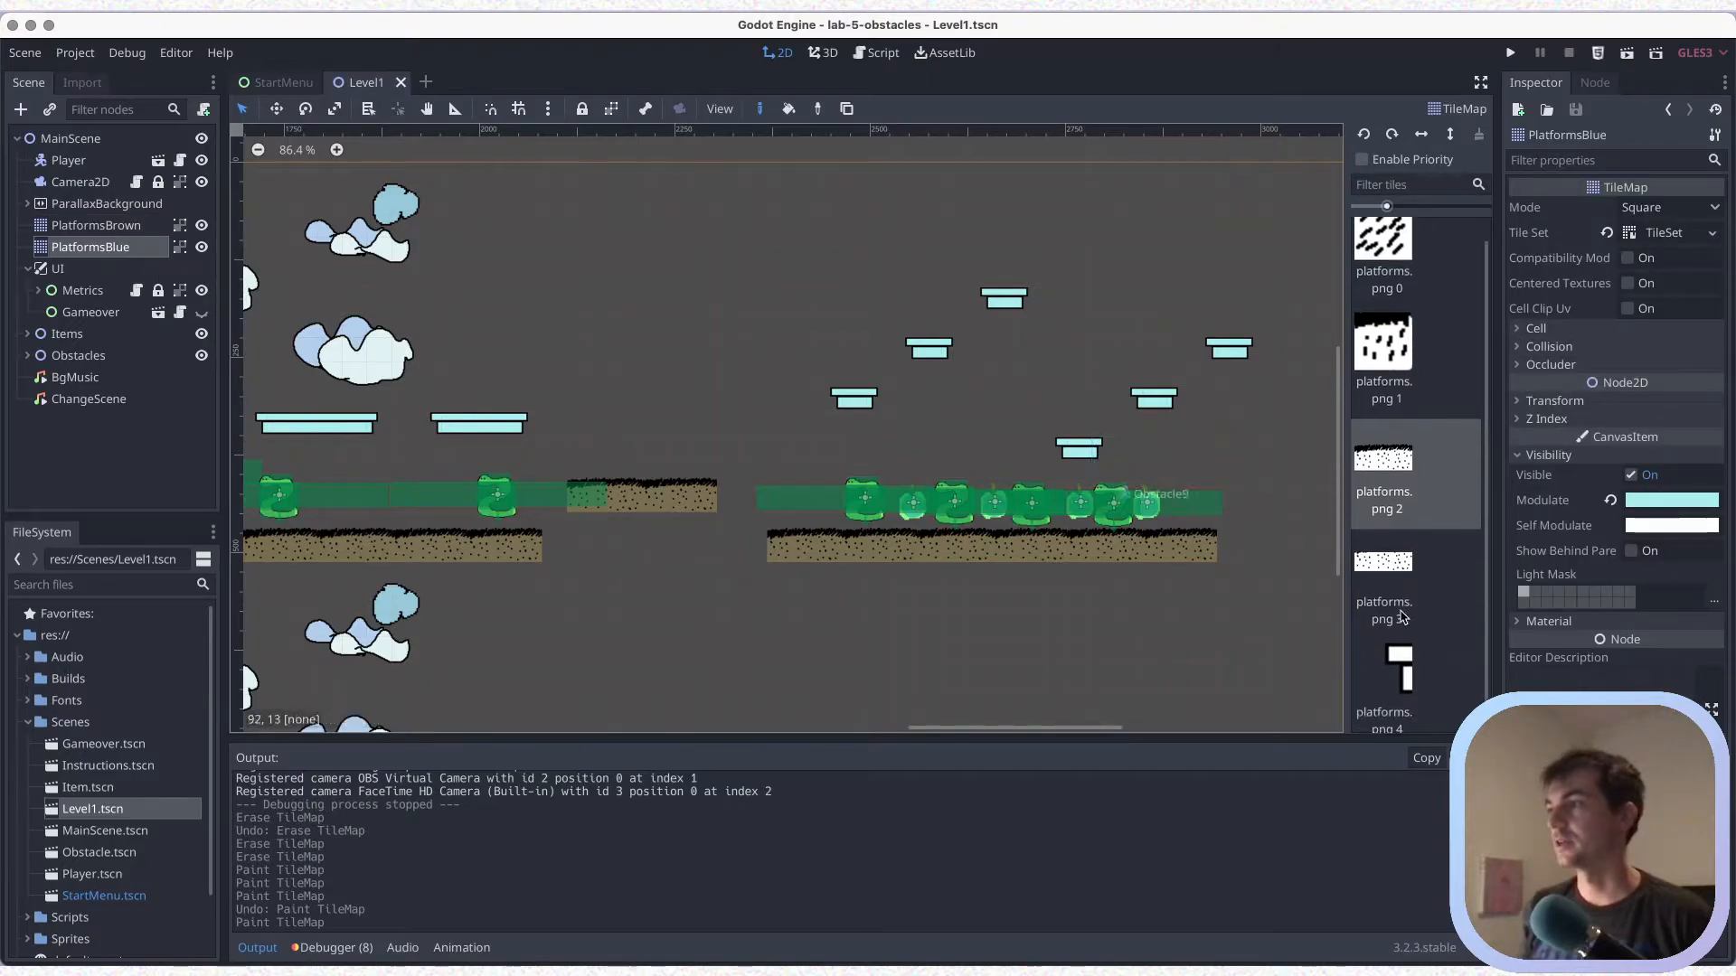
{"action": "scroll", "coordinate": [1403, 618], "scroll_direction": "down", "scroll_amount": 1}
{"action": "left_click", "coordinate": [1393, 642]}
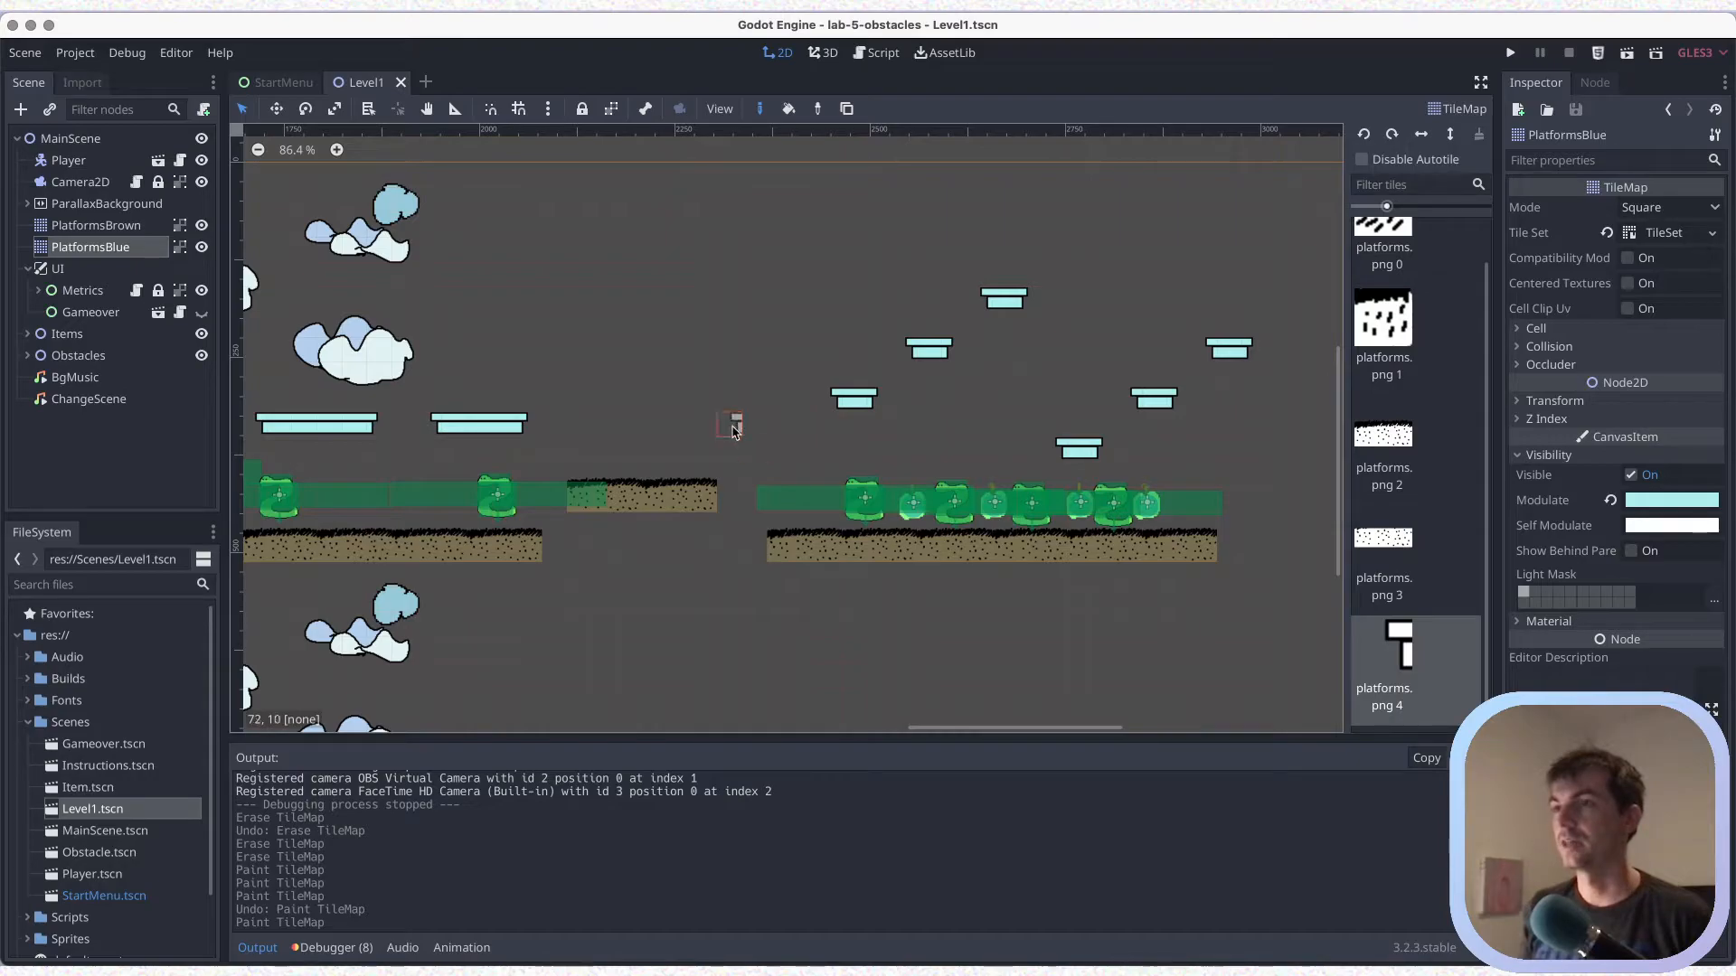
{"action": "left_click_drag", "start_coordinate": [733, 428], "coordinate": [772, 426]}
{"action": "key", "text": "ctrl+s"}
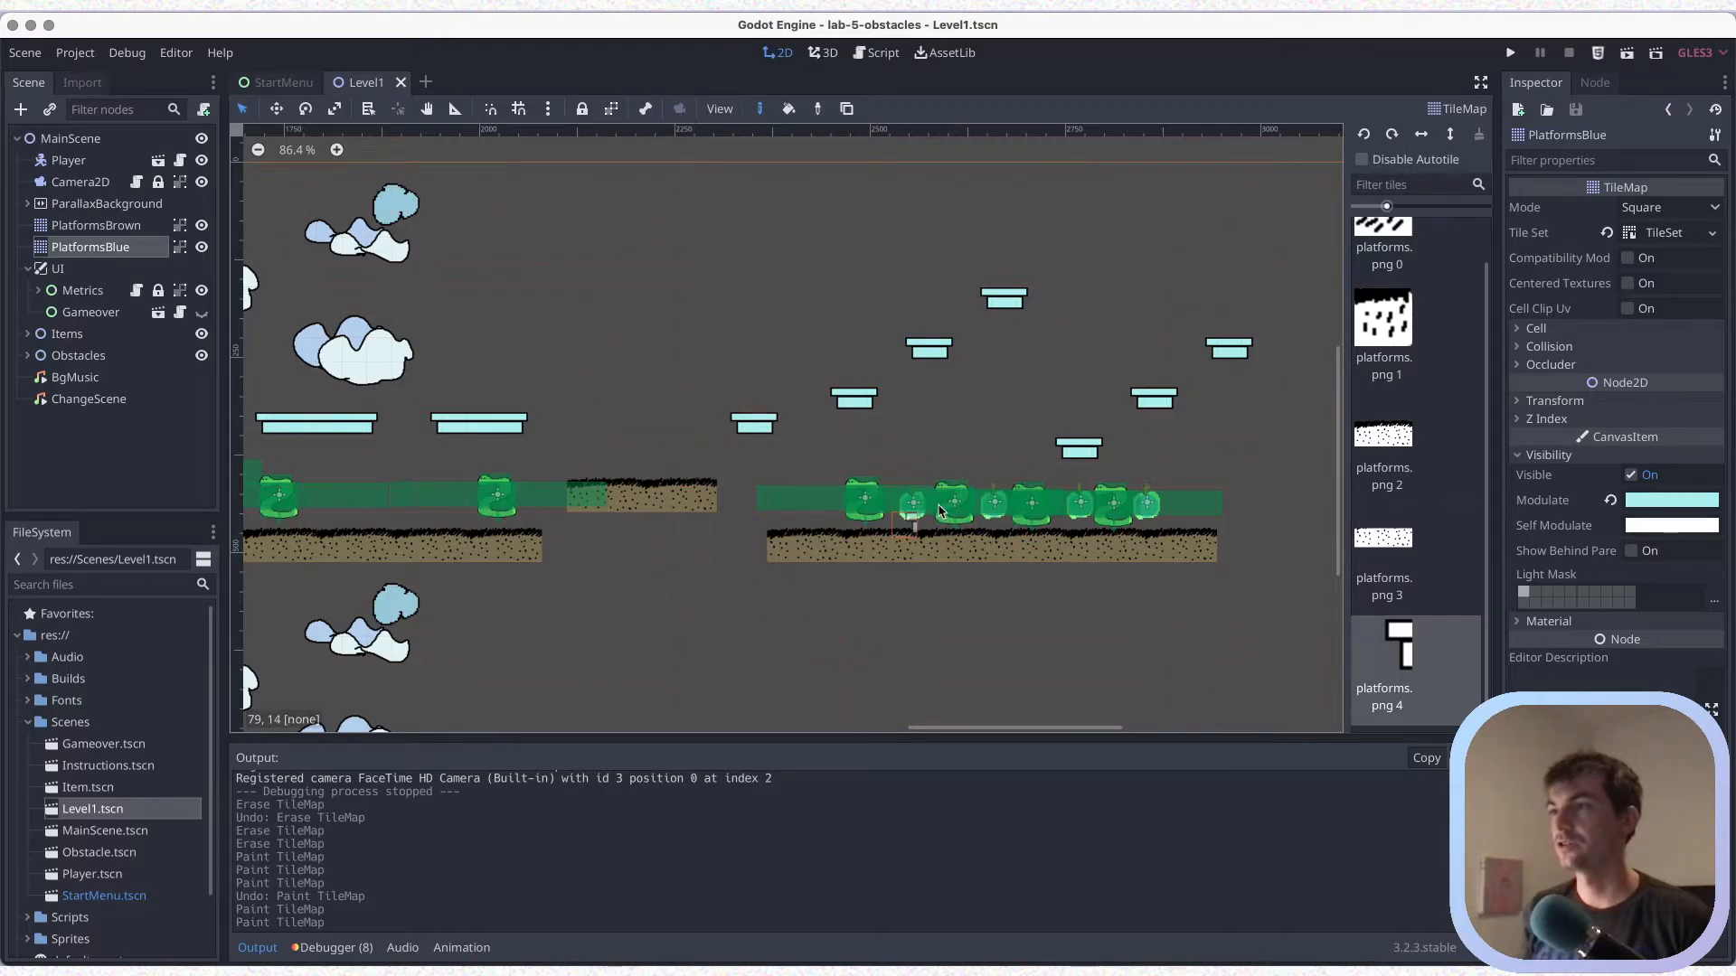
{"action": "key", "text": "ctrl+s"}
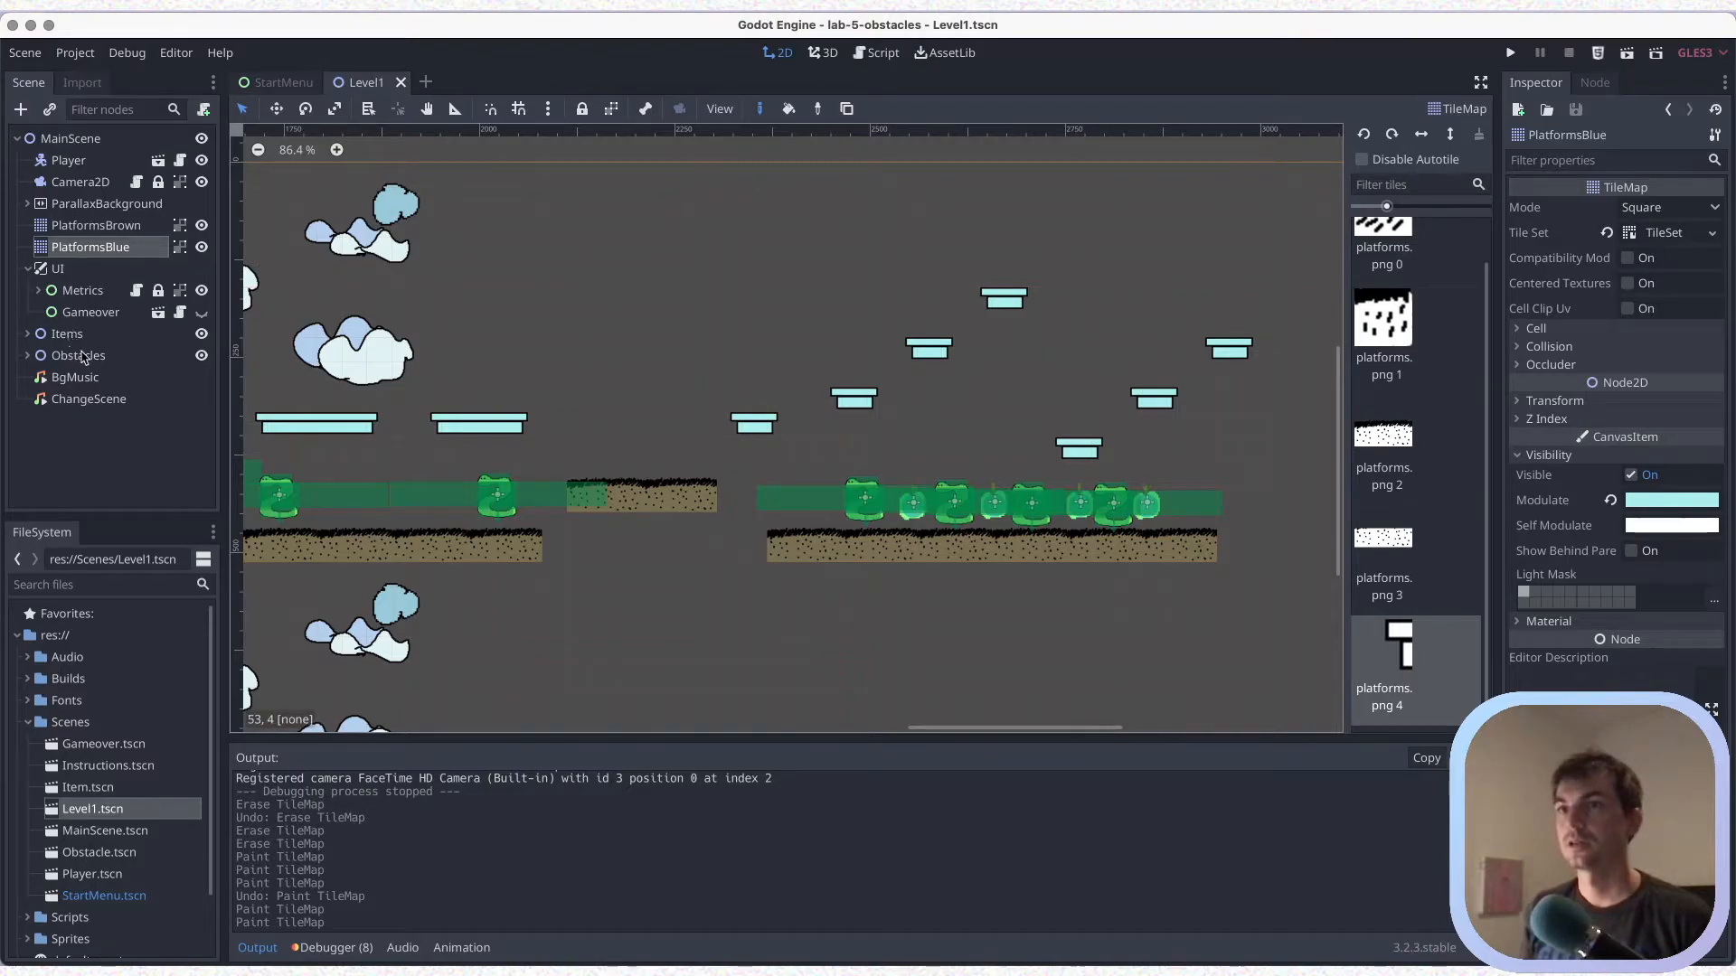
{"action": "left_click", "coordinate": [74, 356]}
{"action": "left_click", "coordinate": [866, 507]}
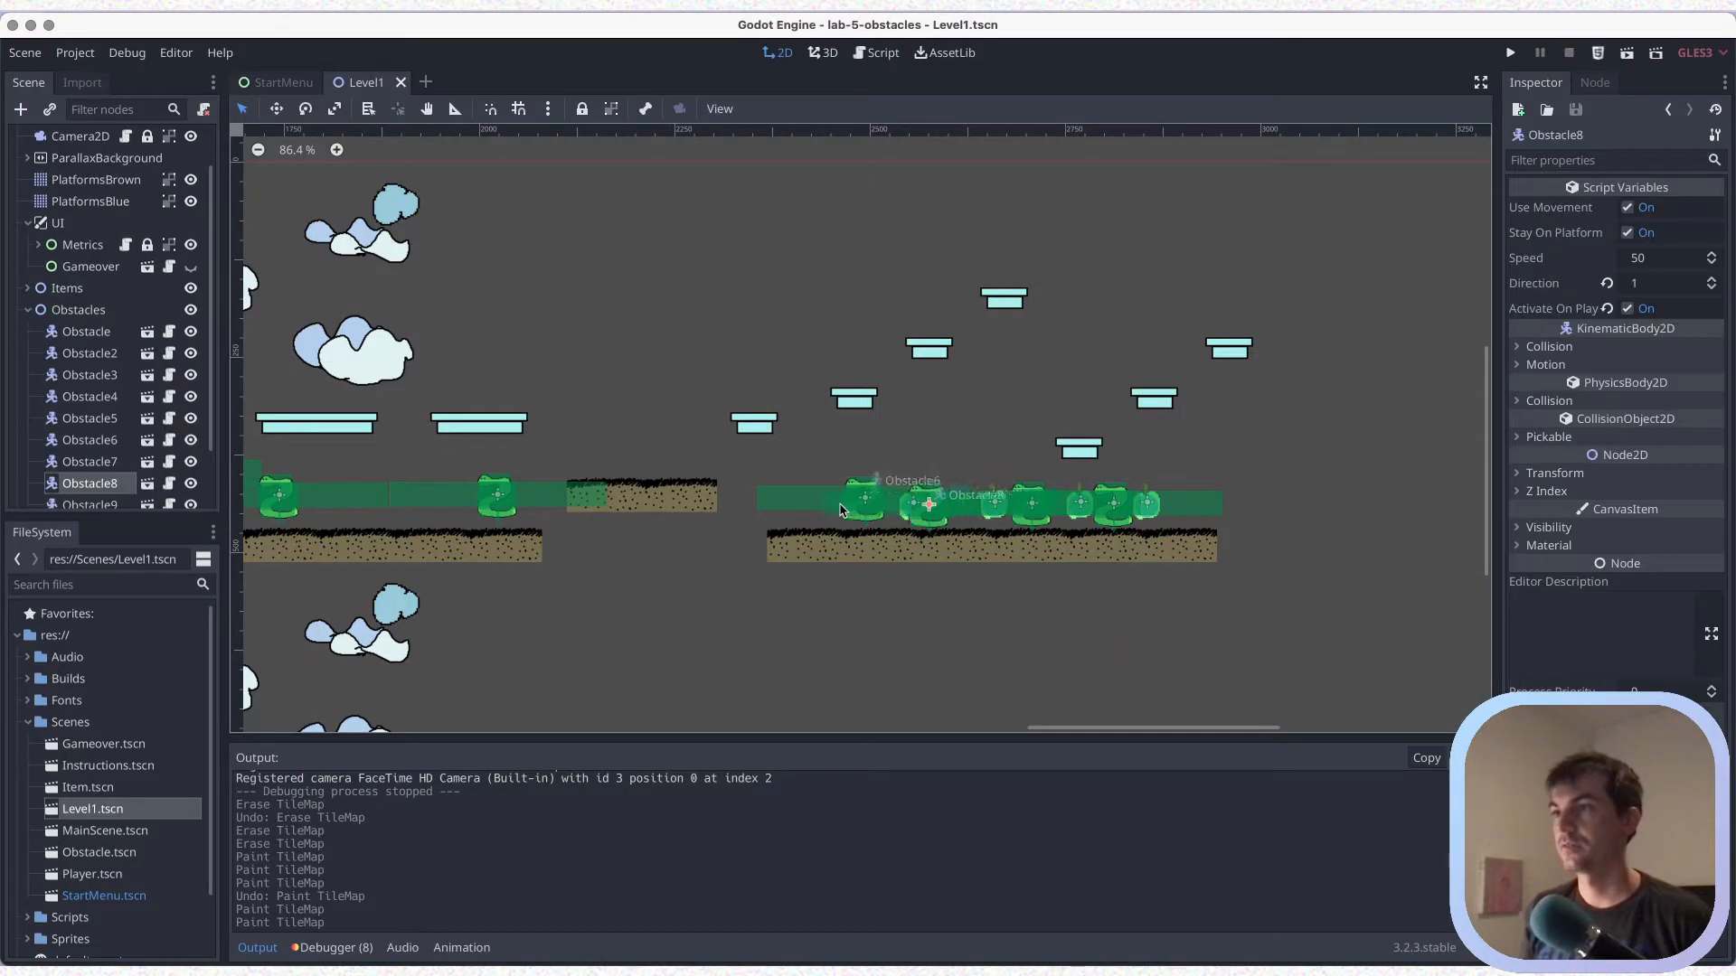
{"action": "key", "text": "super+z"}
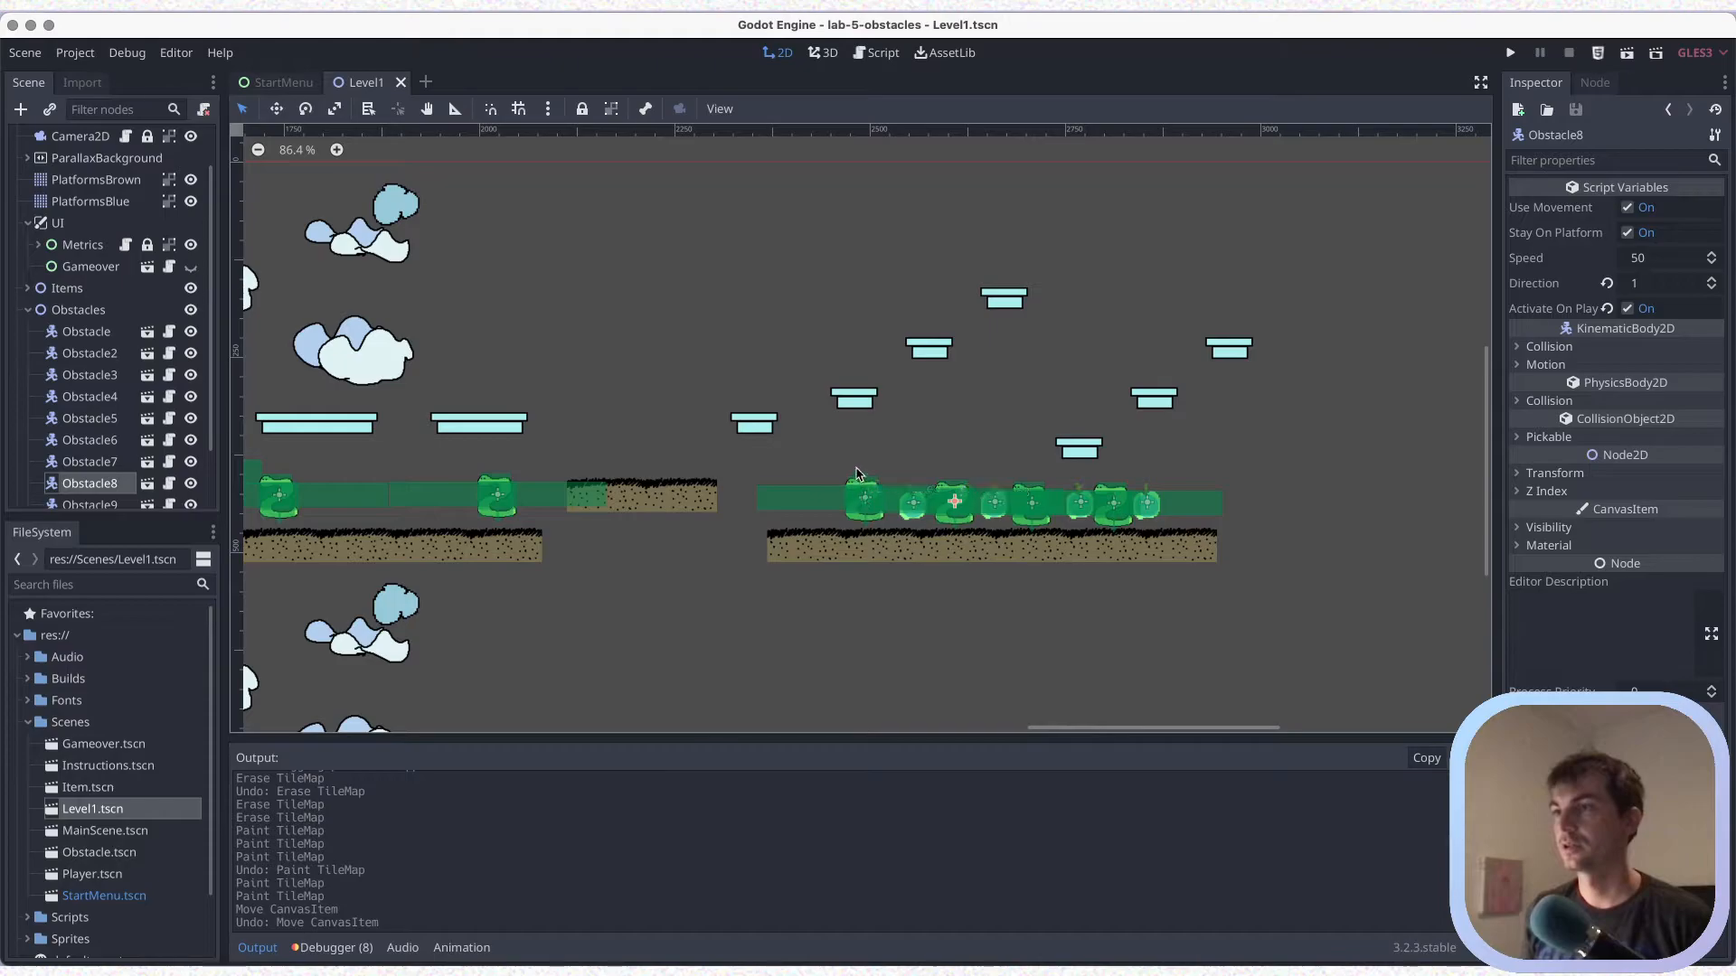
Space Obstacle6, the first item and Obstacle8 further toward the start of the six-piece brown platform, and save the scene
{"action": "scroll", "coordinate": [850, 492], "scroll_direction": "up", "scroll_amount": 3}
{"action": "left_click", "coordinate": [852, 504]}
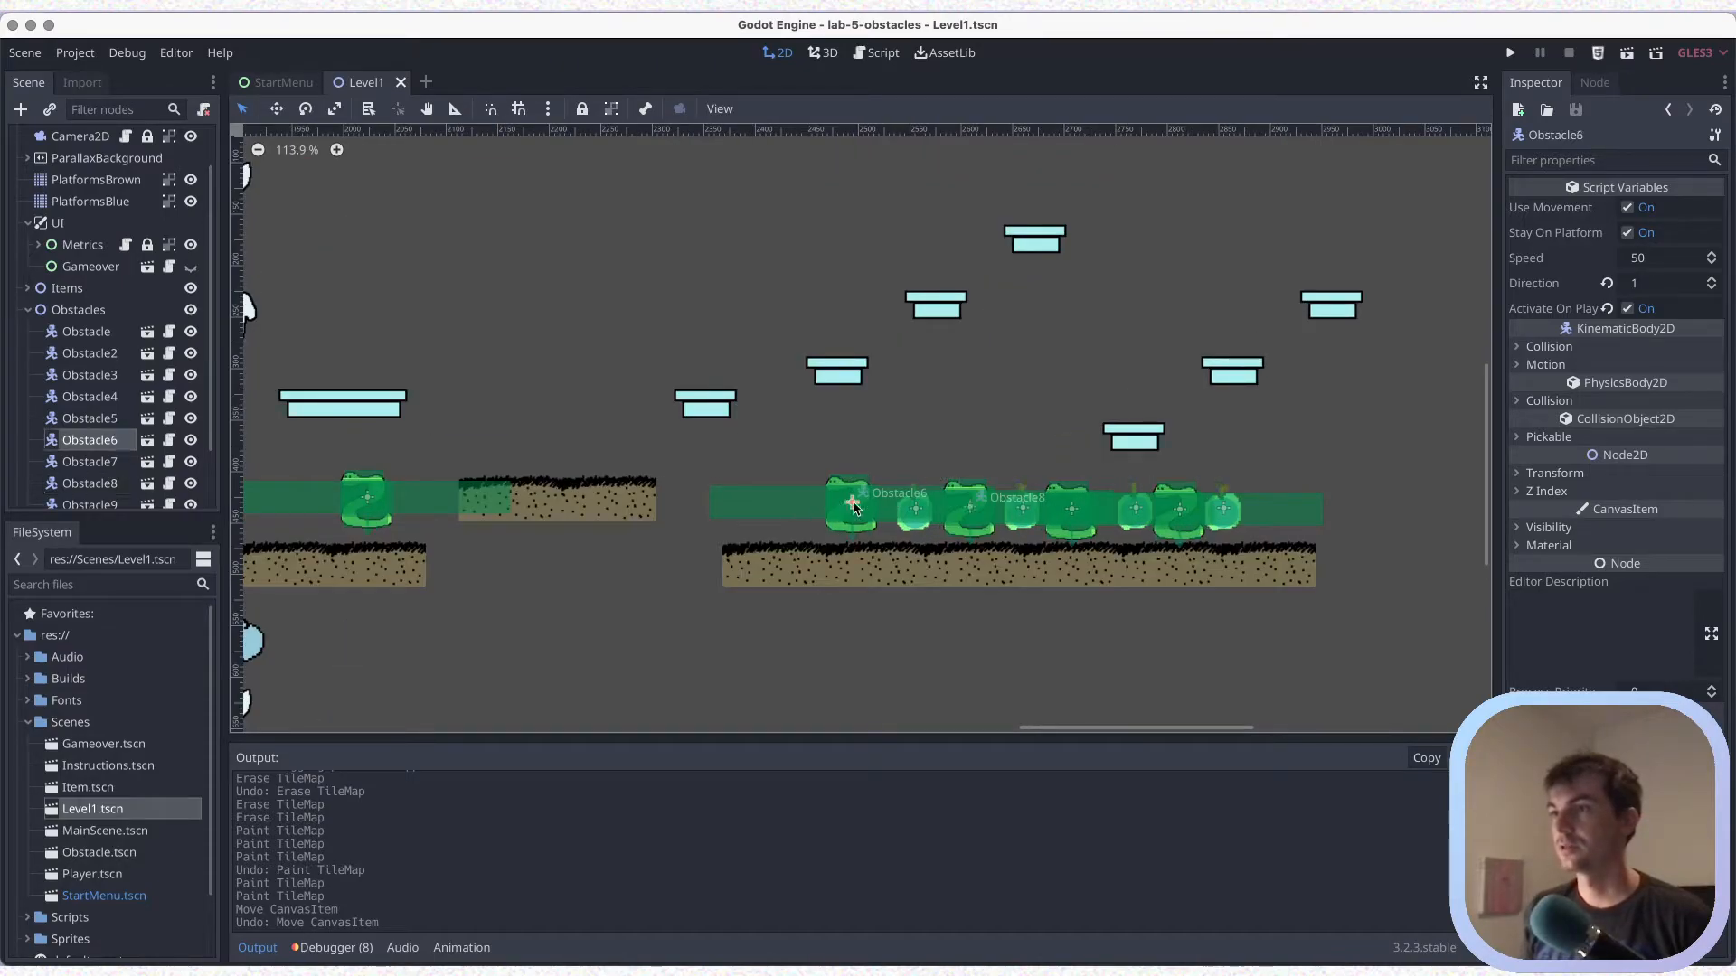
{"action": "key", "text": "super+shift+z"}
{"action": "key", "text": "super+shift+z"}
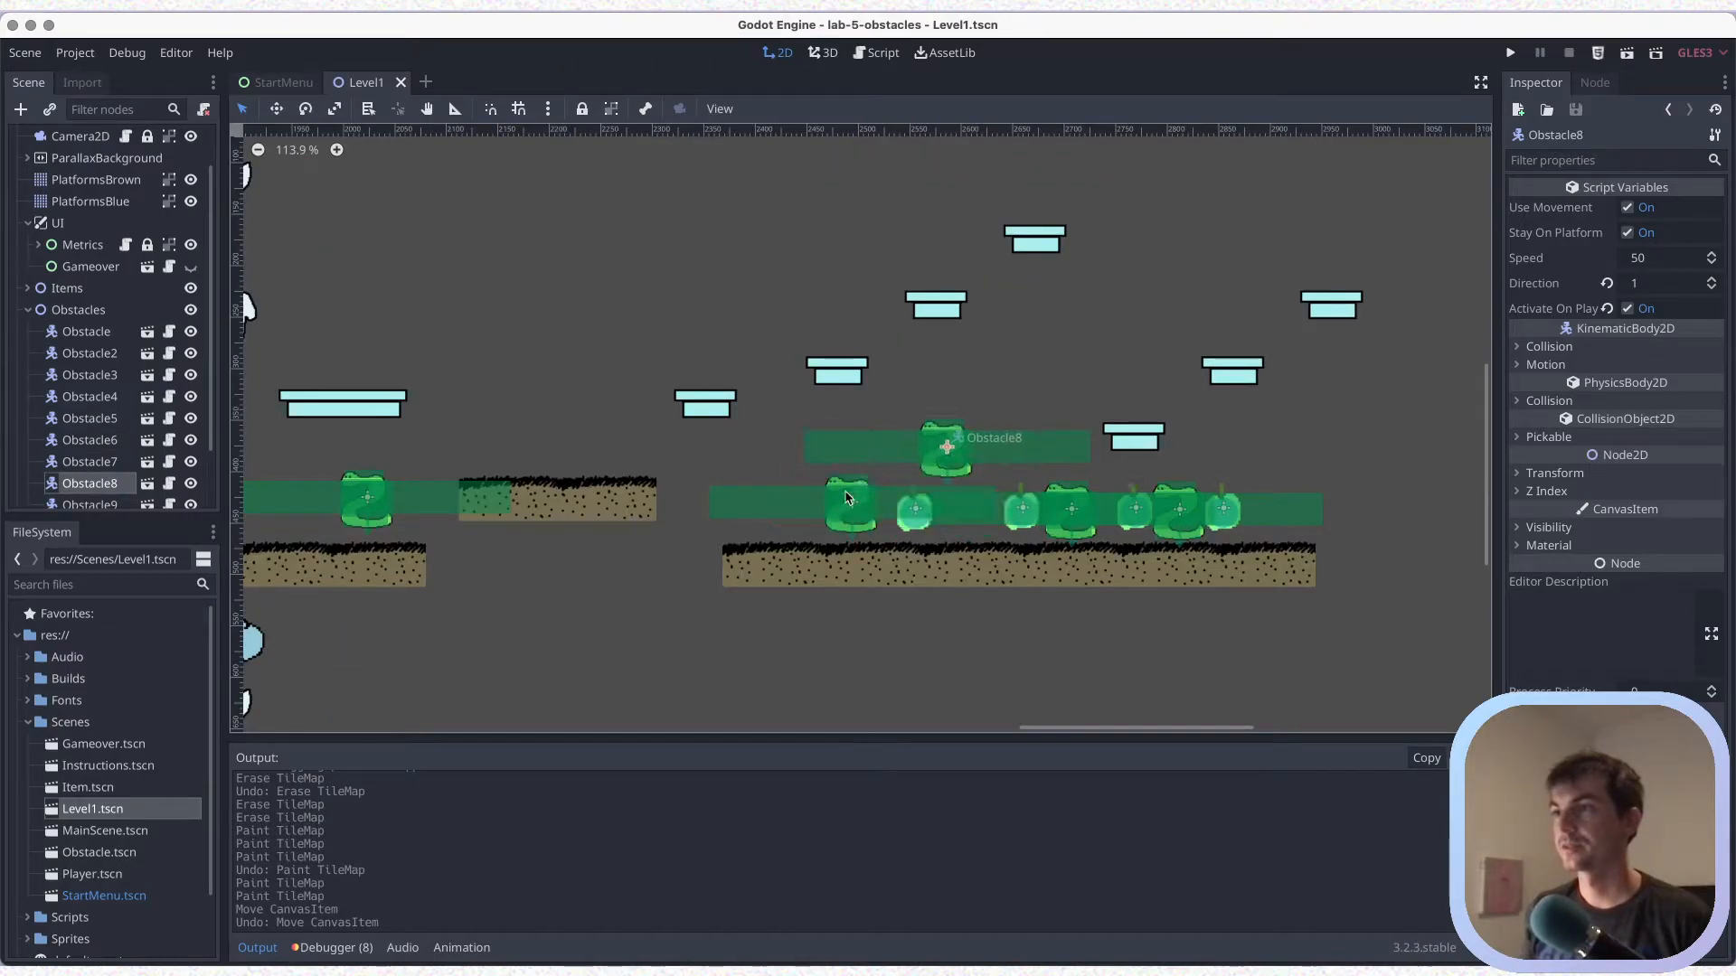
{"action": "left_click_drag", "start_coordinate": [852, 509], "coordinate": [770, 509]}
{"action": "left_click_drag", "start_coordinate": [911, 515], "coordinate": [843, 516]}
{"action": "left_click_drag", "start_coordinate": [947, 456], "coordinate": [932, 508]}
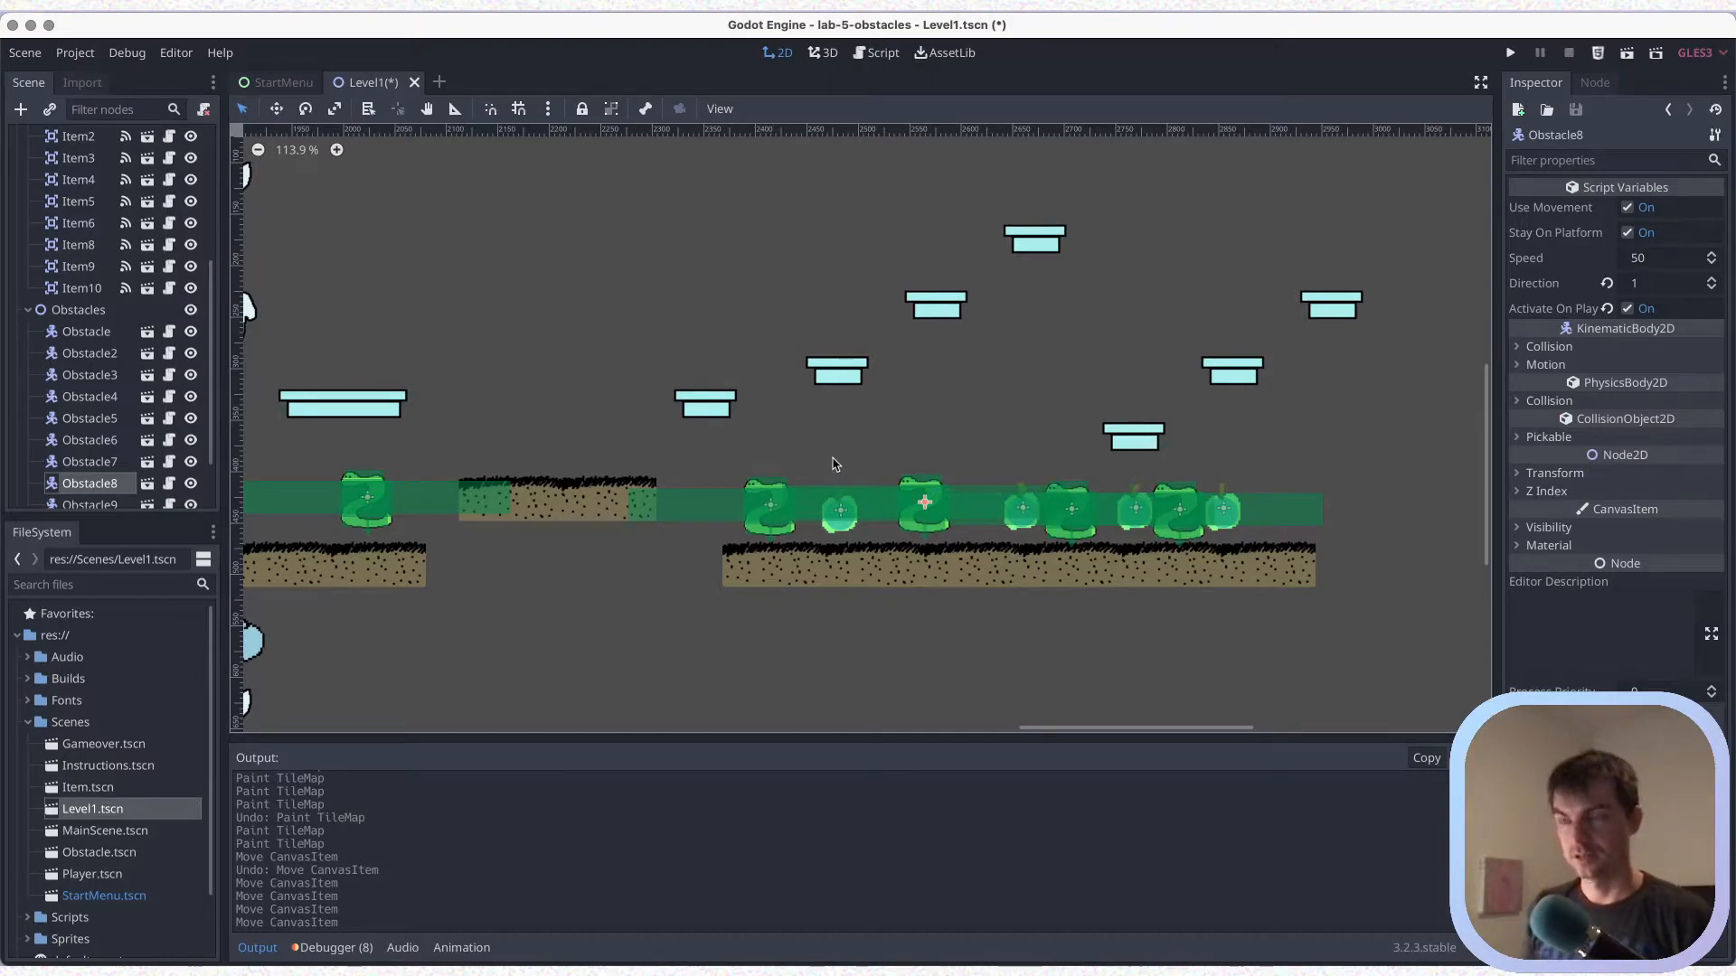
{"action": "key", "text": "ctrl+s"}
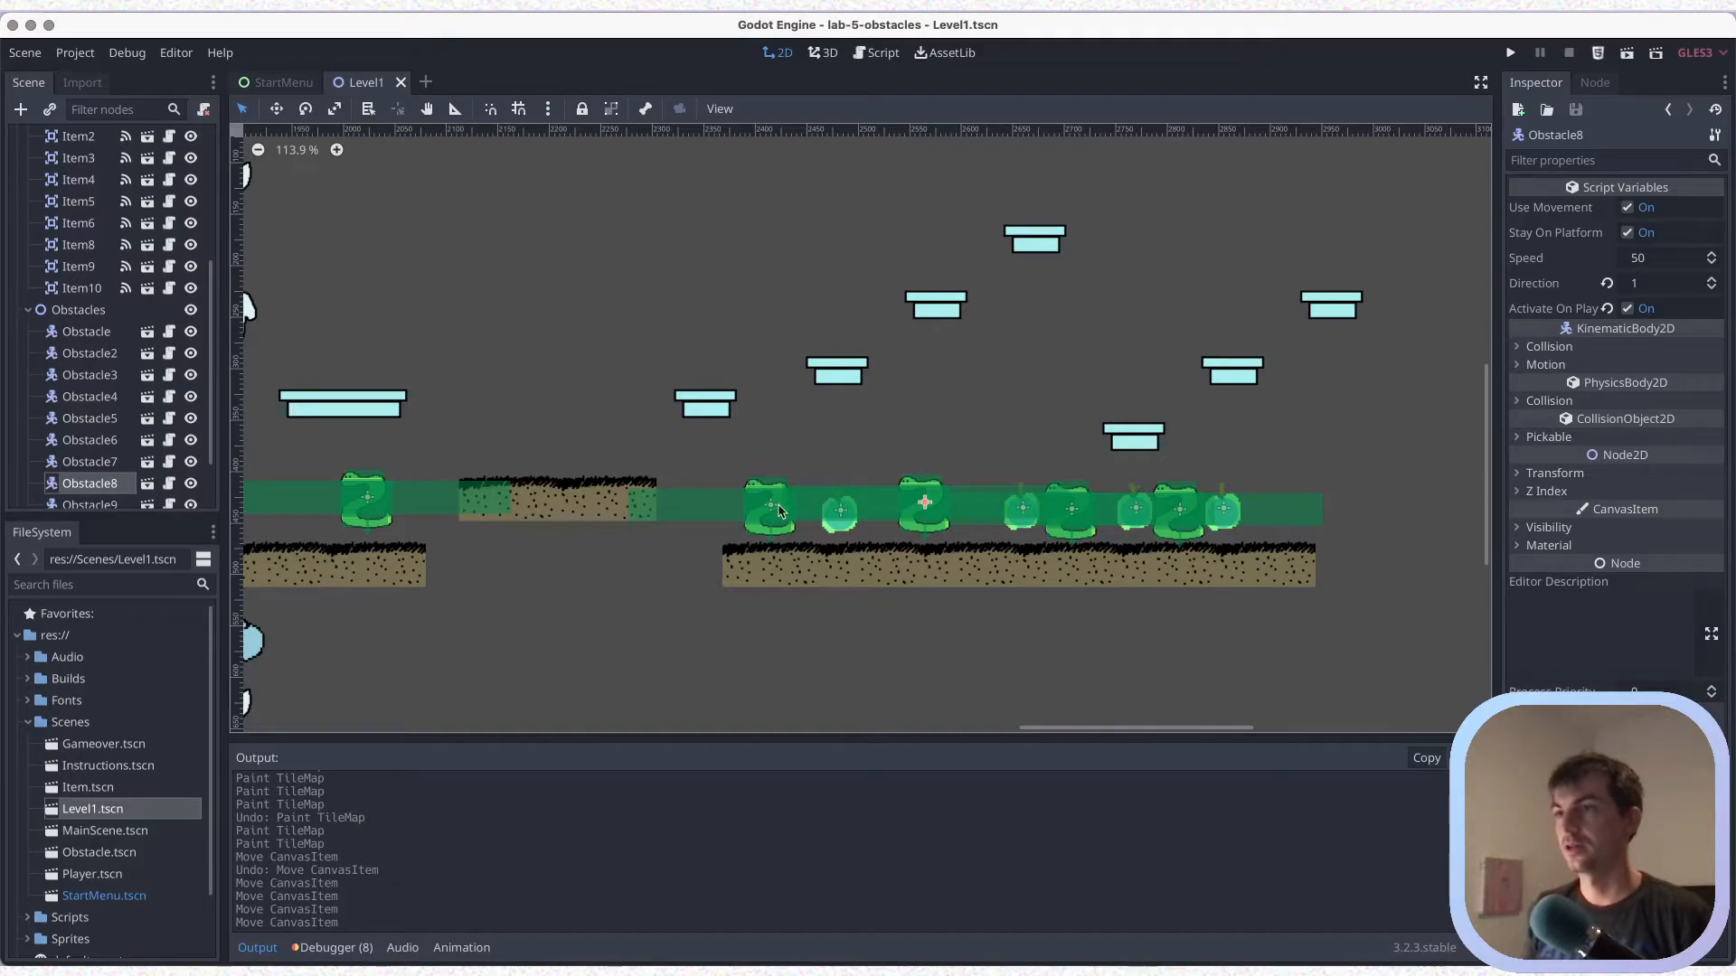
{"action": "left_click_drag", "start_coordinate": [771, 509], "coordinate": [772, 500]}
{"action": "key", "text": "ctrl+z"}
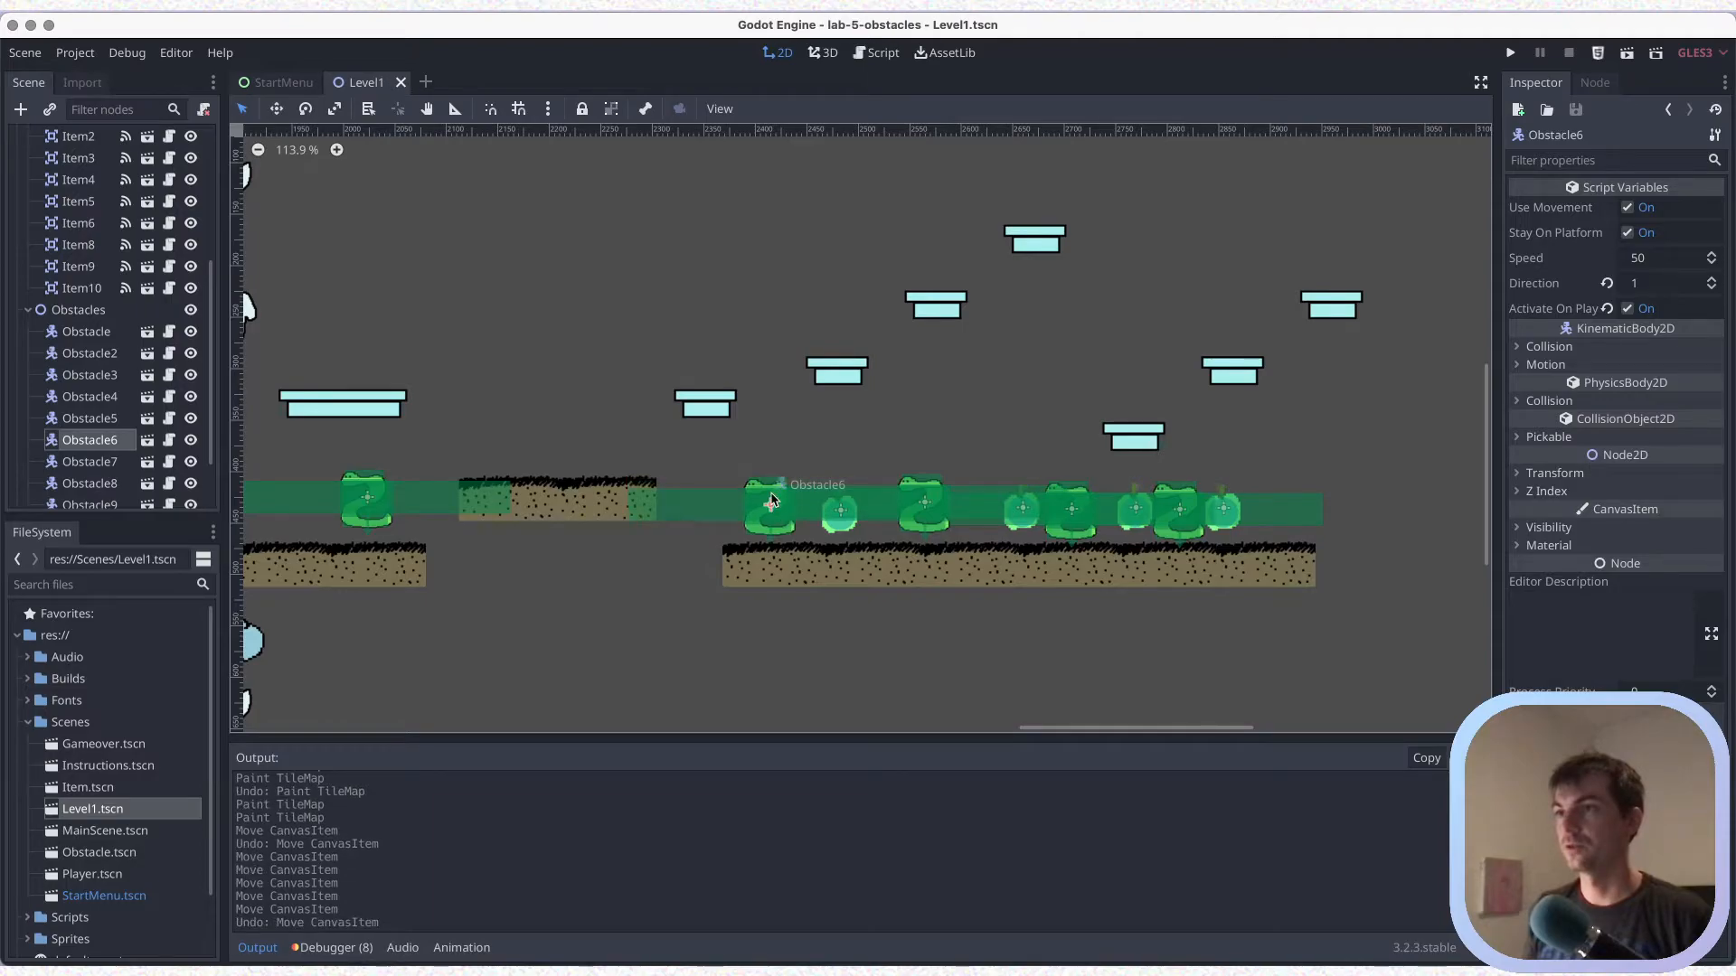
{"action": "key", "text": "ctrl+s"}
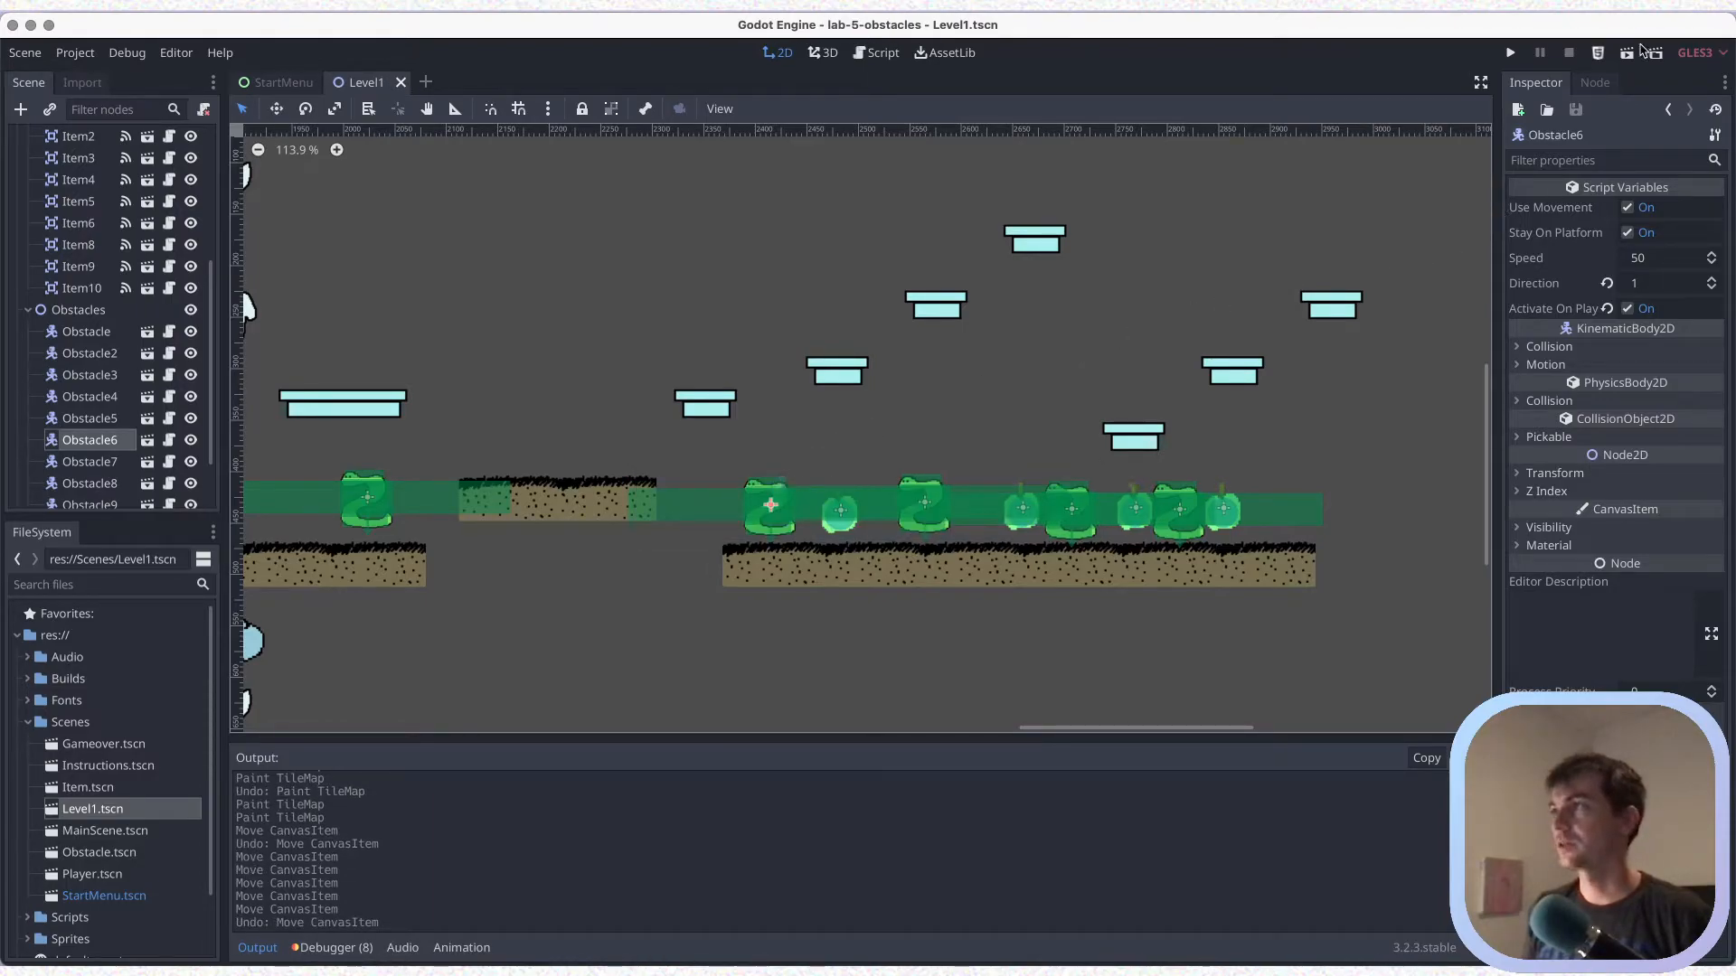
Run the Level1 scene and jump the player across the two long blue platforms to the two-piece brown platform
{"action": "left_click", "coordinate": [1629, 51]}
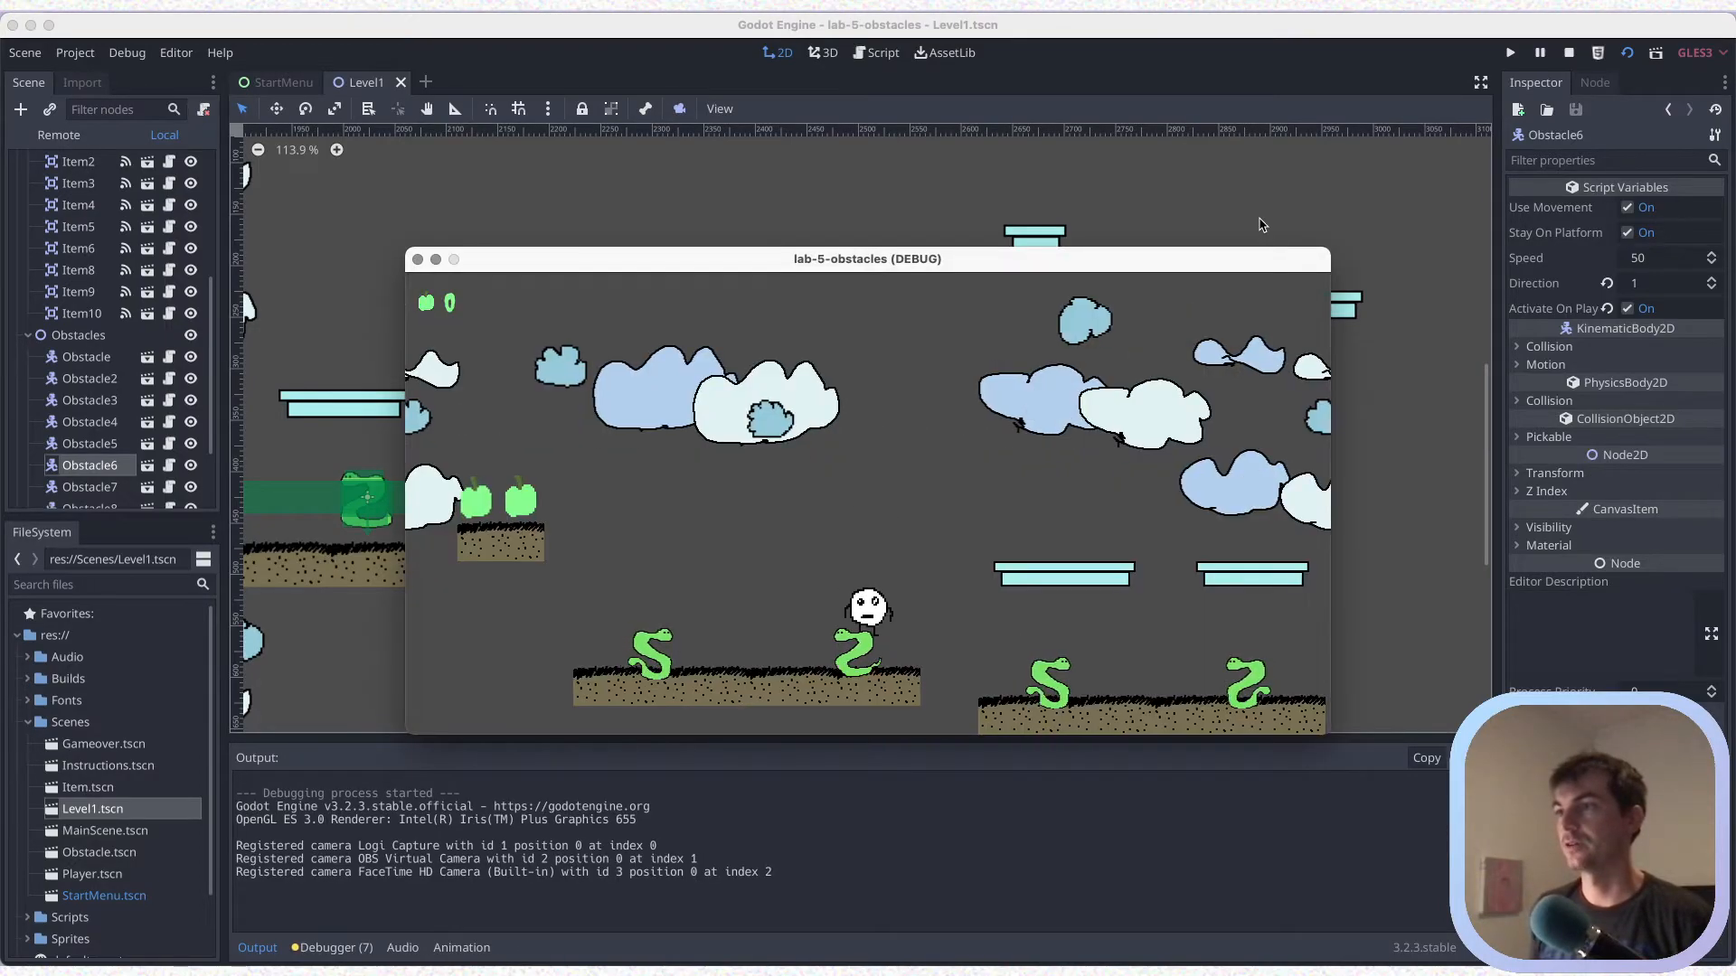
{"action": "key", "text": "Right"}
{"action": "key", "text": "Right"}
{"action": "key", "text": "Up"}
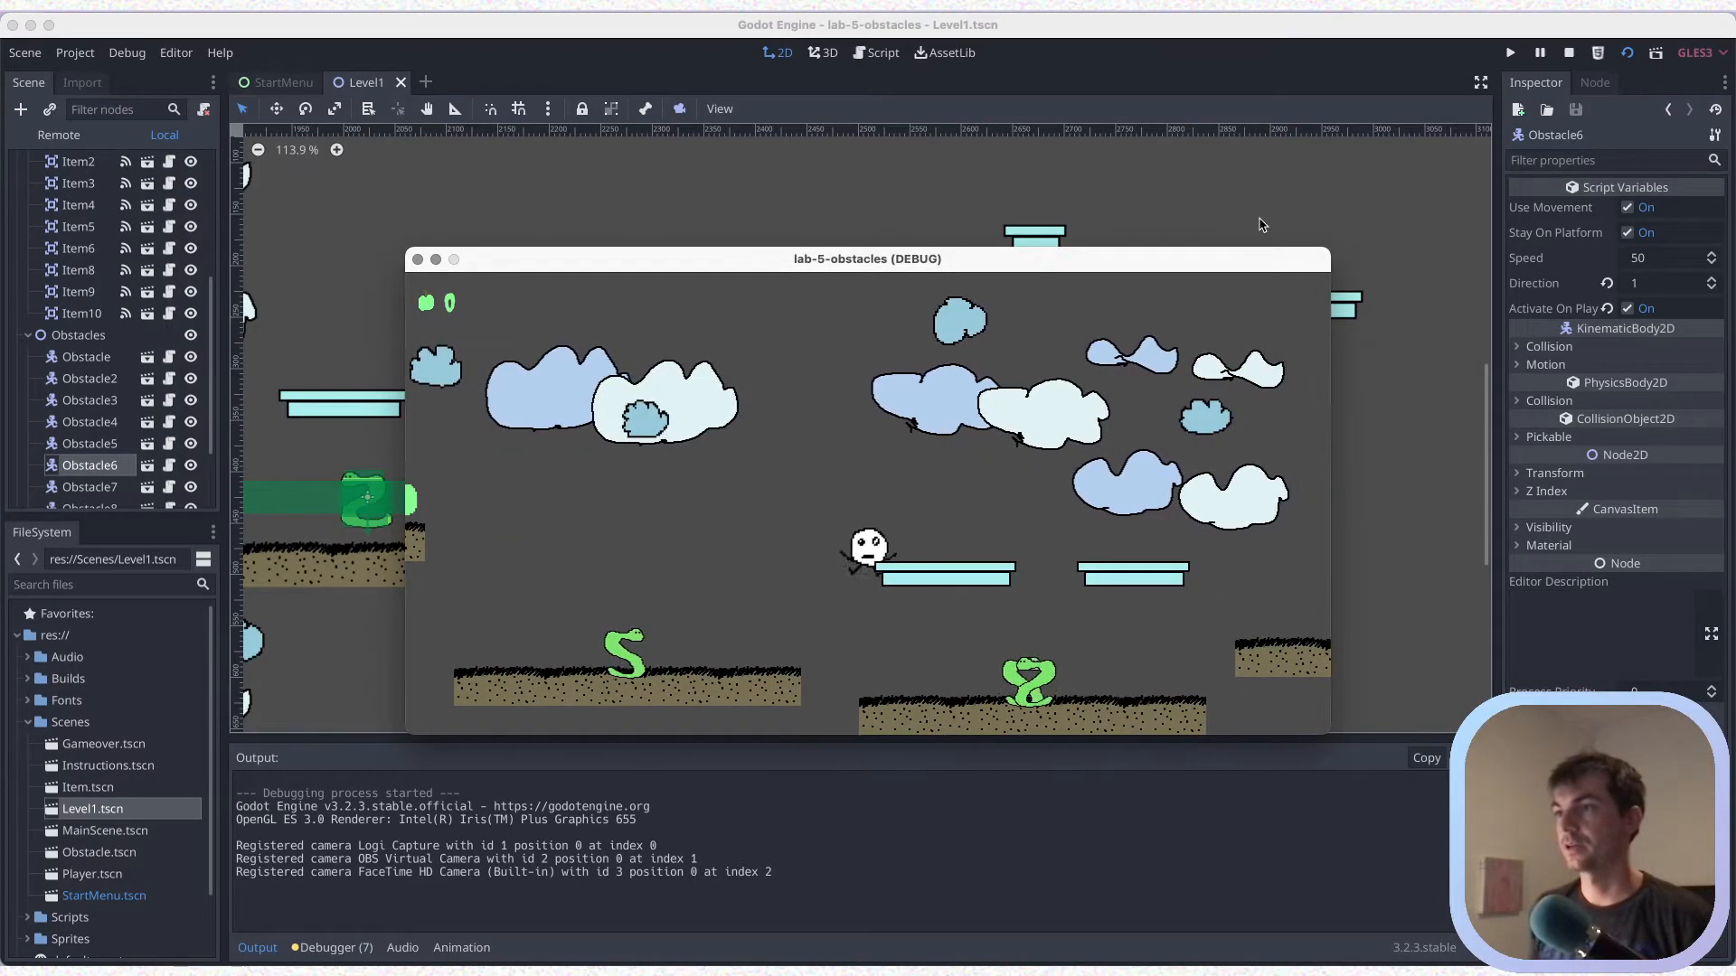
{"action": "key", "text": "Right"}
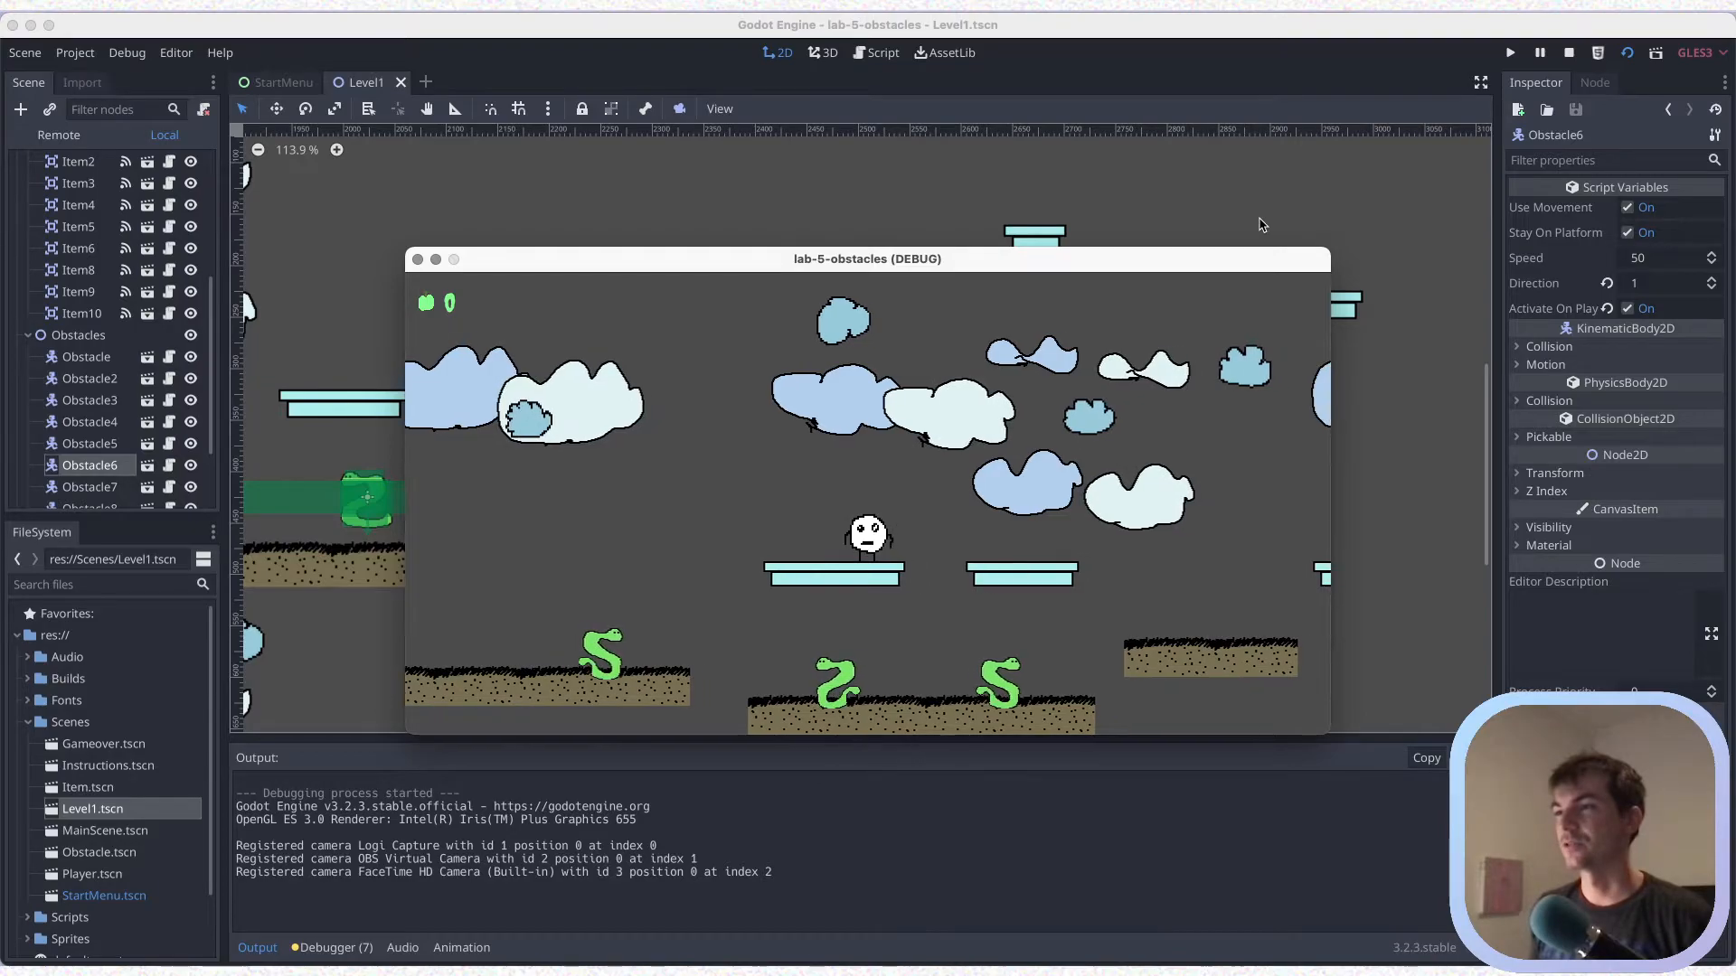
{"action": "key", "text": "Up"}
{"action": "key", "text": "Right"}
{"action": "key", "text": "Up"}
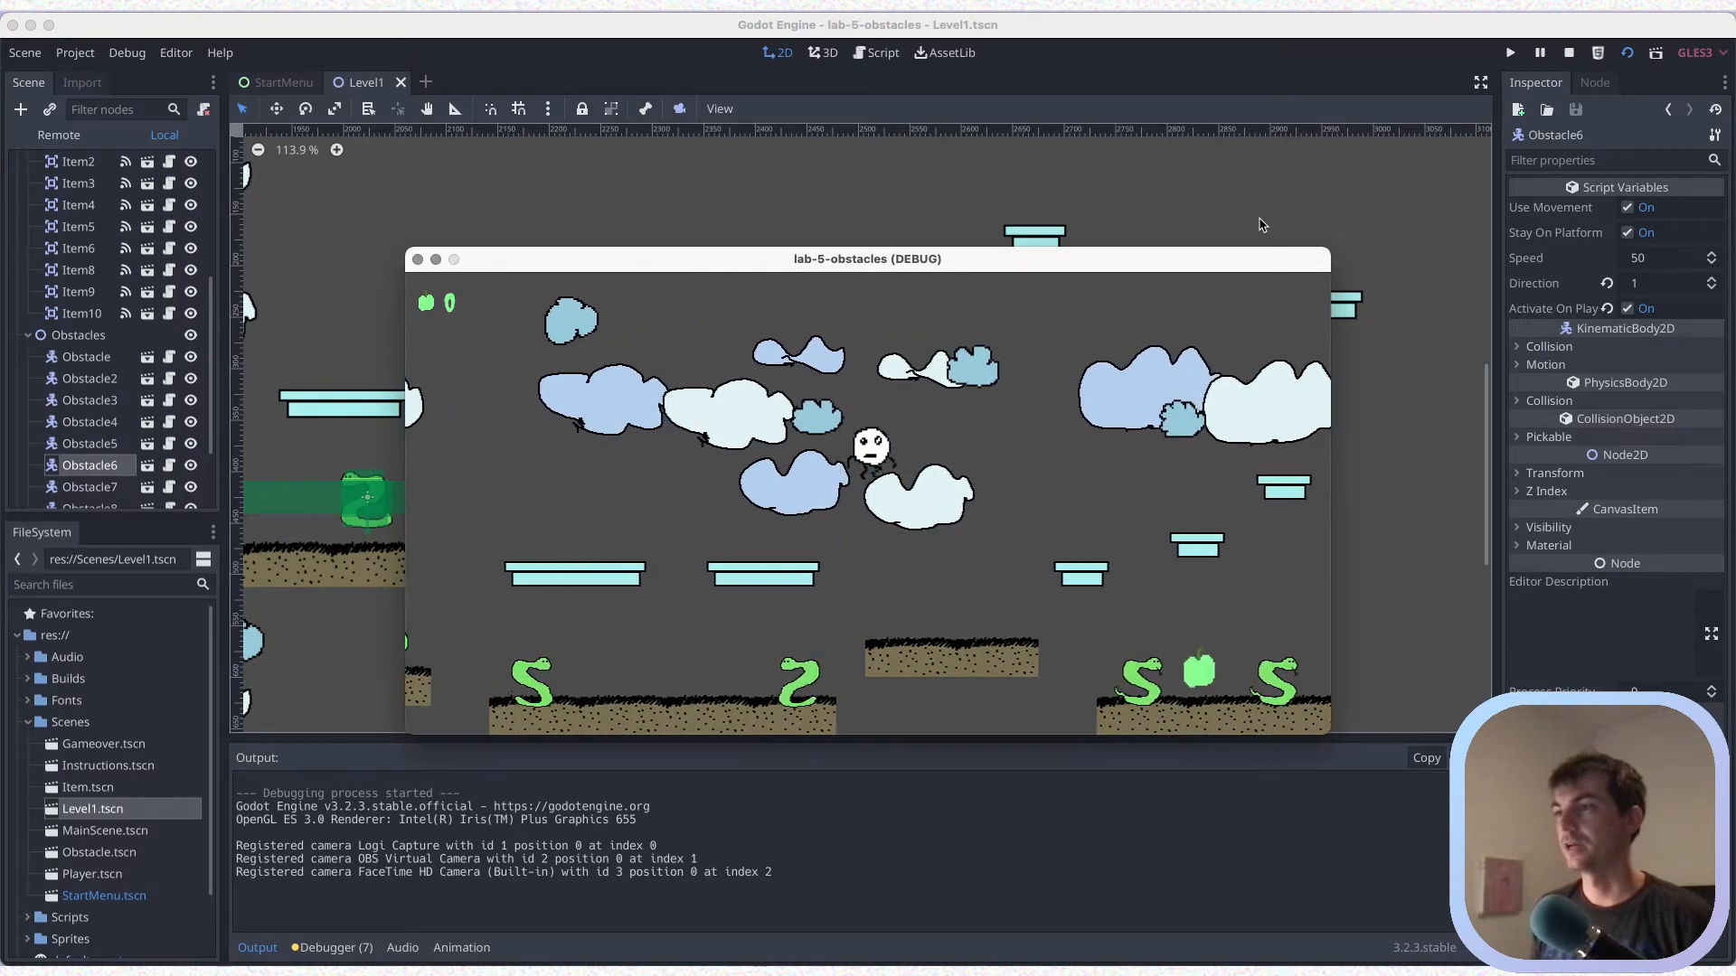
{"action": "key", "text": "Right"}
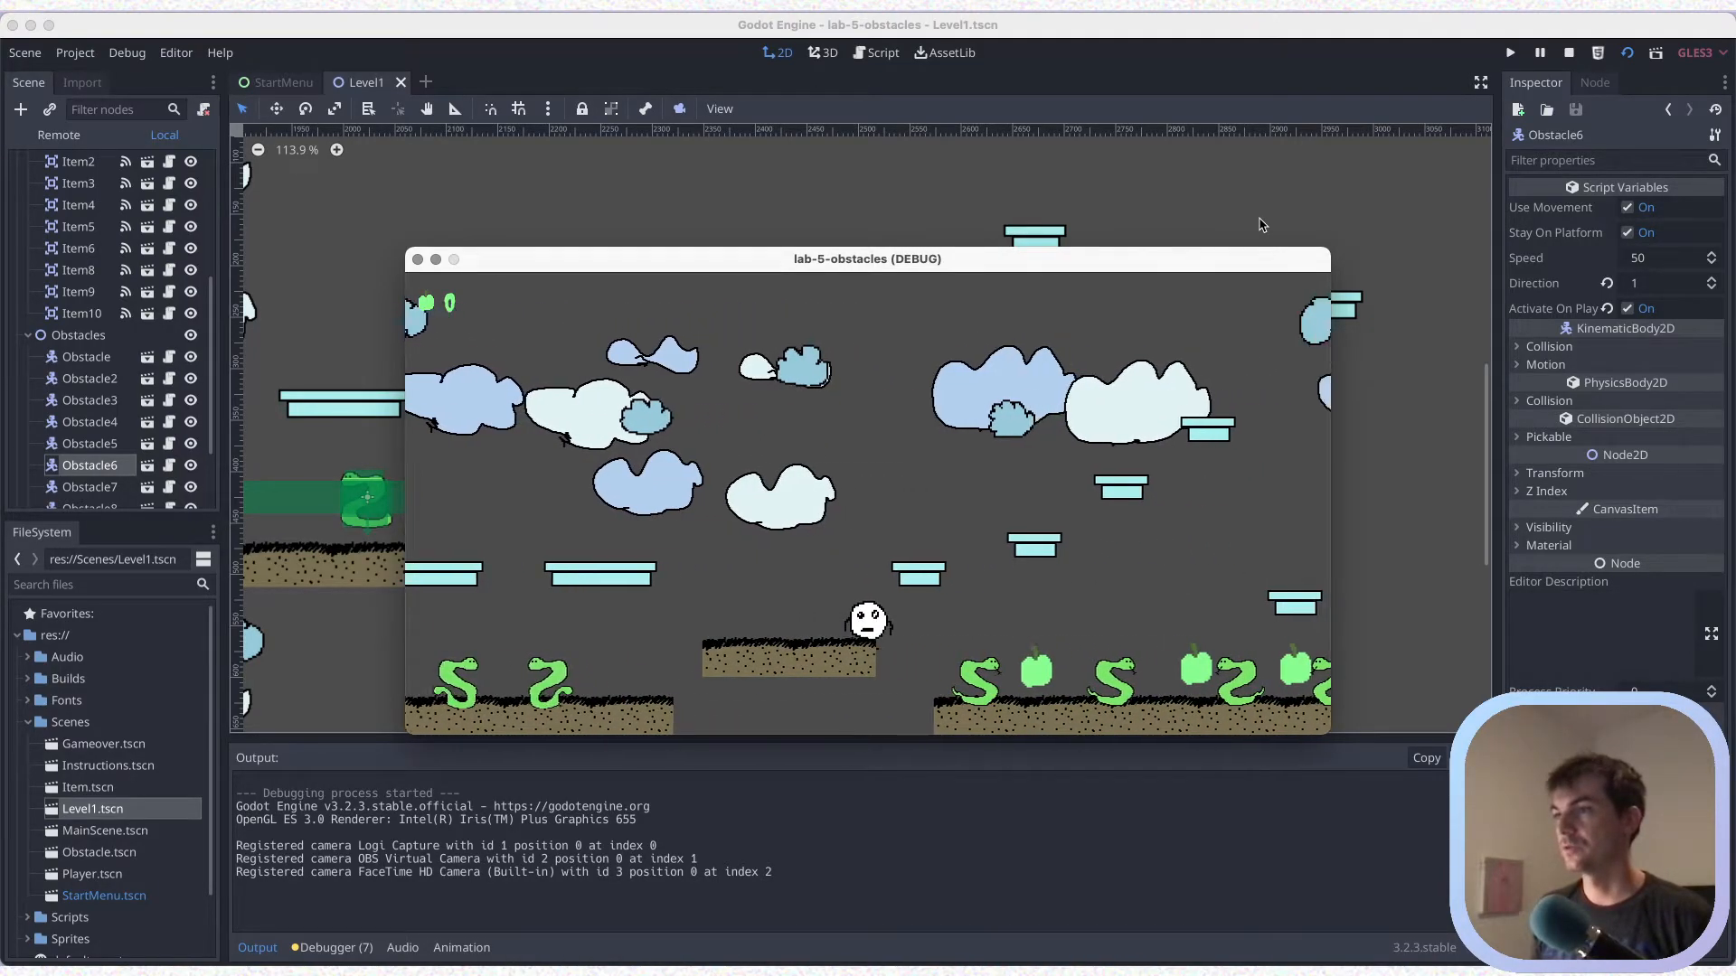
Playtest the route from the new small blue platform to the six-piece platform, collecting items and jumping onto the second run's lowest blue platform
{"action": "key", "text": "Right"}
{"action": "key", "text": "Up"}
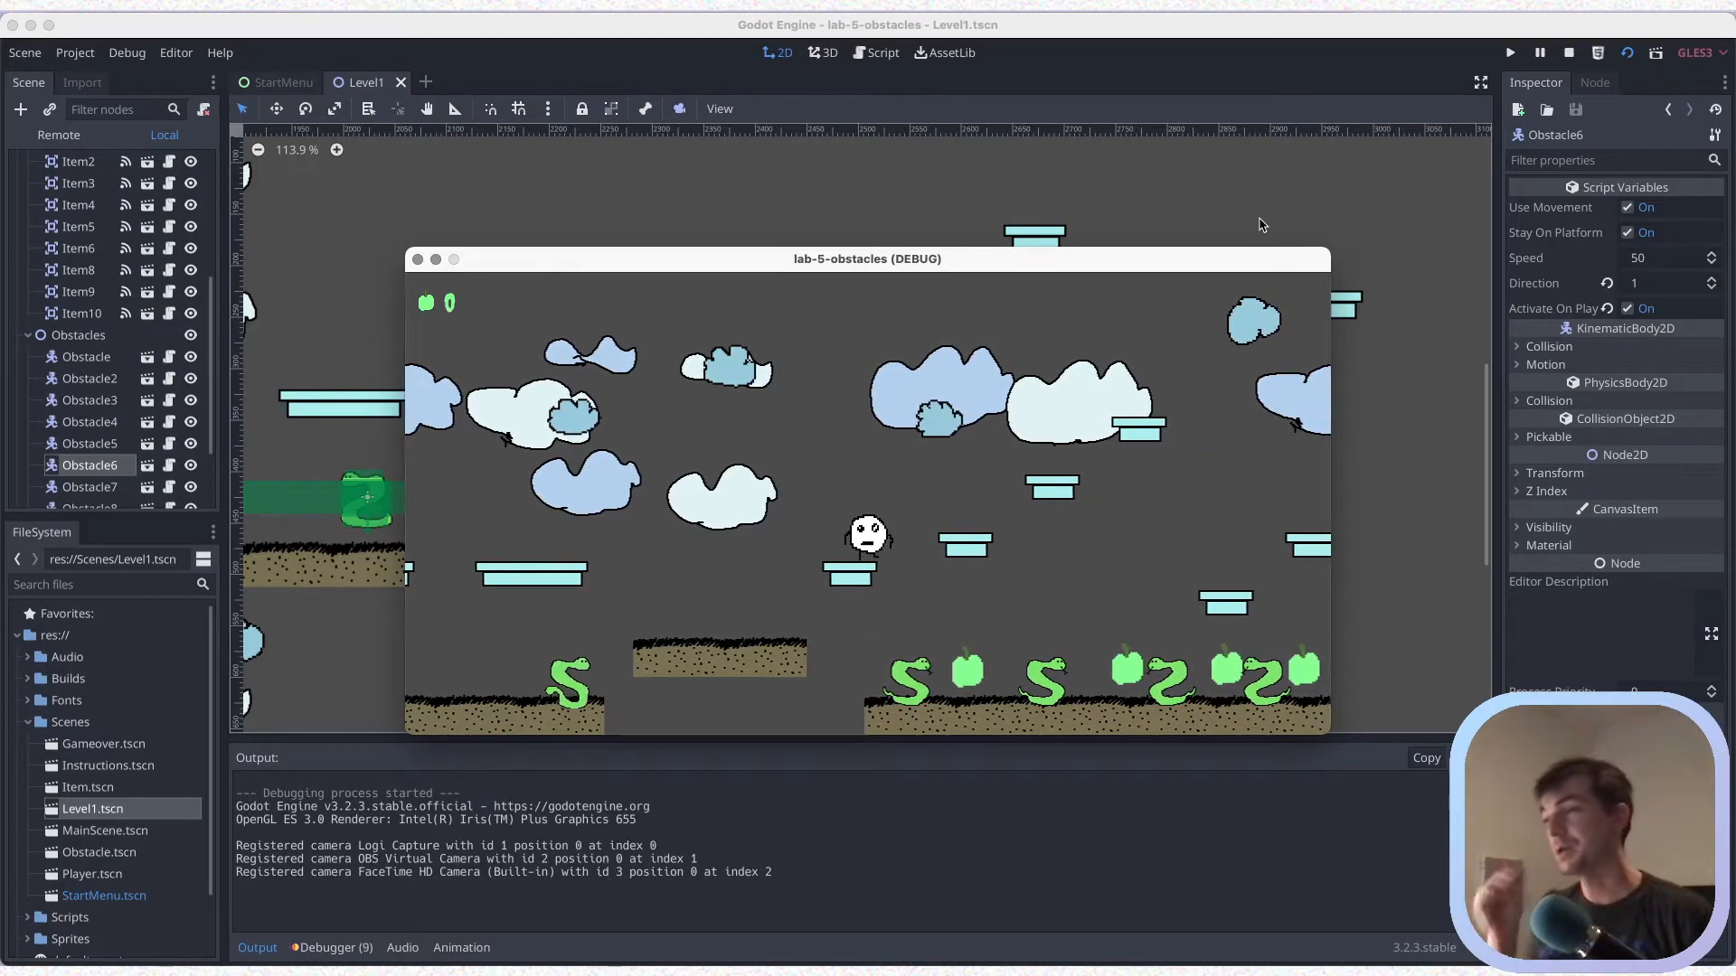
{"action": "key", "text": "Right"}
{"action": "key", "text": "Up"}
{"action": "key", "text": "Right"}
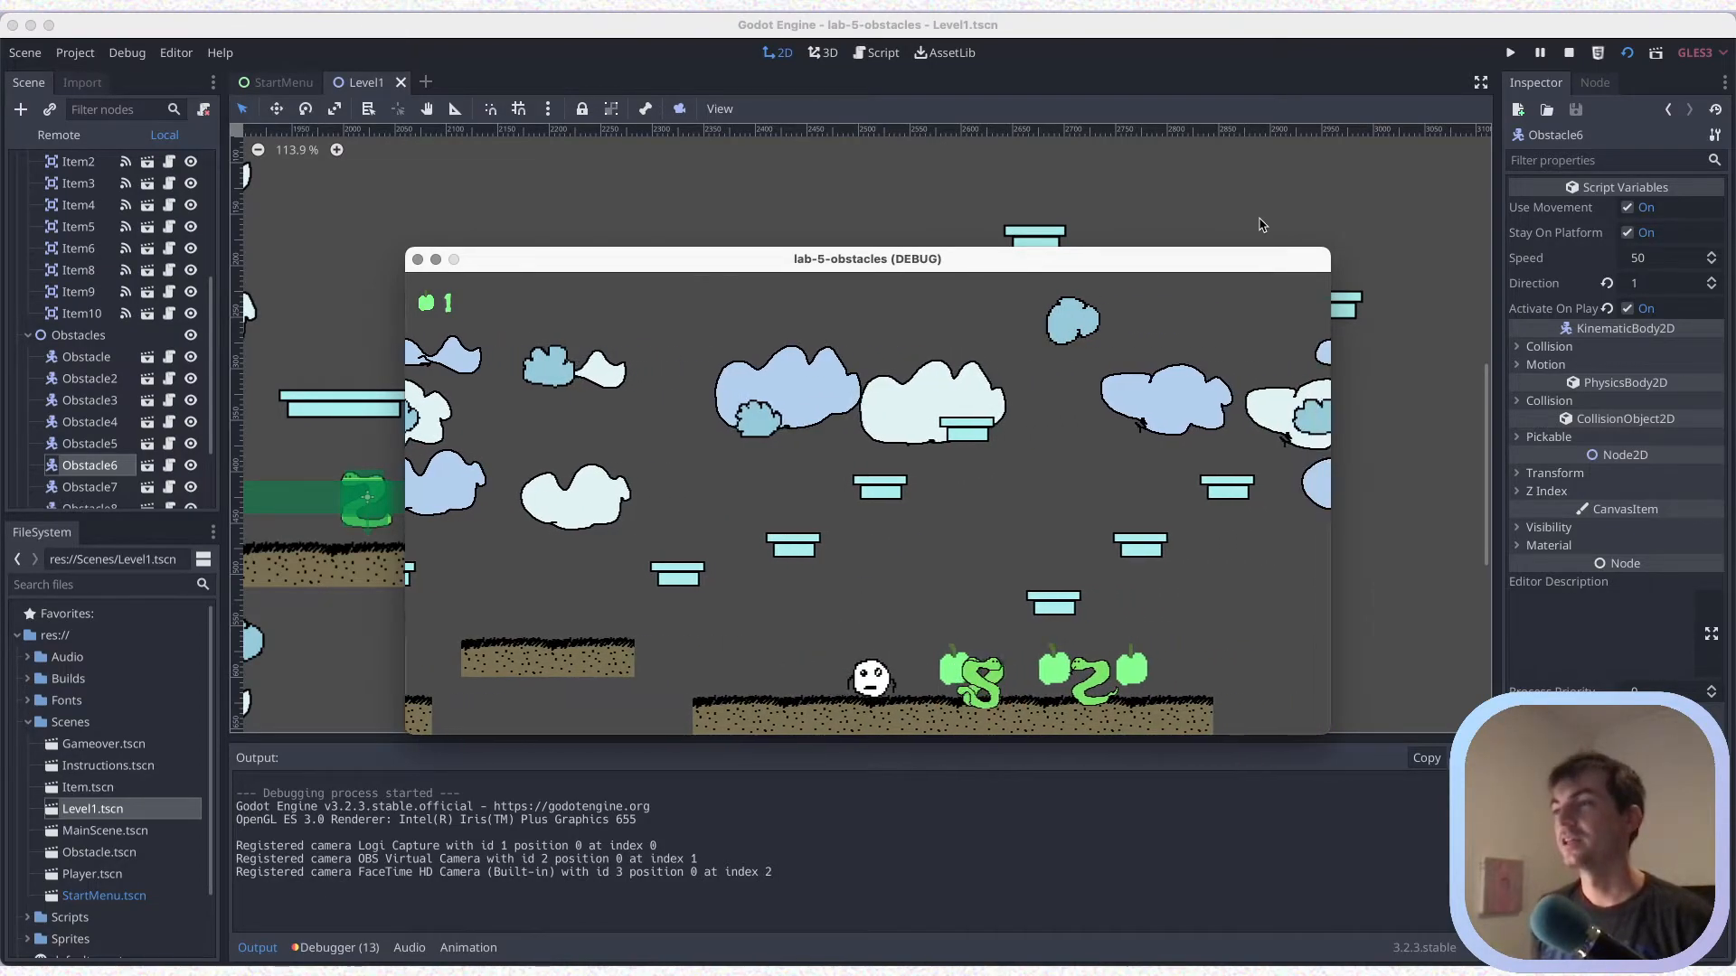
{"action": "key", "text": "Right"}
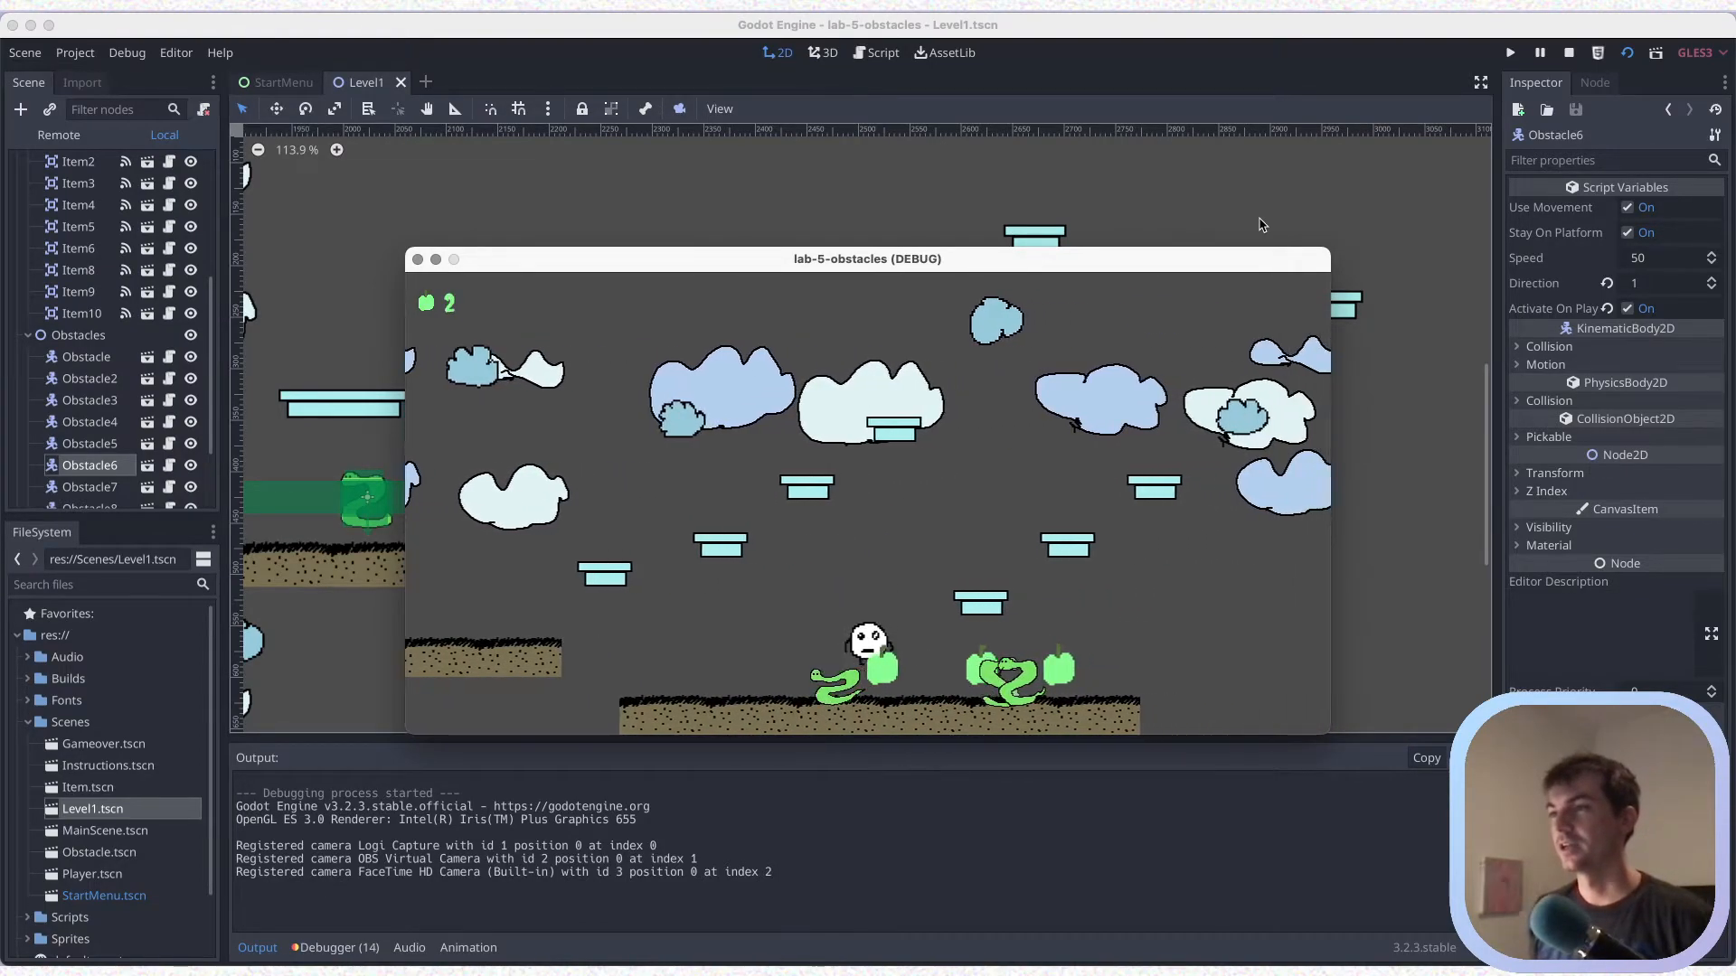
{"action": "key", "text": "Up"}
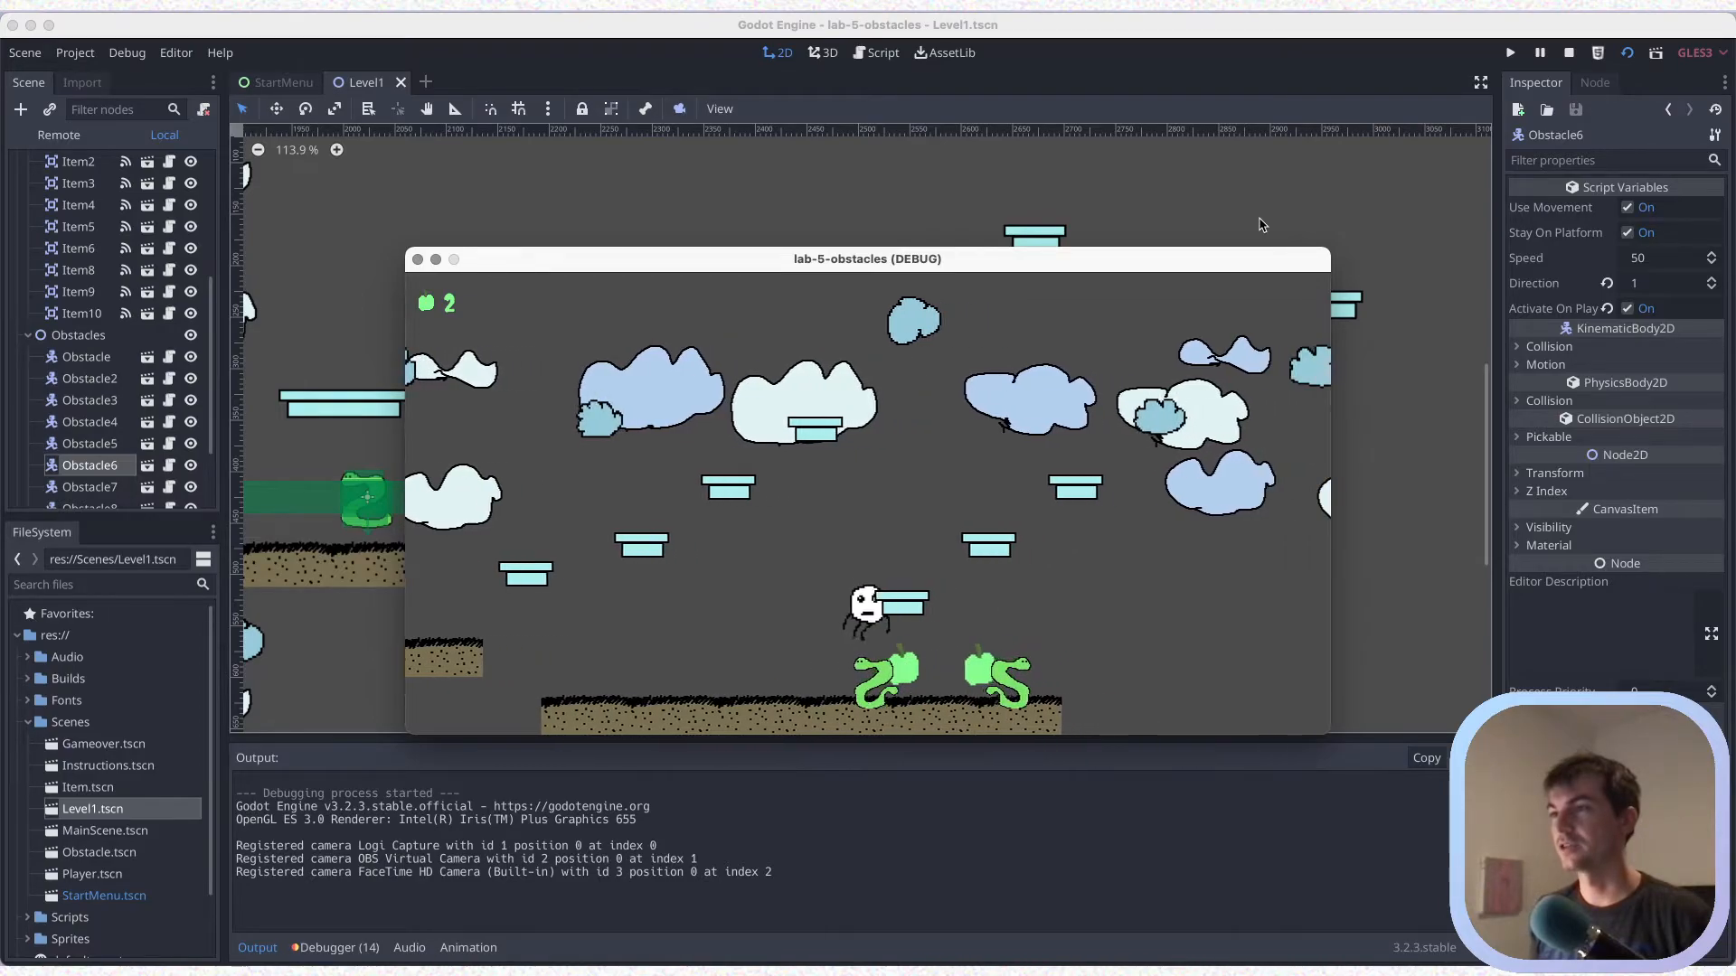
{"action": "key", "text": "Left"}
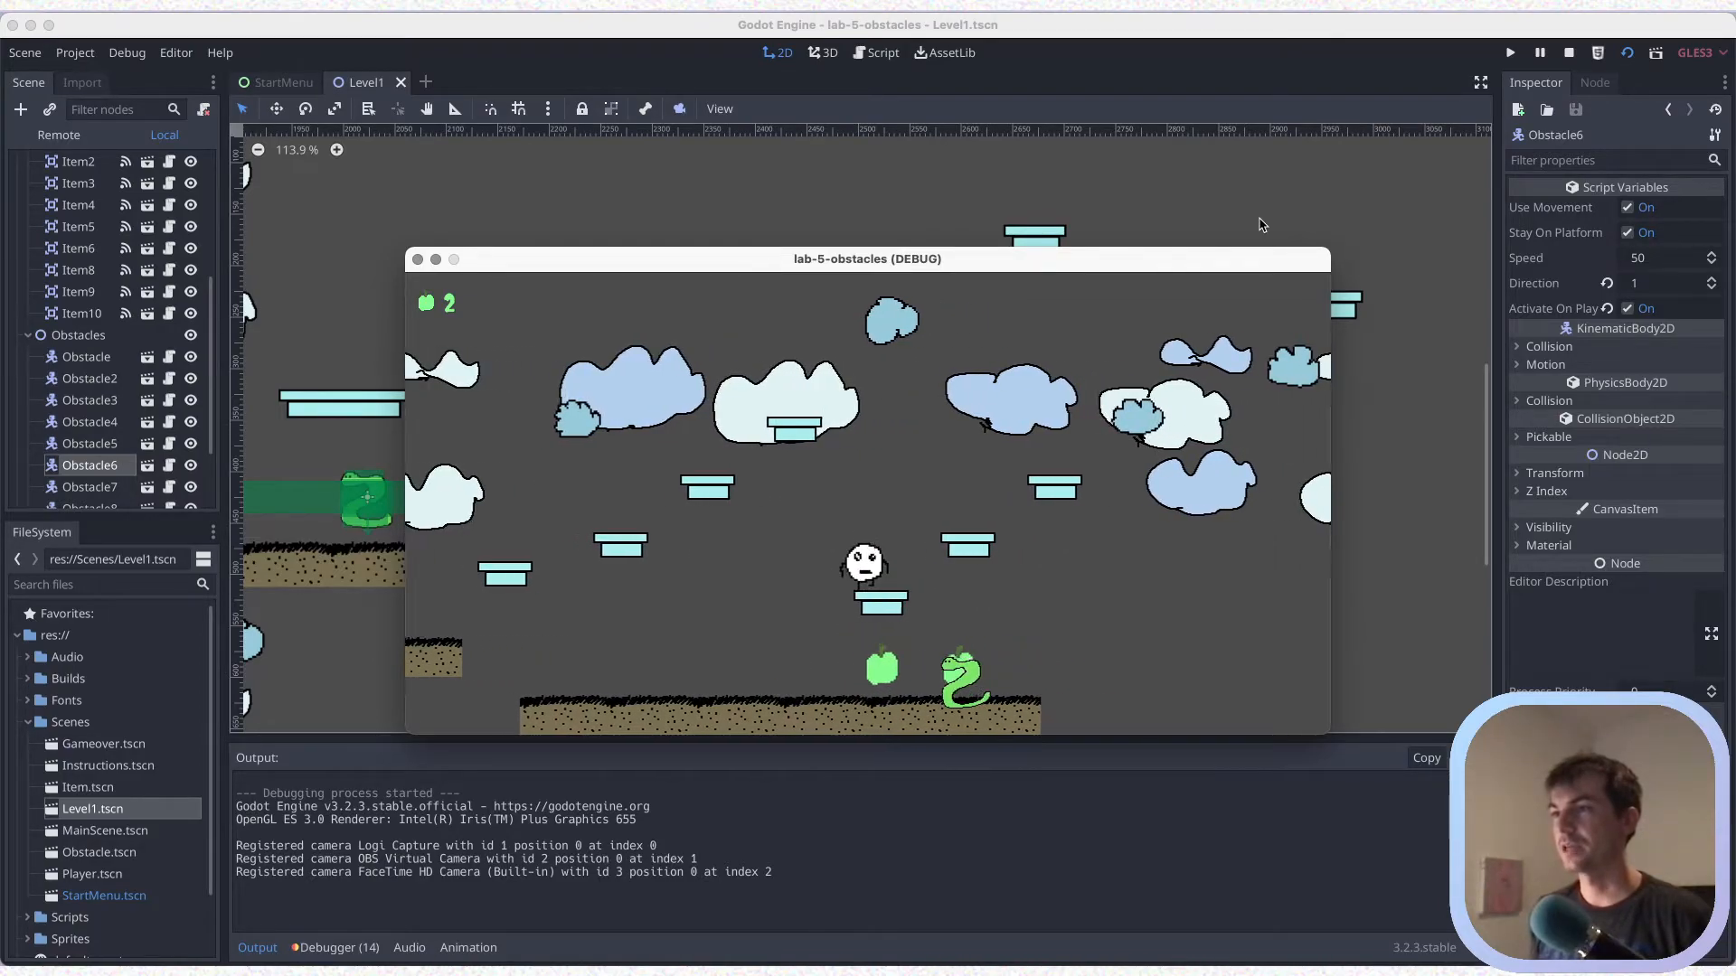
Playtest jumping upward from the second run's lowest blue platform and landing among the items on the brown platform, then stop the game
{"action": "key", "text": "Right"}
{"action": "key", "text": "Up"}
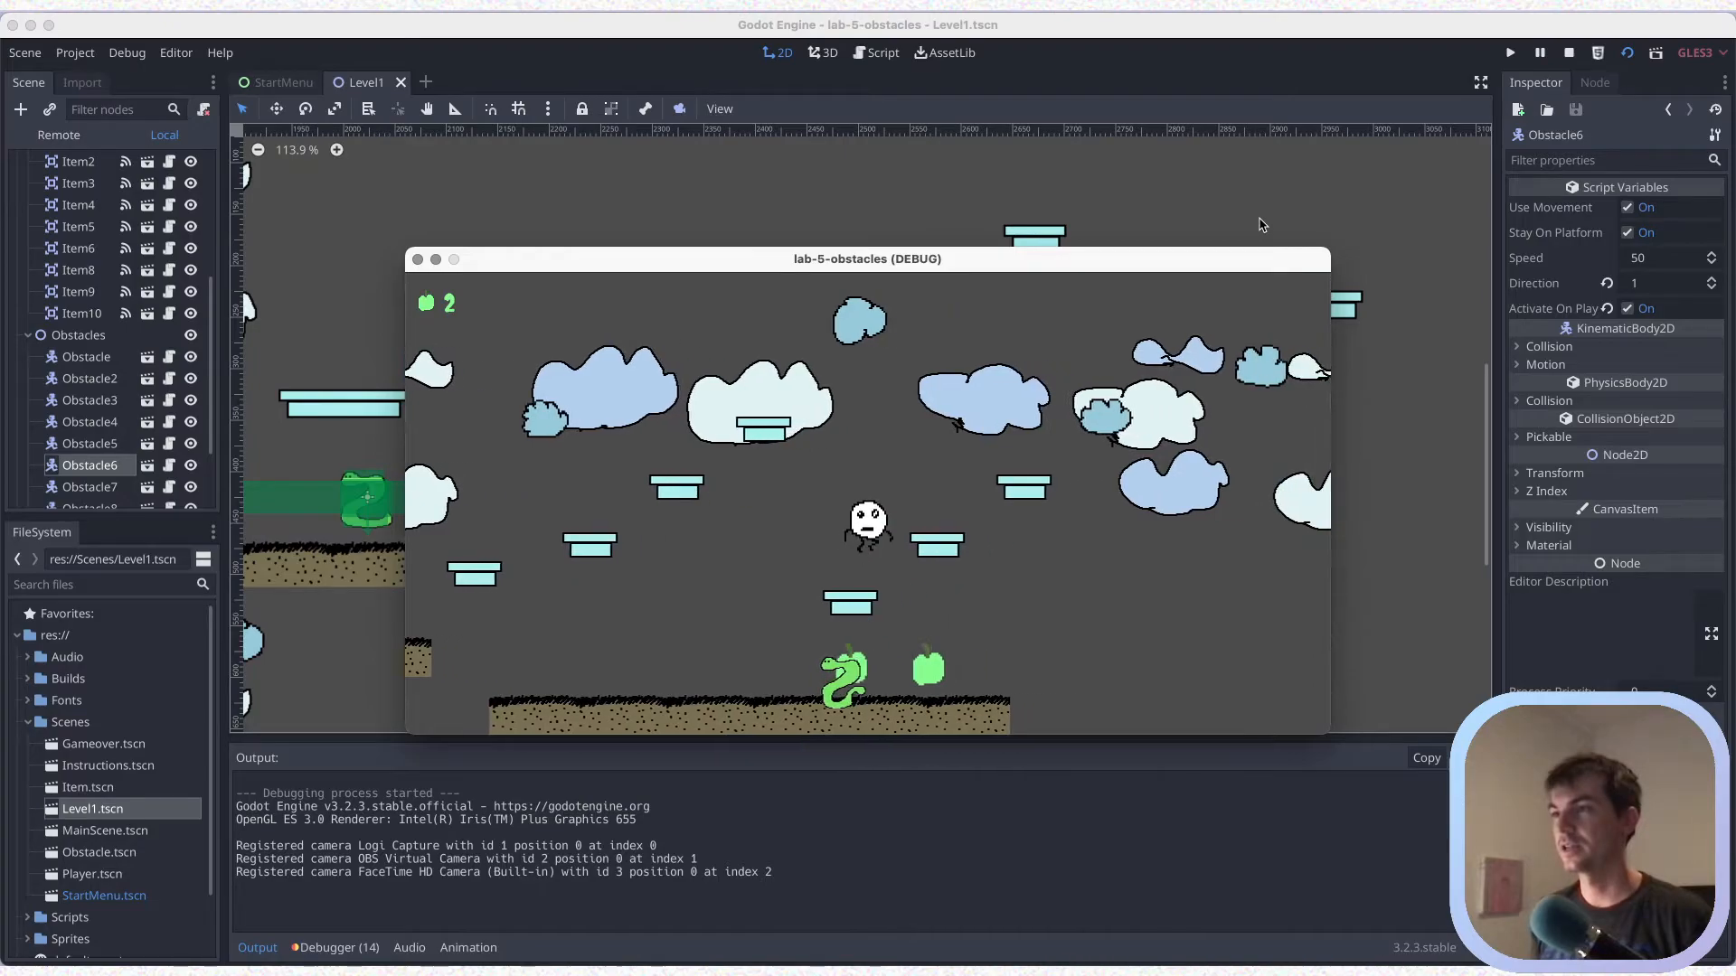
{"action": "key", "text": "Up"}
{"action": "key", "text": "Right"}
{"action": "key", "text": "Up"}
{"action": "key", "text": "Right"}
{"action": "key", "text": "Left"}
{"action": "key", "text": "Right"}
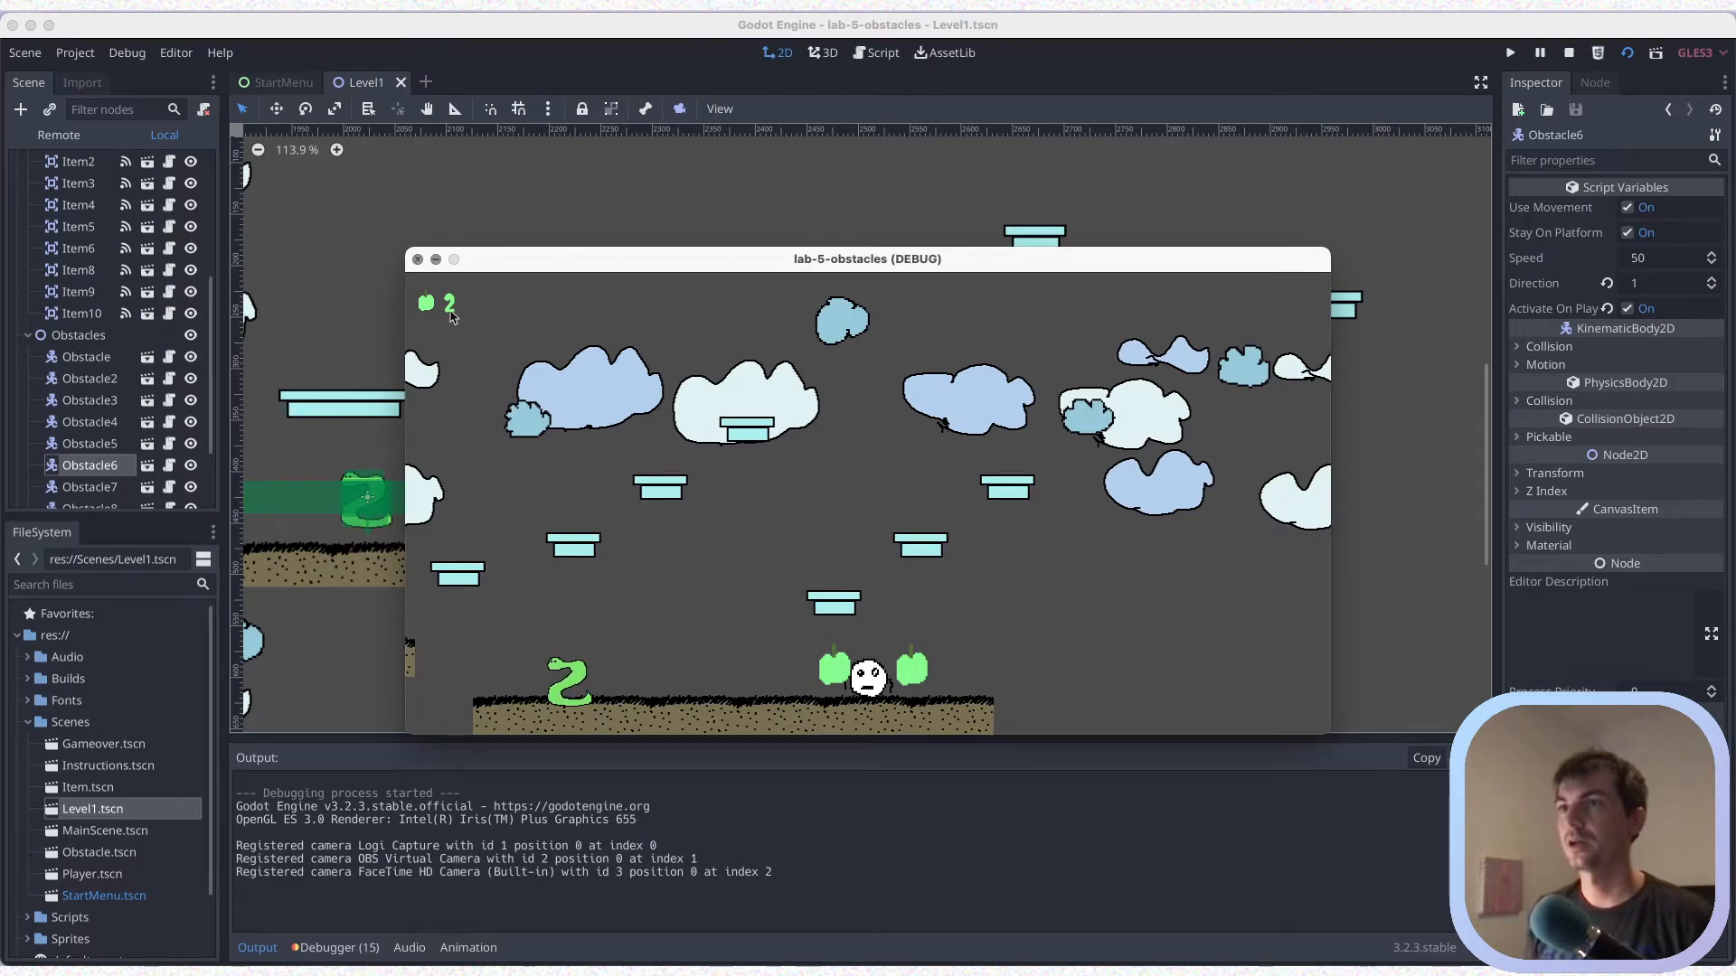
{"action": "left_click", "coordinate": [417, 260]}
{"action": "key", "text": "super+s"}
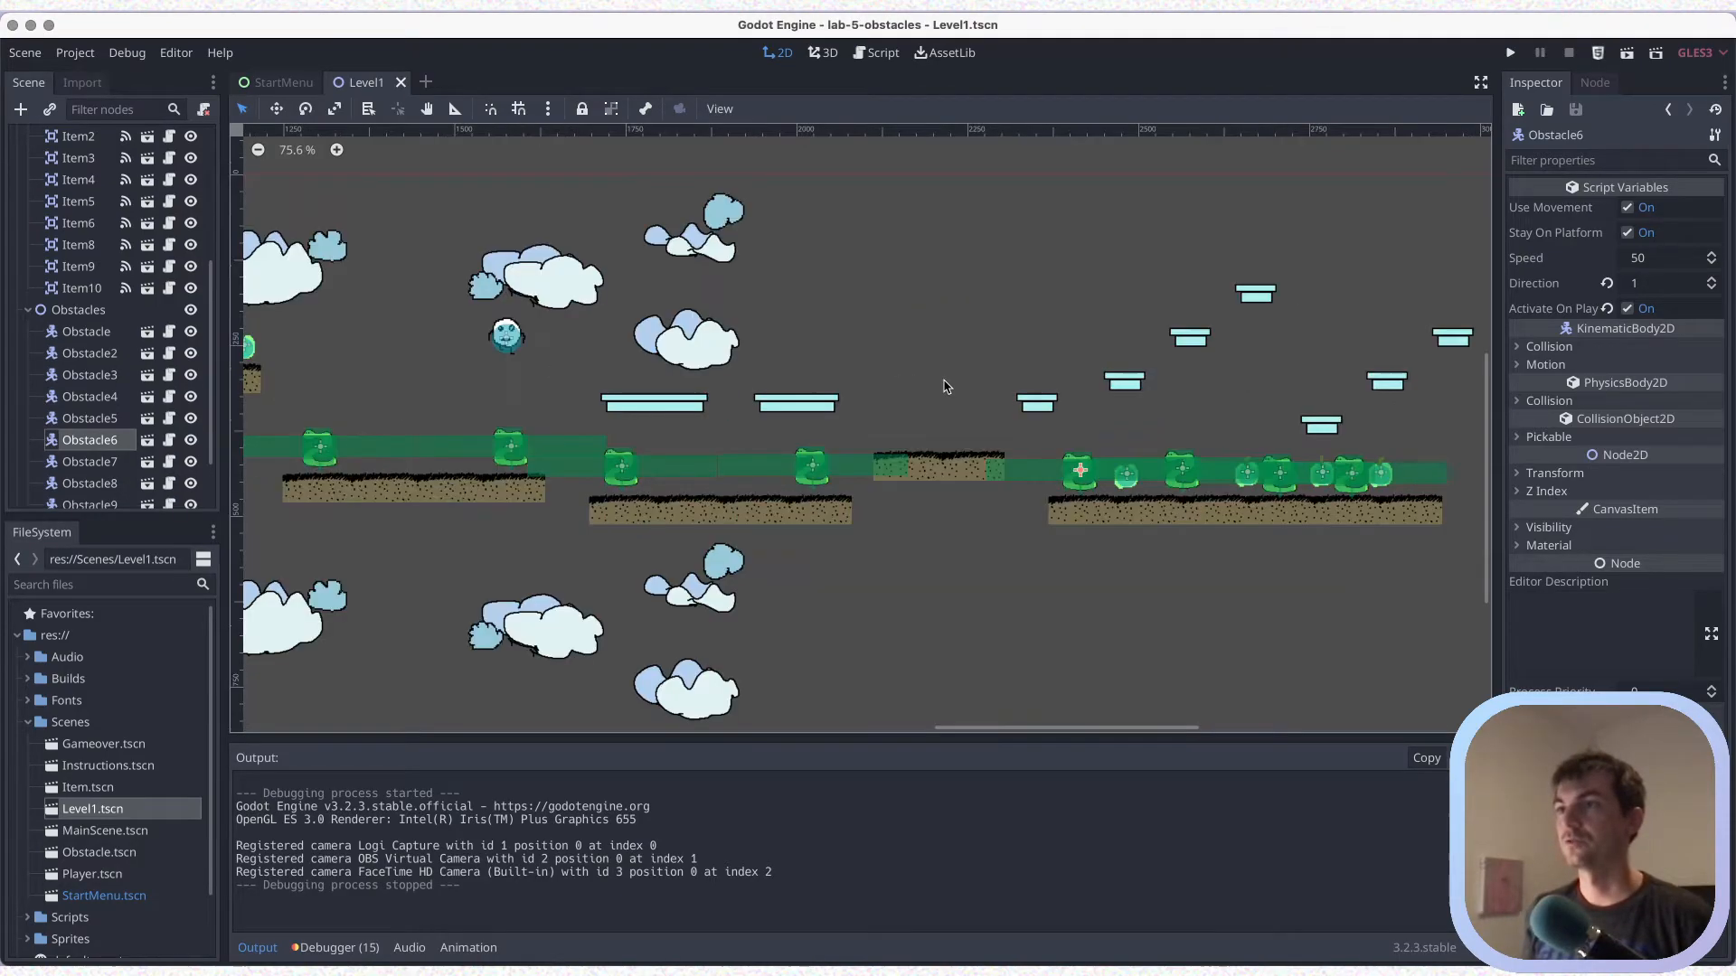
Move the Player above the two-piece brown platform, save the scene and run Level1
{"action": "left_click_drag", "start_coordinate": [503, 341], "coordinate": [940, 378]}
{"action": "key", "text": "super+s"}
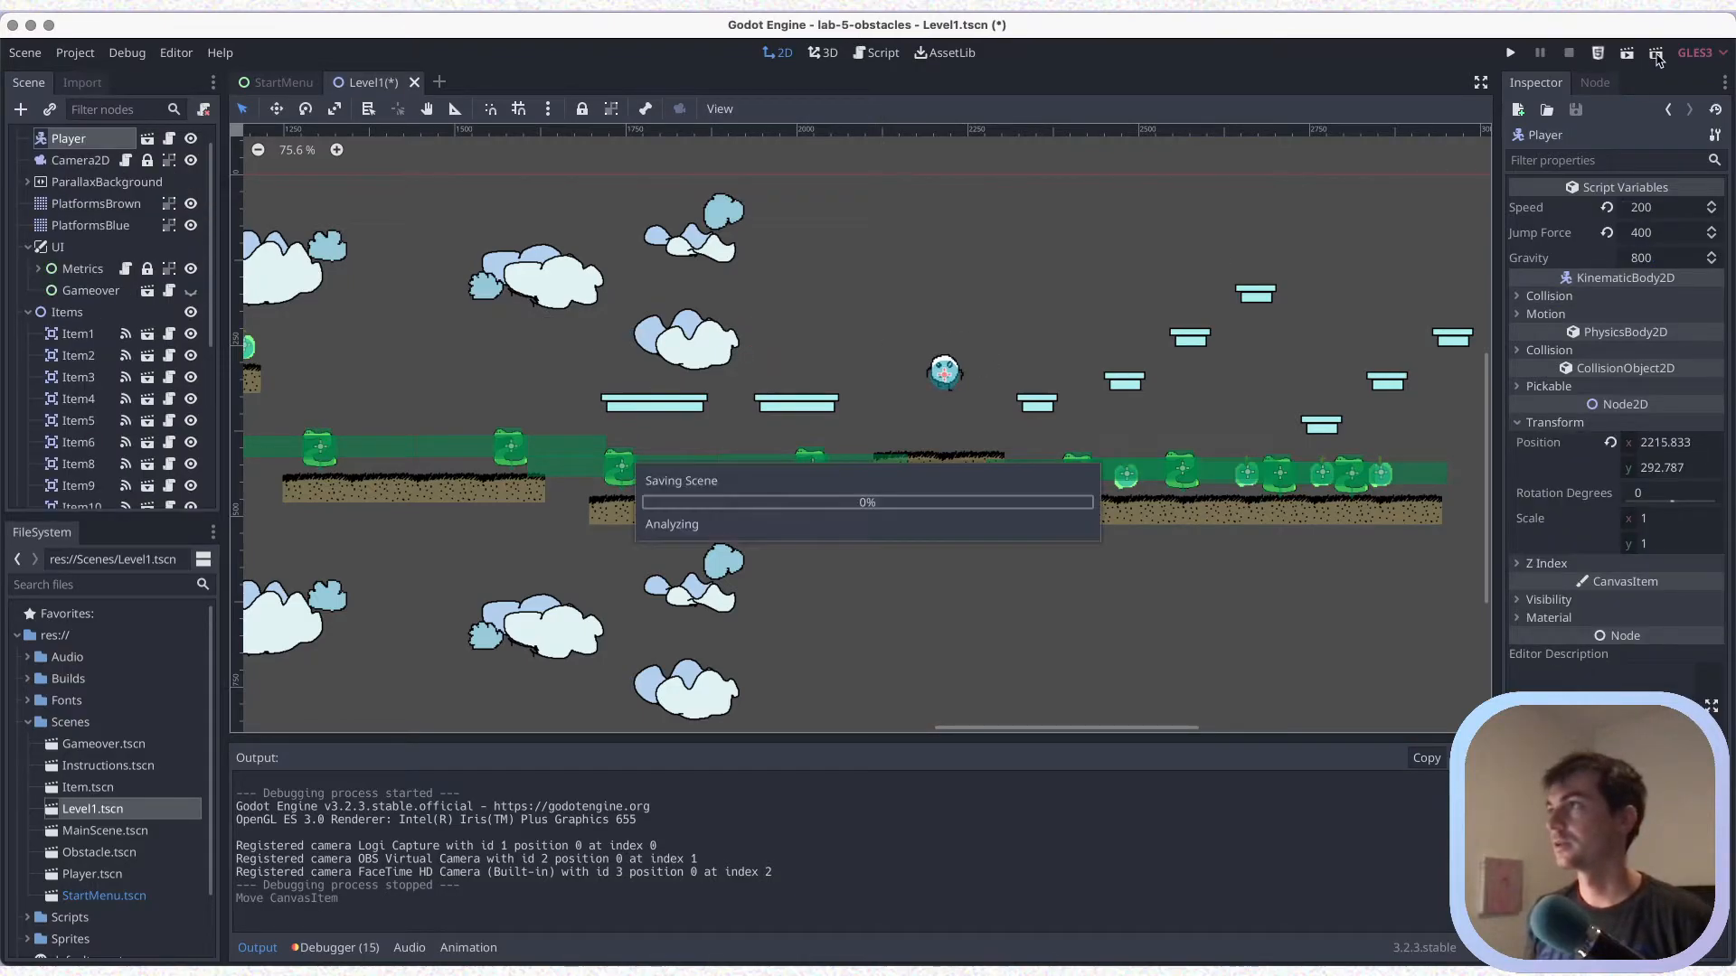
{"action": "key", "text": "super+s"}
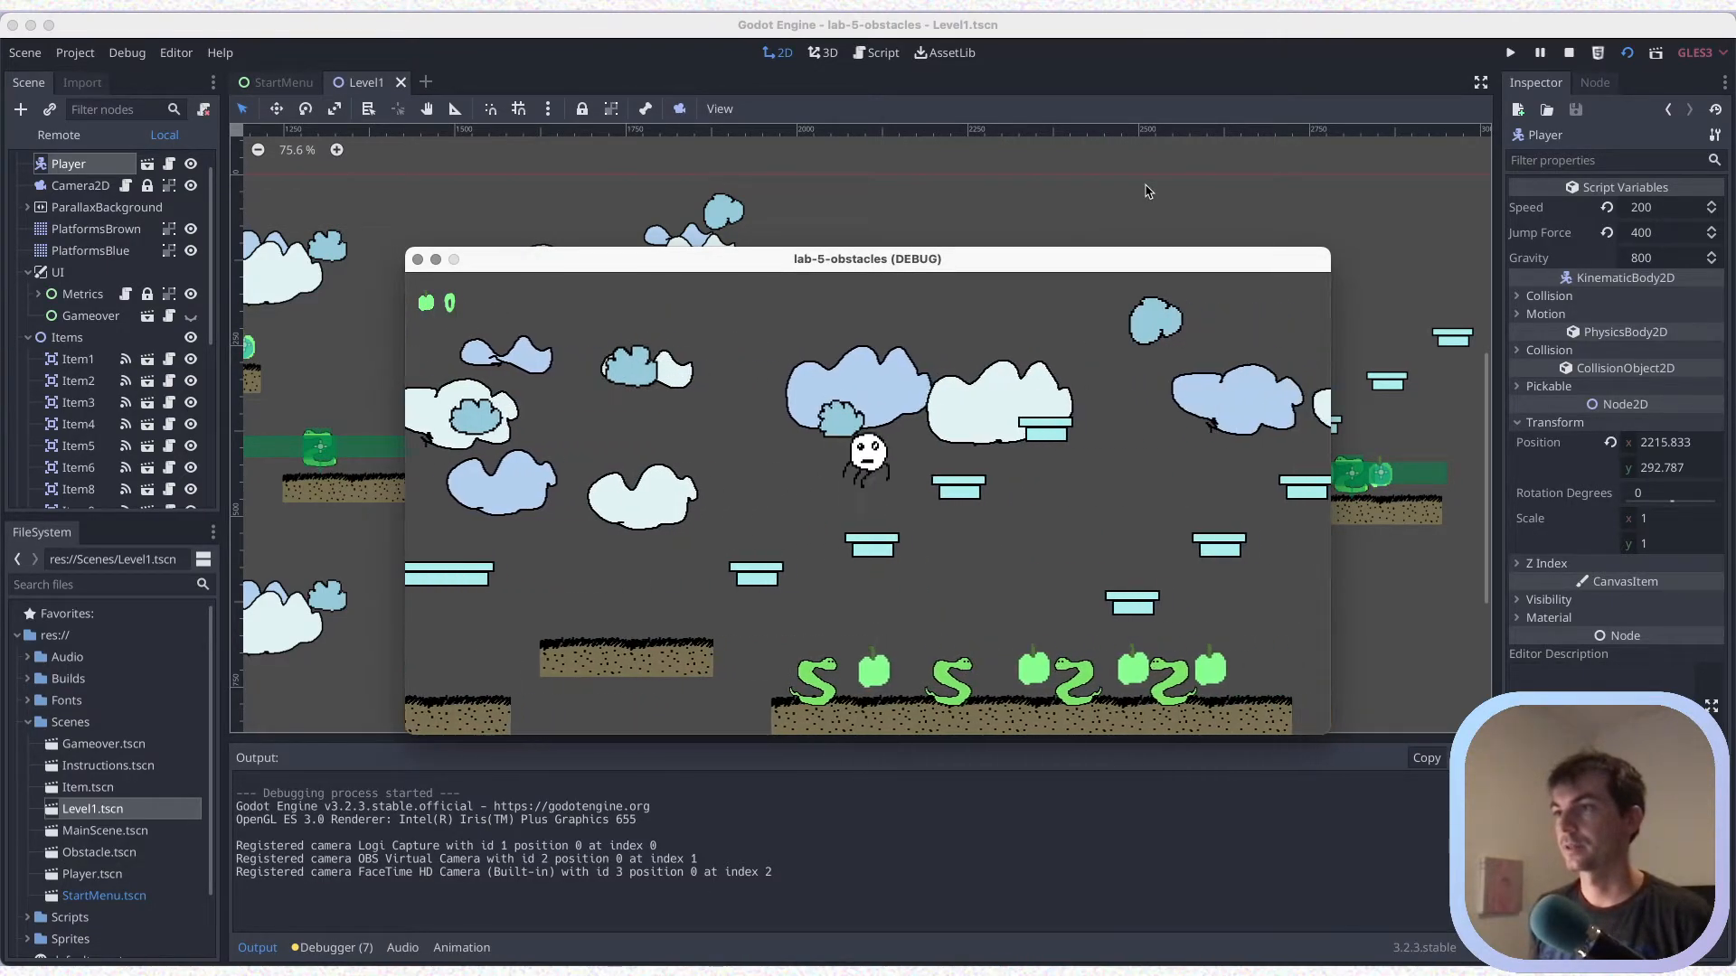
Playtest the upper route across the first blue run to the second run's highest platform, and stop the game
{"action": "key", "text": "space"}
{"action": "key", "text": "Right"}
{"action": "key", "text": "space"}
{"action": "key", "text": "Right"}
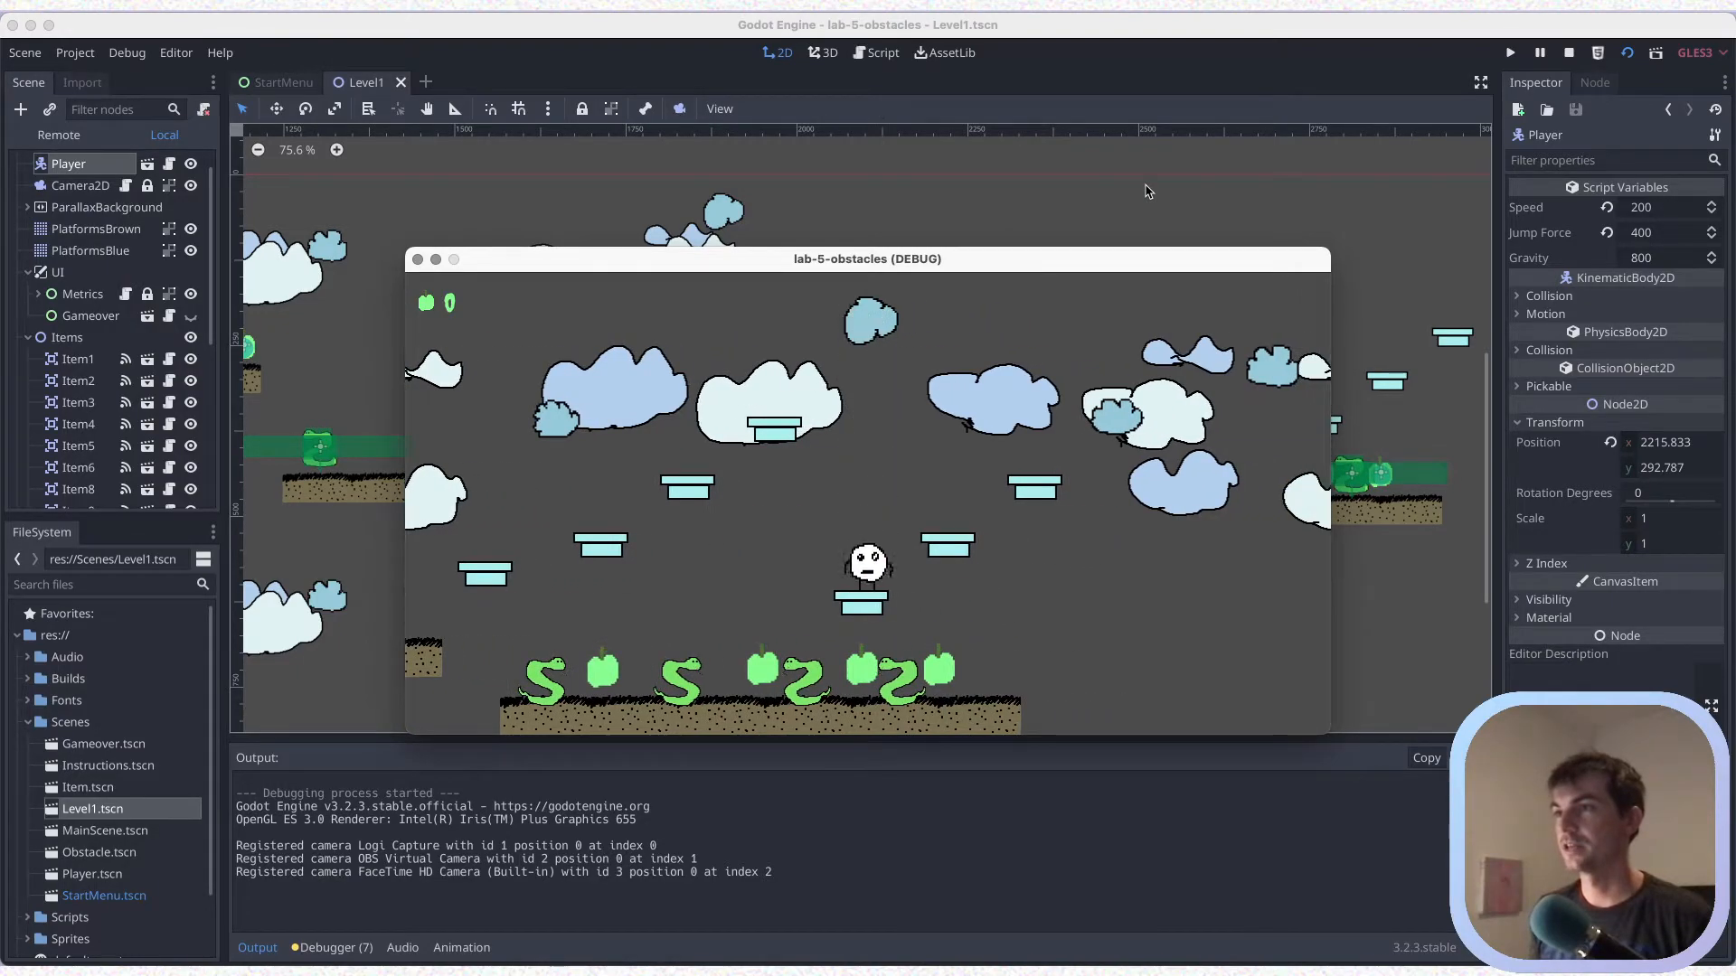
{"action": "key", "text": "space"}
{"action": "key", "text": "Right"}
{"action": "key", "text": "Right"}
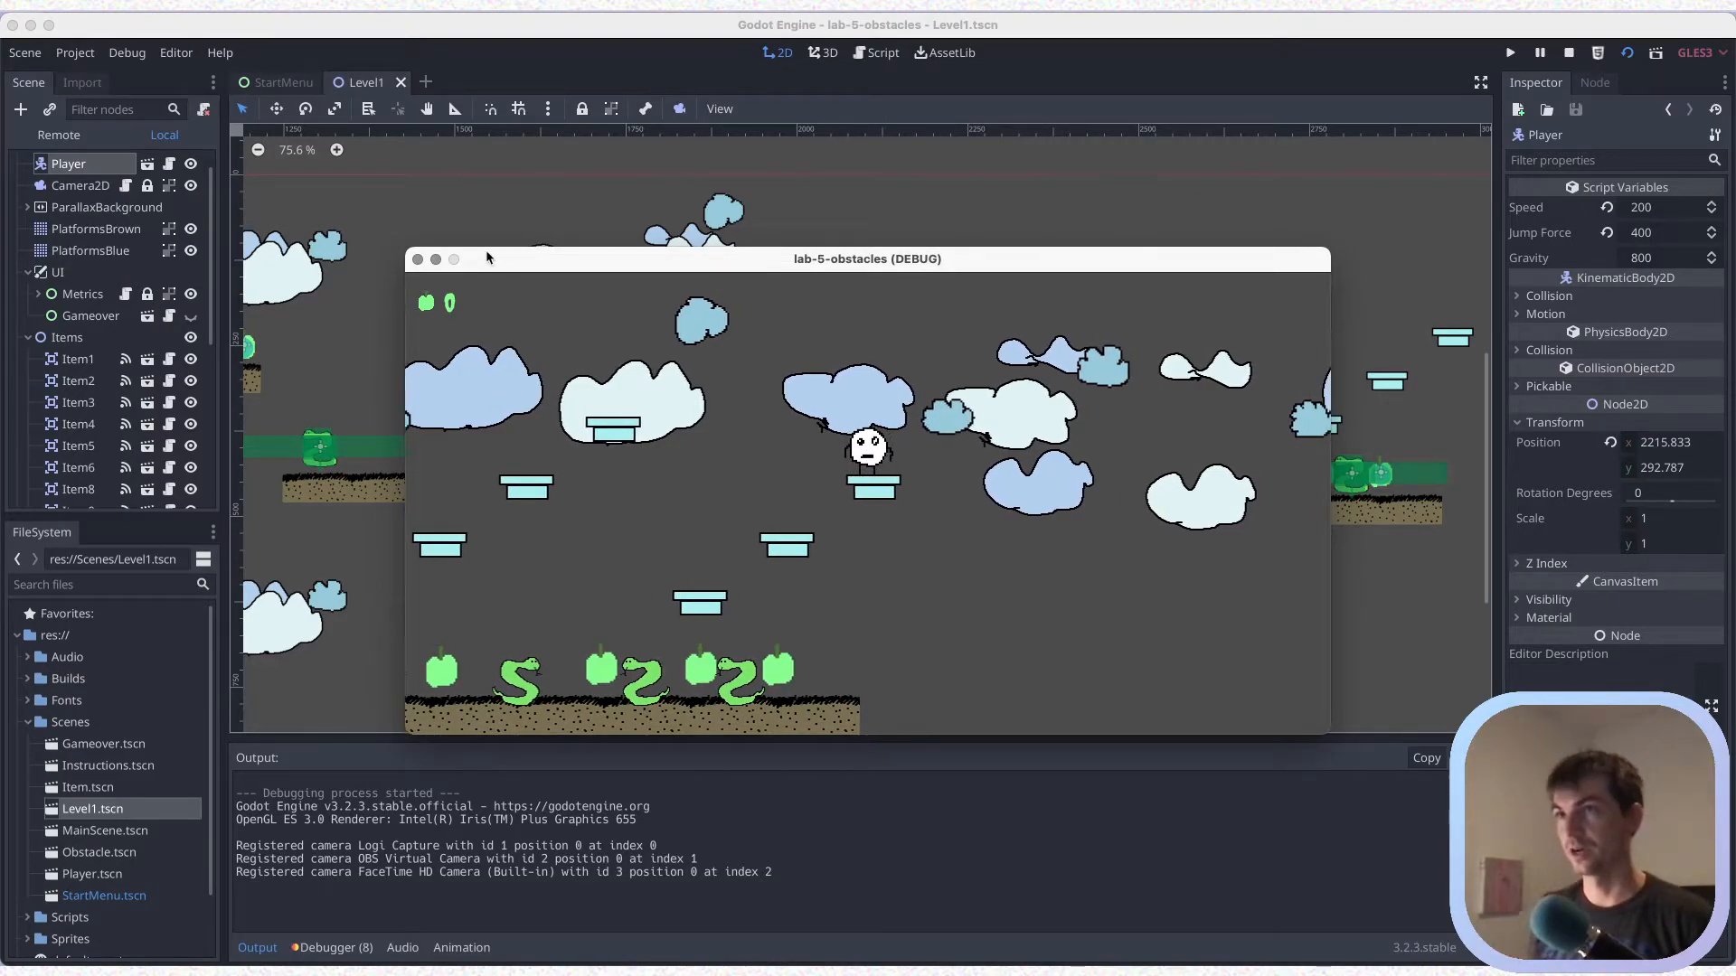
{"action": "left_click", "coordinate": [418, 259]}
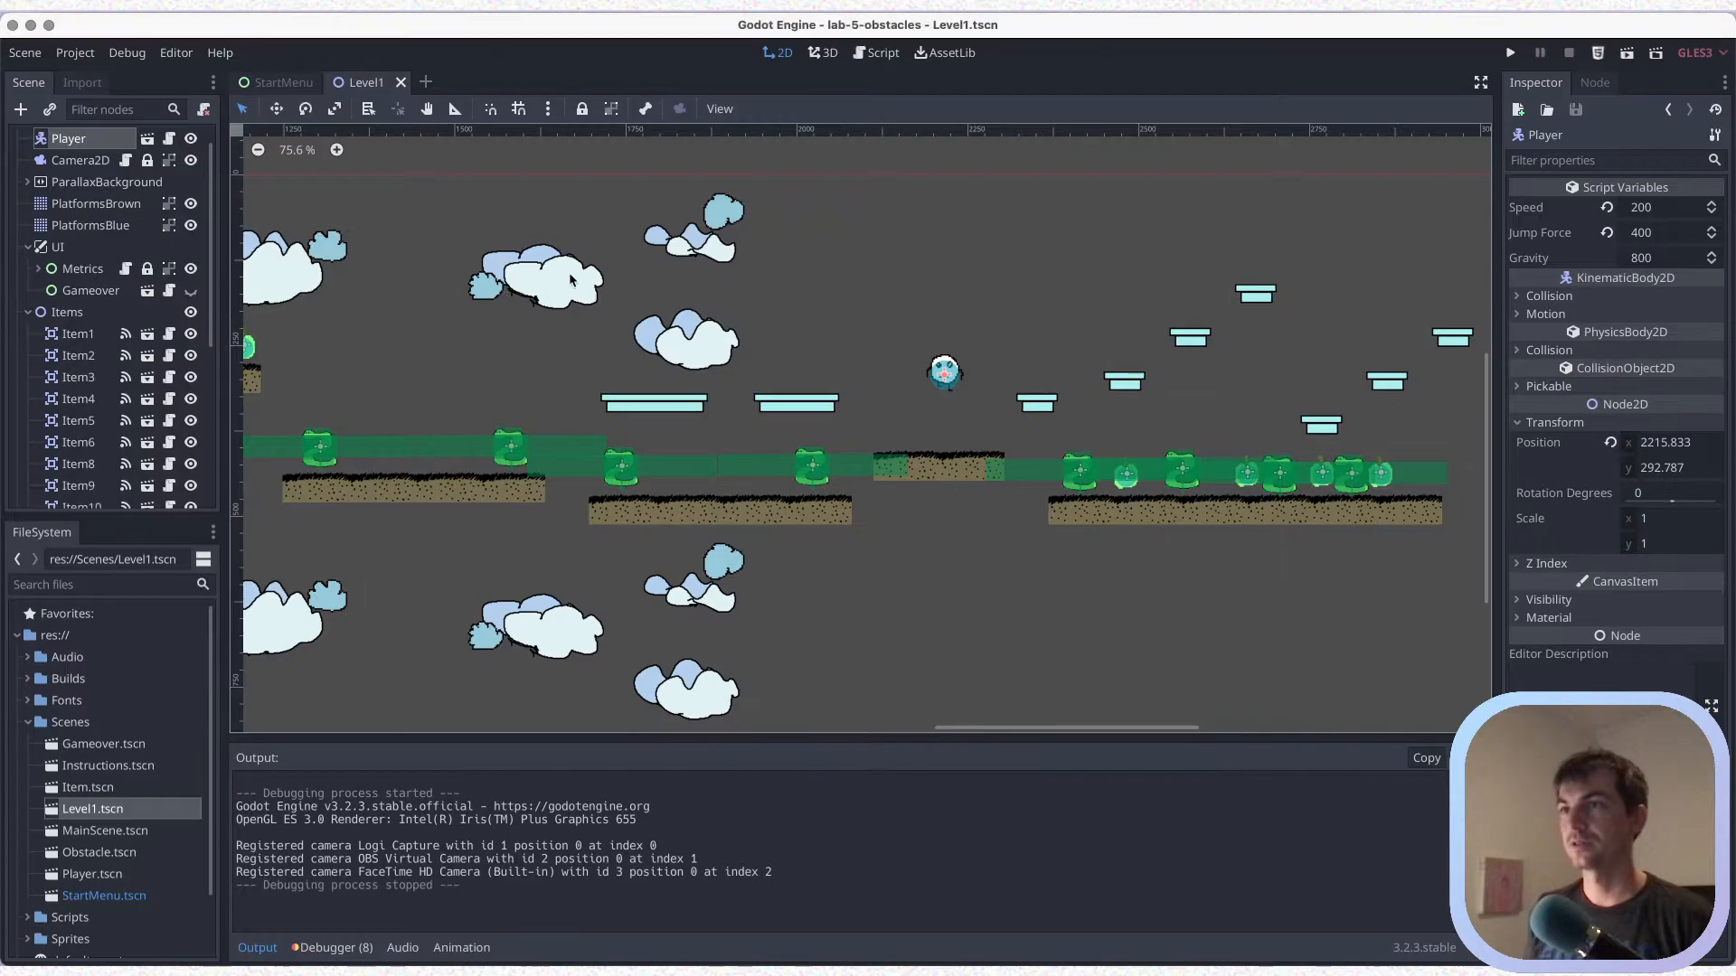
Bring up the handwritten level-design checklist over the editor and strike through branching, bottleneck and layering
{"action": "key", "text": "alt+Tab"}
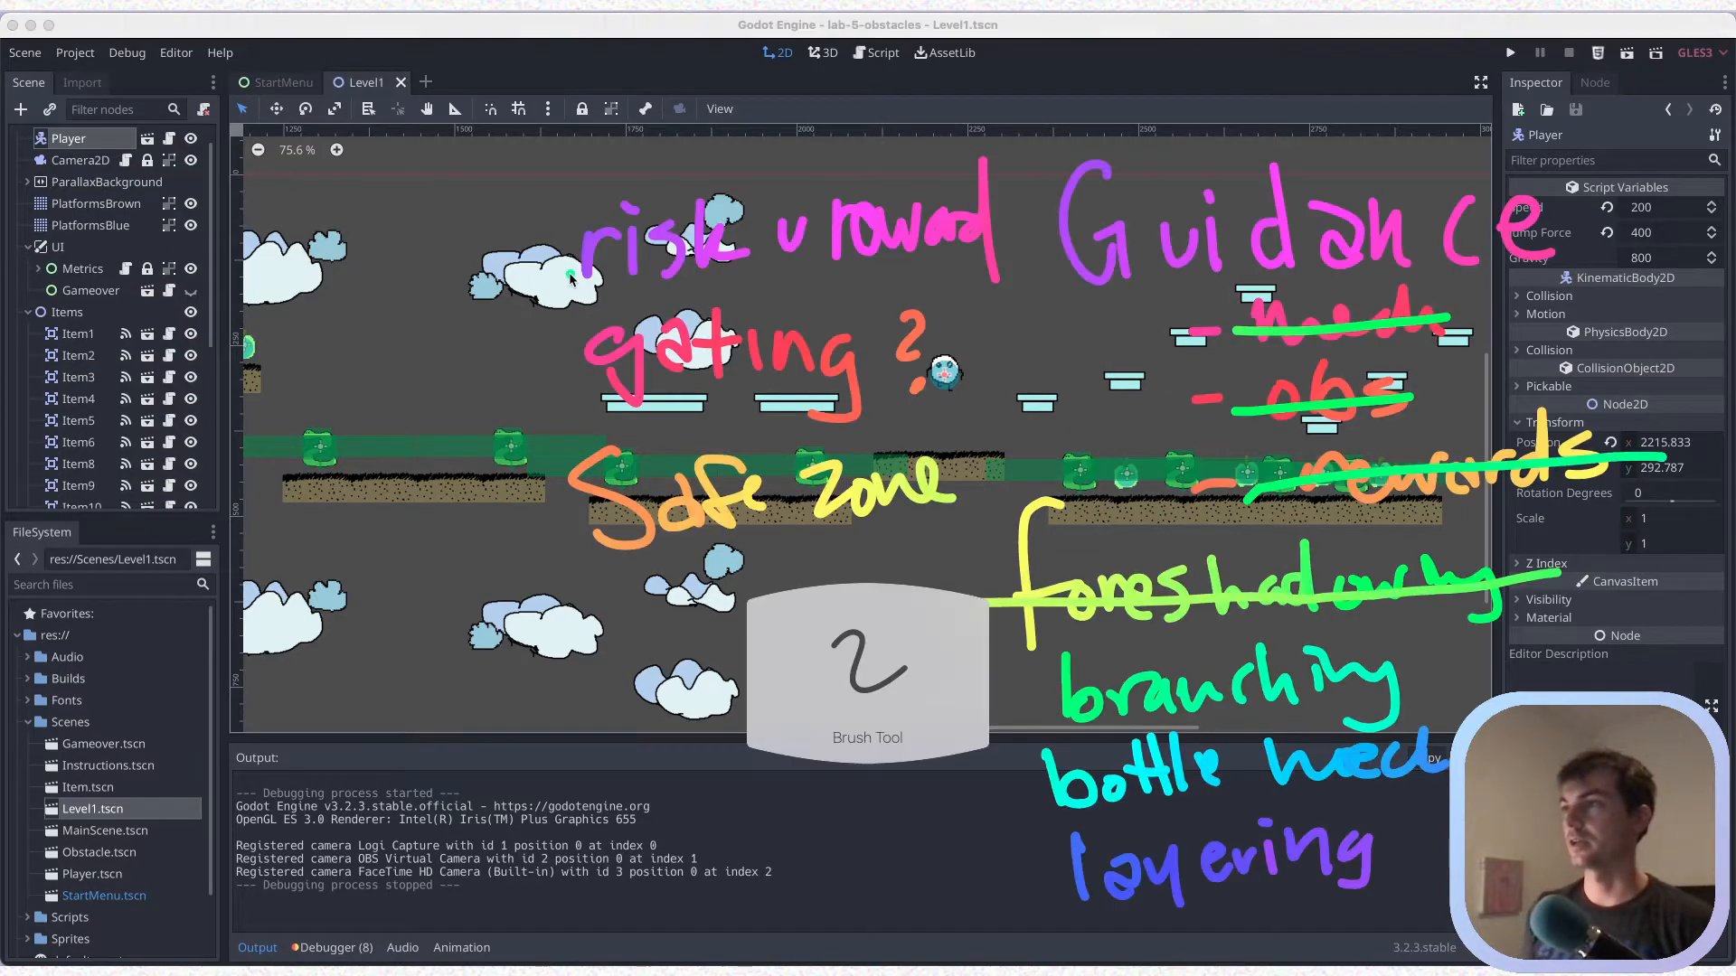
{"action": "left_click_drag", "start_coordinate": [1031, 723], "coordinate": [1399, 671]}
{"action": "left_click_drag", "start_coordinate": [1008, 797], "coordinate": [1446, 758]}
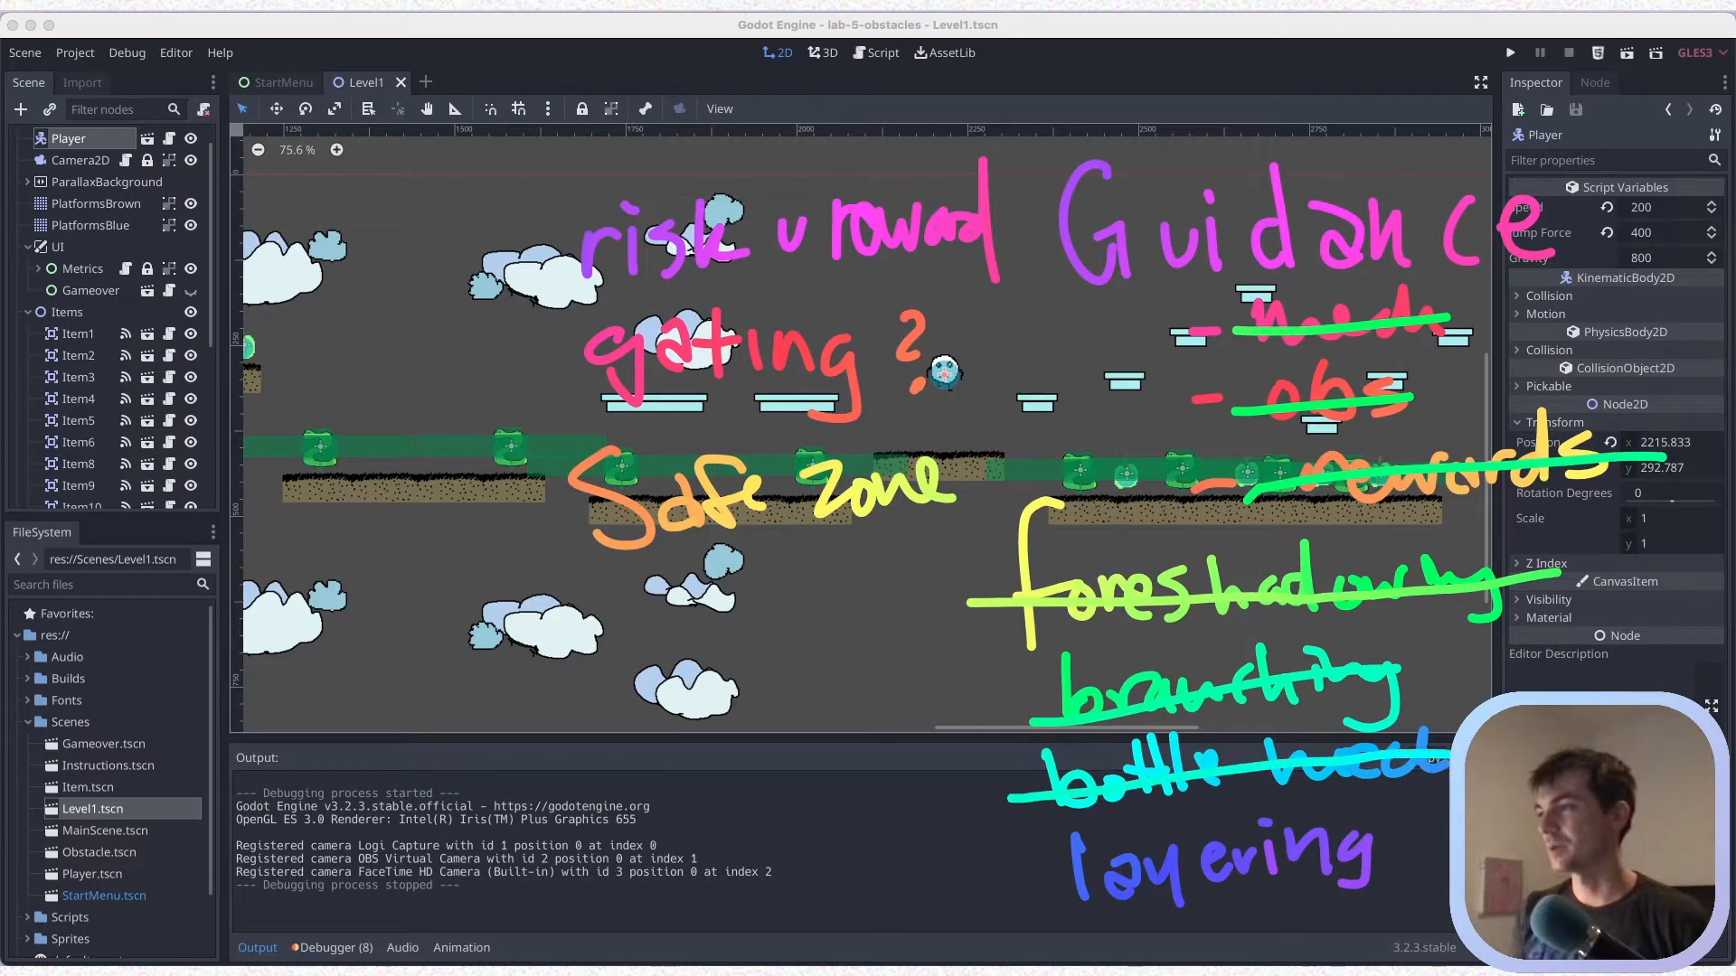
{"action": "left_click_drag", "start_coordinate": [1075, 889], "coordinate": [1420, 844]}
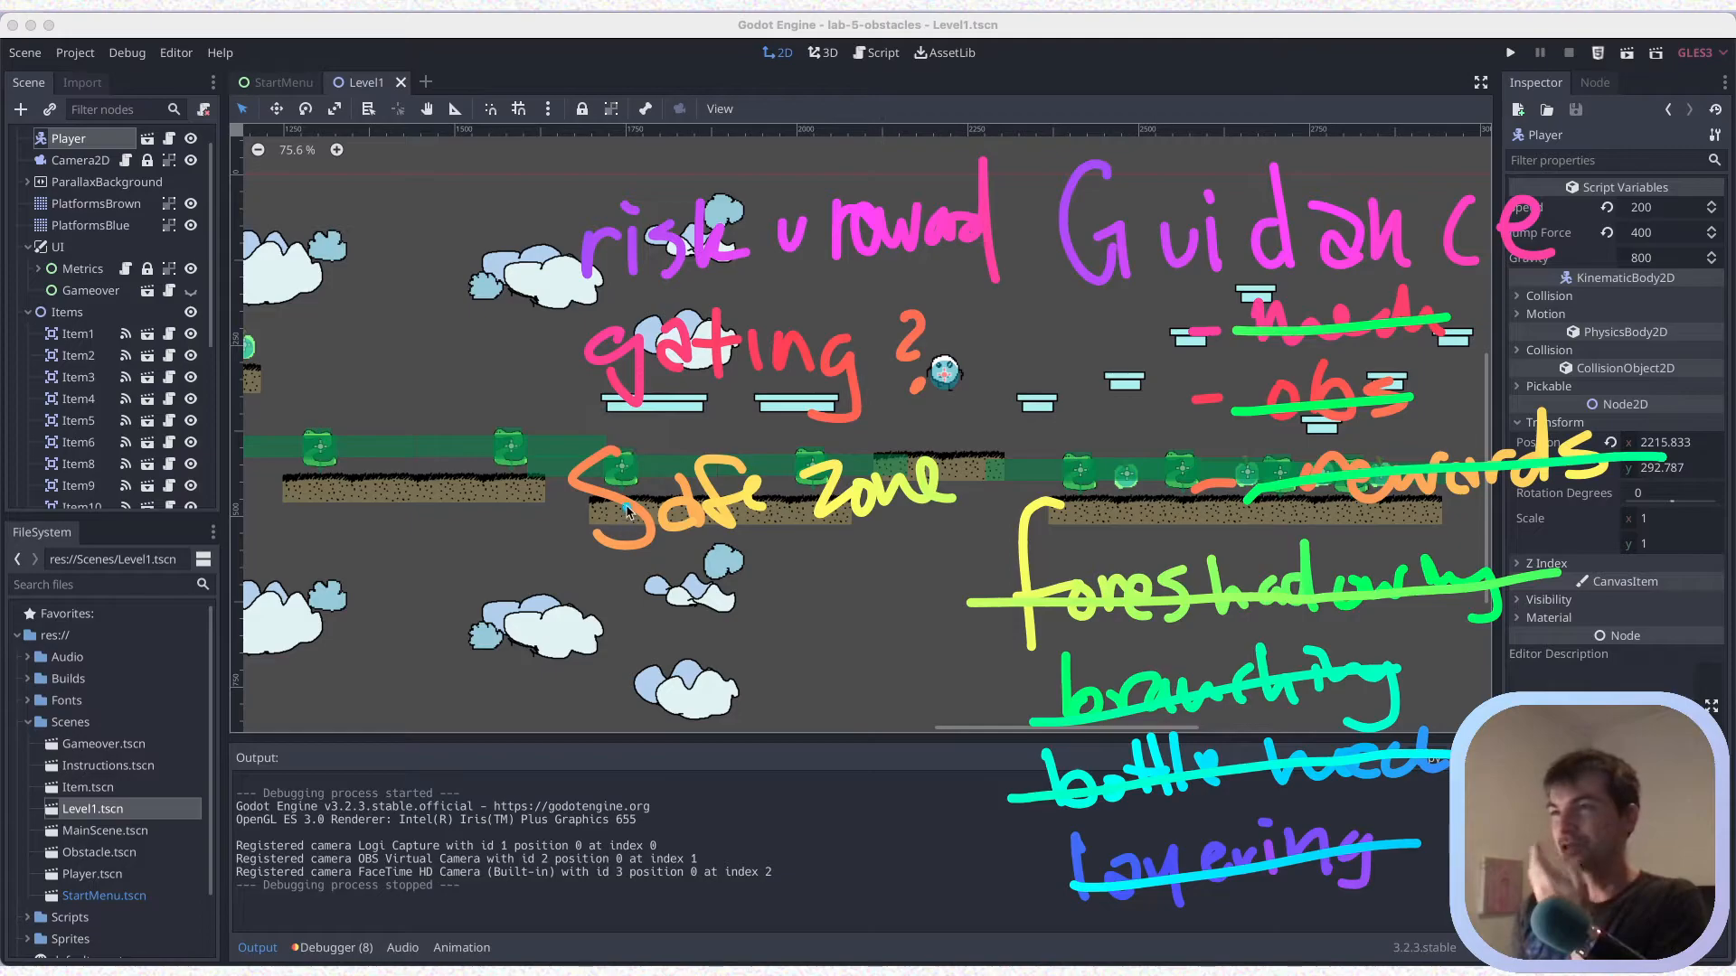
Add a question mark beside safe zone and strike through risk v reward on the checklist
{"action": "left_click_drag", "start_coordinate": [893, 463], "coordinate": [933, 505]}
{"action": "left_click", "coordinate": [916, 535]}
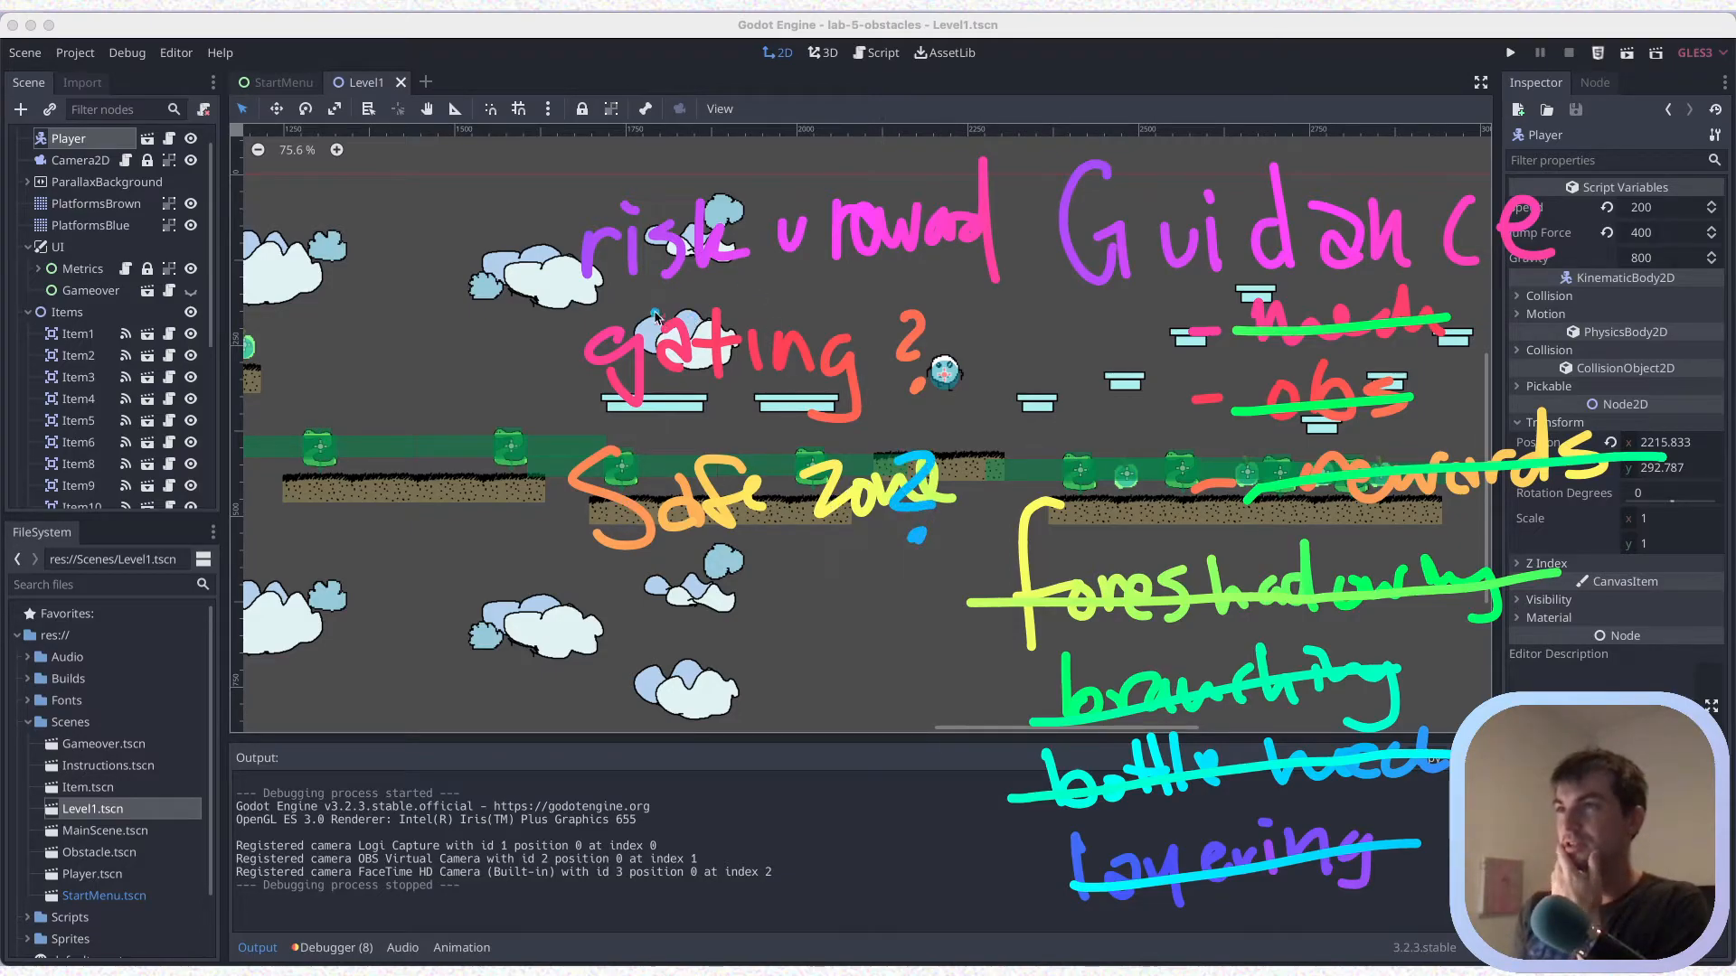
{"action": "left_click_drag", "start_coordinate": [564, 262], "coordinate": [1018, 214]}
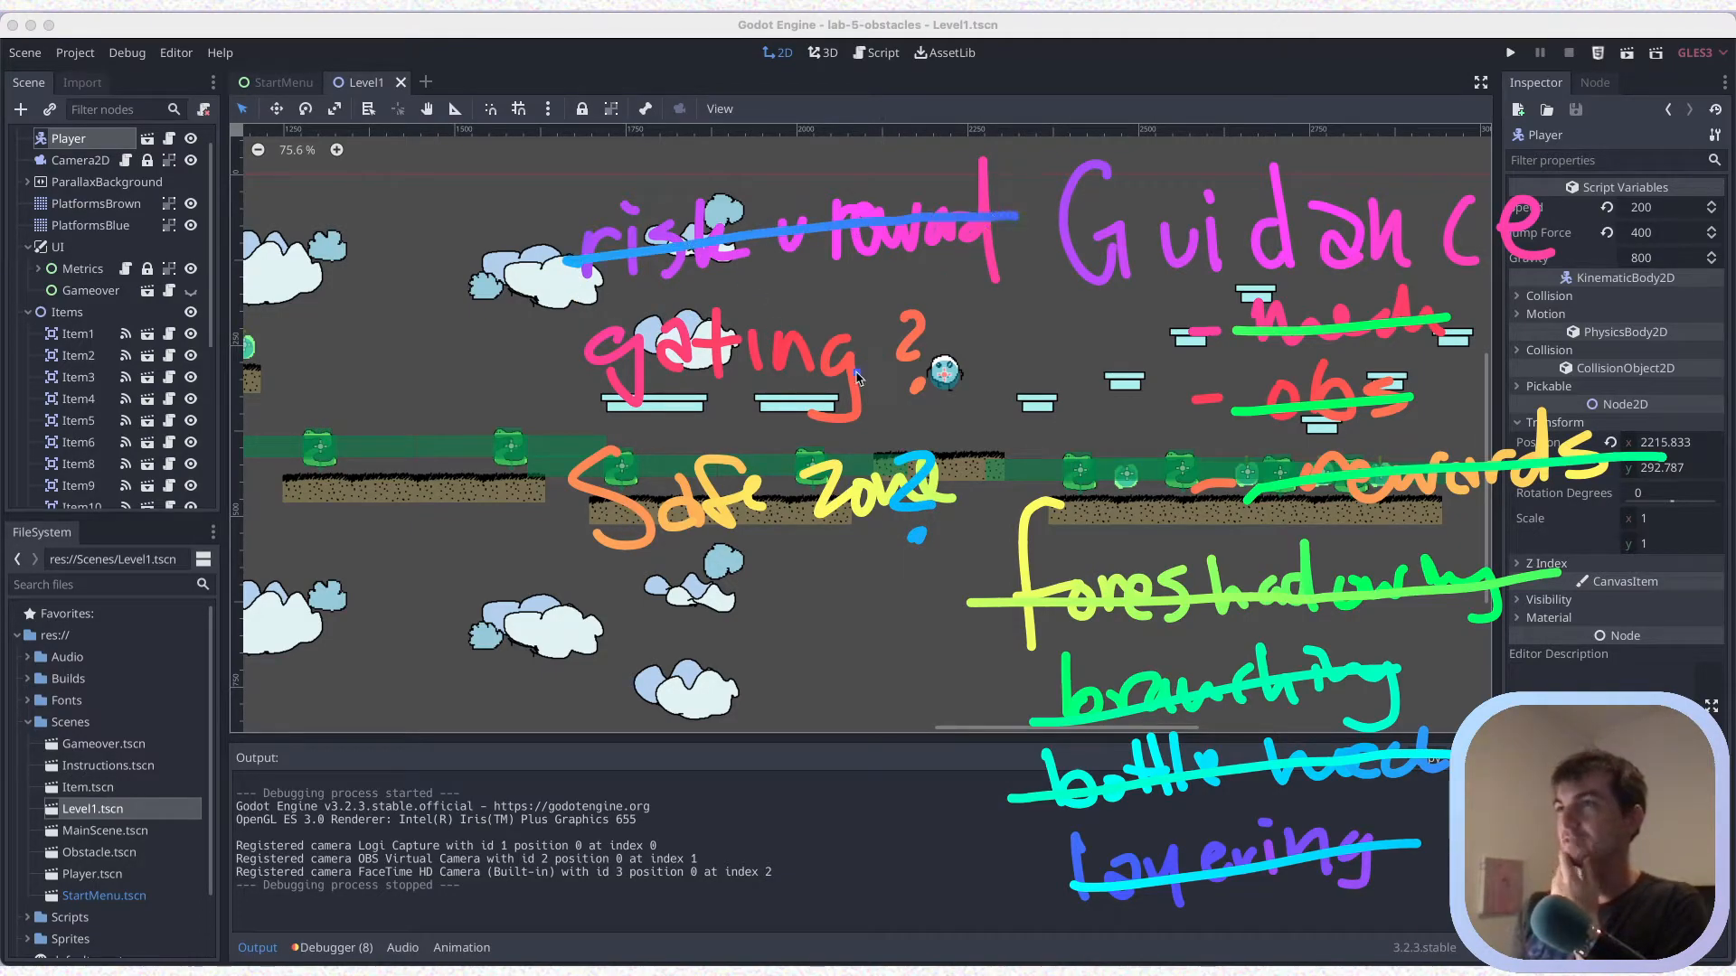
Cross out gating on the checklist with several diagonal strokes and dismiss the drawing overlay
{"action": "left_click_drag", "start_coordinate": [633, 365], "coordinate": [873, 384]}
{"action": "left_click_drag", "start_coordinate": [881, 319], "coordinate": [659, 421]}
{"action": "left_click_drag", "start_coordinate": [599, 355], "coordinate": [836, 391]}
{"action": "left_click_drag", "start_coordinate": [870, 296], "coordinate": [660, 410]}
{"action": "left_click_drag", "start_coordinate": [606, 335], "coordinate": [809, 395]}
{"action": "left_click_drag", "start_coordinate": [647, 400], "coordinate": [868, 295]}
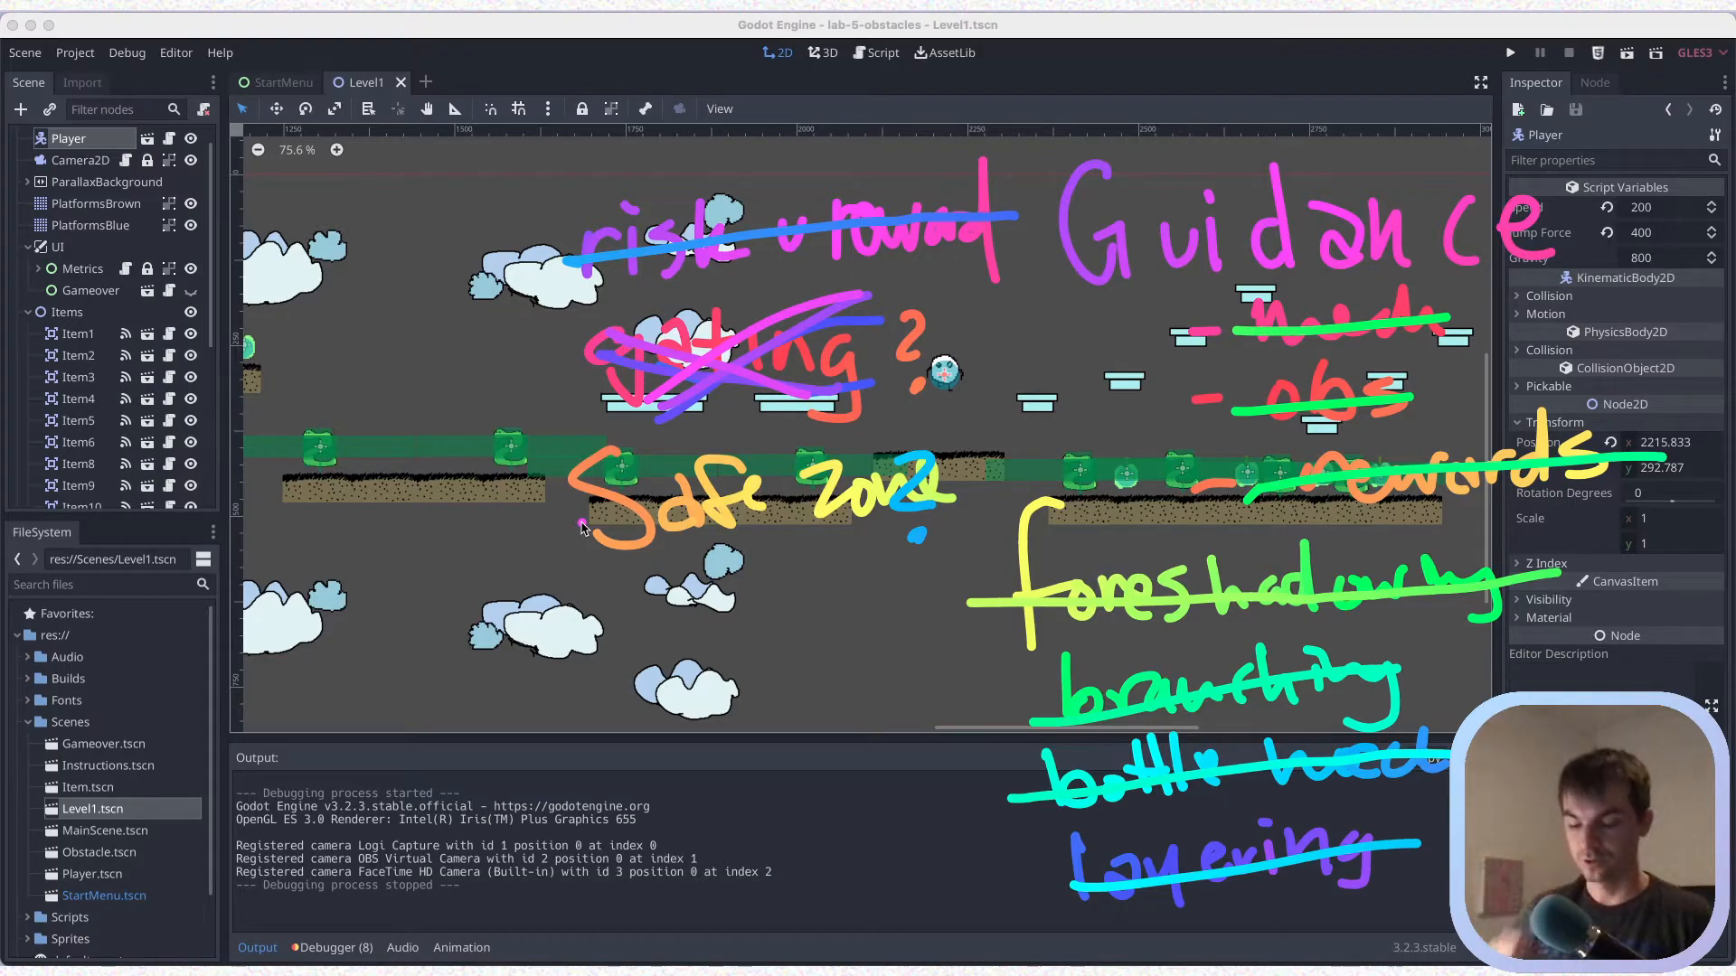
{"action": "key", "text": "Escape"}
{"action": "key", "text": "super+s"}
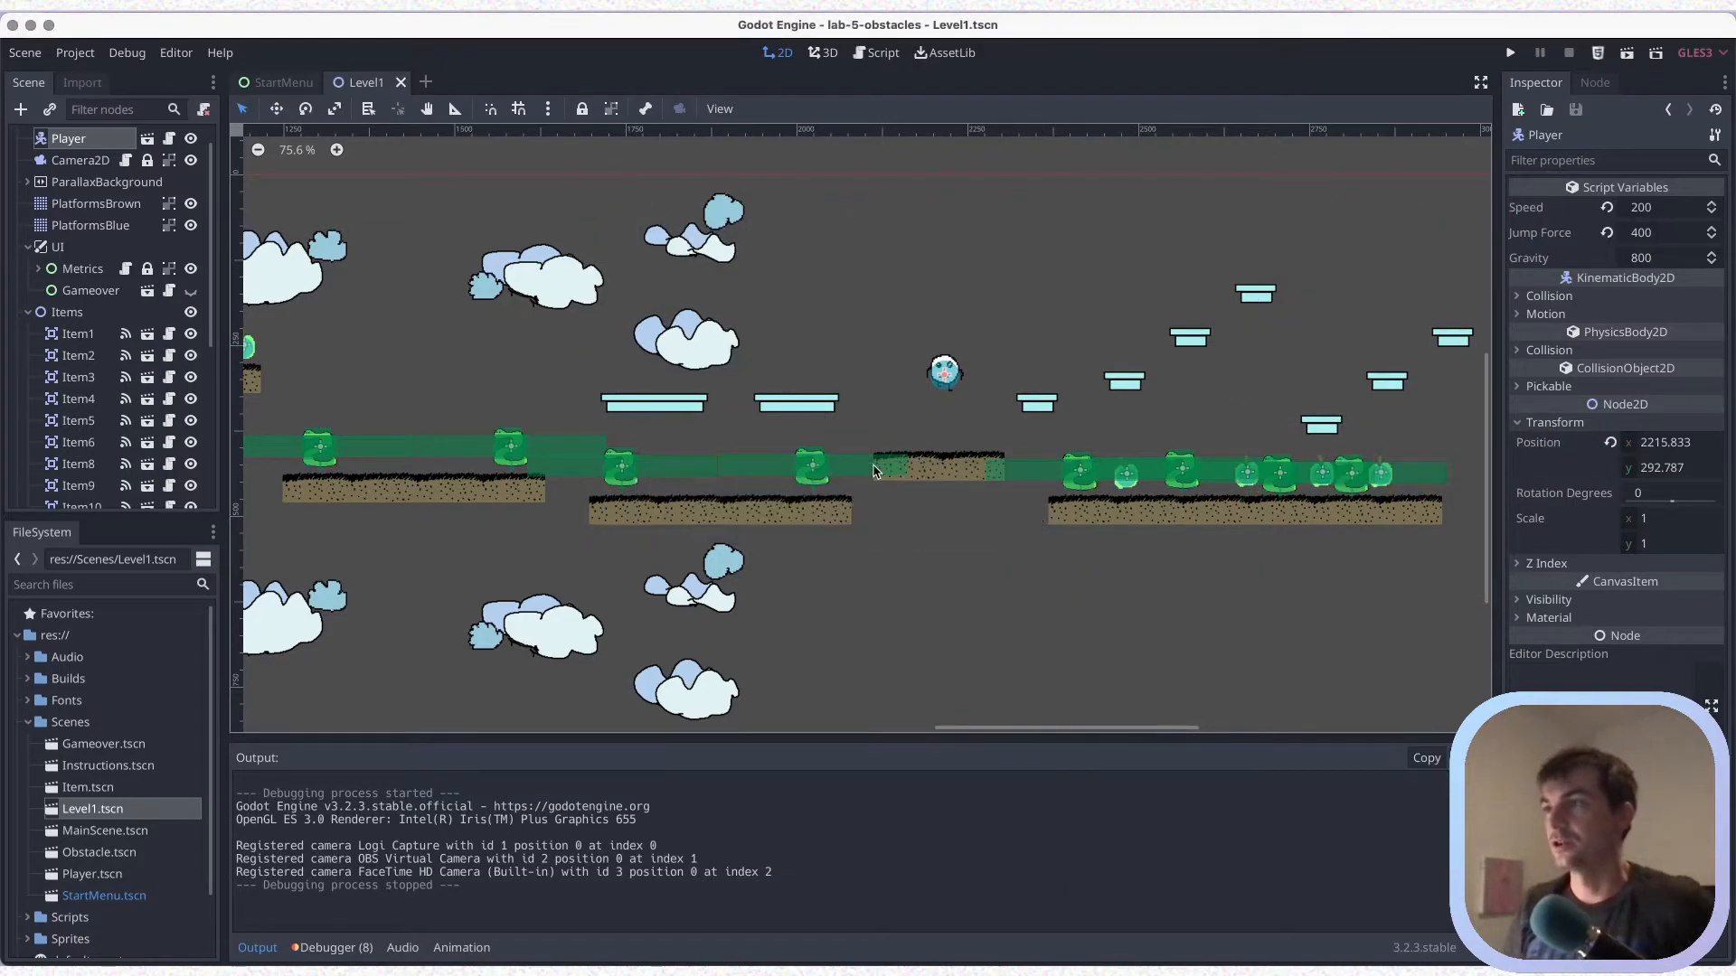
Examine the whole Level1 layout from the start area to the empty space beyond the last brown platform
{"action": "scroll", "coordinate": [837, 451], "scroll_direction": "down", "scroll_amount": 5}
{"action": "scroll", "coordinate": [837, 451], "scroll_direction": "down", "scroll_amount": 1}
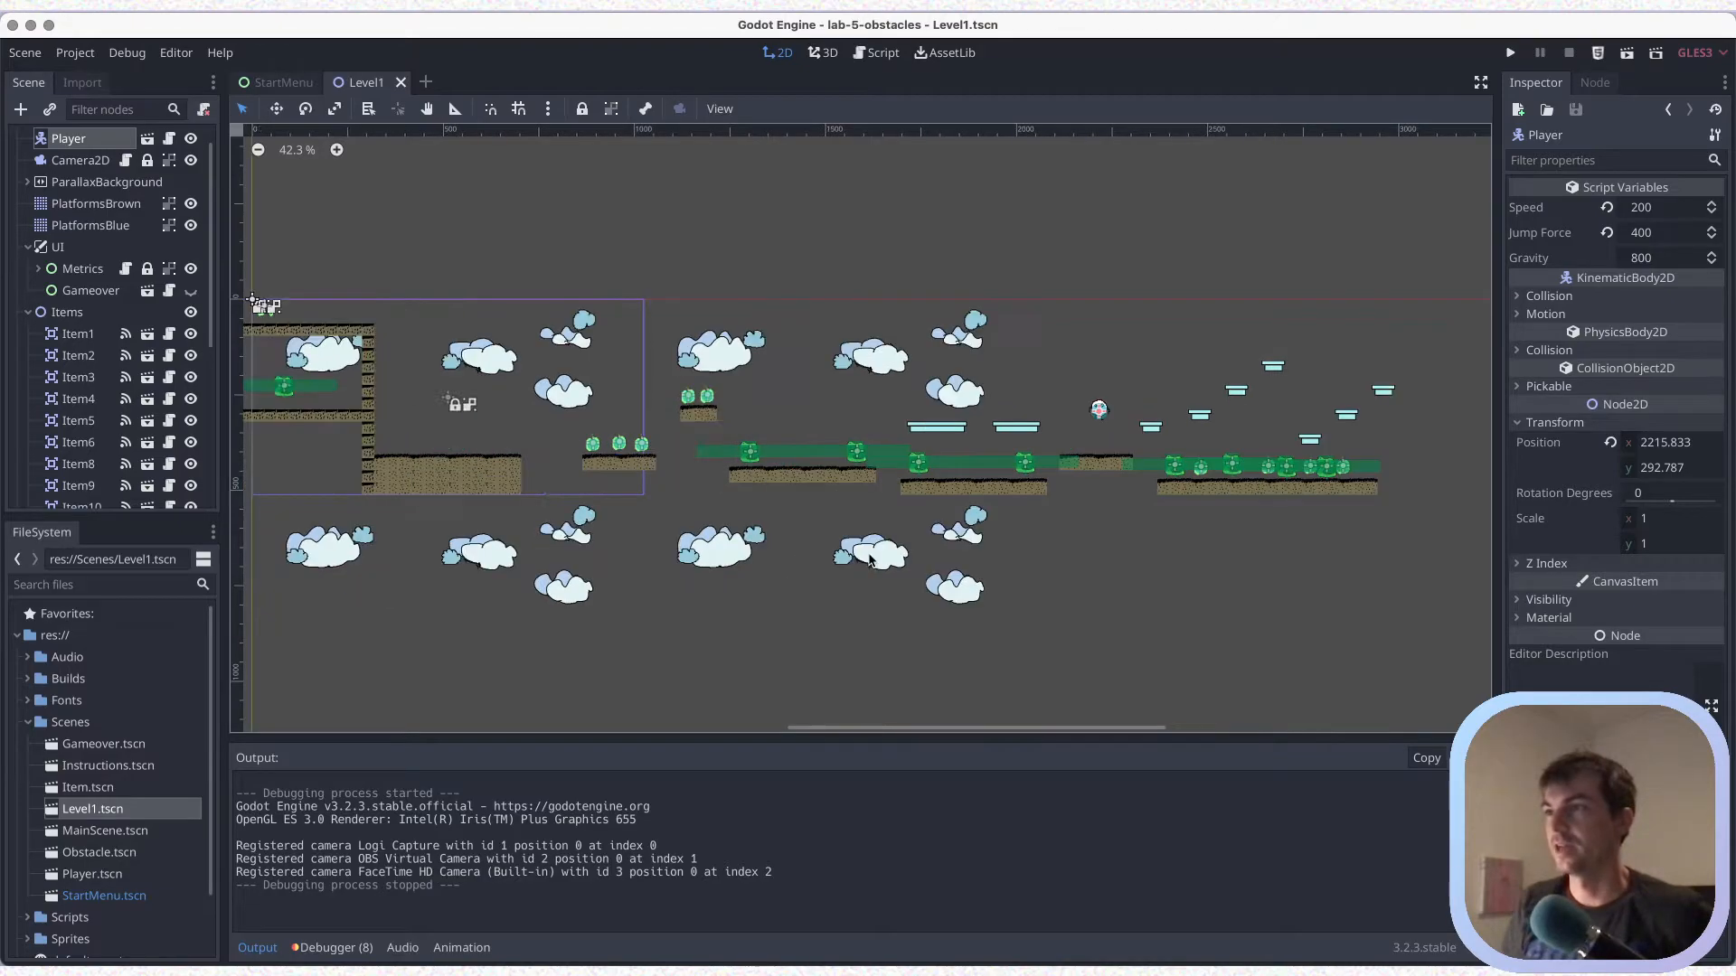
{"action": "scroll", "coordinate": [871, 560], "scroll_direction": "left", "scroll_amount": 2}
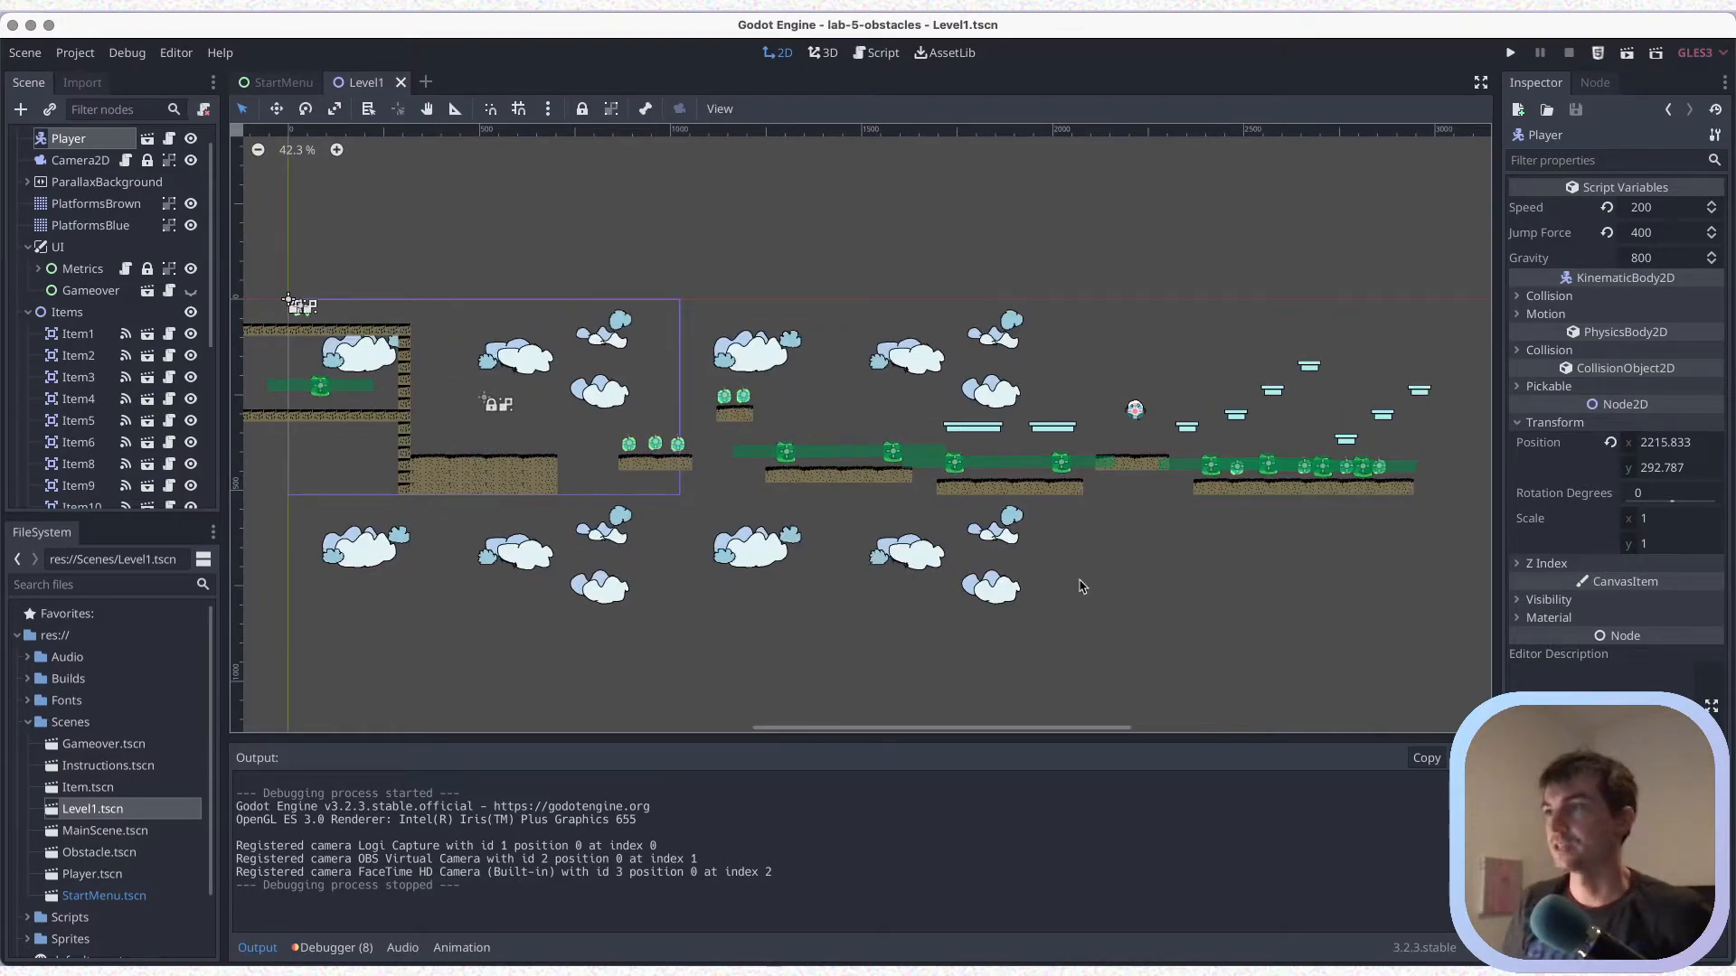
{"action": "scroll", "coordinate": [988, 586], "scroll_direction": "right", "scroll_amount": 2}
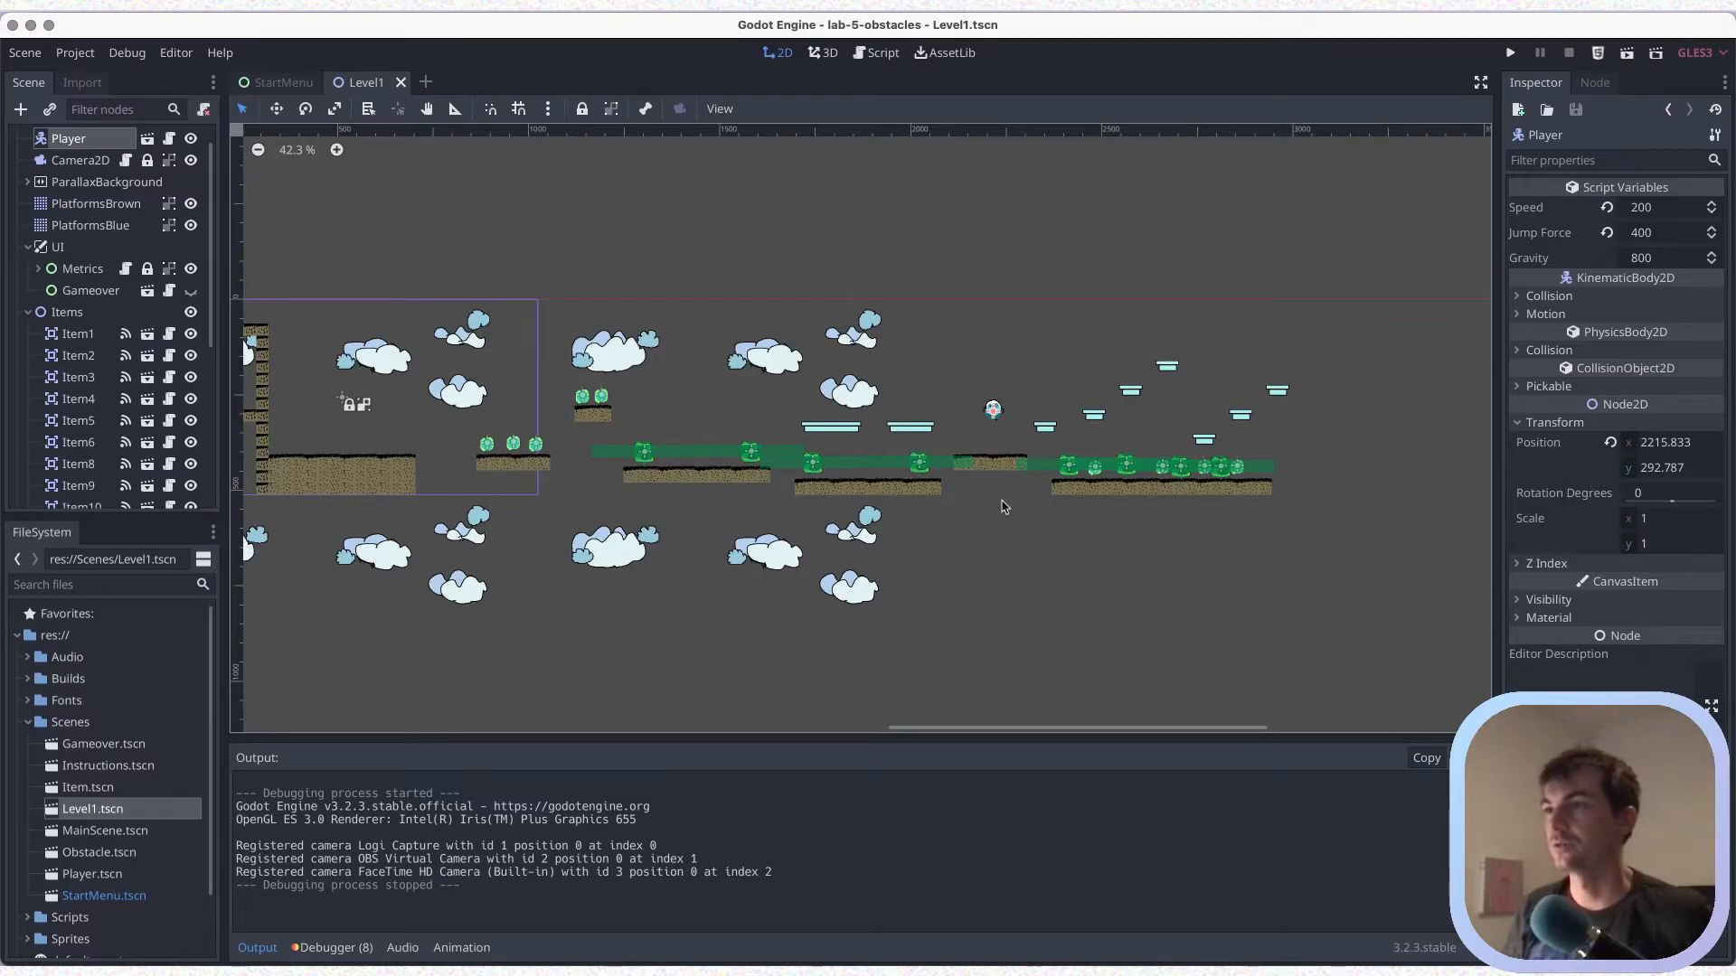
{"action": "scroll", "coordinate": [1213, 585], "scroll_direction": "right", "scroll_amount": 3}
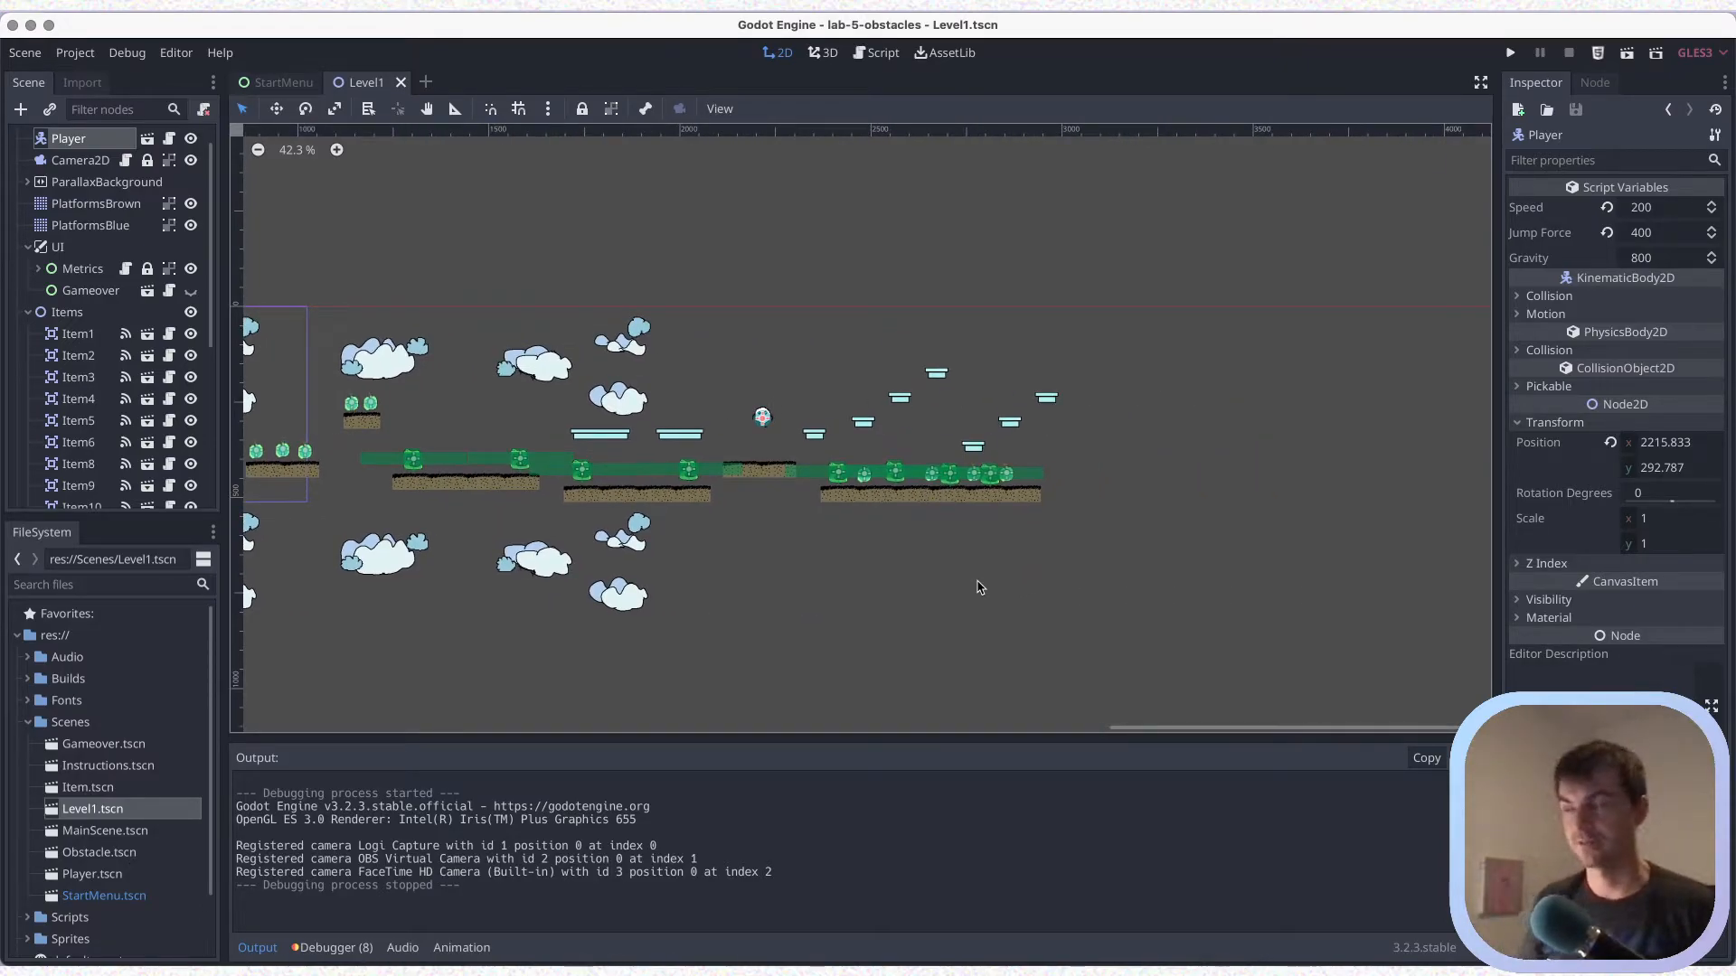
{"action": "scroll", "coordinate": [1029, 543], "scroll_direction": "up", "scroll_amount": 1}
{"action": "scroll", "coordinate": [1023, 543], "scroll_direction": "up", "scroll_amount": 4}
{"action": "middle_click_drag", "start_coordinate": [1044, 546], "coordinate": [832, 564]}
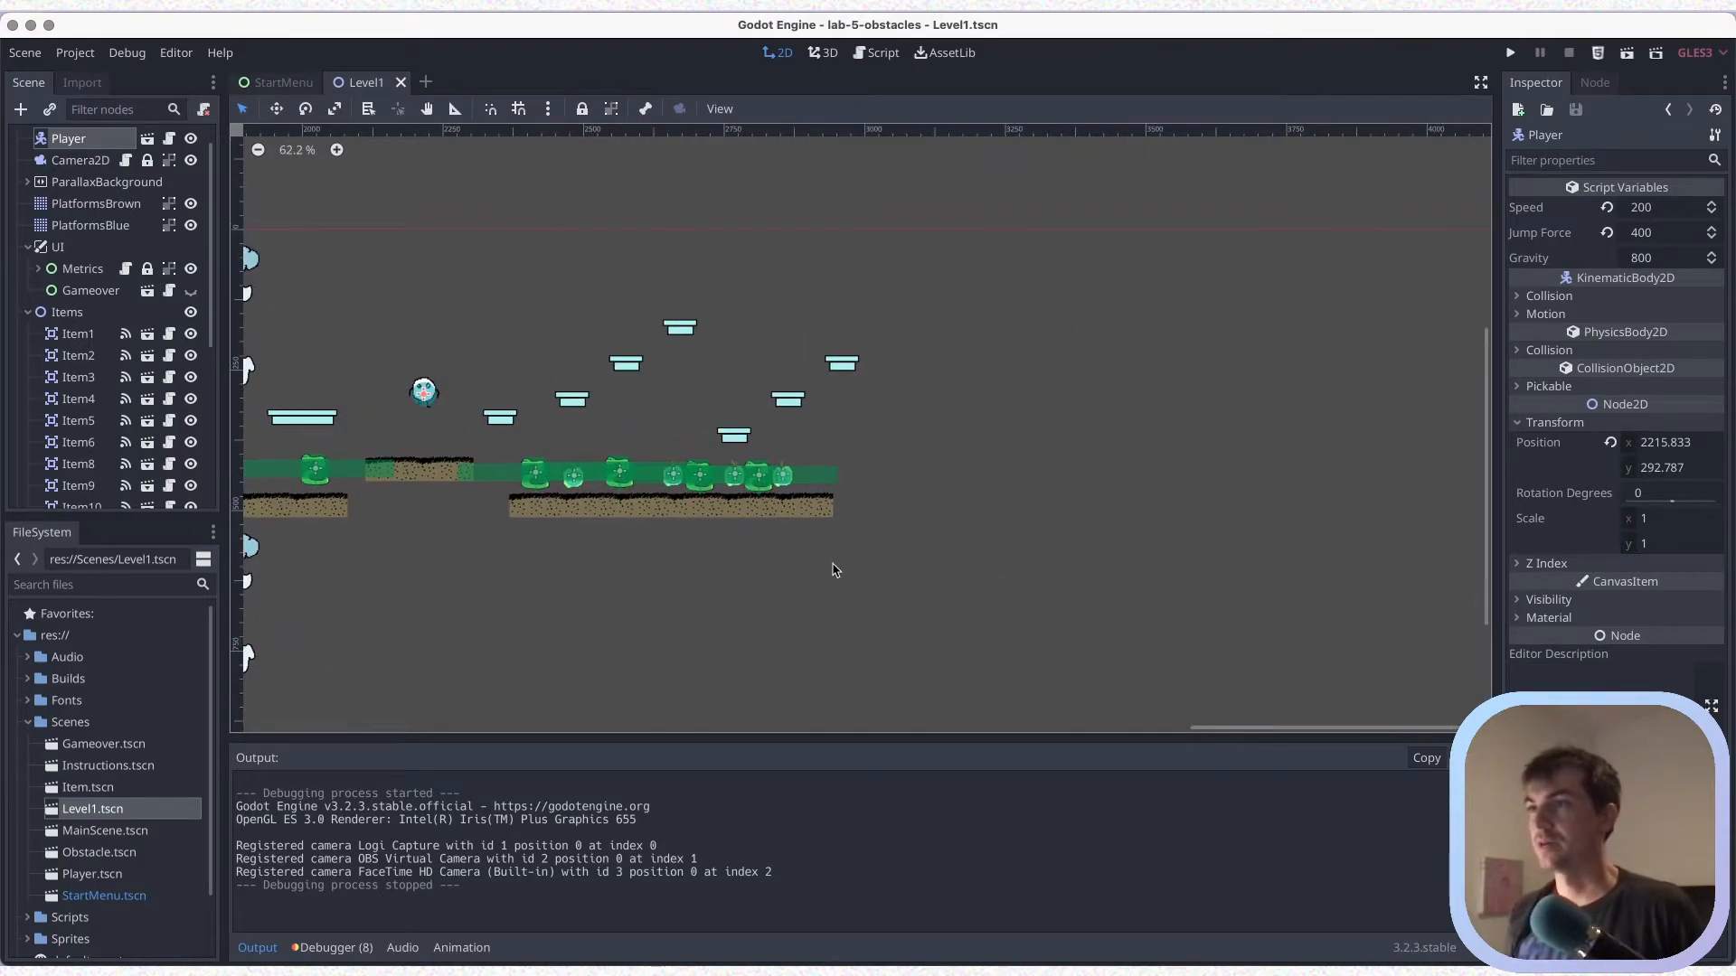
{"action": "scroll", "coordinate": [833, 569], "scroll_direction": "up", "scroll_amount": 3}
{"action": "key", "text": "super+s"}
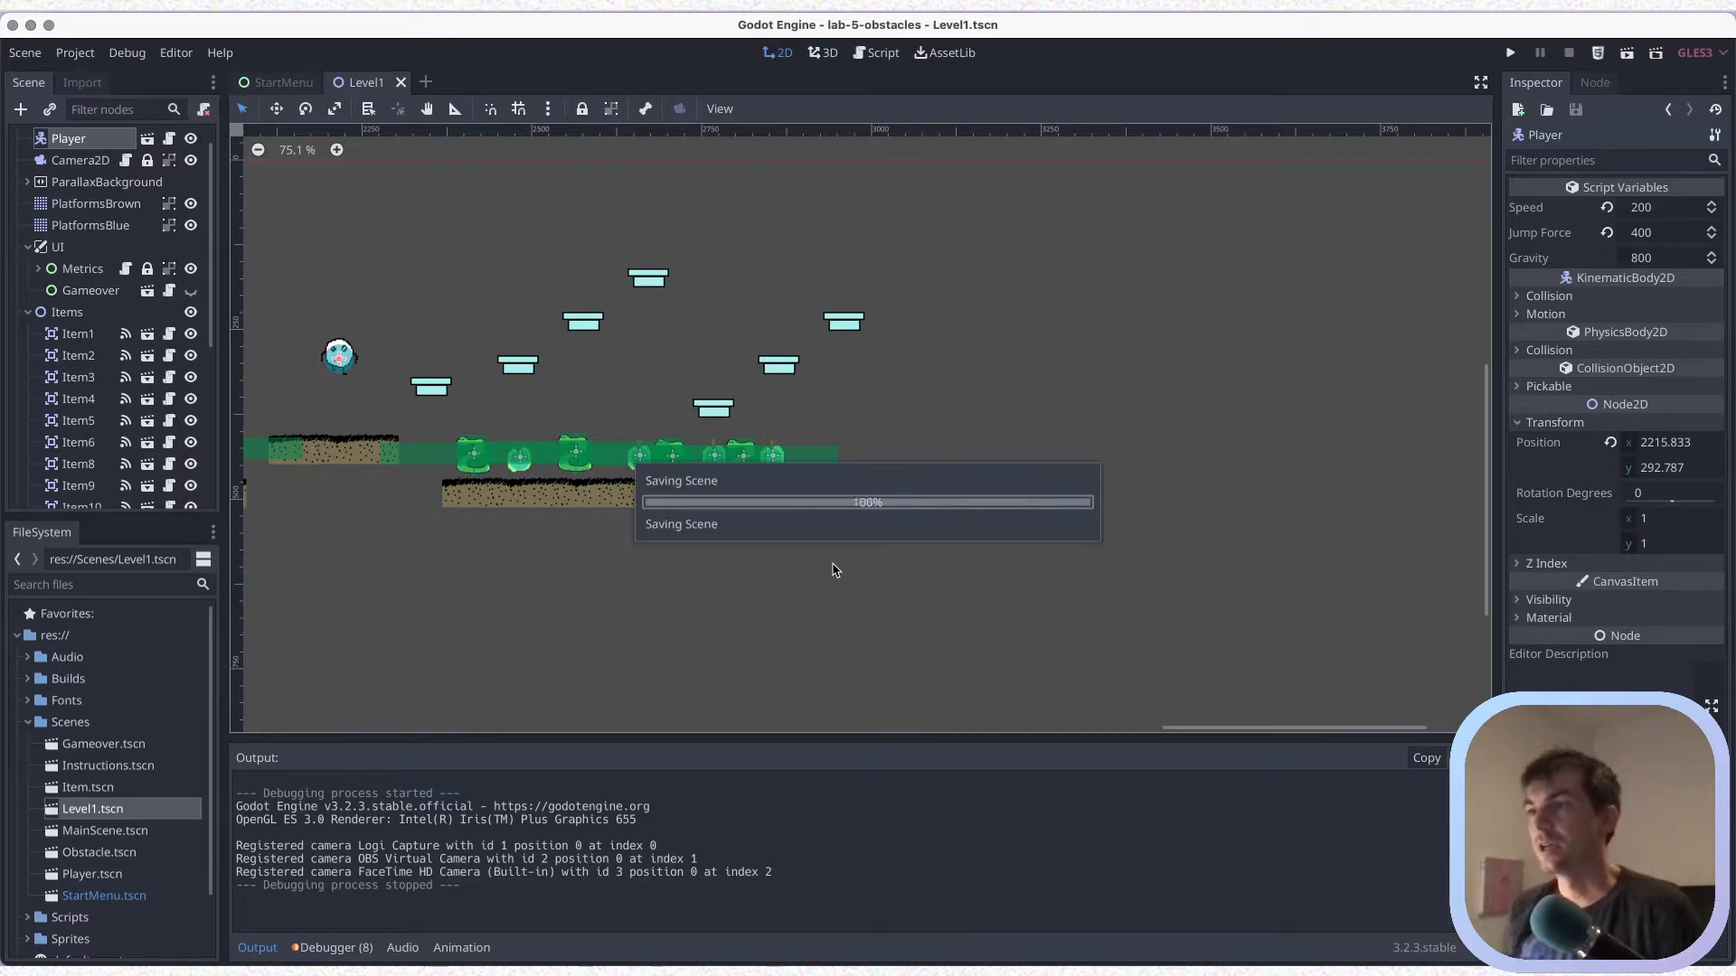
Collapse the Items, UI and Obstacles groups in the scene tree
{"action": "left_click", "coordinate": [28, 312]}
{"action": "left_click", "coordinate": [29, 249]}
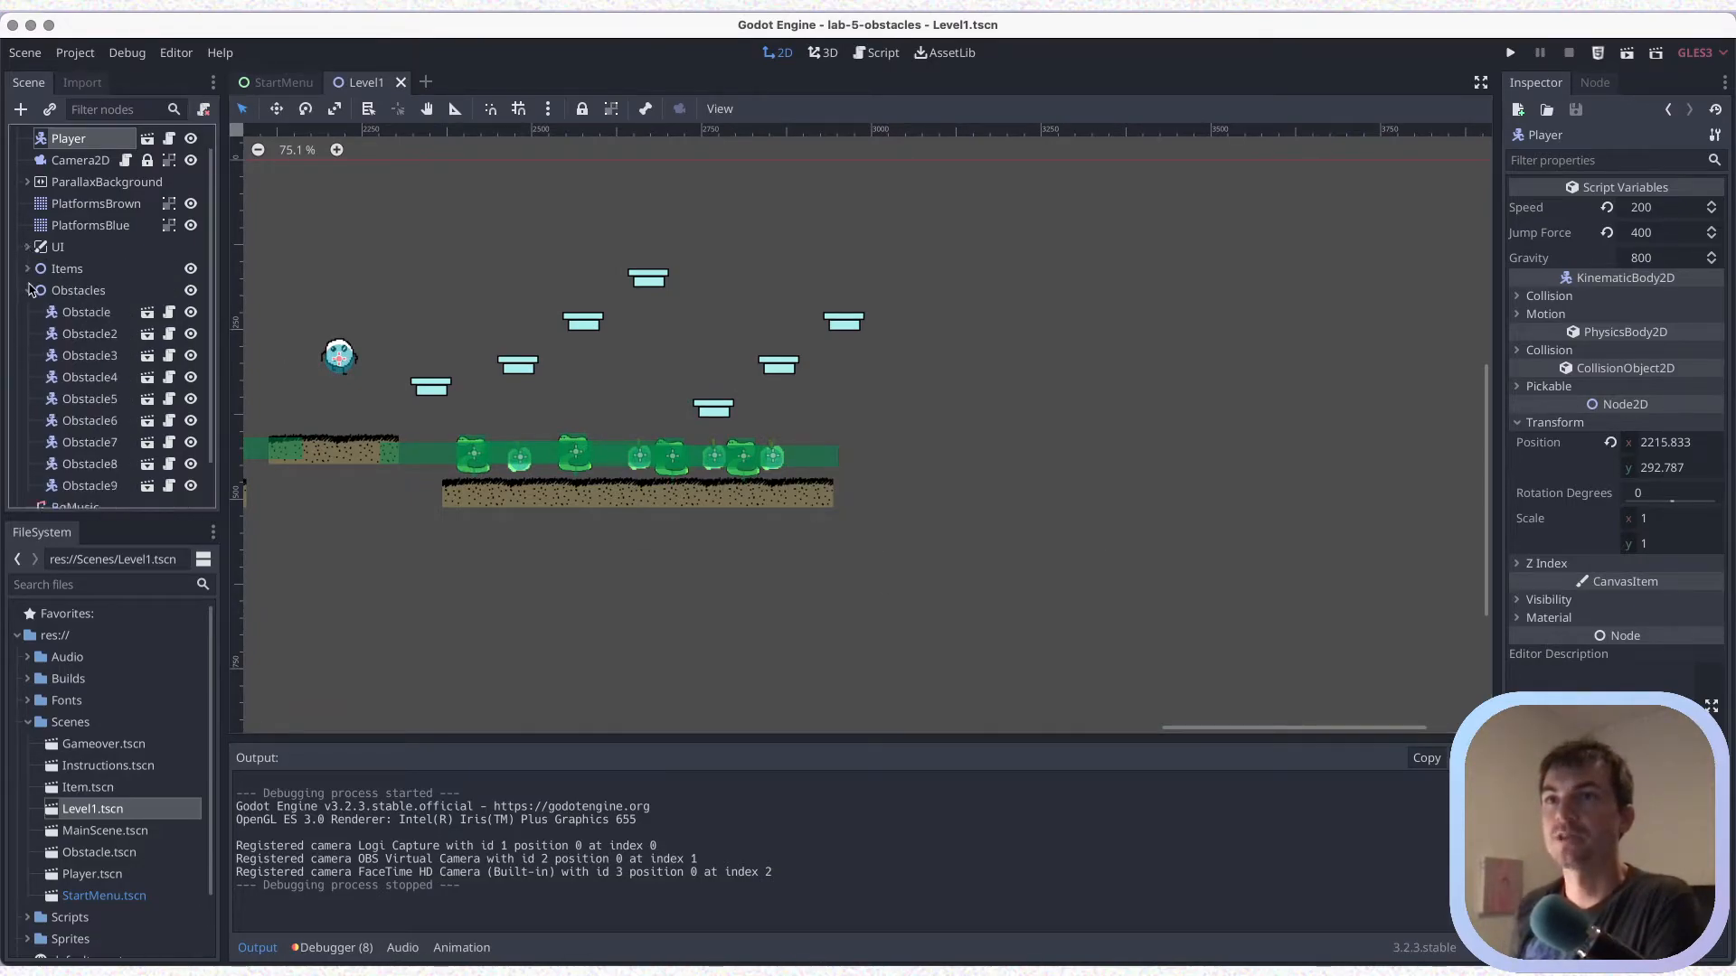
{"action": "left_click", "coordinate": [29, 290]}
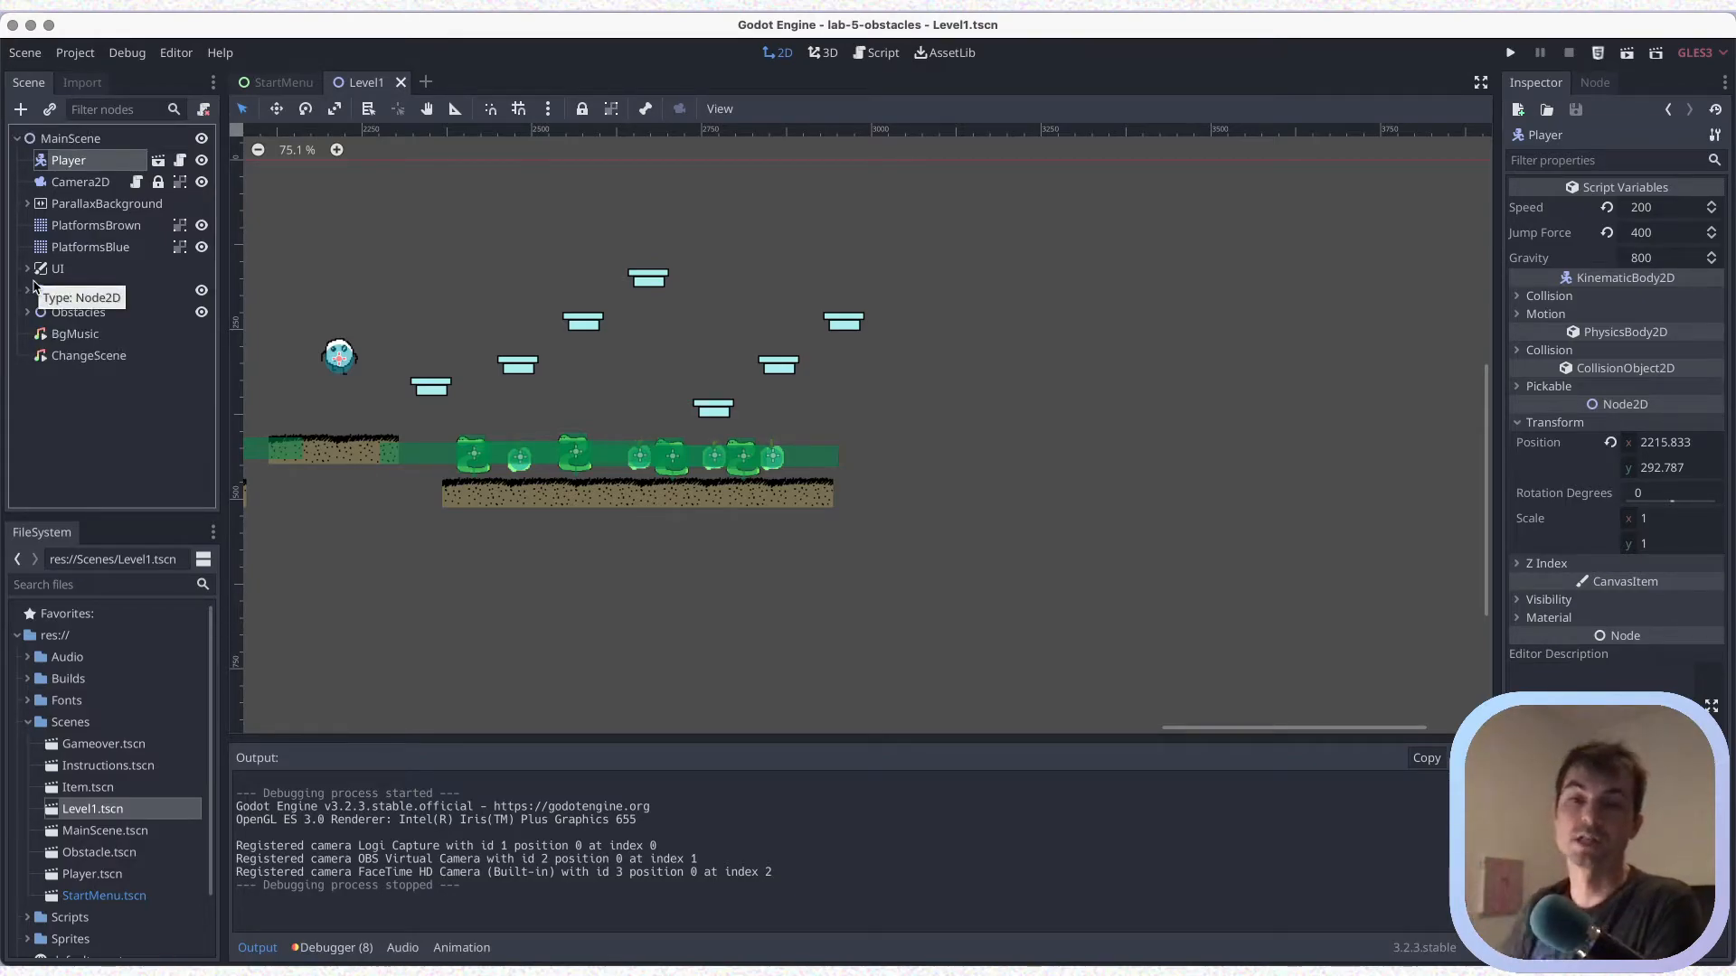
Paint a four-piece platforms.png 2 platform in PlatformsBrown, two tiles beyond the six-piece brown platform and one row higher
{"action": "left_click", "coordinate": [93, 228]}
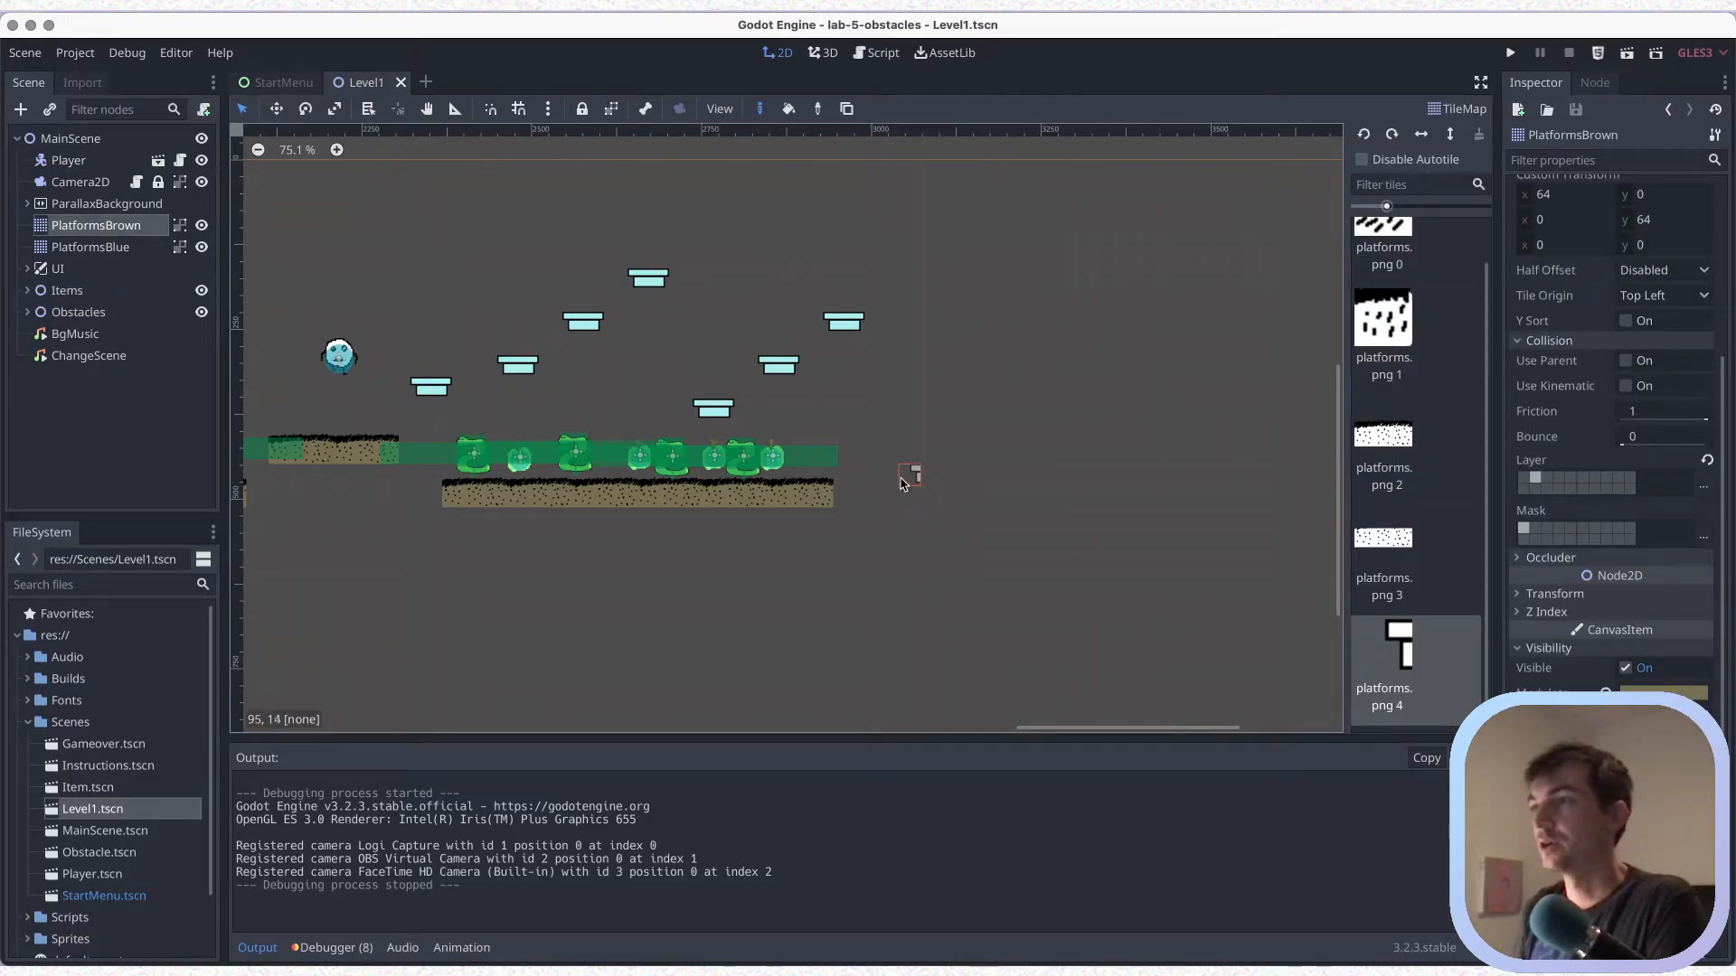
{"action": "left_click", "coordinate": [1404, 425]}
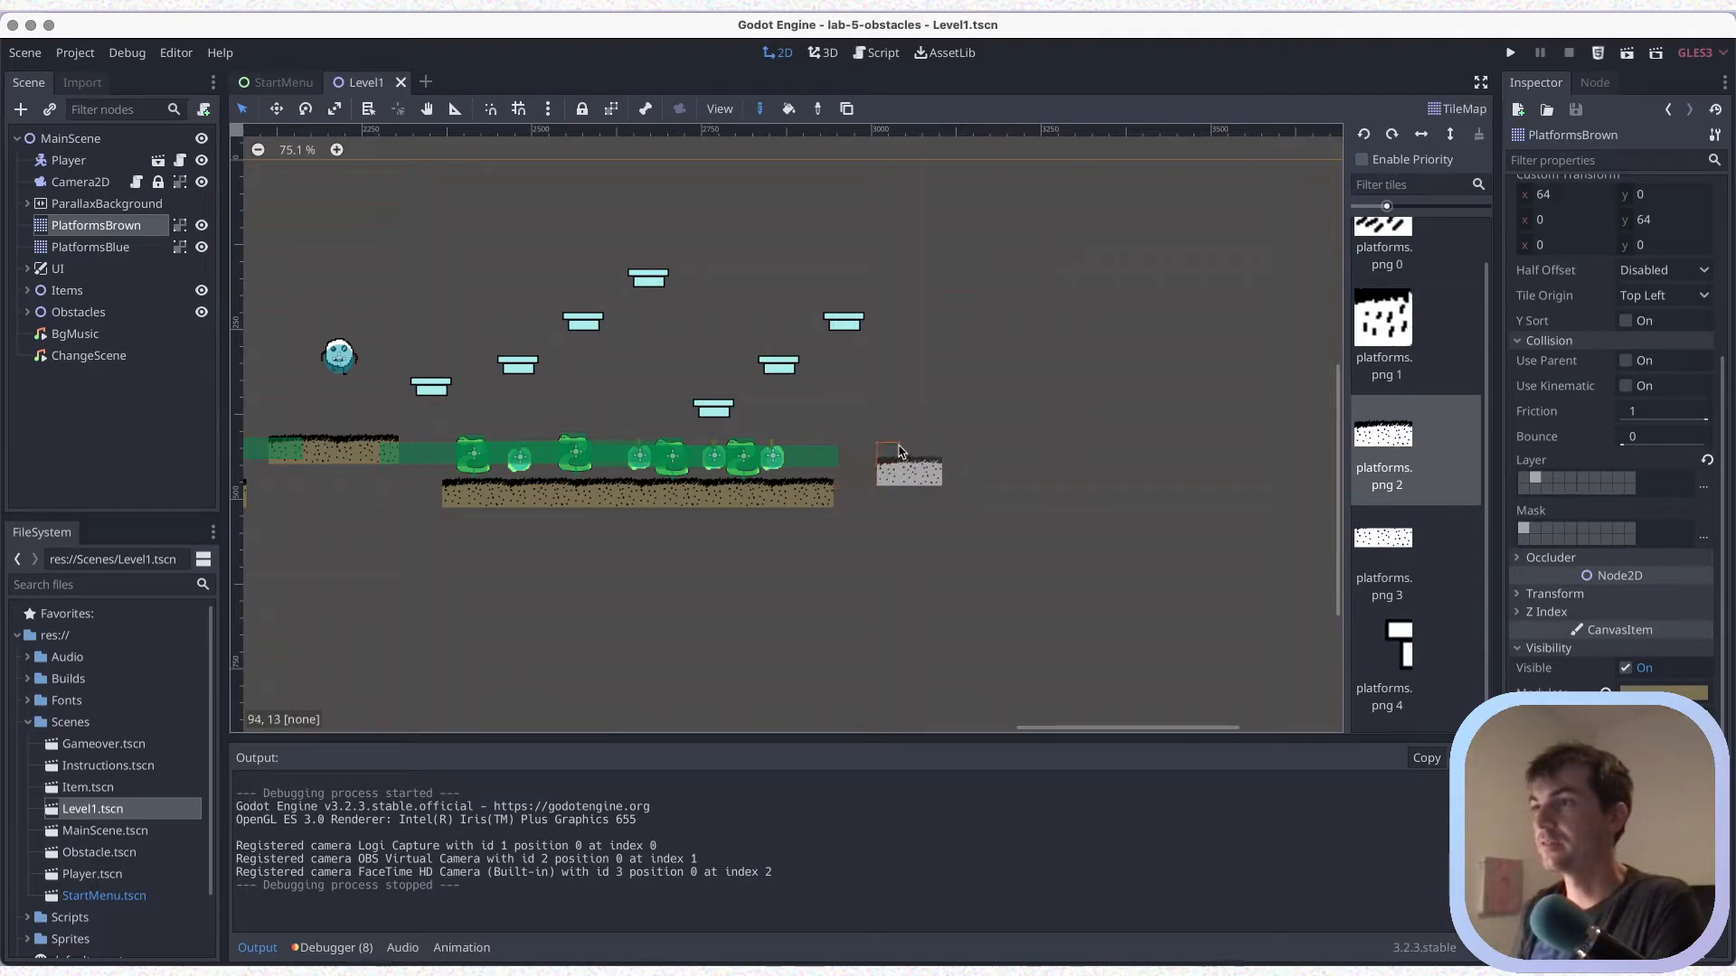
{"action": "left_click", "coordinate": [895, 460]}
{"action": "left_click", "coordinate": [945, 461]}
{"action": "left_click", "coordinate": [1013, 449]}
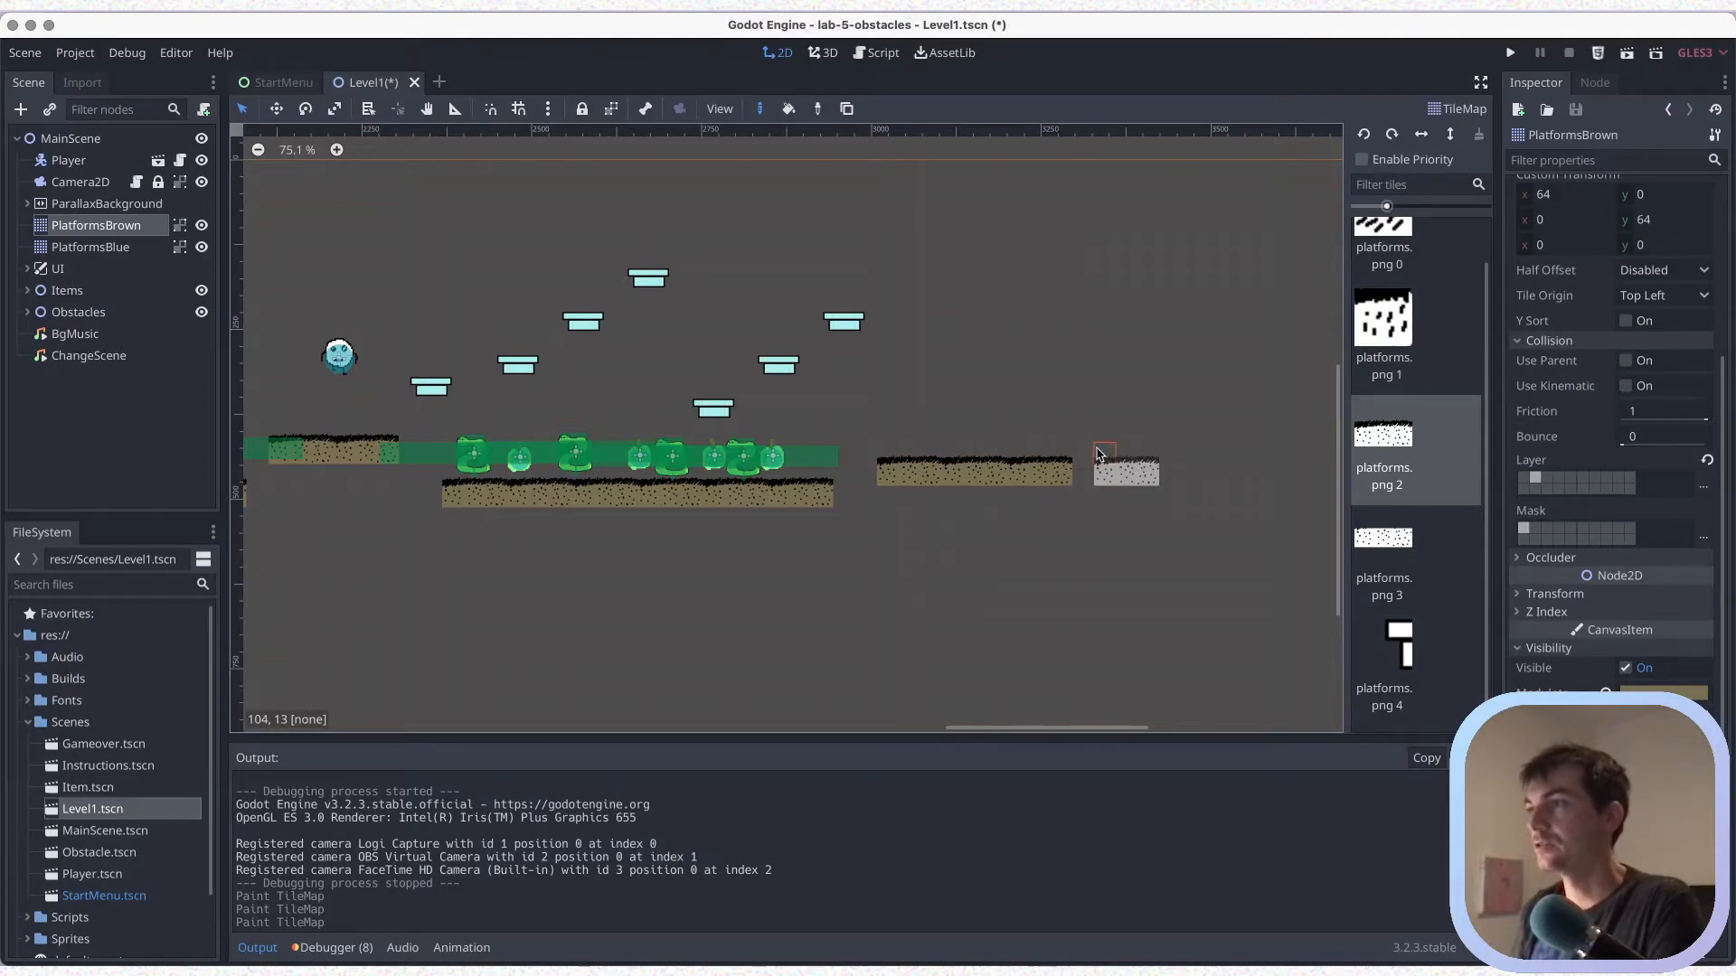
{"action": "left_click", "coordinate": [1085, 452]}
{"action": "scroll", "coordinate": [876, 586], "scroll_direction": "right", "scroll_amount": 1}
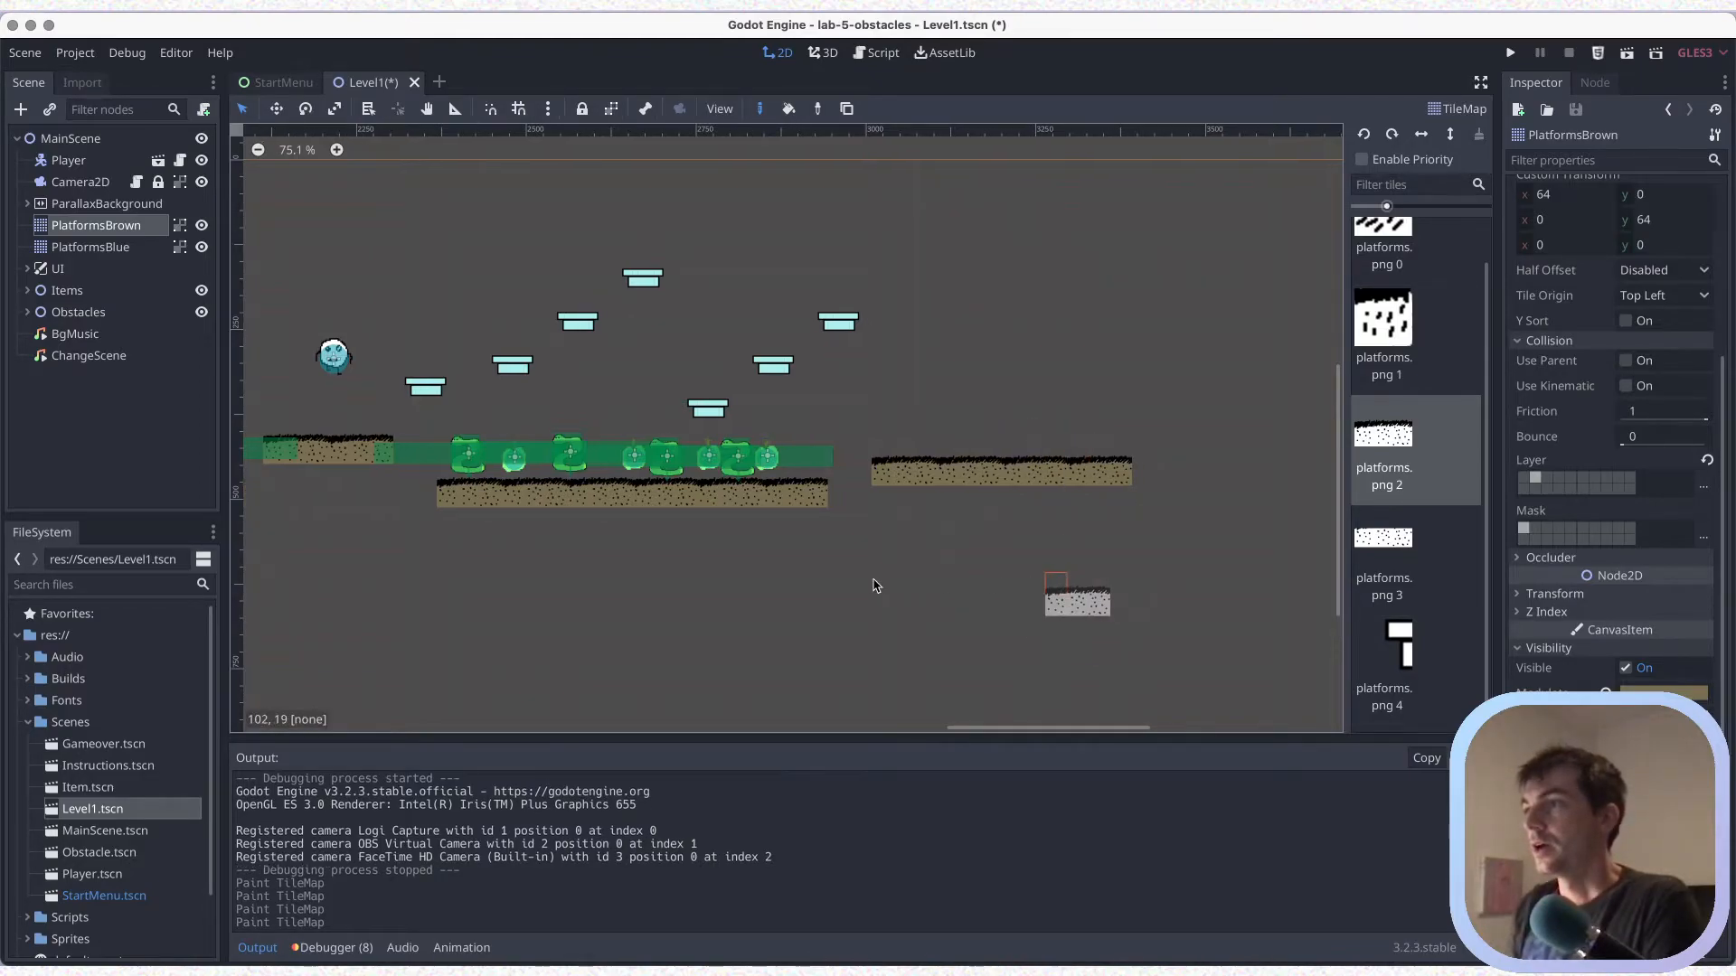
Extend the new brown platform with a fifth platforms.png 2 piece flush against its far end, and save the scene
{"action": "scroll", "coordinate": [875, 586], "scroll_direction": "right", "scroll_amount": 2}
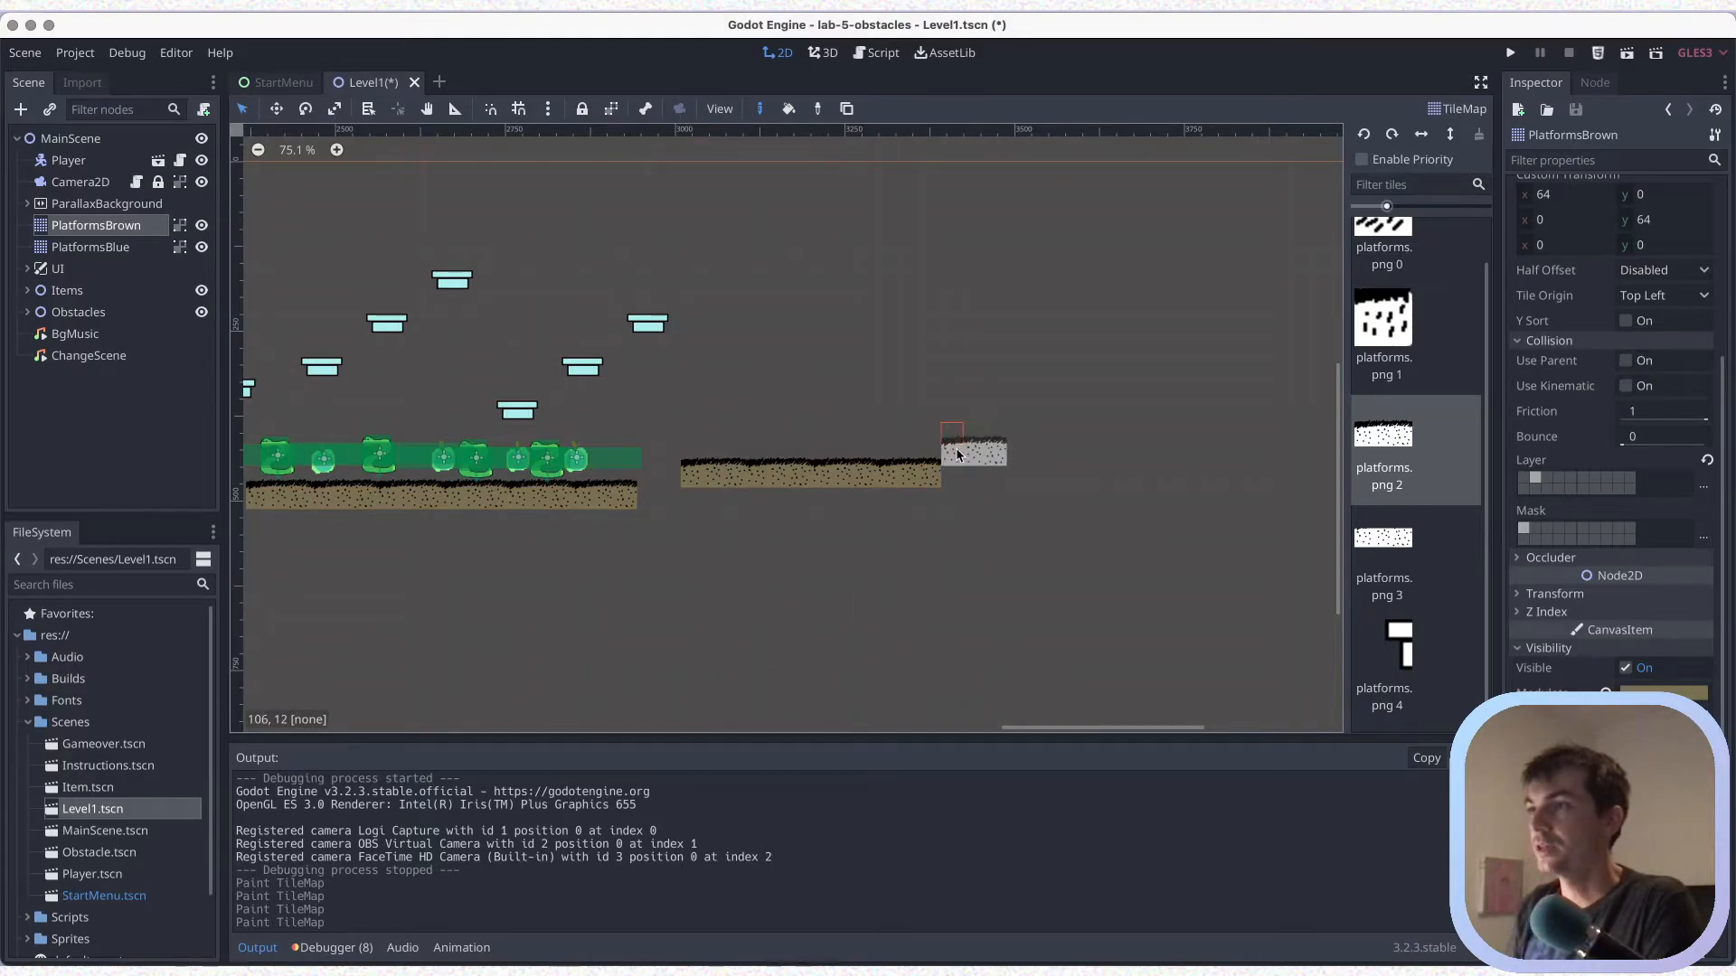
{"action": "left_click", "coordinate": [960, 462]}
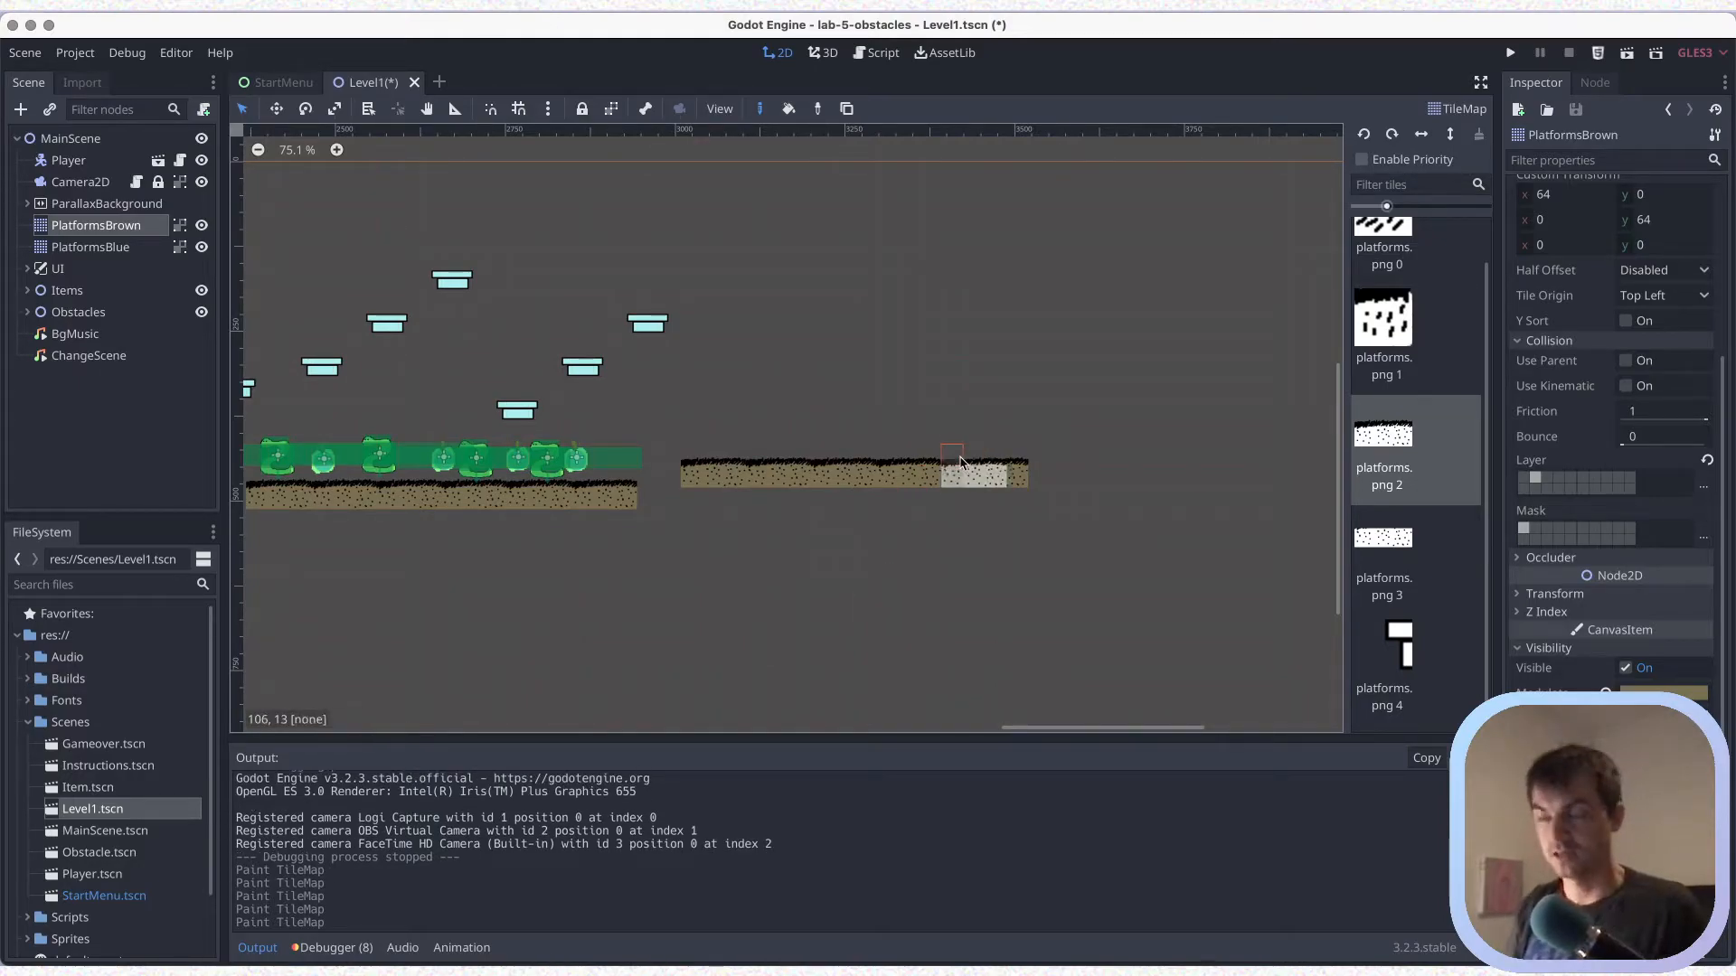
{"action": "key", "text": "ctrl+z"}
{"action": "left_click", "coordinate": [959, 454]}
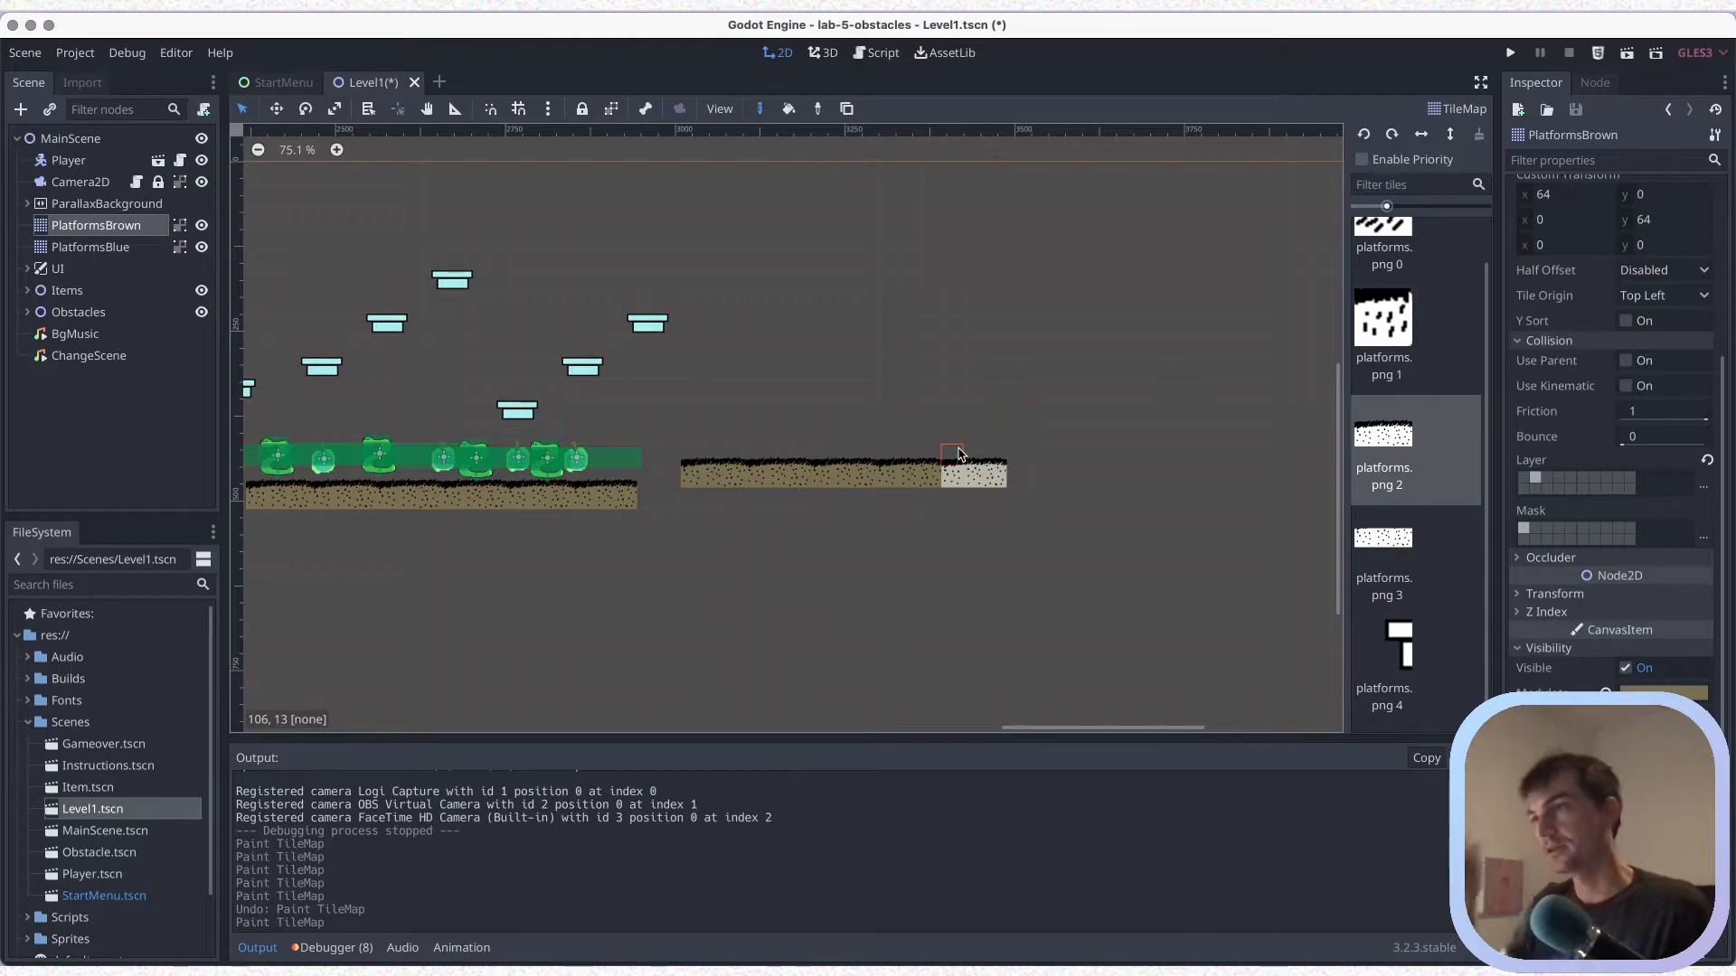
{"action": "key", "text": "ctrl+s"}
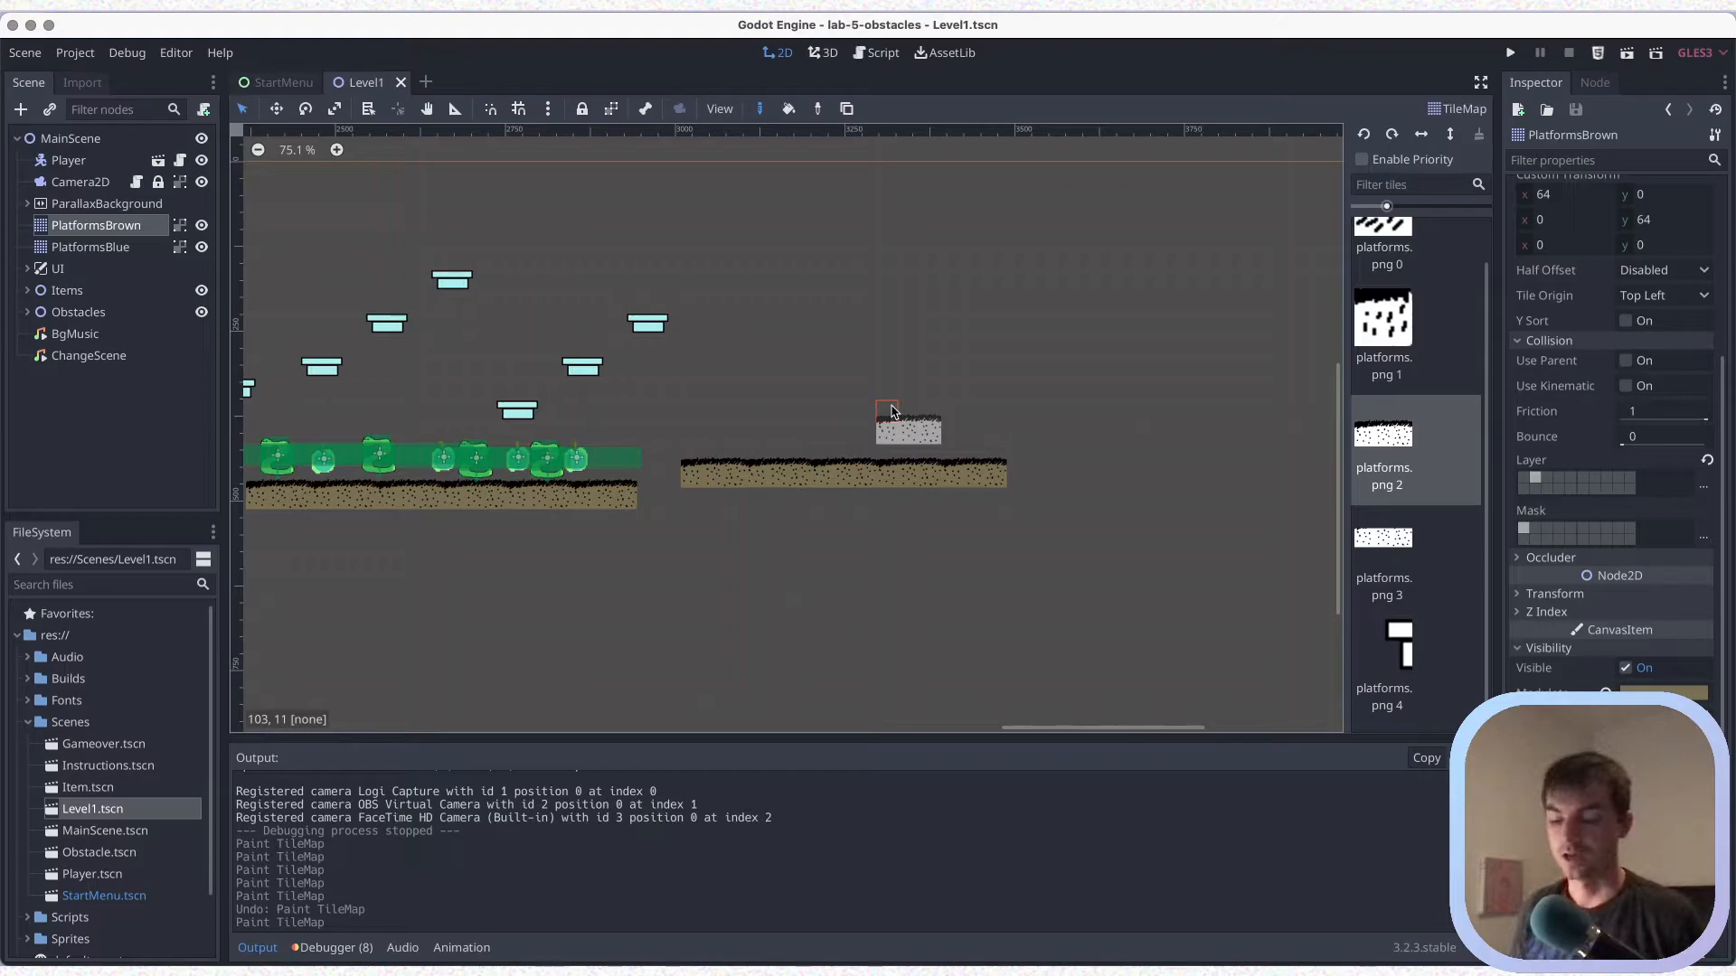
{"action": "key", "text": "super+s"}
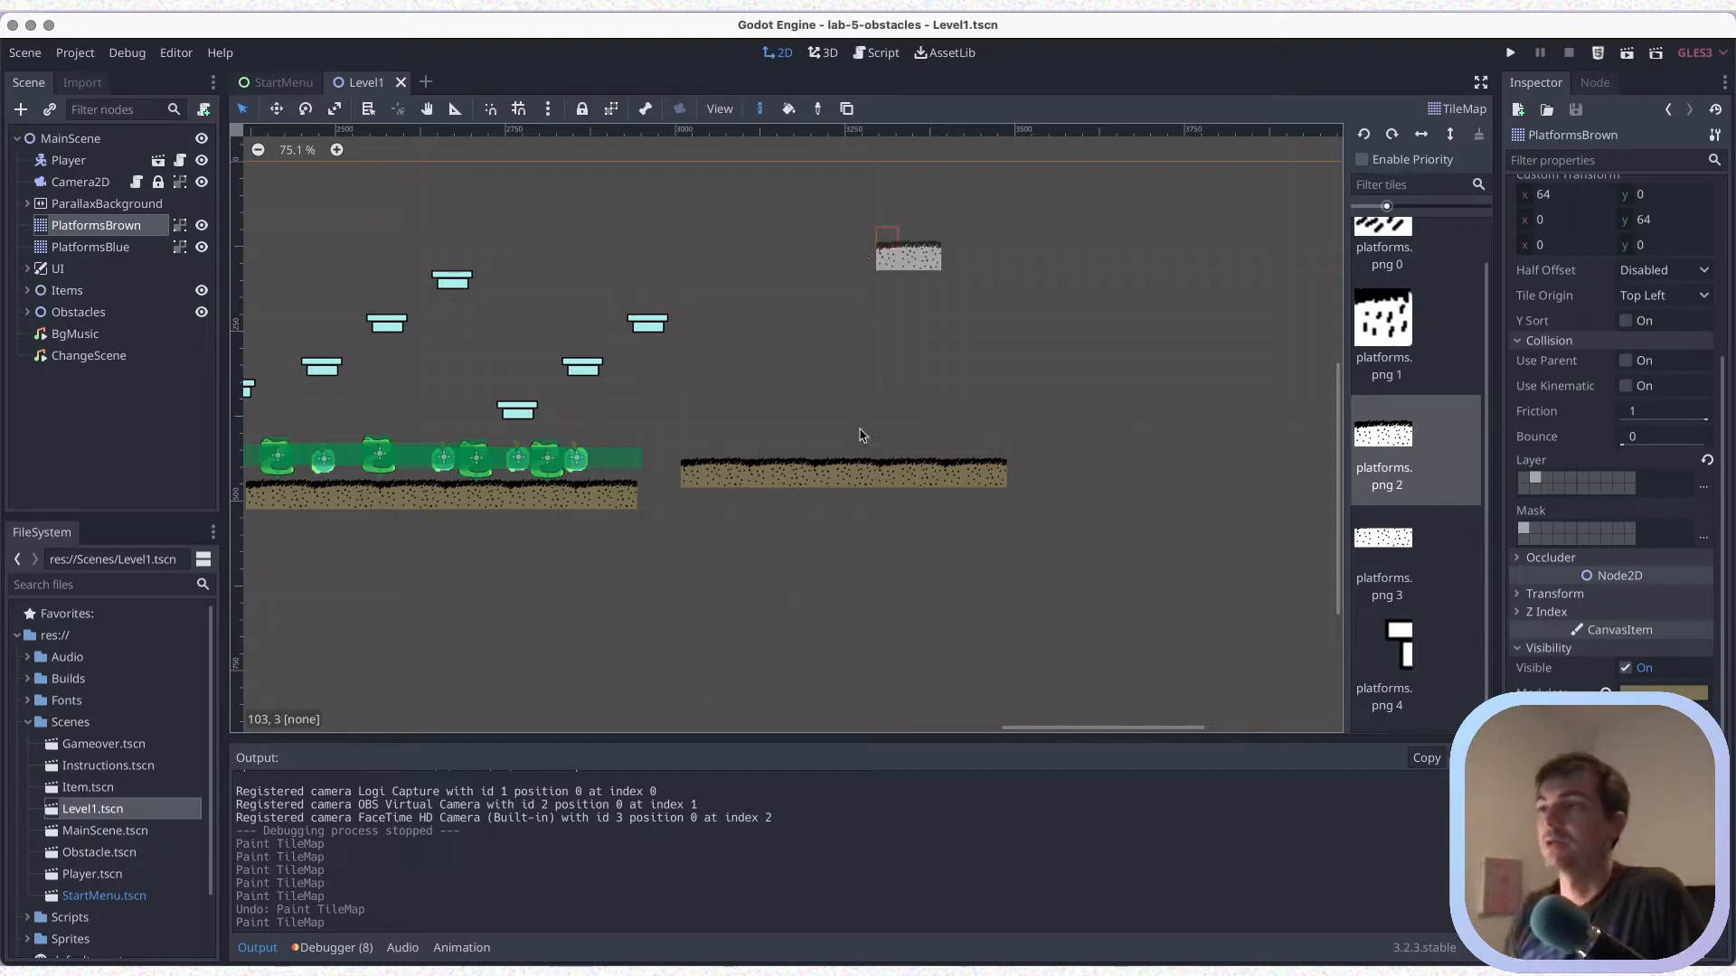
Select the MainScene root node and save the scene
{"action": "left_click", "coordinate": [92, 144]}
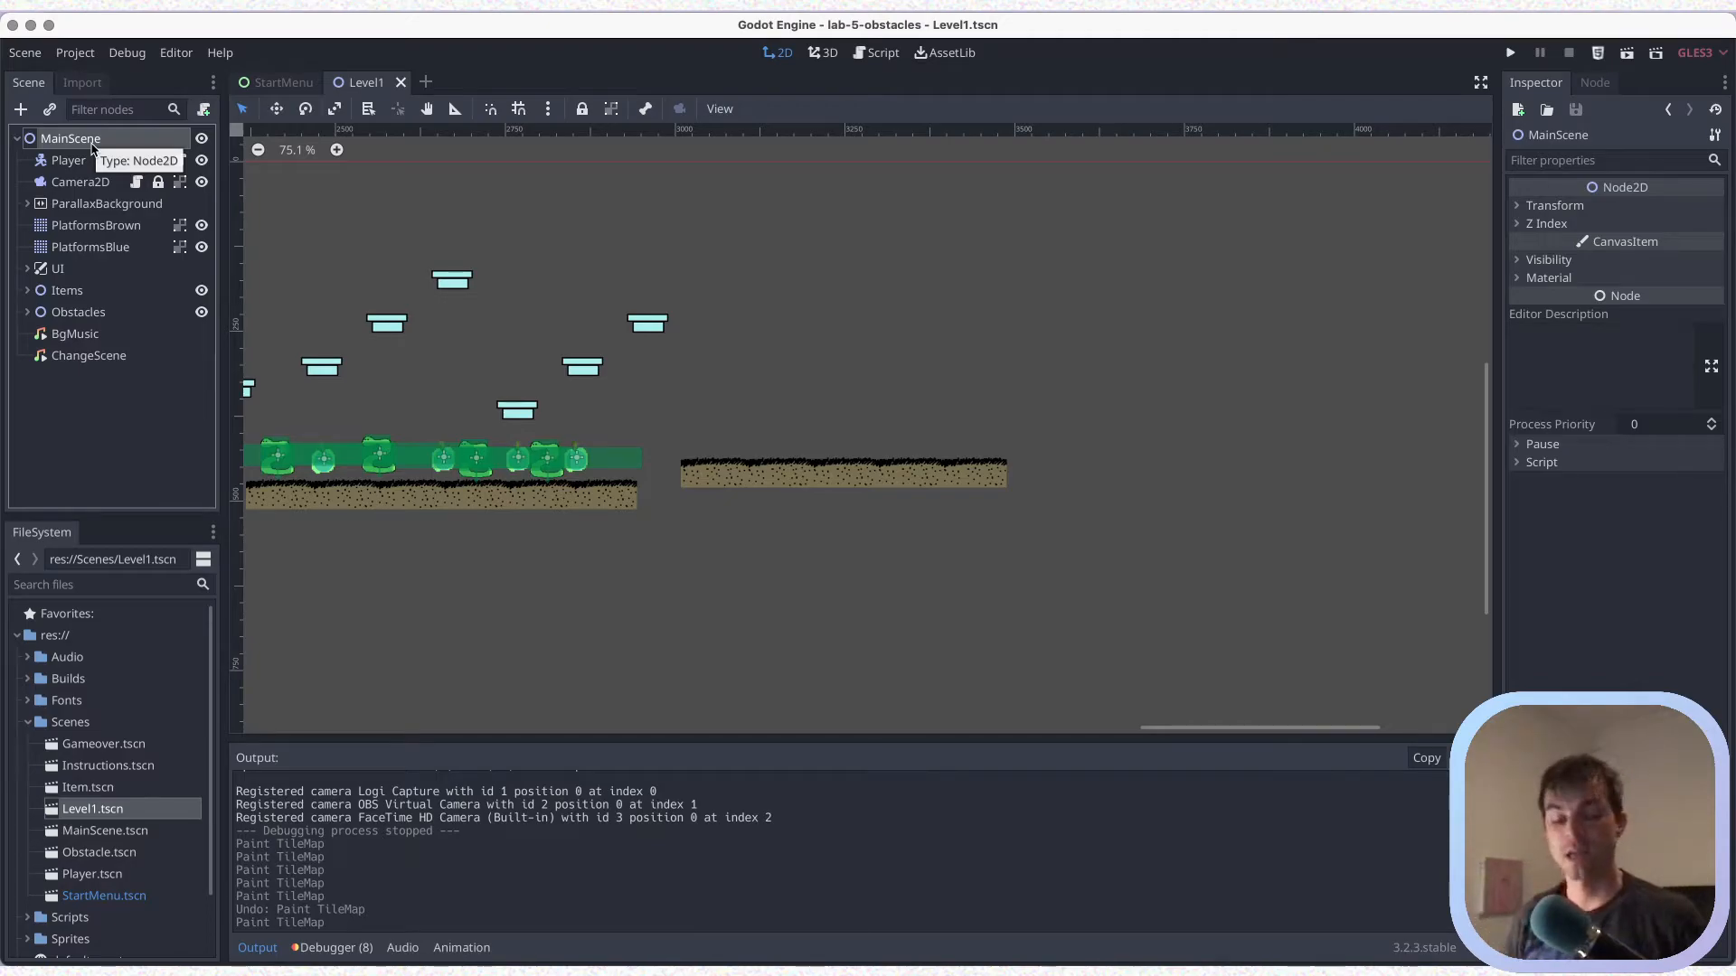
{"action": "key", "text": "super+s"}
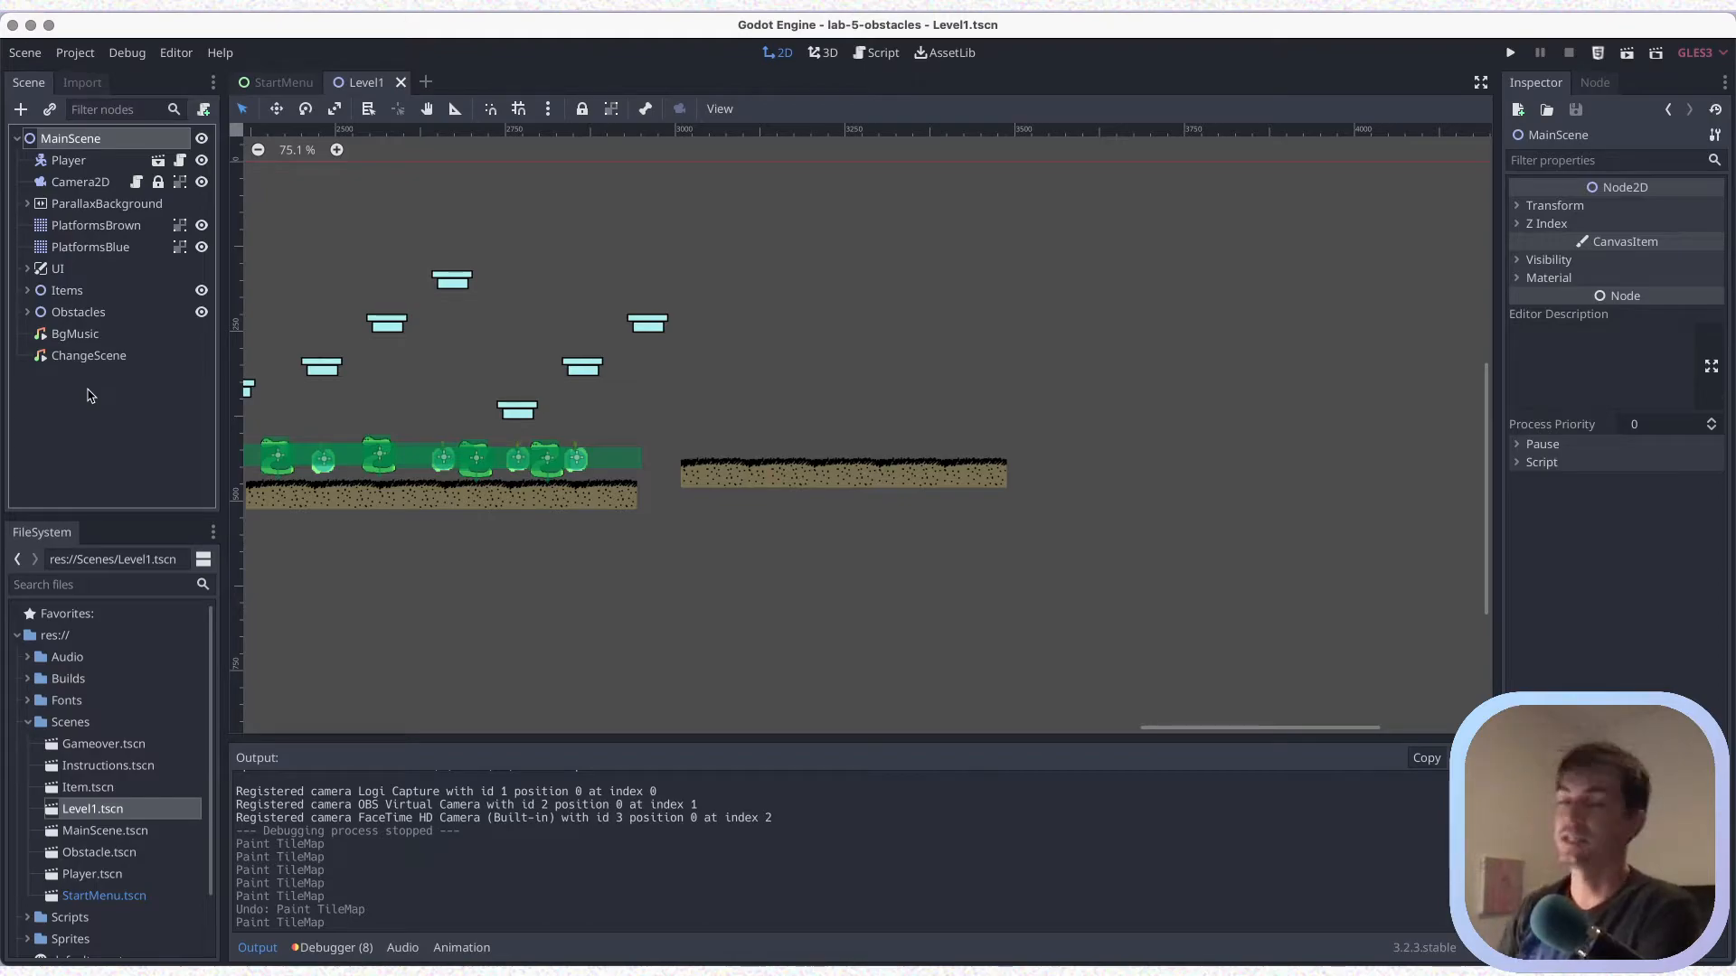
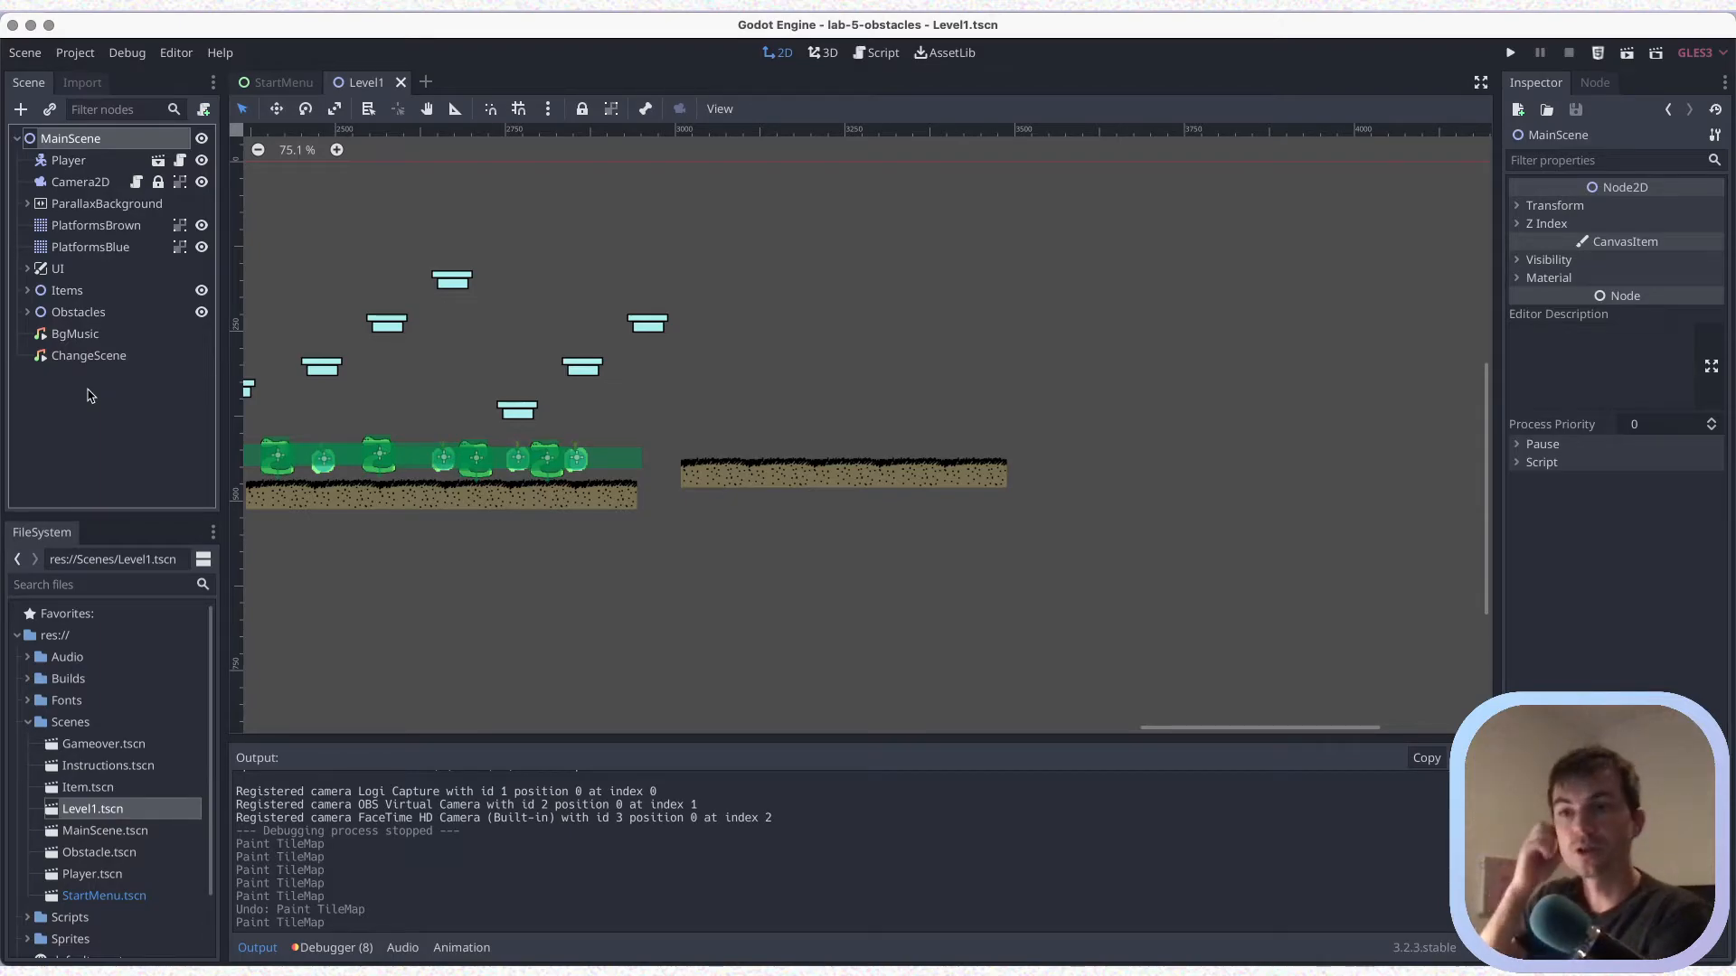
Create a new scene named EndLevelPortal in the project's Scenes folder
{"action": "left_click", "coordinate": [78, 723]}
{"action": "scroll", "coordinate": [108, 715], "scroll_direction": "down", "scroll_amount": 2}
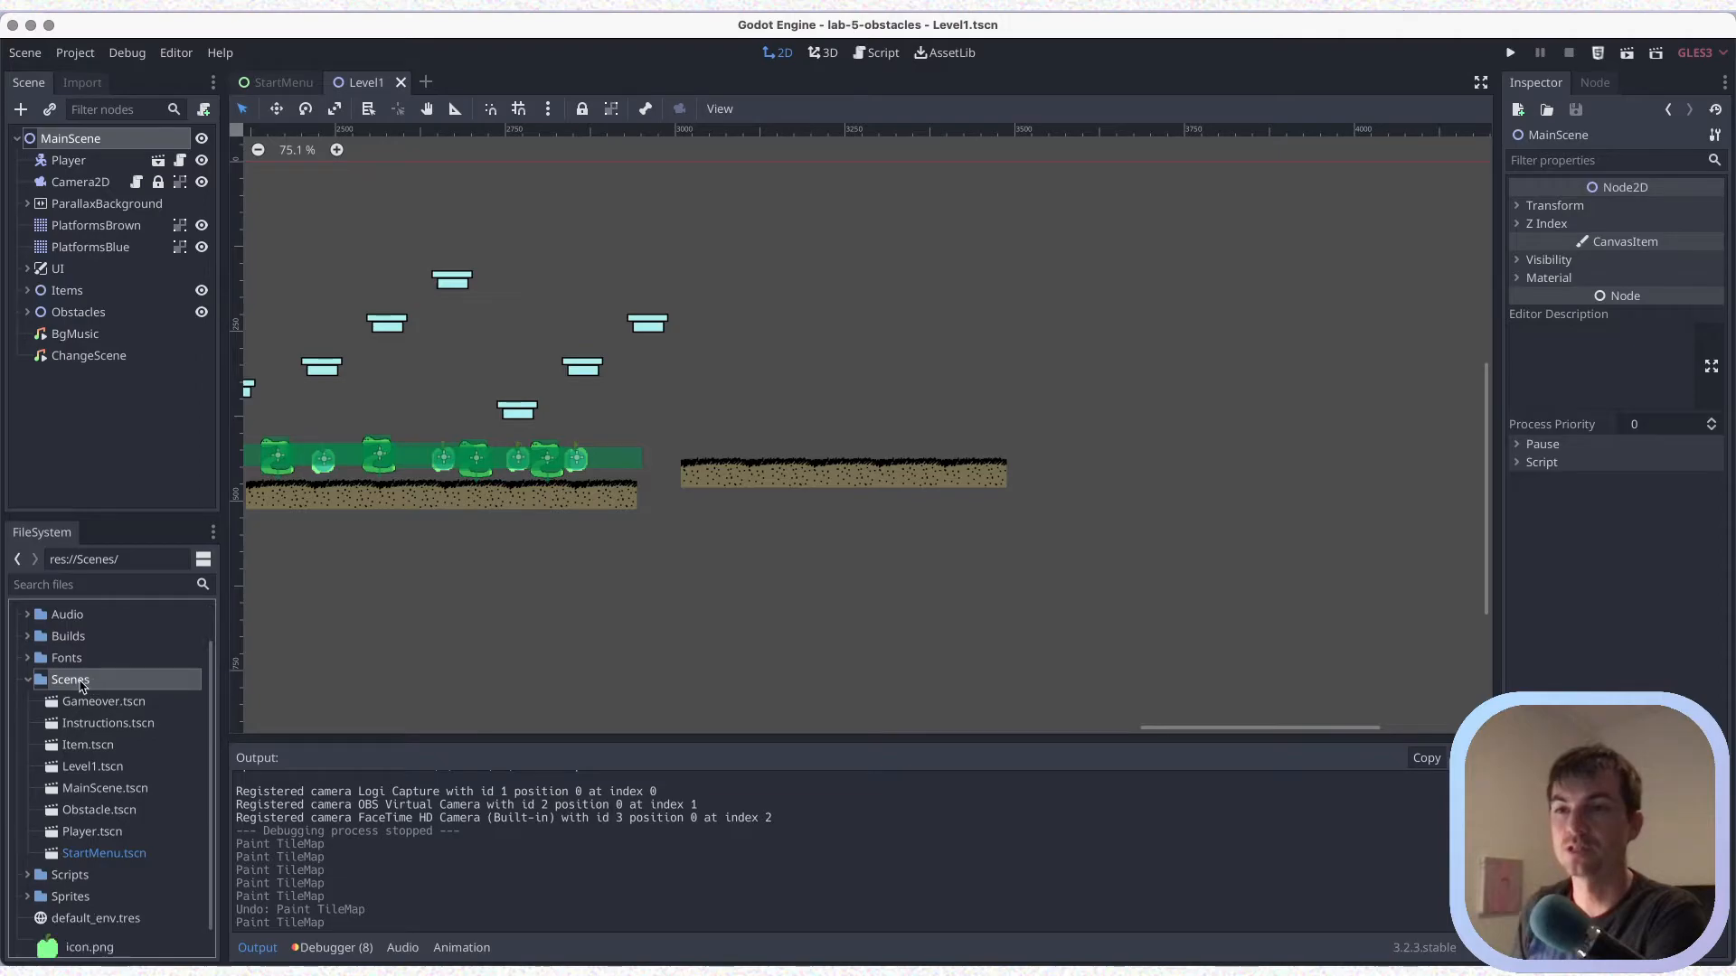
{"action": "right_click", "coordinate": [82, 685]}
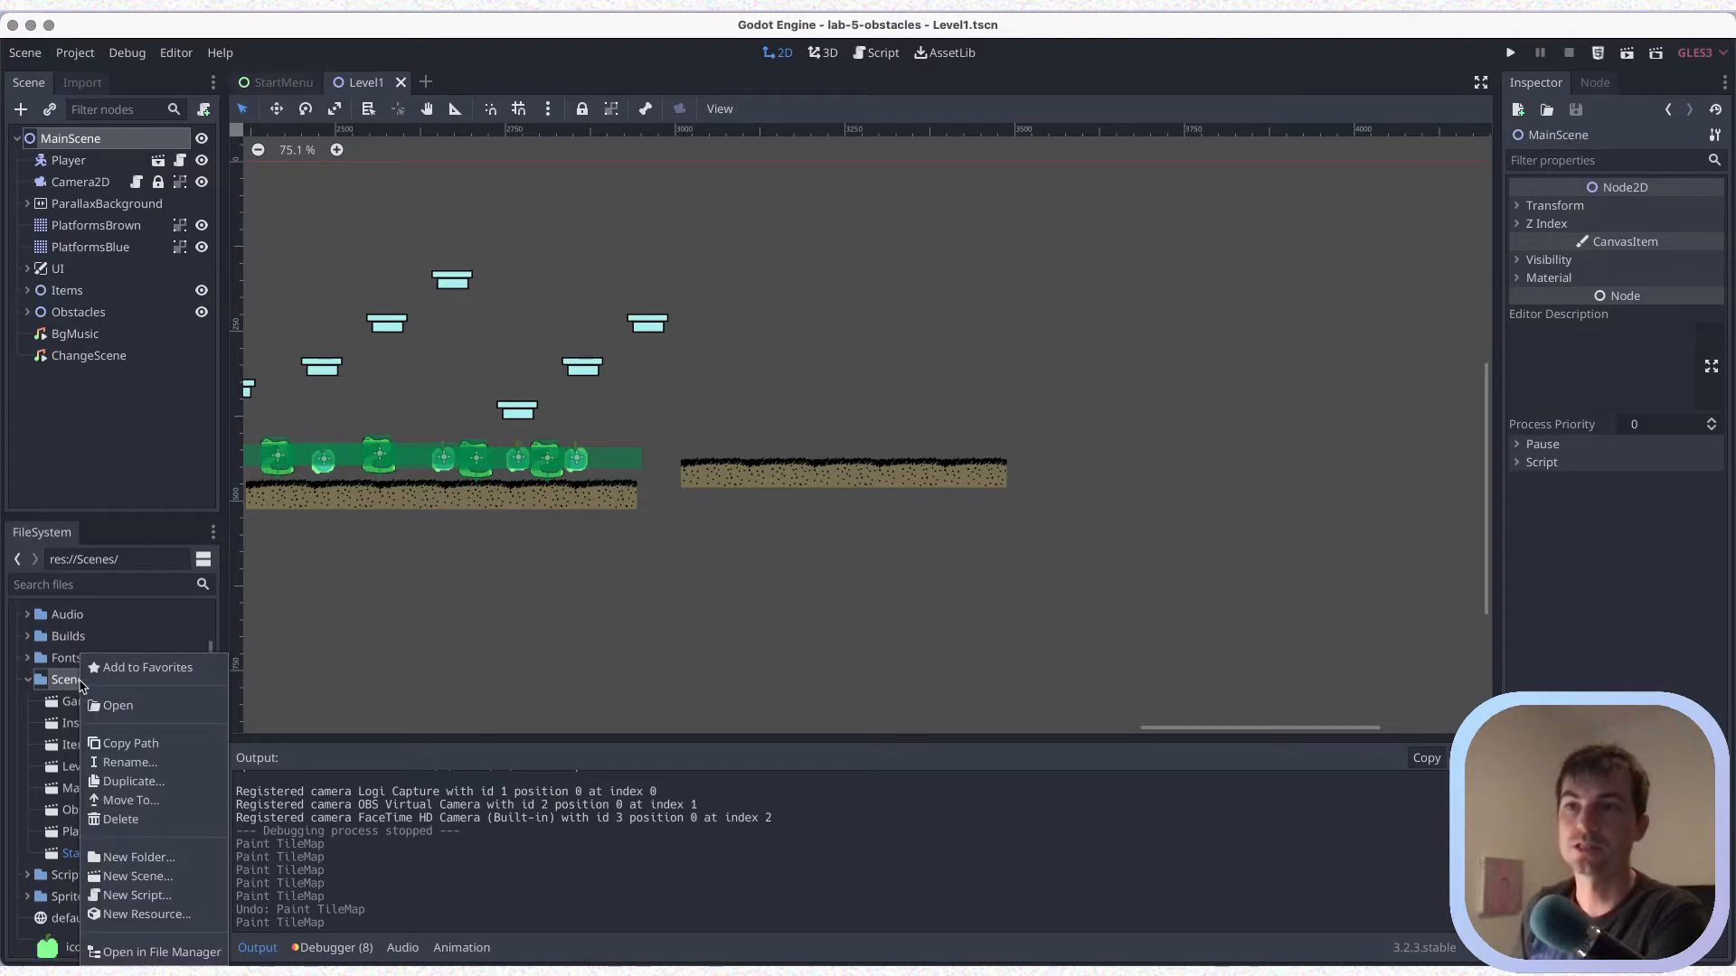
{"action": "left_click", "coordinate": [143, 878]}
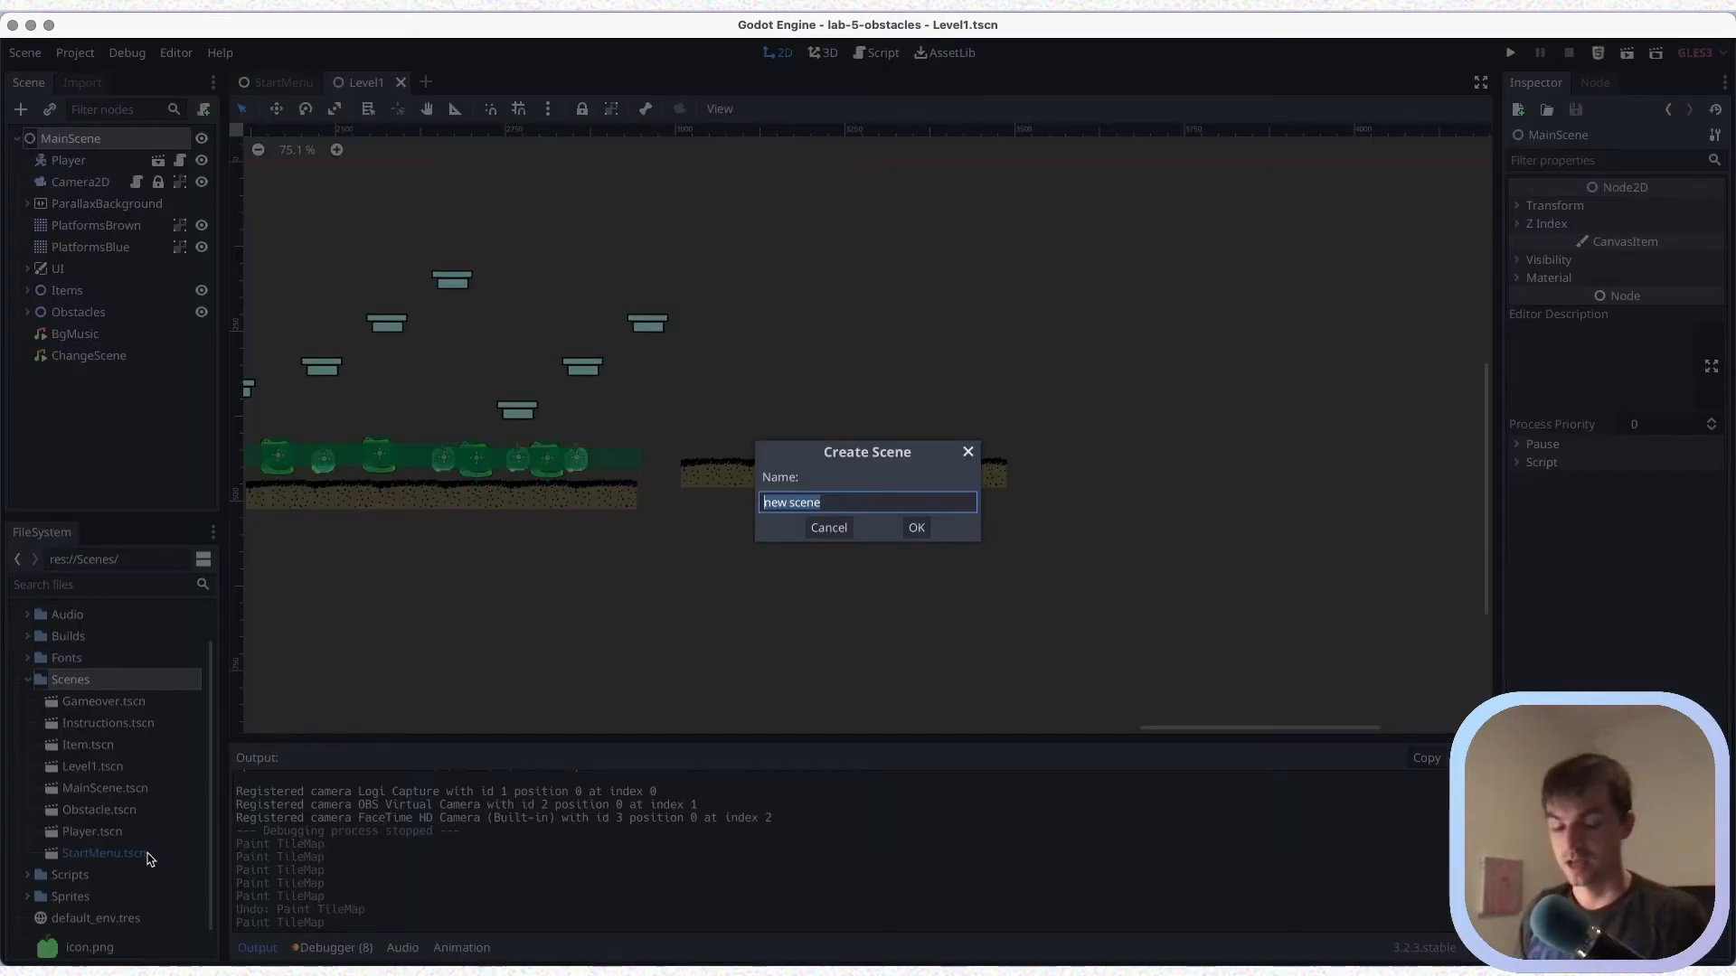
{"action": "type", "text": "EndLevelPortal"}
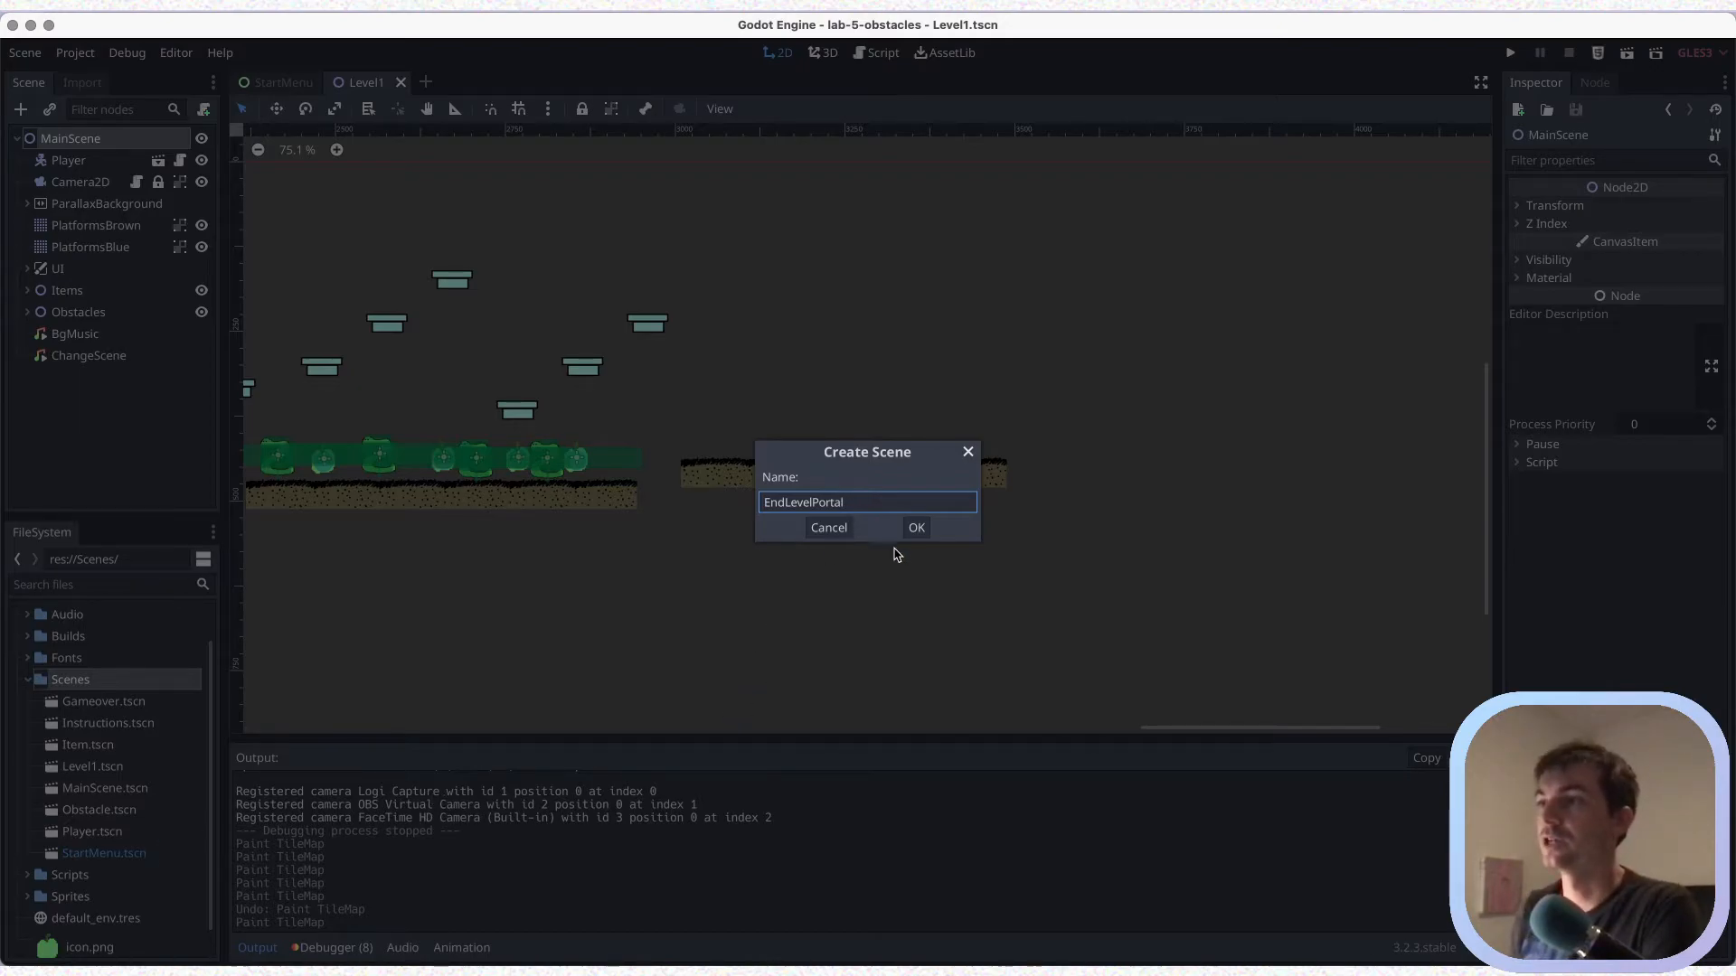
{"action": "left_click", "coordinate": [916, 528]}
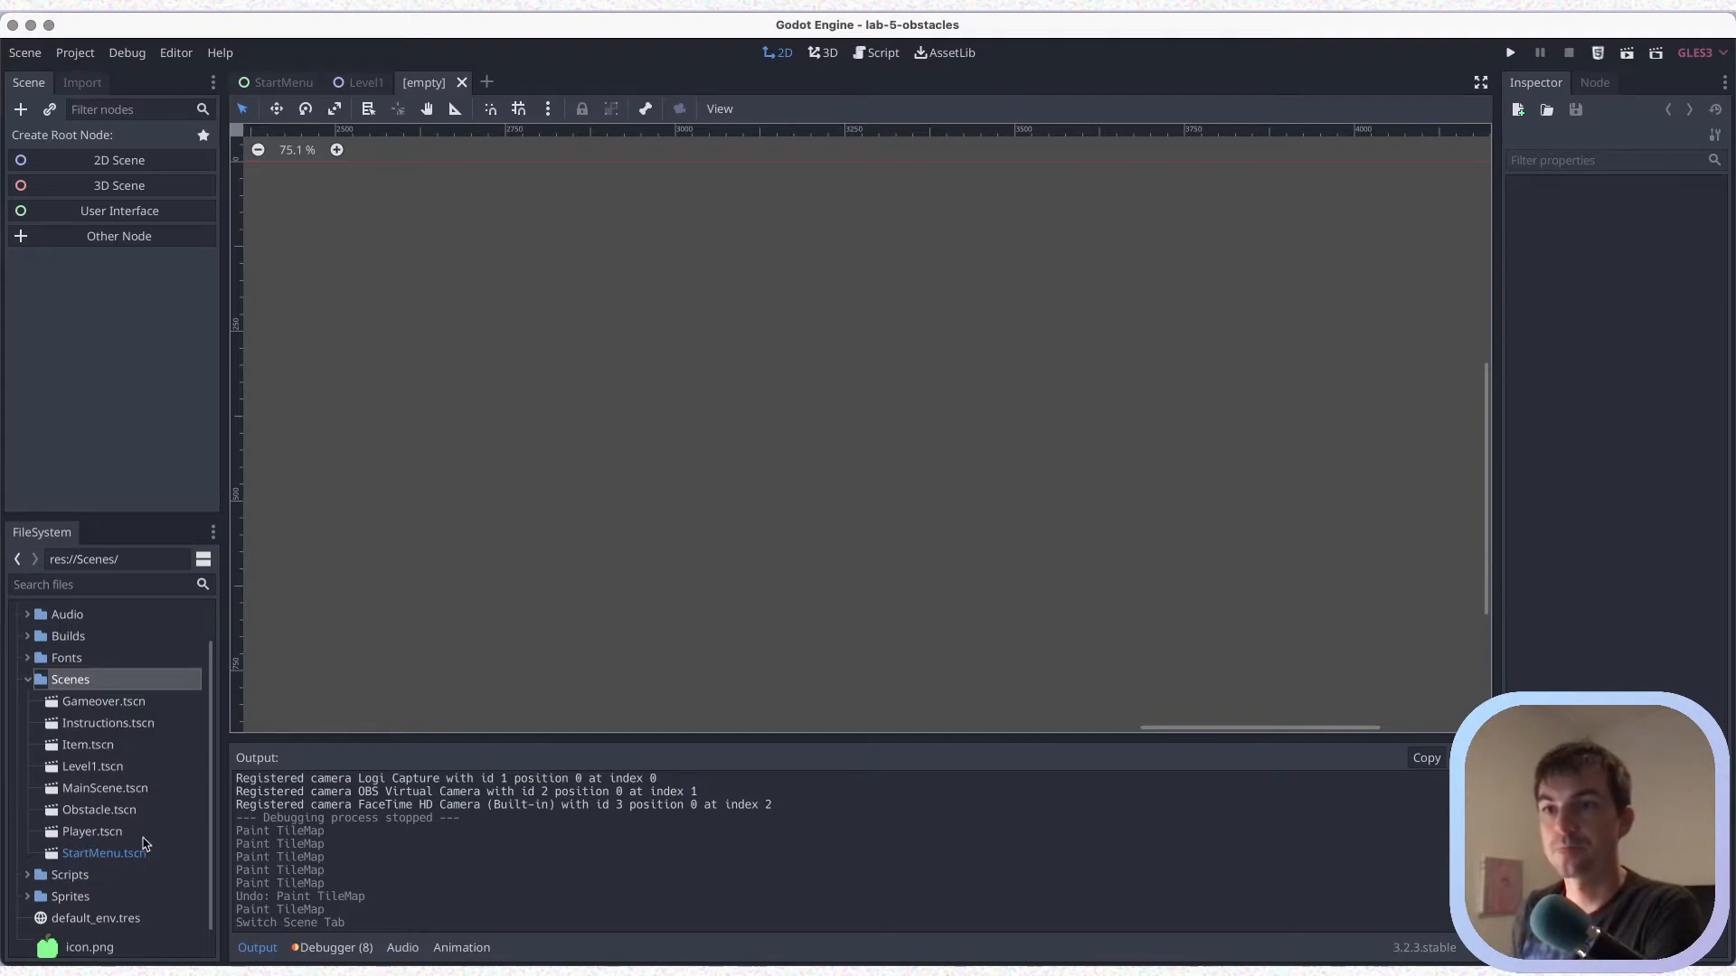
Give the empty scene a 2D root node named EndLevelPortal and save the scene
{"action": "scroll", "coordinate": [176, 783], "scroll_direction": "down", "scroll_amount": 1}
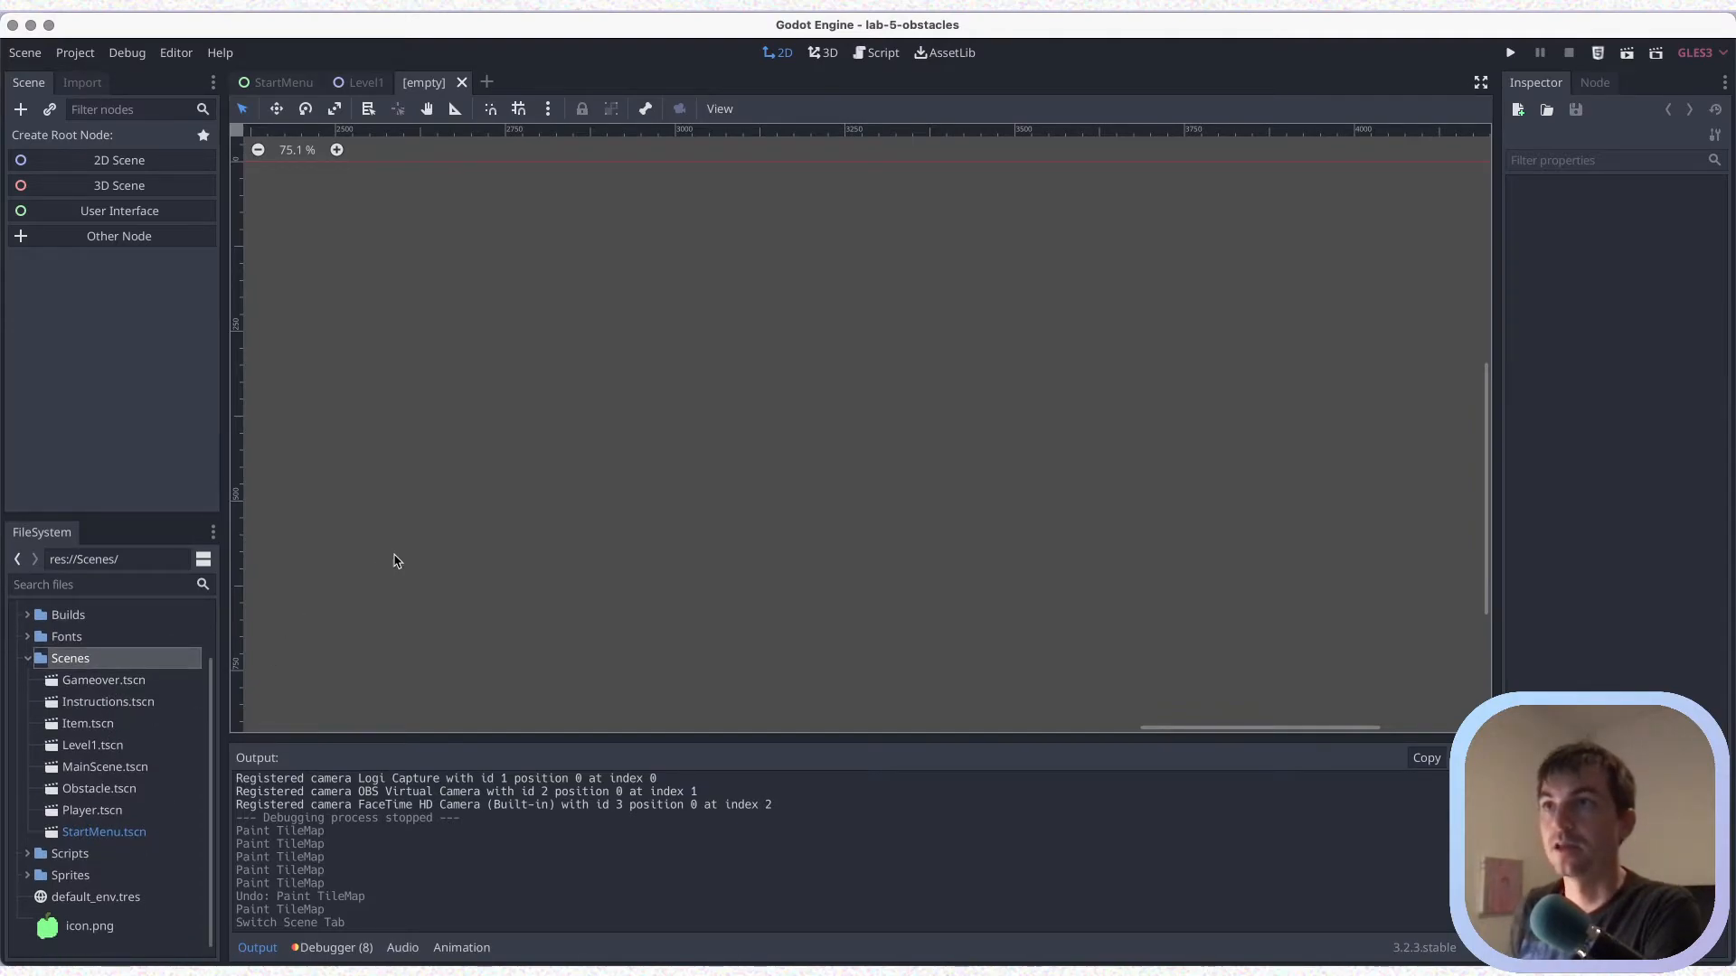
{"action": "left_click", "coordinate": [142, 167]}
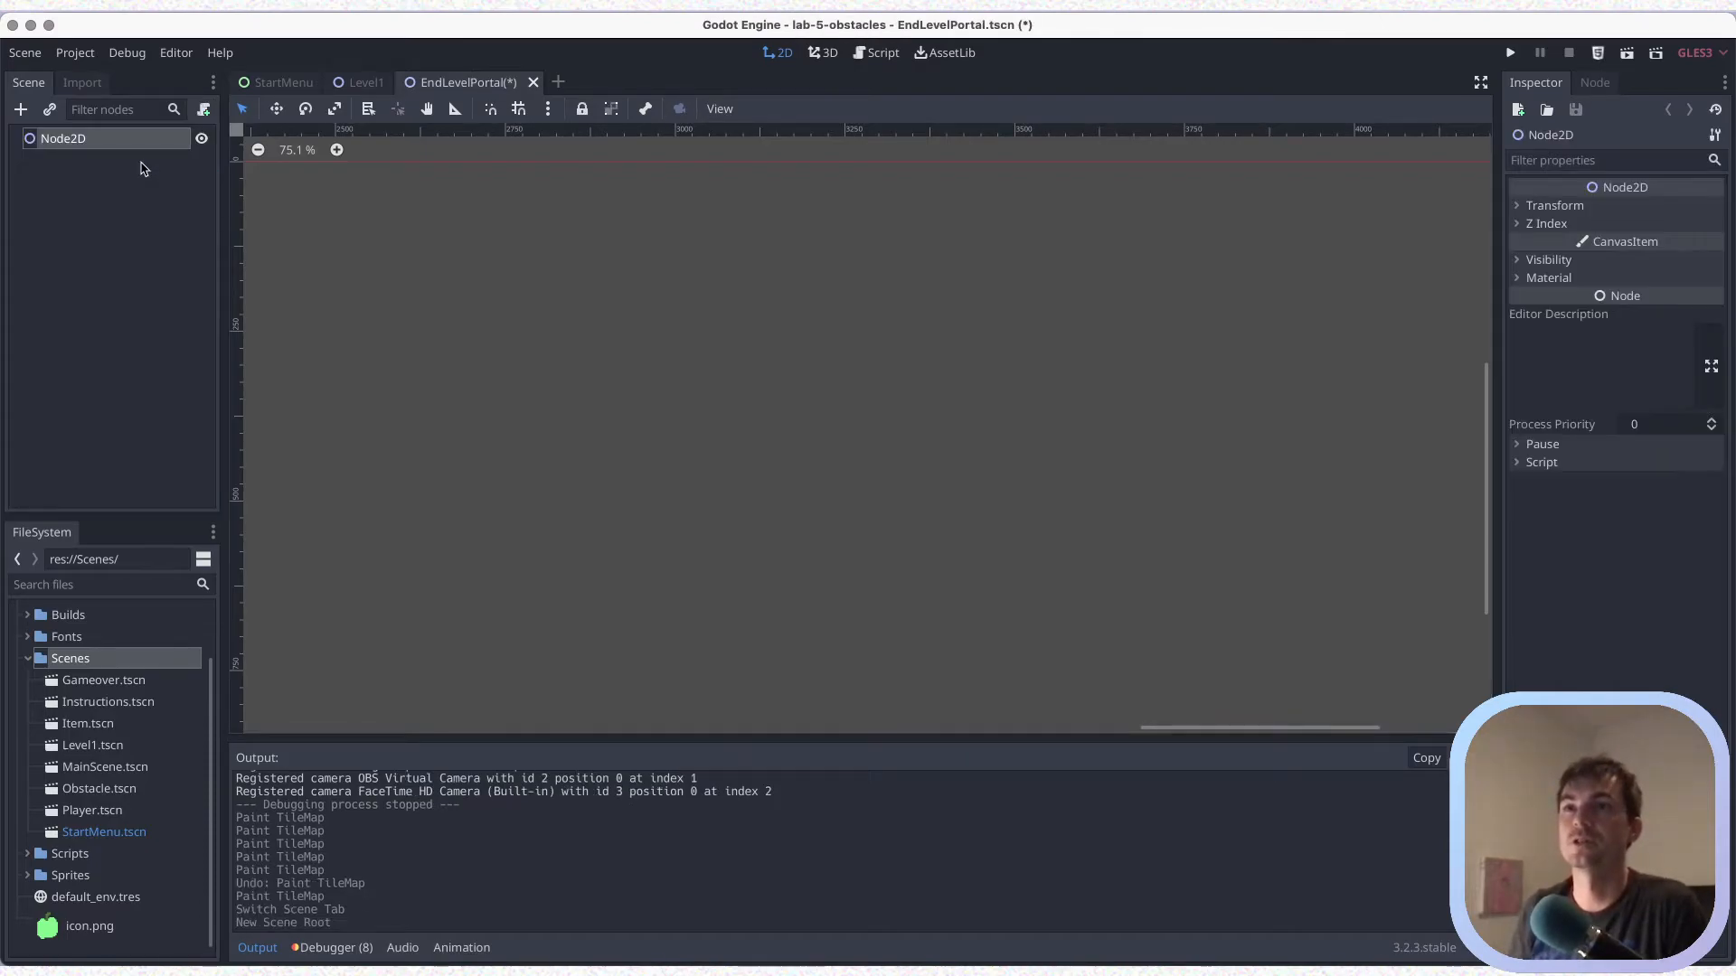
{"action": "double_click", "coordinate": [77, 142]}
{"action": "type", "text": "EndLevelPOrt"}
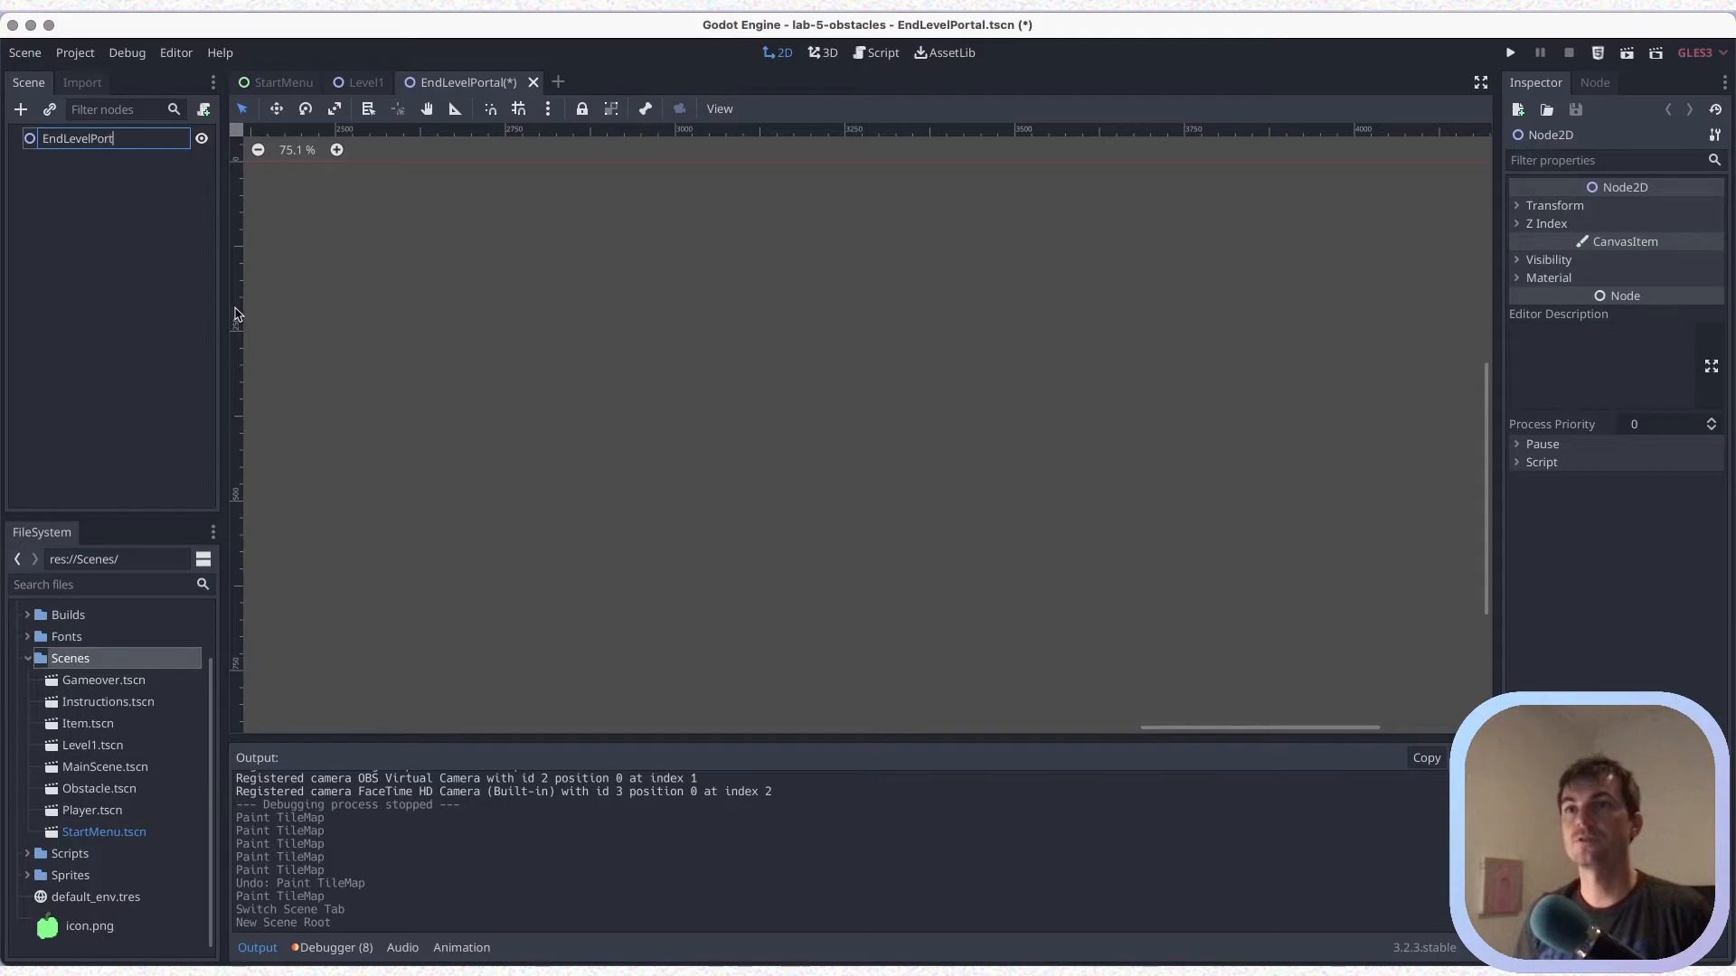
{"action": "type", "text": "al"}
{"action": "key", "text": "Return"}
{"action": "key", "text": "ctrl+s"}
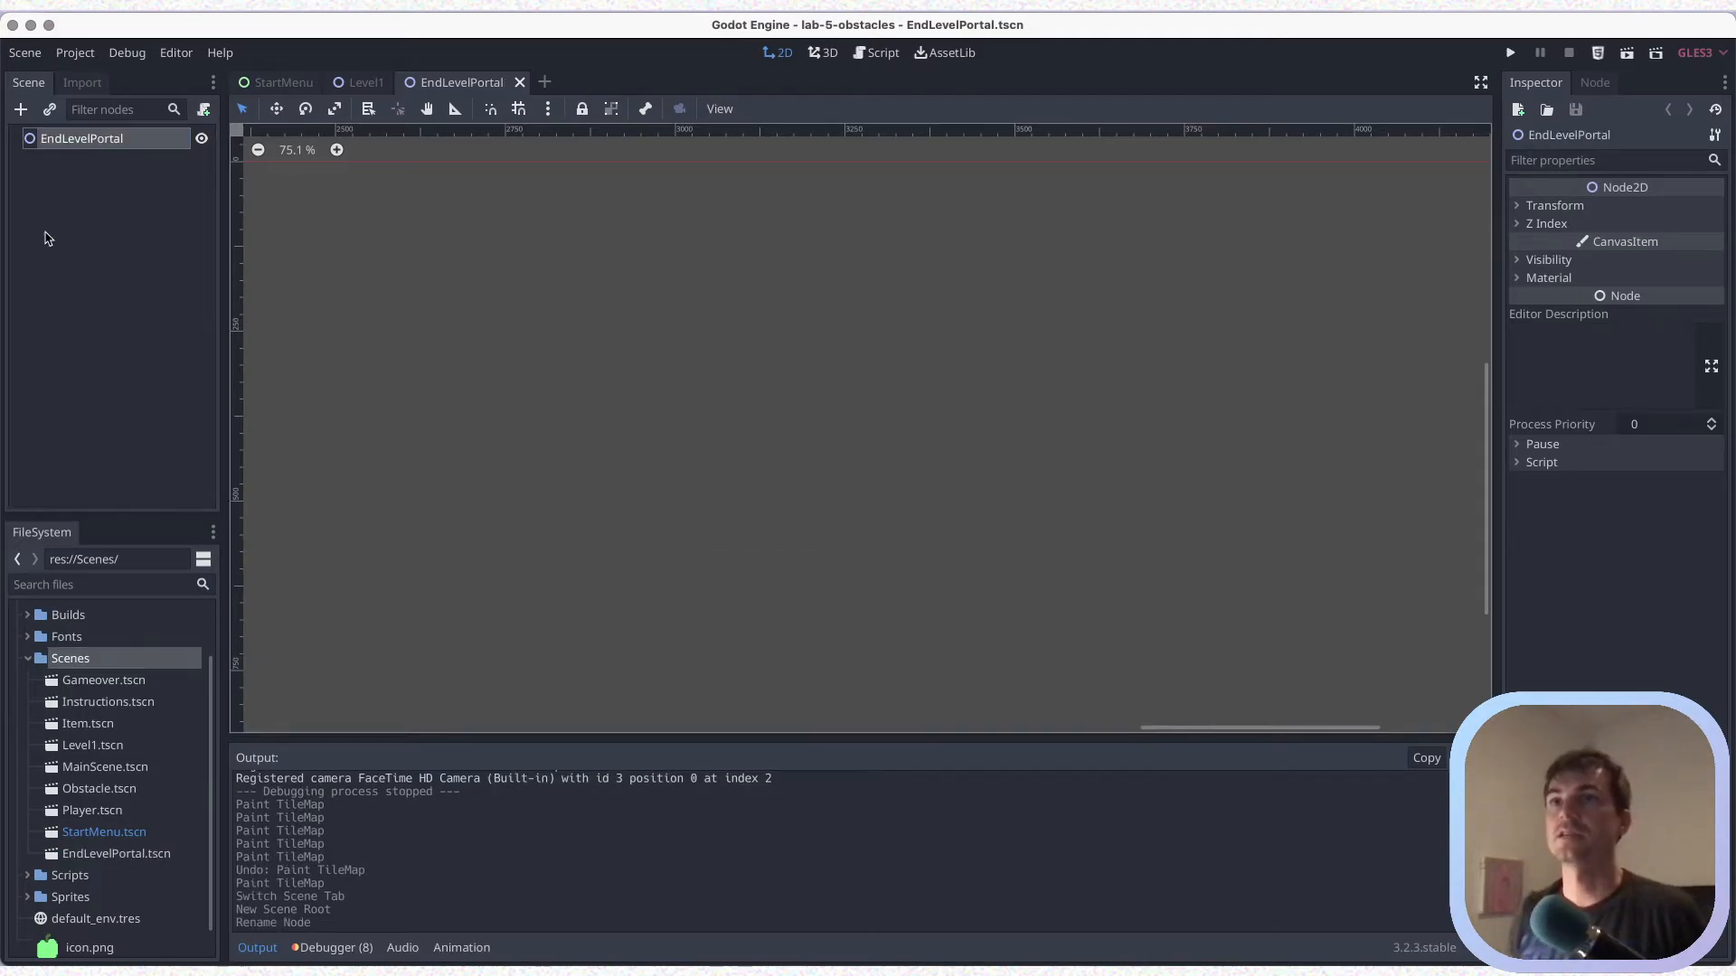
Add an Area2D node under the EndLevelPortal root
{"action": "left_click", "coordinate": [20, 109]}
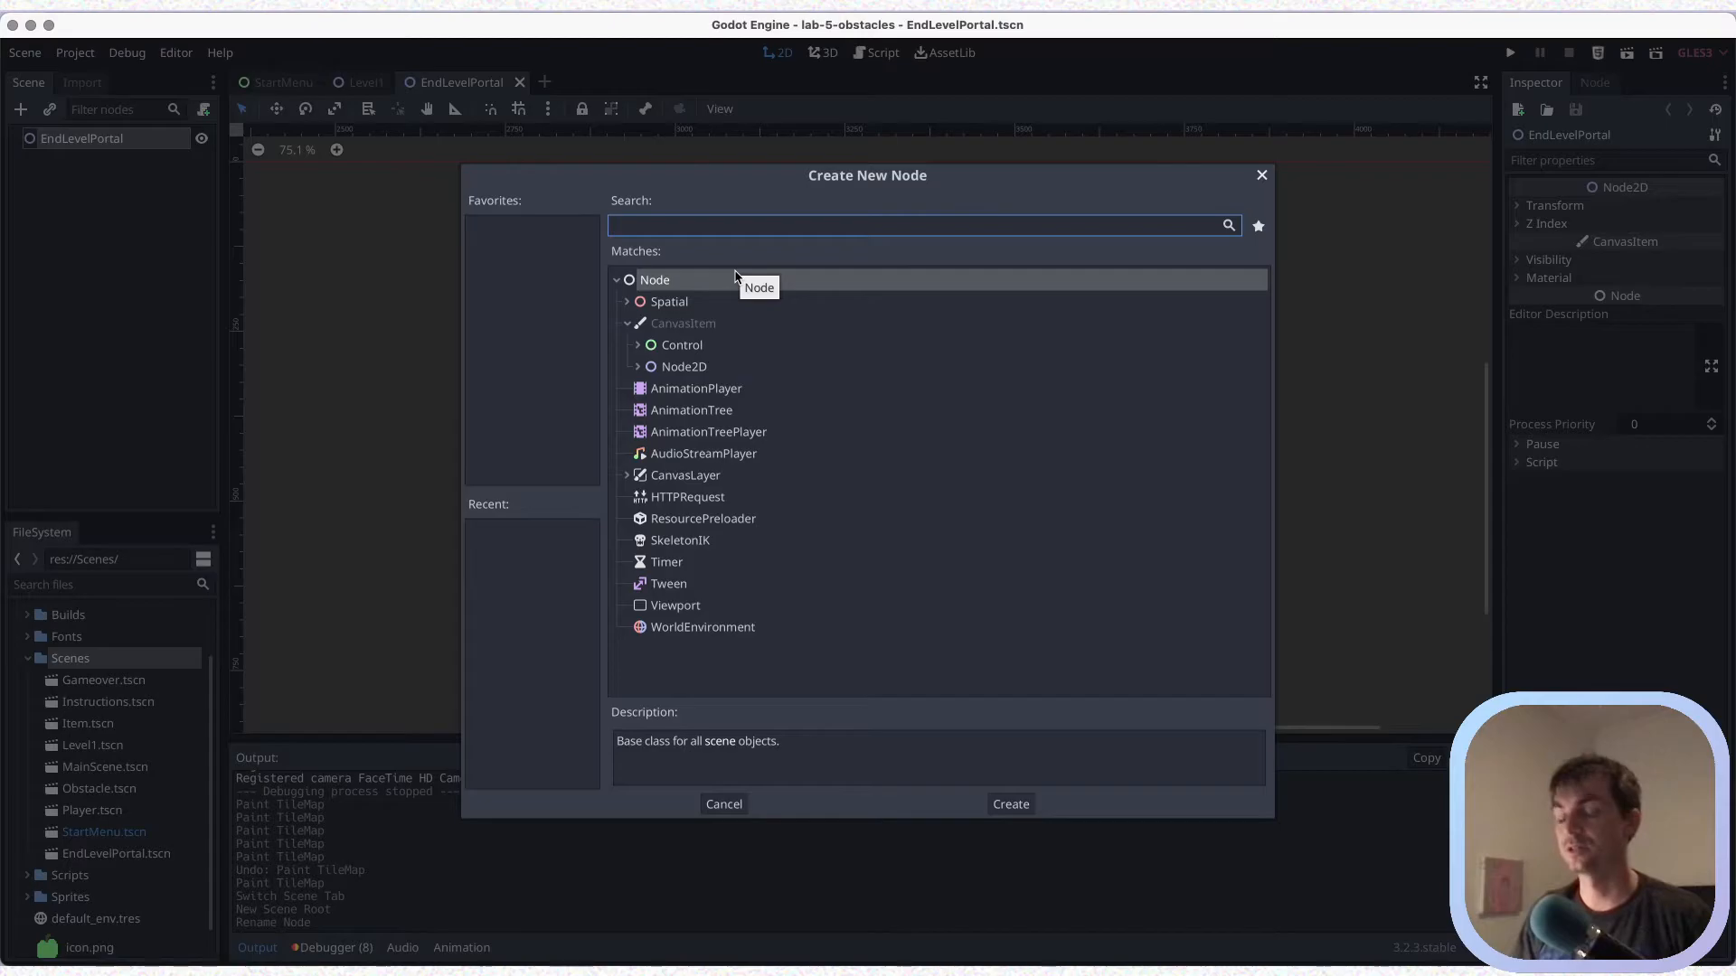
{"action": "type", "text": "area"}
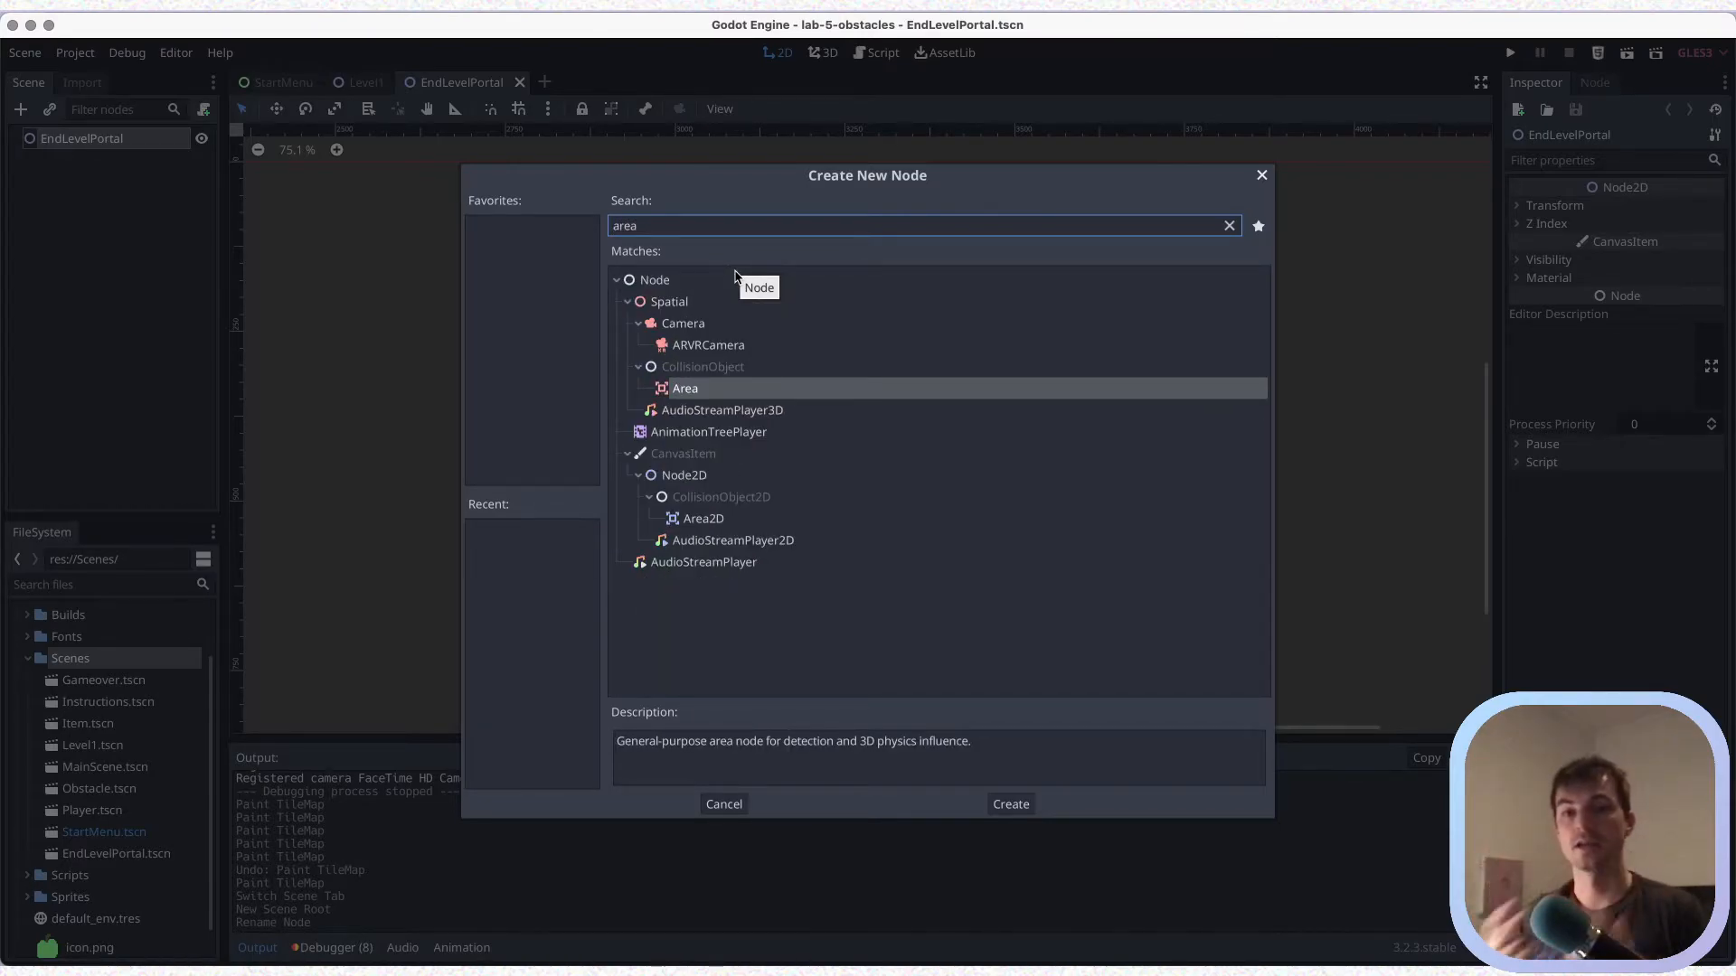
{"action": "left_click", "coordinate": [714, 518]}
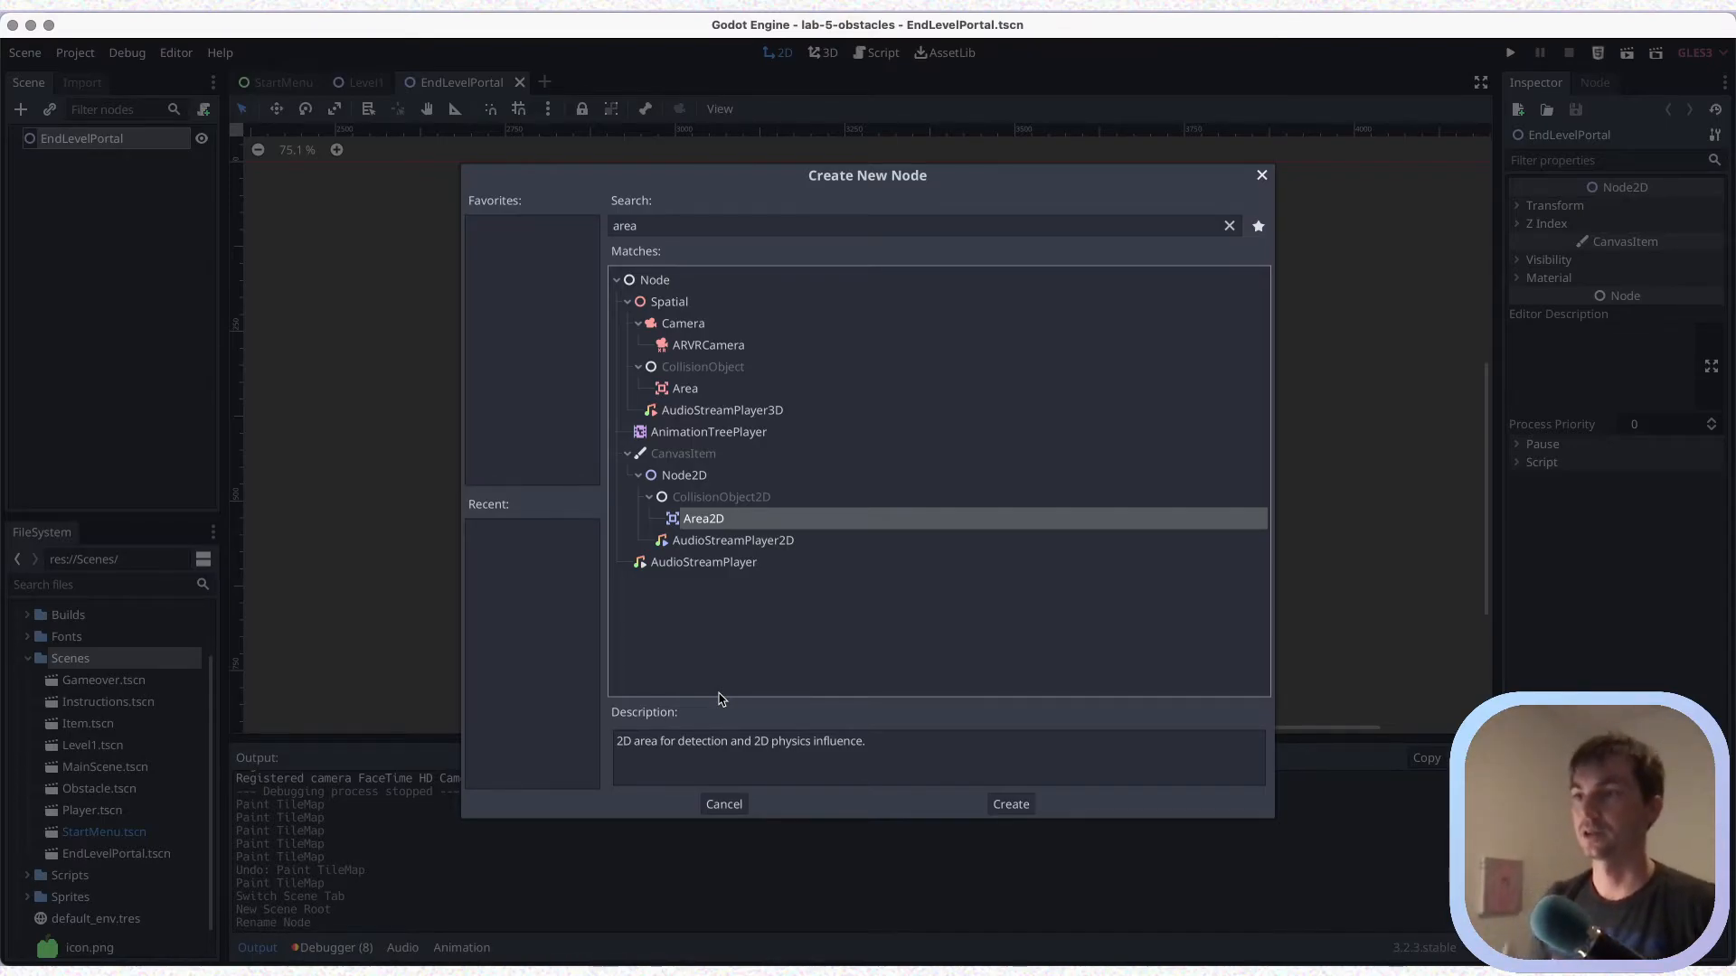
{"action": "left_click", "coordinate": [1010, 804]}
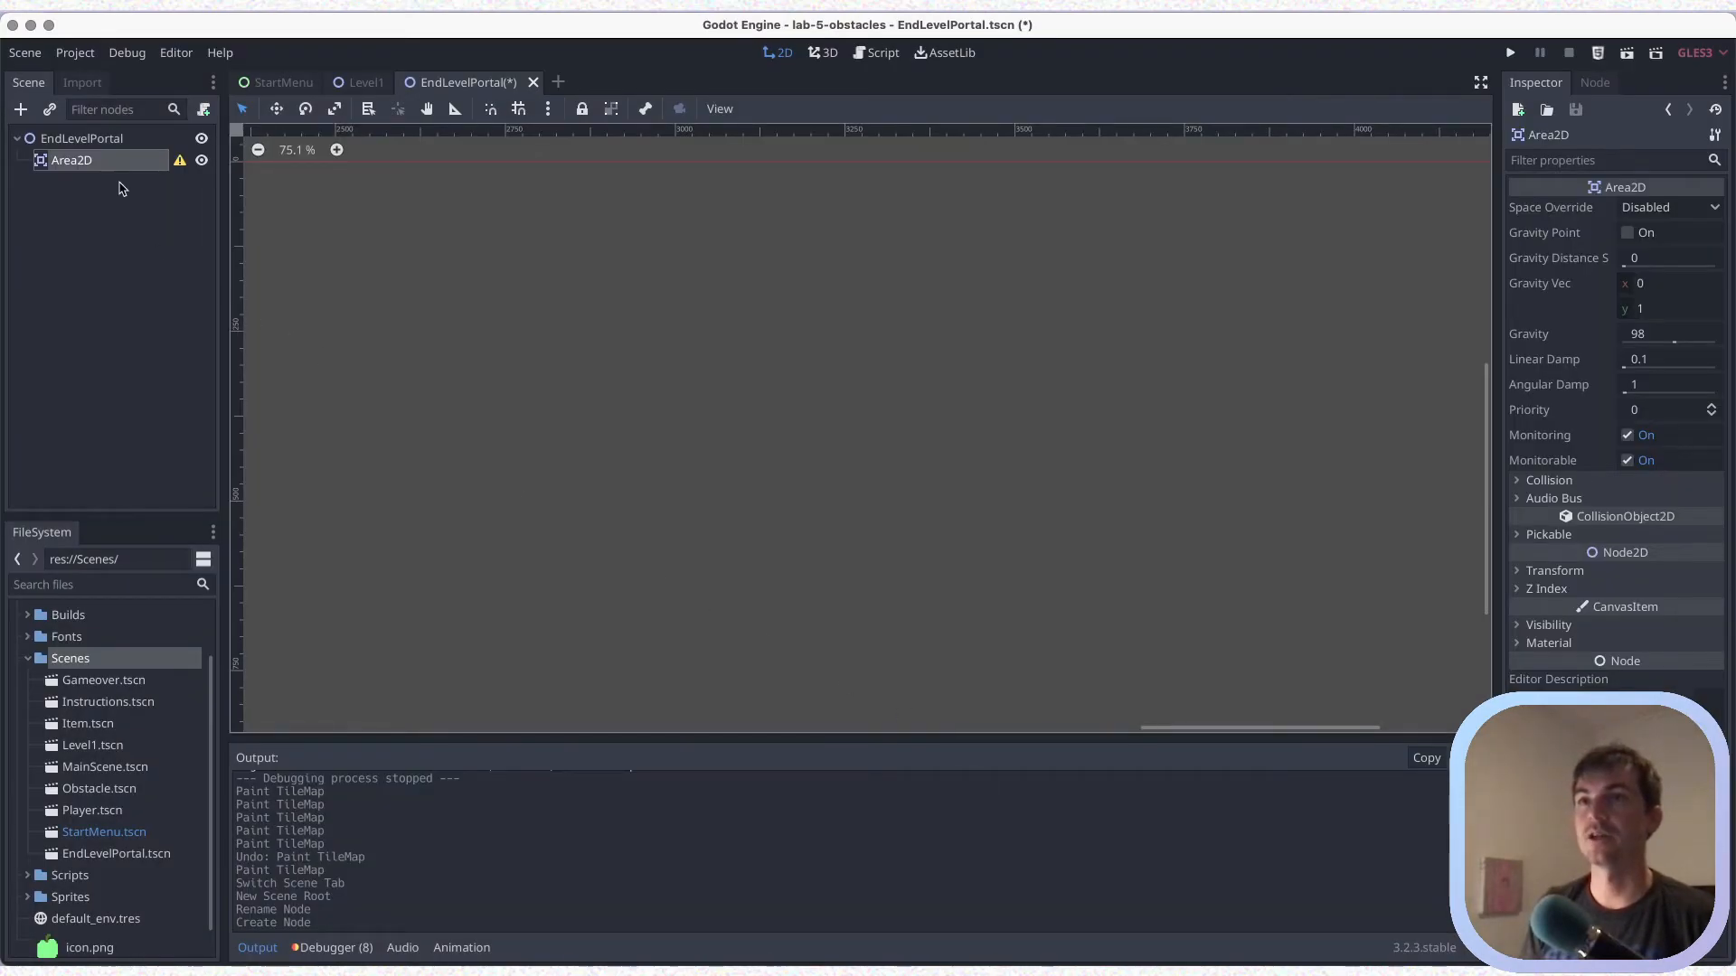
Add a CollisionShape2D as a child of the Area2D node
{"action": "right_click", "coordinate": [109, 171]}
{"action": "left_click", "coordinate": [152, 182]}
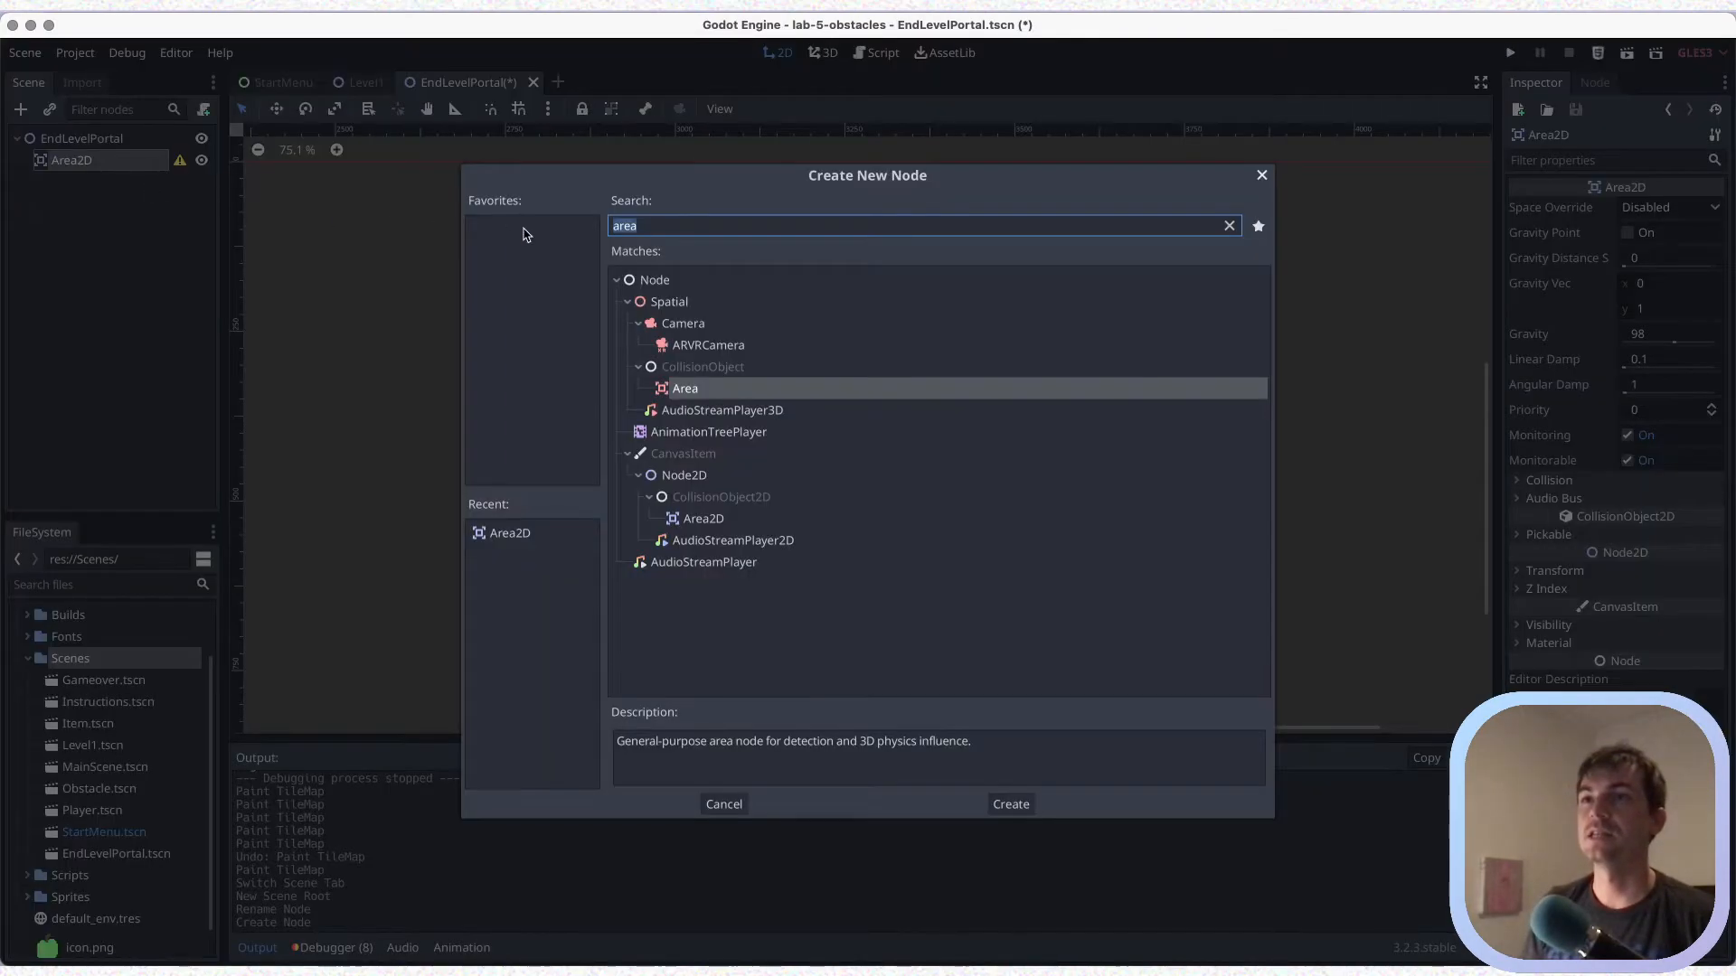
{"action": "type", "text": "col"}
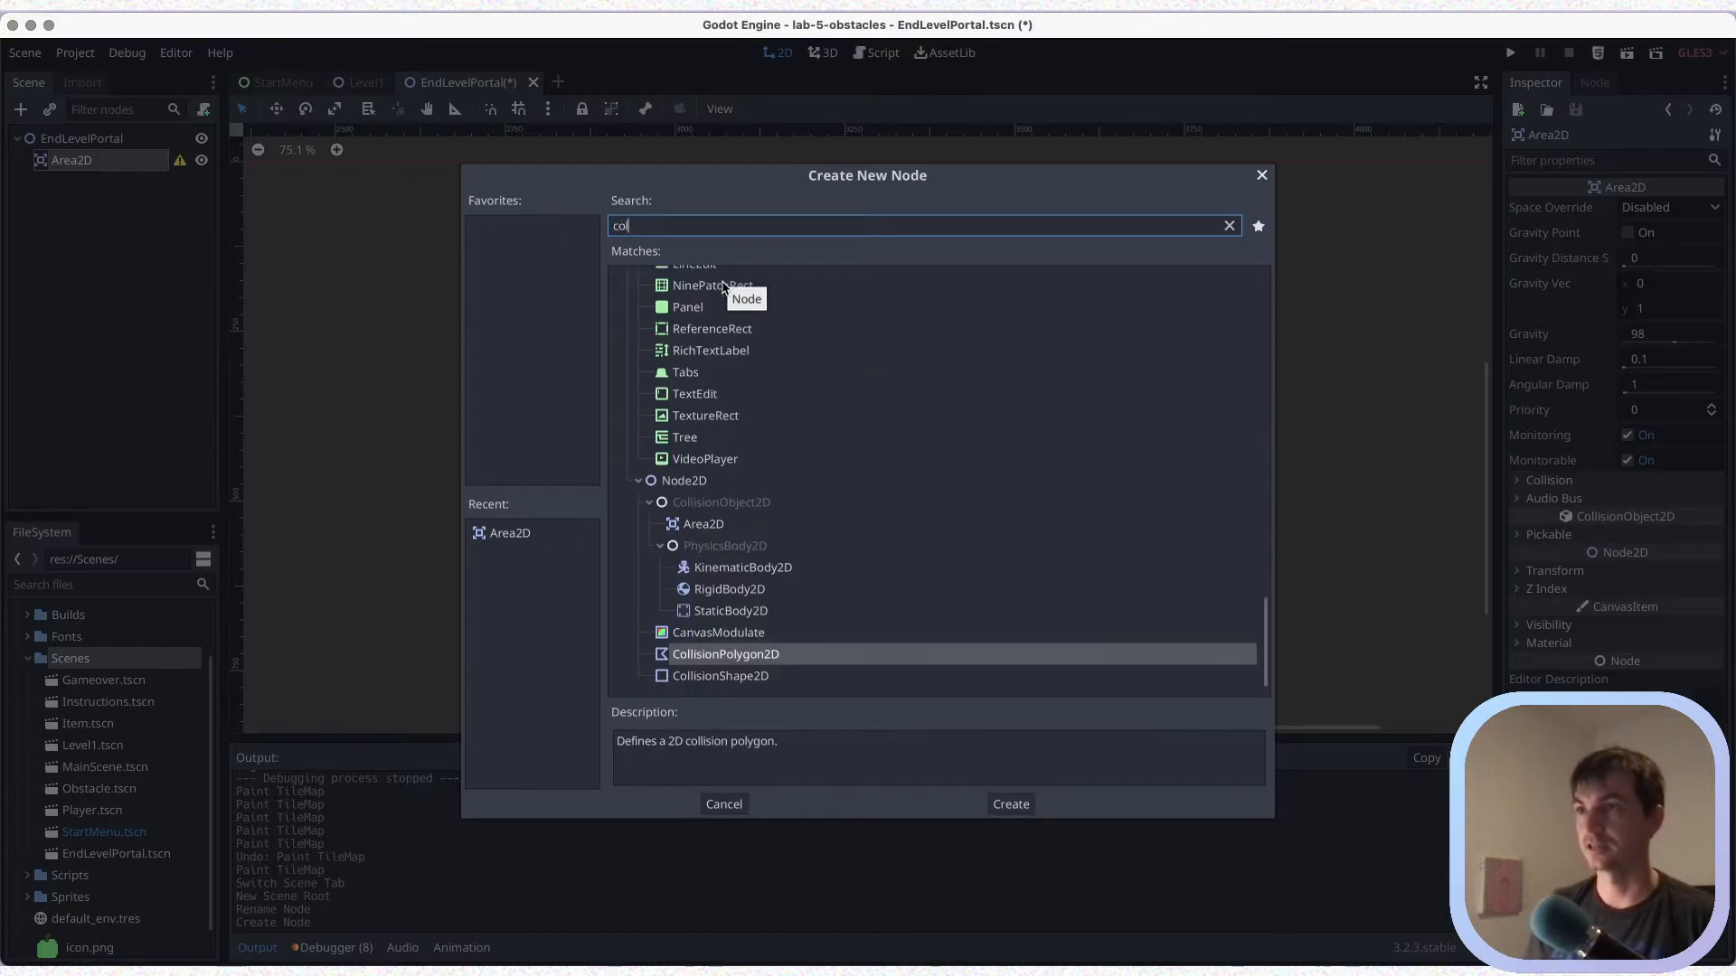
{"action": "key", "text": "Down"}
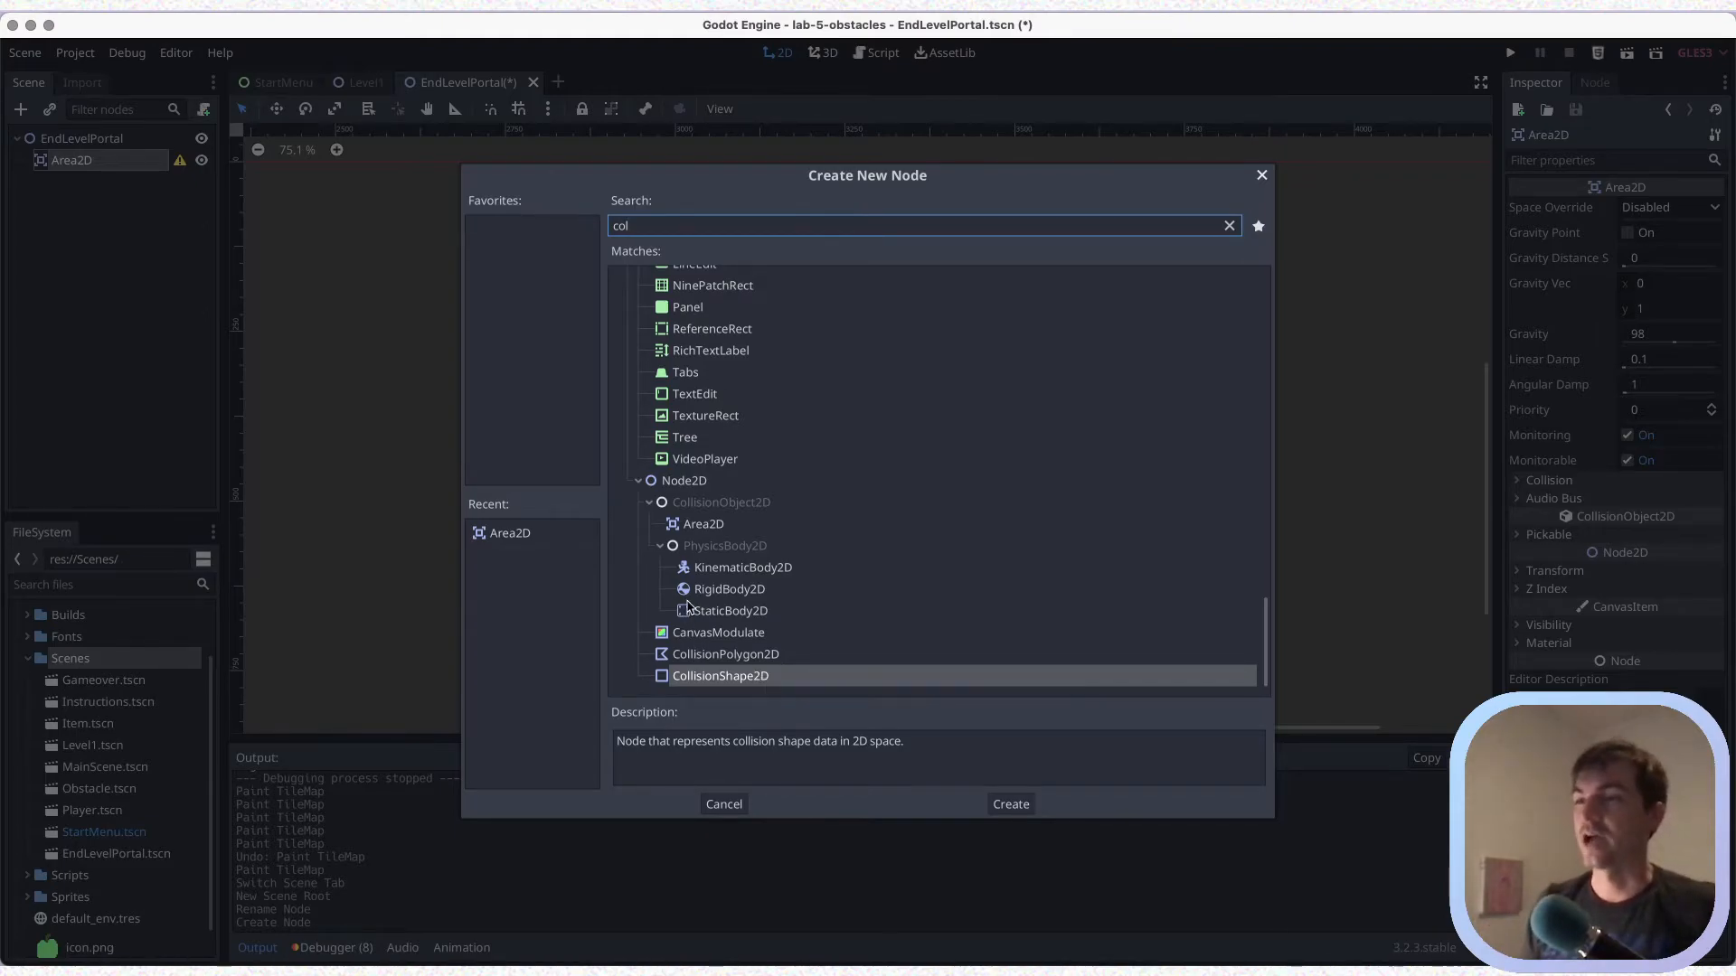
{"action": "left_click", "coordinate": [723, 676]}
{"action": "left_click", "coordinate": [1003, 805]}
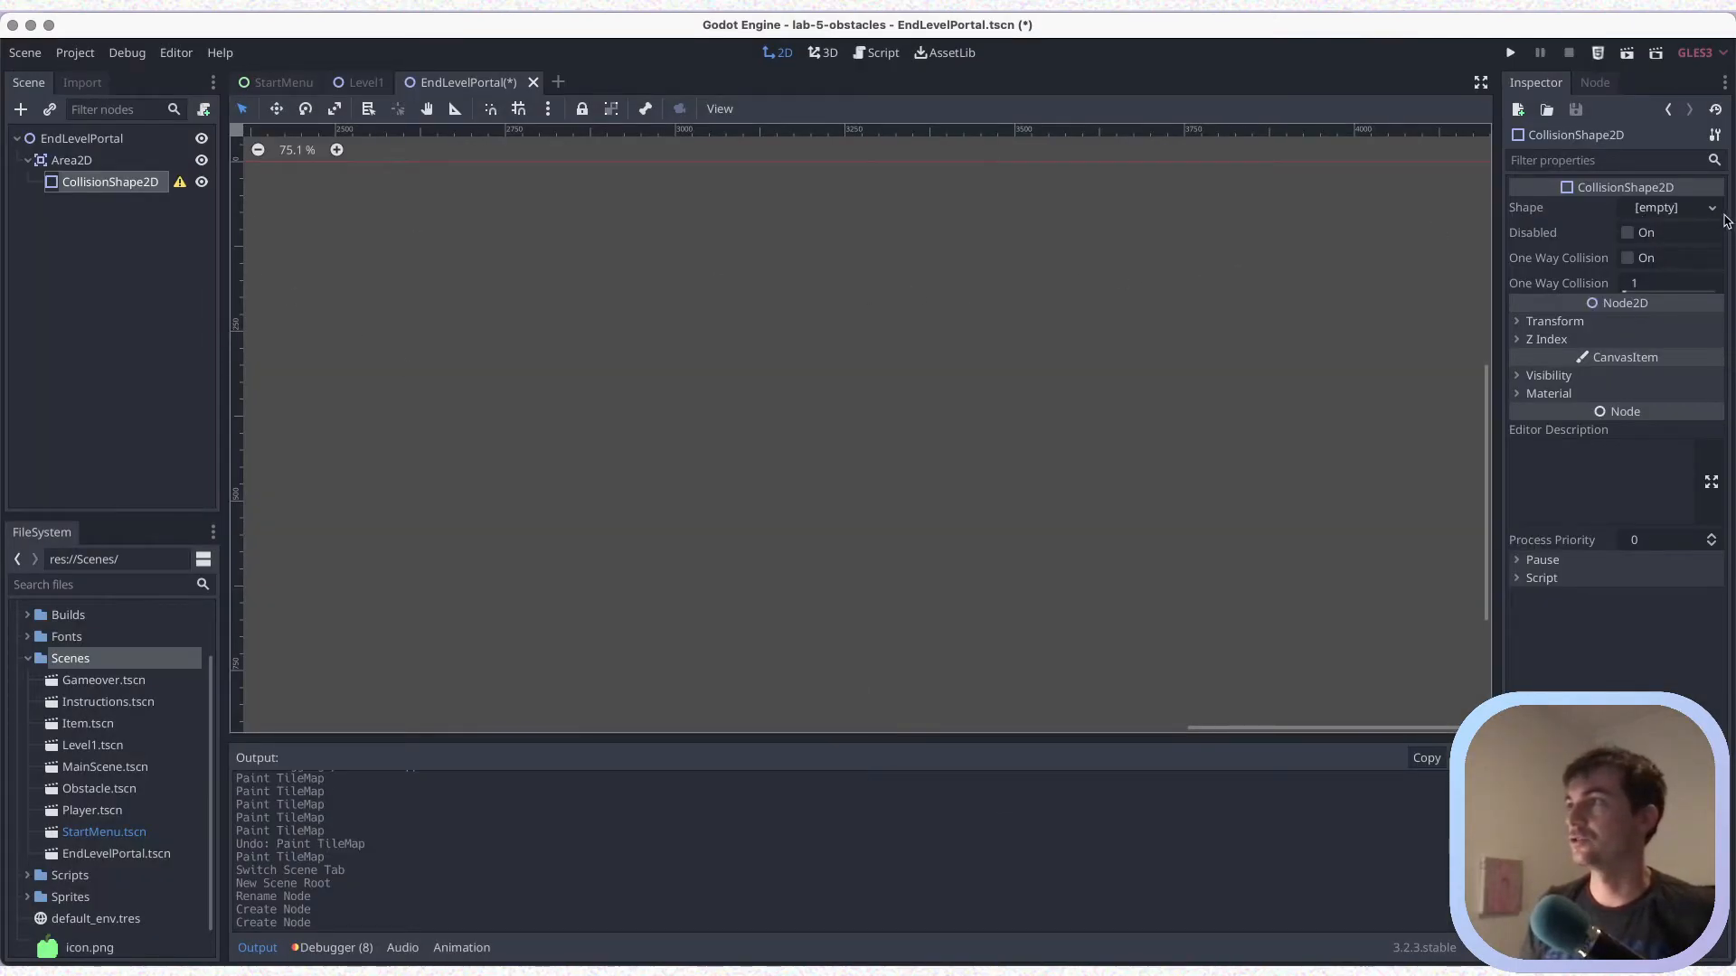
Assign a new RectangleShape2D to the CollisionShape2D and save the scene
{"action": "left_click", "coordinate": [1711, 209]}
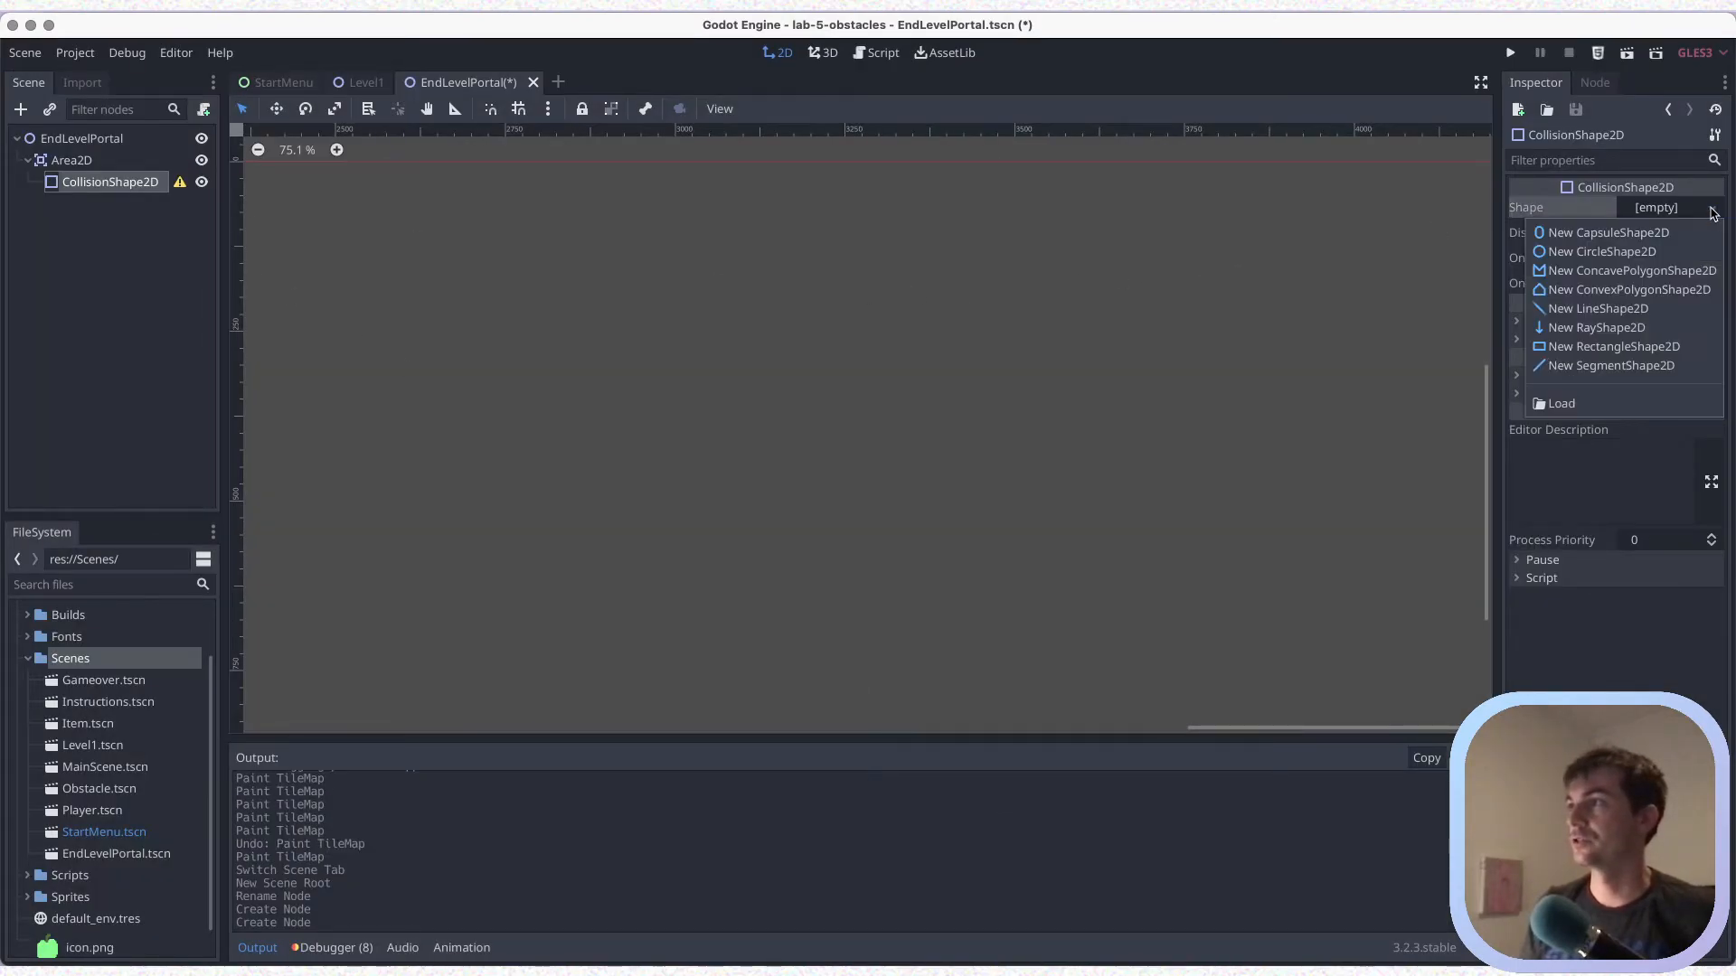
{"action": "left_click", "coordinate": [1588, 353]}
{"action": "scroll", "coordinate": [1085, 389], "scroll_direction": "left", "scroll_amount": 5}
{"action": "scroll", "coordinate": [538, 413], "scroll_direction": "left", "scroll_amount": 15}
{"action": "scroll", "coordinate": [856, 447], "scroll_direction": "up", "scroll_amount": 2}
{"action": "scroll", "coordinate": [876, 458], "scroll_direction": "left", "scroll_amount": 3}
{"action": "scroll", "coordinate": [882, 462], "scroll_direction": "up", "scroll_amount": 2}
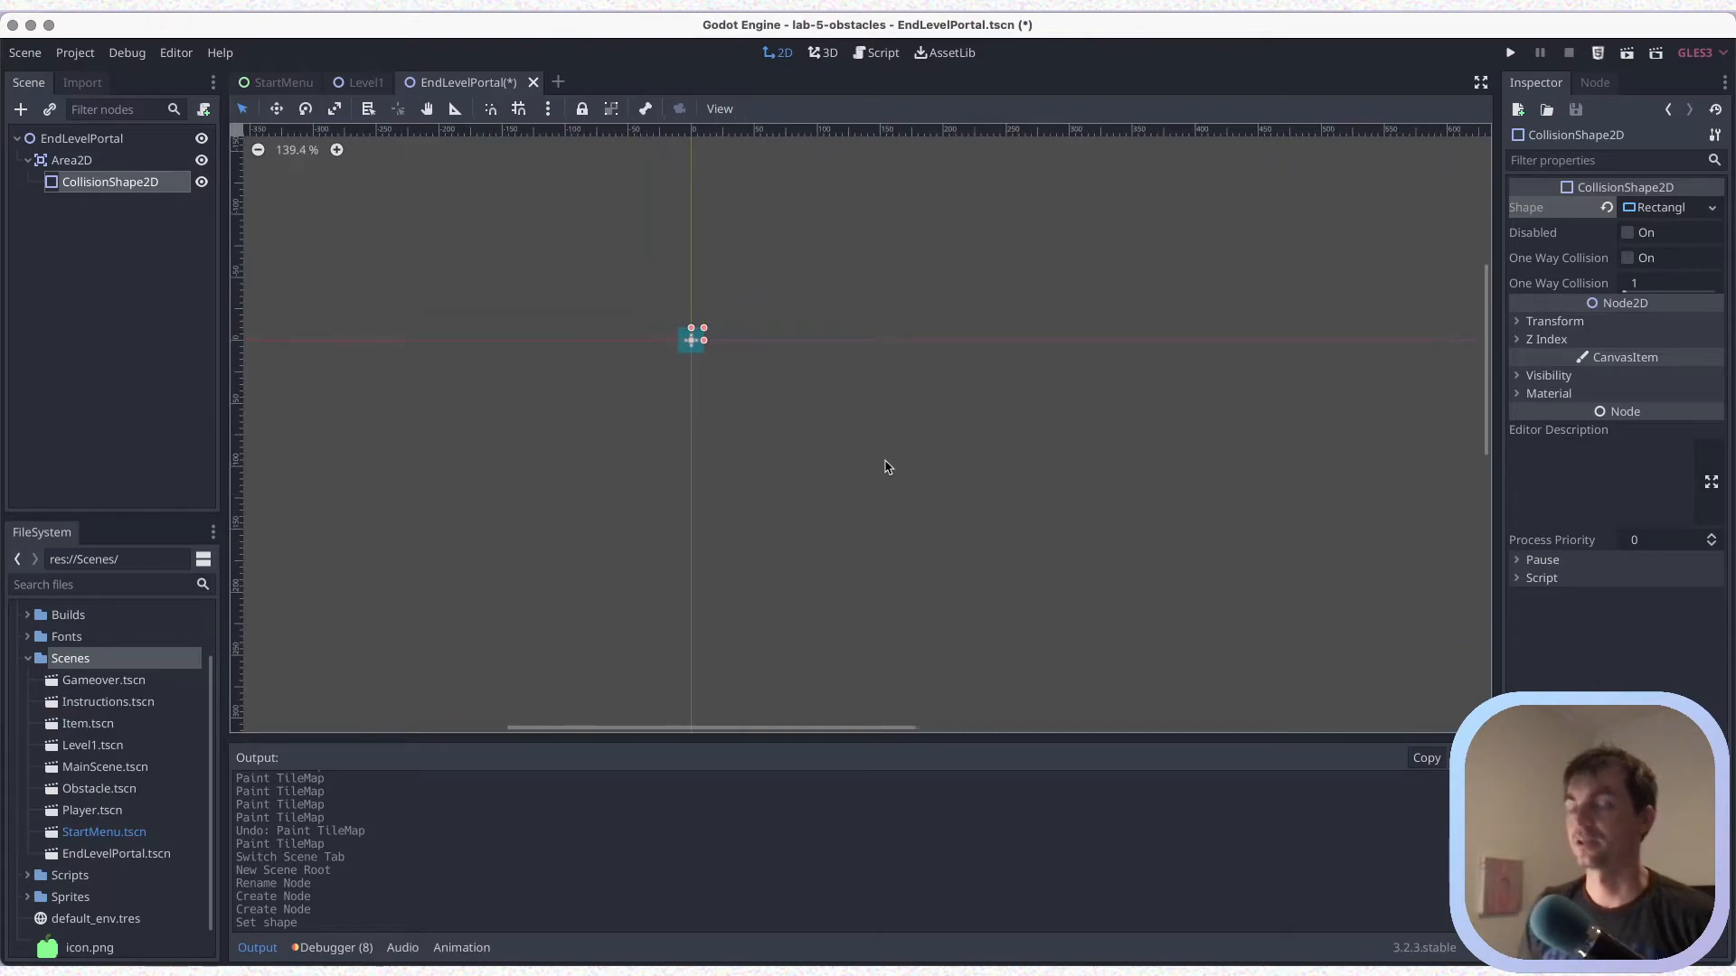
{"action": "key", "text": "super+s"}
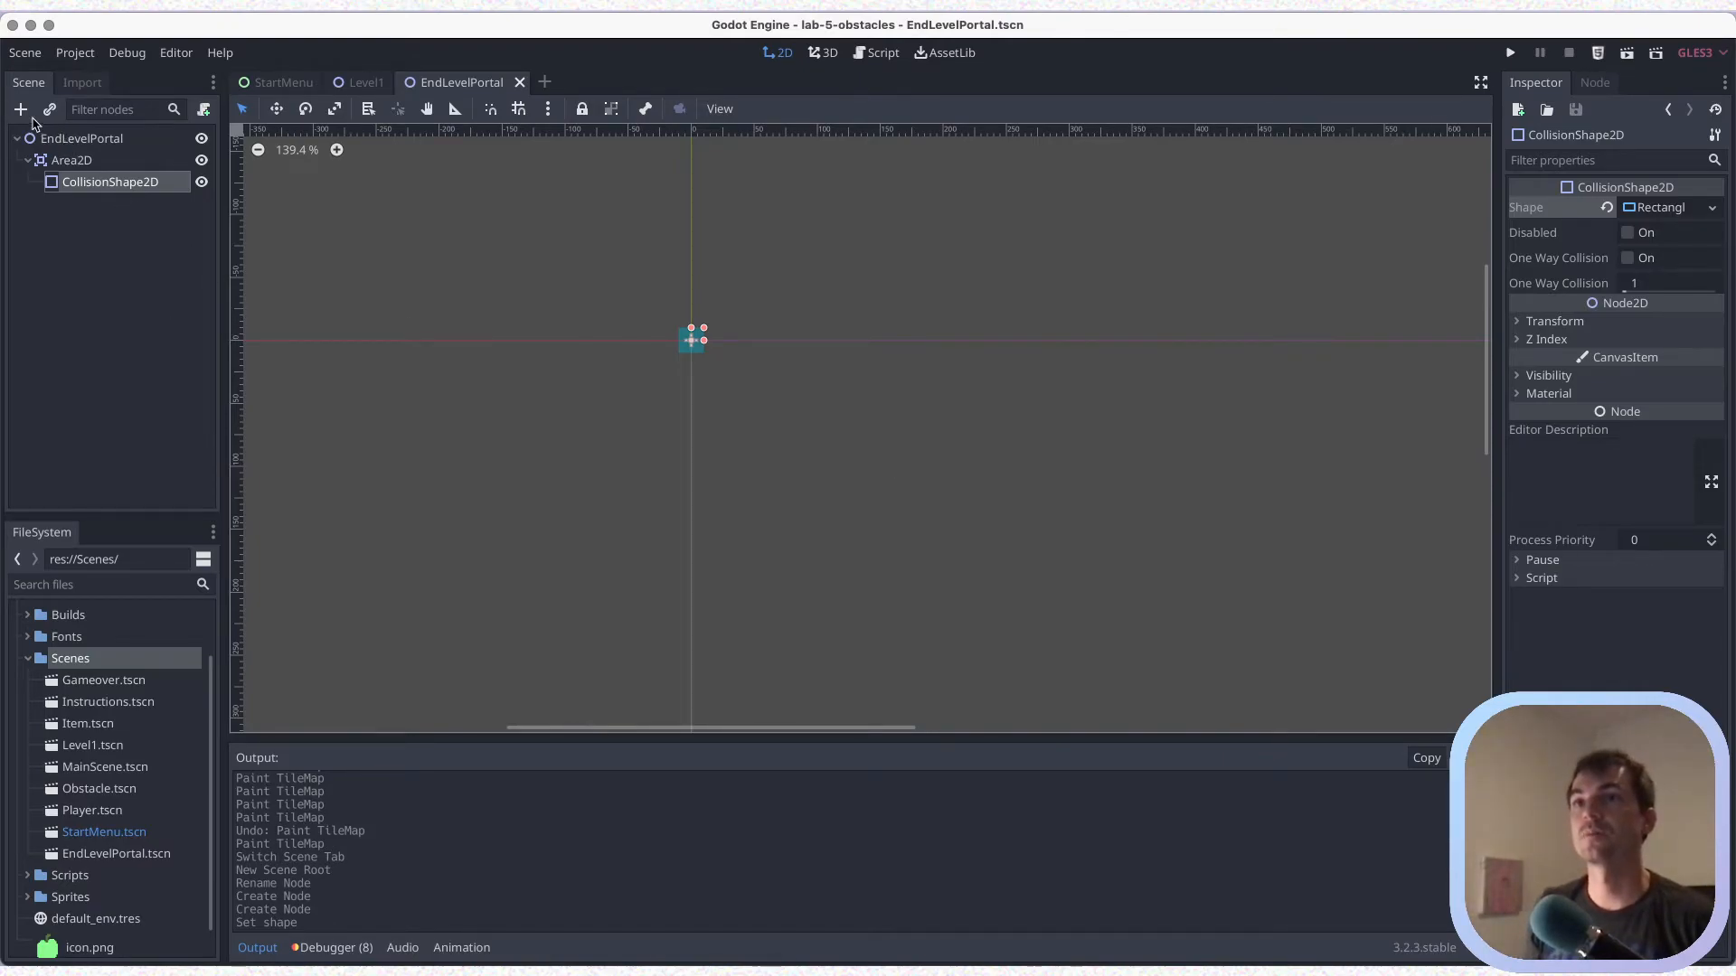
Add an AnimatedSprite node, move it directly under the EndLevelPortal root above Area2D, and collapse Area2D
{"action": "left_click", "coordinate": [20, 111]}
{"action": "type", "text": "anim"}
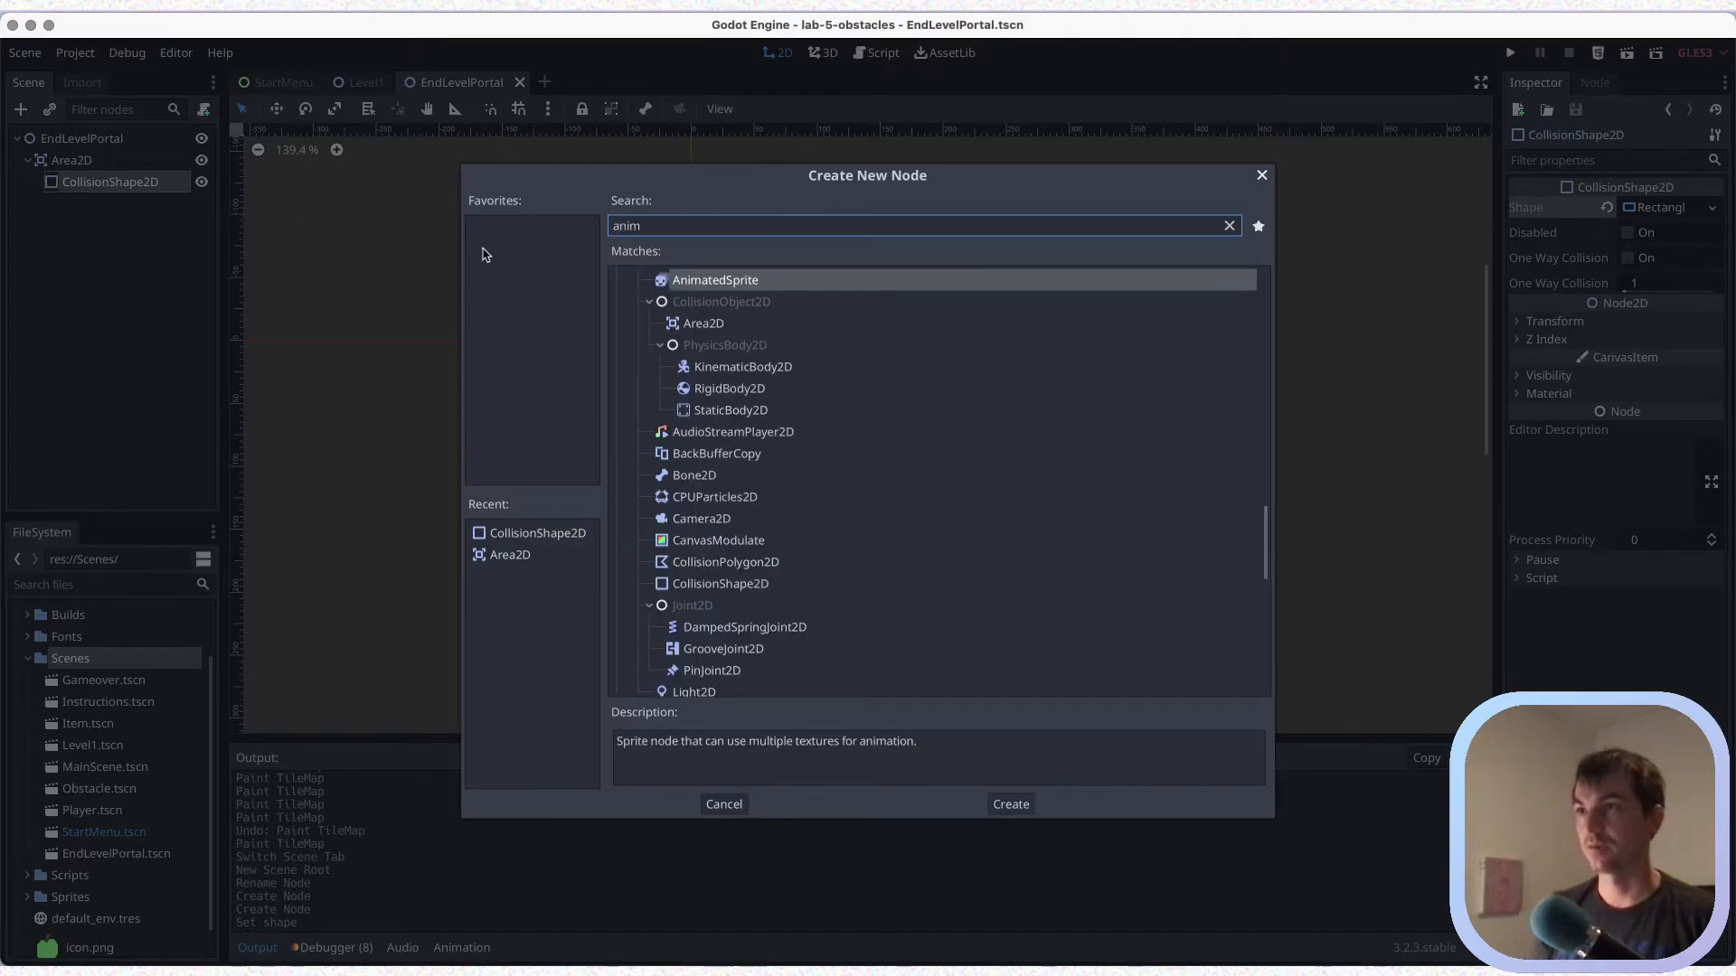
{"action": "key", "text": "Return"}
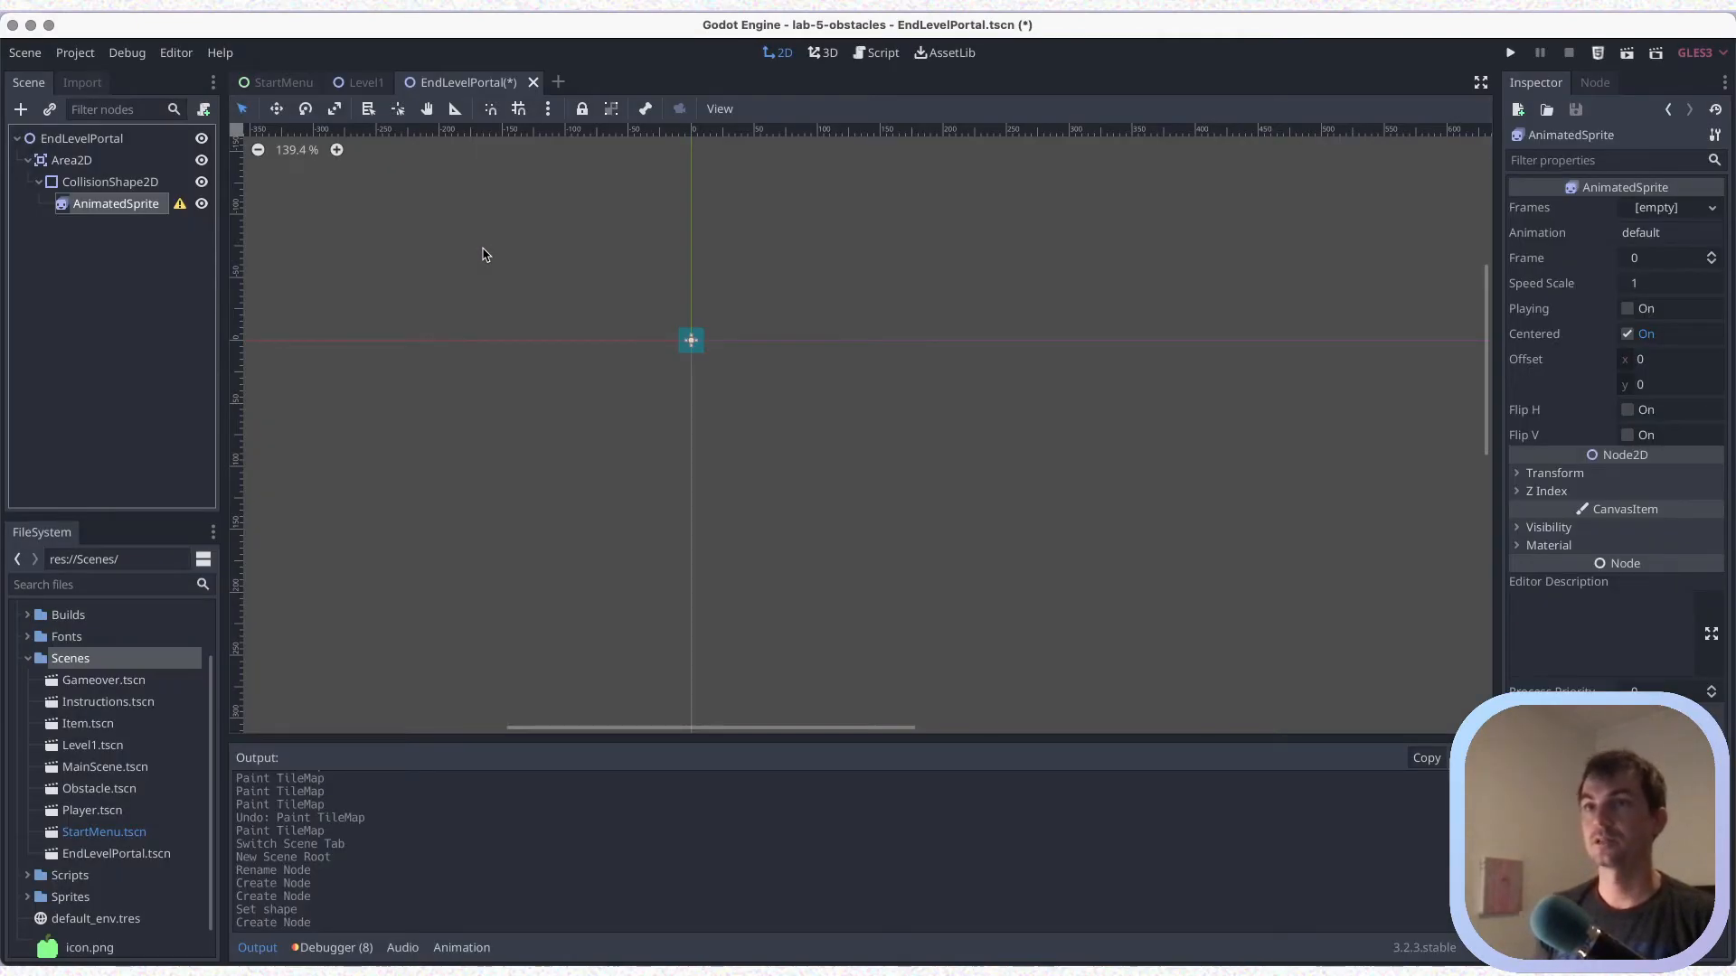
{"action": "left_click_drag", "start_coordinate": [103, 207], "coordinate": [57, 147]}
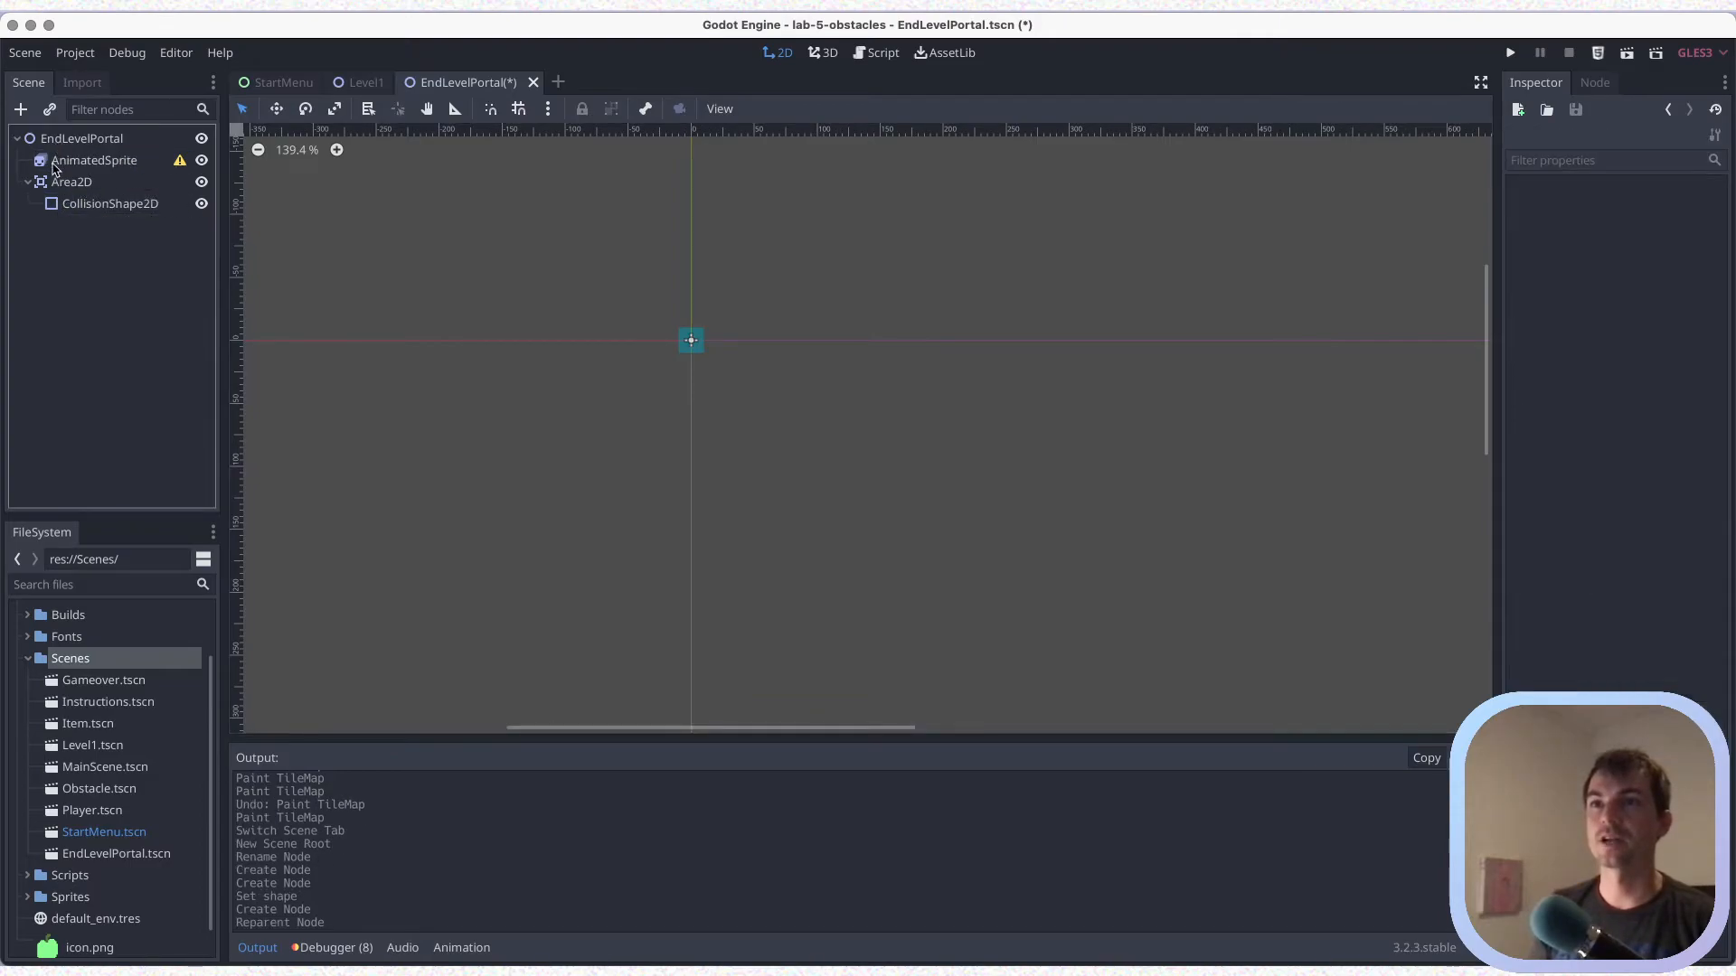
{"action": "left_click", "coordinate": [28, 182]}
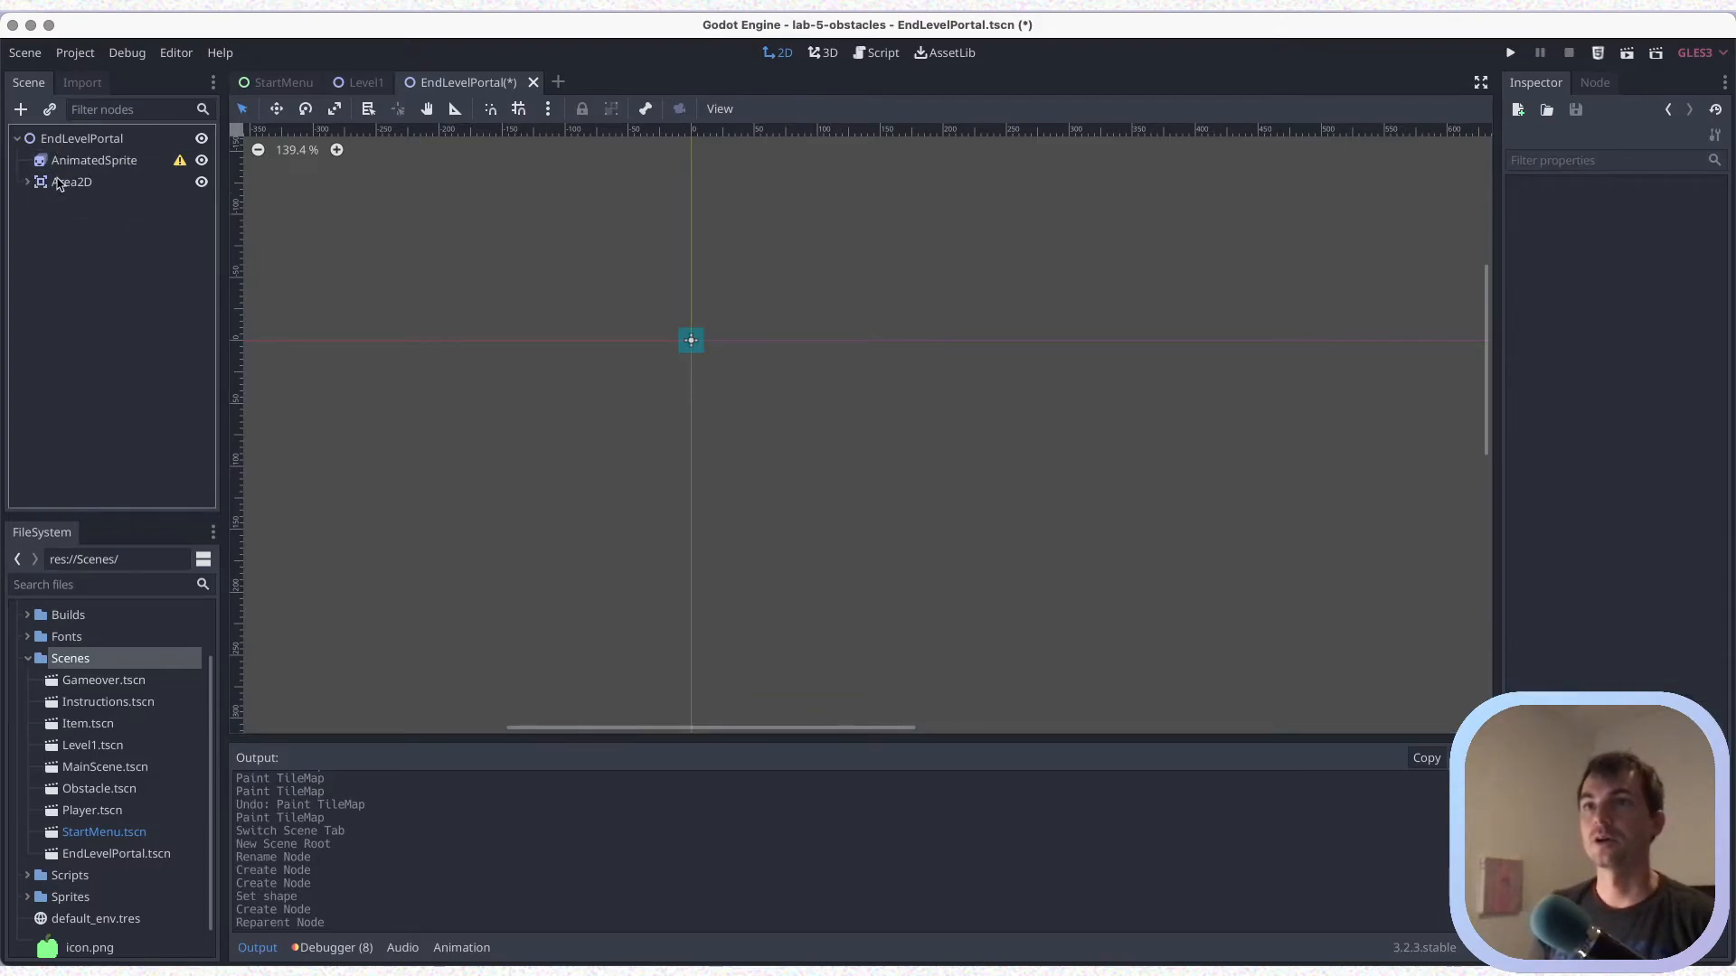
Assign a new SpriteFrames resource to the AnimatedSprite, open it for editing, and save the scene
{"action": "left_click", "coordinate": [101, 163]}
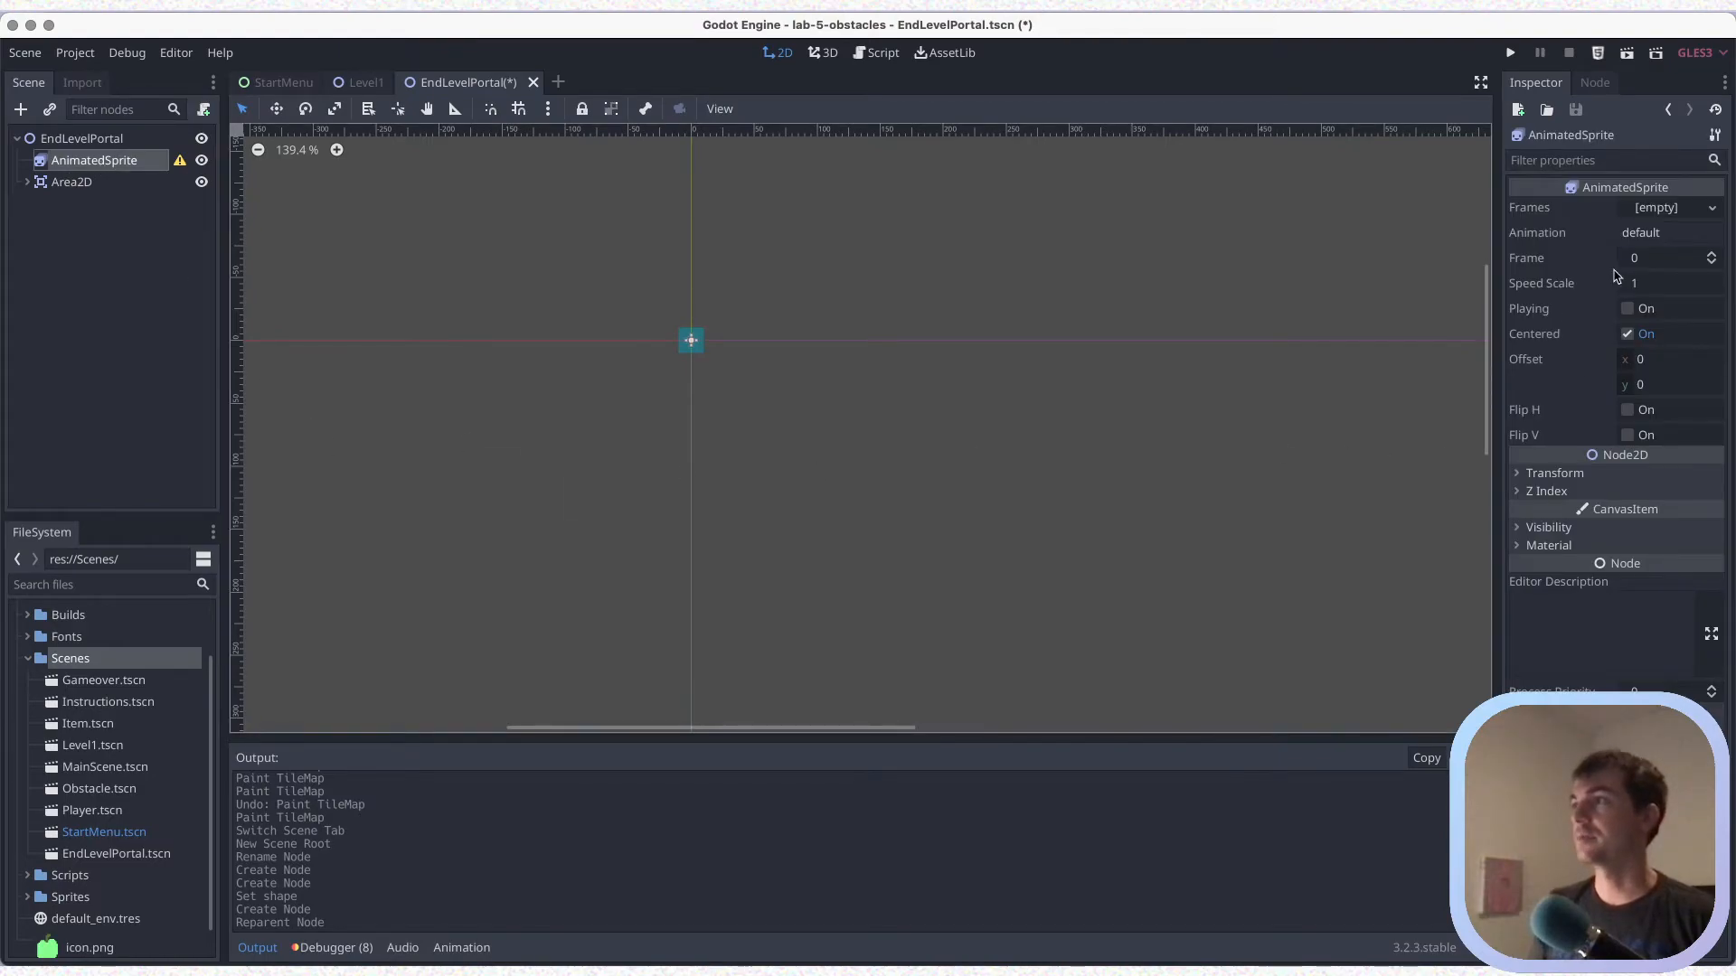
{"action": "left_click", "coordinate": [1669, 211]}
{"action": "left_click", "coordinate": [1661, 240]}
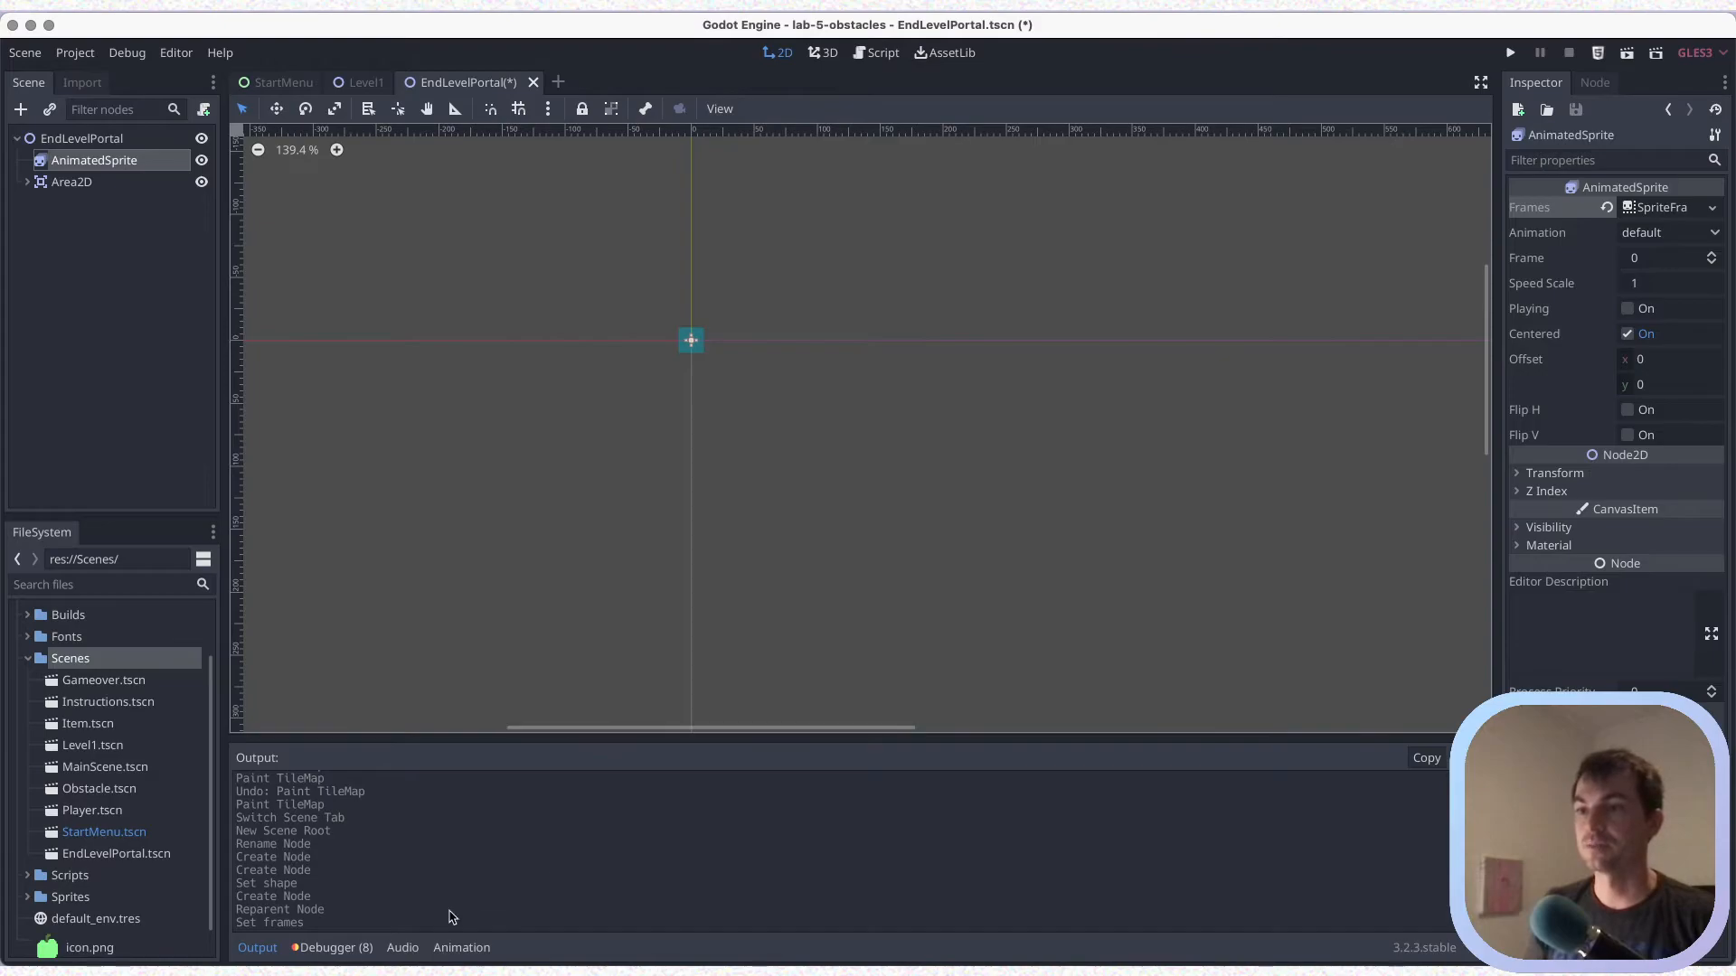
{"action": "left_click", "coordinate": [1638, 208]}
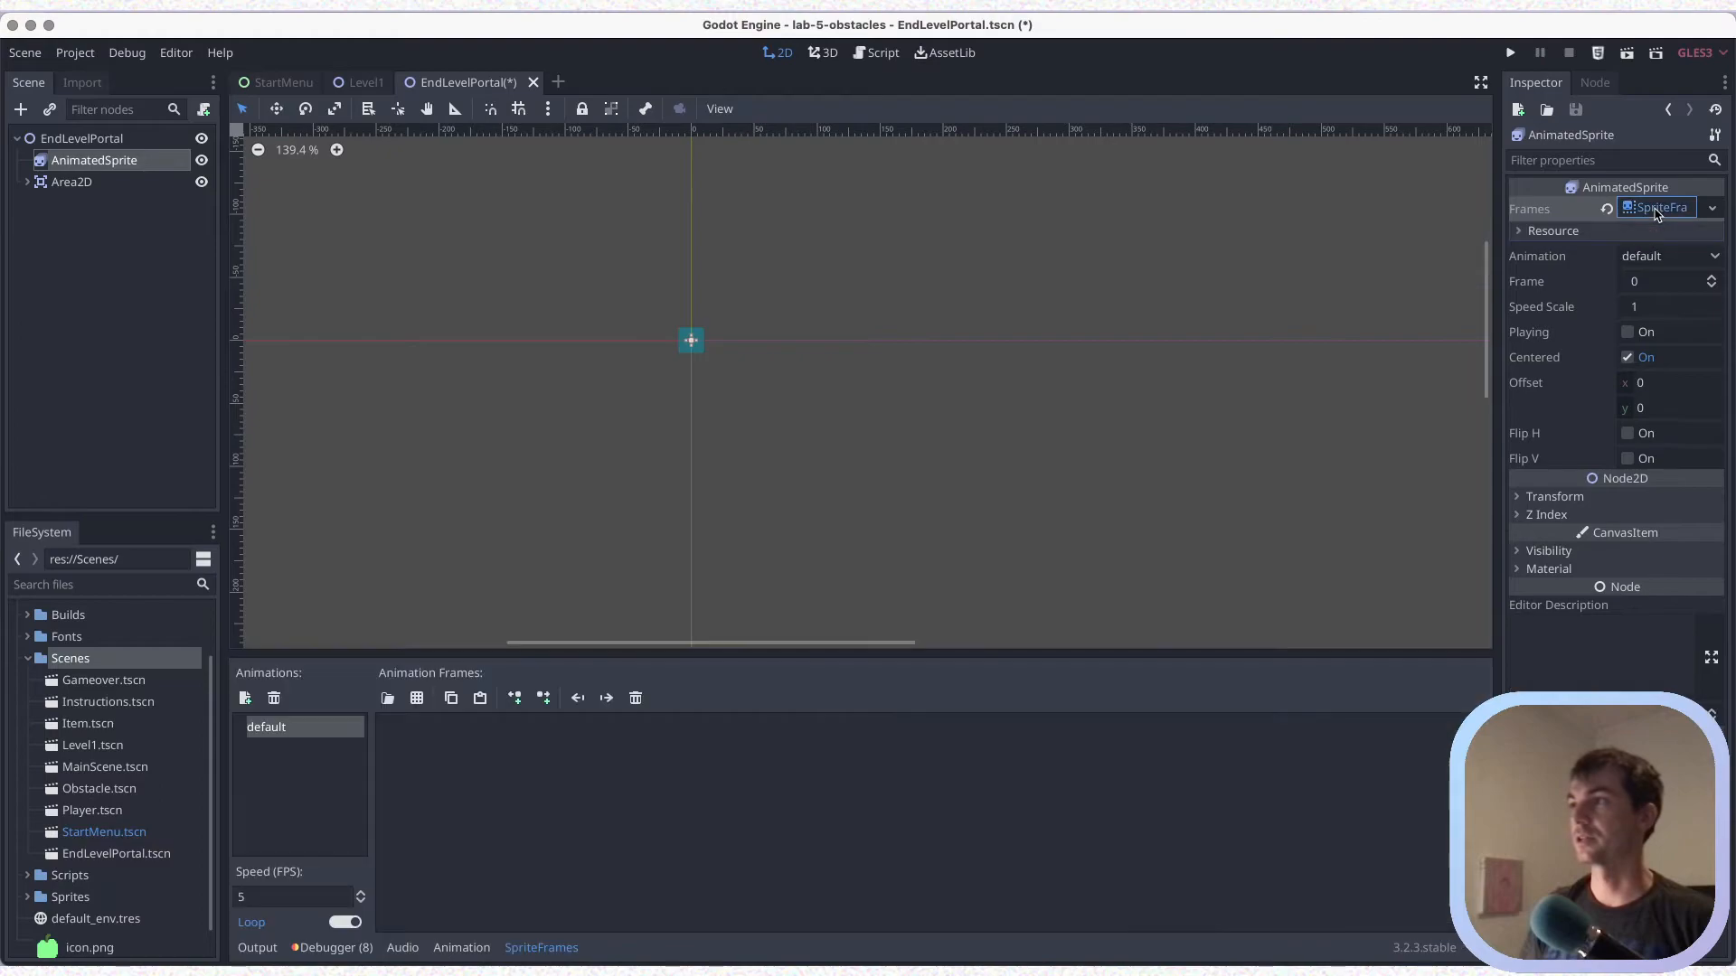
{"action": "key", "text": "super+s"}
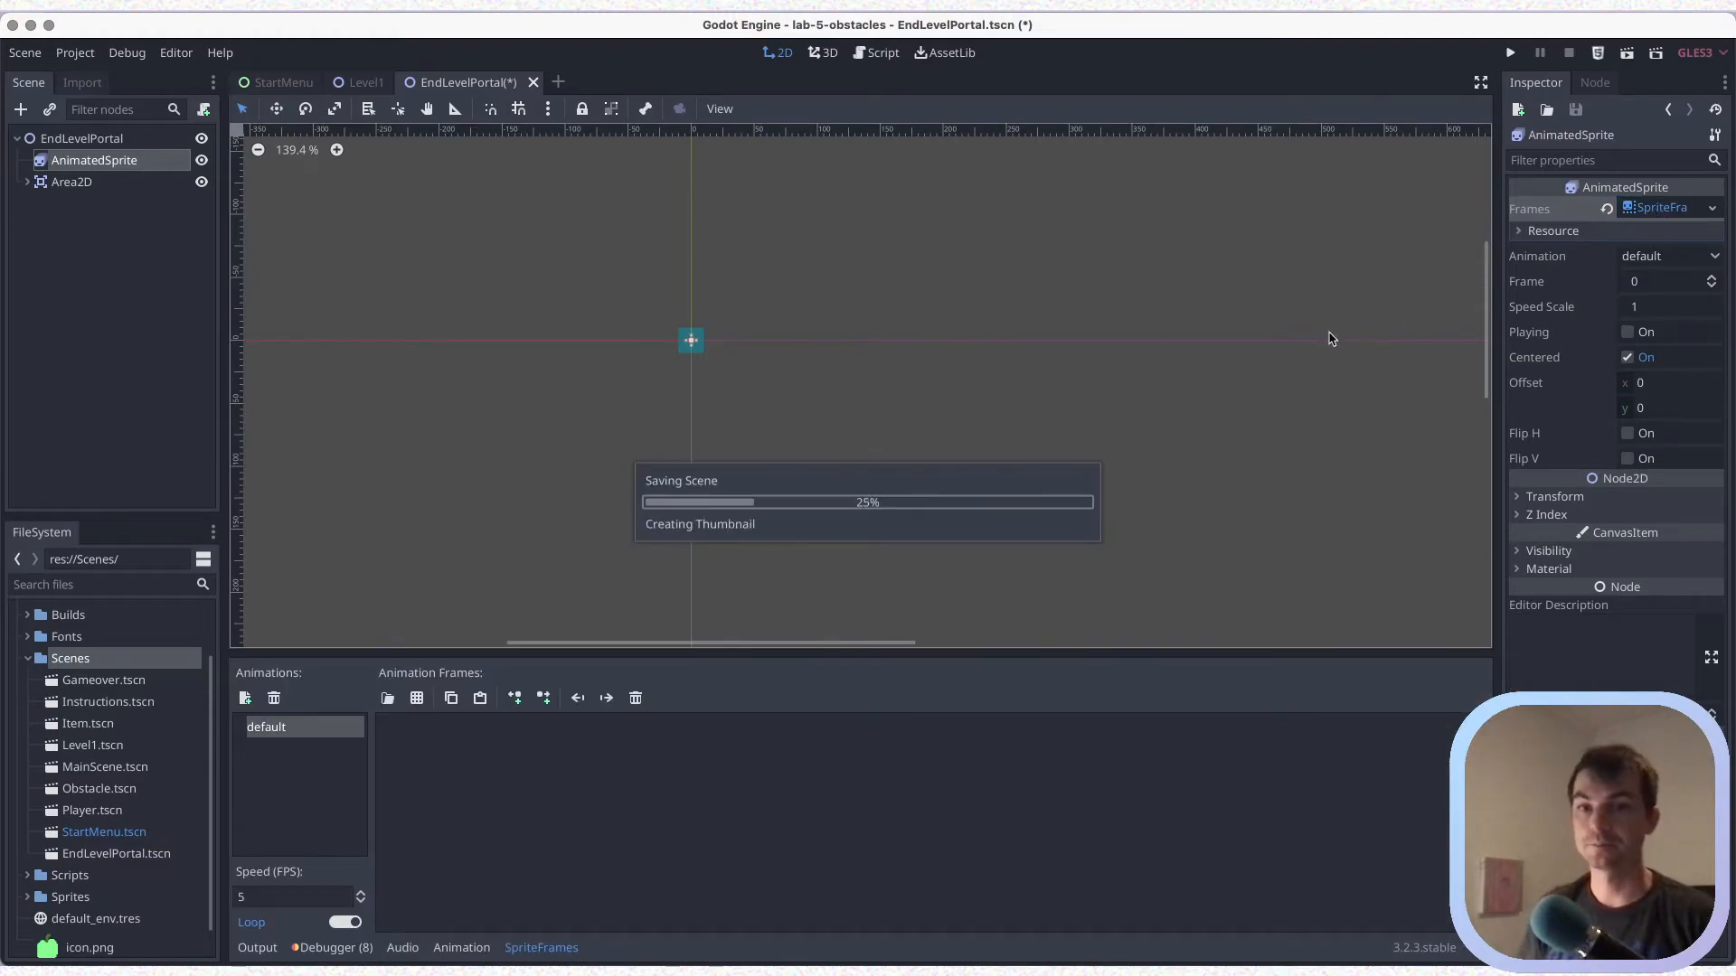
Rename the AnimatedSprite's default animation to Idle and save the scene
{"action": "double_click", "coordinate": [287, 740]}
{"action": "key", "text": "BackSpace"}
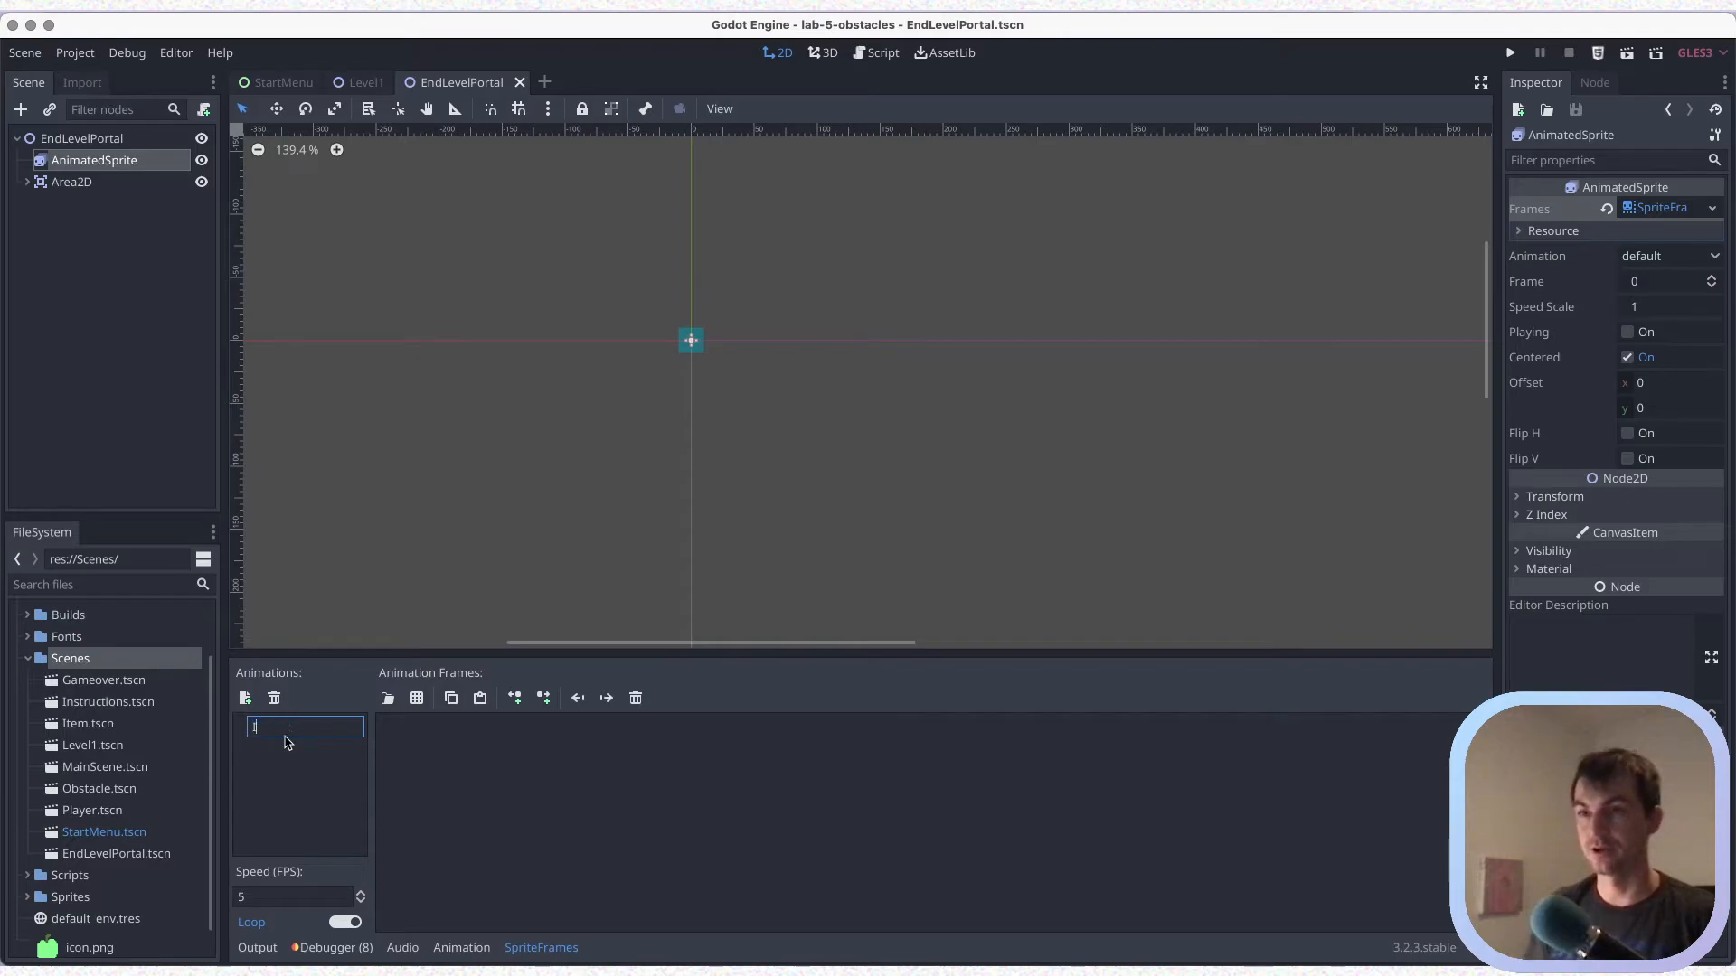
{"action": "key", "text": "Return"}
{"action": "key", "text": "super+s"}
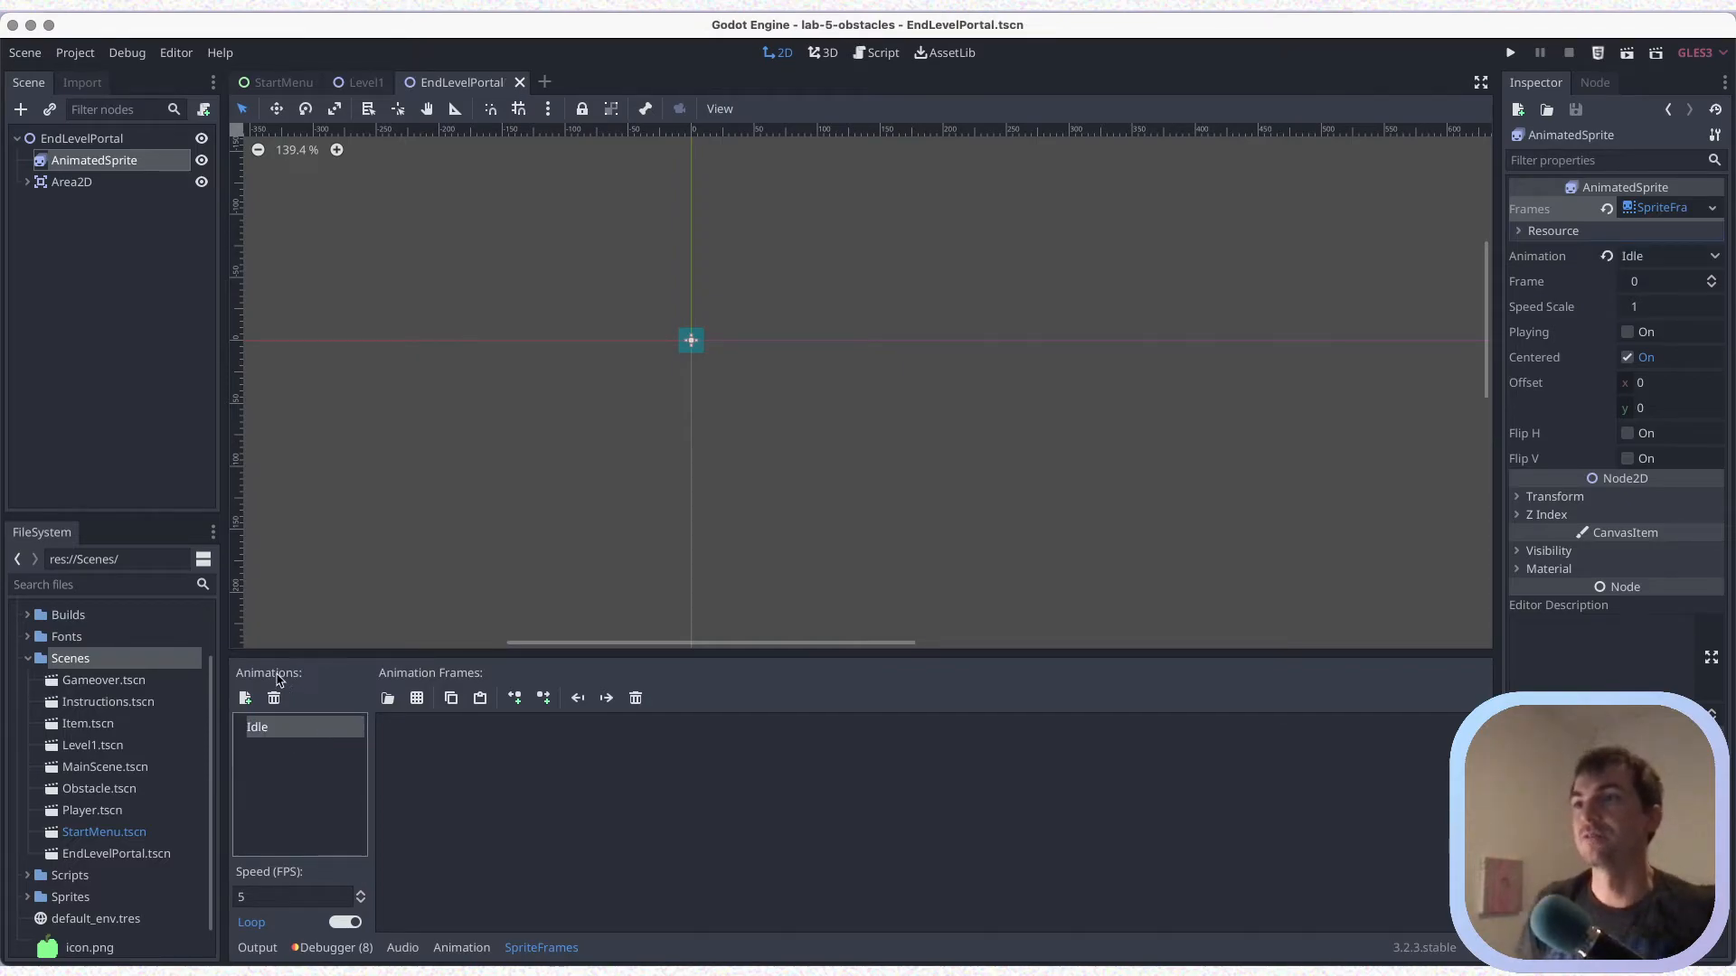
Open tree_portal.png from the Sprites folder as the sprite sheet for the Idle animation
{"action": "left_click", "coordinate": [418, 700]}
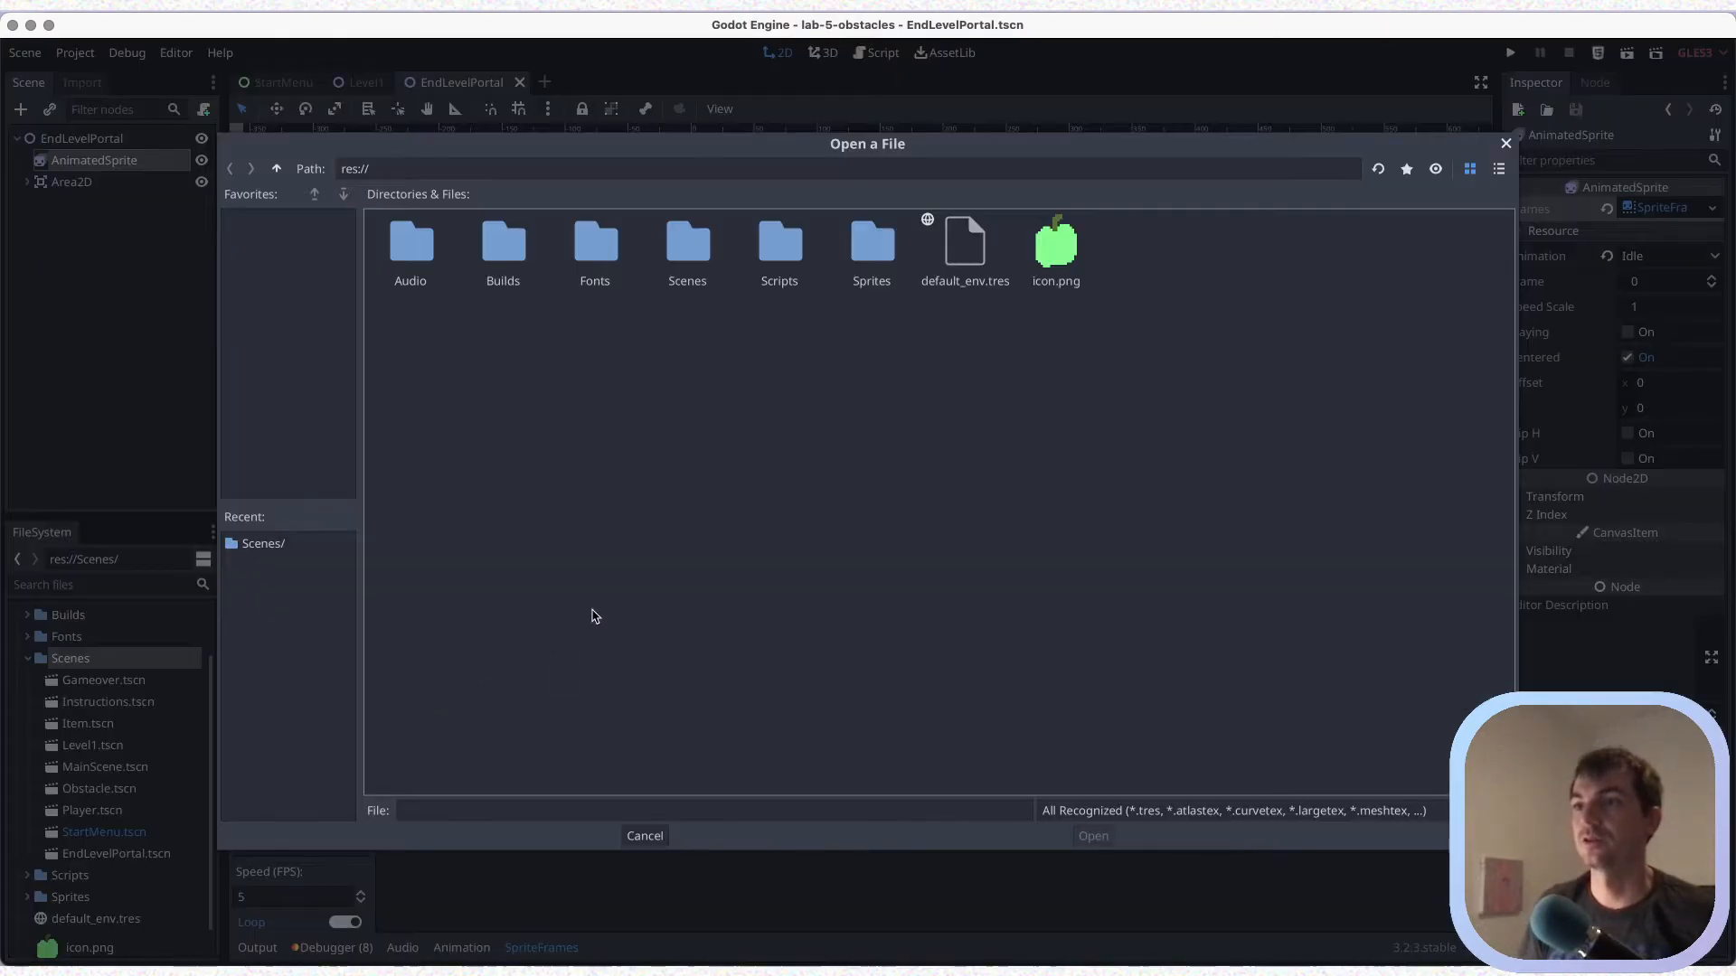
{"action": "double_click", "coordinate": [875, 261]}
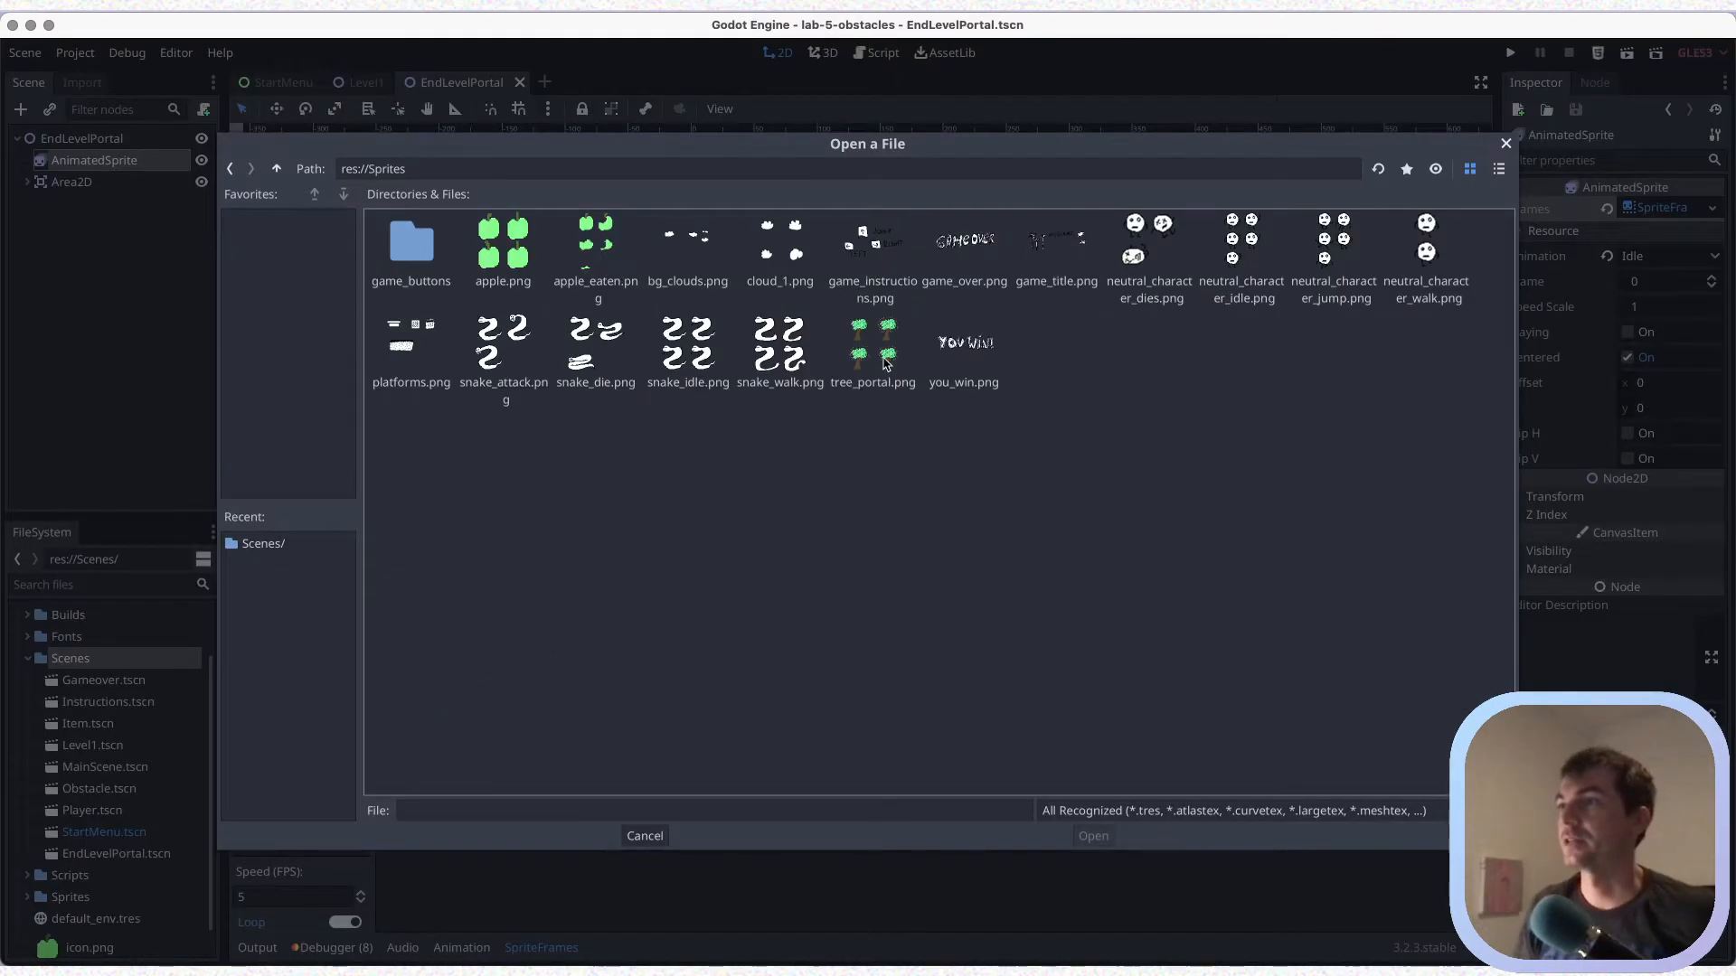
{"action": "left_click", "coordinate": [891, 362]}
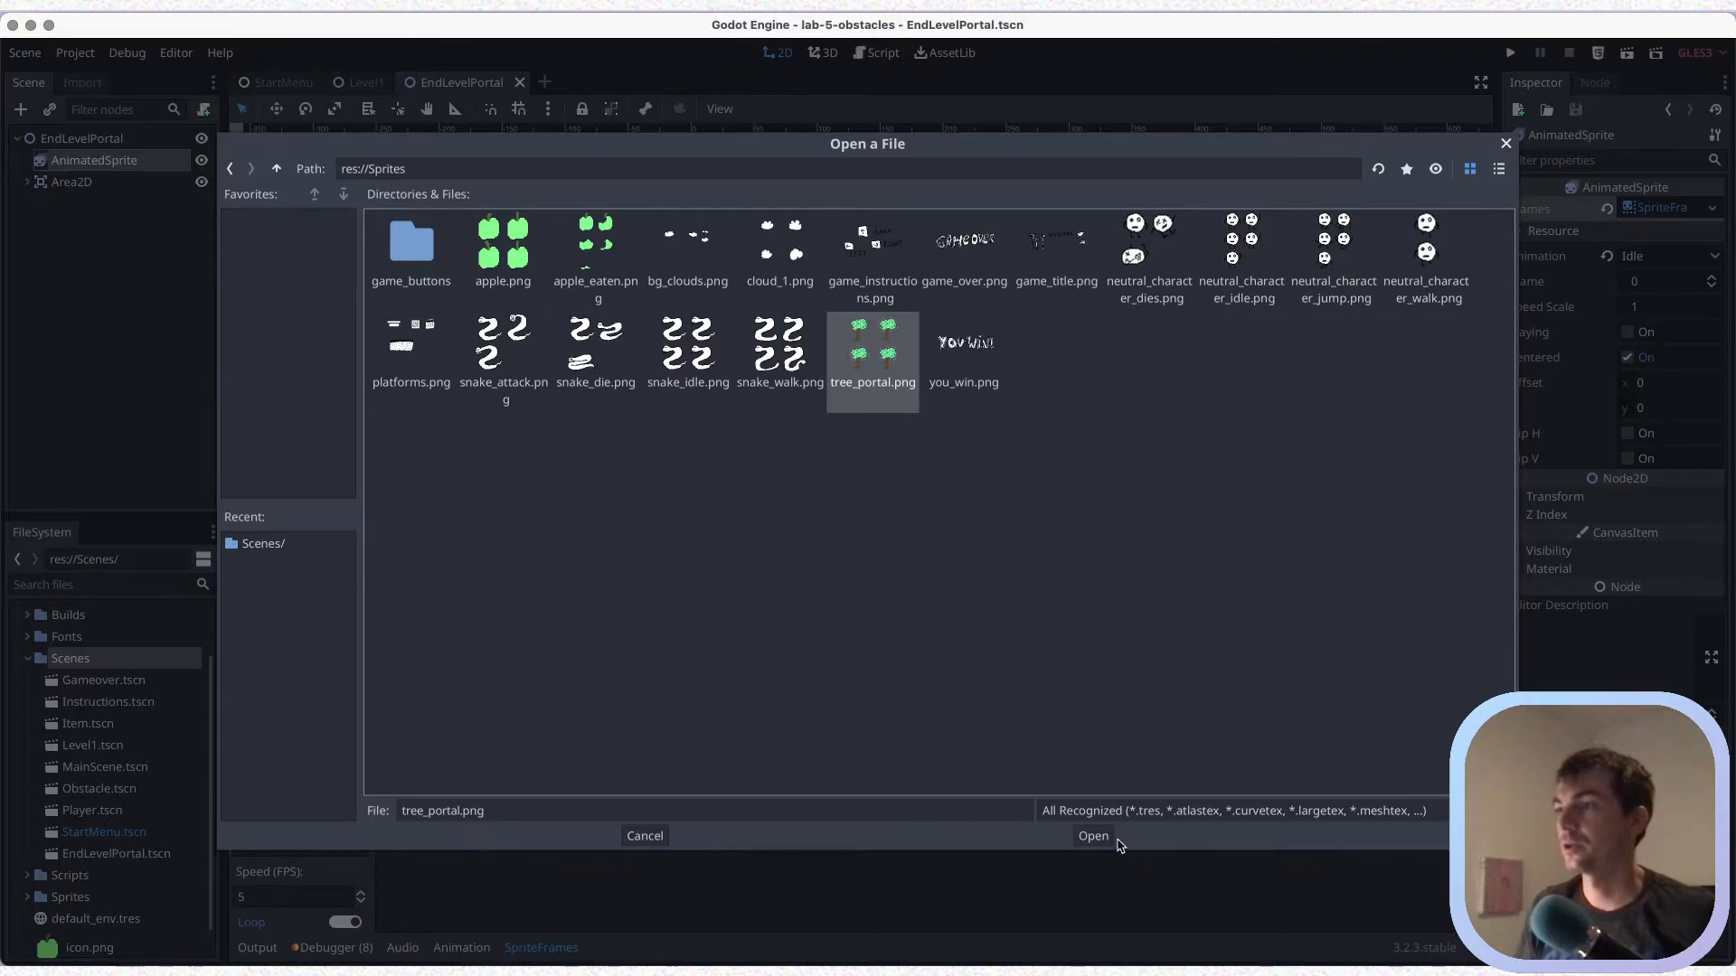
{"action": "left_click", "coordinate": [1096, 835]}
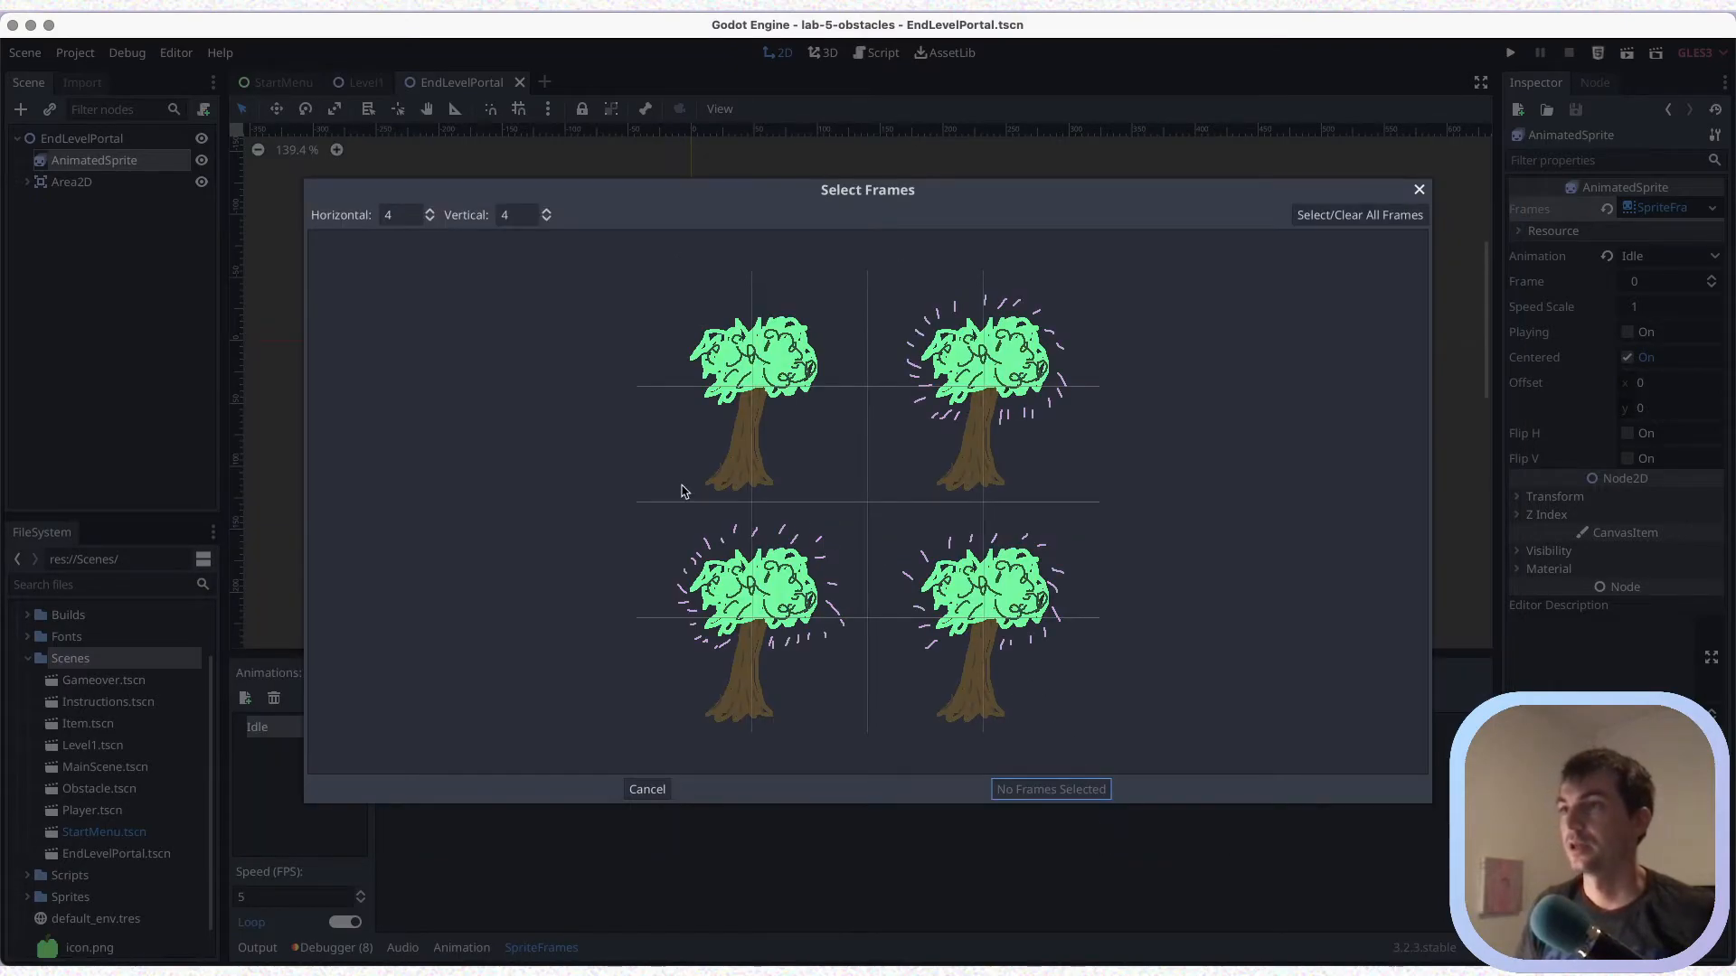
Divide the sheet into 2 horizontal by 2 vertical frames, add the plain tree frame to Idle, and save the scene
{"action": "left_click", "coordinate": [431, 219]}
{"action": "left_click", "coordinate": [431, 219]}
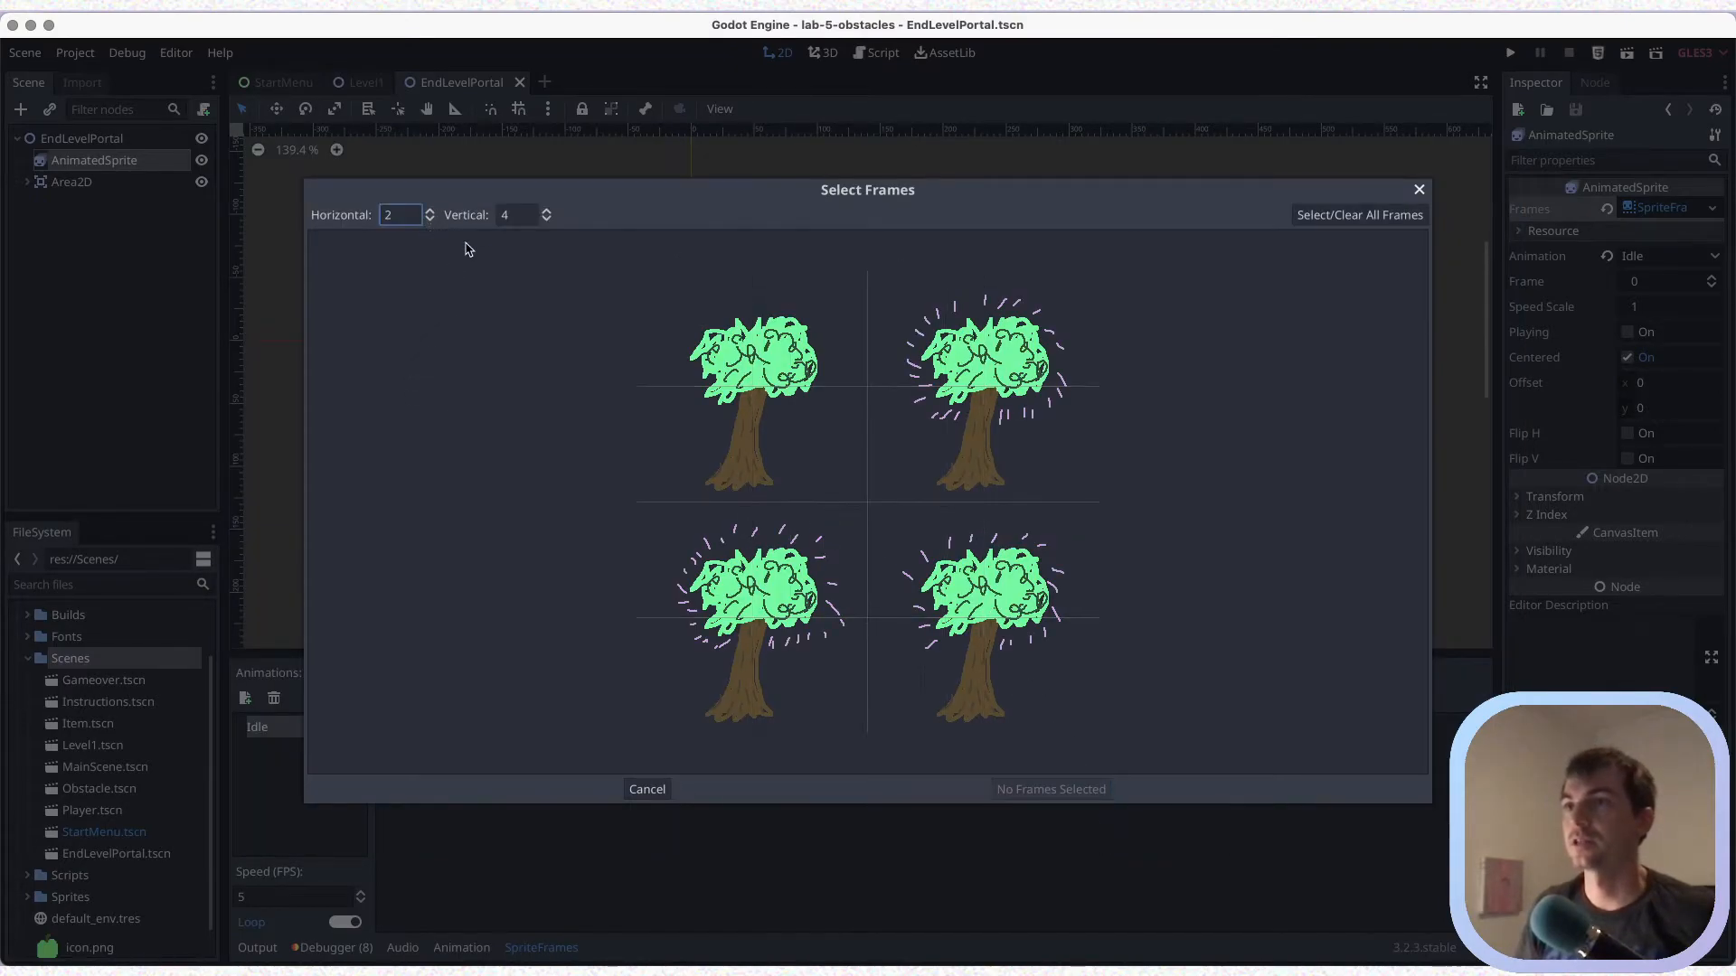
{"action": "left_click", "coordinate": [547, 219]}
{"action": "left_click", "coordinate": [546, 219]}
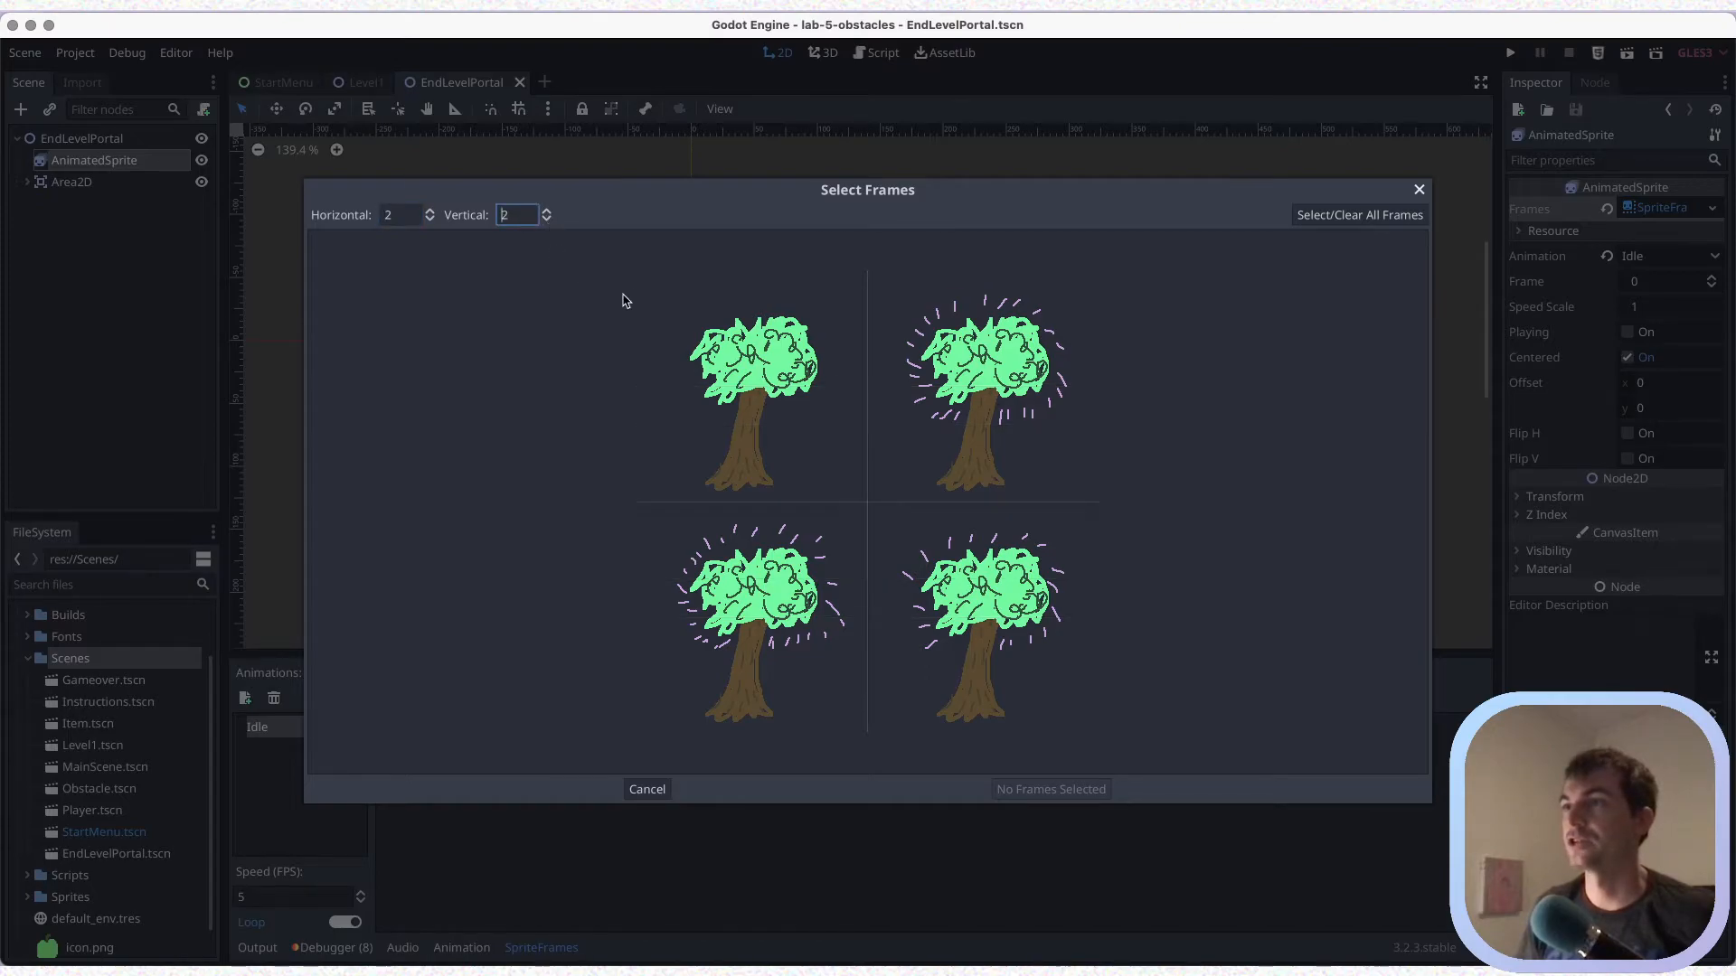
{"action": "left_click", "coordinate": [740, 334]}
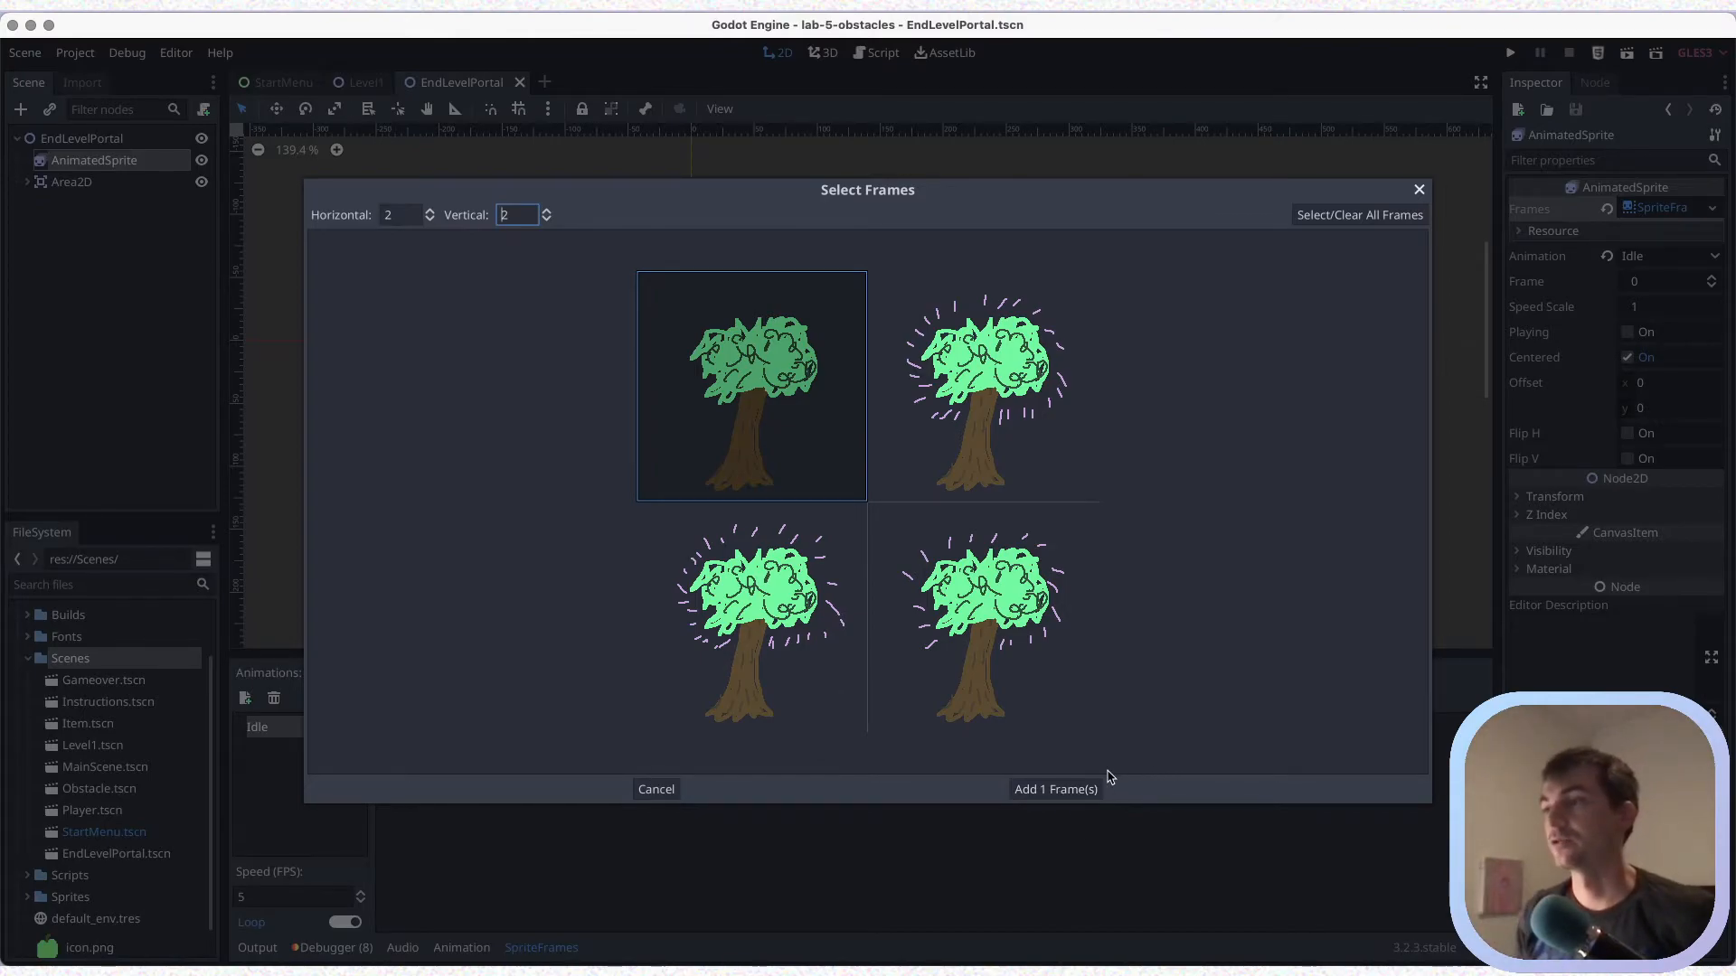
{"action": "left_click", "coordinate": [1077, 789]}
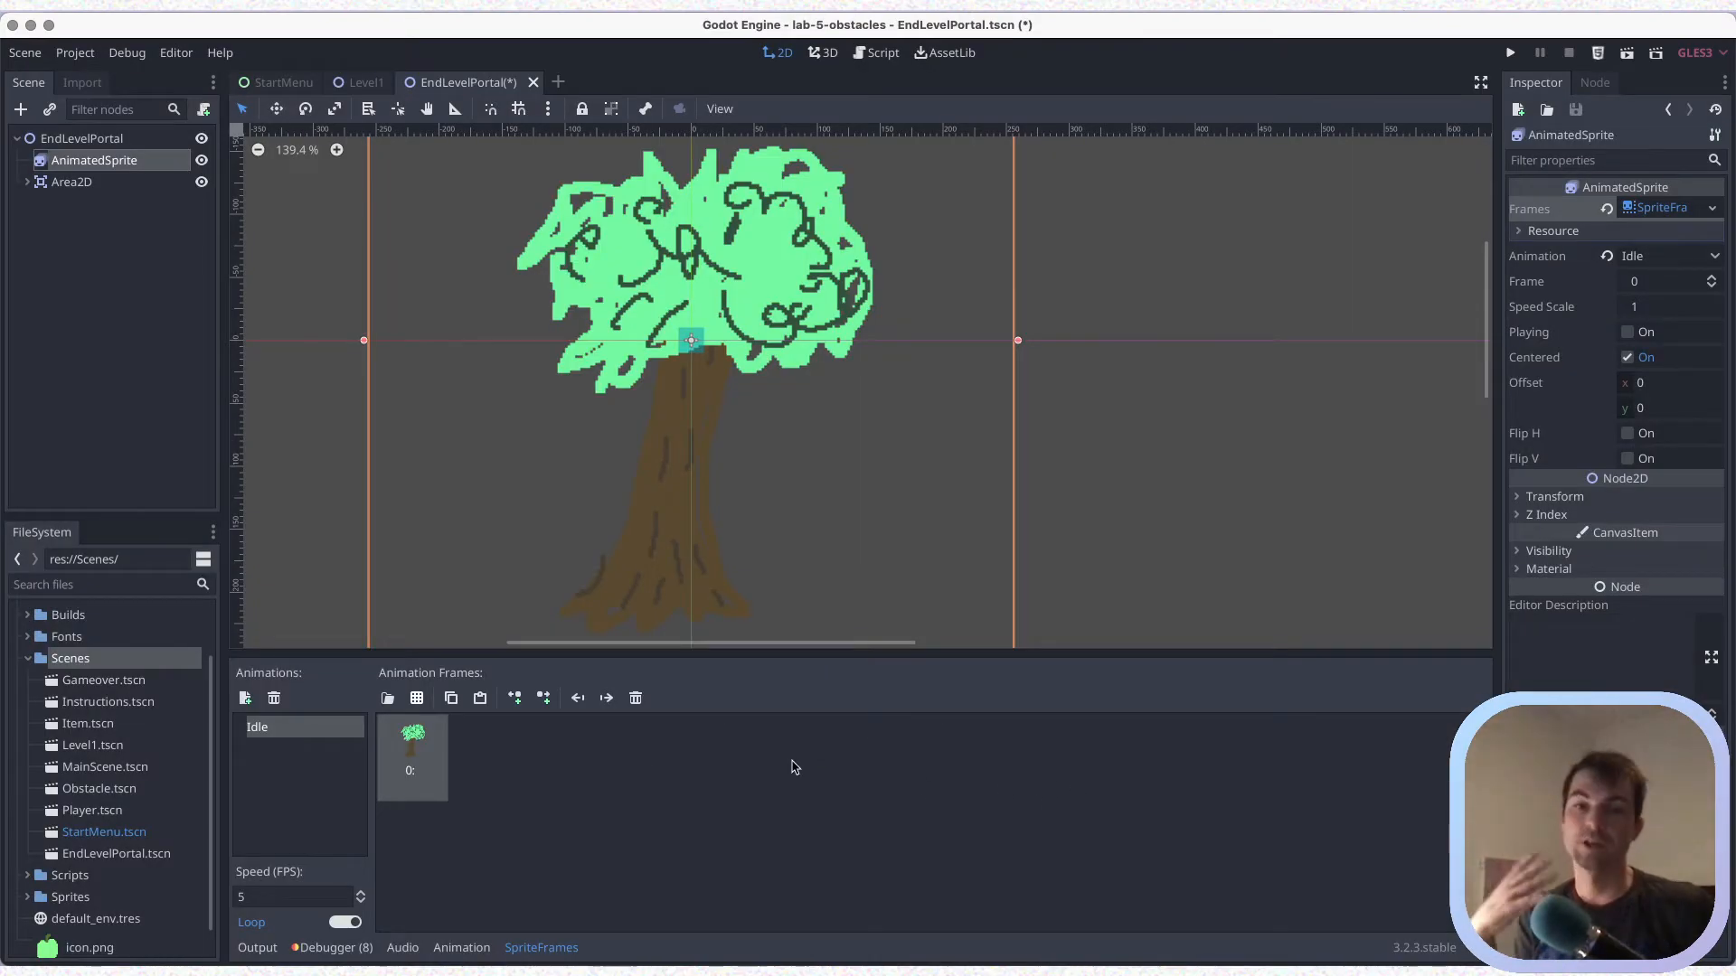
{"action": "scroll", "coordinate": [814, 500], "scroll_direction": "down", "scroll_amount": 2}
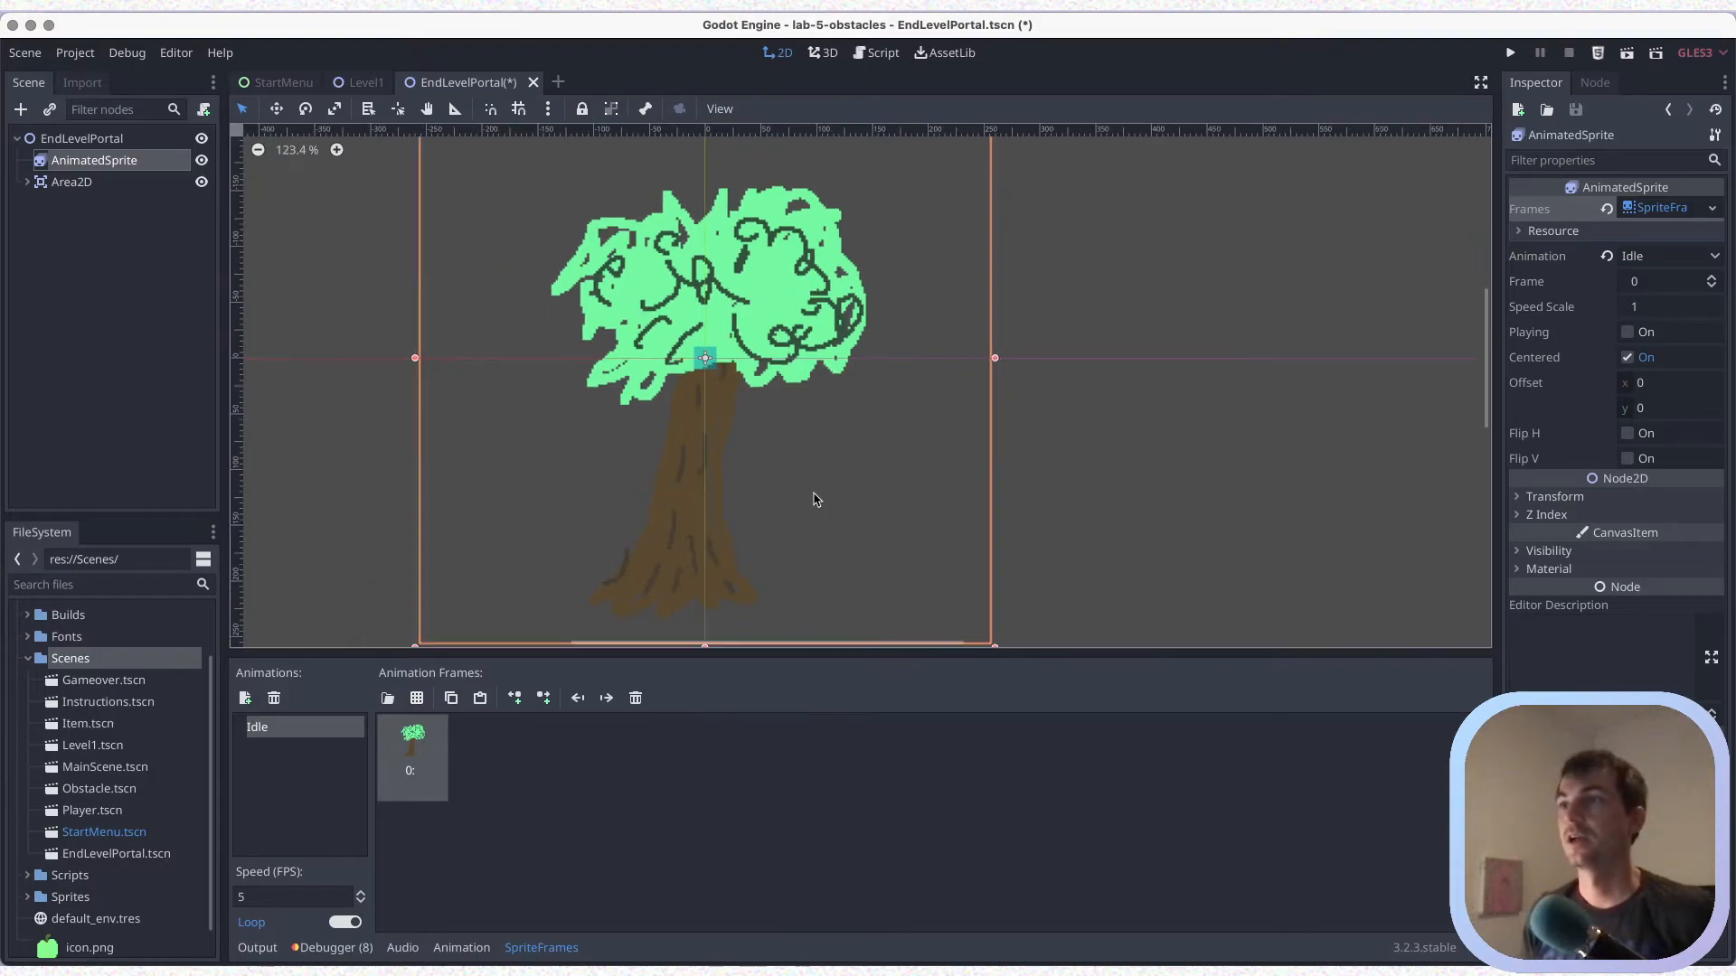
{"action": "key", "text": "super+s"}
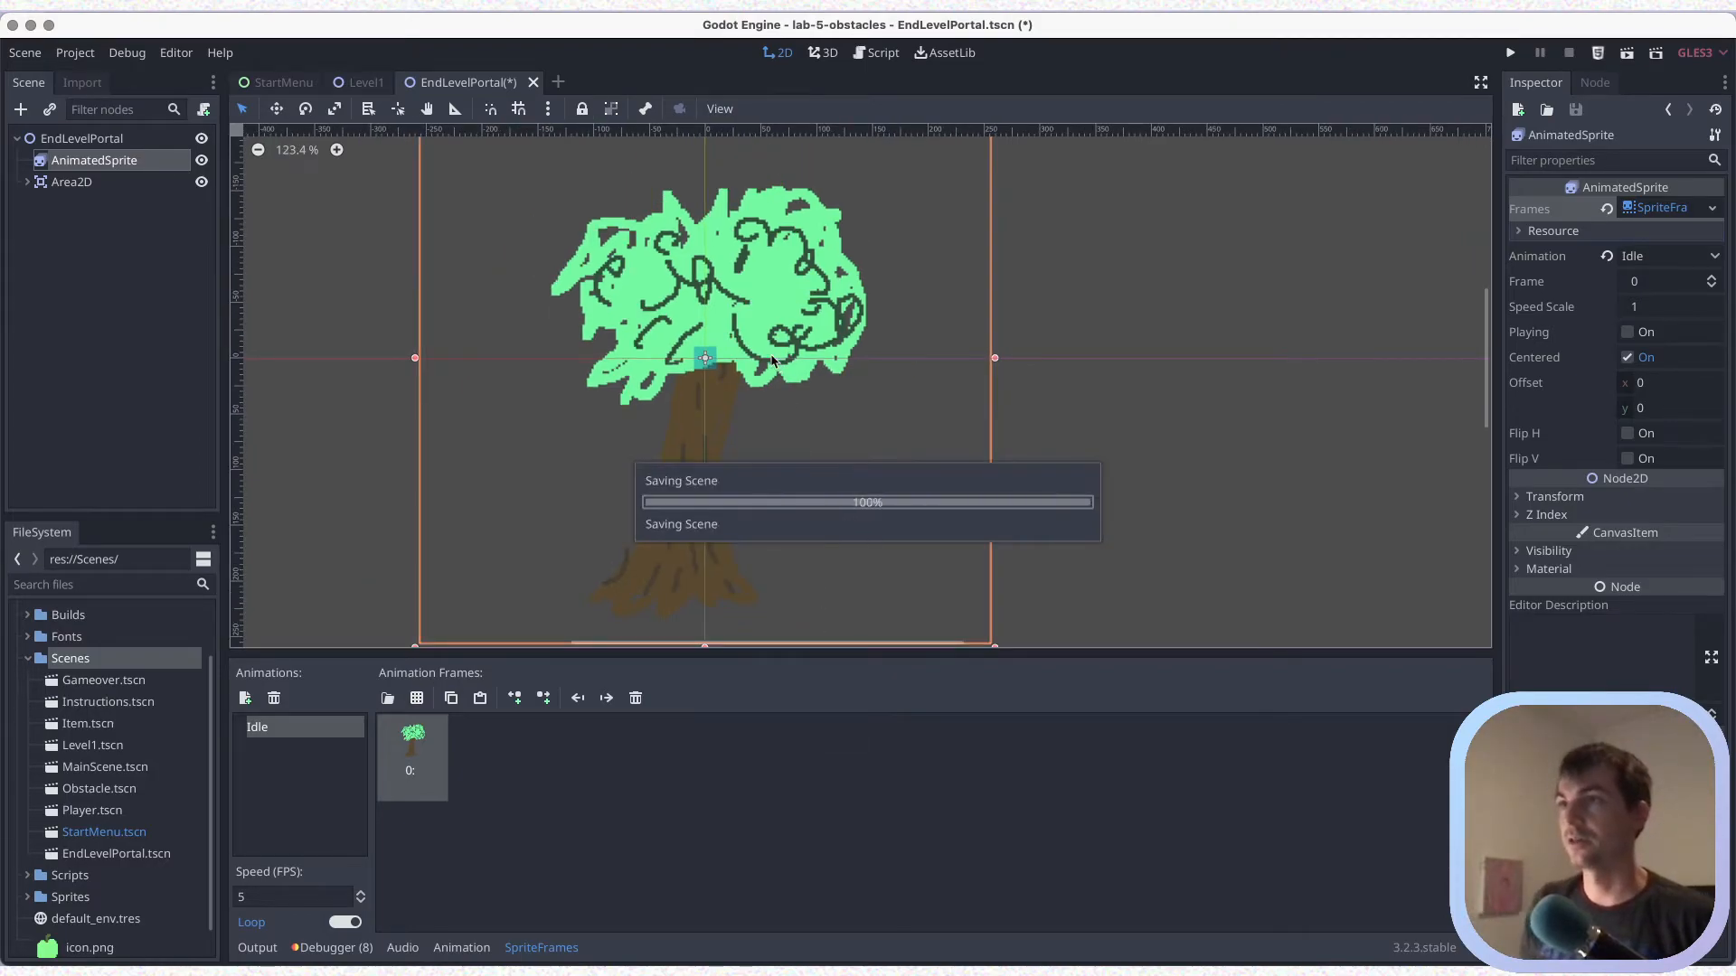
Enlarge the Area2D's CollisionShape2D rectangle, position it over the tree trunk, and save the scene
{"action": "left_click", "coordinate": [27, 181]}
{"action": "left_click", "coordinate": [106, 204]}
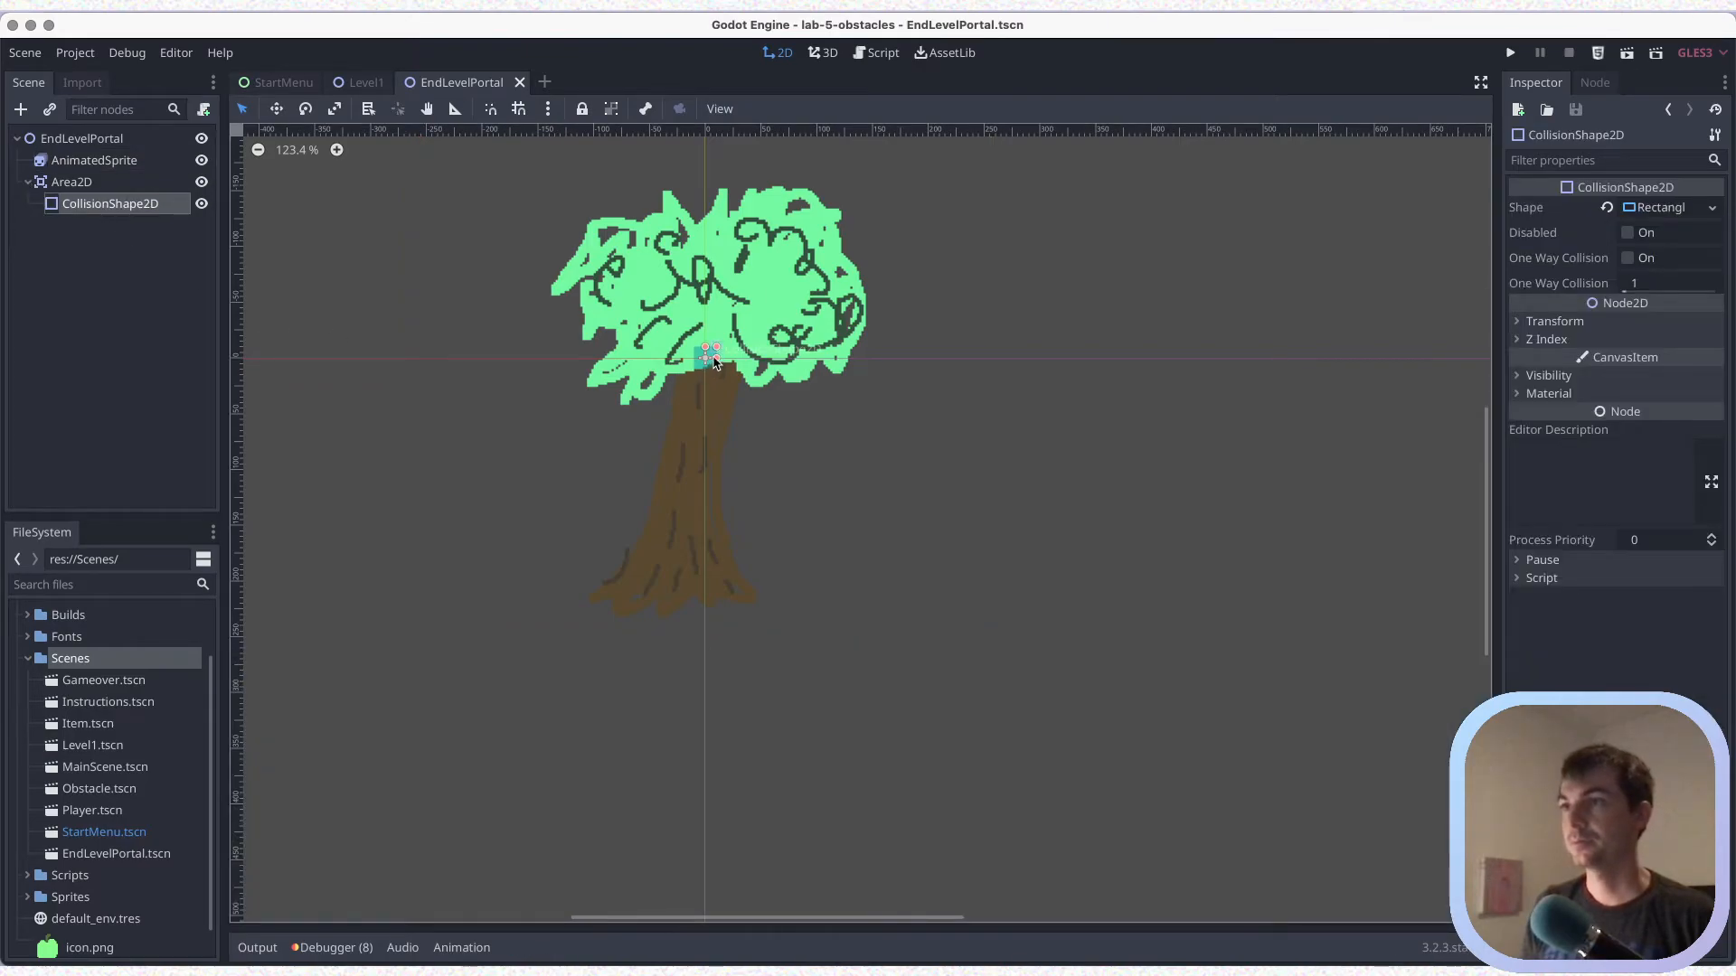
{"action": "left_click_drag", "start_coordinate": [706, 378], "coordinate": [737, 421]}
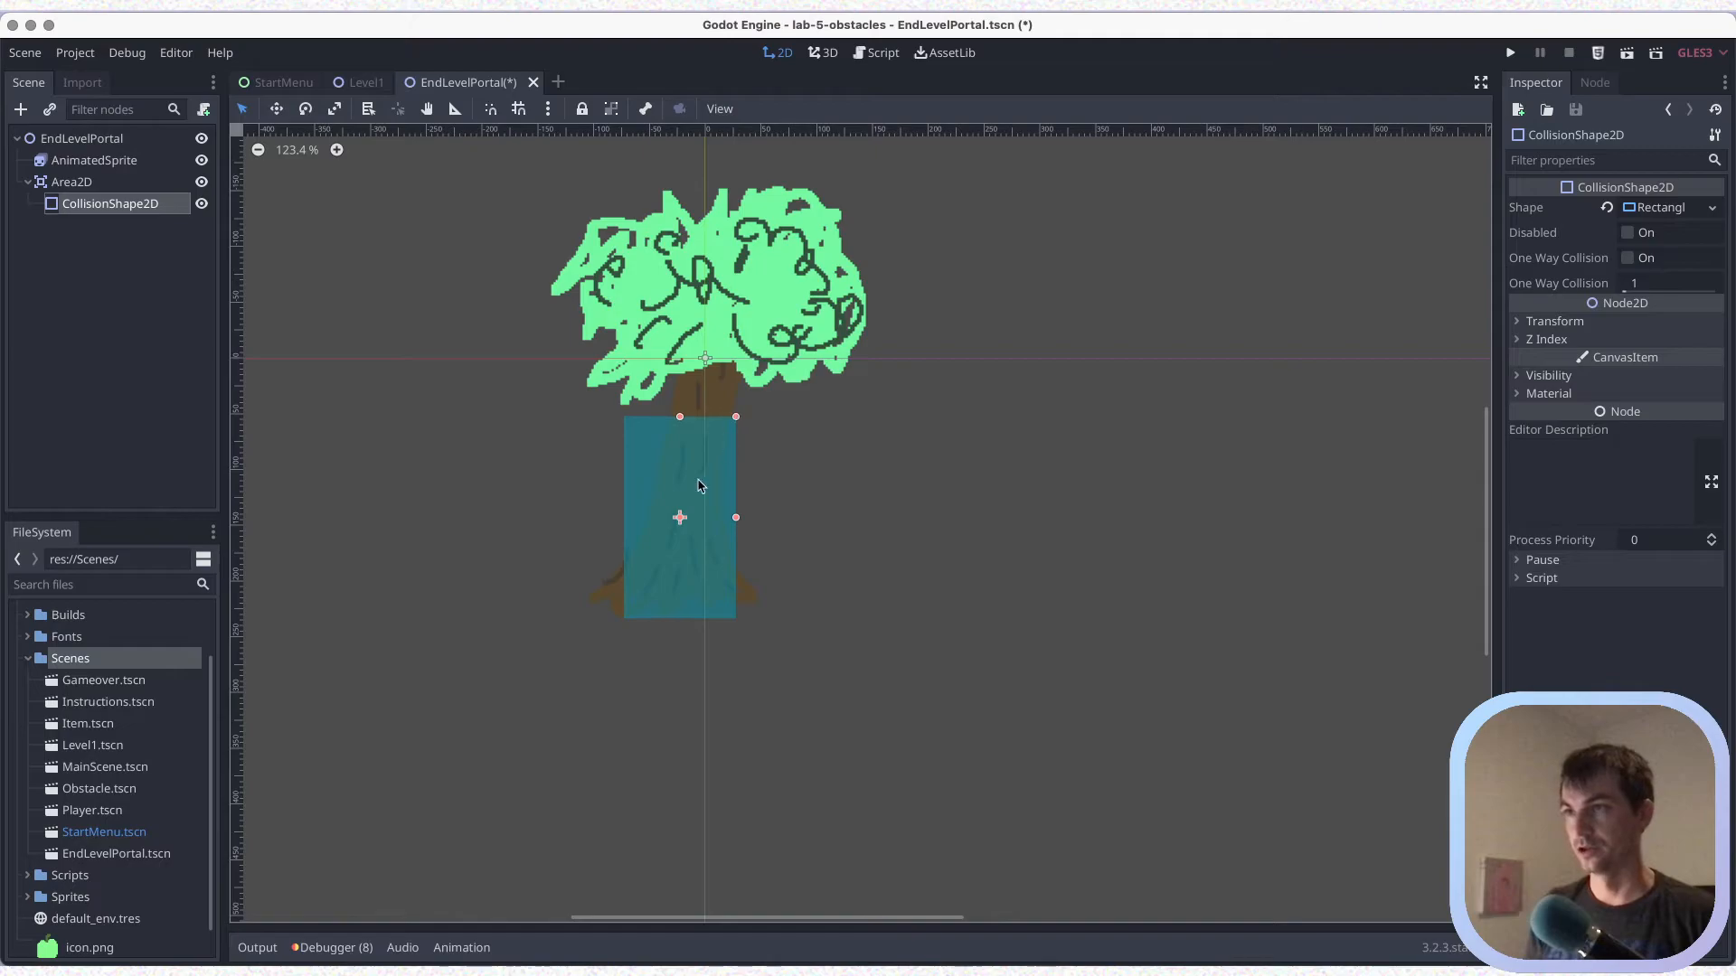
{"action": "left_click_drag", "start_coordinate": [680, 517], "coordinate": [683, 503]}
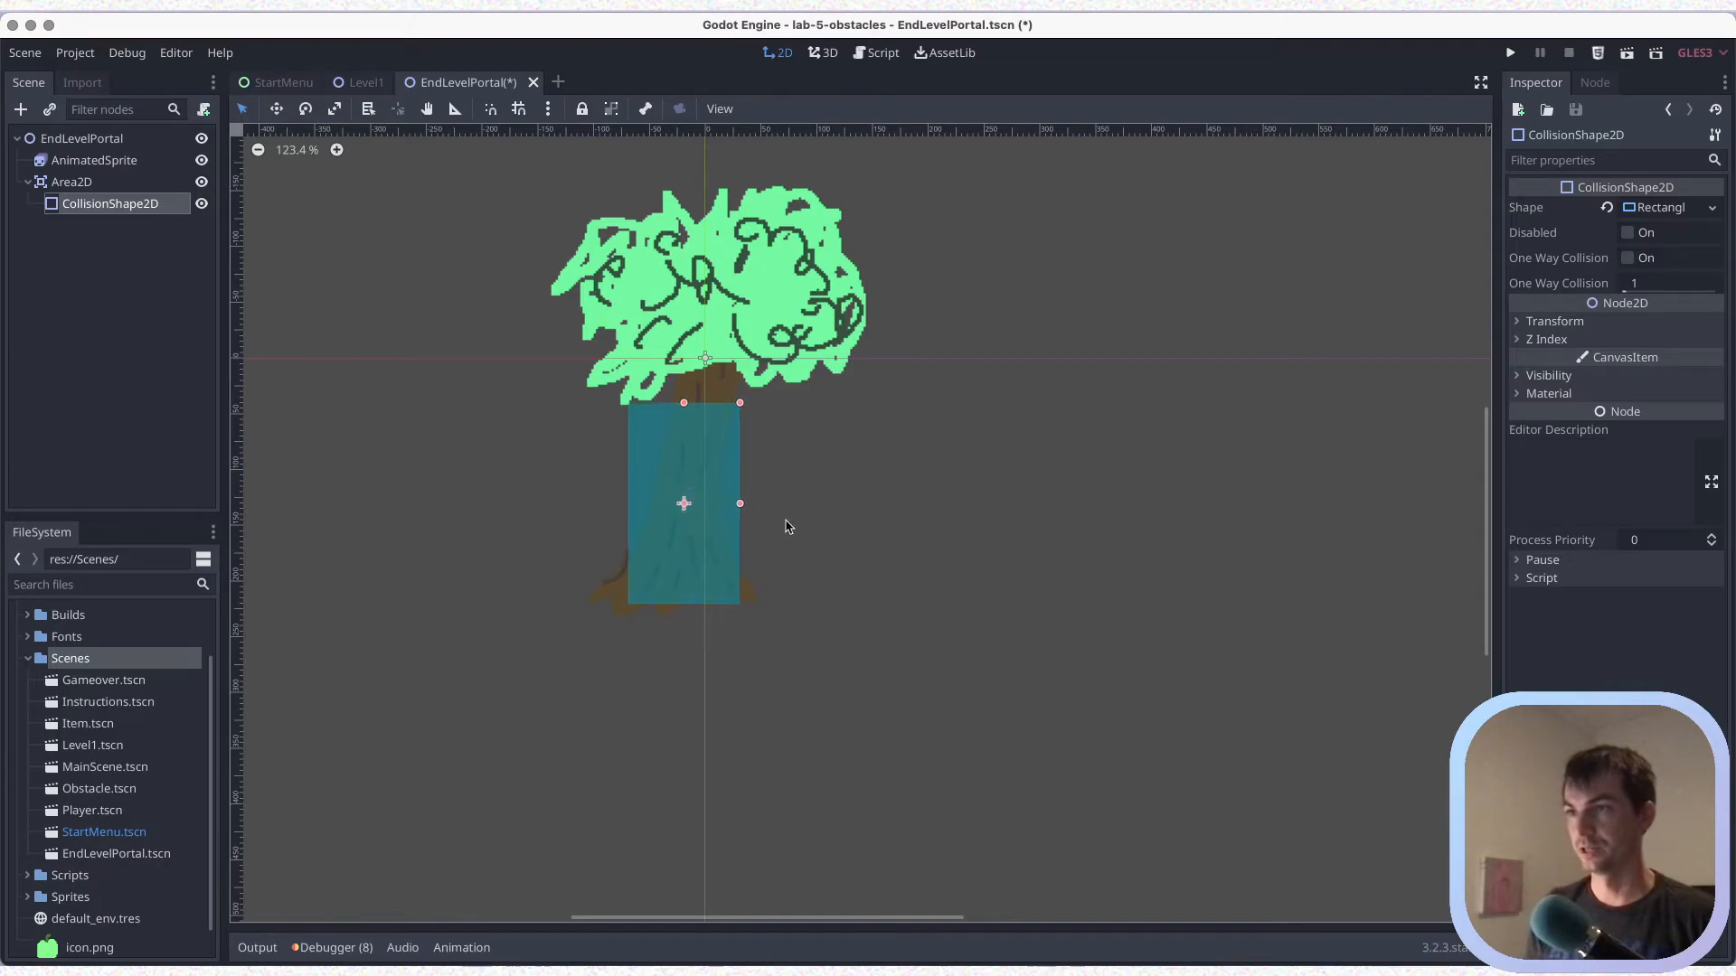
{"action": "key", "text": "super+s"}
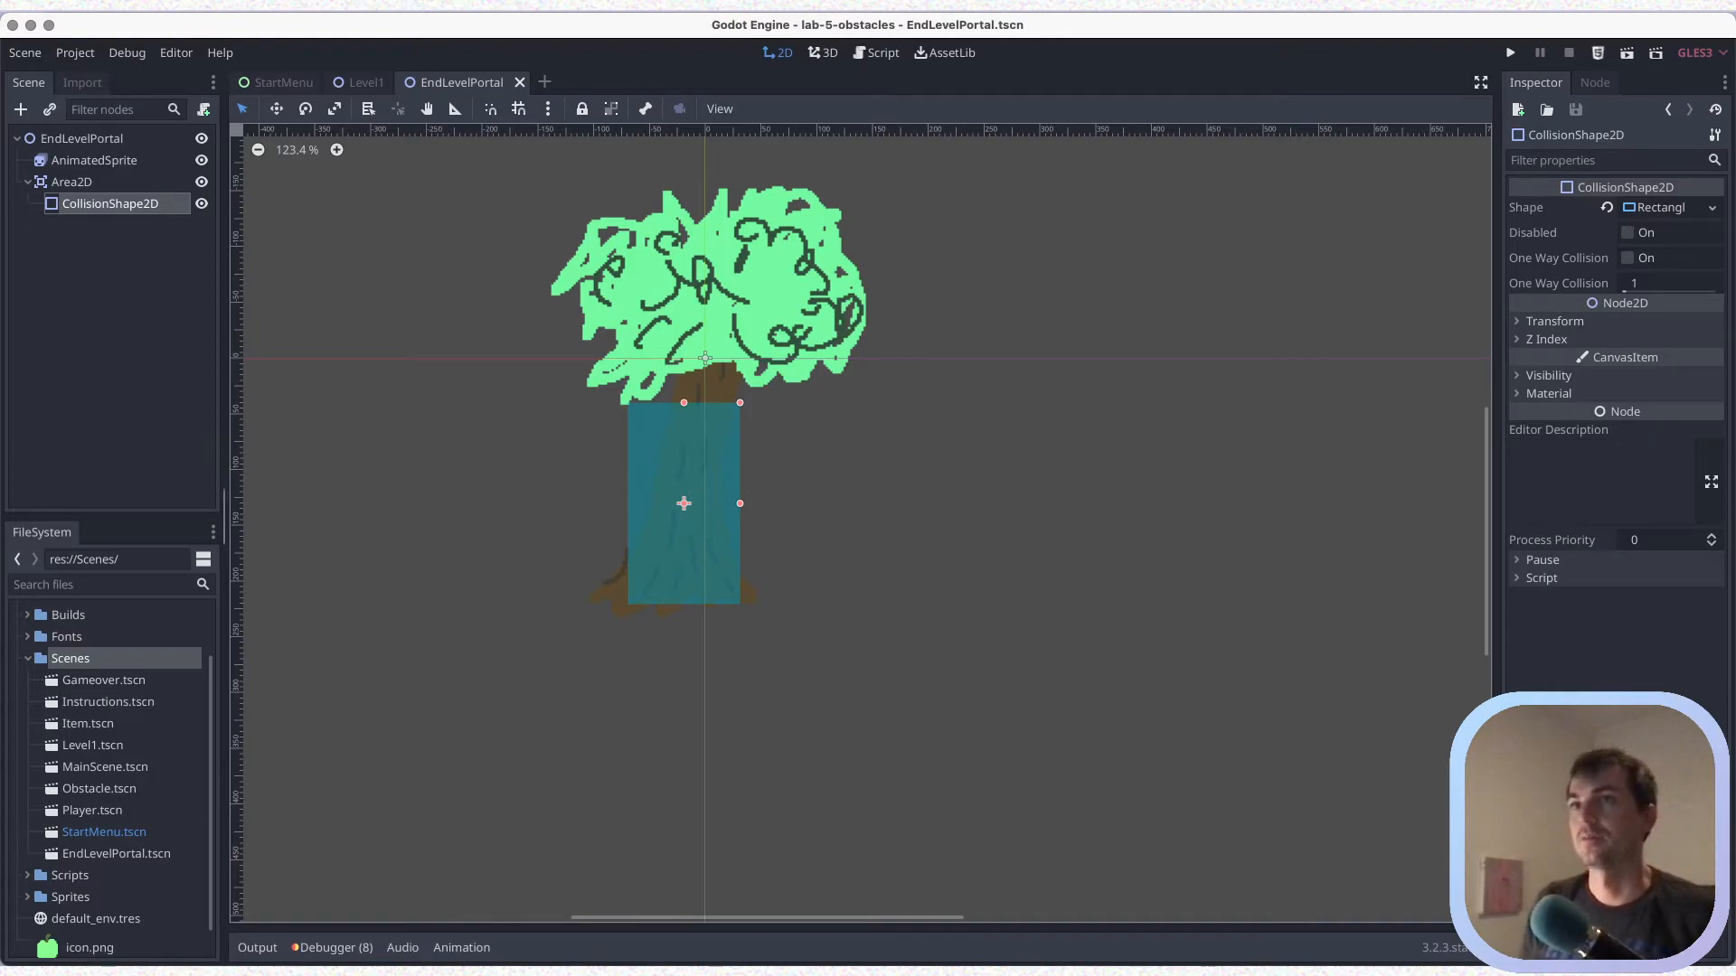
Collapse Area2D, add a second animation named End to the AnimatedSprite, and save the scene
{"action": "left_click", "coordinate": [28, 181]}
{"action": "left_click", "coordinate": [91, 162]}
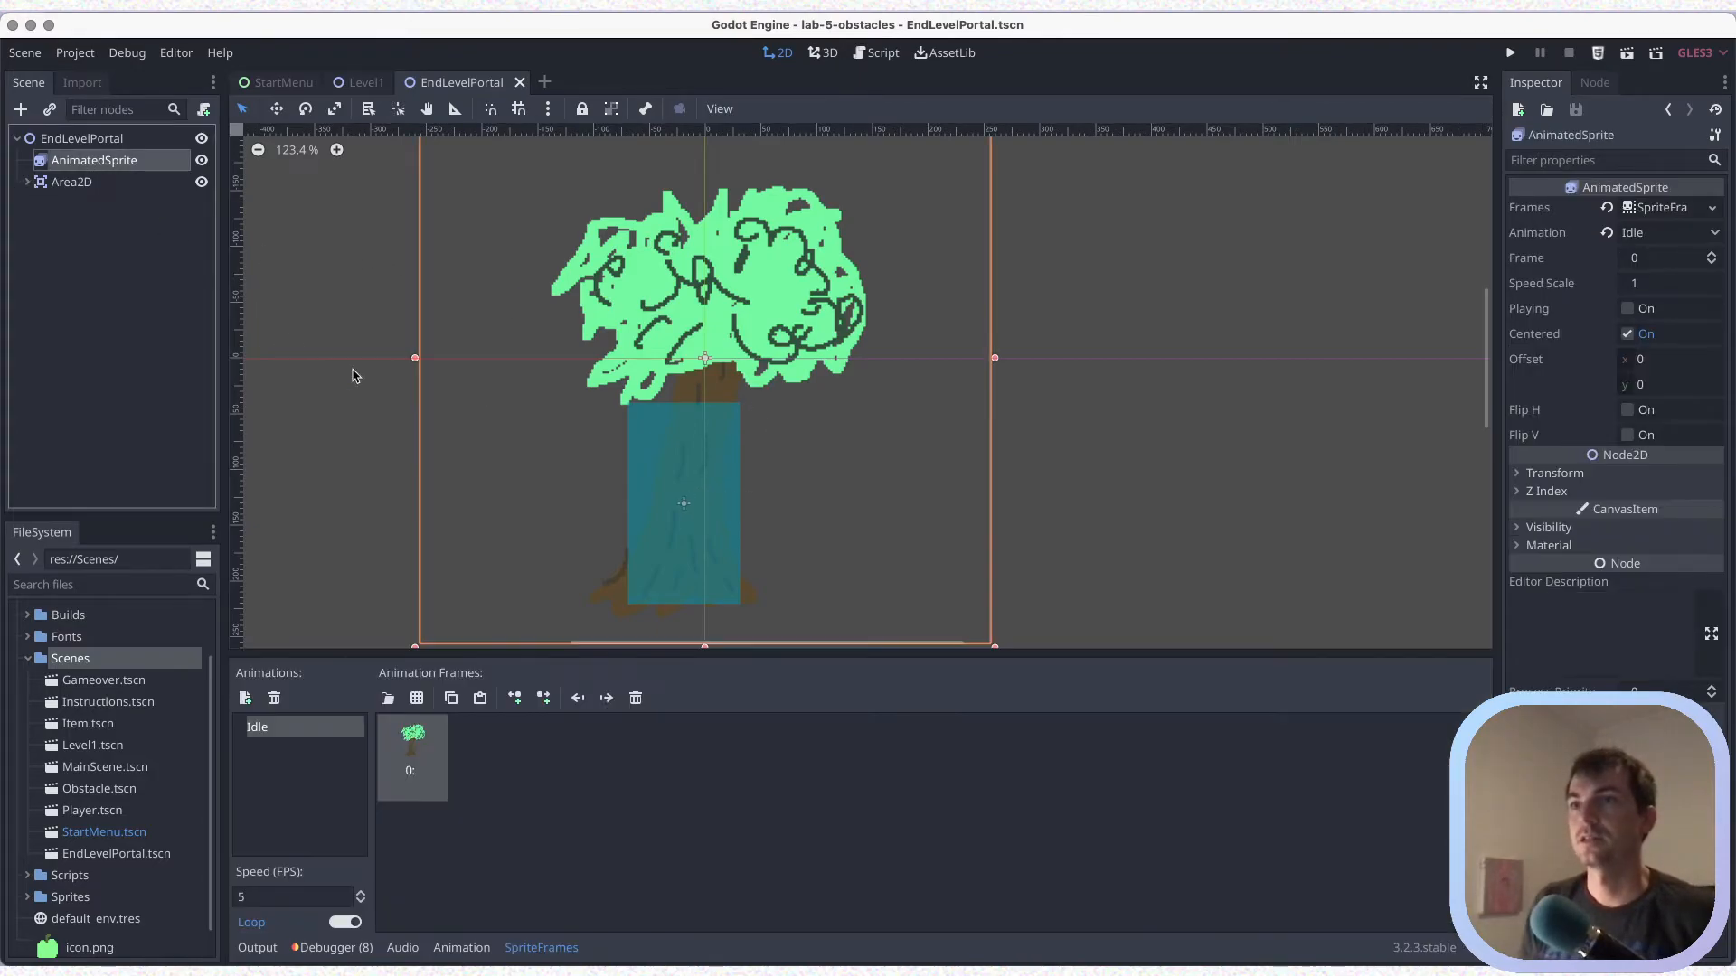
{"action": "key", "text": "super+s"}
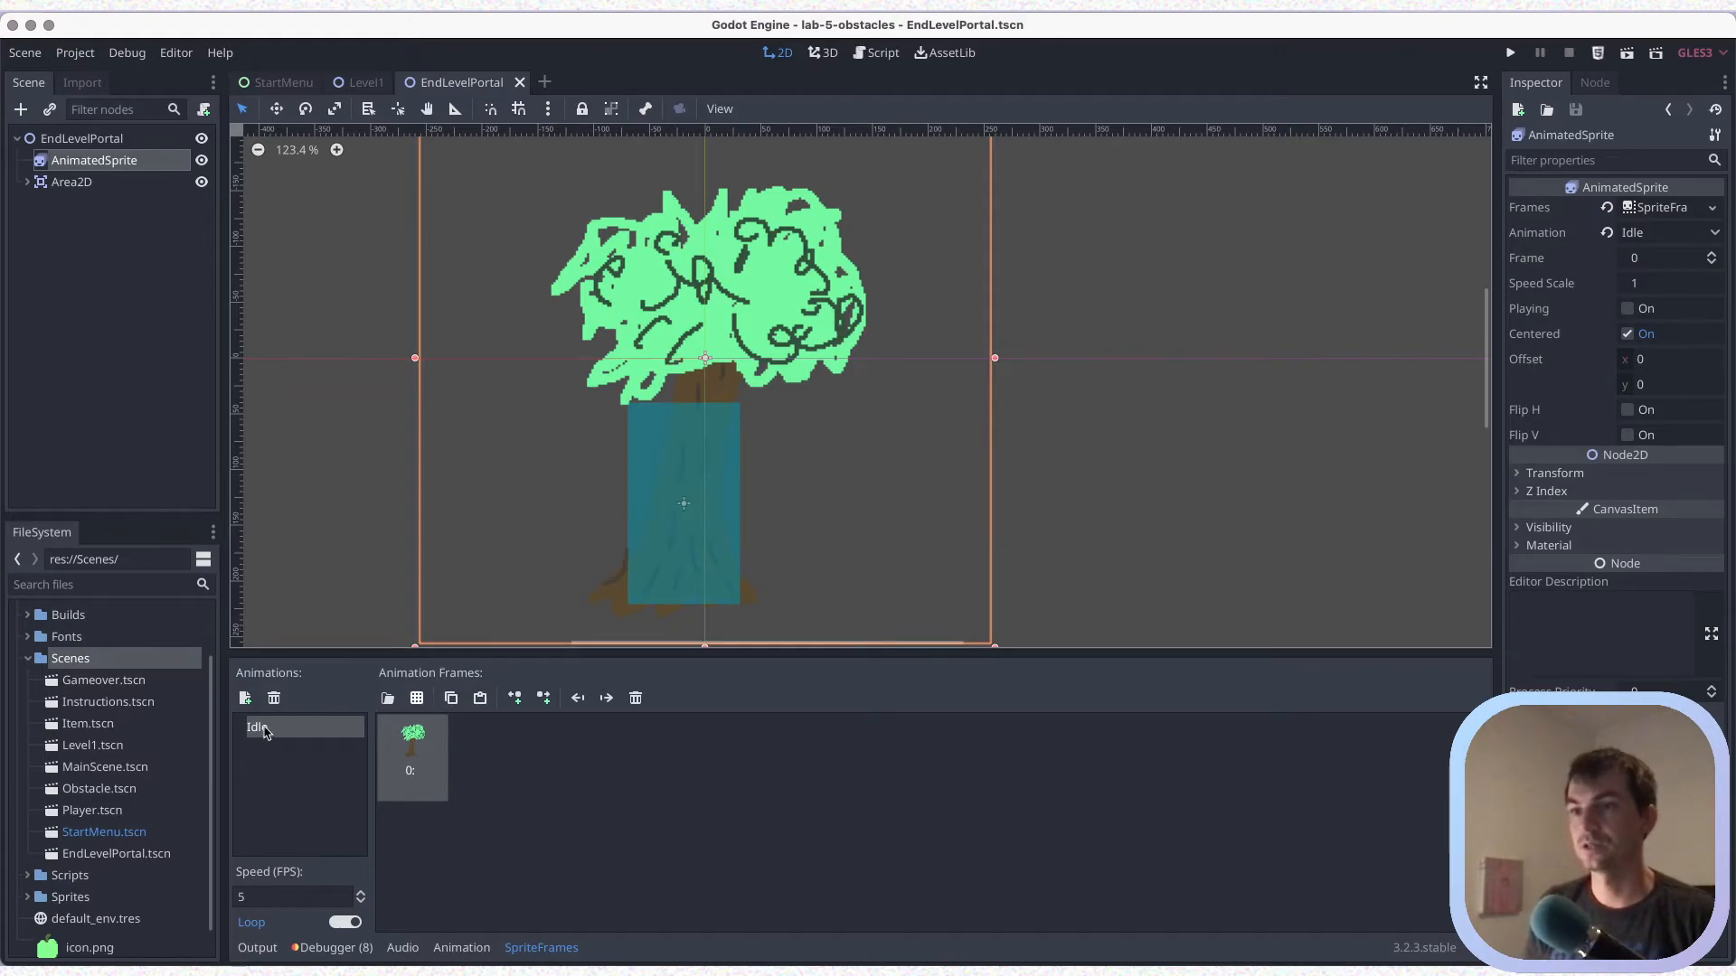
{"action": "left_click", "coordinate": [245, 699]}
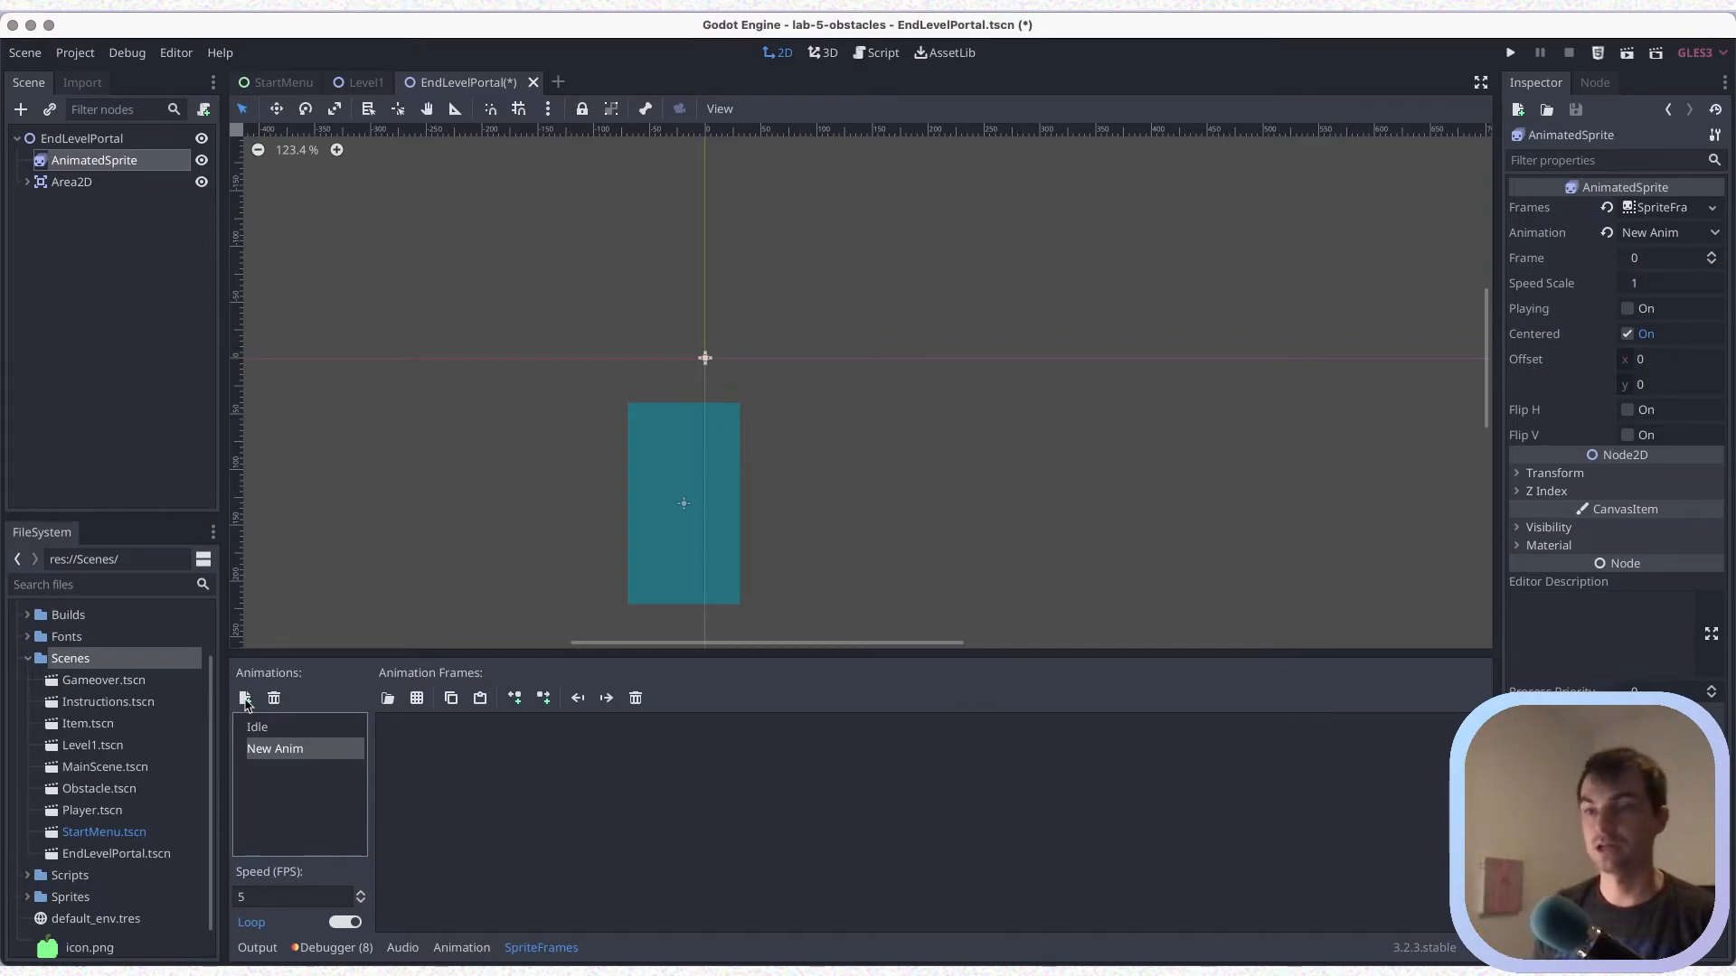
{"action": "left_click", "coordinate": [266, 755]}
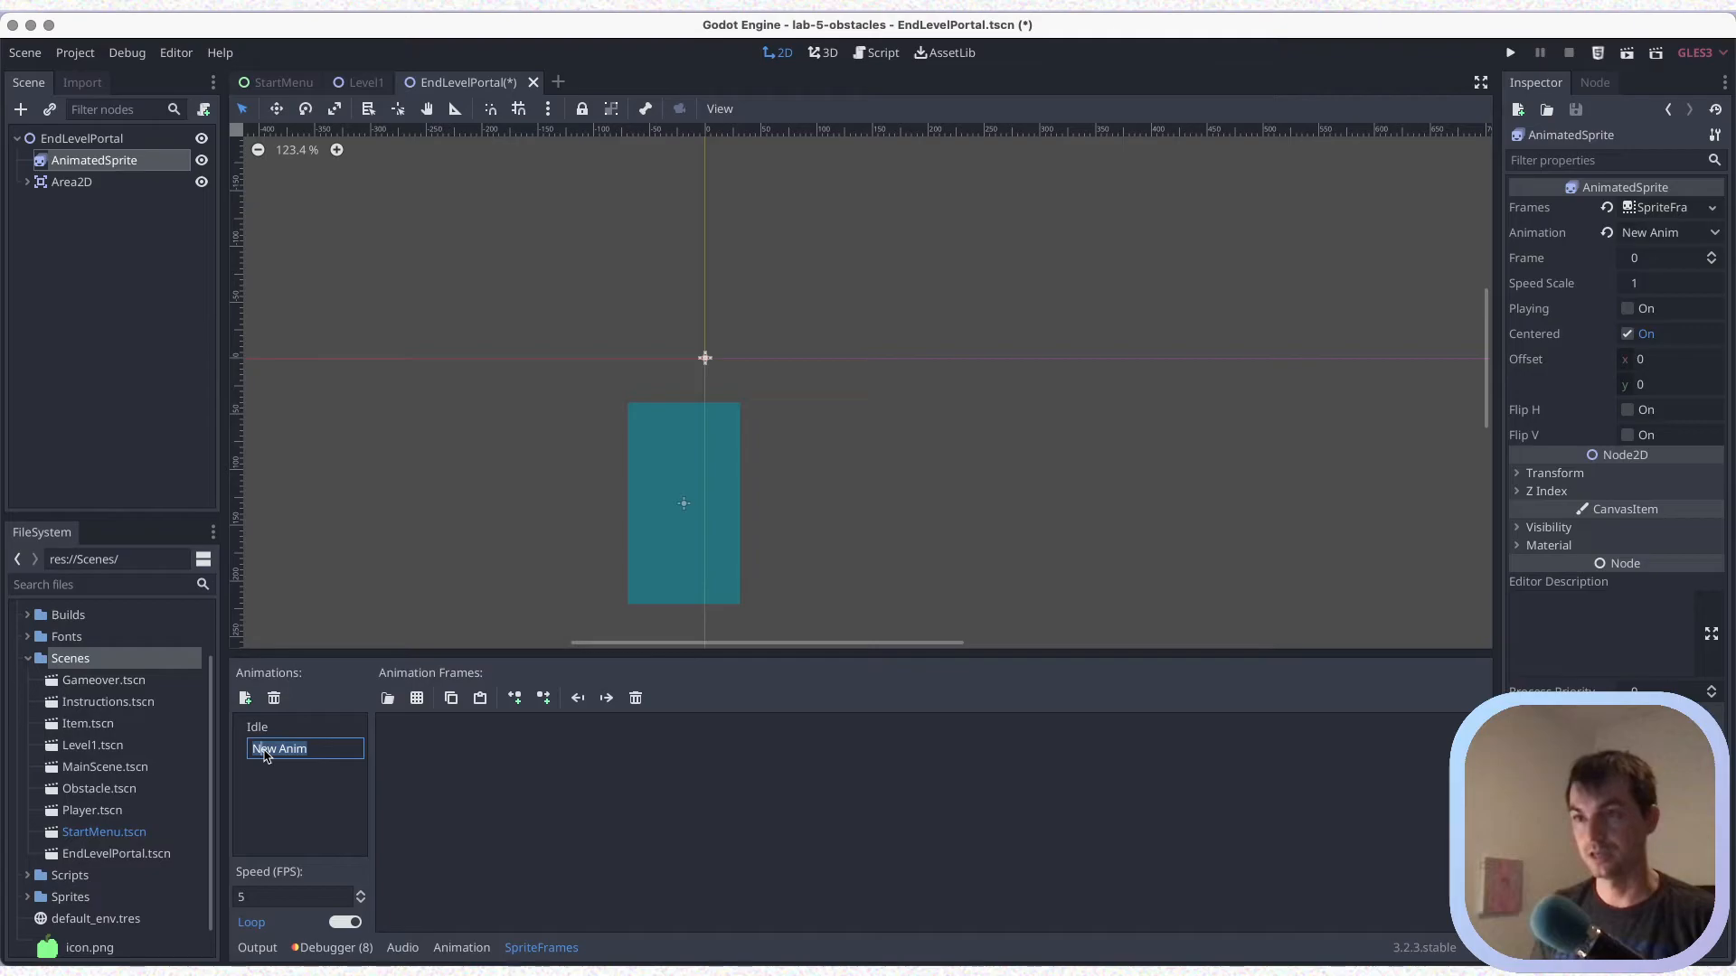
{"action": "type", "text": "End"}
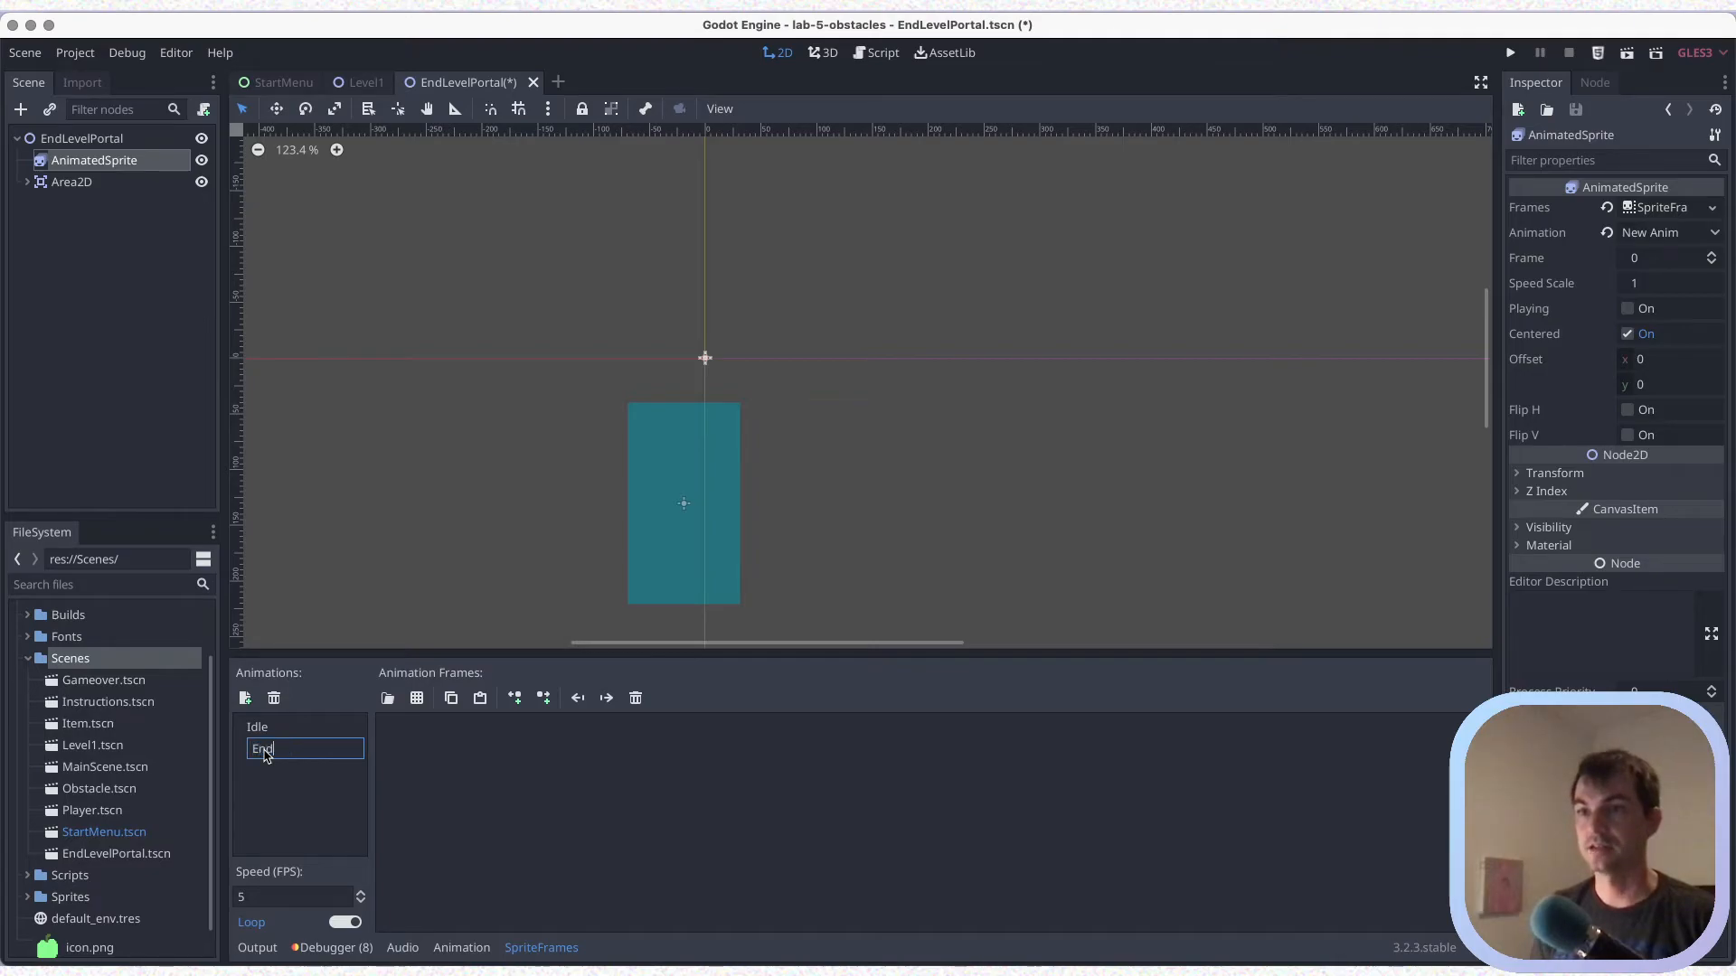
{"action": "key", "text": "Return"}
{"action": "key", "text": "ctrl+s"}
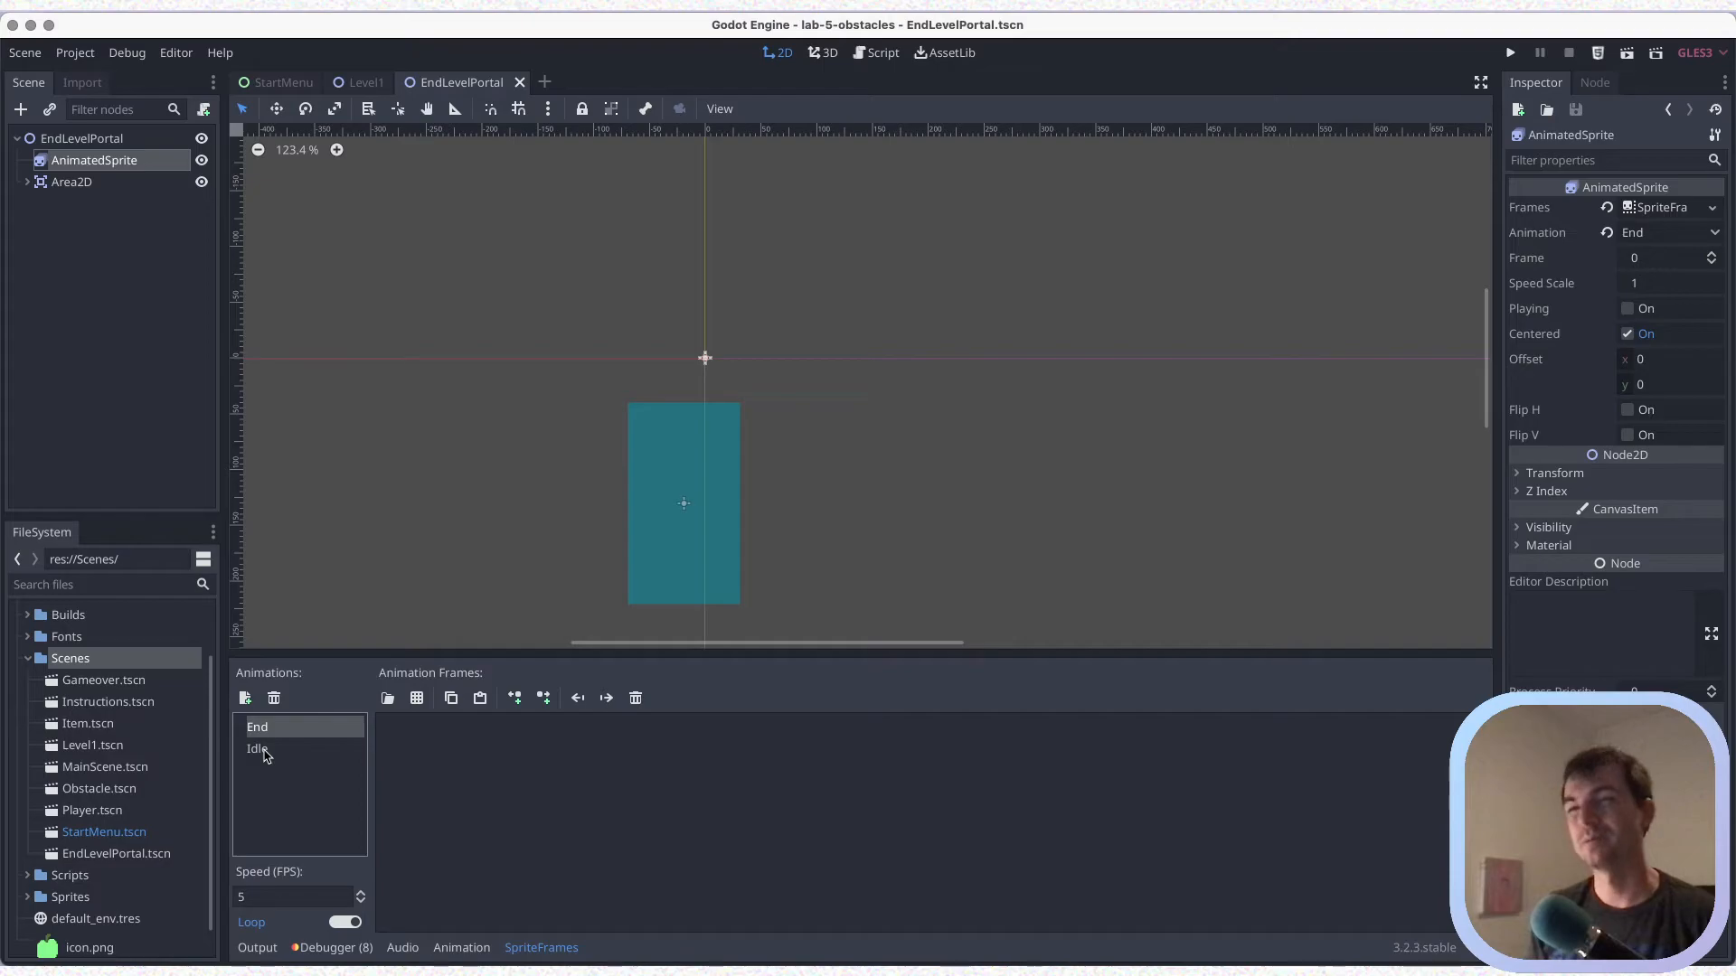
{"action": "key", "text": "ctrl+s"}
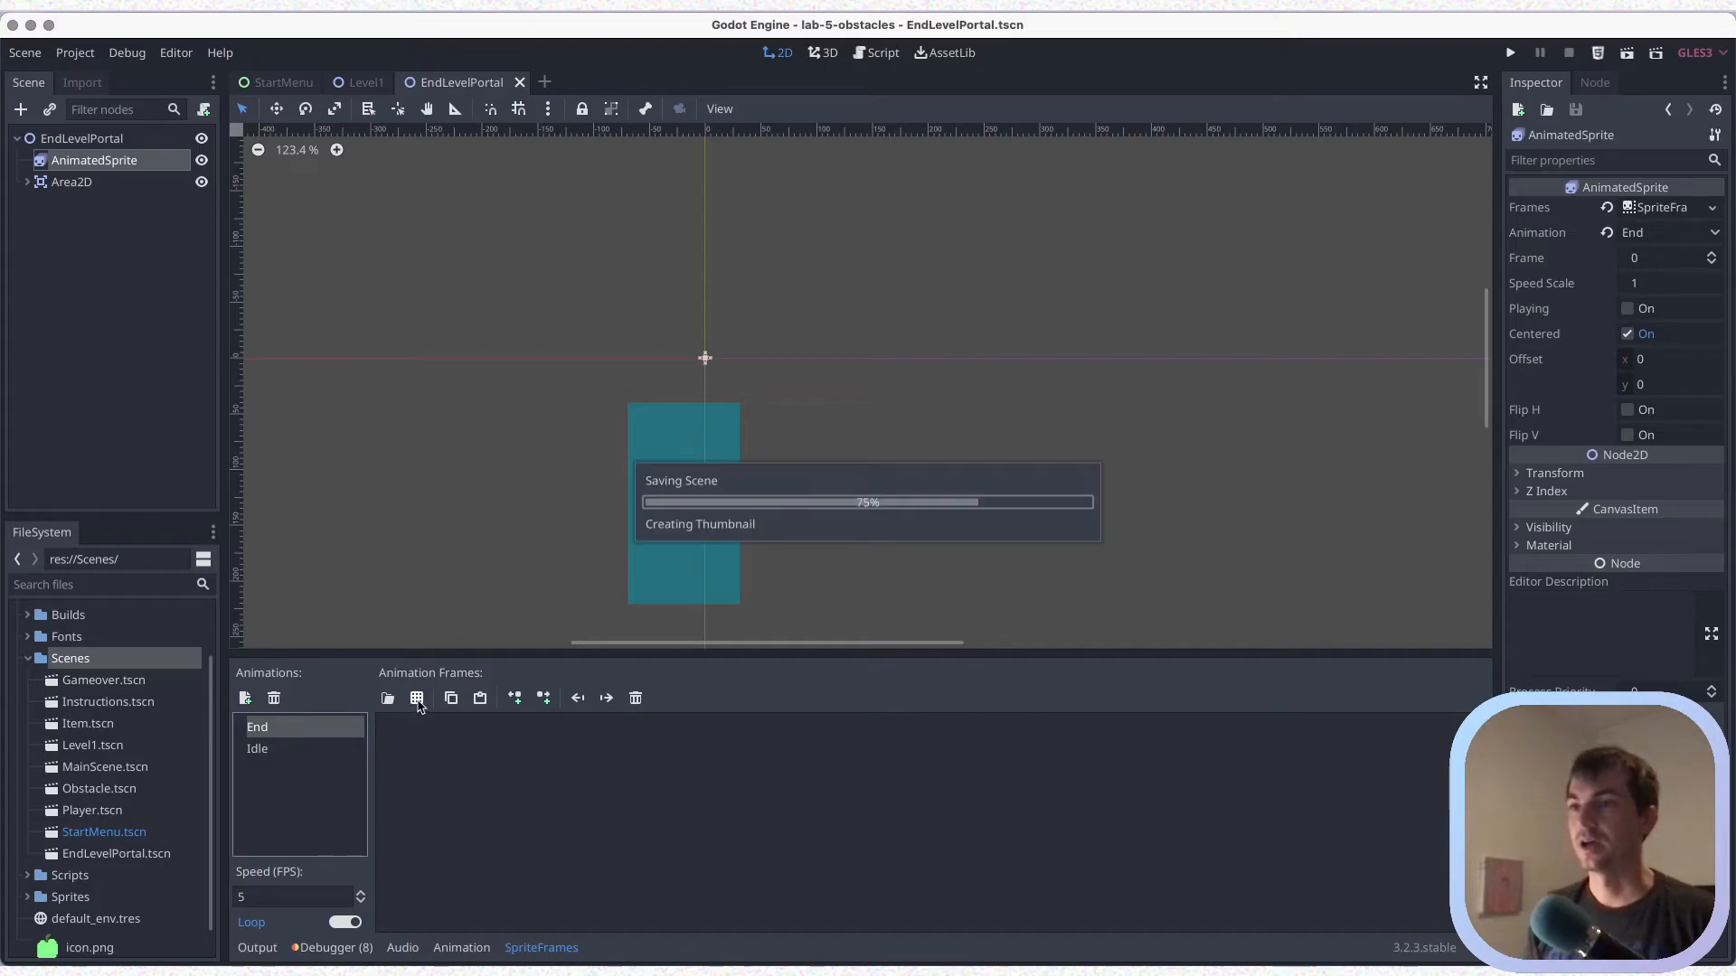
Add the three glowing tree frames from tree_portal.png to the End animation, leaving out the plain tree
{"action": "left_click", "coordinate": [417, 698]}
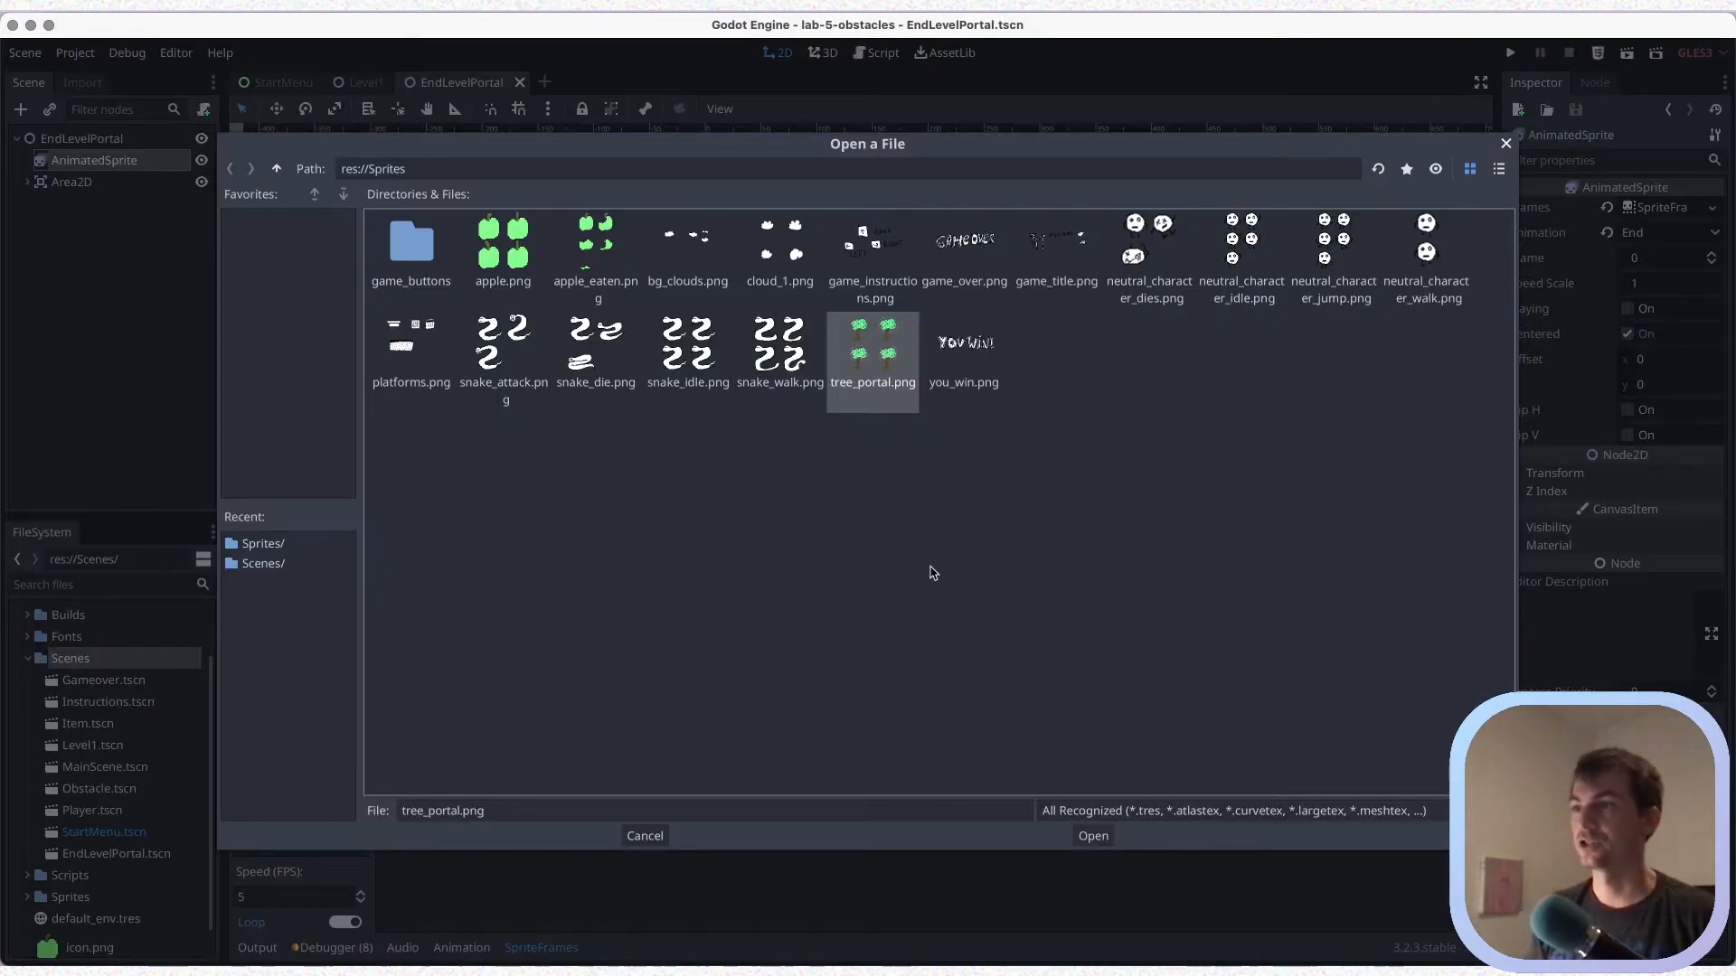
{"action": "left_click", "coordinate": [1094, 832]}
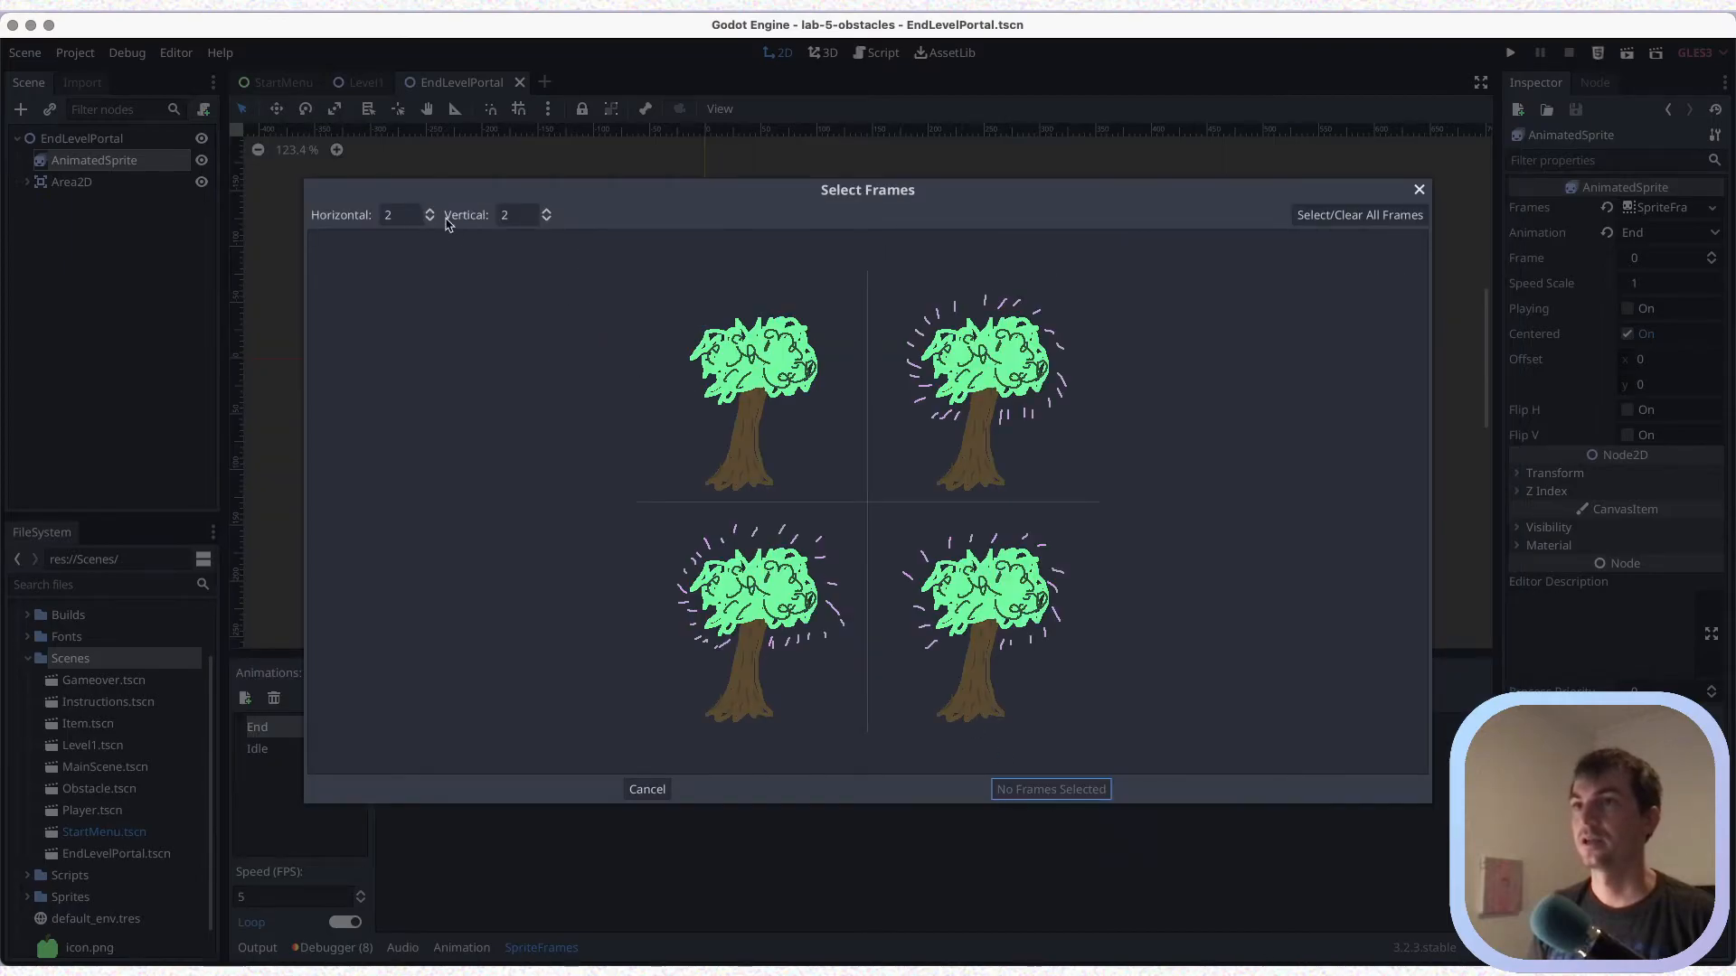
{"action": "left_click", "coordinate": [1017, 380]}
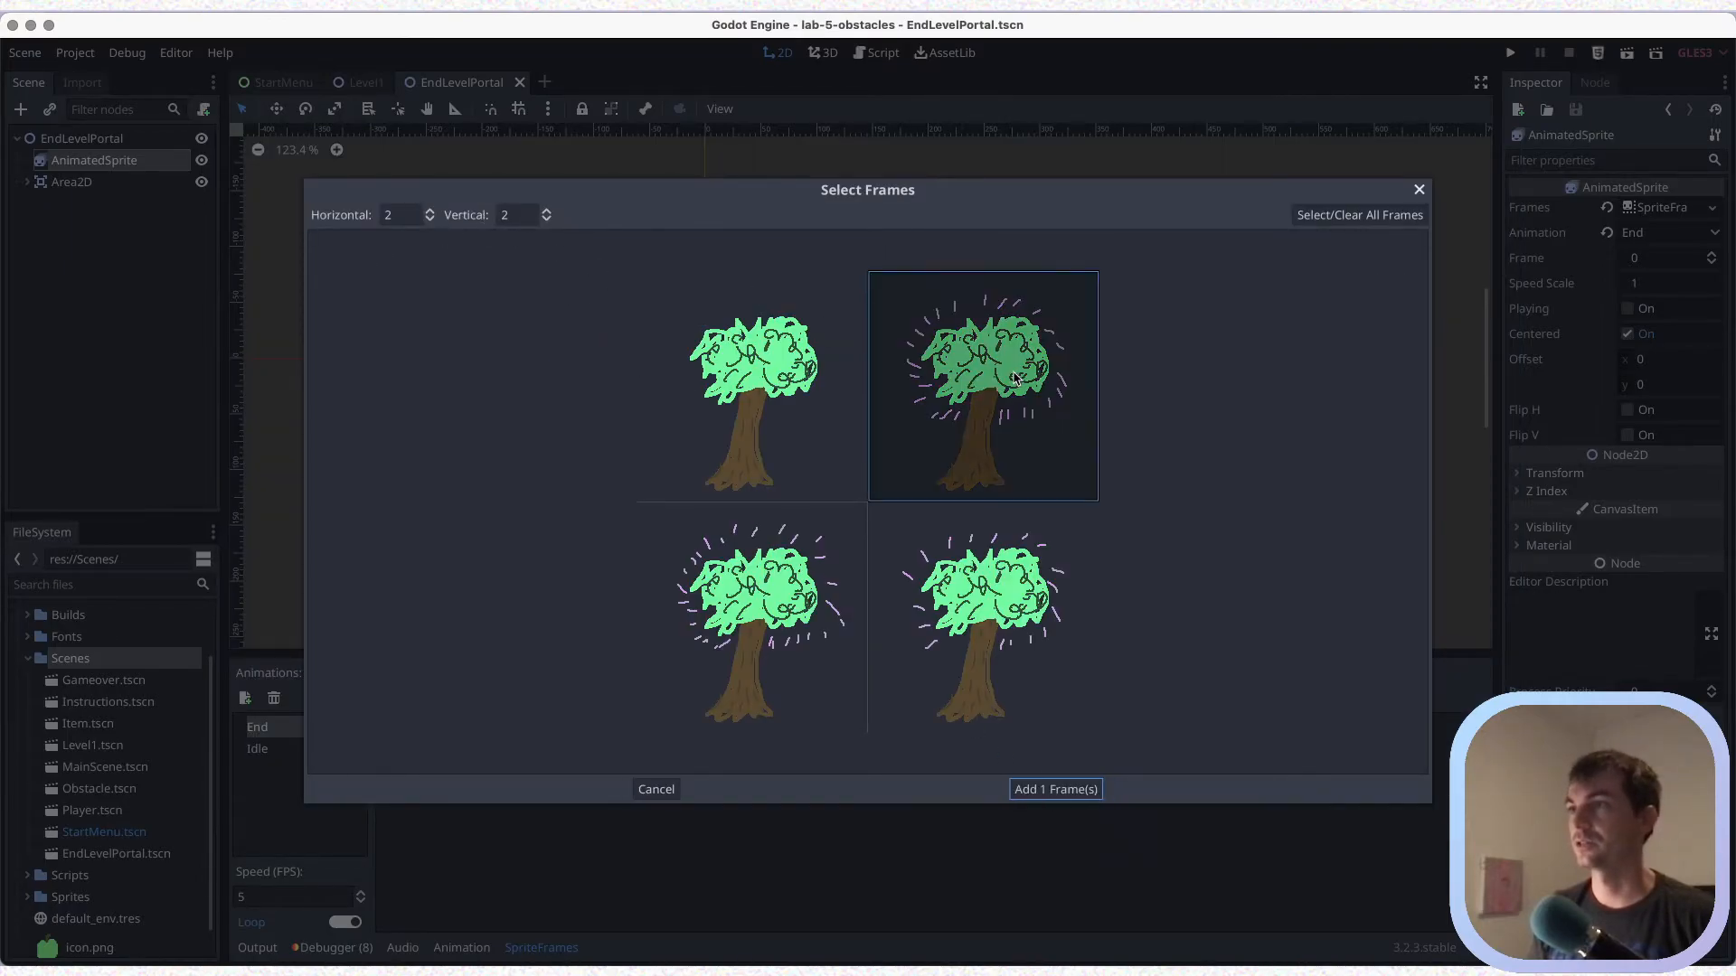
{"action": "left_click", "coordinate": [781, 570]}
{"action": "left_click", "coordinate": [934, 586]}
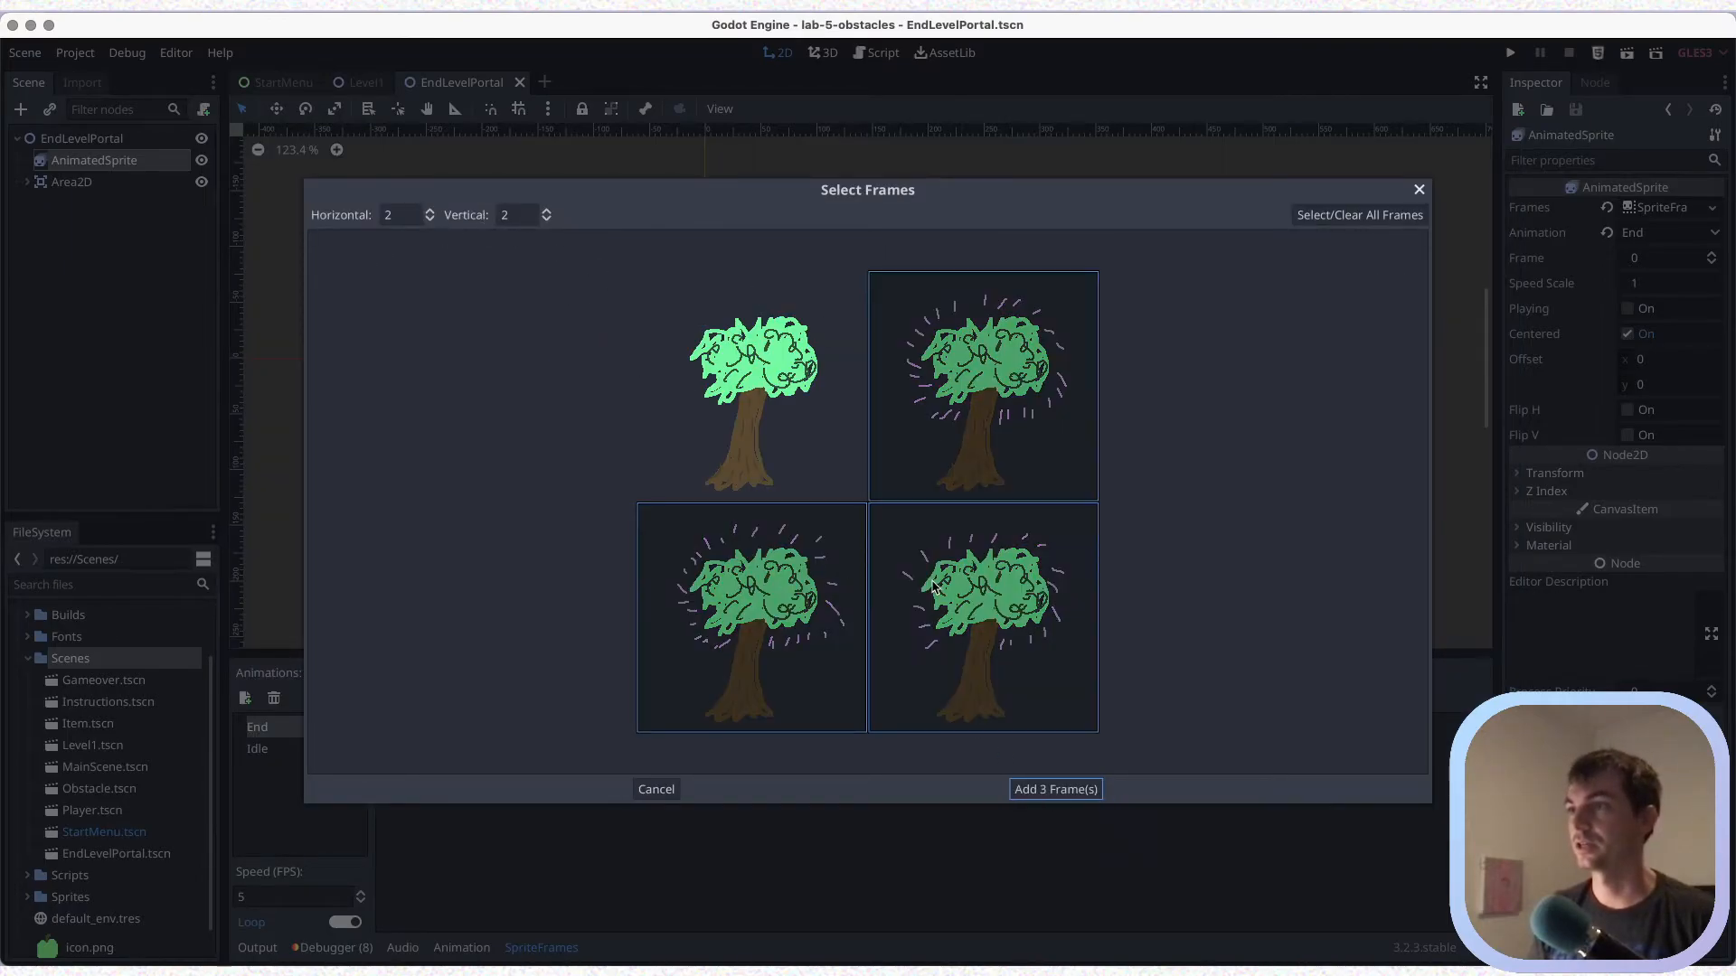
{"action": "left_click", "coordinate": [1074, 790]}
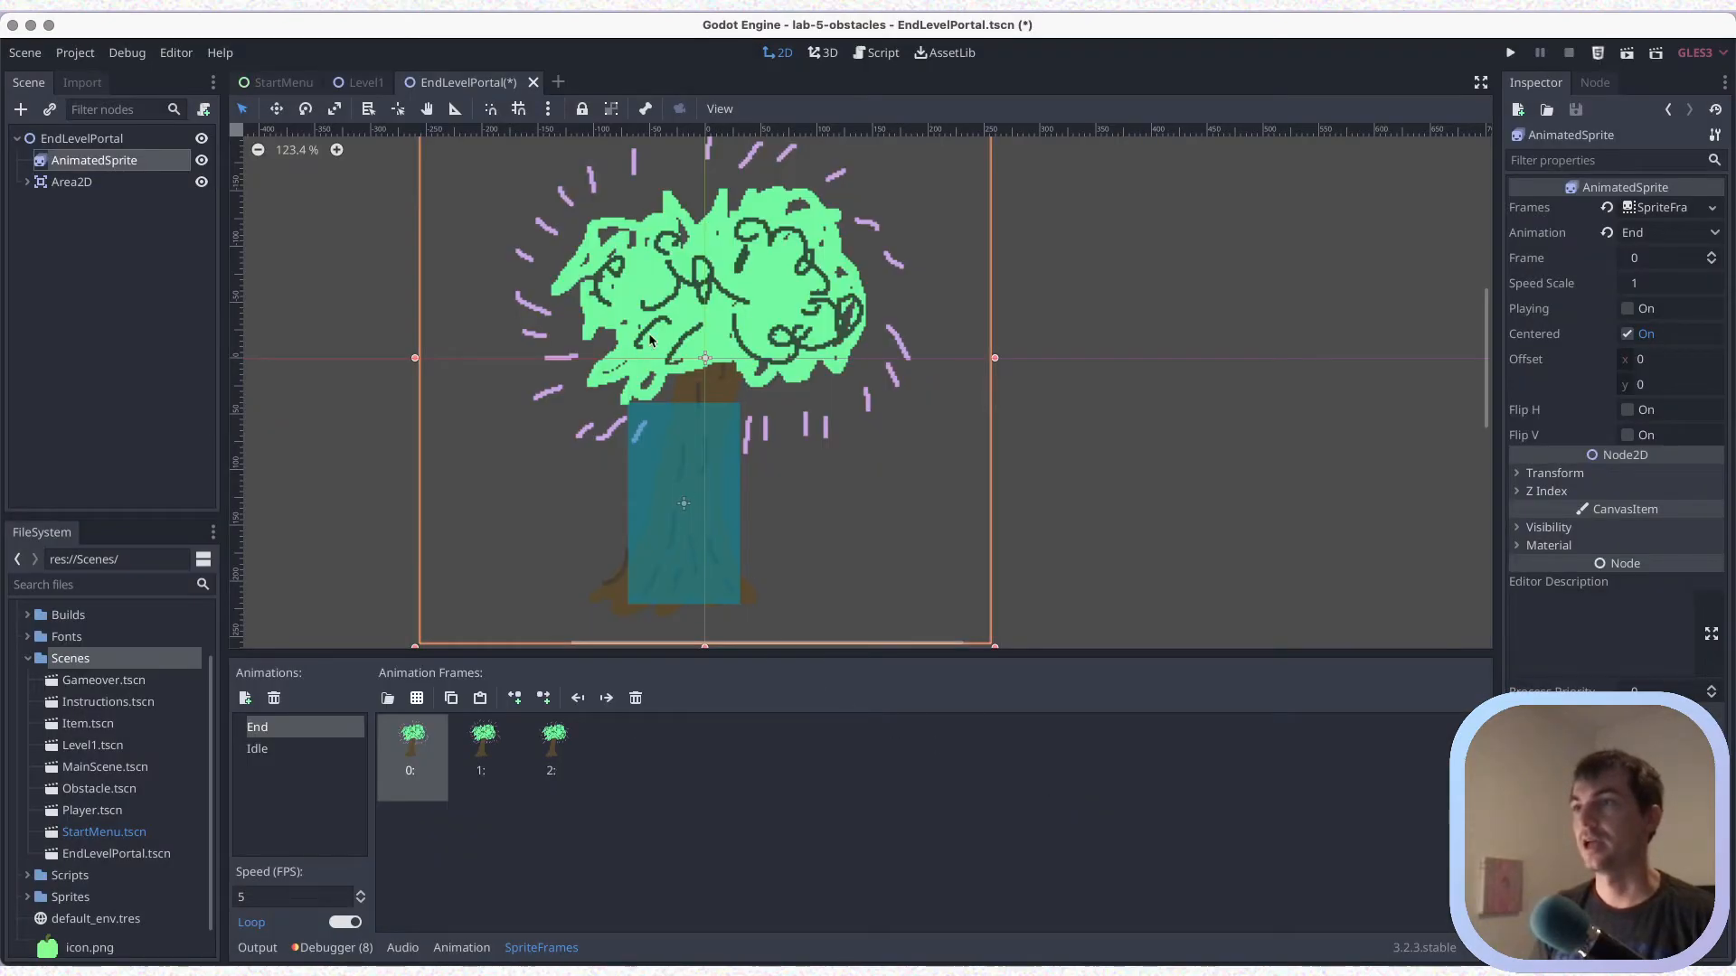
Preview the End animation by enabling Playing on the AnimatedSprite, turn it off again, and save the scene
{"action": "left_click", "coordinate": [1628, 308]}
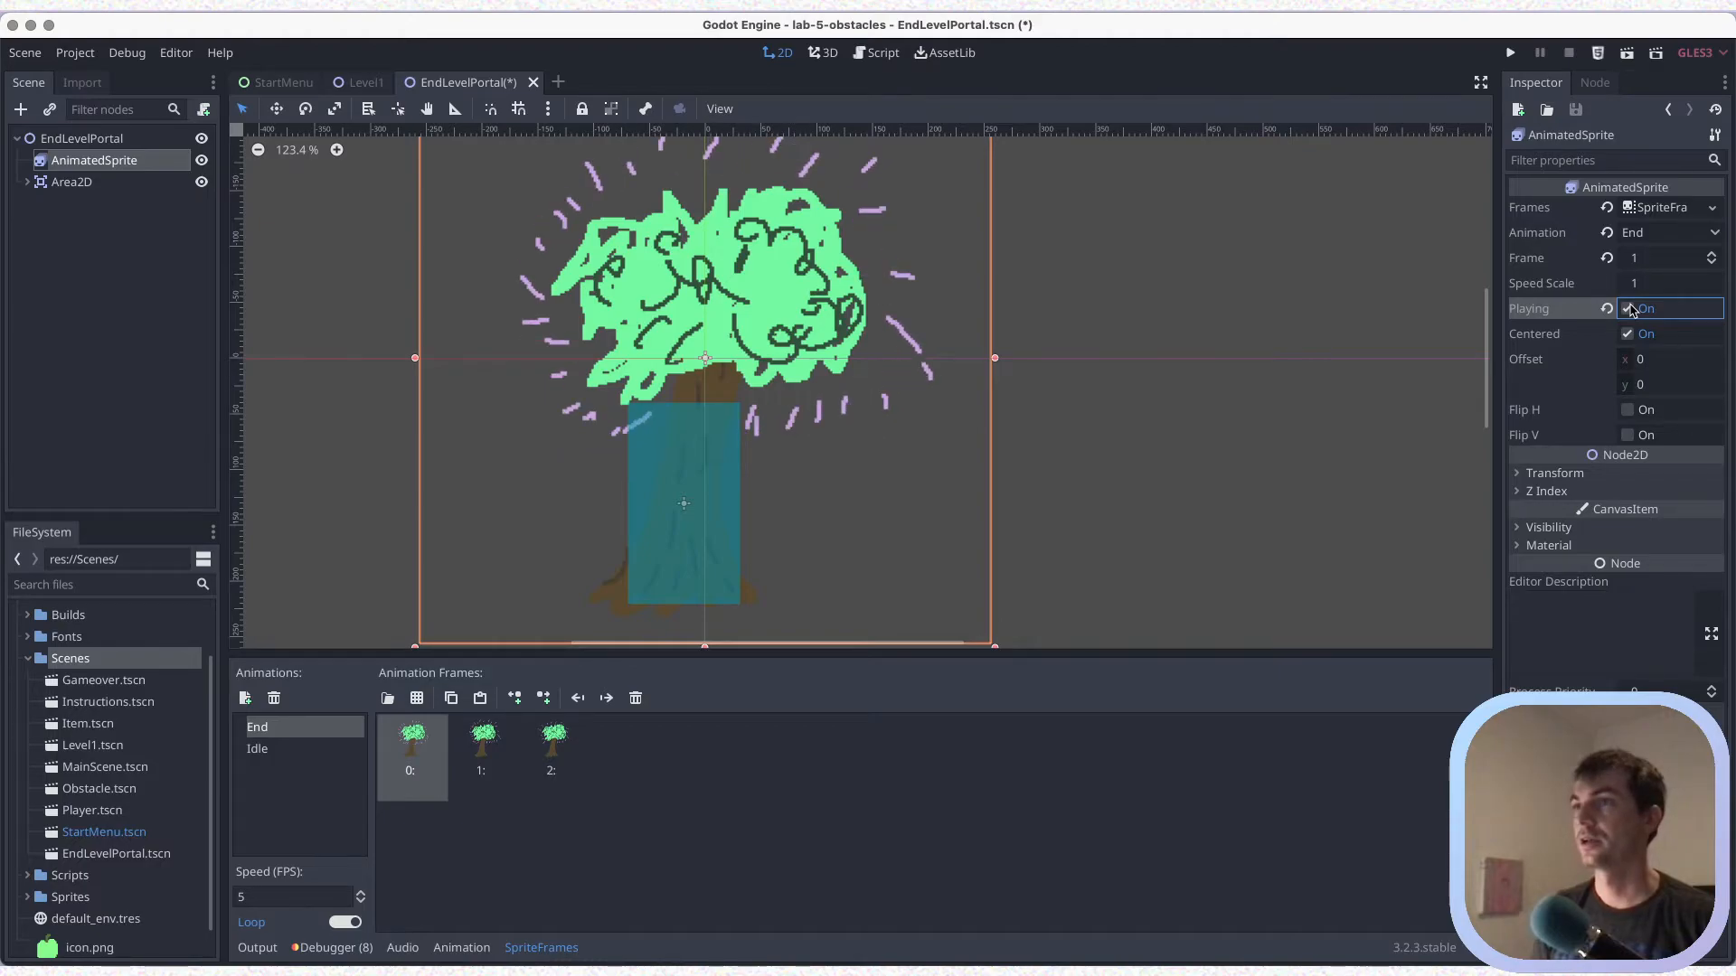
{"action": "key", "text": "ctrl+s"}
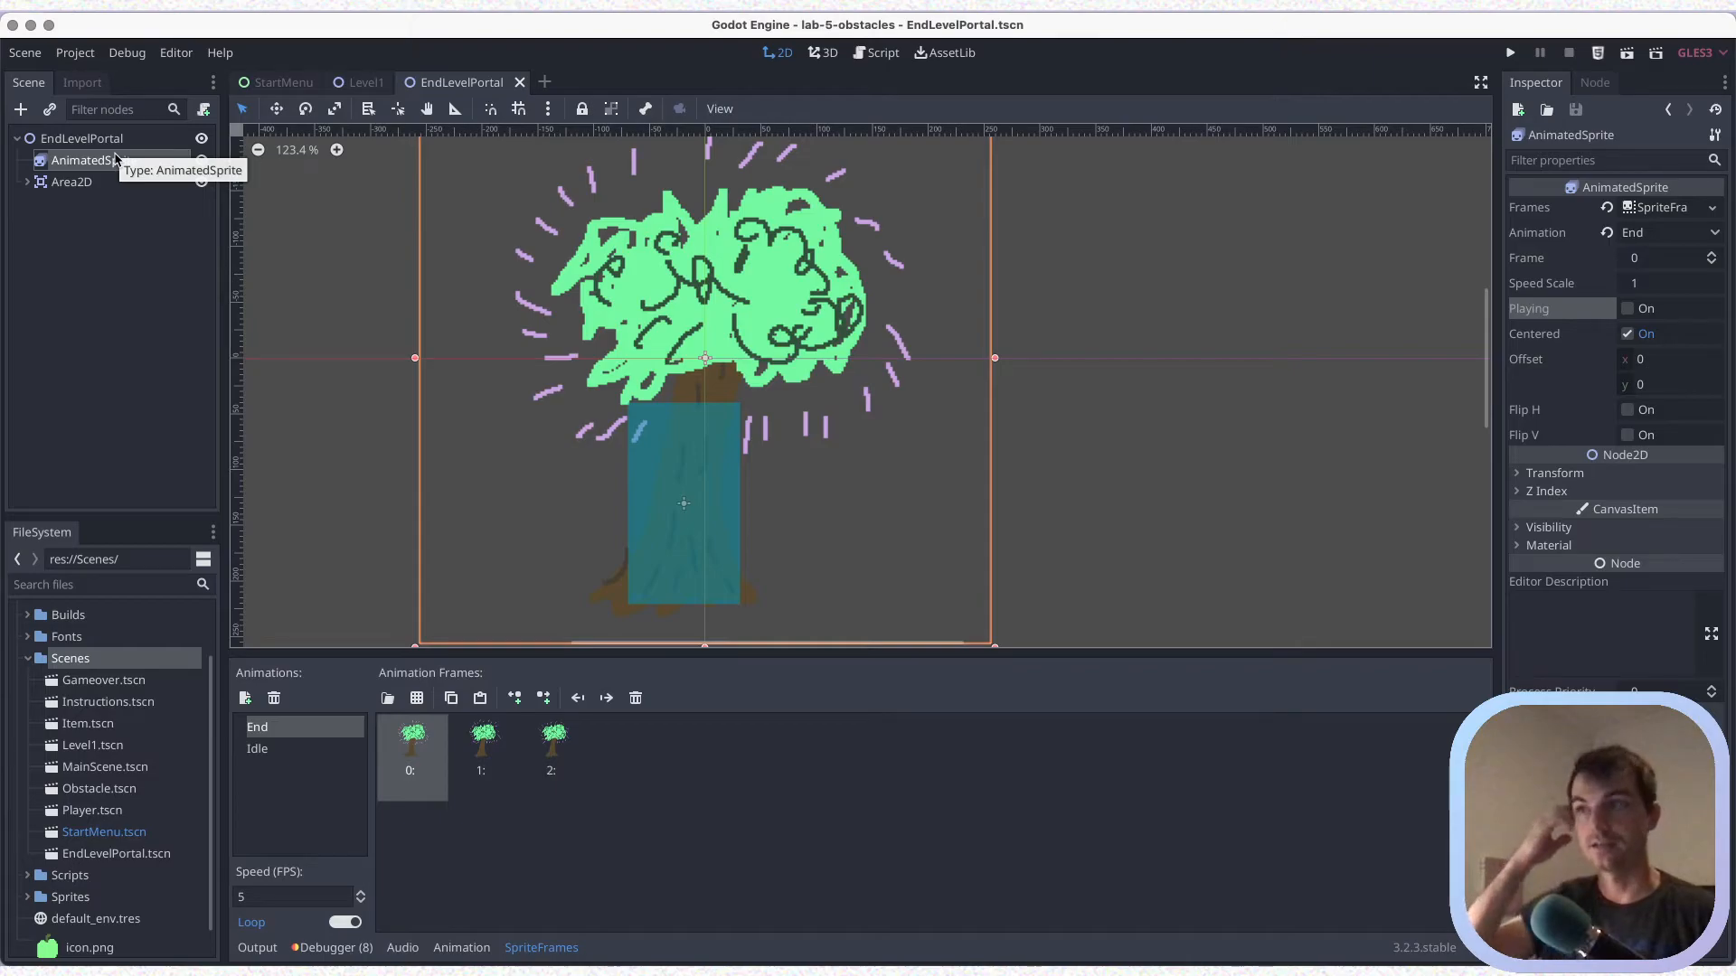
{"action": "key", "text": "ctrl+s"}
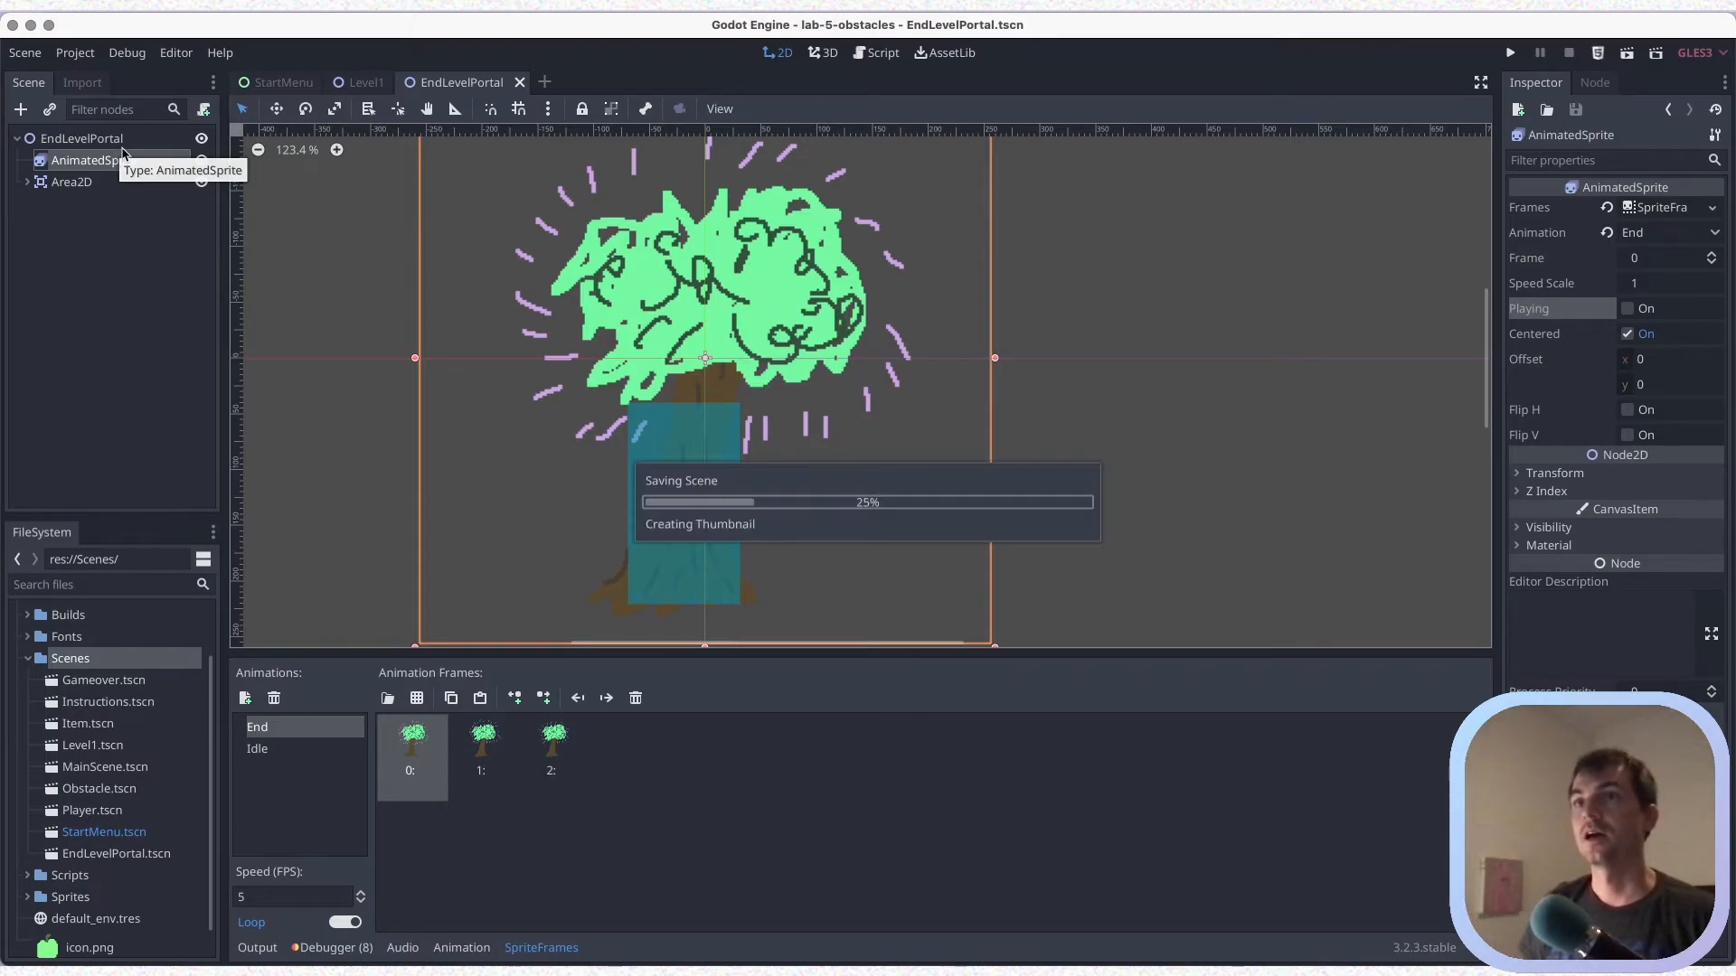
Attach a new GDScript to the EndLevelPortal root node, saved as res://Scenes/WinGame.gd
{"action": "left_click", "coordinate": [97, 140]}
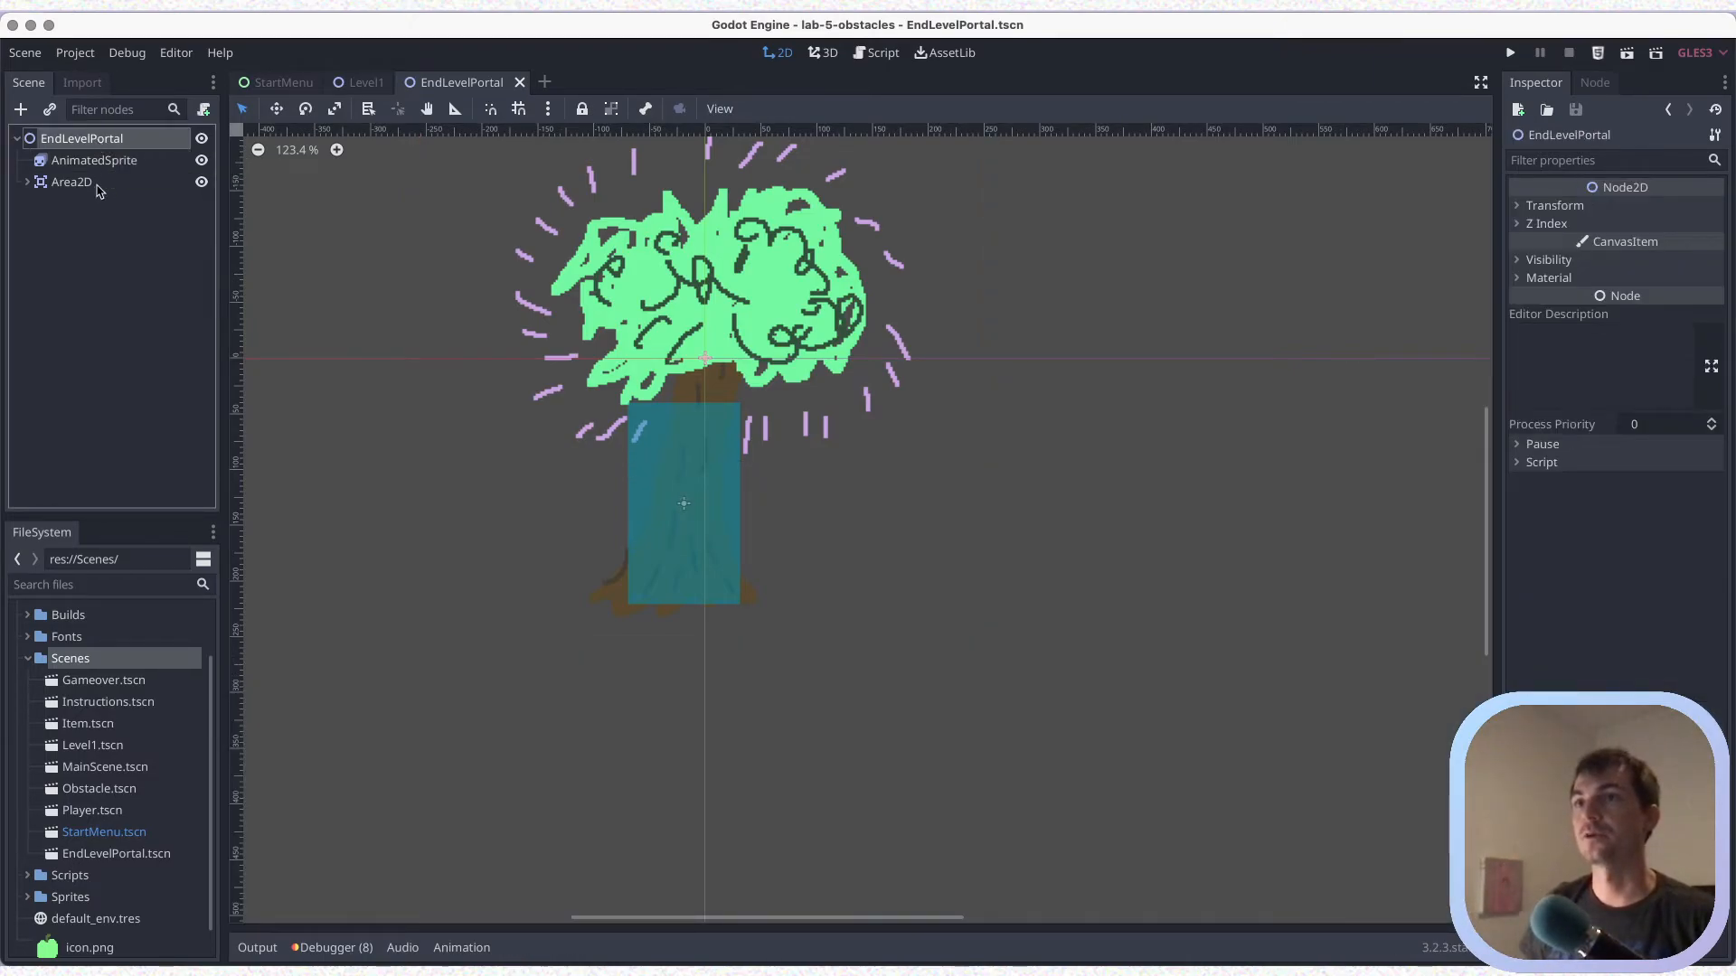
{"action": "left_click", "coordinate": [1552, 465]}
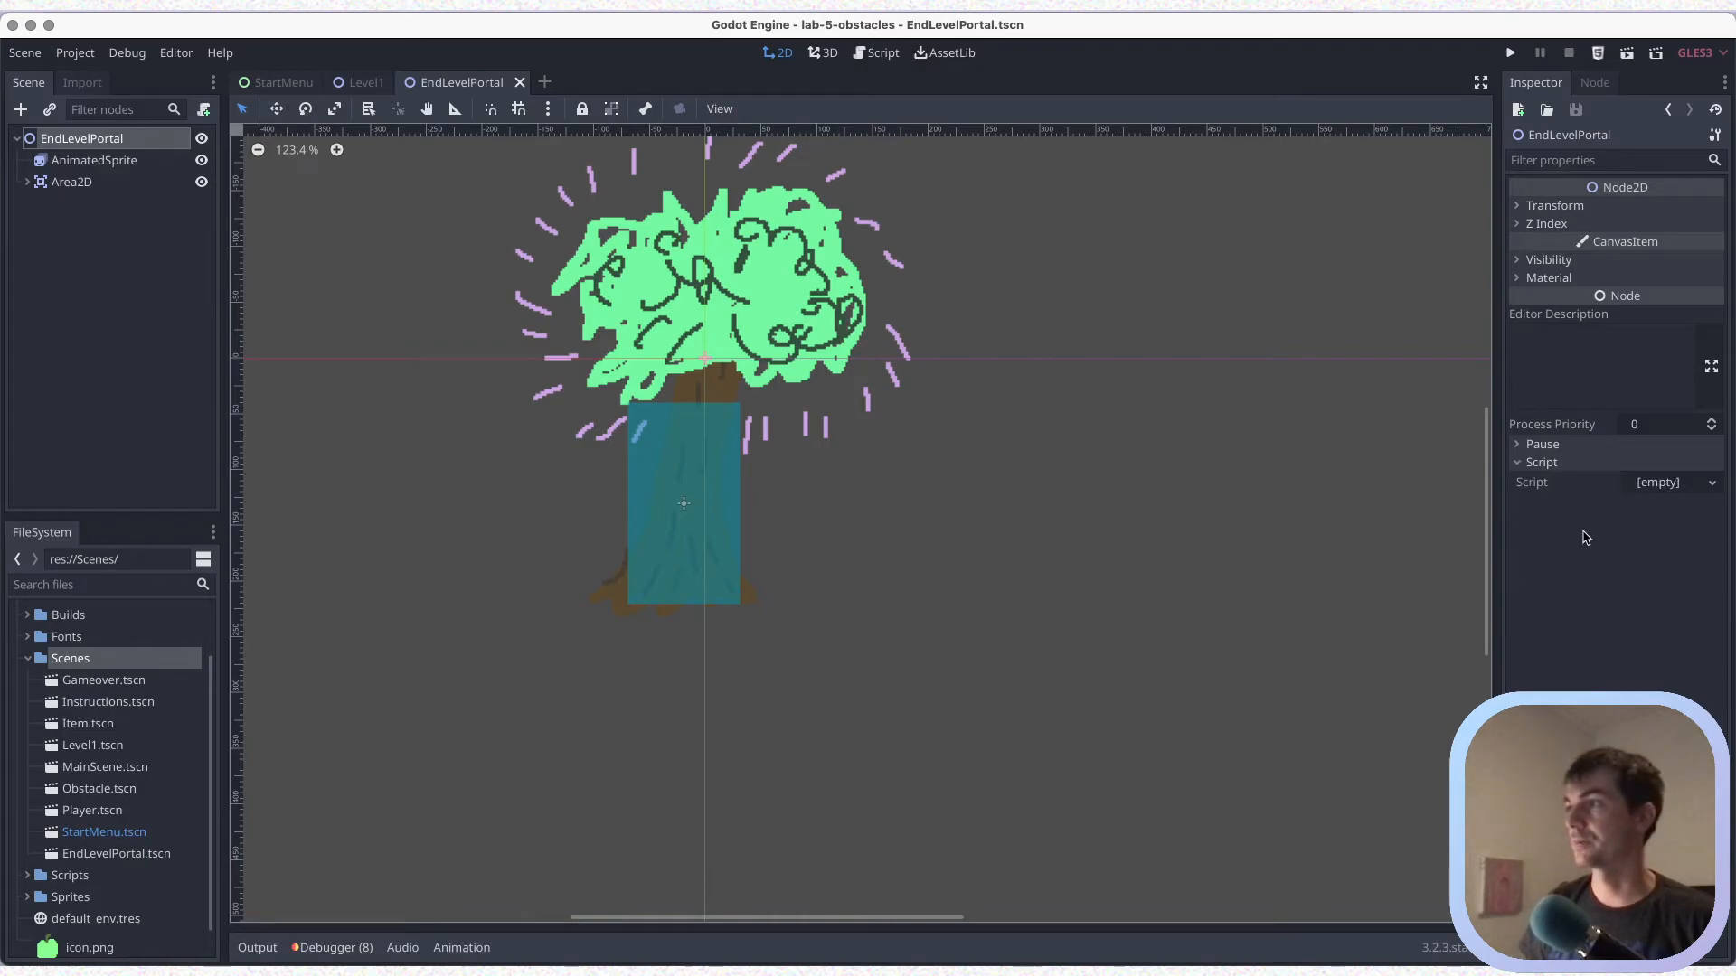
{"action": "left_click", "coordinate": [1654, 485]}
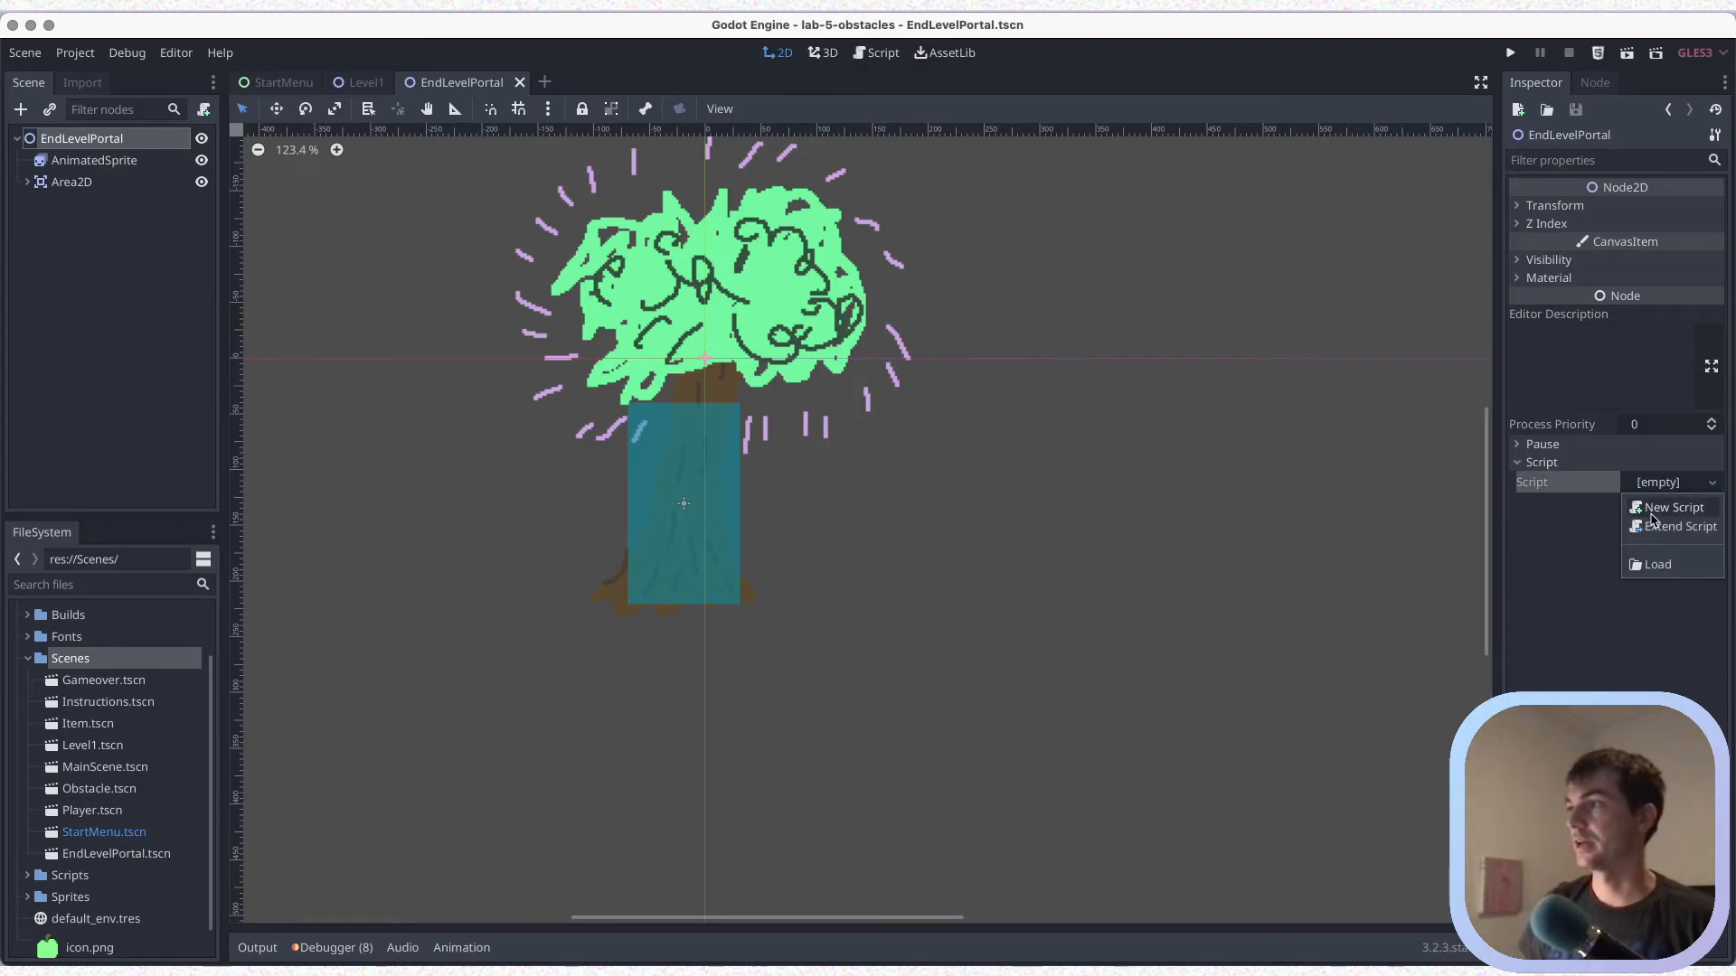
{"action": "left_click", "coordinate": [1647, 509]}
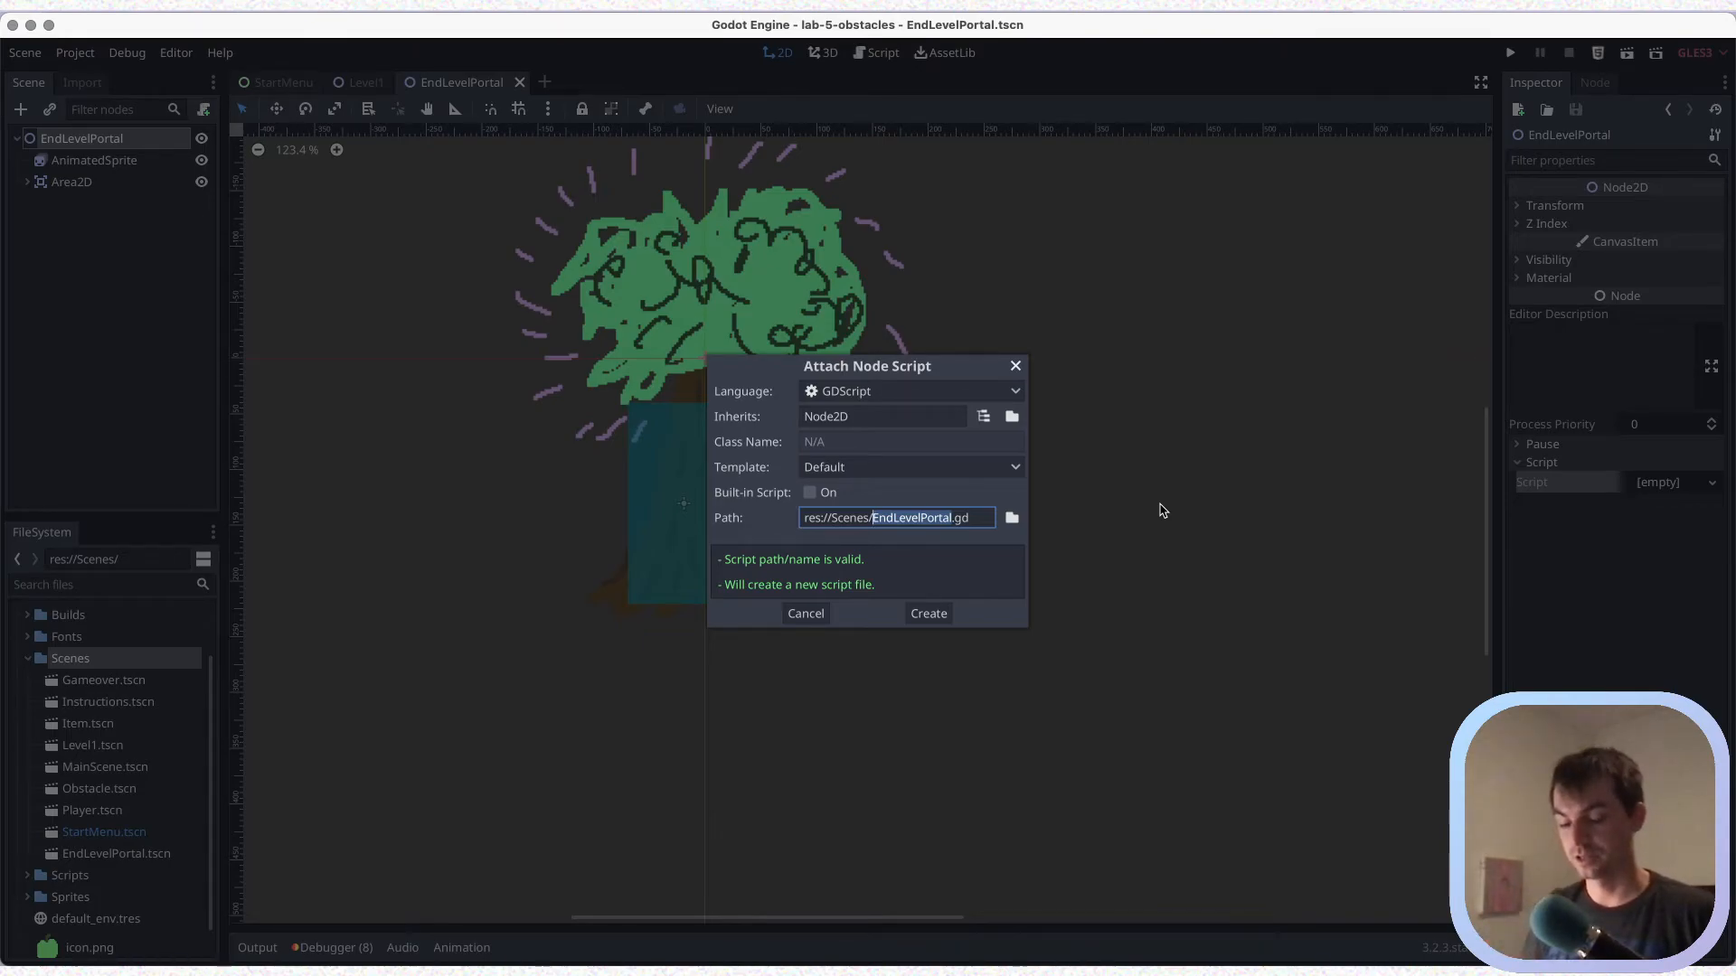
{"action": "type", "text": "WingGam"}
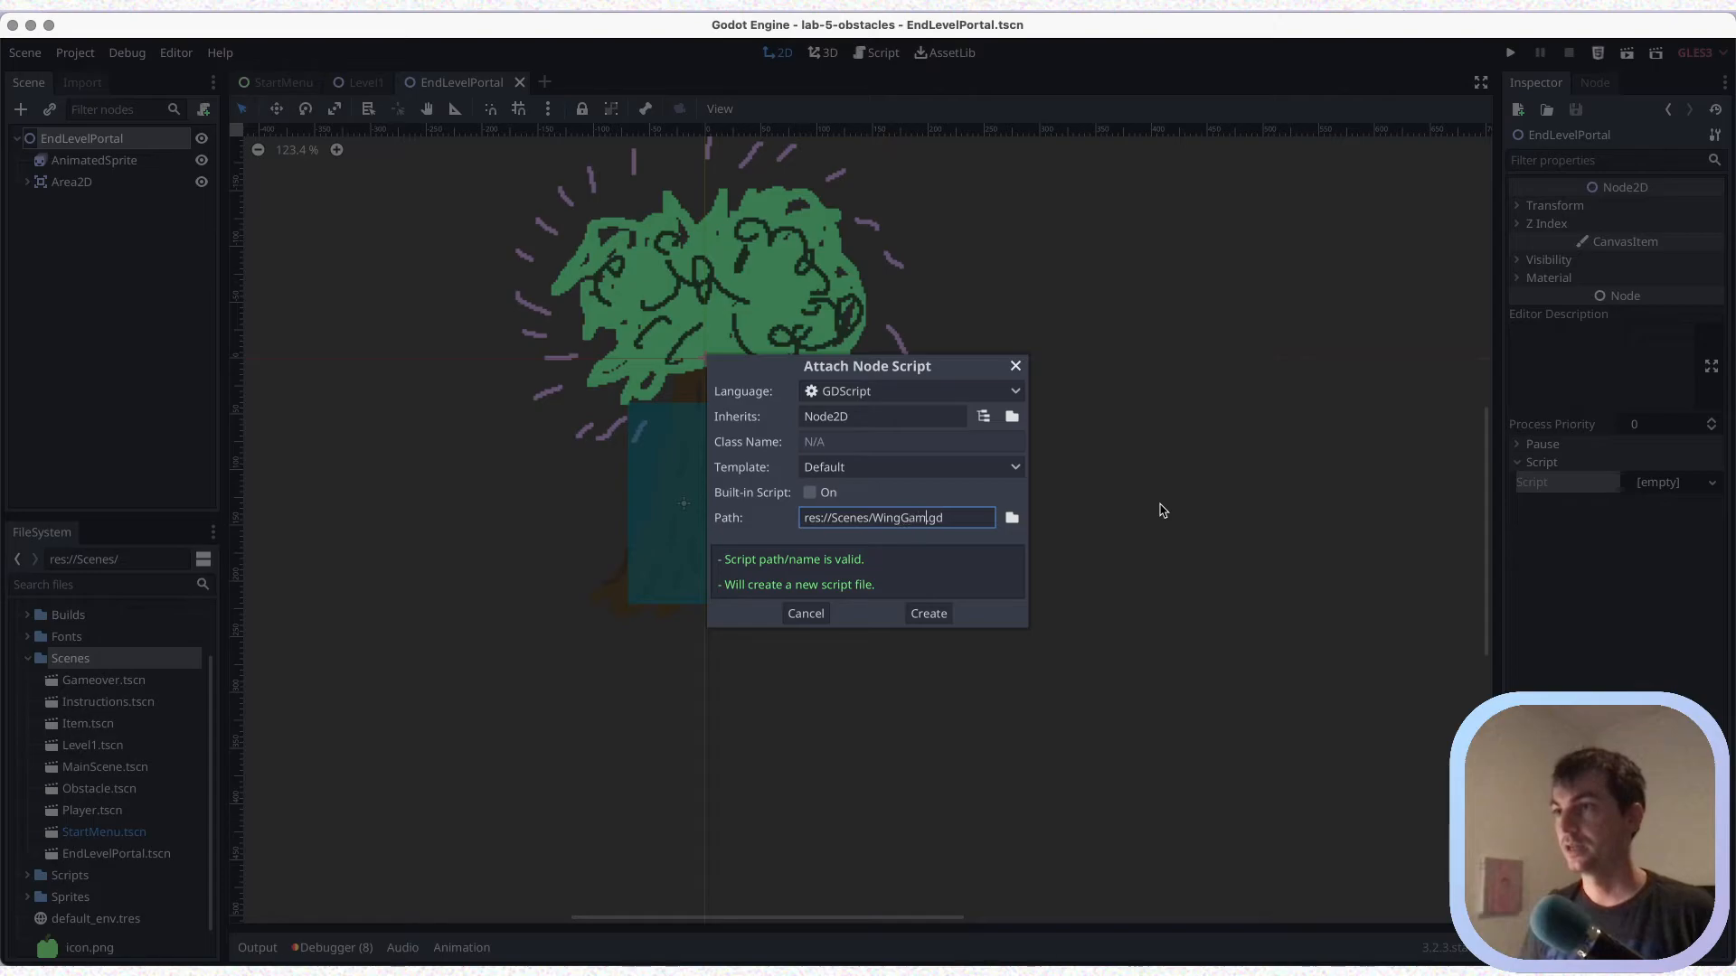
{"action": "type", "text": "e"}
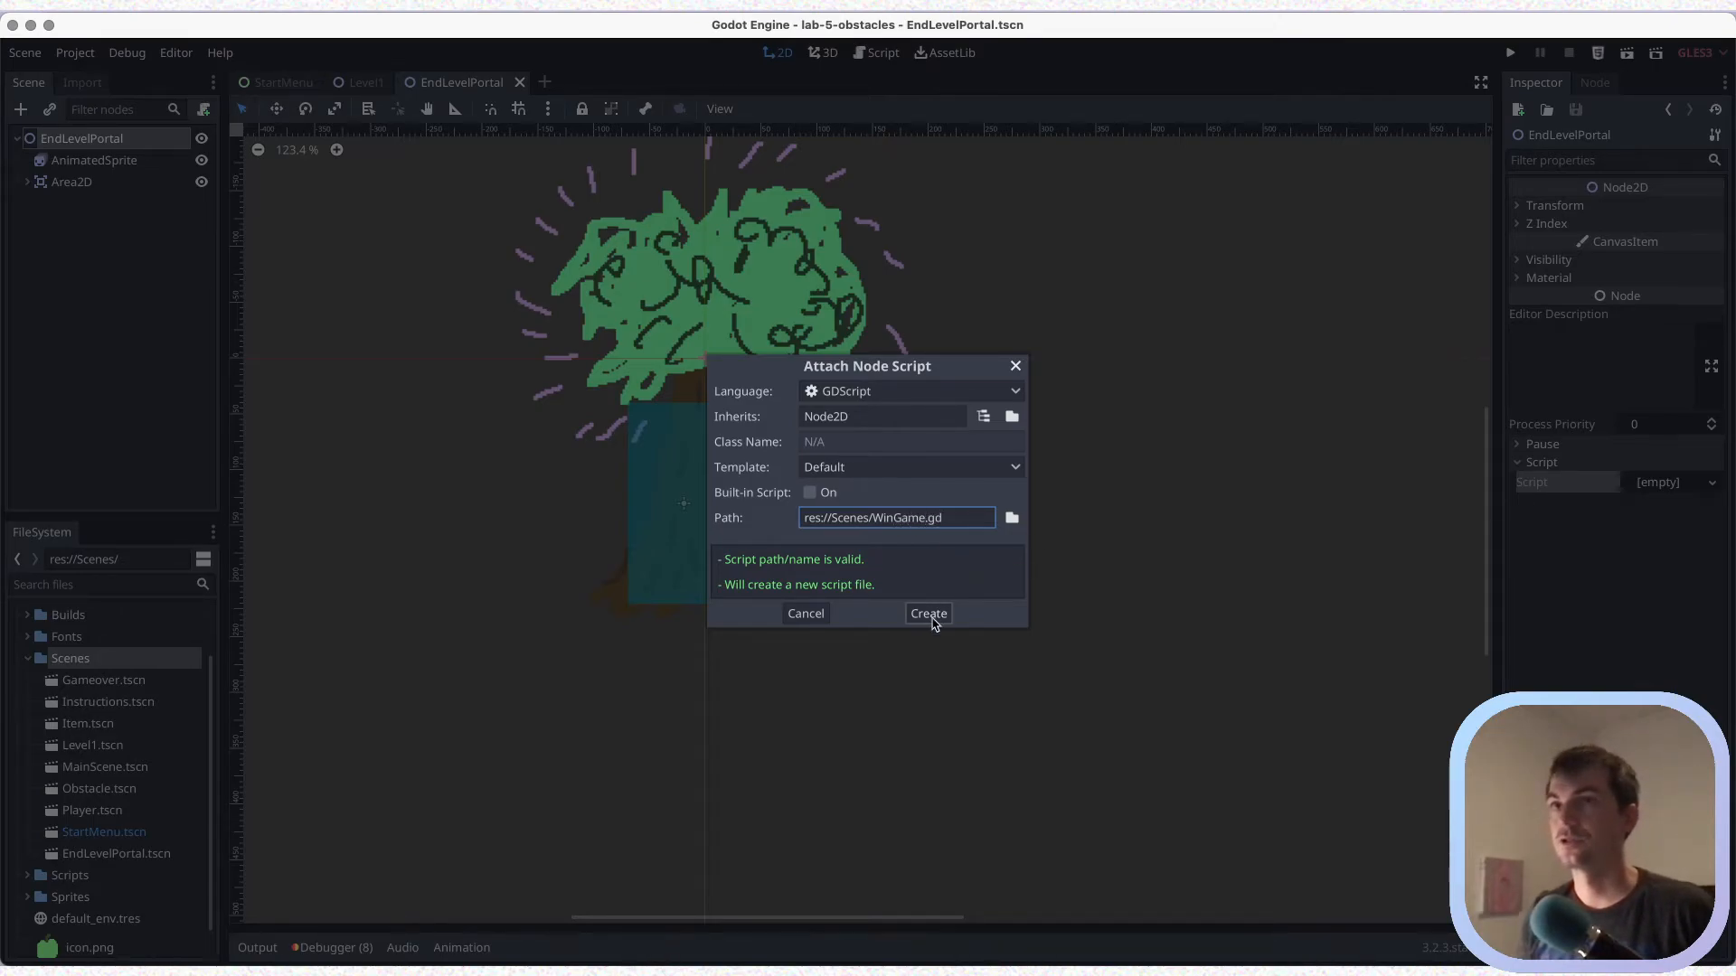
{"action": "left_click", "coordinate": [936, 616]}
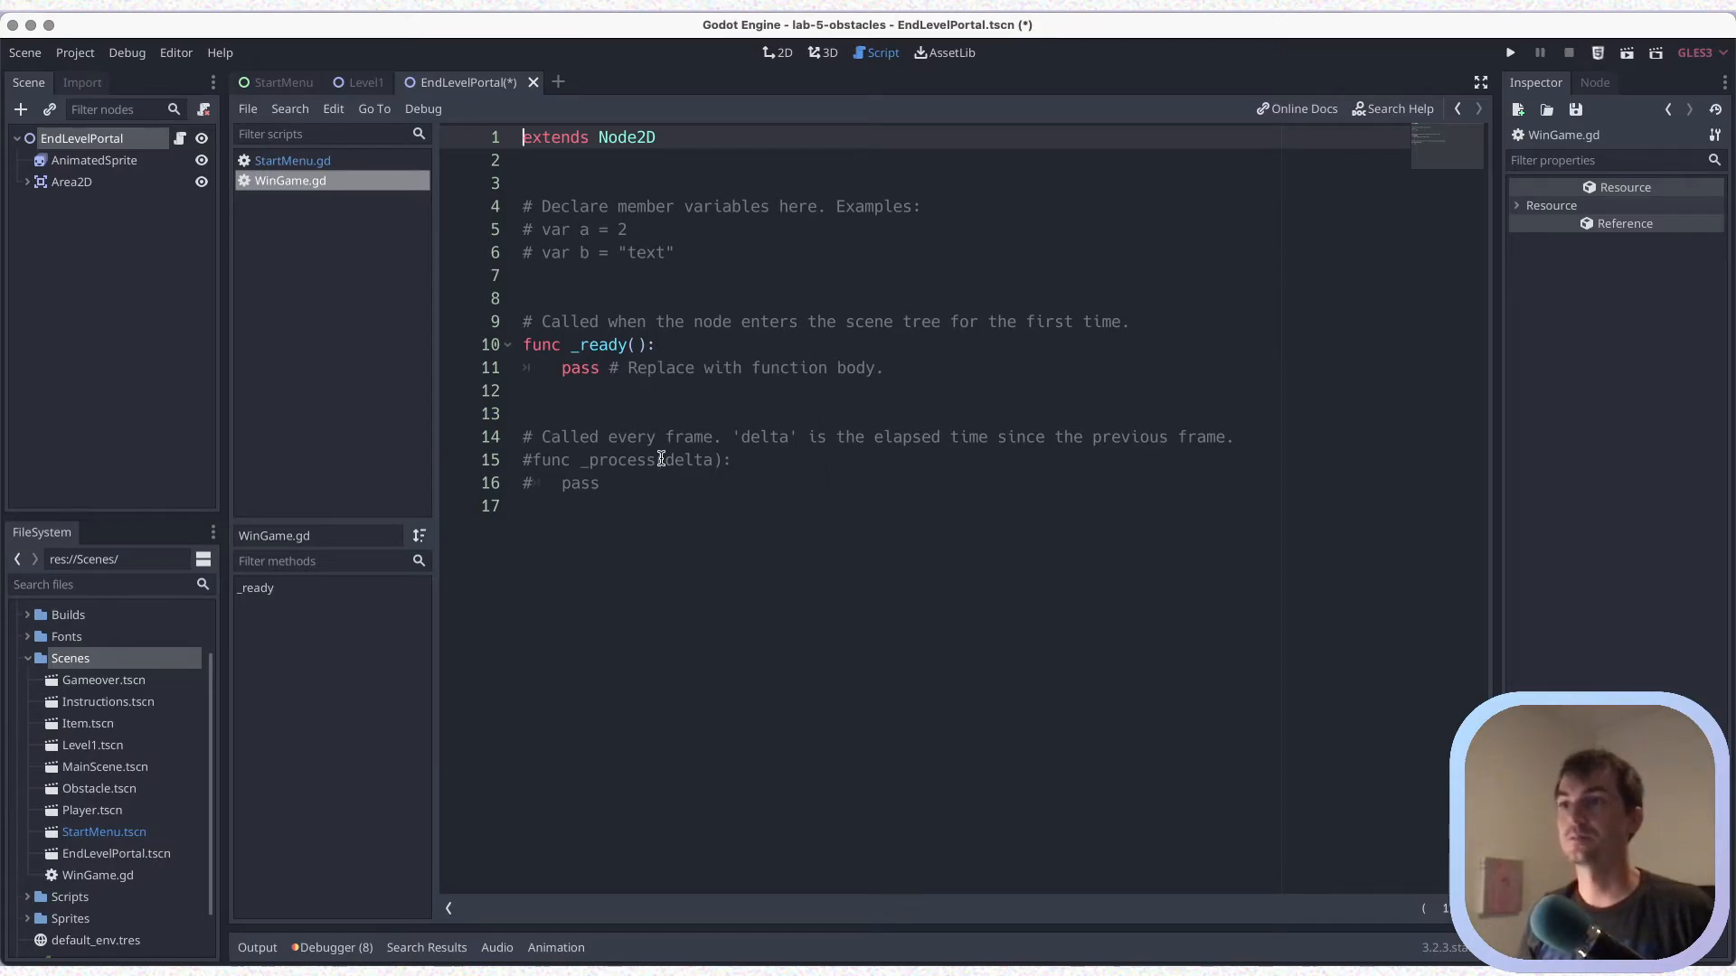
Remove all template code below "extends Node2D" in WinGame.gd, leaving an empty line 3, and save
{"action": "left_click_drag", "start_coordinate": [648, 506], "coordinate": [522, 191]}
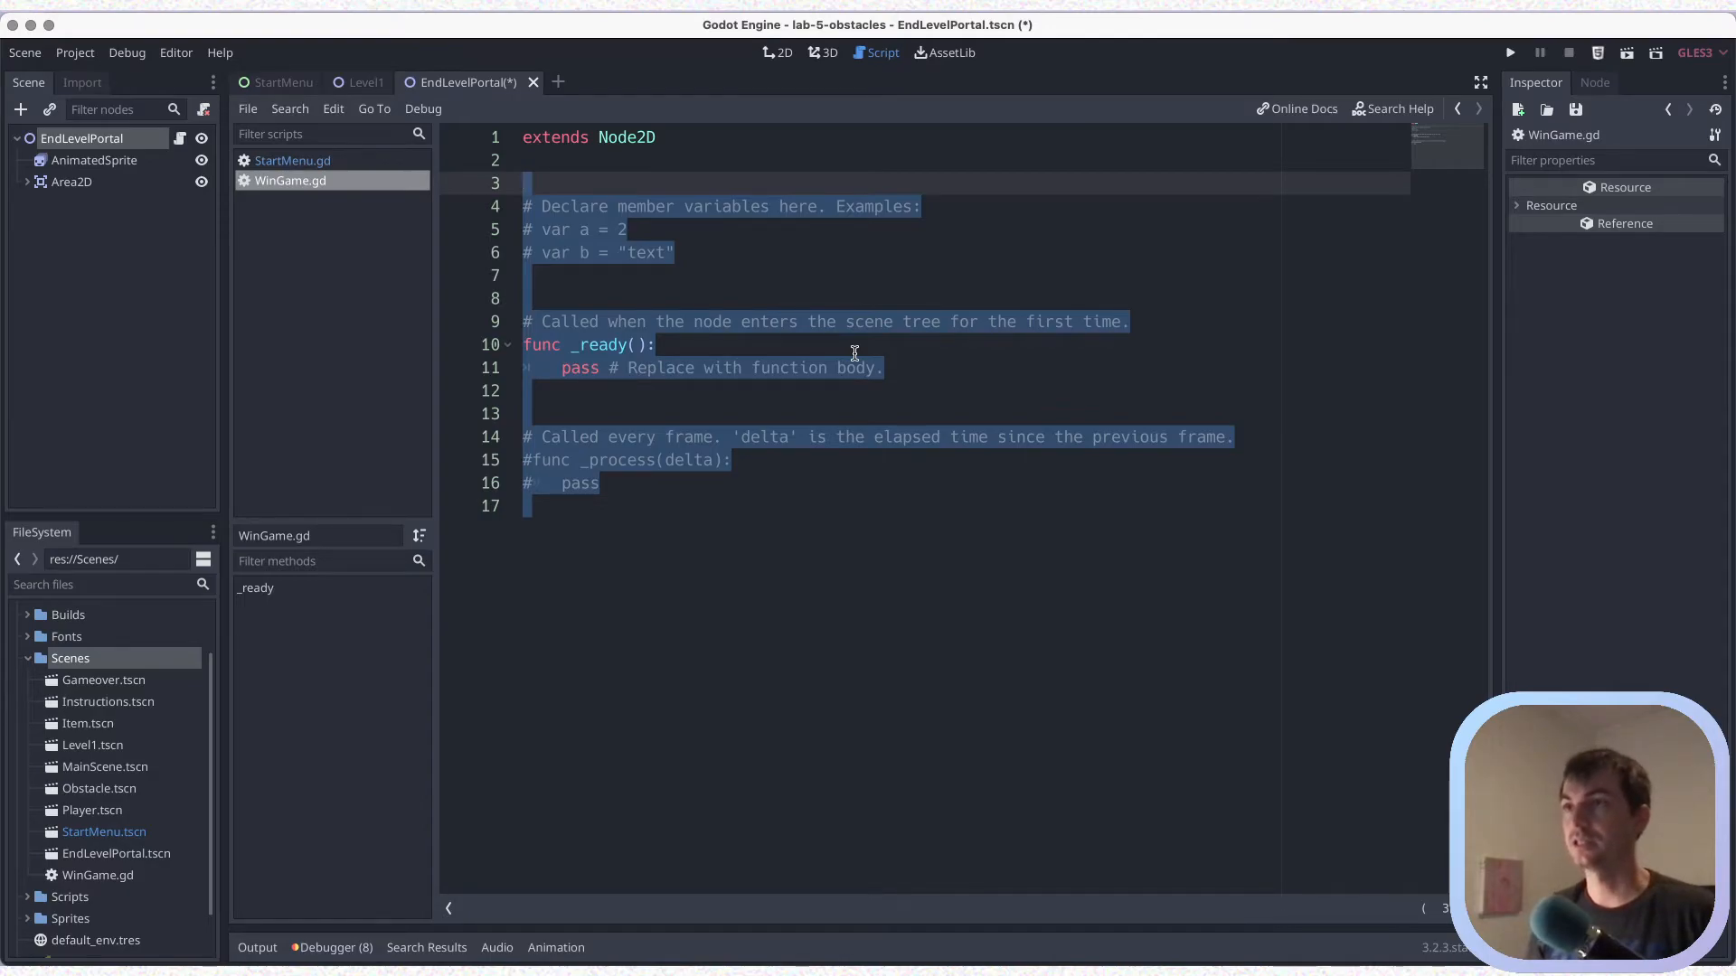
{"action": "key", "text": "BackSpace"}
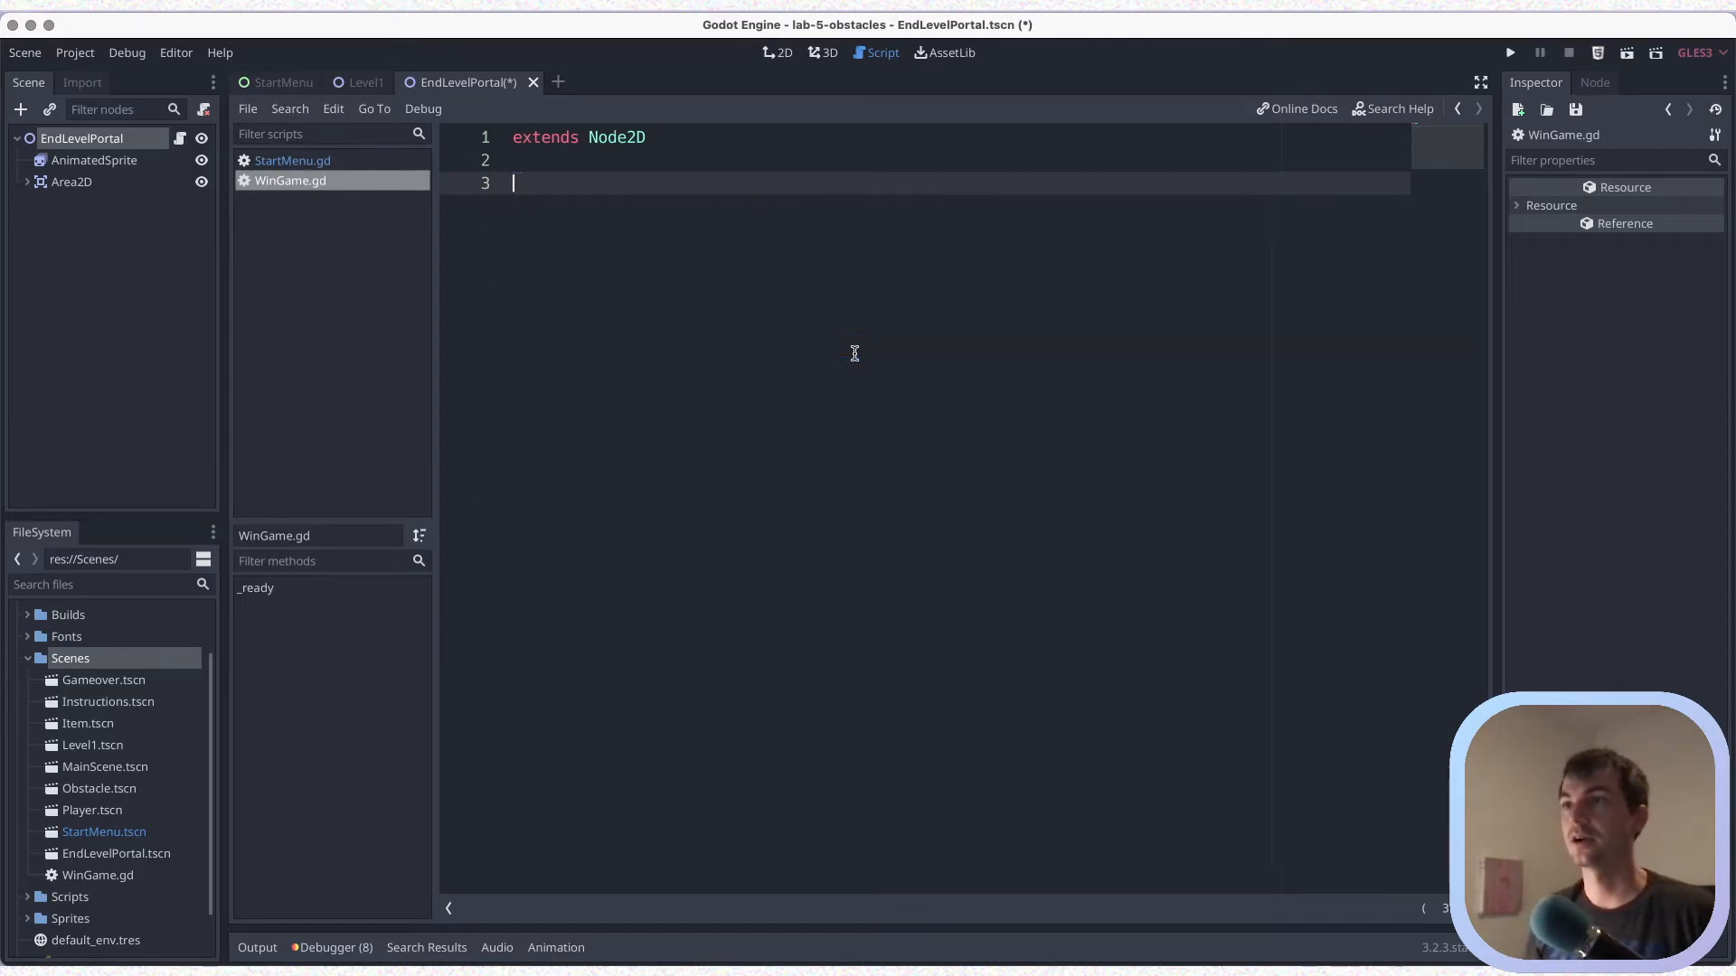
{"action": "key", "text": "ctrl+s"}
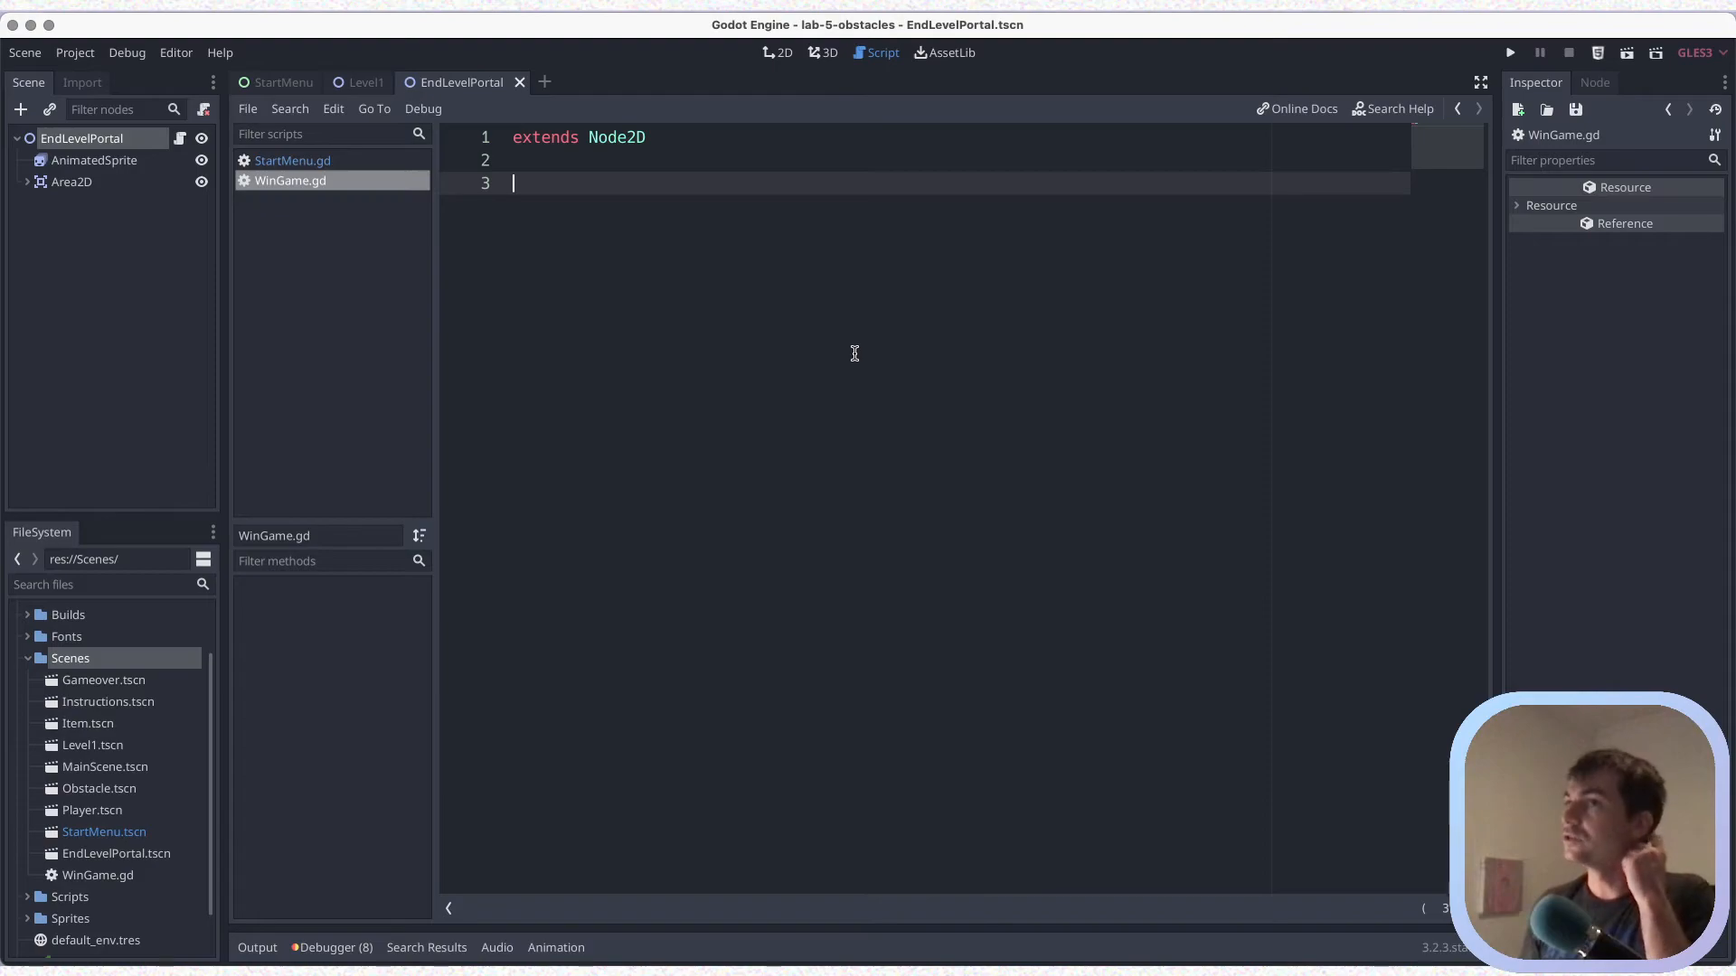
{"action": "key", "text": "BackSpace"}
{"action": "key", "text": "ctrl+s"}
{"action": "key", "text": "Return"}
{"action": "key", "text": "ctrl+s"}
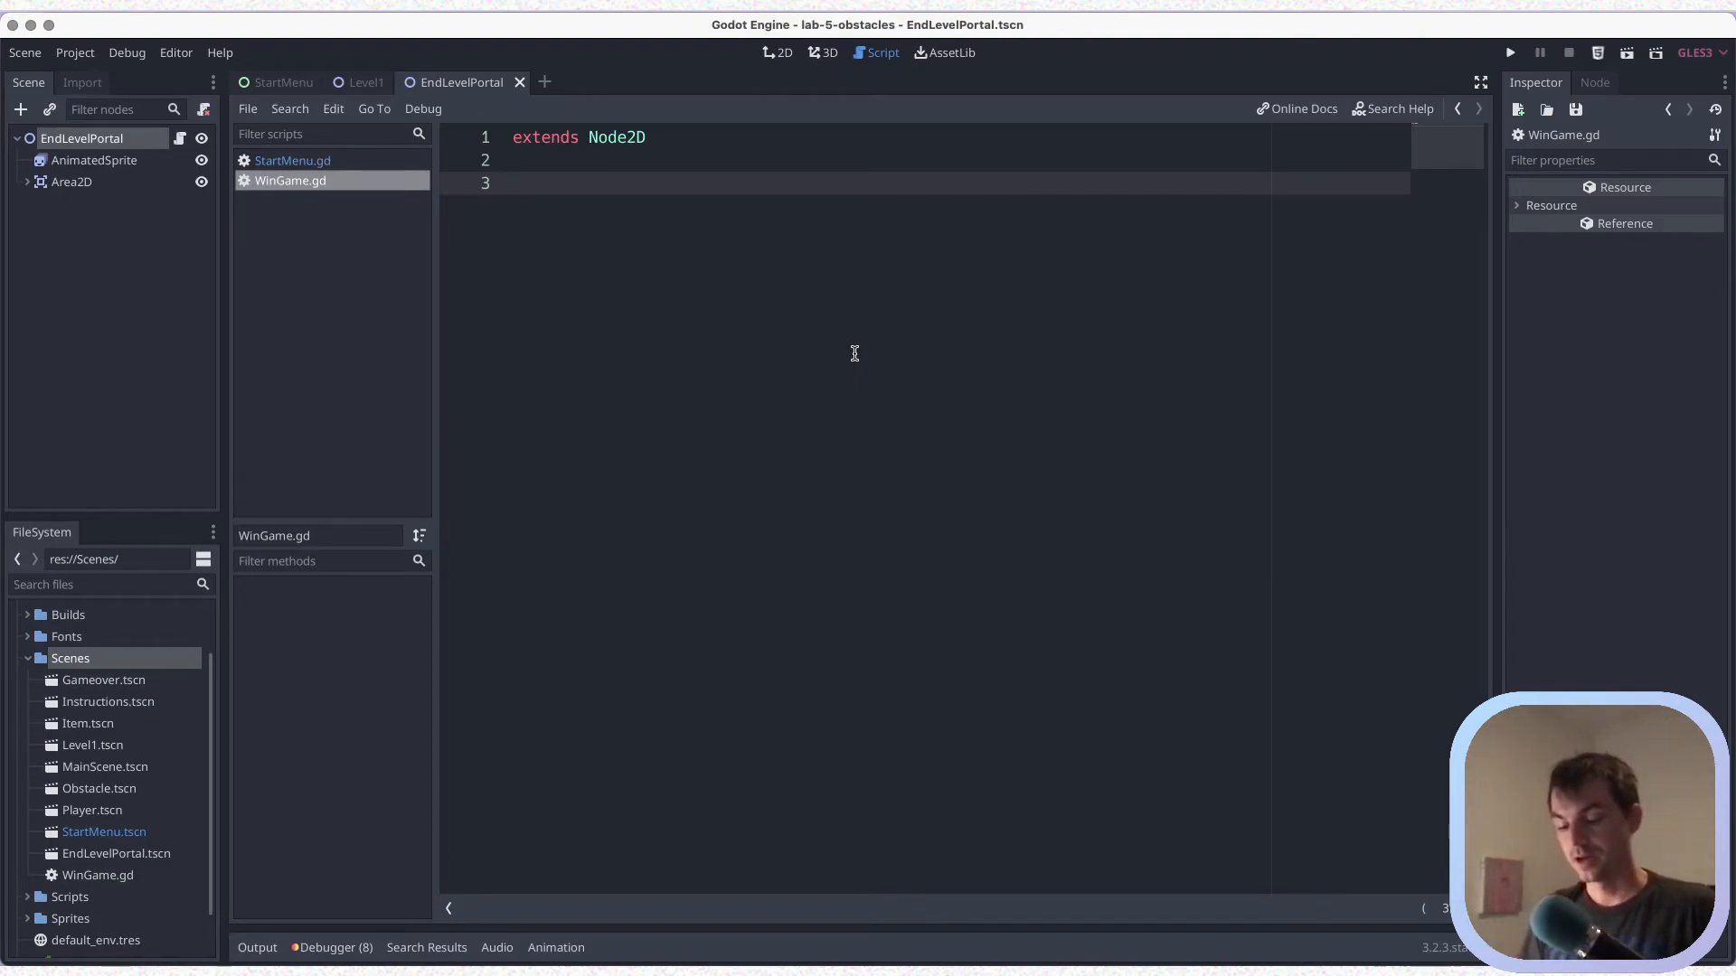
Begin the declaration "onready var WinGameUI =" on line 3 of WinGame.gd and save
{"action": "type", "text": "var"}
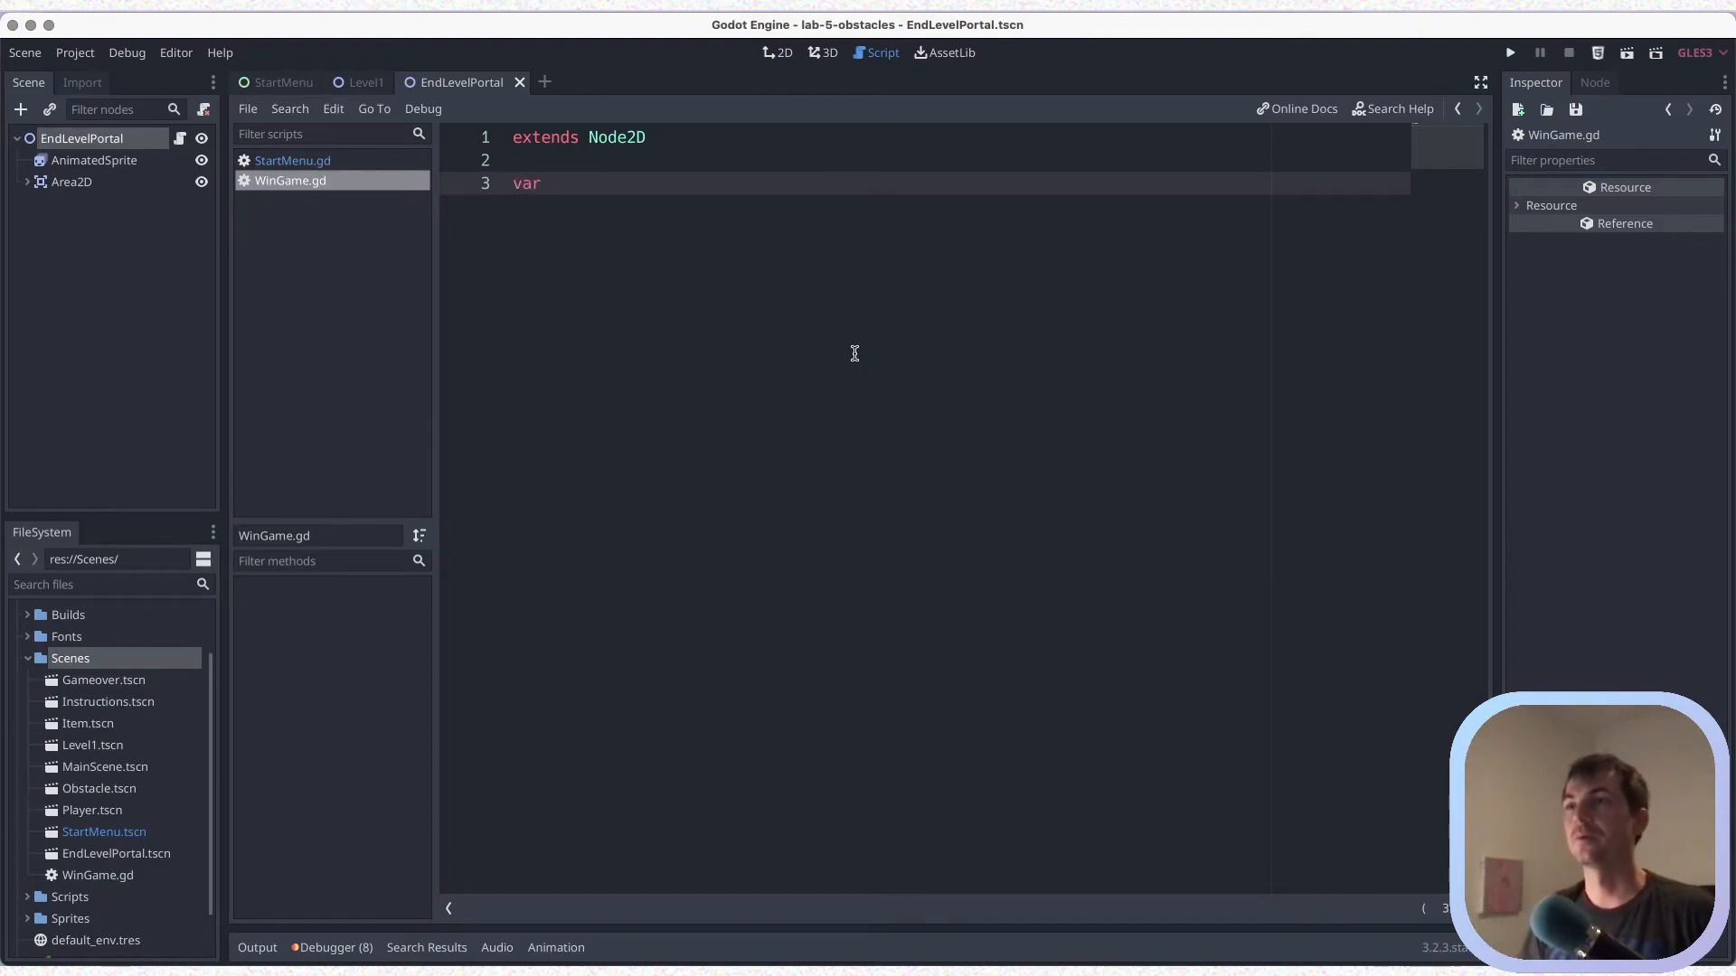
{"action": "key", "text": "BackSpace"}
{"action": "key", "text": "BackSpace"}
{"action": "key", "text": "BackSpace"}
{"action": "key", "text": "BackSpace"}
{"action": "type", "text": "onready"}
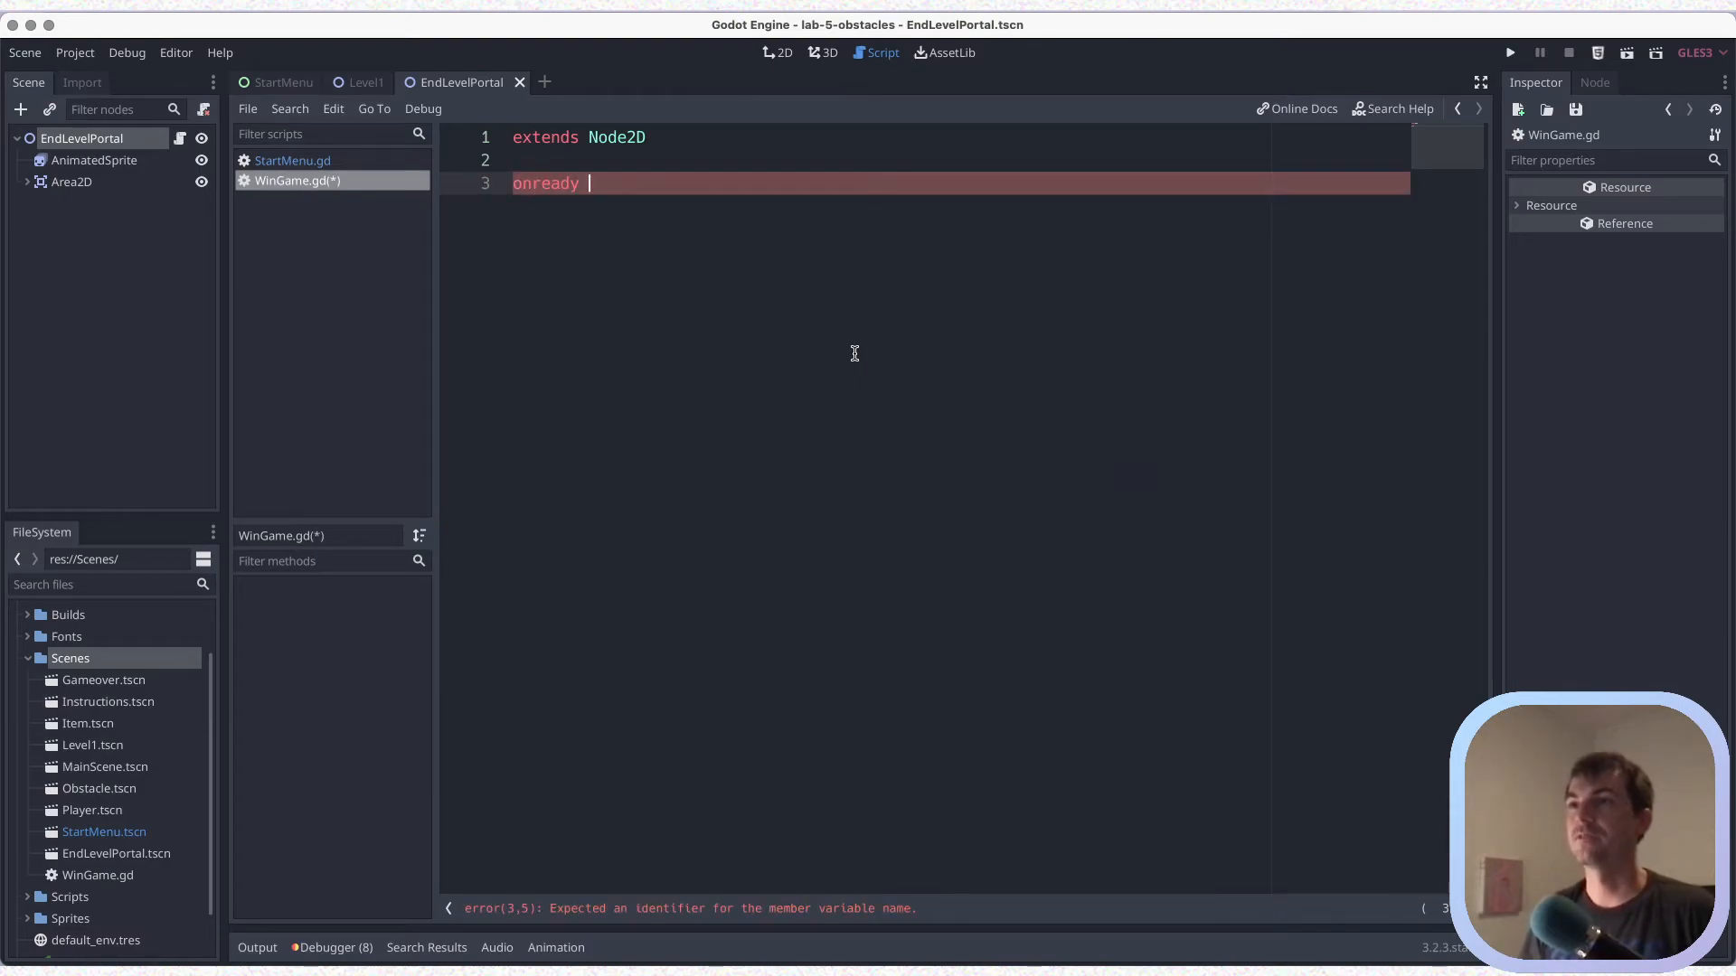
{"action": "key", "text": "Return"}
{"action": "key", "text": "super+s"}
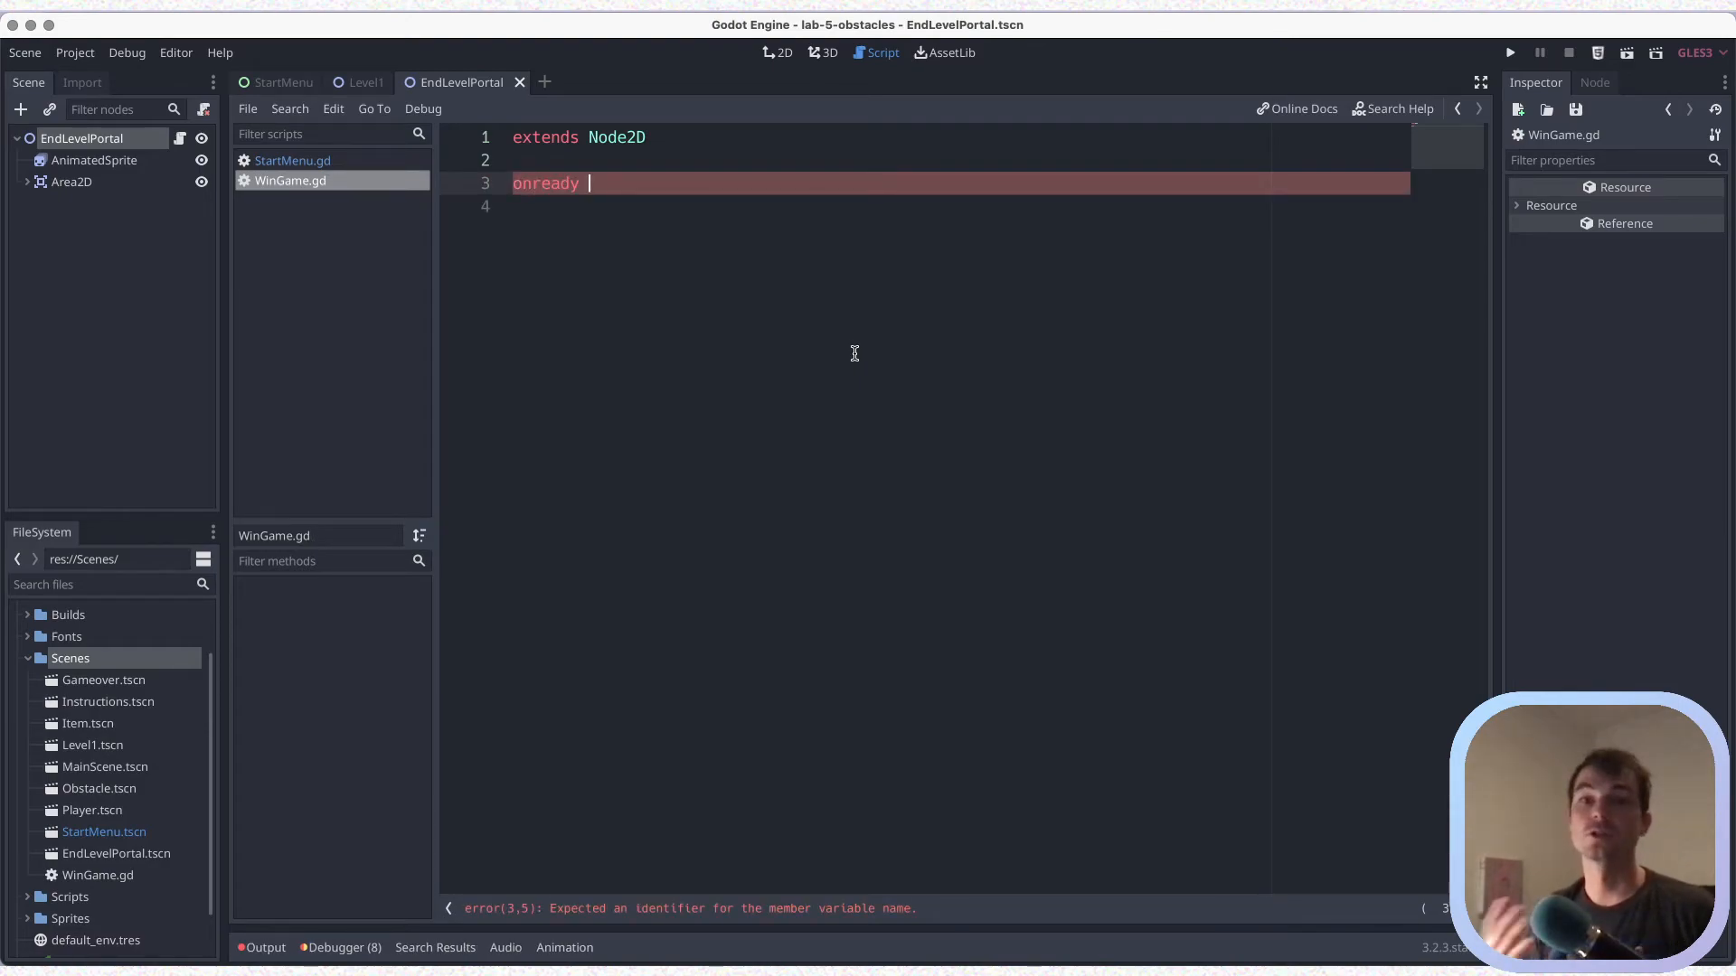
{"action": "type", "text": "var"}
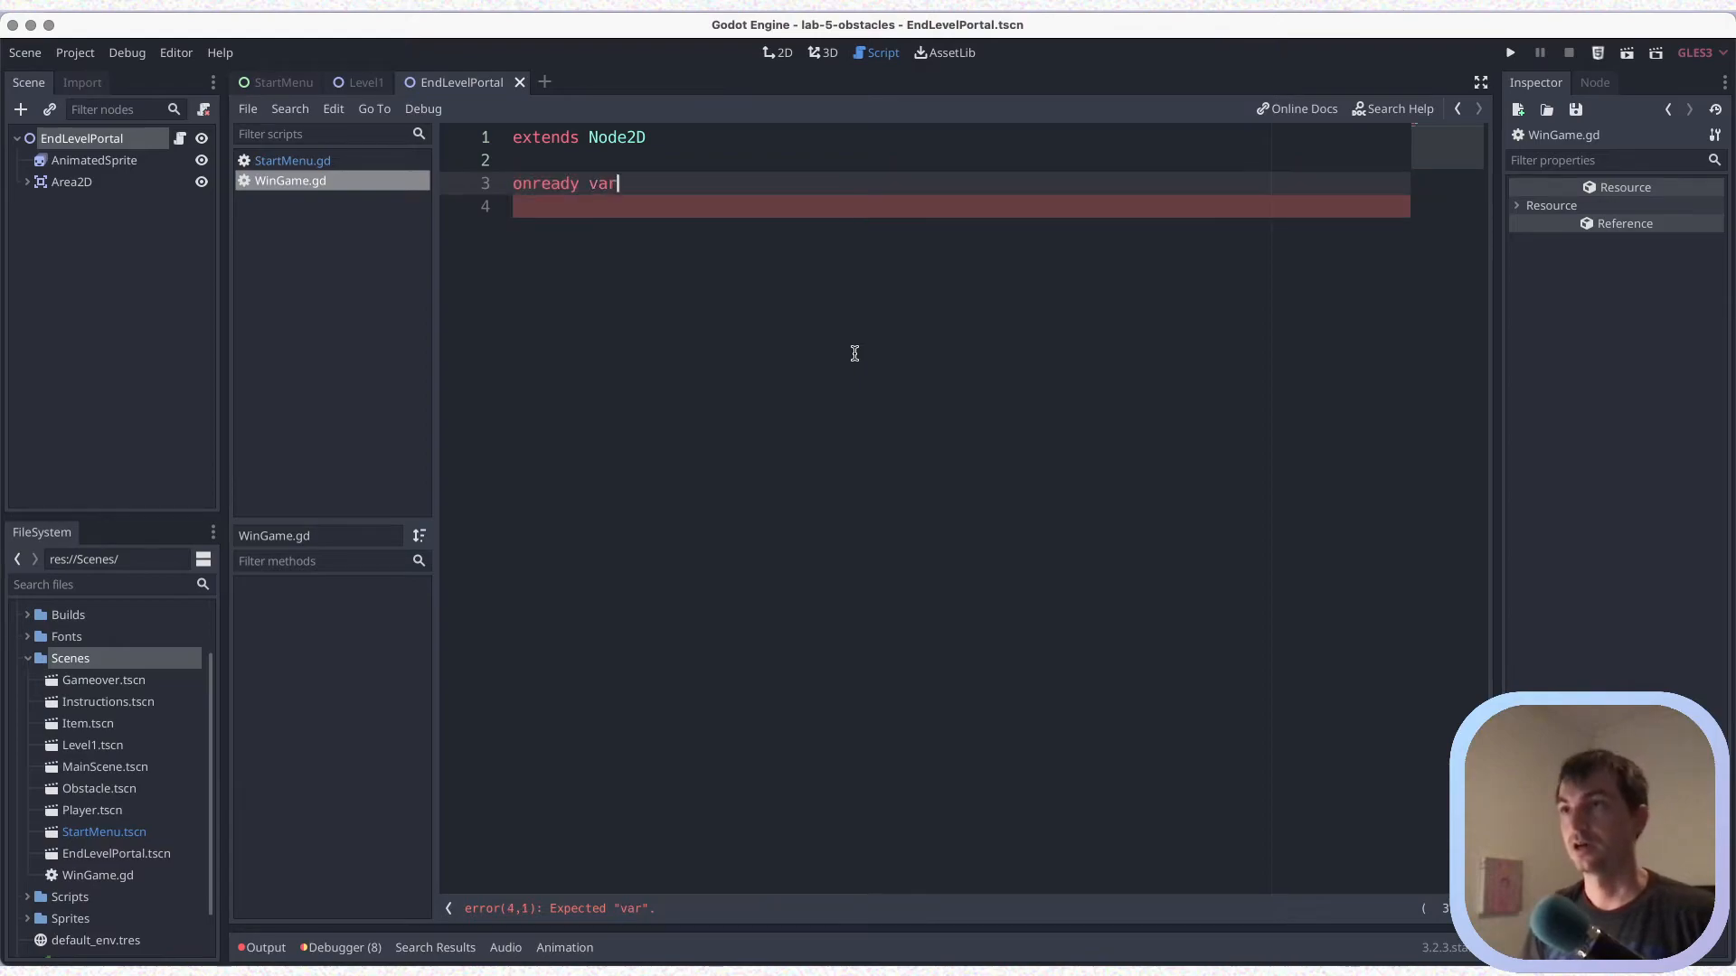
{"action": "key", "text": "super+s"}
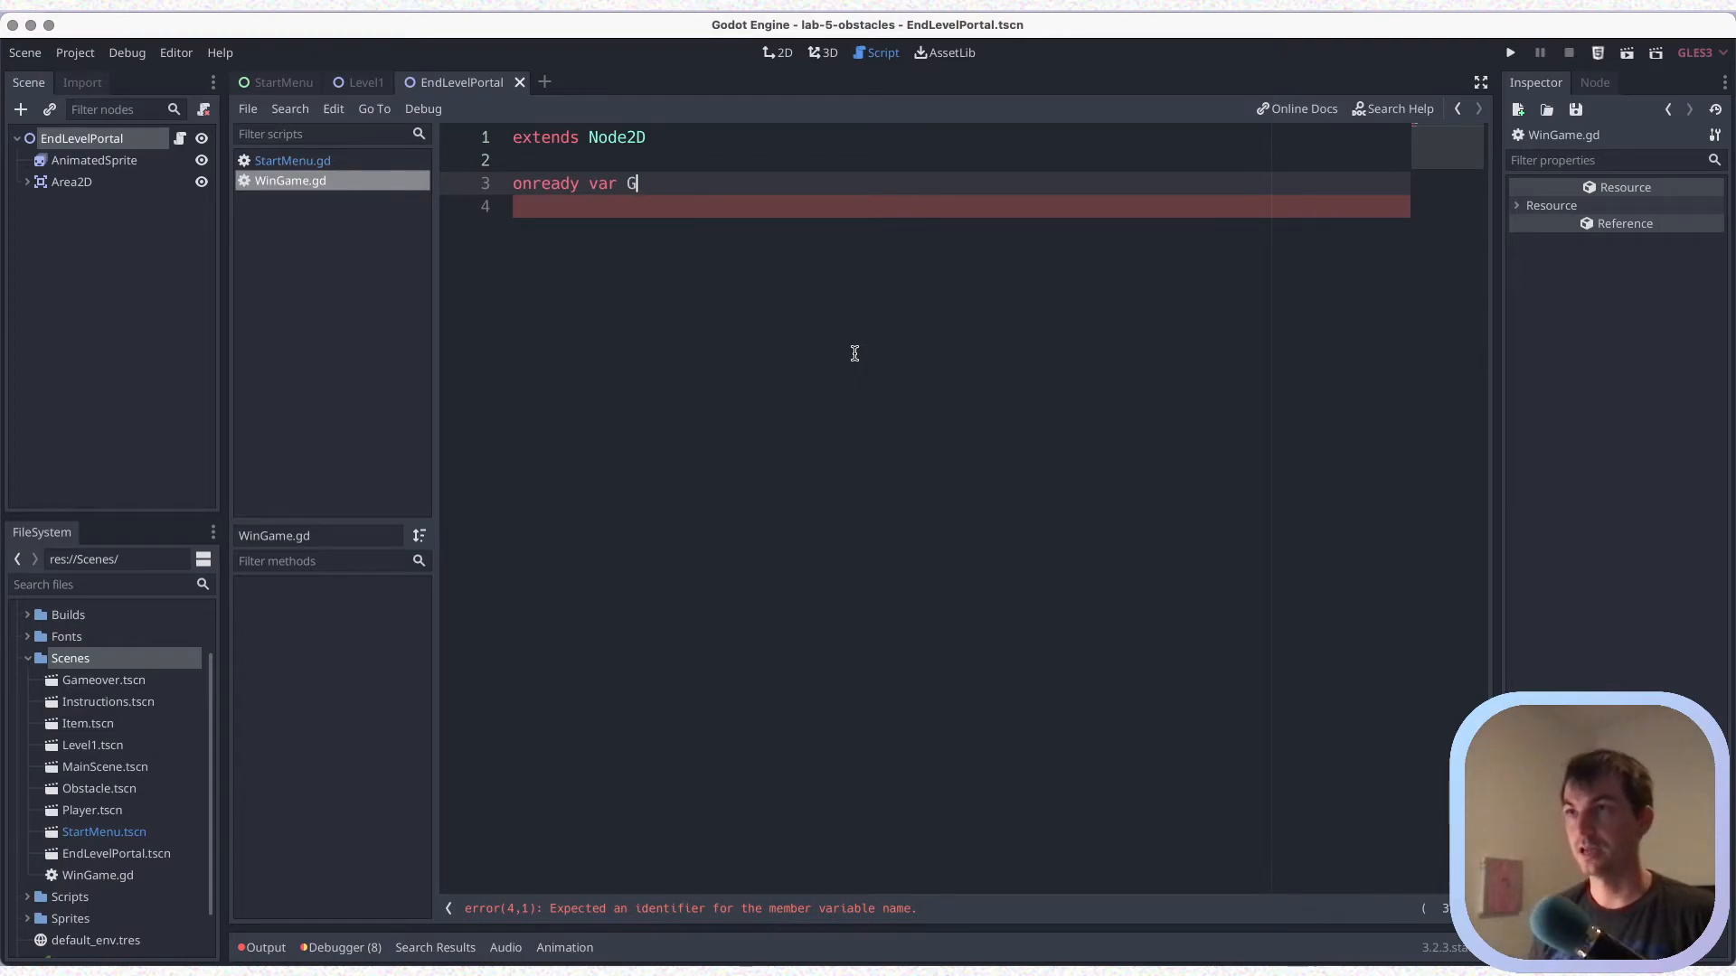
{"action": "type", "text": "WinGameUI"}
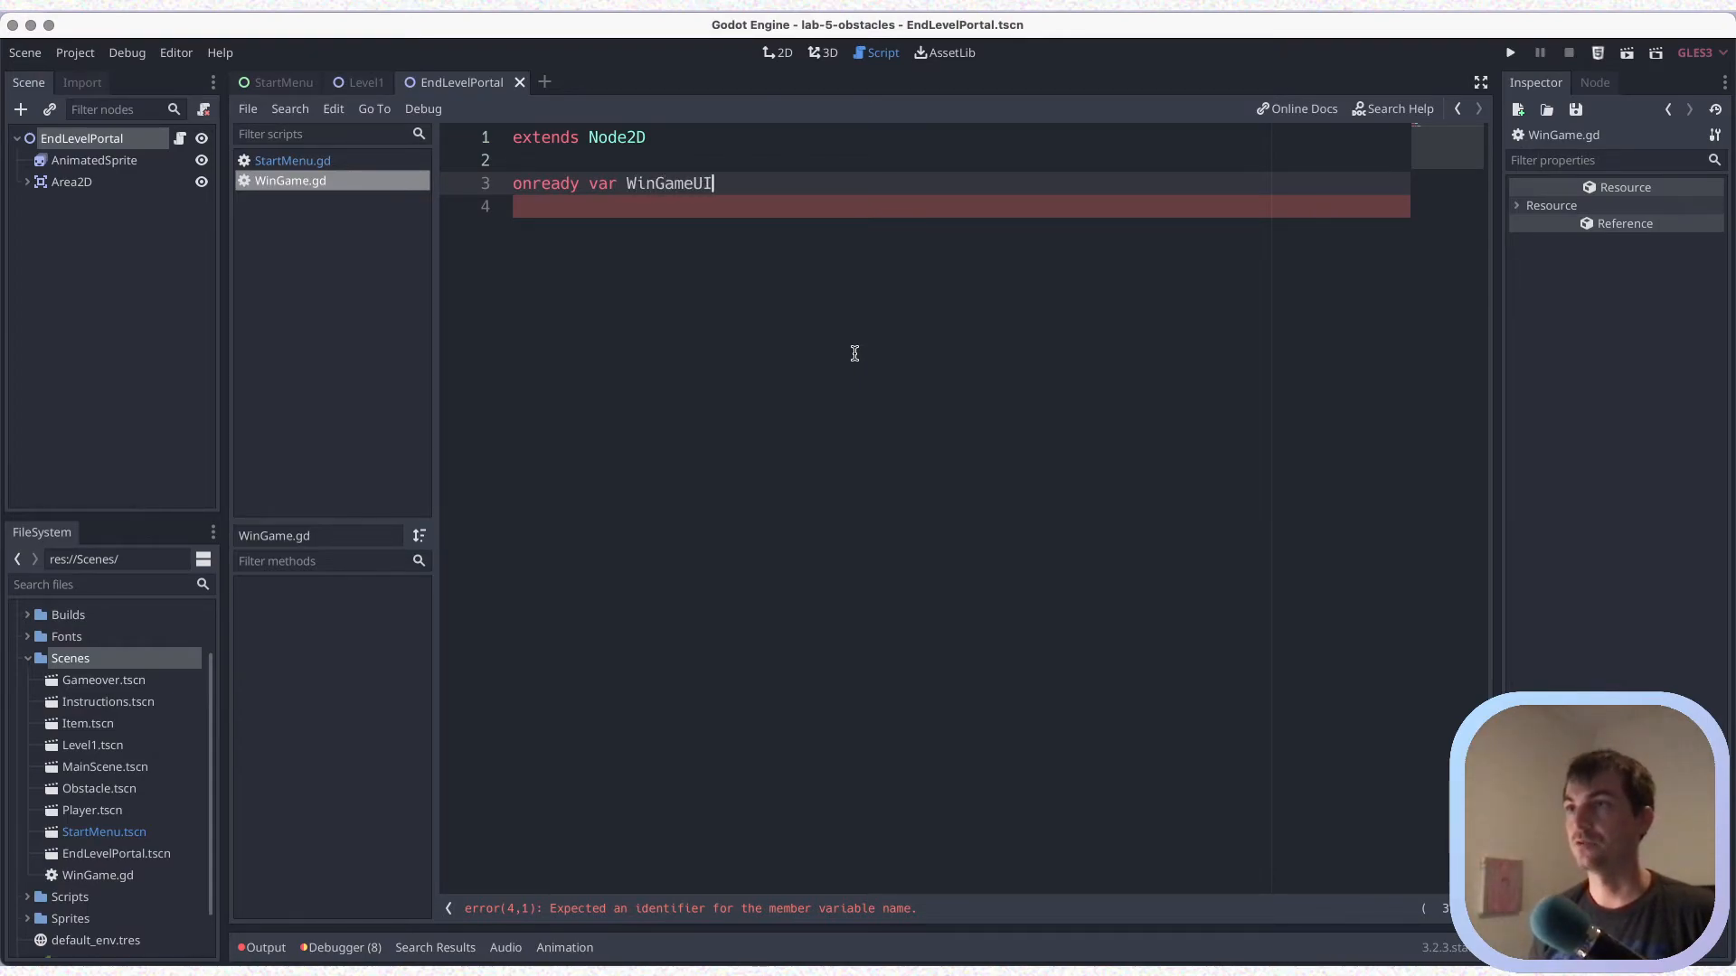
{"action": "type", "text": " ="}
{"action": "key", "text": "super+s"}
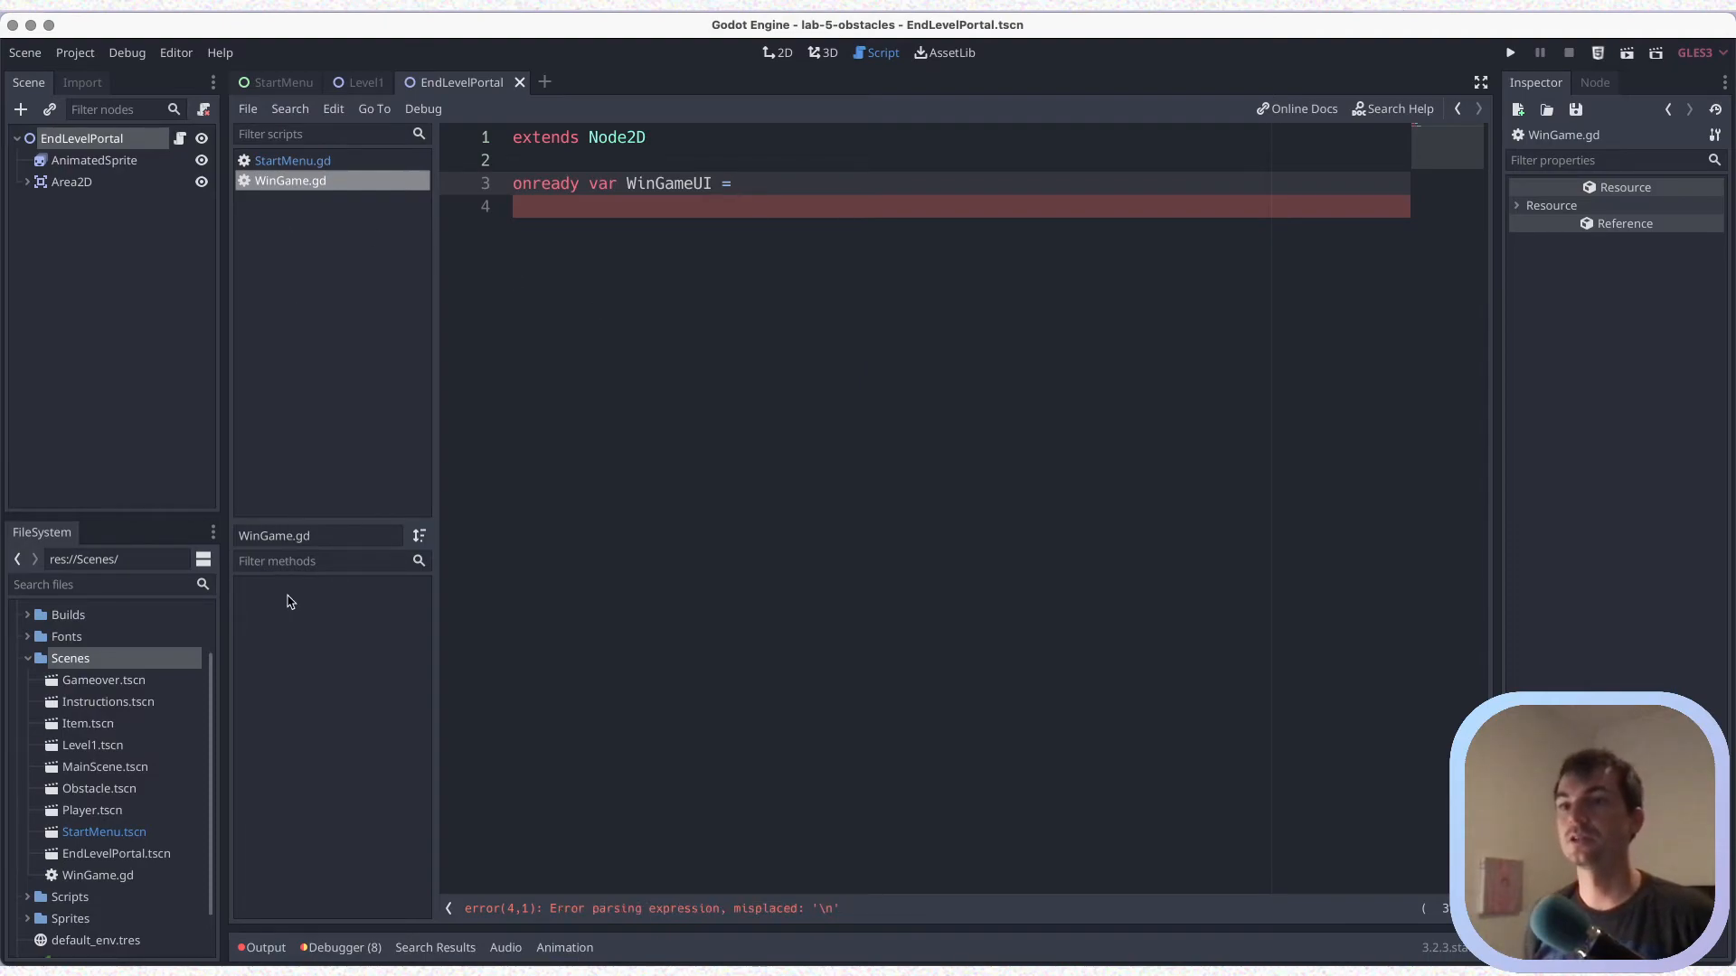
Open Player.gd from the Scripts folder and examine how its Gameover onready variable references the UI node
{"action": "left_click", "coordinate": [28, 658]}
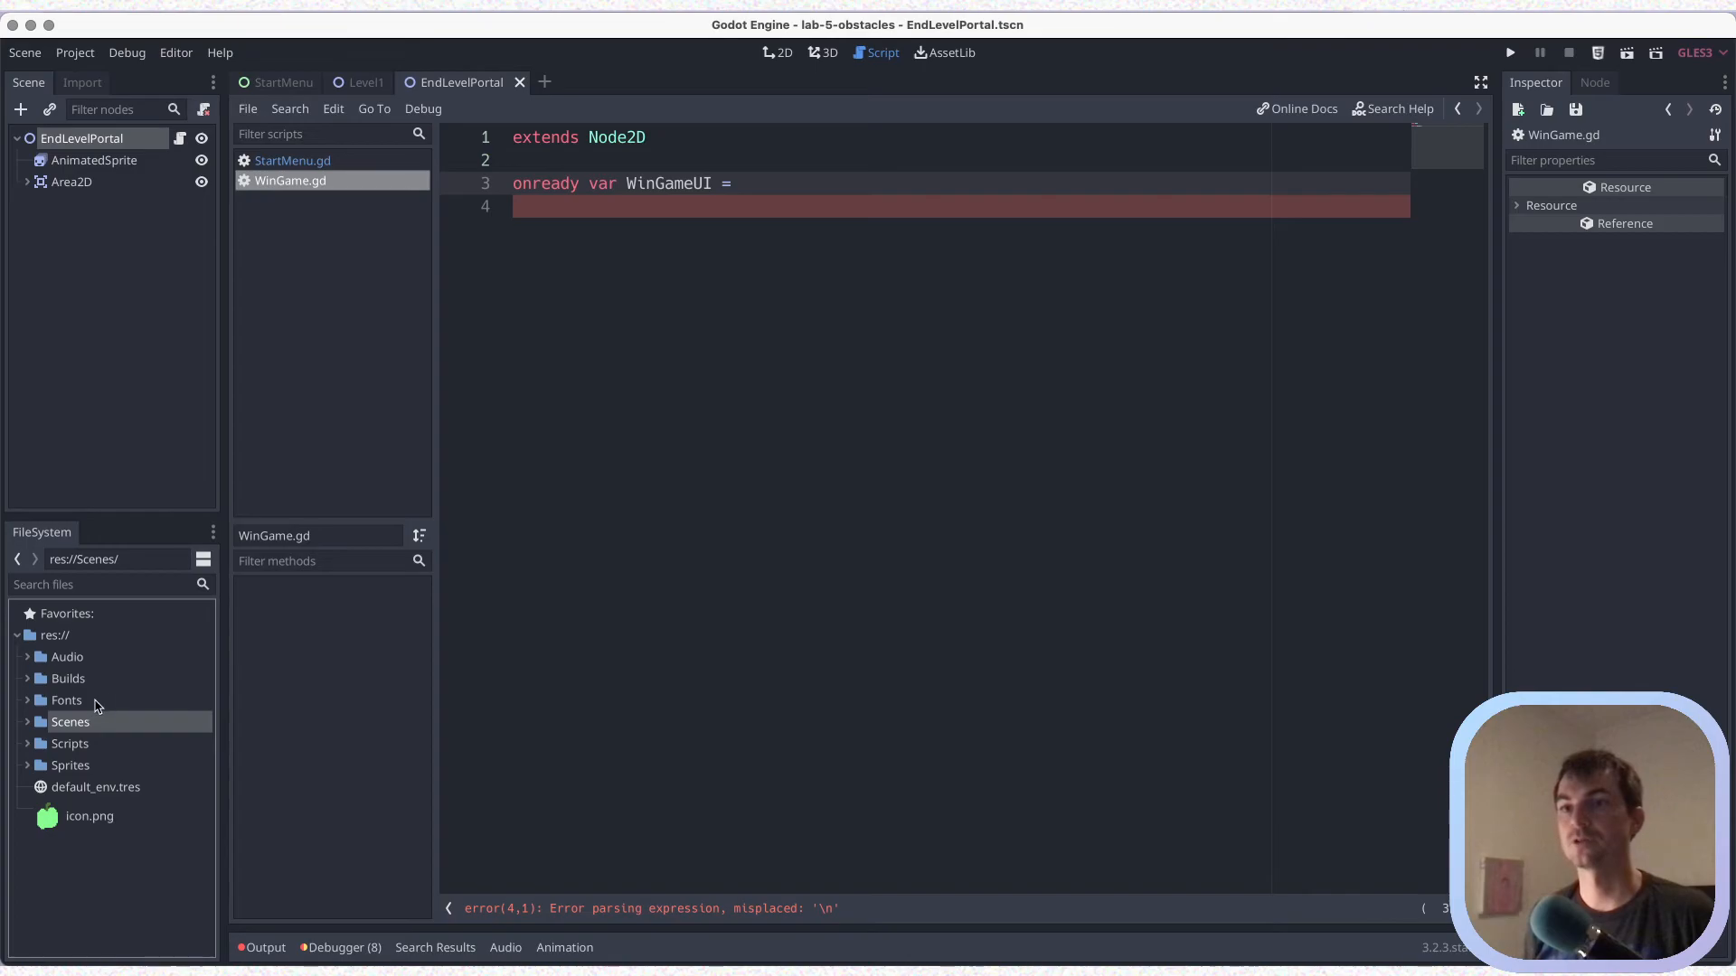
{"action": "left_click", "coordinate": [27, 744]}
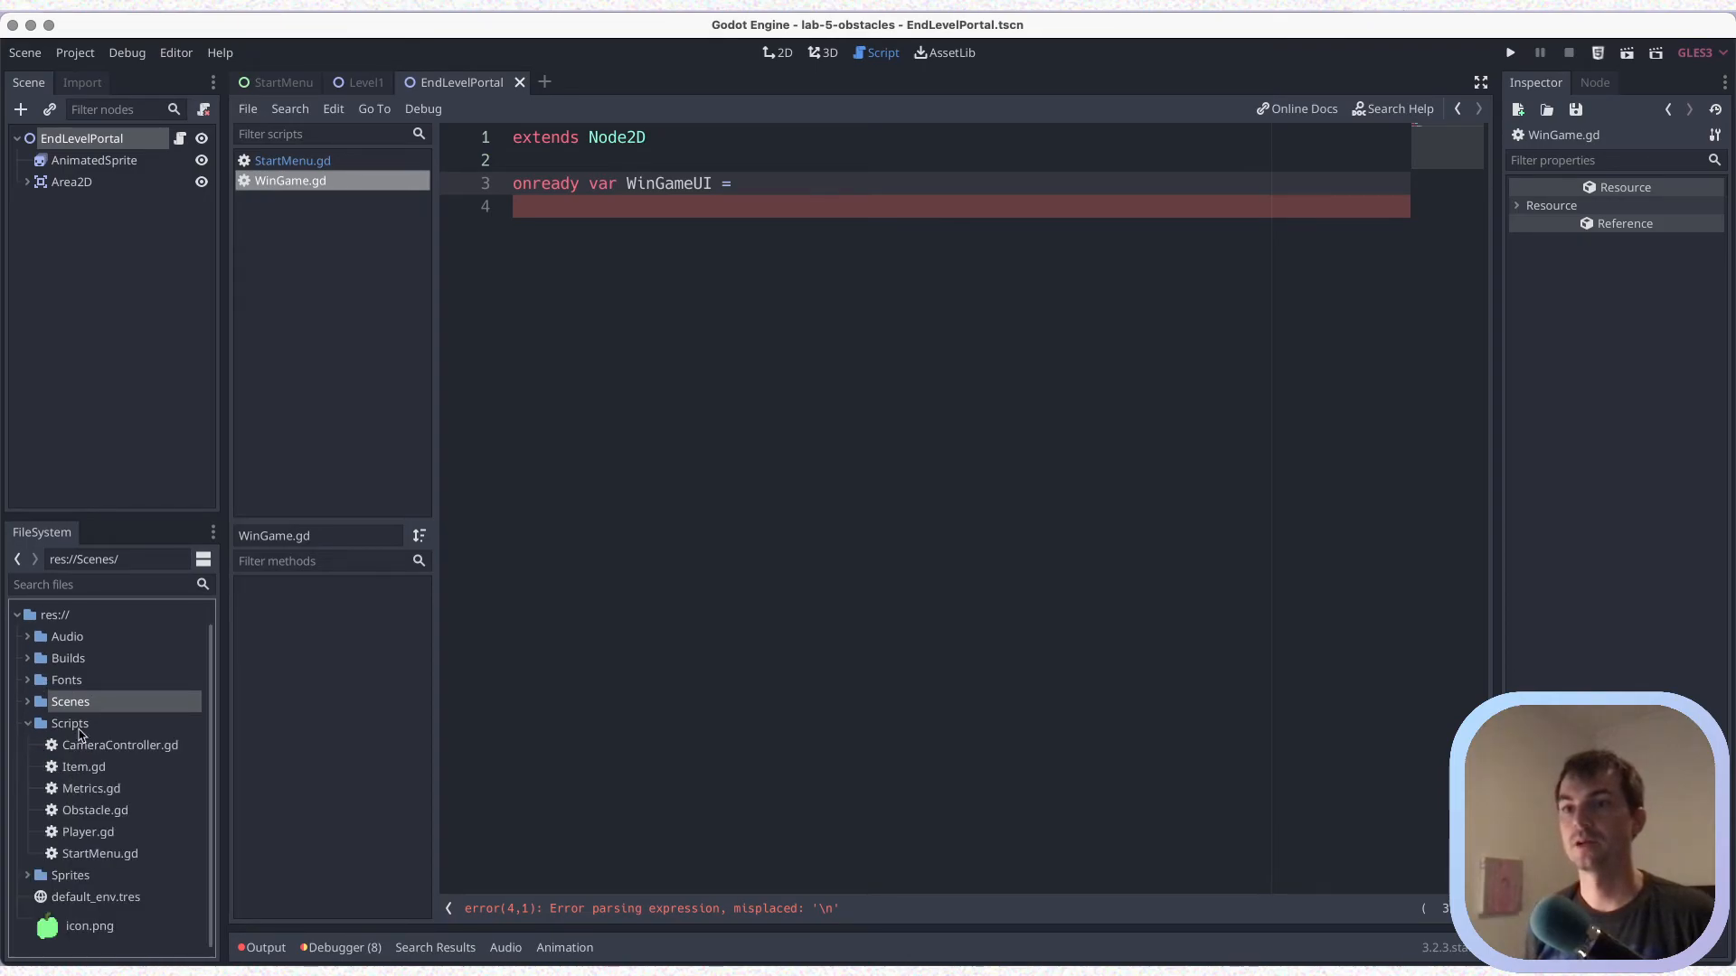
{"action": "double_click", "coordinate": [89, 831]}
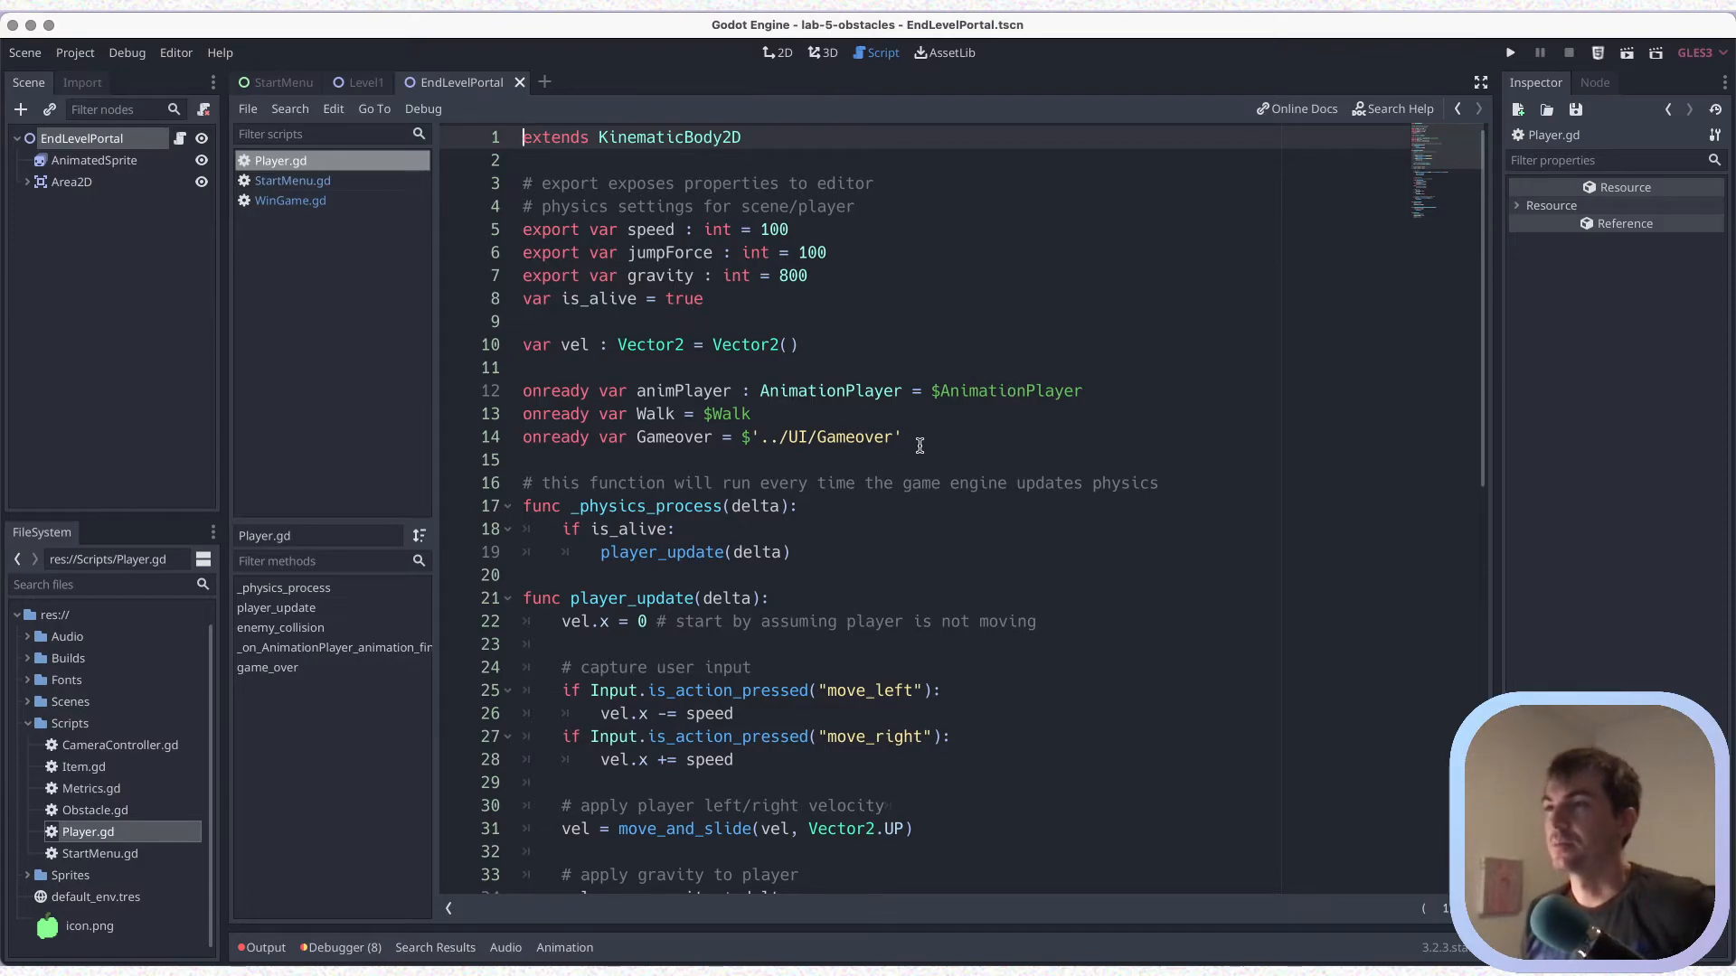
{"action": "left_click_drag", "start_coordinate": [926, 445], "coordinate": [526, 443]}
{"action": "left_click", "coordinate": [604, 440]}
{"action": "double_click", "coordinate": [662, 441]}
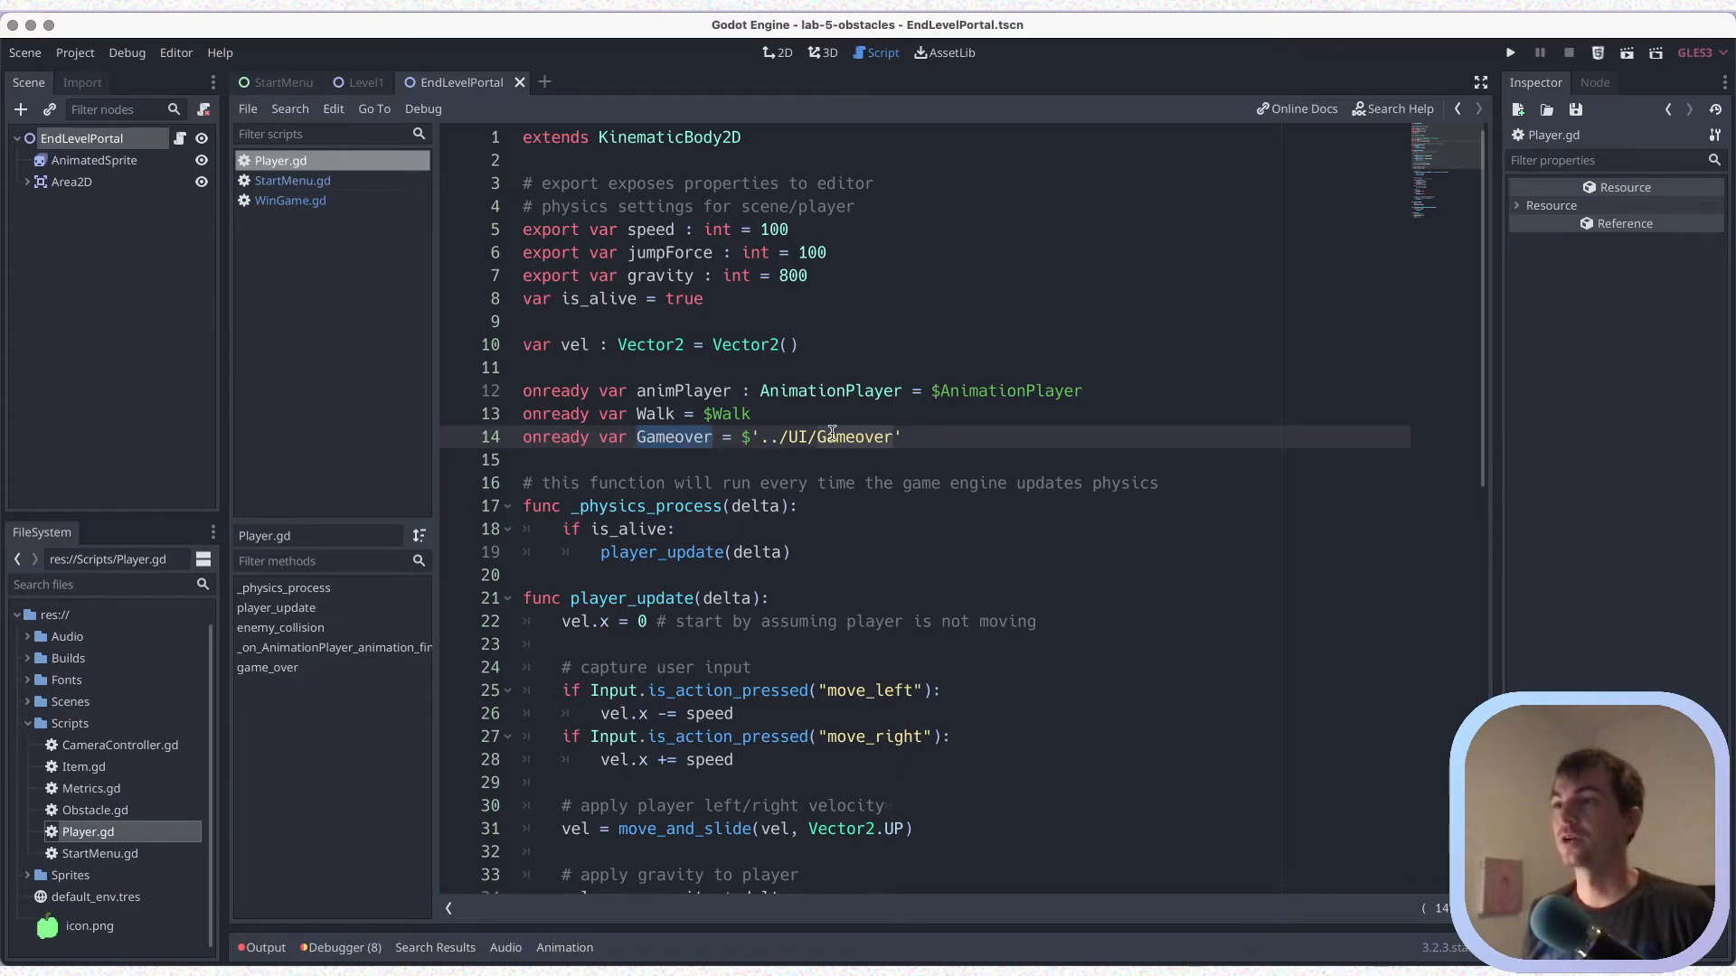
{"action": "key", "text": "ctrl+s"}
Complete the WinGameUI declaration in WinGame.gd with the node path $'../UI/WinGame' and save
{"action": "left_click", "coordinate": [292, 200]}
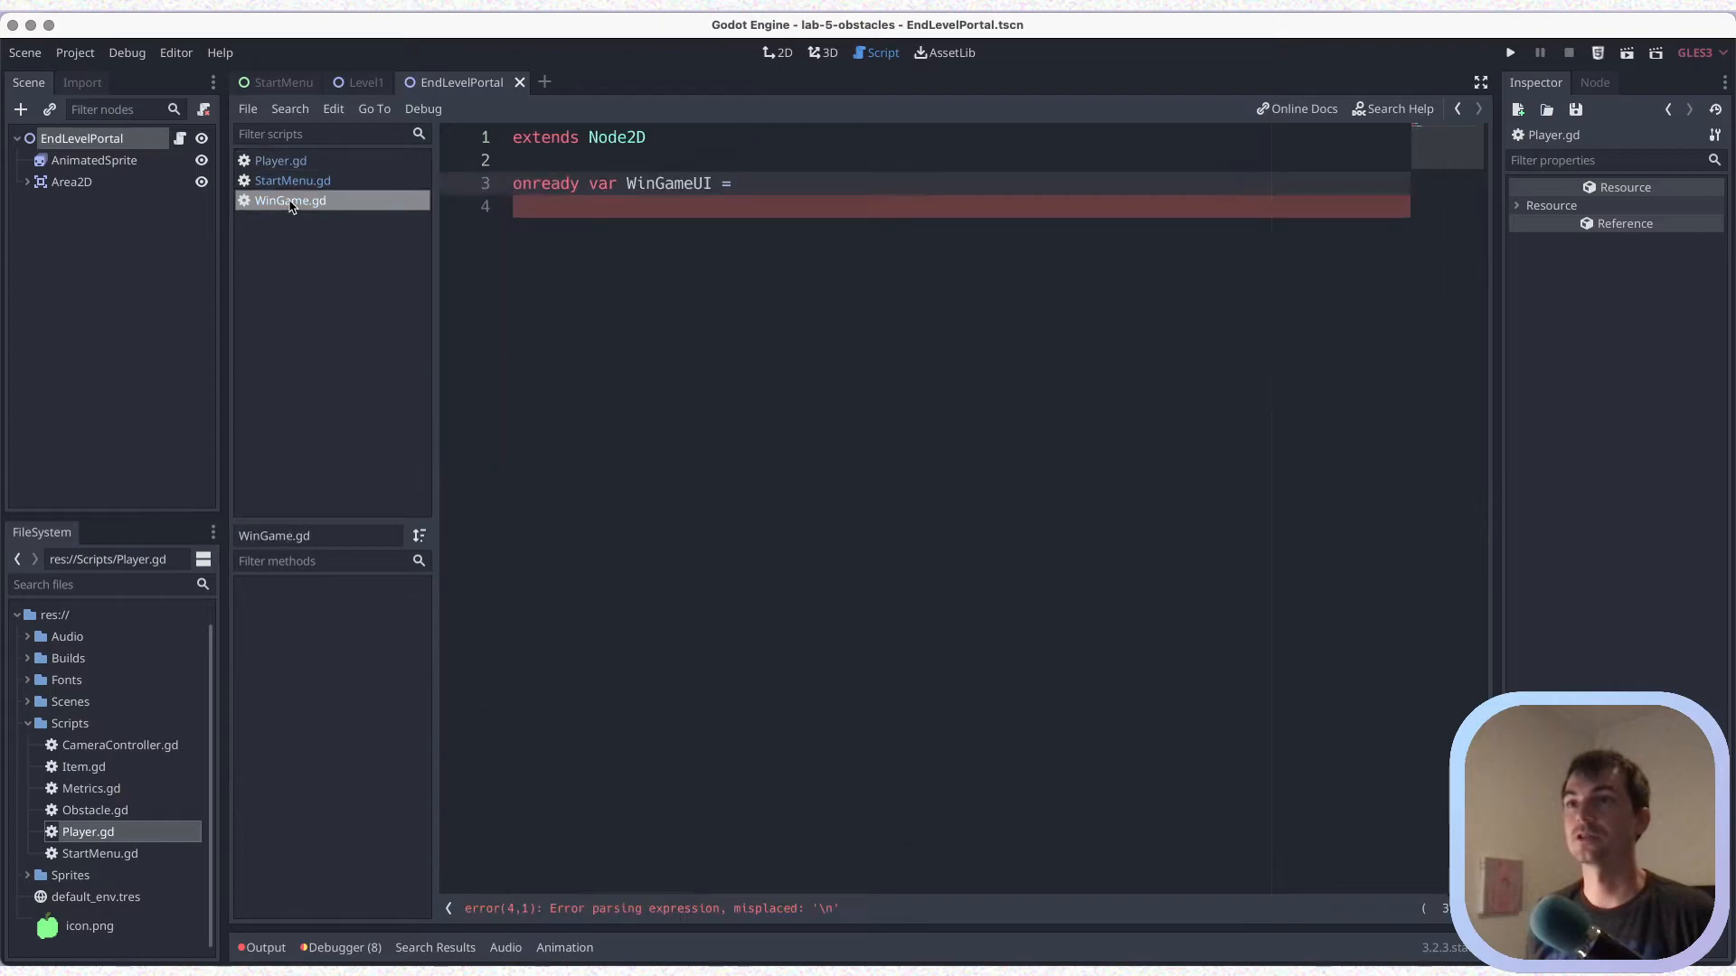
{"action": "left_click", "coordinate": [805, 194]}
{"action": "left_click", "coordinate": [804, 187]}
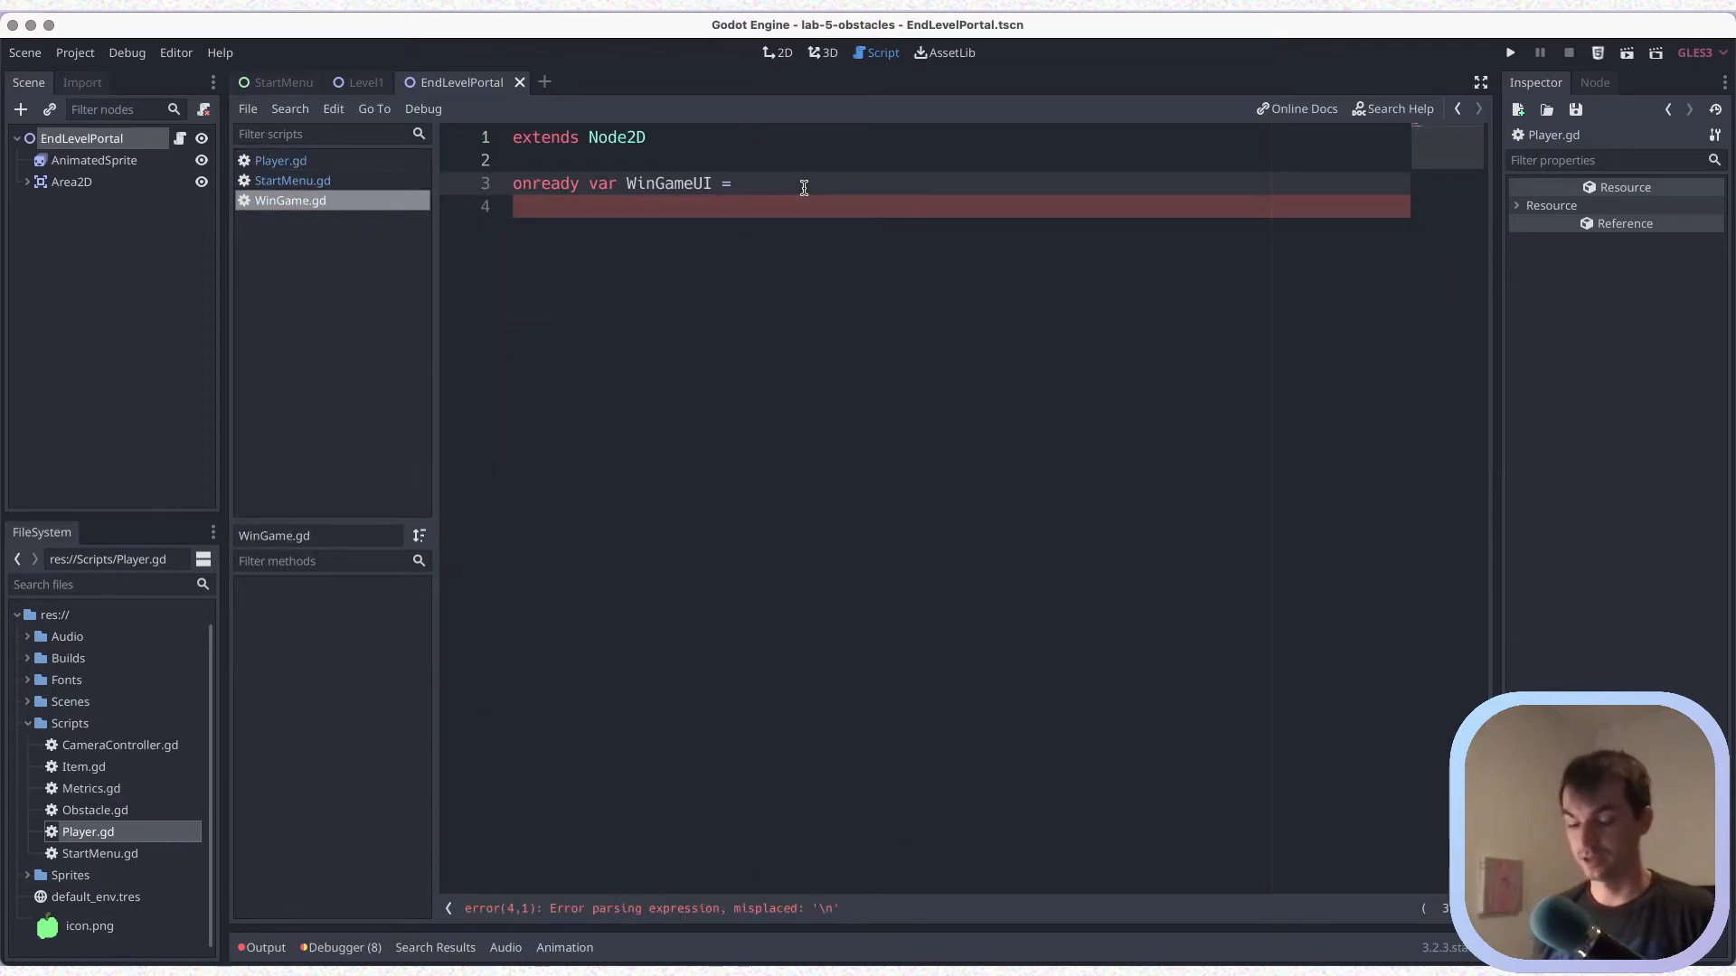
{"action": "type", "text": "$"}
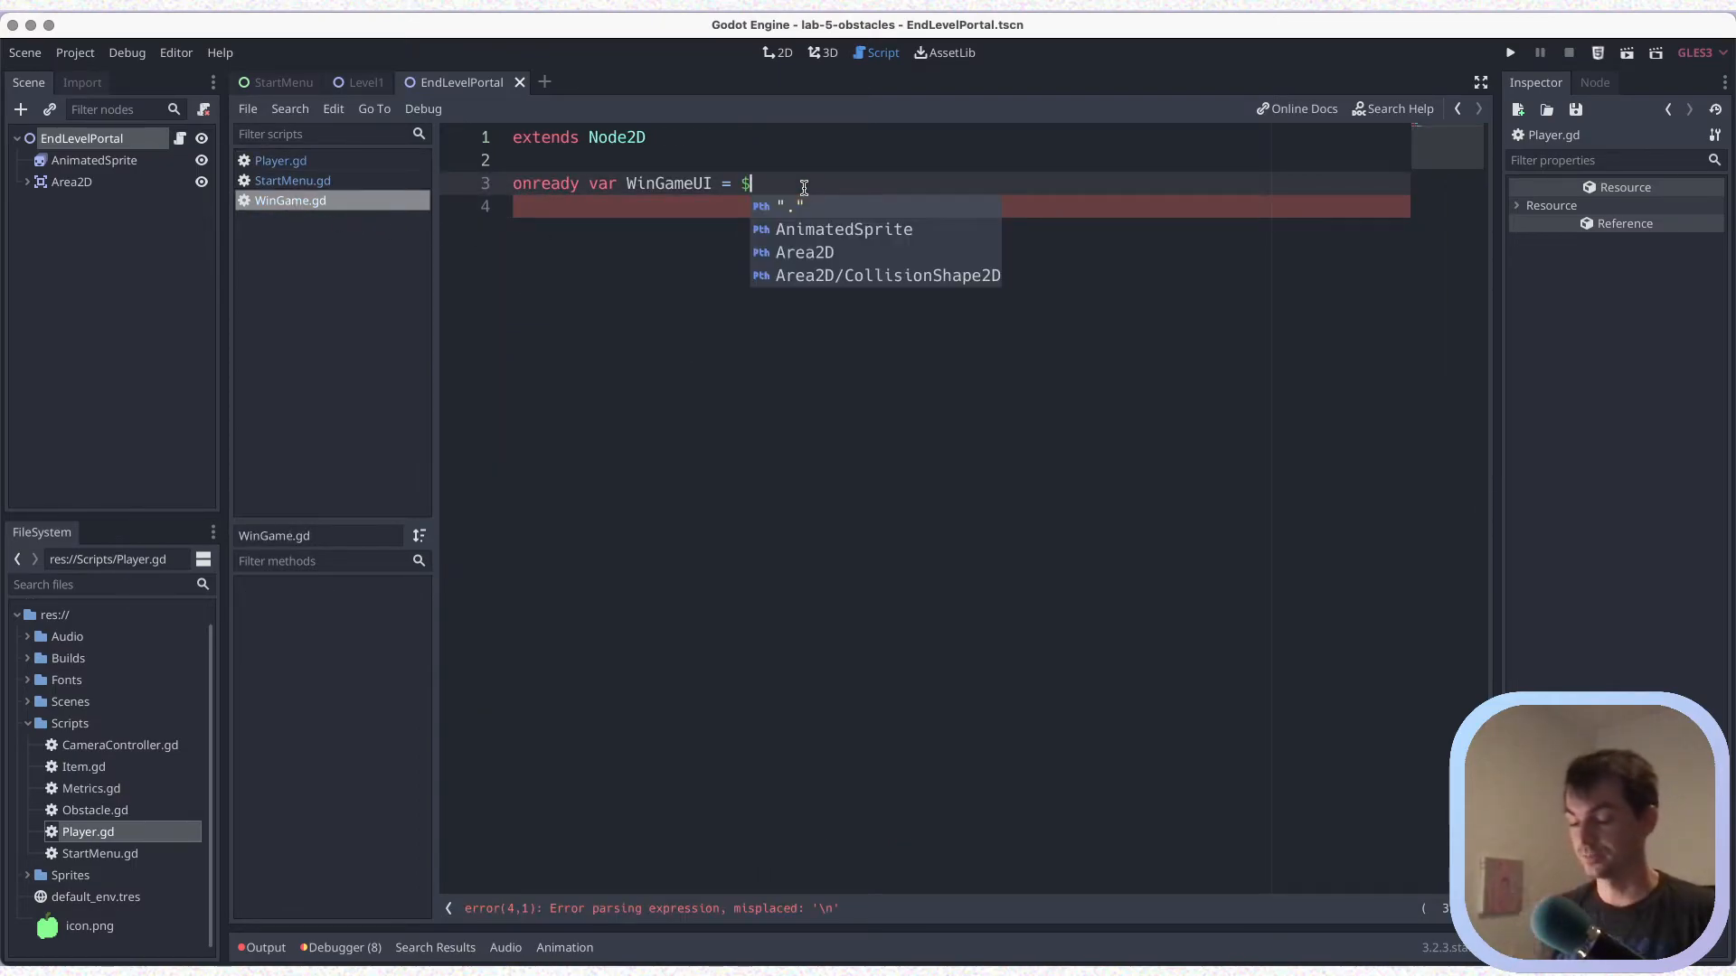
{"action": "type", "text": "'"}
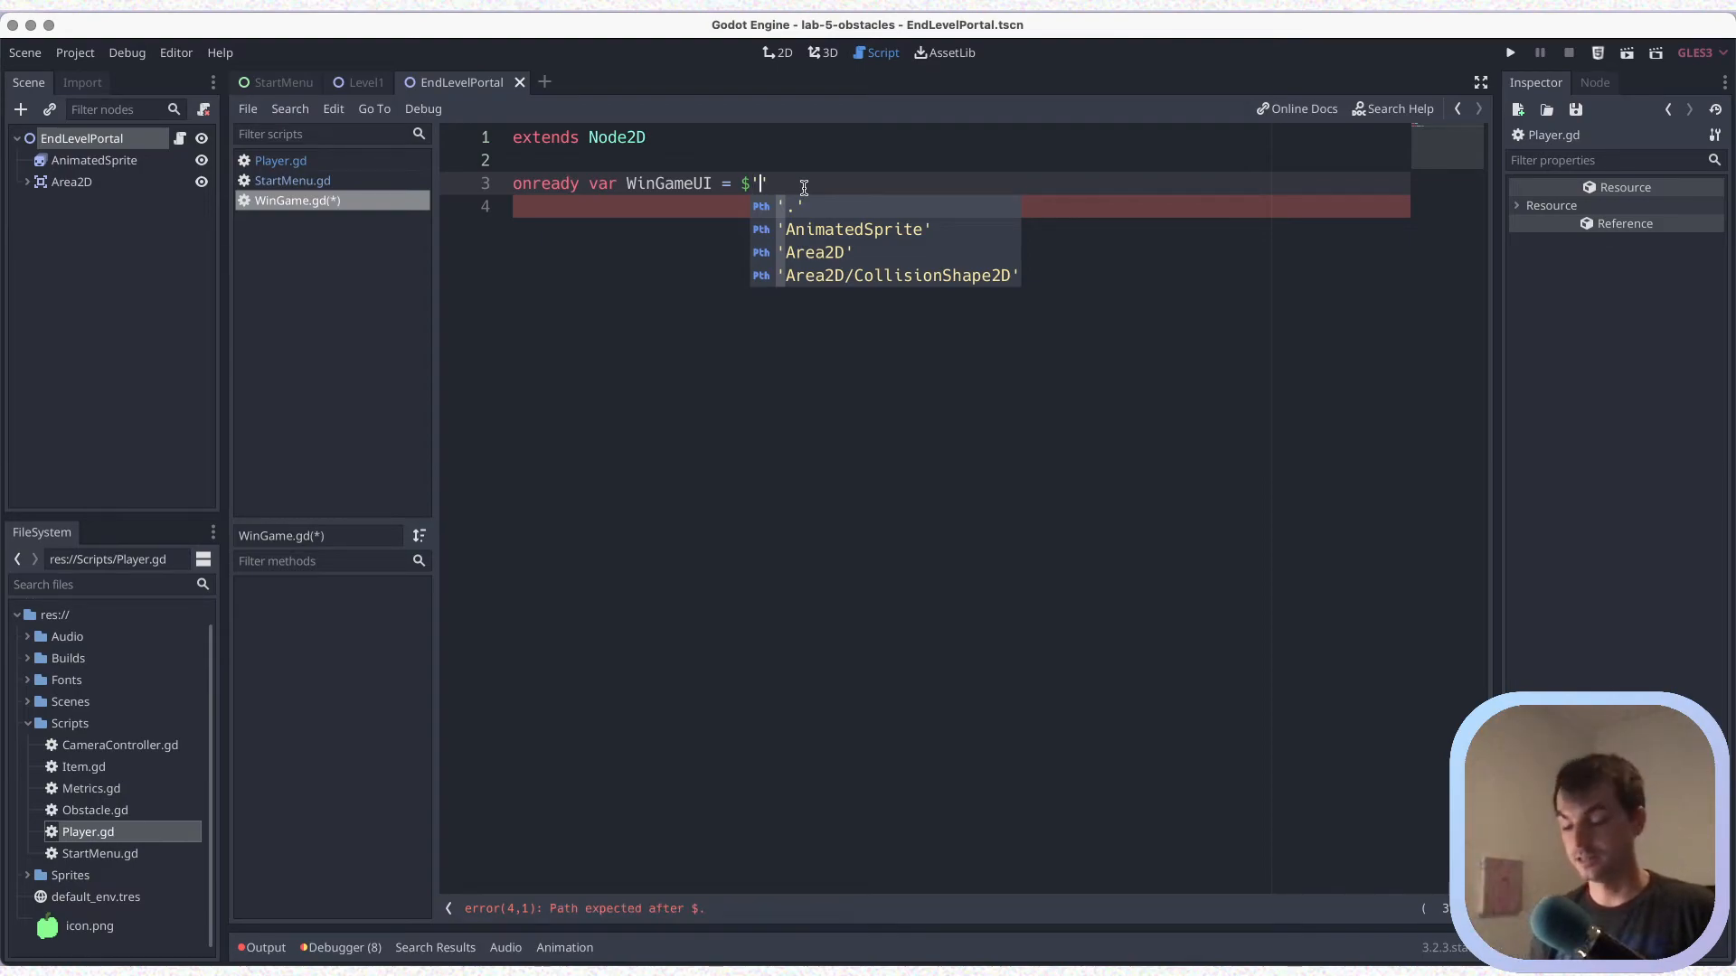
{"action": "type", "text": "../'"}
{"action": "key", "text": "ctrl+s"}
{"action": "type", "text": "UI/"}
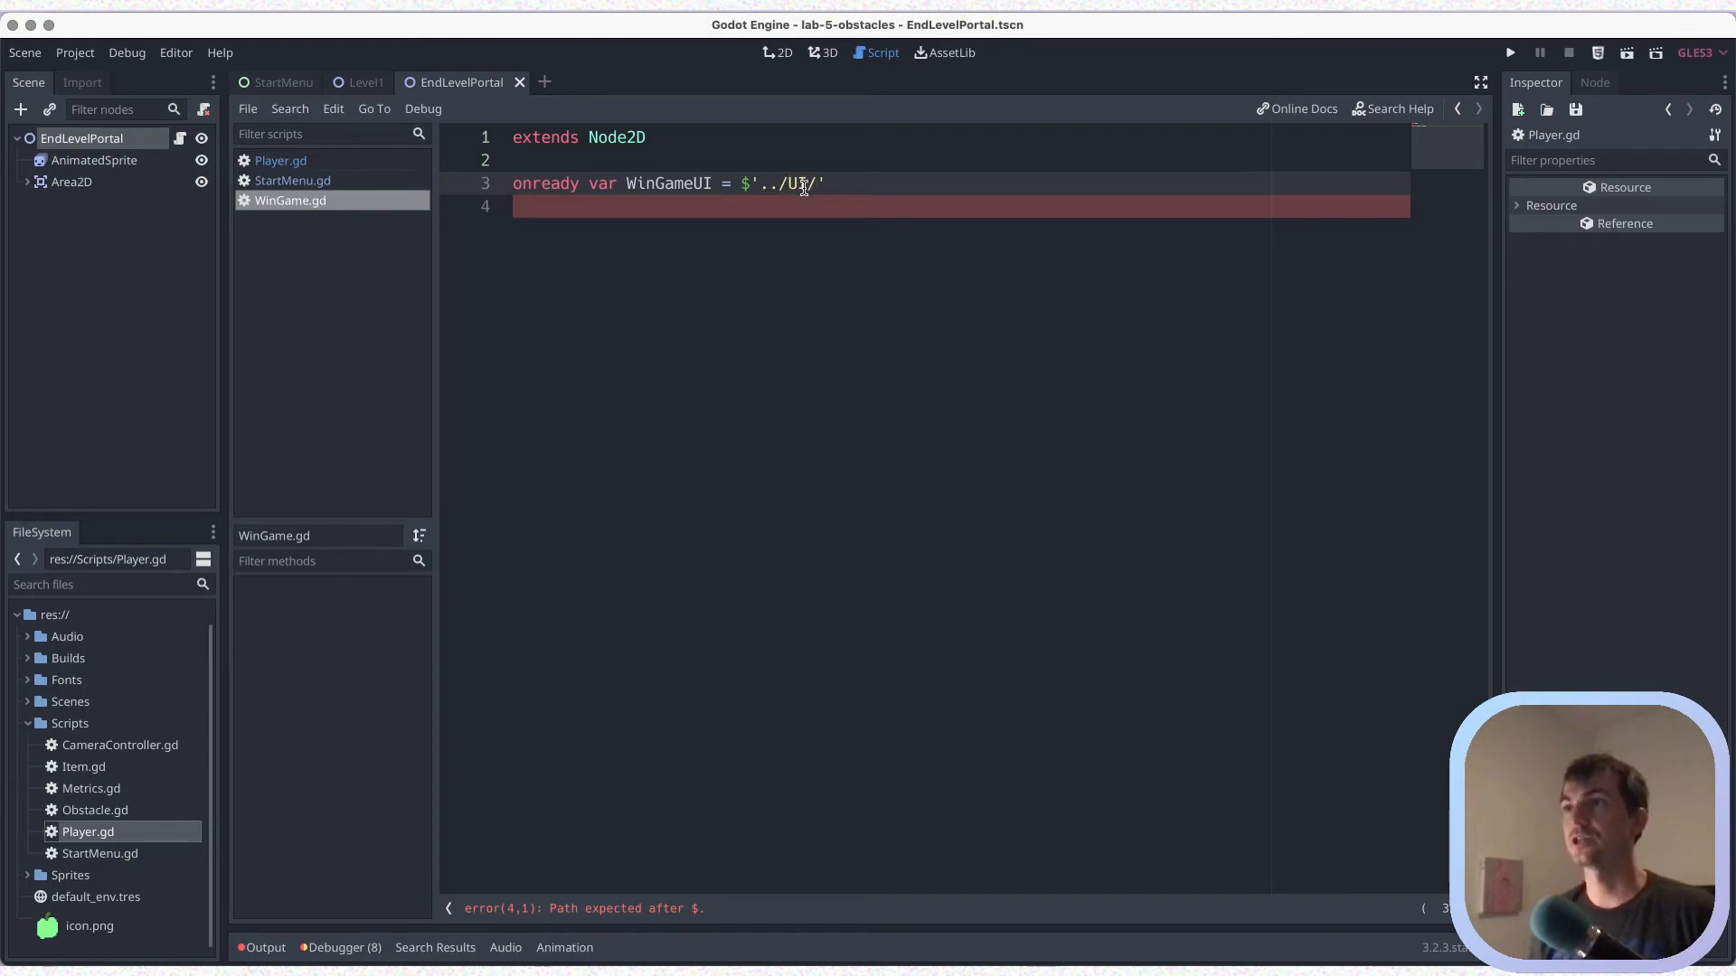
{"action": "type", "text": "WinGame"}
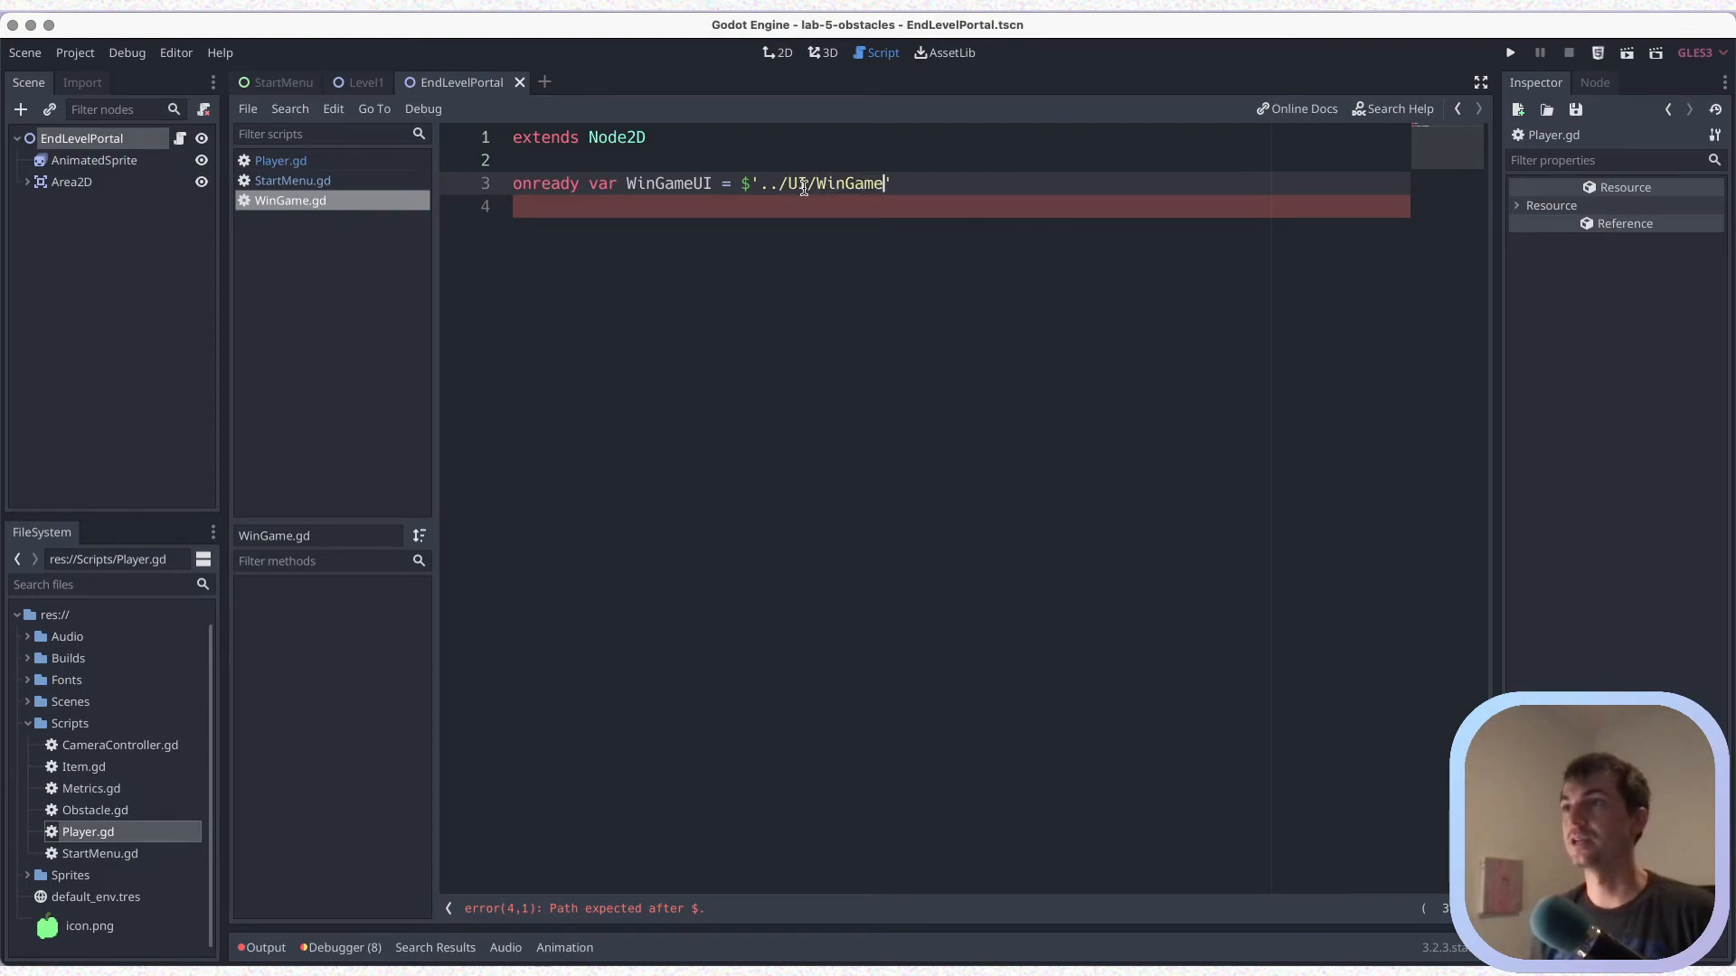
{"action": "key", "text": "super+s"}
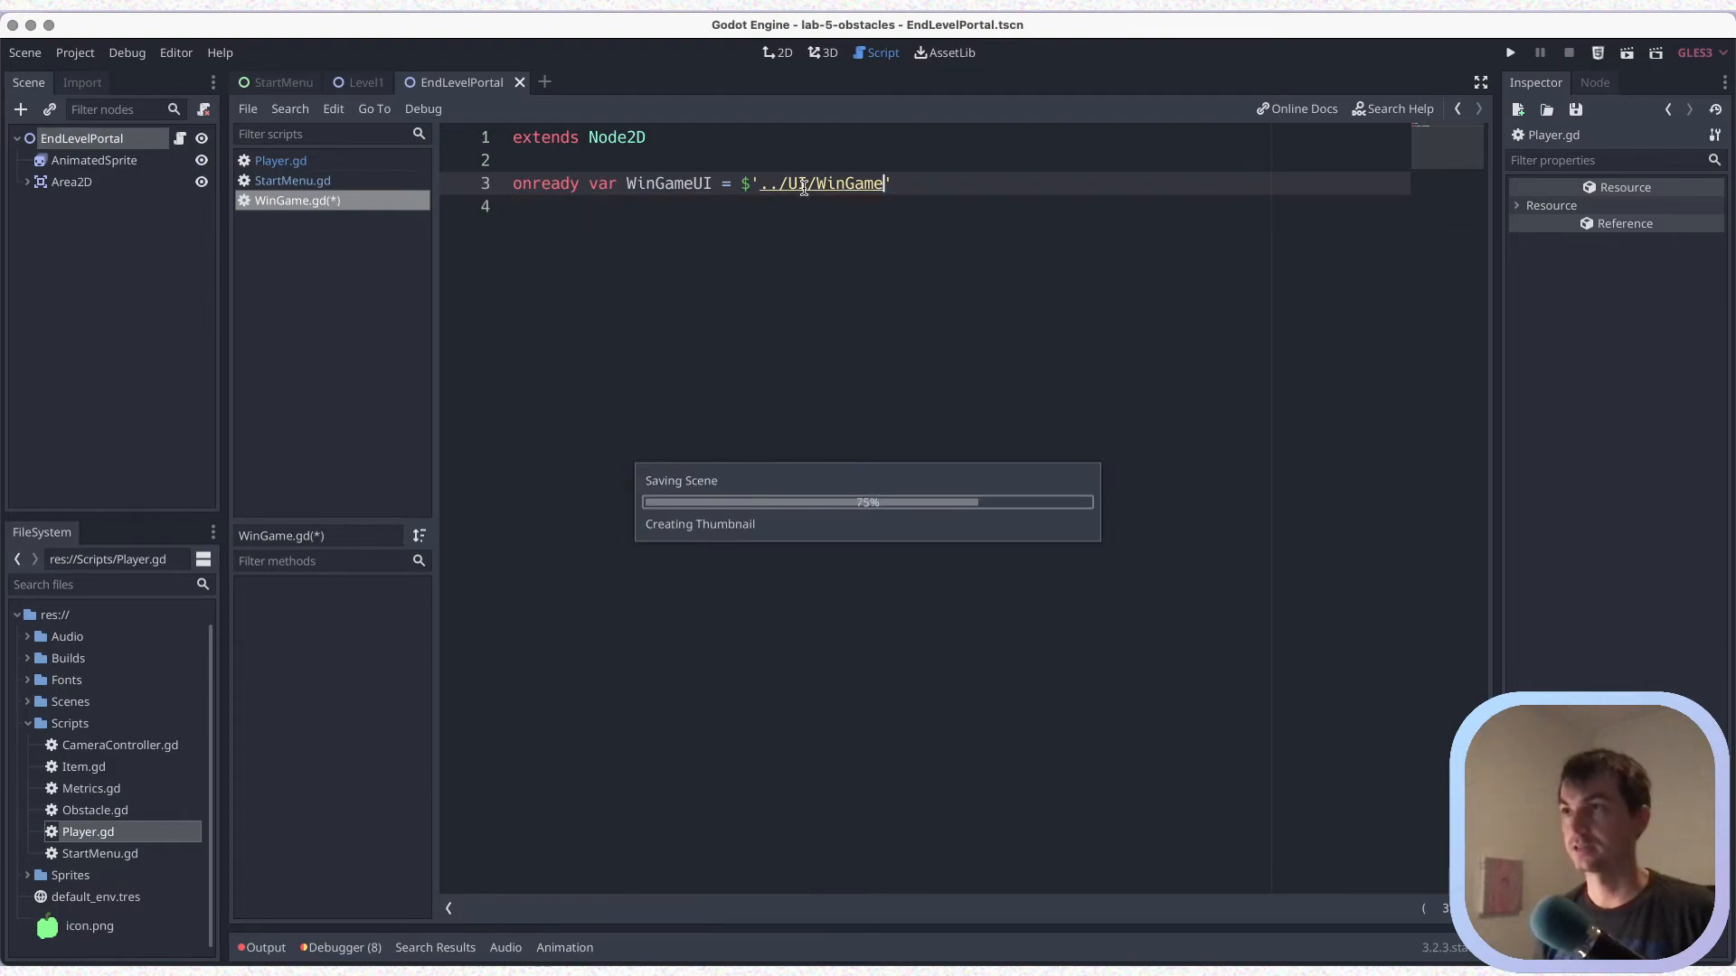
{"action": "key", "text": "Return"}
{"action": "key", "text": "Return"}
{"action": "key", "text": "super+s"}
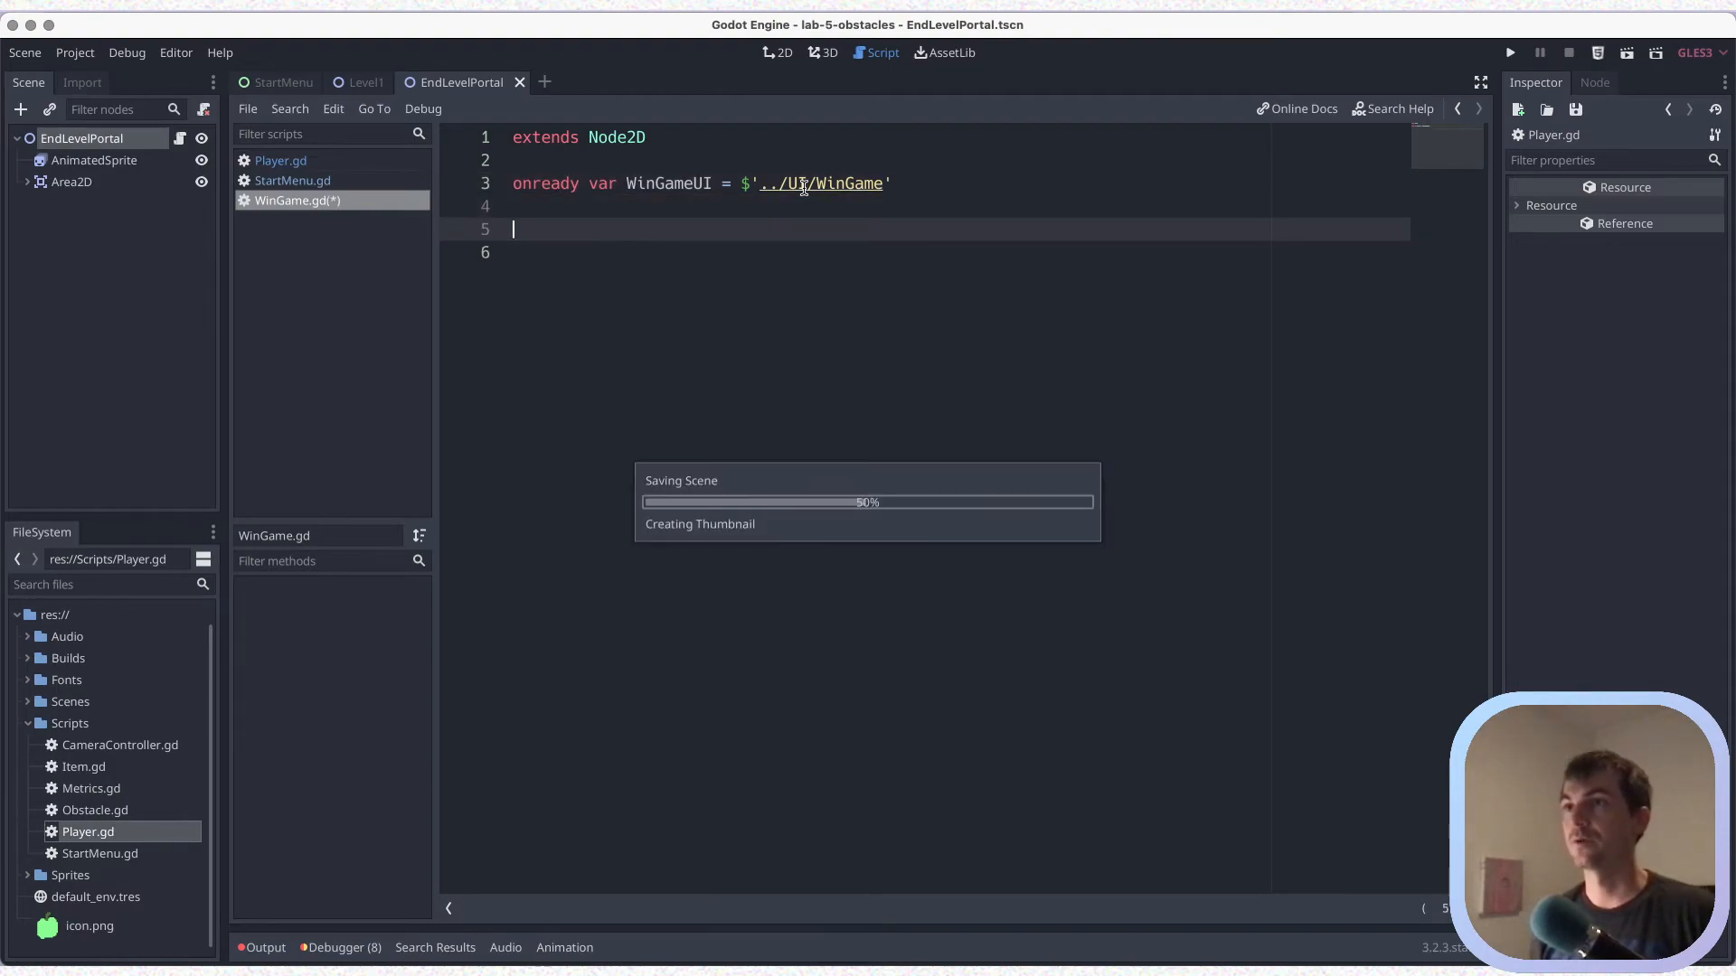
{"action": "key", "text": "BackSpace"}
{"action": "key", "text": "Down"}
{"action": "key", "text": "BackSpace"}
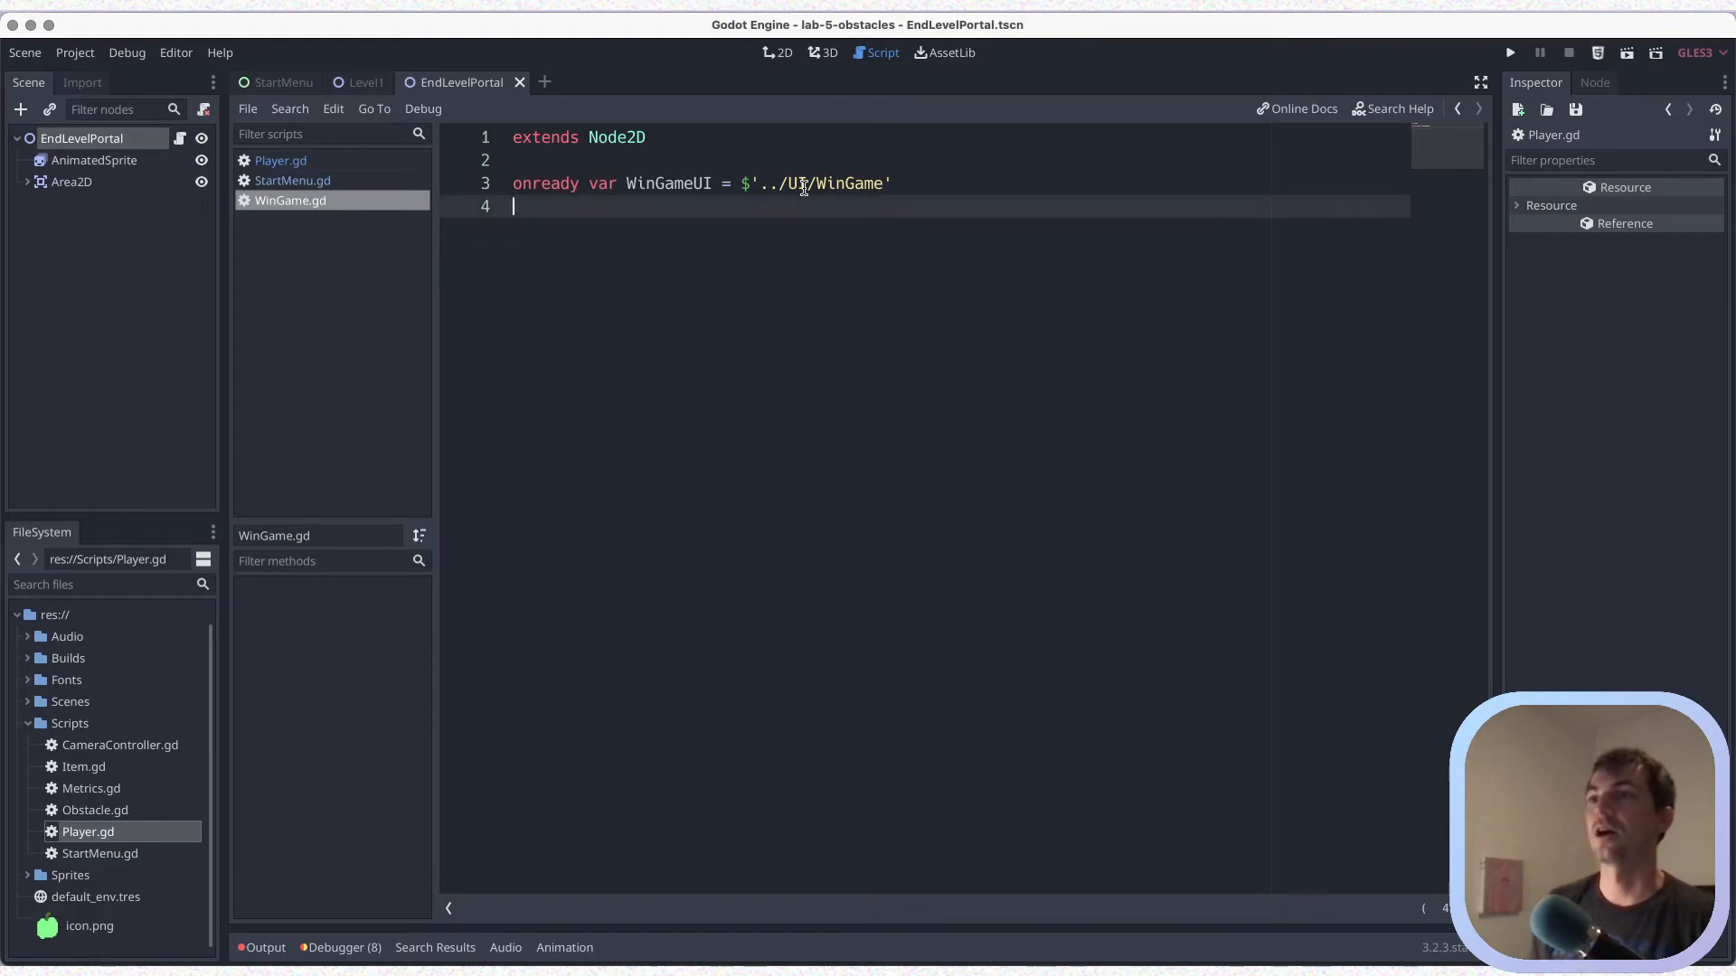
{"action": "key", "text": "super+s"}
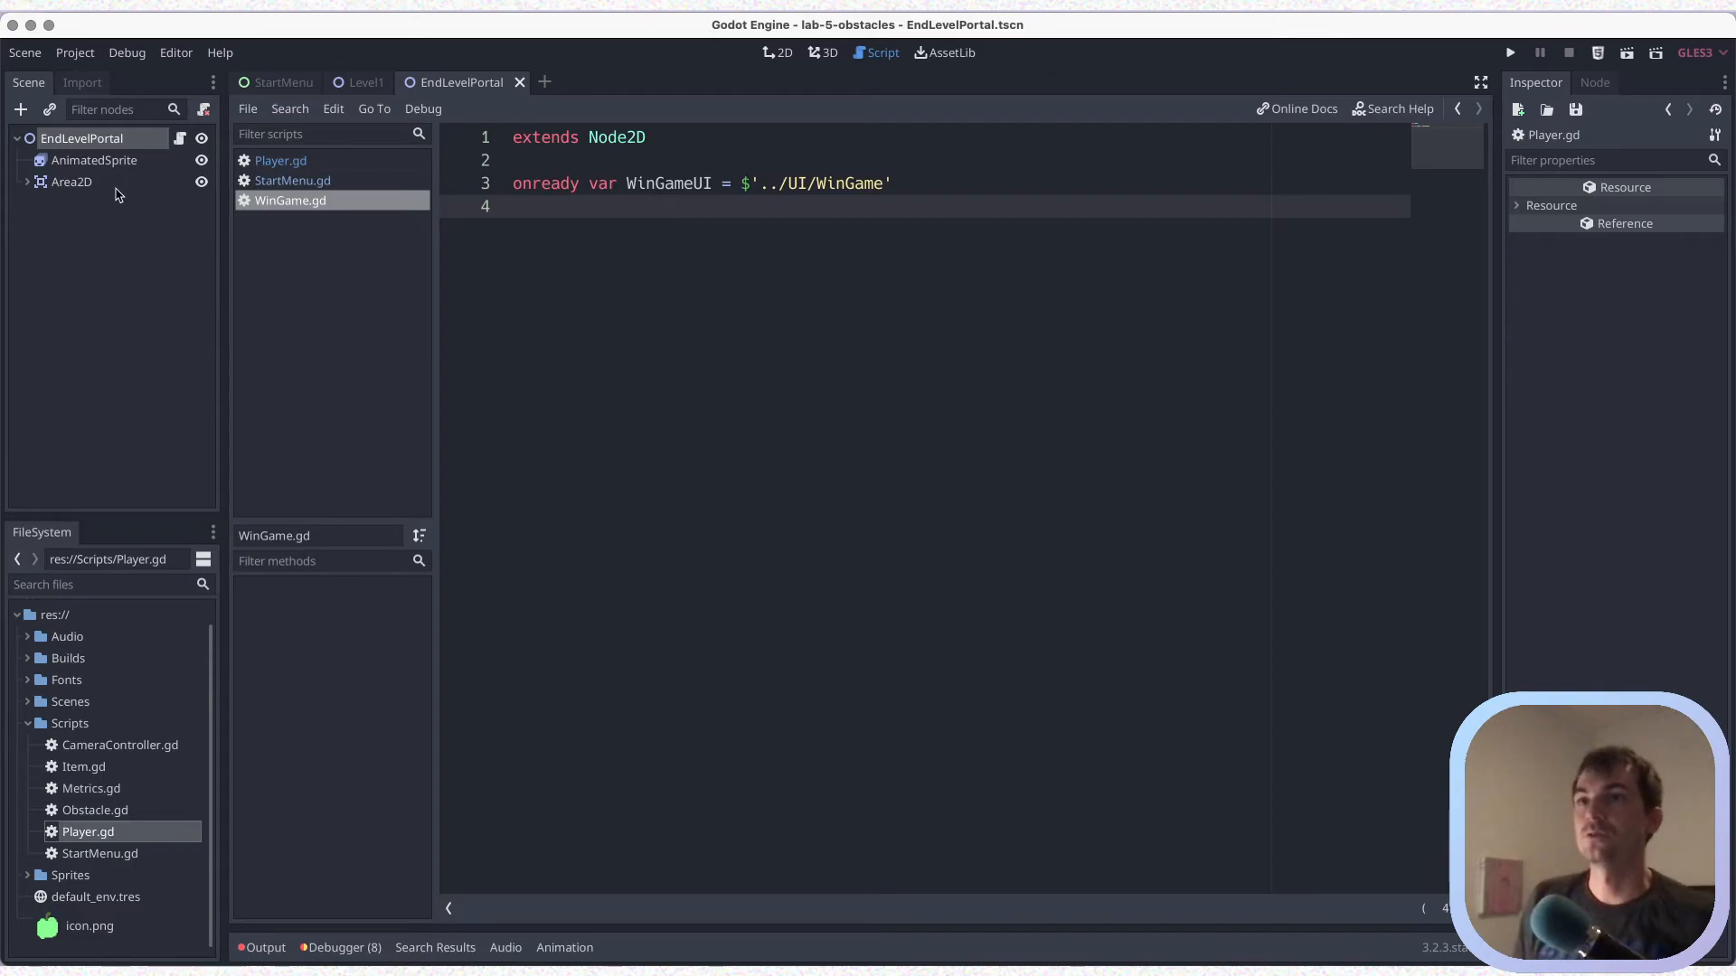
Rename the portal's Area2D node to EndLevel and save the scene
{"action": "left_click", "coordinate": [73, 183]}
{"action": "left_click", "coordinate": [27, 182]}
{"action": "left_click", "coordinate": [82, 203]}
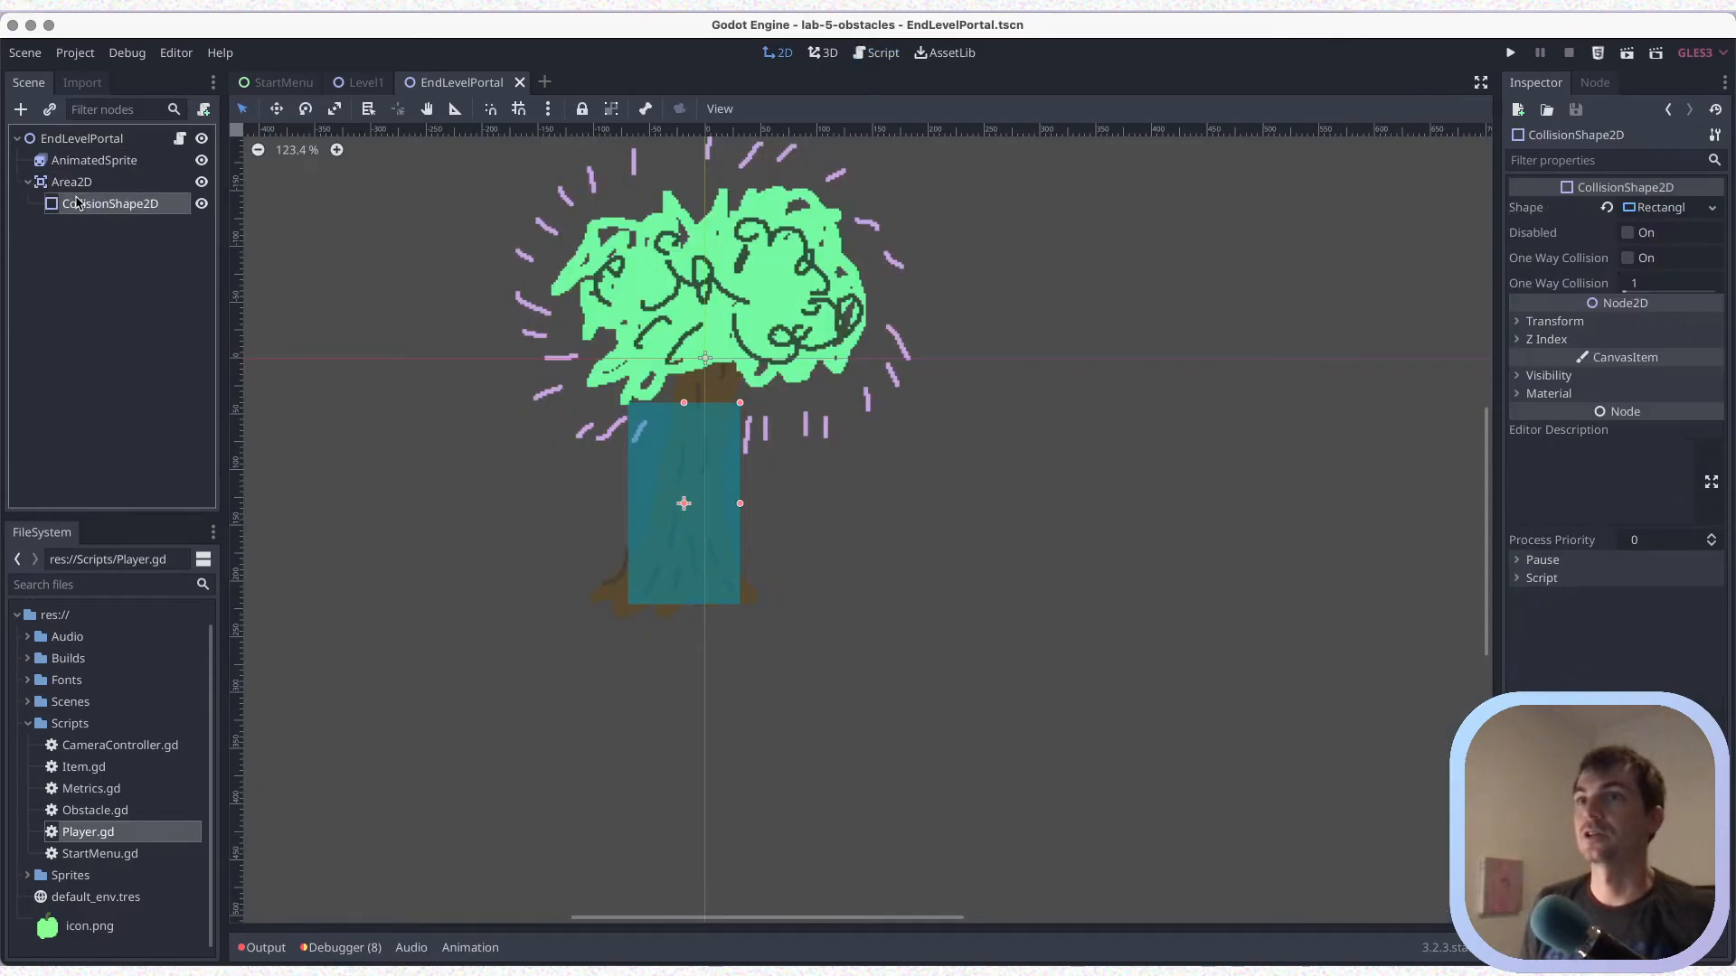
{"action": "left_click", "coordinate": [1593, 86]}
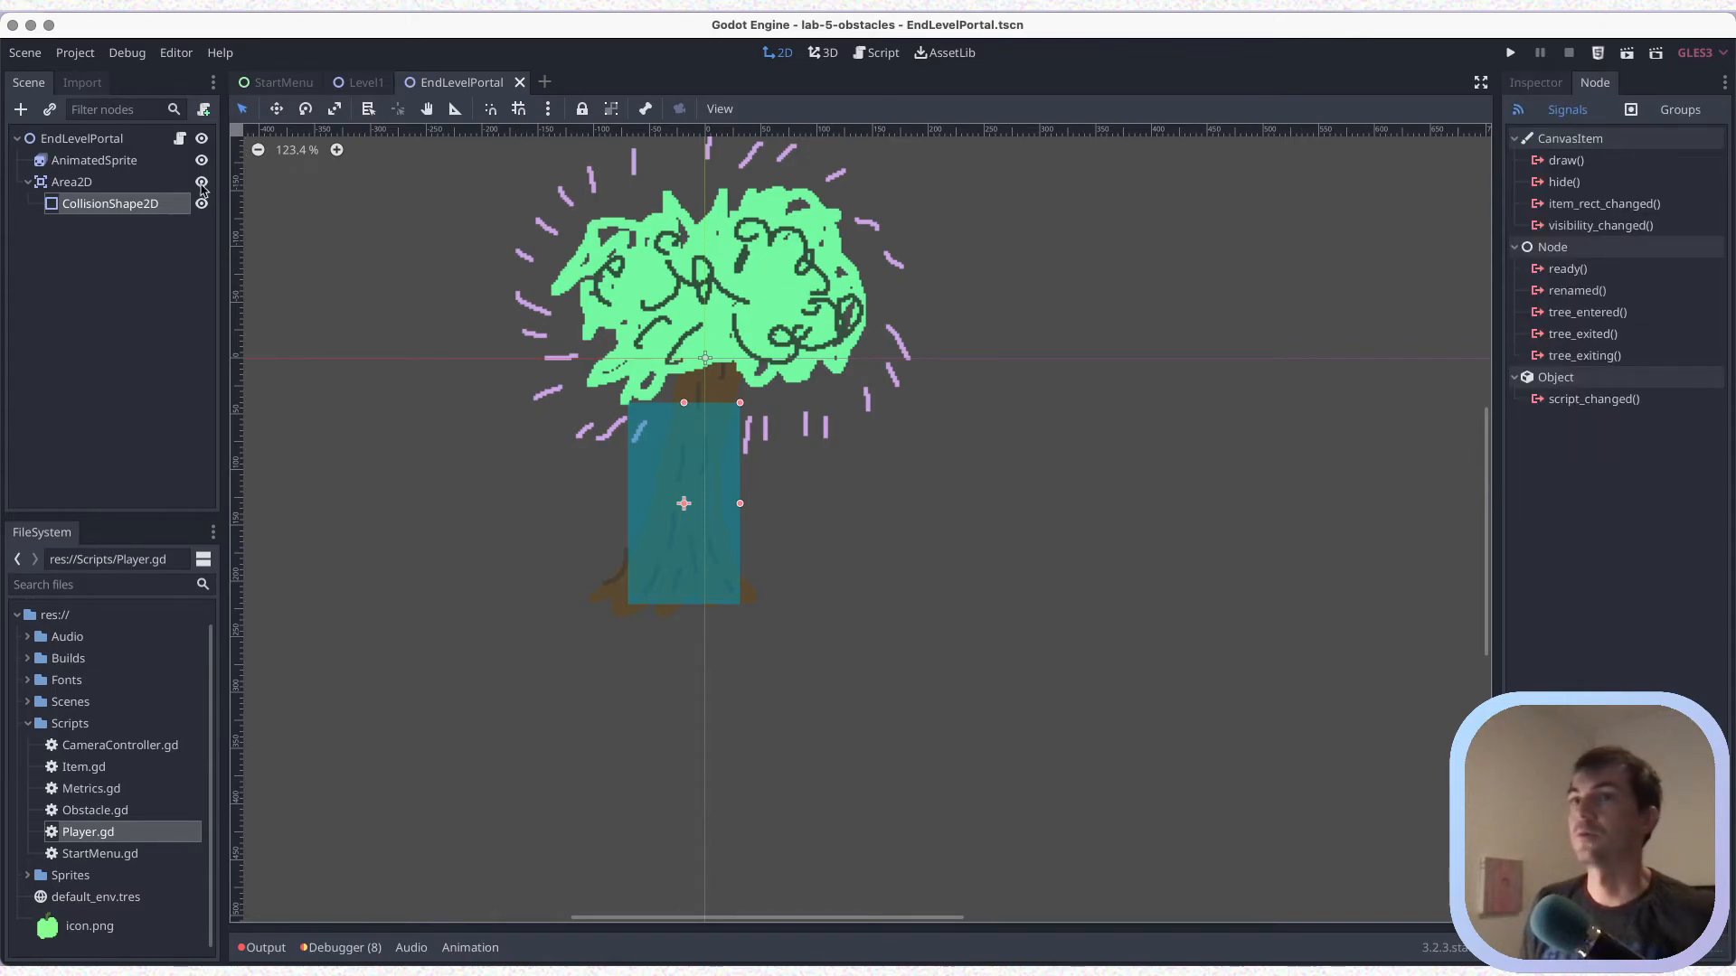
{"action": "left_click", "coordinate": [116, 183]}
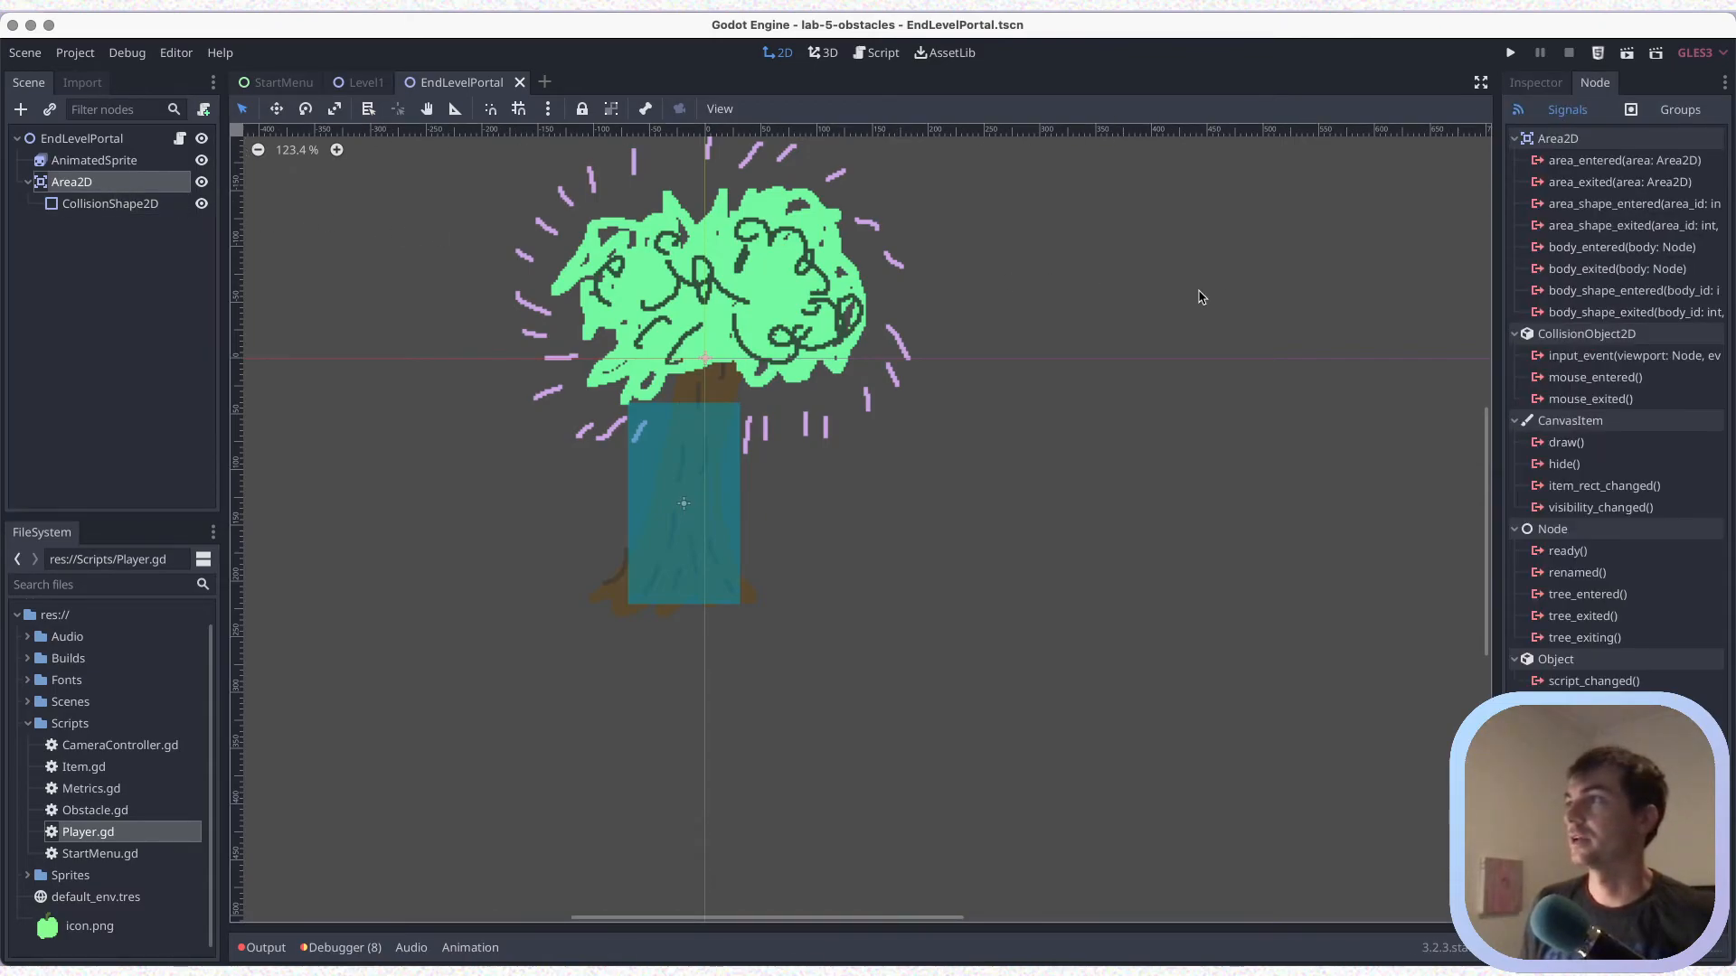
{"action": "left_click", "coordinate": [89, 186]}
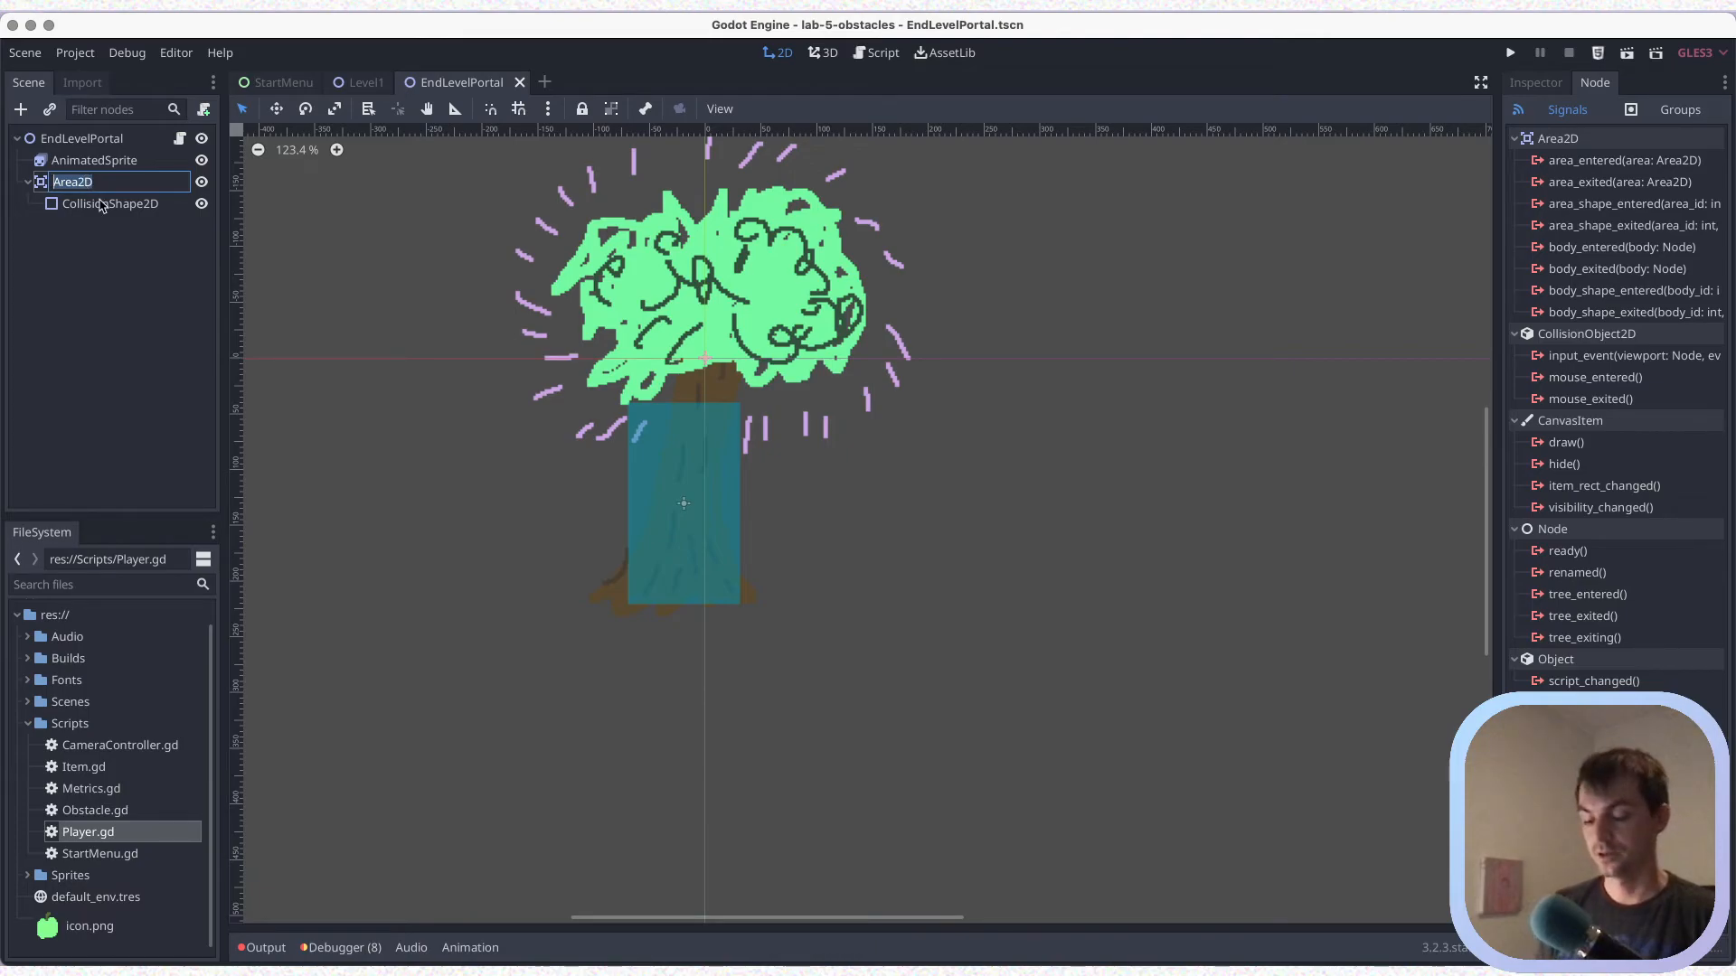
{"action": "type", "text": "EndLevel"}
{"action": "key", "text": "Return"}
{"action": "key", "text": "ctrl+s"}
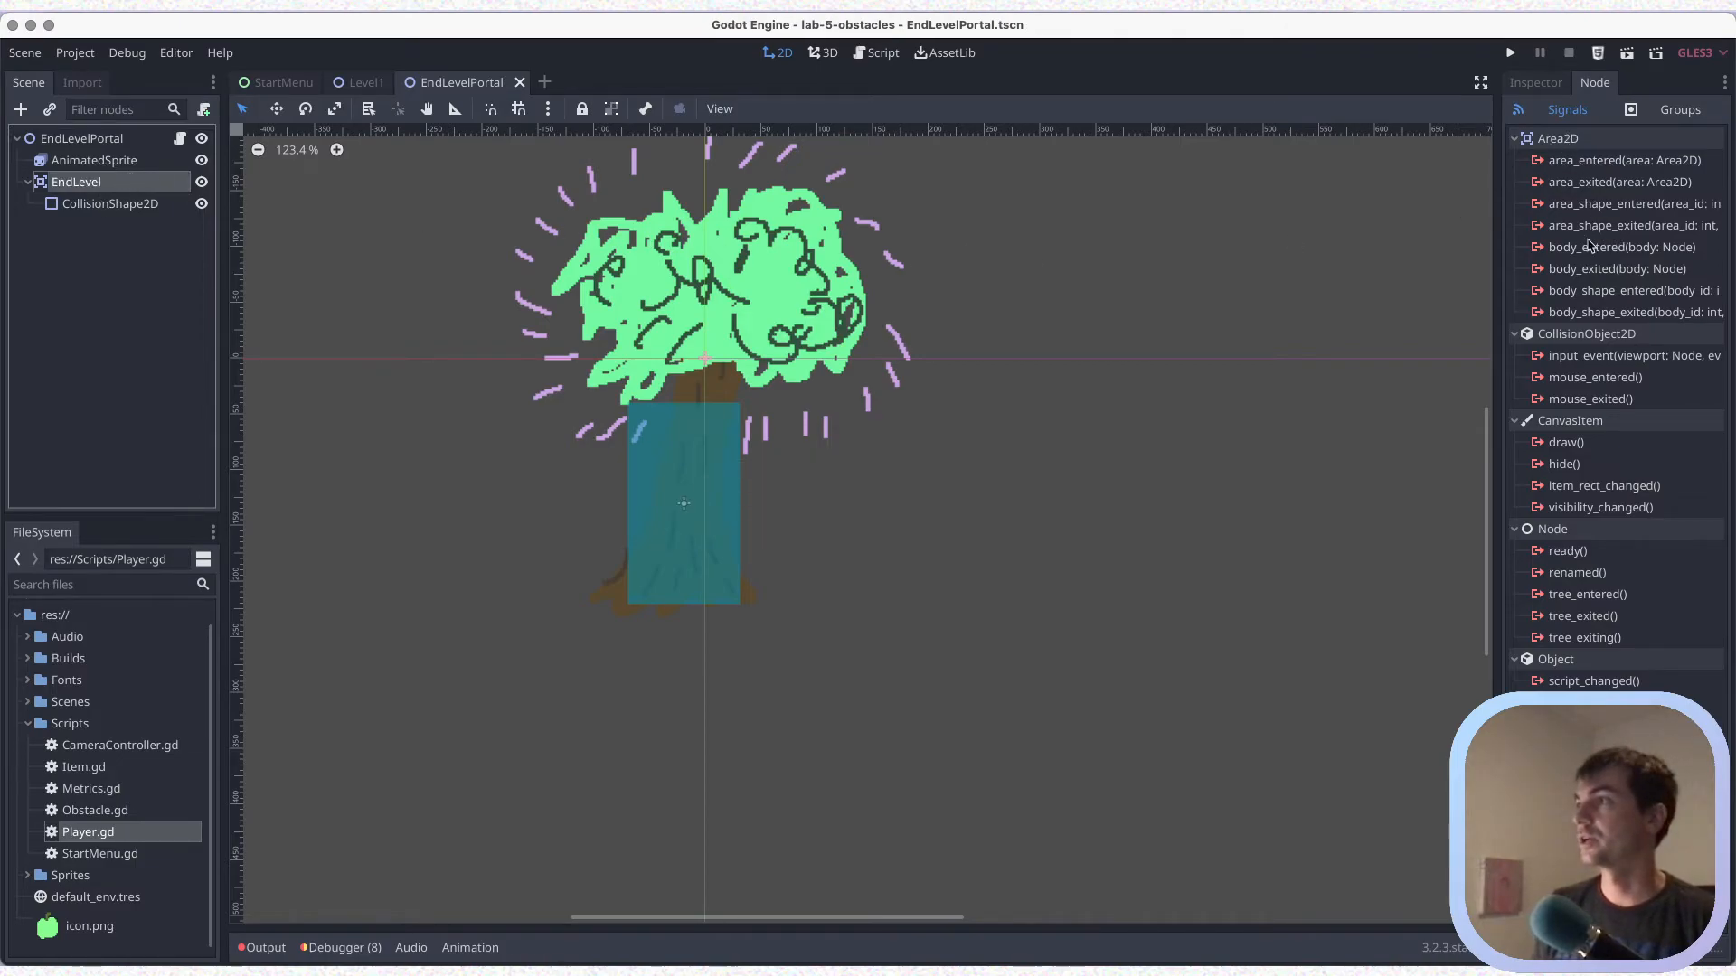
Connect EndLevel's body_entered signal to the EndLevelPortal script with the receiver method _on_EndLevel_body_entered
{"action": "left_click", "coordinate": [1602, 251]}
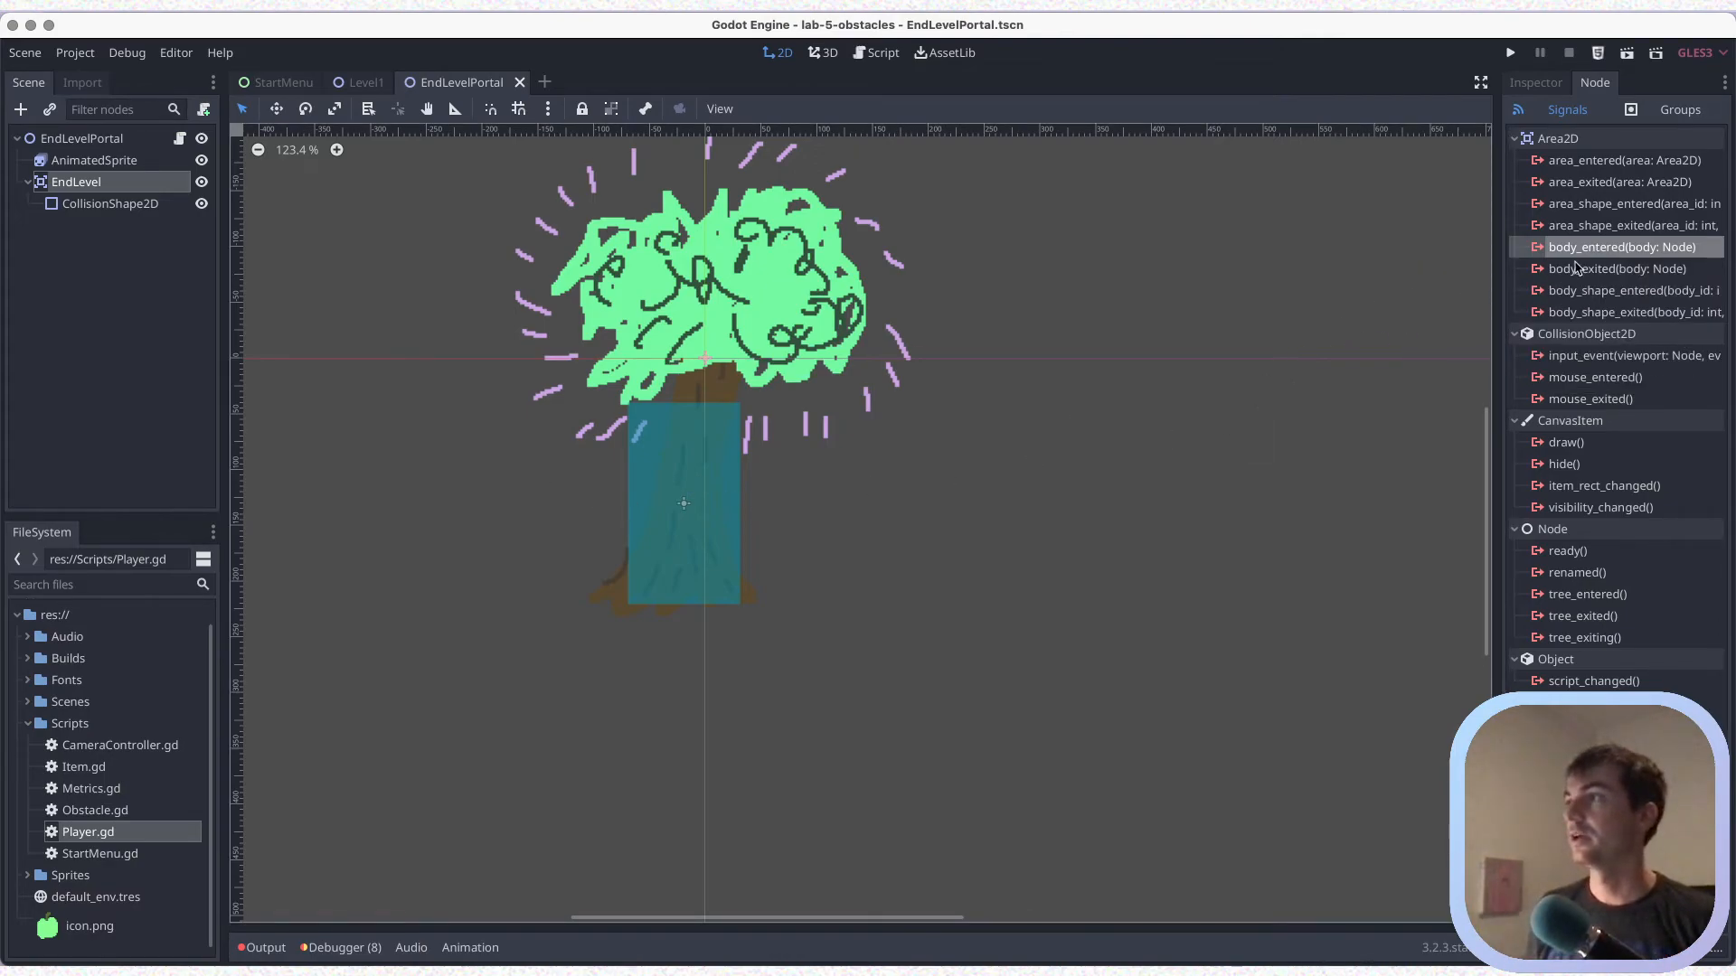
{"action": "double_click", "coordinate": [1593, 252]}
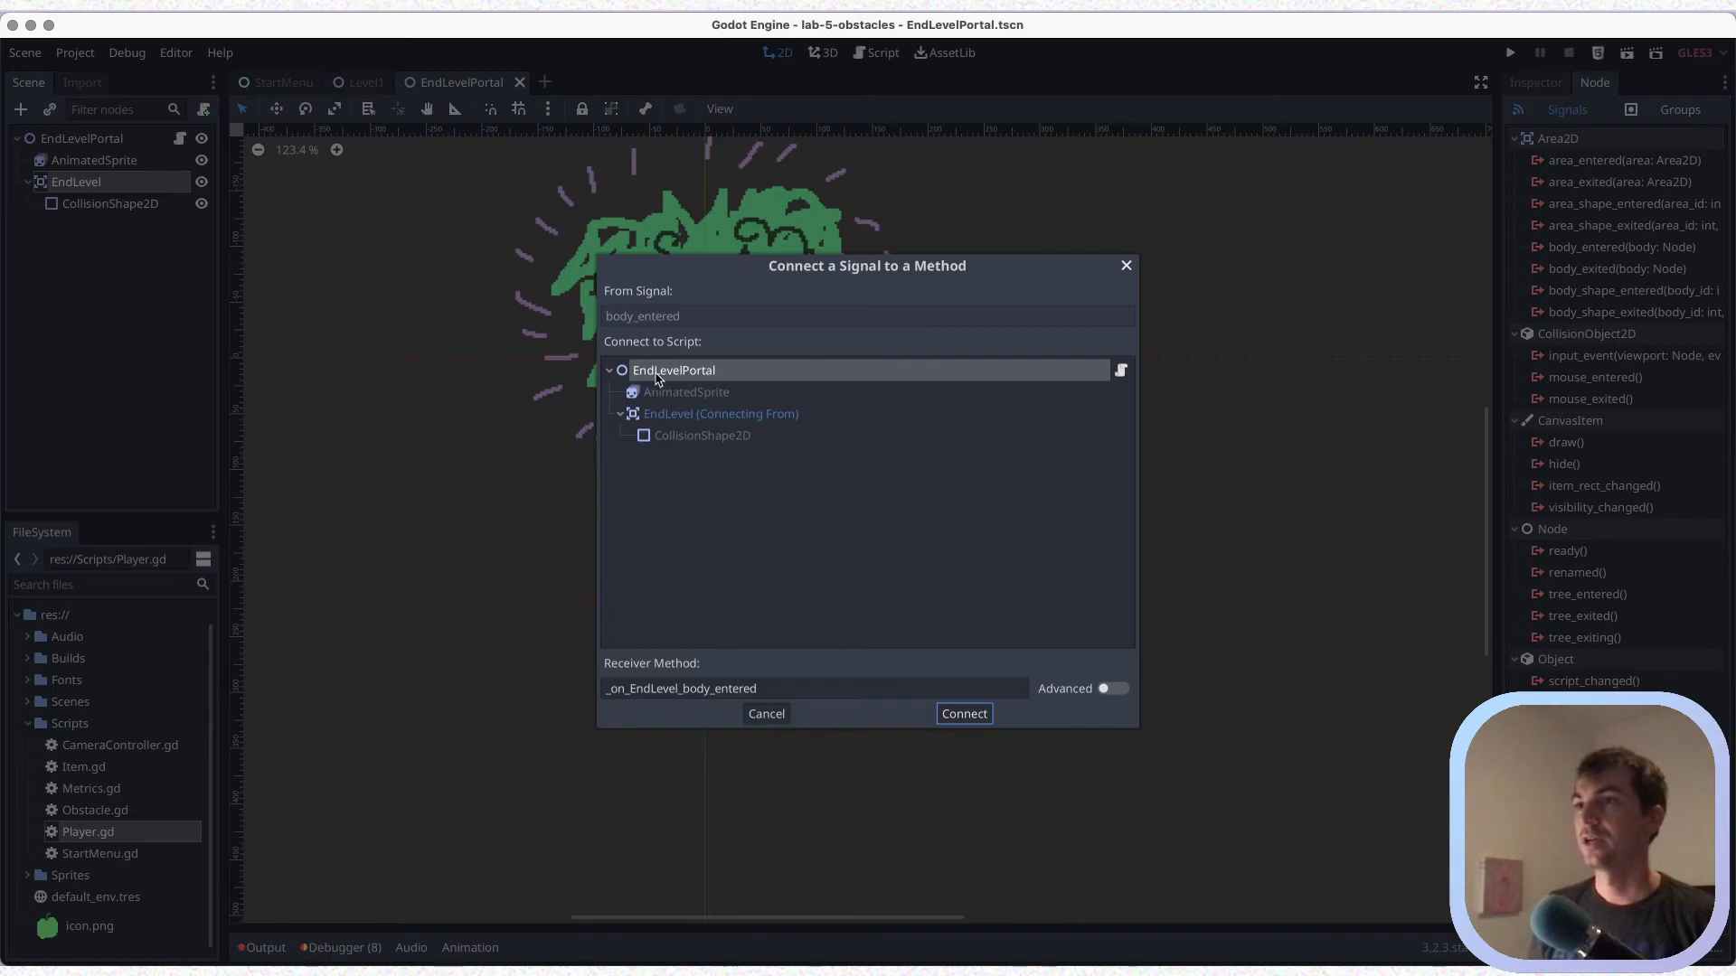
{"action": "left_click", "coordinate": [973, 717]}
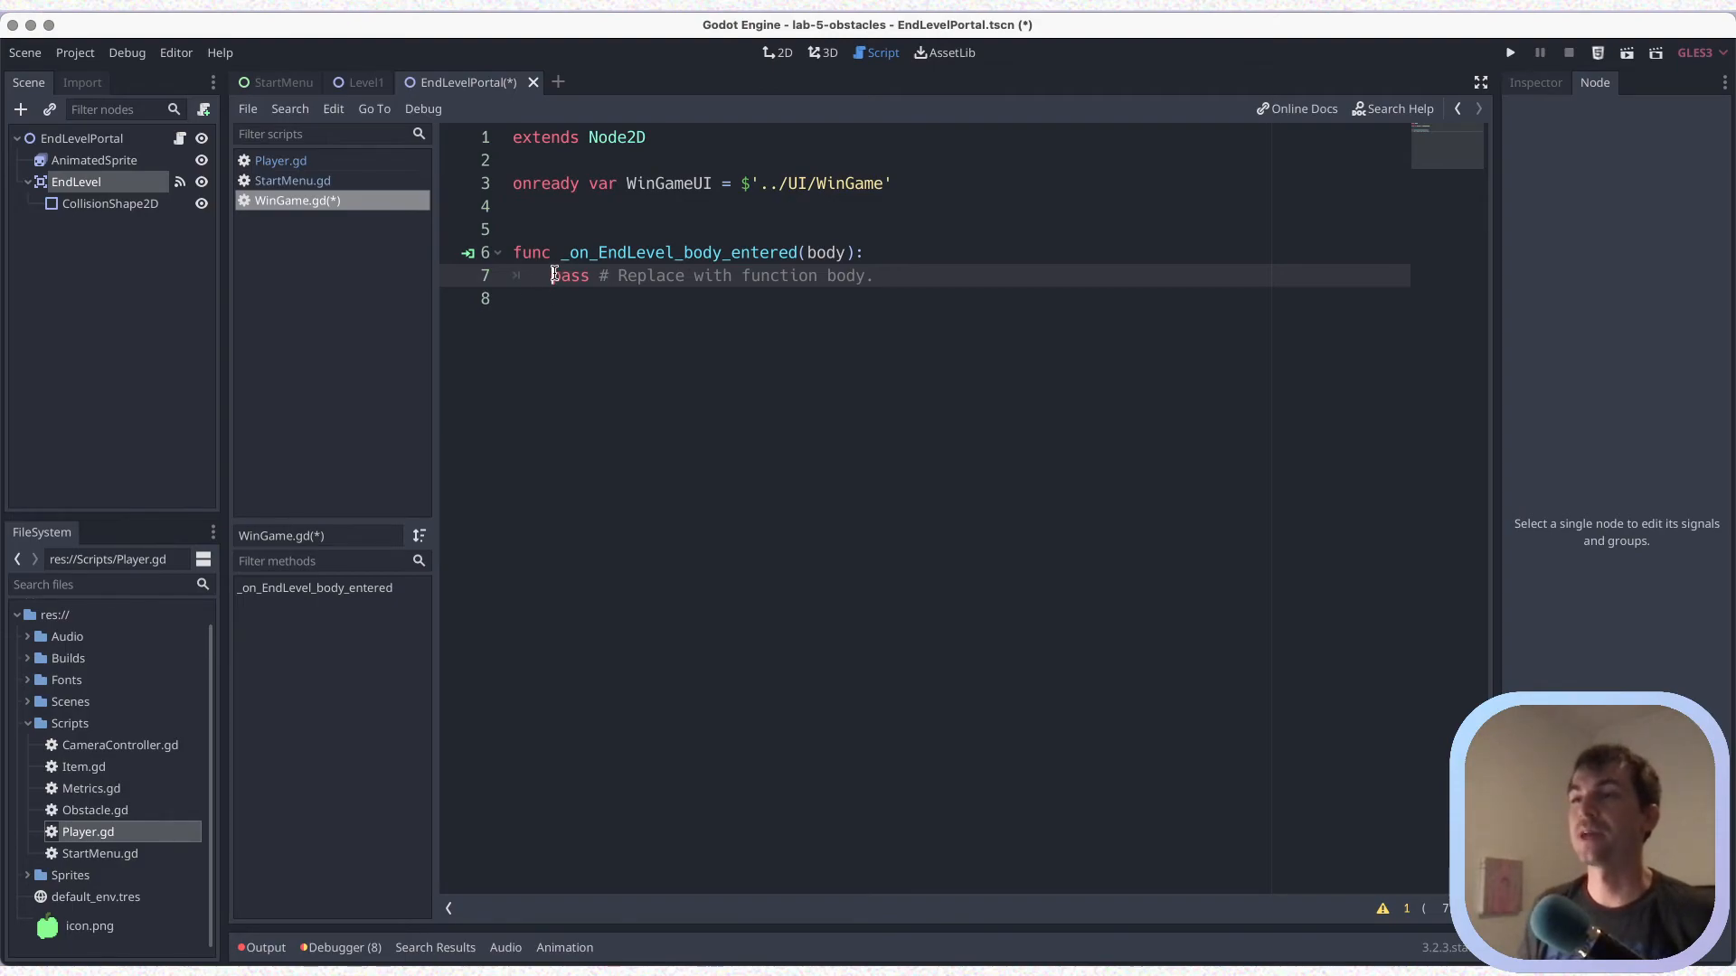
Replace the placeholder body of _on_EndLevel_body_entered with the condition "if body.name == 'Player':" and save
{"action": "left_click_drag", "start_coordinate": [551, 276], "coordinate": [900, 267]}
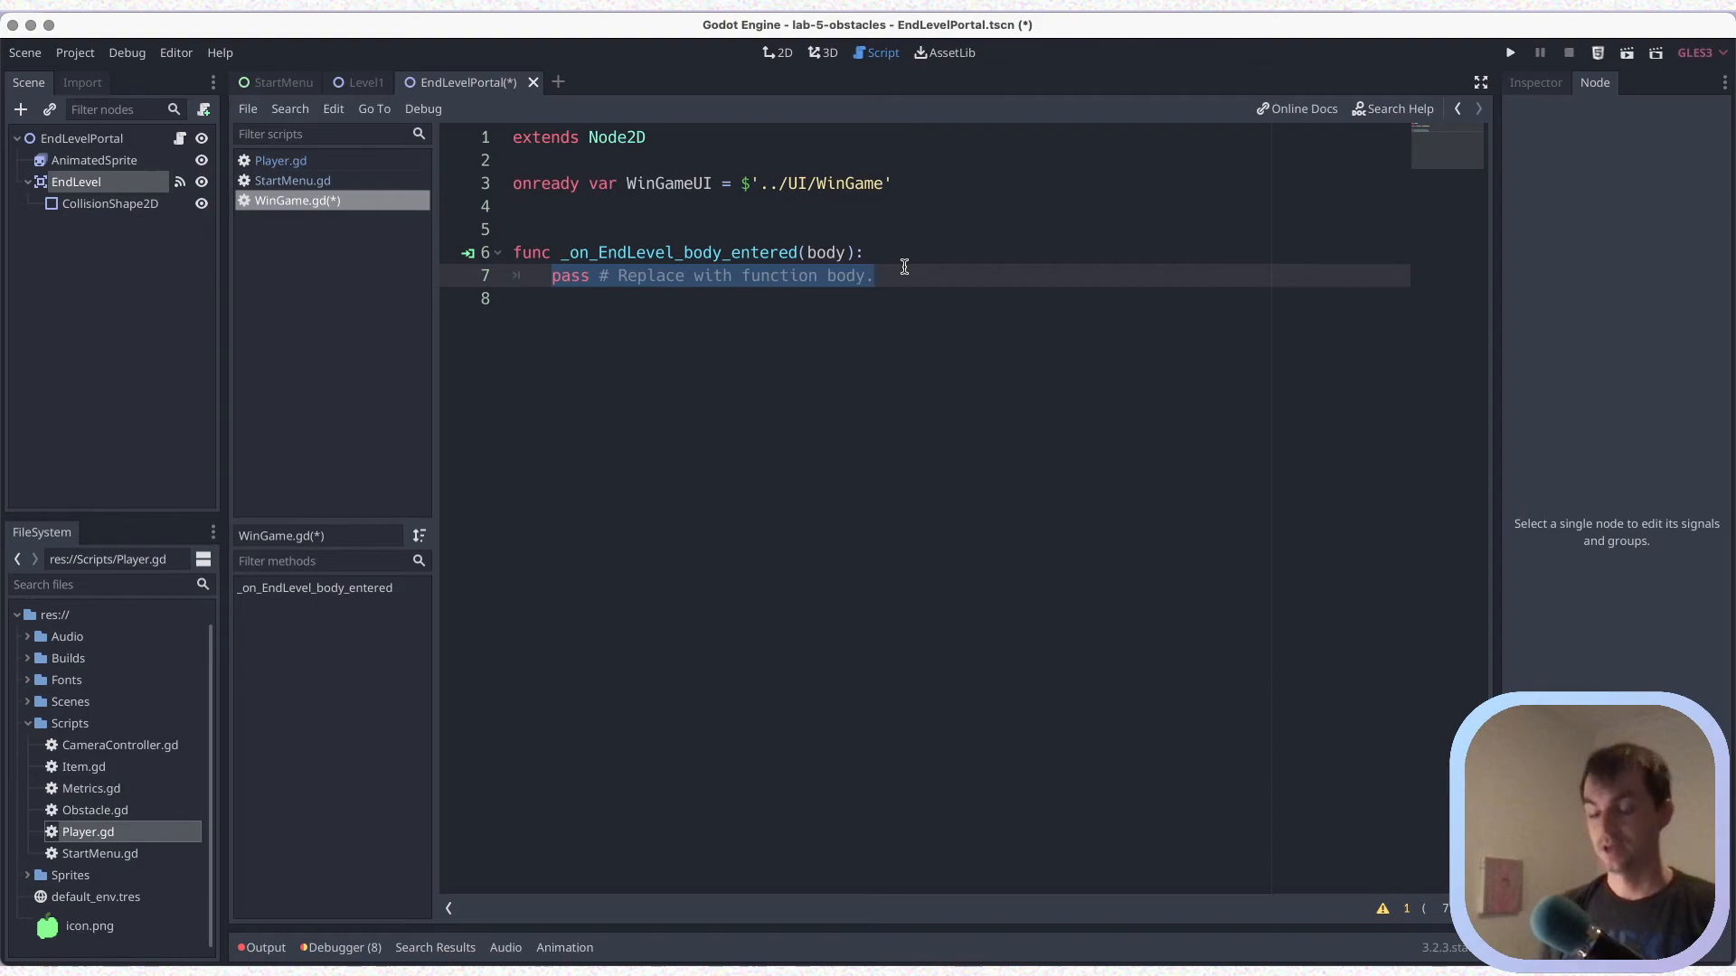
{"action": "key", "text": "BackSpace"}
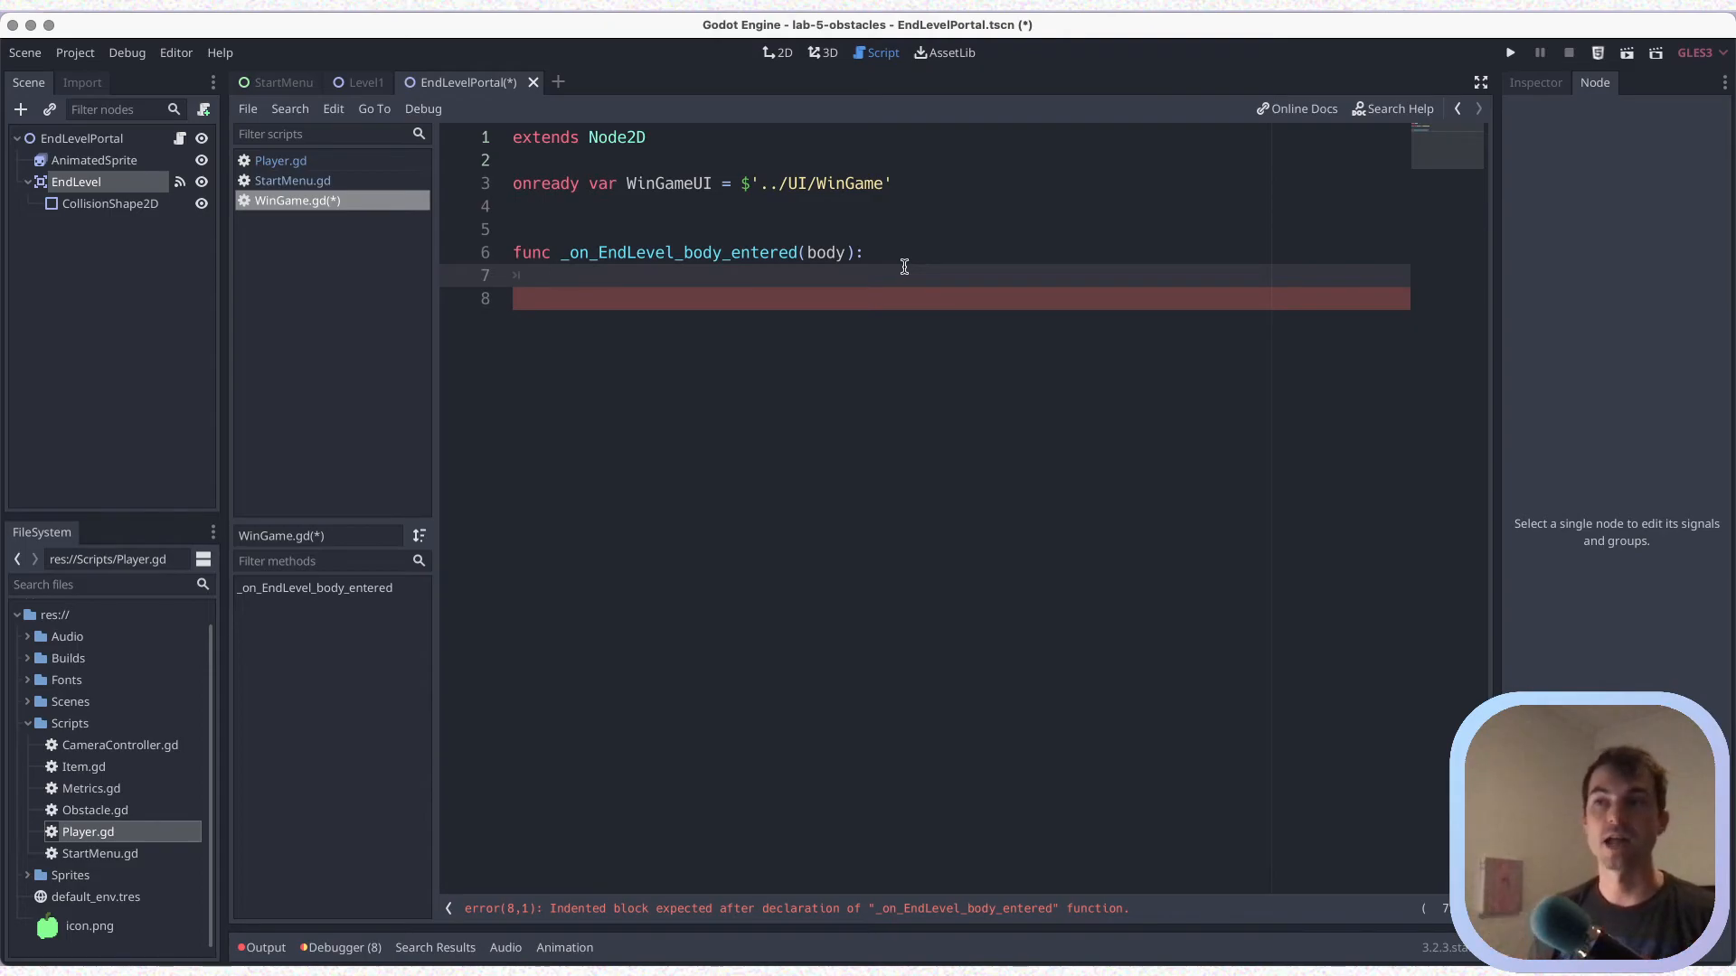
{"action": "type", "text": "if body.name =="}
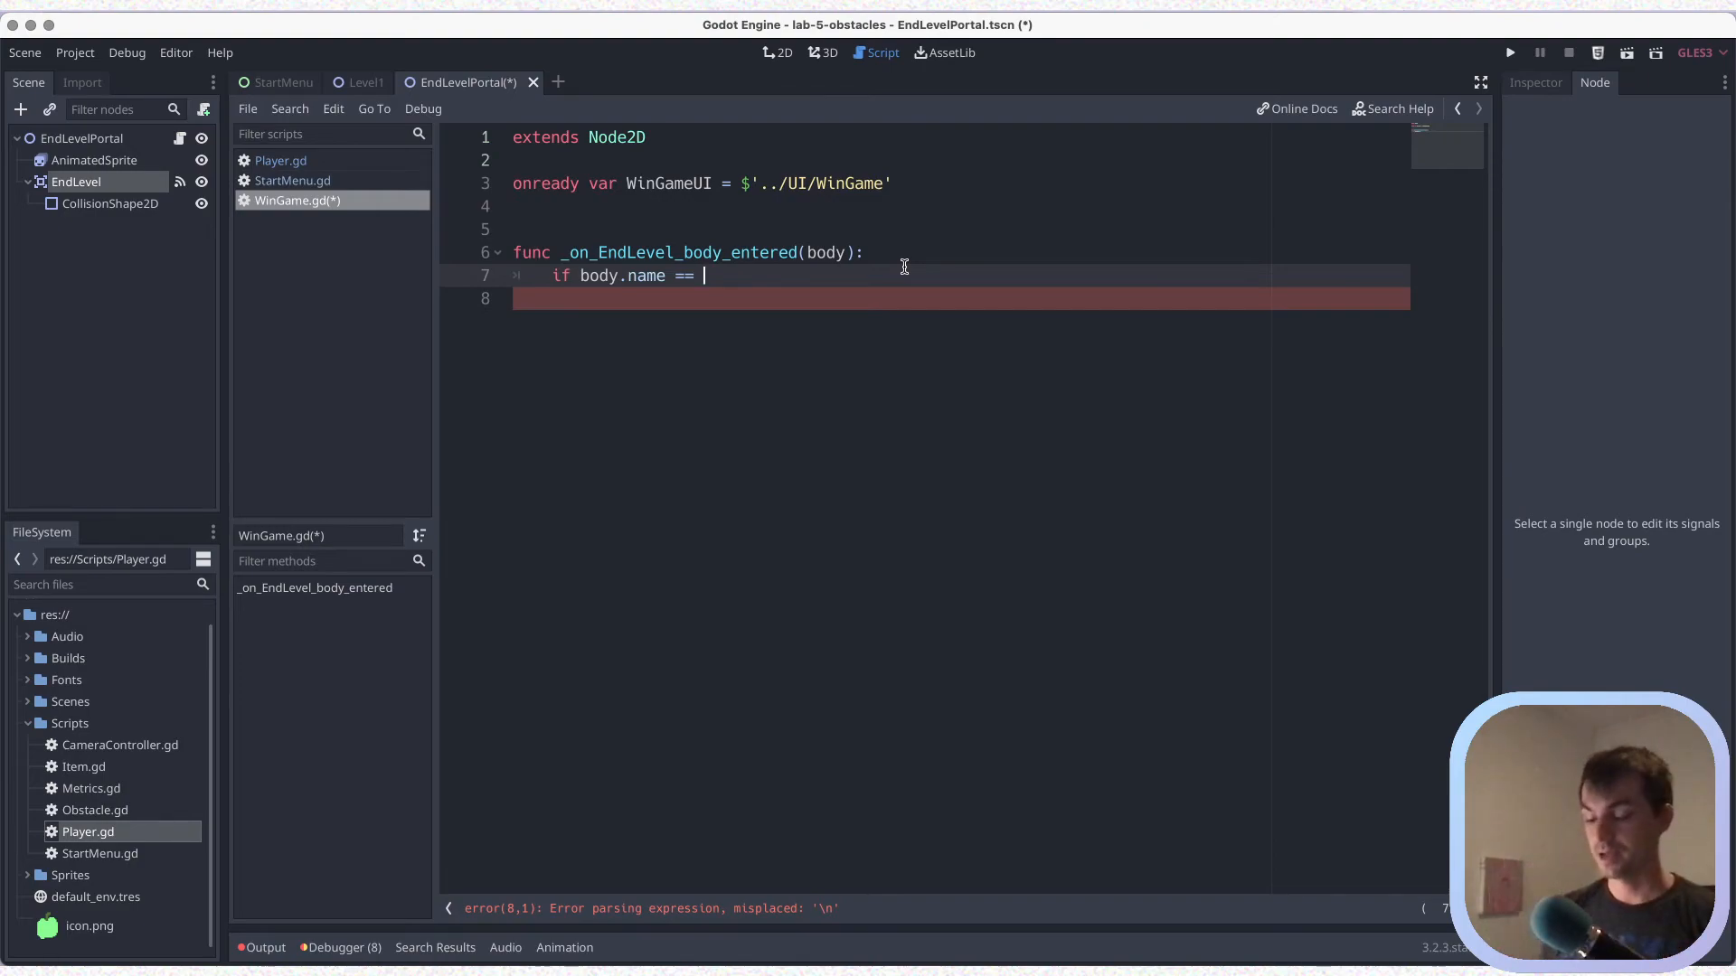
{"action": "type", "text": "'Player'"}
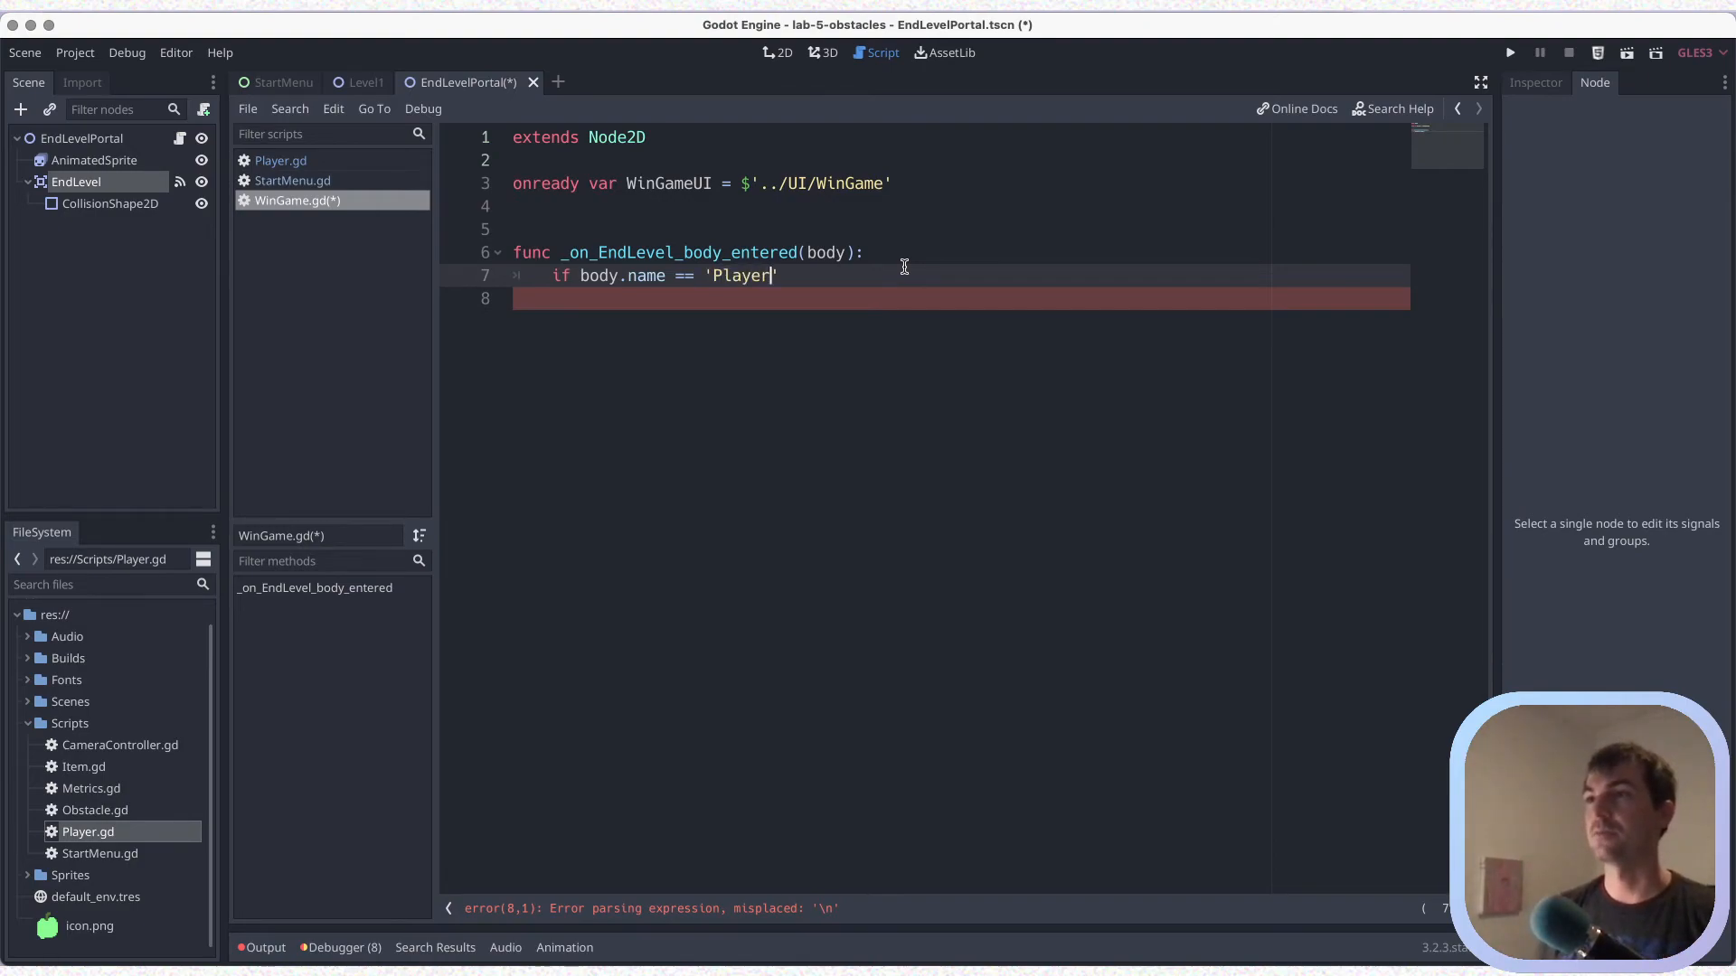
{"action": "type", "text": ";"}
{"action": "key", "text": "ctrl+s"}
{"action": "type", "text": ":"}
{"action": "key", "text": "ctrl+s"}
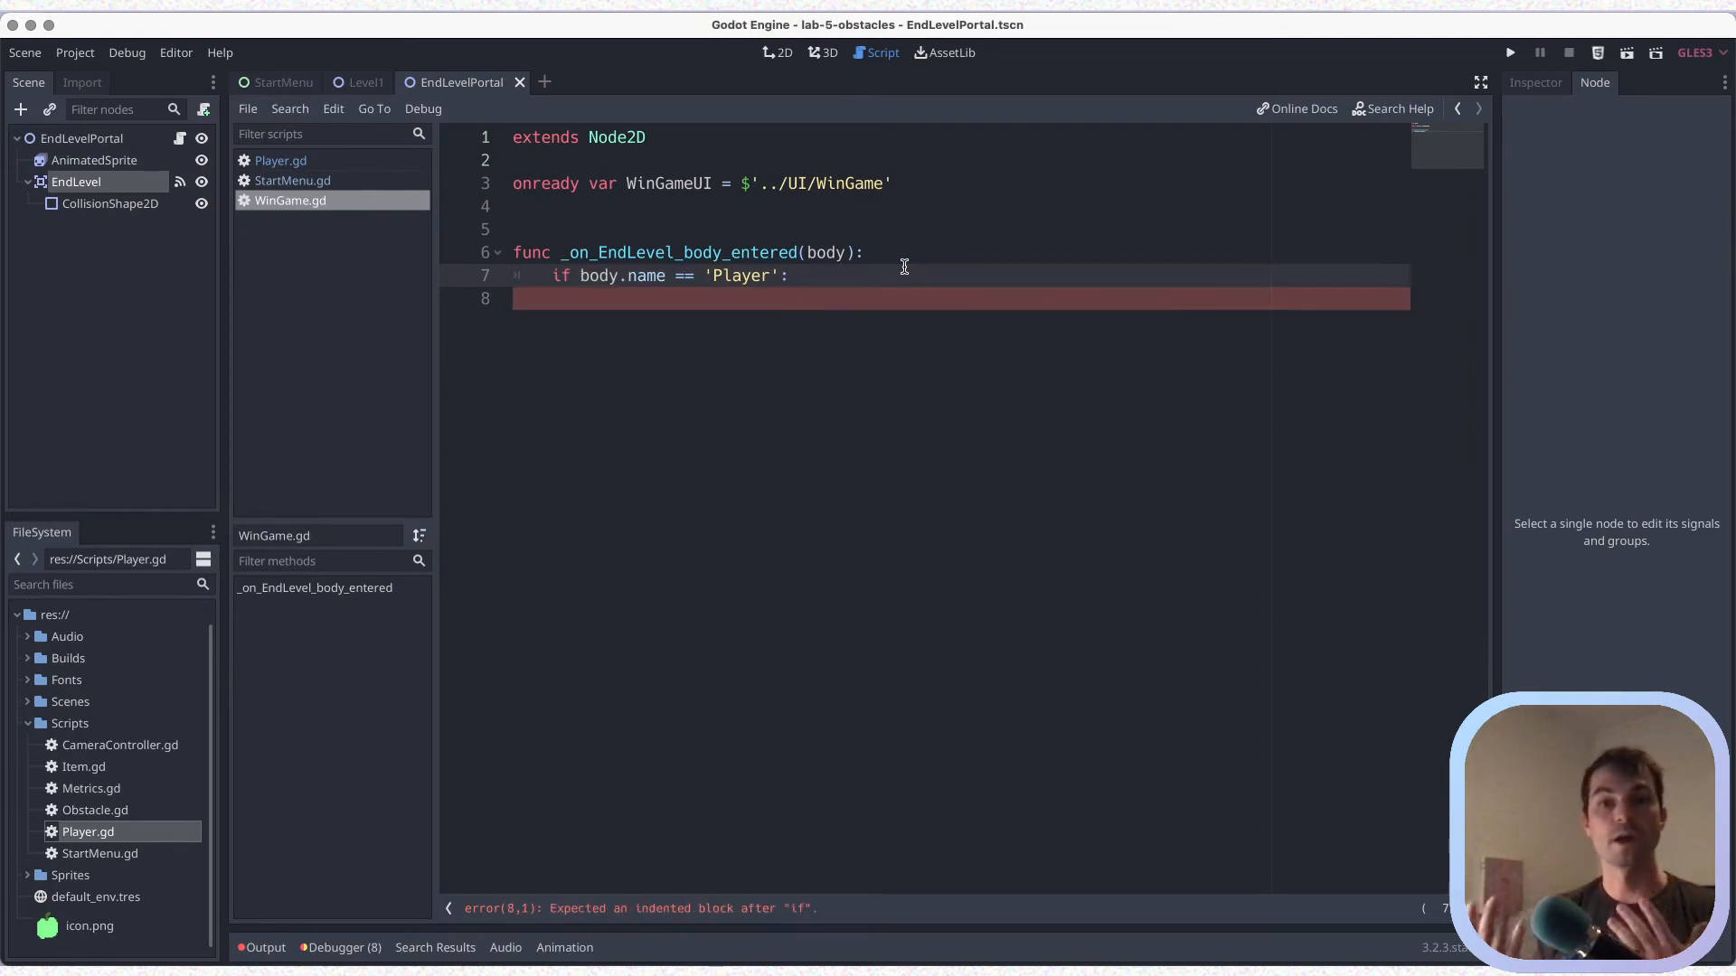
Review how the body parameter is used in the condition and check the Player node's name in the Level1 scene
{"action": "double_click", "coordinate": [589, 275]}
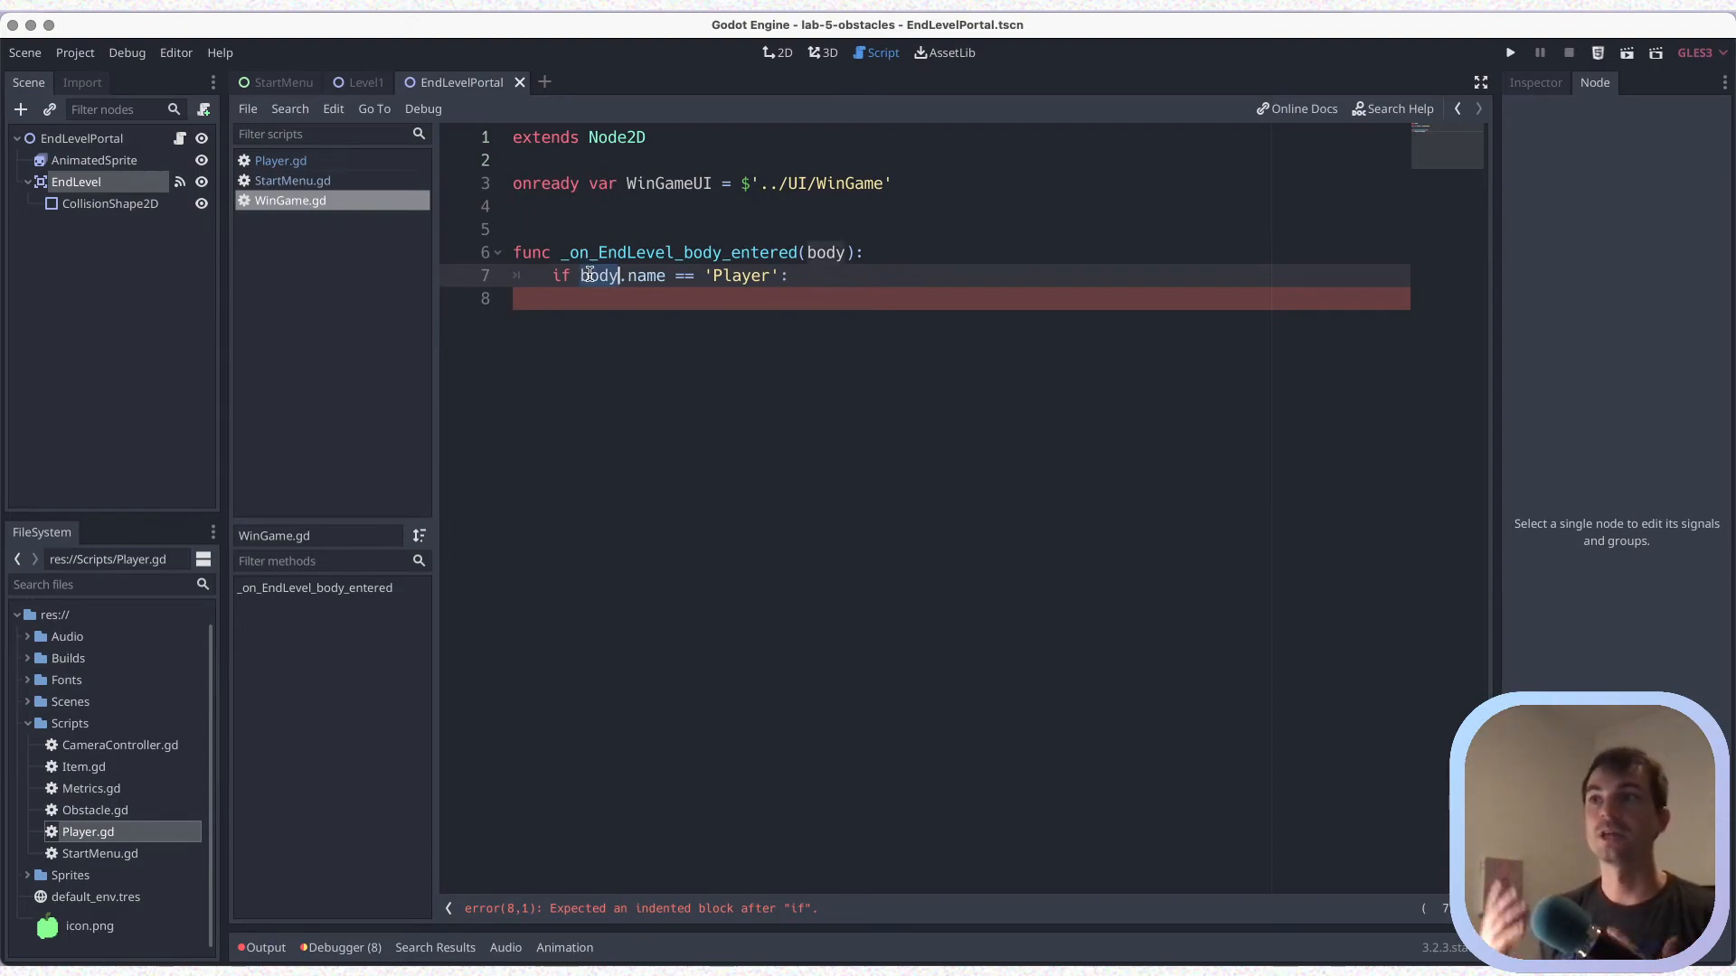
{"action": "double_click", "coordinate": [820, 253]}
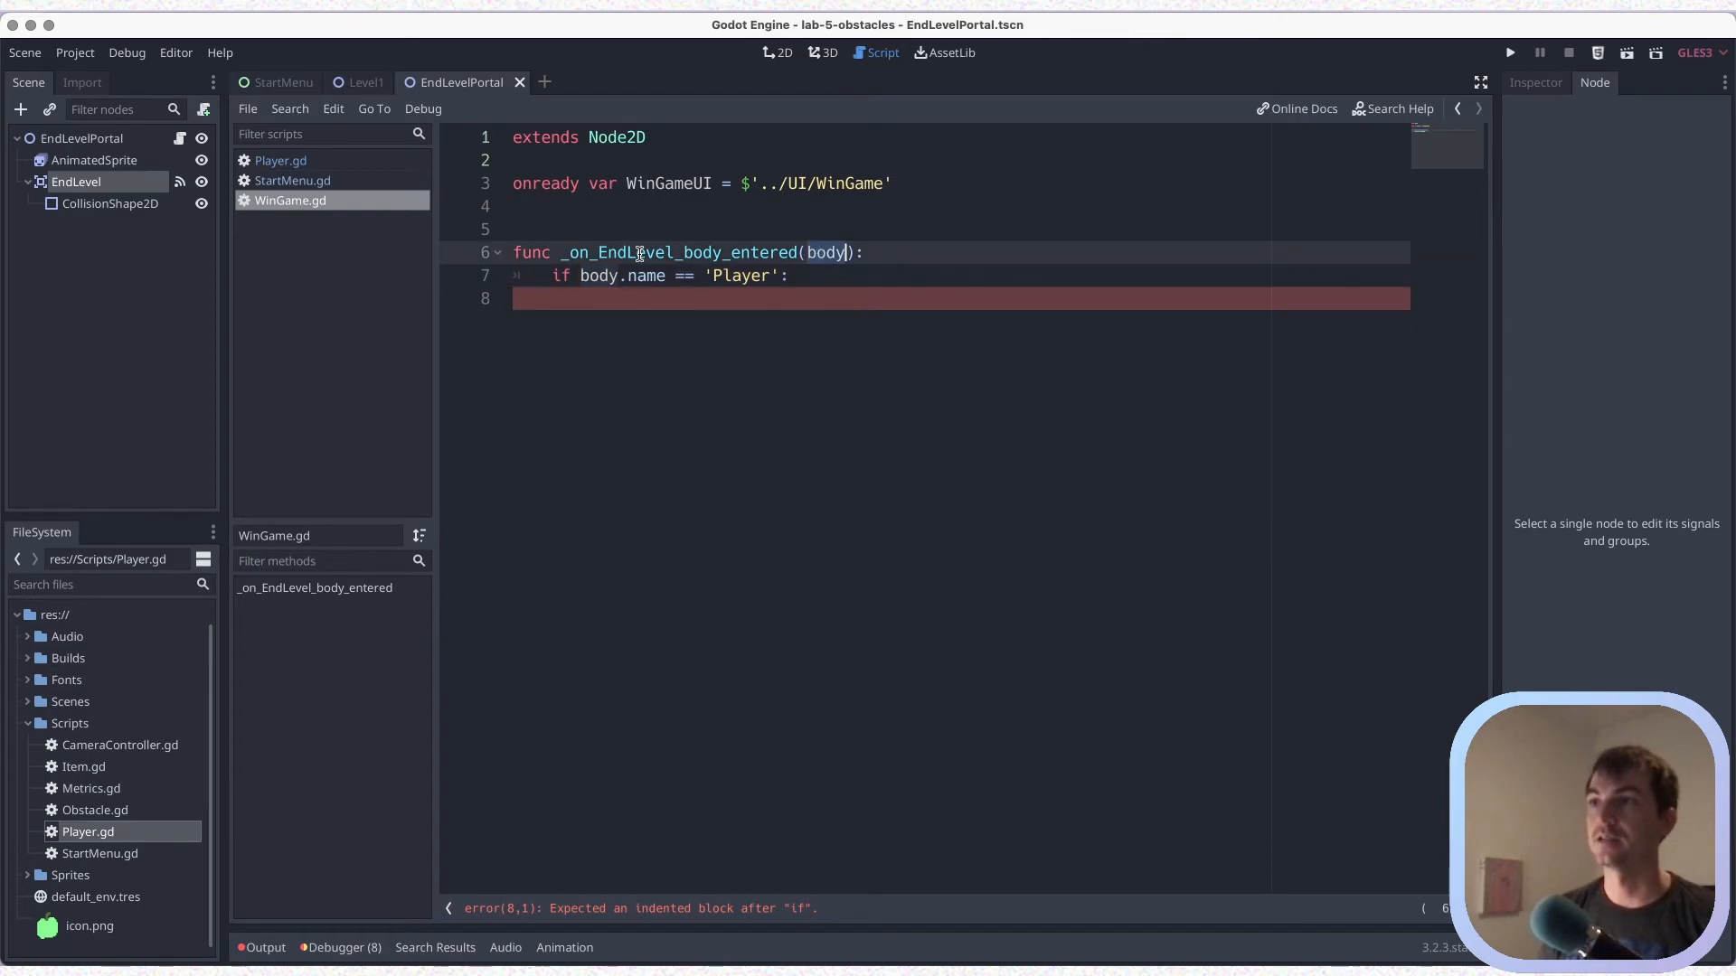
{"action": "left_click", "coordinate": [800, 275]}
{"action": "key", "text": "ctrl+s"}
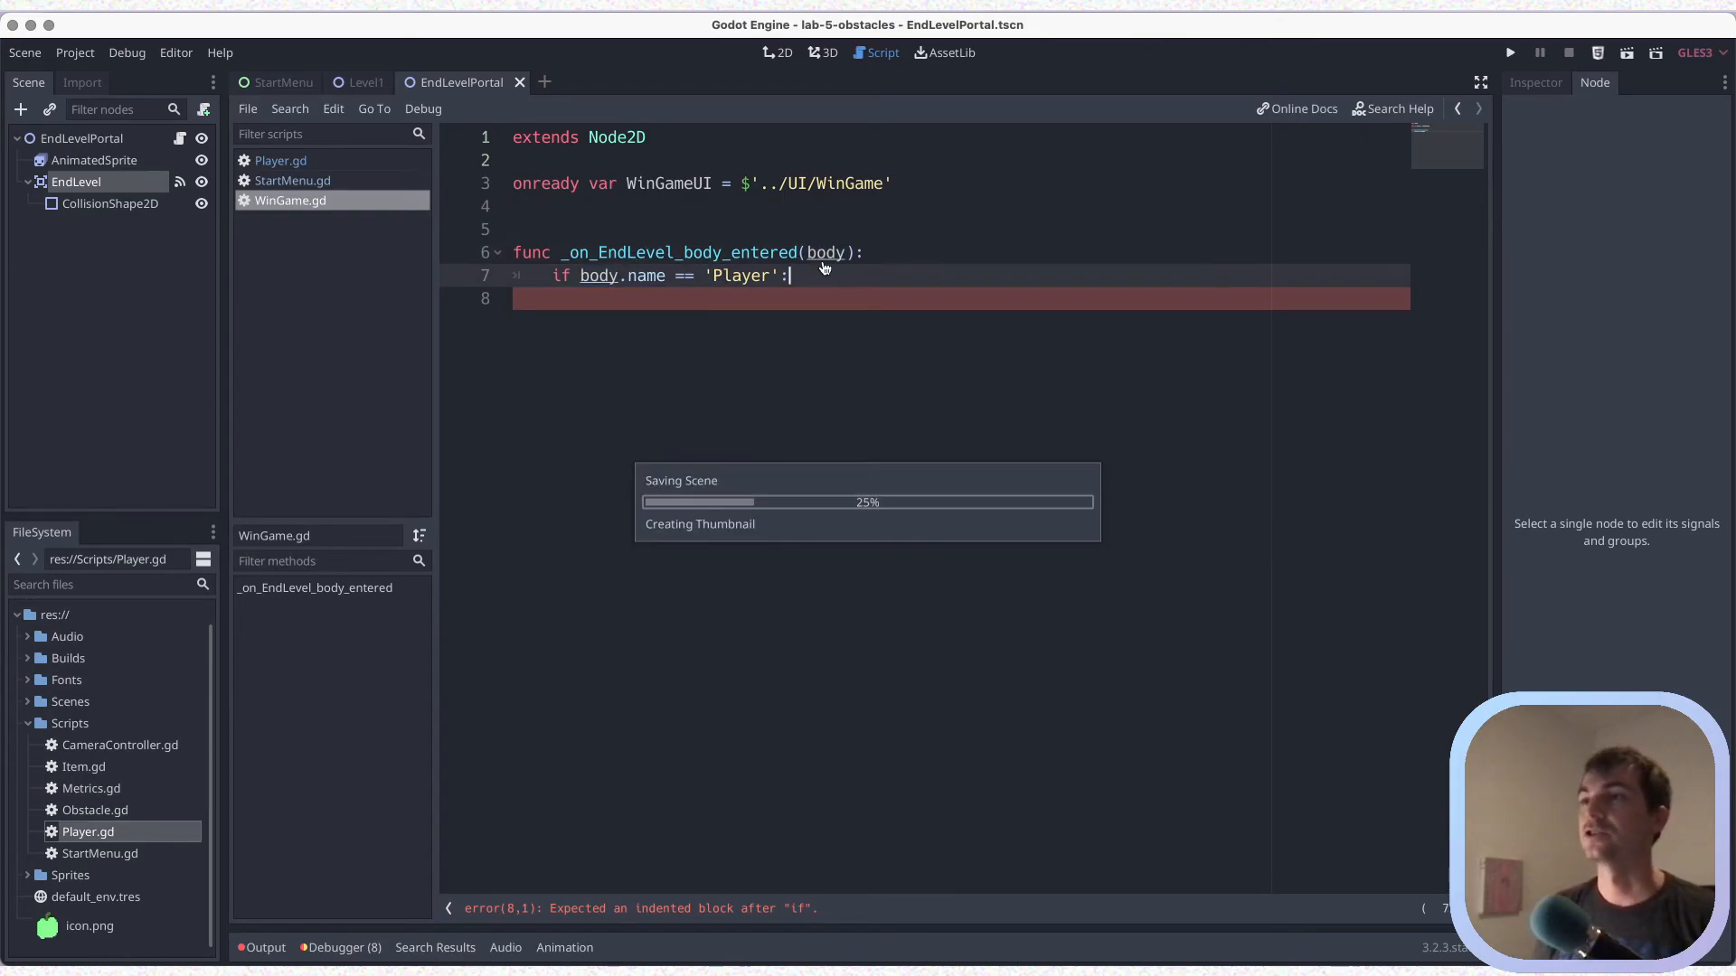
{"action": "left_click", "coordinate": [359, 83]}
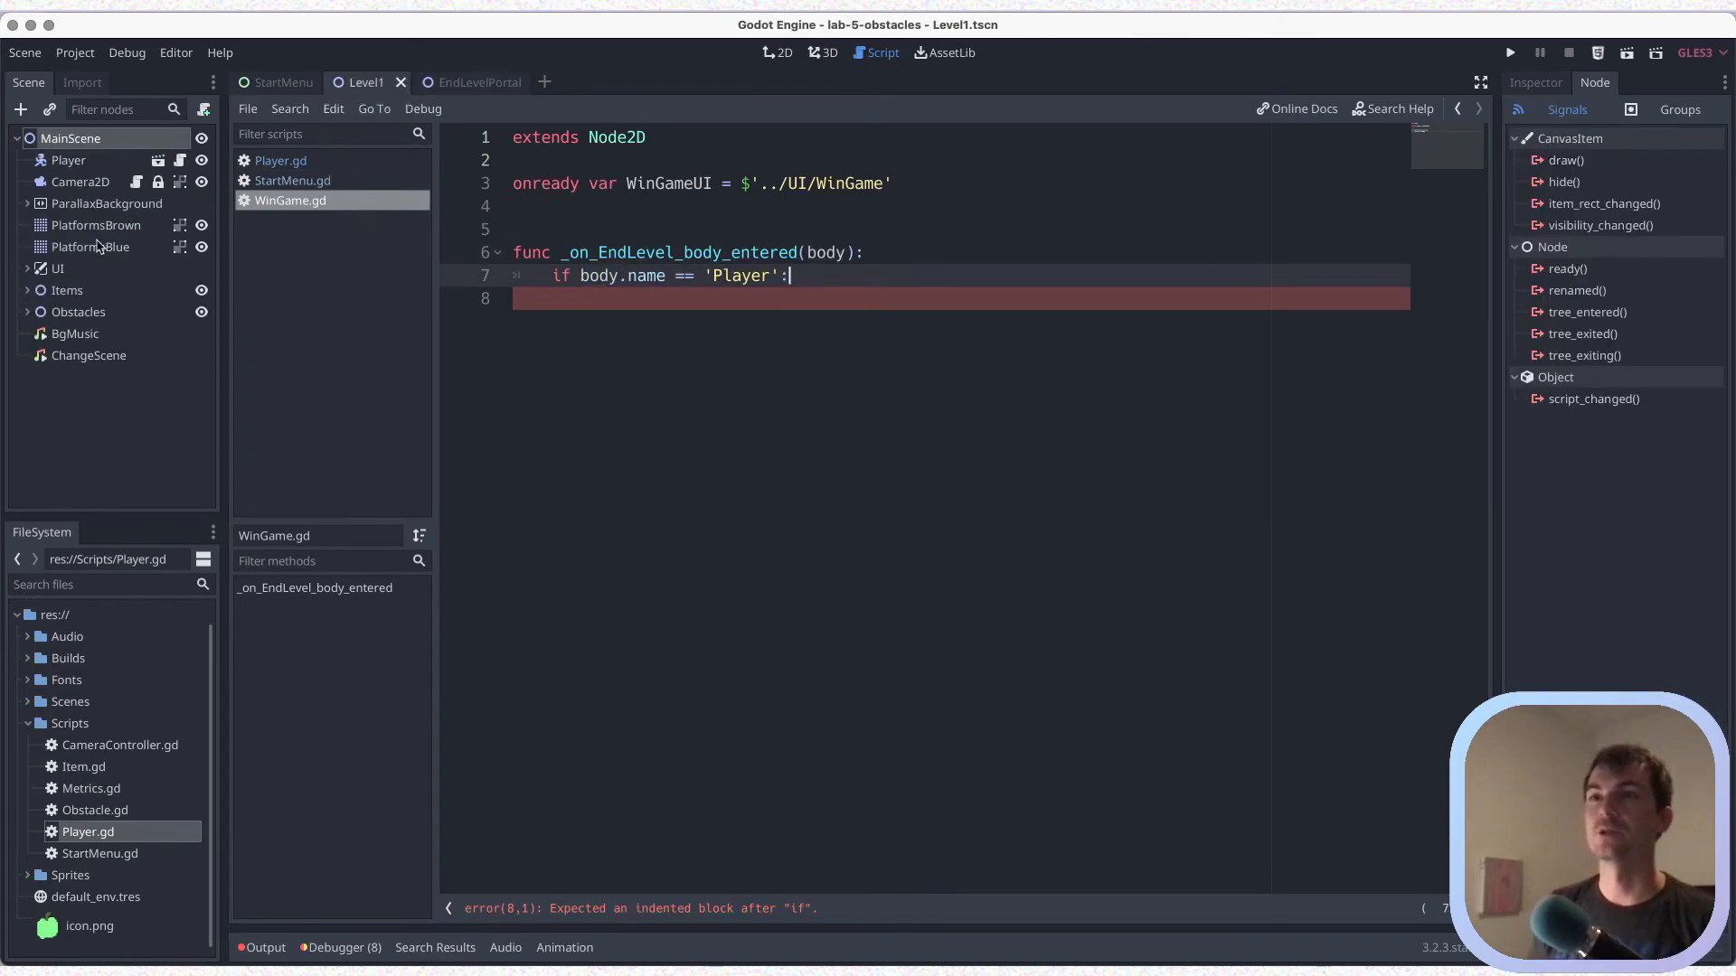
{"action": "left_click", "coordinate": [68, 161]}
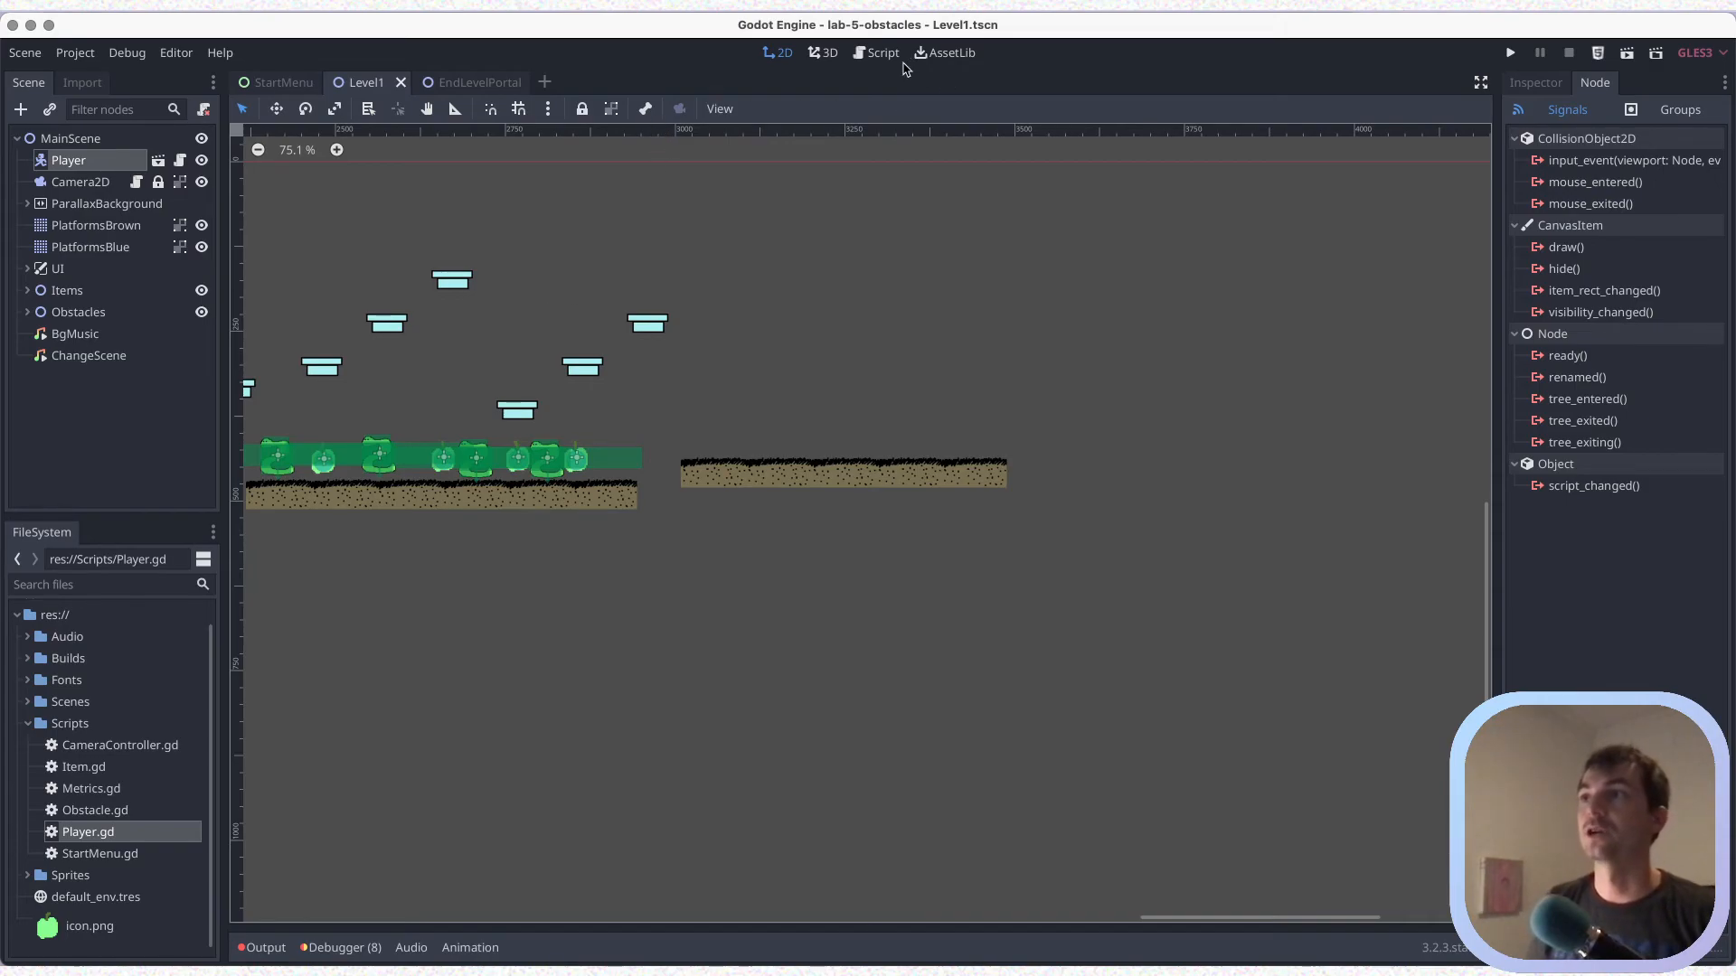
Add the indented line "WinGameUI.visible = true" under the Player condition in WinGame.gd and save
{"action": "left_click", "coordinate": [866, 53]}
{"action": "left_click", "coordinate": [691, 292]}
{"action": "key", "text": "Tab"}
{"action": "key", "text": "Tab"}
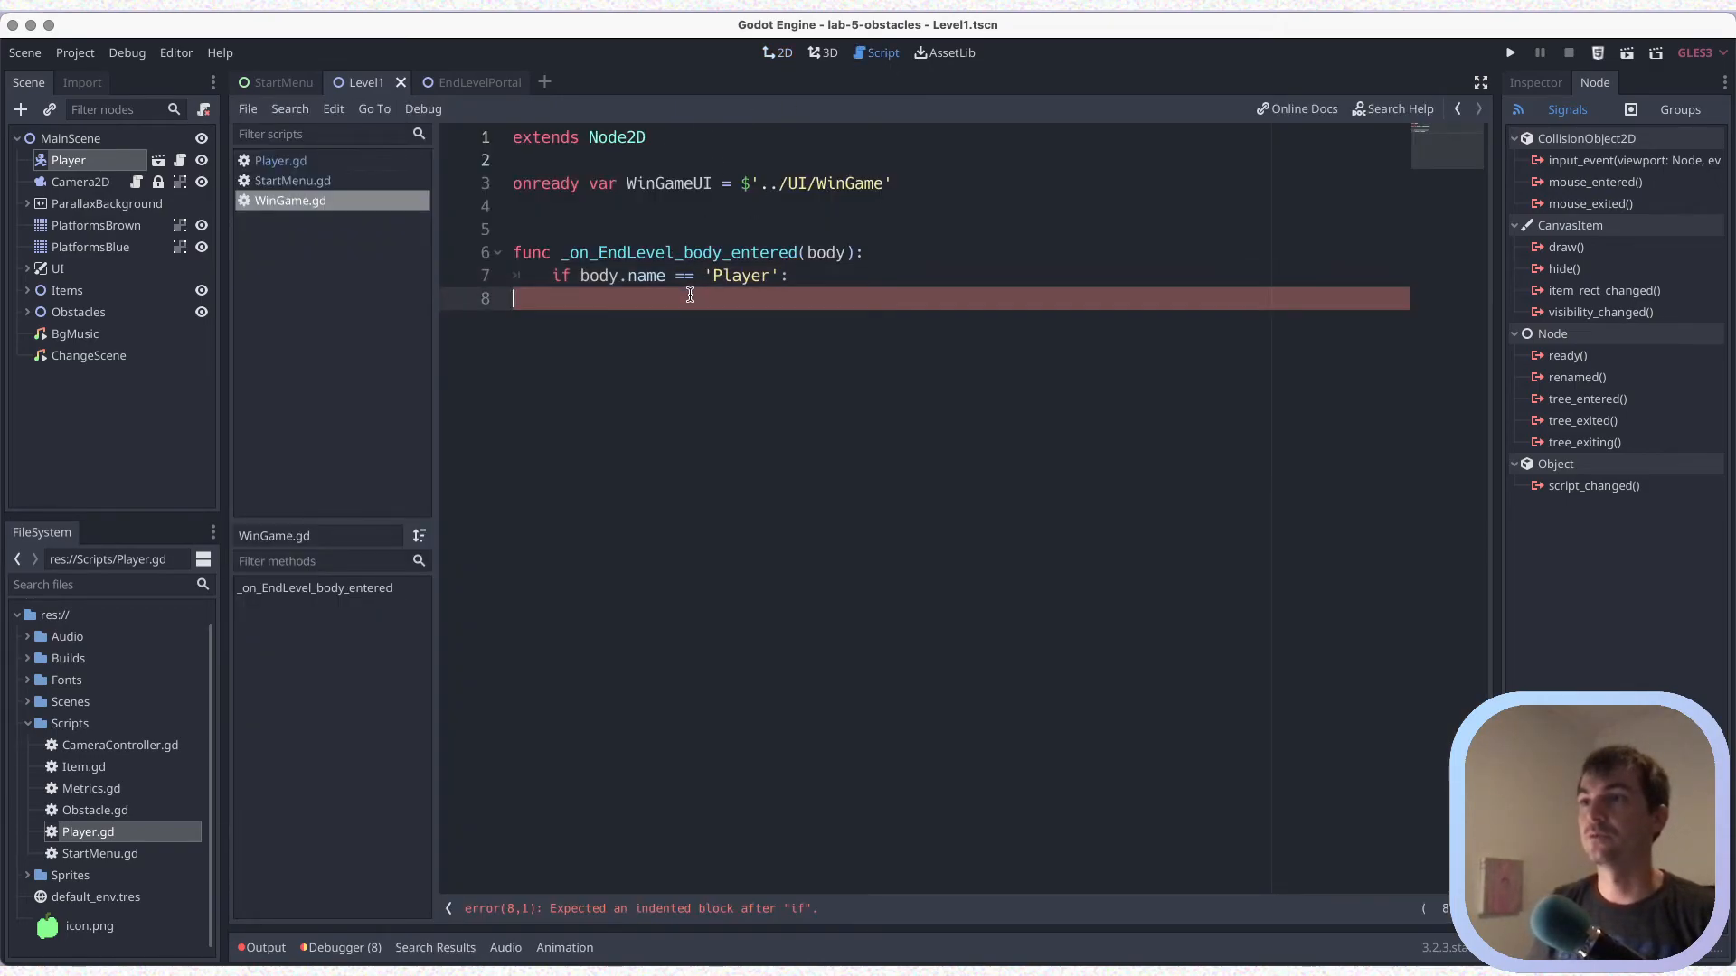
{"action": "key", "text": "super+s"}
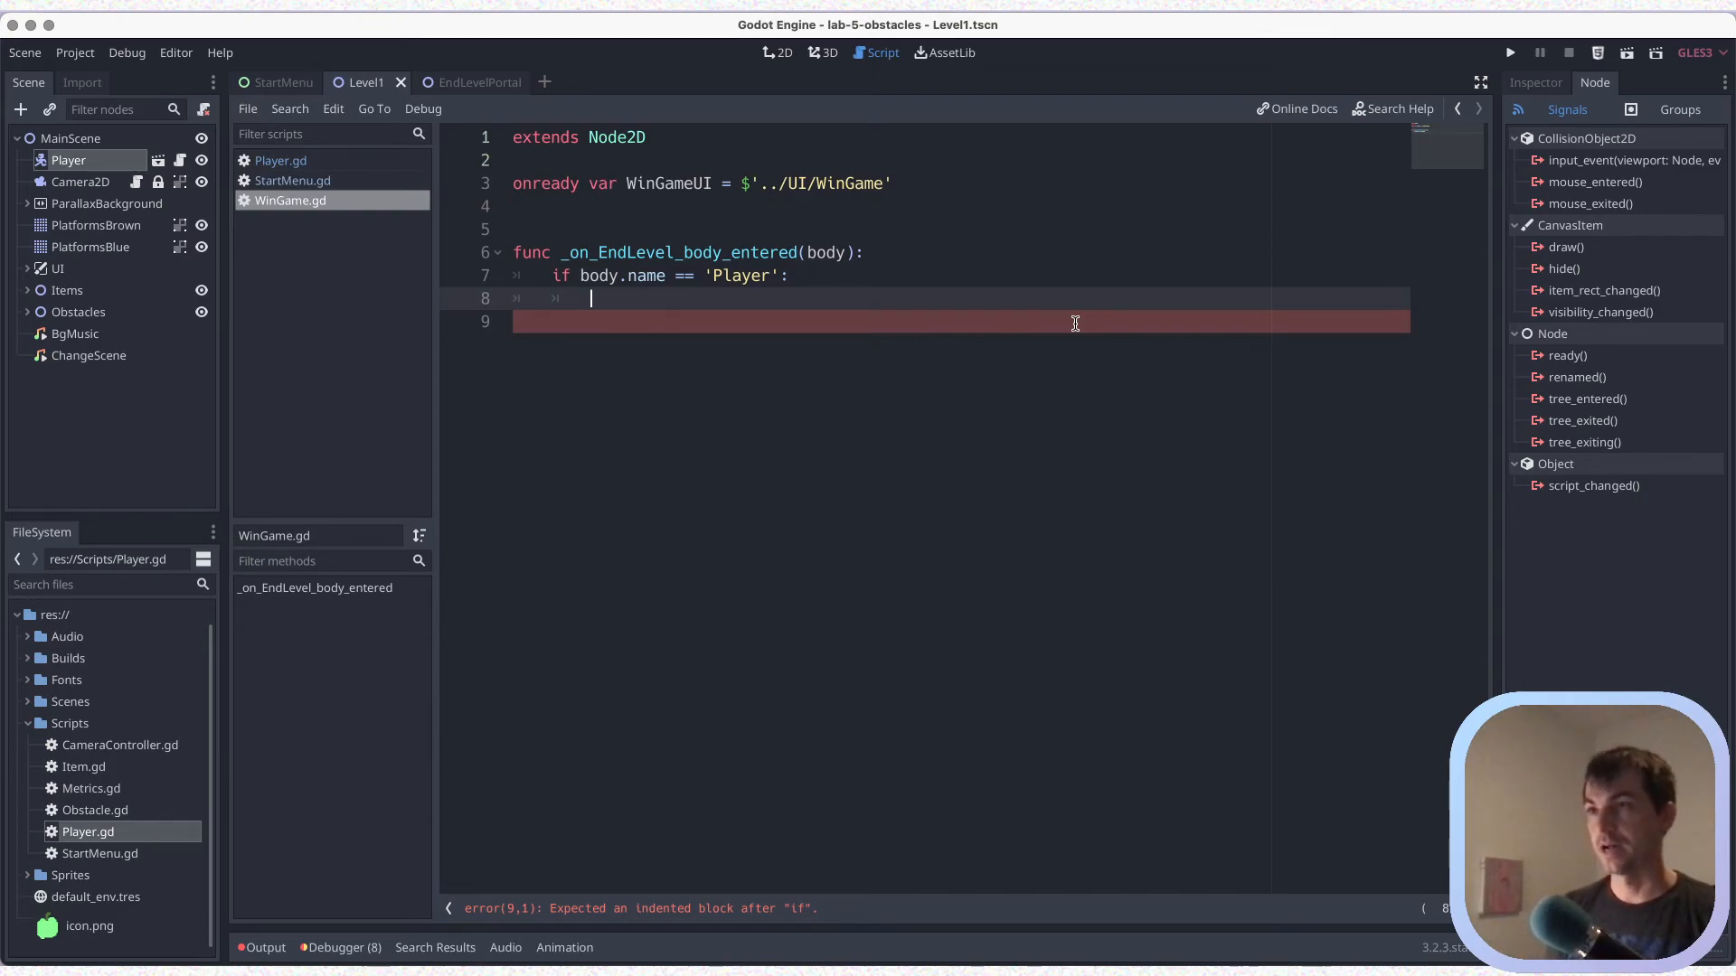
{"action": "type", "text": "Win"}
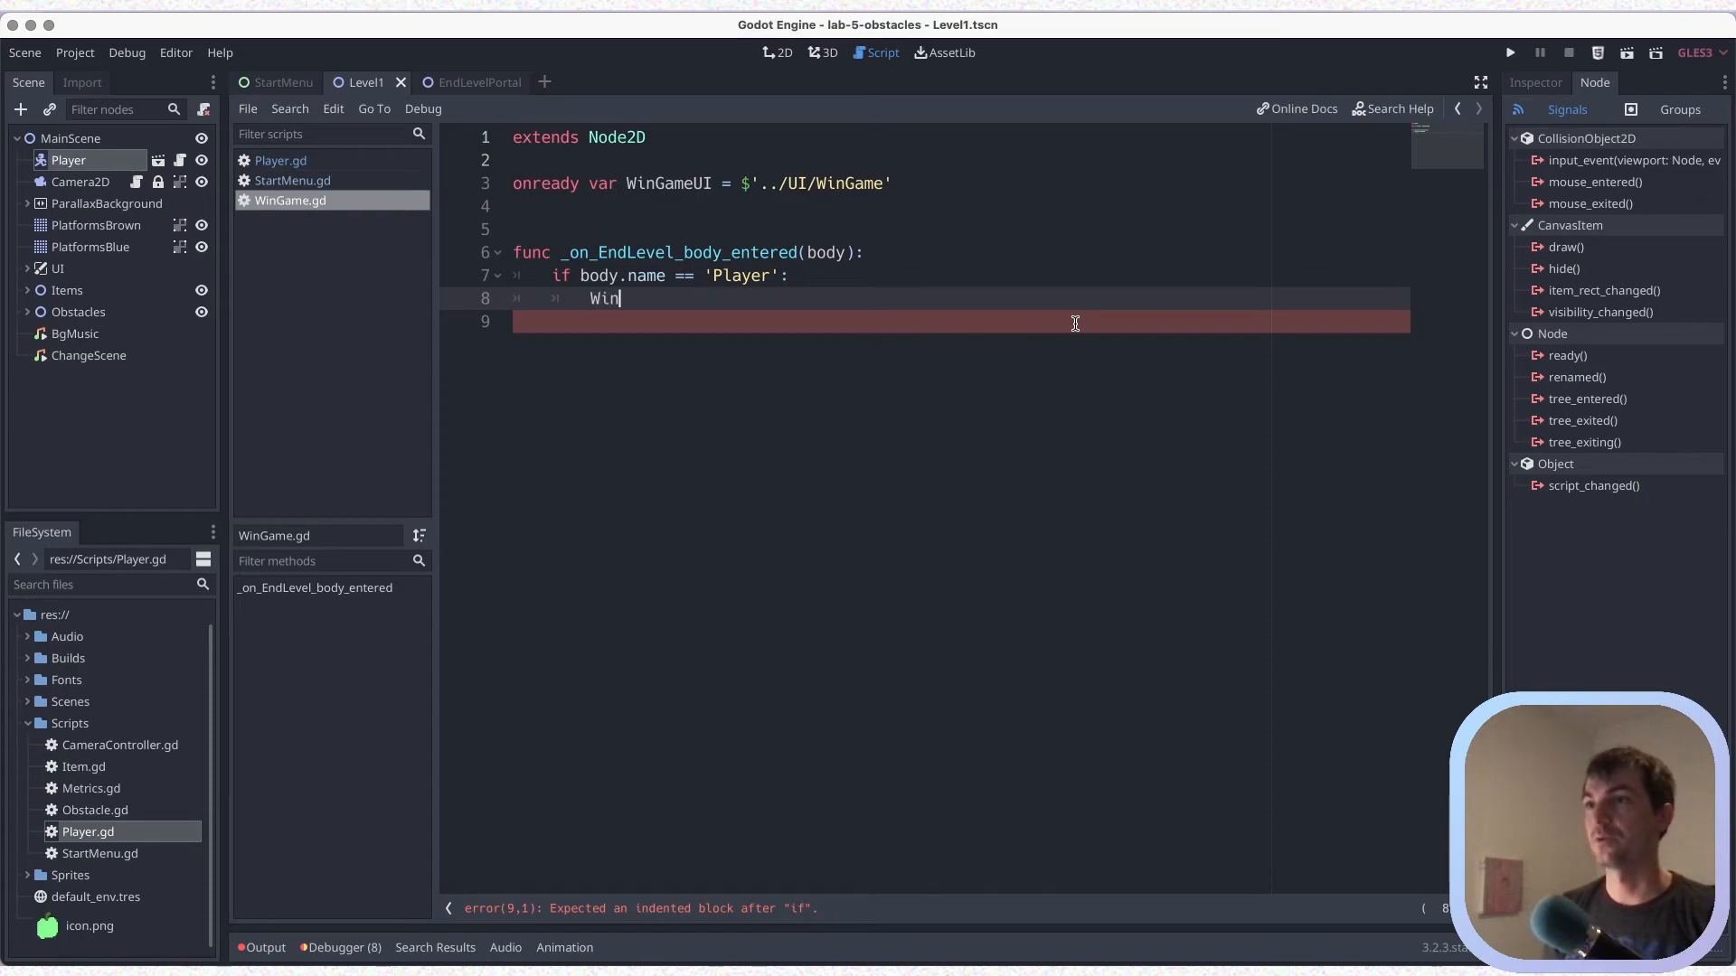
{"action": "type", "text": "GameUI.visible = true"}
{"action": "key", "text": "ctrl+s"}
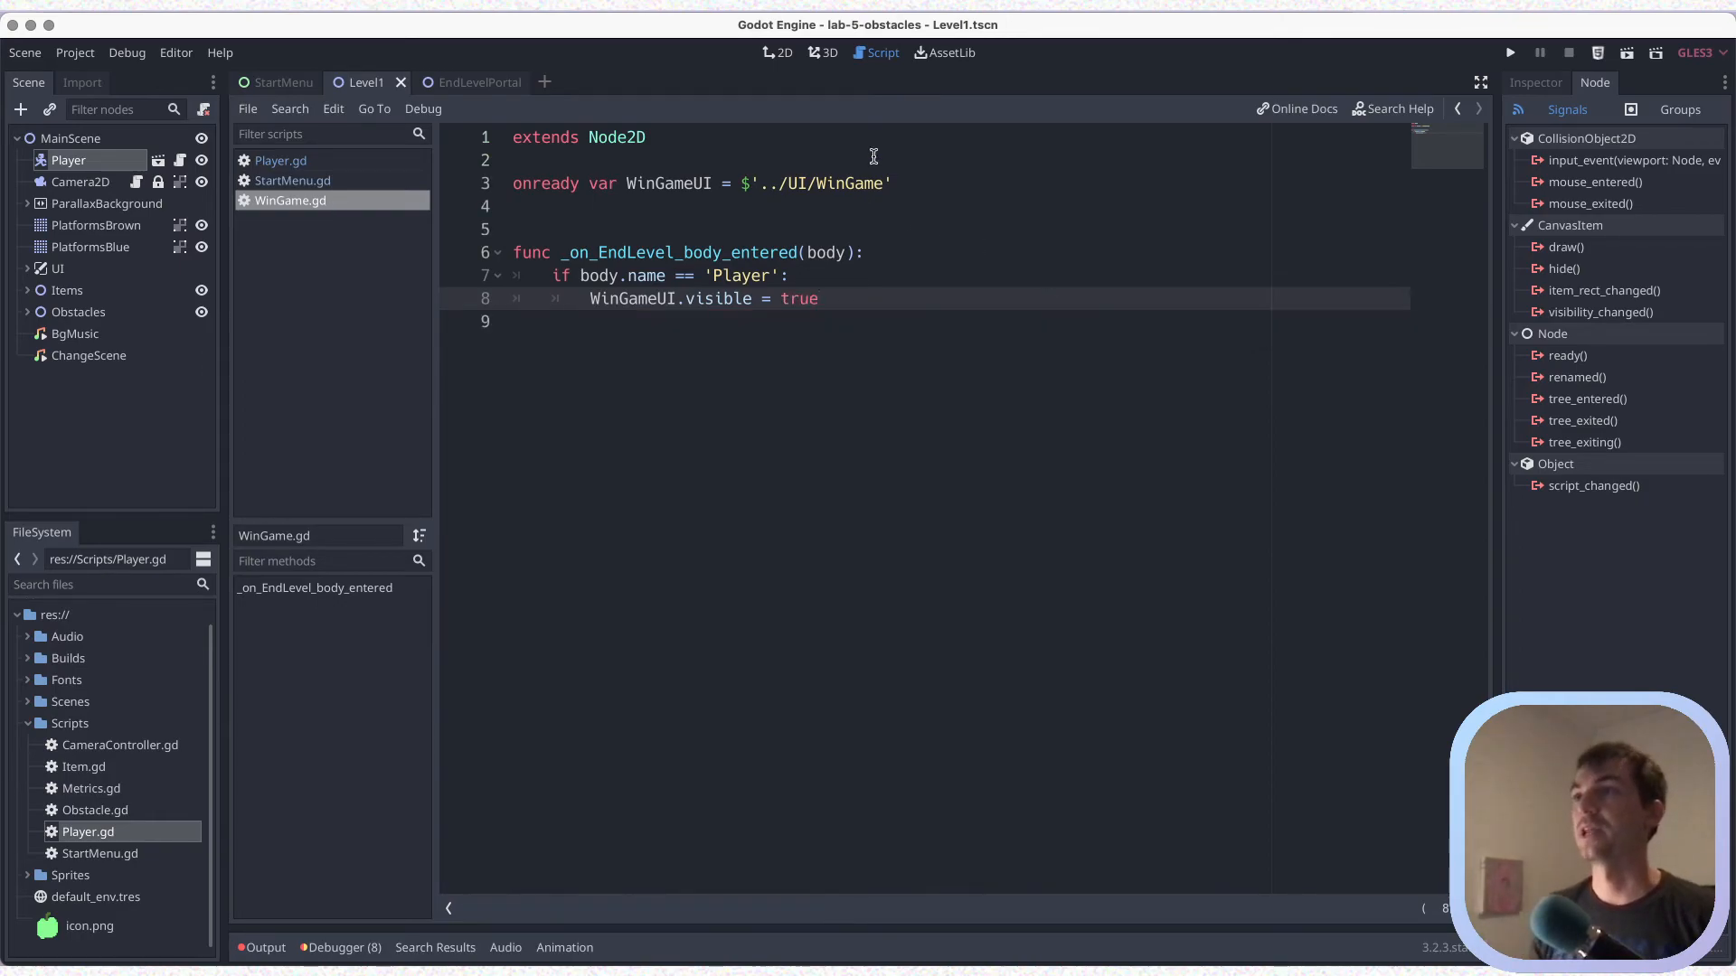
{"action": "key", "text": "ctrl+s"}
Examine how the game_over function in Player.gd makes the Gameover UI visible
{"action": "left_click", "coordinate": [280, 160]}
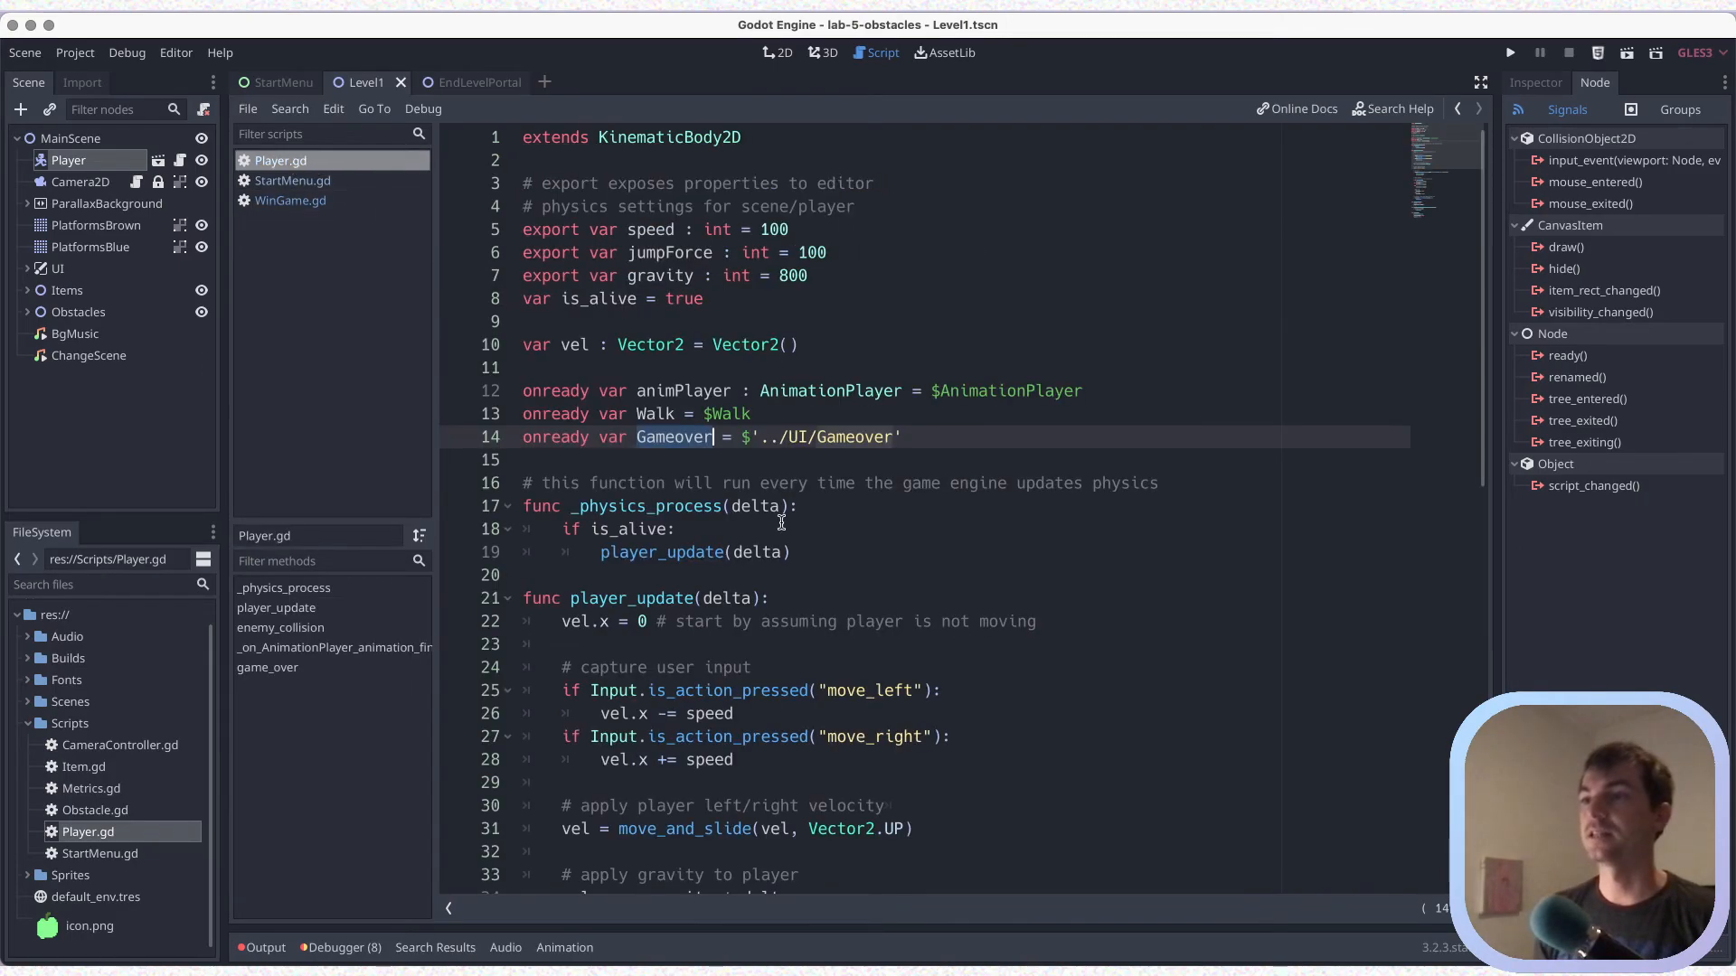
{"action": "scroll", "coordinate": [781, 522], "scroll_direction": "down", "scroll_amount": 12}
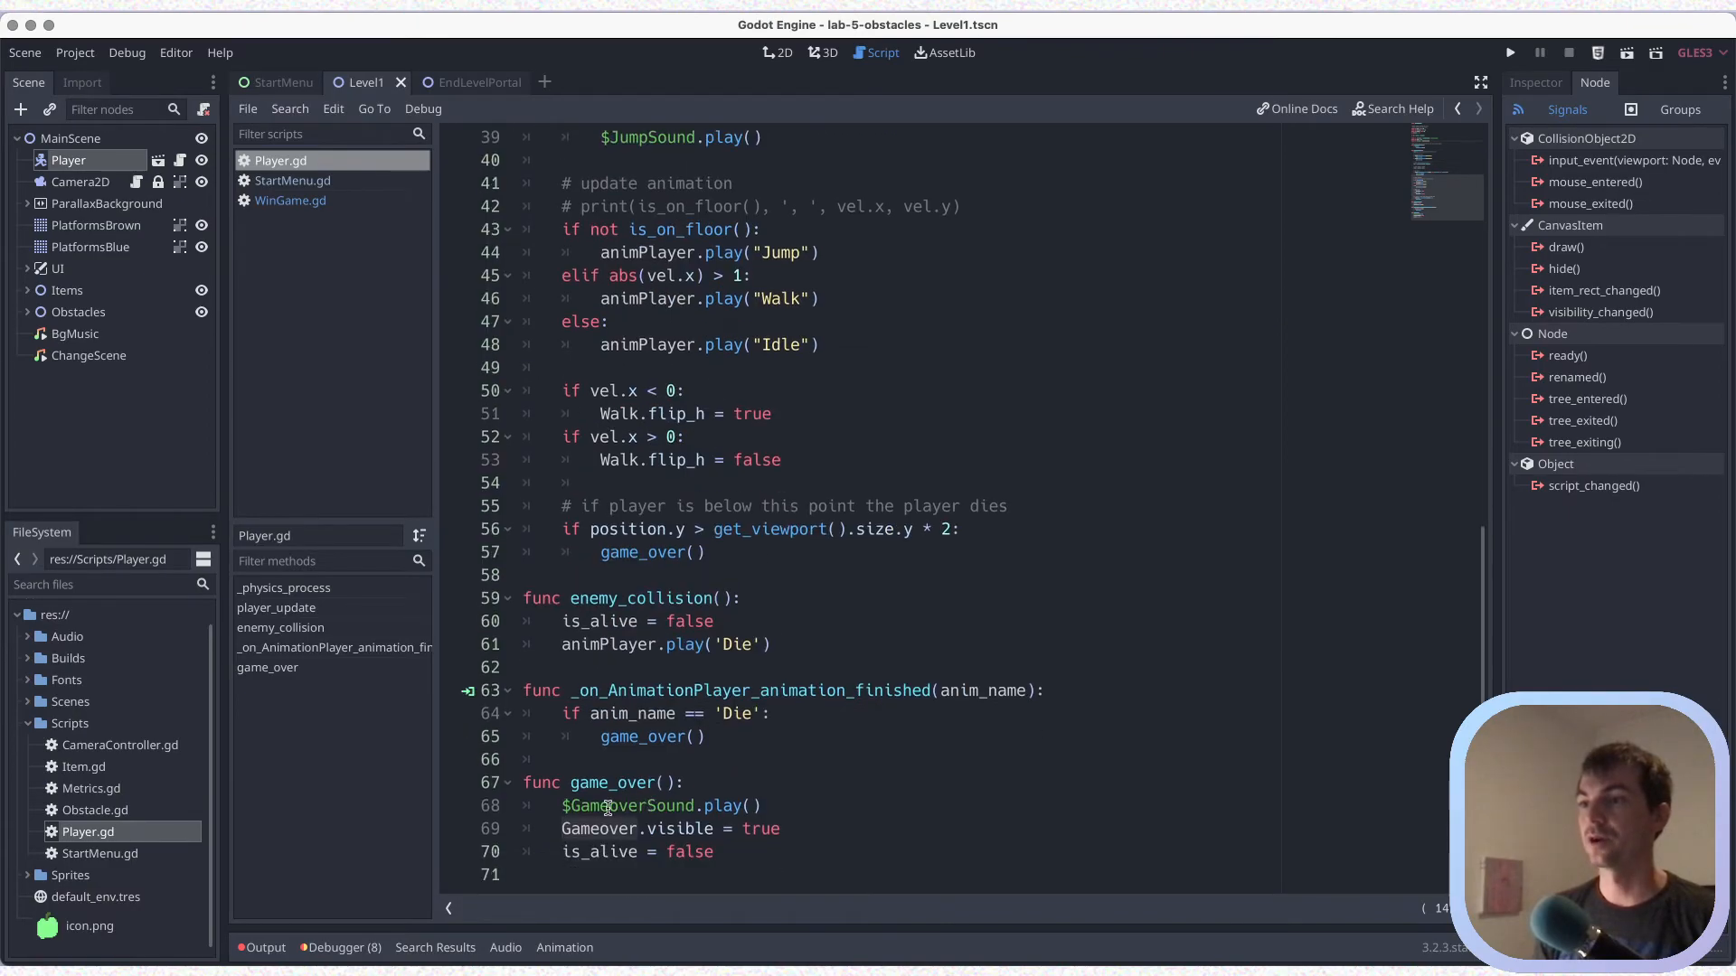
{"action": "left_click_drag", "start_coordinate": [562, 828], "coordinate": [782, 830]}
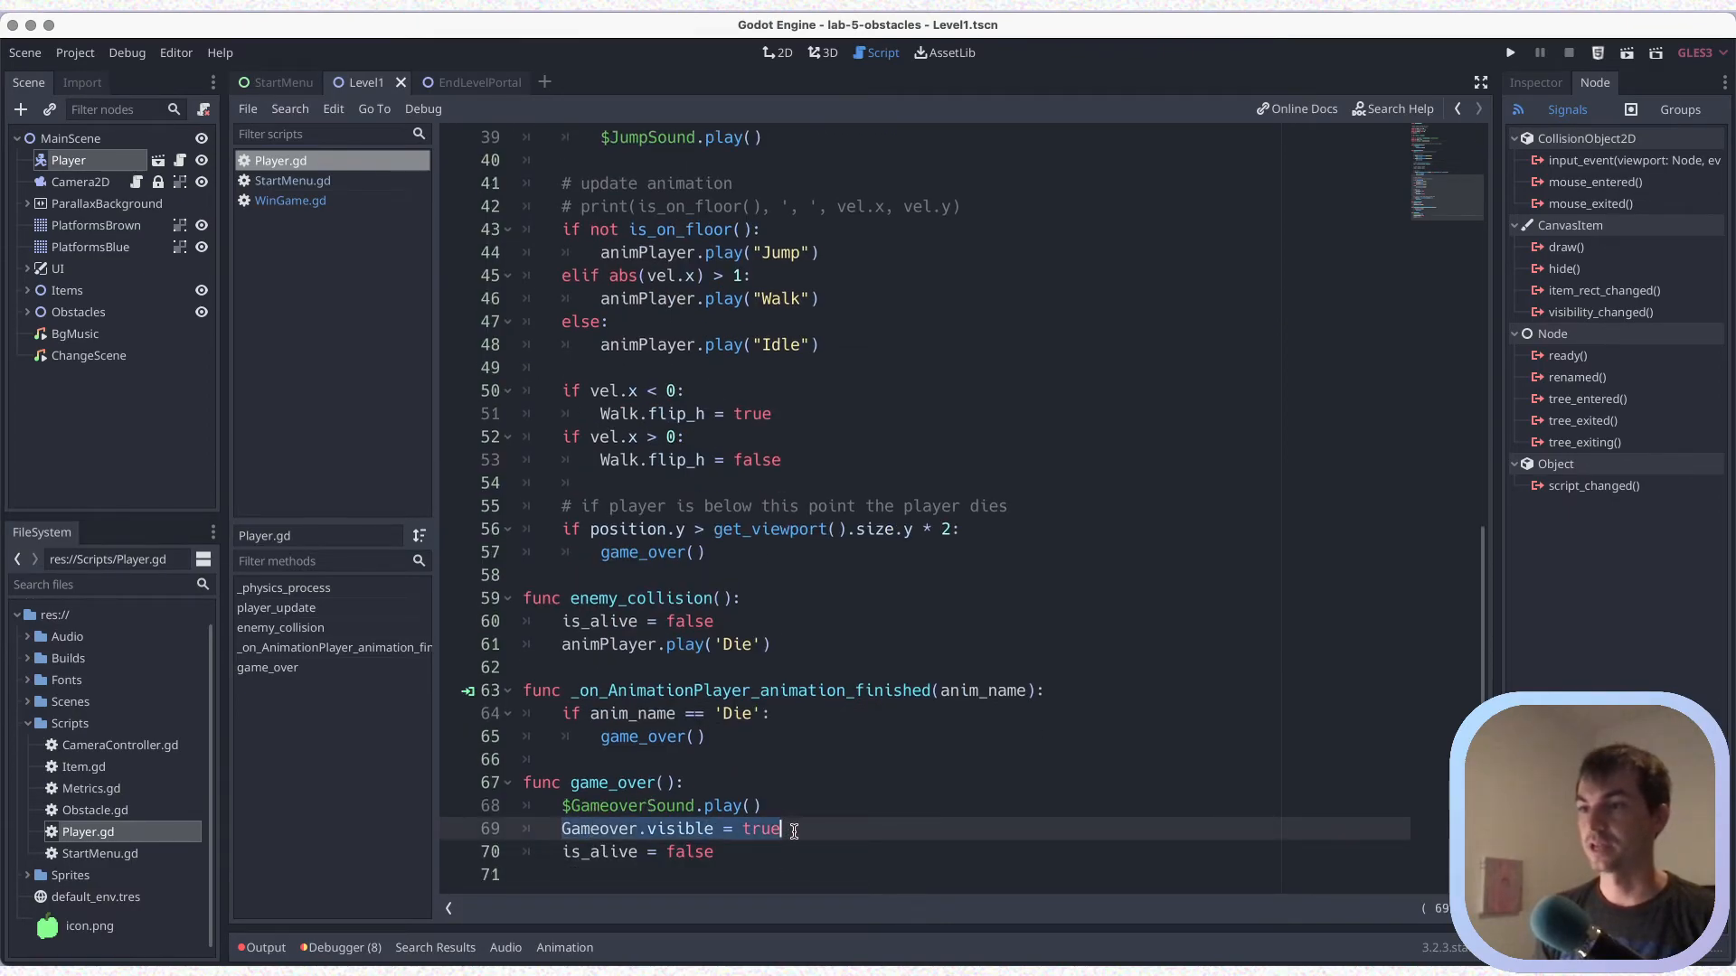
{"action": "key", "text": "ctrl+s"}
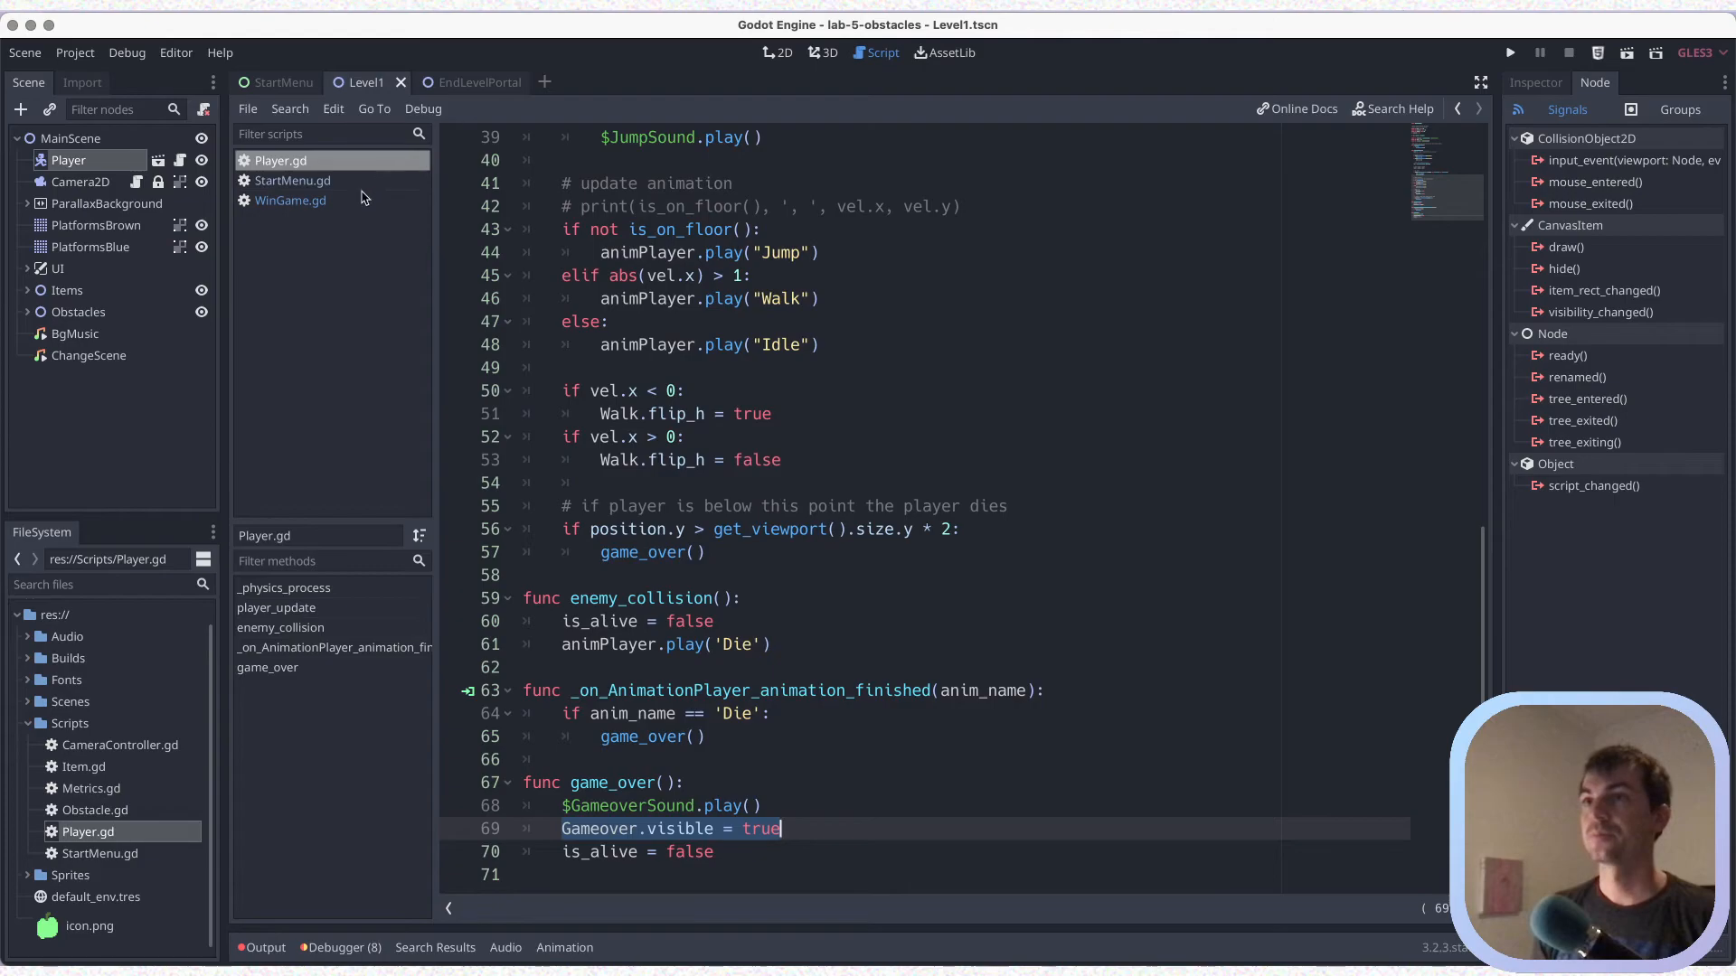
Return to WinGame.gd, add an empty indented line below the WinGameUI.visible statement, and save
{"action": "left_click", "coordinate": [304, 203]}
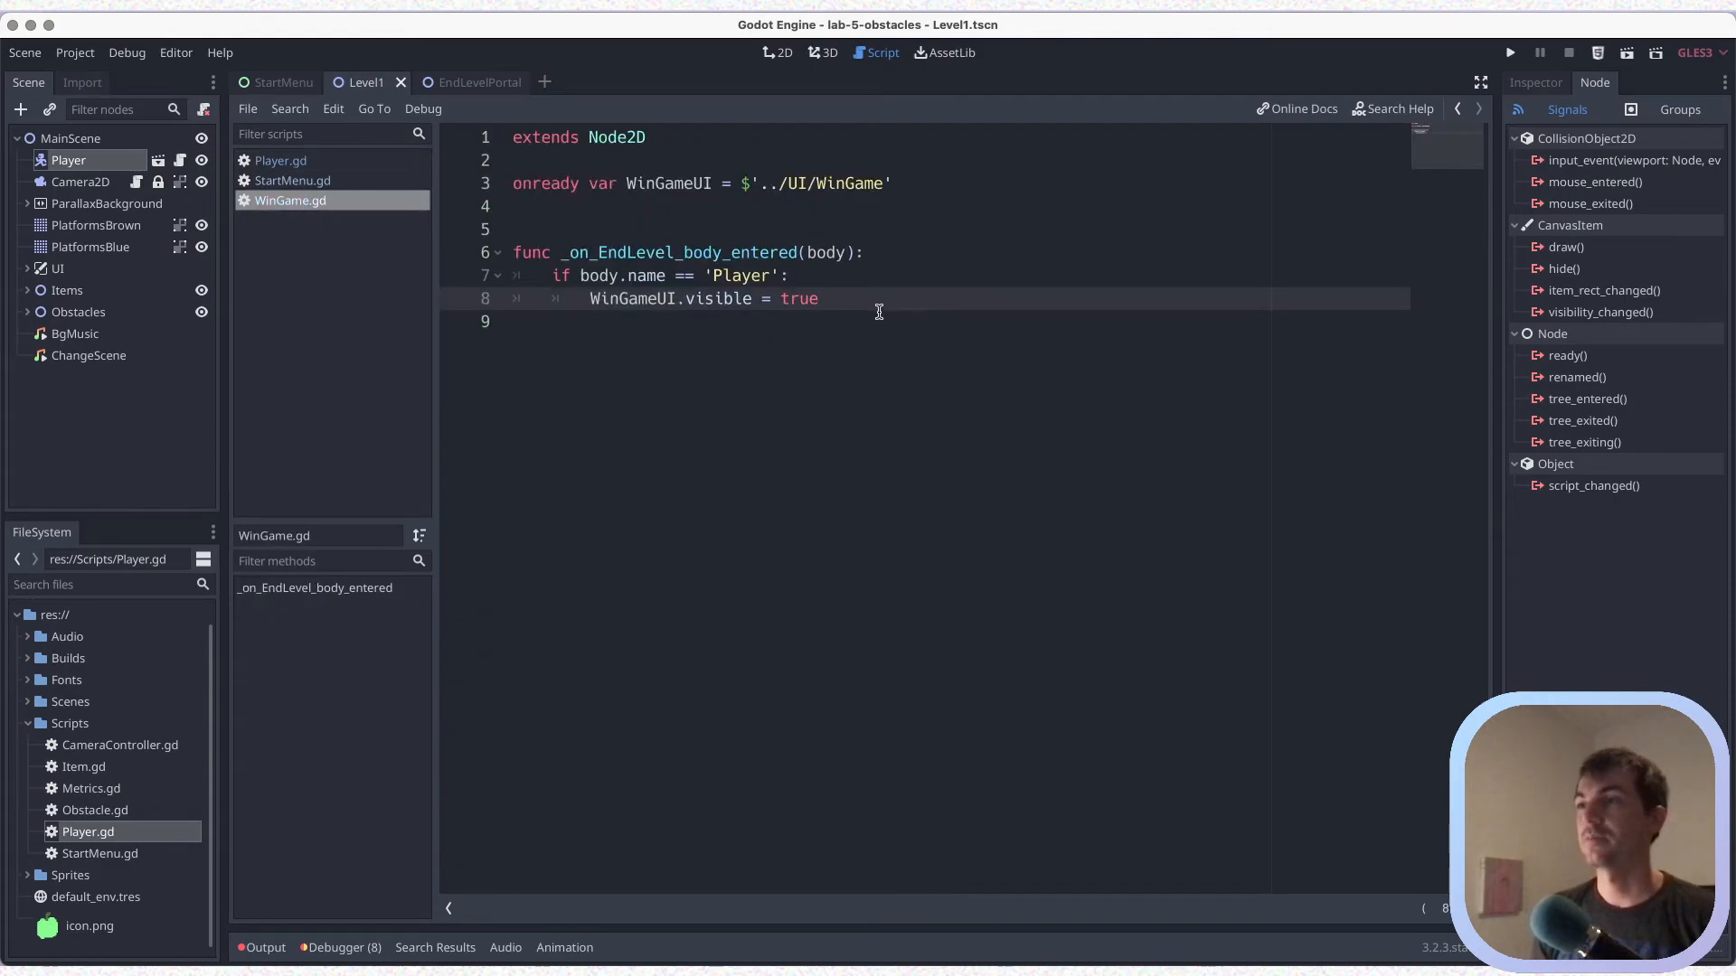
{"action": "key", "text": "Return"}
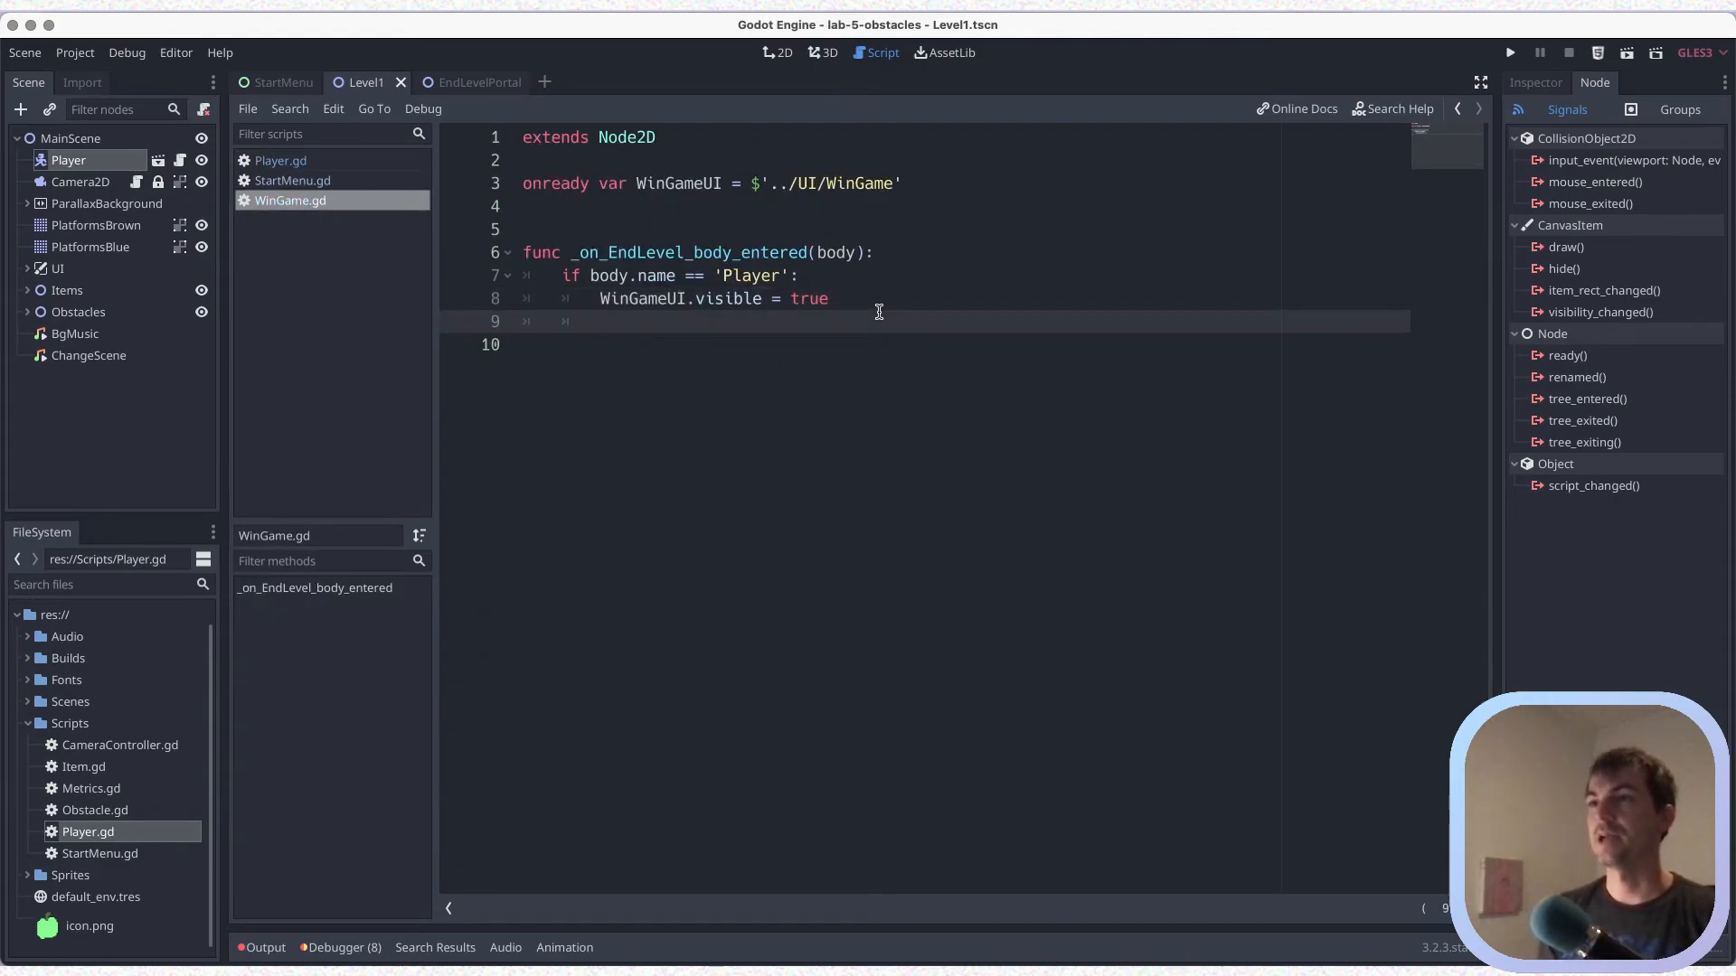
{"action": "key", "text": "ctrl+s"}
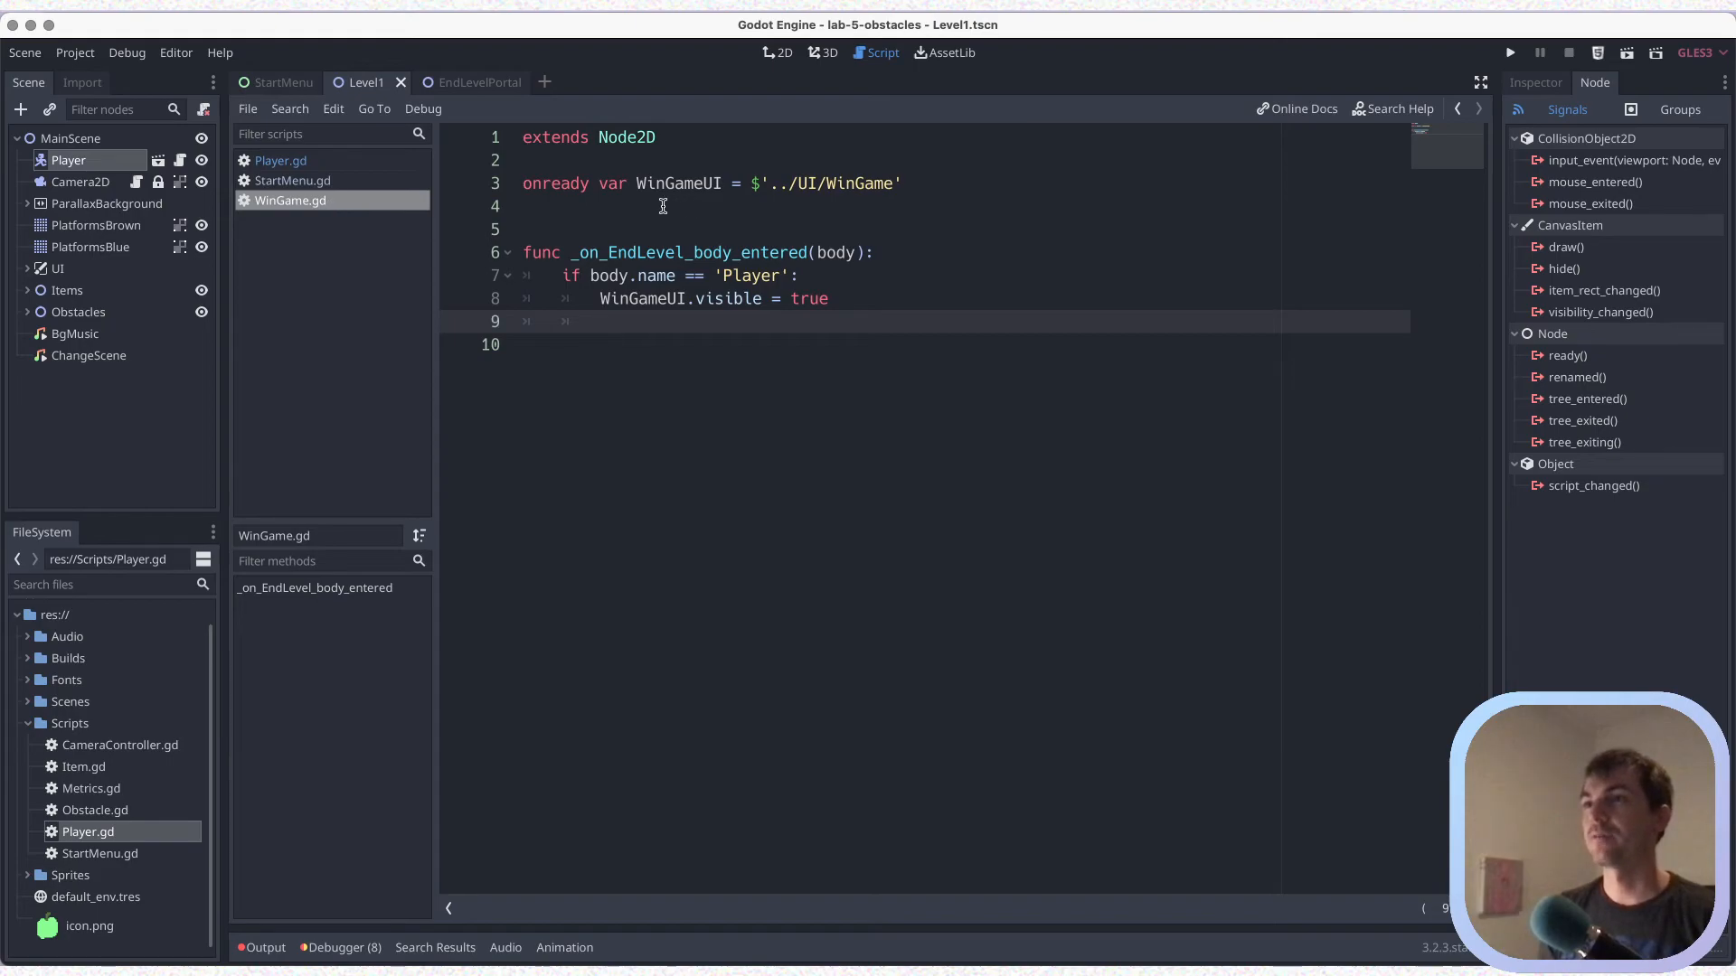
Declare "onready var sprite = $AnimatedSprite" below the WinGameUI variable in WinGame.gd, with the EndLevelPortal scene active, and save
{"action": "left_click", "coordinate": [663, 206]}
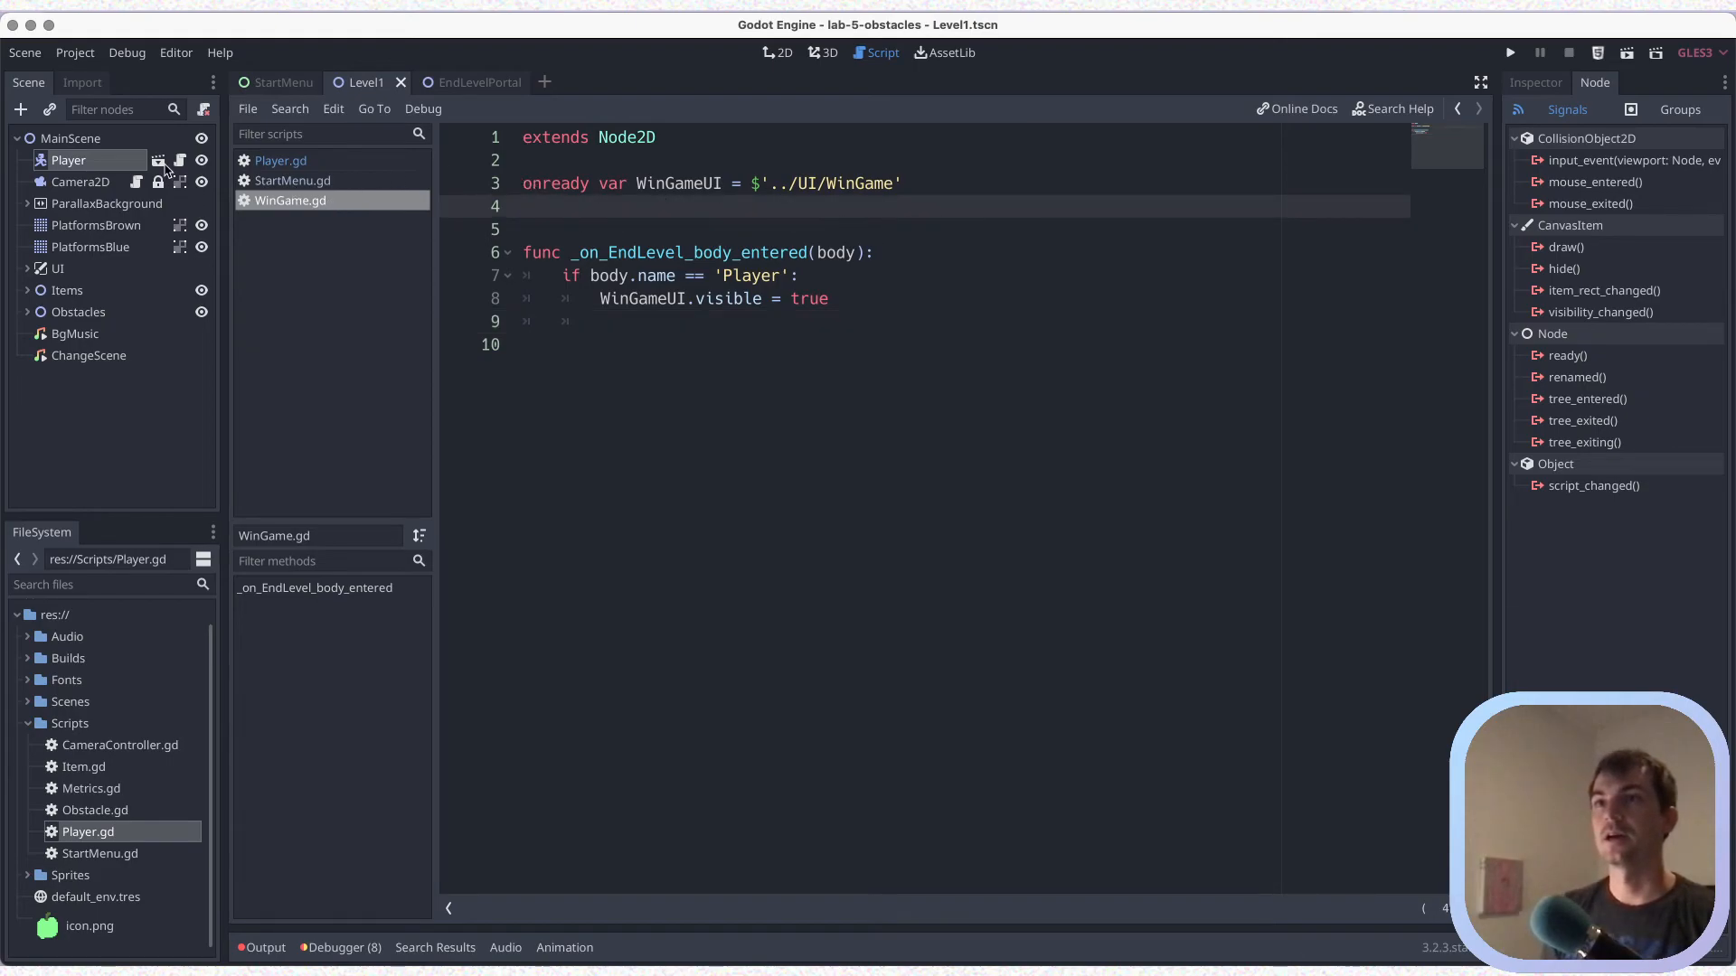
{"action": "left_click", "coordinate": [488, 84]}
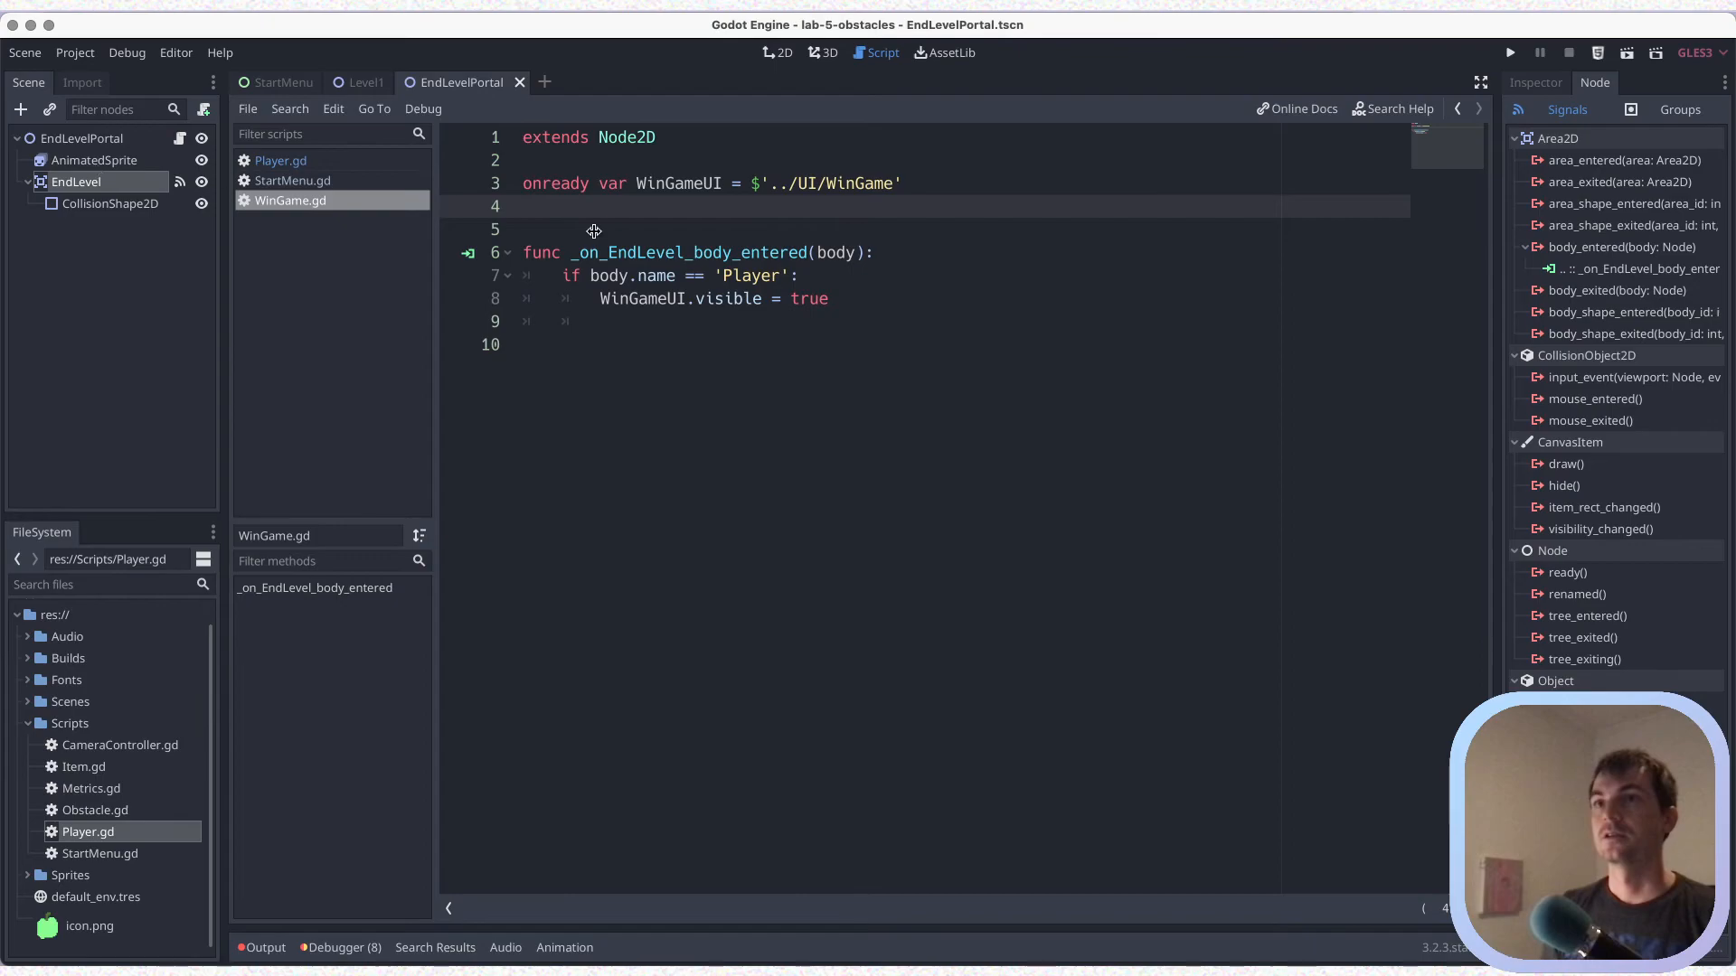
{"action": "type", "text": "onr"}
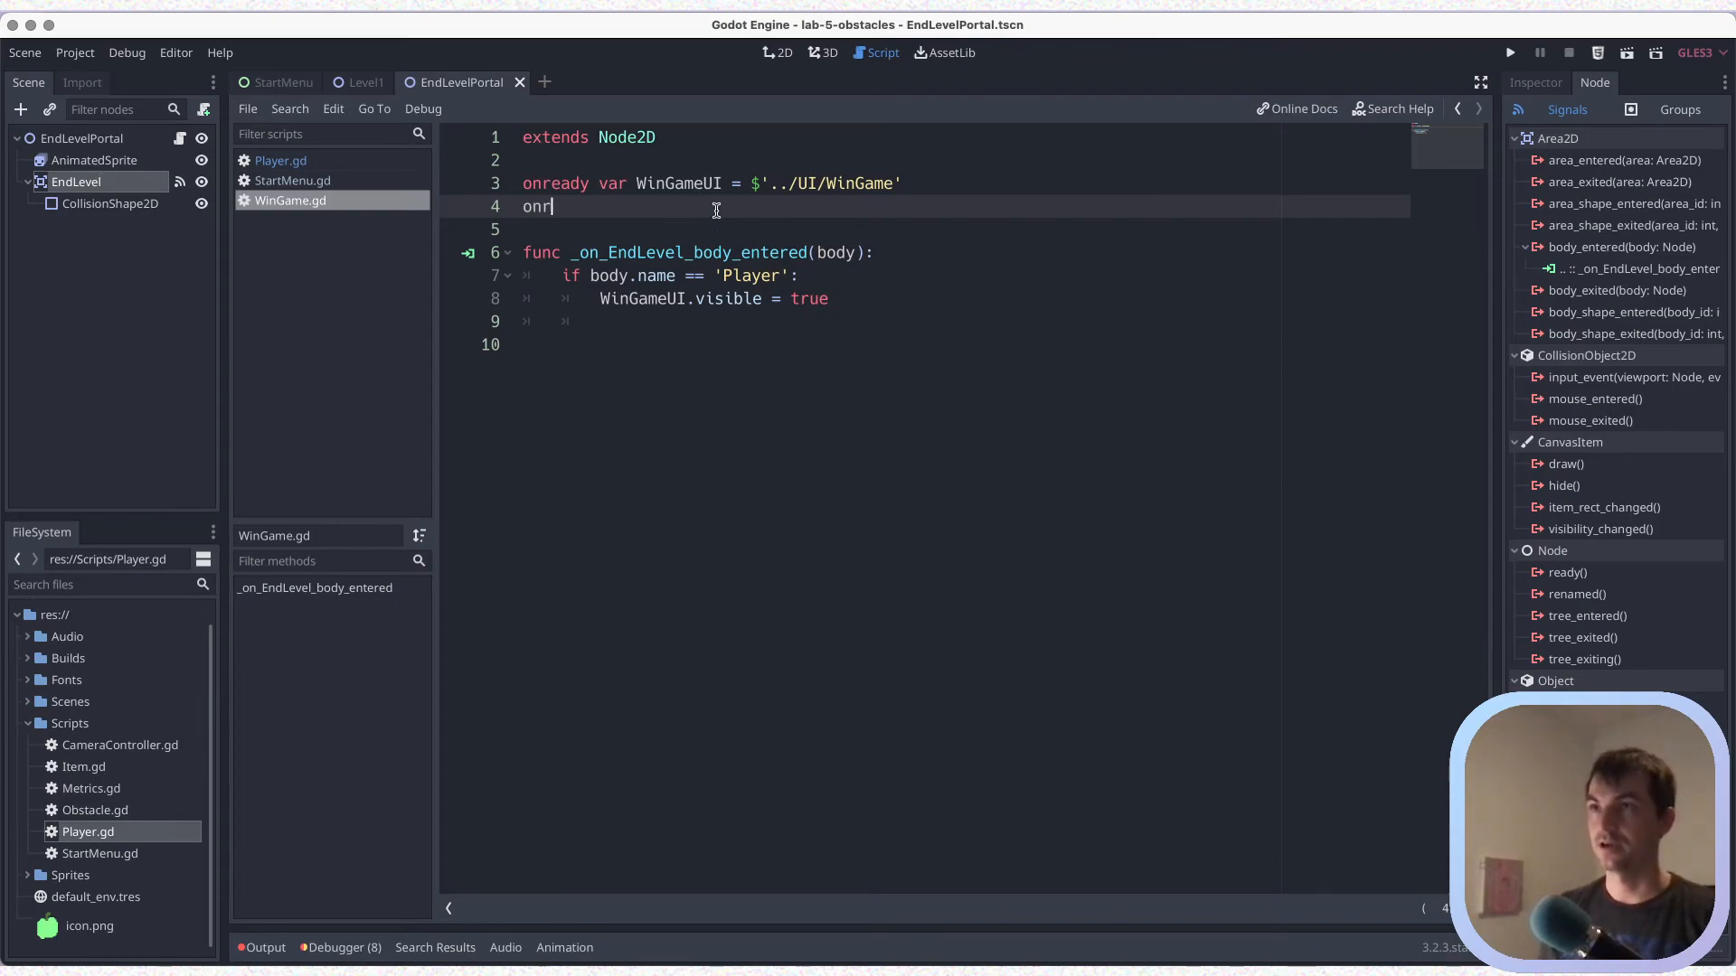
{"action": "type", "text": "eady var "}
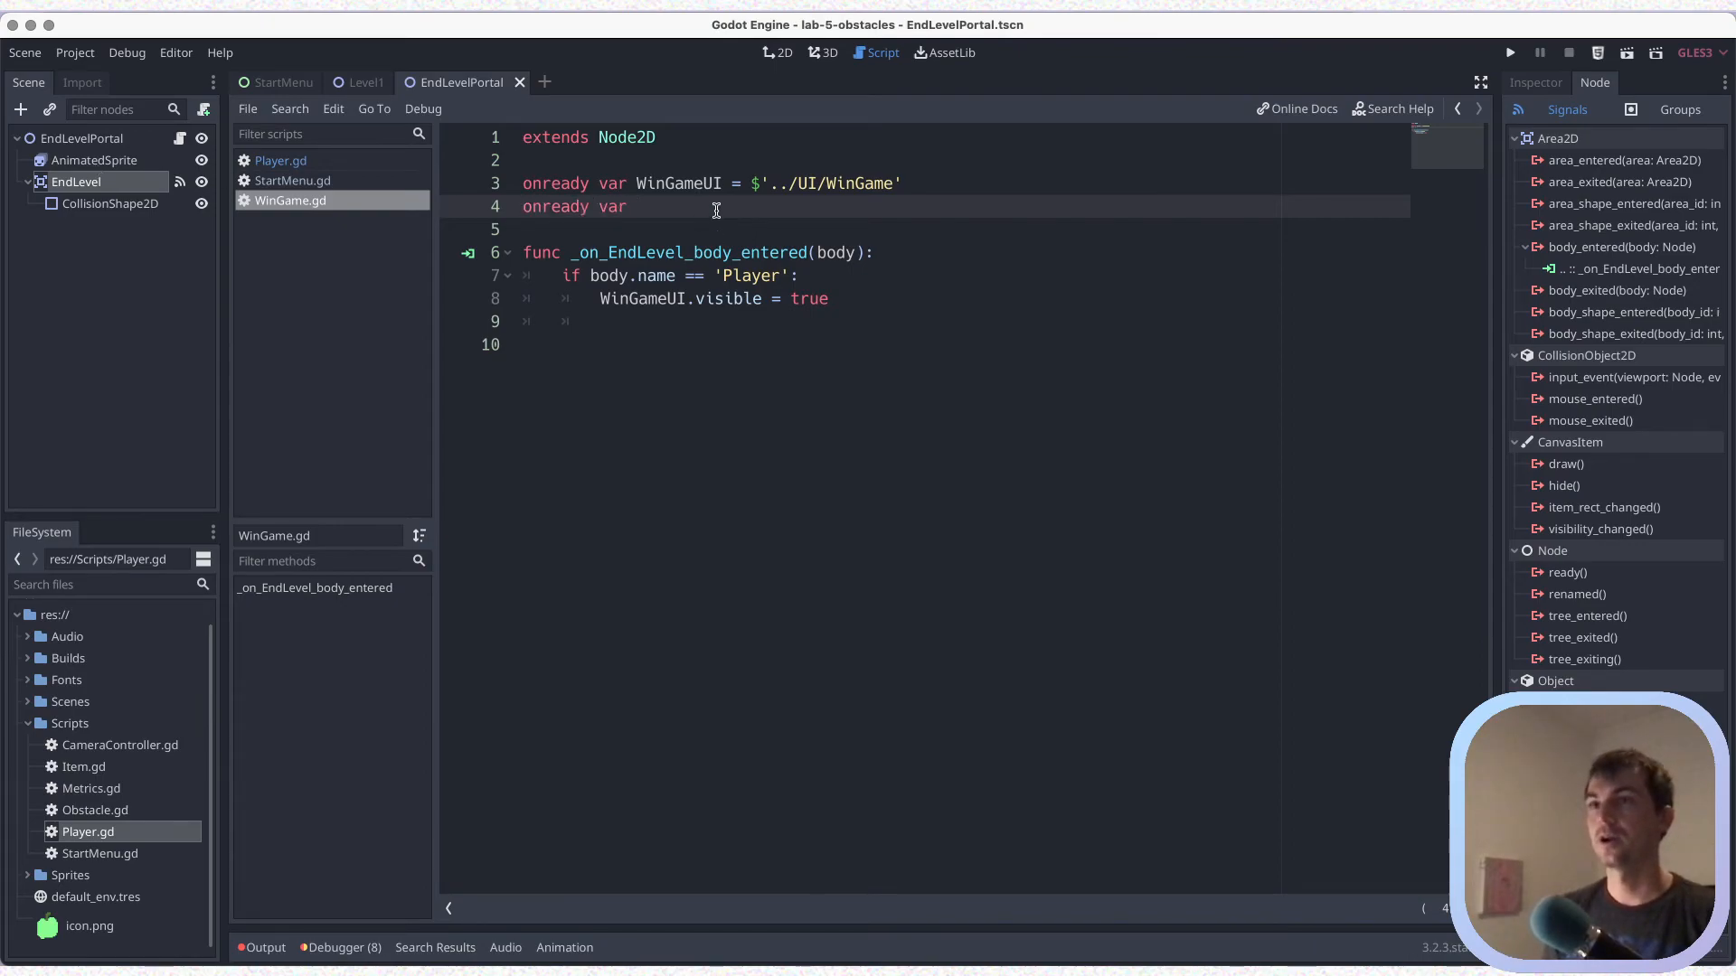
{"action": "type", "text": "spr"}
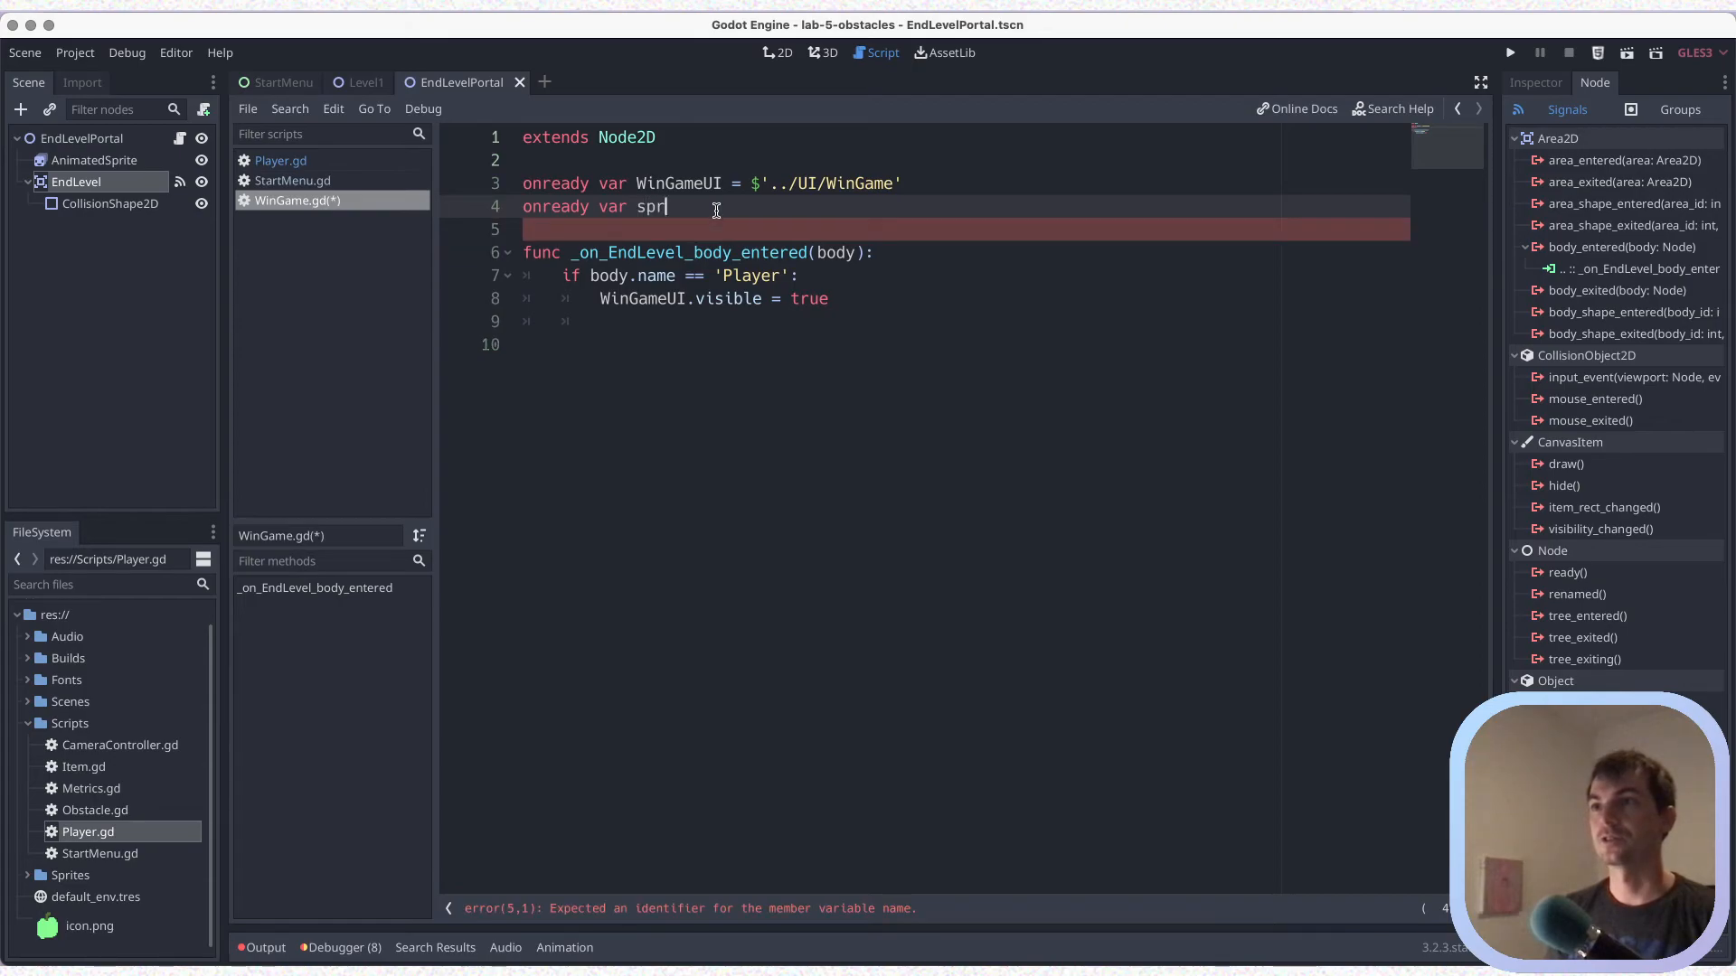
{"action": "type", "text": "ite = $"}
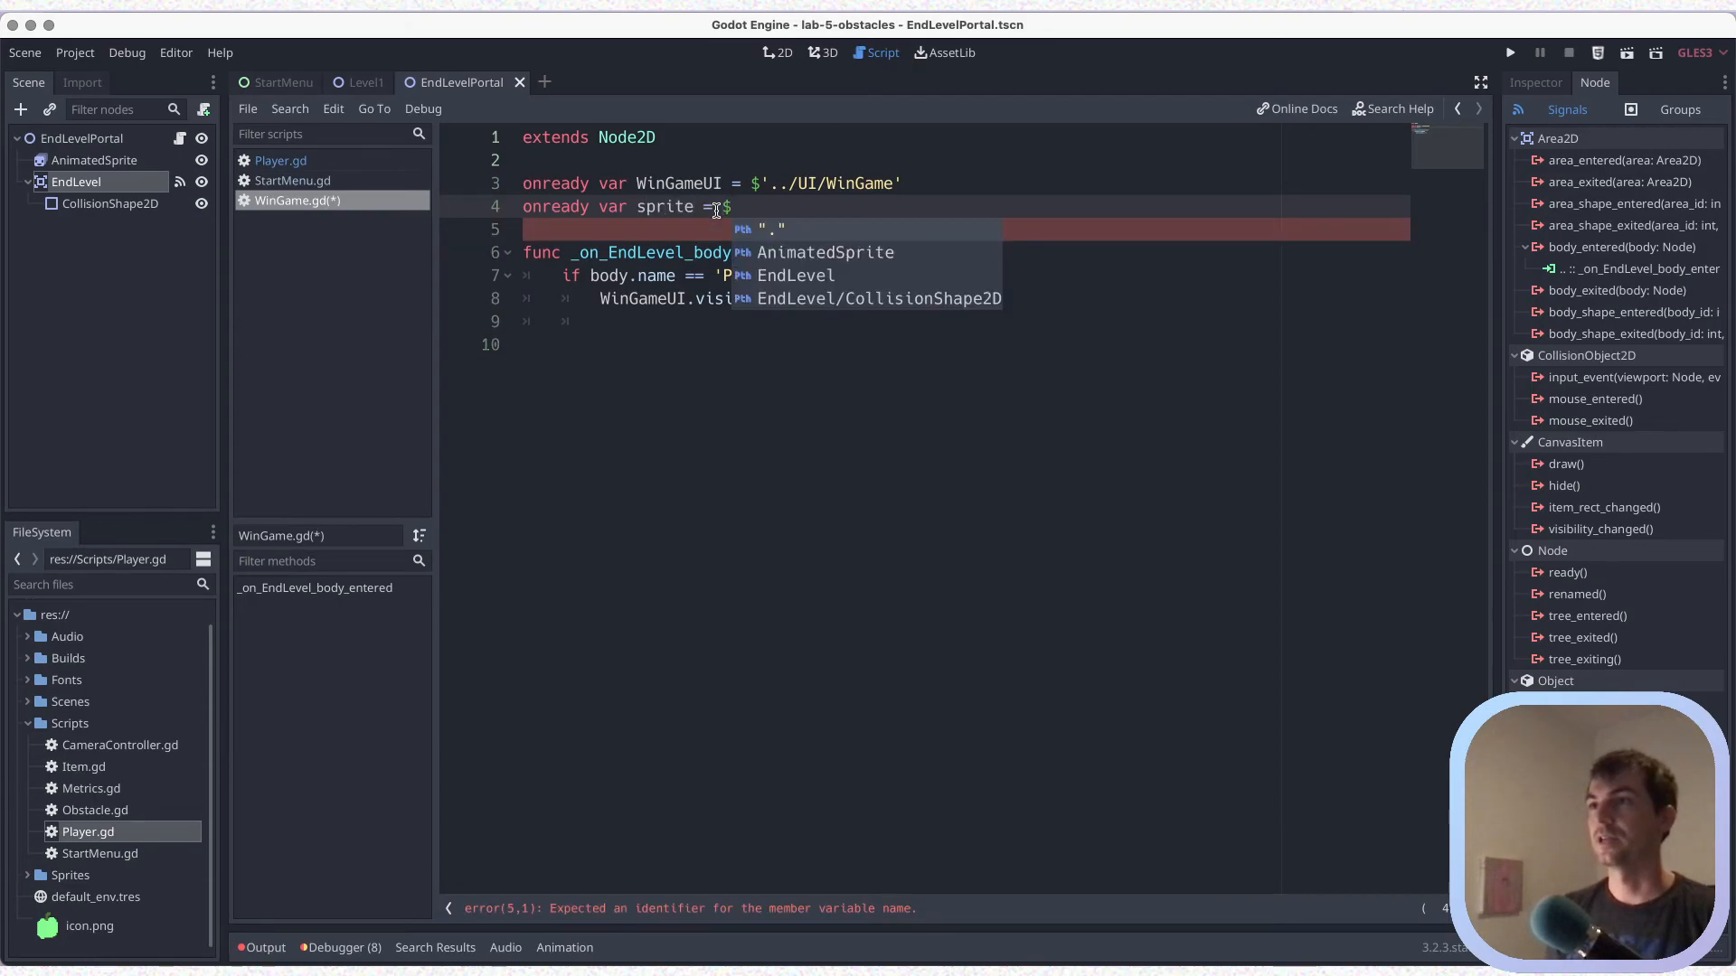
{"action": "type", "text": "AnimatedPsri"}
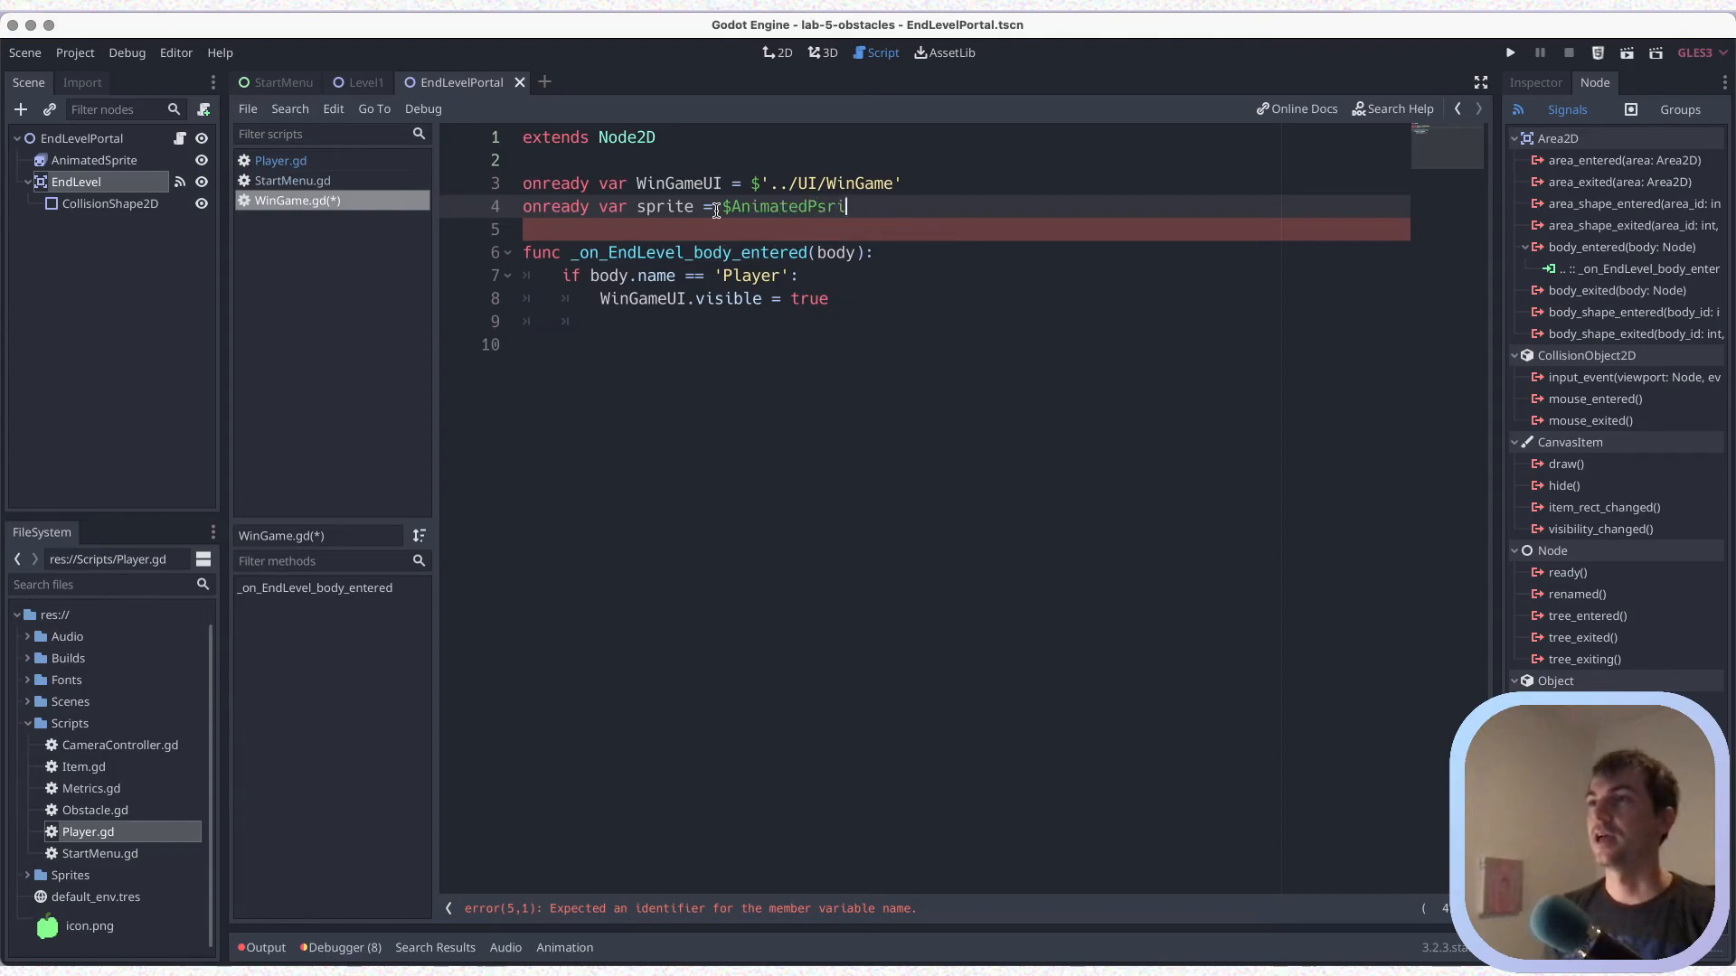
{"action": "type", "text": "Sprite"}
{"action": "key", "text": "ctrl+s"}
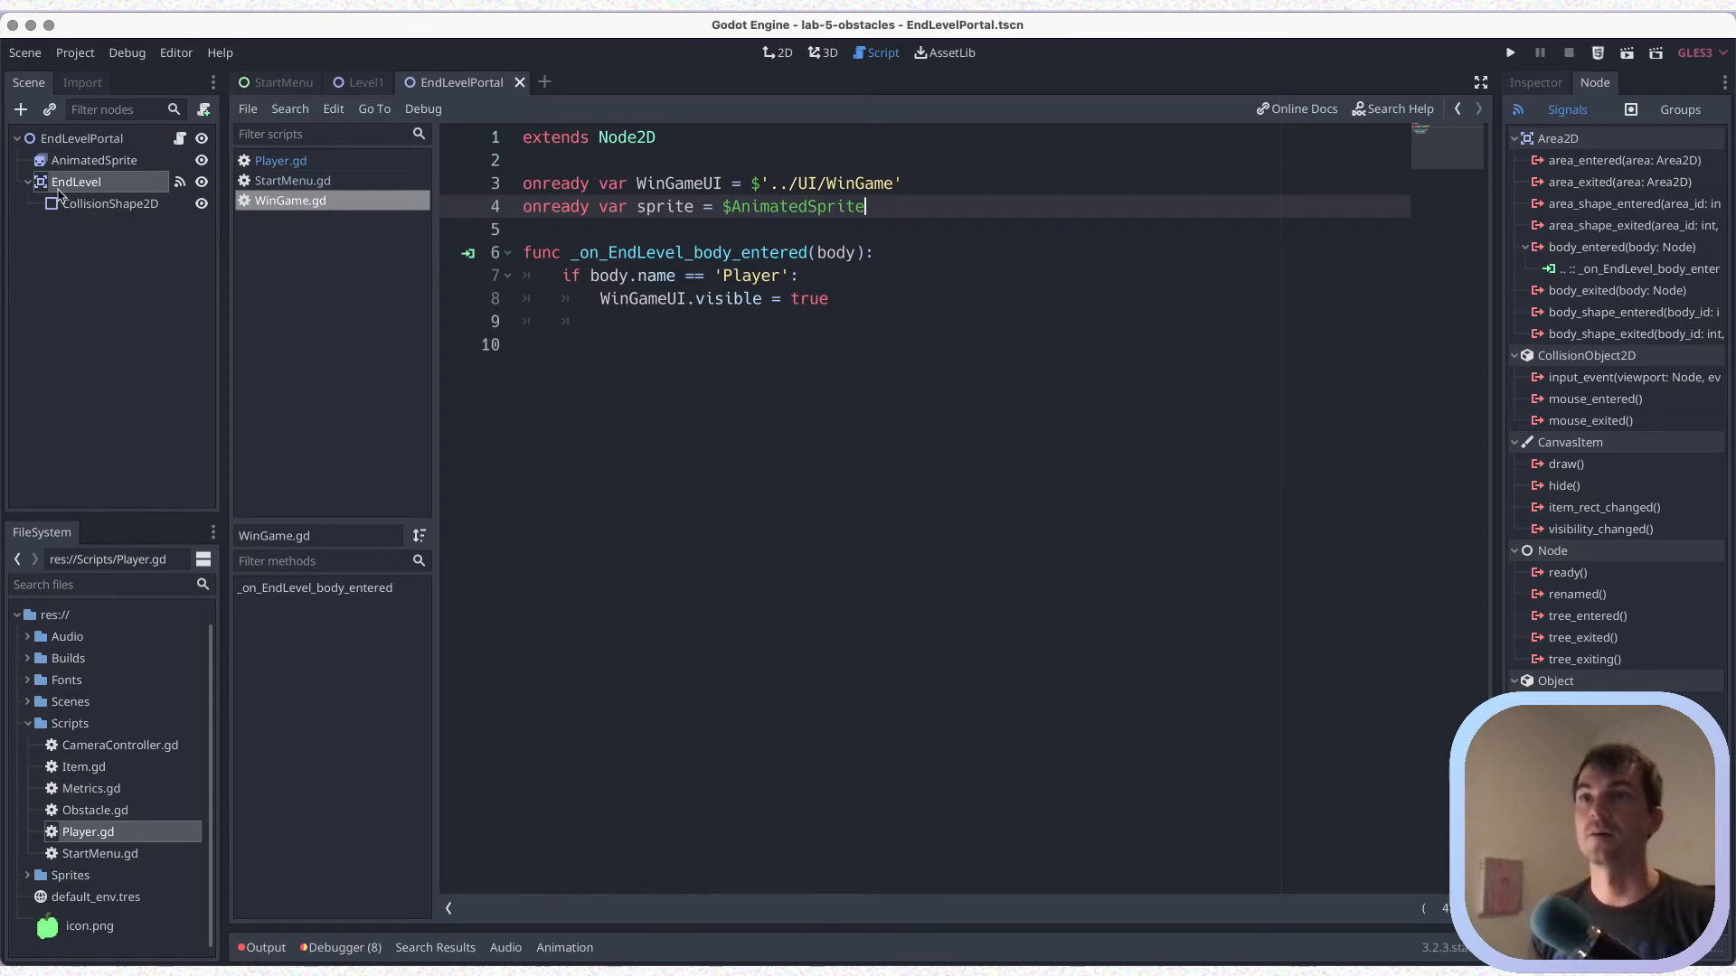
{"action": "left_click_drag", "start_coordinate": [636, 184], "coordinate": [925, 184]}
{"action": "left_click", "coordinate": [775, 190]}
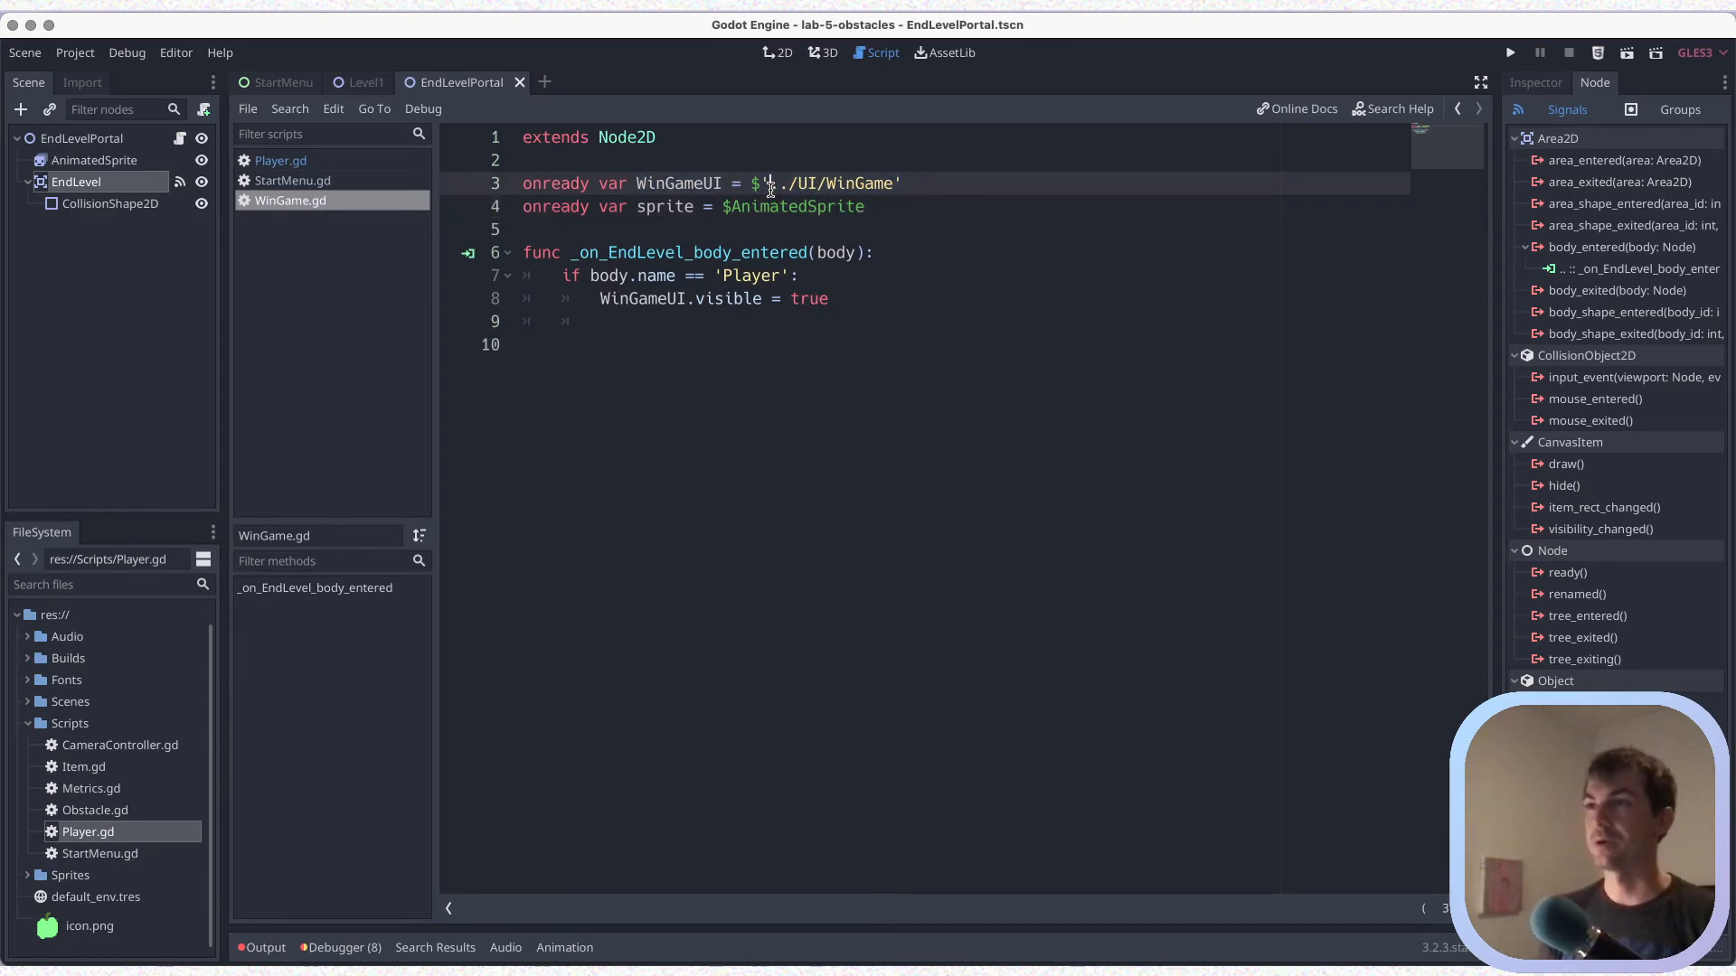
{"action": "left_click_drag", "start_coordinate": [751, 184], "coordinate": [906, 184]}
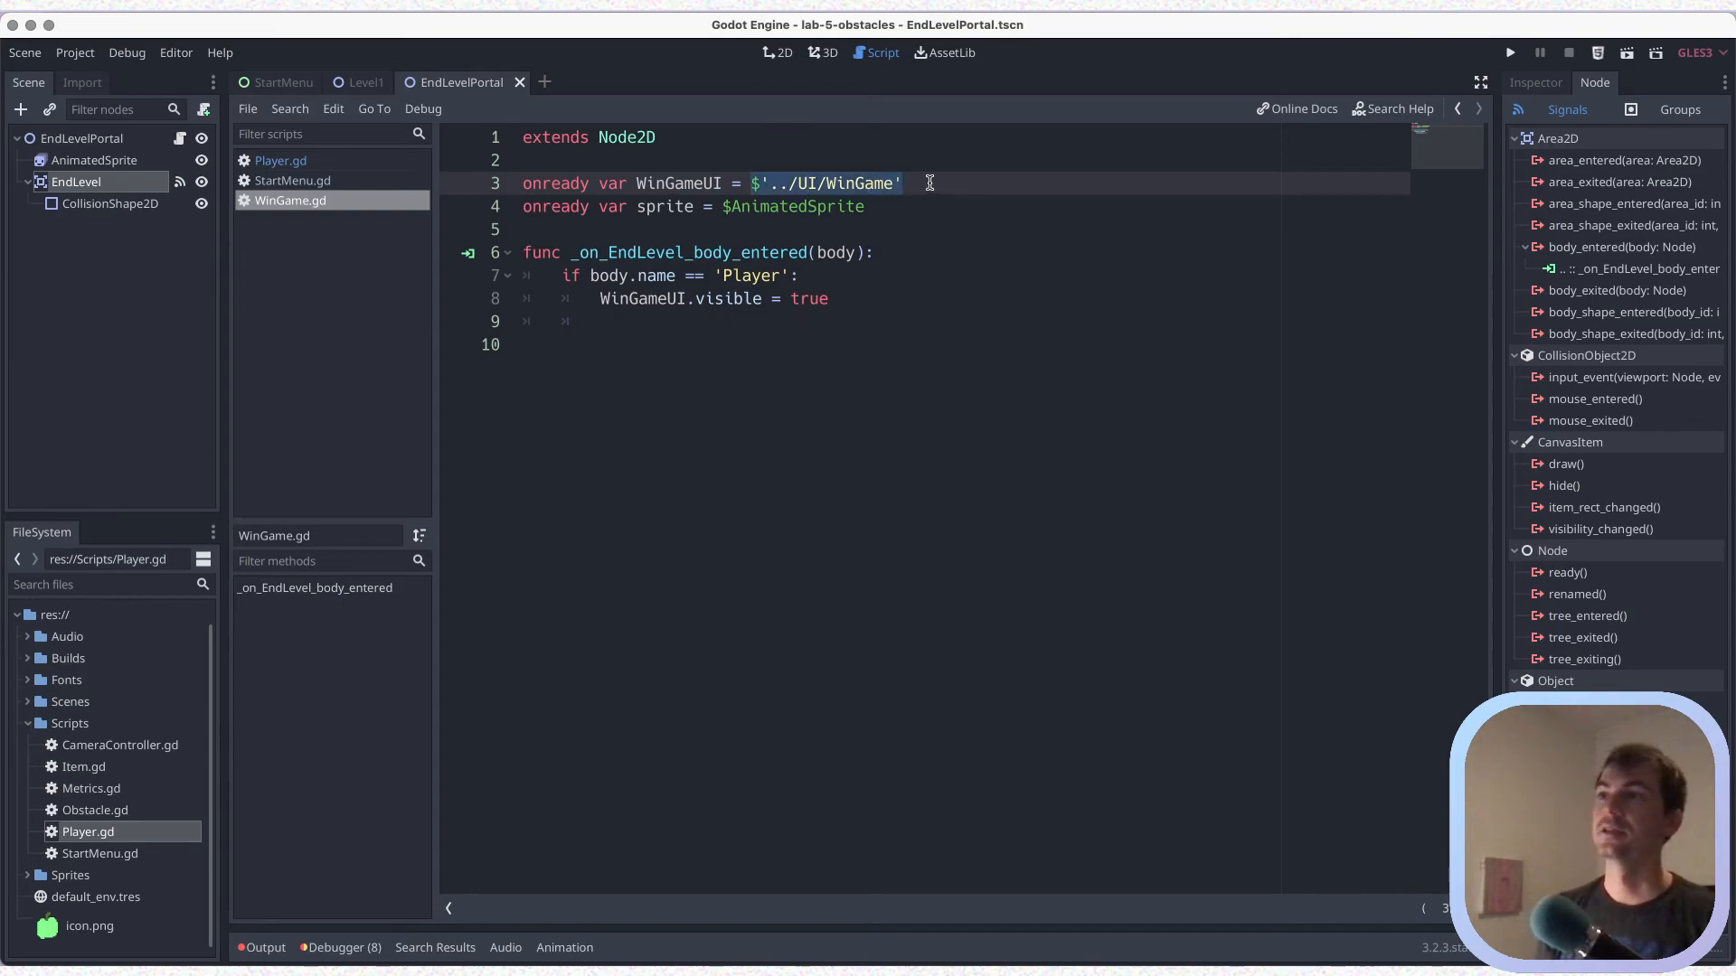
{"action": "key", "text": "ctrl+s"}
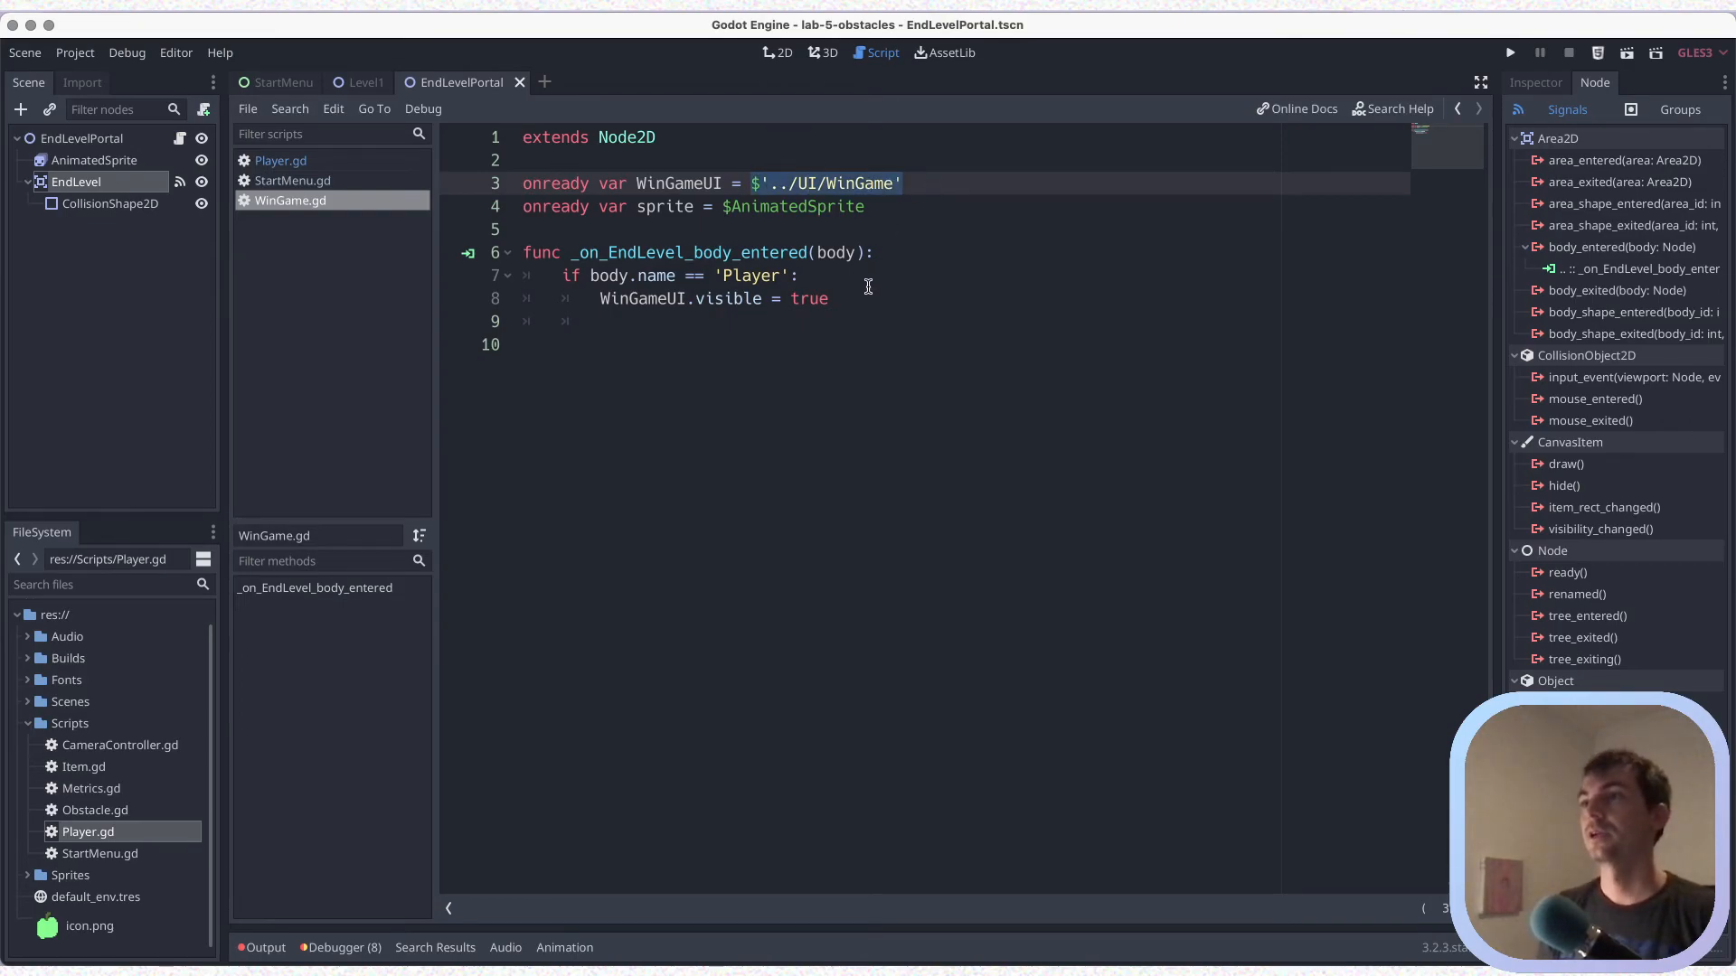
Add sprite.play('End') below the WinGameUI.visible statement, check the animation name on the AnimatedSprite node, and save
{"action": "left_click", "coordinate": [865, 293]}
{"action": "key", "text": "Return"}
{"action": "type", "text": "sprite.pla"}
{"action": "key", "text": "Return"}
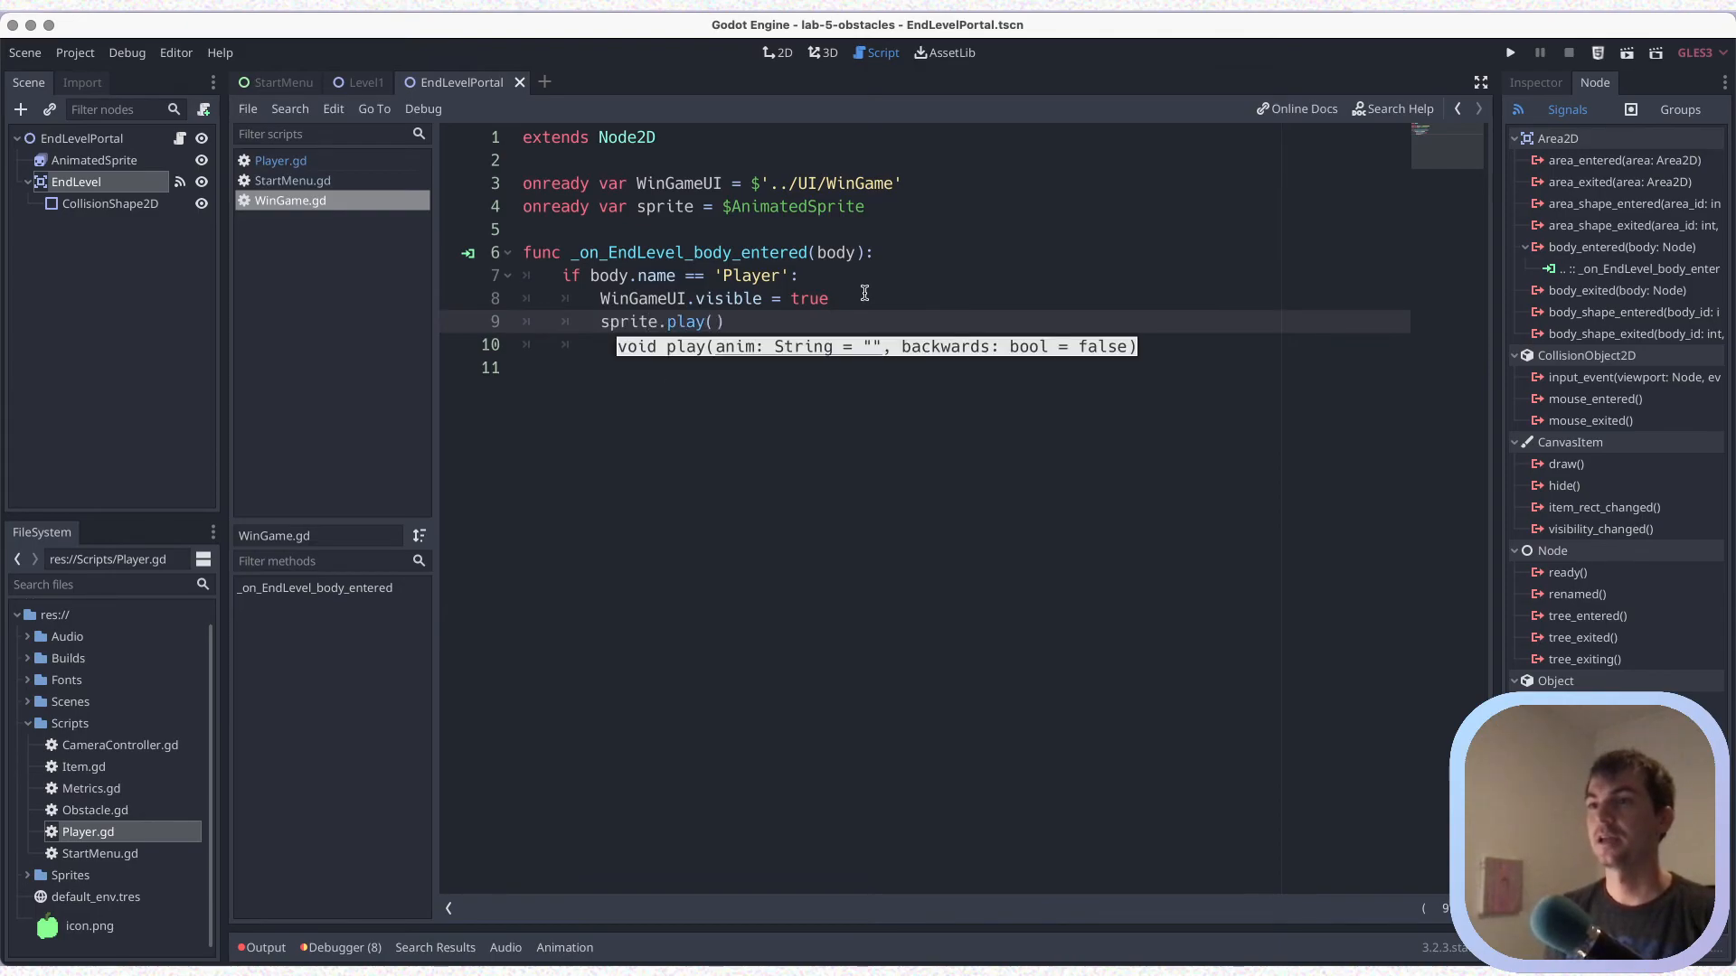
{"action": "type", "text": "\""}
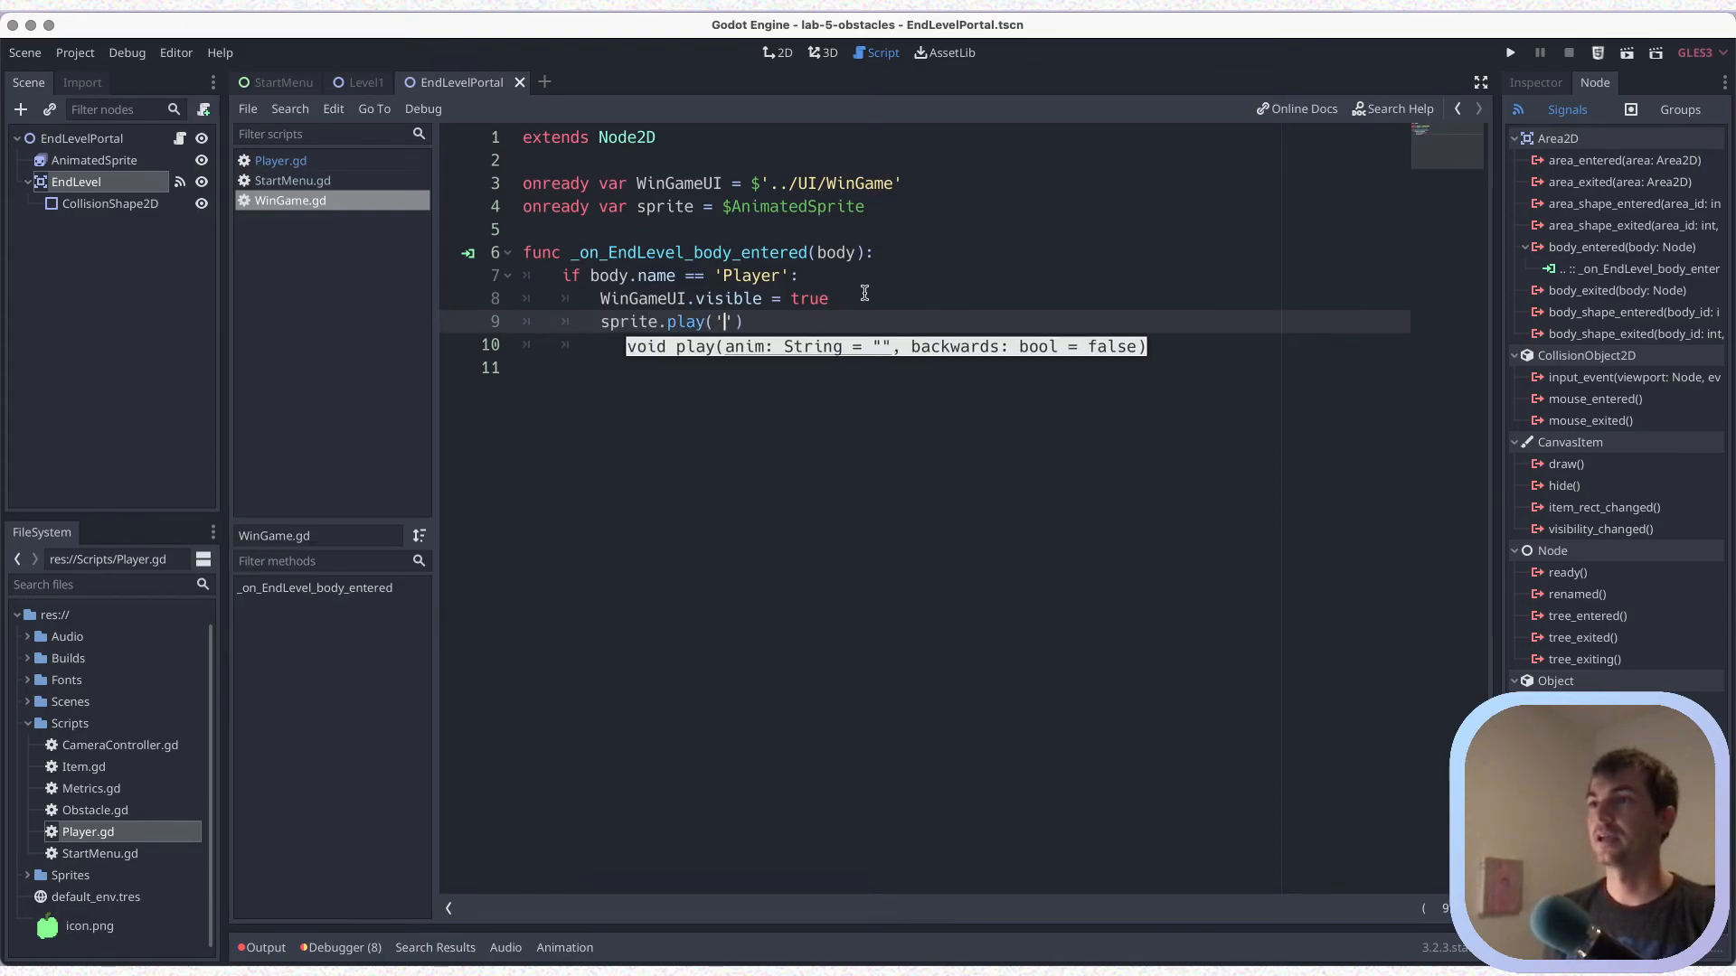
{"action": "type", "text": "End"}
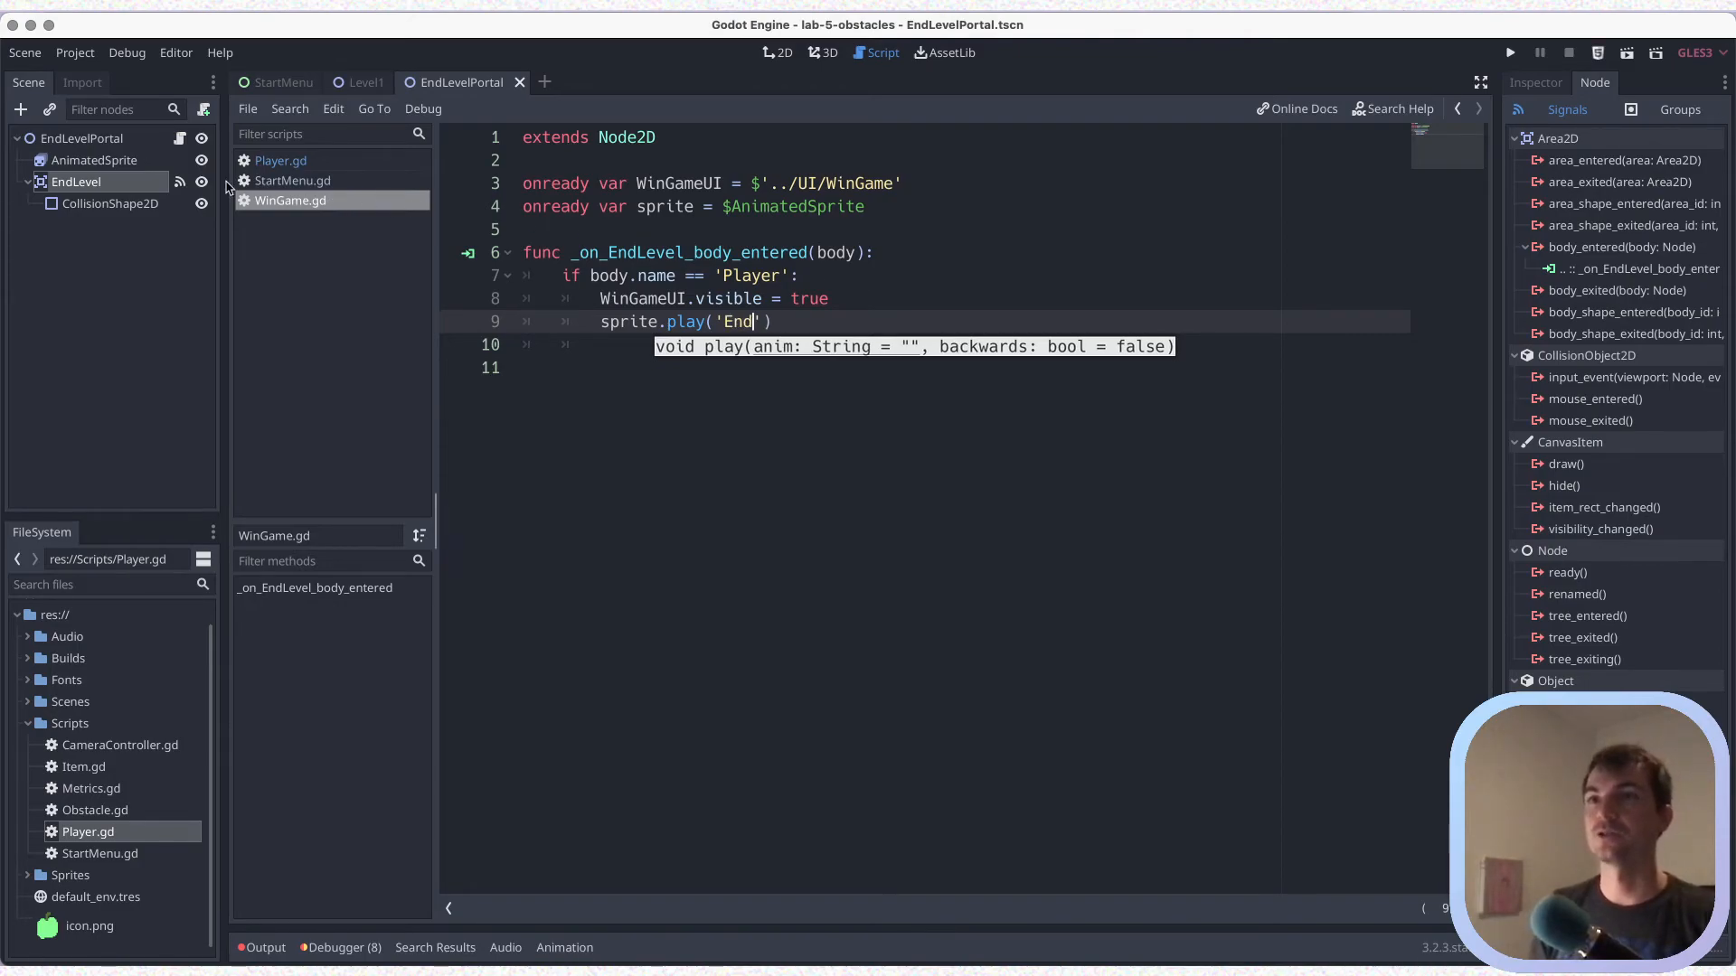
{"action": "left_click", "coordinate": [104, 160]}
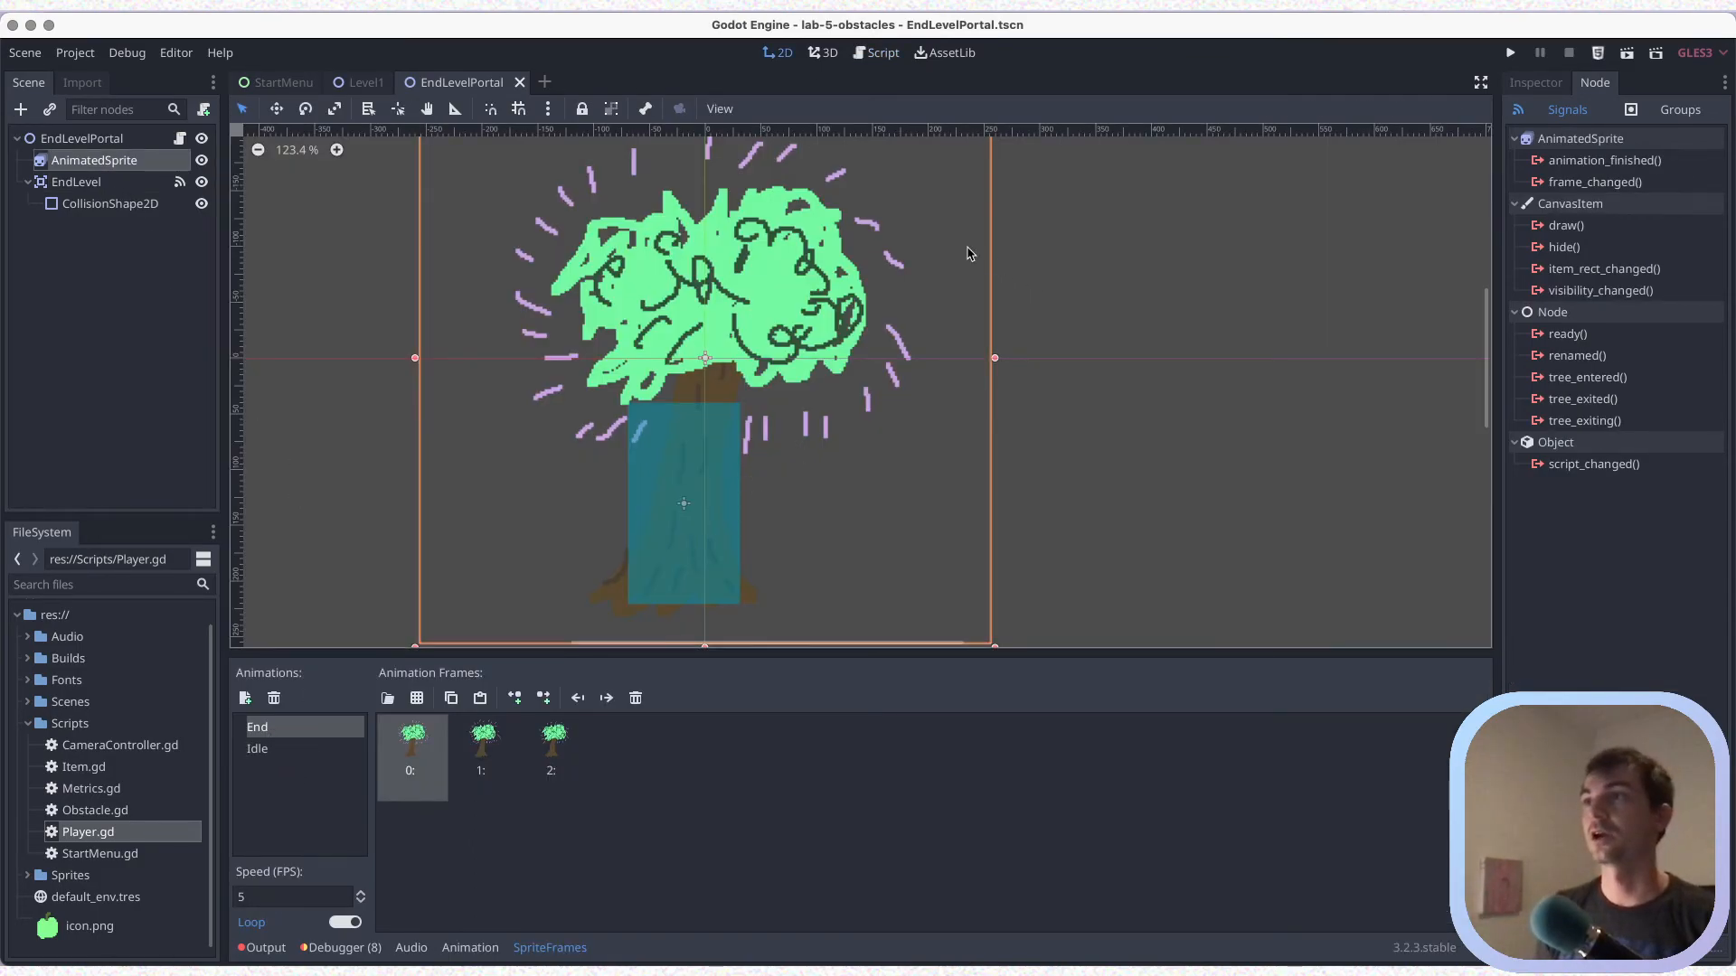
{"action": "left_click", "coordinate": [877, 53]}
{"action": "key", "text": "ctrl+s"}
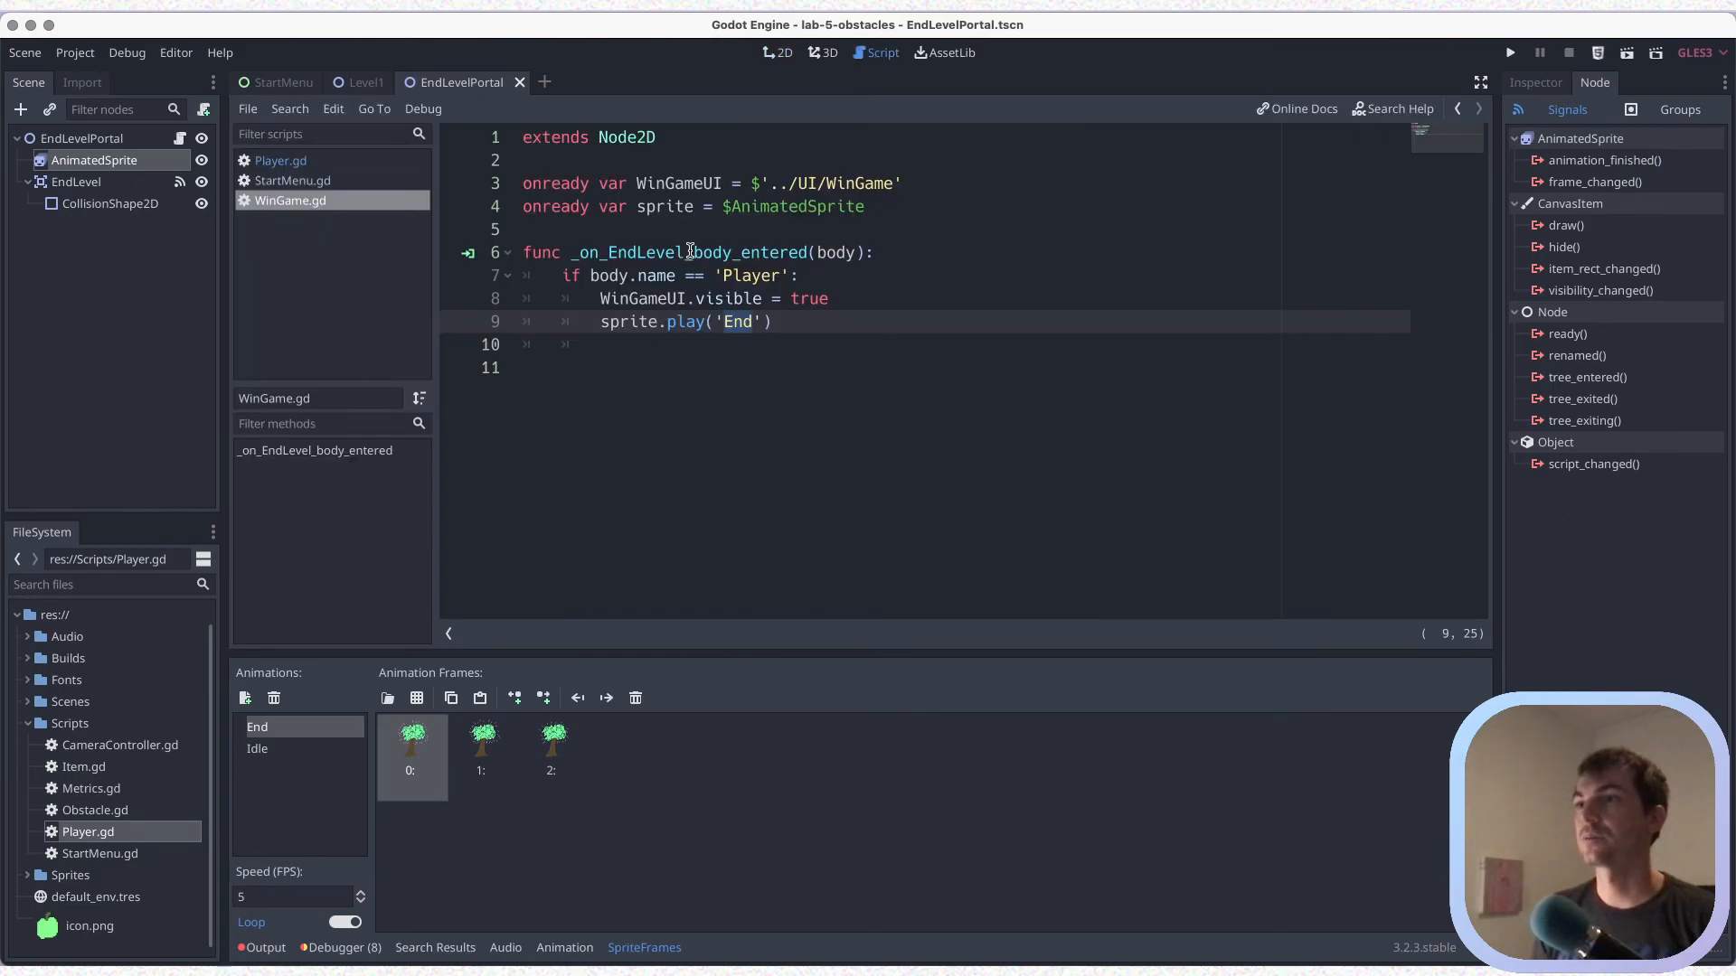
Delete the empty indented line below the sprite.play('End') statement and save
{"action": "left_click", "coordinate": [690, 349]}
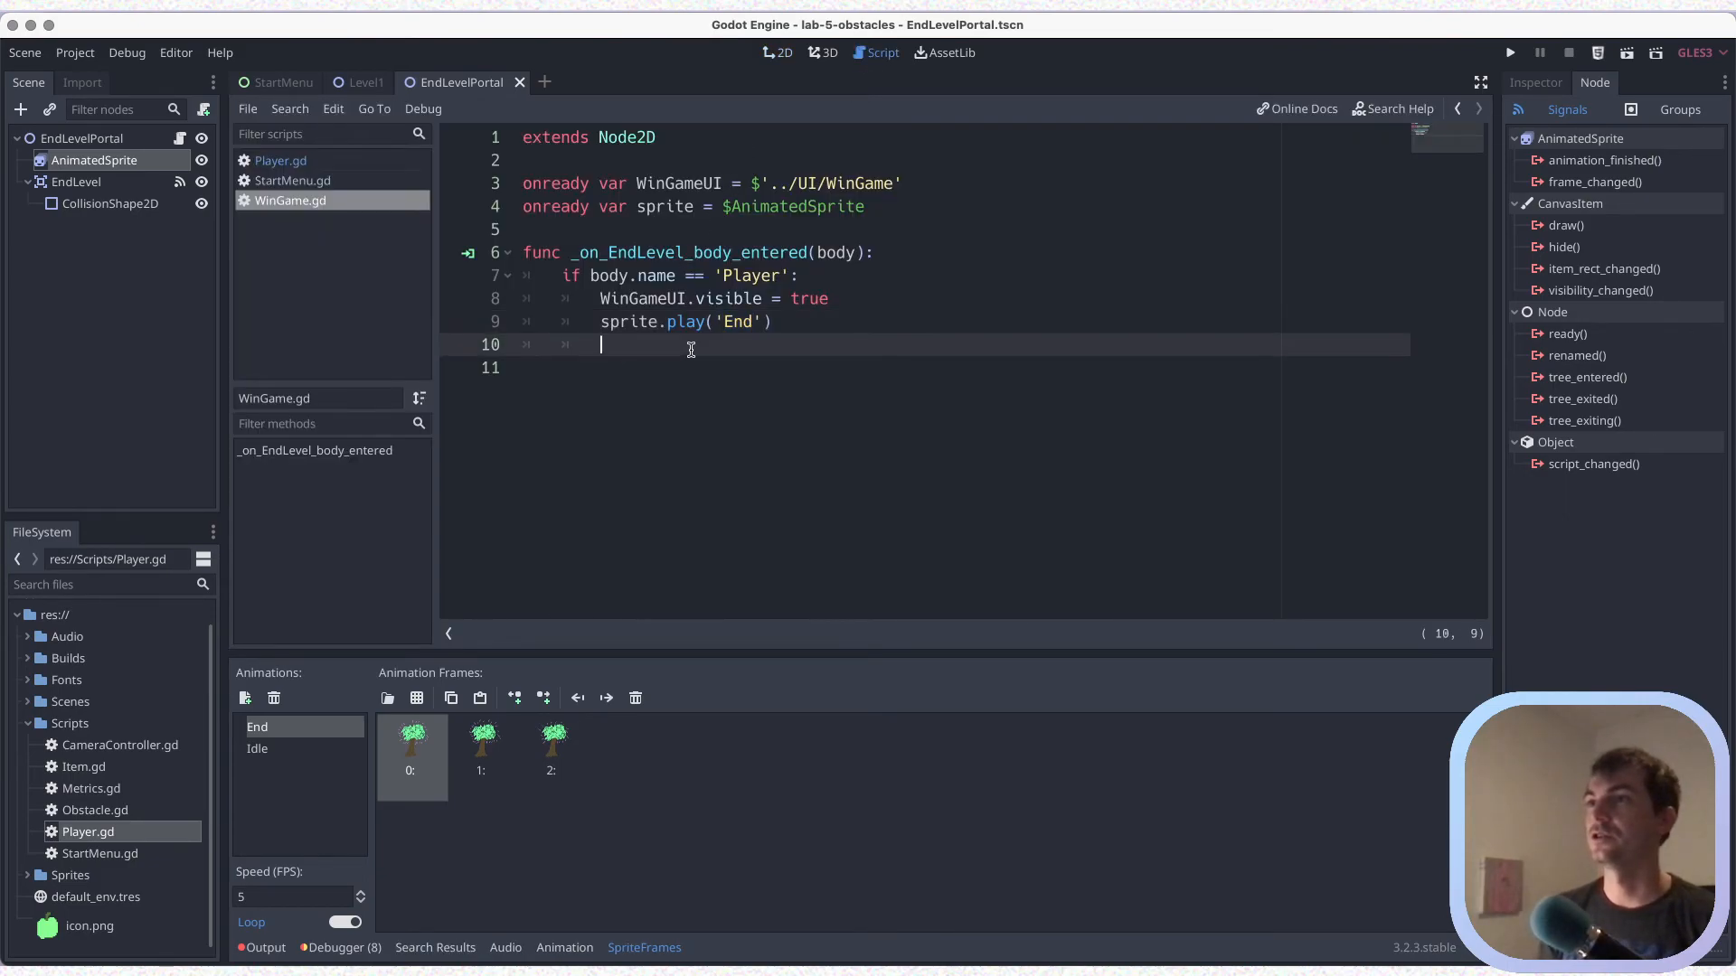
{"action": "key", "text": "BackSpace"}
{"action": "key", "text": "BackSpace"}
{"action": "key", "text": "ctrl+s"}
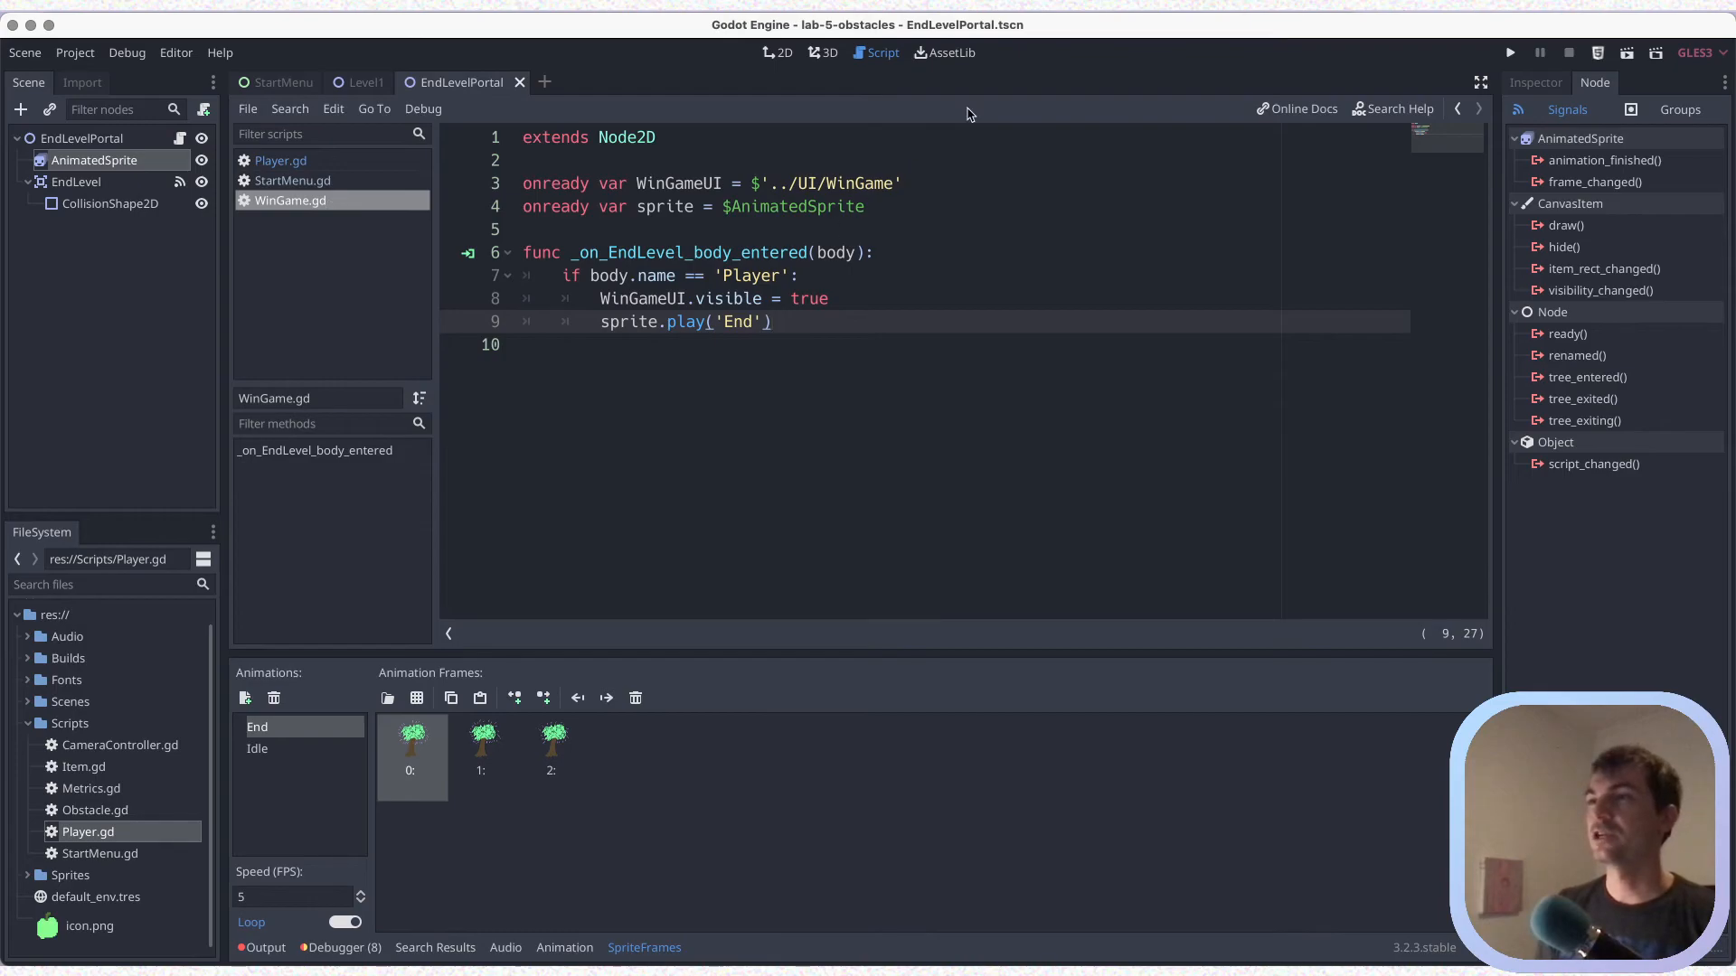
Insert a "func _ready():" declaration with an indented empty body line between the onready variables and the body-entered function, and save
{"action": "left_click", "coordinate": [905, 207]}
{"action": "key", "text": "Return"}
{"action": "key", "text": "Return"}
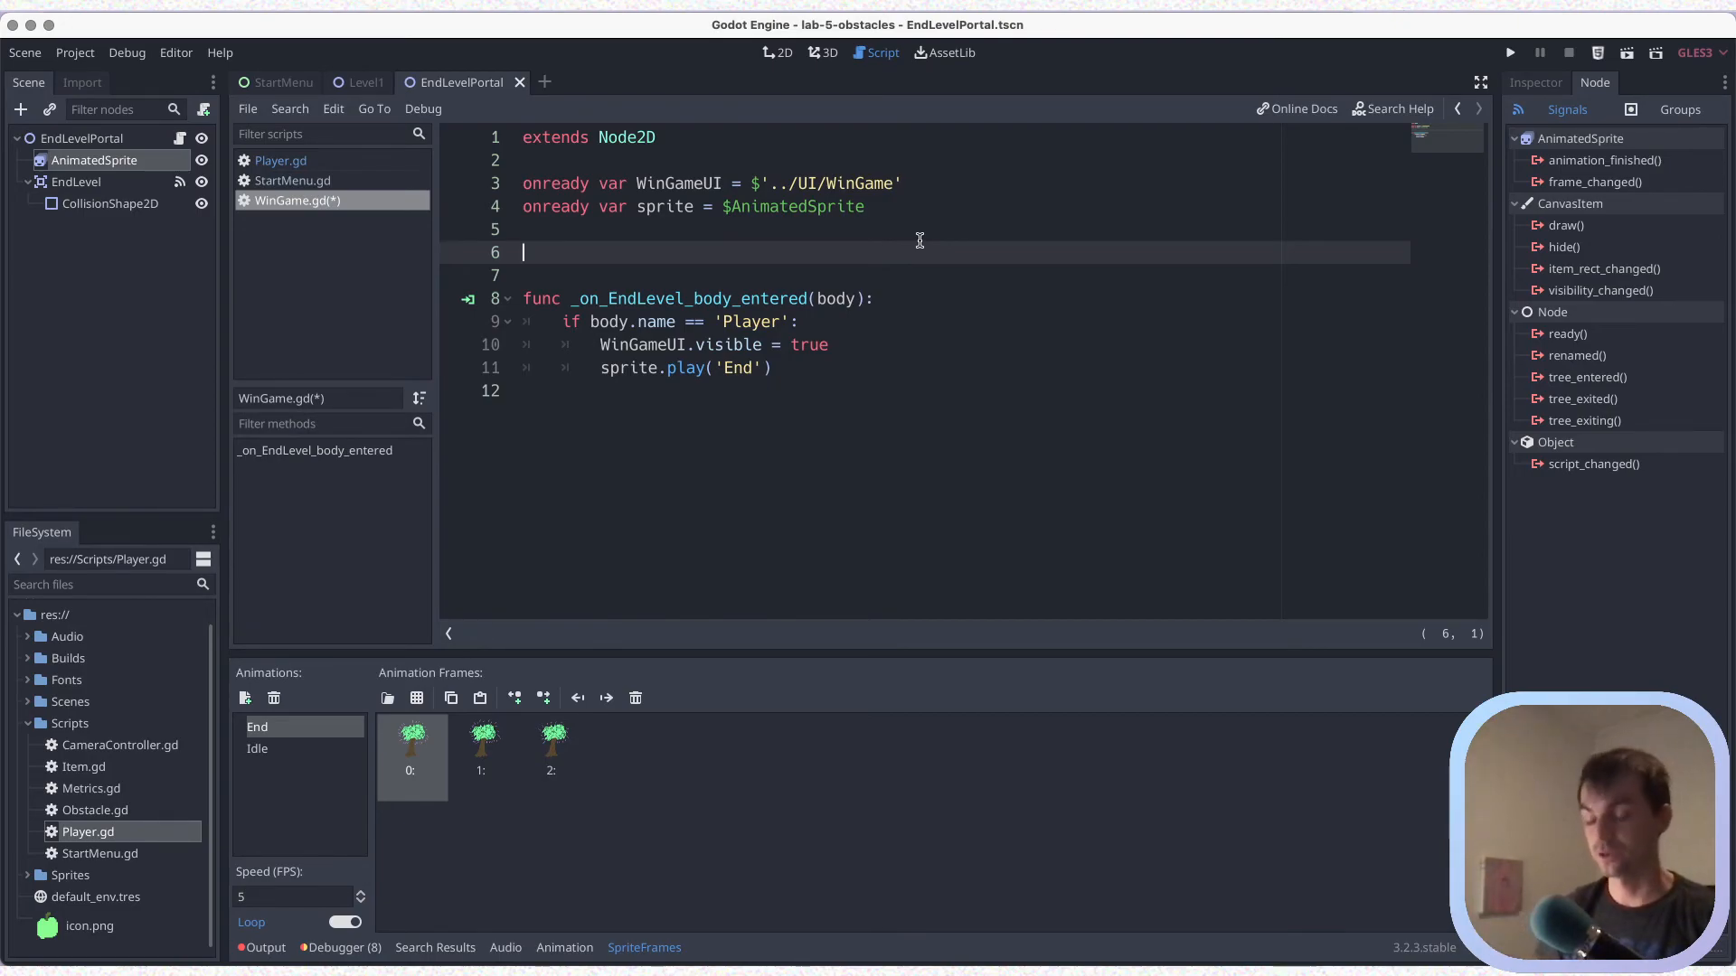
{"action": "type", "text": "func _ready()"}
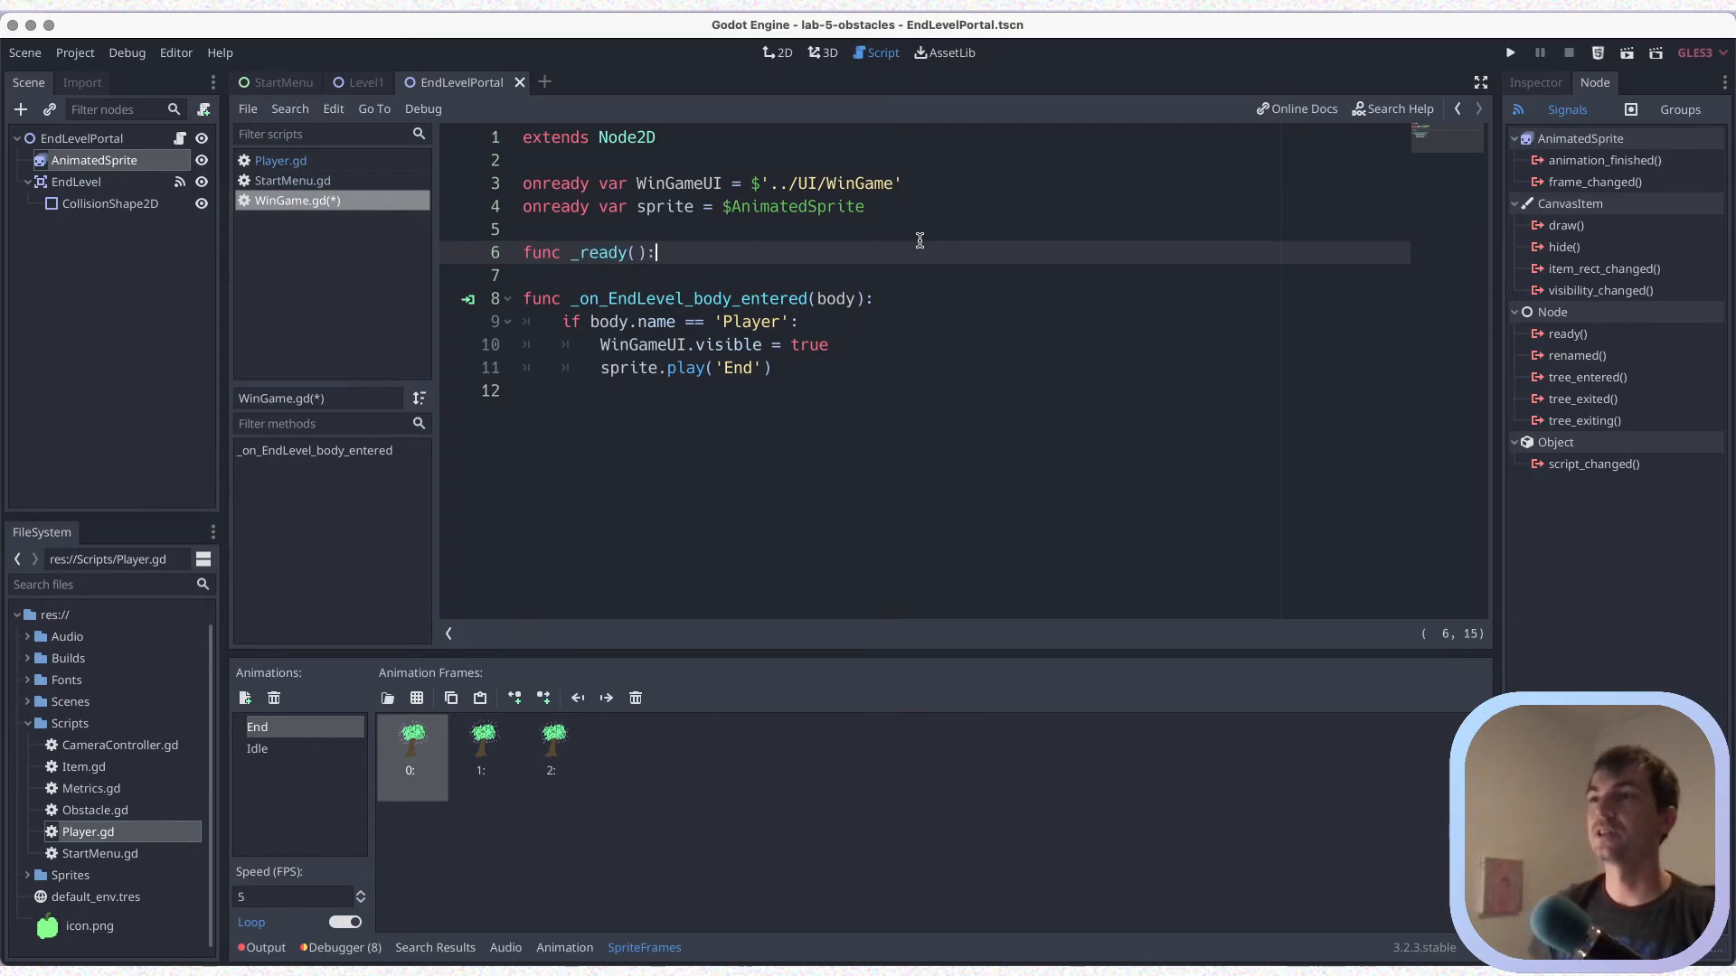
{"action": "type", "text": ":"}
{"action": "key", "text": "Return"}
{"action": "key", "text": "ctrl+s"}
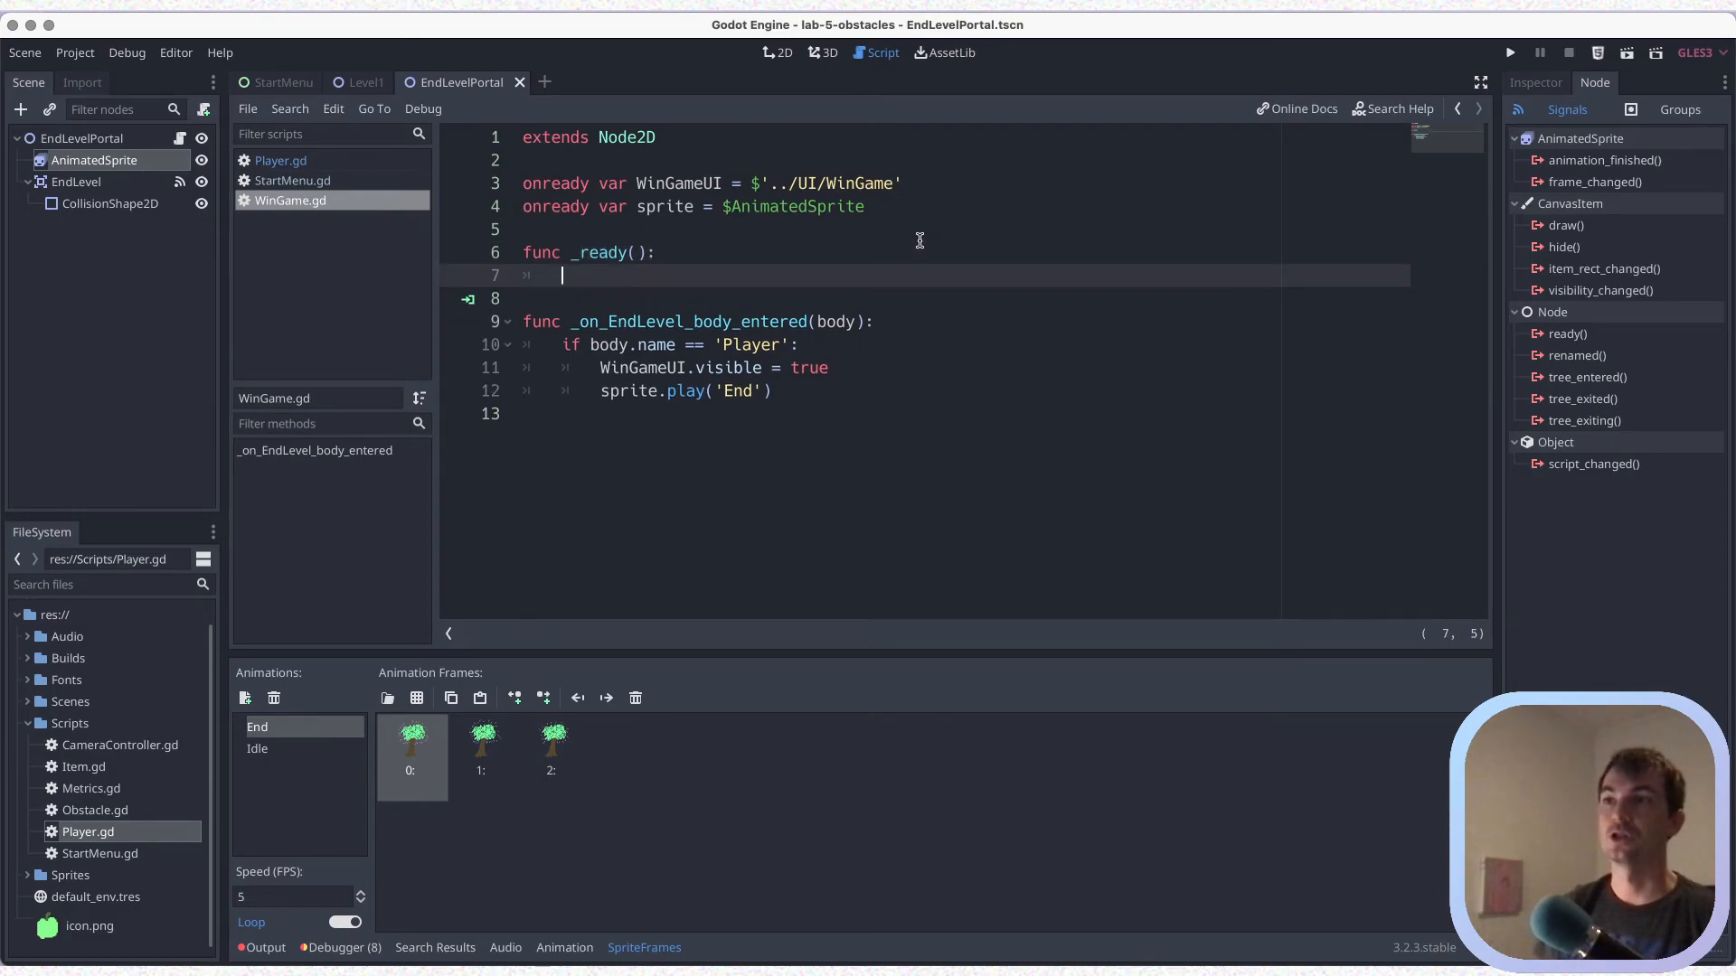
{"action": "key", "text": "Up"}
{"action": "key", "text": "Down"}
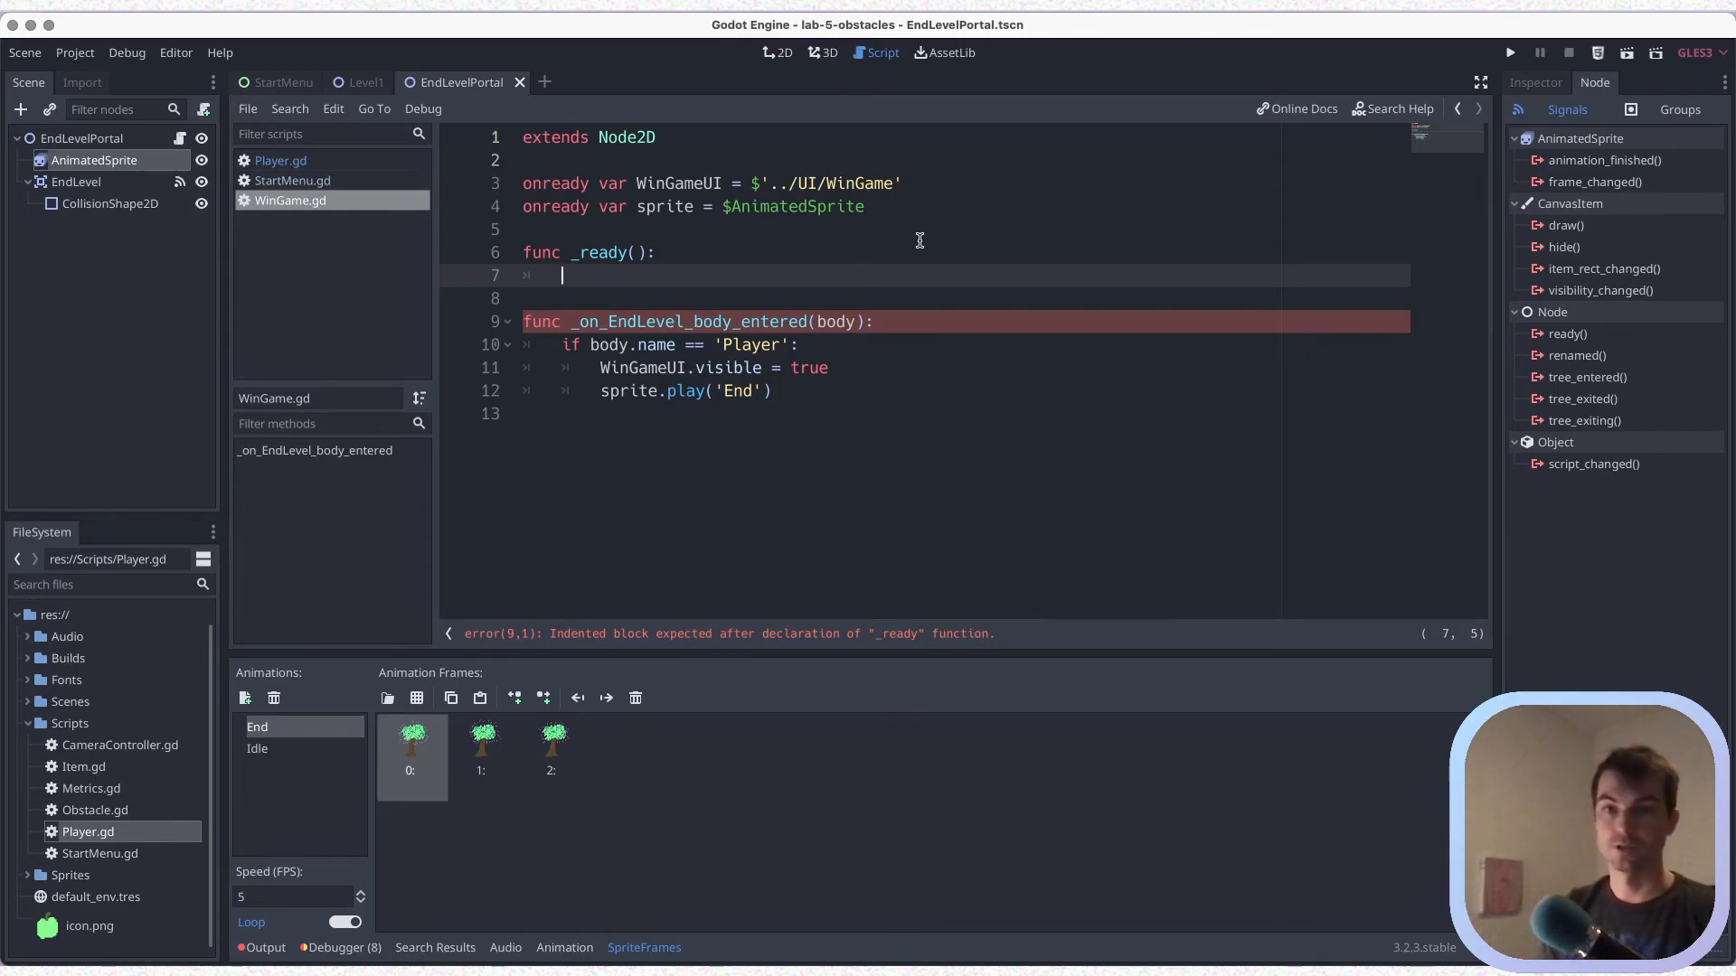
Fill the _ready function with the statement "WinGameUI.visible = false" and save
{"action": "type", "text": "Win"}
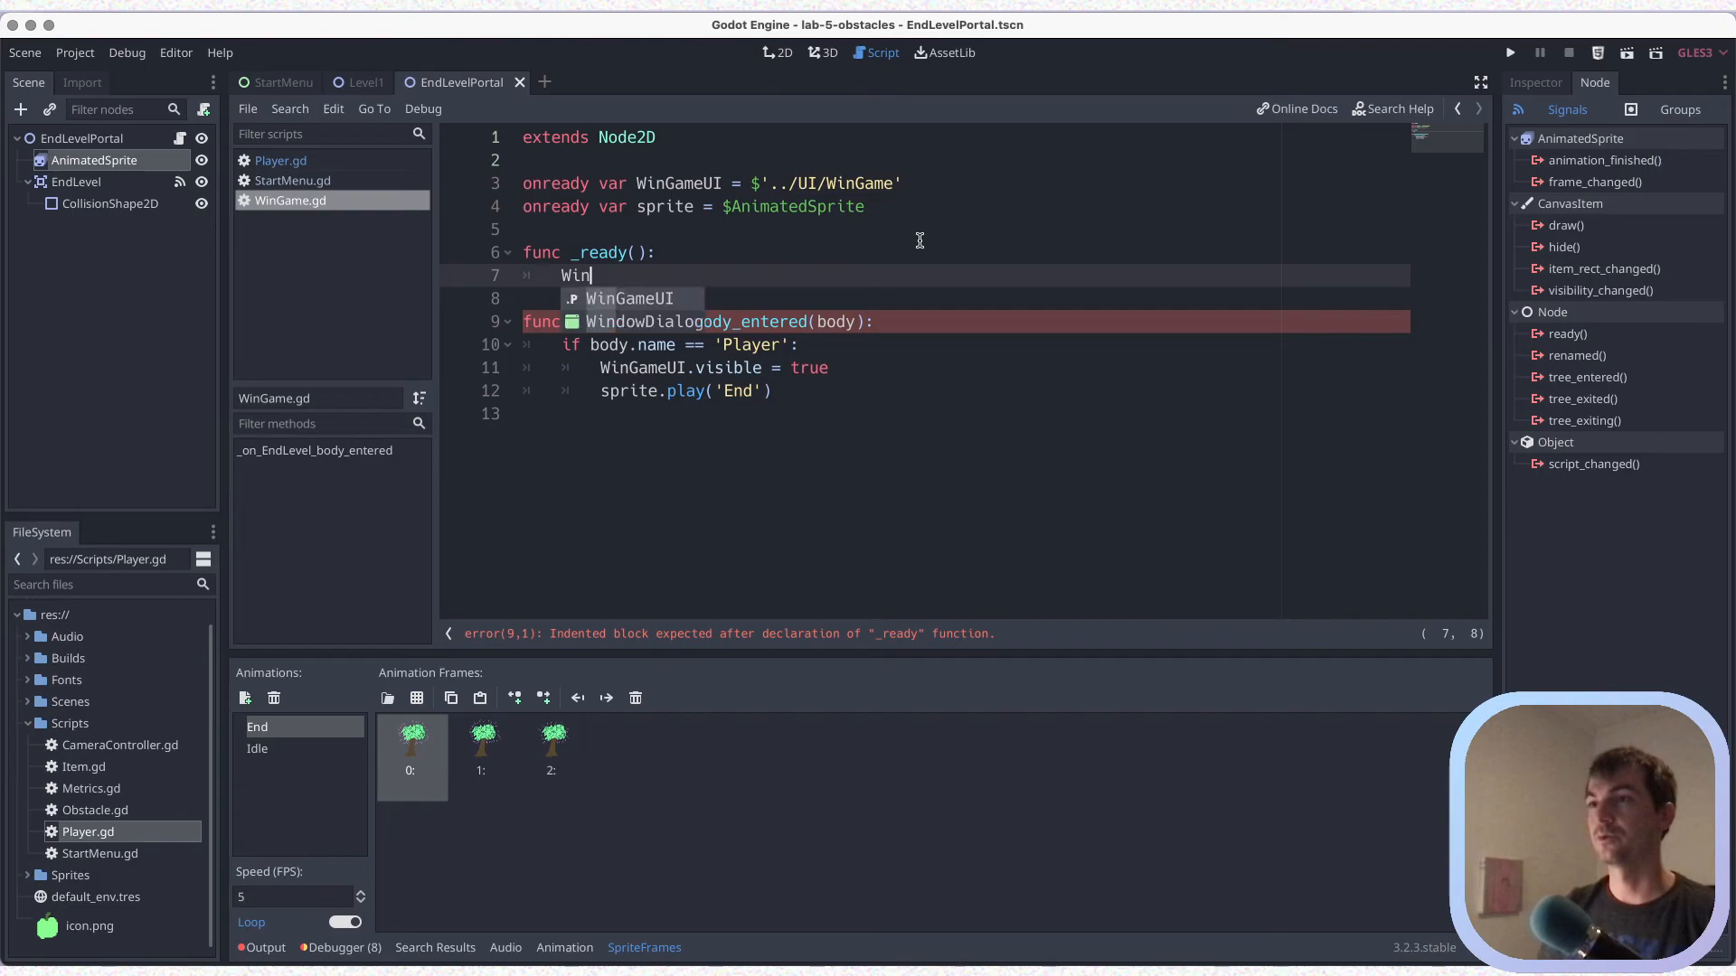
{"action": "key", "text": "Return"}
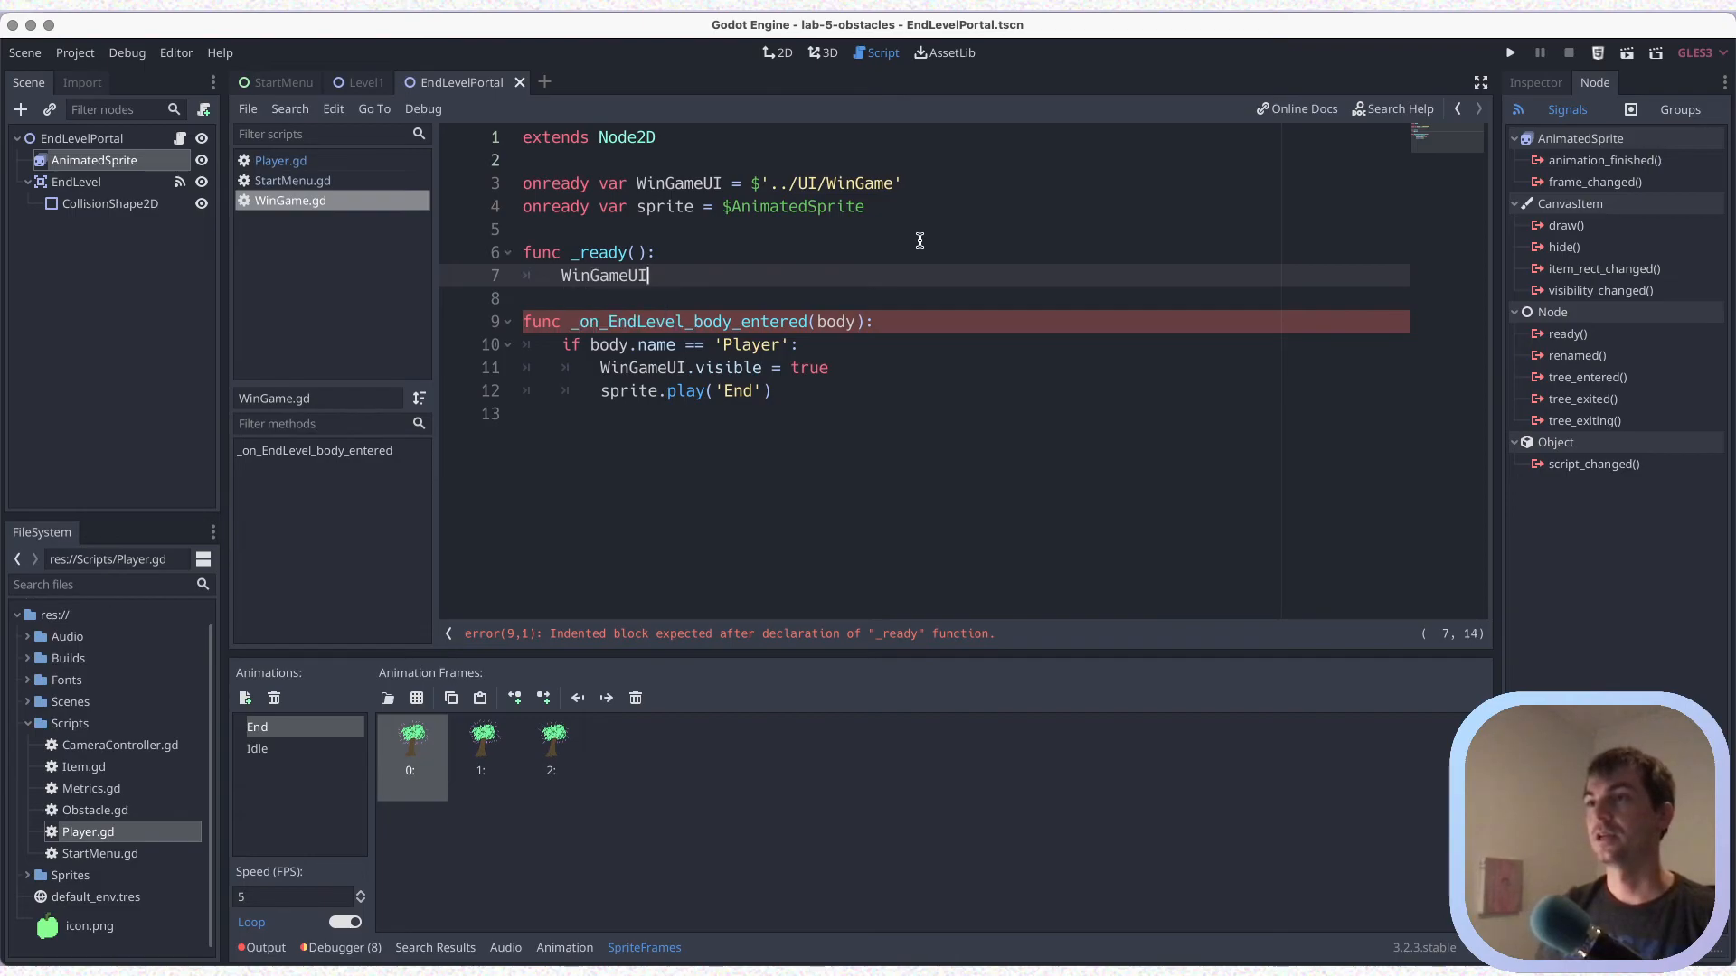
{"action": "type", "text": ".visible = false"}
{"action": "key", "text": "ctrl+s"}
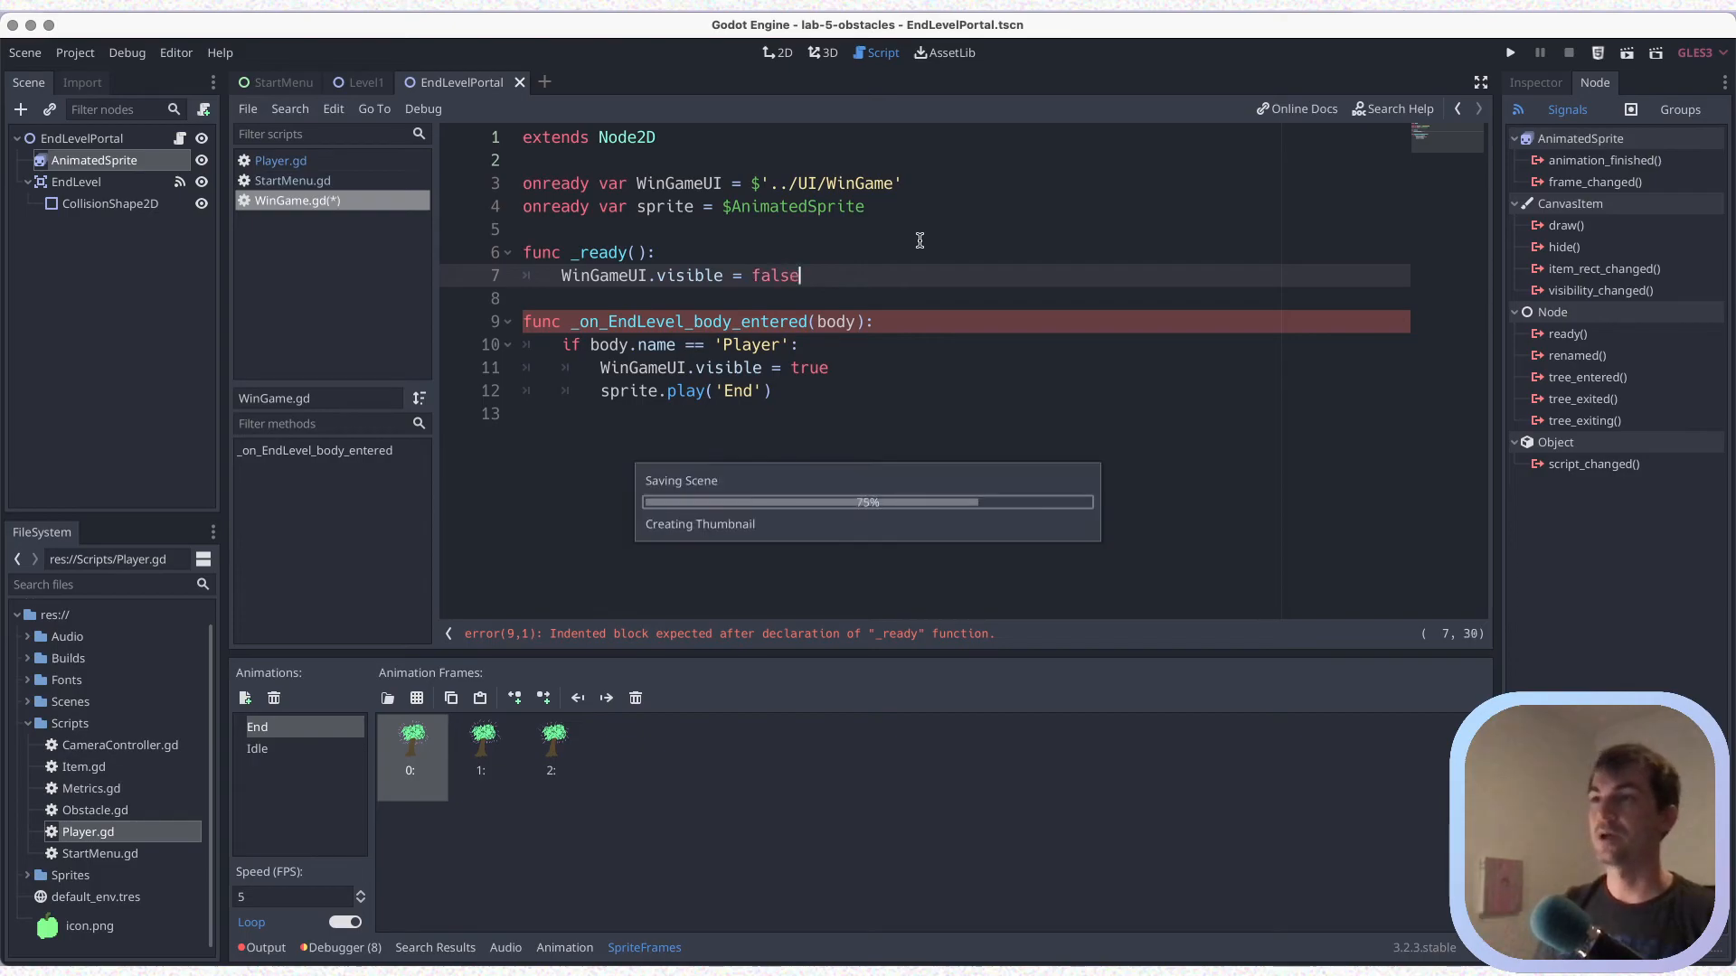
{"action": "key", "text": "ctrl+s"}
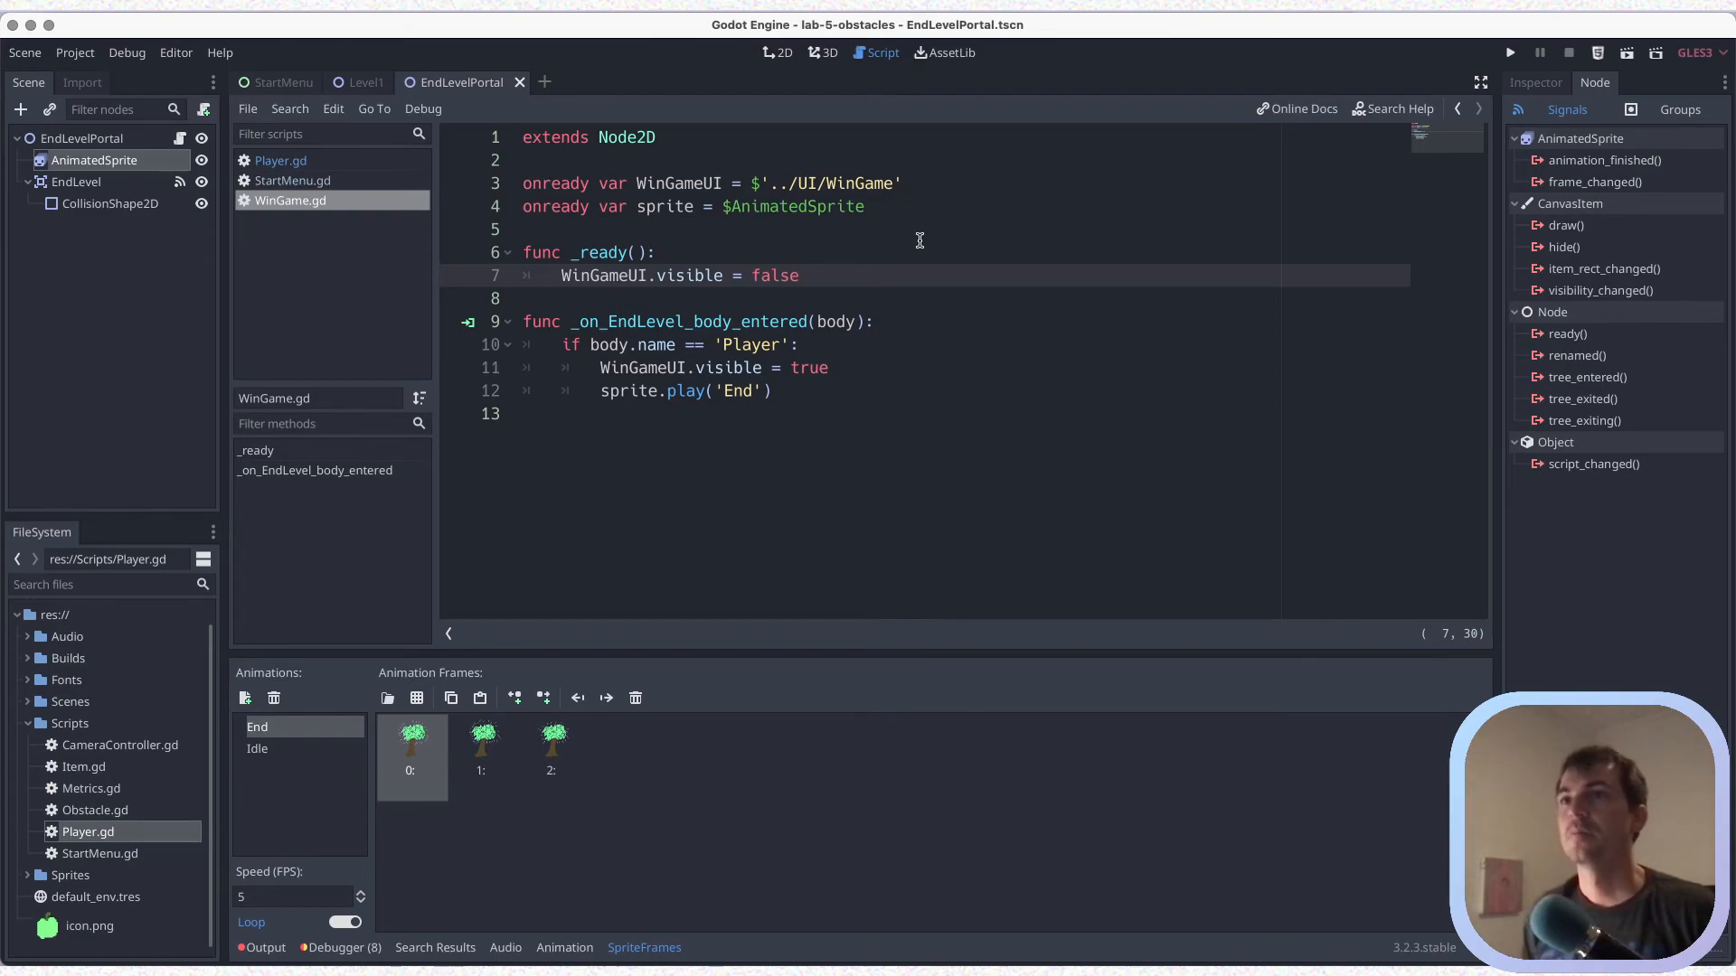
Collapse the EndLevel branch in the scene tree and save the scene
{"action": "left_click", "coordinate": [29, 183]}
{"action": "key", "text": "ctrl+s"}
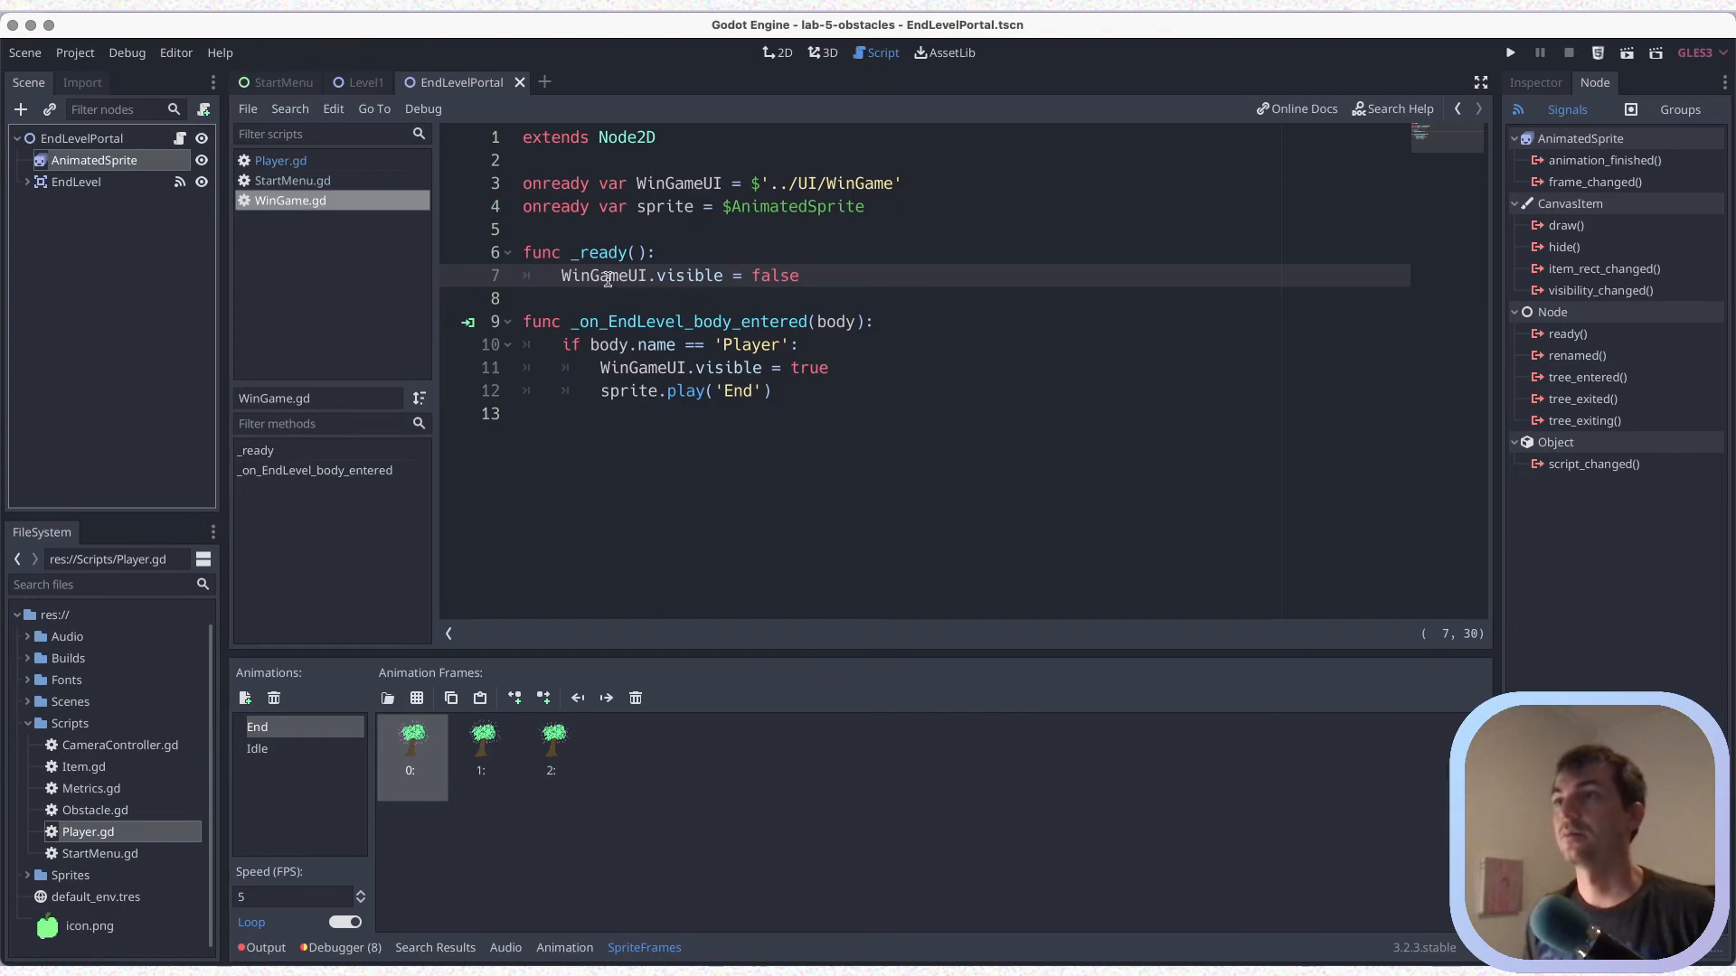
{"action": "key", "text": "ctrl+s"}
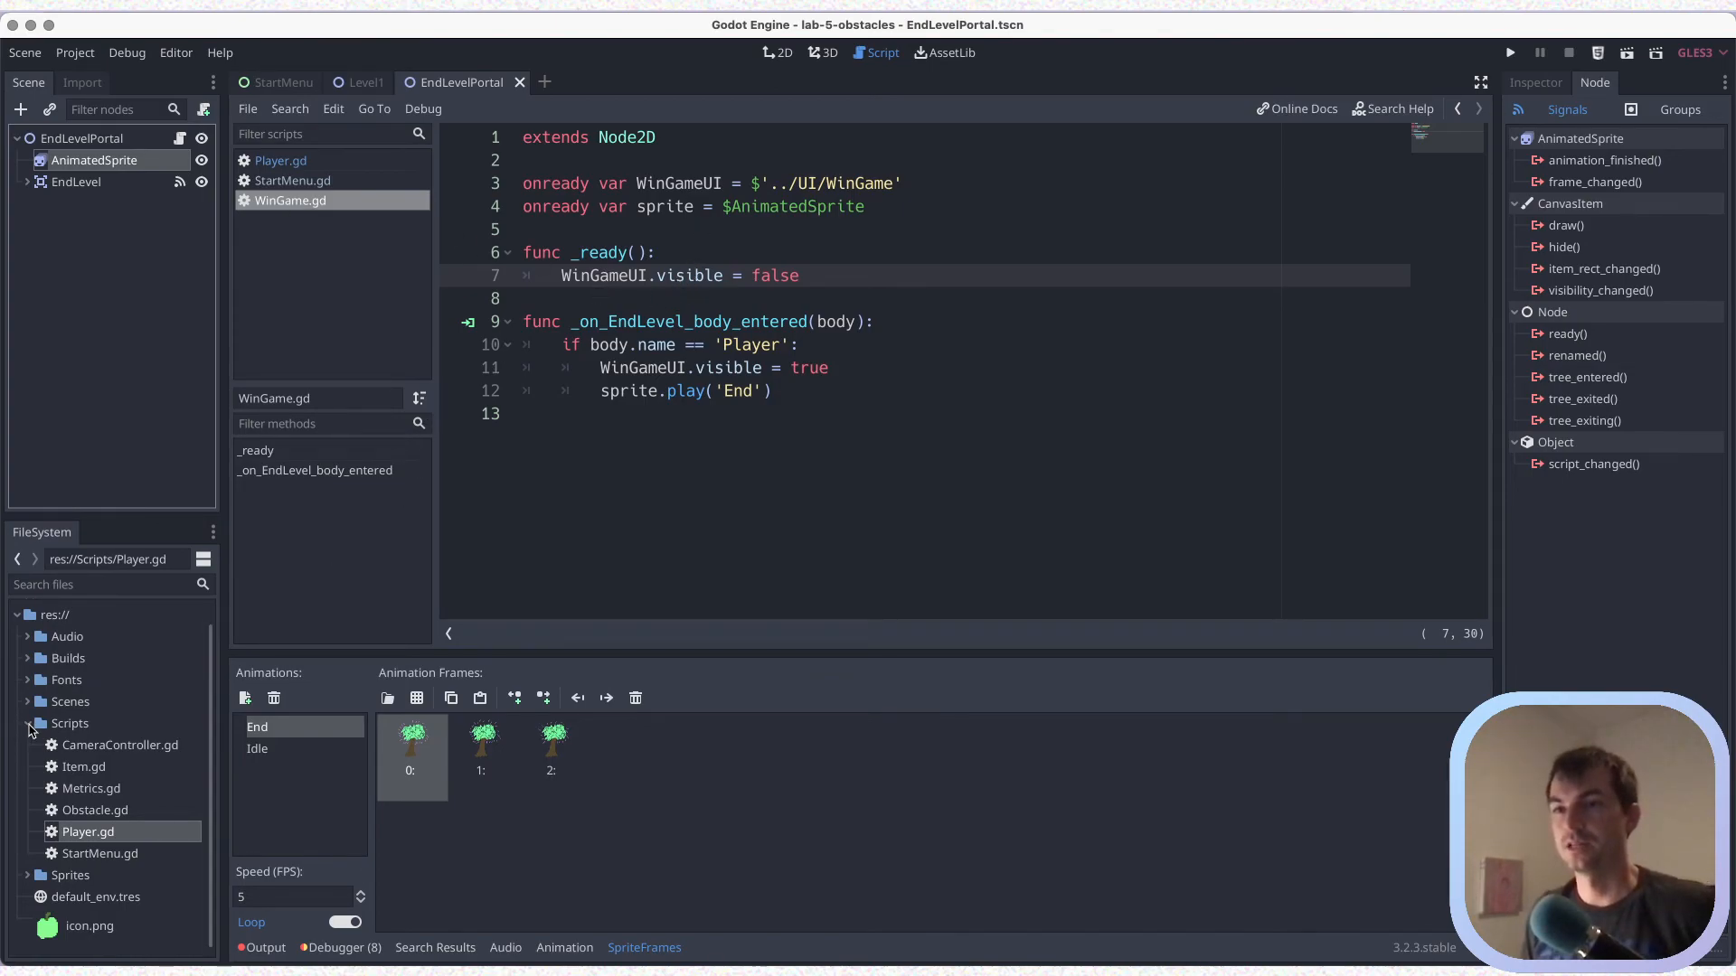
Collapse the Scripts folder, expand Scenes, and duplicate Gameover.tscn as WinGame.tscn
{"action": "left_click", "coordinate": [29, 725]}
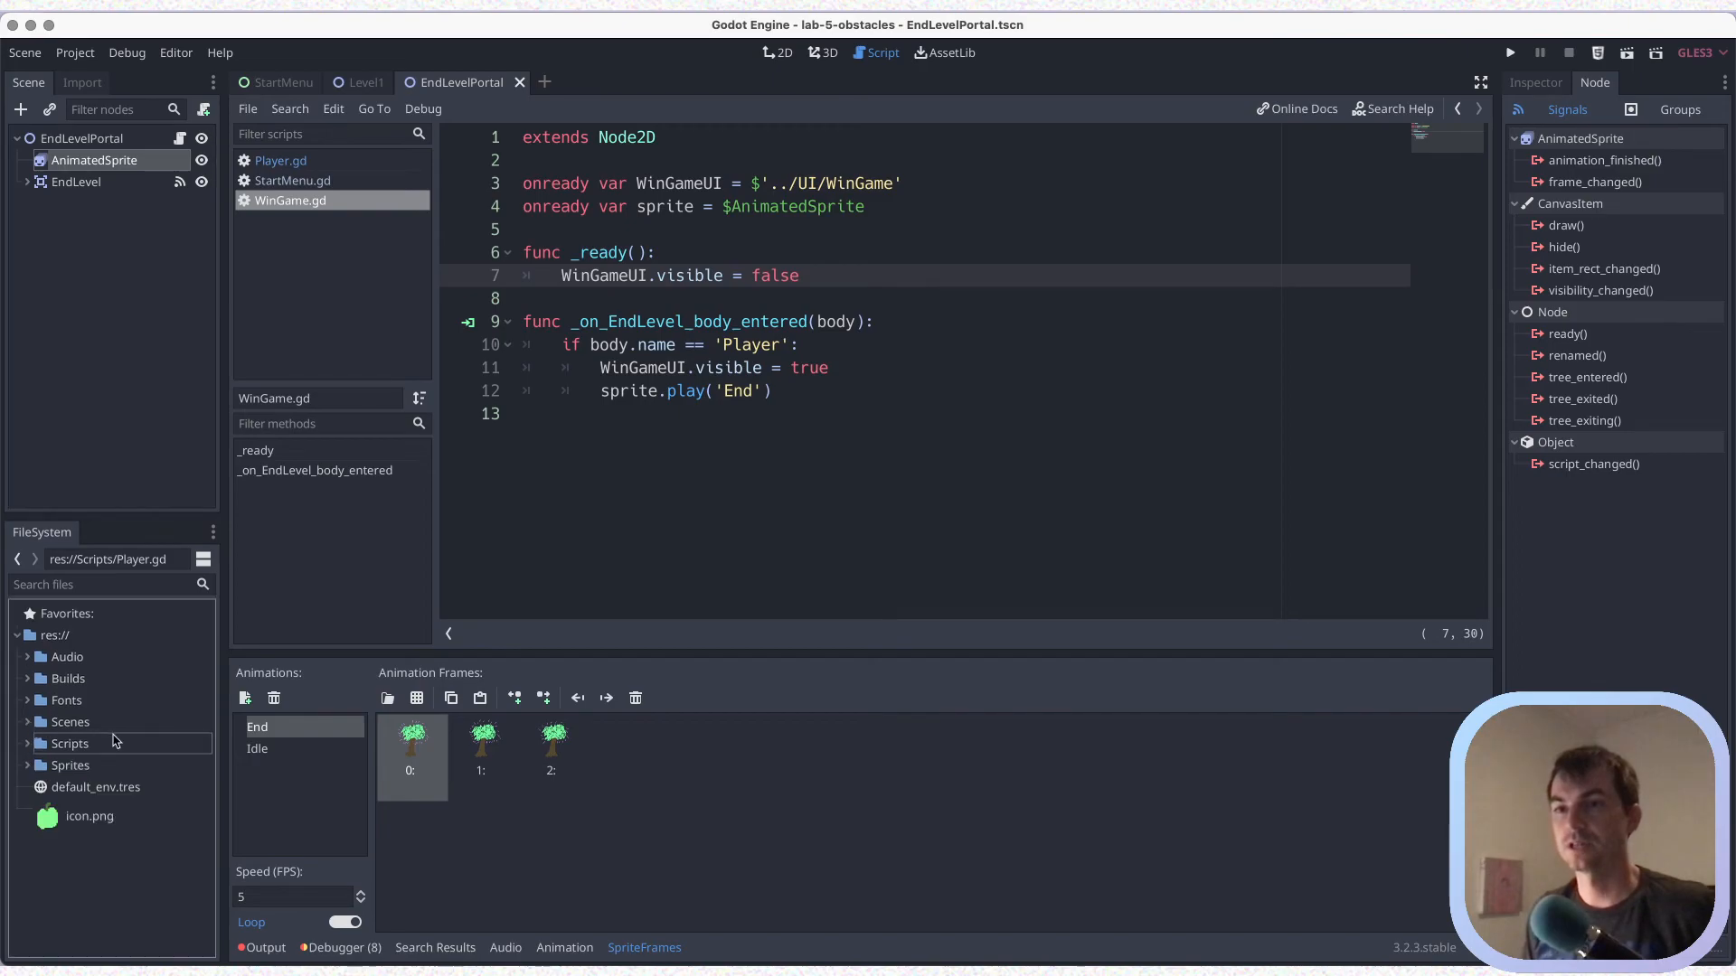
{"action": "left_click", "coordinate": [28, 722]}
{"action": "left_click", "coordinate": [114, 714]}
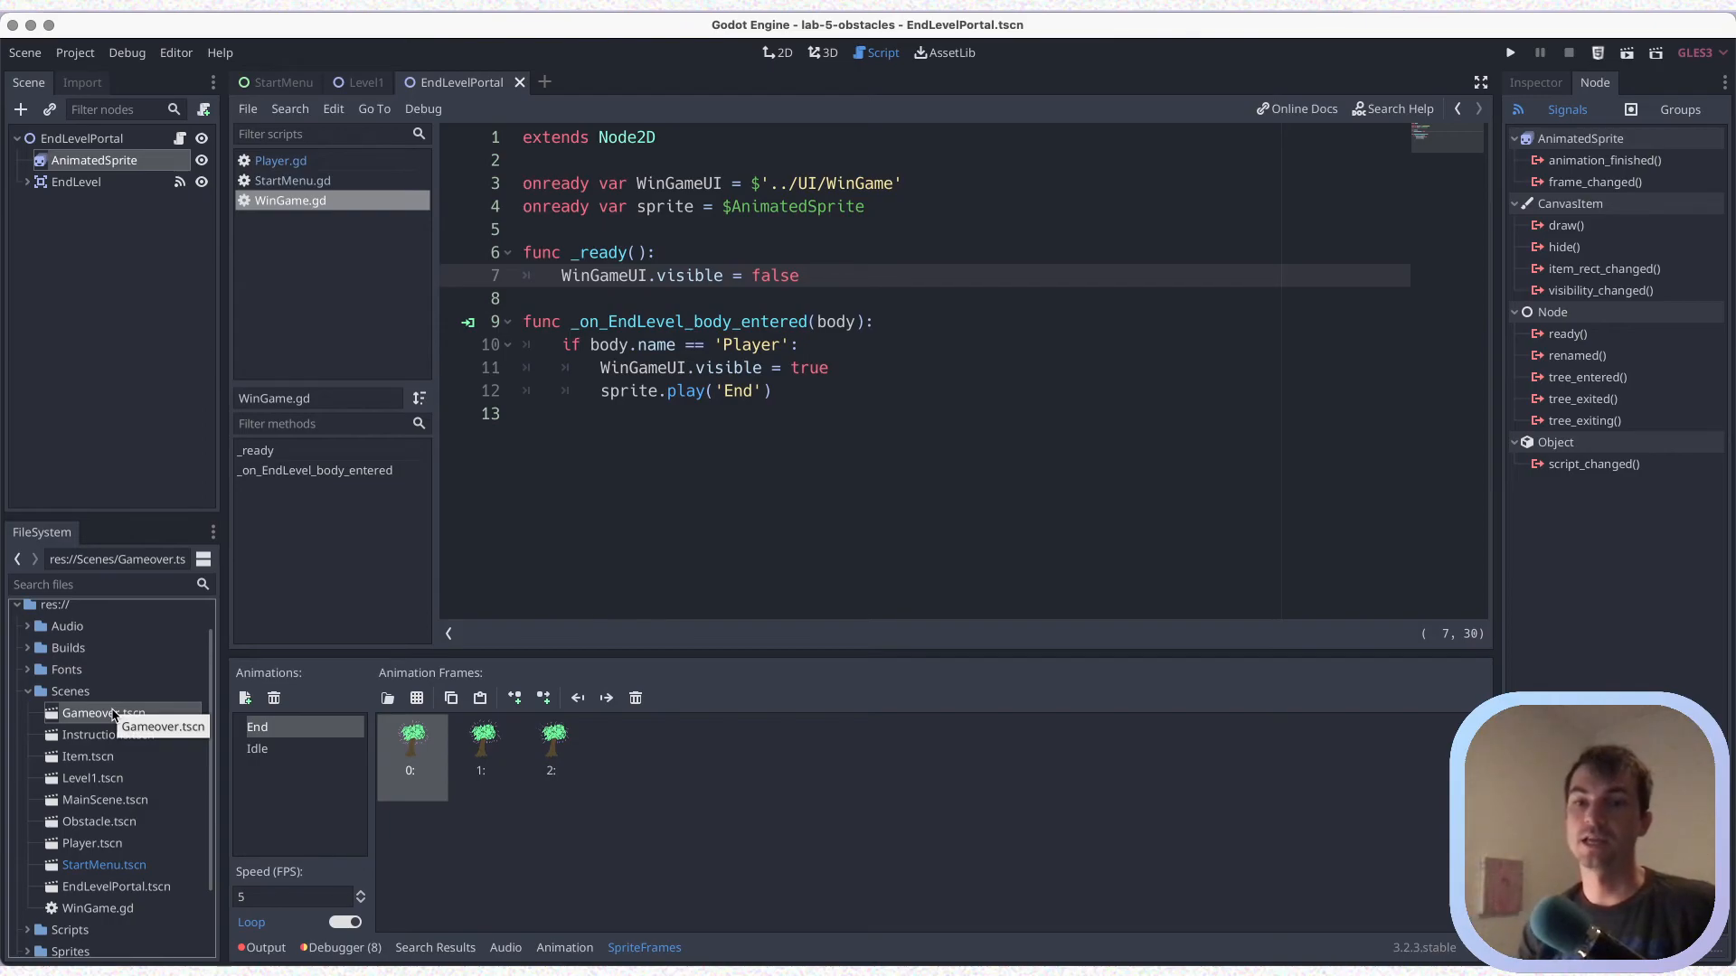
{"action": "right_click", "coordinate": [98, 714]}
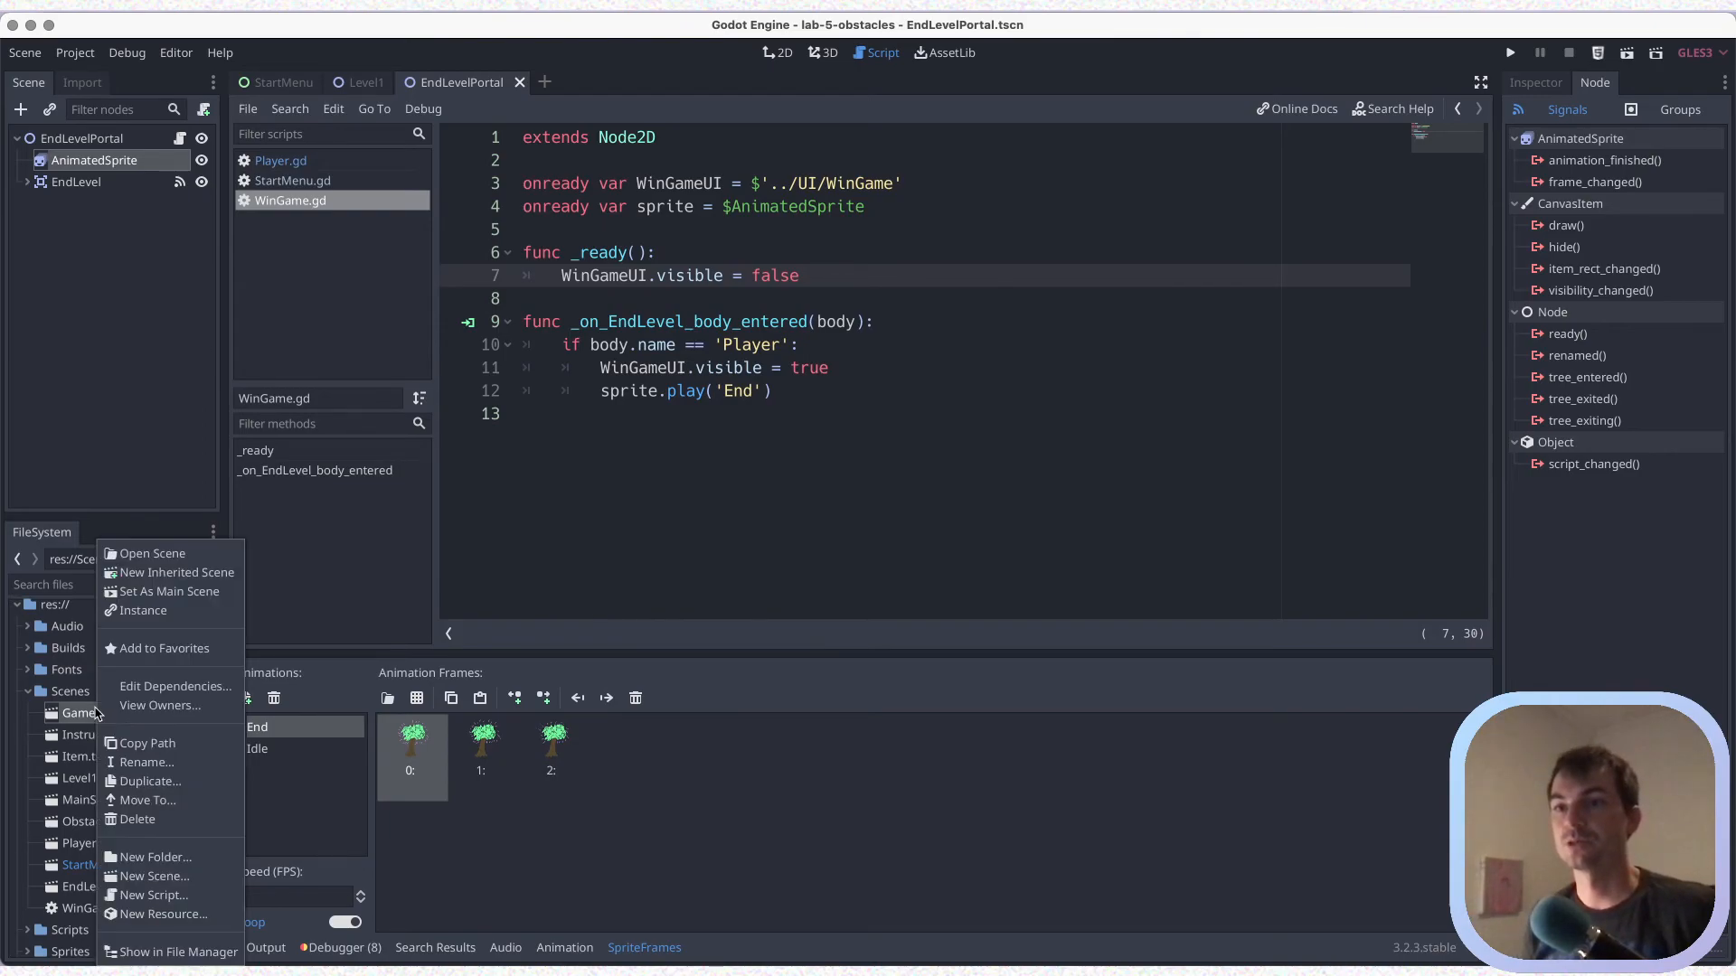
{"action": "left_click", "coordinate": [169, 781]}
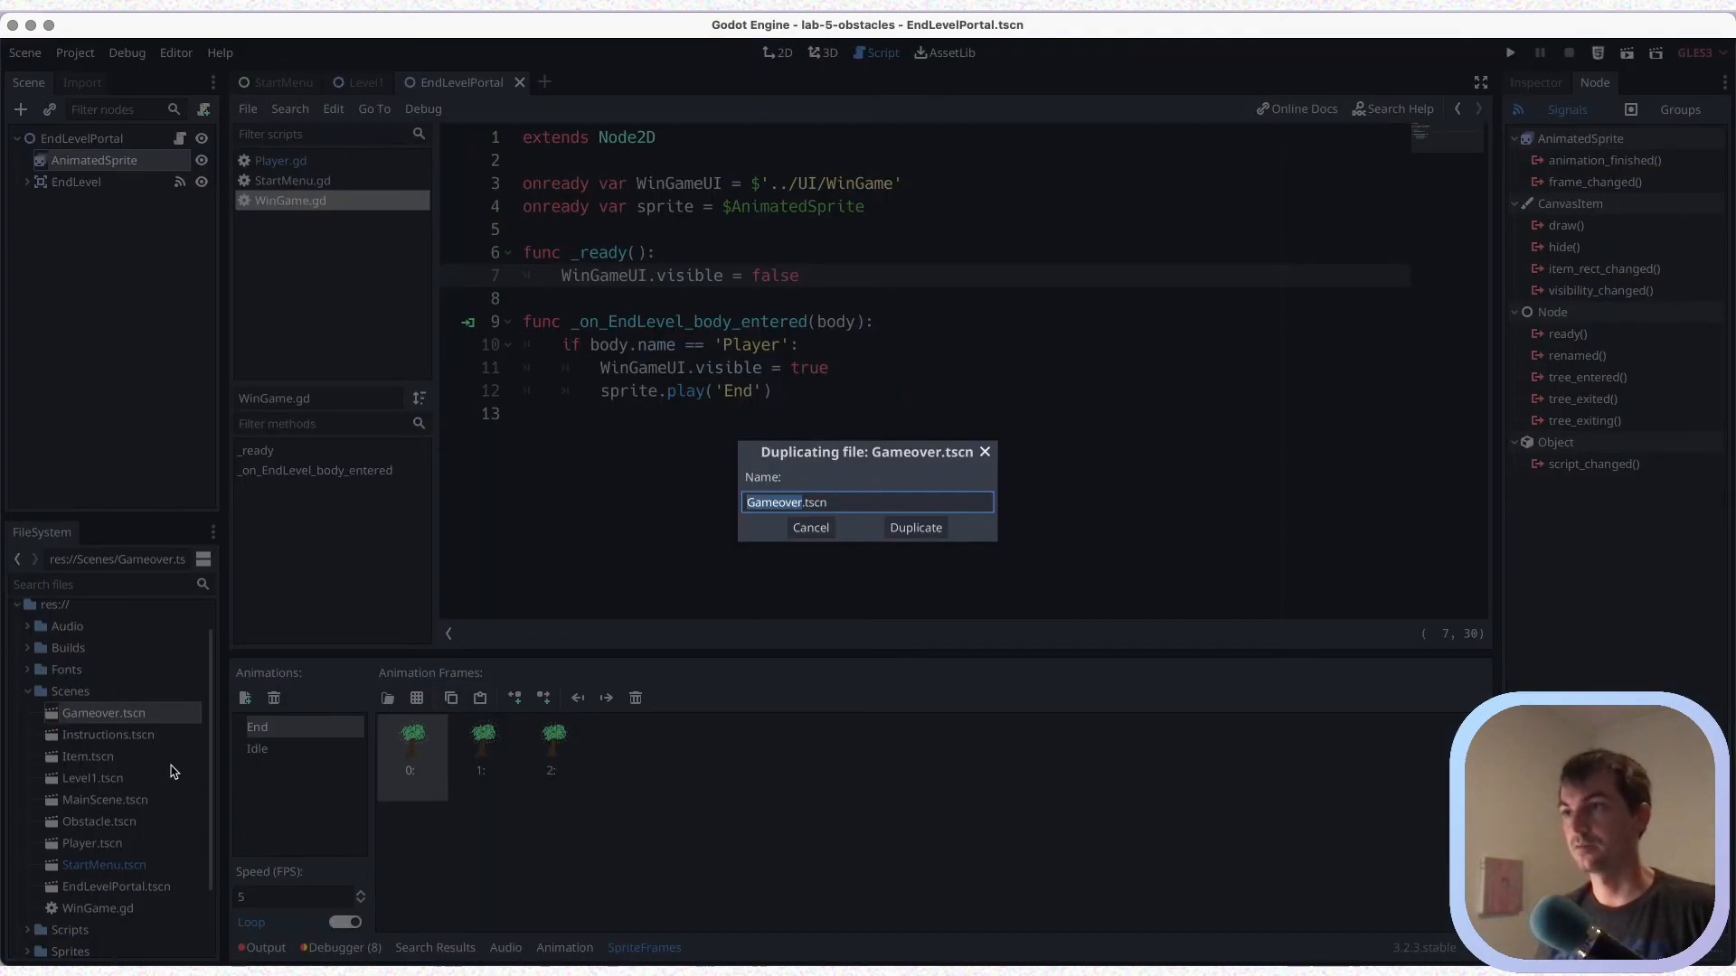
{"action": "type", "text": "WinGame"}
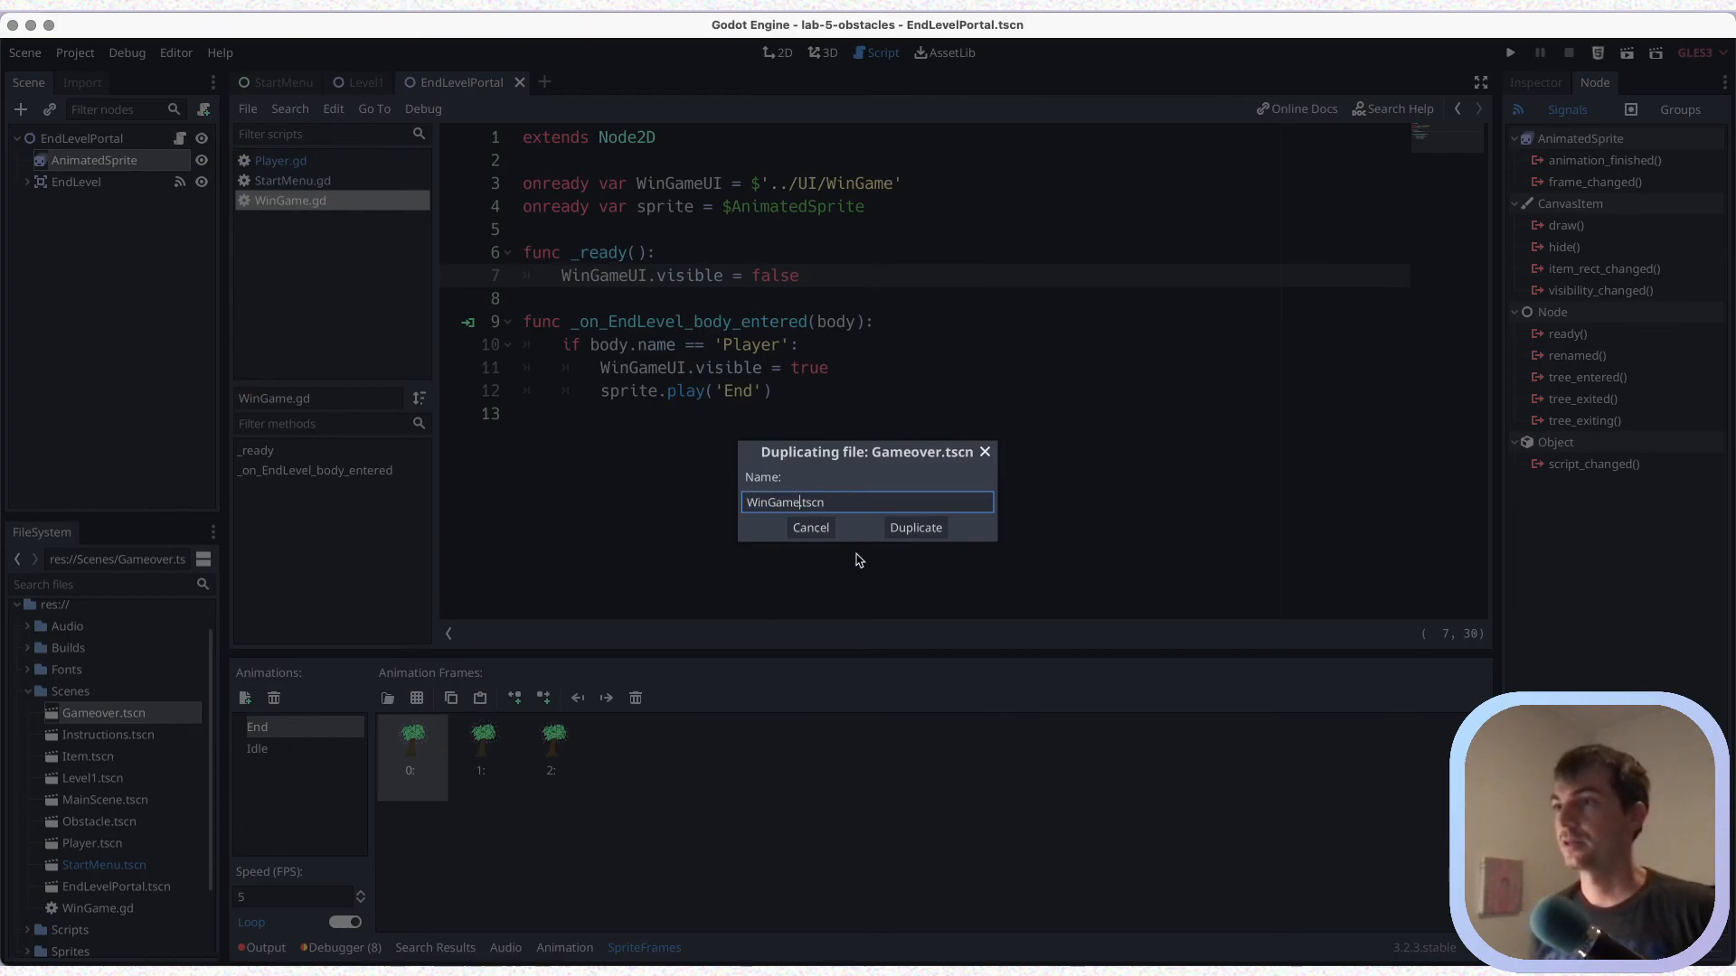
{"action": "left_click", "coordinate": [916, 528]}
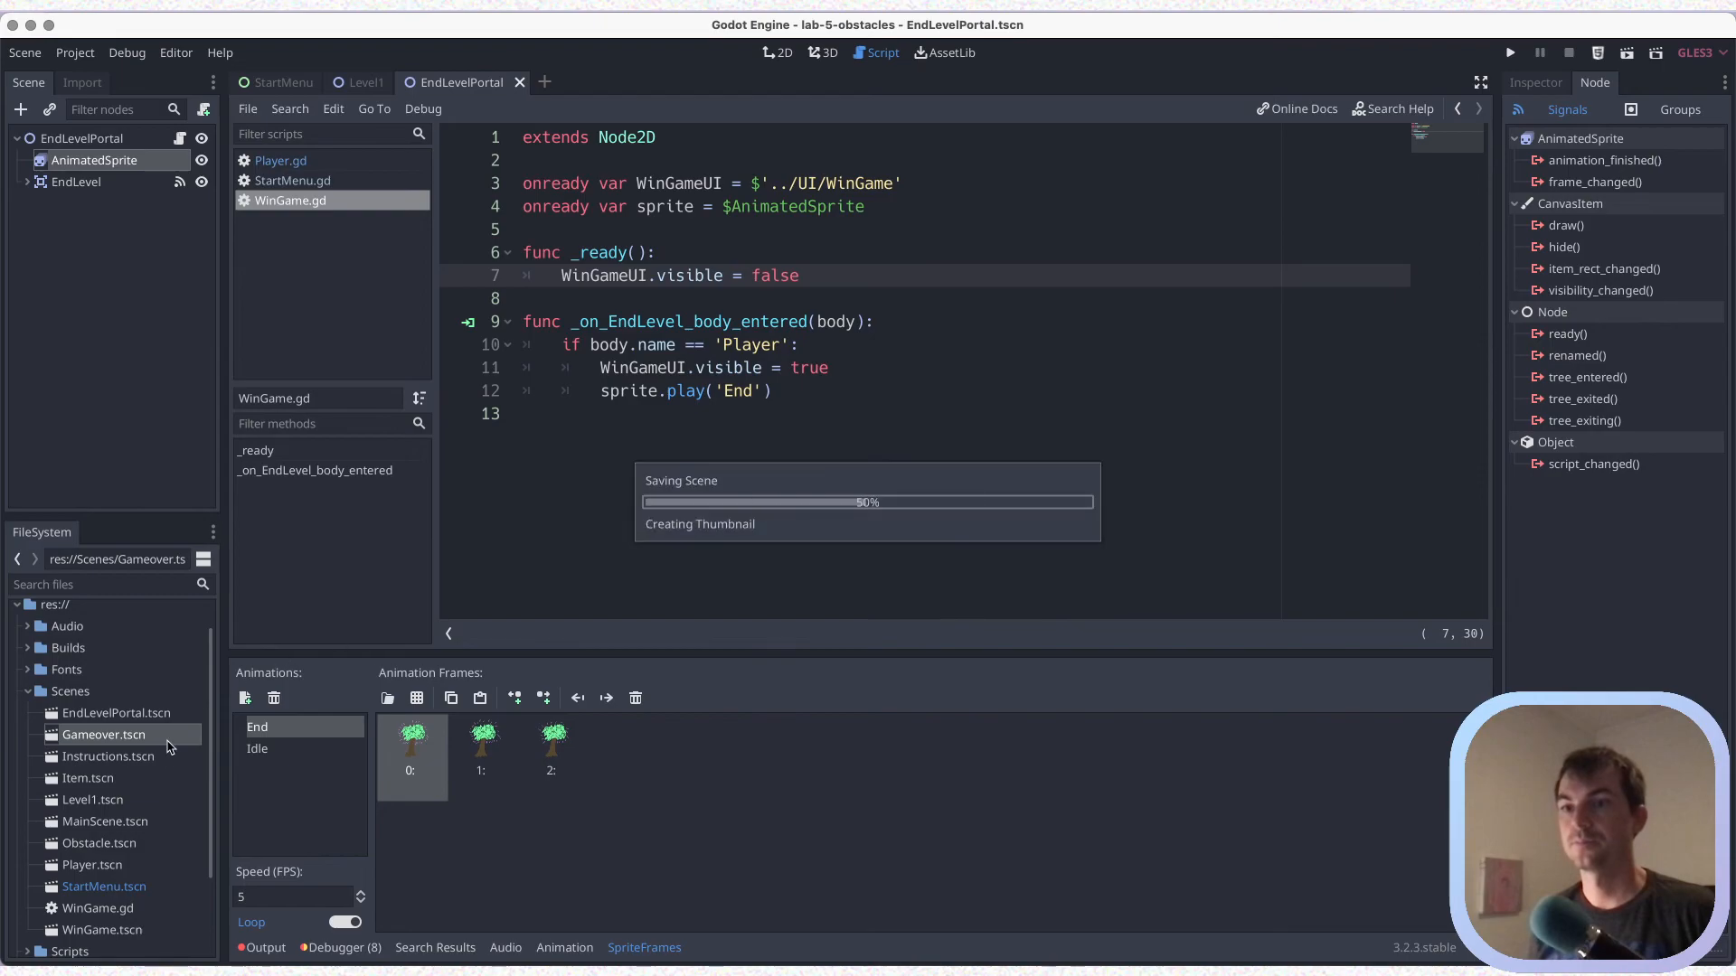
{"action": "scroll", "coordinate": [123, 781], "scroll_direction": "down", "scroll_amount": 1}
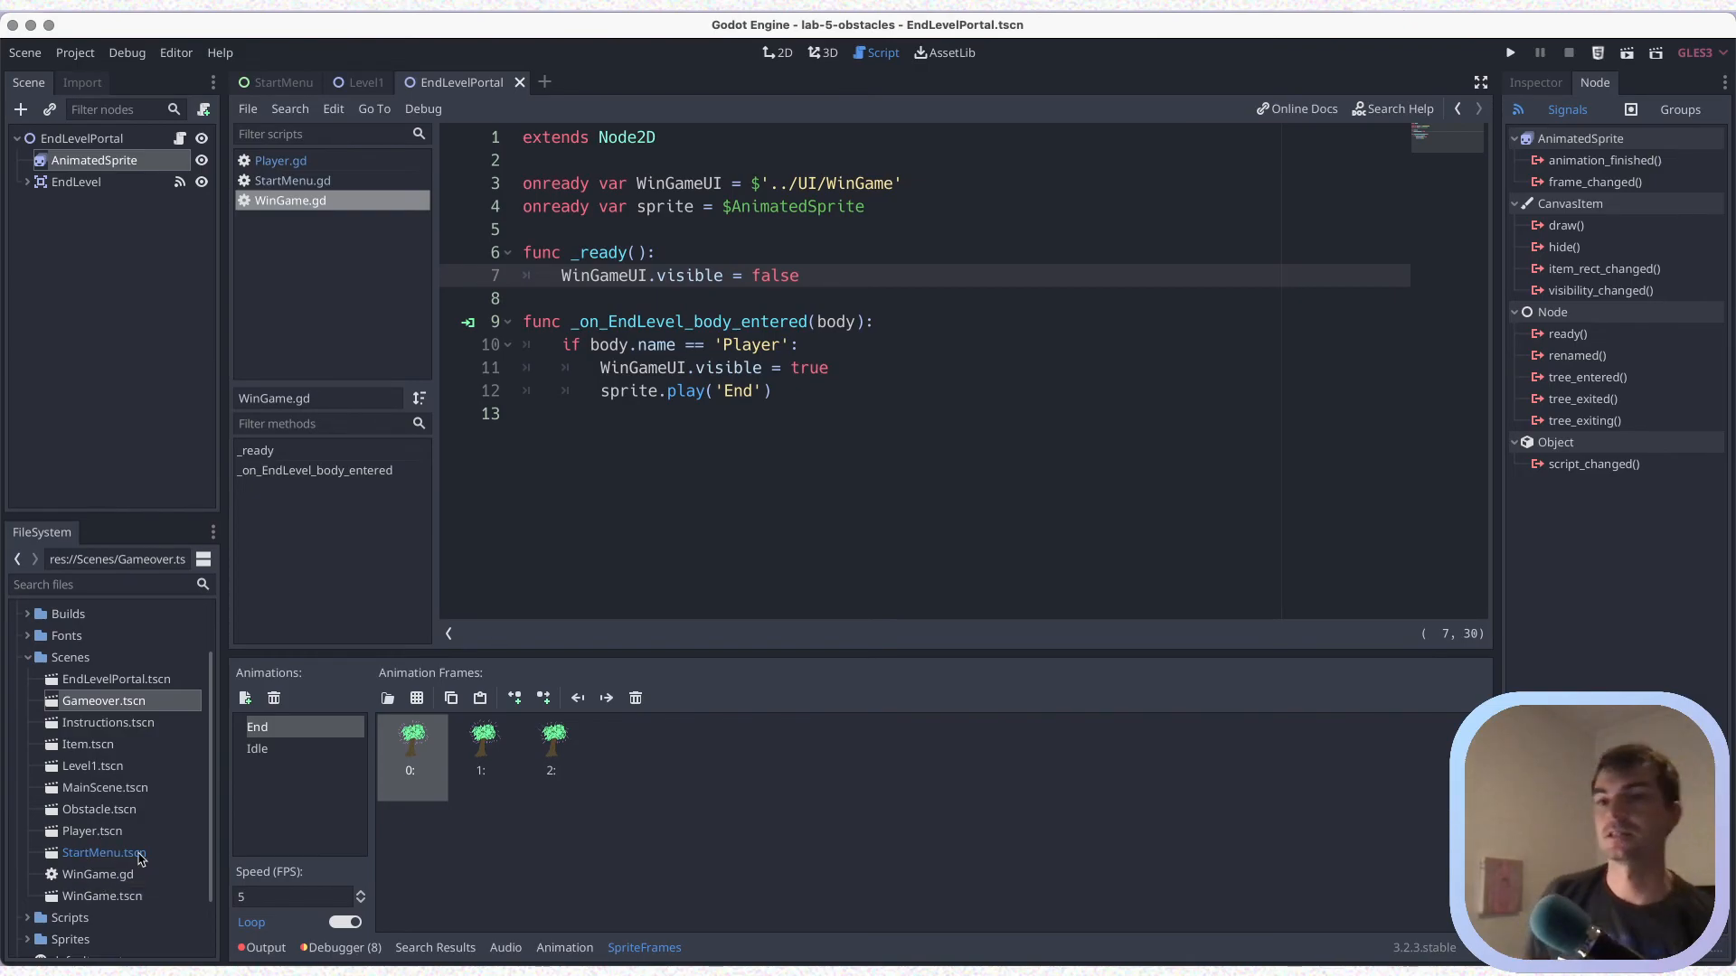
Clear the script attached to the EndLevelPortal root node and save the scene
{"action": "left_click", "coordinate": [72, 139]}
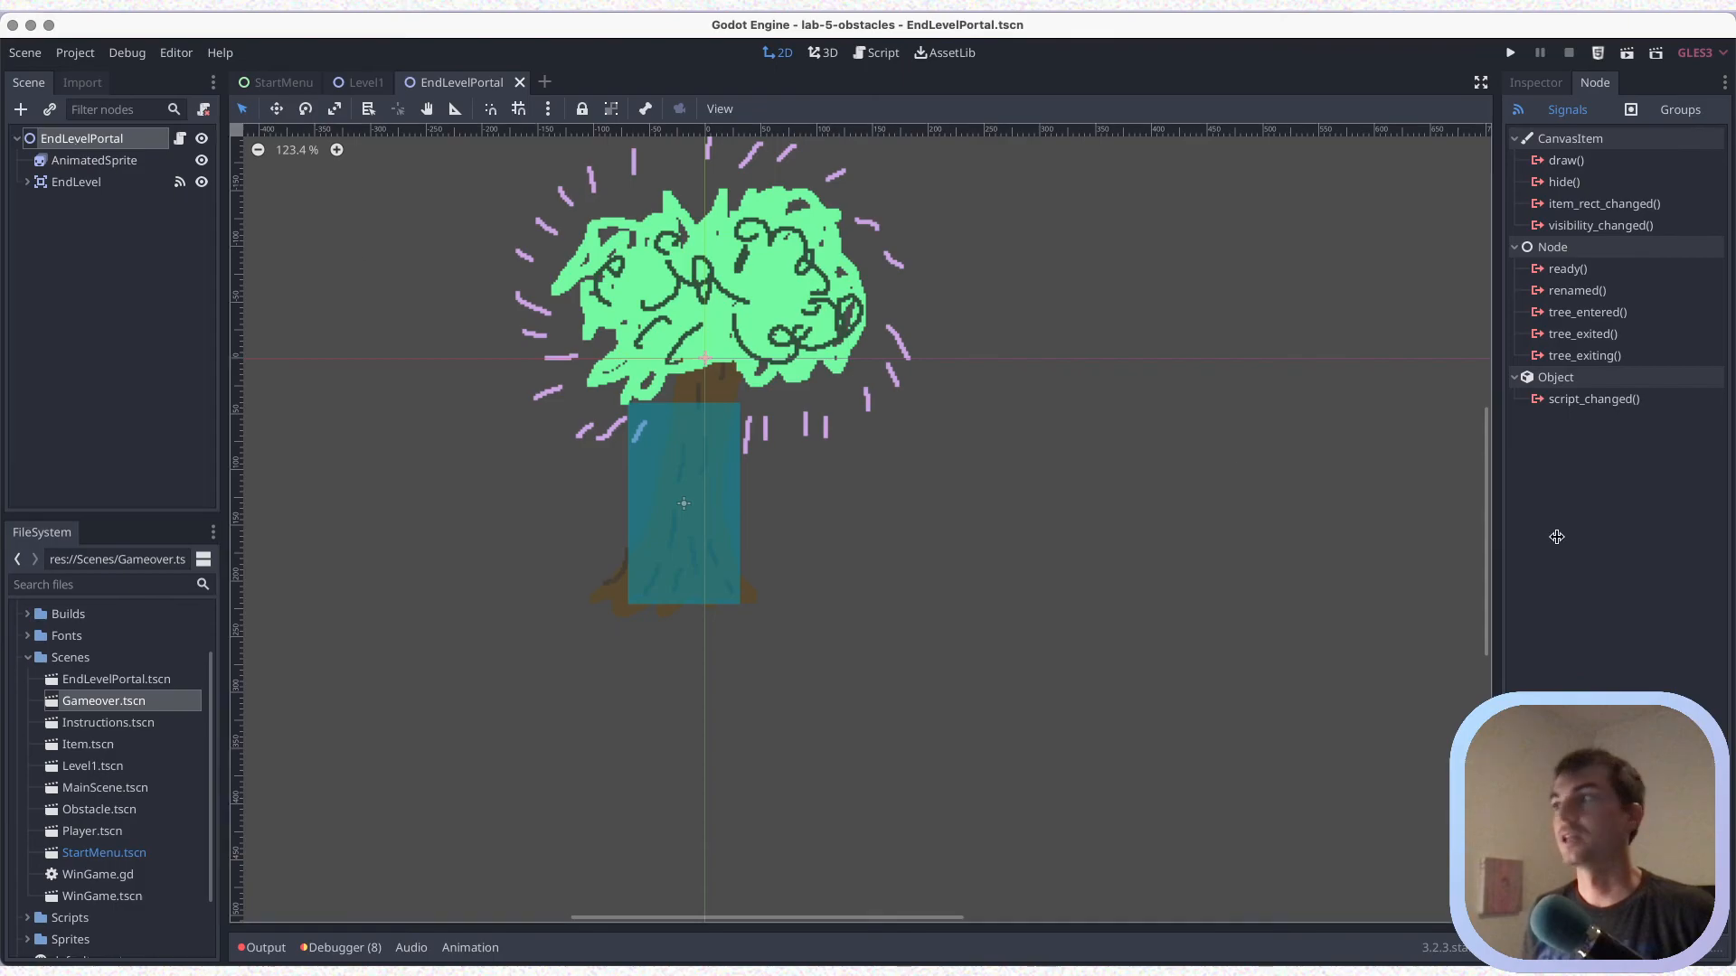
{"action": "left_click", "coordinate": [1551, 85]}
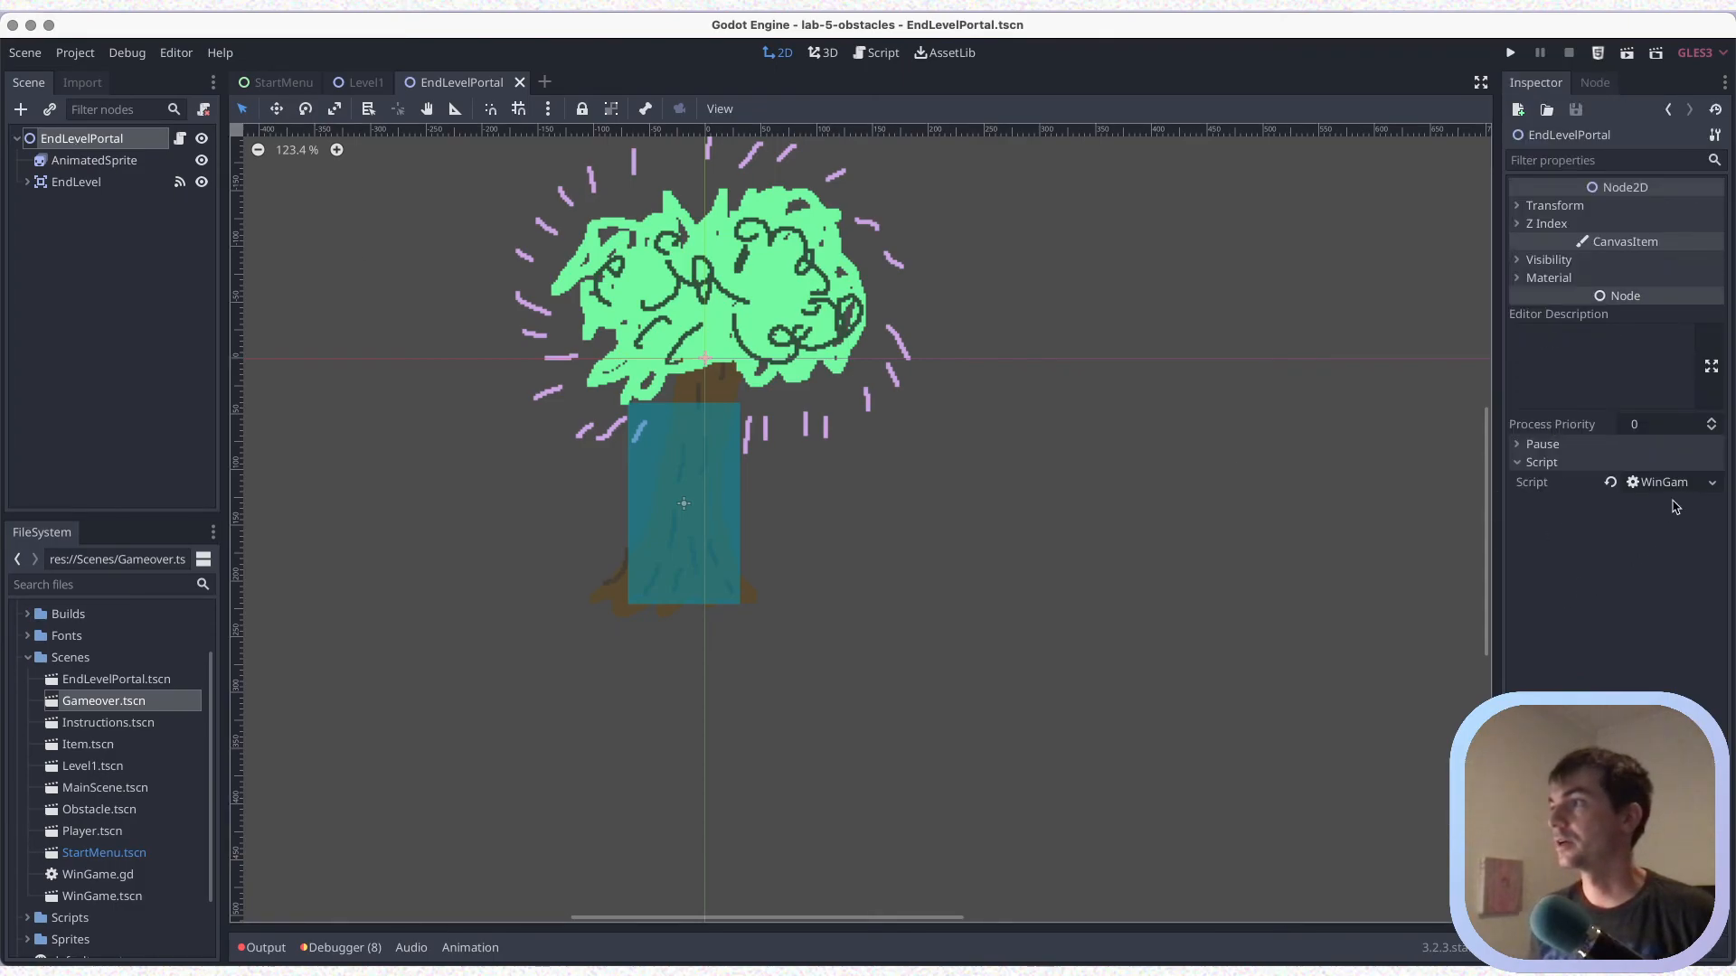
{"action": "left_click", "coordinate": [1711, 483]}
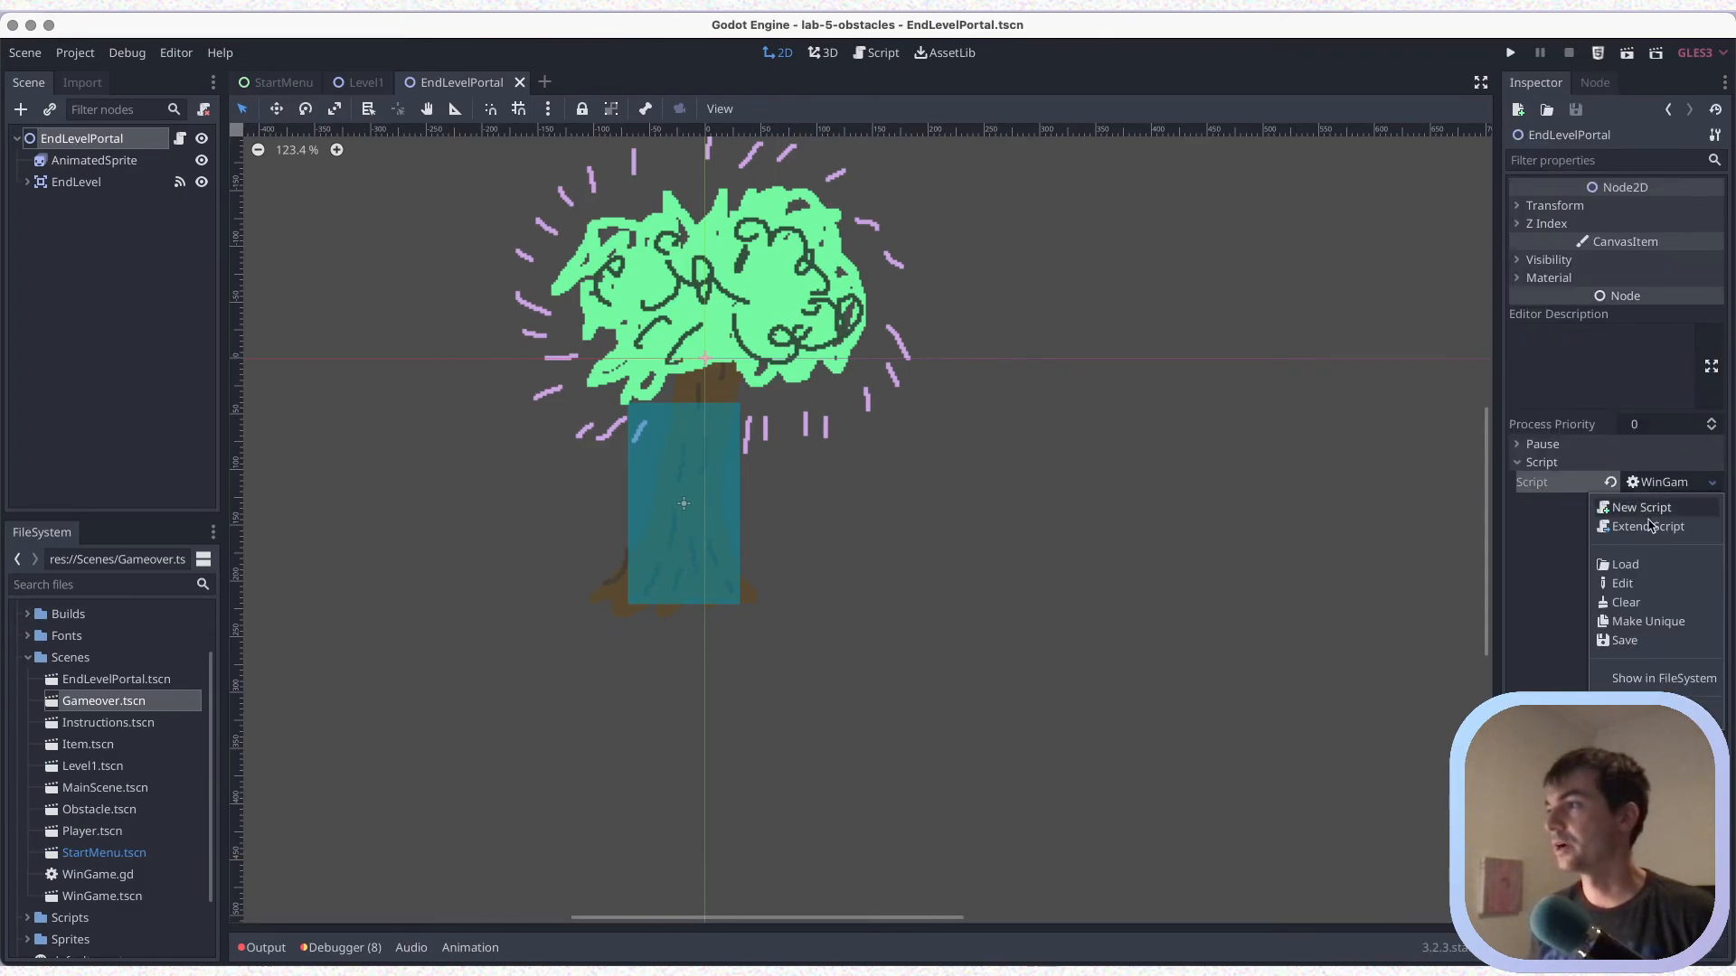
{"action": "left_click", "coordinate": [1637, 602]}
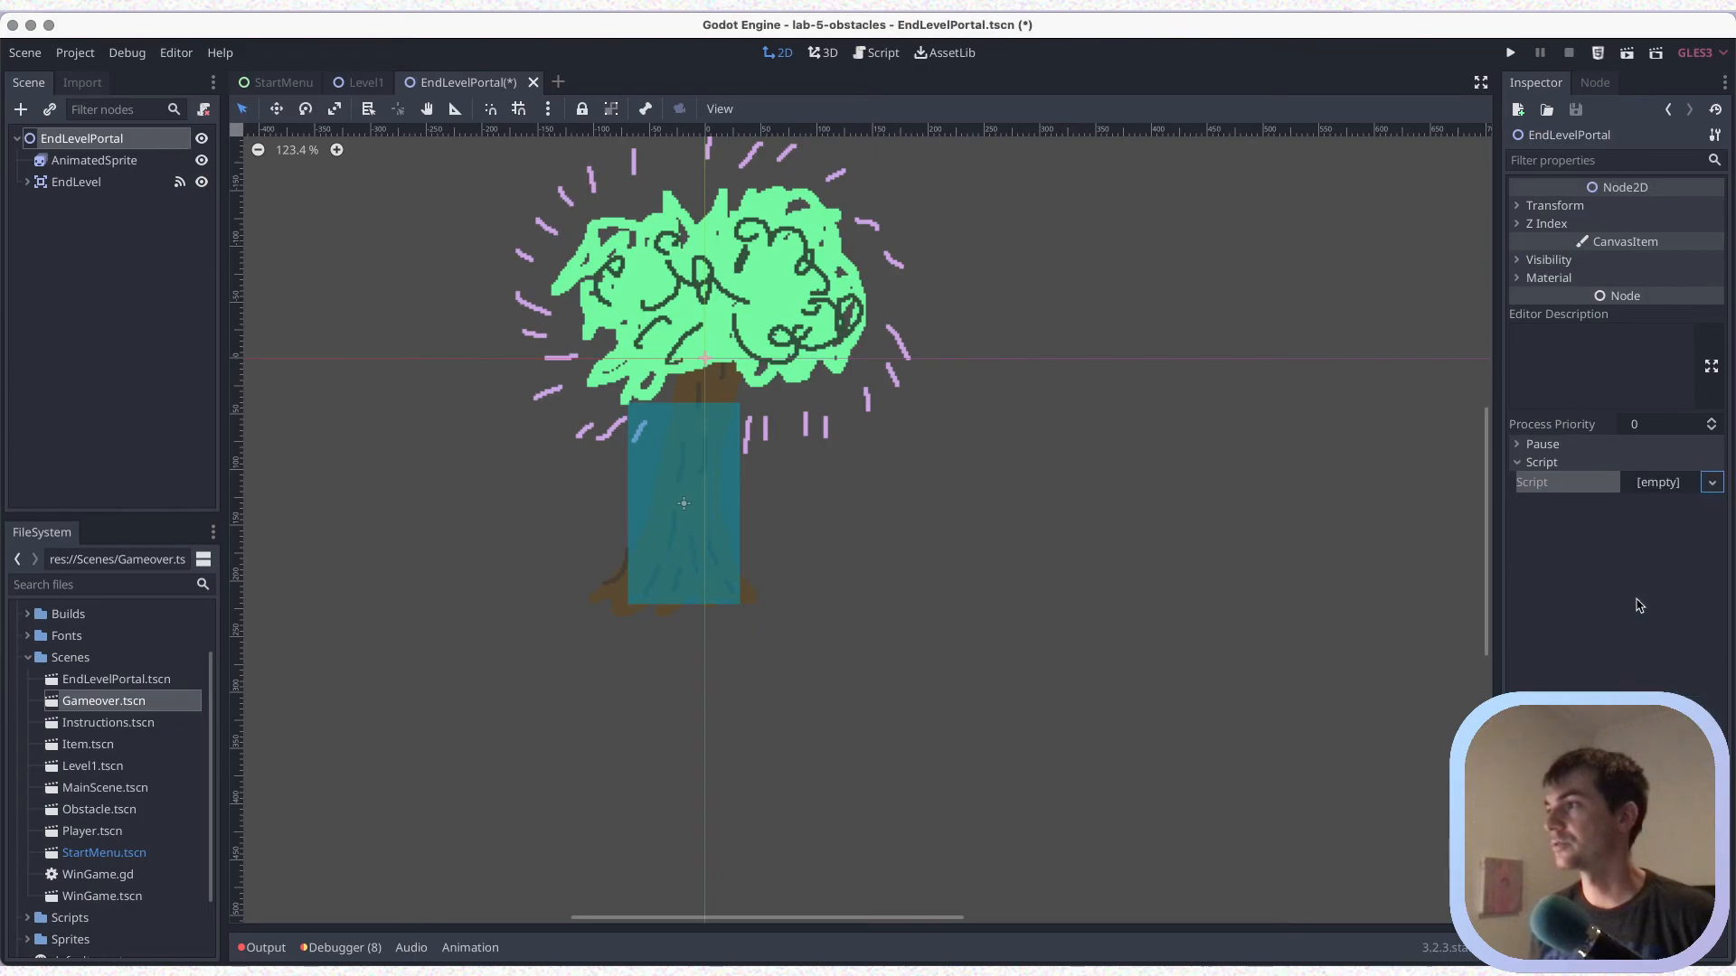
{"action": "key", "text": "ctrl+s"}
Switch to Finder, move WinGame.gd from the lab-8 project's Scenes folder into its Scripts folder, and return to Godot
{"action": "key", "text": "super+Tab"}
{"action": "key", "text": "super+Tab"}
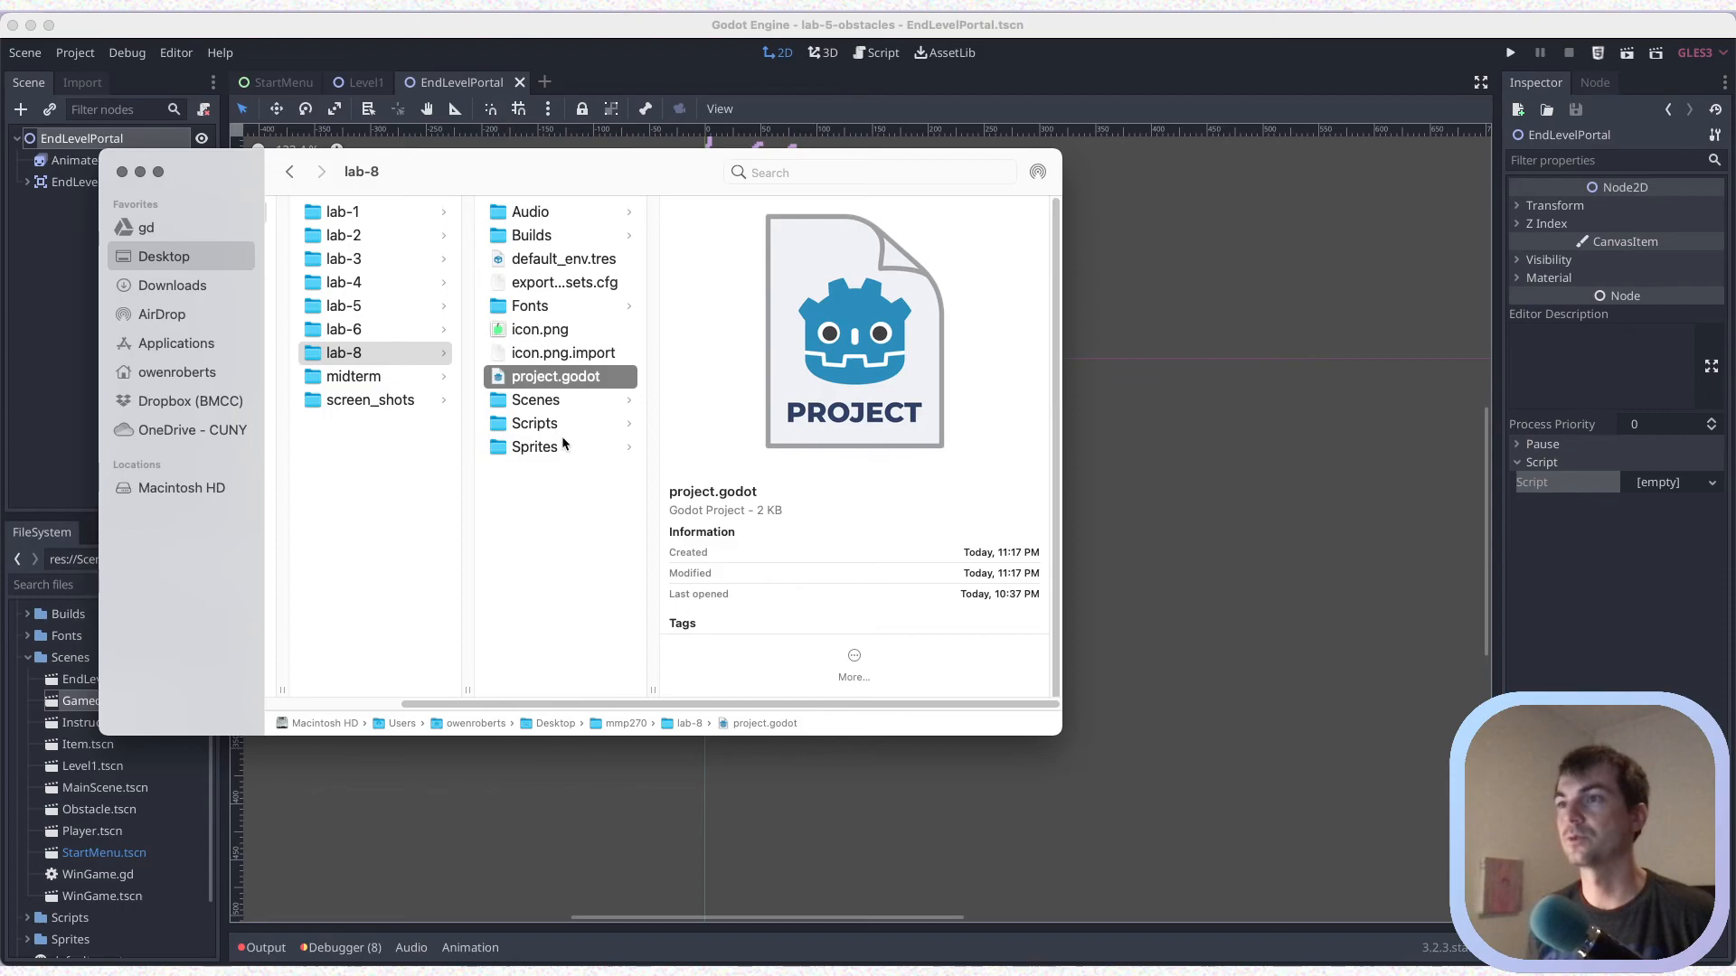
{"action": "left_click", "coordinate": [560, 401]}
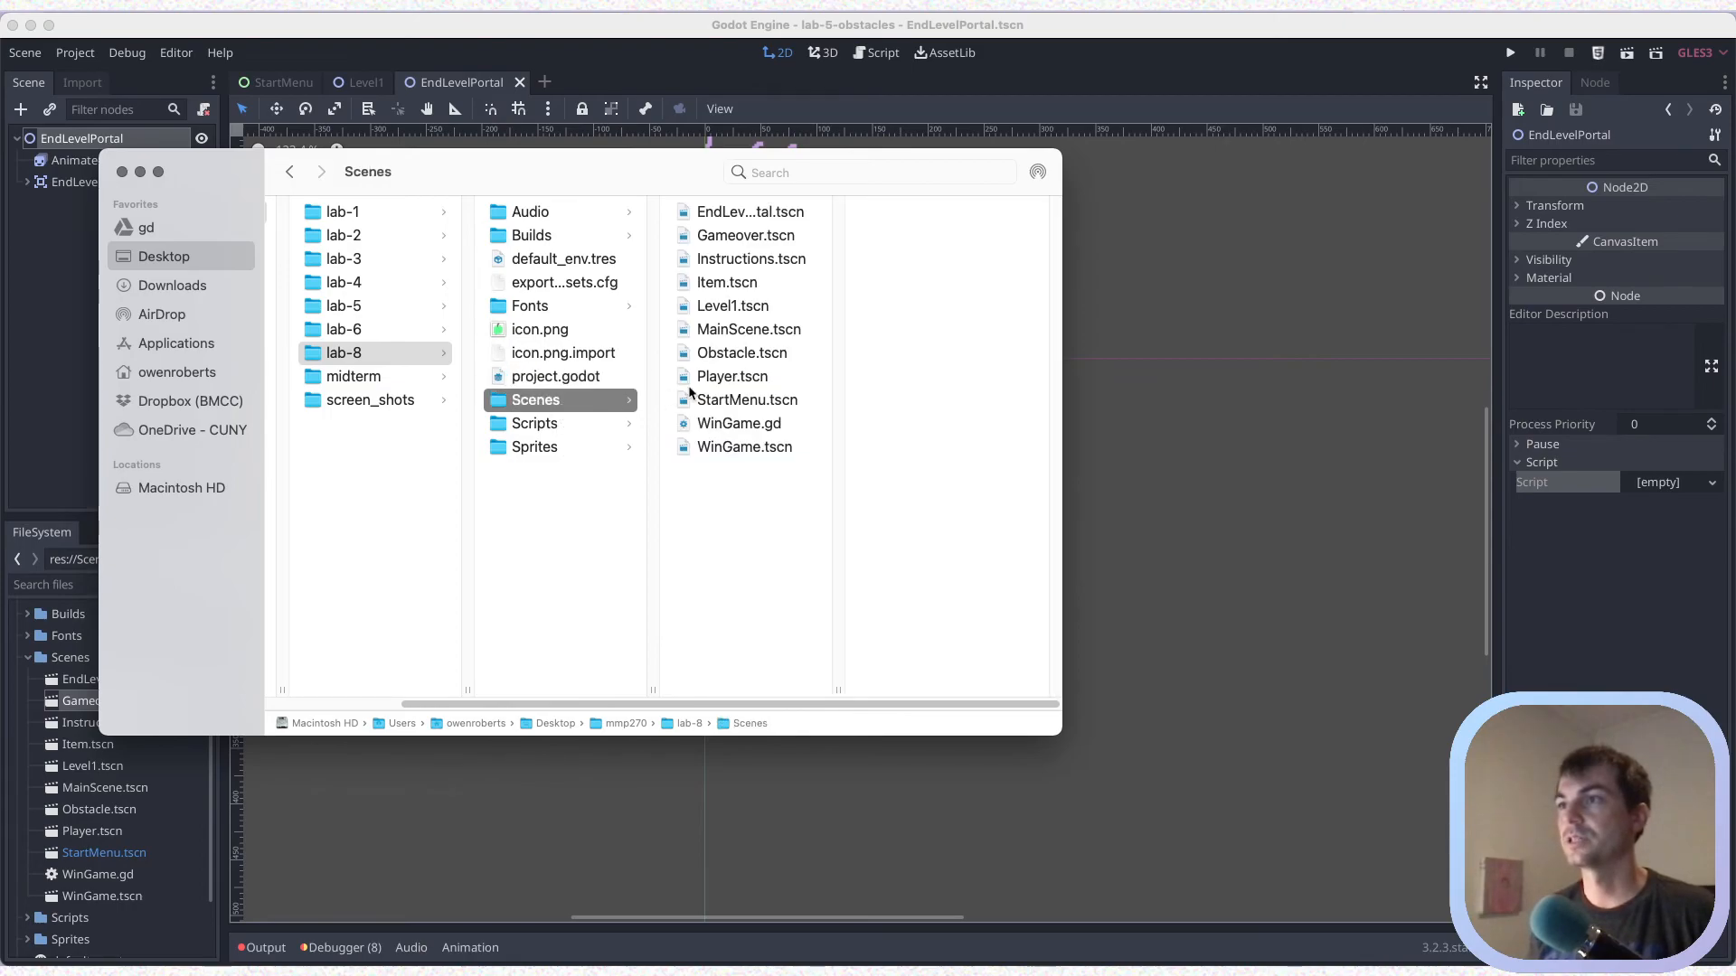
{"action": "left_click_drag", "start_coordinate": [734, 423], "coordinate": [538, 423]}
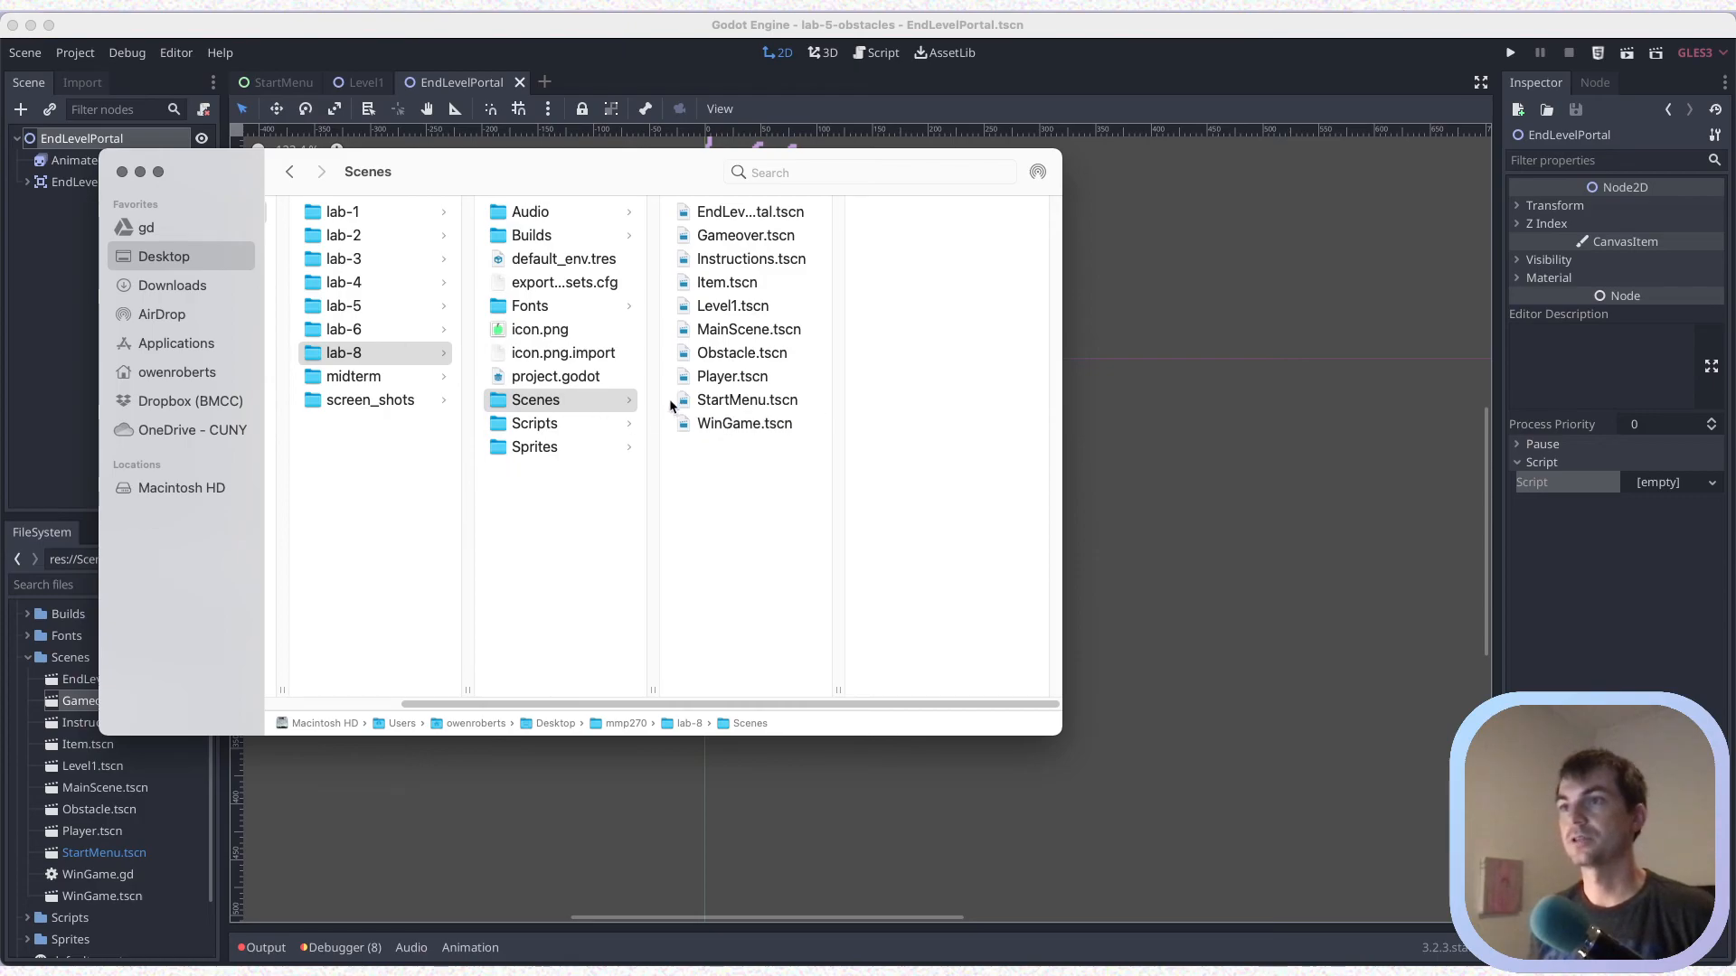
{"action": "key", "text": "super+Tab"}
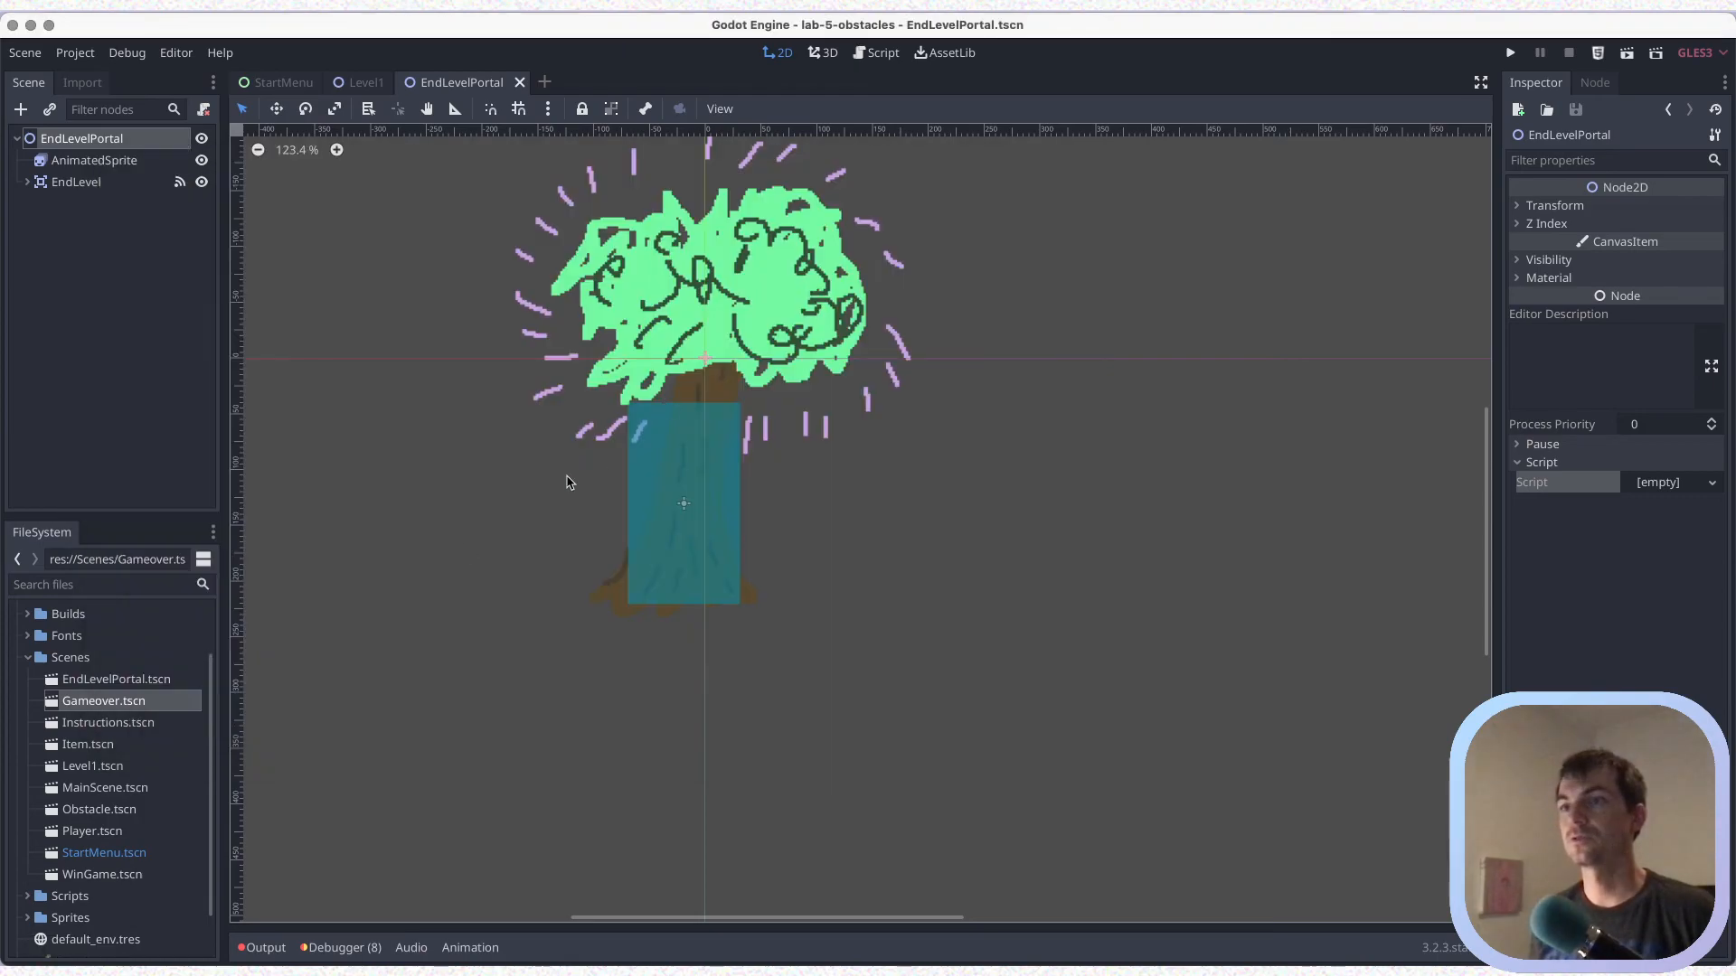
Load res://Scripts/WinGame.gd as the EndLevelPortal root node's script and save the scene
{"action": "left_click", "coordinate": [28, 661]}
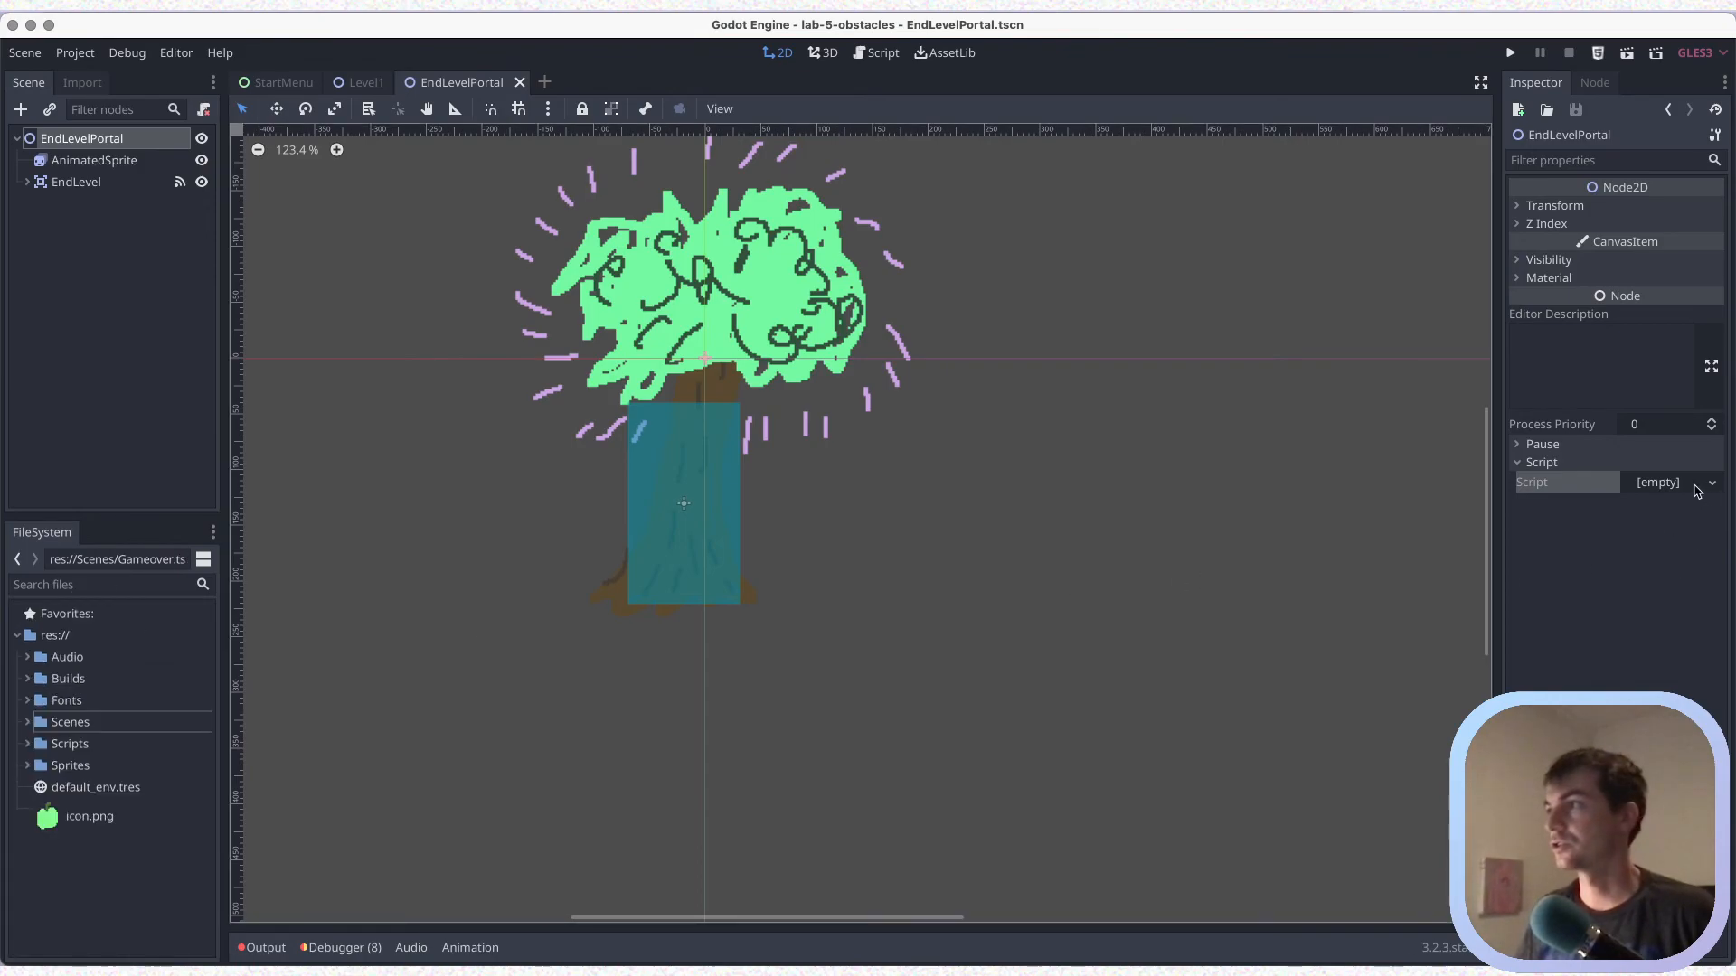
{"action": "left_click", "coordinate": [1677, 486]}
{"action": "left_click", "coordinate": [1639, 562]}
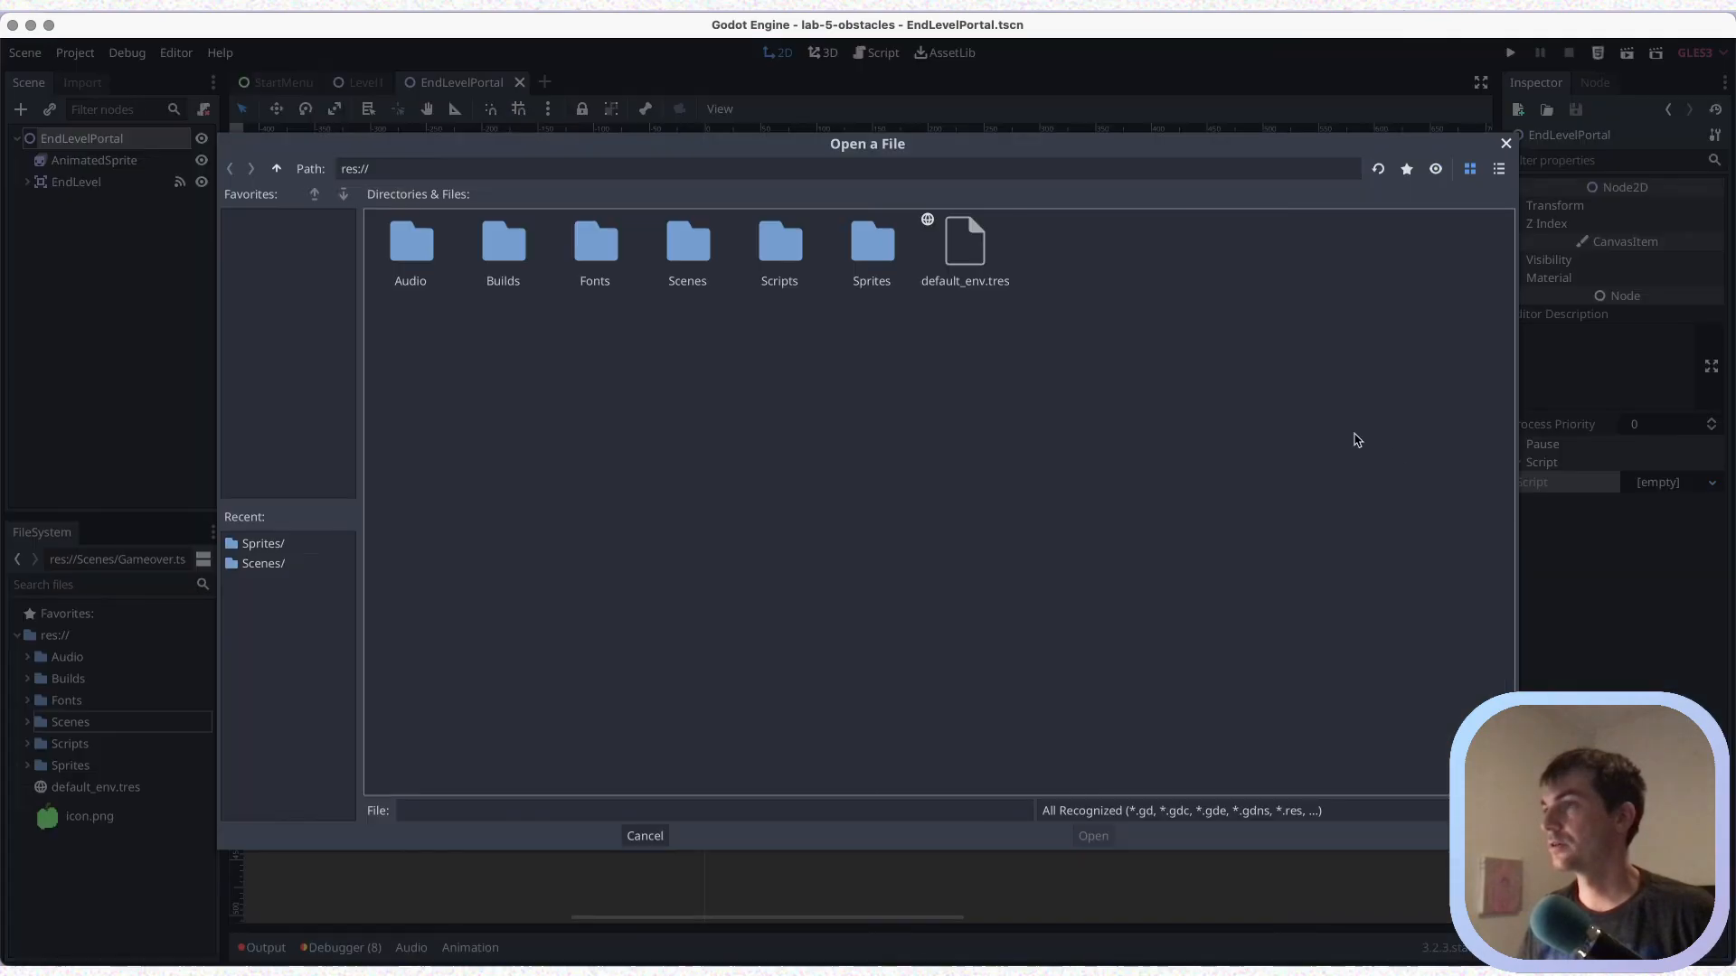
{"action": "double_click", "coordinate": [767, 261]}
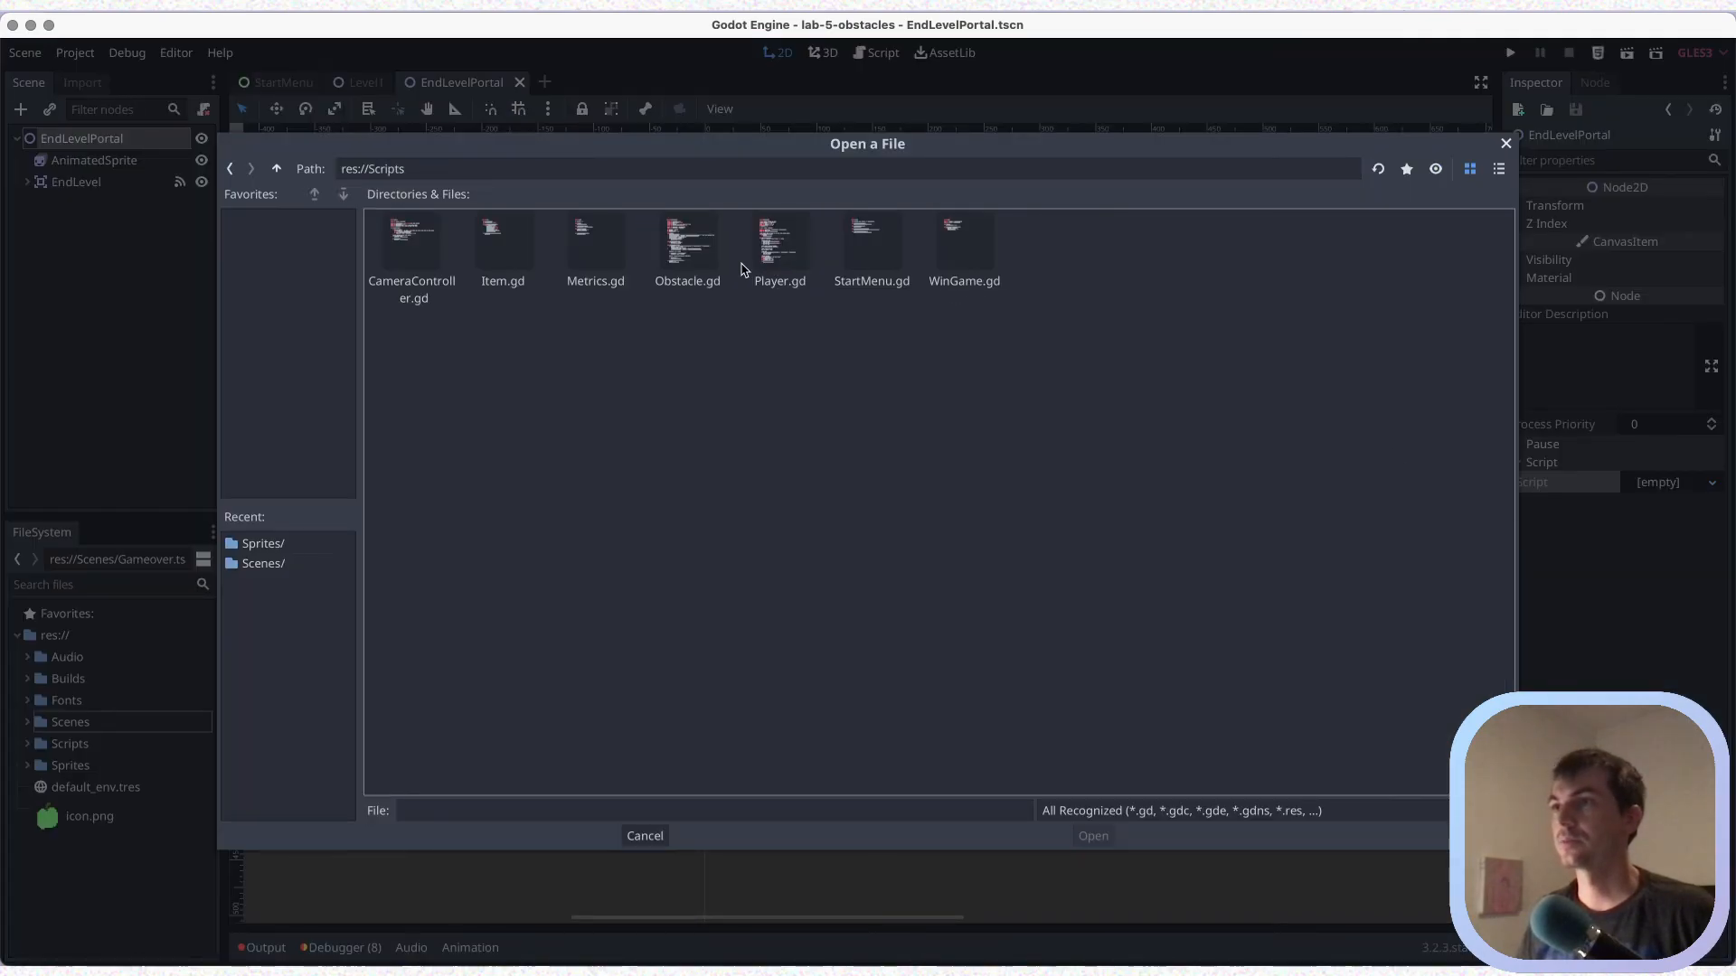
{"action": "left_click", "coordinate": [941, 239]}
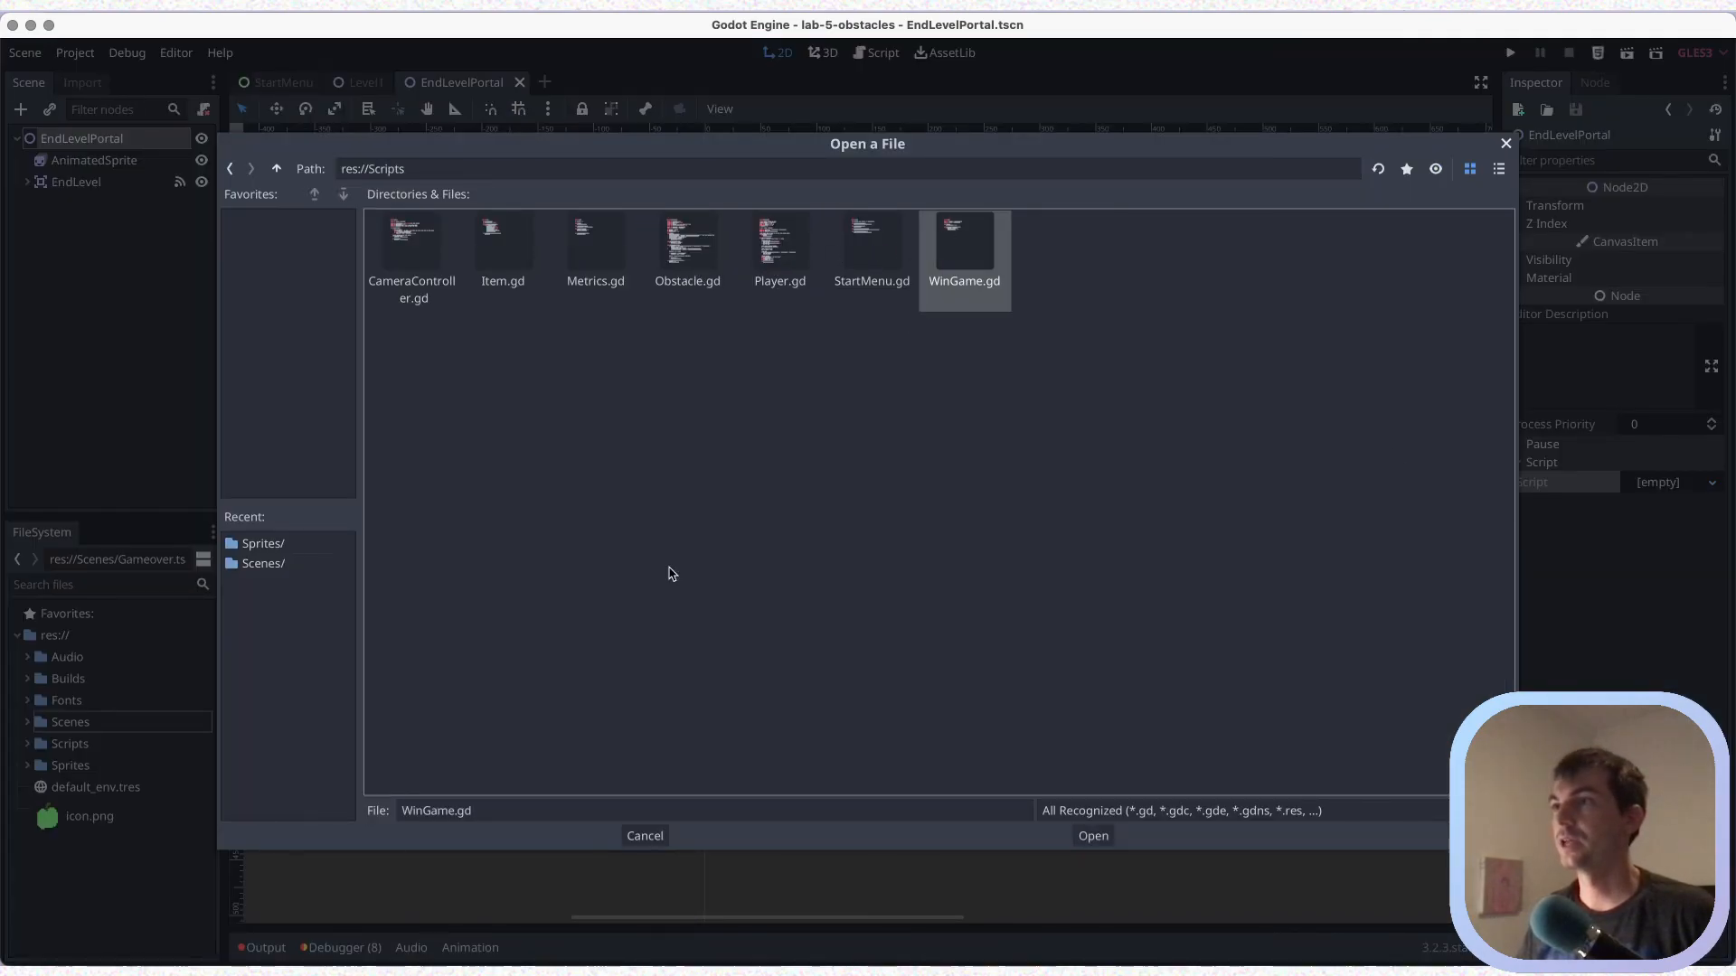
{"action": "left_click", "coordinate": [1093, 834]}
{"action": "key", "text": "super+s"}
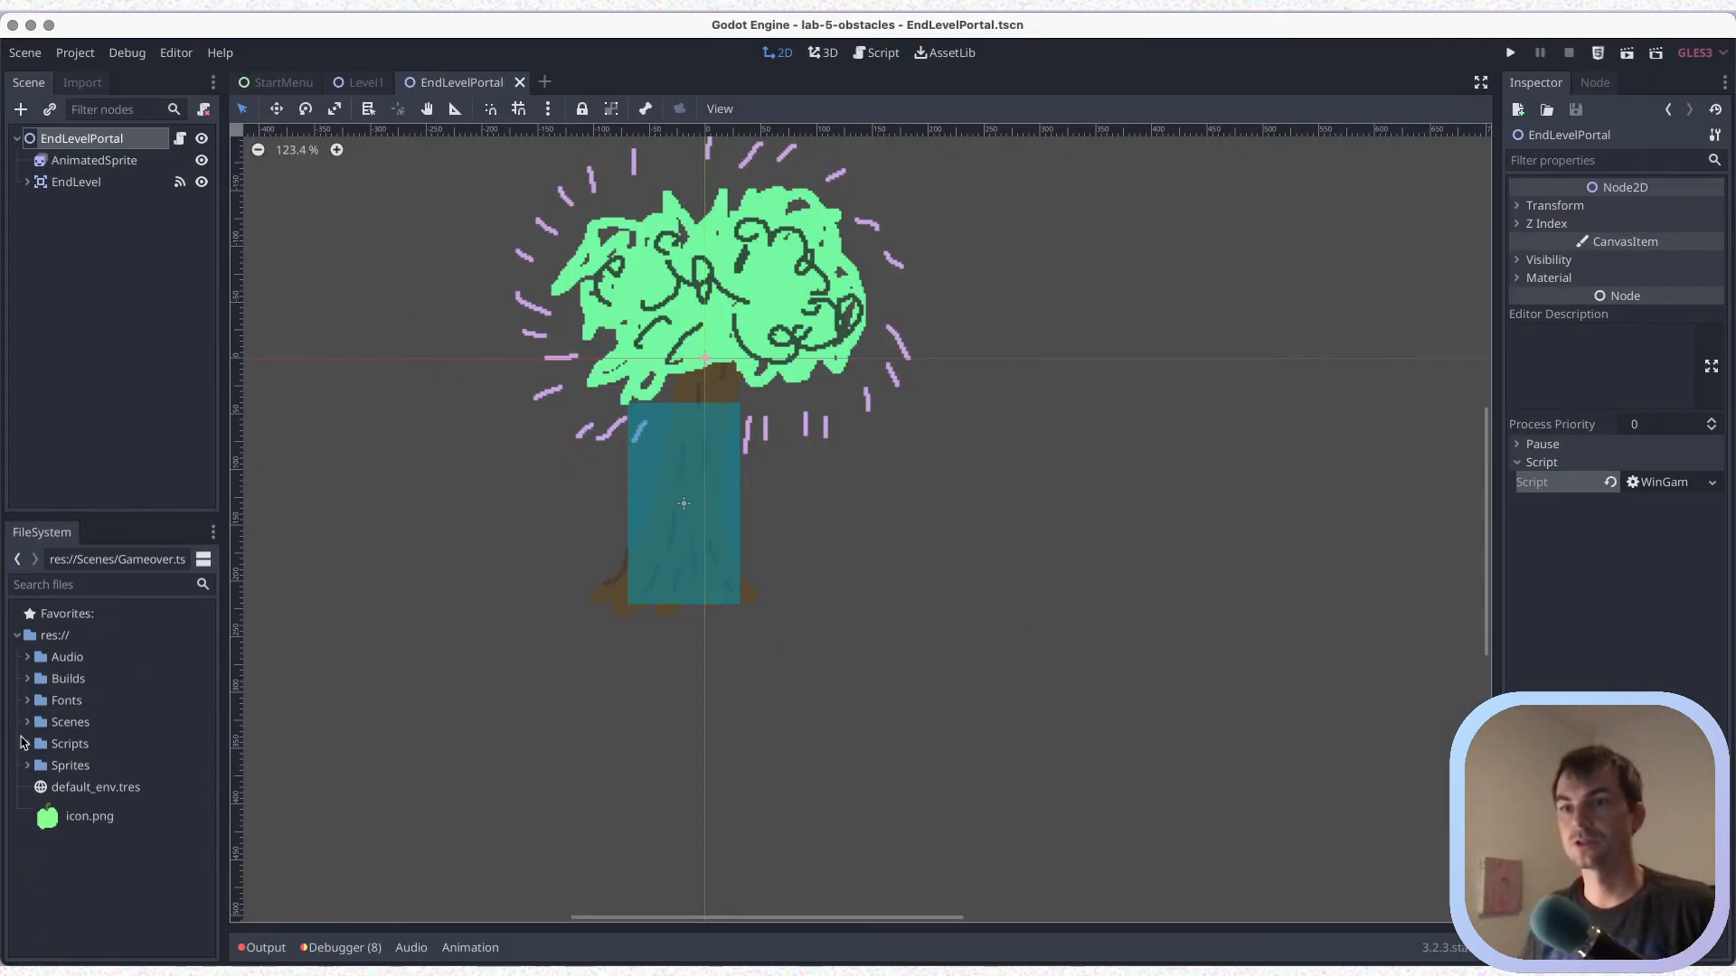
Open WinGame.tscn from the Scenes folder, rename its root Control node to WinGame, and save
{"action": "left_click", "coordinate": [28, 727]}
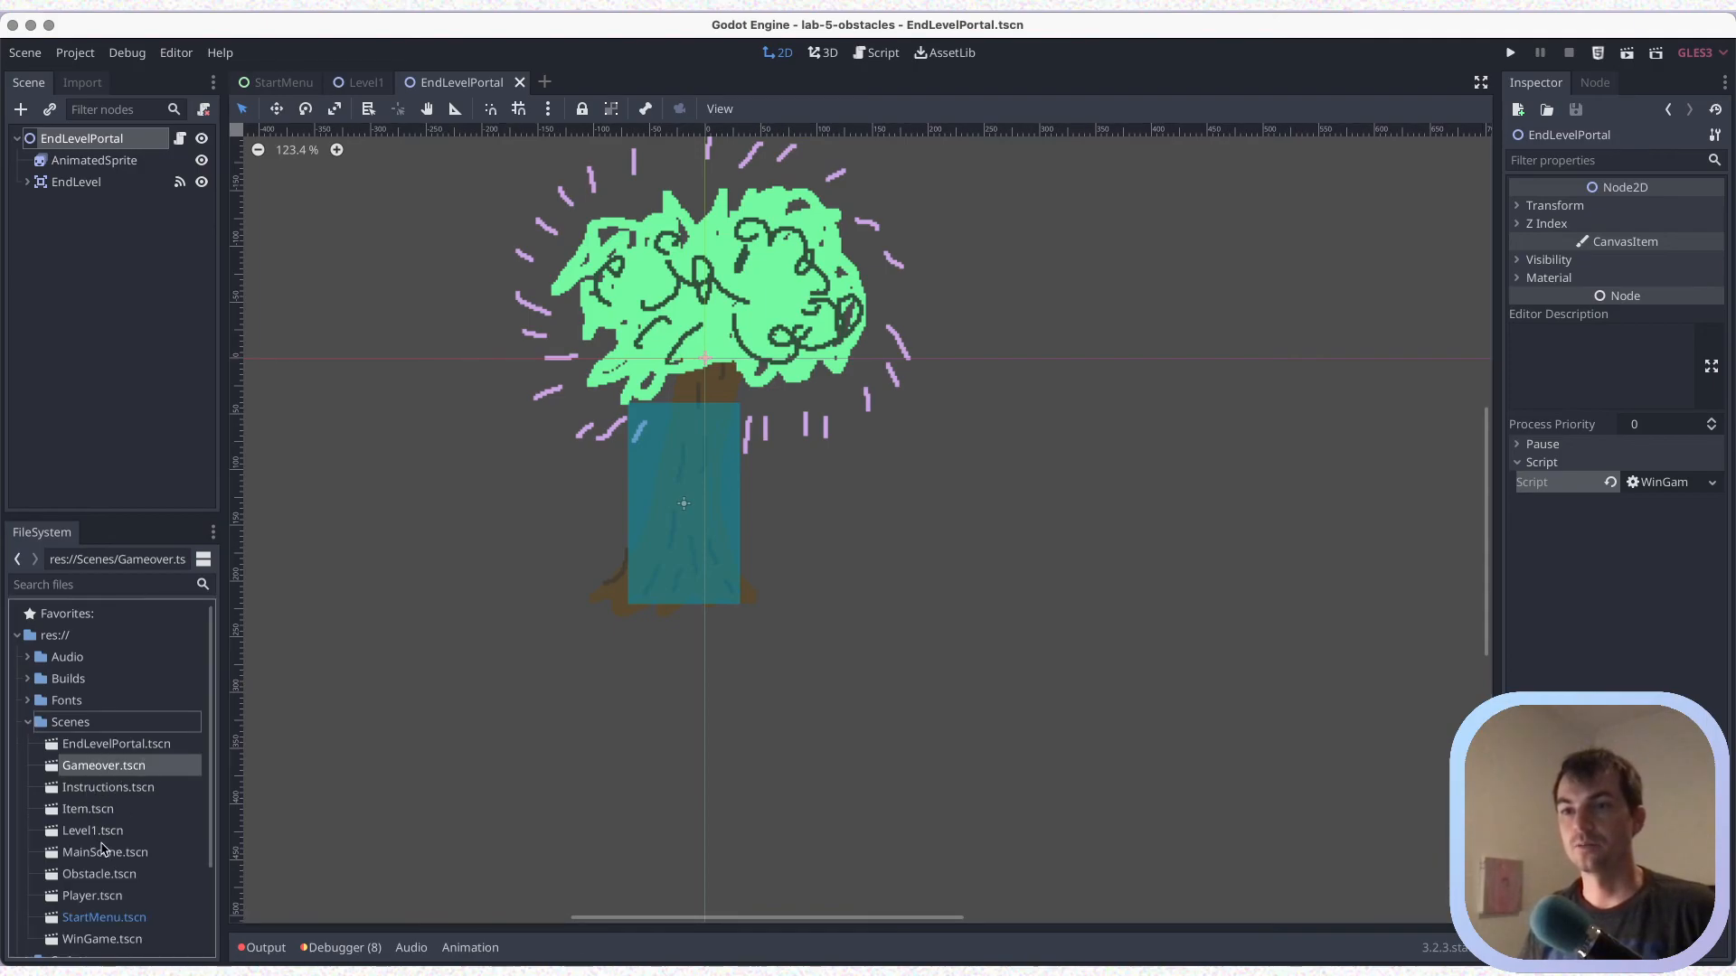
{"action": "scroll", "coordinate": [102, 868], "scroll_direction": "down", "scroll_amount": 1}
{"action": "double_click", "coordinate": [100, 930]}
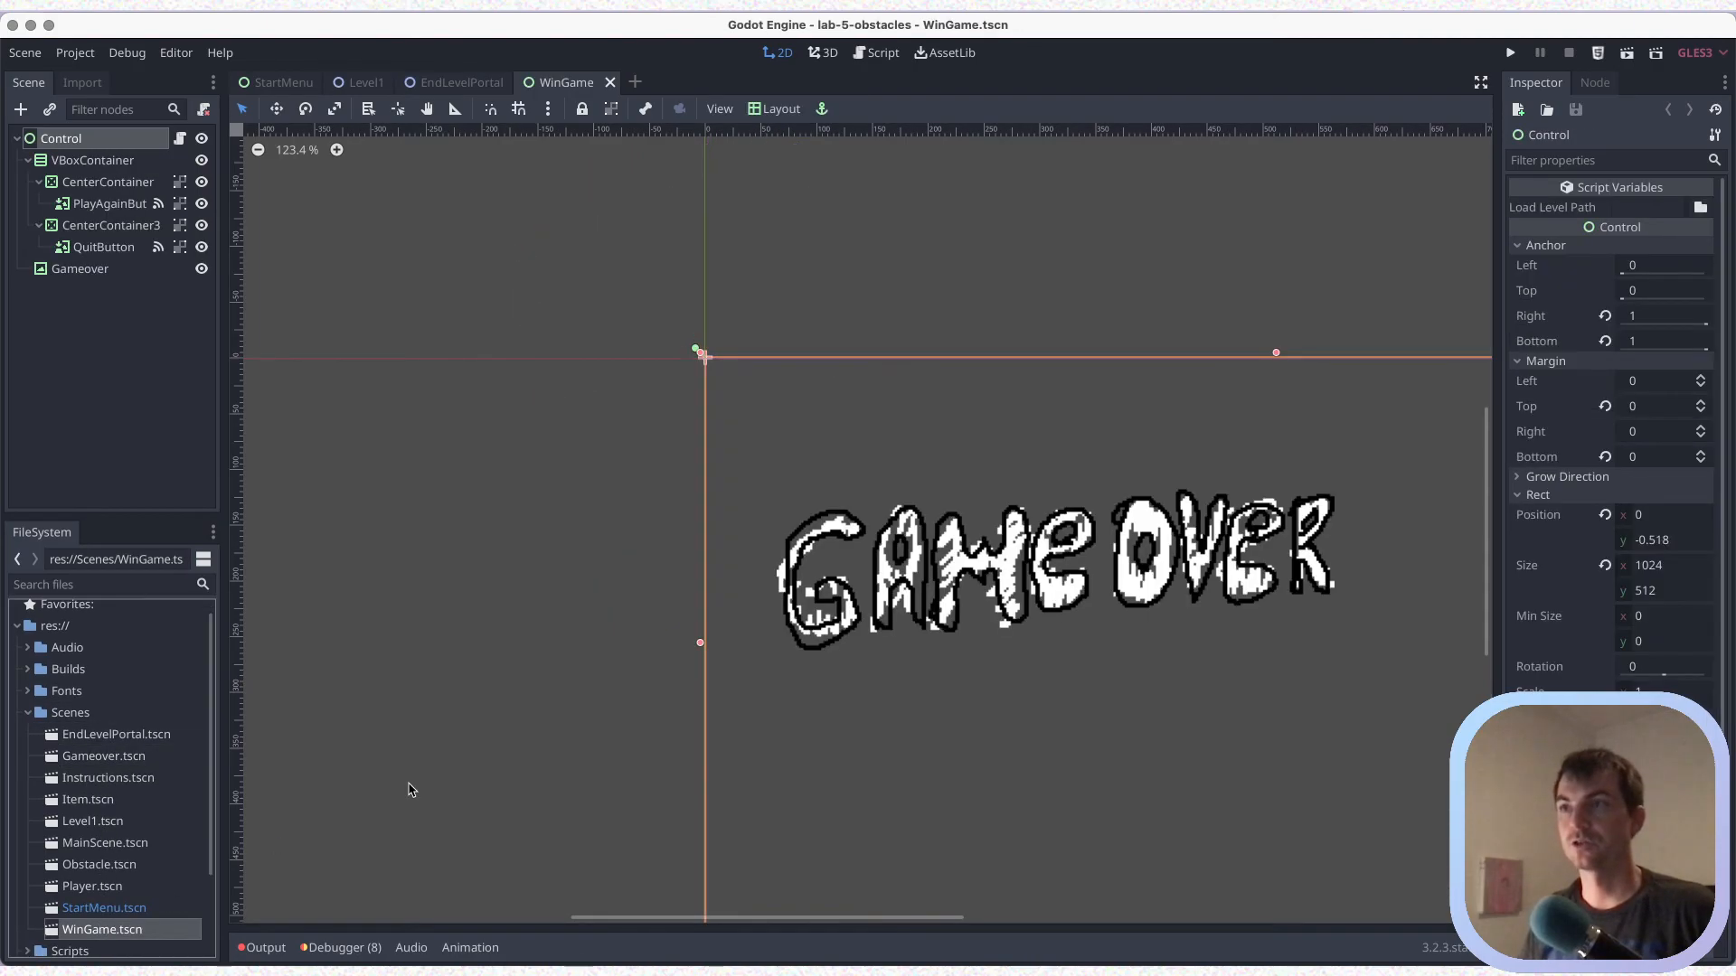
{"action": "scroll", "coordinate": [646, 401], "scroll_direction": "down", "scroll_amount": 2}
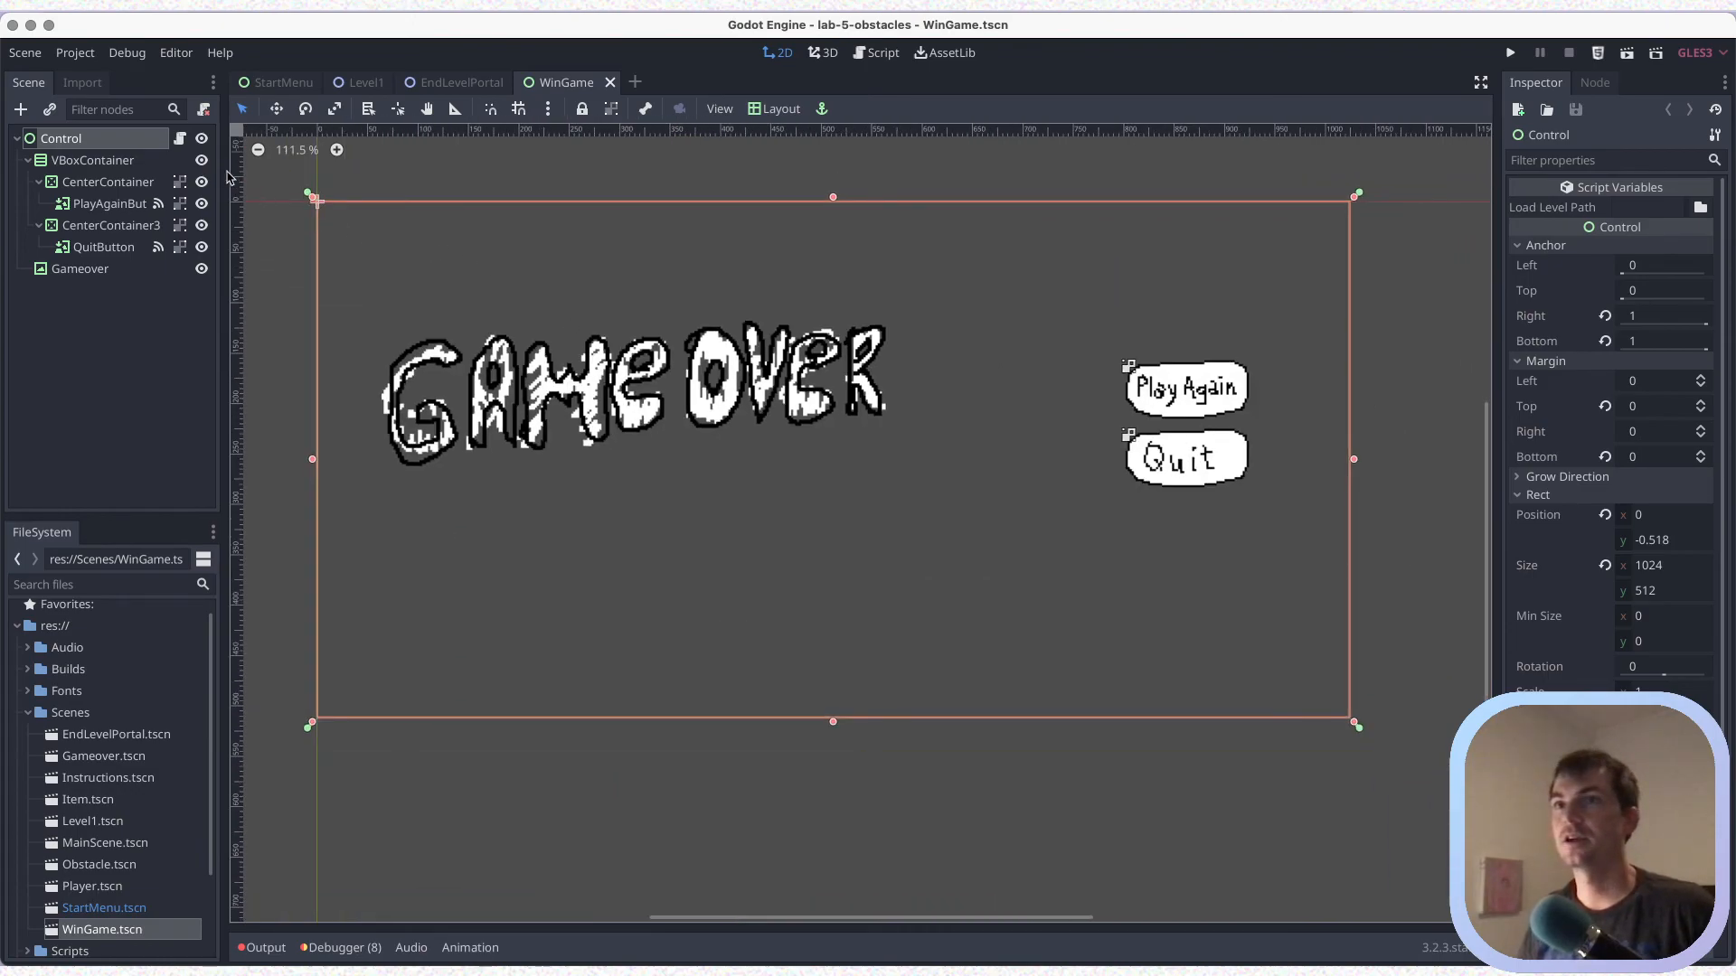
{"action": "double_click", "coordinate": [91, 140]}
{"action": "type", "text": "Win"}
{"action": "key", "text": "Return"}
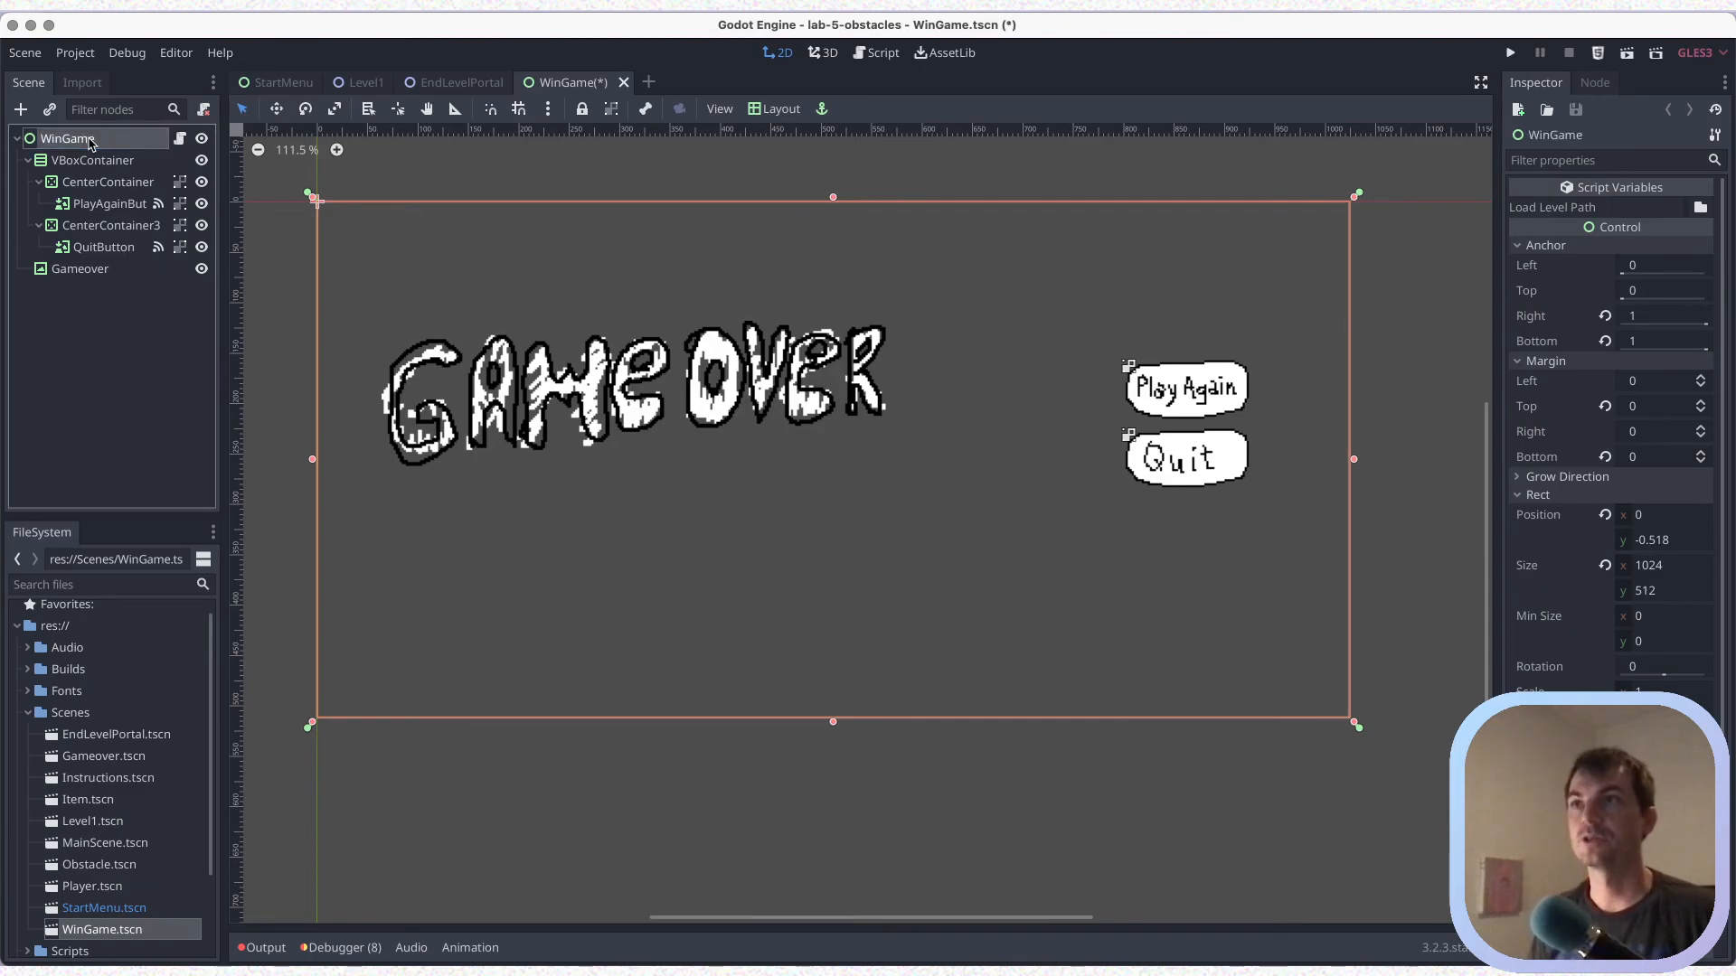
{"action": "key", "text": "ctrl+s"}
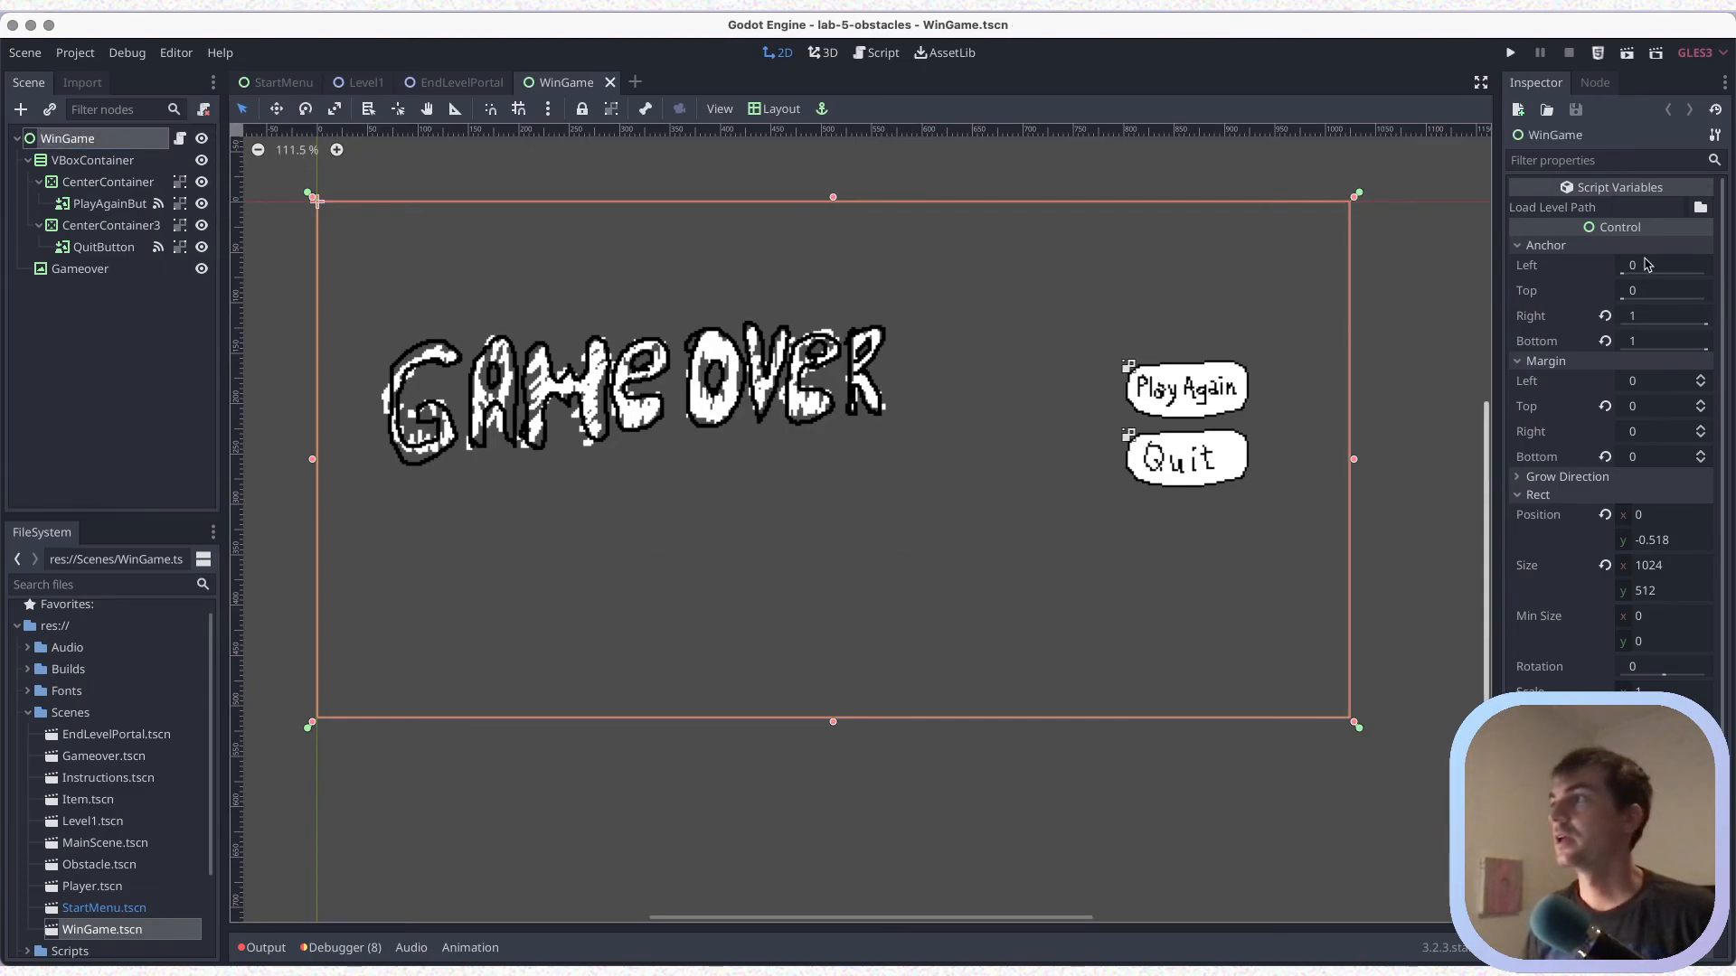
Set the WinGame node's Load Level Path to res://Scenes/Level1.tscn and save the scene
{"action": "left_click", "coordinate": [1700, 207]}
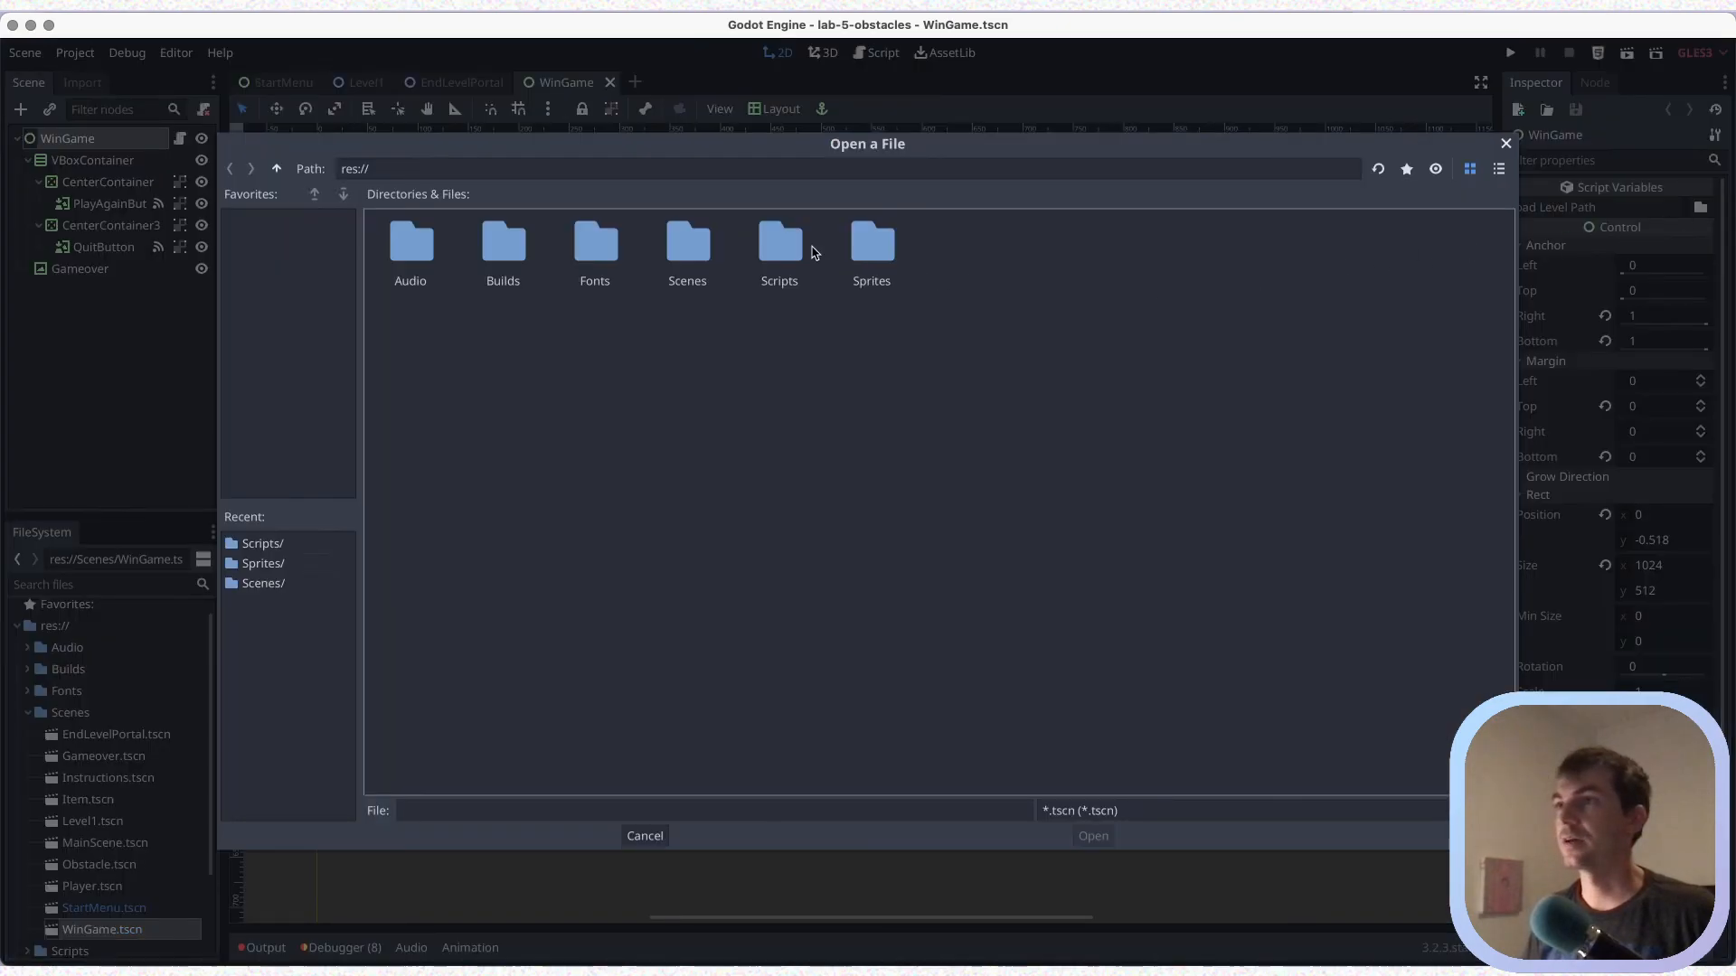
{"action": "double_click", "coordinate": [702, 243]}
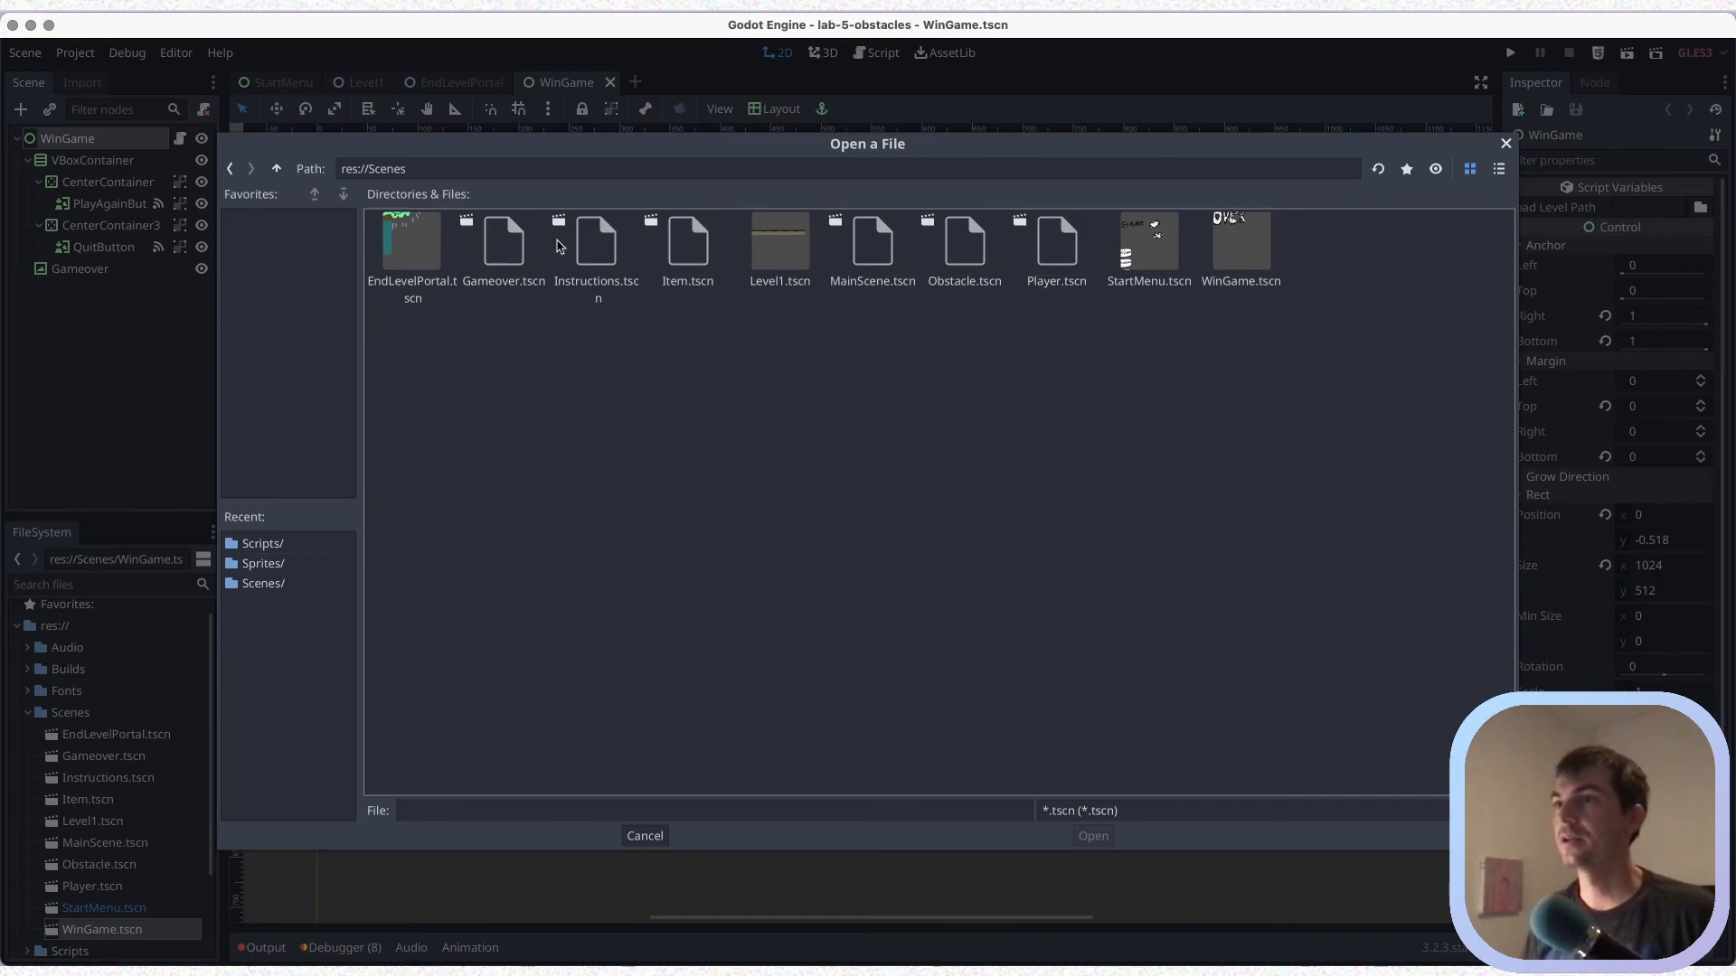
{"action": "left_click", "coordinate": [764, 260]}
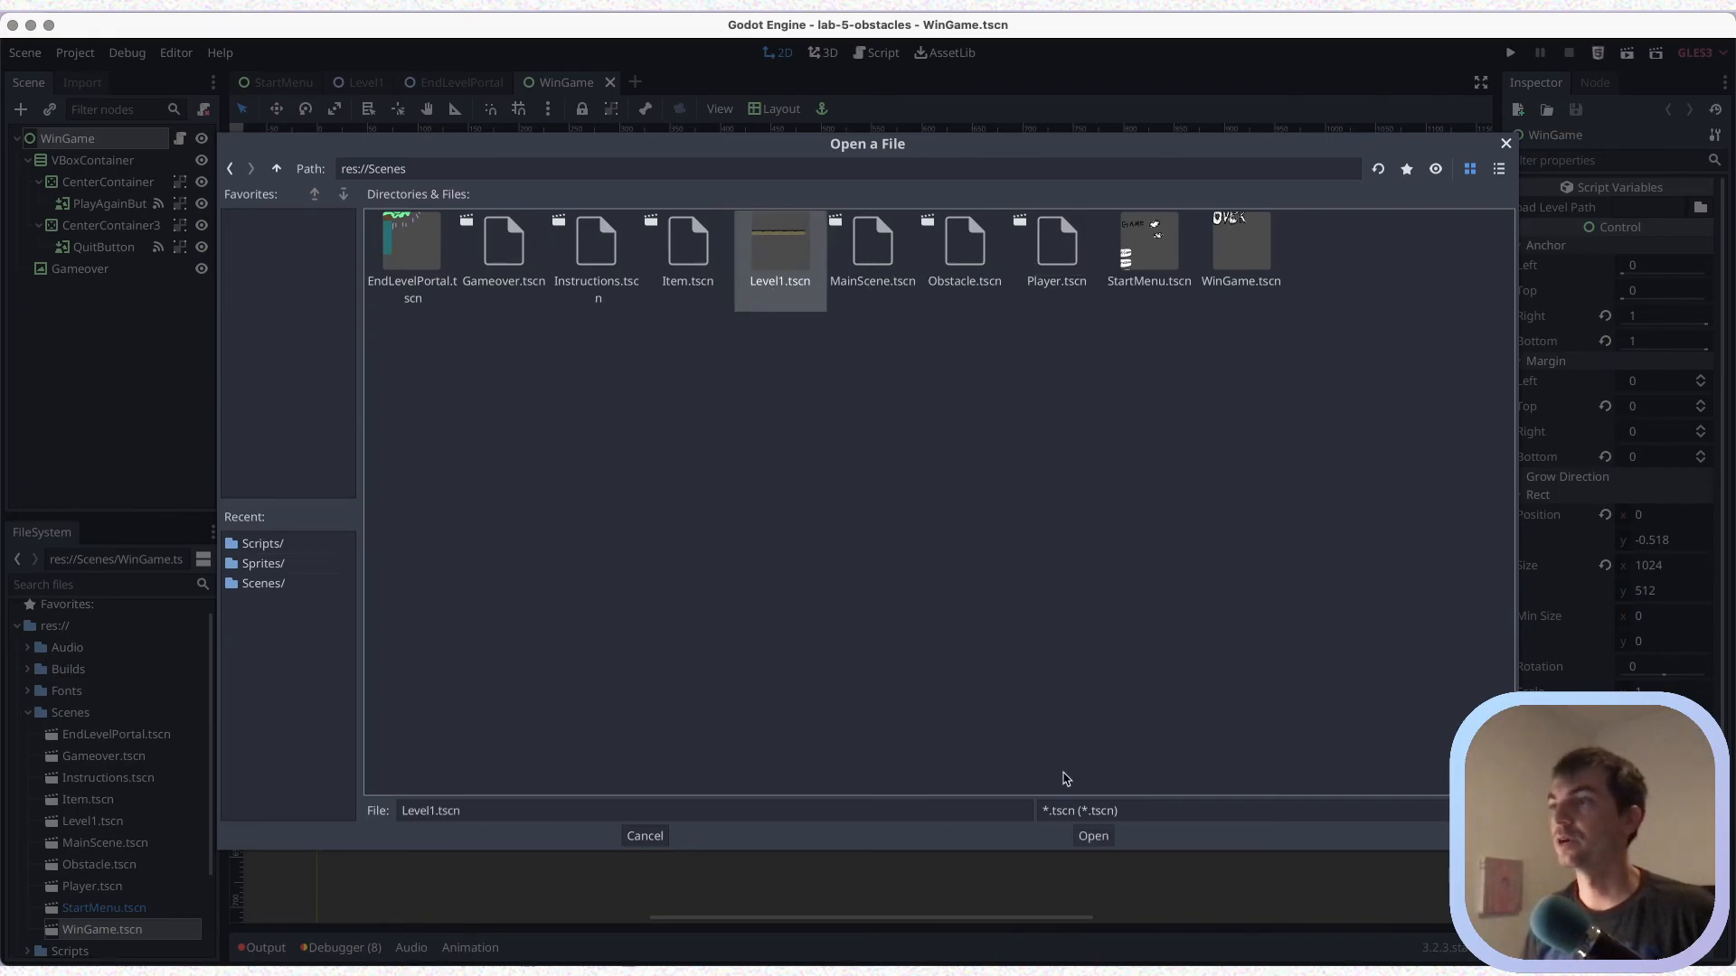
{"action": "left_click", "coordinate": [1094, 836]}
{"action": "key", "text": "super+s"}
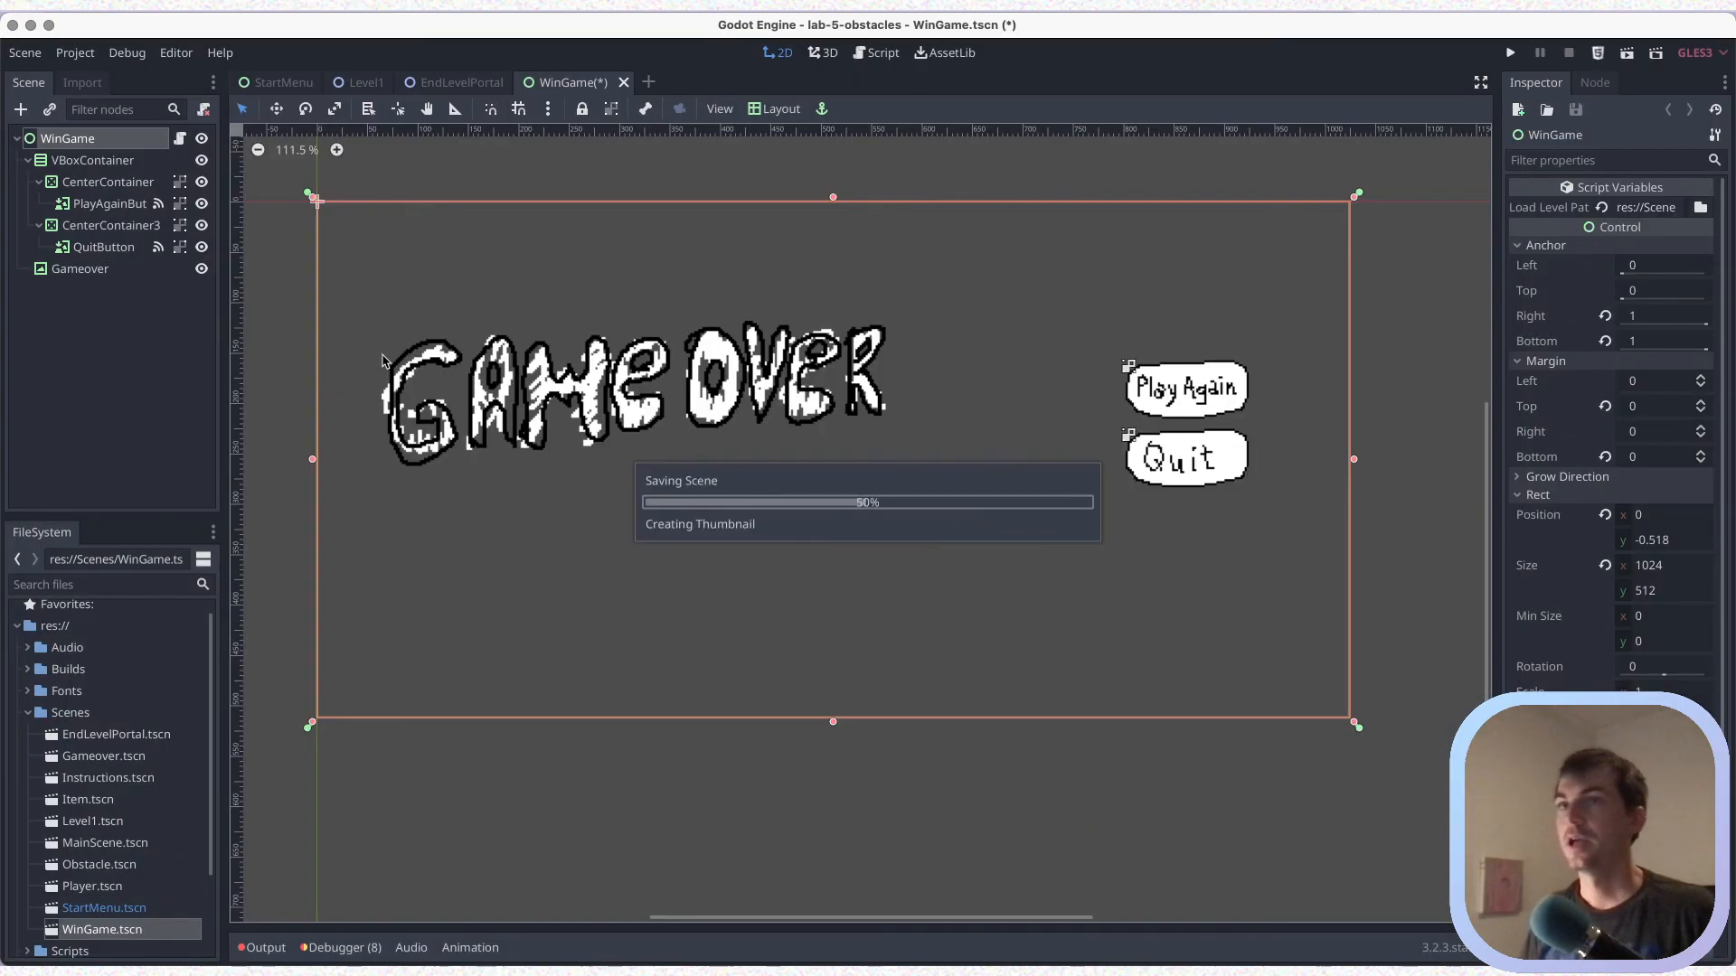
Replace the Gameover TextureRect's texture in the WinGame scene with you_win.png from the Sprites folder and save
{"action": "left_click", "coordinate": [72, 270]}
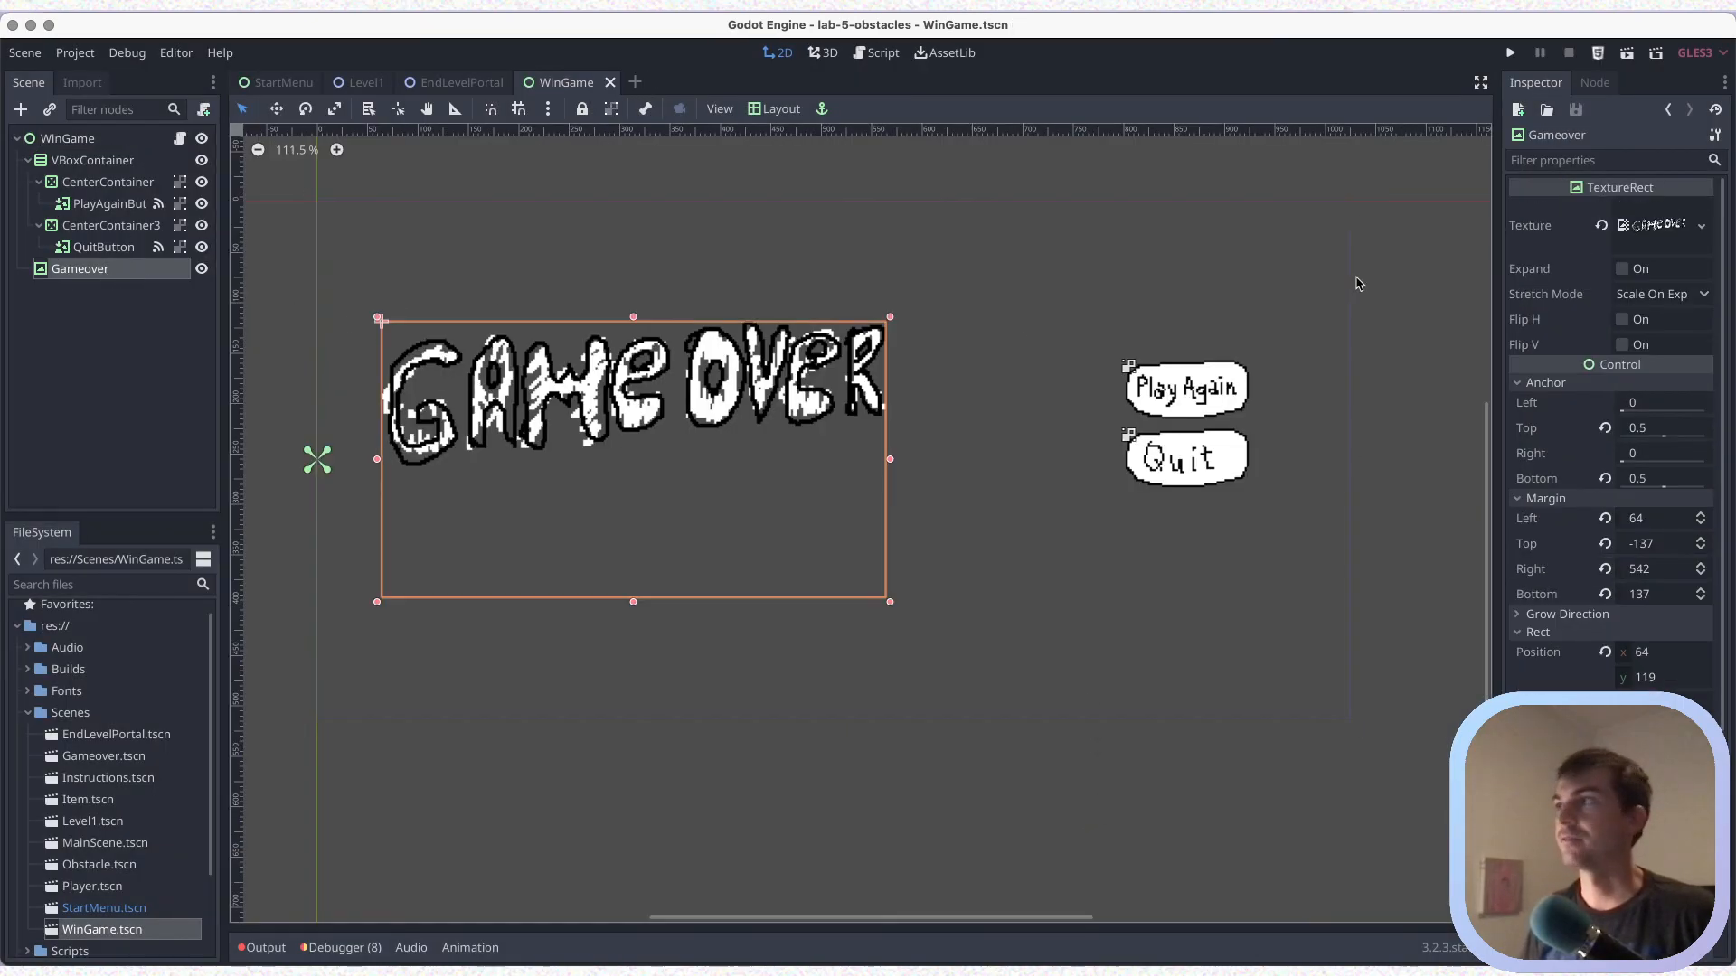
{"action": "left_click", "coordinate": [1702, 228]}
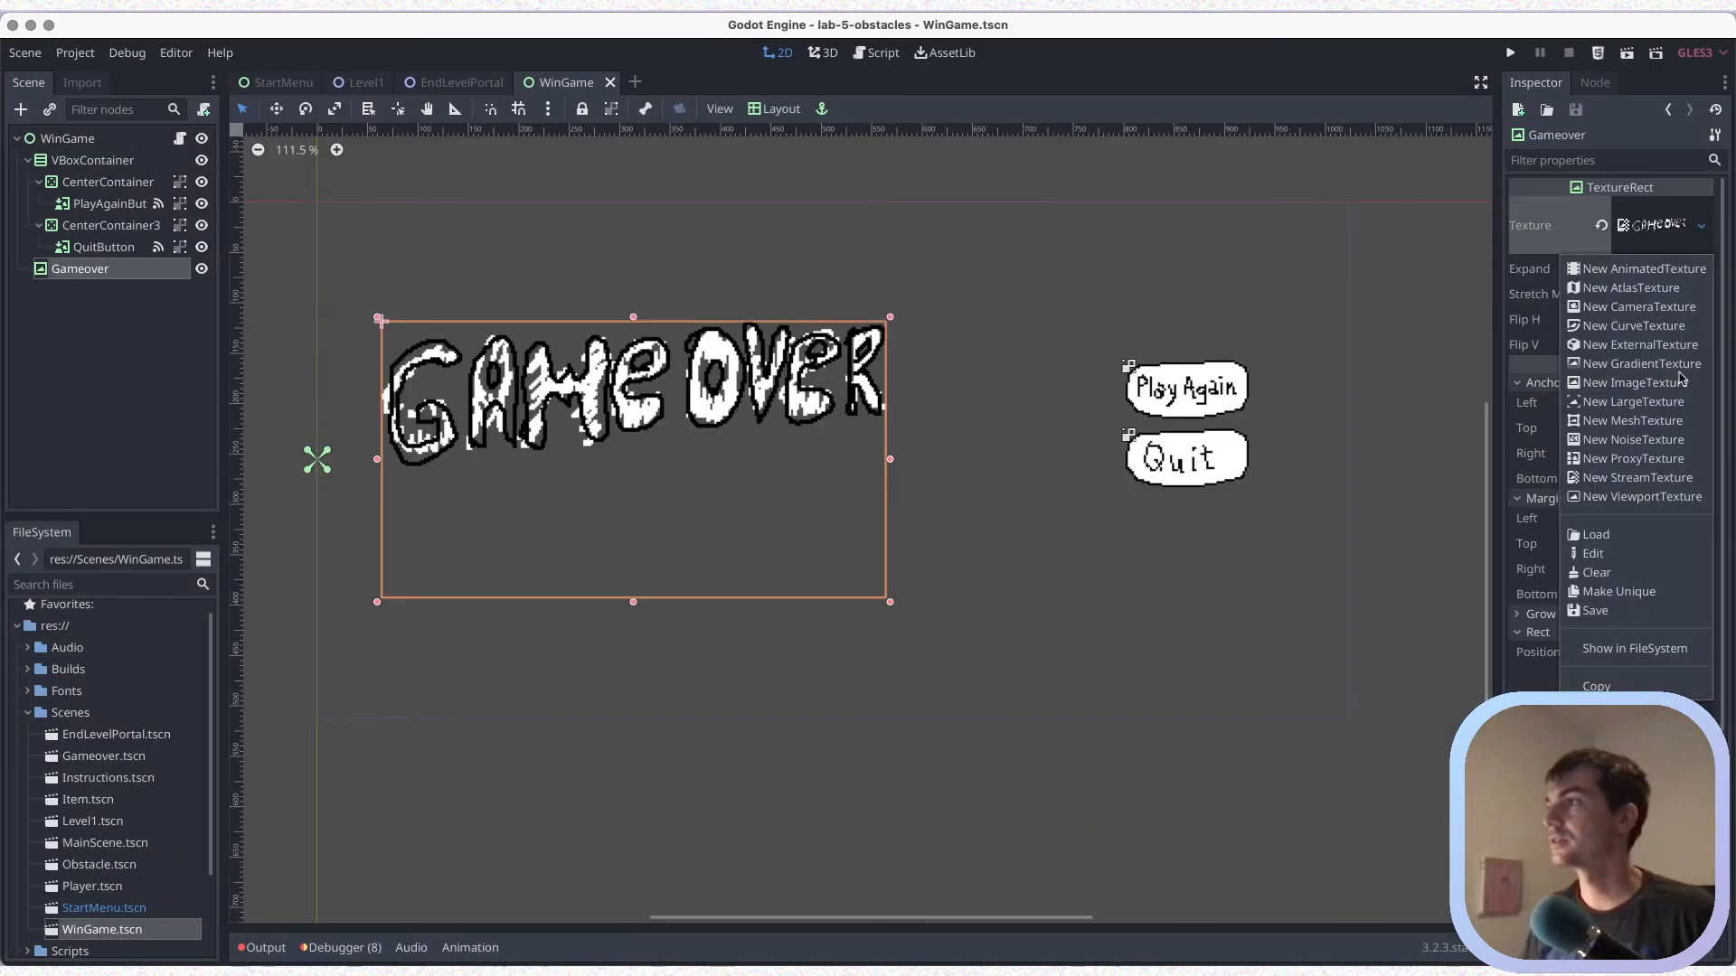
{"action": "left_click", "coordinate": [1596, 574]}
{"action": "key", "text": "ctrl+s"}
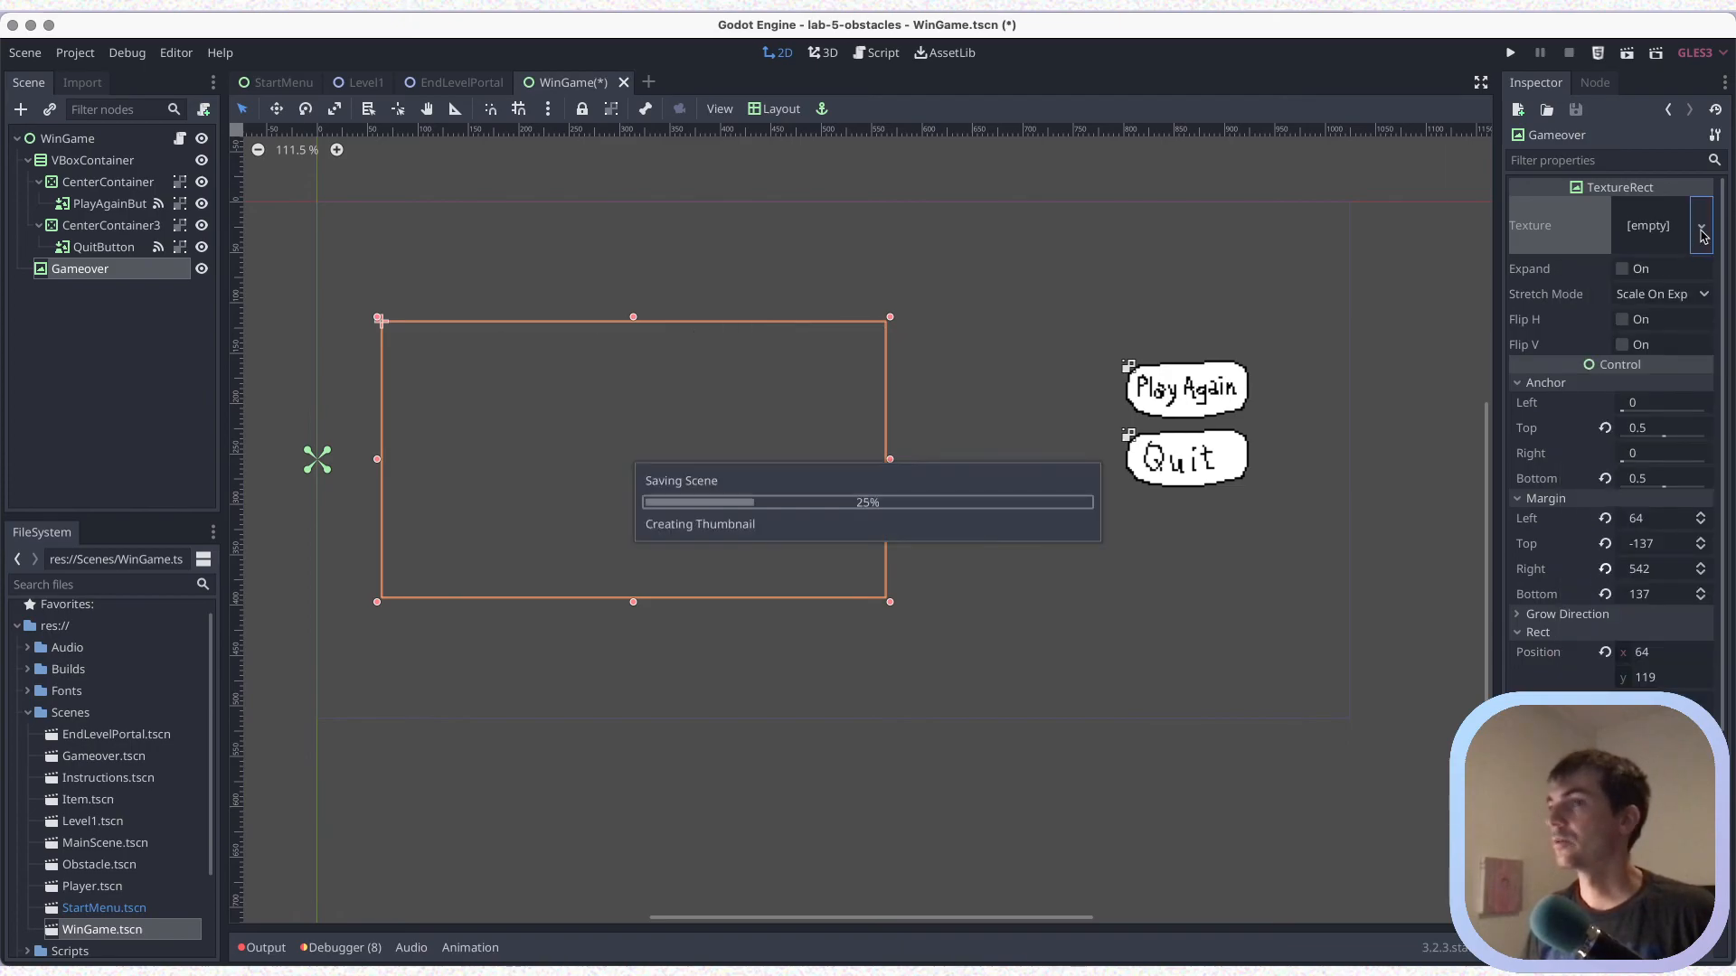
{"action": "left_click", "coordinate": [1703, 229]}
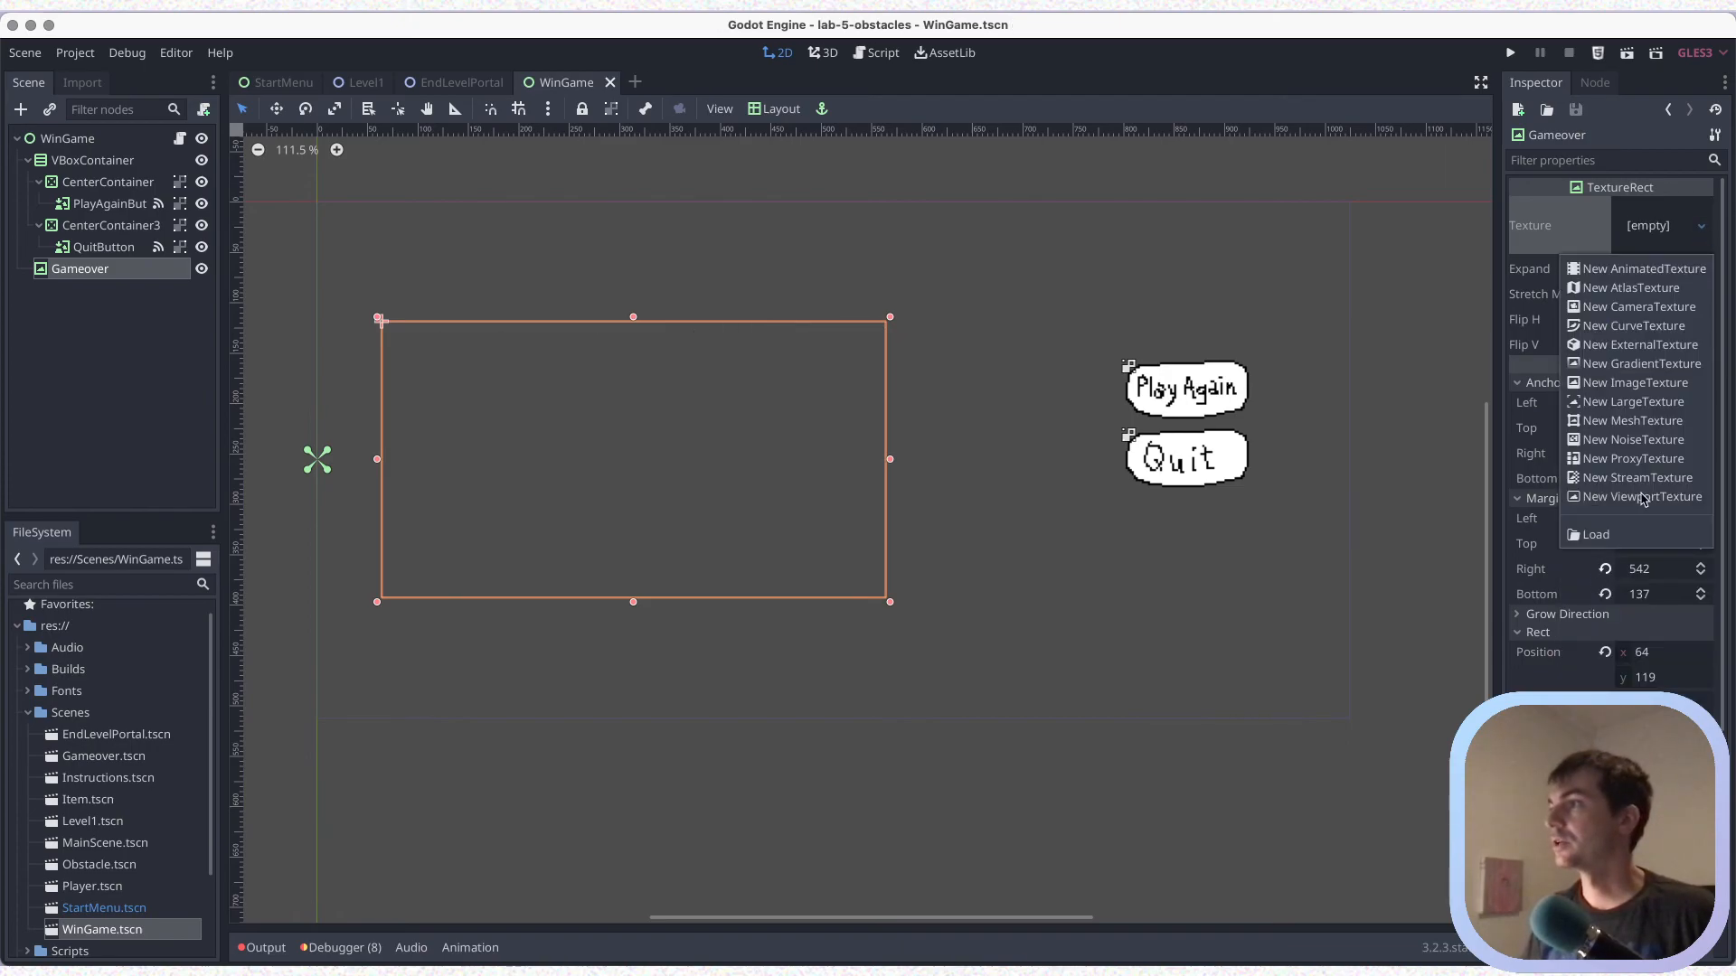
{"action": "left_click", "coordinate": [1598, 534]}
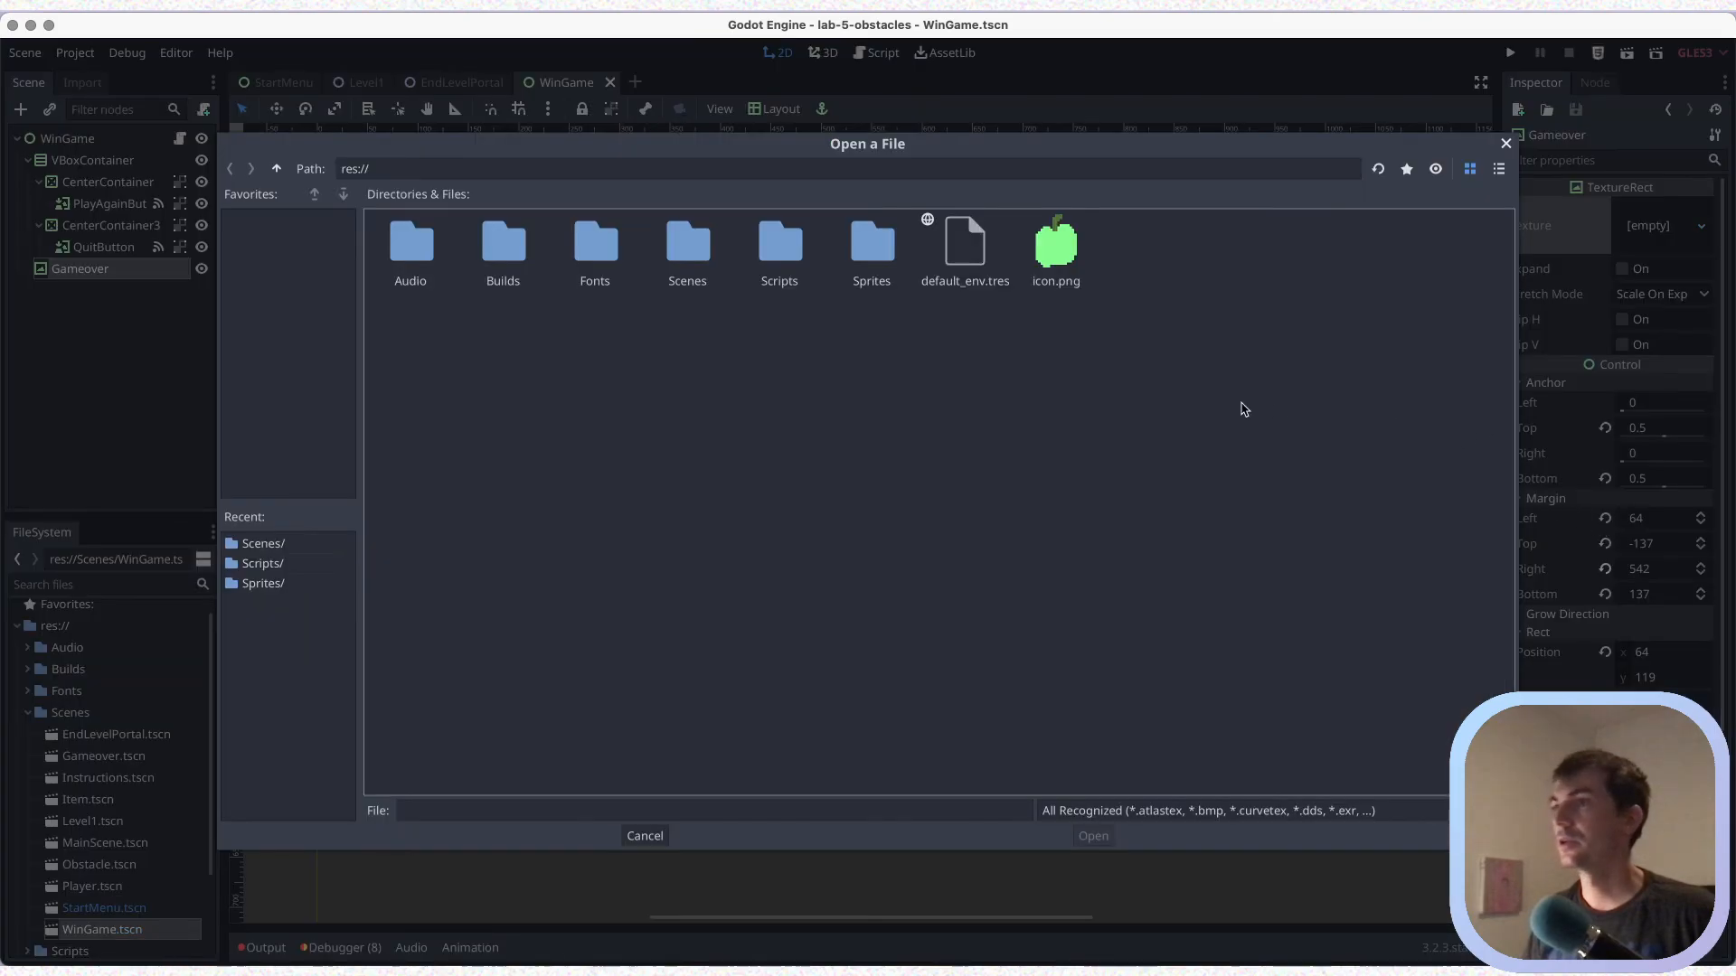
{"action": "double_click", "coordinate": [861, 260]}
{"action": "left_click", "coordinate": [972, 361]}
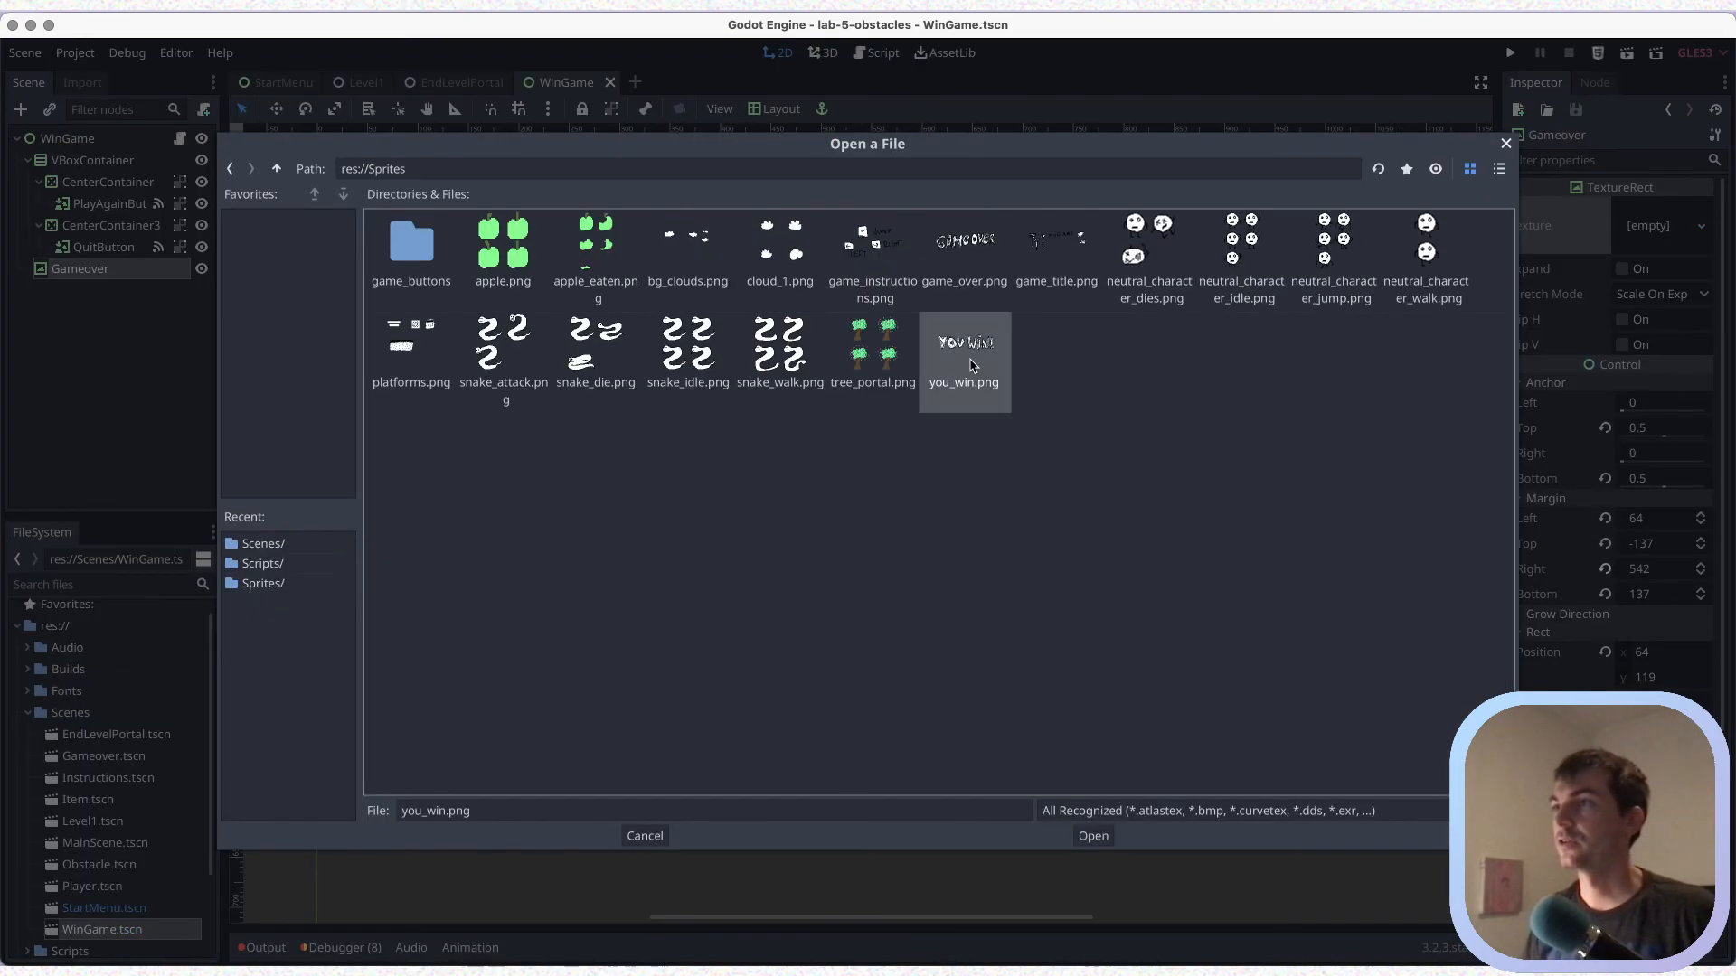
{"action": "left_click", "coordinate": [1093, 836]}
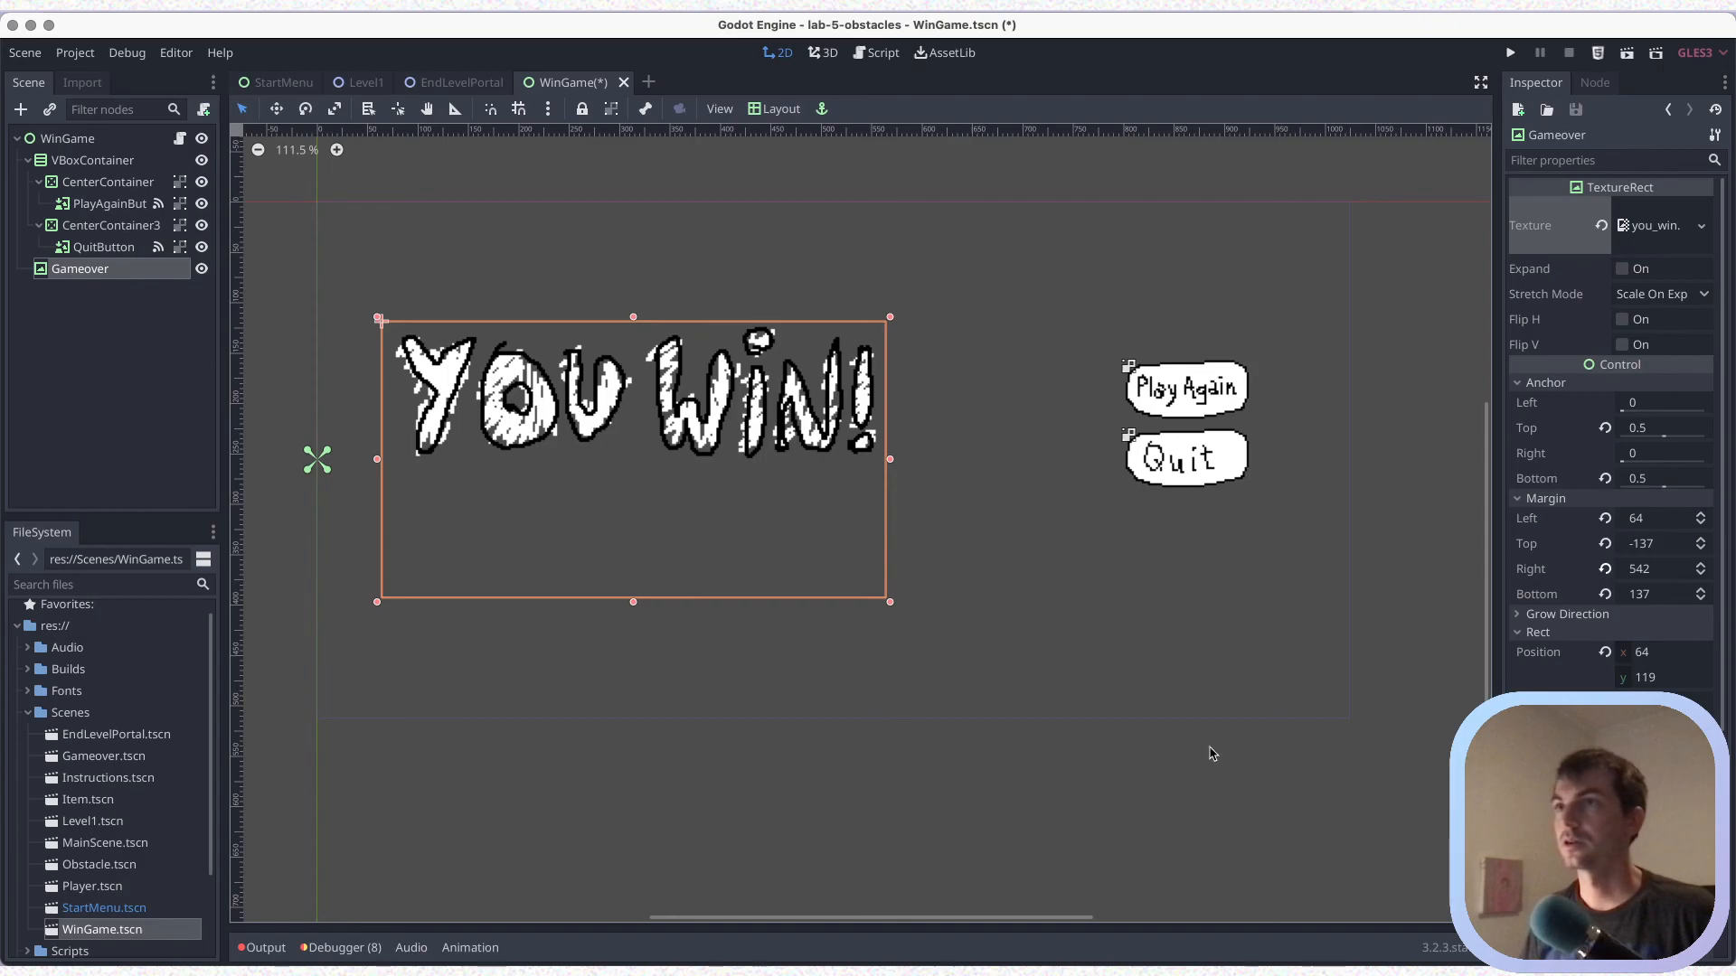
{"action": "key", "text": "ctrl+s"}
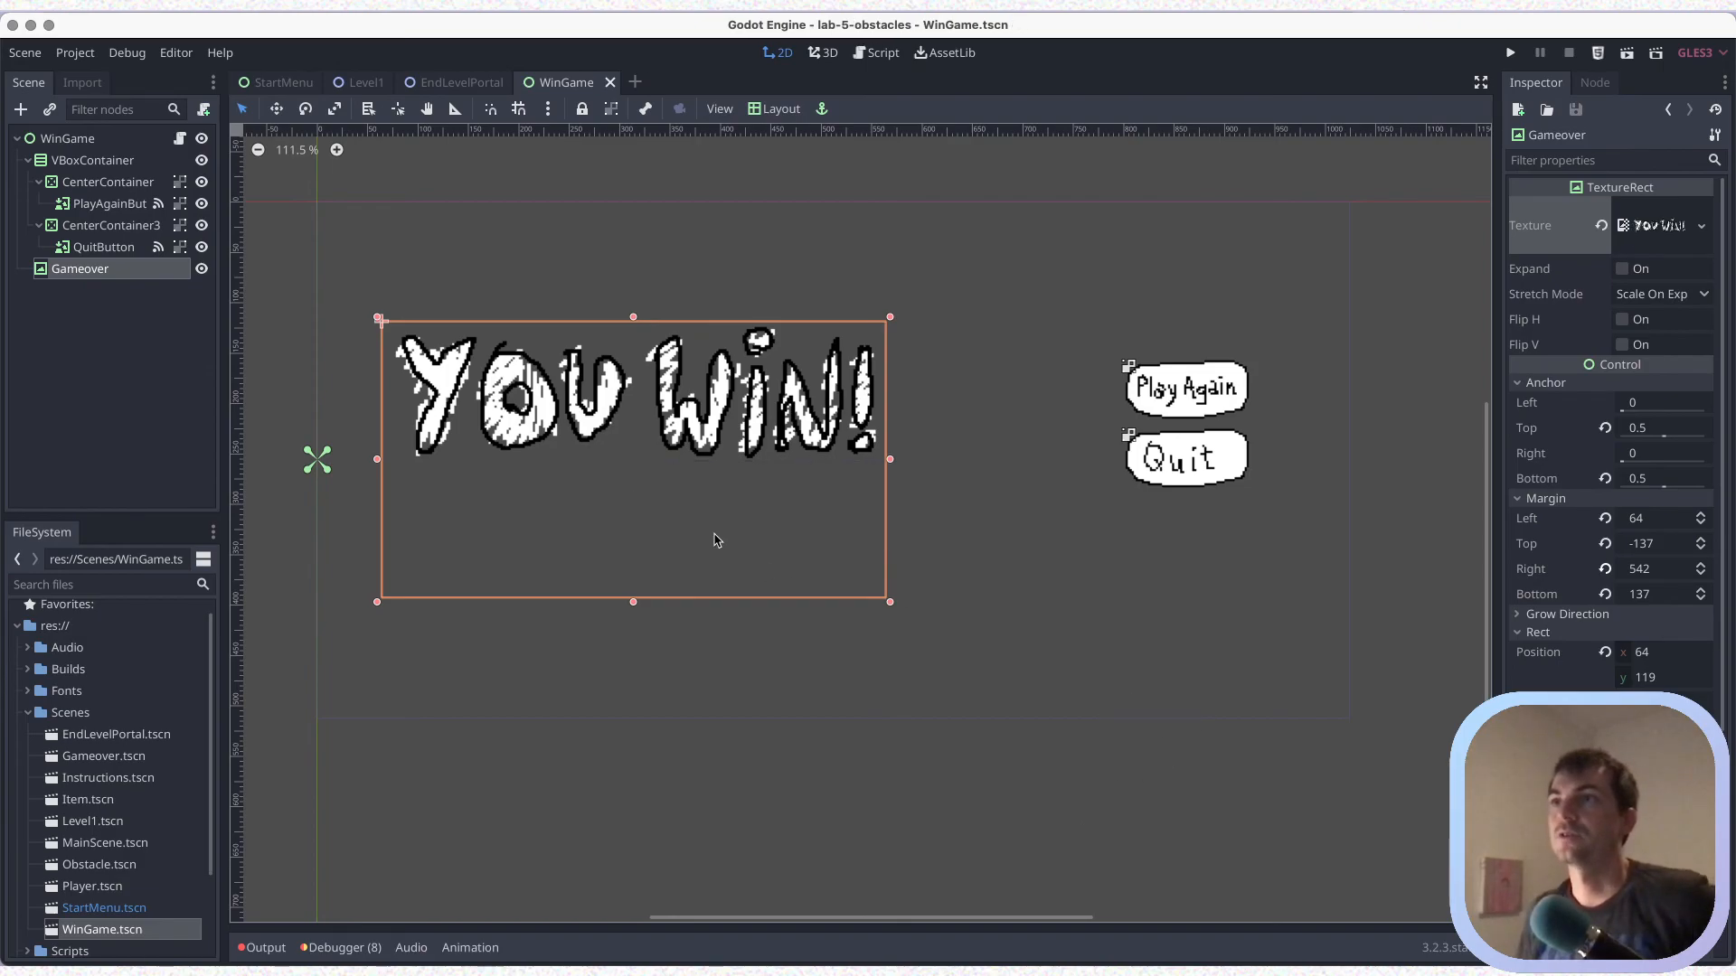
Open Gameover.tscn to compare it with the WinGame scene, then return to WinGame and save it
{"action": "double_click", "coordinate": [144, 757]}
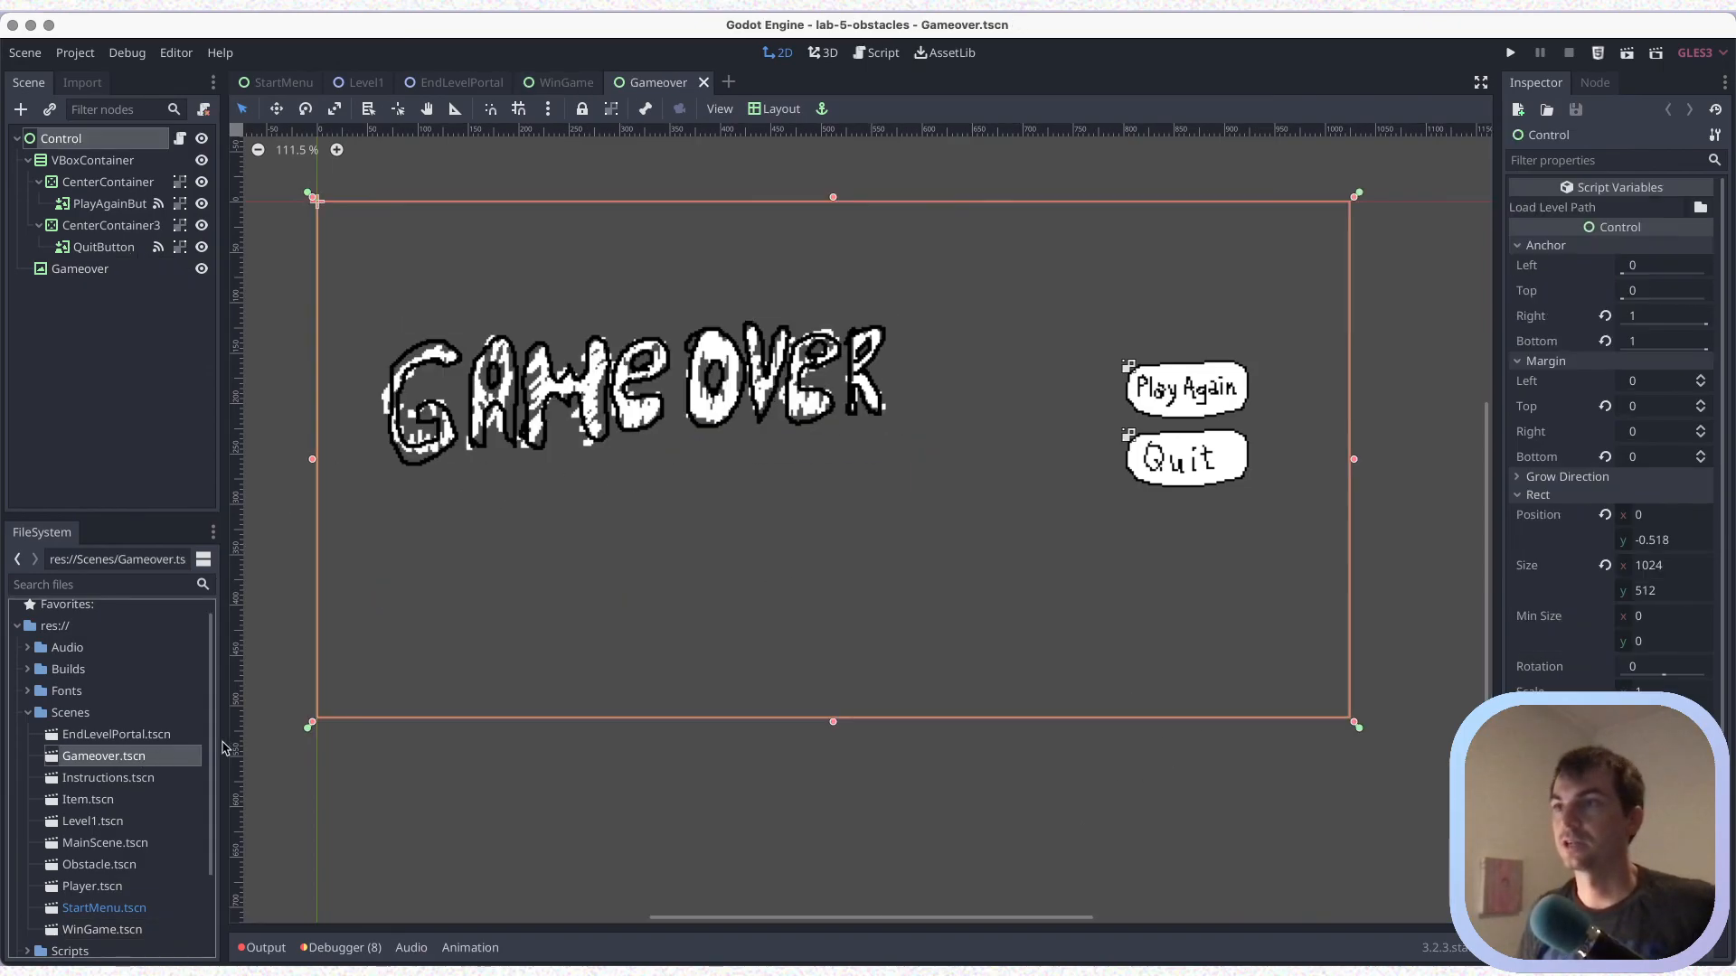
{"action": "left_click", "coordinate": [563, 83]}
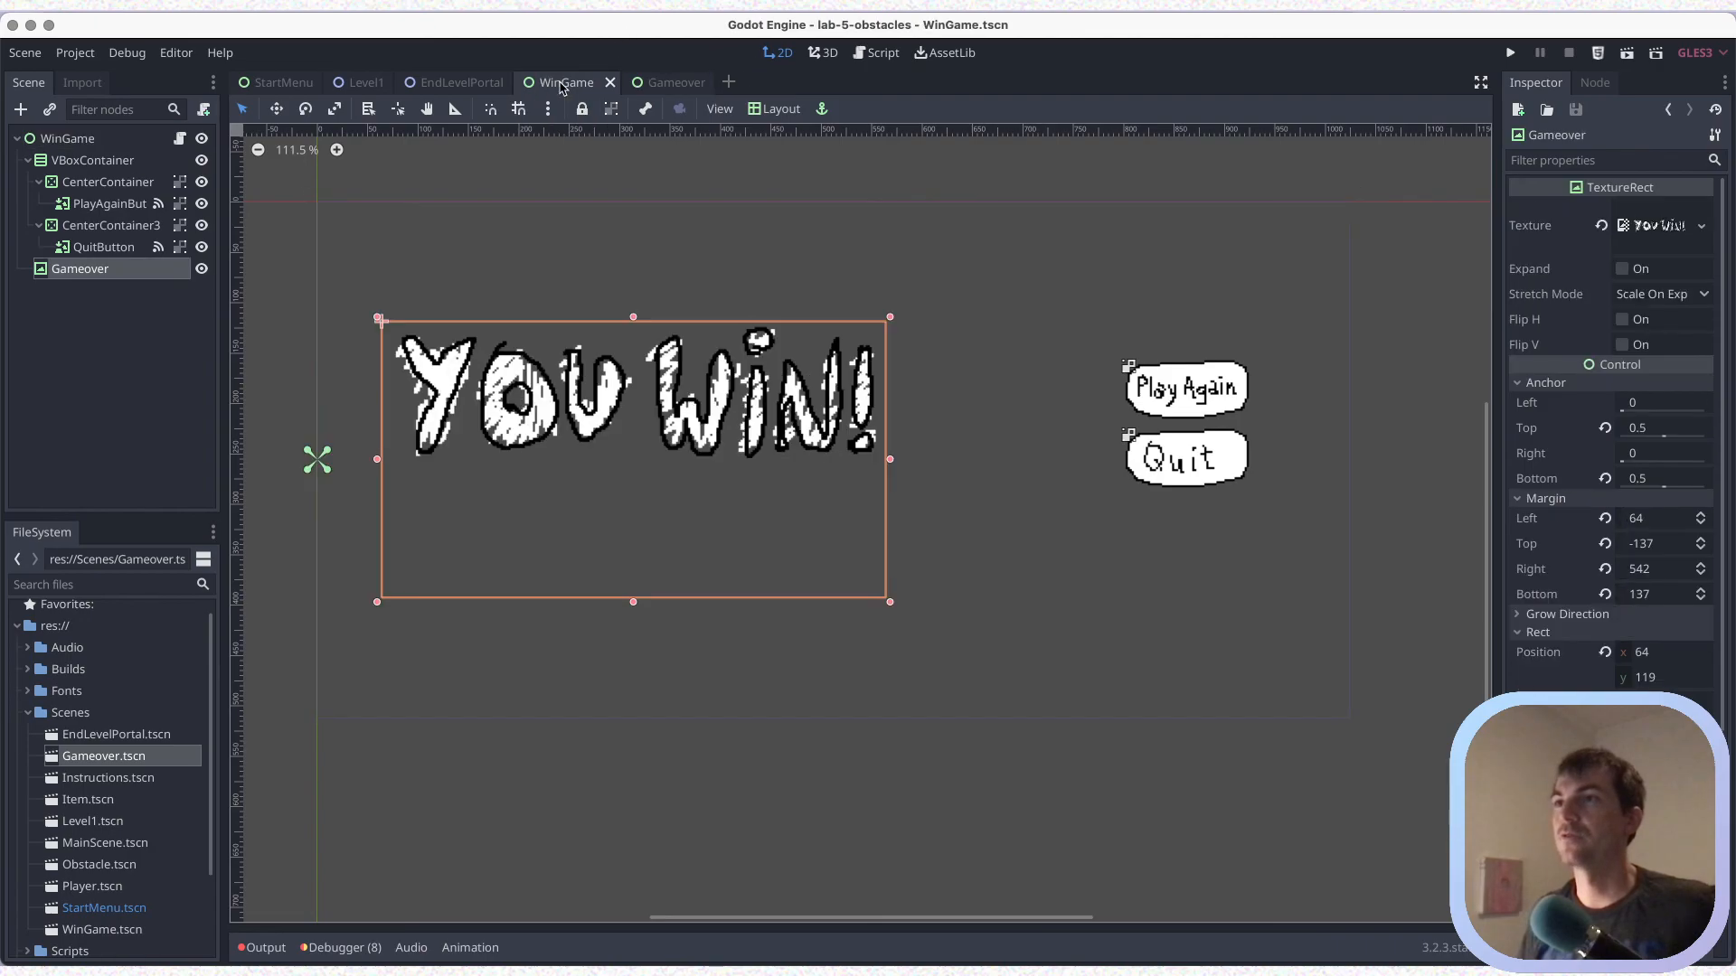
{"action": "key", "text": "super+s"}
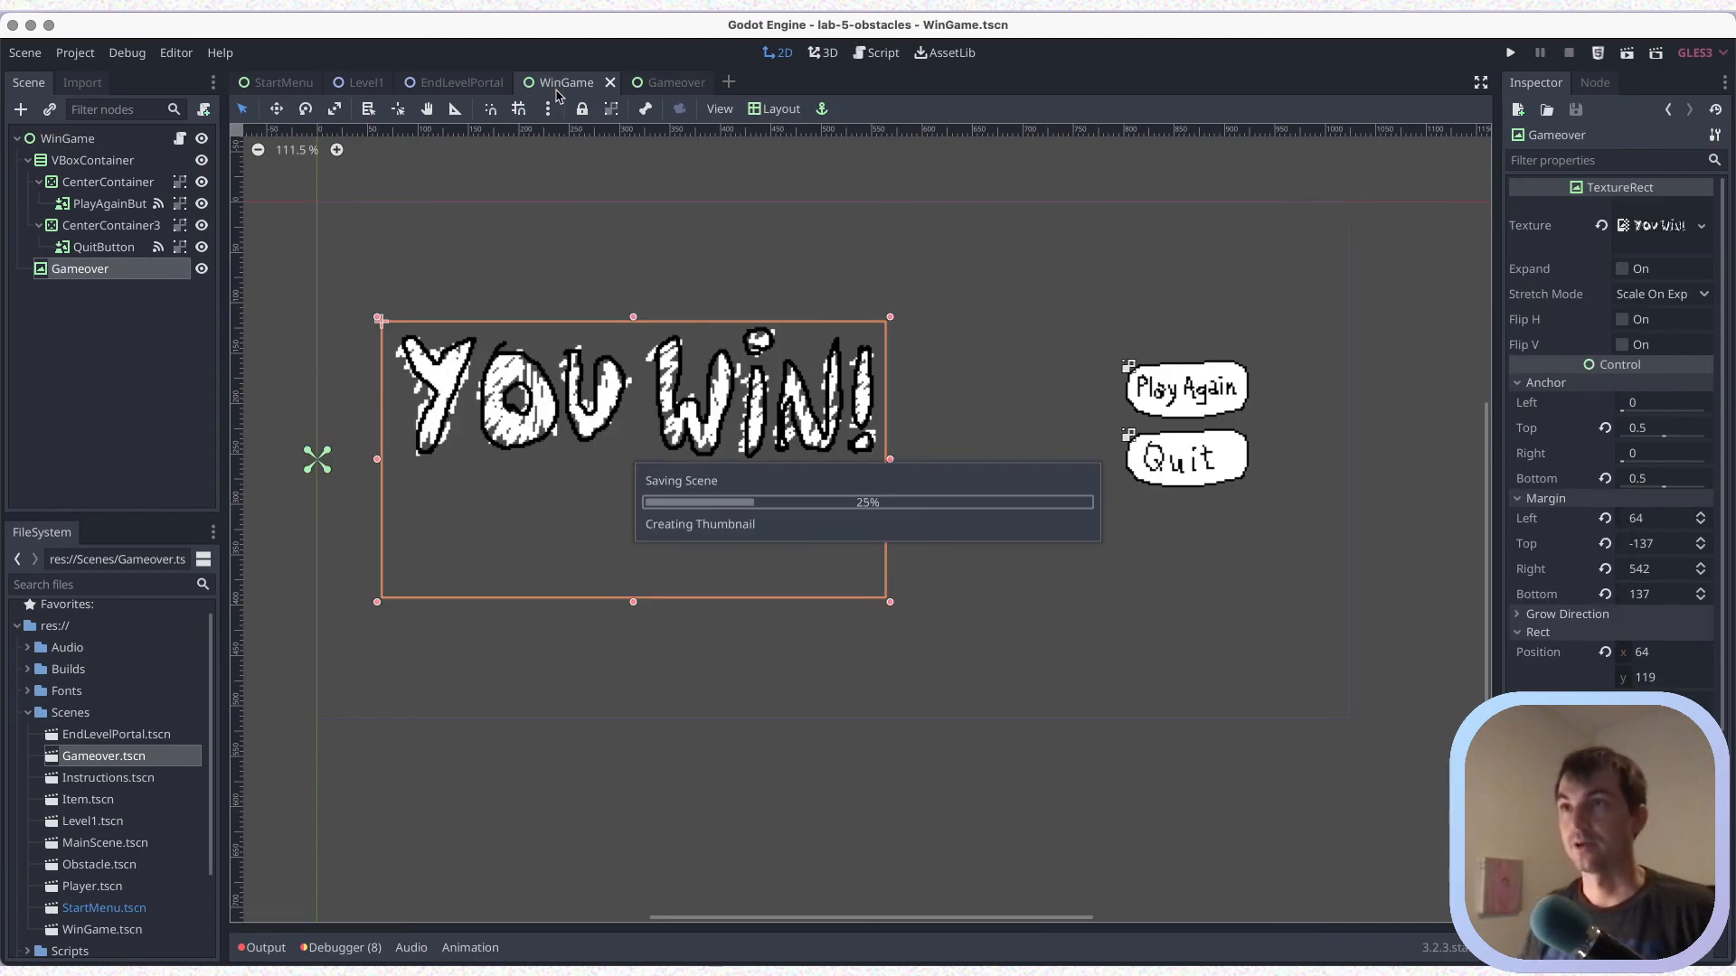
In the Level1 scene, instance WinGame.tscn as a child of the UI node
{"action": "left_click", "coordinate": [359, 83]}
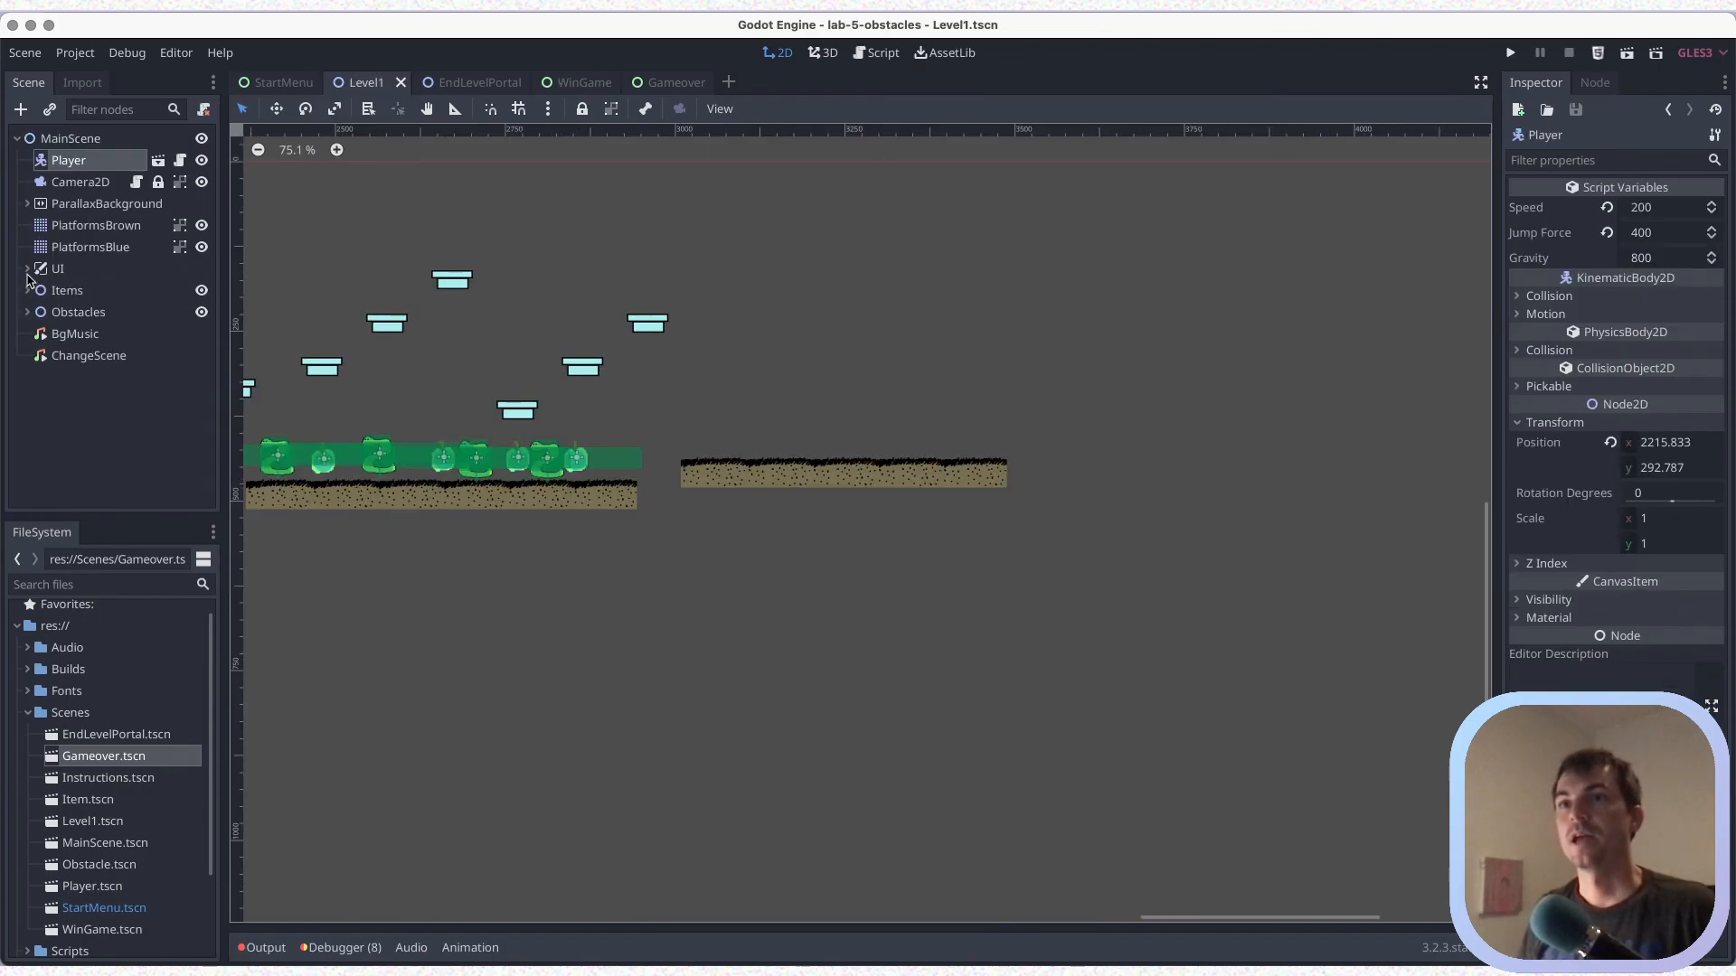
{"action": "left_click", "coordinate": [28, 269]}
{"action": "left_click", "coordinate": [54, 270]}
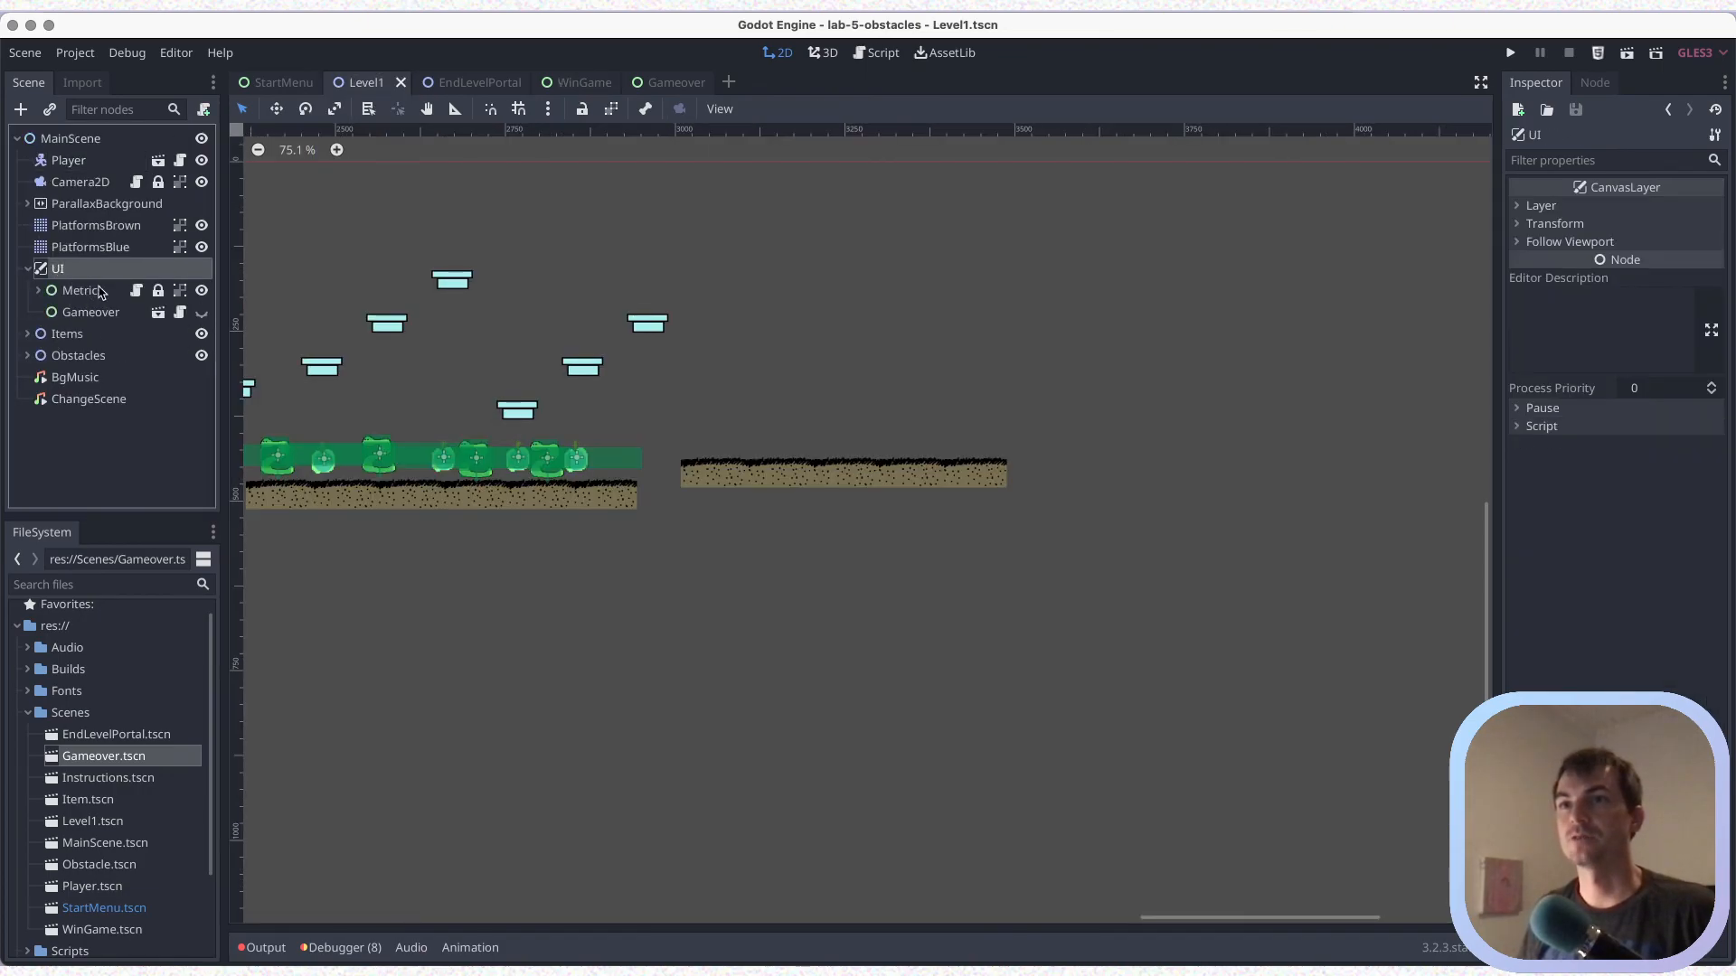
{"action": "left_click", "coordinate": [50, 110]}
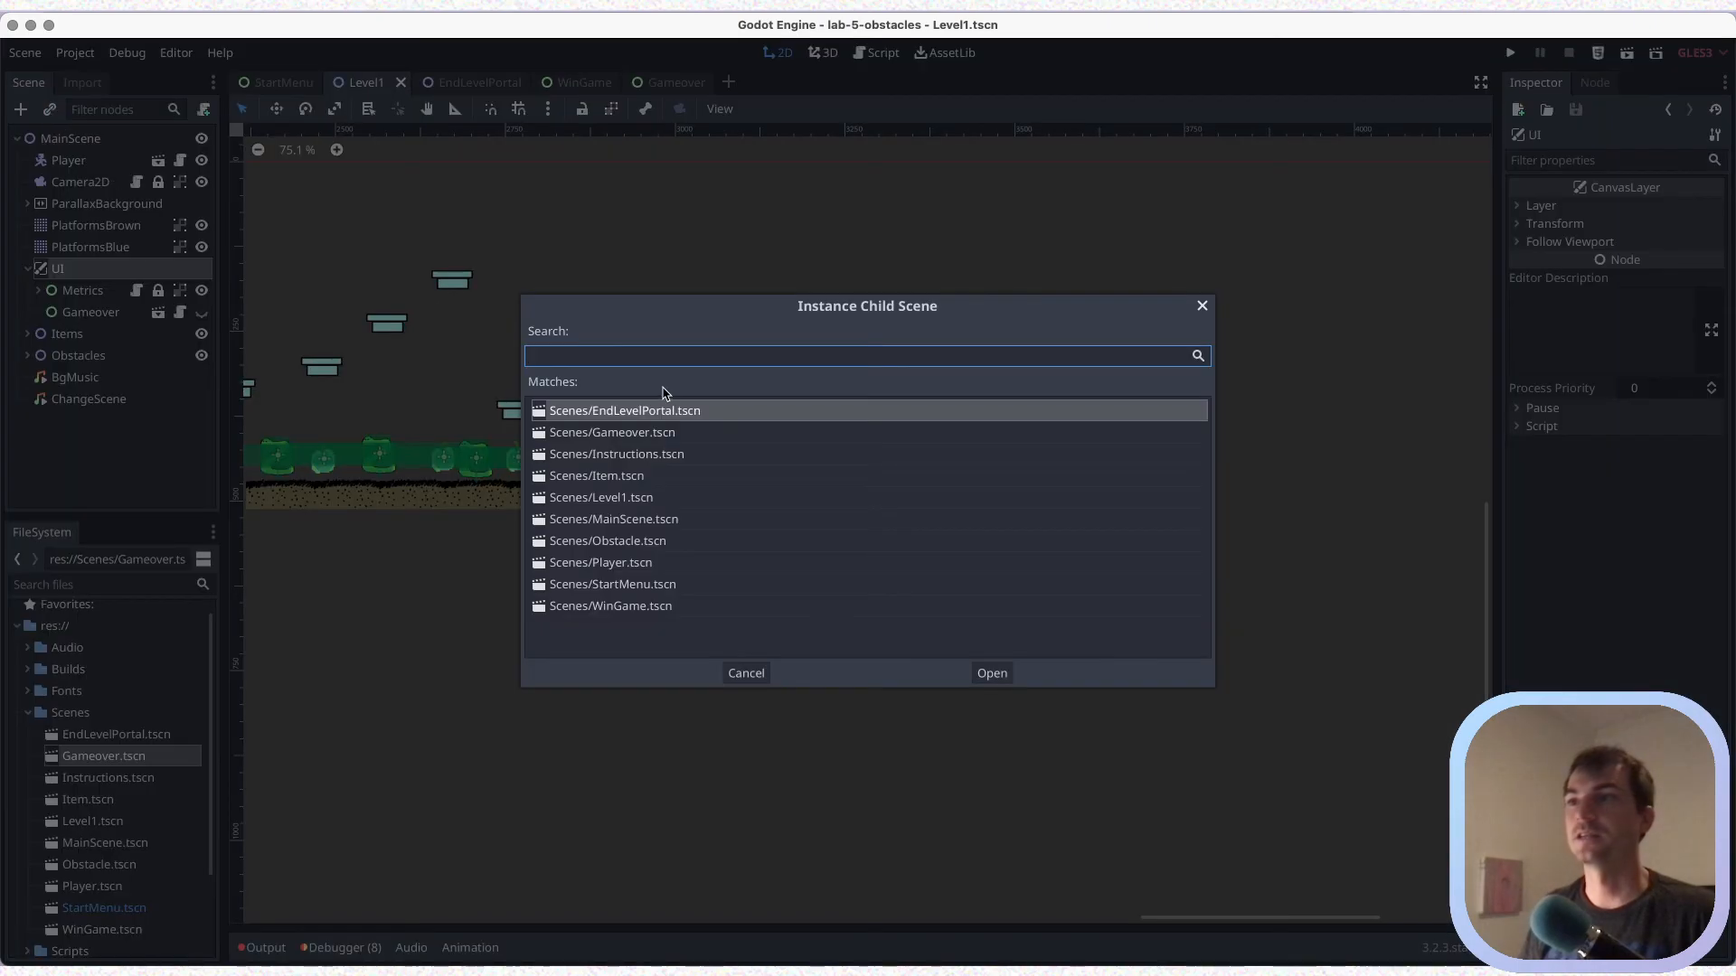
{"action": "left_click", "coordinate": [636, 607]}
{"action": "left_click", "coordinate": [991, 674]}
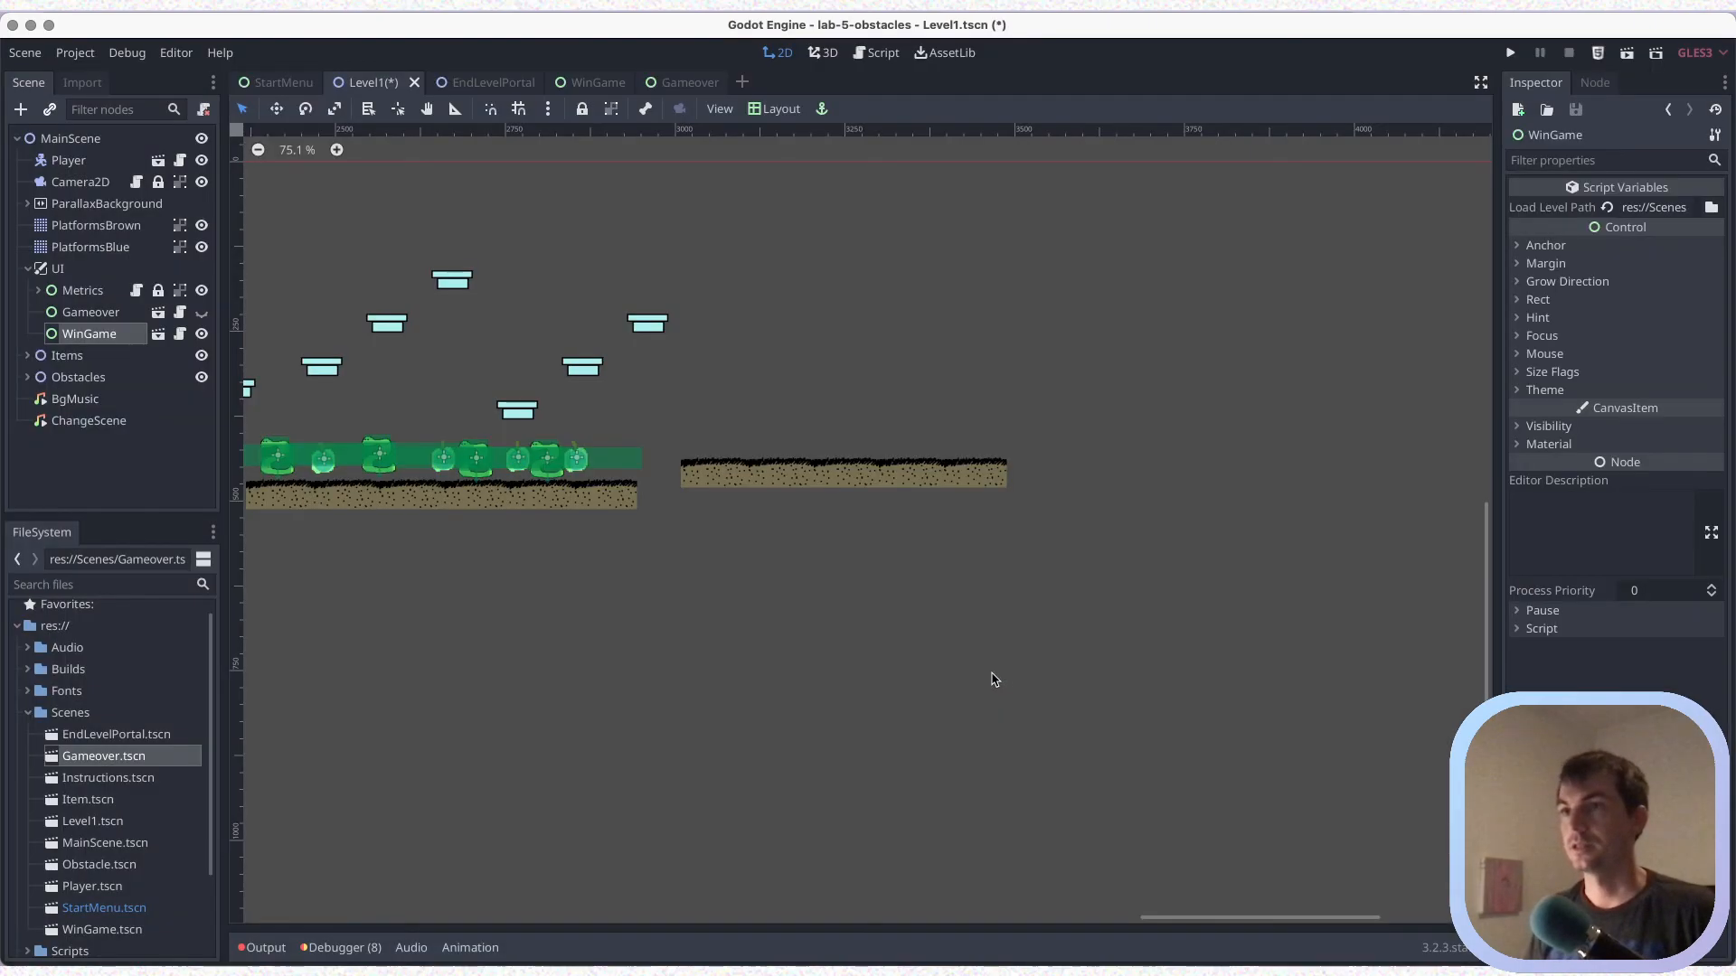
Hide the WinGame node under UI in Level1 and save the scene
{"action": "scroll", "coordinate": [556, 606], "scroll_direction": "down", "scroll_amount": 3}
{"action": "scroll", "coordinate": [554, 601], "scroll_direction": "down", "scroll_amount": 3}
{"action": "middle_click_drag", "start_coordinate": [481, 608], "coordinate": [978, 621]}
{"action": "middle_click_drag", "start_coordinate": [556, 720], "coordinate": [958, 710]}
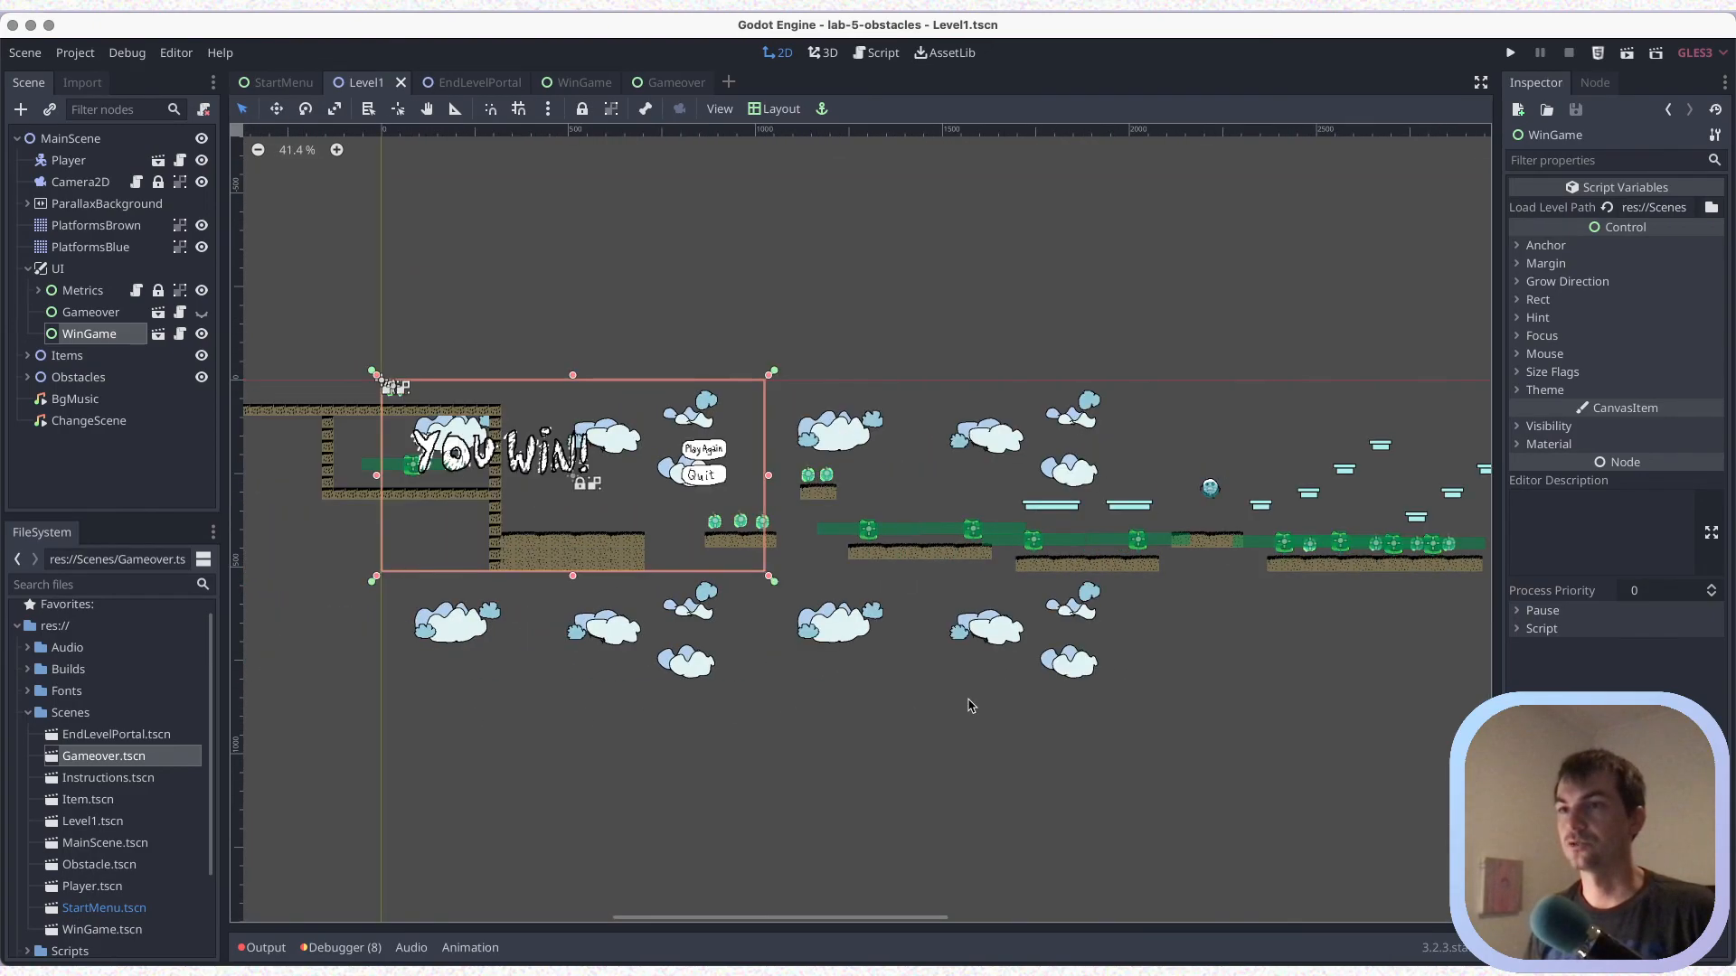
{"action": "scroll", "coordinate": [886, 667], "scroll_direction": "up", "scroll_amount": 2}
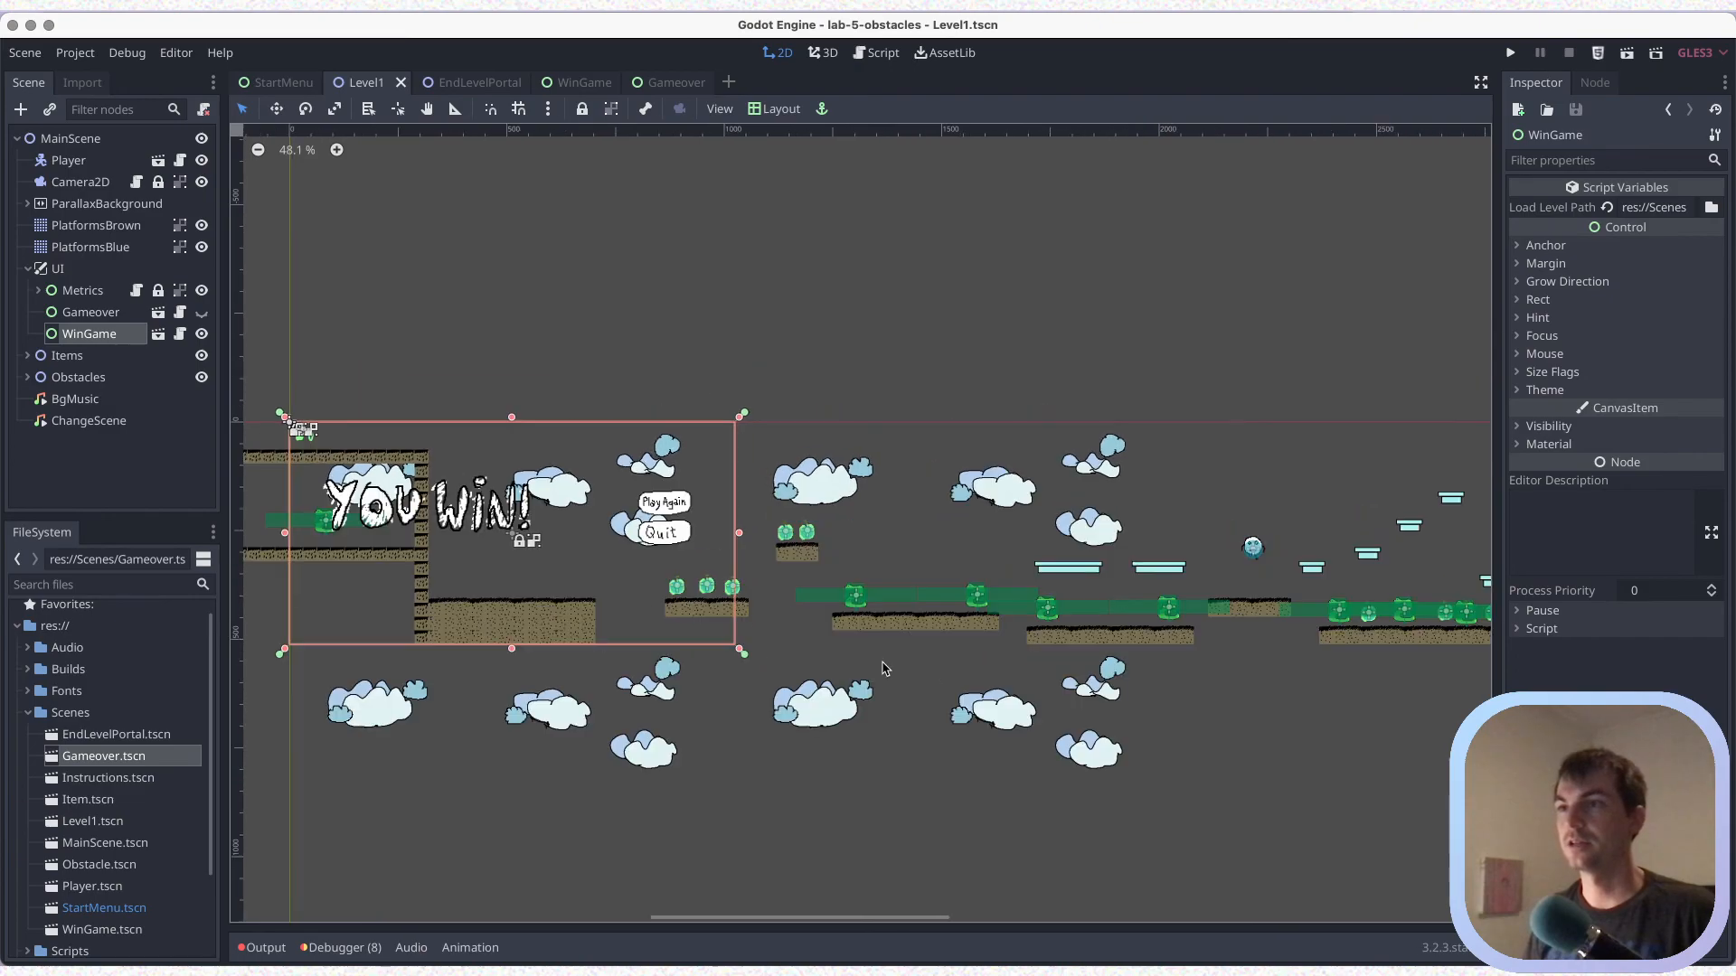
{"action": "left_click", "coordinate": [202, 334]}
{"action": "key", "text": "ctrl+s"}
Instance EndLevelPortal.tscn in Level1 and place it directly under MainScene, between Obstacles and BgMusic
{"action": "scroll", "coordinate": [1210, 737], "scroll_direction": "down", "scroll_amount": 1}
{"action": "middle_click_drag", "start_coordinate": [1209, 736], "coordinate": [793, 719]}
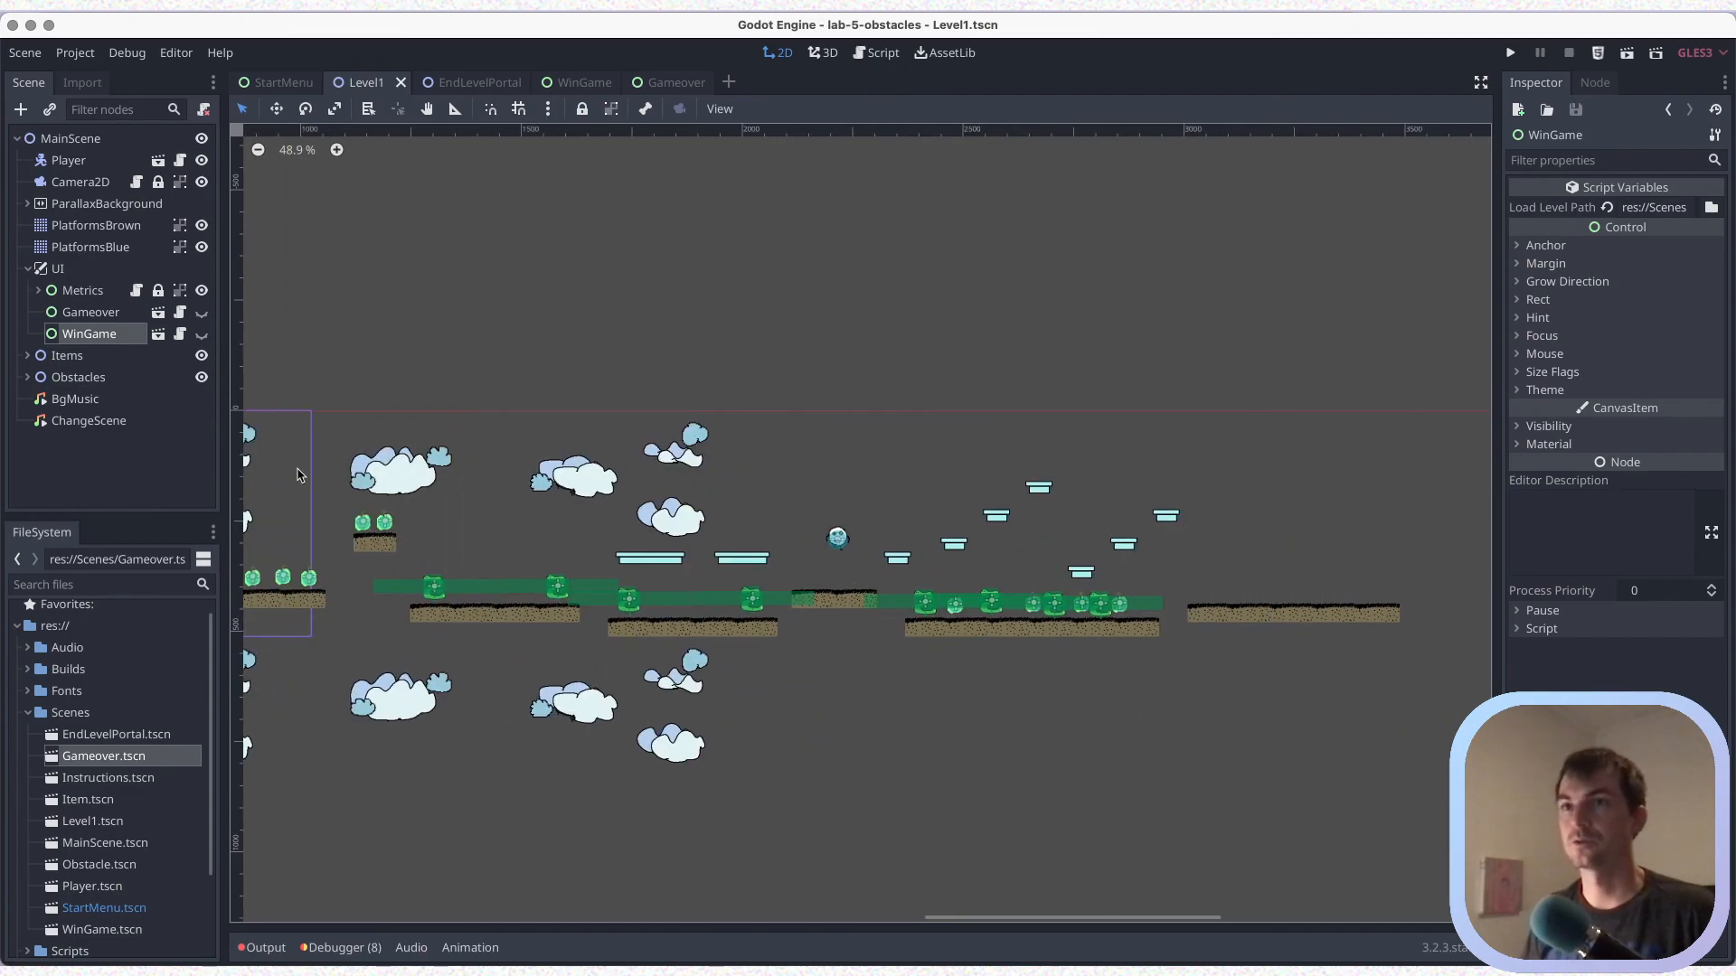
{"action": "left_click", "coordinate": [50, 111]}
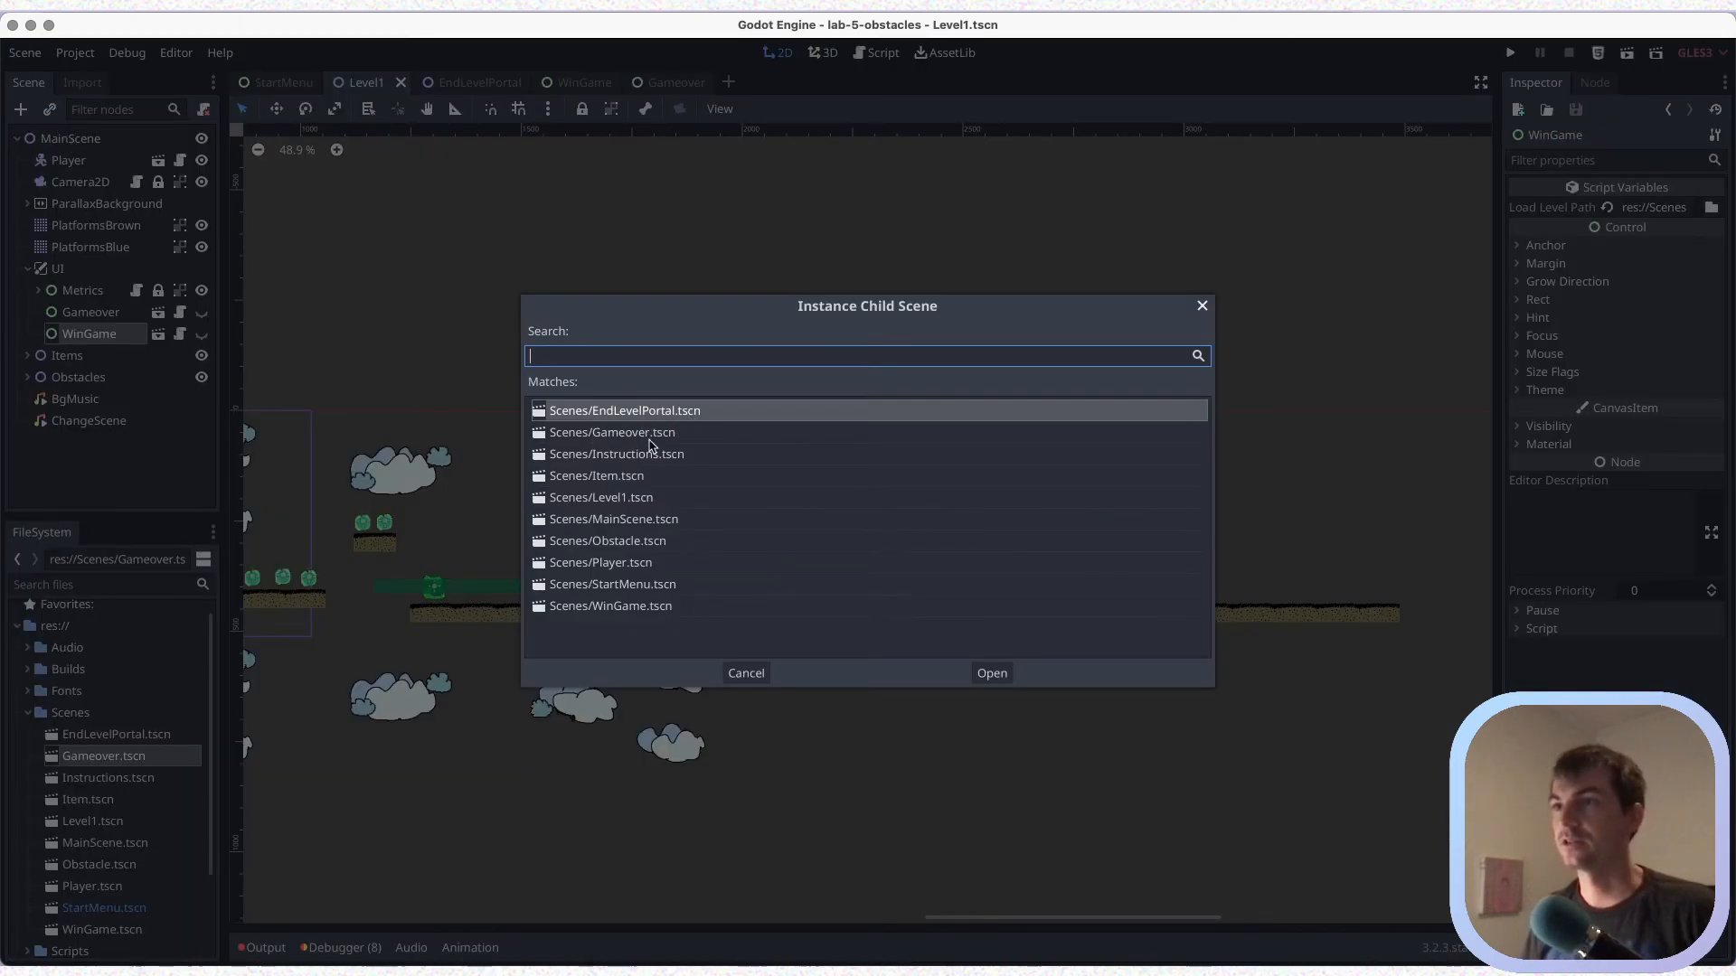
{"action": "left_click", "coordinate": [647, 411]}
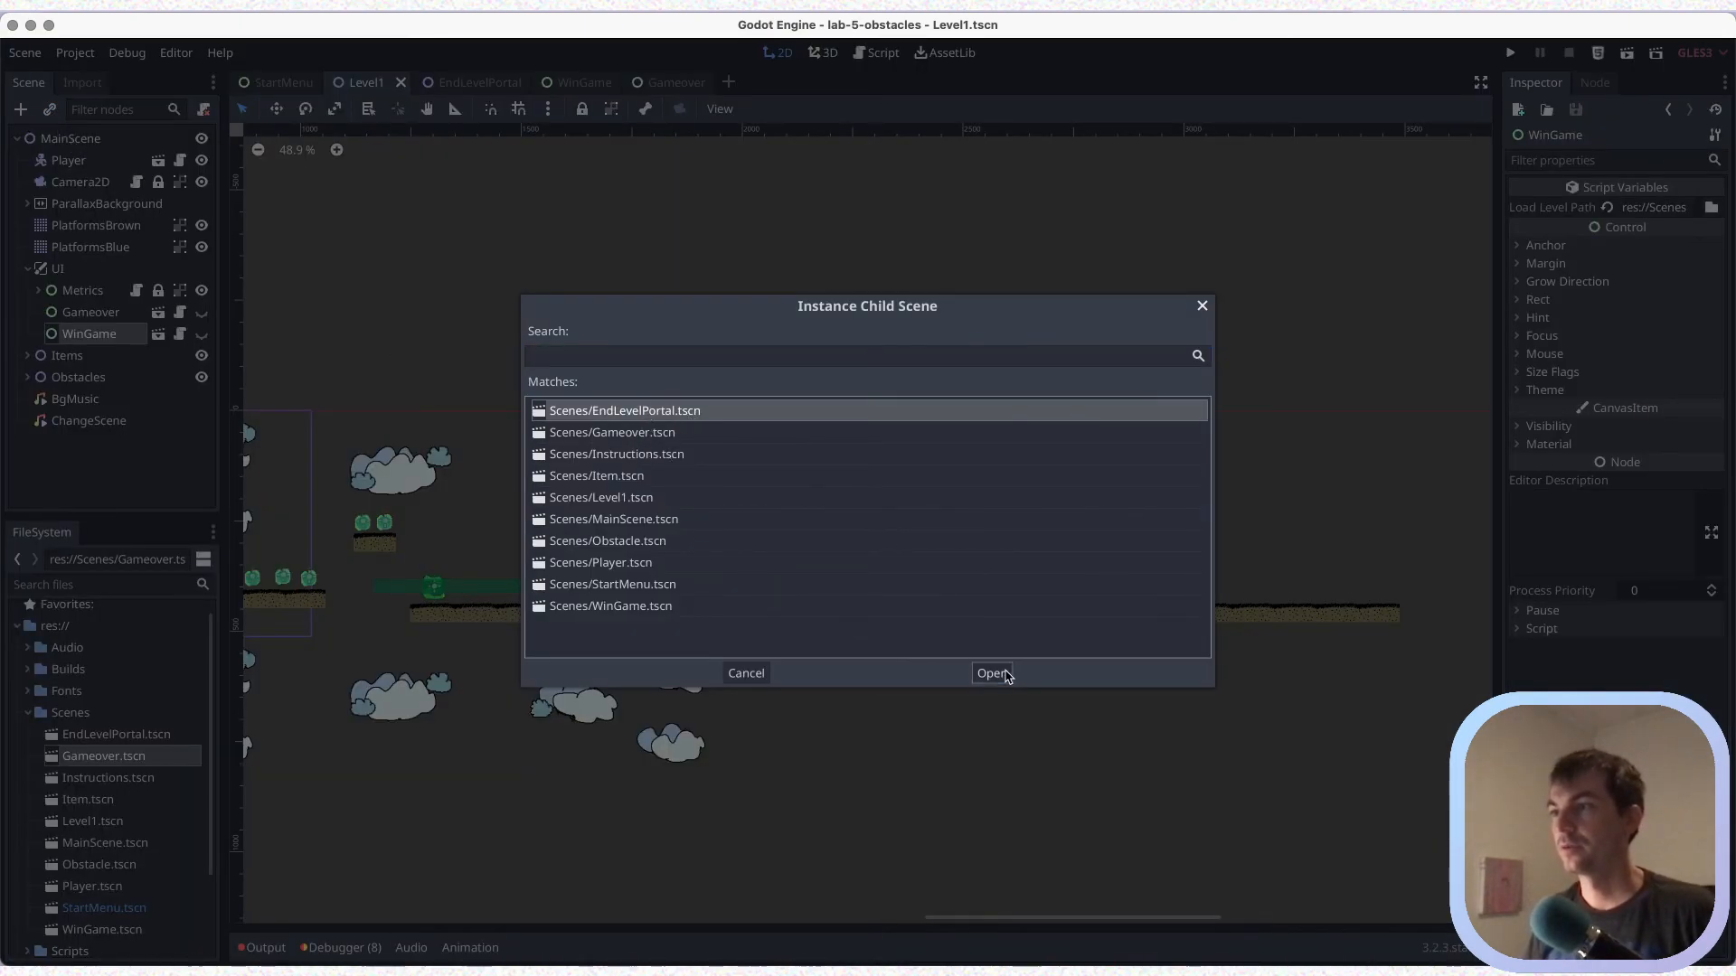
{"action": "left_click", "coordinate": [993, 674]}
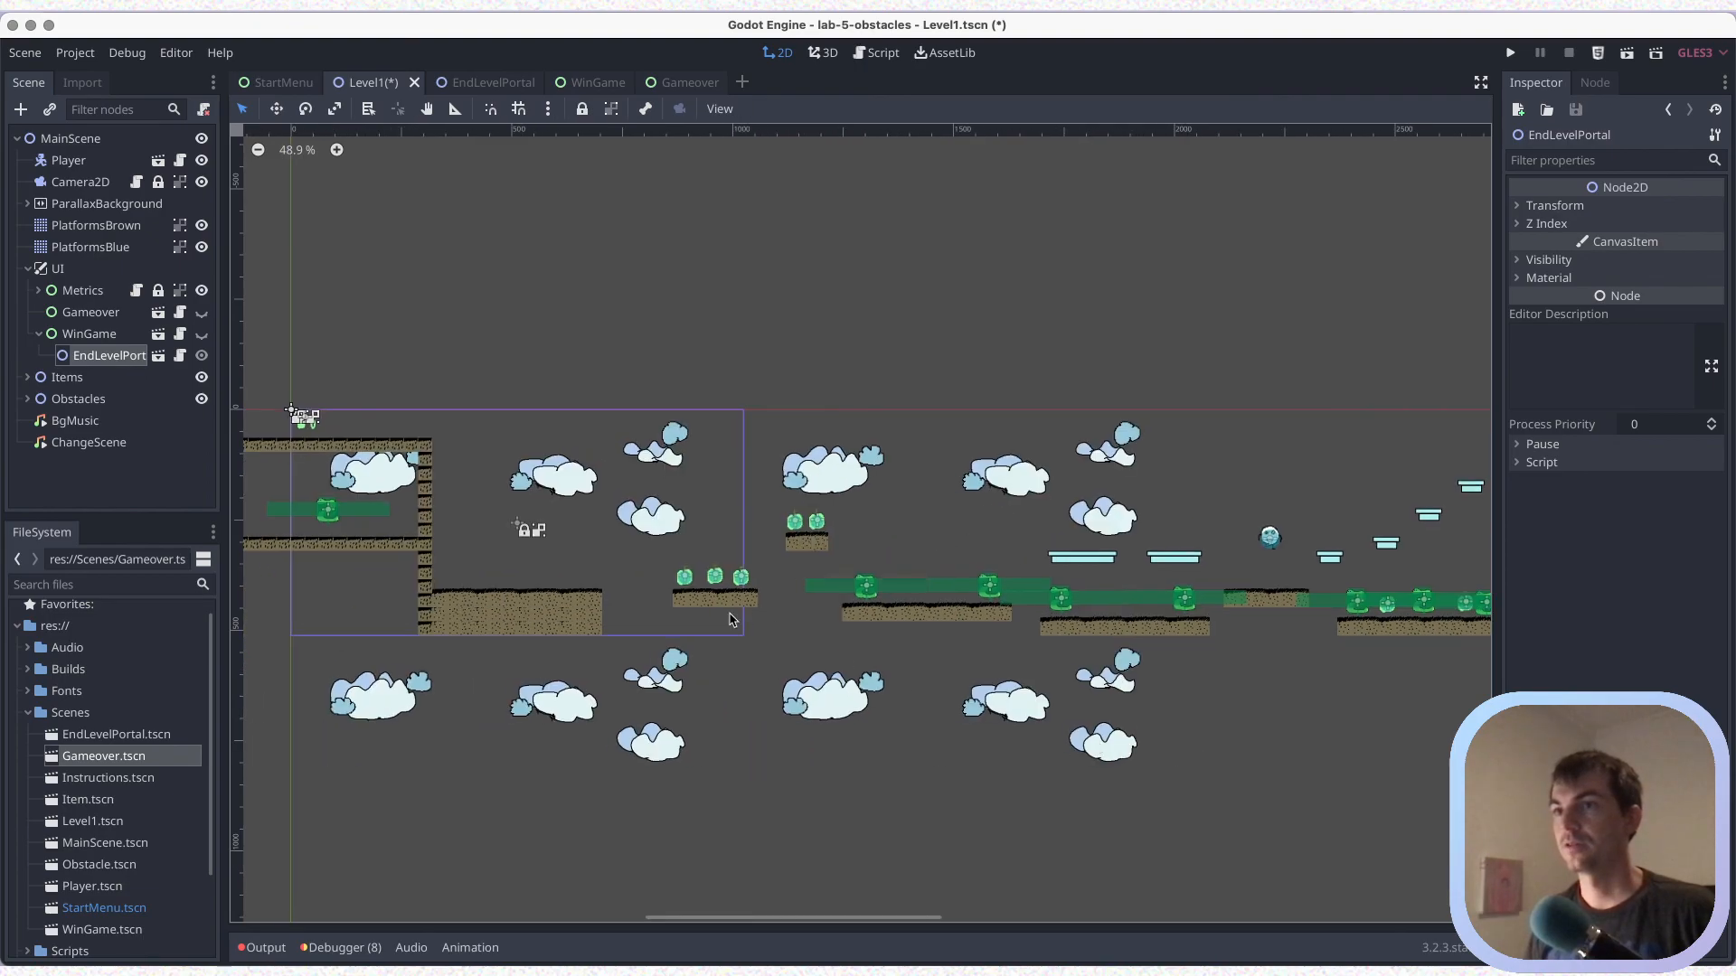
{"action": "scroll", "coordinate": [832, 719], "scroll_direction": "left", "scroll_amount": 10}
{"action": "scroll", "coordinate": [834, 719], "scroll_direction": "down", "scroll_amount": 3}
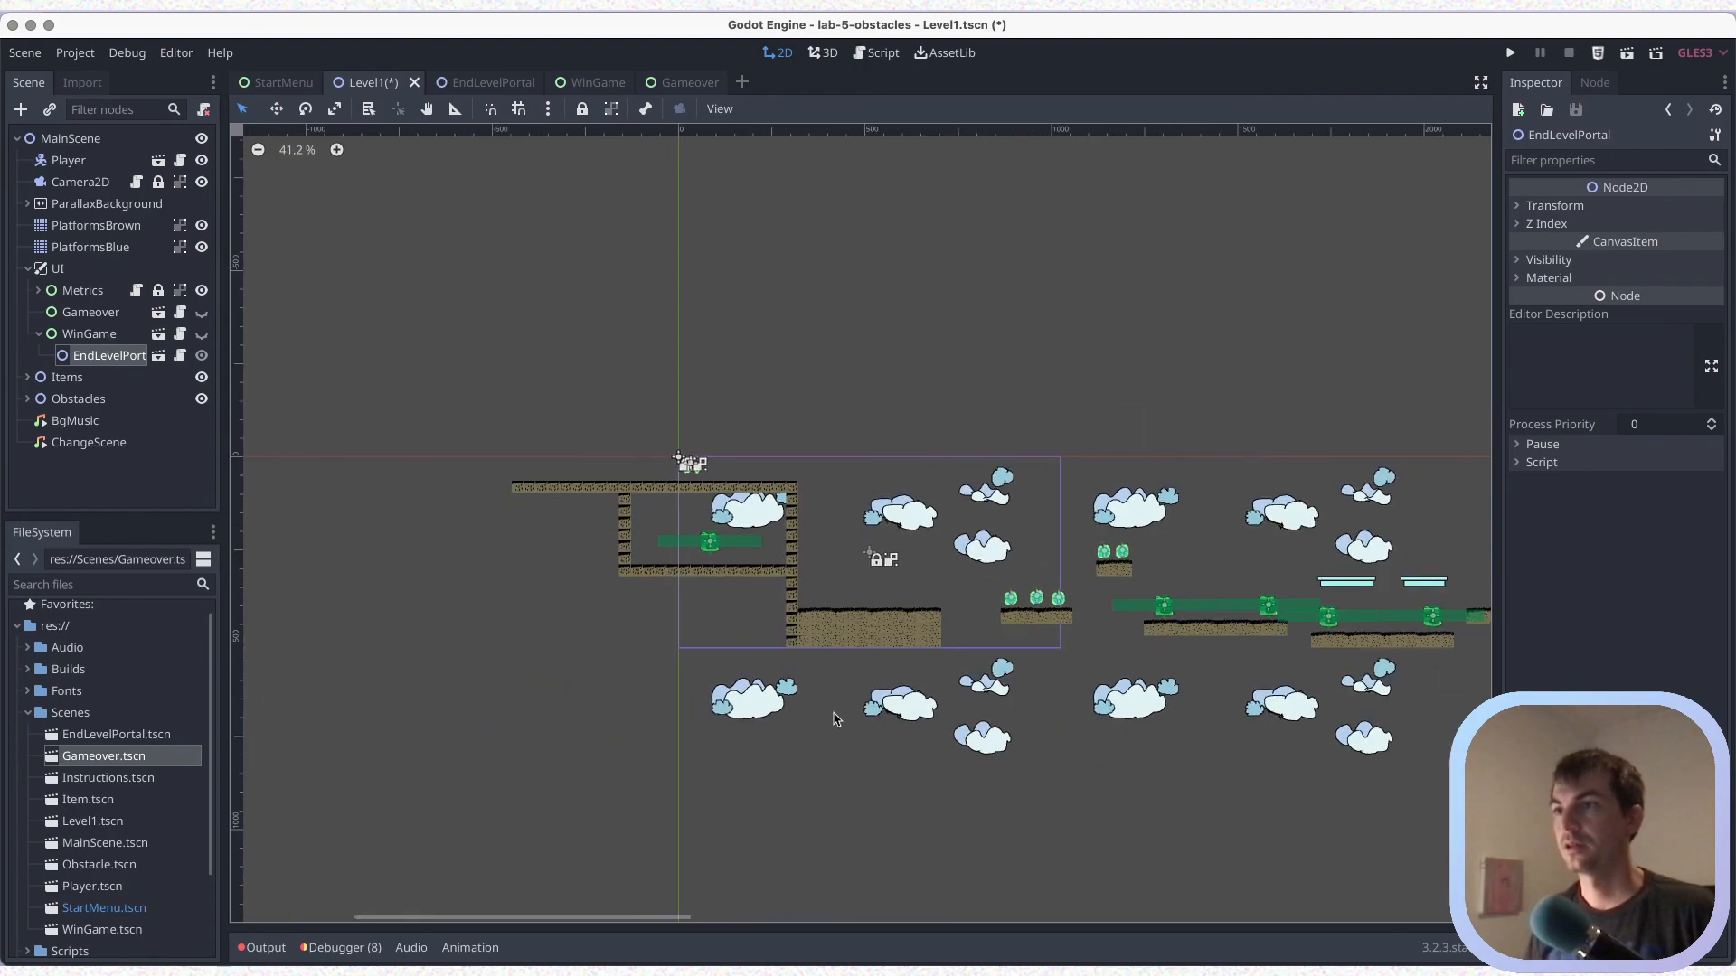
{"action": "scroll", "coordinate": [833, 719], "scroll_direction": "up", "scroll_amount": 3}
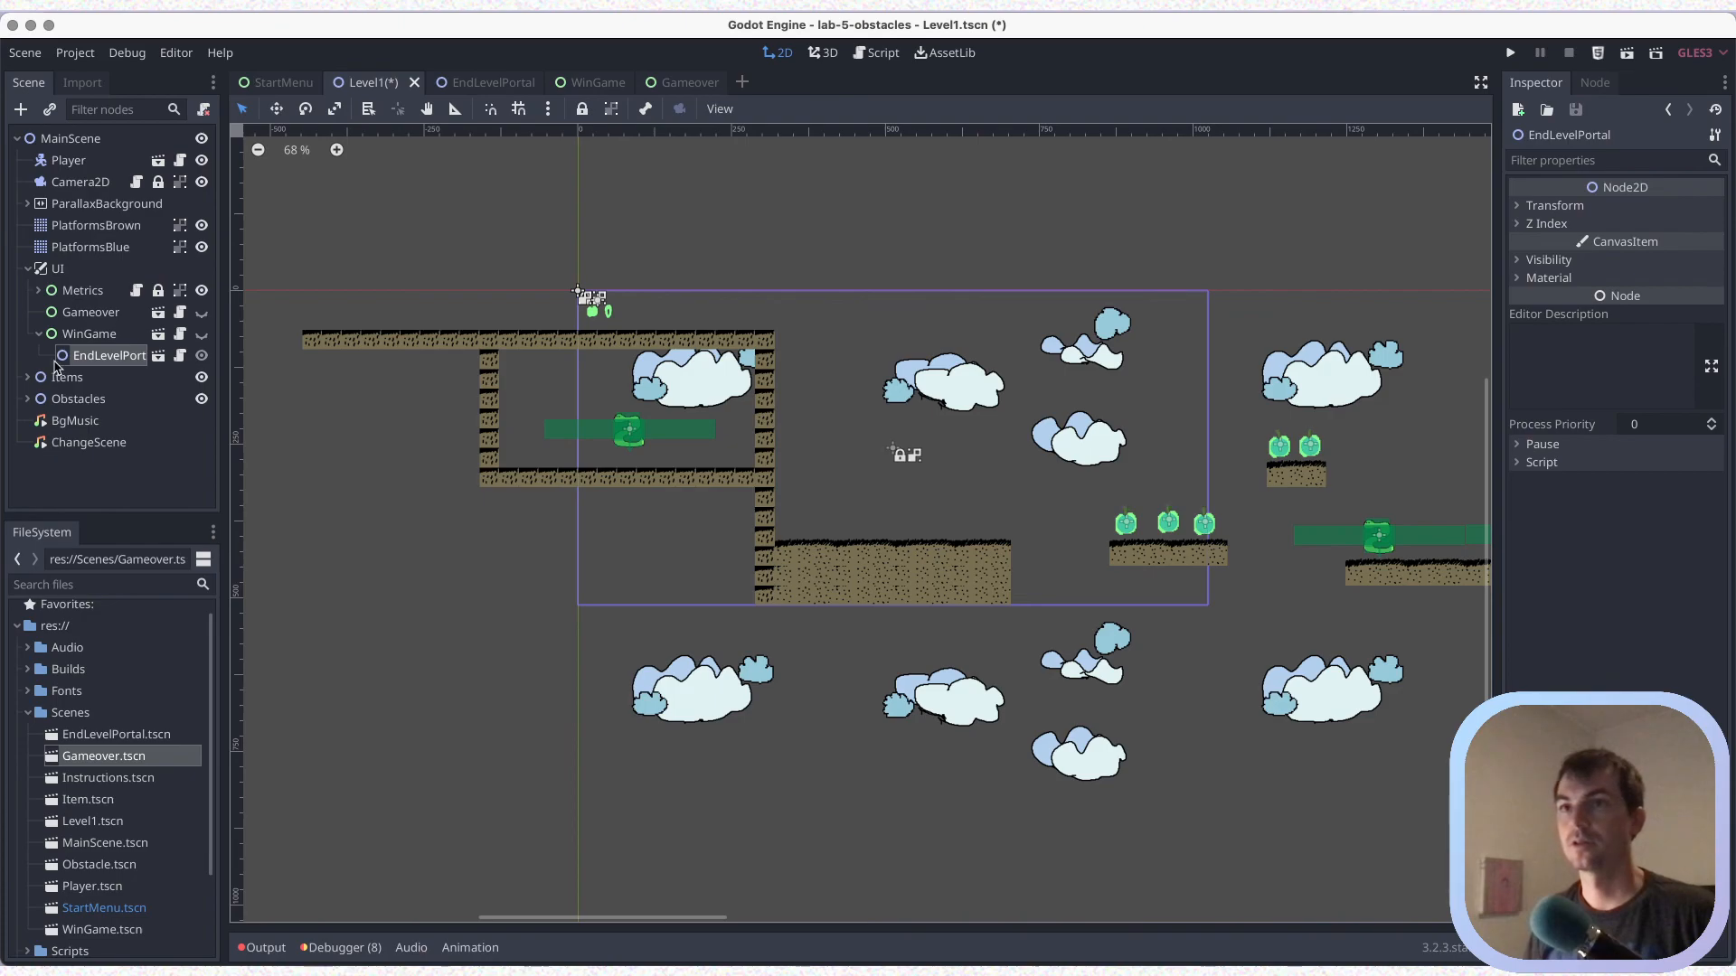
{"action": "mouse_move", "coordinate": [82, 385]}
{"action": "left_mouse_down"}
{"action": "mouse_move", "coordinate": [65, 474]}
{"action": "mouse_move", "coordinate": [80, 416]}
{"action": "left_mouse_up"}
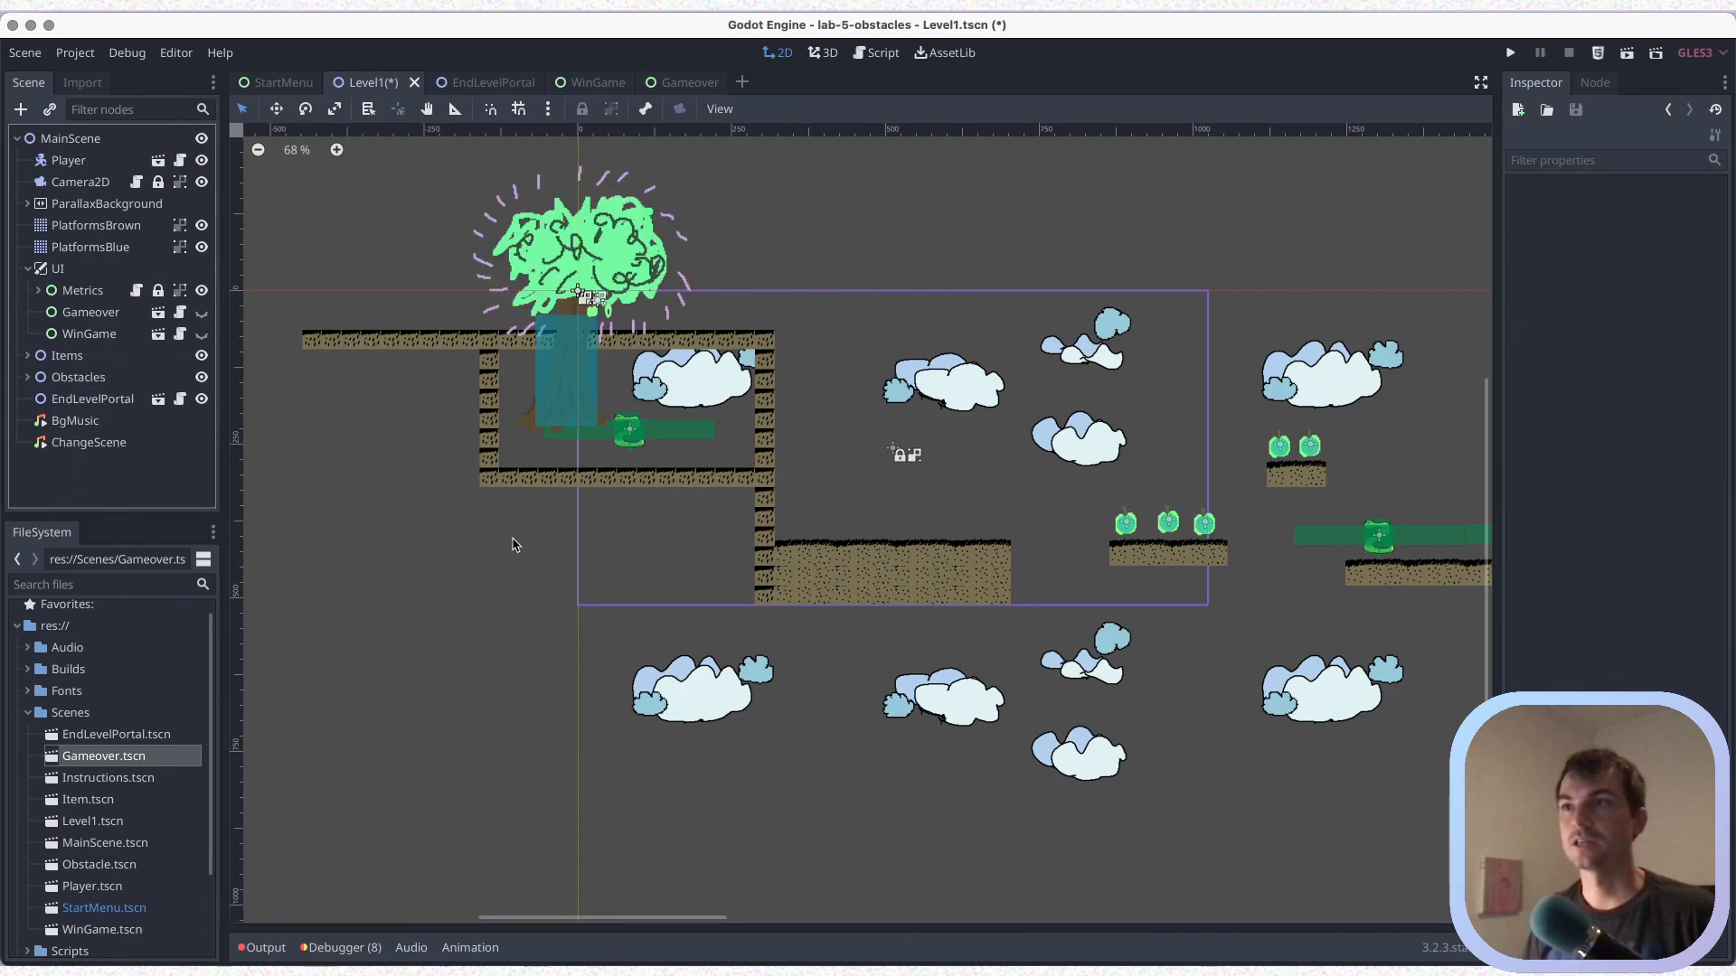
Move the EndLevelPortal tree onto the last brown platform at the end of Level1 and save the scene
{"action": "scroll", "coordinate": [522, 666], "scroll_direction": "down", "scroll_amount": 2}
{"action": "scroll", "coordinate": [710, 672], "scroll_direction": "right", "scroll_amount": 4}
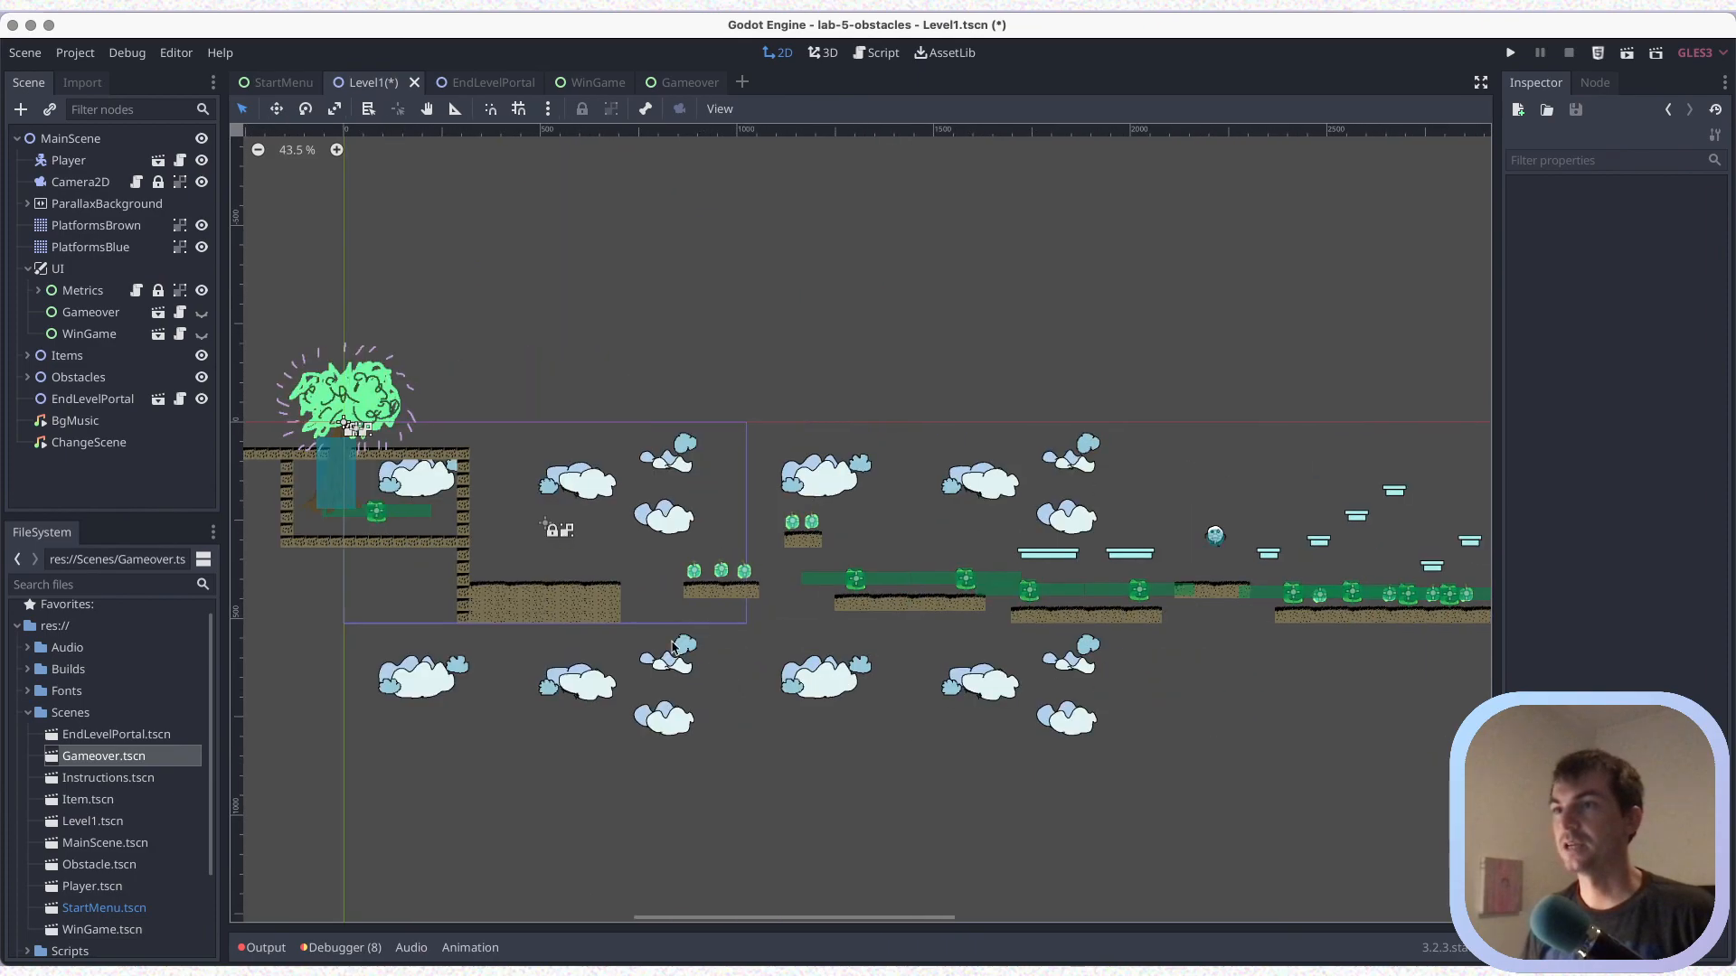
{"action": "left_click", "coordinate": [348, 402]}
{"action": "left_click_drag", "start_coordinate": [348, 402], "coordinate": [870, 407]}
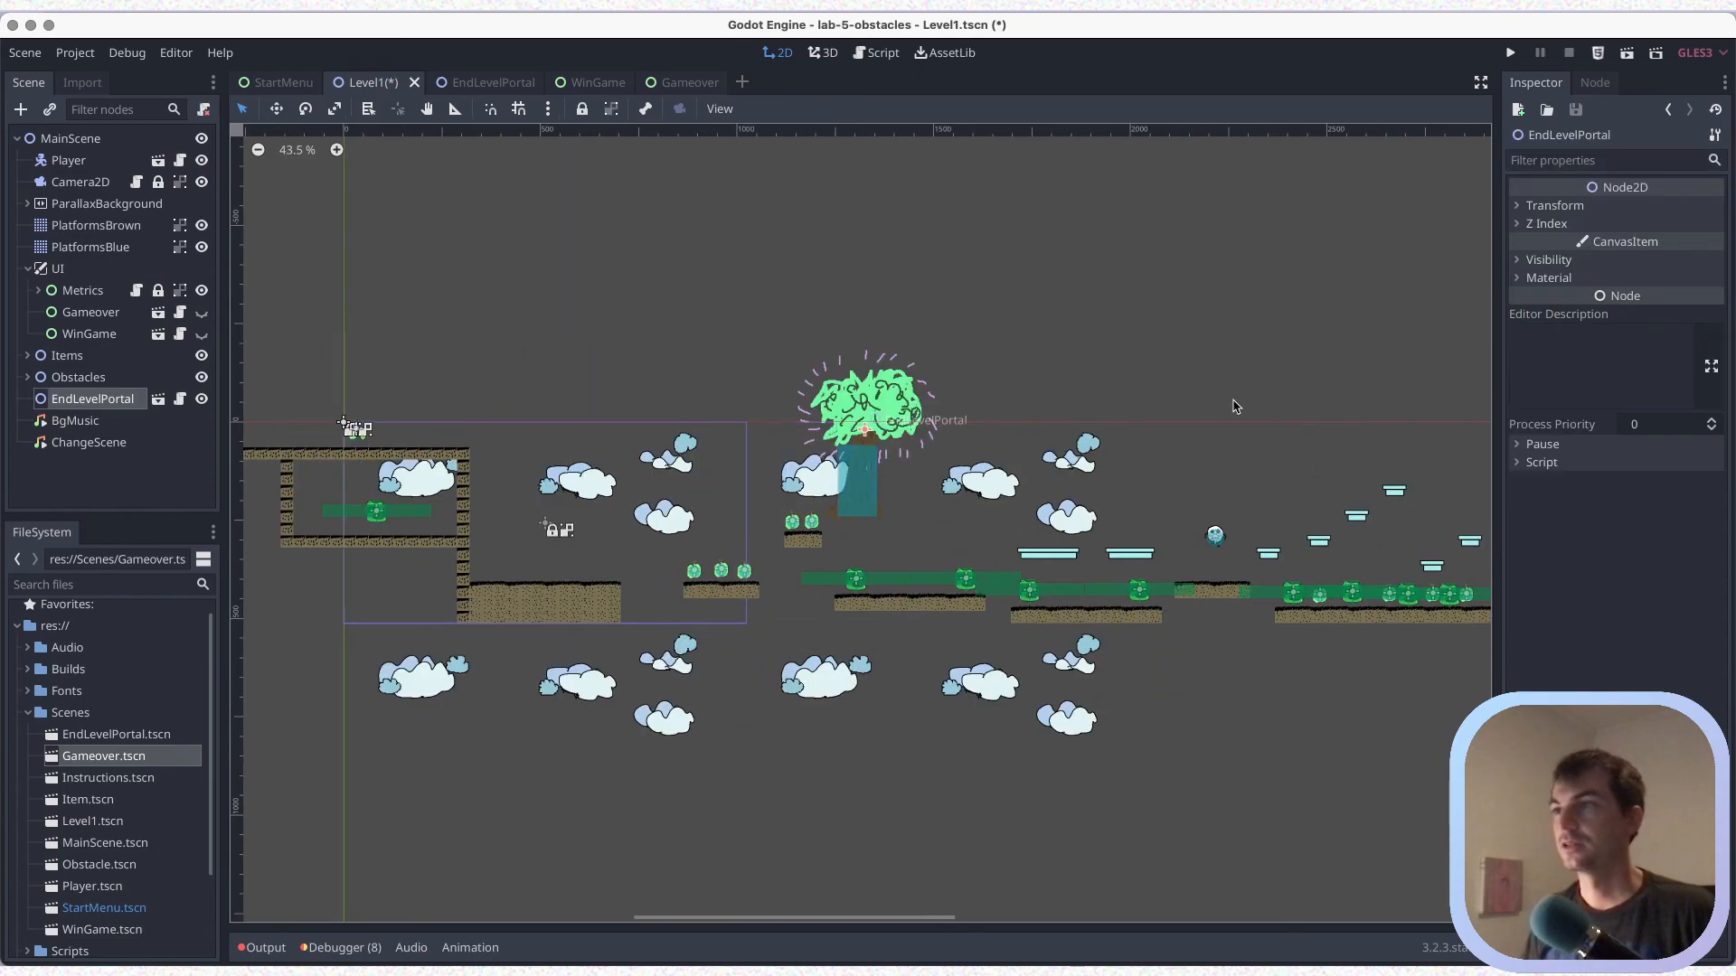
{"action": "scroll", "coordinate": [1143, 718], "scroll_direction": "right", "scroll_amount": 5}
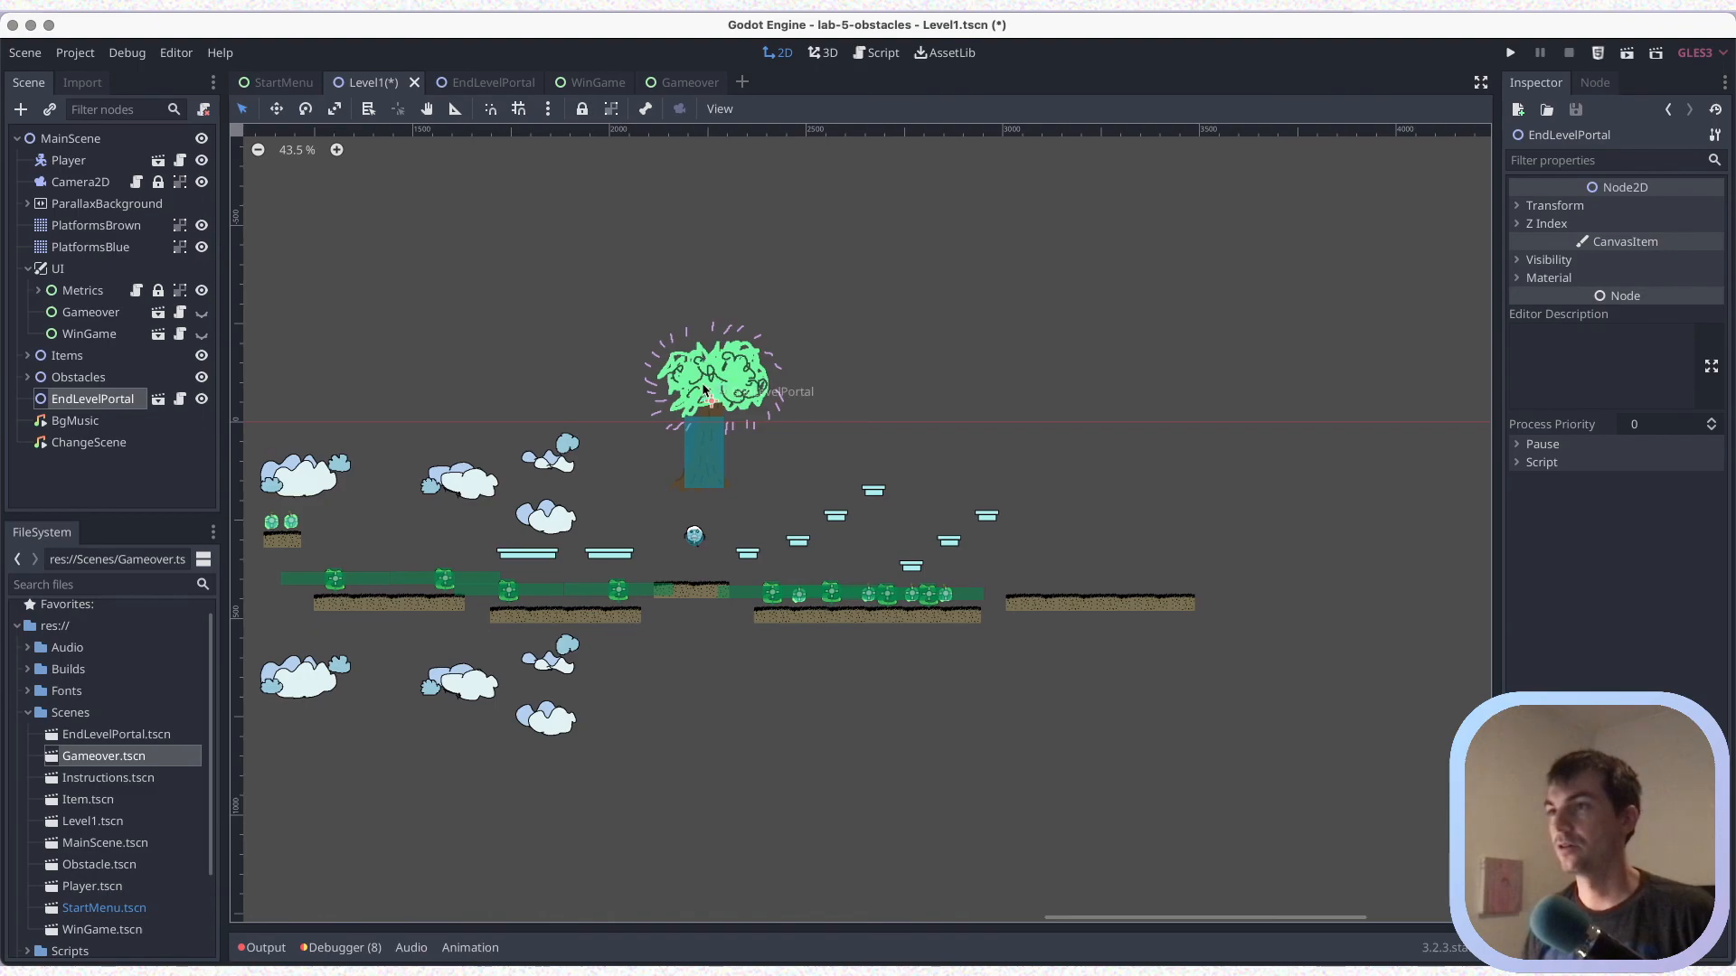
{"action": "left_click_drag", "start_coordinate": [1101, 419], "coordinate": [1171, 541]}
{"action": "scroll", "coordinate": [976, 697], "scroll_direction": "up", "scroll_amount": 3}
{"action": "key", "text": "ctrl+s"}
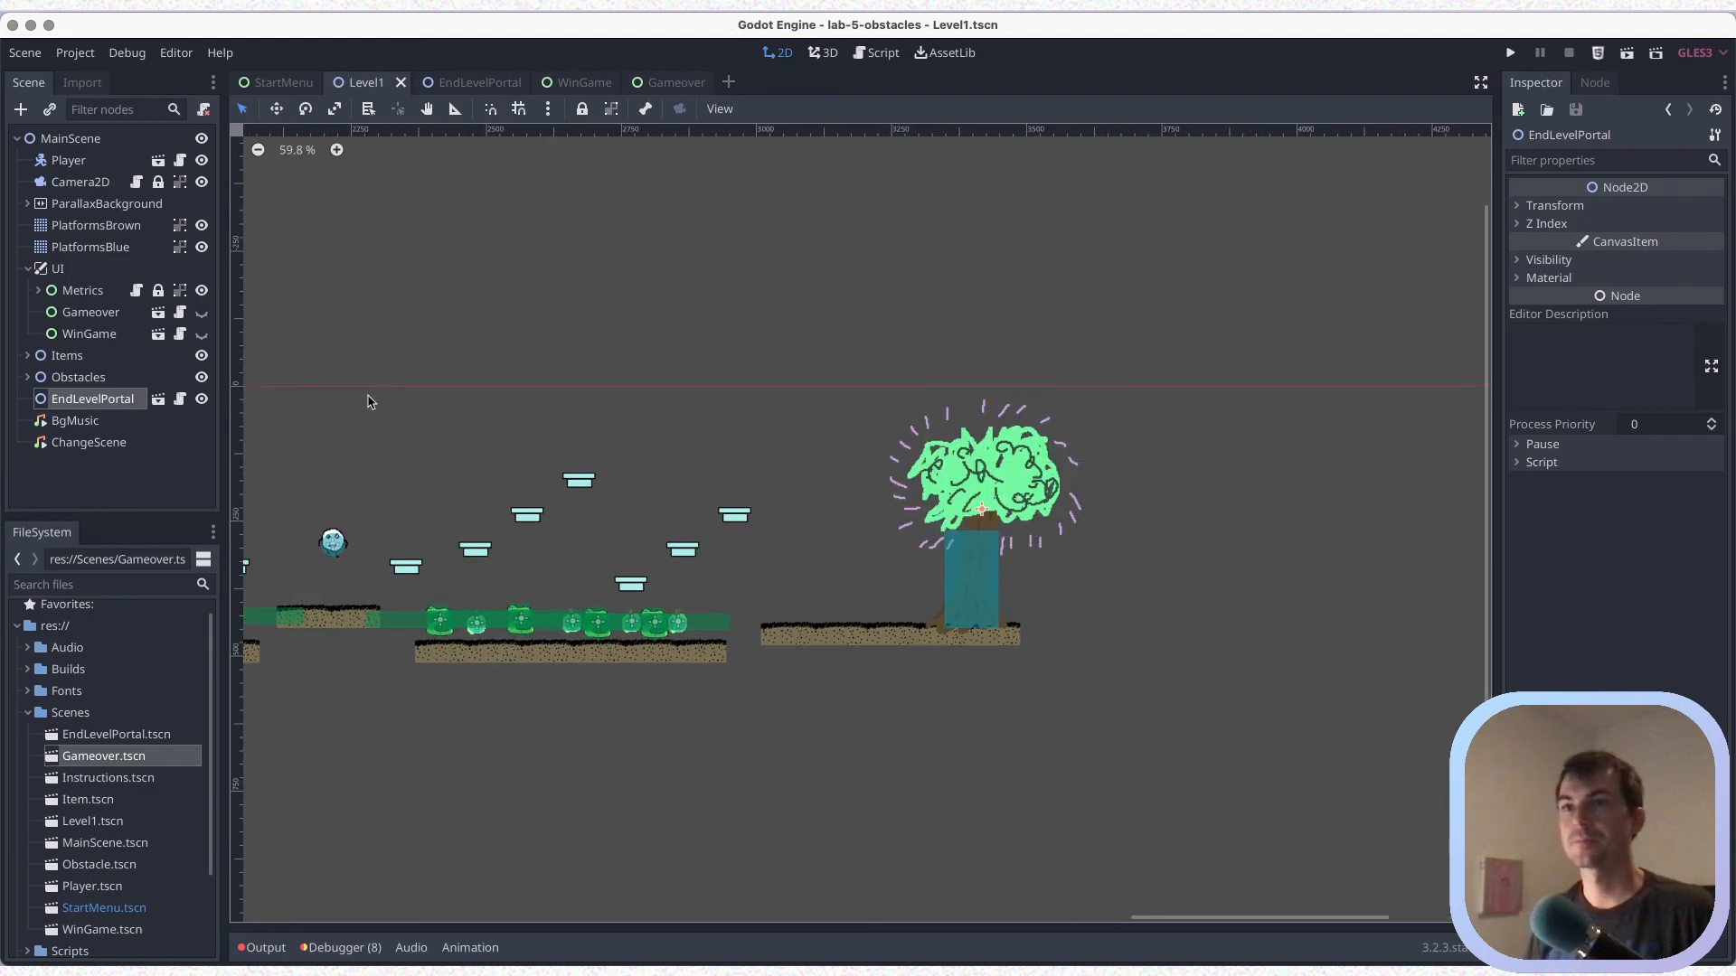
Run the Level1 scene and play across the blue platforms to the portal tree to test the win screen
{"action": "left_click", "coordinate": [1632, 57]}
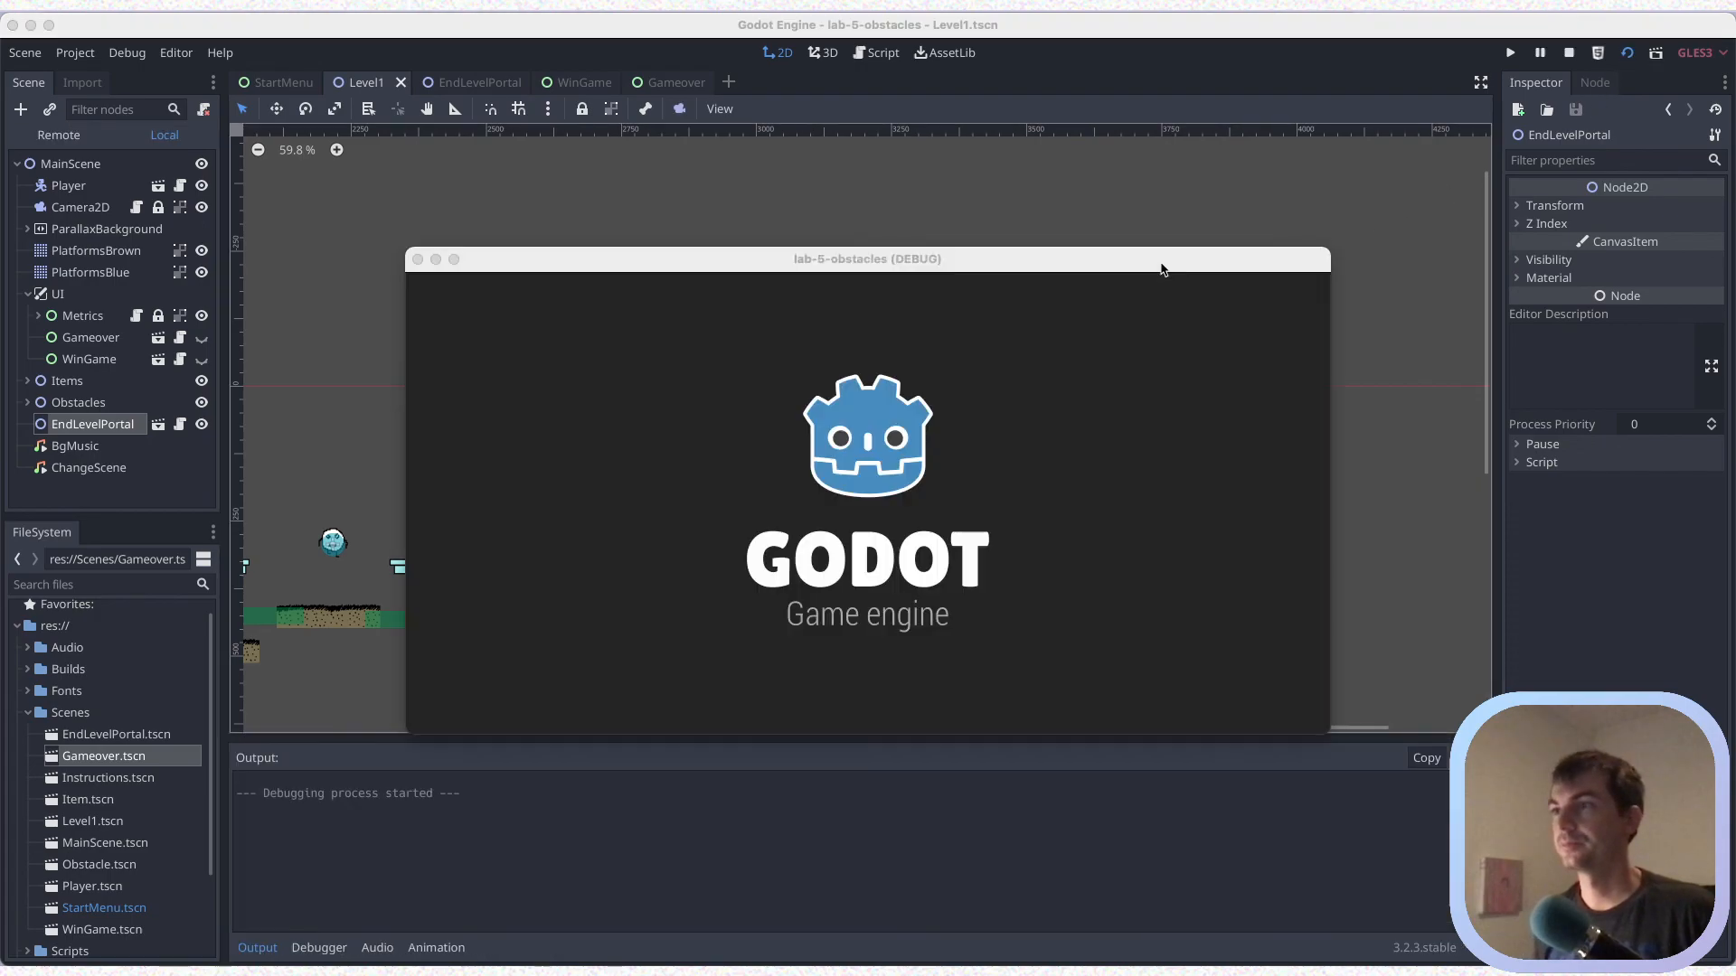
{"action": "key", "text": "Right"}
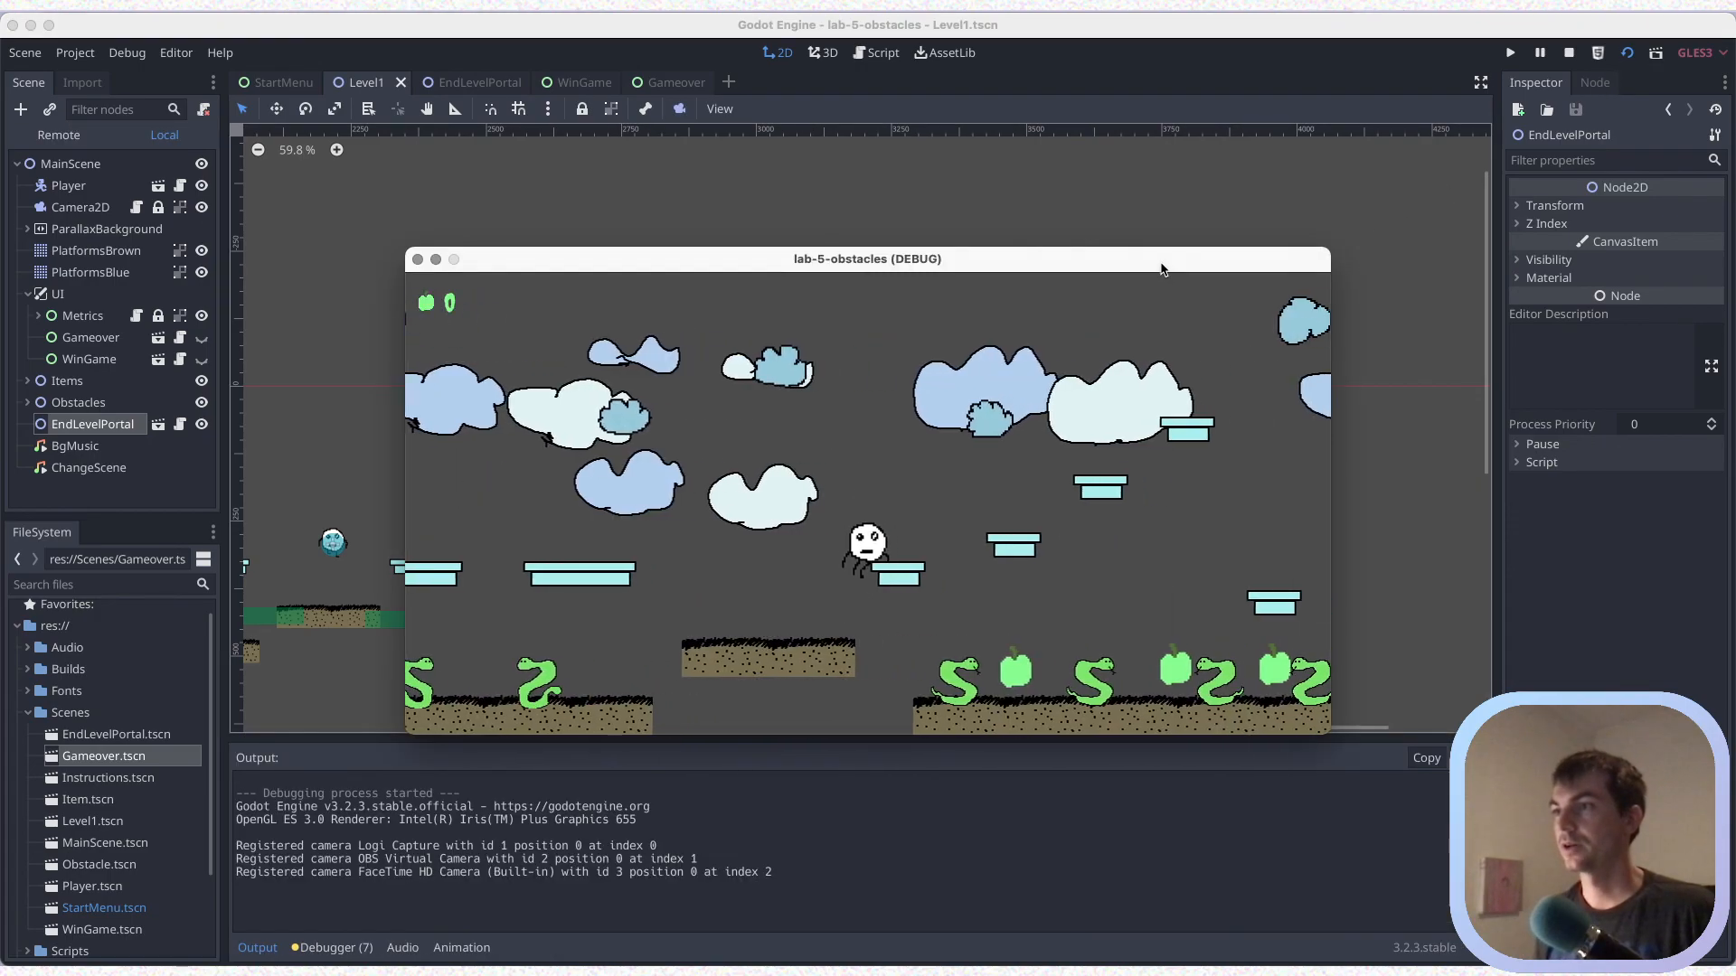
{"action": "key", "text": "Left"}
{"action": "key", "text": "Right"}
{"action": "key", "text": "Up"}
{"action": "key", "text": "Right"}
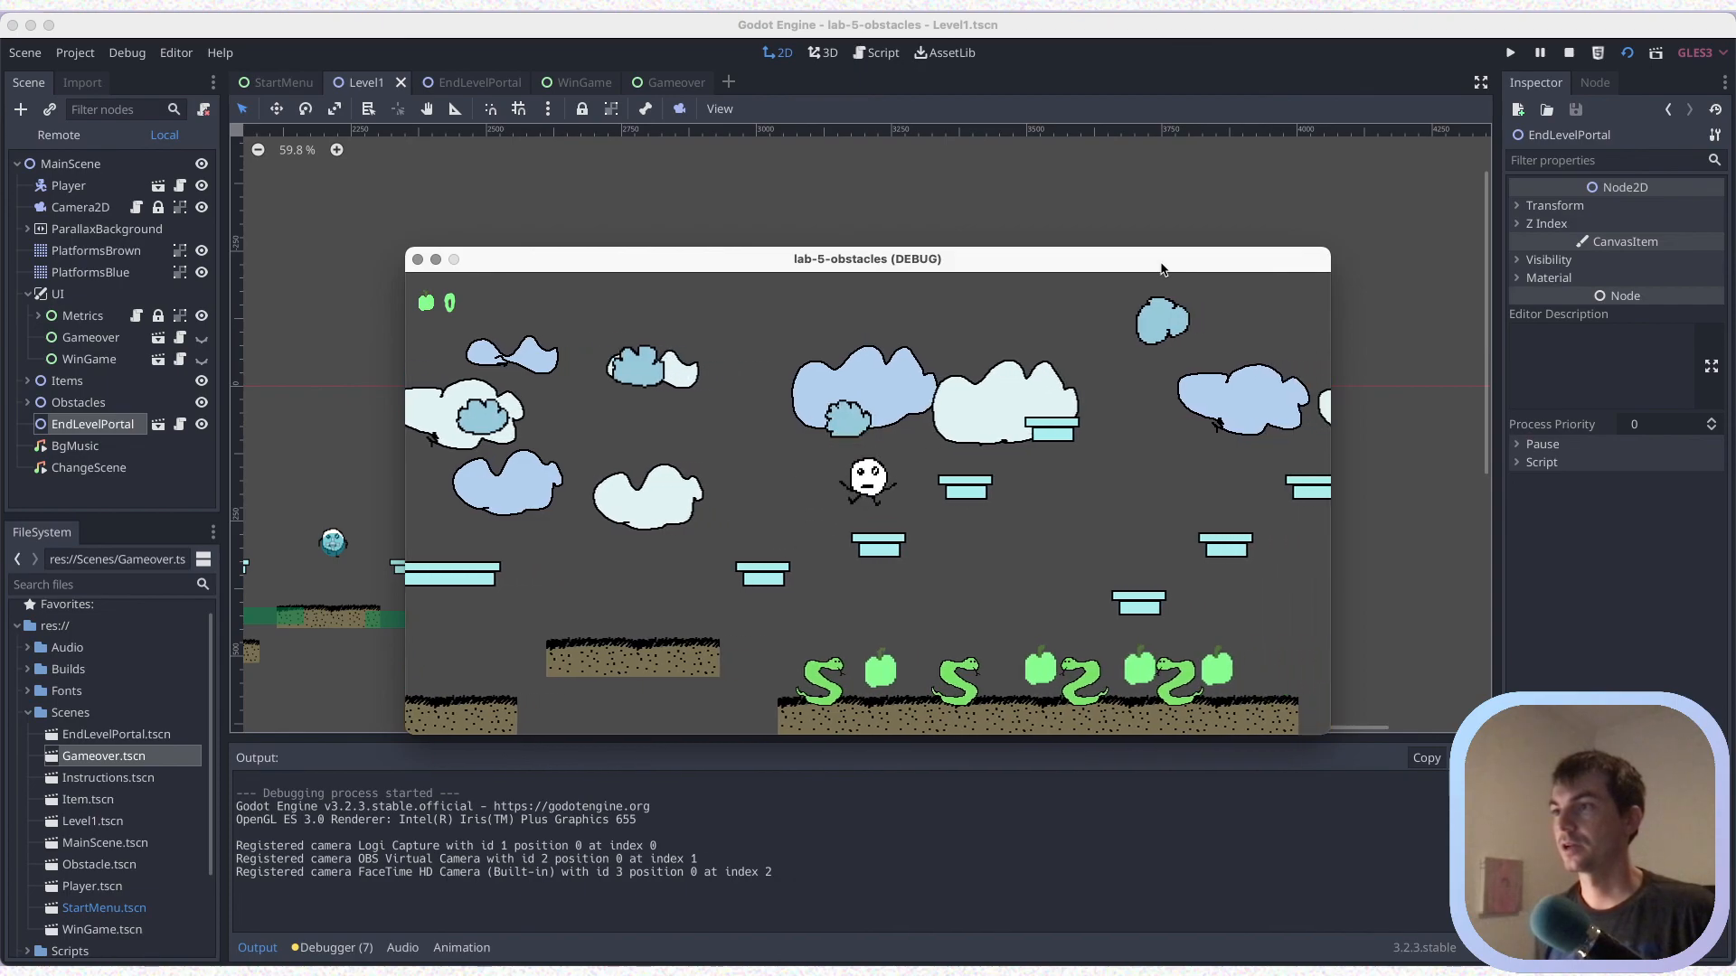
{"action": "key", "text": "Up"}
{"action": "key", "text": "Right"}
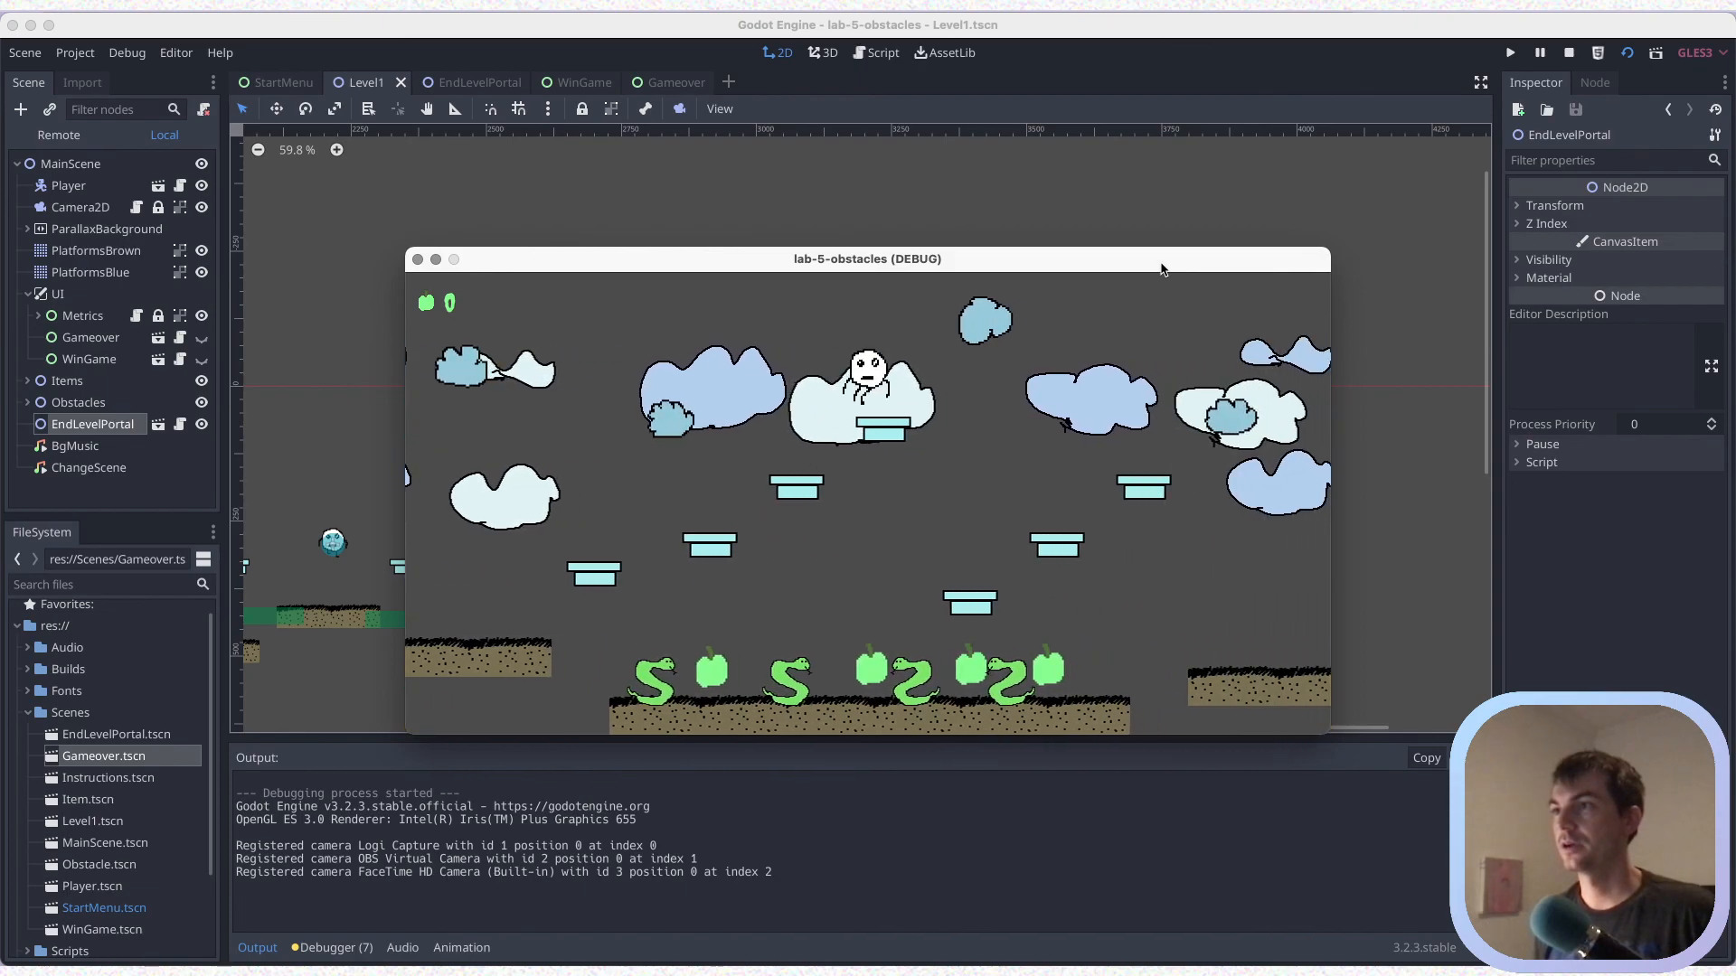
{"action": "key", "text": "Up"}
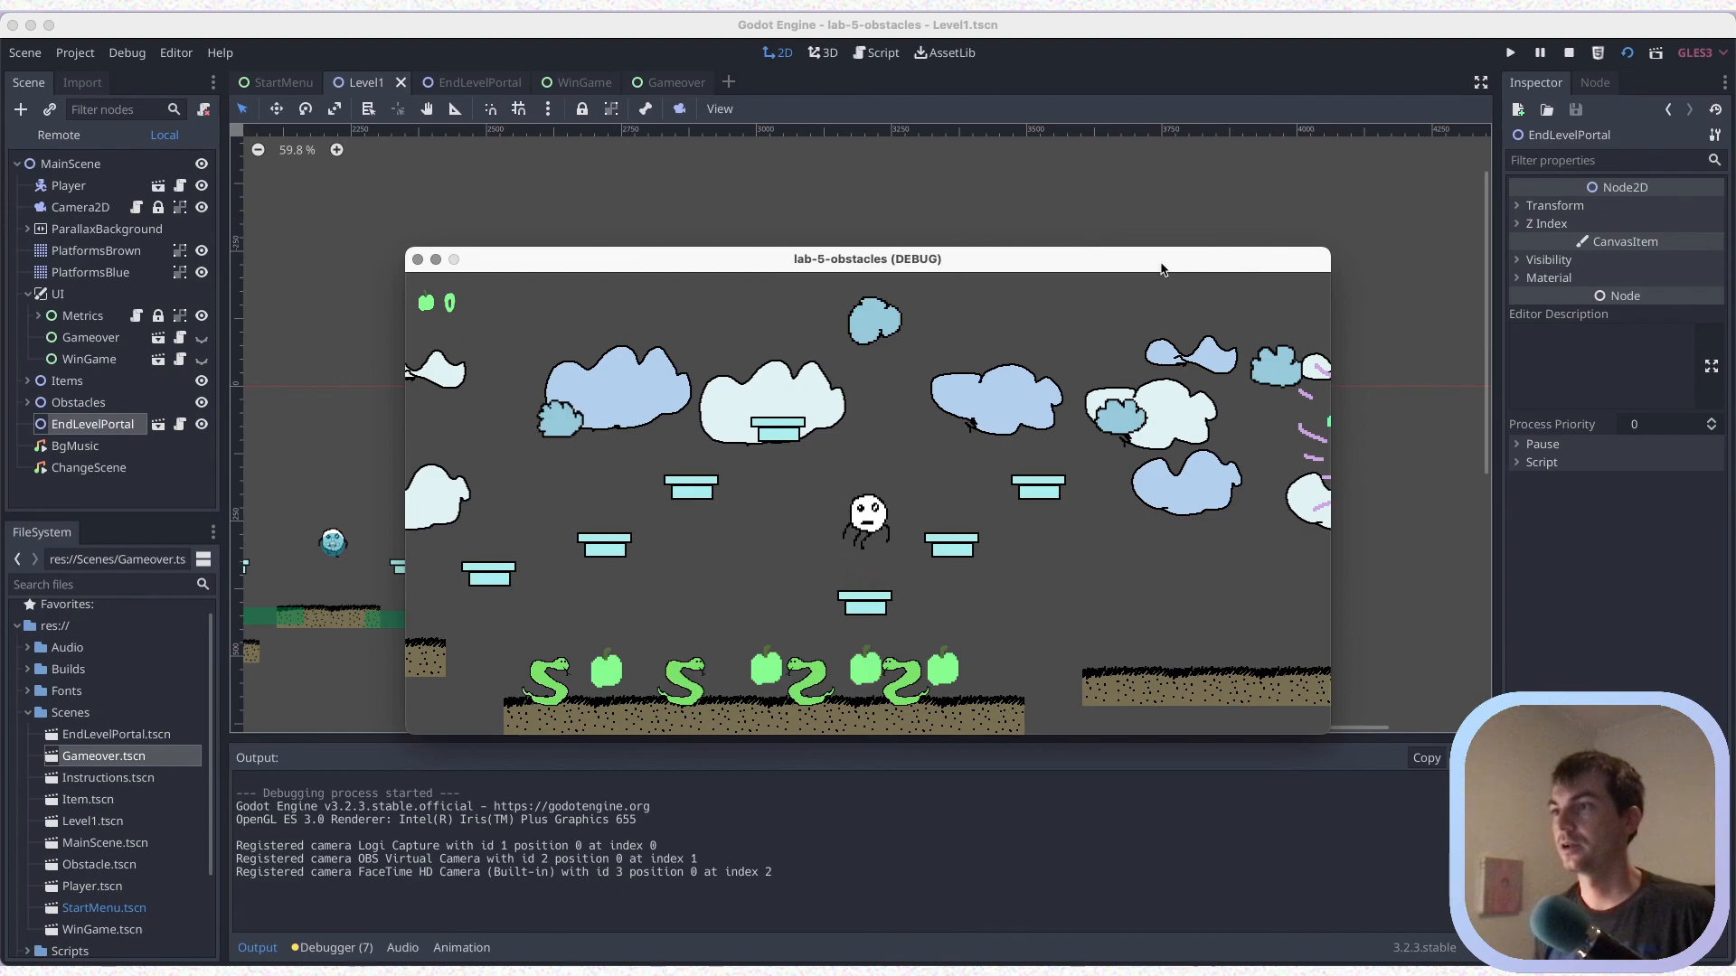
{"action": "key", "text": "Right"}
{"action": "key", "text": "Up"}
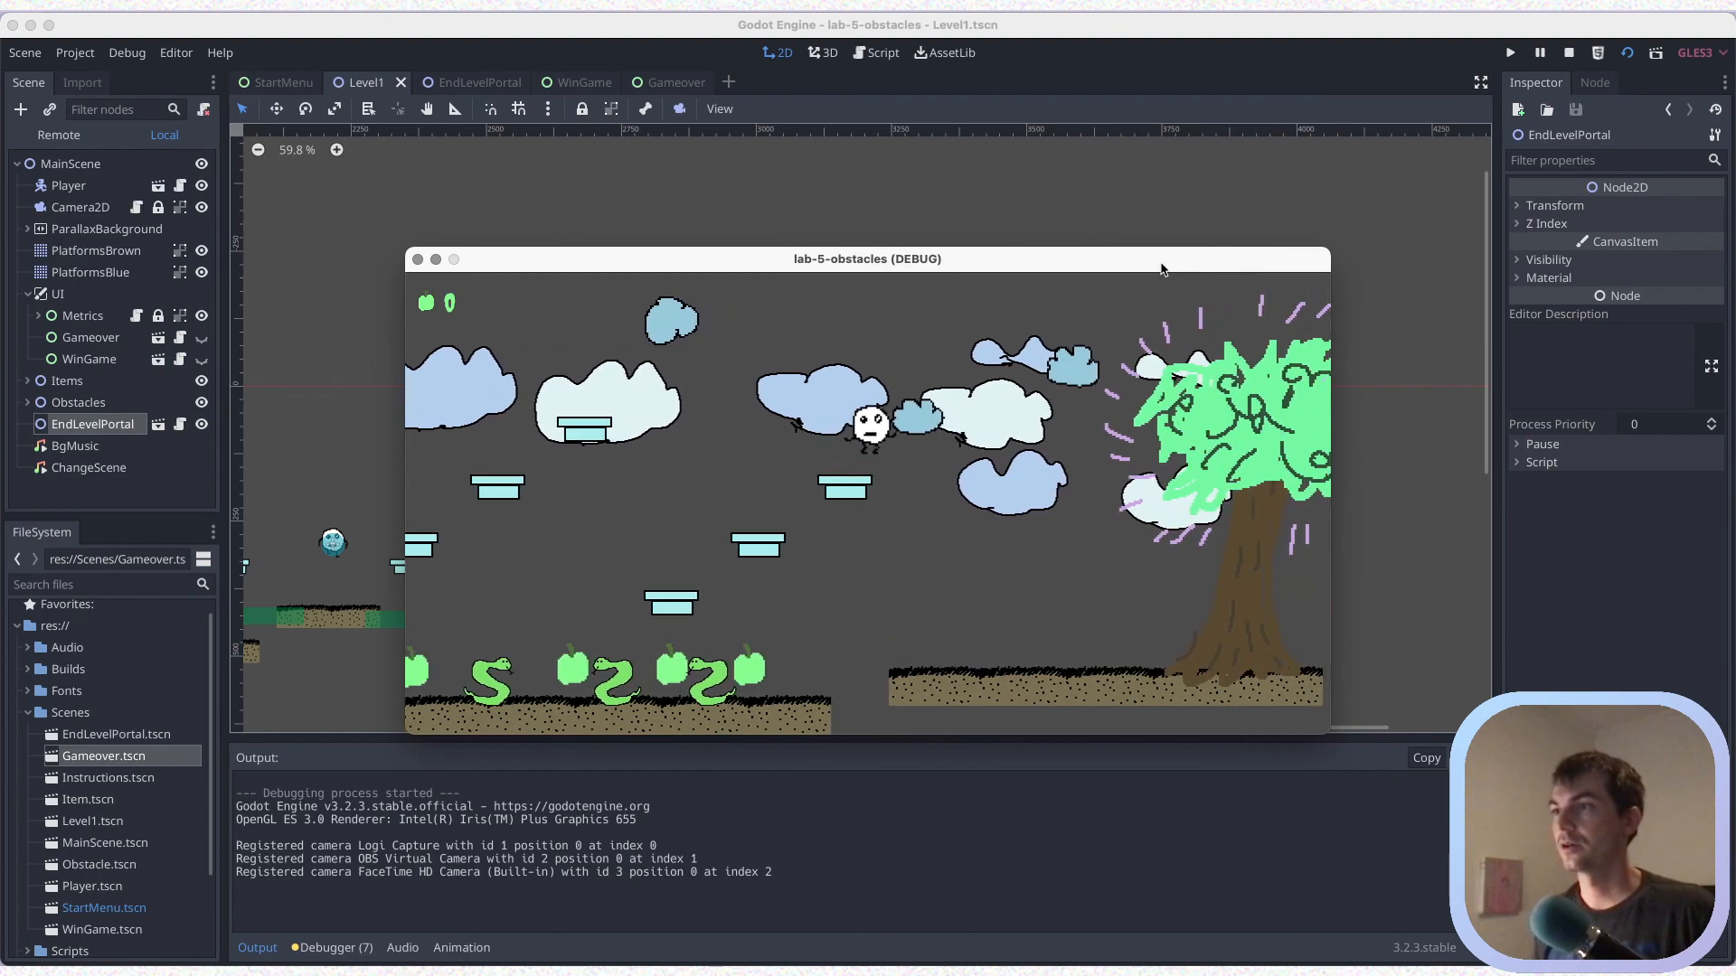
{"action": "key", "text": "Right"}
{"action": "key", "text": "Up"}
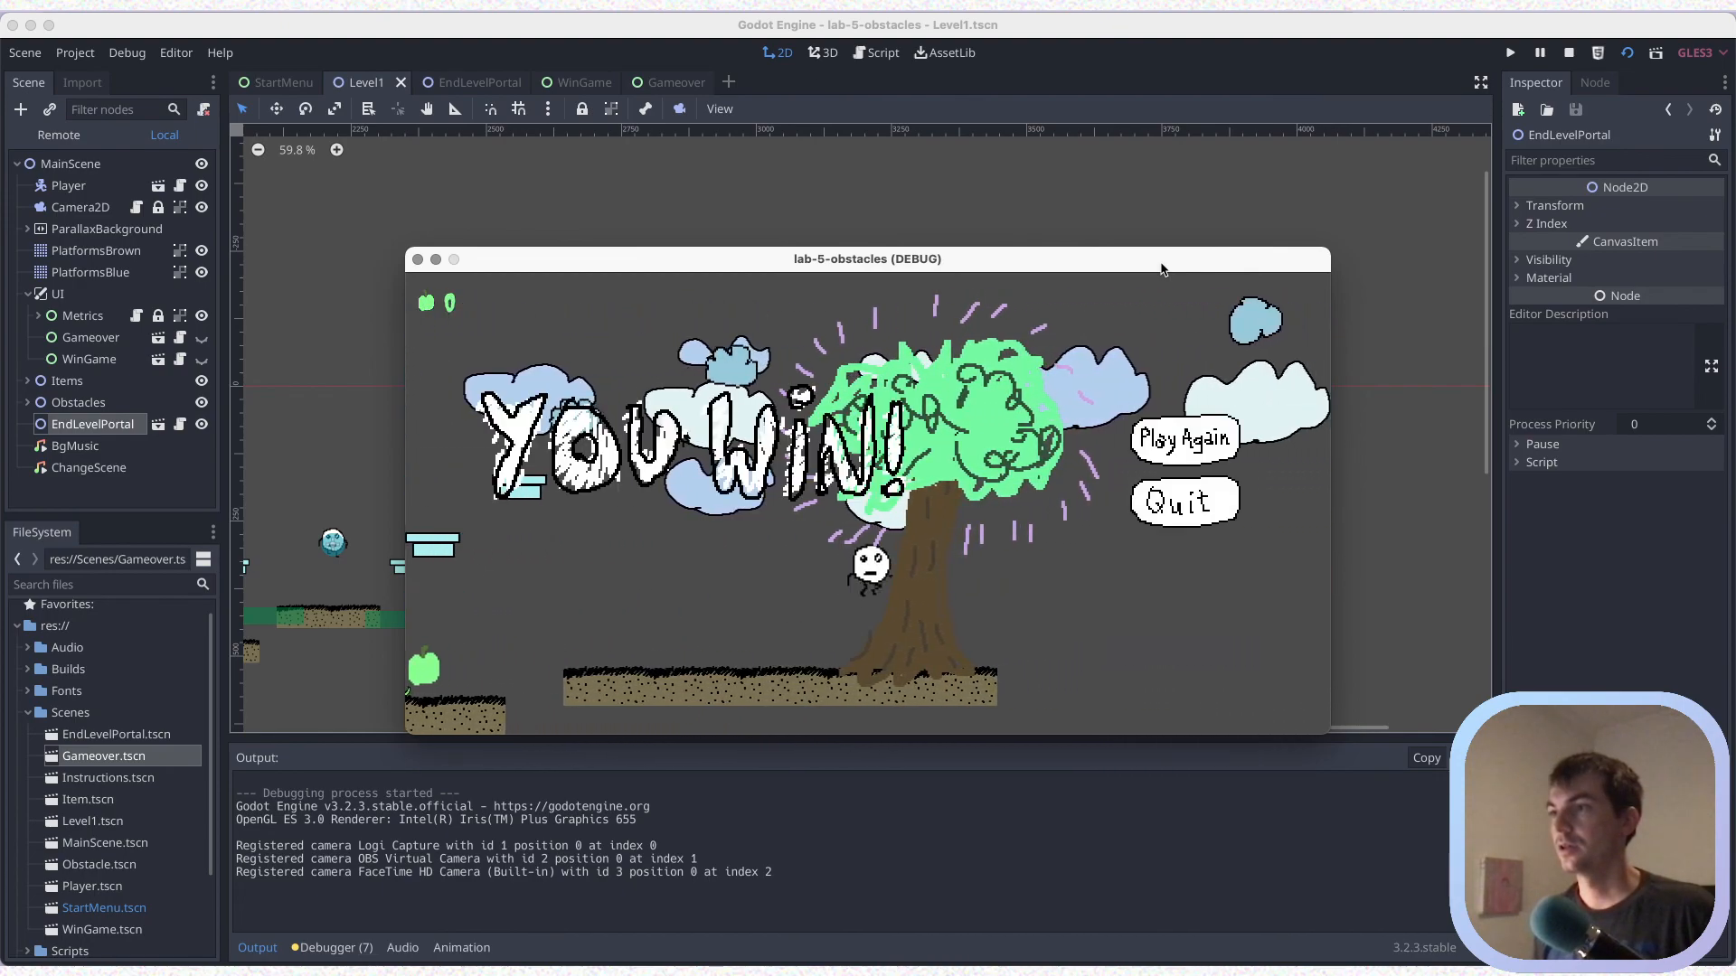
{"action": "key", "text": "Left"}
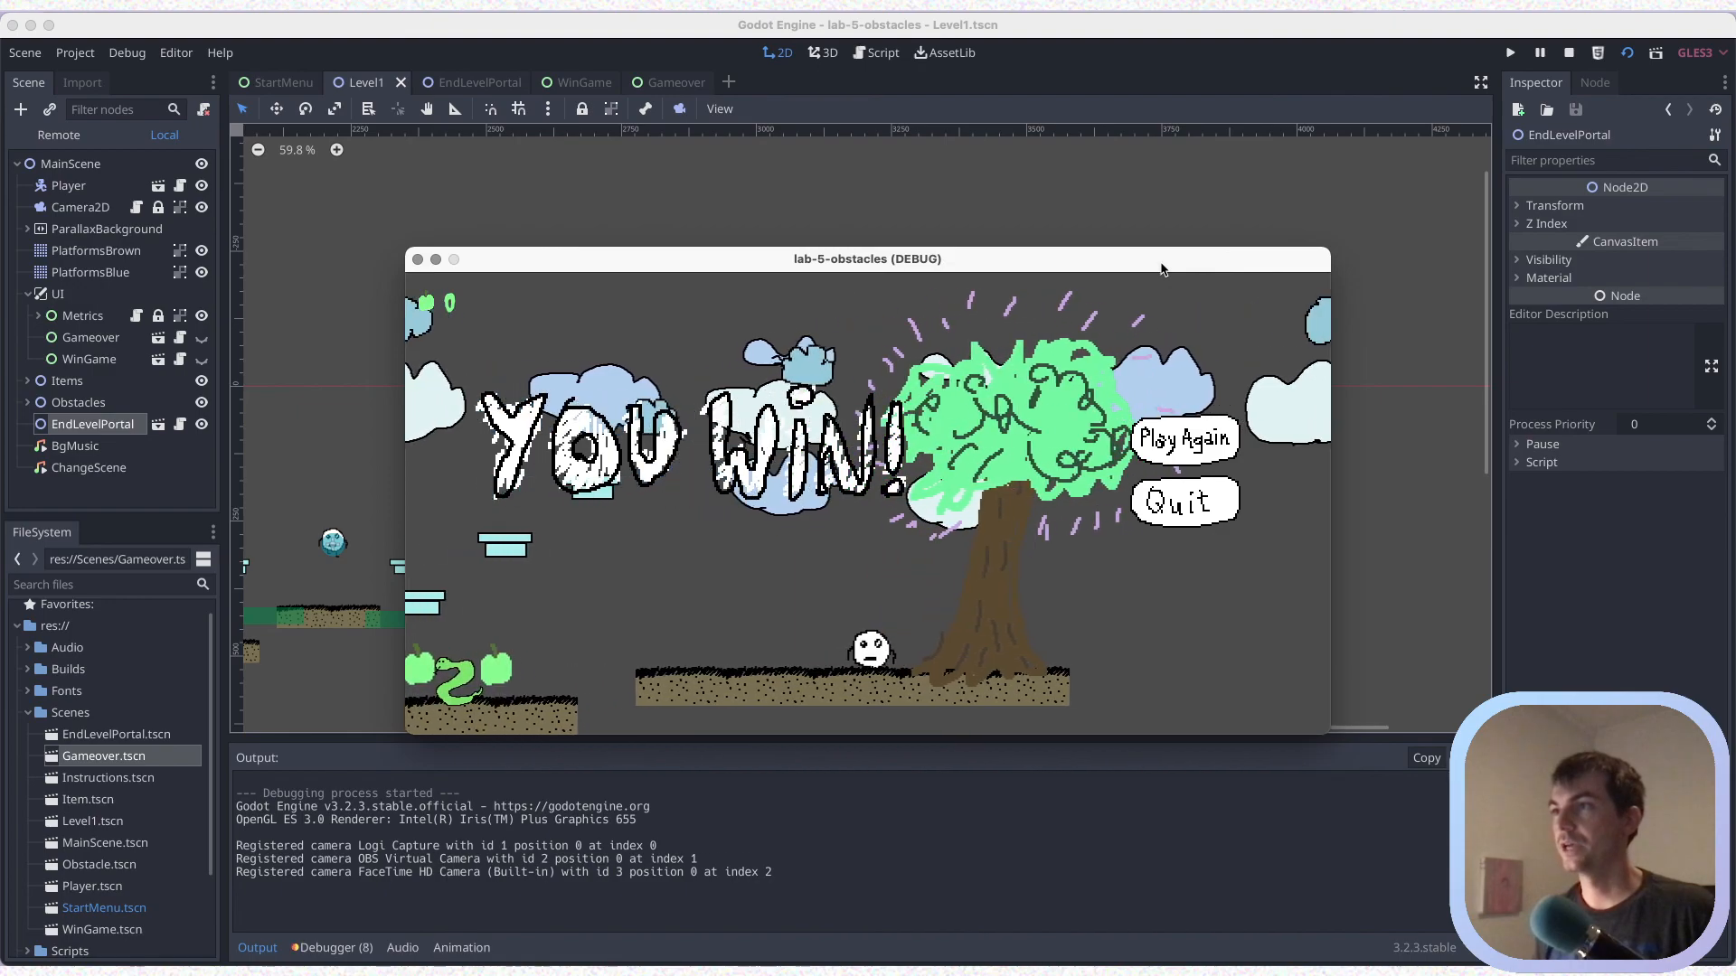
{"action": "key", "text": "Right"}
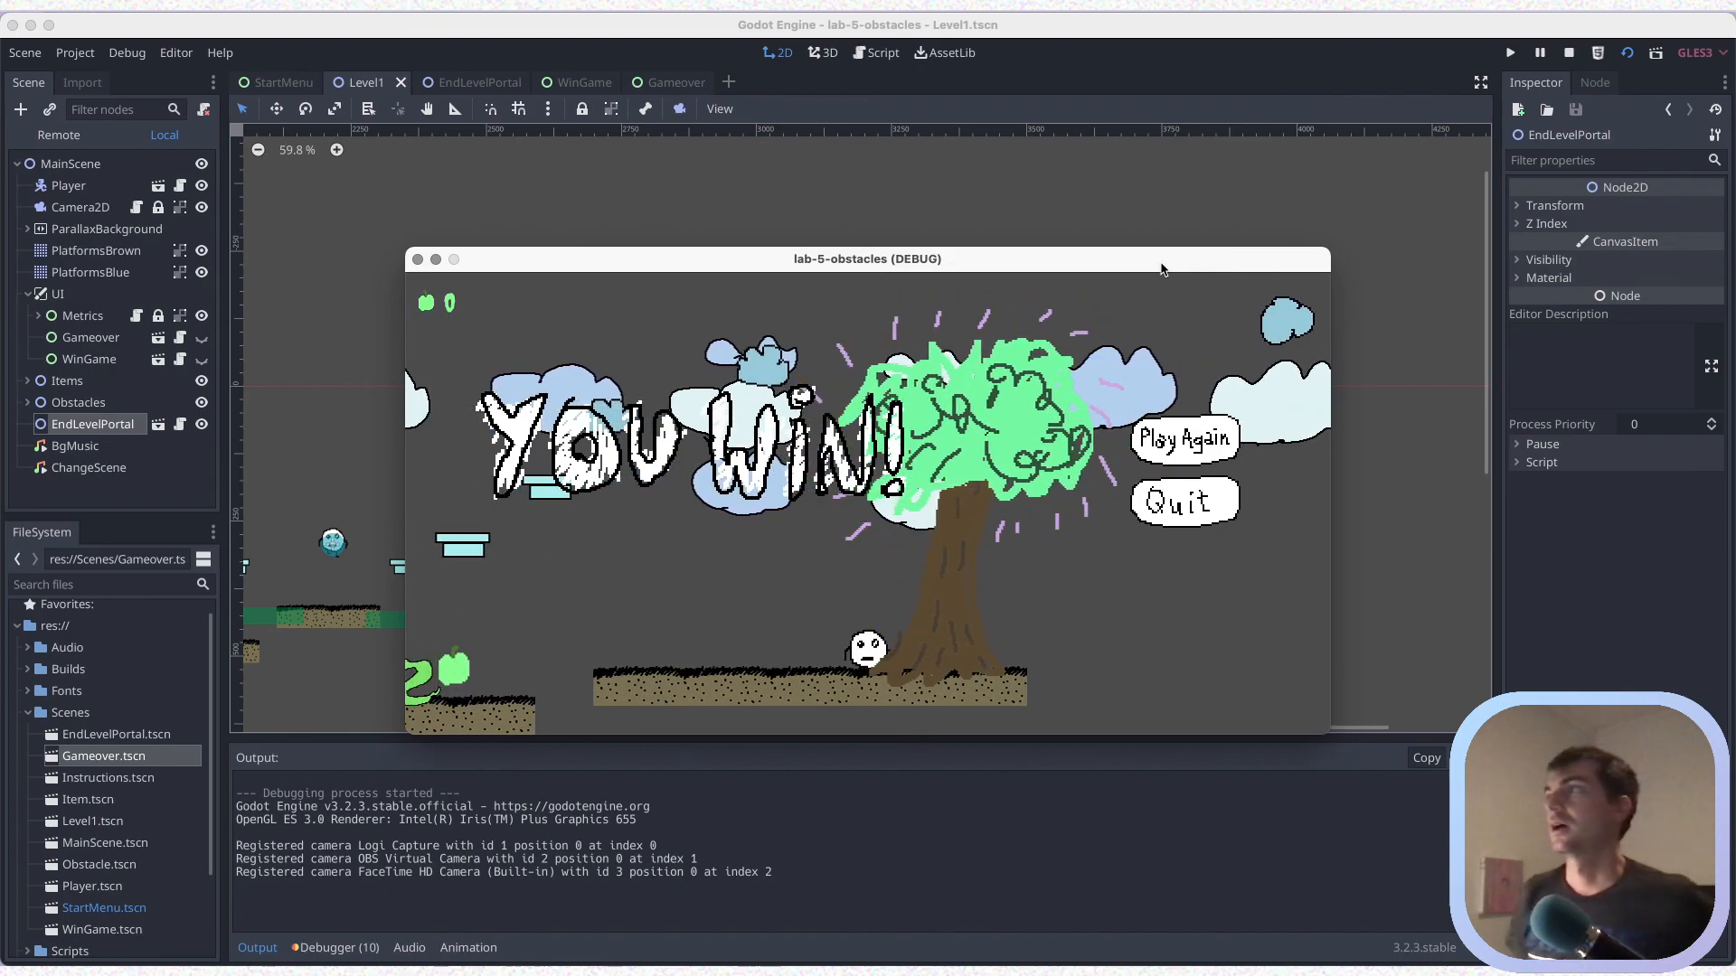
{"action": "key", "text": "Left"}
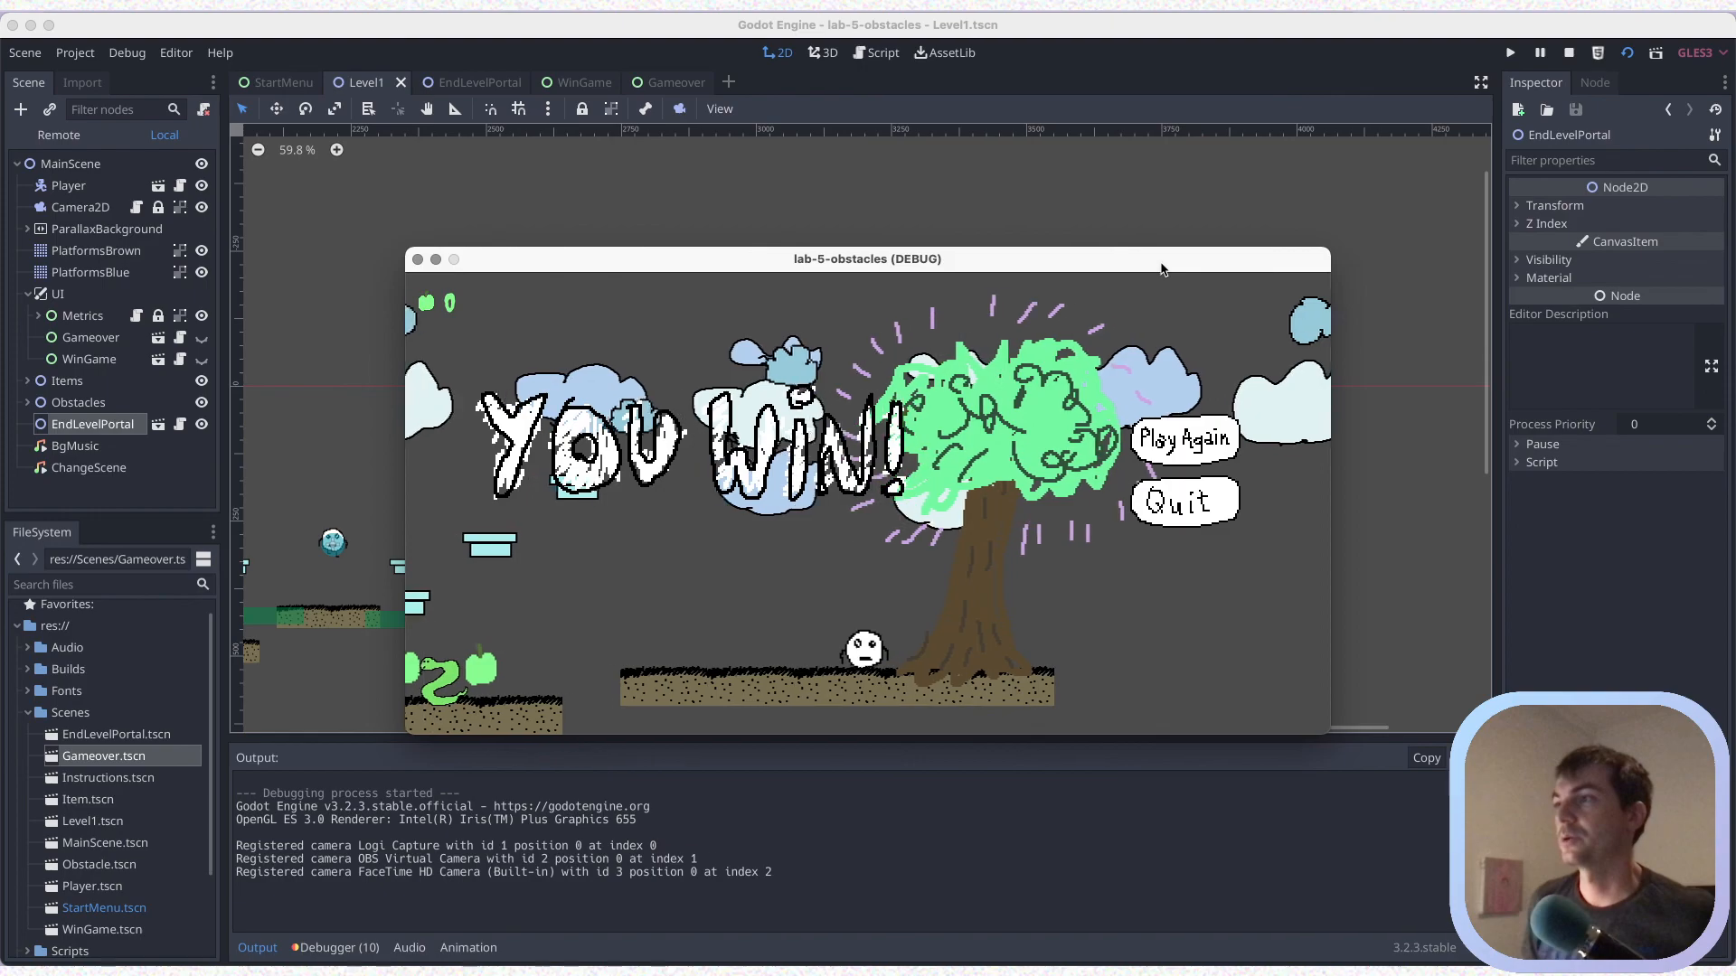
{"action": "key", "text": "Left"}
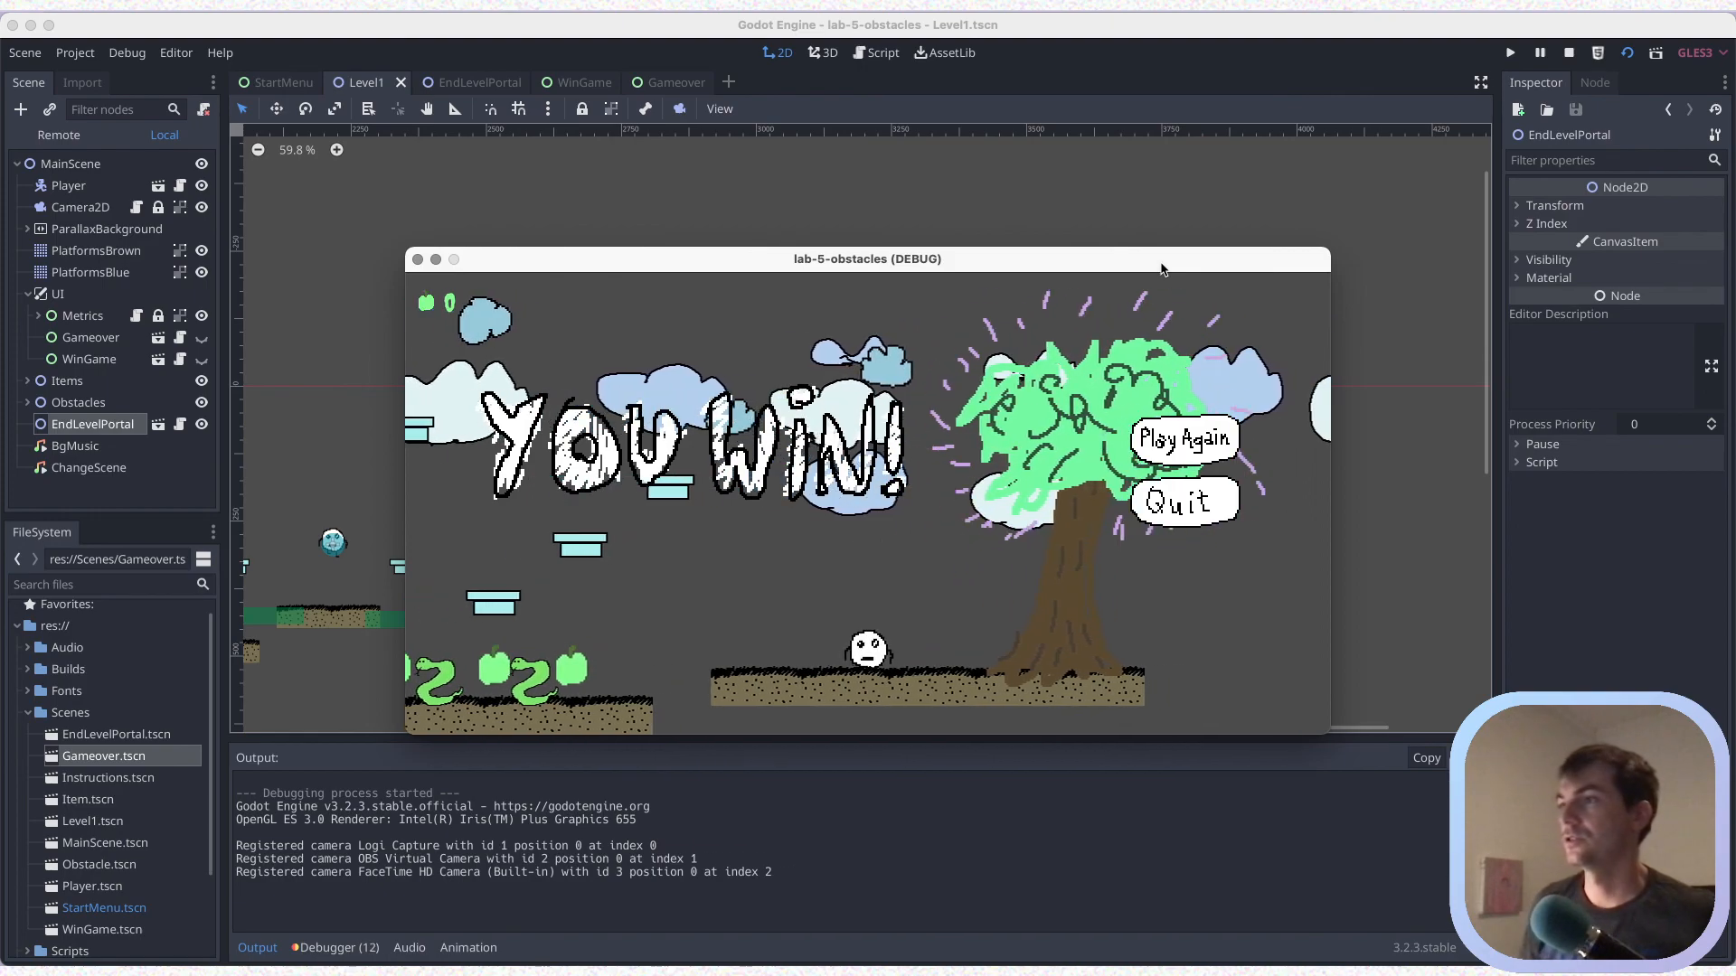
Test Play Again on the win screen, replay the level to the portal tree, quit the game, and save the scene
{"action": "left_click", "coordinate": [1207, 446]}
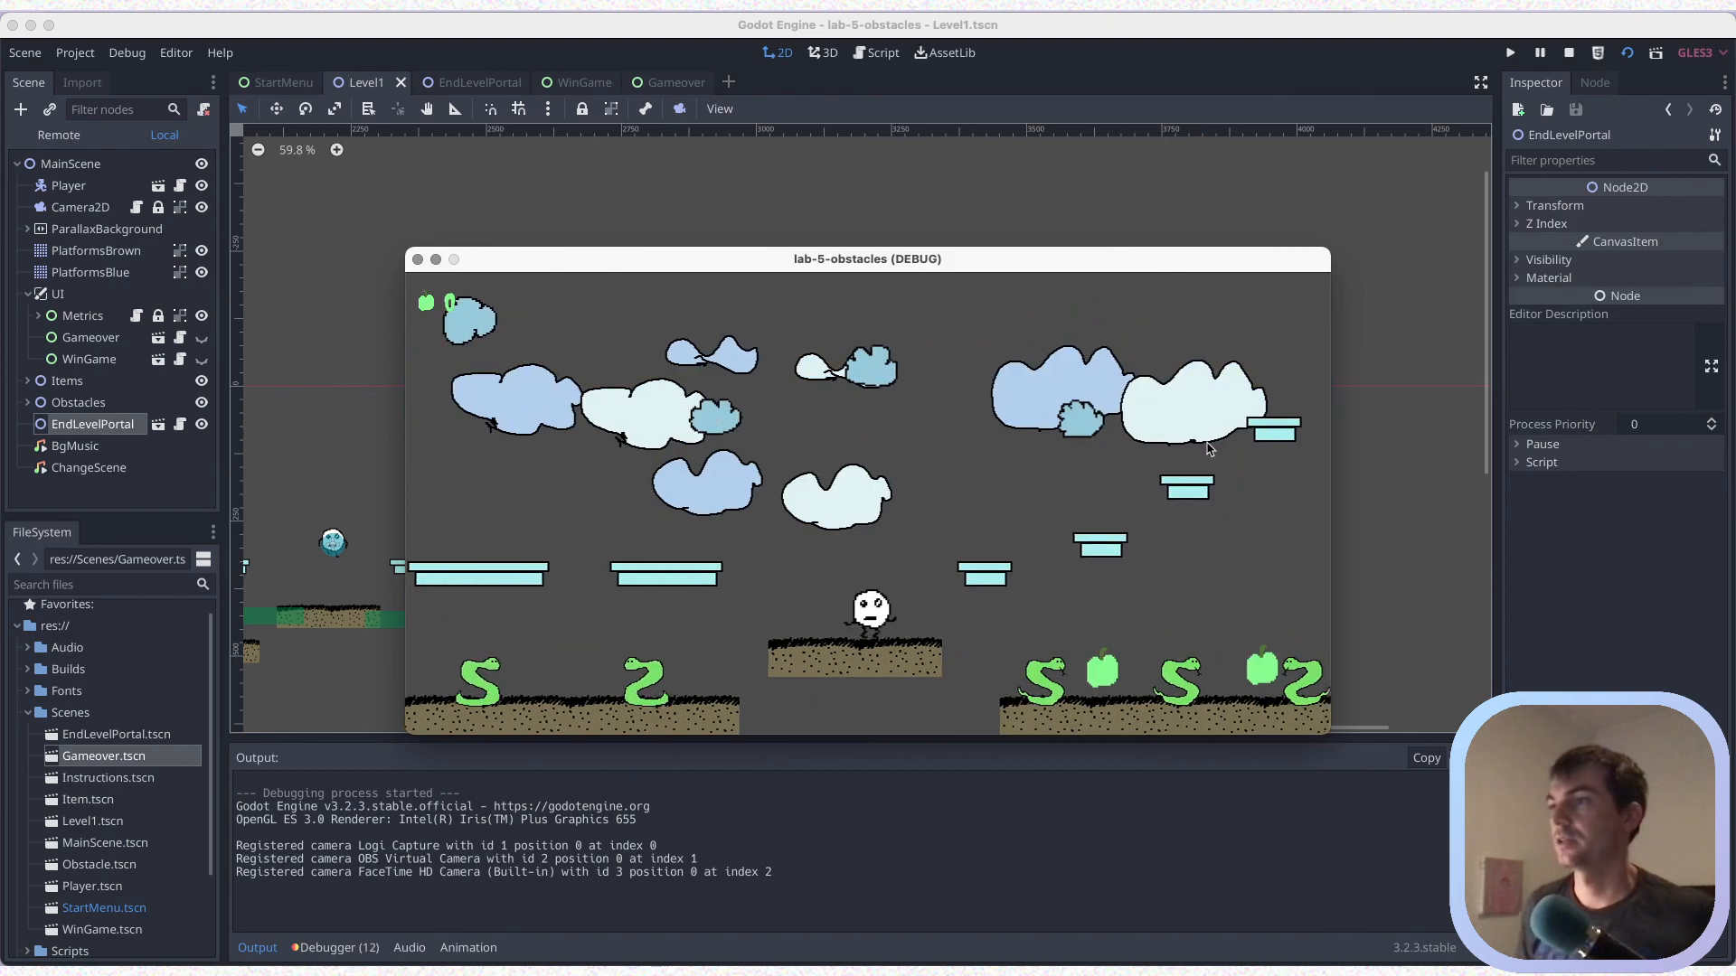
{"action": "key", "text": "Right"}
{"action": "key", "text": "Up"}
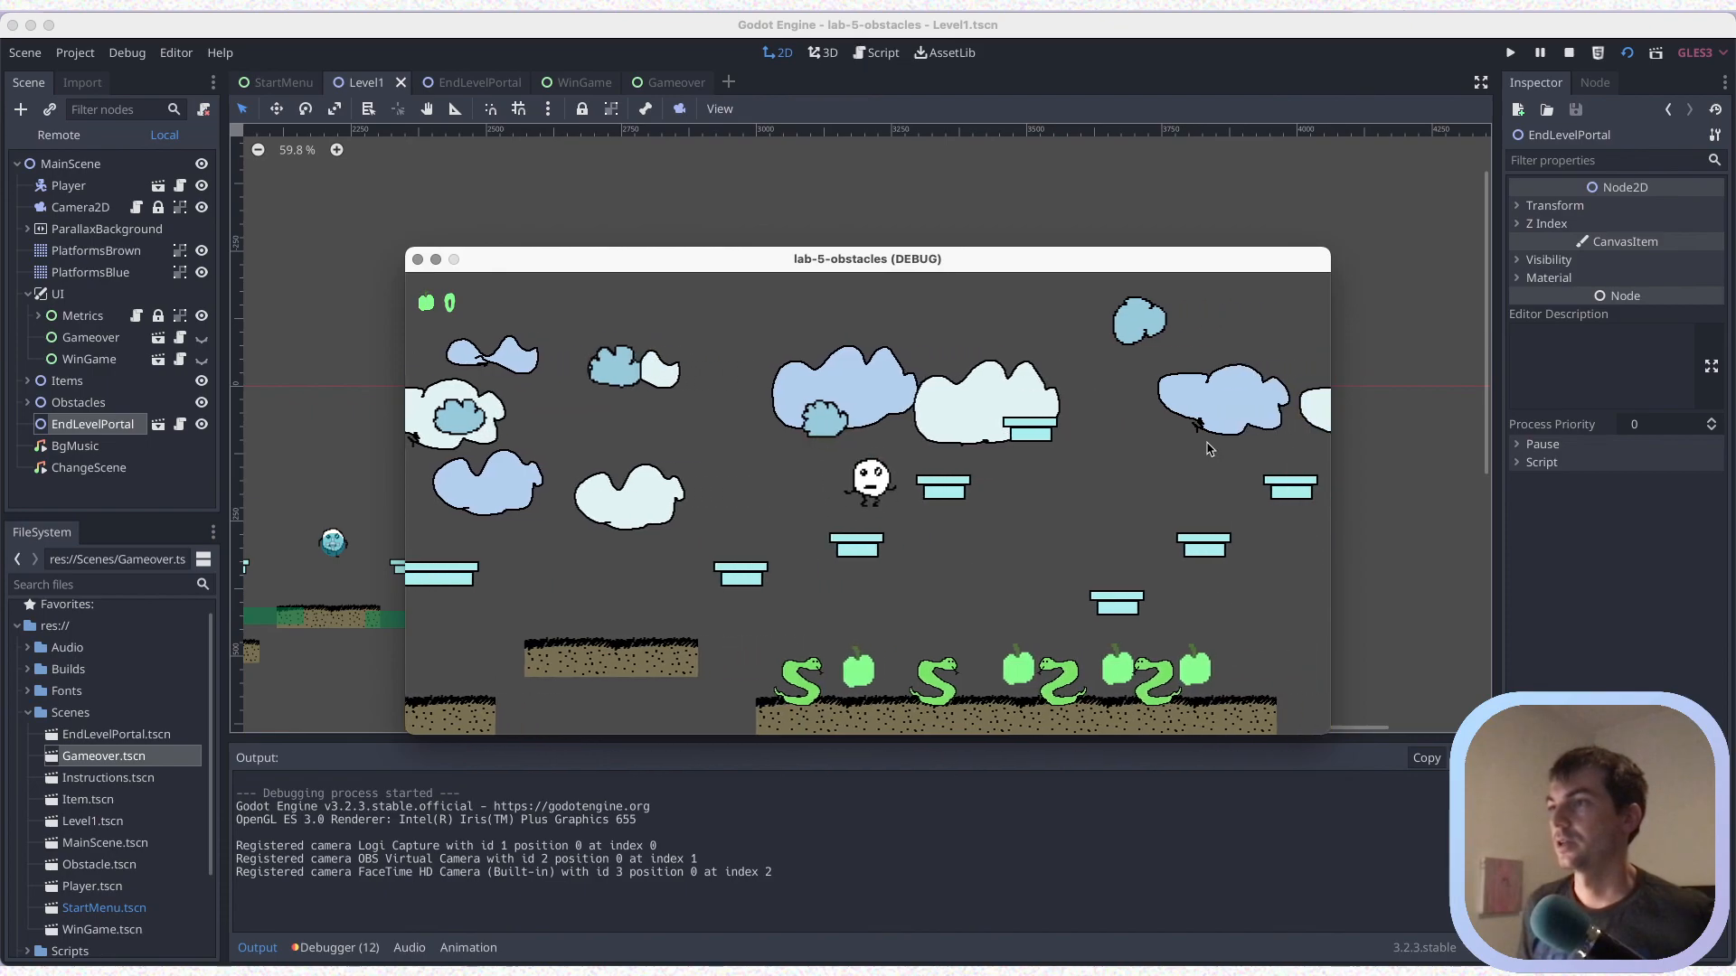
{"action": "key", "text": "Right"}
{"action": "key", "text": "Up"}
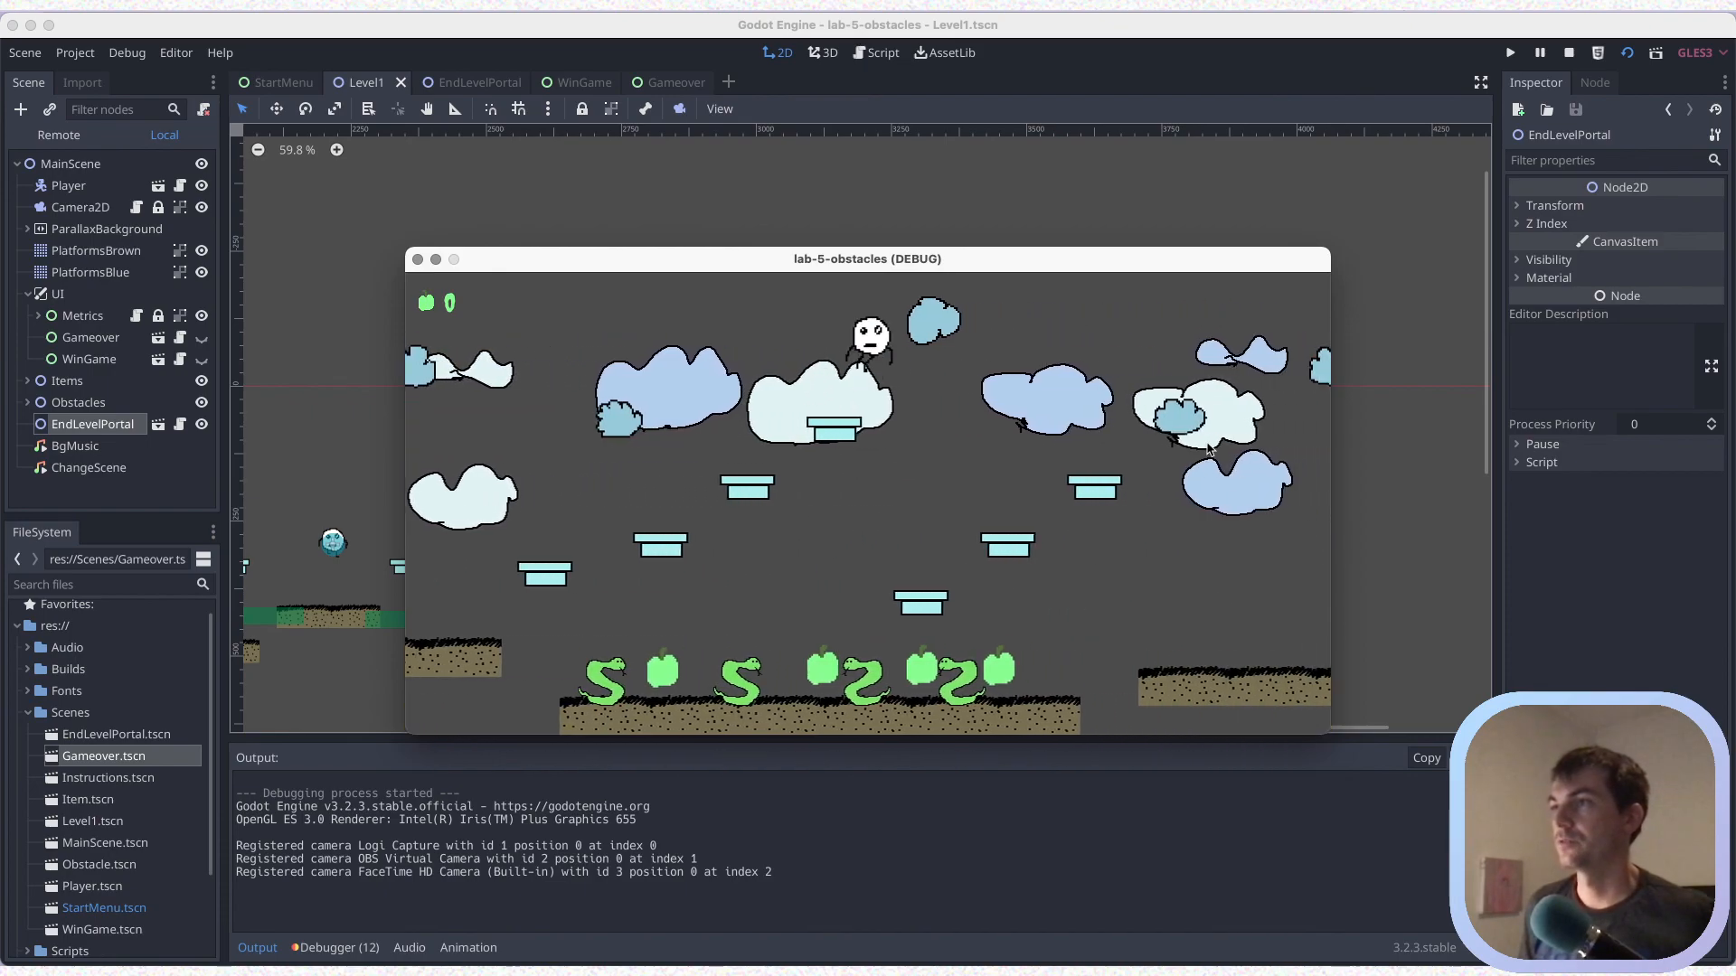
{"action": "key", "text": "Right"}
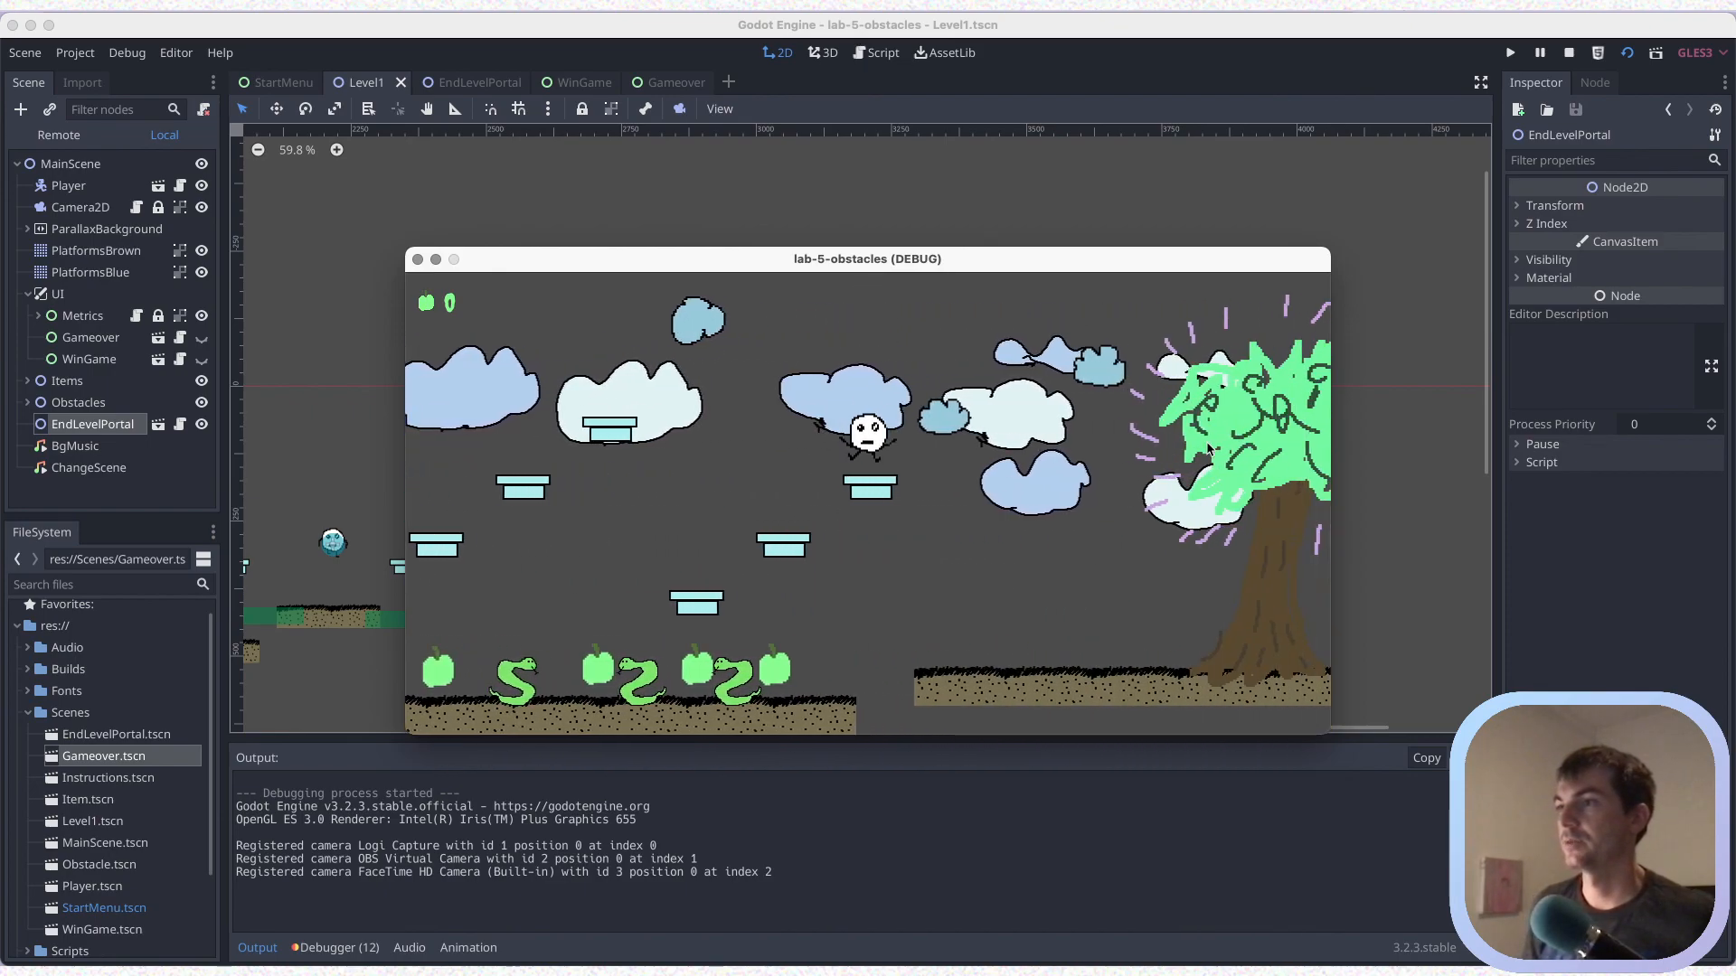
{"action": "key", "text": "Right"}
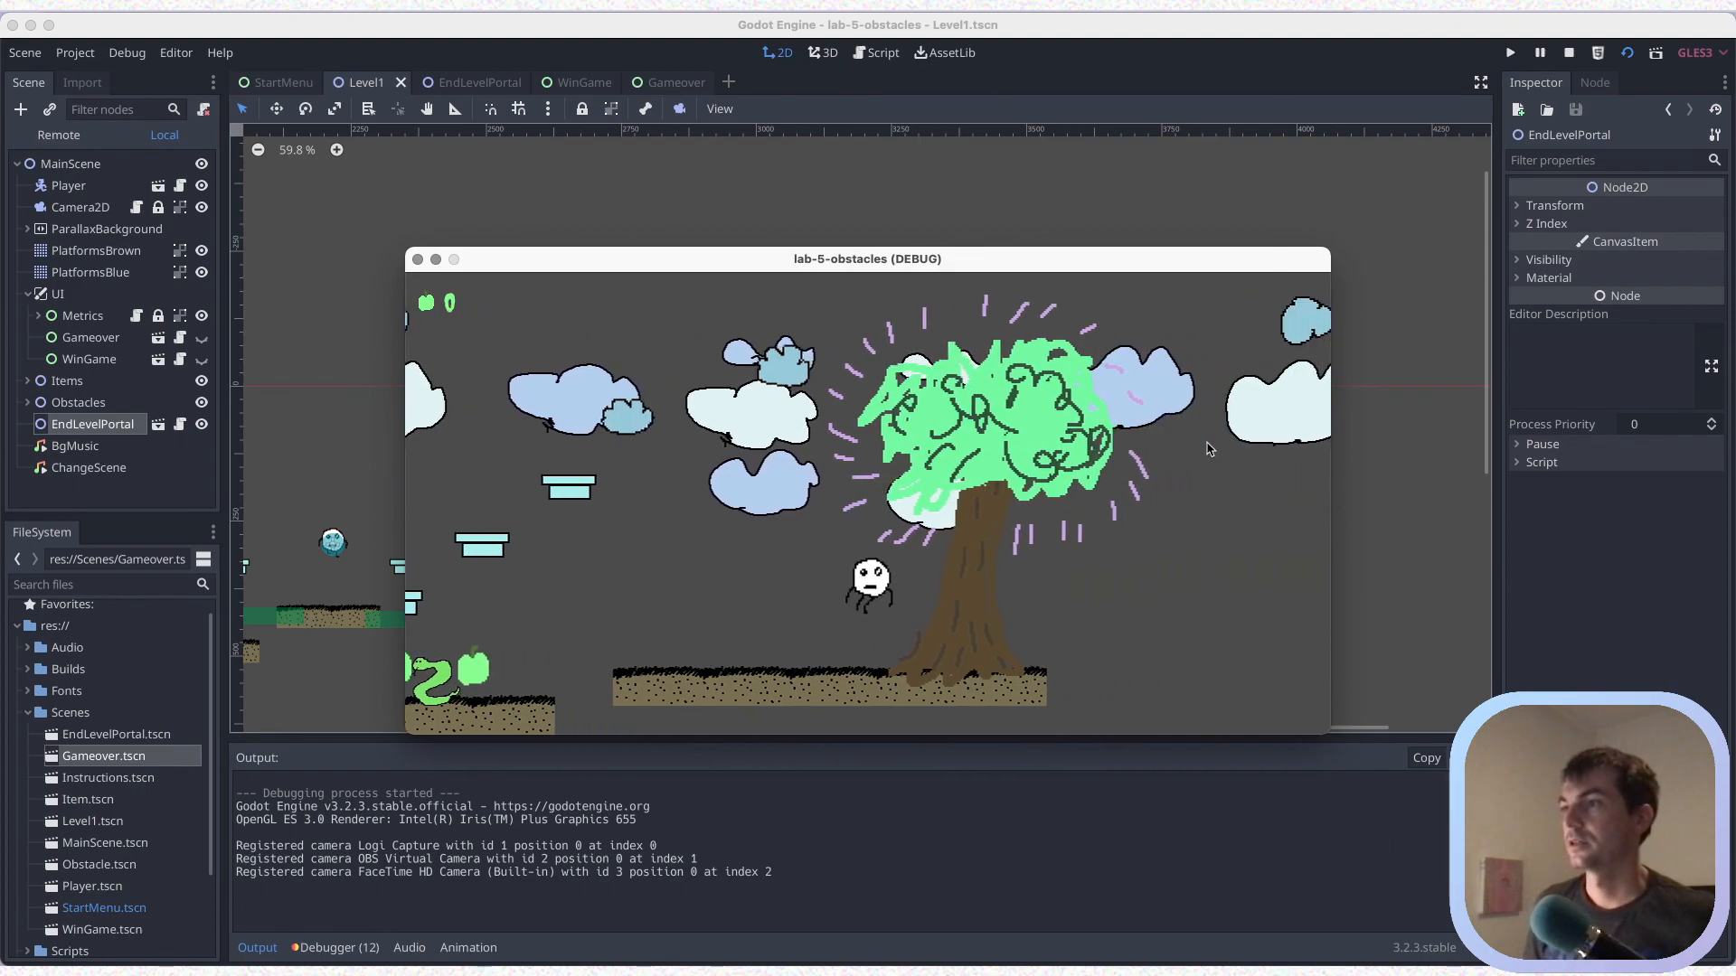
{"action": "key", "text": "Right"}
{"action": "left_click", "coordinate": [1121, 500]}
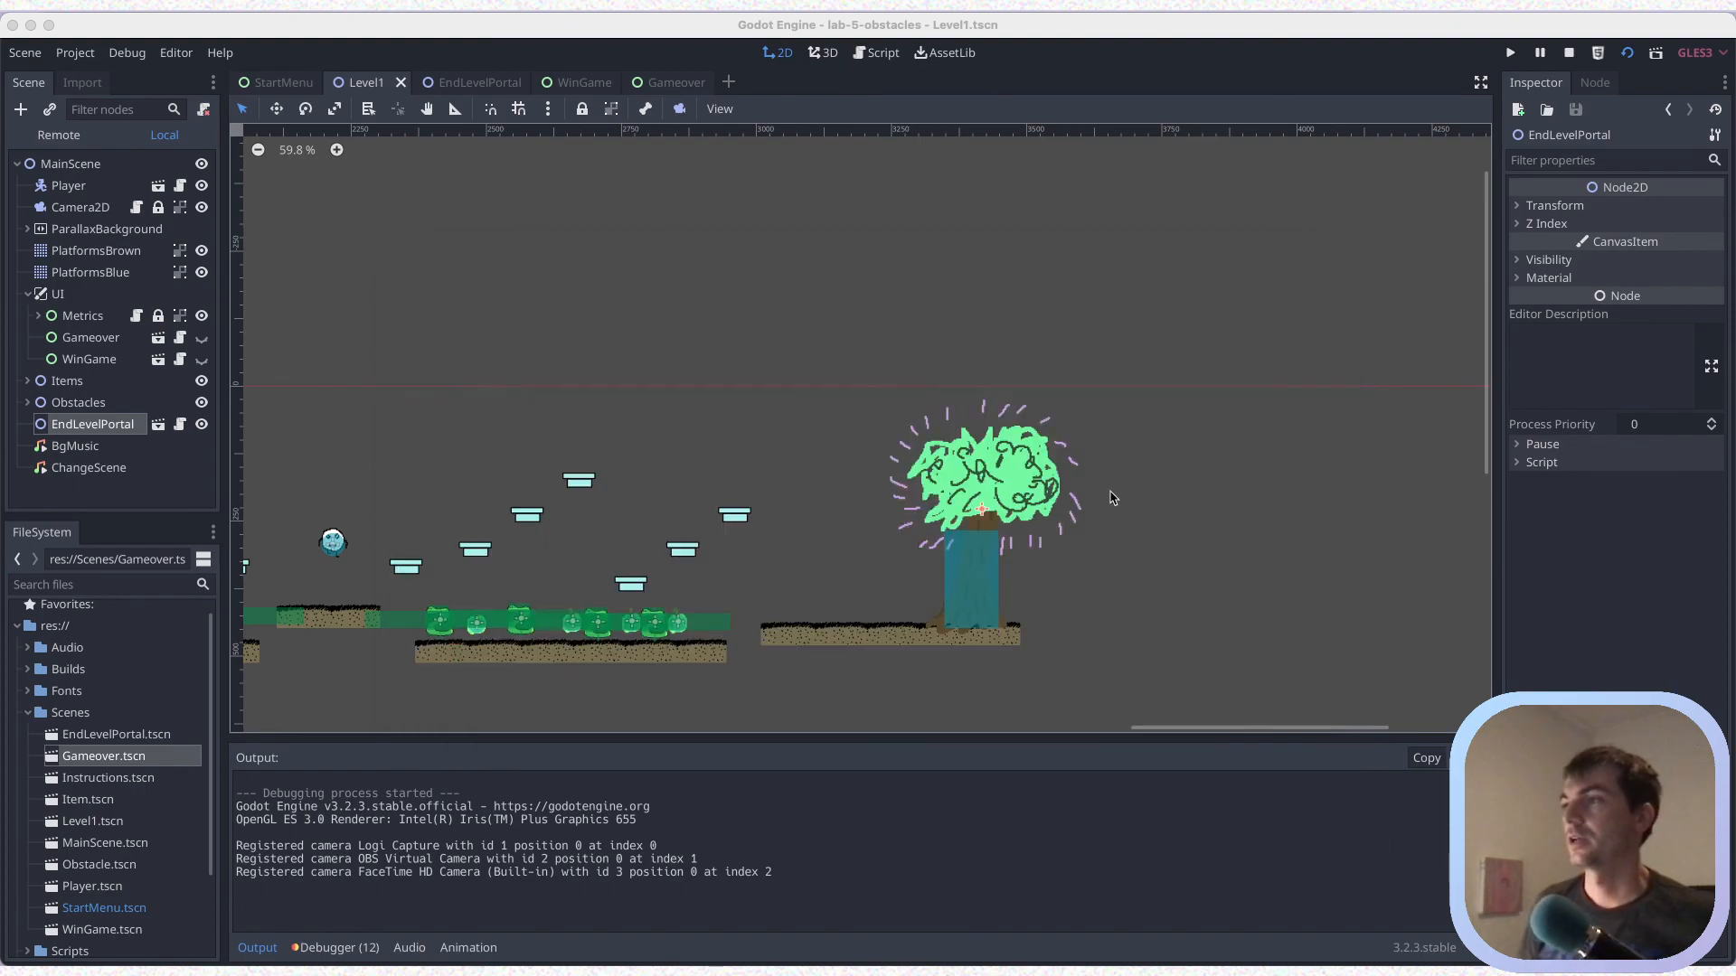
{"action": "key", "text": "super+s"}
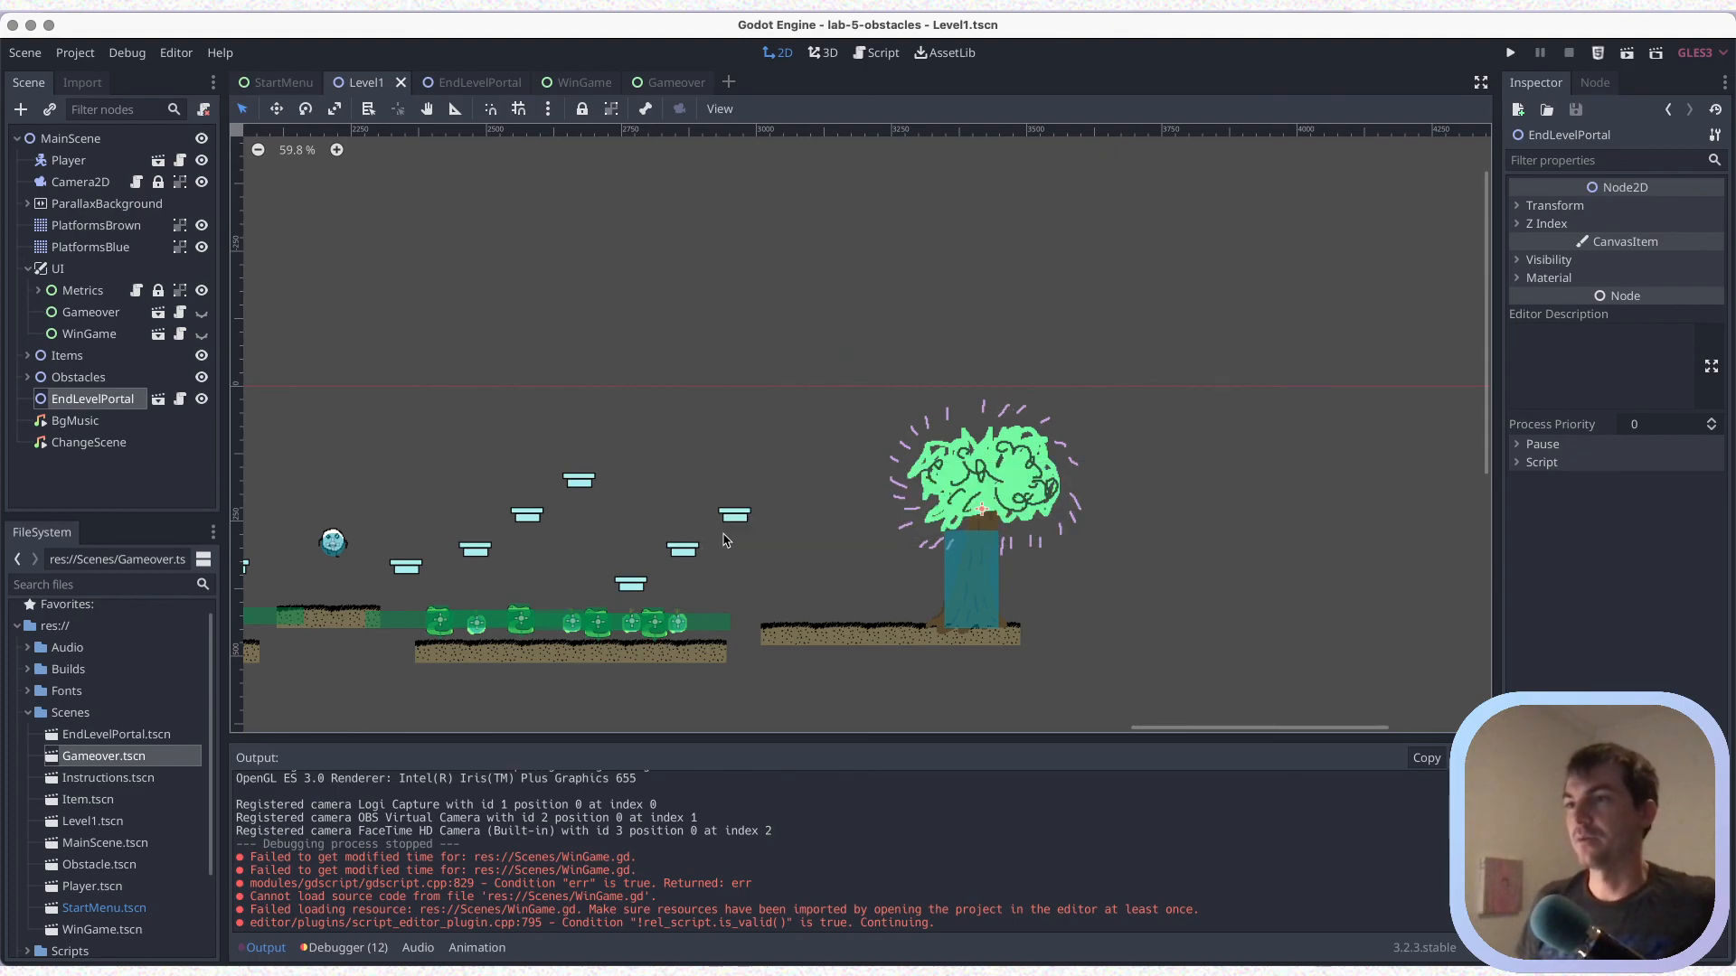
Look over the Level1 layout from the EndLevelPortal tree back across the obstacles, blue platforms and earlier brown platforms
{"action": "scroll", "coordinate": [714, 547], "scroll_direction": "left", "scroll_amount": 6}
{"action": "scroll", "coordinate": [714, 547], "scroll_direction": "down", "scroll_amount": 3}
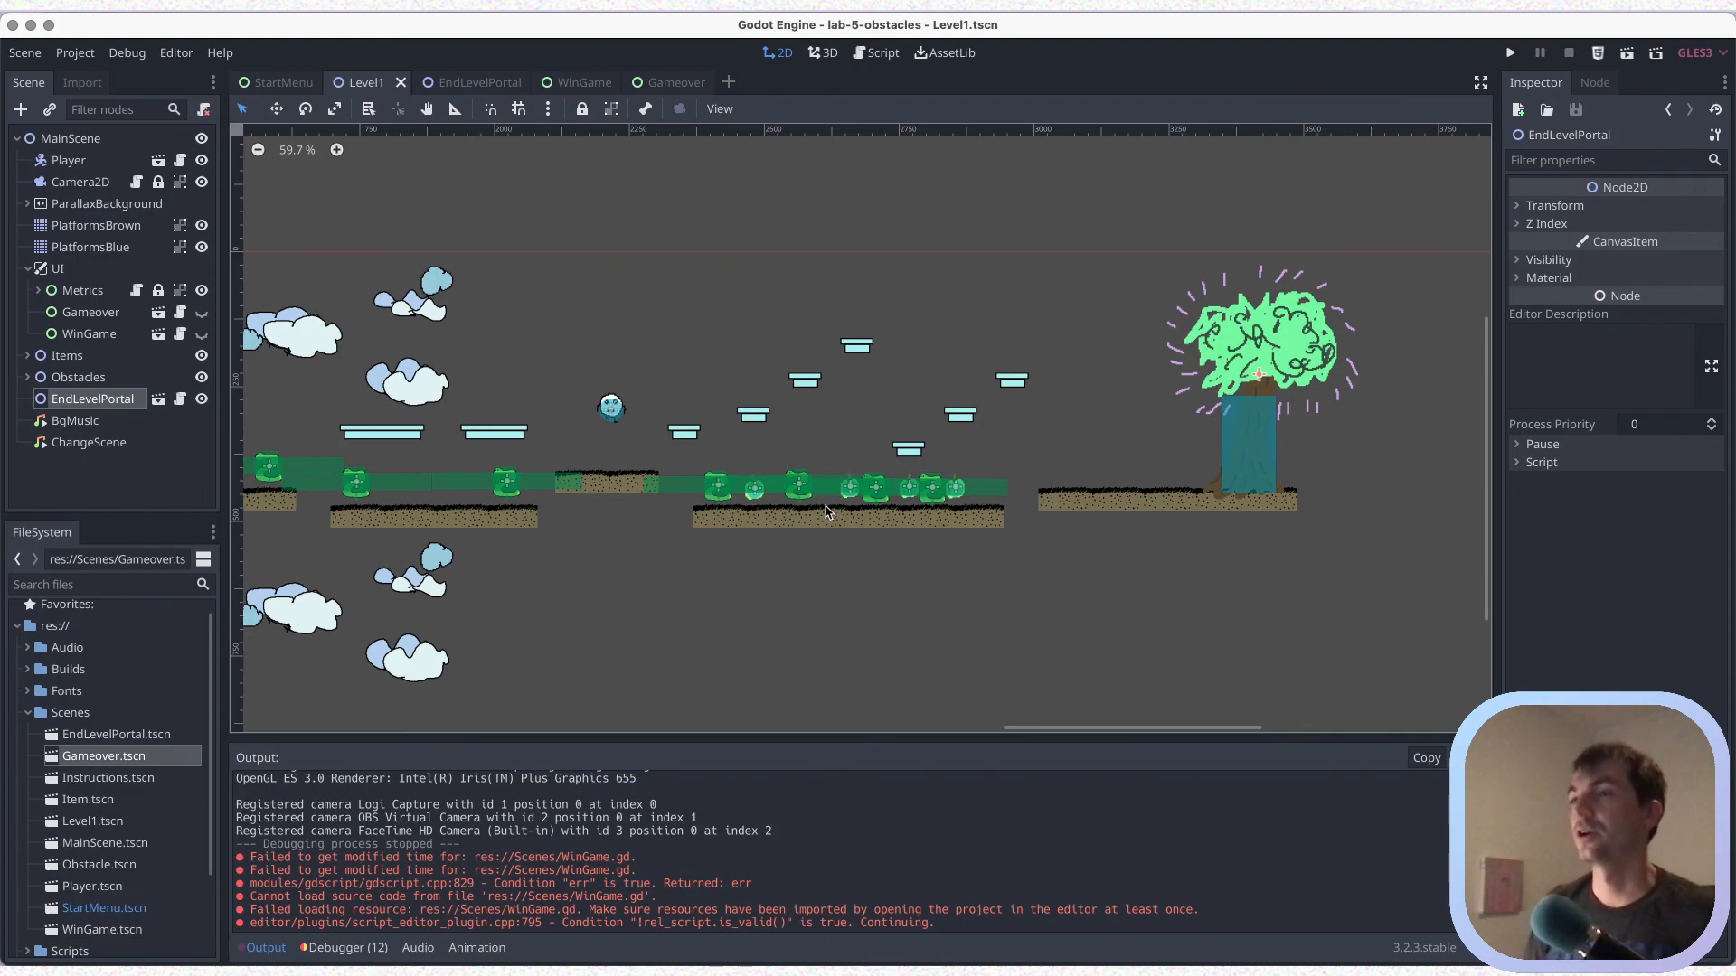
{"action": "scroll", "coordinate": [995, 604], "scroll_direction": "left", "scroll_amount": 6}
{"action": "scroll", "coordinate": [1015, 607], "scroll_direction": "down", "scroll_amount": 2}
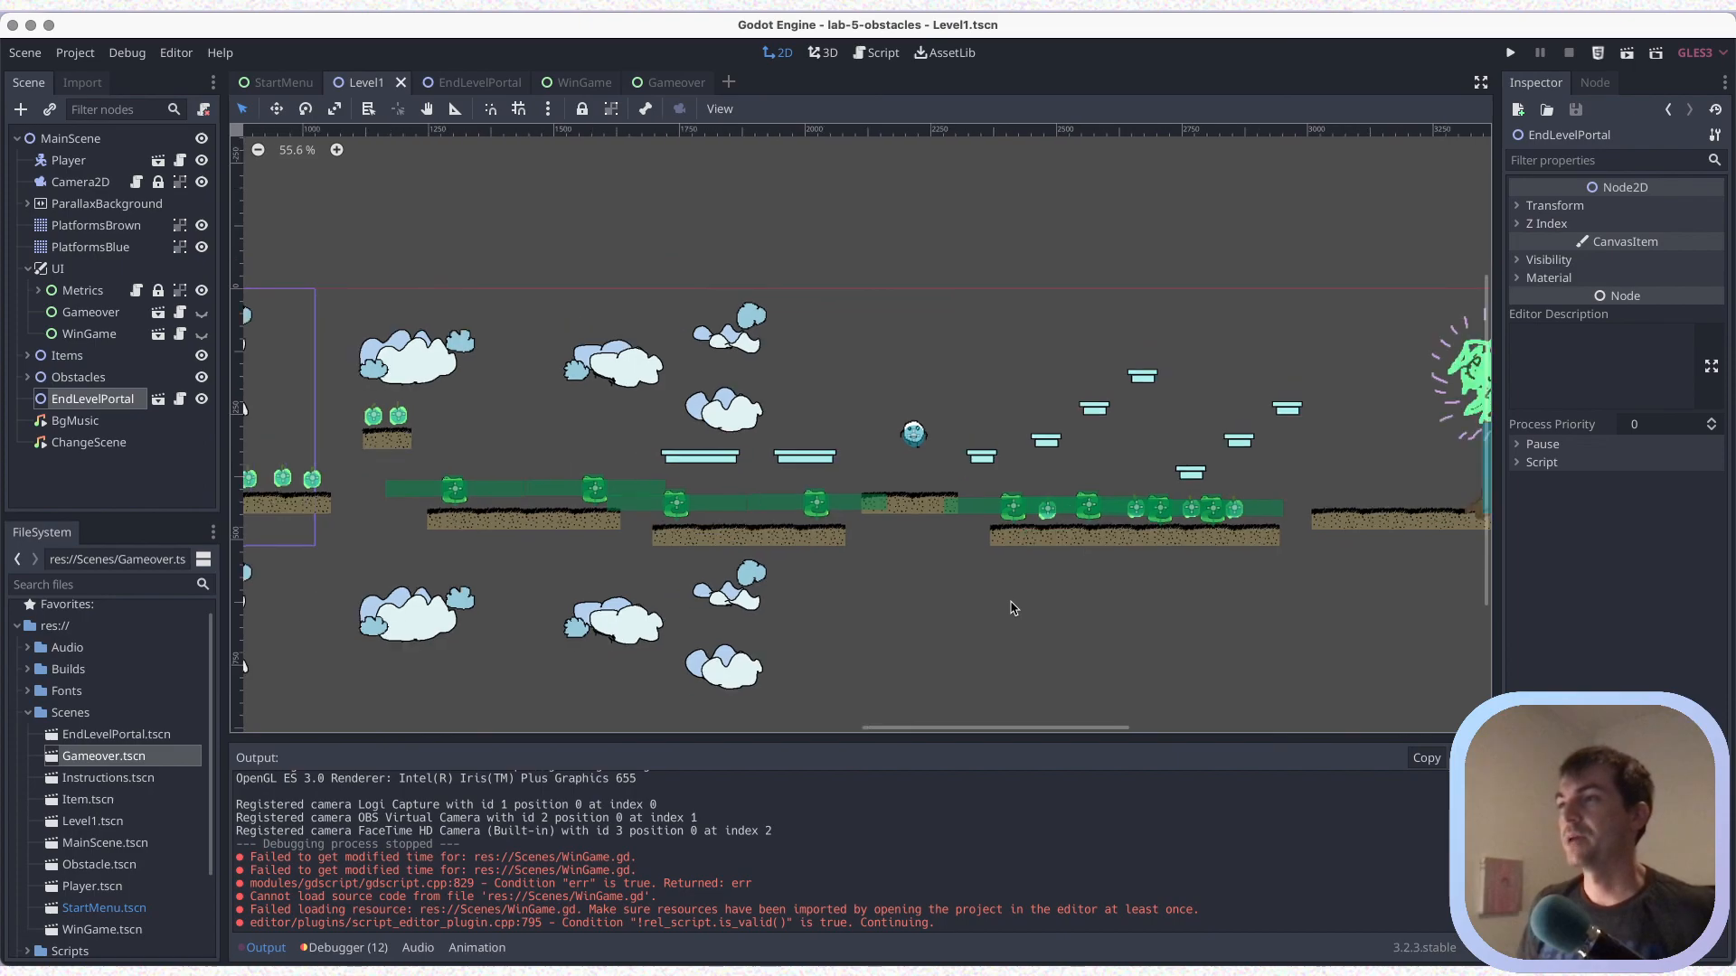
{"action": "scroll", "coordinate": [1014, 608], "scroll_direction": "down", "scroll_amount": 1}
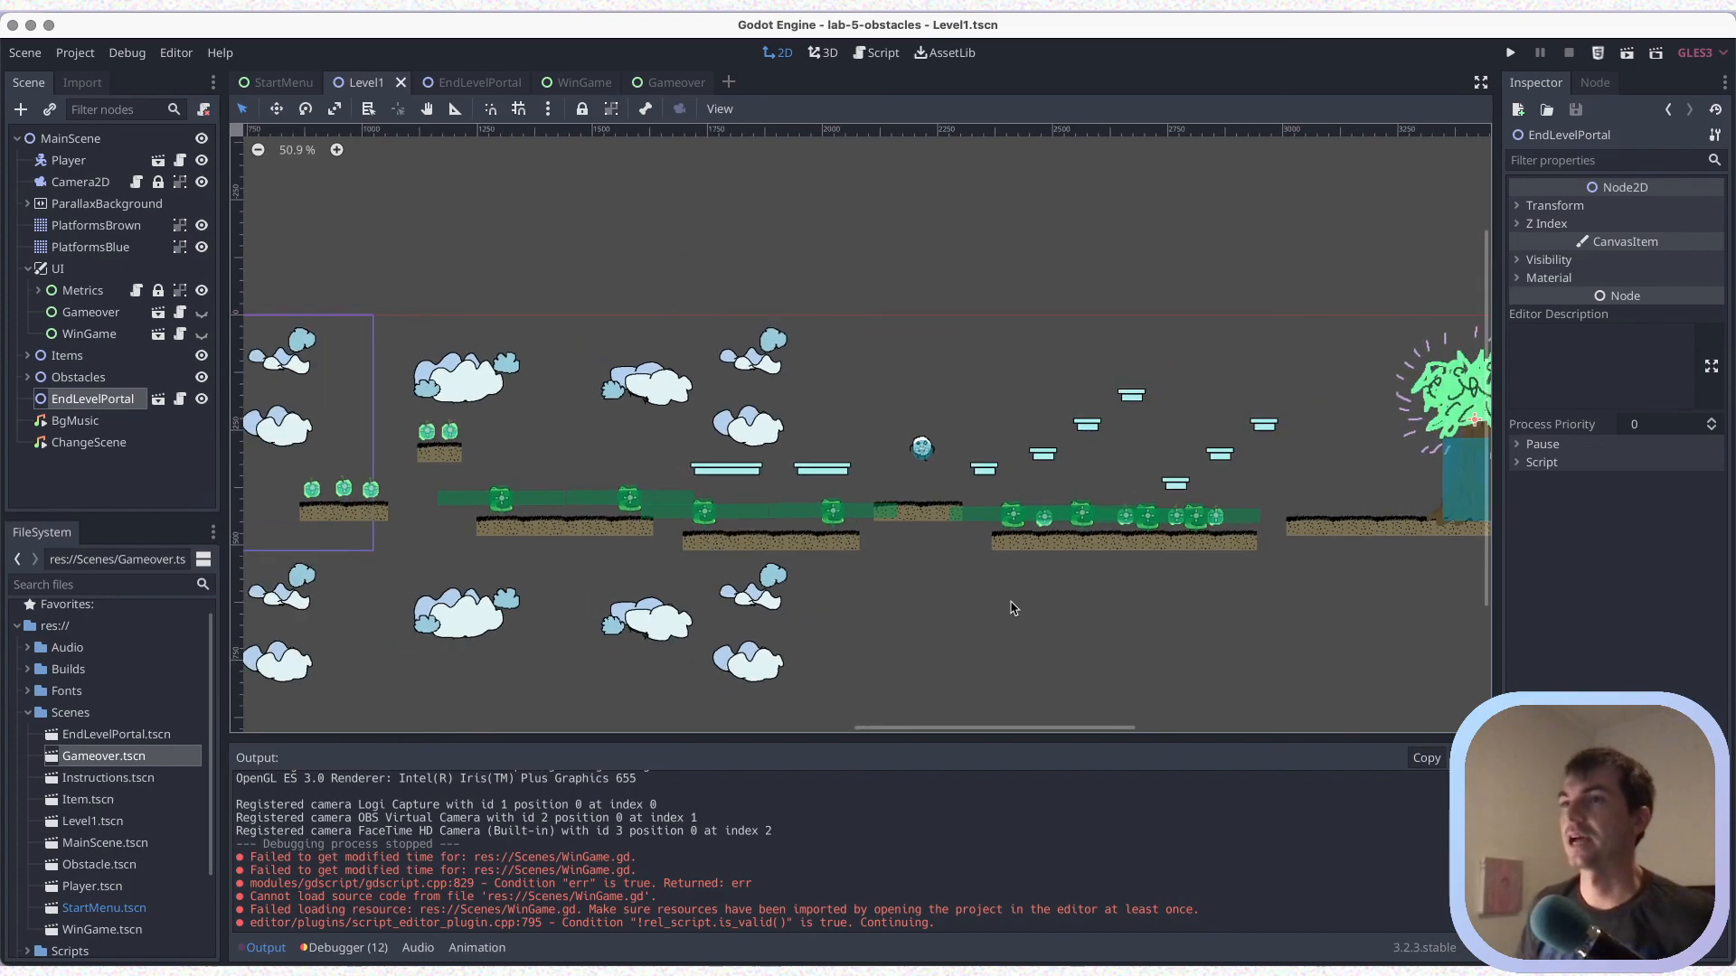
{"action": "scroll", "coordinate": [1013, 607], "scroll_direction": "down", "scroll_amount": 3}
{"action": "middle_click_drag", "start_coordinate": [969, 666], "coordinate": [1021, 633]}
{"action": "scroll", "coordinate": [1021, 634], "scroll_direction": "up", "scroll_amount": 1}
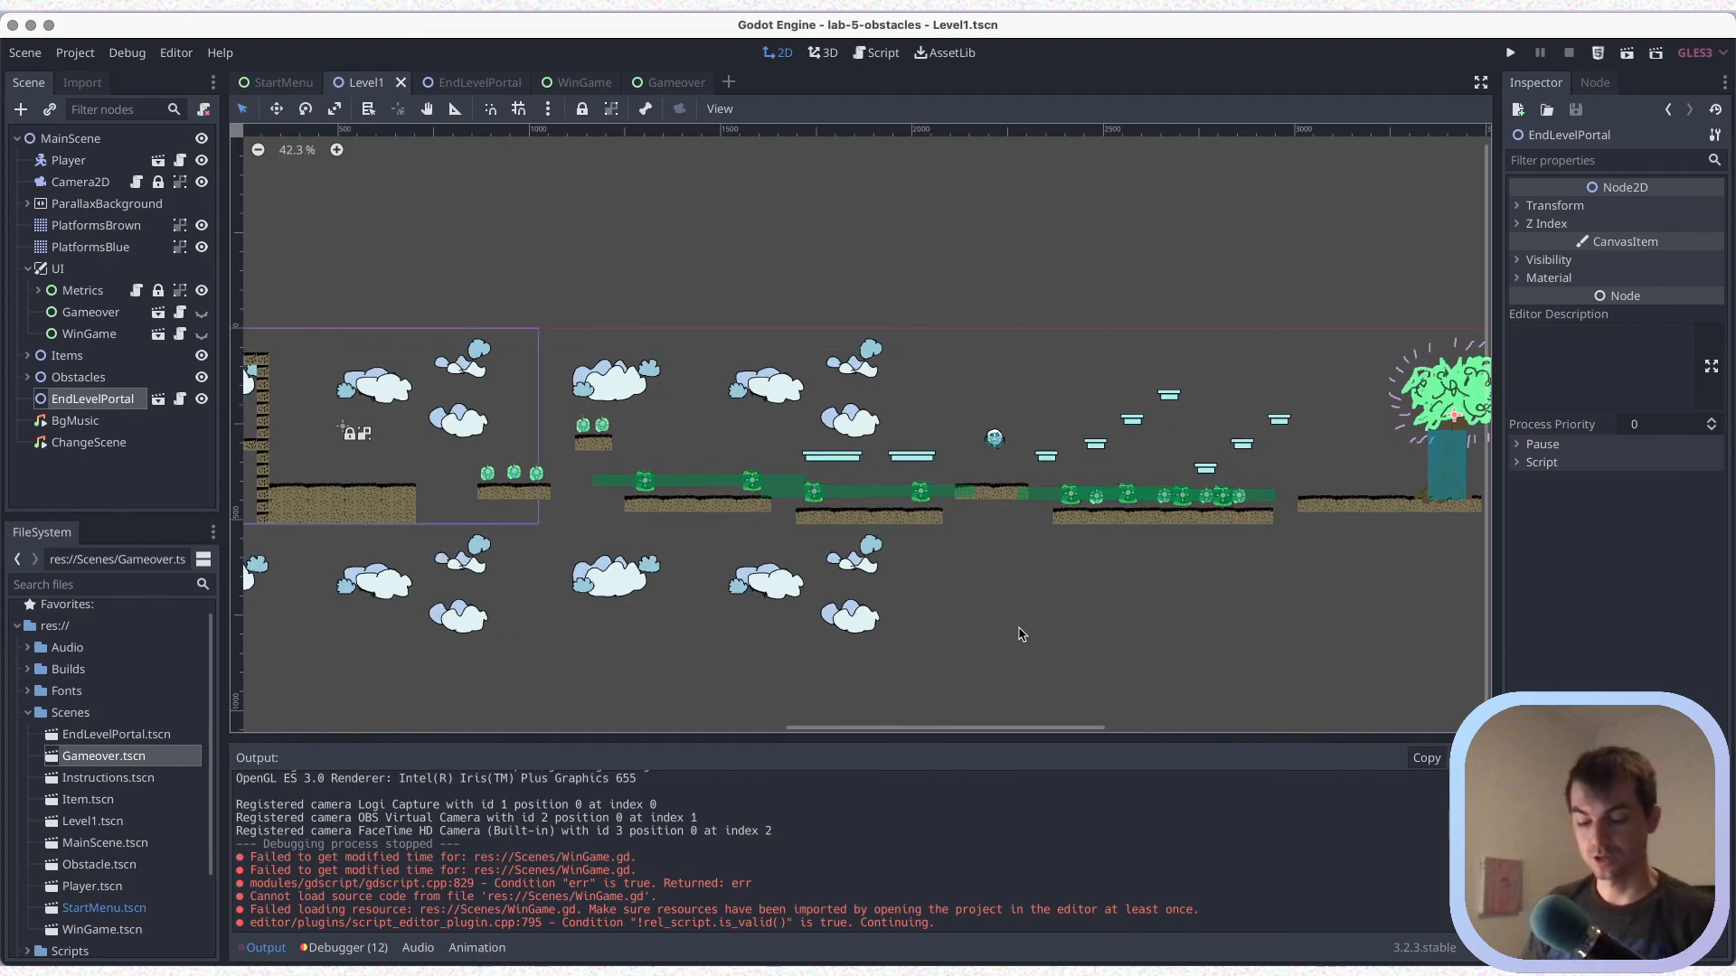
Save the Level1 scene and collapse the UI node in the scene tree
{"action": "key", "text": "super+s"}
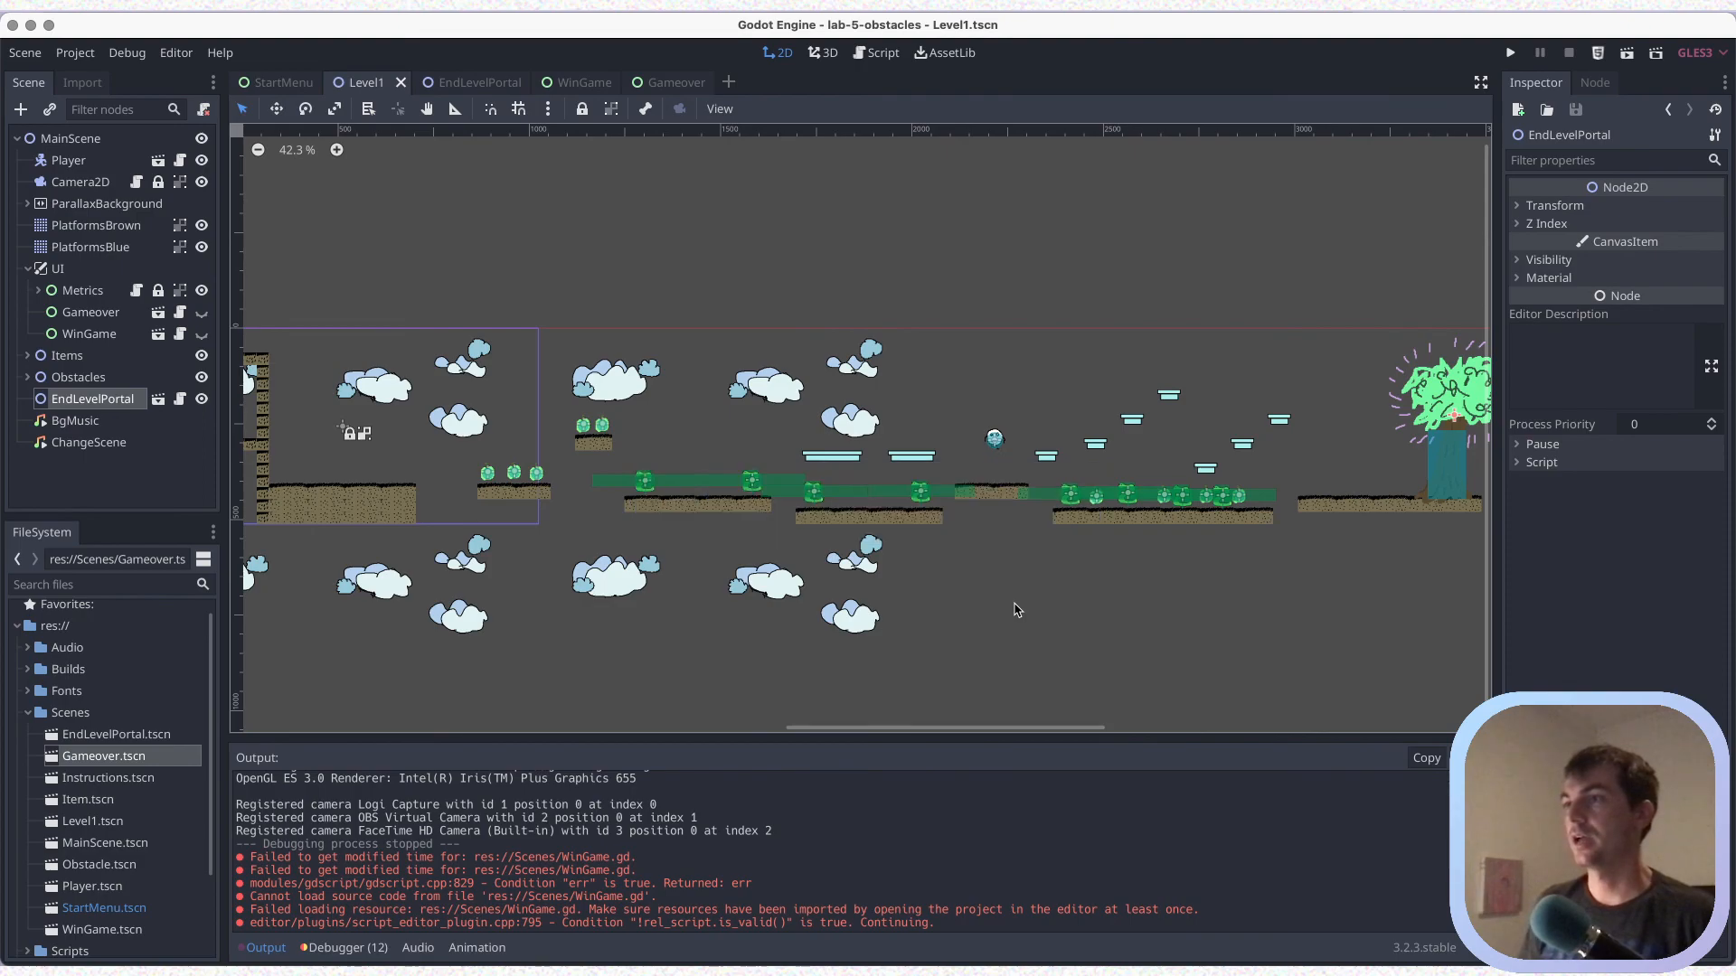
{"action": "scroll", "coordinate": [814, 581], "scroll_direction": "right", "scroll_amount": 5}
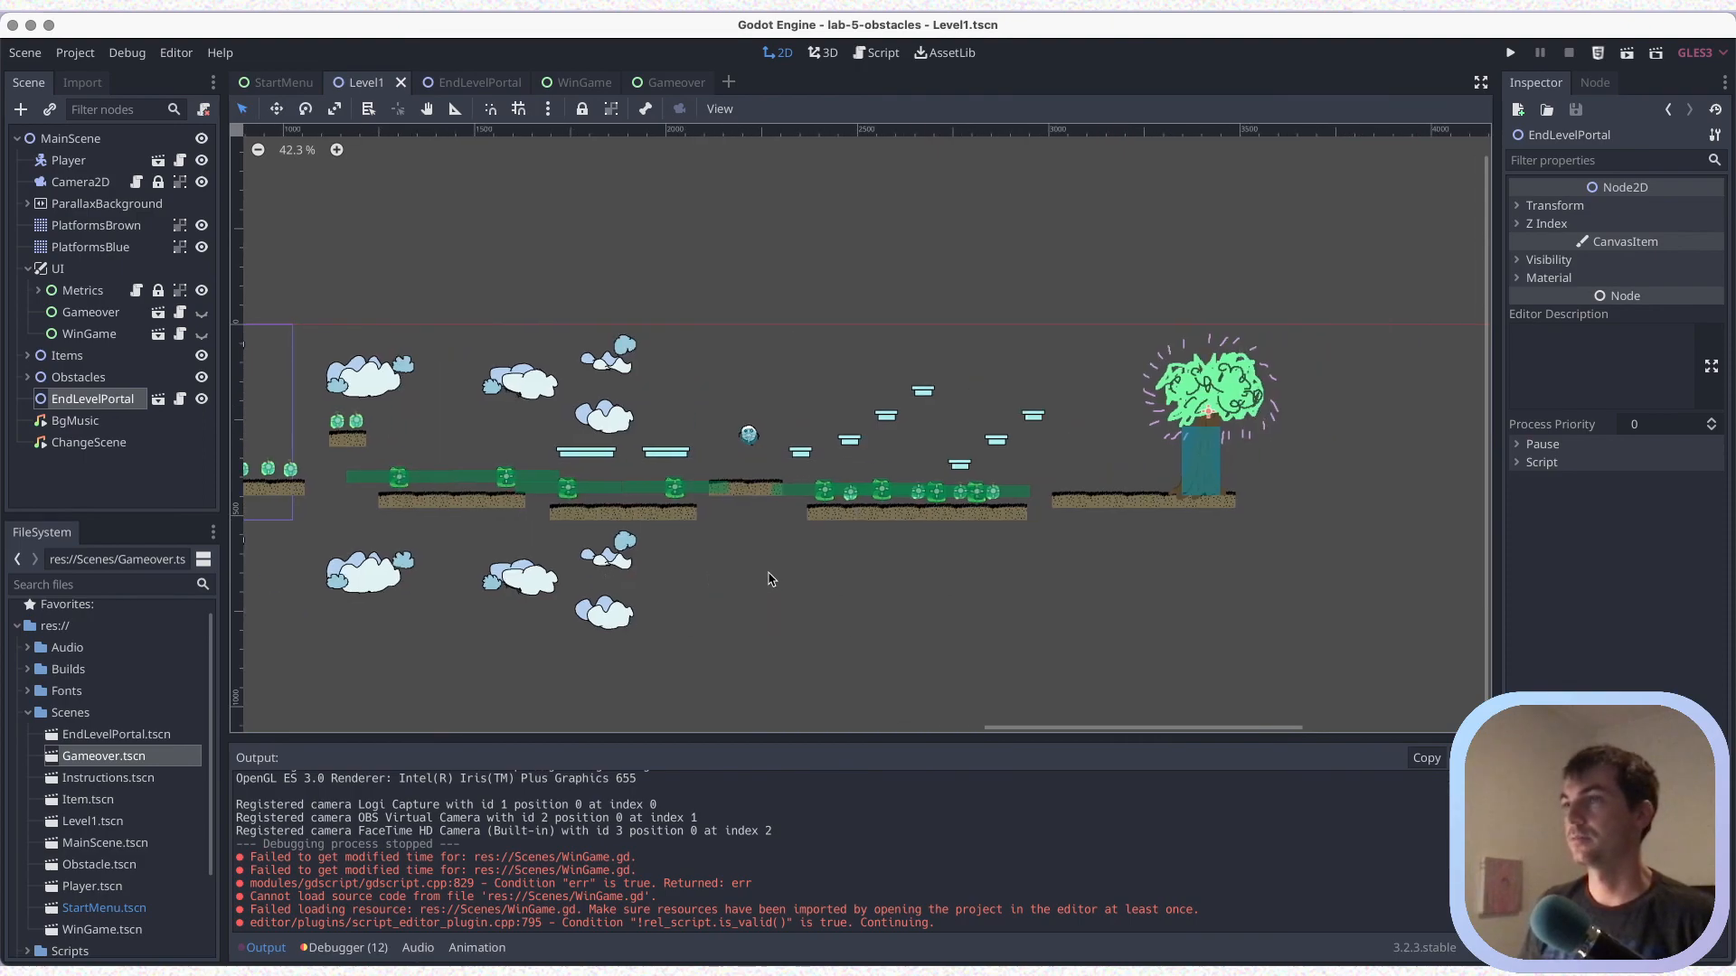
{"action": "left_click", "coordinate": [28, 271]}
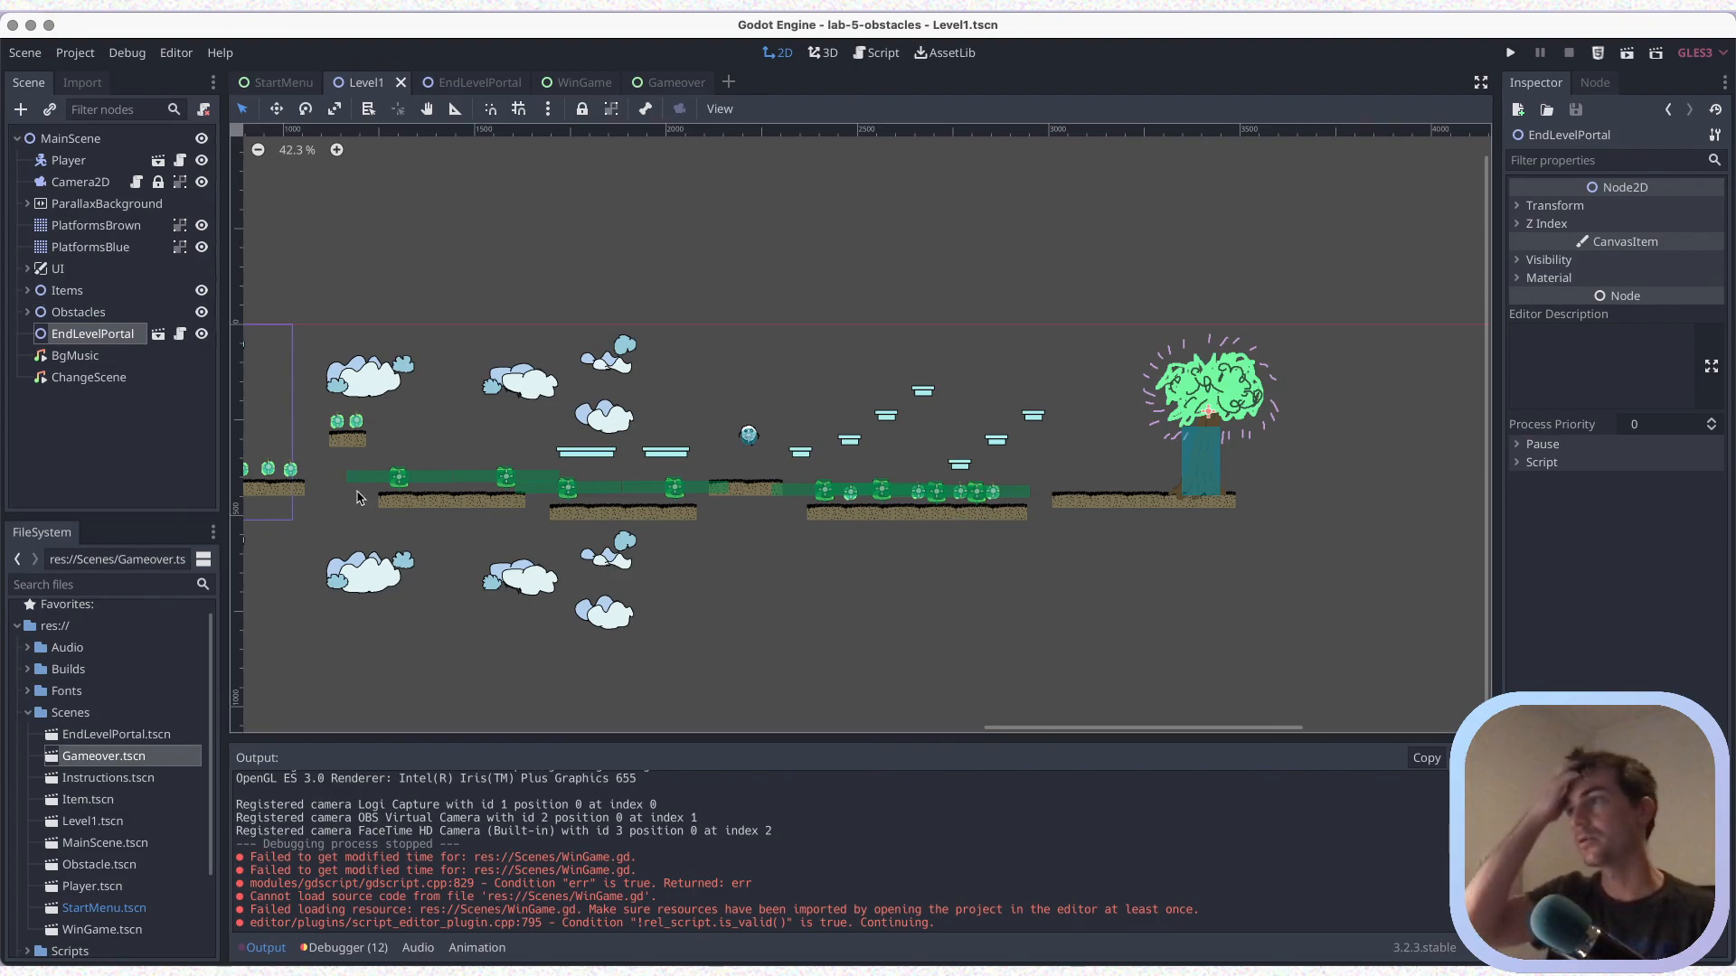